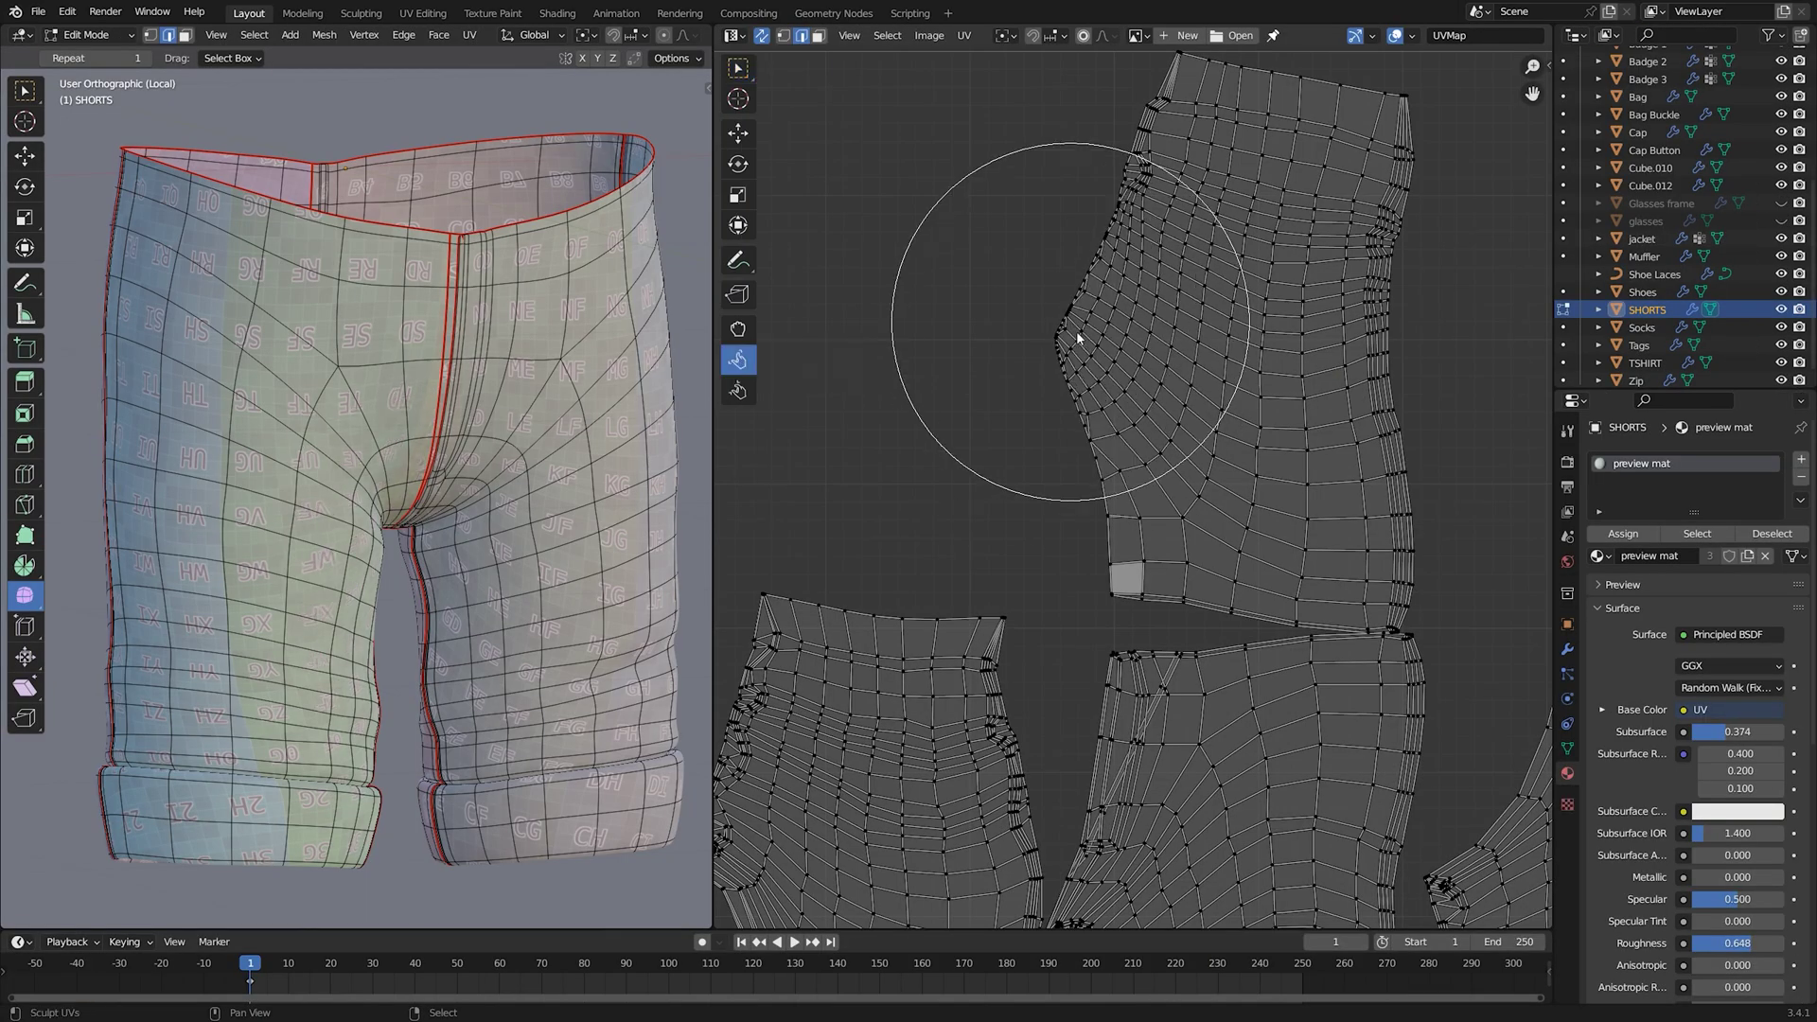
Step: Show the UV Editor's sidebar and brush over the shorts' UV islands with the Relax tool
scroll(1136, 360, "down", 5)
scroll(1132, 473, "up", 3)
left_click(1548, 67)
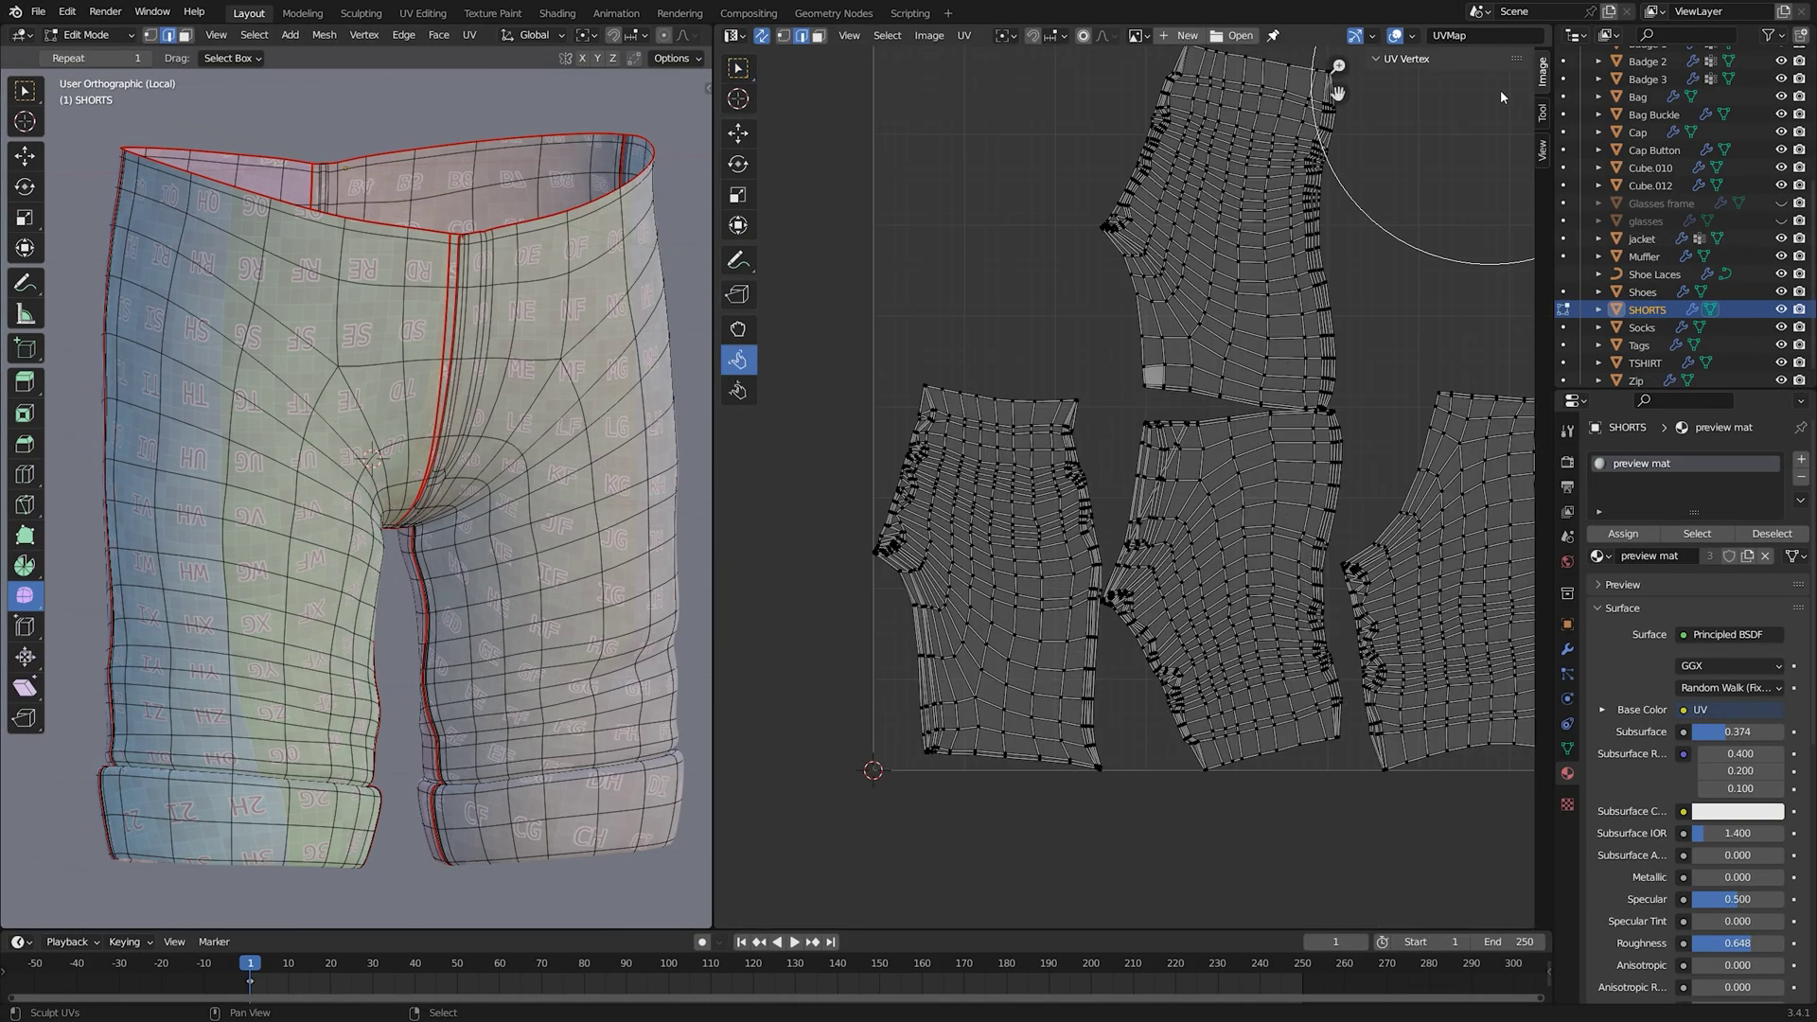
mouse_move(1014, 406)
left_mouse_down()
mouse_move(1103, 616)
mouse_move(1115, 486)
left_mouse_up()
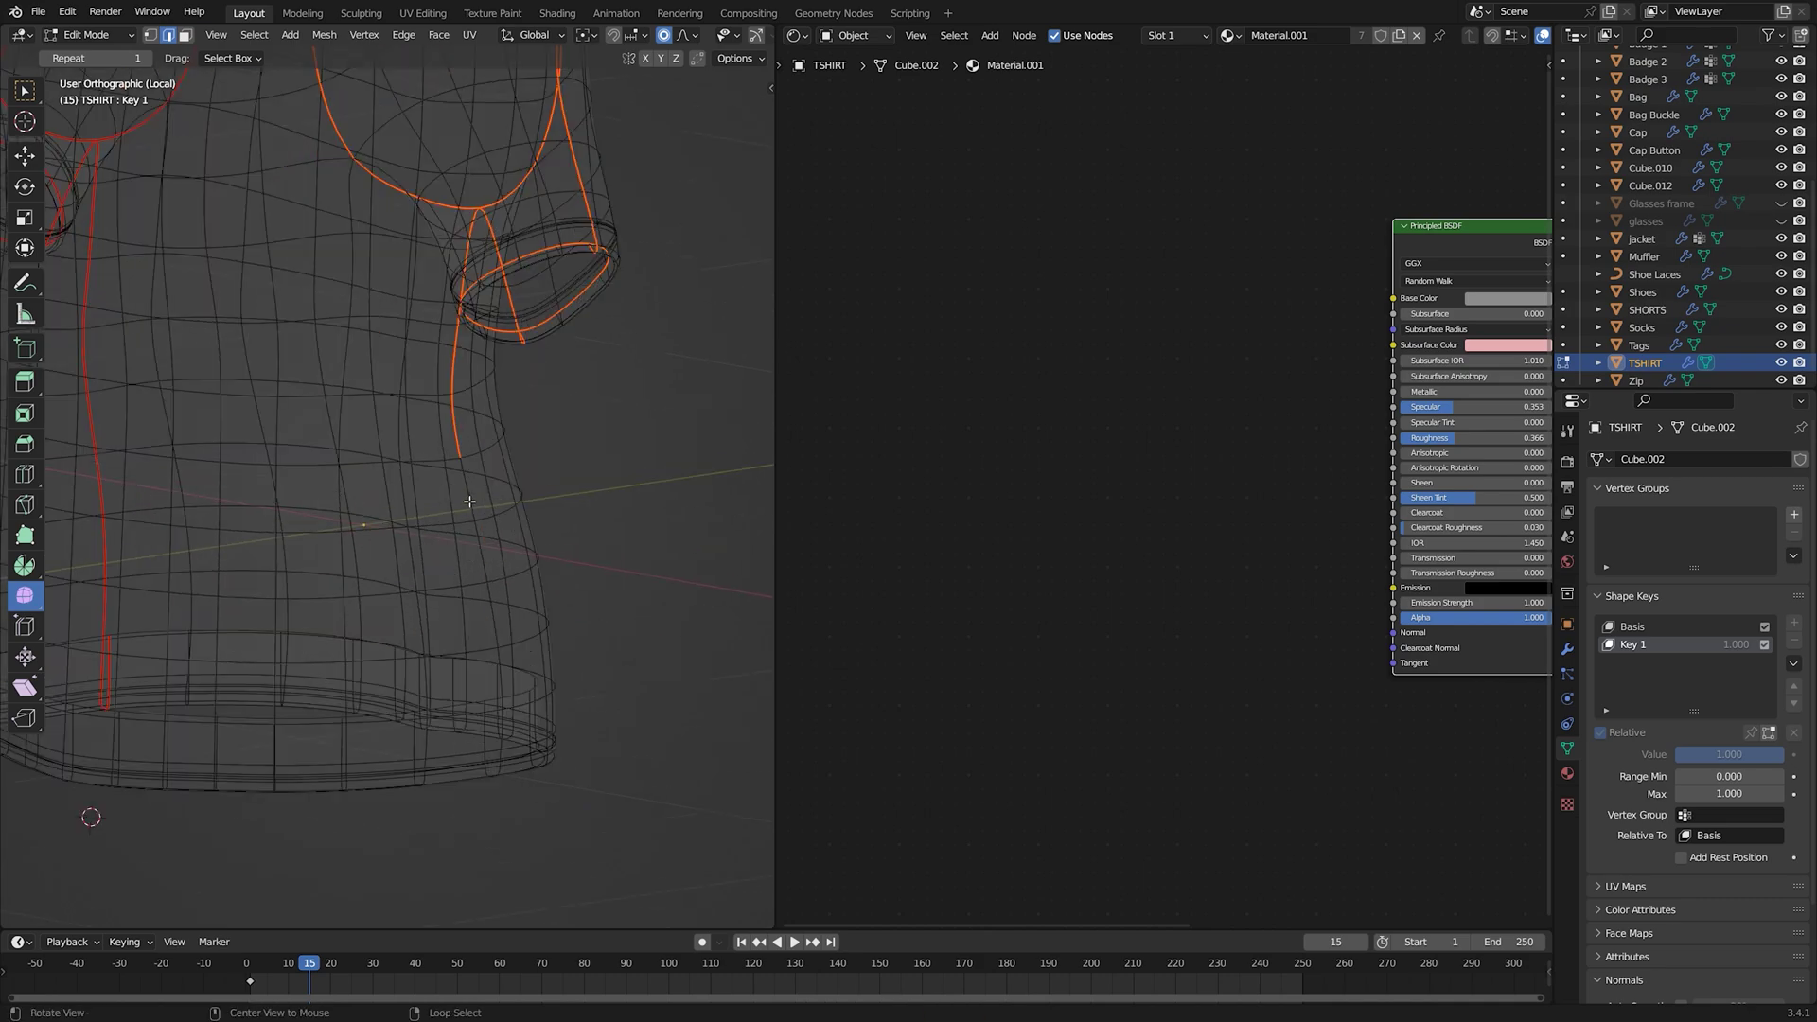
Step: Extend the T-shirt's side seam edge selection toward the hem and save the file
right_click(467, 757)
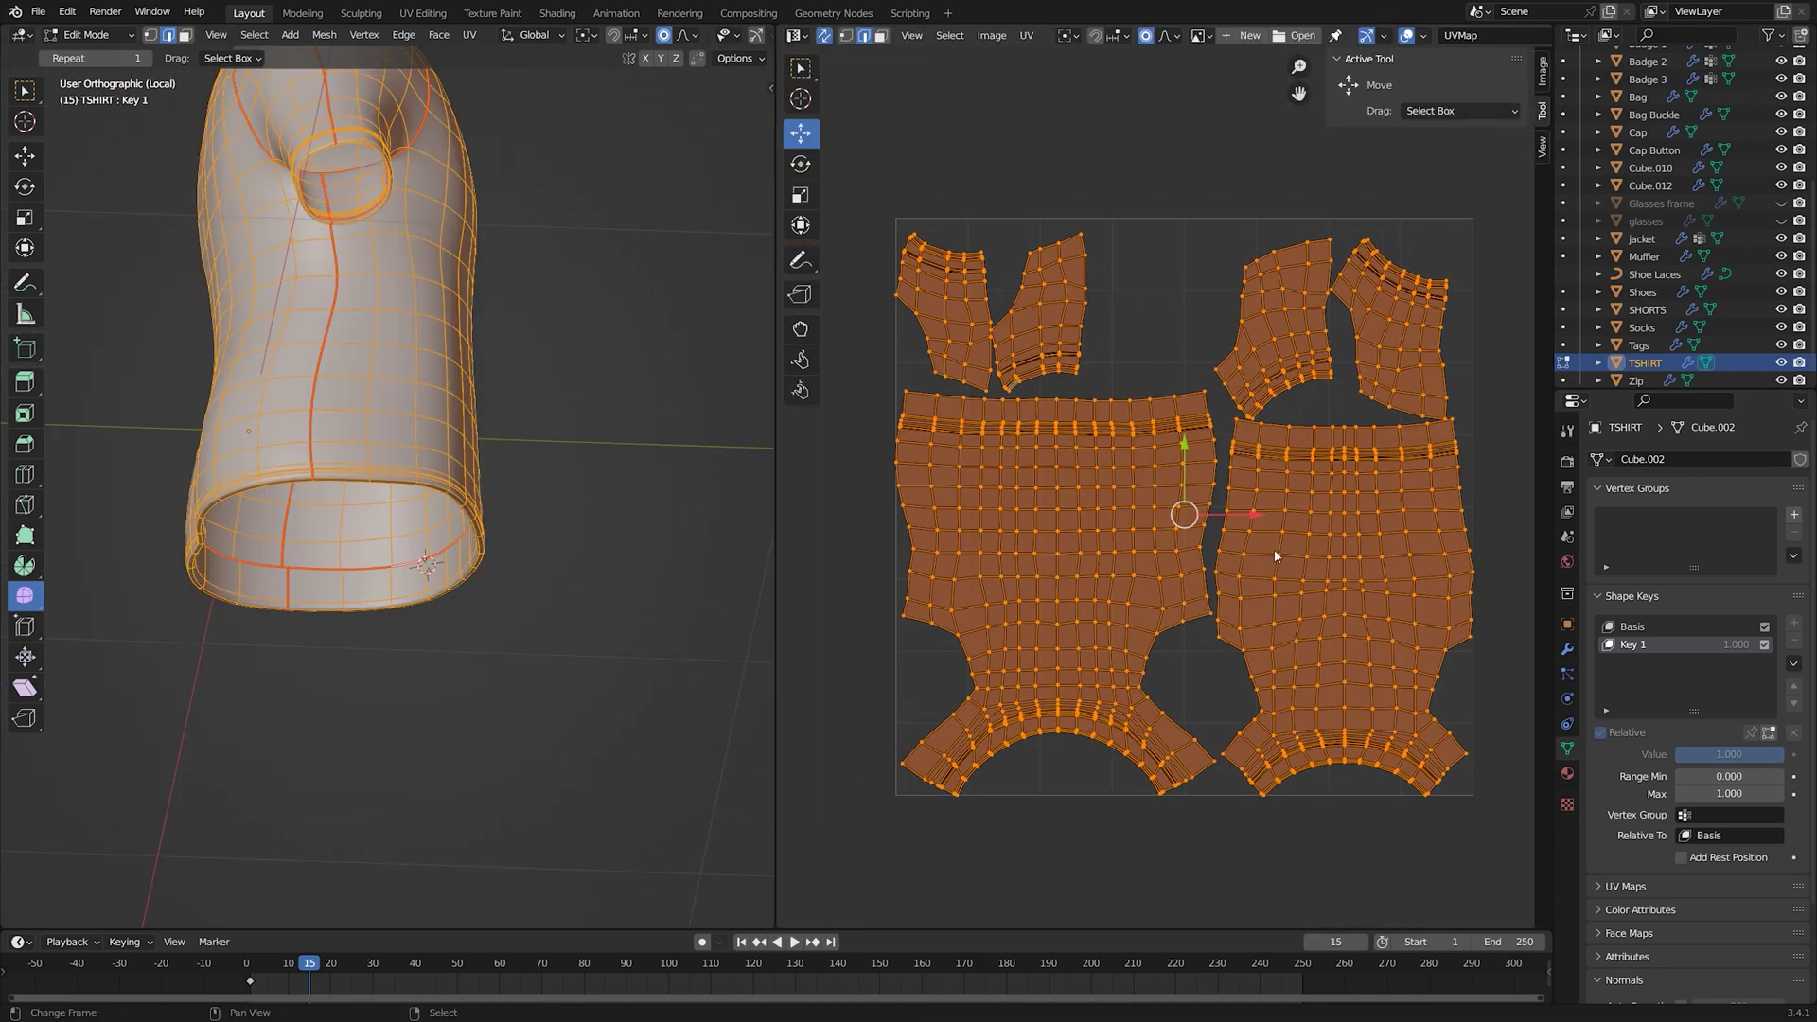
middle_click_drag(397, 397, 552, 417)
key("ctrl+s")
key("shift+z")
key("shift+z")
key("slash")
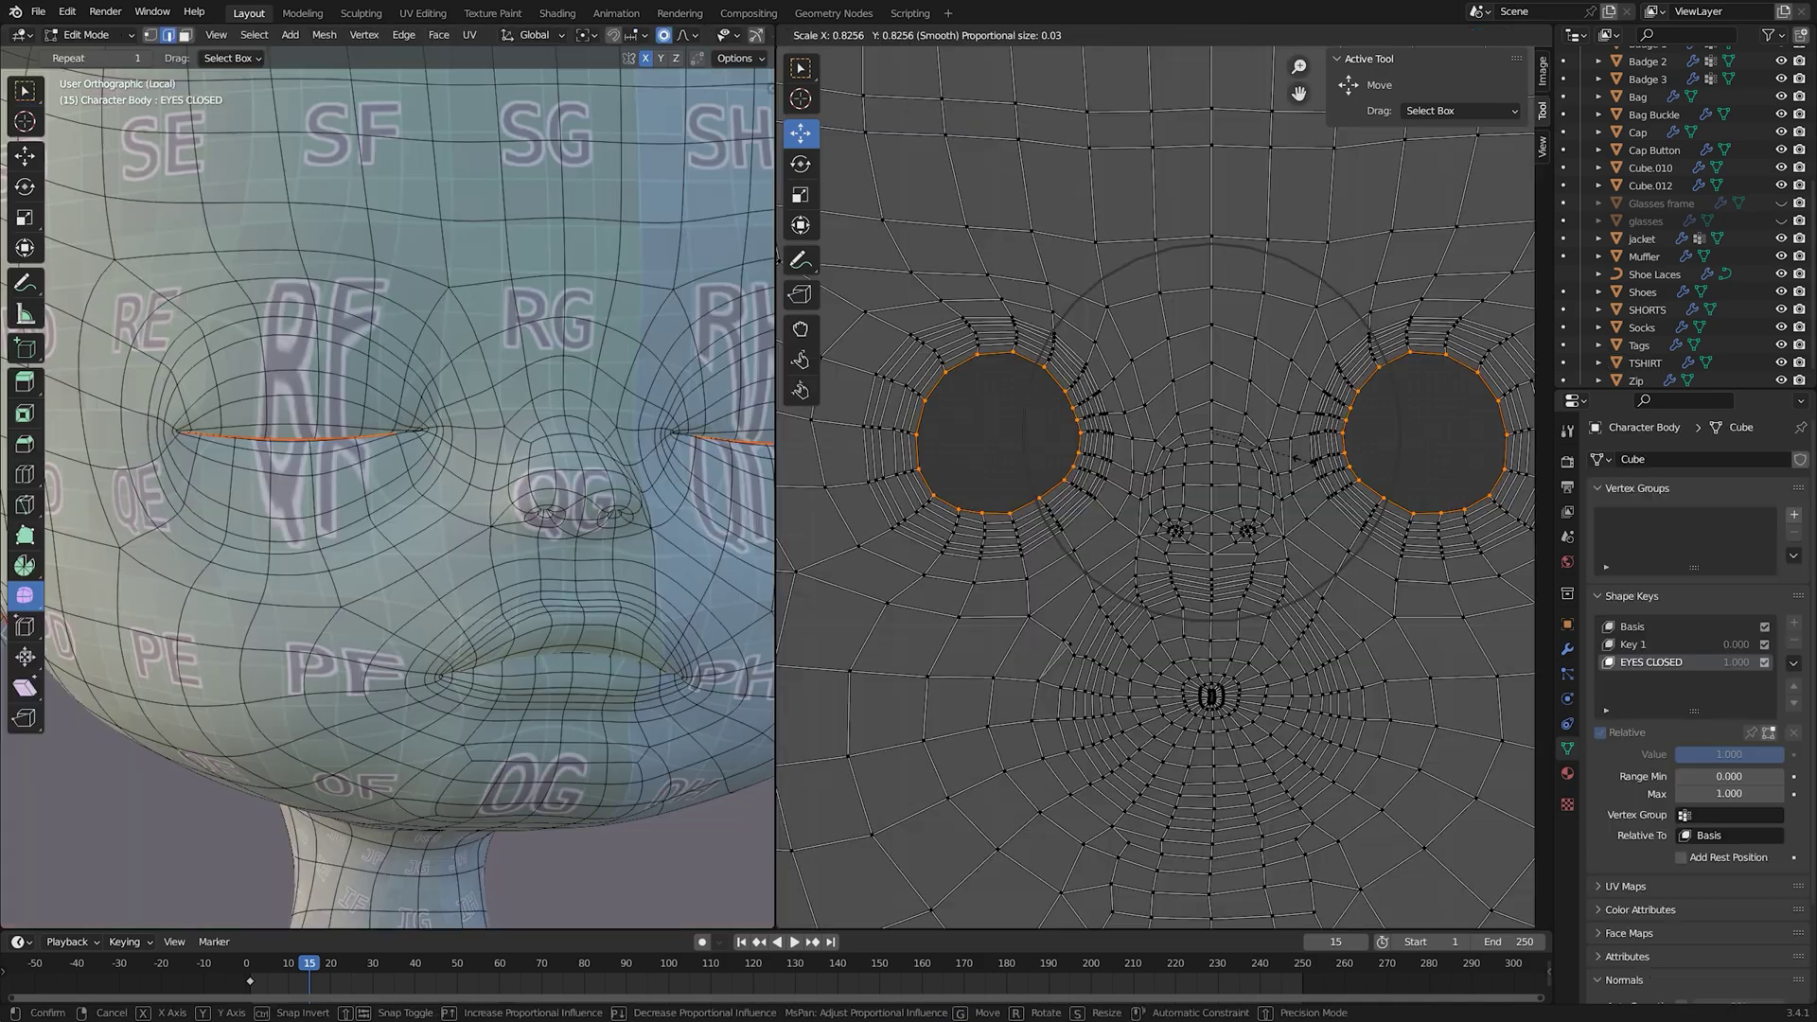
Step: Scale the eye openings' UV loops to about 0.22 along Y and round the eye loop with To Sphere
key("s")
key("y")
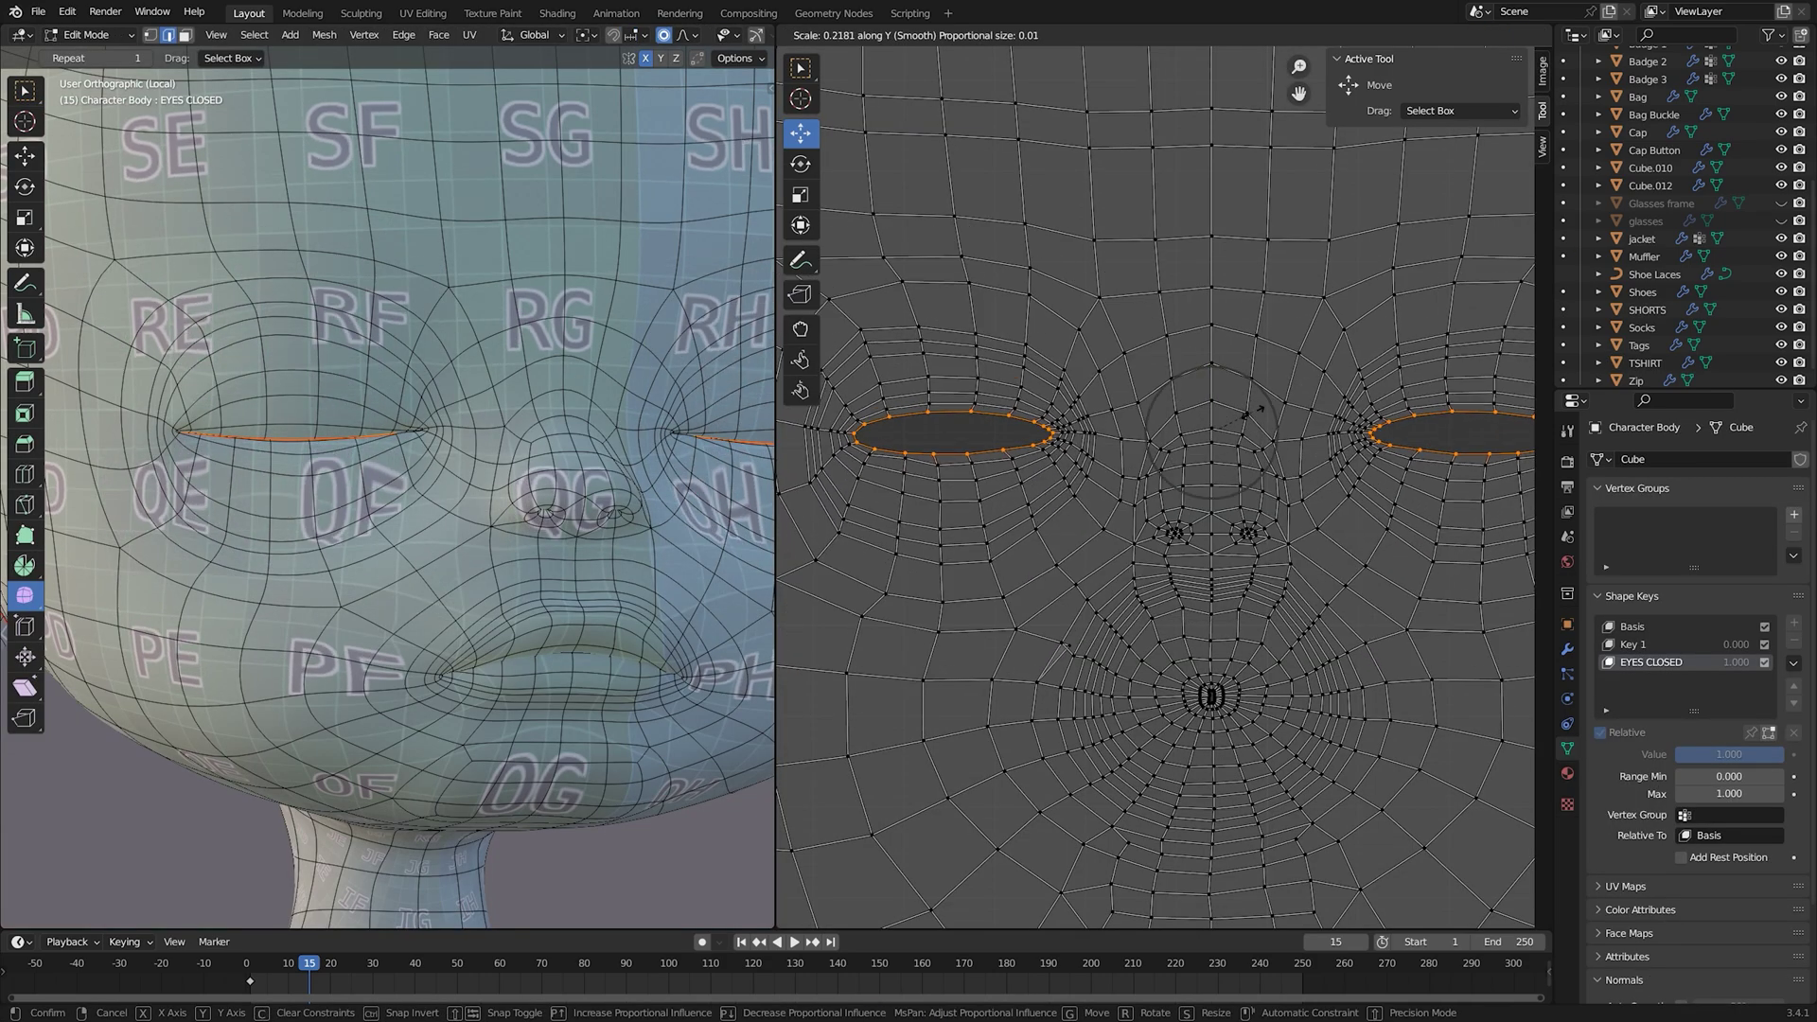
left_click(1221, 403)
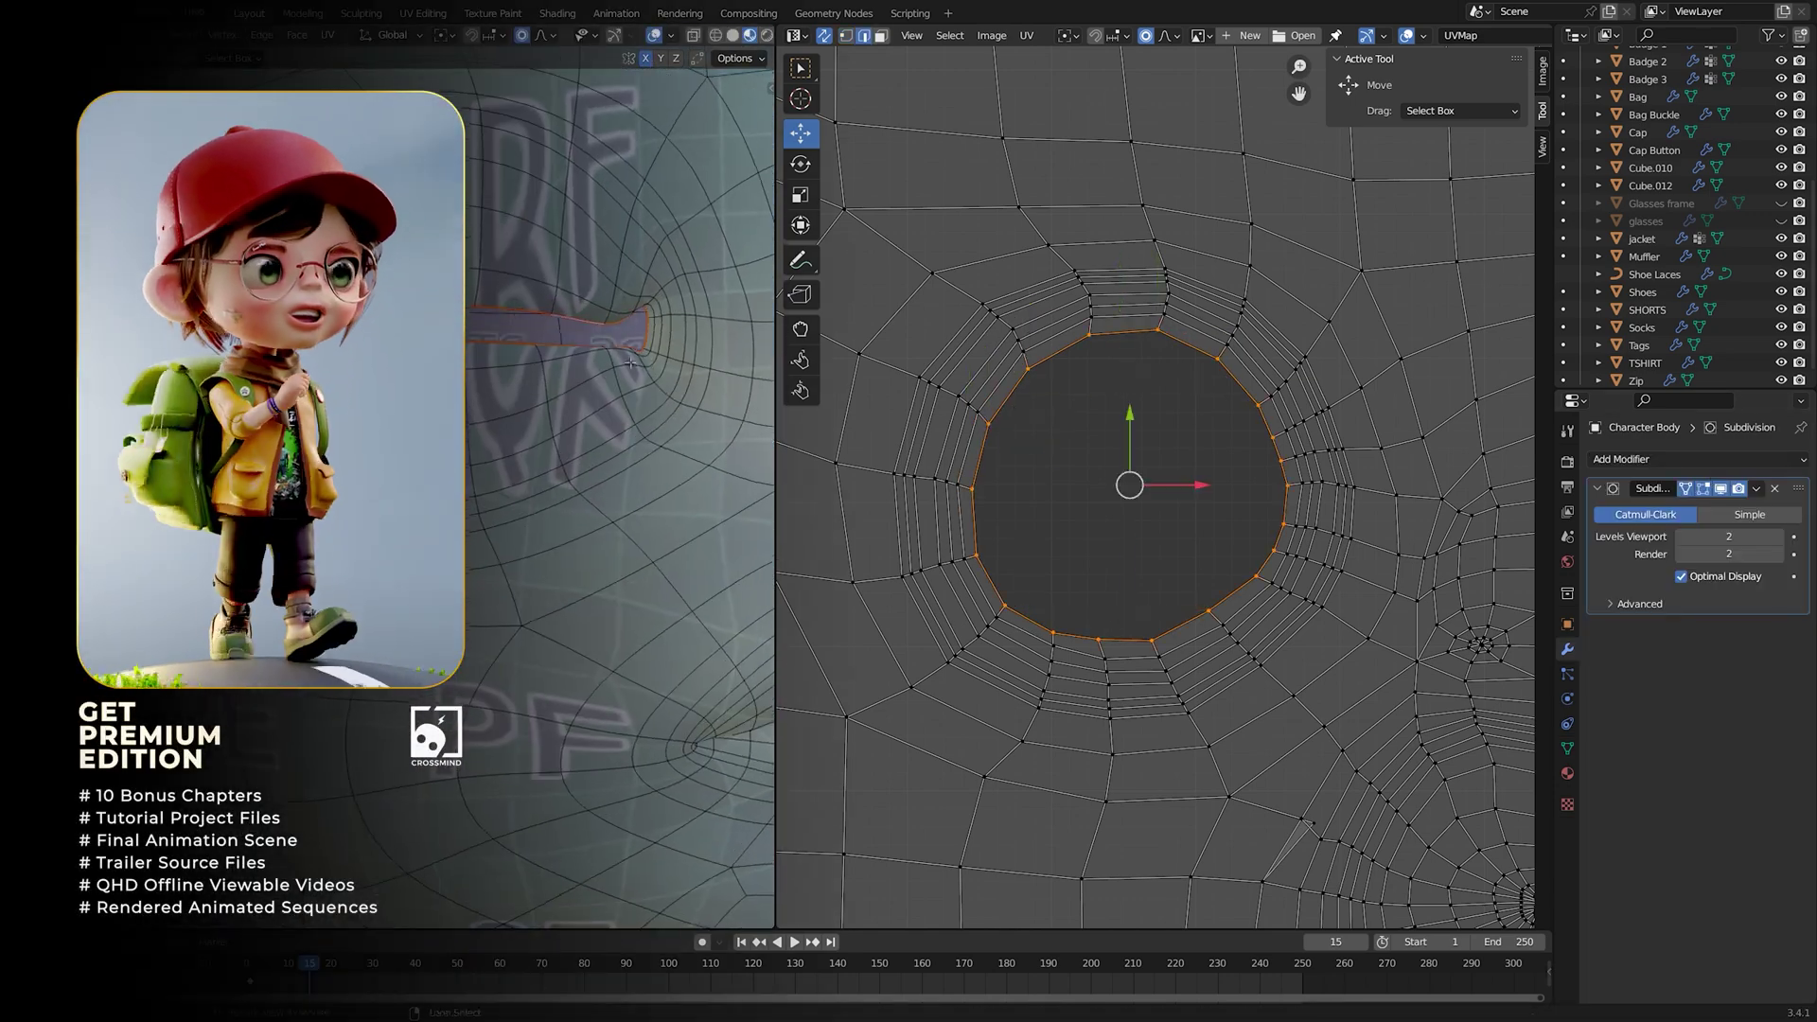
key("shift+alt+s")
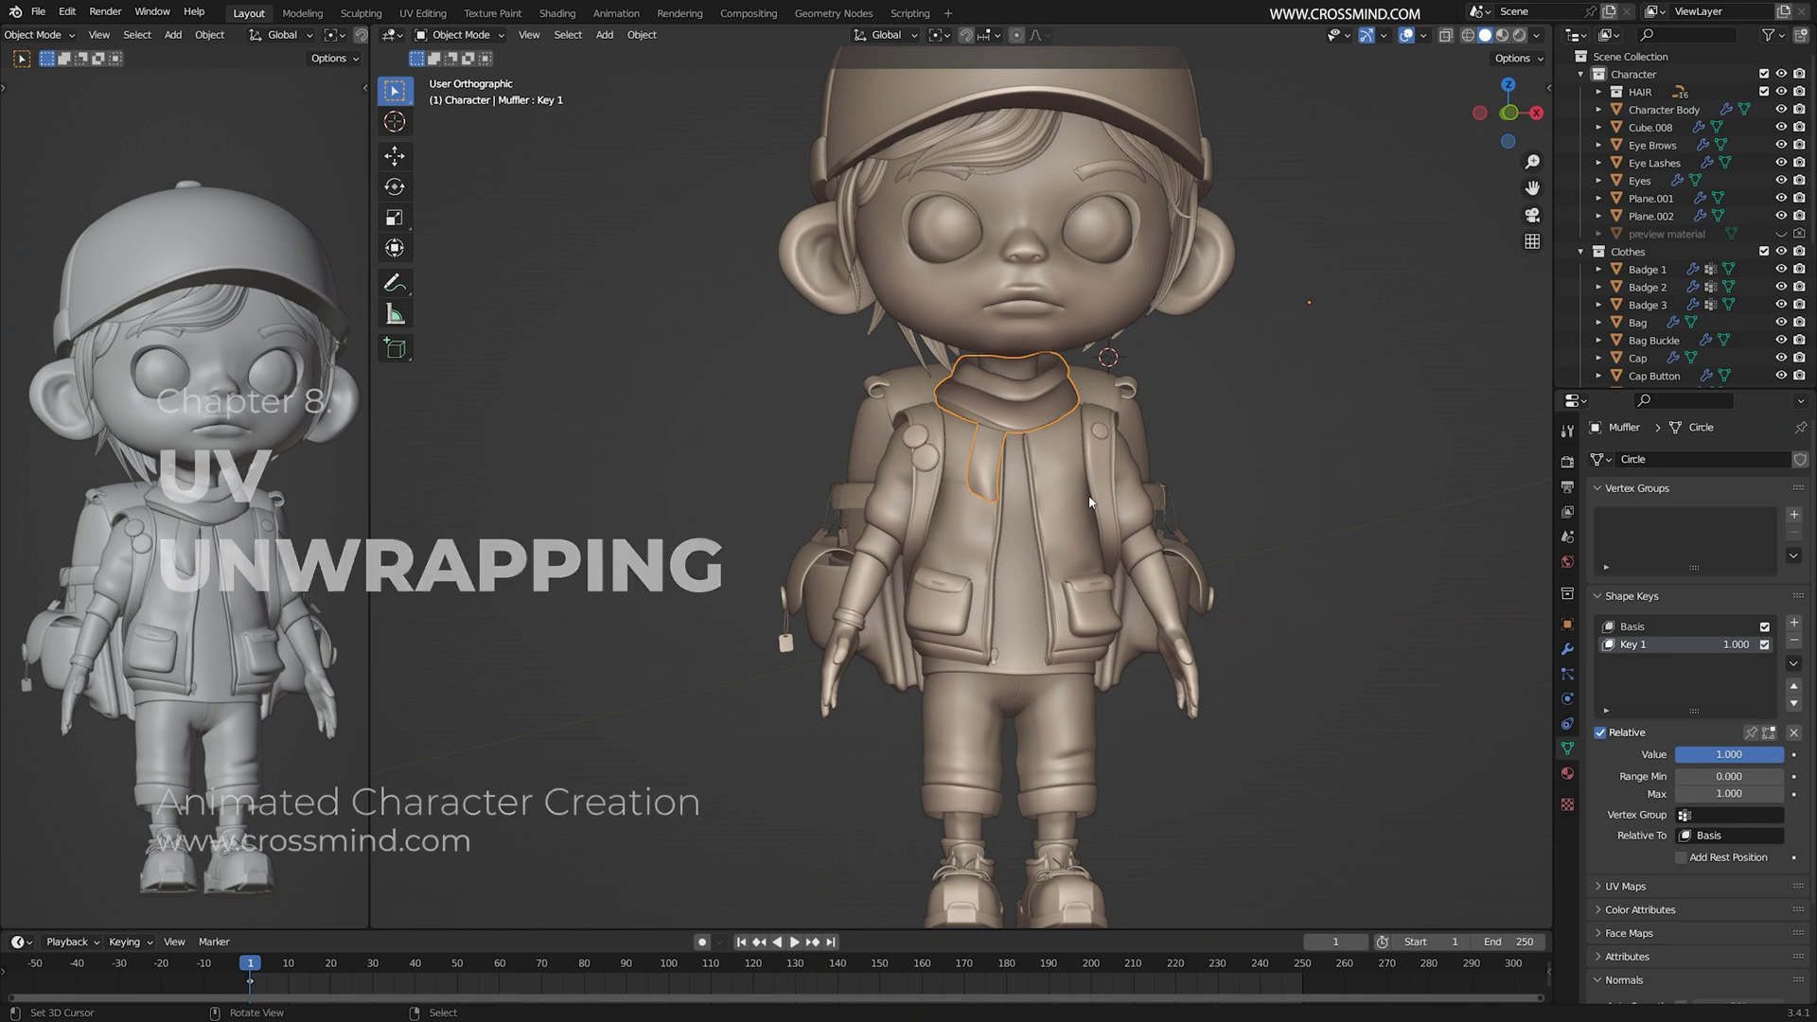
Step: Save the file and isolate the character's shorts in local view
right_click(1178, 573)
right_click(1029, 568)
right_click(1065, 724)
key("ctrl+s")
scroll(1126, 662, "down", 1)
middle_click_drag(1127, 662, 1174, 676)
middle_click_drag(1183, 728, 1189, 620, "shift")
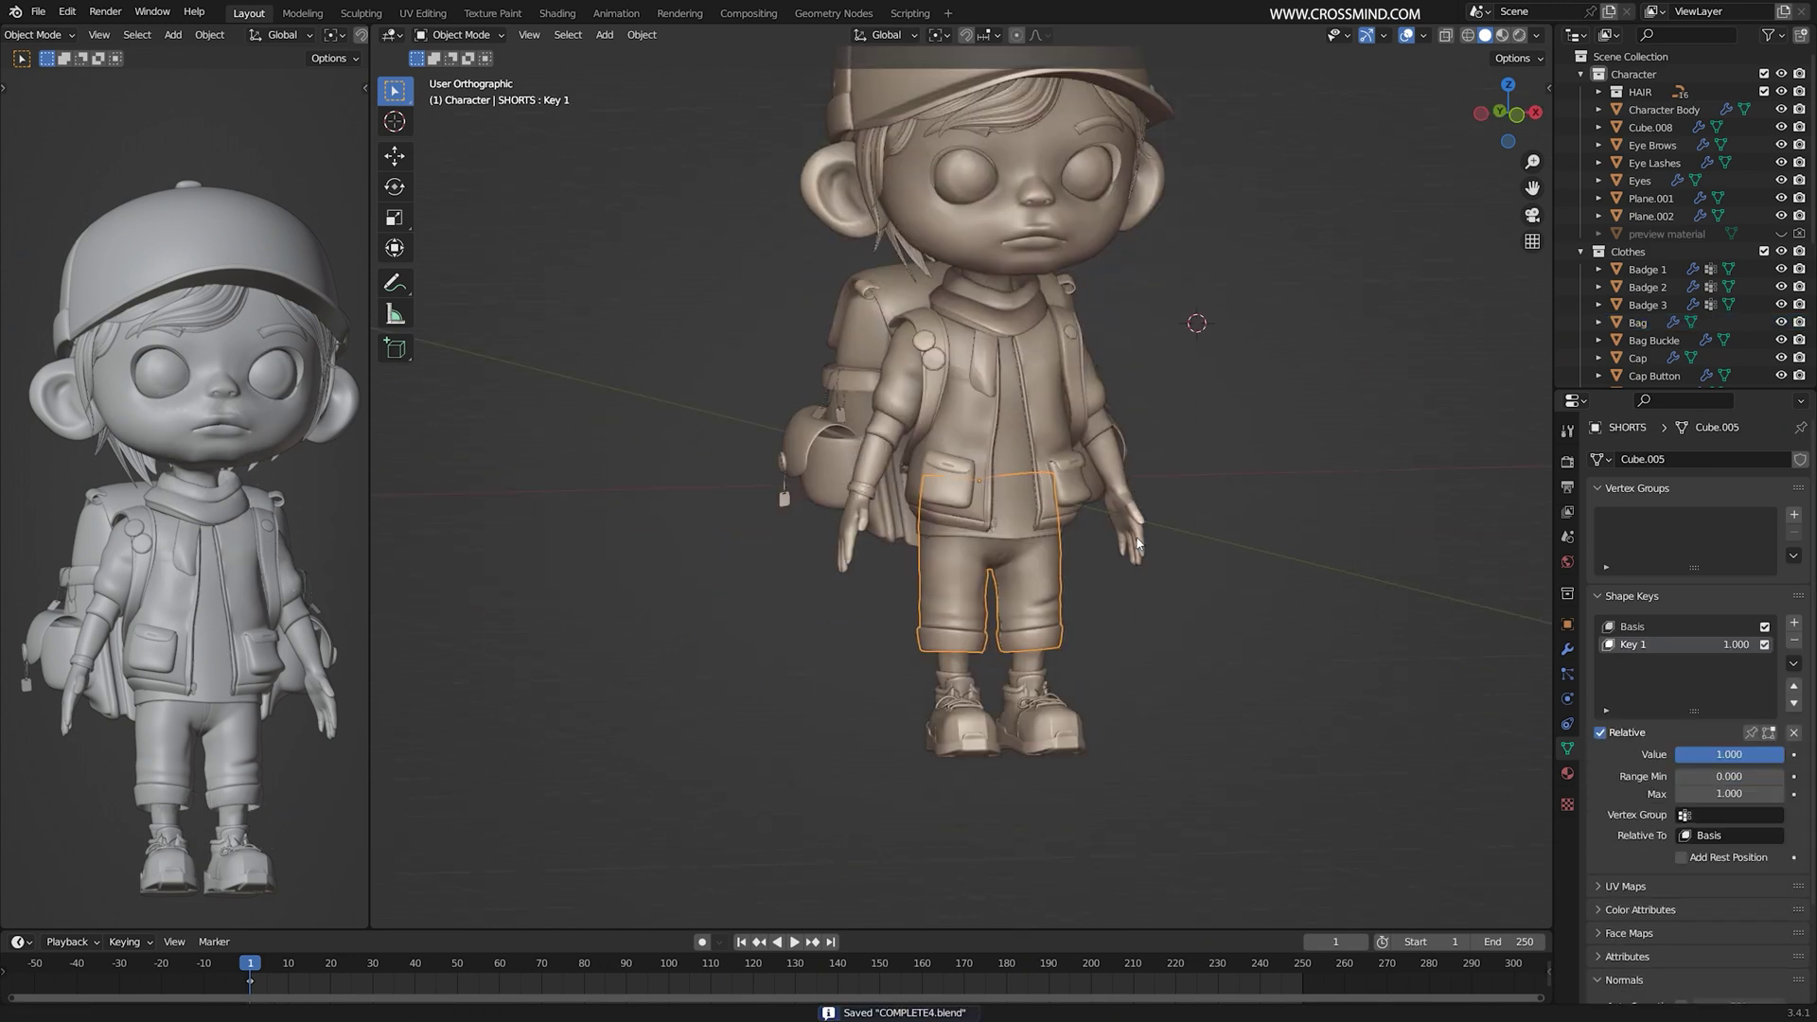
scroll(1188, 618, "up", 2)
key("KP_Divide")
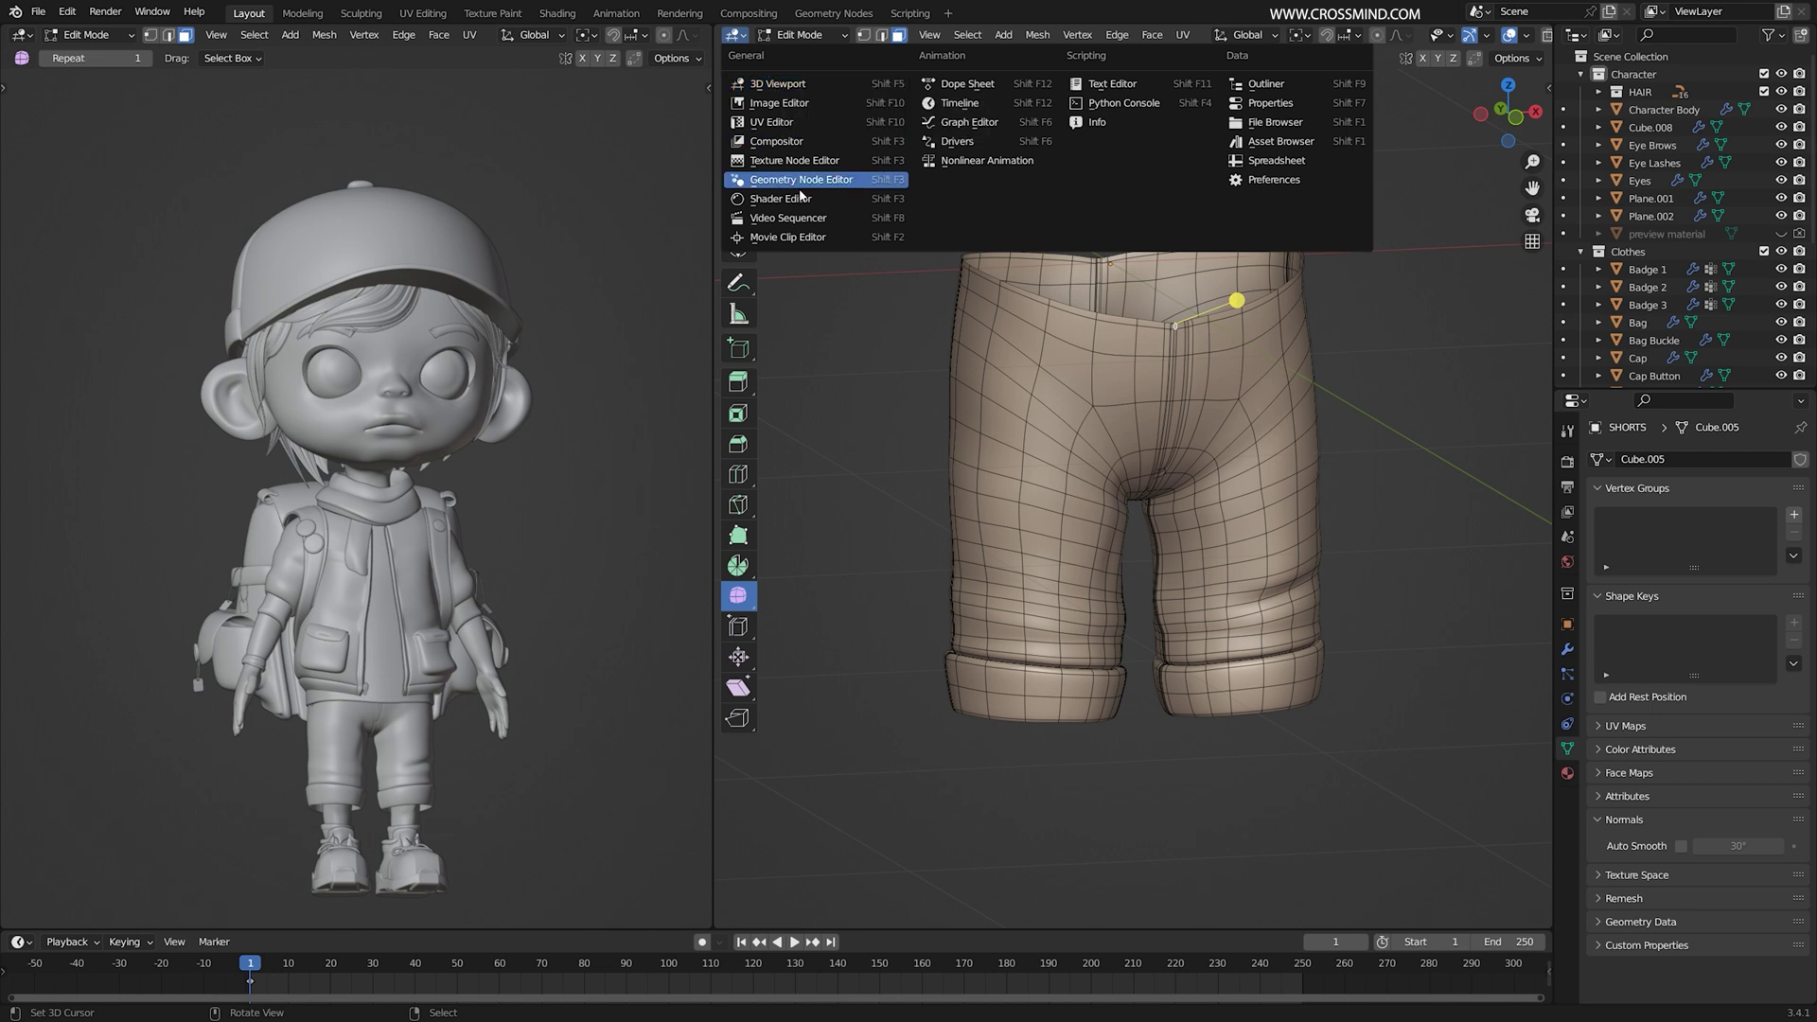
Step: Turn the second 3D viewport into a UV Editor and isolate the shorts in the remaining viewport
left_click(808, 126)
scroll(483, 399, "up", 5)
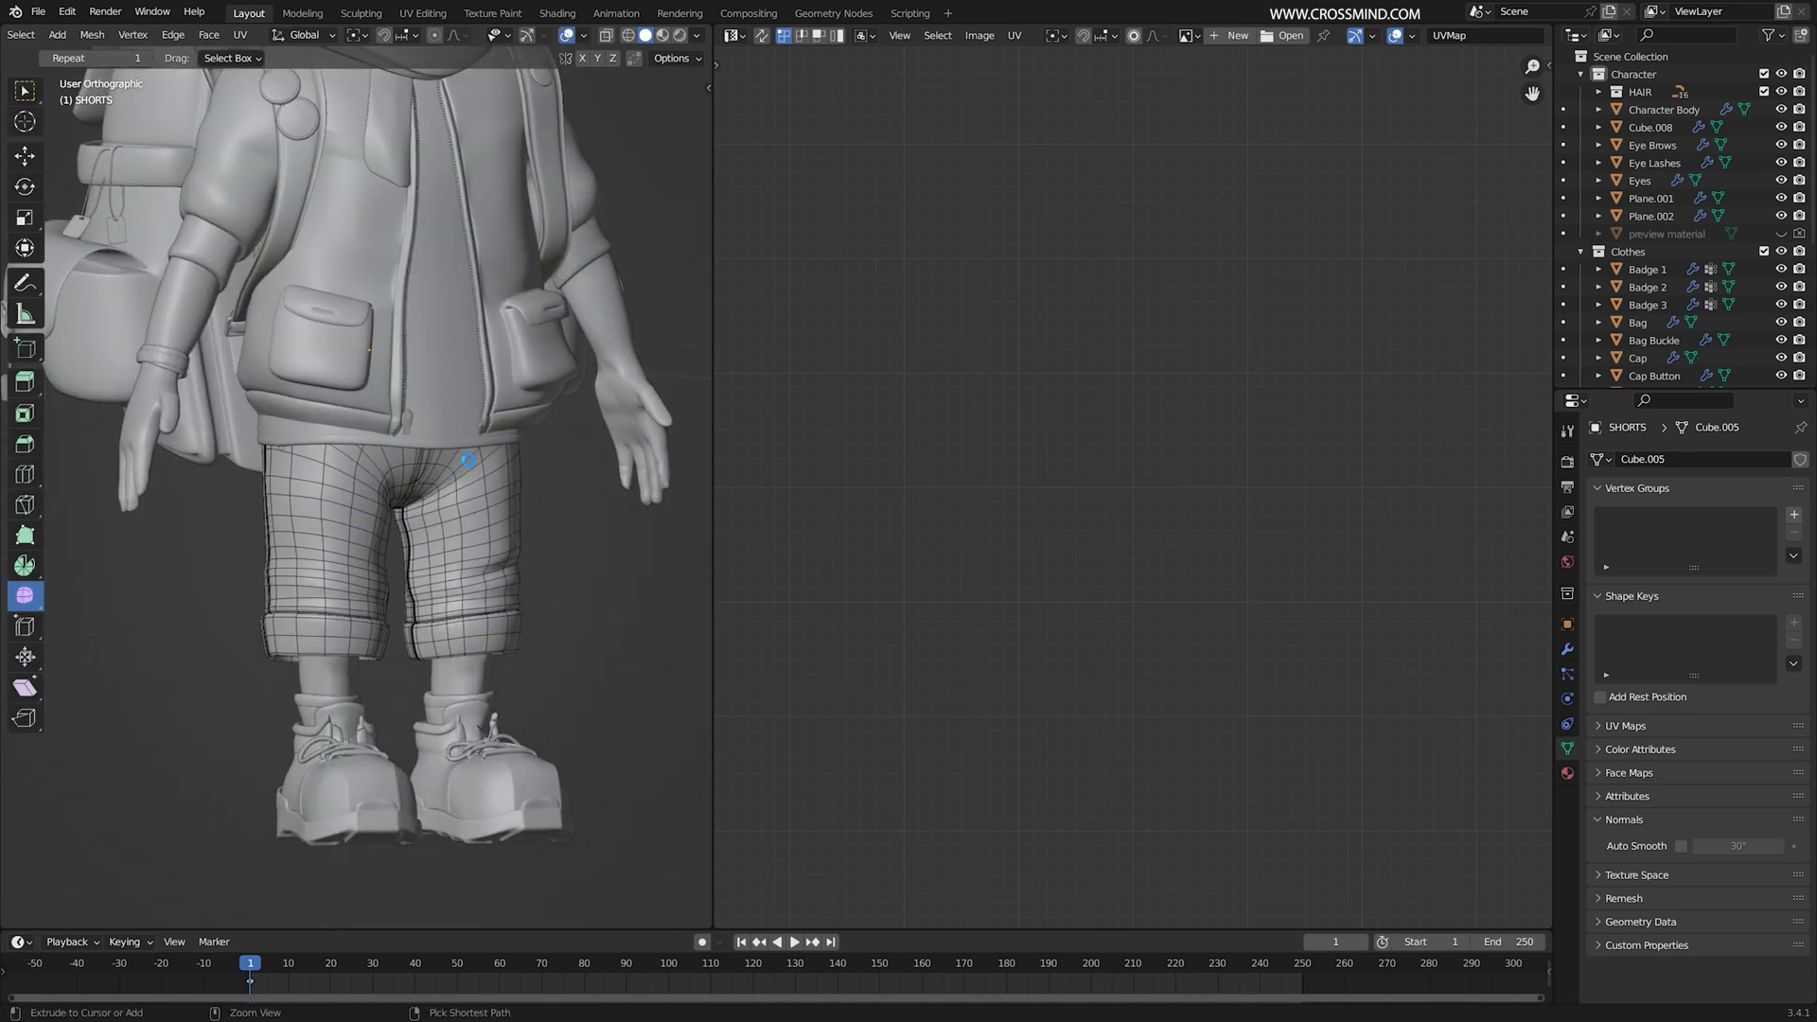
key("ctrl+s")
right_click(475, 521)
middle_click_drag(475, 520, 577, 348)
key("KP_Divide")
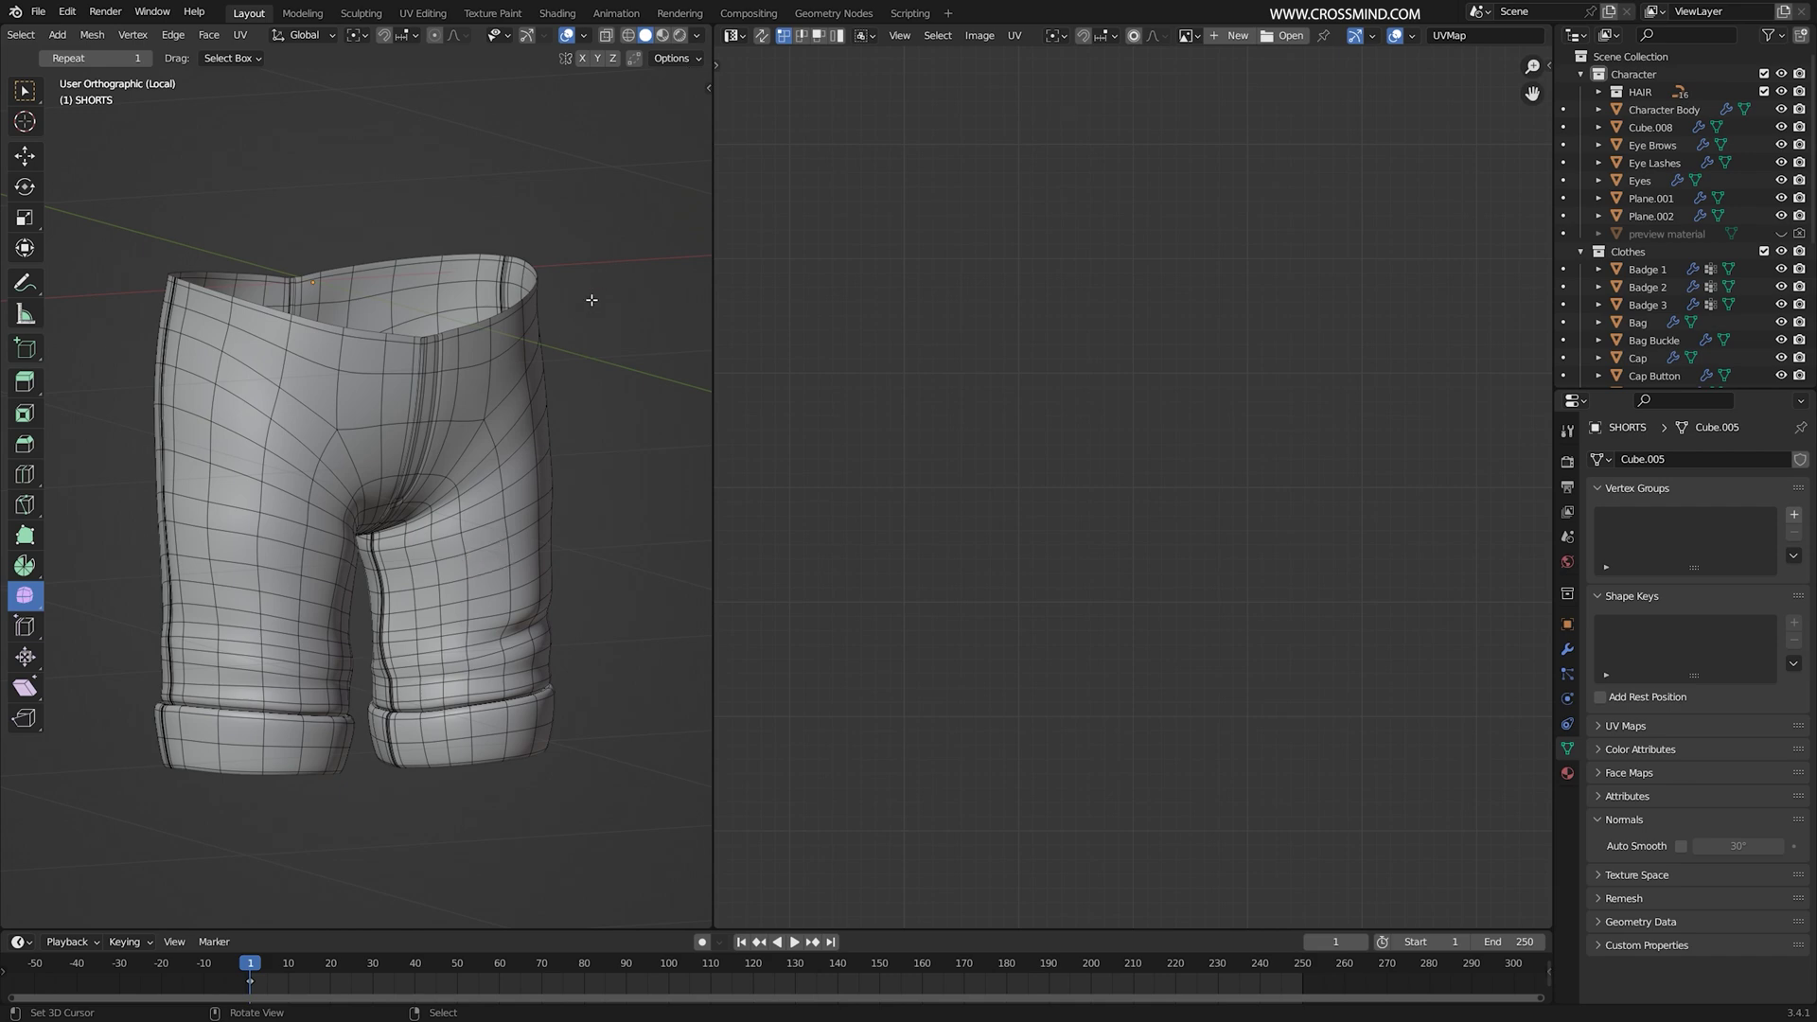
Step: Select all of the shorts' faces in face select mode to display their existing UVs, and save the file
key("ctrl+Tab")
left_click(307, 418)
key("ctrl+Tab")
left_click(600, 387)
middle_click_drag(540, 344, 508, 379, "shift")
key("a")
scroll(1046, 377, "down", 5)
scroll(885, 202, "up", 2)
left_click(734, 36)
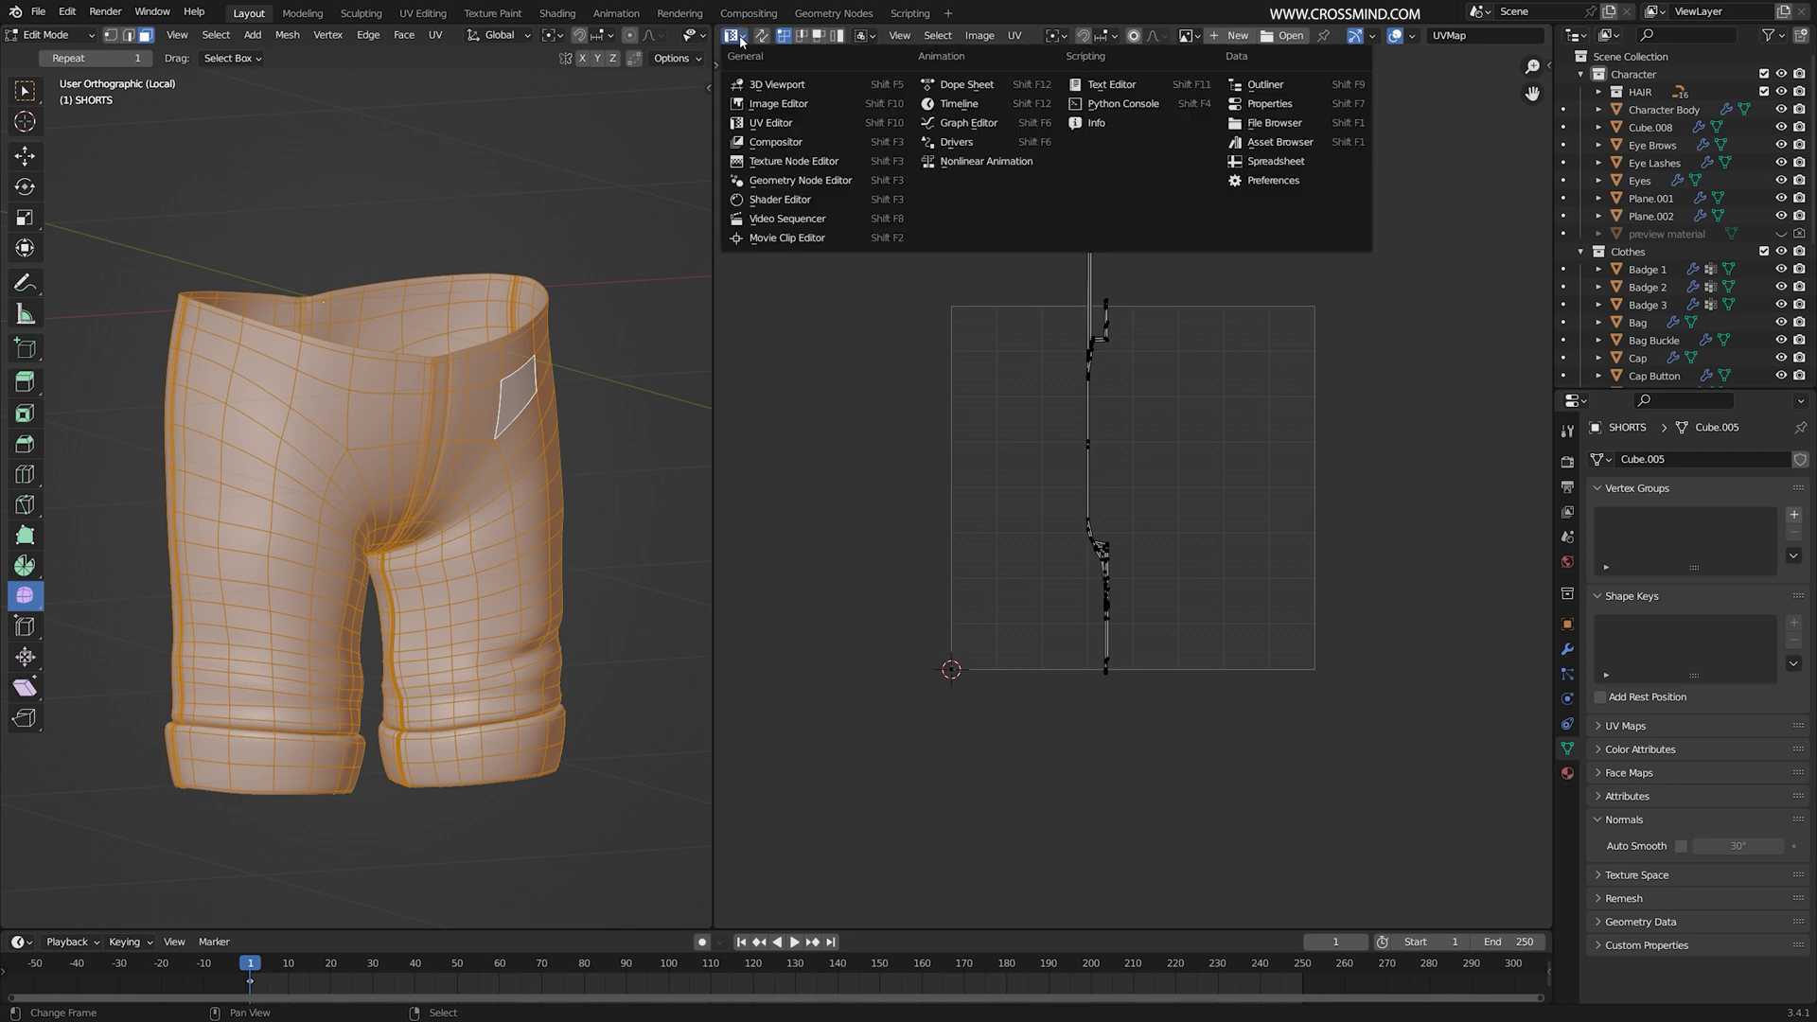
left_click(787, 121)
scroll(1103, 340, "up", 1)
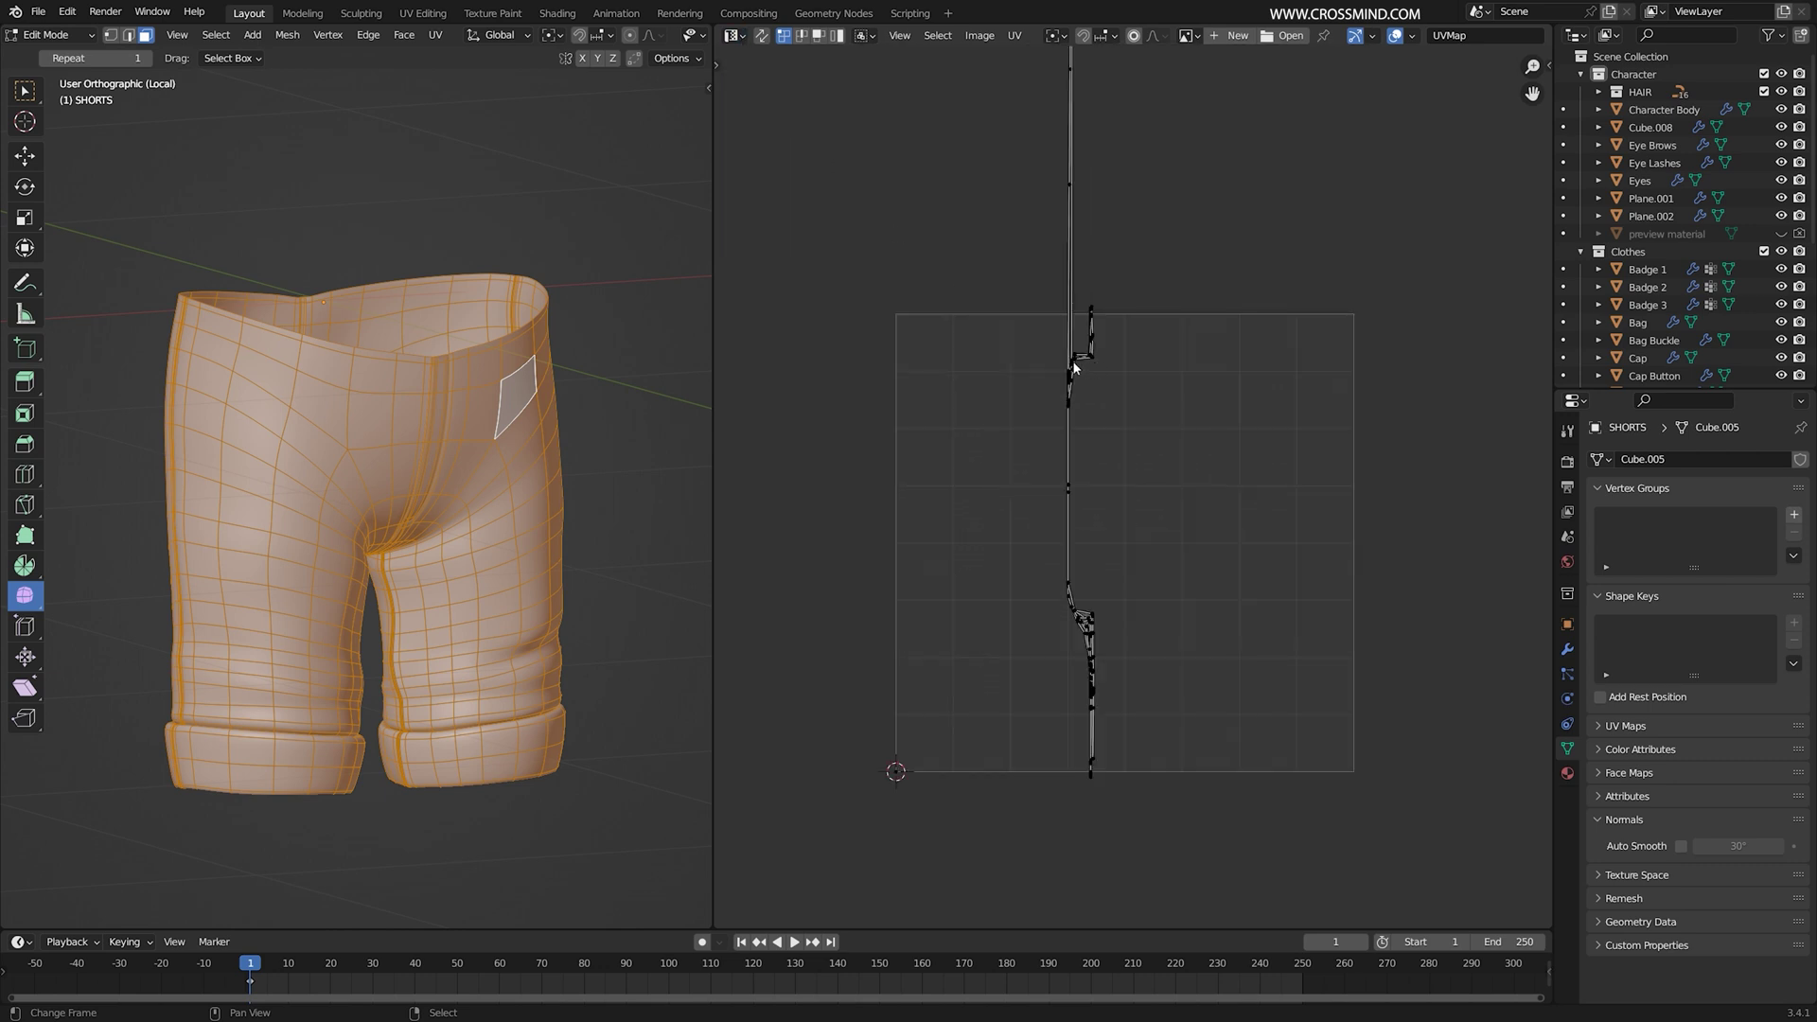
key("ctrl+s")
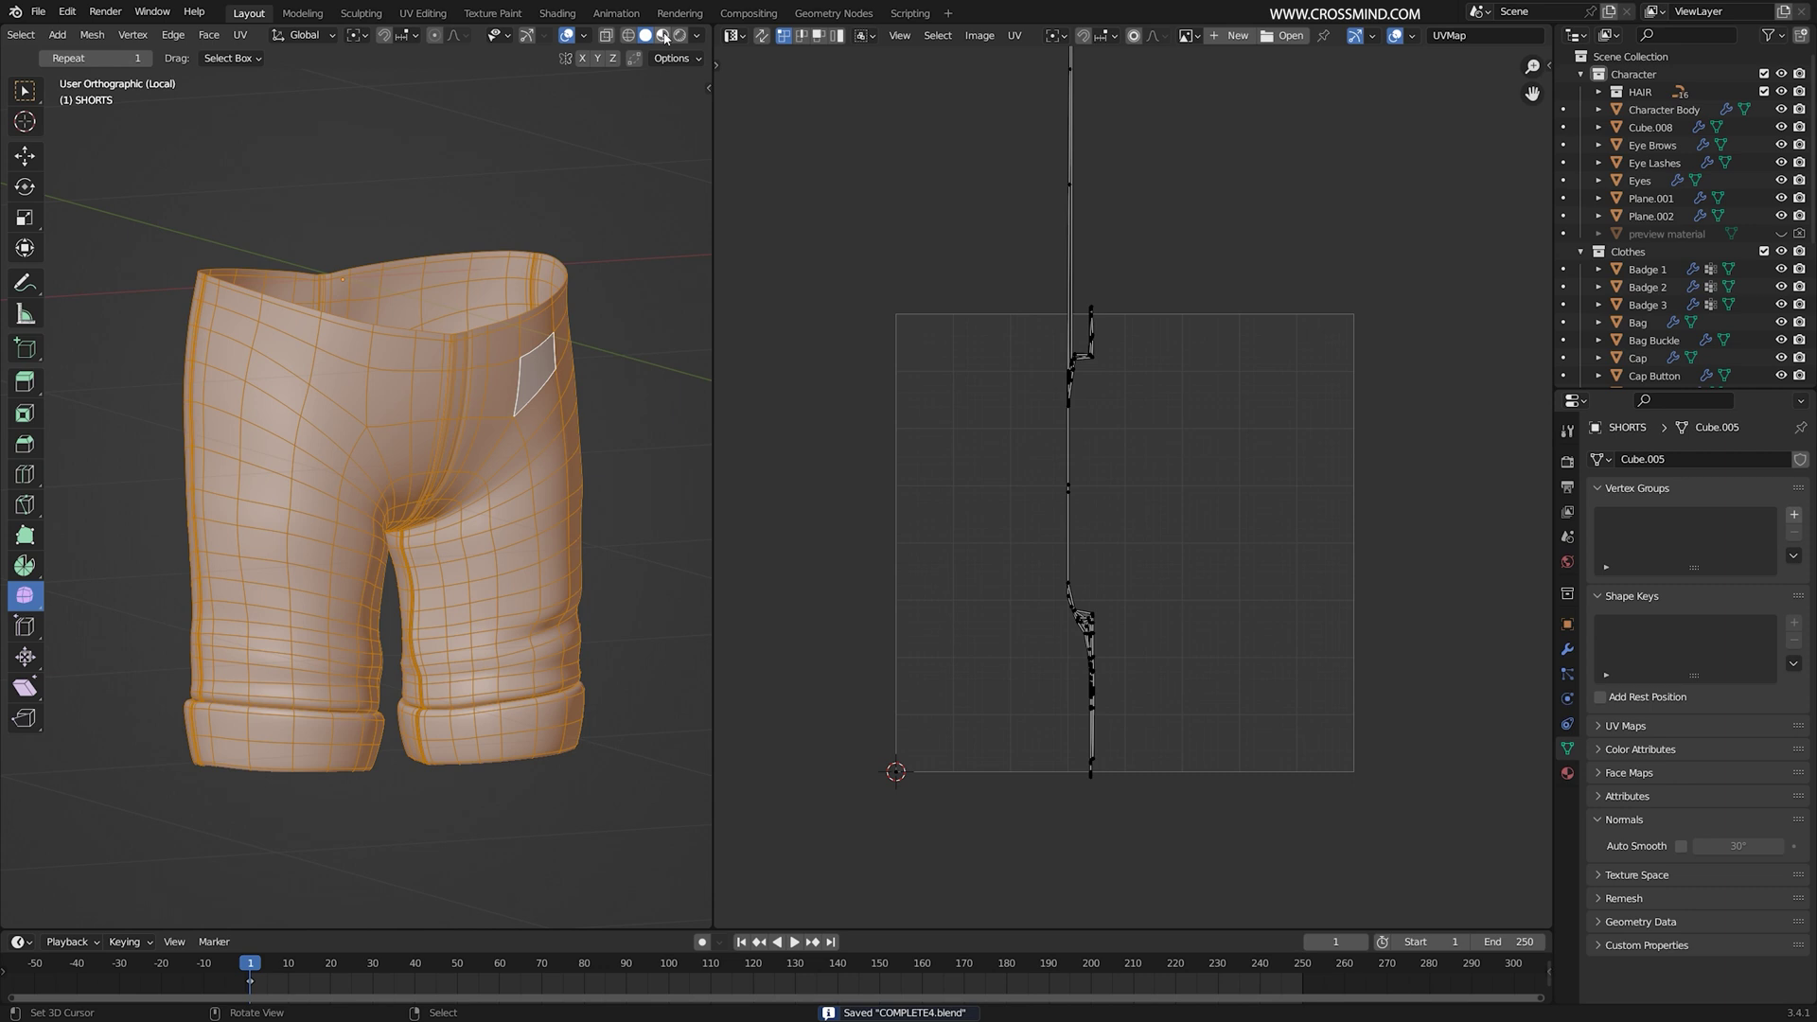
Step: Set the viewport to Material Preview and show the preview material object's nodes in the Shader Editor
left_click(663, 35)
key("Tab")
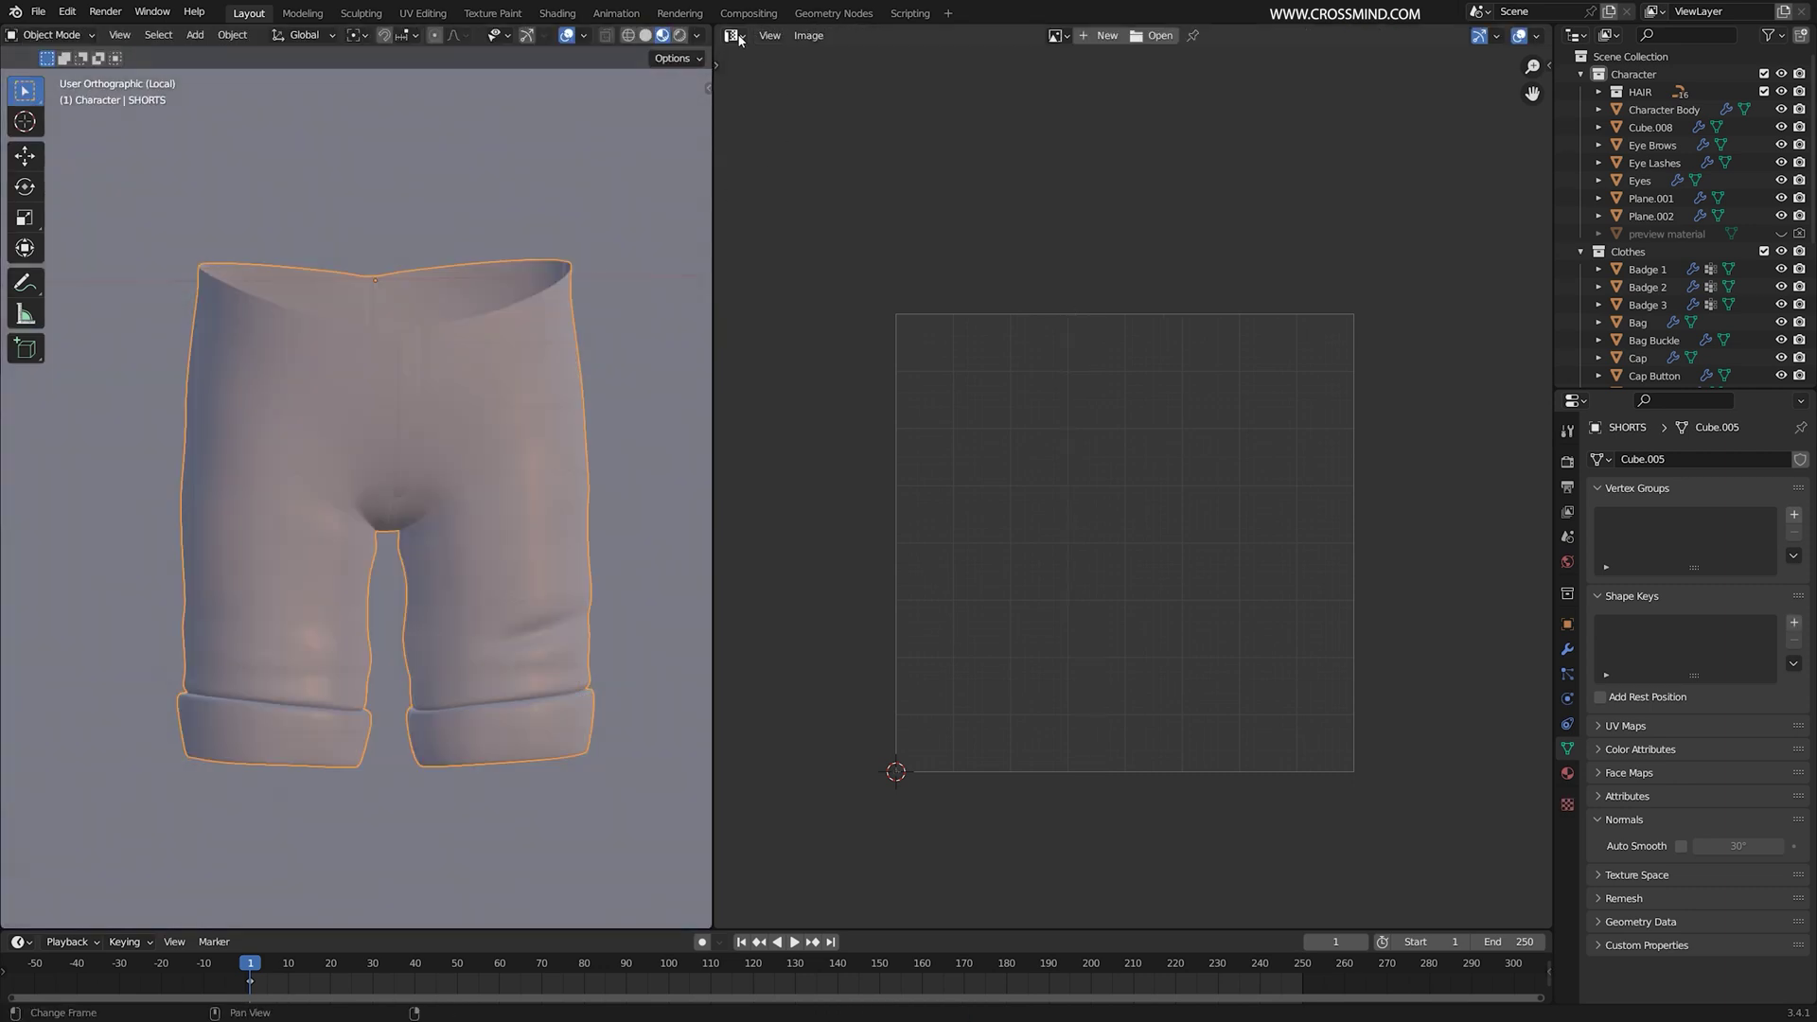
left_click(1656, 235)
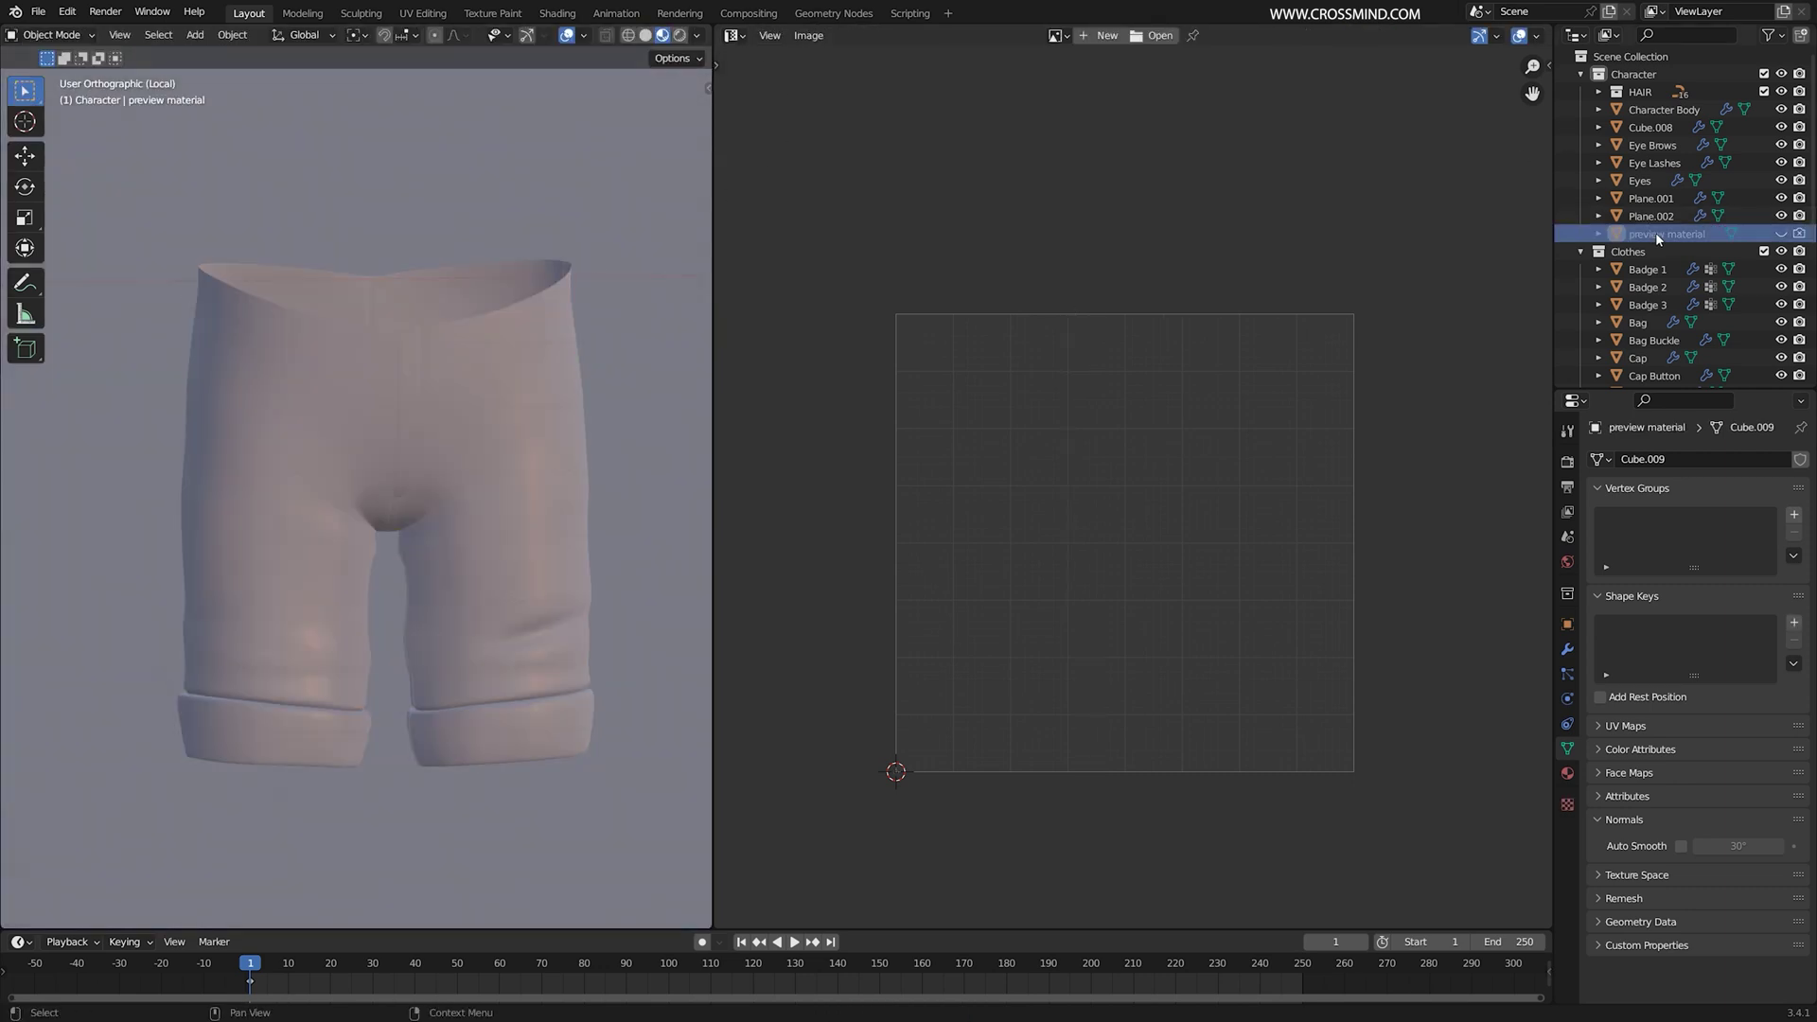
left_click(733, 36)
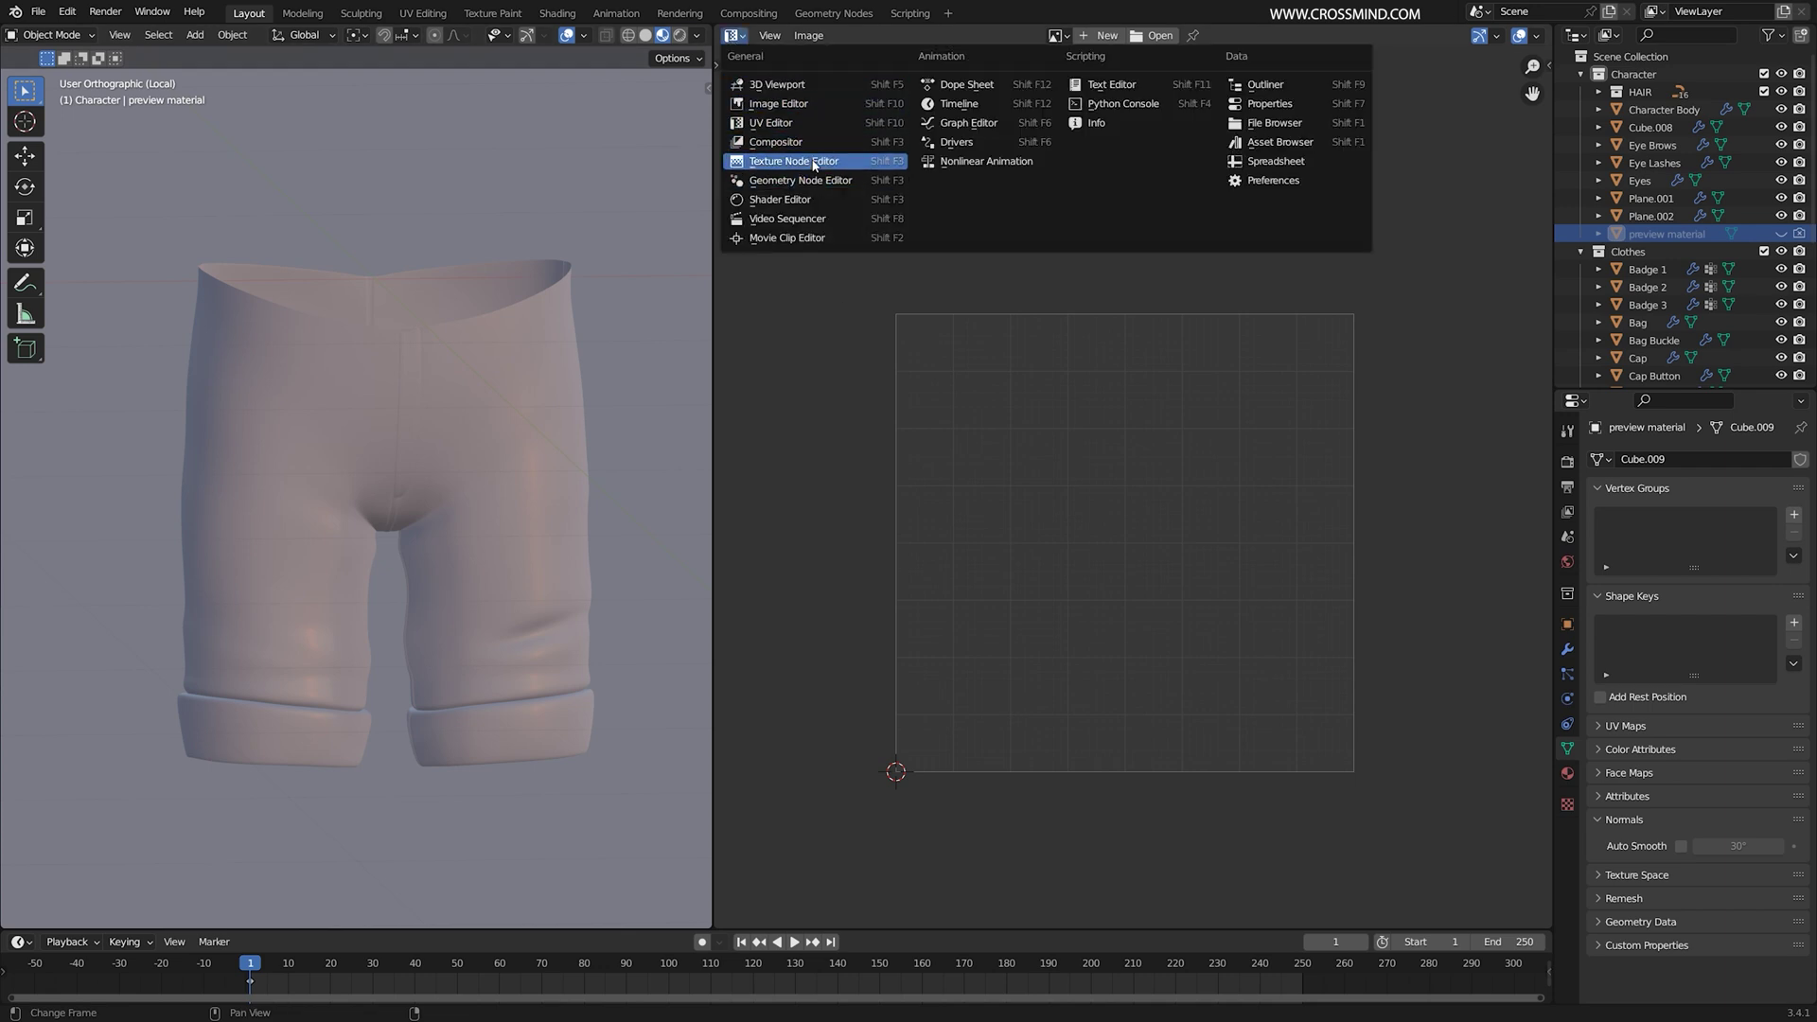
left_click(805, 200)
Step: Add an Image Texture node beside the Principled BSDF of preview mat
key("shift+a")
left_click(1051, 327)
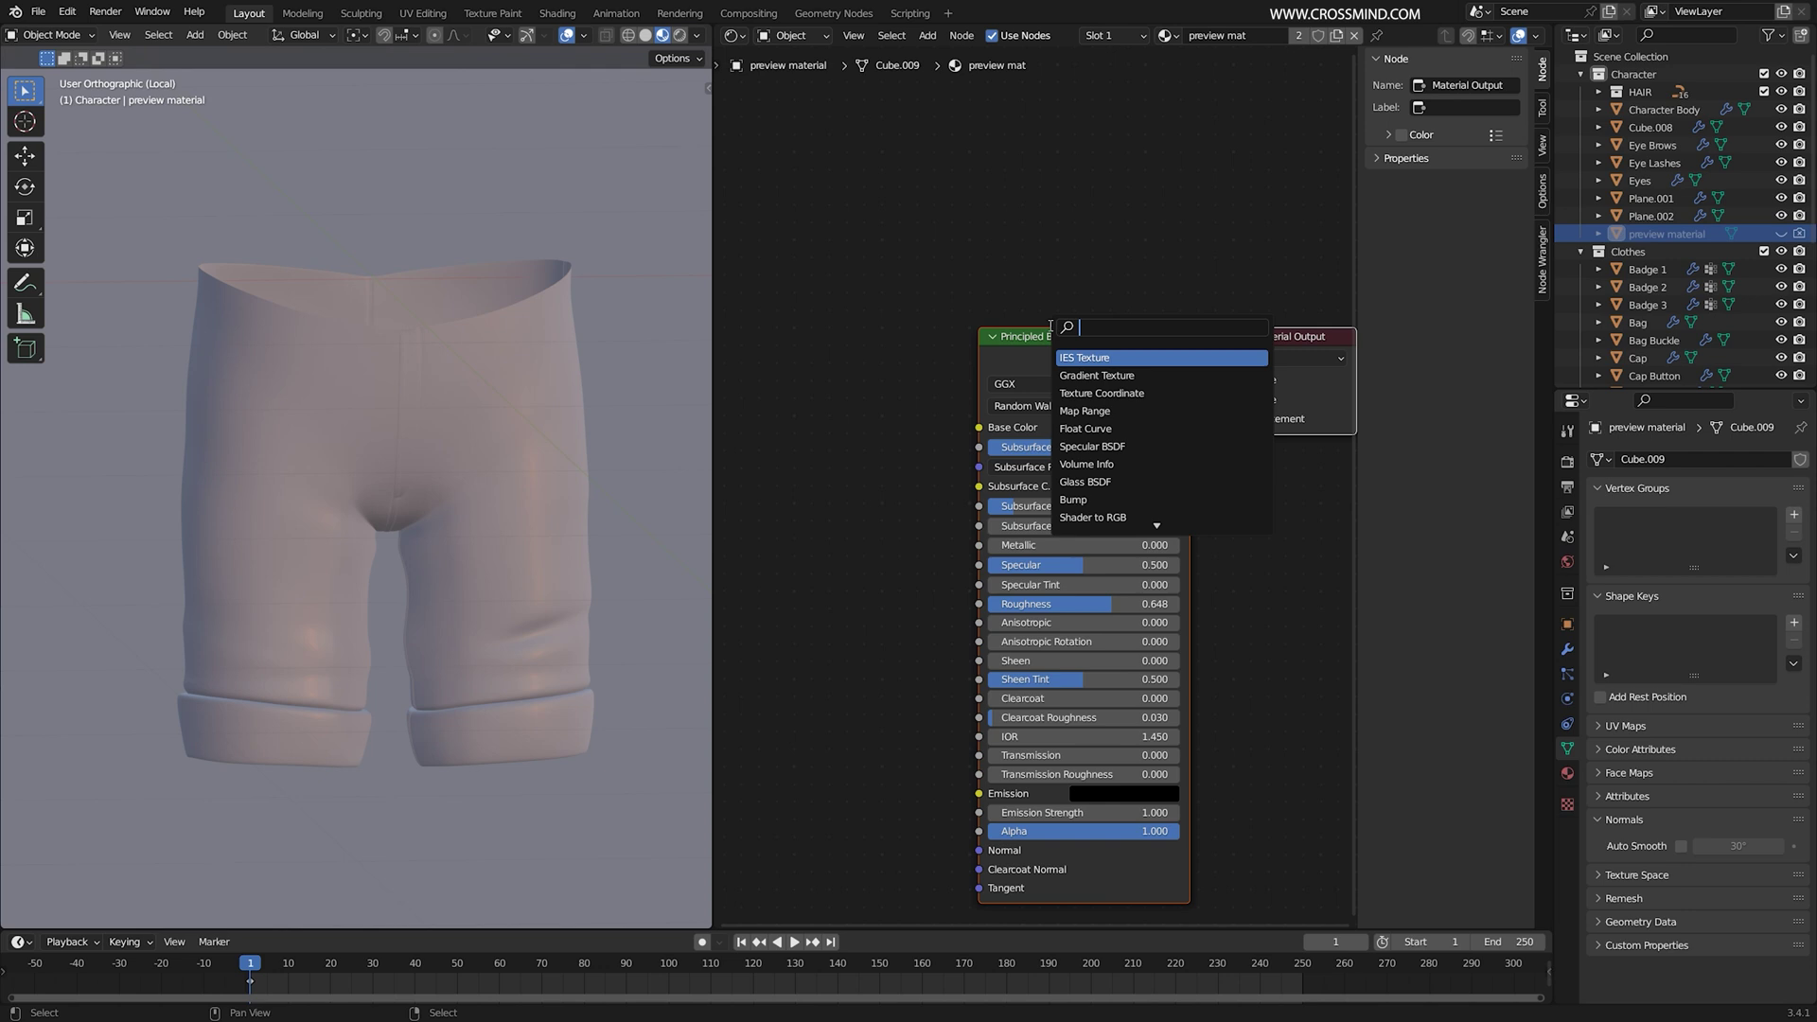
key("Return")
left_click(828, 434)
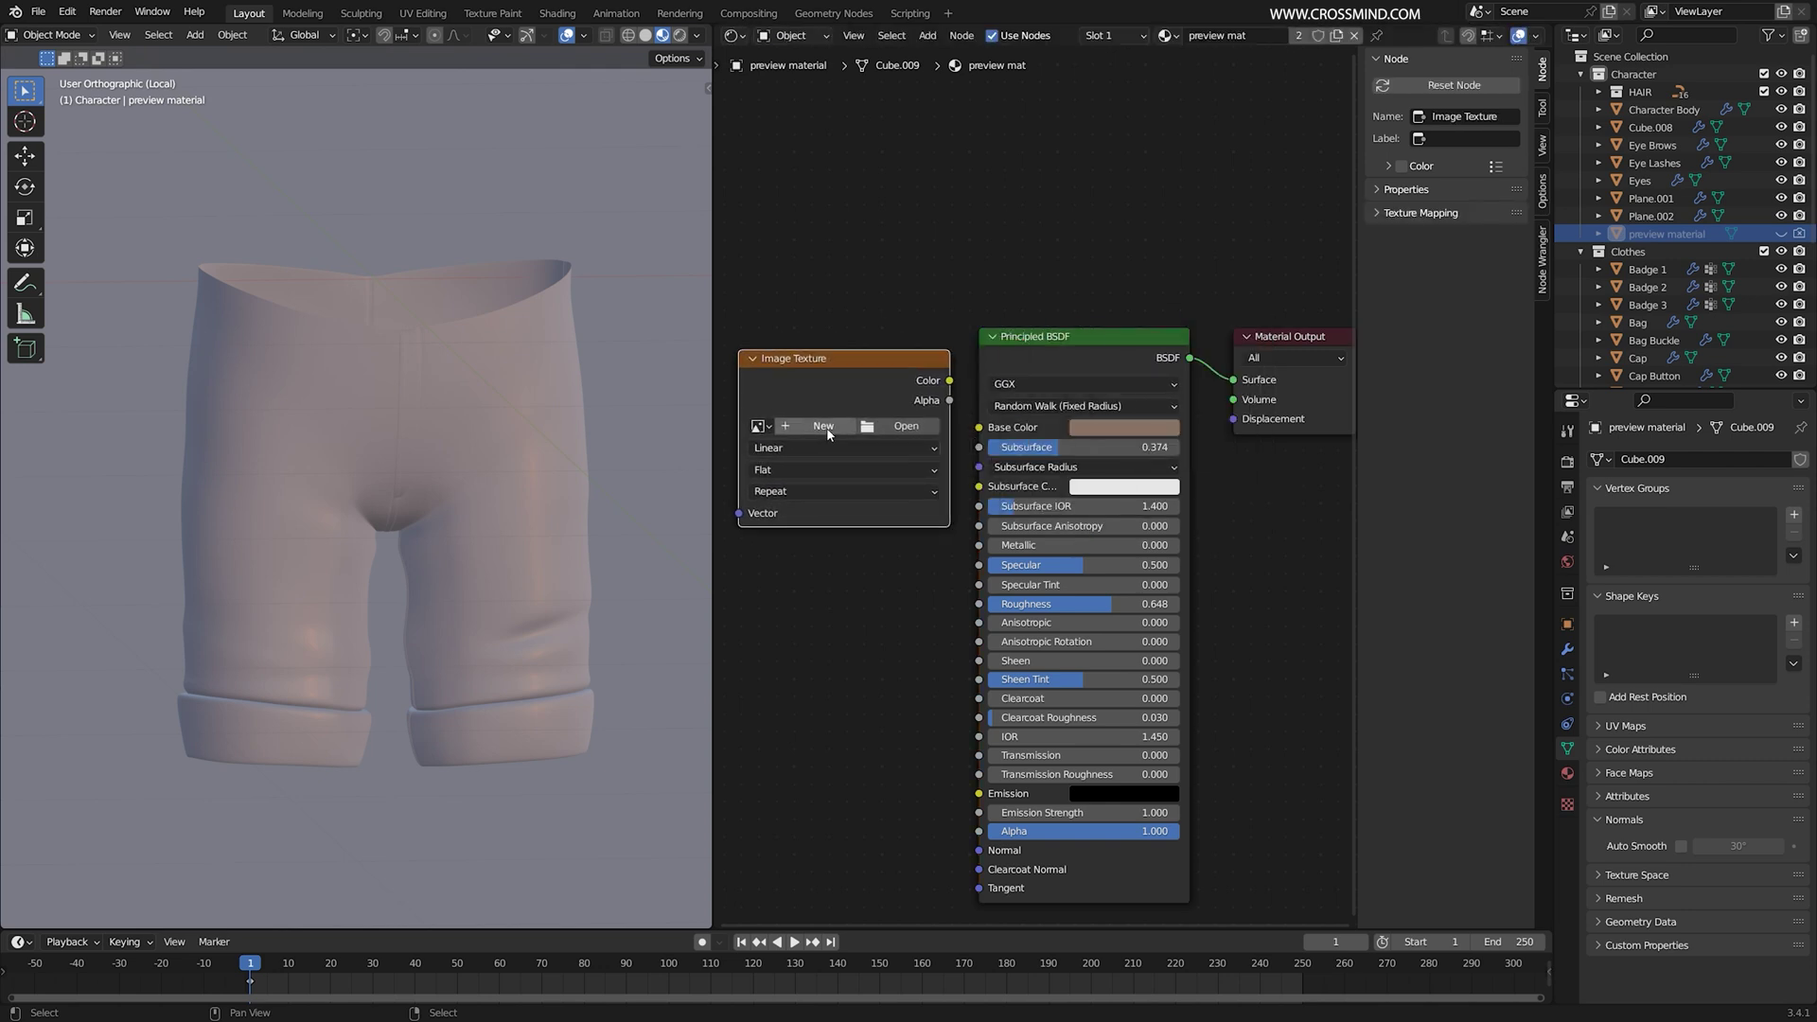
Step: Create a 4068 x 4068 px Color Grid image named UV and connect its Color output to Base Color
left_click(823, 427)
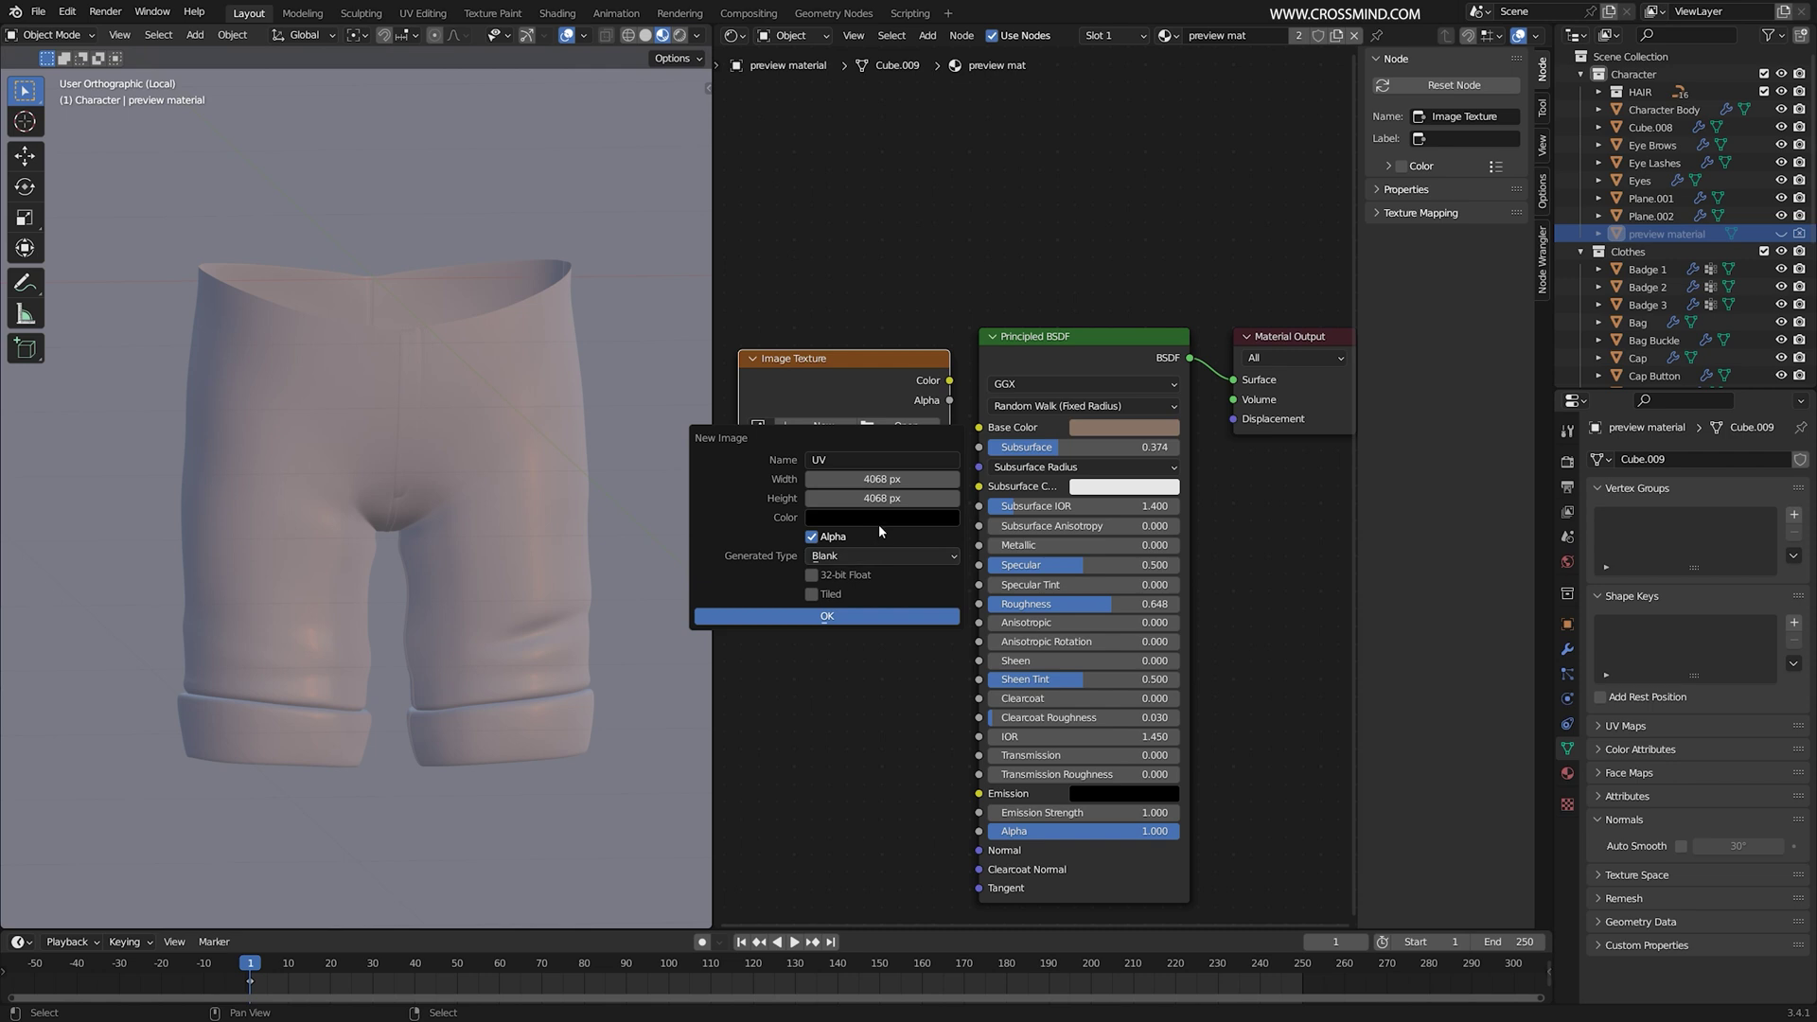
left_click(882, 557)
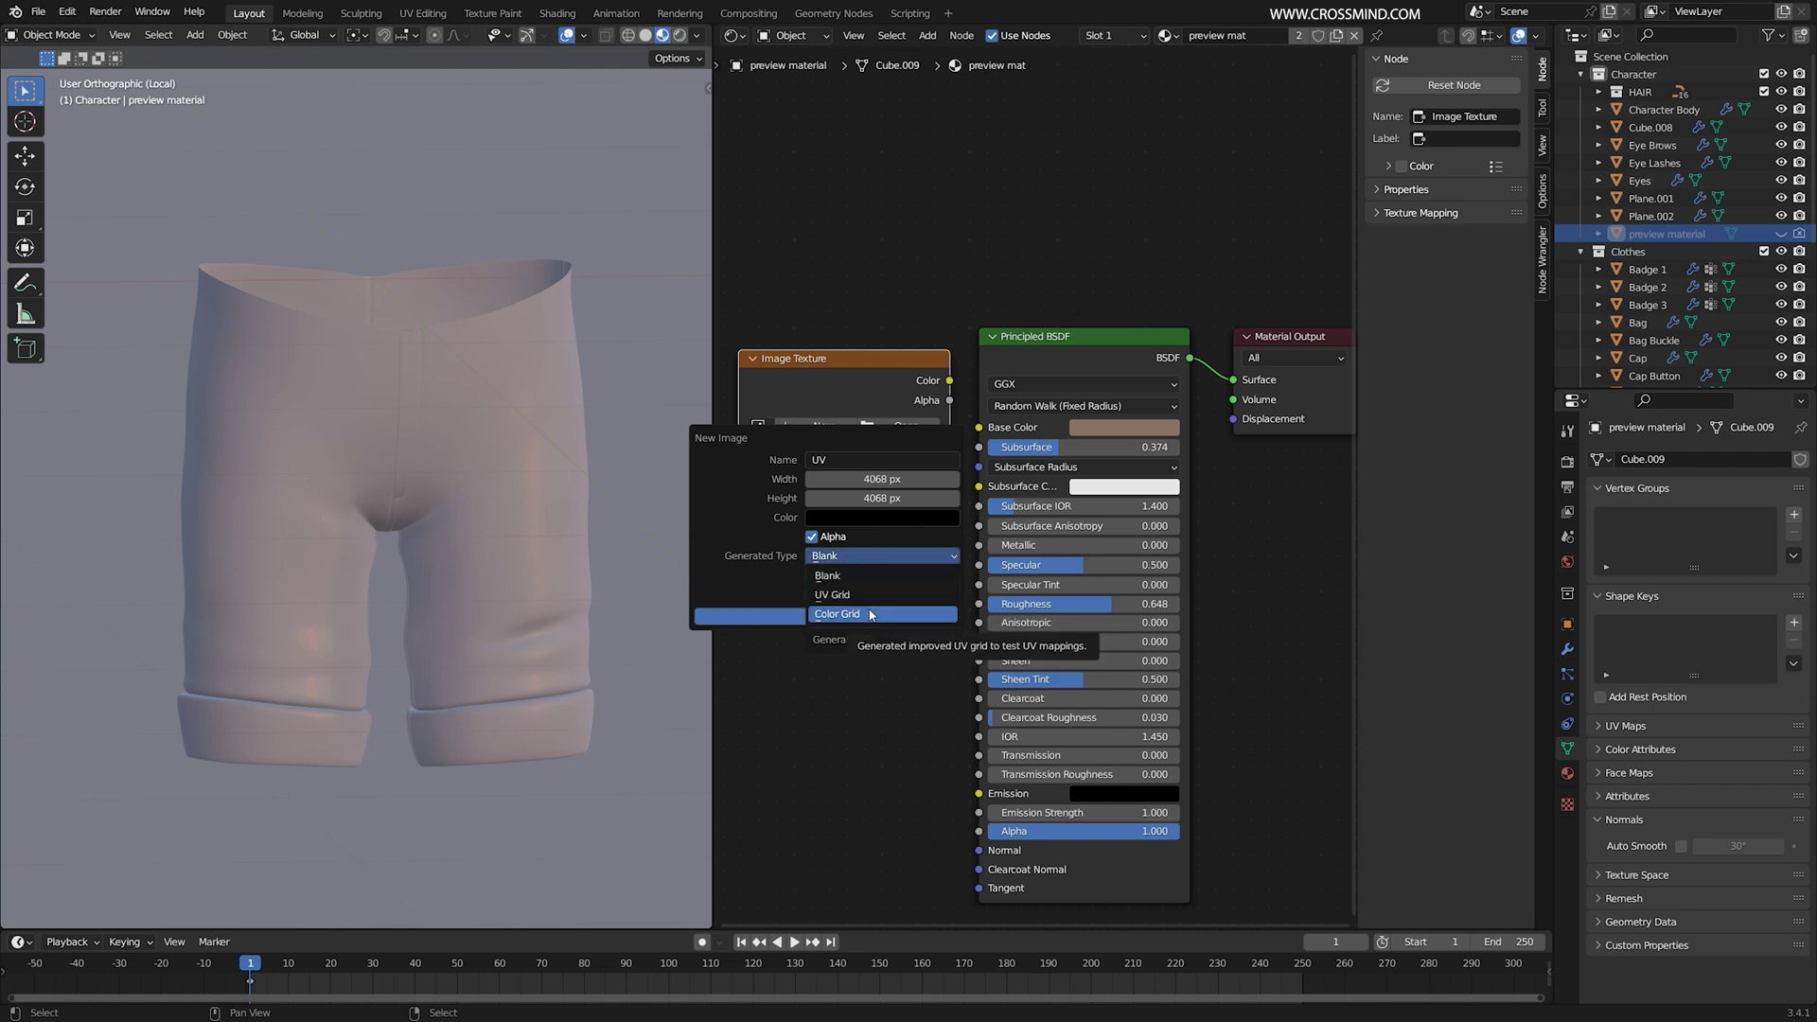
left_click(870, 615)
left_click(871, 616)
left_click_drag(923, 391, 857, 430)
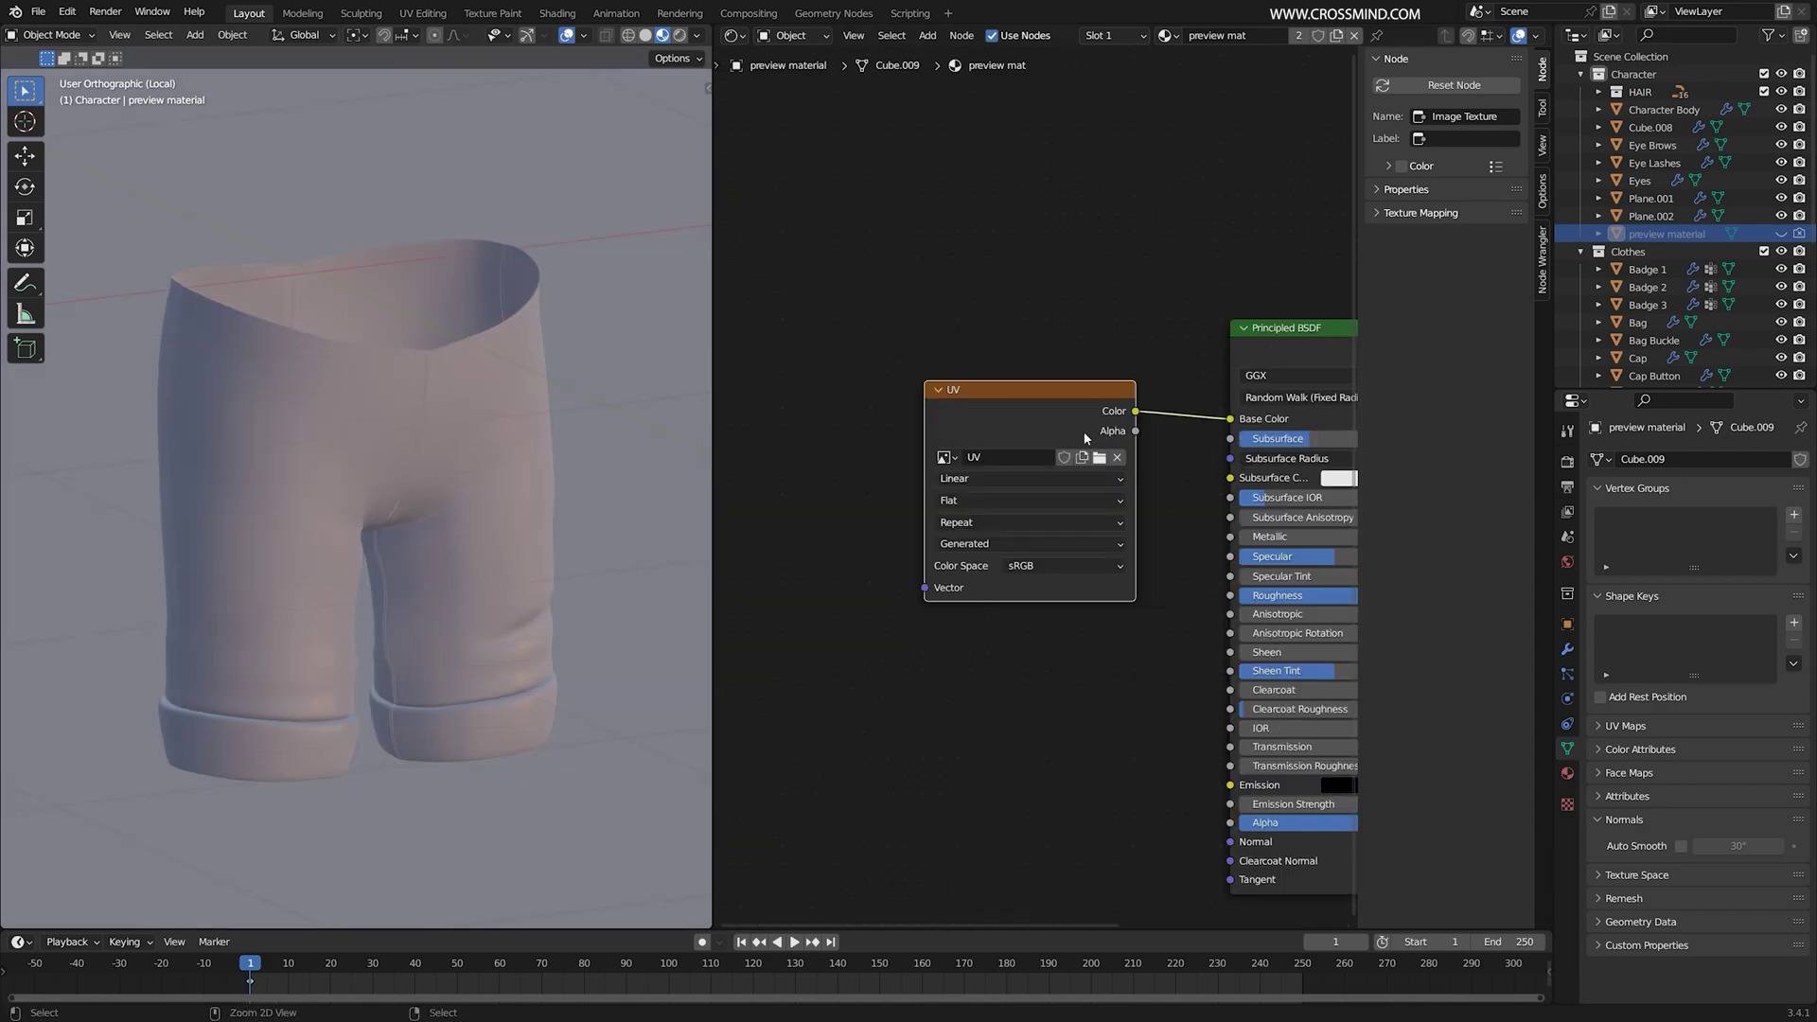
Step: Add a Mapping node setup feeding the UV image texture's Vector input and save the file
key("ctrl+t")
scroll(947, 484, "down", 4)
middle_click_drag(1240, 558, 1047, 552)
scroll(1049, 552, "down", 2)
scroll(1075, 468, "up", 3)
key("ctrl+s")
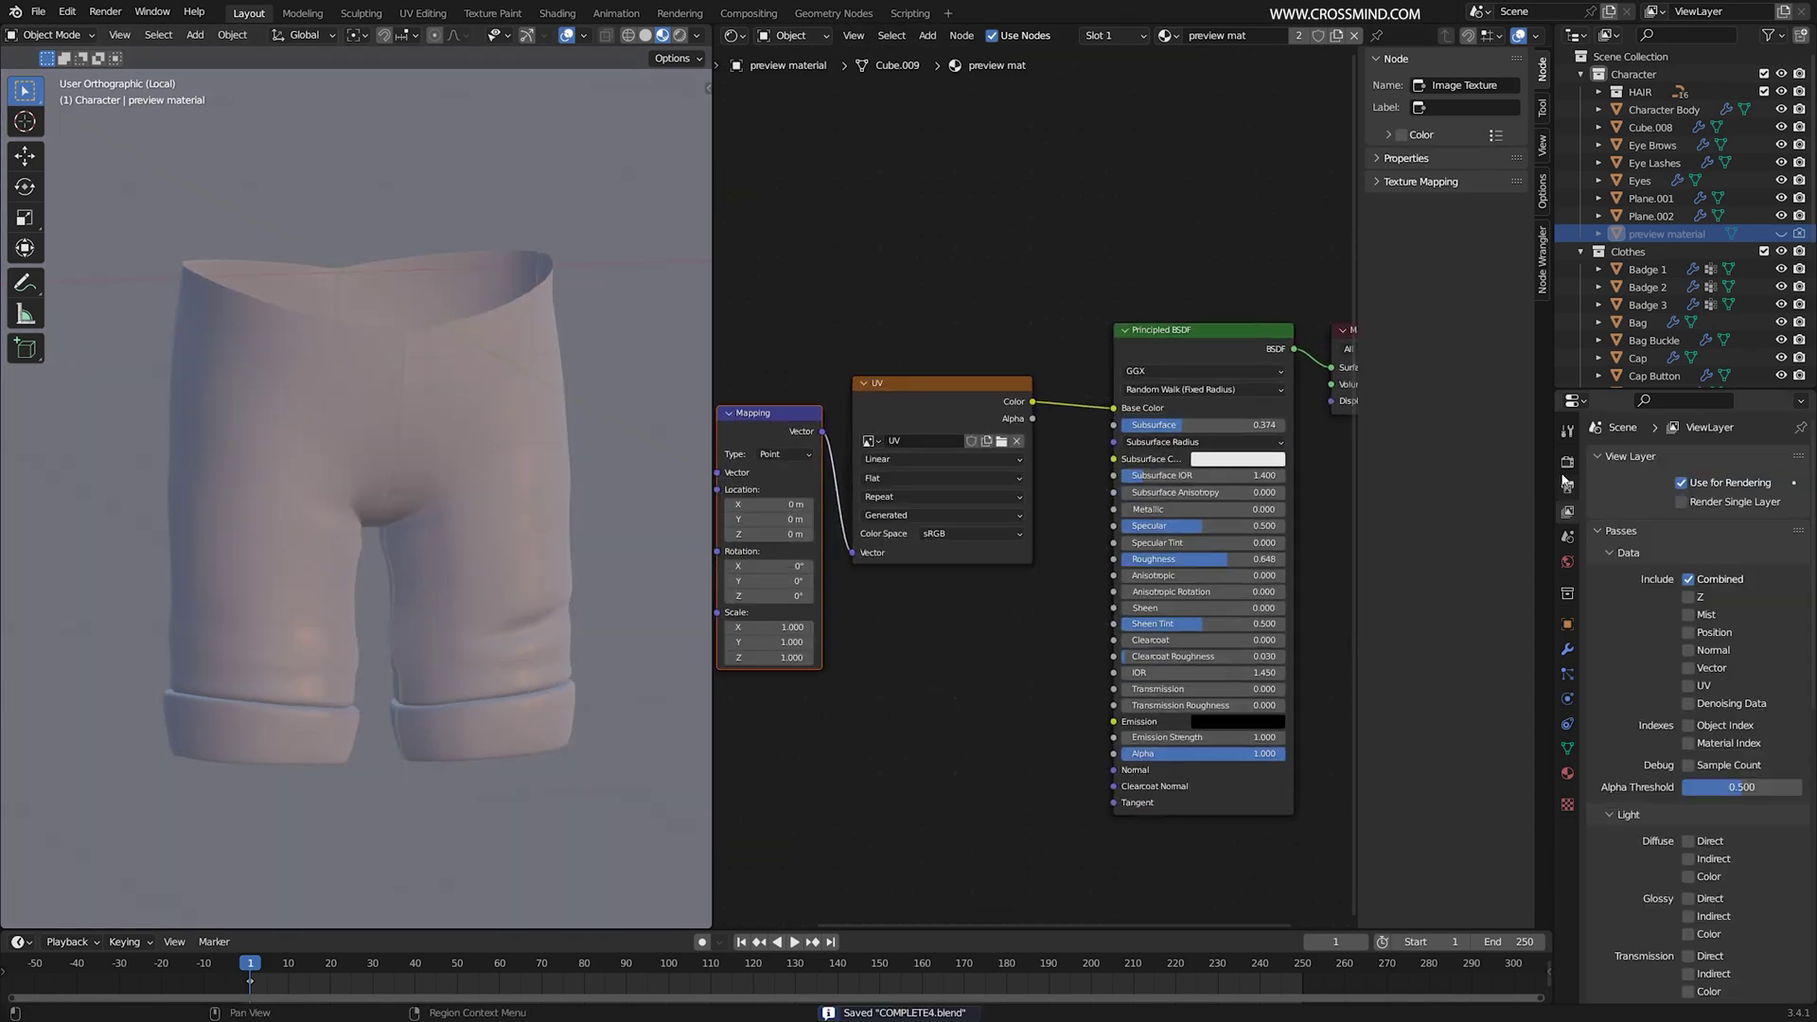
Step: Check the Material Override setting in the view layer properties
left_click(1568, 462)
left_click(1567, 487)
left_click(1567, 536)
left_click(1567, 512)
scroll(1724, 861, "down", 12)
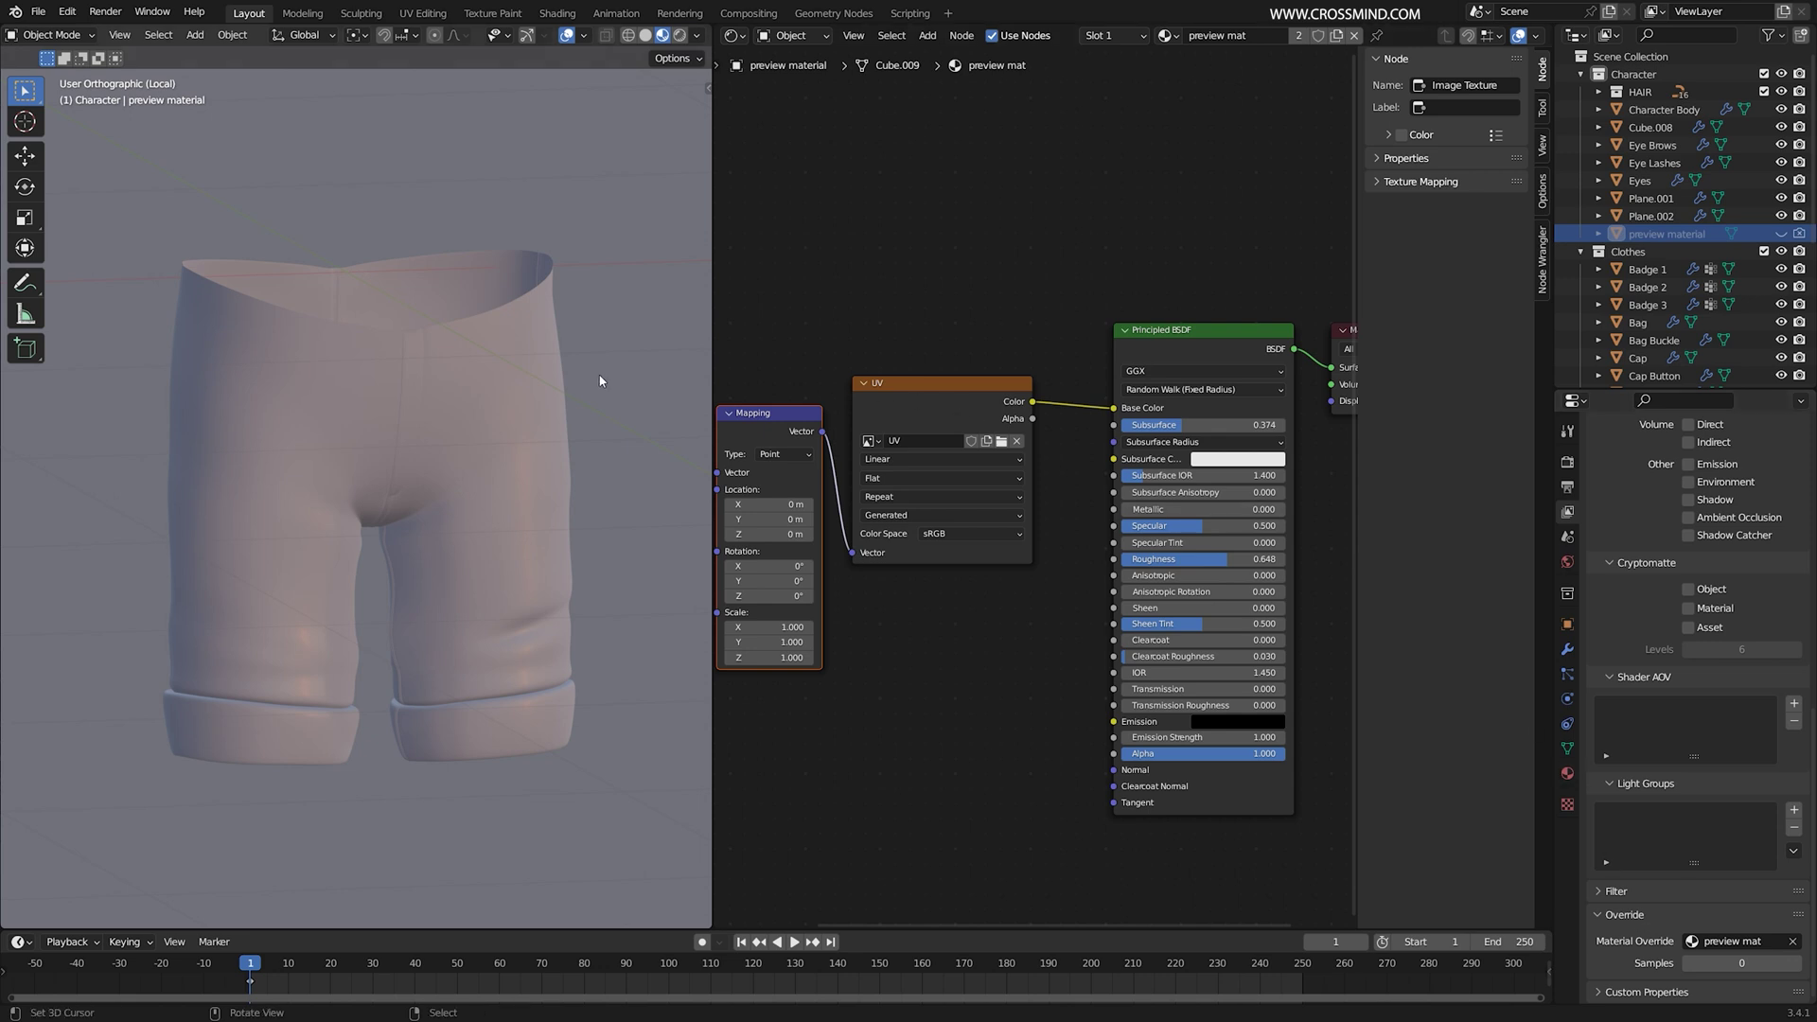
scroll(633, 378, "up", 2)
Step: Switch the node area back to the UV Editor and put the shorts in Edit Mode
left_click(734, 35)
left_click(808, 124)
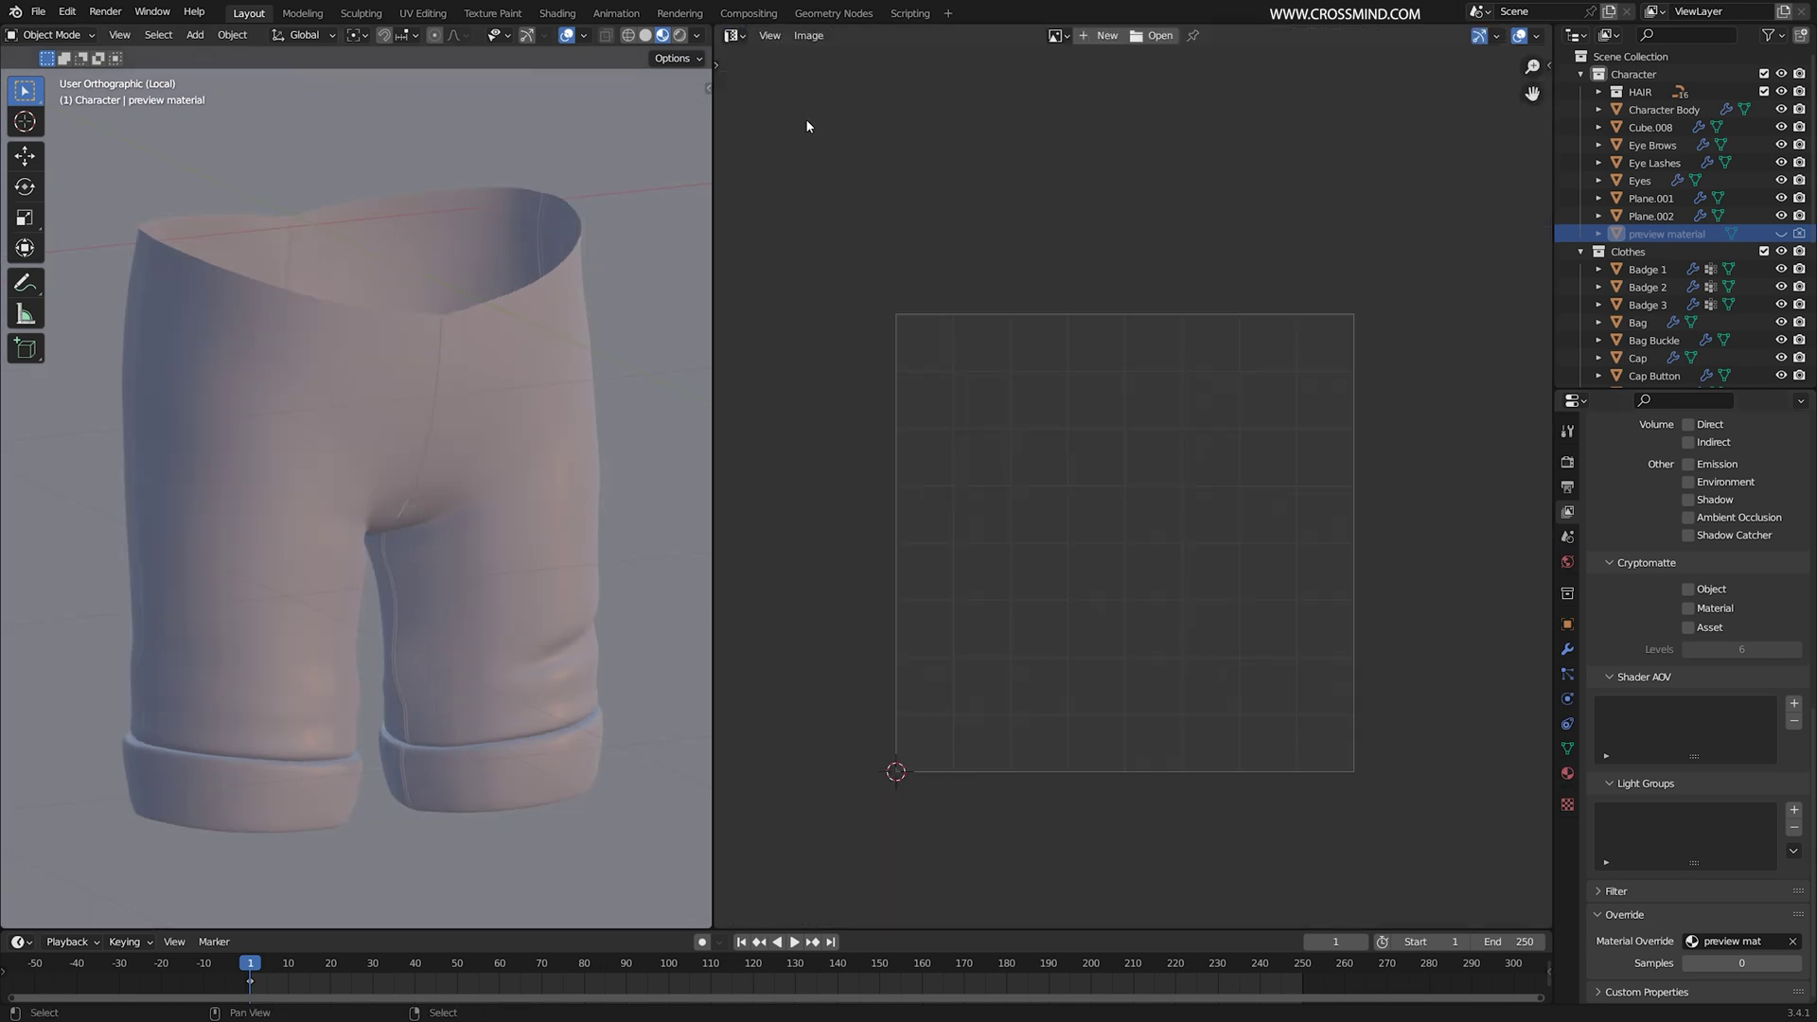
left_click(547, 236)
key("Tab")
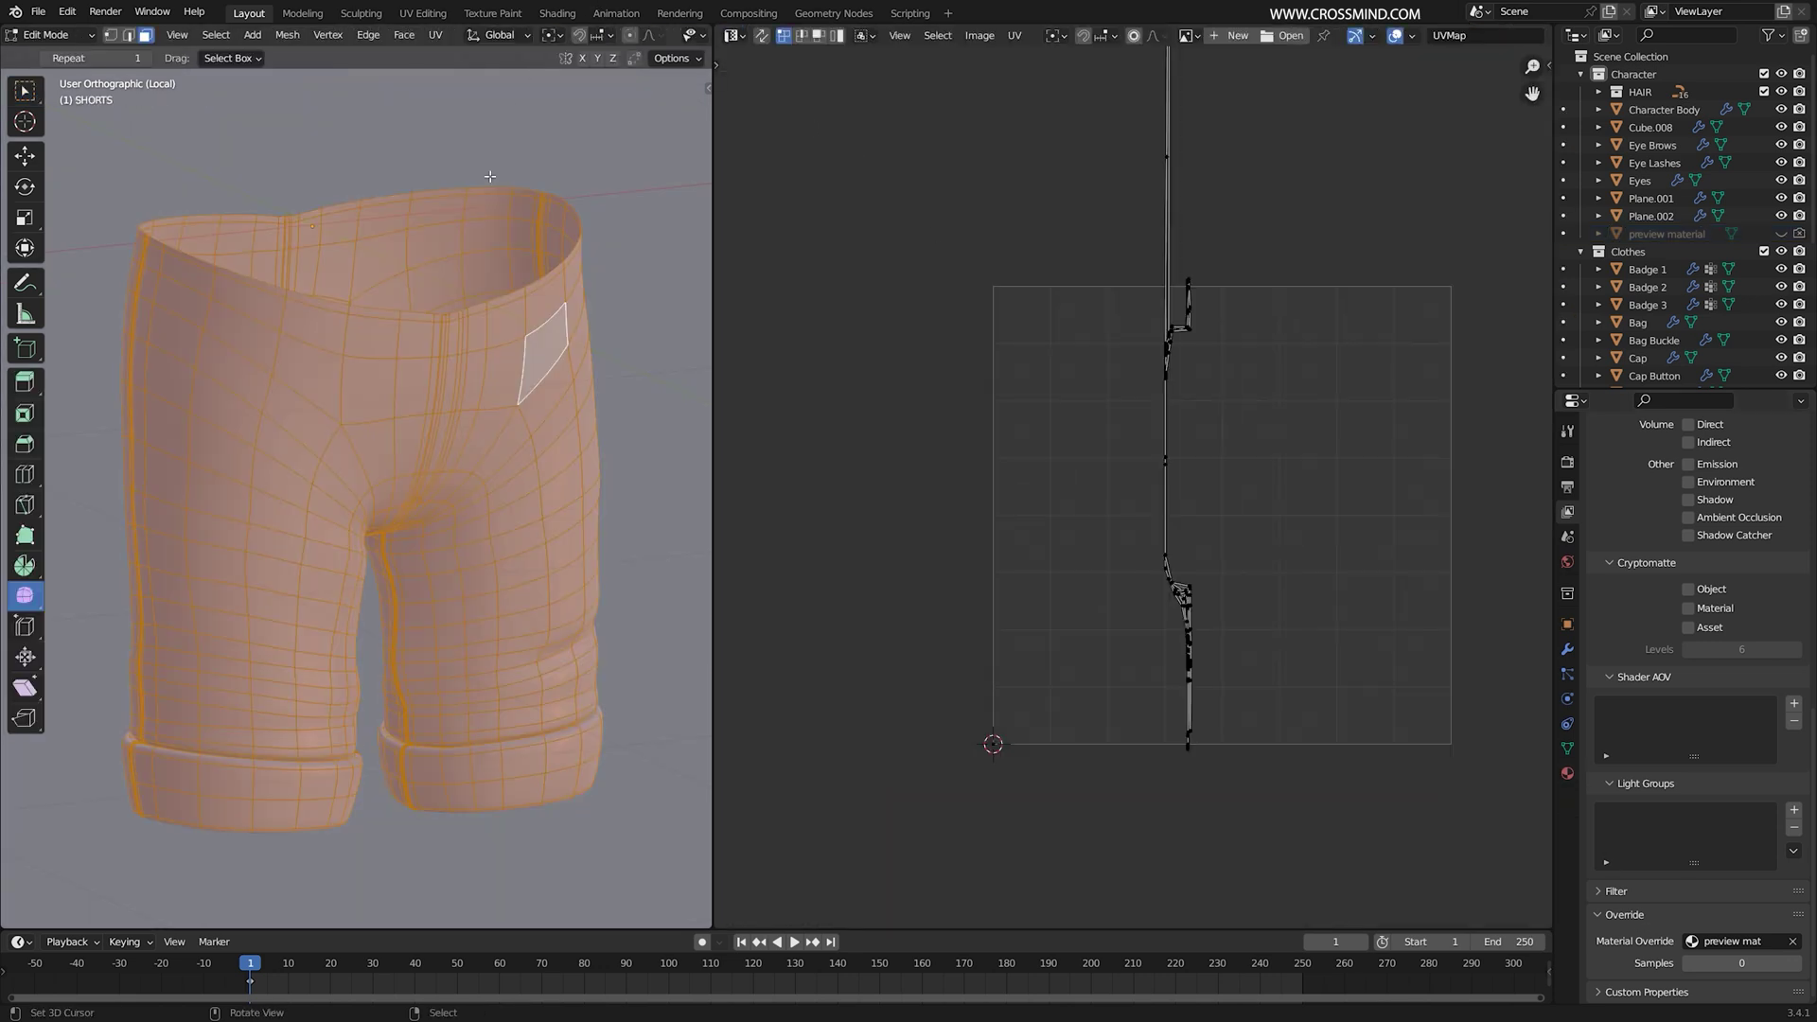
Step: Unwrap the entire shorts mesh with the Angle Based method
key("ctrl+space")
middle_click_drag(882, 407, 833, 414)
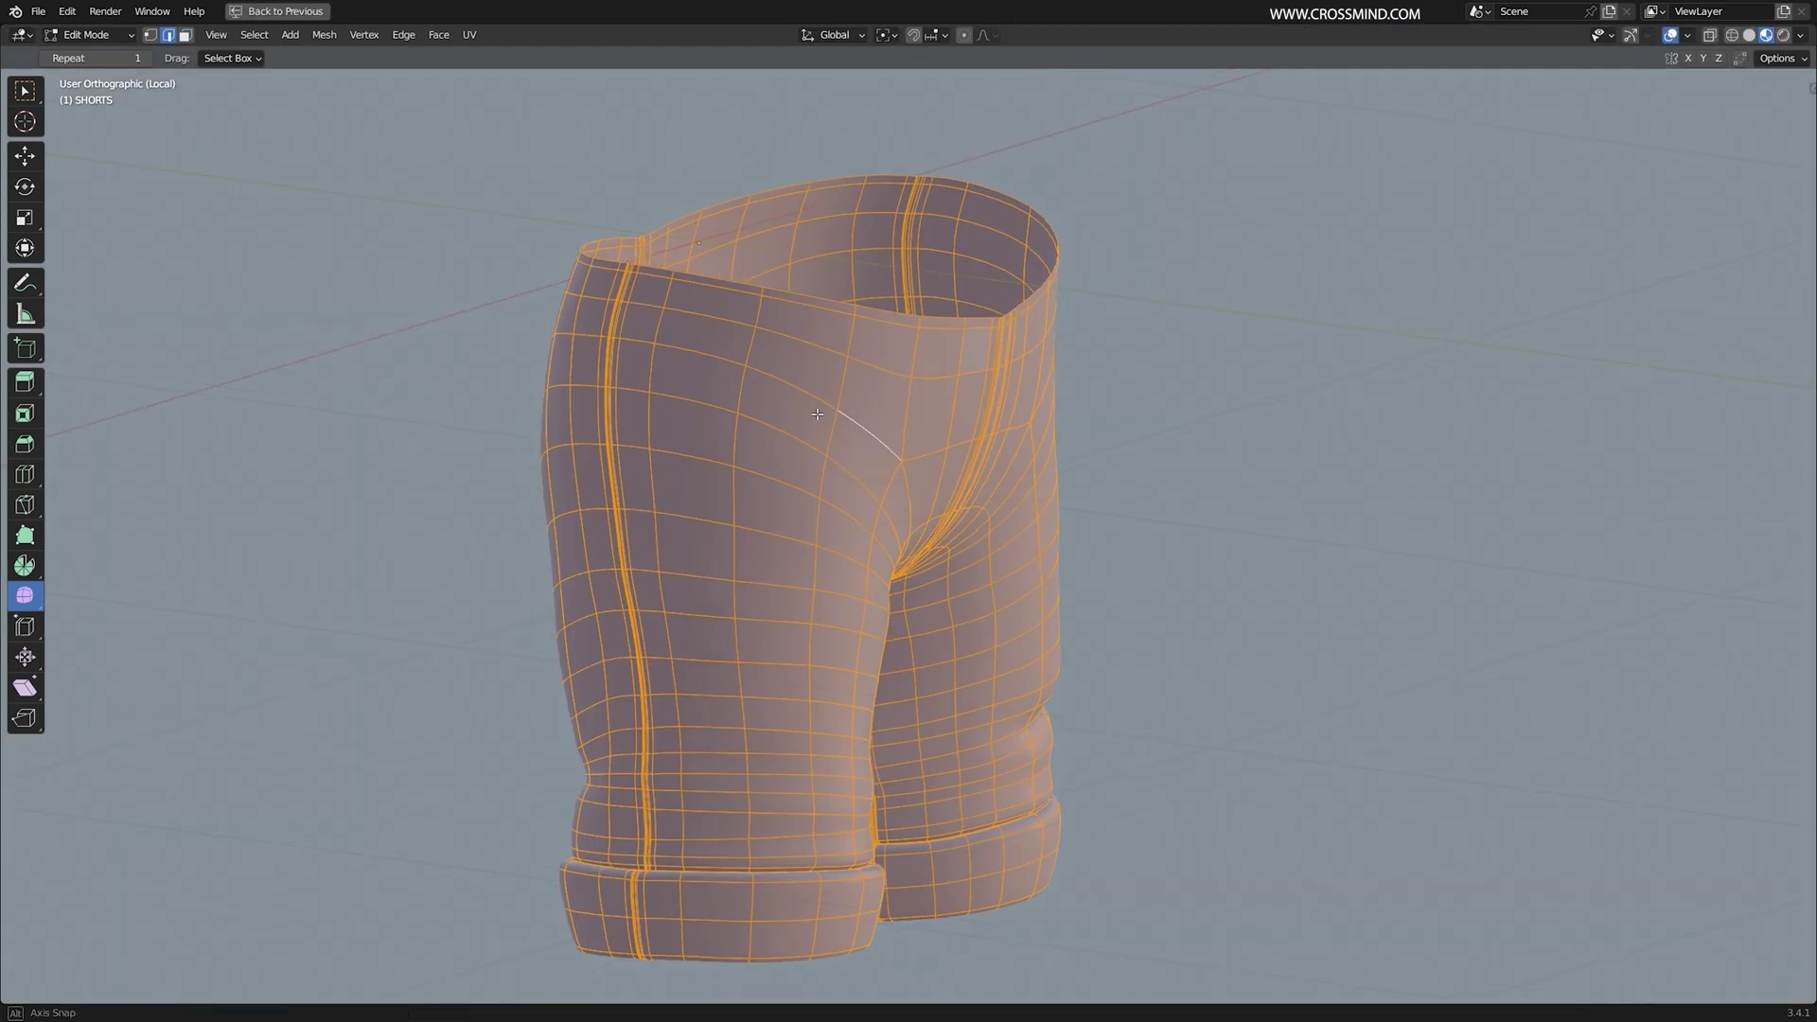
key("ctrl+space")
key("u")
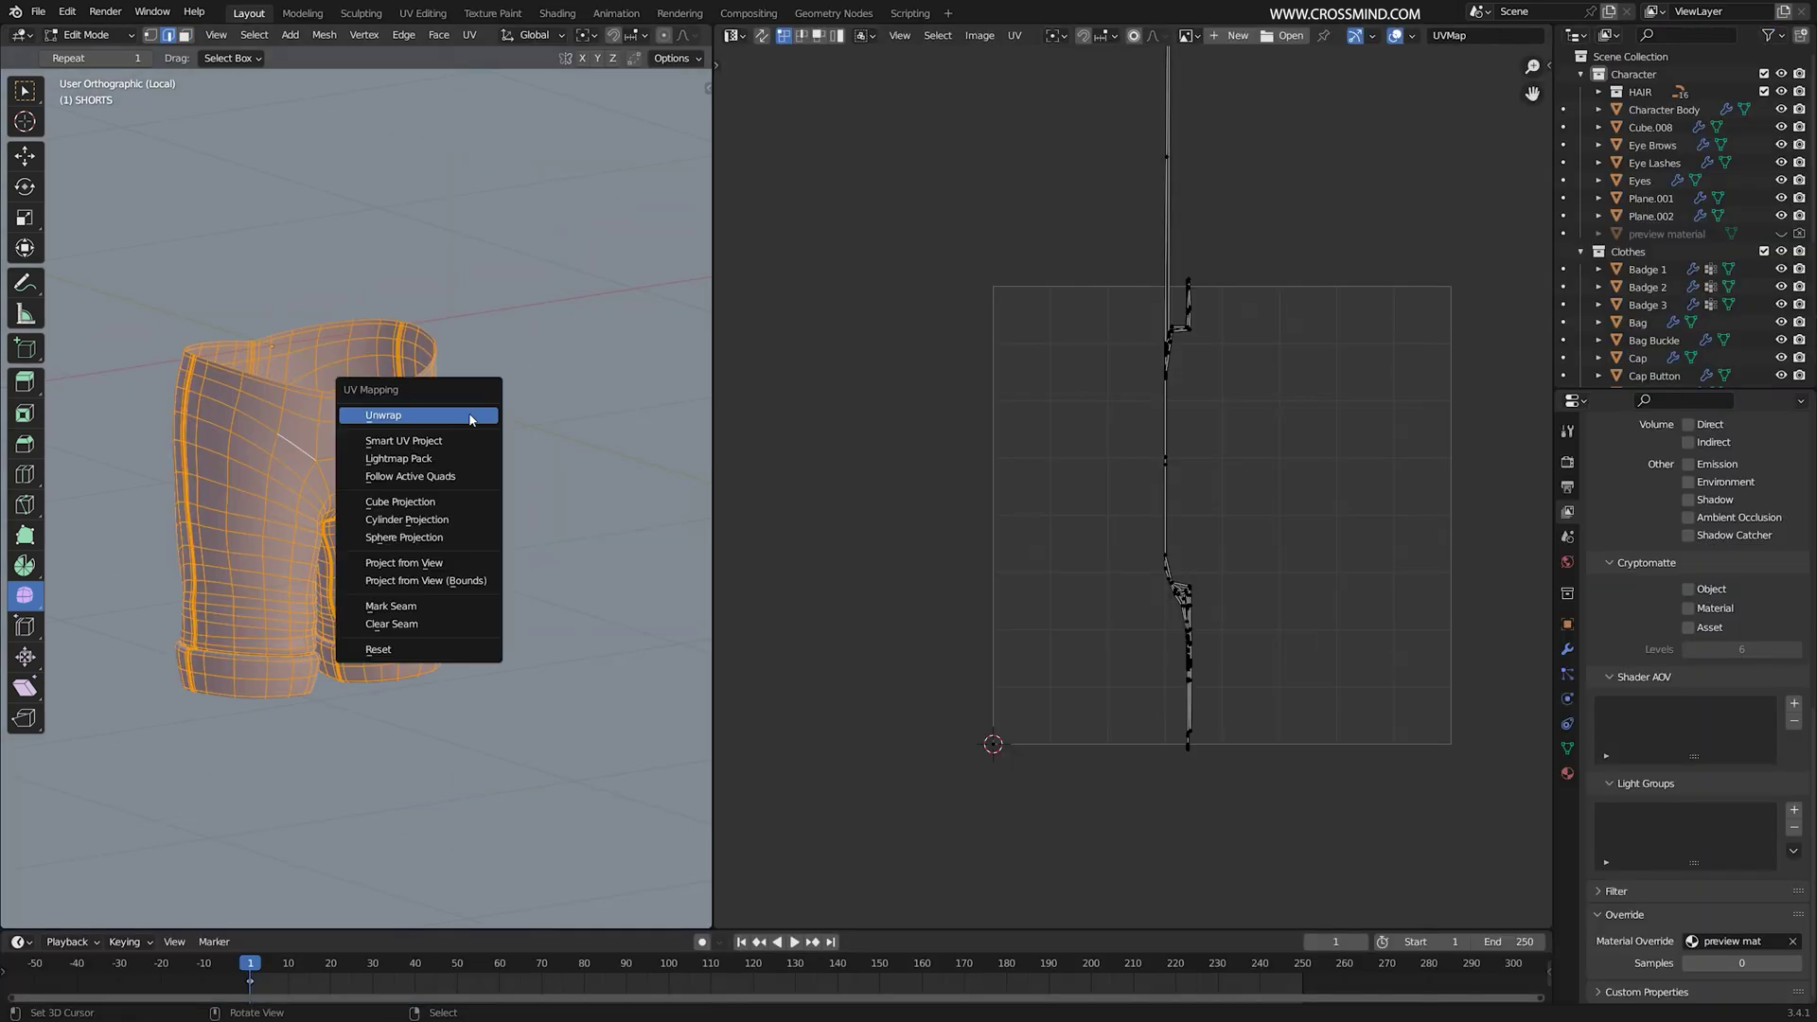
left_click(470, 418)
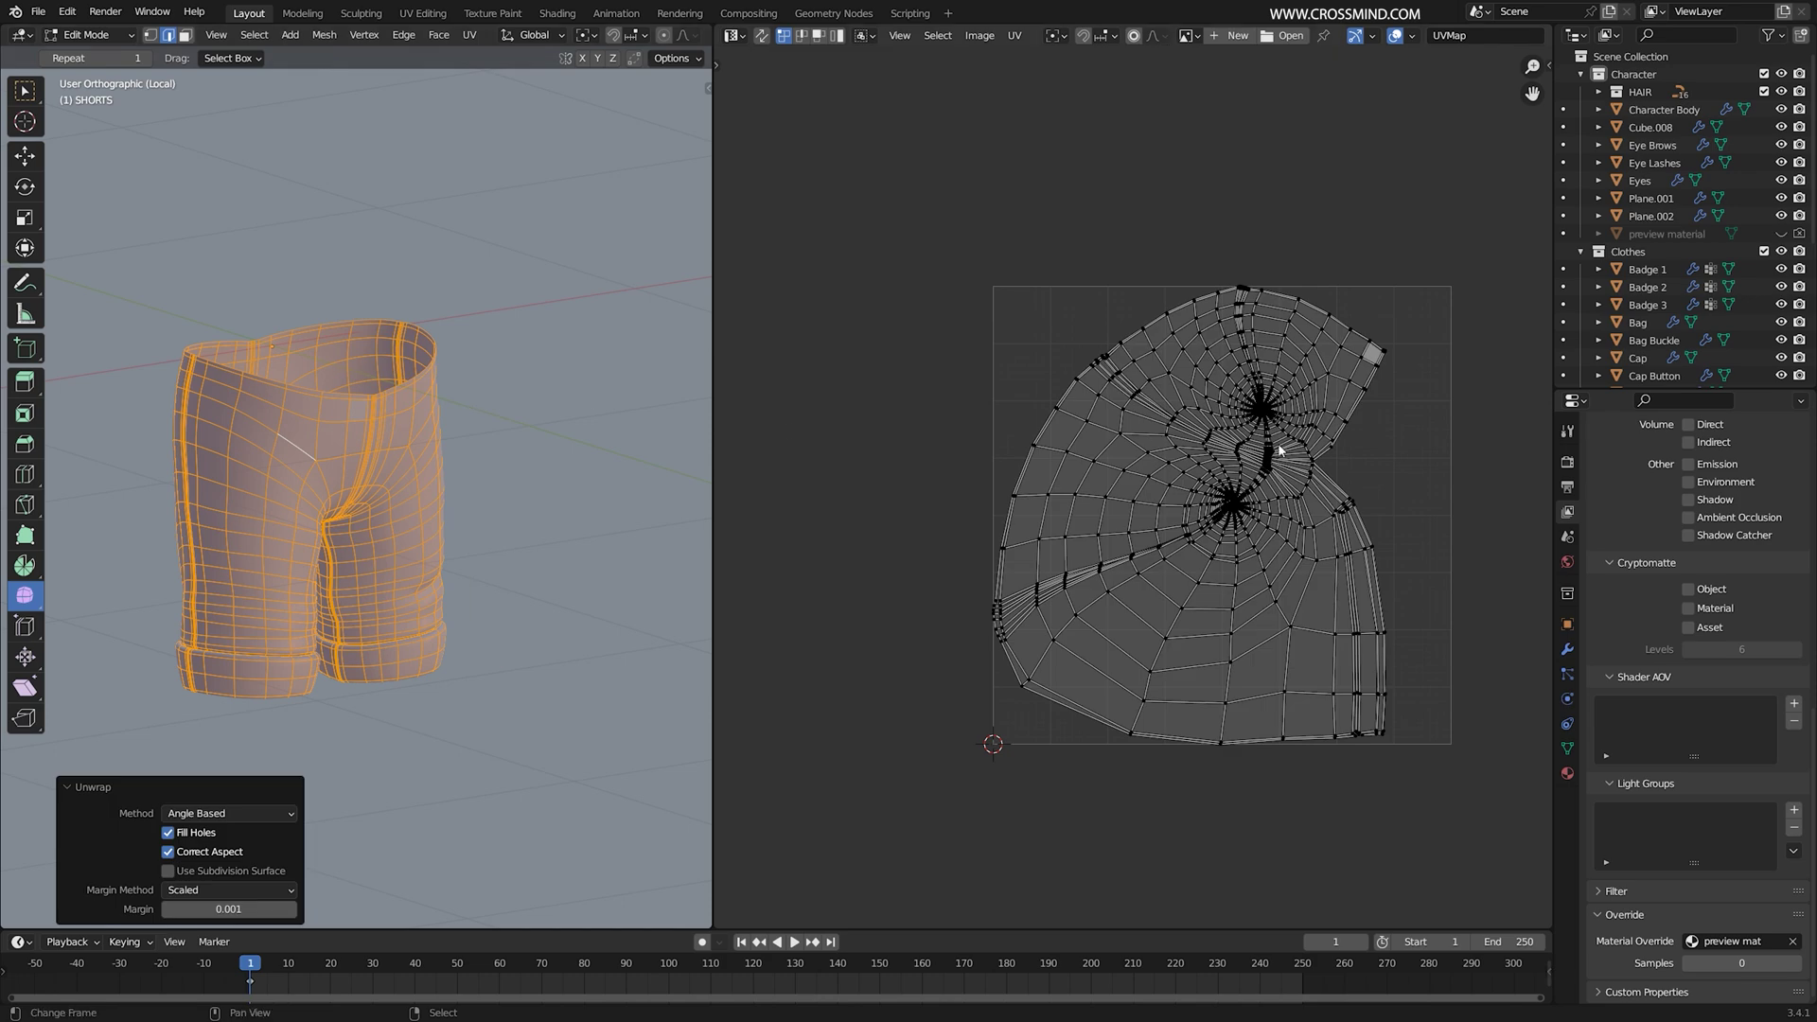
scroll(1388, 521, "up", 2)
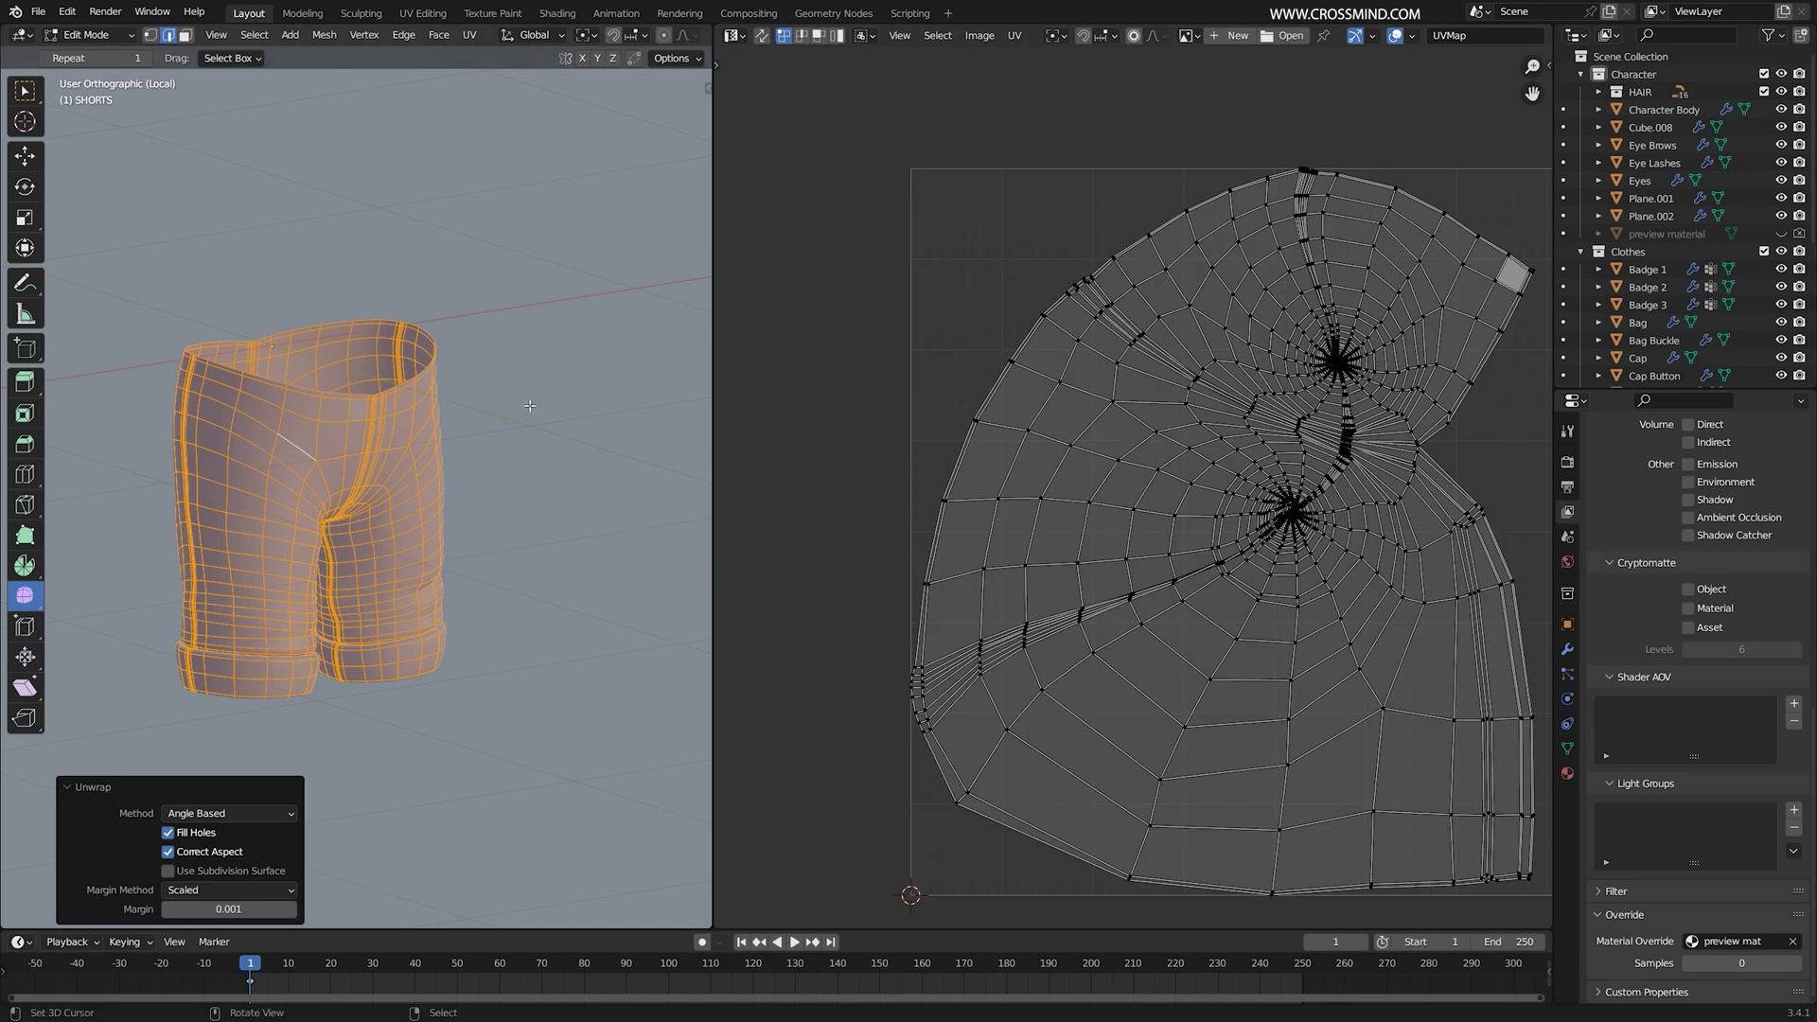
Step: Clear the selection and select the vertical edge loop along the outer side of the shorts in a maximized viewport
key("ctrl+space")
key("ctrl+space")
key("ctrl+space")
key("alt+a")
scroll(872, 412, "up", 2)
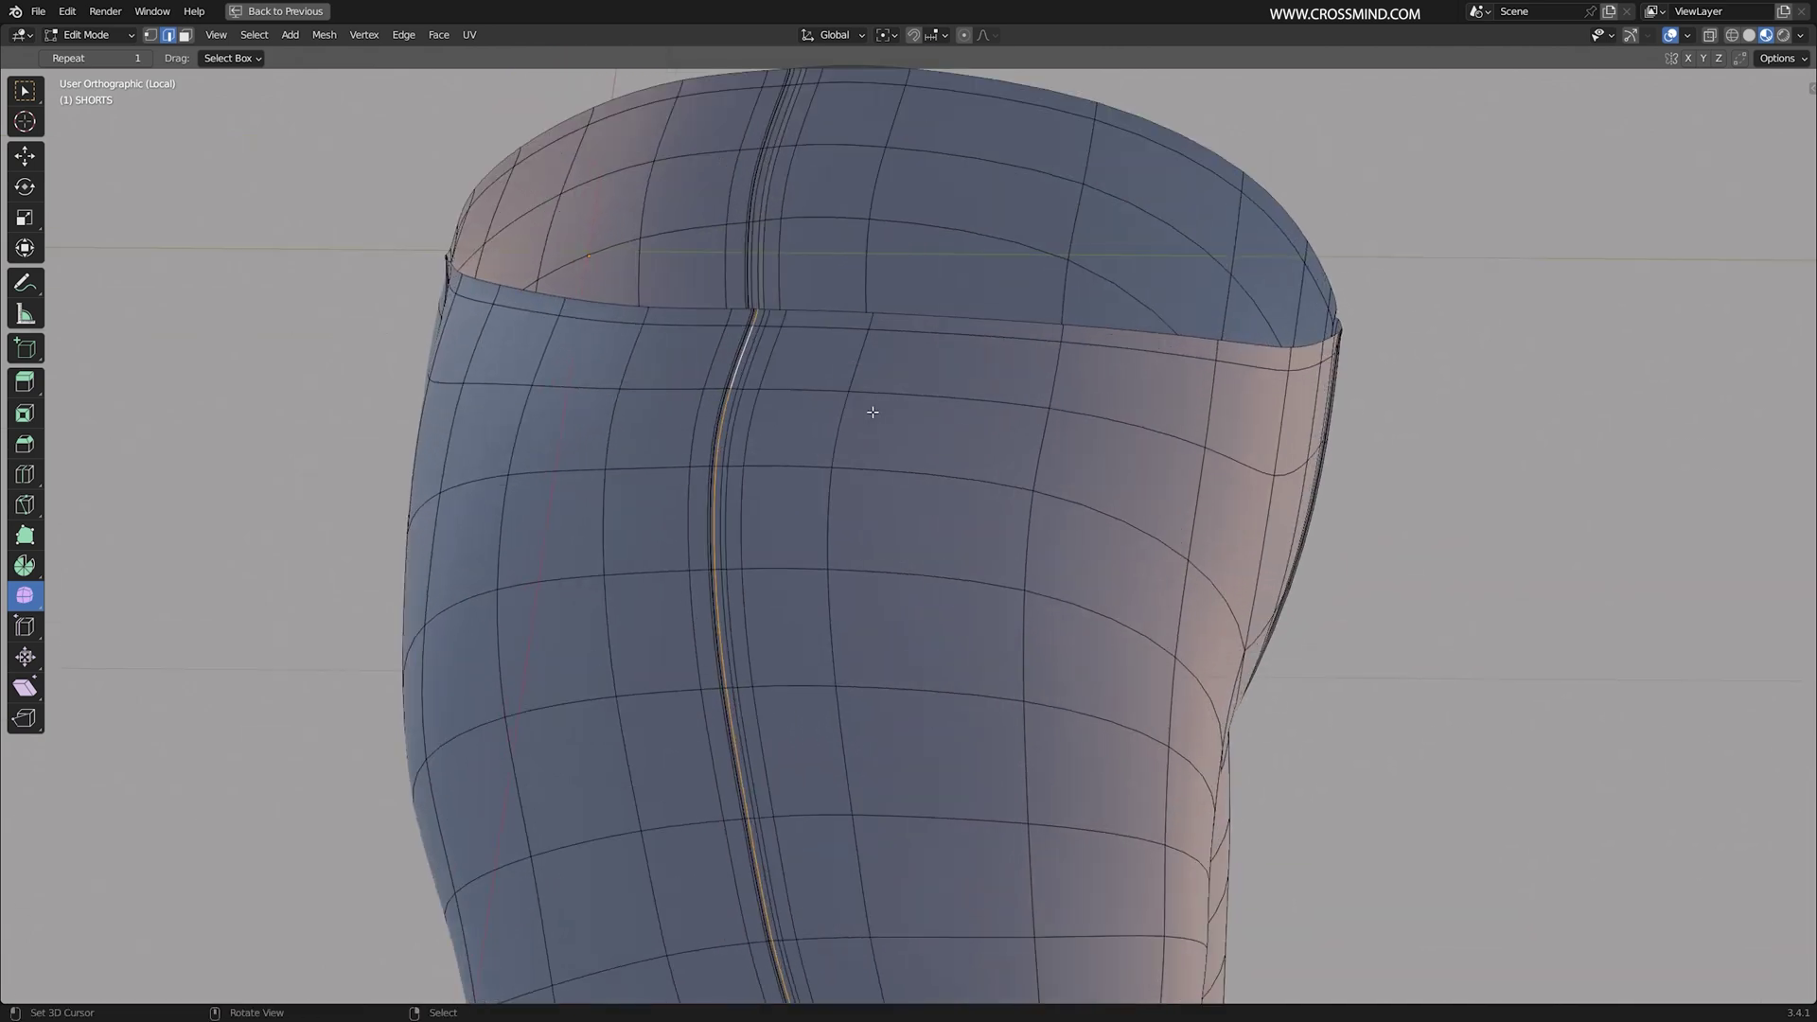
scroll(776, 377, "down", 1)
scroll(760, 361, "up", 2)
Step: Examine the course of the selected side edge loop from the waistband down the leg
middle_click_drag(743, 349, 892, 640, "shift")
scroll(852, 650, "up", 7)
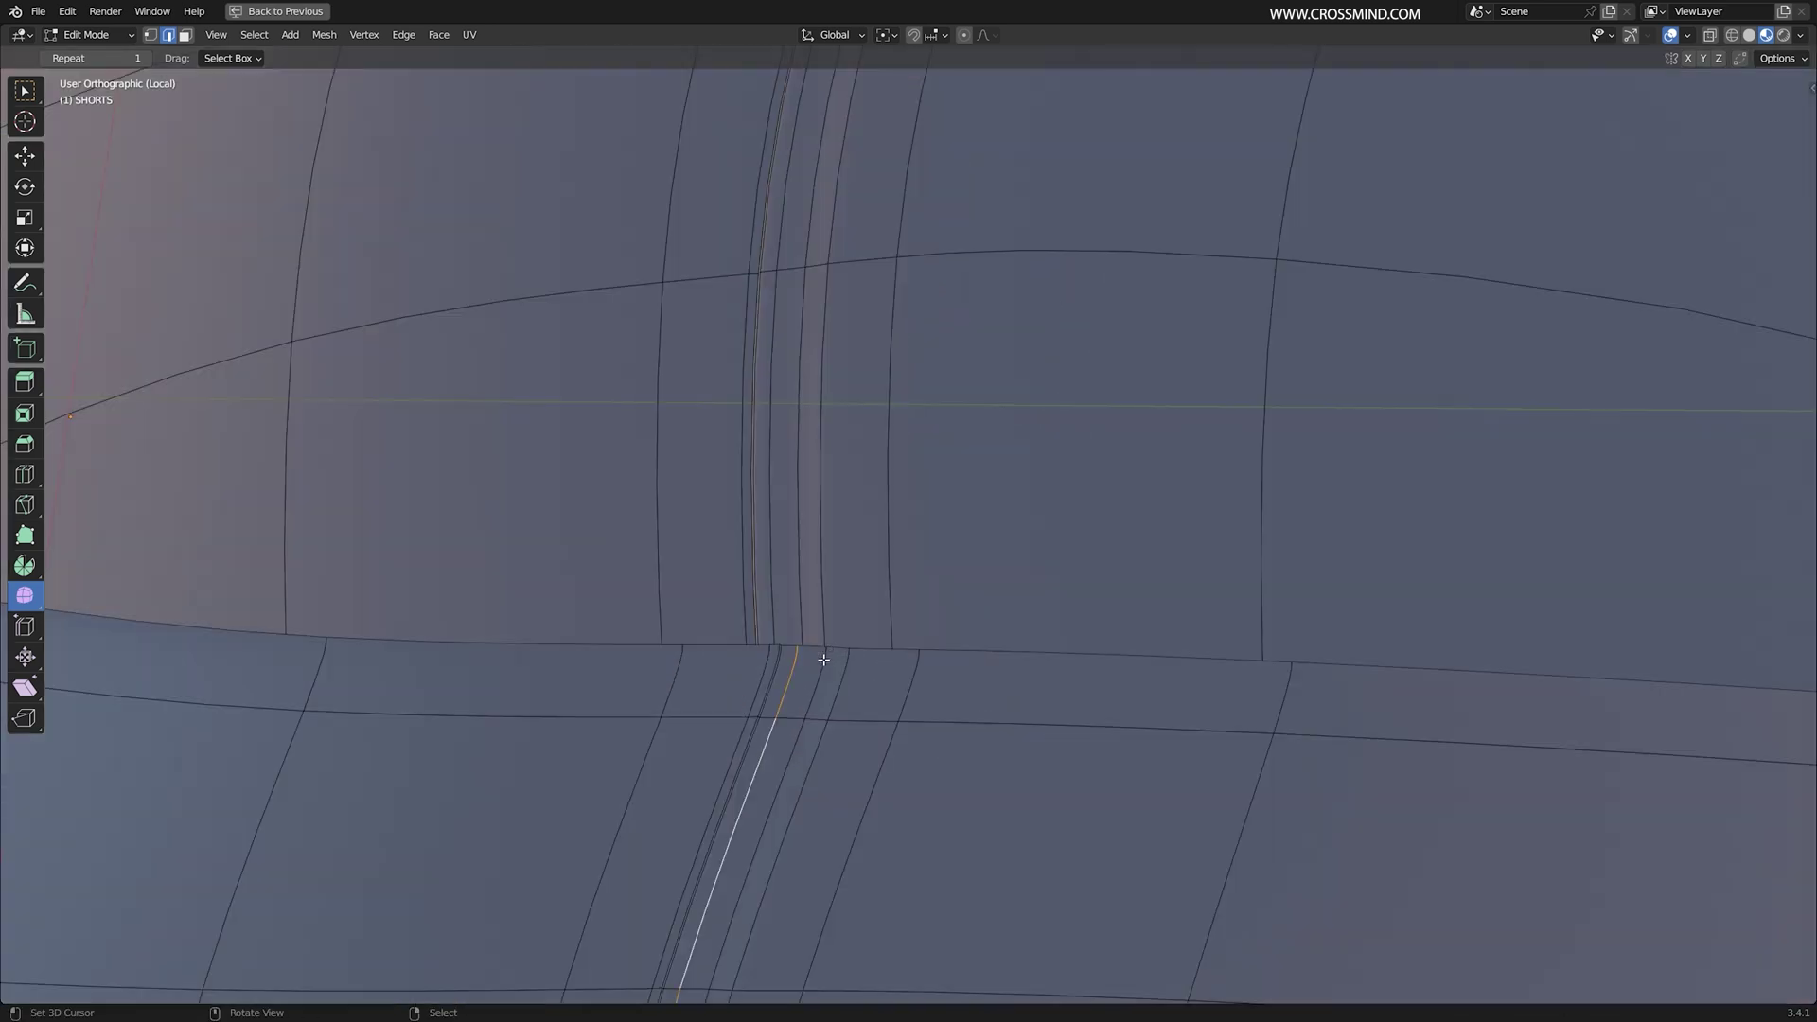
scroll(782, 670, "down", 4)
middle_click_drag(946, 719, 950, 301)
scroll(896, 698, "down", 2)
scroll(900, 373, "down", 1)
scroll(889, 256, "up", 3)
middle_click_drag(827, 207, 827, 373, "shift")
scroll(843, 438, "up", 3)
scroll(843, 426, "down", 5)
middle_click_drag(880, 852, 918, 530, "shift")
mouse_move(932, 578)
middle_mouse_down()
mouse_move(957, 636)
mouse_move(945, 619)
middle_mouse_up()
middle_click_drag(946, 516, 946, 213, "shift")
Step: Display the whole pair of shorts in wireframe shading
key("z")
left_click(892, 476)
mouse_move(908, 548)
middle_mouse_down()
mouse_move(1079, 530)
mouse_move(953, 527)
middle_mouse_up()
scroll(953, 526, "down", 11)
mouse_move(956, 455)
middle_mouse_down("shift")
mouse_move(951, 610)
mouse_move(847, 558)
mouse_move(875, 573)
middle_mouse_up("shift")
scroll(961, 586, "up", 3)
scroll(875, 573, "up", 1)
middle_click_drag(875, 573, 653, 473, "shift")
key("shift+z")
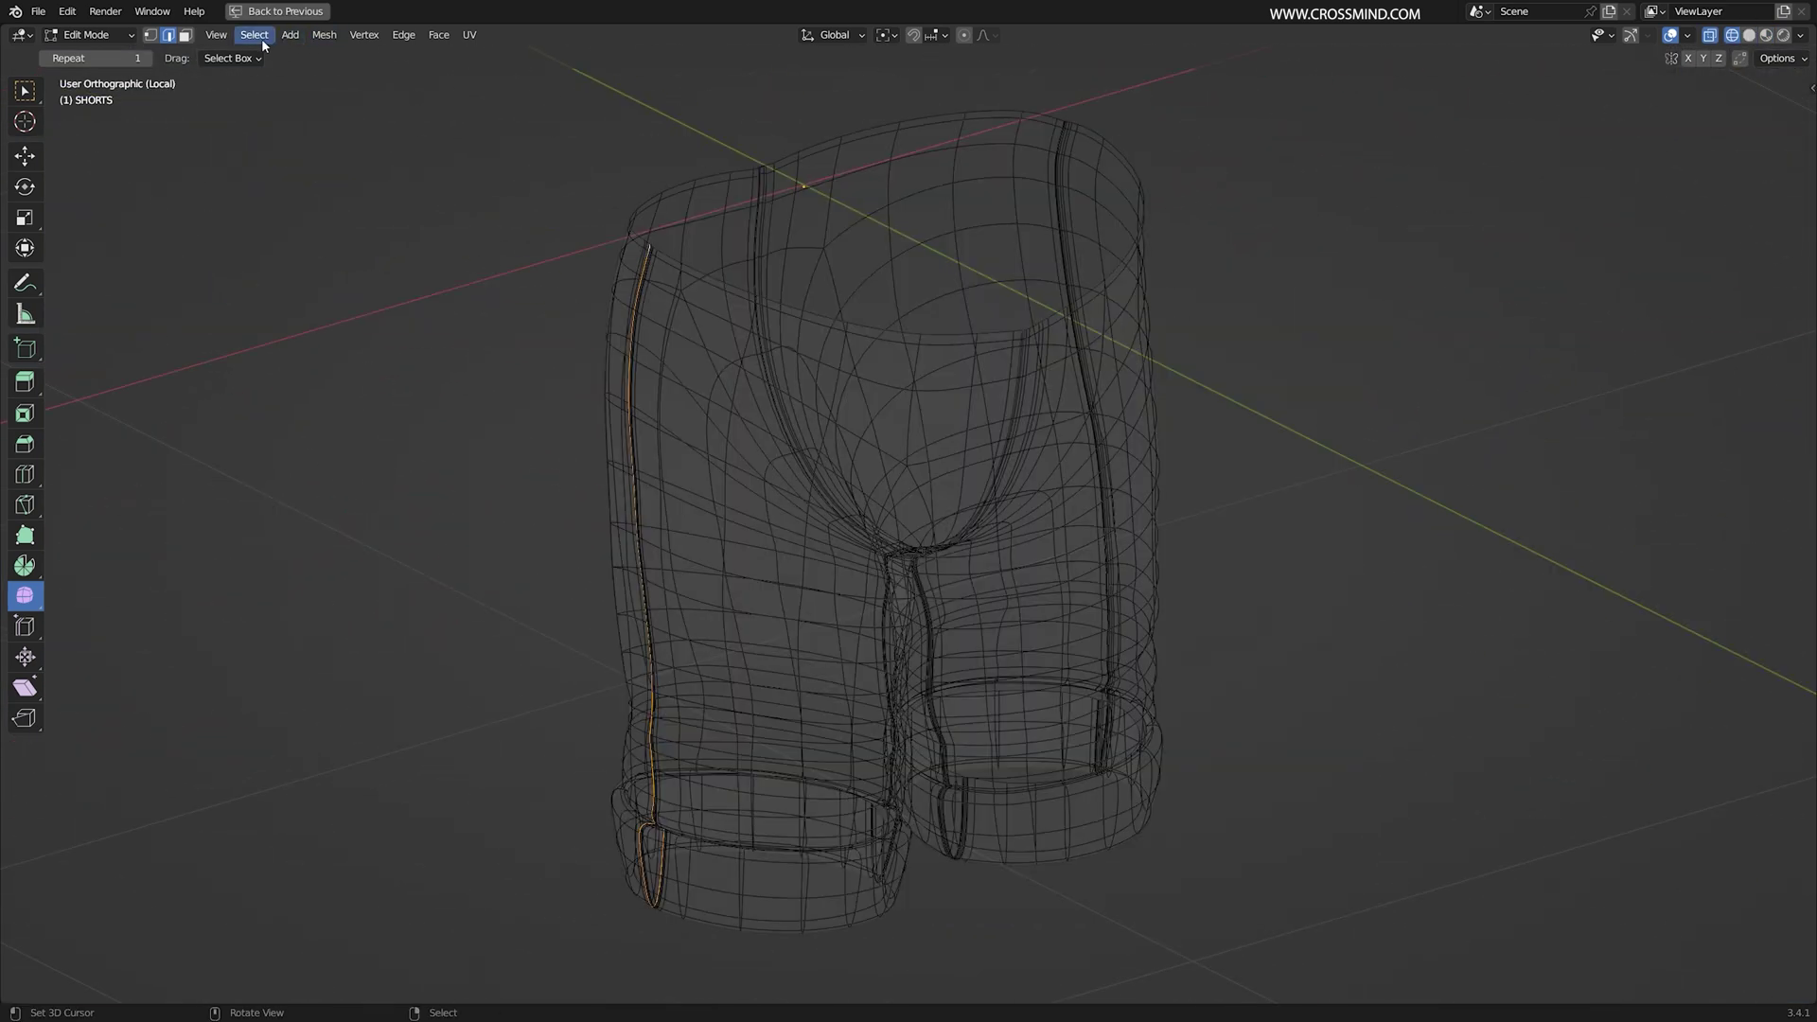
Step: Mark the selected edge loop along the outer side of the shorts as a seam
middle_click_drag(975, 397, 1013, 389)
scroll(1013, 389, "up", 3)
key("ctrl+e")
key("Escape")
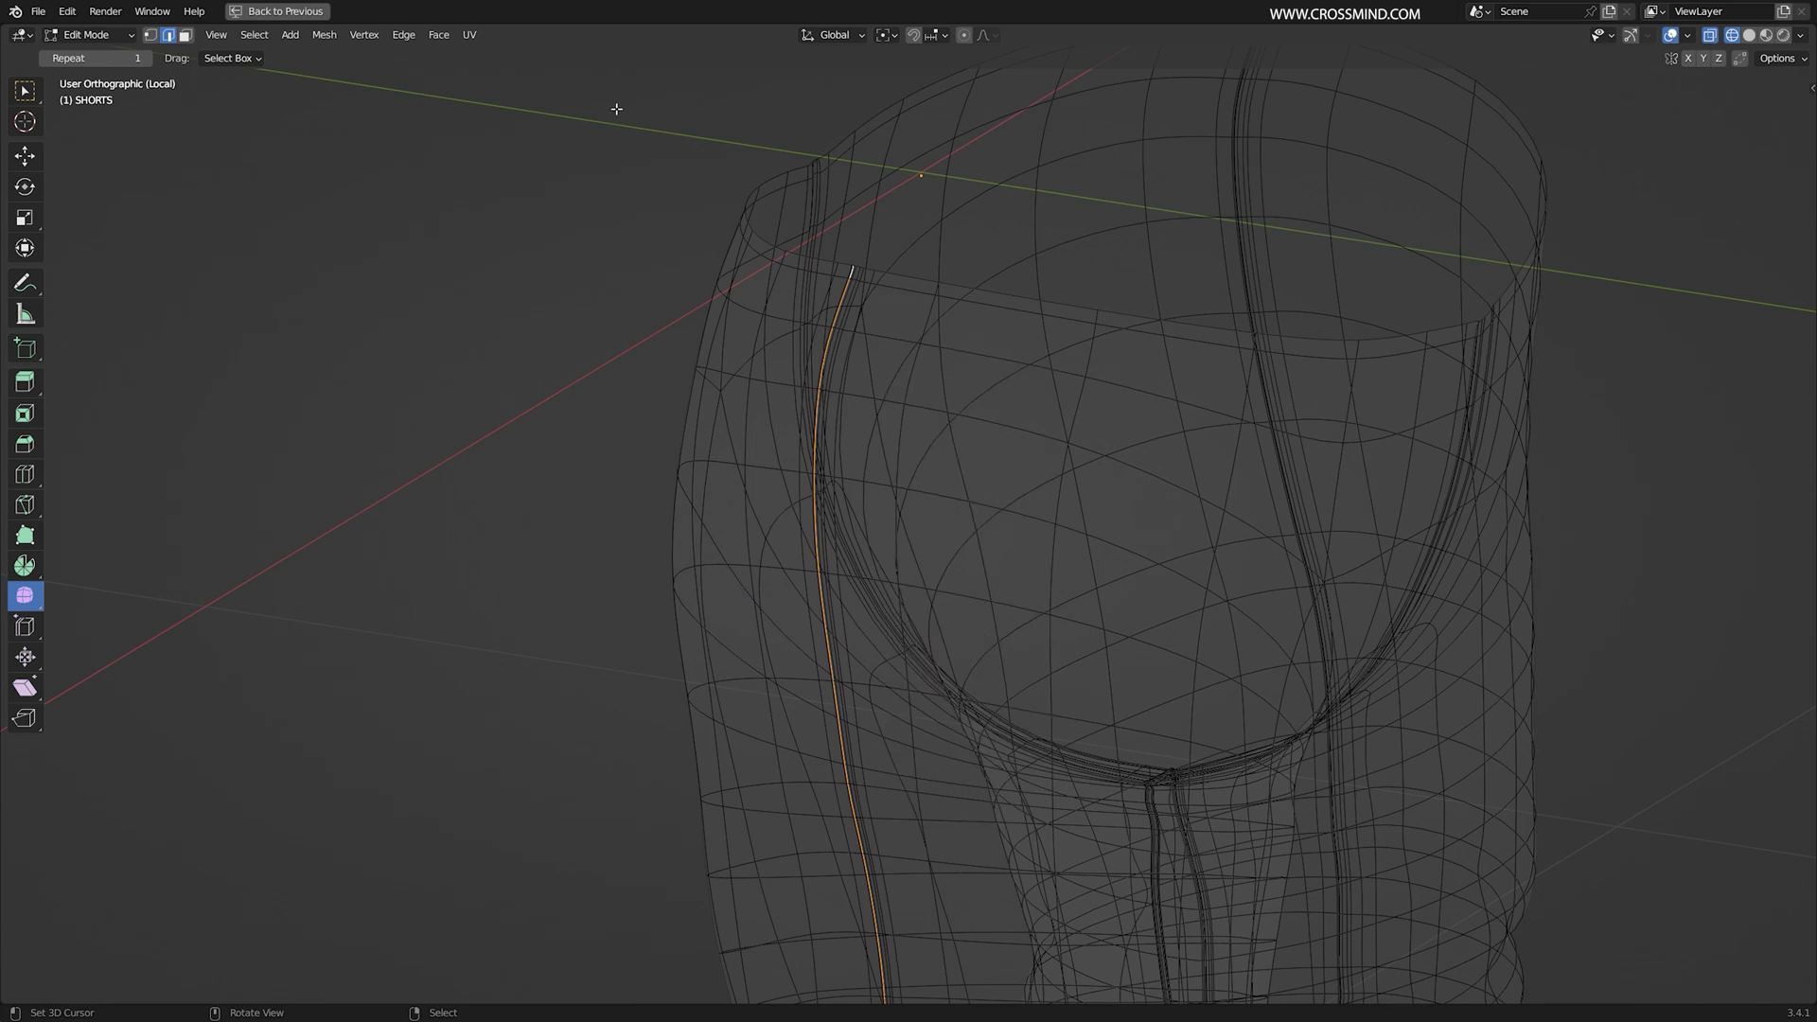
key("ctrl+e")
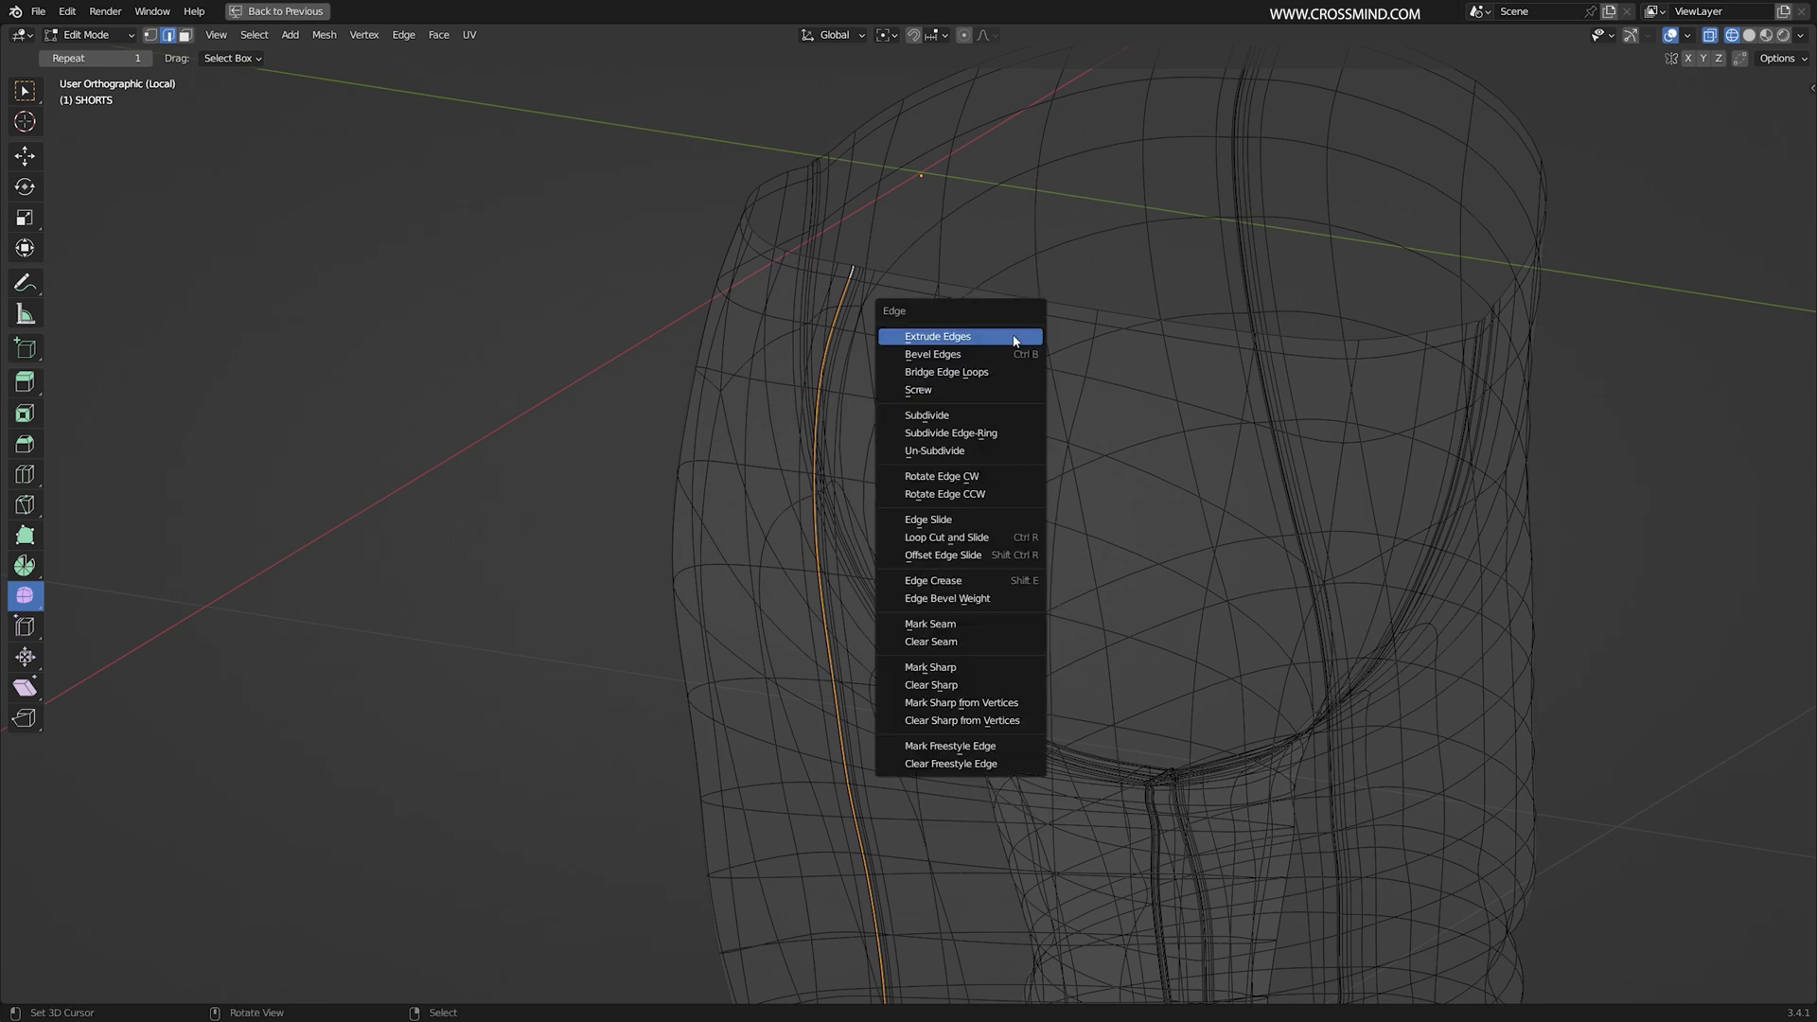
left_click(983, 624)
scroll(993, 559, "down", 8, "shift")
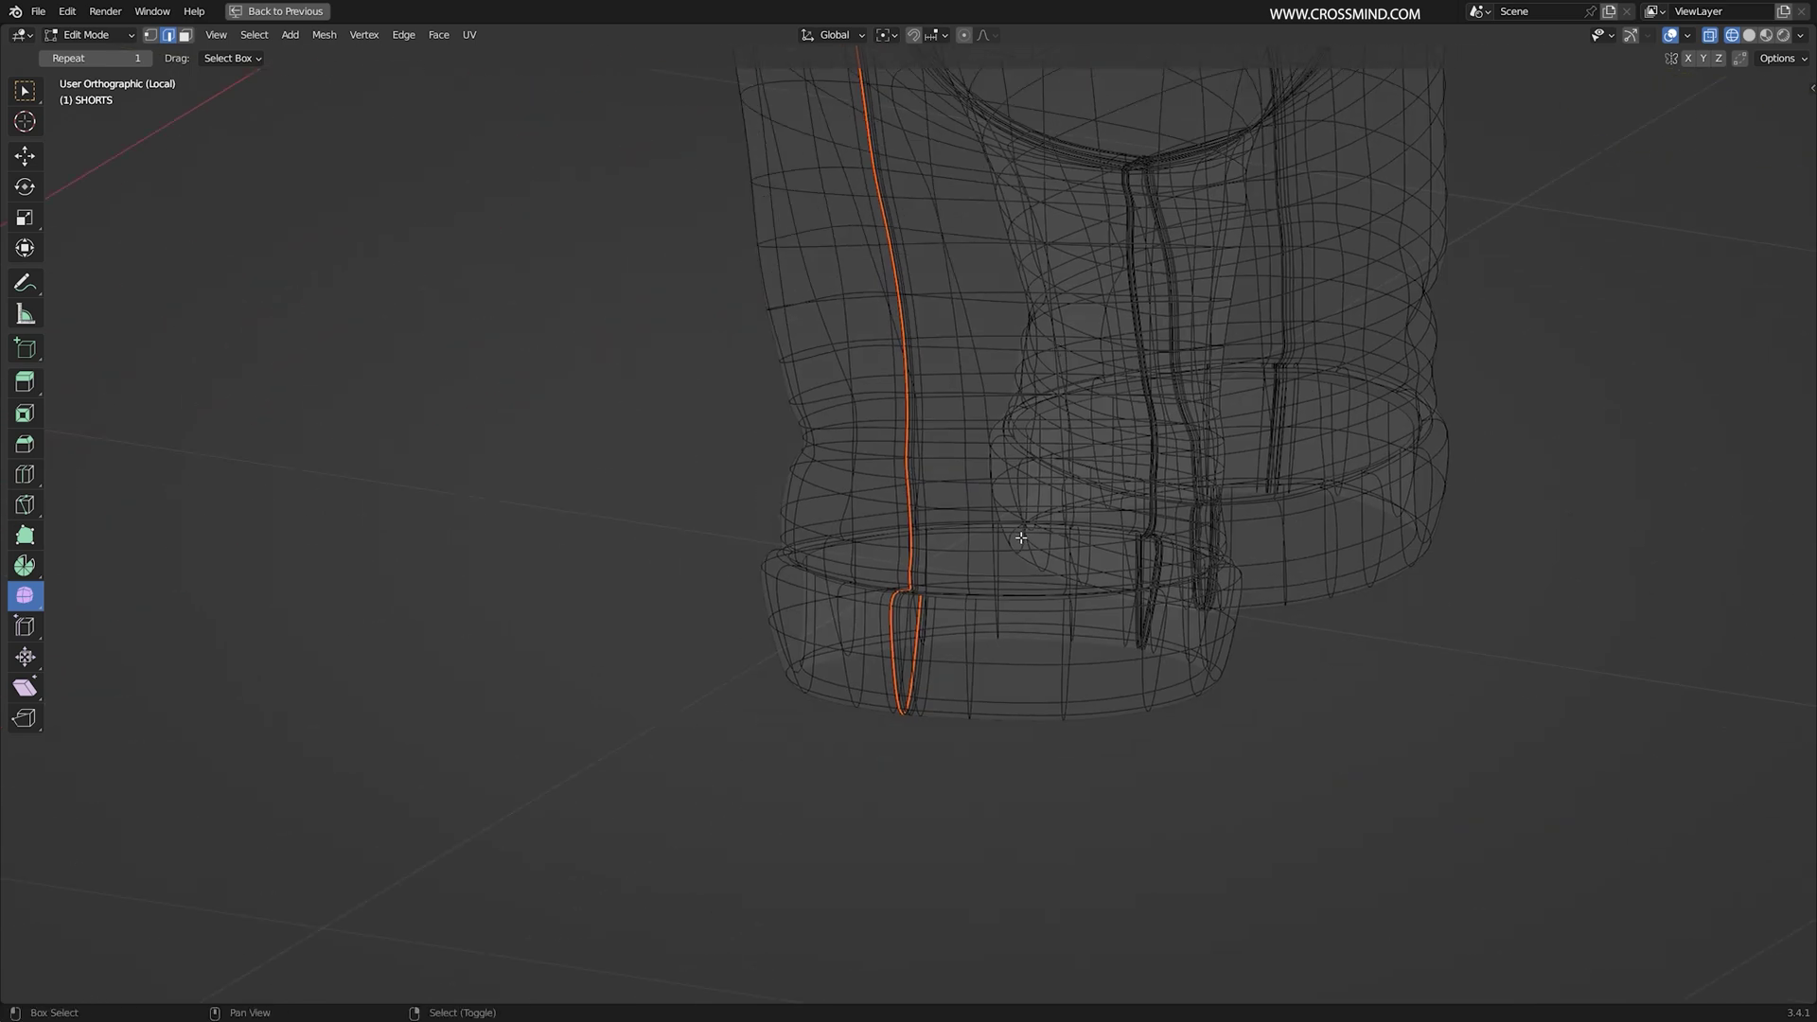
Step: Select the matching edge loop on the other outer side, return to solid shading and mark the loop as a seam
middle_click_drag(889, 624, 1170, 472)
scroll(1170, 472, "up", 3)
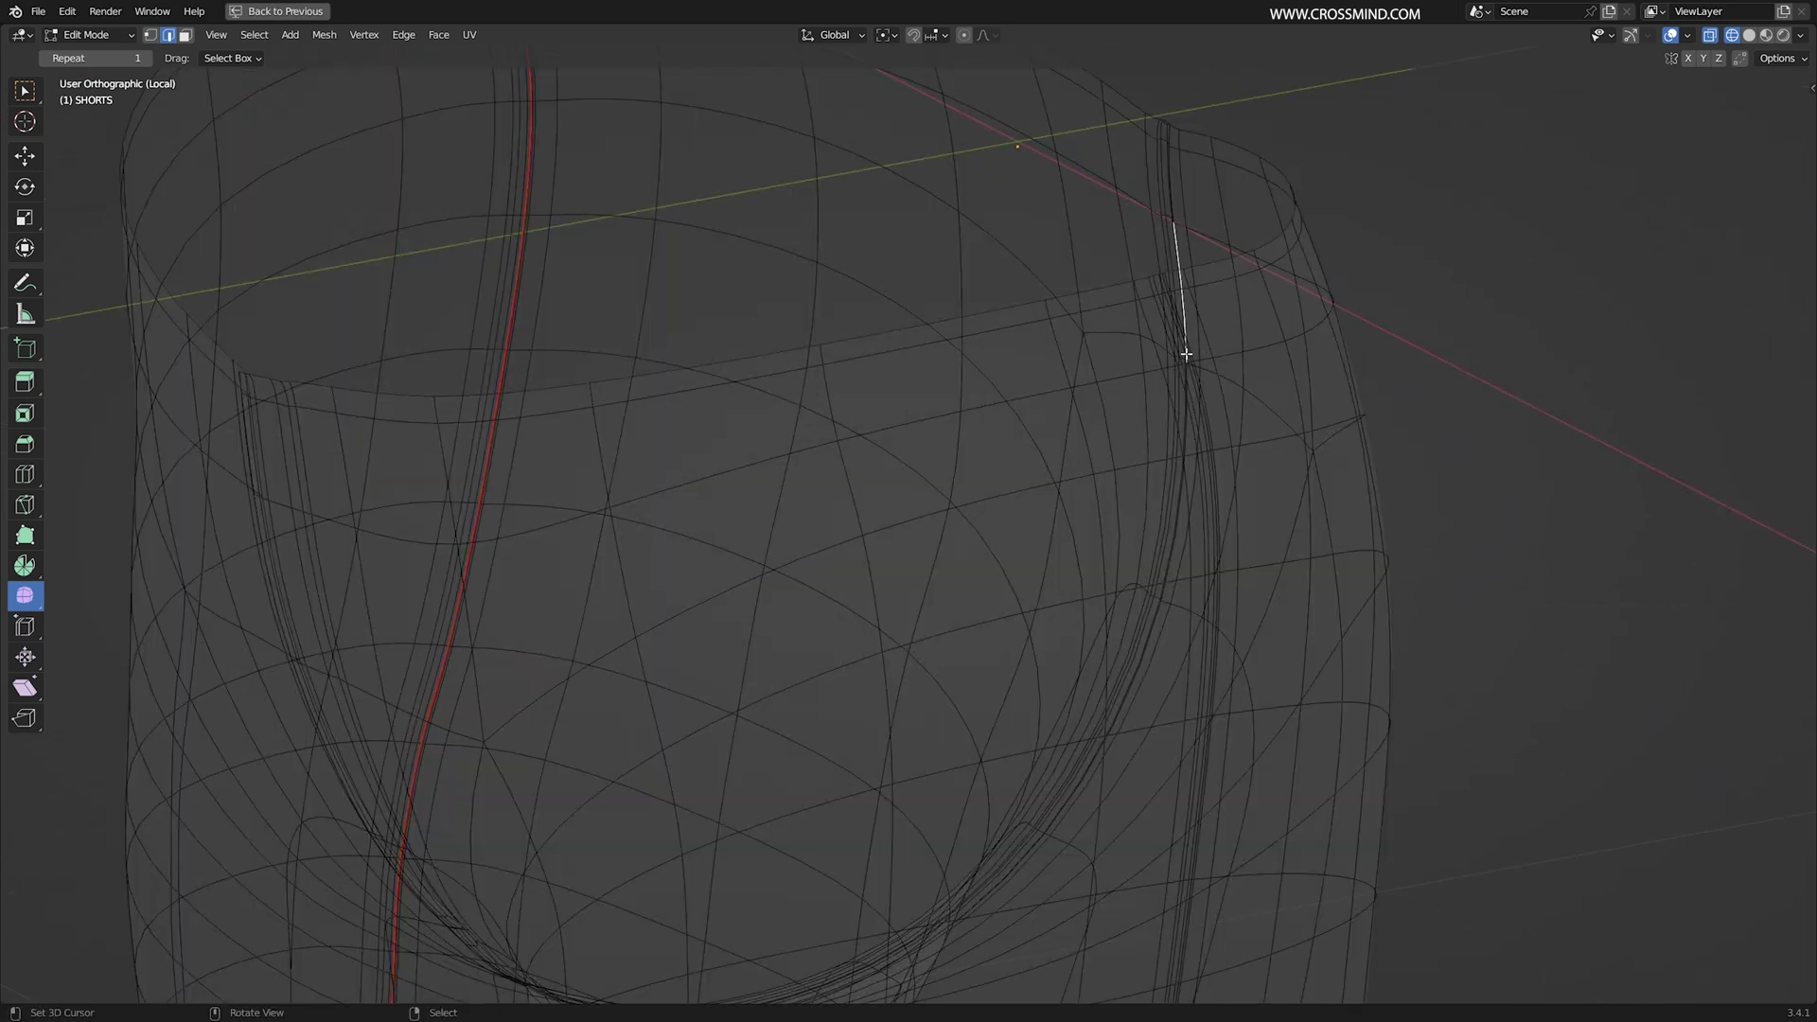
key("shift+z")
scroll(1226, 347, "up", 2)
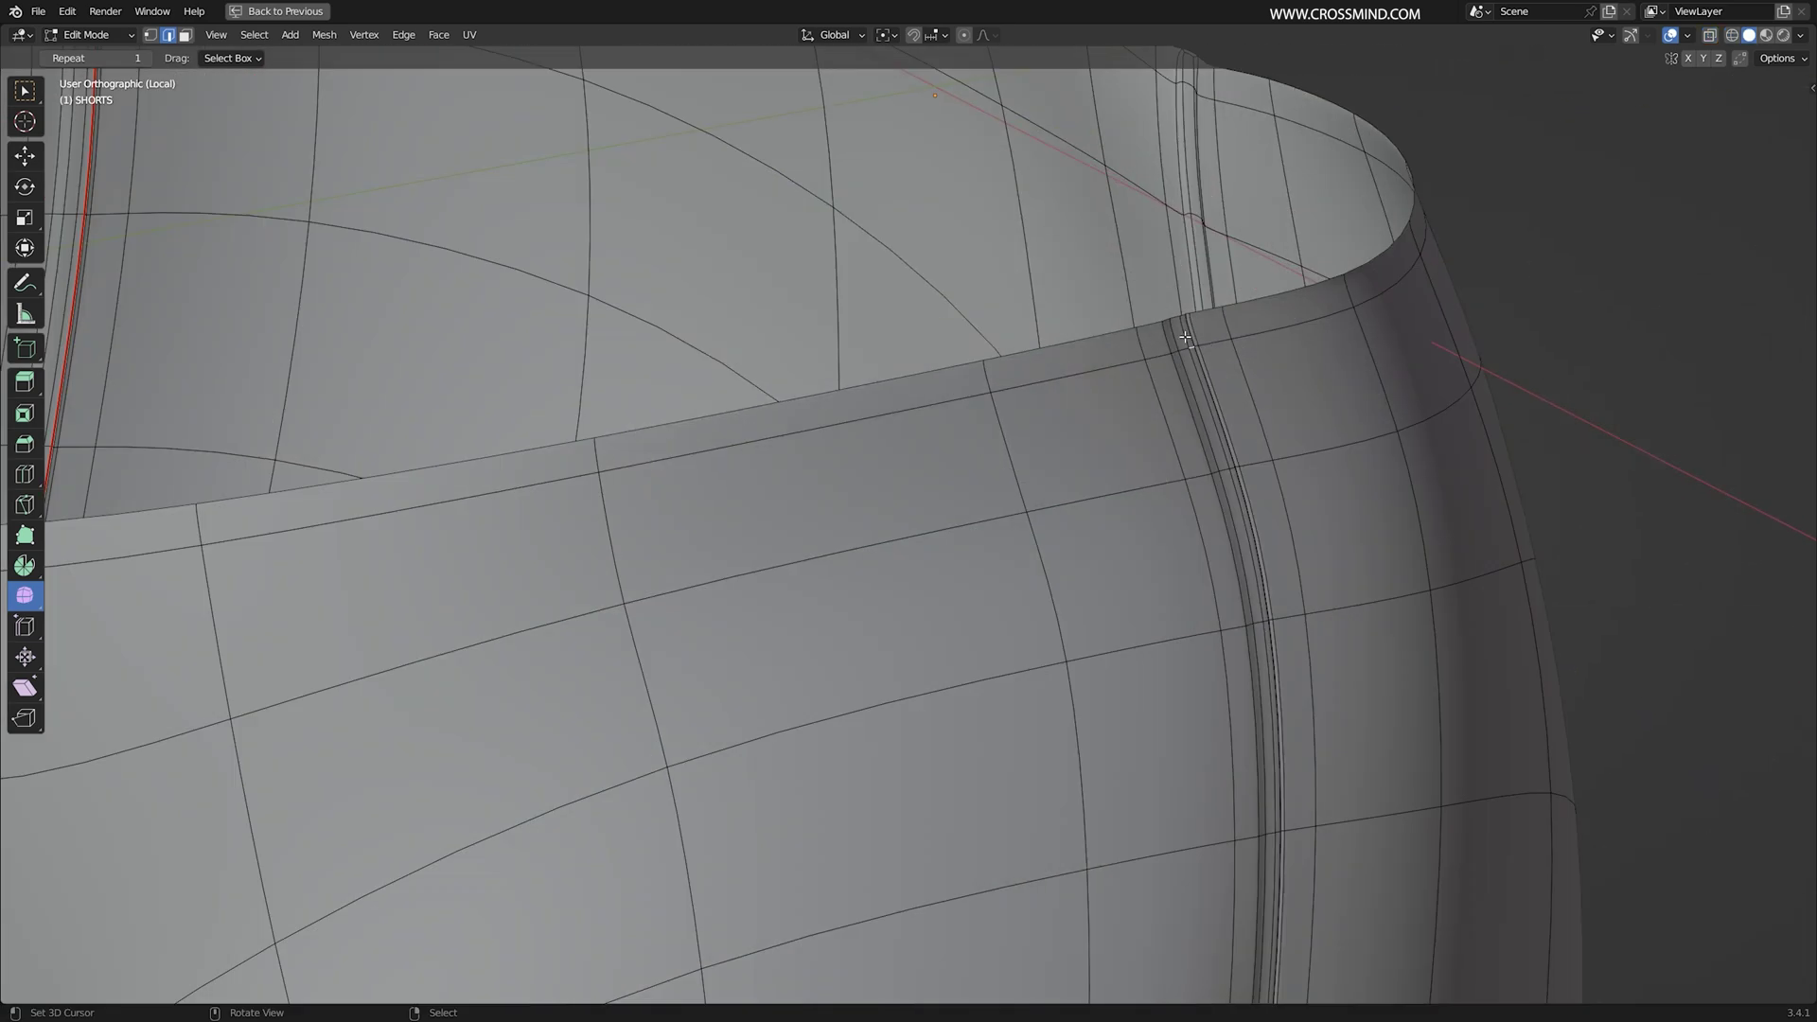
scroll(1185, 337, "down", 4)
key("ctrl+e")
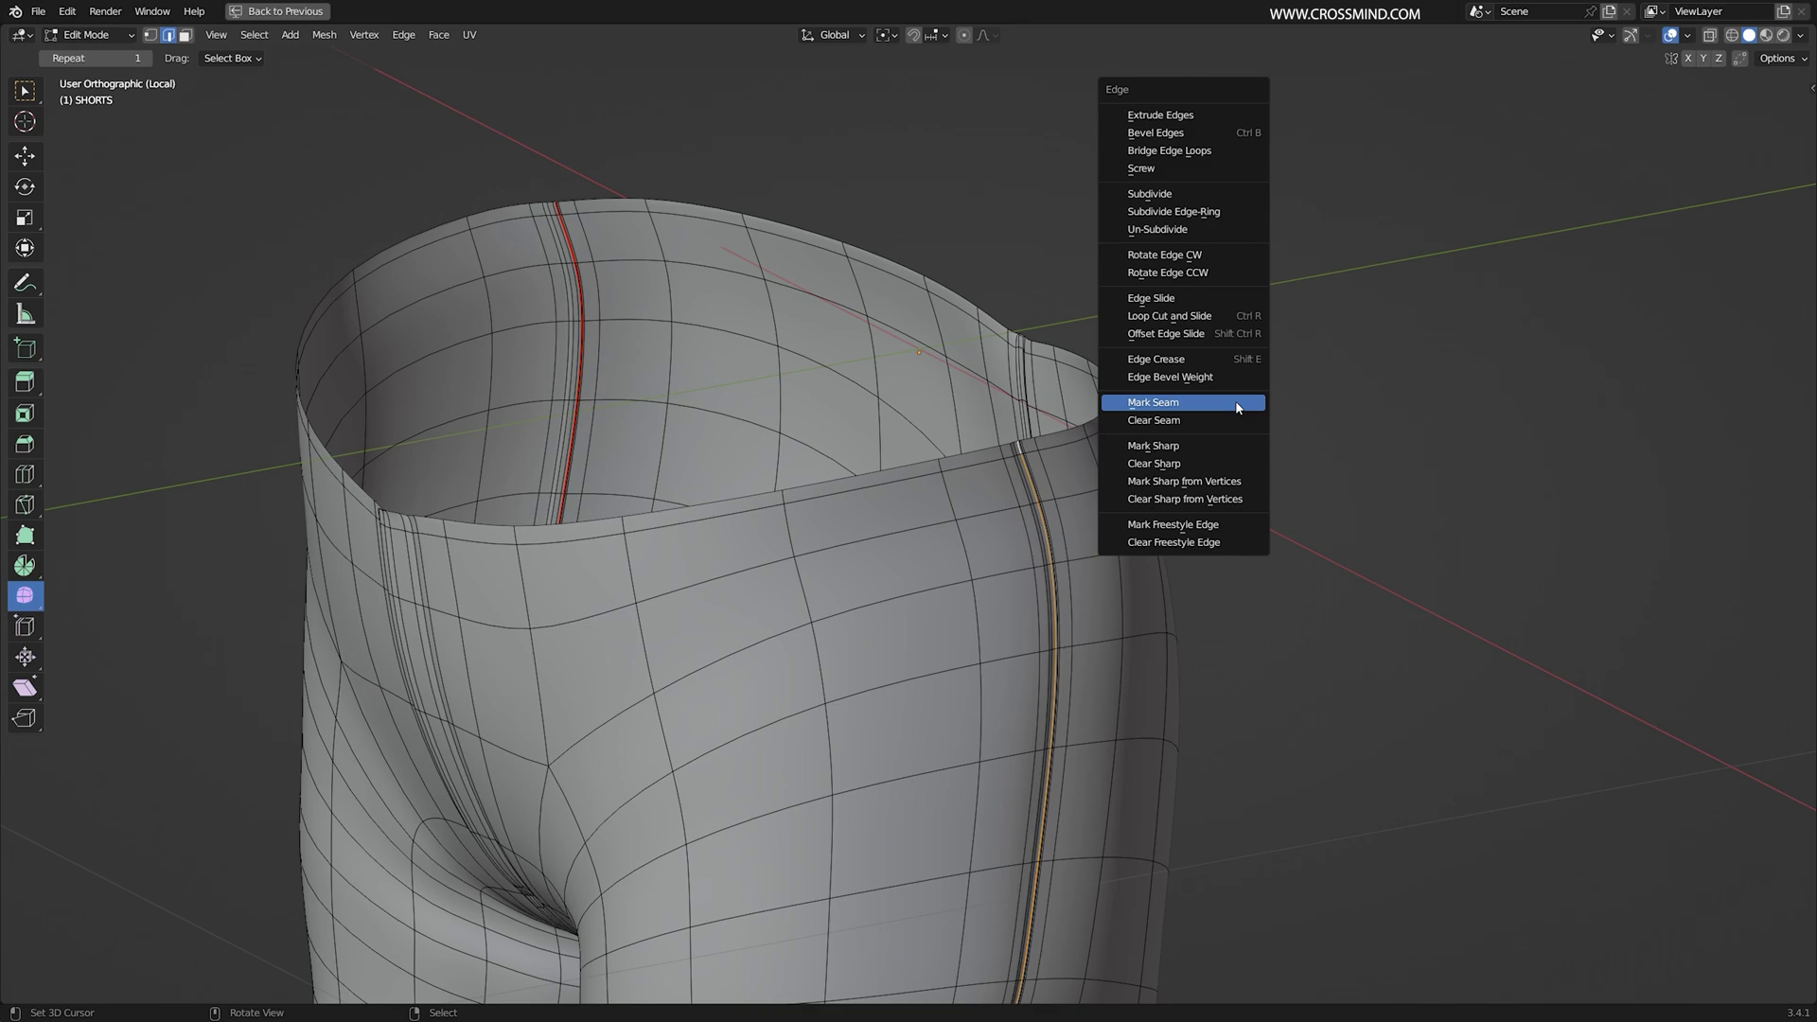
left_click(1235, 405)
Step: Clear the selection and examine how the side seam continues inside the rolled leg cuff
middle_click_drag(1235, 405, 1052, 355)
scroll(970, 420, "up", 4)
key("alt+a")
scroll(1053, 355, "up", 4)
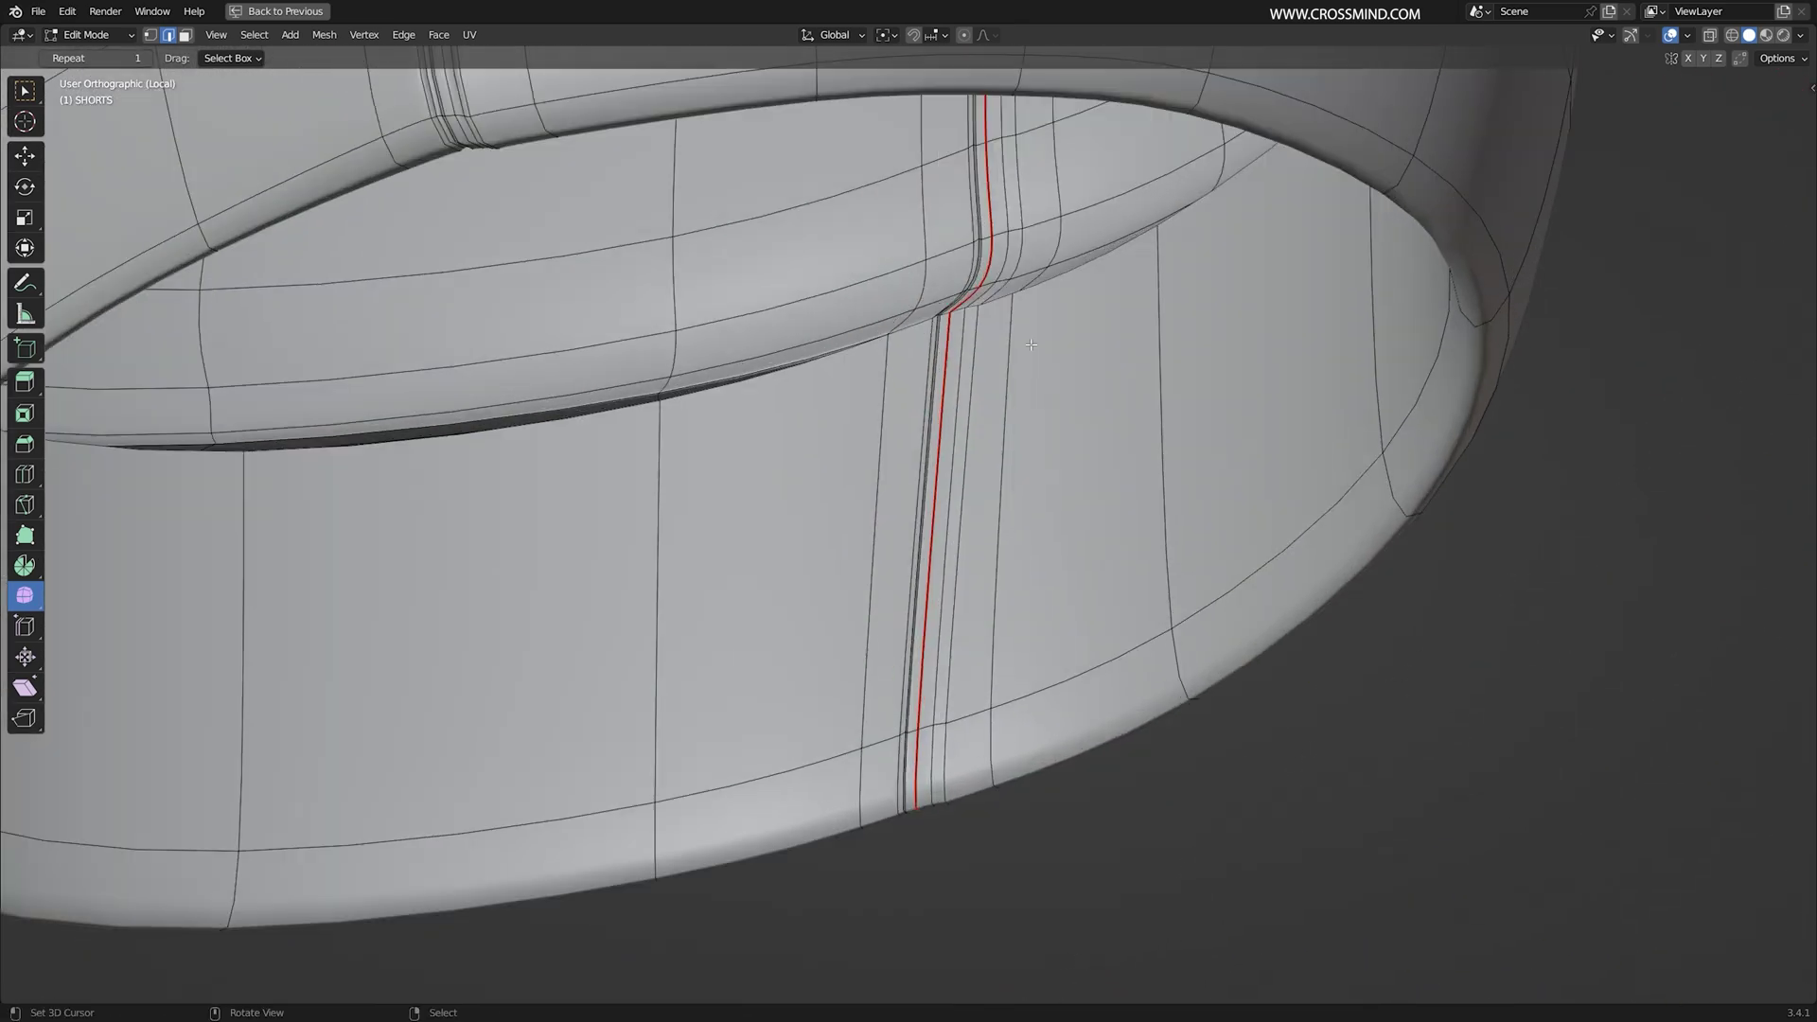
scroll(1058, 579, "down", 5)
scroll(997, 575, "up", 3)
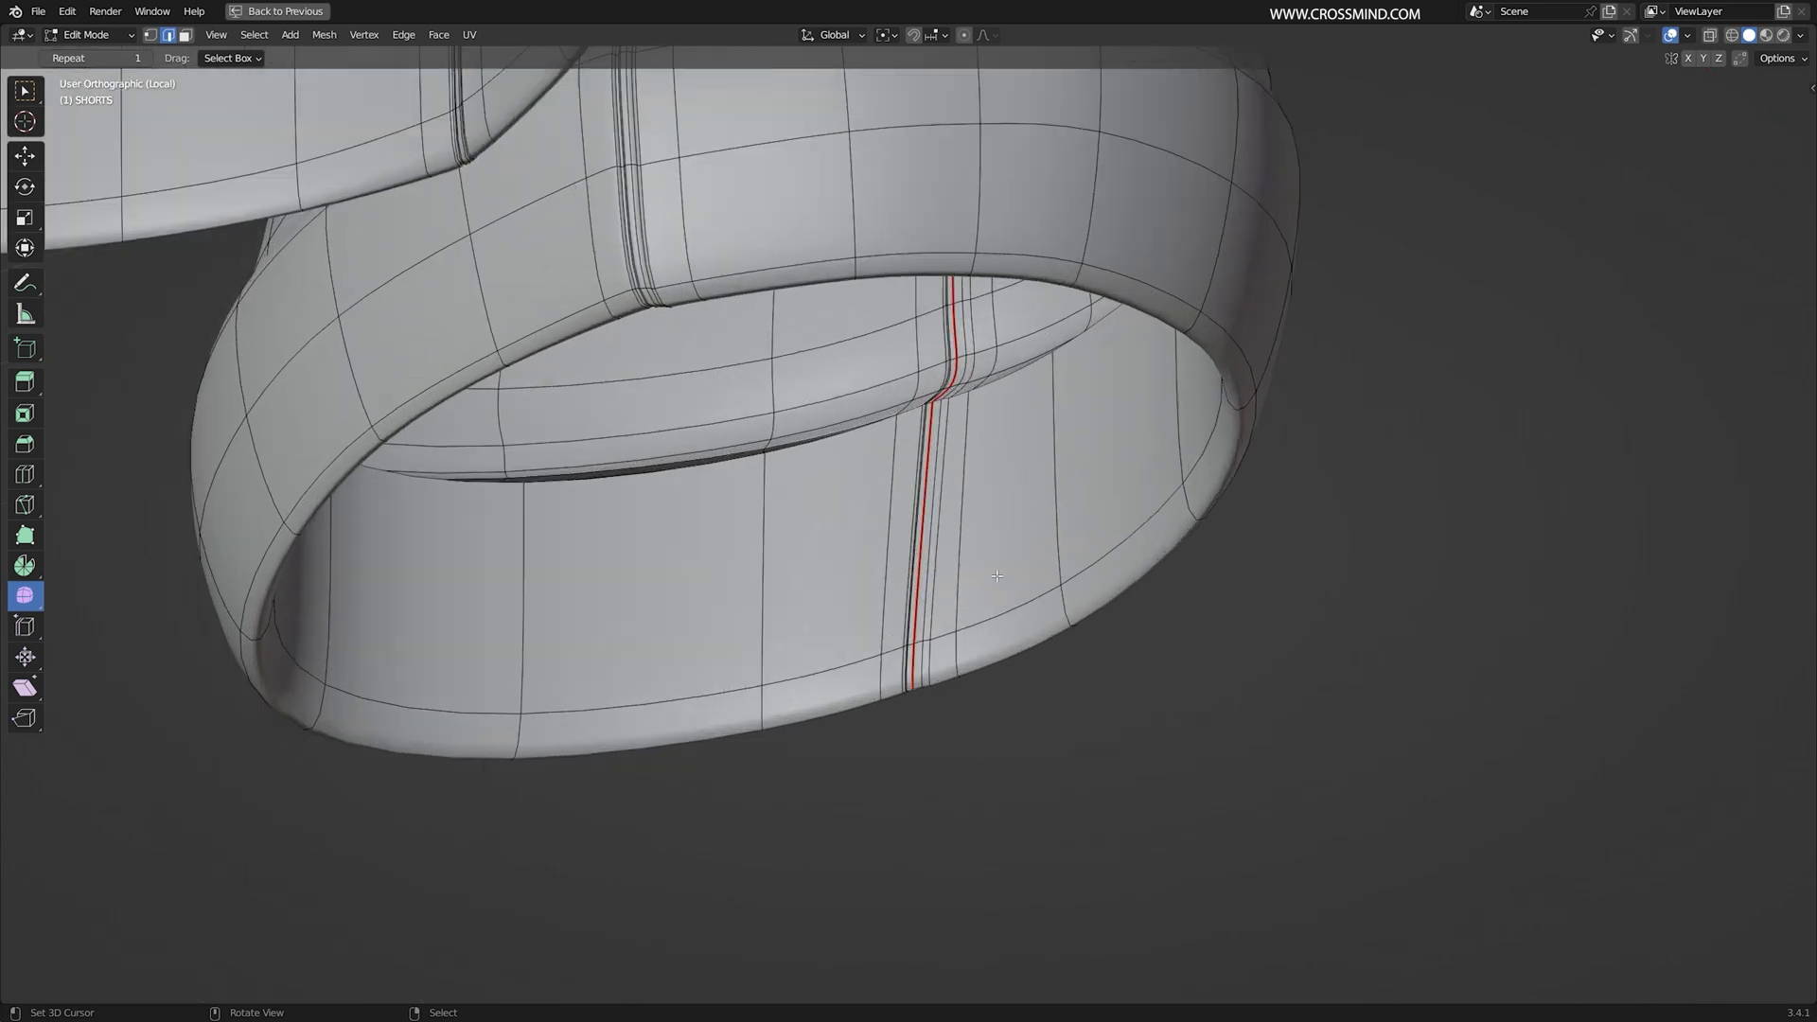
middle_click_drag(928, 385, 938, 411)
scroll(940, 397, "up", 3)
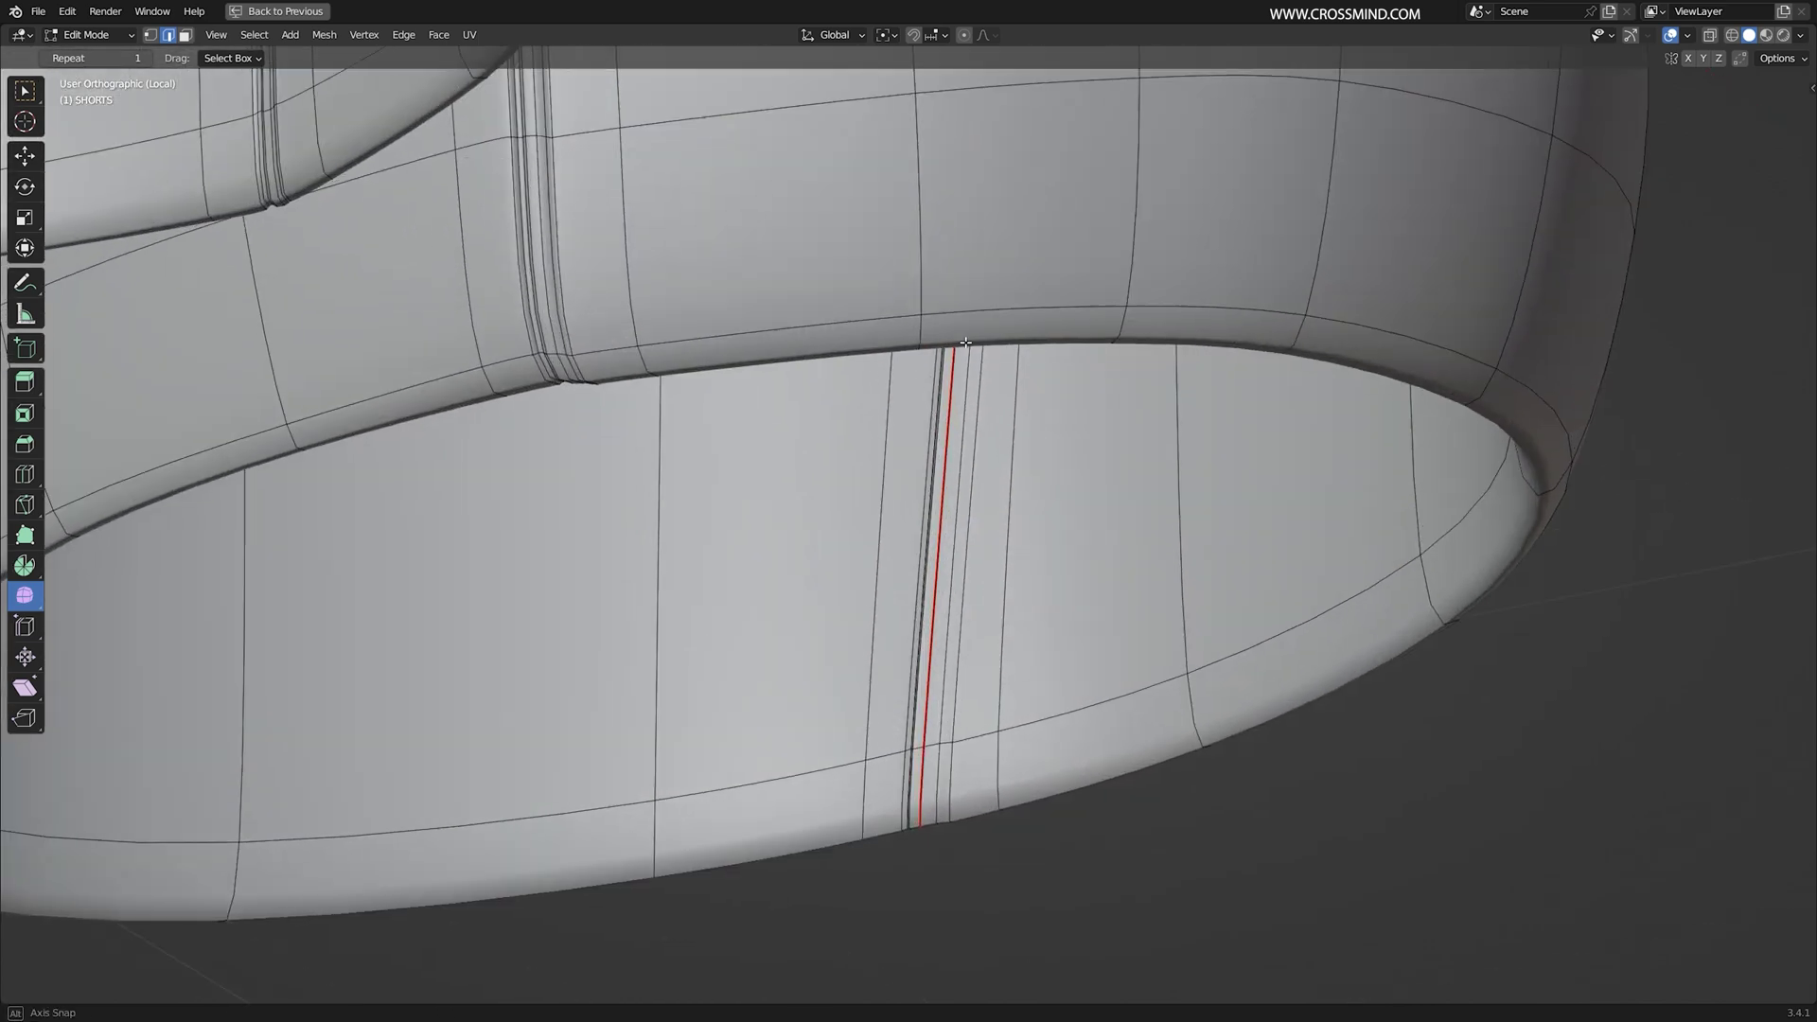
Step: Select the inner-leg edge loops of the shorts and mark them as seams
middle_click_drag(959, 323, 952, 304)
scroll(949, 397, "down", 8)
middle_click_drag(943, 489, 960, 514, "shift")
scroll(959, 514, "up", 6)
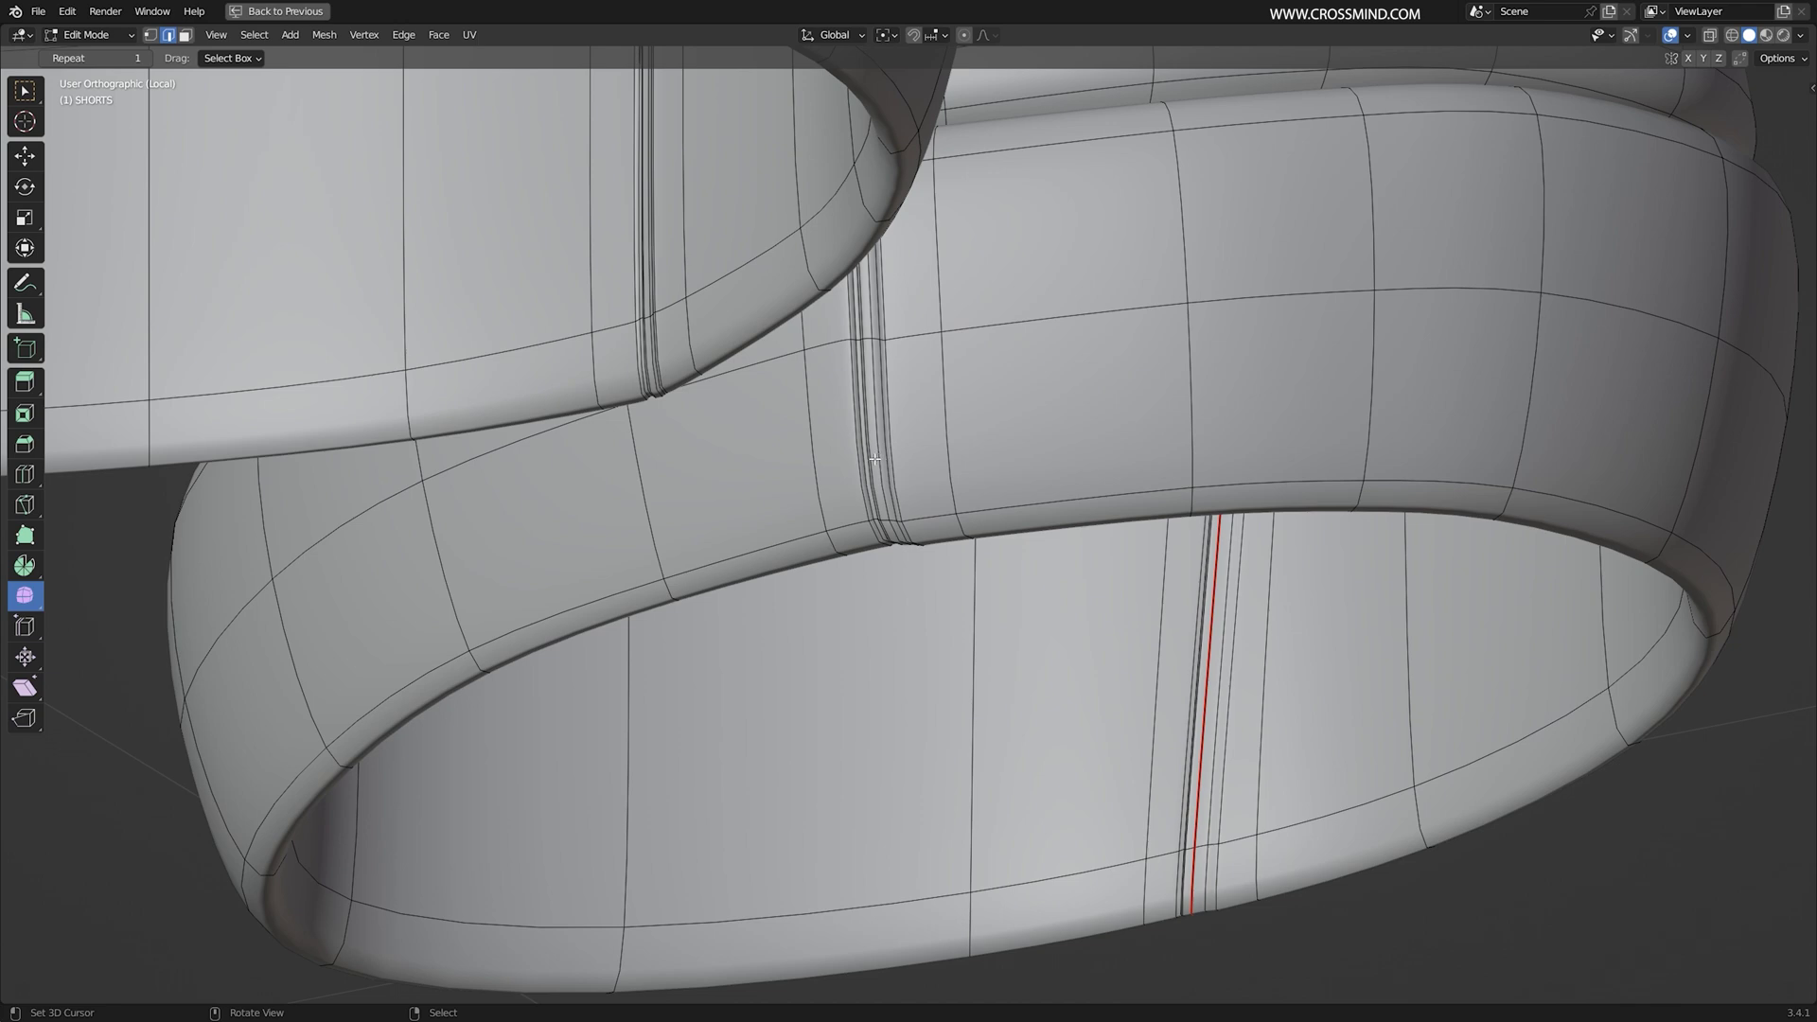
middle_click_drag(869, 459, 910, 355)
key("ctrl+e")
left_click(934, 440)
Step: Select the horizontal edge loops inside both leg cuffs and mark them as seams
scroll(1021, 454, "down", 8)
scroll(1064, 618, "up", 3)
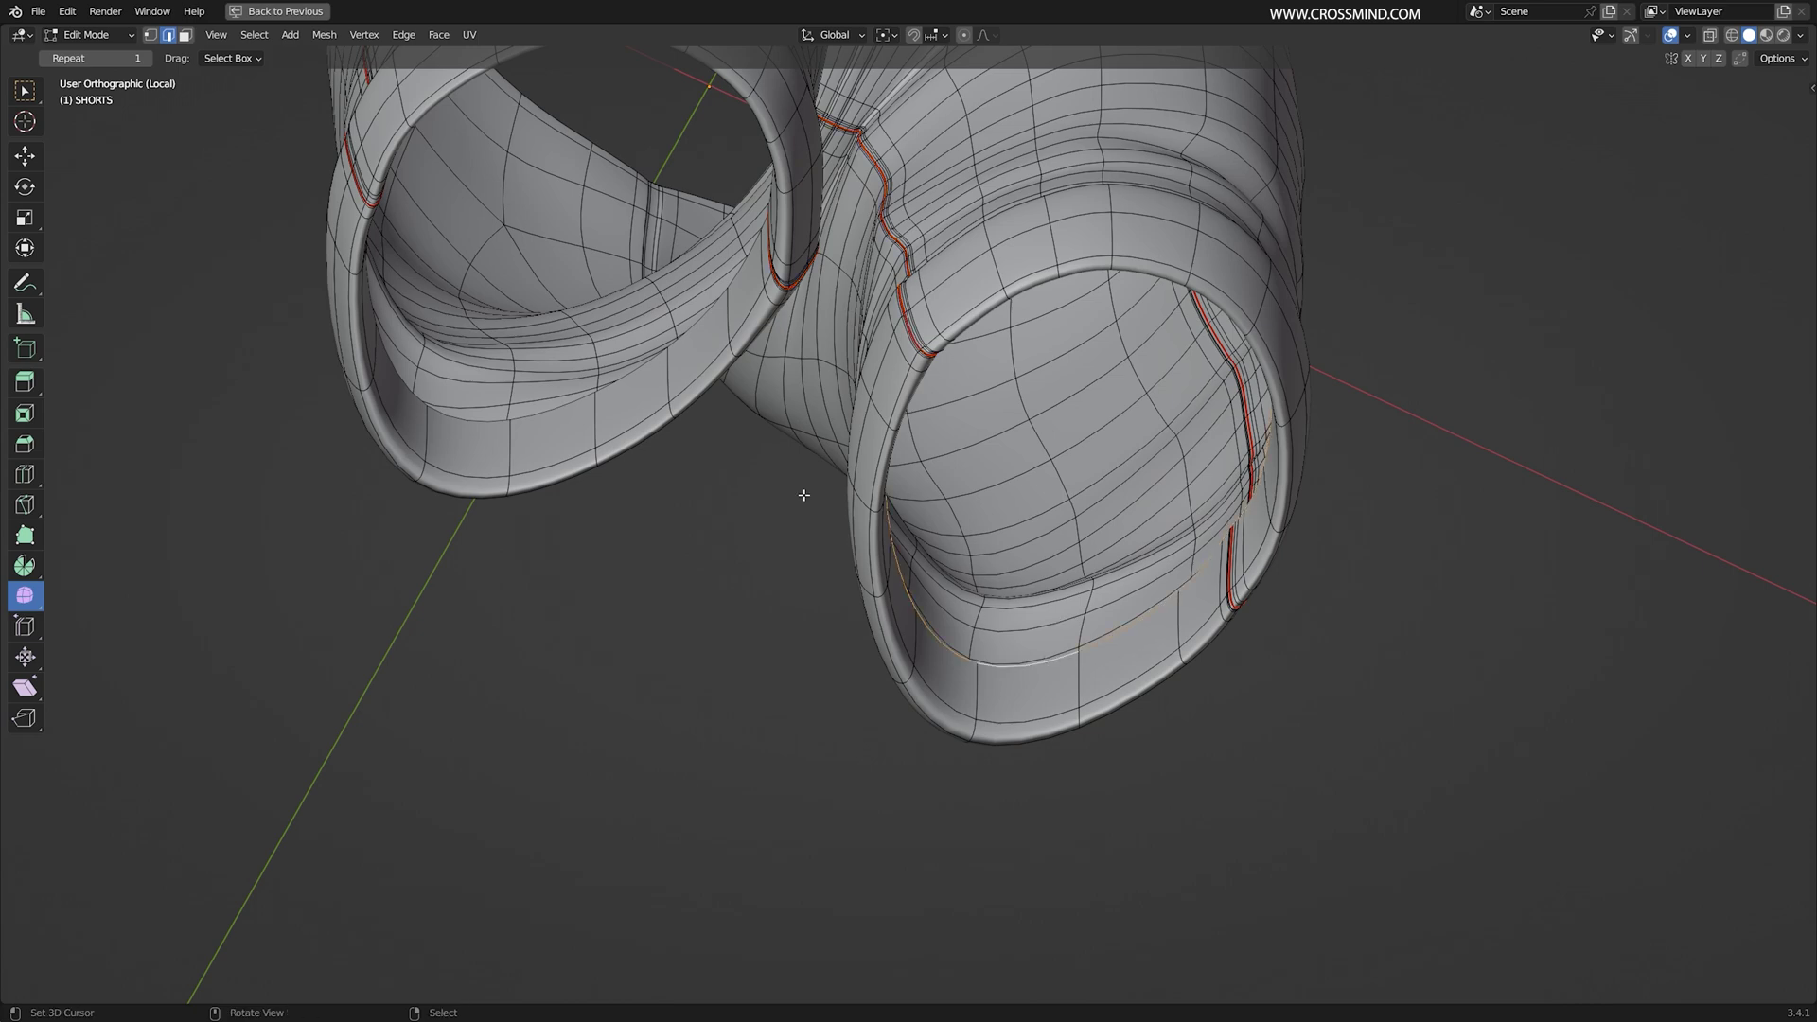
middle_click_drag(907, 569, 621, 393)
key("ctrl+e")
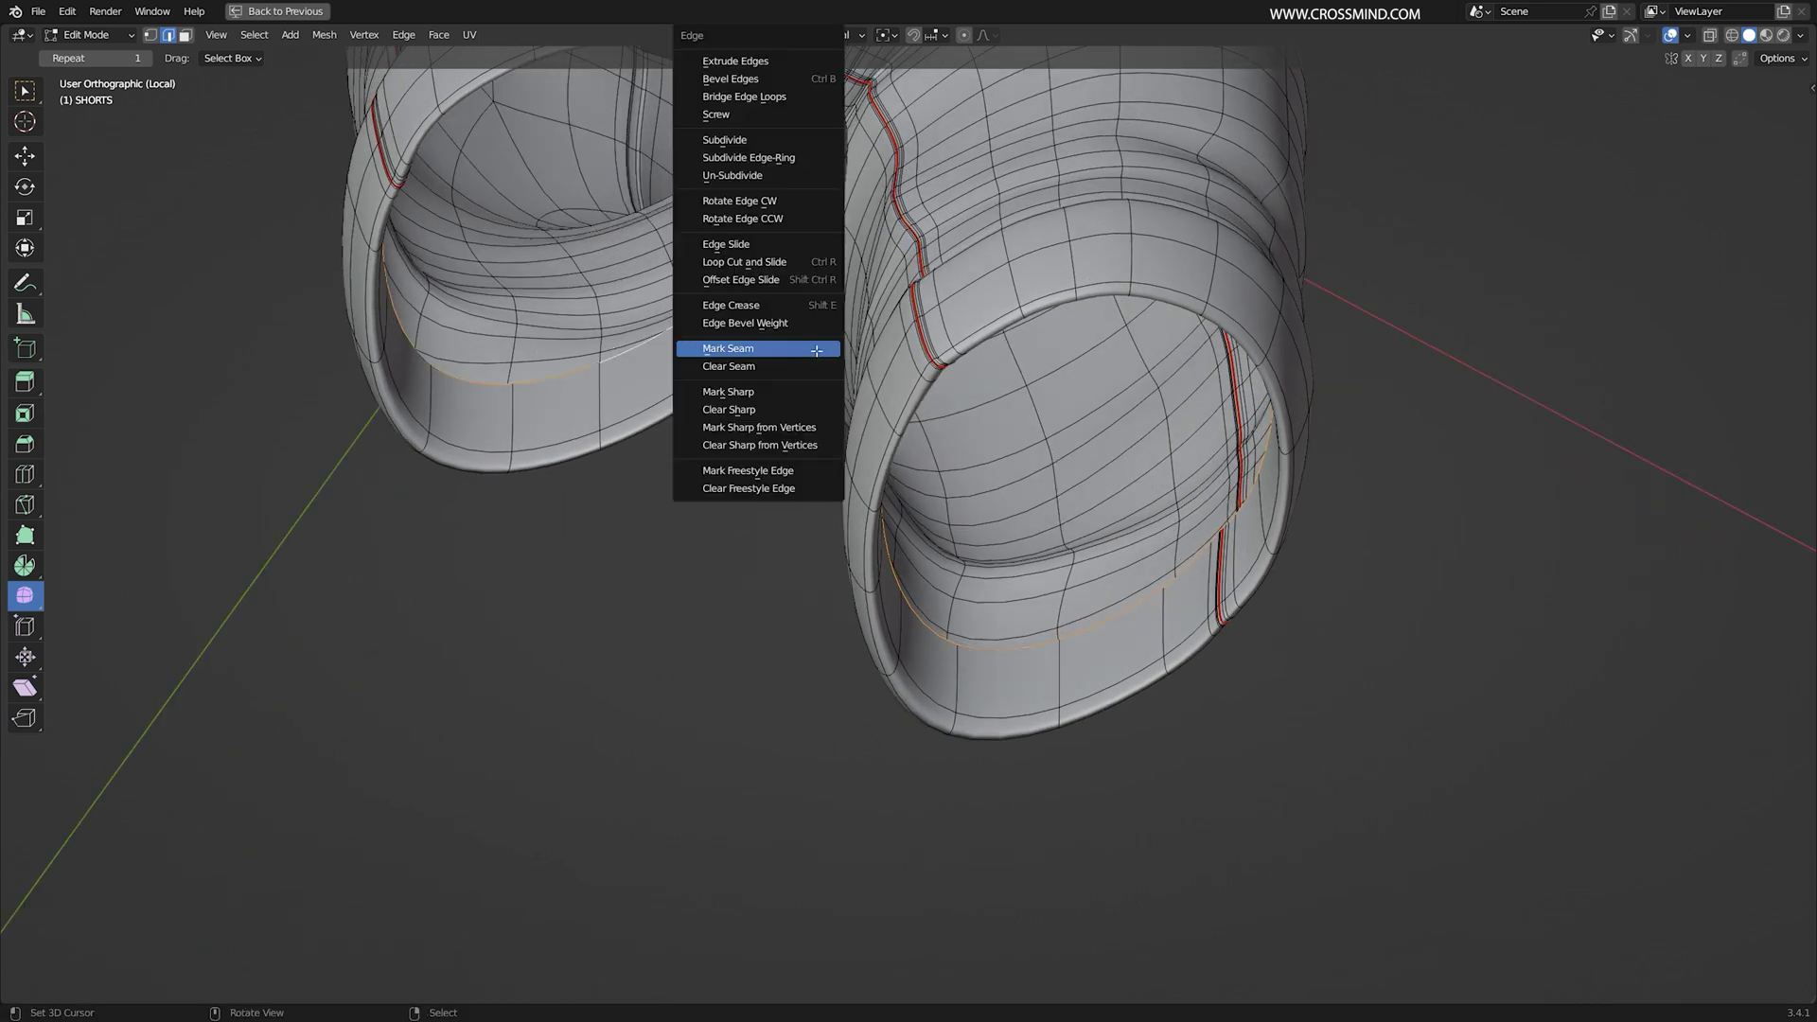
left_click(811, 353)
Step: Select the edge loop around the waistband rim and mark it as a seam
scroll(811, 353, "down", 6)
middle_click_drag(814, 355, 845, 511)
scroll(967, 677, "up", 4)
middle_click_drag(960, 265, 1027, 511, "shift")
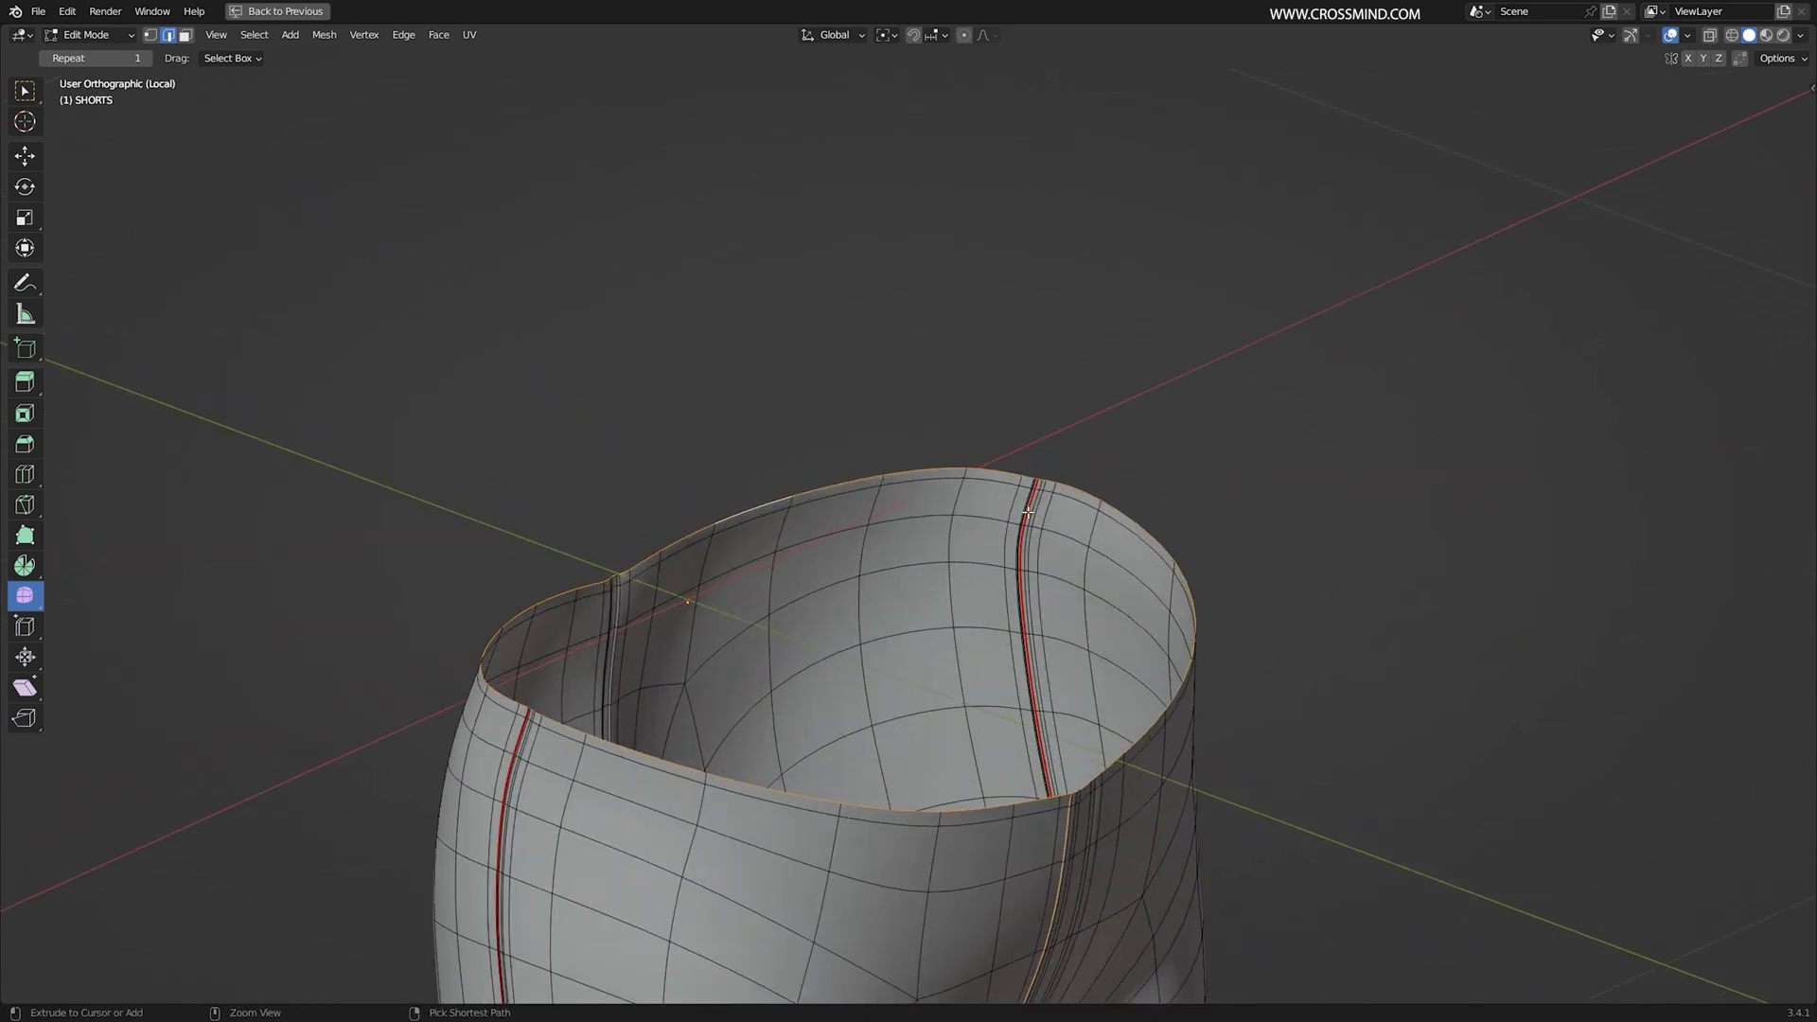
middle_click_drag(1165, 697, 1133, 379, "shift")
key("ctrl+e")
left_click(1134, 380)
Step: Display the shorts in wireframe shading to reach the centre loop through the crotch
scroll(1135, 407, "up", 1)
middle_click_drag(1183, 539, 1026, 475)
scroll(1068, 534, "up", 1)
middle_click_drag(1068, 534, 1034, 407)
middle_click_drag(947, 880, 942, 473, "shift")
scroll(984, 473, "up", 2)
key("z")
mouse_move(935, 649)
middle_mouse_down("shift")
mouse_move(930, 442)
mouse_move(947, 466)
middle_mouse_up("shift")
left_click(795, 442)
Step: Mark the centre edge loop running from the front waistband through the crotch to the back as a seam and save the file
scroll(1002, 396, "up", 4)
middle_click_drag(1083, 251, 1021, 361, "shift")
middle_click_drag(961, 600, 1060, 416)
scroll(1013, 430, "up", 3)
middle_click_drag(1003, 433, 1128, 438)
right_click(1127, 420, "alt")
scroll(1117, 397, "down", 8)
middle_click_drag(1099, 337, 1086, 392)
key("ctrl+e")
left_click(1086, 391)
key("ctrl+s")
Step: Restore the split layout with the UV editor and enable Live Unwrap in the mesh editing options
scroll(1132, 459, "down", 6)
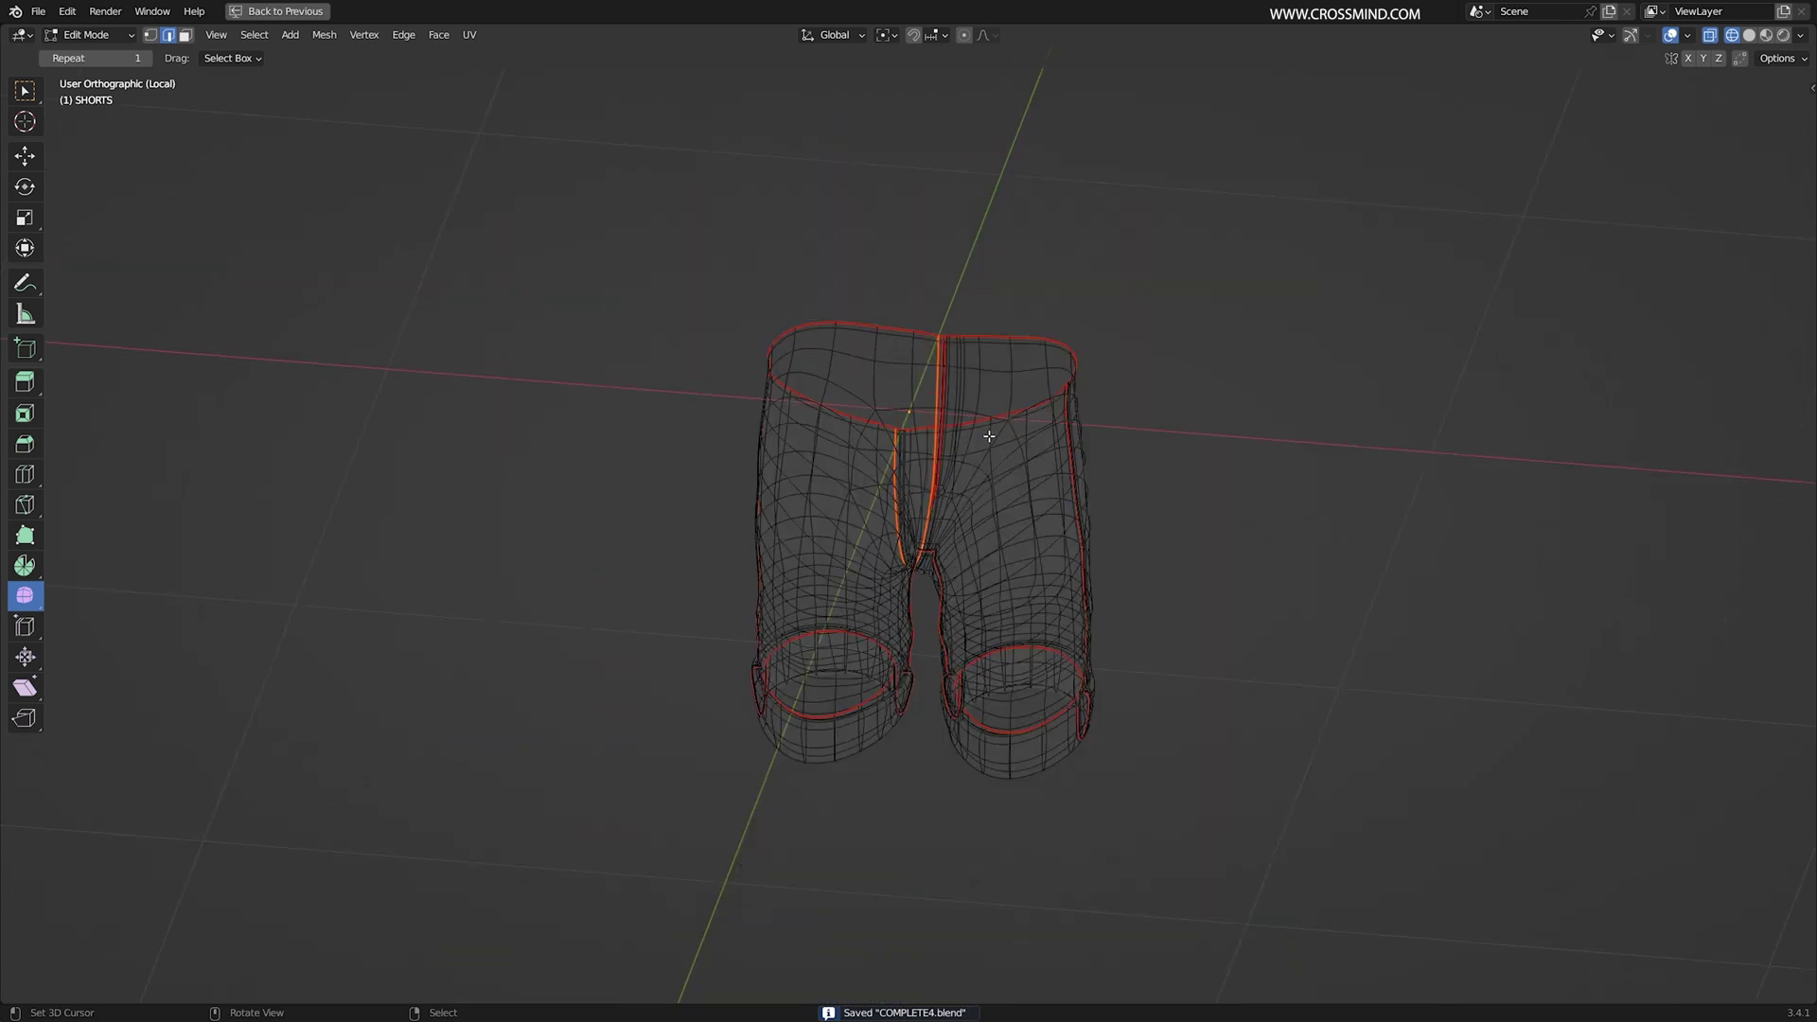
key("ctrl+space")
scroll(568, 118, "up", 3)
middle_click_drag(577, 114, 668, 73)
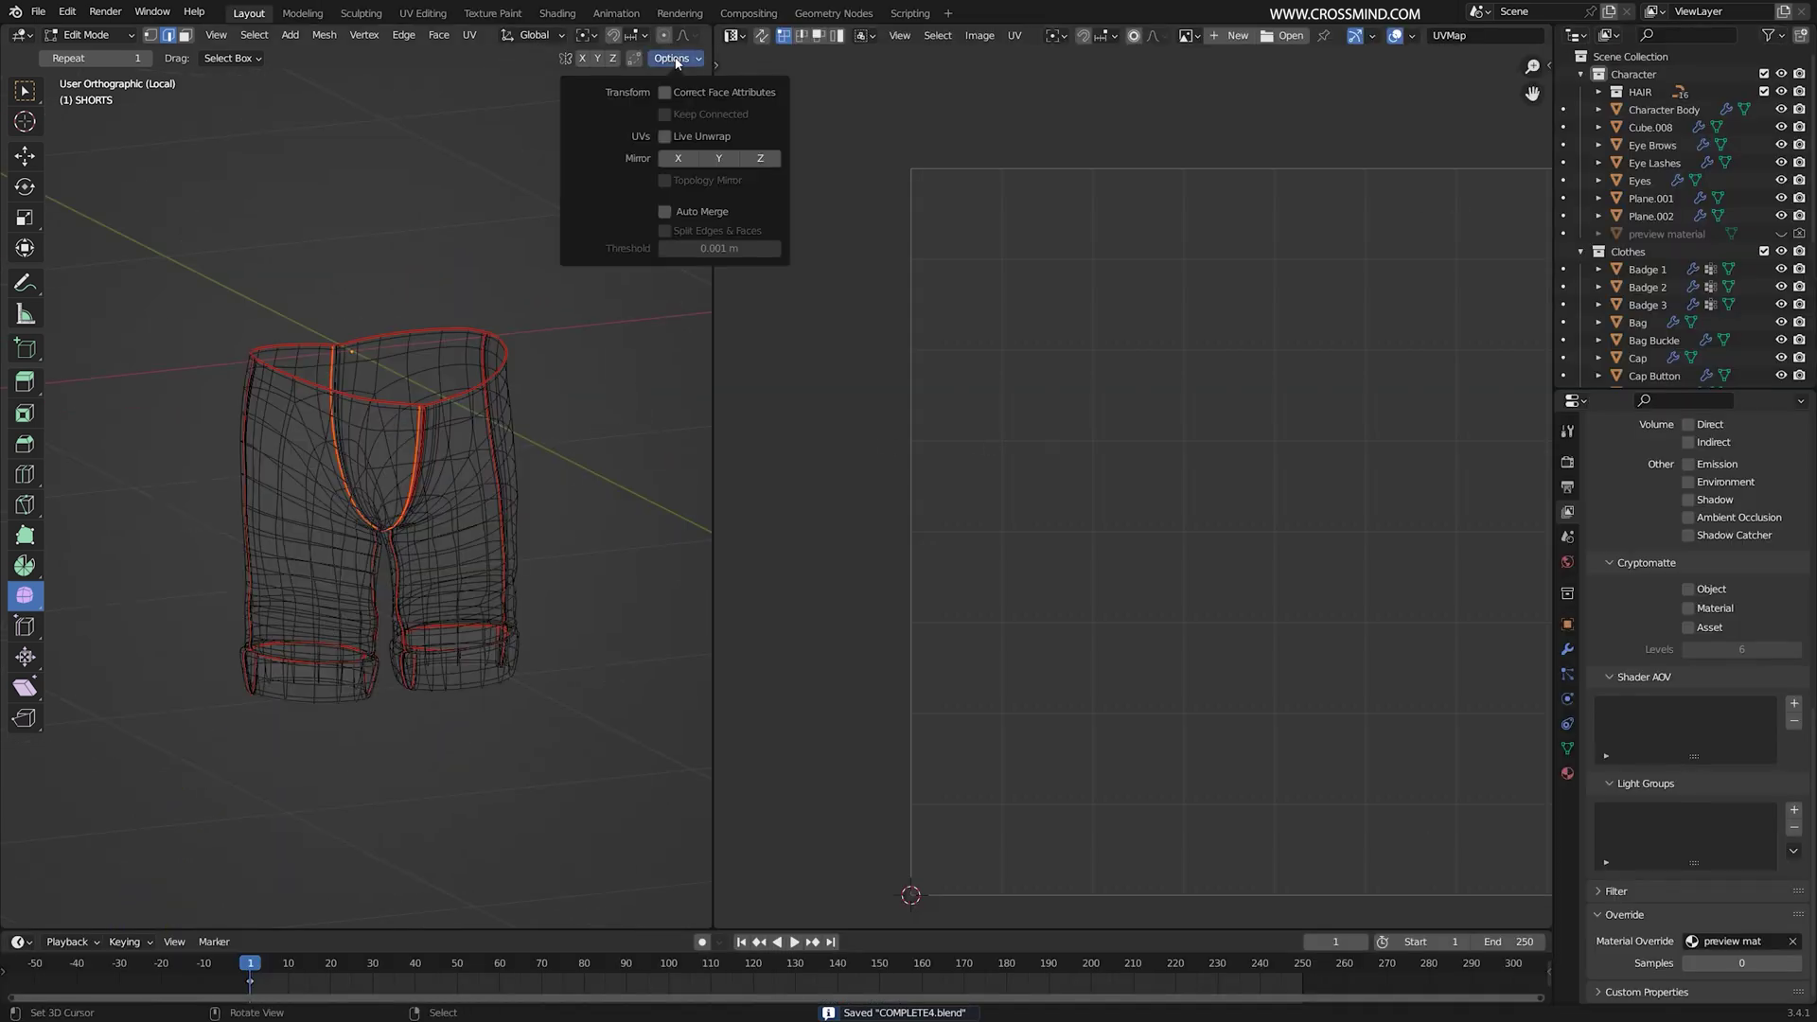
left_click(665, 137)
Step: Select the whole shorts mesh, unwrap it along the new seams with the Angle Based method and save the file
key("a")
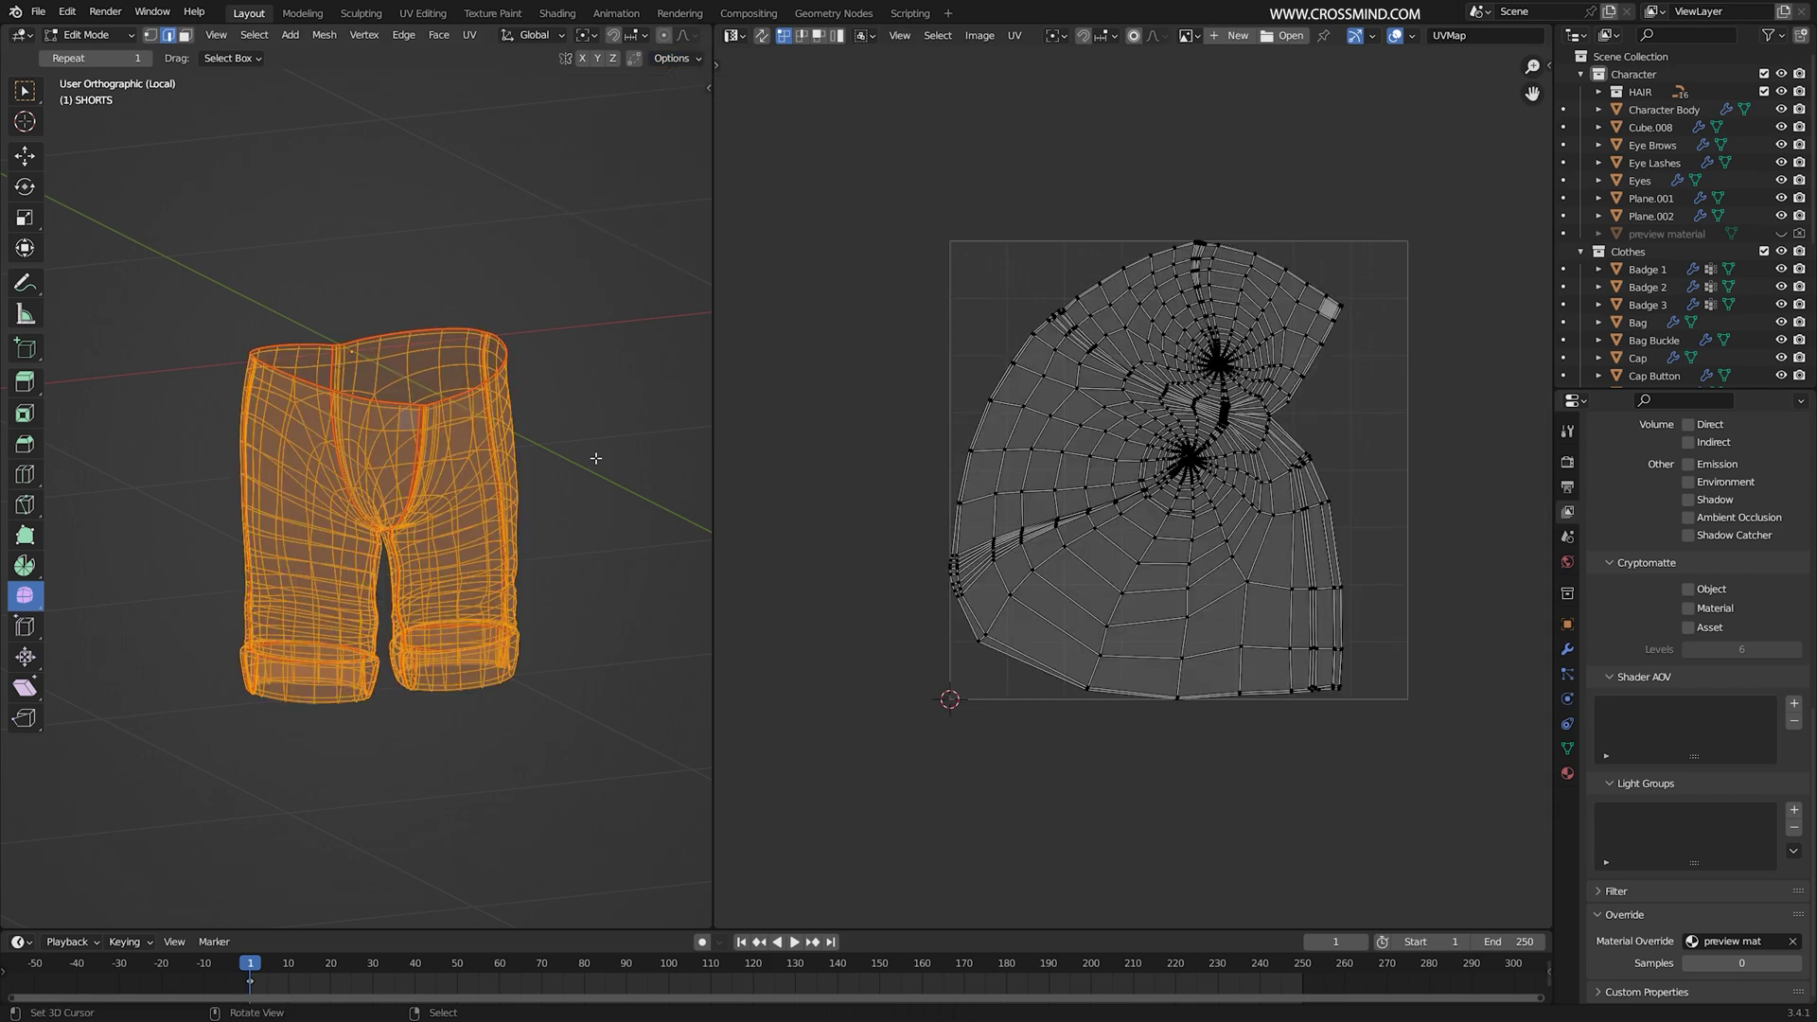
key("u")
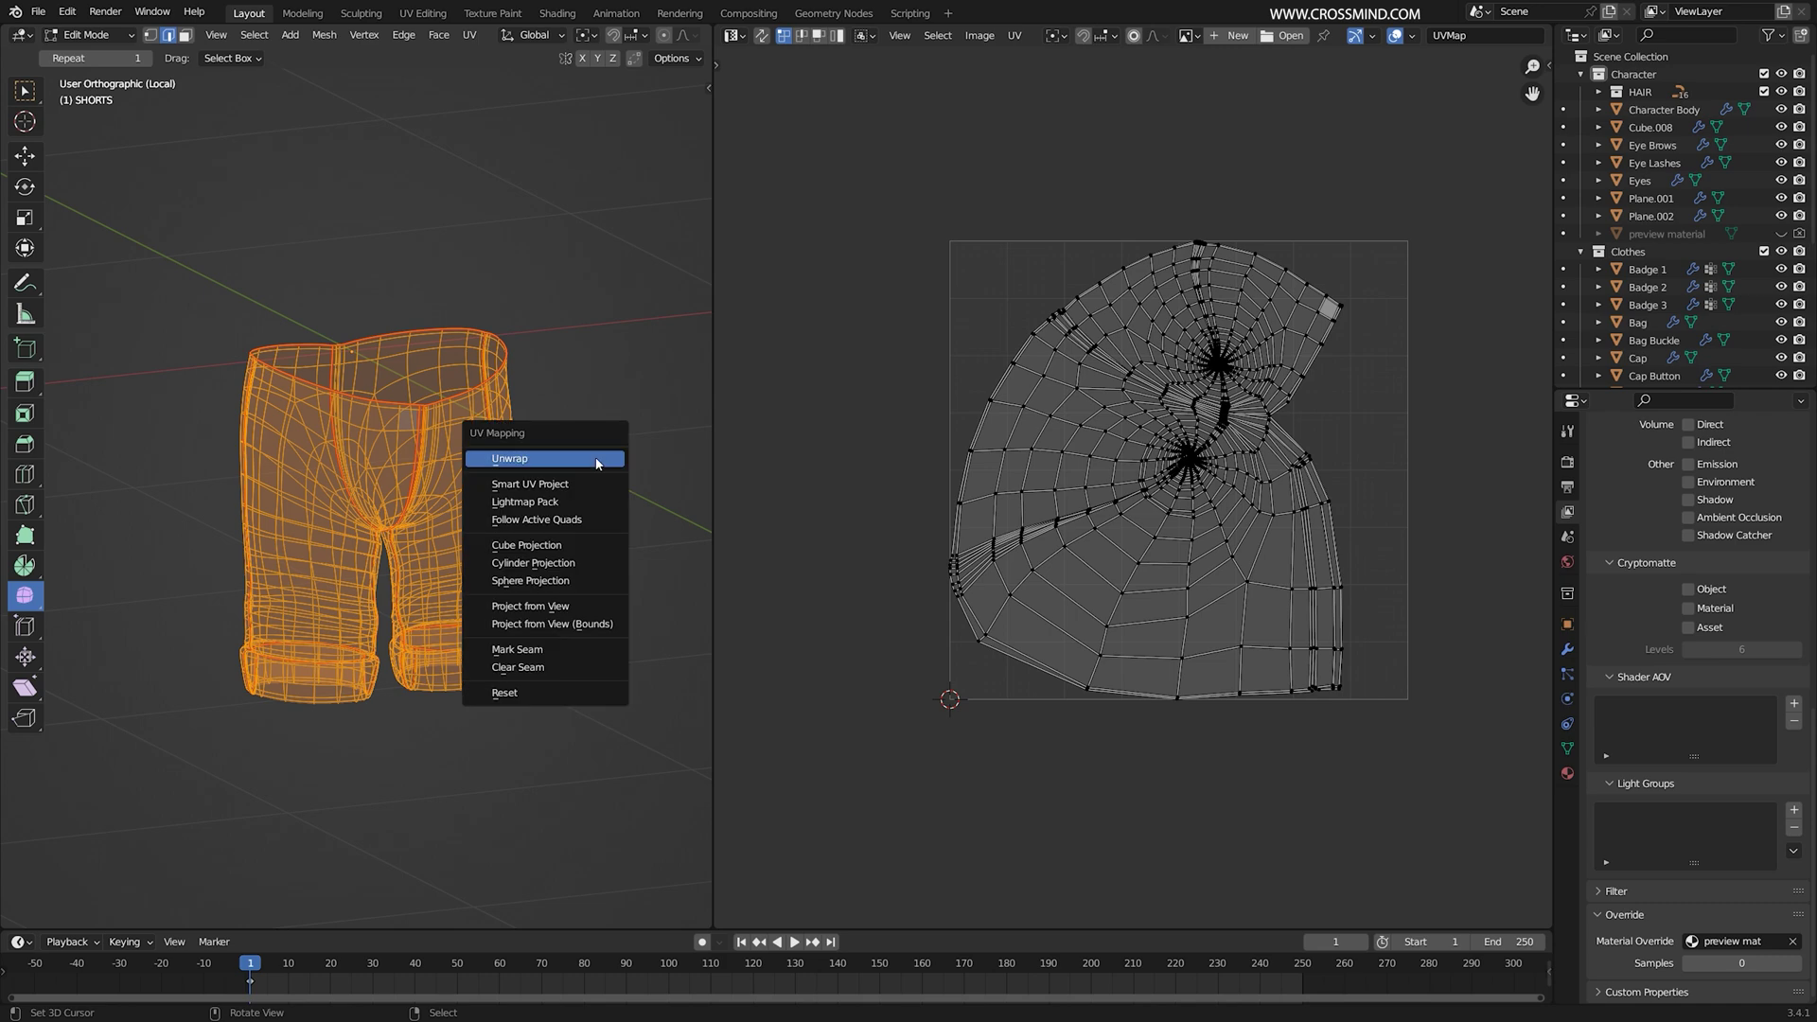
left_click(597, 463)
scroll(1127, 494, "up", 2)
key("ctrl+s")
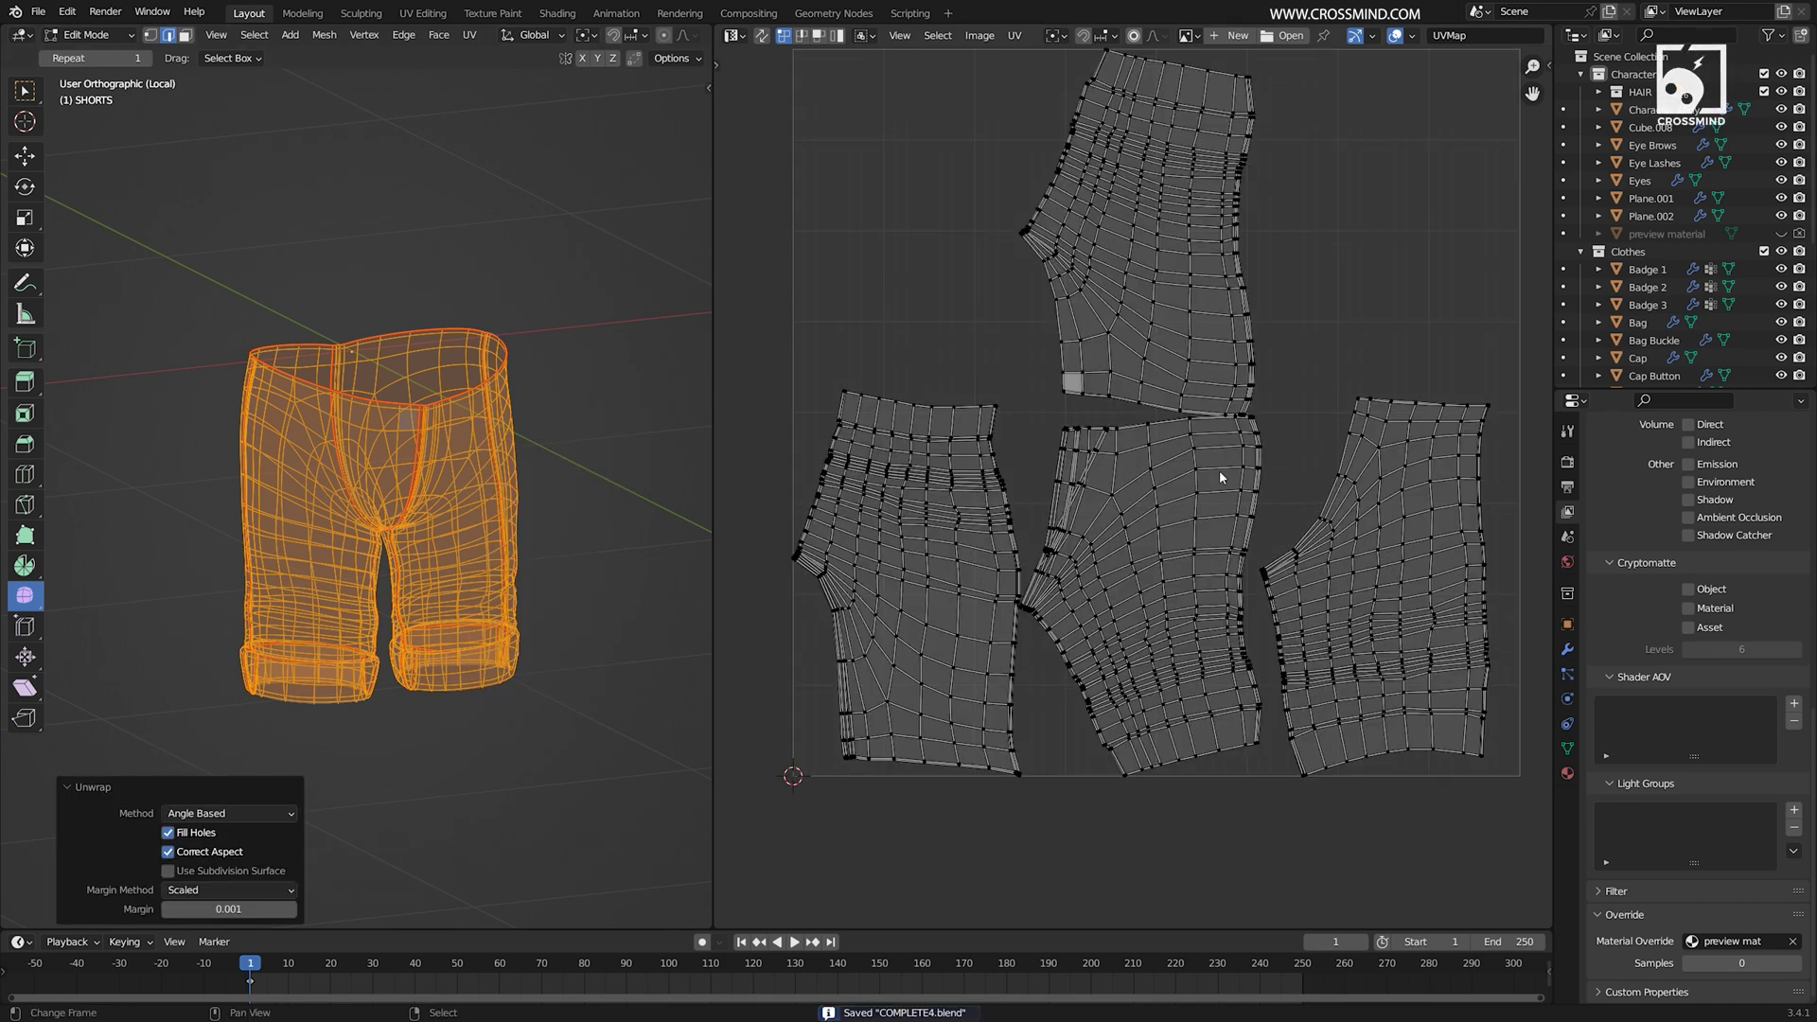
Step: Leave Edit Mode and display the shorts in Material Preview shading
middle_click_drag(681, 485, 650, 463)
key("shift+z")
scroll(668, 38, "down", 5)
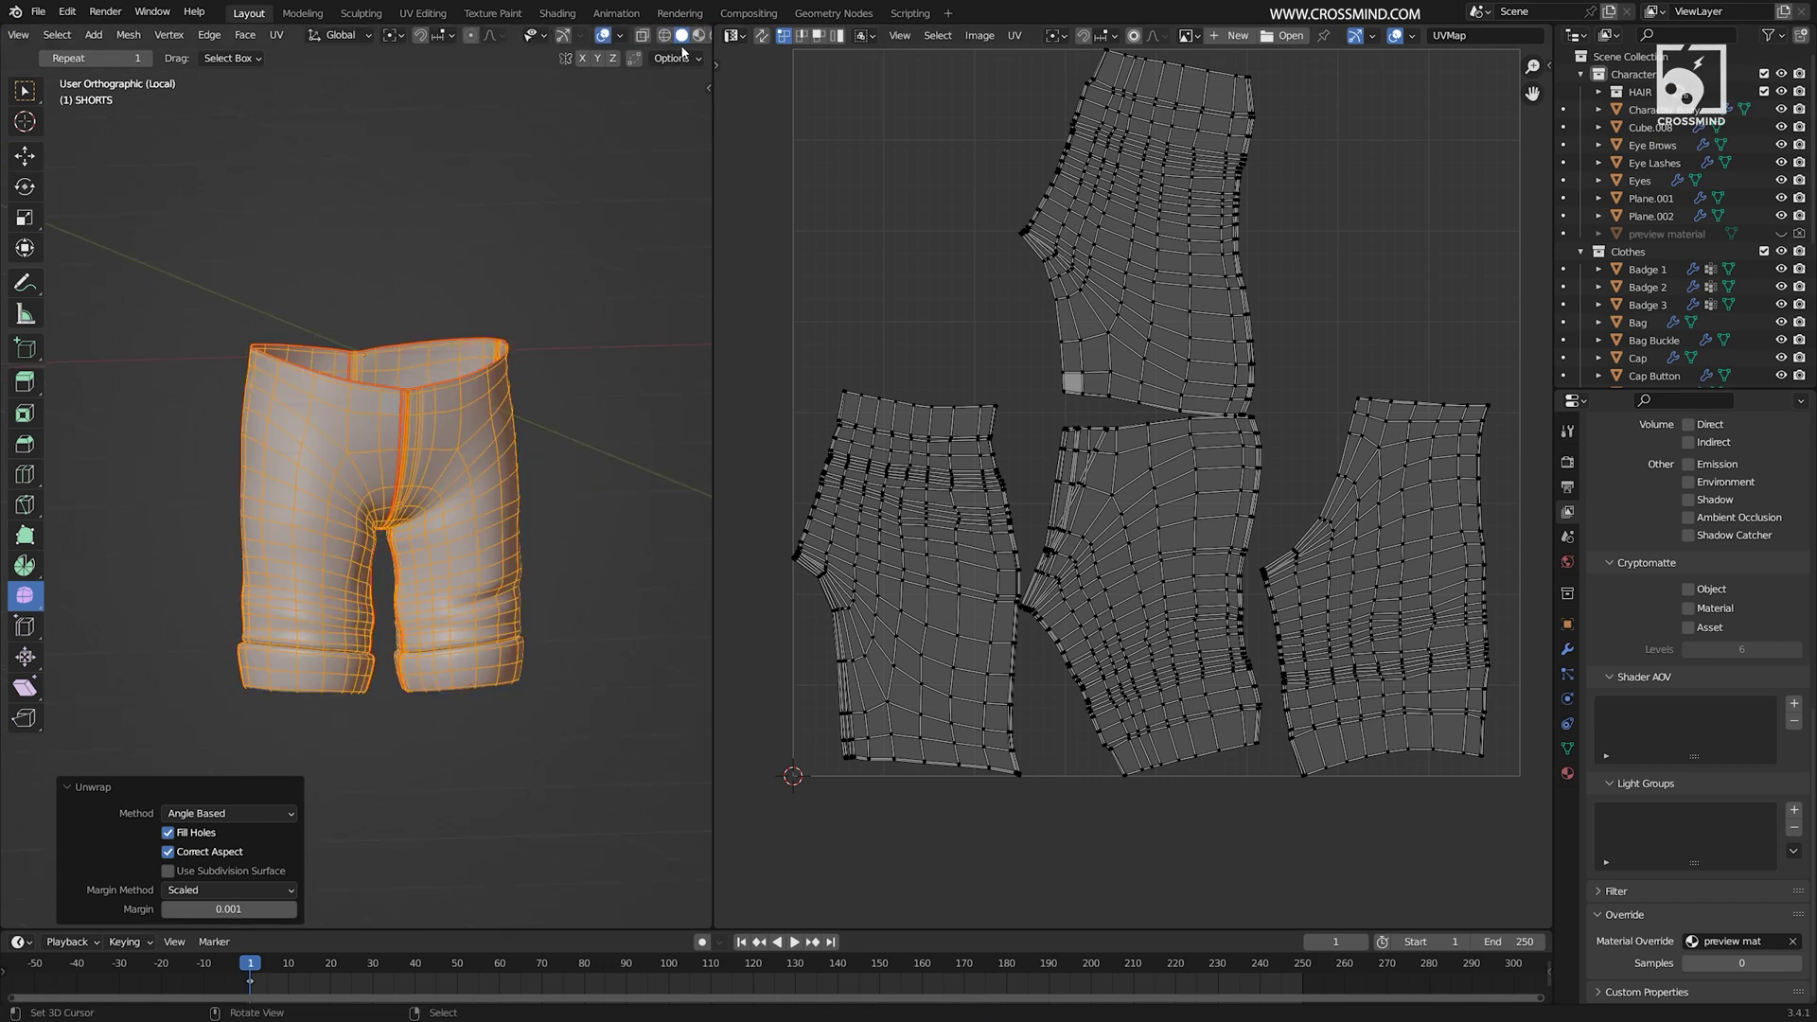
left_click(697, 38)
key("Tab")
middle_click_drag(473, 445, 498, 426)
scroll(499, 426, "up", 2)
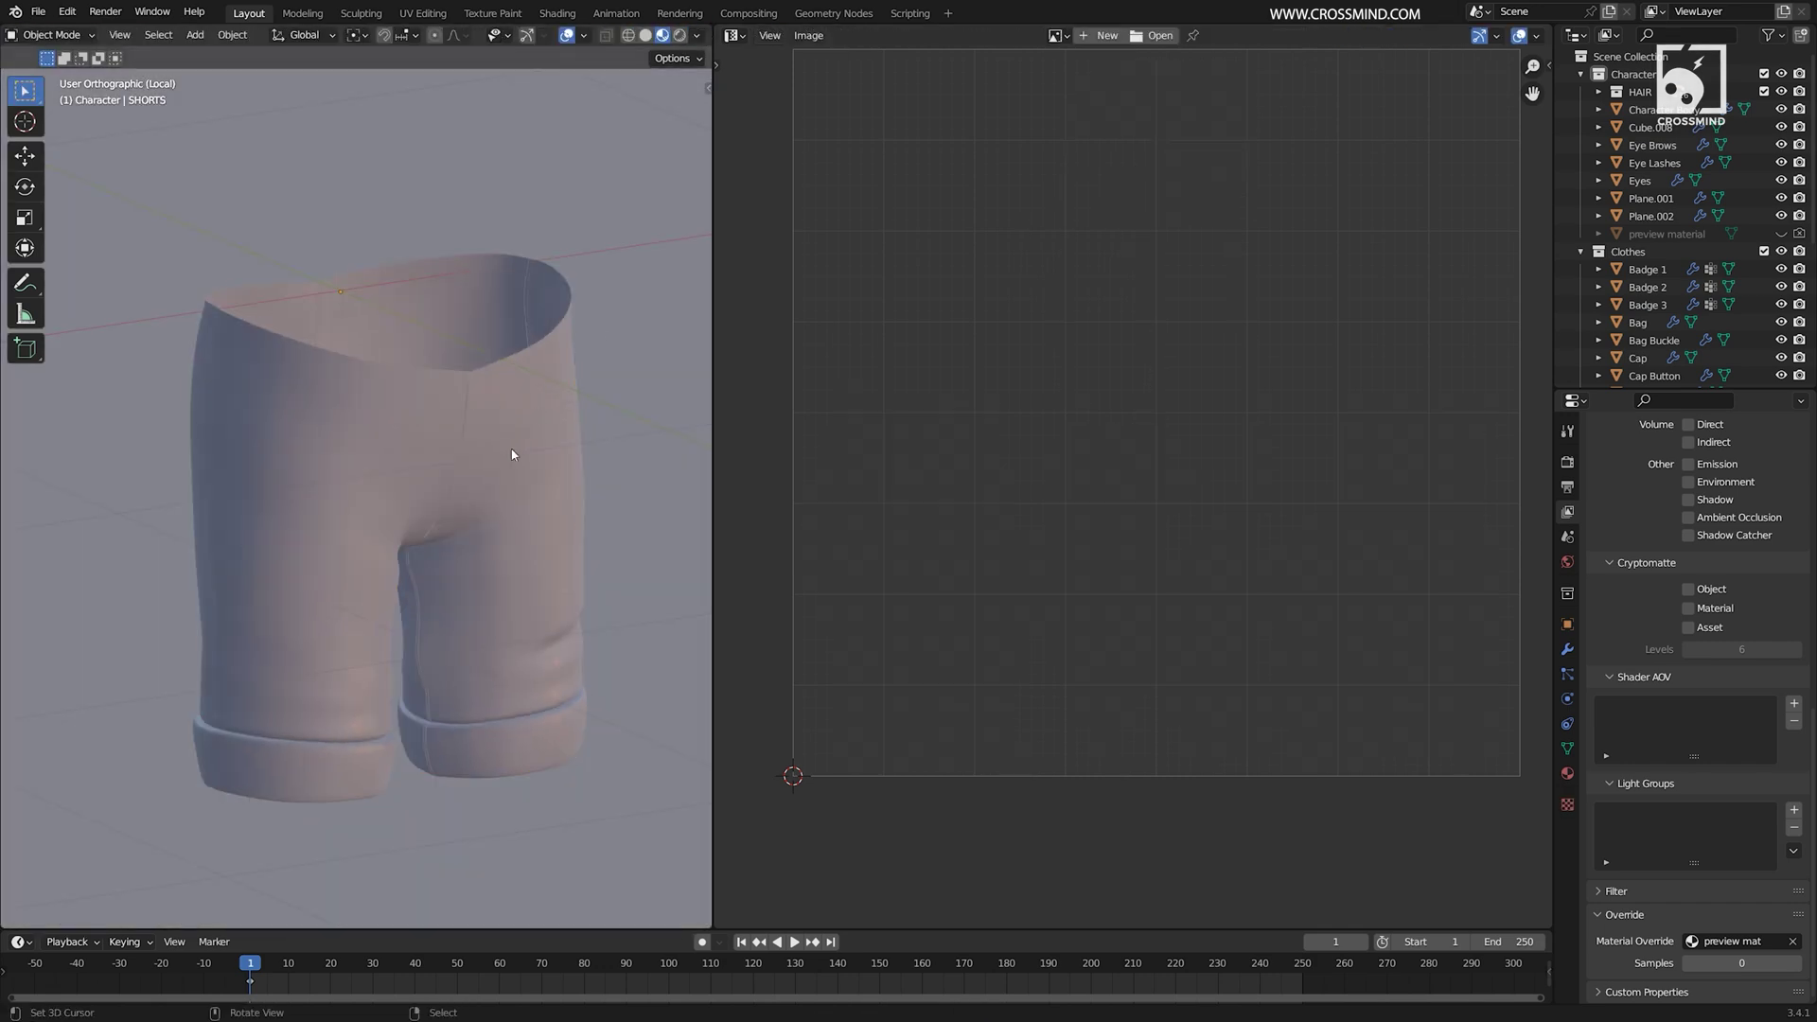
Step: Replace the UV editor with the Shader Editor and show the node tree of the preview material object
left_click(734, 36)
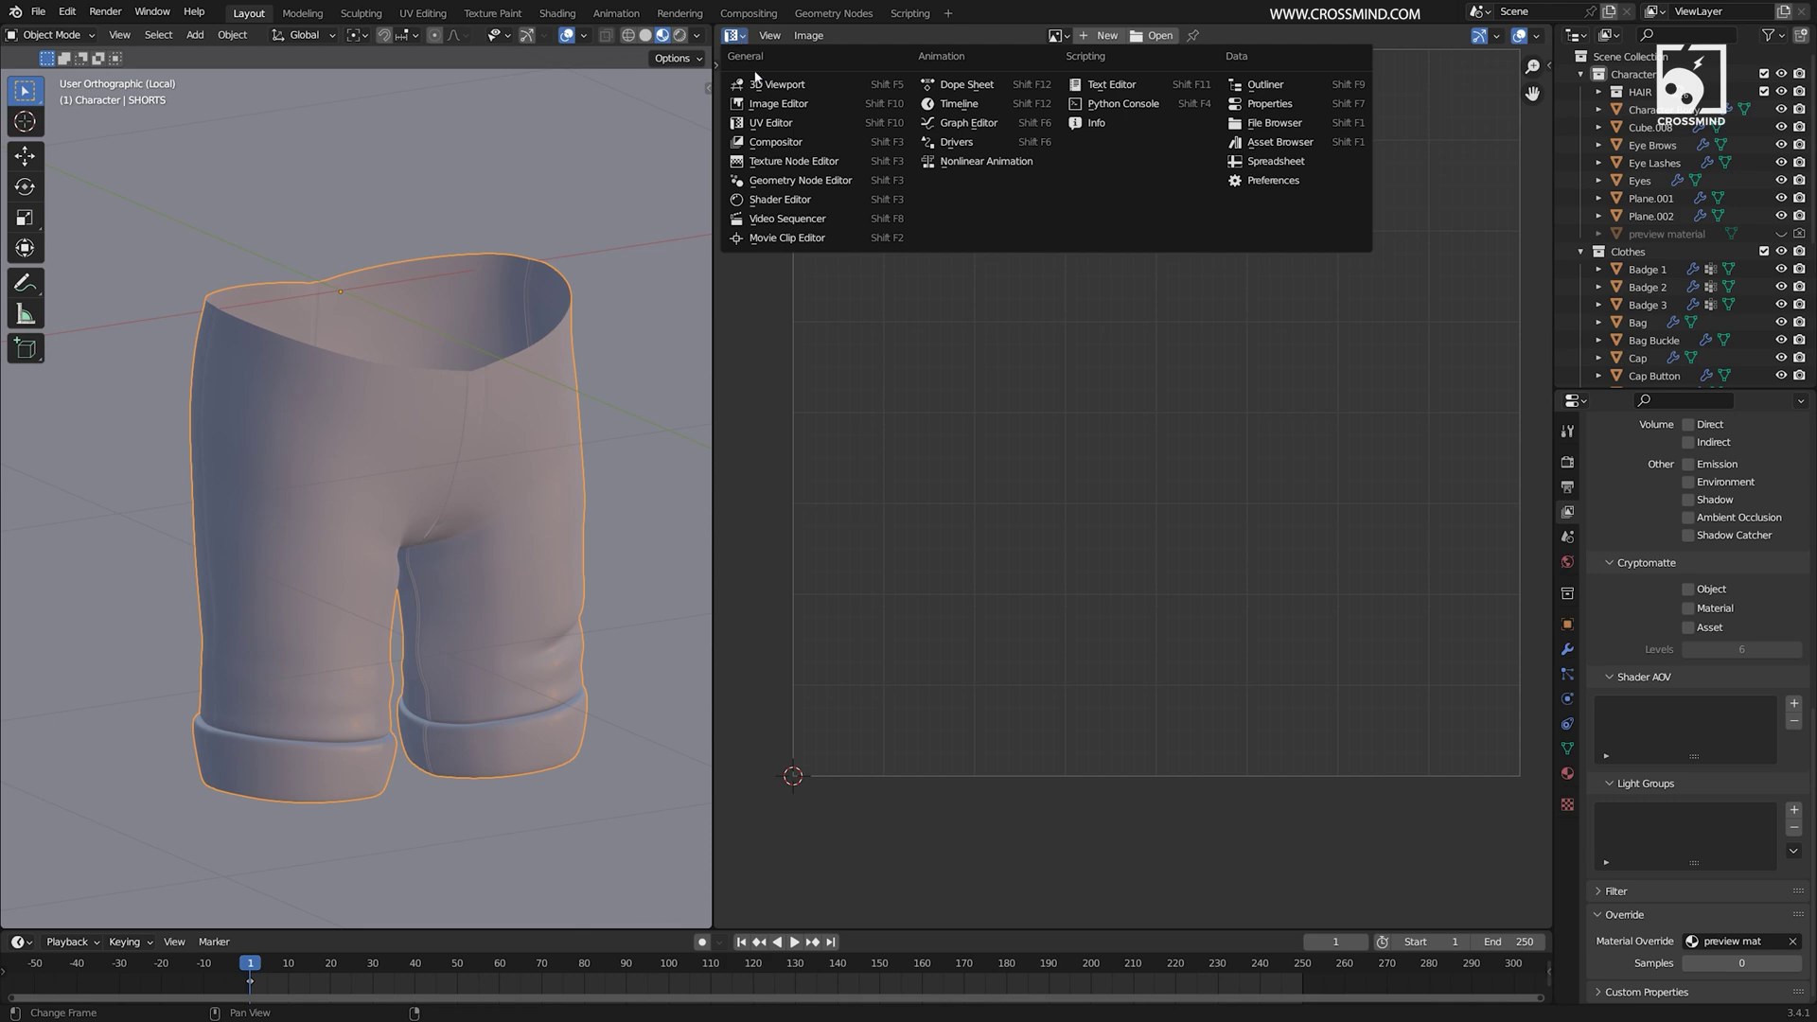
left_click(785, 198)
left_click(1658, 237)
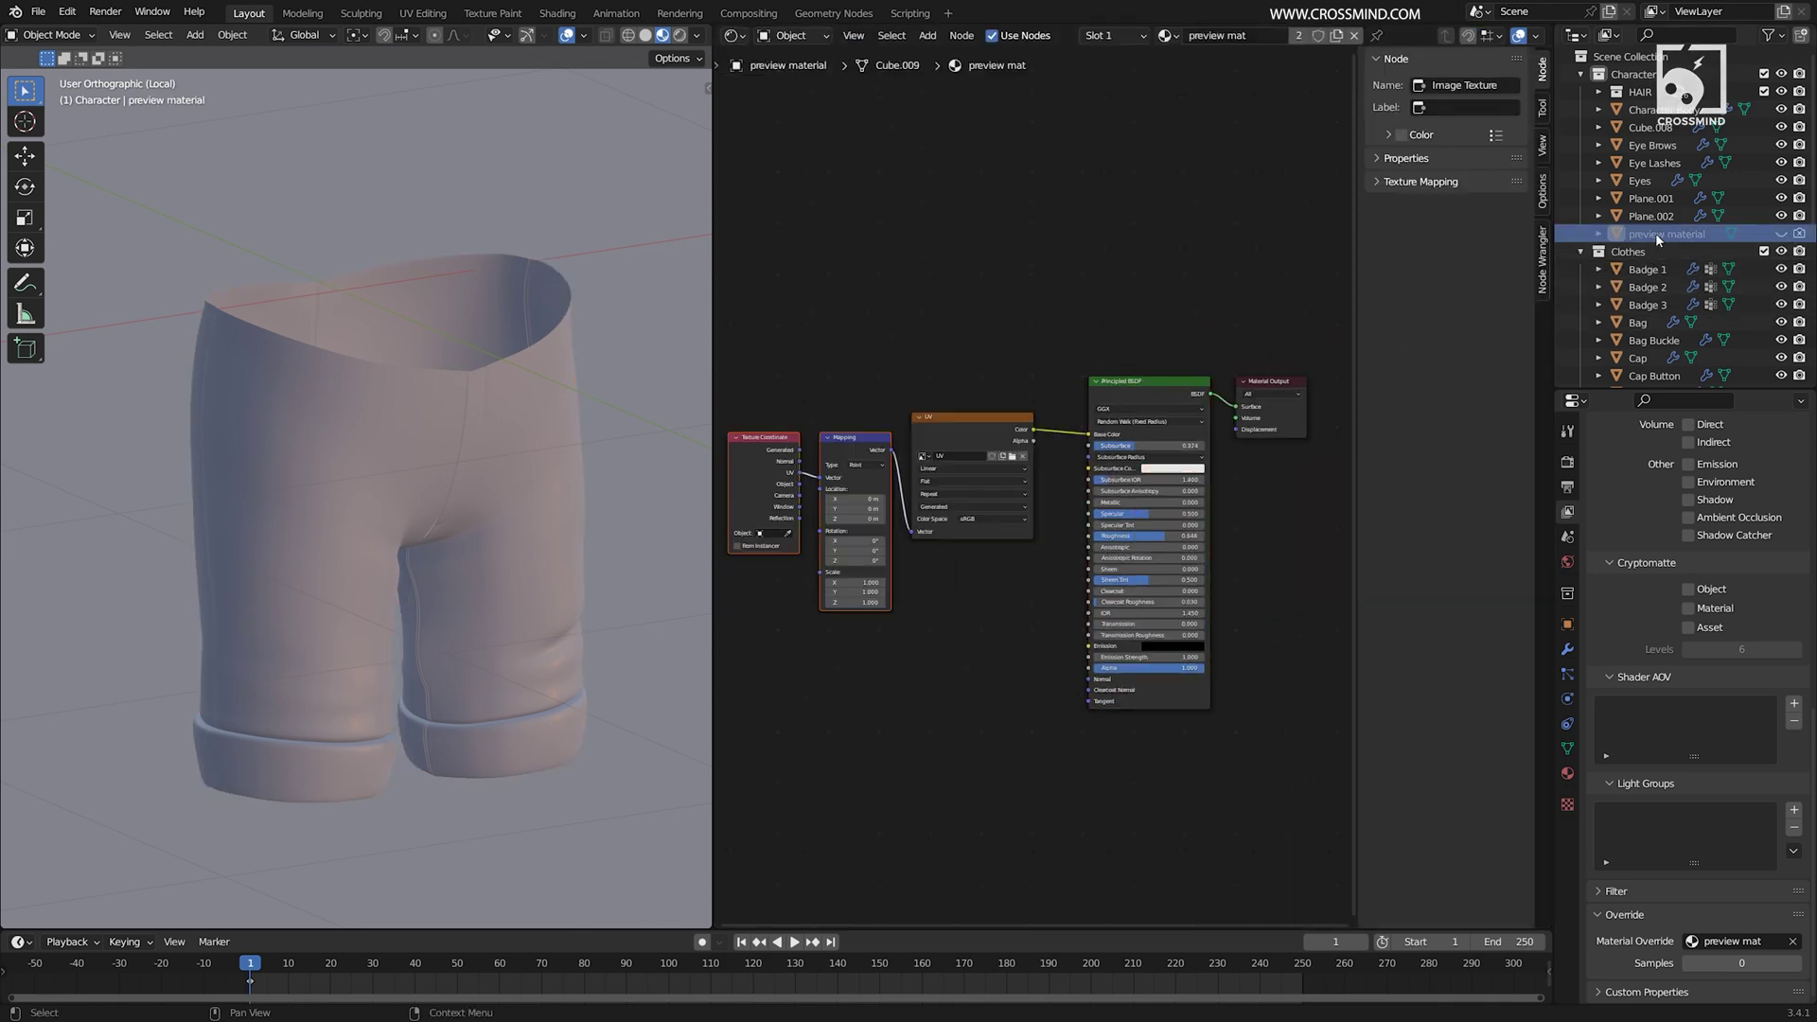
scroll(1155, 431, "up", 3)
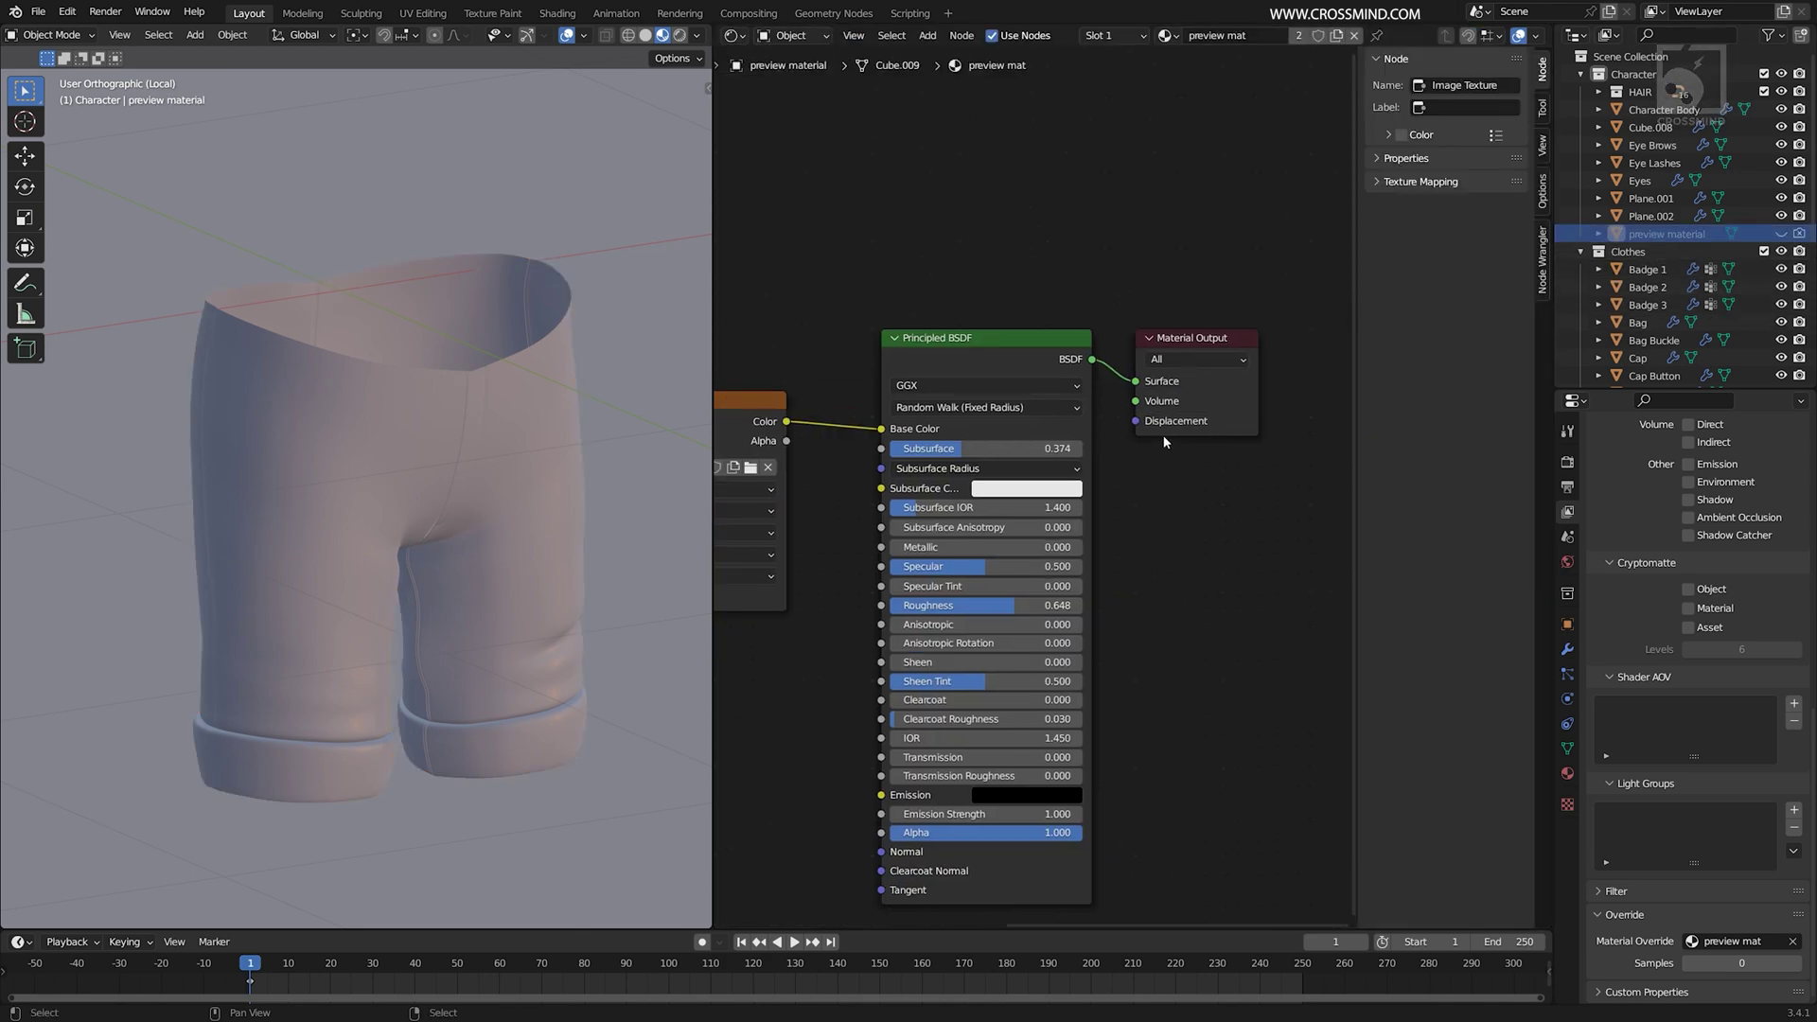
Step: Compare the shorts in Rendered and Material Preview shading
middle_click_drag(605, 284, 568, 265)
left_click(668, 36)
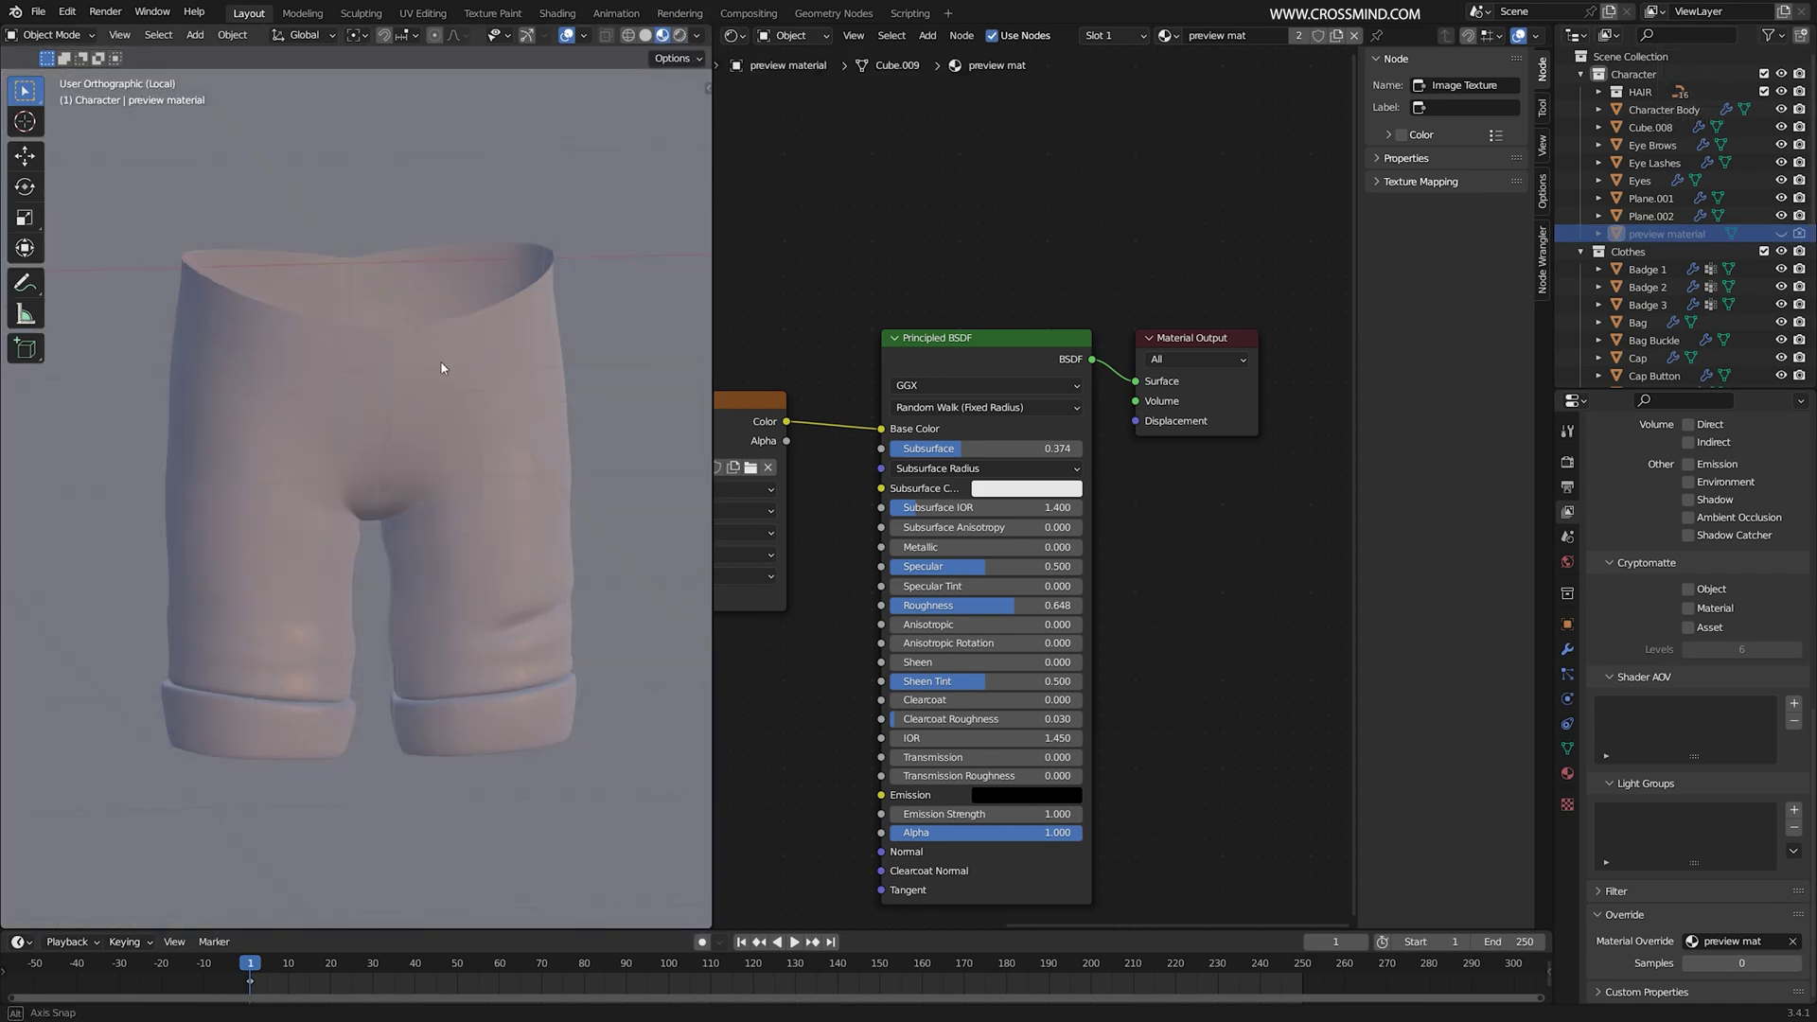
left_click(668, 36)
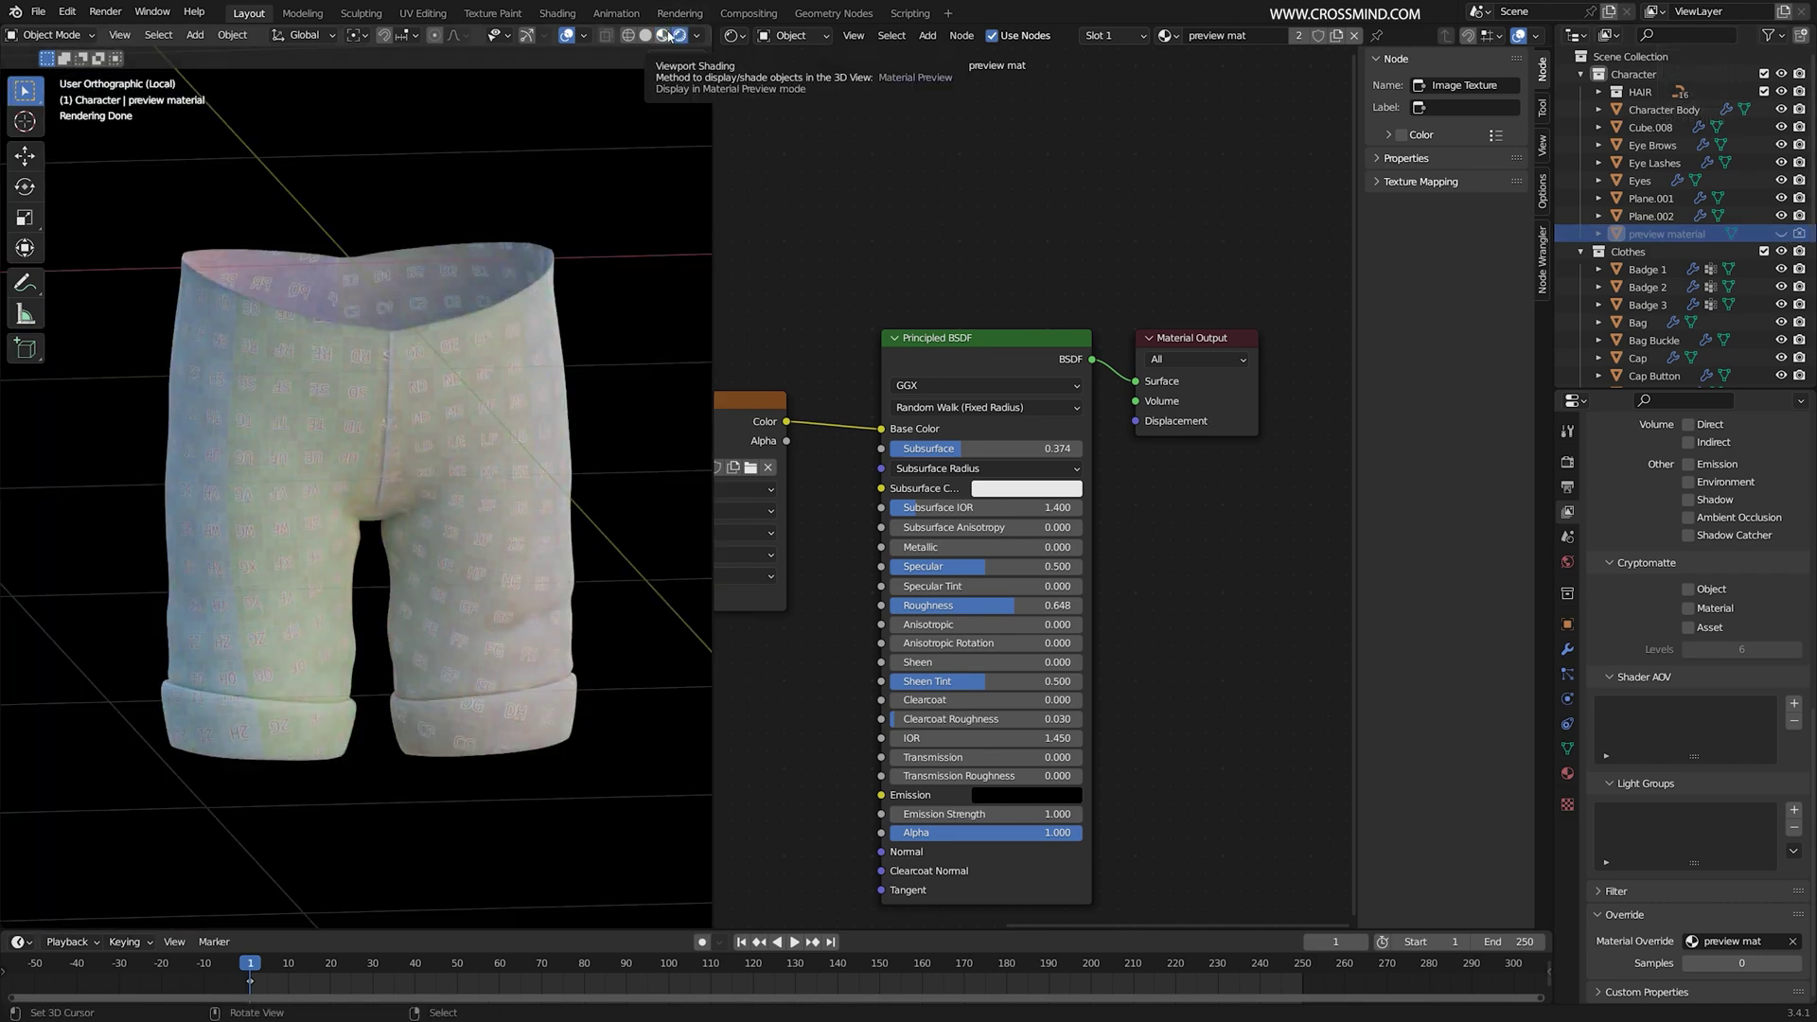
left_click(669, 36)
Step: Try a different render-engine target on the preview material's output node, going back to All
left_click(1194, 360)
left_click(1185, 400)
left_click(1193, 362)
left_click(1193, 379)
key("ctrl+s")
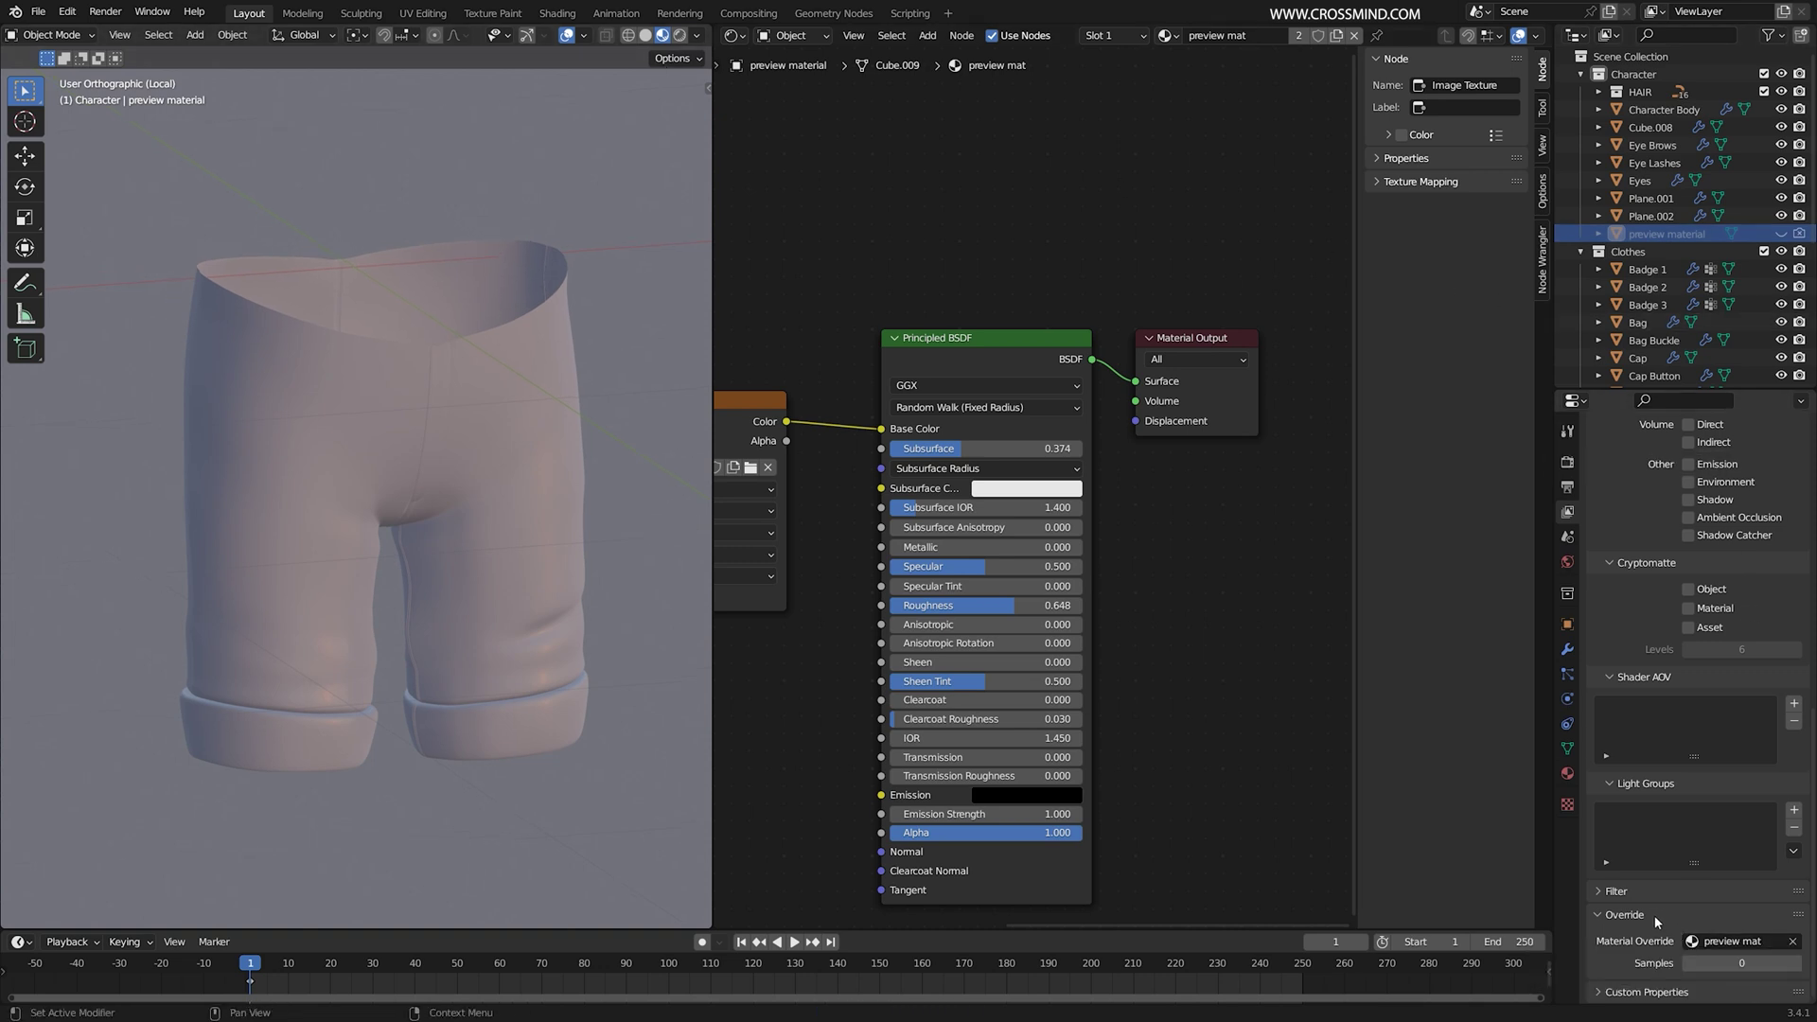
Step: Examine the Texture Coordinate, Mapping and image texture nodes of the preview material
middle_click_drag(1181, 506, 1193, 503)
scroll(1179, 501, "down", 6)
middle_click_drag(954, 530, 1087, 528)
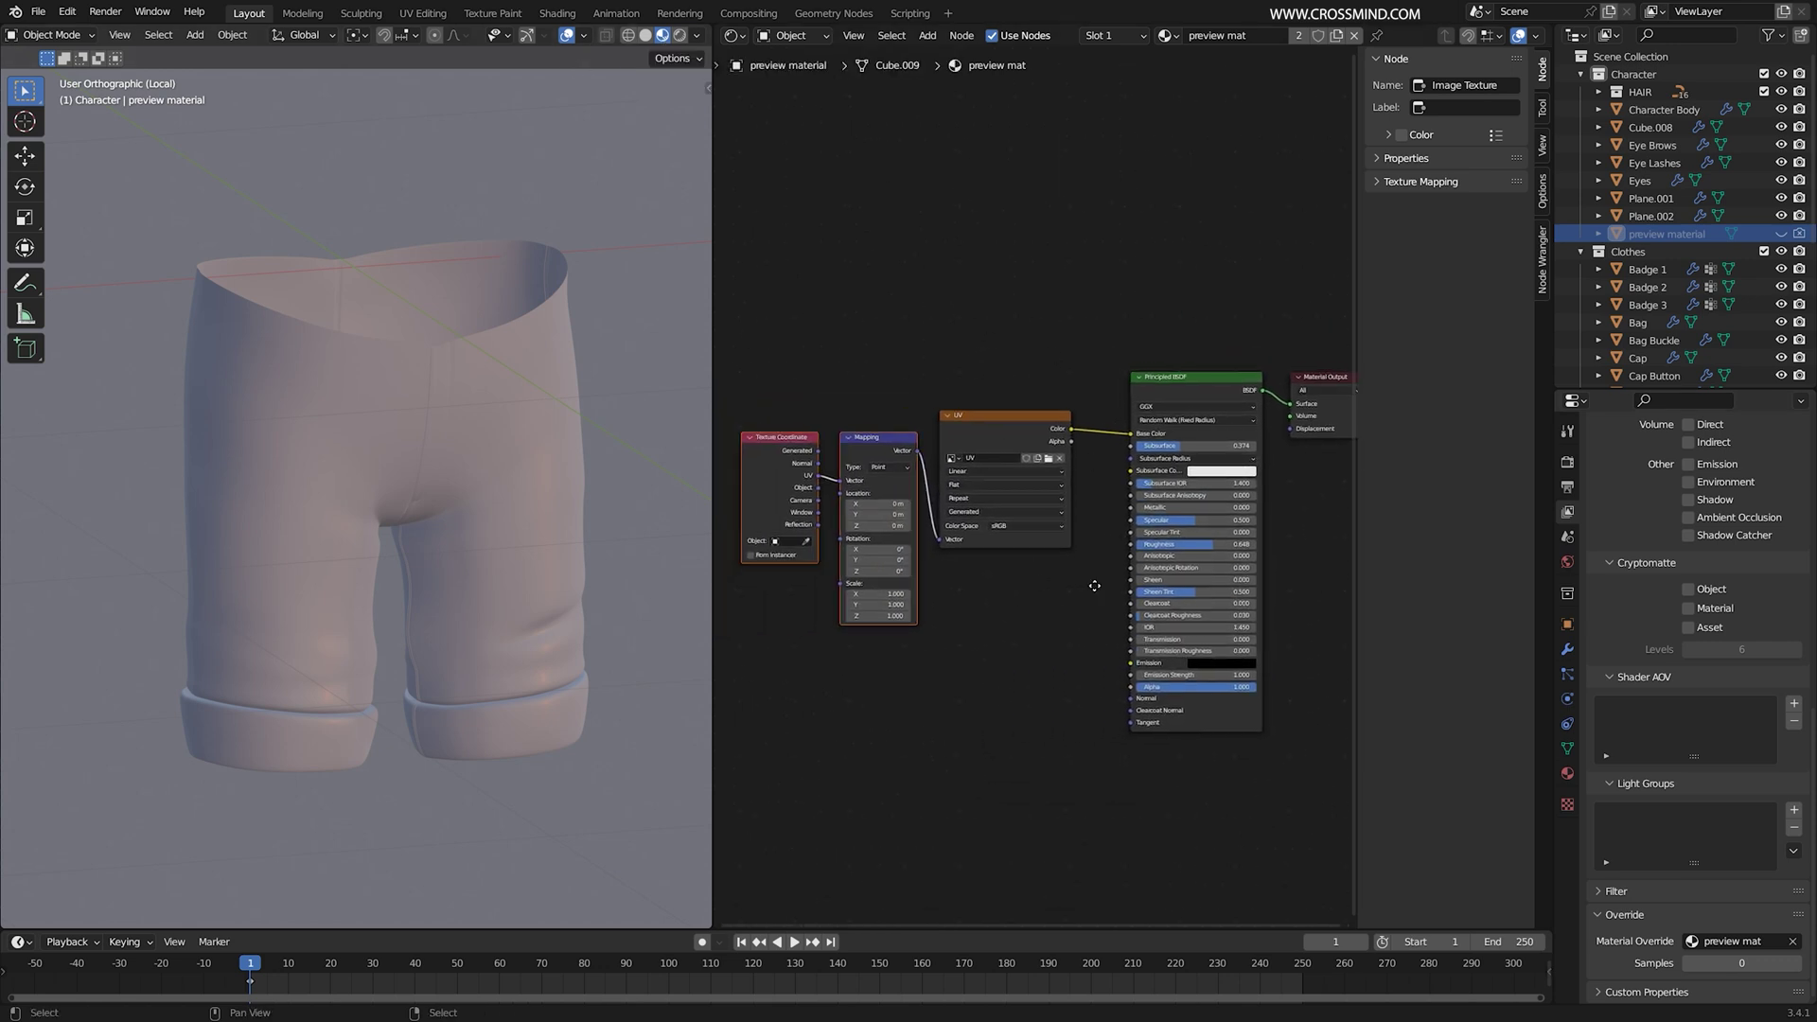
middle_click_drag(1000, 401, 1032, 401)
left_click(884, 458)
left_click(827, 453)
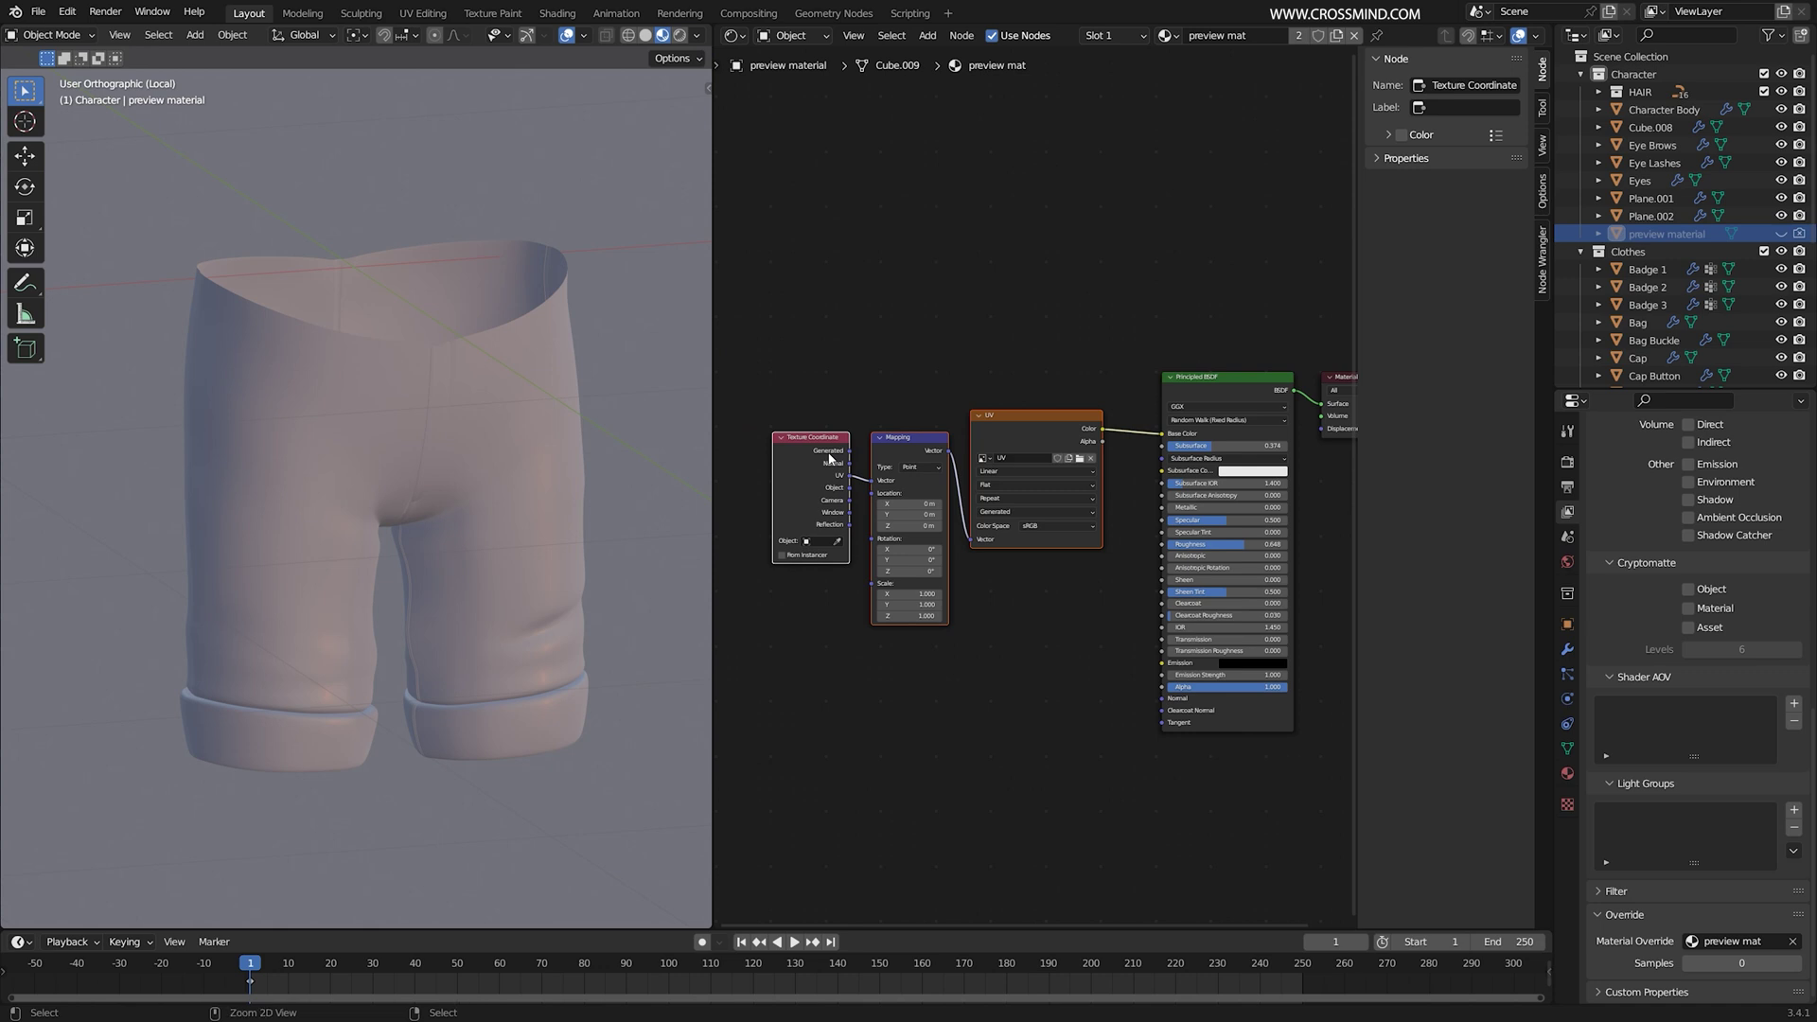
Step: Select the shorts and assign the preview mat material to their material slot in place of Material.001
left_click(530, 440)
key("KP_Decimal")
middle_click_drag(1218, 382, 1101, 379)
left_click(1100, 382)
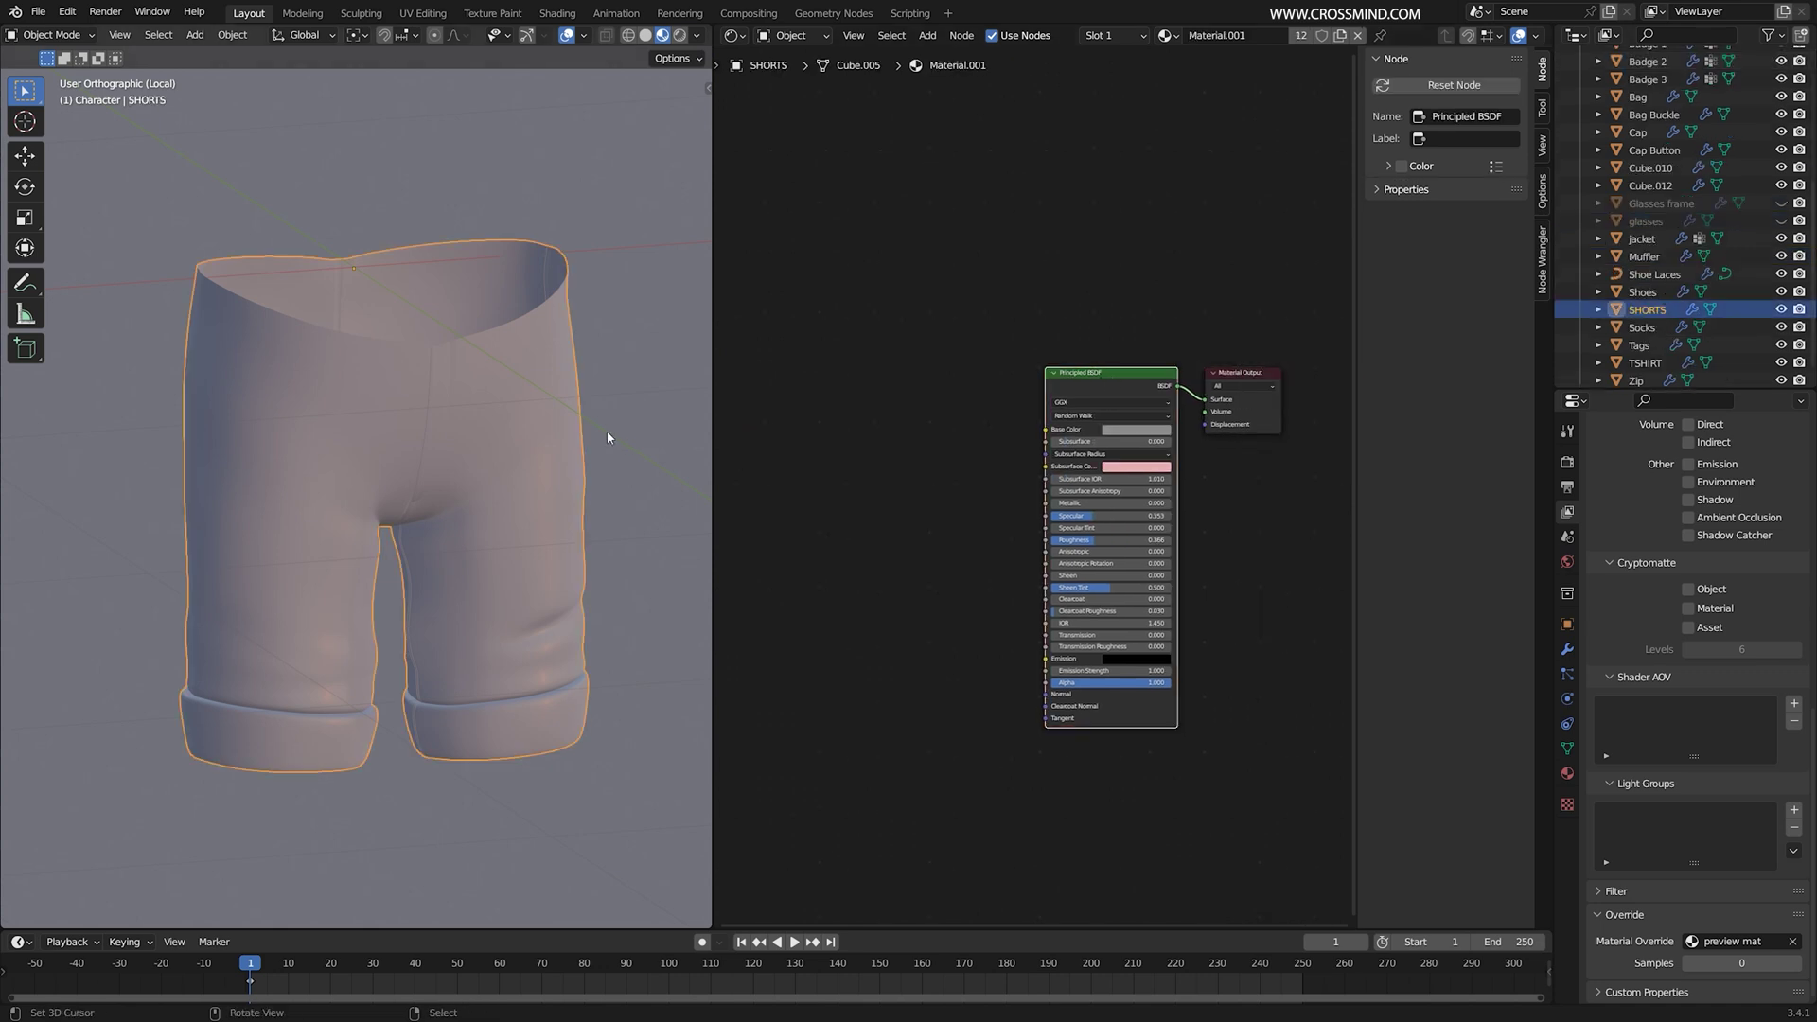
scroll(608, 435, "down", 1)
left_click(1567, 774)
left_click(1597, 534)
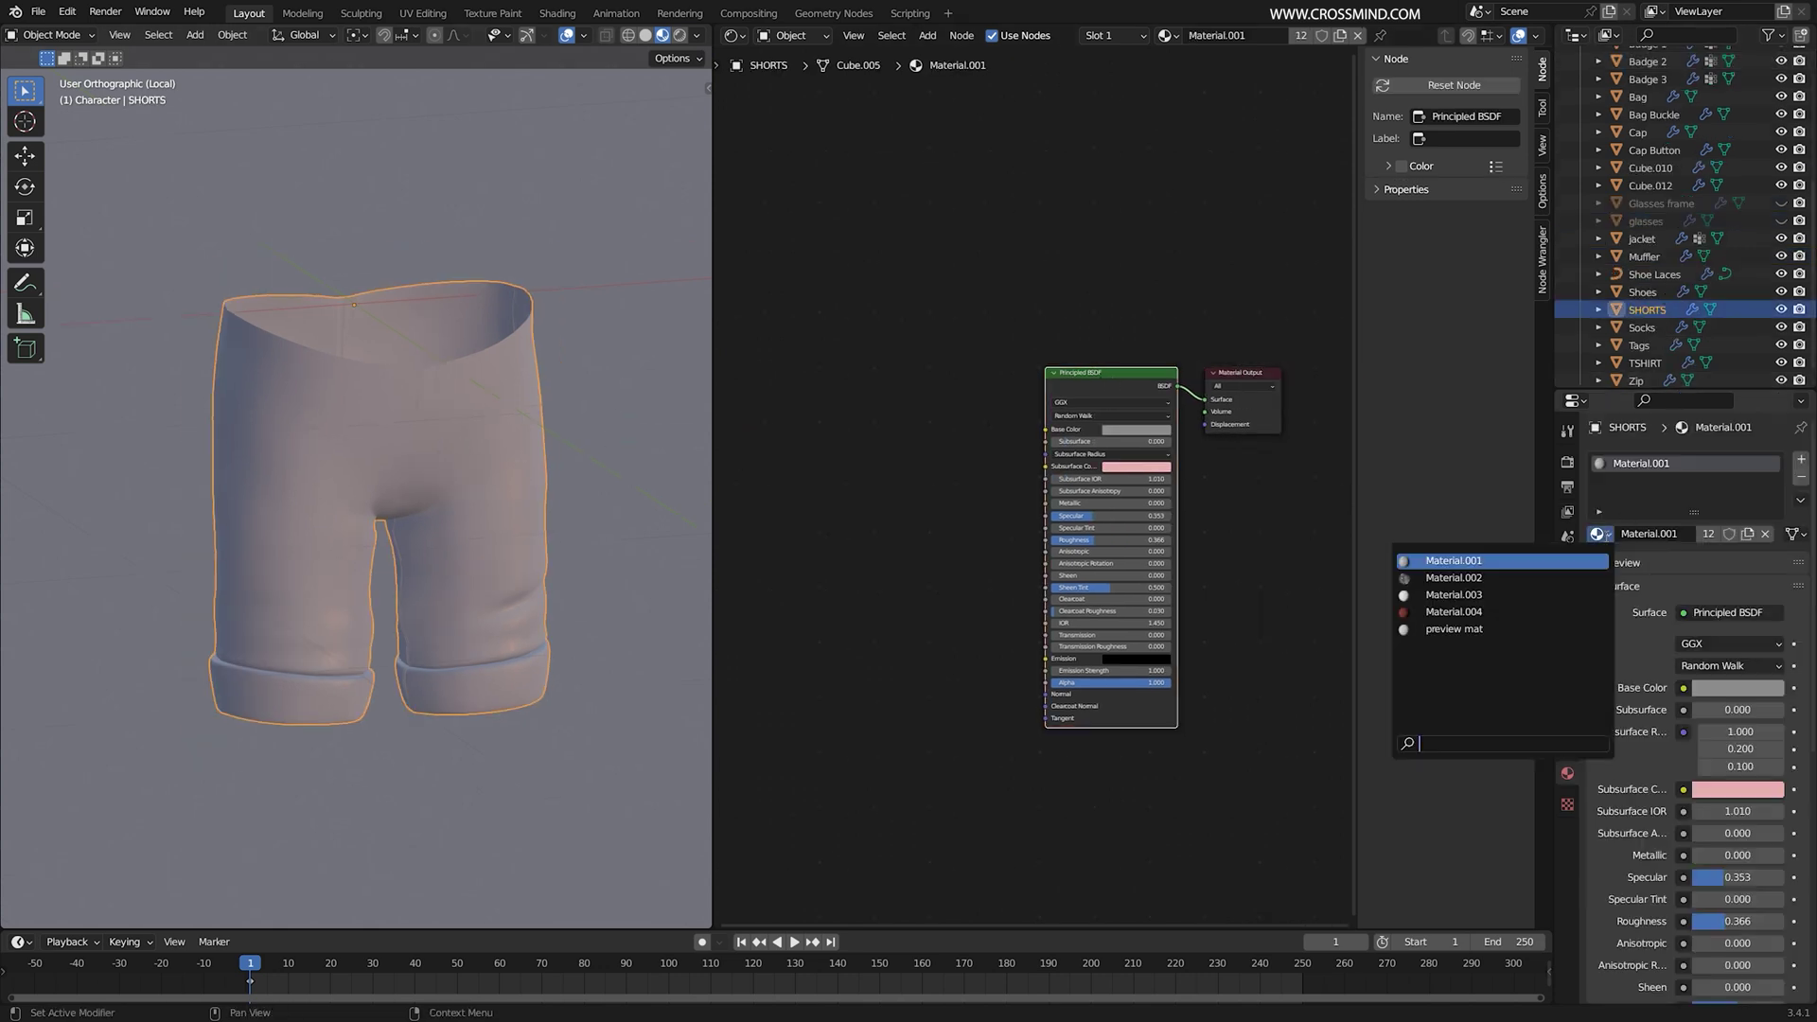
left_click(1454, 629)
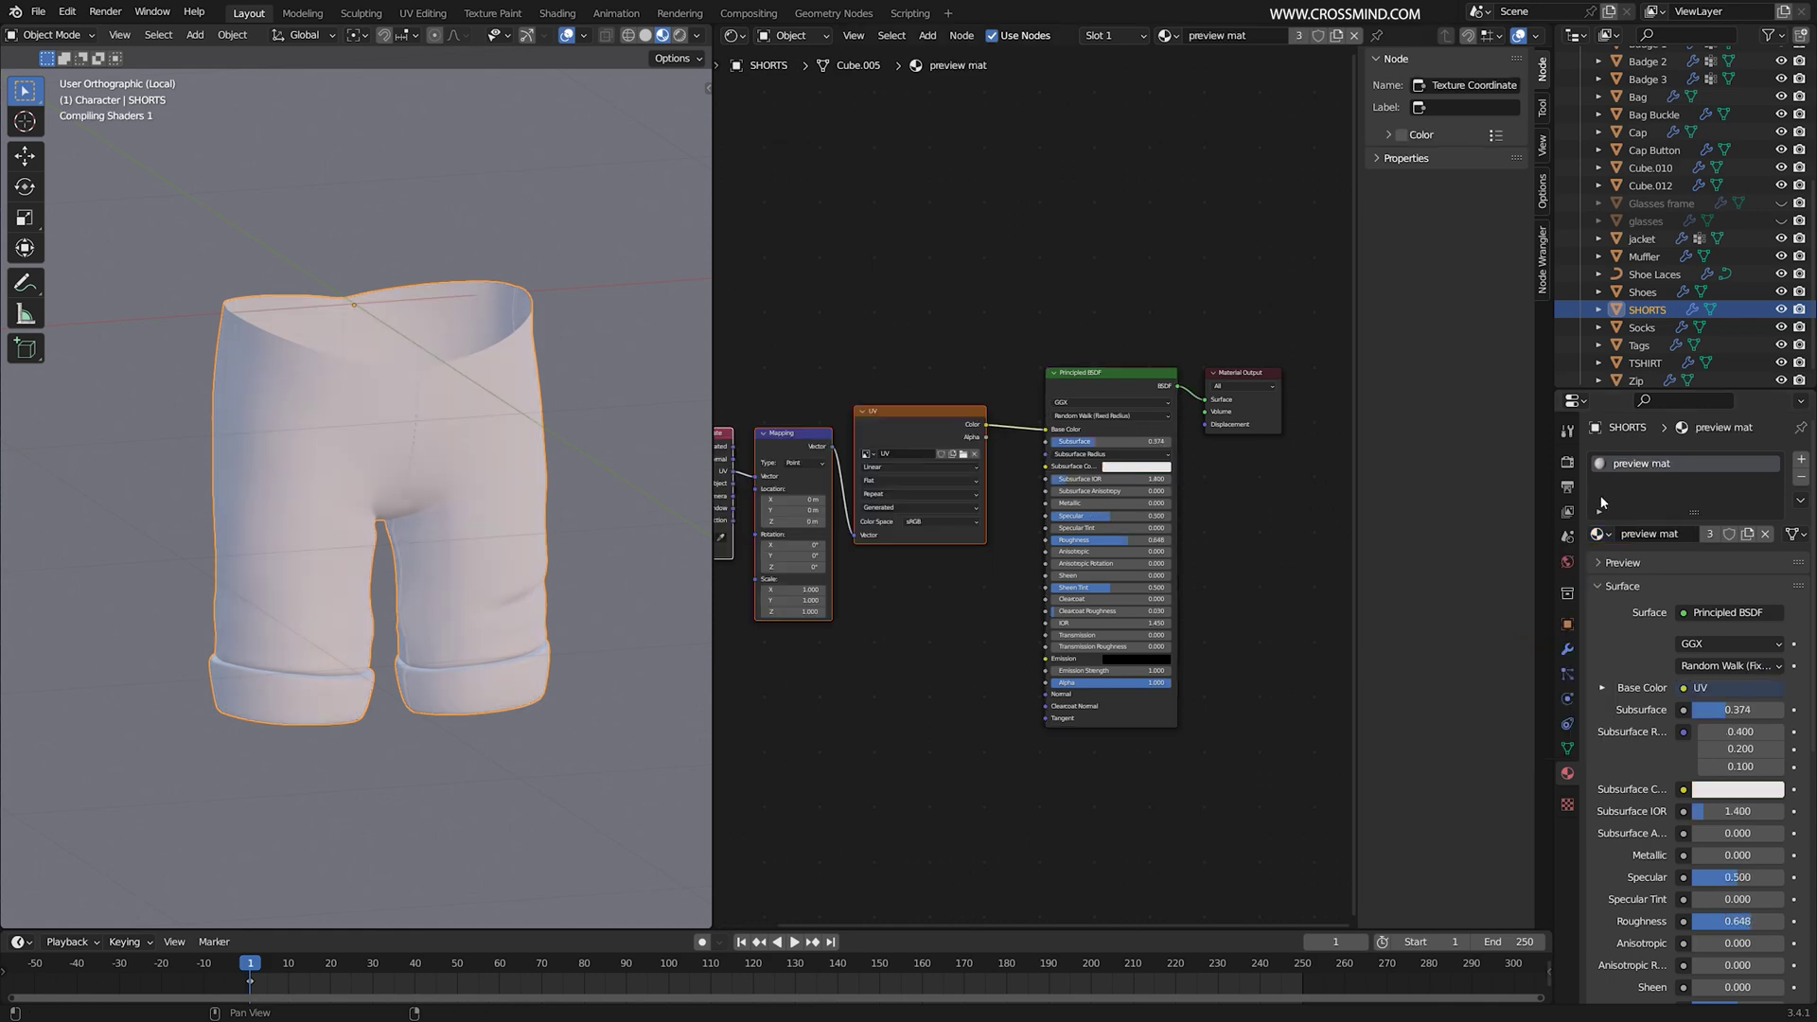
Step: Check the color grid texture on the front of the shorts up close and save the file
scroll(650, 456, "up", 3)
middle_click_drag(1049, 588, 1162, 600)
scroll(1162, 600, "up", 3)
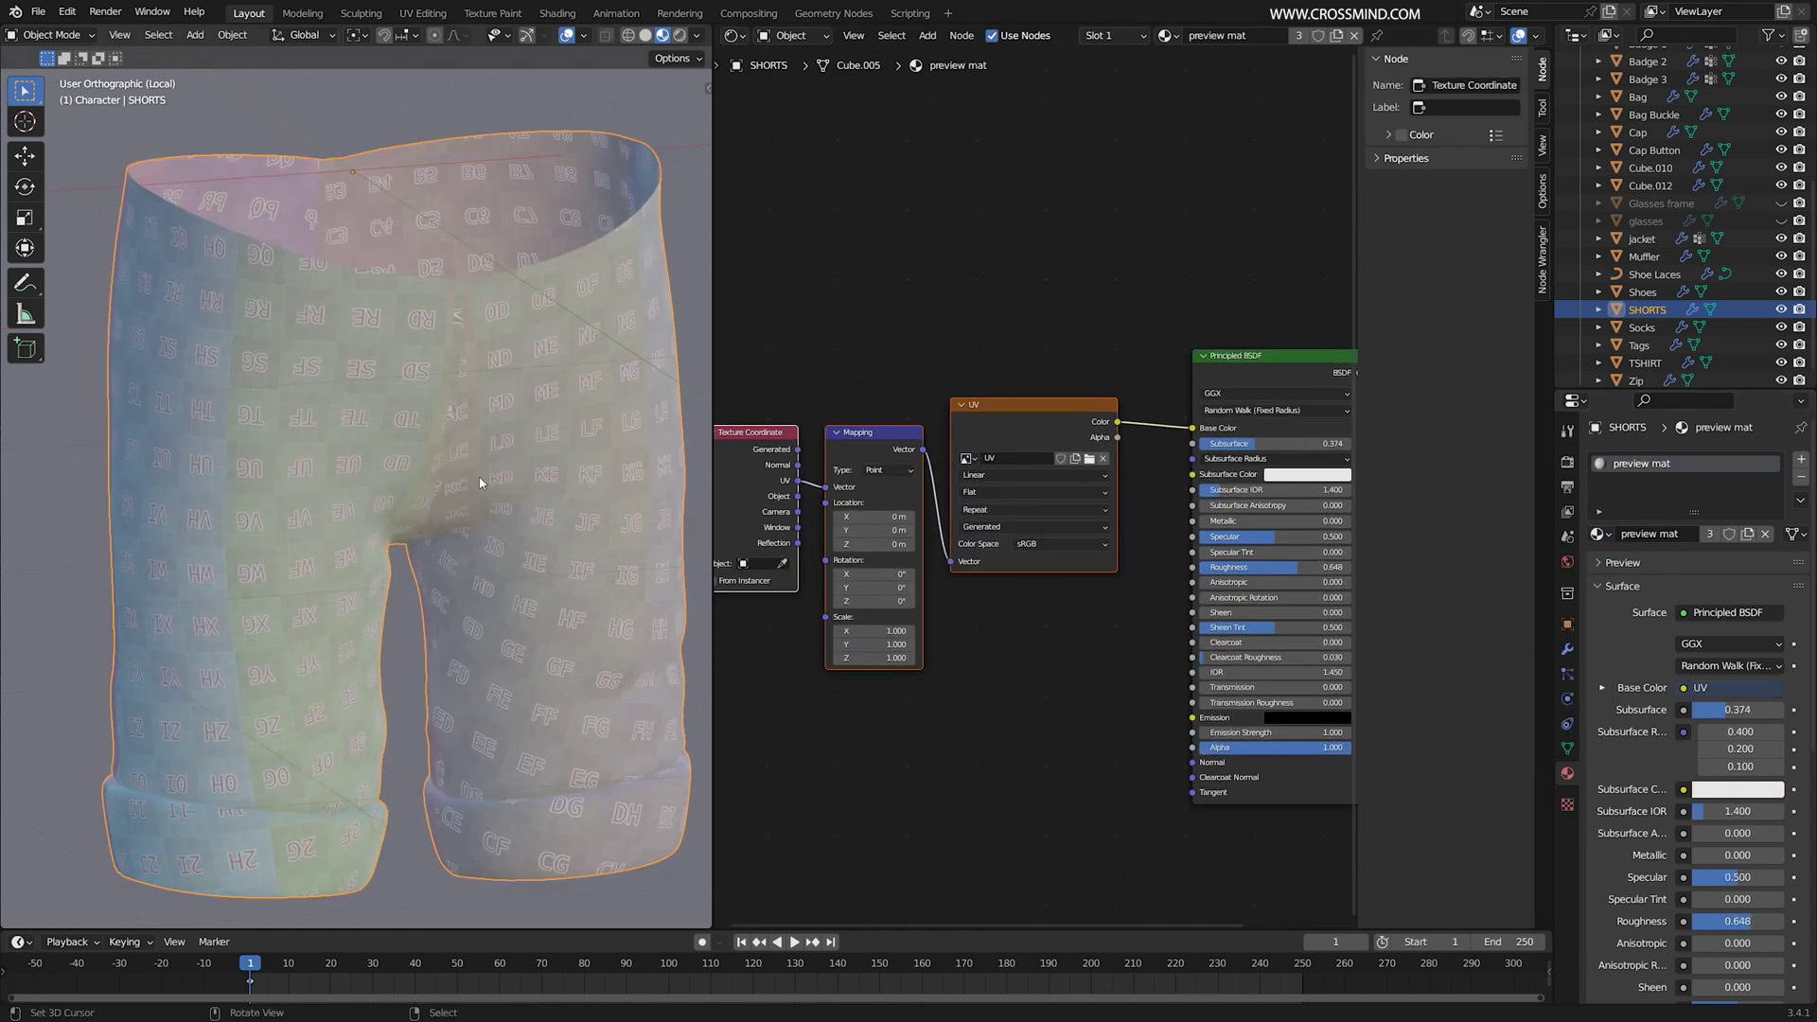
scroll(443, 458, "up", 3)
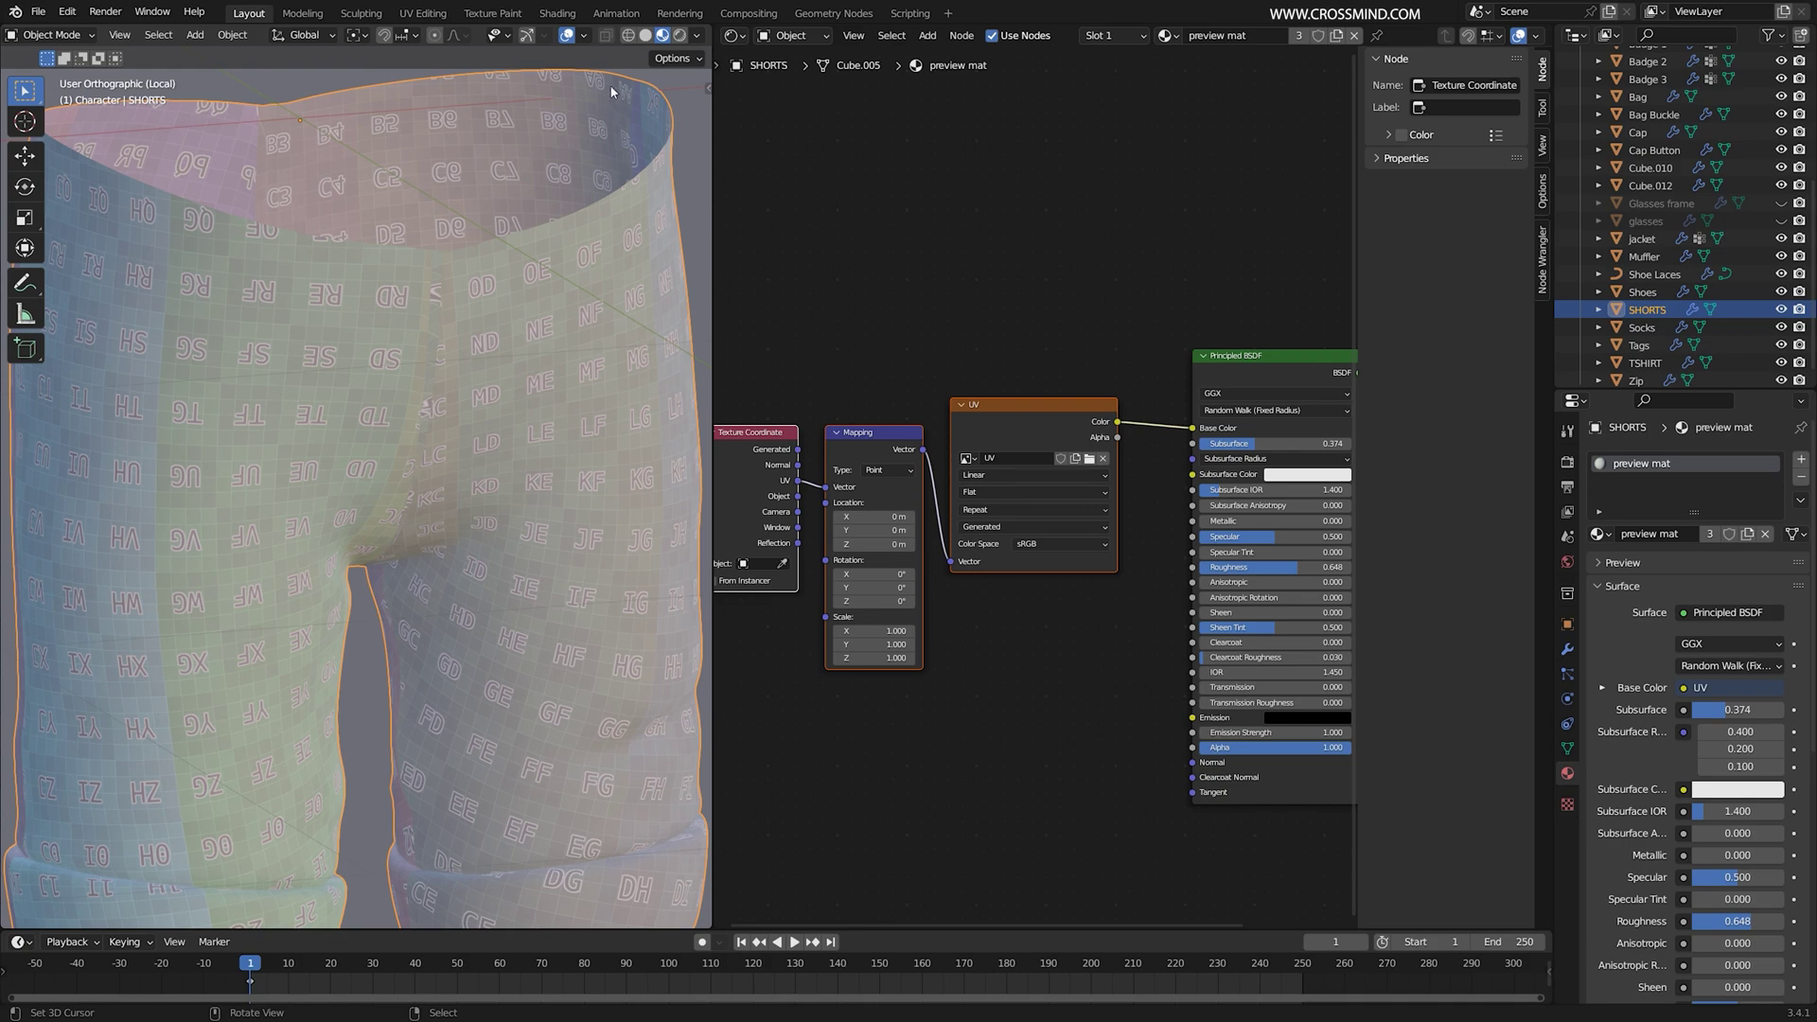
key("ctrl+s")
Step: Inspect the grid texture around the back and sides of the shorts in a maximized viewport
middle_click_drag(520, 320, 389, 446)
key("ctrl+space")
middle_click_drag(983, 511, 1177, 377)
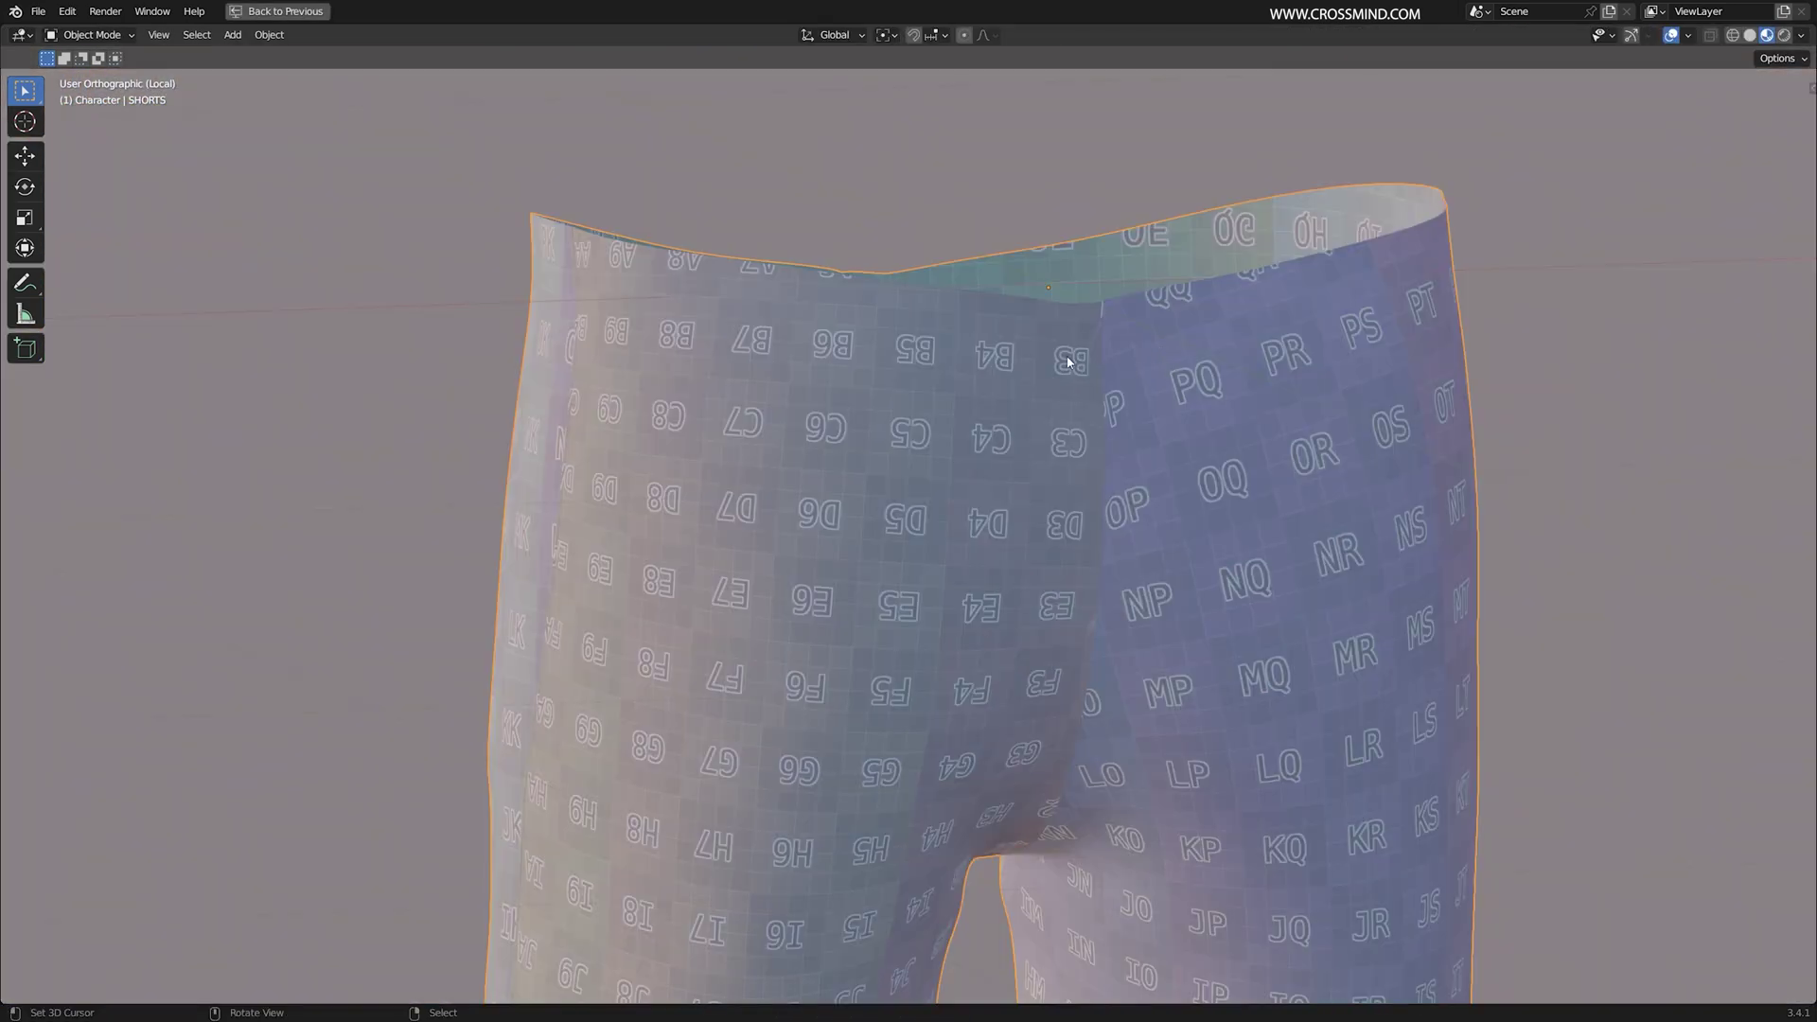
mouse_move(1371, 513)
middle_mouse_down()
mouse_move(1330, 570)
mouse_move(1242, 604)
mouse_move(1026, 629)
mouse_move(1289, 651)
middle_mouse_up()
key("ctrl+space")
middle_click_drag(669, 531, 449, 428)
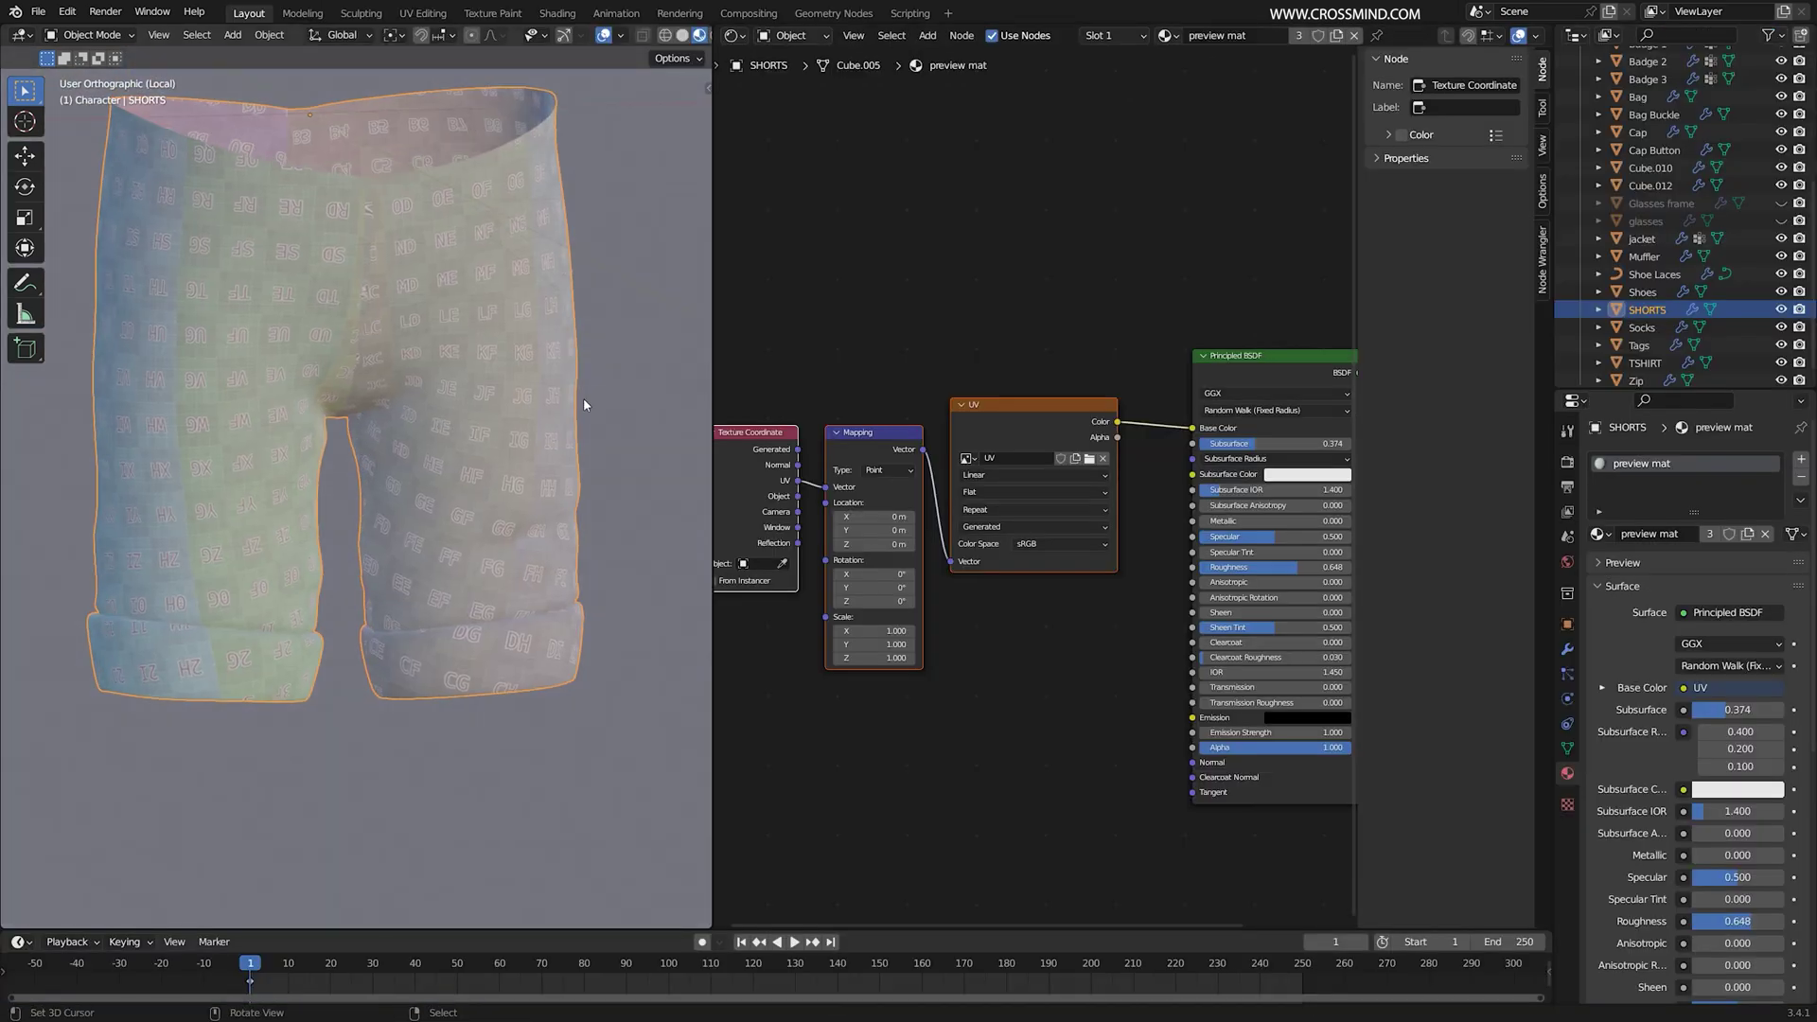
Step: Try the Generated texture coordinates as the Mapping node's Vector input on the shorts' preview material
scroll(1003, 473, "up", 3)
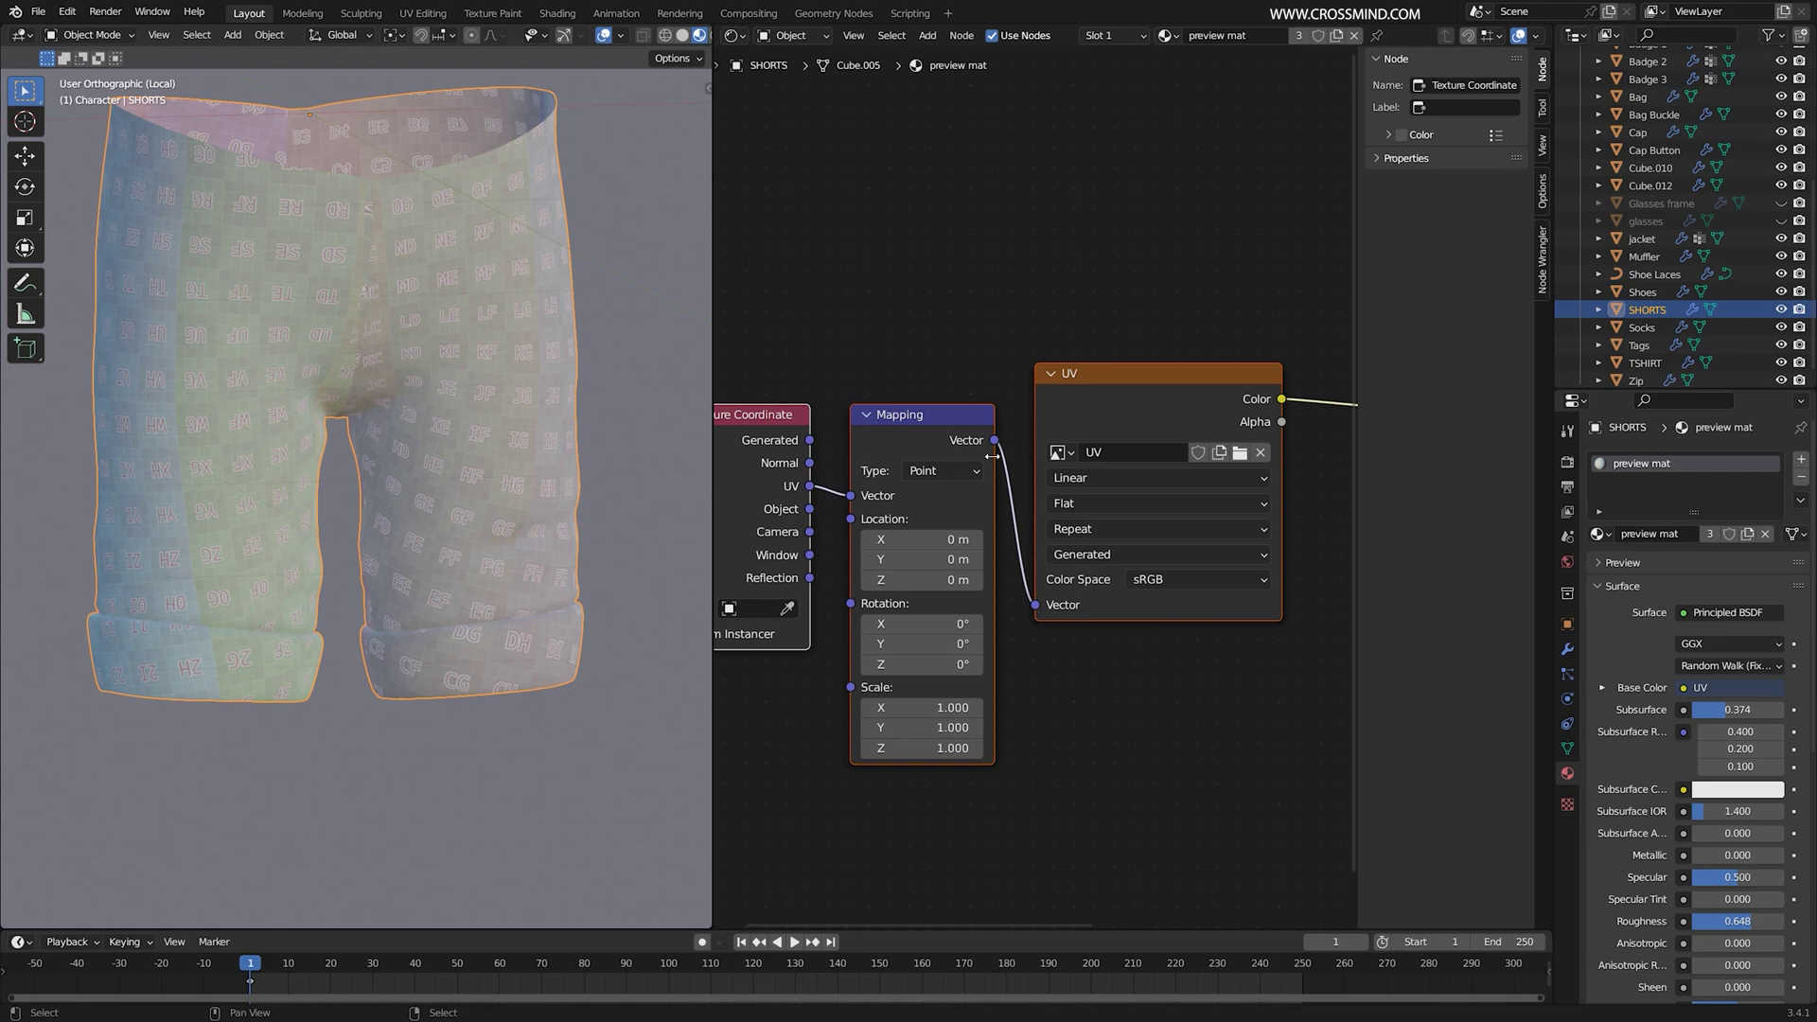
right_click_drag(829, 468, 837, 584, "ctrl")
middle_click_drag(808, 451, 869, 487)
left_click_drag(926, 539, 914, 532)
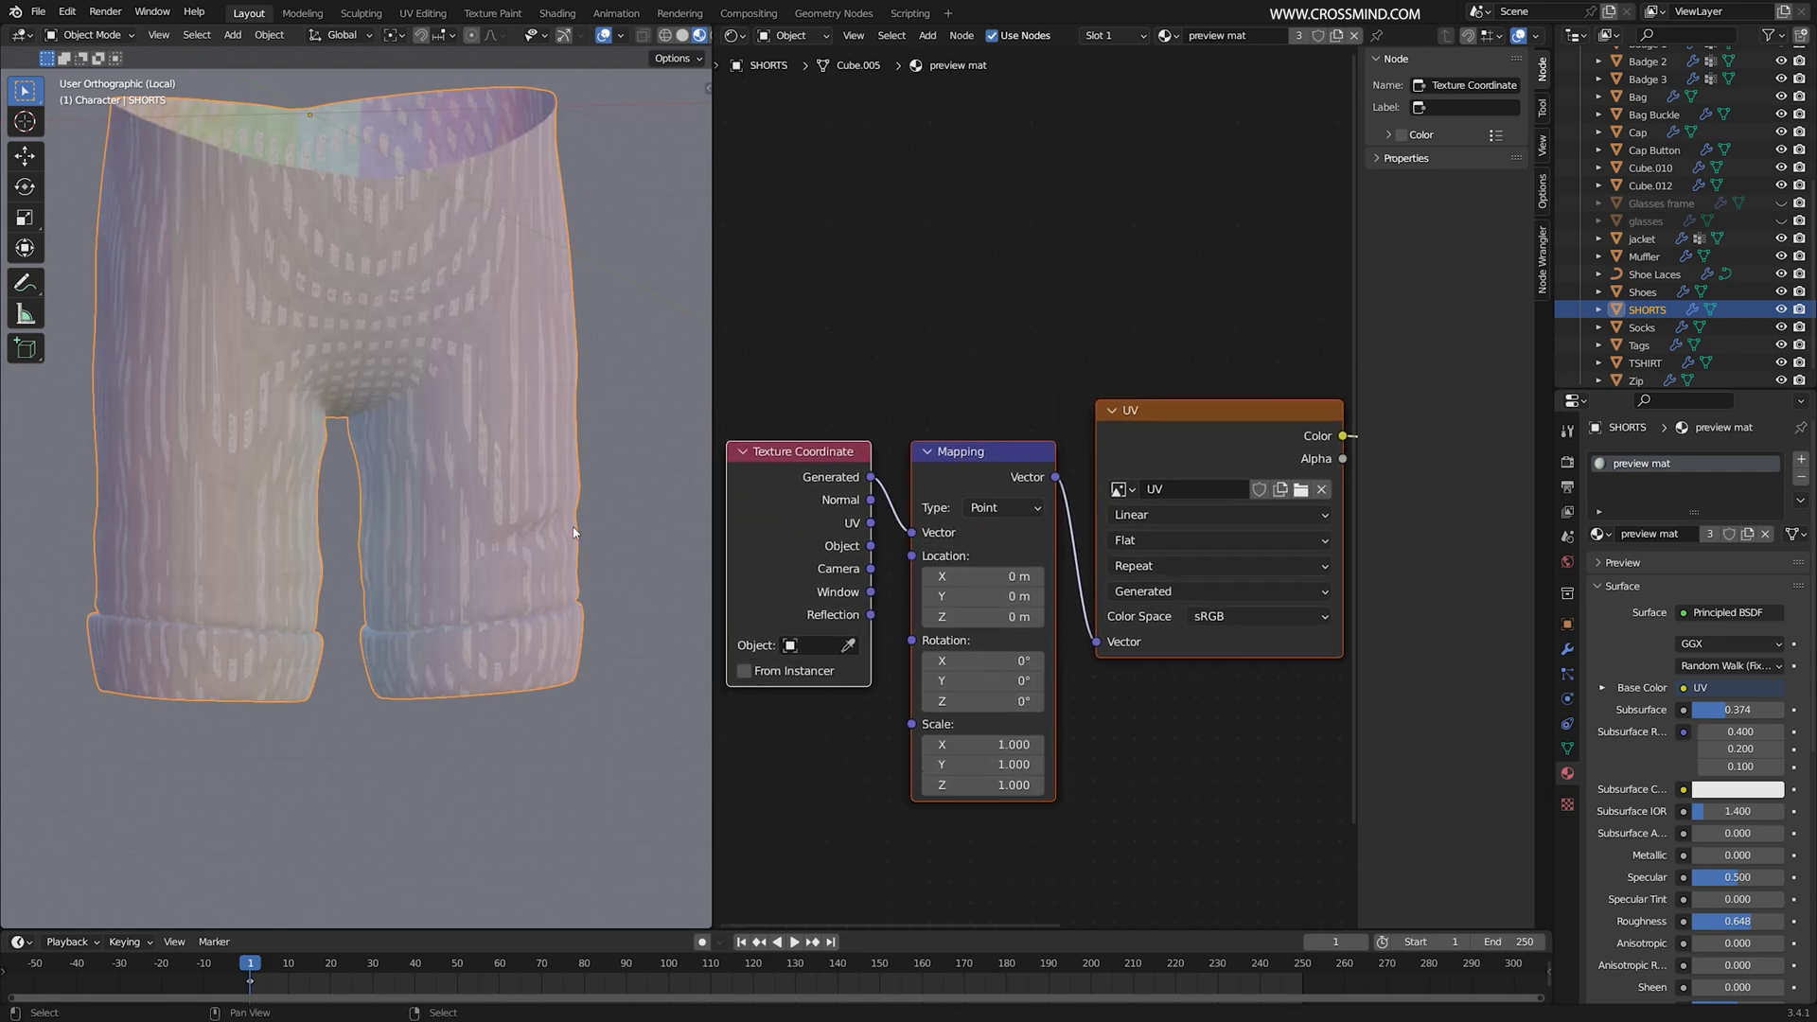
middle_click_drag(878, 556, 907, 565)
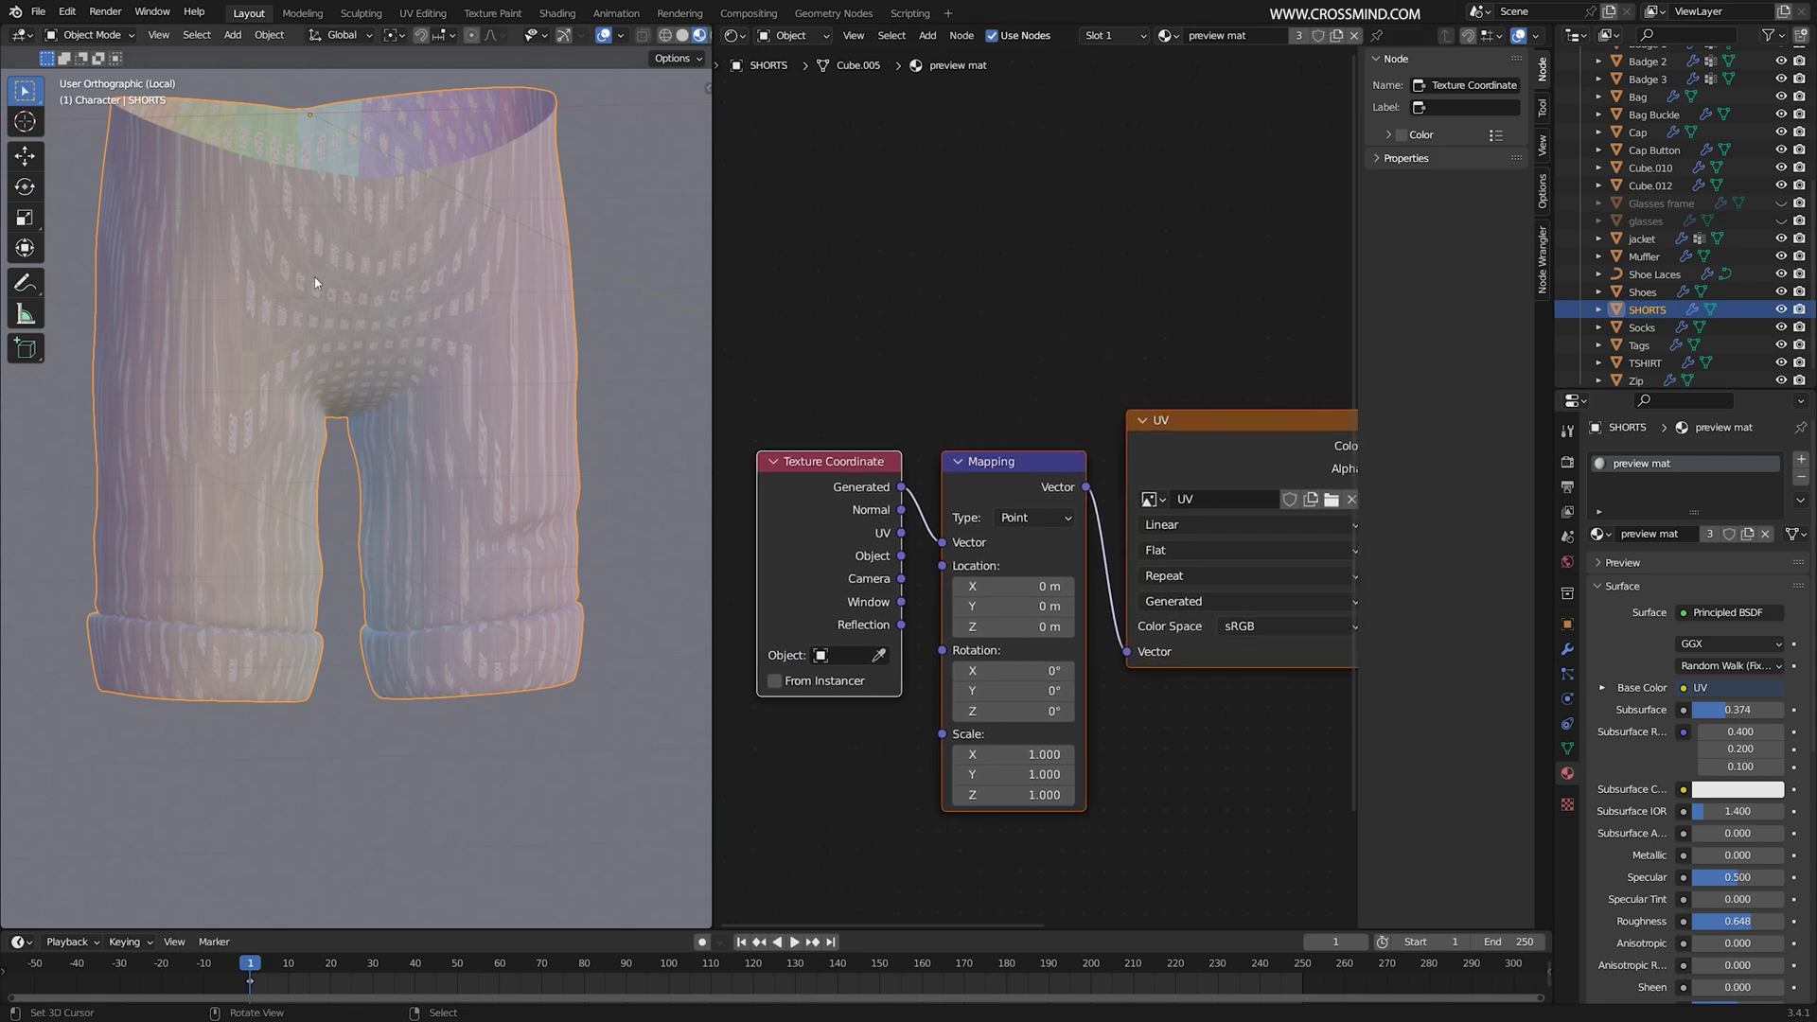
Step: Reconnect the Texture Coordinate node's UV output to the Mapping node's Vector input and recheck the grid
middle_click_drag(258, 412, 265, 463)
scroll(879, 507, "up", 1)
left_click_drag(886, 511, 904, 514)
middle_click_drag(906, 516, 1006, 537, "ctrl")
middle_click_drag(1268, 636, 1050, 592)
key("ctrl+space")
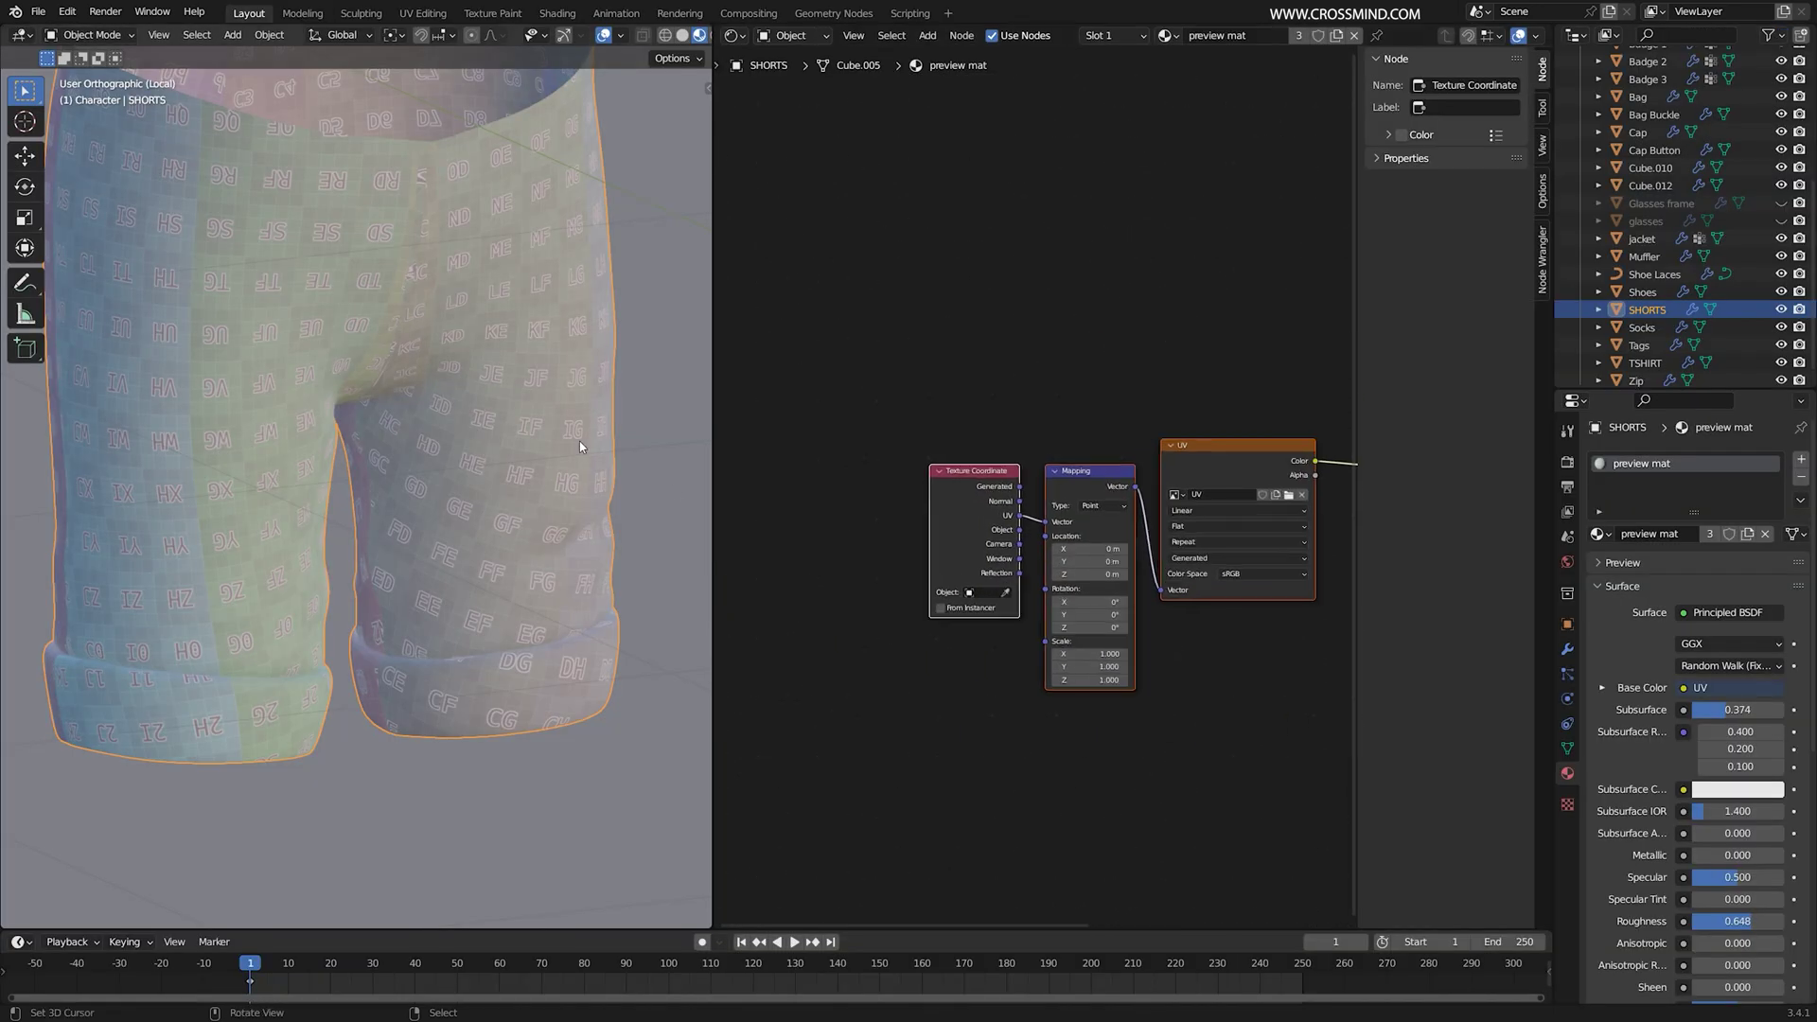
Step: Enter Edit Mode on the shorts and change the shader node area to the UV Editor
key("Tab")
middle_click_drag(457, 354, 539, 451)
key("F3")
key("Escape")
key("F3")
type("mini")
key("Escape")
left_click(738, 36)
left_click(831, 132)
scroll(1136, 473, "down", 12)
Step: Select the entire shorts mesh and enable UV sync selection in the UV Editor
key("F3")
key("Escape")
key("a")
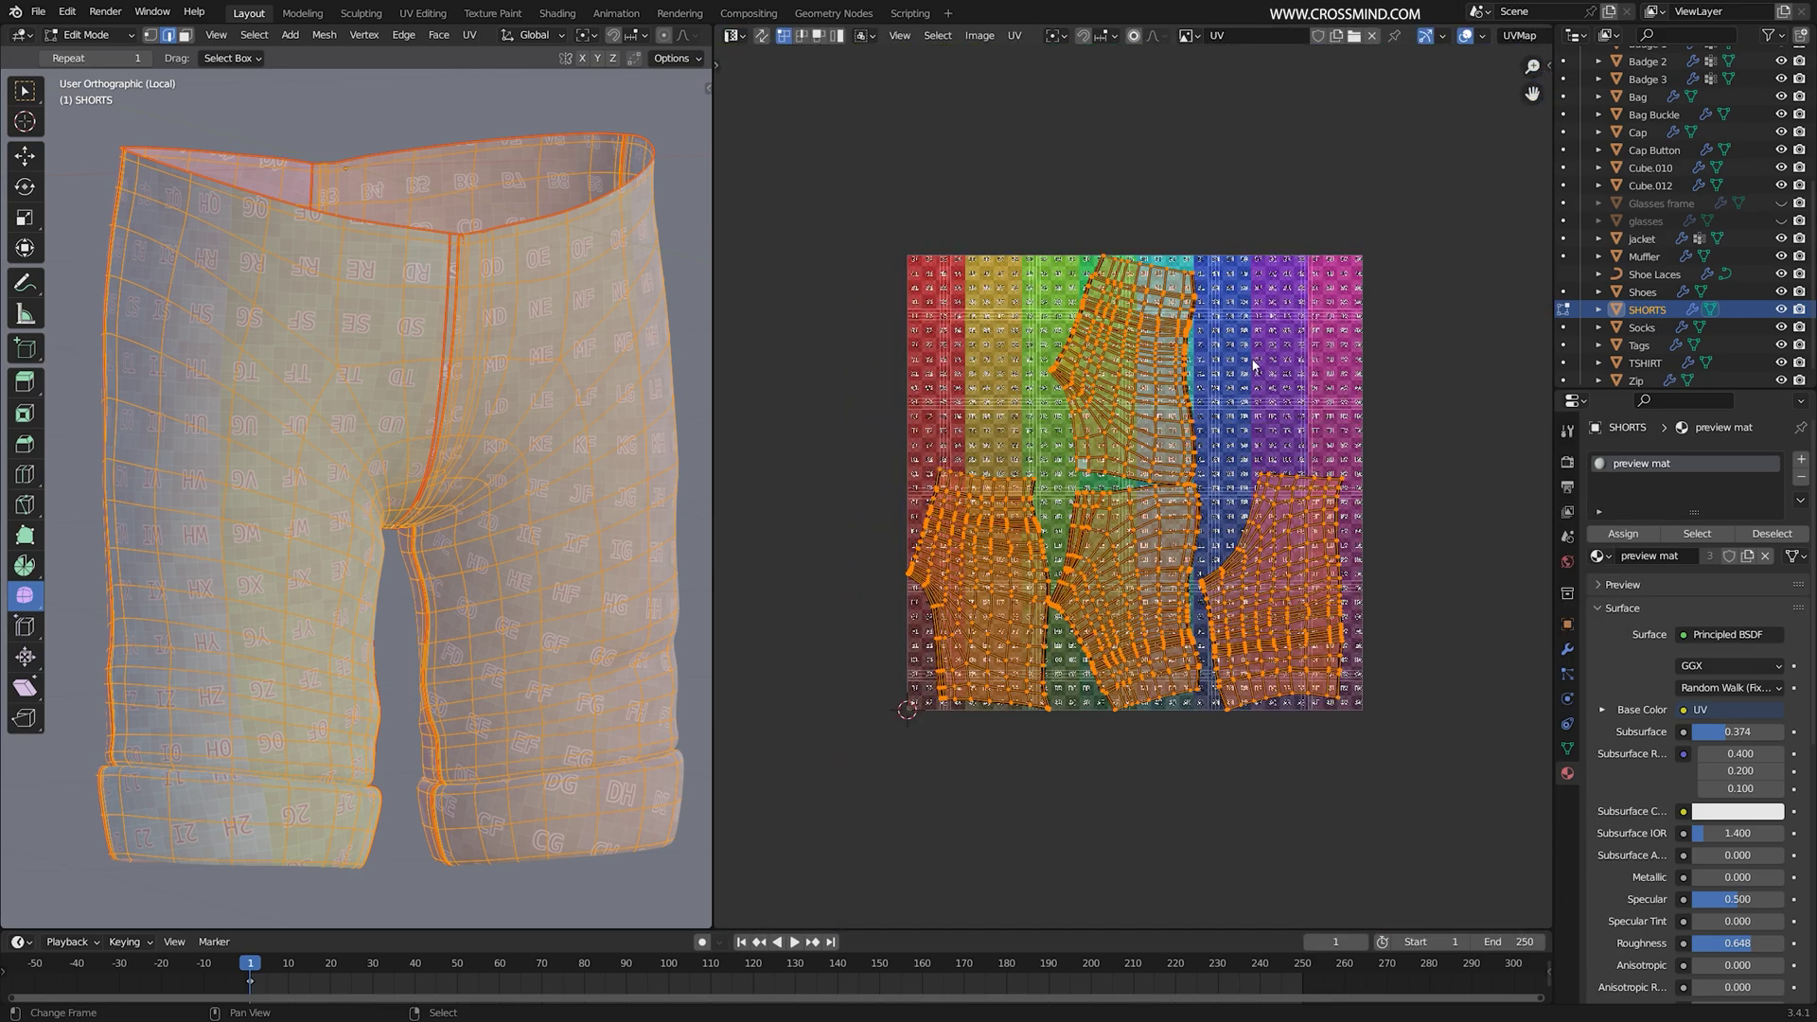
left_click(762, 38)
scroll(1043, 392, "up", 4)
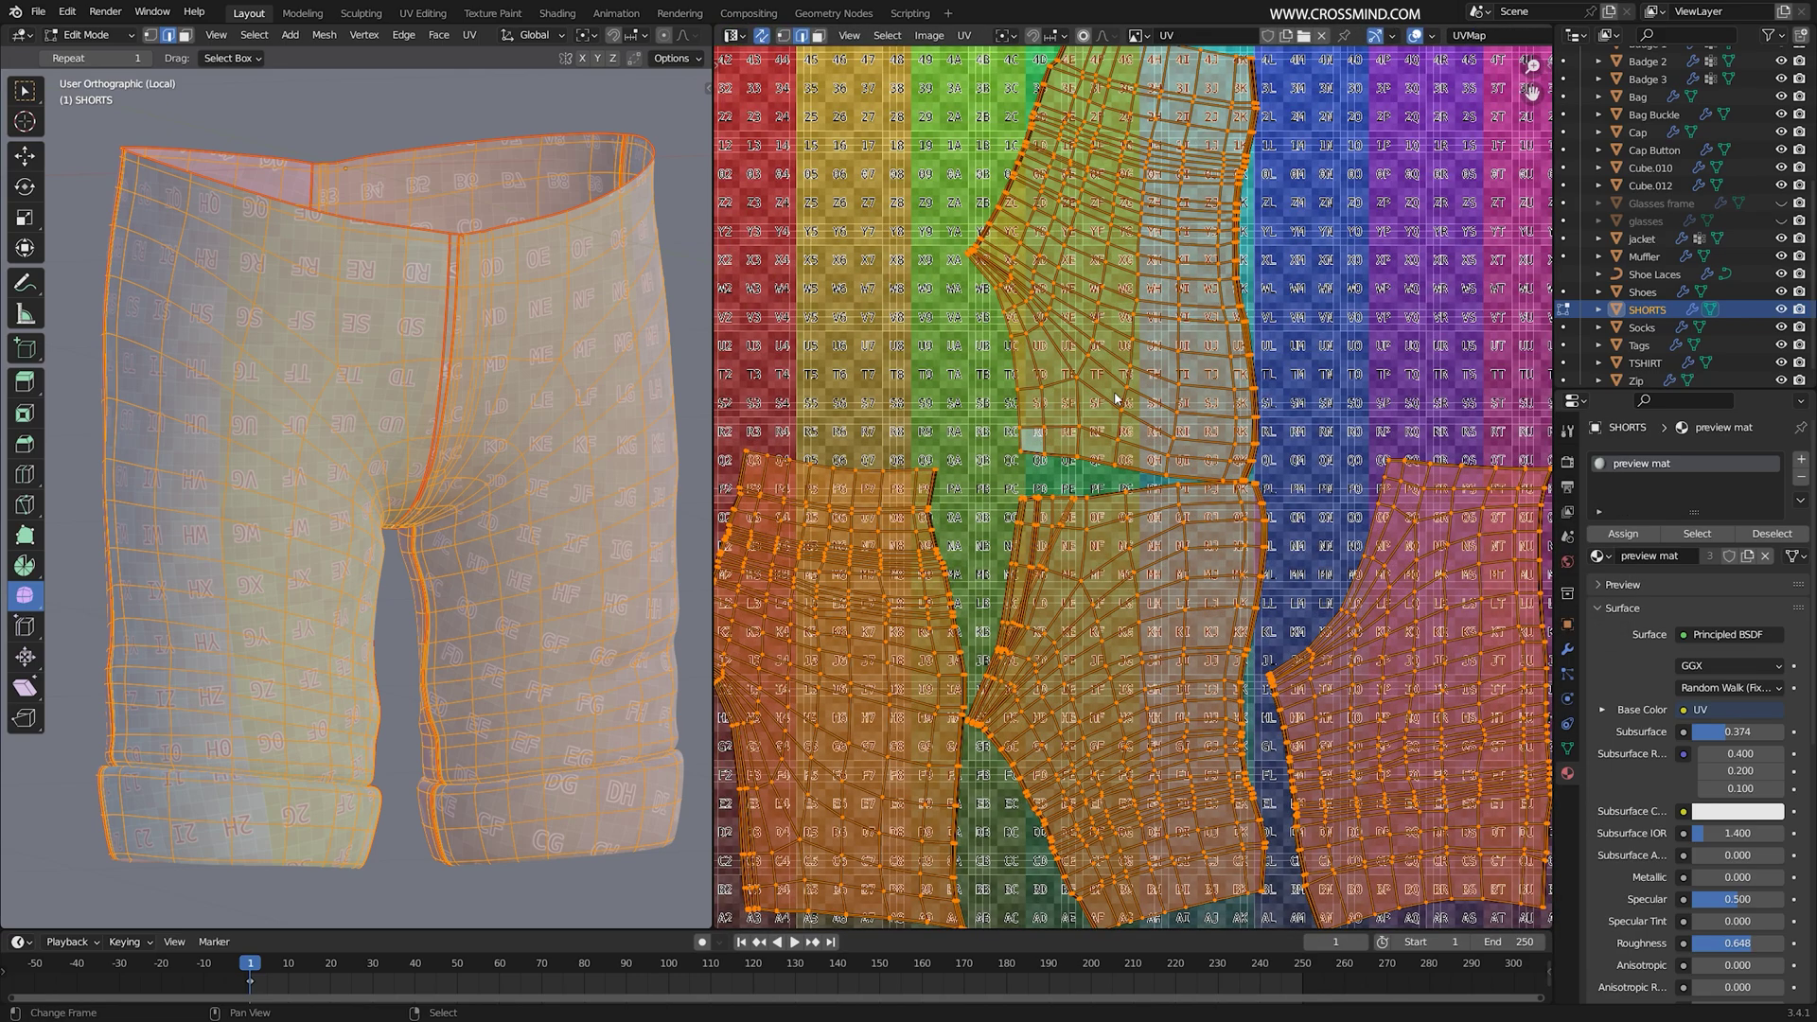
Step: Run Minimize Stretch on all of the shorts' UV islands and accept the relaxed layout
key("F3")
type("MINI")
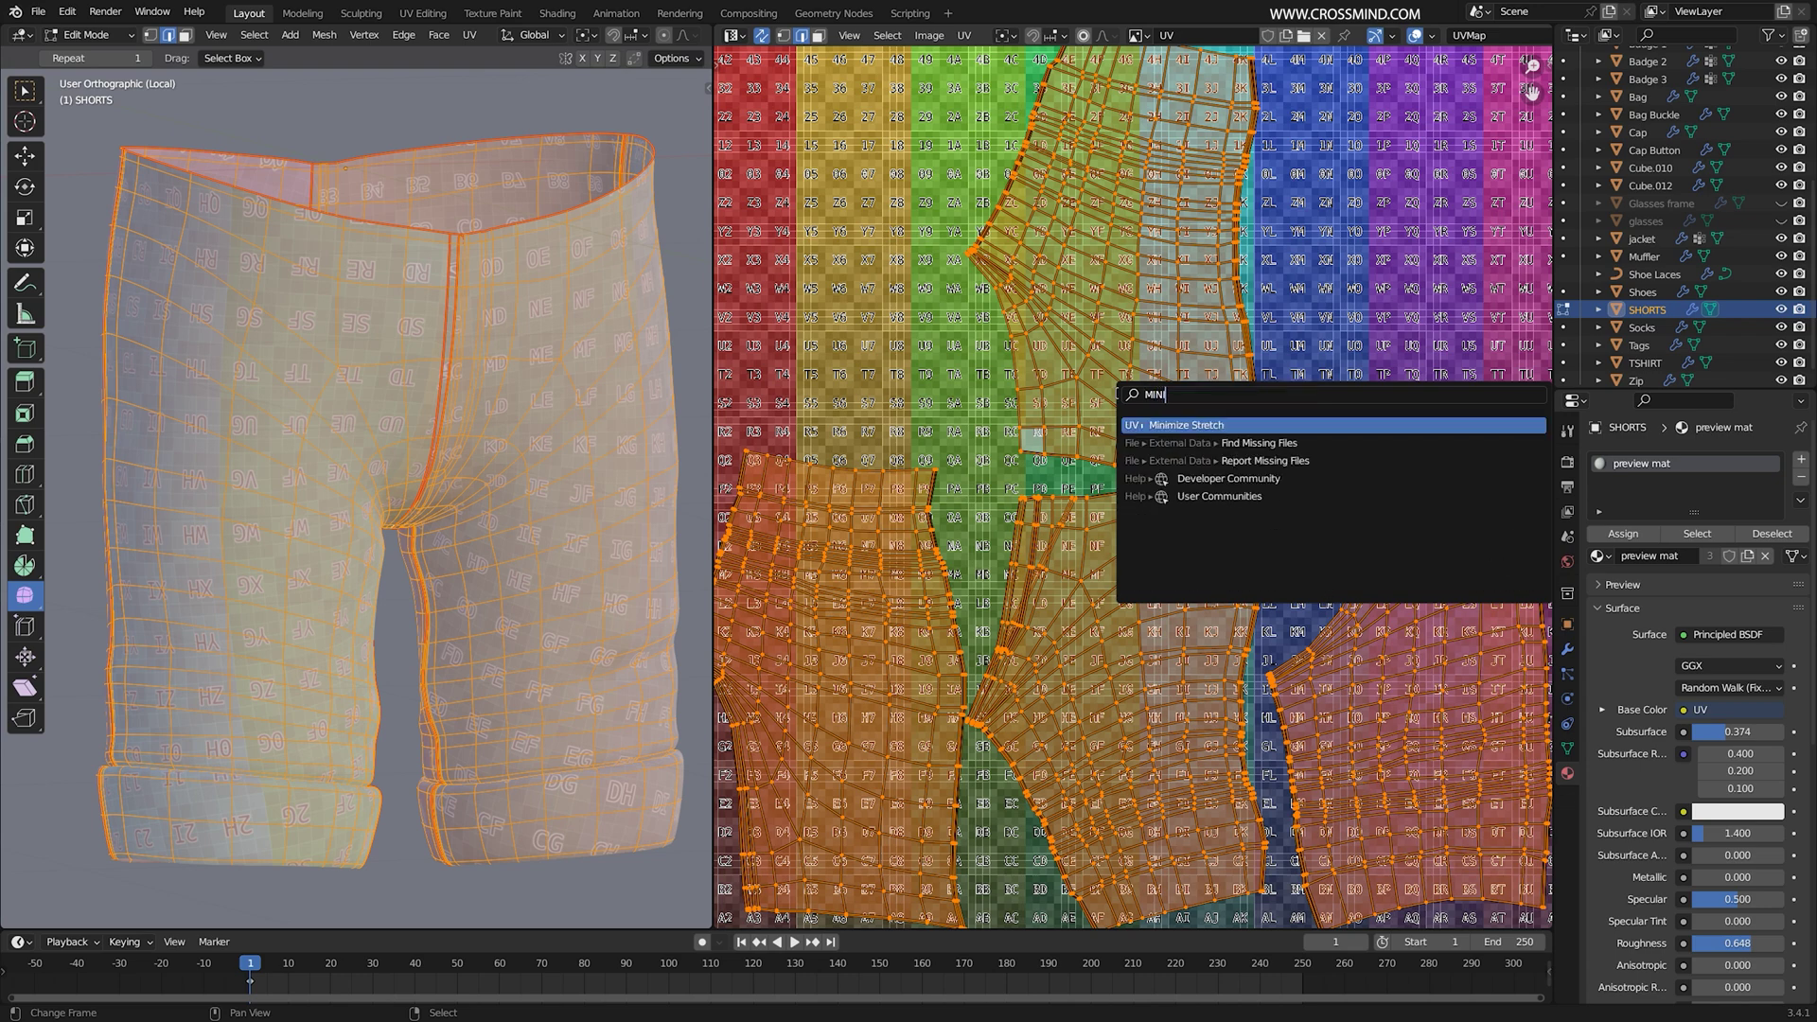
key("Return")
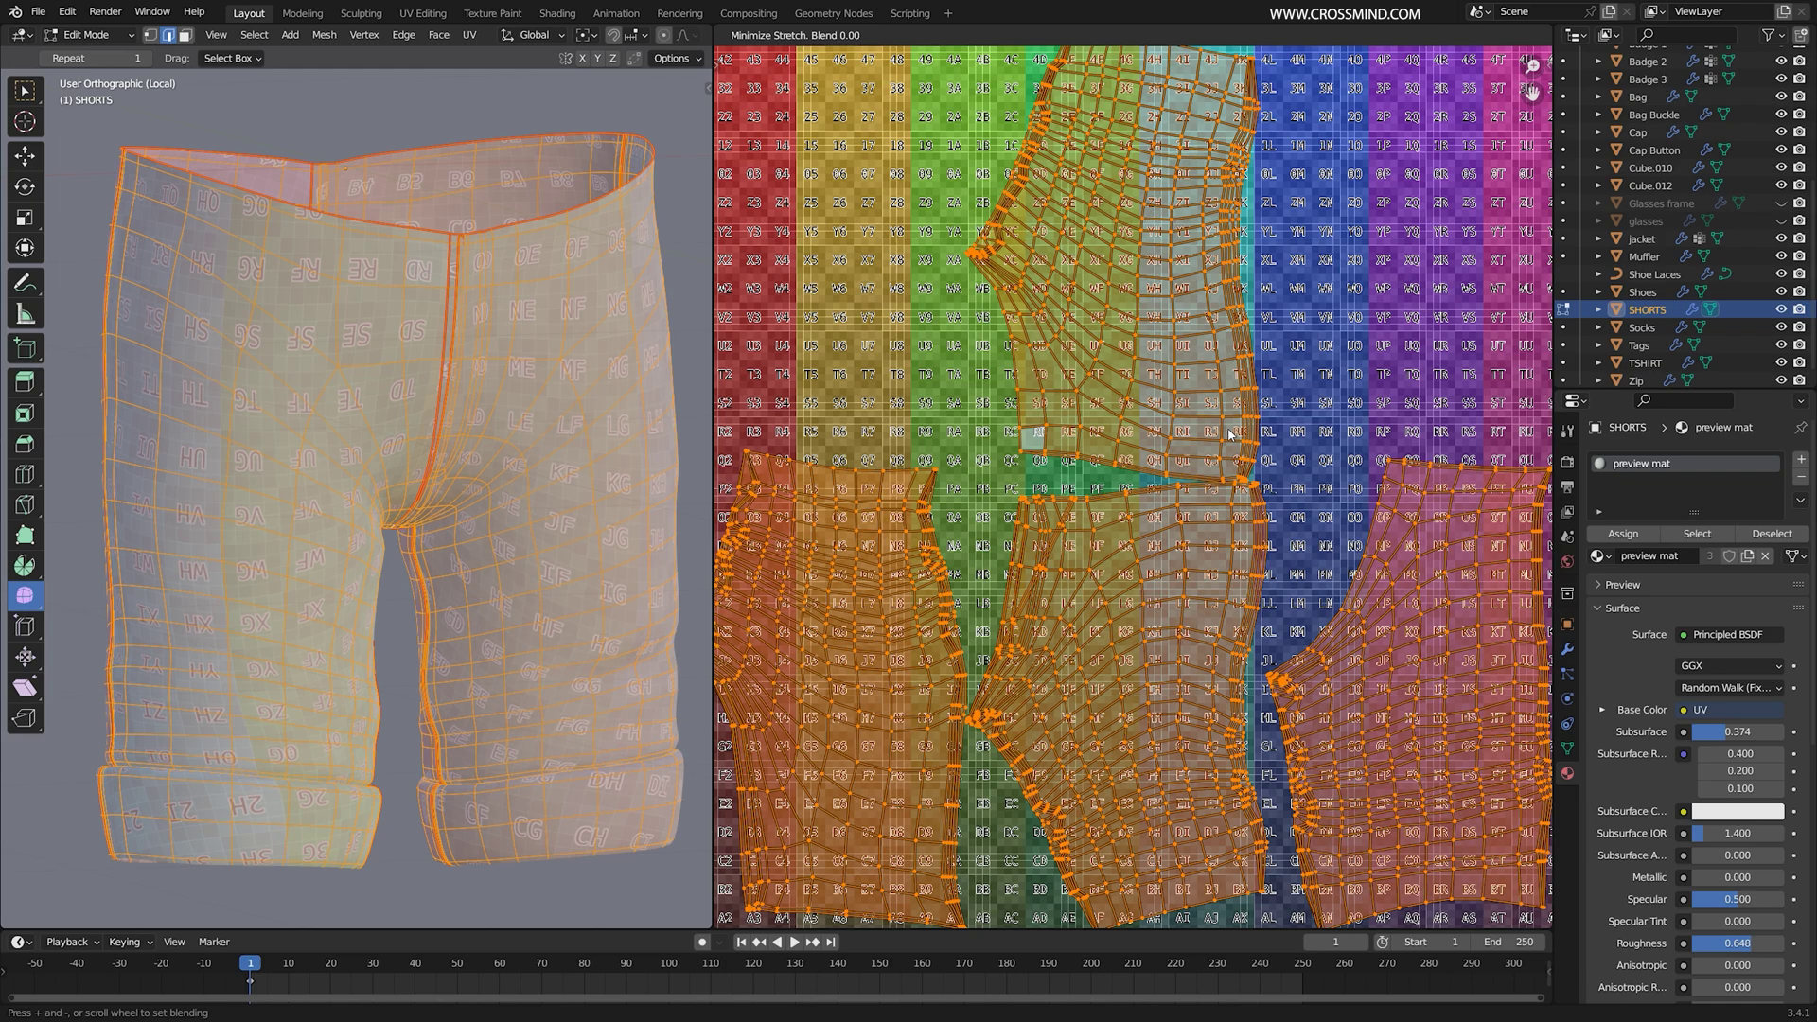
left_click(1230, 433)
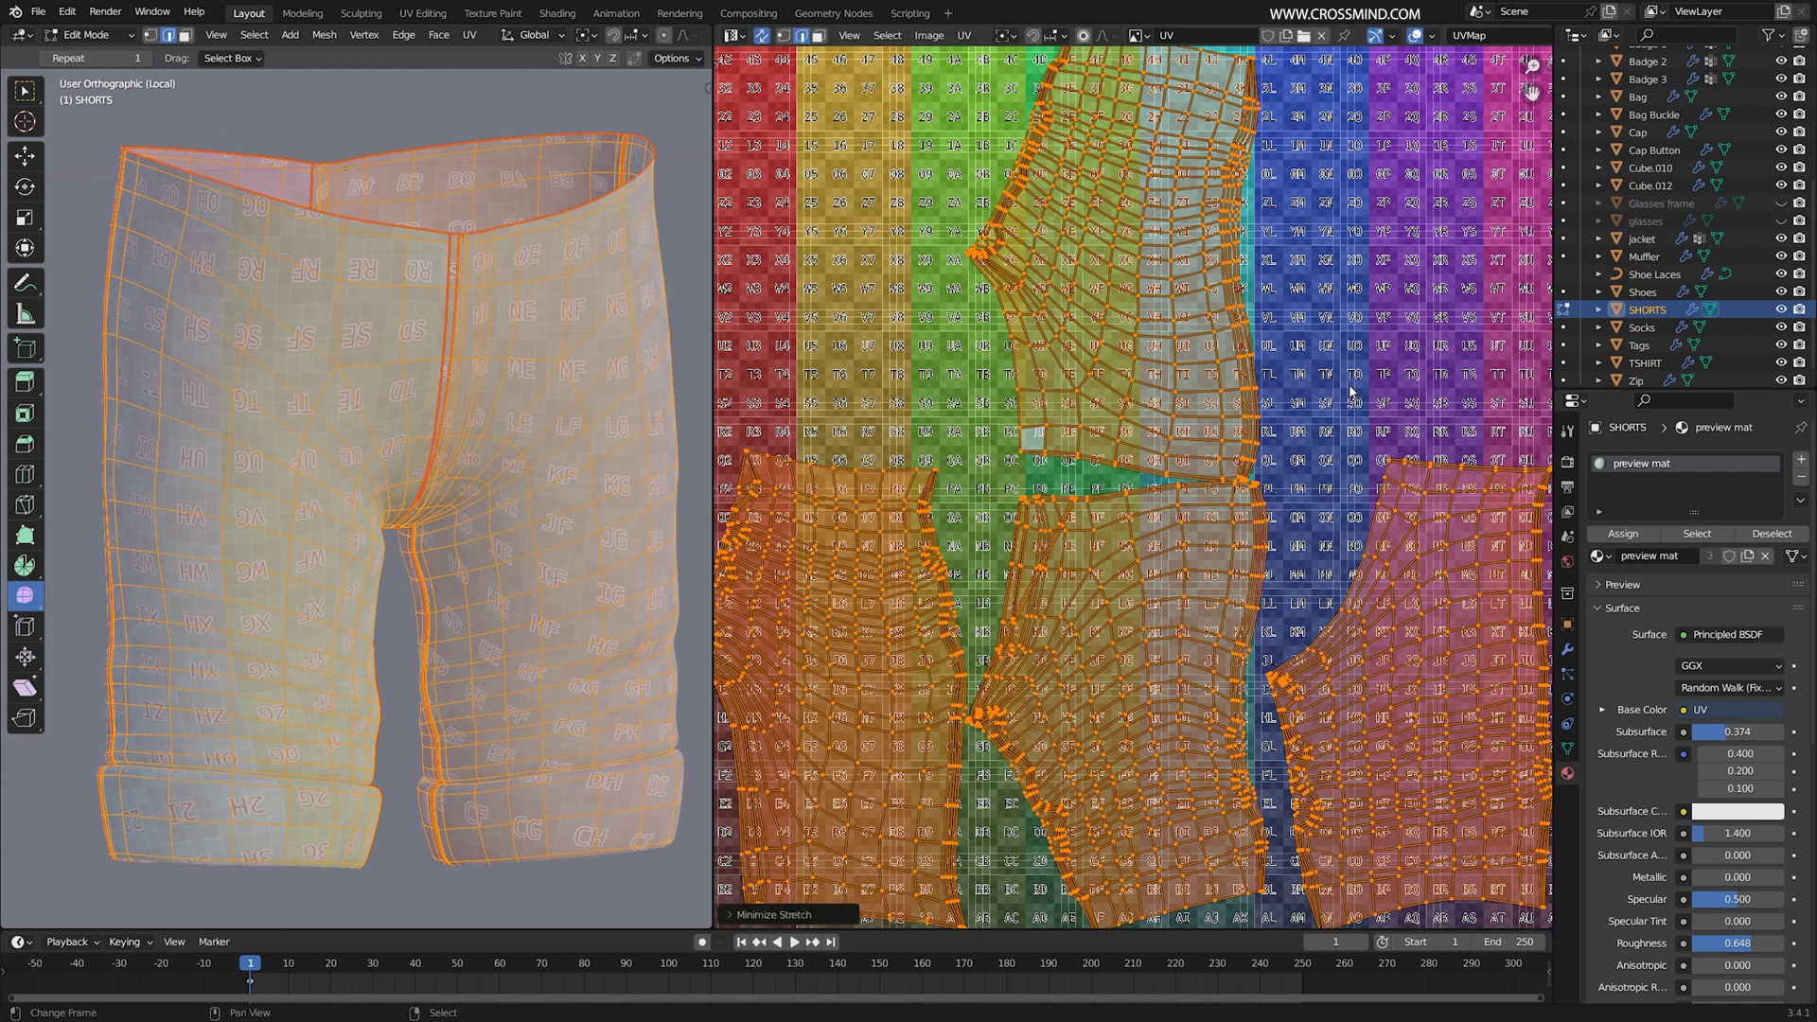
Step: Deselect all of the shorts' geometry and unlink the UV grid image from the UV Editor background
scroll(1231, 434, "down", 5)
scroll(1353, 391, "up", 5)
key("alt+a")
scroll(1353, 390, "down", 1)
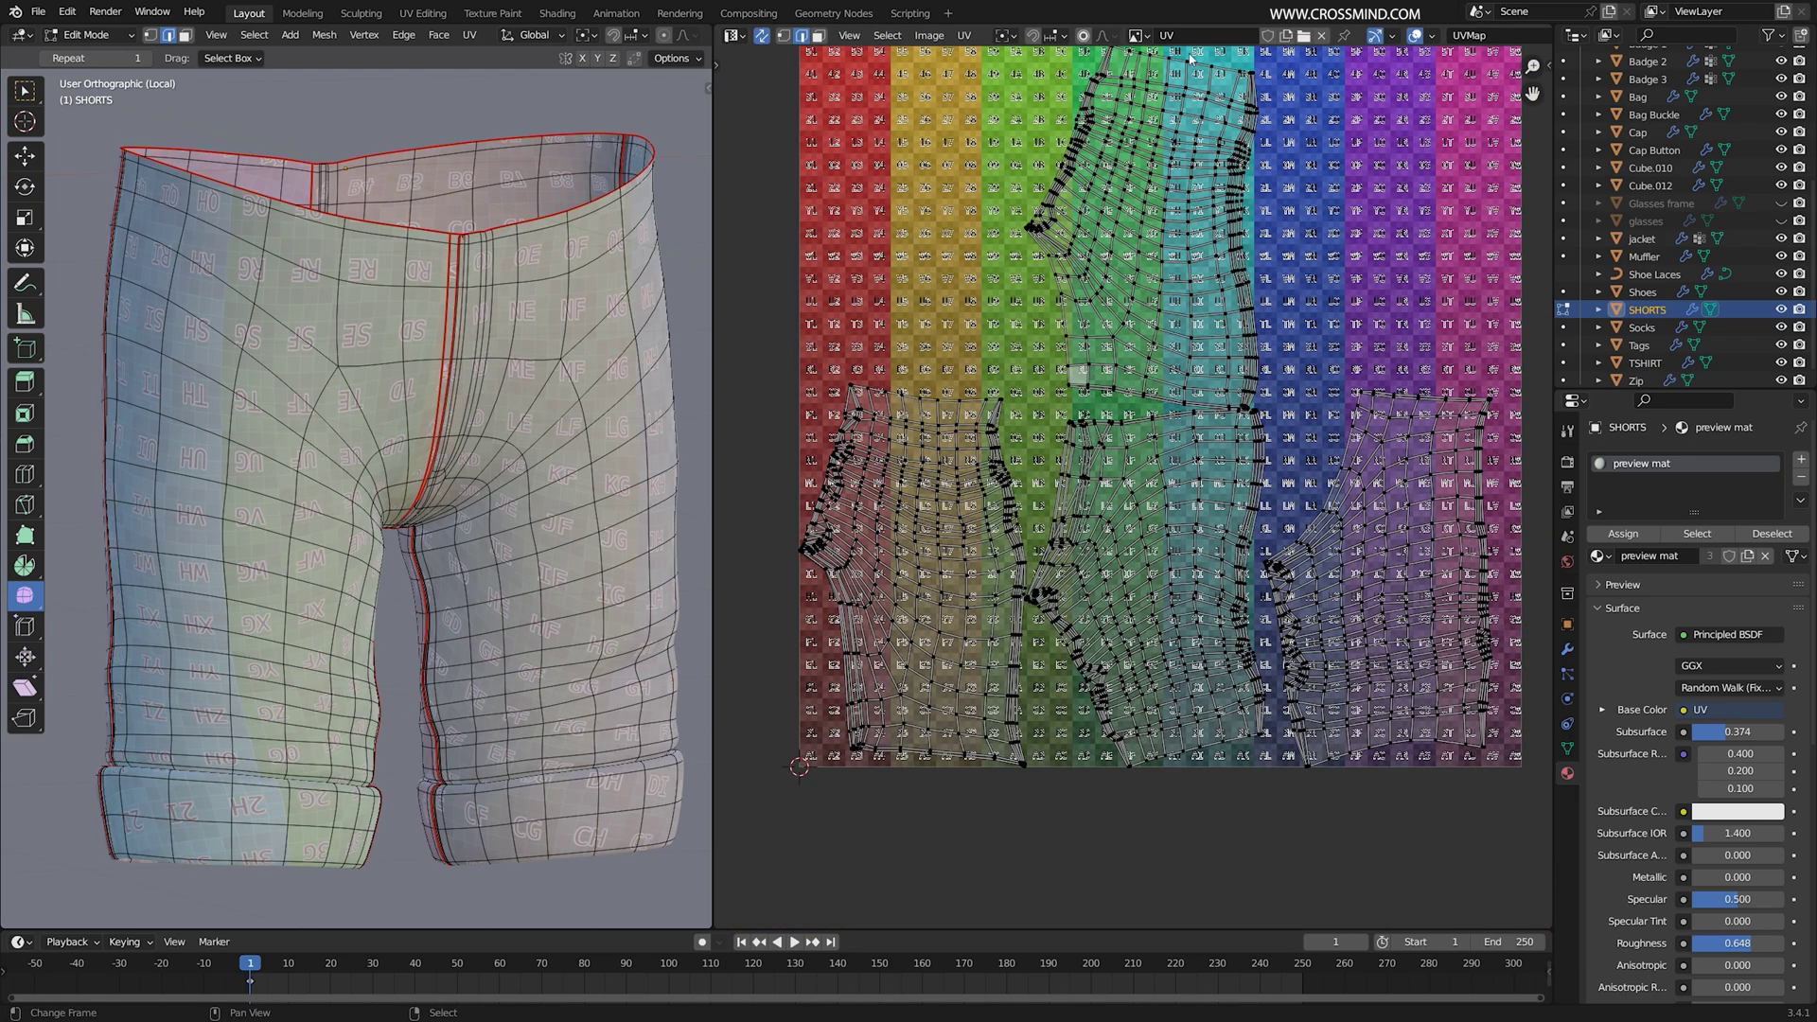
left_click(1321, 35)
Step: Activate the Relax UV sculpt brush and show its brush settings and options
scroll(1257, 186, "up", 8)
middle_click_drag(1256, 185, 1117, 728)
scroll(997, 384, "up", 6)
key("t")
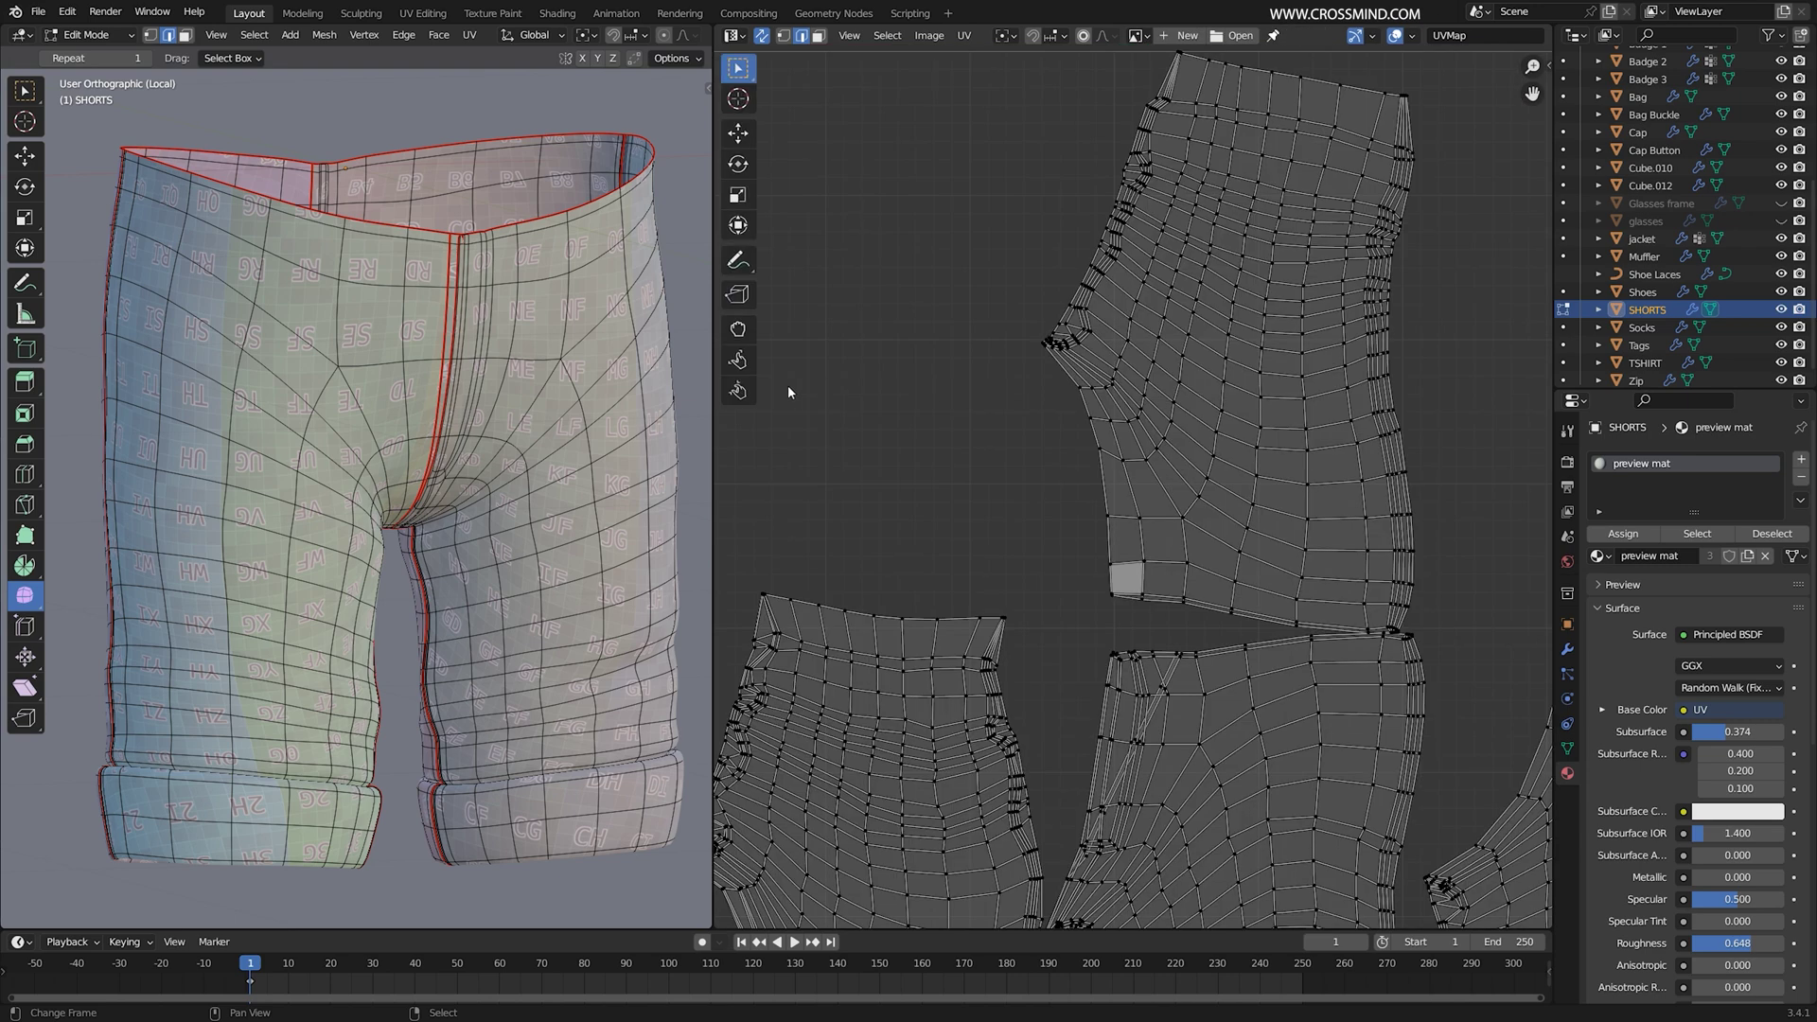
left_click(745, 364)
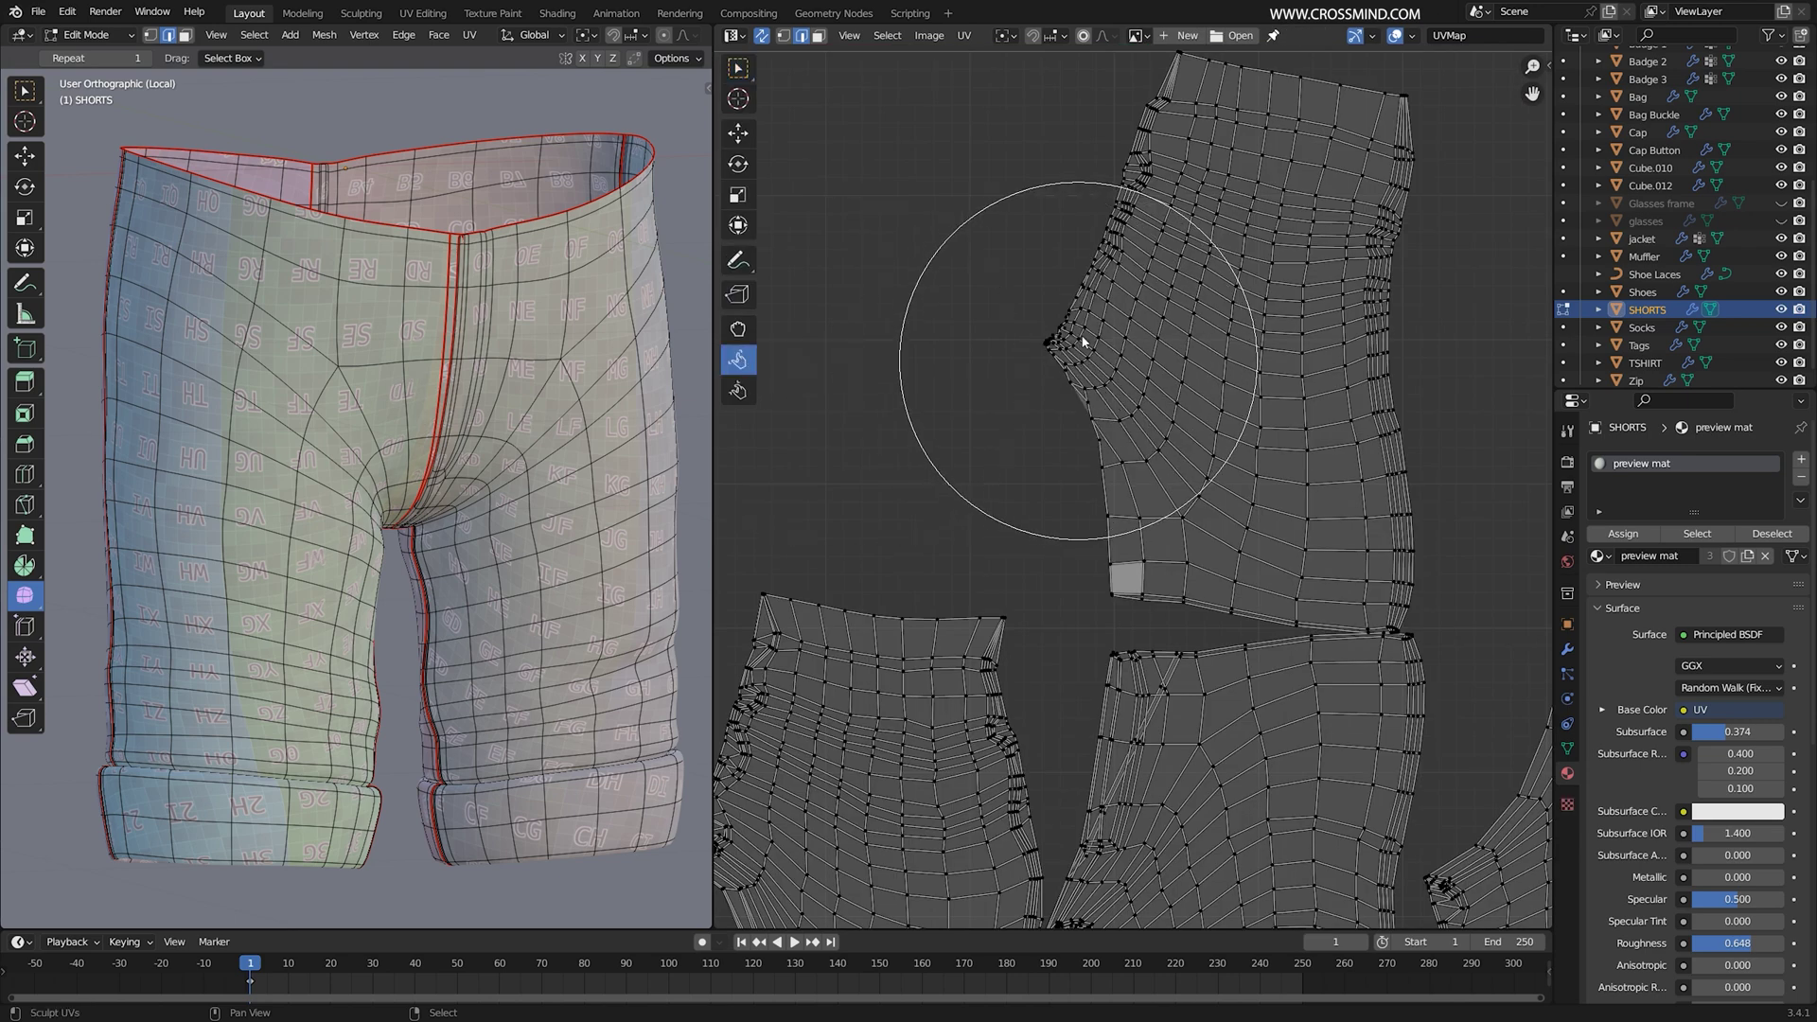
scroll(1337, 90, "down", 3)
key("n")
left_click_drag(1408, 347, 1403, 348)
right_click(1402, 348)
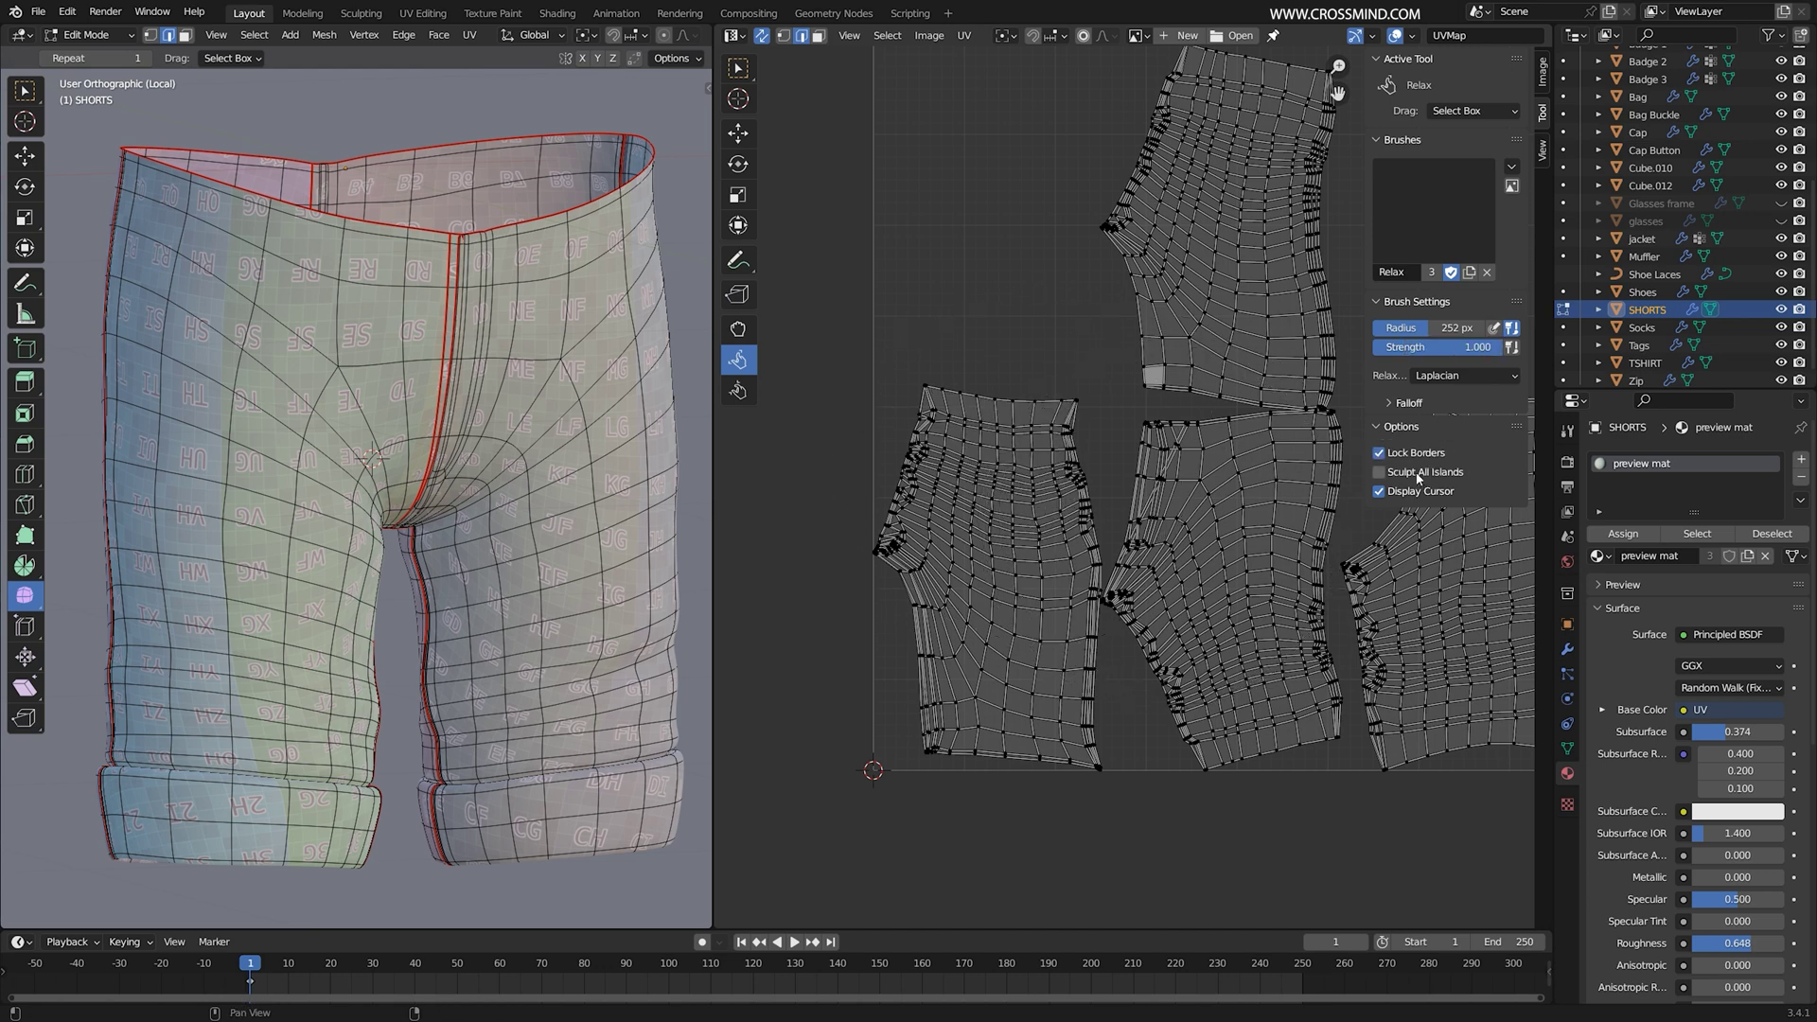
Step: Try short Relax strokes on the bottom-middle UV island and undo them
left_click_drag(1150, 563, 1147, 555)
key("ctrl+z")
left_click_drag(1443, 347, 1332, 347)
mouse_move(1150, 552)
left_mouse_down()
mouse_move(1148, 522)
mouse_move(1146, 547)
left_mouse_up()
key("ctrl+z")
scroll(1250, 464, "down", 2)
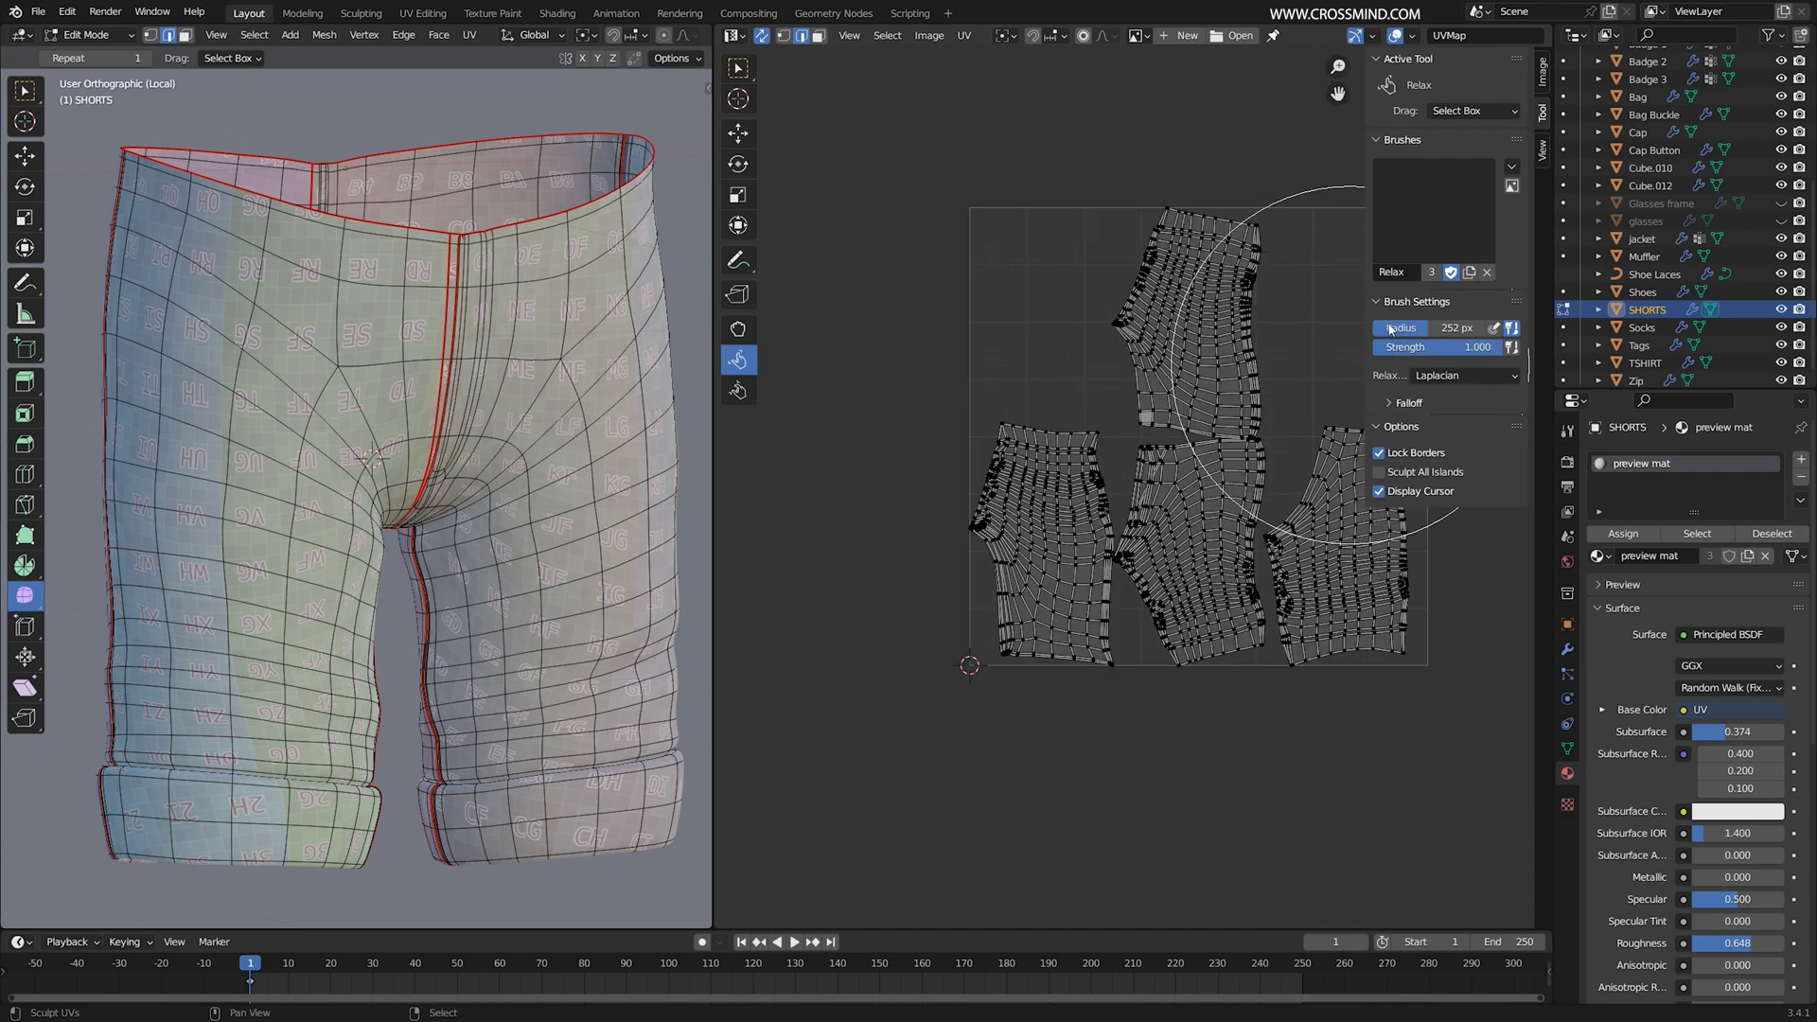
Step: Hide the brush settings, check the shorts outside Edit Mode and save the file
key("n")
scroll(454, 426, "up", 2)
key("Tab")
middle_click_drag(473, 426, 439, 465)
scroll(438, 429, "down", 2)
key("ctrl+s")
scroll(439, 426, "up", 4)
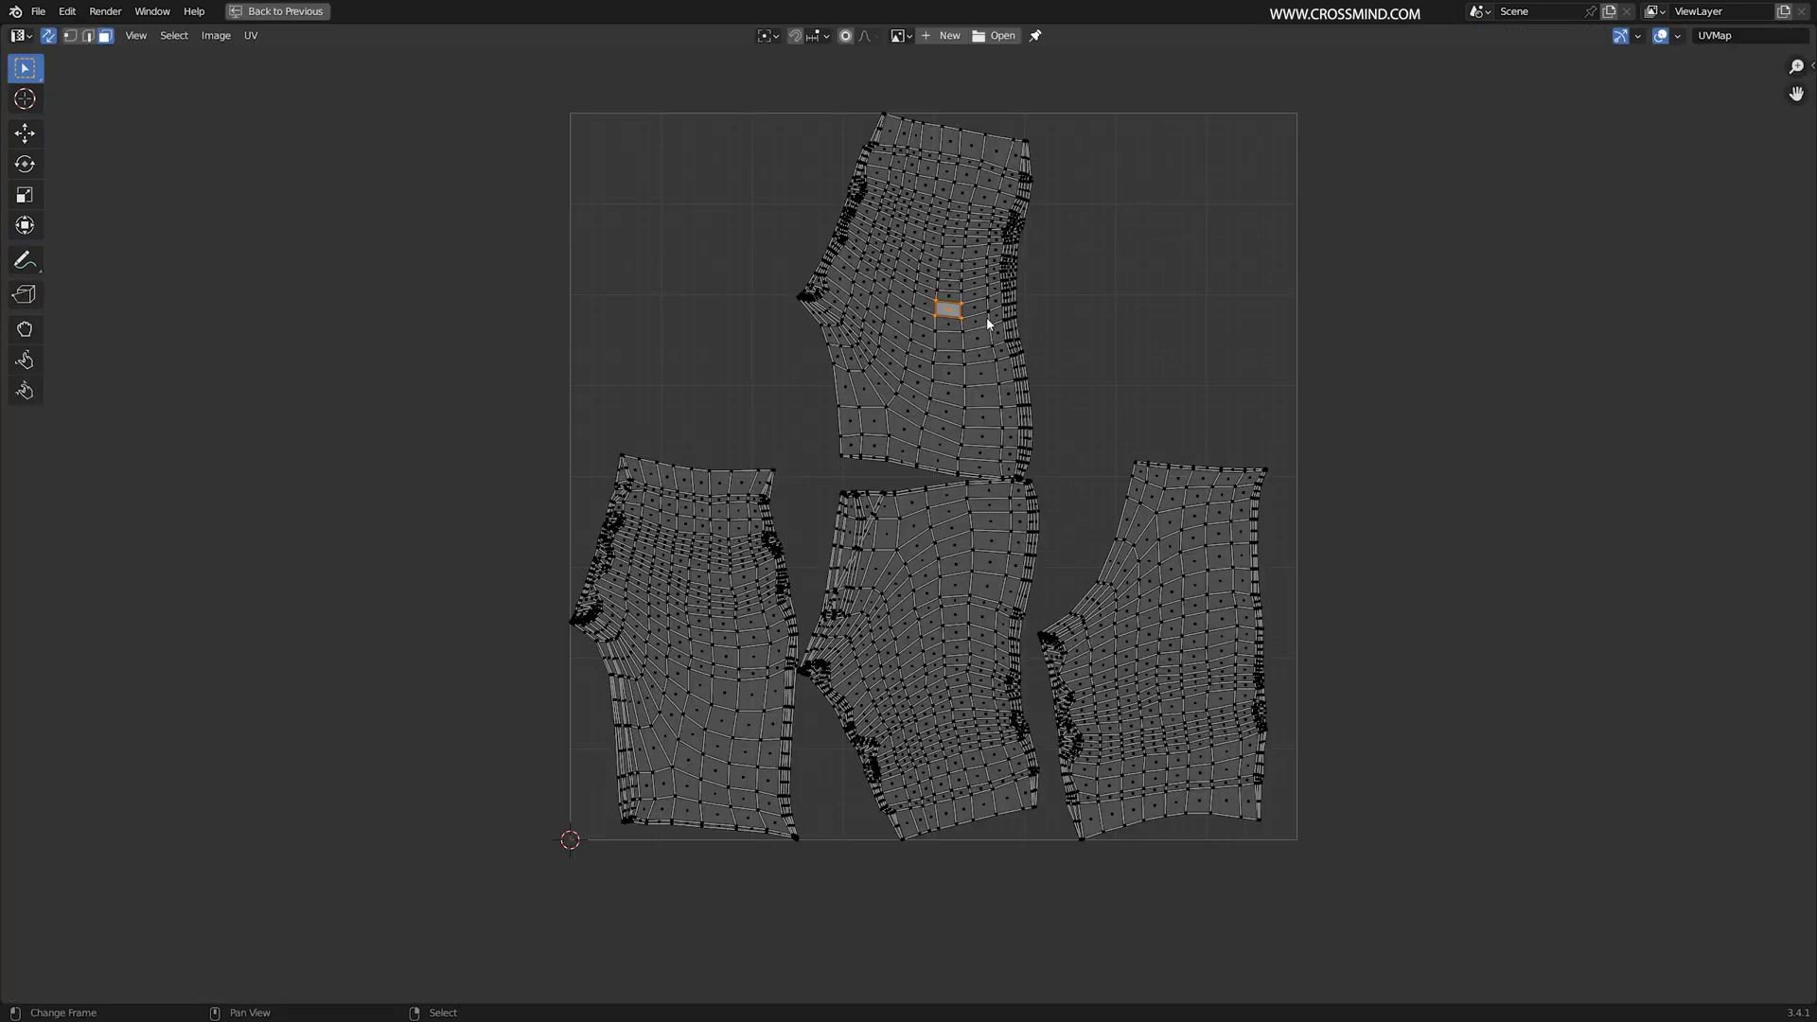
Step: Select the bottom-middle UV island and move it into the empty upper-right area of the UV square
key("l")
key("r")
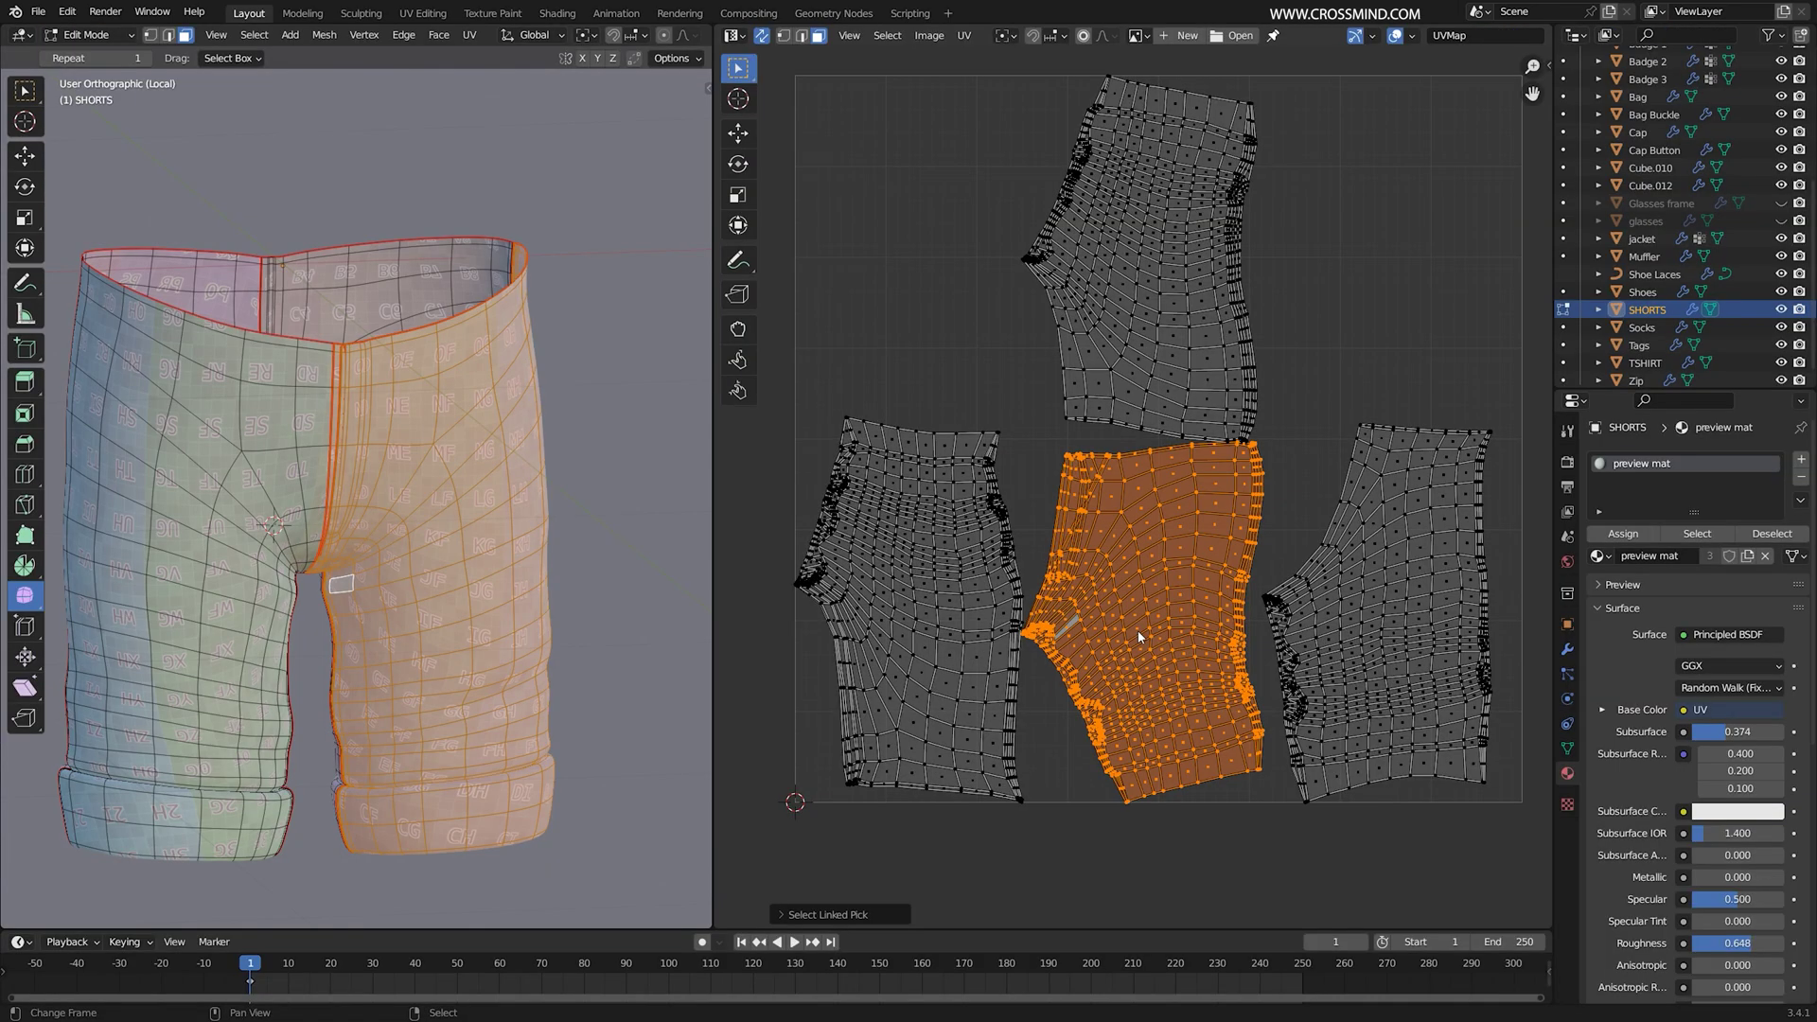
key("g")
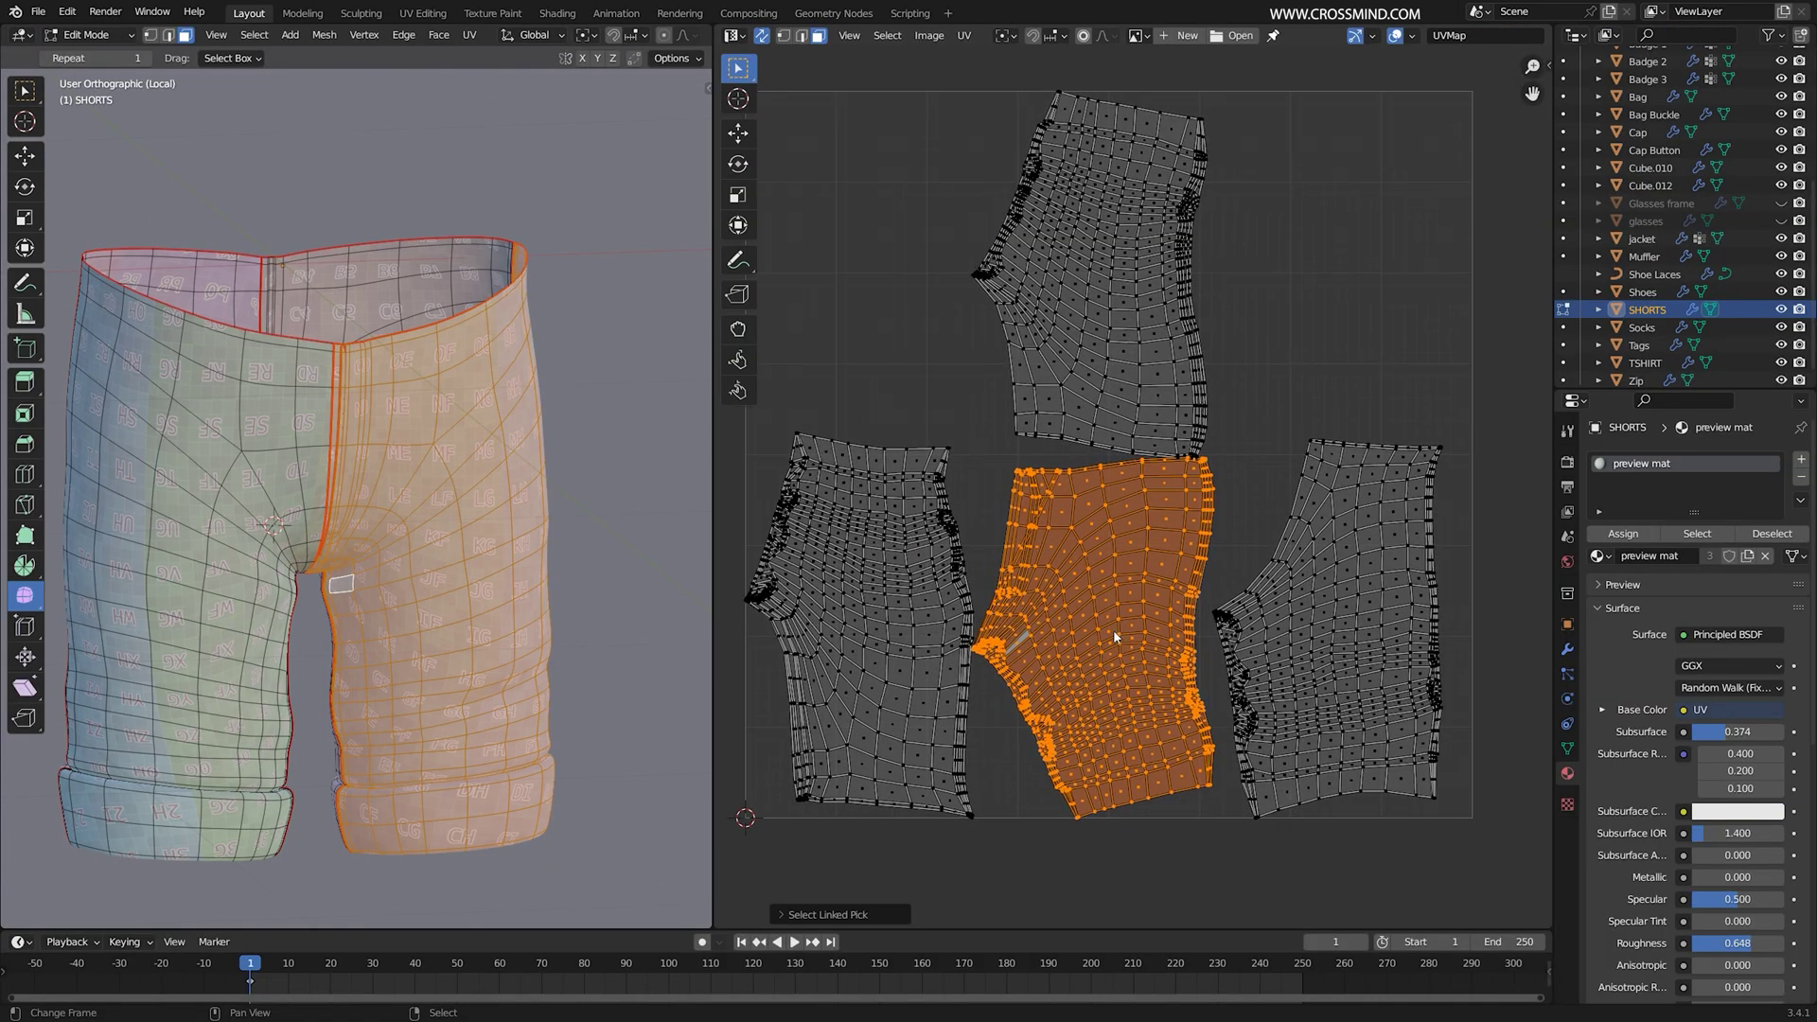
left_click(1387, 222)
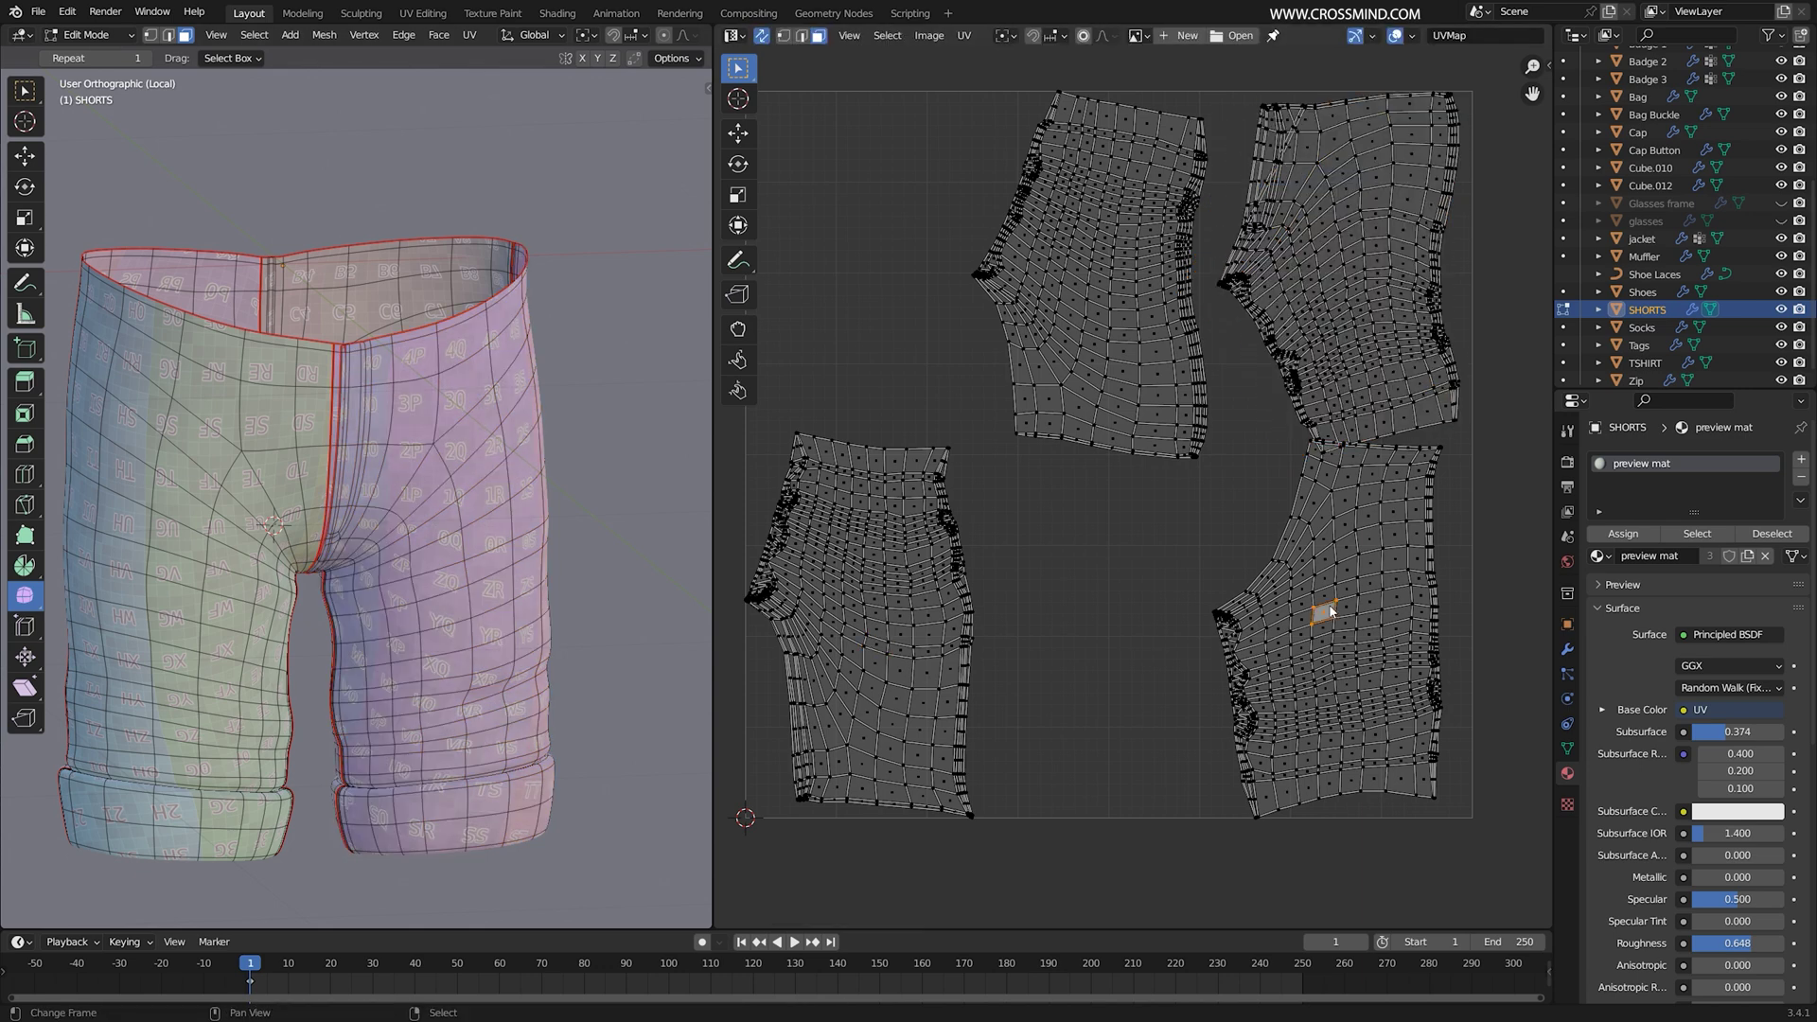
Step: Select the linked upper-middle UV island and nudge it slightly towards the upper-right island
left_click(948, 597)
key("l")
left_click(1150, 320)
key("l")
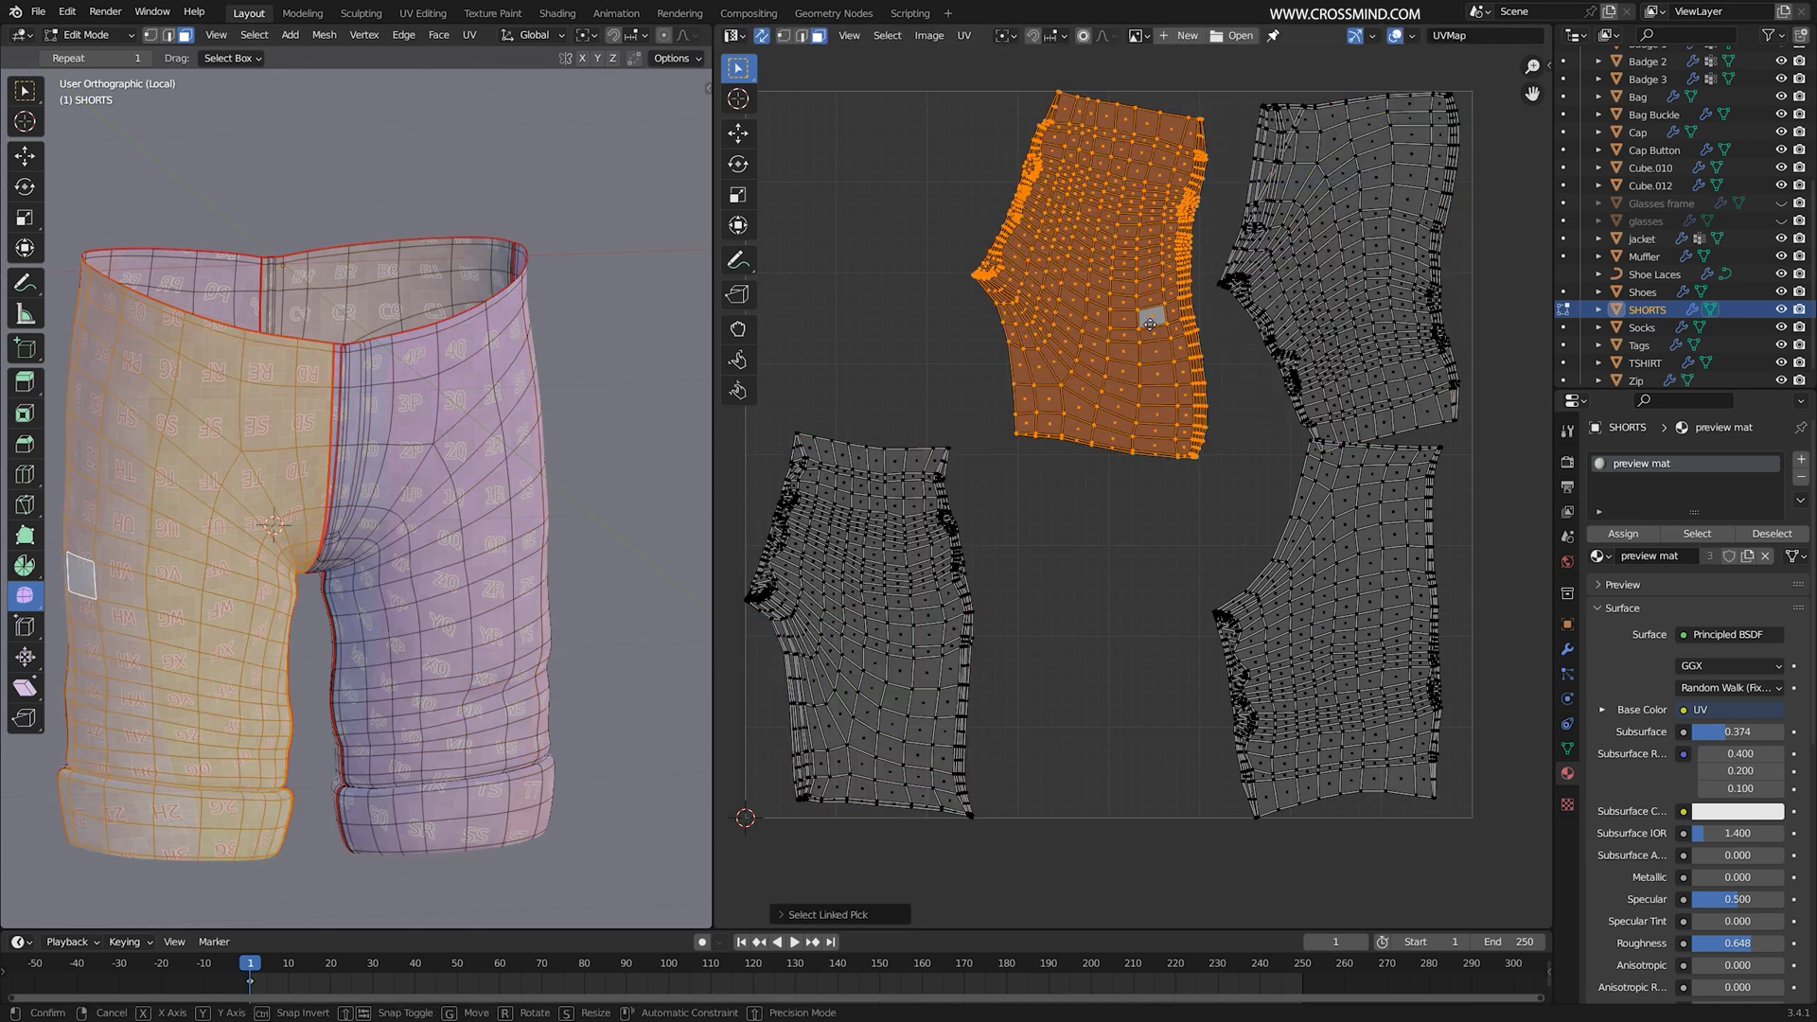
key("g")
left_click(1154, 324)
Step: Rotate the bottom-right UV island about half a turn and move it to the lower-left of the UV square
left_click(895, 590)
key("l")
left_click(1317, 597)
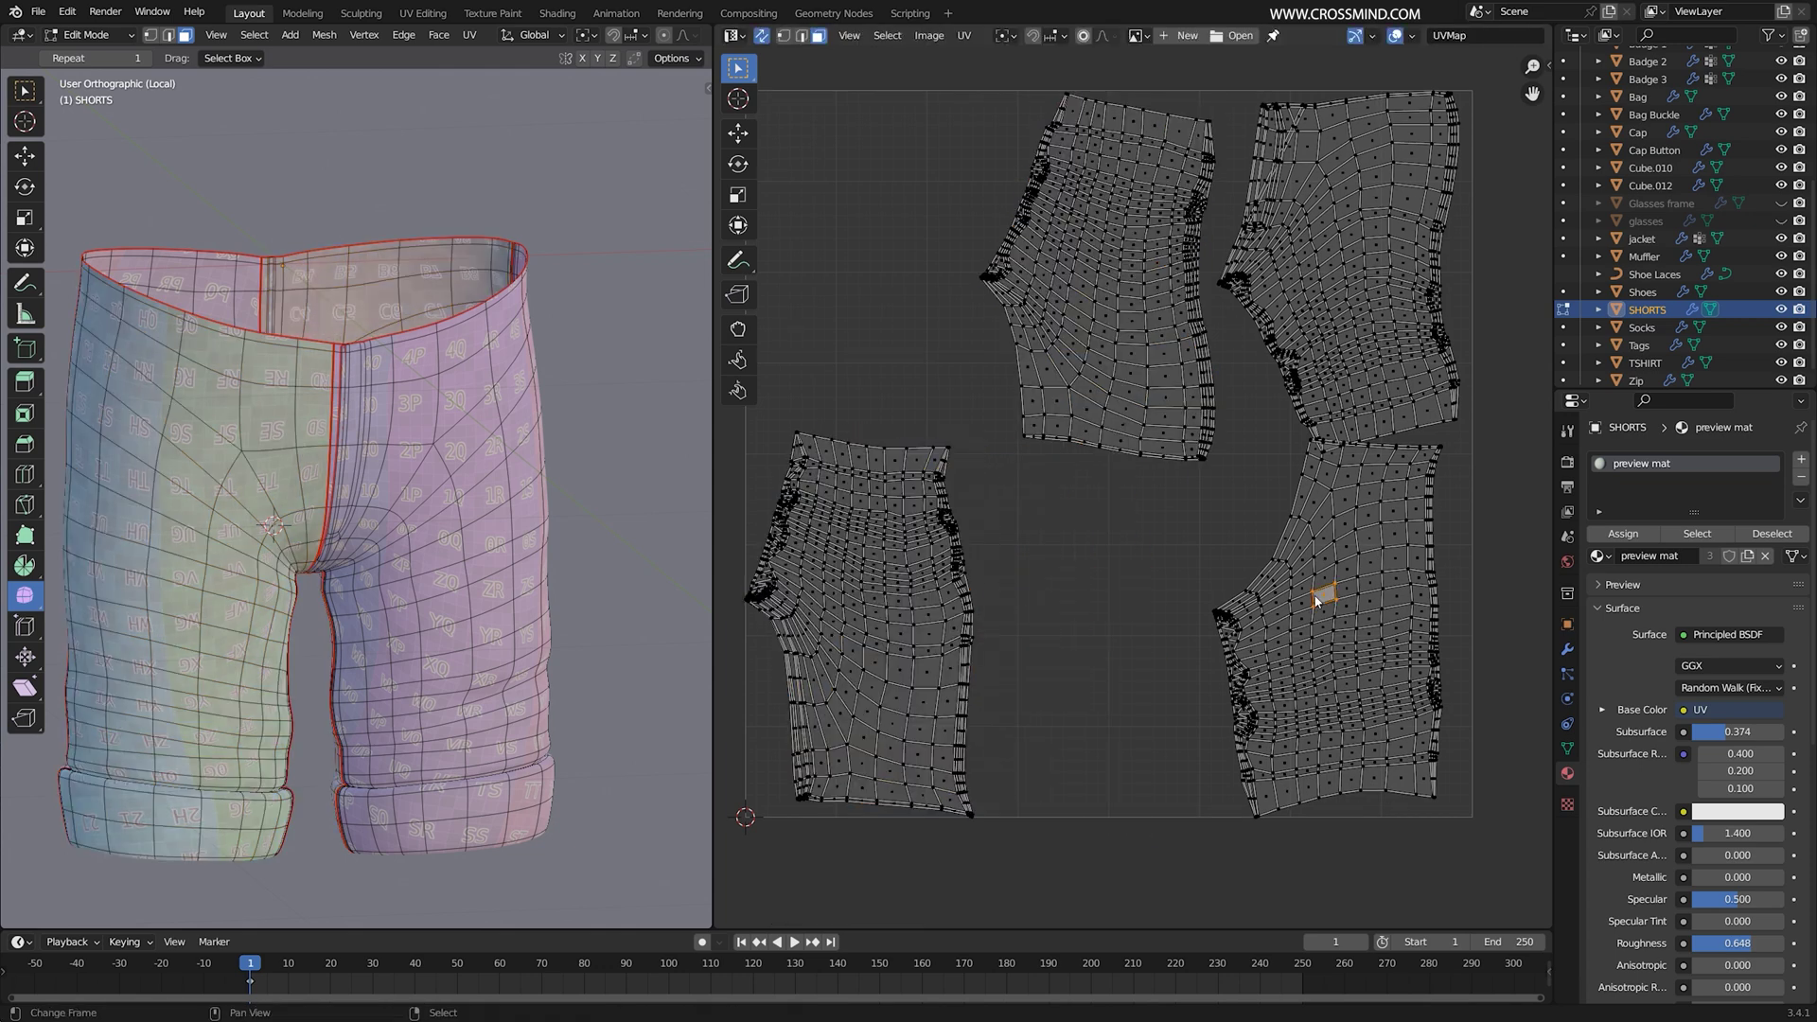
key("l")
key("r")
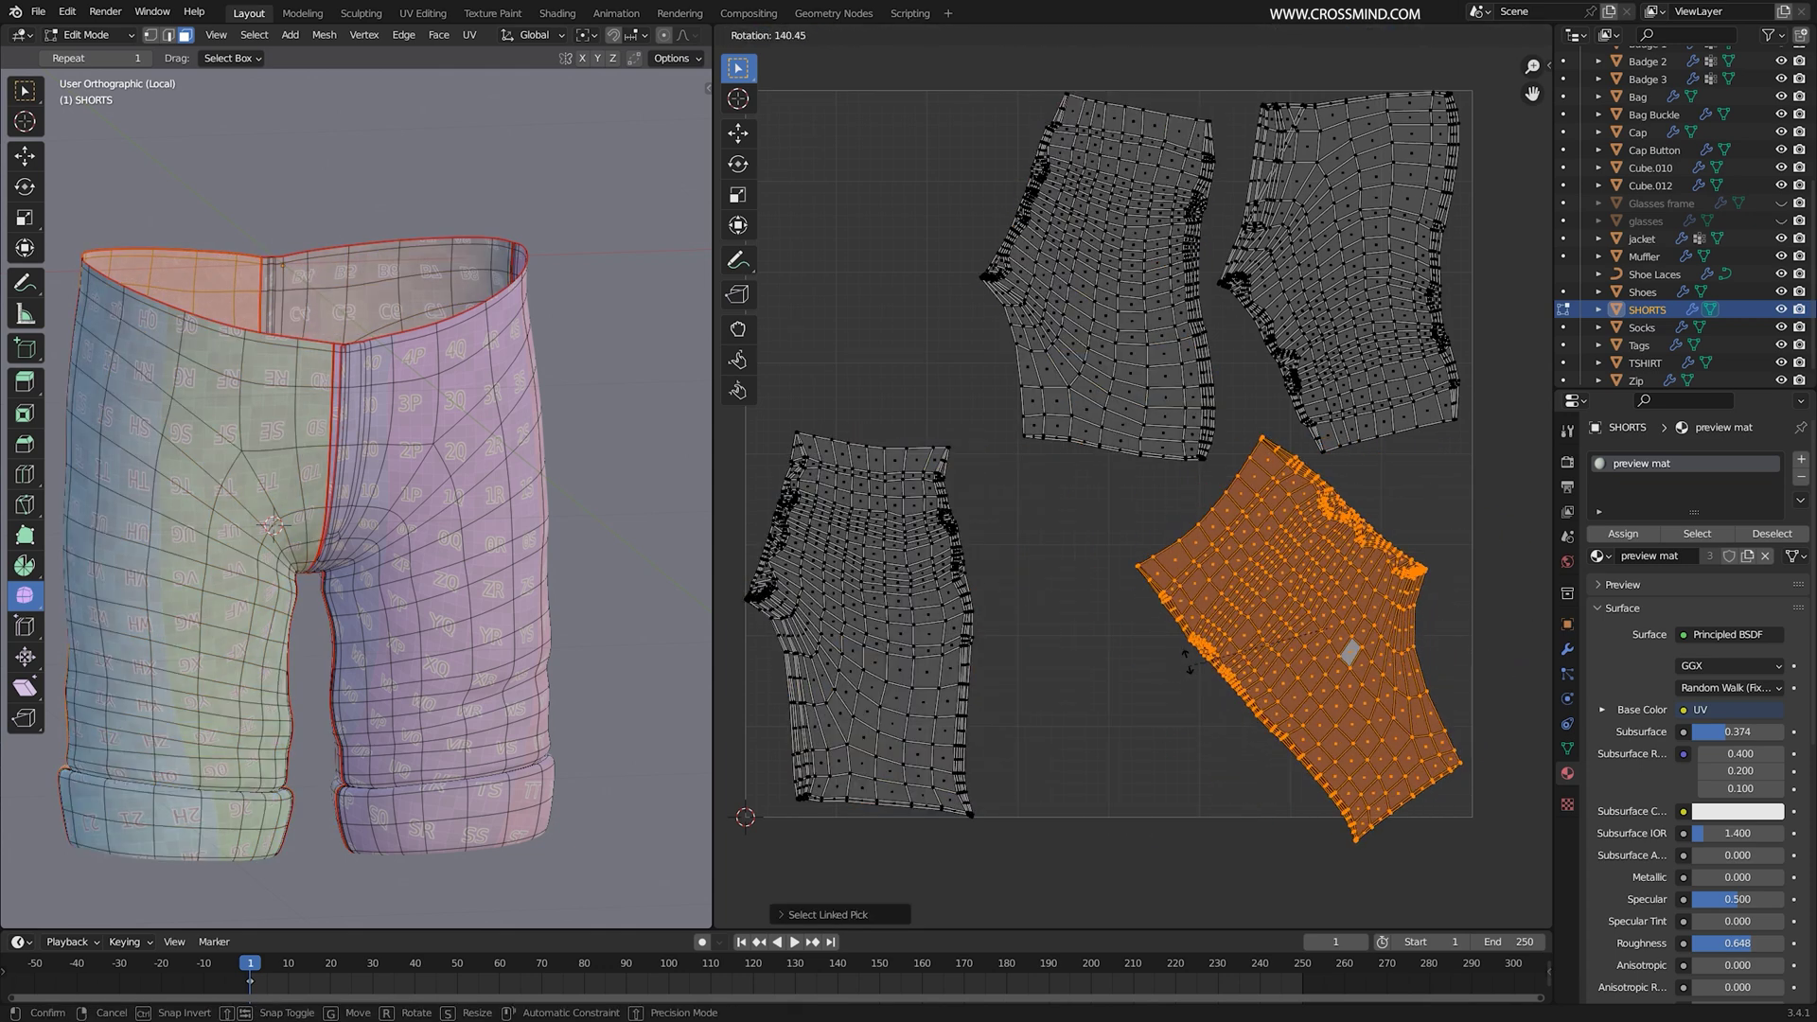
left_click(1291, 650)
key("g")
left_click(837, 613)
Step: Move the original lower-left UV island to the bottom centre, beside the rotated island
key("l")
scroll(1091, 636, "down", 2)
key("g")
scroll(1130, 605, "up", 3)
left_click(1307, 684)
Step: Select the rotated lower-left UV island and scale it up very slightly
left_click(975, 646)
key("l")
key("s")
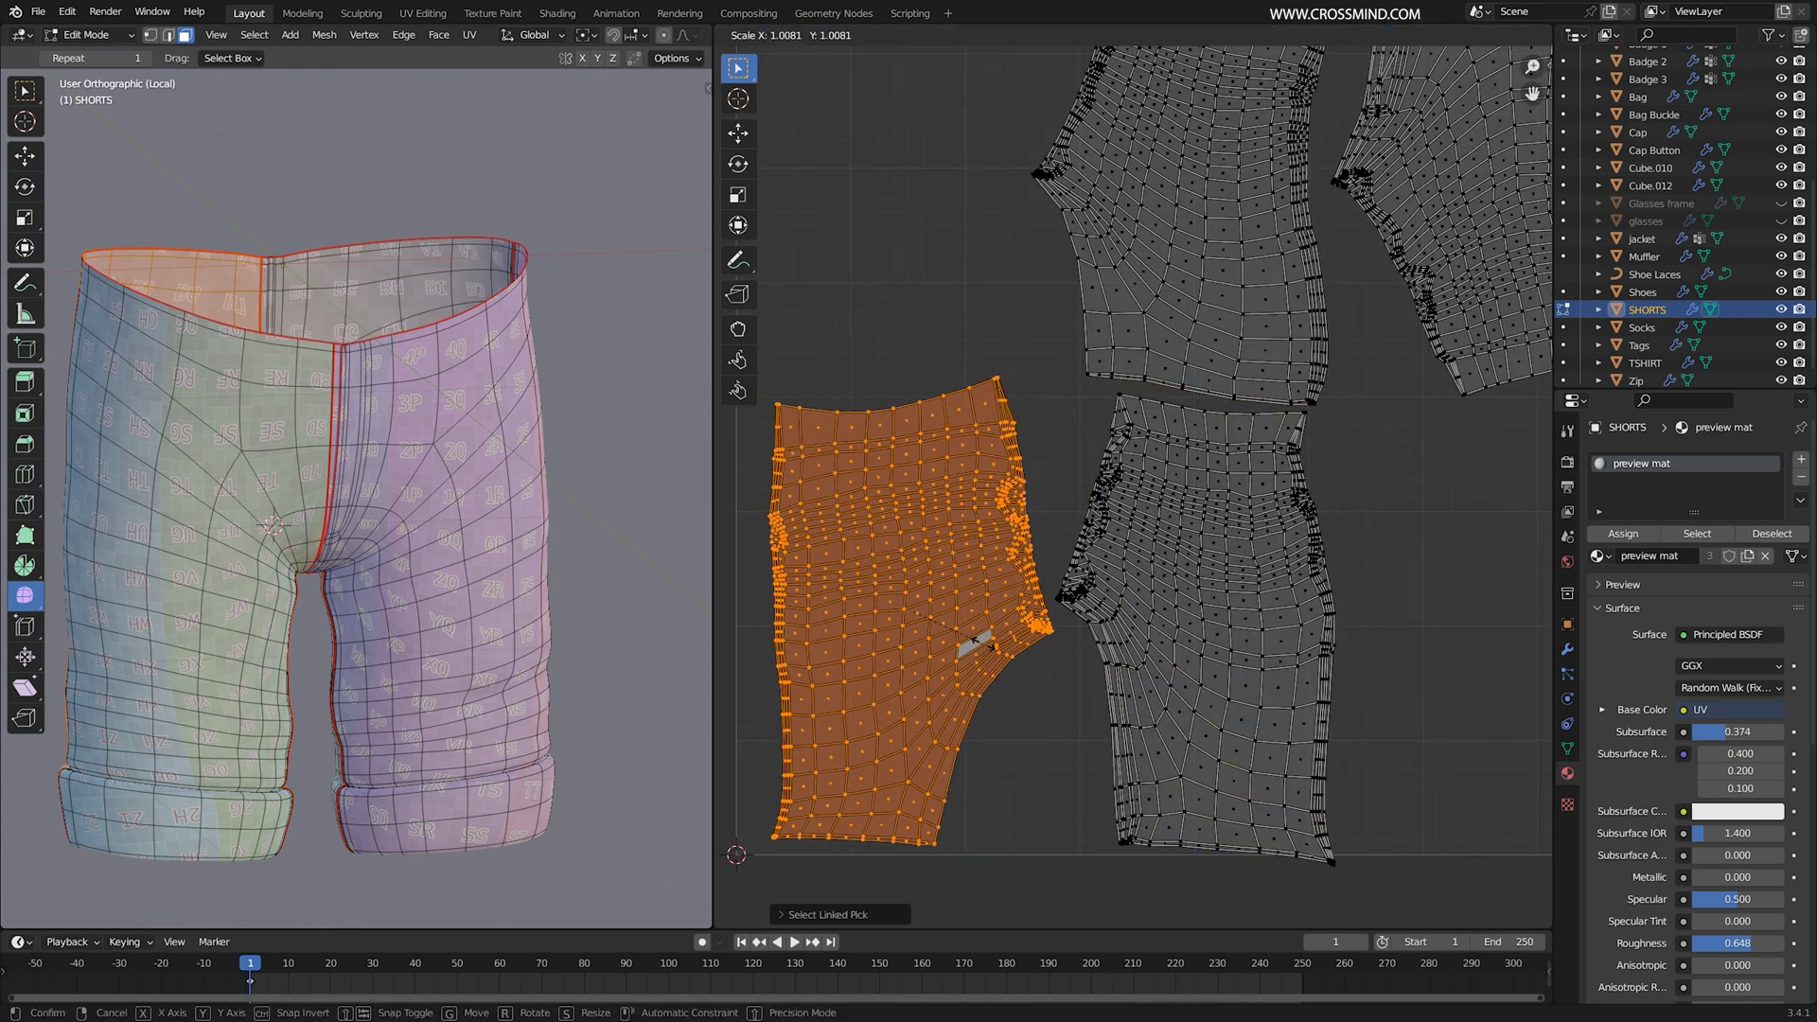
left_click(1191, 640)
Step: Rotate the upper-middle UV island slightly so its waist edge is more level, and fine-tune its scale
key("l")
key("g")
key("s")
key("r")
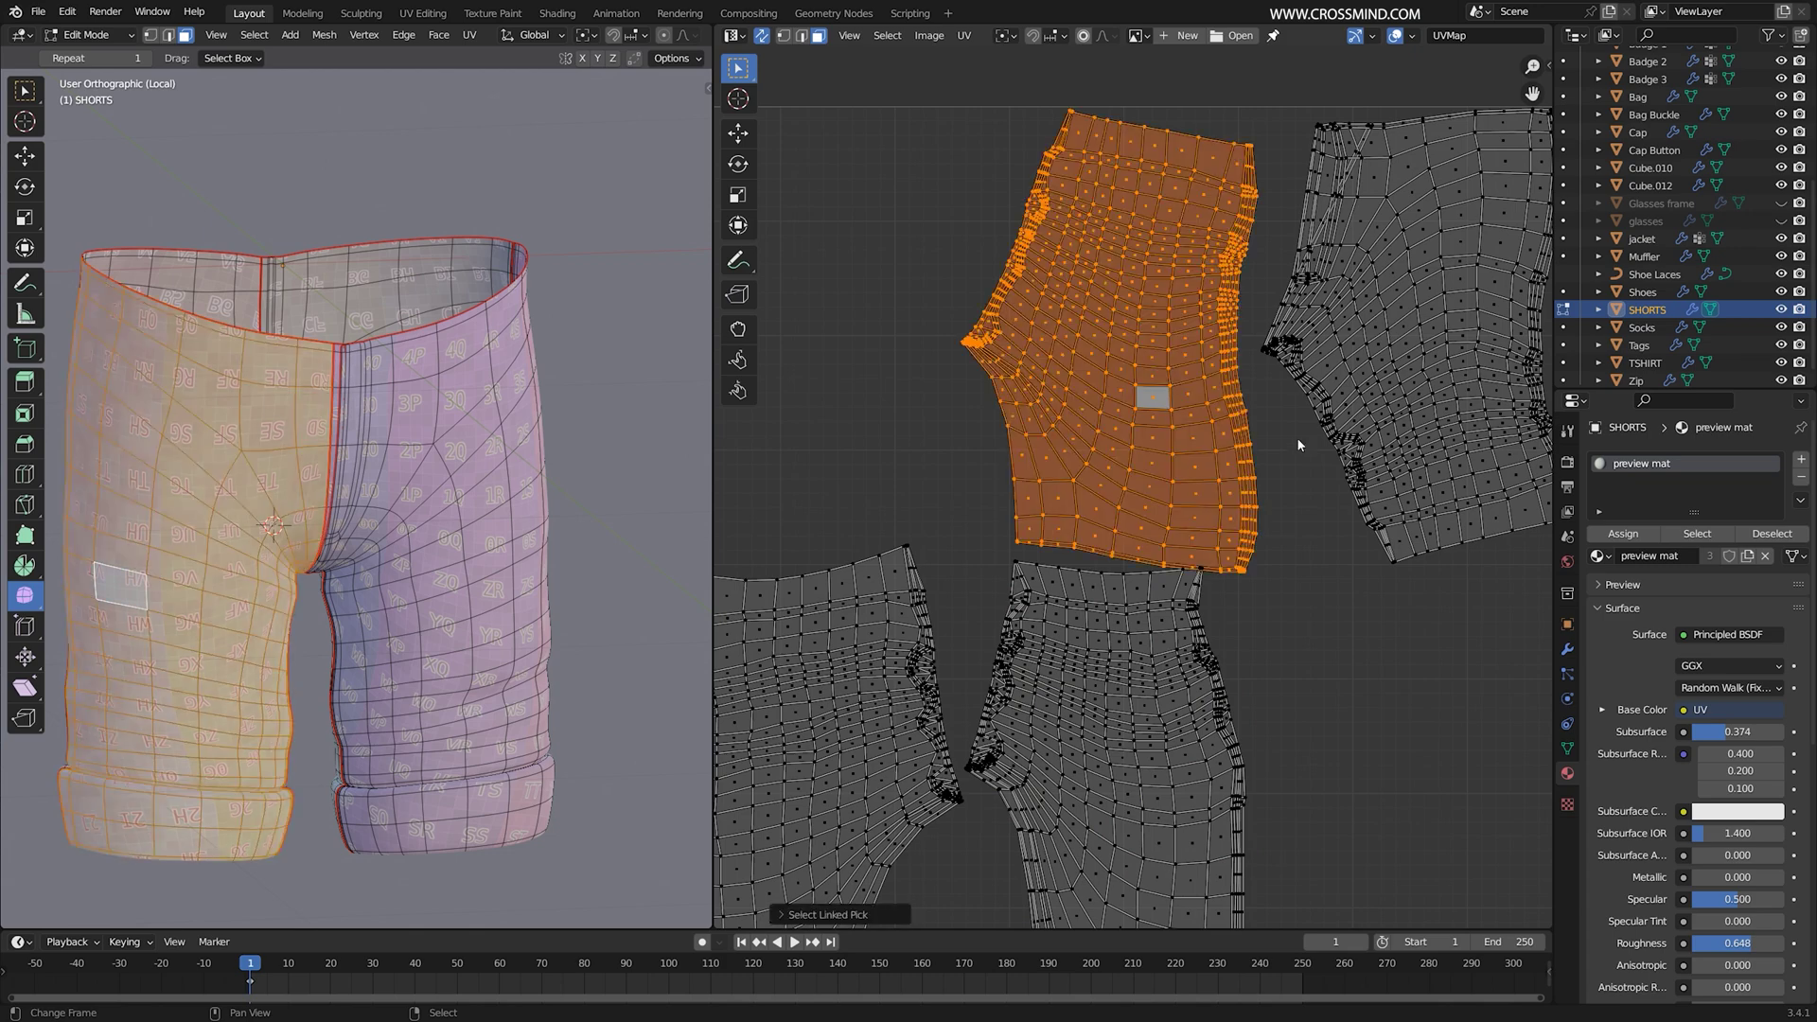
left_click(1325, 433)
key("s")
left_click(1354, 449)
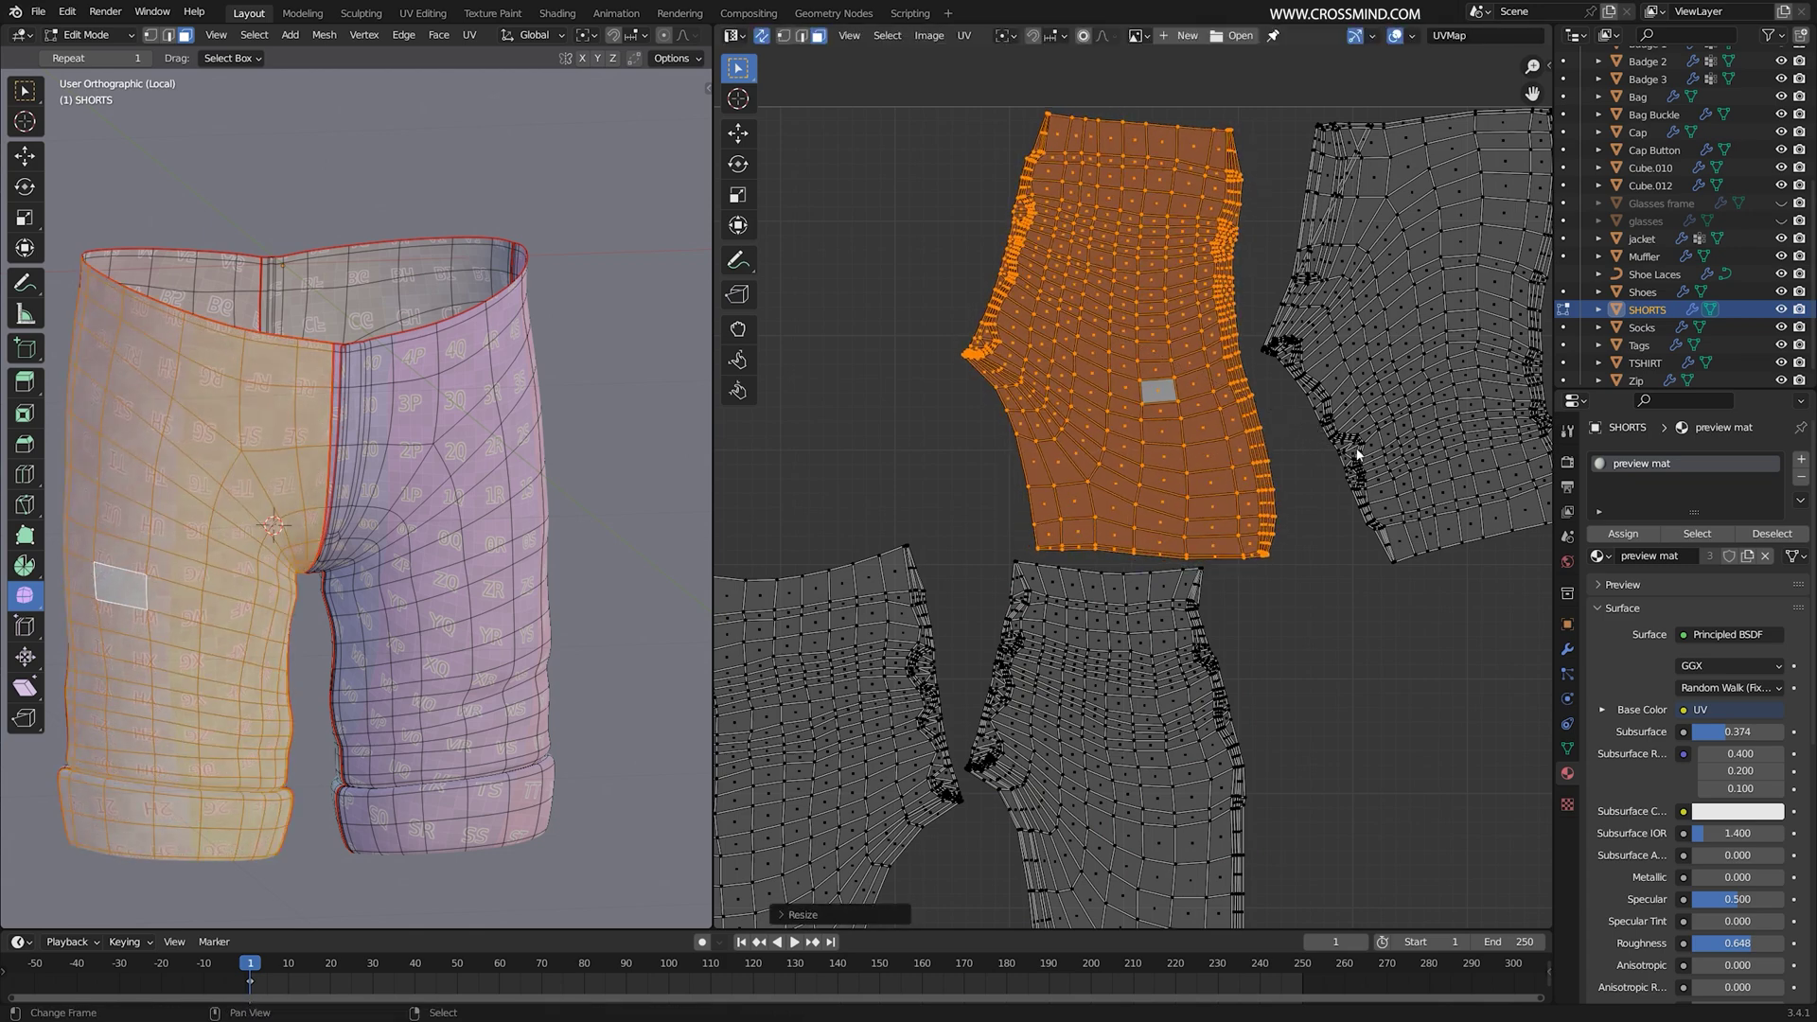
Step: Select the upper-right UV island in the maximized UV Editor and rotate it about half a turn
middle_click_drag(1362, 455, 1246, 496)
left_click(1357, 462)
key("l")
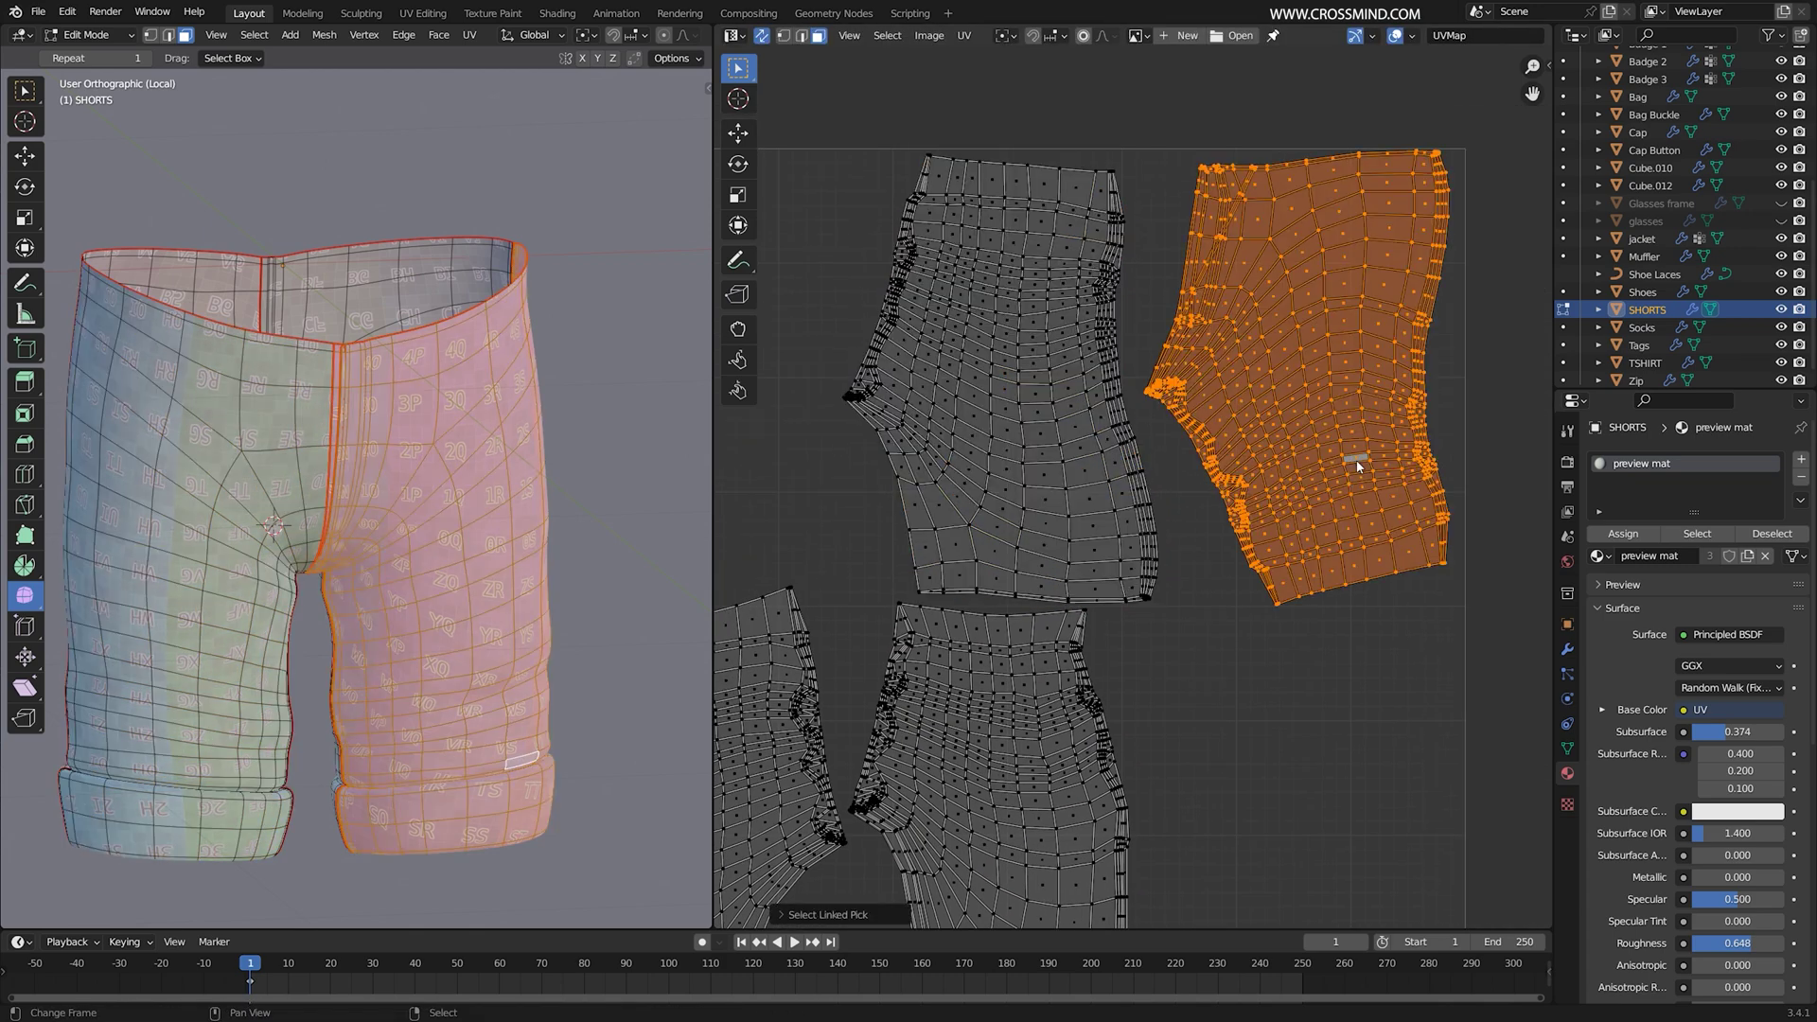
key("ctrl+space")
left_click(1198, 498)
key("l")
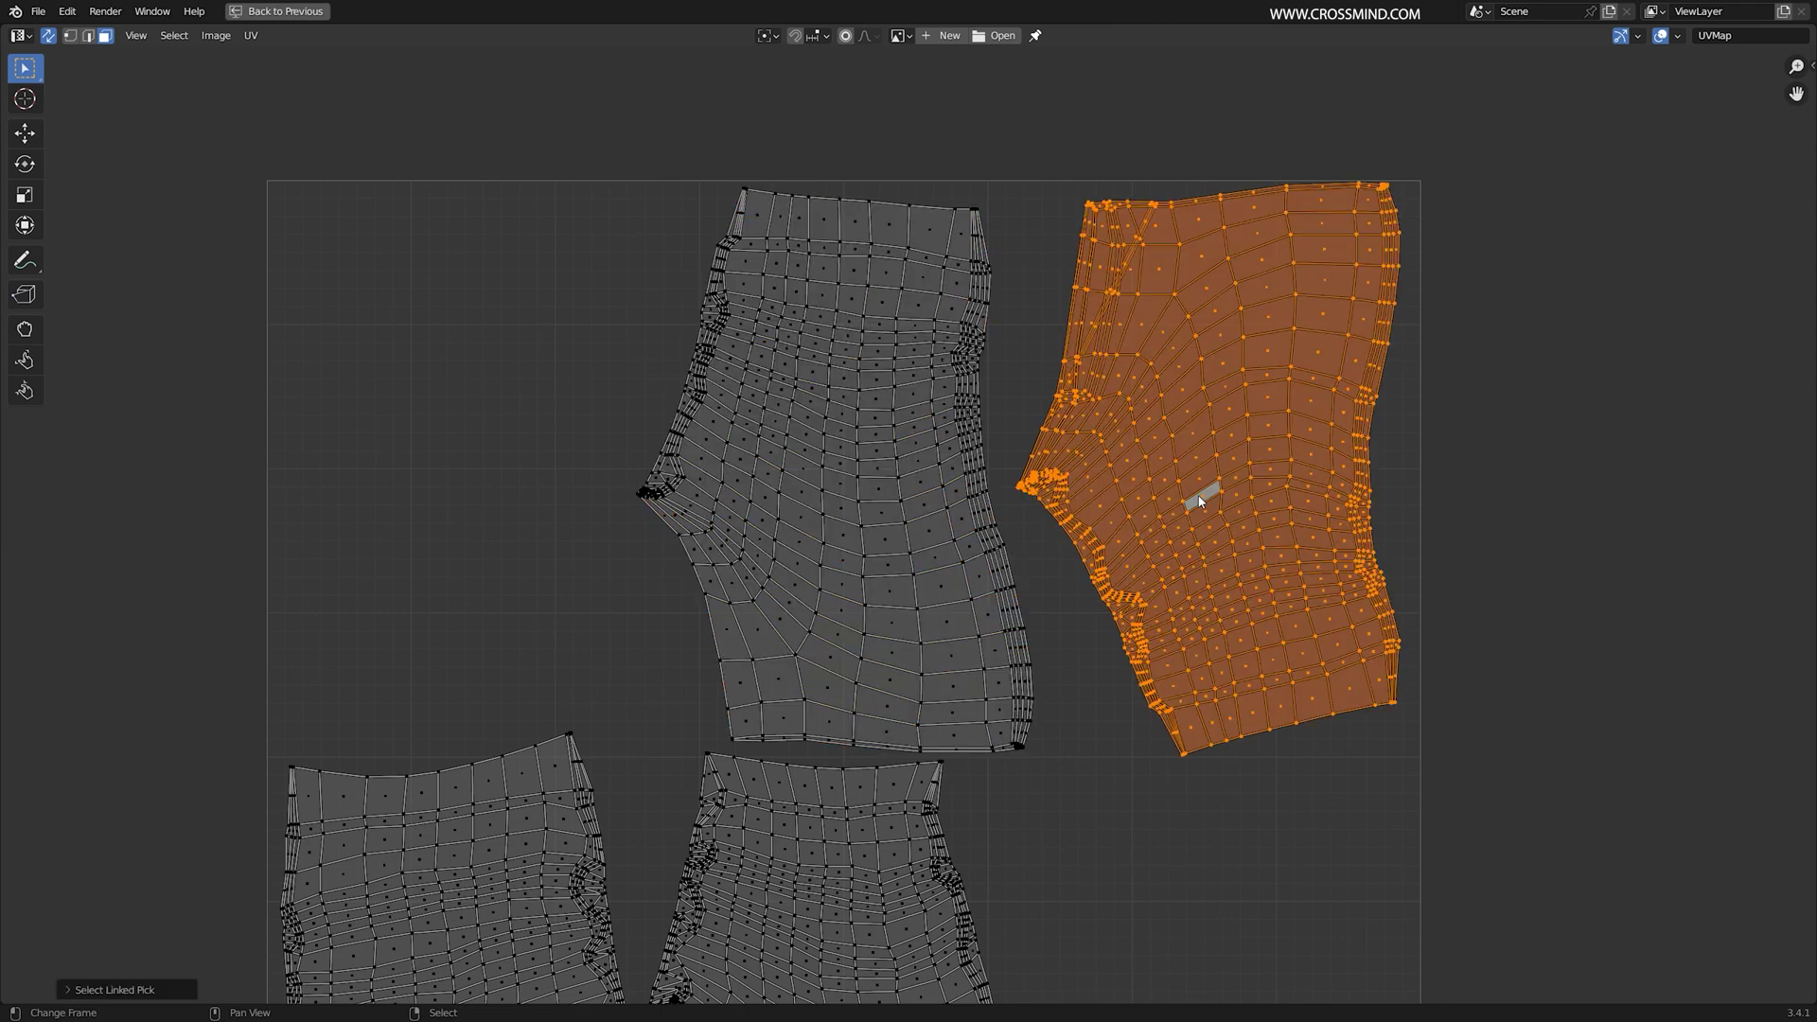
middle_click_drag(1273, 504, 1294, 457)
key("r")
left_click(1609, 403)
Step: Swap the two upper UV islands so their crotch points face each other, and save the file
key("g")
left_click(936, 398)
left_click(936, 398)
key("l")
key("l")
key("g")
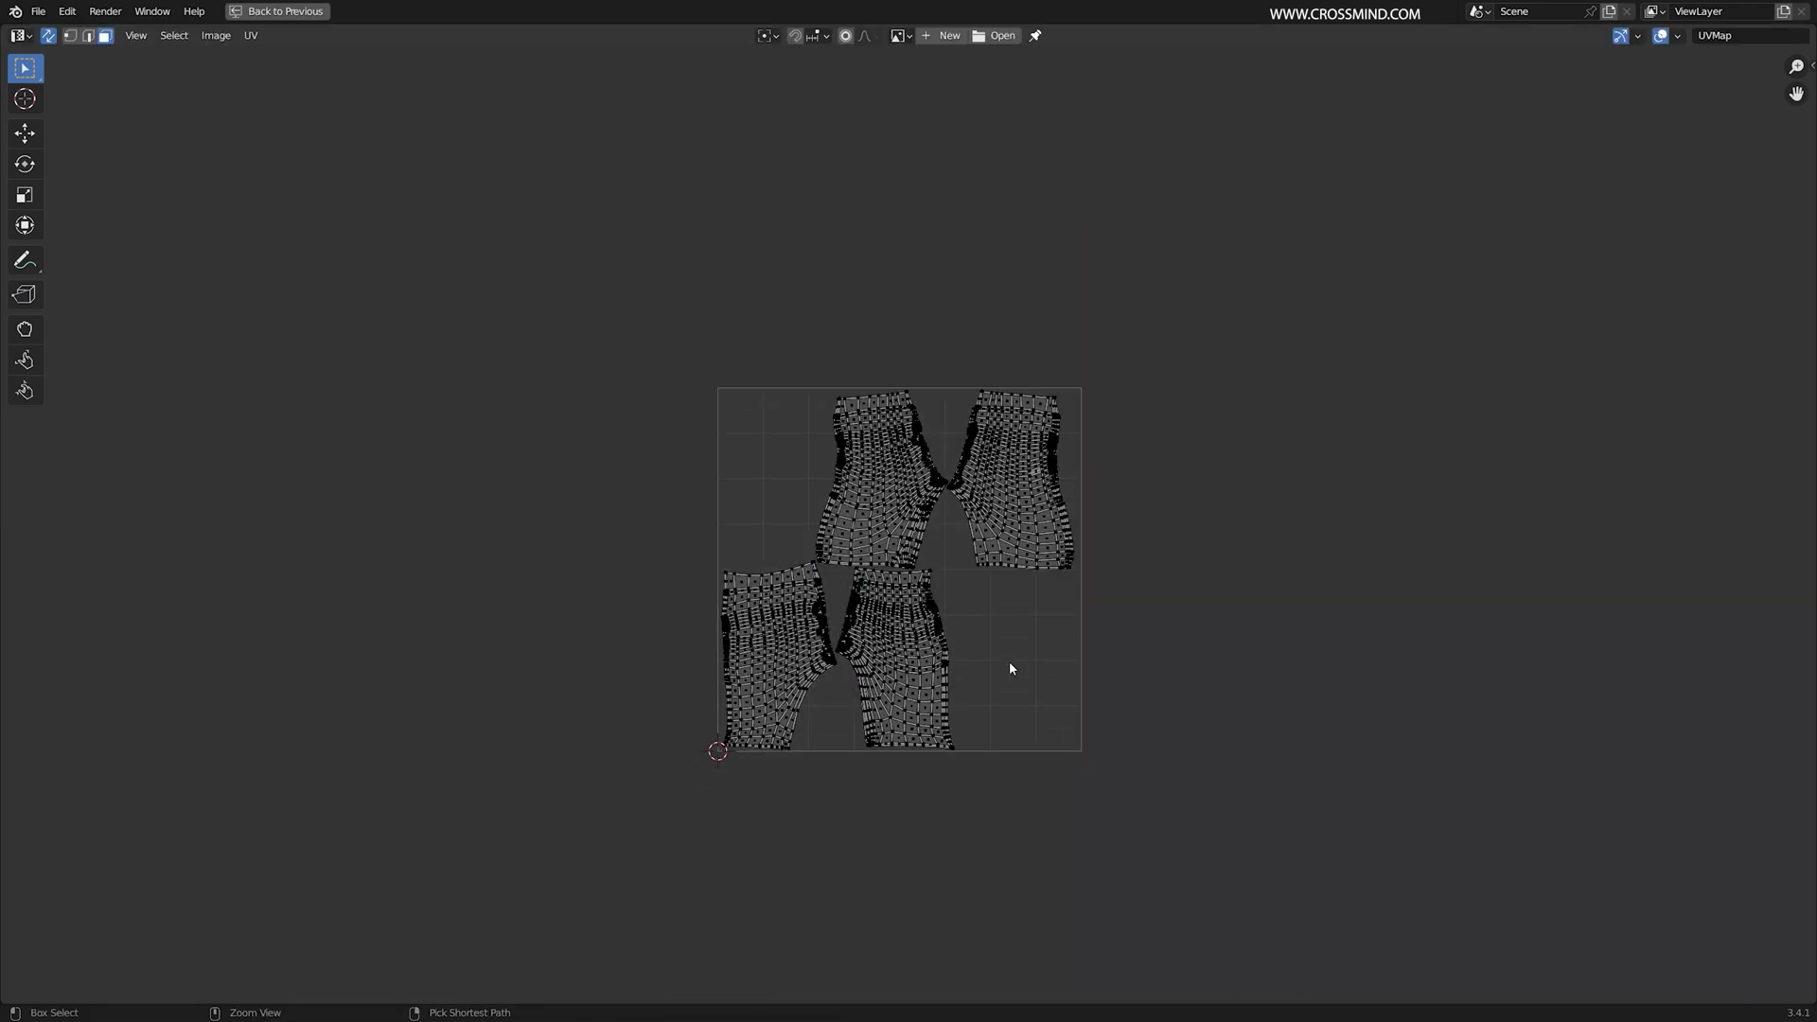
key("ctrl+space")
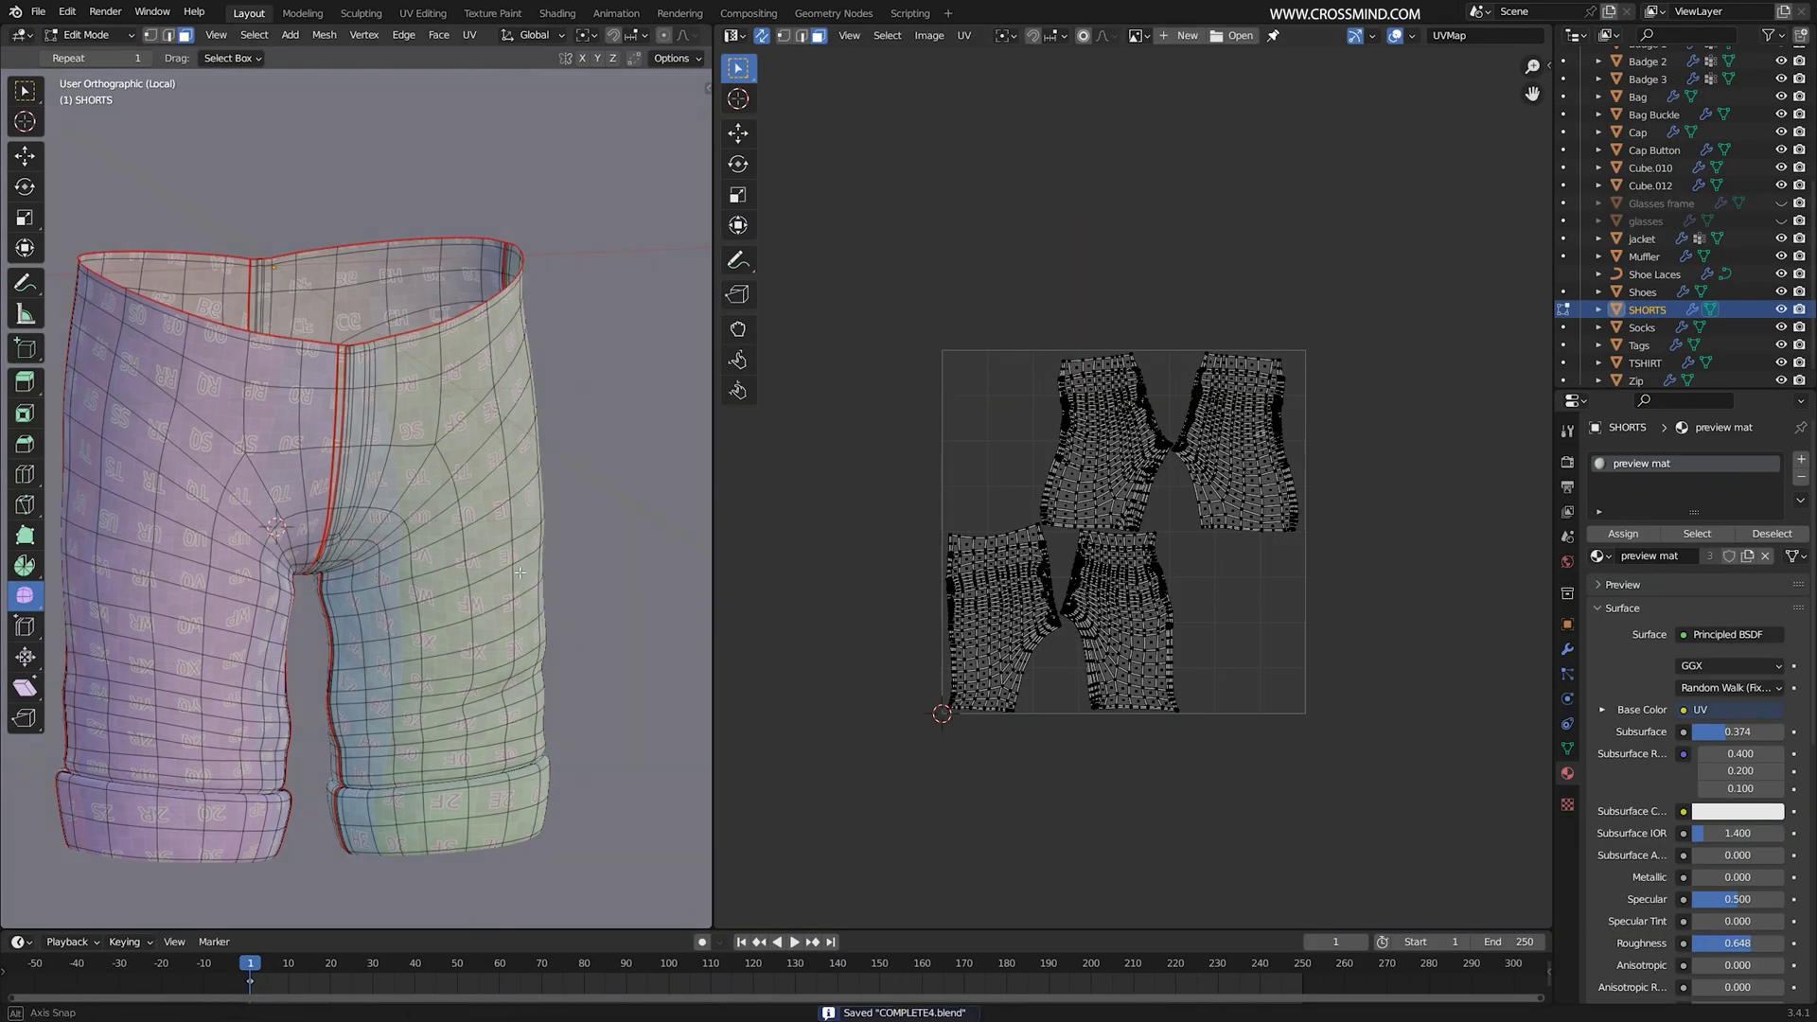
Step: Leave Edit Mode on the shorts, check their grid texture and save the file as UV 1.blend
key("Tab")
middle_click_drag(519, 571, 511, 560)
key("ctrl+space")
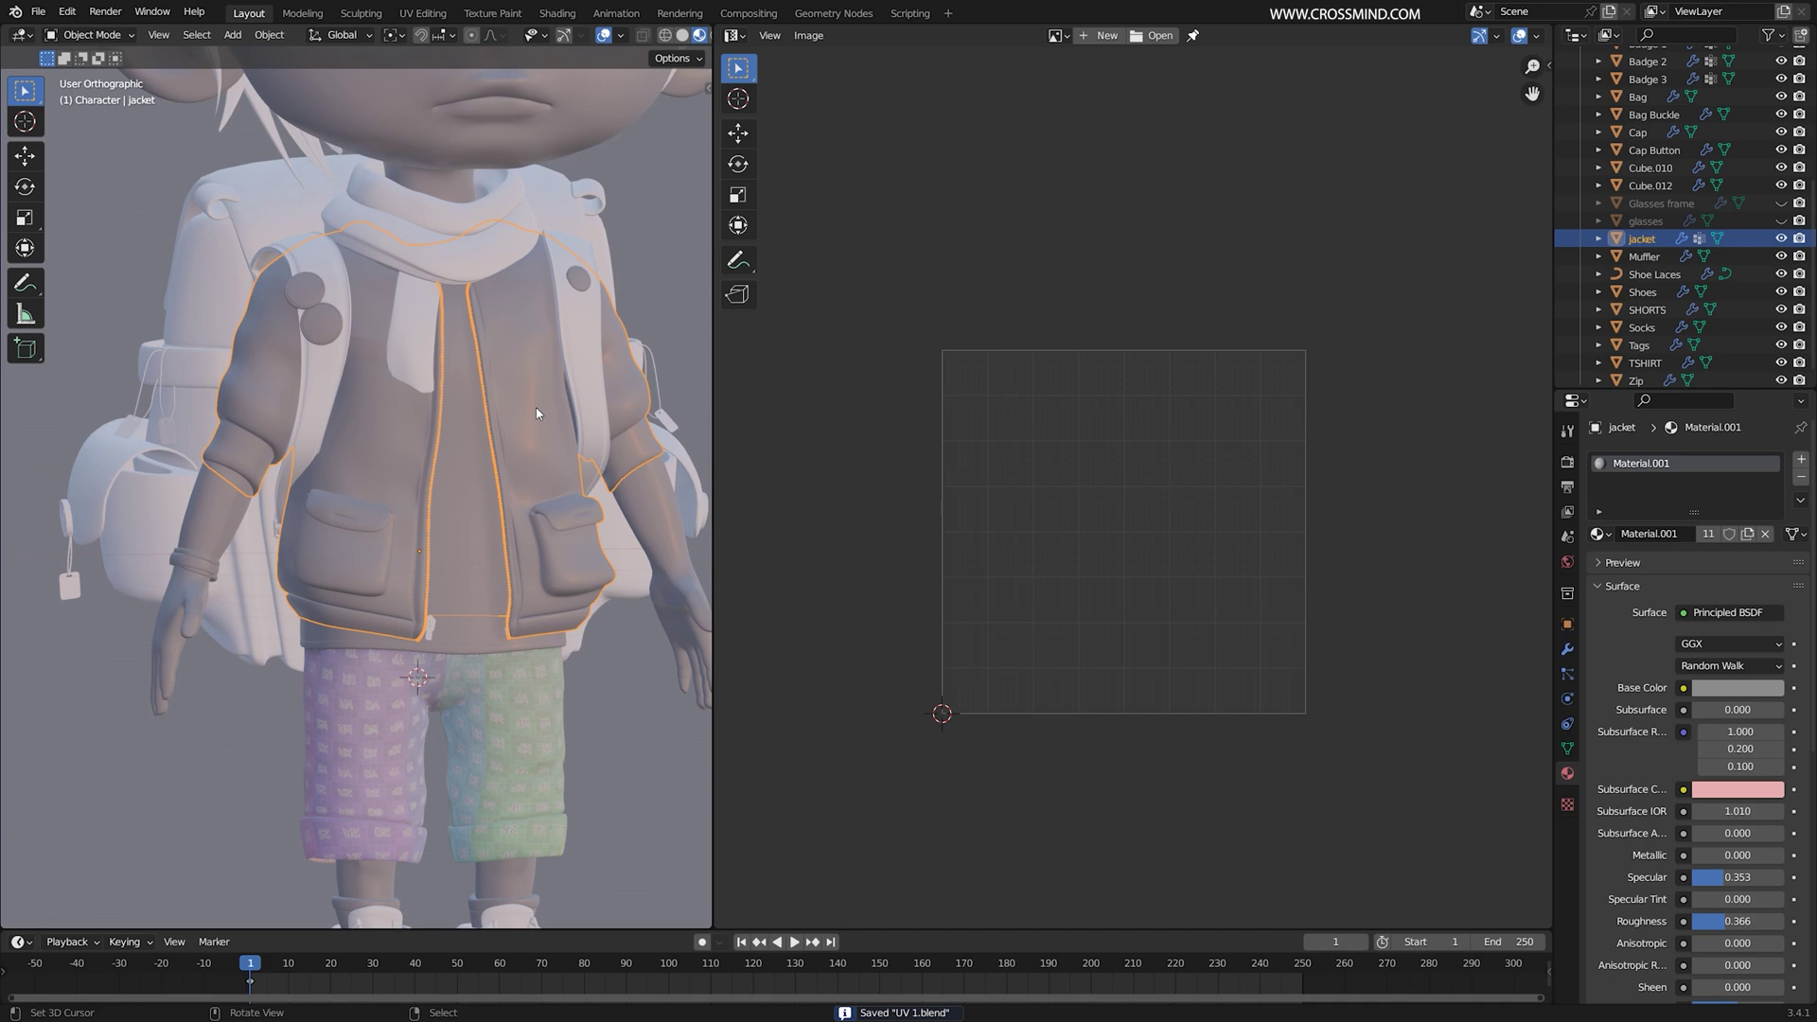
Step: Isolate the jacket in local view and open its mesh and UVs in Edit Mode
key("KP_Divide")
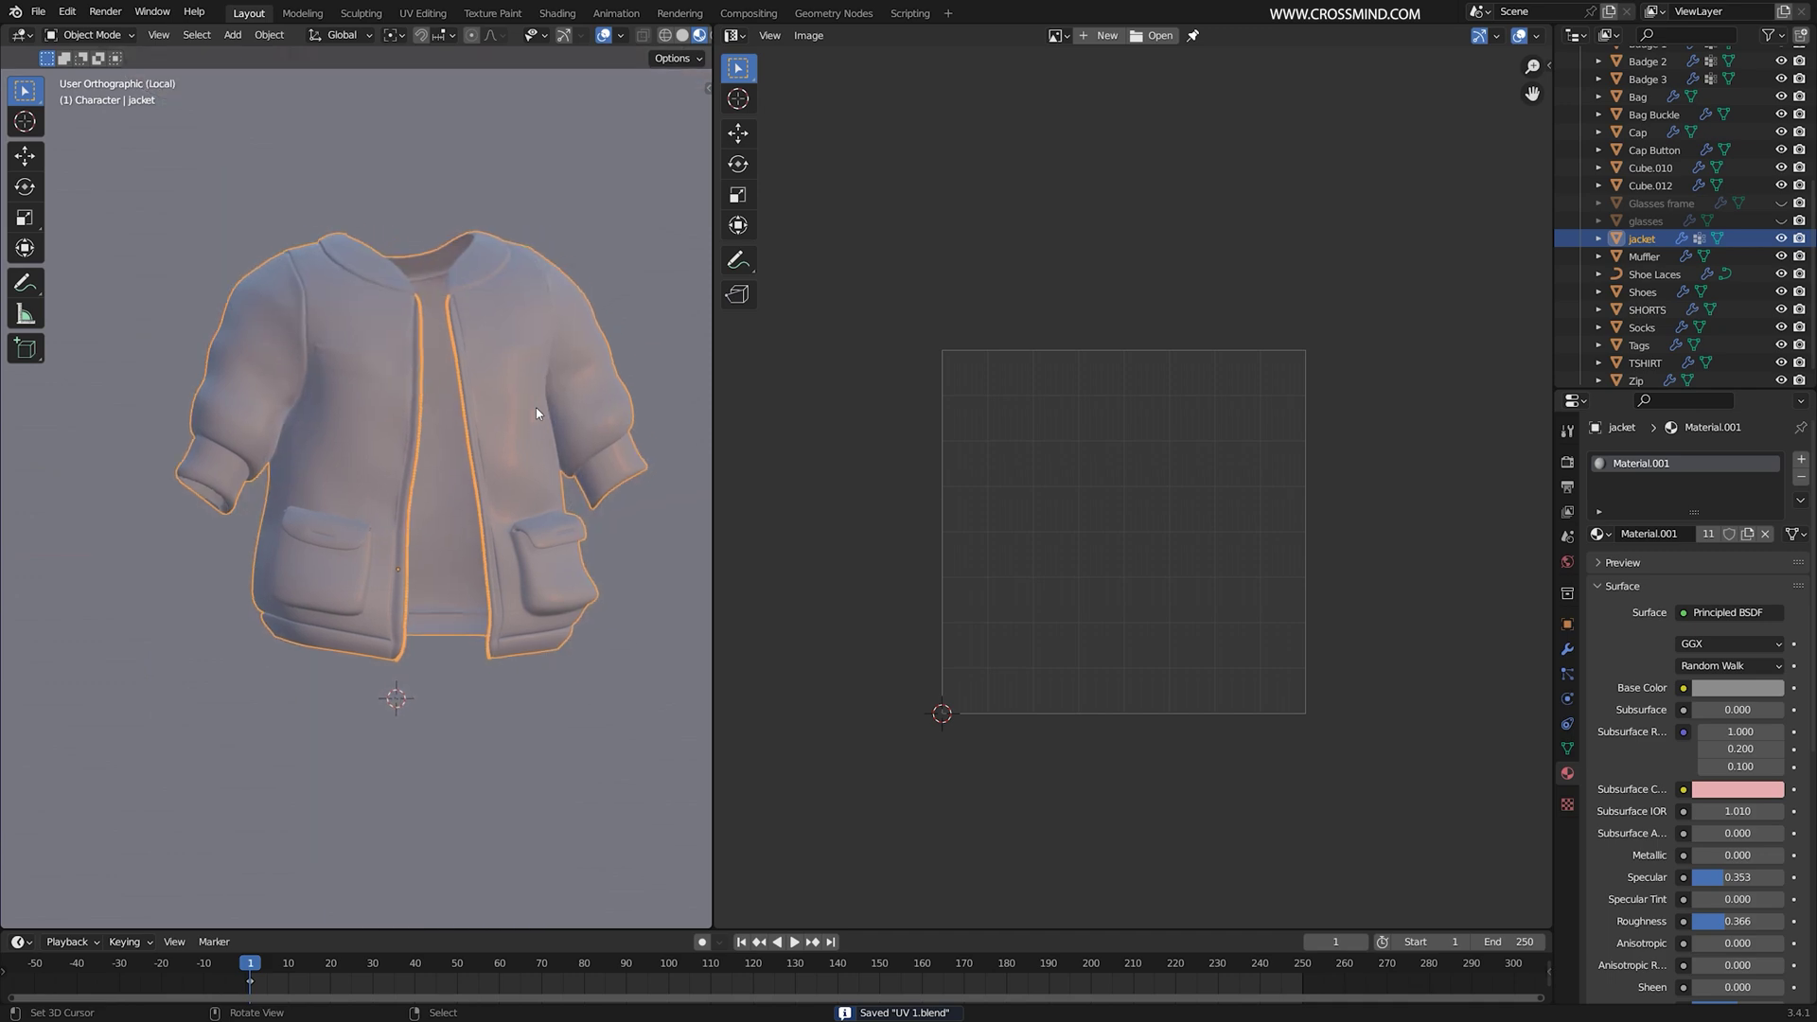
middle_click_drag(540, 410, 553, 417)
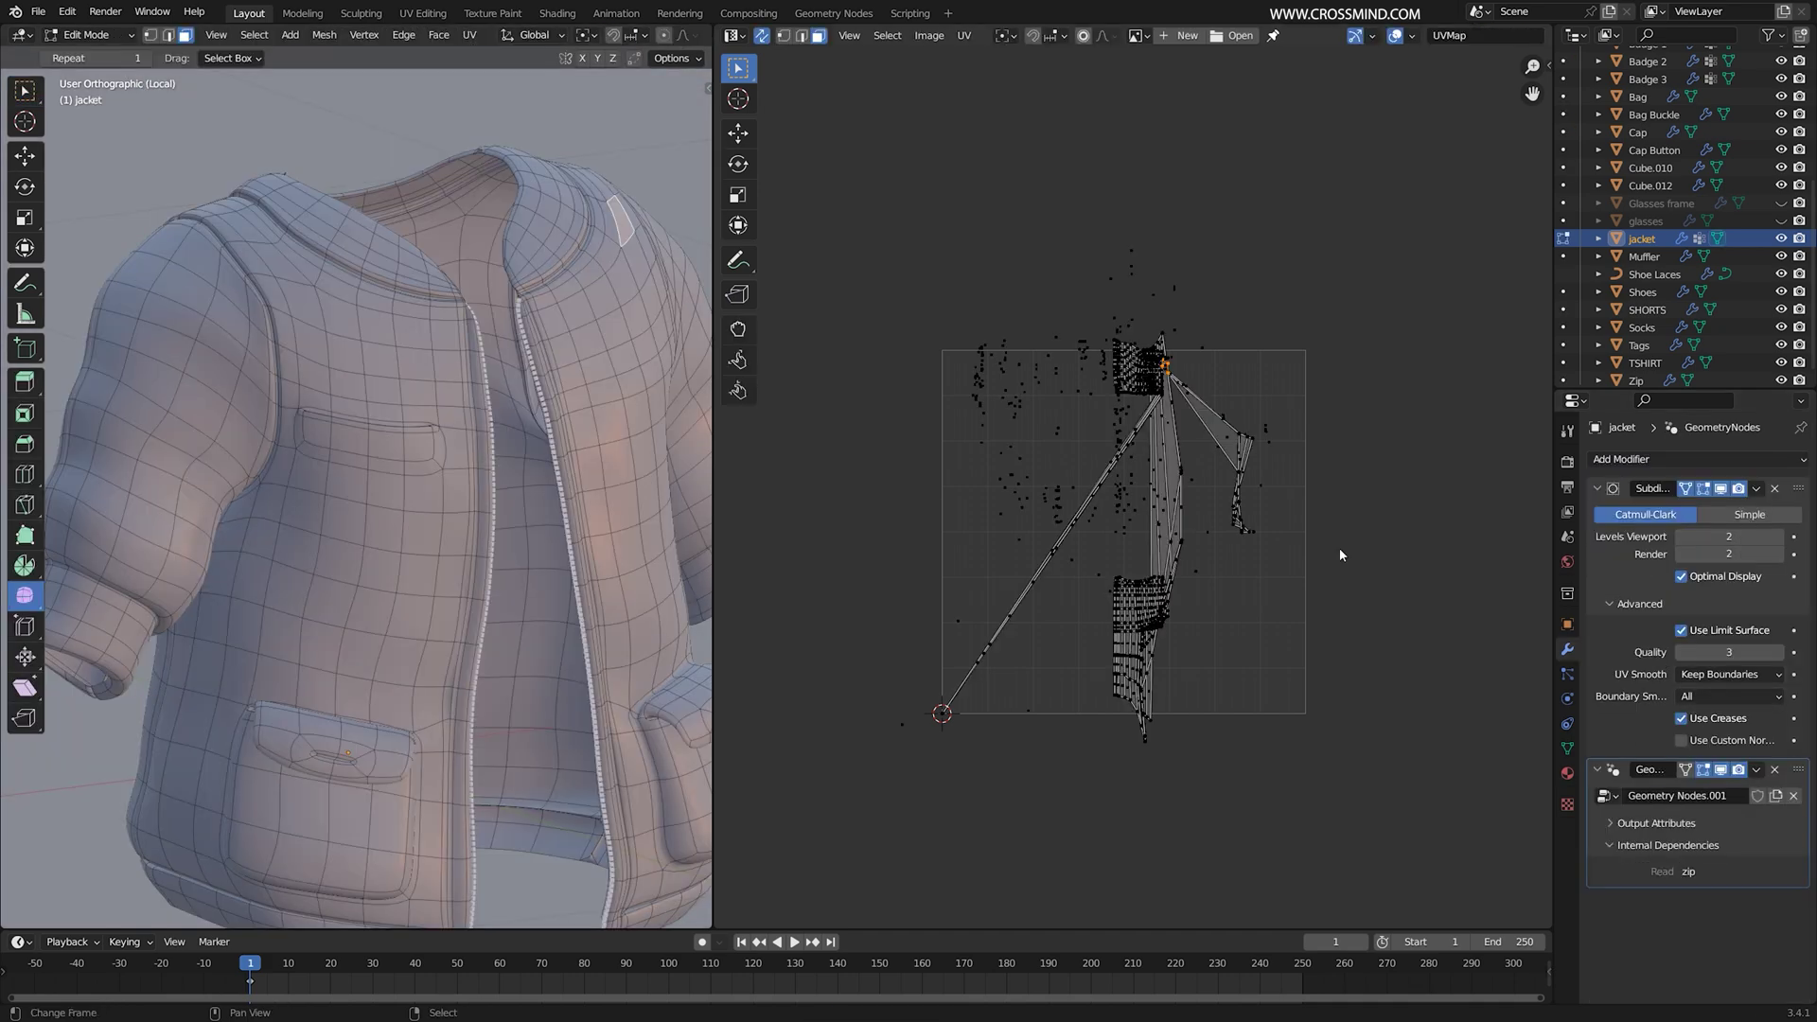
scroll(1309, 486, "up", 2)
scroll(1160, 346, "up", 1)
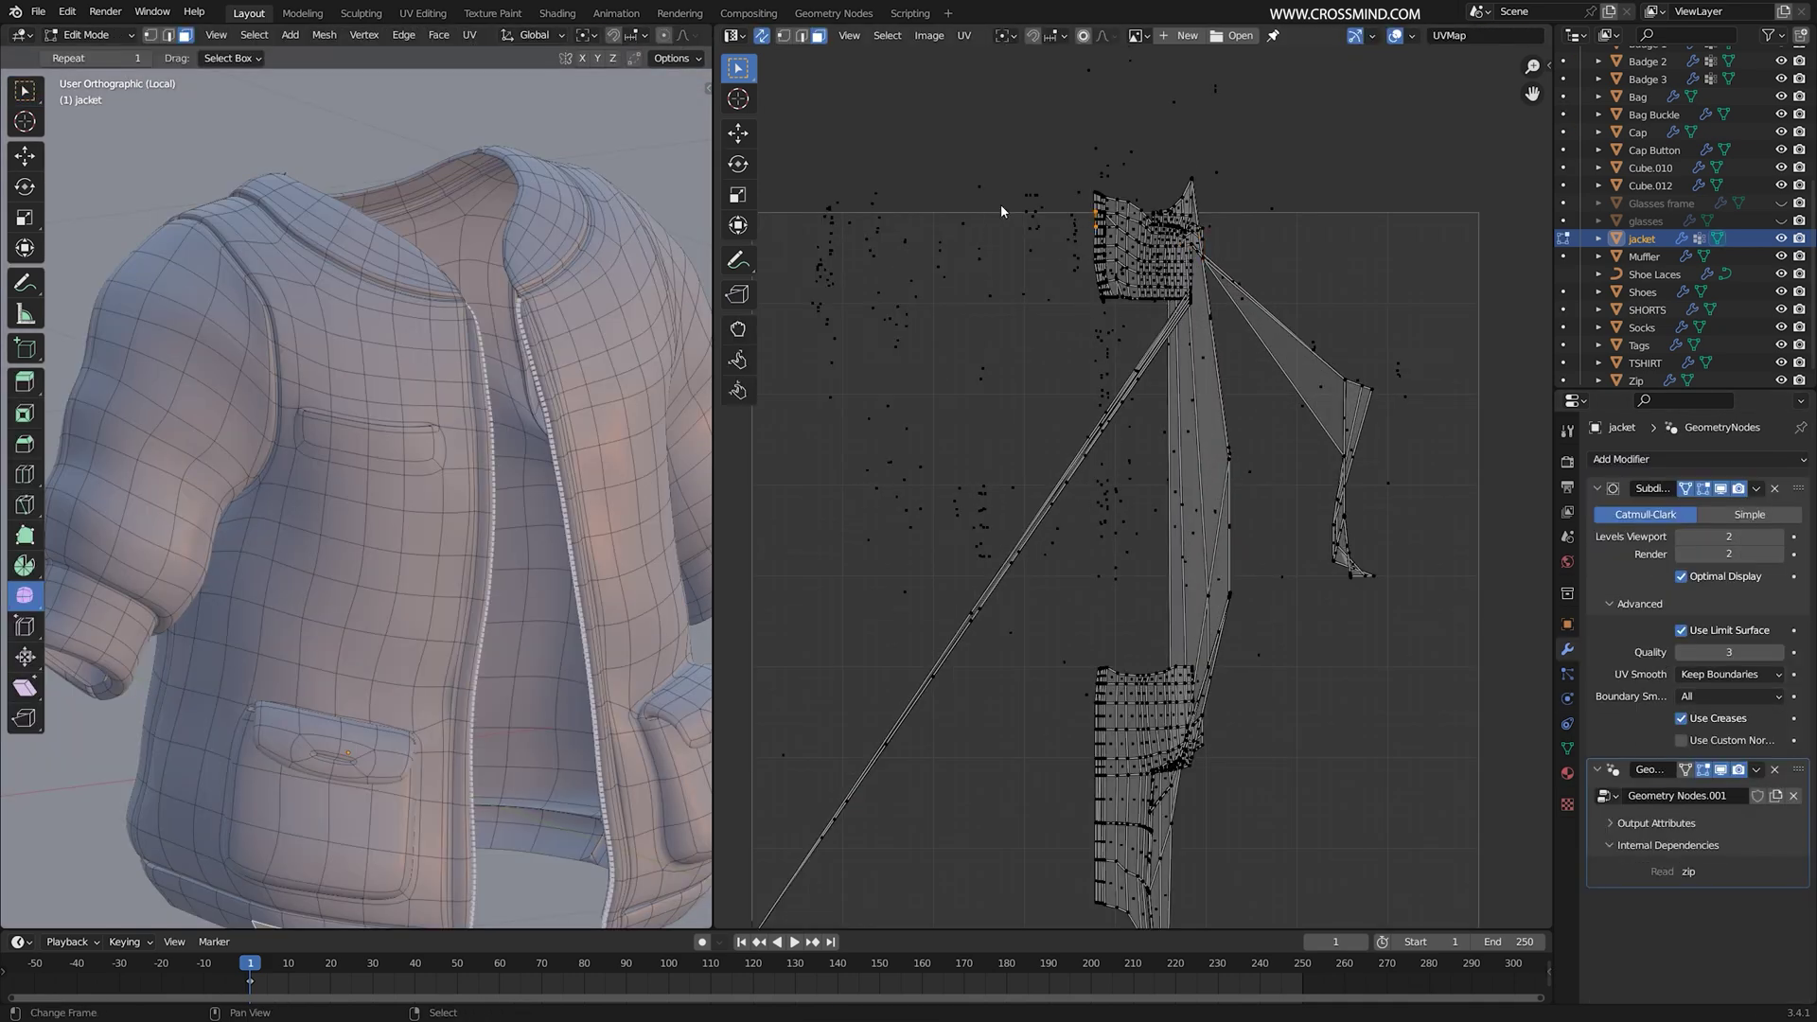
Step: Turn off viewport display of the jacket's Geometry Nodes zip modifier and save the file
left_click(1720, 771)
middle_click_drag(577, 464, 619, 459)
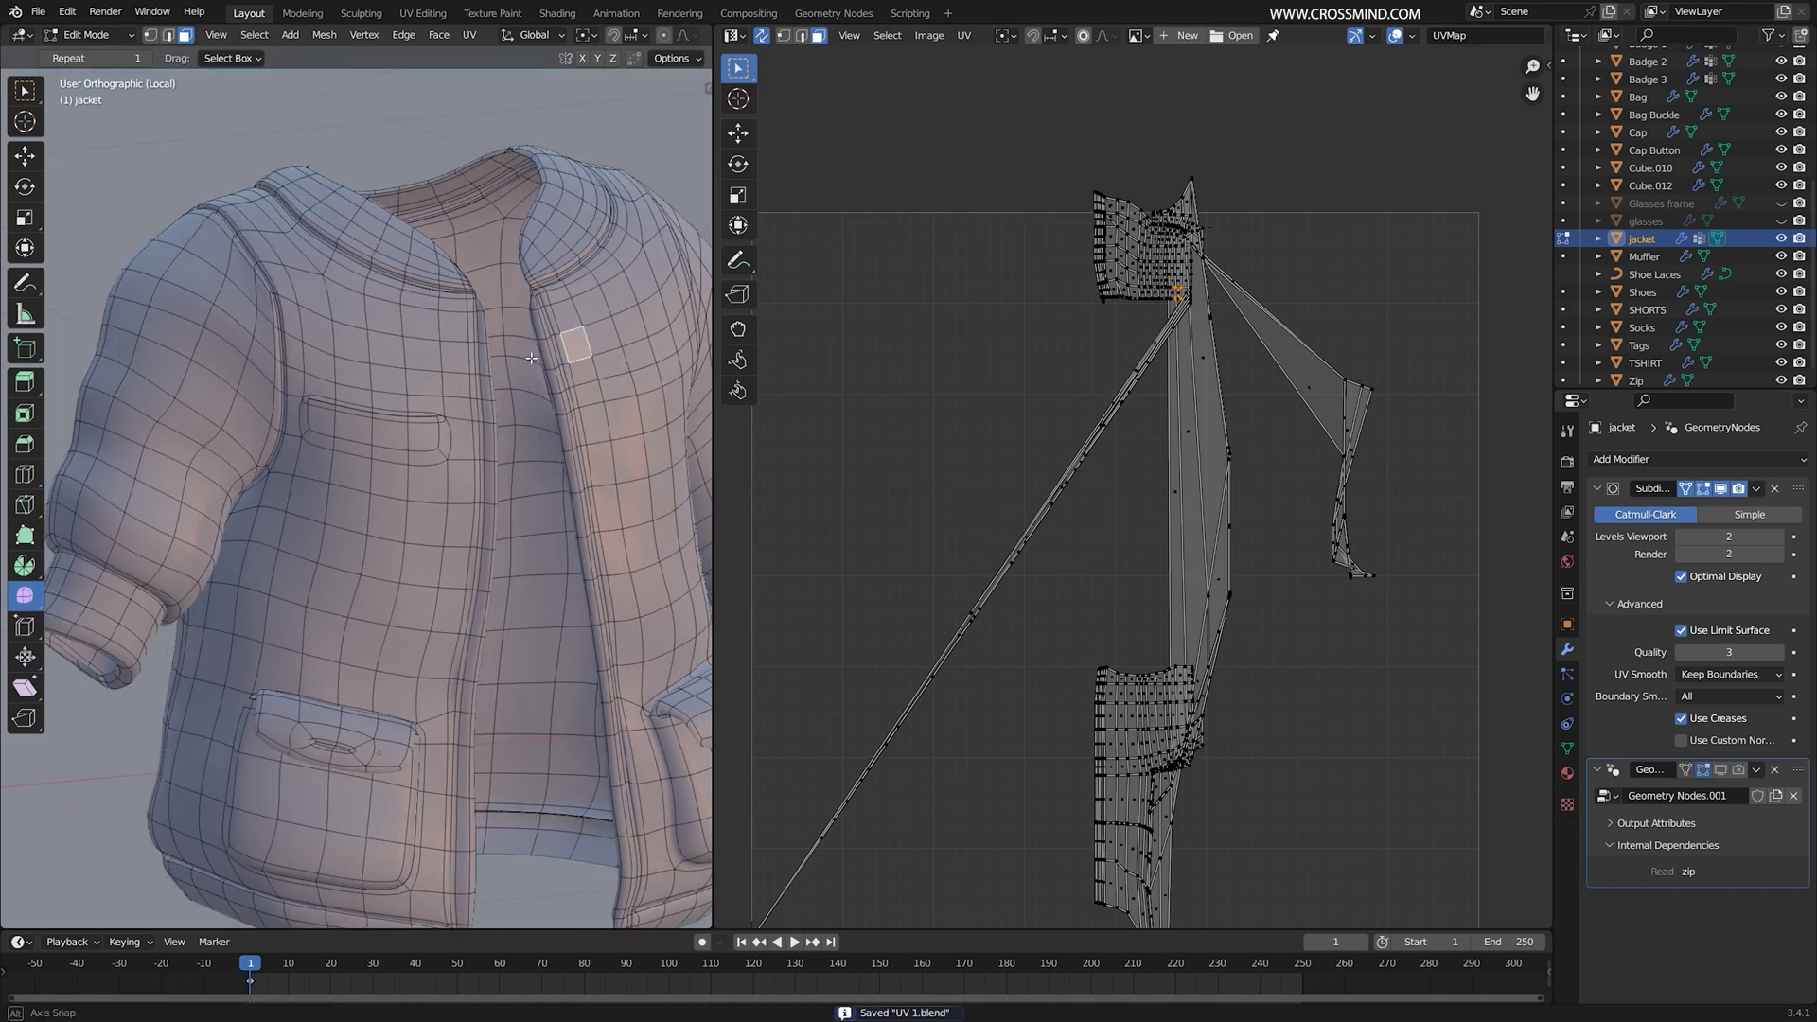
key("ctrl+s")
key("ctrl+space")
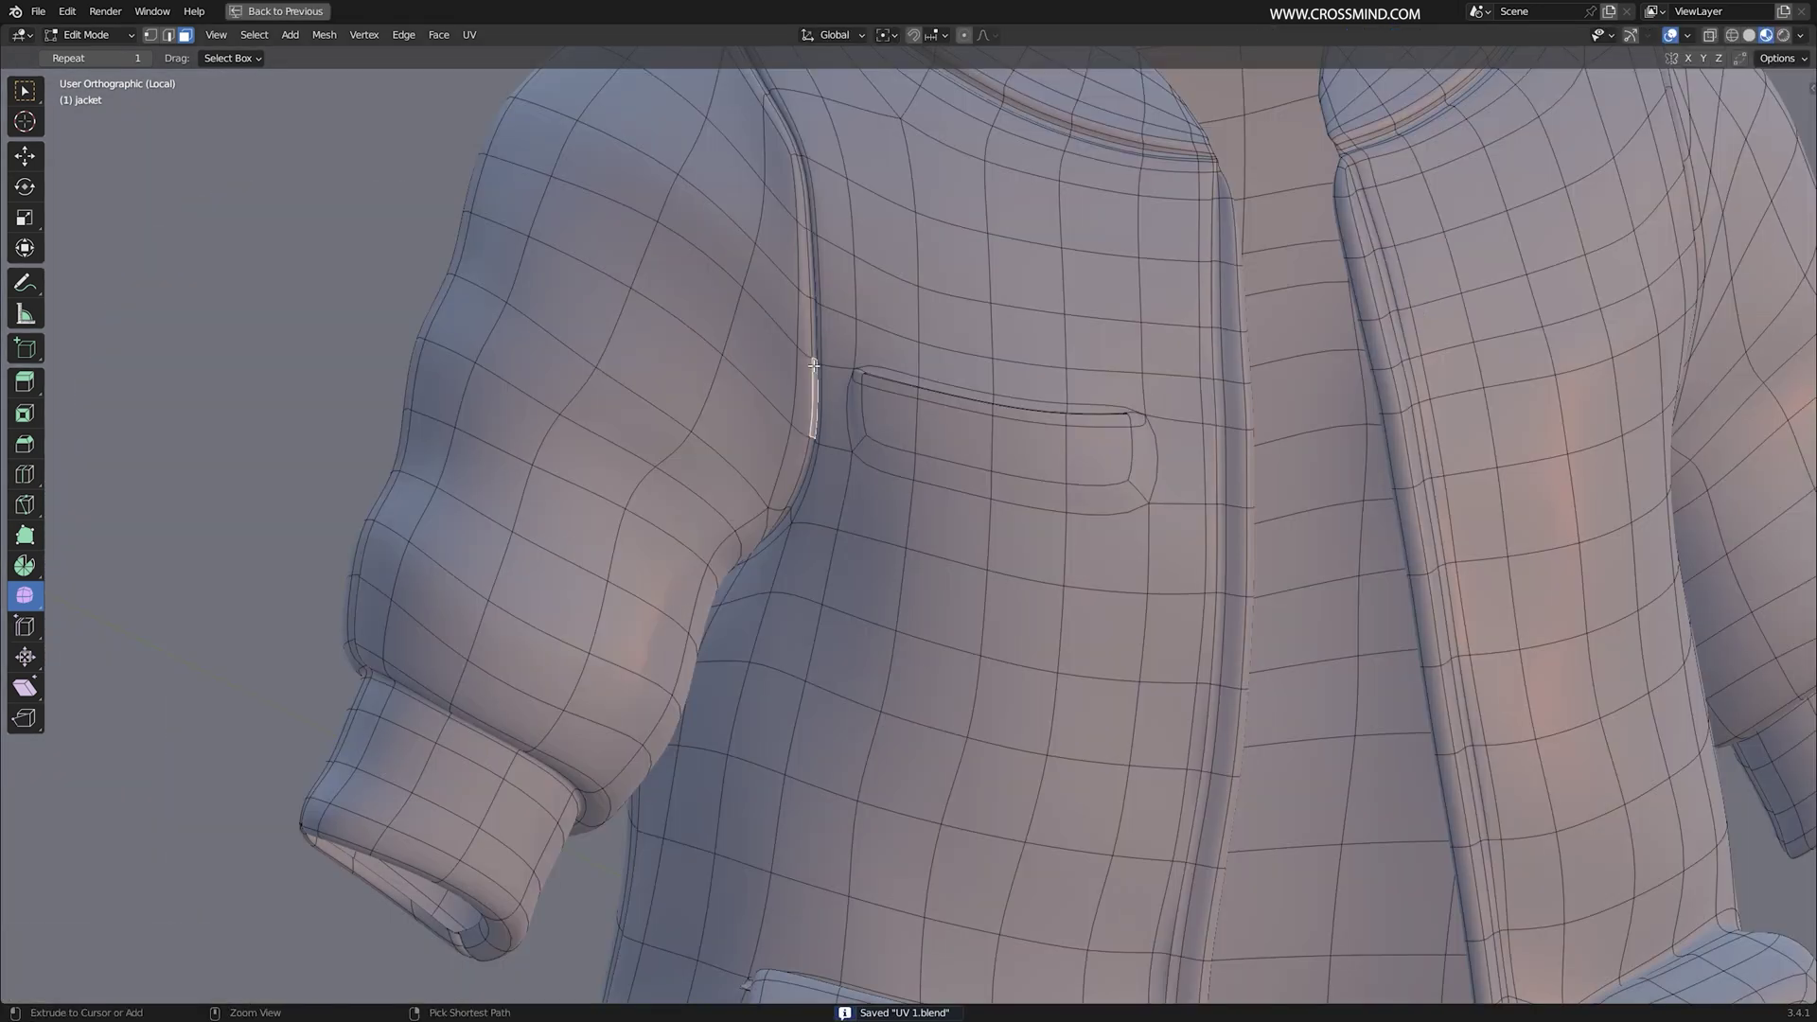
key("ctrl+space")
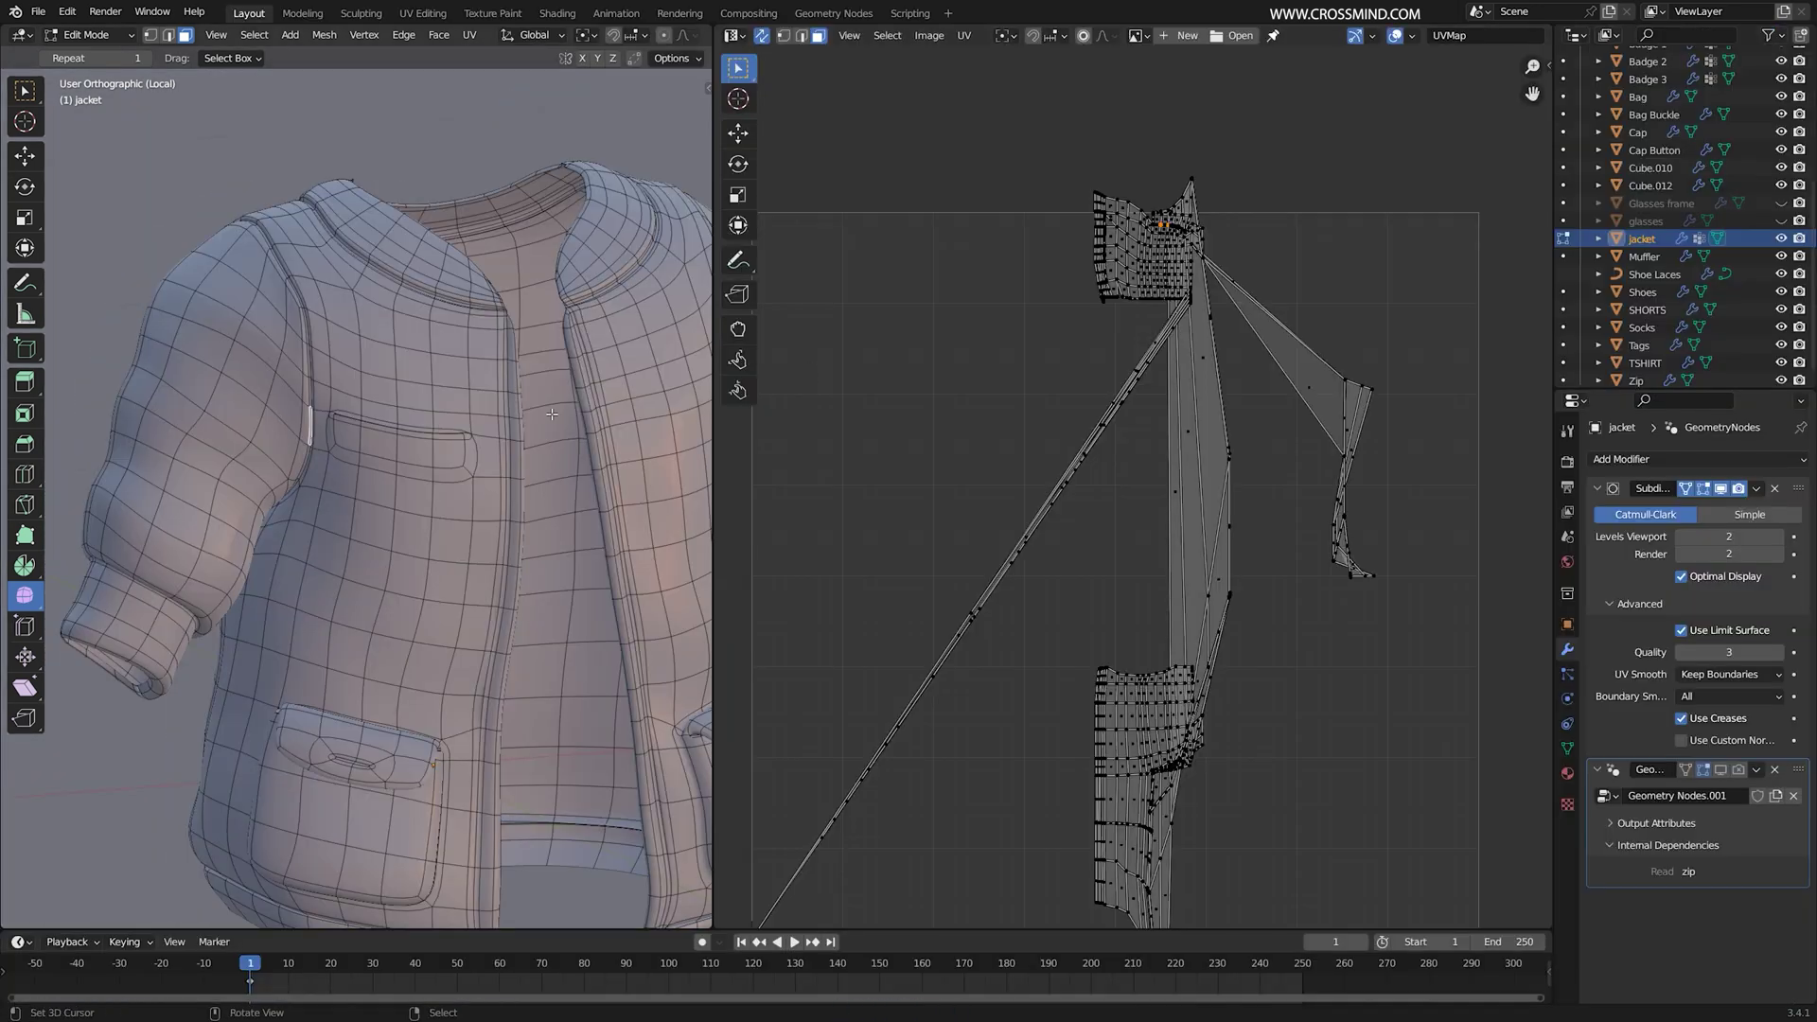
Step: Leave Edit Mode on the jacket and assign the "preview mat" grid material to it
key("Tab")
left_click(1567, 773)
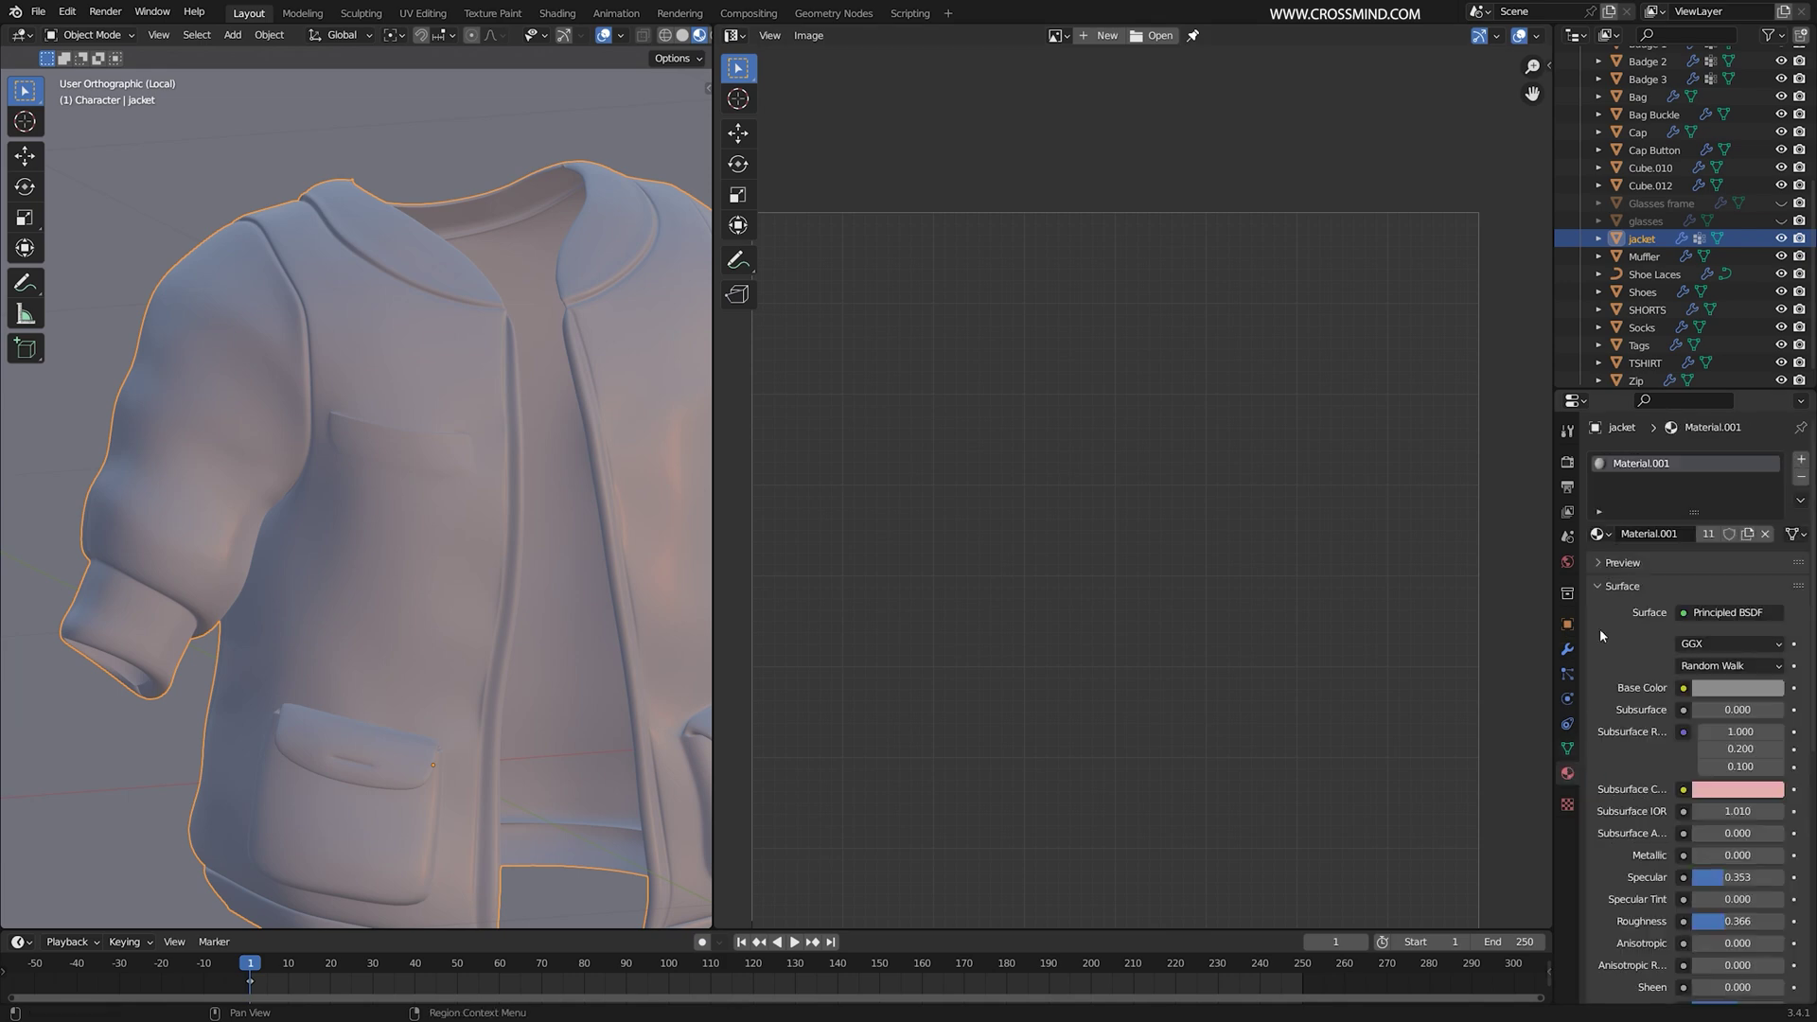
left_click(1599, 535)
left_click(1476, 628)
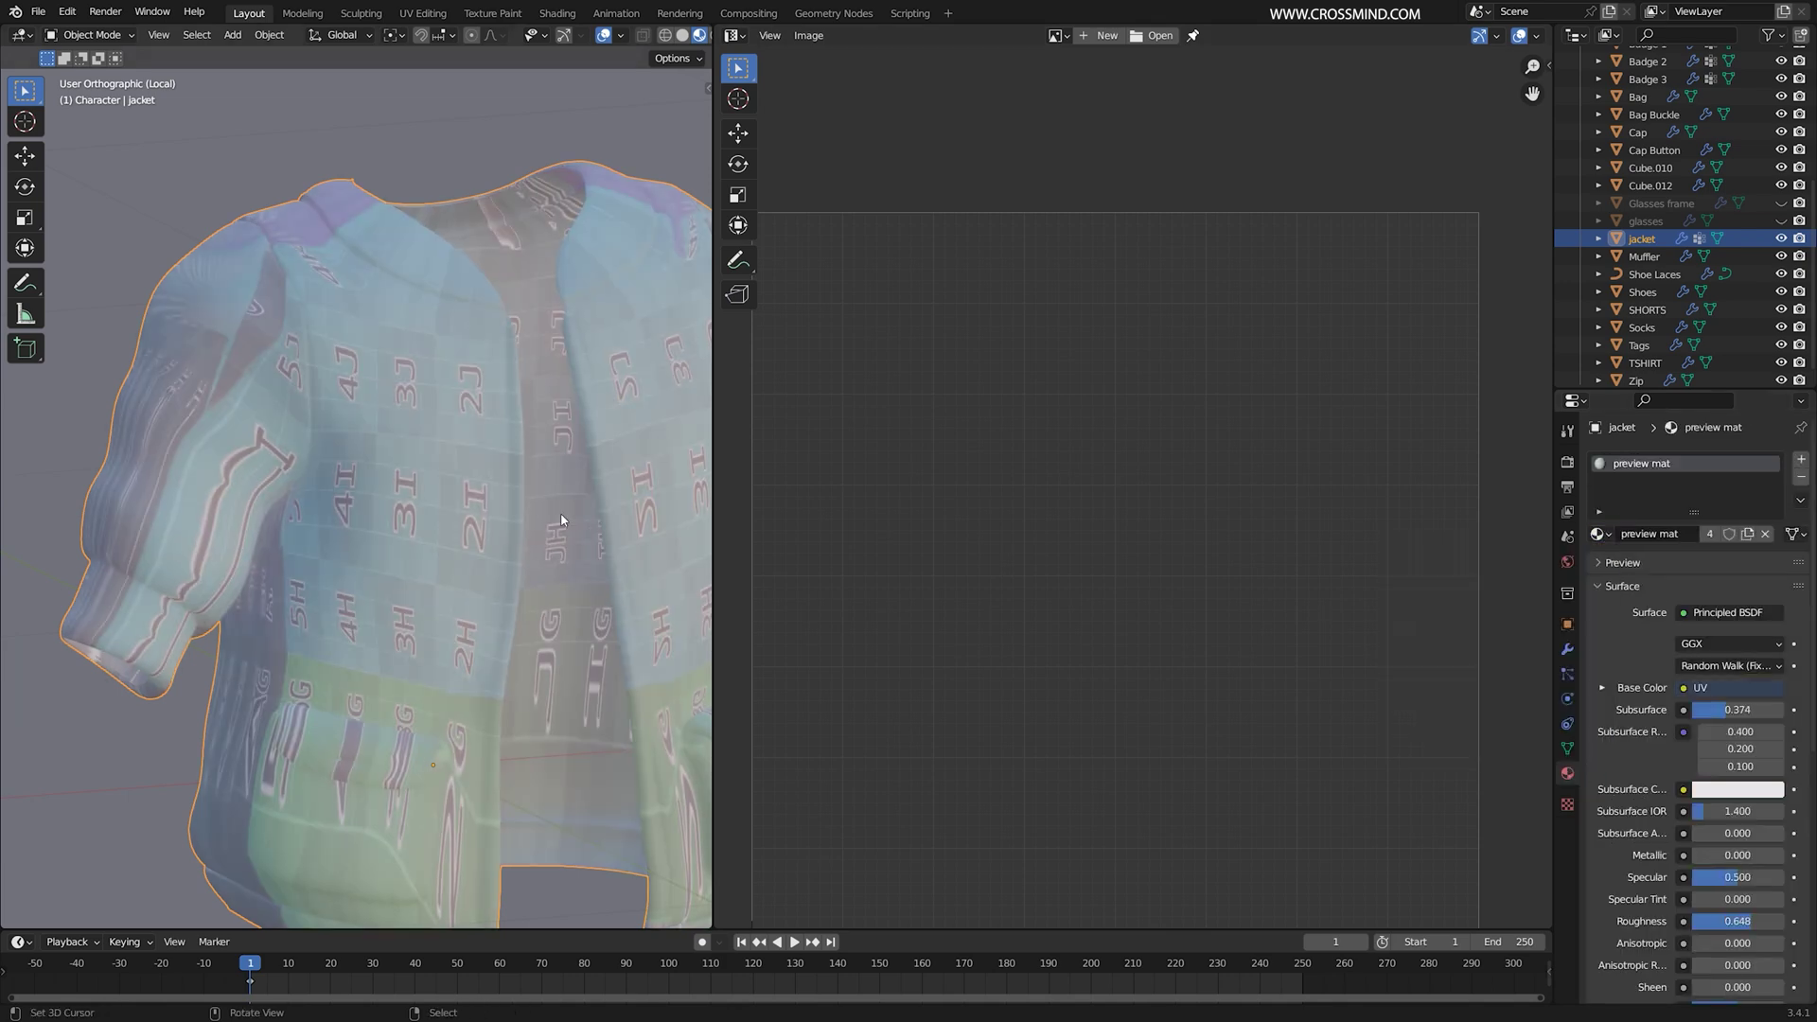
Step: Edit the jacket mesh in a maximized, solid-shaded viewport and mark the edge loop around one armhole as a seam
middle_click_drag(522, 503, 536, 512)
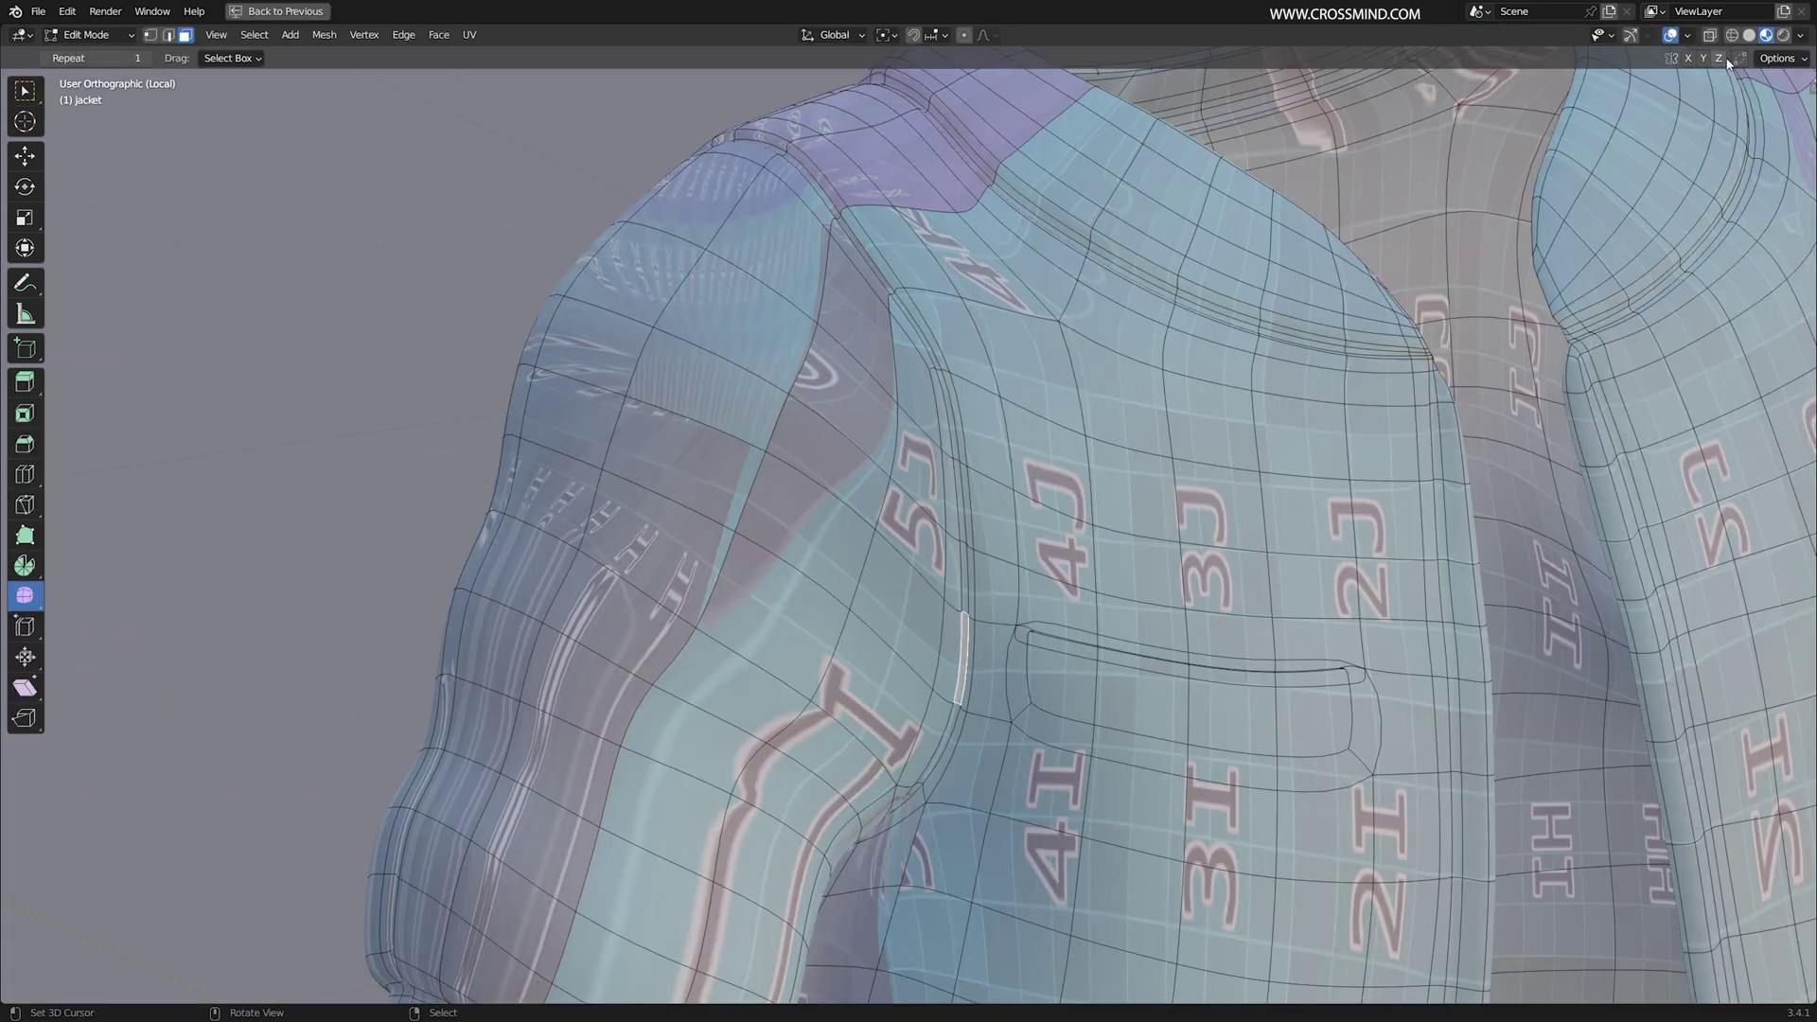
left_click(1749, 35)
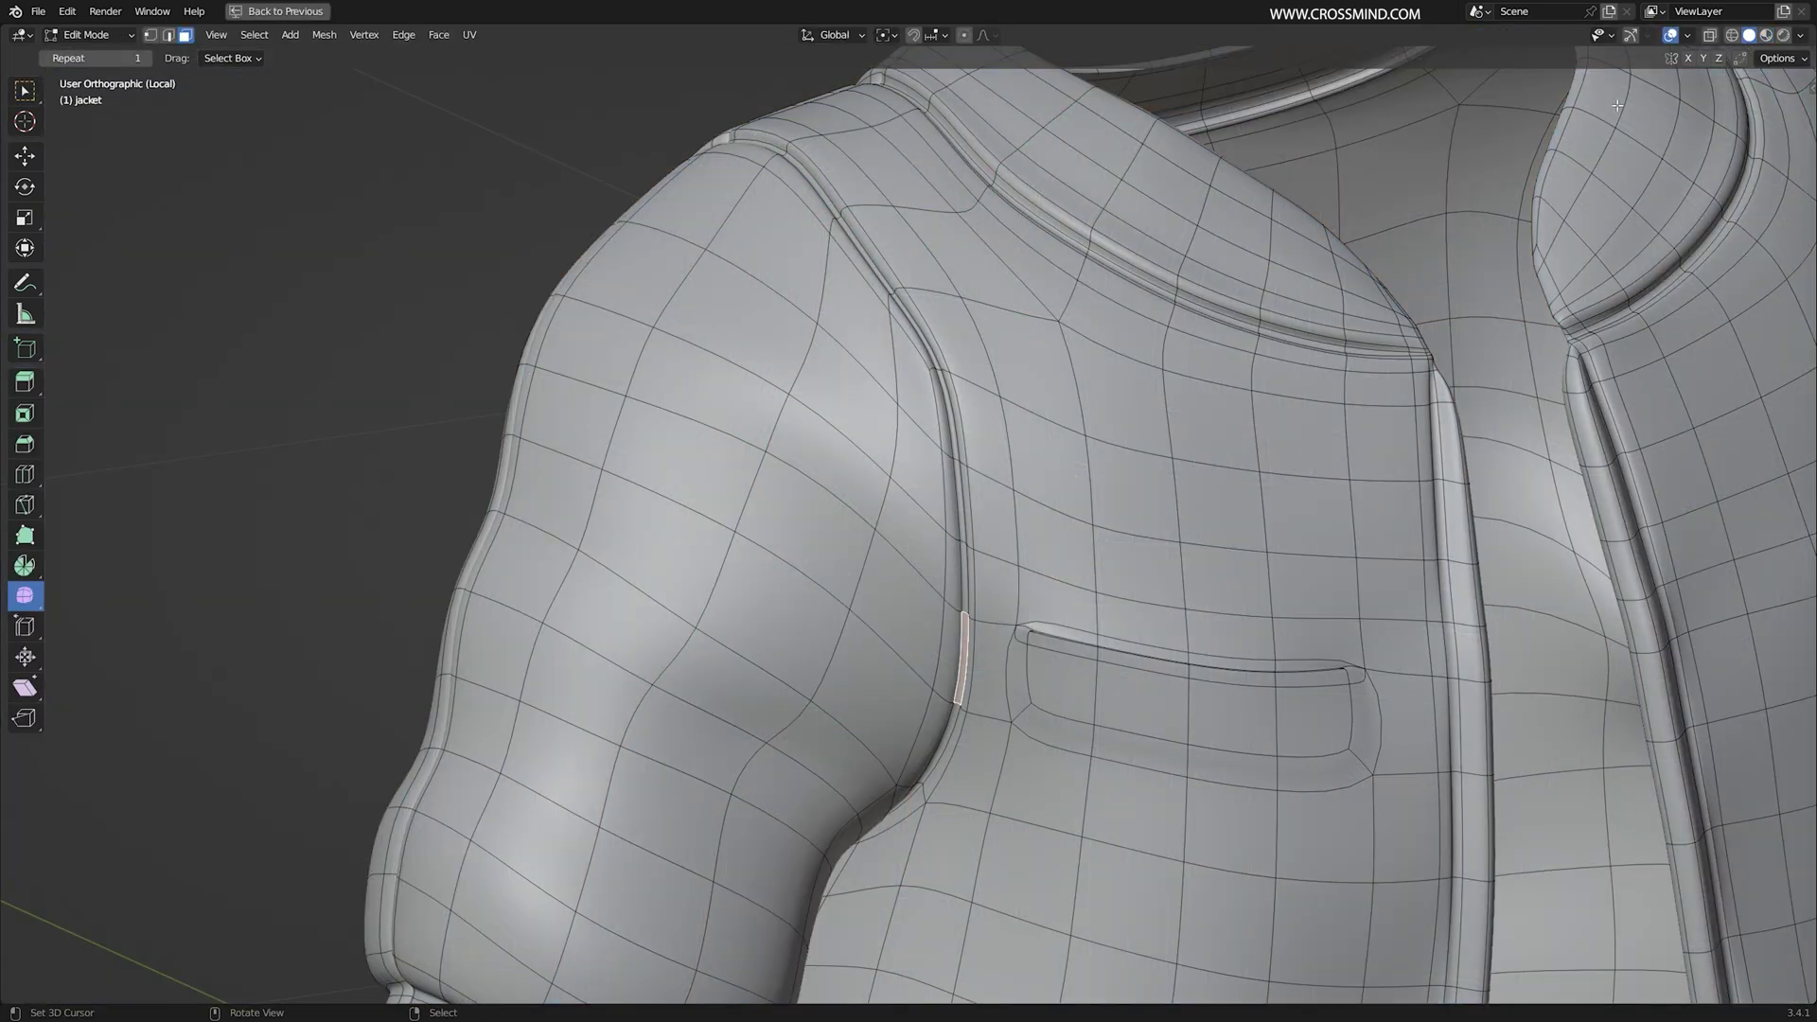
left_click(910, 322, "alt")
key("shift+z")
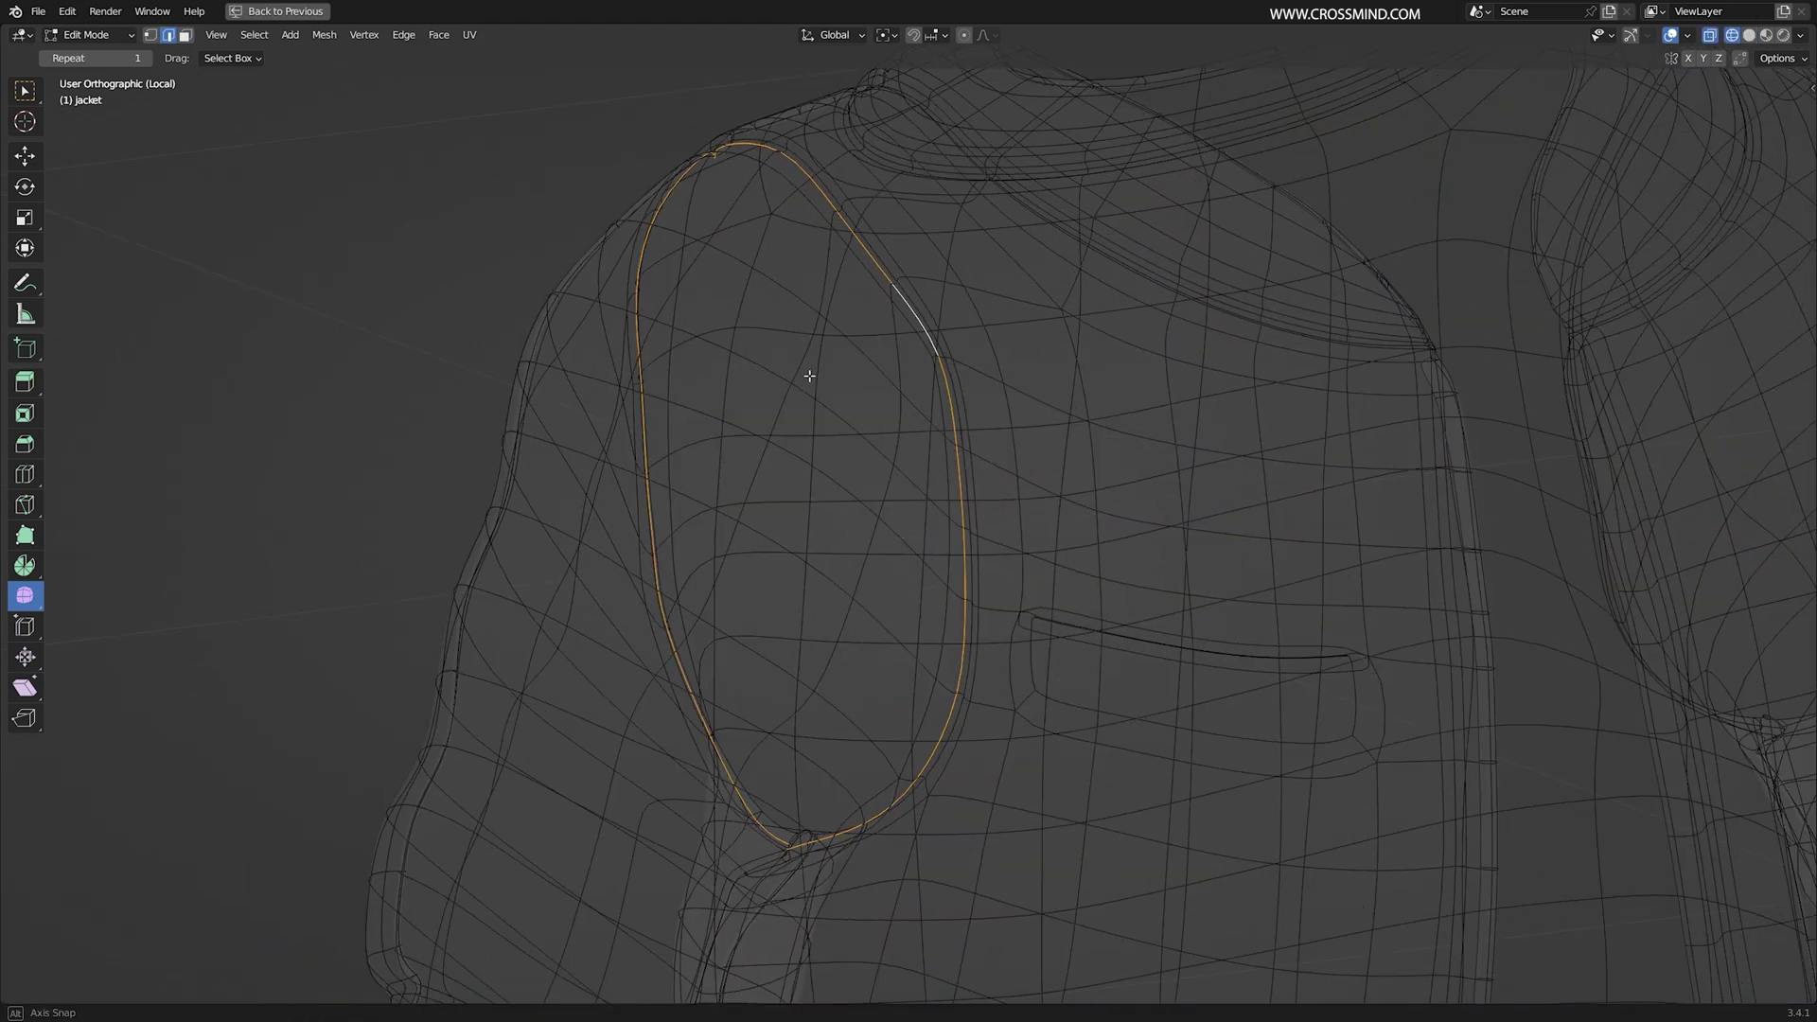
scroll(889, 634, "up", 5)
mouse_move(890, 634)
middle_mouse_down()
mouse_move(852, 696)
mouse_move(812, 709)
mouse_move(1003, 405)
middle_mouse_up()
key("shift+z")
scroll(814, 712, "down", 4)
key("ctrl+e")
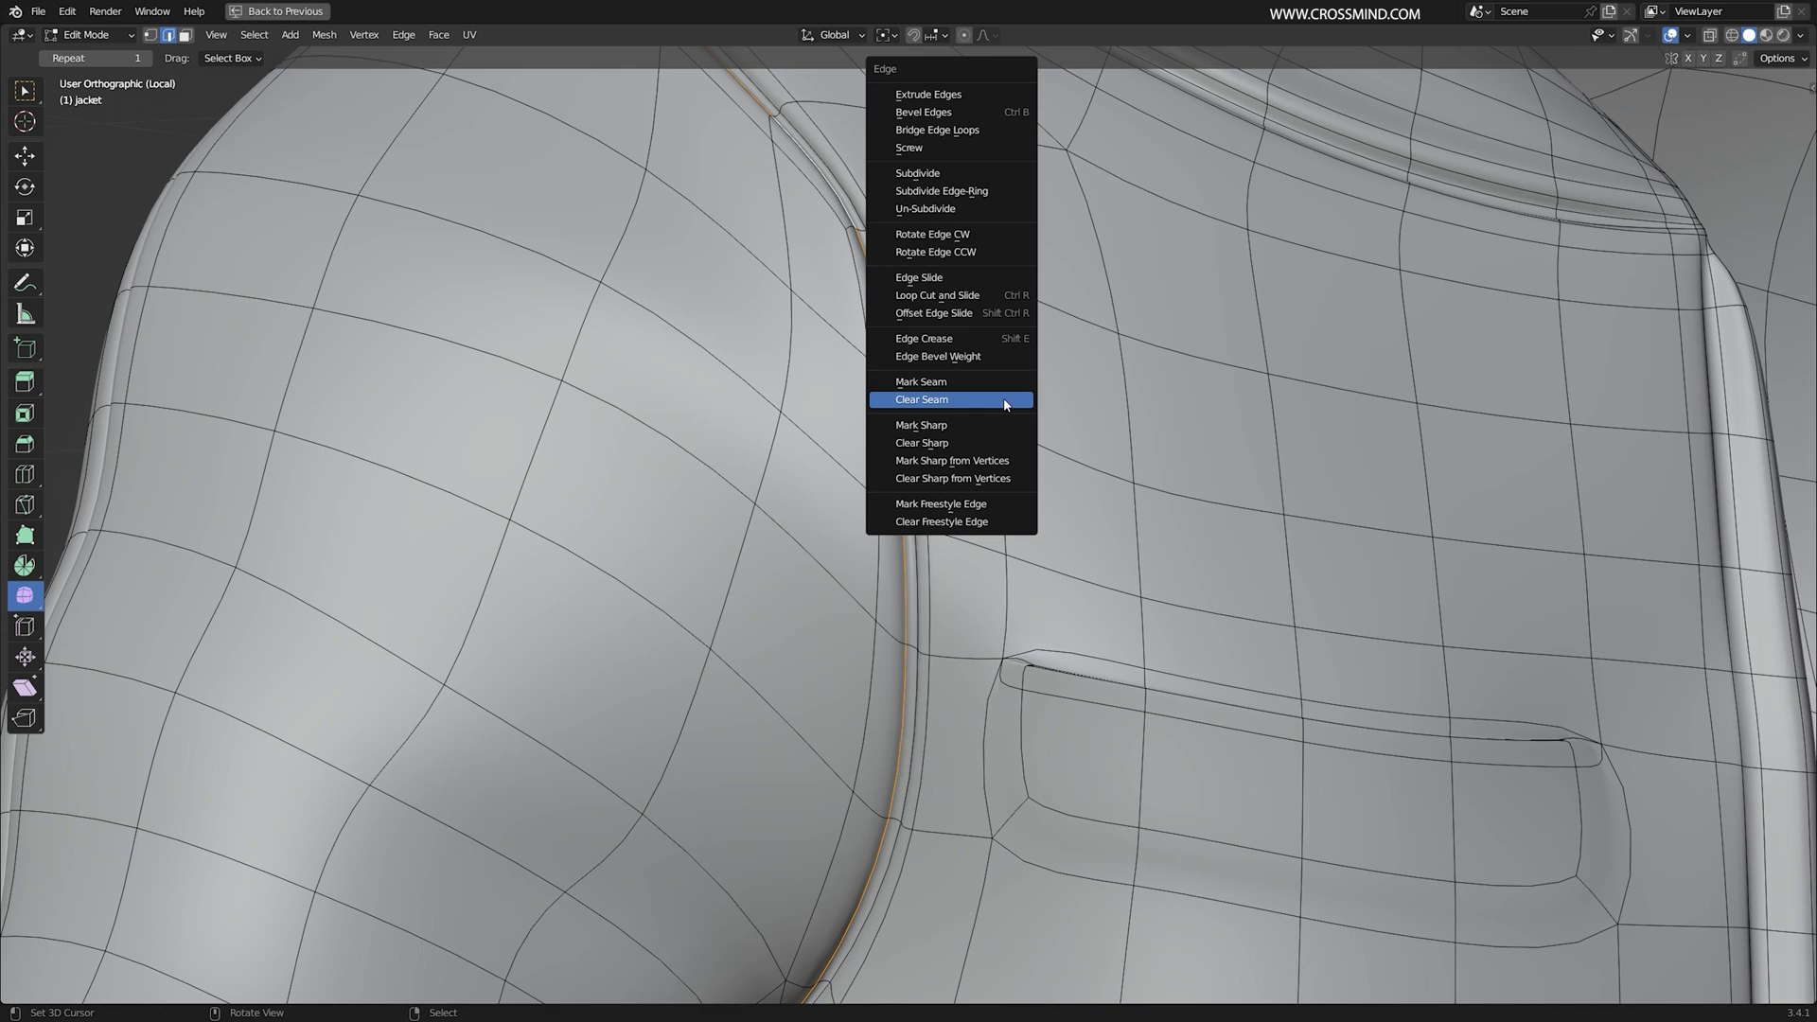
left_click(993, 384)
Step: Mark the edge loop around the opposite armhole as a seam
scroll(994, 407, "down", 6)
middle_click_drag(1531, 461, 965, 416, "shift")
scroll(966, 417, "up", 6)
right_click(1088, 267, "alt")
middle_click_drag(1088, 267, 1125, 297)
key("ctrl+e")
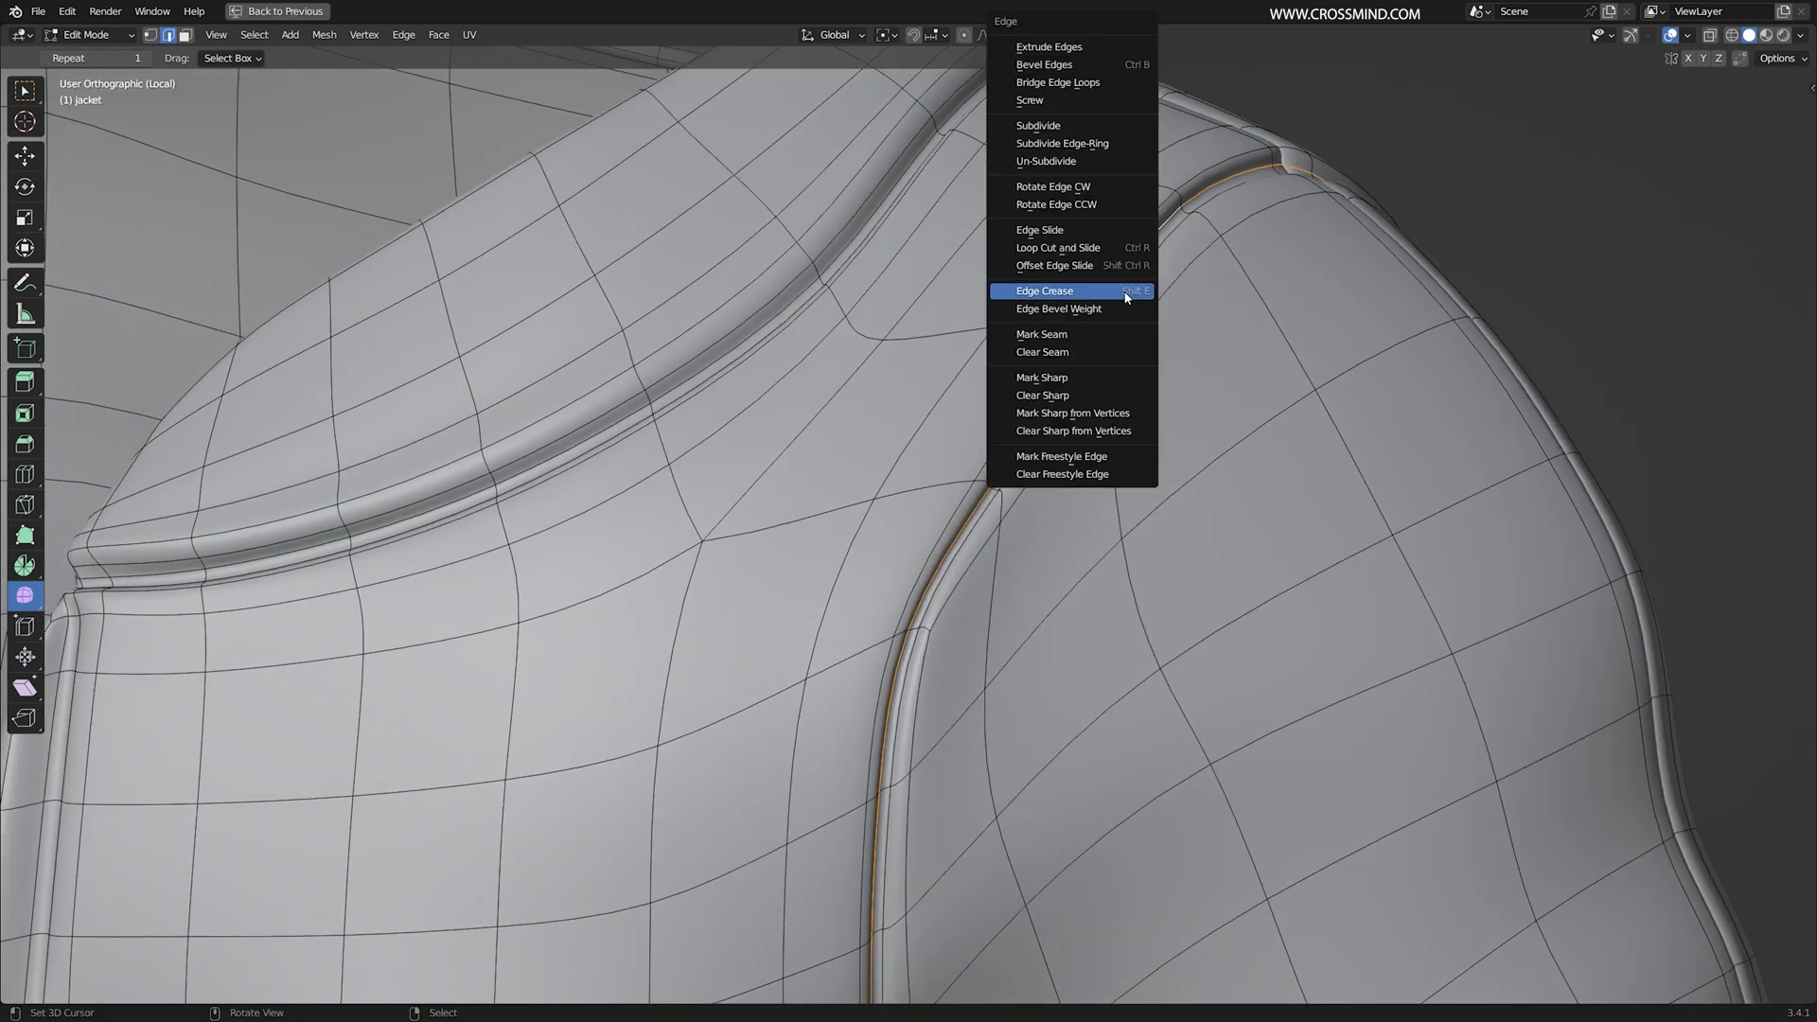
left_click(1126, 335)
Step: Mark a lengthwise edge loop along the sleeve, between shoulder and cuff, as a seam
scroll(1217, 417, "down", 6)
middle_click_drag(1217, 417, 1041, 461)
scroll(1051, 440, "up", 3)
scroll(1042, 461, "up", 4)
key("shift+z")
right_click(1028, 442, "alt")
key("ctrl+e")
left_click(1071, 443)
Step: Extend the lengthwise sleeve seam around the folded cuff to the sleeve's opening edge
scroll(1253, 568, "down", 5)
mouse_move(1253, 567)
middle_mouse_down()
mouse_move(1049, 274)
mouse_move(964, 447)
middle_mouse_up()
scroll(962, 451, "up", 4)
middle_click_drag(872, 245, 909, 545, "shift")
scroll(924, 365, "up", 7)
middle_click_drag(943, 330, 1031, 264)
scroll(949, 548, "down", 10)
middle_click_drag(1485, 734, 1078, 378, "shift")
middle_click_drag(1078, 379, 1552, 454)
scroll(1561, 454, "up", 8)
middle_click_drag(1694, 437, 1401, 453, "shift")
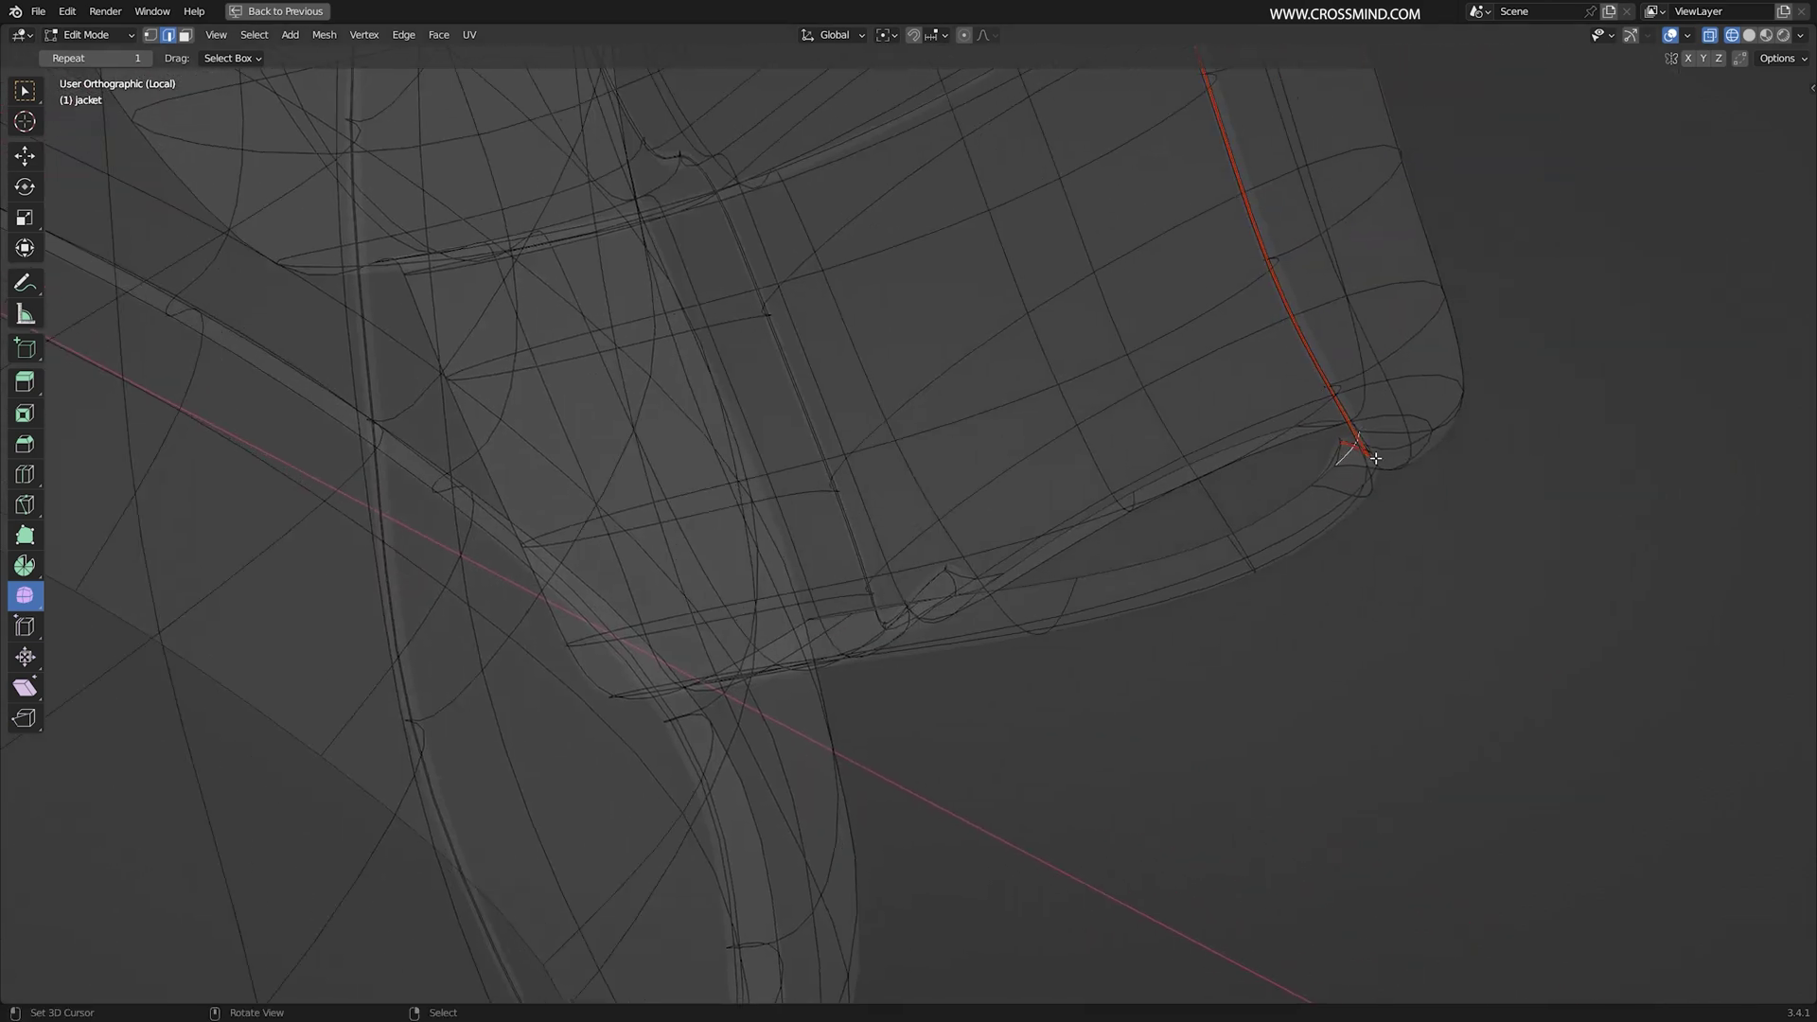
right_click(1338, 447)
scroll(1344, 426, "up", 9)
mouse_move(1347, 341)
middle_mouse_down("shift")
mouse_move(1230, 455)
mouse_move(1189, 559)
mouse_move(996, 538)
mouse_move(954, 668)
mouse_move(1069, 675)
mouse_move(1095, 657)
middle_mouse_up("shift")
key("shift+z")
key("KP_5")
scroll(996, 538, "down", 6)
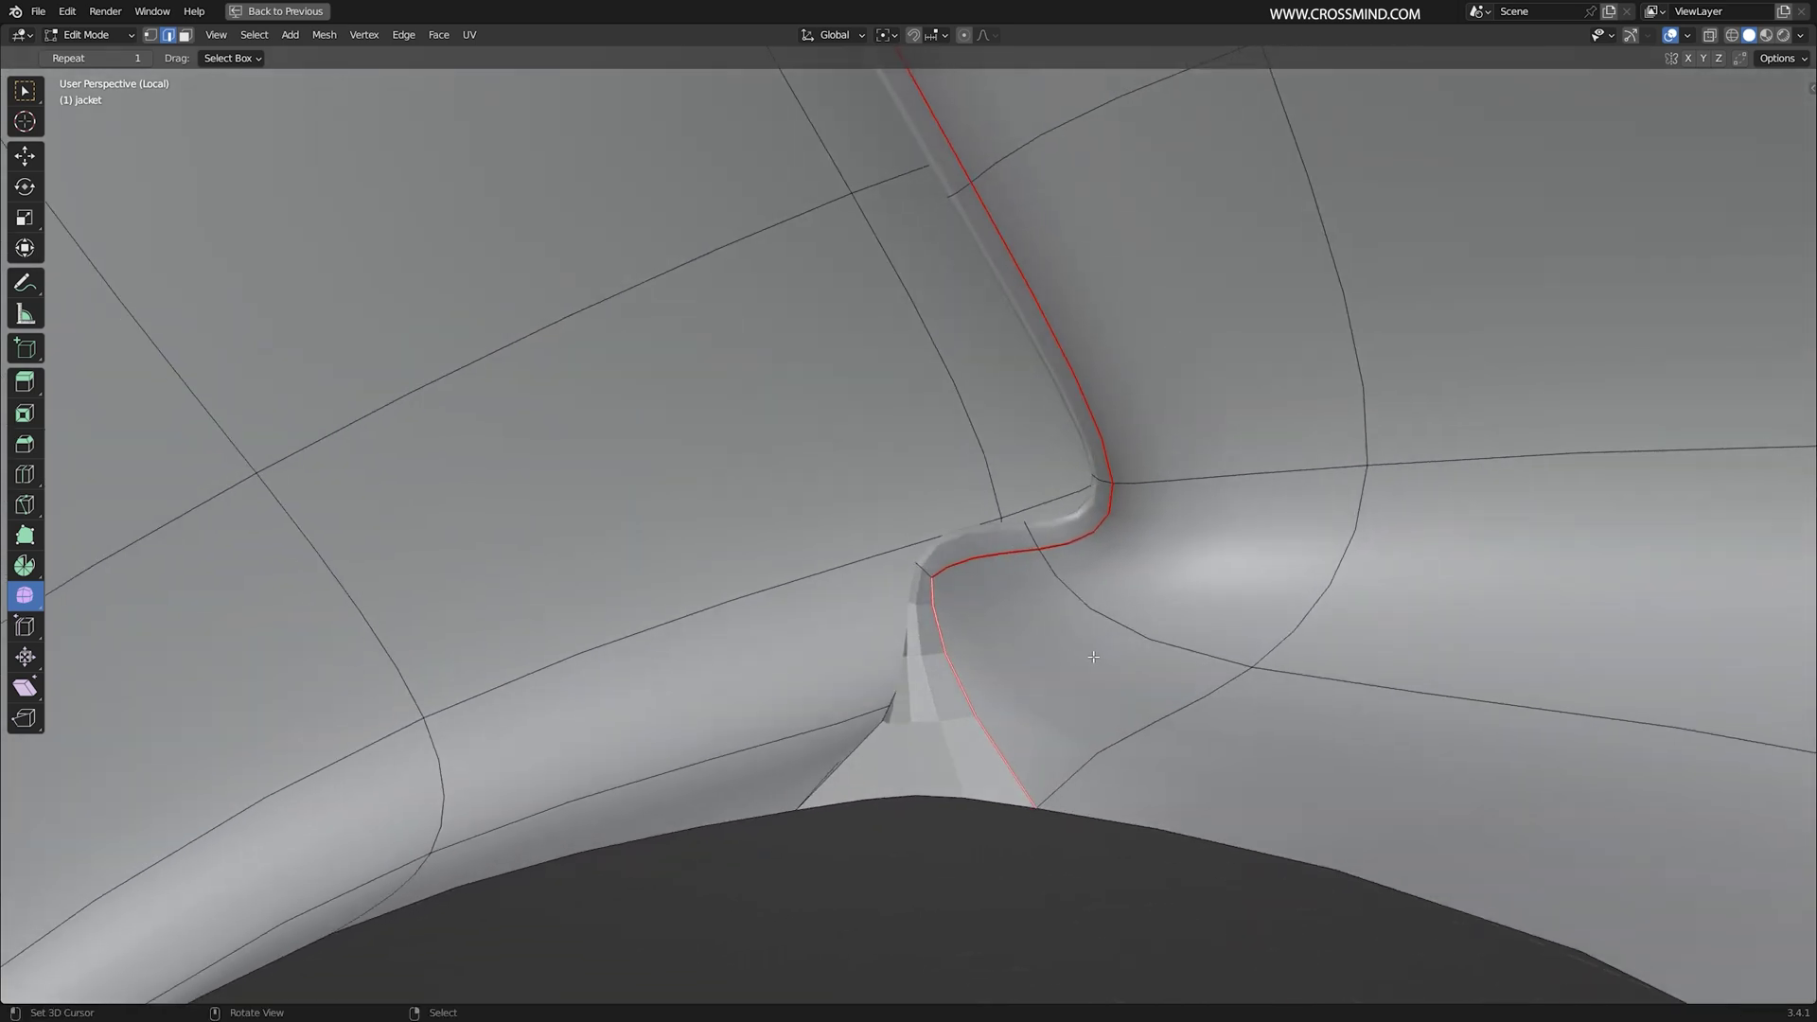
Step: Mark the edge loop around this sleeve's cuff opening as a seam
middle_click_drag(954, 798, 1098, 814)
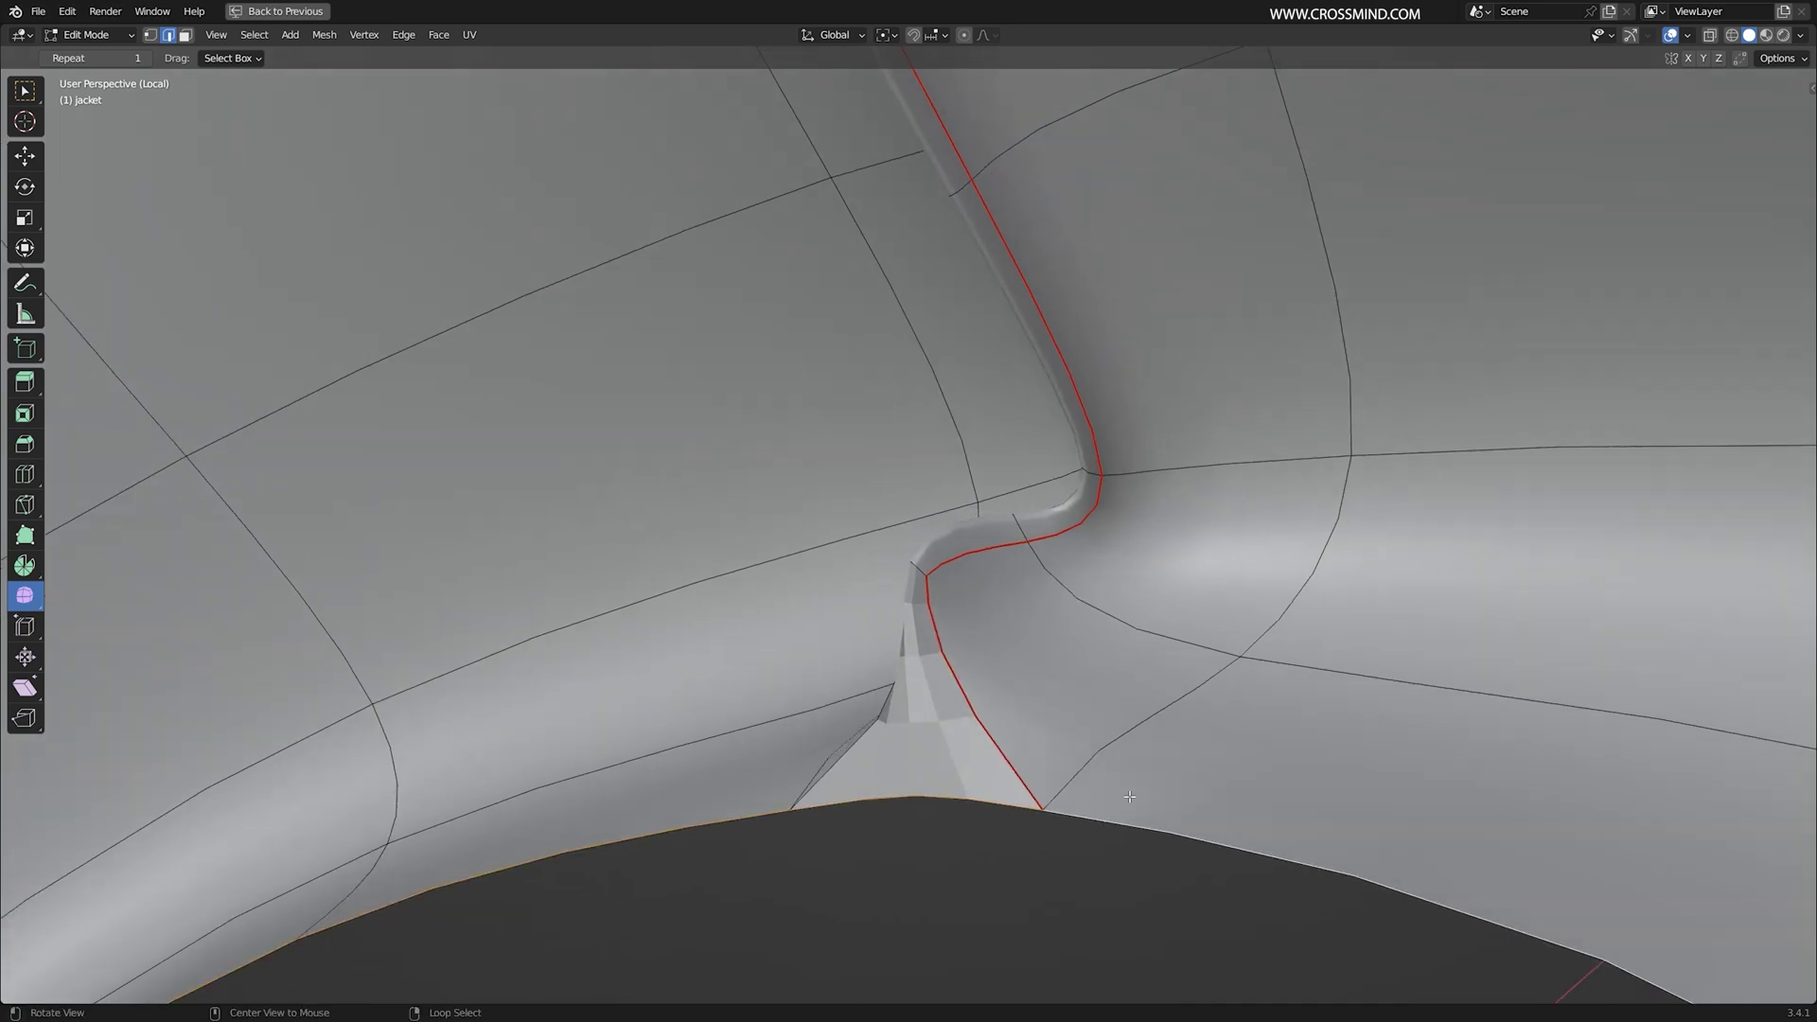
scroll(1196, 738, "down", 4)
key("ctrl+e")
left_click(1189, 740)
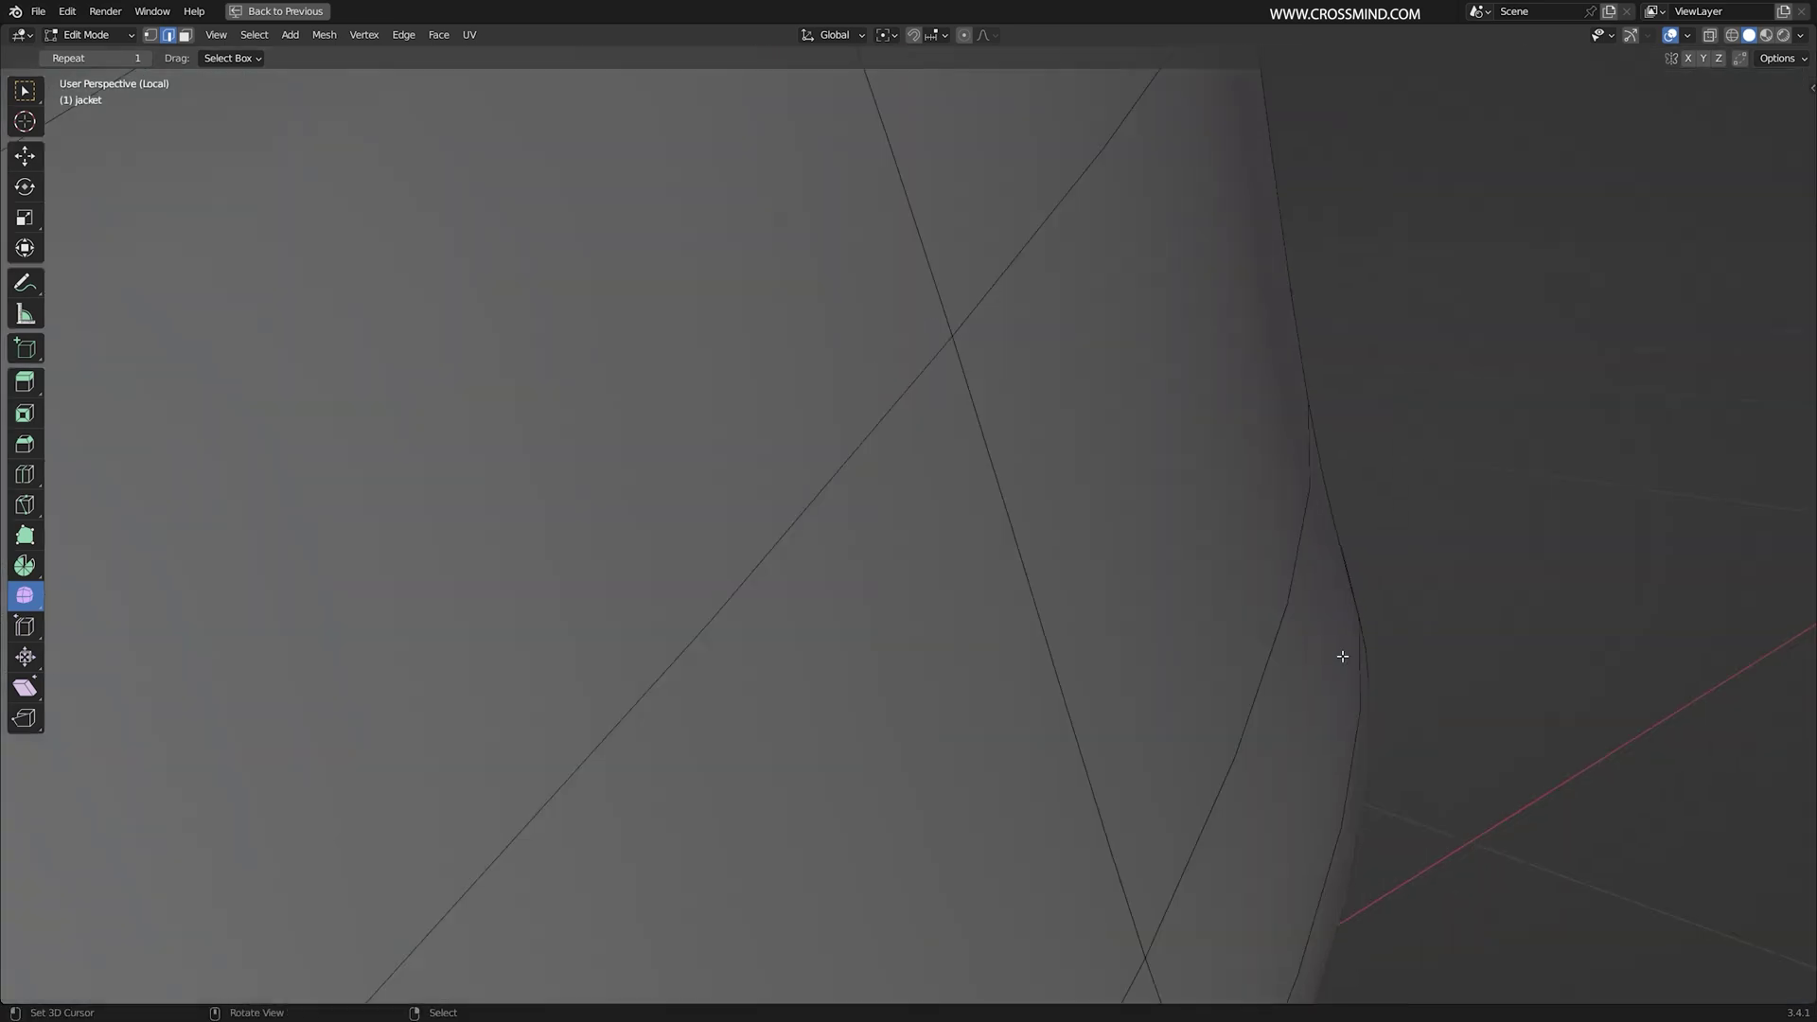
Step: Mark the edge loop running along the sleeve's underside and down the jacket's side as a seam
scroll(1295, 656, "down", 4)
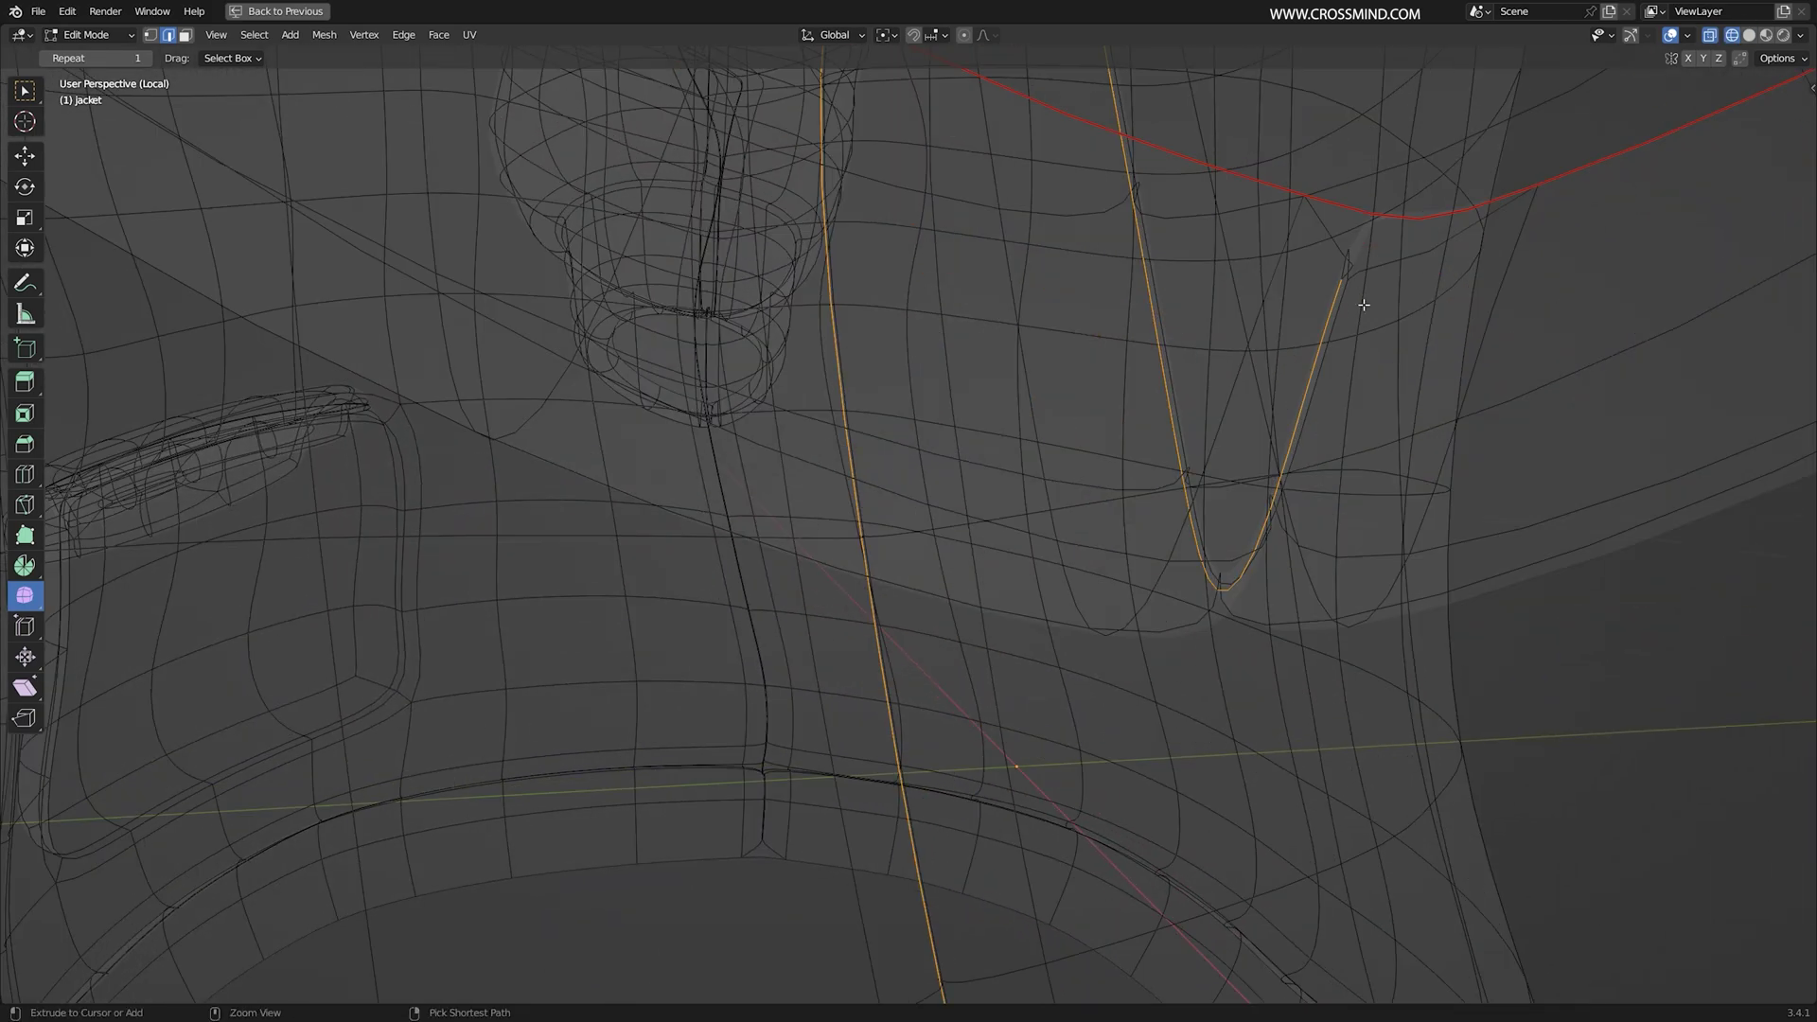
key("ctrl+e")
left_click(1319, 336)
Step: Select the short edges between the underside seam's end and the cuff opening, mark them as a seam, and clear the selection
middle_click_drag(1367, 267, 985, 770, "shift")
scroll(900, 640, "up", 4)
middle_click_drag(937, 624, 917, 665)
right_click(917, 665)
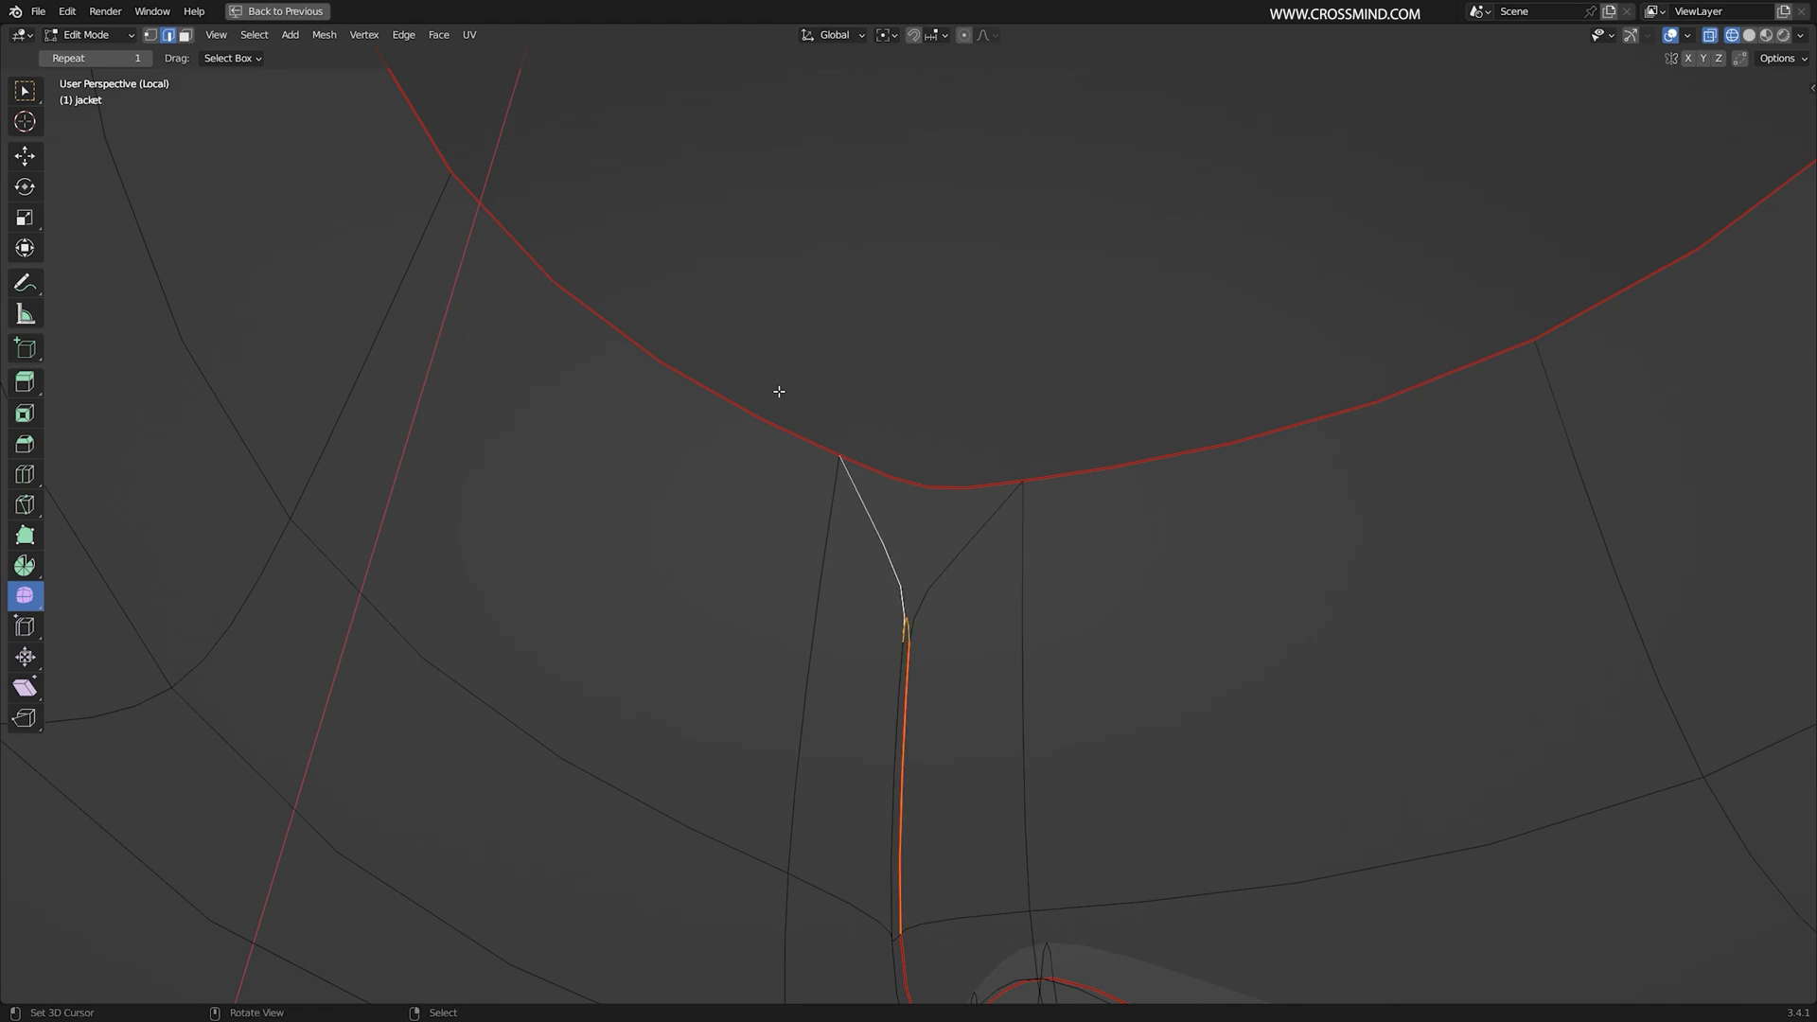
key("ctrl+e")
left_click(994, 474)
key("alt+a")
middle_click_drag(973, 604, 1257, 476)
scroll(1051, 714, "down", 9)
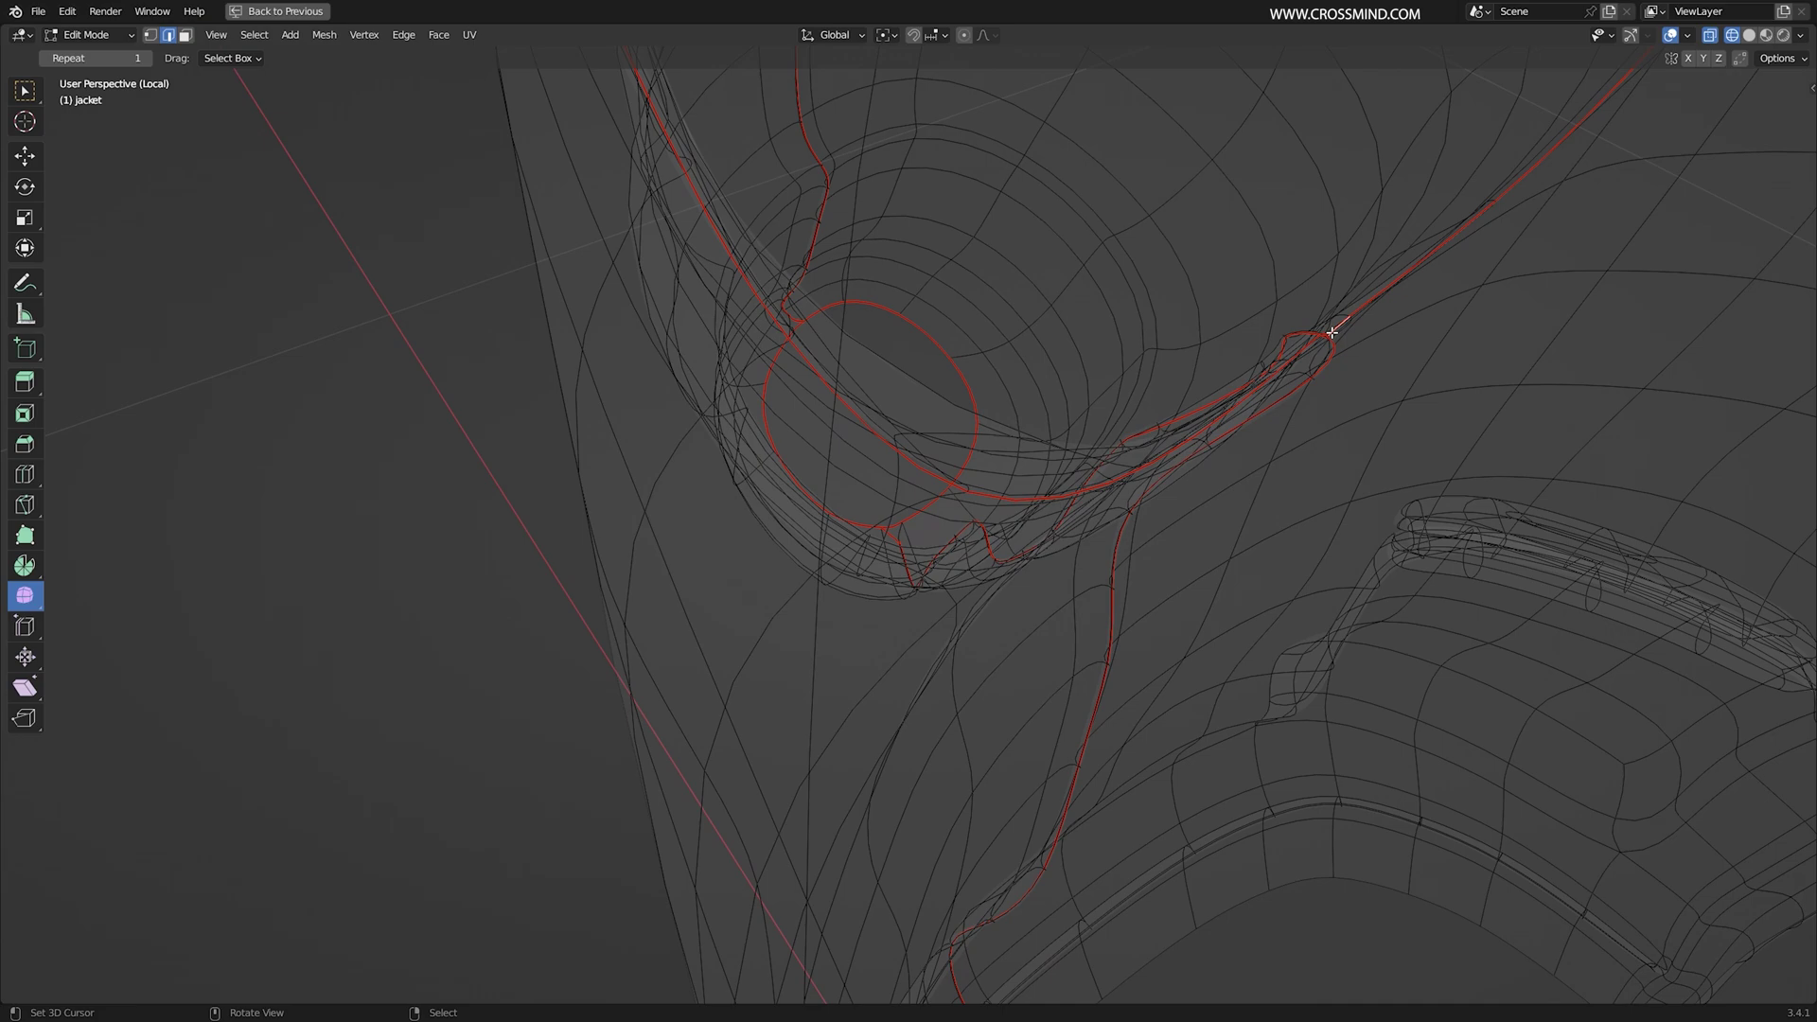
Step: Undo the last change and mark the remaining selected sleeve edges as a seam
key("KP_Decimal")
middle_click_drag(1331, 332, 893, 420)
scroll(953, 559, "down", 4)
scroll(924, 531, "down", 6)
key("ctrl+z")
key("ctrl+e")
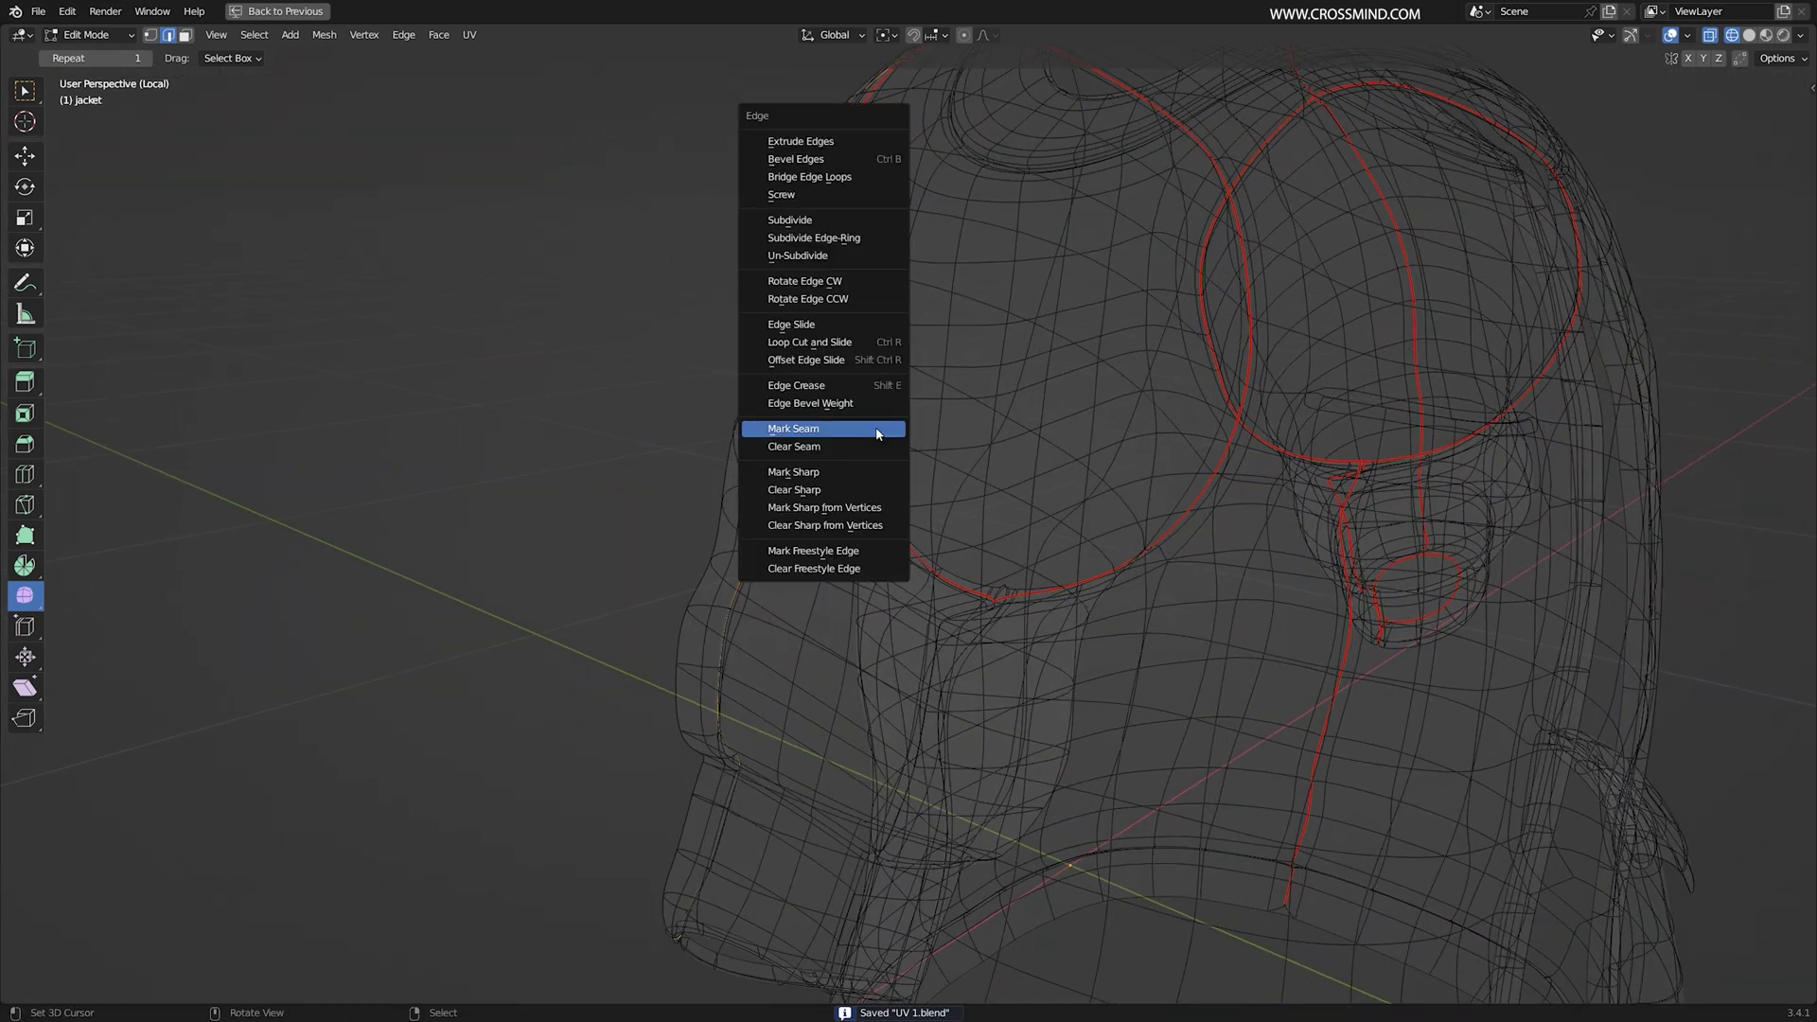
left_click(884, 429)
Step: Select the edge loop around the jacket's lower hem and mark it as a seam
middle_click_drag(882, 496, 568, 379)
scroll(530, 322, "up", 4)
right_click(471, 247)
mouse_move(470, 247)
middle_mouse_down()
mouse_move(779, 499)
mouse_move(899, 458)
mouse_move(669, 600)
mouse_move(515, 564)
mouse_move(859, 571)
mouse_move(744, 650)
mouse_move(795, 588)
mouse_move(933, 697)
mouse_move(1065, 474)
mouse_move(1051, 600)
mouse_move(891, 597)
middle_mouse_up()
scroll(779, 499, "up", 5)
scroll(669, 600, "up", 3)
right_click(669, 600)
scroll(669, 600, "down", 4)
key("shift+z")
key("shift+z")
scroll(795, 588, "down", 5)
scroll(933, 698, "down", 4)
key("ctrl+e")
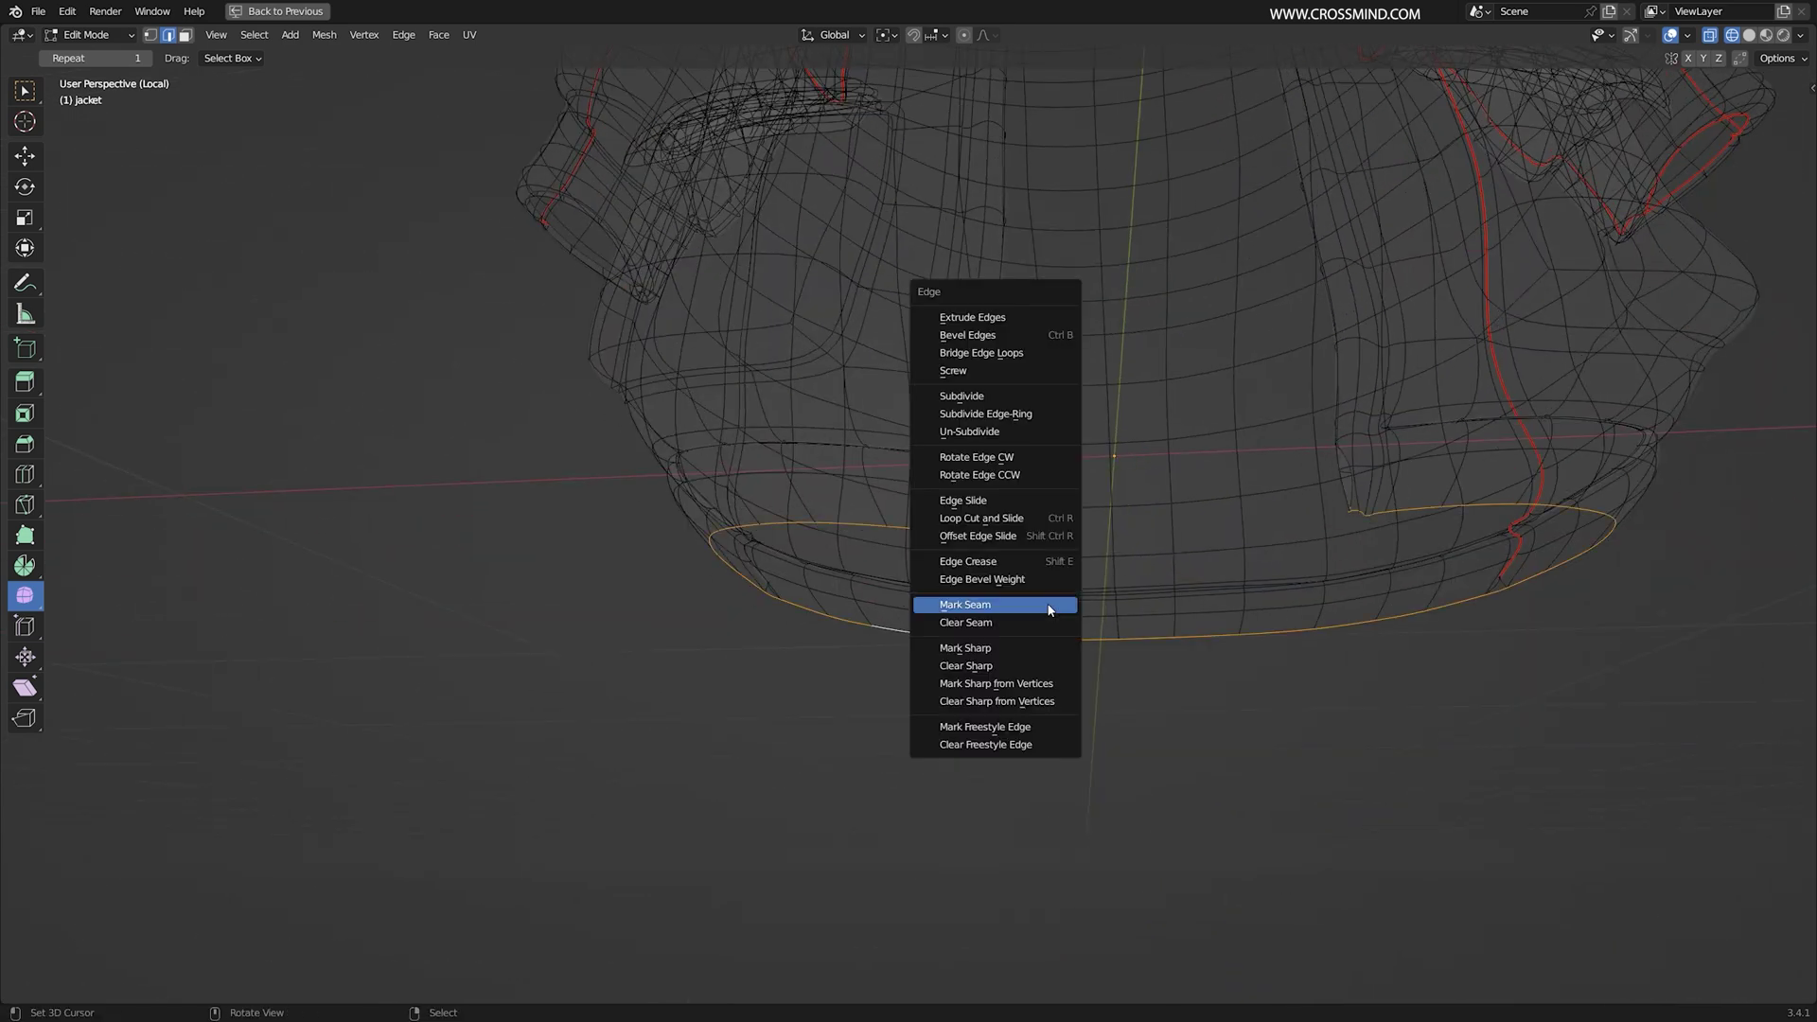
left_click(1045, 606)
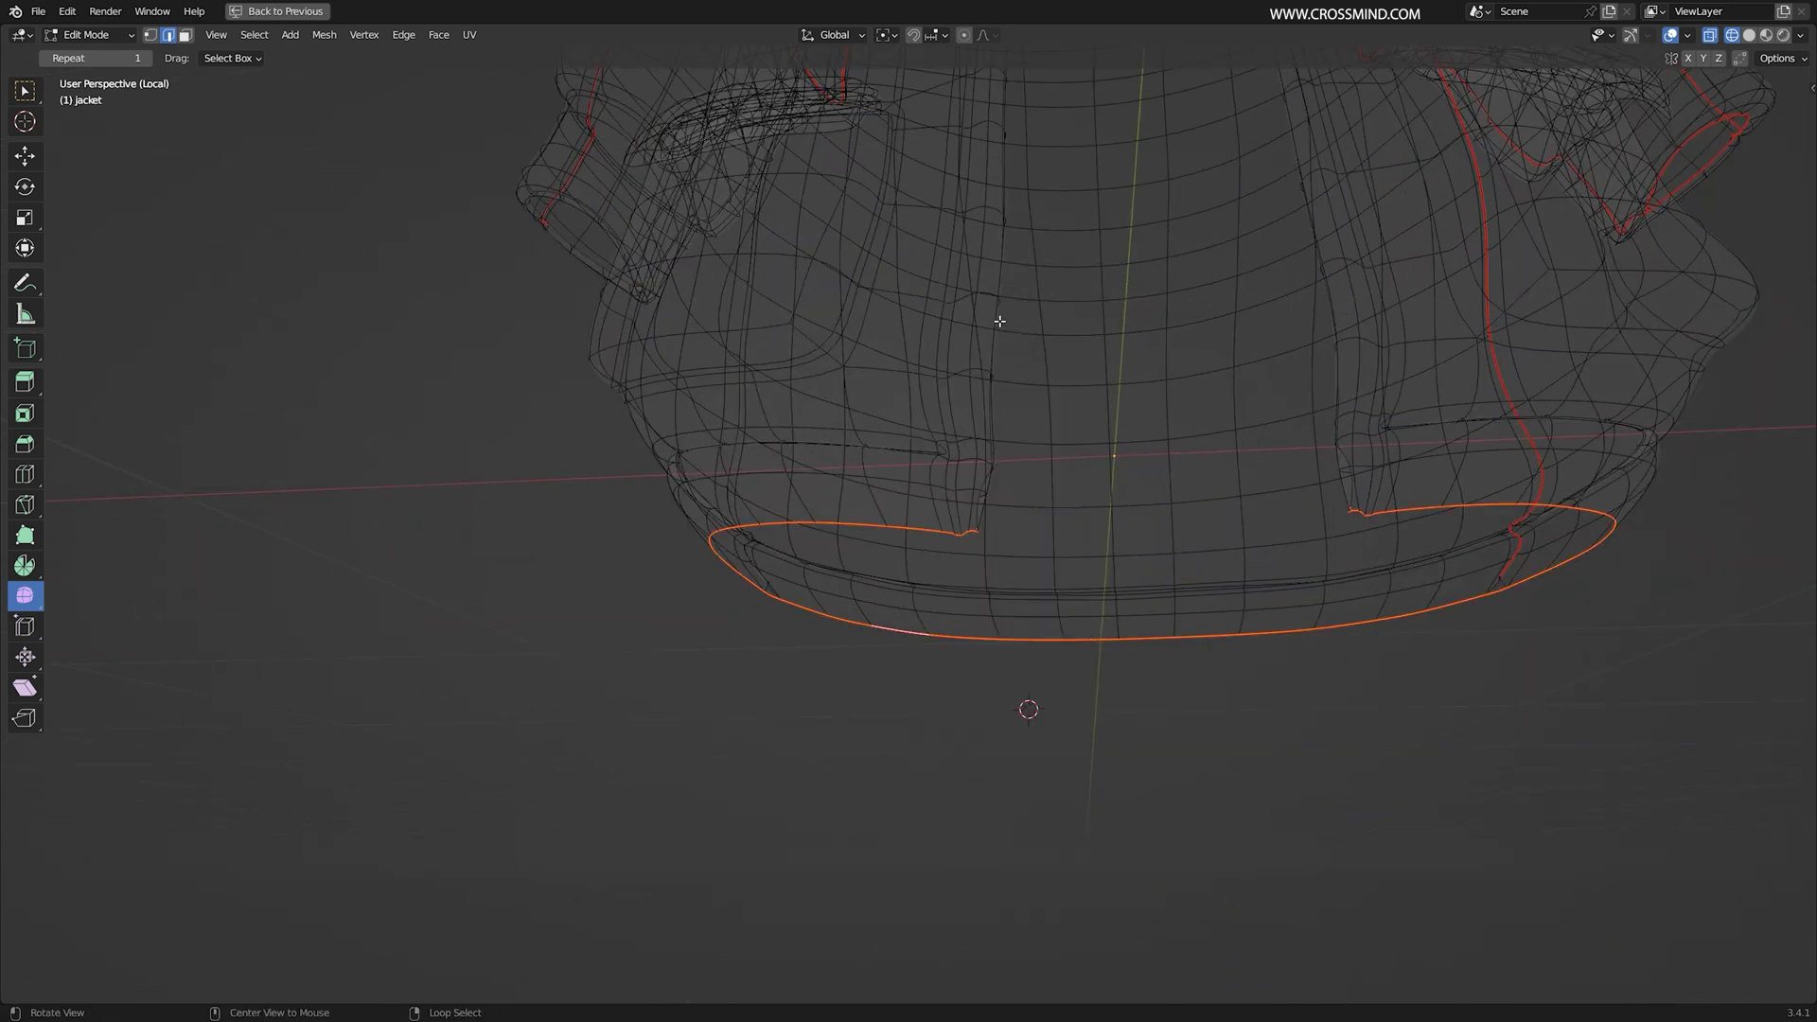
Step: Select the edge loop along the jacket's front opening and mark it as a seam
middle_click_drag(1024, 463, 1050, 482)
scroll(998, 574, "up", 3)
middle_click_drag(1279, 539, 1343, 540)
scroll(974, 568, "down", 8)
middle_click_drag(974, 568, 1161, 548)
scroll(1089, 516, "up", 6)
scroll(1026, 385, "up", 5)
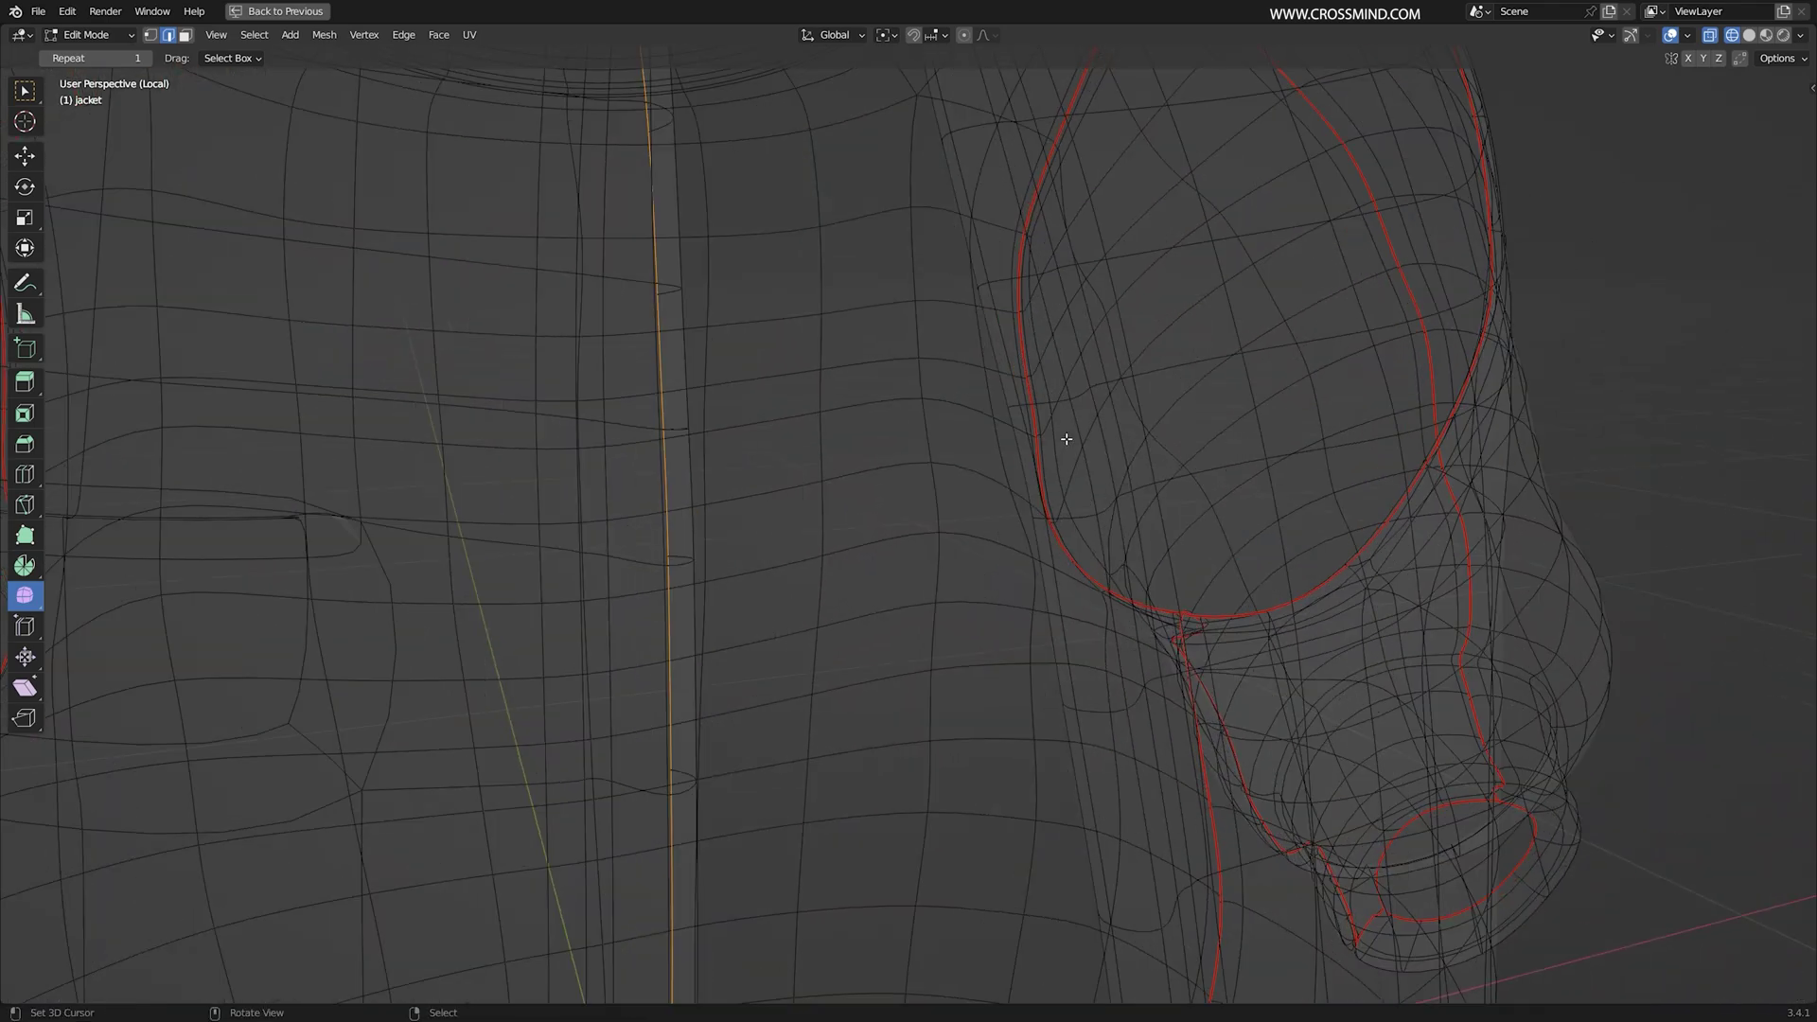
Step: Select the edge path bridging the gap between two existing seams near the armhole and mark it as a seam
scroll(1041, 435, "down", 4)
mouse_move(1010, 434)
middle_mouse_down()
mouse_move(1217, 474)
mouse_move(901, 466)
mouse_move(925, 515)
mouse_move(782, 379)
mouse_move(755, 304)
mouse_move(657, 313)
mouse_move(735, 693)
mouse_move(880, 261)
mouse_move(823, 705)
middle_mouse_up()
key("shift+z")
key("shift+z")
middle_click_drag(1050, 376, 941, 499)
left_click(963, 466, "ctrl")
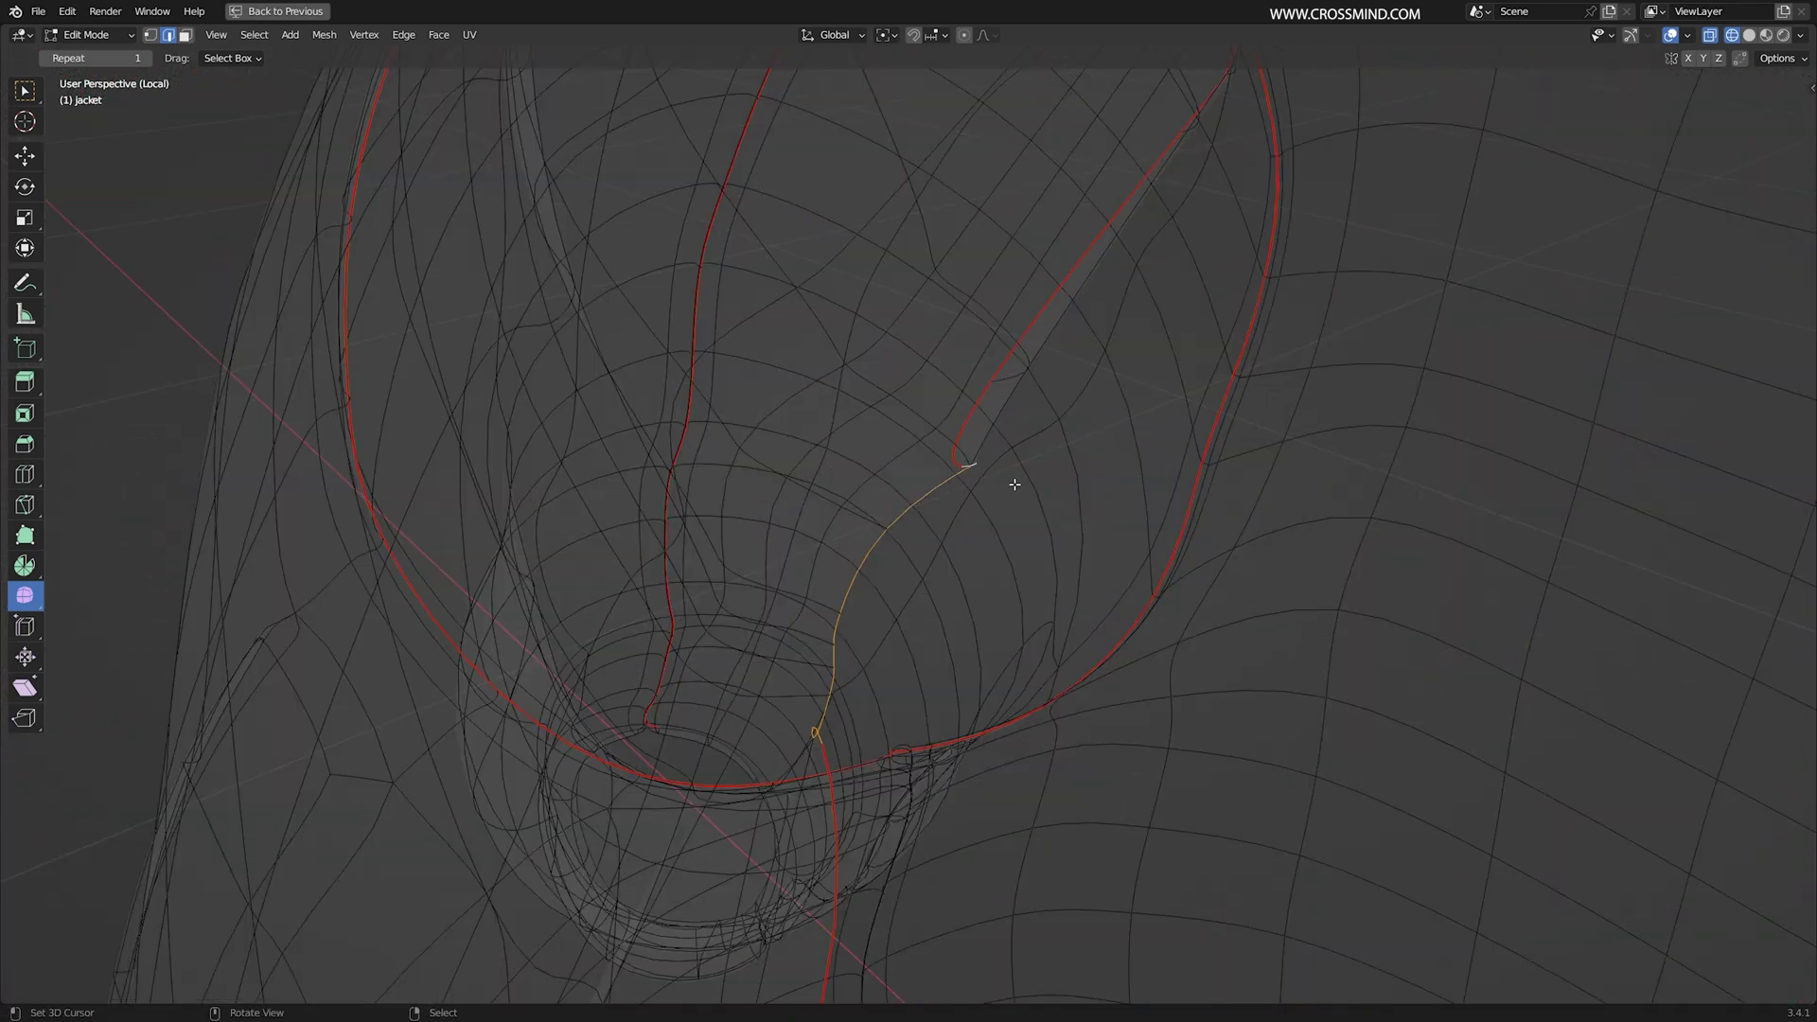
key("ctrl+e")
key("Return")
Step: Check the seams around the jacket in different shading modes and save the file
mouse_move(1022, 508)
middle_mouse_down()
mouse_move(1111, 441)
mouse_move(1042, 381)
middle_mouse_up()
key("z")
left_click(852, 406)
middle_click_drag(852, 406, 997, 419)
mouse_move(1123, 415)
middle_mouse_down()
mouse_move(1047, 394)
mouse_move(1135, 385)
mouse_move(1038, 418)
mouse_move(1057, 470)
mouse_move(1152, 418)
mouse_move(1280, 490)
middle_mouse_up()
key("z")
left_click(1221, 420)
mouse_move(1091, 432)
middle_mouse_down()
mouse_move(1123, 503)
mouse_move(1100, 697)
mouse_move(1238, 634)
middle_mouse_up()
key("ctrl+s")
key("shift+z")
scroll(1123, 503, "down", 5)
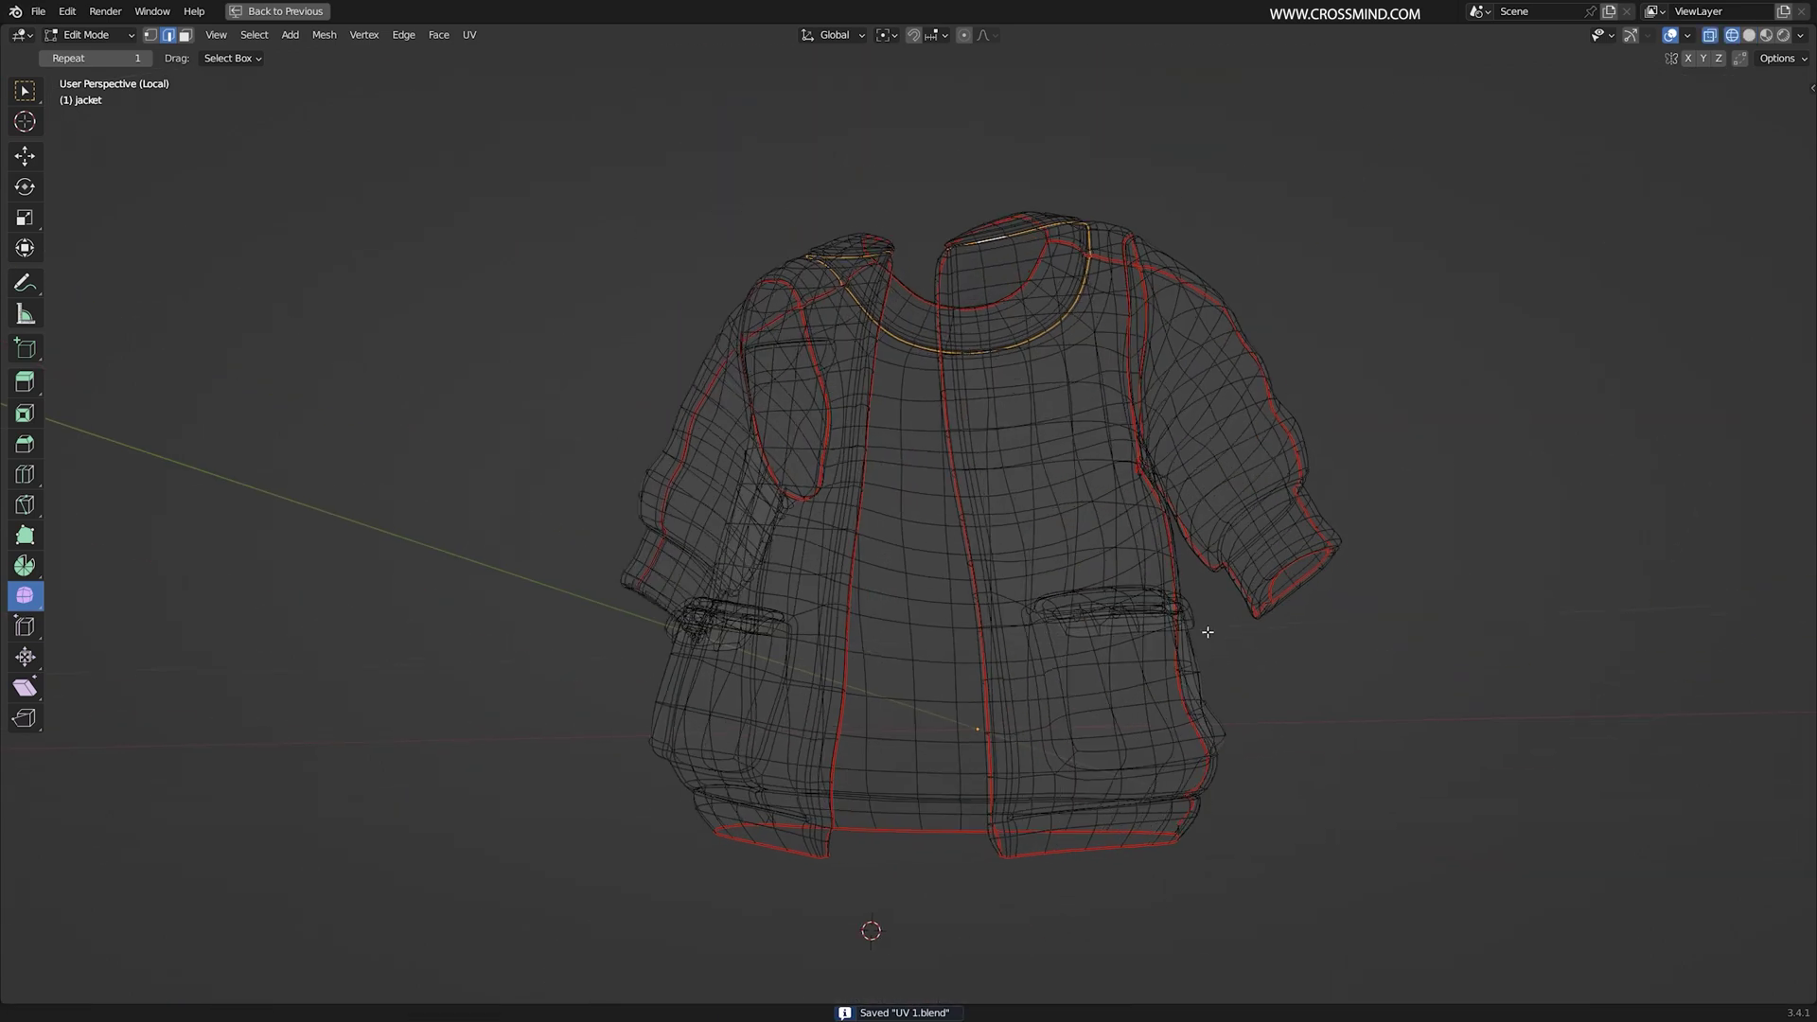
Step: Restore the split layout, review the Live Unwrap option, and select faces to check their location in the jacket's UV layout
key("ctrl+space")
middle_click_drag(1114, 502, 1140, 504)
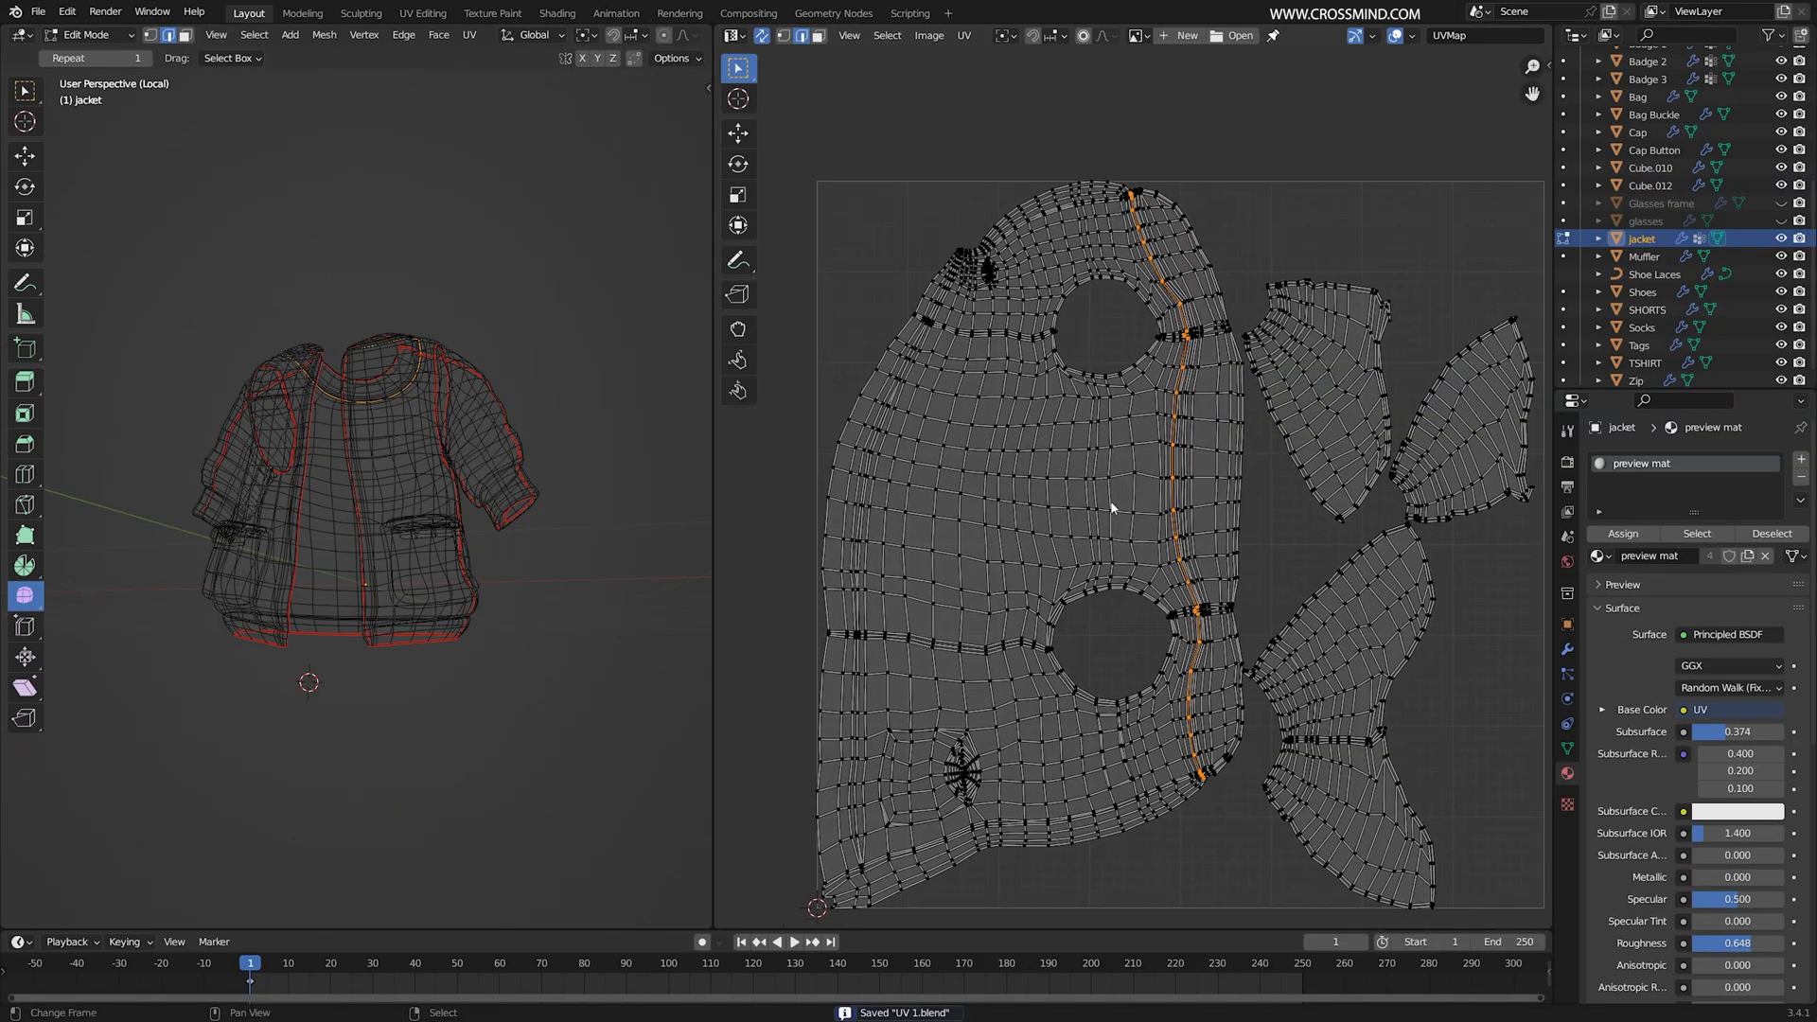
left_click(674, 58)
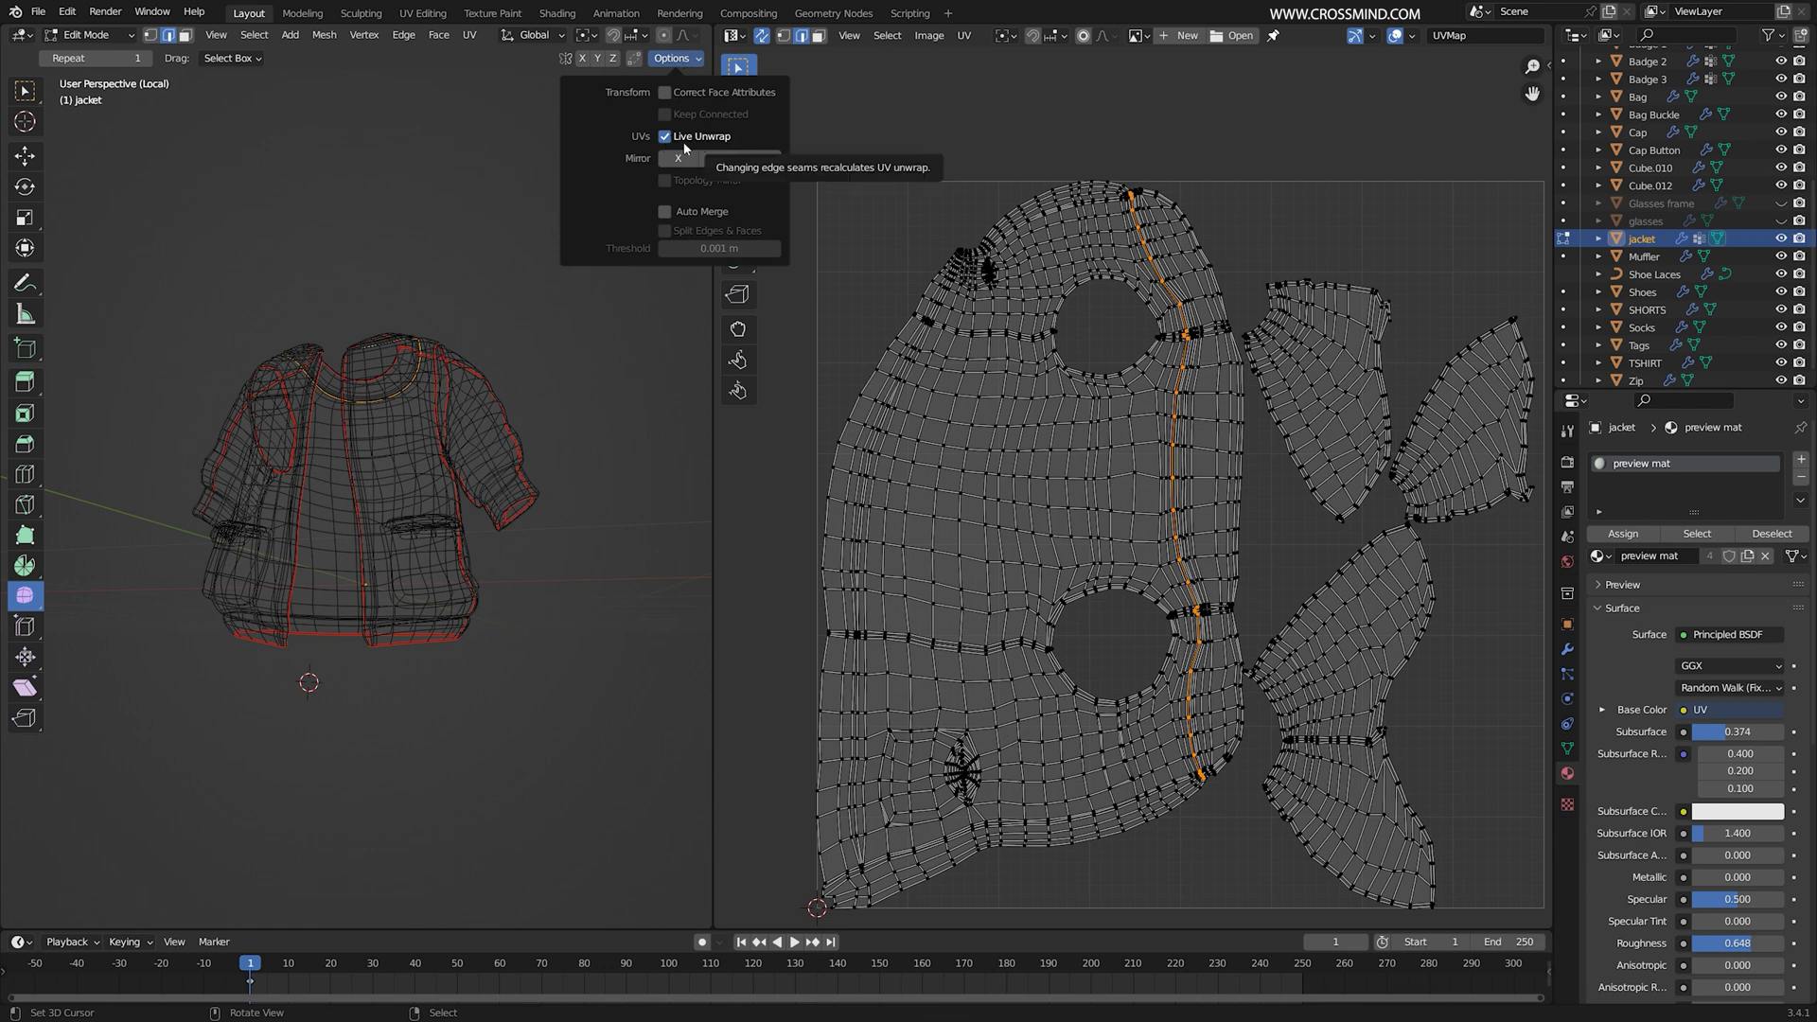
middle_click_drag(455, 506, 506, 549)
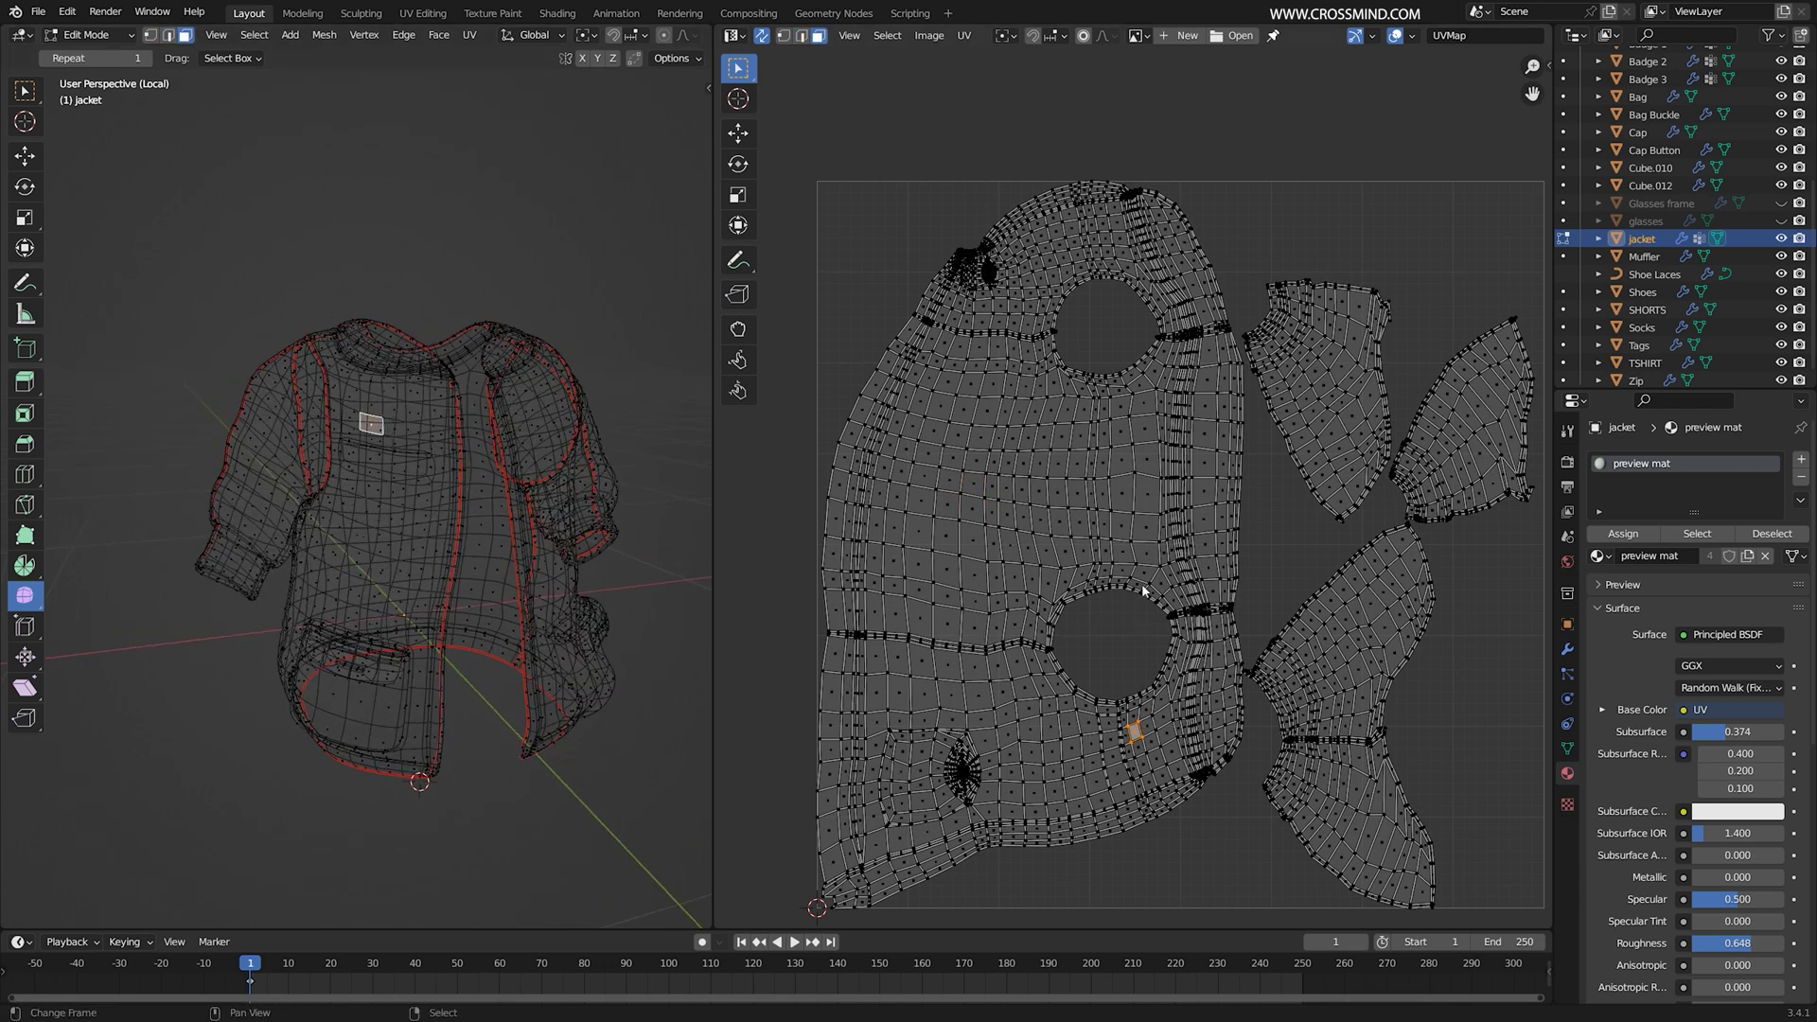
left_click(1098, 678)
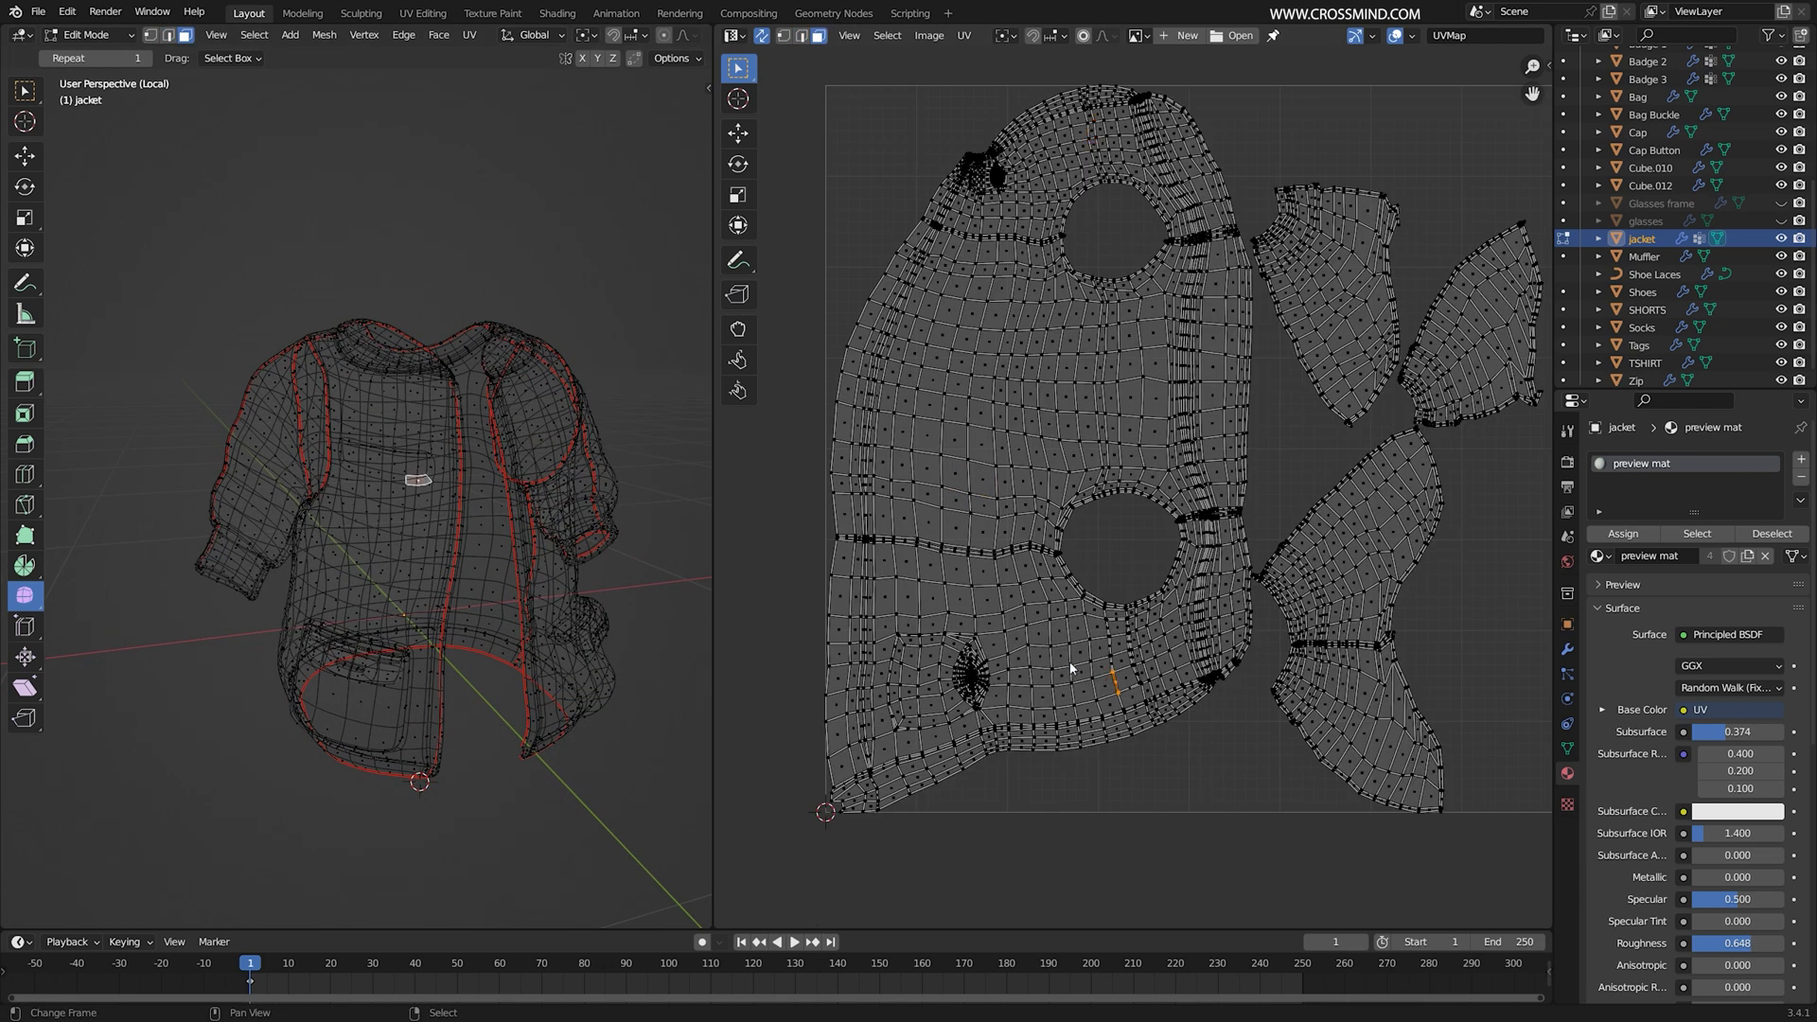
scroll(1090, 681, "up", 3)
scroll(1090, 681, "up", 2)
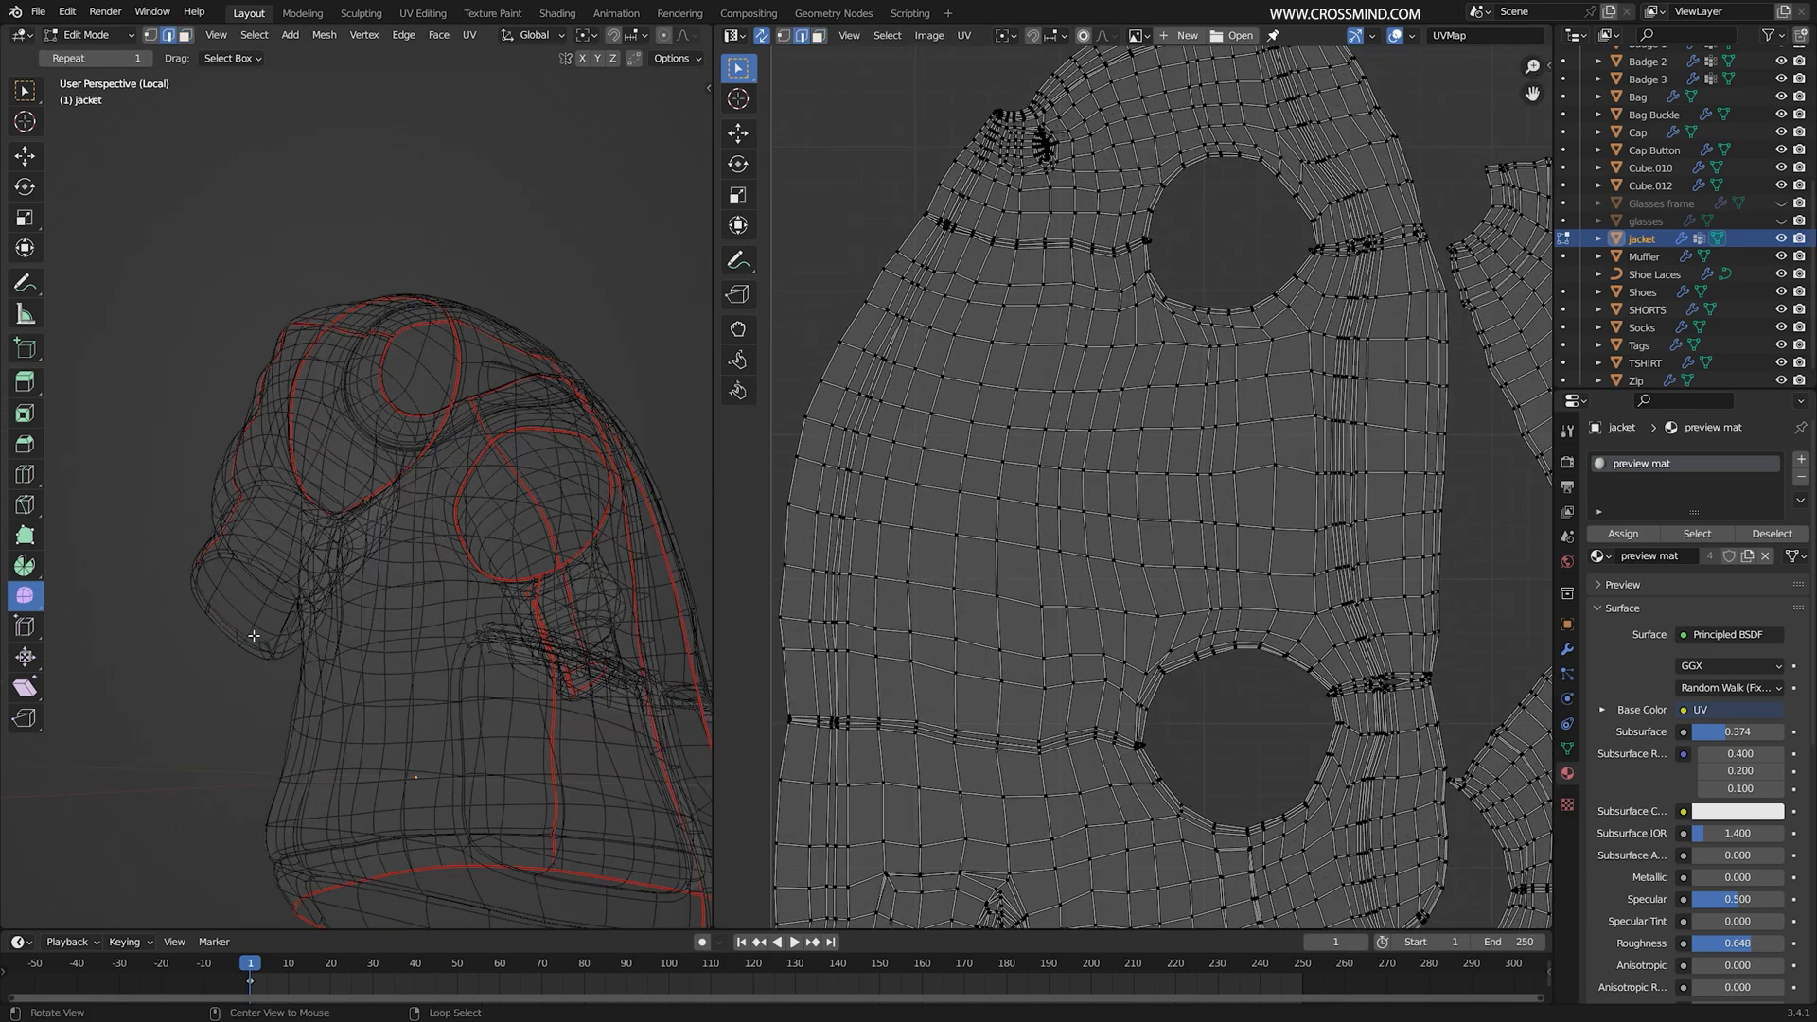
Step: Mark the edge loop around the other sleeve's cuff opening as a seam
left_click(254, 636, "alt")
mouse_move(252, 663)
middle_mouse_down()
mouse_move(227, 672)
mouse_move(248, 692)
middle_mouse_up()
scroll(248, 692, "up", 3)
key("shift+z")
key("ctrl+e")
left_click(460, 508)
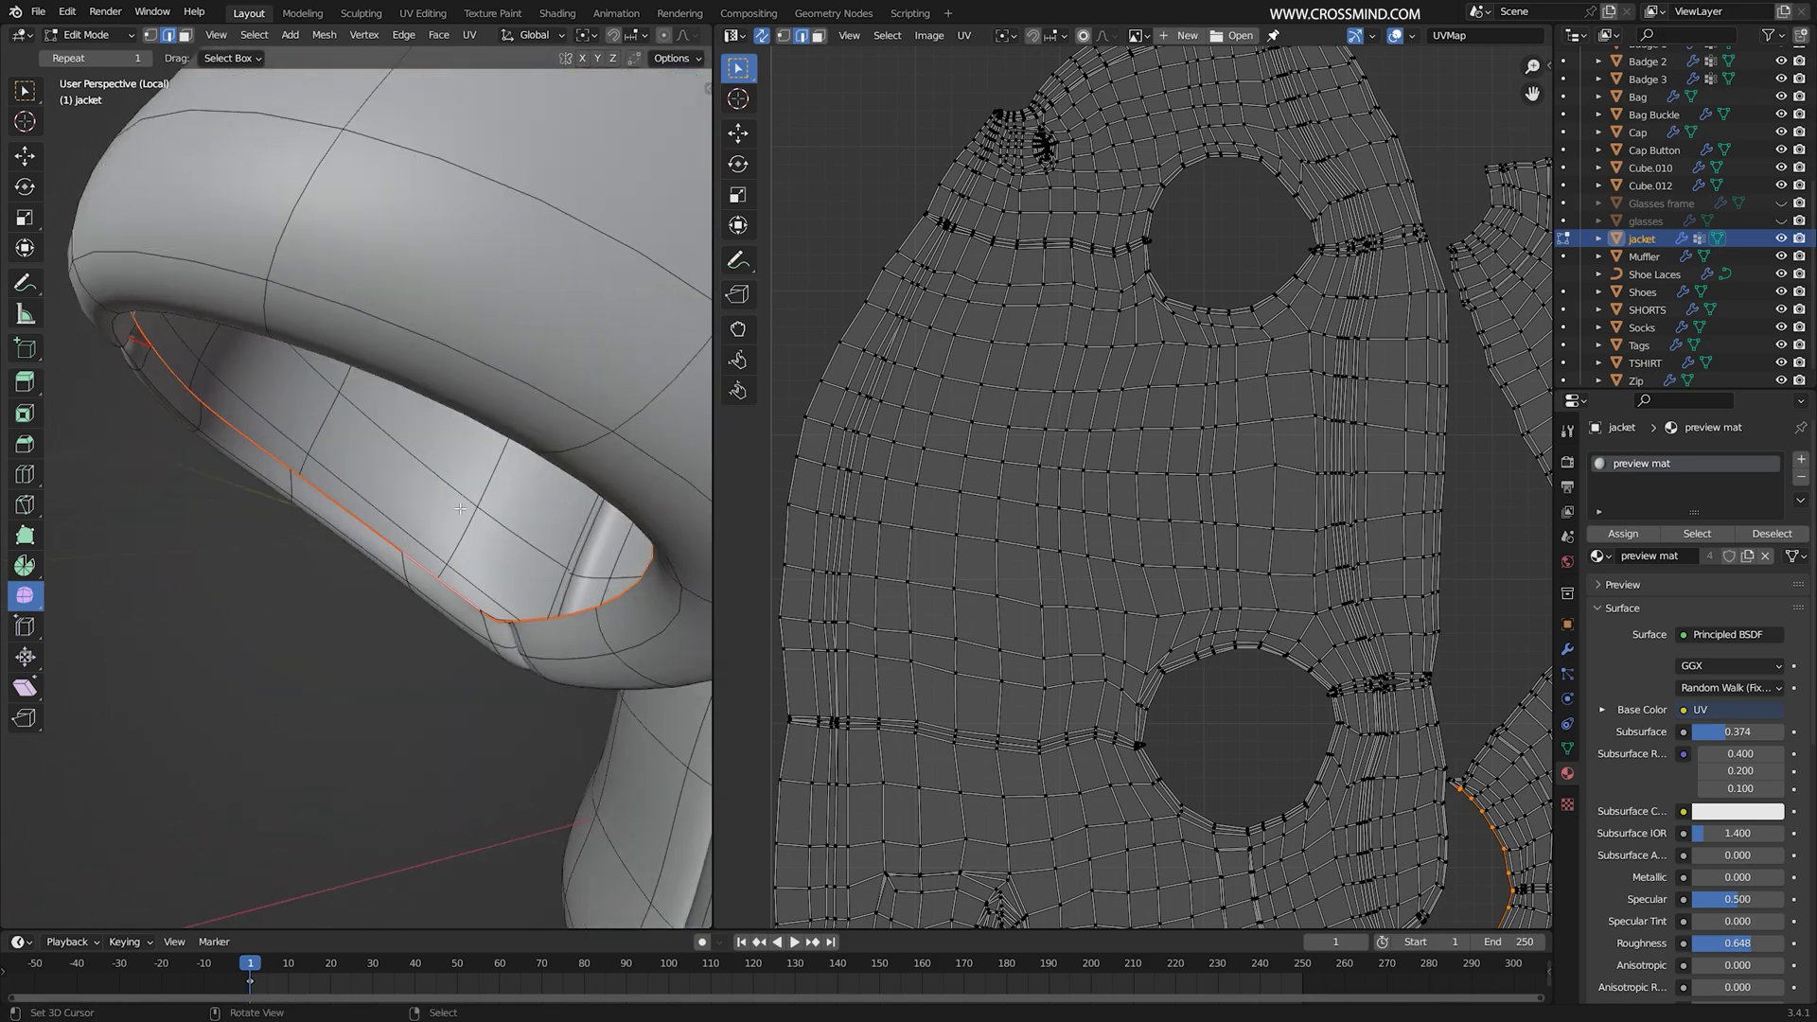
Step: Examine the small edges at the pointed end of the sleeve's UV island and the matching seam area on the jacket
key("Home")
key("shift+z")
mouse_move(284, 426)
middle_mouse_down()
mouse_move(314, 433)
mouse_move(252, 495)
mouse_move(417, 457)
mouse_move(325, 432)
mouse_move(272, 296)
mouse_move(284, 409)
middle_mouse_up()
key("shift+z")
key("shift+z")
scroll(765, 344, "up", 7)
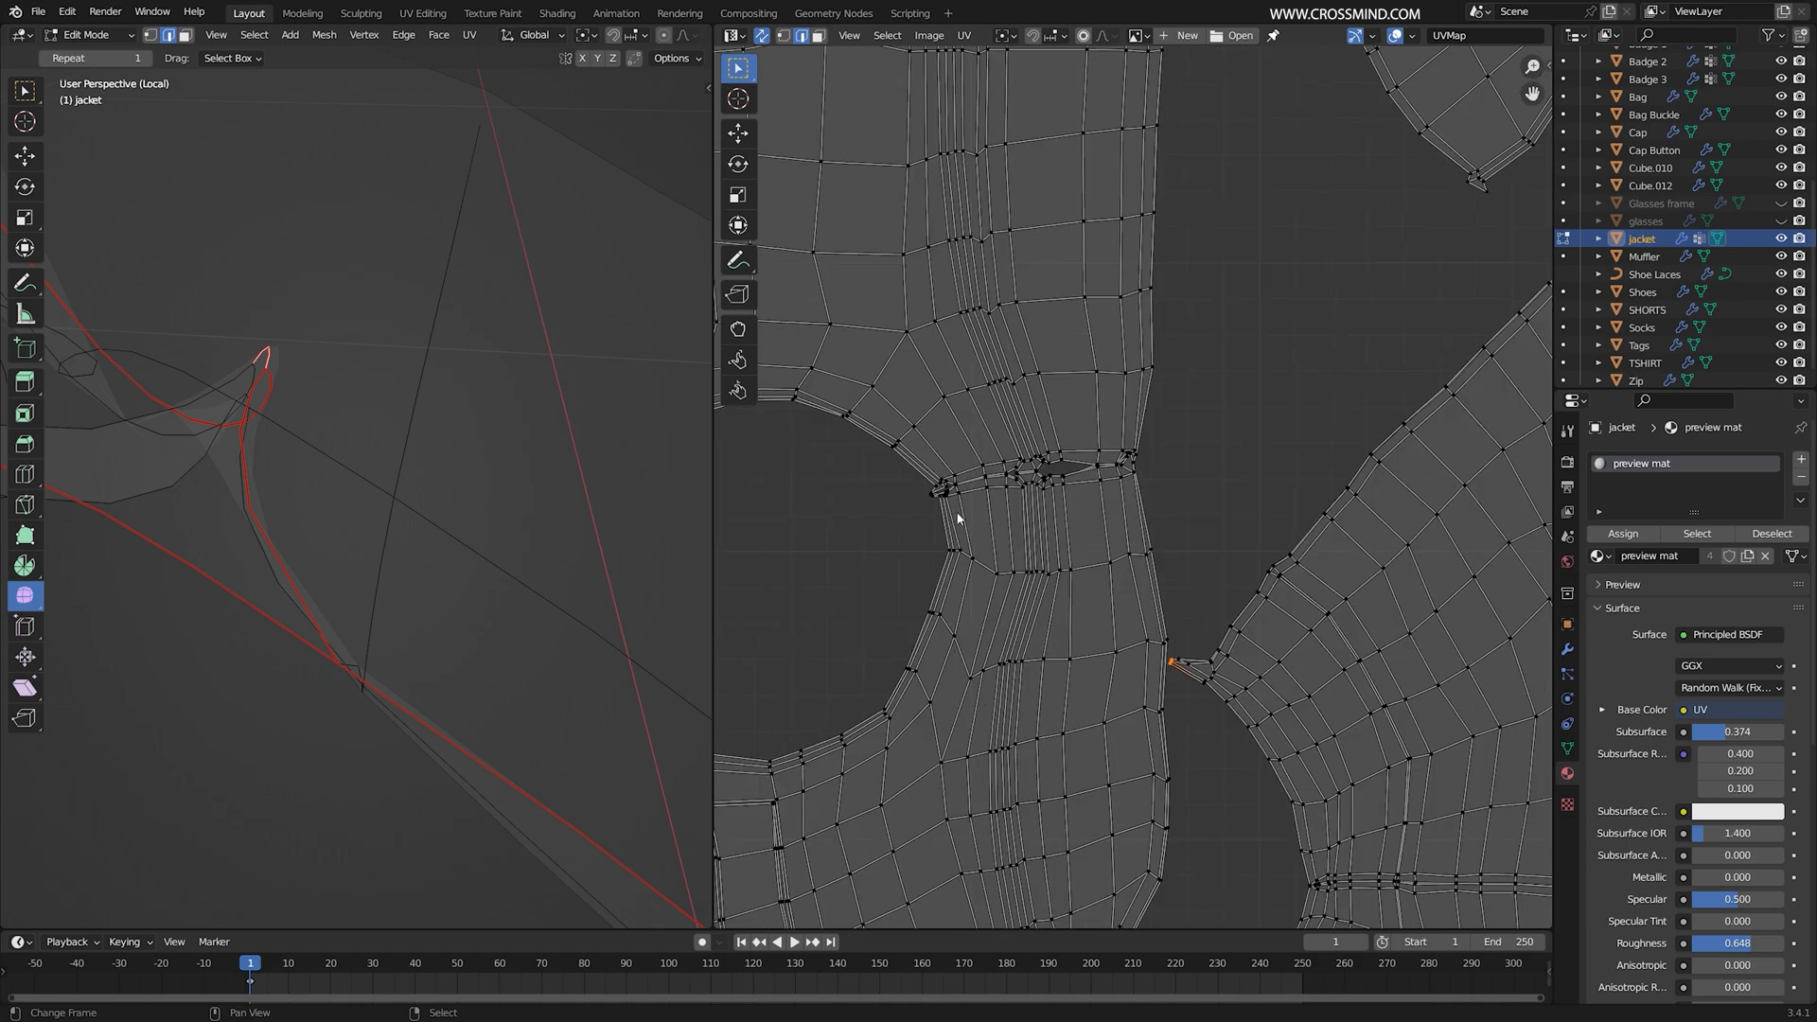
middle_click_drag(1257, 718, 1225, 552)
scroll(1225, 552, "up", 2)
middle_click_drag(288, 397, 333, 373)
scroll(379, 426, "down", 6)
middle_click_drag(495, 540, 549, 592)
scroll(1365, 606, "down", 2)
Step: Select the sleeve UV islands one after another with linked selection to identify the jacket parts they belong to
key("a")
key("Home")
left_click(1256, 315)
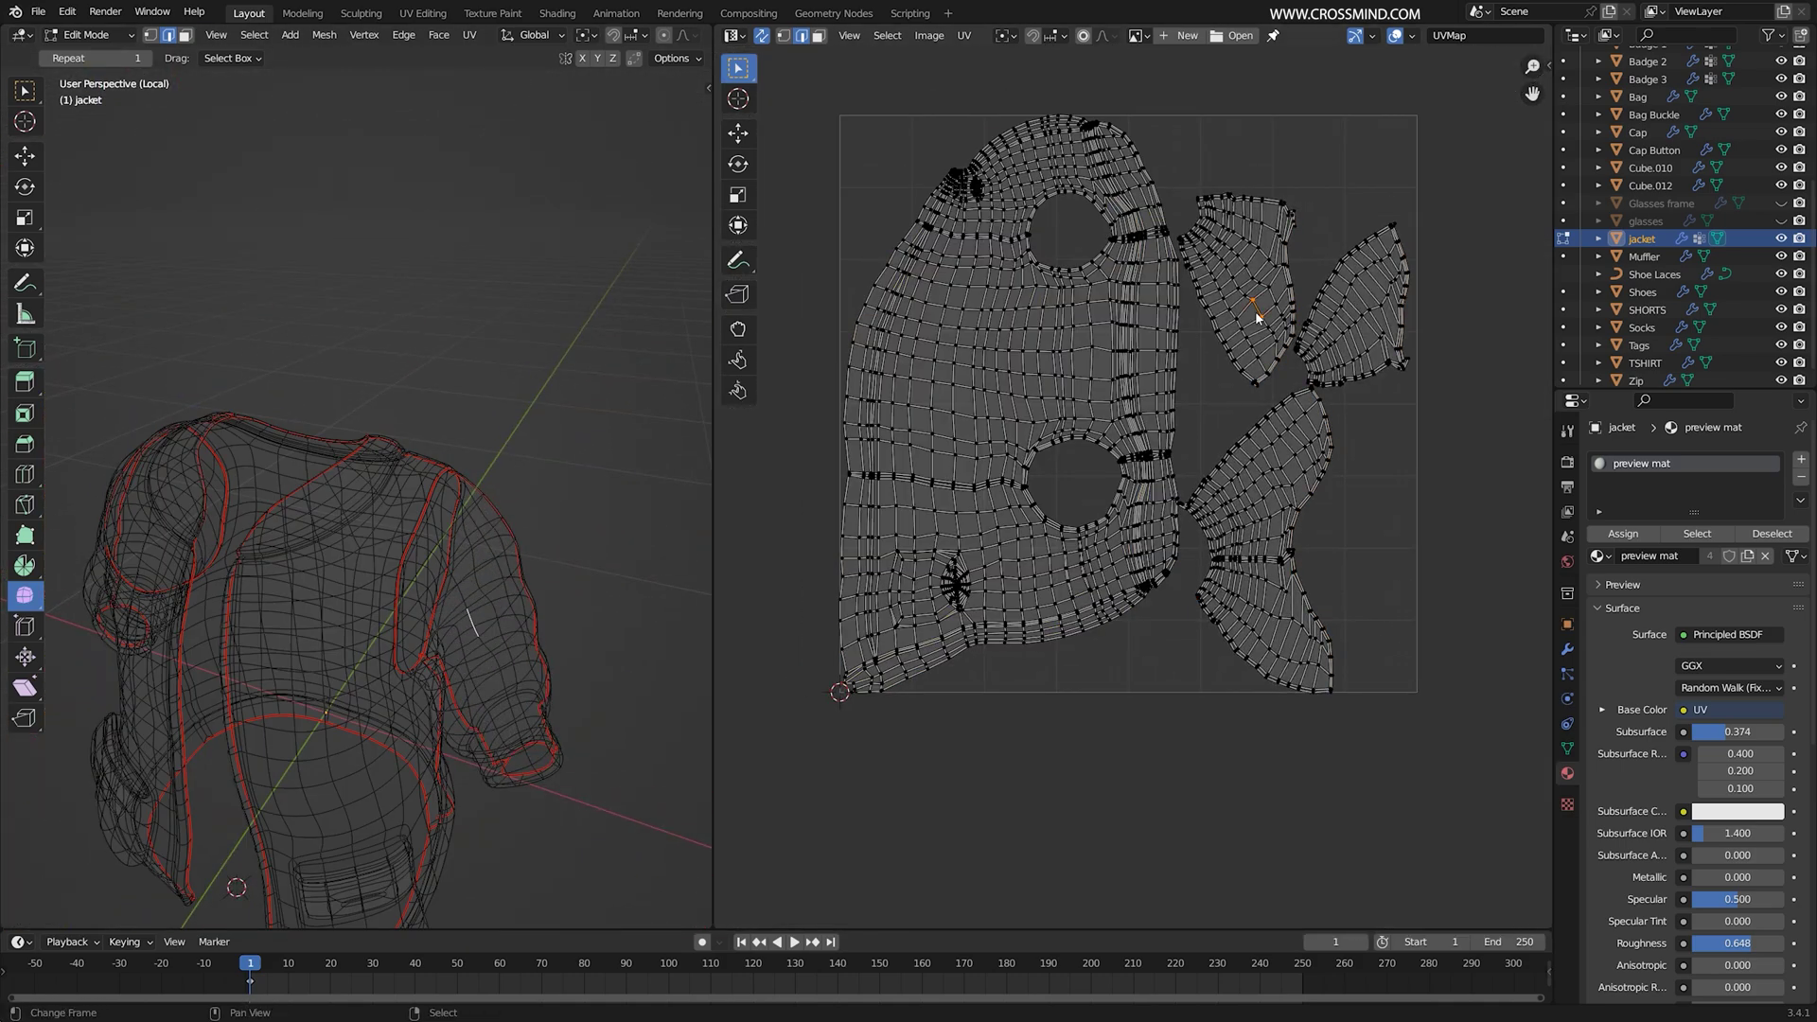
key("l")
left_click(1379, 310)
key("l")
middle_click_drag(634, 530, 554, 521)
left_click(1258, 527)
key("l")
left_click(1273, 343)
key("l")
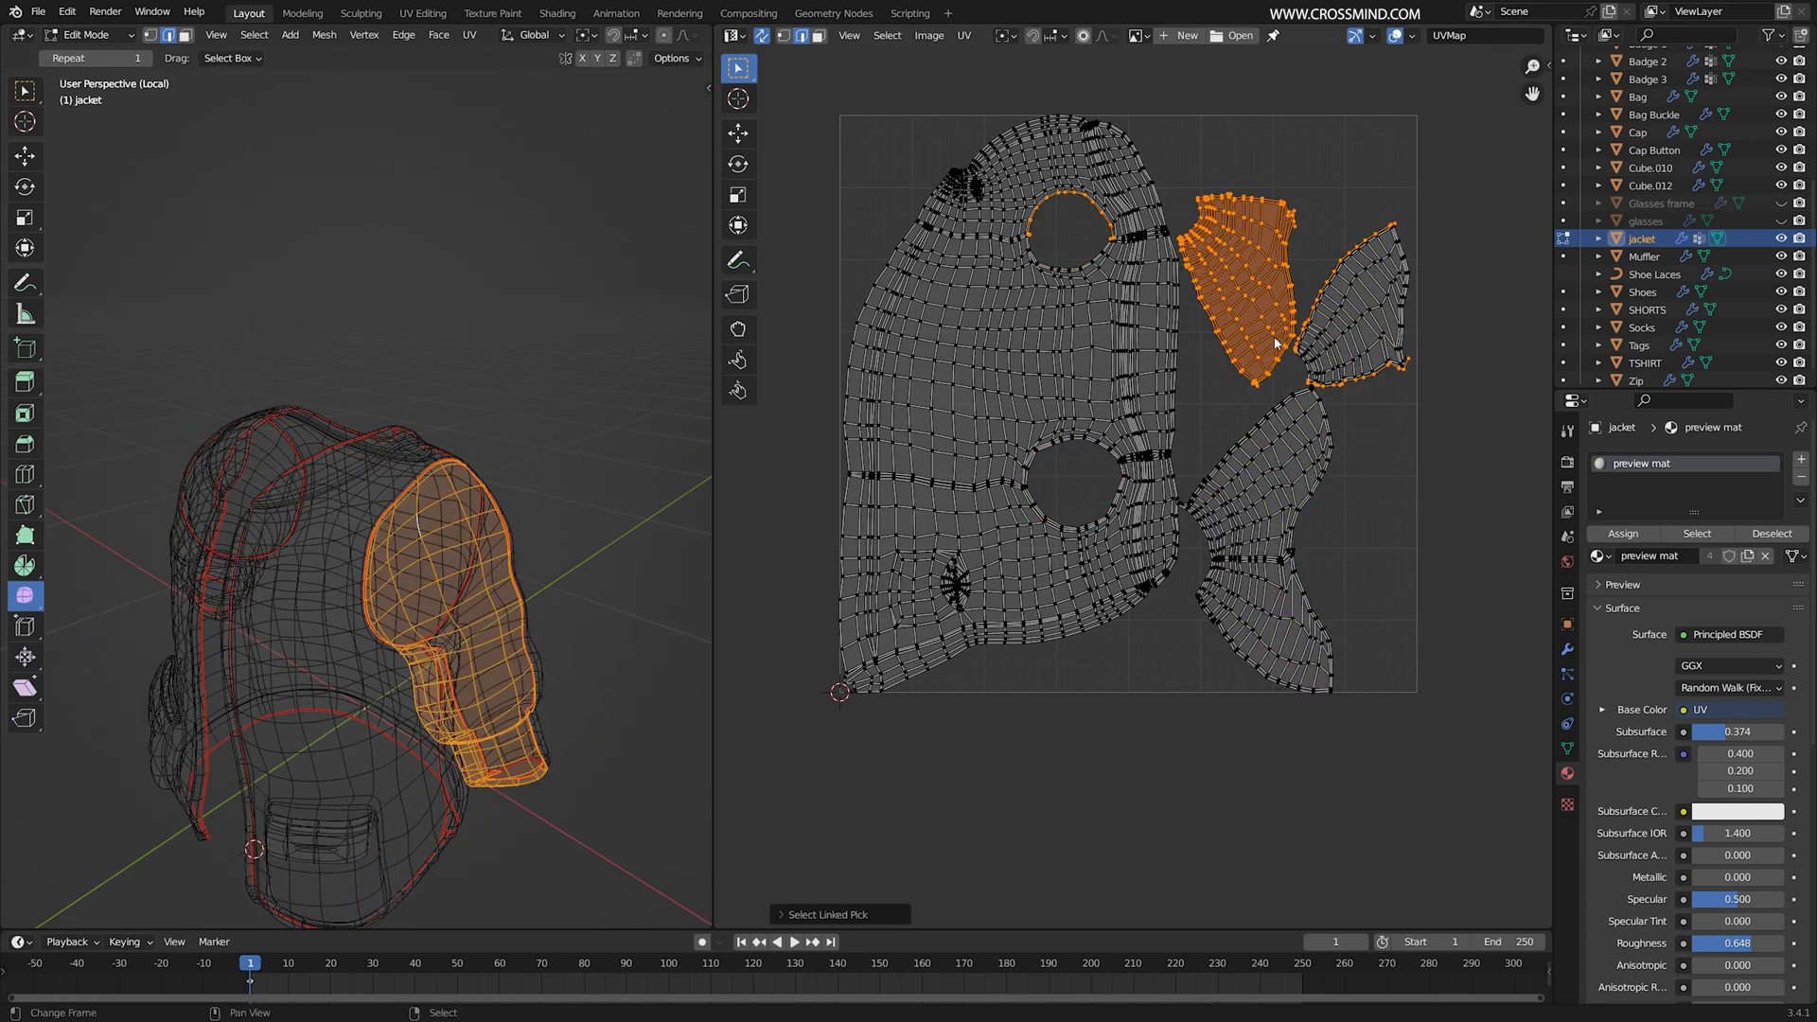
left_click(1349, 343)
key("l")
left_click(1253, 552)
key("l")
Step: Mark the edge loop down the jacket's other side and along that sleeve's underside as a seam
middle_click_drag(203, 506, 339, 531)
scroll(340, 531, "up", 2)
middle_click_drag(239, 609, 541, 717)
scroll(478, 669, "up", 3)
right_click(362, 745, "alt")
scroll(542, 716, "down", 4)
key("ctrl+e")
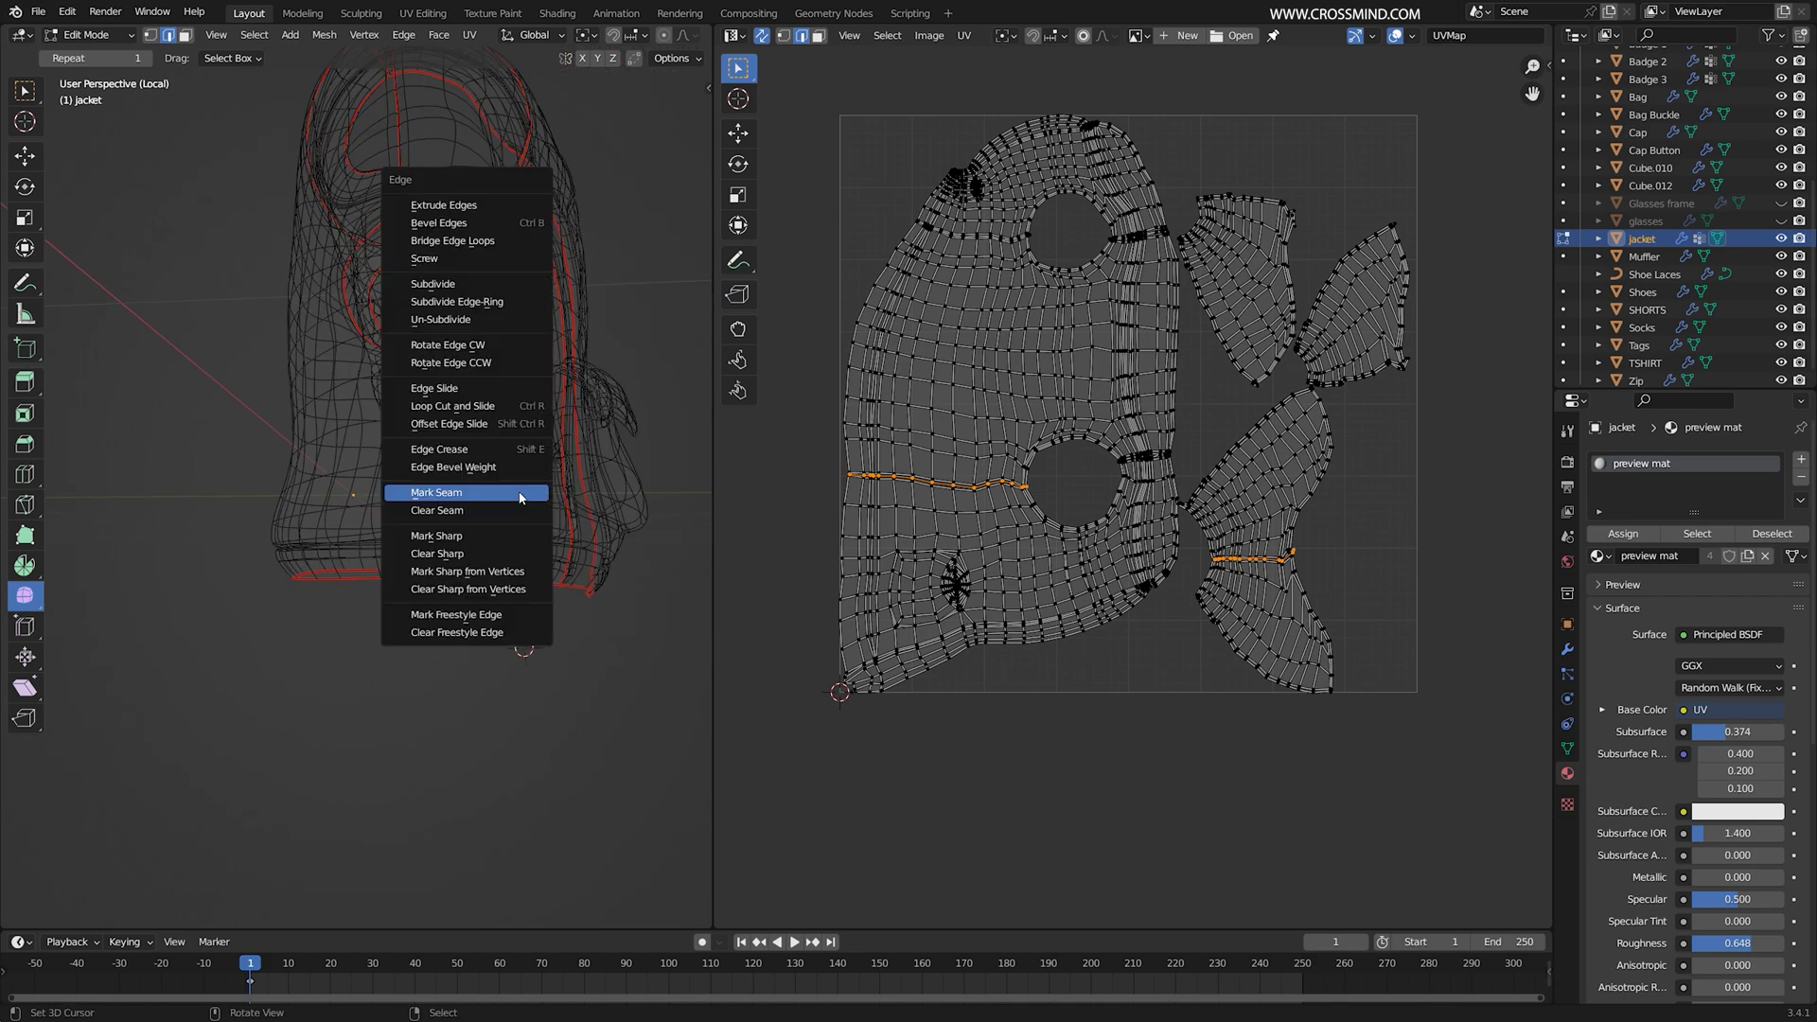
left_click(520, 494)
scroll(443, 645, "up", 6)
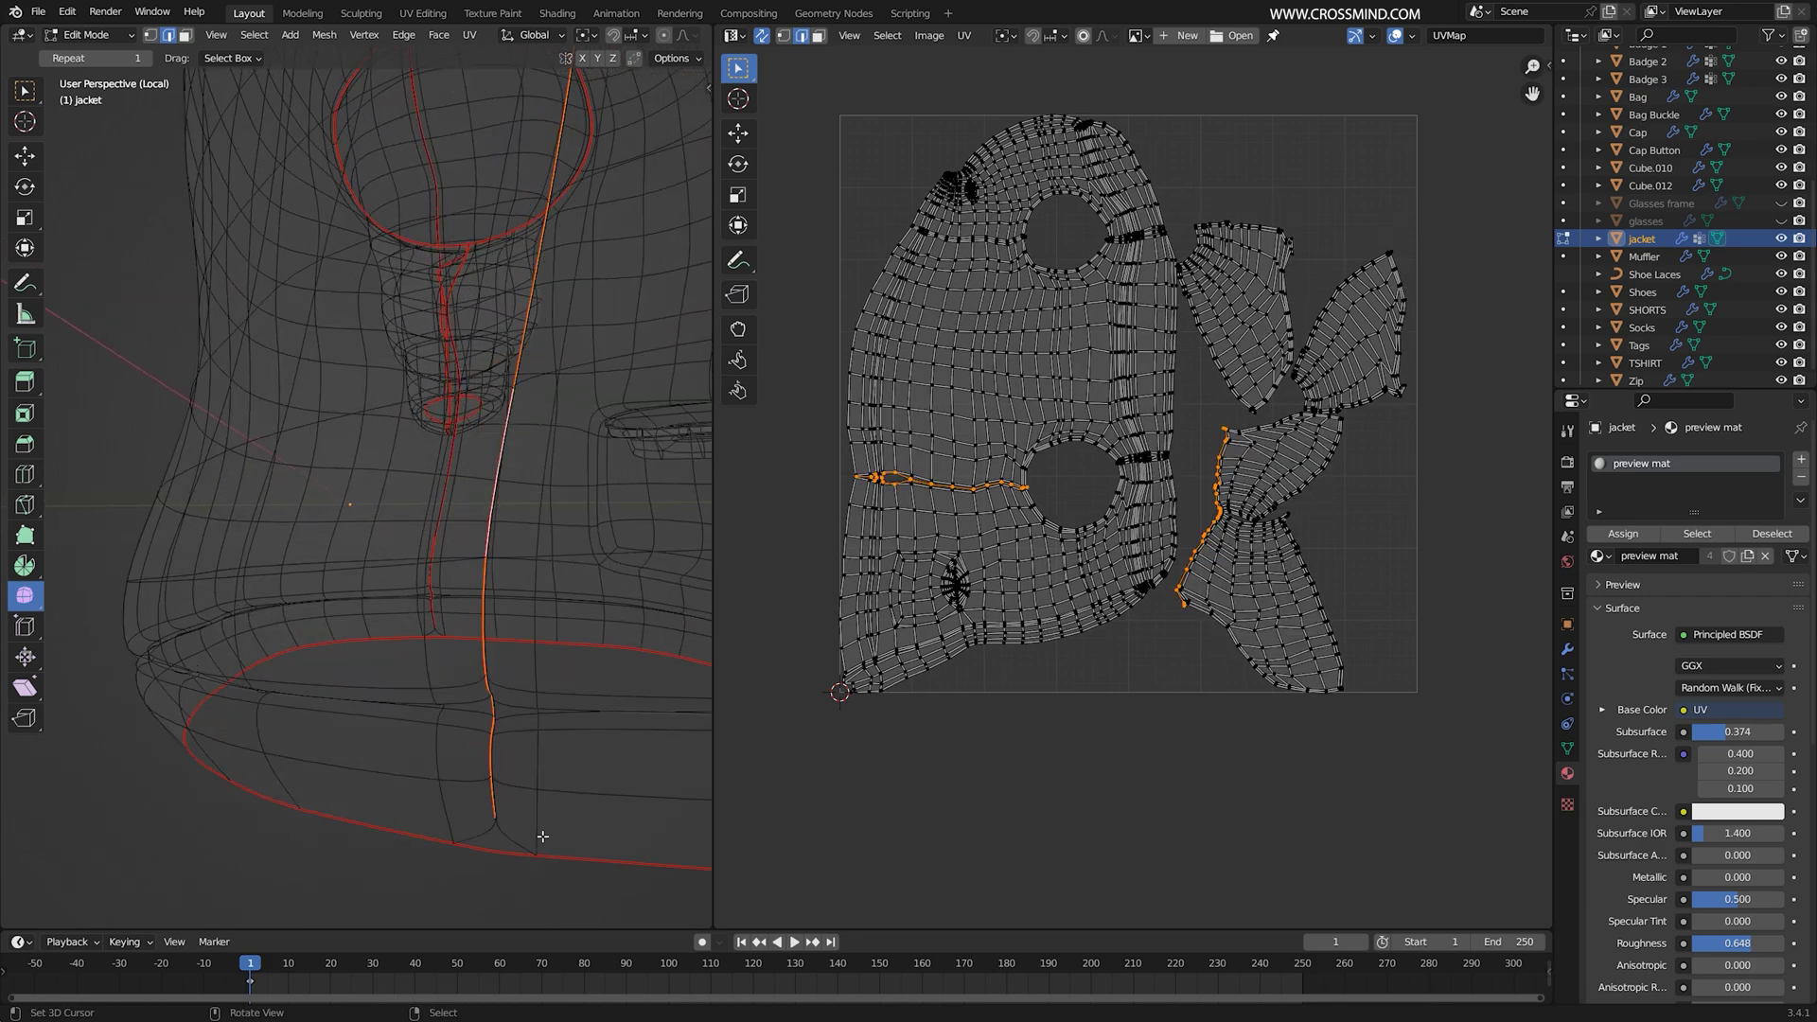
Step: Extend the jacket's side seam down to the hem edge by marking the short remaining edges as a seam
middle_click_drag(444, 645, 655, 644)
right_click(548, 571, "ctrl")
key("ctrl+z")
right_click(588, 657, "ctrl")
right_click(669, 729)
middle_click_drag(669, 729, 542, 652)
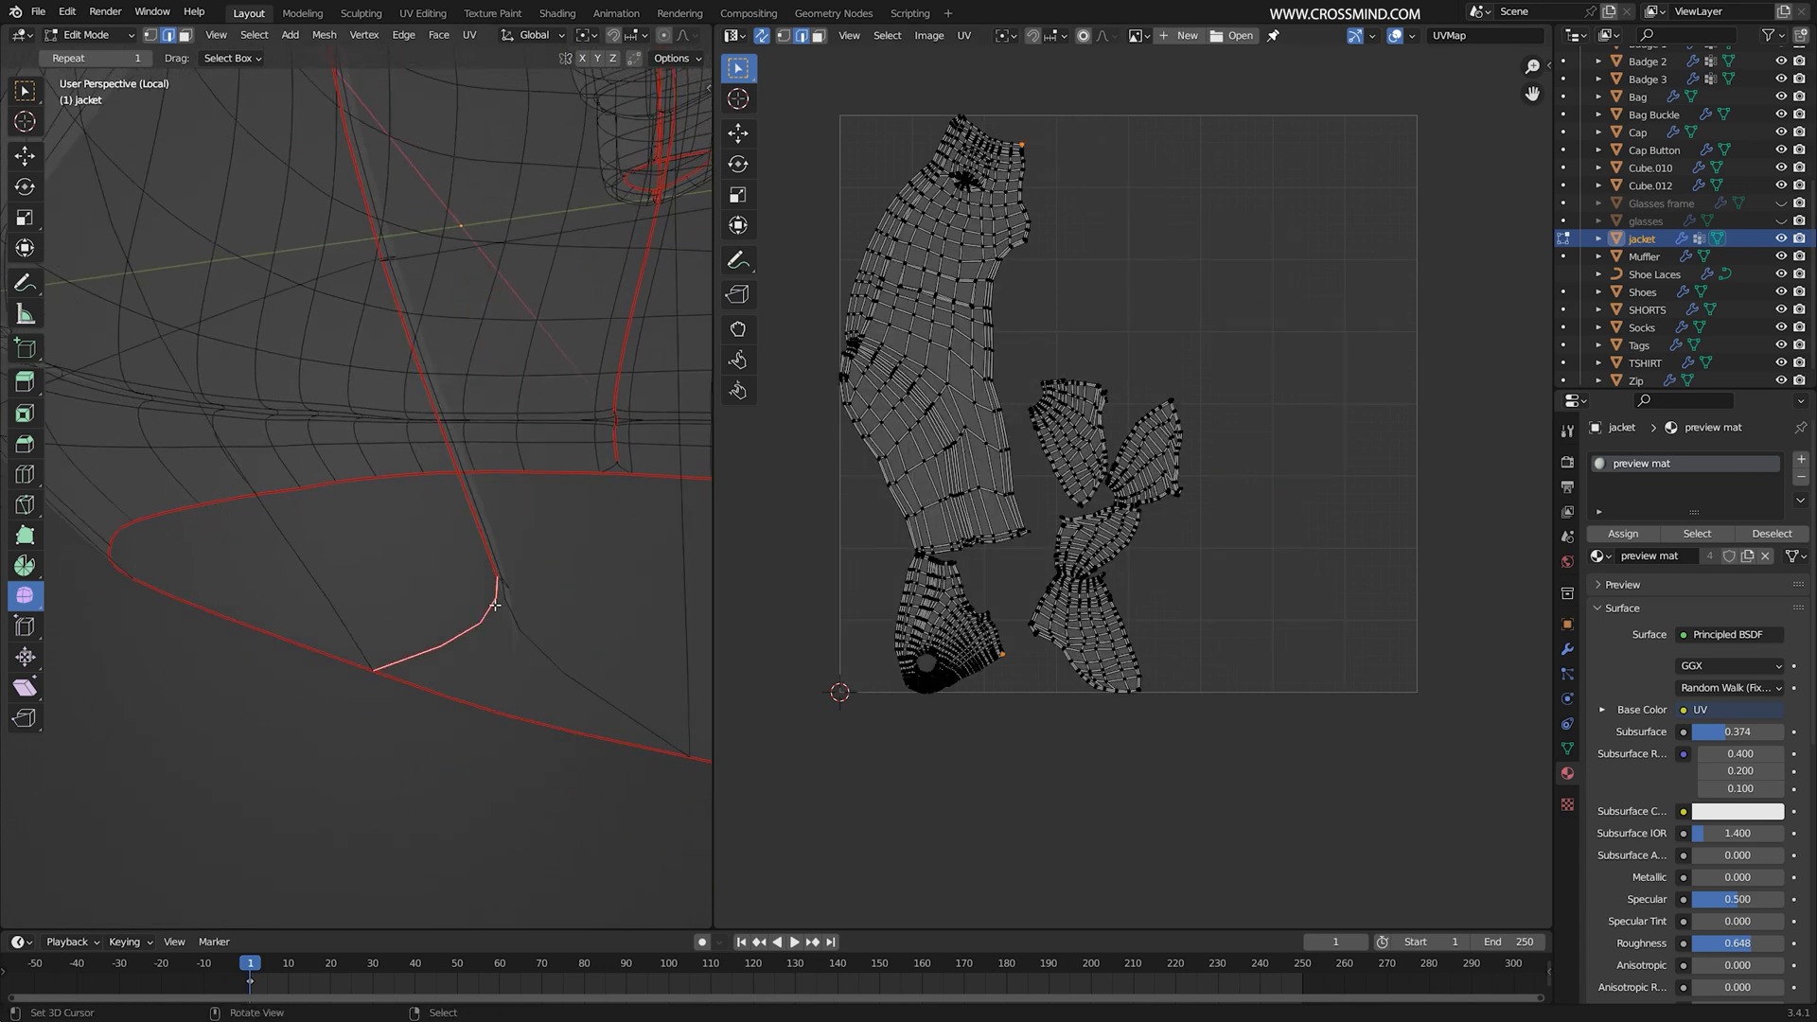
middle_click_drag(504, 593, 421, 526)
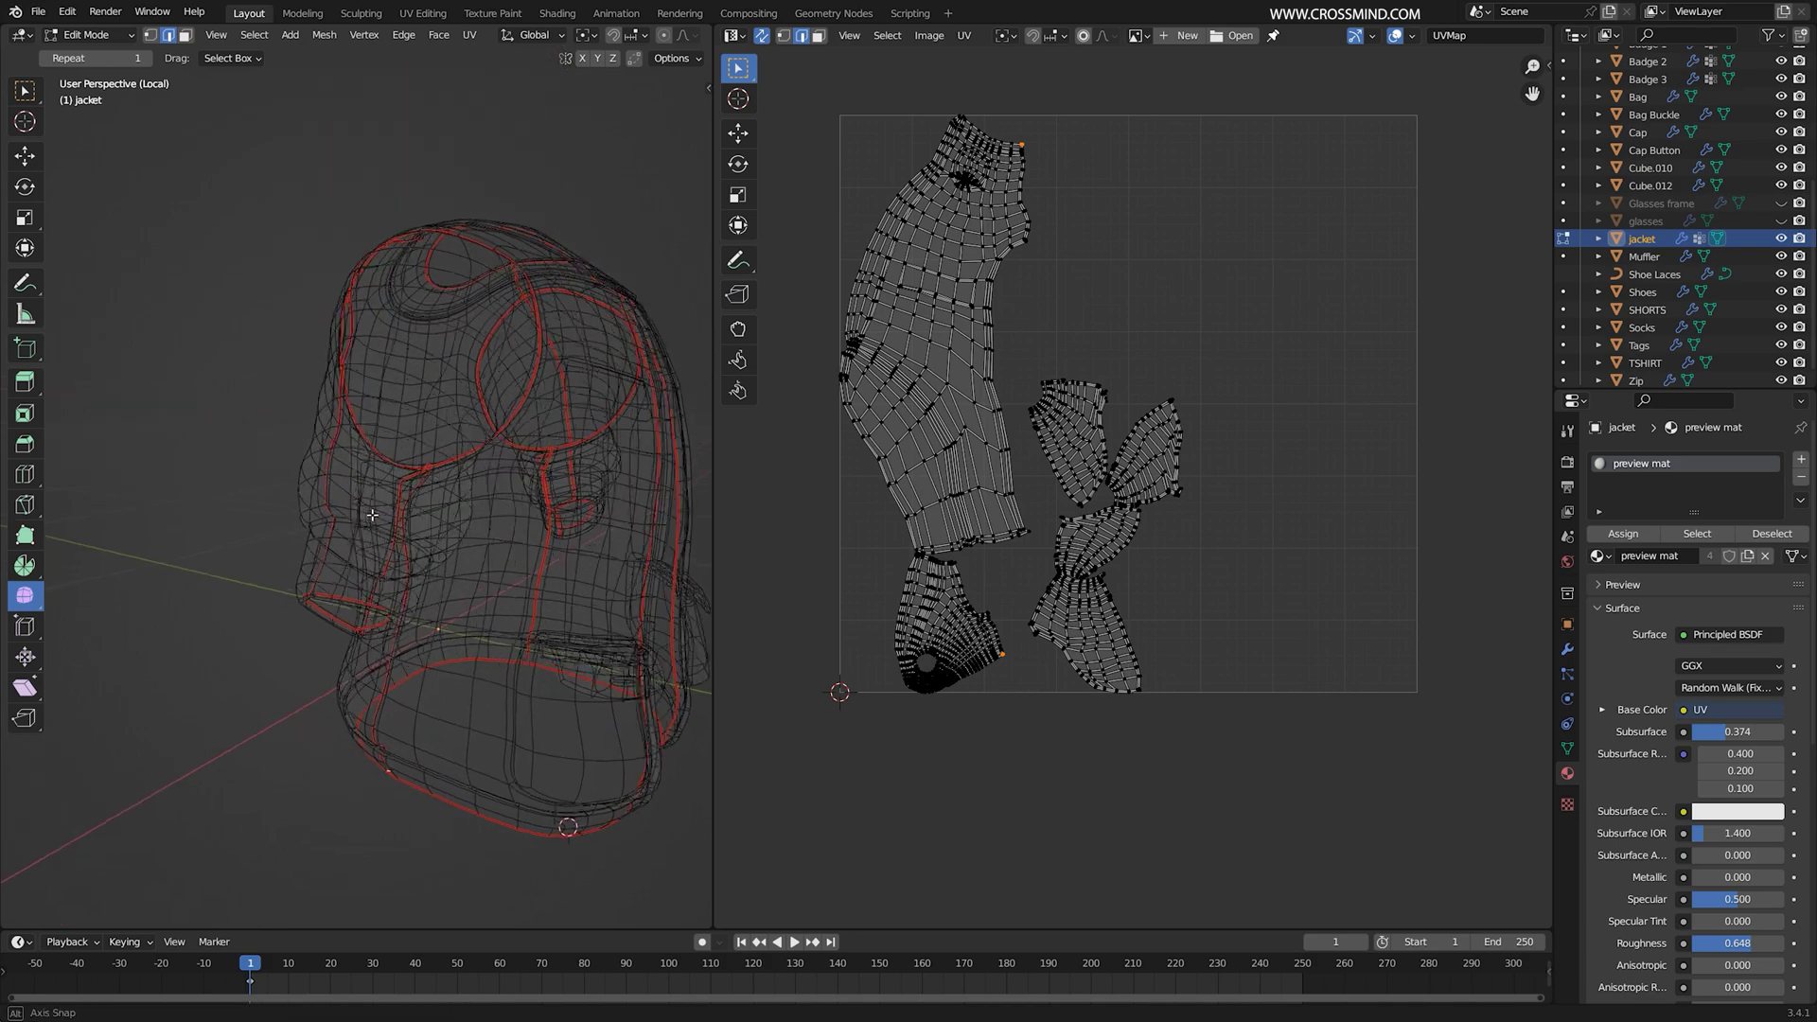
Step: Mark another open stretch of the jacket's edges as a seam and save the file
scroll(450, 551, "up", 2)
middle_click_drag(498, 447, 332, 503)
scroll(494, 458, "up", 4)
scroll(332, 503, "down", 3)
scroll(312, 663, "up", 3)
middle_click_drag(312, 663, 218, 548)
key("ctrl+e")
middle_click_drag(359, 461, 884, 439)
left_click(334, 515)
scroll(442, 556, "down", 3)
key("ctrl+s")
scroll(584, 435, "down", 2)
Step: Select the four sleeve islands and the body island with linked selection to identify the jacket parts they cover
key("a")
scroll(584, 435, "down", 3)
middle_click_drag(584, 435, 436, 511)
key("alt+a")
key("l")
middle_click_drag(1102, 481, 1181, 441)
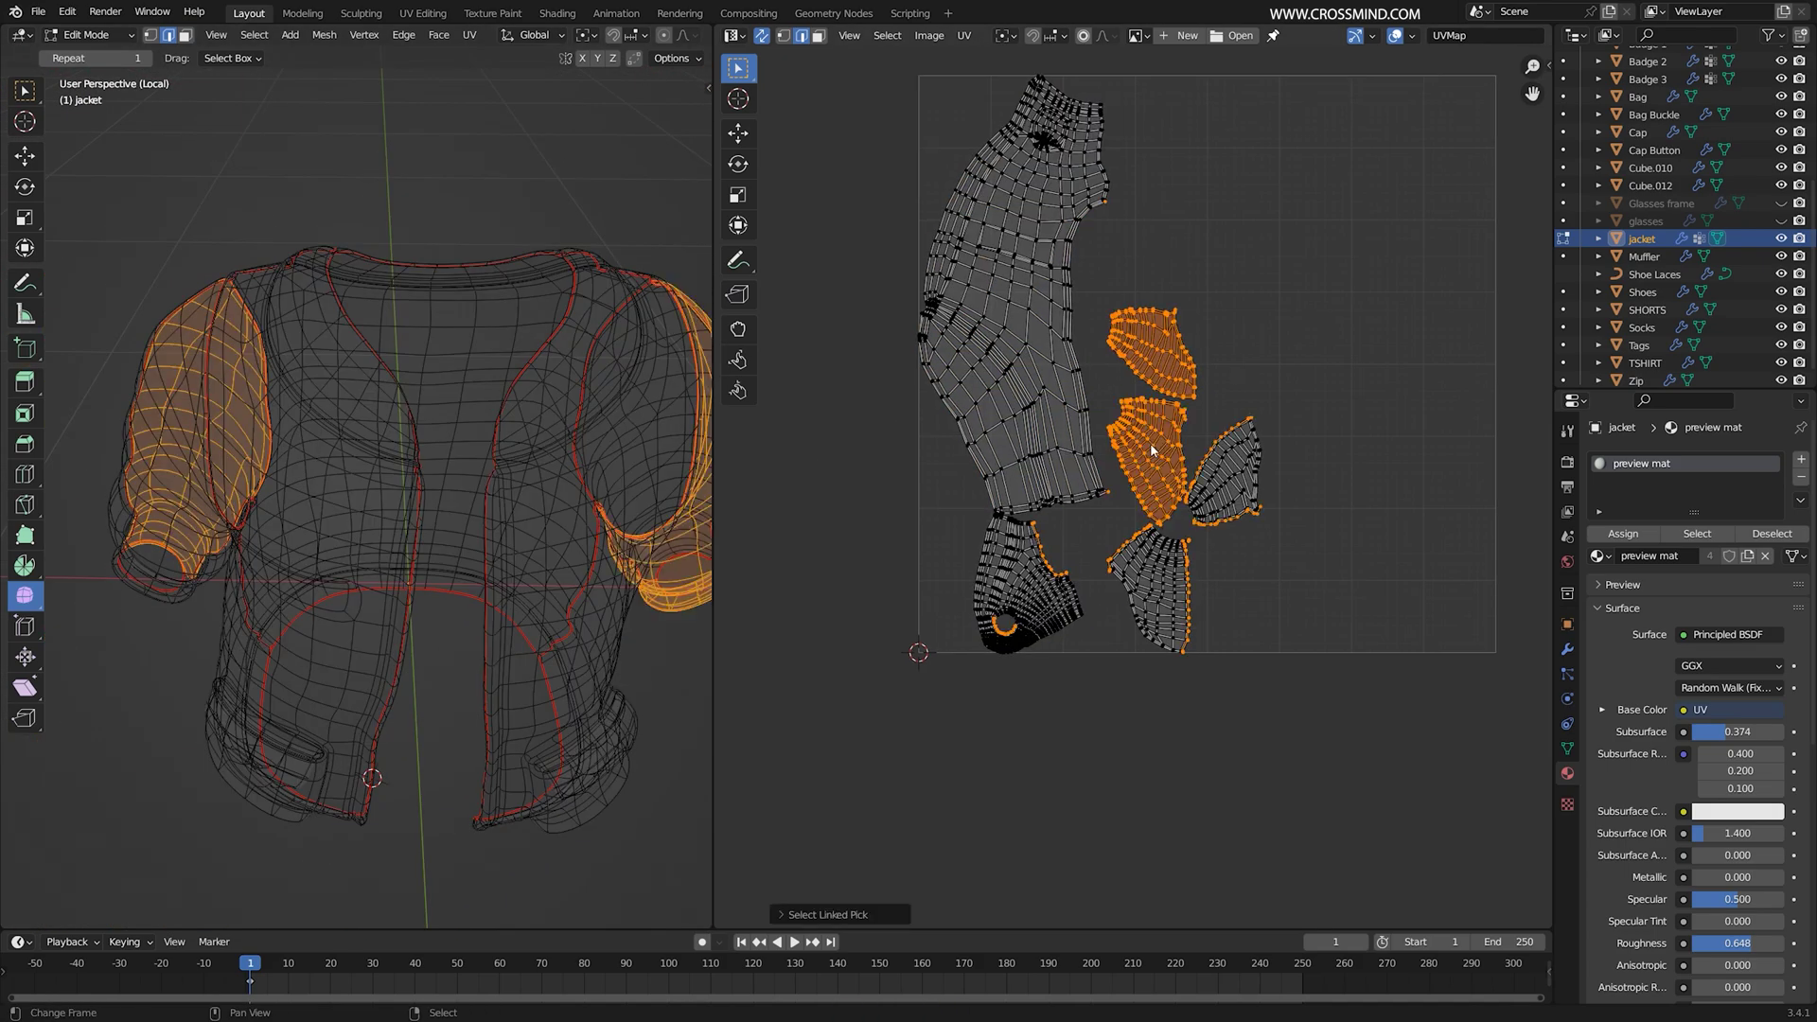
key("l")
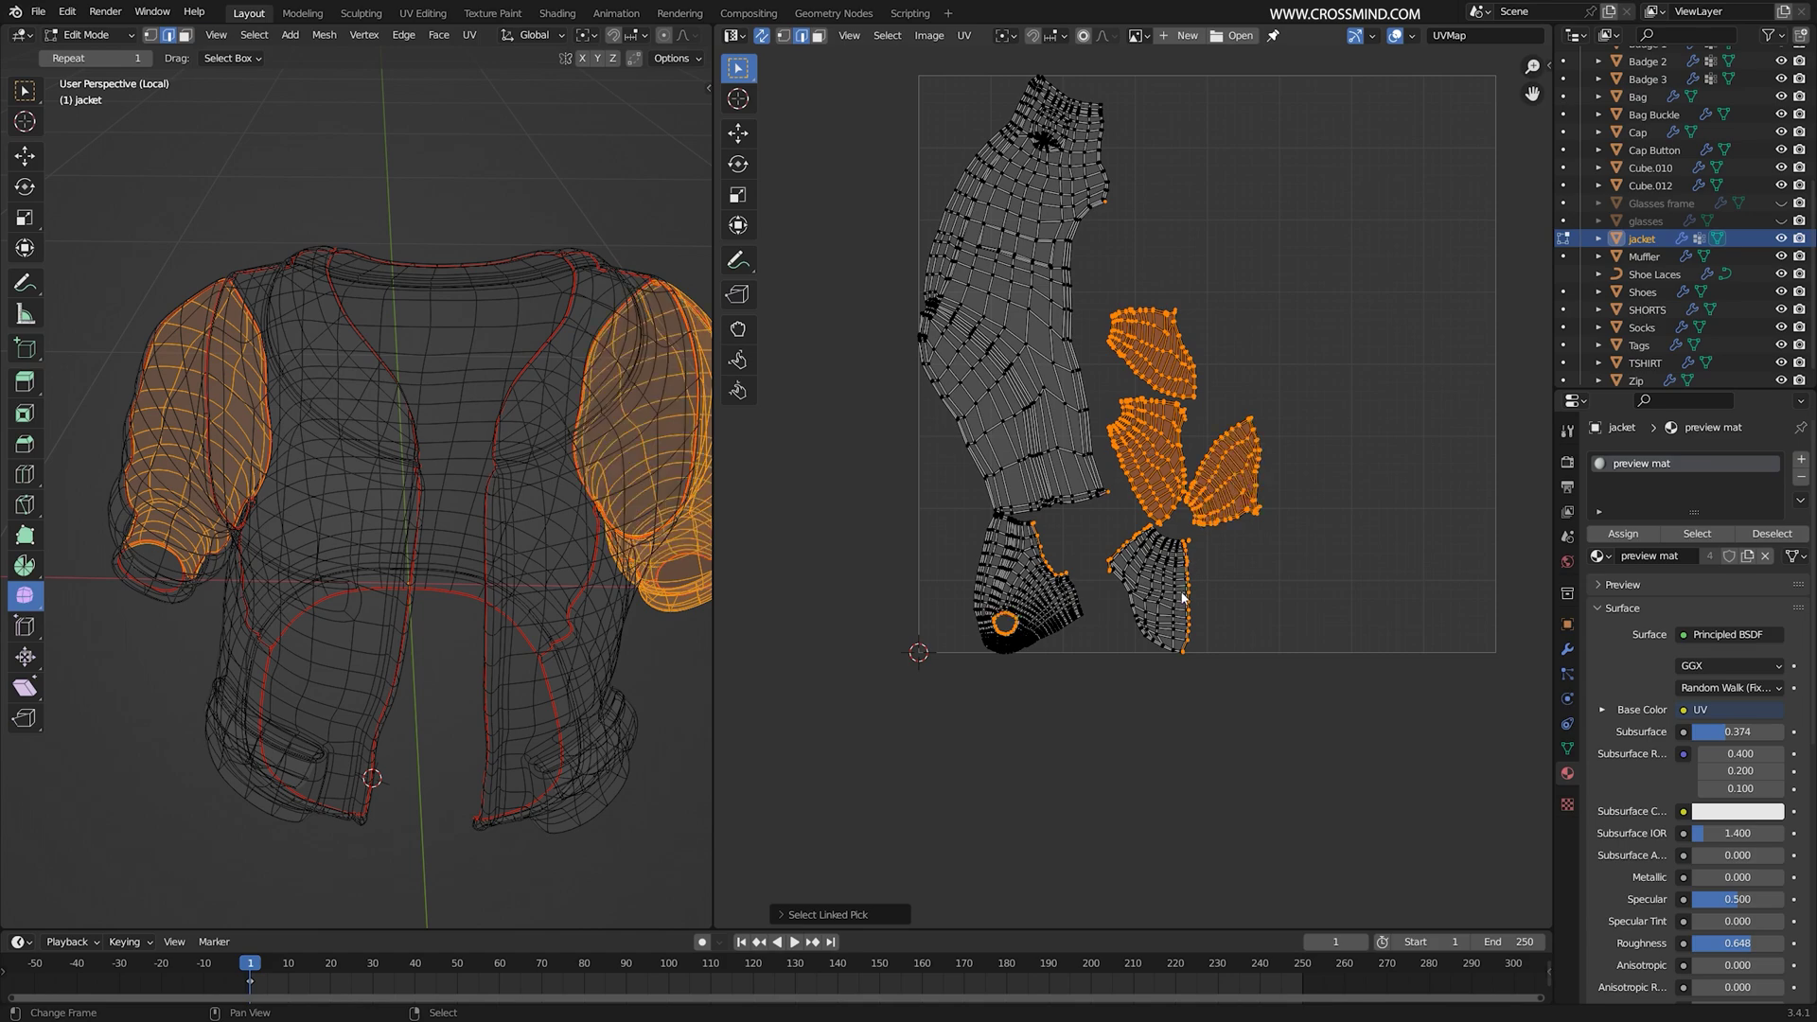
key("l")
key("a")
key("alt+a")
key("l")
middle_click_drag(404, 552, 445, 663)
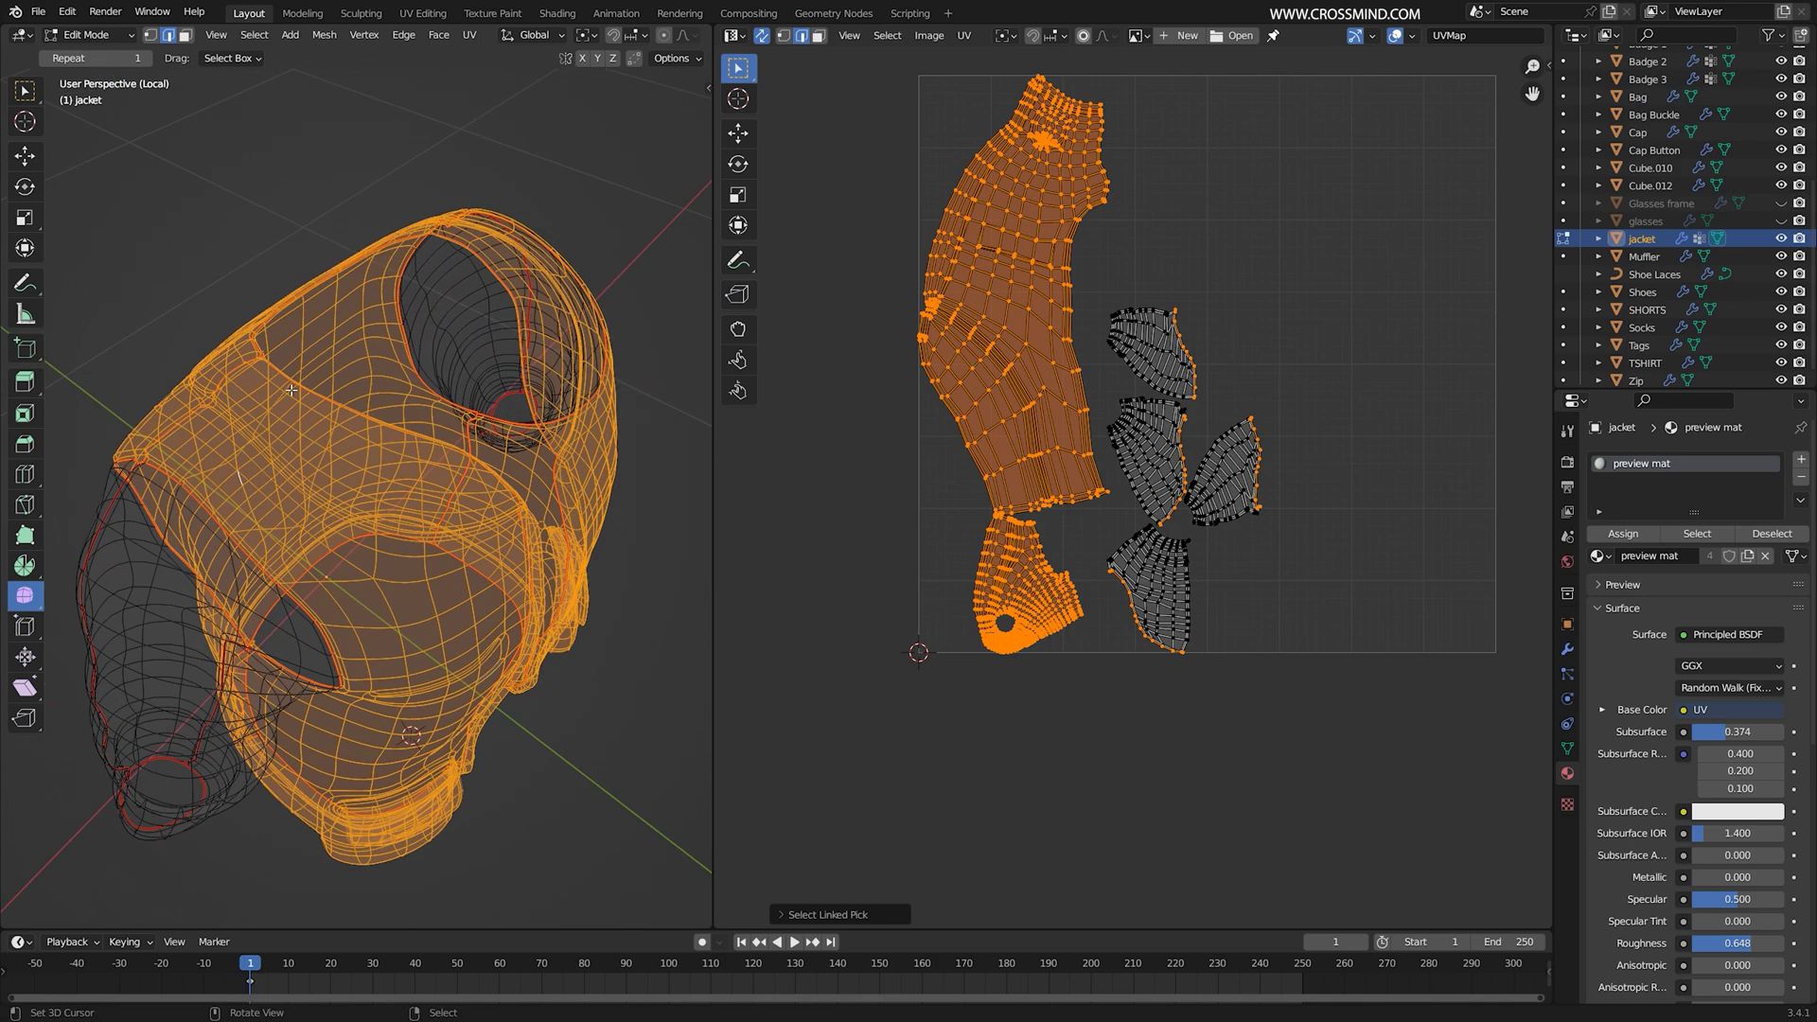
Step: Examine the overlapping faces at the narrow junction in the body UV island using face selection
scroll(1139, 389, "up", 10)
key("3")
key("alt+a")
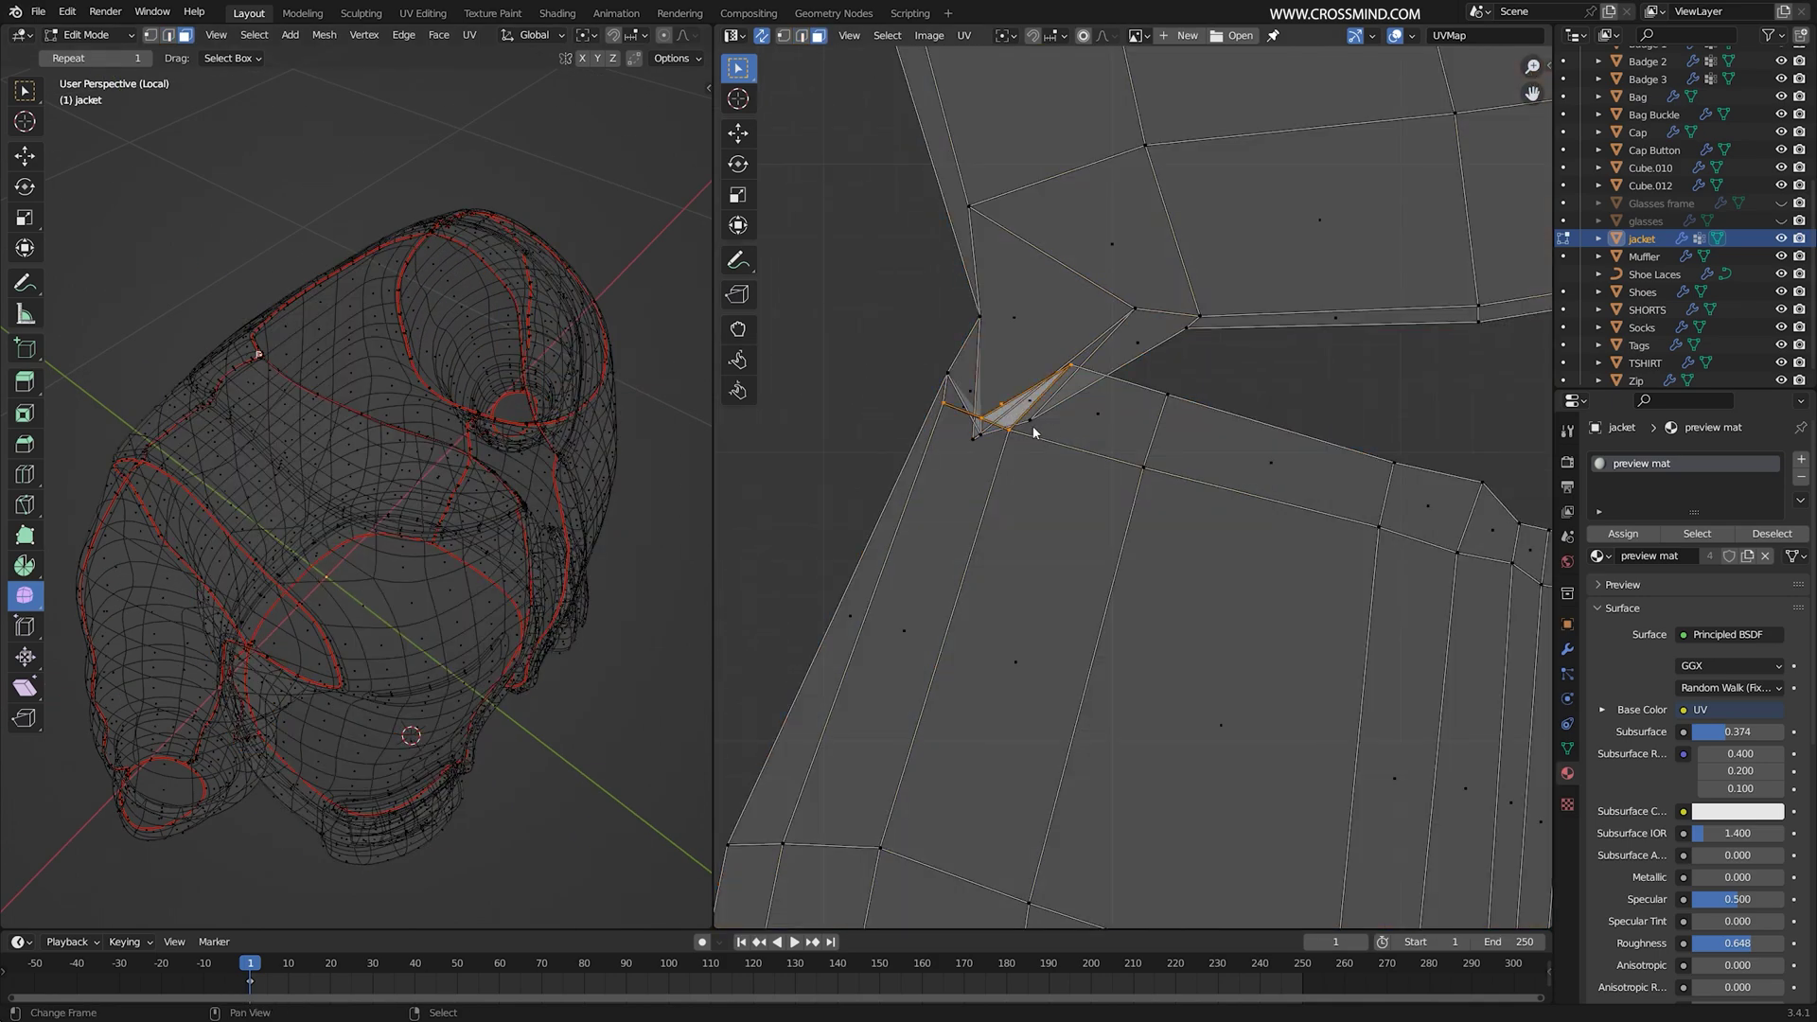
right_click(242, 369)
scroll(1219, 305, "up", 2)
left_click(1220, 306)
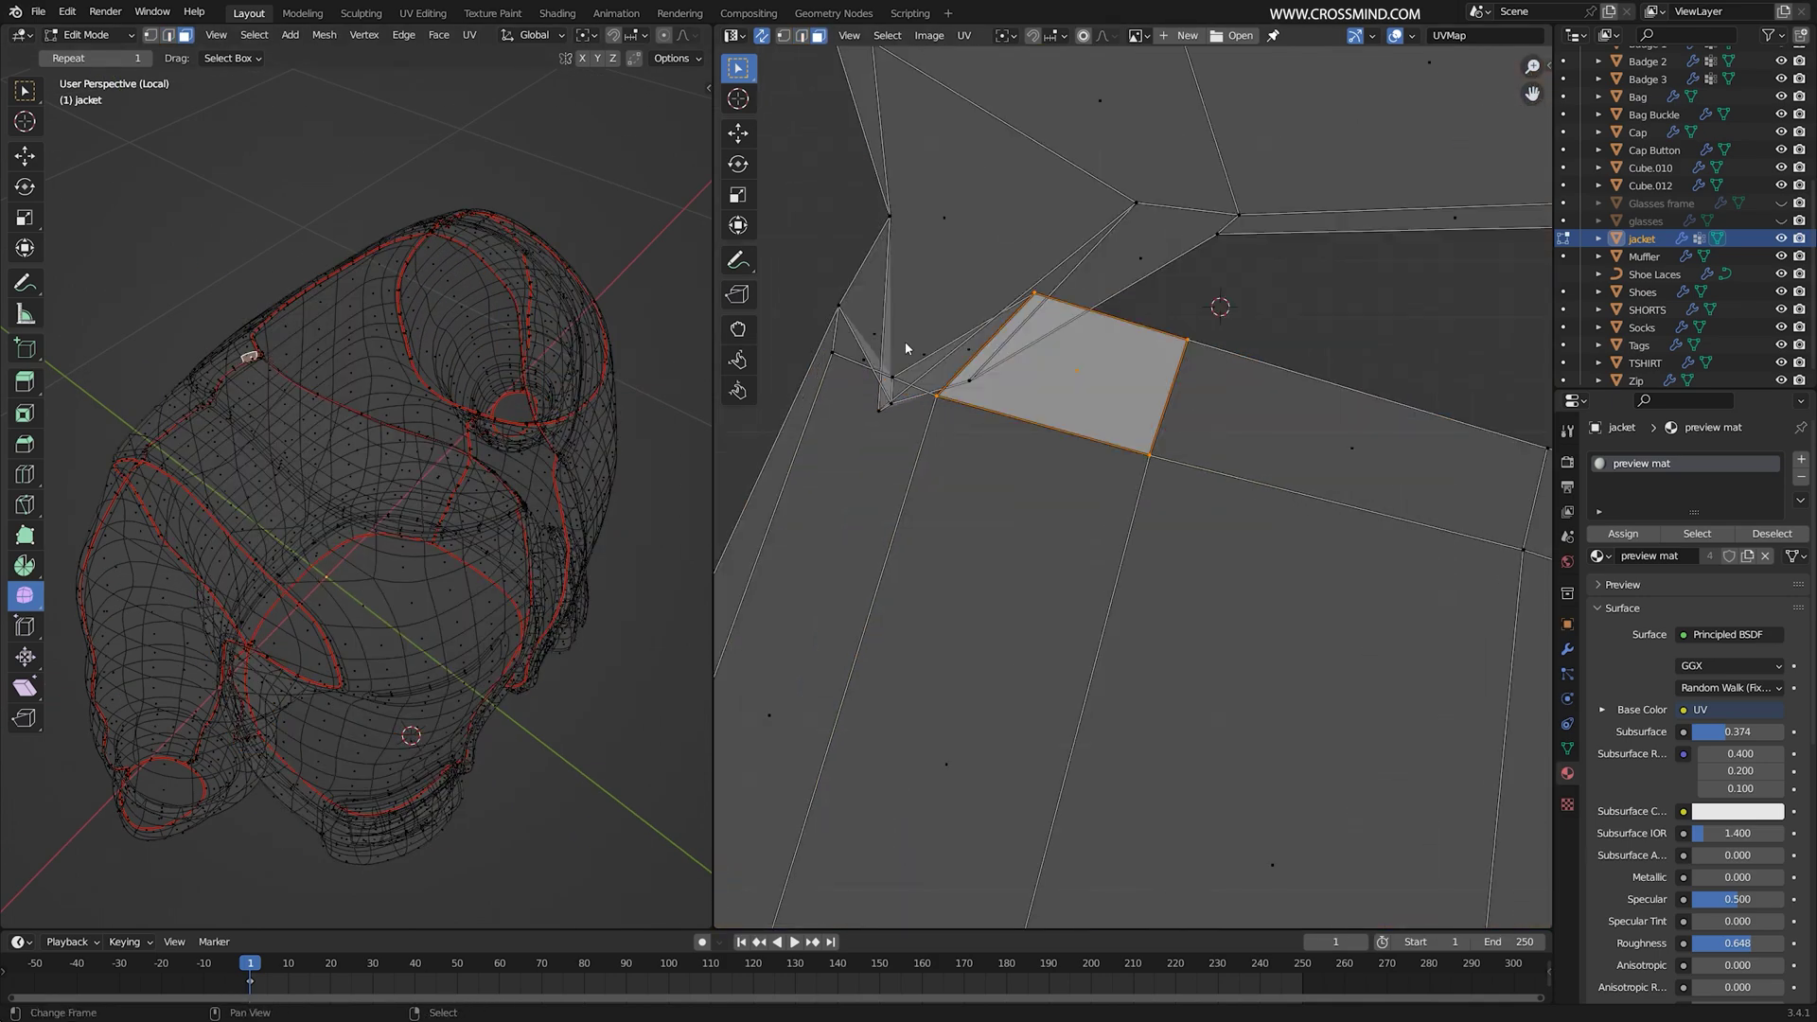
right_click(905, 343)
right_click(1143, 303)
right_click(942, 337)
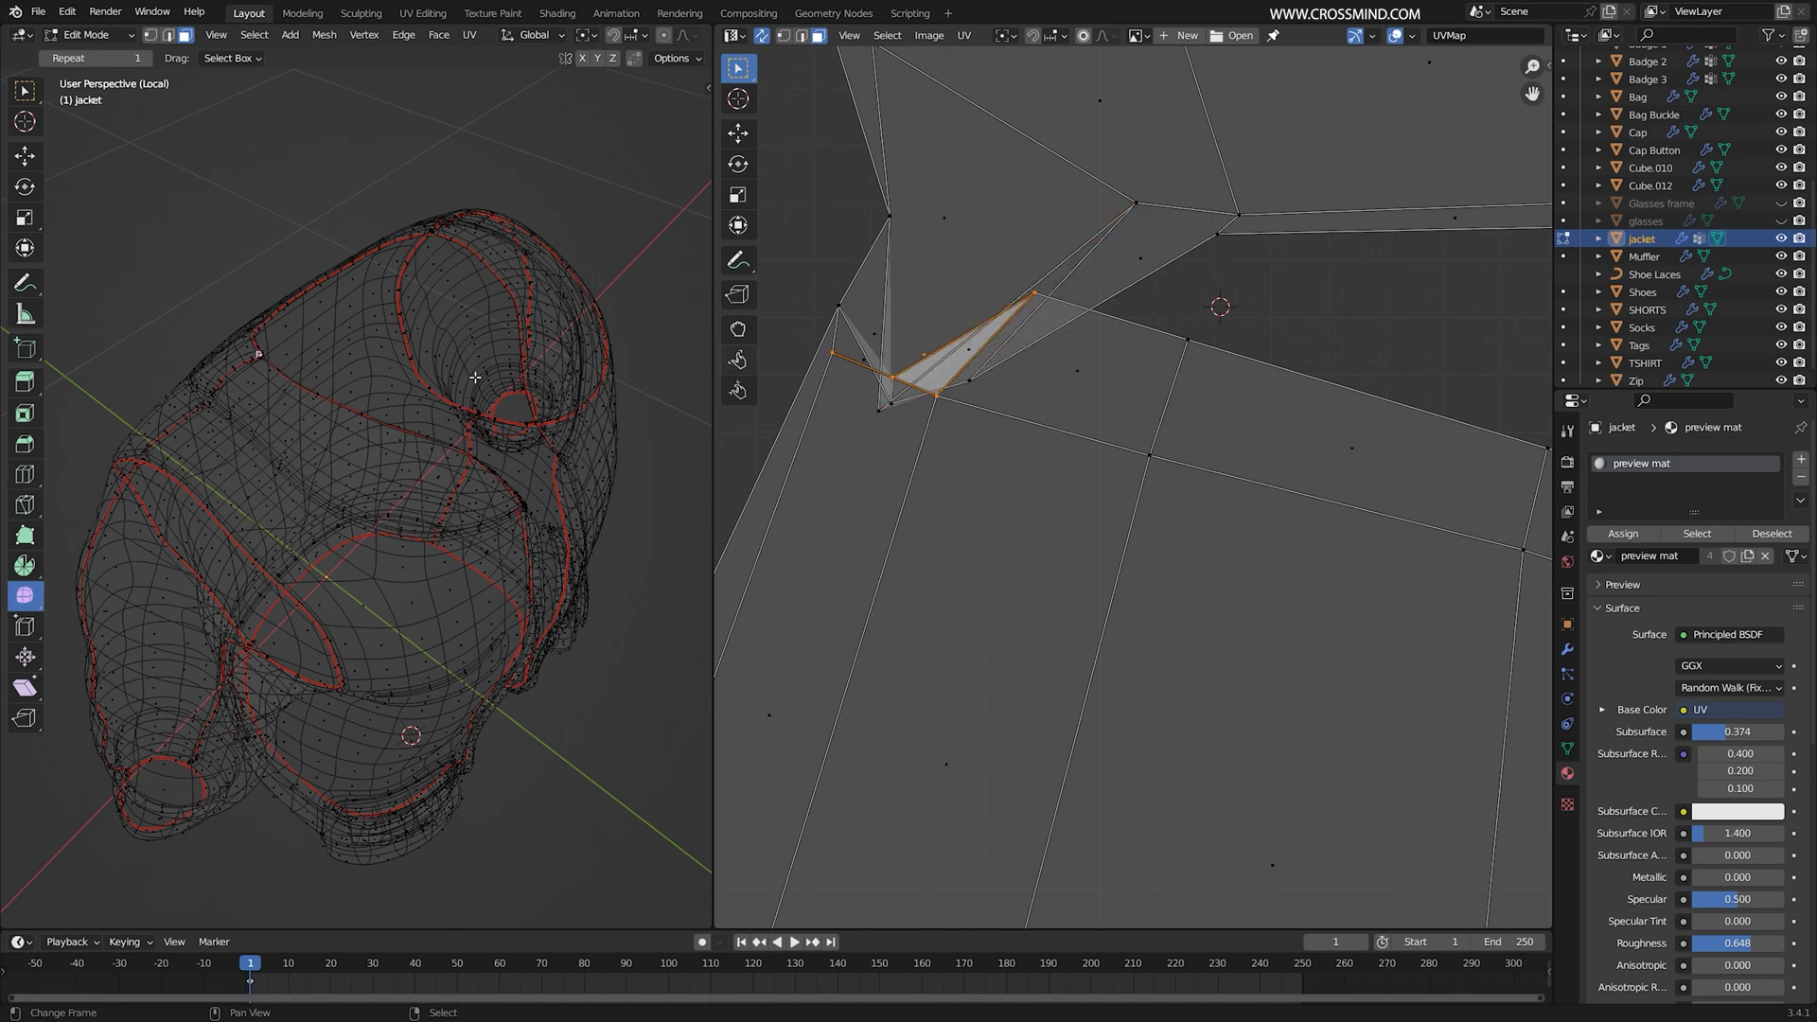
Step: Mark the short edges bridging the gap between the shoulder seam and the neighbouring neckline seam as a seam
key("KP_Decimal")
middle_click_drag(443, 385, 563, 396)
key("1")
right_click(415, 367)
key("2")
right_click(406, 384)
key("ctrl+space")
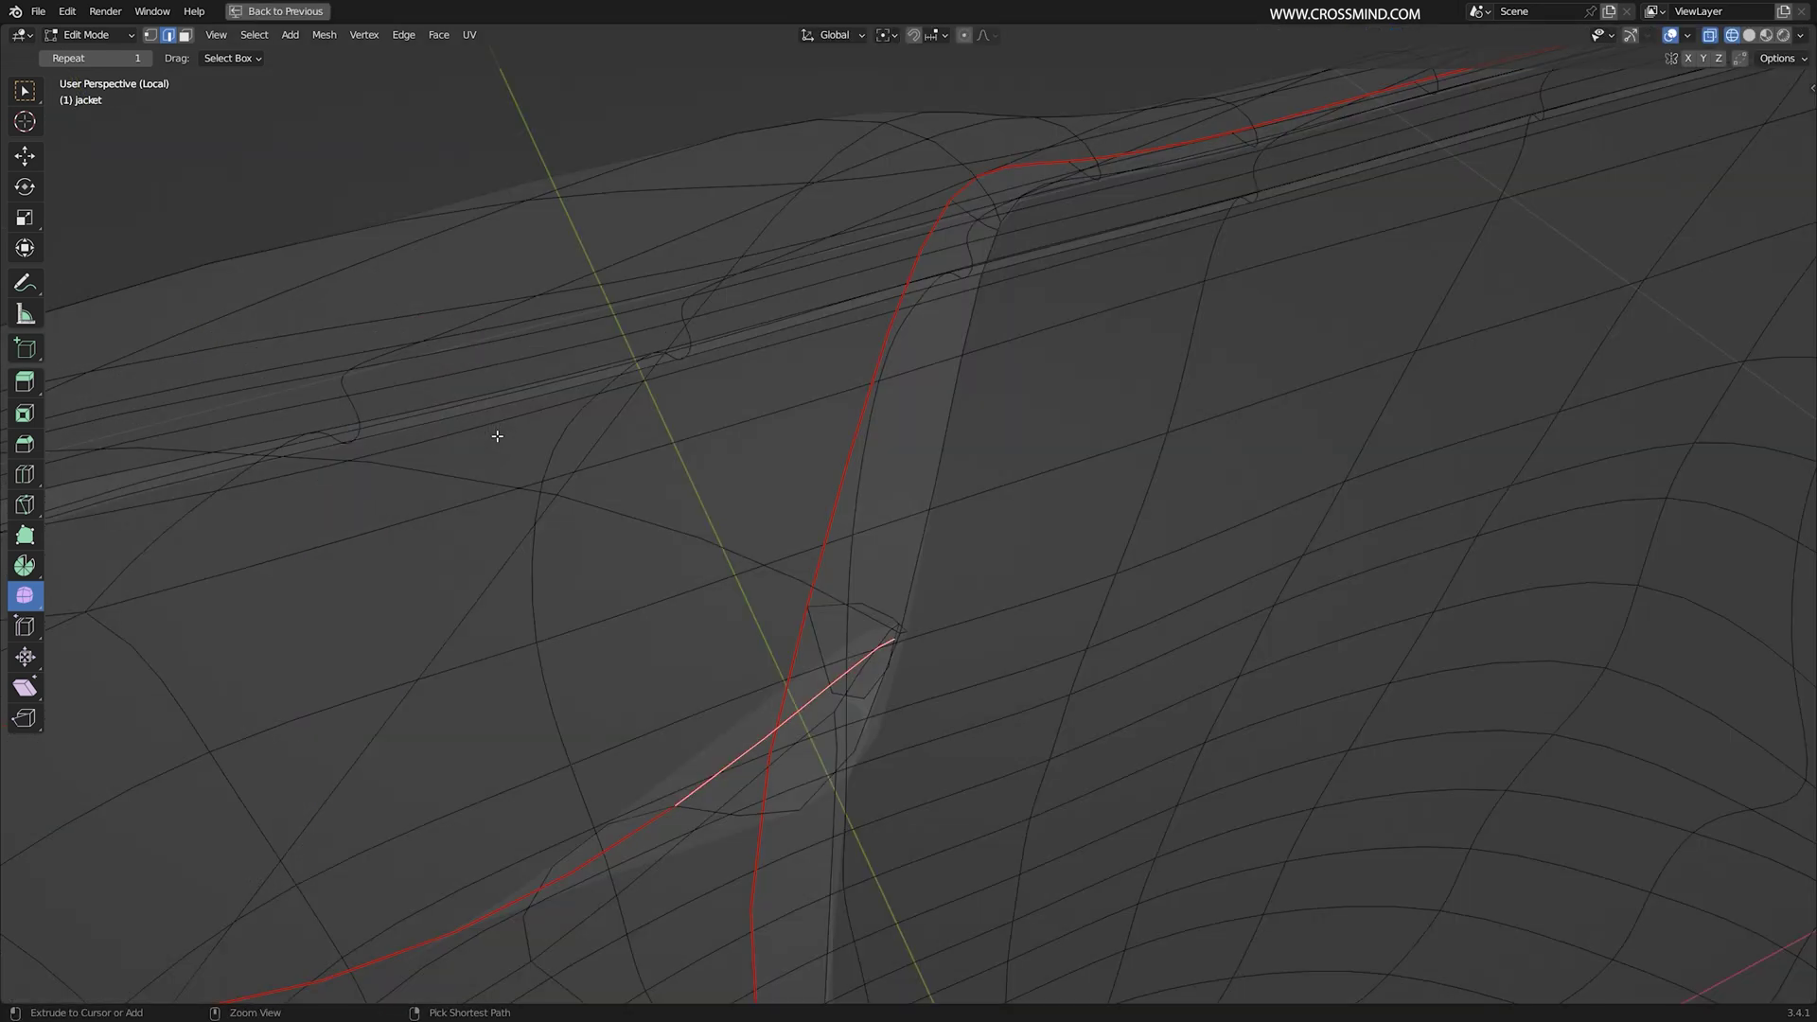
middle_click_drag(903, 634, 927, 613)
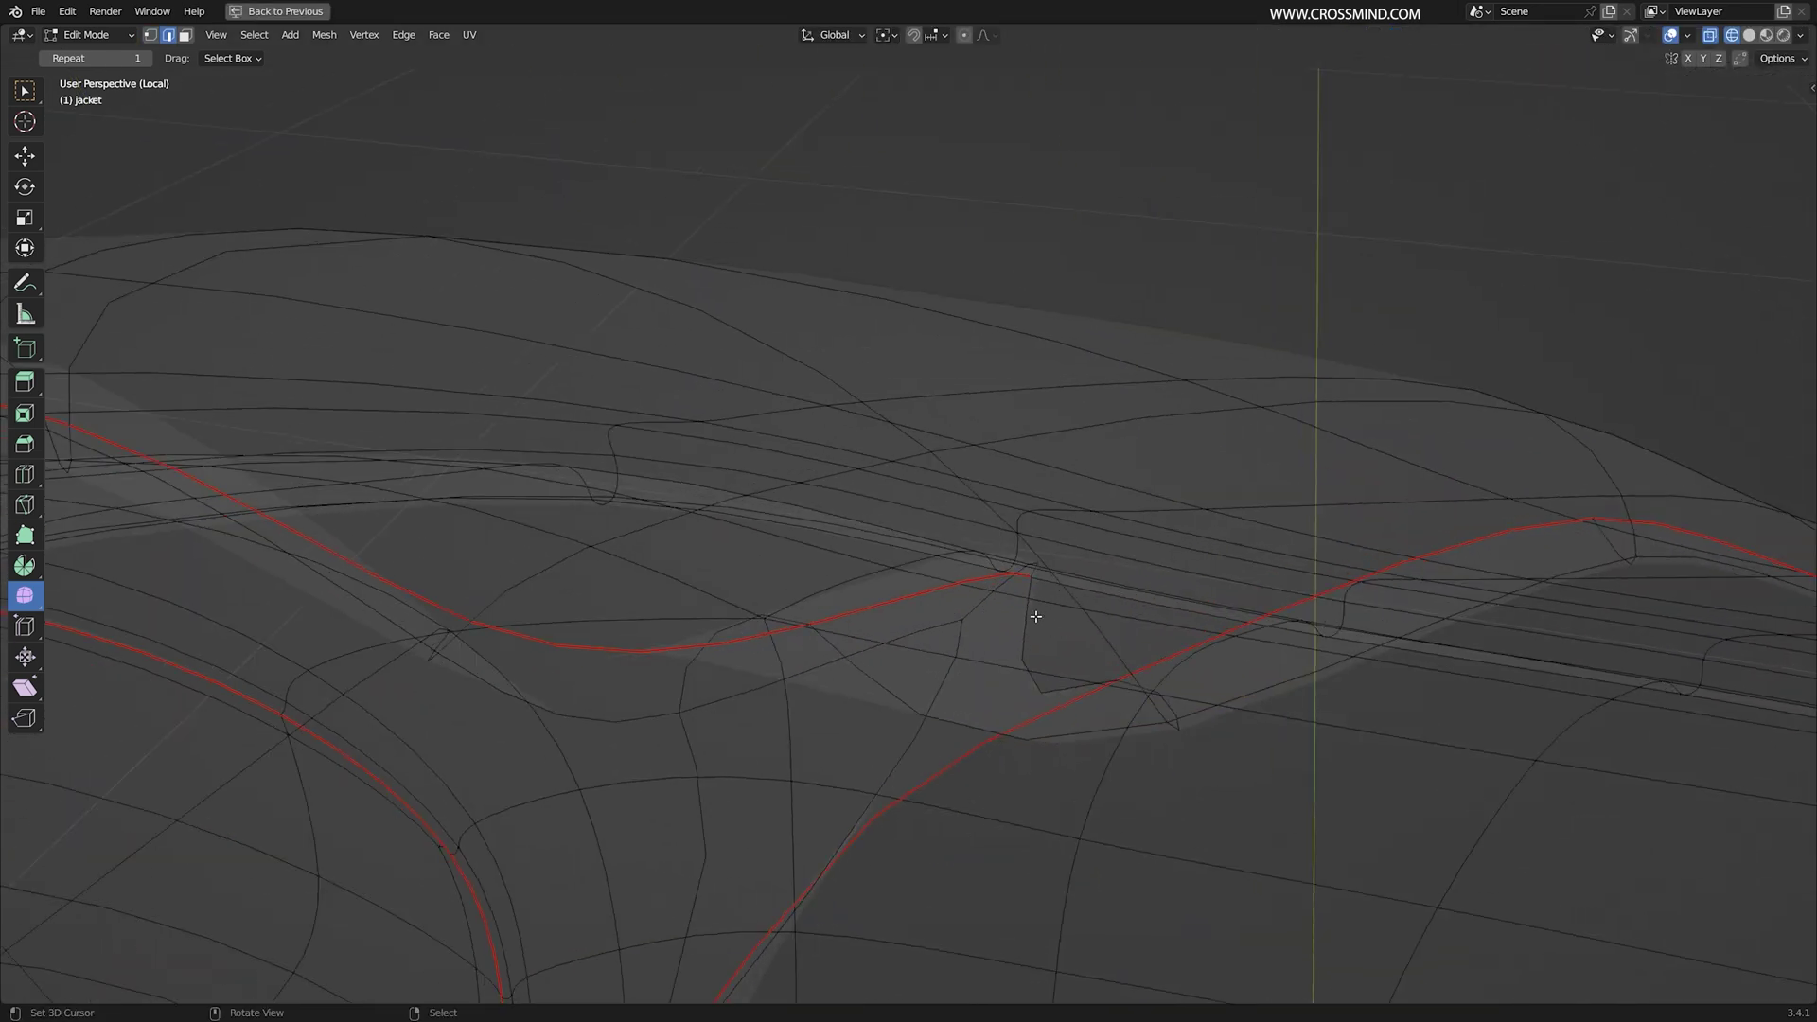
key("ctrl+e")
left_click(1057, 639)
key("ctrl+space")
scroll(1241, 577, "down", 12)
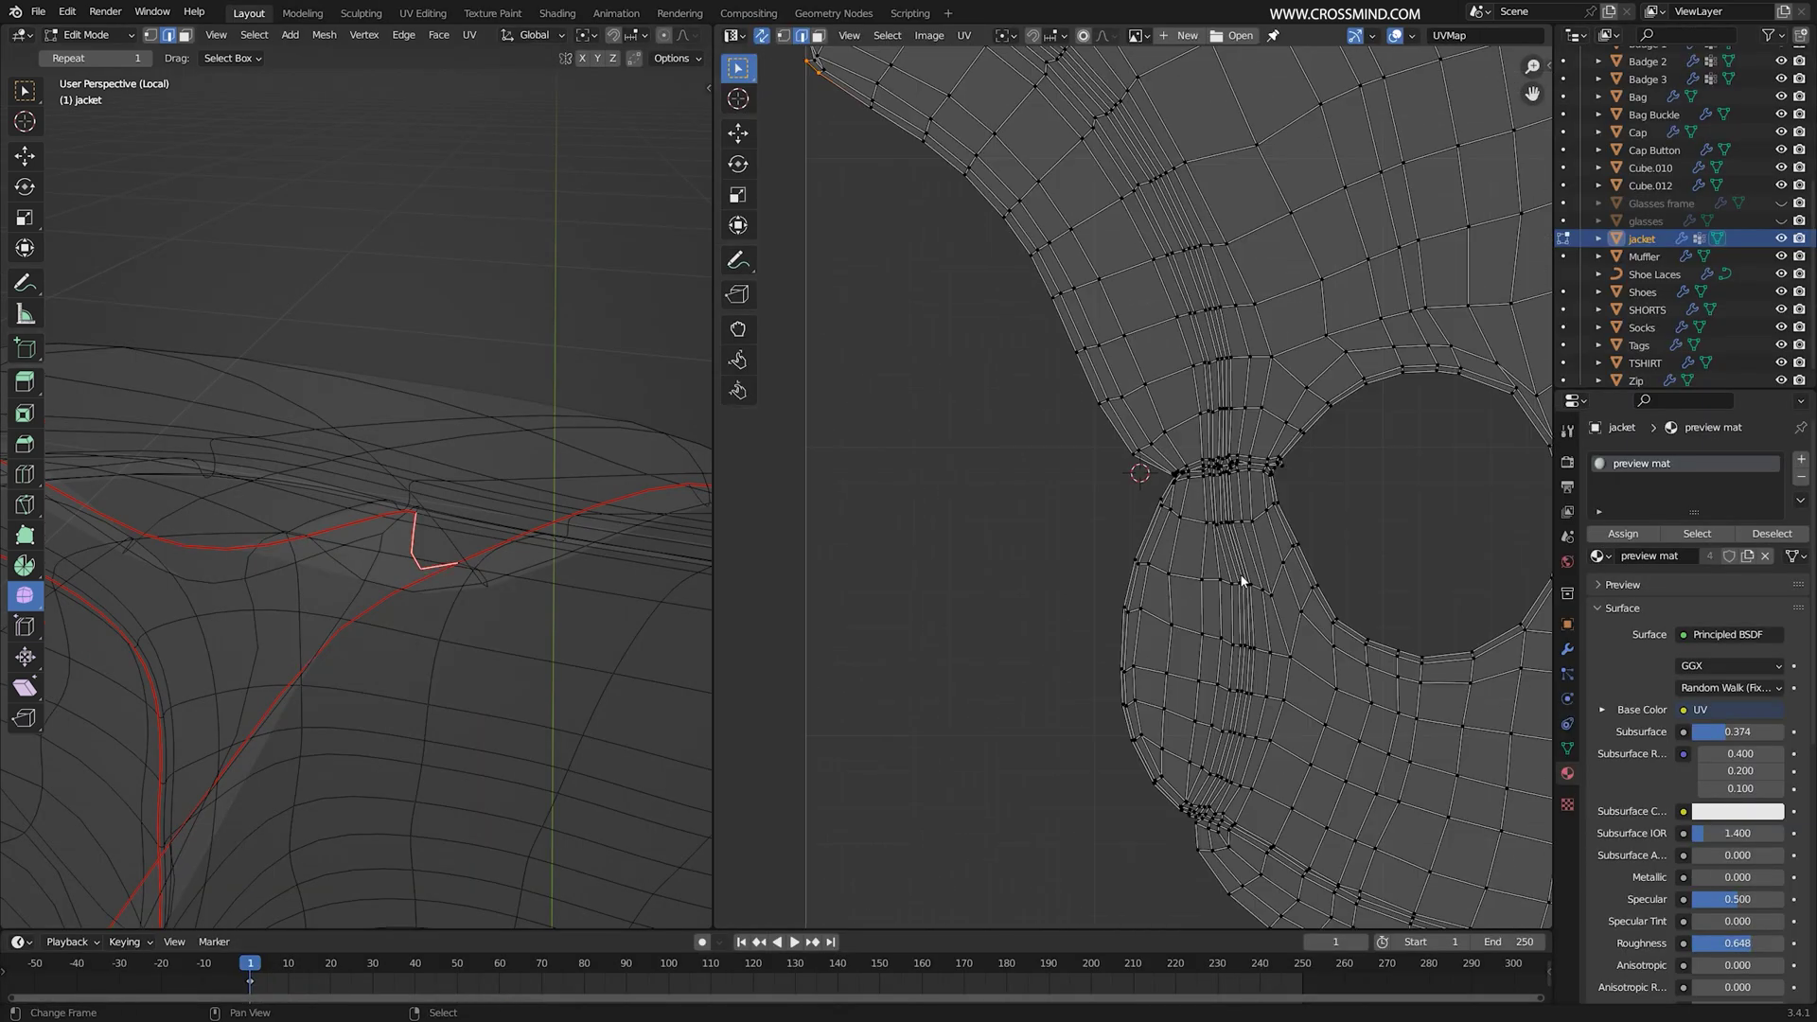
Step: Pick the large body UV island with linked selection to check which parts of the jacket it covers
scroll(1200, 548, "down", 4)
key("ctrl+z")
key("ctrl+shift+z")
scroll(1214, 398, "up", 3)
left_click(1215, 398)
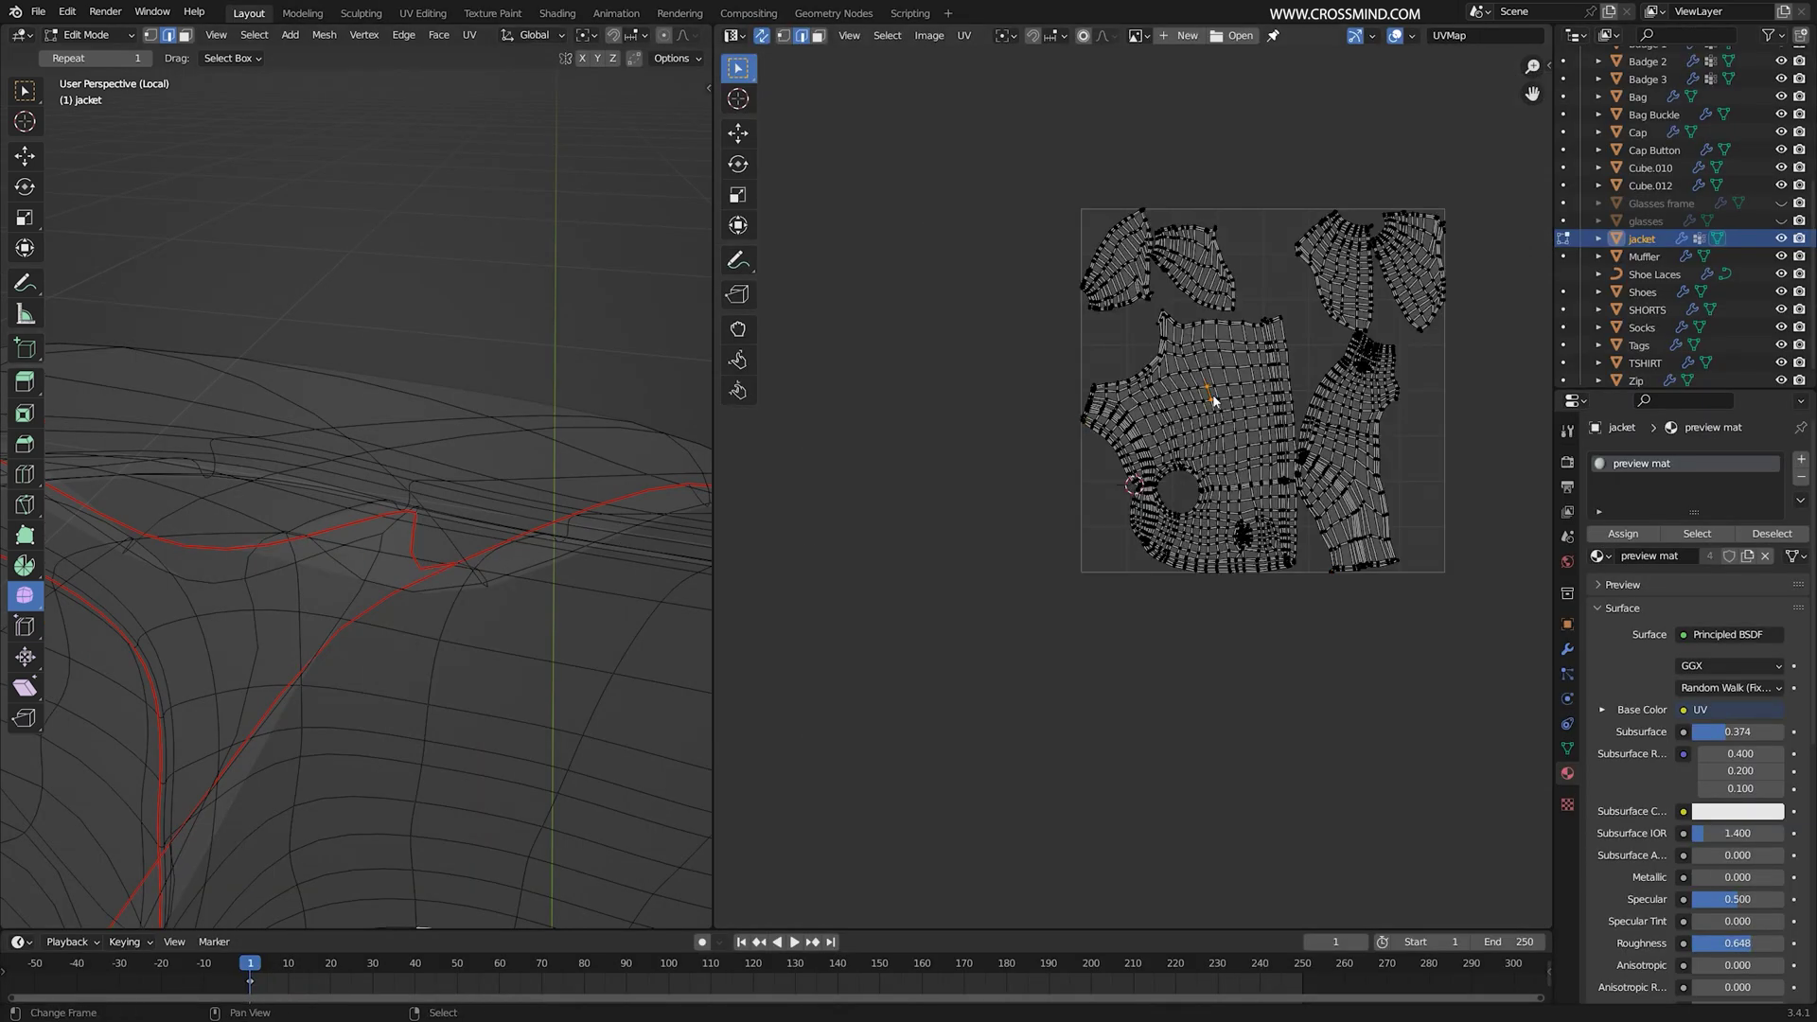
key("l")
scroll(455, 606, "down", 10)
middle_click_drag(417, 605, 479, 631)
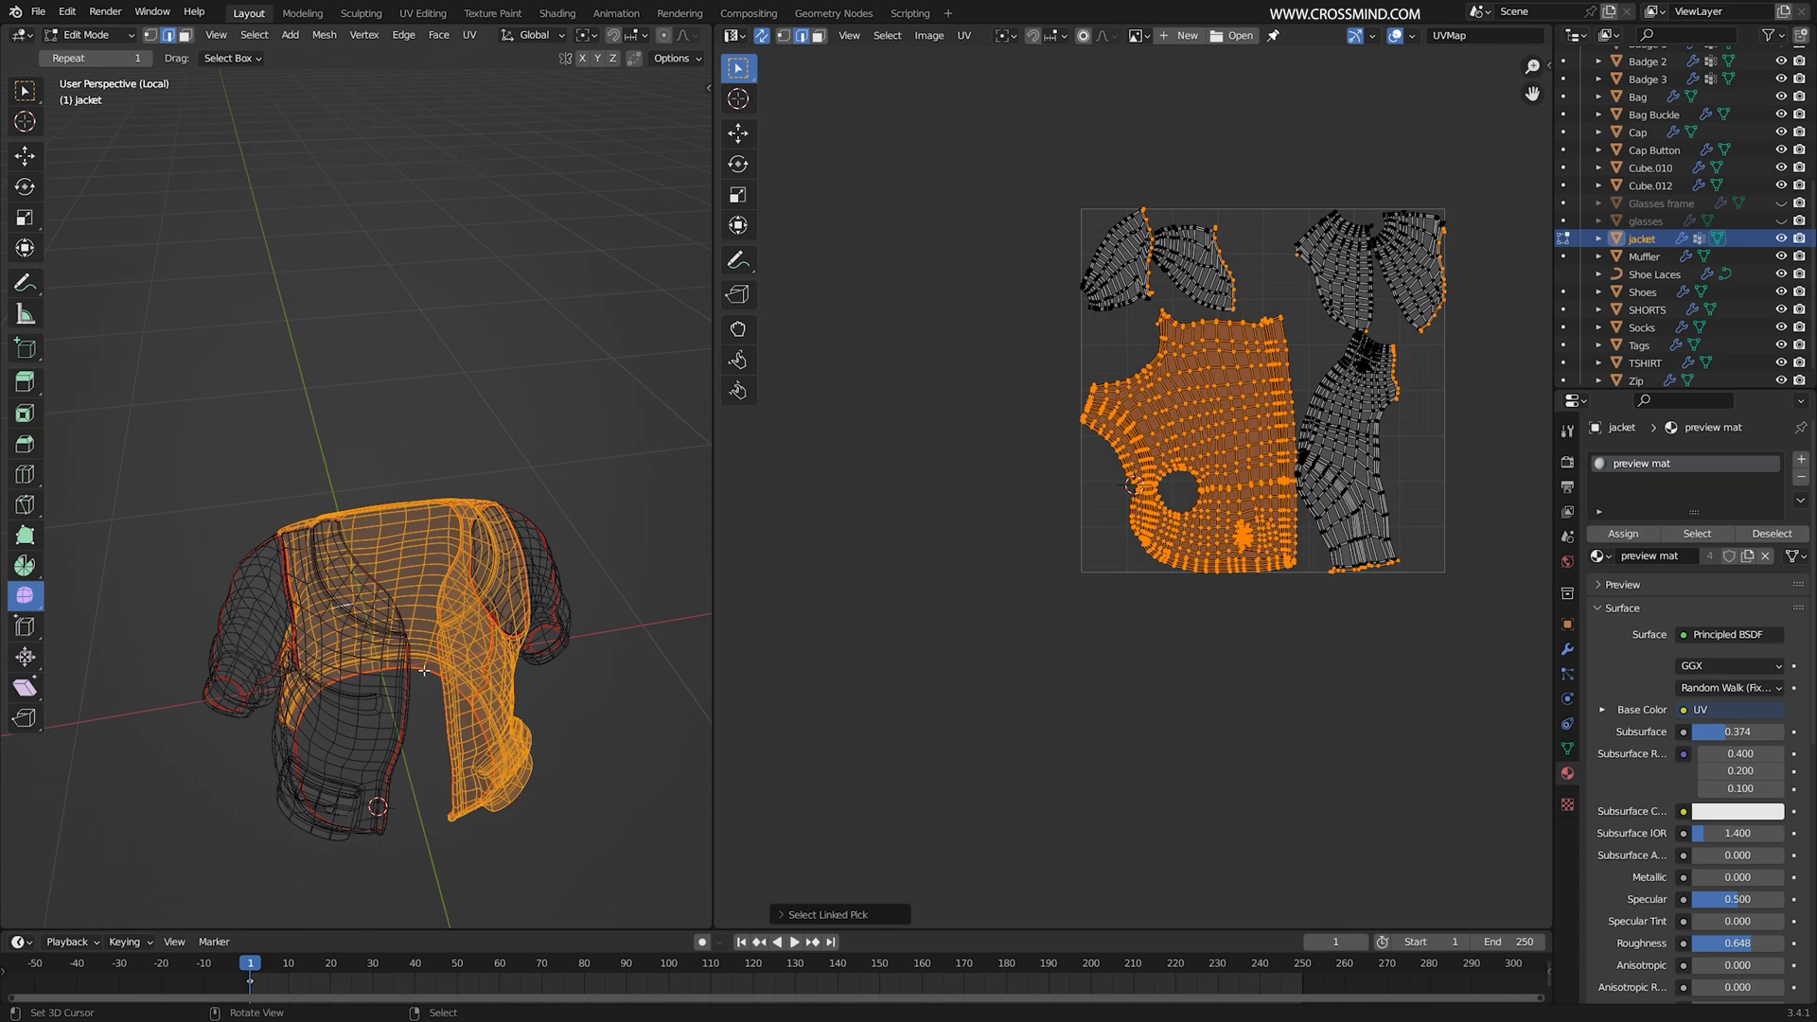
key("alt+a")
key("l")
key("alt+a")
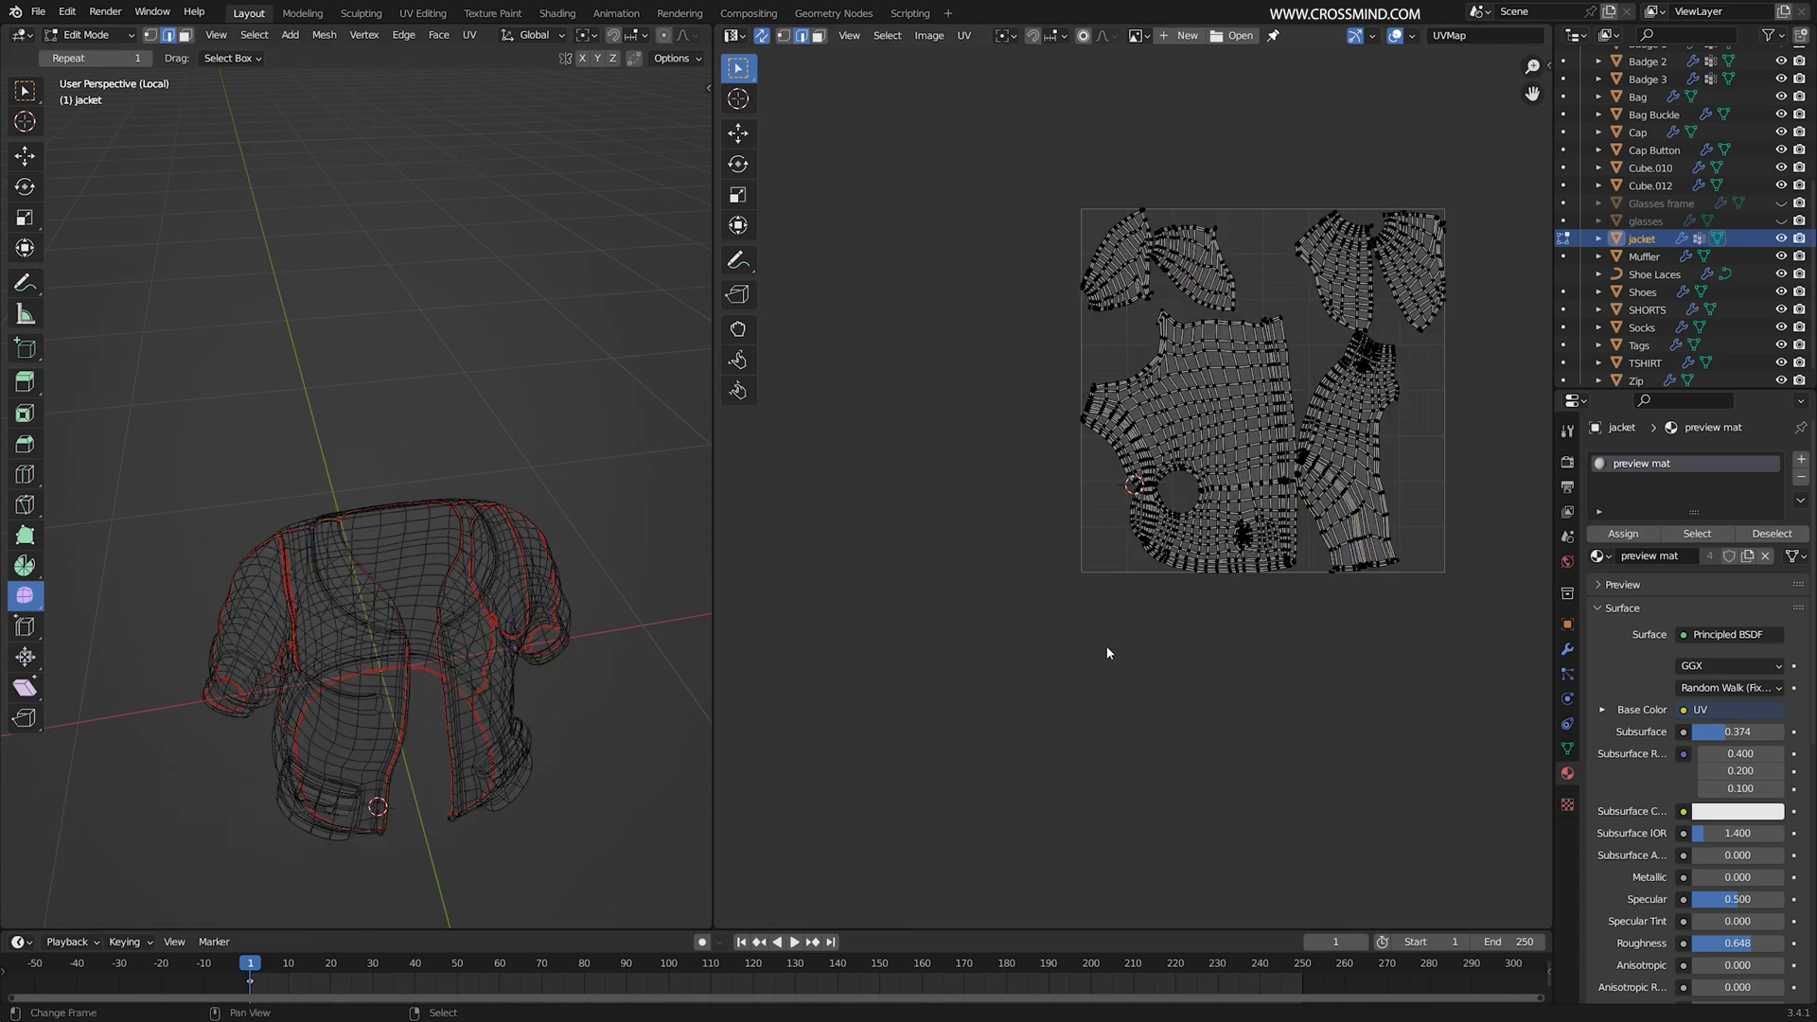
Step: Compare the whole linked jacket with its large body island alone, and save the file
key("l")
middle_click_drag(470, 642, 421, 629)
right_click(443, 546)
key("l")
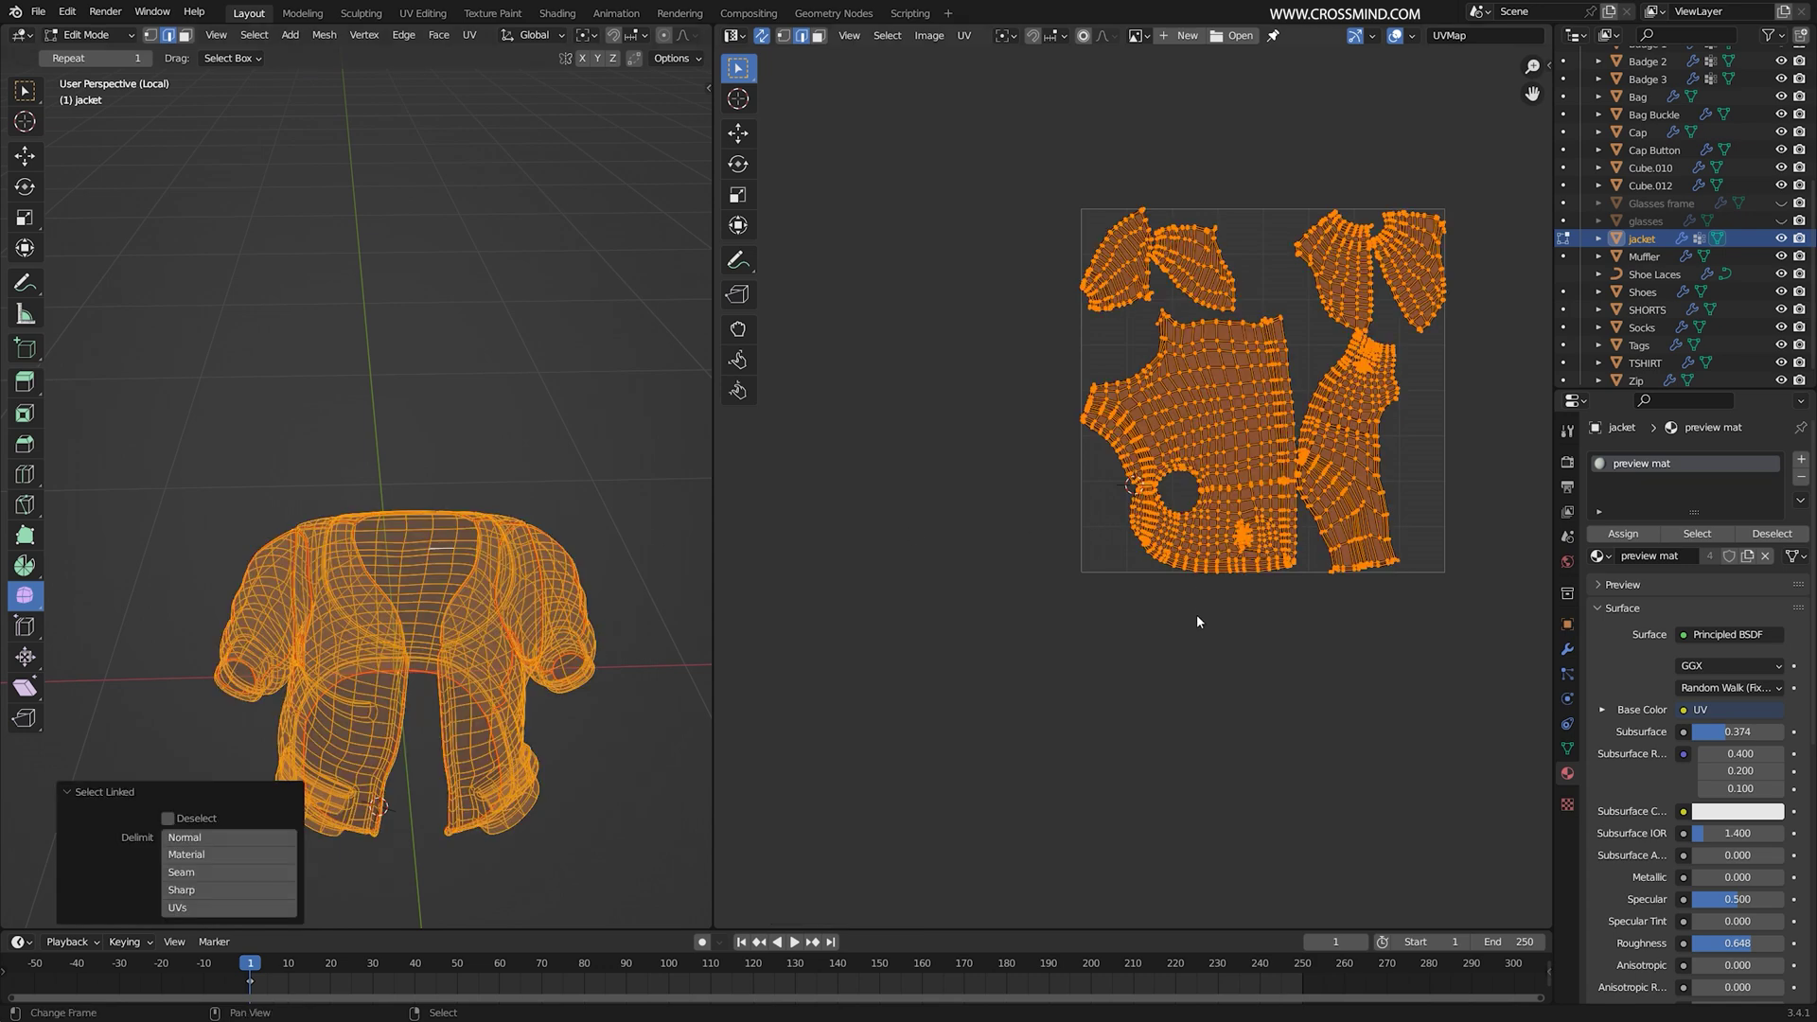
key("alt+a")
key("l")
scroll(677, 575, "up", 2)
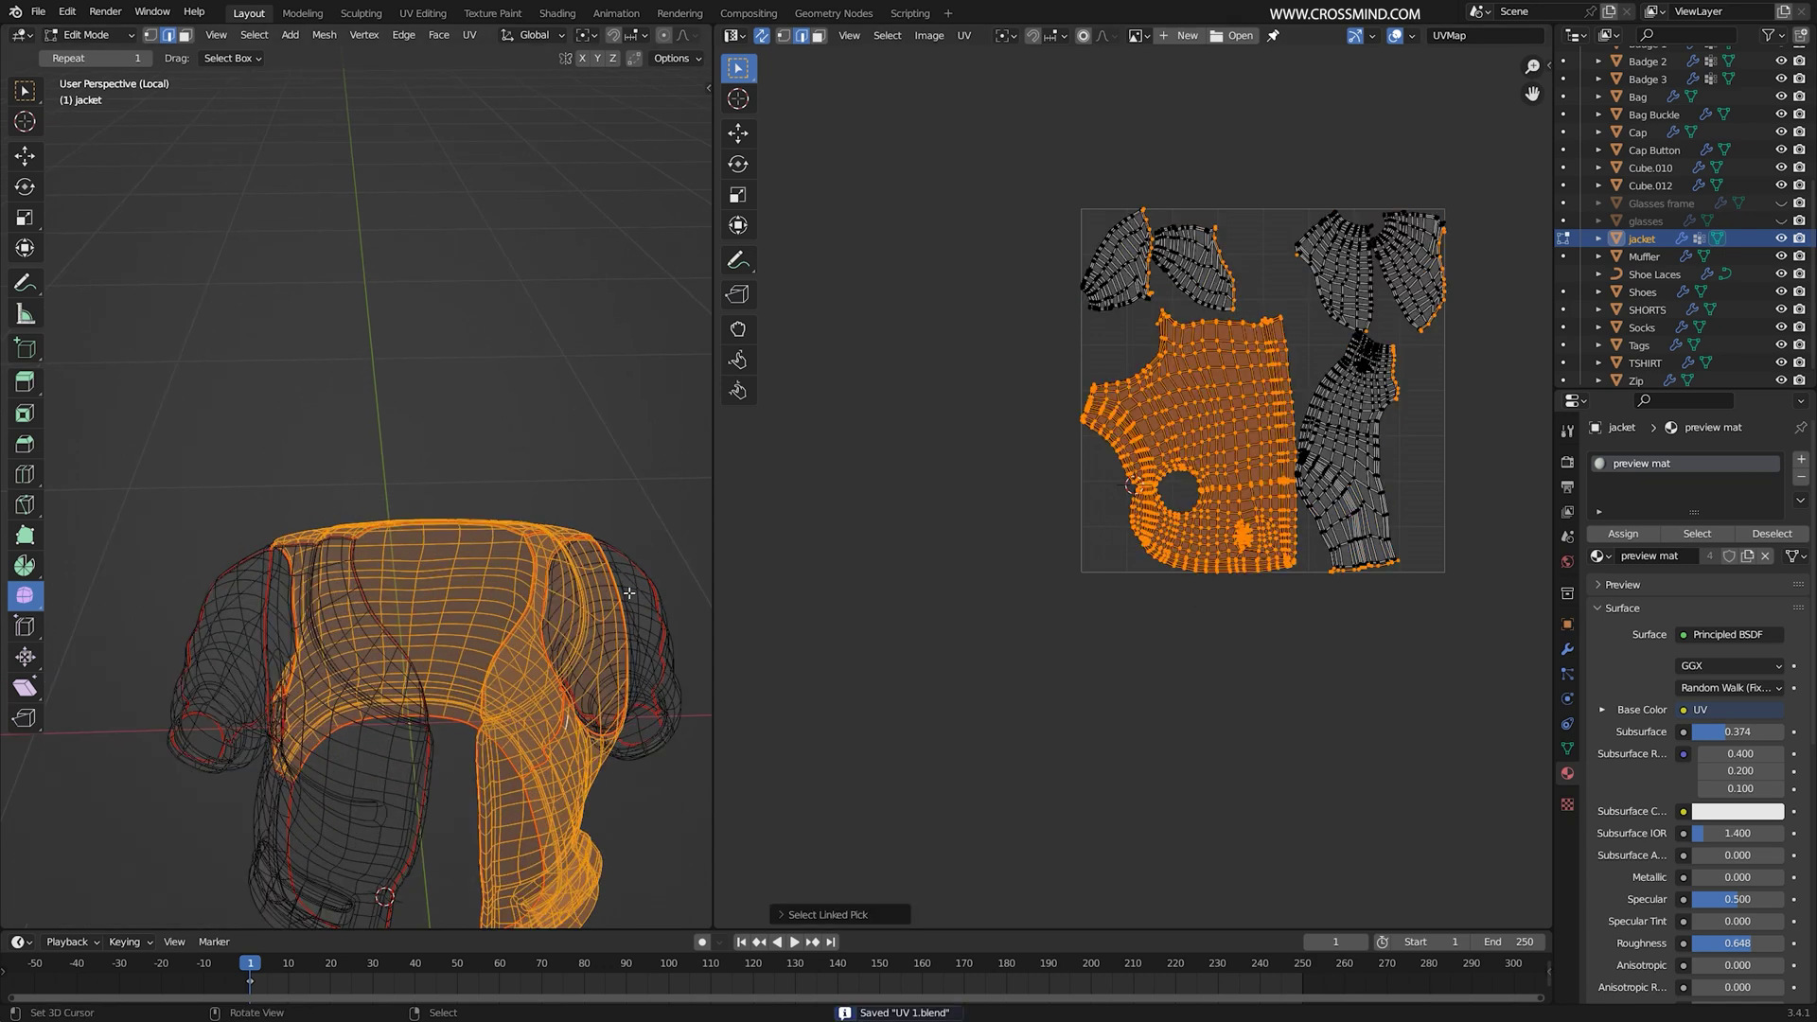
scroll(1230, 530, "up", 4)
scroll(1420, 454, "down", 2)
middle_click_drag(1451, 450, 1265, 461)
key("alt+a")
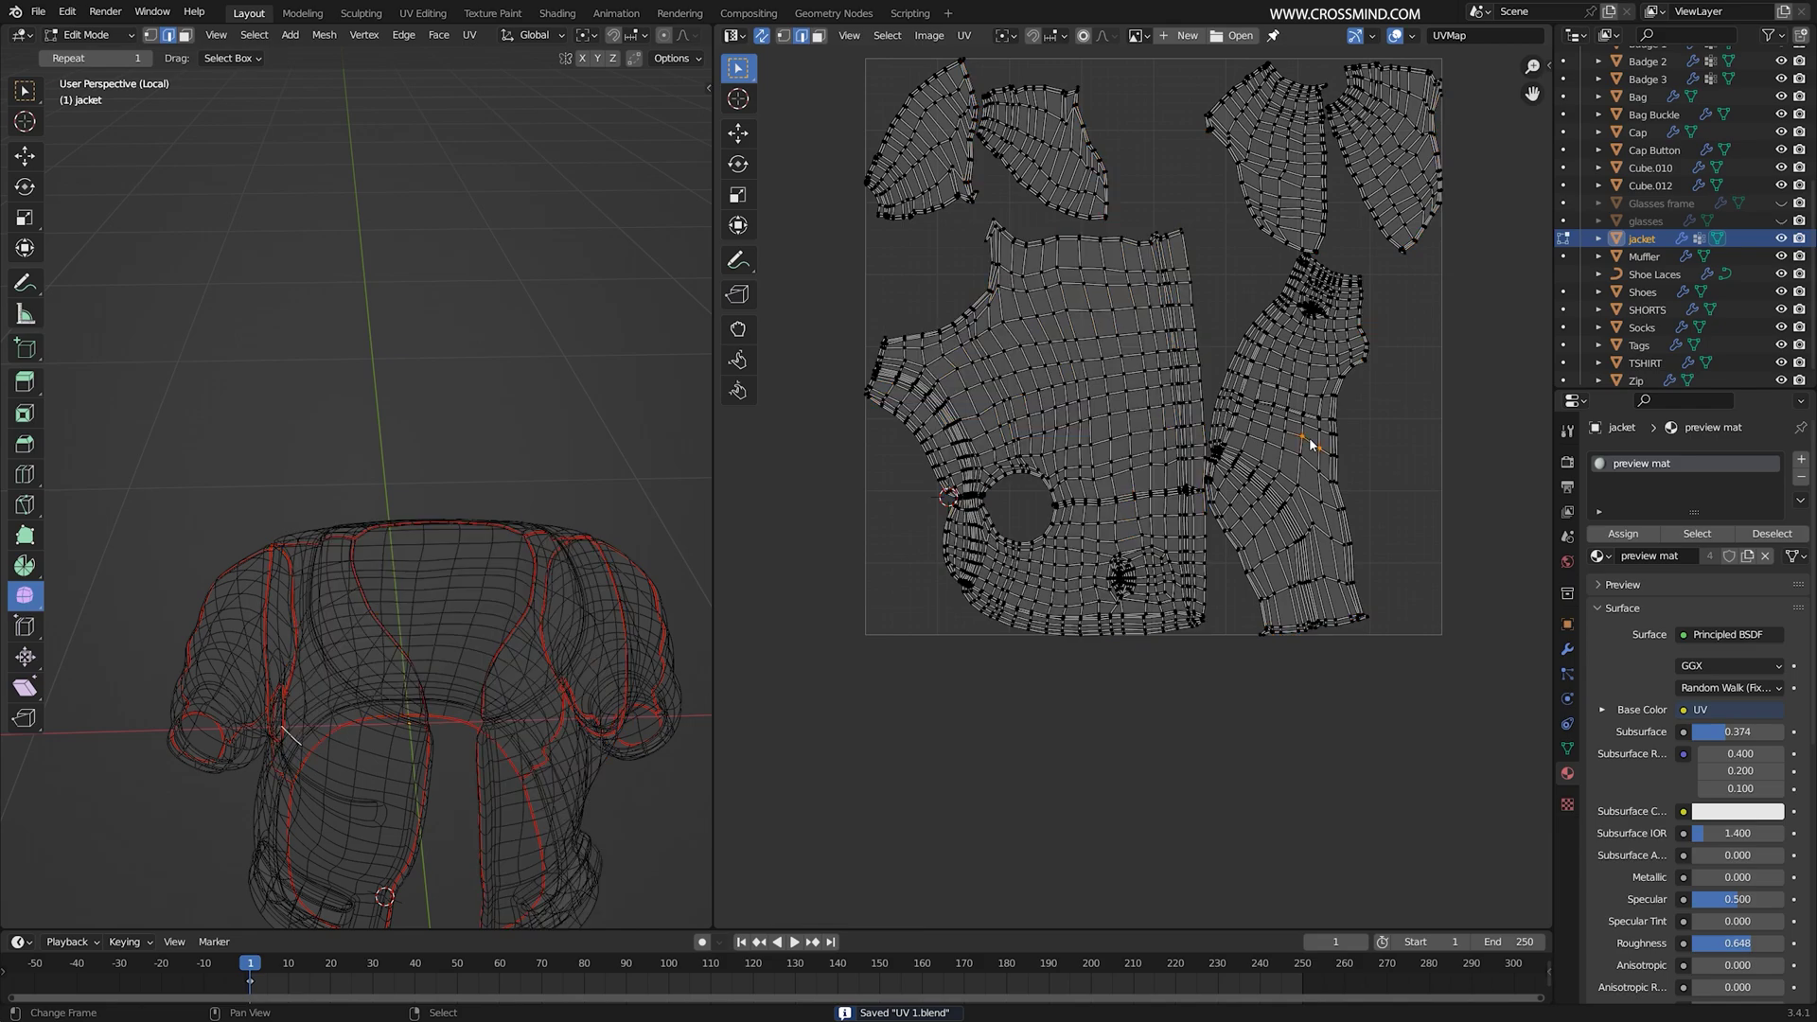
Step: Examine the closely spaced edges running from the armhole to the hem in the large body UV island
scroll(1274, 490, "up", 6)
scroll(1275, 490, "up", 2)
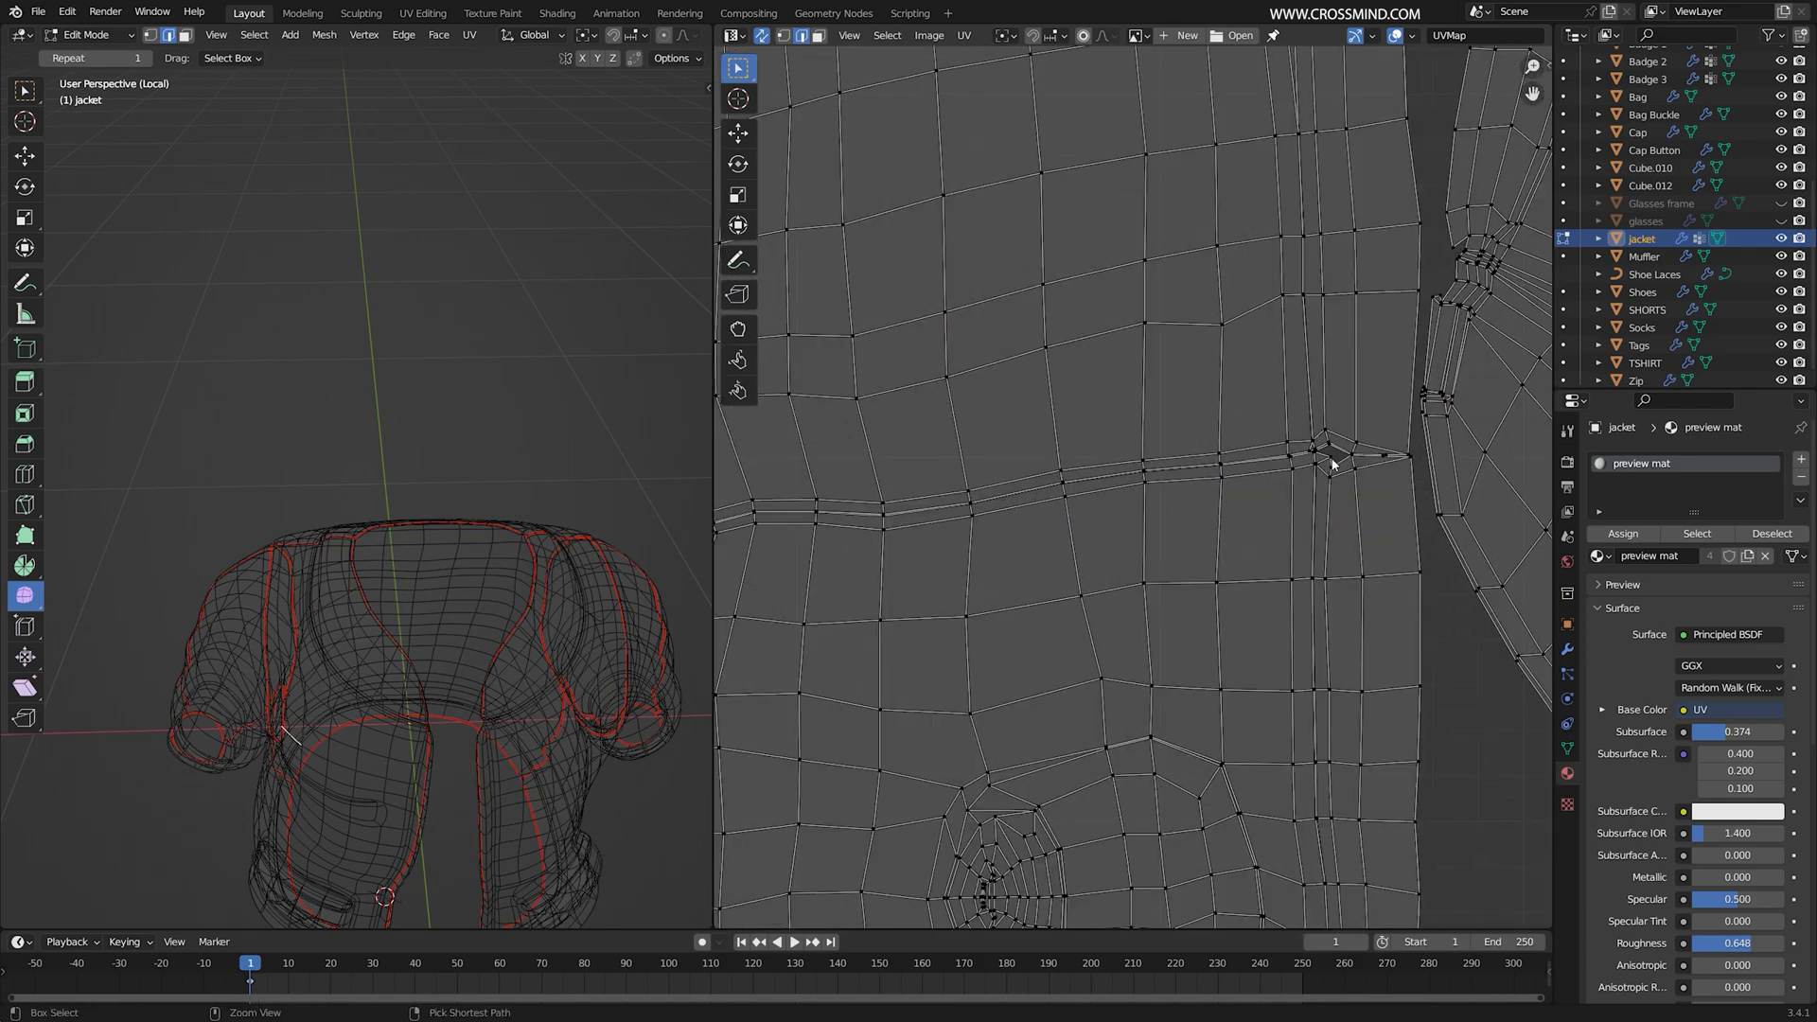
key("ctrl+space")
scroll(1291, 479, "up", 4)
scroll(1486, 518, "down", 10)
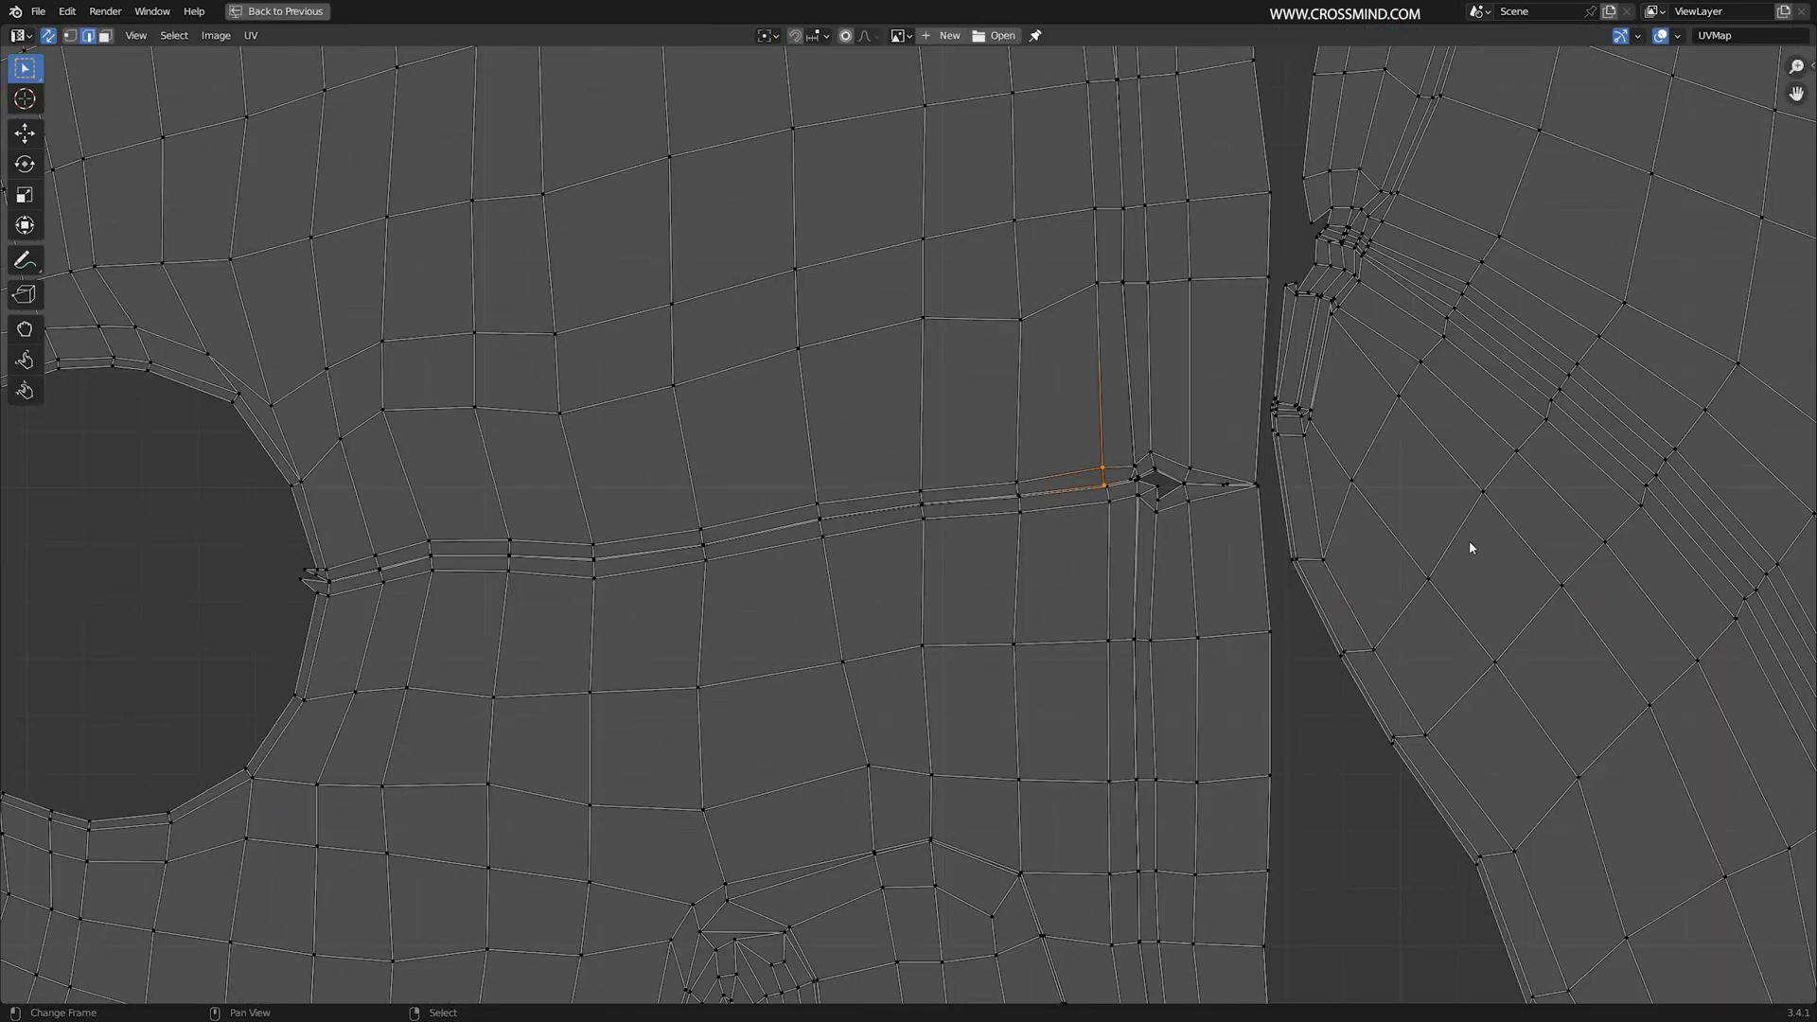
scroll(627, 562, "up", 2)
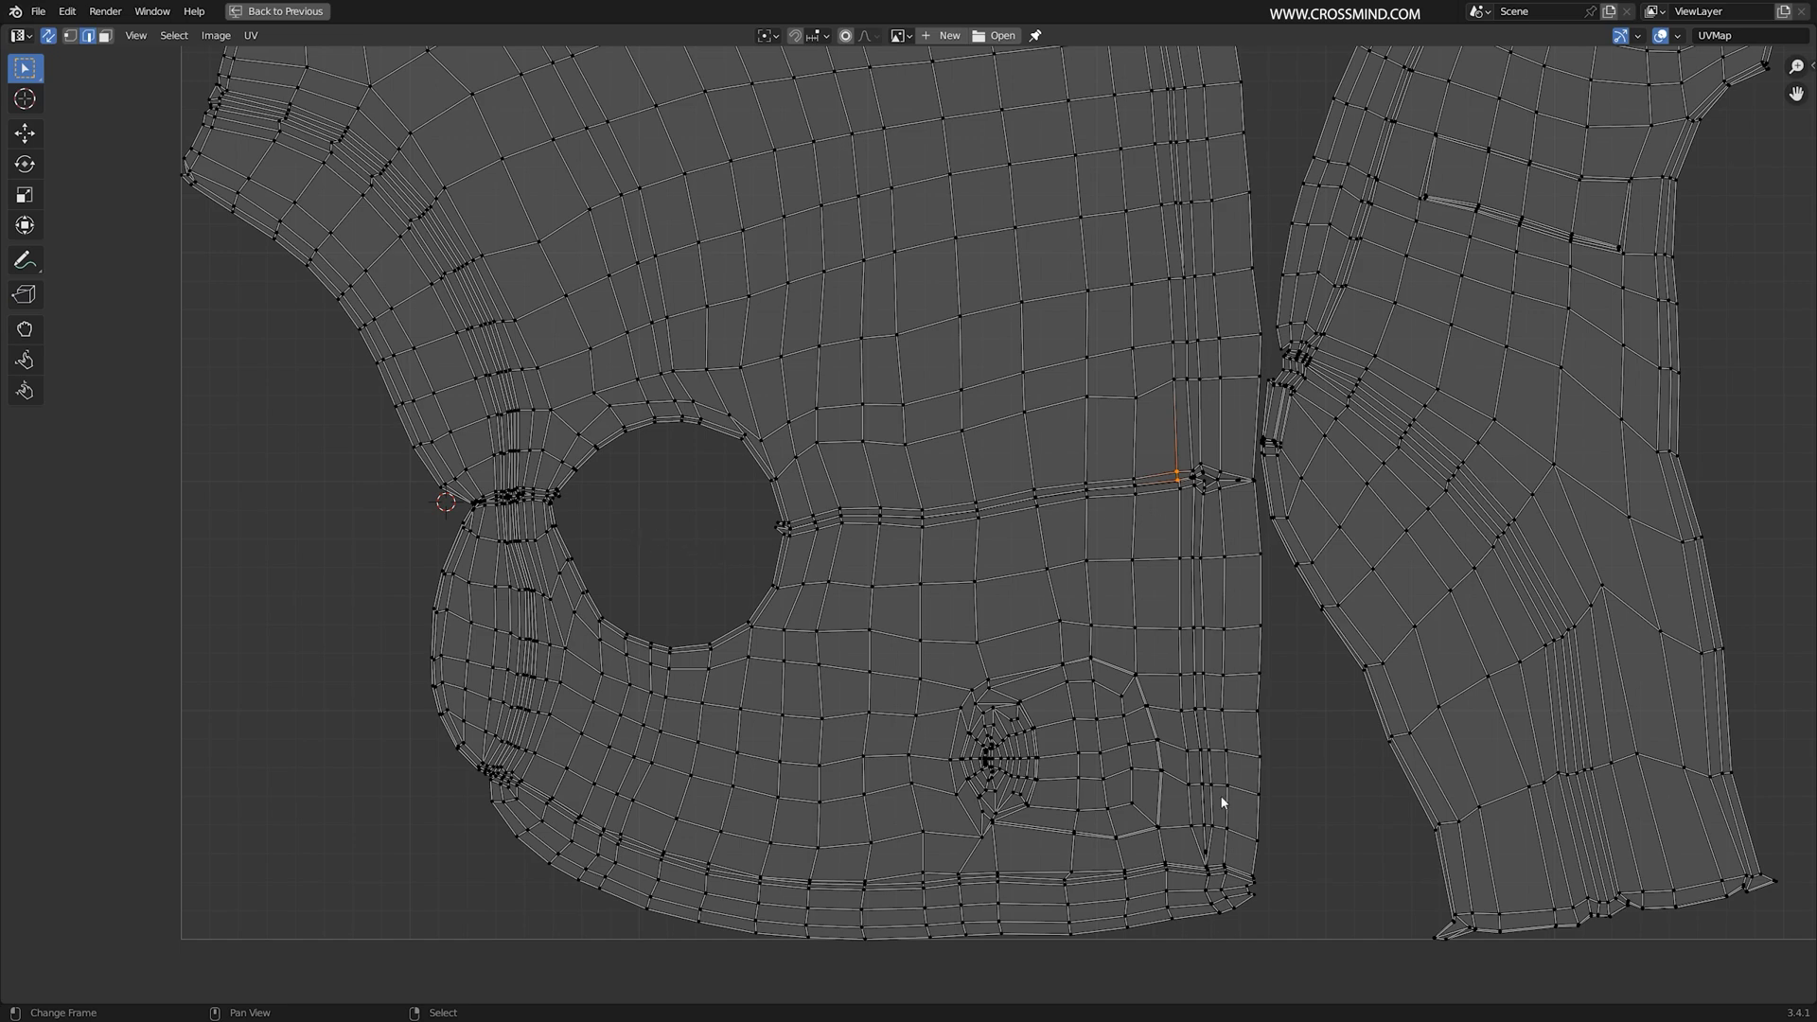
scroll(1065, 481, "down", 3)
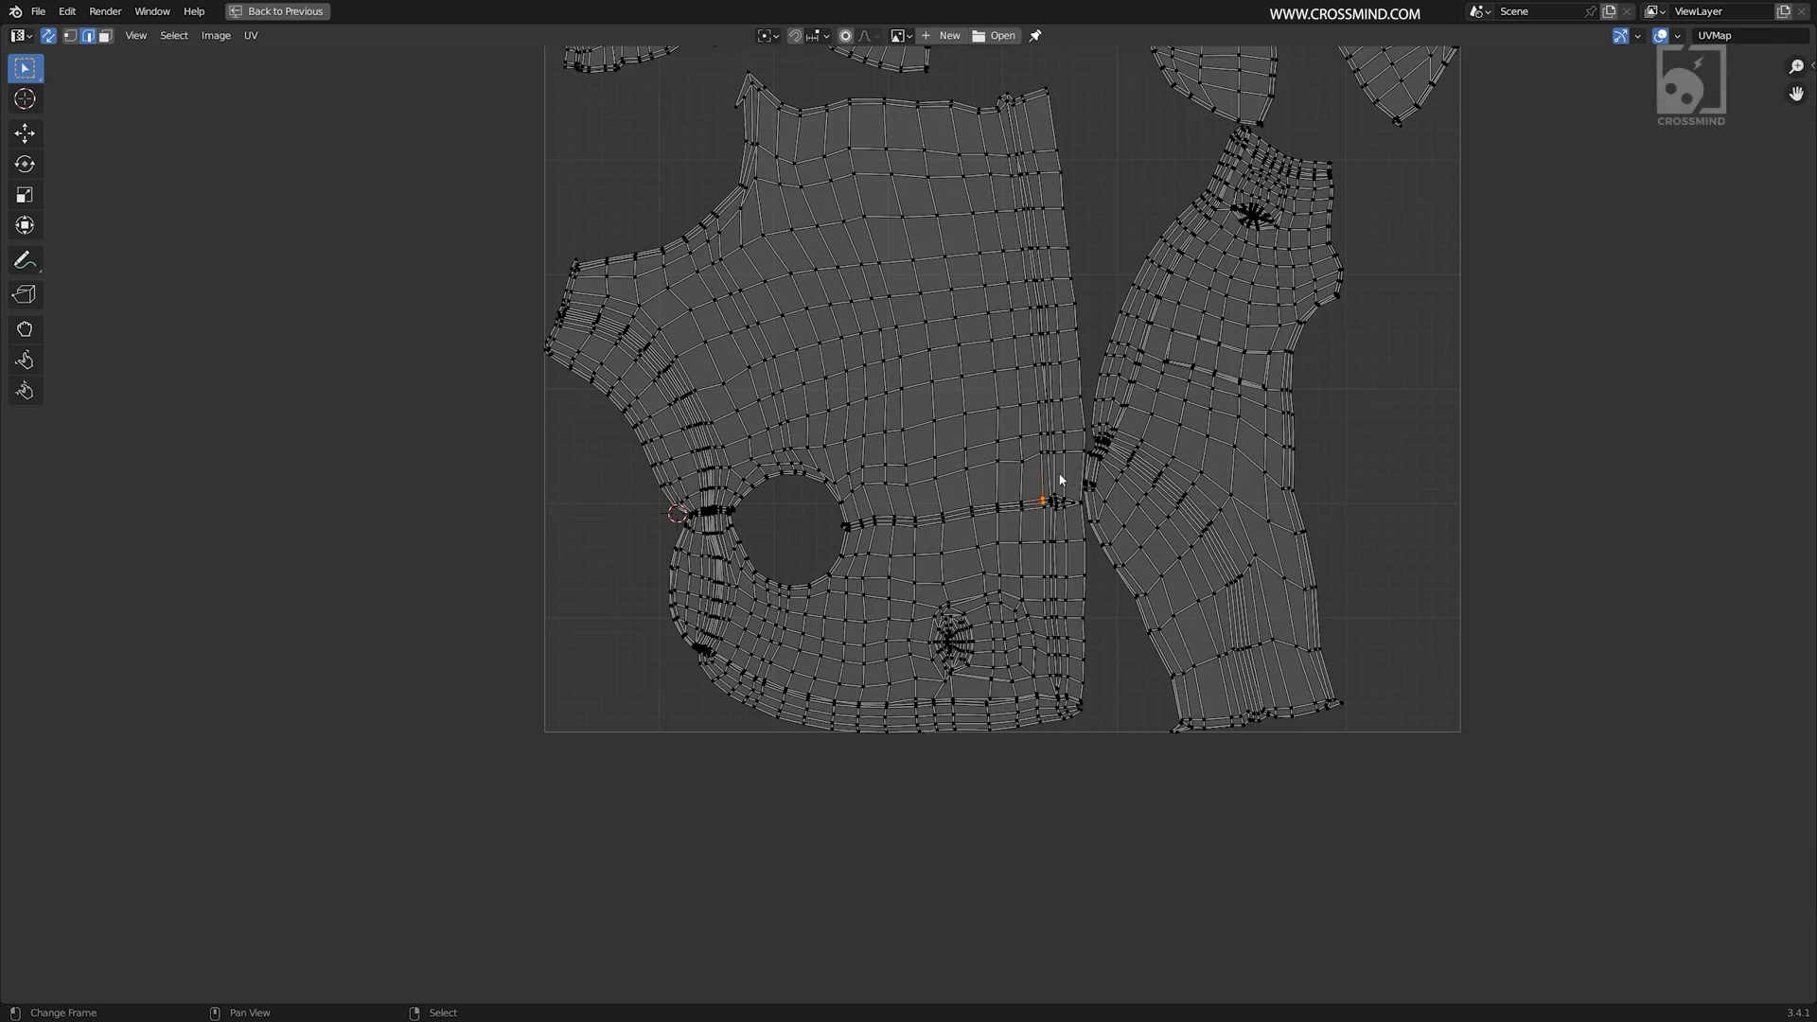
scroll(732, 499, "up", 4)
middle_click_drag(914, 503, 902, 606)
left_click(699, 612)
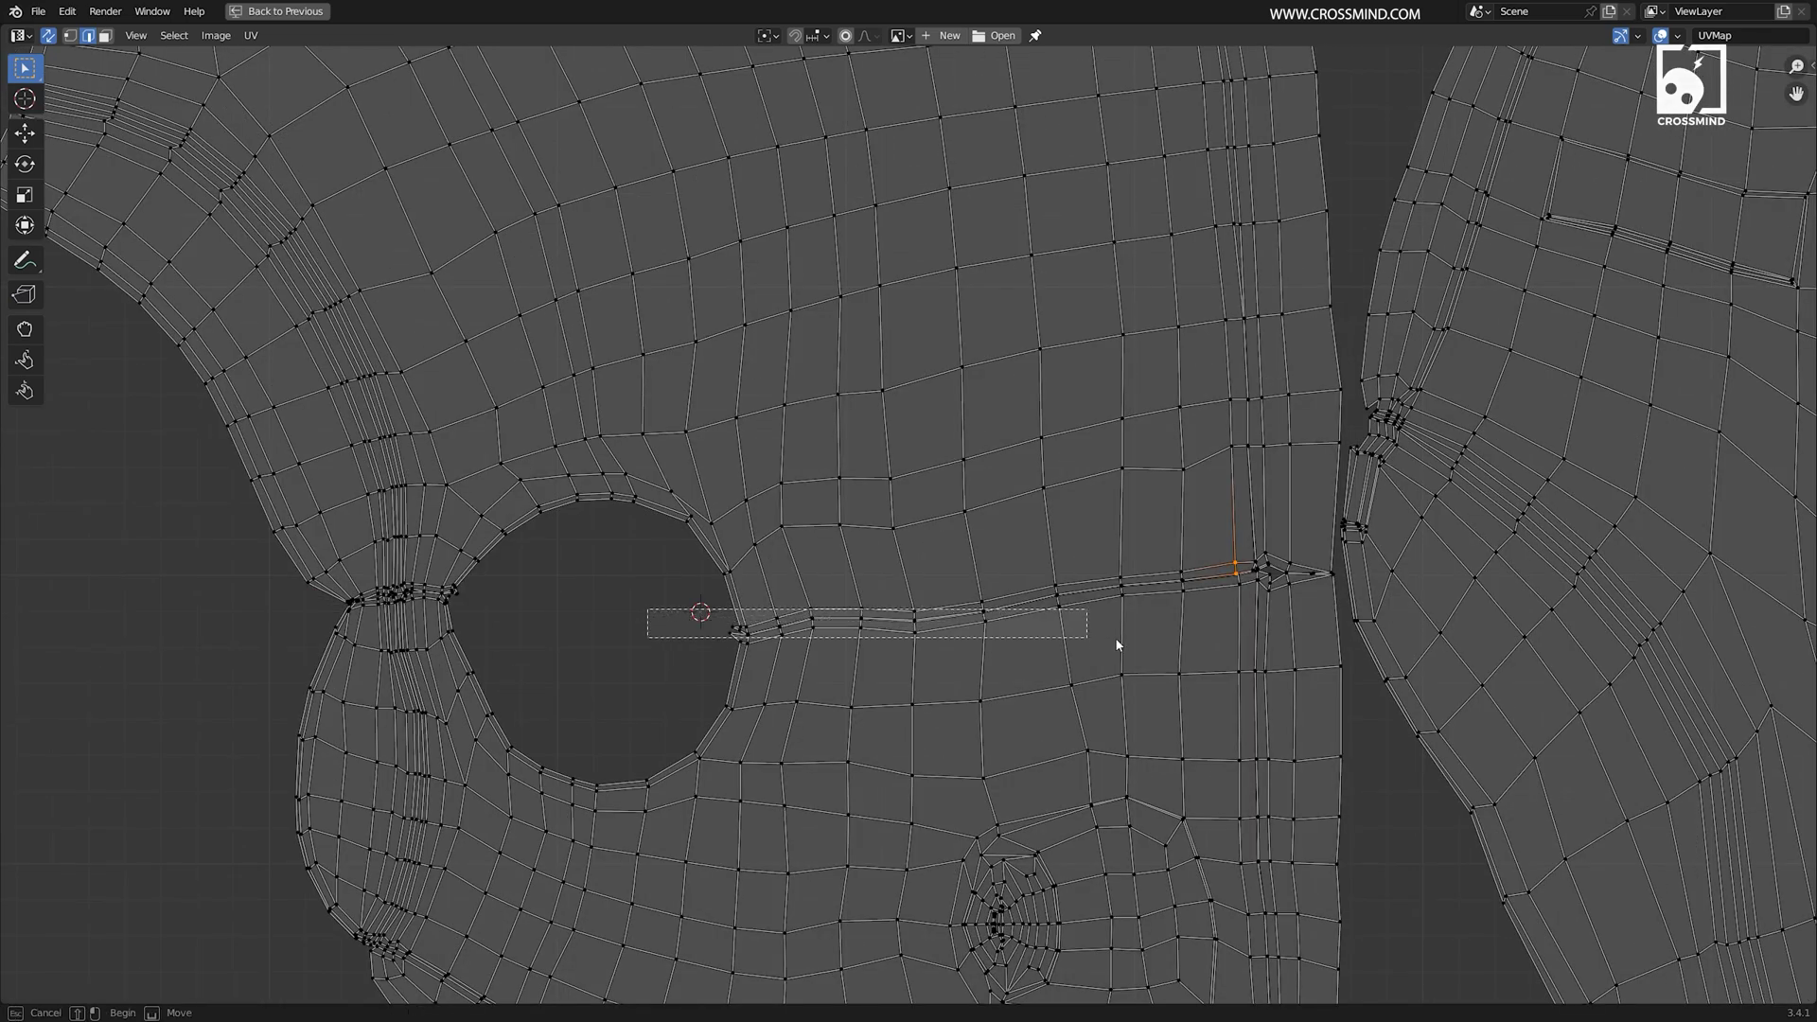
left_click_drag(1114, 645, 1126, 646)
scroll(1127, 641, "down", 4)
Step: Mark the short edges under the hem at the end of the jacket's side seam as a seam
key("ctrl+space")
middle_click_drag(530, 598, 470, 430)
key("ctrl+space")
middle_click_drag(1126, 584, 1079, 473, "shift")
right_click(1121, 798)
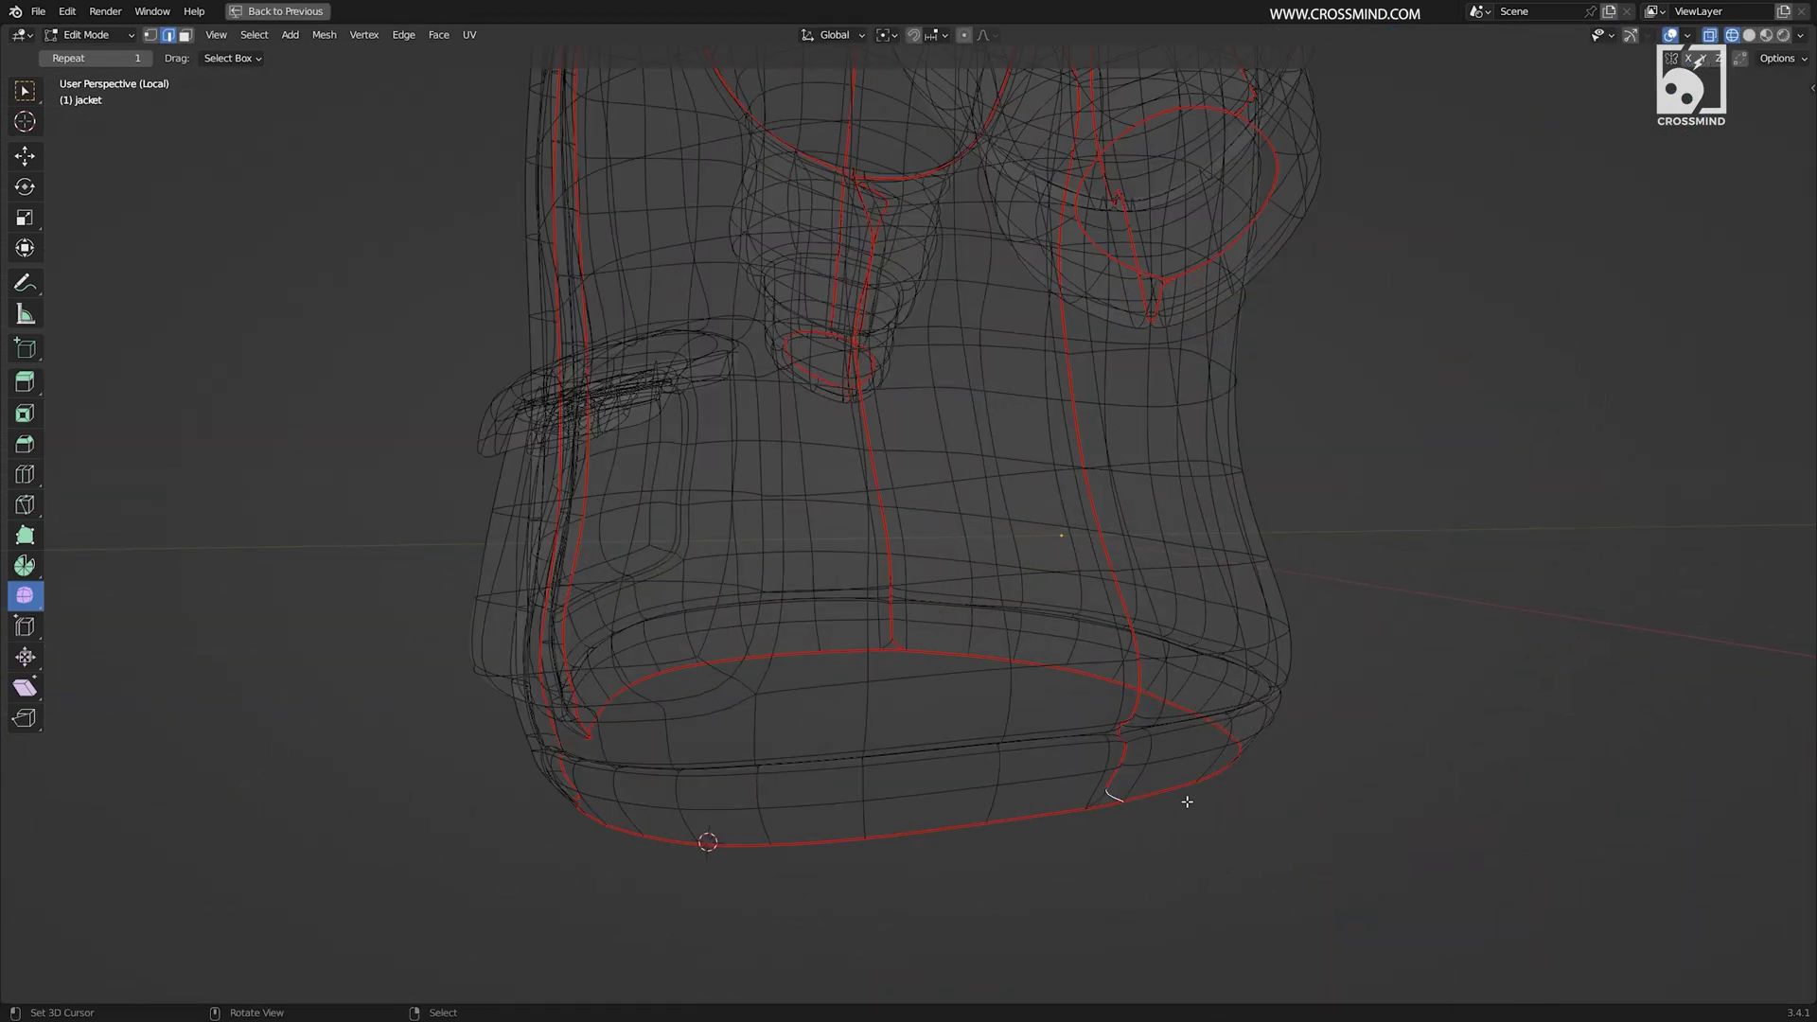
key("KP_Decimal")
scroll(1184, 799, "down", 4)
middle_click_drag(1066, 694, 1051, 721)
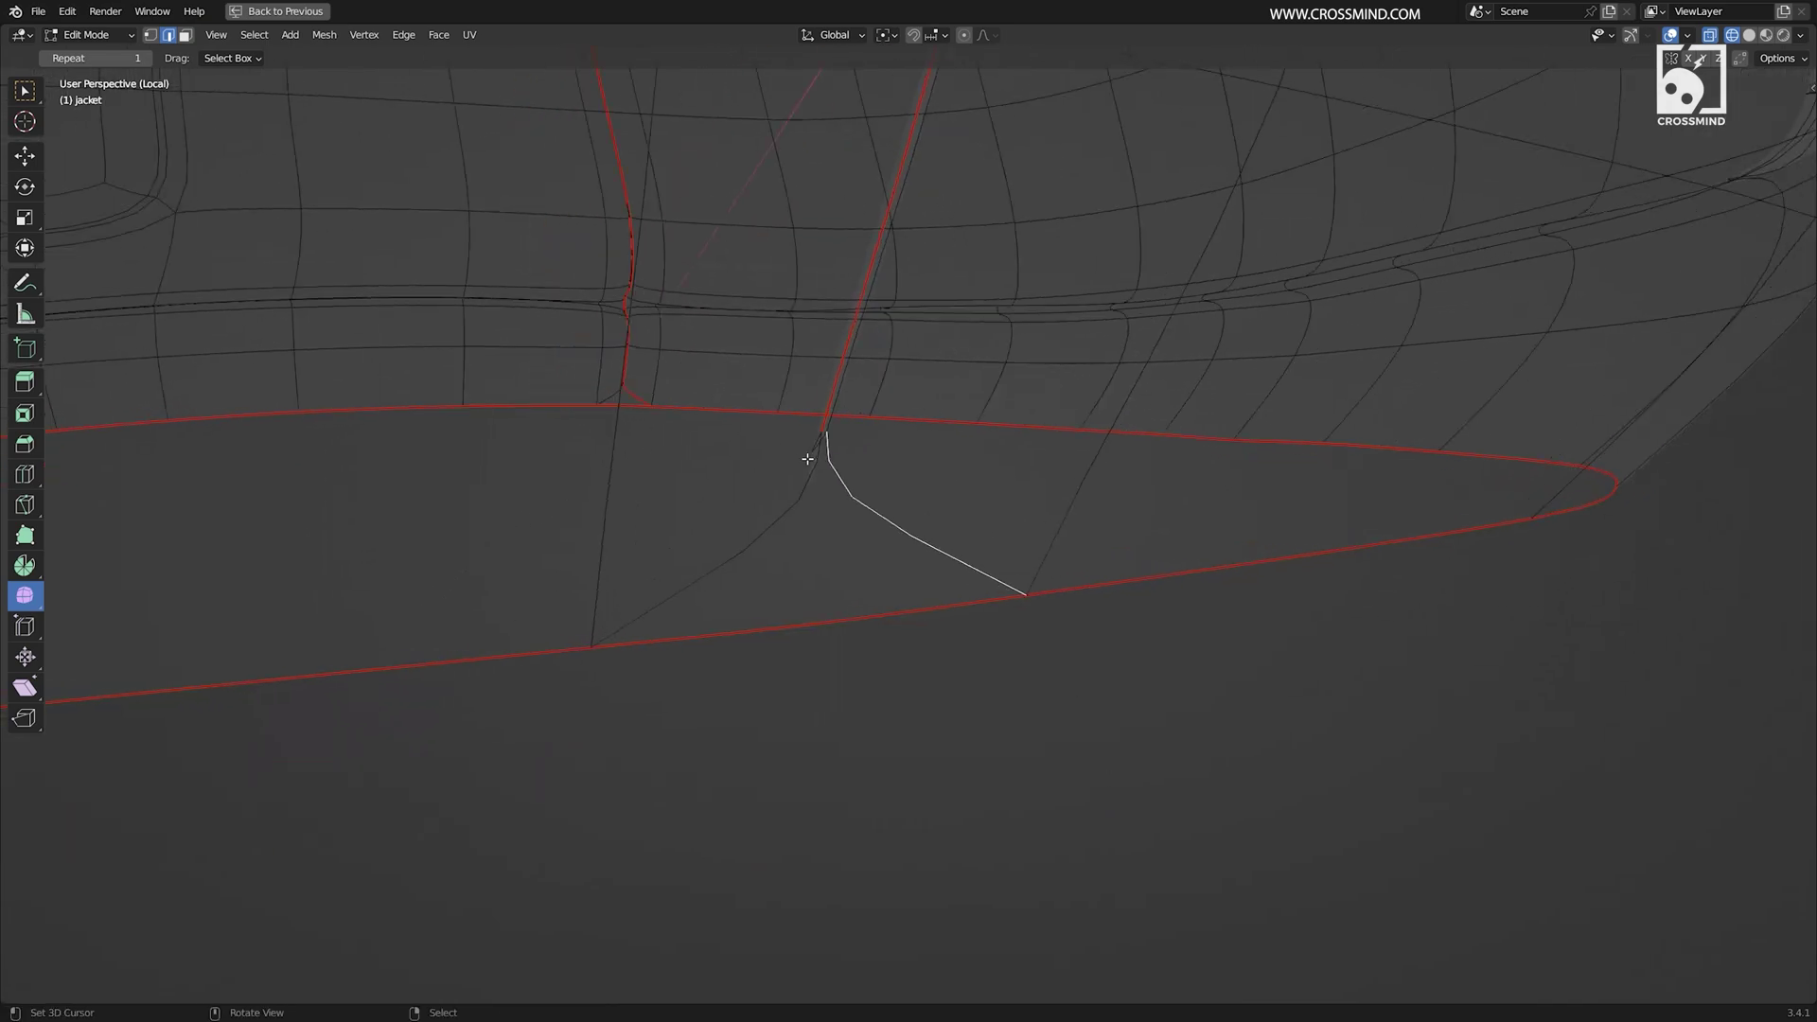
key("ctrl+e")
left_click(944, 442)
scroll(1039, 662, "down", 7)
key("ctrl+space")
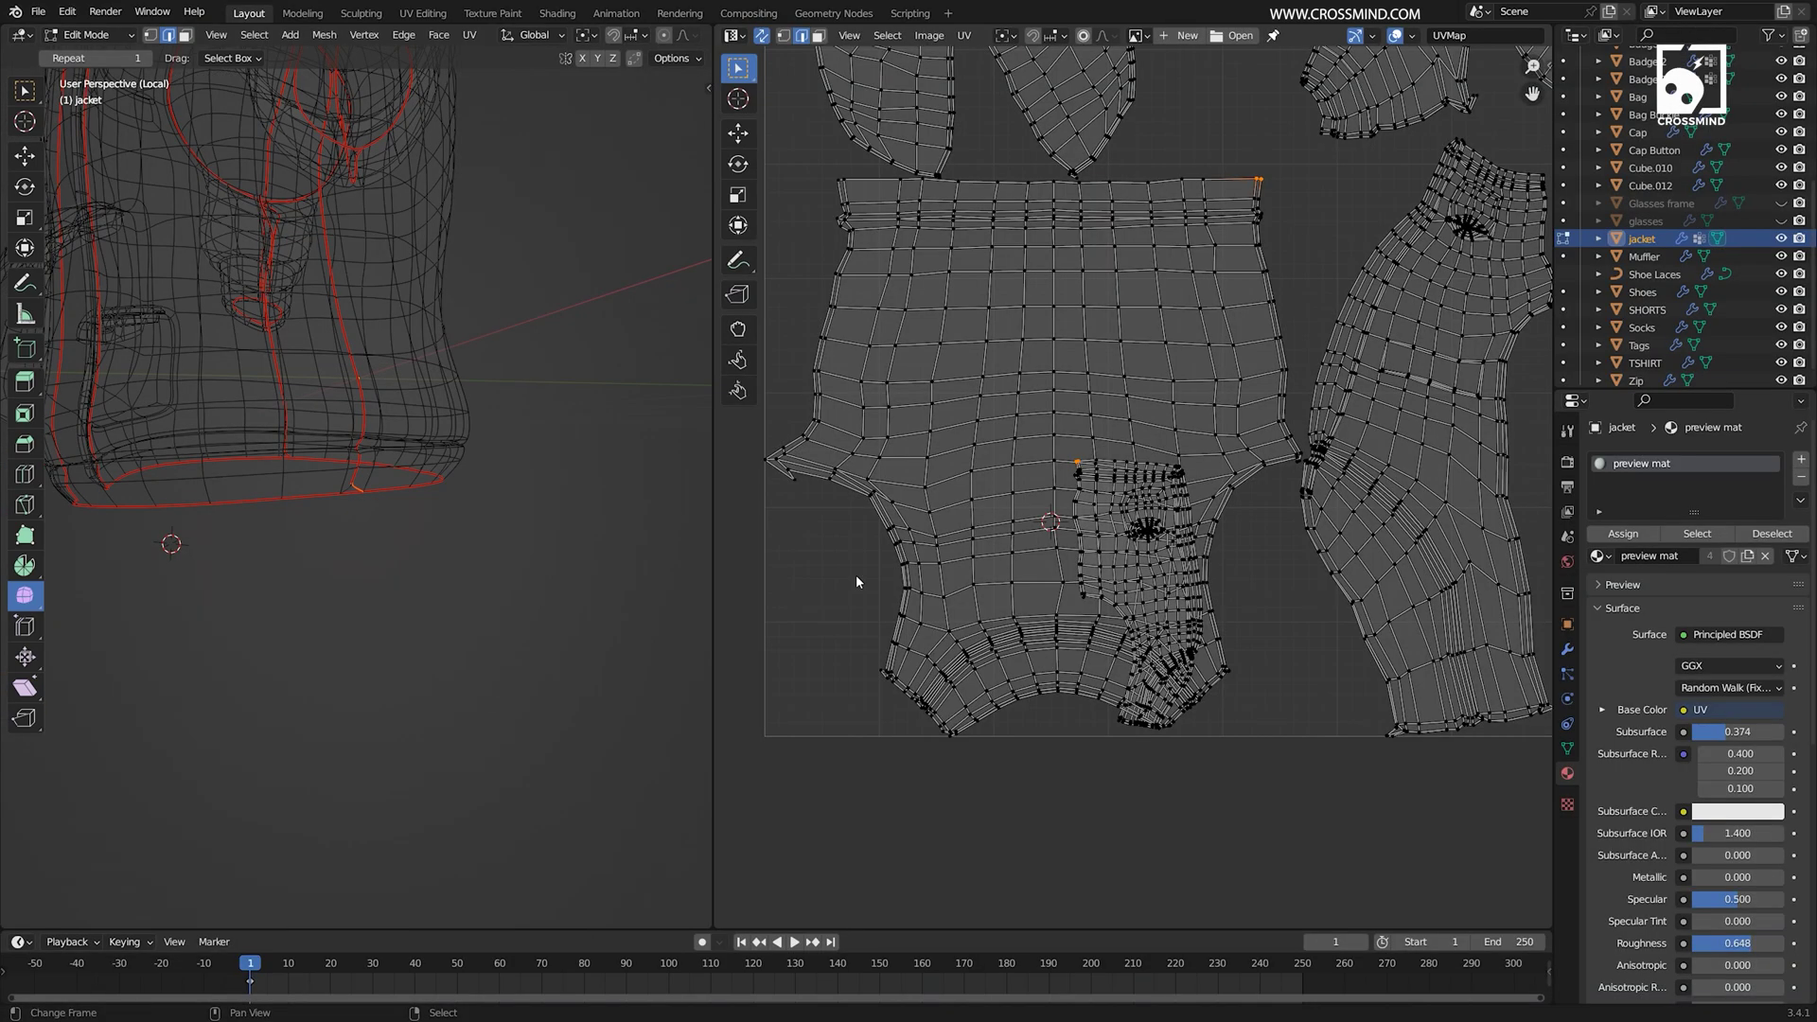
Step: Examine the seam edges on top of the shoulder where the armhole and shoulder seams meet
scroll(453, 440, "down", 4)
middle_click_drag(454, 437, 549, 646)
scroll(1266, 484, "down", 2)
scroll(473, 426, "up", 5)
scroll(506, 491, "up", 1)
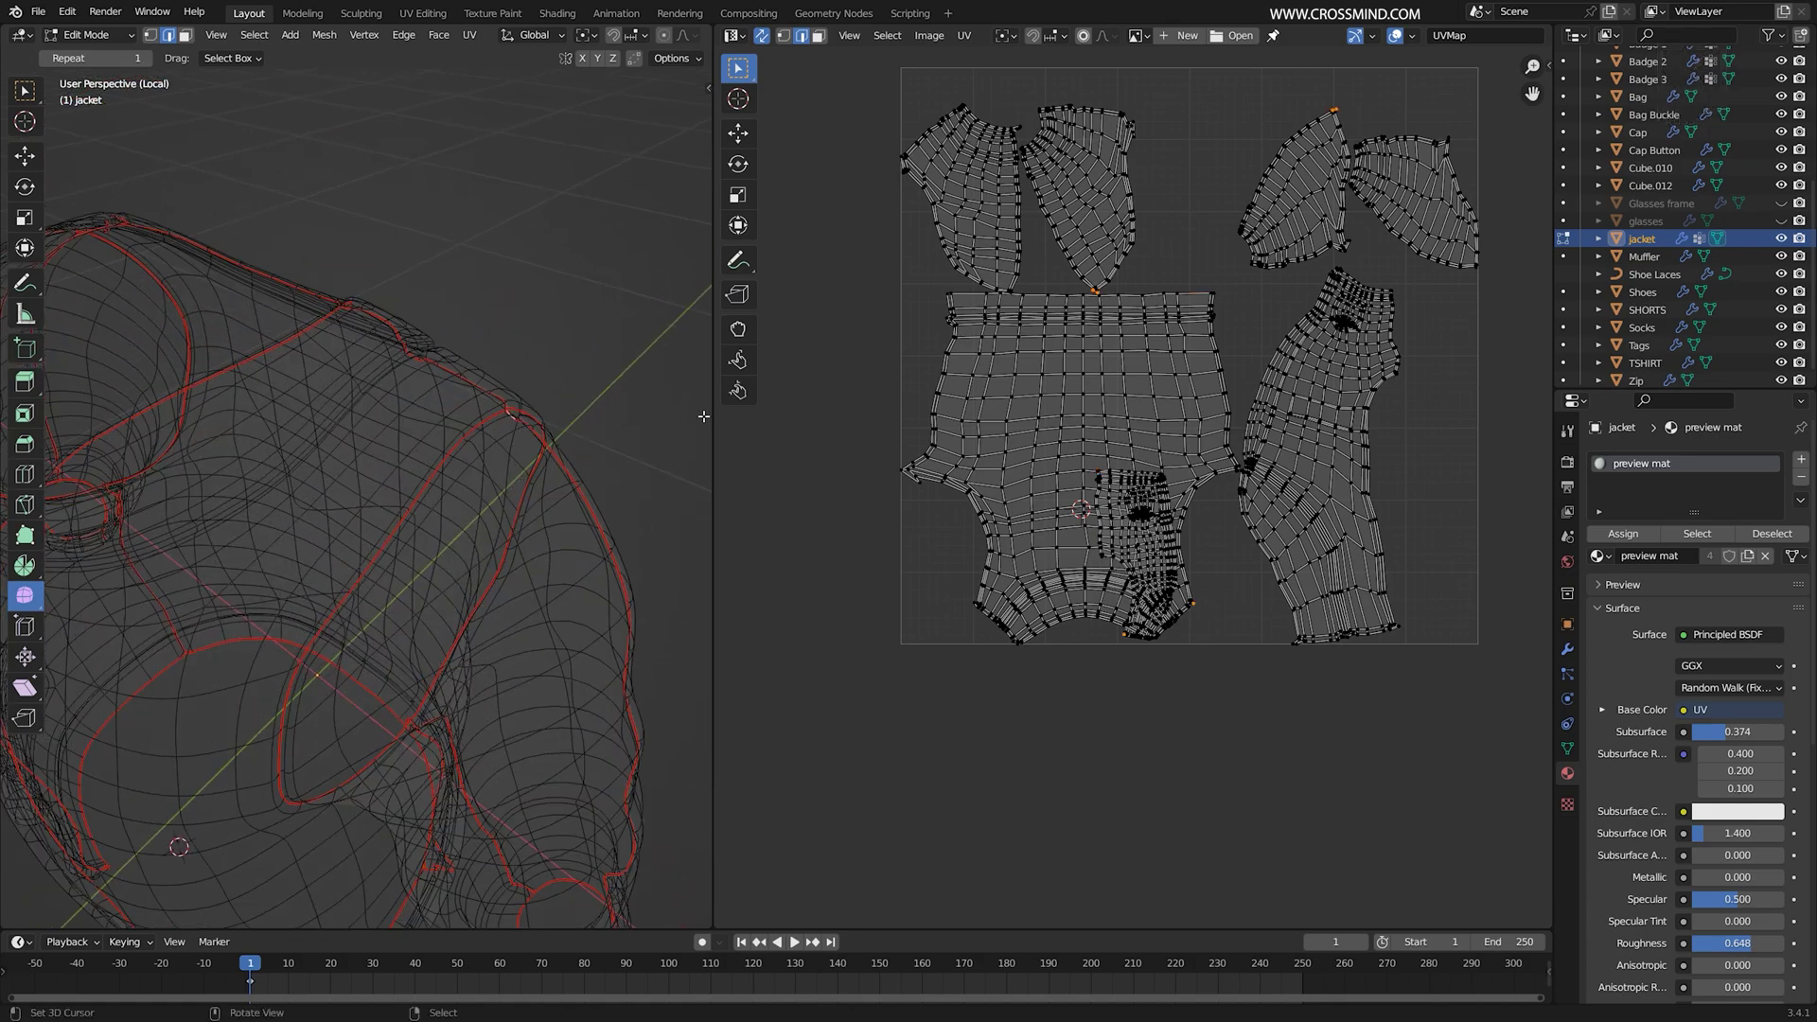
key("KP_Decimal")
key("ctrl+space")
middle_click_drag(1010, 382, 959, 482)
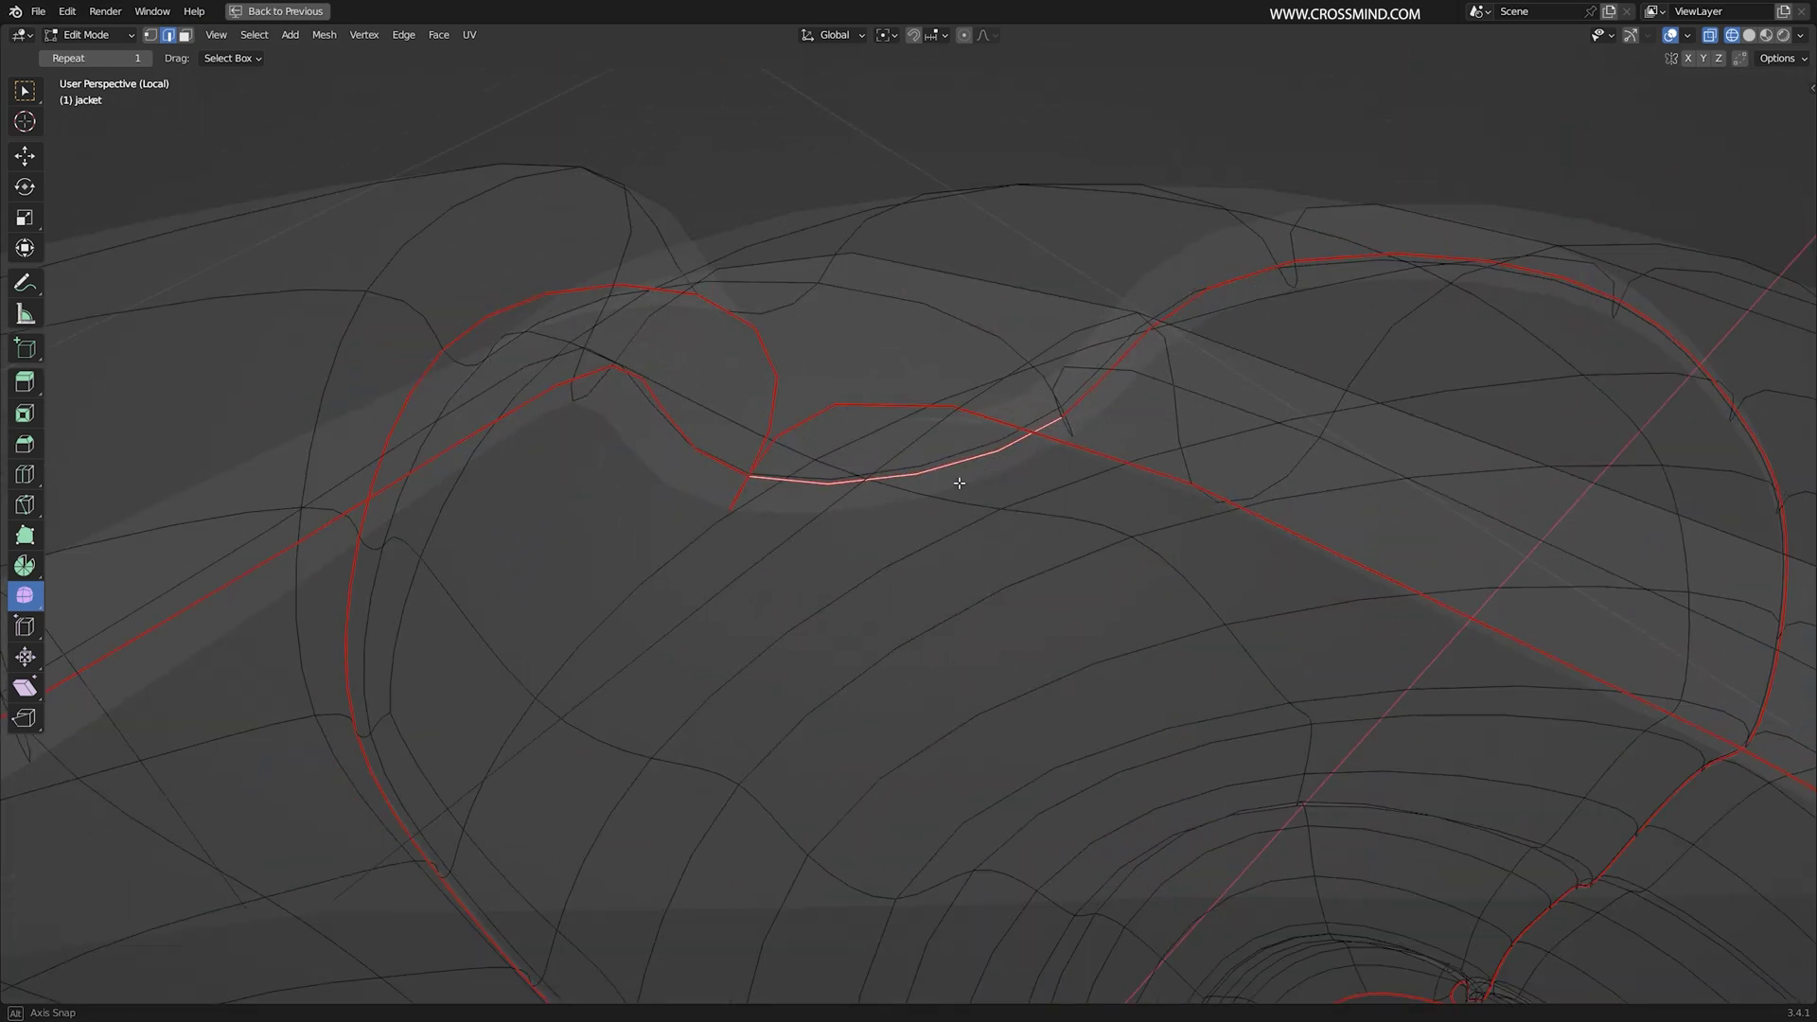
scroll(997, 443, "down", 2)
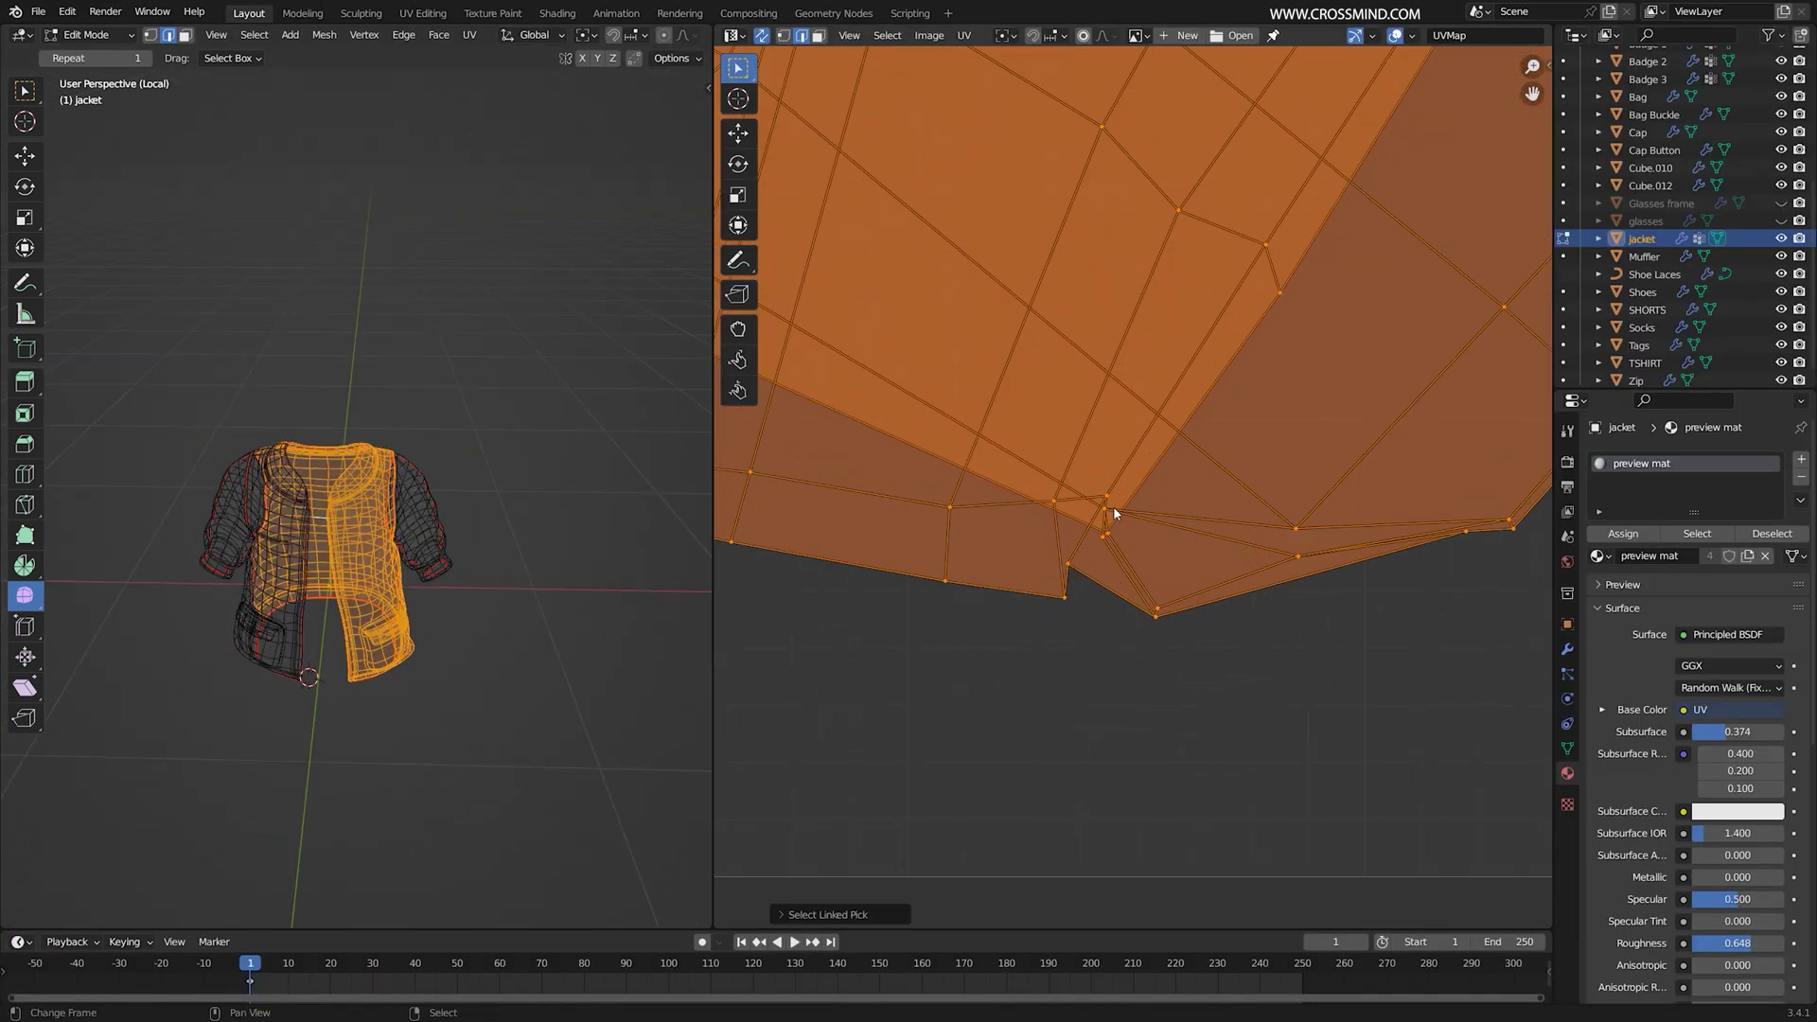
Step: Mark the short edges joining the shoulder seam to the neckline seam as a seam and save the file
left_click(413, 471)
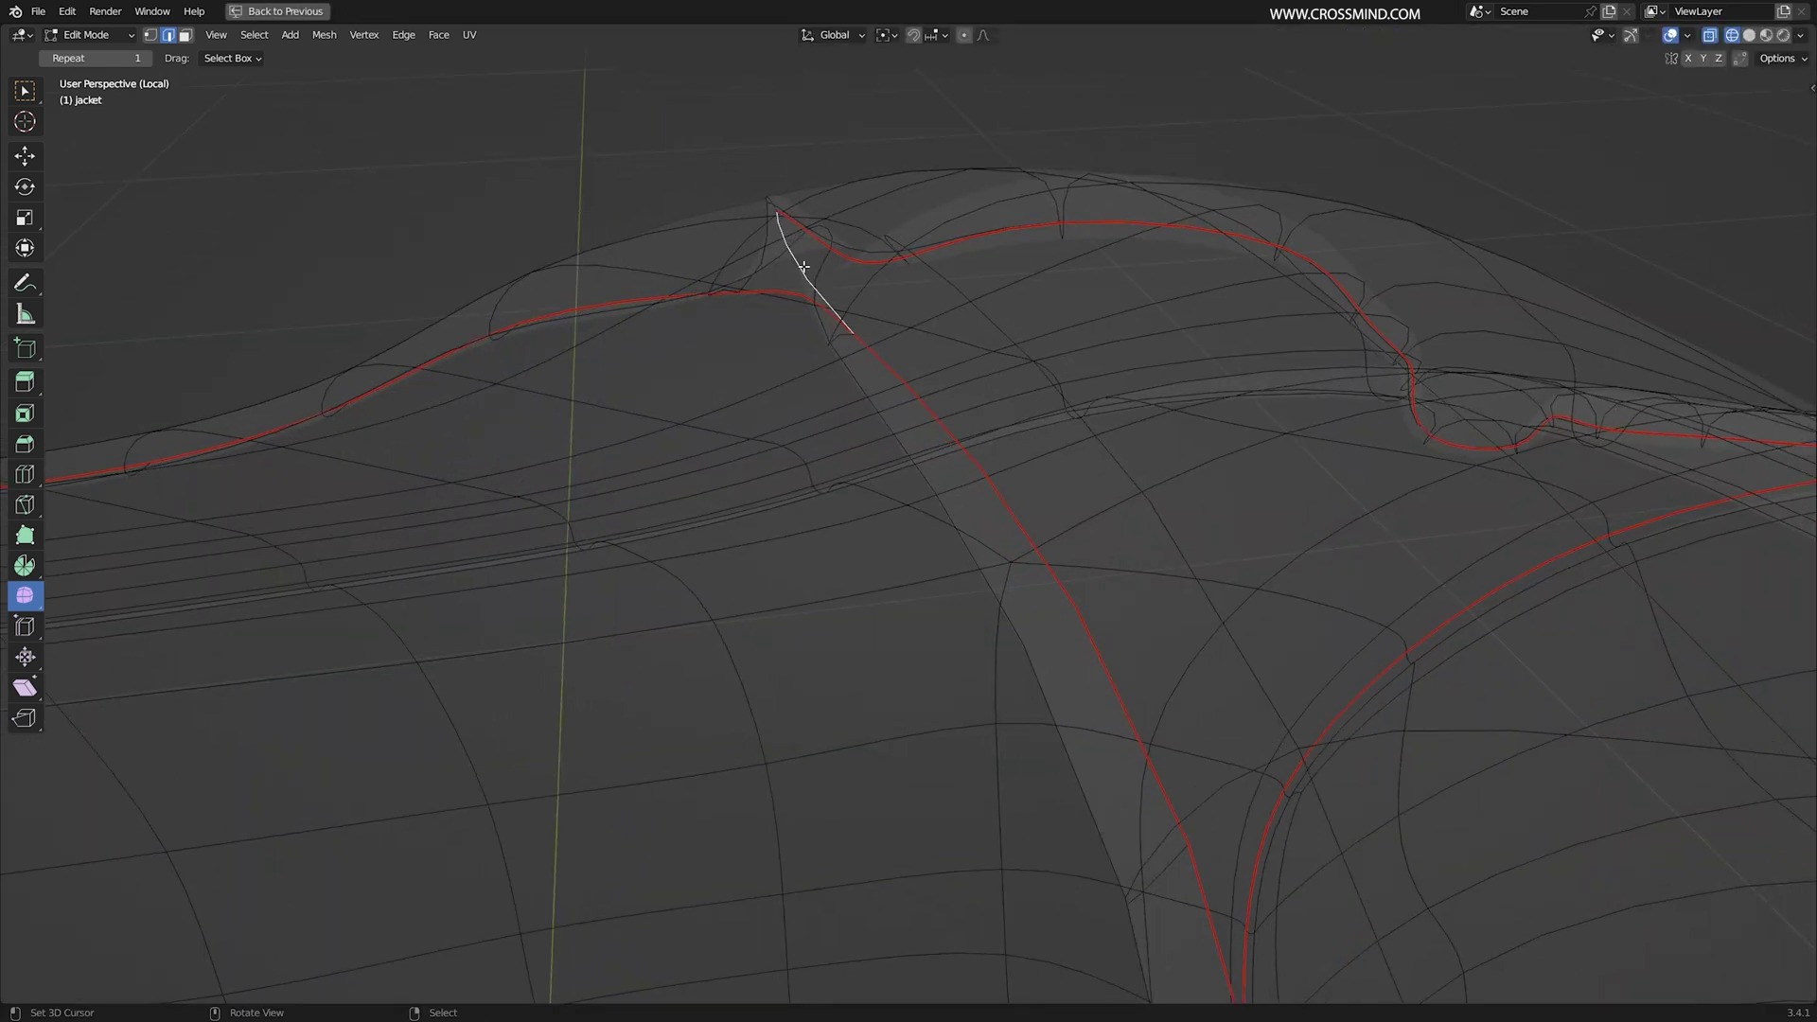
middle_click_drag(804, 268, 863, 281)
key("ctrl+e")
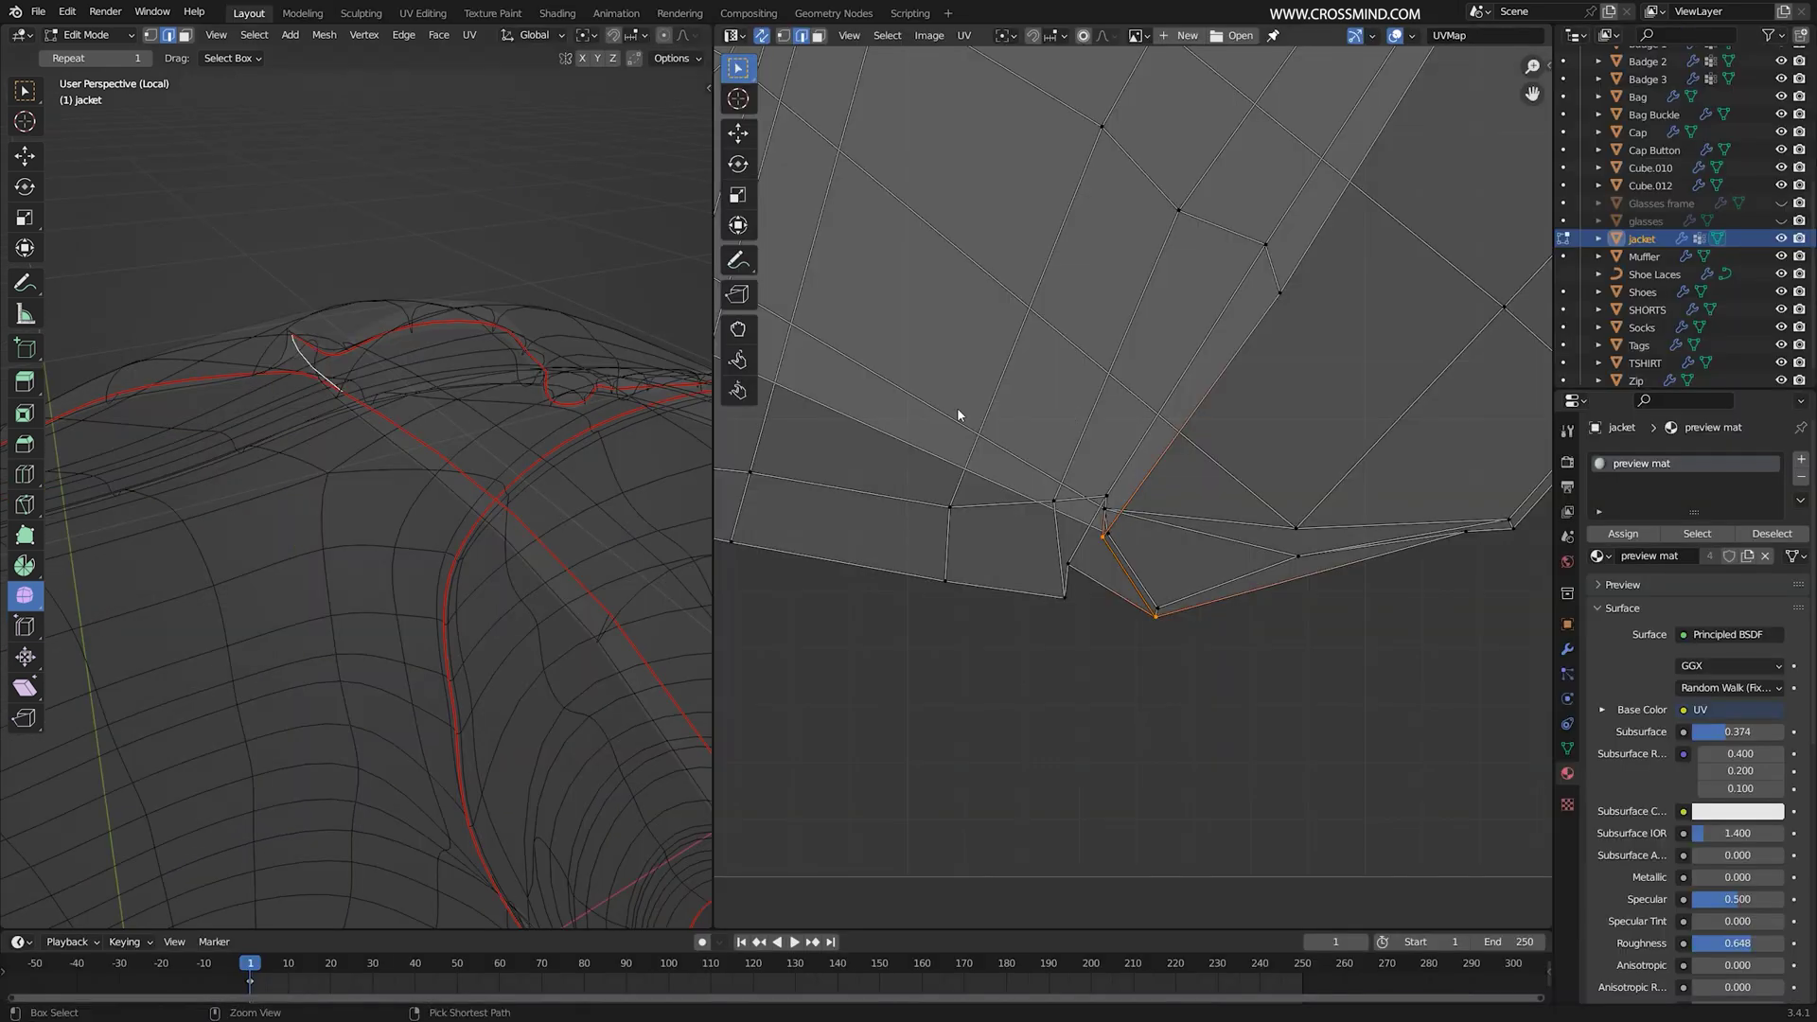
key("ctrl+e")
left_click(450, 422)
scroll(1242, 565, "down", 8)
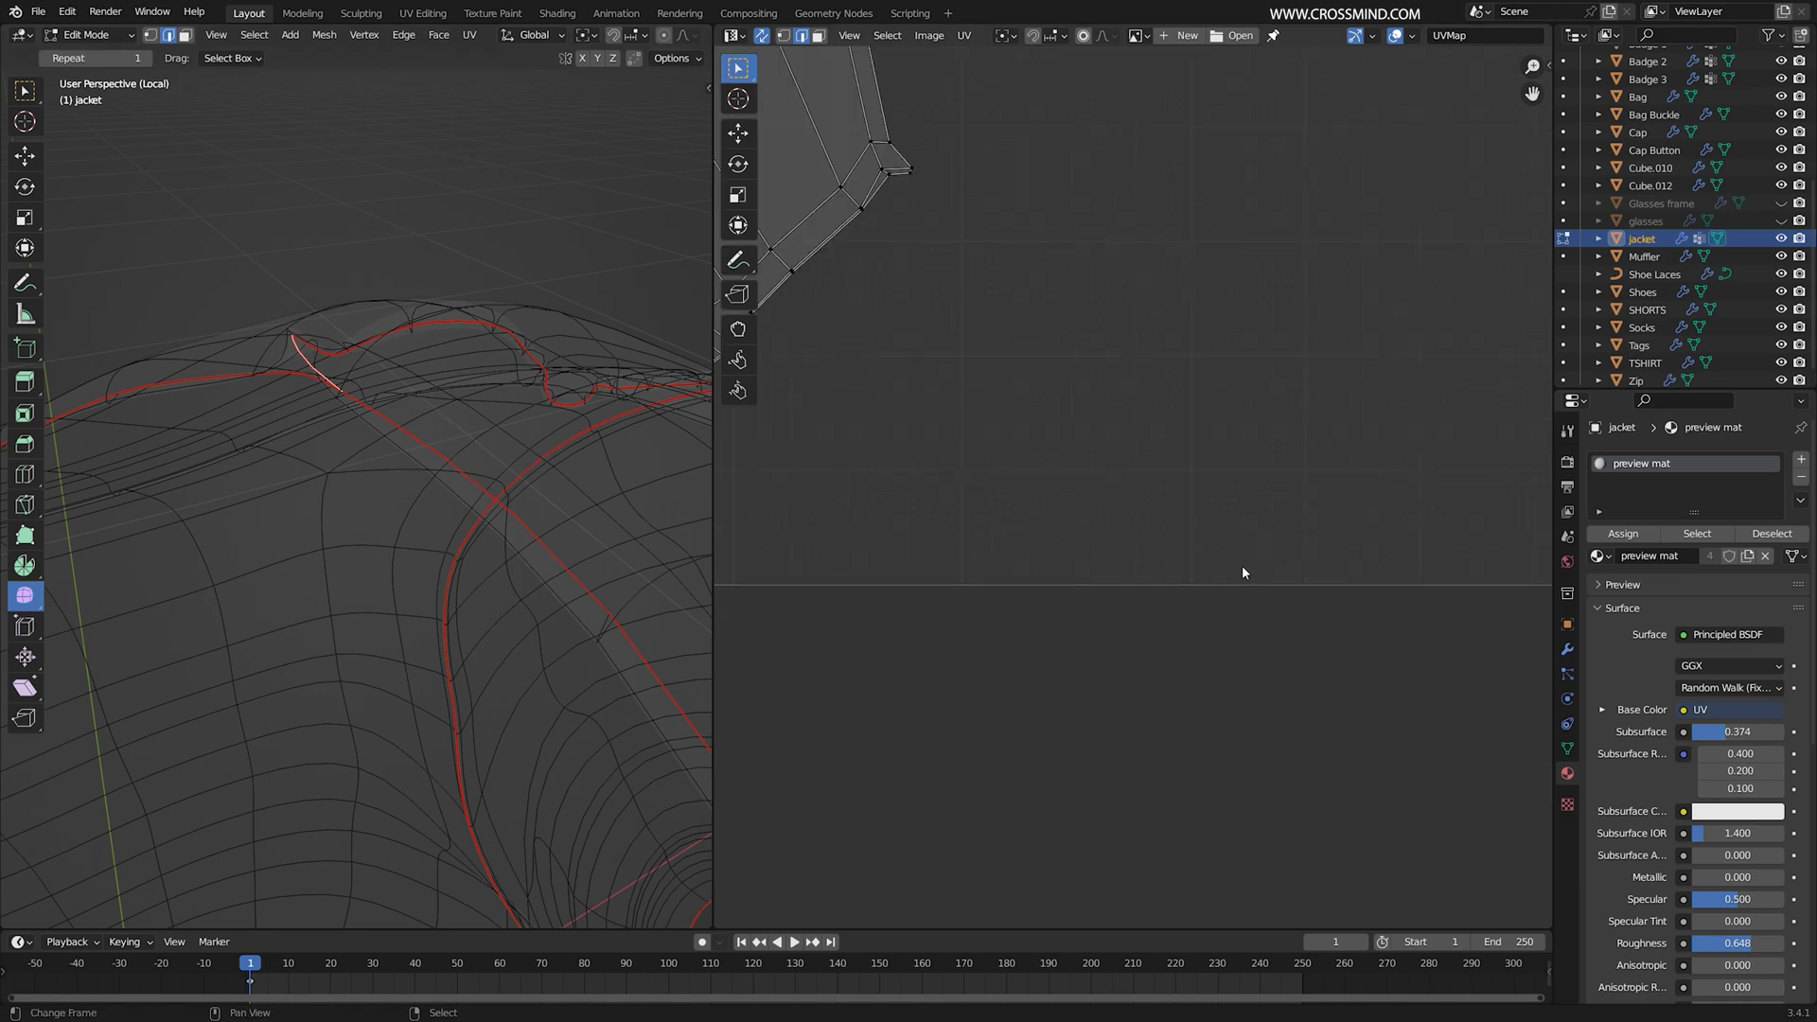
scroll(1219, 452, "up", 2)
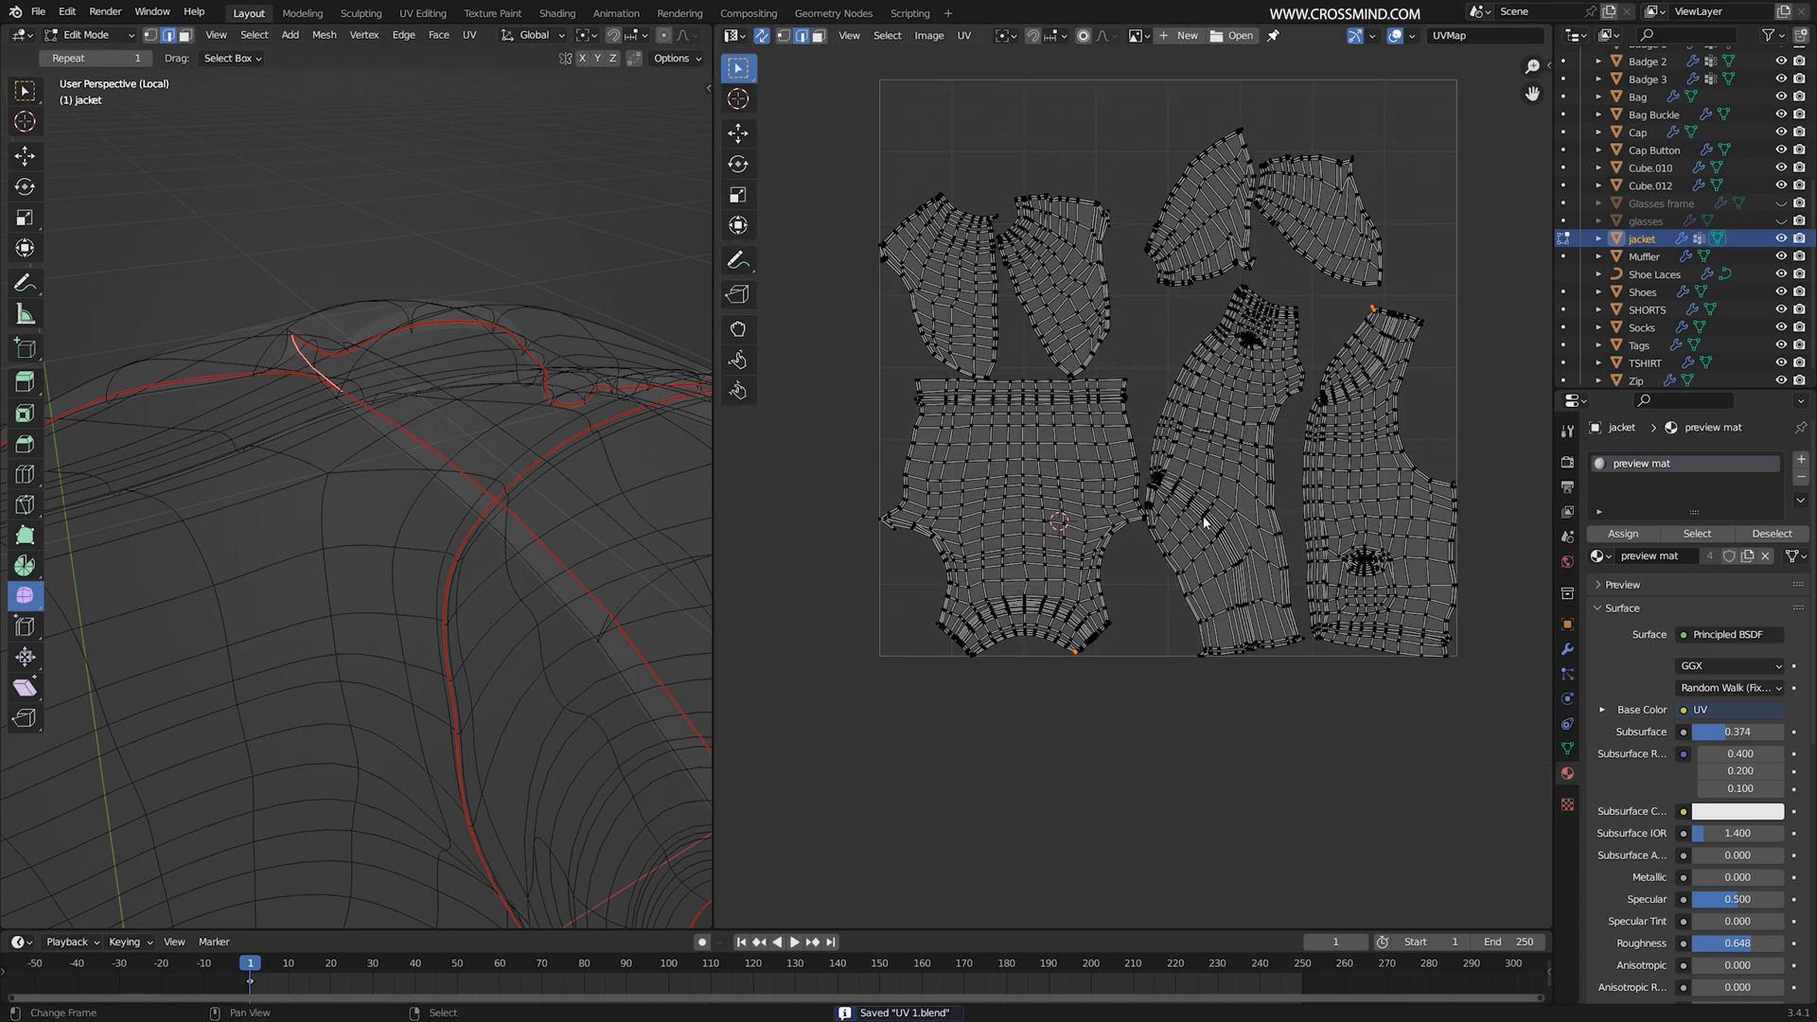
scroll(1190, 538, "up", 5)
scroll(1269, 568, "down", 8)
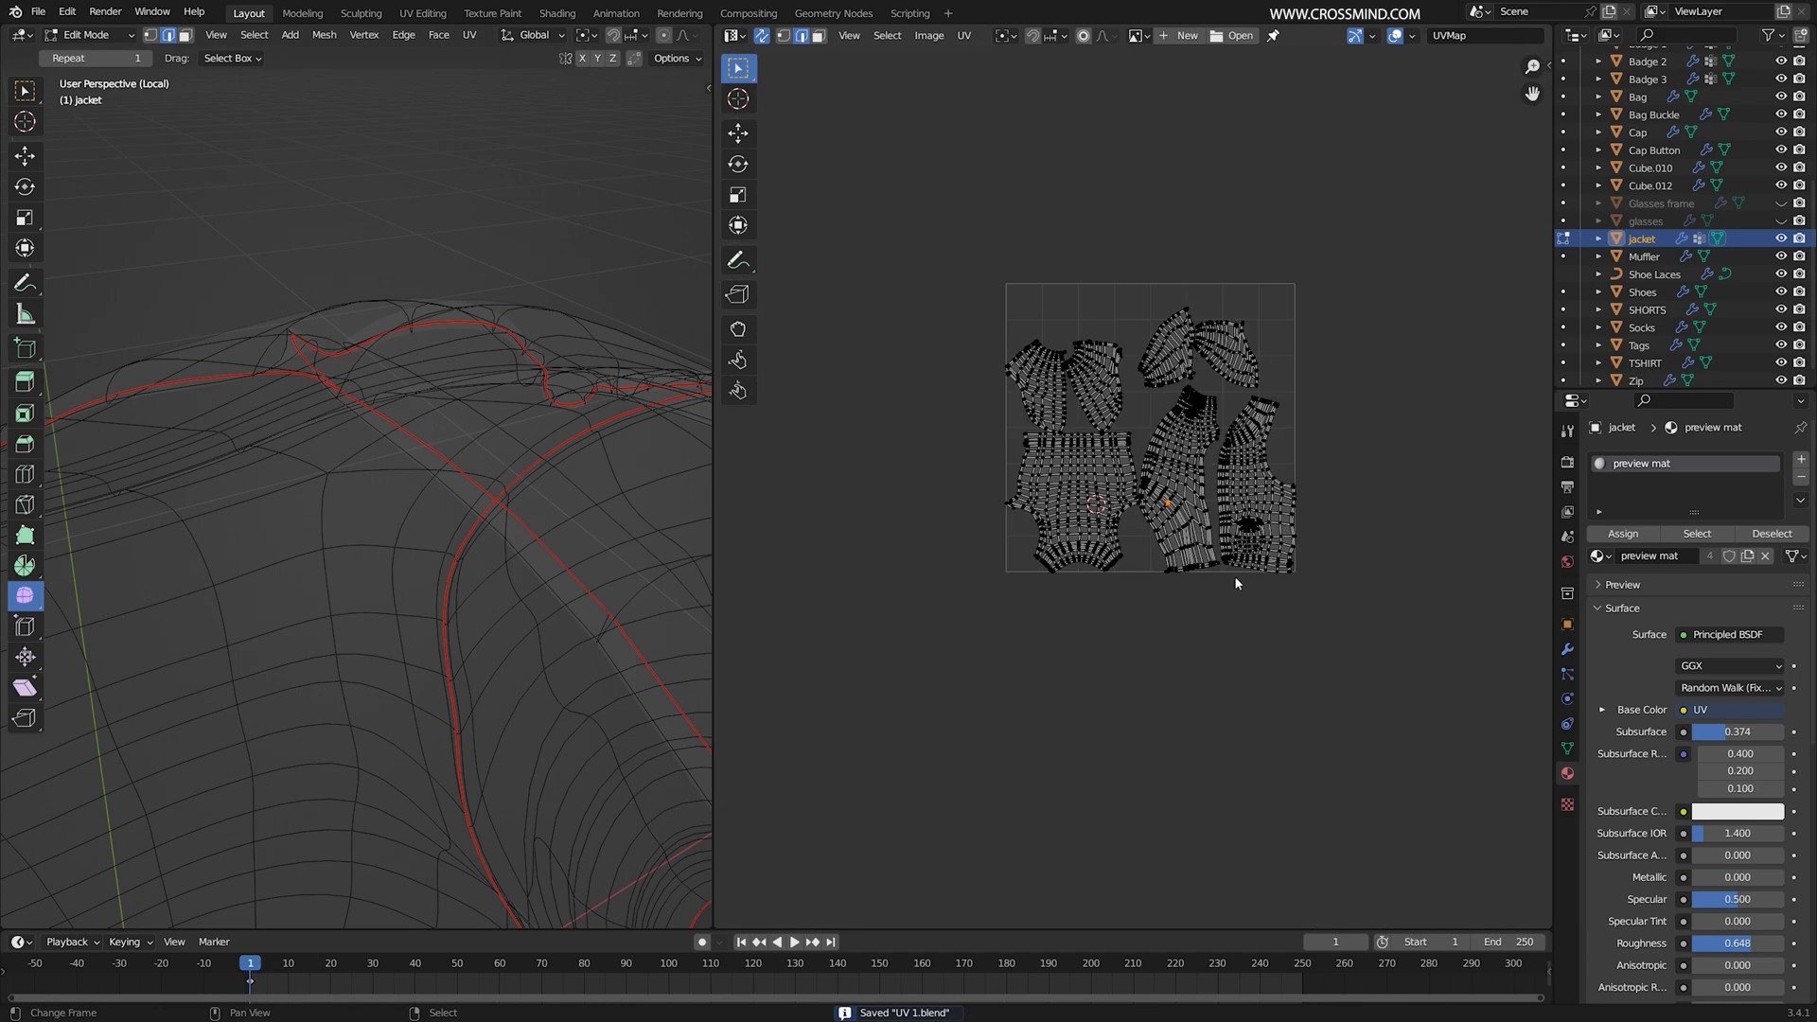
Step: Return to Object Mode, widen the 3D viewport in orthographic view, and save the file
key("Tab")
scroll(454, 511, "down", 6)
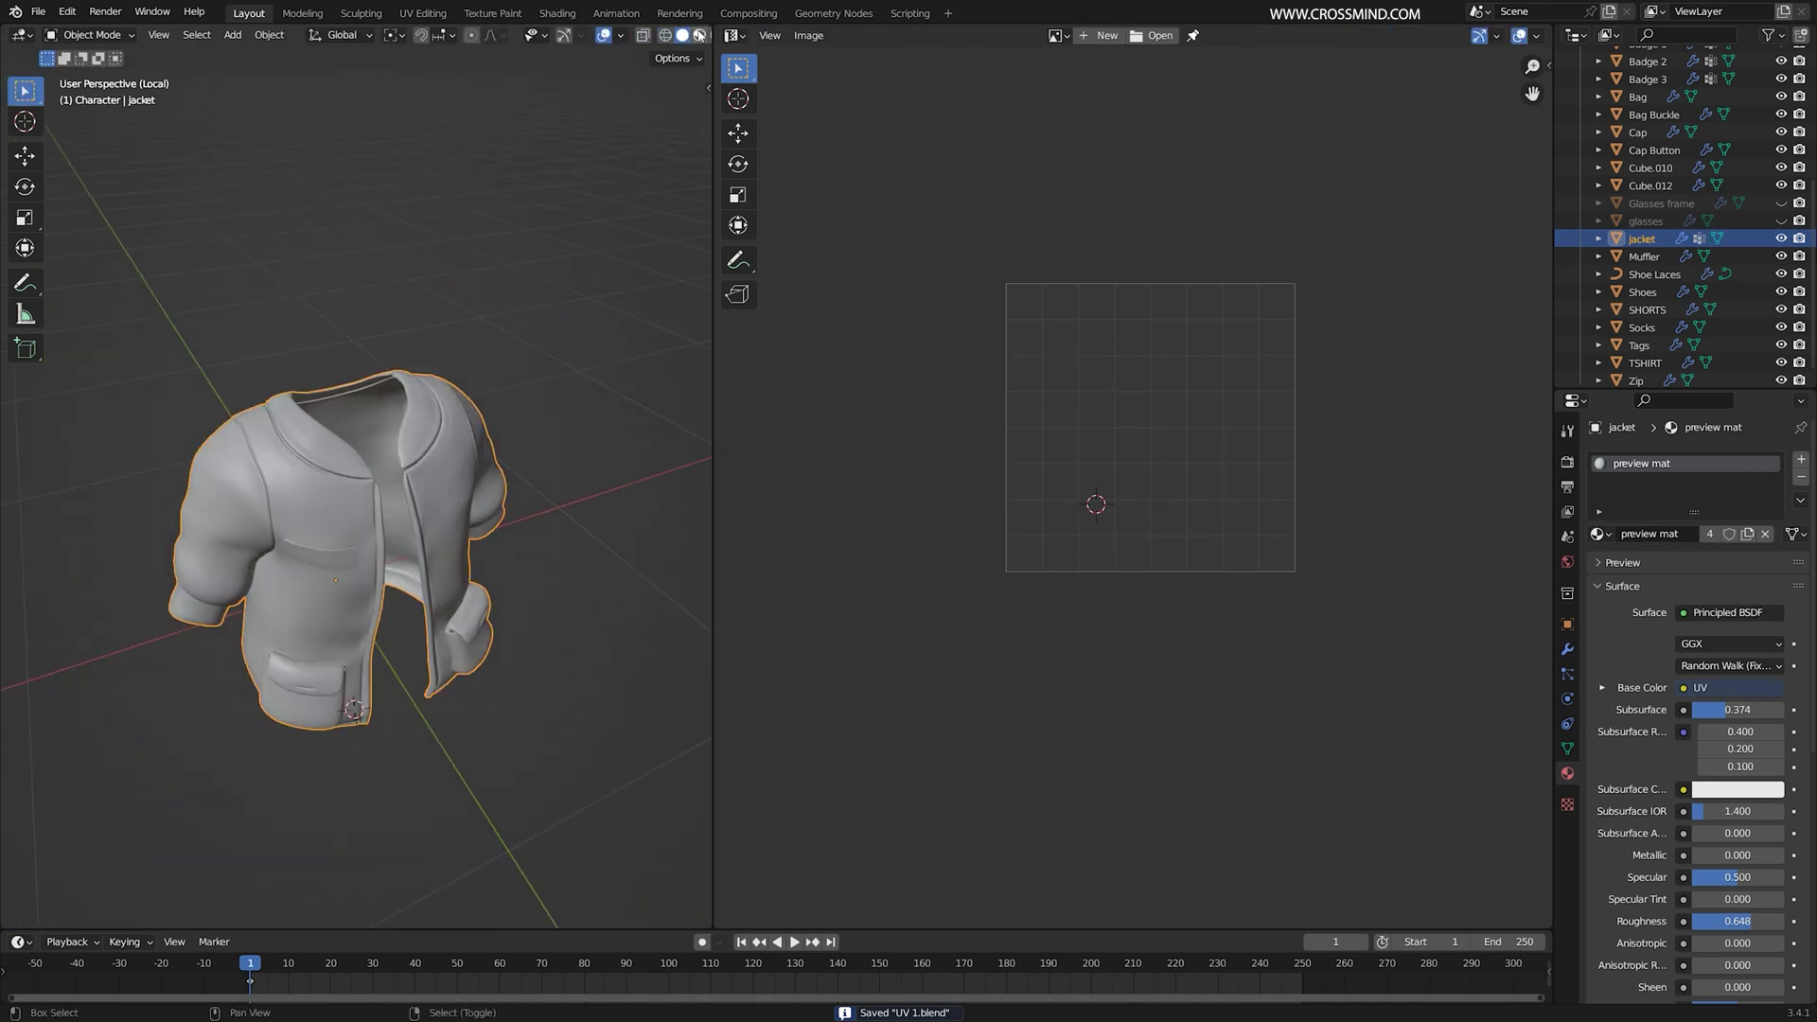
left_click(699, 35)
mouse_move(675, 68)
middle_mouse_down()
mouse_move(494, 351)
mouse_move(574, 249)
middle_mouse_up()
key("KP_5")
scroll(452, 431, "up", 5)
mouse_move(714, 180)
left_mouse_down()
mouse_move(887, 170)
mouse_move(937, 224)
left_mouse_up()
left_click(868, 36)
key("ctrl+s")
Step: Switch the viewport to material preview and enter Edit Mode on the jacket with the 3D view enlarged
mouse_move(440, 388)
middle_mouse_down()
mouse_move(542, 440)
mouse_move(499, 401)
mouse_move(667, 405)
mouse_move(526, 458)
mouse_move(1188, 494)
mouse_move(1100, 371)
mouse_move(1099, 648)
mouse_move(1065, 537)
mouse_move(1151, 549)
middle_mouse_up()
key("ctrl+space")
scroll(526, 458, "down", 4)
key("z")
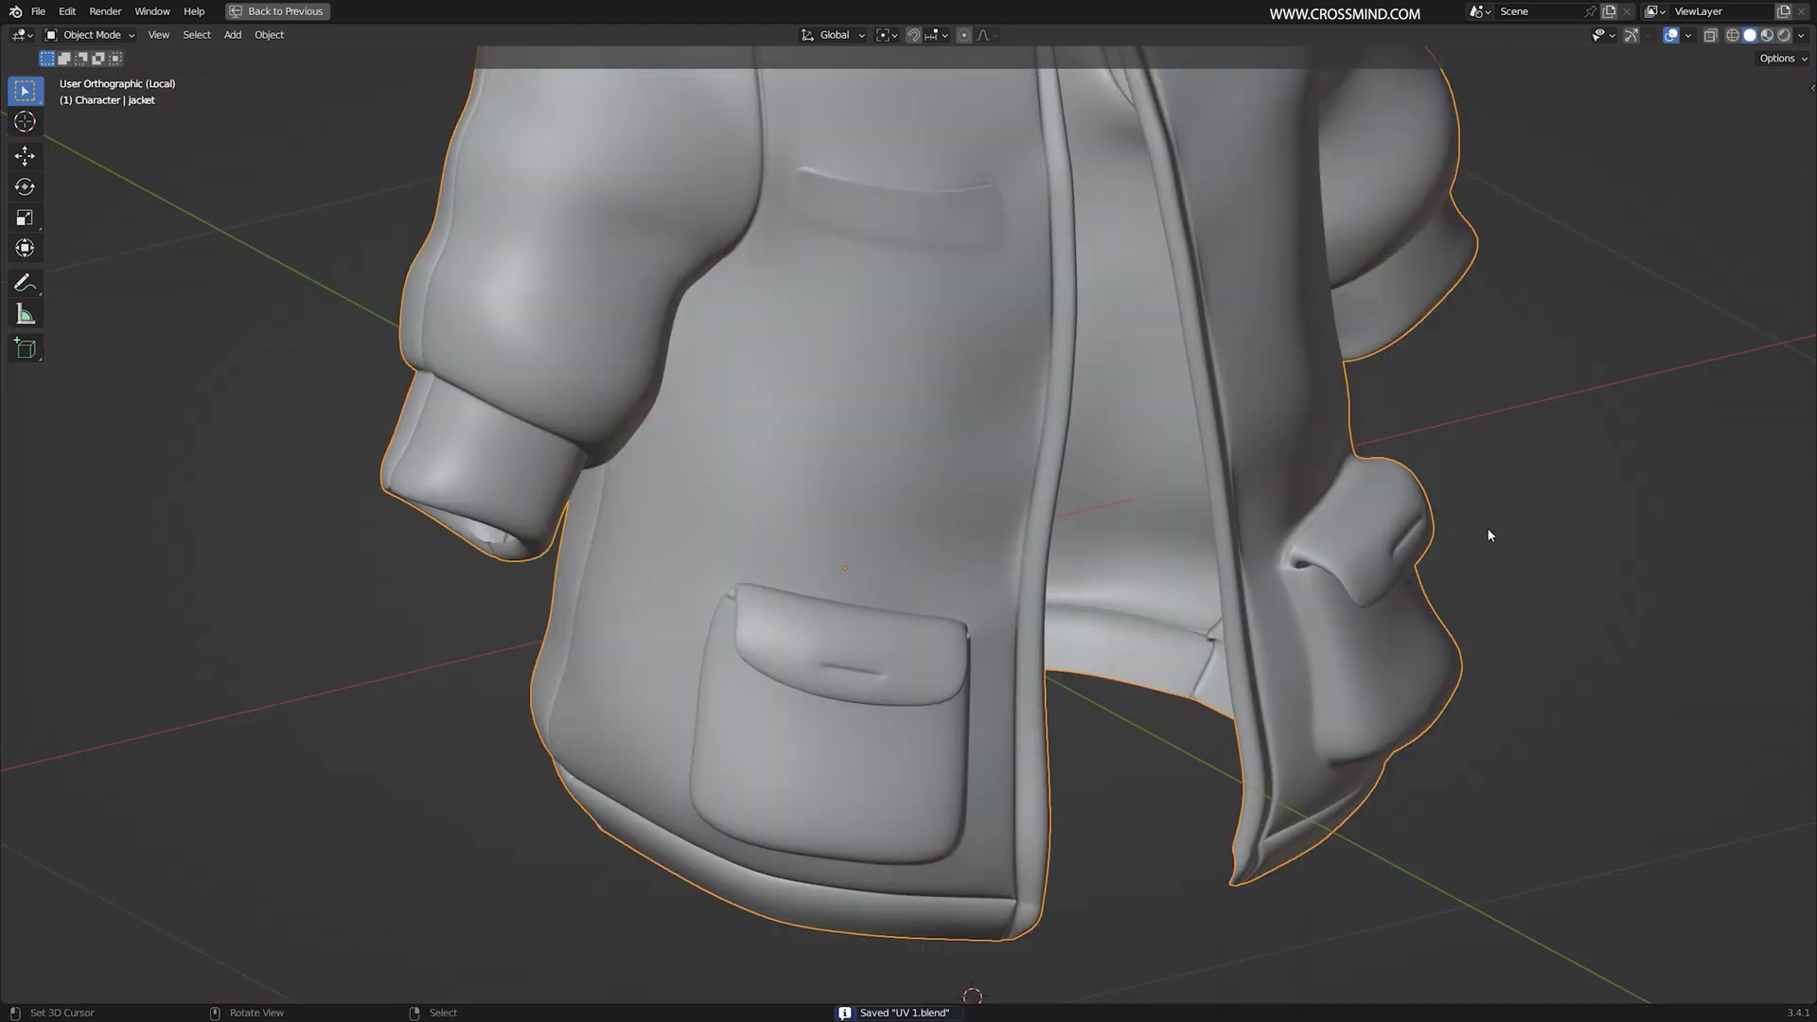
scroll(1467, 525, "down", 4)
key("ctrl+space")
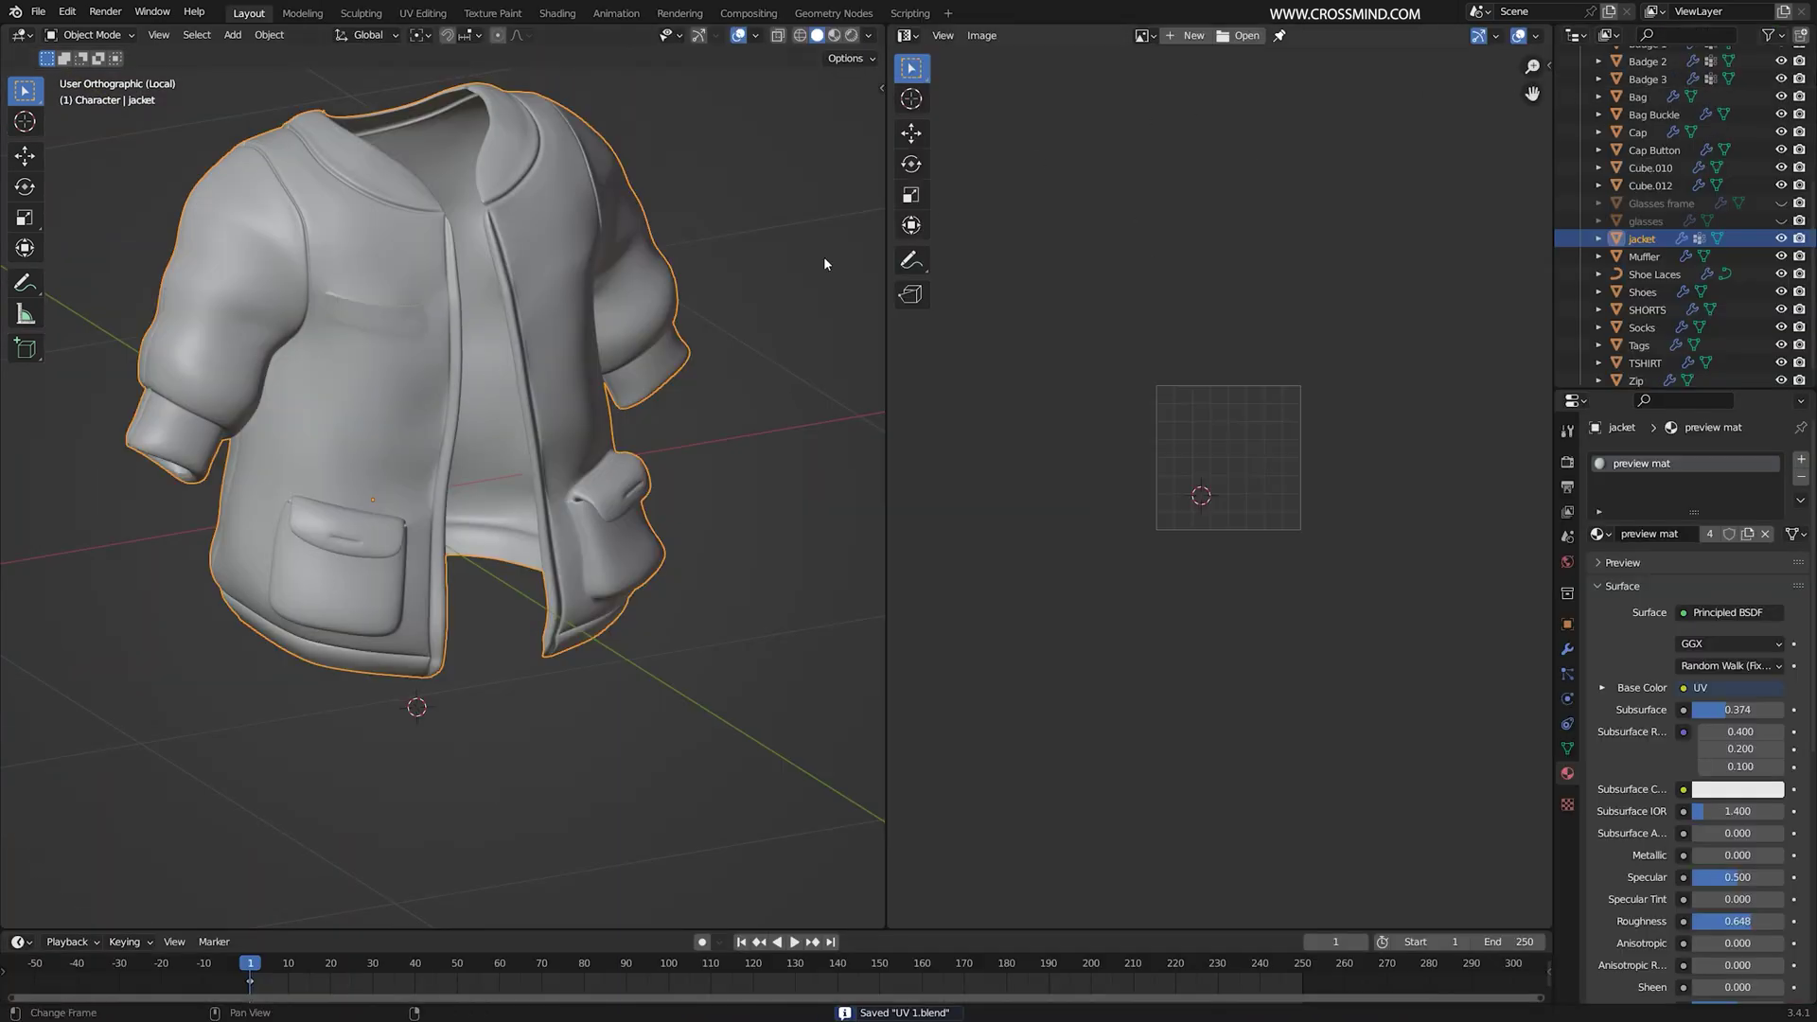
key("z")
scroll(713, 366, "up", 3)
key("Tab")
key("ctrl+space")
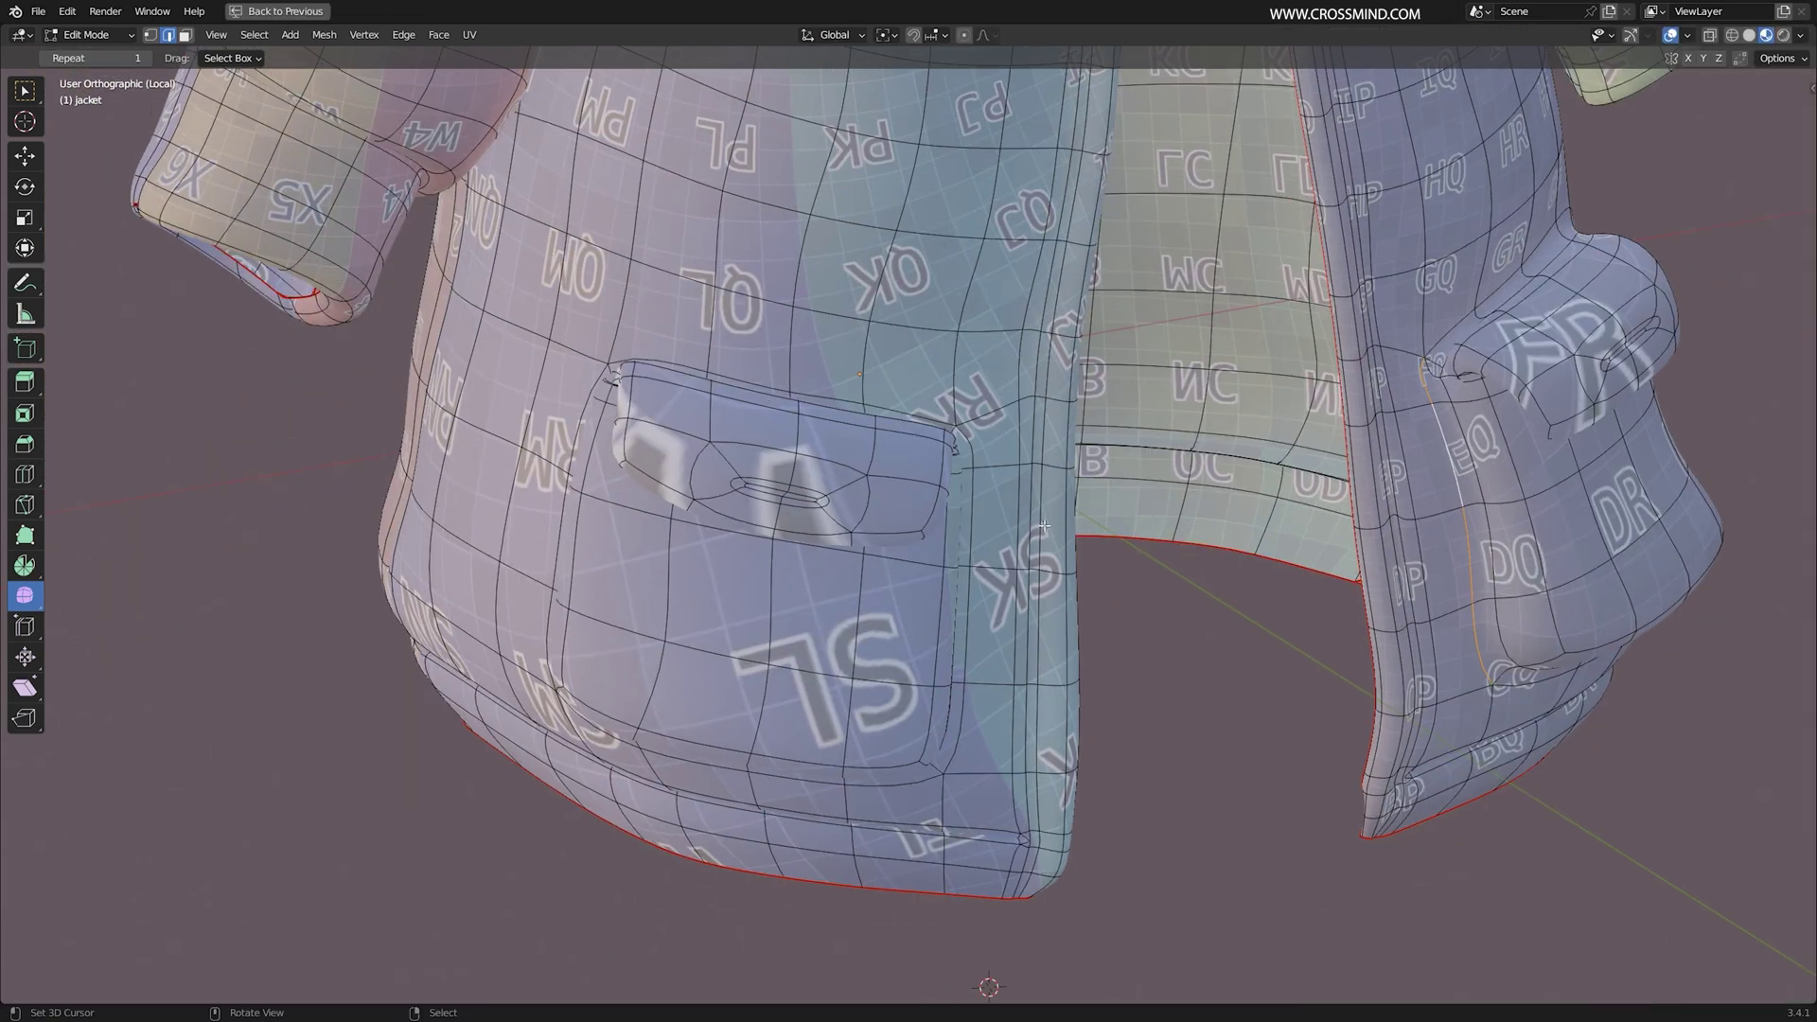
Step: Mark the edge loop around the jacket's right front pocket as a seam and unwrap the jacket again
right_click(976, 508, "alt")
left_click_drag(975, 509, 894, 464, "alt")
scroll(1003, 464, "up", 4)
left_click_drag(1089, 464, 1048, 458, "alt")
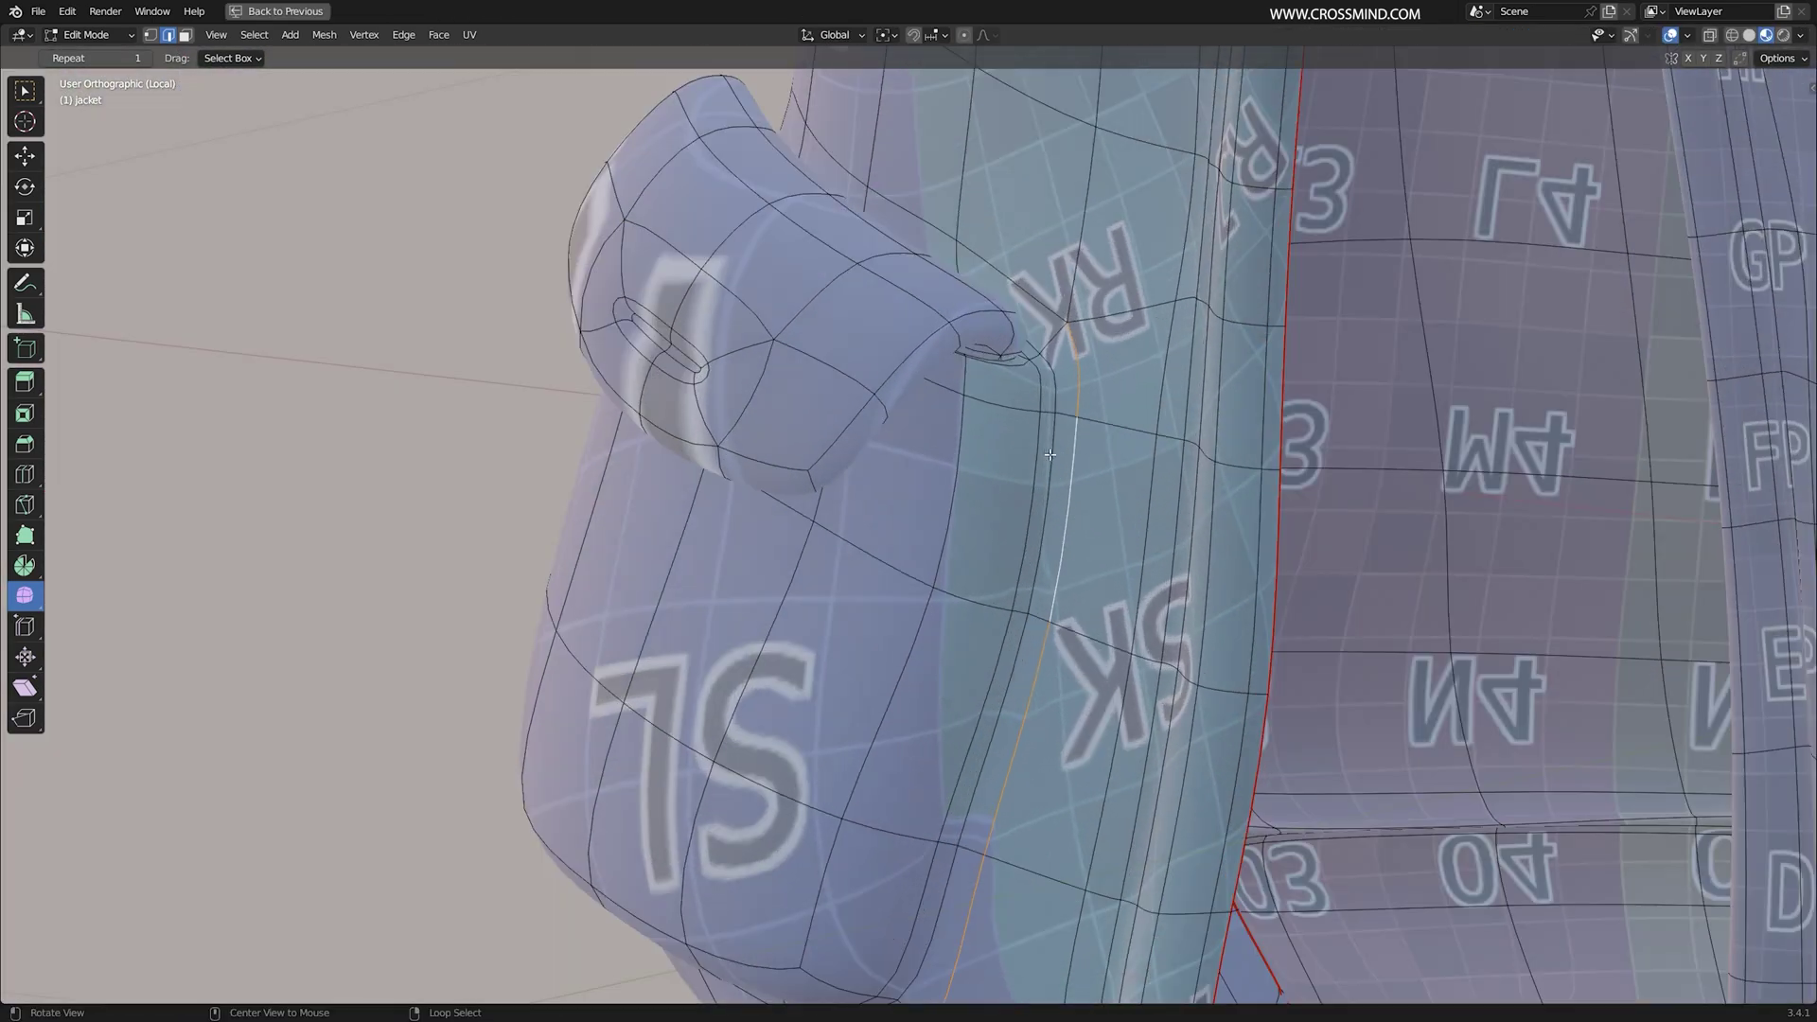
middle_click_drag(1062, 417, 1359, 499)
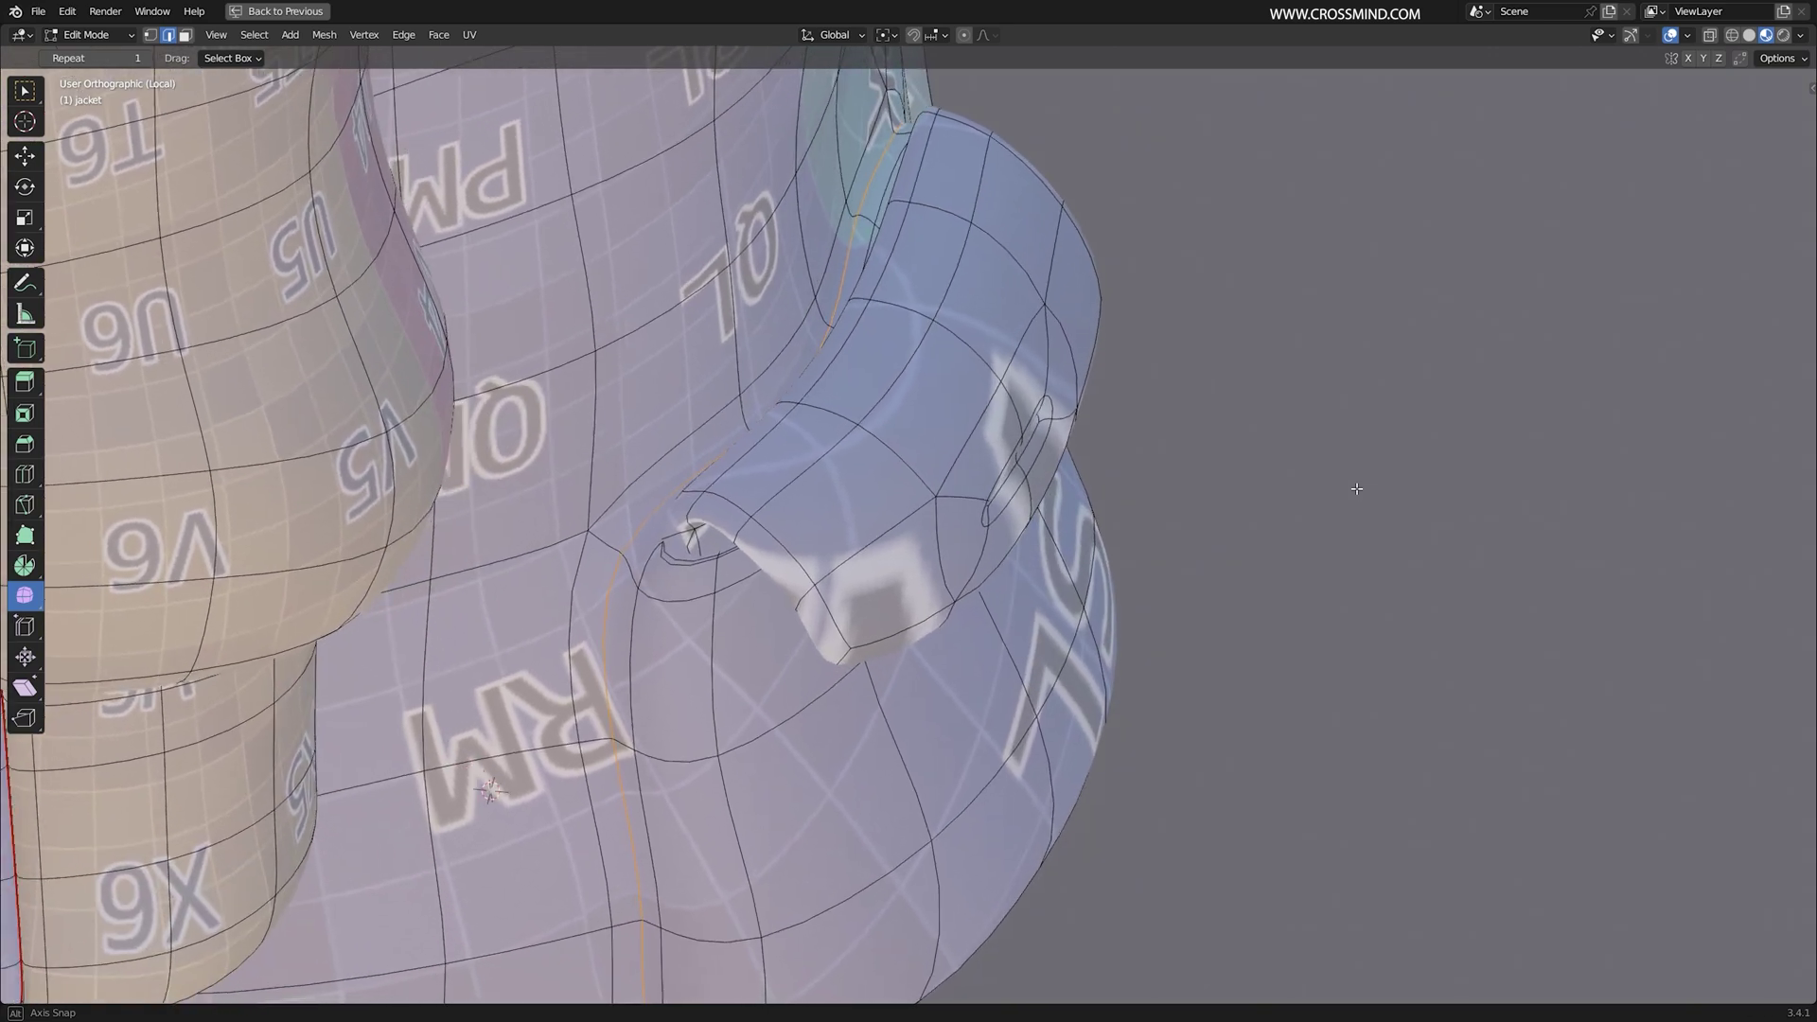
scroll(1176, 460, "up", 3)
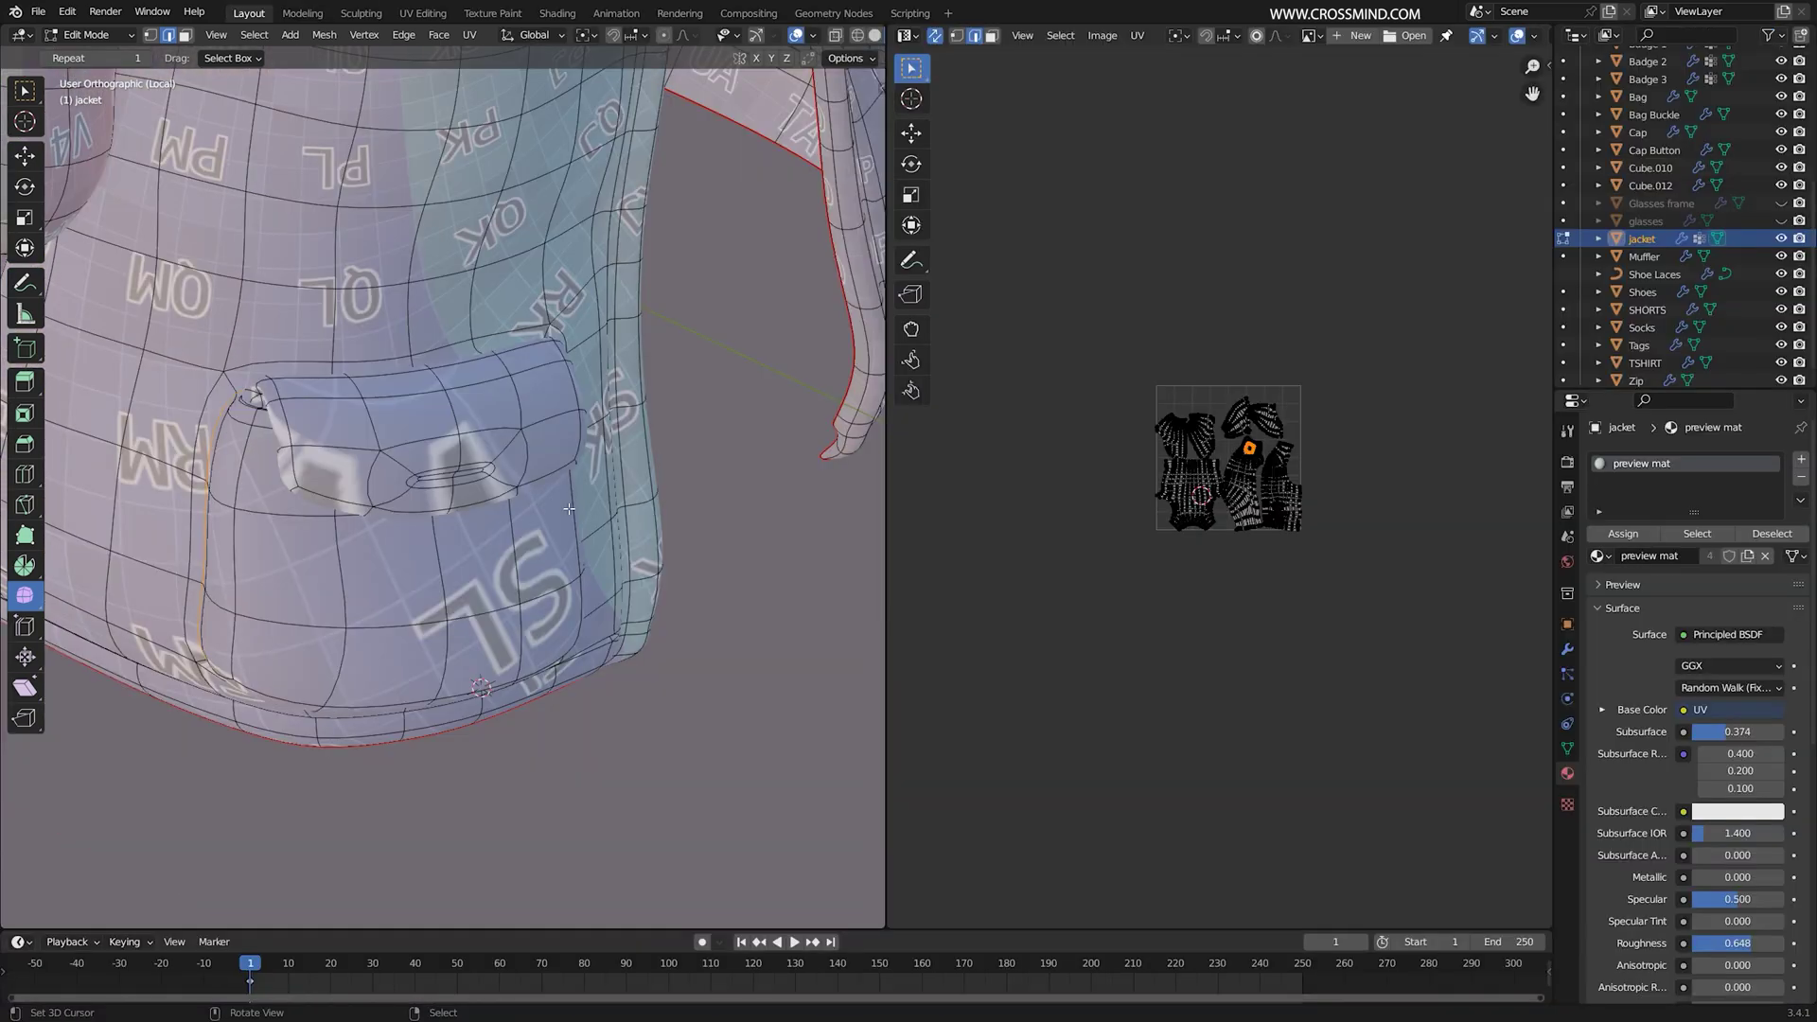
key("ctrl+e")
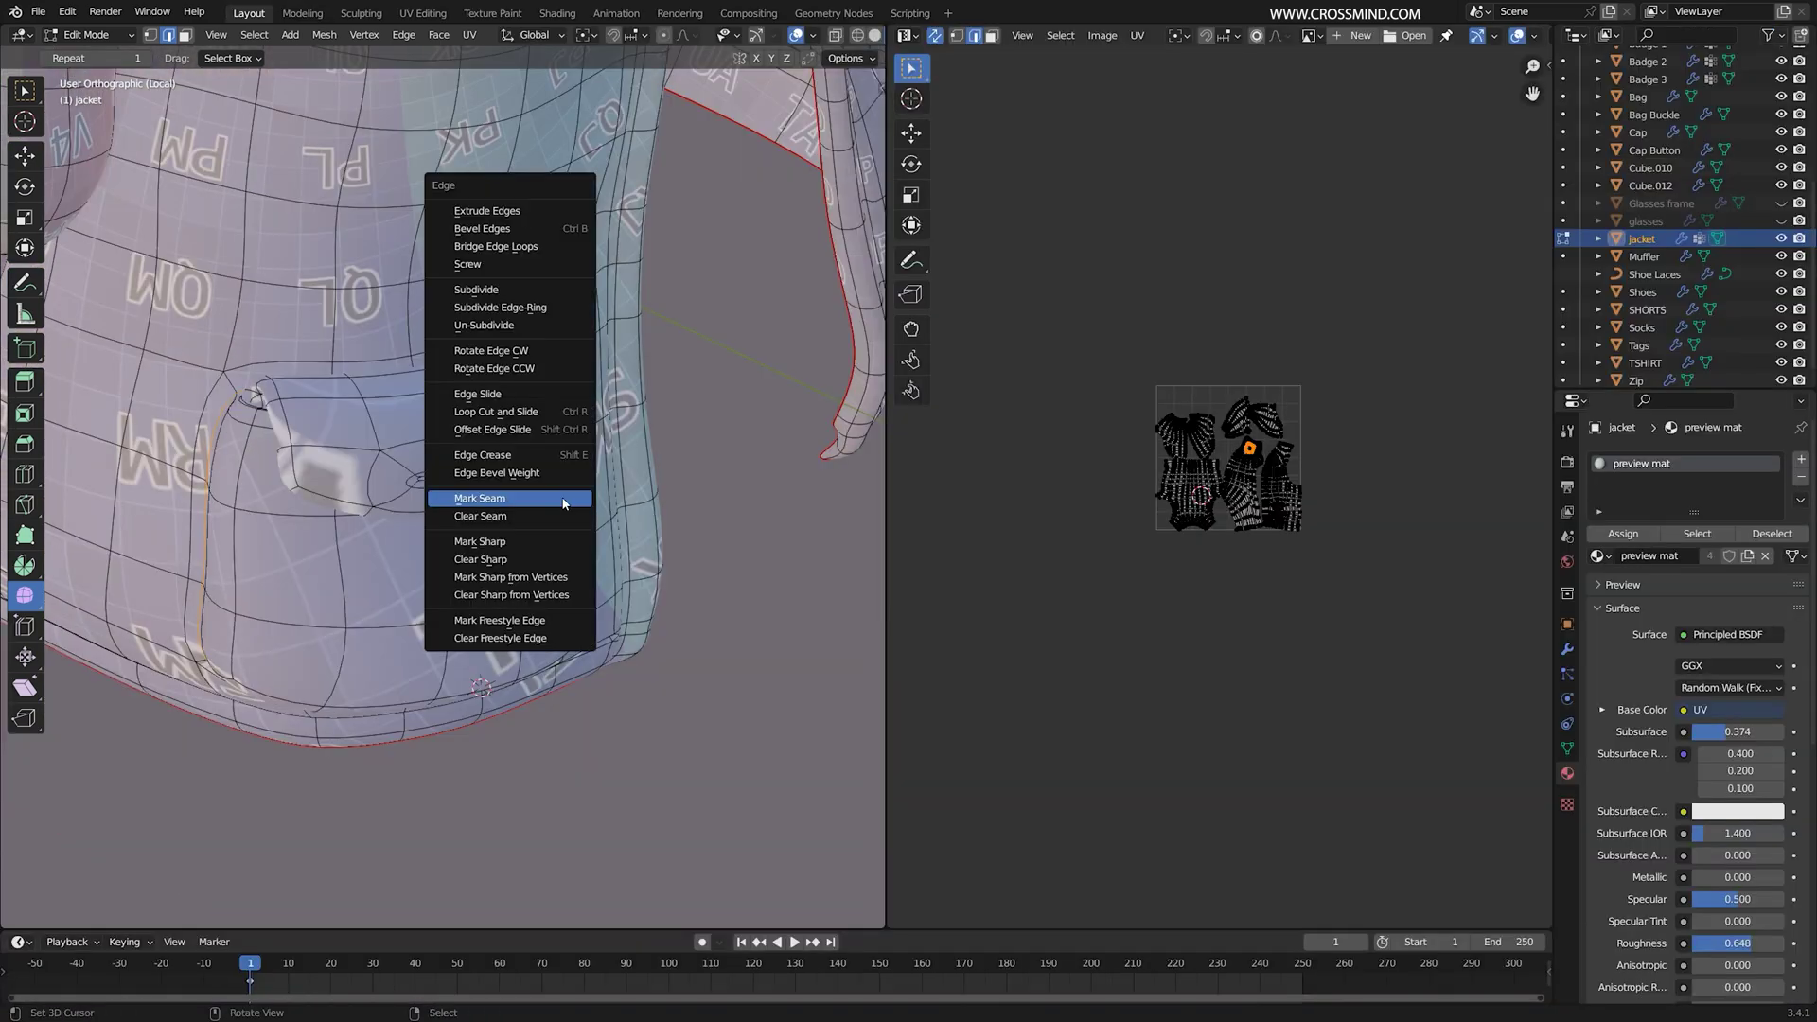
left_click(562, 498)
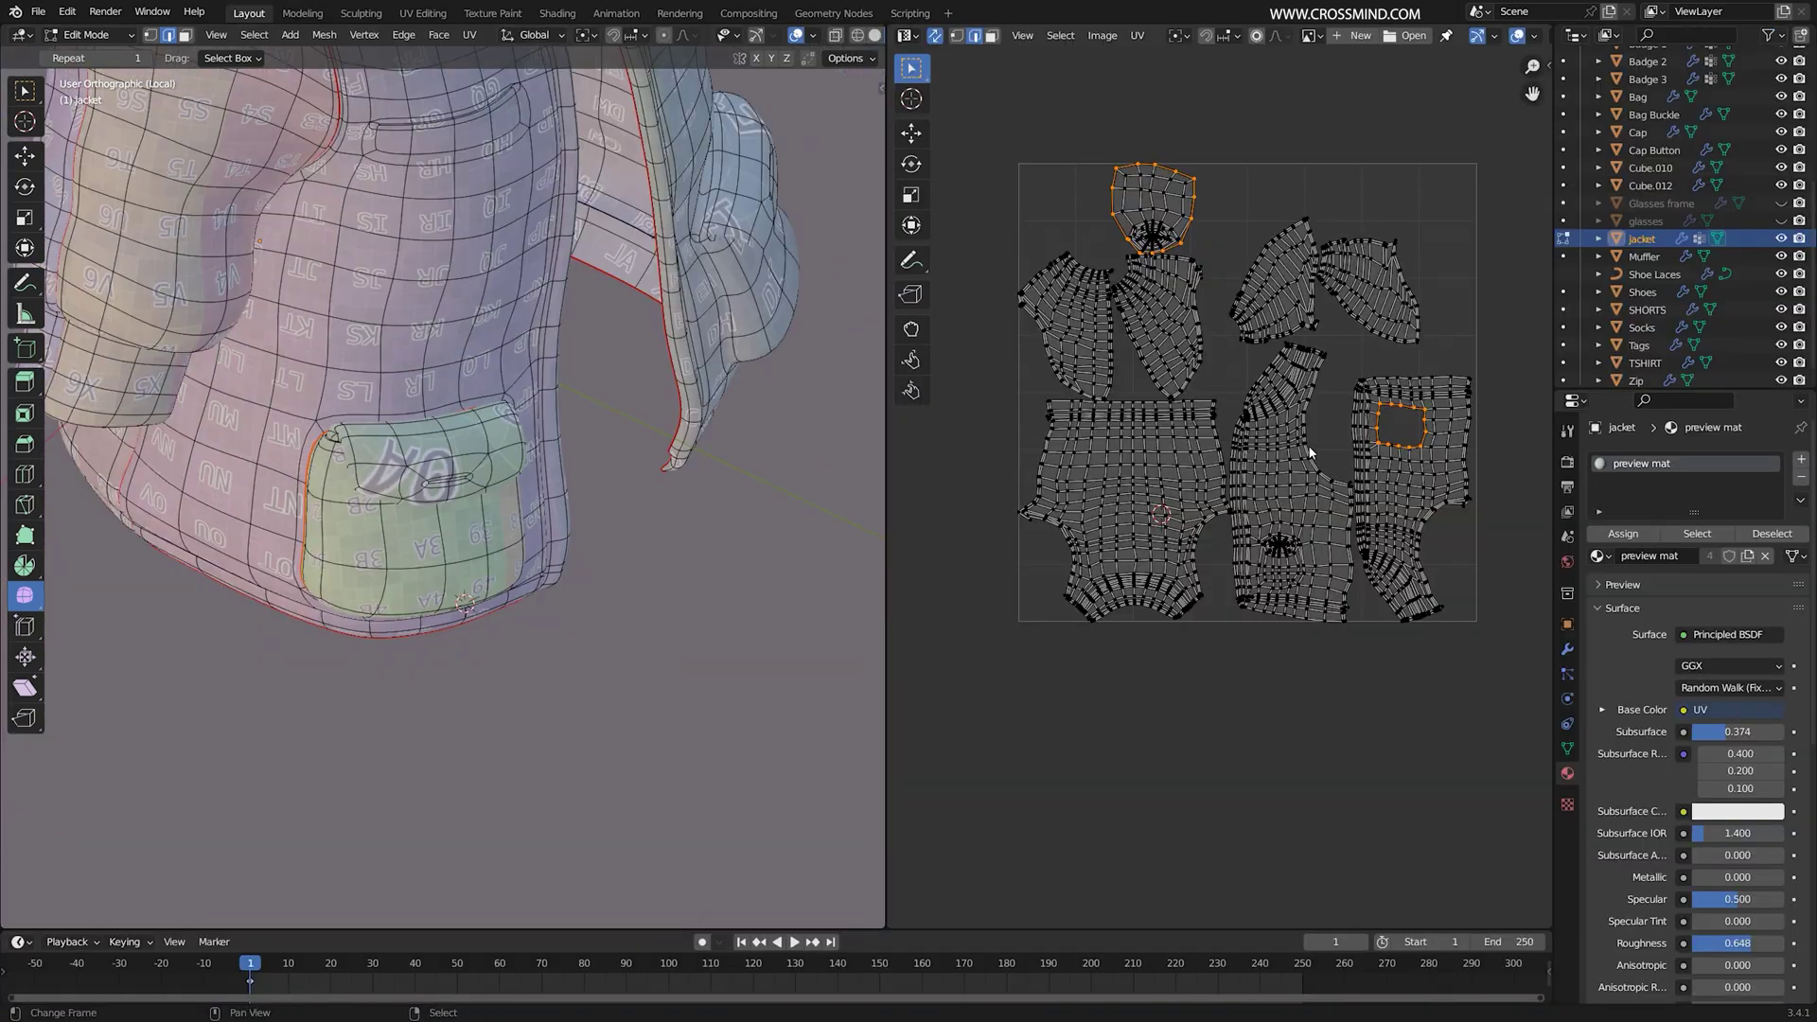
scroll(1351, 464, "up", 3)
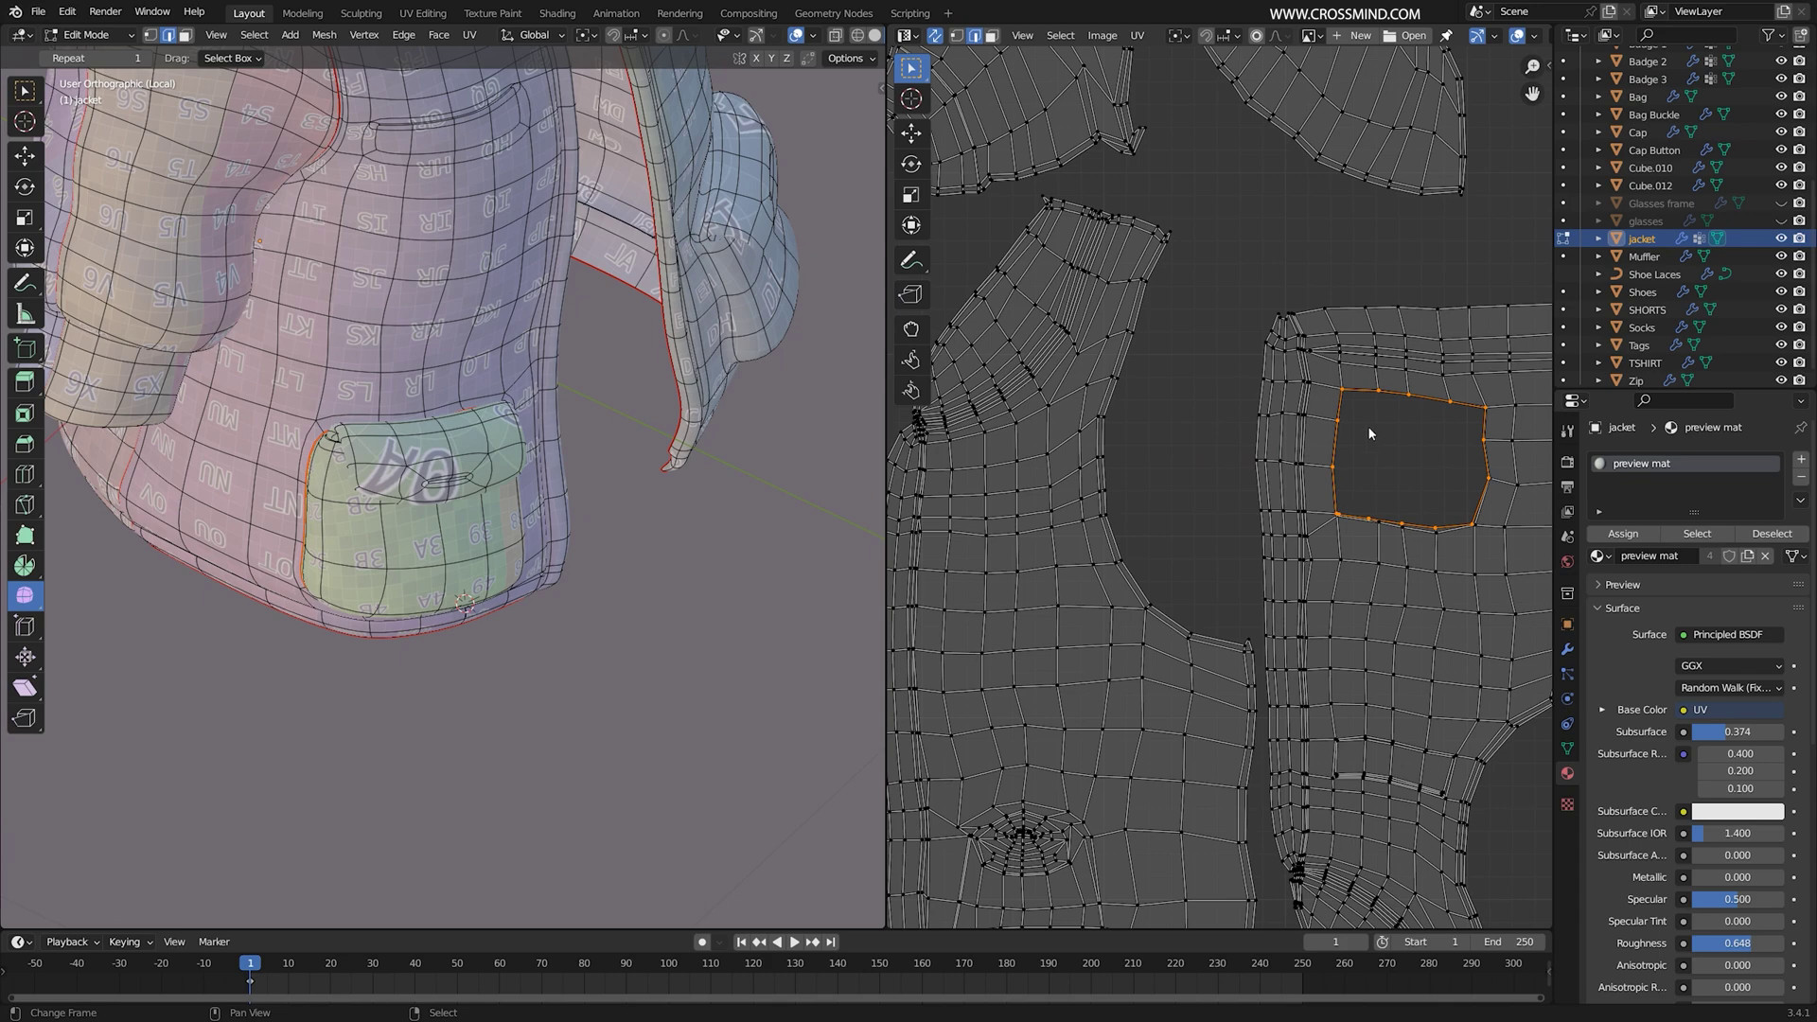
scroll(1412, 448, "down", 6)
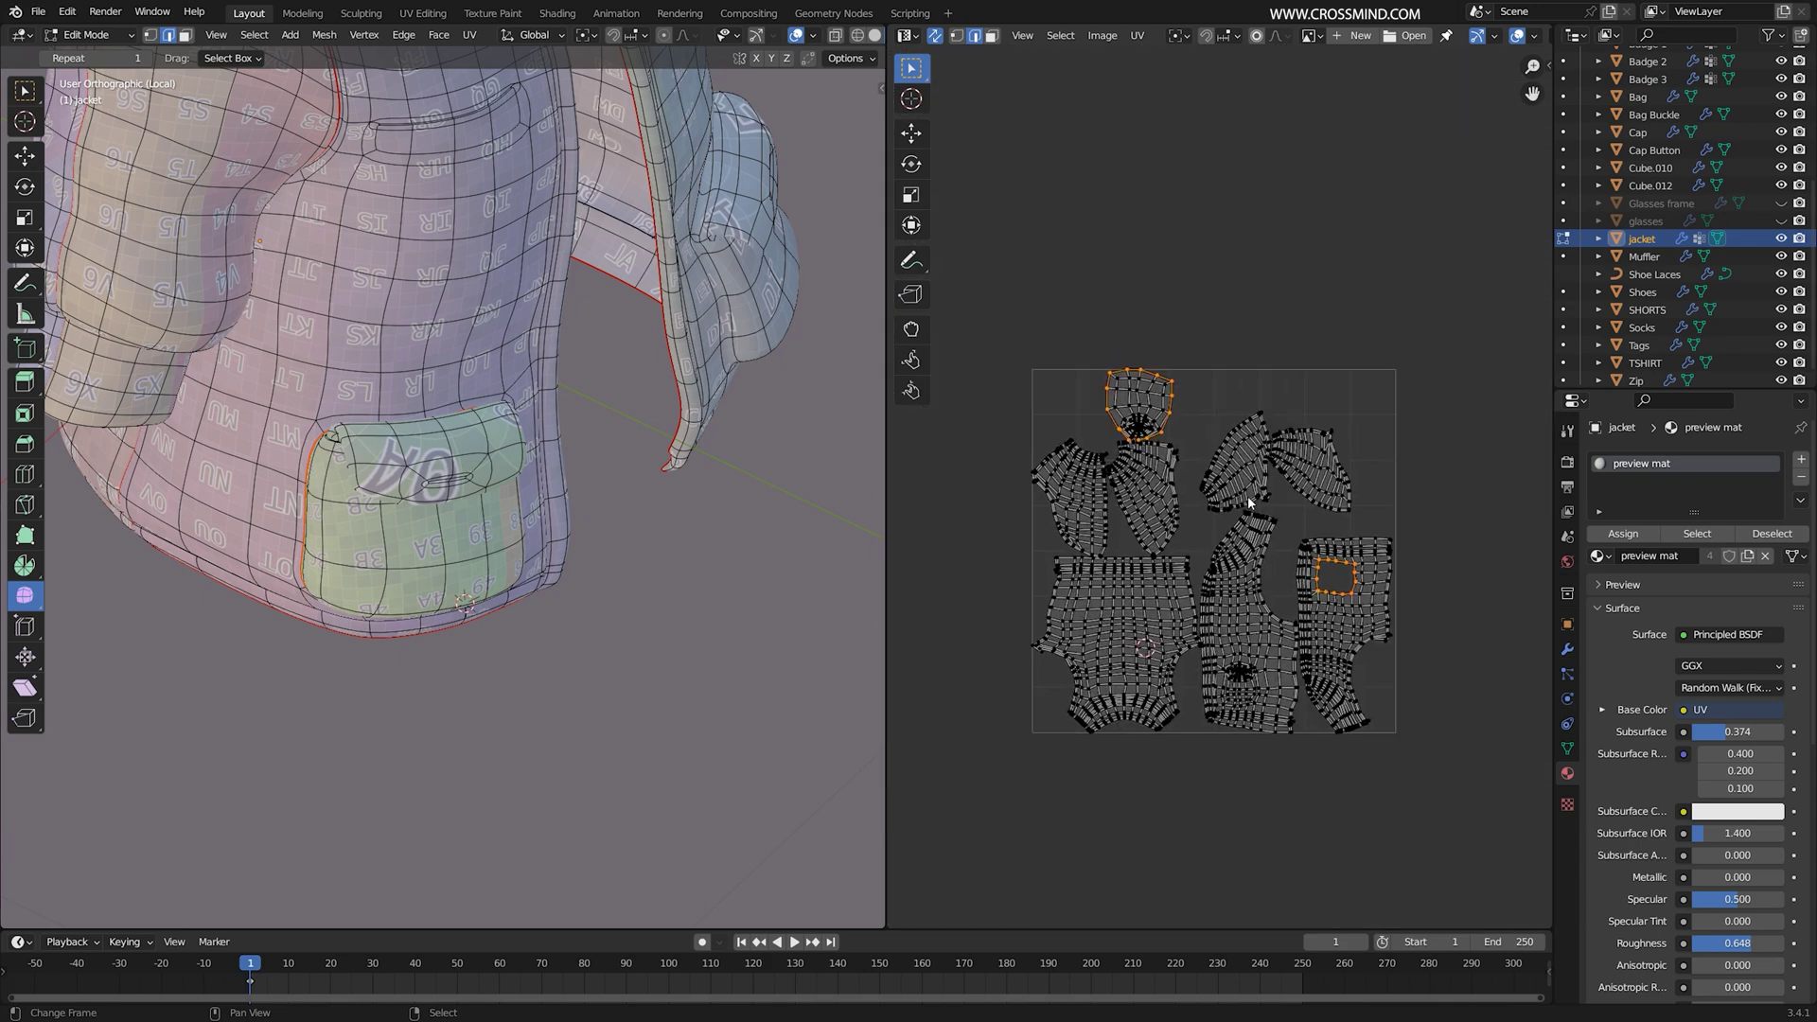
scroll(1135, 384, "up", 4)
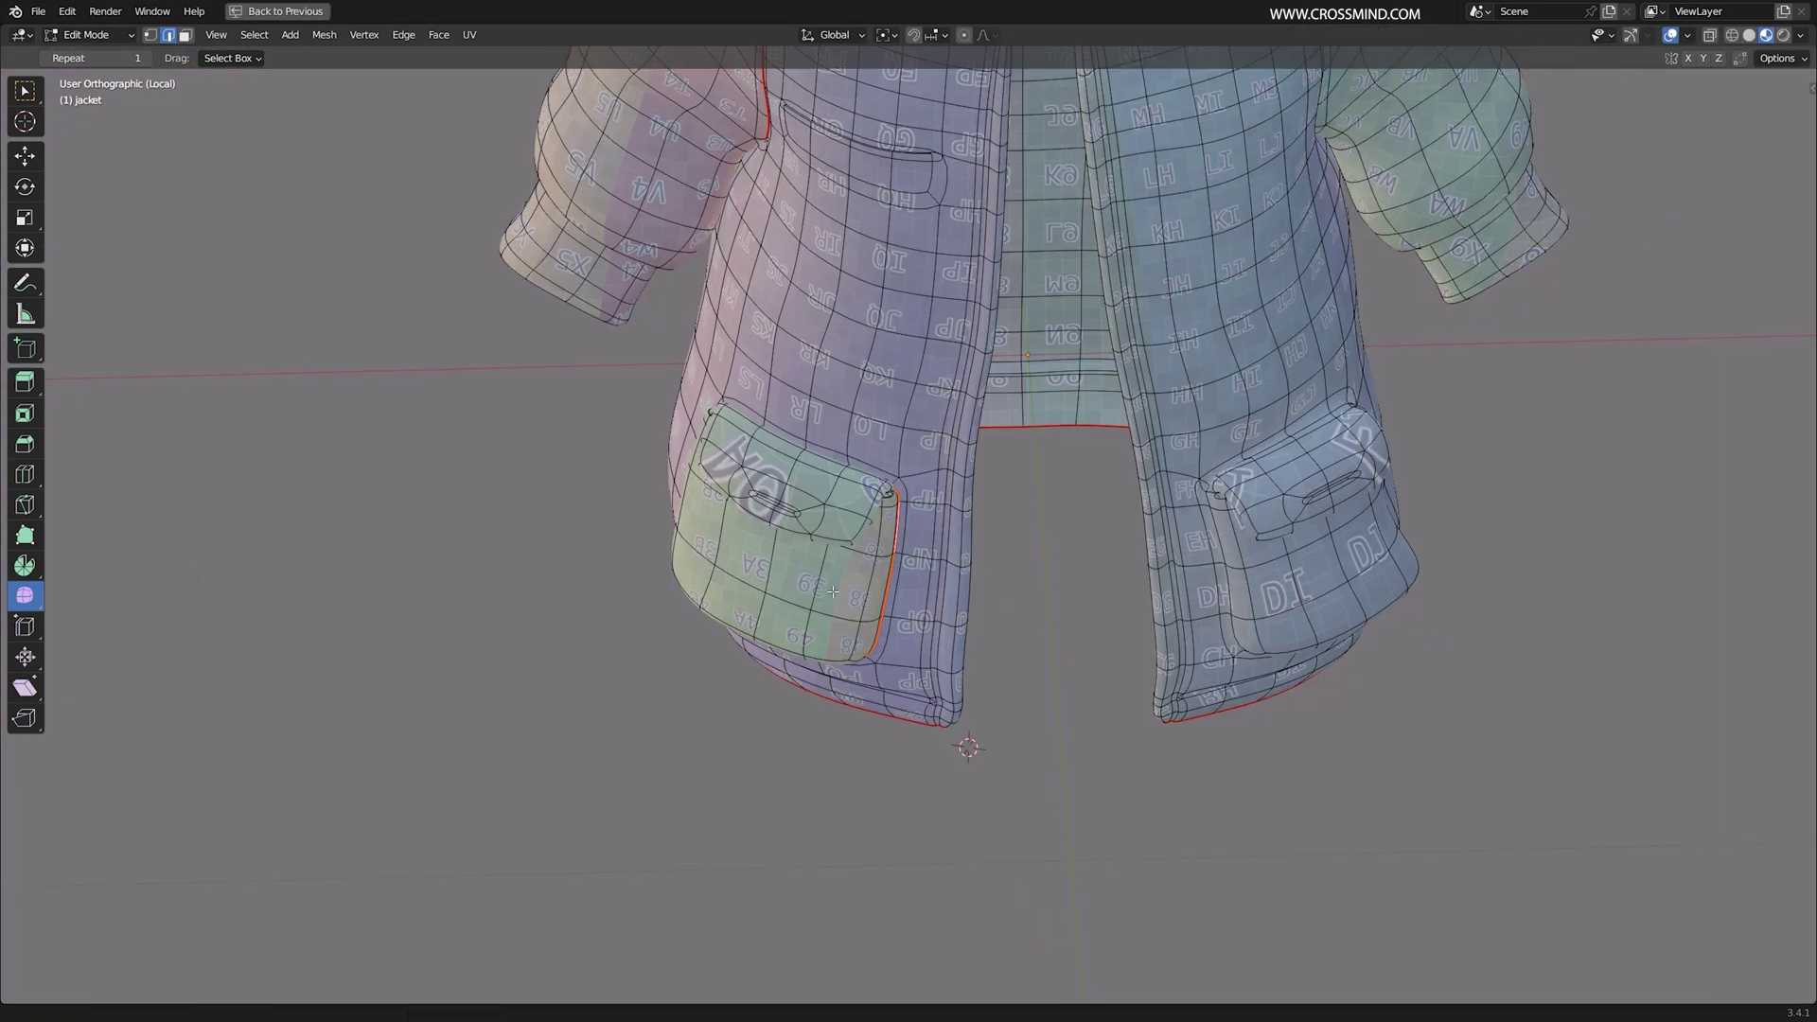
Step: Merge the selected vertices at the upper inner corner of the jacket's left front pocket at their center
scroll(732, 560, "up", 5)
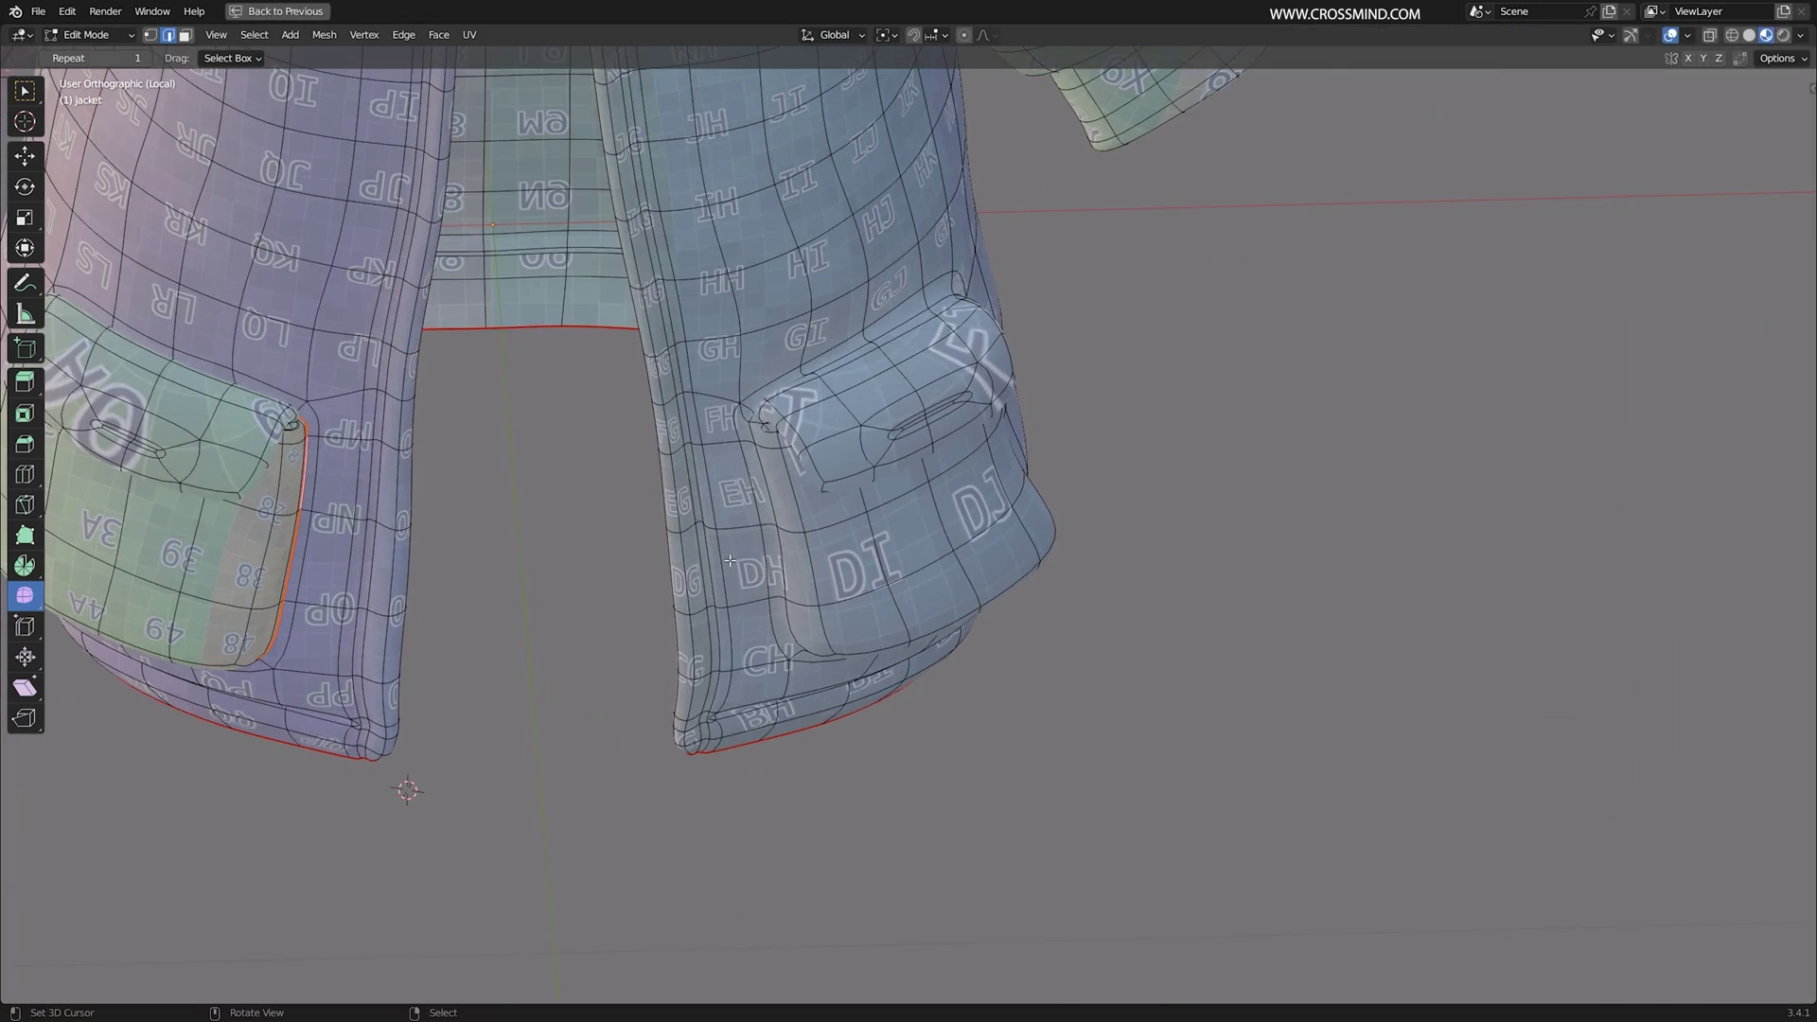
middle_click_drag(772, 496, 680, 350)
scroll(681, 345, "up", 3)
scroll(858, 468, "up", 2)
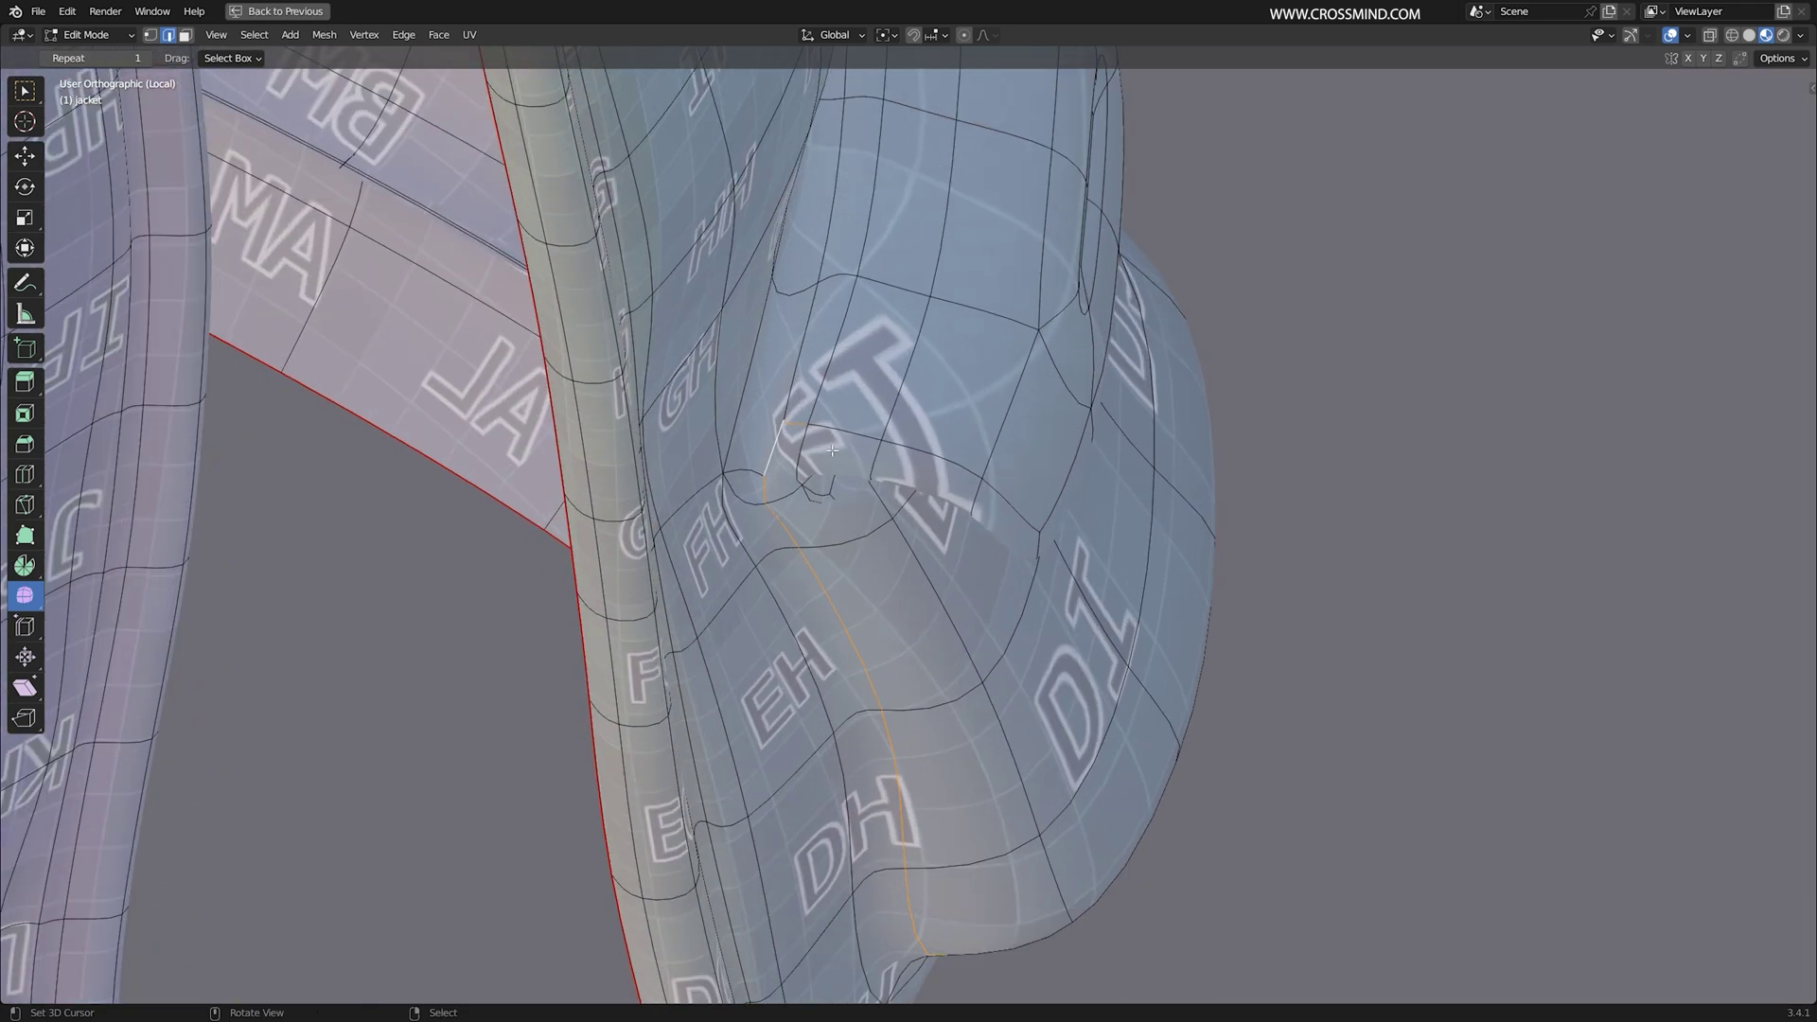
middle_click_drag(780, 471, 842, 491, "shift")
scroll(843, 491, "up", 1)
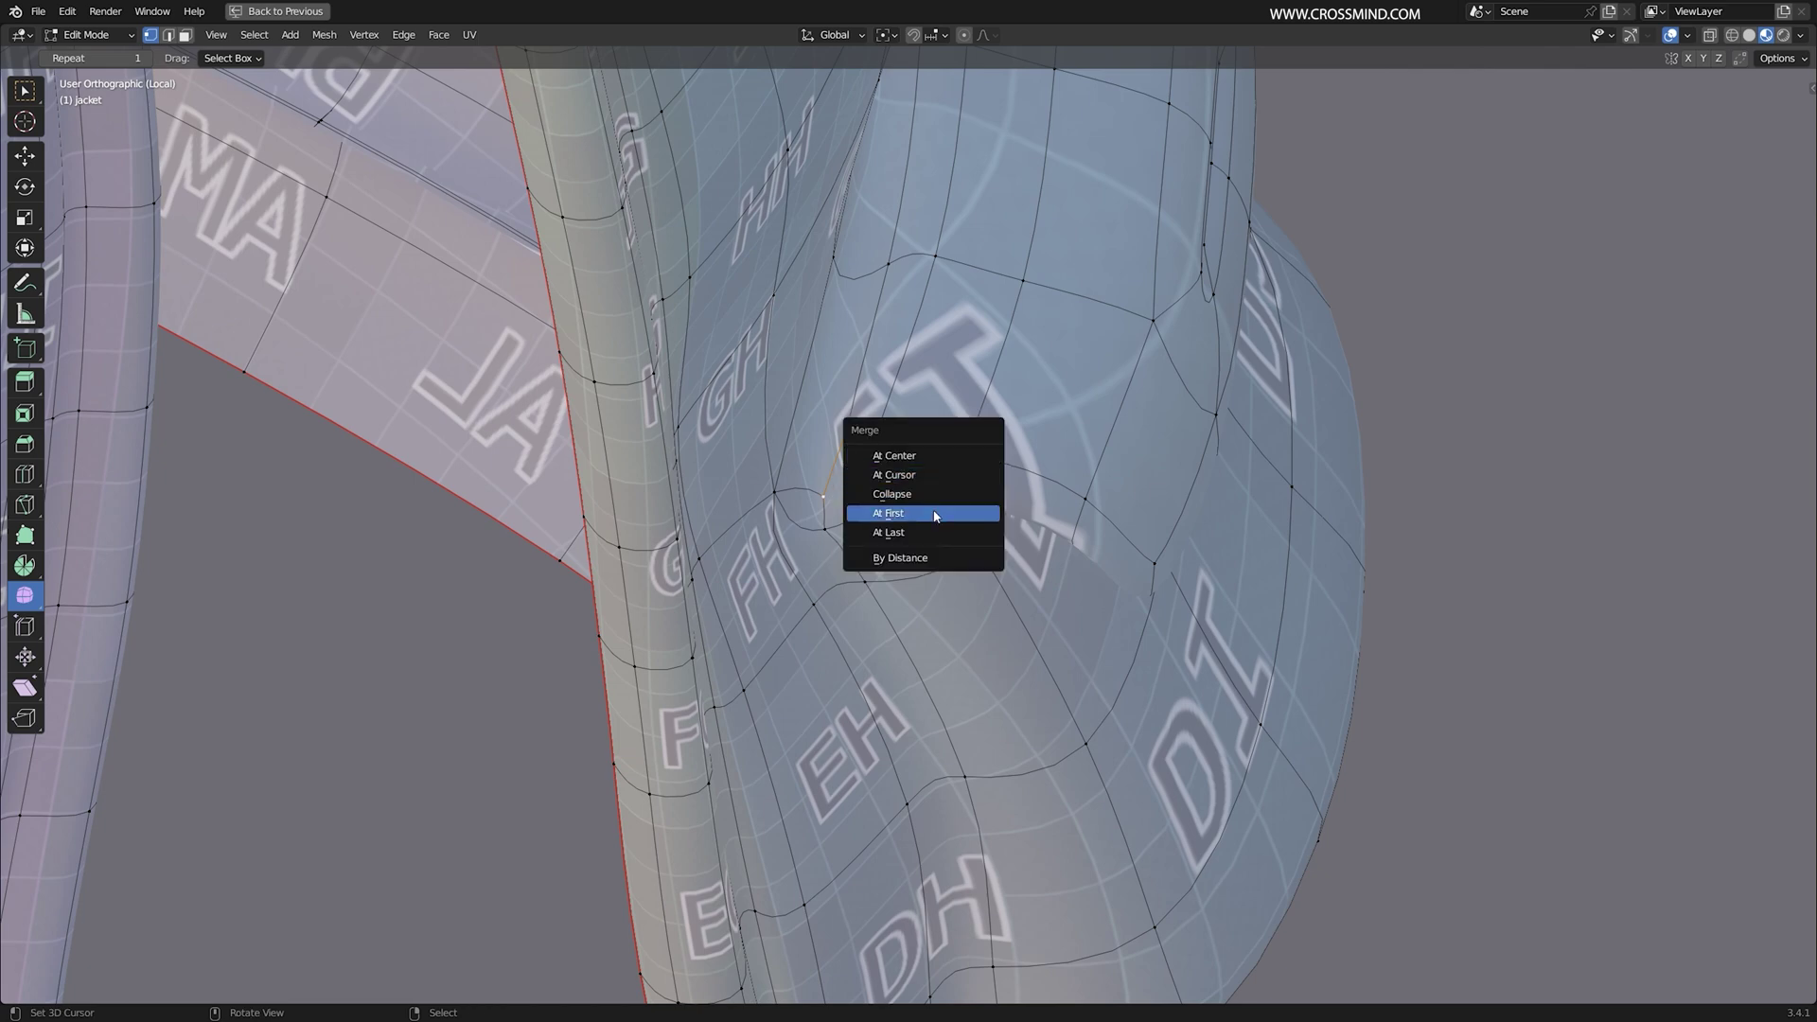
left_click(943, 454)
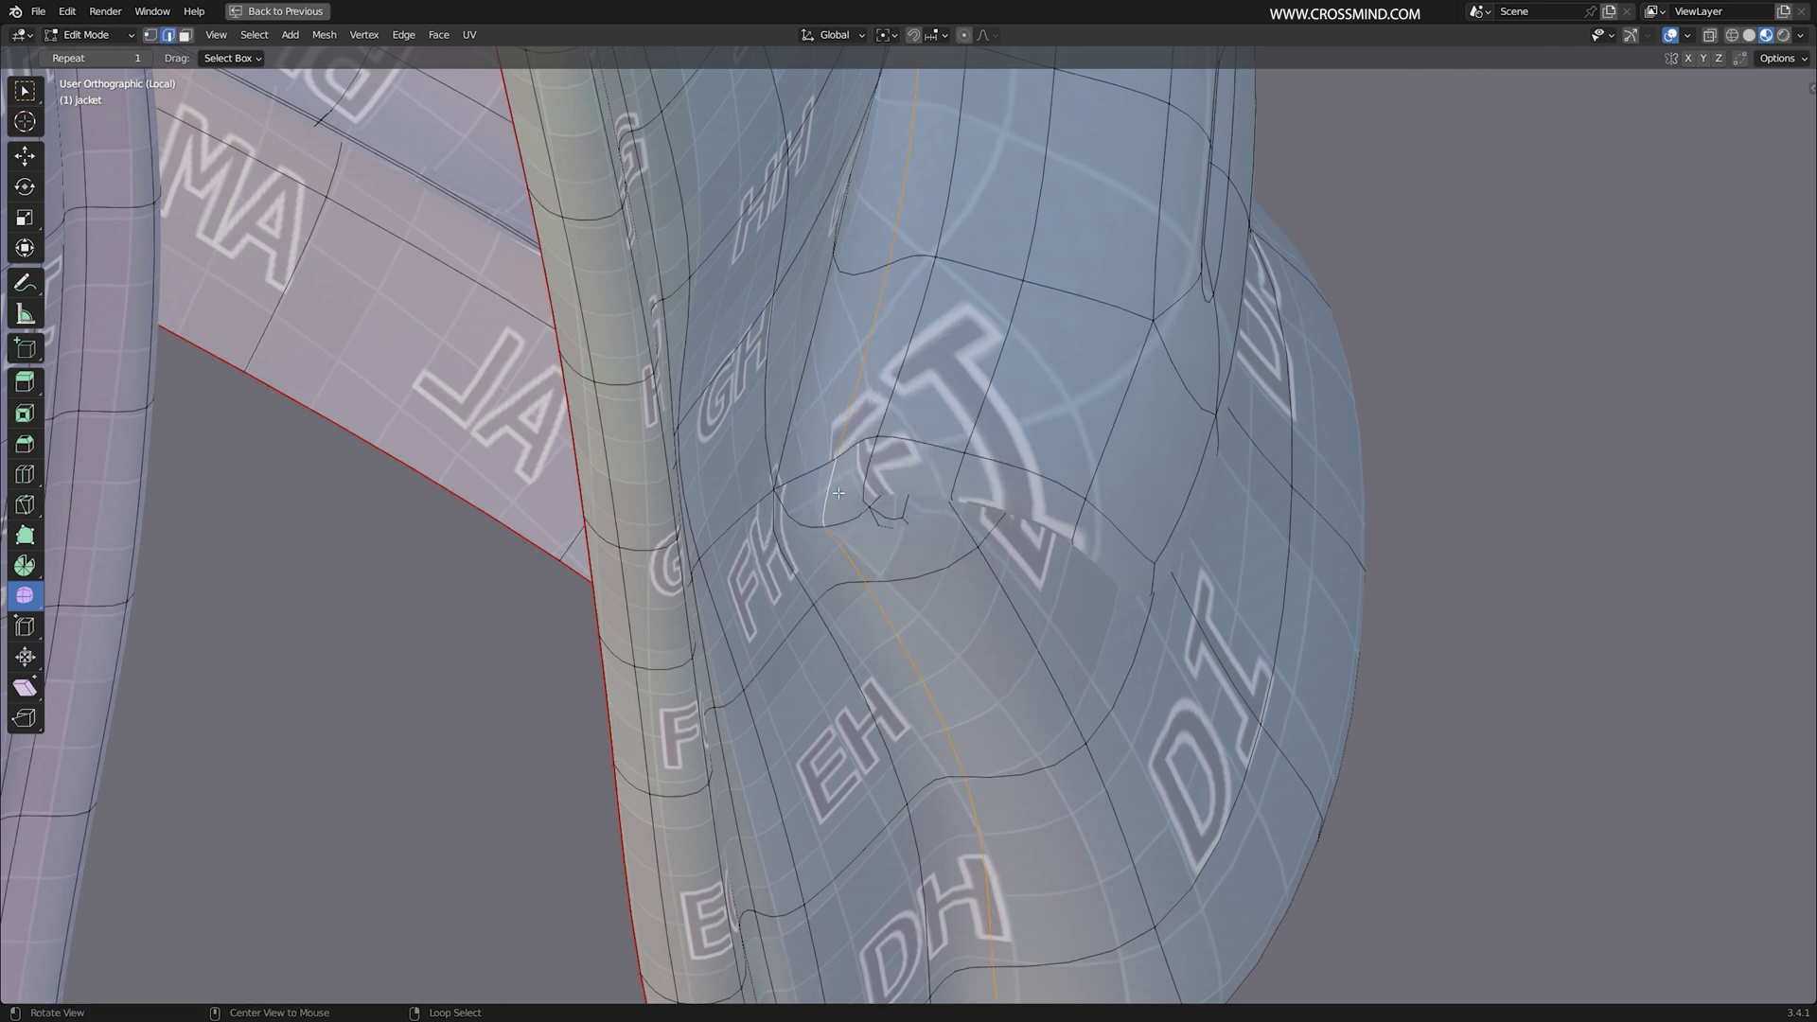
Step: Mark the edge loop around the jacket's left front pocket as a seam and re-unwrap the mesh
scroll(946, 511, "down", 5)
middle_click_drag(1148, 523, 1032, 379)
middle_click_drag(1084, 544, 947, 568)
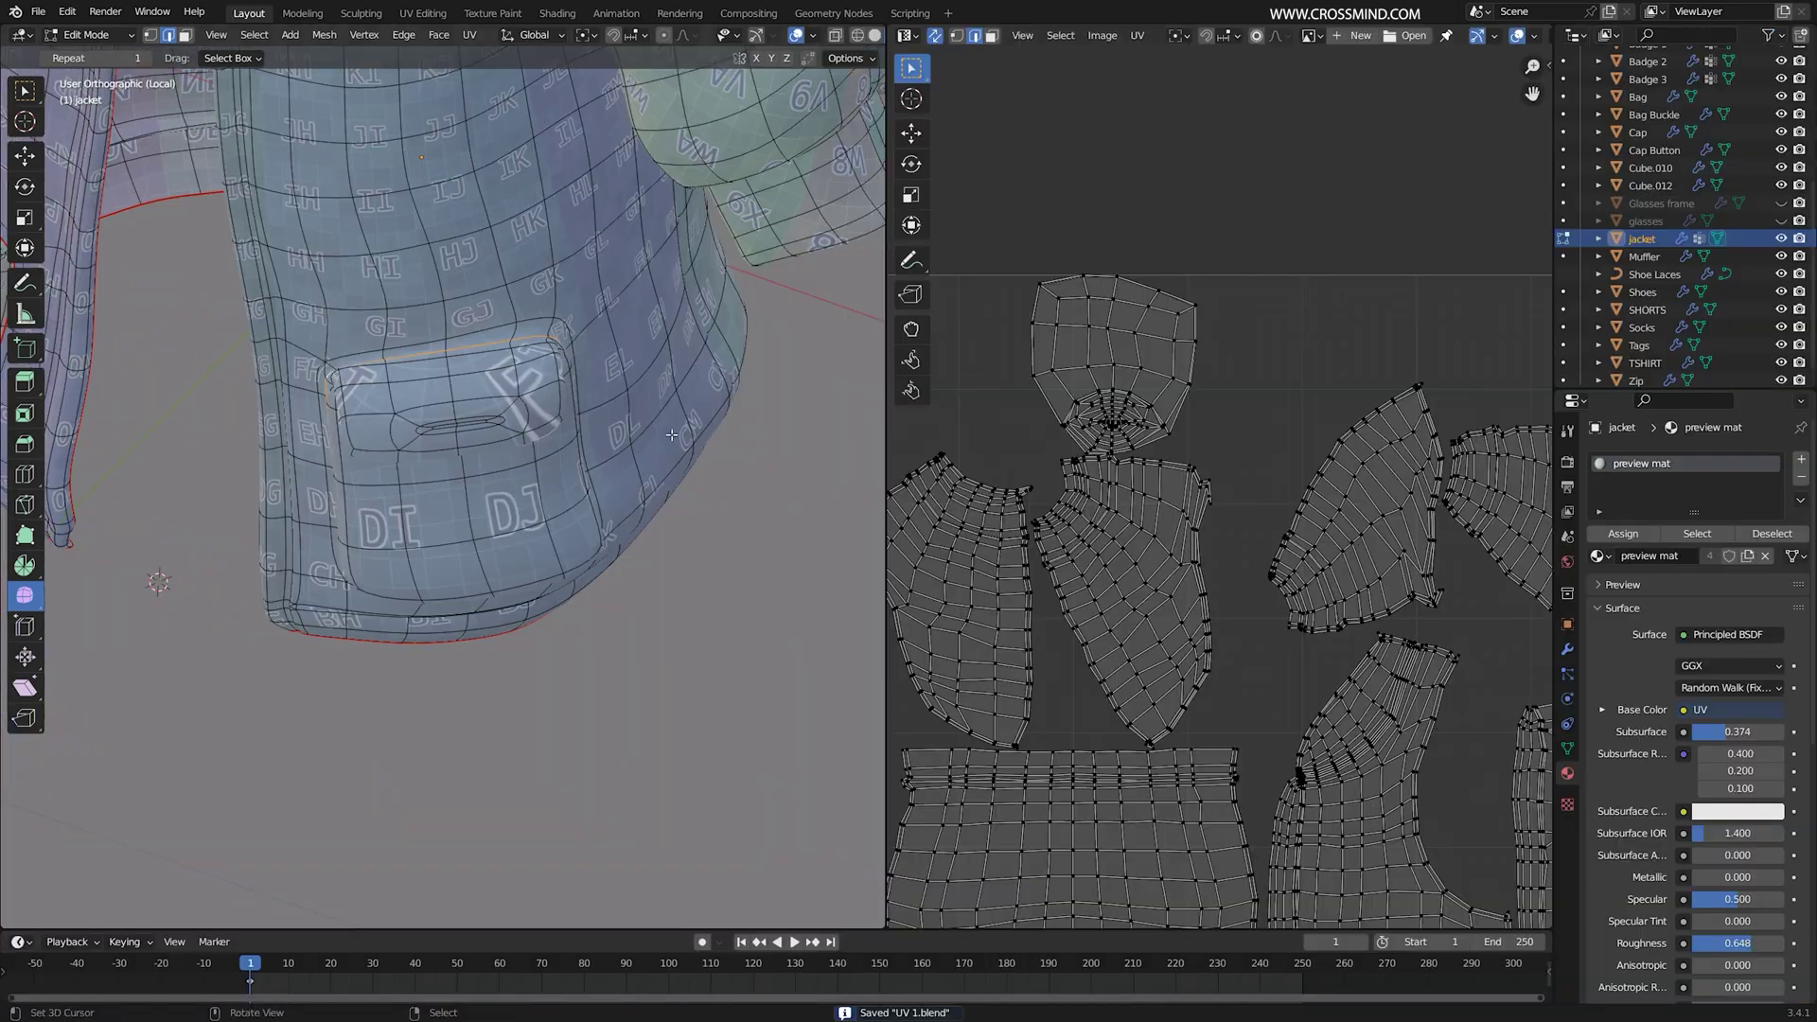
key("ctrl+e")
left_click(539, 407)
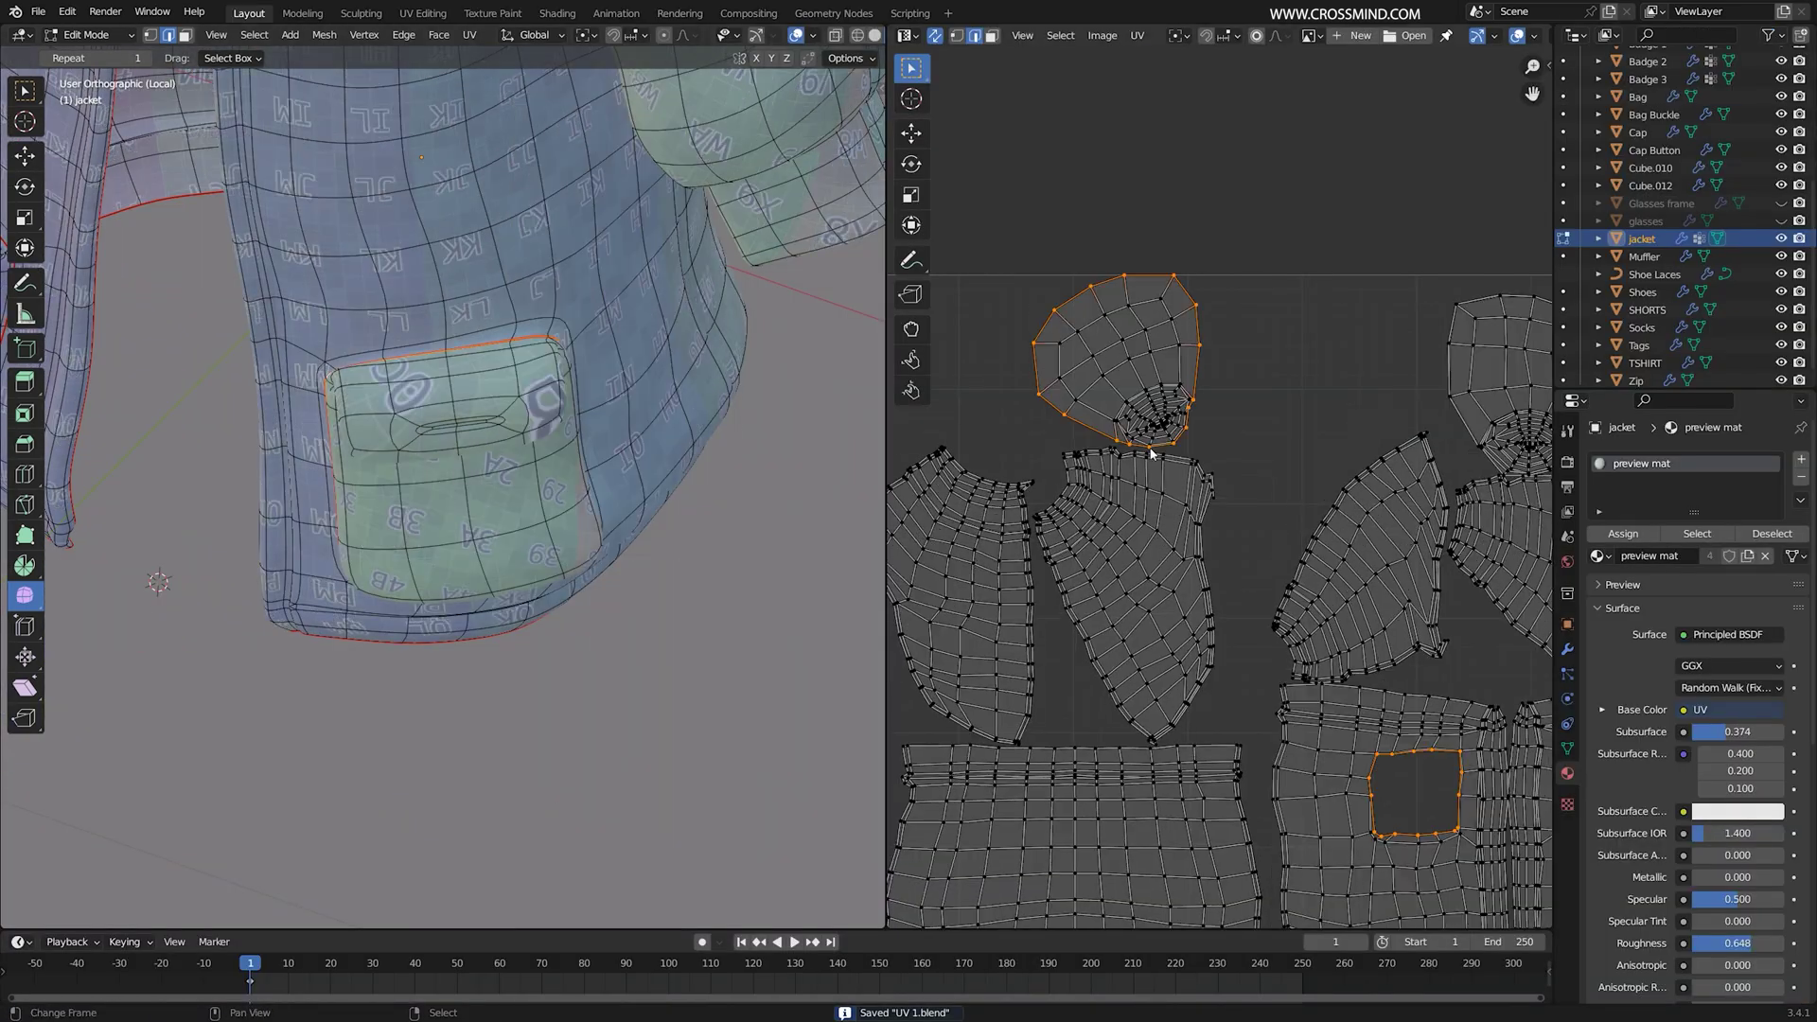
scroll(1152, 453, "down", 5)
scroll(1282, 539, "up", 6)
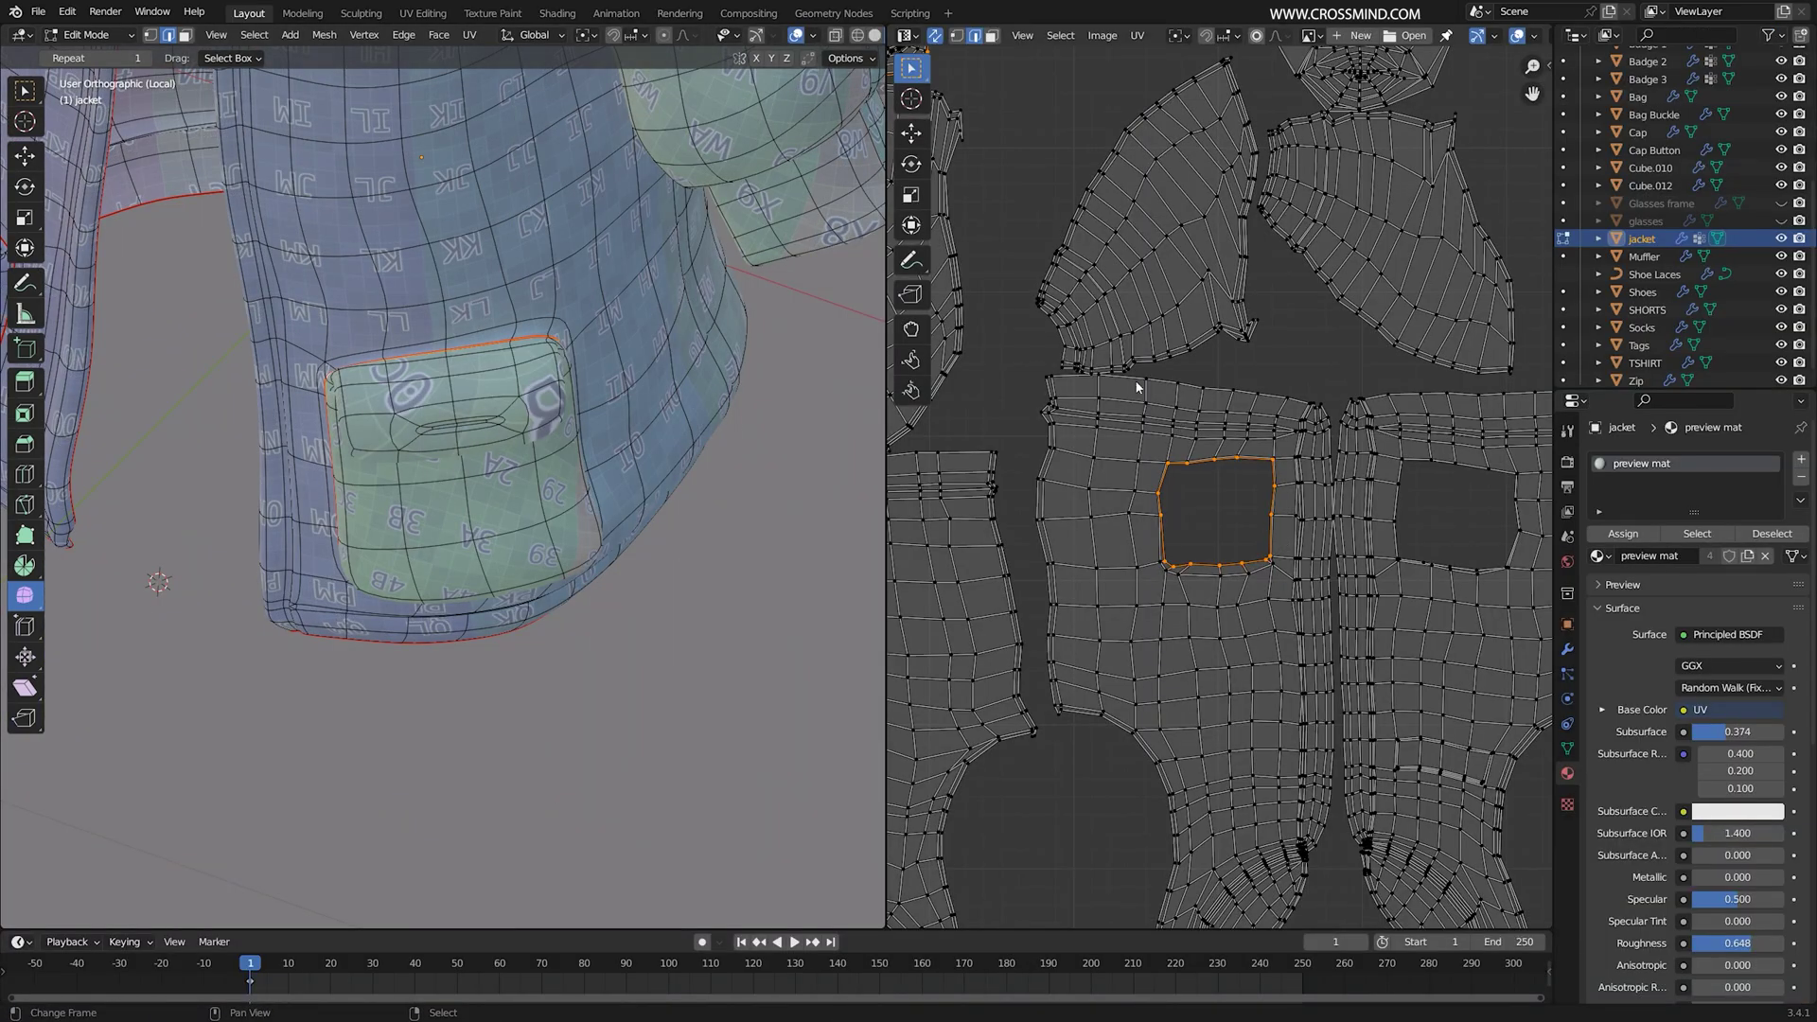
scroll(1147, 396, "up", 3)
scroll(442, 489, "down", 4)
scroll(443, 490, "up", 3)
scroll(443, 489, "up", 2)
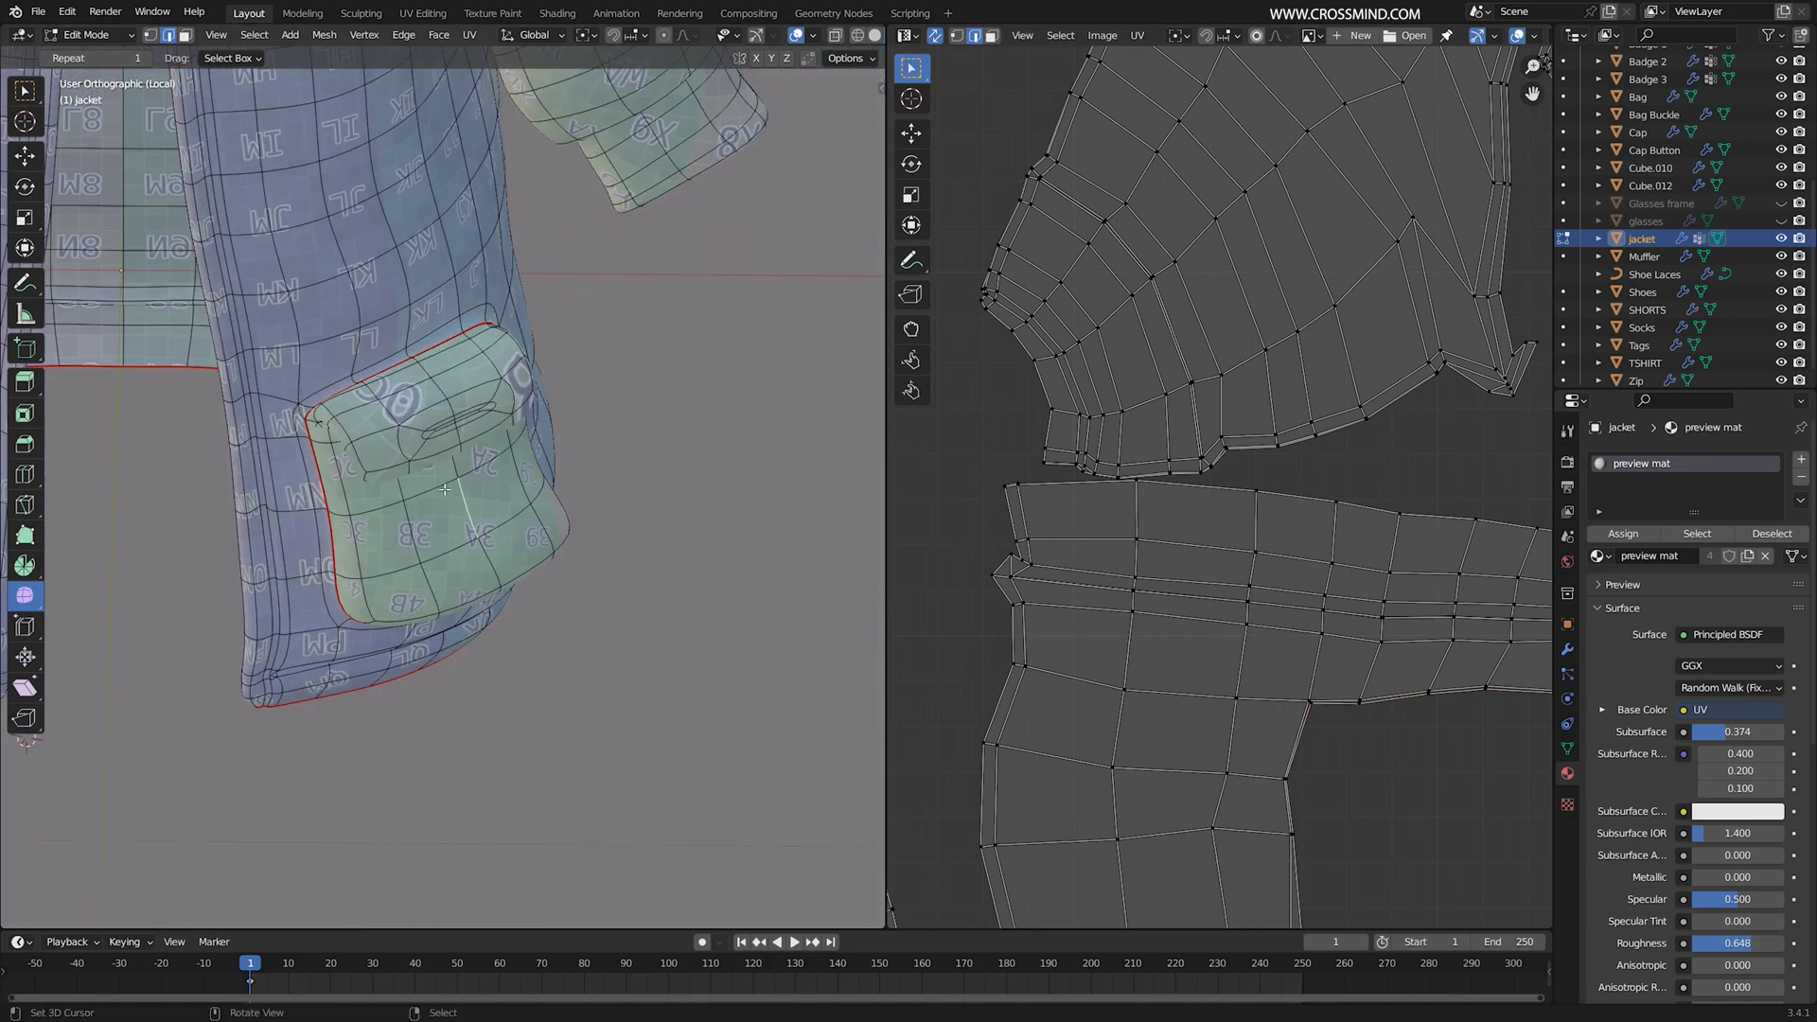
Step: Mark the edges at the ends of the left pocket's flap as a seam and unwrap the flap separately
middle_click_drag(443, 489, 481, 502)
key("3")
right_click(482, 496)
key("ctrl+space")
middle_click_drag(757, 549, 705, 521)
right_click(888, 576)
mouse_move(698, 418)
middle_mouse_down()
mouse_move(681, 406)
mouse_move(734, 435)
mouse_move(711, 434)
middle_mouse_up()
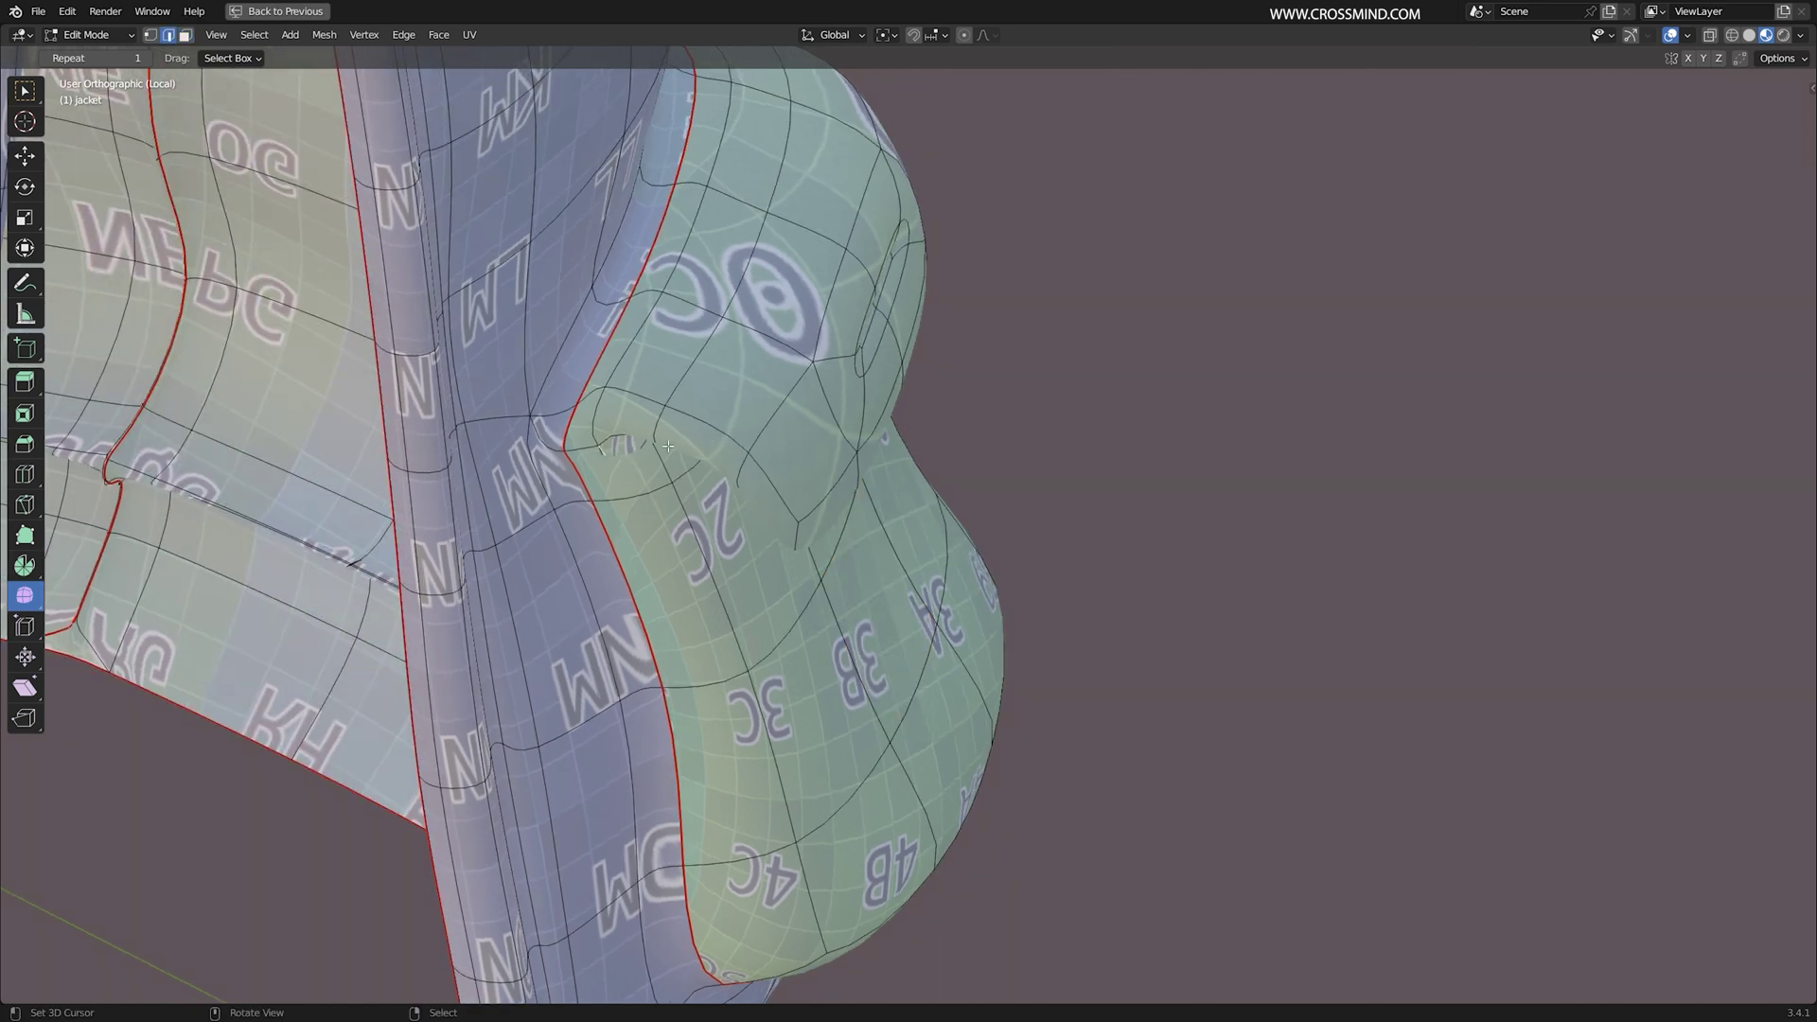
middle_click_drag(591, 419, 759, 597)
middle_click_drag(1065, 594, 791, 411)
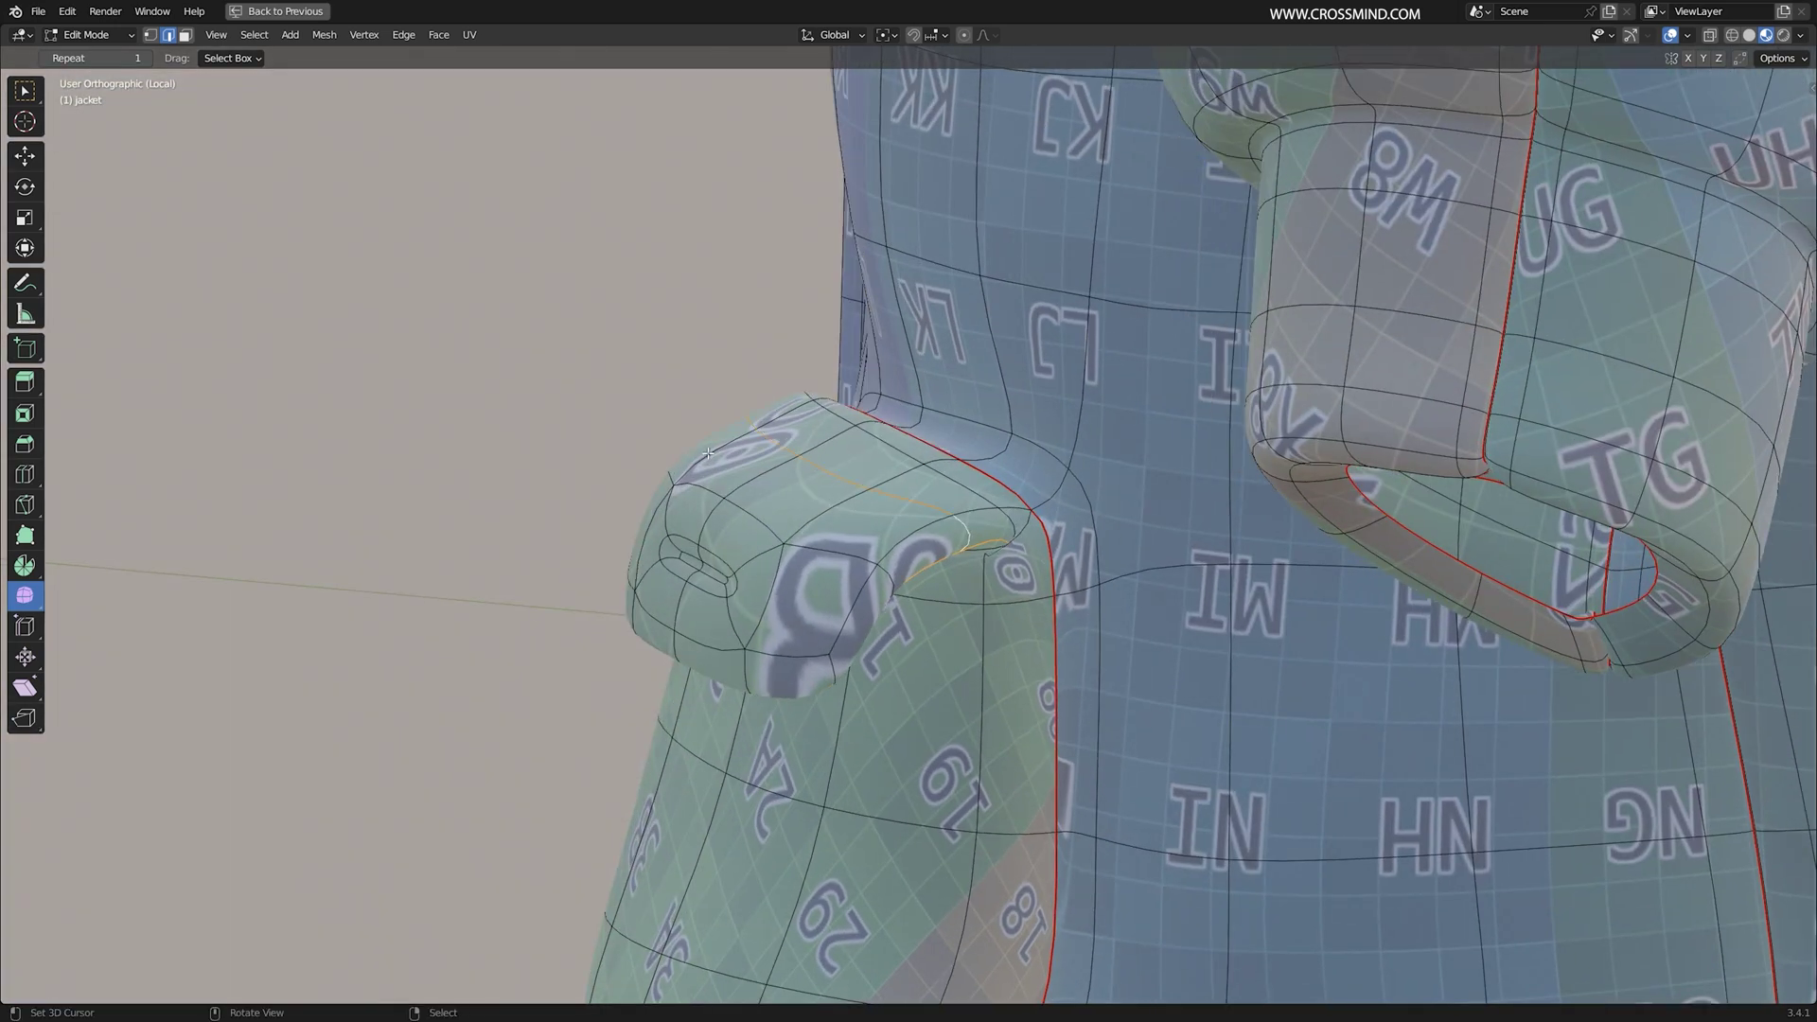
middle_click_drag(1016, 536, 1015, 516, "ctrl")
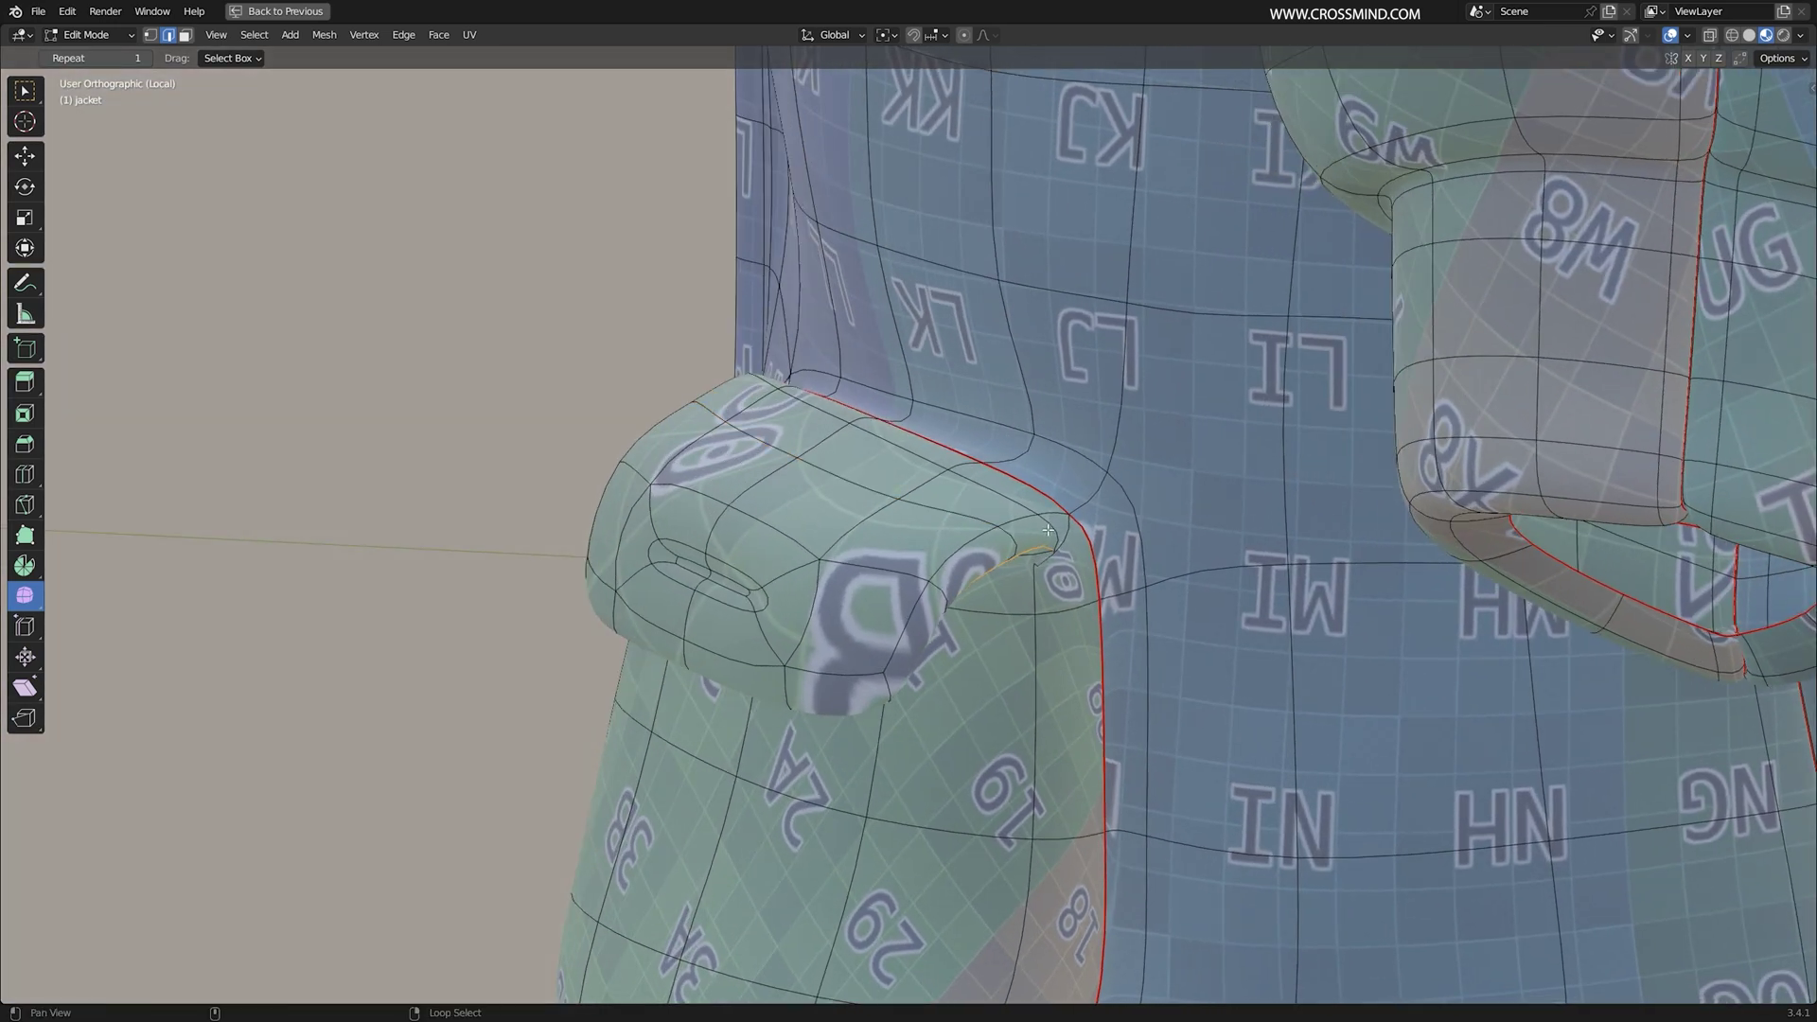
key("ctrl+e")
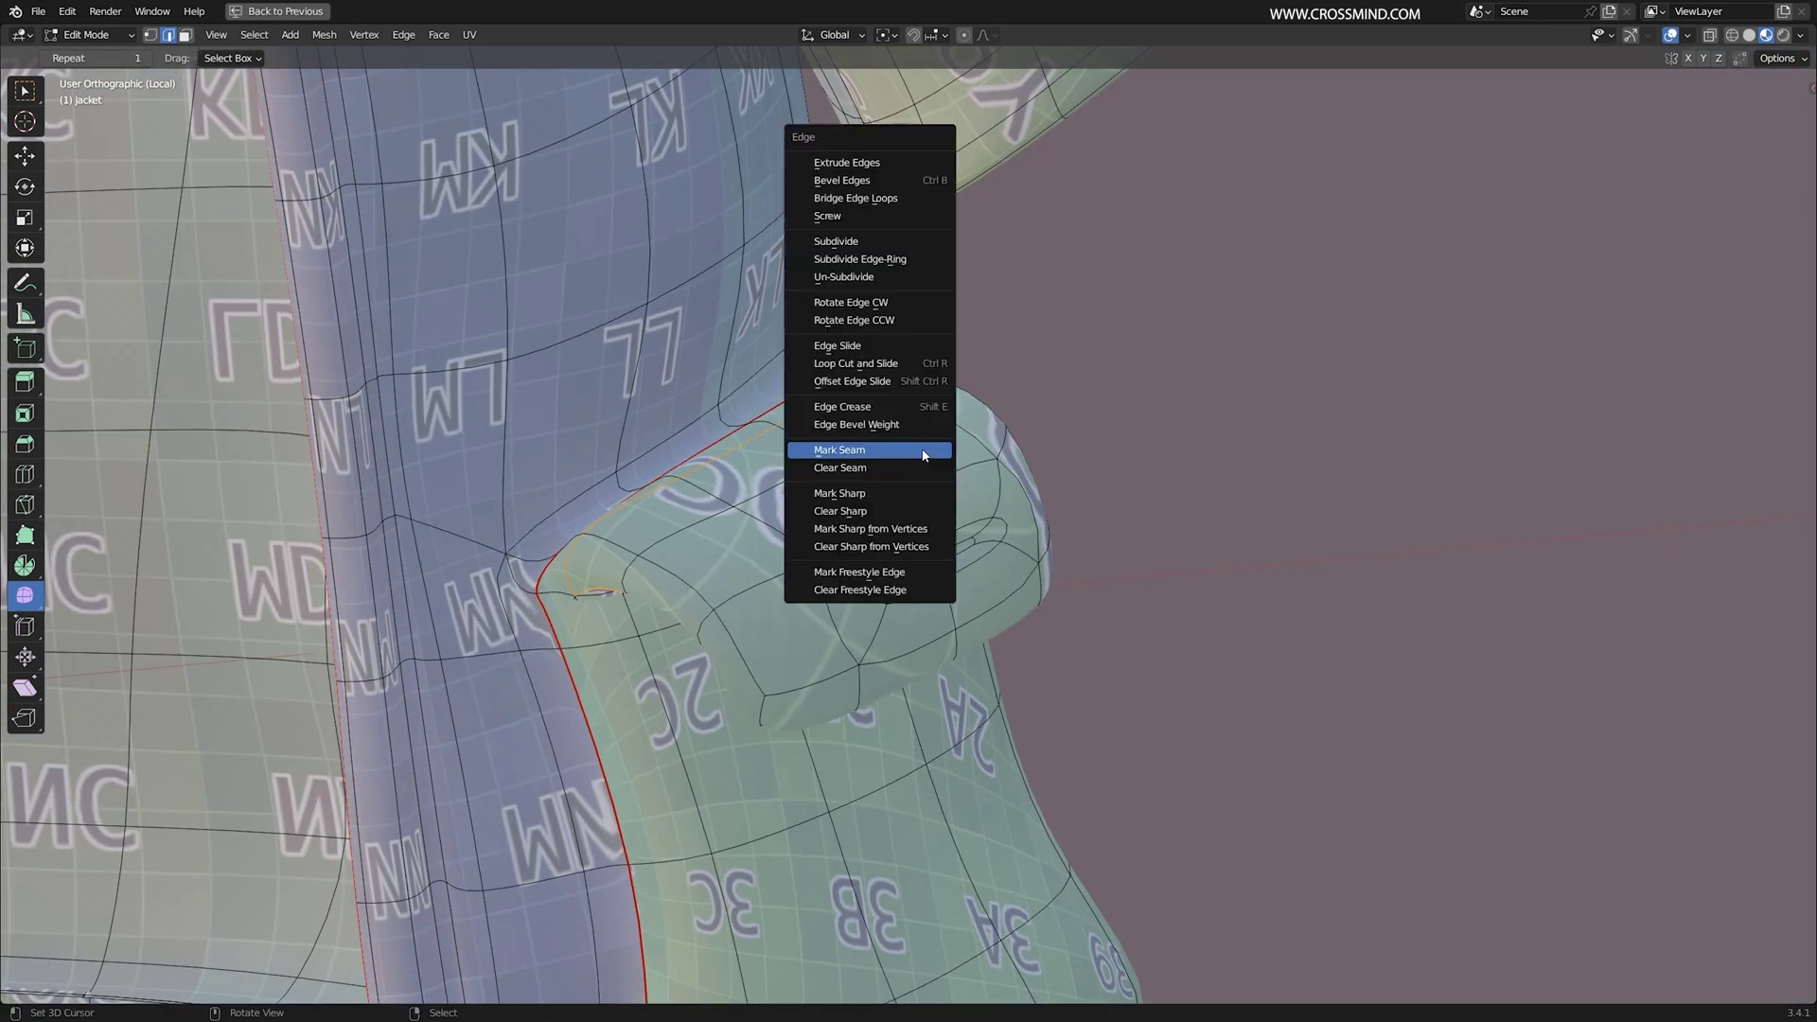
left_click(923, 452)
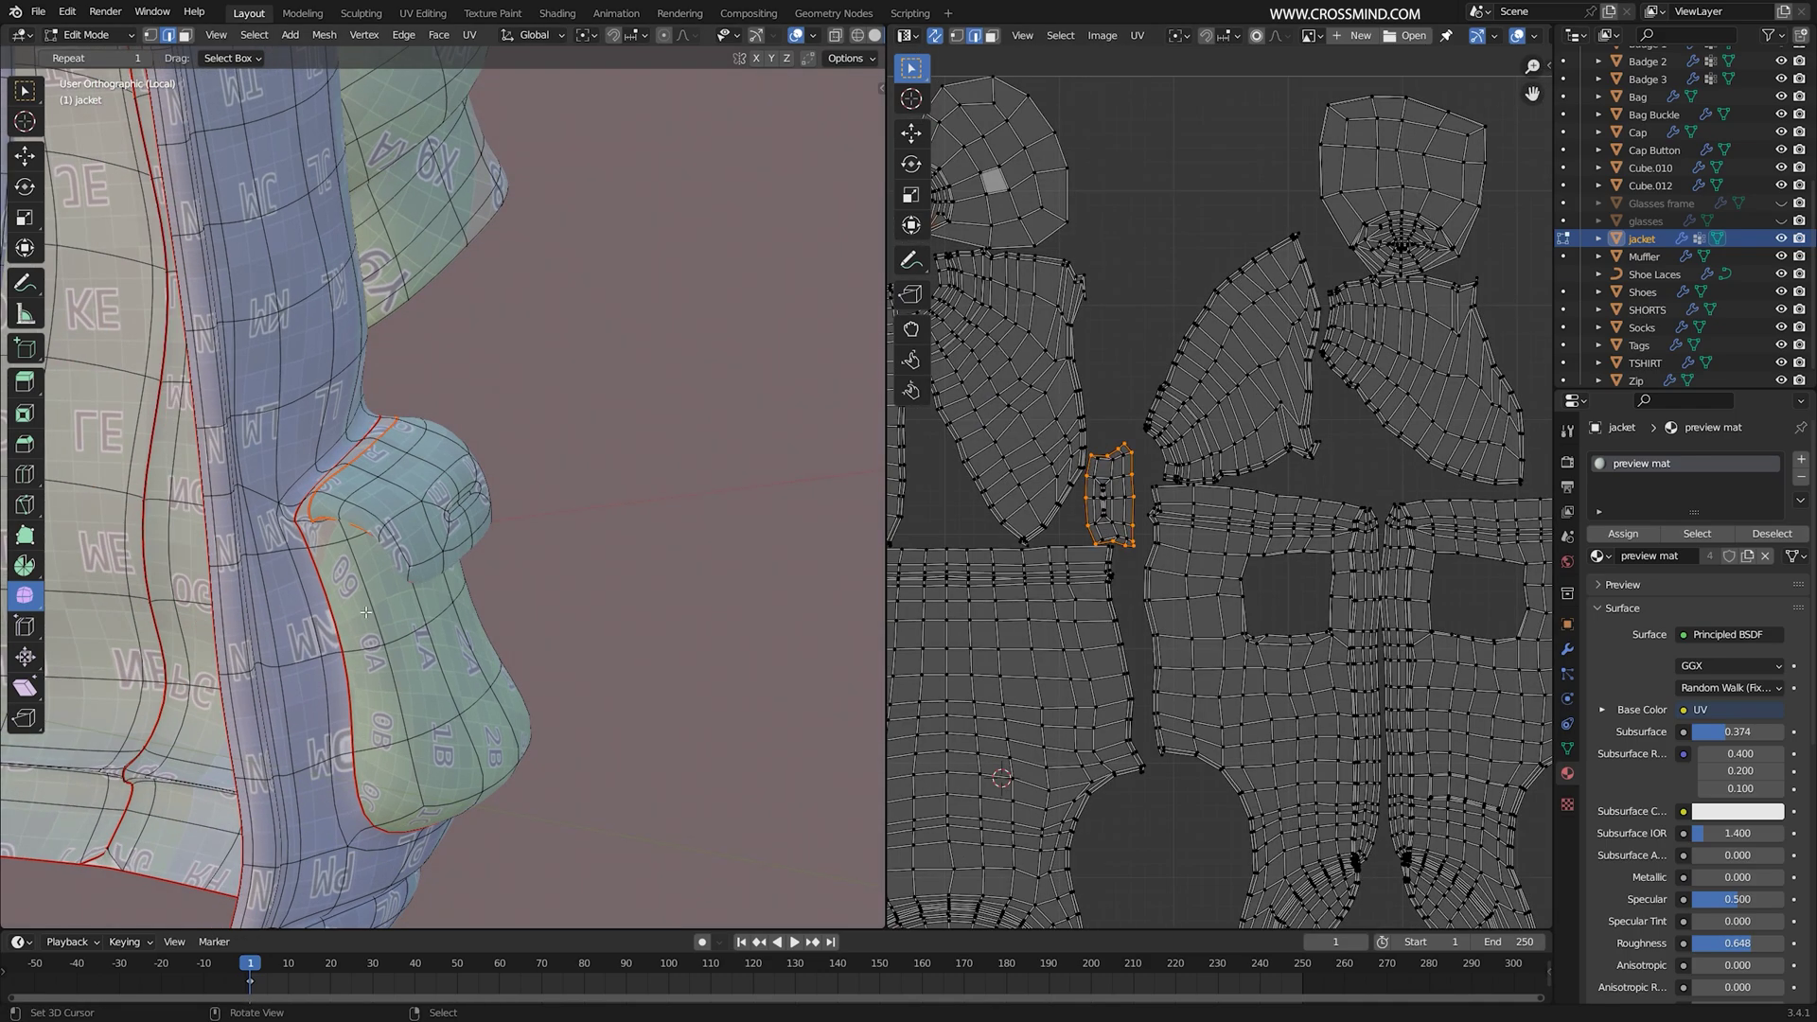
Step: Mark the hidden edge loop beneath the left pocket's flap as a seam using wireframe view, and return to material preview
key("ctrl+space")
scroll(866, 280, "up", 4)
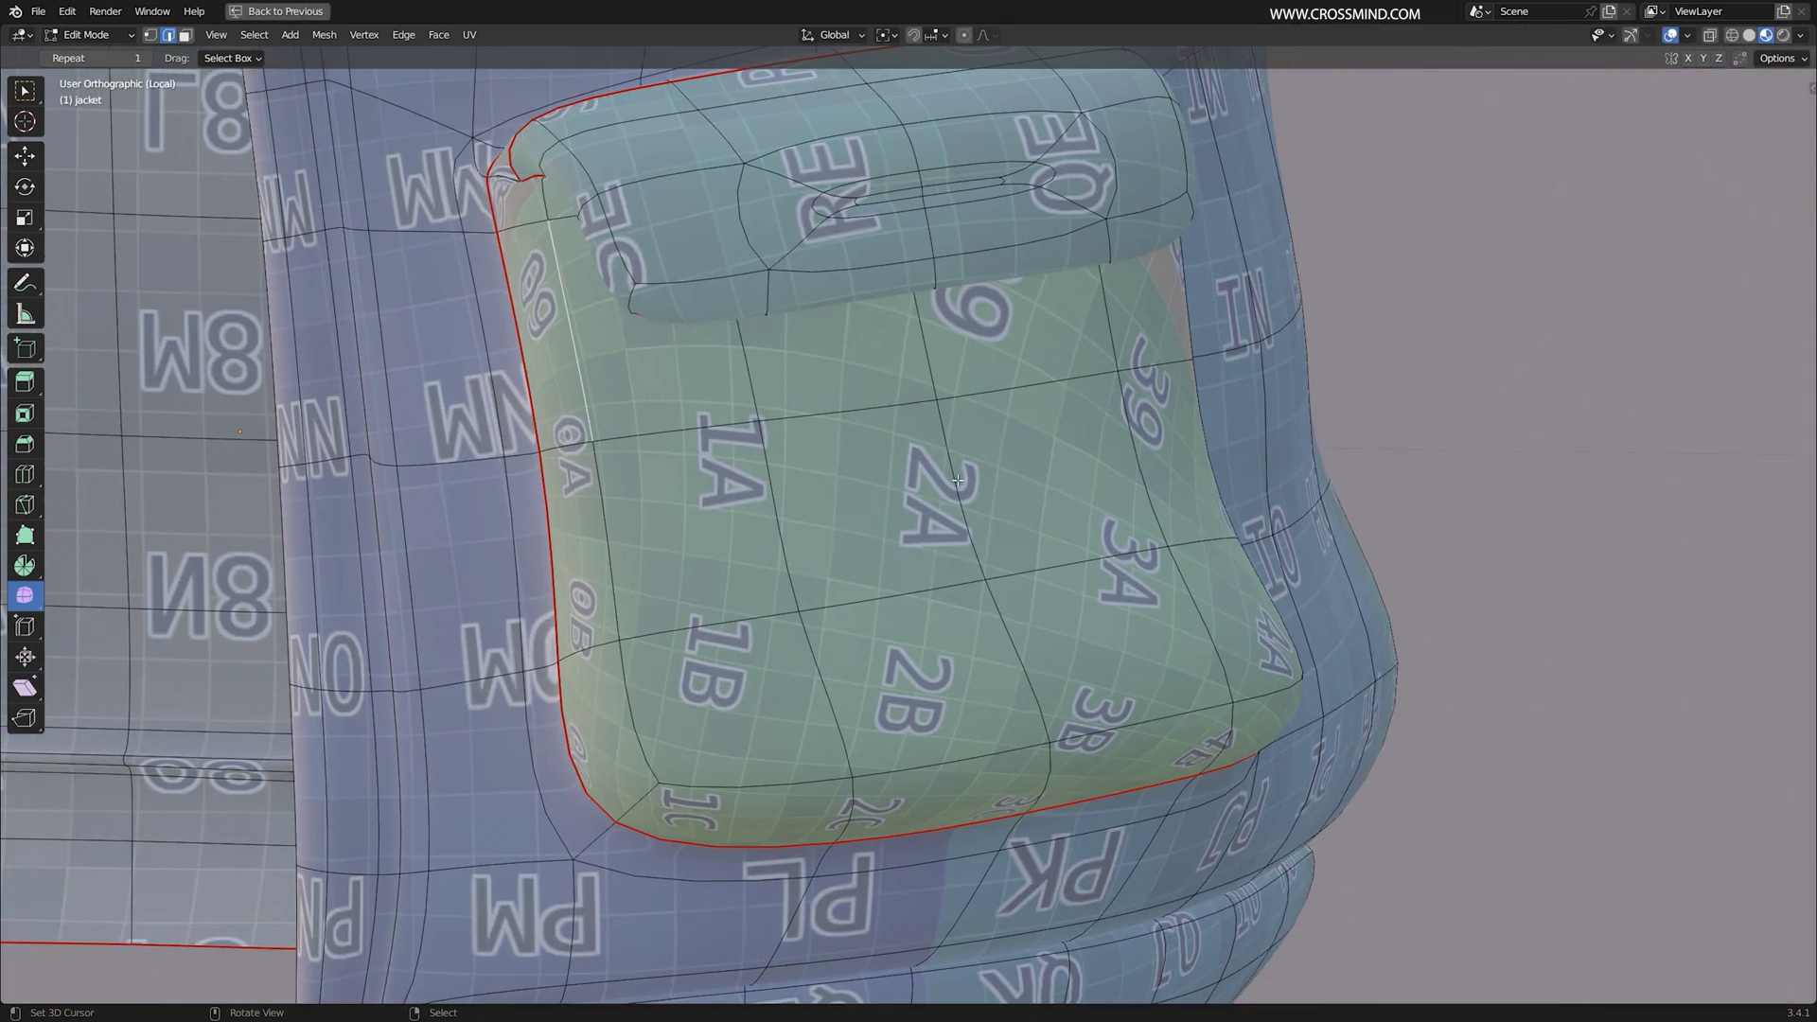
scroll(963, 481, "down", 2)
mouse_move(963, 481)
middle_mouse_down()
mouse_move(972, 430)
mouse_move(472, 415)
middle_mouse_up()
key("shift+z")
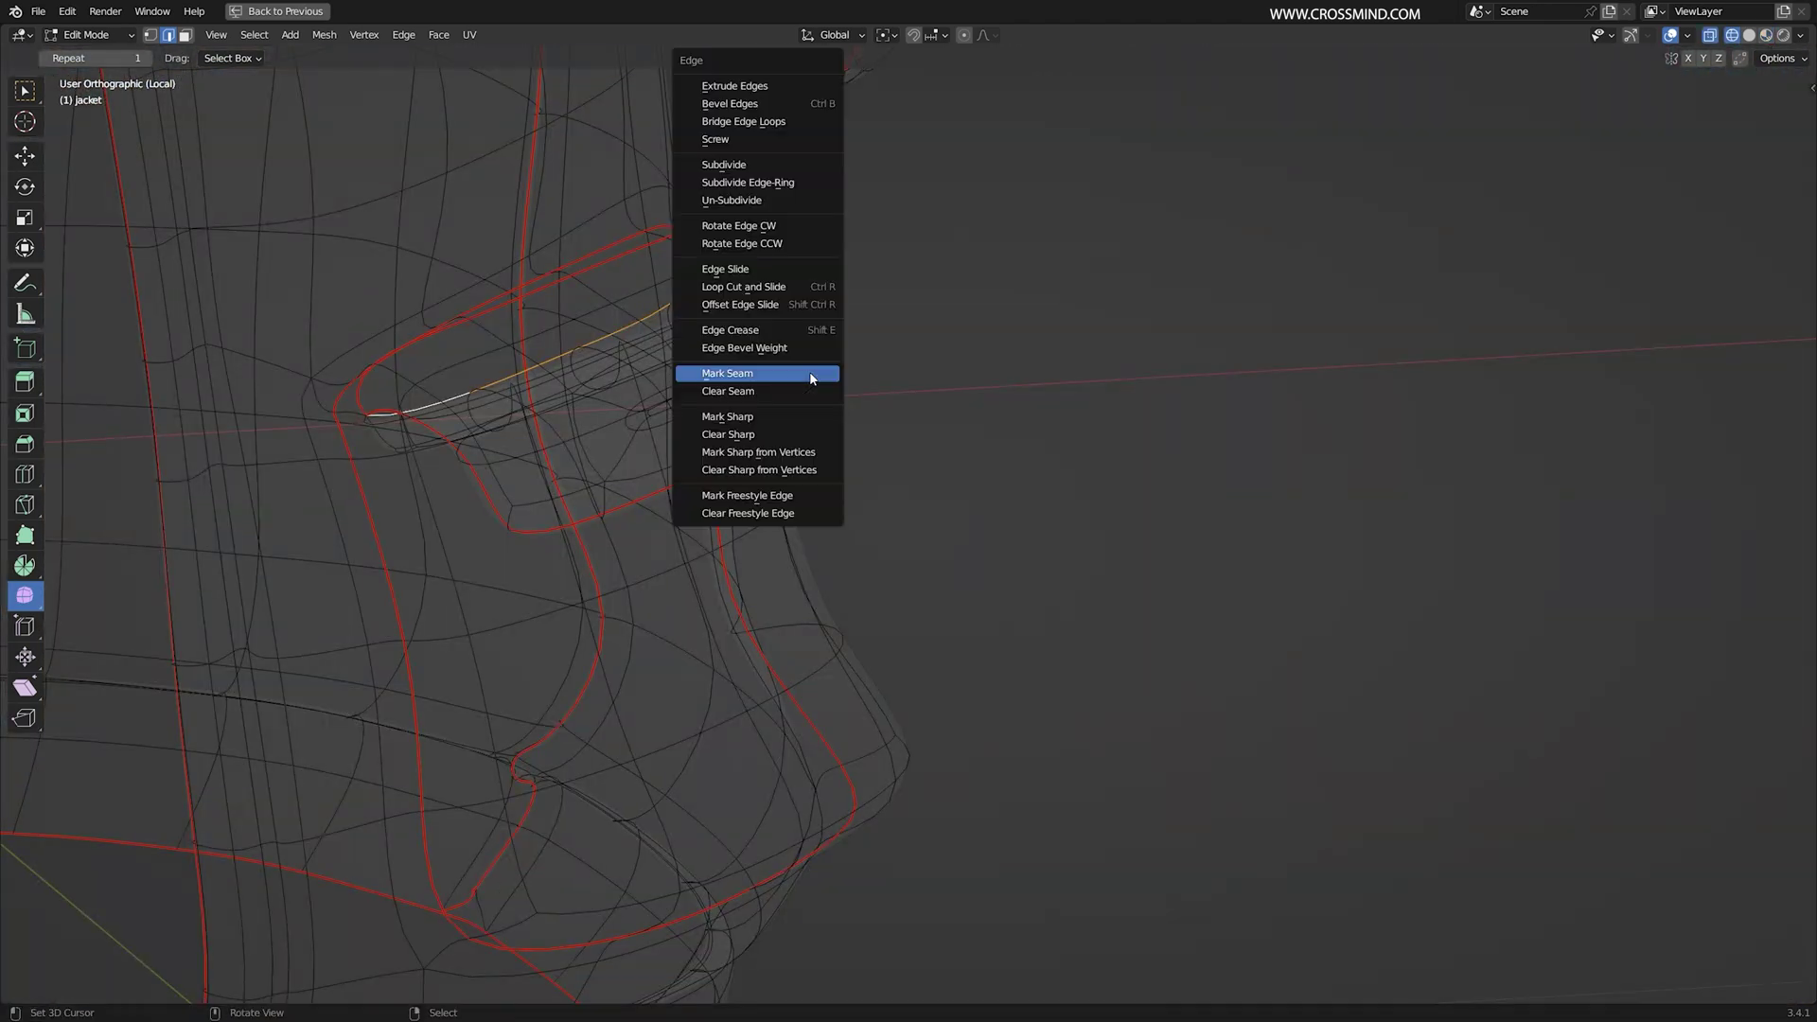
left_click(811, 374)
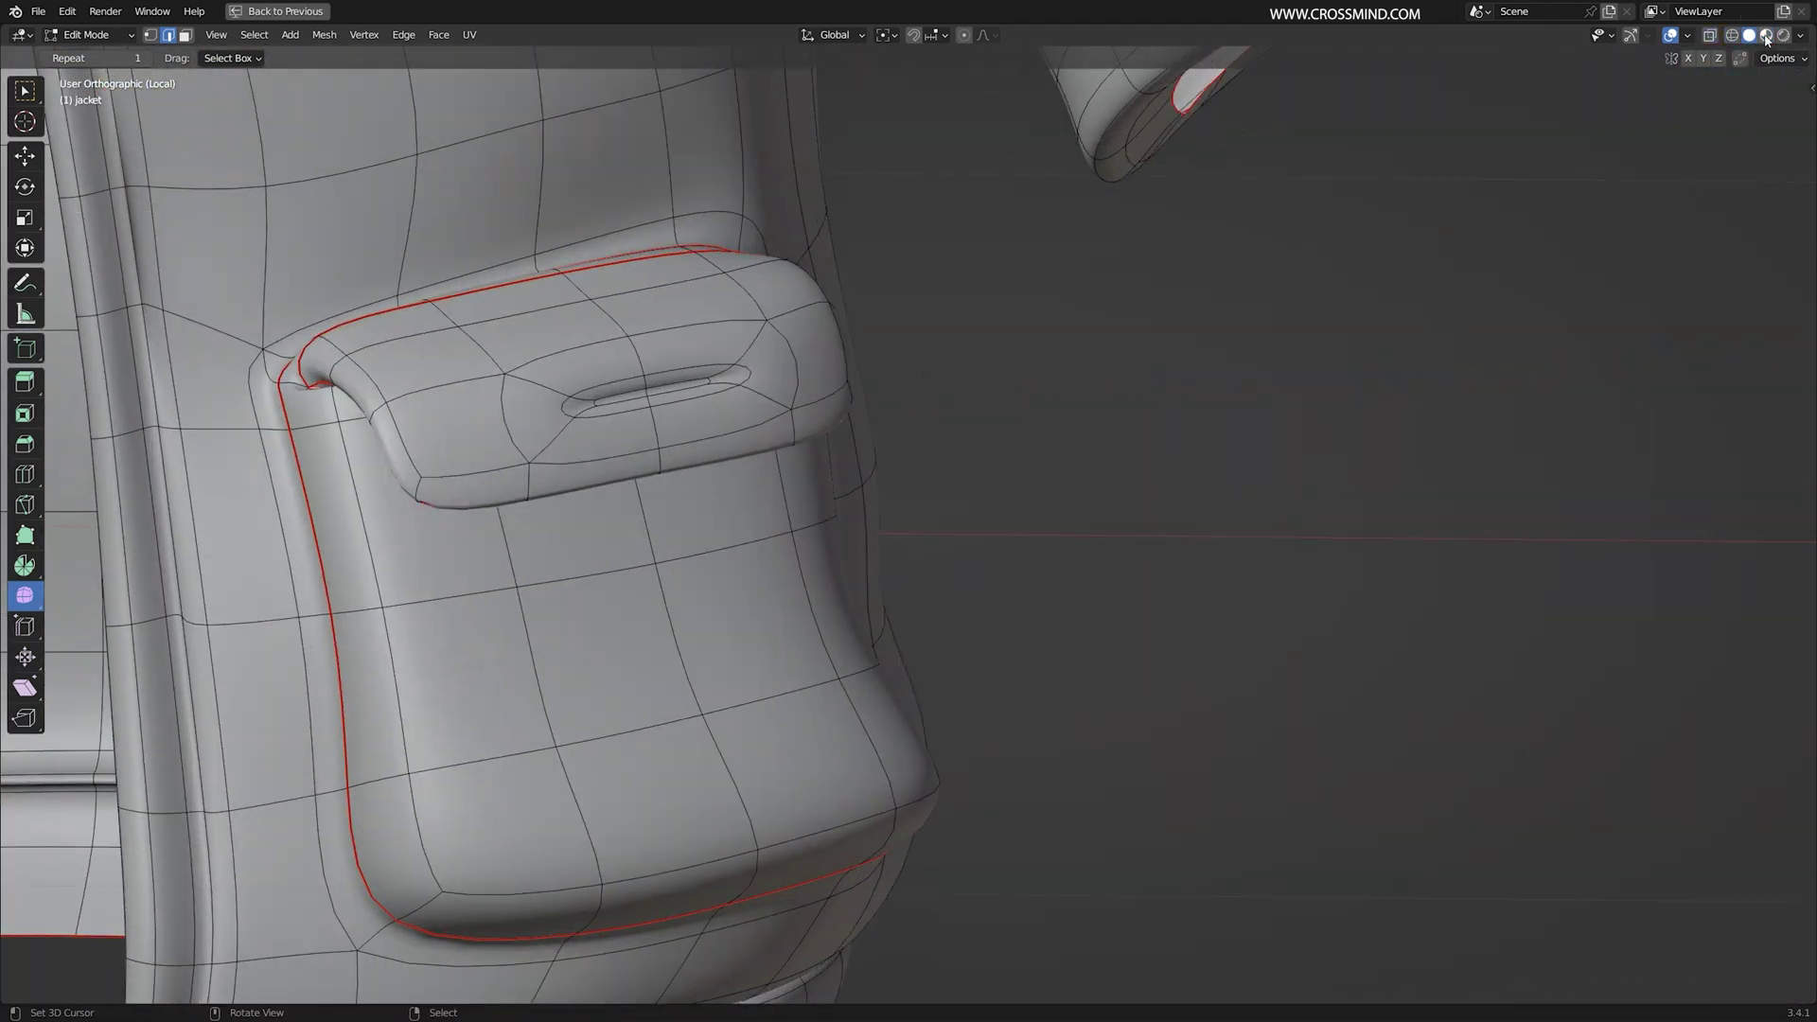
left_click(1766, 34)
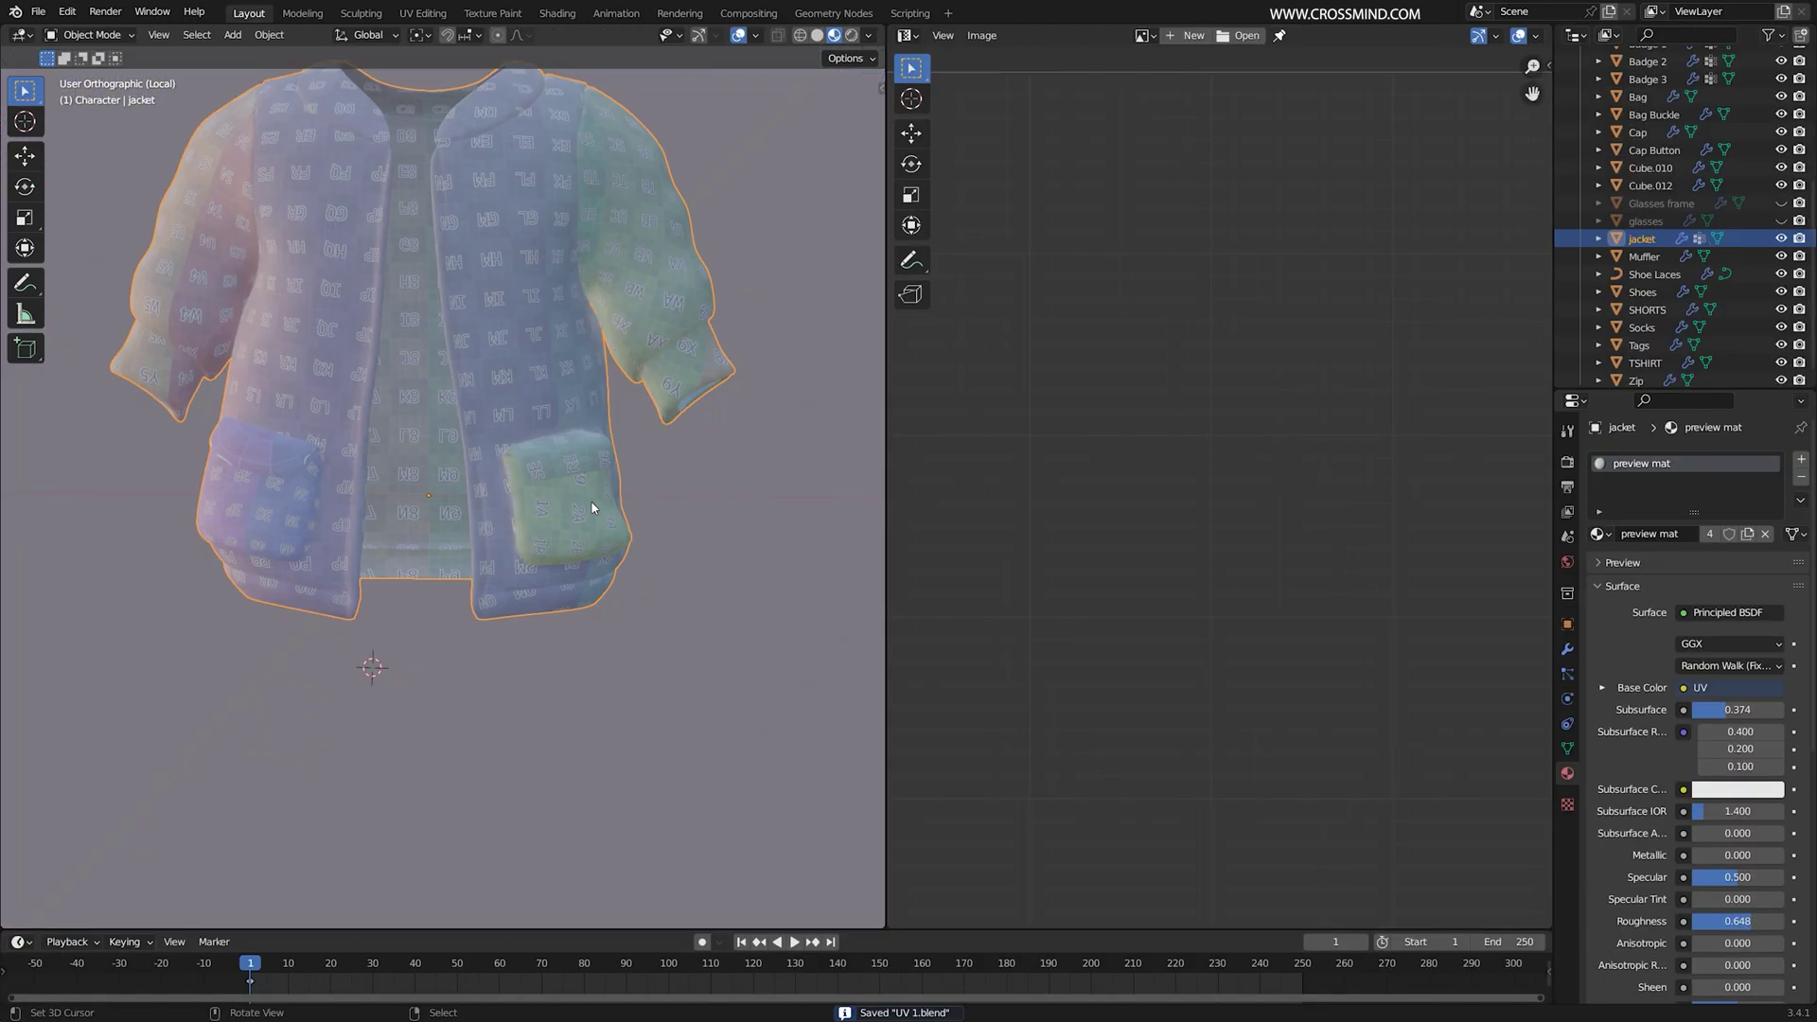
Step: Mark the edges around the right pocket's flap as a seam and unwrap the flap as its own island
key("Tab")
key("ctrl+space")
middle_click_drag(672, 501, 671, 566)
scroll(742, 497, "up", 4)
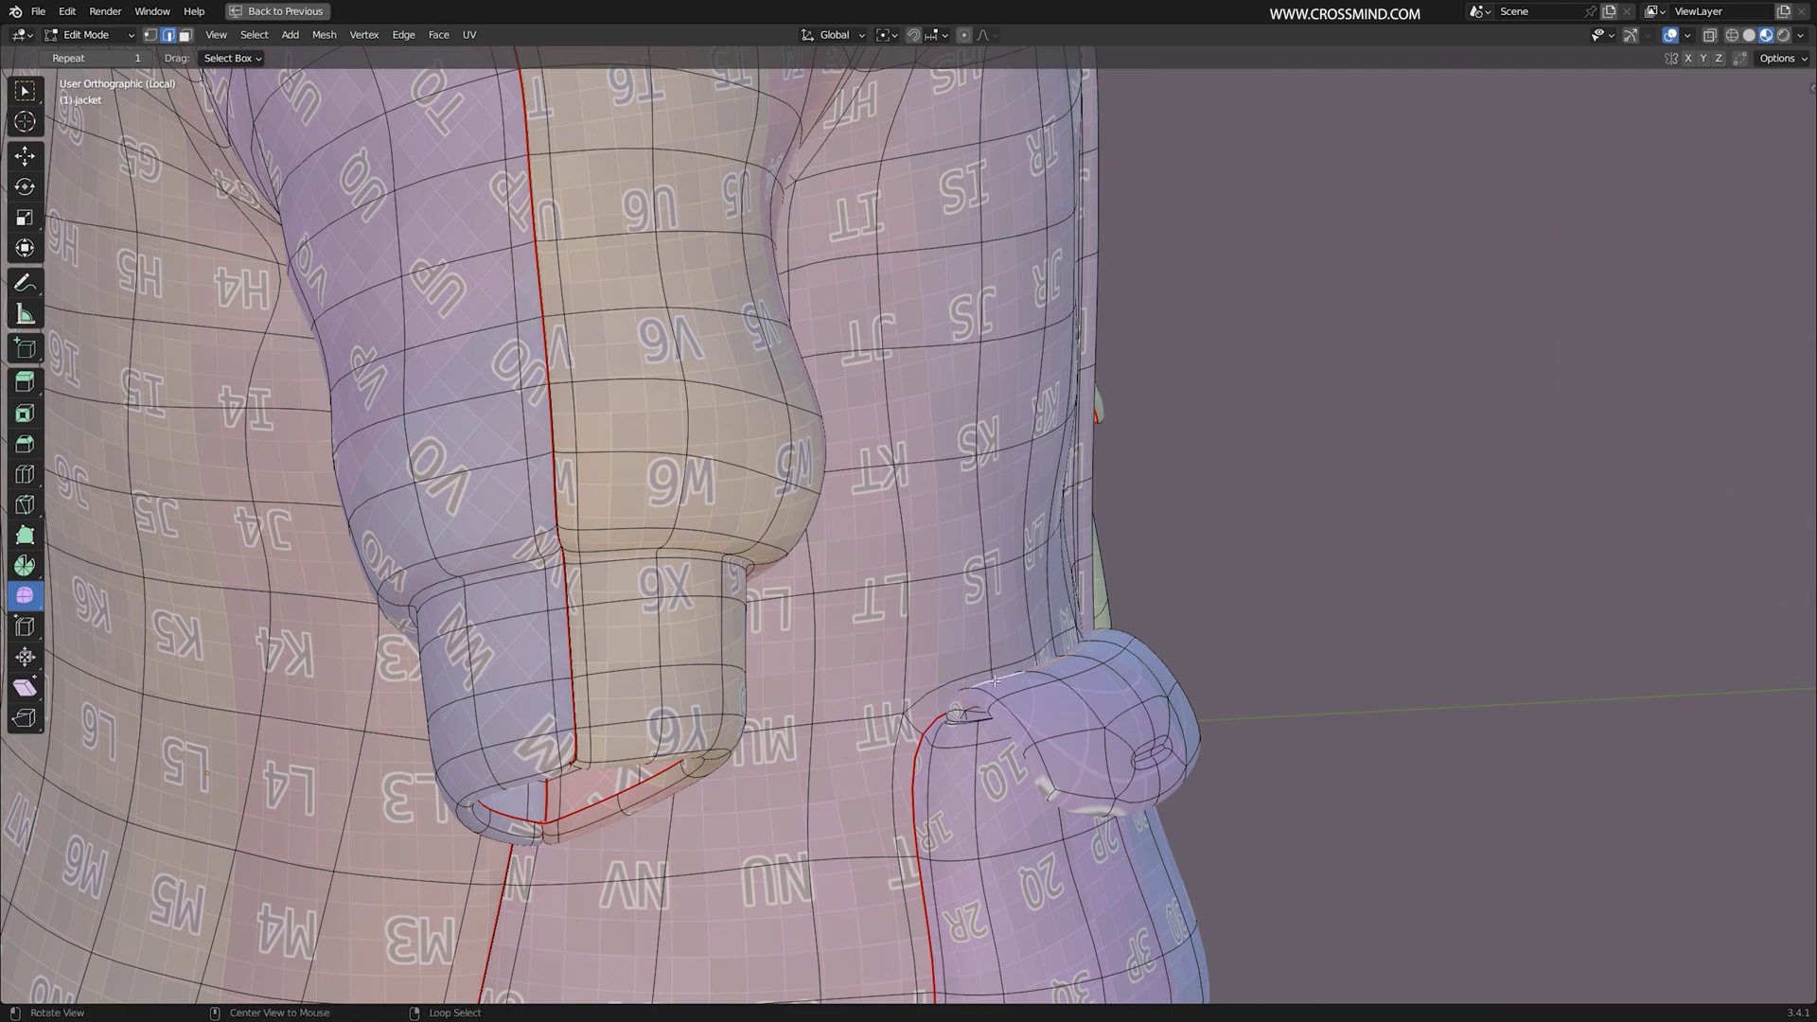
middle_click_drag(993, 680, 932, 676)
scroll(932, 677, "down", 4)
key("ctrl+e")
left_click(1208, 539)
middle_click_drag(932, 563, 606, 458)
scroll(751, 615, "up", 2)
scroll(772, 530, "up", 3)
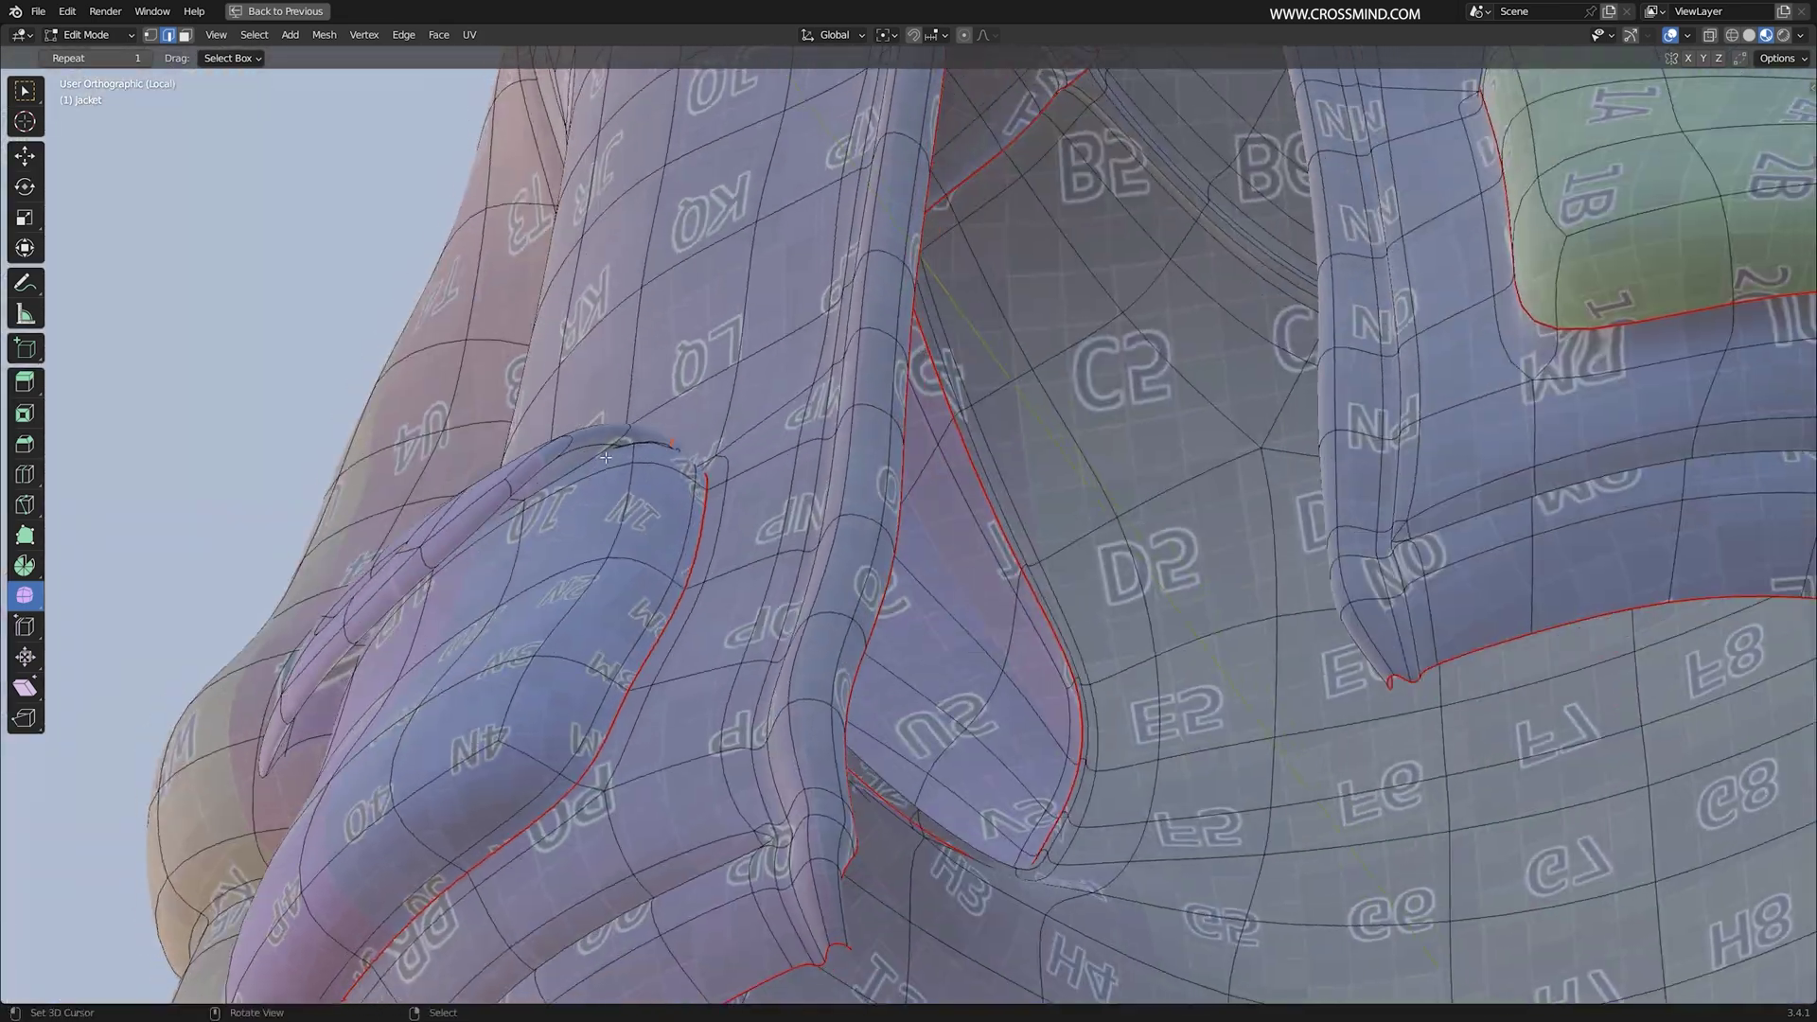
middle_click_drag(497, 511, 826, 461)
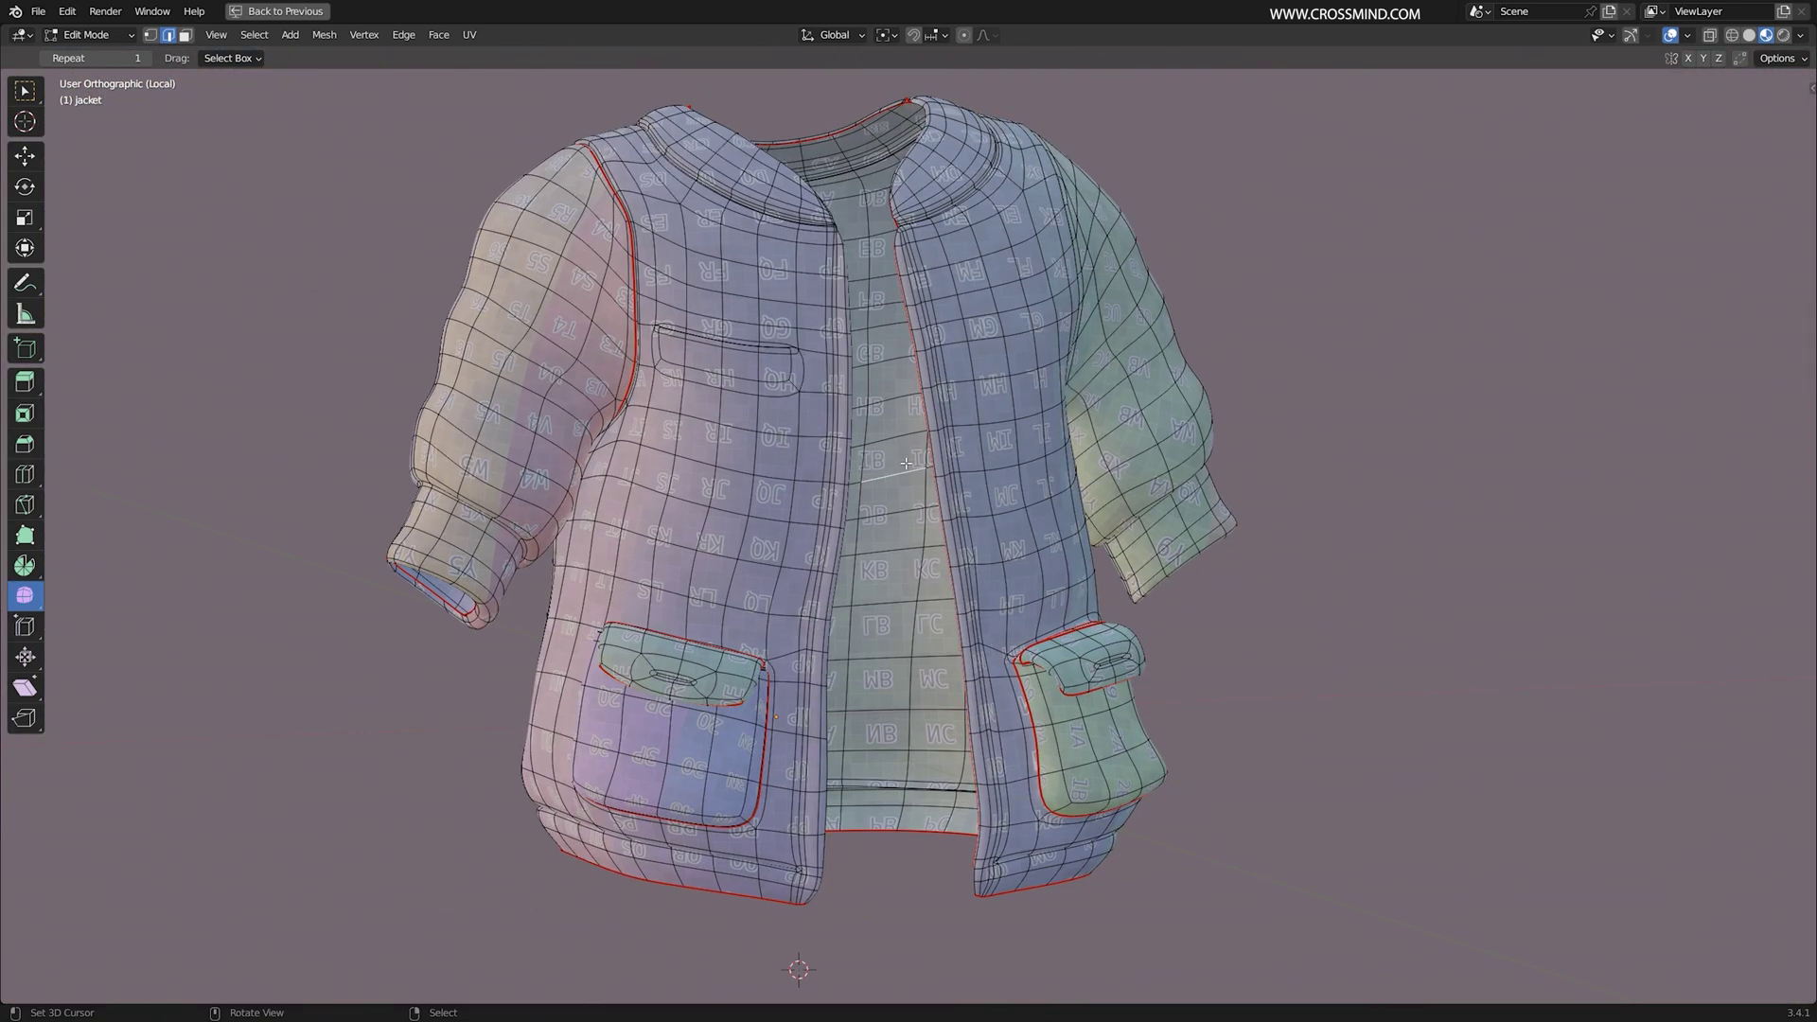
Step: Select the jacket's whole mesh and run Minimize Stretch on all of its UV islands
key("a")
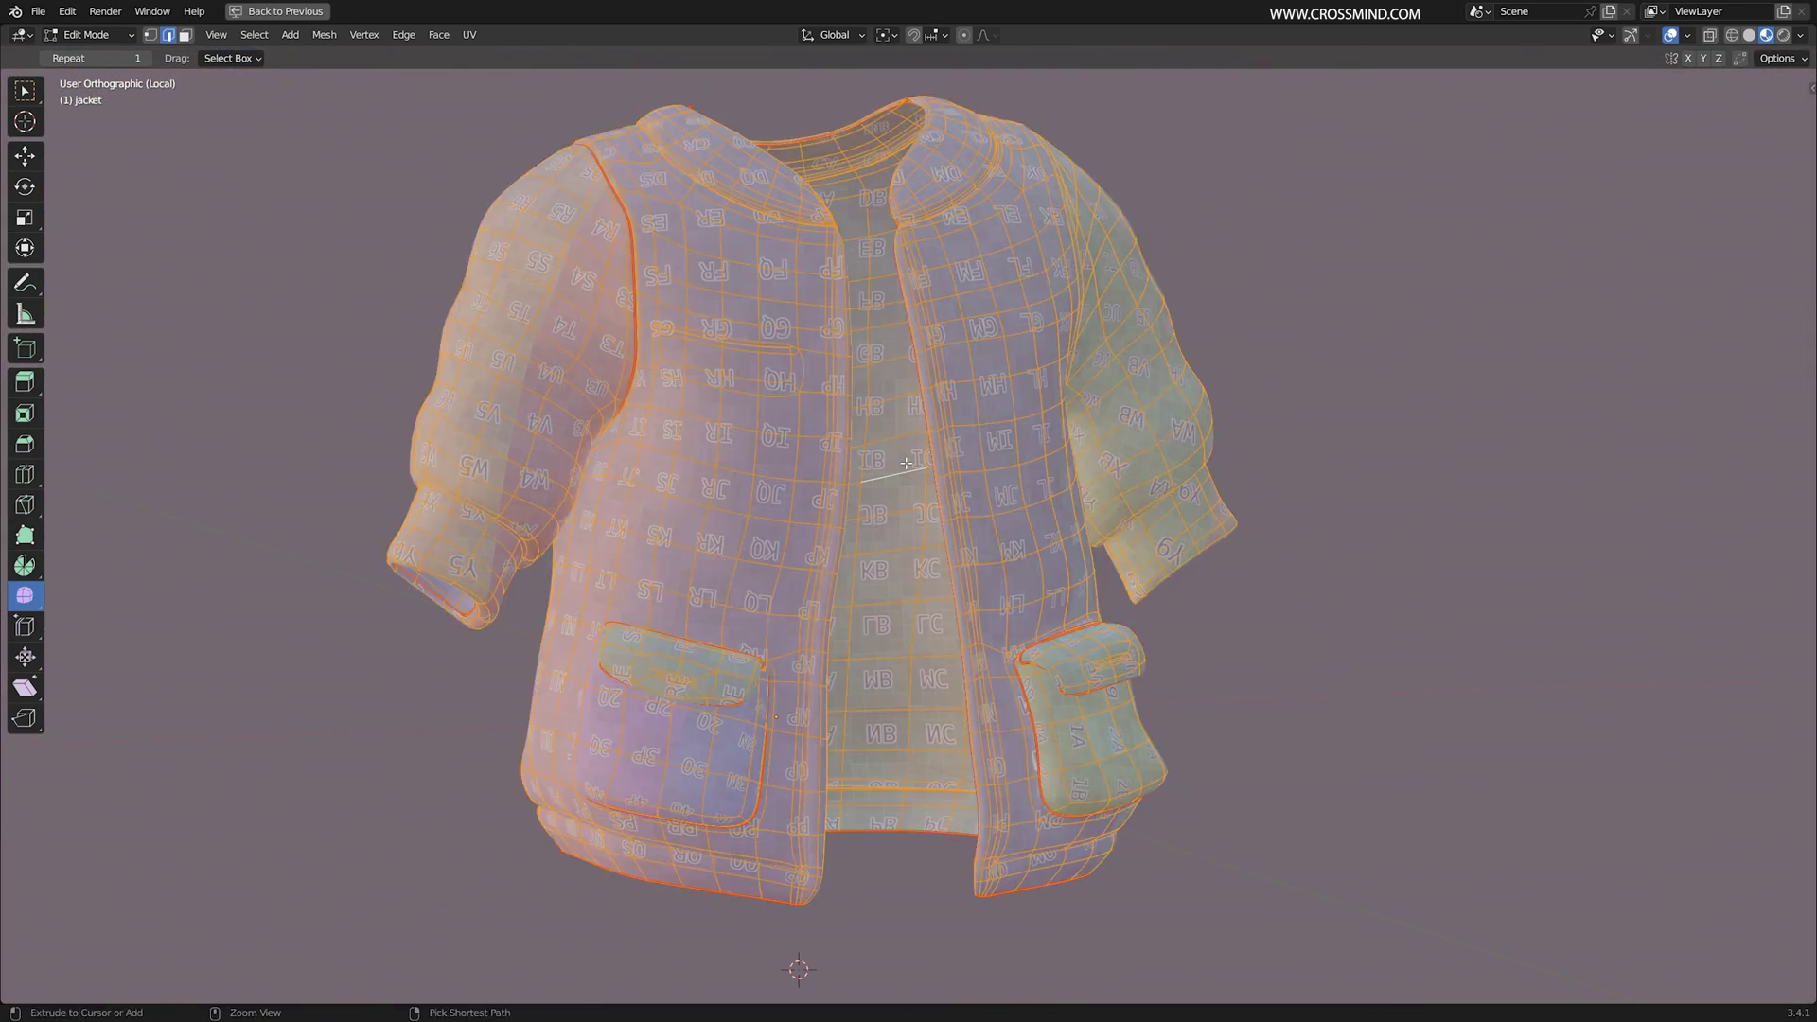
key("ctrl+space")
key("F3")
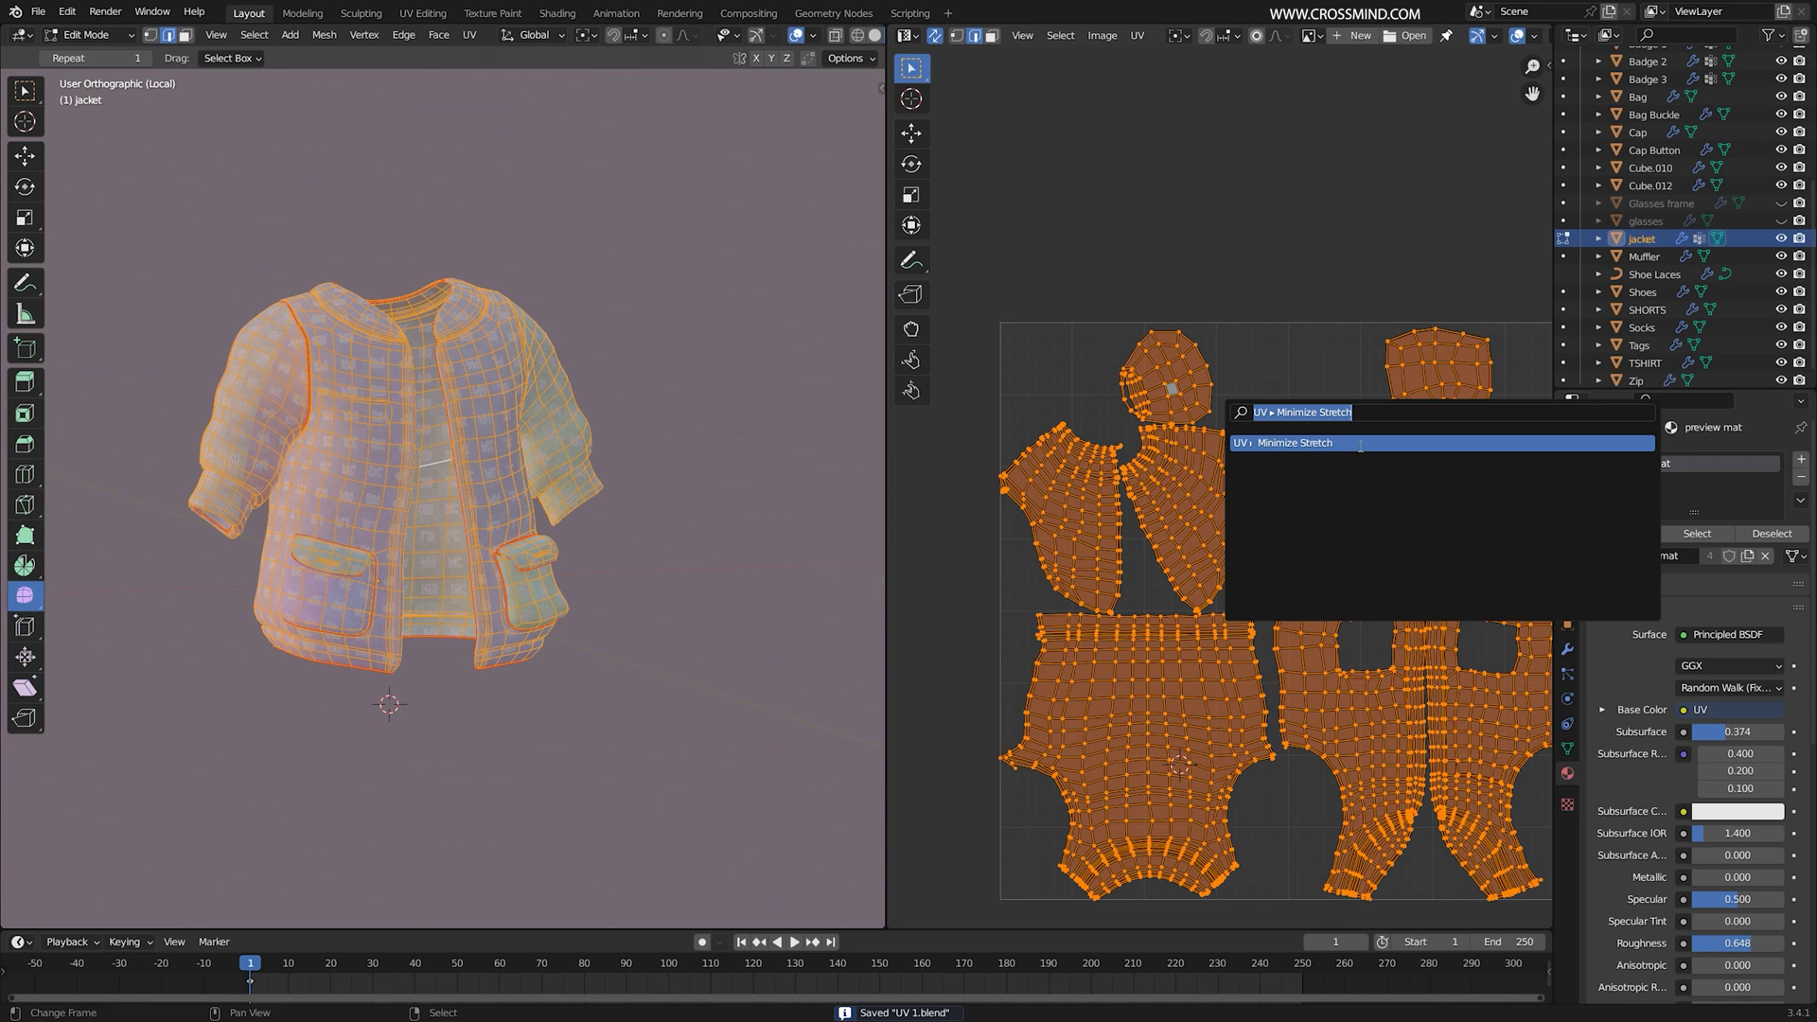
left_click(1360, 444)
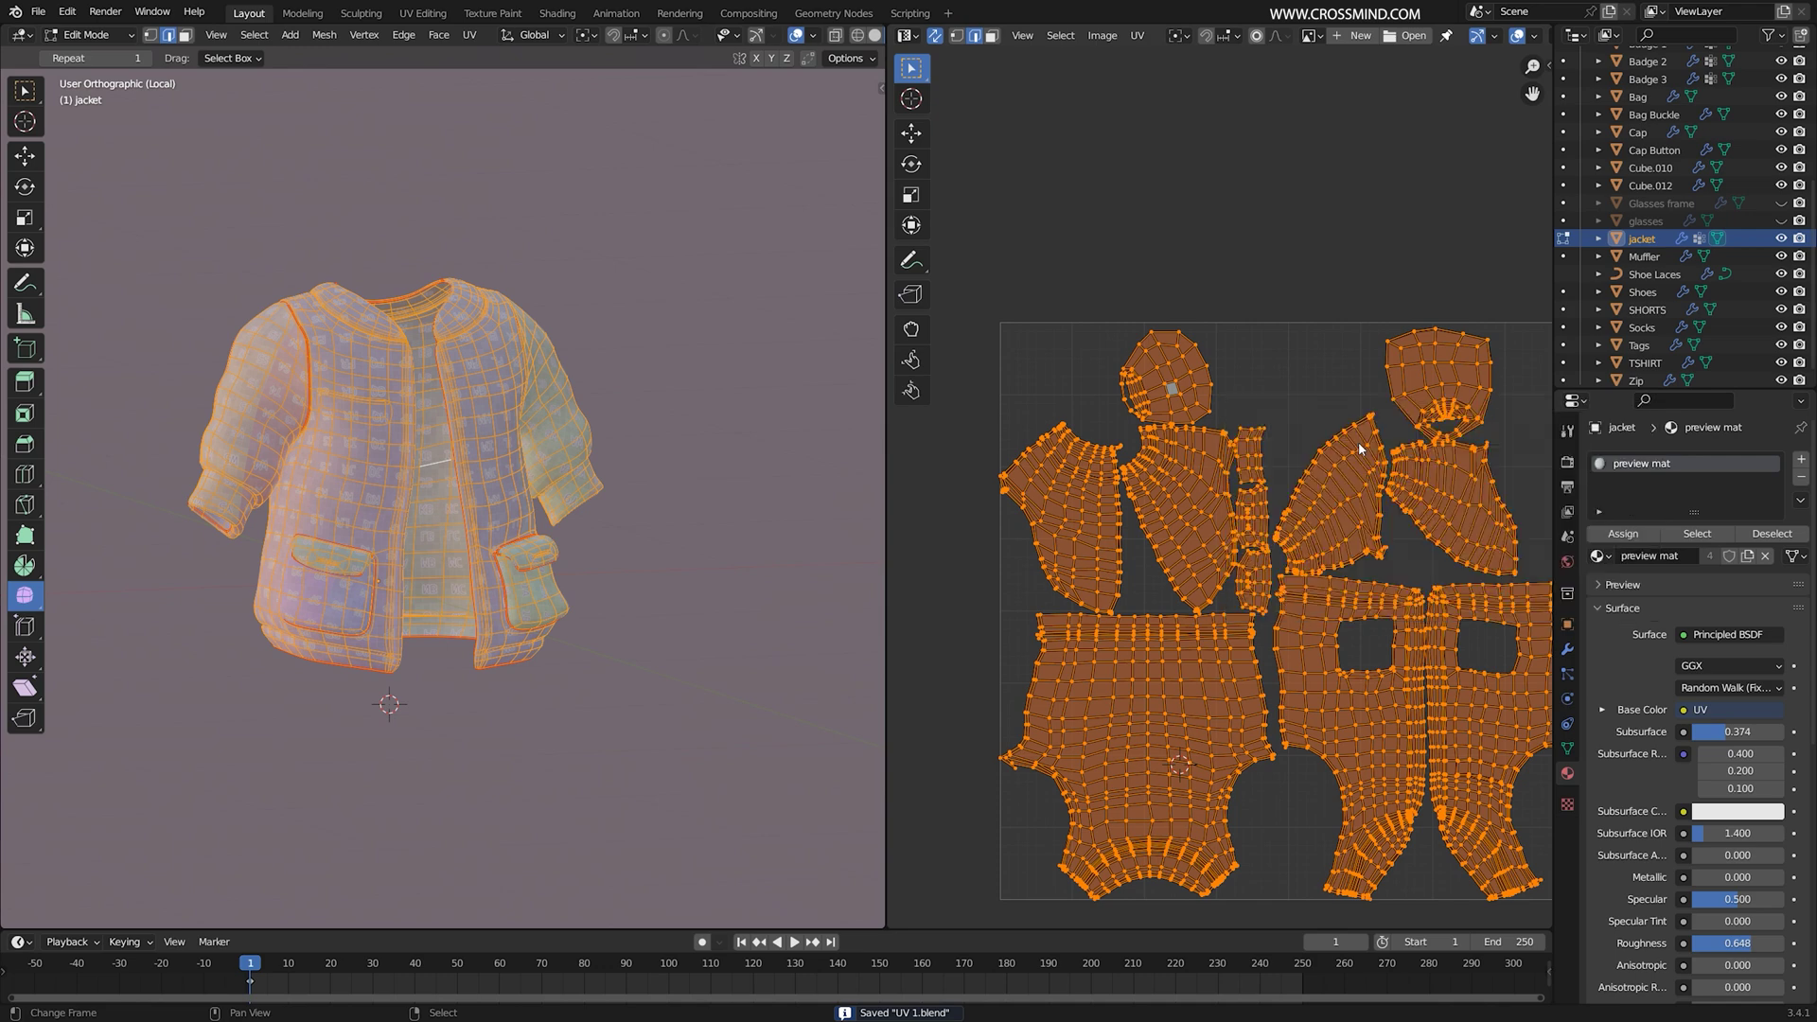
left_click(1280, 565)
key("F3")
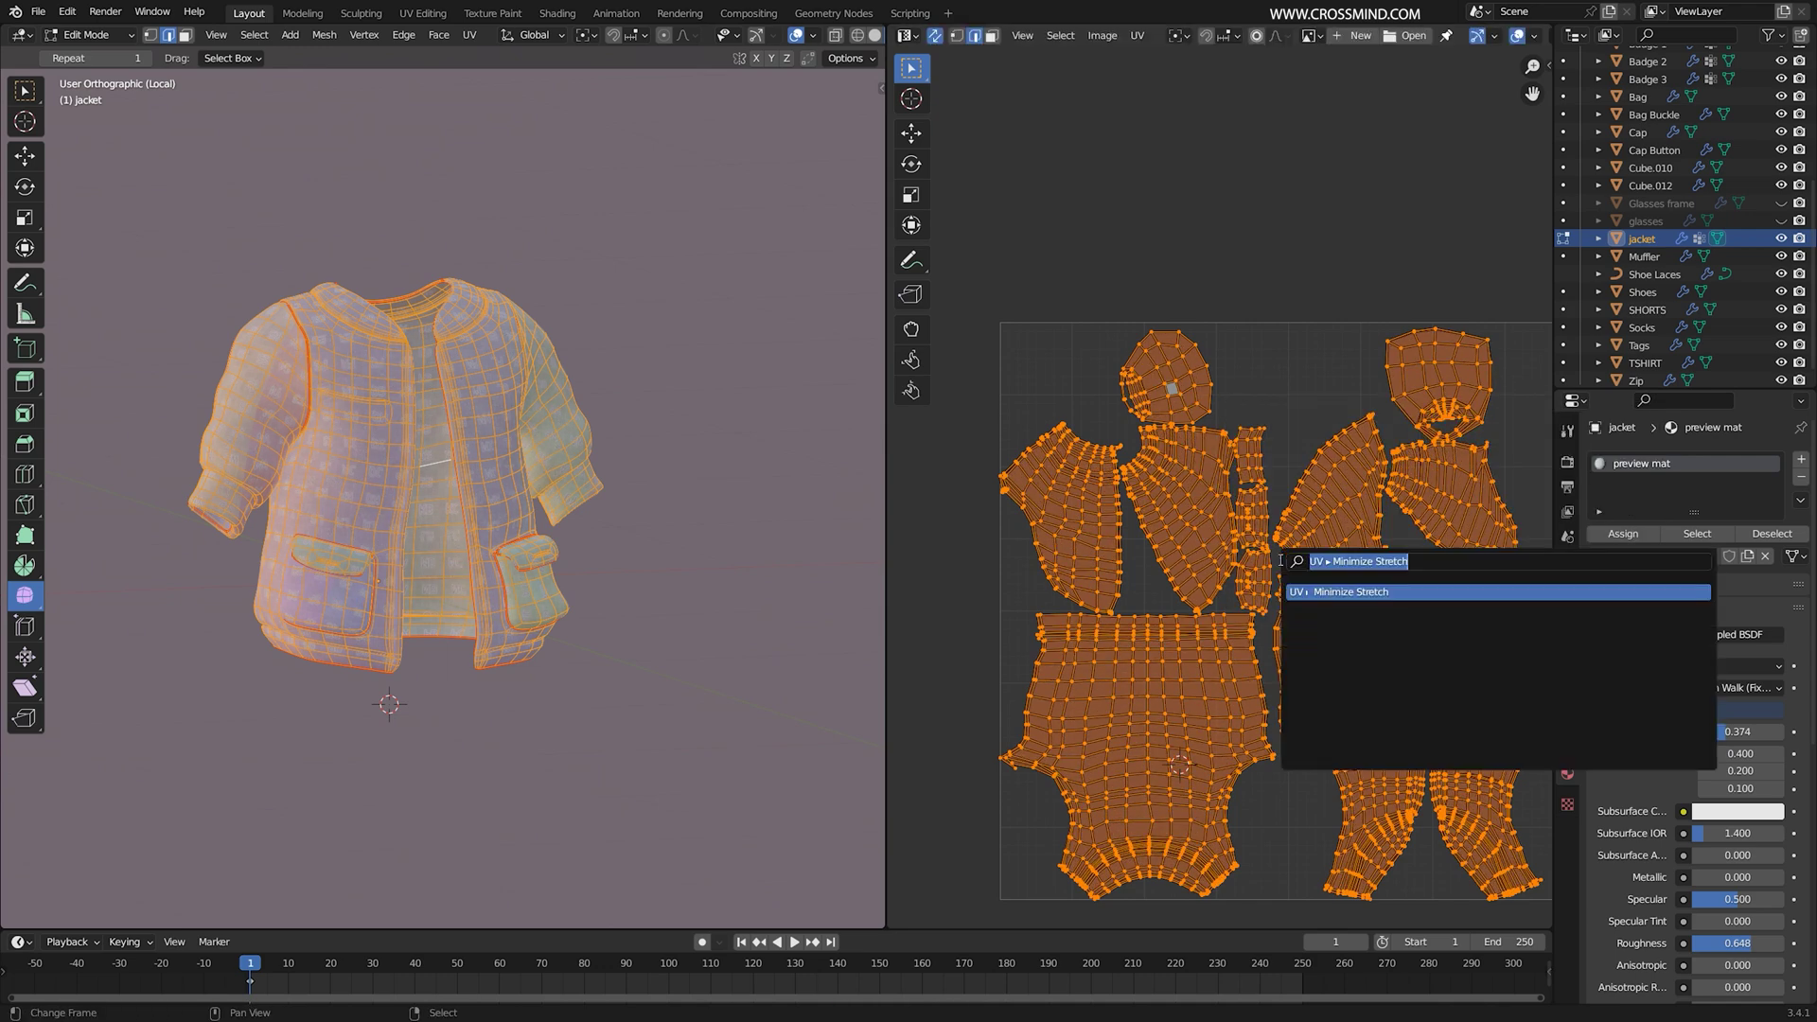
left_click(1373, 593)
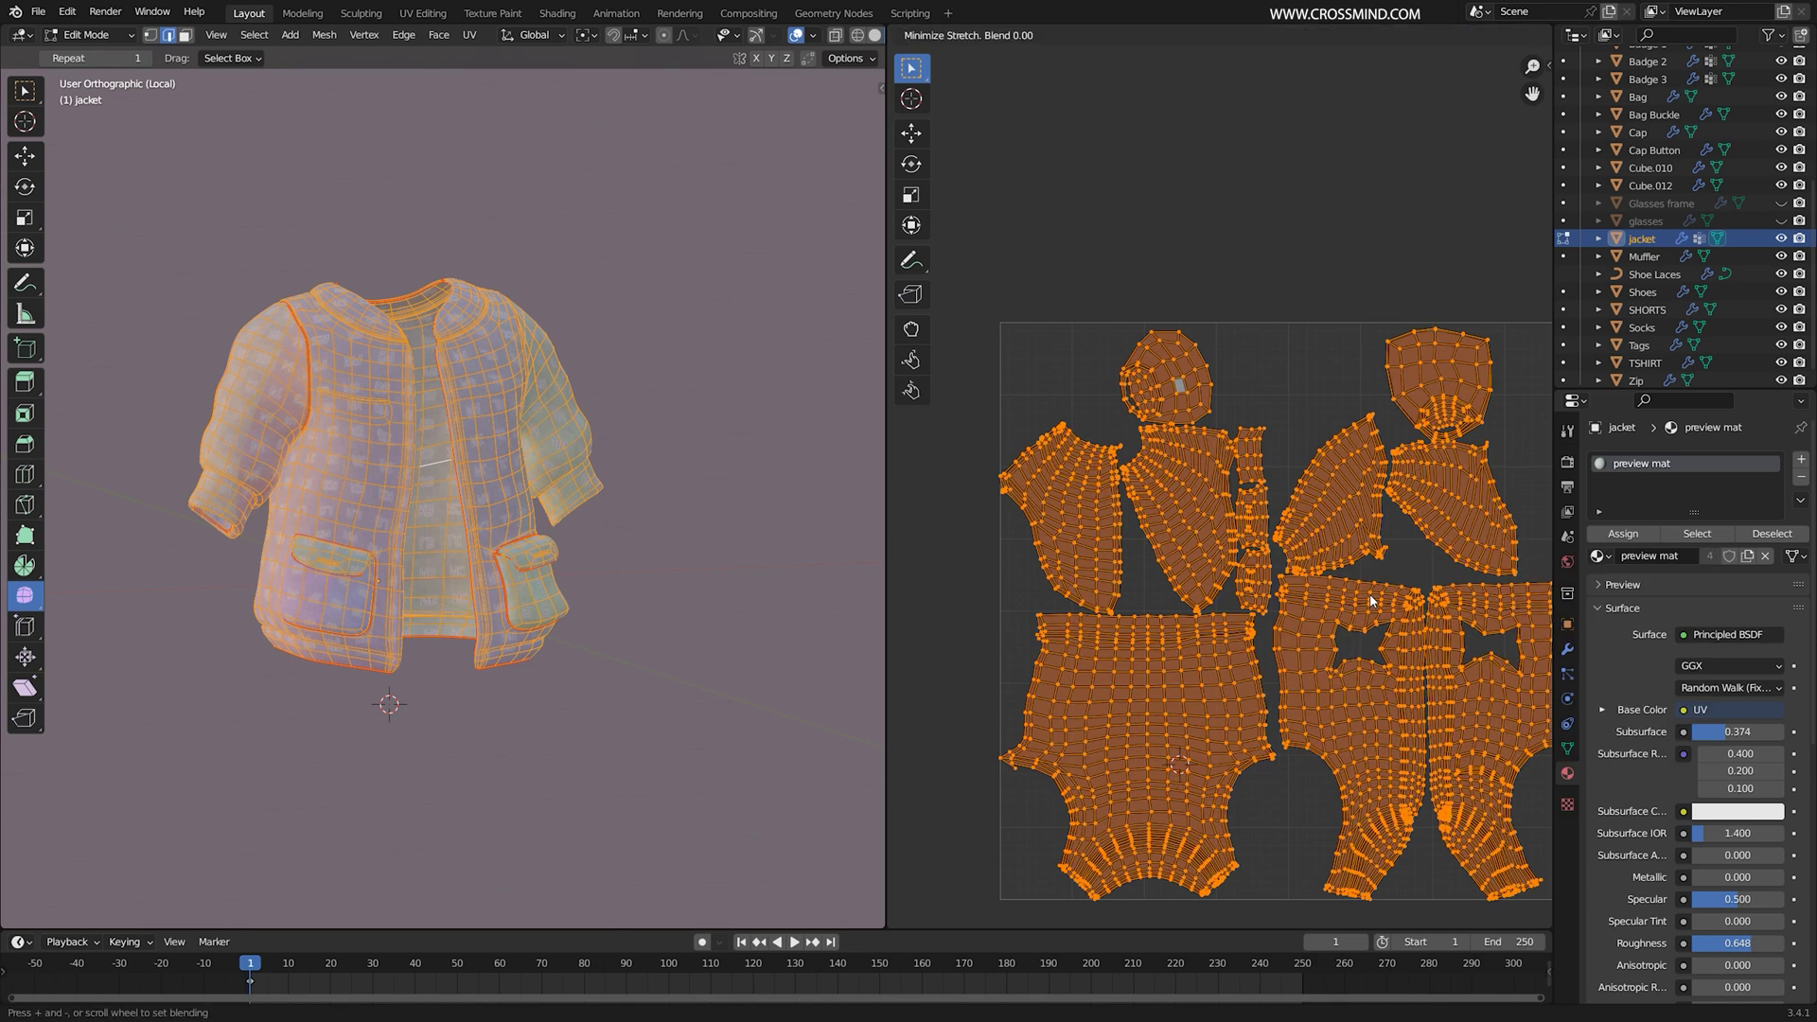
left_click(1371, 600)
scroll(1254, 546, "up", 2)
scroll(606, 511, "up", 4)
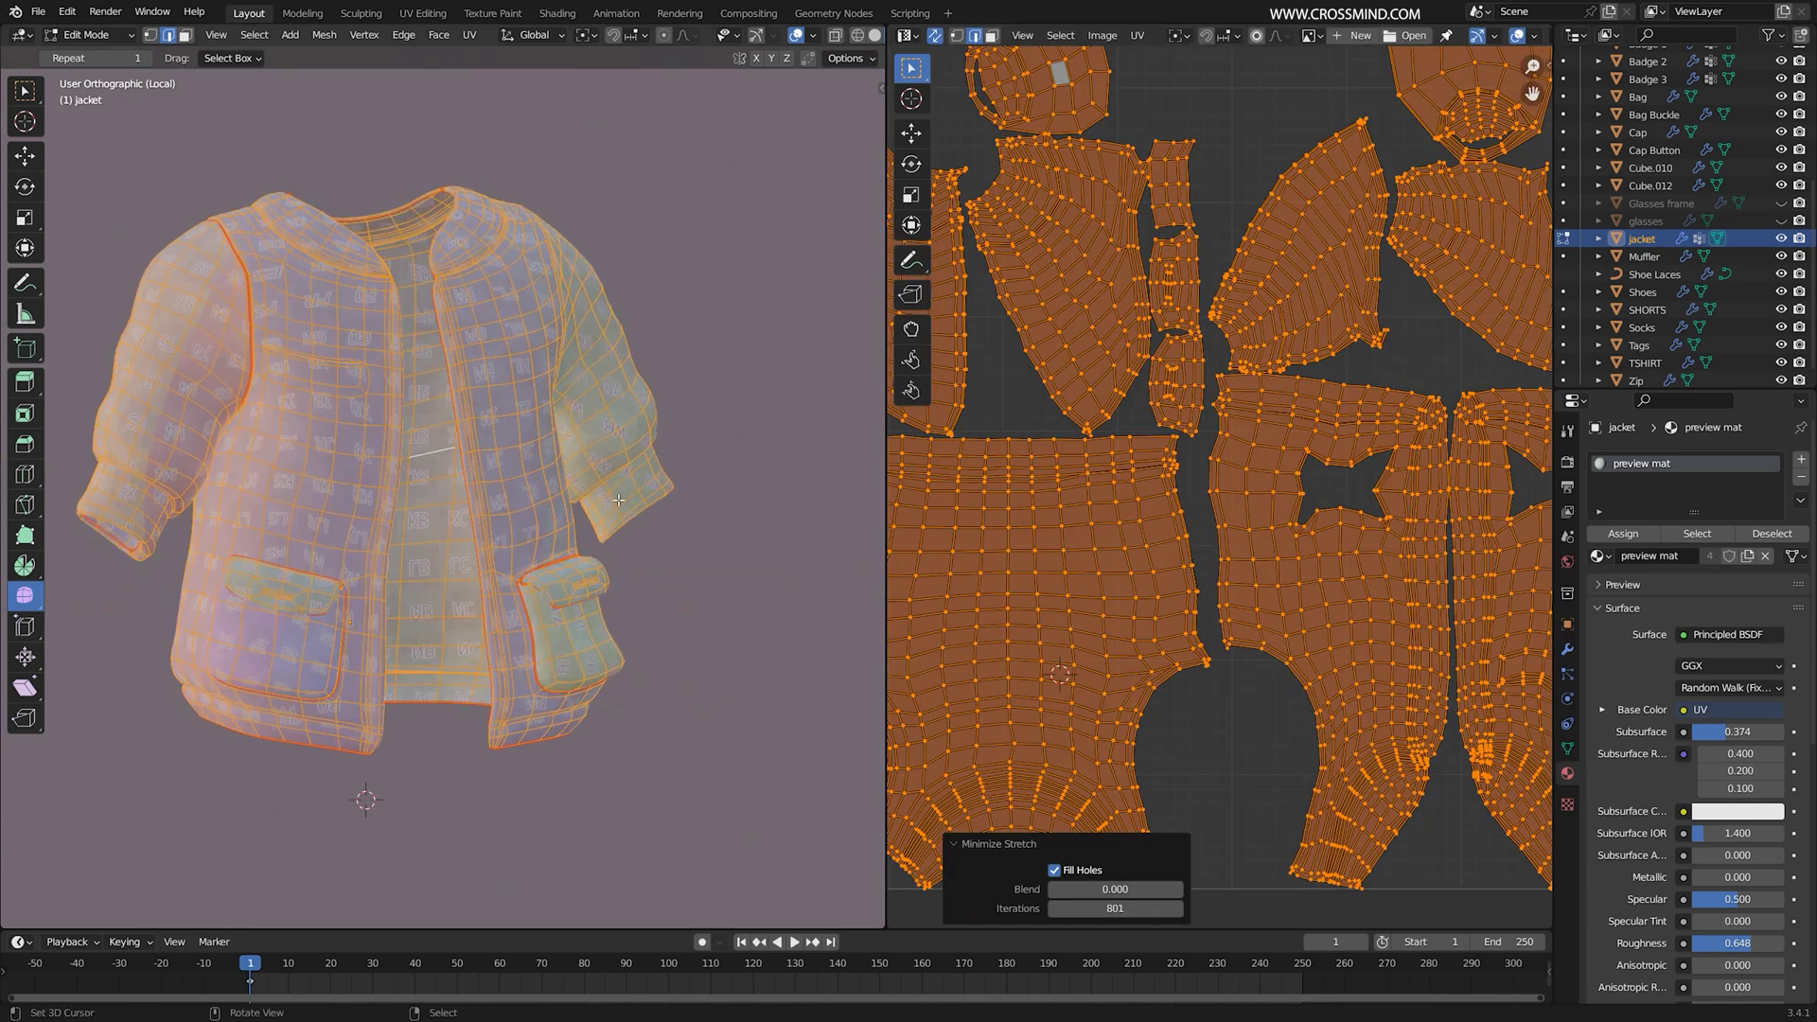
Step: Hide the viewport overlays and examine the UV test texture on the jacket and its pockets
middle_click_drag(605, 492, 554, 487)
left_click(796, 36)
middle_click_drag(636, 423, 681, 431)
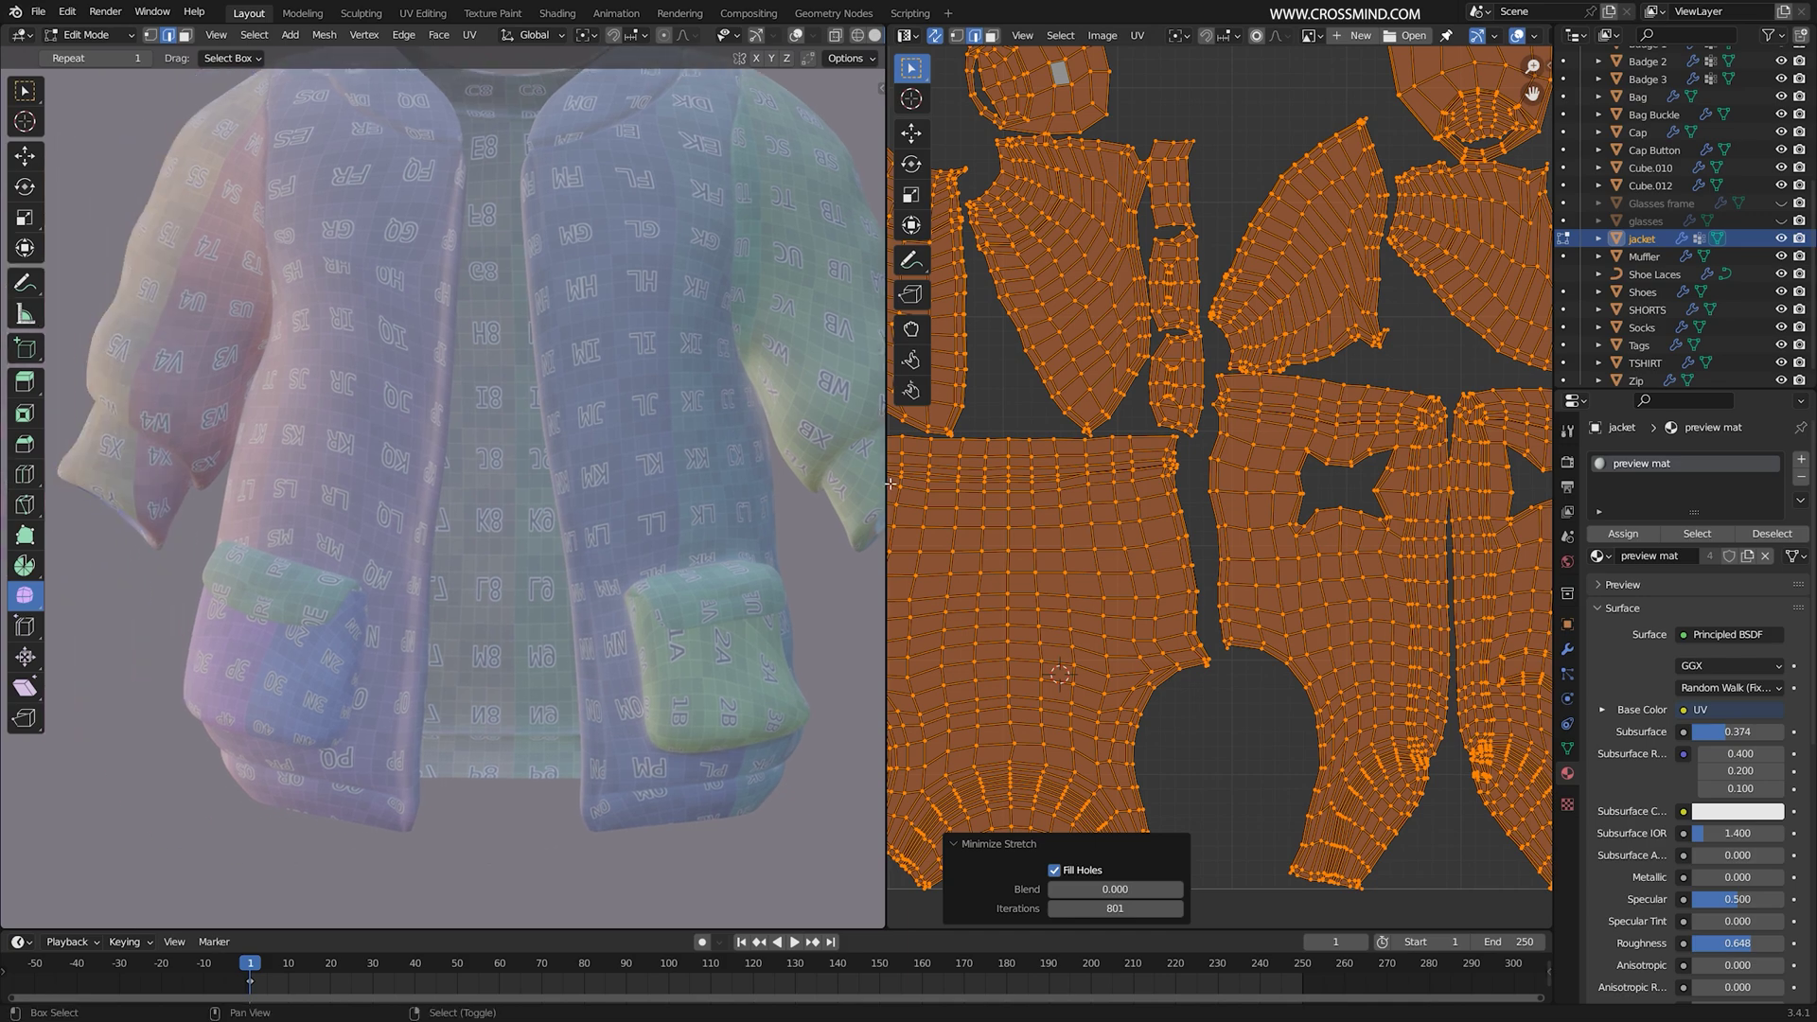
scroll(1132, 824, "up", 4)
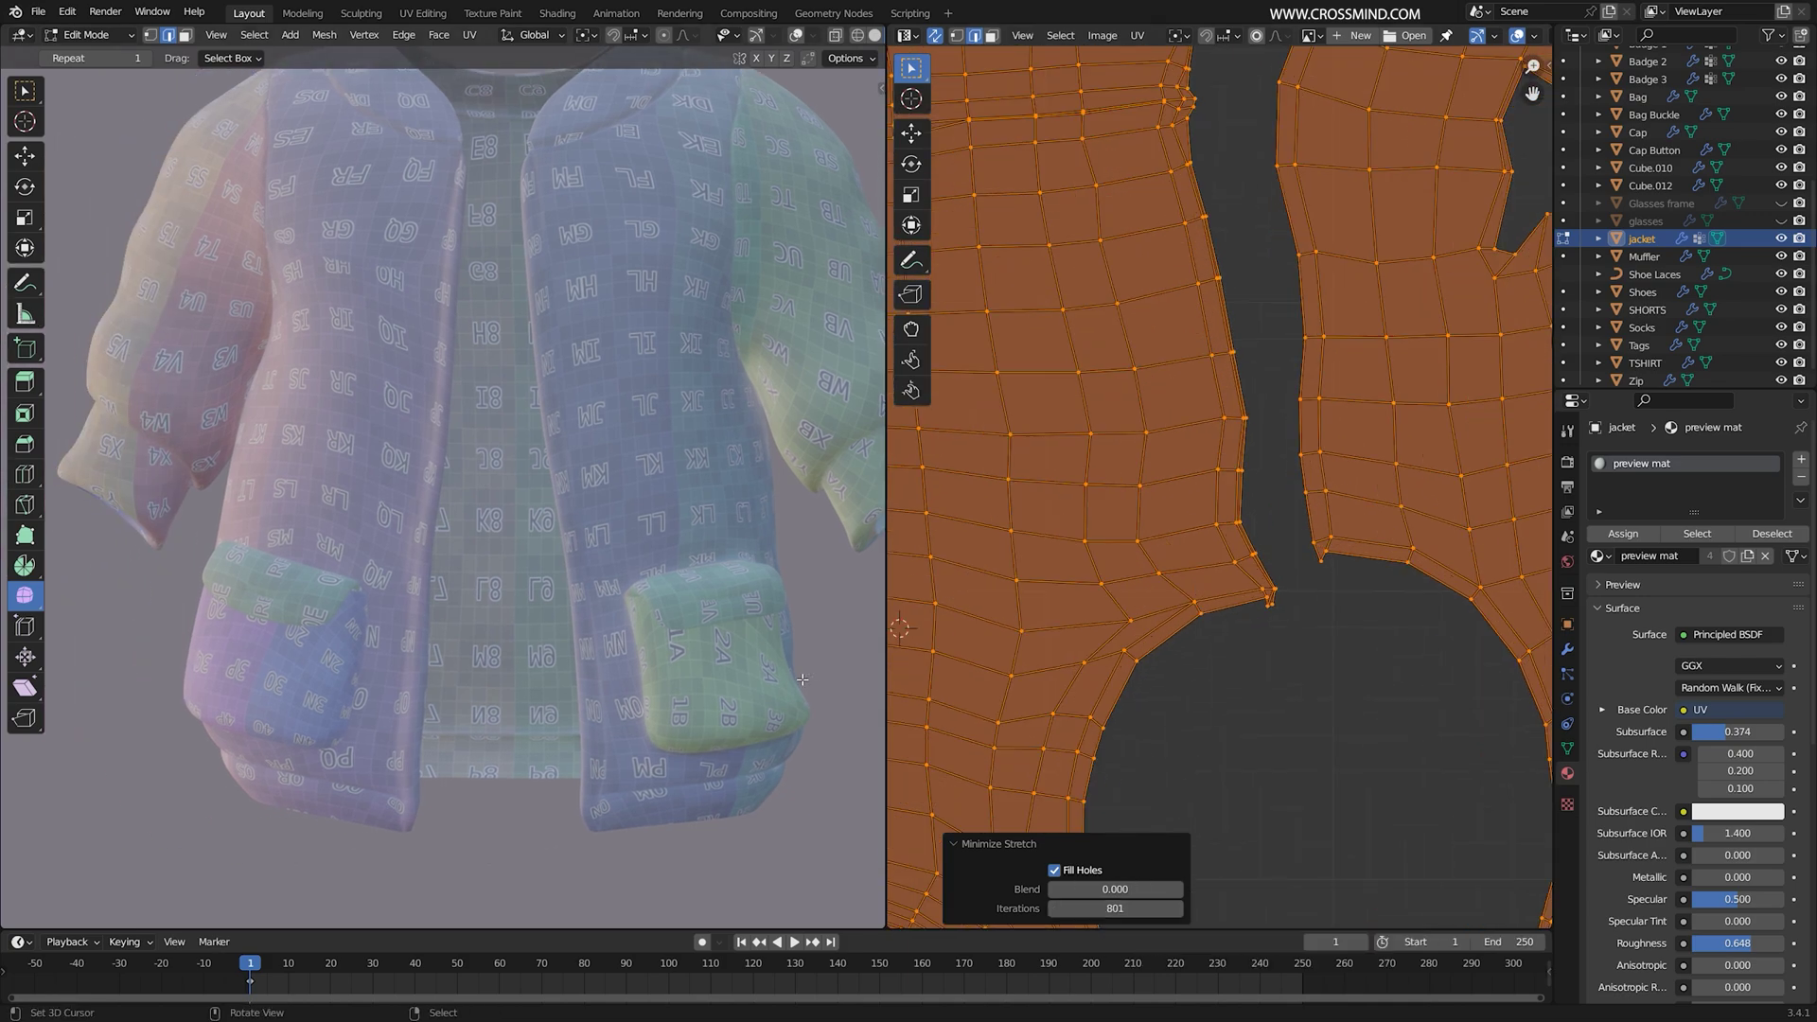
middle_click_drag(805, 680, 880, 719)
Step: Try the Minimize Stretch operation at 191 and 800 iterations
left_click(1133, 908)
type("200")
key("Return")
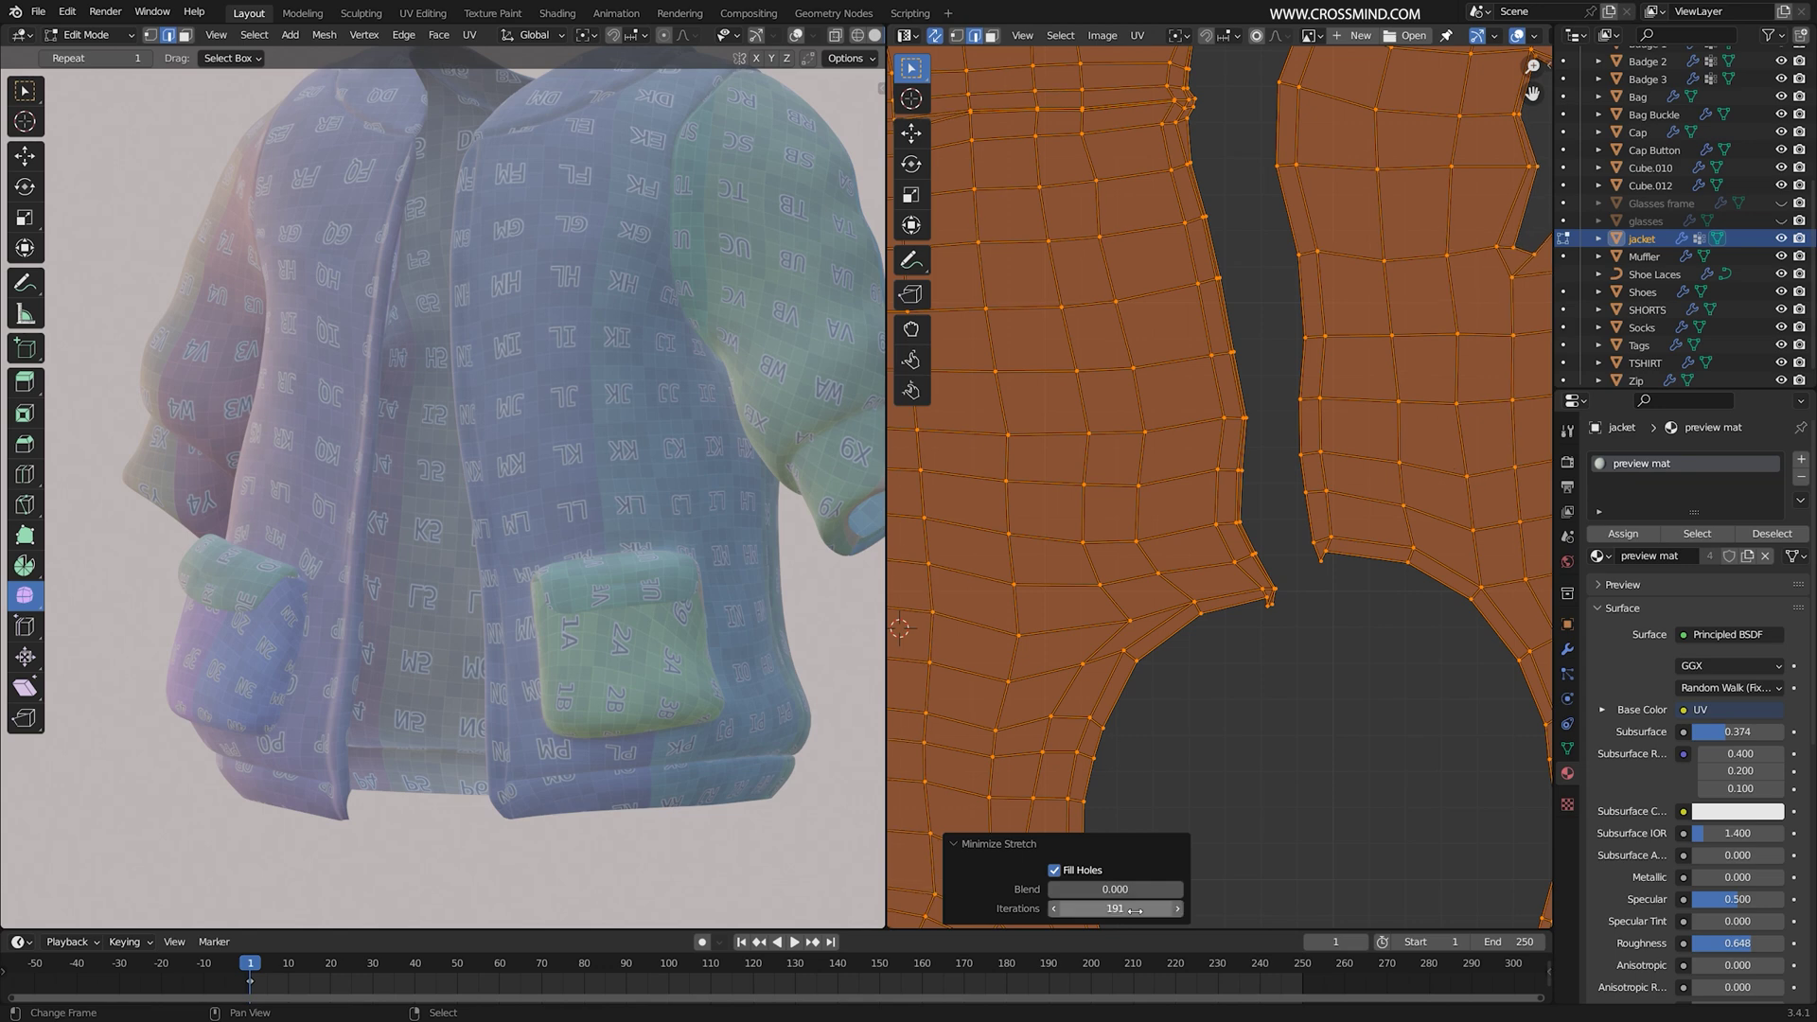
left_click(1136, 911)
type("800")
key("Return")
Step: Set the Minimize Stretch iterations to 0
left_click(1135, 911)
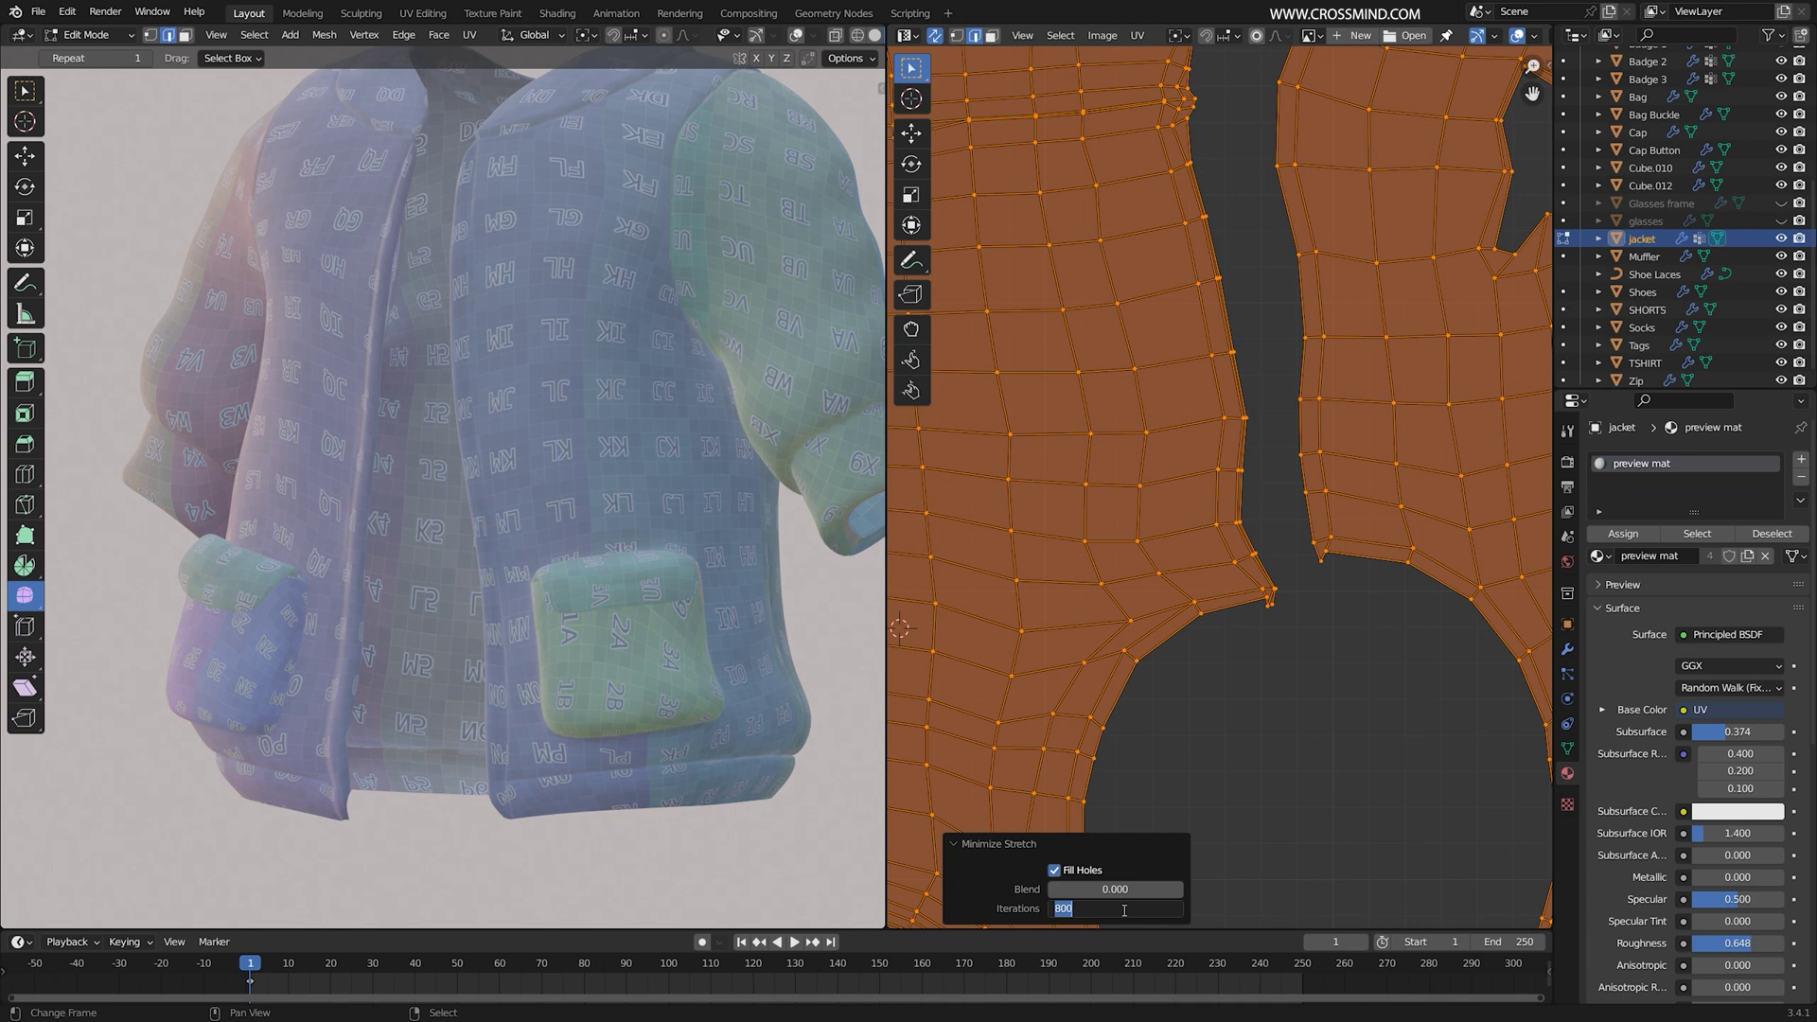
key("Return")
left_click(1122, 909)
type("0")
key("Return")
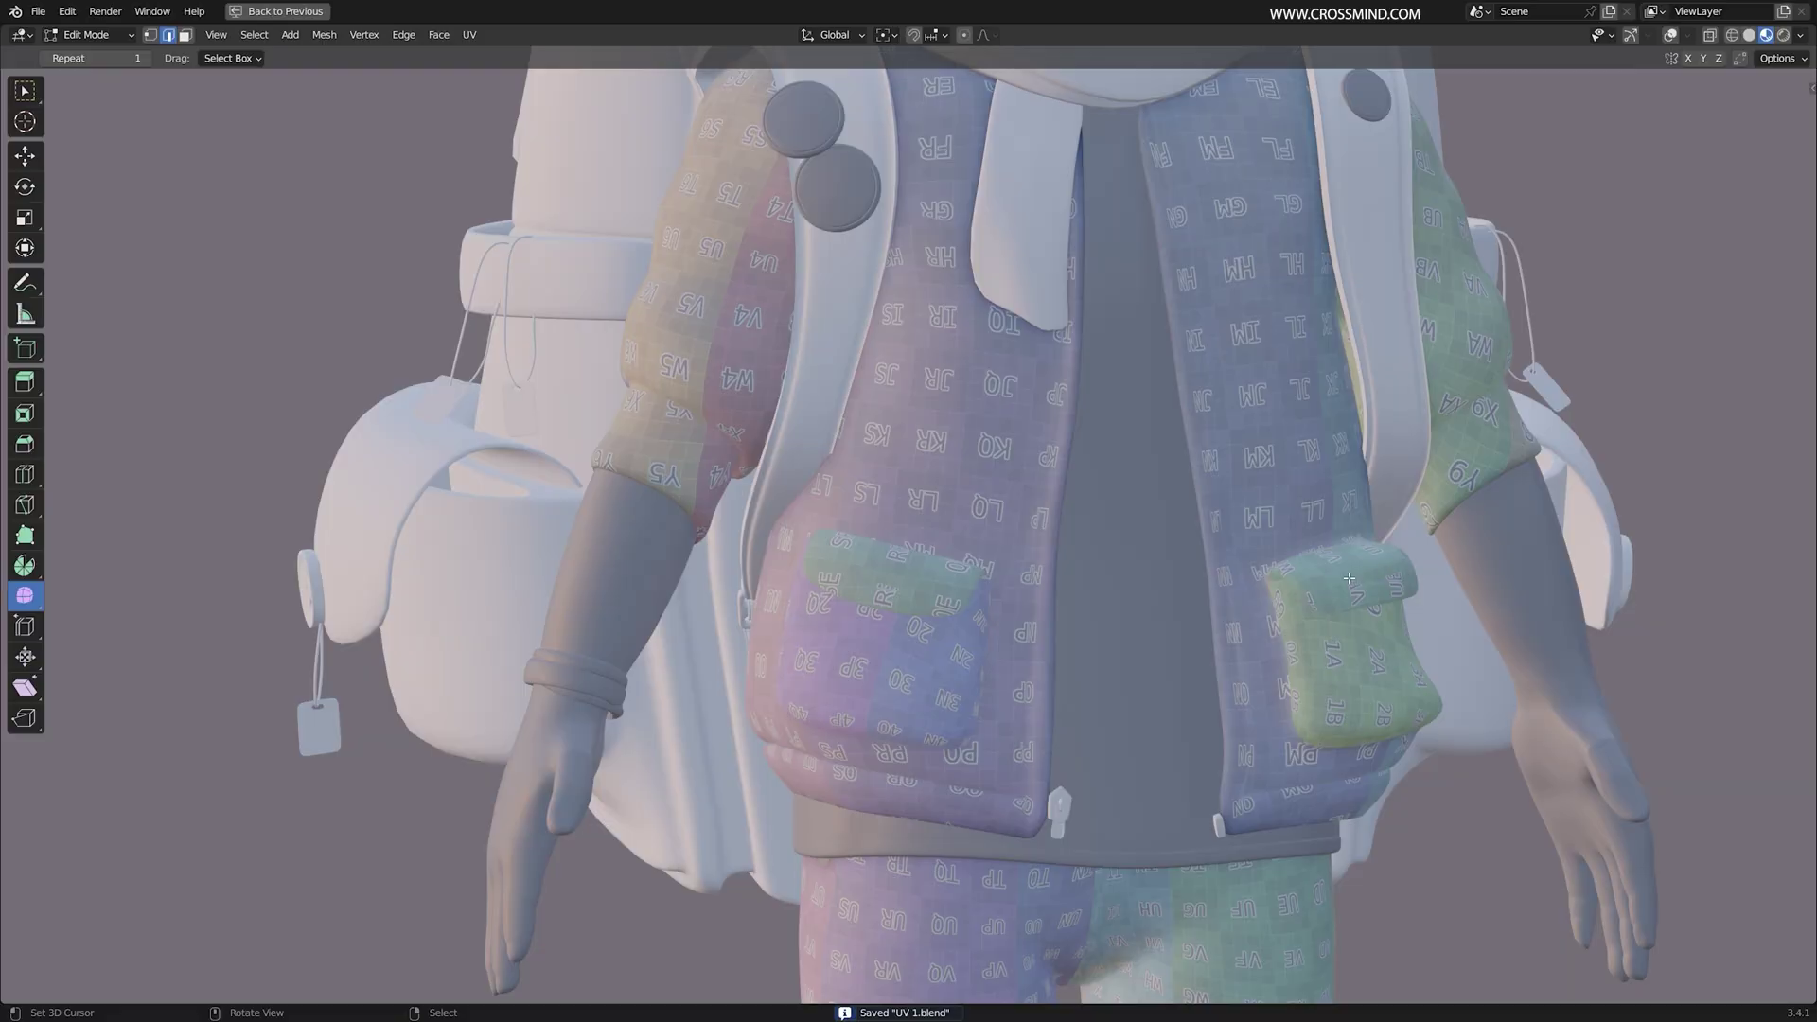
Step: Examine the UV test texture on the jacket from several angles with the whole character shown
middle_click_drag(1089, 568, 1190, 627)
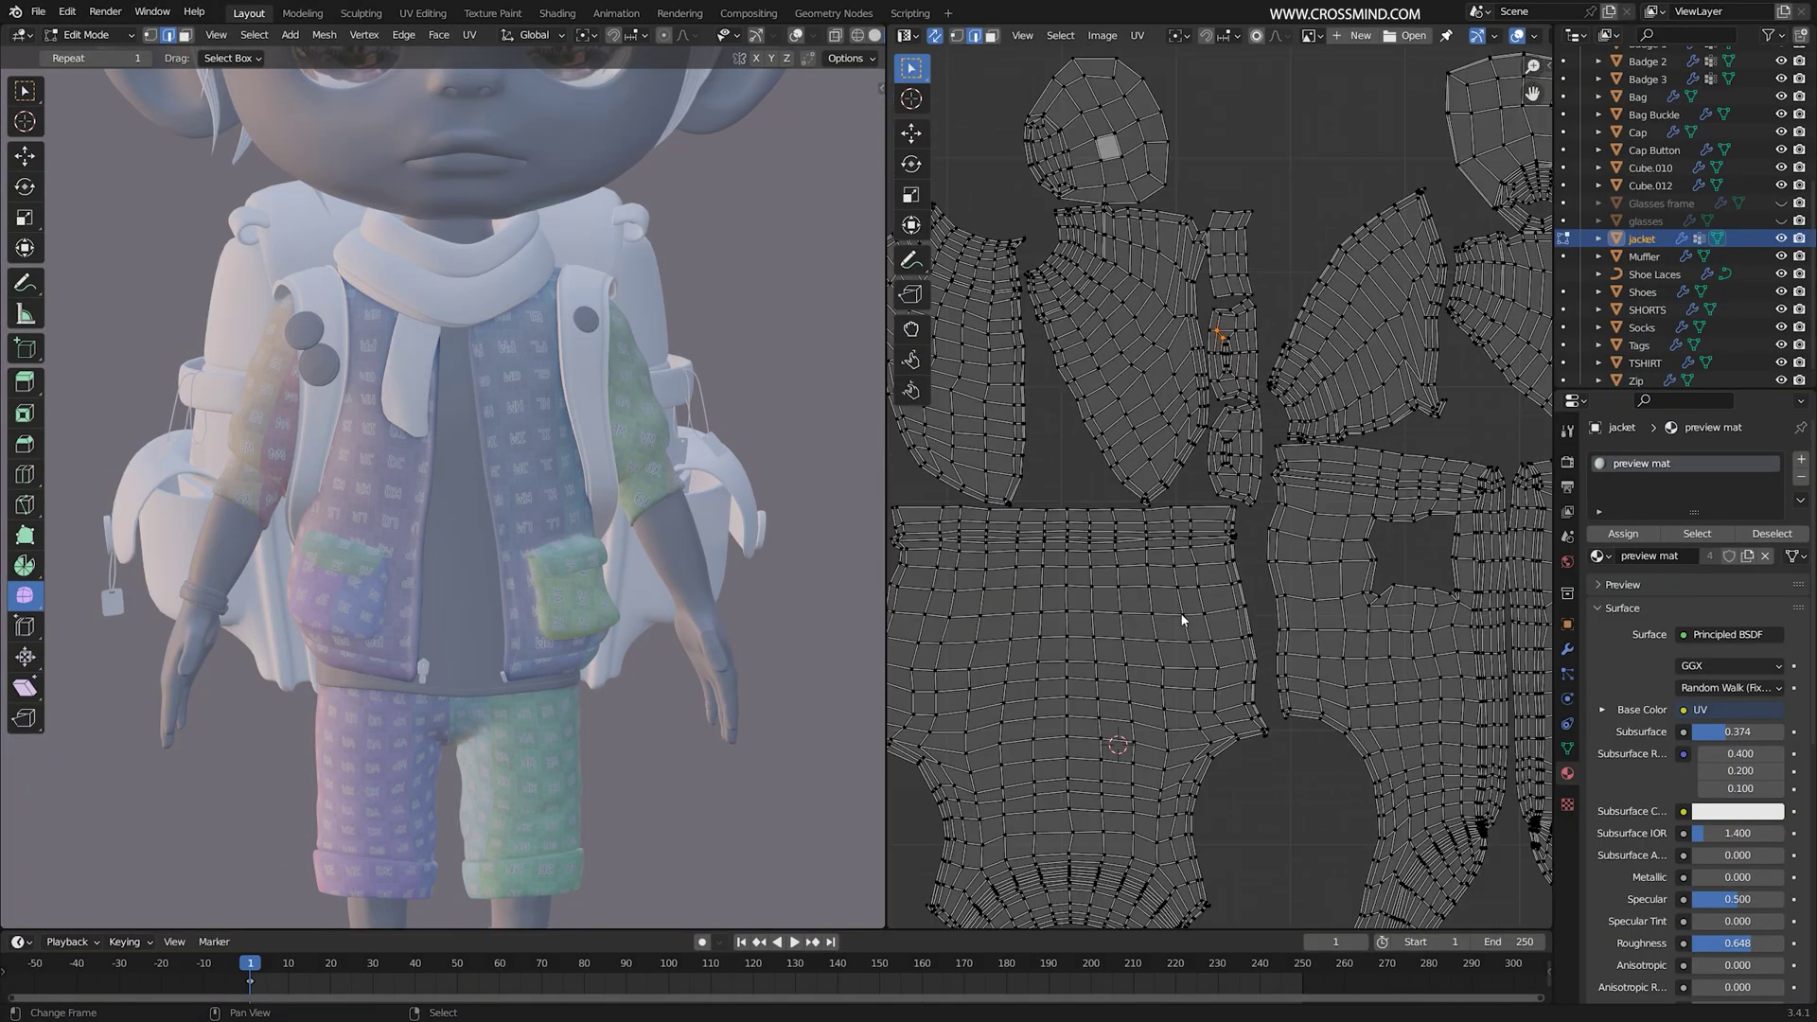
scroll(1183, 633, "down", 3)
scroll(645, 573, "up", 5)
key("ctrl+space")
scroll(958, 807, "up", 4)
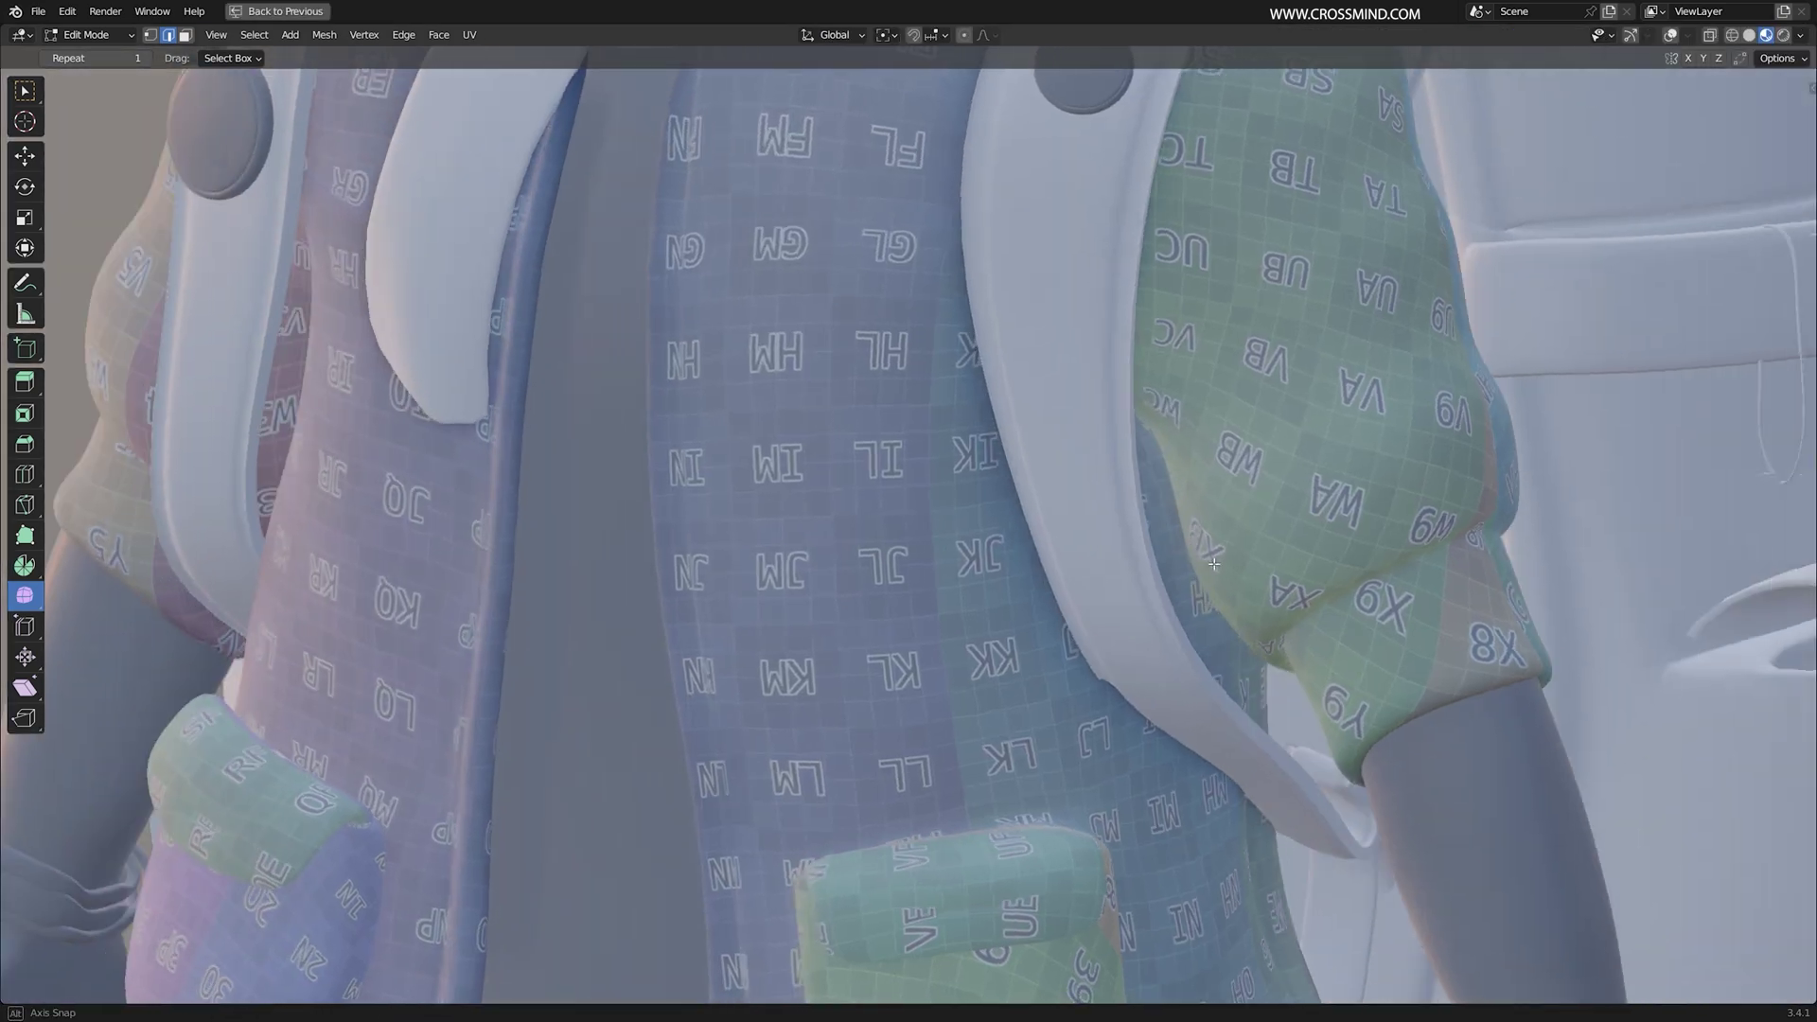
middle_click_drag(958, 806, 1015, 800)
middle_click_drag(1156, 640, 1066, 401, "shift")
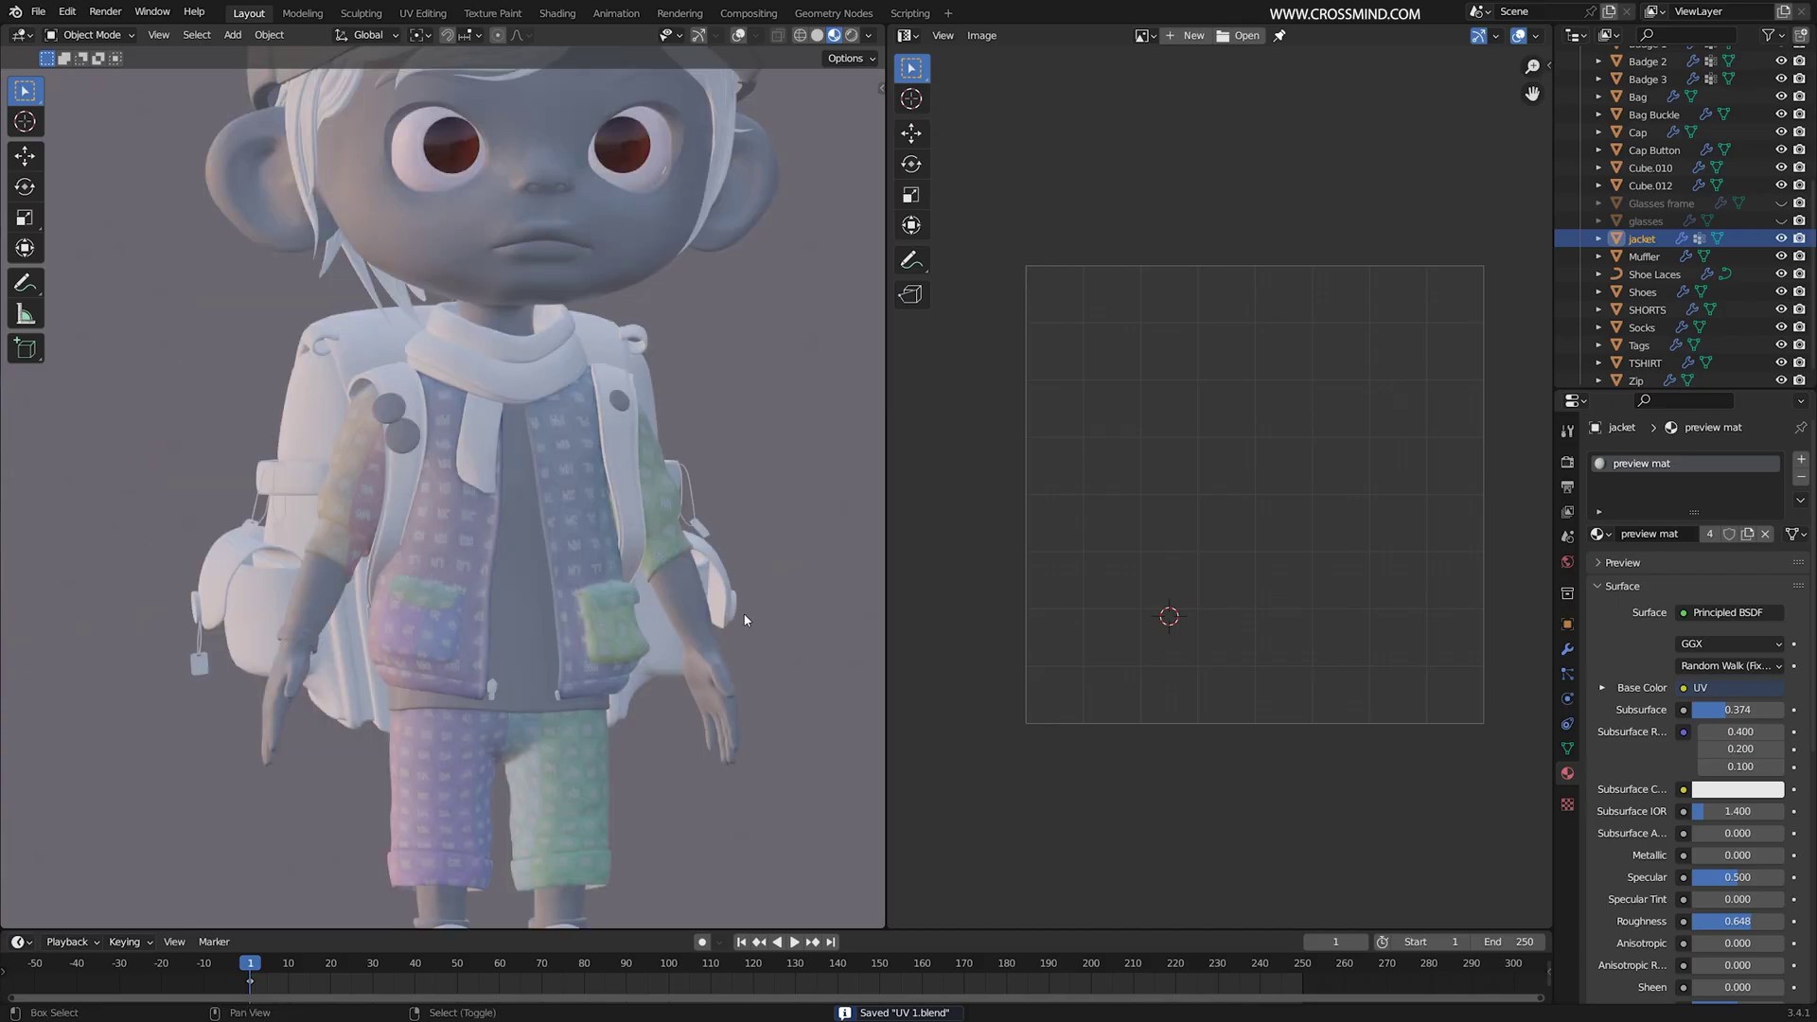
Step: Select the cap, isolate it in local view and enter Edit Mode
middle_click_drag(744, 620, 748, 923, "shift")
scroll(697, 309, "up", 1)
right_click(697, 309)
key("KP_Divide")
middle_click_drag(697, 308, 744, 4)
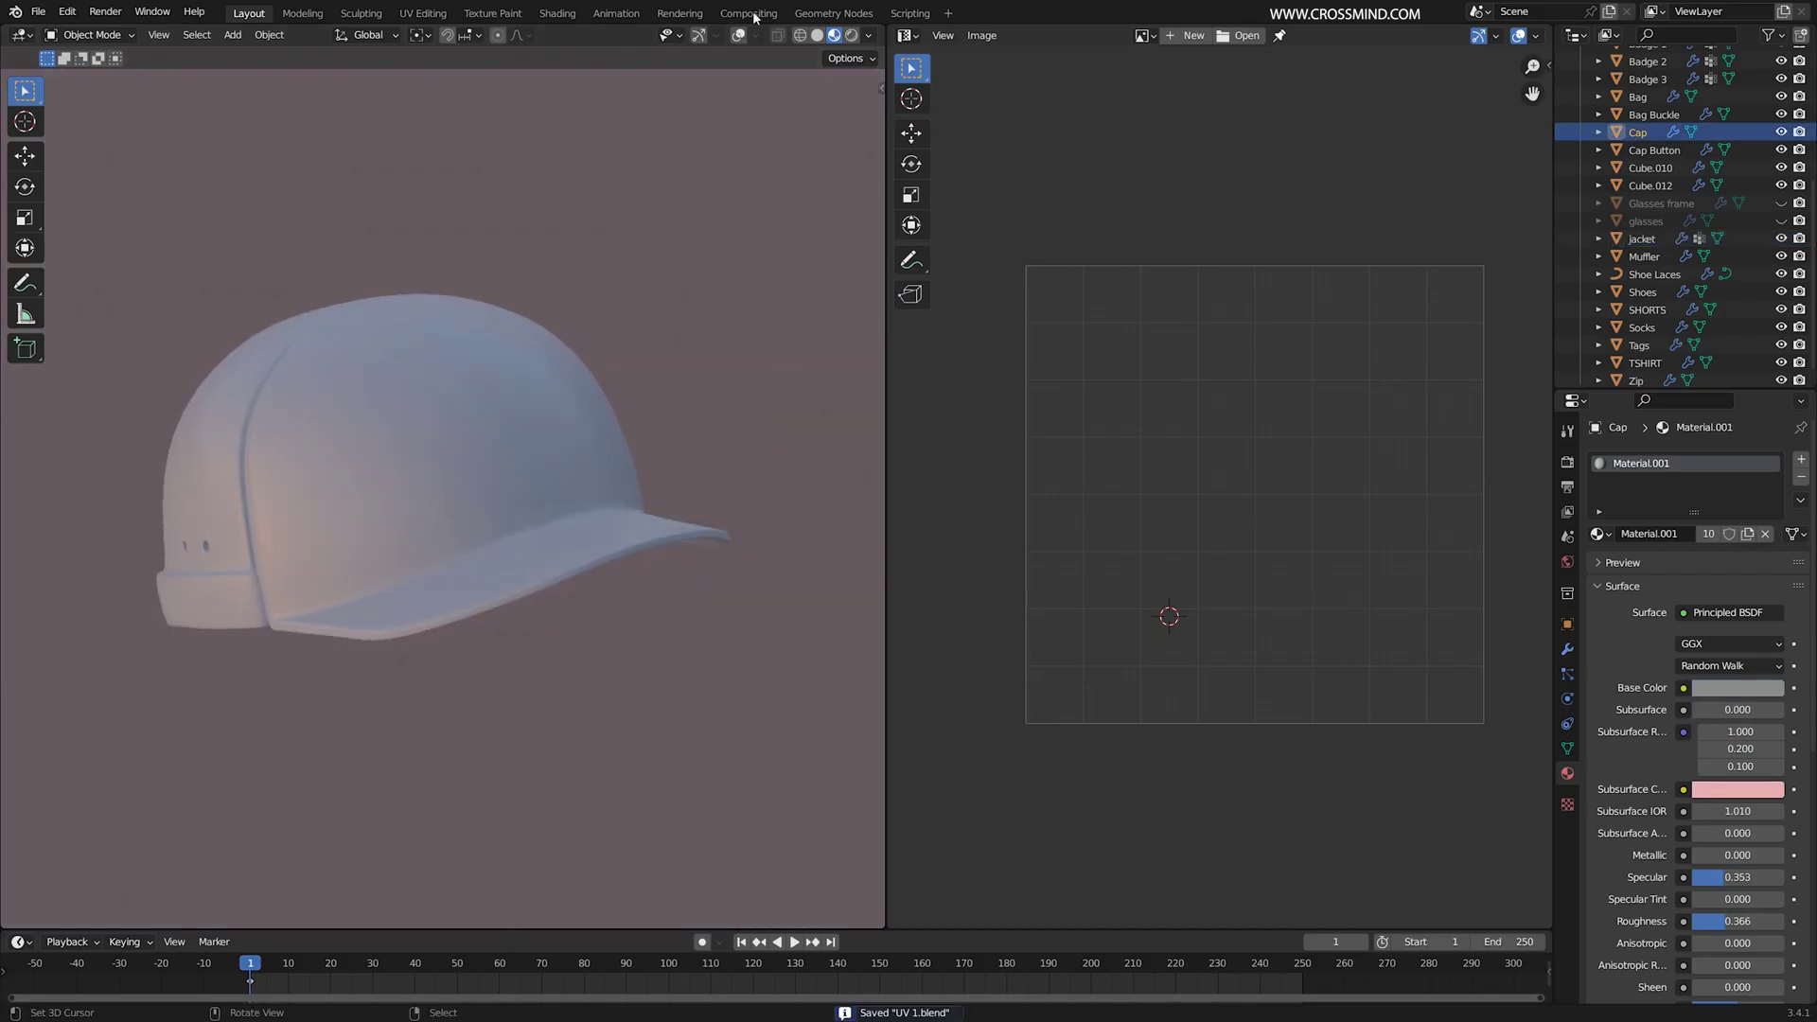
key("Tab")
Step: Mark the edge loop inside the cap's lower rim as a seam
scroll(513, 626, "up", 6)
middle_click_drag(513, 625, 643, 393)
key("ctrl+e")
left_click(643, 388)
middle_click_drag(646, 615, 618, 743)
key("ctrl+e")
left_click(549, 692)
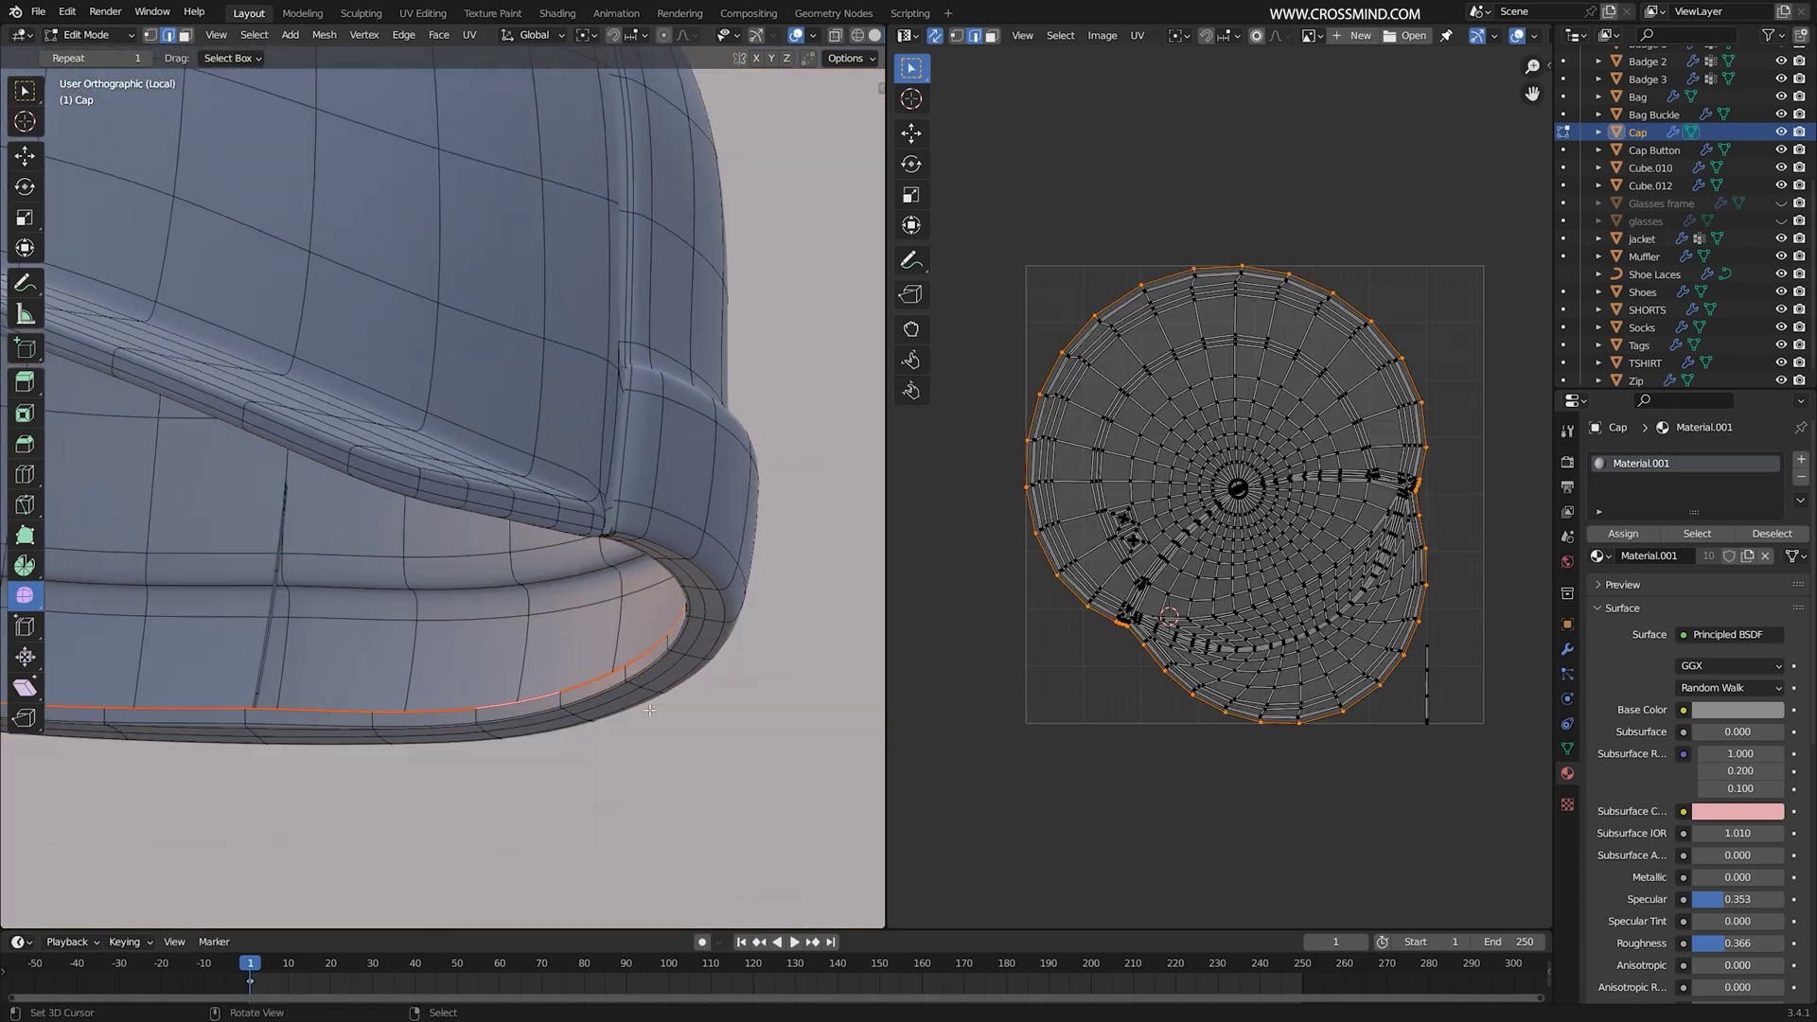
Step: Mark the edge loop running along the groove over the cap's crown as a seam
scroll(549, 686, "down", 5)
middle_click_drag(558, 530, 388, 613)
scroll(387, 614, "up", 10)
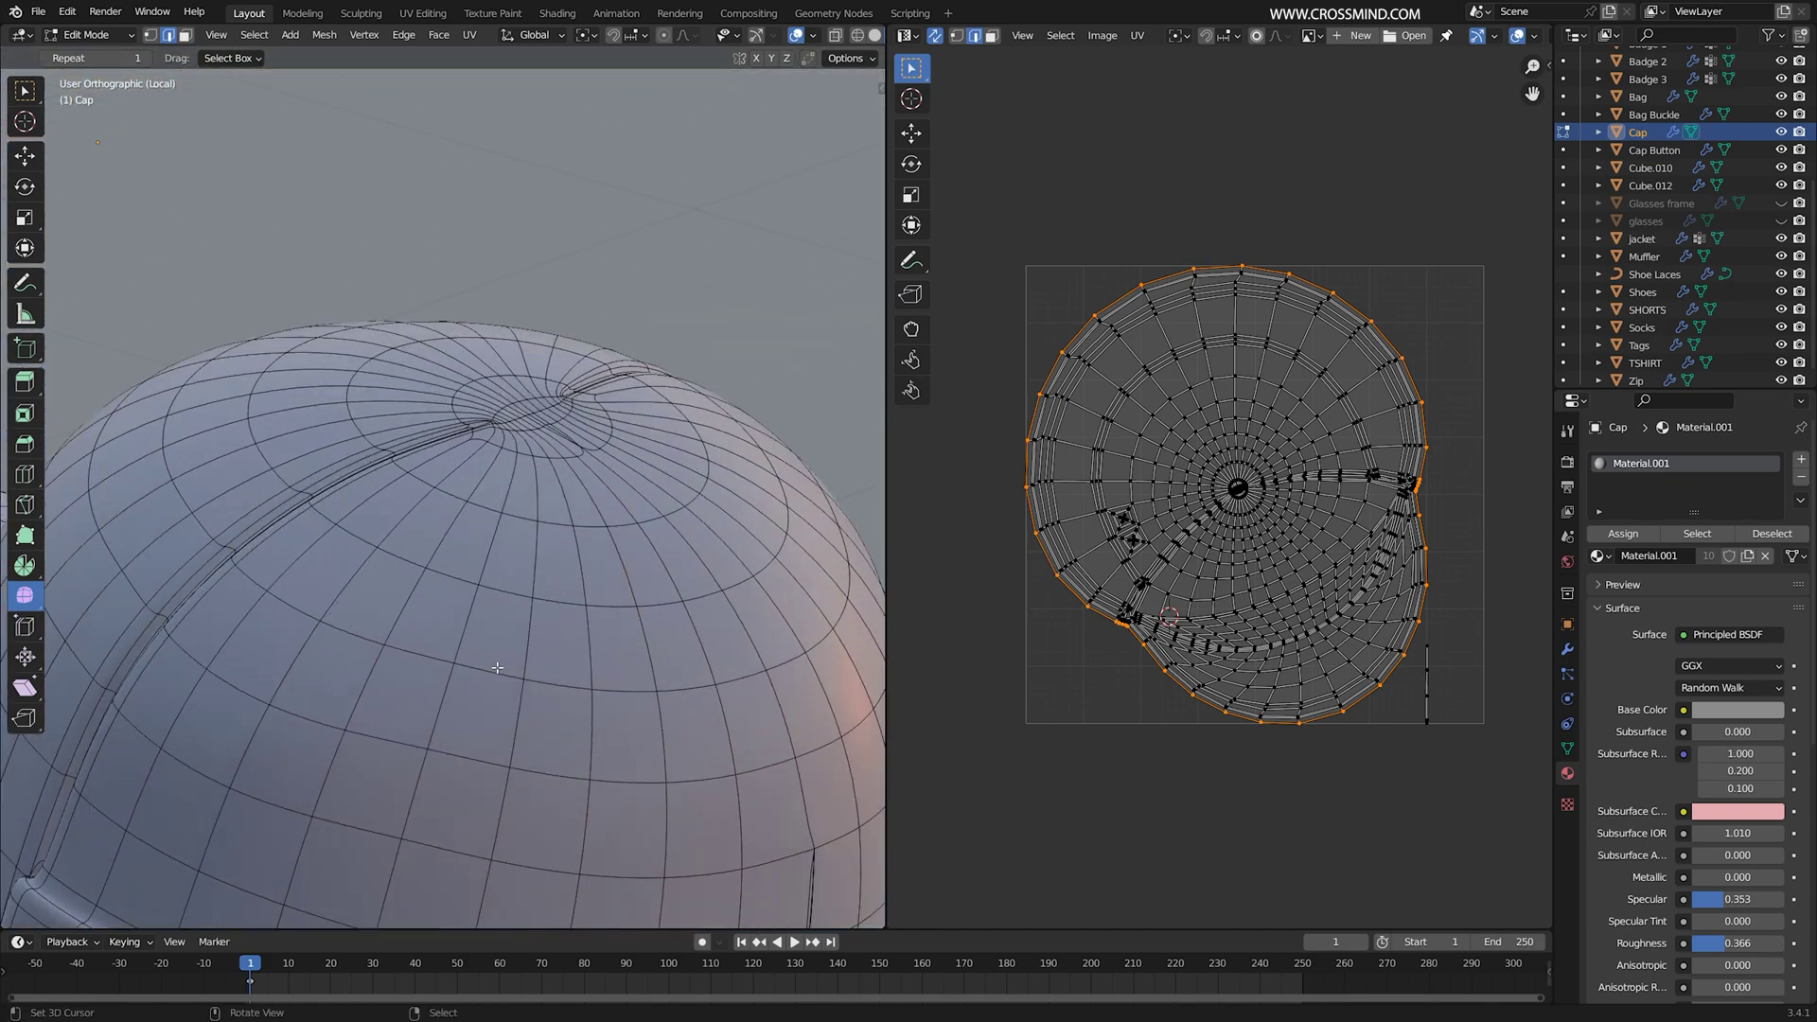
left_click(511, 485, "alt")
middle_click_drag(511, 486, 580, 527)
scroll(599, 243, "down", 6)
key("ctrl+e")
left_click(580, 527)
Step: Mark the edge loop where the brim meets the cap as a seam
scroll(526, 768, "up", 3)
middle_click_drag(527, 767, 637, 607)
left_click(644, 786, "alt")
scroll(637, 606, "up", 2)
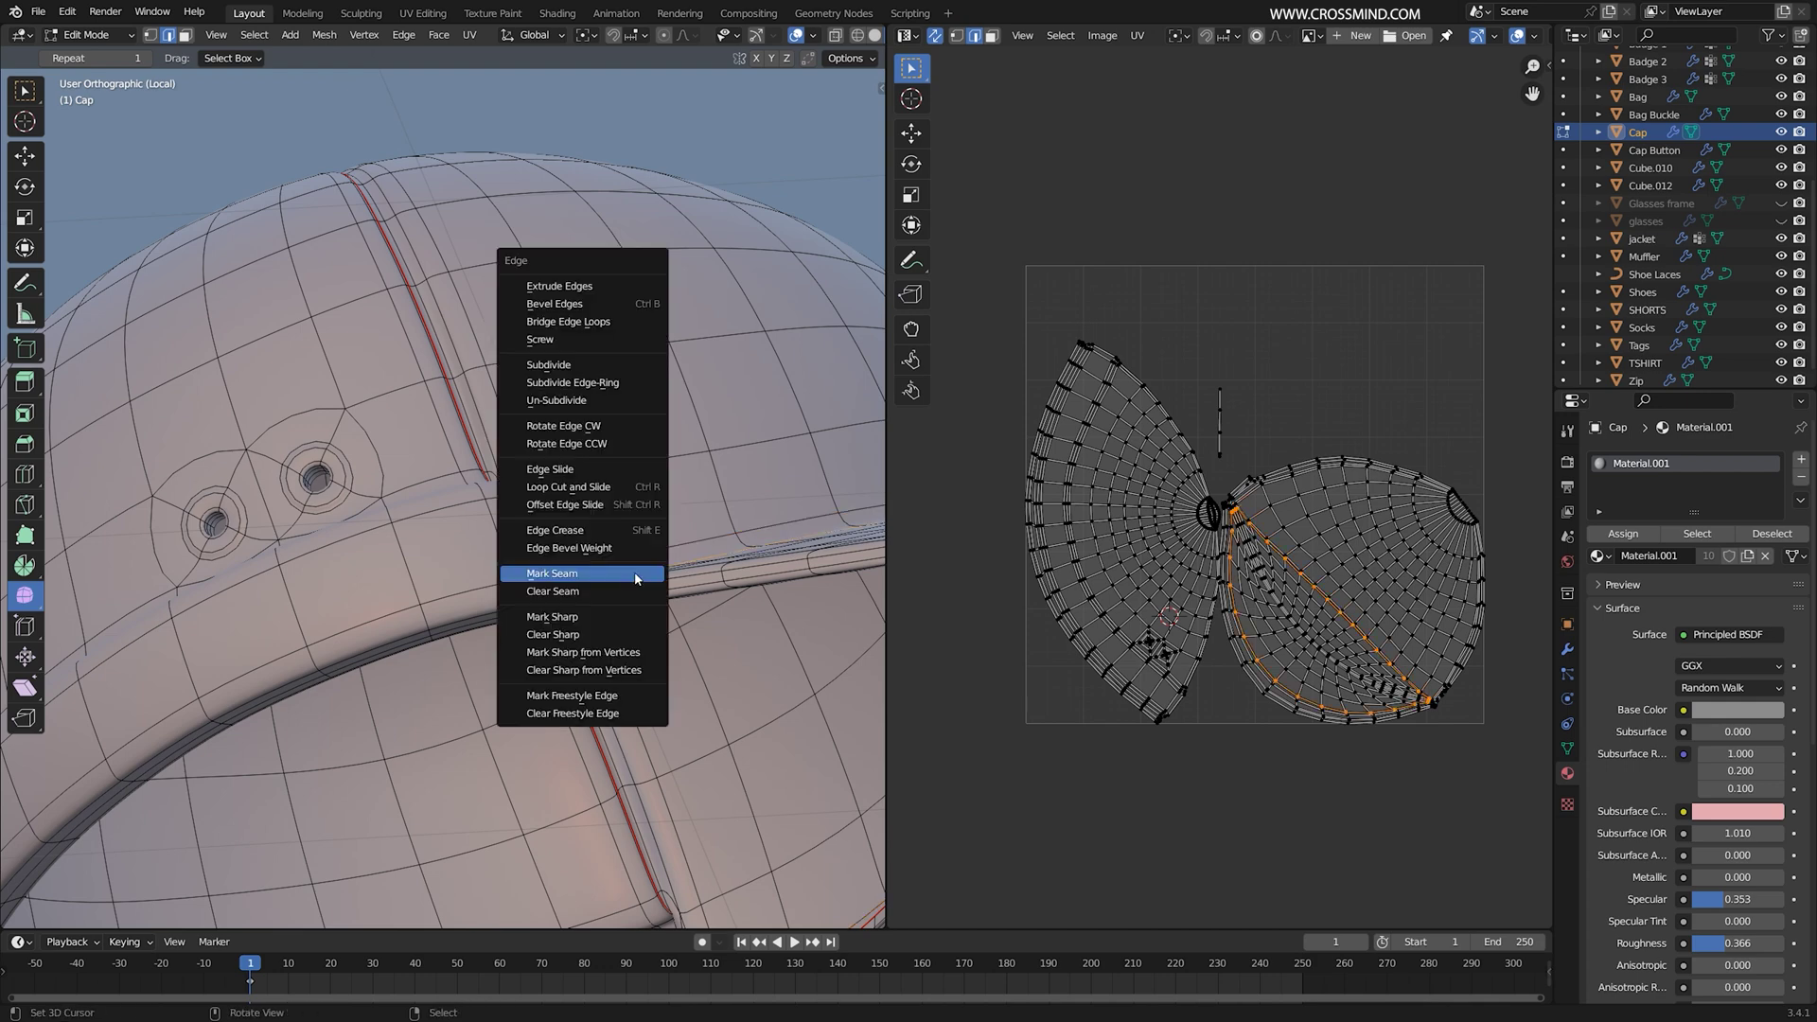
left_click(635, 573)
Step: Mark the edges along the outer border of the cap's brim as a seam, using wireframe view
middle_click_drag(635, 573, 612, 482)
key("ctrl+e")
key("shift+z")
key("ctrl+e")
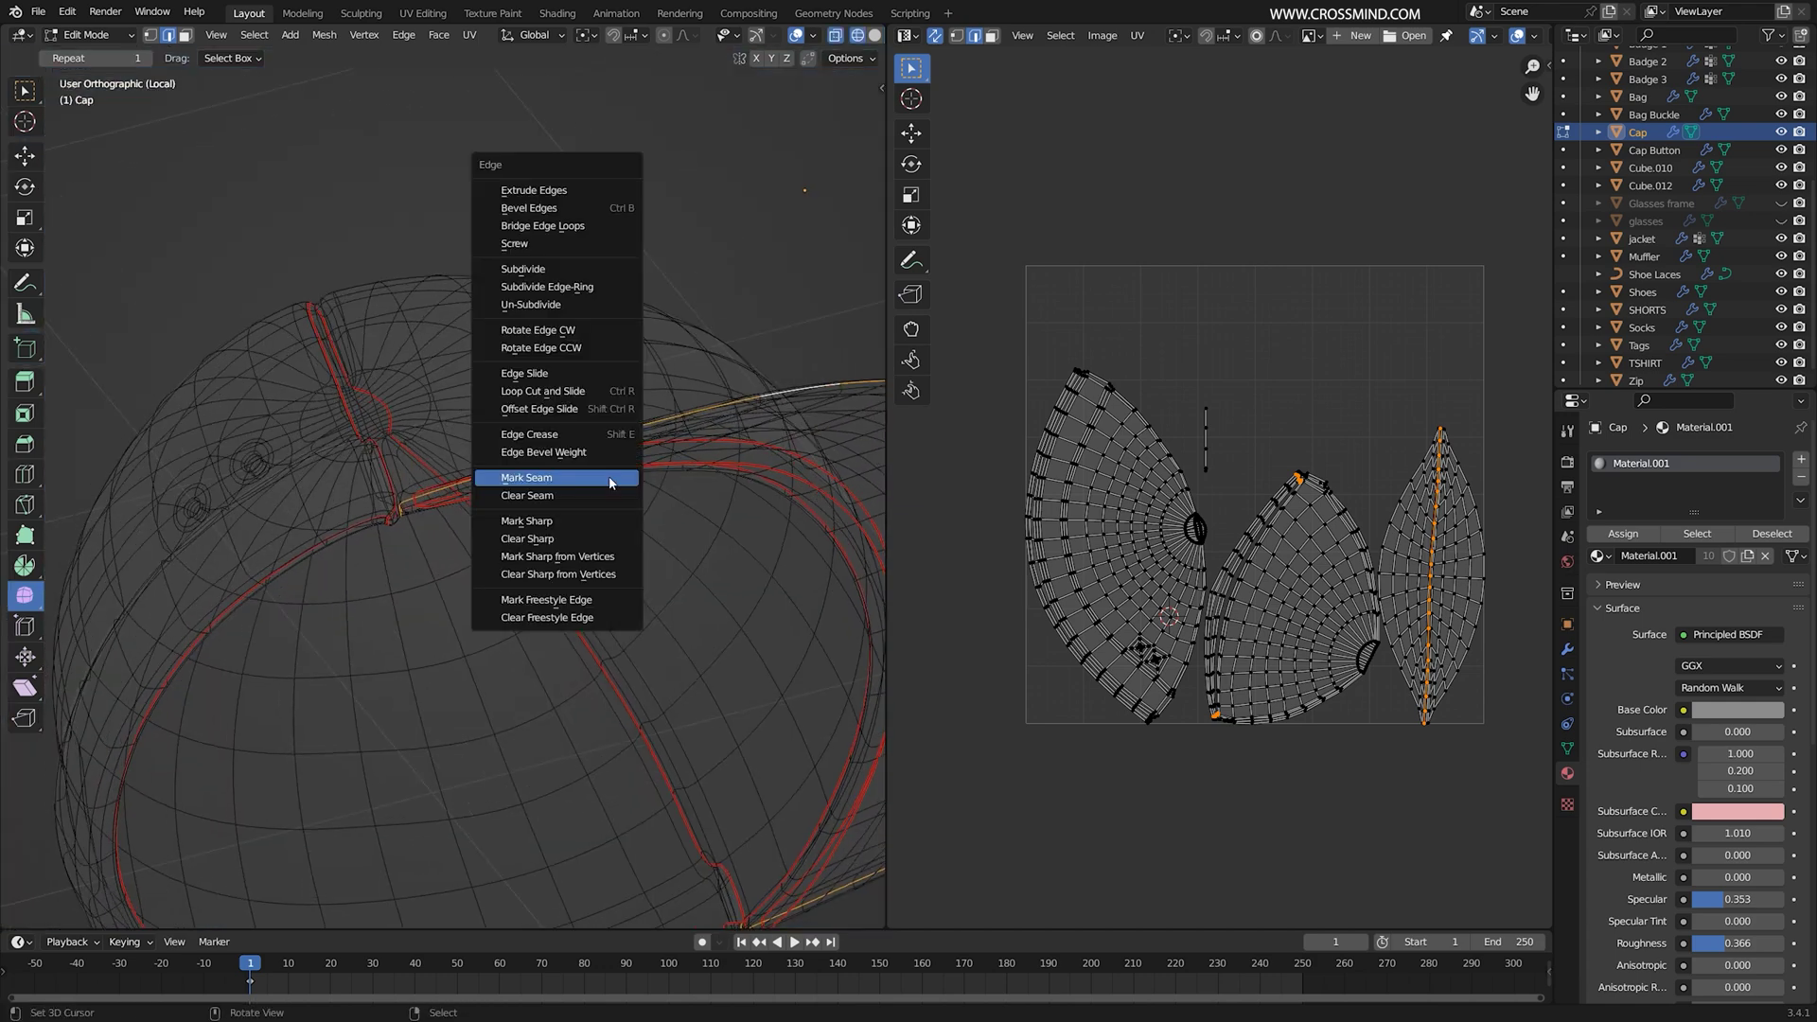
left_click(612, 482)
Step: Assign the preview mat material to the cap and save the file
middle_click_drag(496, 494, 577, 644)
key("shift+z")
key("Tab")
left_click(1600, 533)
left_click(1484, 630)
left_click(834, 35)
mouse_move(728, 609)
middle_mouse_down()
mouse_move(662, 592)
mouse_move(724, 611)
middle_mouse_up()
key("ctrl+s")
Step: Leave the cap's local view to show the whole character and select the shoes
key("ctrl+space")
scroll(908, 667, "down", 4)
mouse_move(908, 668)
middle_mouse_down()
mouse_move(1107, 629)
mouse_move(1155, 600)
mouse_move(516, 660)
middle_mouse_up()
scroll(710, 660, "up", 2)
key("ctrl+space")
key("KP_Divide")
key("ctrl+space")
middle_click_drag(545, 487, 682, 473)
middle_click_drag(909, 852, 937, 378, "shift")
right_click(950, 678)
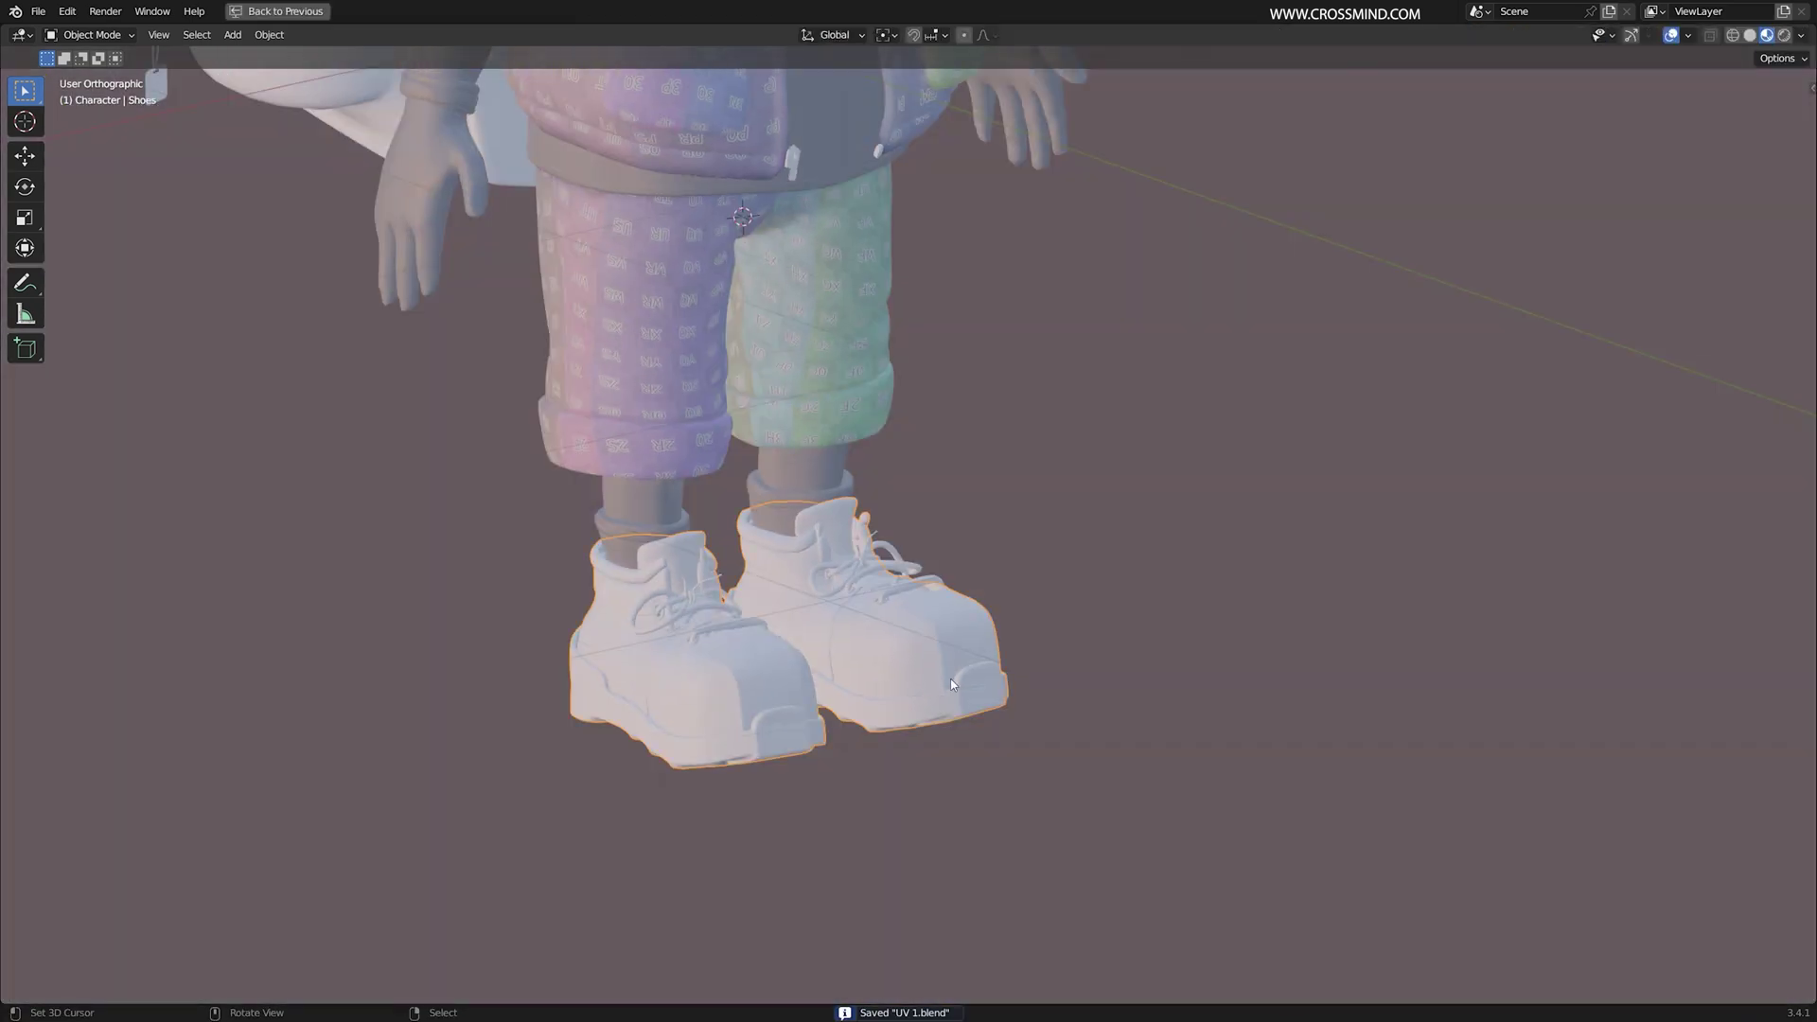
Step: Check the shoes' mesh in Edit Mode and save the file
scroll(950, 679, "up", 3)
key("Tab")
key("Tab")
key("Tab")
middle_click_drag(681, 842, 662, 885)
right_click(765, 869)
key("ctrl+s")
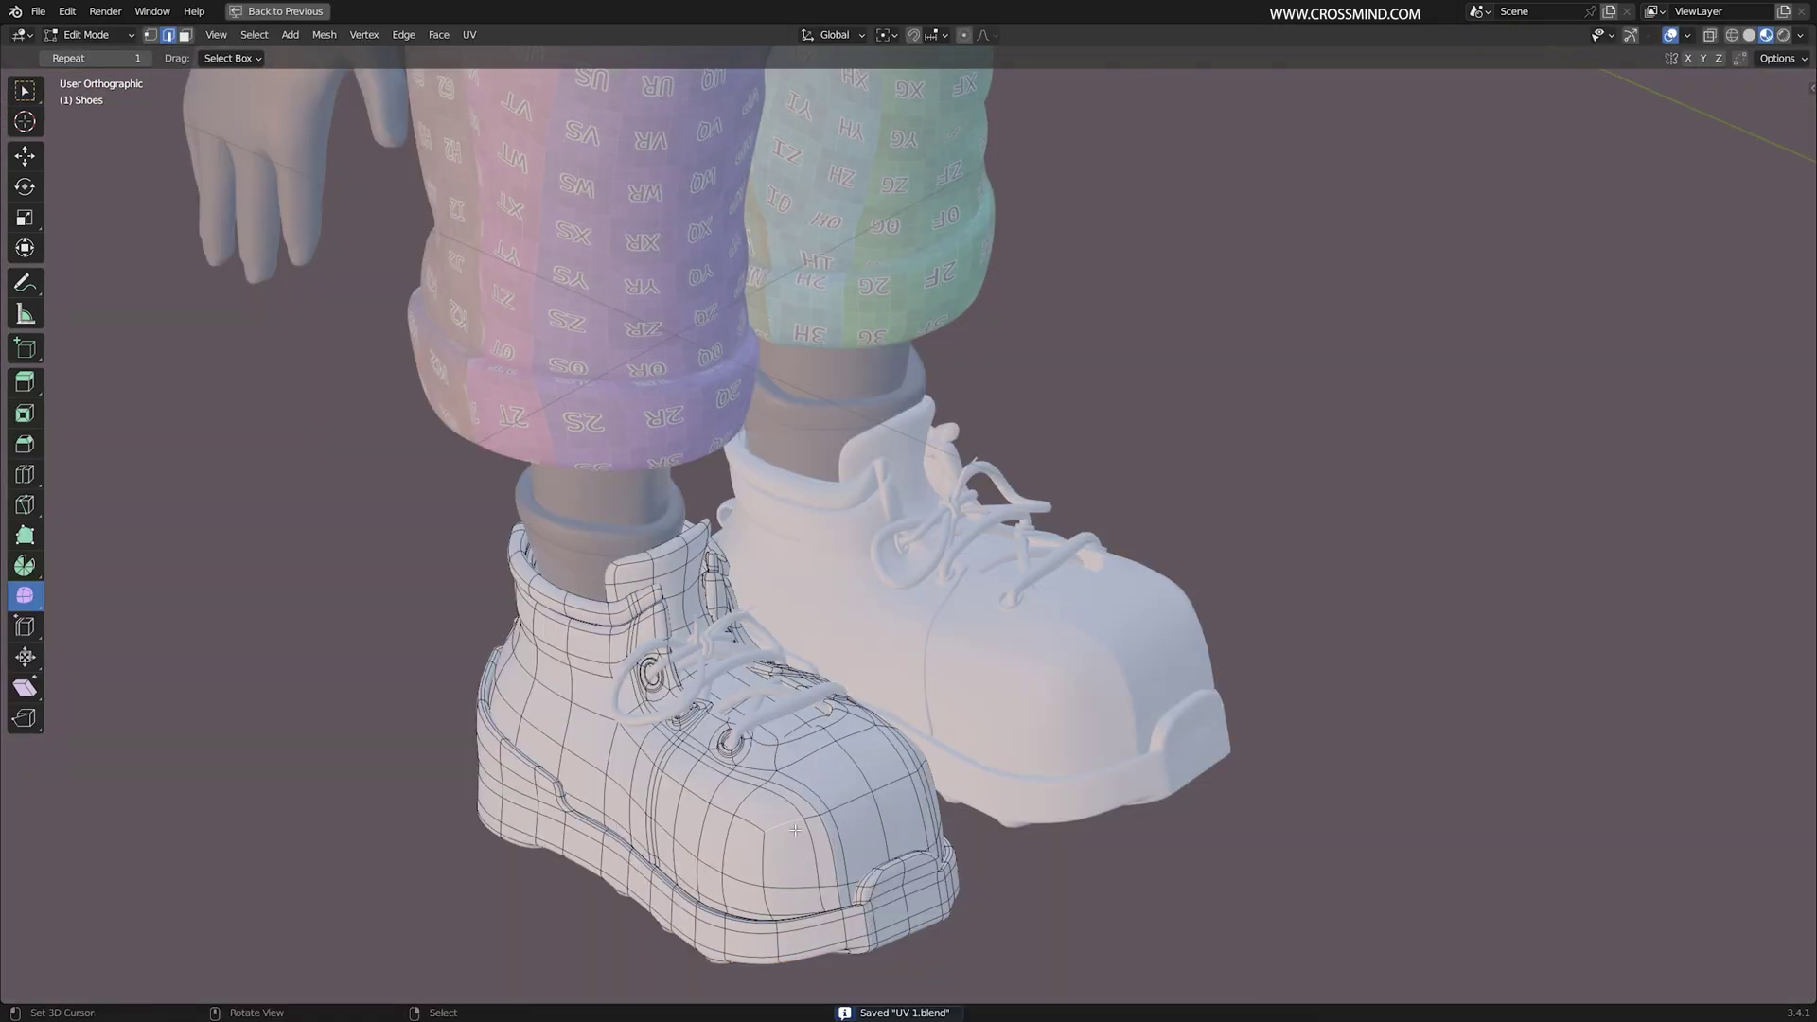
Step: Assign the preview mat material to the shoes
key("ctrl+space")
scroll(558, 454, "up", 2)
key("Tab")
left_click(1599, 534)
left_click(1486, 615)
scroll(446, 574, "up", 2)
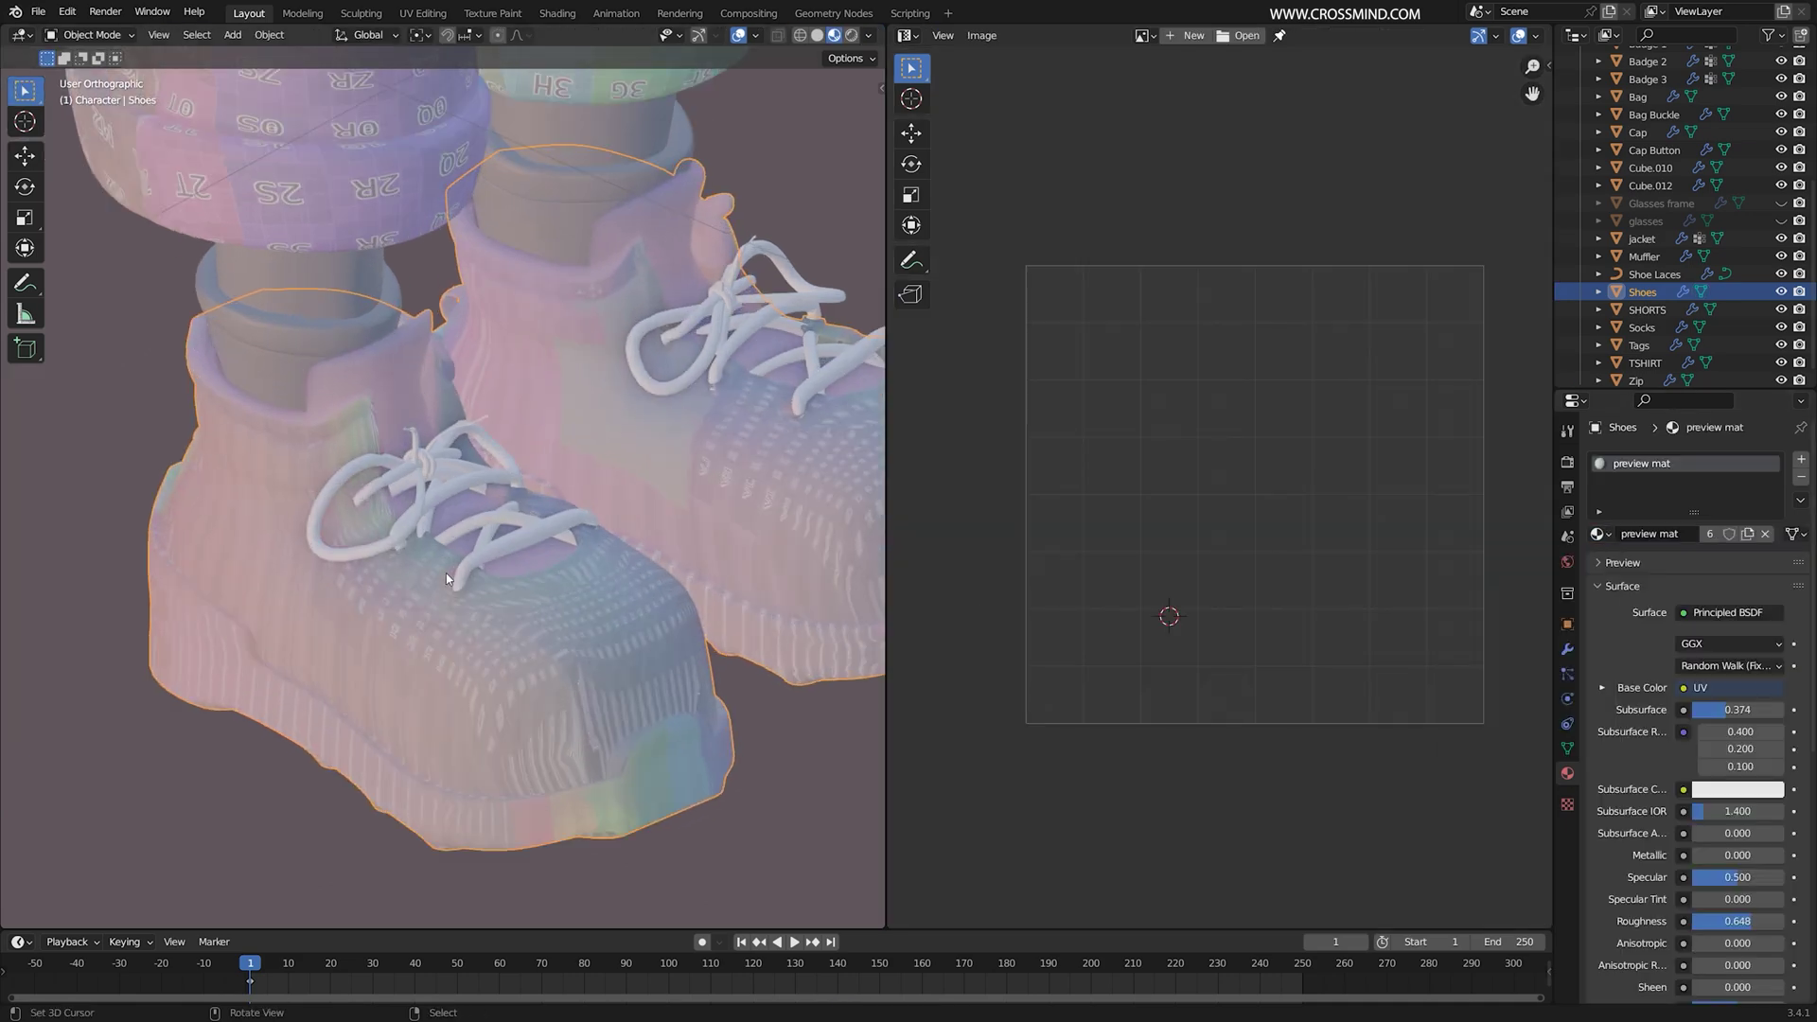
Step: Isolate the shoes in local view and enter Edit Mode
key("ctrl+space")
key("KP_Divide")
scroll(634, 588, "up", 3)
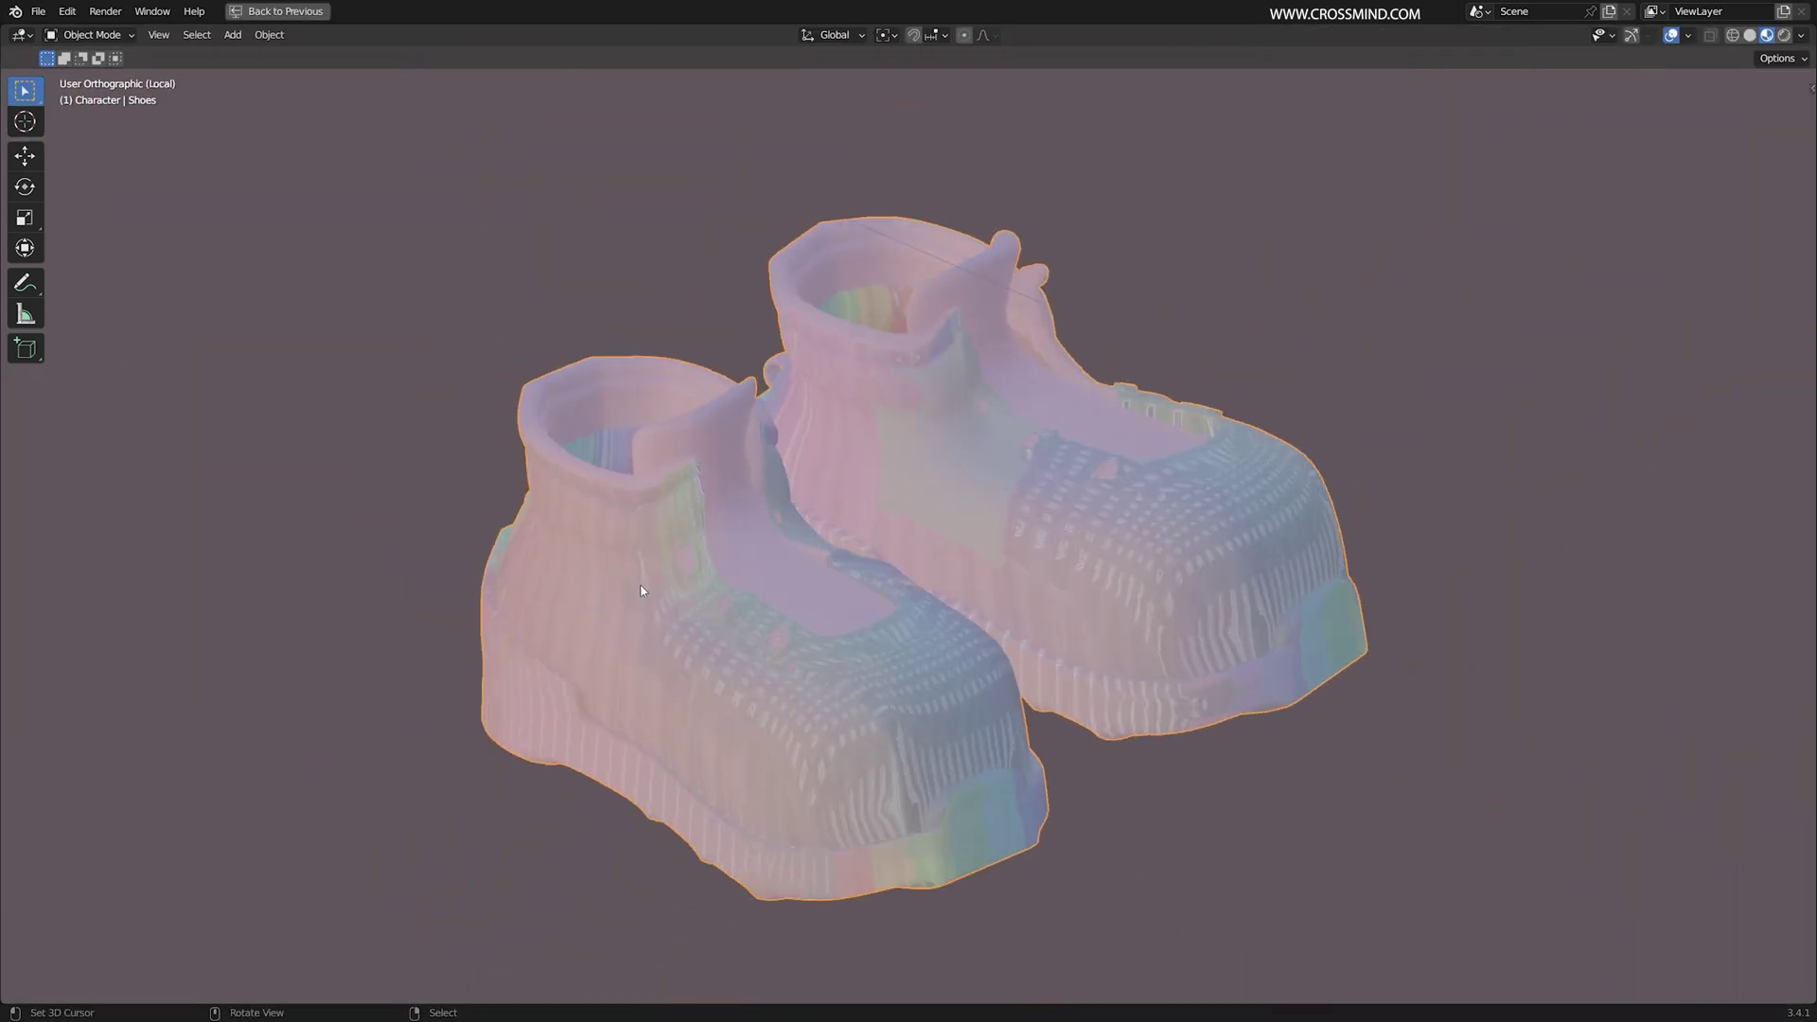
key("Tab")
Step: Mark the edge loop inside the shoe's collar and tongue opening as a seam and unwrap the mesh
middle_click_drag(637, 588, 654, 663)
middle_click_drag(653, 398, 953, 598, "shift")
scroll(953, 598, "up", 4)
scroll(953, 598, "up", 1)
right_click(815, 306, "alt")
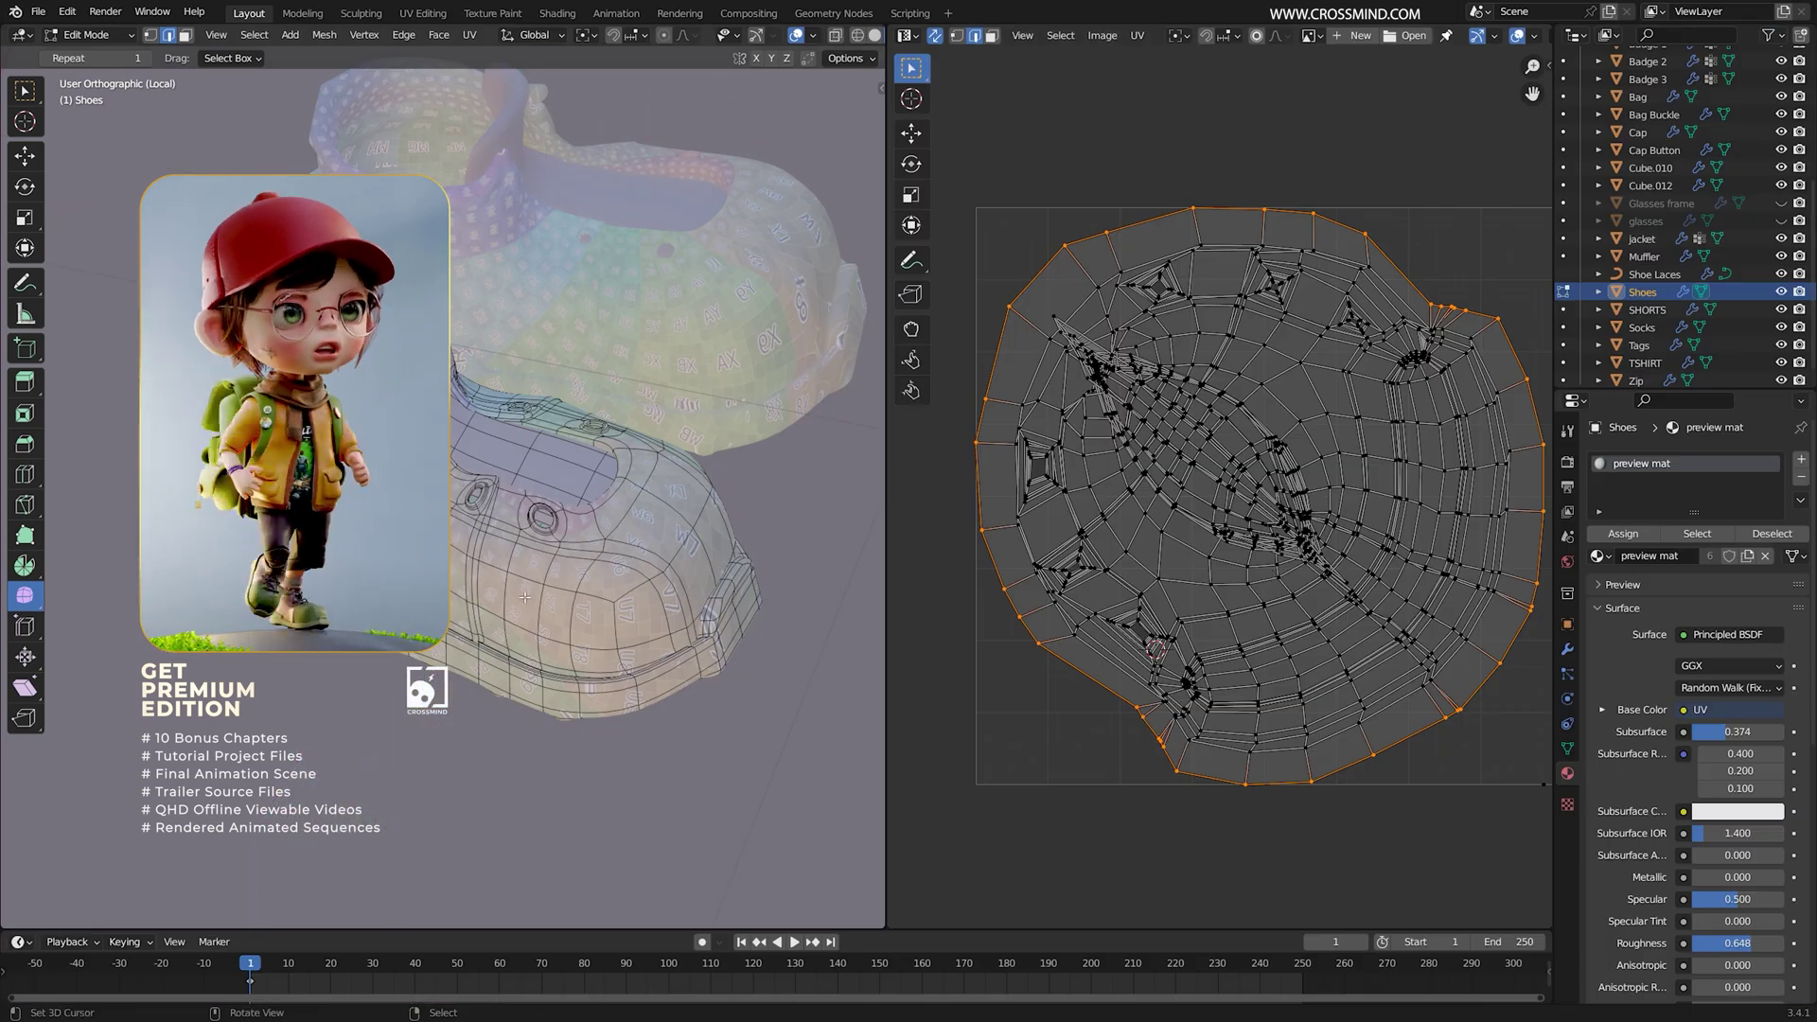
Step: Try selecting the edge loop between the shoe's upper and sole, checking its path in wireframe view
key("ctrl+space")
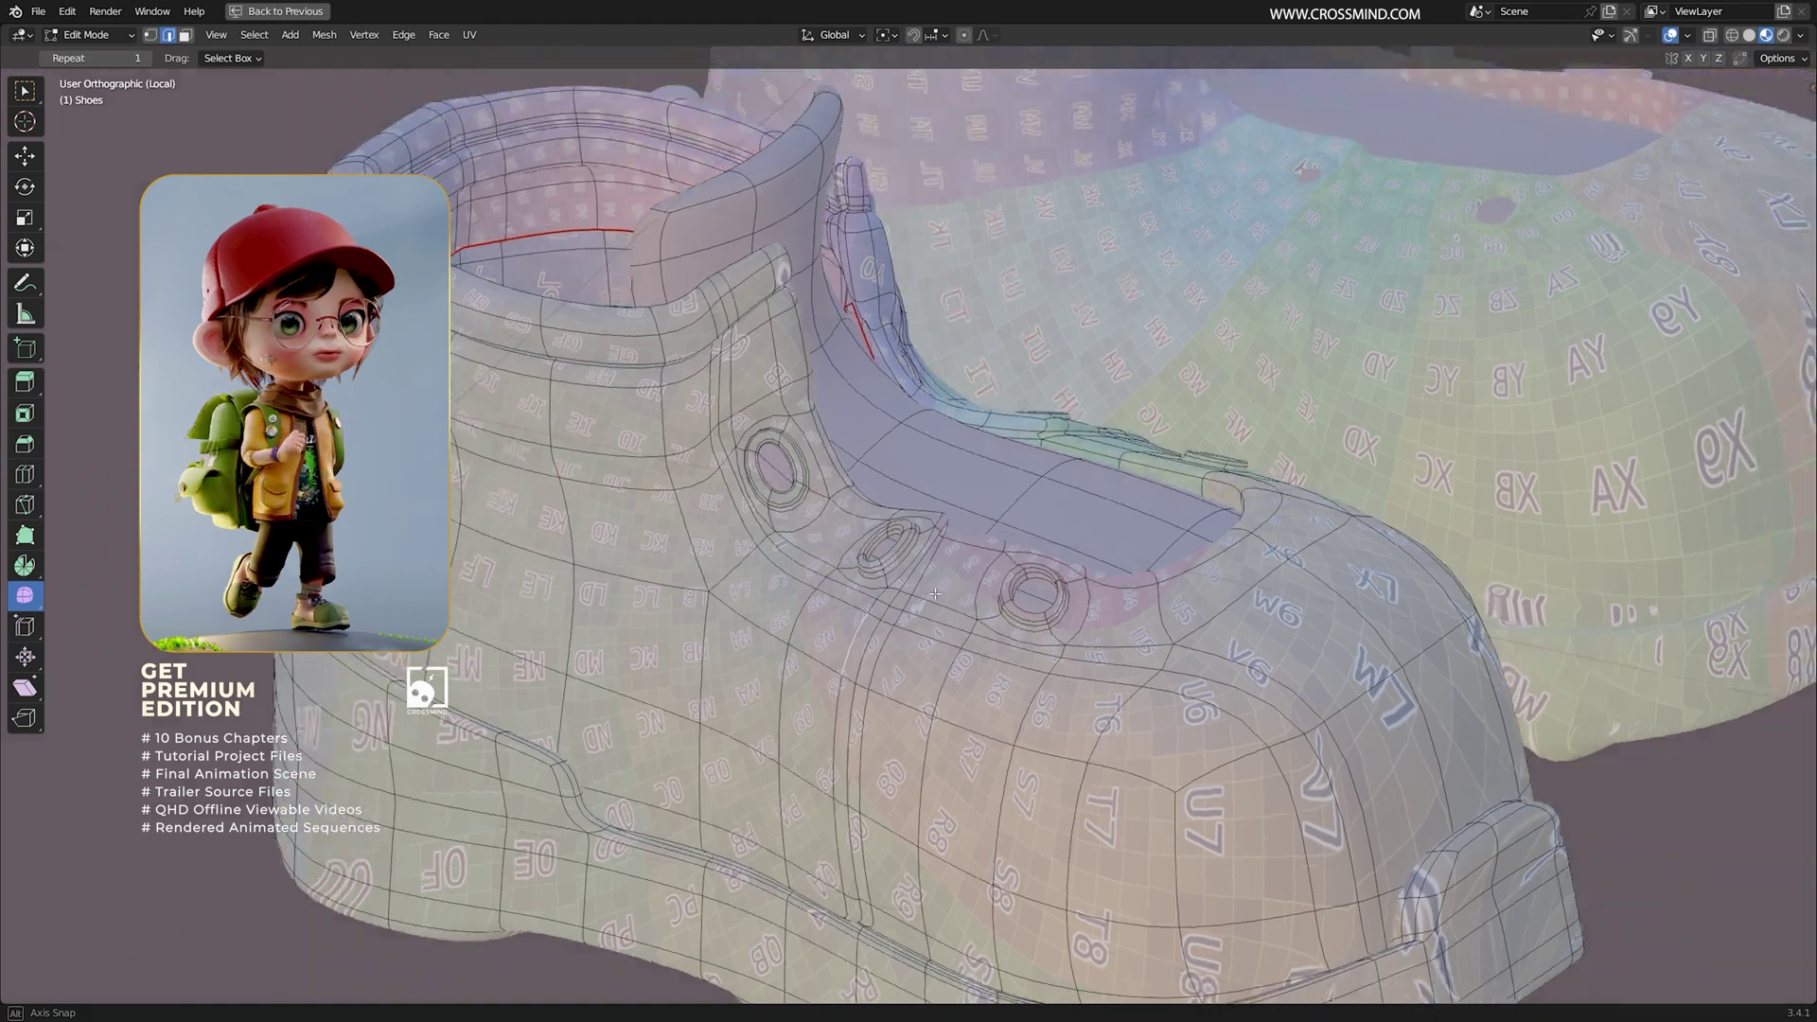
middle_click_drag(935, 593, 926, 558)
middle_click_drag(899, 757, 857, 522, "shift")
middle_click_drag(847, 682, 761, 616)
scroll(816, 614, "up", 2)
right_click(784, 643, "alt")
key("shift+z")
scroll(552, 363, "up", 3)
mouse_move(568, 365)
middle_mouse_down("shift")
mouse_move(467, 690)
mouse_move(572, 456)
middle_mouse_up("shift")
scroll(467, 690, "down", 2)
key("shift+z")
Step: Mark the hidden edge loop where the shoe's upper meets the sole as a seam, using wireframe view
mouse_move(899, 709)
middle_mouse_down()
mouse_move(871, 697)
mouse_move(956, 682)
middle_mouse_up()
key("shift+z")
right_click(914, 558, "alt")
middle_click_drag(1167, 689, 912, 420)
scroll(912, 420, "up", 4)
scroll(1000, 522, "up", 5)
middle_click_drag(1014, 531, 954, 493)
scroll(757, 626, "down", 8)
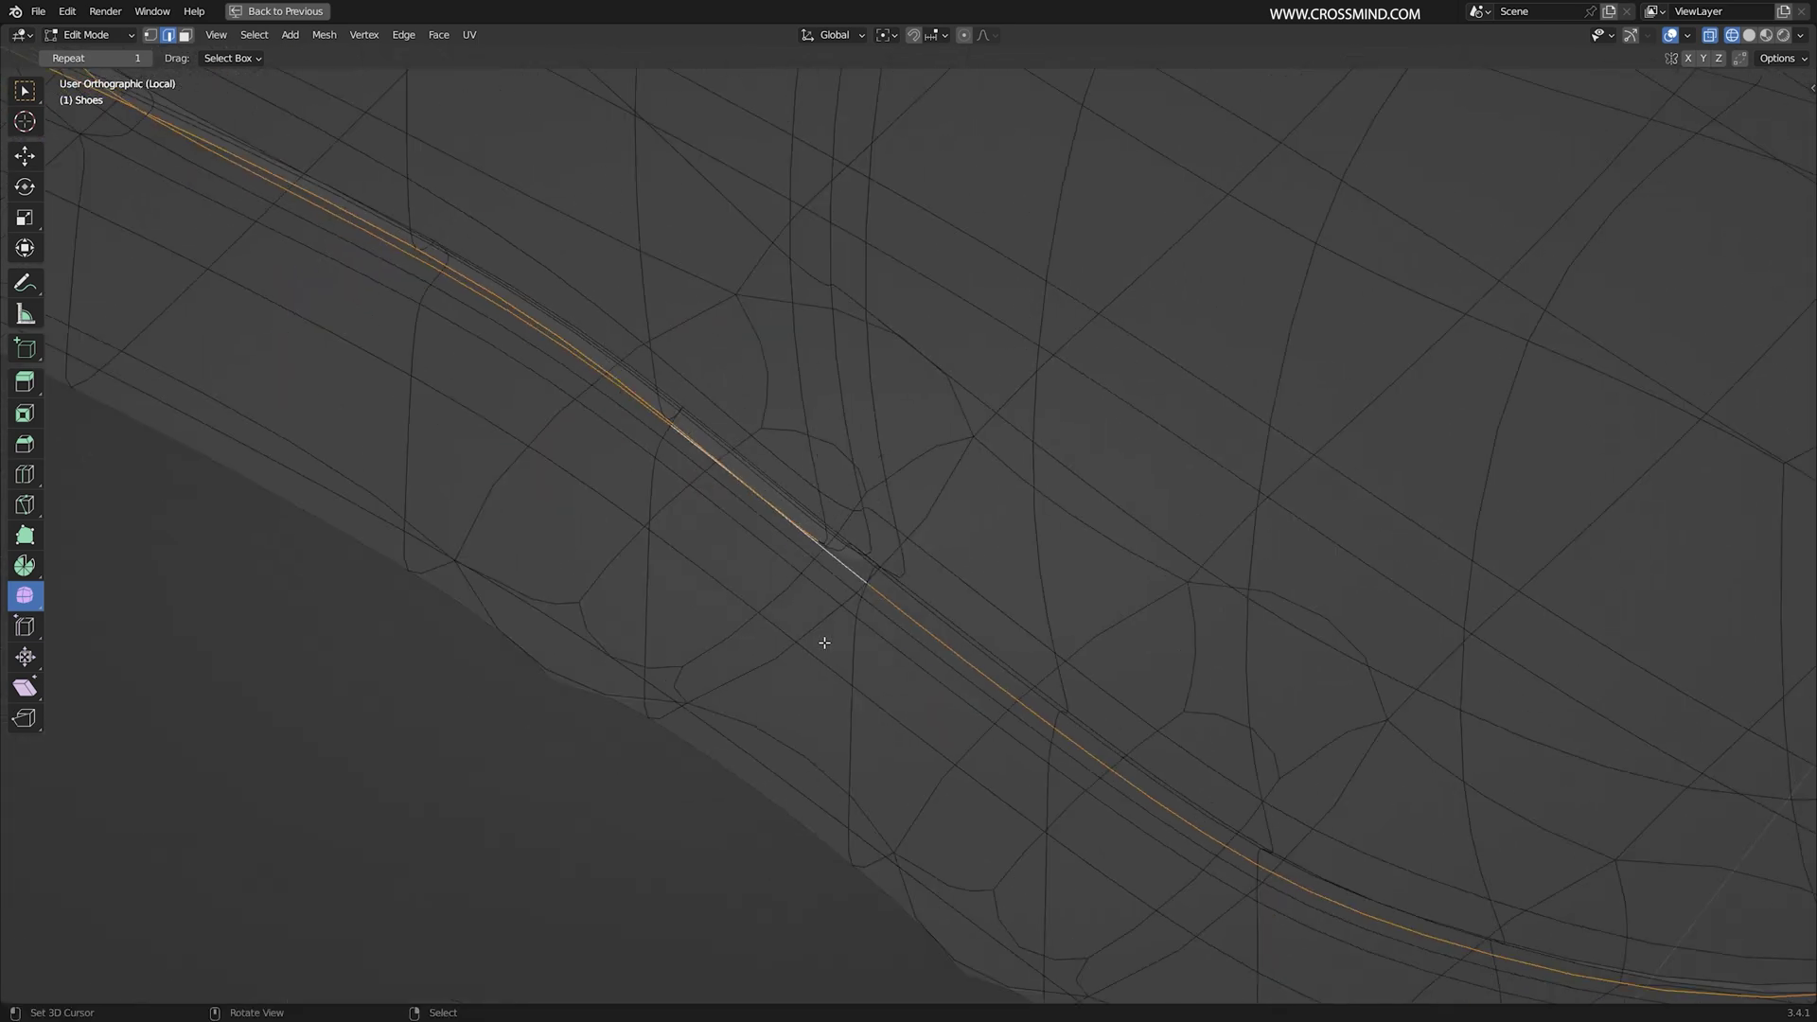
scroll(845, 578, "up", 5)
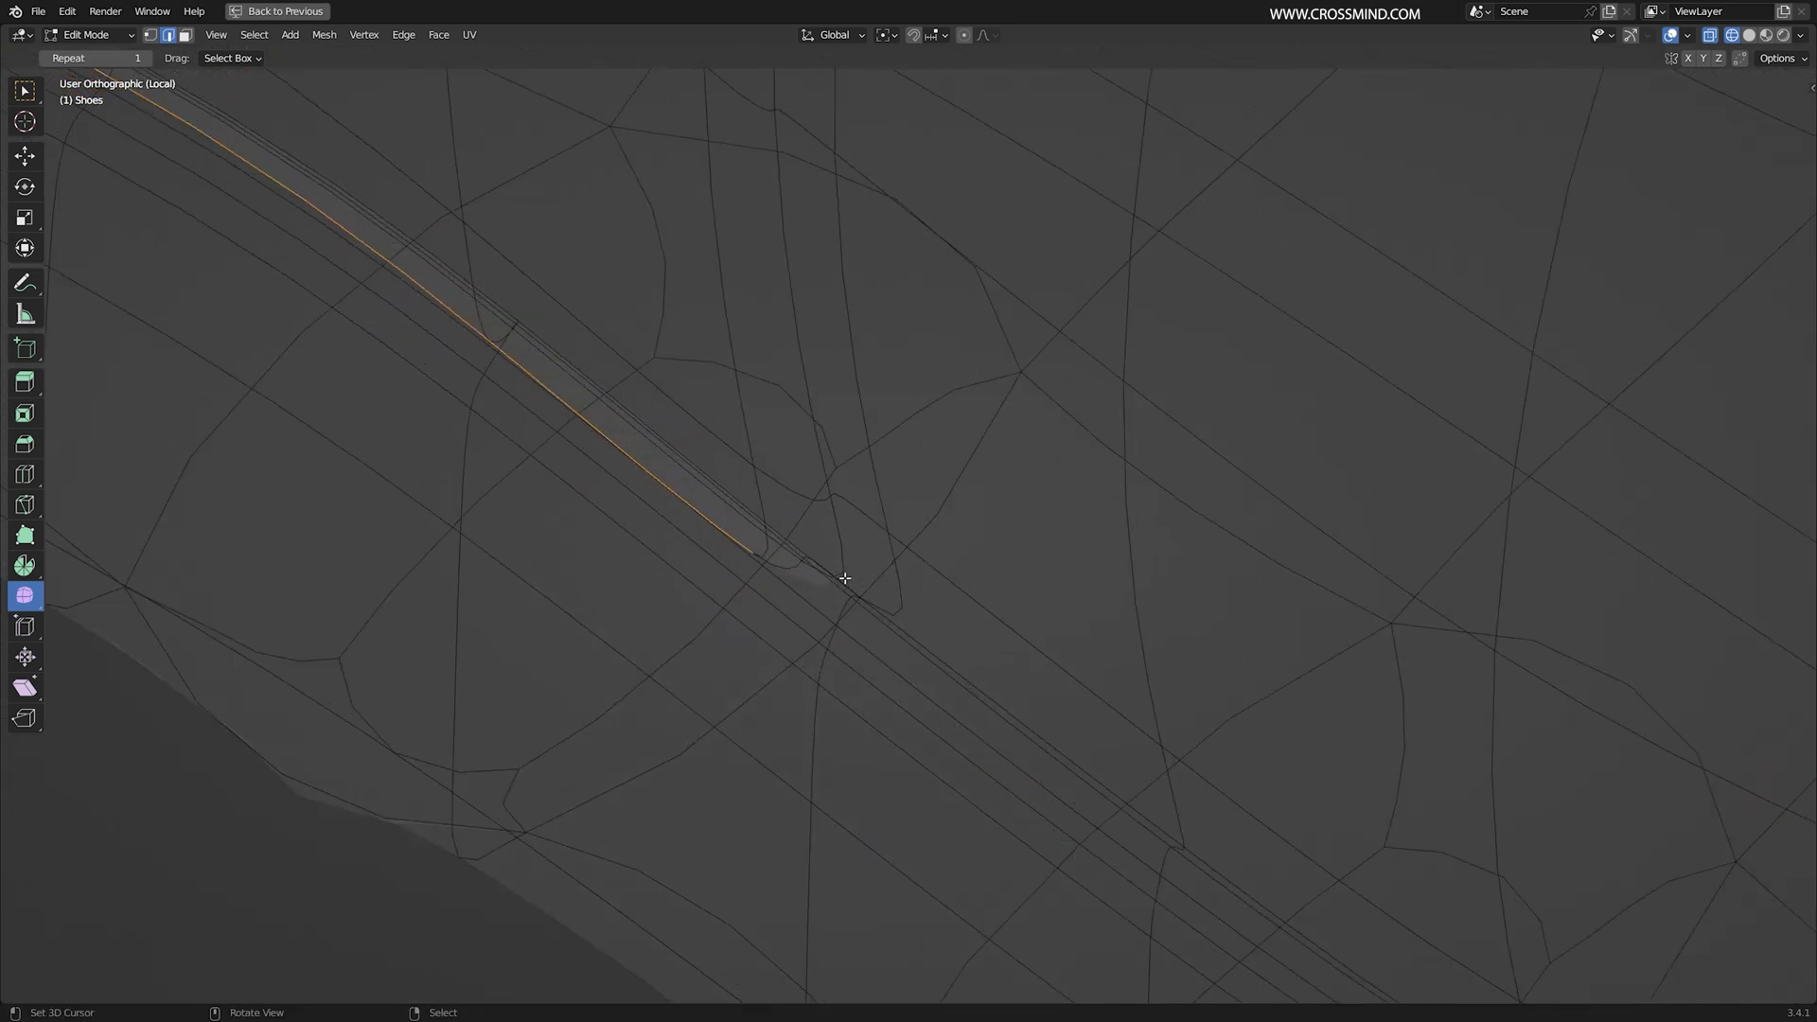
scroll(1035, 654, "down", 9)
middle_click_drag(1035, 654, 1261, 519)
scroll(1054, 495, "up", 6)
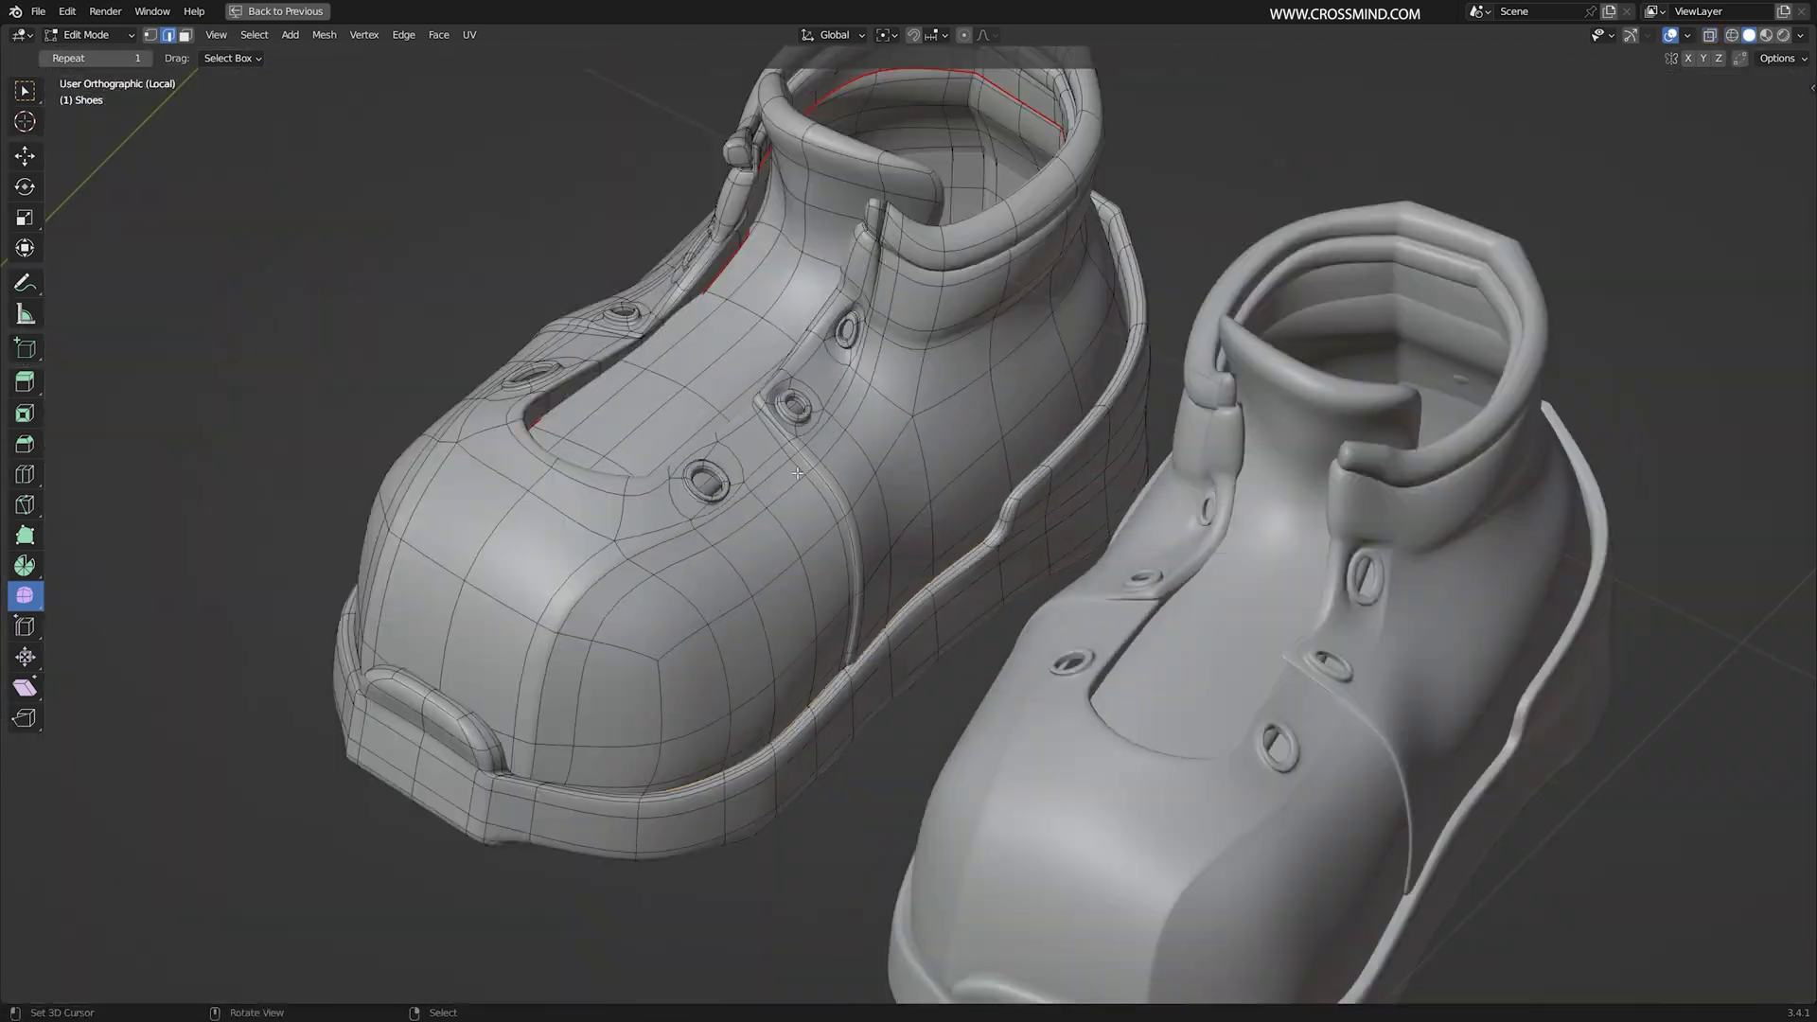
key("ctrl+e")
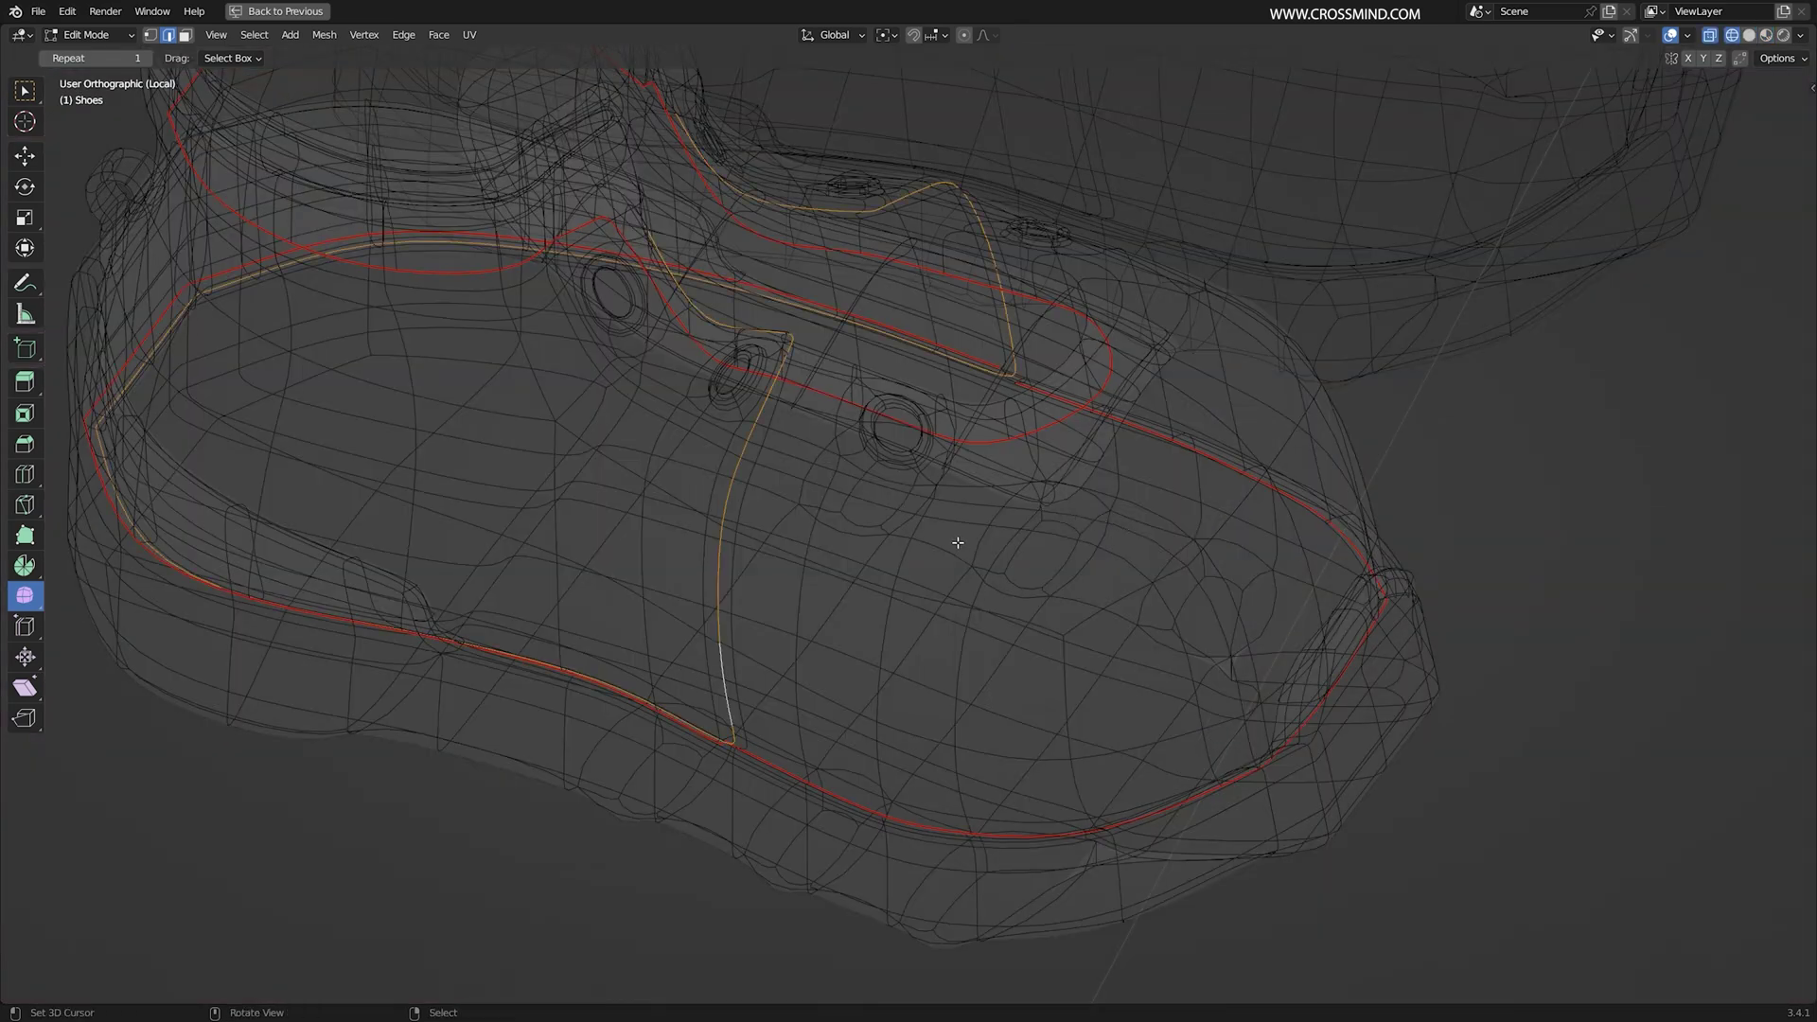
Step: Mark the edges between the shoe's toe section and rear panel as a seam and unwrap the shoe
key("ctrl+e")
left_click(924, 531)
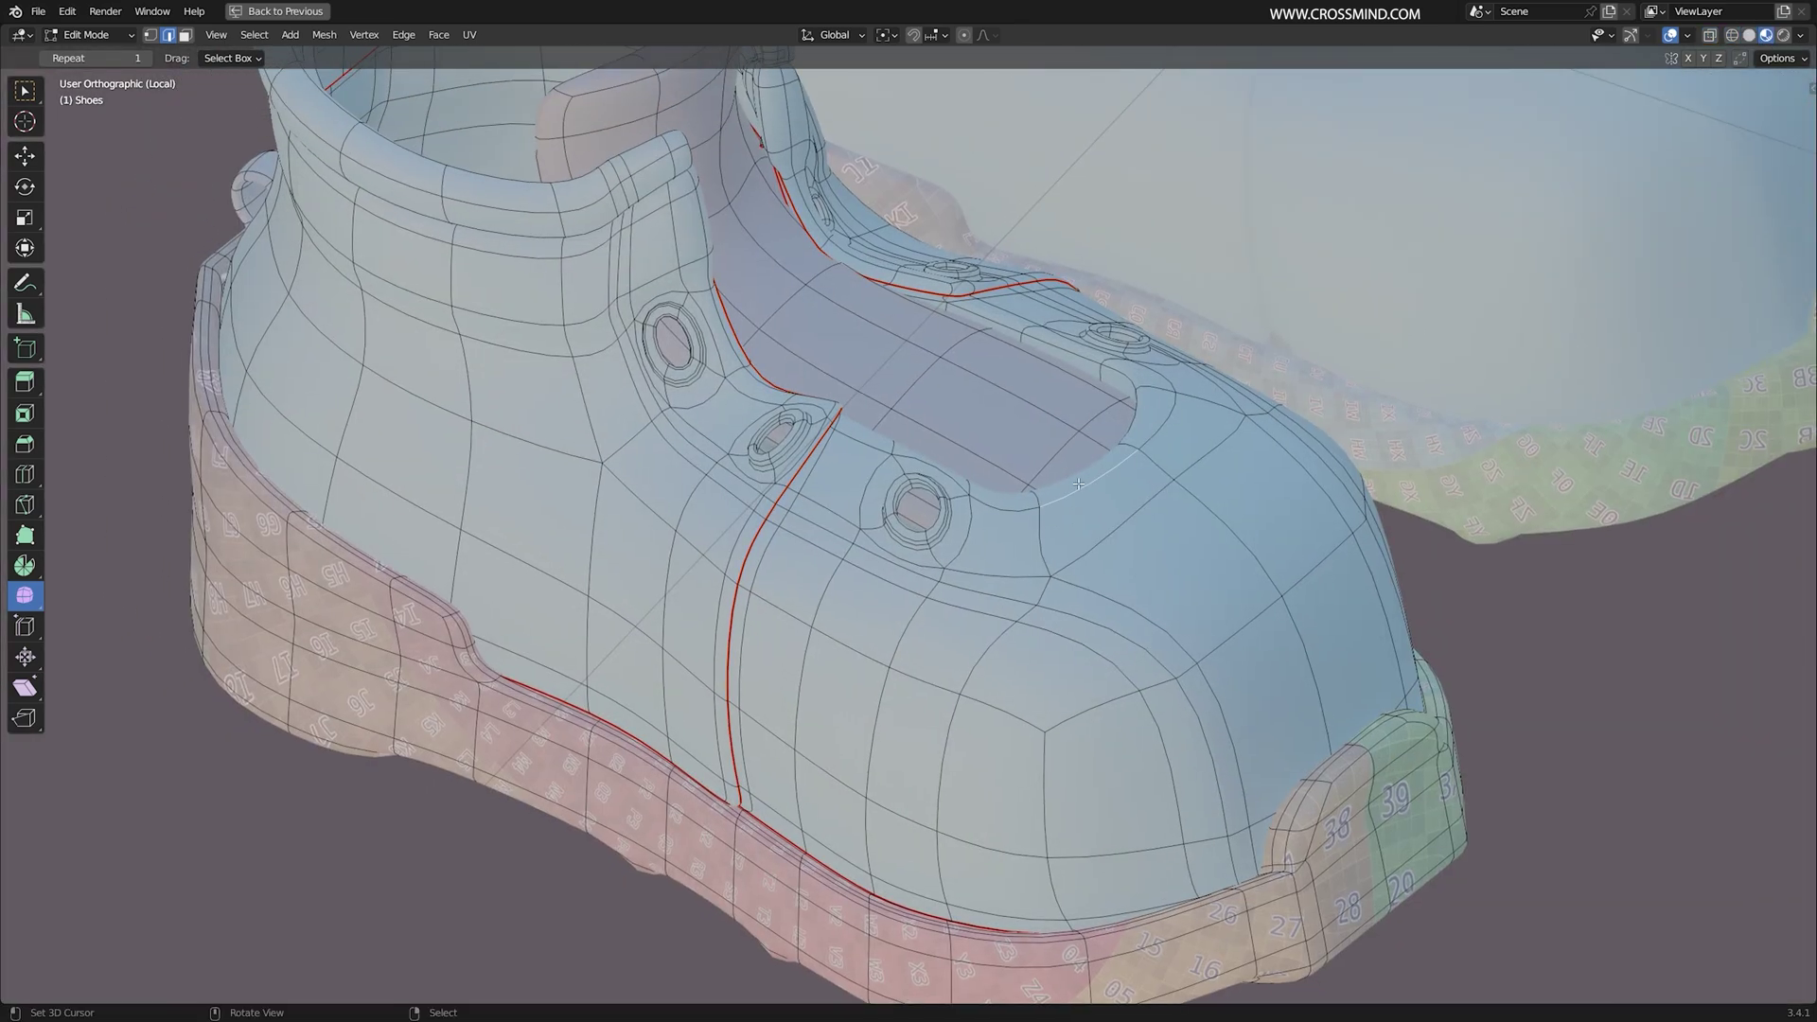
Step: Try marking the lengthwise edge loop over the middle of the shoe's toe as a seam and unwrapping
middle_click_drag(1078, 484, 643, 429)
left_click(788, 427)
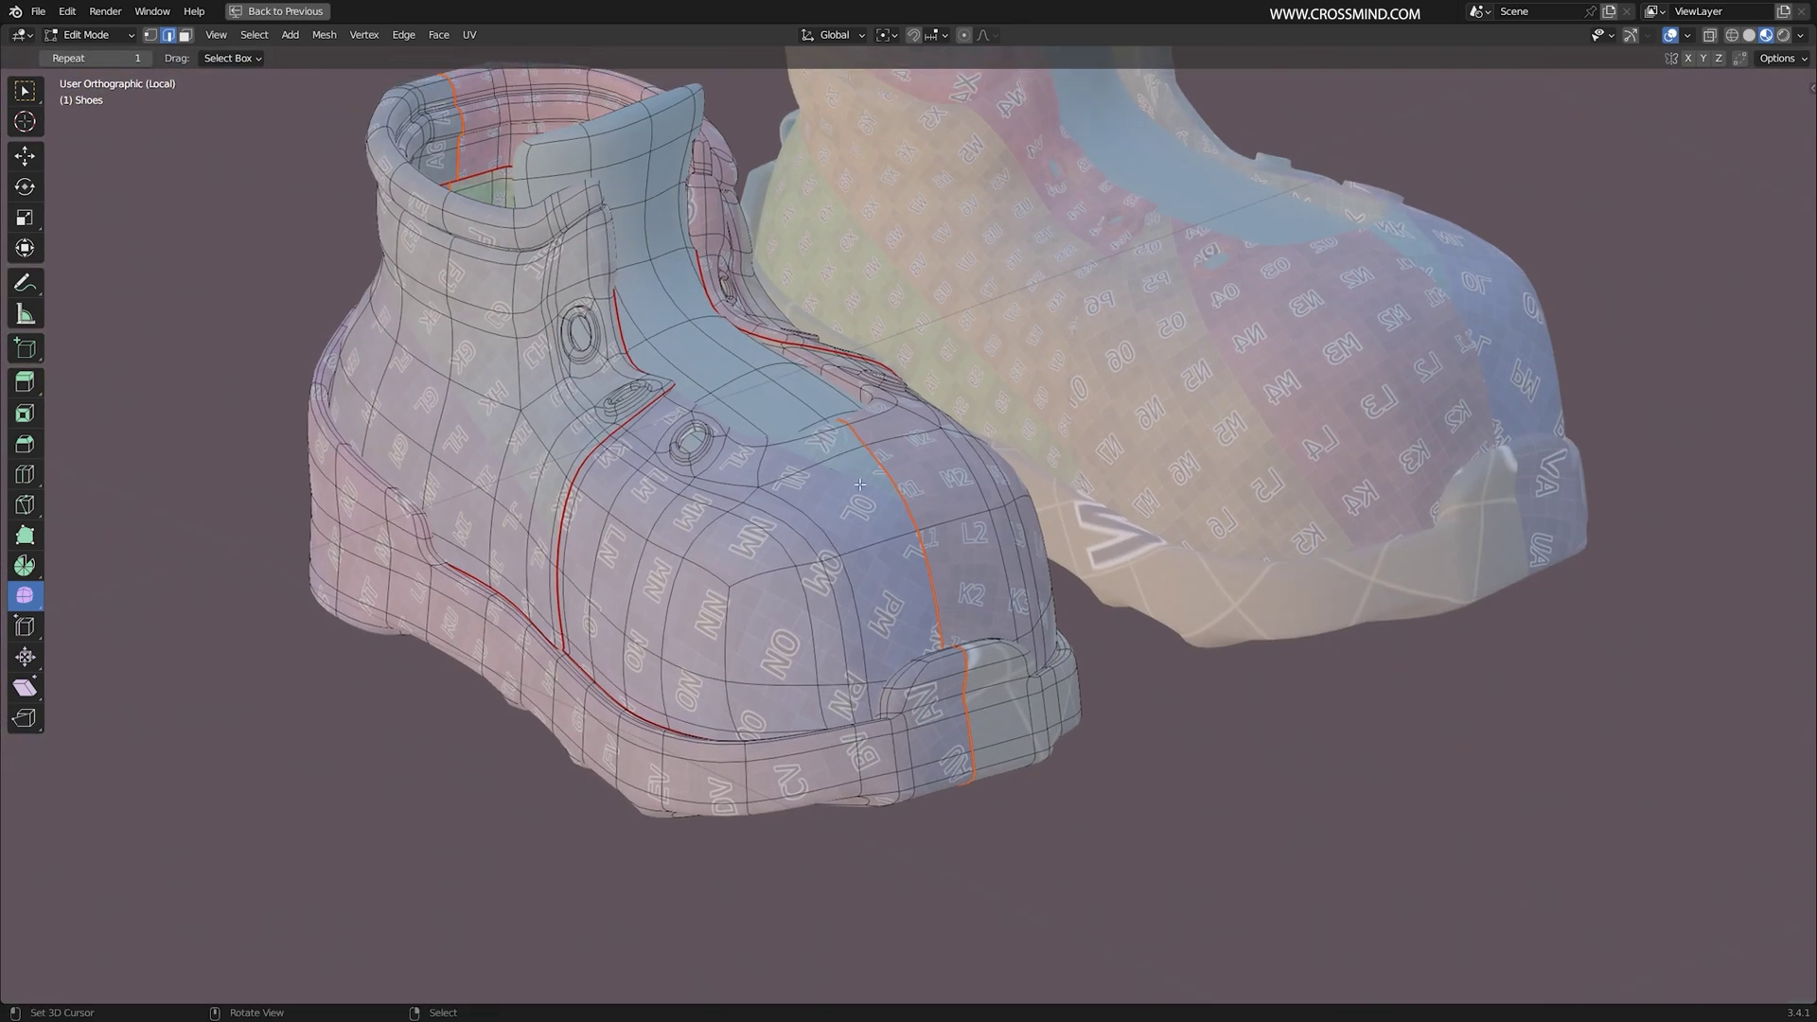
middle_click_drag(984, 474, 913, 481)
middle_click_drag(913, 480, 885, 492)
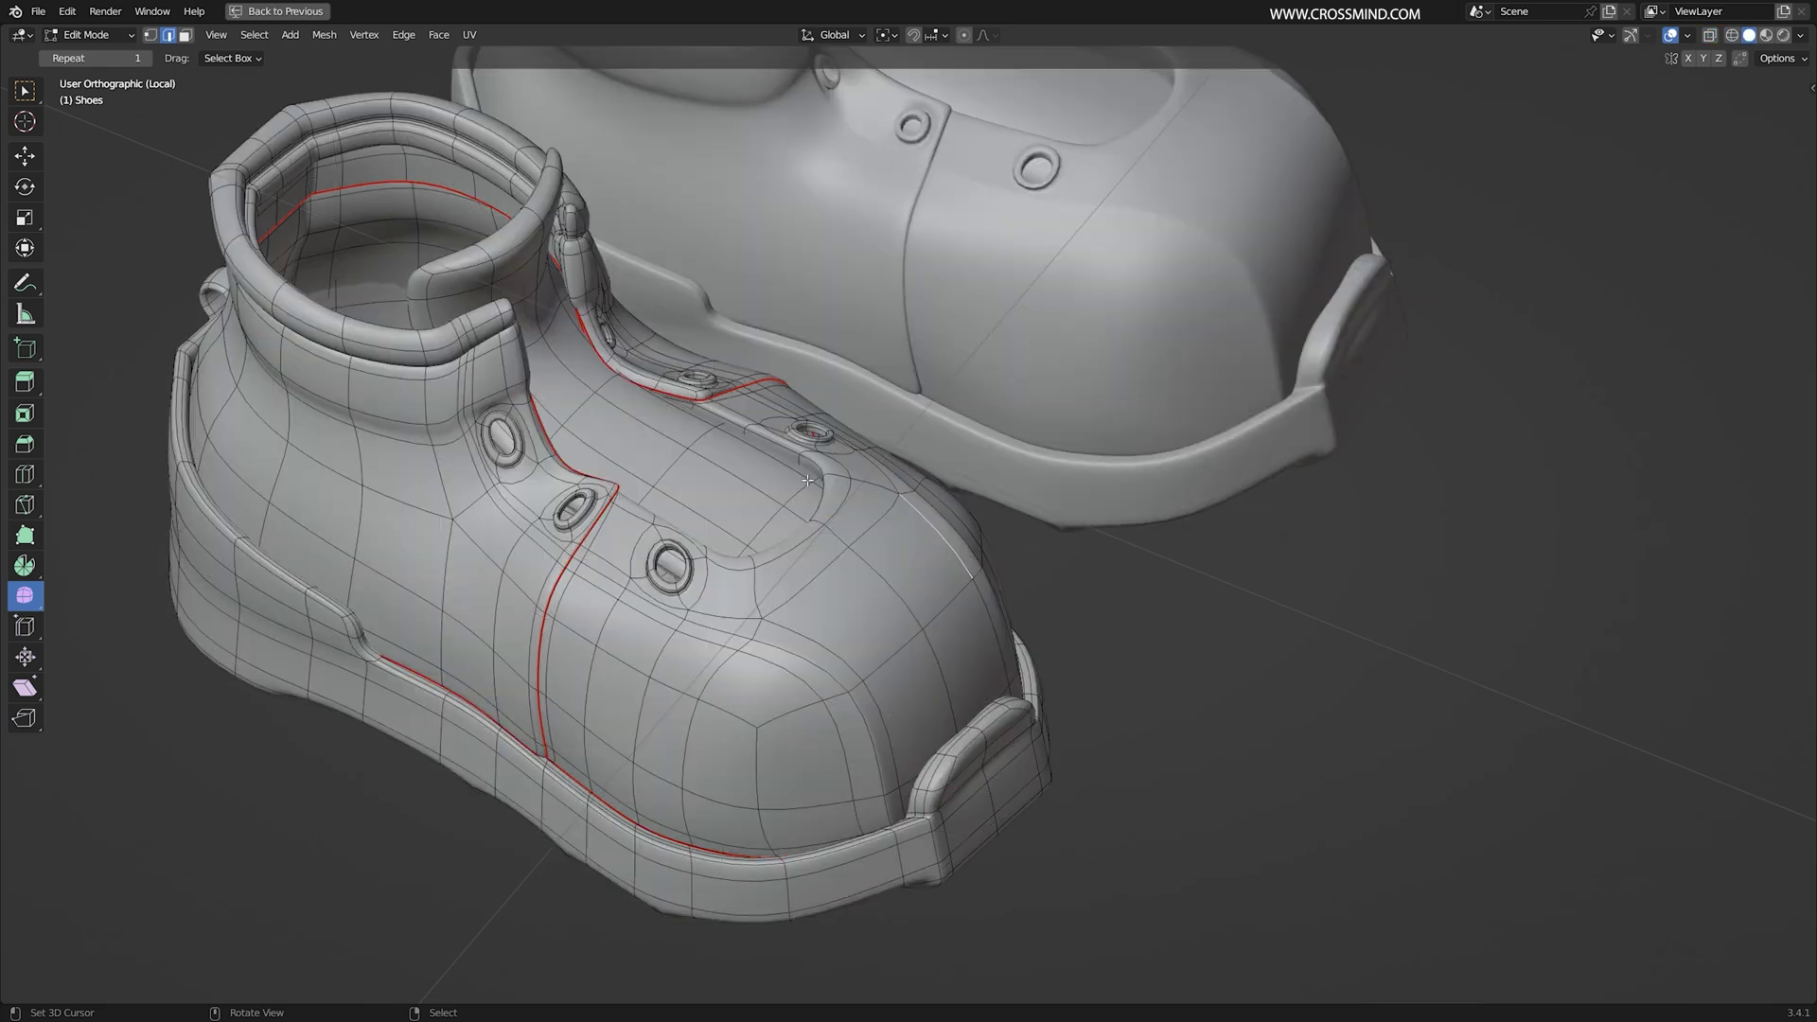
Step: Select the shoe's connected main body and hide it, keeping the tongue and heel loop shown
key("ctrl+r")
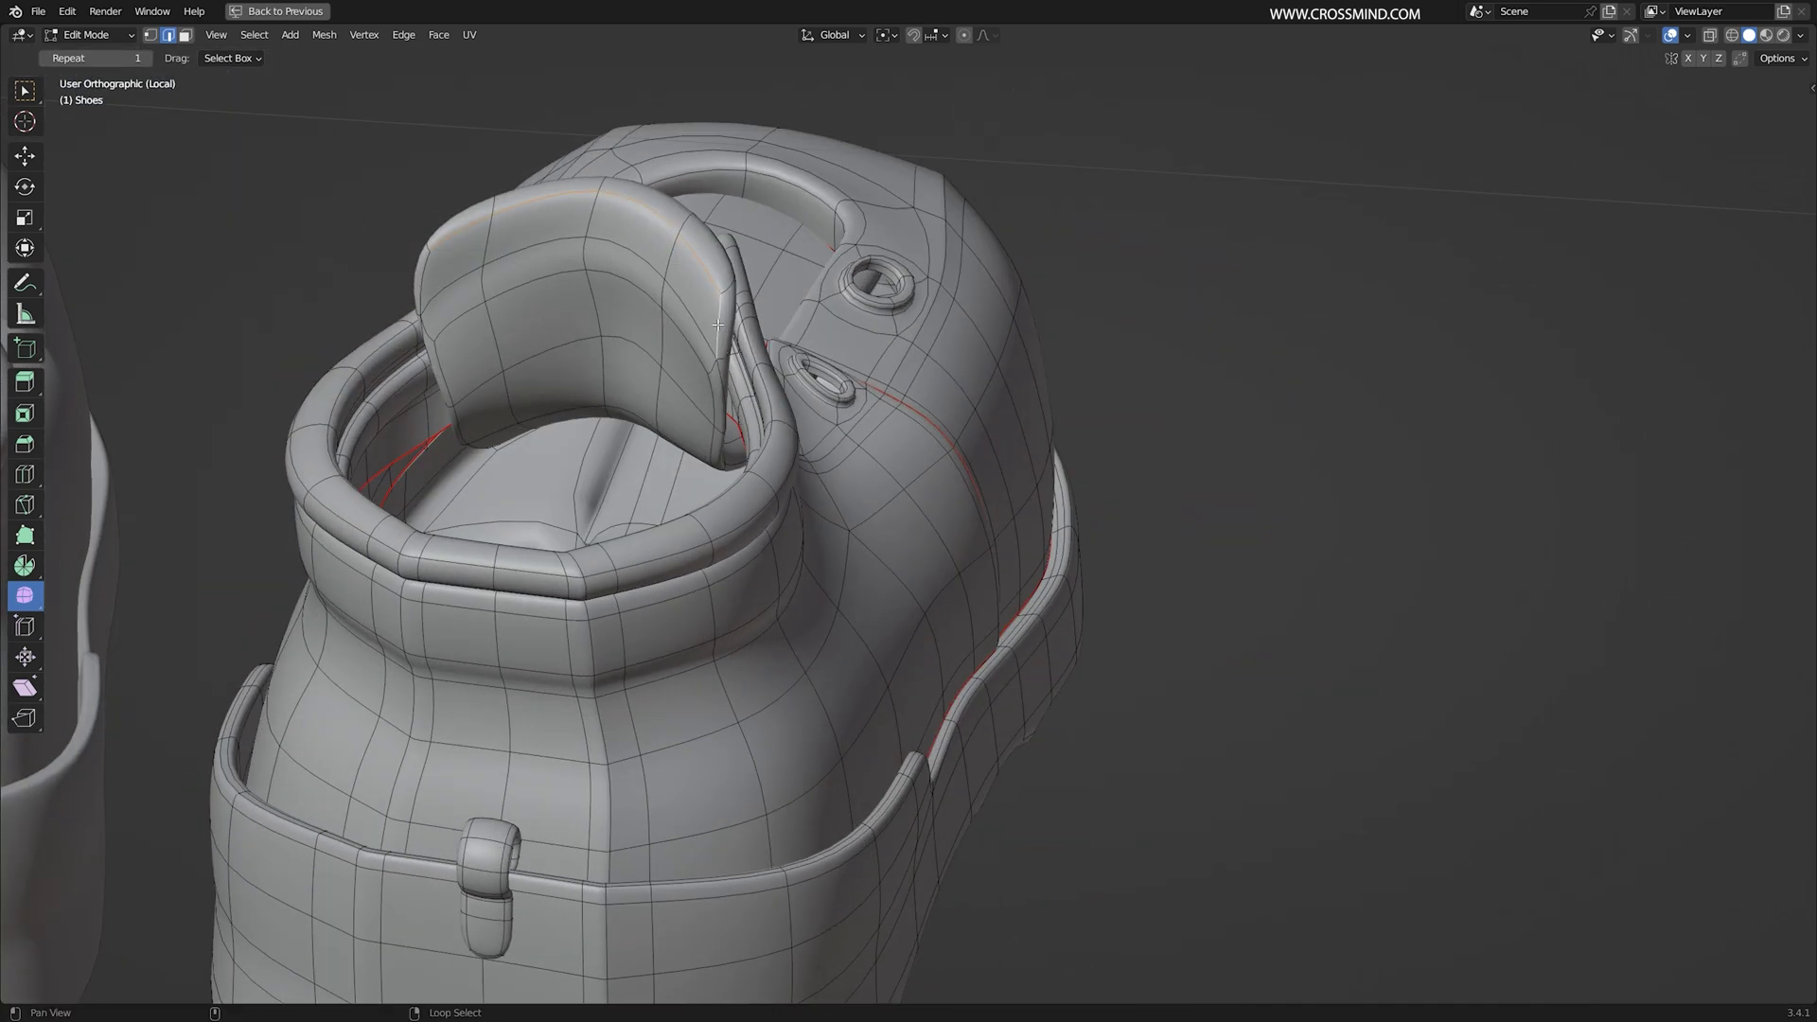
middle_click_drag(719, 325, 812, 306)
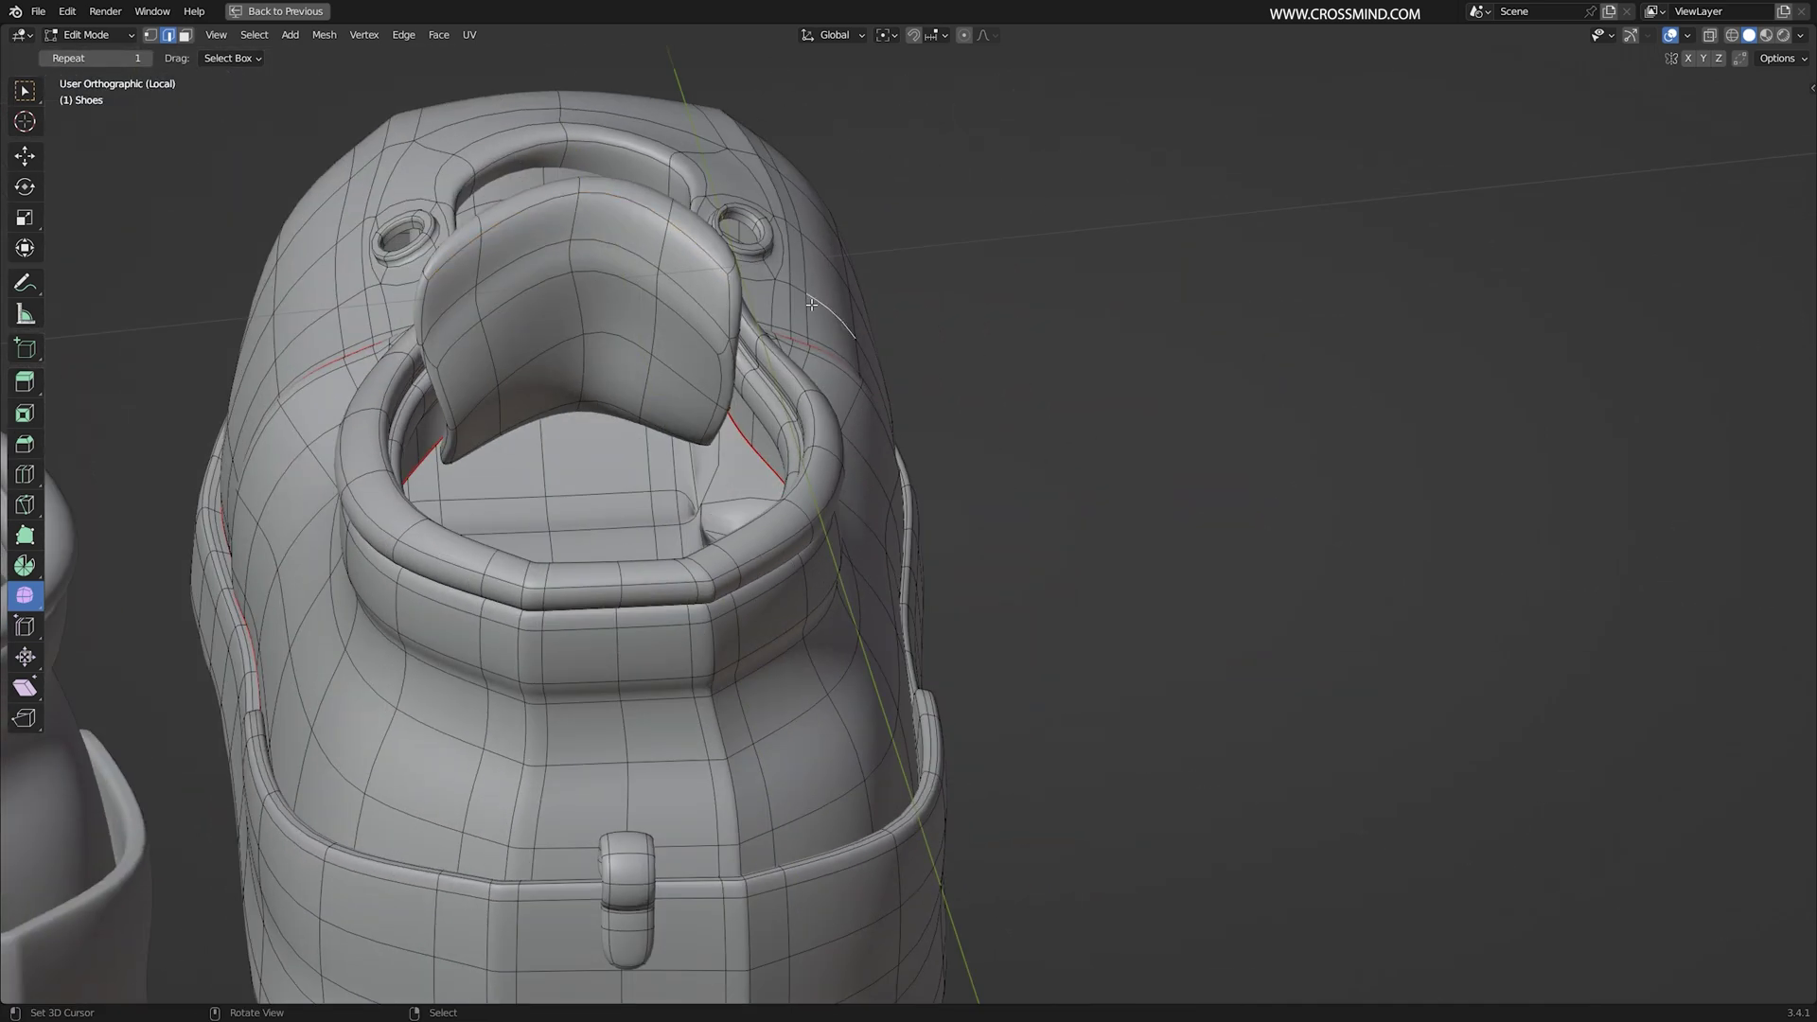
key("l")
key("h")
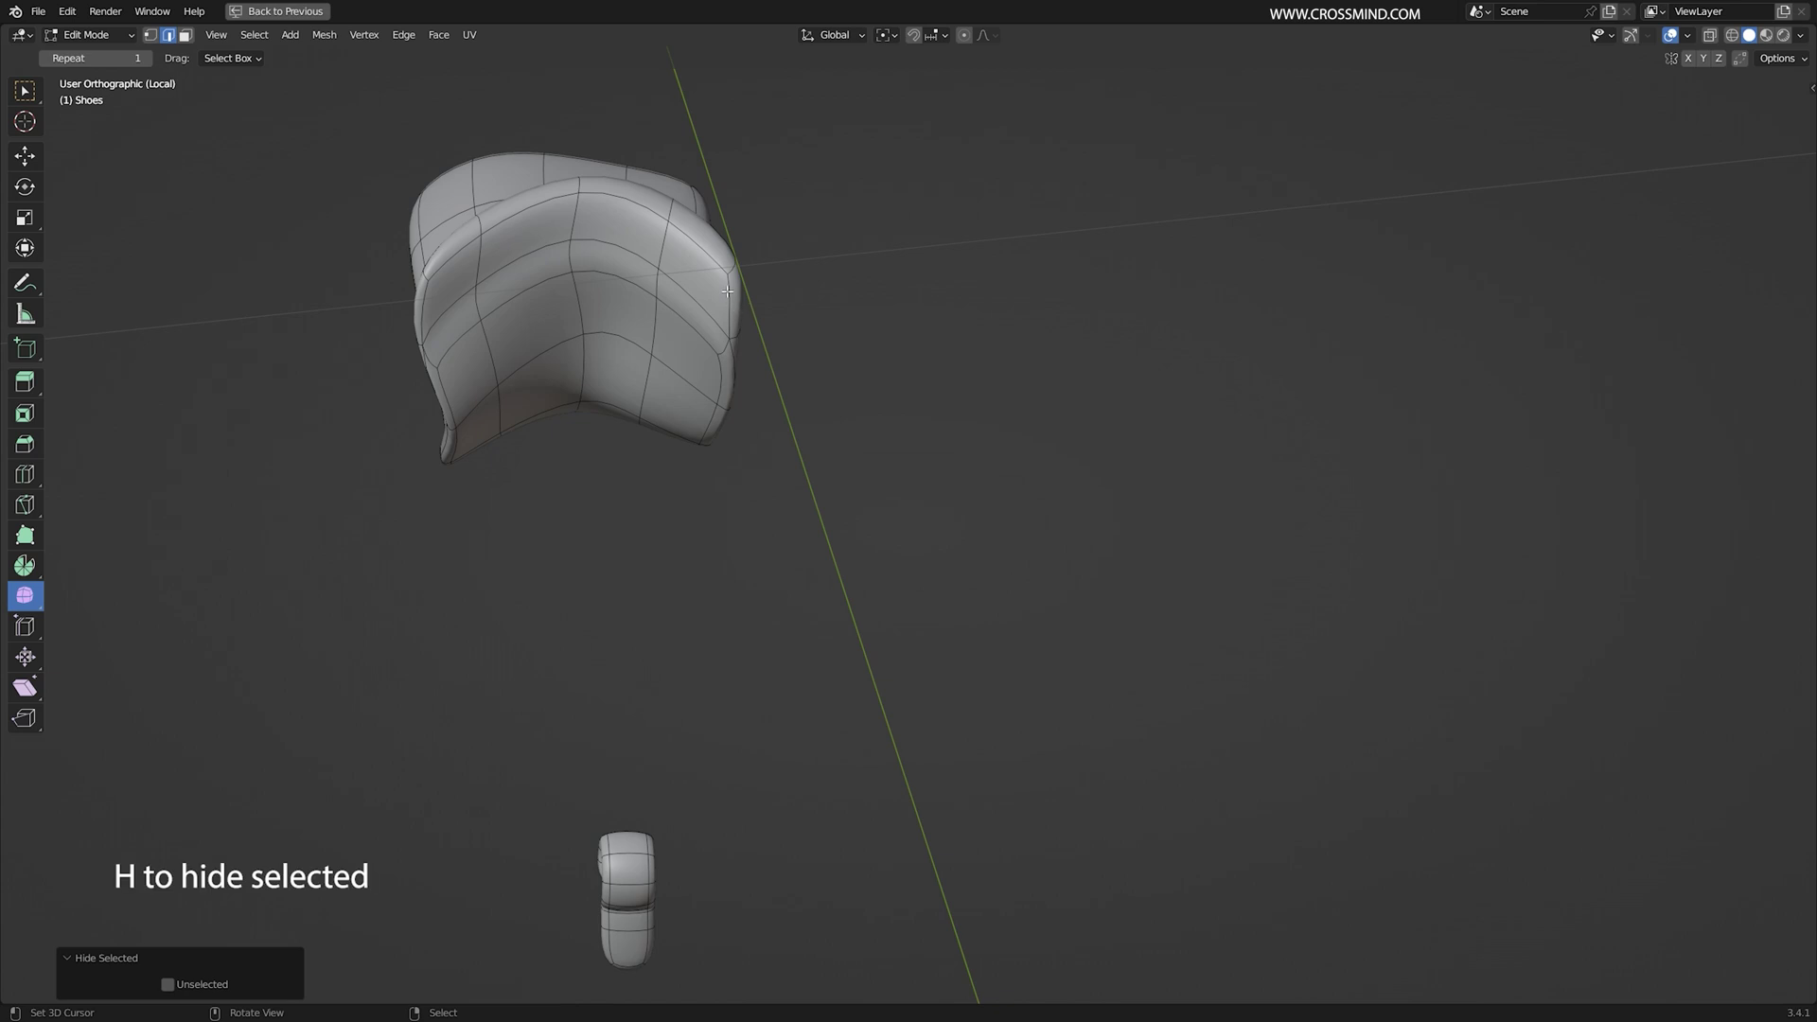
Step: Mark the edge loop around the outer rim of the shoe's tongue as a seam, using wireframe view
middle_click_drag(807, 357, 642, 297)
middle_click_drag(653, 395, 720, 390)
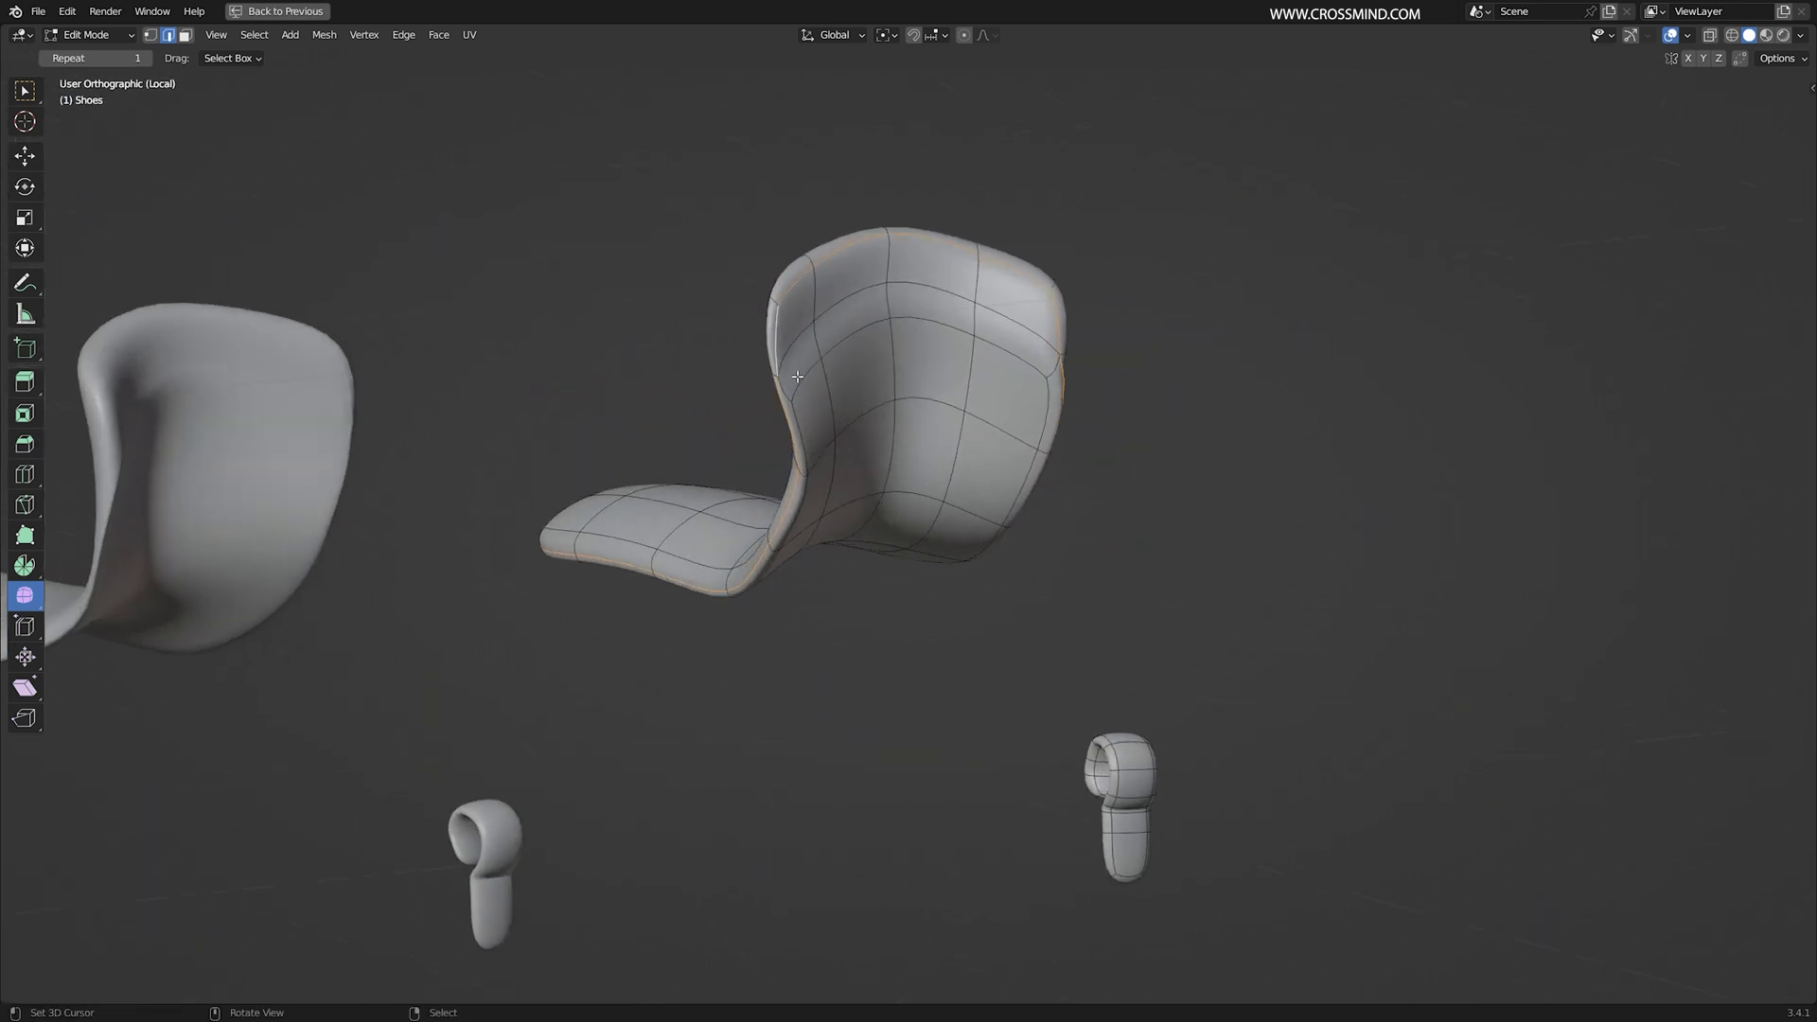
scroll(851, 378, "up", 5)
middle_click_drag(948, 386, 1047, 361)
key("z")
left_click(801, 373)
mouse_move(801, 373)
middle_mouse_down()
mouse_move(978, 373)
mouse_move(810, 397)
middle_mouse_up()
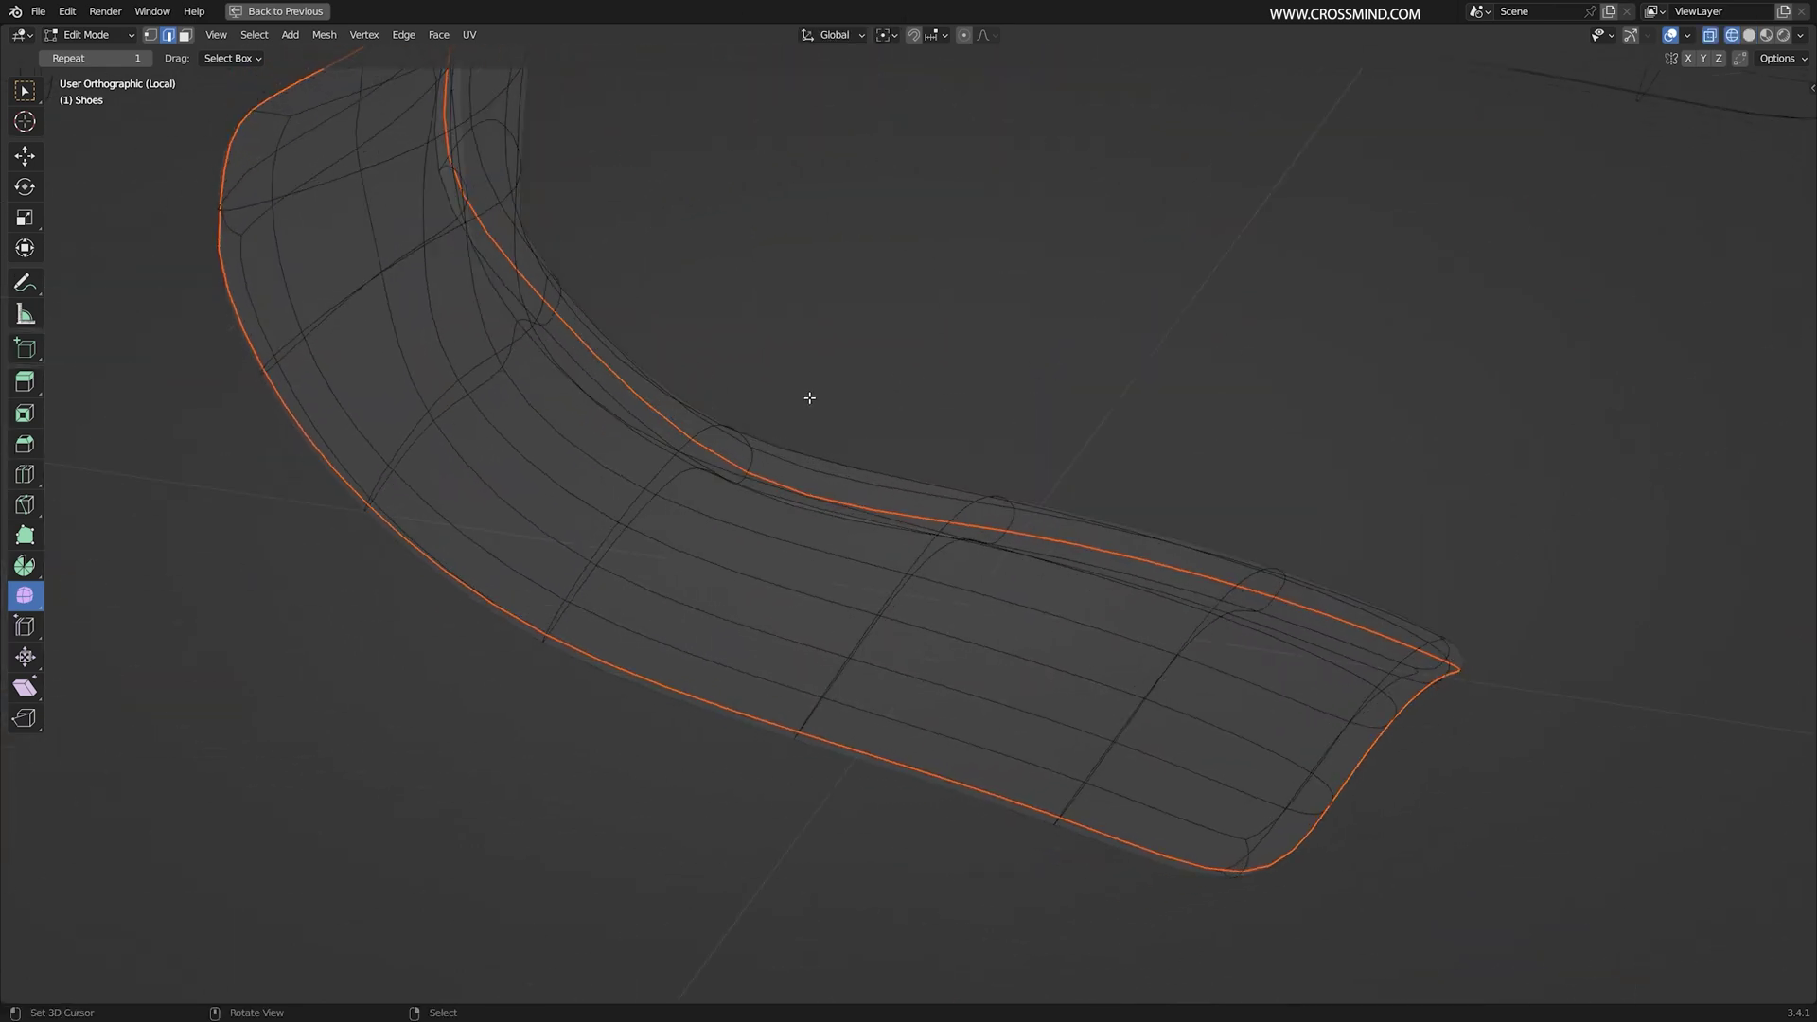
Step: Reveal the hidden shoe parts, check the mapping with material preview and save the file
key("alt+h")
key("shift+z")
scroll(809, 398, "down", 5)
scroll(970, 454, "up", 6)
middle_click_drag(970, 455, 984, 445)
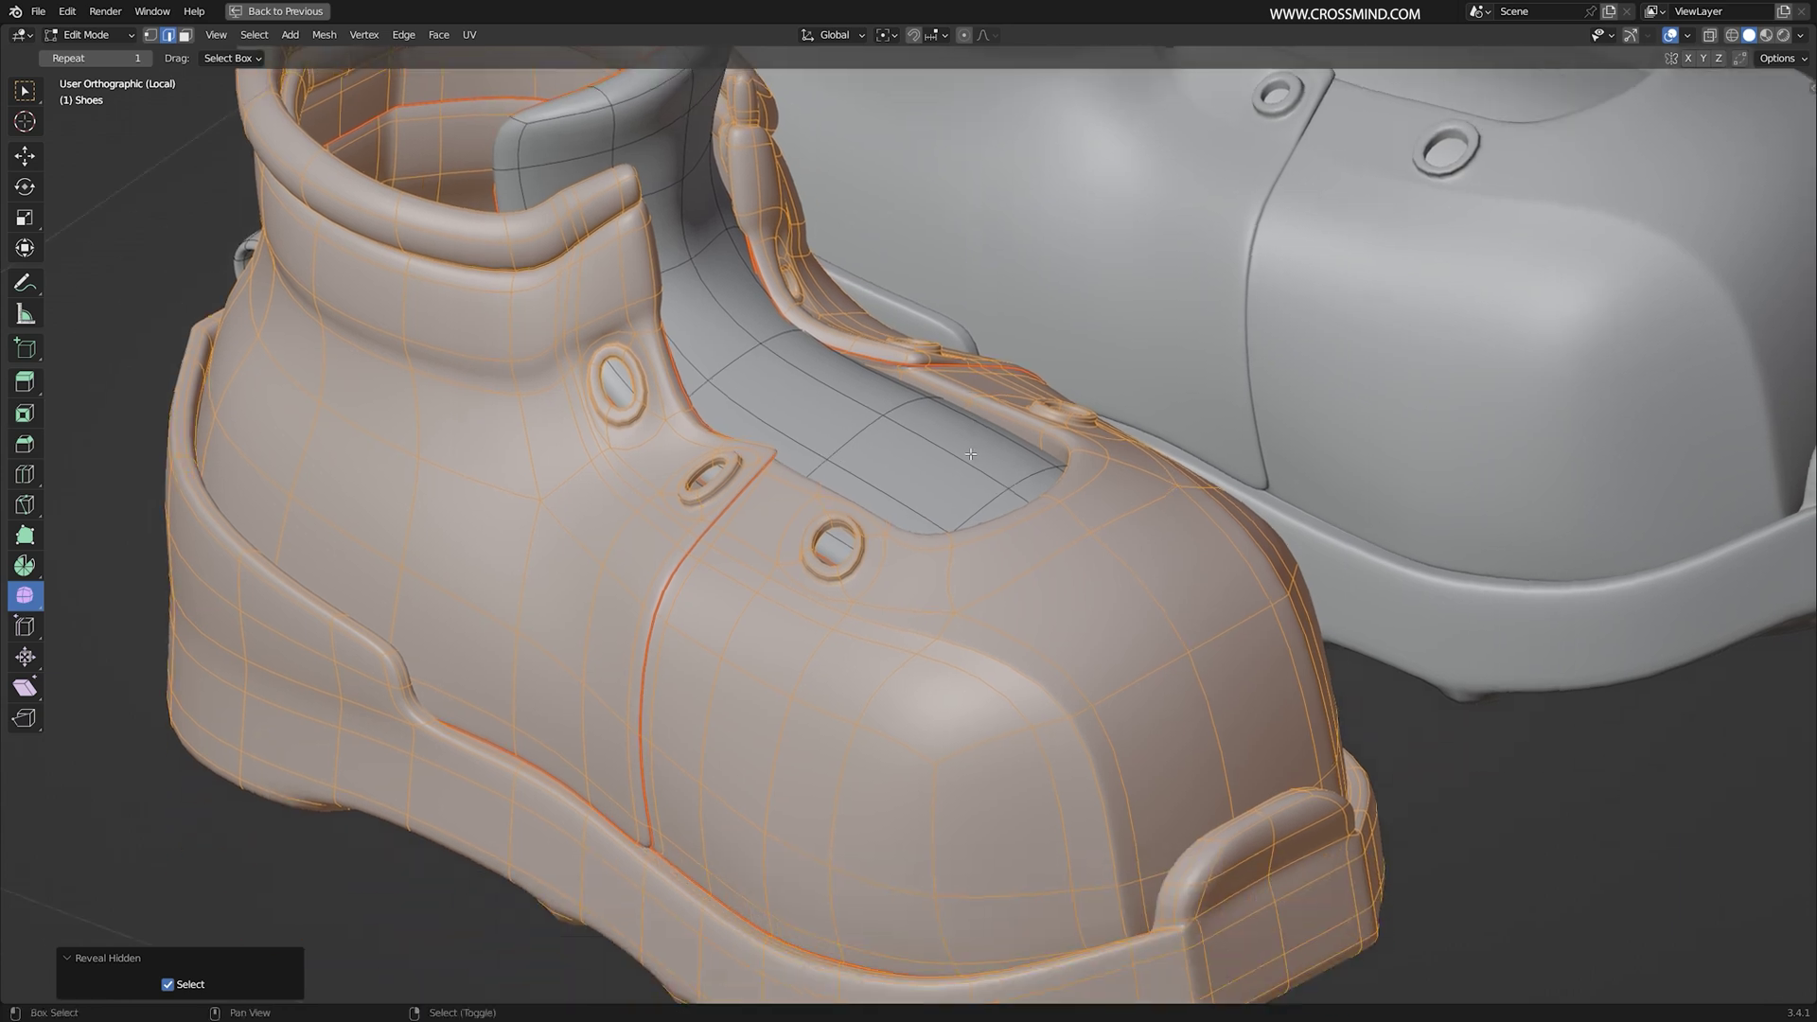
left_click(1766, 35)
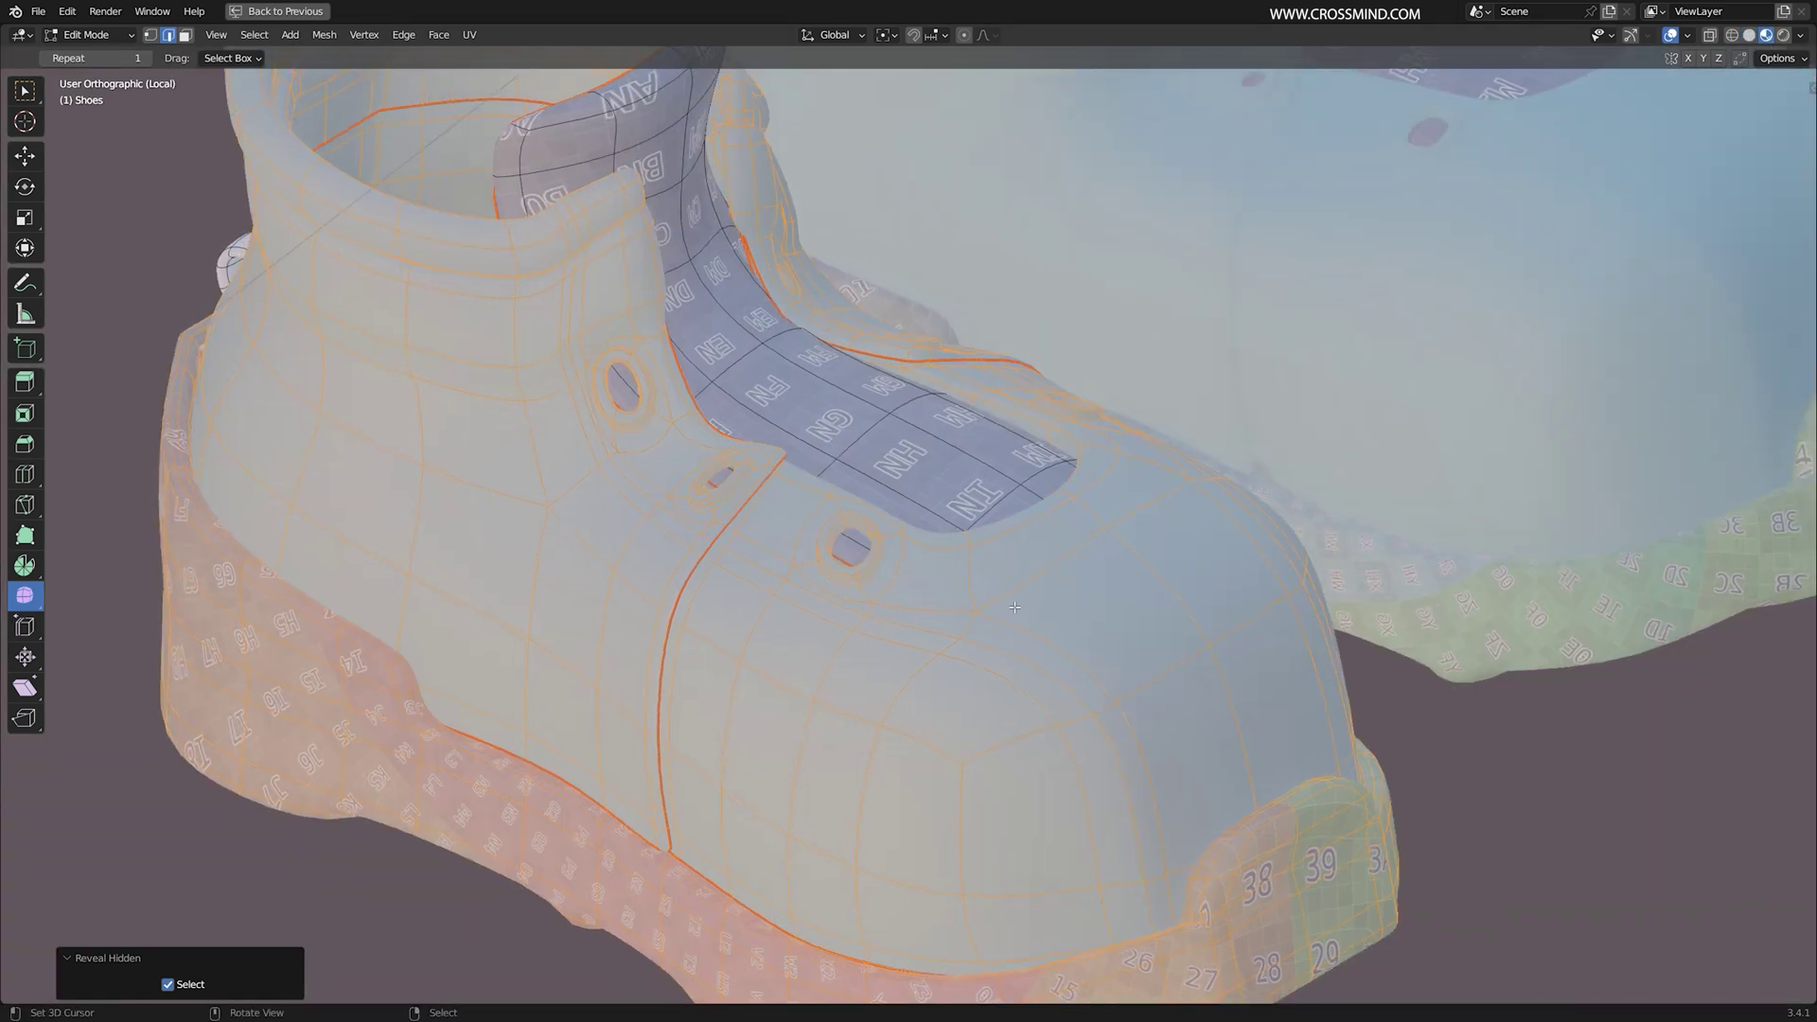
left_click(1015, 611)
key("ctrl+l")
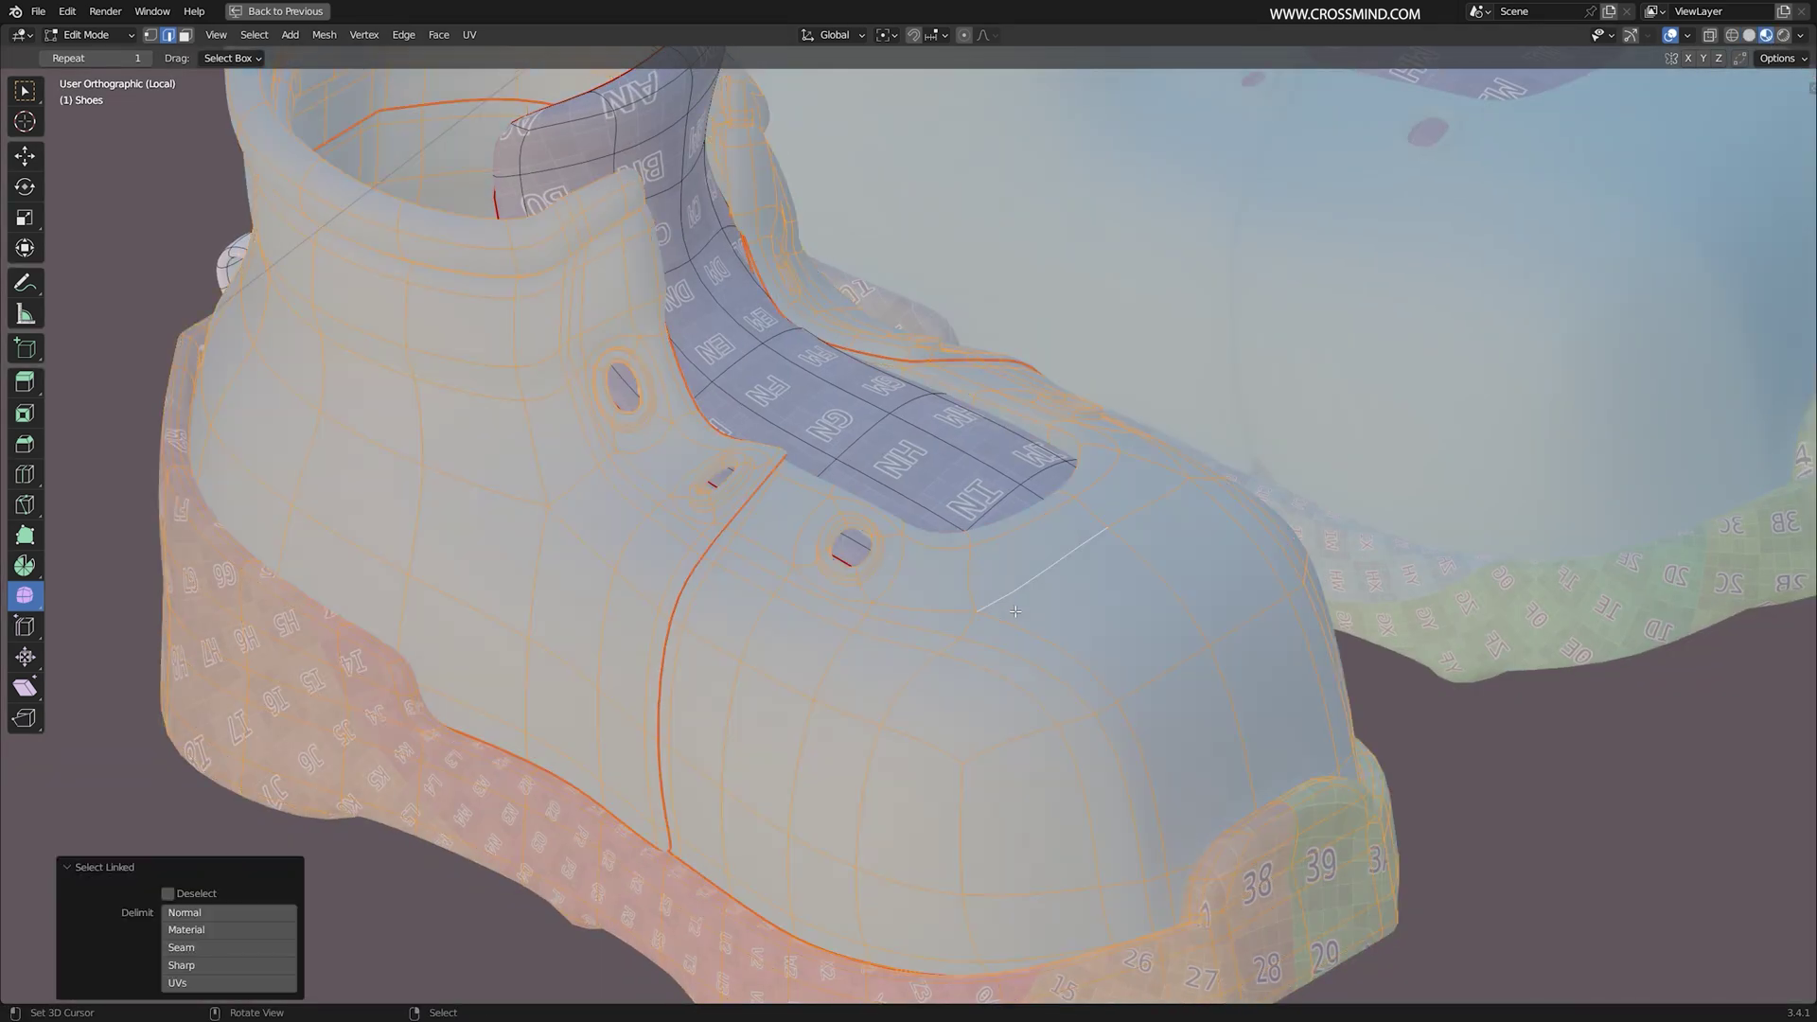
left_click(1015, 611)
middle_click_drag(1020, 571, 830, 589)
Step: Select the shoe's connected tongue and hide it to expose the opening
key("shift+z")
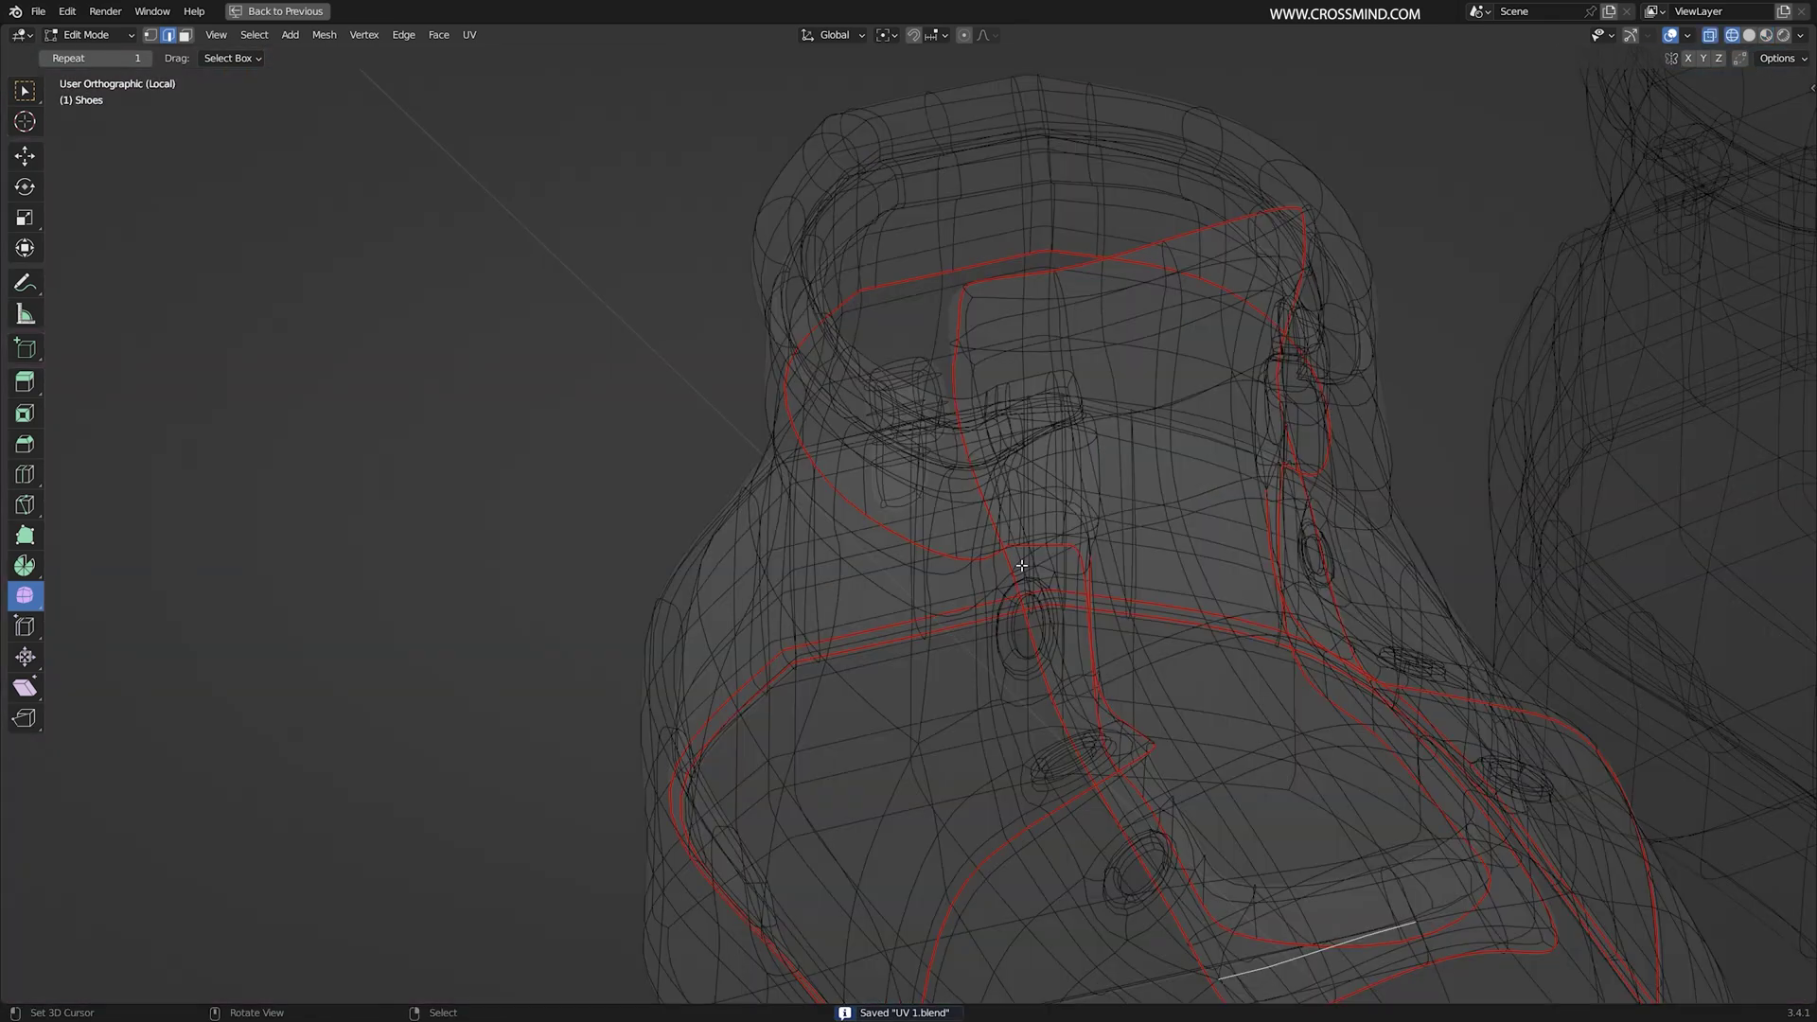
middle_click_drag(939, 404, 1189, 425)
key("shift+z")
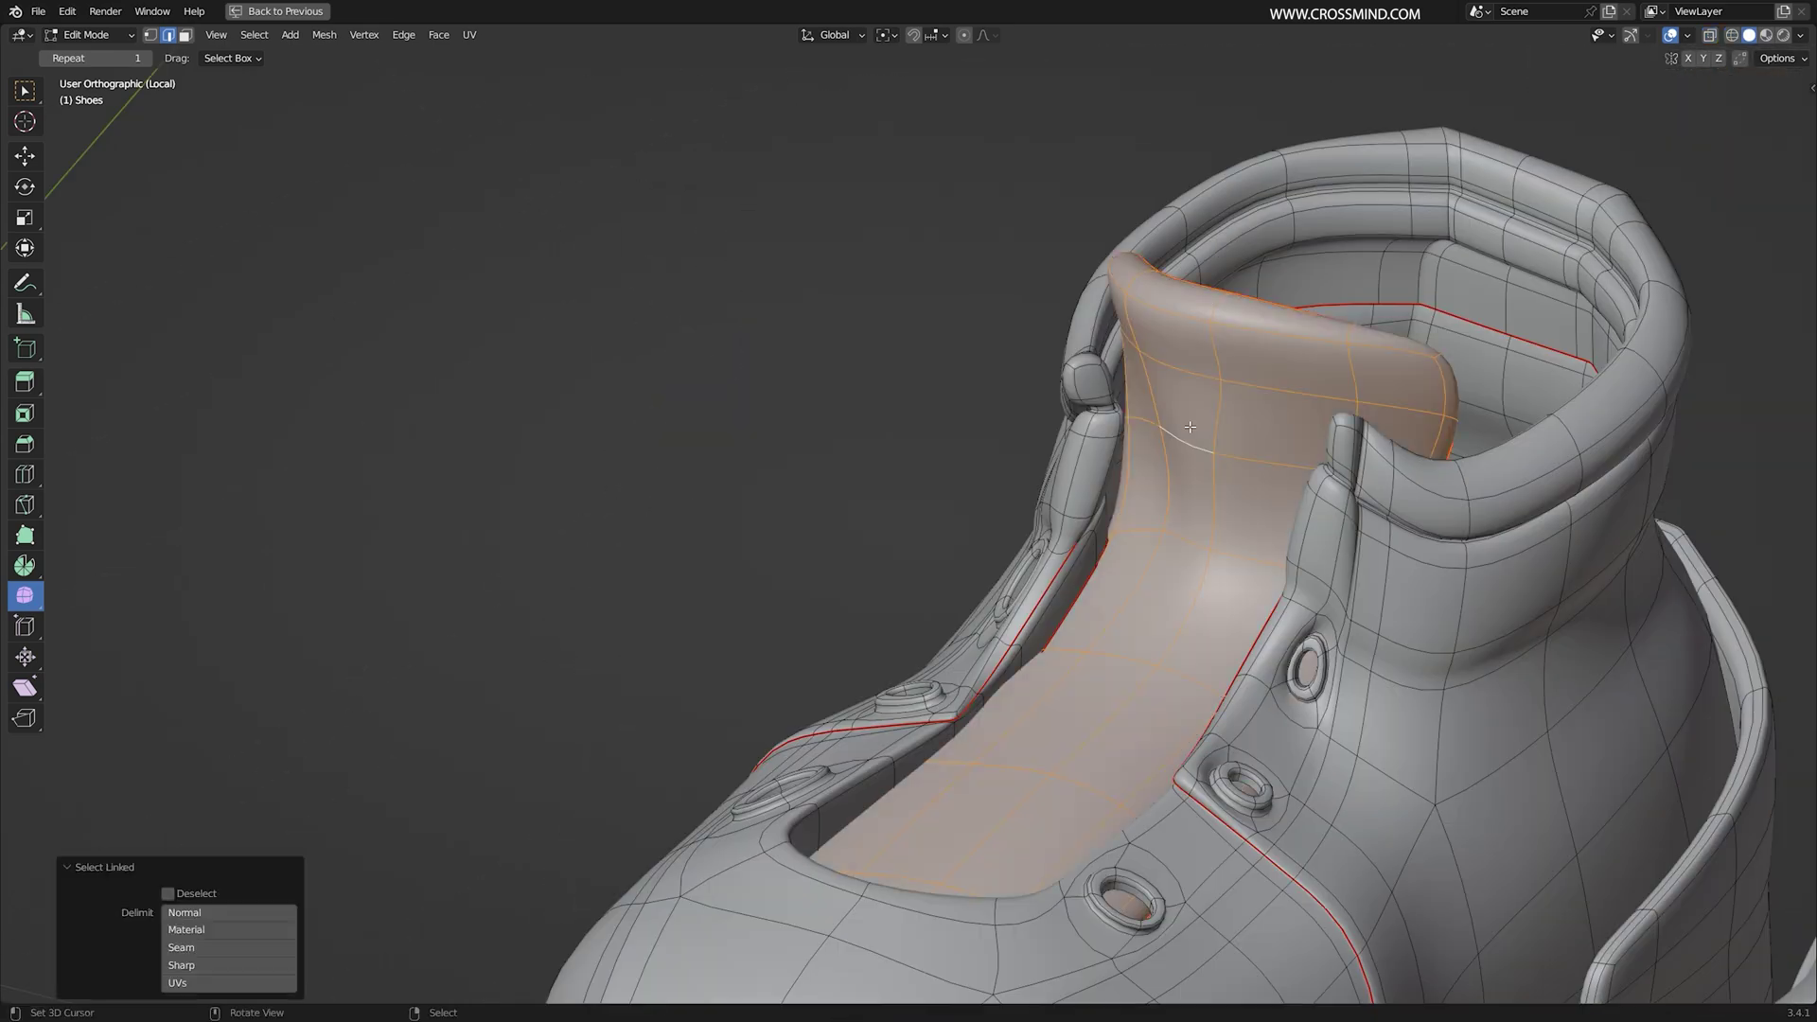
mouse_move(1082, 442)
middle_mouse_down()
mouse_move(978, 438)
mouse_move(1148, 466)
middle_mouse_up()
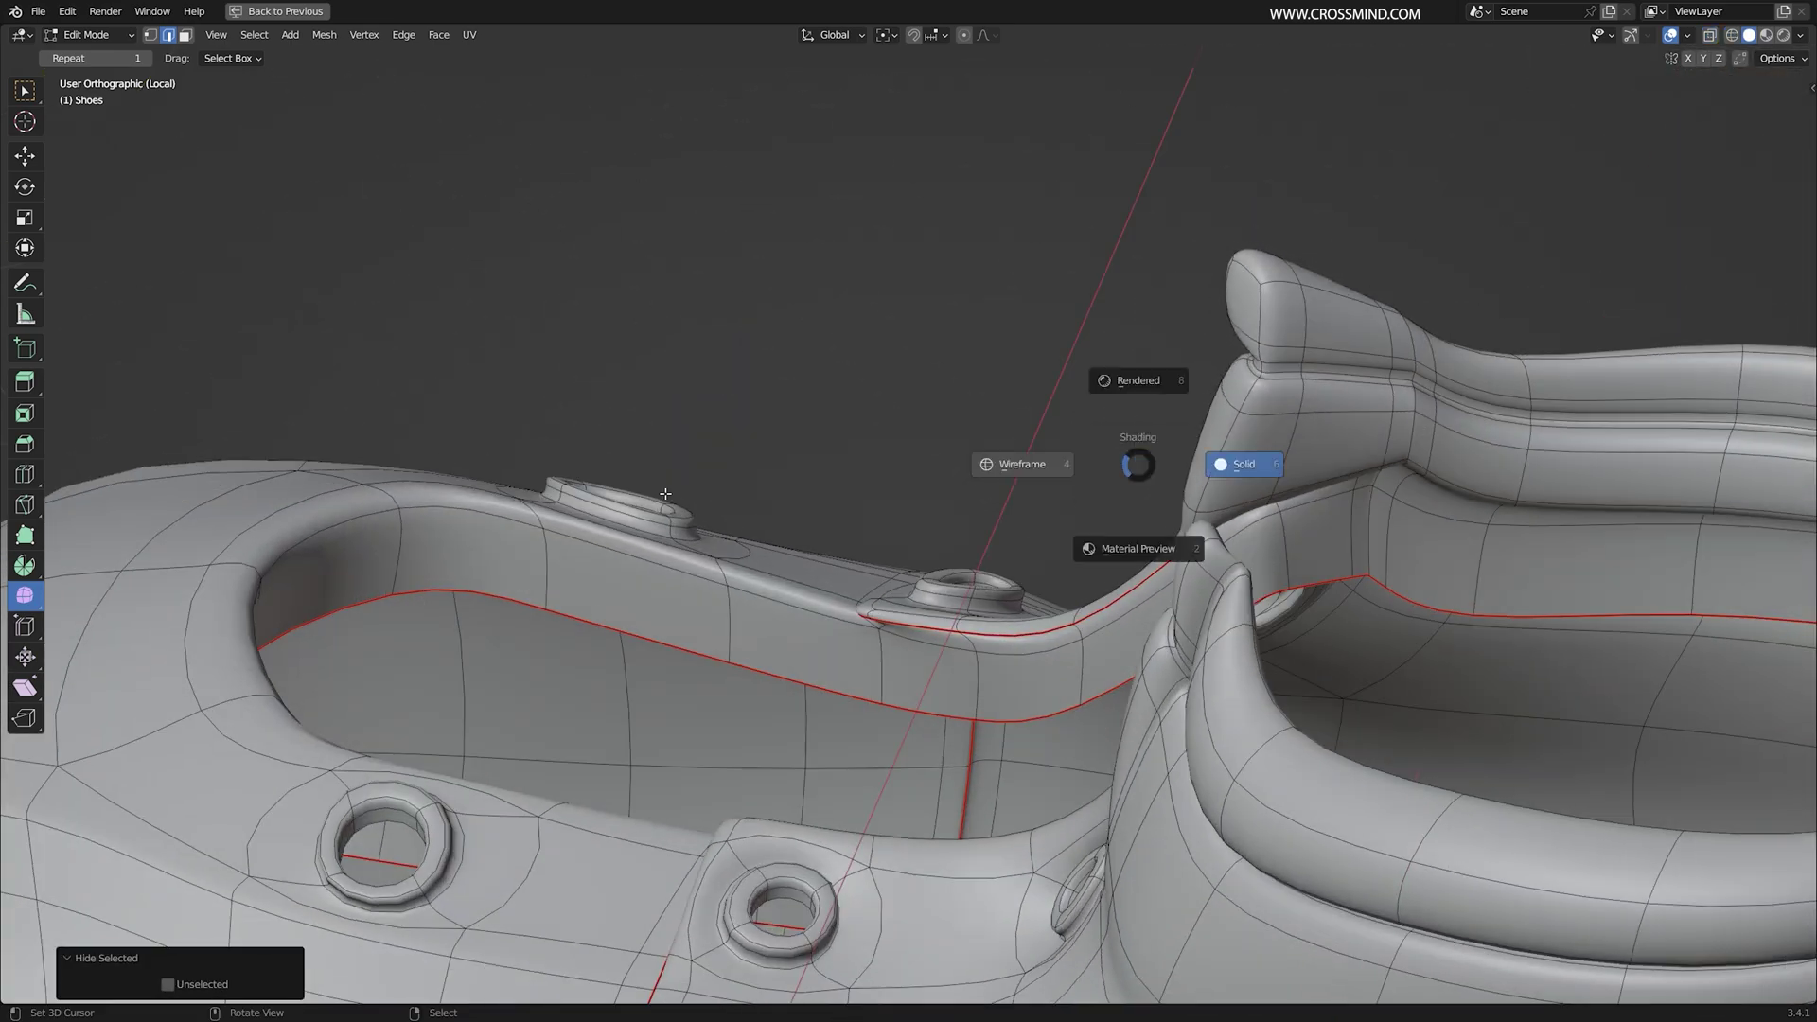
Step: Mark the edge path along the shoe collar's top rim and down its front ends to the side seams as a seam
key("shift+z")
middle_click_drag(1265, 495, 1198, 331)
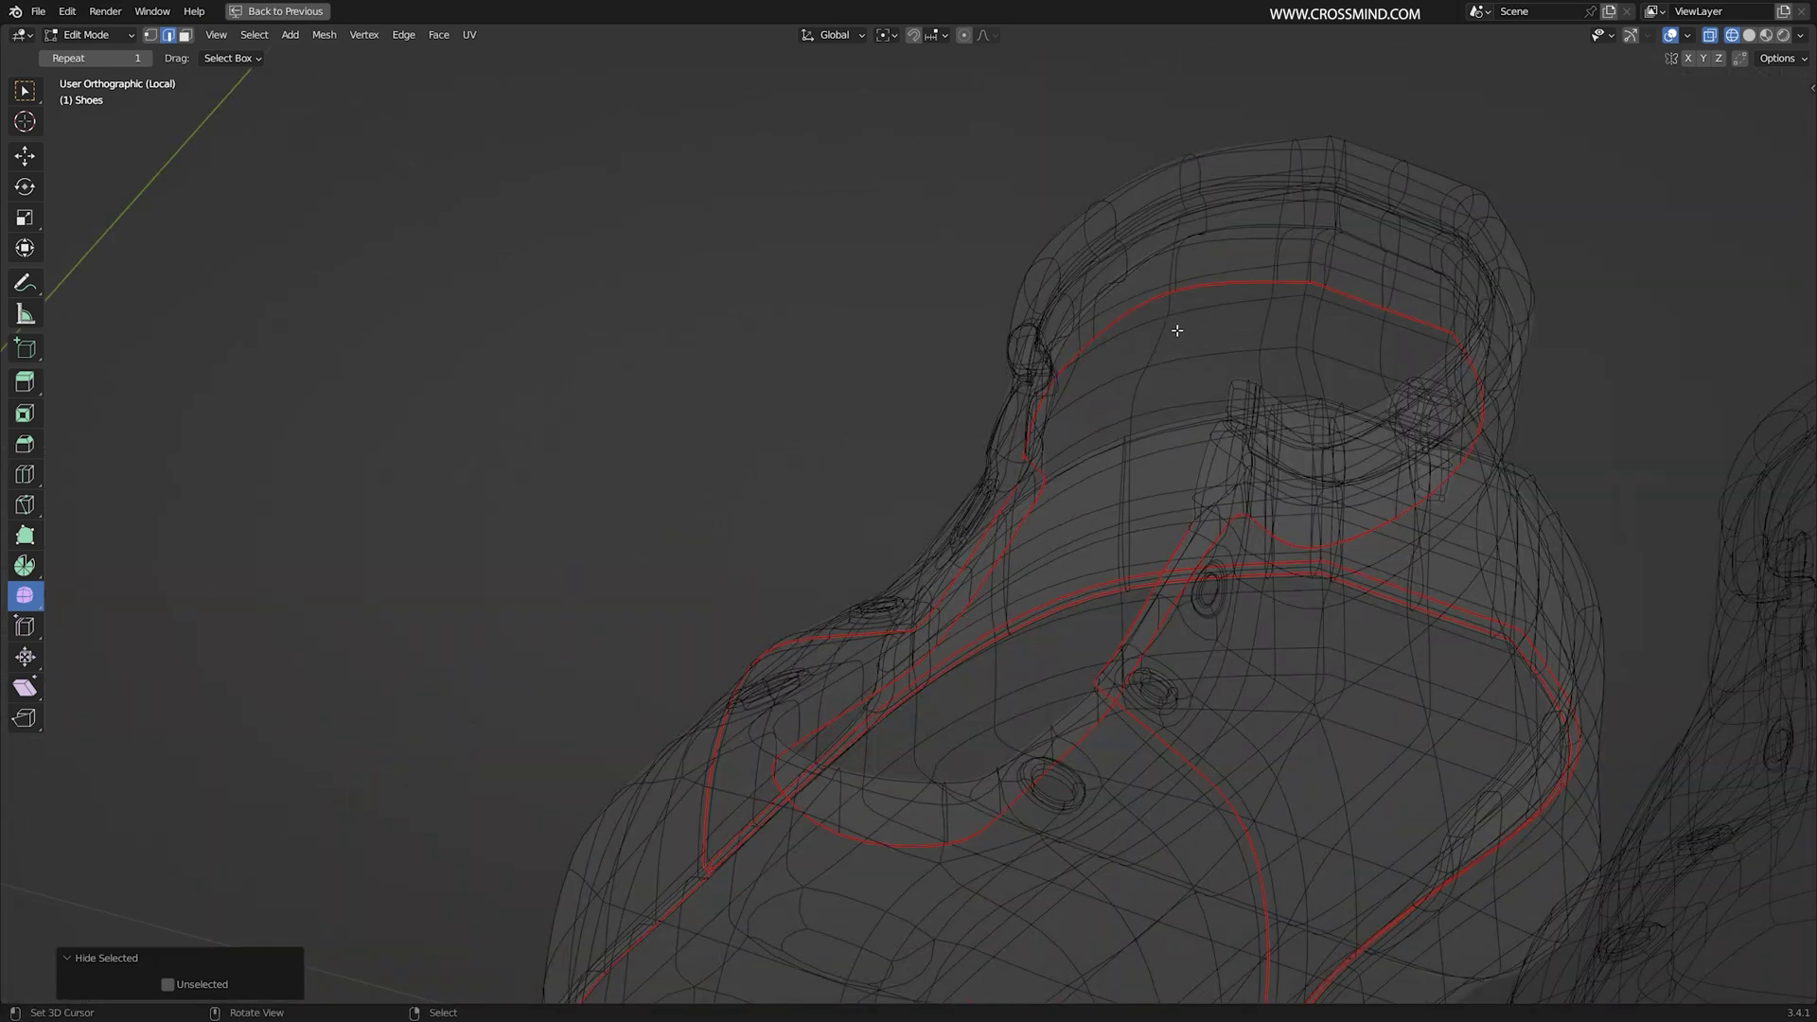
mouse_move(753, 836)
middle_mouse_down()
mouse_move(860, 851)
mouse_move(840, 528)
mouse_move(803, 503)
mouse_move(990, 543)
mouse_move(1153, 505)
mouse_move(839, 409)
mouse_move(1011, 383)
mouse_move(1056, 442)
mouse_move(1251, 528)
mouse_move(1248, 573)
middle_mouse_up()
key("shift+z")
left_click(838, 410, "ctrl")
left_click(1256, 527, "ctrl")
key("ctrl+e")
left_click(1246, 574)
left_click(1766, 34)
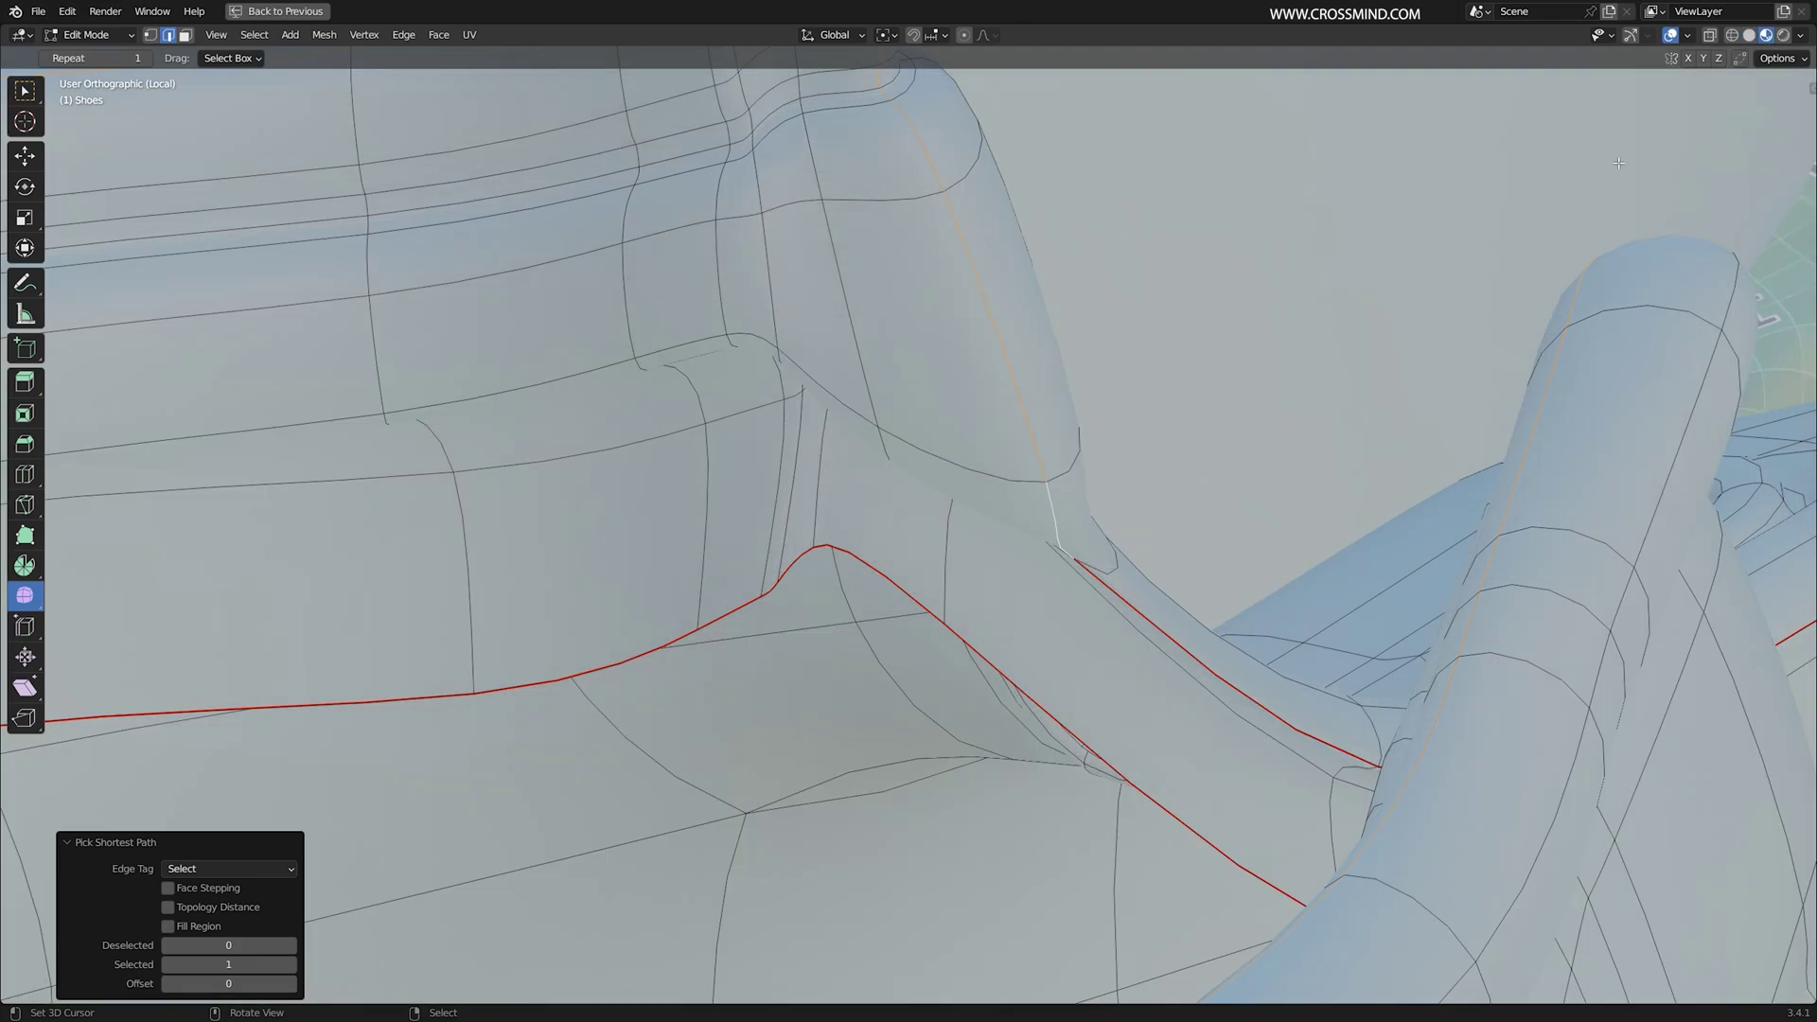
left_click(1280, 333)
mouse_move(1280, 333)
middle_mouse_down()
mouse_move(1371, 558)
mouse_move(1382, 514)
mouse_move(1343, 499)
middle_mouse_up()
Step: Unwrap the shoe's upper again and check the collar, rear panel and toe in material preview
key("z")
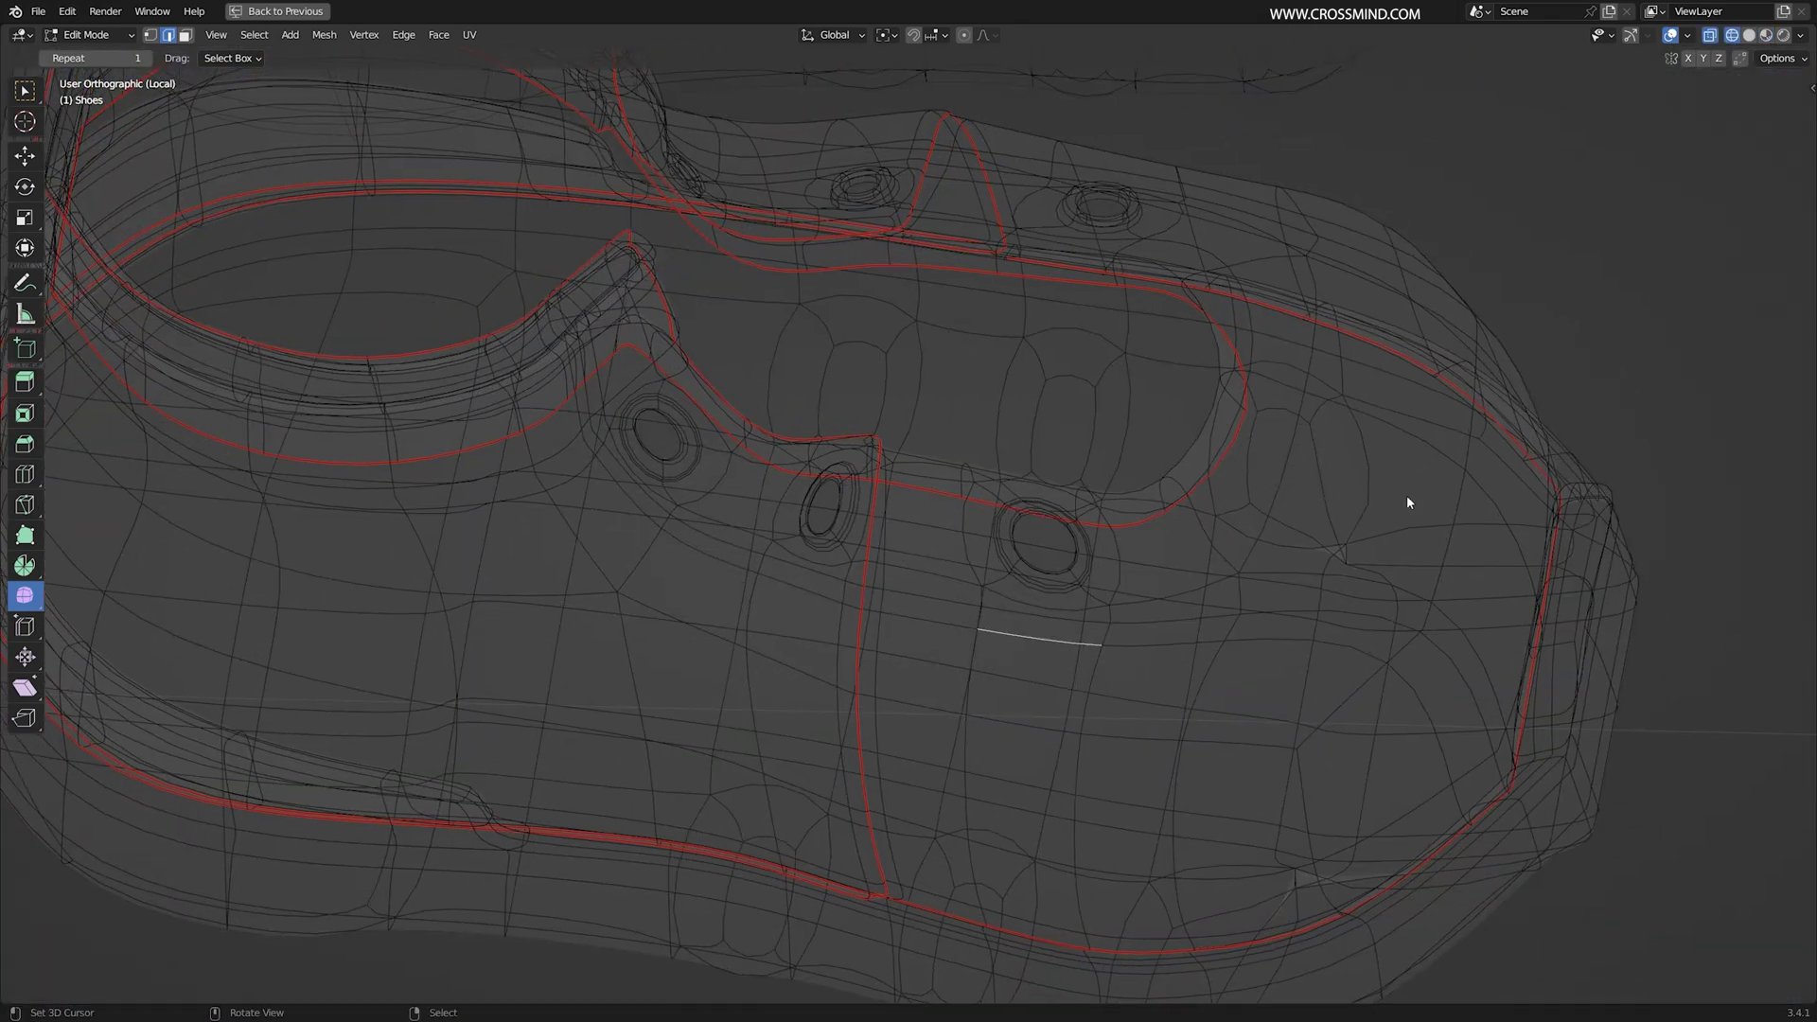
key("z")
middle_click_drag(1197, 464, 1314, 446)
left_click(1765, 35)
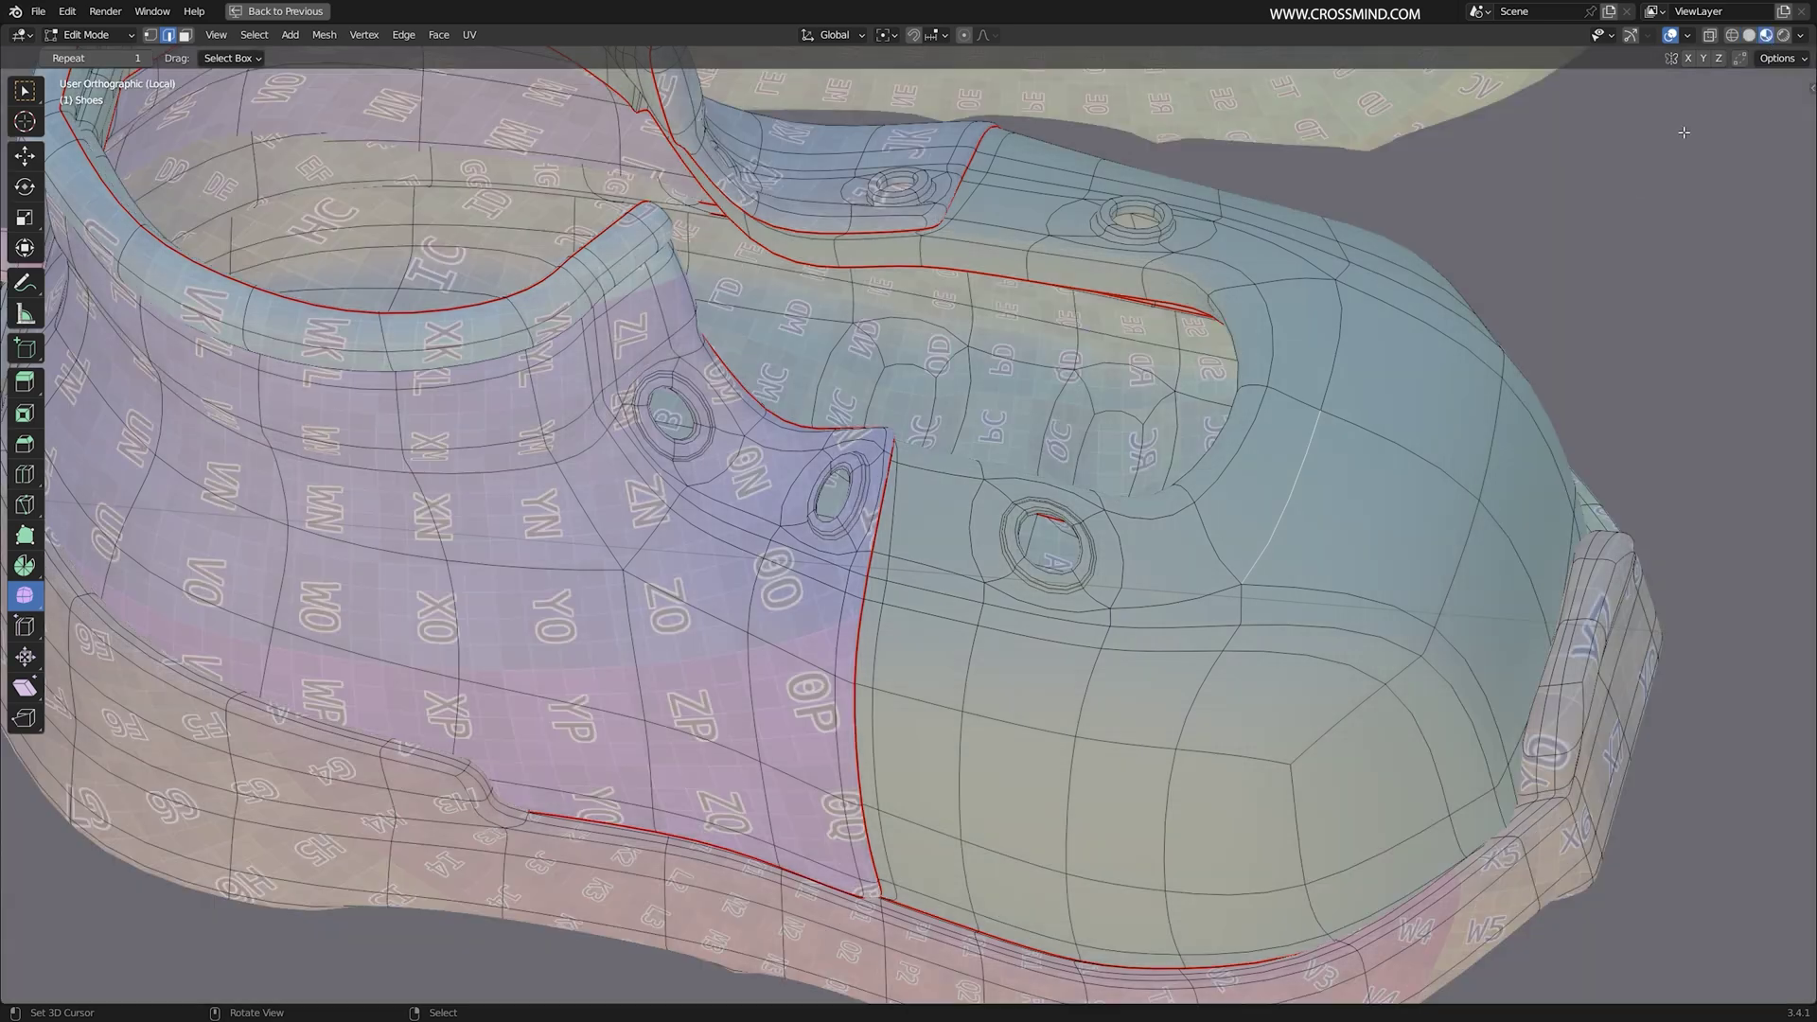
middle_click_drag(1269, 593, 736, 578)
scroll(1034, 745, "up", 5)
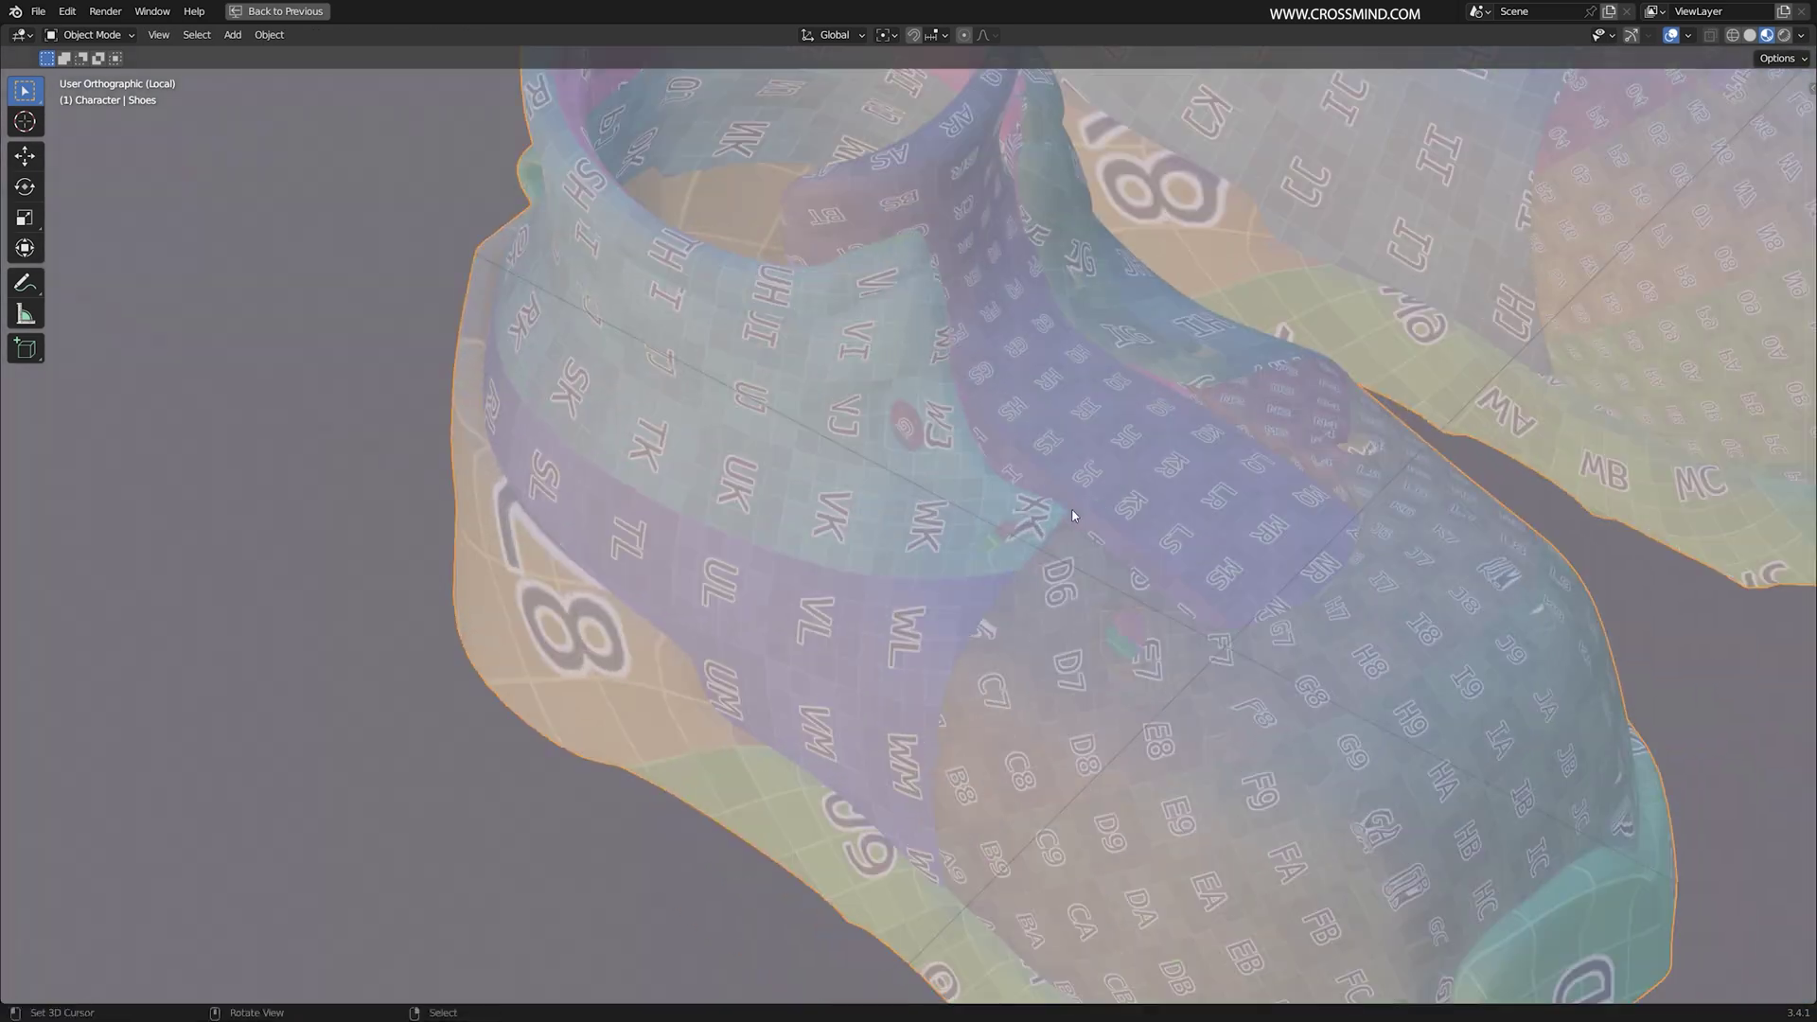
middle_click_drag(1073, 514, 1086, 514)
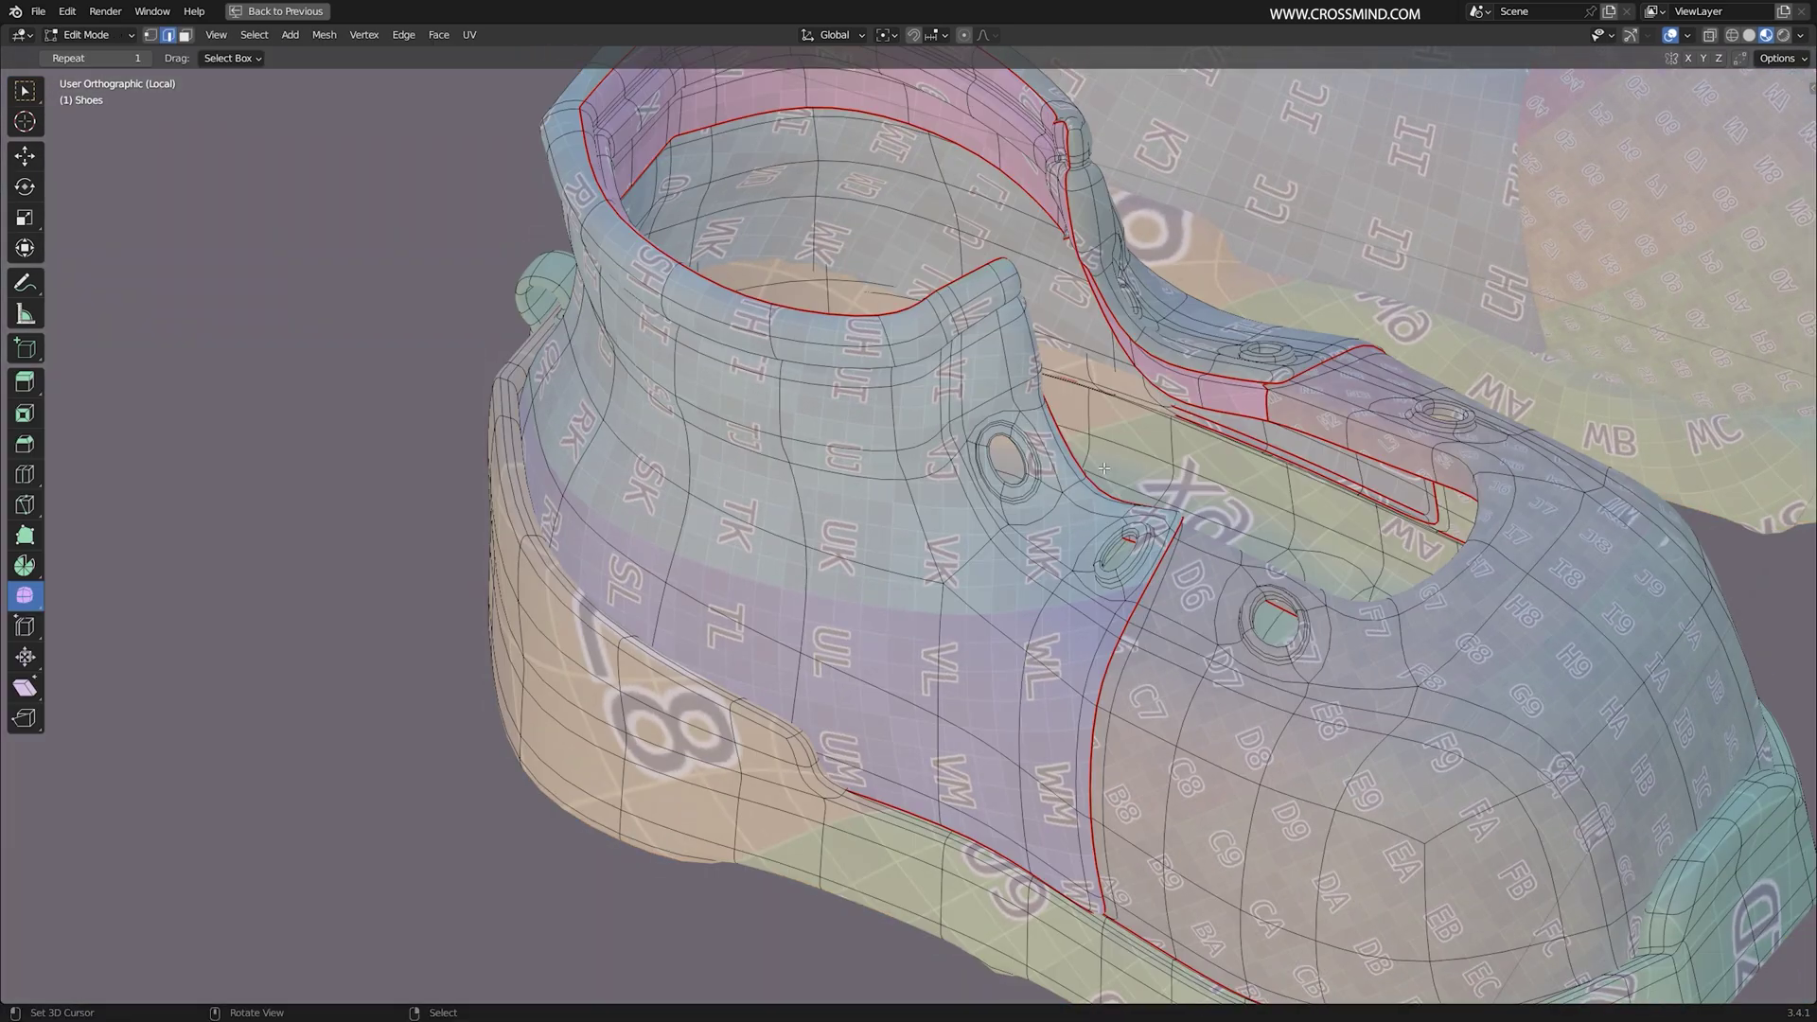
Step: Save the file and mark the edge loop around the sole's lower edge as a seam, unwrapping the shoe
middle_click_drag(1013, 379, 1292, 696)
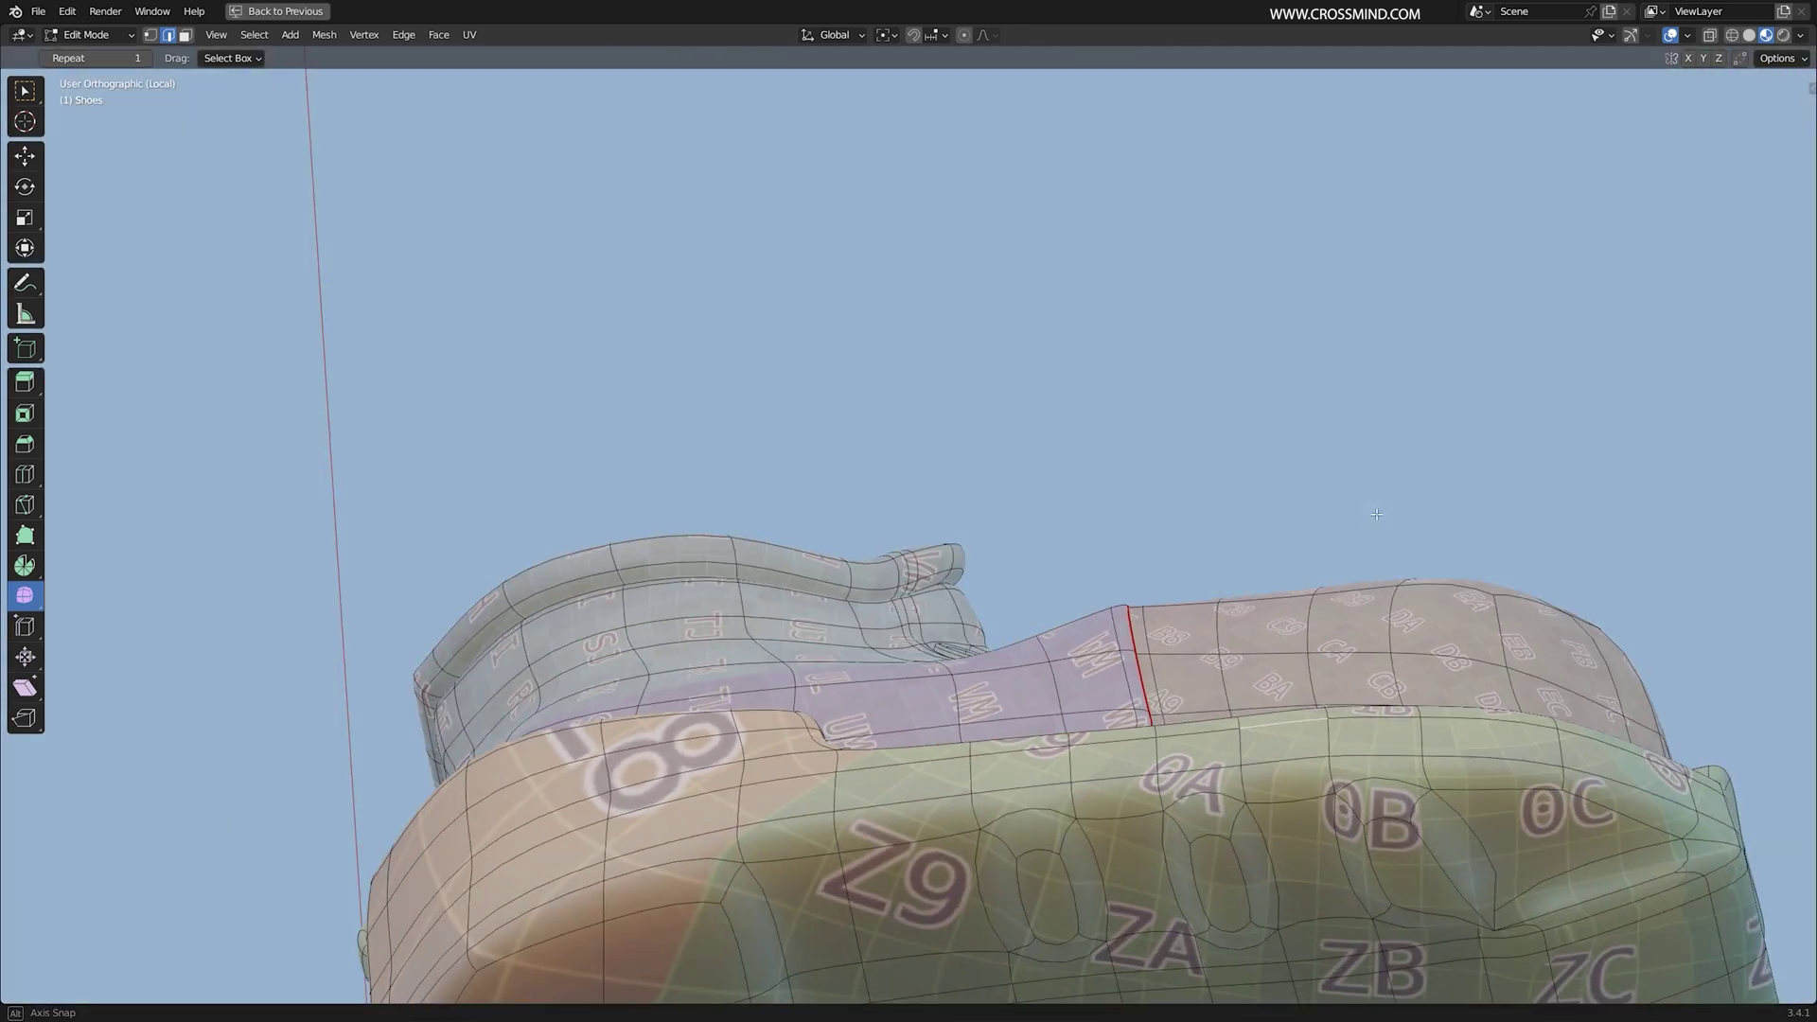
middle_click_drag(1060, 530, 1007, 377)
key("ctrl+s")
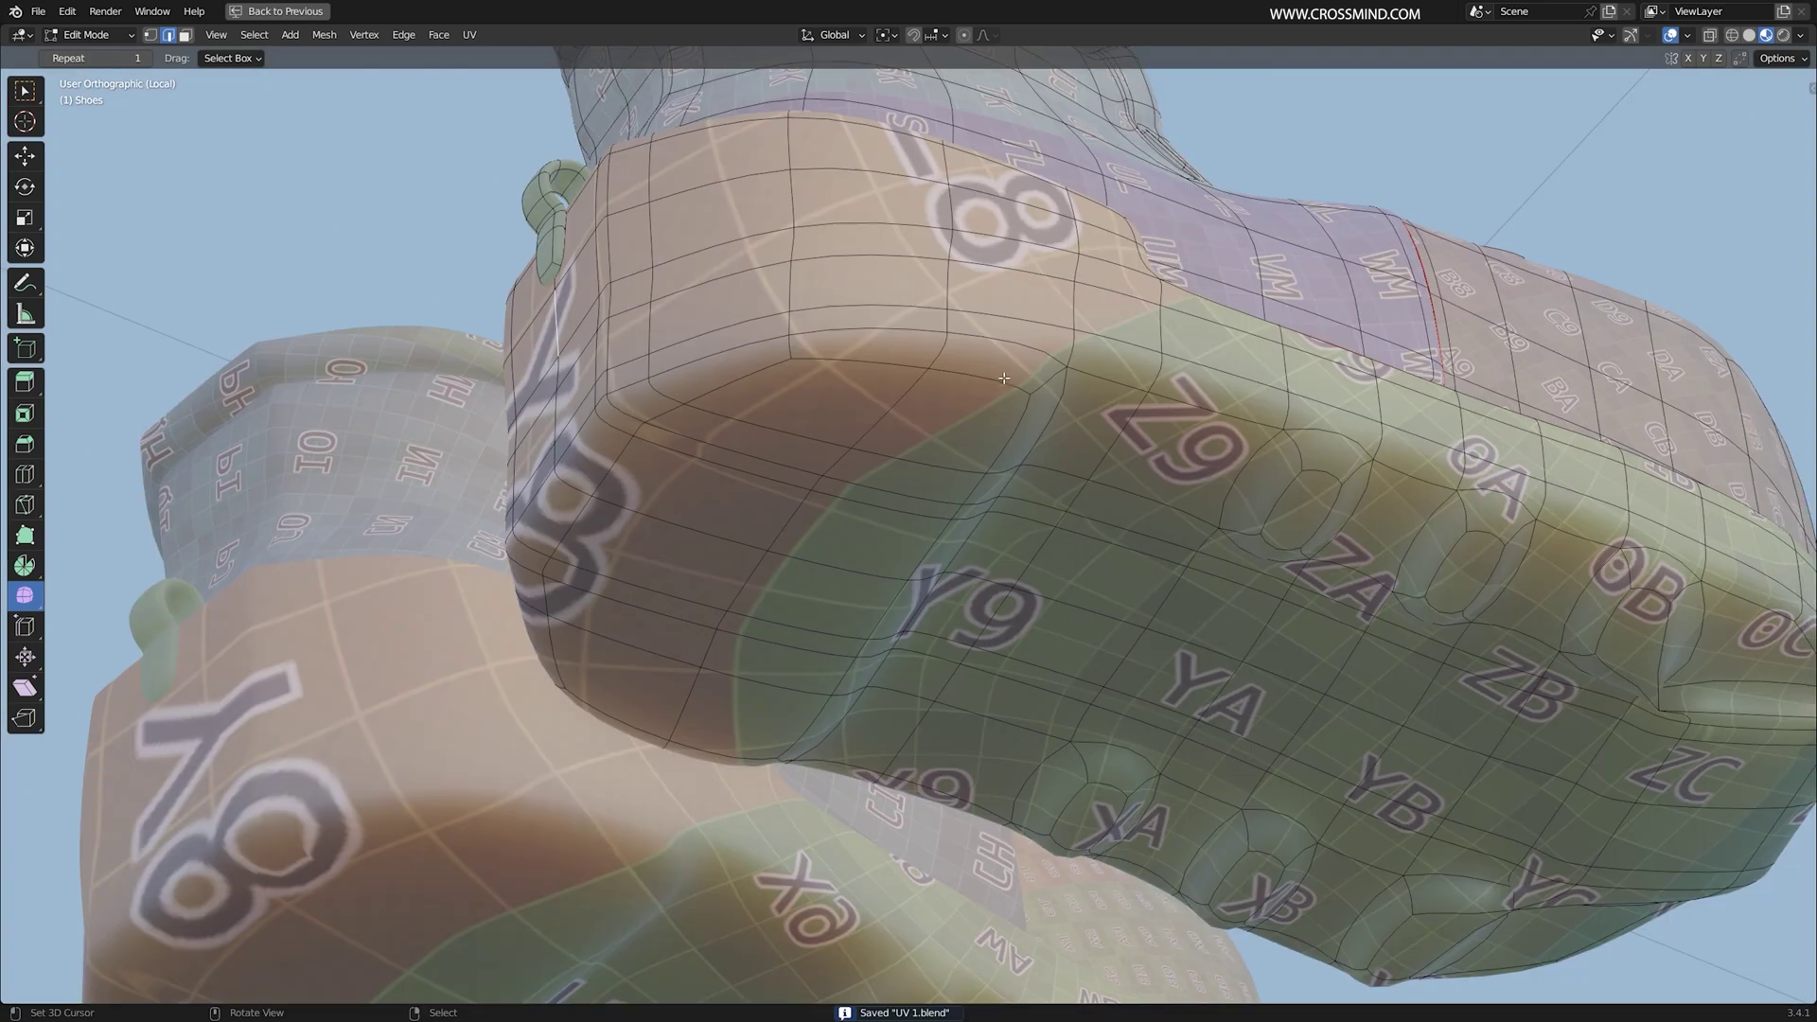
middle_click_drag(1184, 356, 1145, 500)
left_click(1190, 446)
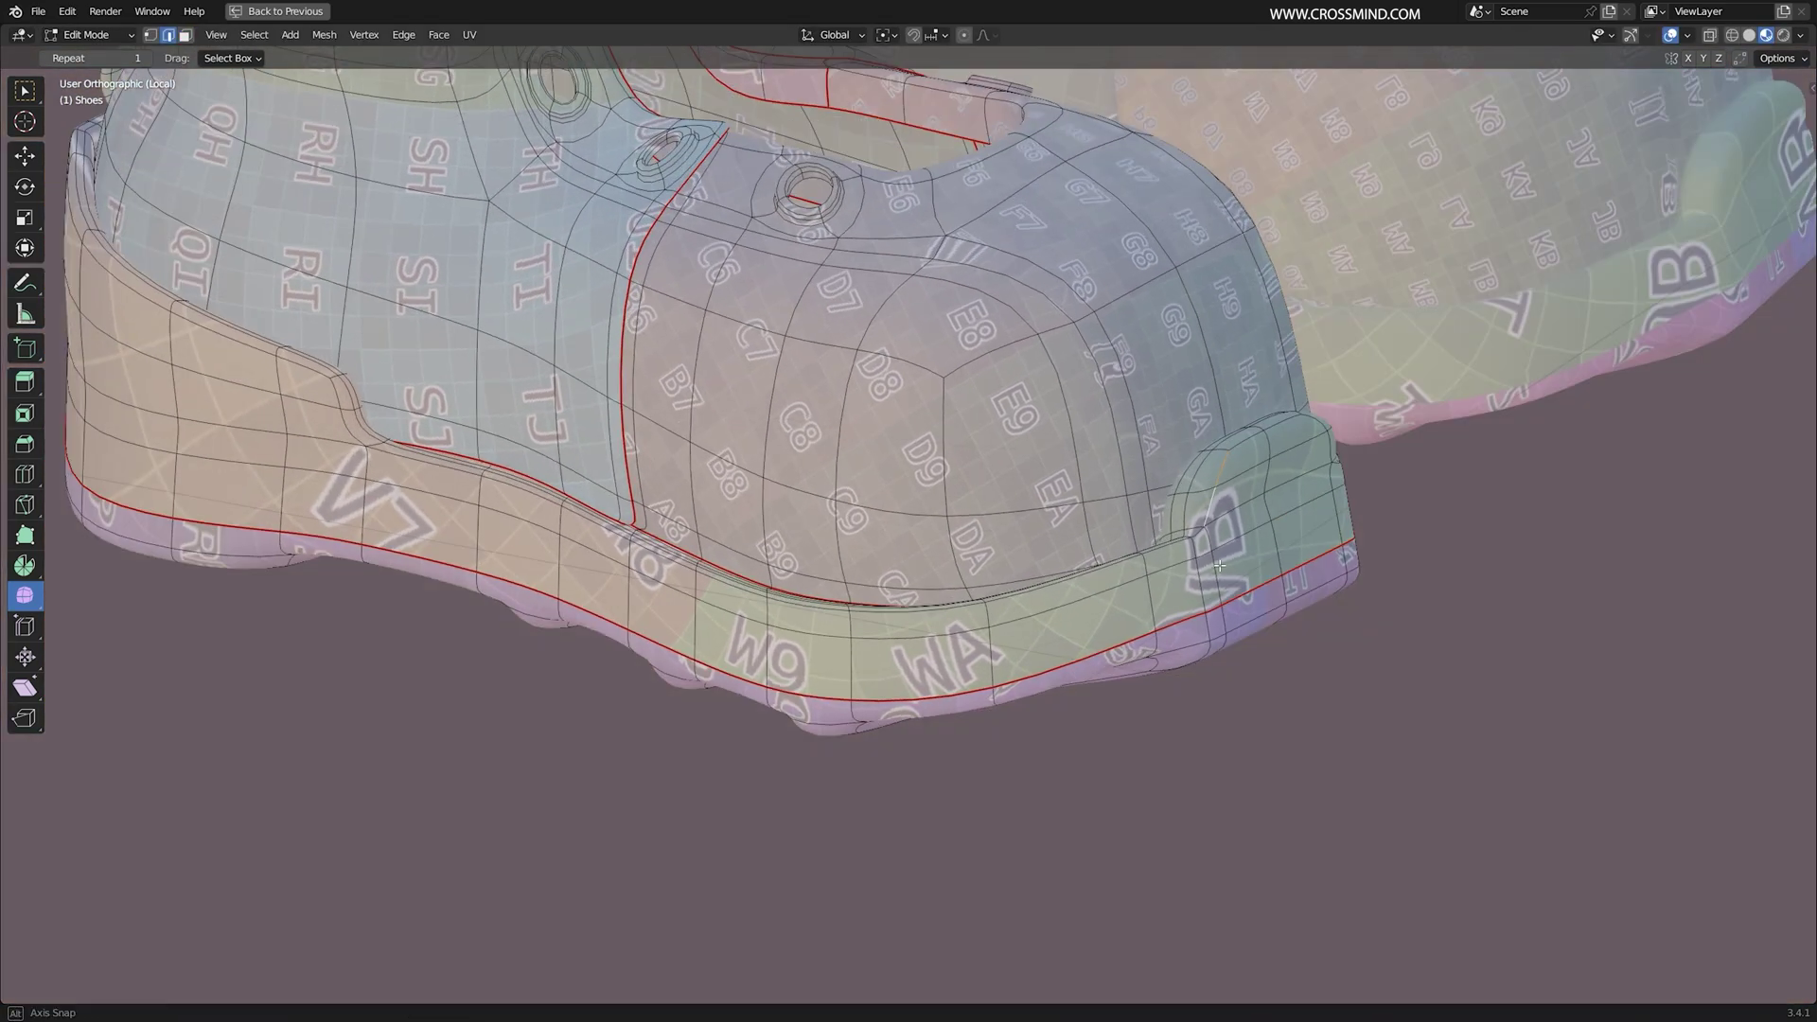
Step: Pick the shoe's linked UV islands and examine where separate panels are still joined
scroll(944, 499, "up", 3)
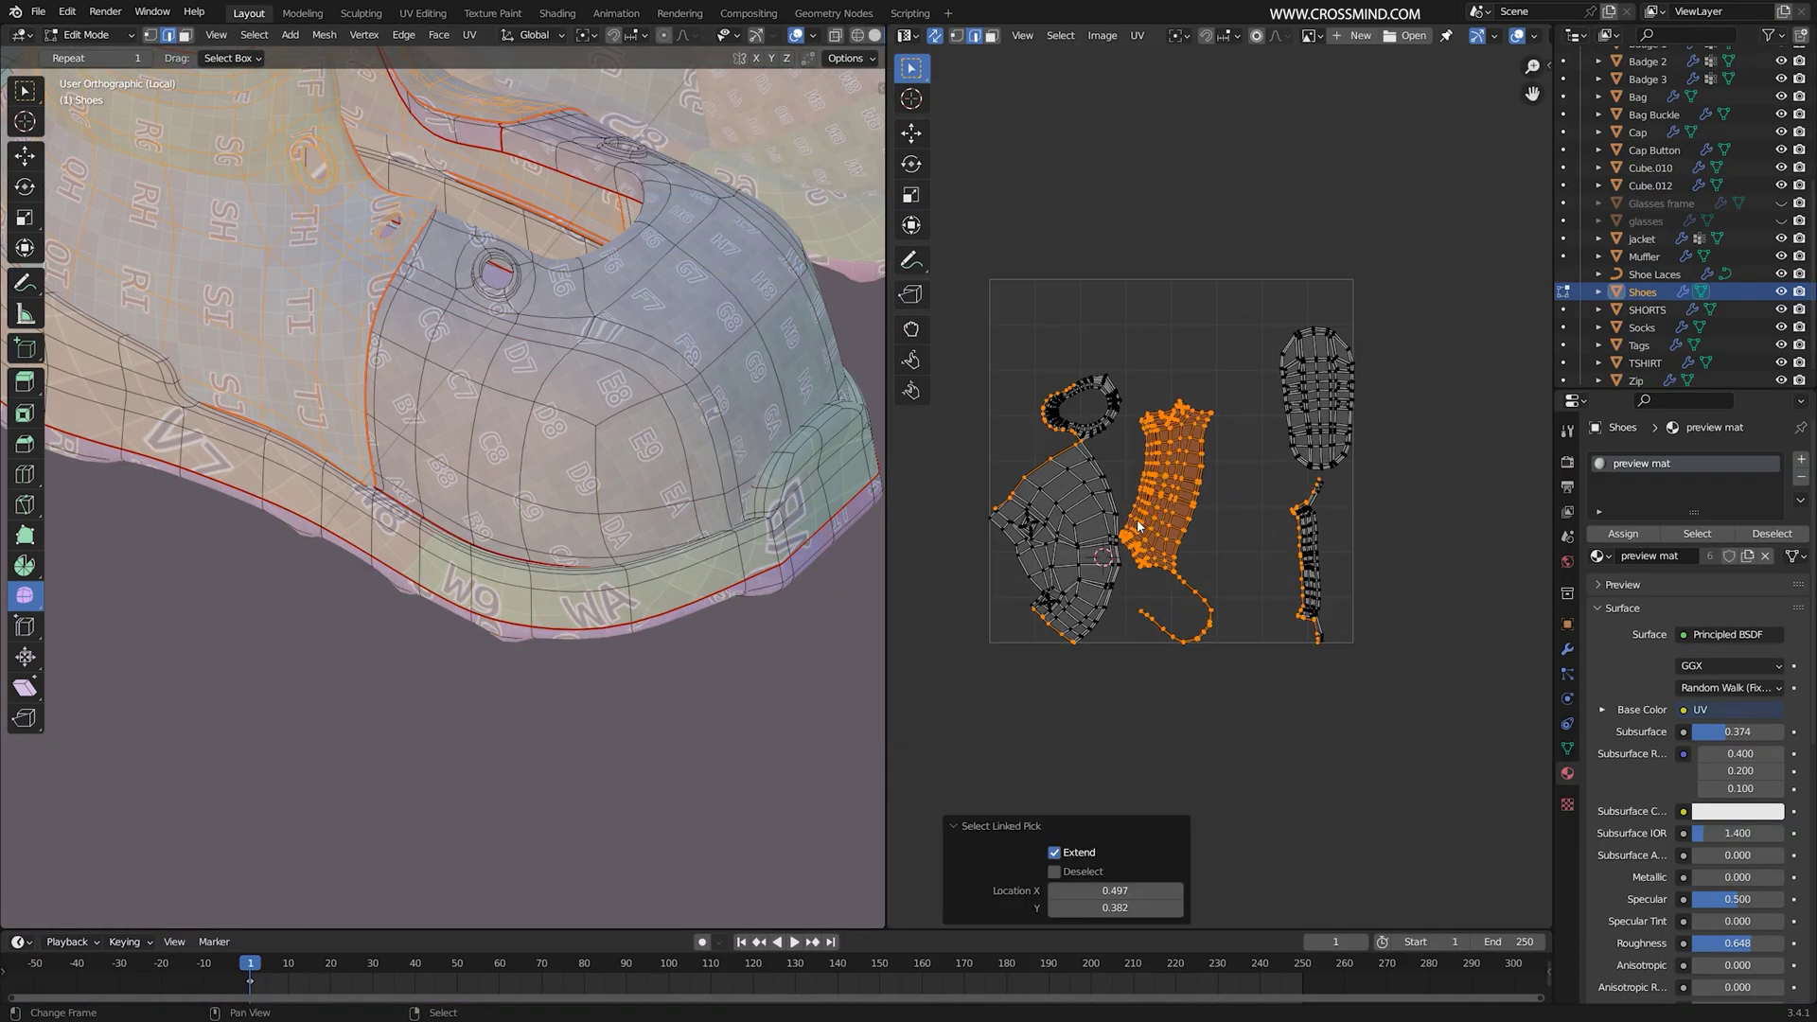
key("l")
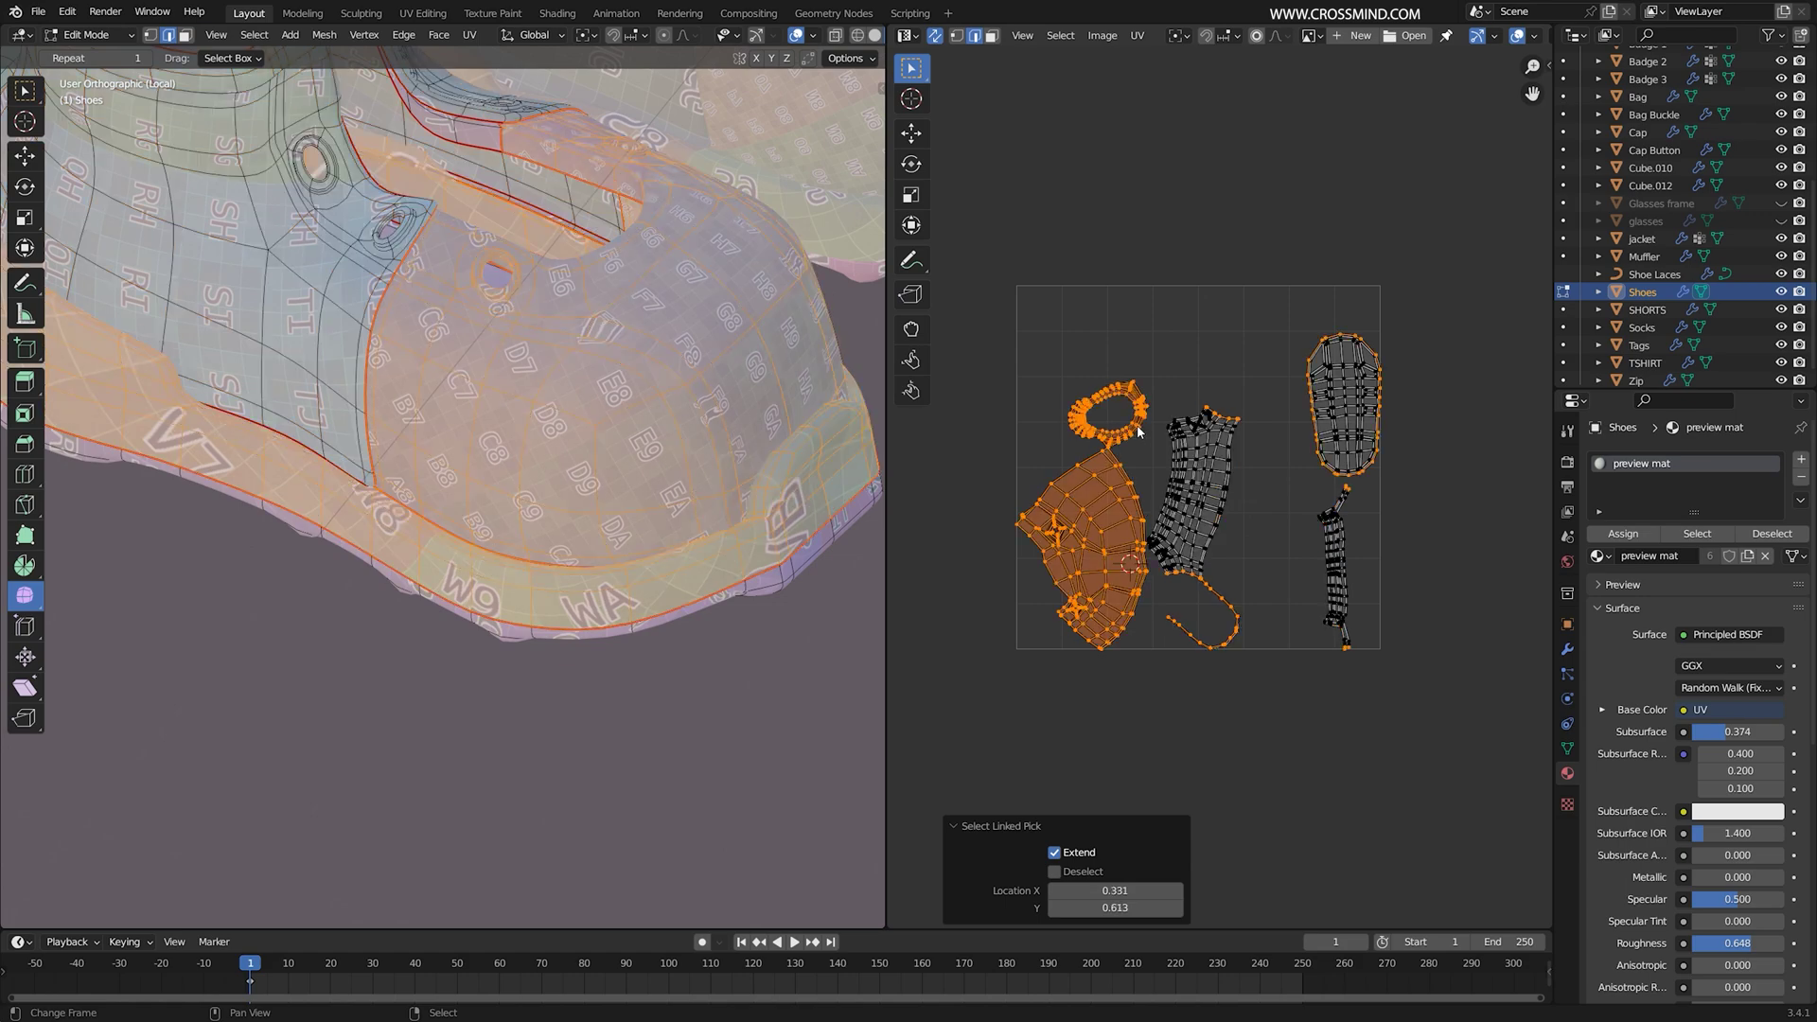
scroll(1202, 492, "up", 2)
middle_click_drag(530, 426, 615, 452)
scroll(1155, 526, "up", 6)
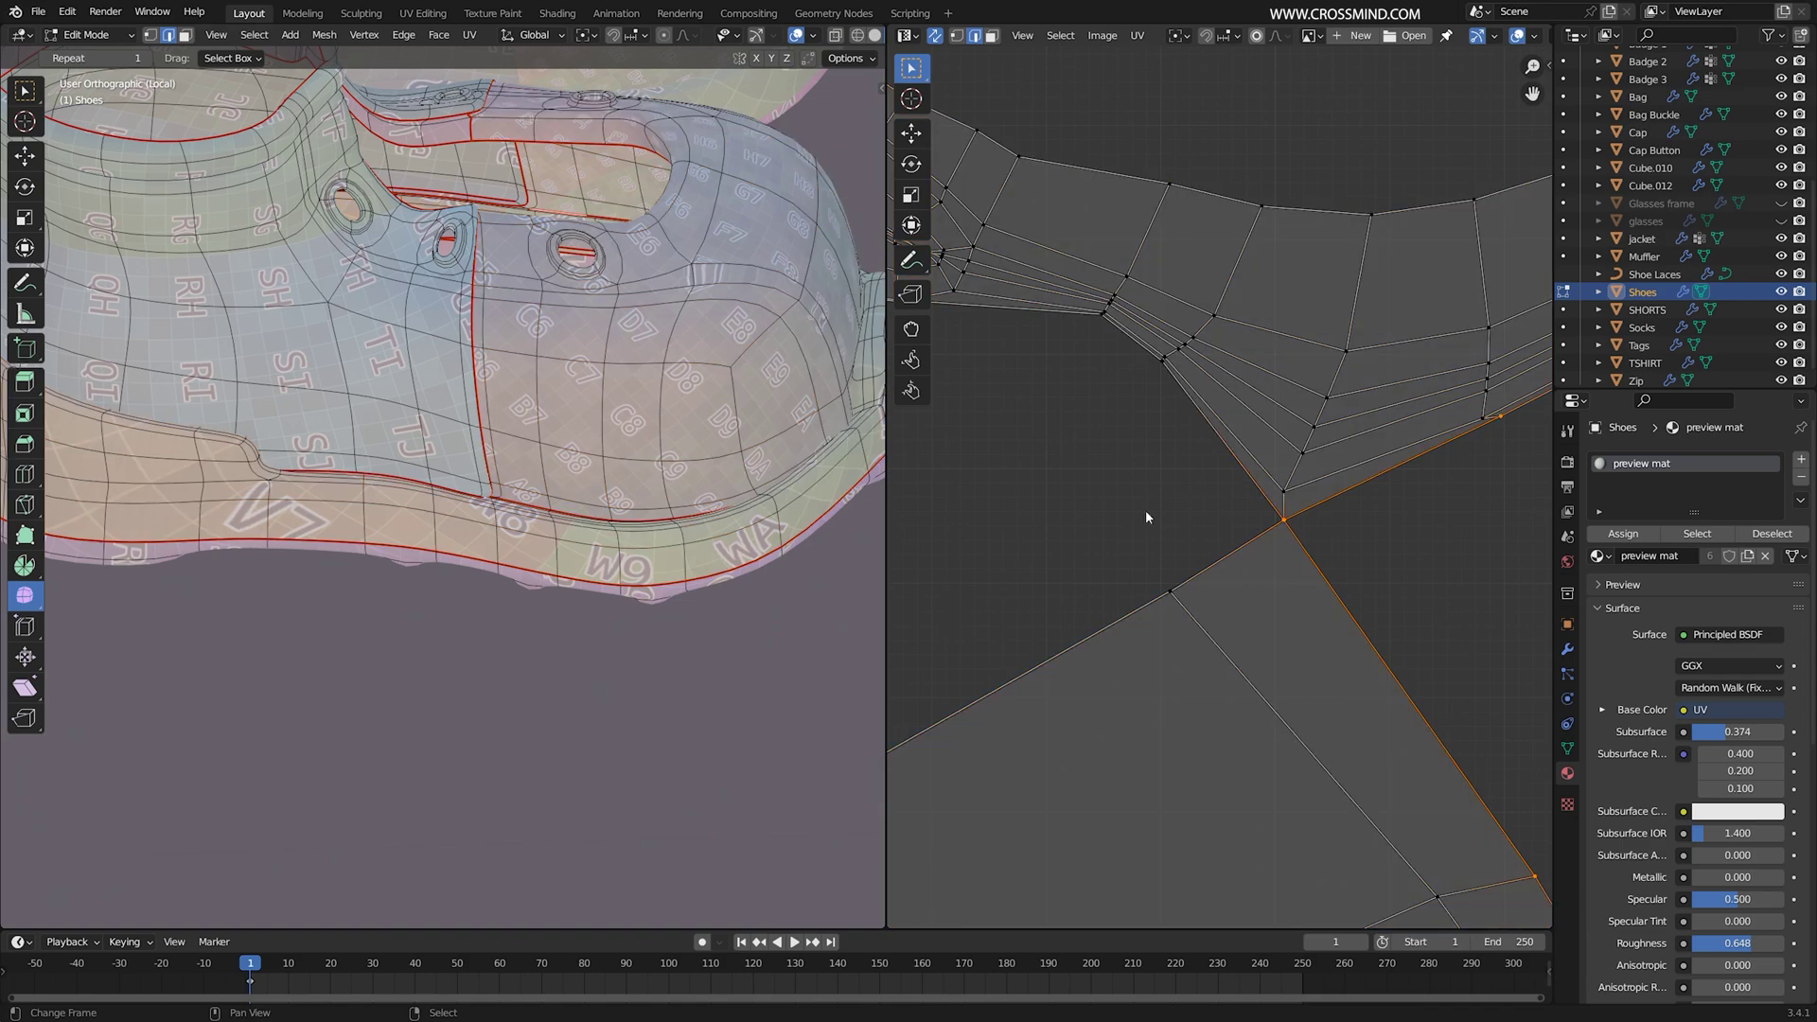
scroll(692, 368, "down", 3)
Step: Mark the missing short edges where the shoe's upper panels meet the sole as a seam and unwrap the shoe
left_click(305, 381)
key("KP_Decimal")
mouse_move(474, 412)
middle_mouse_down()
mouse_move(276, 559)
mouse_move(241, 544)
mouse_move(356, 491)
mouse_move(296, 466)
mouse_move(380, 495)
middle_mouse_up()
right_click(512, 473)
left_click(512, 472)
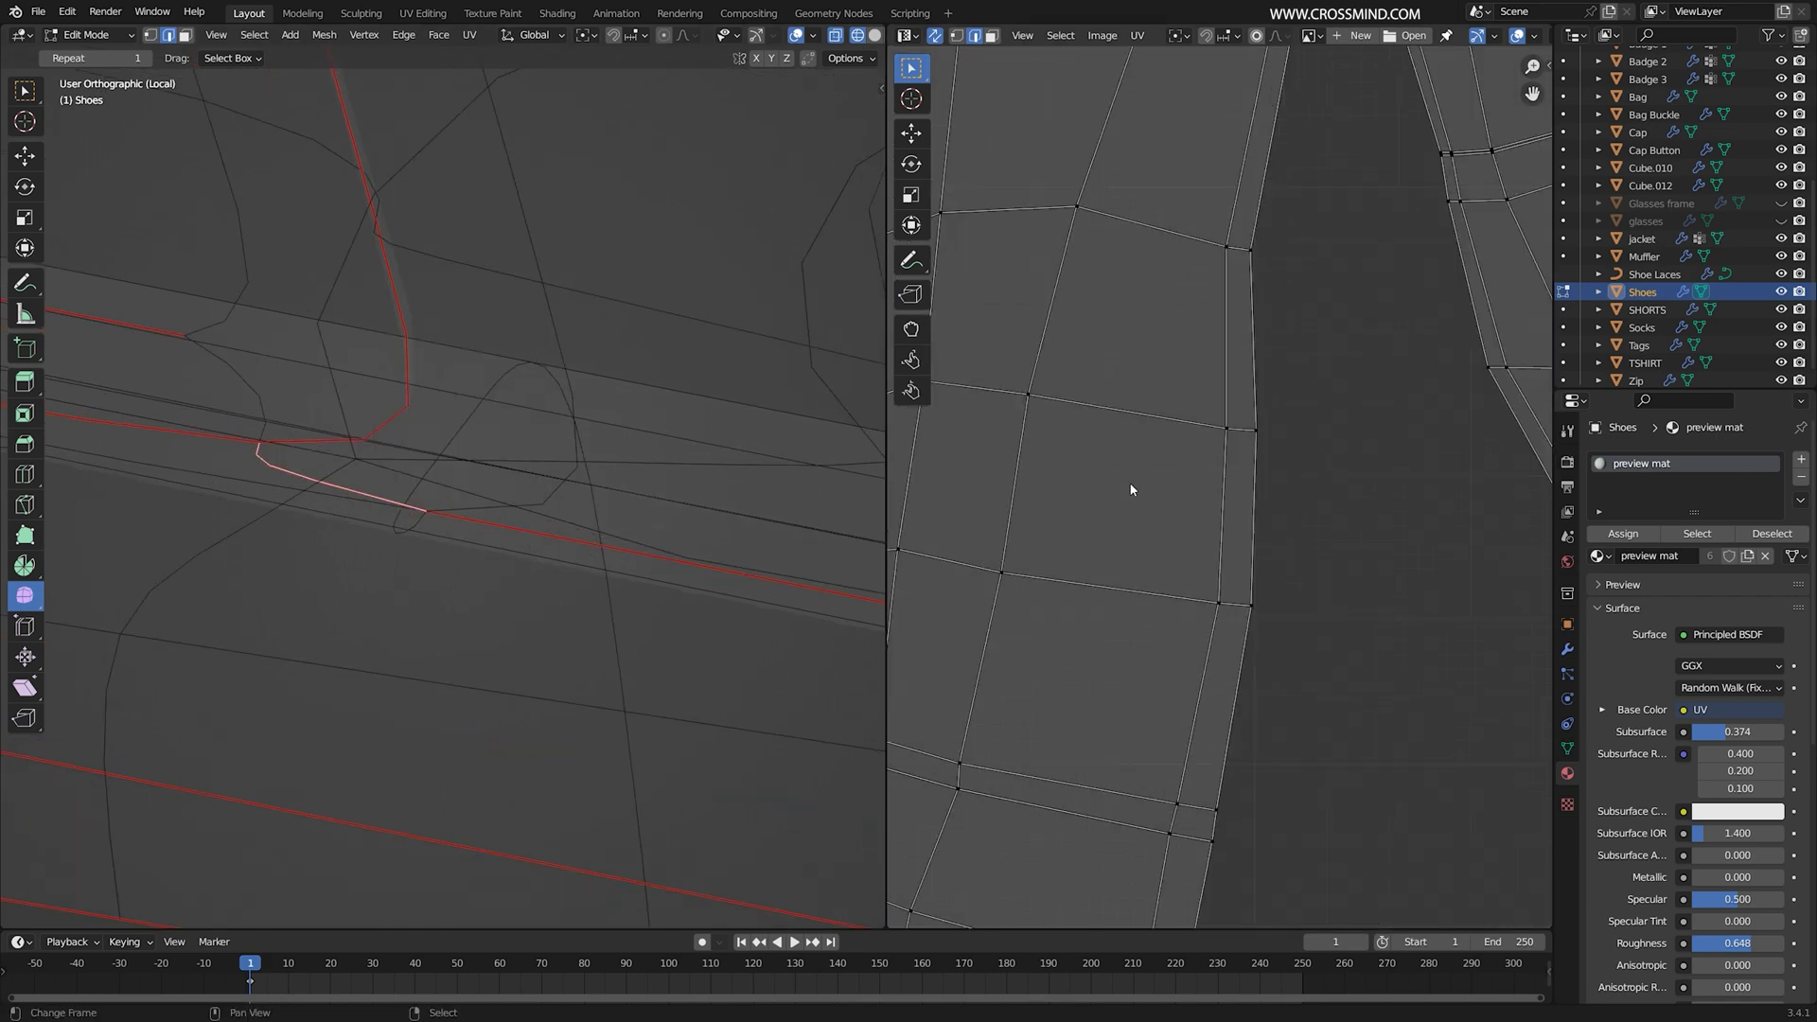
scroll(1135, 497, "down", 5)
scroll(1221, 482, "up", 3)
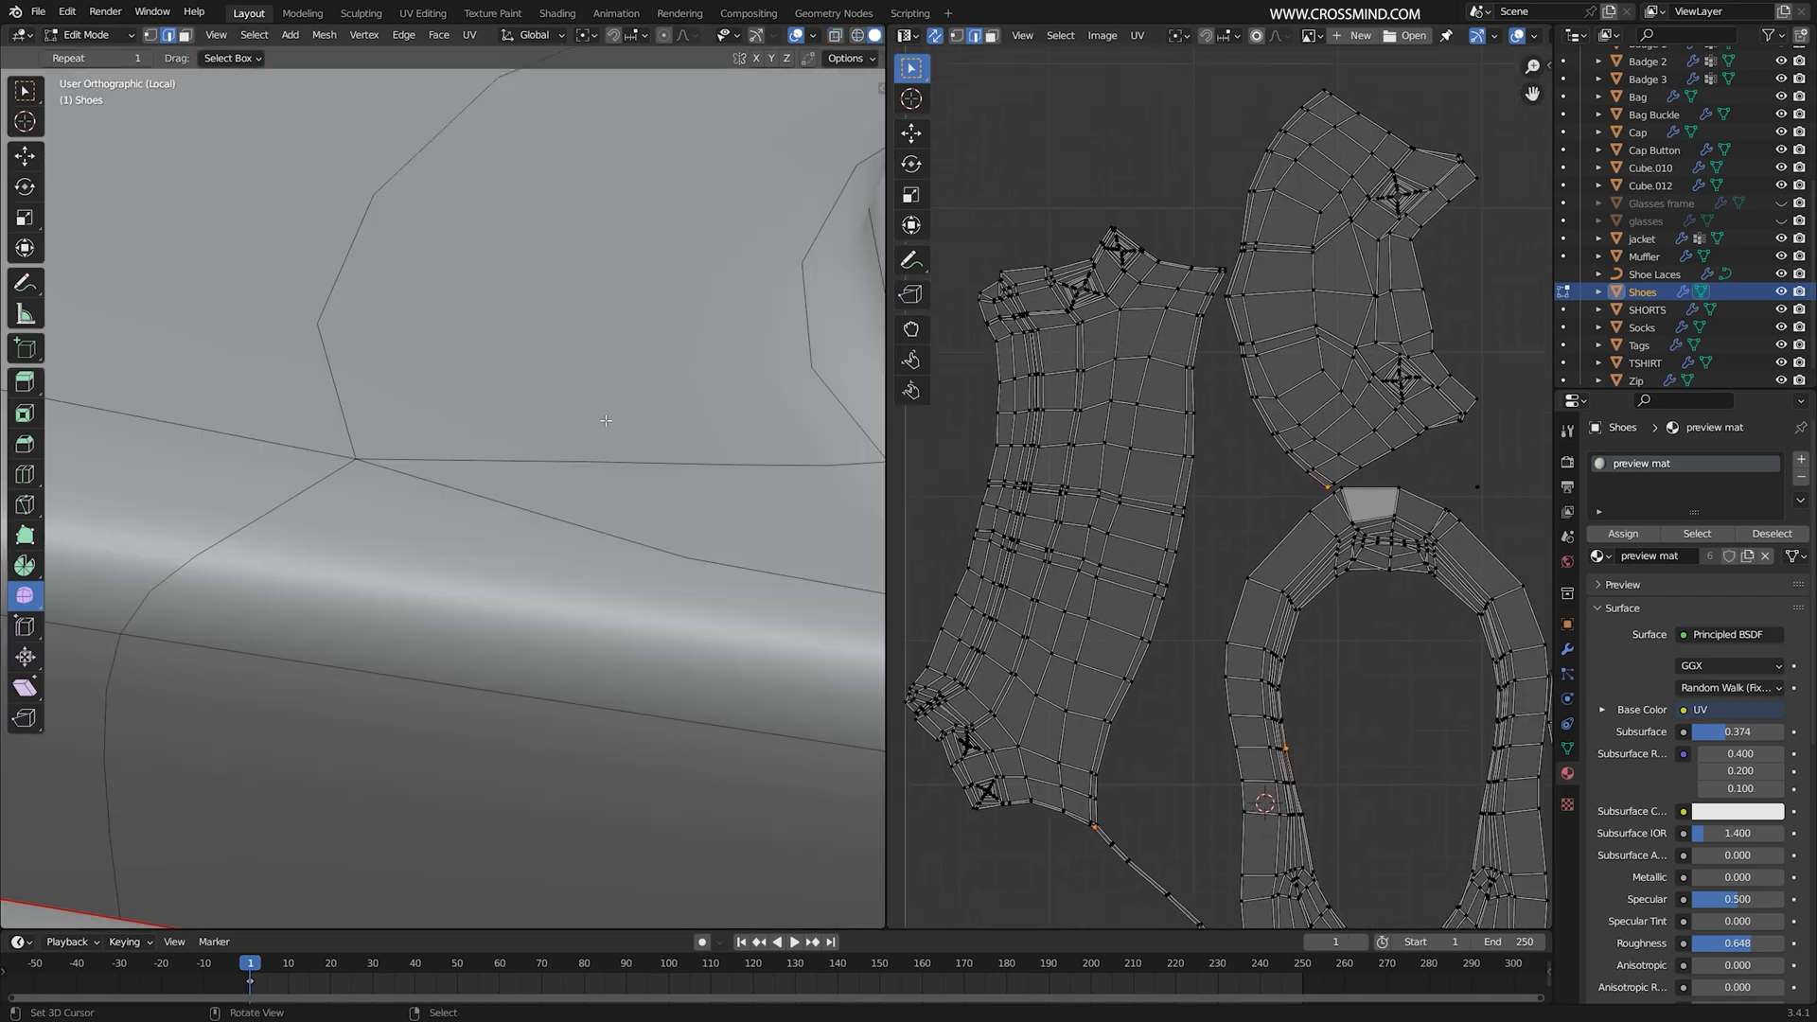
left_click(839, 36)
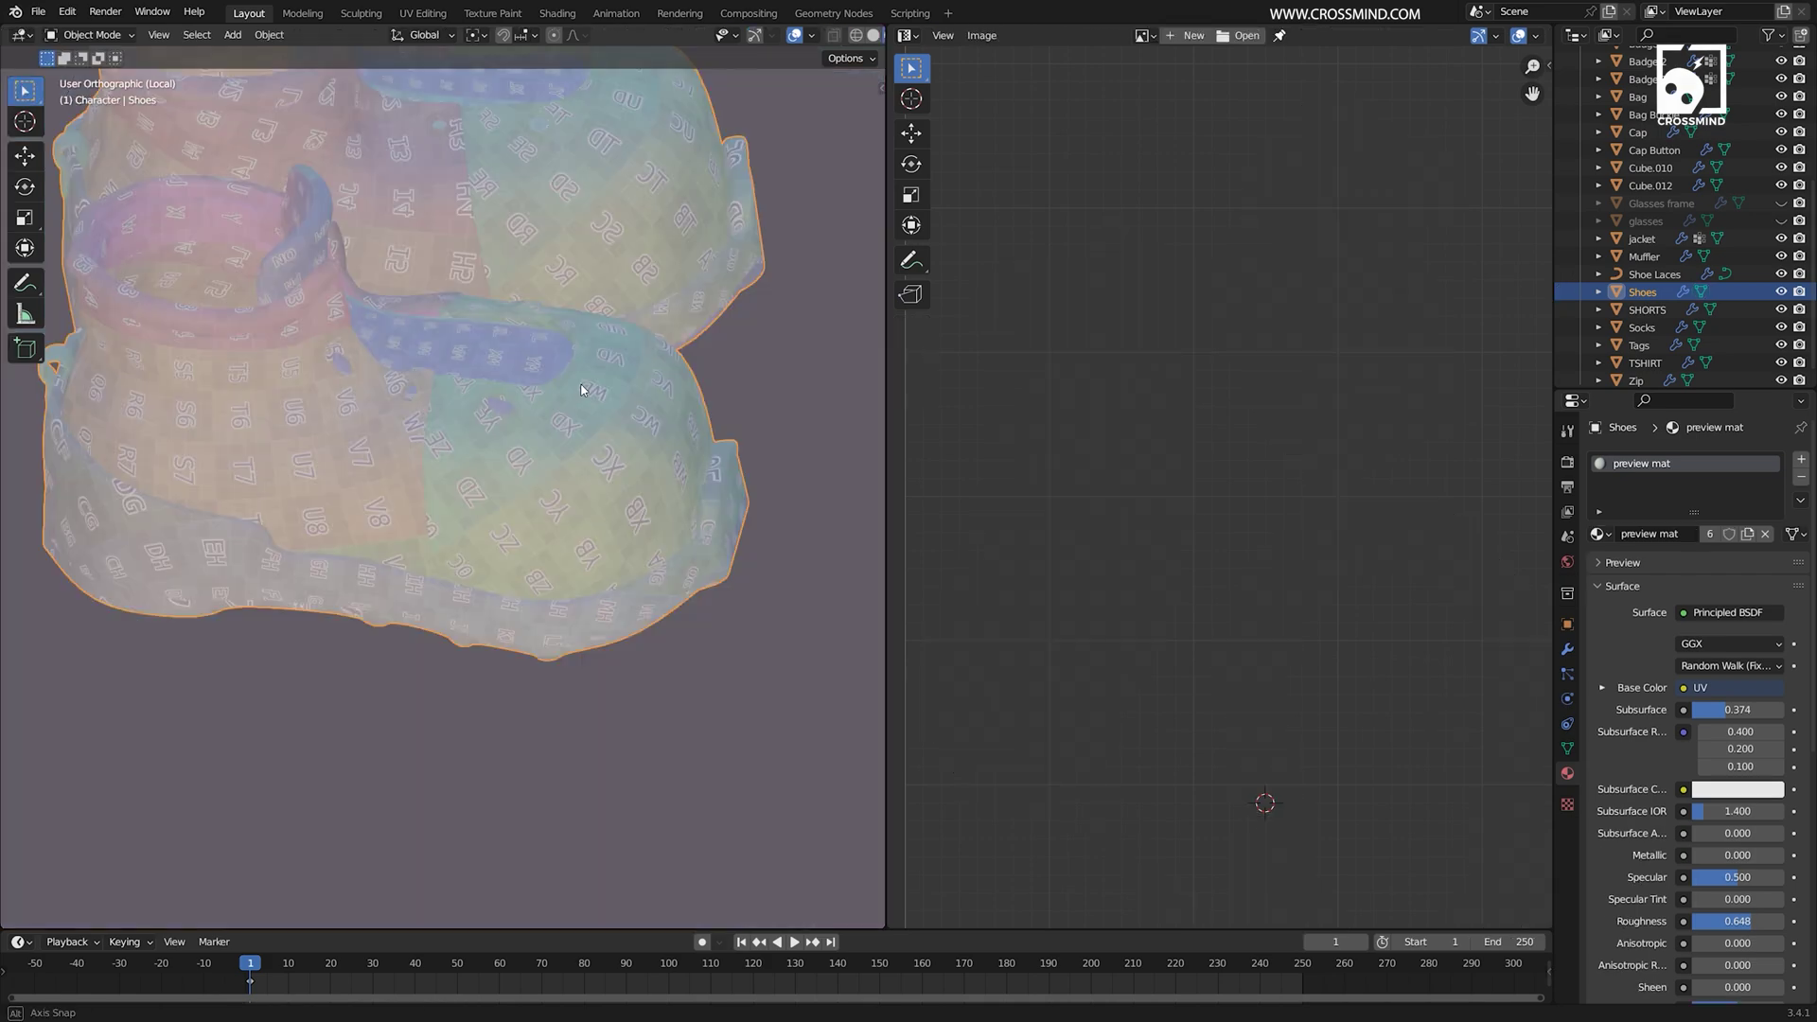
Step: Inspect the shoe's checker mapping in an enlarged view, bring back the rest of the character and save the file
key("ctrl+s")
mouse_move(623, 496)
middle_mouse_down()
mouse_move(543, 596)
mouse_move(568, 619)
mouse_move(633, 467)
middle_mouse_up()
scroll(633, 466, "up", 3)
key("ctrl+space")
scroll(1215, 500, "down", 2)
scroll(1214, 496, "down", 4)
middle_click_drag(1214, 496, 884, 536)
scroll(1104, 371, "up", 4)
scroll(1061, 592, "down", 3)
scroll(637, 535, "down", 2)
middle_click_drag(990, 572, 795, 530)
key("KP_Divide")
key("ctrl+s")
scroll(637, 535, "up", 5)
scroll(717, 536, "down", 3)
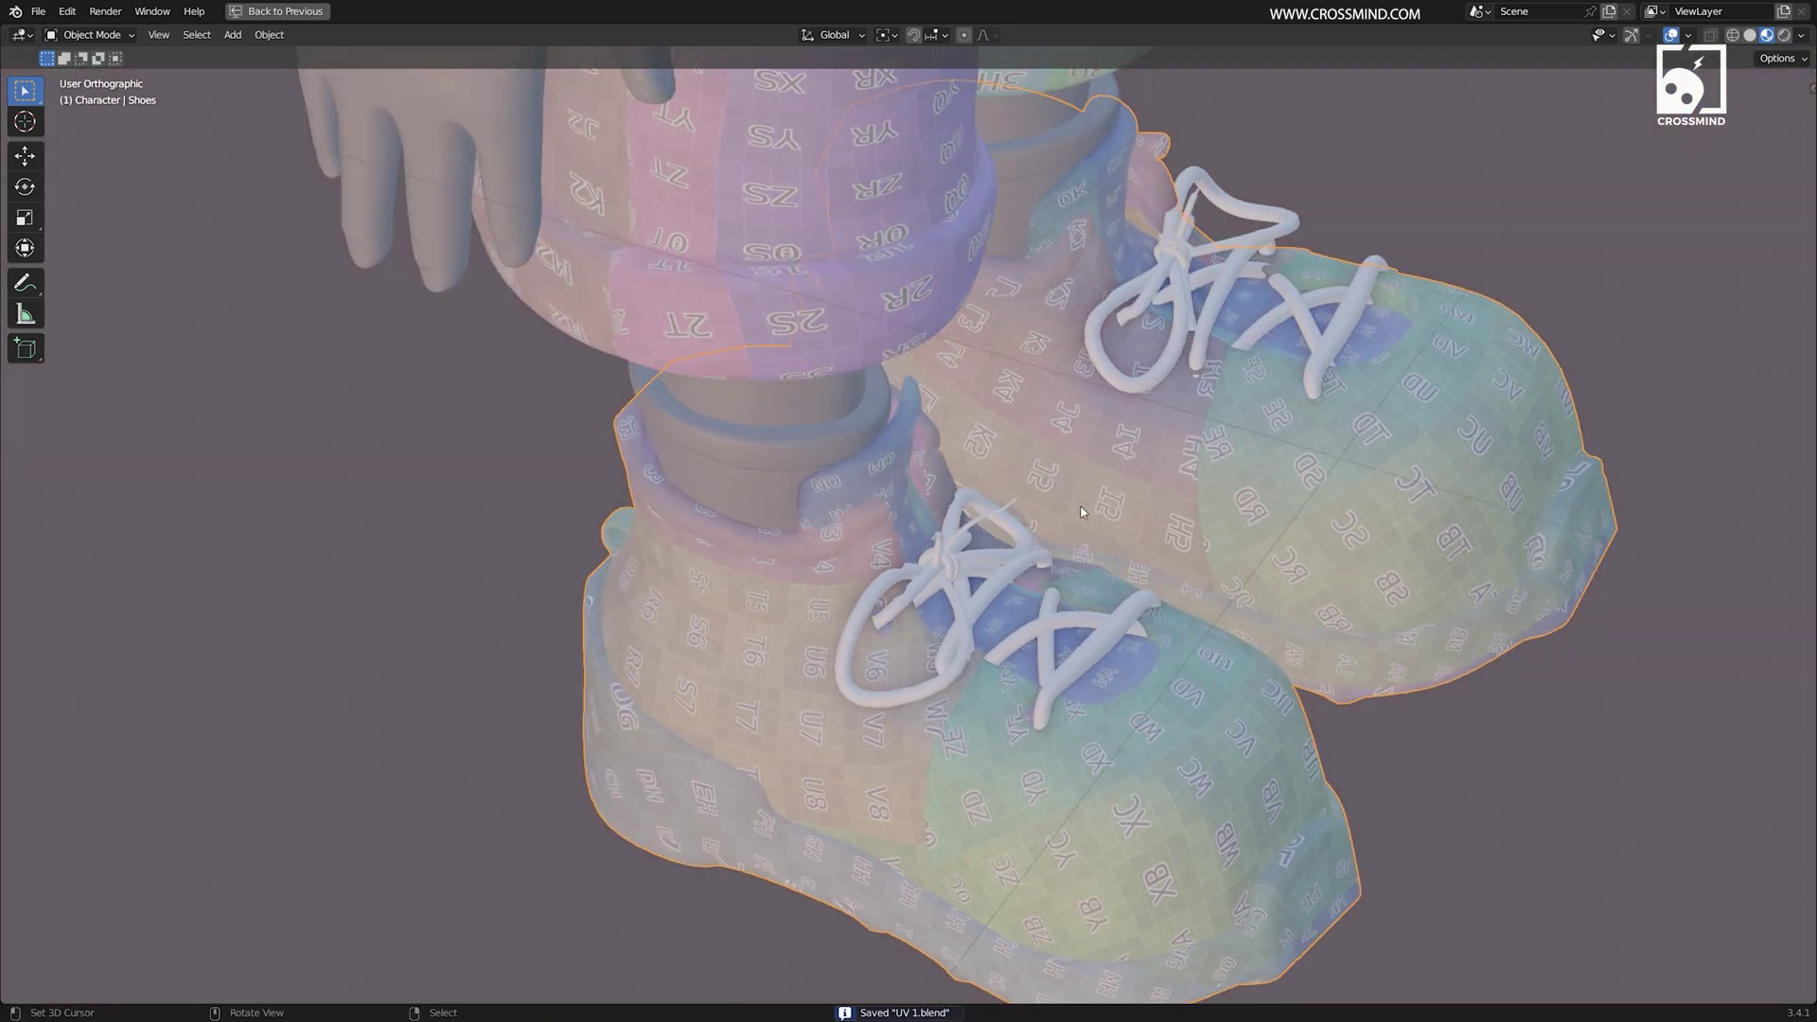
scroll(1051, 549, "up", 2)
right_click(1029, 618)
key("g")
right_click(1123, 617)
middle_click_drag(1123, 617, 835, 478)
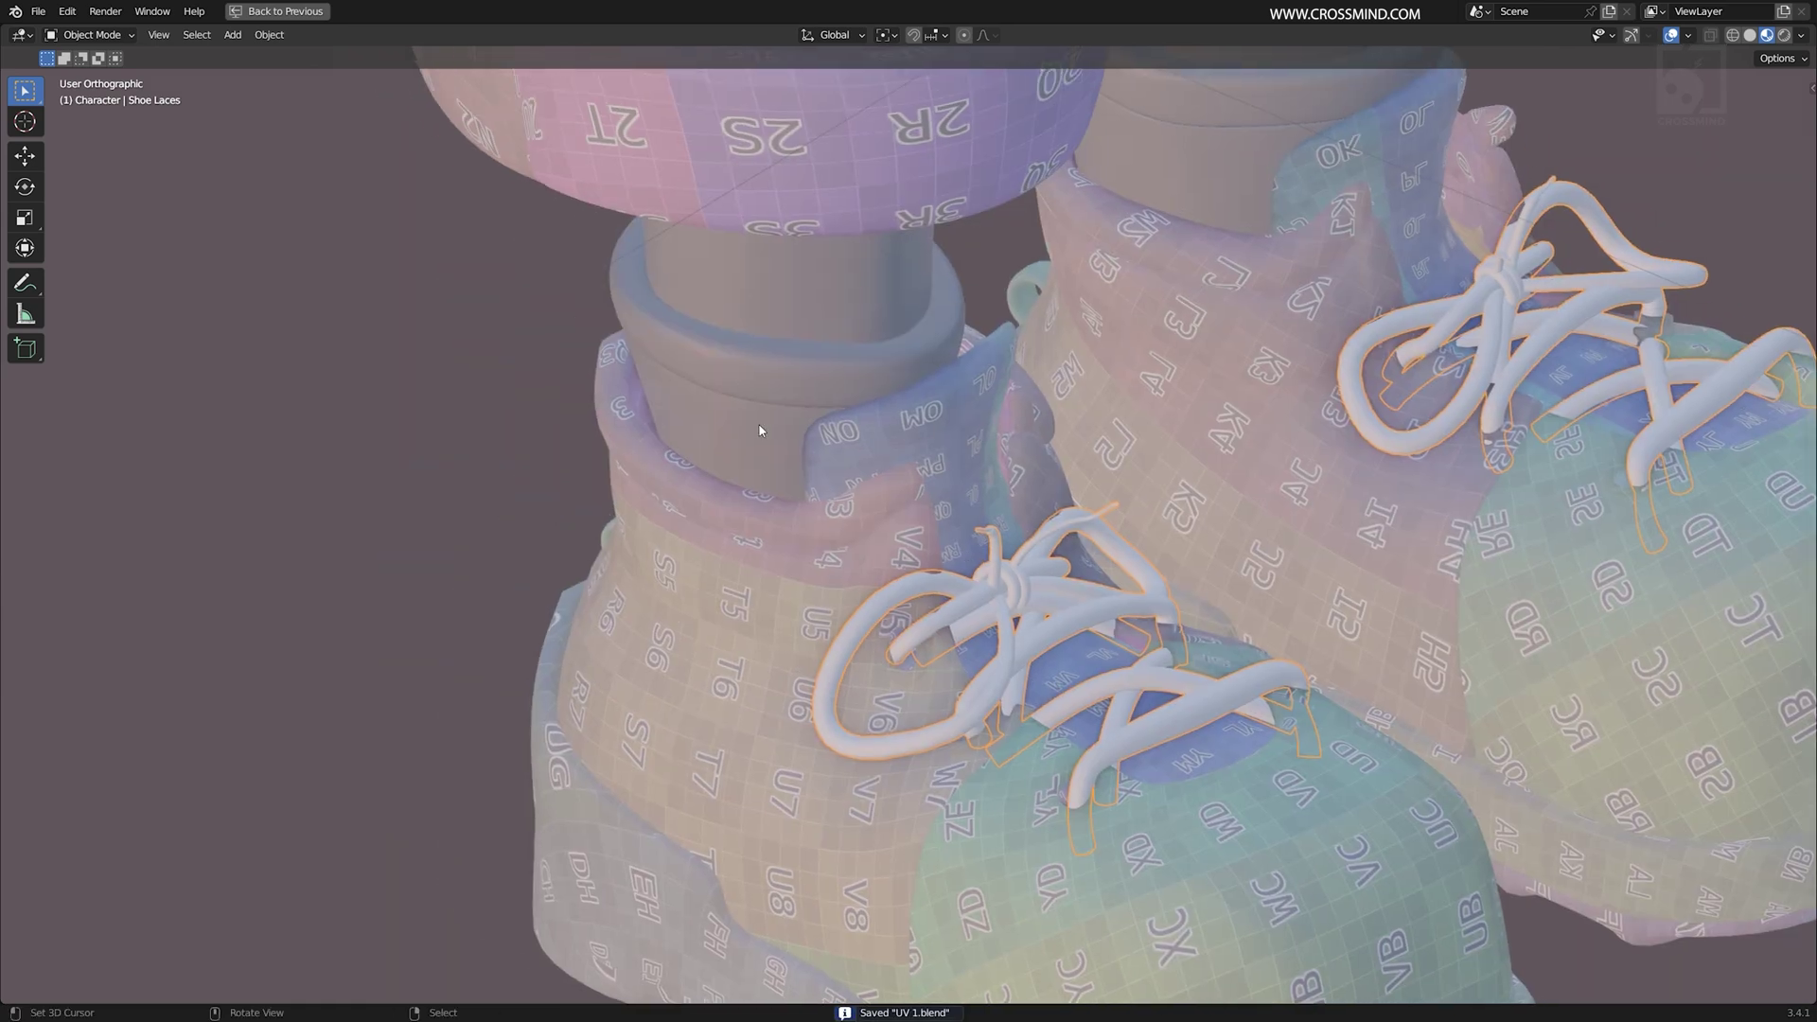
Step: Isolate the socks and mark a lengthwise edge path and the loop around the top rim as seams
key("KP_Divide")
key("Tab")
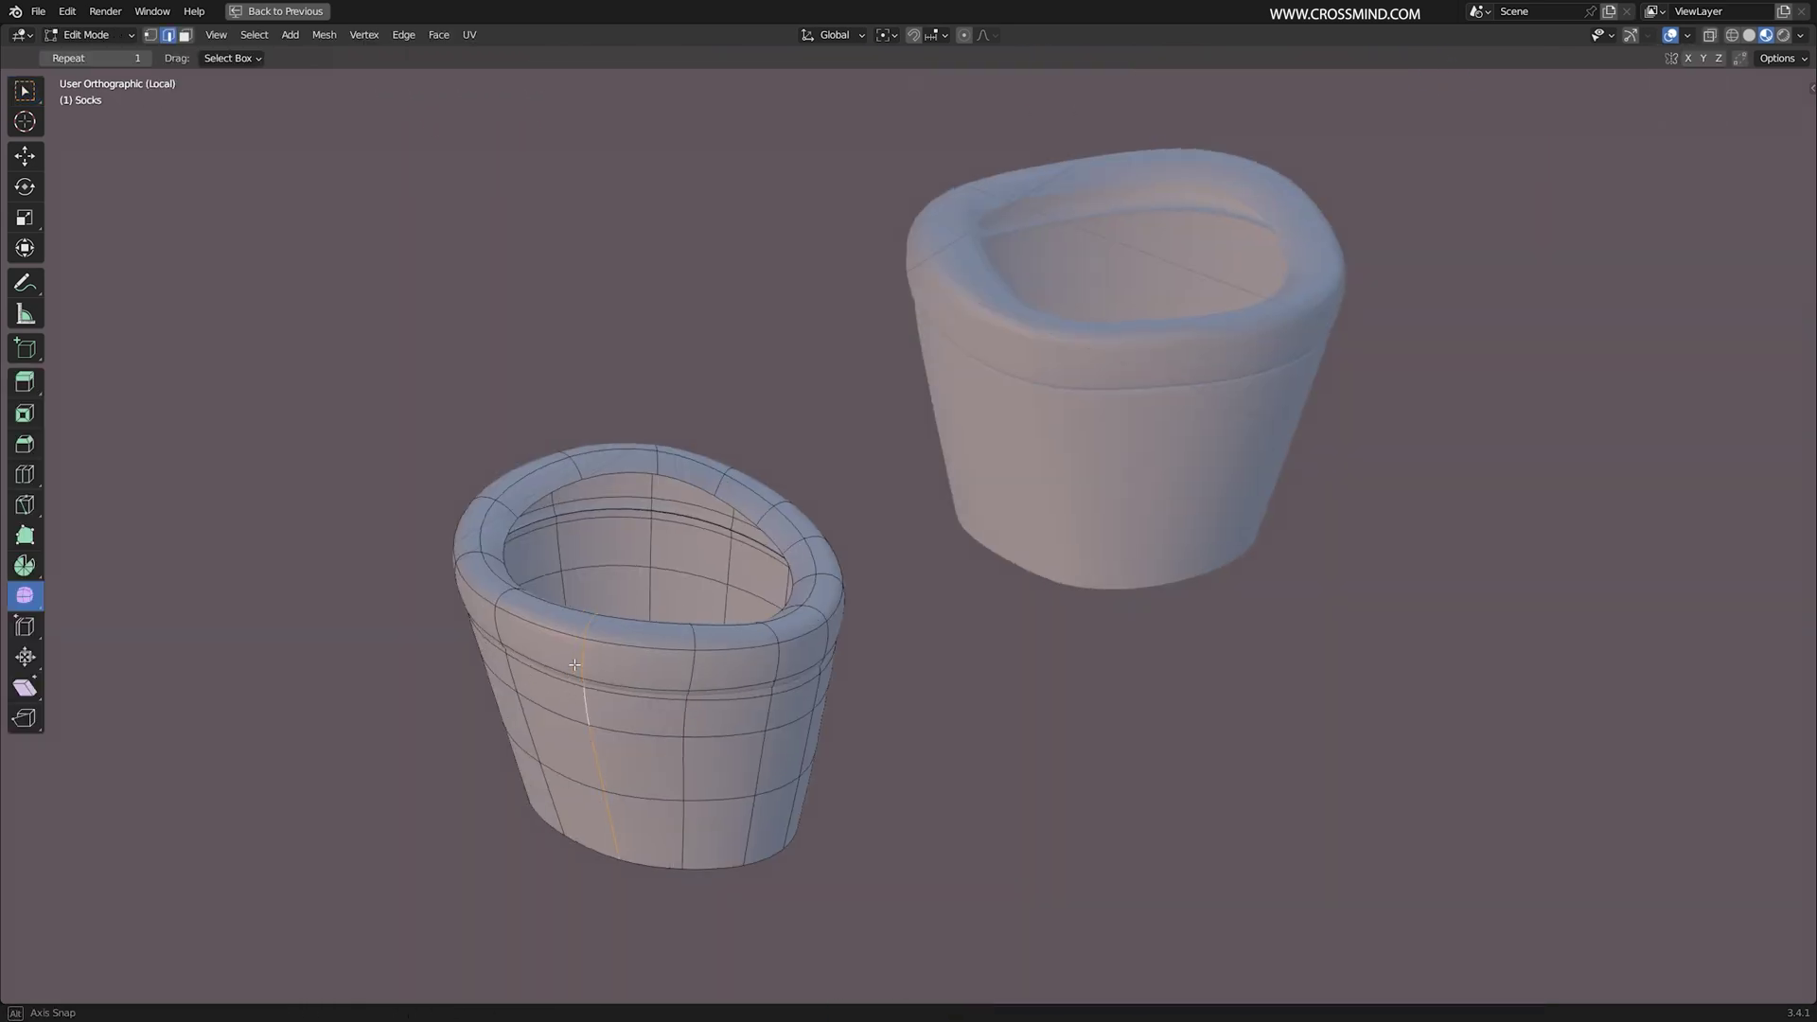
middle_click_drag(554, 673, 655, 630)
middle_click_drag(769, 579, 665, 605)
middle_click_drag(664, 606, 840, 474, "shift")
right_click(839, 474)
left_click(838, 472)
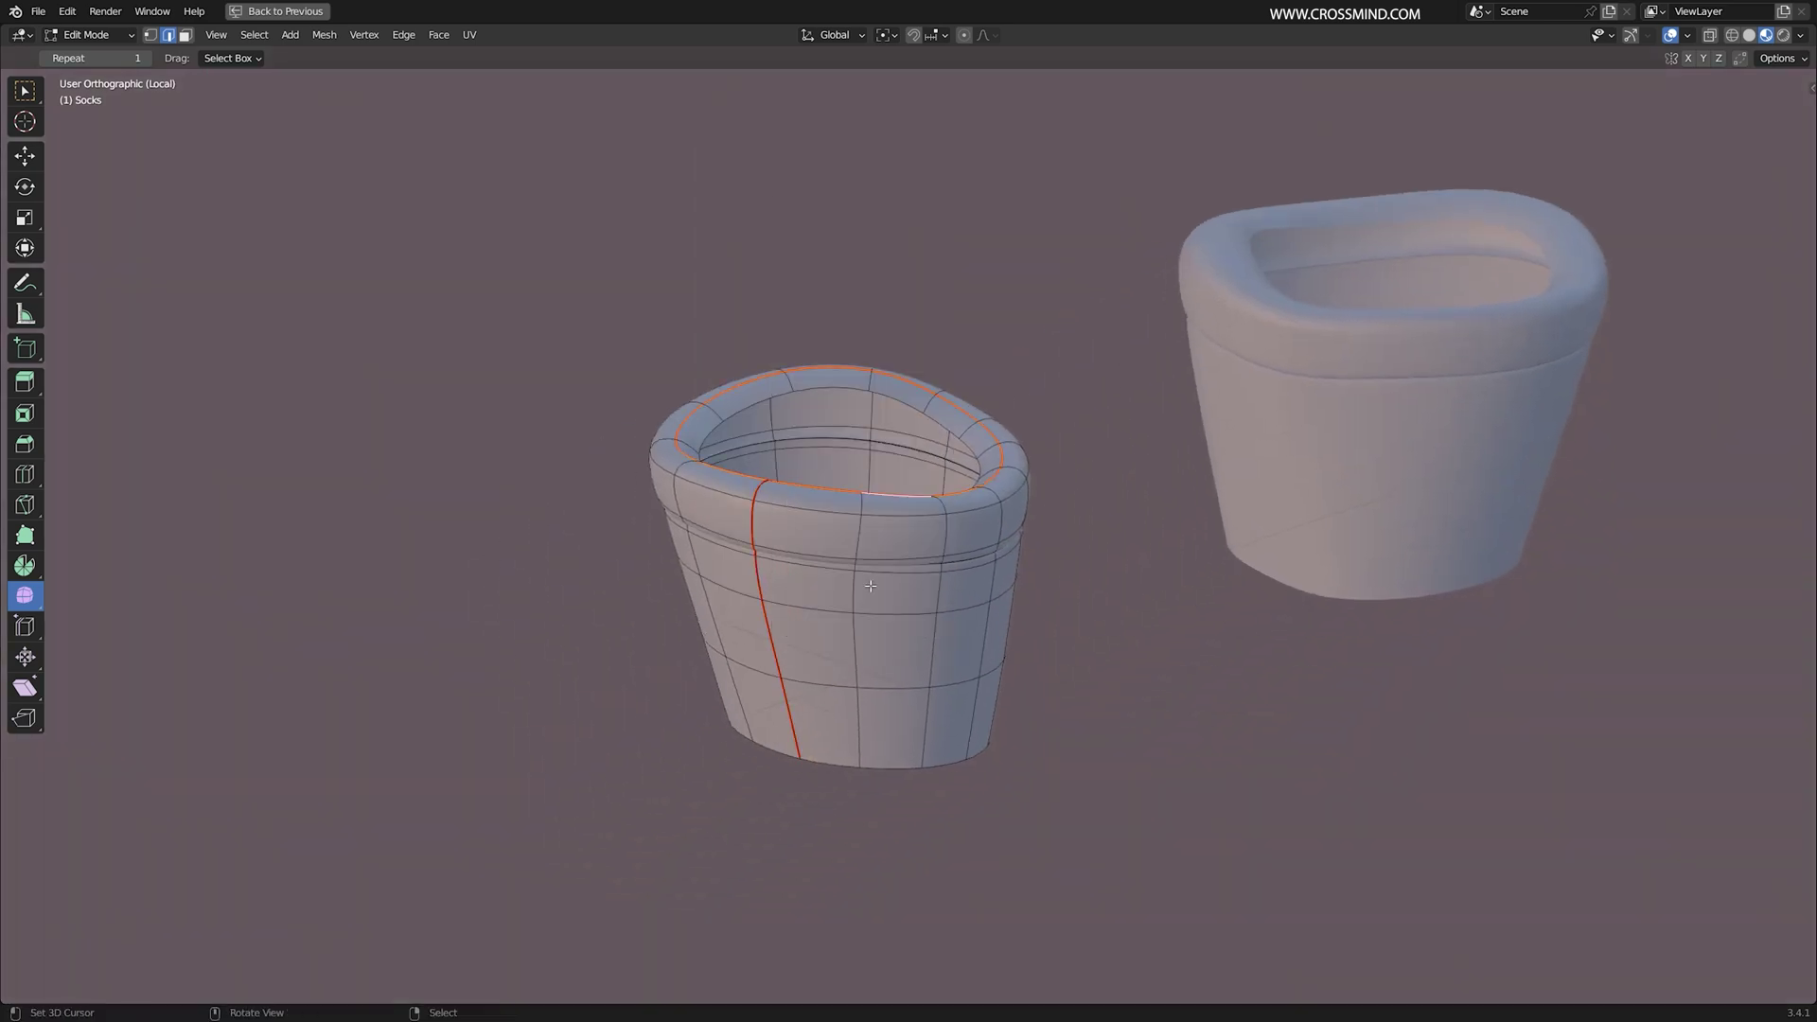
Step: Mark the loop around the sock's bottom opening as a seam and show its unwrapped layout in the UV editor
middle_click_drag(856, 737, 870, 751)
key("ctrl+e")
left_click(1006, 679)
key("ctrl+space")
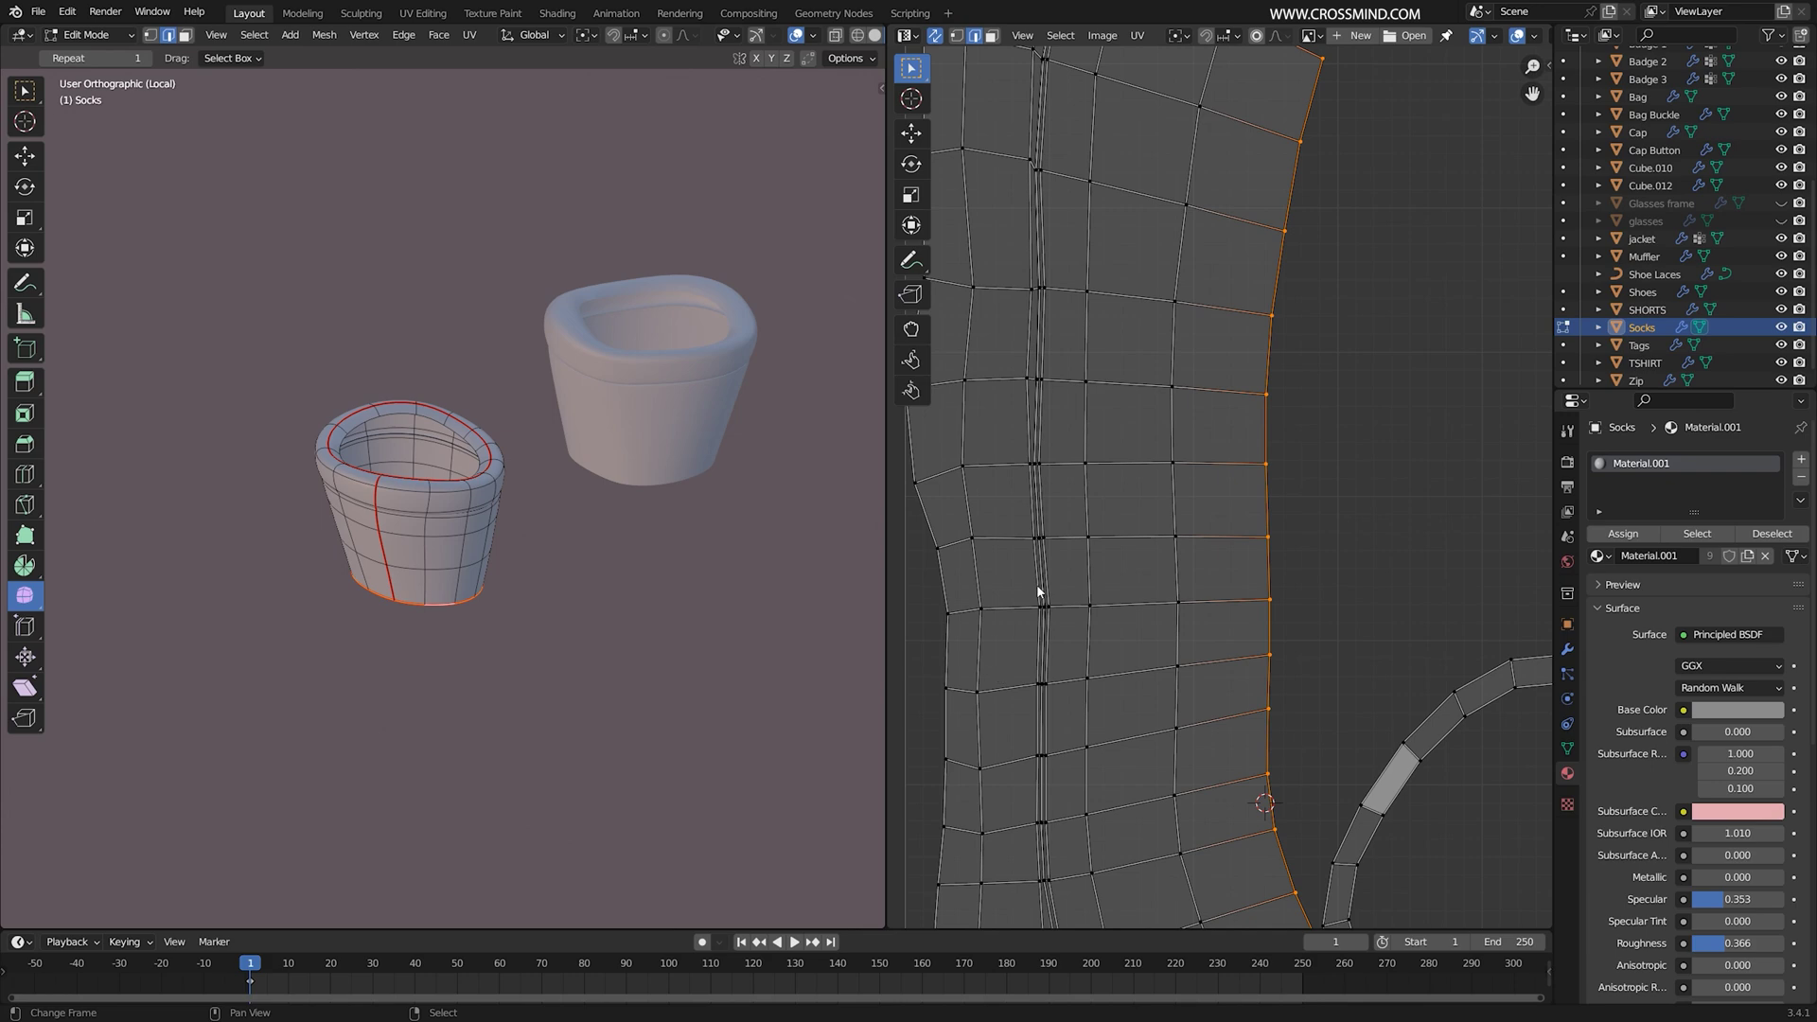
Step: Check the sock's UV layout, leave mesh editing and save the file
scroll(1168, 578, "down", 6)
scroll(1265, 565, "up", 3)
key("Tab")
middle_click_drag(586, 450, 642, 585)
key("ctrl+s")
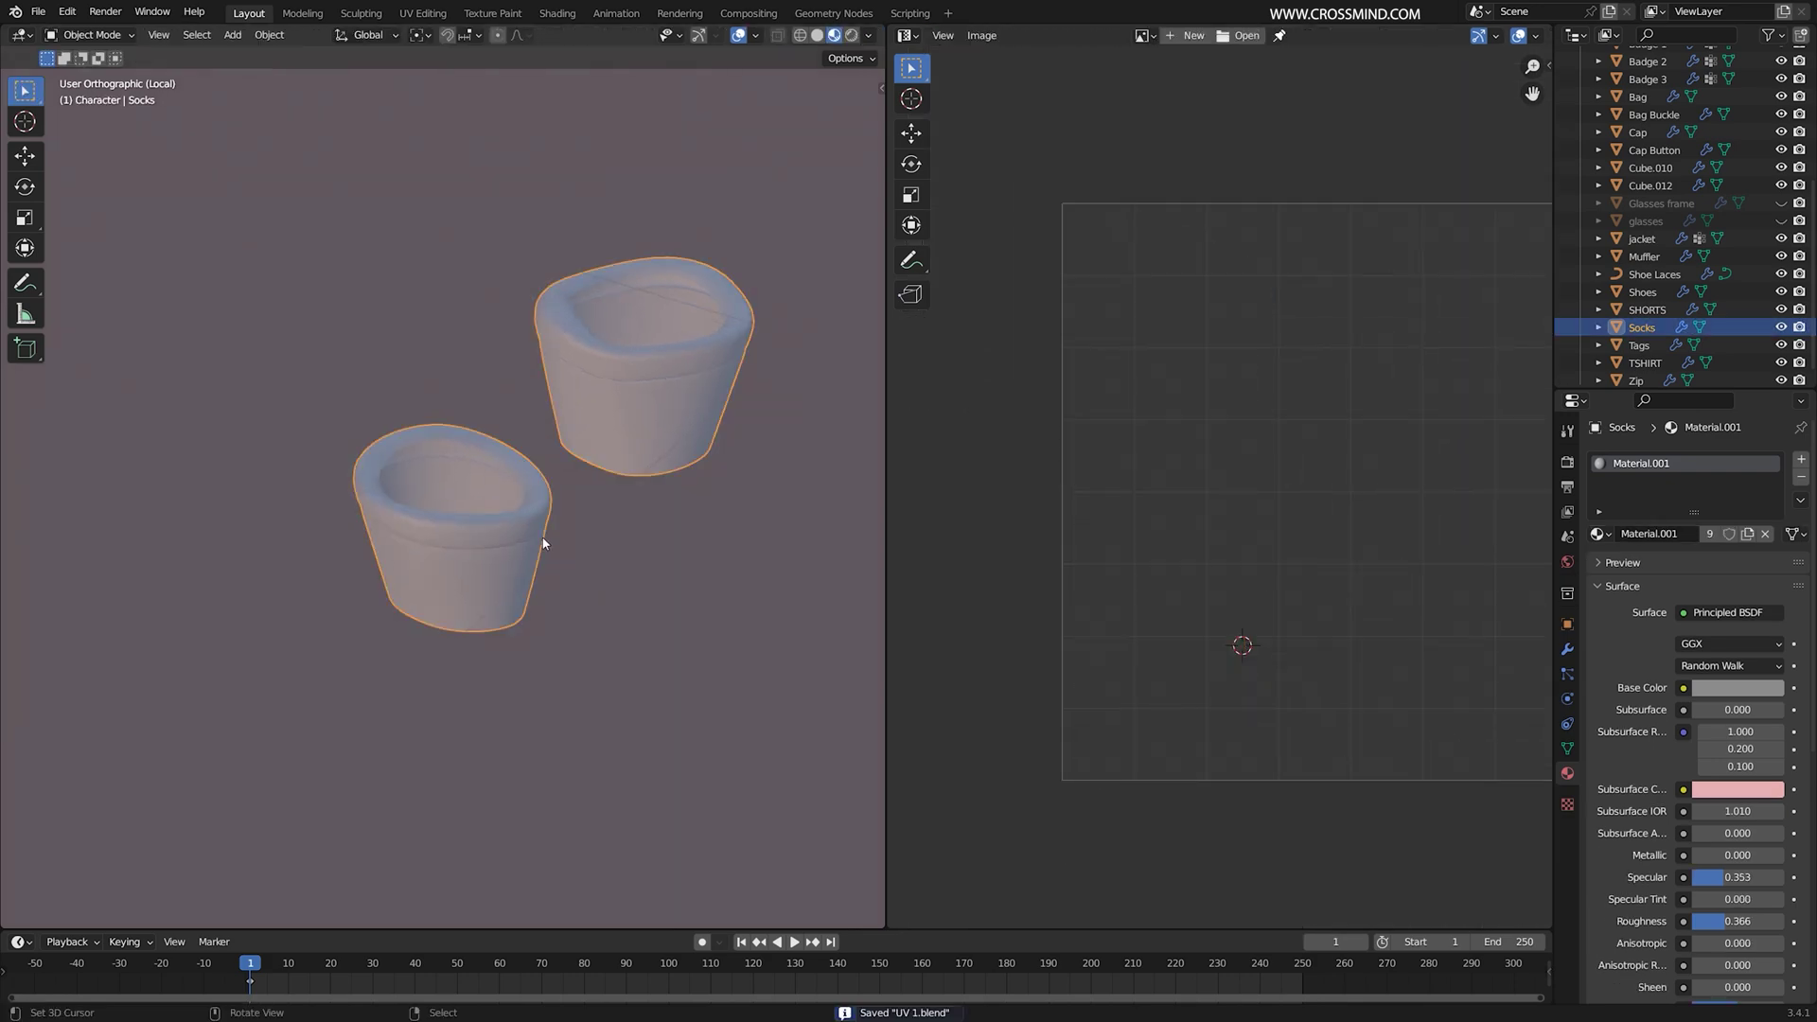
Step: Return to the full character and open the shoes for mesh editing with all geometry selected
key("KP_Divide")
left_click(587, 650)
key("Tab")
key("a")
Step: Pack the shoe's UV islands into the UV square with a 0.001 margin and check the layout
scroll(1316, 421, "down", 2)
scroll(1320, 416, "up", 1)
middle_click_drag(1320, 415, 1241, 407)
scroll(1240, 407, "up", 1)
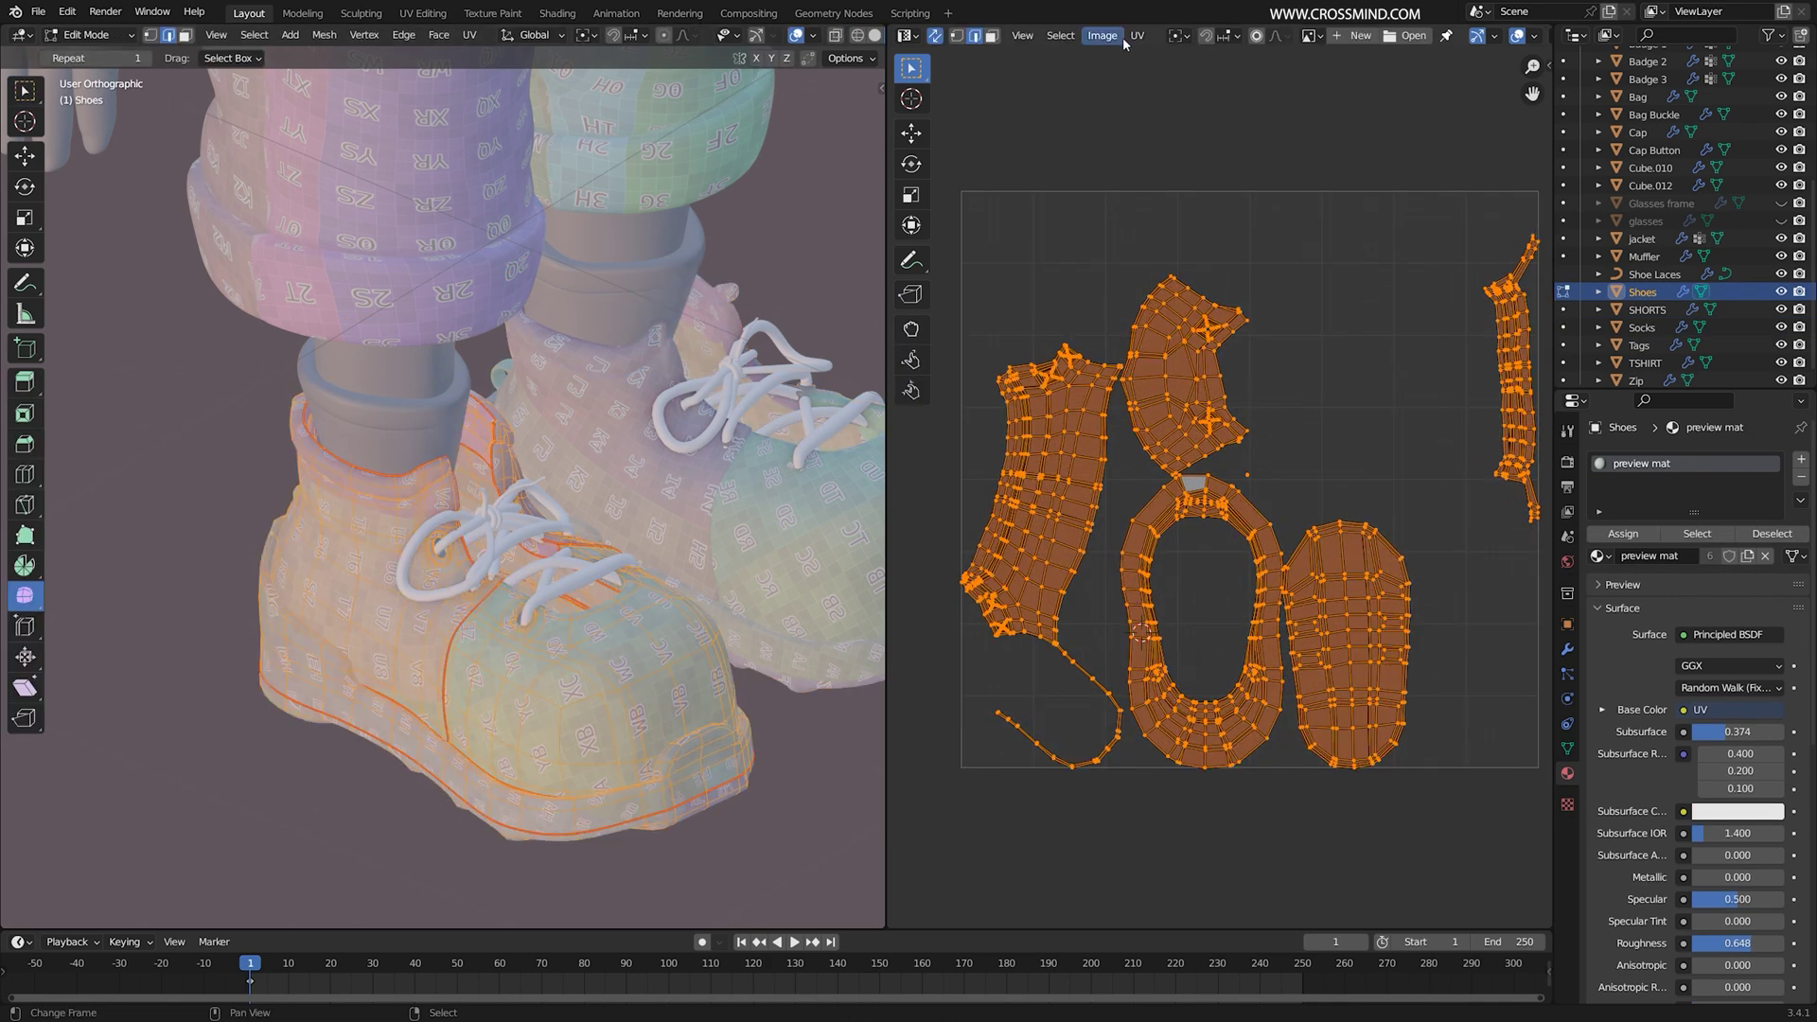
left_click(1136, 35)
left_click(1216, 348)
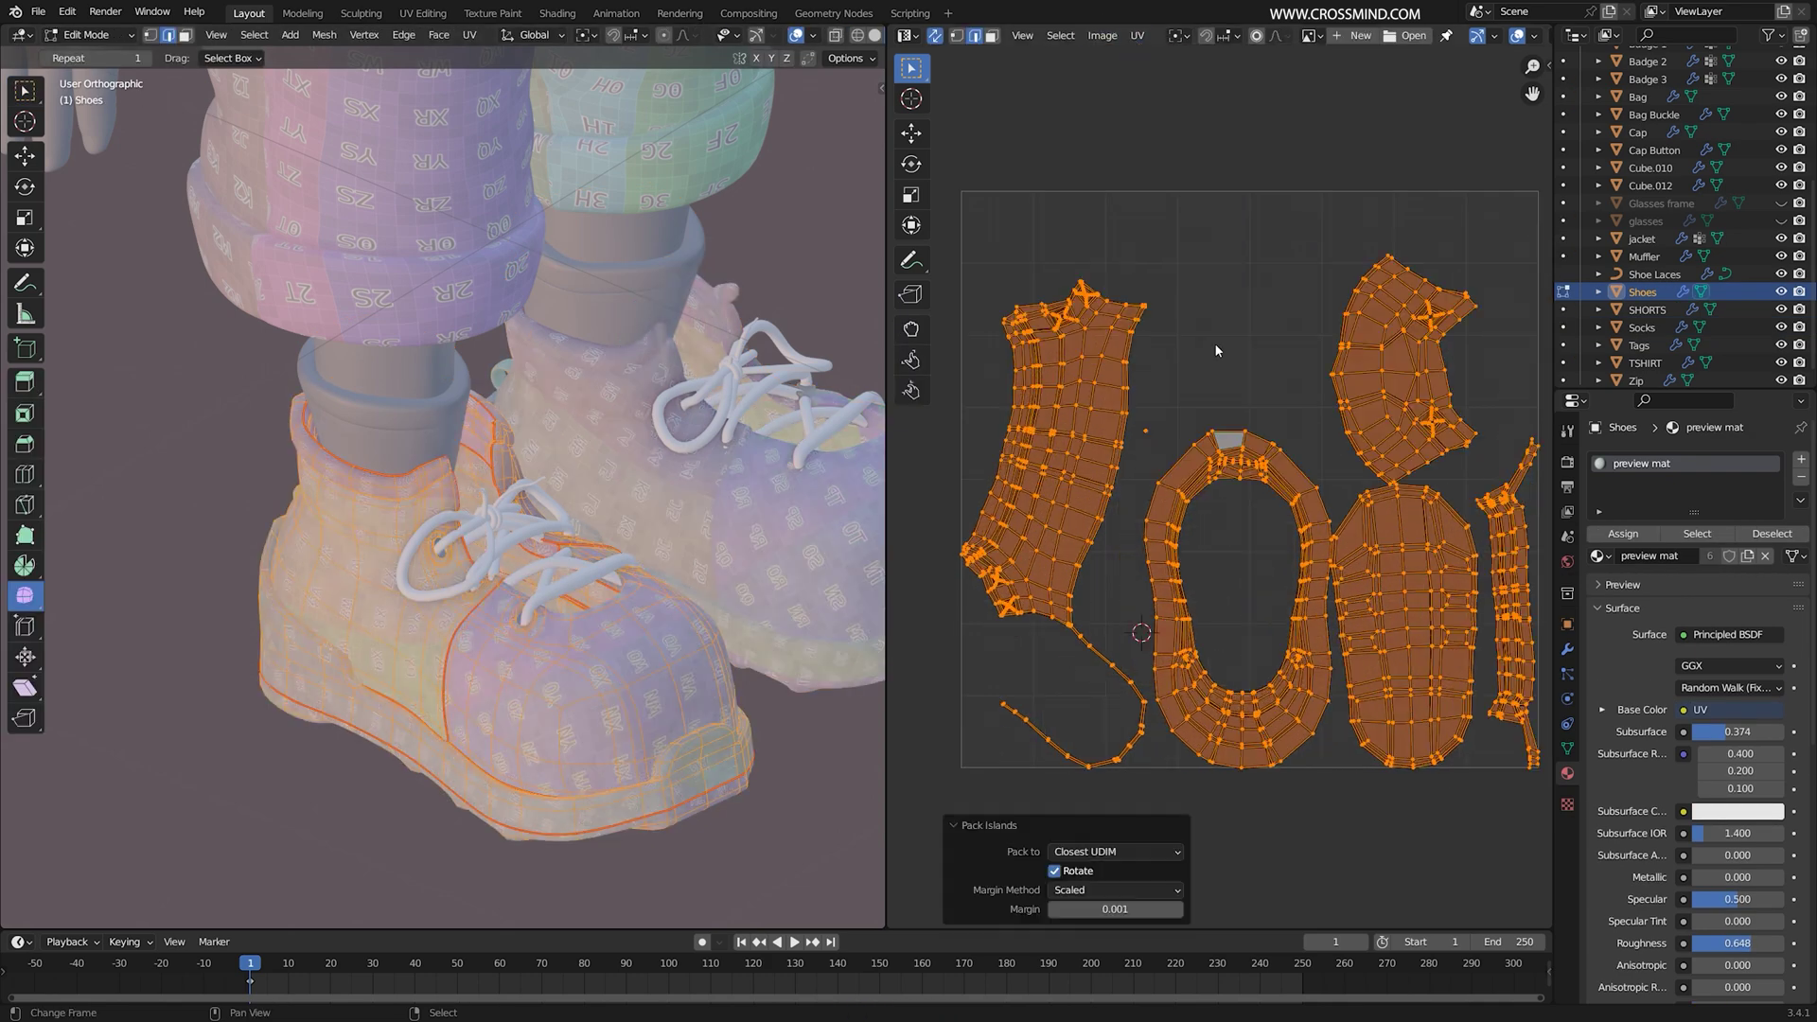
scroll(1215, 347, "down", 2)
scroll(1274, 492, "up", 2)
left_click(1138, 36)
left_click(1251, 275)
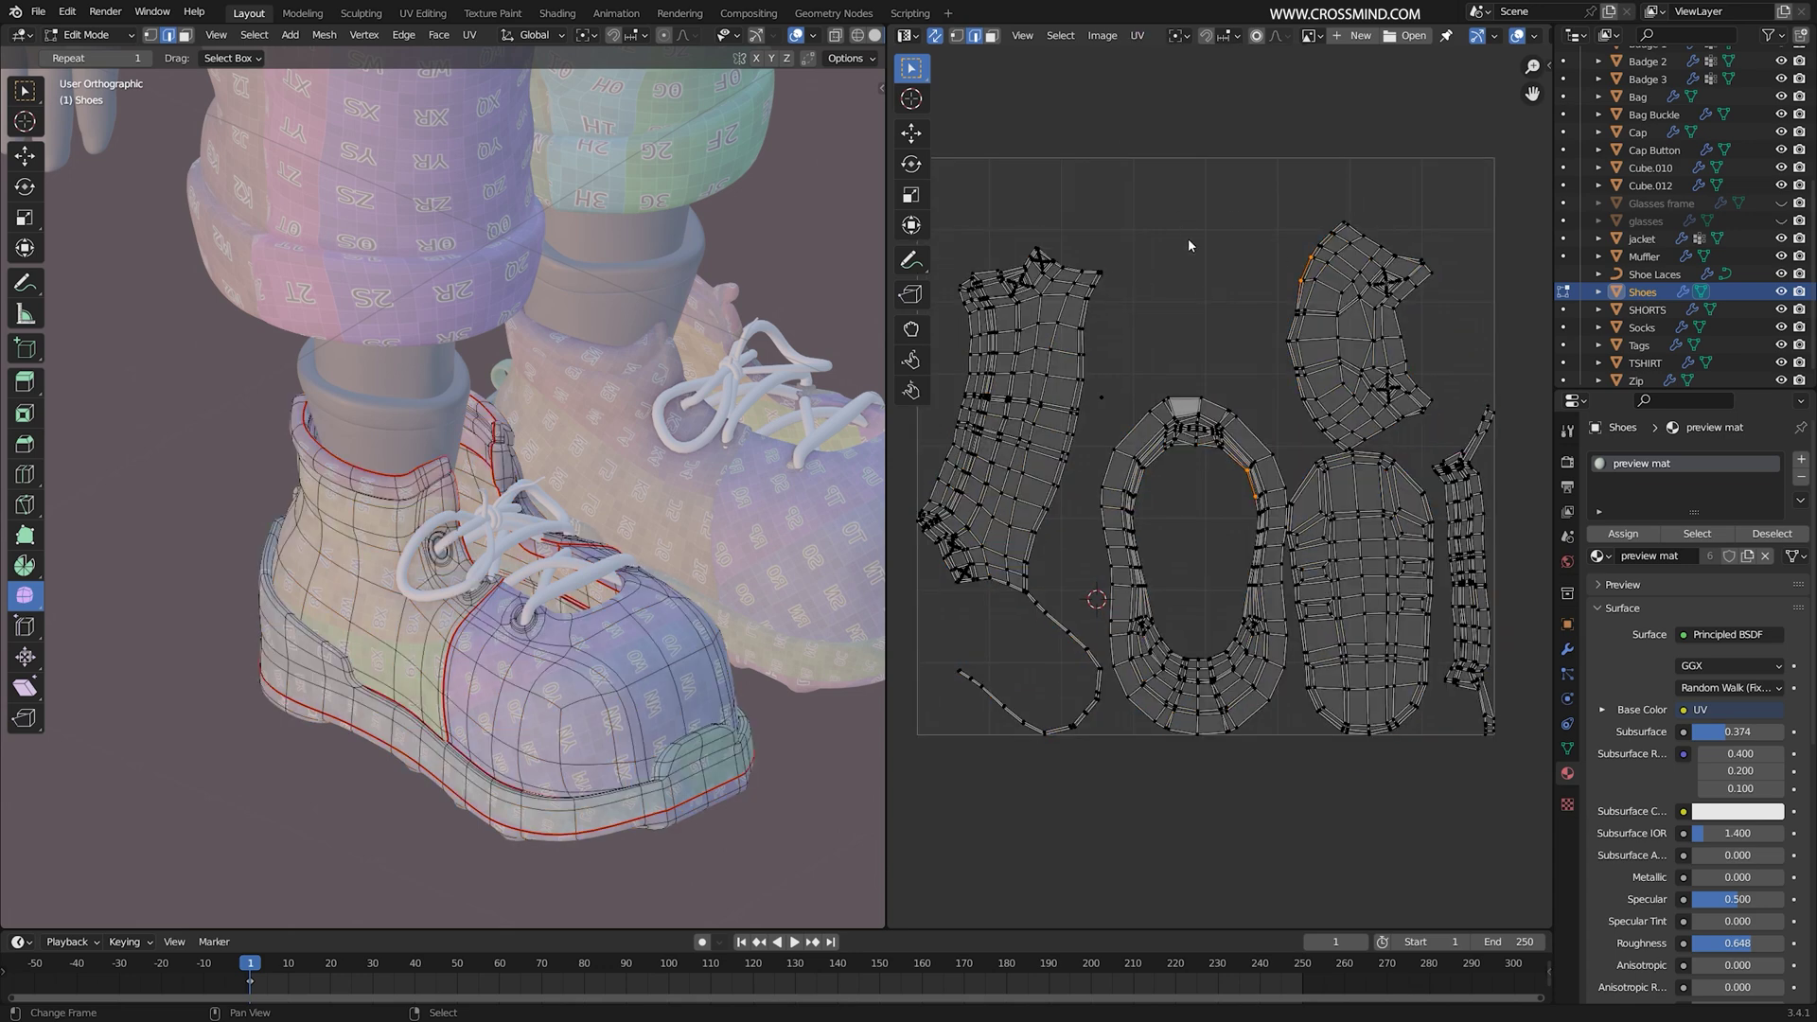
middle_click_drag(1184, 226, 1193, 315)
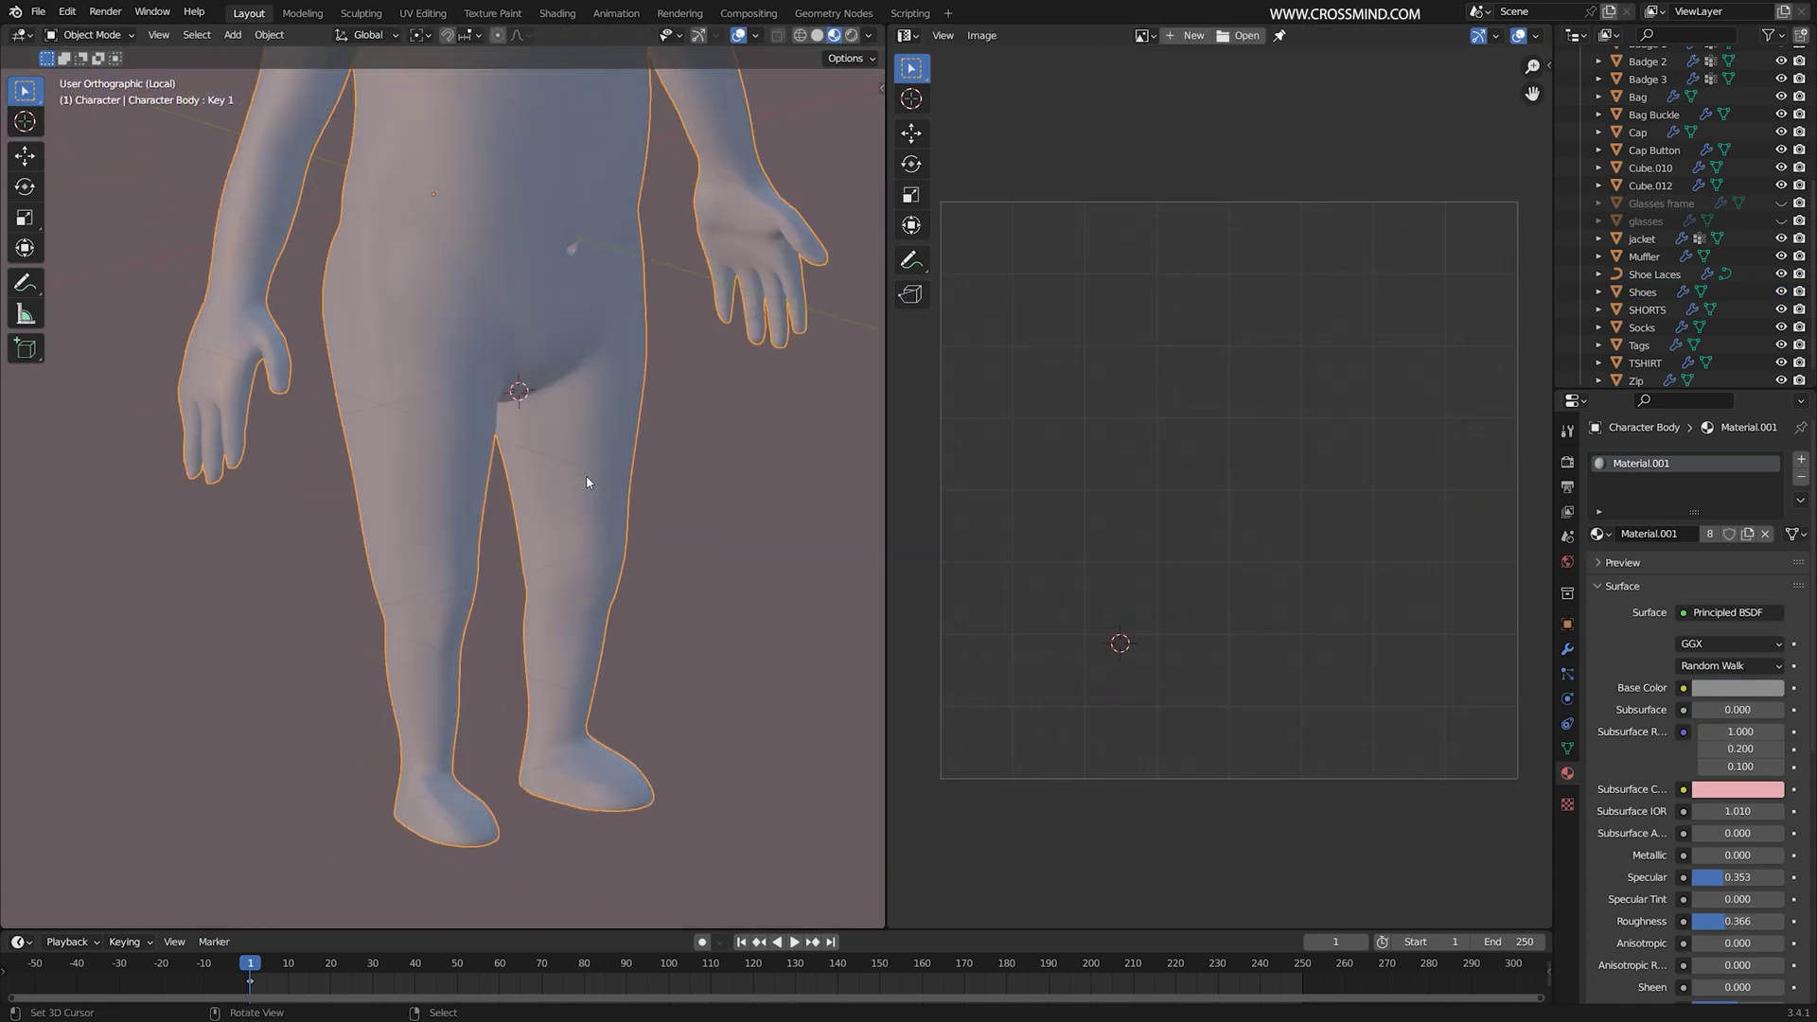
Step: Save the file and mark the edge loops around the tops of both legs, front and back, as seams
scroll(587, 475, "down", 3)
key("ctrl+s")
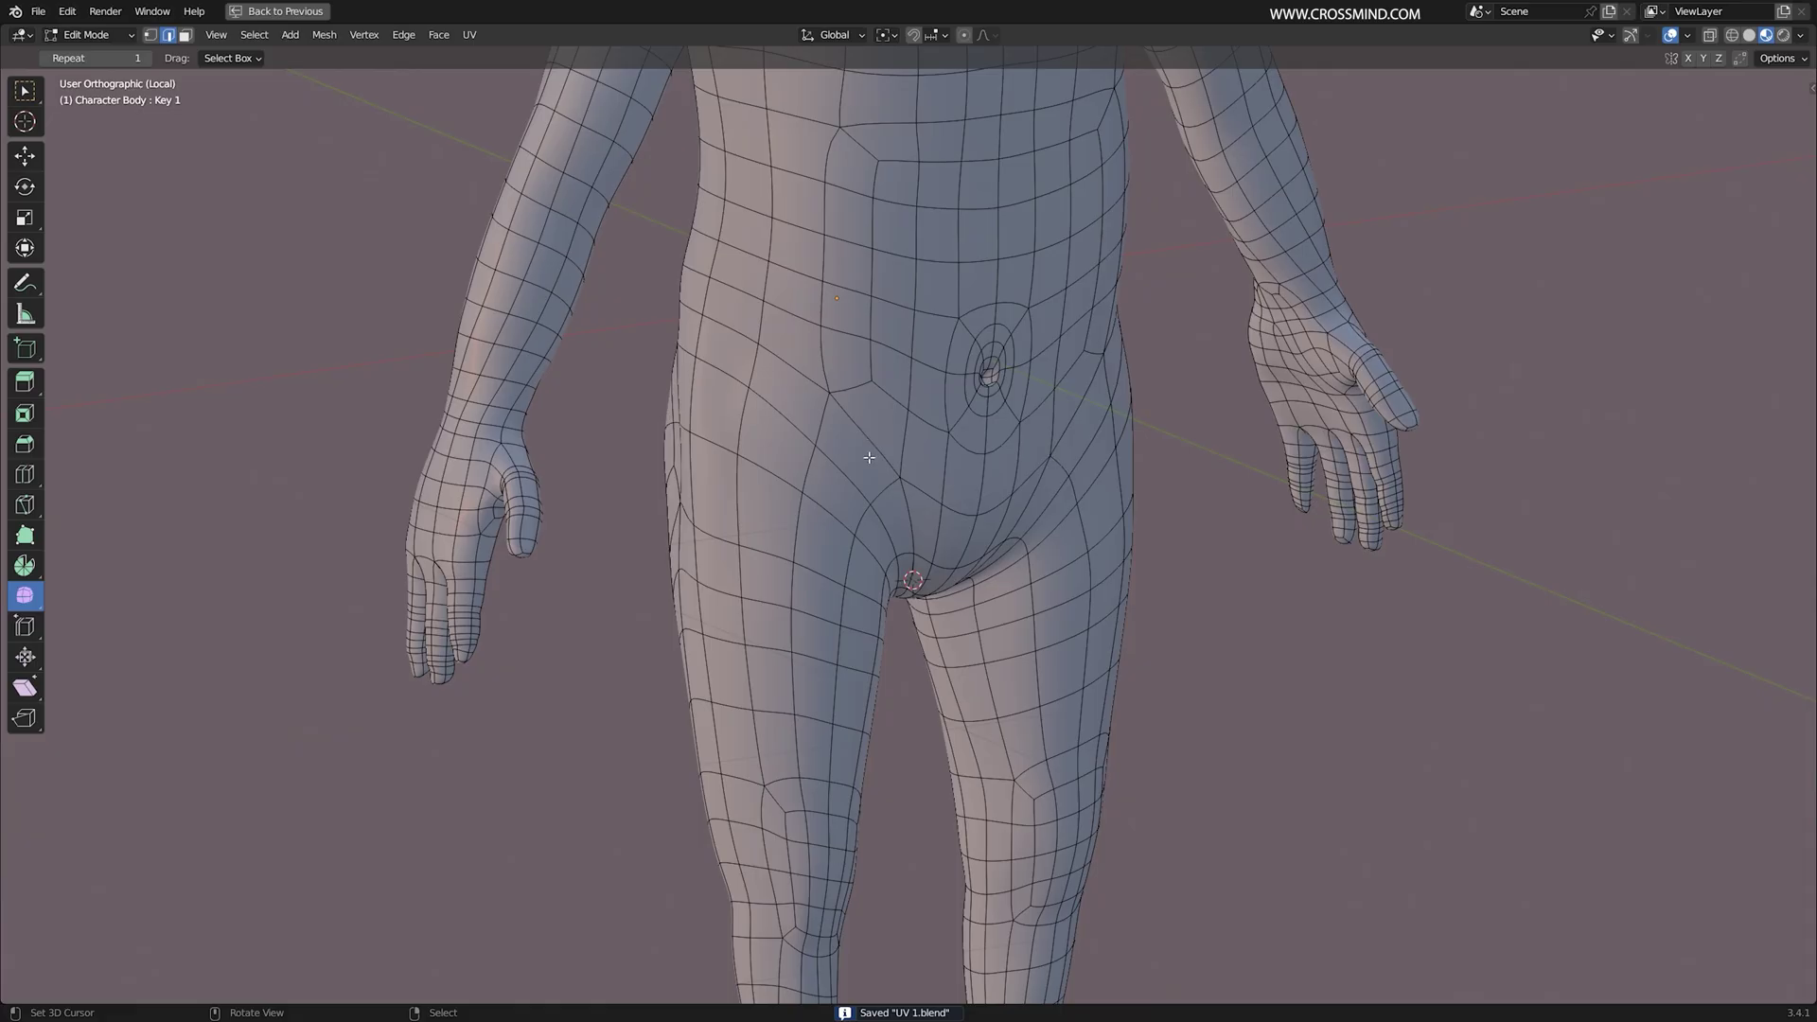
scroll(895, 571, "up", 4)
left_click(842, 470, "alt")
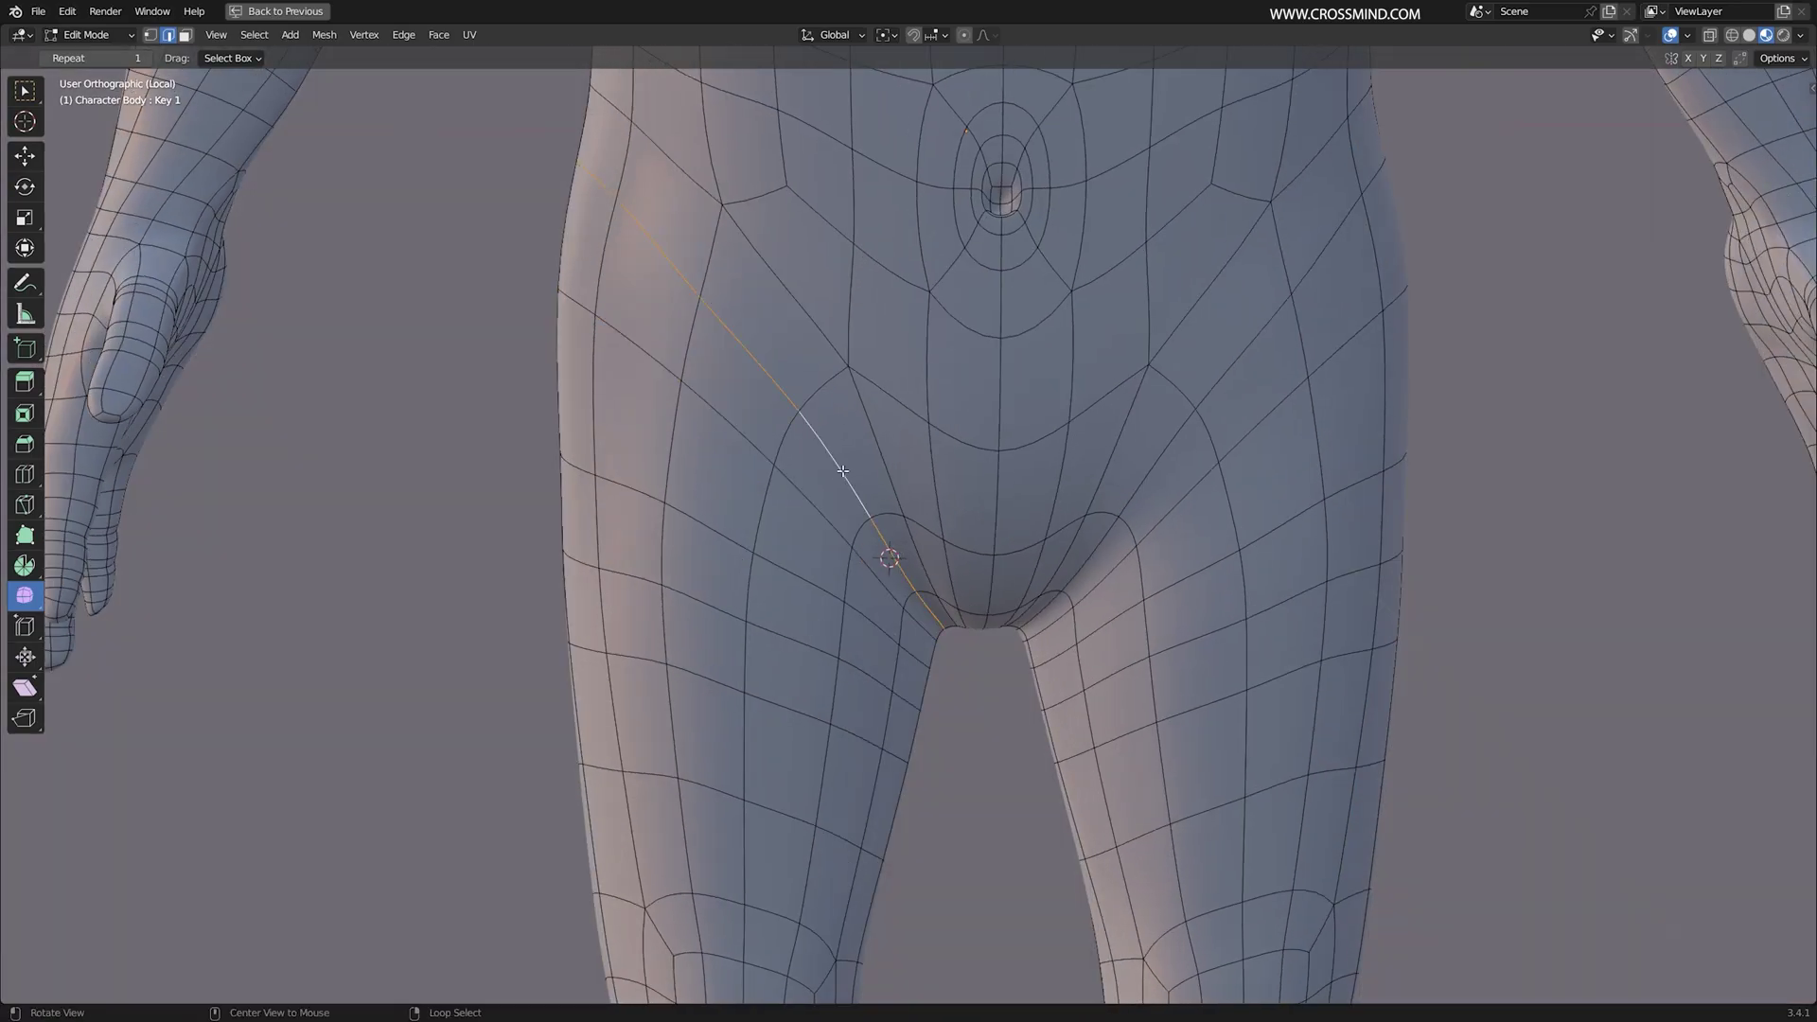
middle_click_drag(1149, 481, 683, 246)
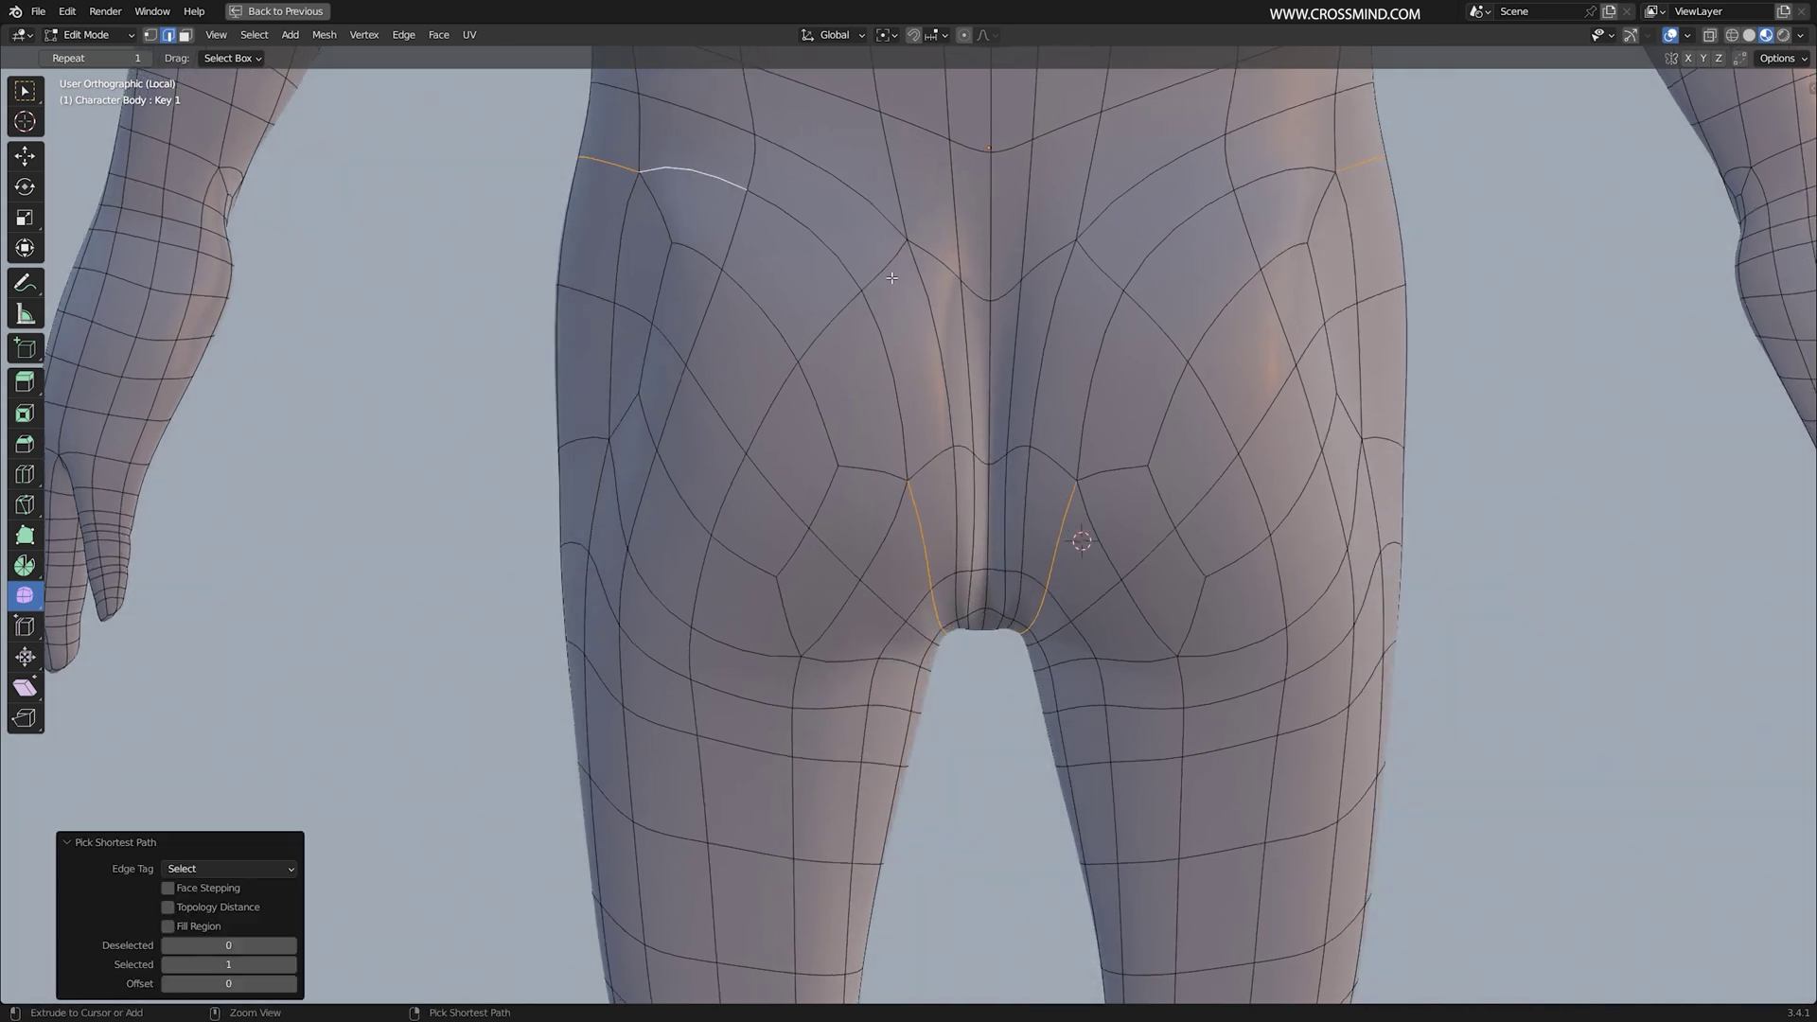
left_click(1079, 427, "ctrl")
left_click(1097, 223, "ctrl")
middle_click_drag(1098, 223, 1272, 173)
key("ctrl+e")
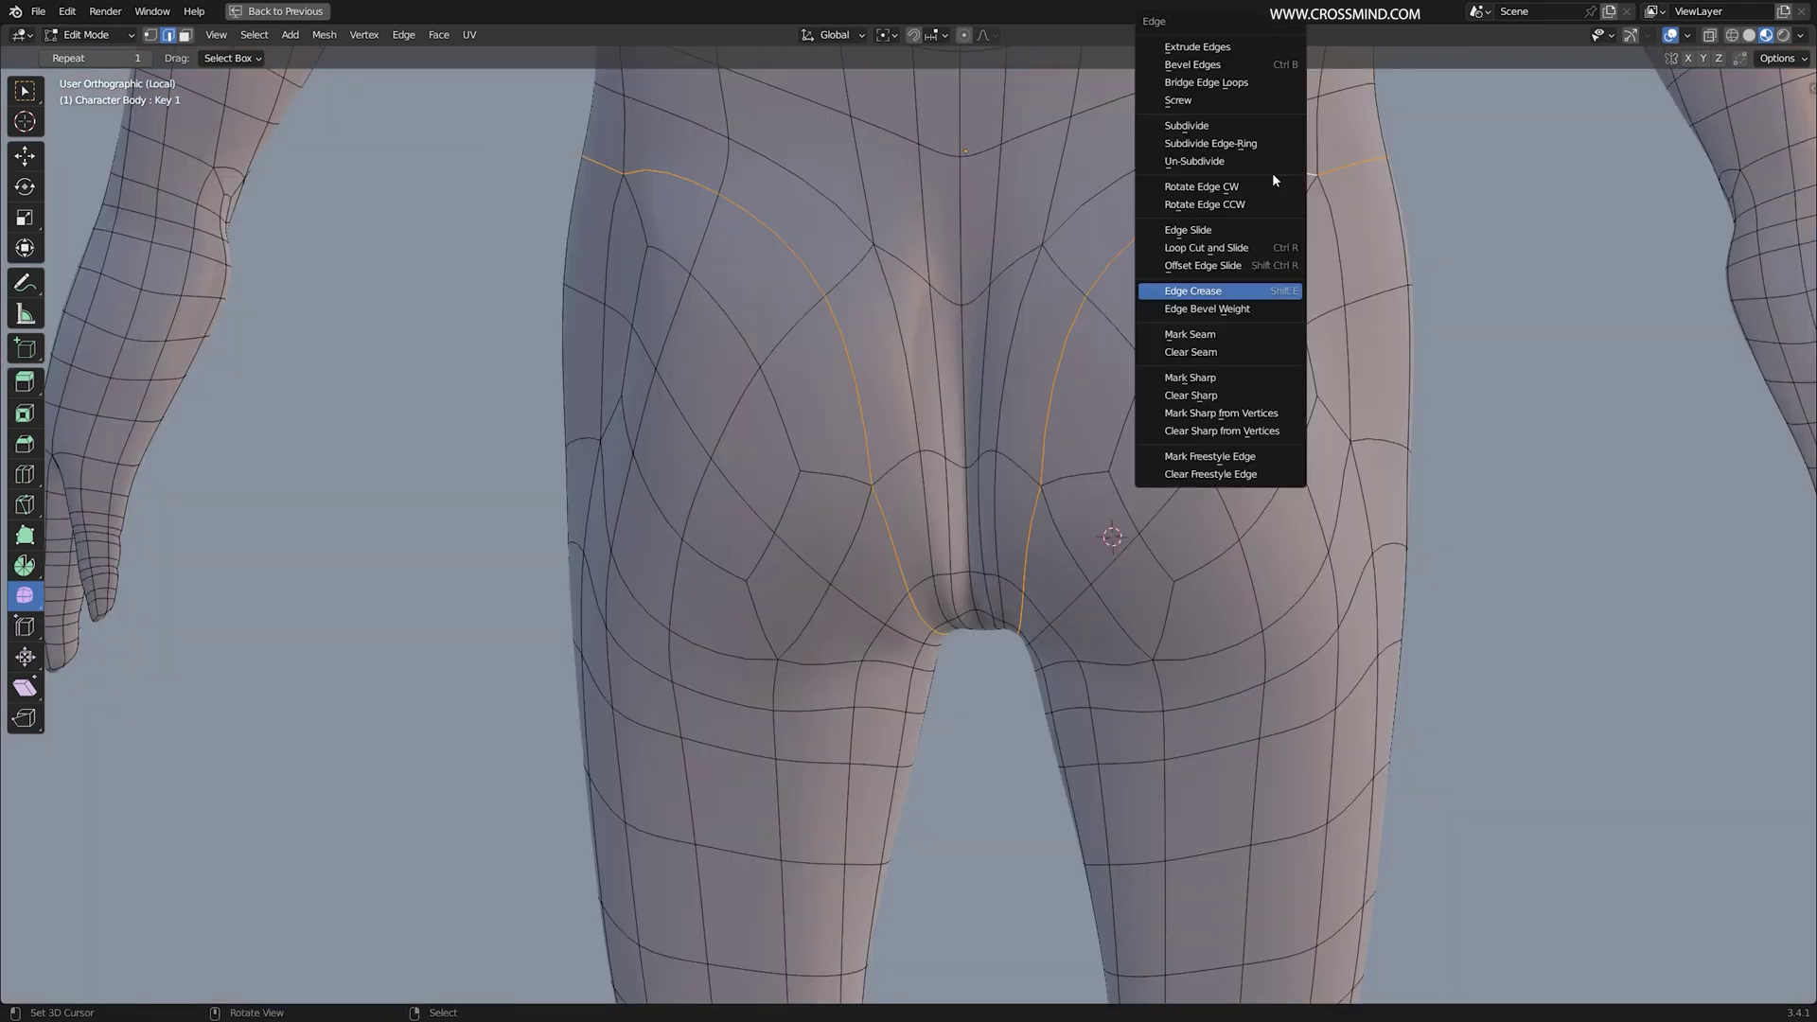
left_click(1191, 334)
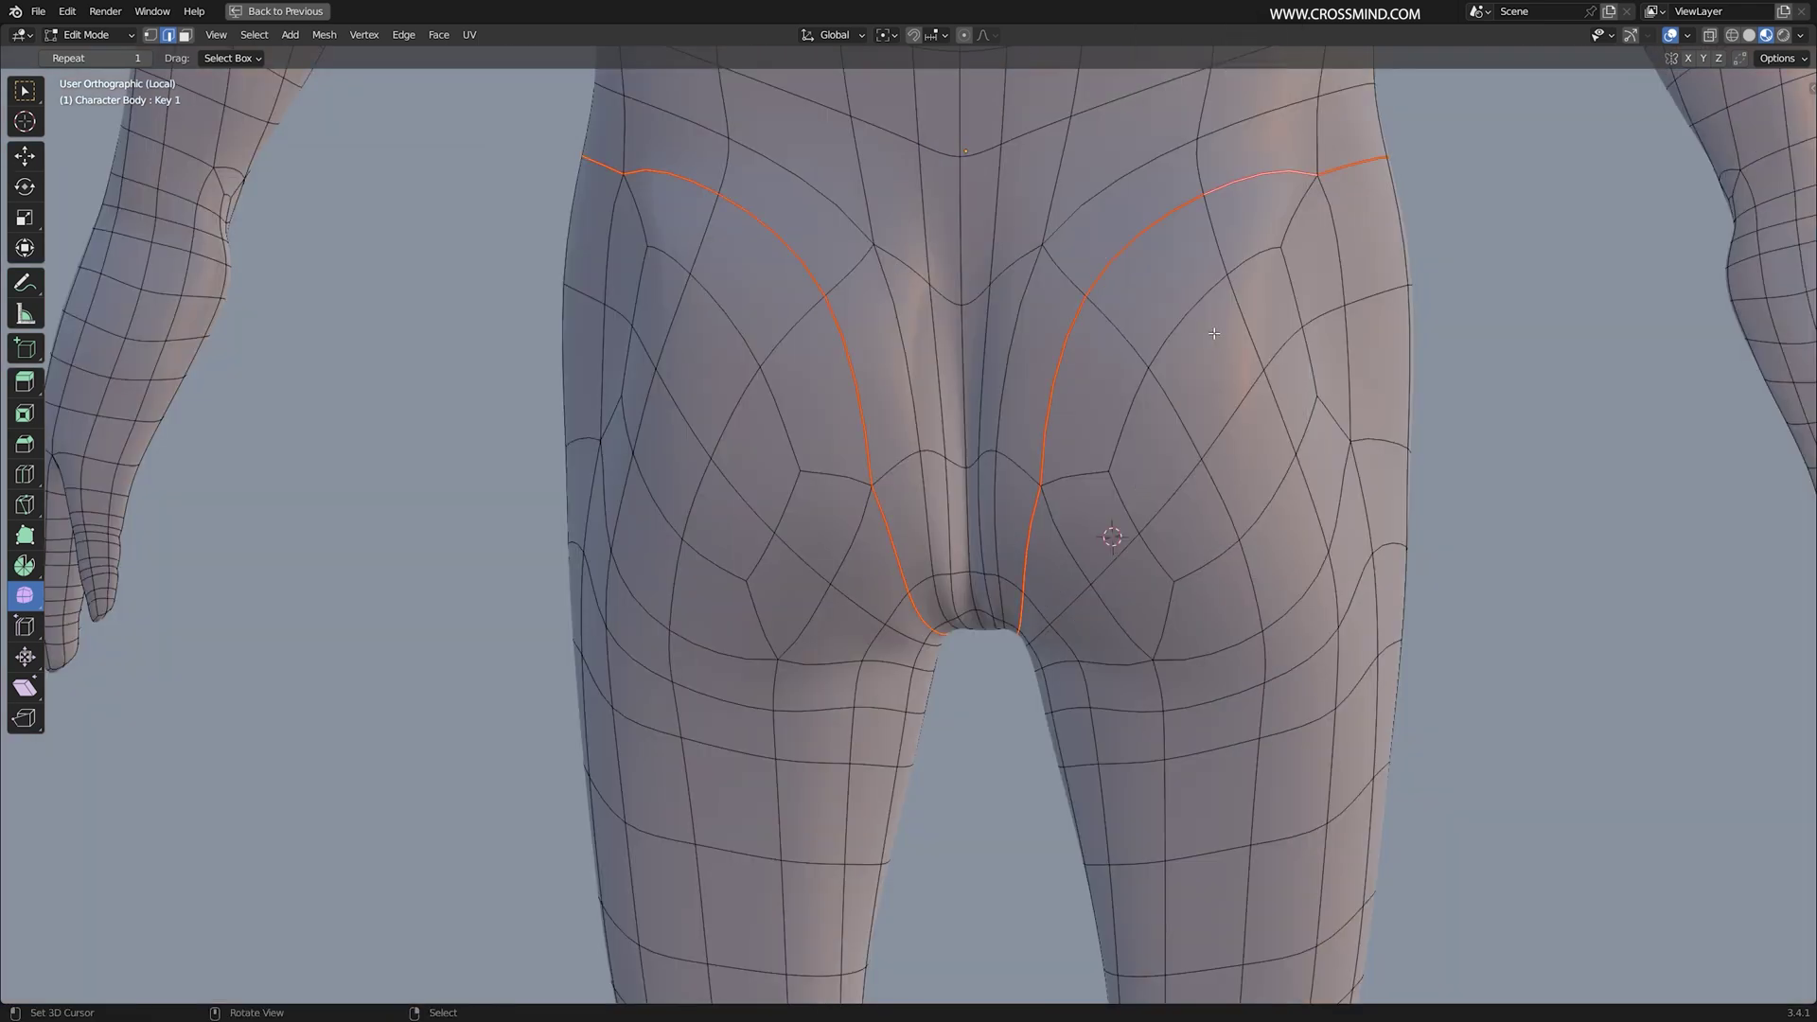
Step: Mark the edge loop around the base of the neck as a seam
scroll(909, 511, "down", 3)
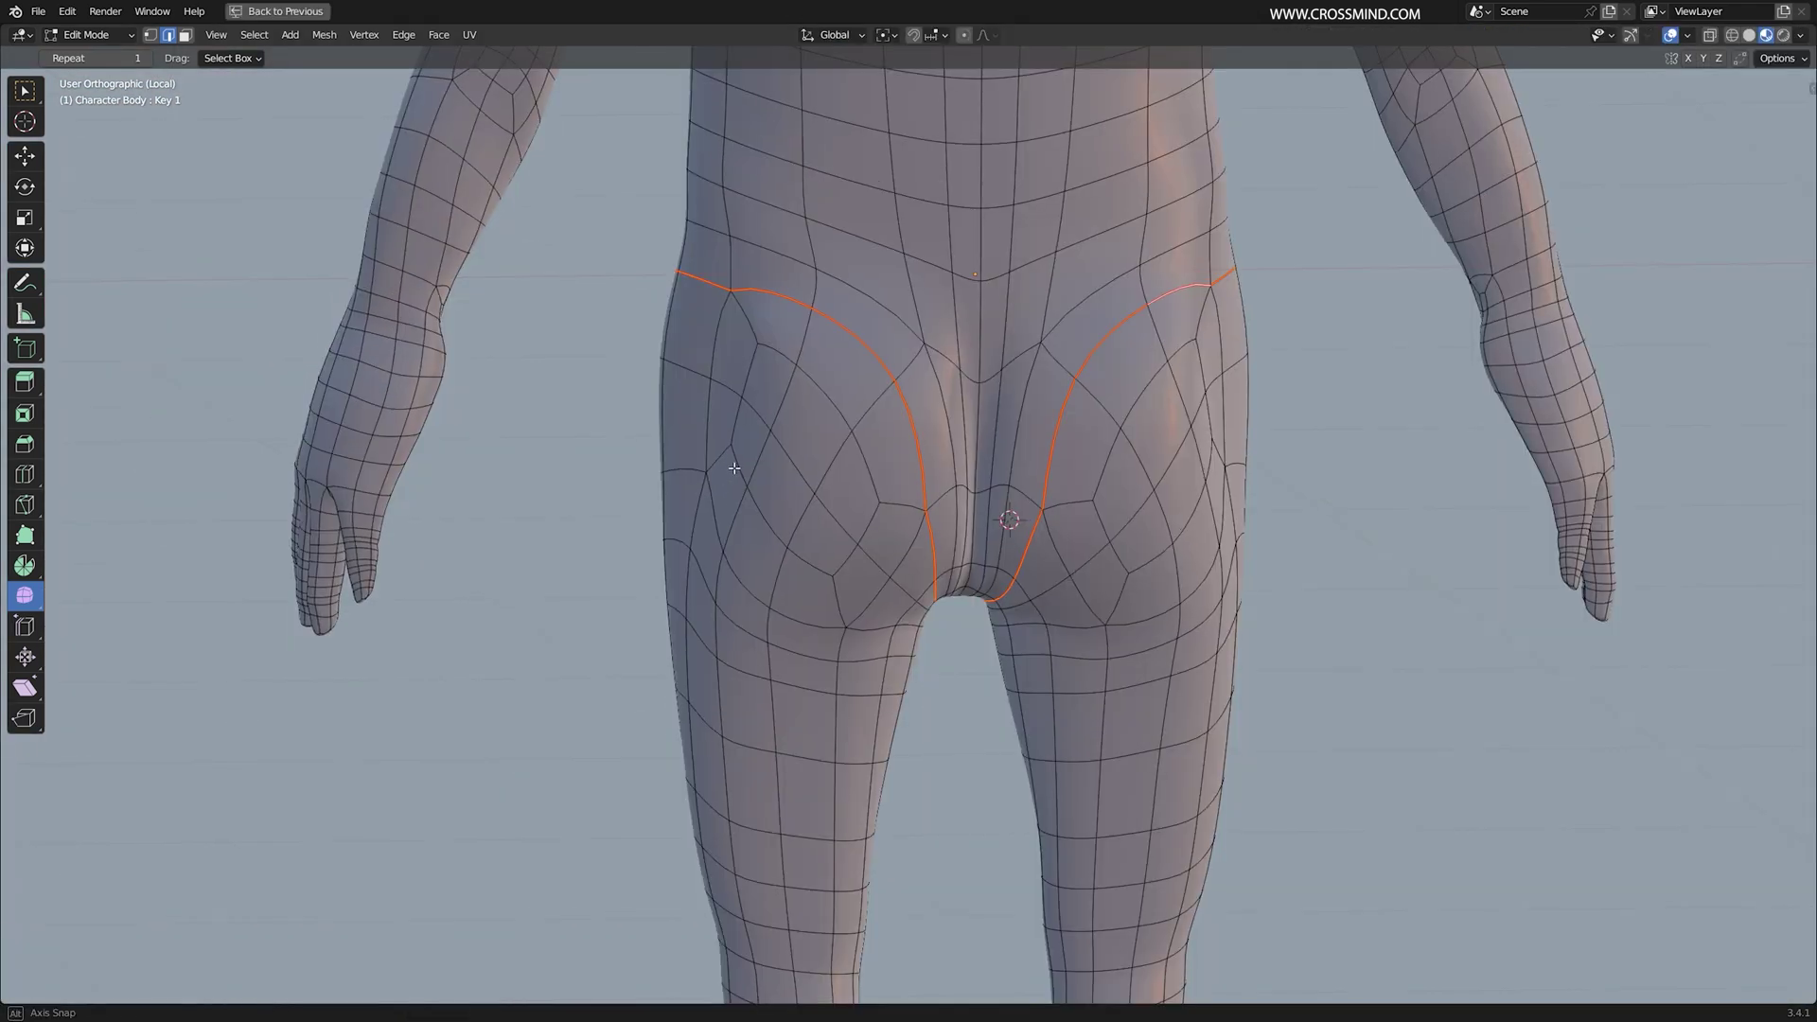
middle_click_drag(977, 326, 931, 570, "shift")
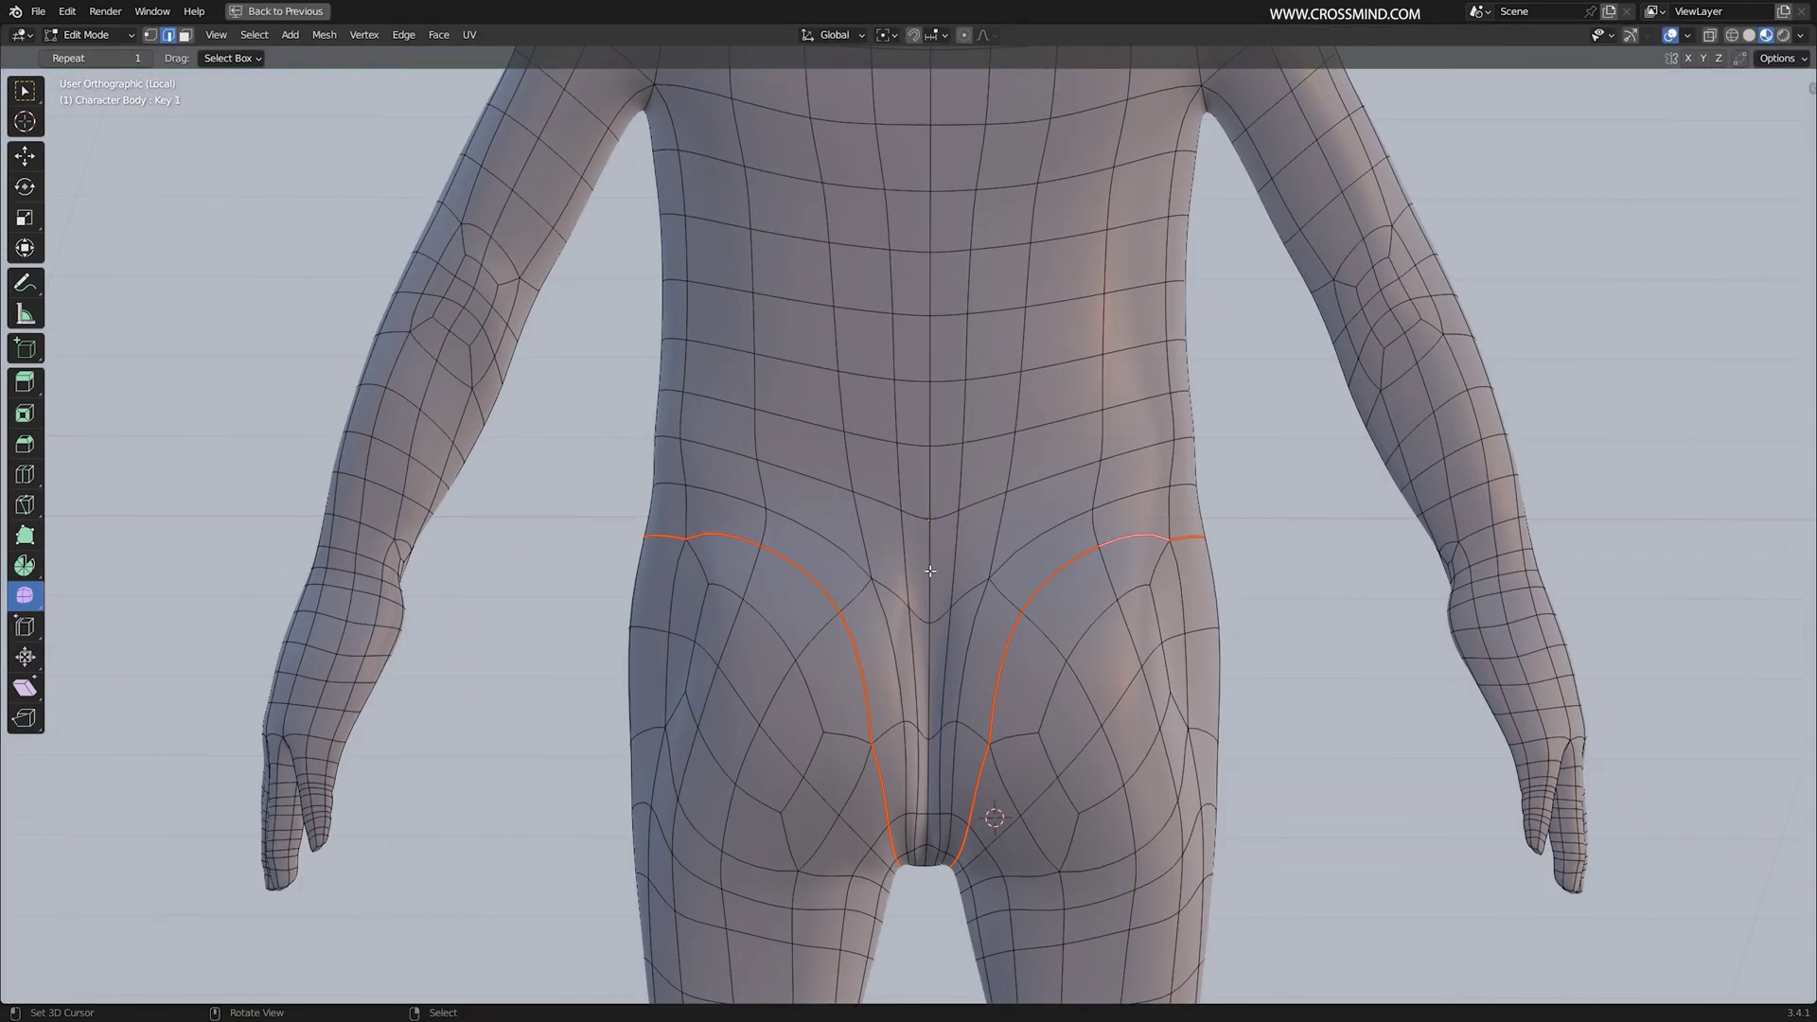
scroll(988, 459, "down", 4)
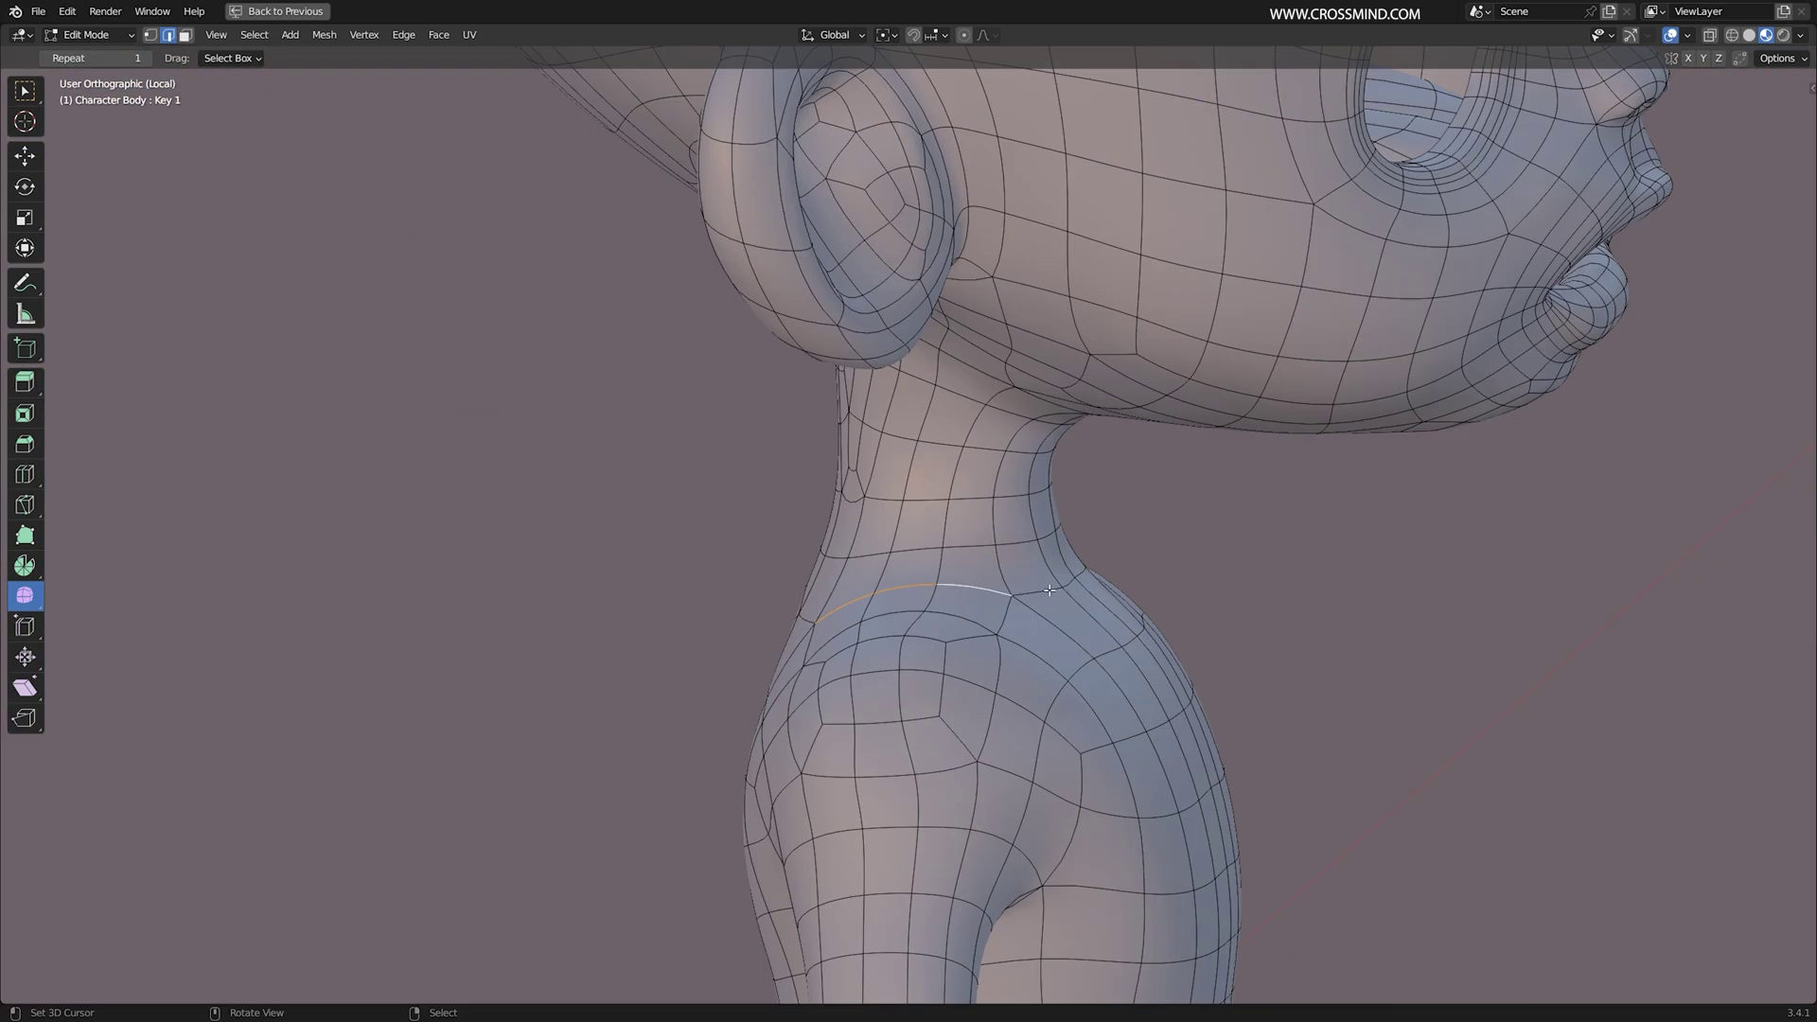
scroll(1016, 624, "up", 2)
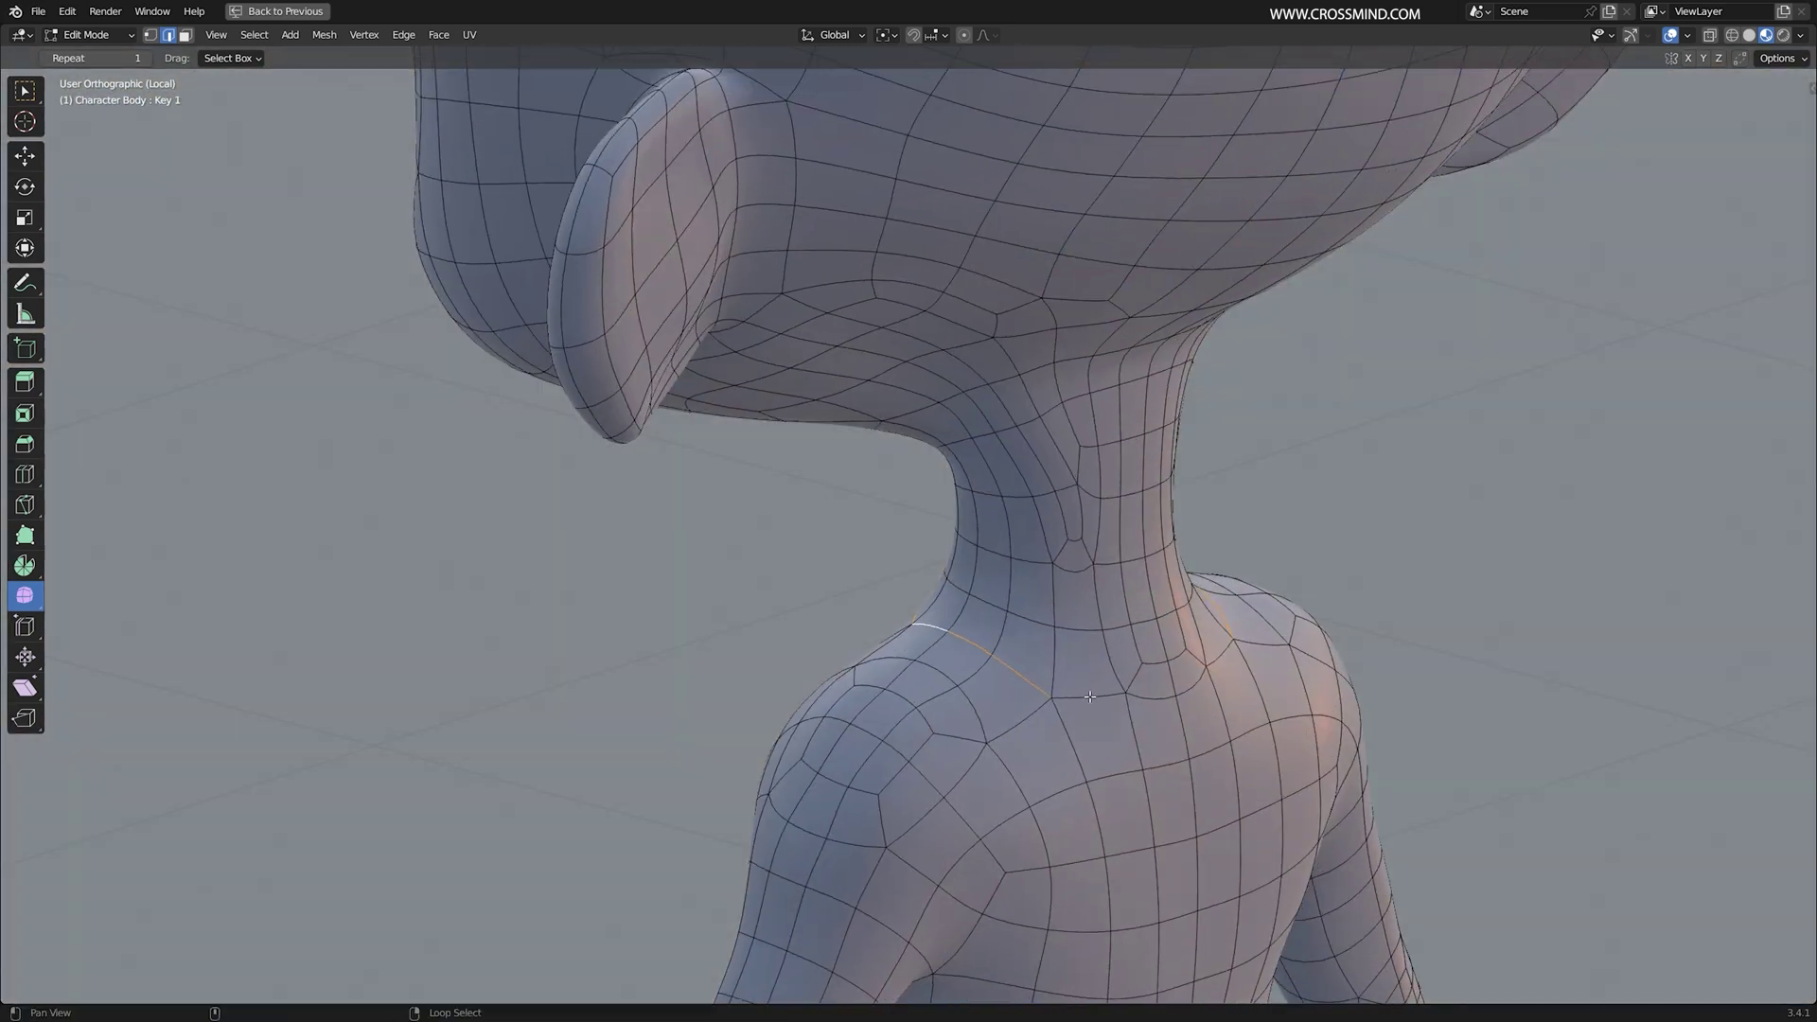
middle_click_drag(1260, 665, 1211, 624)
key("ctrl+e")
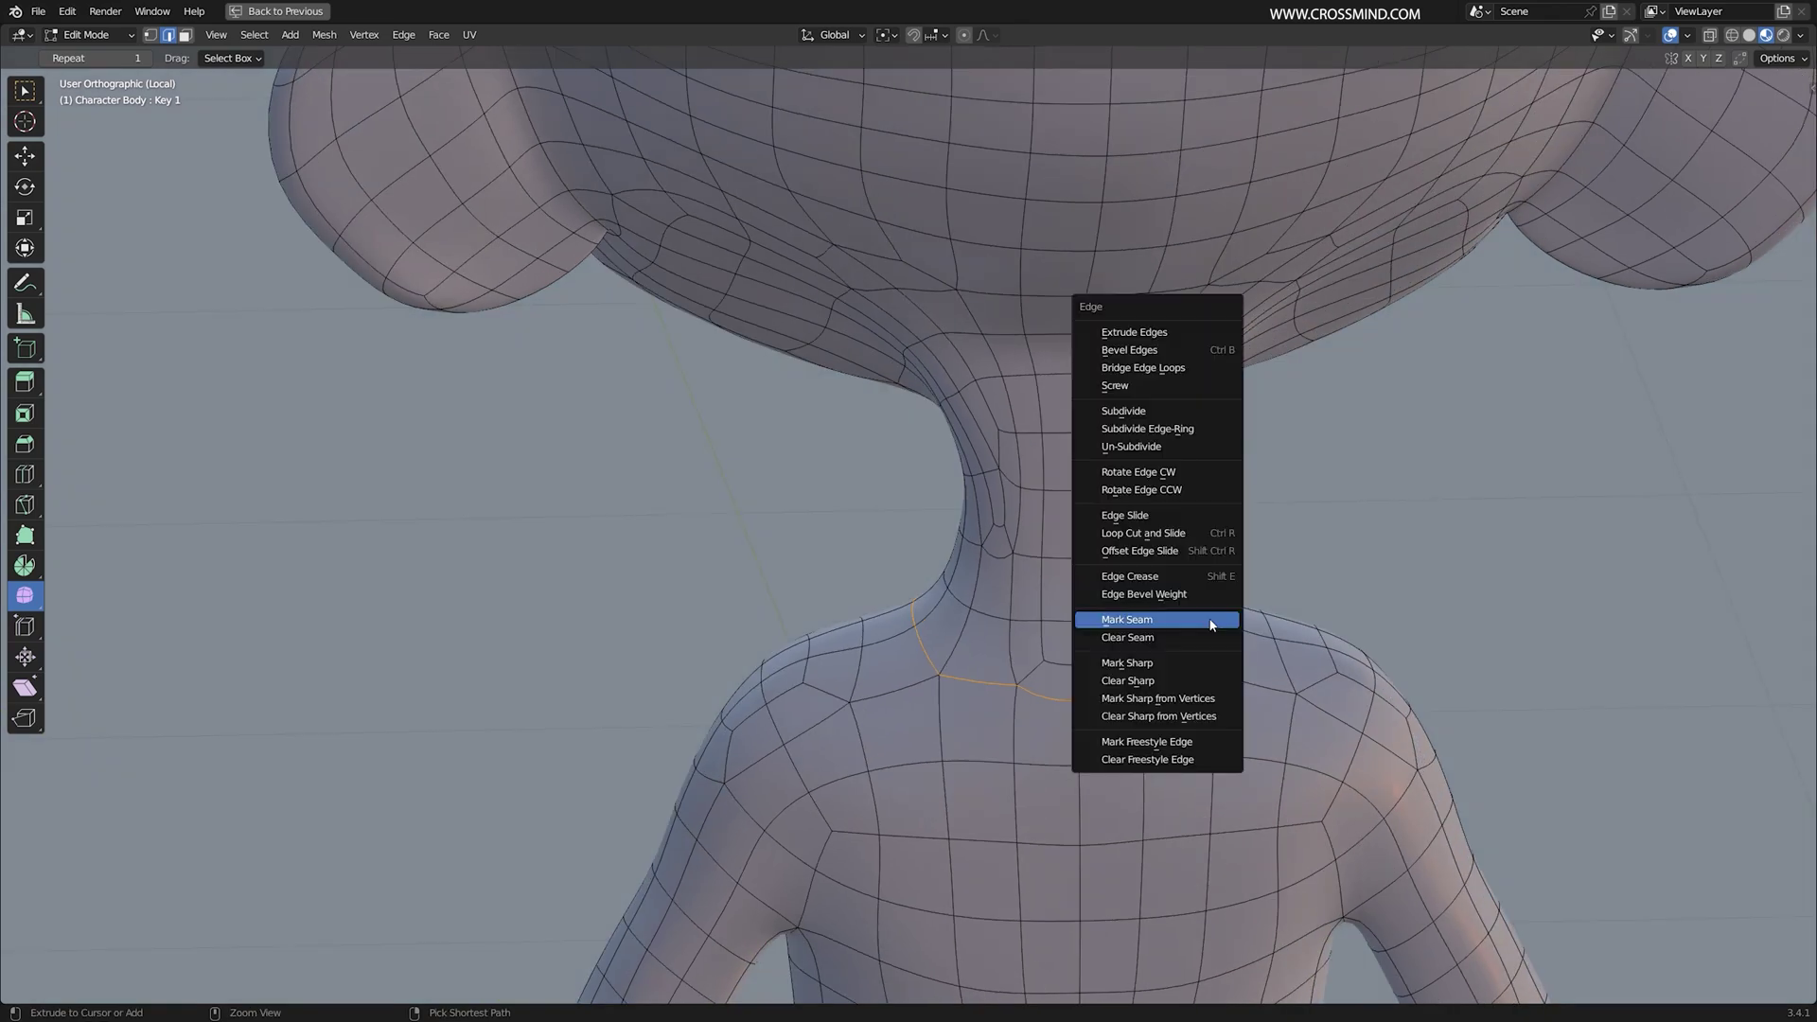
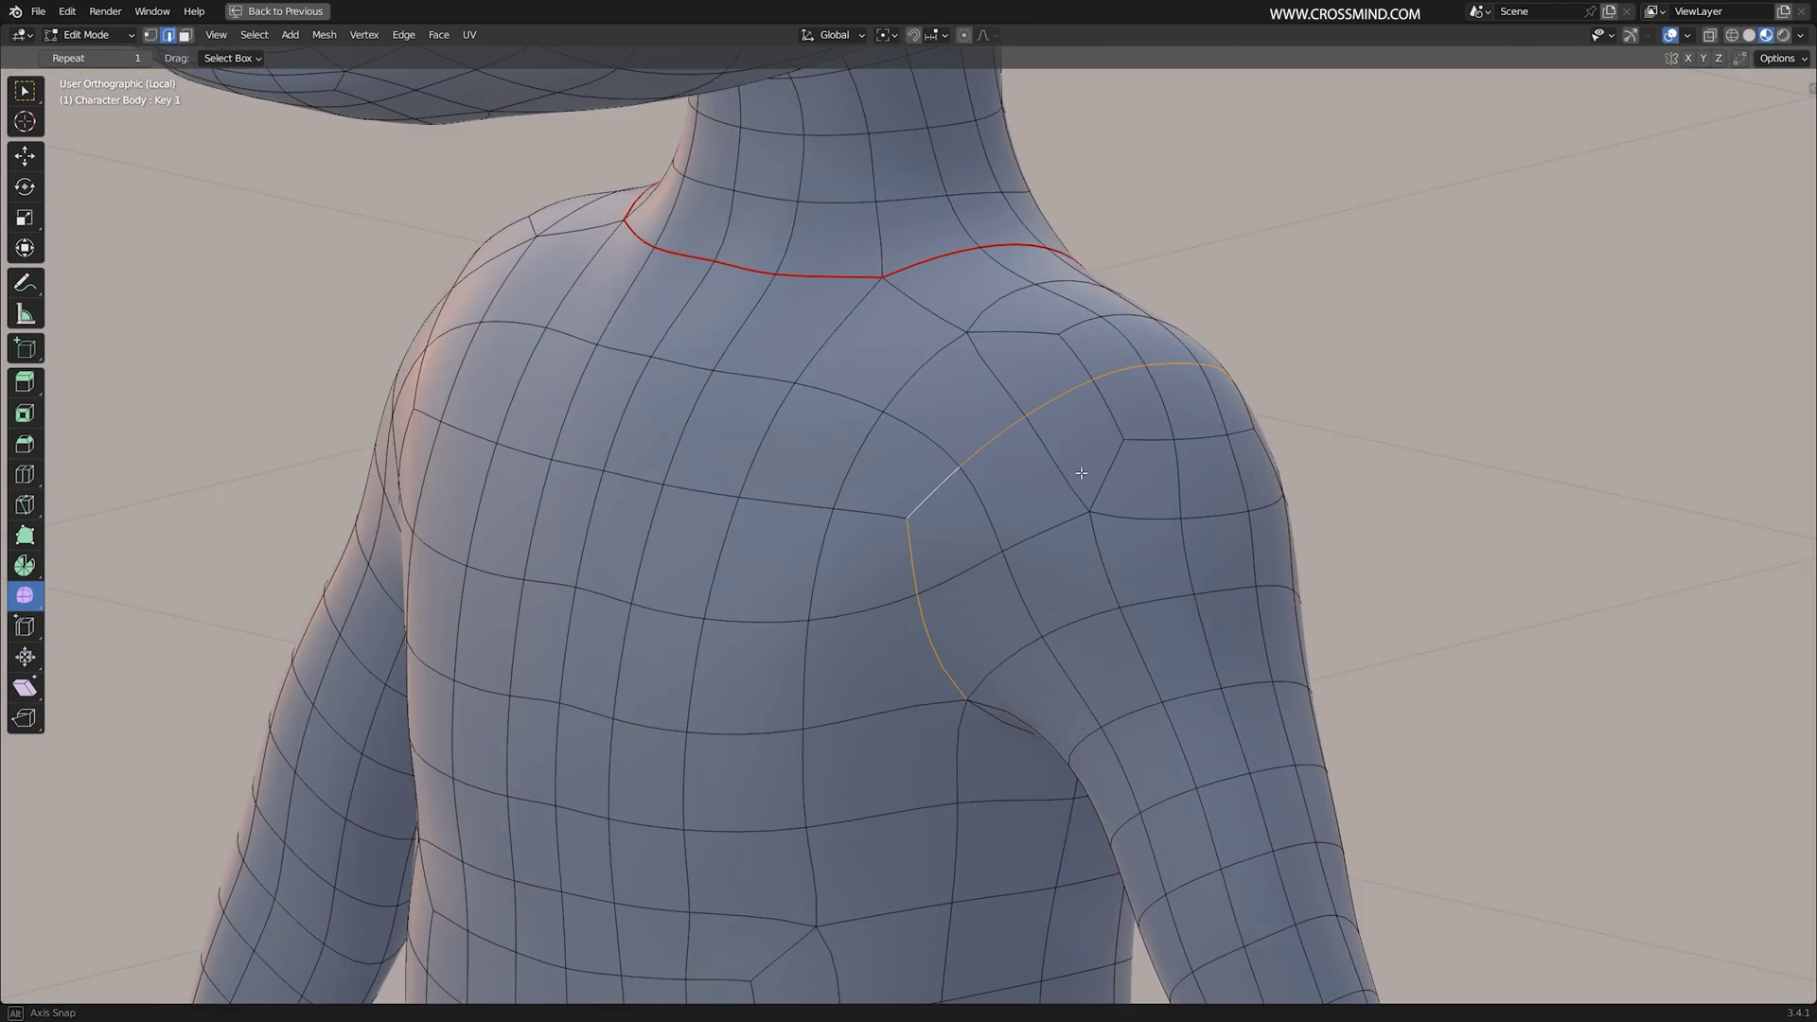
Step: Mark the edge loops around both upper arms, running through the armpits, as seams
middle_click_drag(1125, 496, 1126, 455)
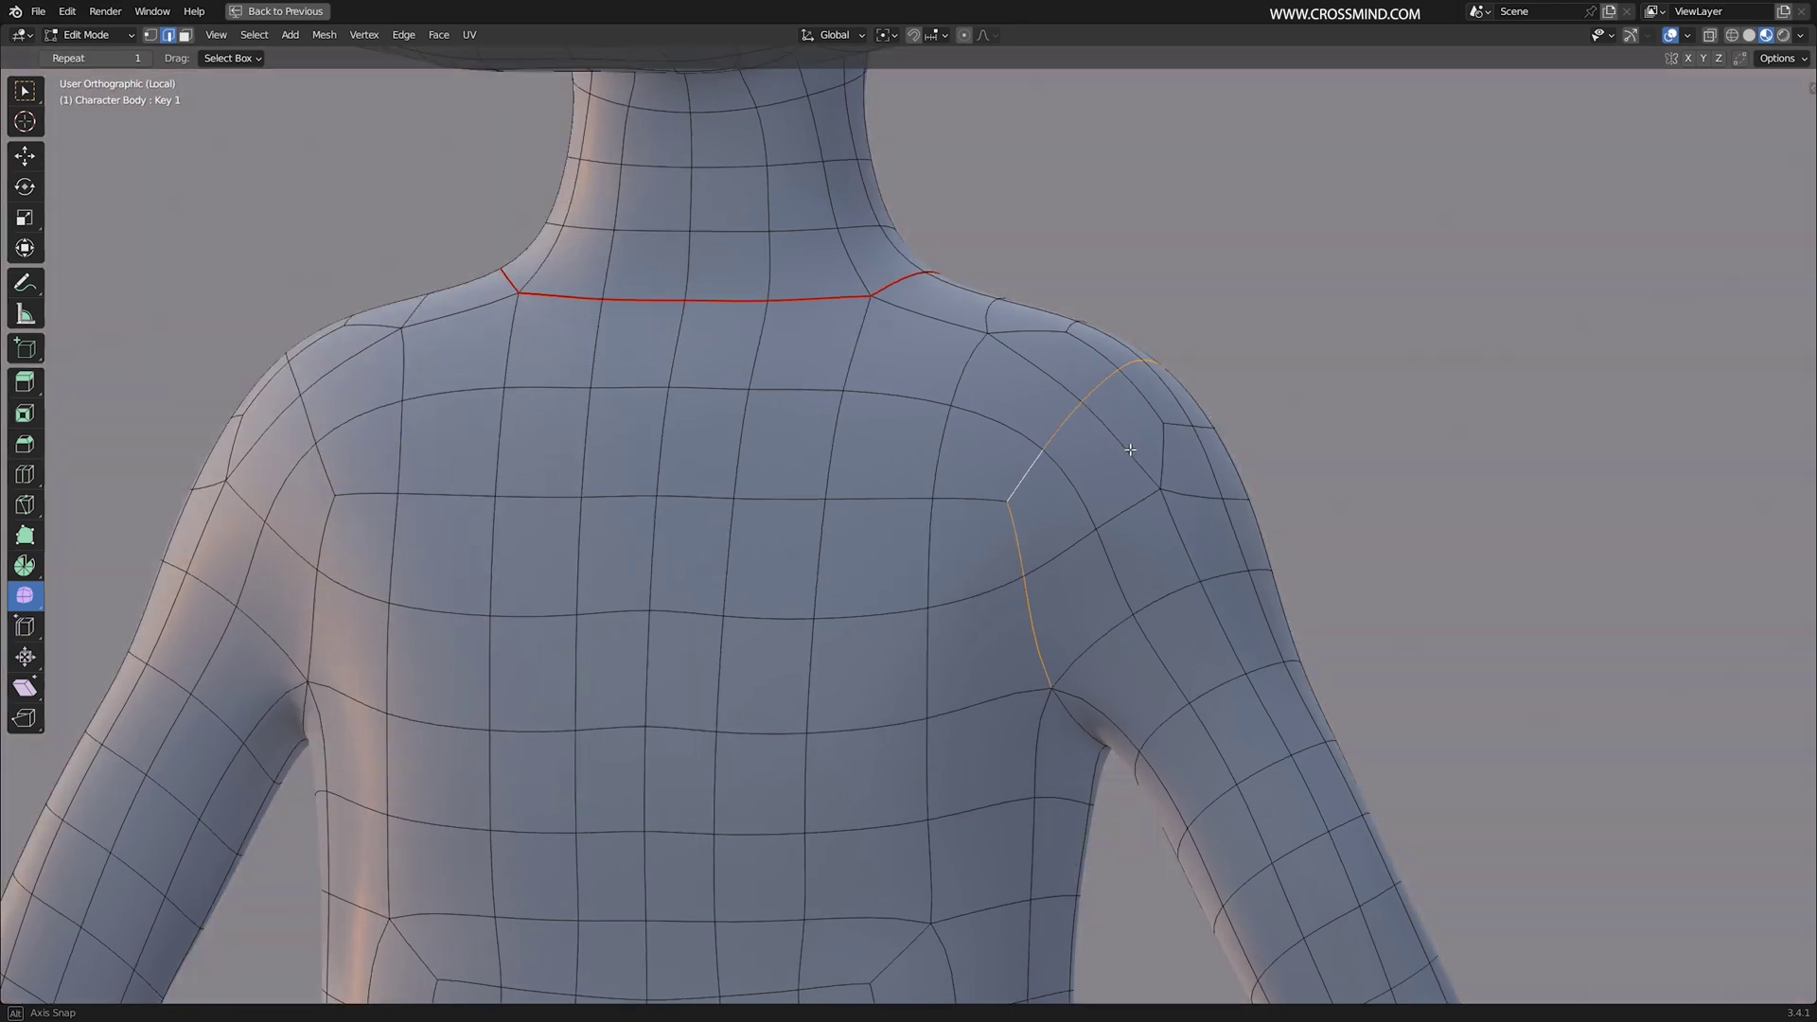
left_click(1067, 651)
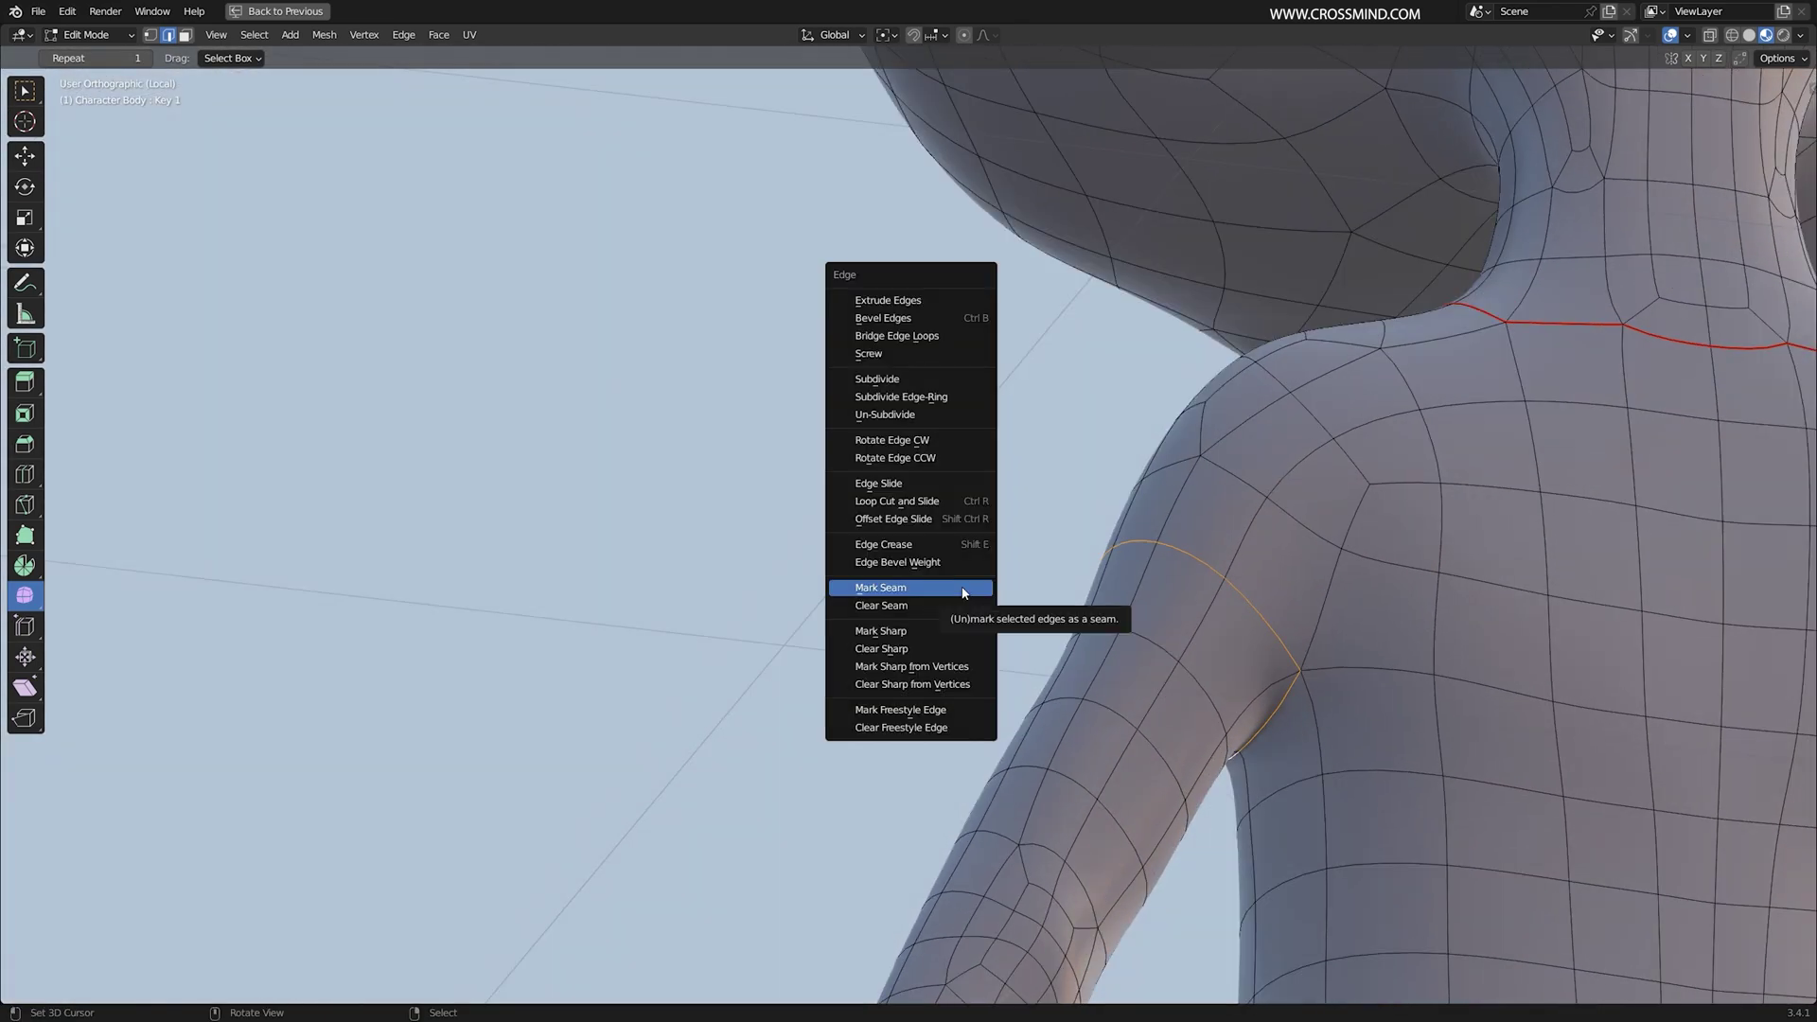
left_click(971, 593)
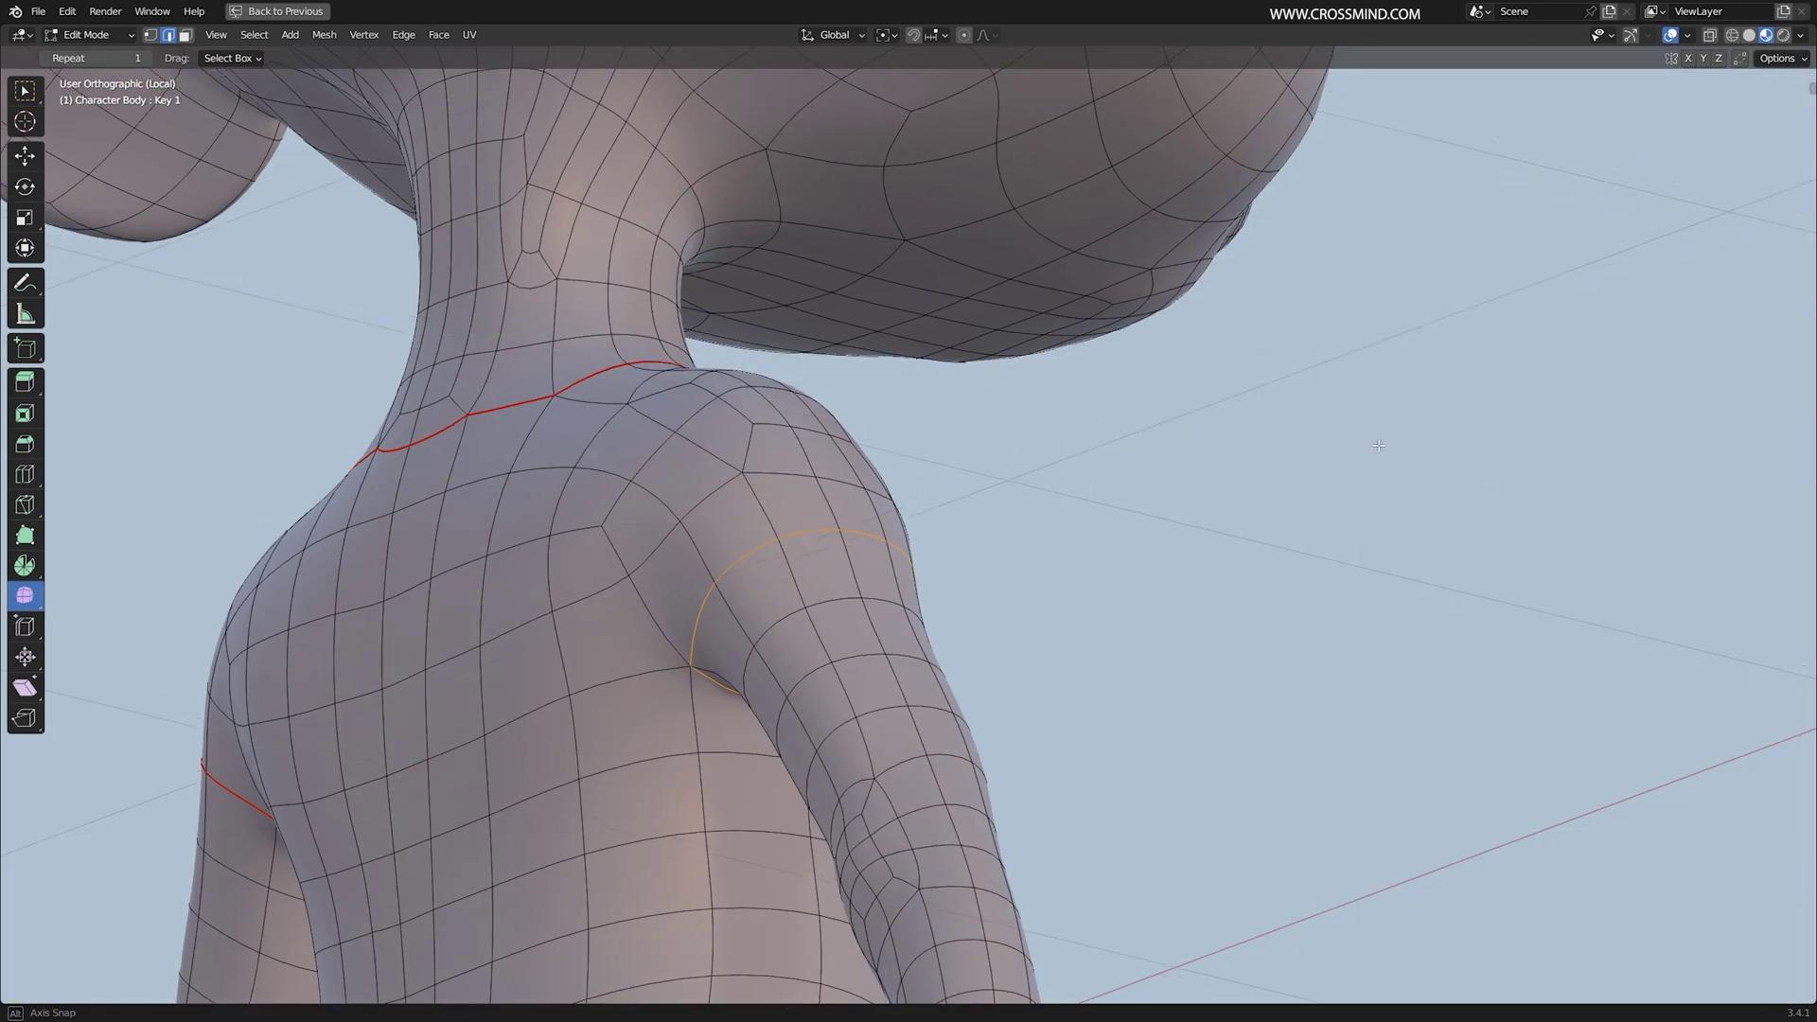
key("ctrl+e")
left_click(1298, 450)
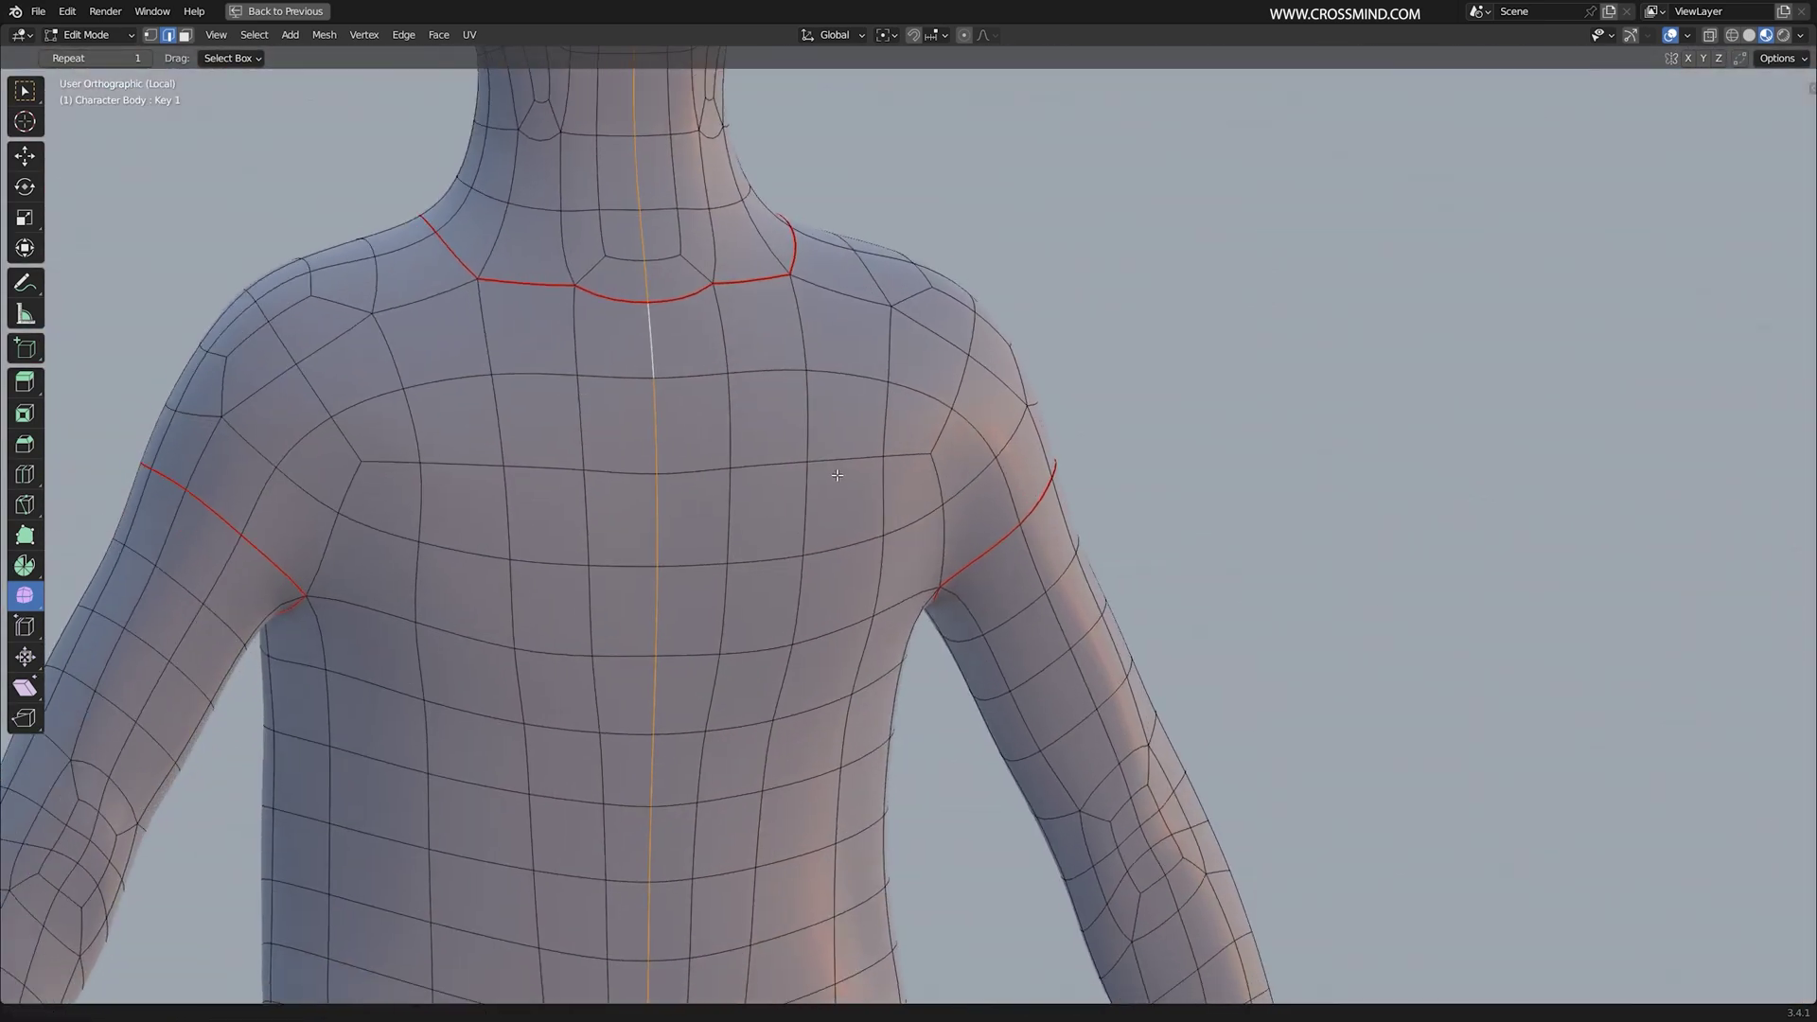
Step: Save the file and mark the edge loop where one ear joins the head as a seam
scroll(890, 612, "down", 3)
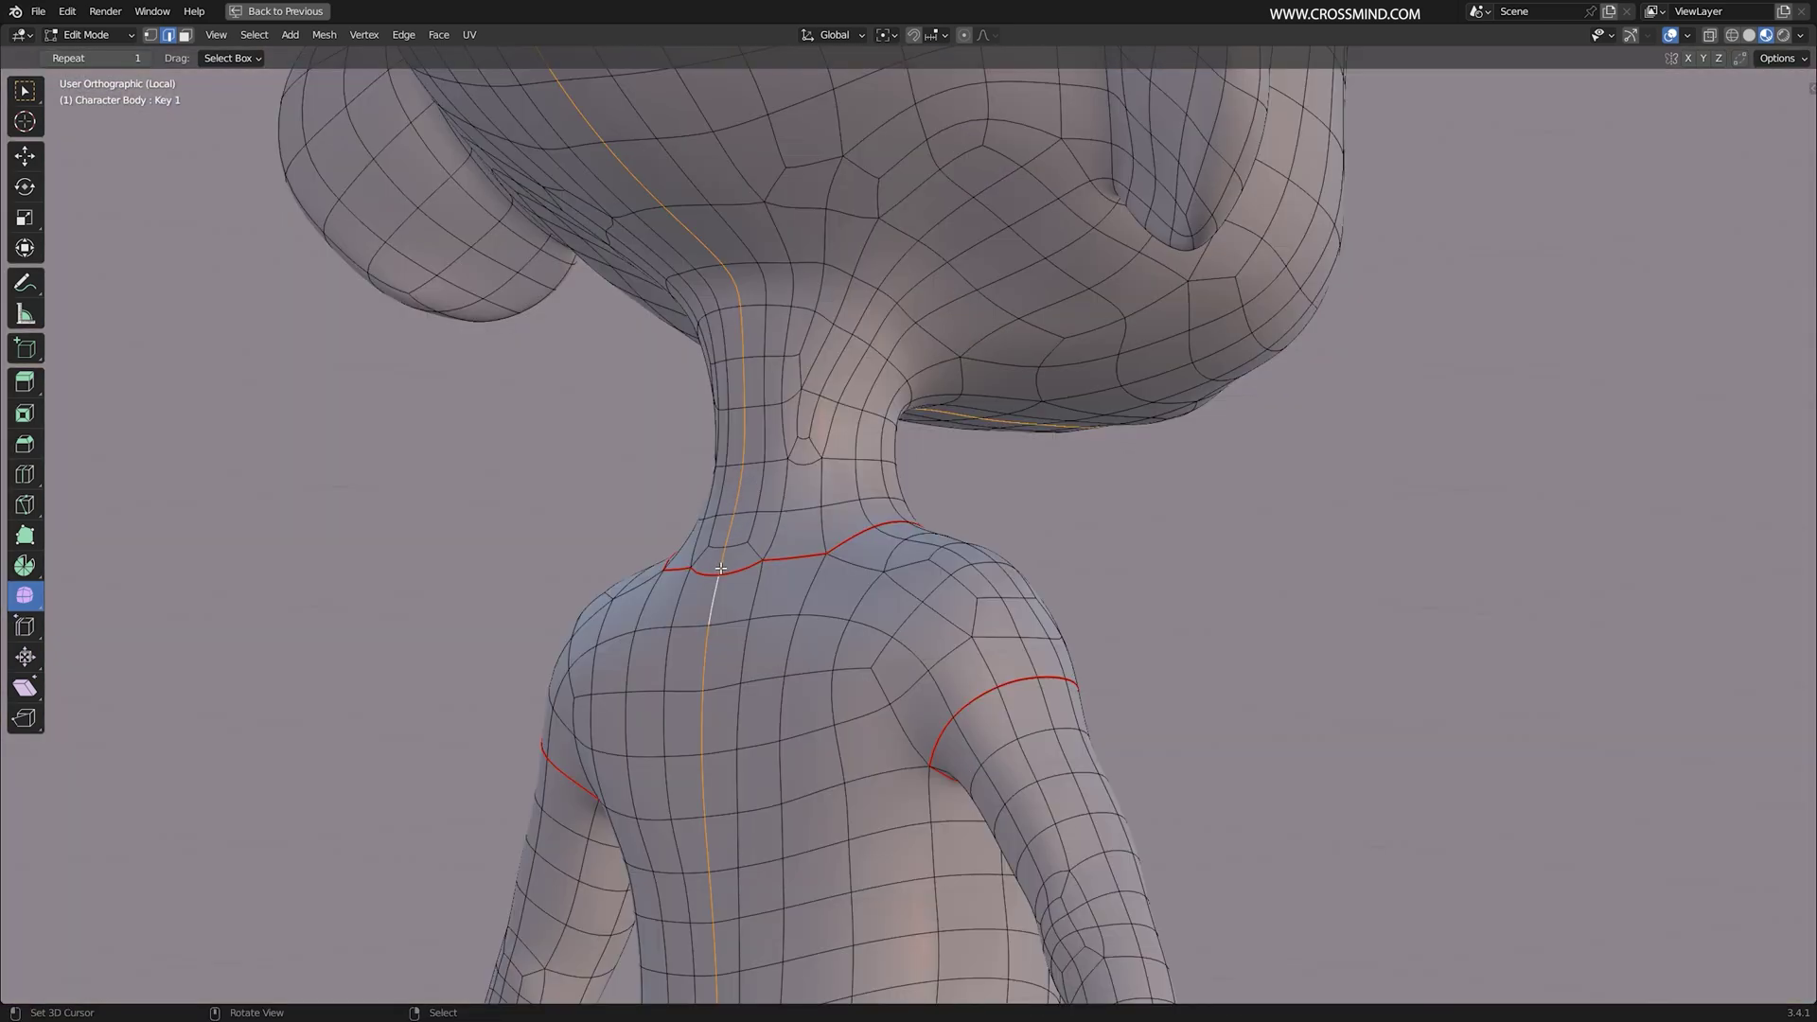
scroll(865, 410, "down", 5)
key("ctrl+space")
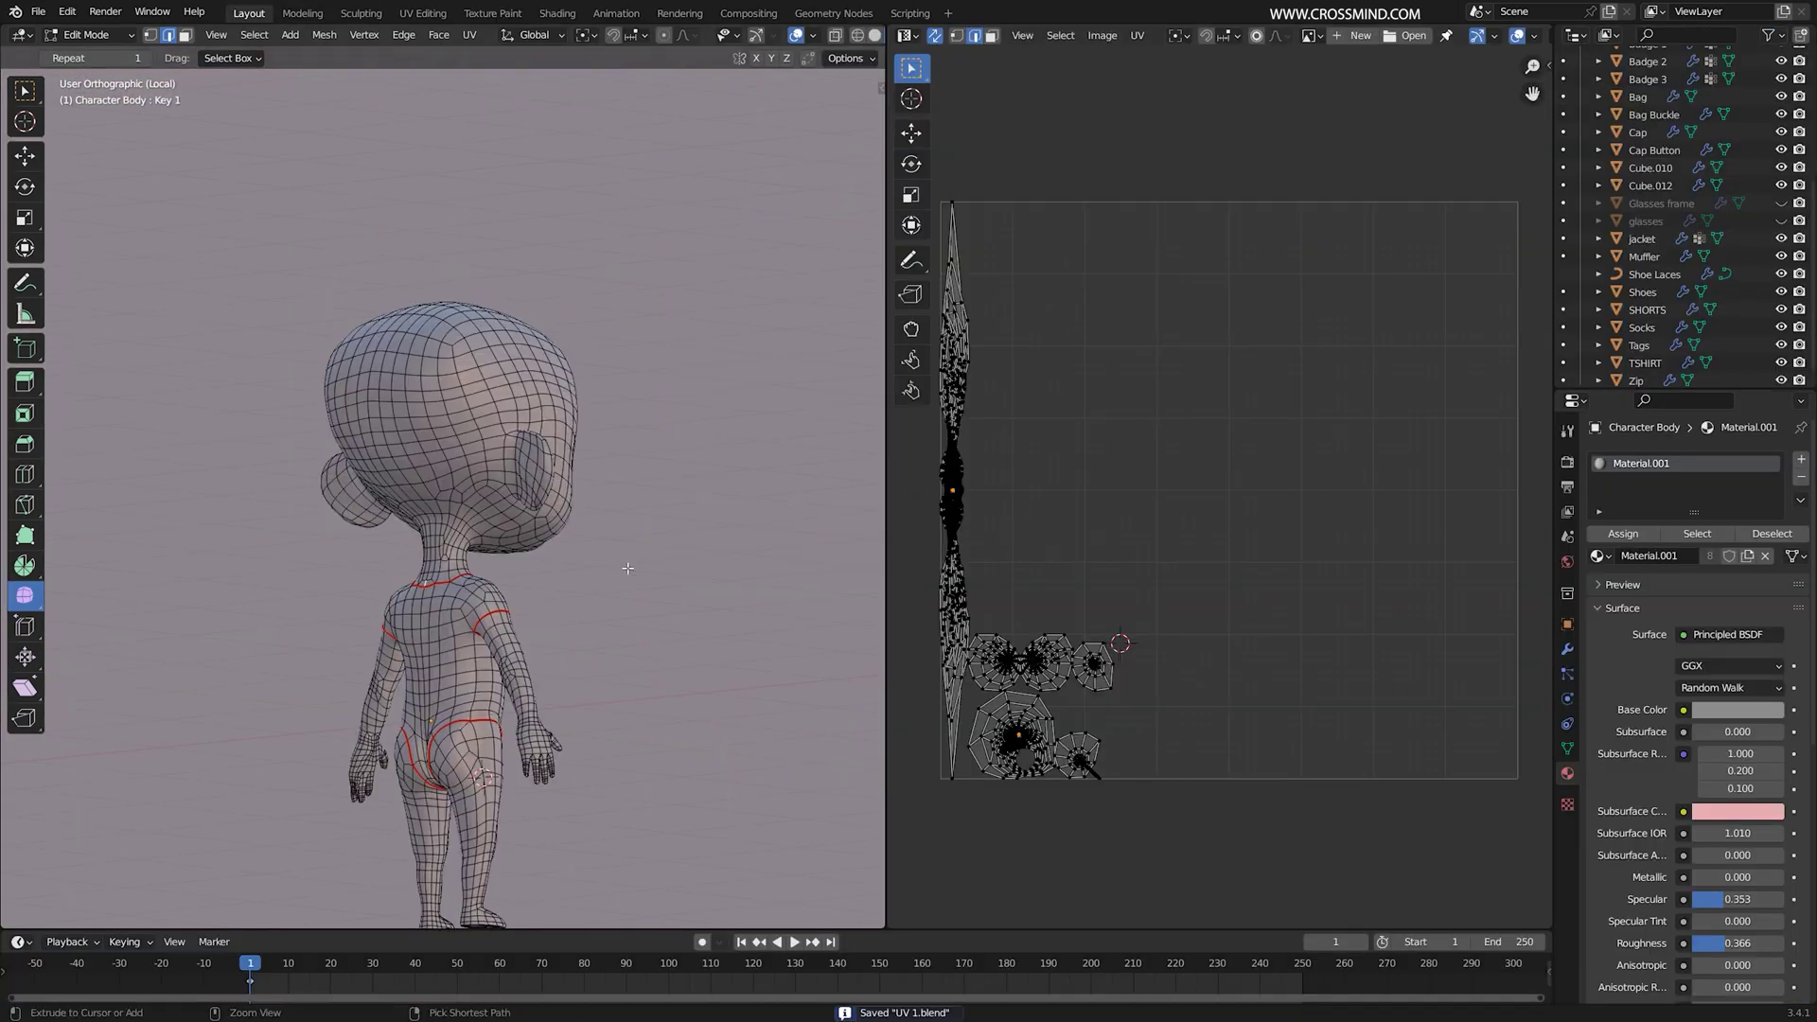
key("ctrl+s")
middle_click_drag(628, 568, 464, 506)
scroll(460, 500, "up", 4)
scroll(639, 398, "up", 4)
middle_click_drag(426, 417, 757, 393, "shift")
middle_click_drag(527, 338, 568, 313)
key("ctrl+e")
left_click(632, 380)
Step: Select the edge path along the rim of the same ear down to its base and mark it as a seam
left_click(629, 293, "alt")
key("ctrl+space")
middle_click_drag(795, 379, 909, 313)
right_click(938, 295, "ctrl")
middle_click_drag(938, 473, 757, 303, "shift")
middle_click_drag(710, 530, 678, 360)
scroll(778, 401, "down", 3)
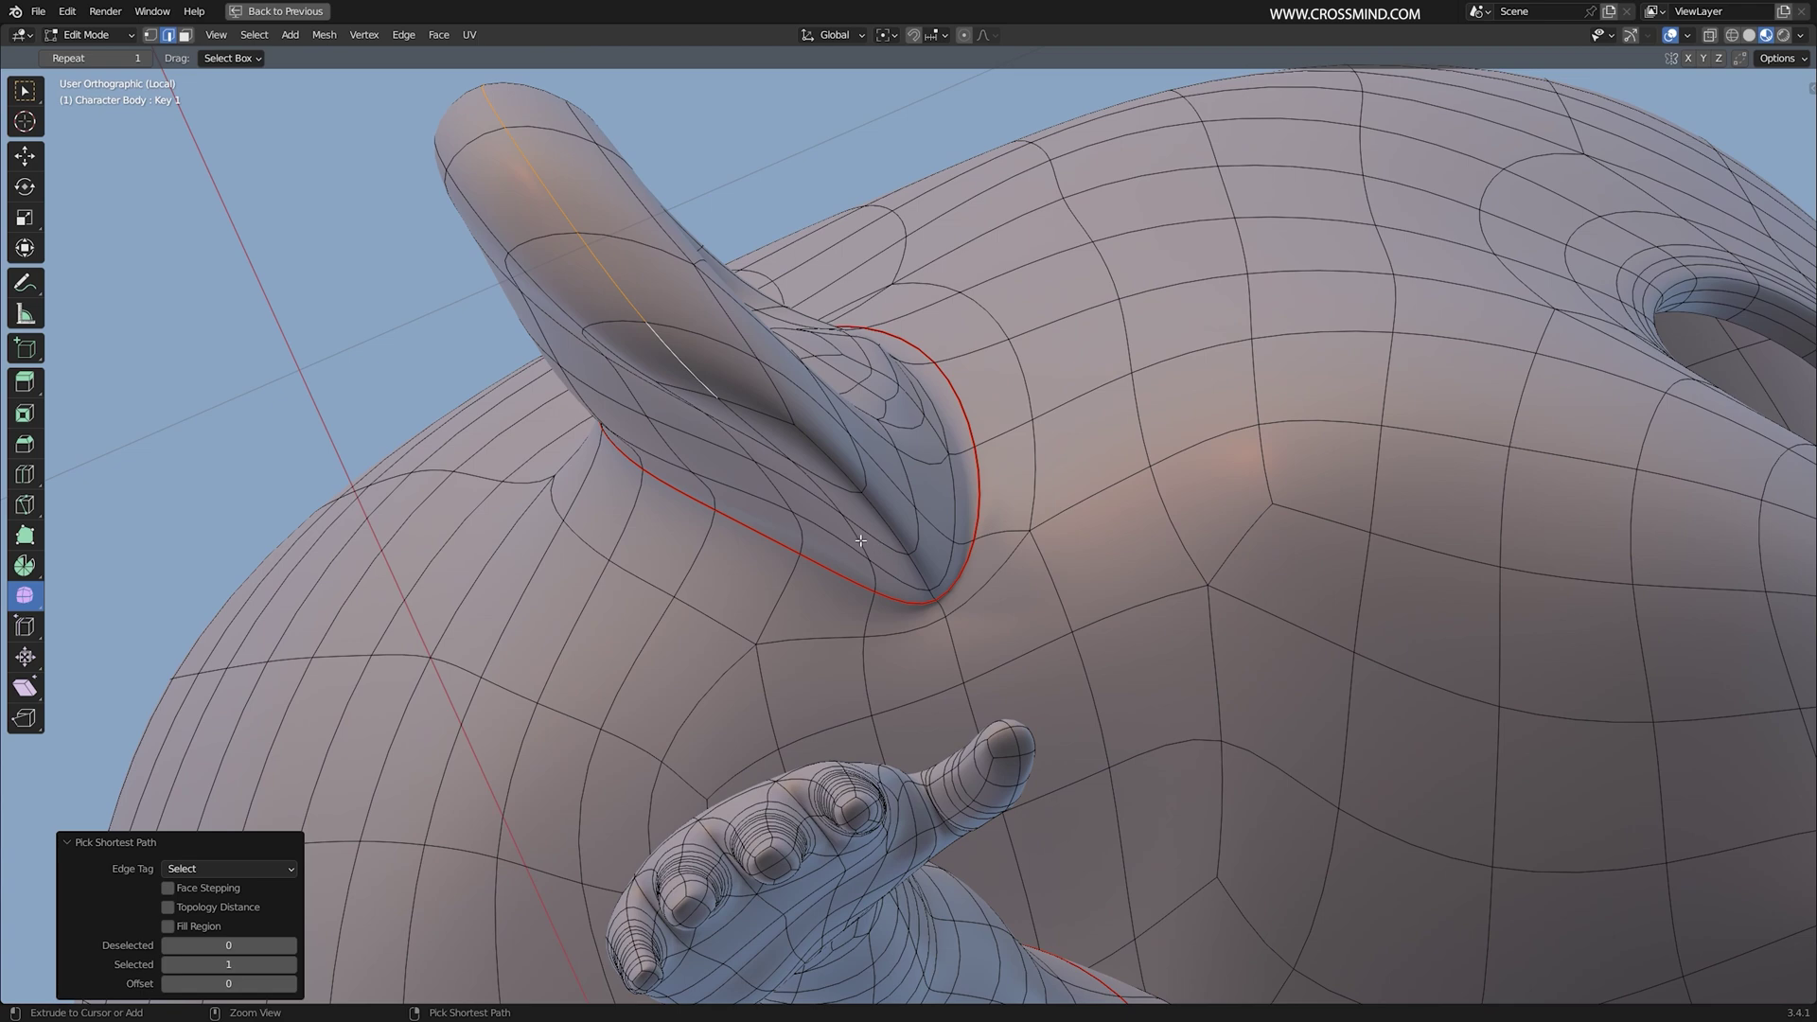
key("ctrl+space")
key("ctrl+e")
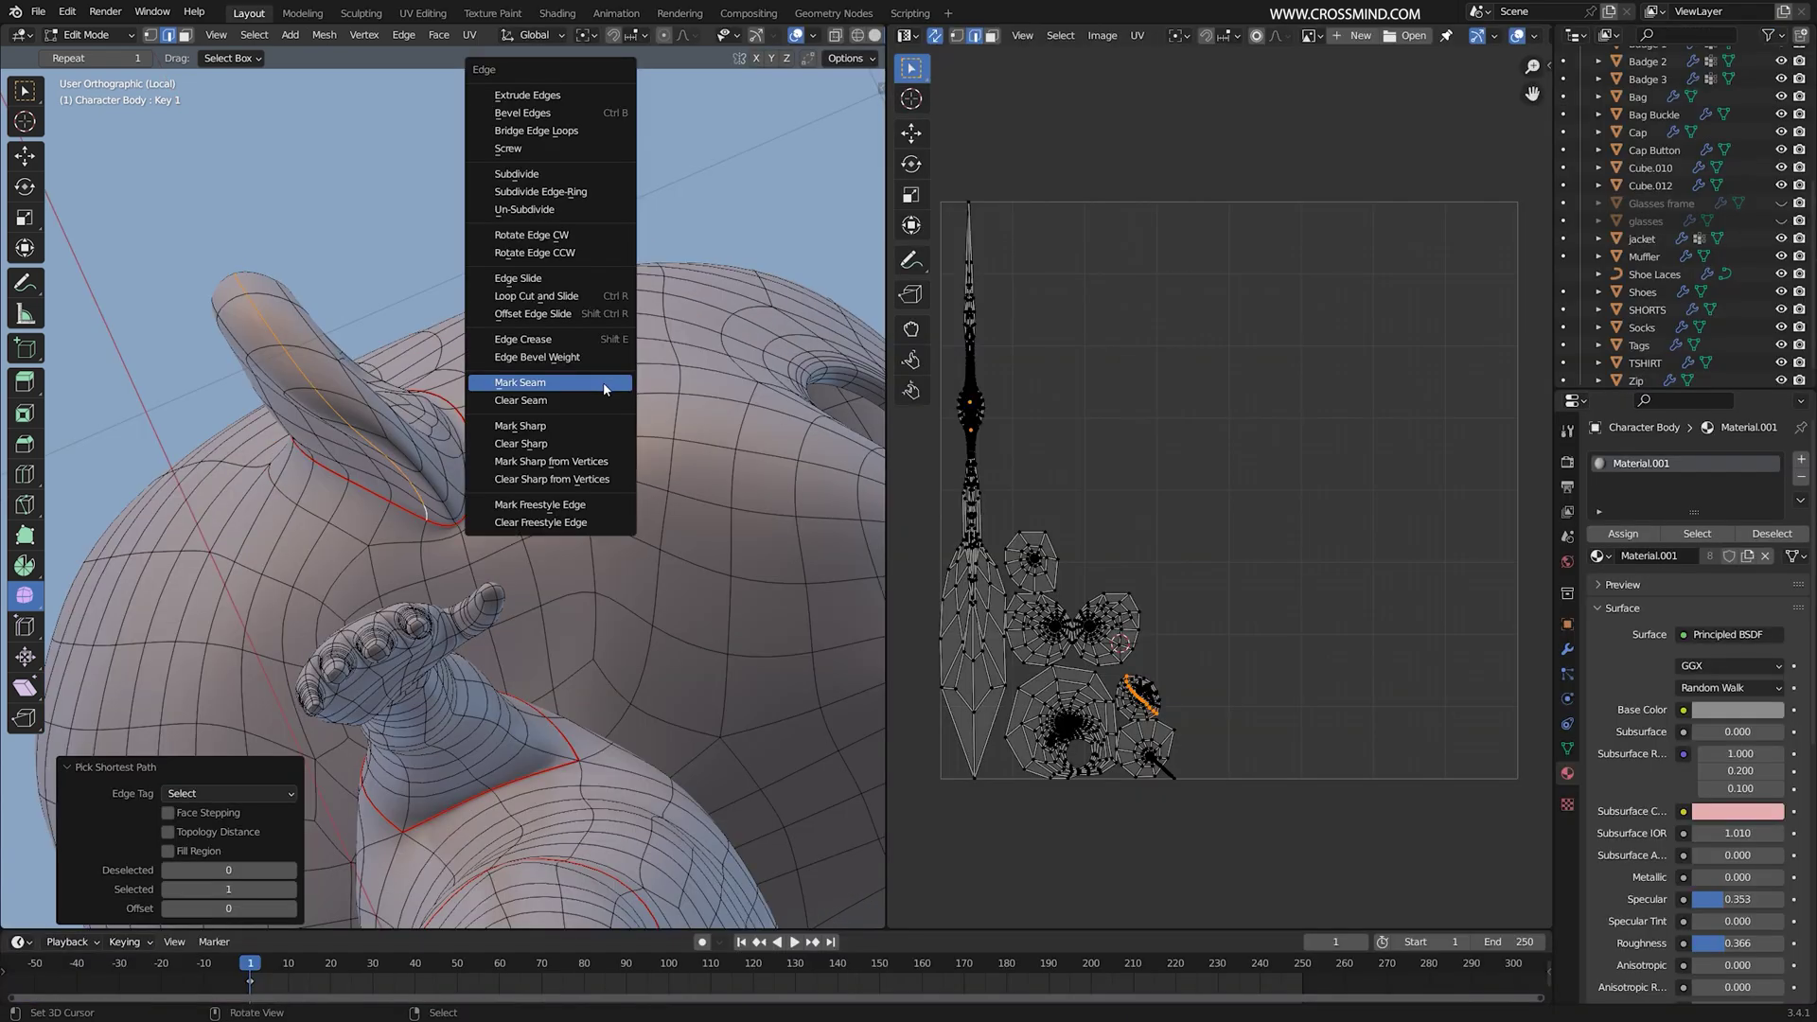
left_click(604, 389)
Step: Save the file and mark the edge loop around the eye opening on the same side as a seam
key("ctrl+space")
middle_click_drag(852, 426, 1017, 515)
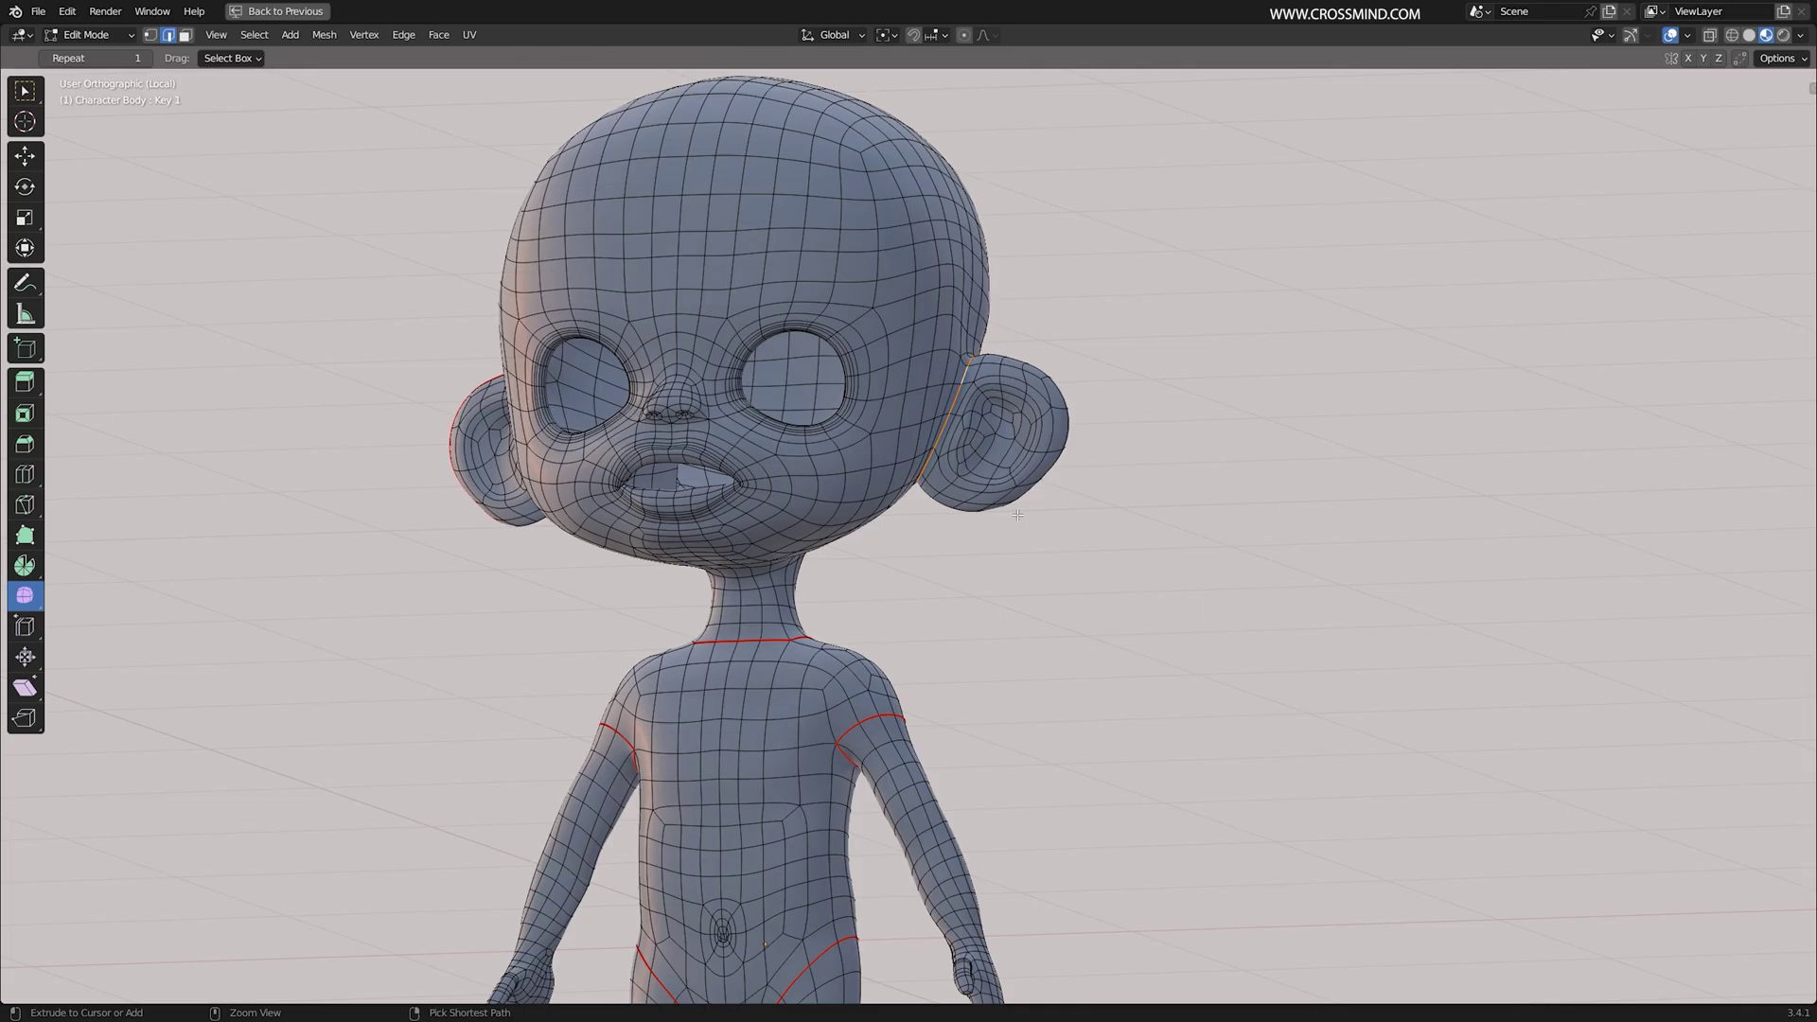
key("ctrl+s")
middle_click_drag(850, 486, 946, 217)
scroll(889, 332, "up", 3)
key("ctrl+e")
left_click(896, 339)
Step: Mark the edge loop around one ankle as a seam
scroll(897, 379, "down", 4)
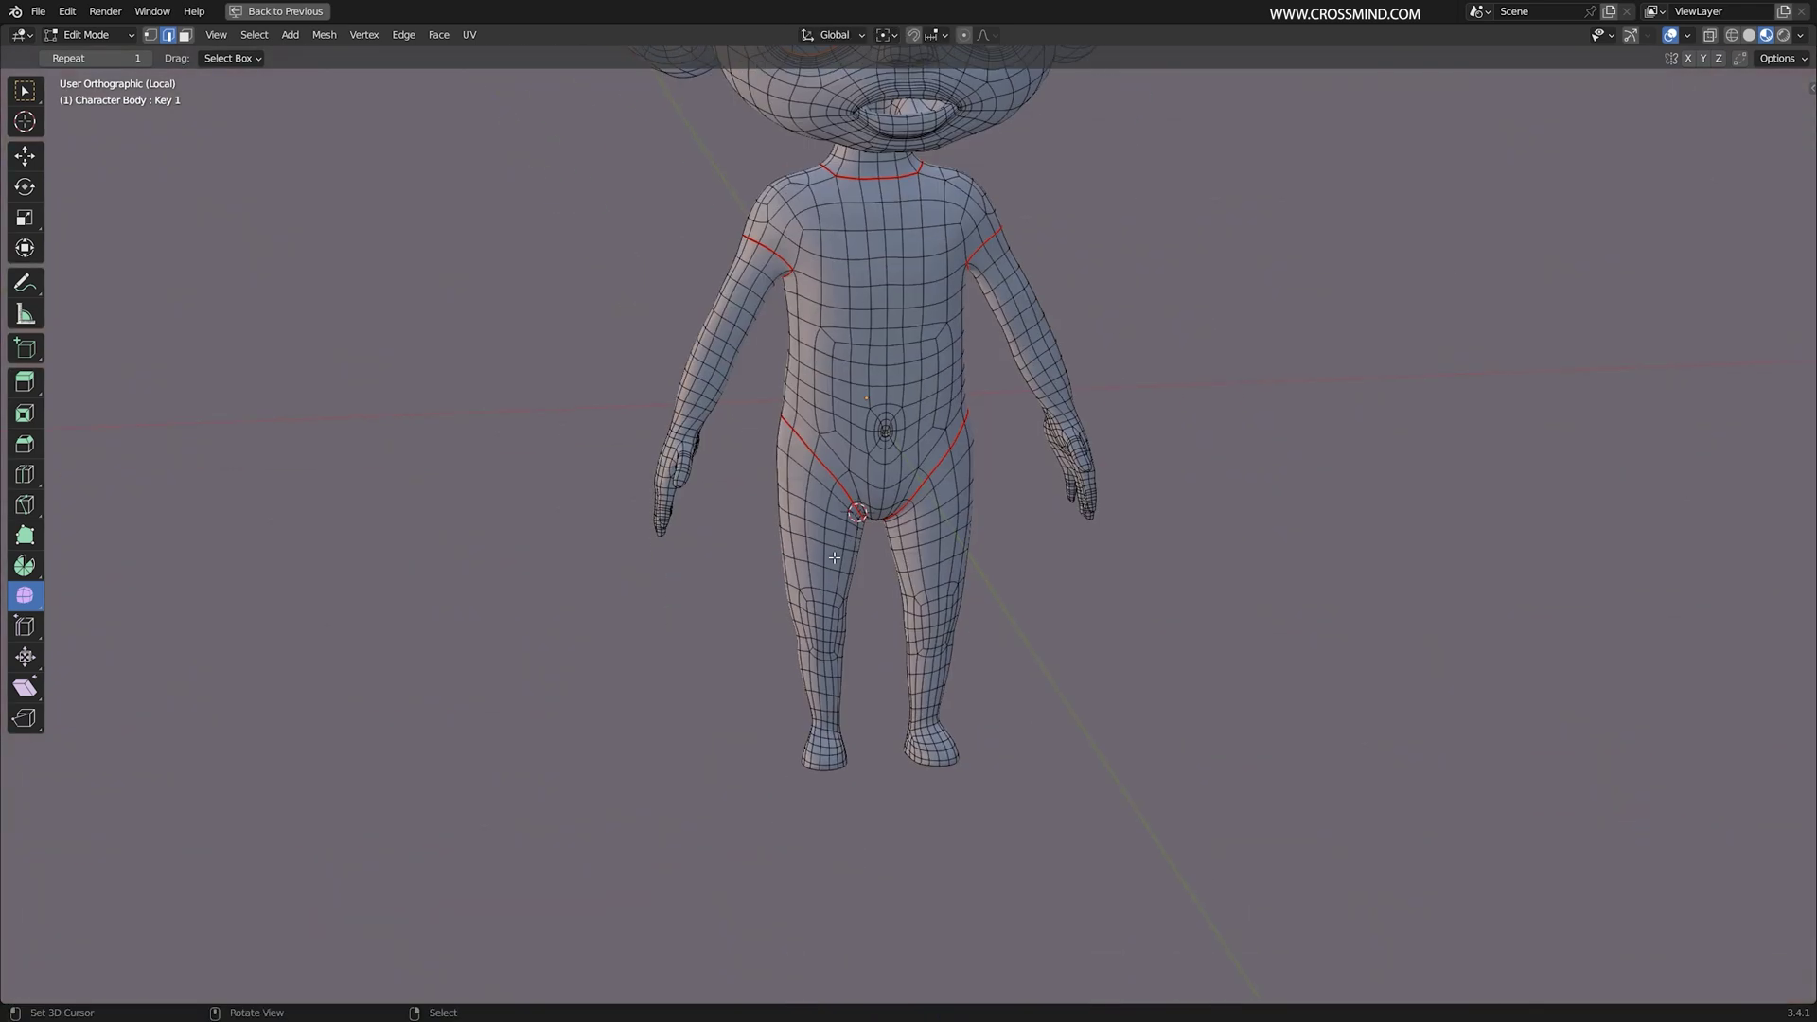
scroll(906, 584, "up", 3)
middle_click_drag(906, 584, 951, 526, "shift")
scroll(956, 513, "up", 2)
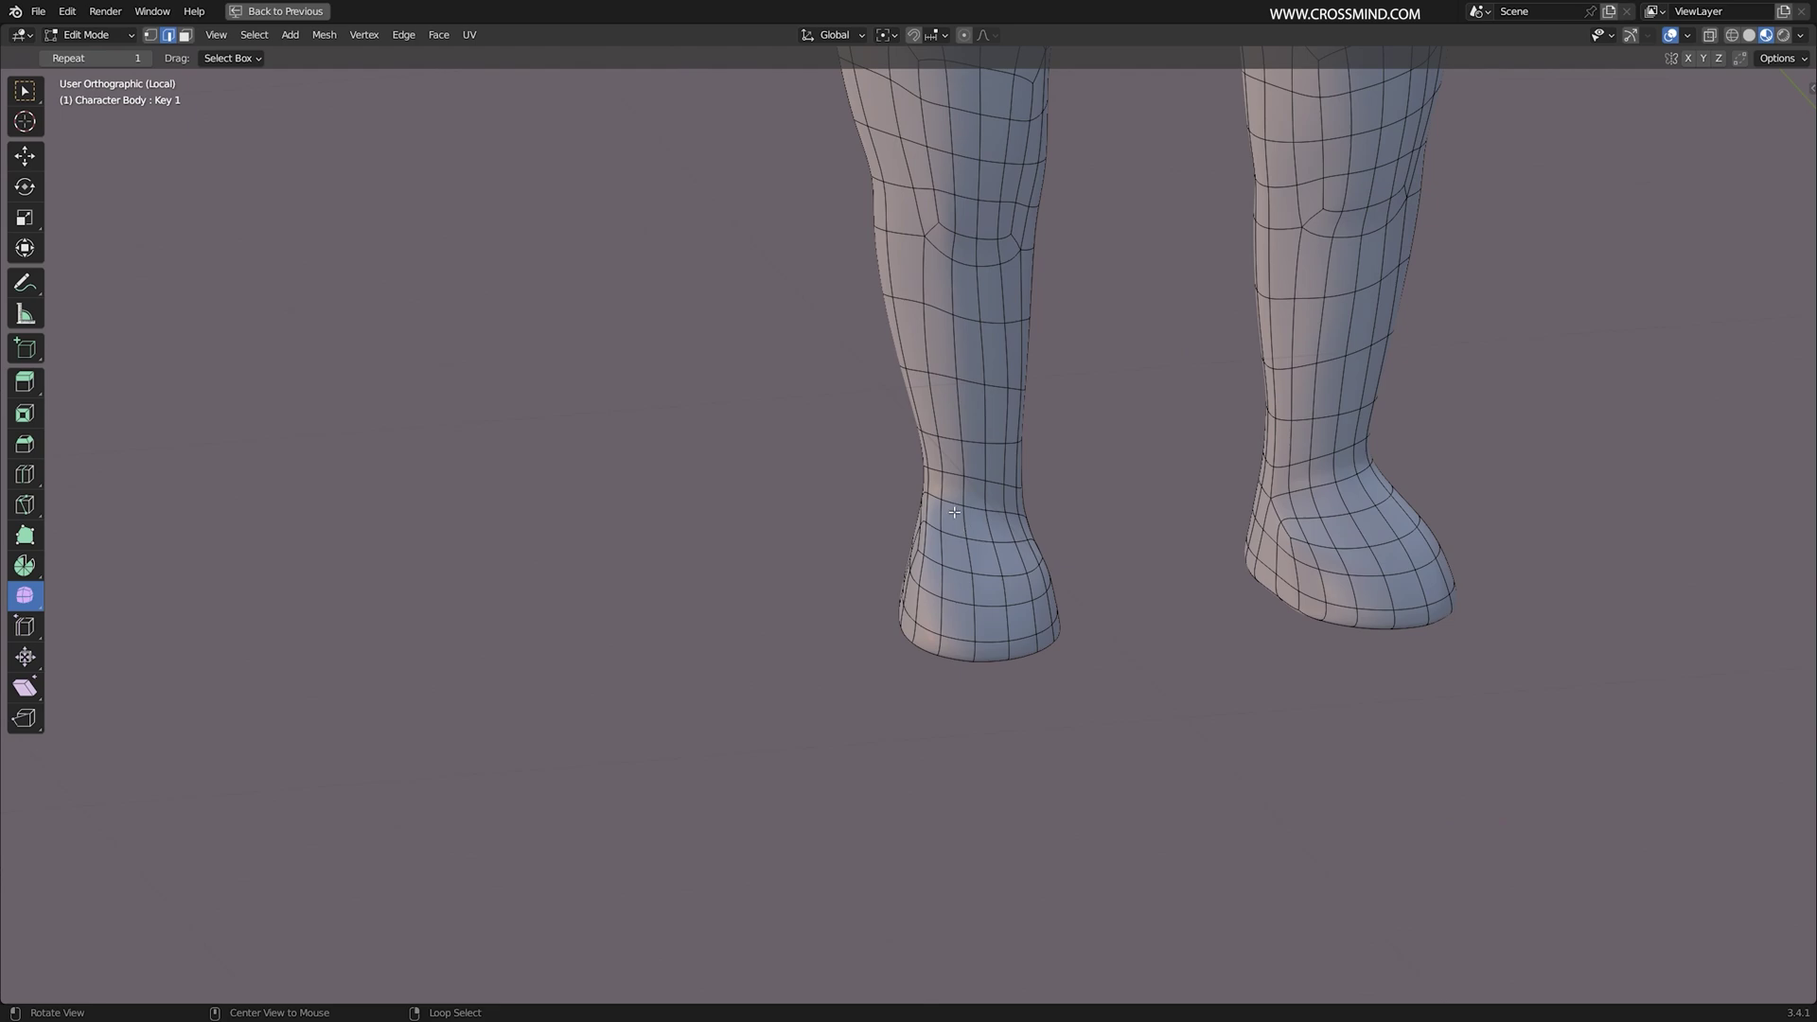
middle_click_drag(797, 513, 1027, 473)
key("ctrl+e")
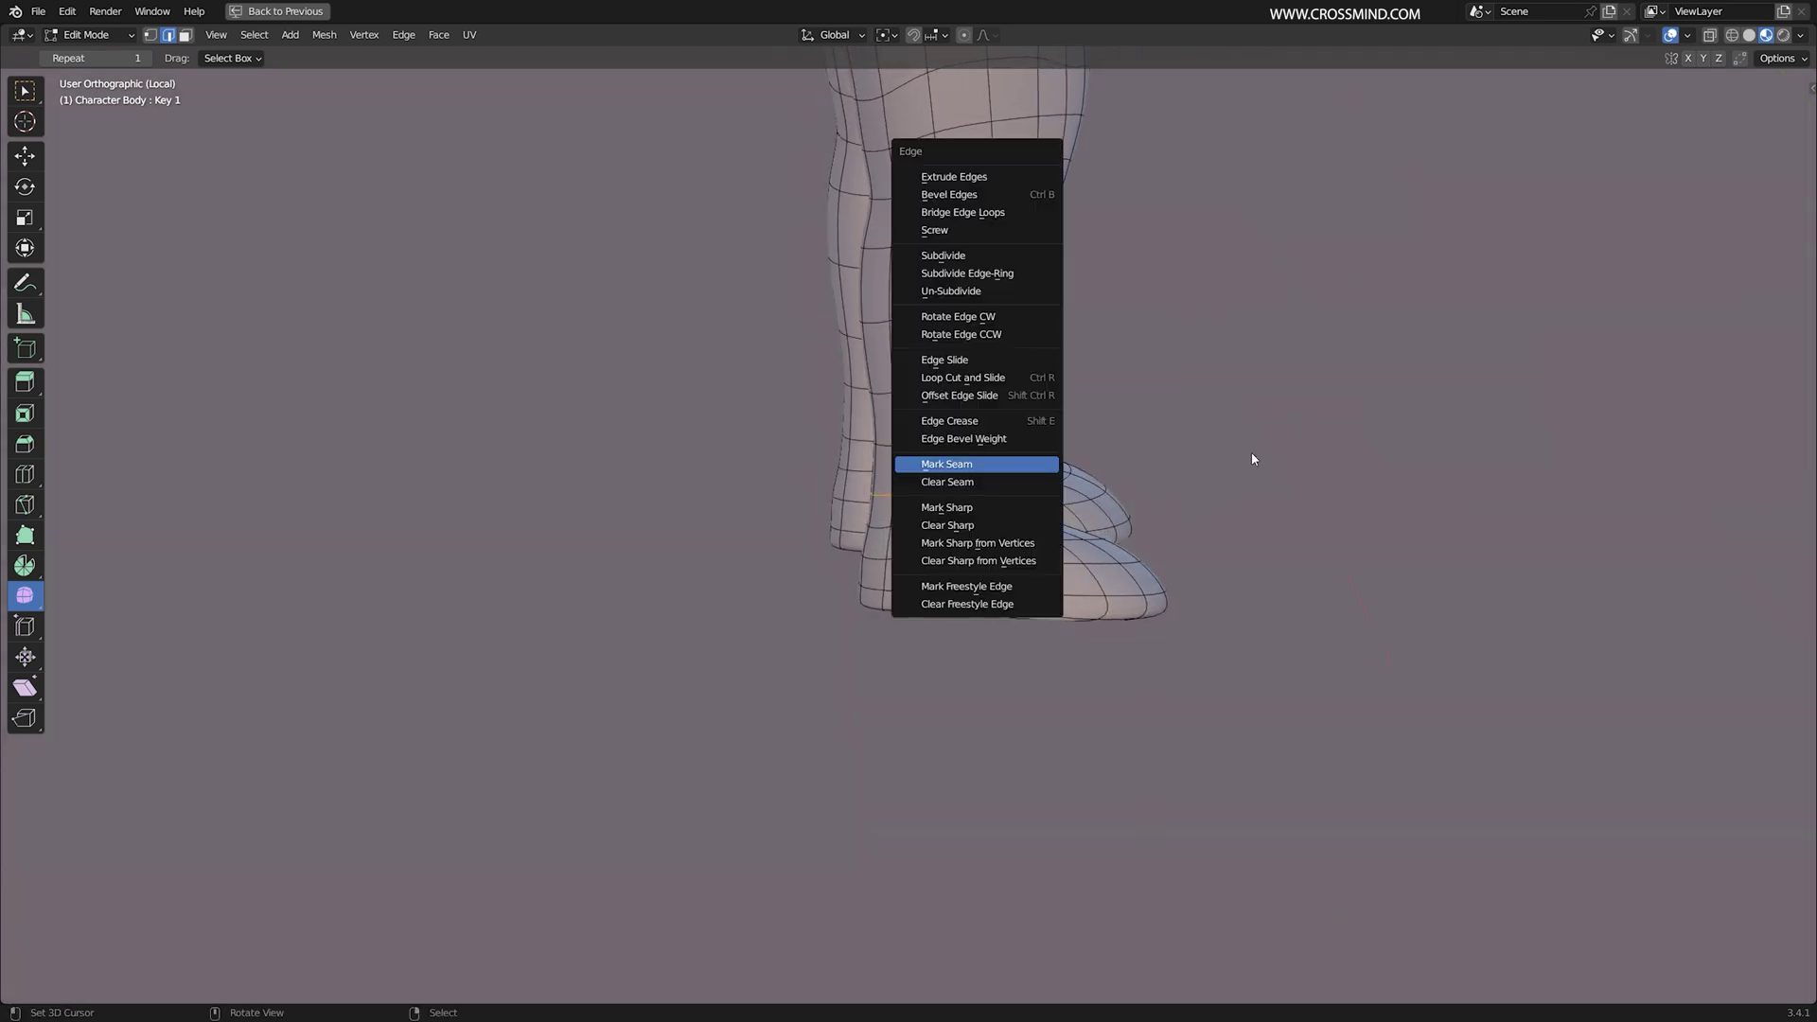
left_click(977, 465)
Step: Mark the edge loop around the wrist on the same side of the body as a seam
scroll(1253, 446, "down", 4)
middle_click_drag(1253, 445, 1060, 397)
middle_click_drag(1041, 246, 1088, 679, "shift")
scroll(1089, 679, "up", 3)
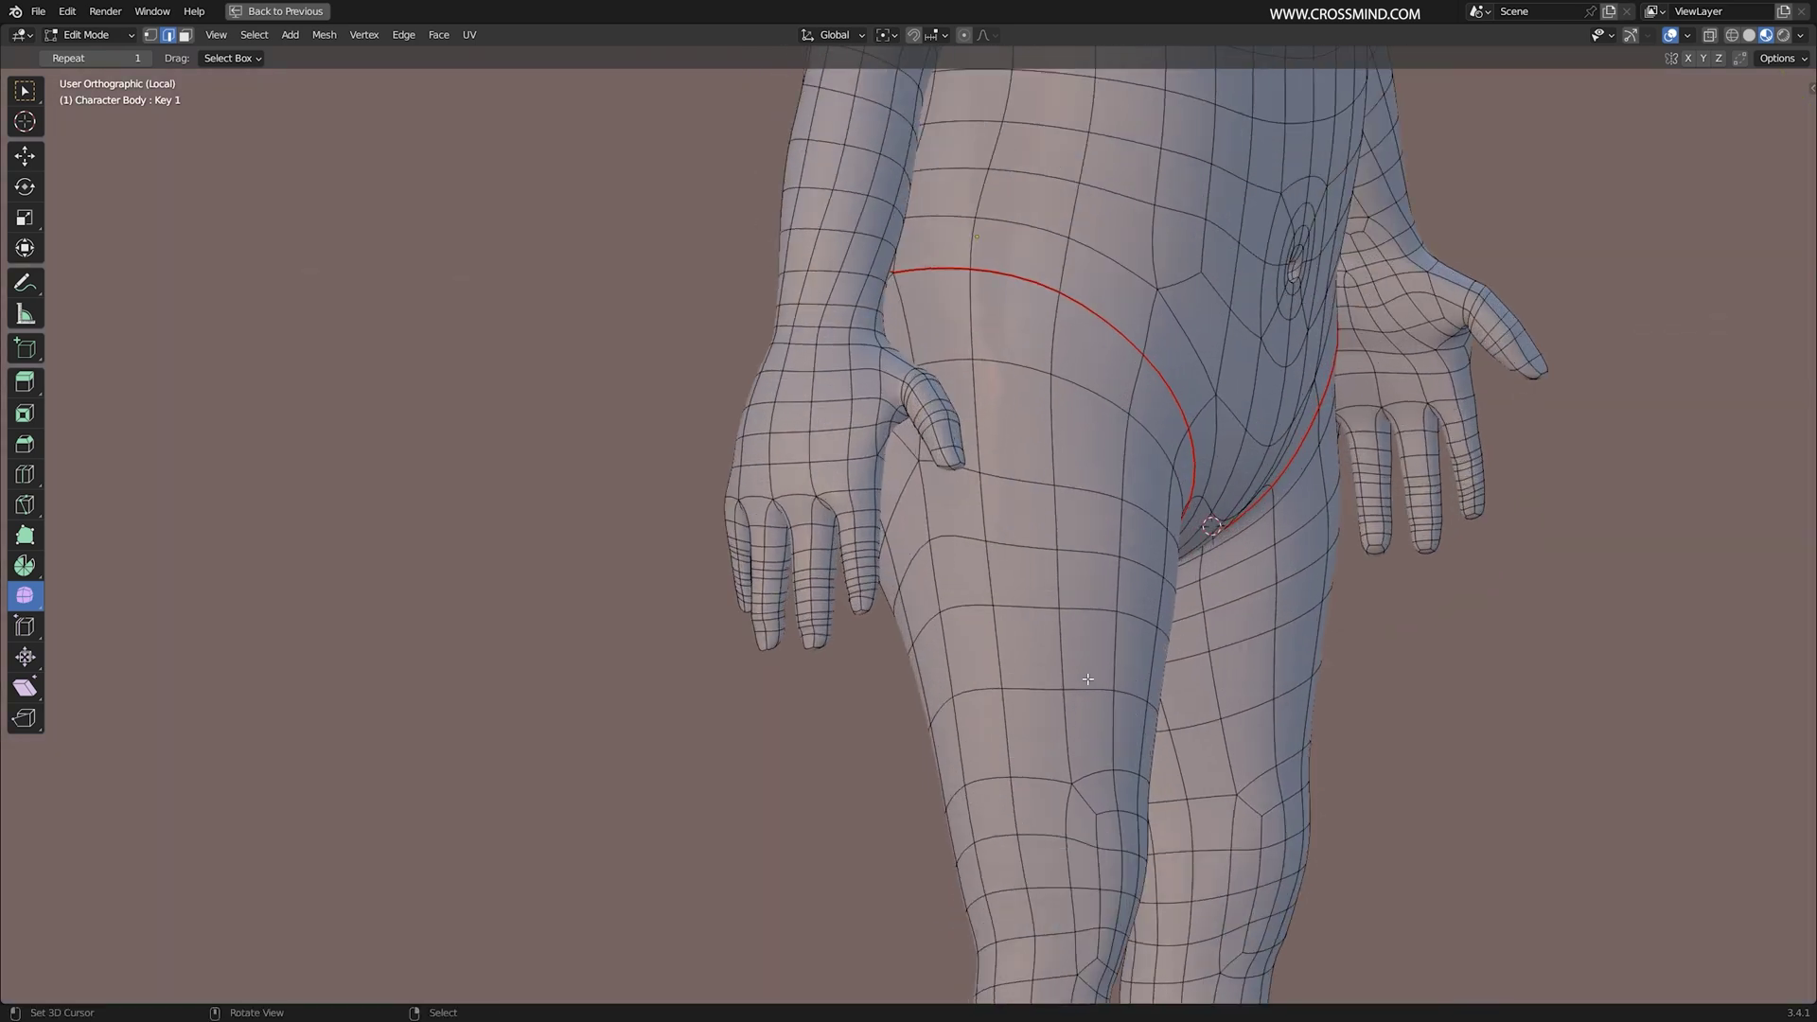
middle_click_drag(850, 305, 852, 326)
key("ctrl+e")
left_click(847, 344)
scroll(845, 515, "up", 4)
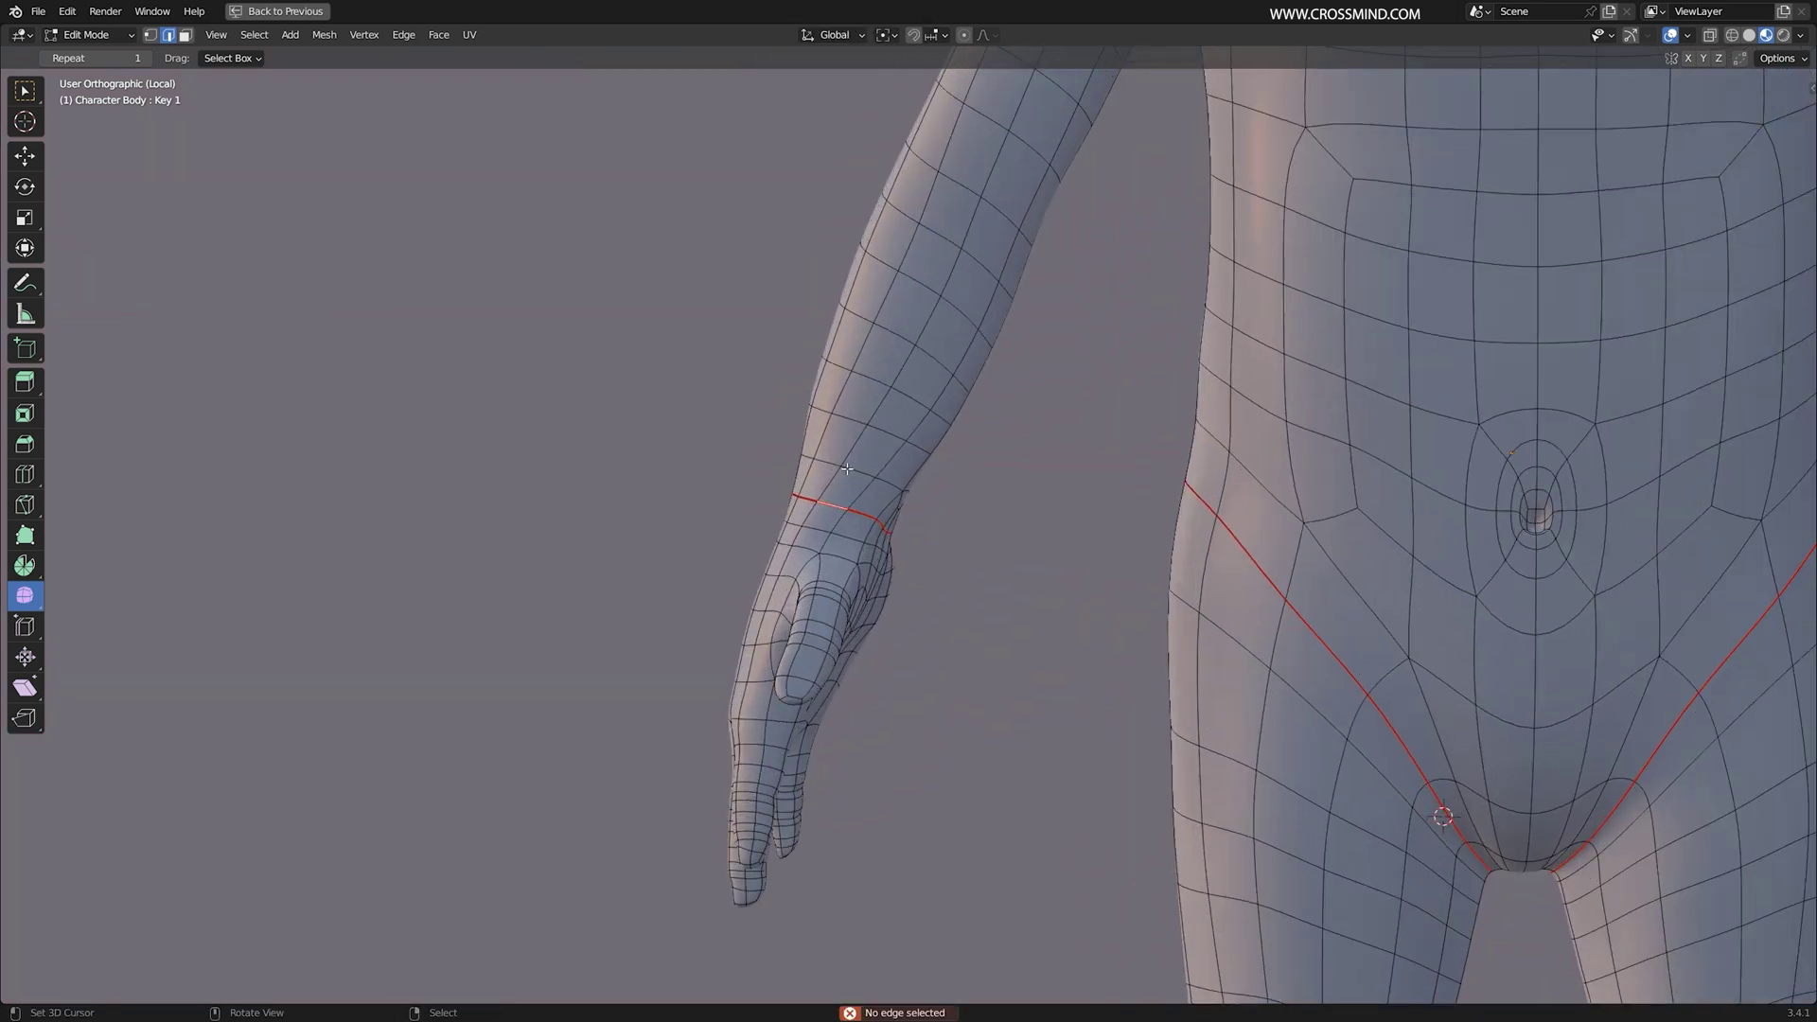
Step: Select all seam edges of the body with Select Similar by Seam and show the mesh as a see-through wireframe
middle_click_drag(858, 471, 843, 465)
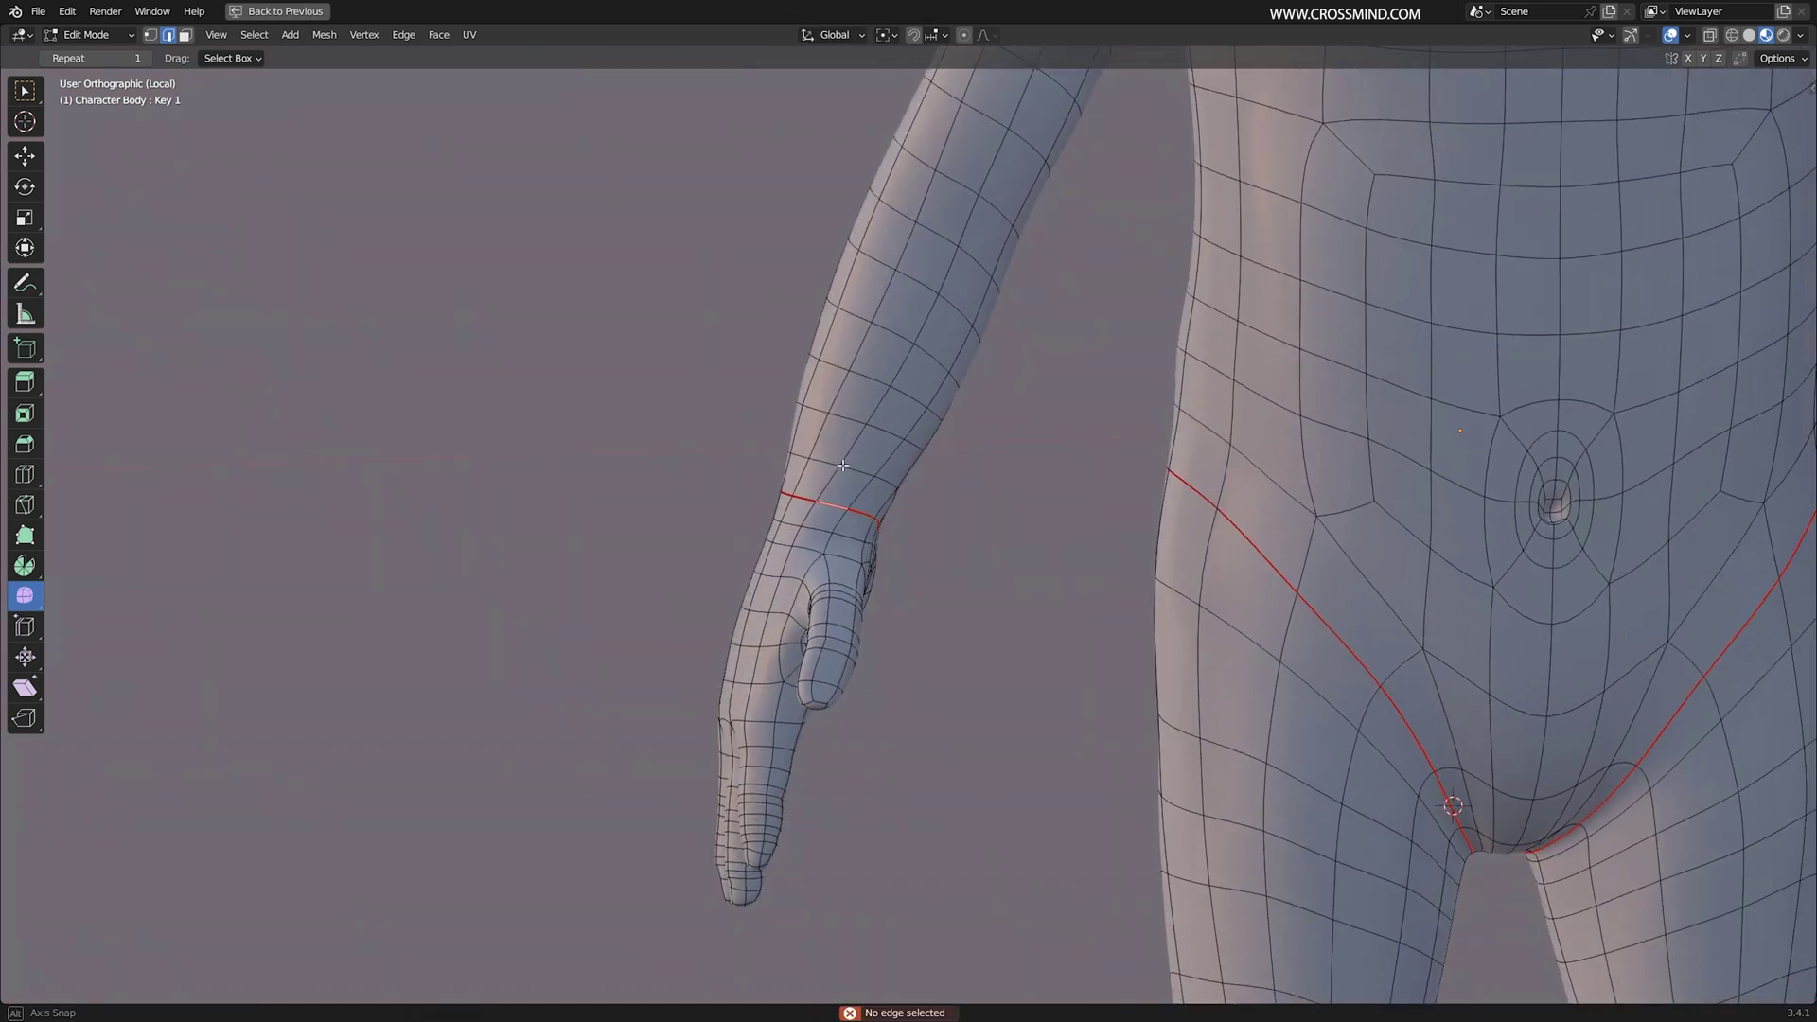
left_click(254, 34)
mouse_move(342, 245)
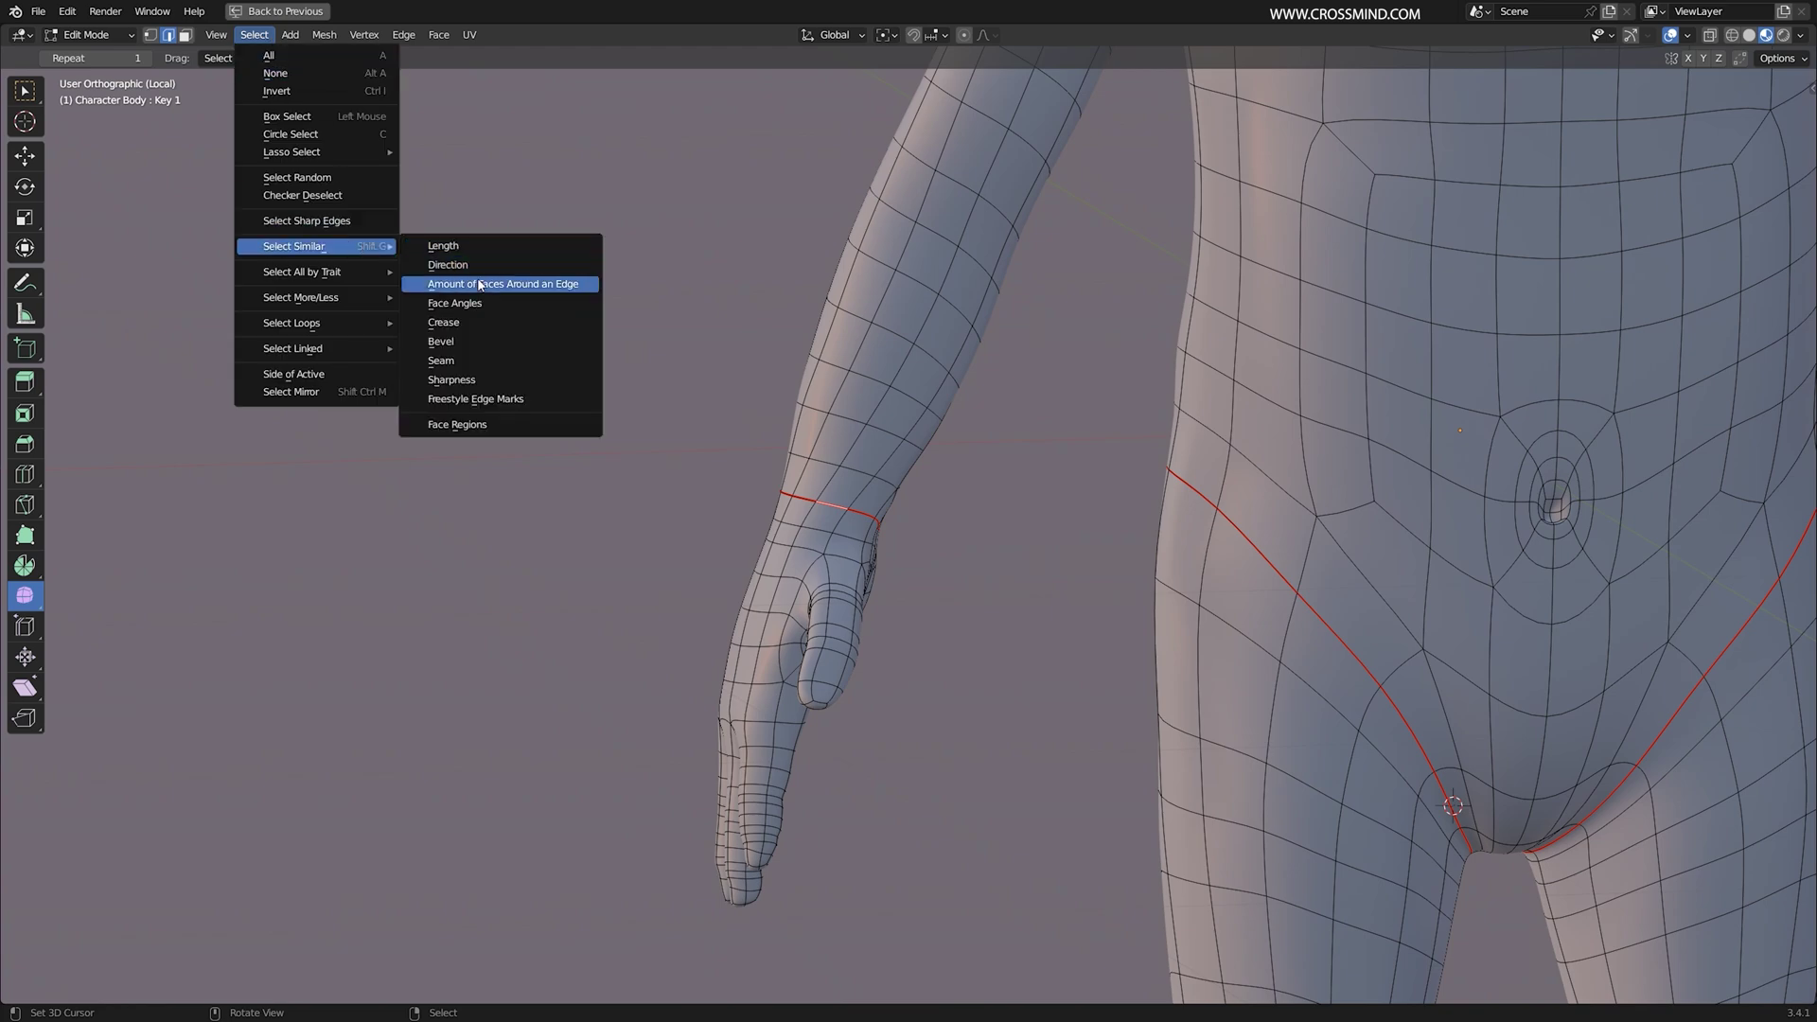
left_click(441, 360)
scroll(1056, 424, "down", 6)
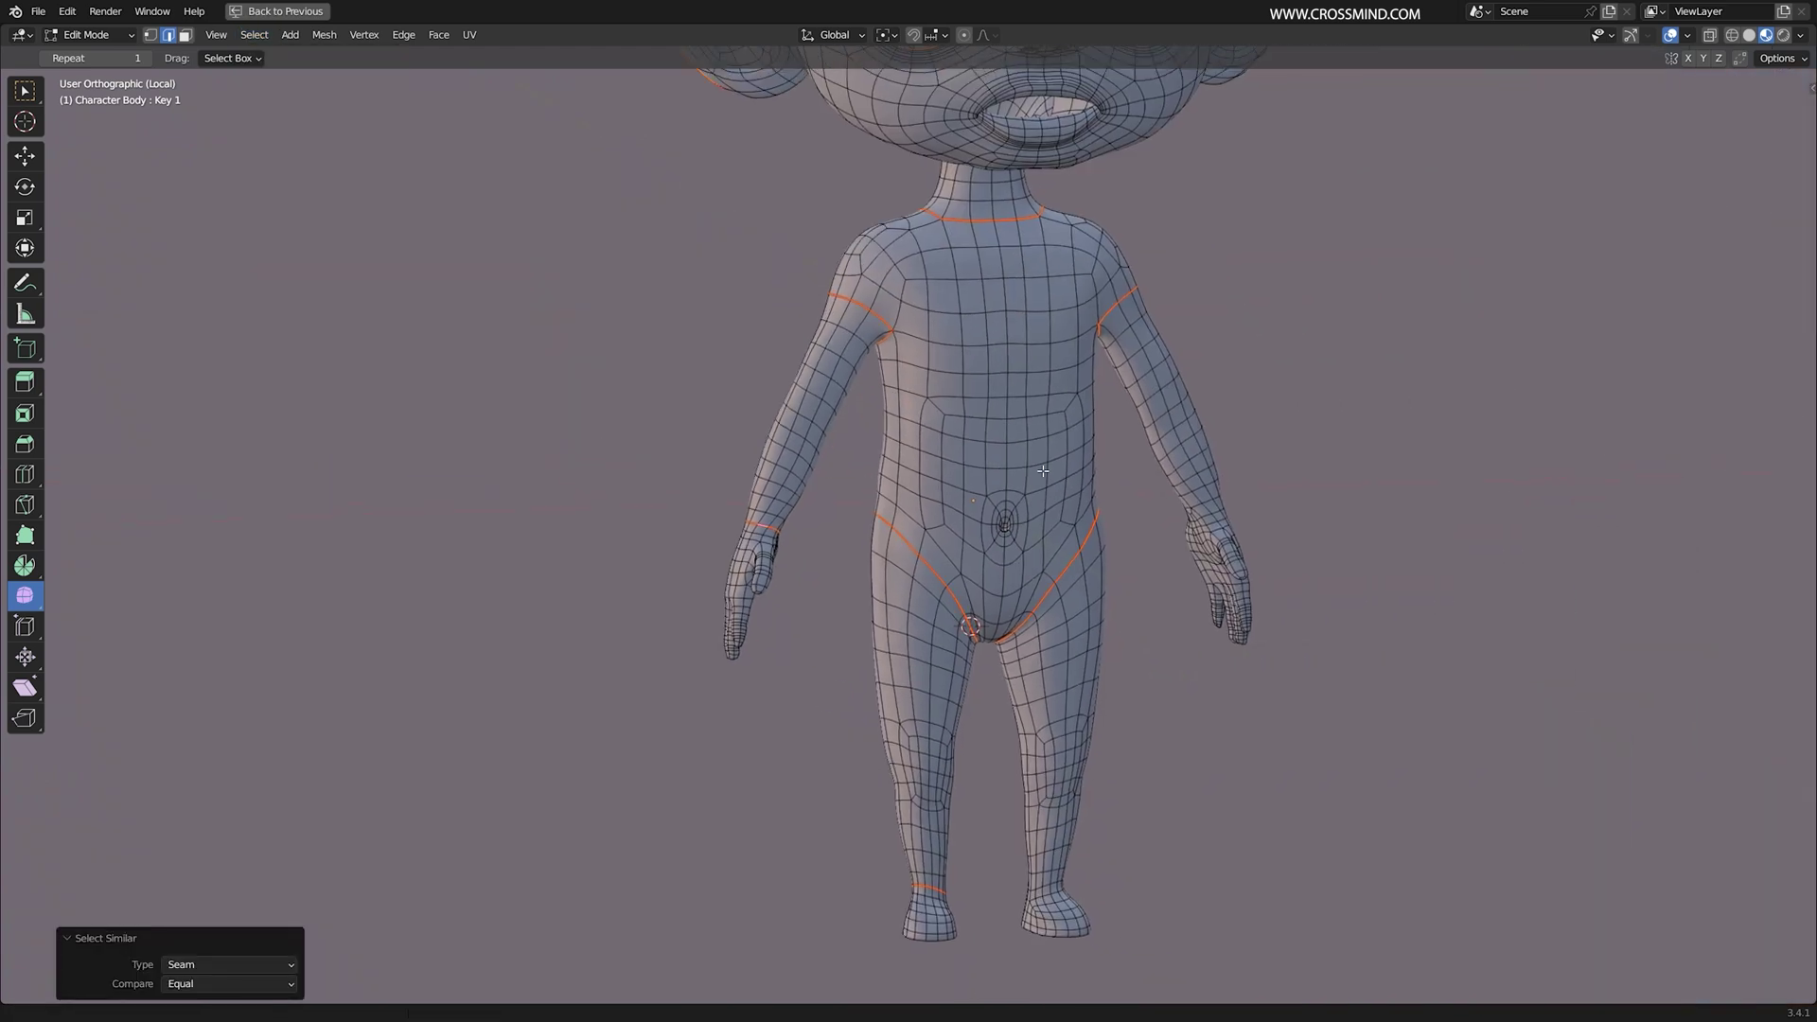
key("alt+z")
middle_click_drag(1056, 424, 965, 445)
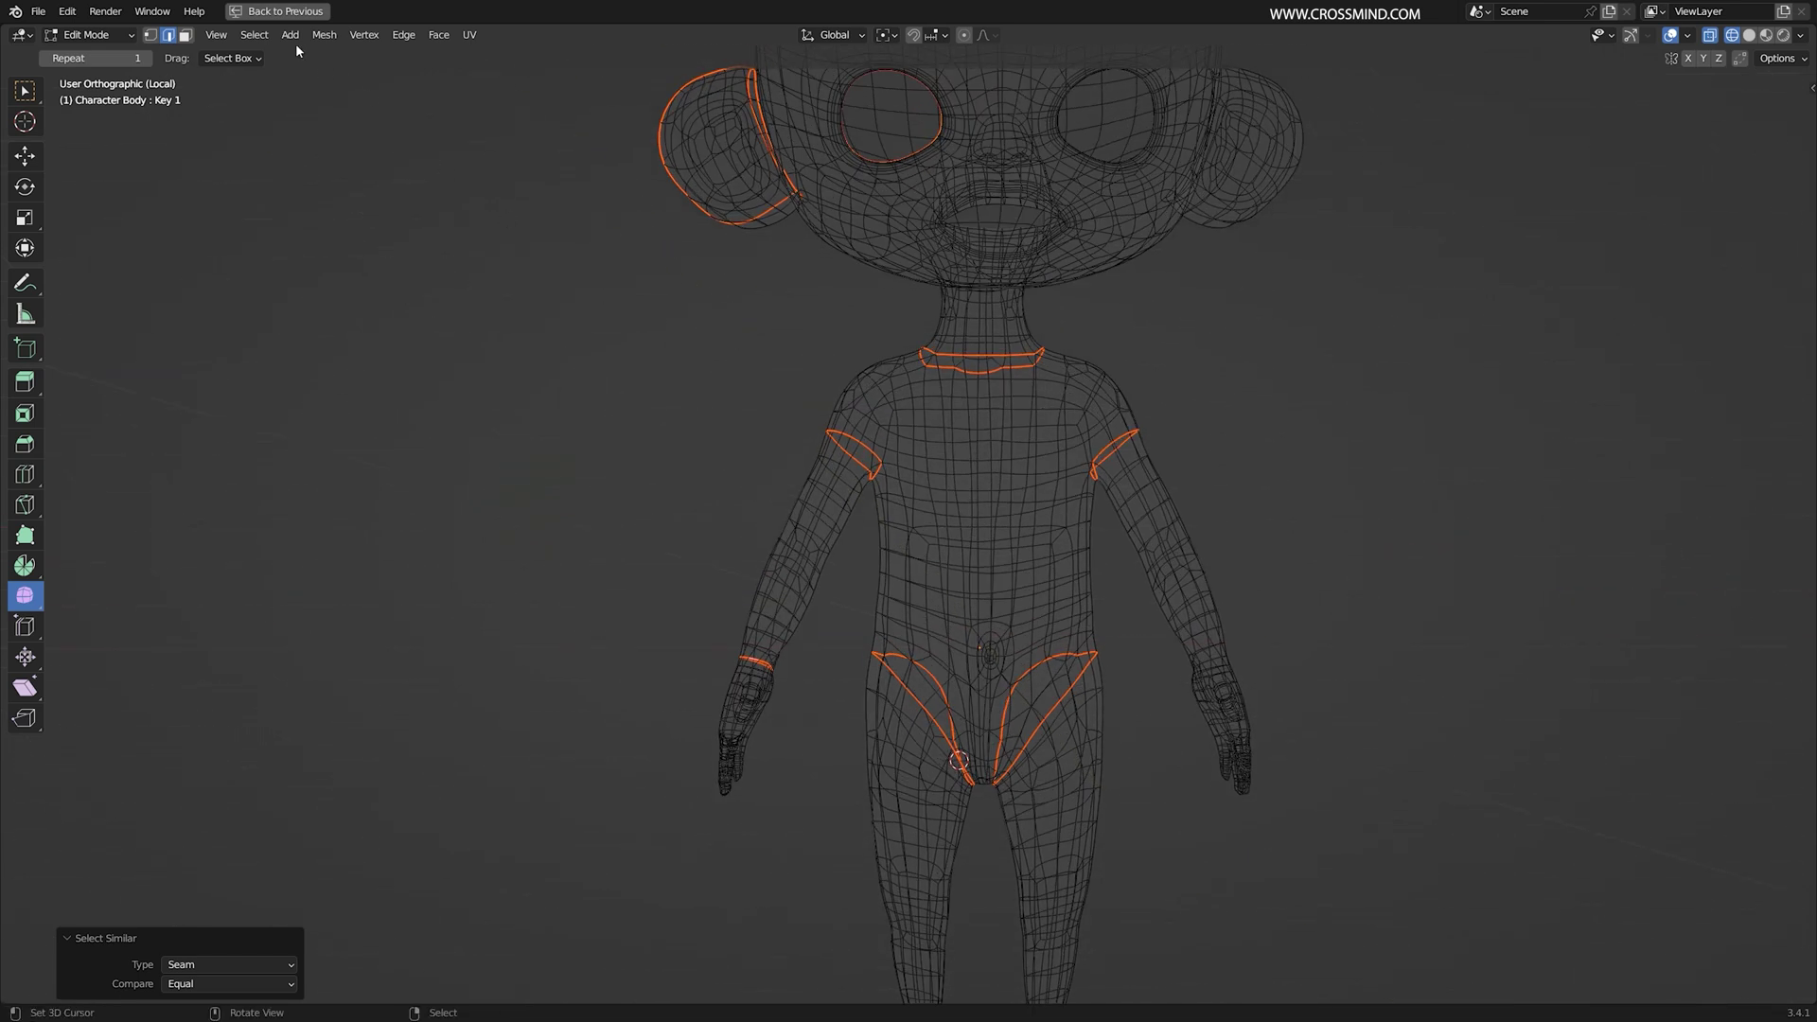
Step: Extend the selection to its mirror across the X axis and mark the selected edges as seams
left_click(256, 35)
left_click(315, 391)
middle_click_drag(357, 397, 1315, 362)
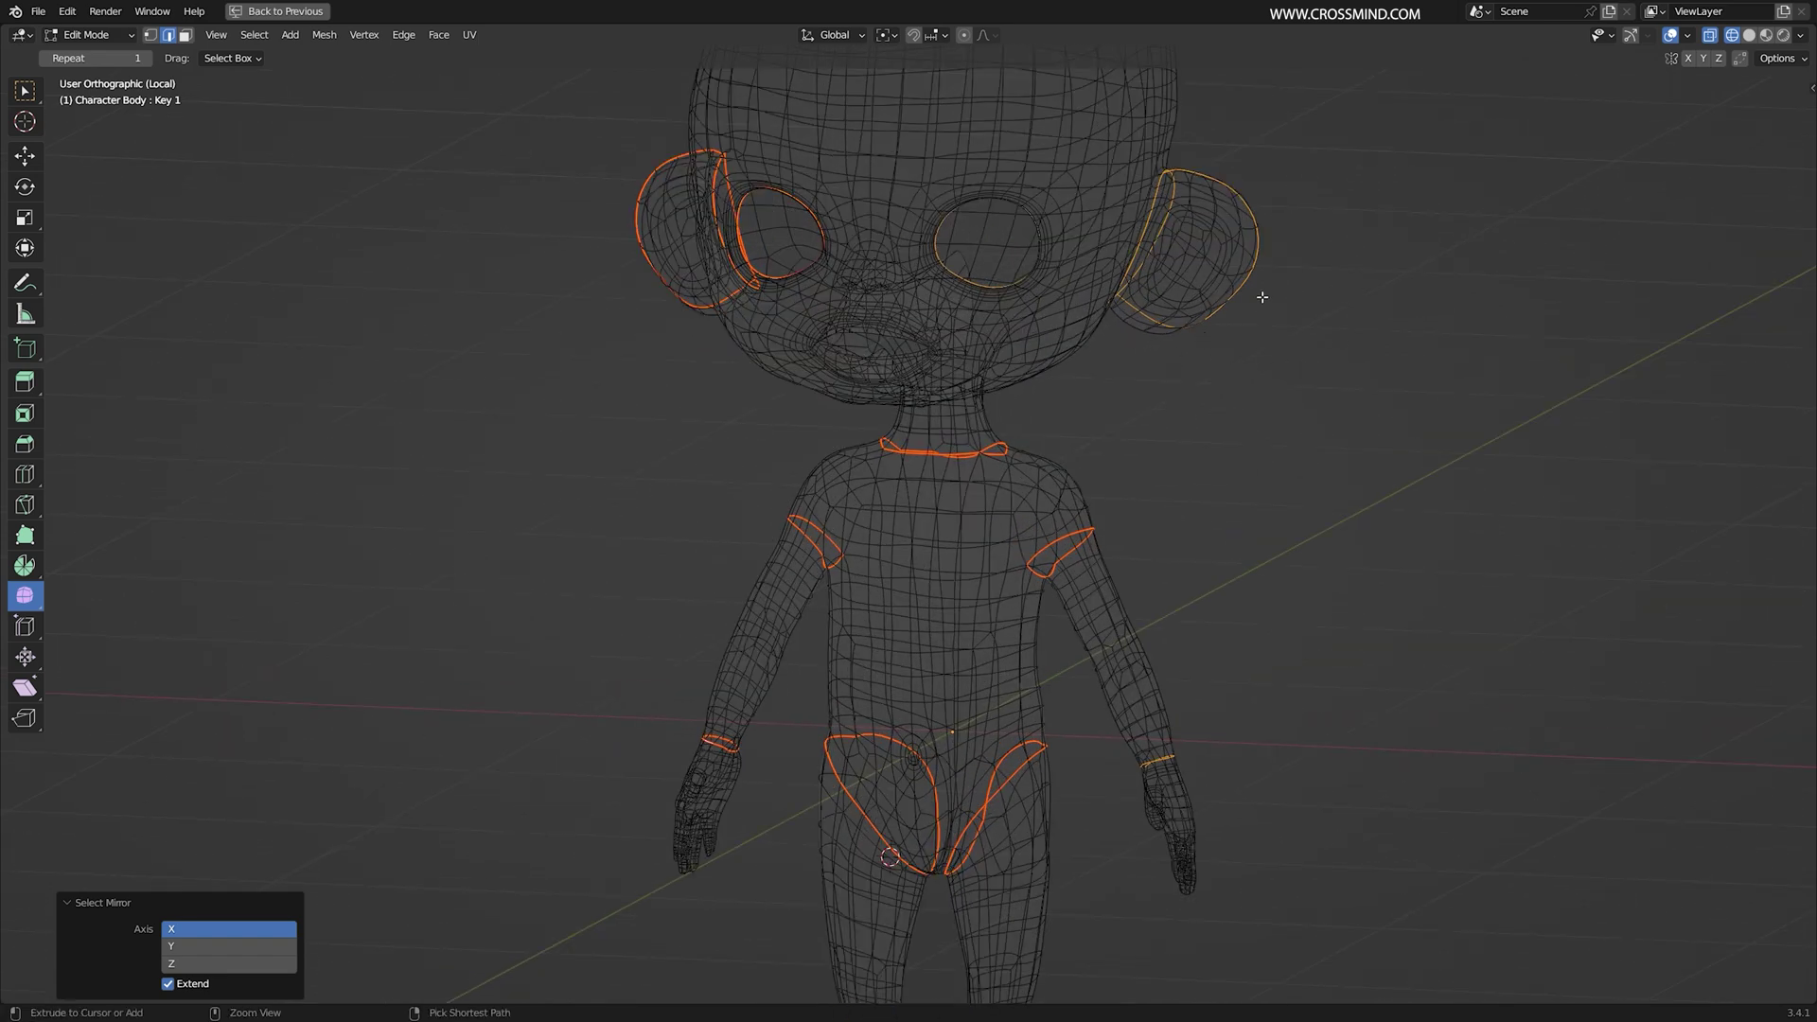
key("ctrl+e")
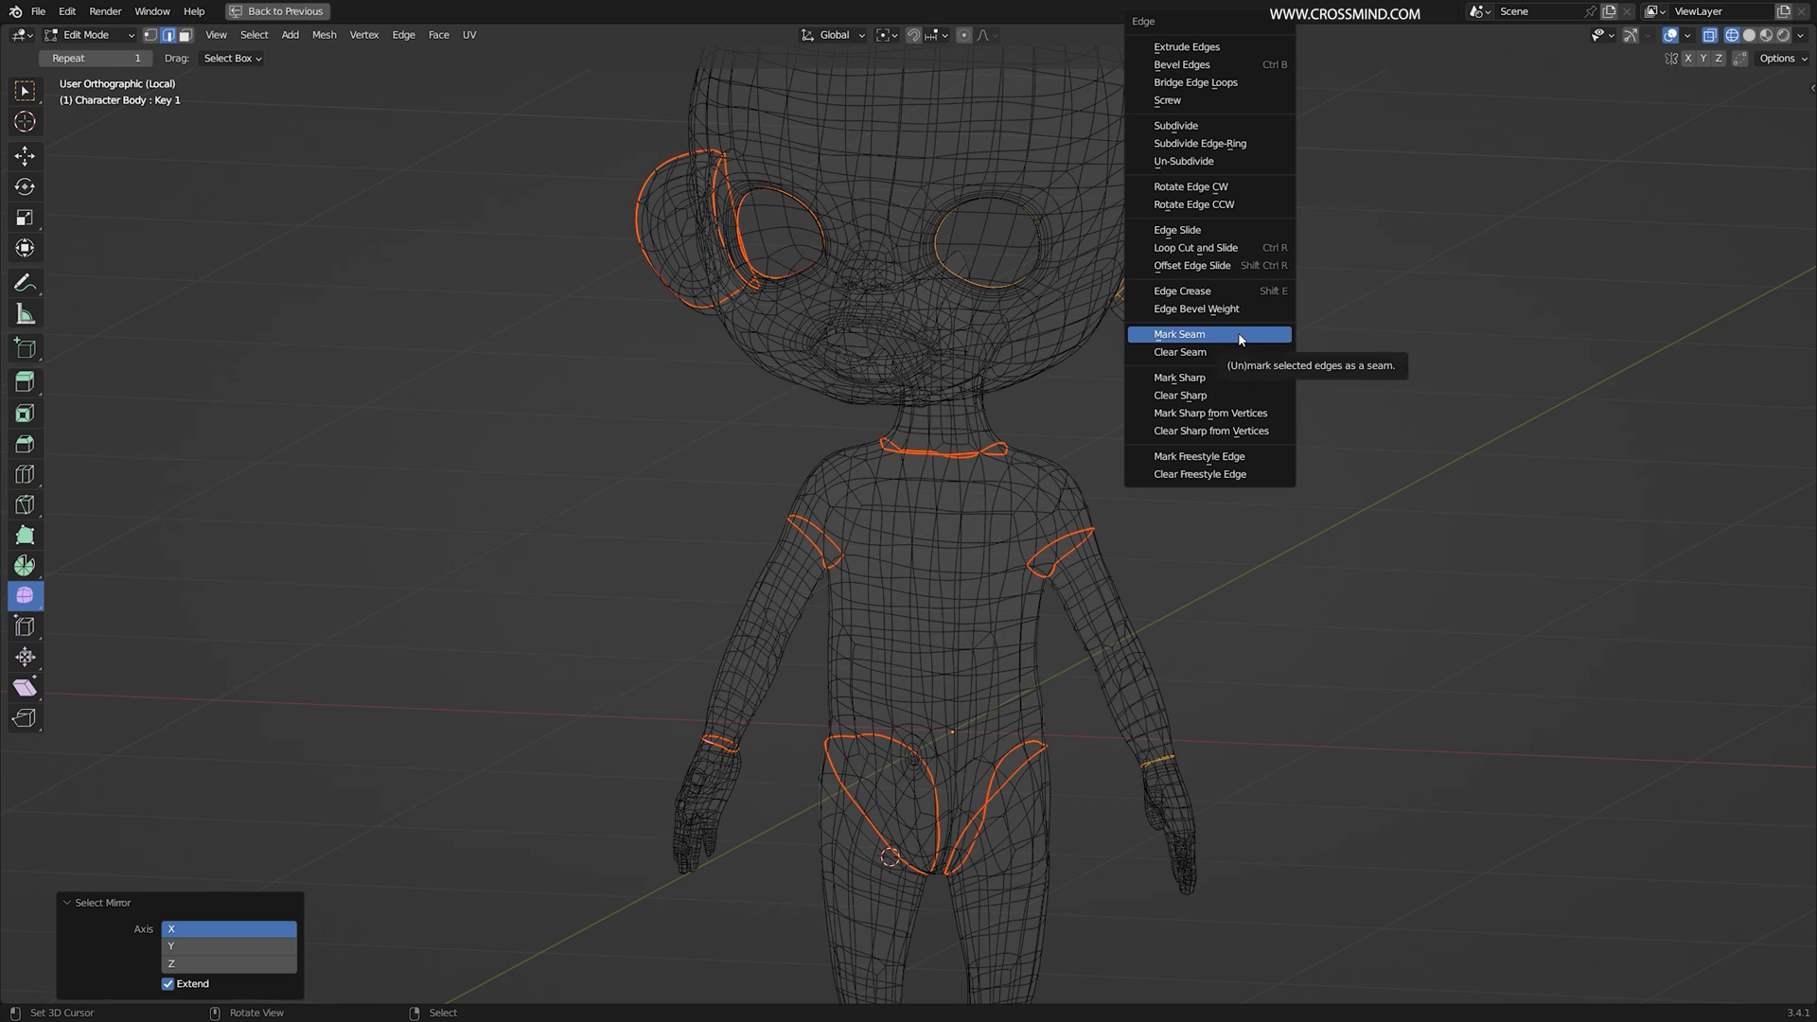
left_click(1238, 332)
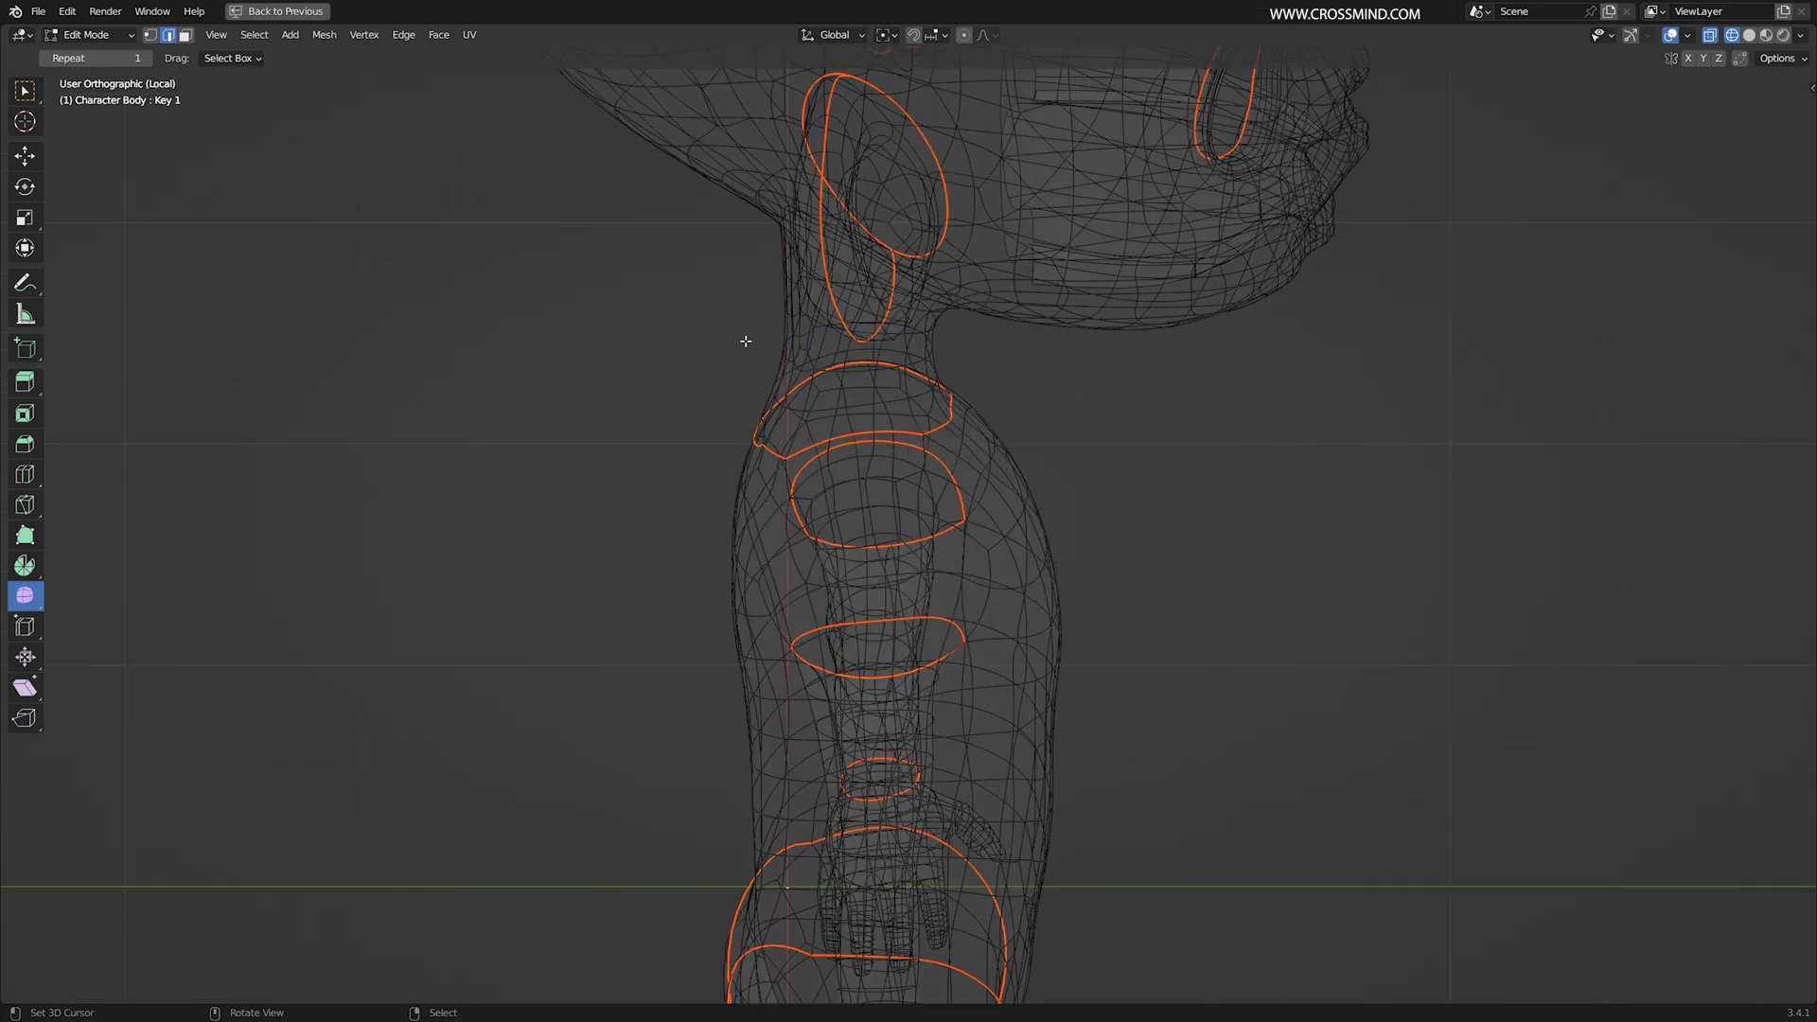
Step: Return the viewport to solid shading and save the file
key("shift+z")
mouse_move(1282, 373)
middle_mouse_down()
mouse_move(1148, 438)
mouse_move(1148, 345)
mouse_move(1183, 415)
middle_mouse_up()
key("ctrl+s")
Step: Mark the edge loop around the navel as a seam
middle_click_drag(1215, 509, 1126, 376, "shift")
middle_click_drag(1072, 490, 1092, 343, "shift")
scroll(1092, 343, "up", 7)
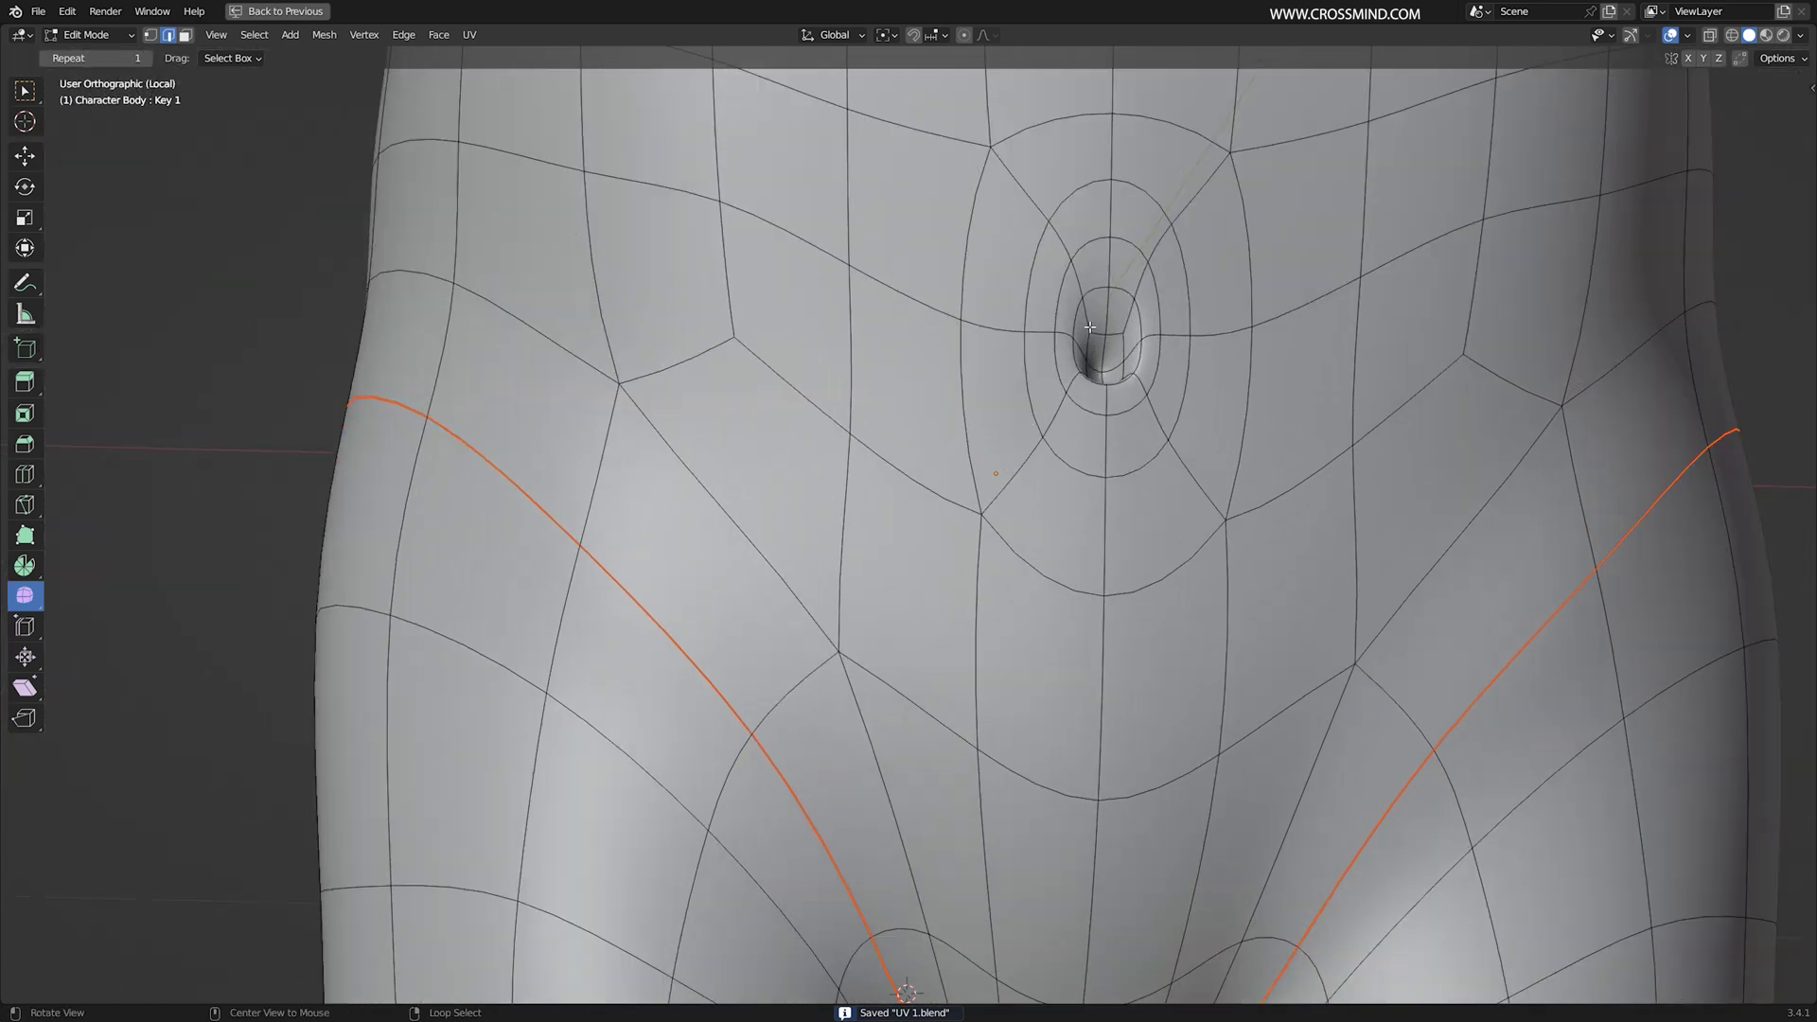
key("ctrl+e")
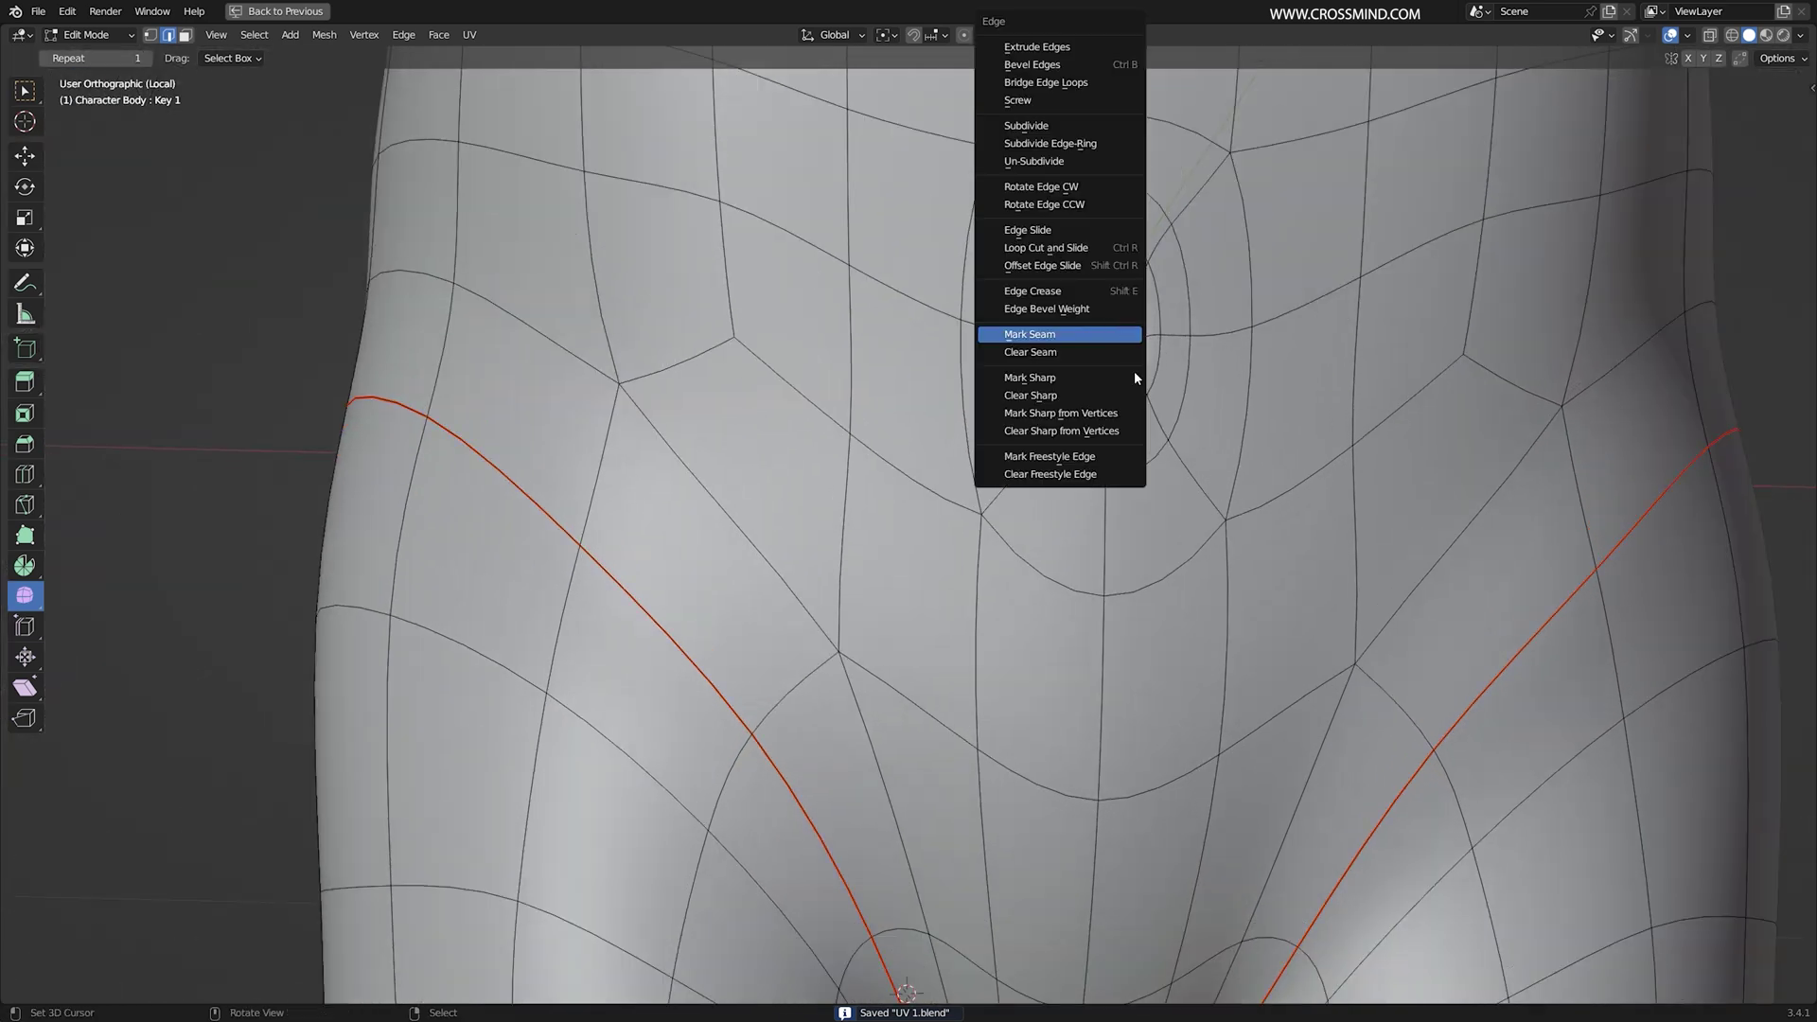
key("Return")
Step: Mark the edge path along the sides of the fingers and on to the thumb tip as a seam
scroll(1133, 371, "down", 5)
scroll(1041, 445, "up", 4)
middle_click_drag(1041, 445, 1278, 556)
left_click(1221, 909, "ctrl")
middle_click_drag(1277, 315, 1273, 757)
right_click(1218, 485, "ctrl")
middle_click_drag(1221, 478, 1268, 469)
right_click(1264, 451, "ctrl")
middle_click_drag(1394, 383, 1307, 286)
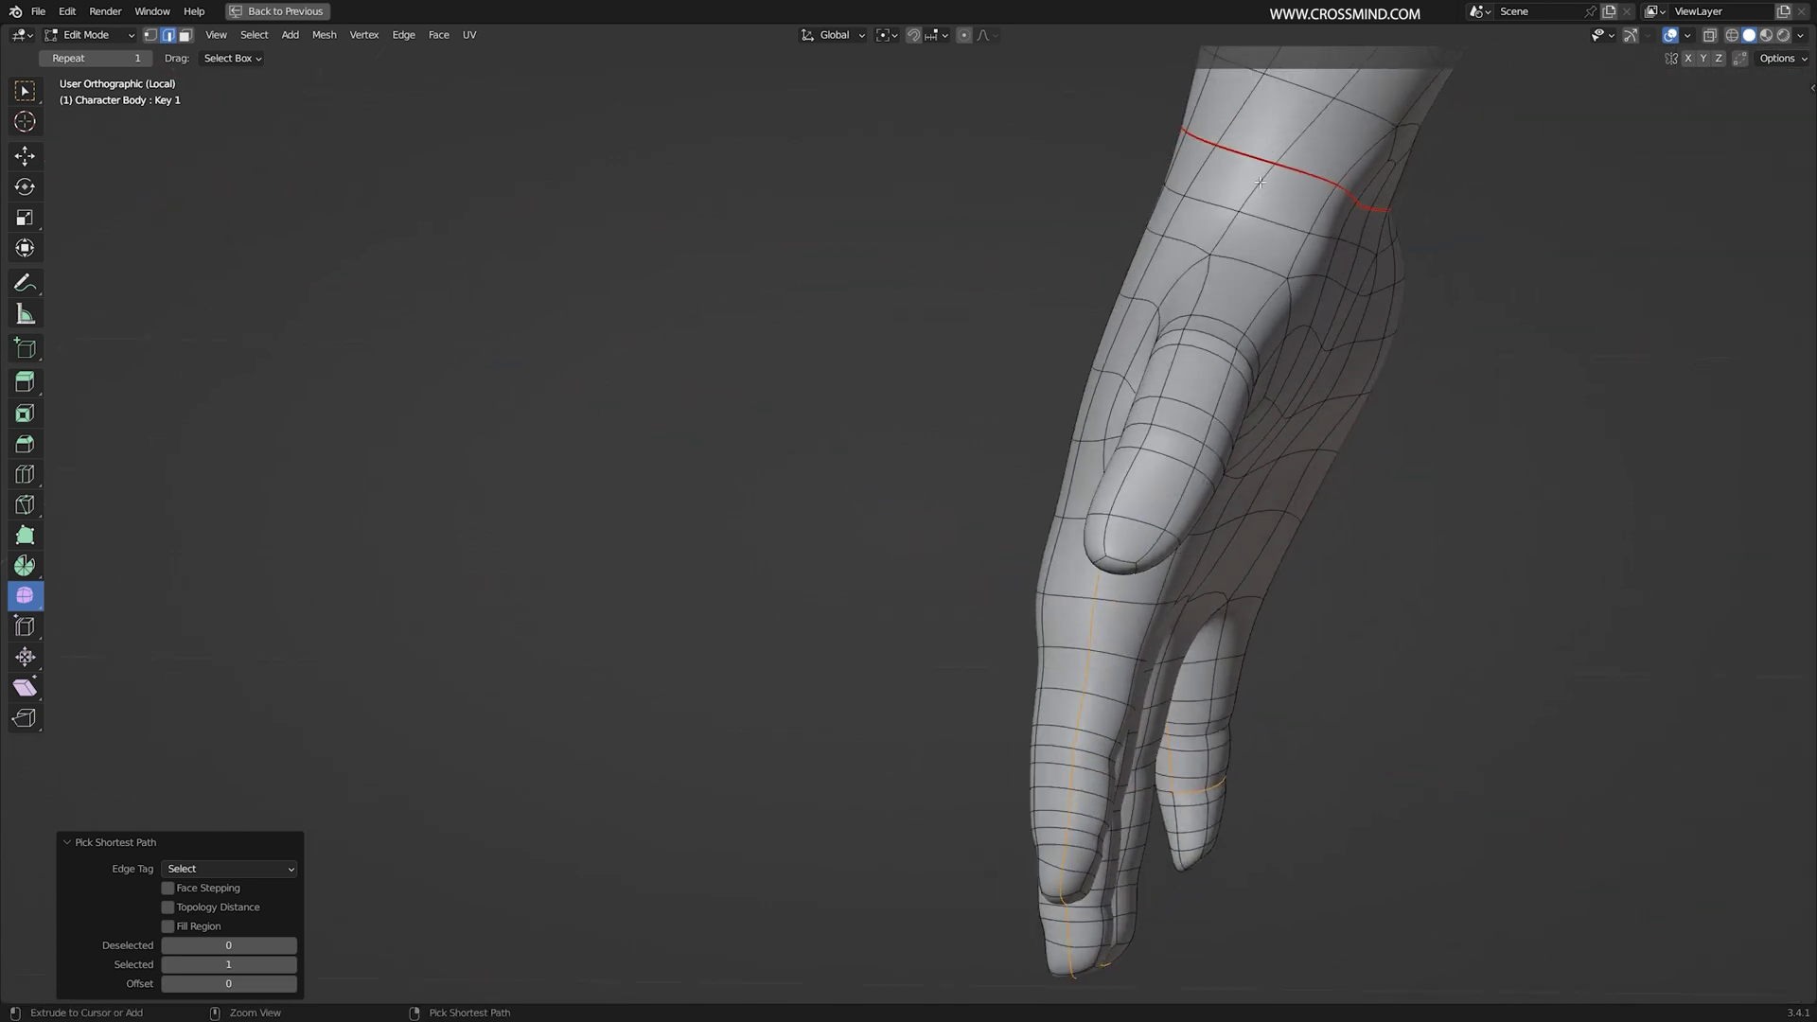
key("ctrl+z")
middle_click_drag(1254, 194, 1469, 210)
middle_click_drag(1325, 293, 1482, 468)
key("ctrl+e")
left_click(1342, 364)
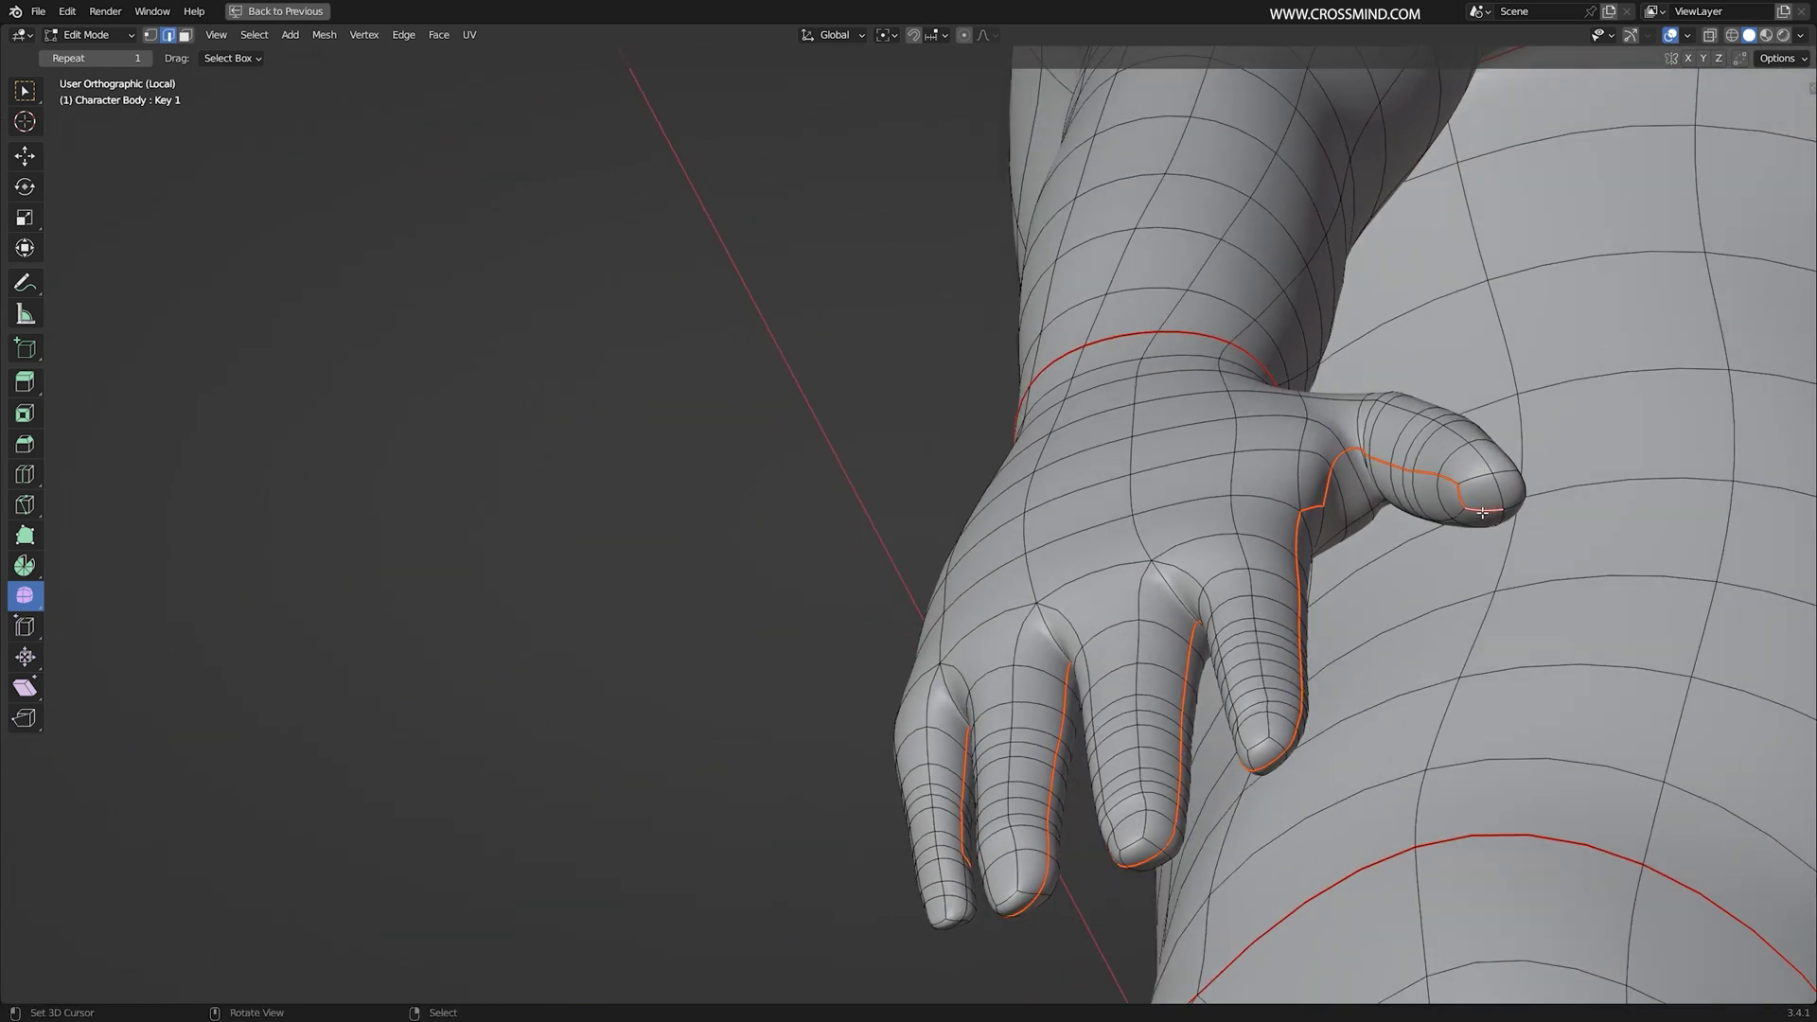
Step: Clear the extra seam at the thumb tip and mark the edge loop around the thumb's base as a seam
key("ctrl+e")
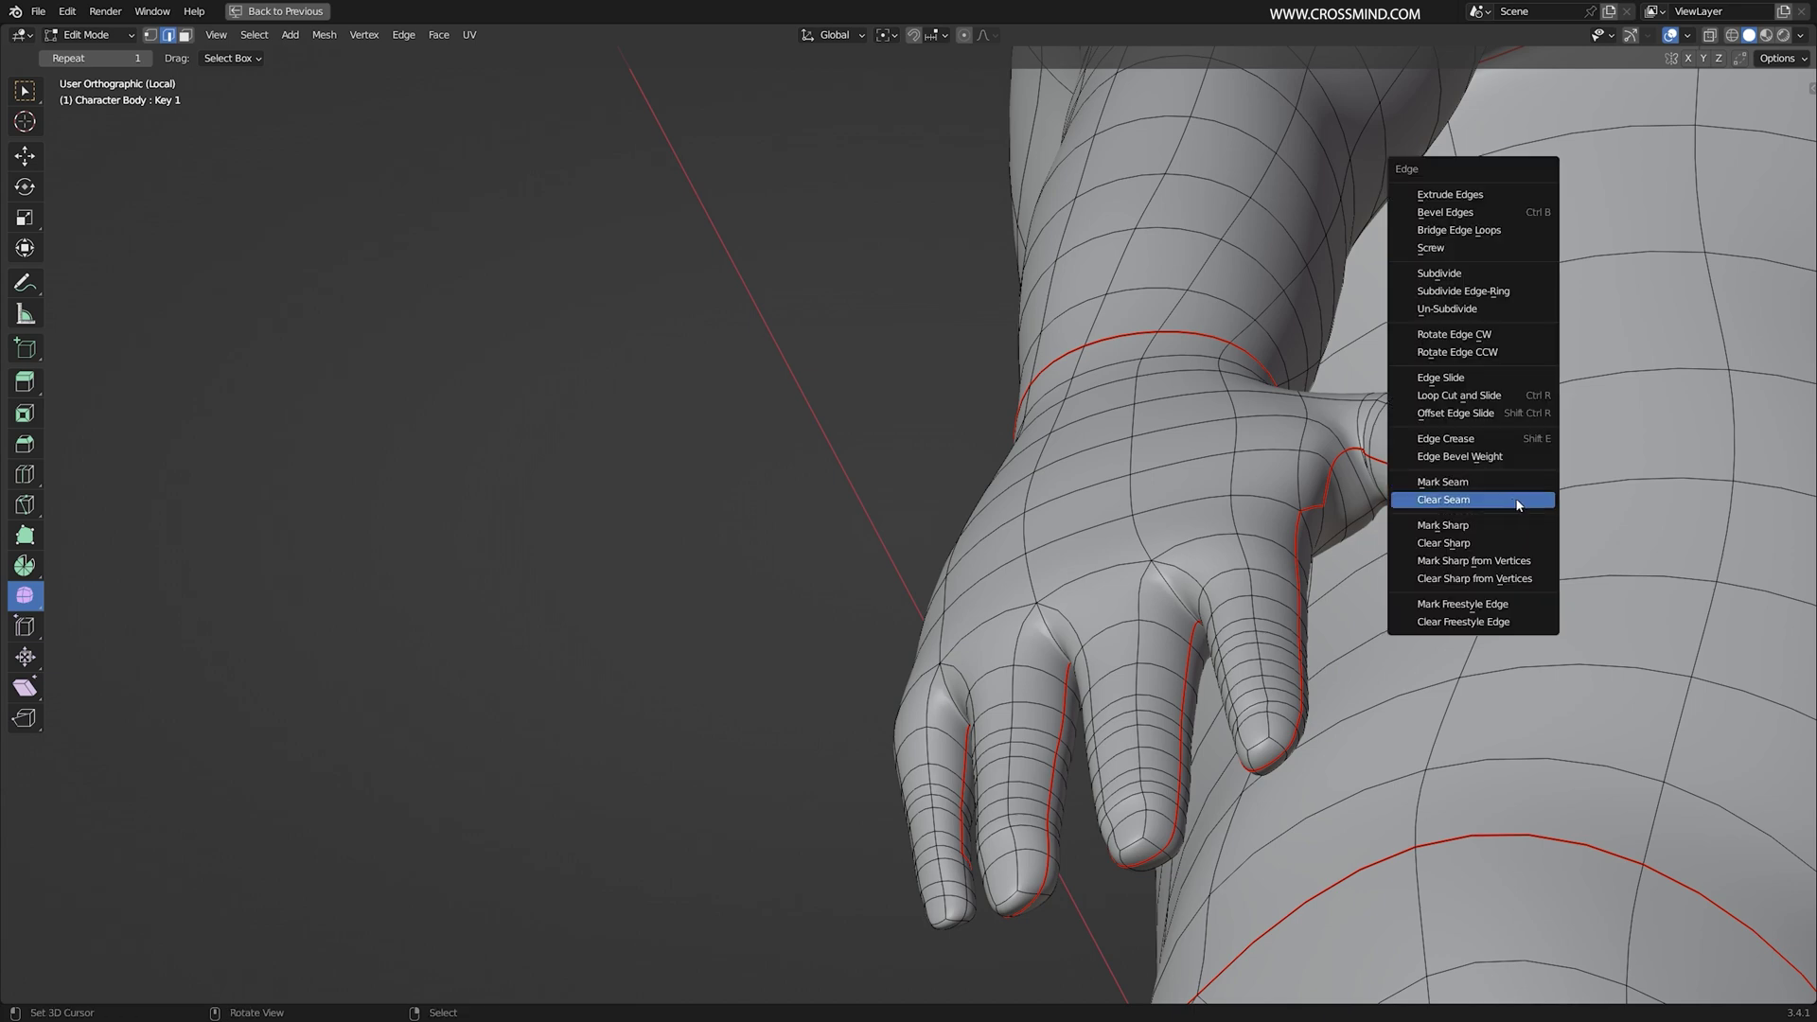
left_click(1544, 497)
left_click(1356, 417, "alt")
key("ctrl+e")
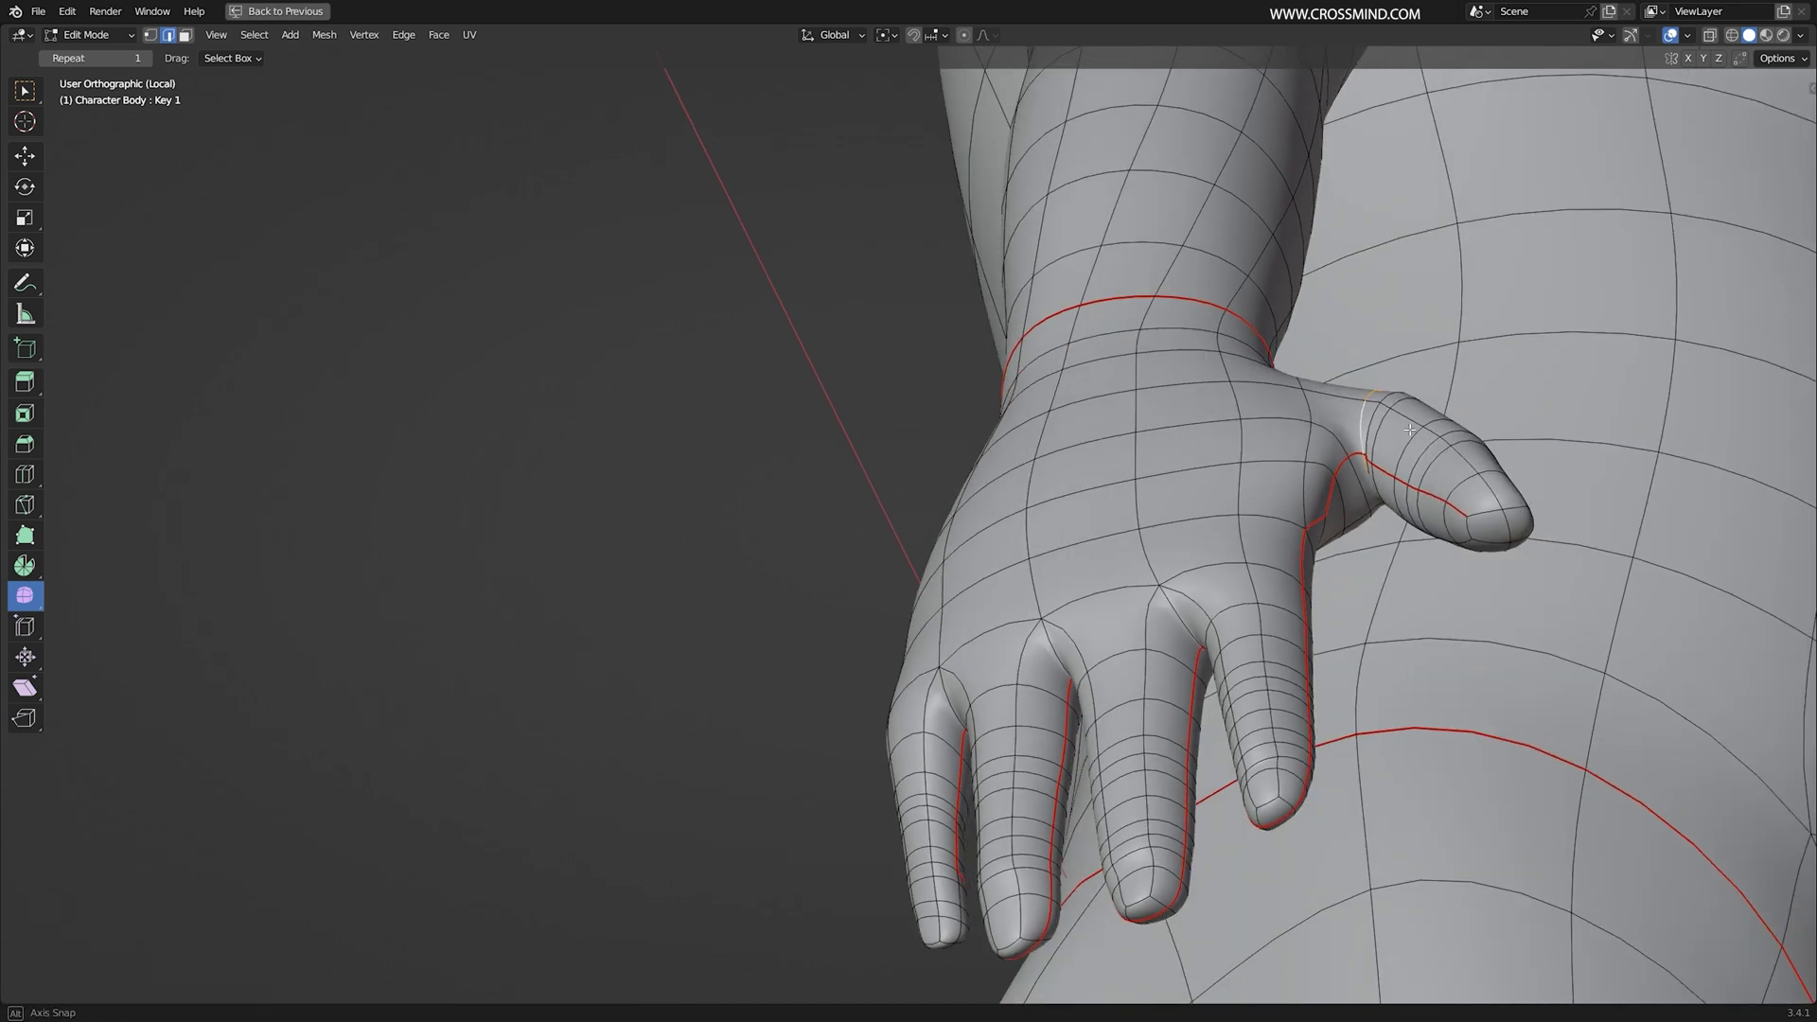
left_click(1411, 426)
middle_click_drag(1391, 454, 1381, 389)
key("ctrl+e")
left_click(1336, 506)
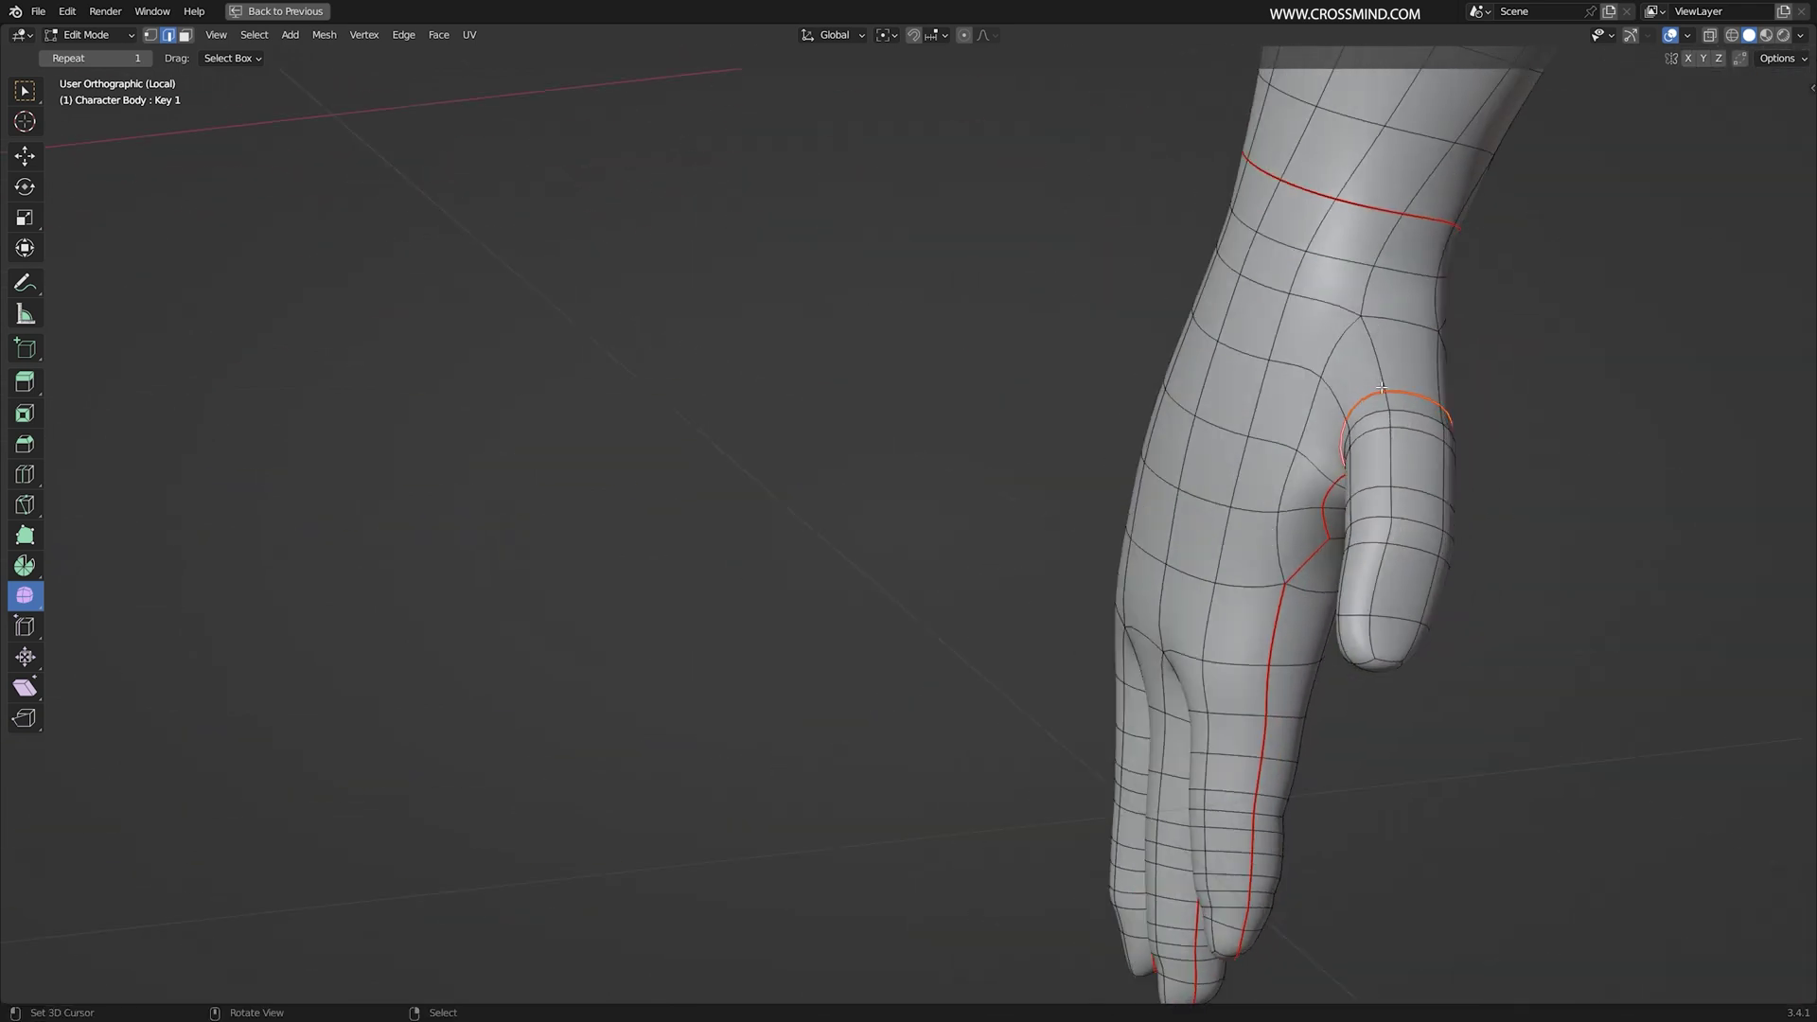
Step: Mark the edge path from the thumb's base up to the wrist seam as a seam
left_click(1386, 256, "ctrl")
key("ctrl+e")
left_click(1360, 340)
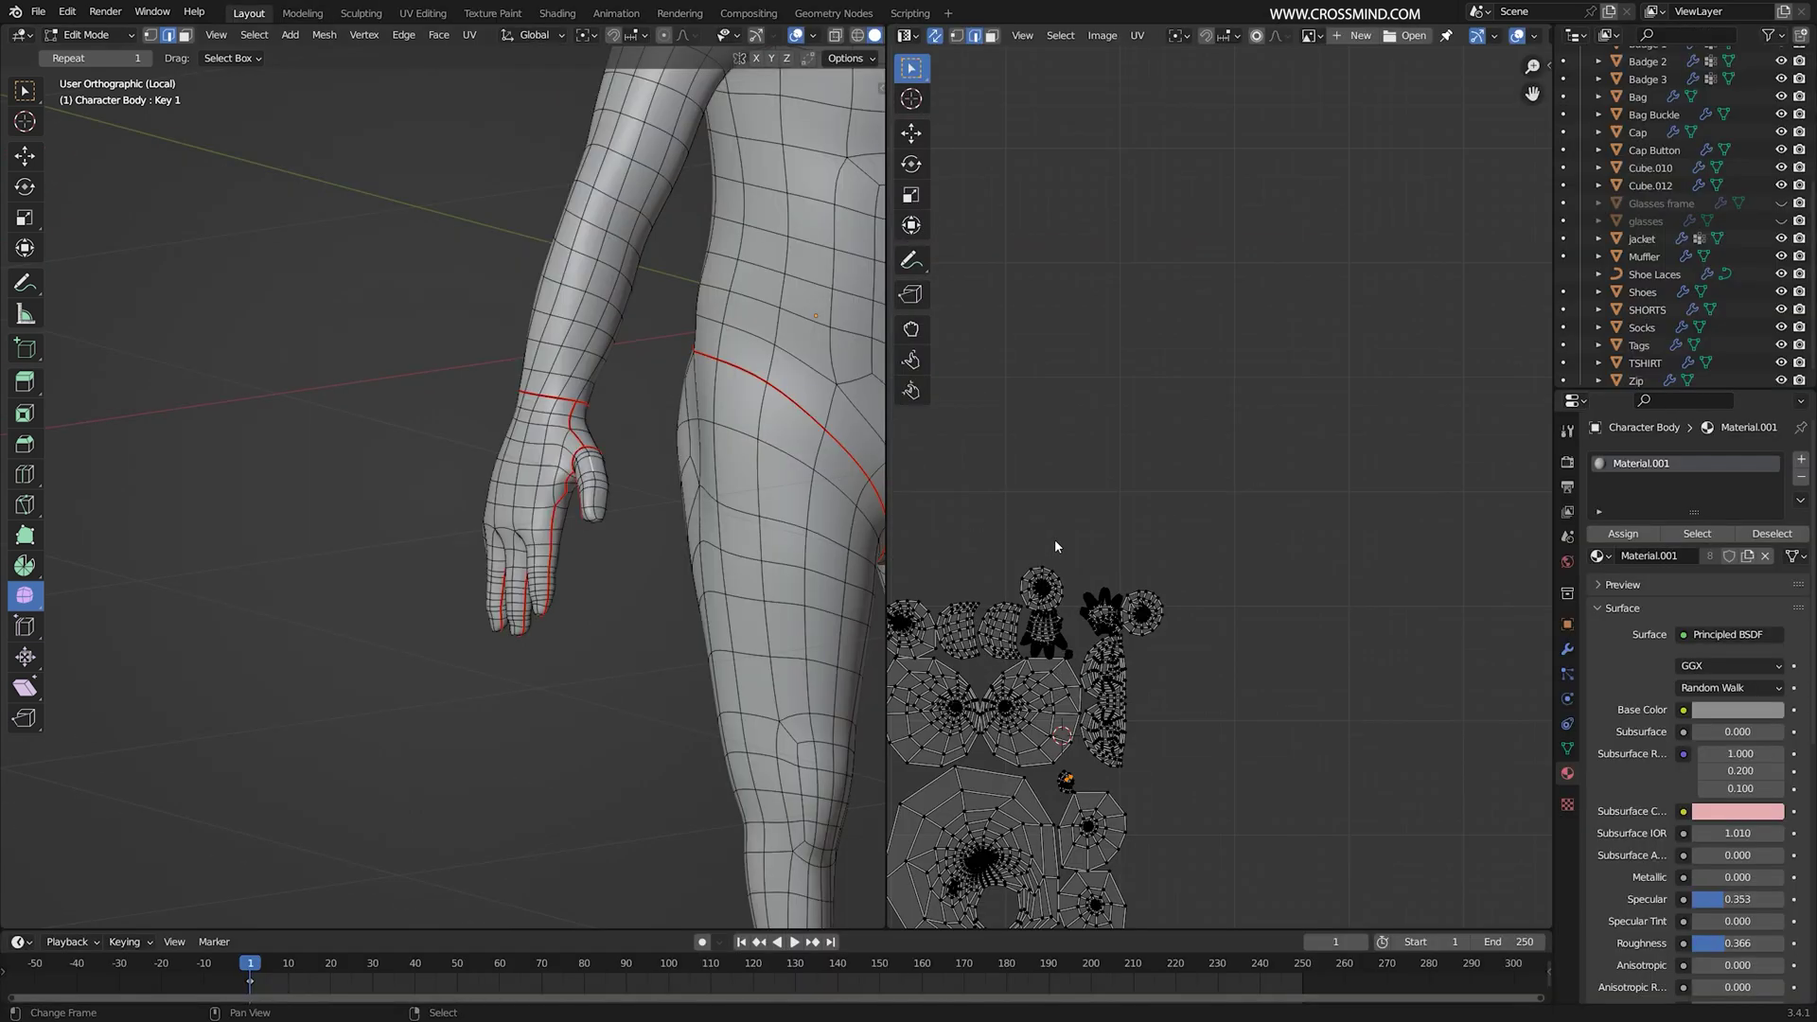
Step: Examine the hand and thumb islands in the UV layout and compare them with the hand's seams in wireframe
scroll(1056, 546, "up", 3)
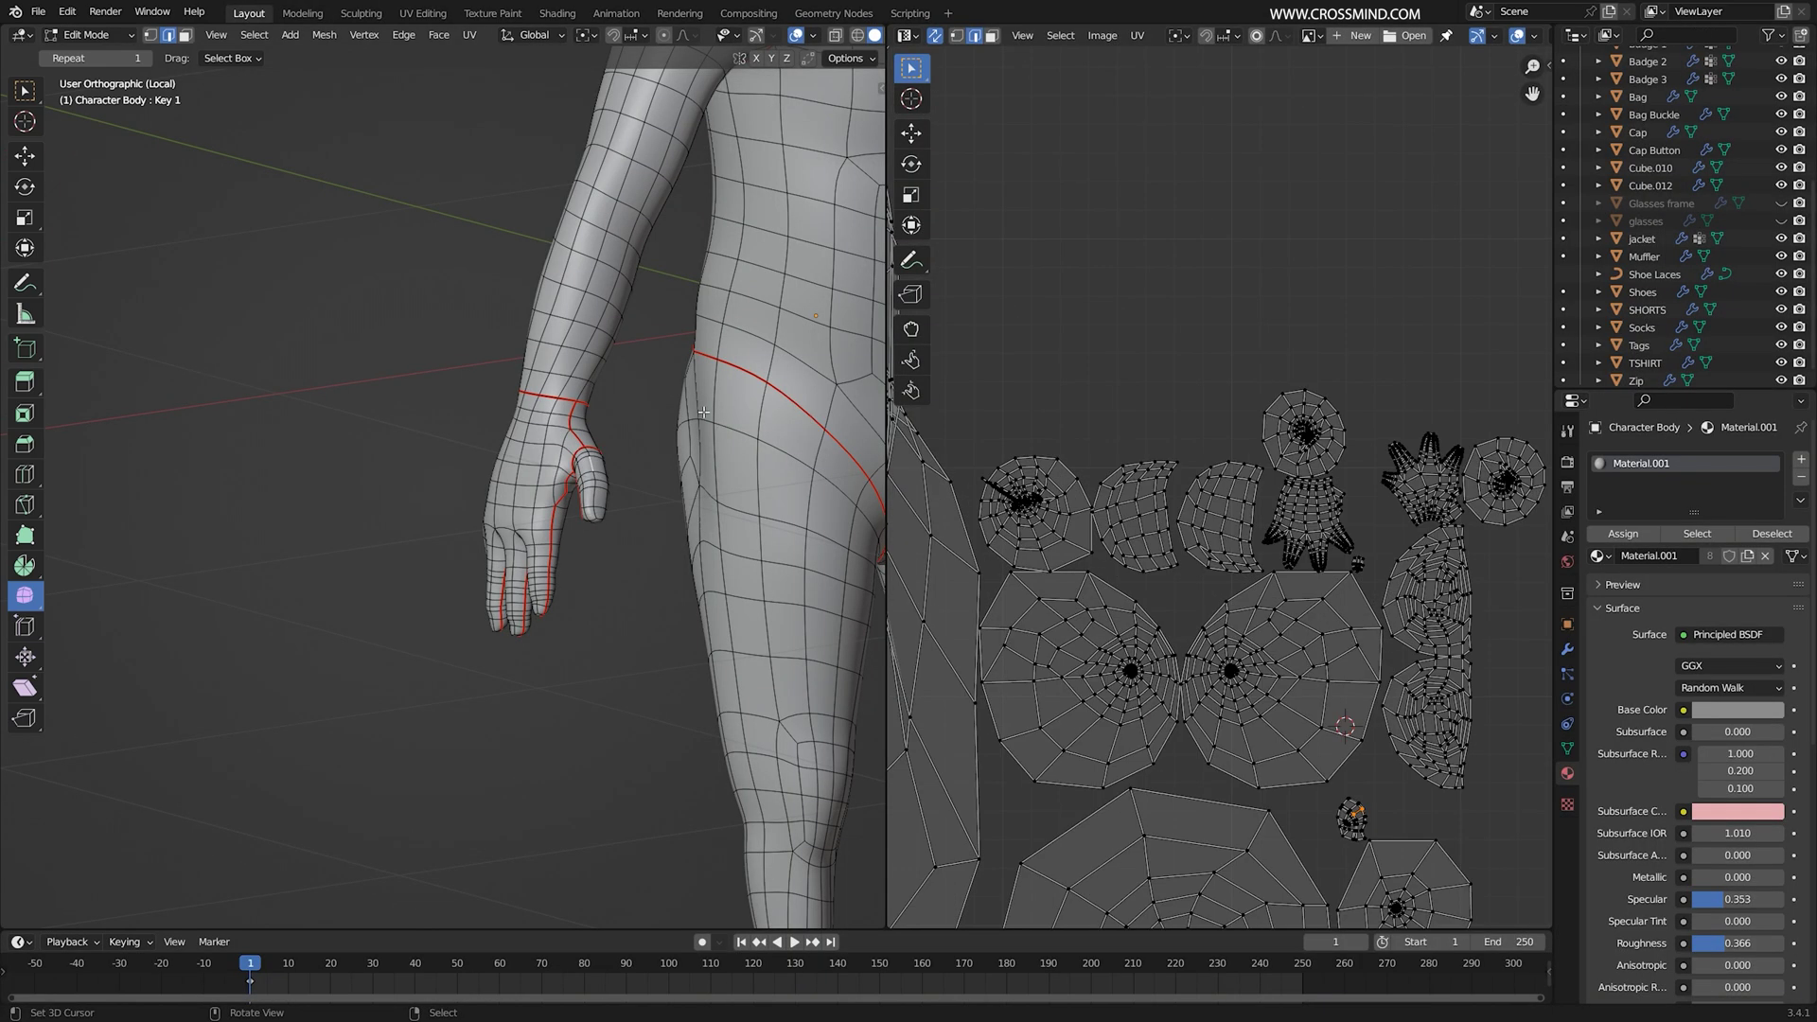
key("ctrl+l")
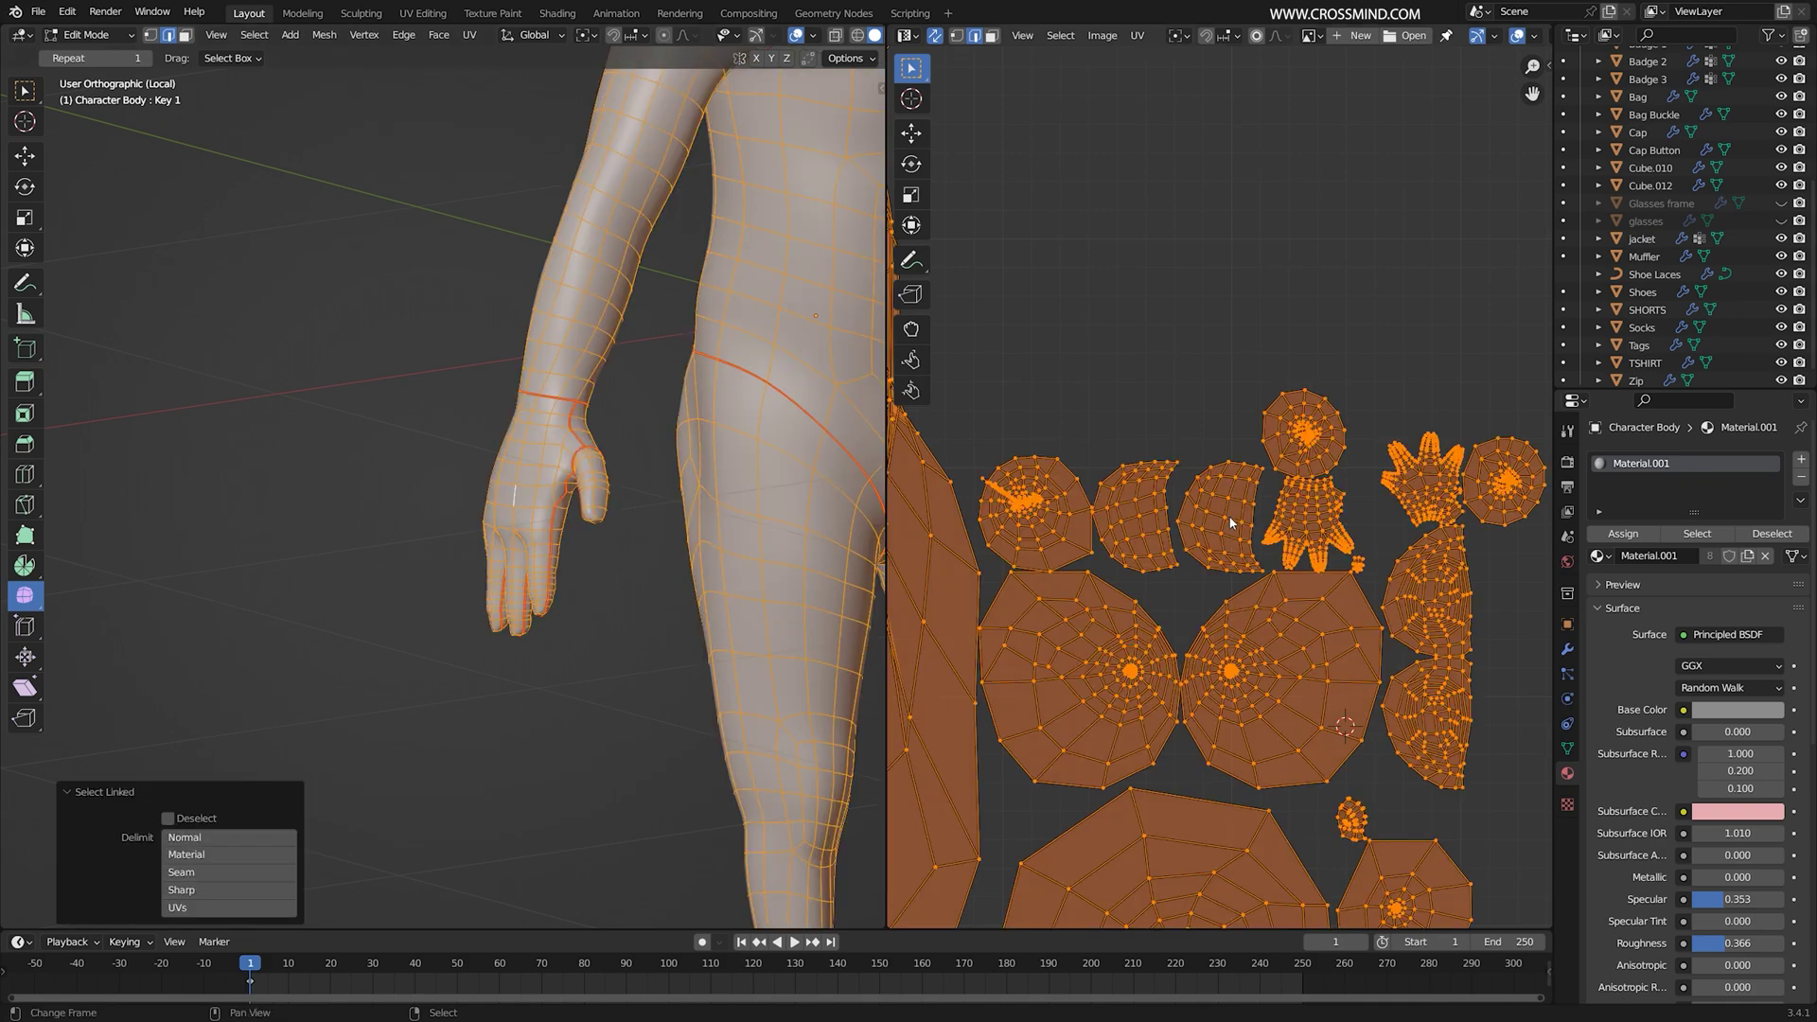
key("alt+a")
scroll(1304, 549, "up", 3)
key("l")
key("alt+a")
key("l")
scroll(1416, 589, "up", 5)
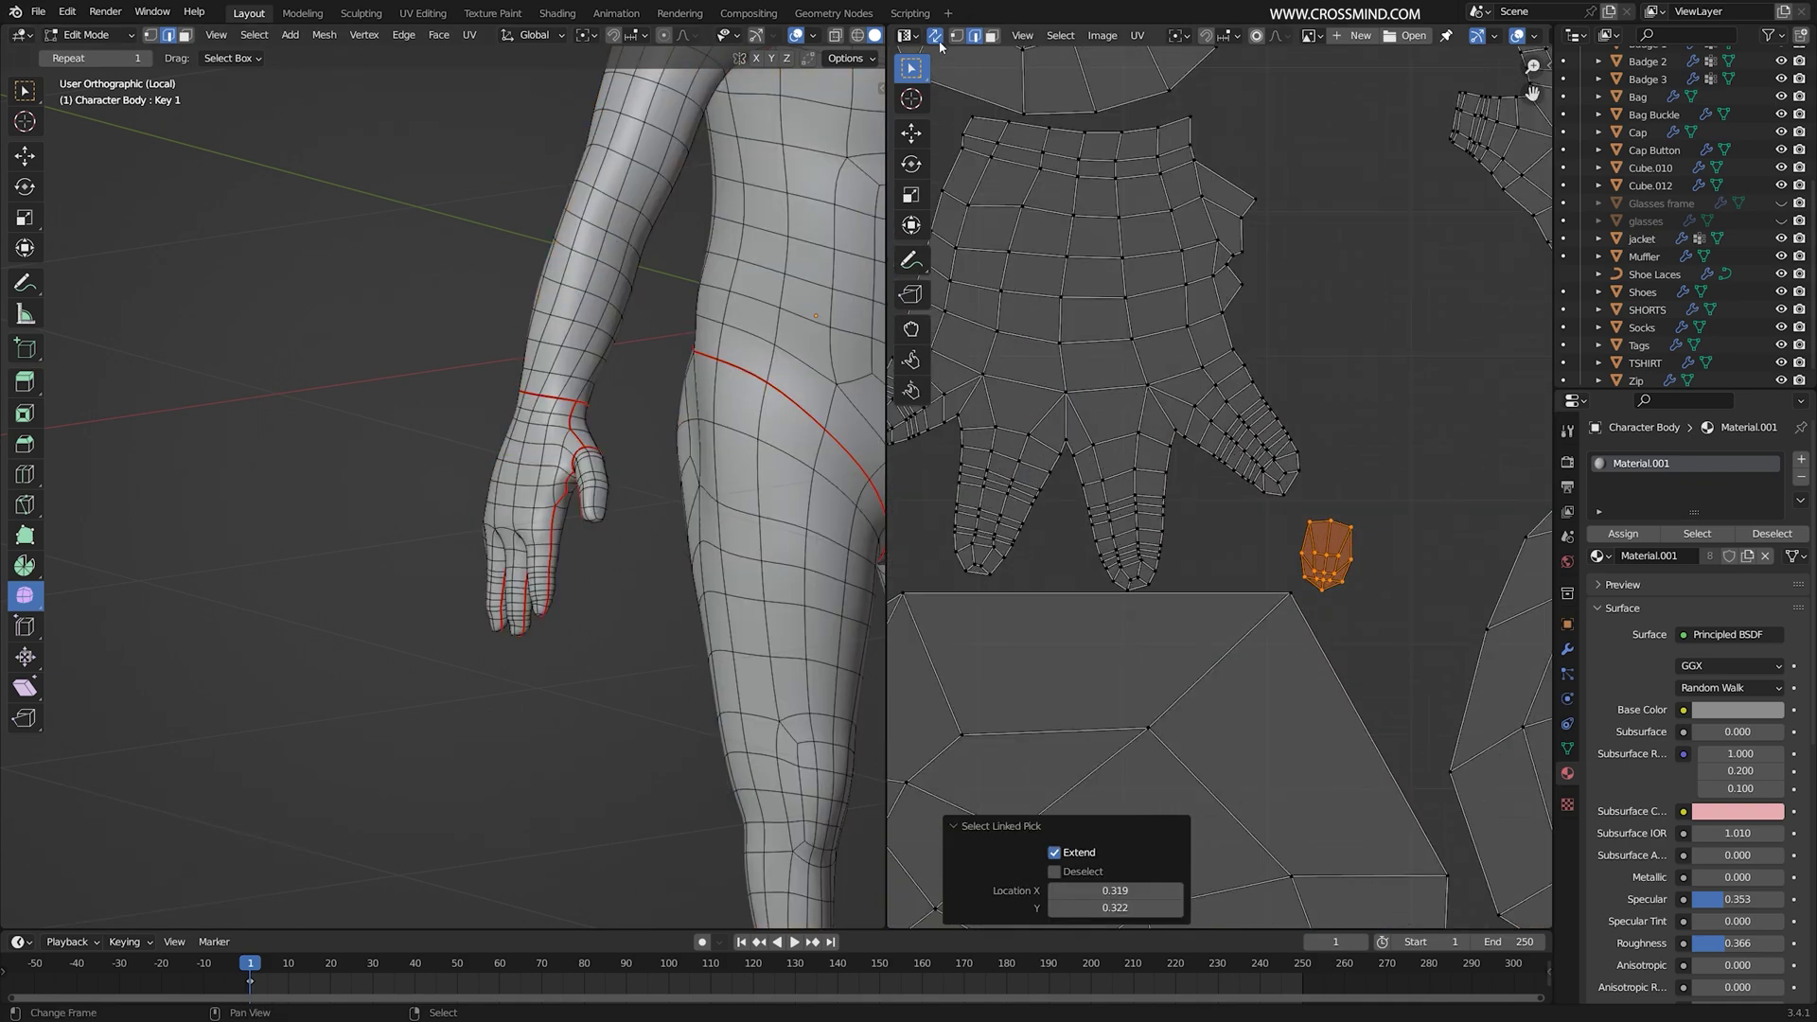
key("shift+z")
middle_click_drag(602, 478, 629, 470)
right_click(625, 472)
scroll(1460, 549, "down", 2)
scroll(1461, 549, "down", 4)
scroll(1292, 562, "down", 1)
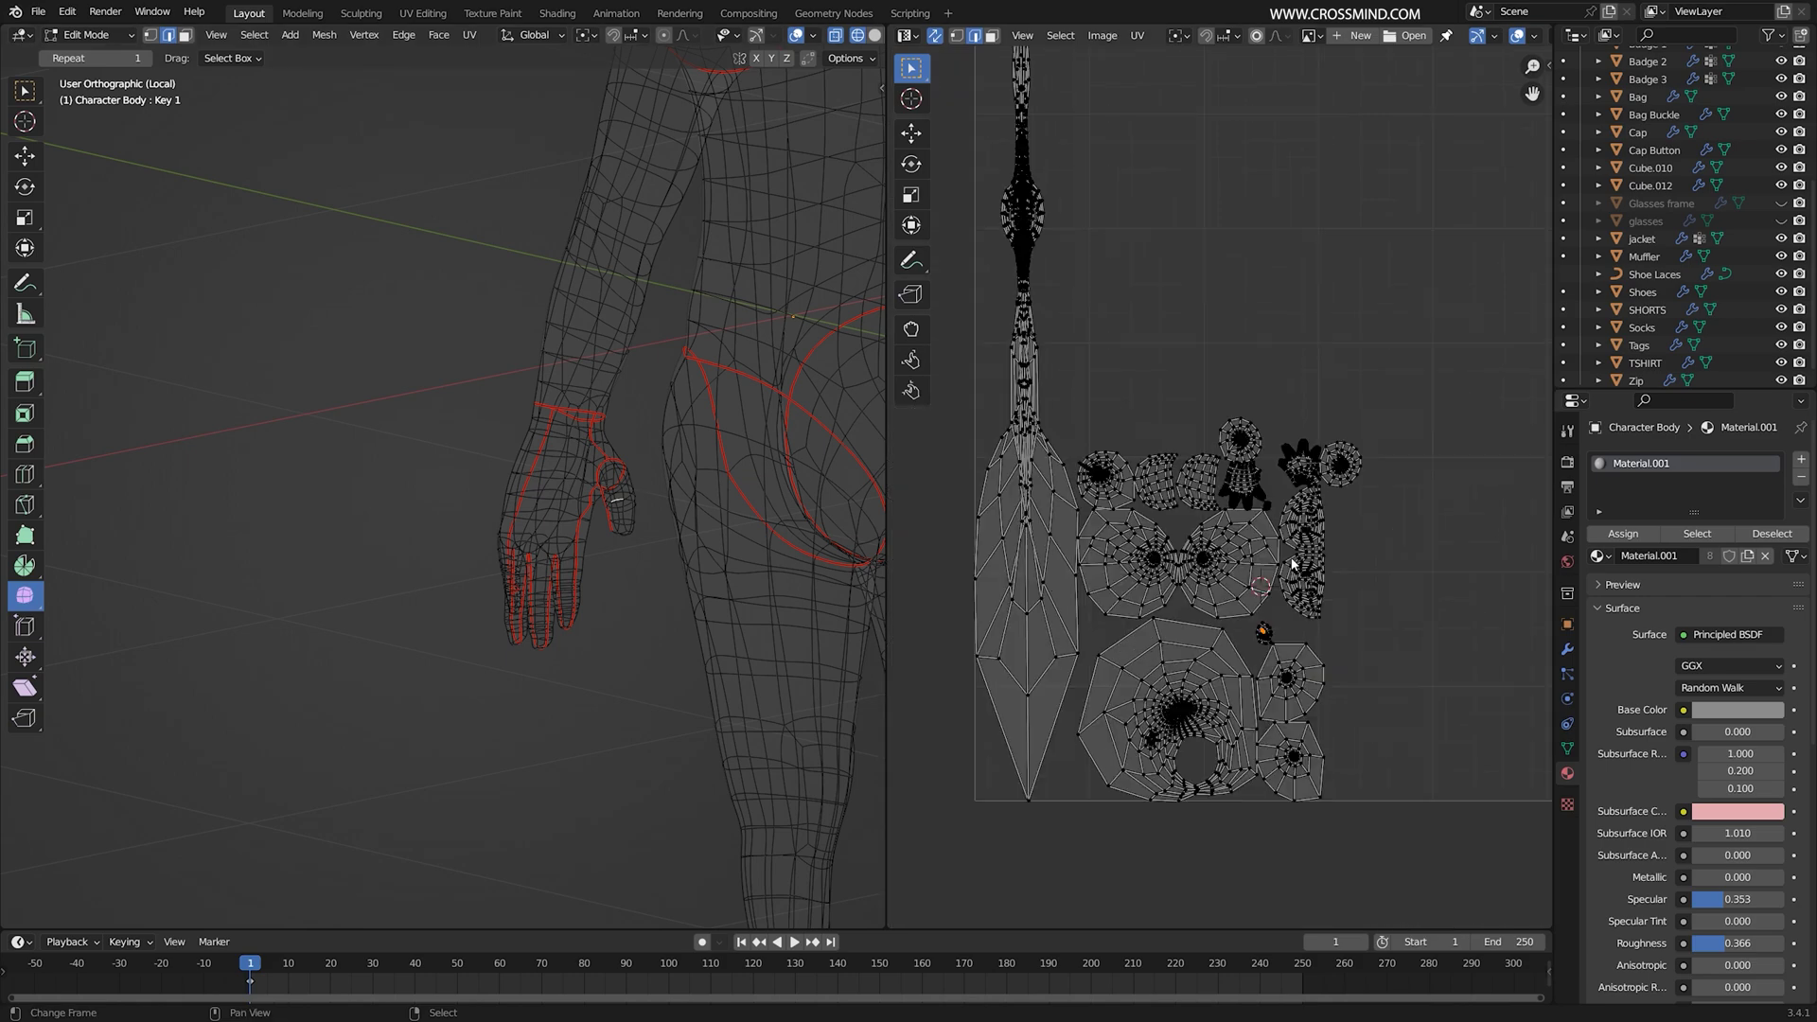
scroll(1352, 775, "up", 4)
scroll(459, 490, "up", 4)
Step: Return to solid shading and clear the seam on part of the thumb's base loop so the thumb joins the hand
middle_click_drag(463, 490, 364, 379)
scroll(628, 356, "up", 5)
mouse_move(629, 357)
middle_mouse_down()
mouse_move(605, 350)
mouse_move(739, 316)
middle_mouse_up()
key("z")
left_click(779, 324)
right_click(685, 274)
key("ctrl+e")
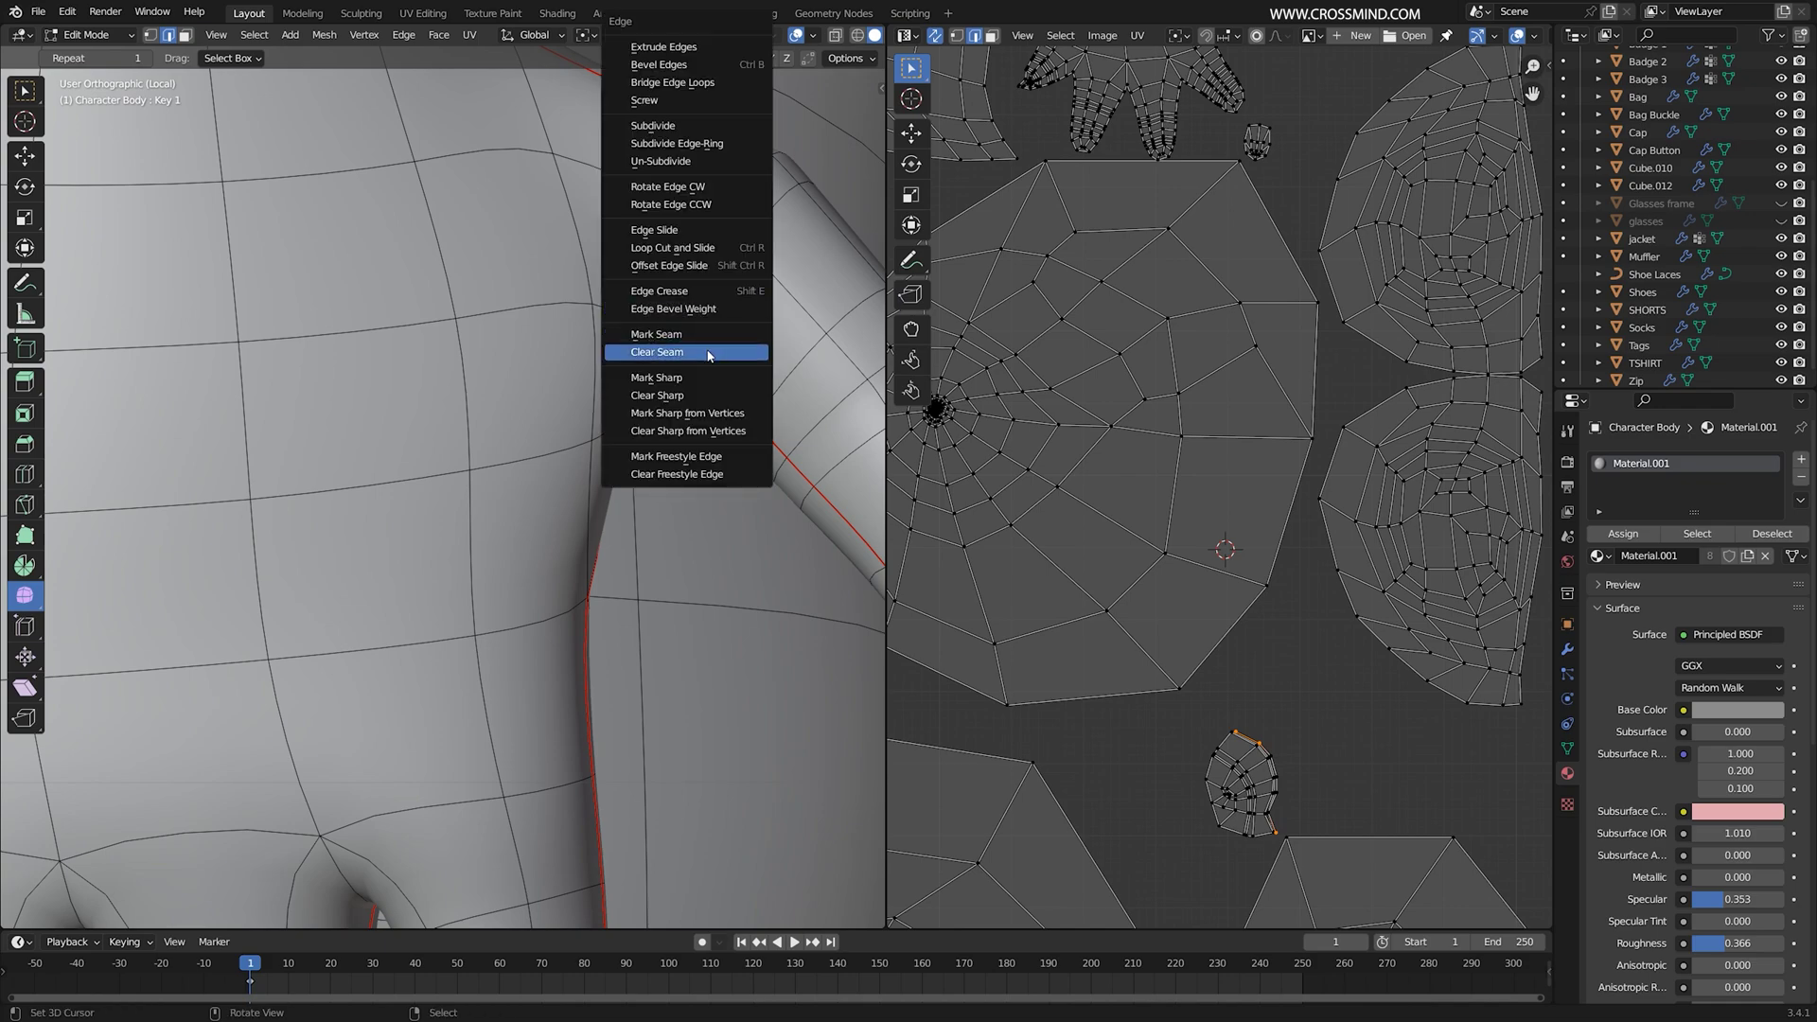
Step: Examine the hand's UV island with the thumb attached and match it to the thumb on the mesh
scroll(1287, 405, "down", 5)
middle_click_drag(1245, 414, 1344, 516)
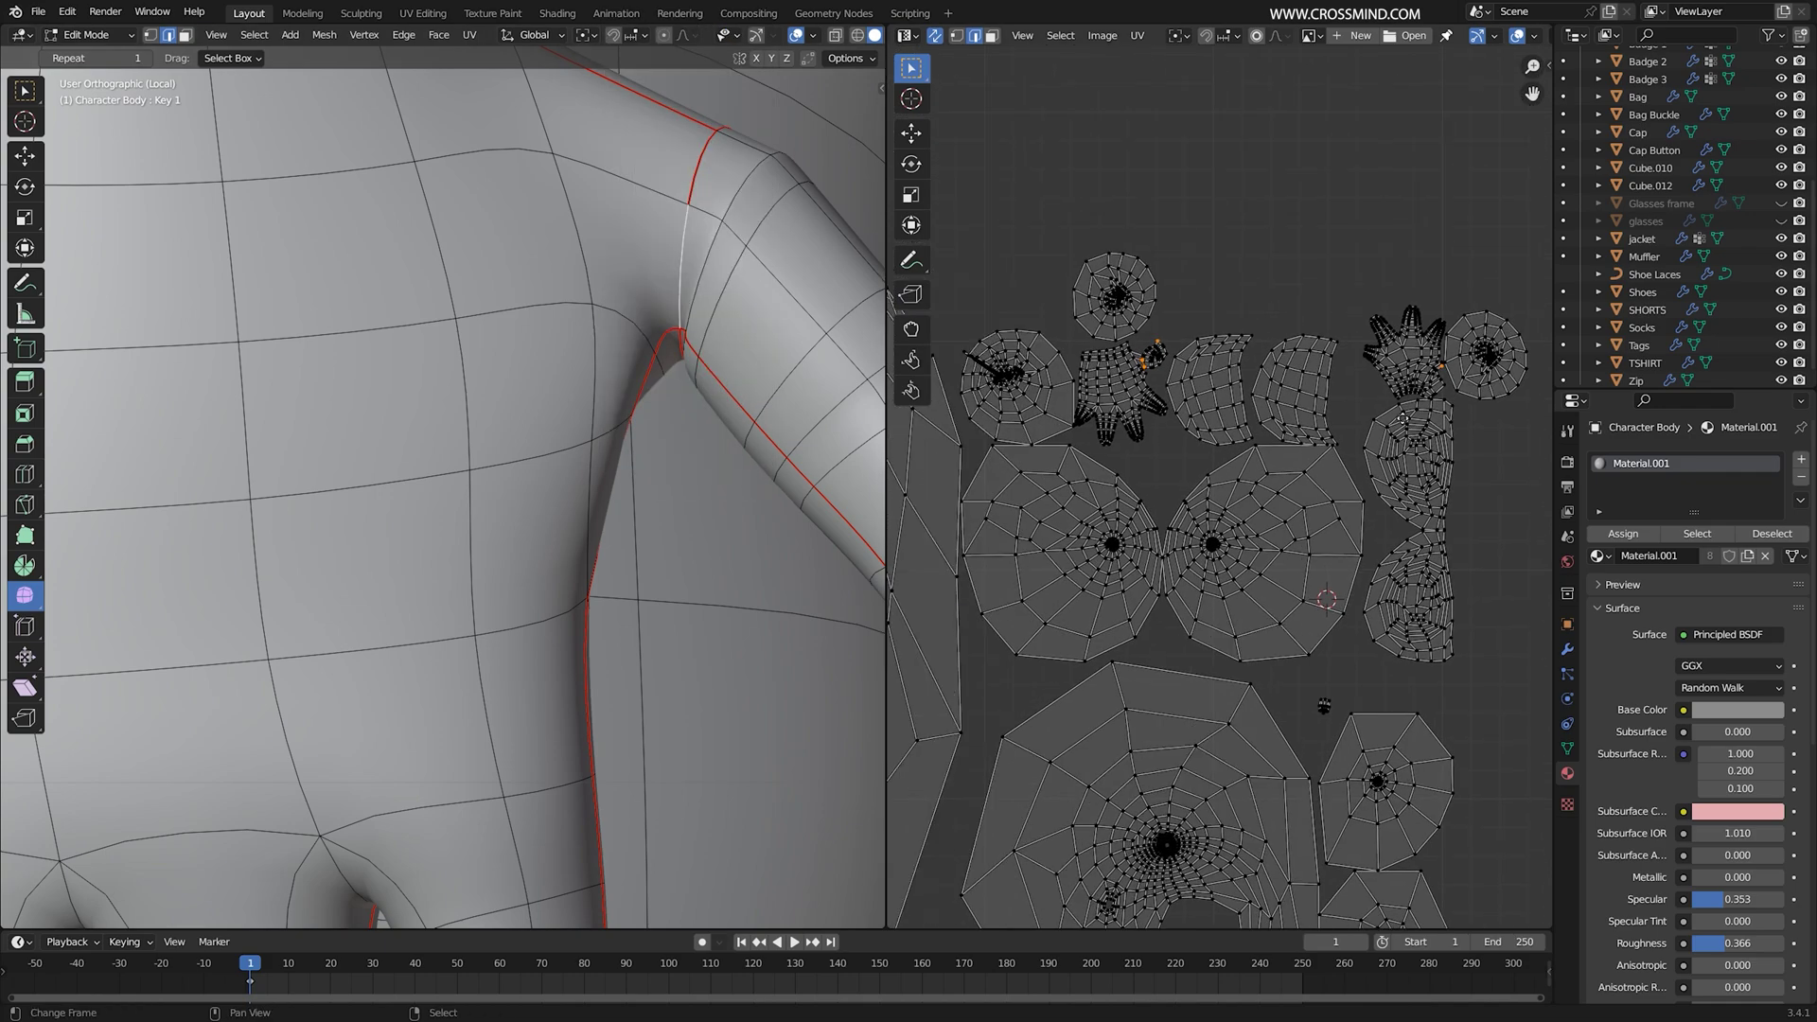
scroll(1131, 402, "up", 9)
middle_click_drag(1329, 405, 1275, 679)
scroll(1202, 392, "up", 2)
middle_click_drag(653, 407, 738, 359)
scroll(605, 388, "down", 4)
scroll(606, 402, "up", 2)
right_click(549, 409)
scroll(1335, 269, "down", 5)
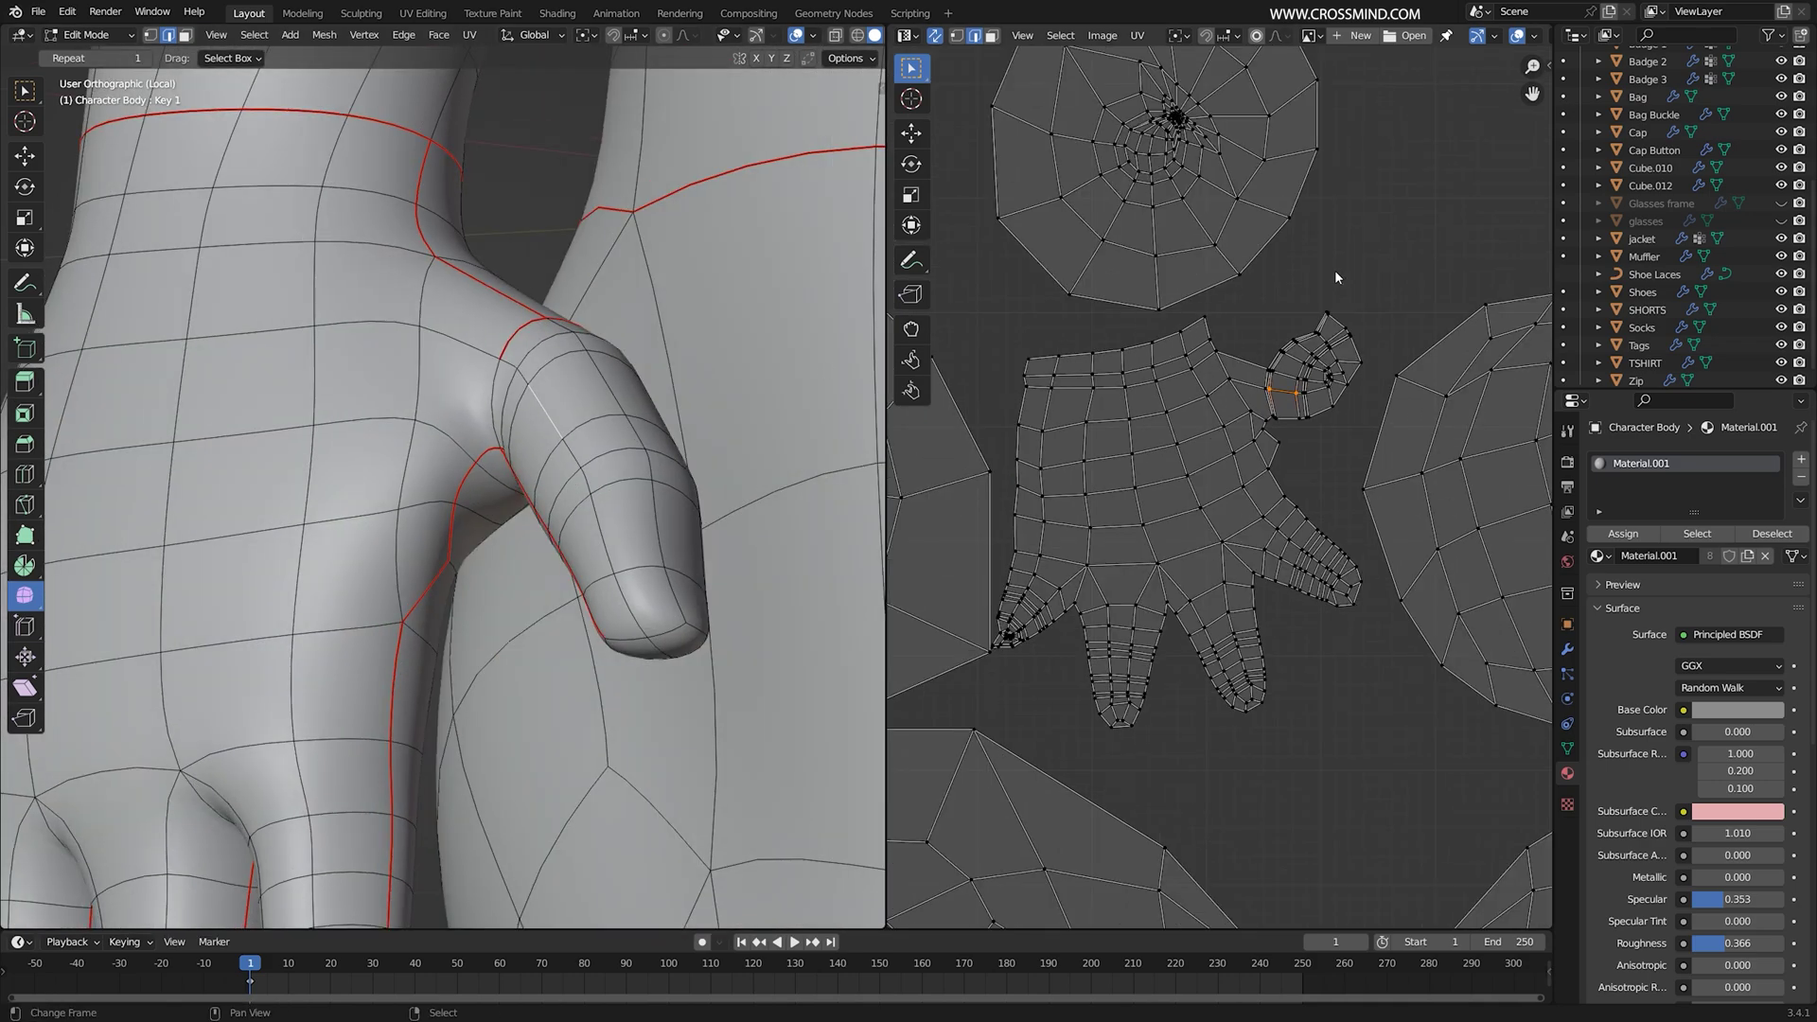
scroll(605, 454, "down", 7)
Step: Mark the edge path along the inner arm from the armpit to the wrist as a seam and save the file
middle_click_drag(605, 455, 642, 451)
key("ctrl+space")
scroll(965, 536, "down", 3)
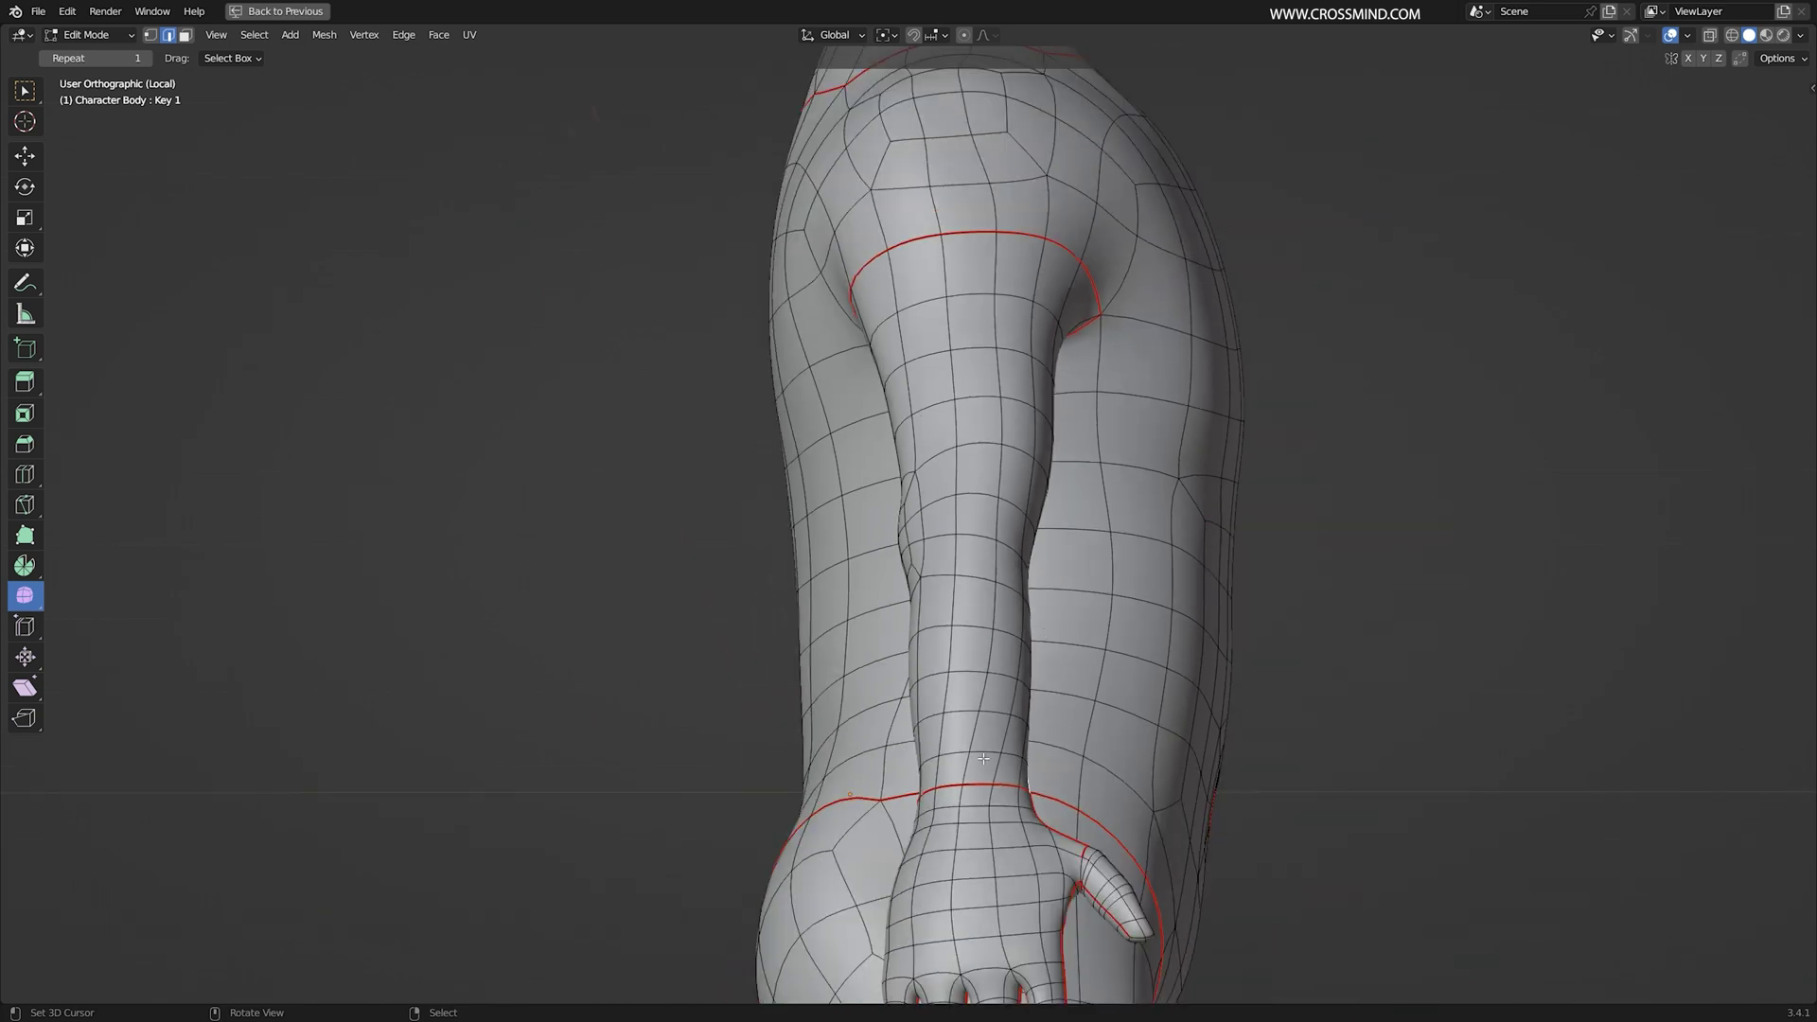
middle_click_drag(962, 764, 1004, 762)
middle_click_drag(1037, 660, 831, 653)
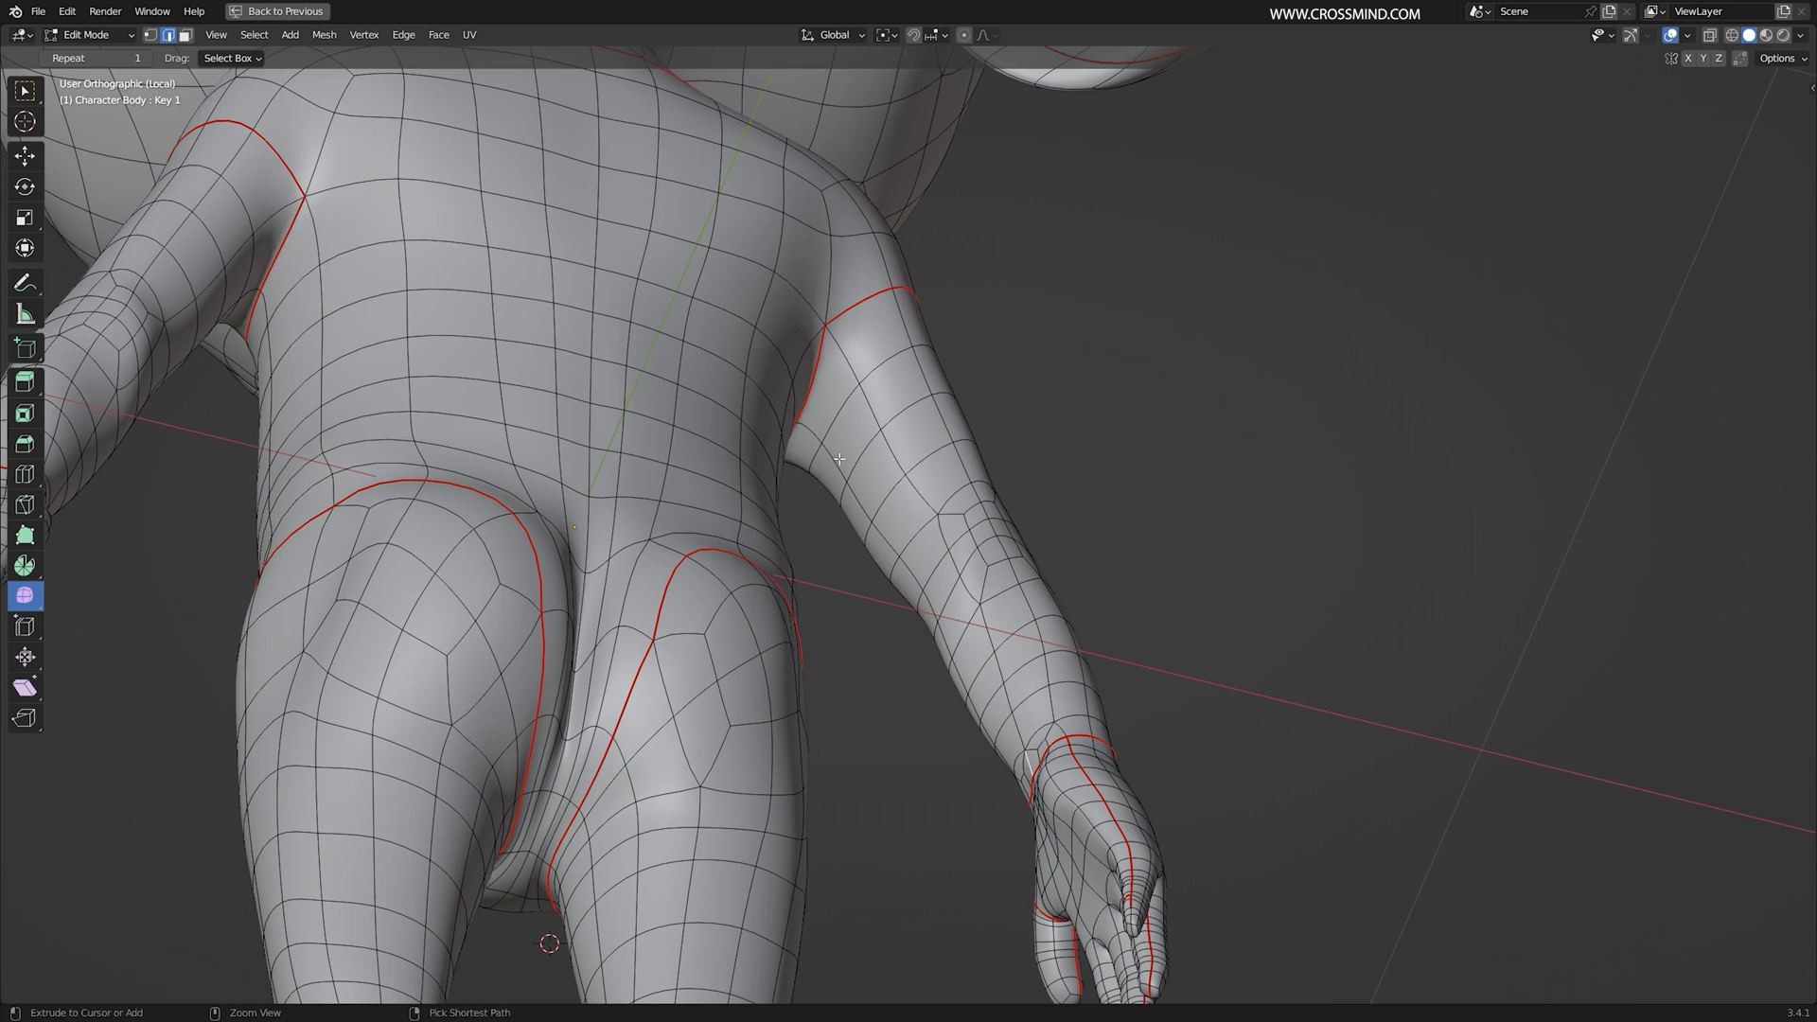
right_click(830, 338, "ctrl")
key("ctrl+space")
key("ctrl+e")
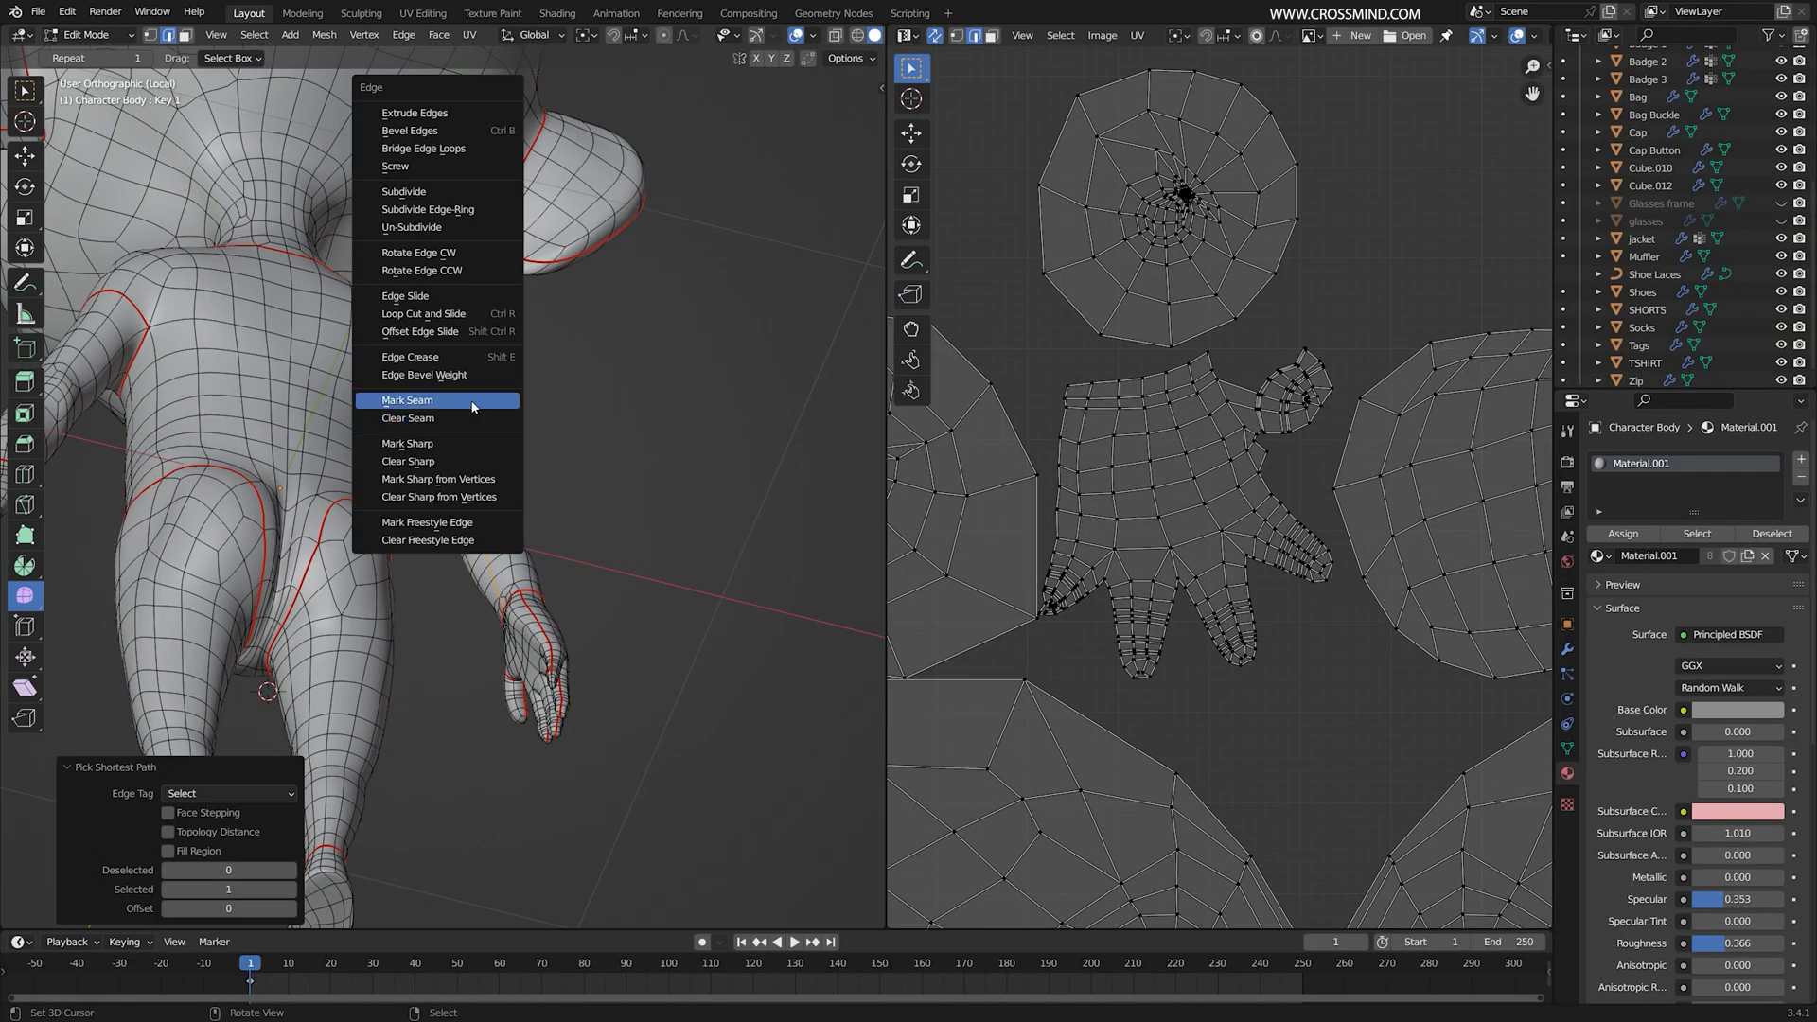
key("Return")
scroll(1271, 502, "down", 3)
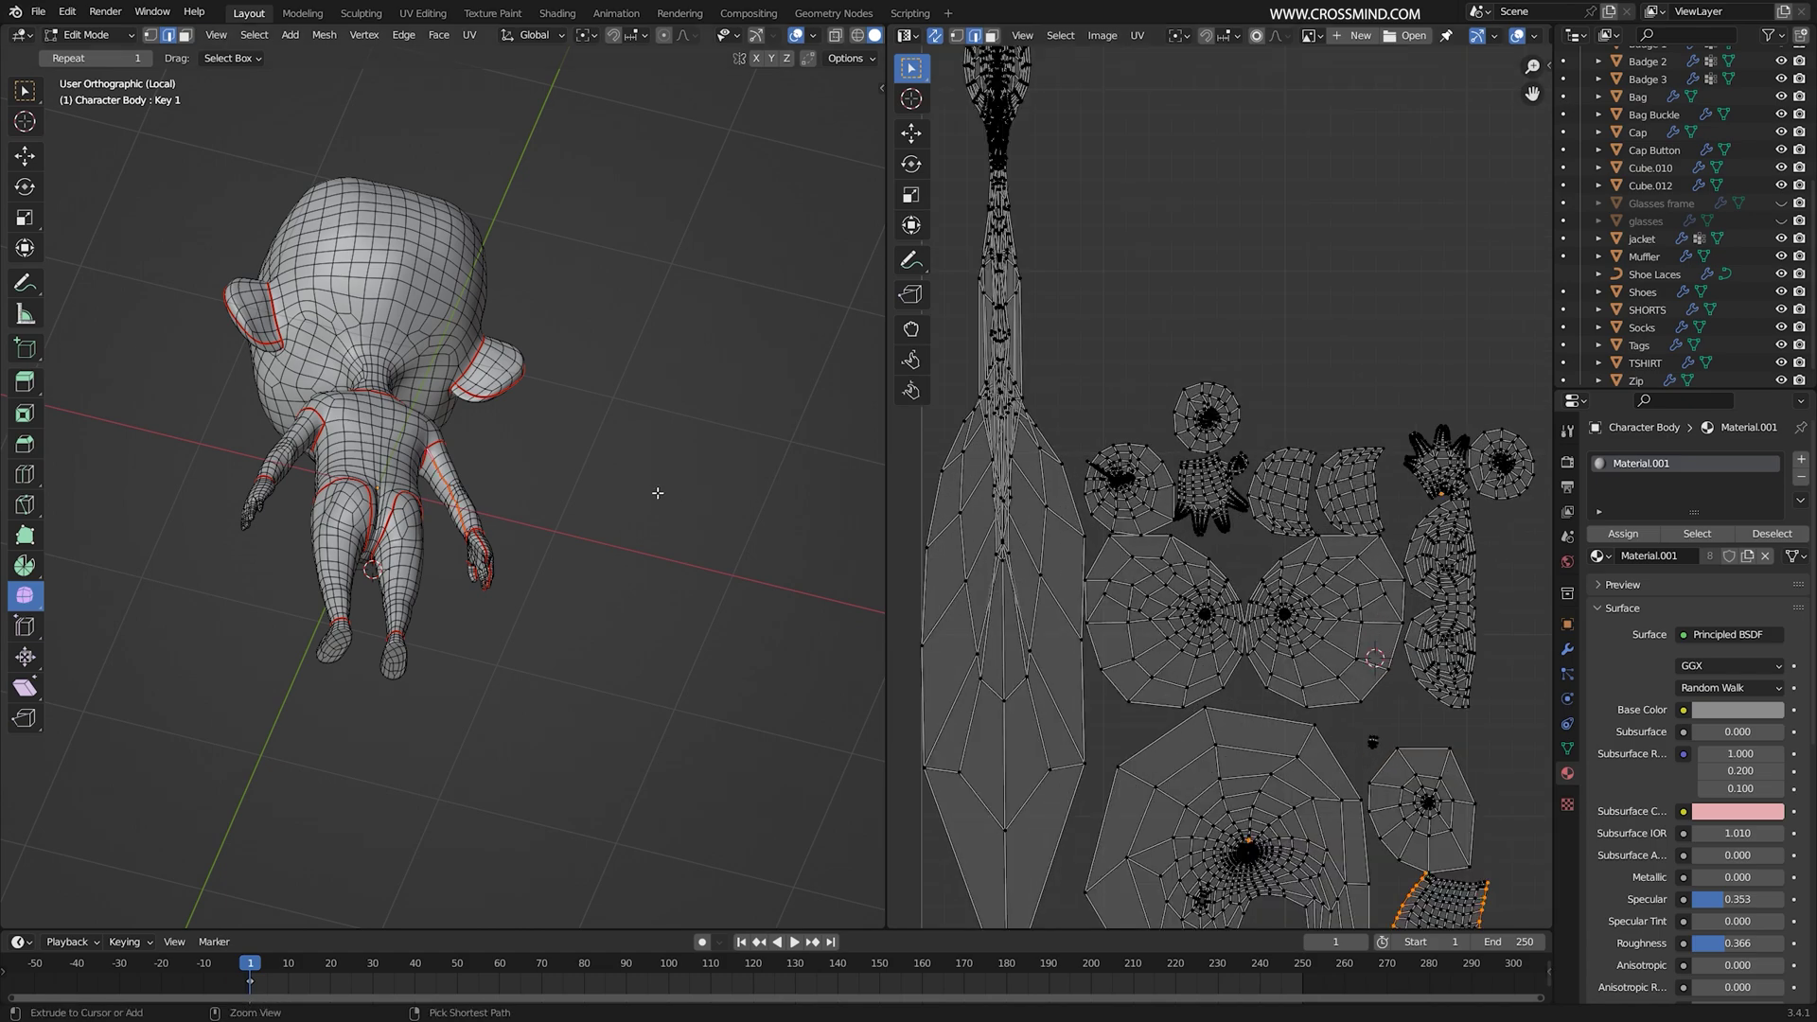
key("ctrl+space")
scroll(977, 486, "up", 2)
middle_click_drag(978, 485, 1066, 779, "shift")
key("ctrl+s")
Step: Mark the centre line from the neck seam up the back of the head as a seam
middle_click_drag(1079, 596, 833, 587)
scroll(1088, 393, "up", 2)
middle_click_drag(1216, 476, 871, 691)
scroll(802, 742, "down", 4)
middle_click_drag(901, 279, 913, 629, "shift")
right_click(897, 304, "ctrl")
middle_click_drag(897, 304, 893, 437)
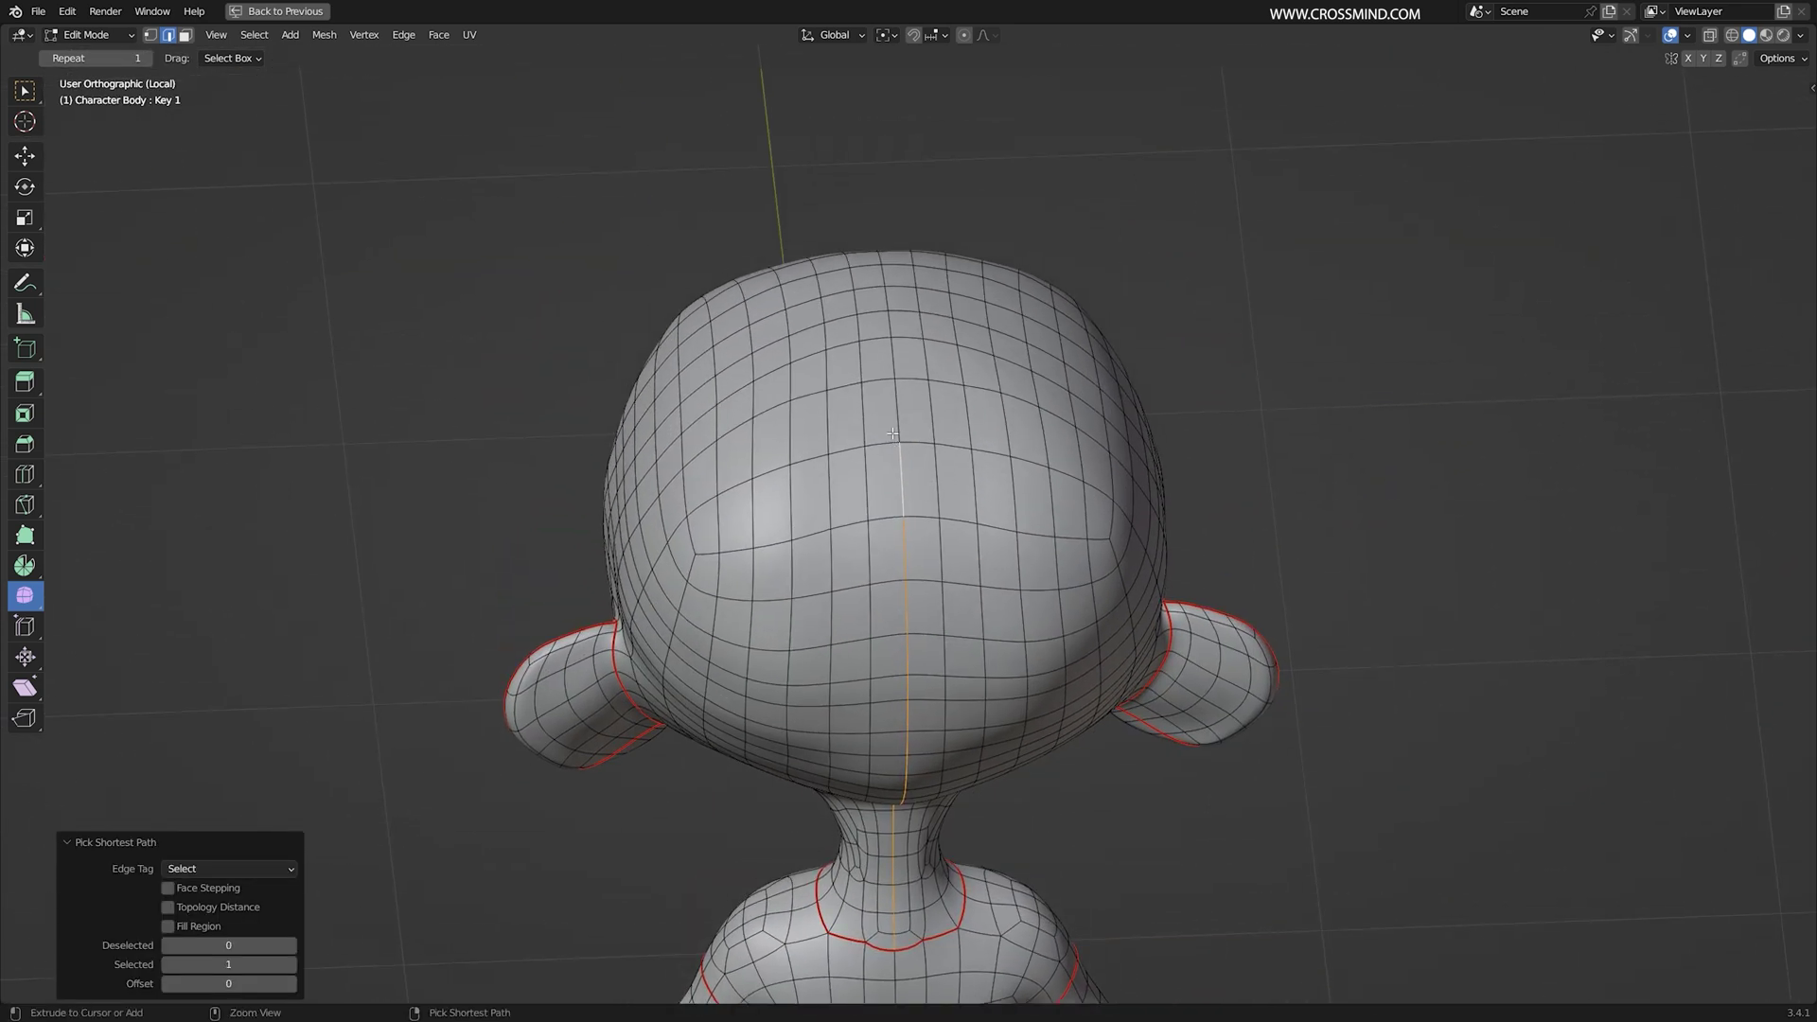
key("ctrl+e")
left_click(956, 410)
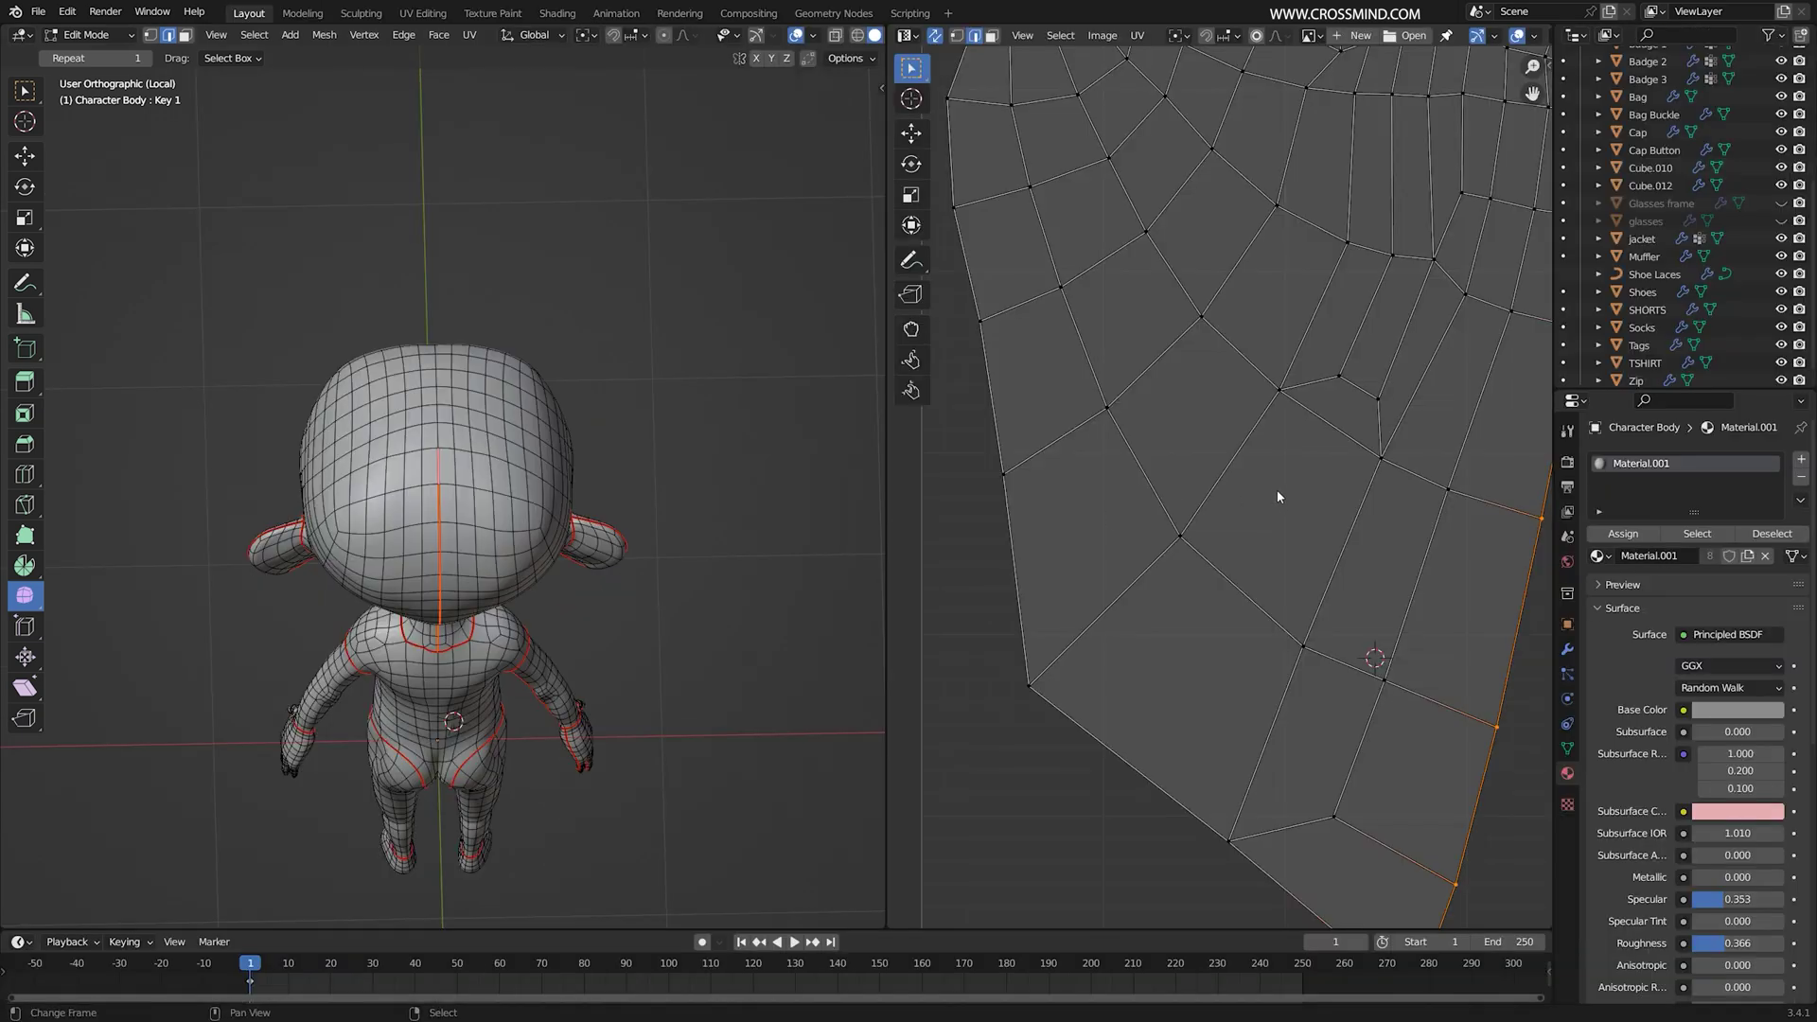
Step: Extend the seam on the back of the head further up along the centre line over the top
scroll(1303, 484, "up", 6)
scroll(453, 372, "up", 4)
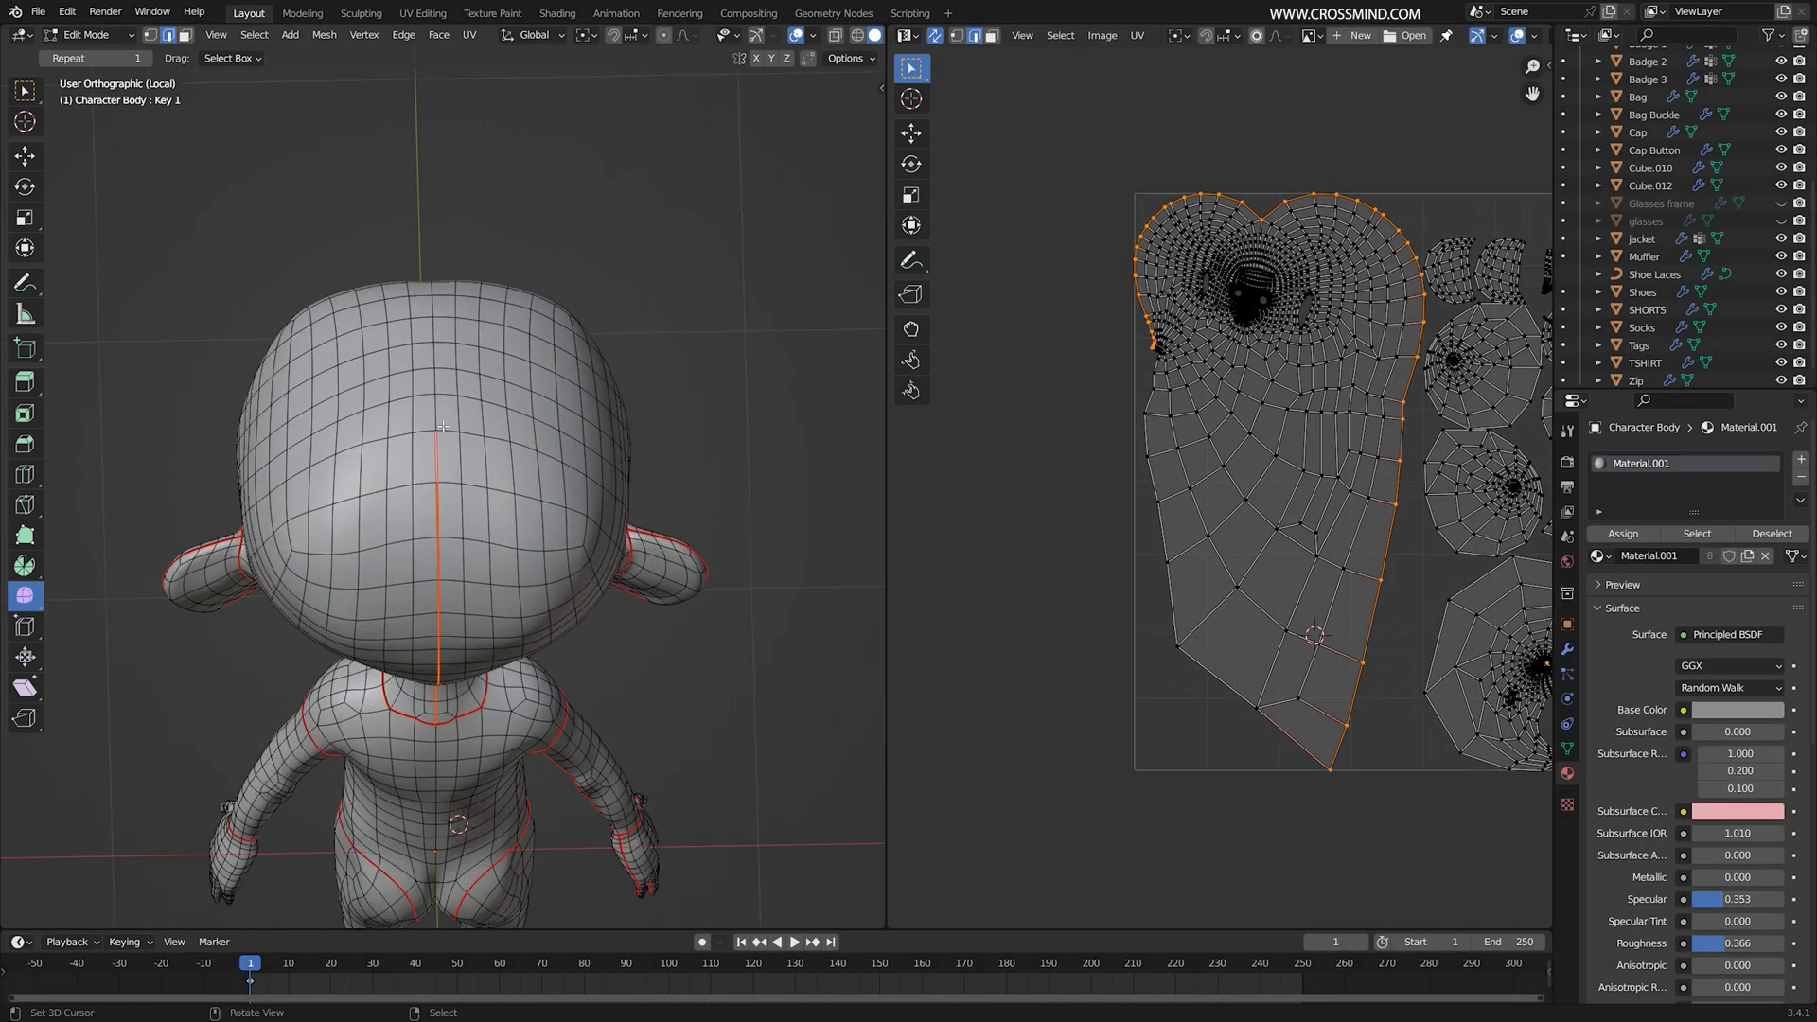
middle_click_drag(507, 418, 691, 526)
left_click(578, 491, "ctrl")
key("ctrl+e")
left_click(662, 506)
Step: Save the file and select all seam edges of the body with Select Similar by Seam
middle_click_drag(691, 526, 643, 303, "shift")
scroll(634, 322, "down", 2)
middle_click_drag(592, 492, 203, 541)
middle_click_drag(442, 463, 383, 466)
scroll(666, 567, "up", 3)
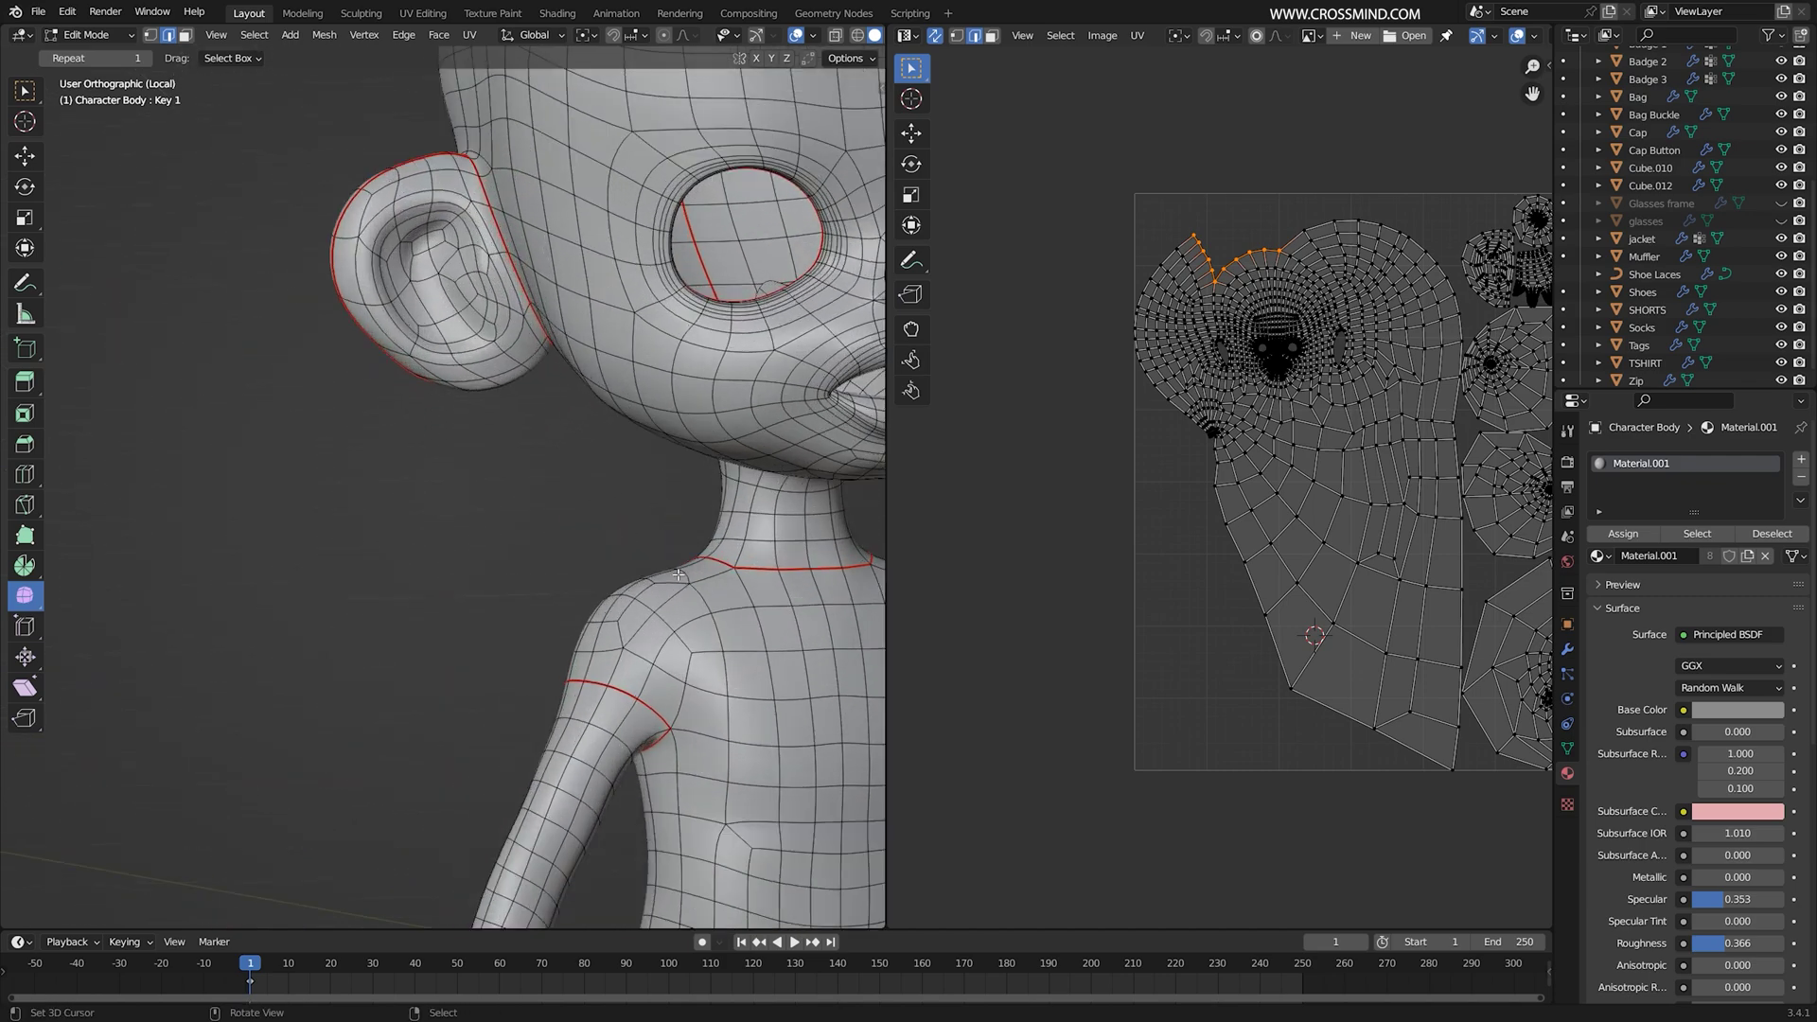
middle_click_drag(707, 532, 547, 486, "shift")
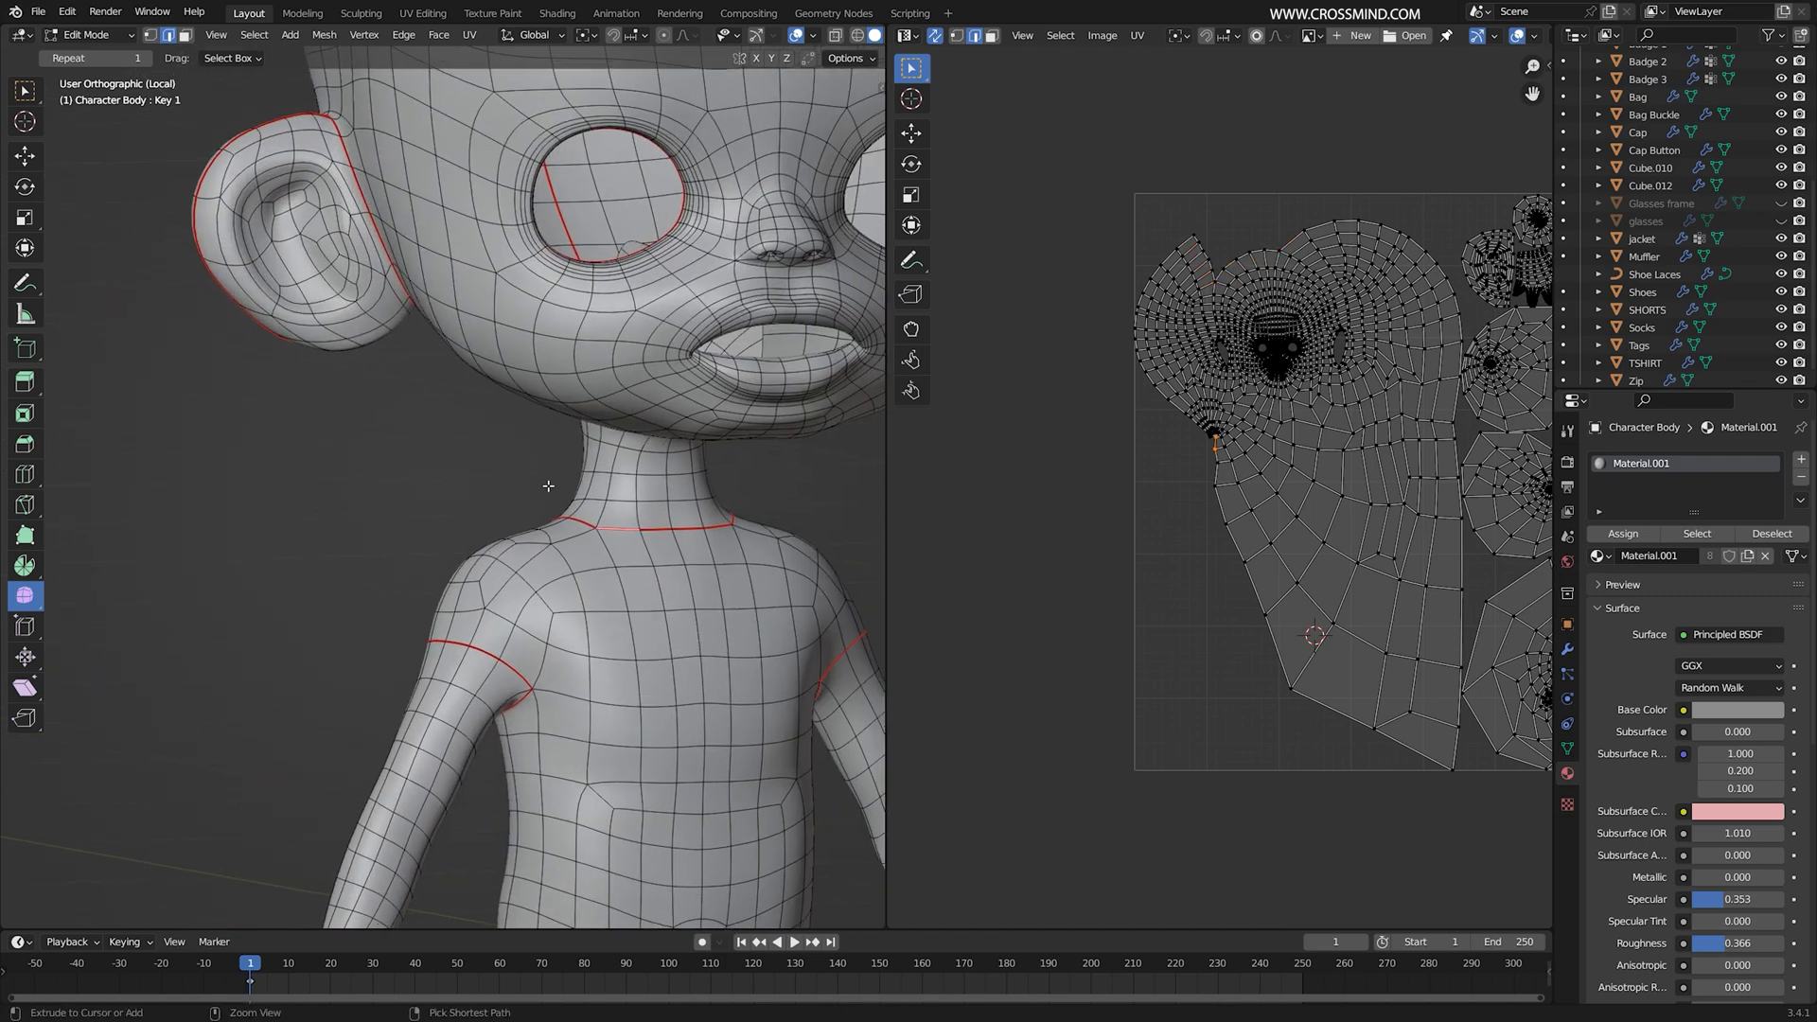
left_click(255, 35)
mouse_move(327, 256)
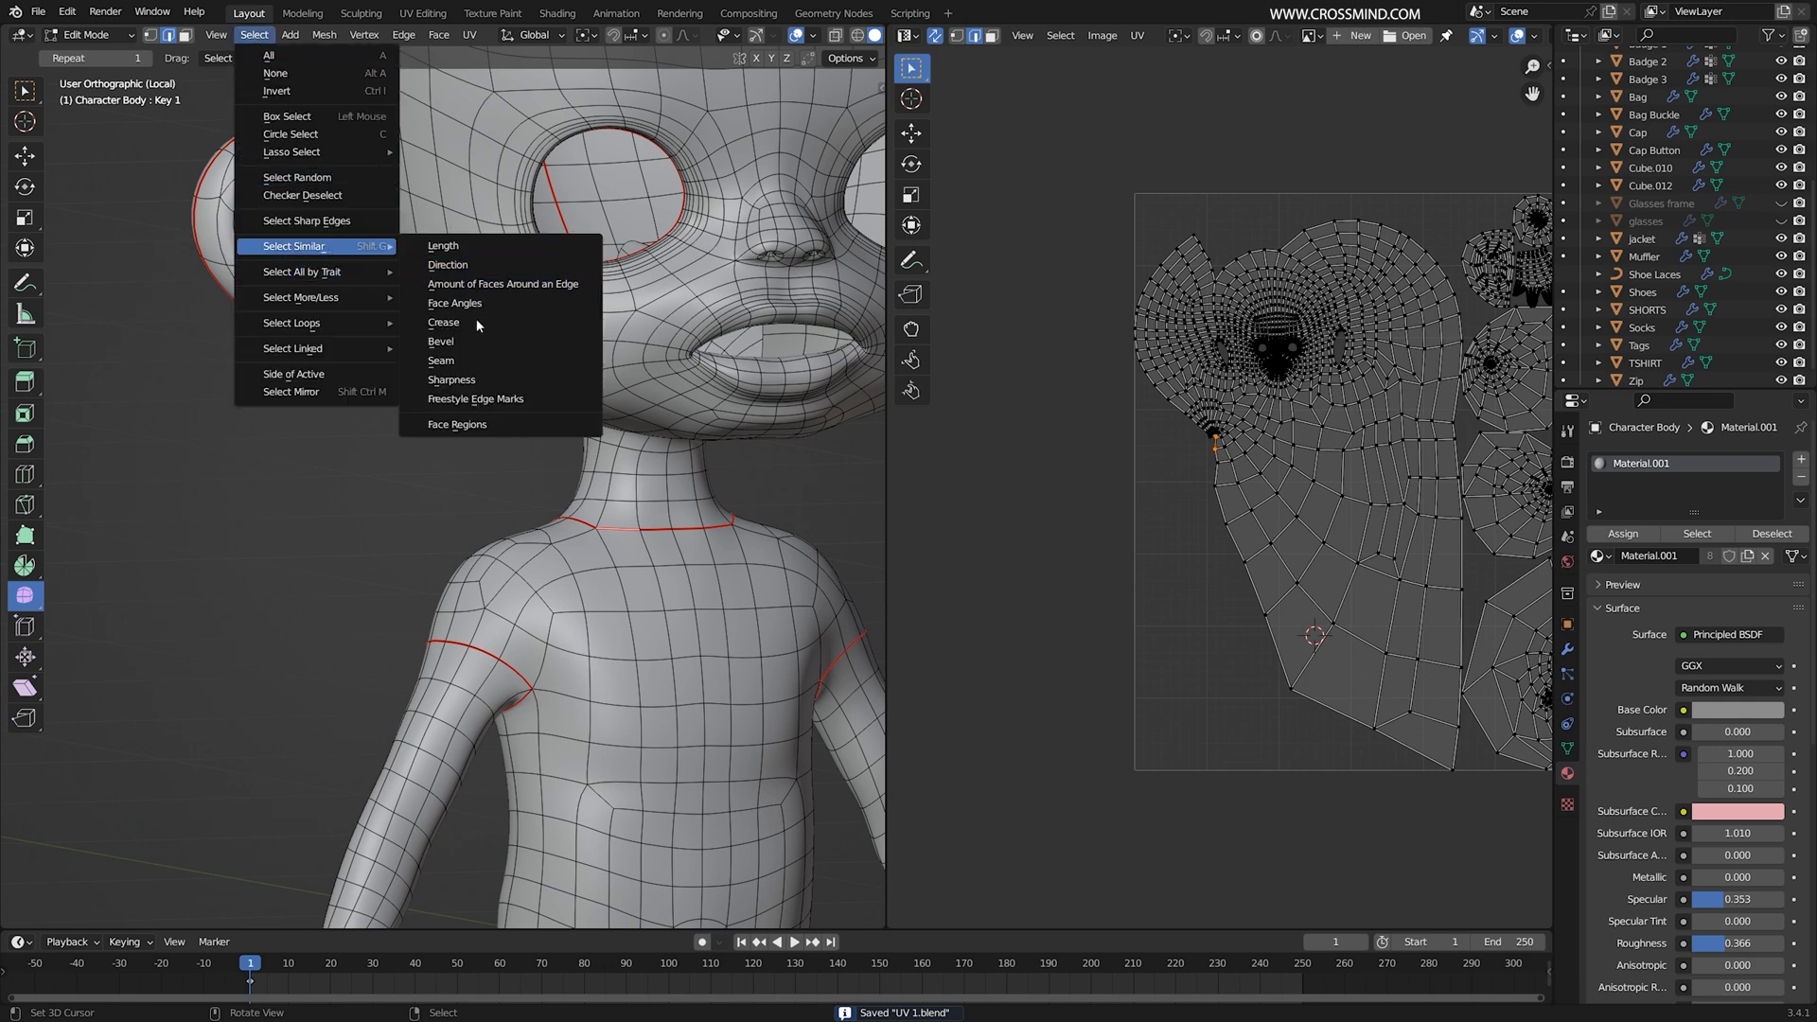
left_click(480, 359)
middle_click_drag(670, 378, 617, 380)
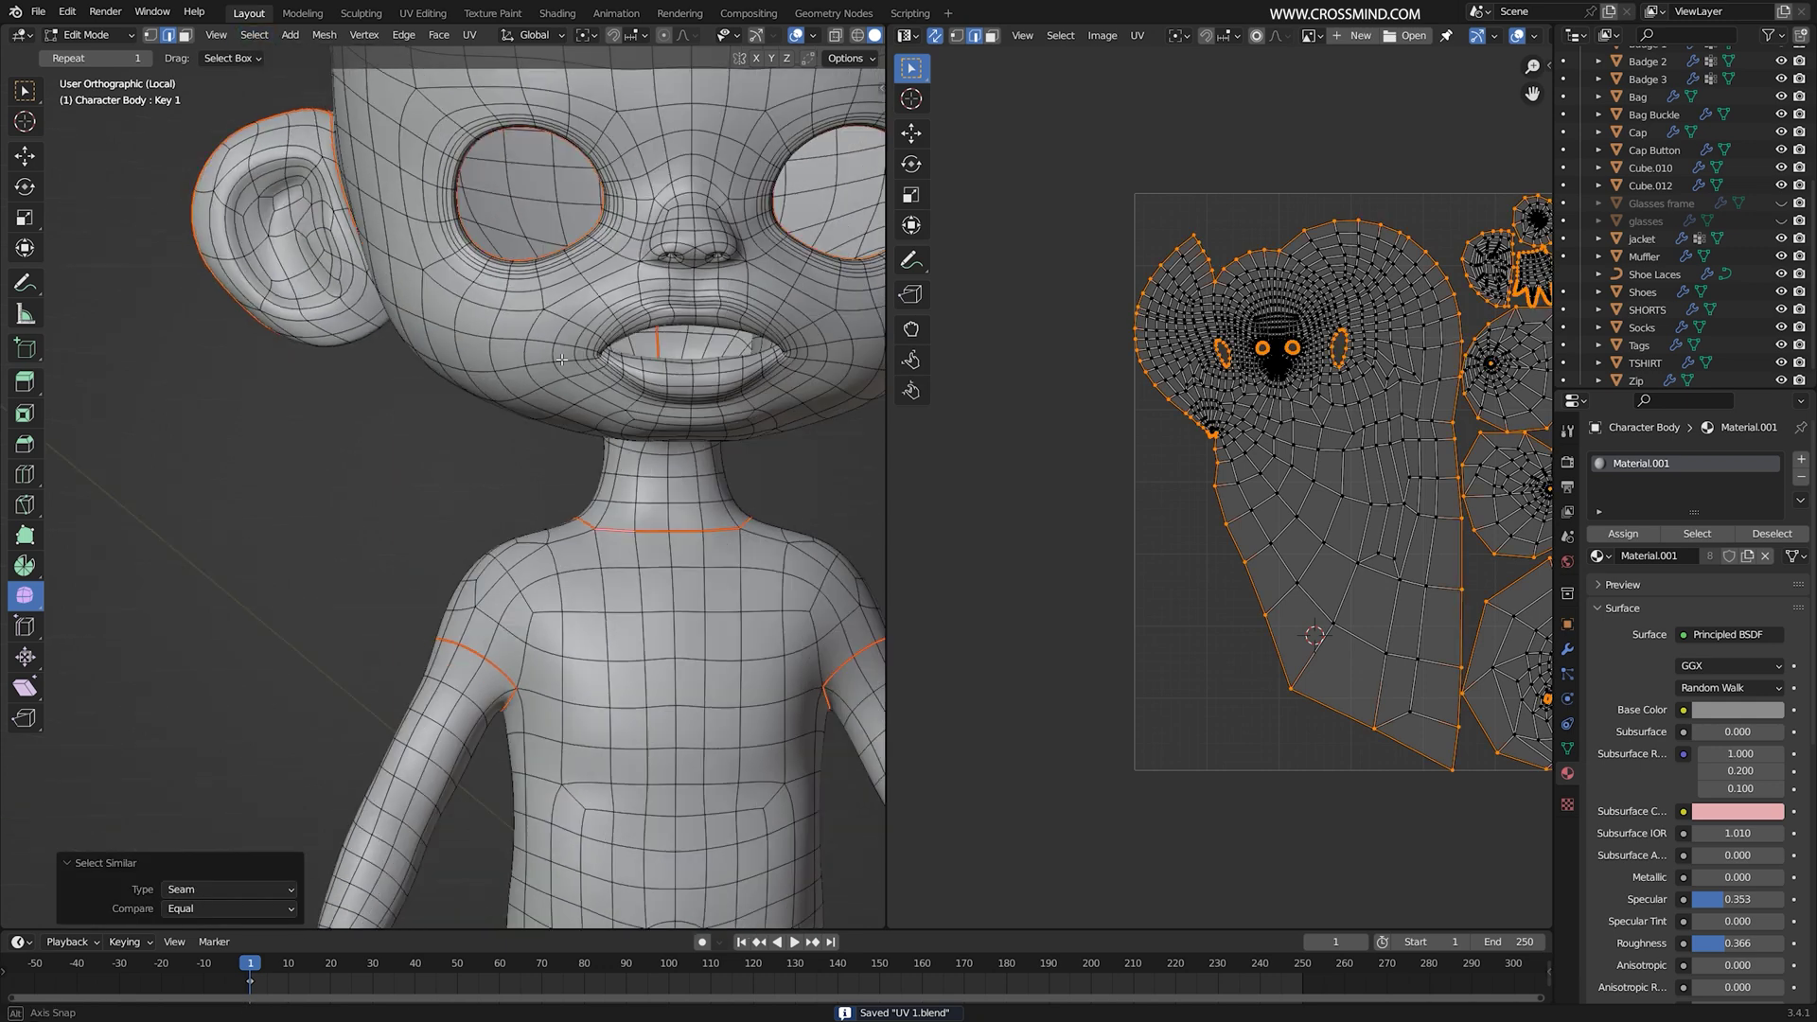
Step: Extend the selection to its mirror across X, mark the edges as seams in wireframe and return to solid shading
left_click(261, 38)
left_click(303, 392)
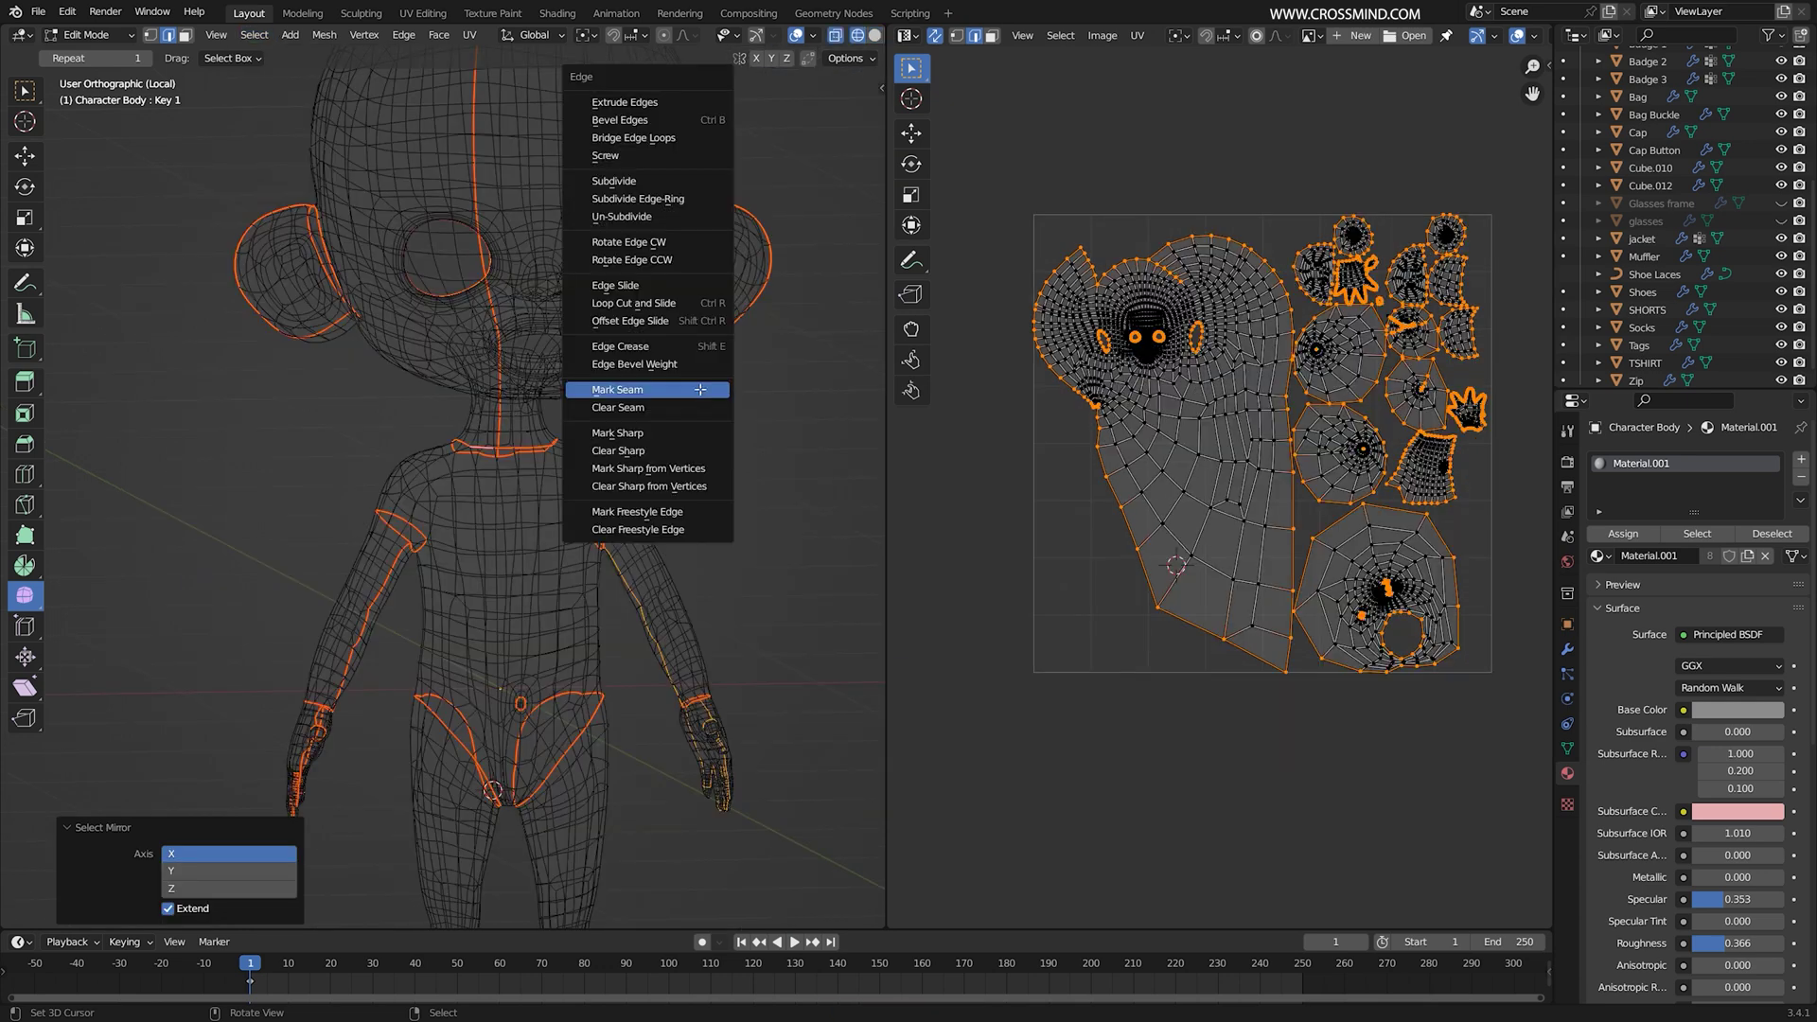
left_click(701, 389)
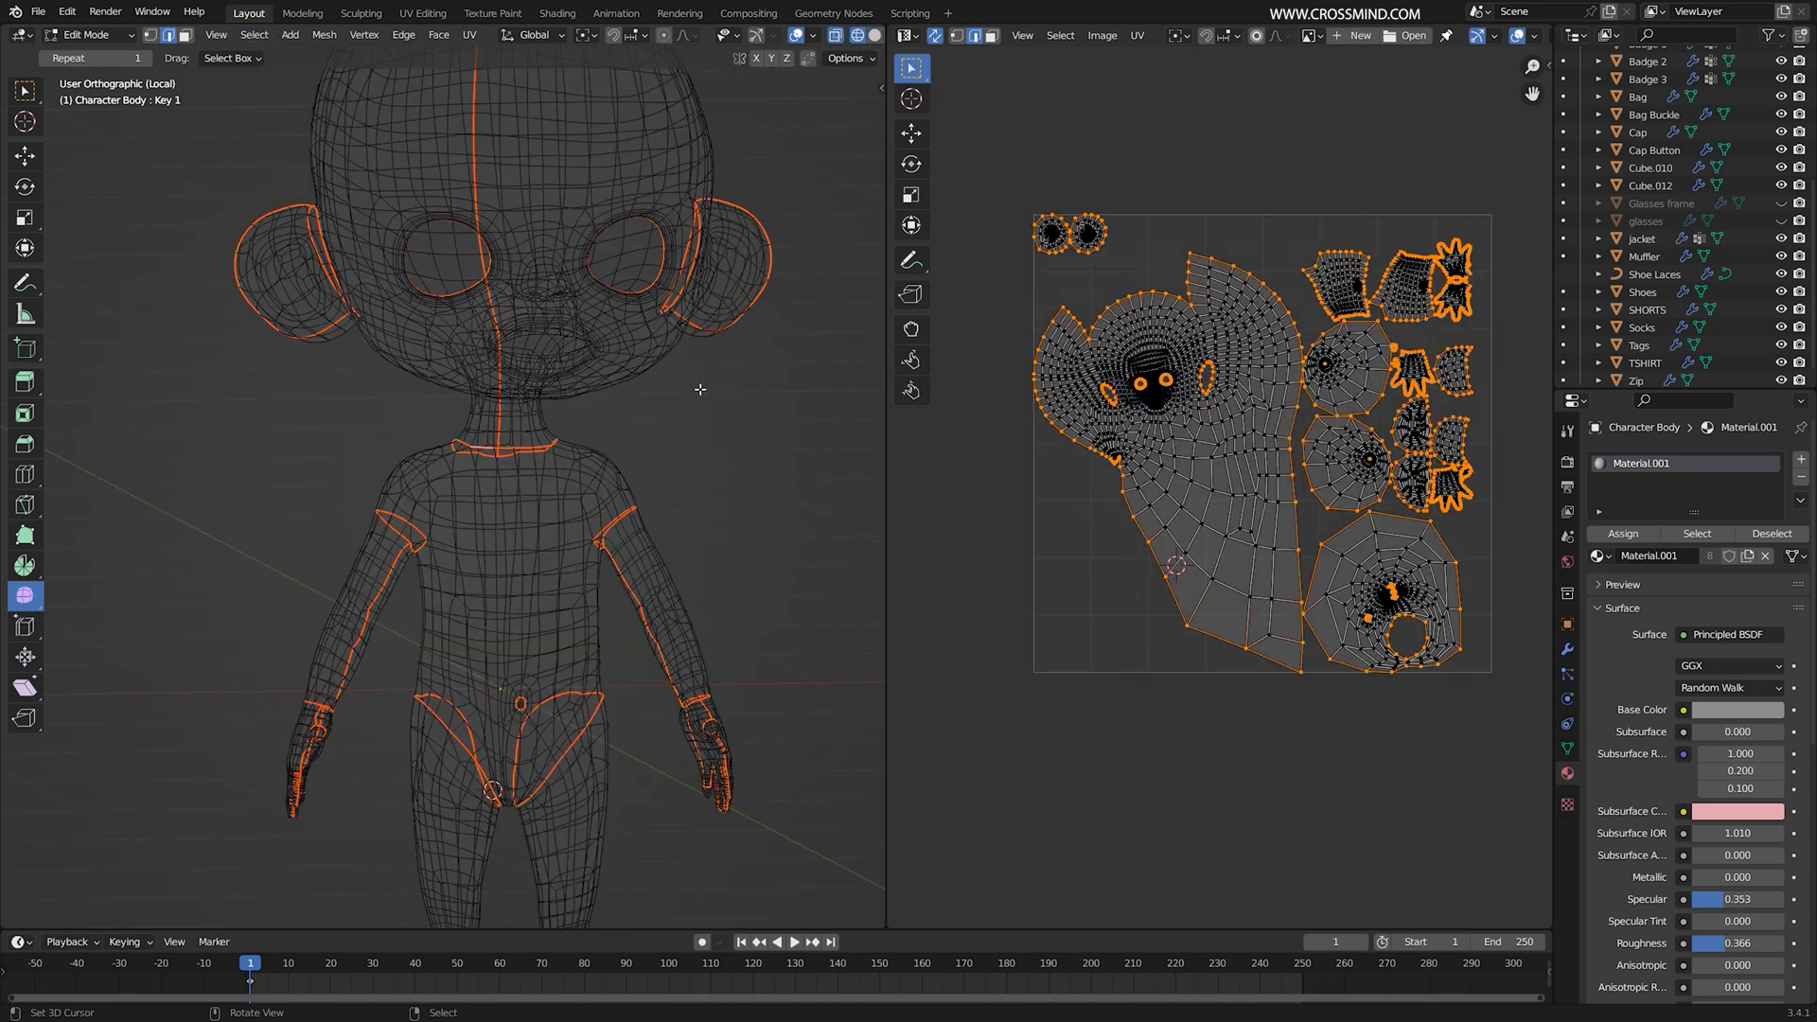
middle_click_drag(700, 389, 671, 454)
key("shift+z")
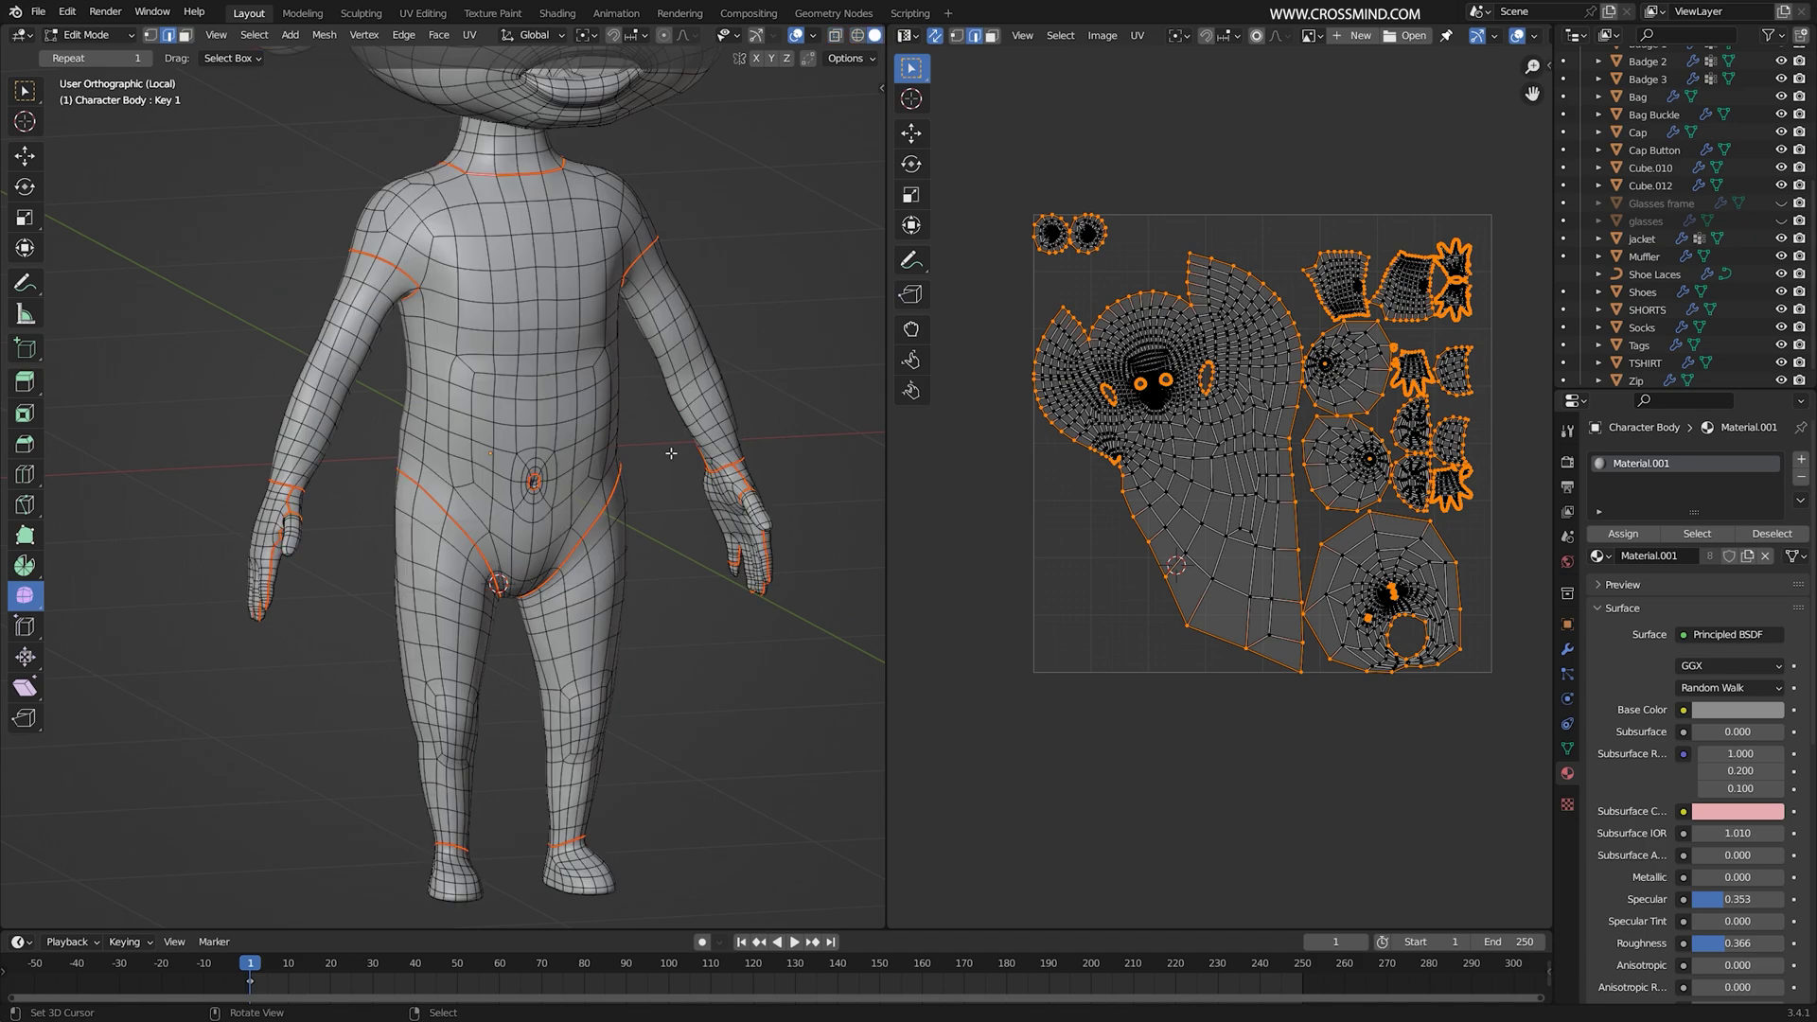
Step: Check the mirrored body islands in the UV layout and save the file
scroll(1350, 575, "up", 3)
scroll(1196, 577, "up", 3)
middle_click_drag(1389, 797, 1325, 844)
scroll(1196, 577, "down", 4)
right_click(1106, 452)
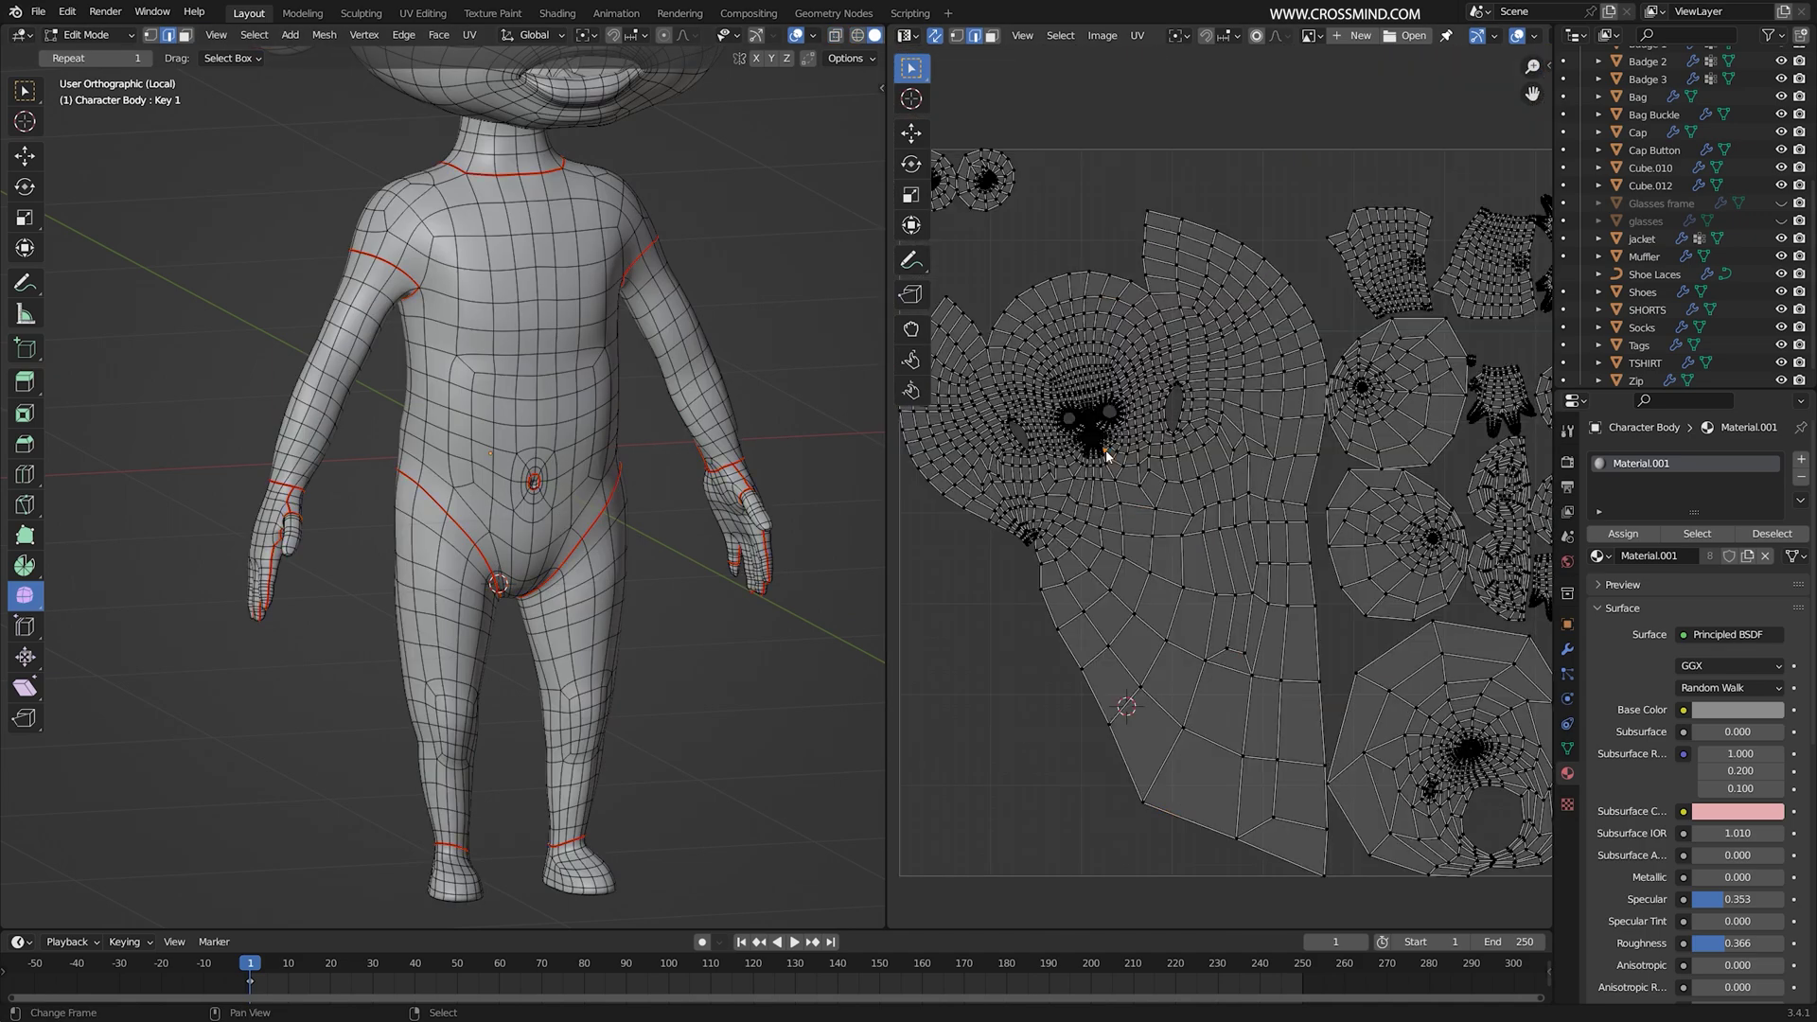
key("ctrl+s")
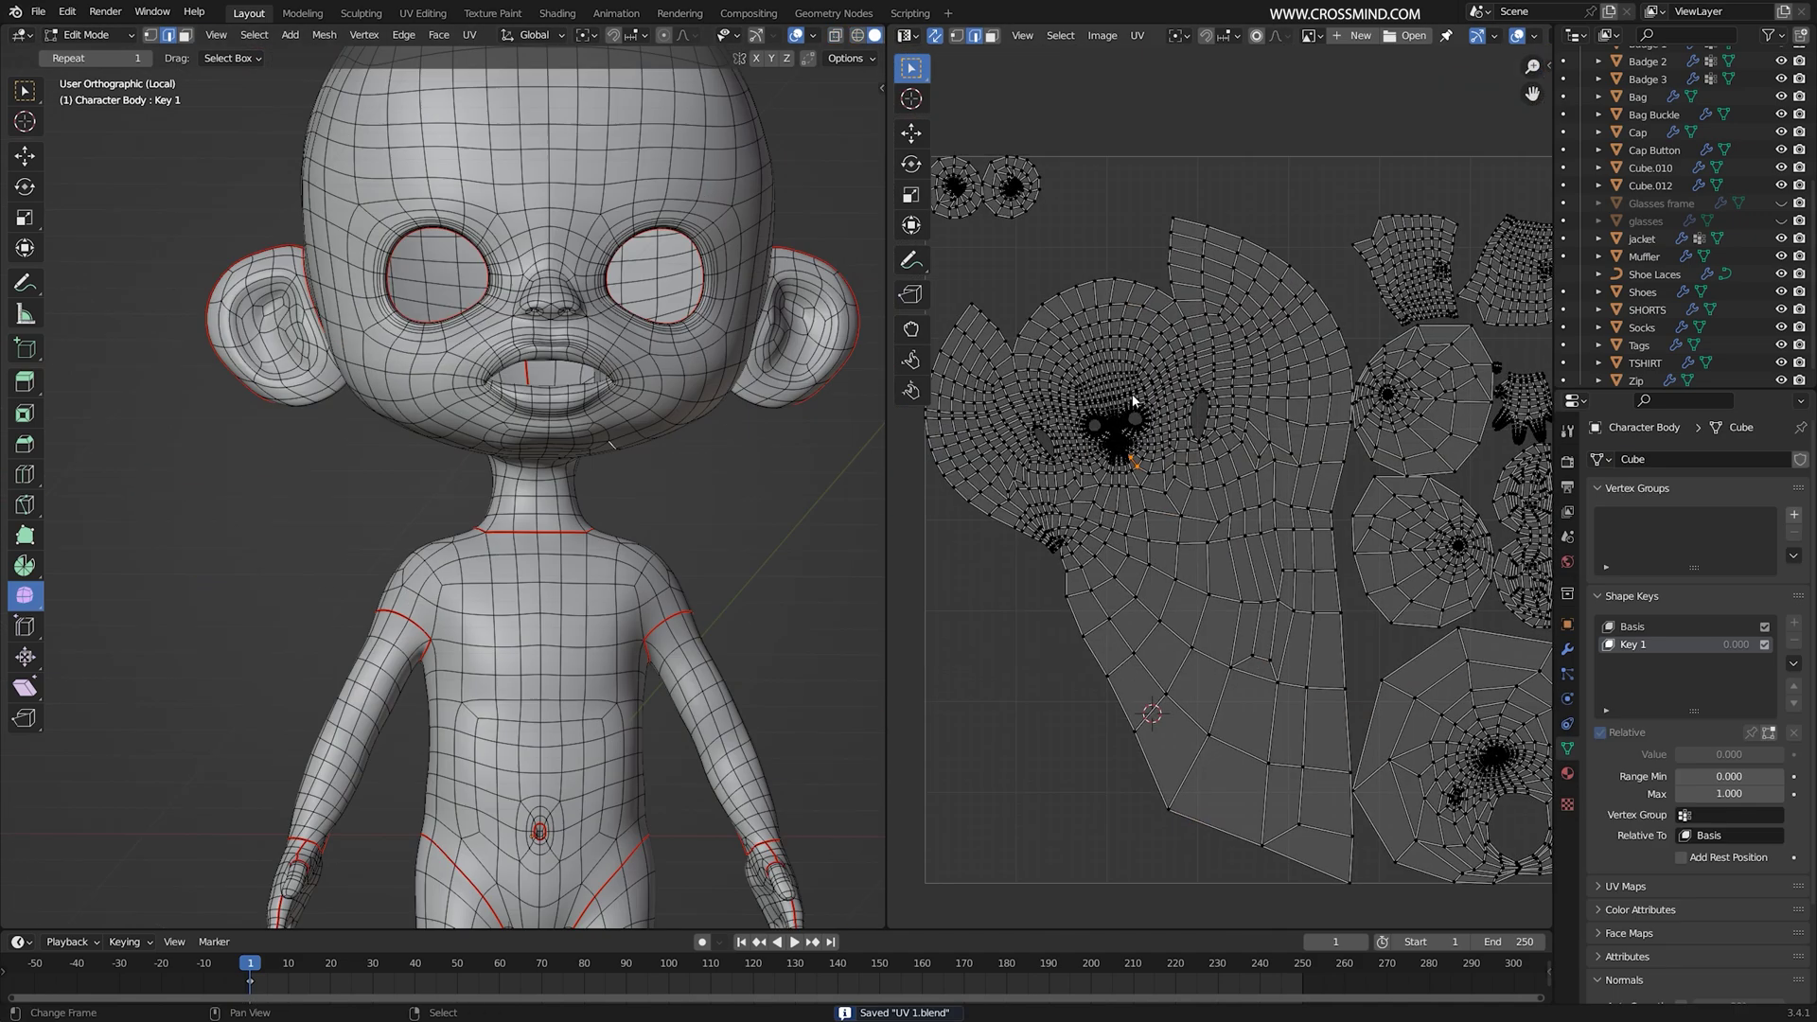
Step: Examine how the face, mouth and neck edges on the mesh correspond to the head's UV island
scroll(1165, 452, "up", 2)
middle_click_drag(804, 313, 757, 530)
scroll(517, 546, "up", 3)
right_click(517, 547)
scroll(518, 546, "down", 3)
scroll(568, 539, "up", 1)
middle_click_drag(568, 558, 560, 454)
scroll(578, 547, "up", 2)
middle_click_drag(561, 454, 639, 478, "shift")
right_click(646, 589, "alt")
scroll(1102, 691, "down", 3)
middle_click_drag(1103, 693, 1094, 647)
scroll(1095, 647, "up", 3)
middle_click_drag(1132, 407, 1334, 545)
scroll(1263, 451, "up", 4)
scroll(1249, 450, "down", 6)
right_click(1422, 873)
middle_click_drag(1422, 872, 1374, 828)
middle_click_drag(746, 696, 620, 677)
Step: Select a face of the head in face mode and grow the selection over the whole head down to the neck
key("1")
scroll(580, 471, "down", 4)
key("3")
middle_click_drag(436, 123, 814, 156)
right_click(517, 223)
key("ctrl+KP_Add")
key("ctrl+KP_Add")
key("ctrl+KP_Add")
key("ctrl+KP_Add")
key("ctrl+KP_Add")
key("ctrl+KP_Add")
key("ctrl+KP_Add")
key("ctrl+KP_Add")
key("ctrl+KP_Add")
key("ctrl+KP_Add")
key("ctrl+KP_Add")
key("ctrl+KP_Add")
key("ctrl+KP_Add")
key("ctrl+KP_Add")
key("ctrl+KP_Add")
key("ctrl+KP_Add")
key("ctrl+KP_Add")
key("ctrl+KP_Add")
key("ctrl+KP_Add")
key("ctrl+KP_Add")
scroll(541, 479, "up", 3)
key("ctrl+KP_Subtract")
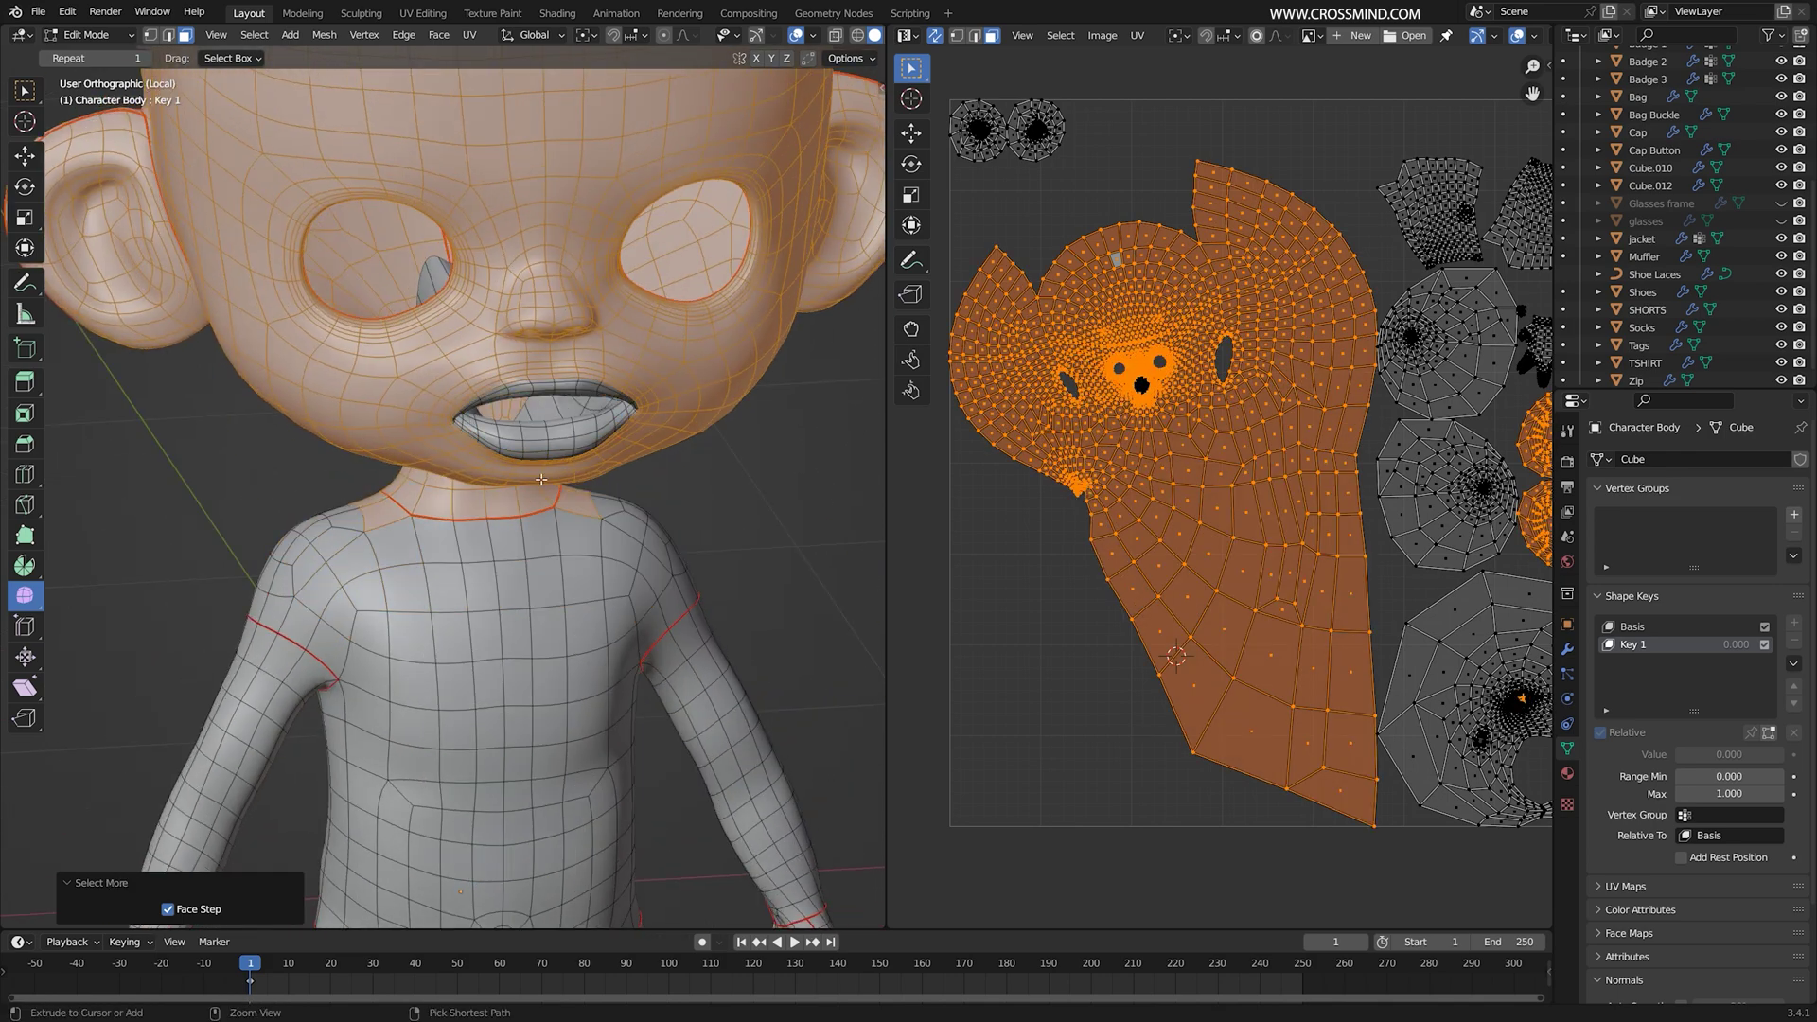
Step: Add the lip and mouth interior faces to the head selection with circle select in wireframe, and return to solid shading
middle_click_drag(541, 479, 689, 399)
key("shift+z")
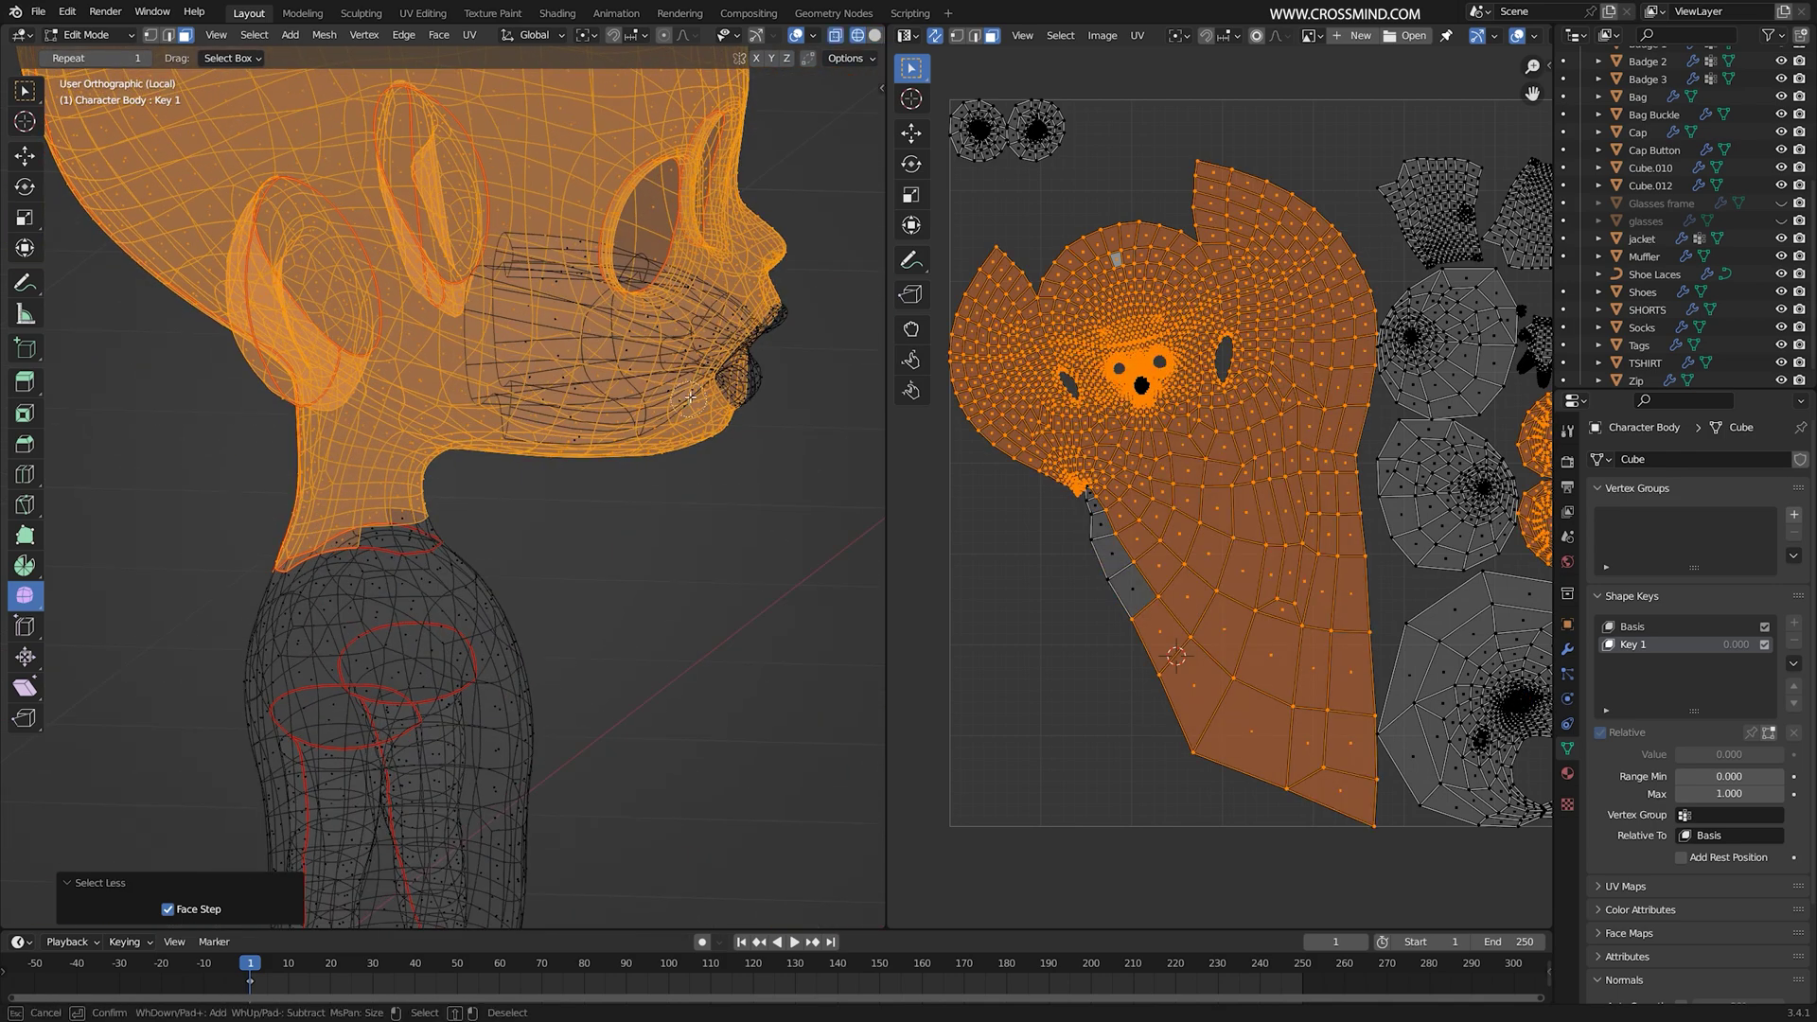
left_click_drag(459, 315, 769, 272)
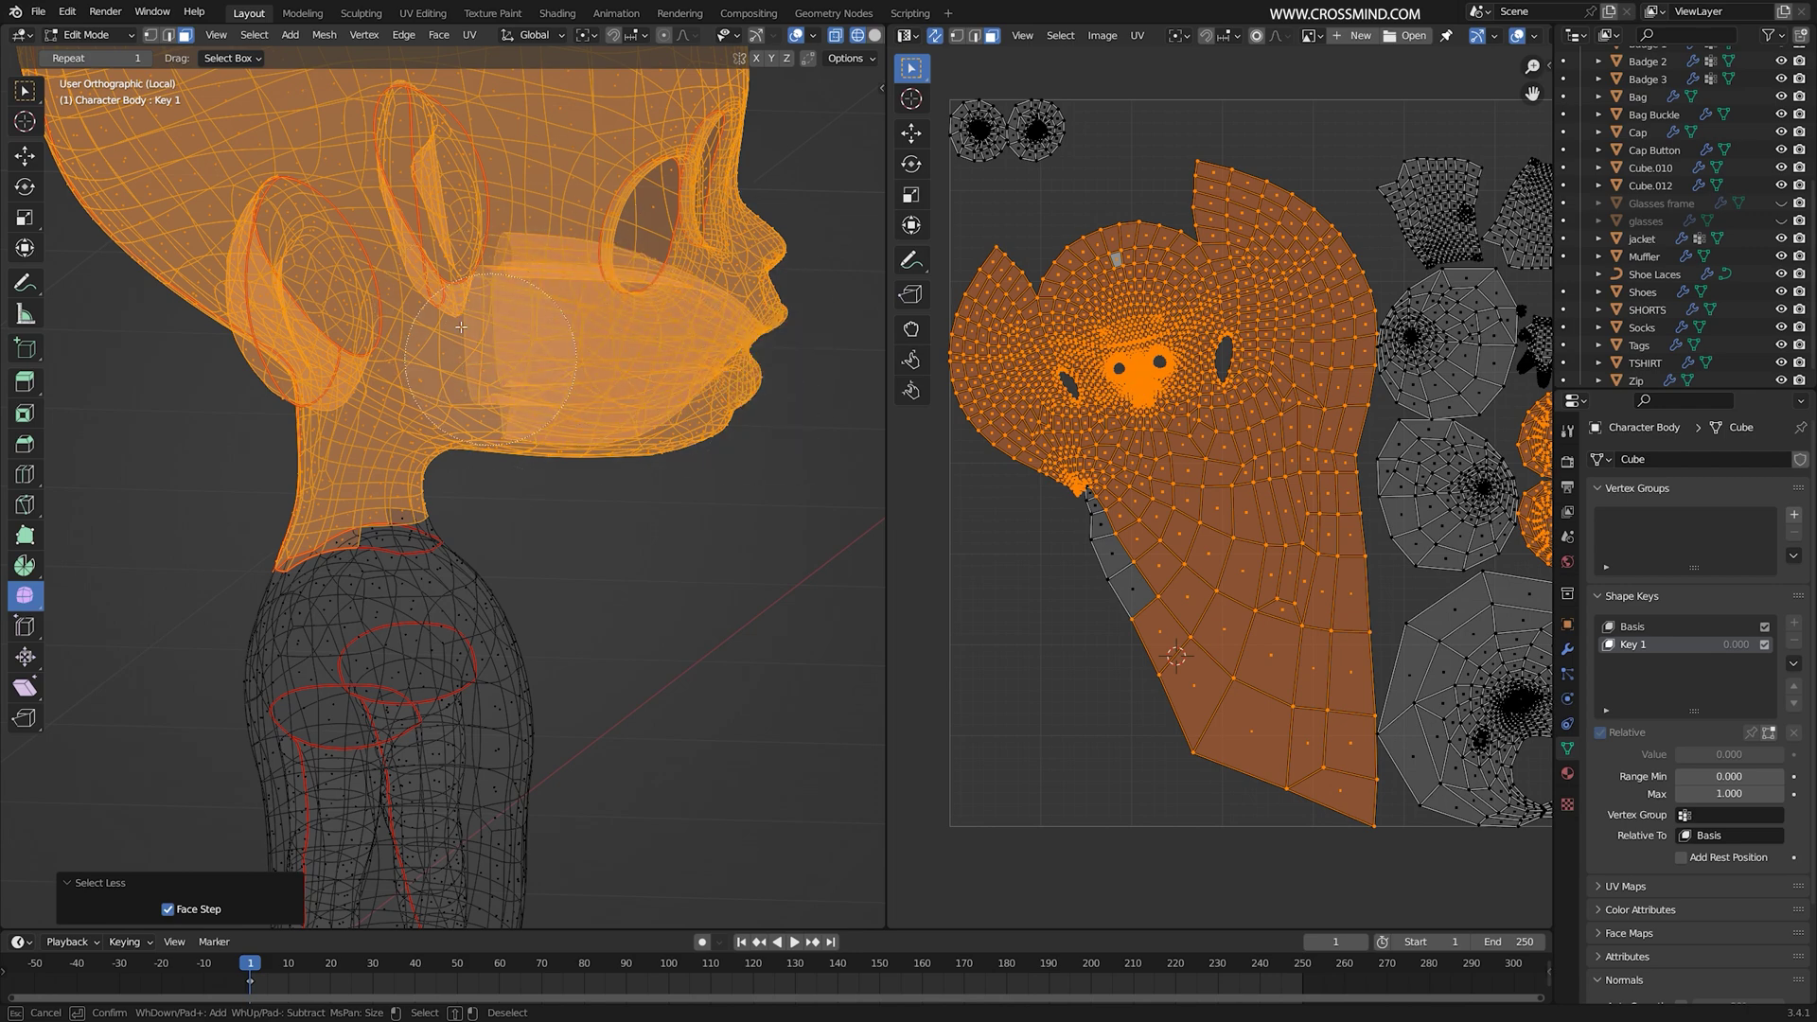
key("z")
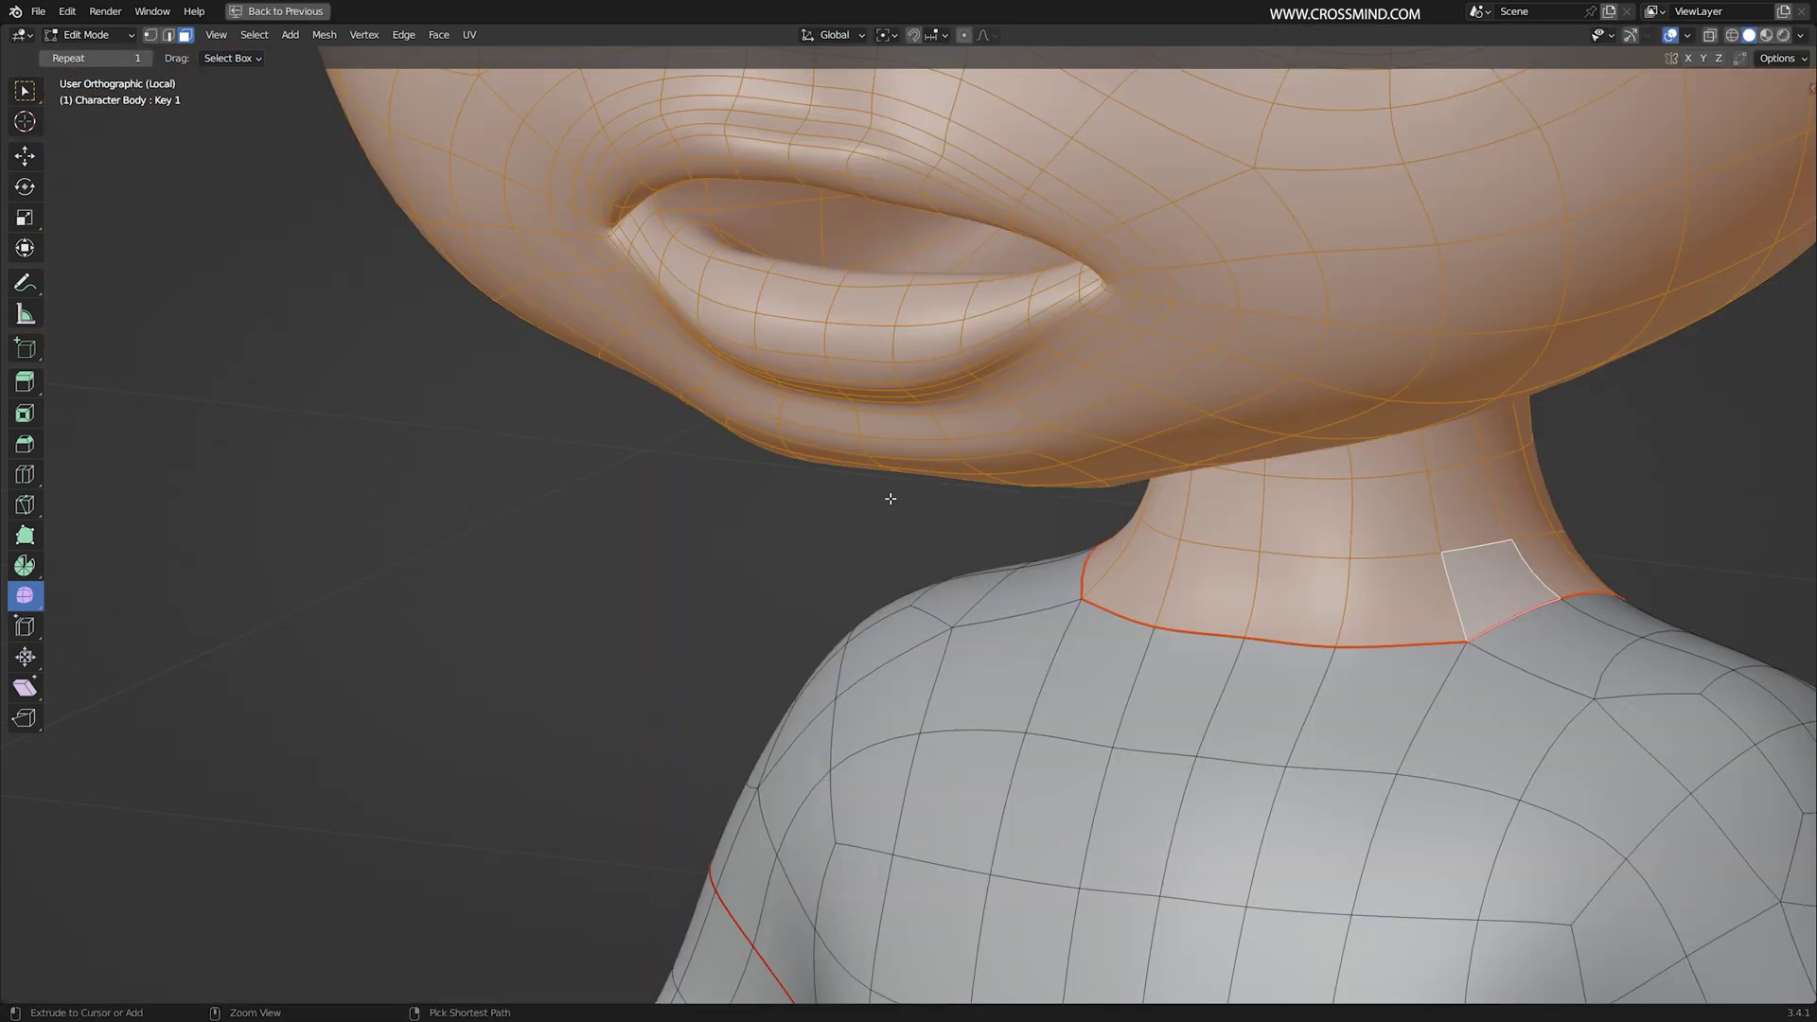
Step: Unwrap the selected head, face and mouth faces of the character body
middle_click_drag(888, 499, 756, 588)
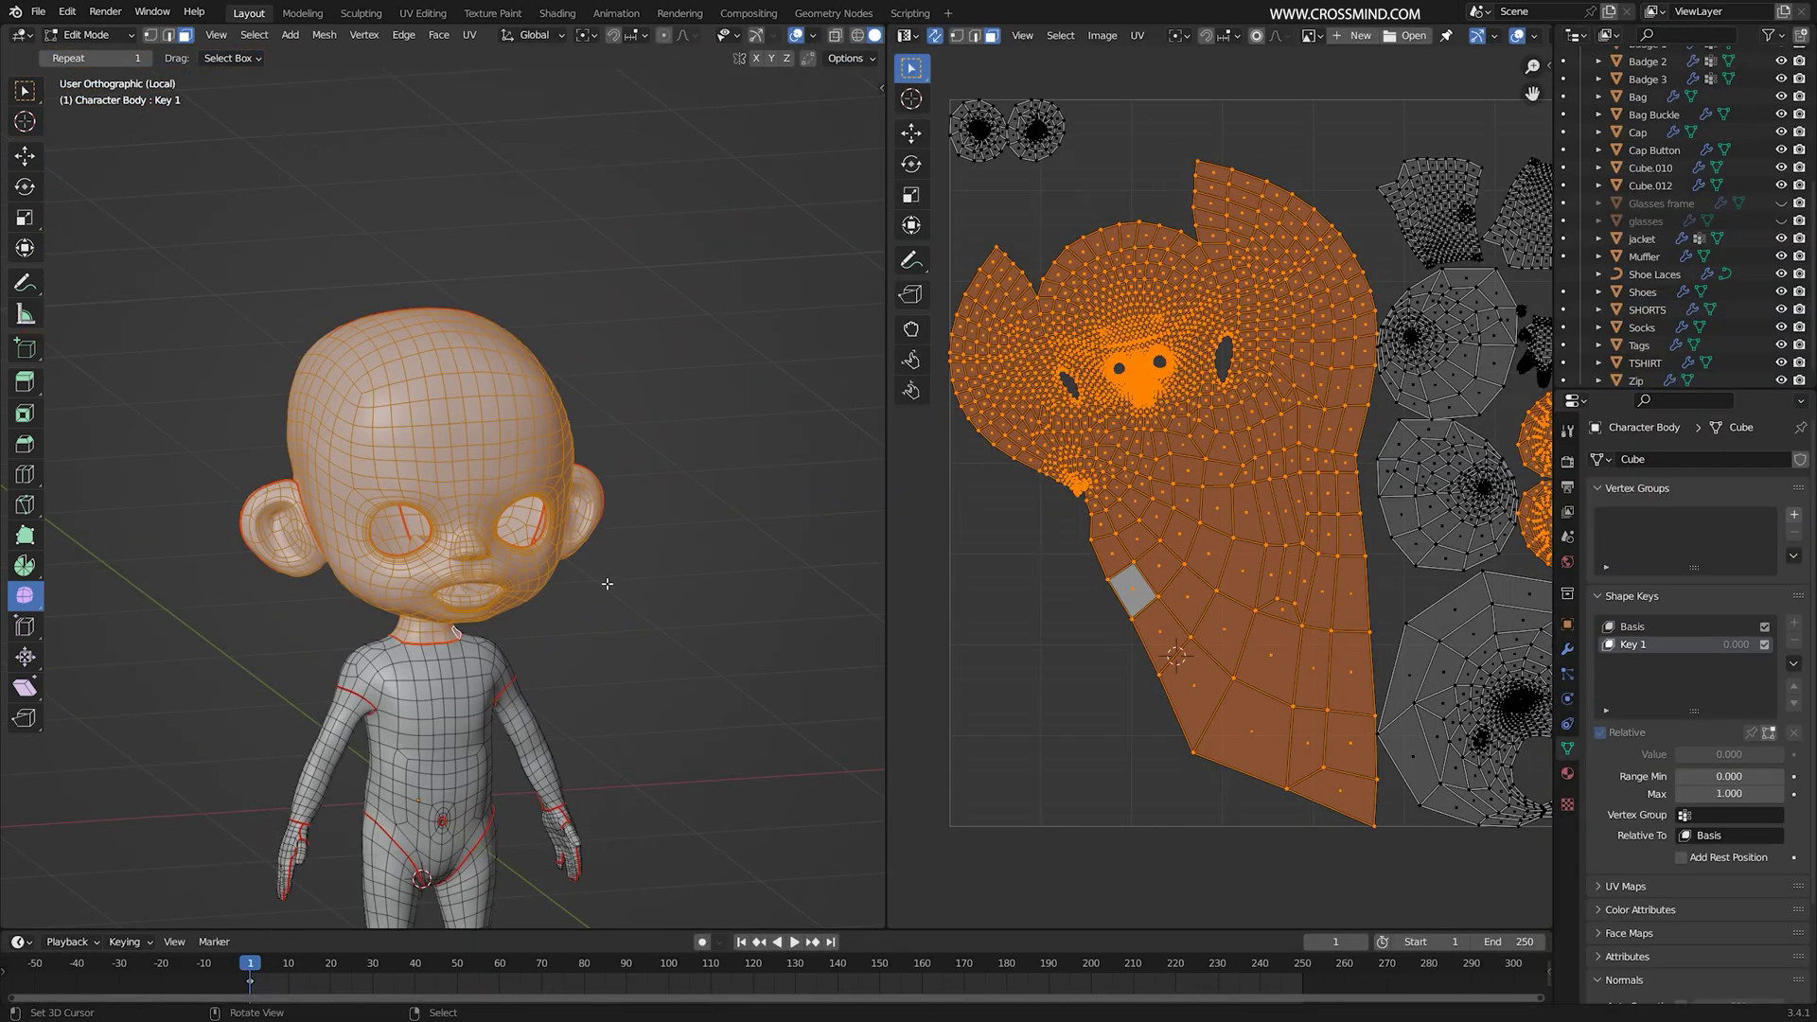
scroll(608, 584, "up", 2)
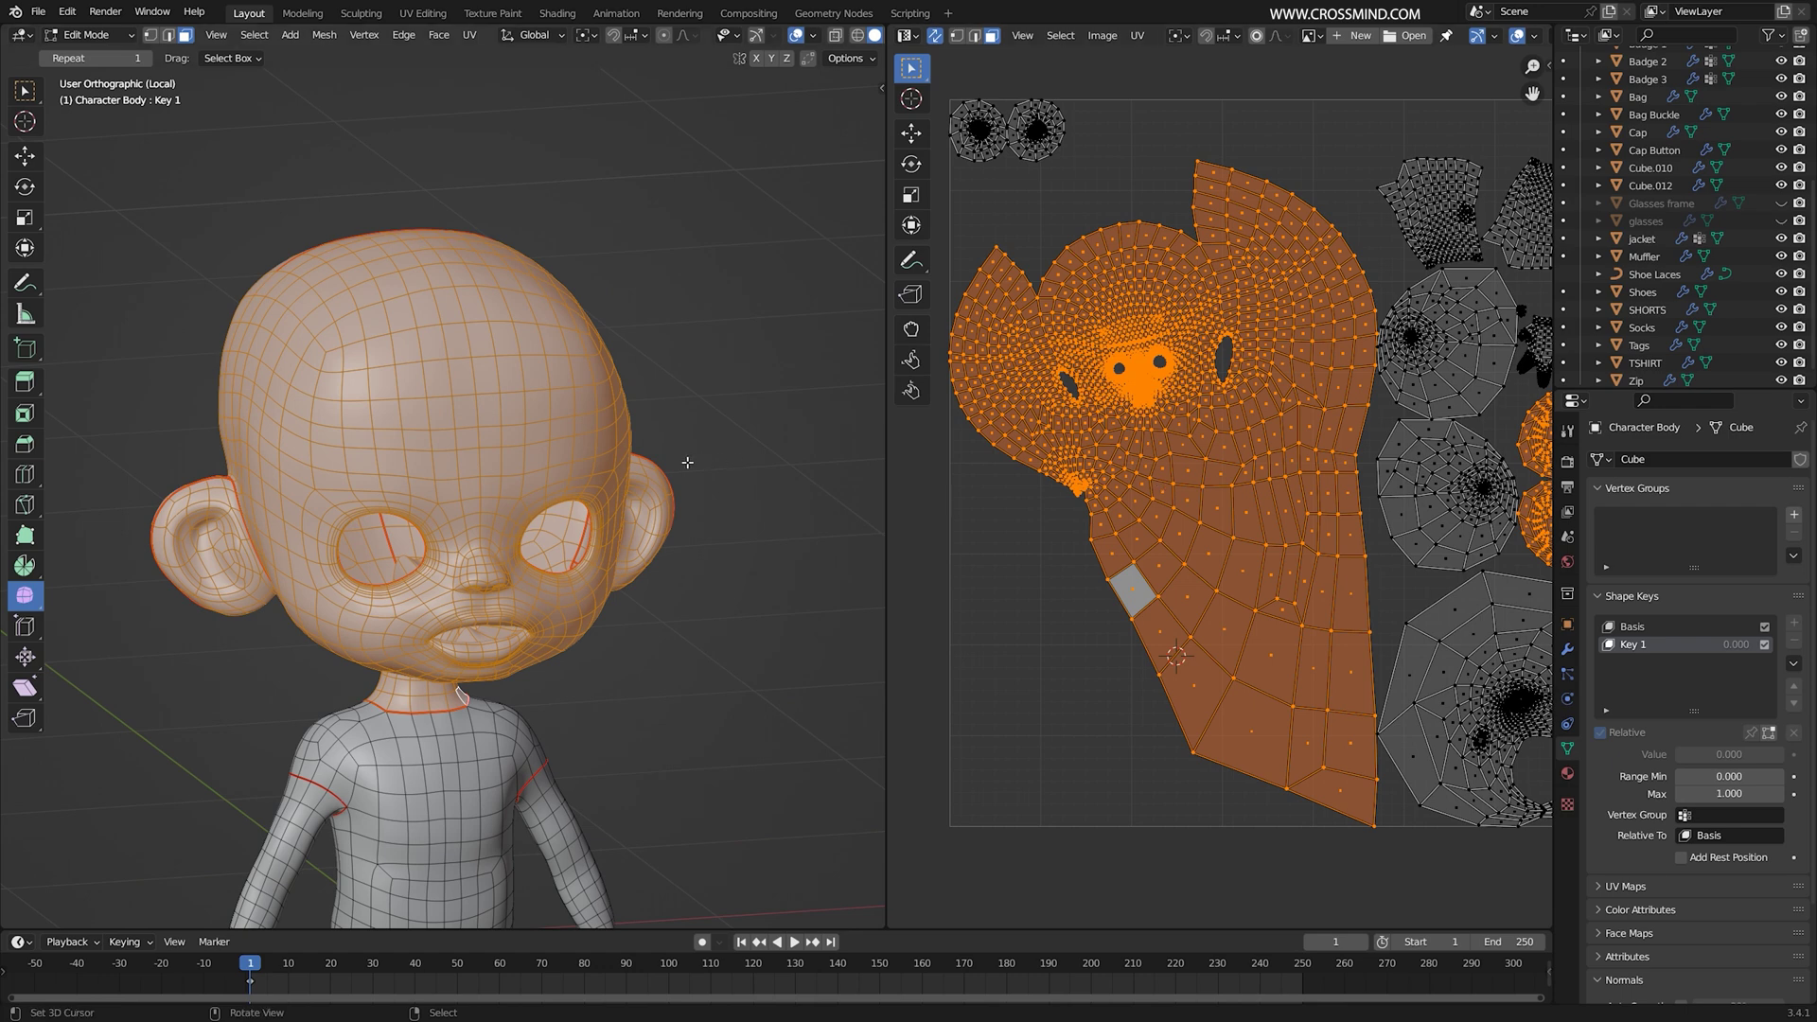
middle_click_drag(579, 498, 596, 455)
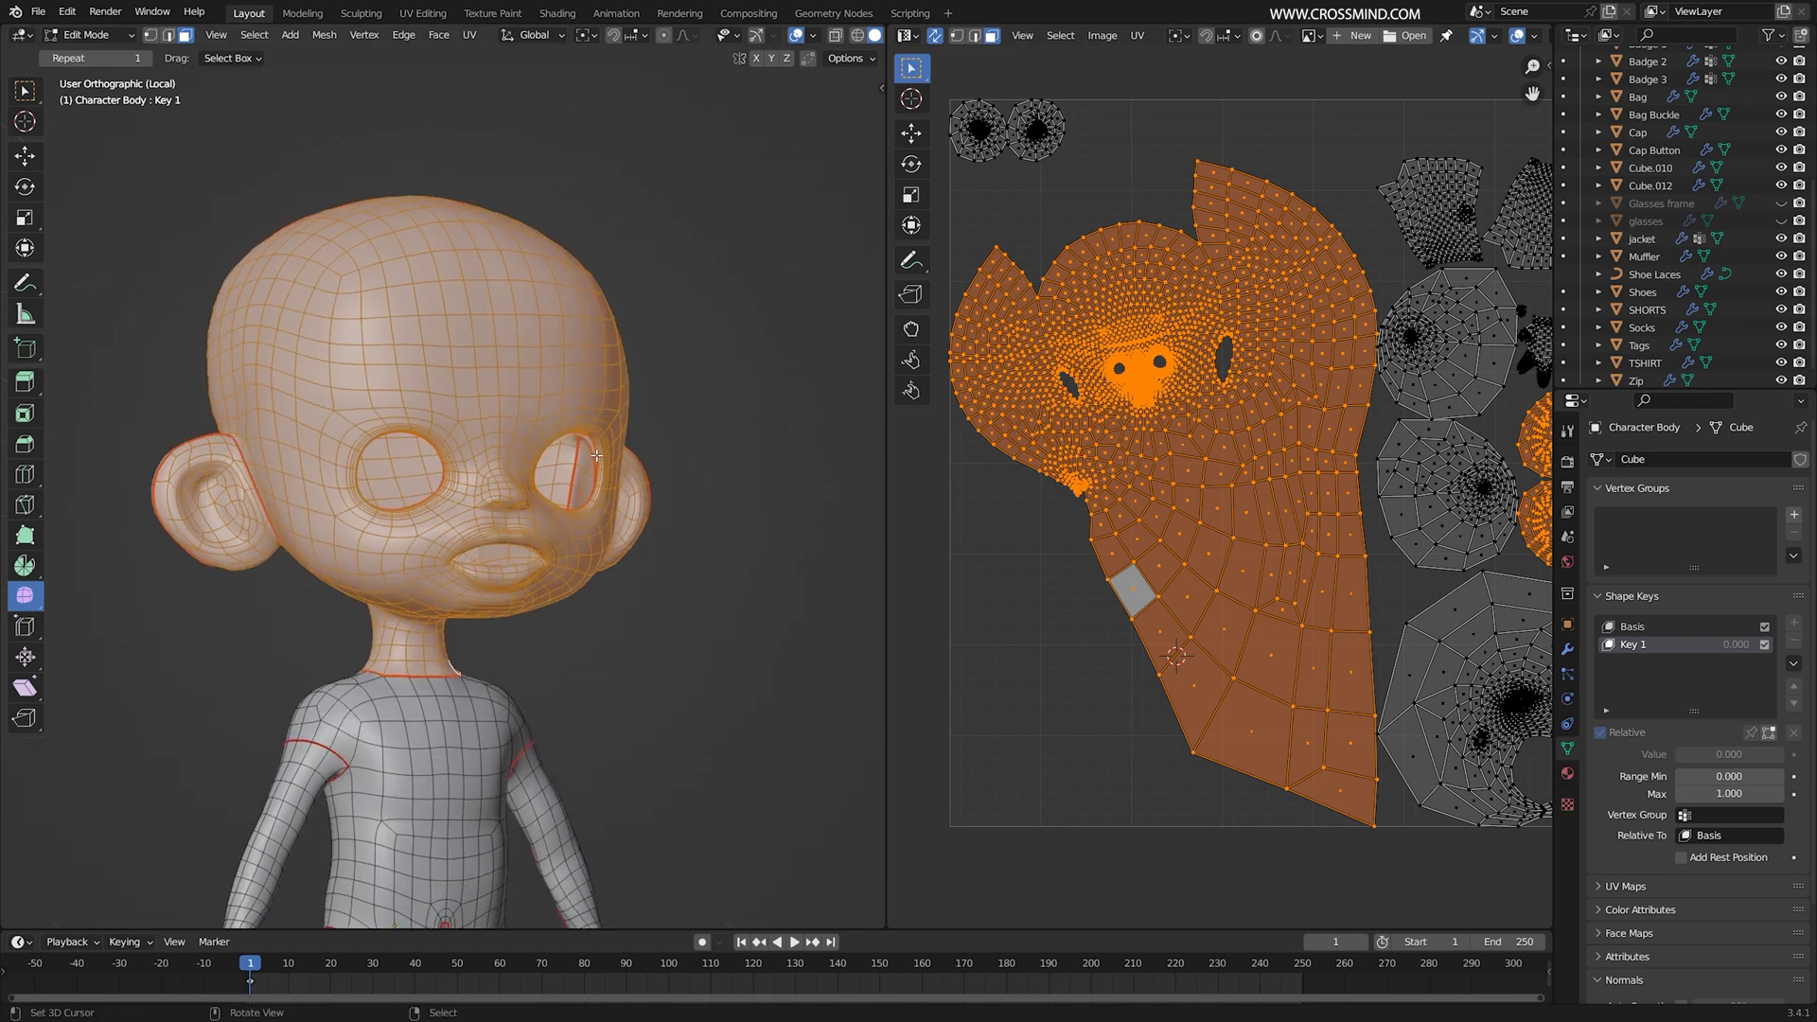
key("u")
left_click(705, 417)
Step: Move the newly unwrapped head and mouth islands together into the empty area beside the UV tile
scroll(1206, 434, "down", 5)
scroll(1206, 433, "up", 4)
scroll(1277, 457, "down", 2)
middle_click_drag(1276, 457, 1315, 415)
key("g")
left_click(1077, 489)
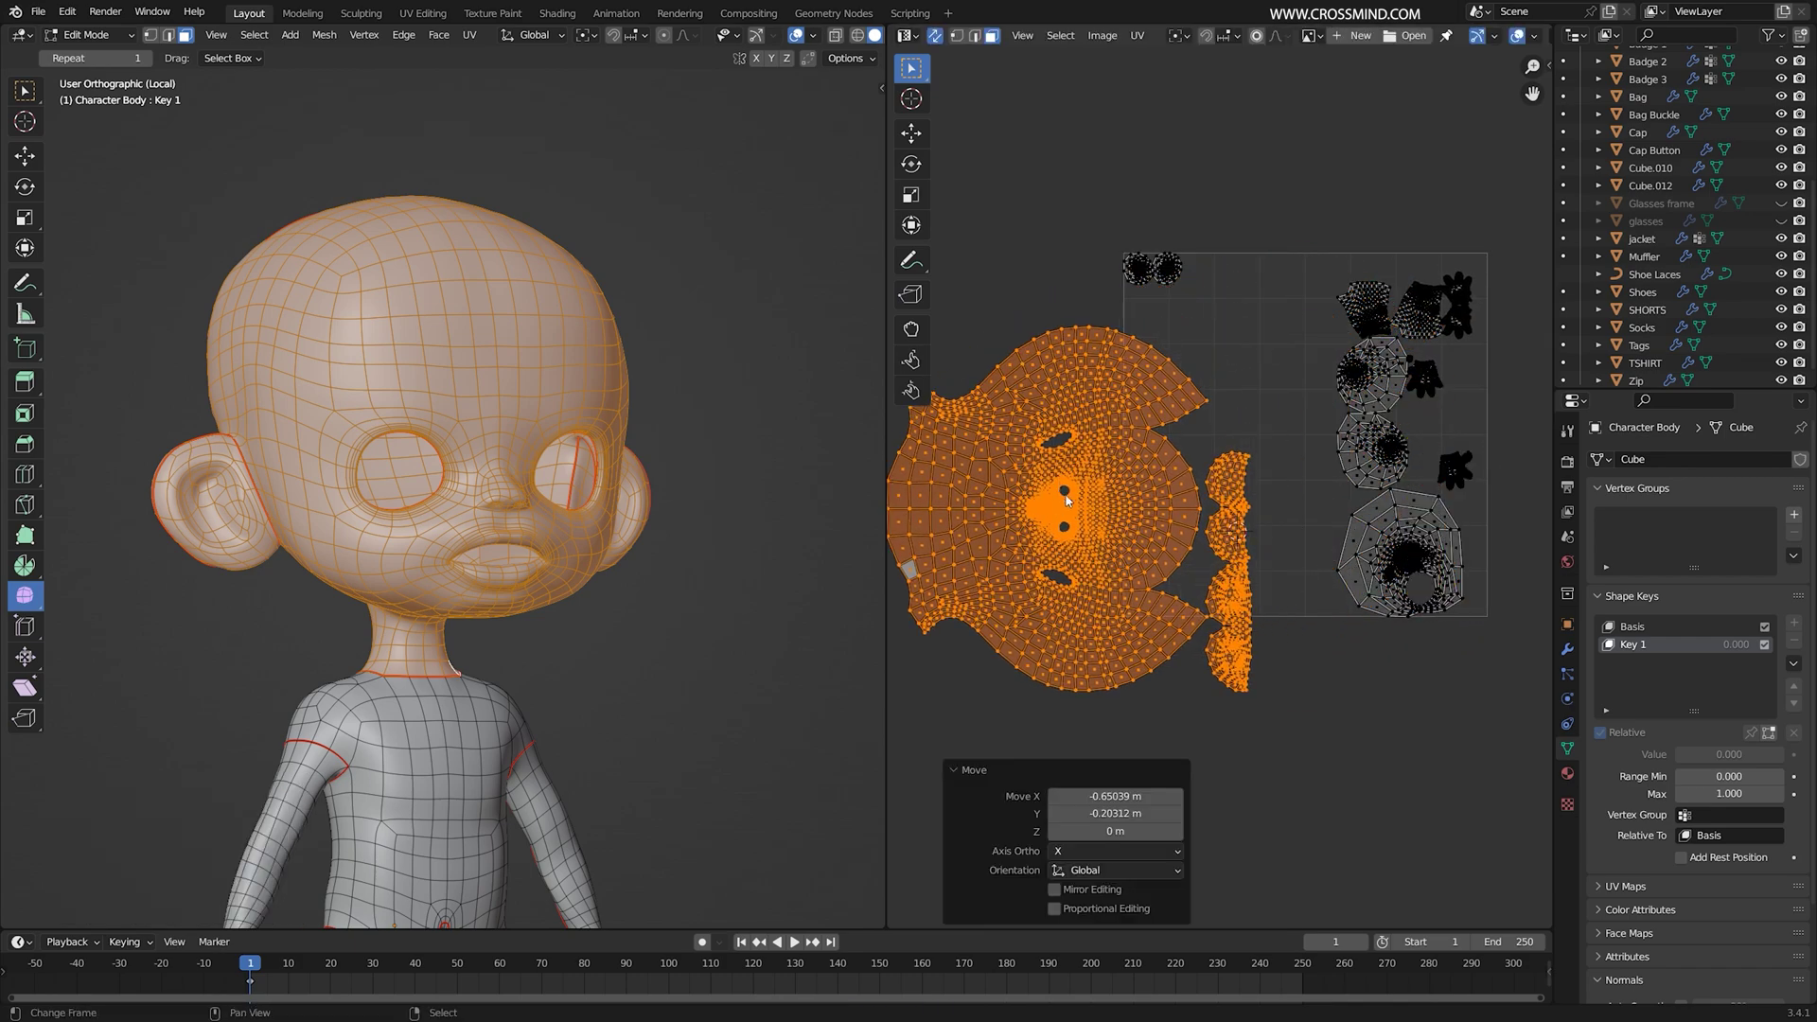
middle_click_drag(1077, 490, 1262, 391)
key("g")
left_click(1124, 454)
Step: Try to rotate the head and mouth islands upright by eye, and undo the rotation attempts
key("r")
left_click(1230, 369)
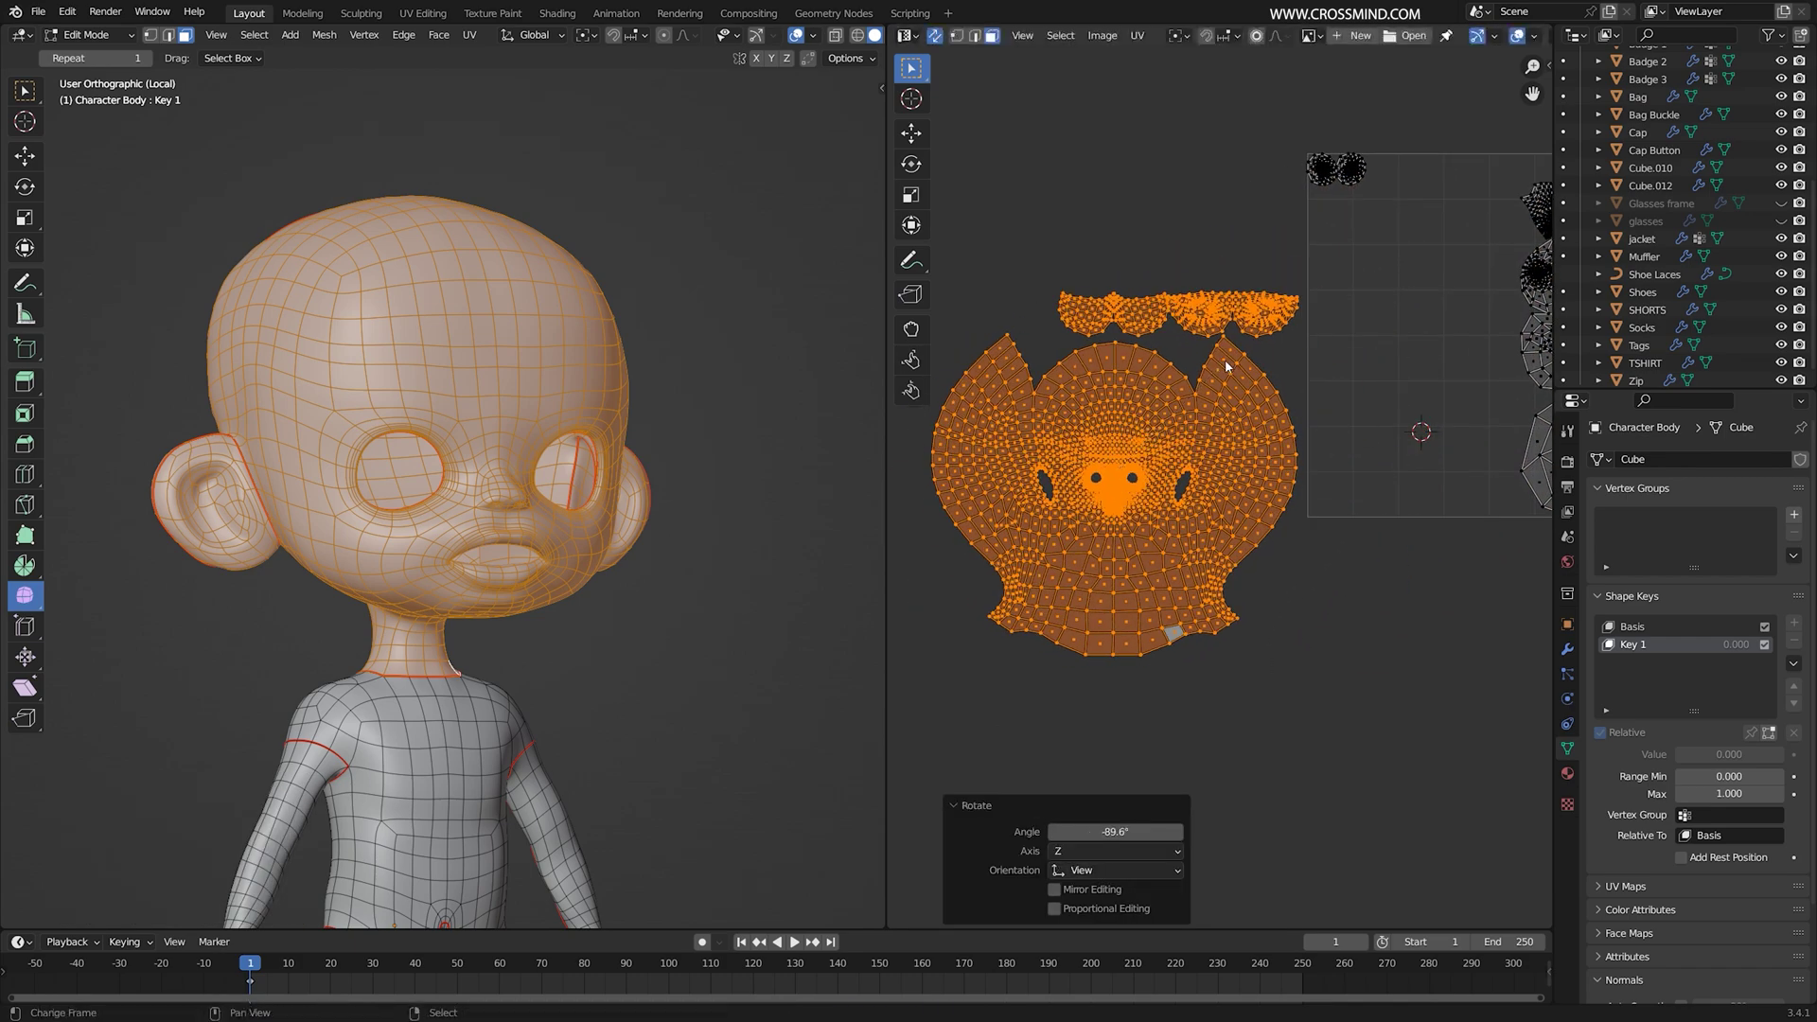
scroll(1223, 360, "up", 2)
left_click(1117, 217)
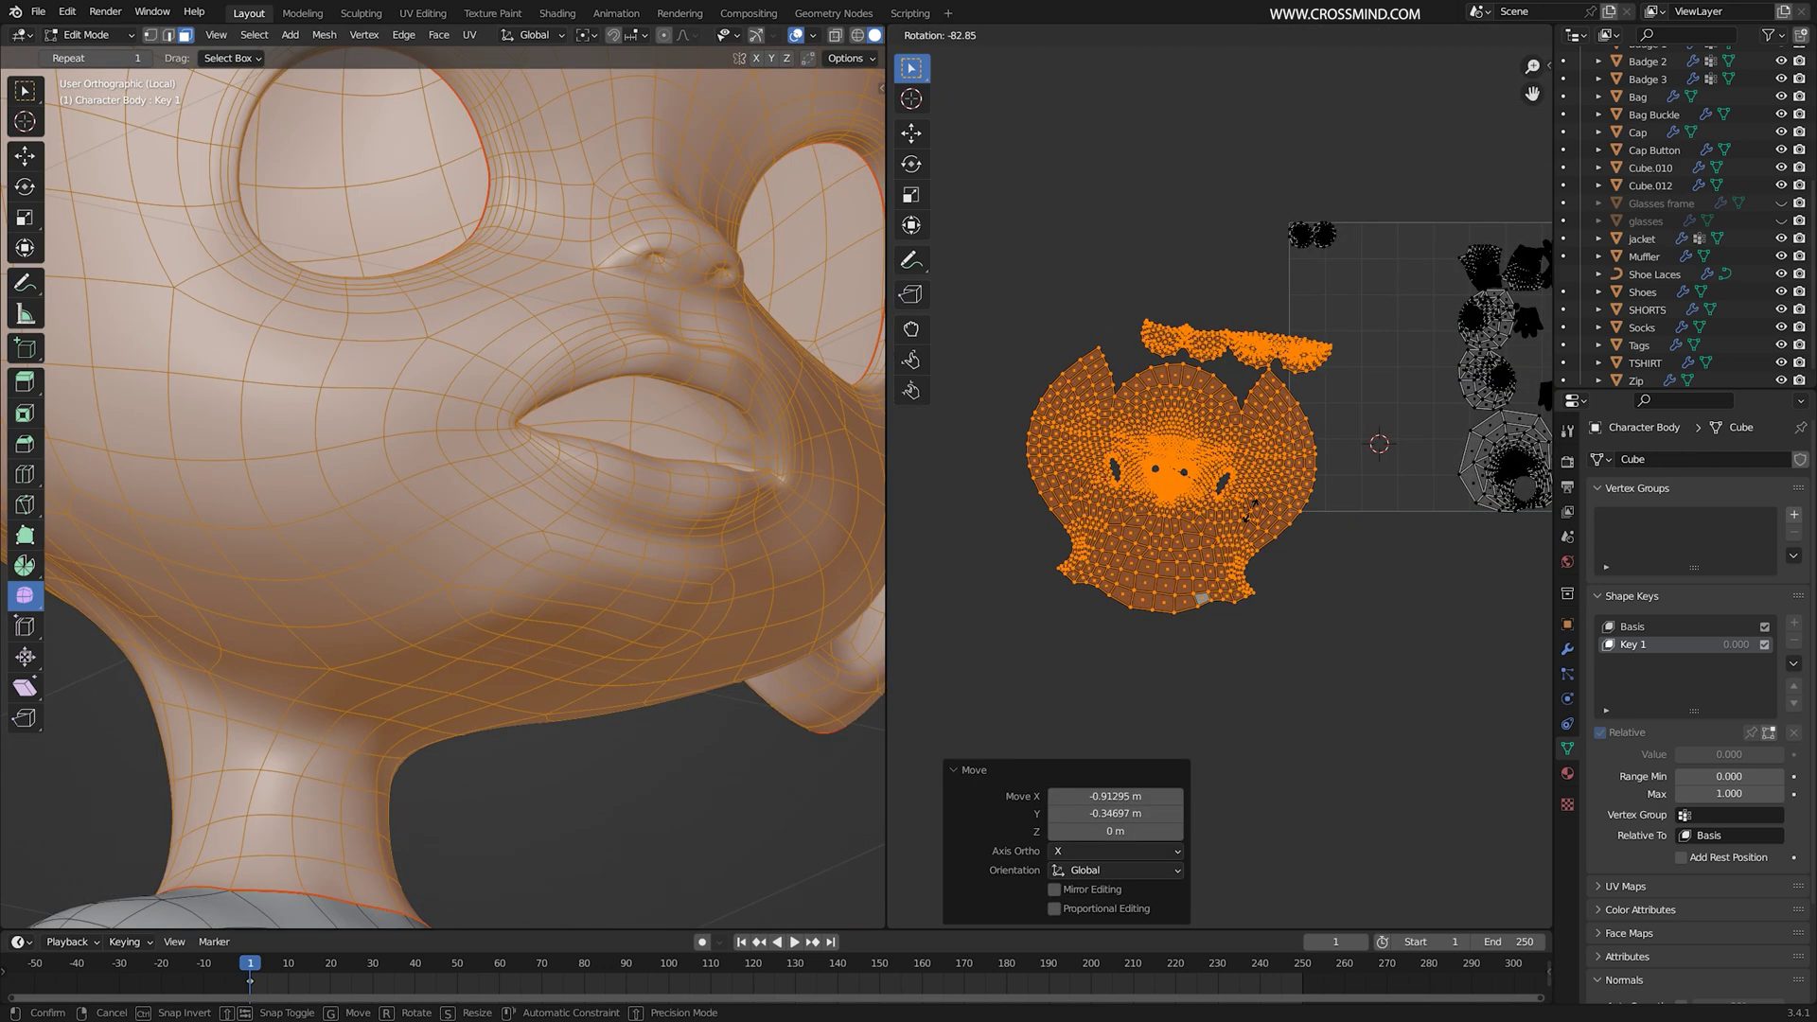
scroll(1287, 542, "up", 1)
key("r")
left_click(1381, 581)
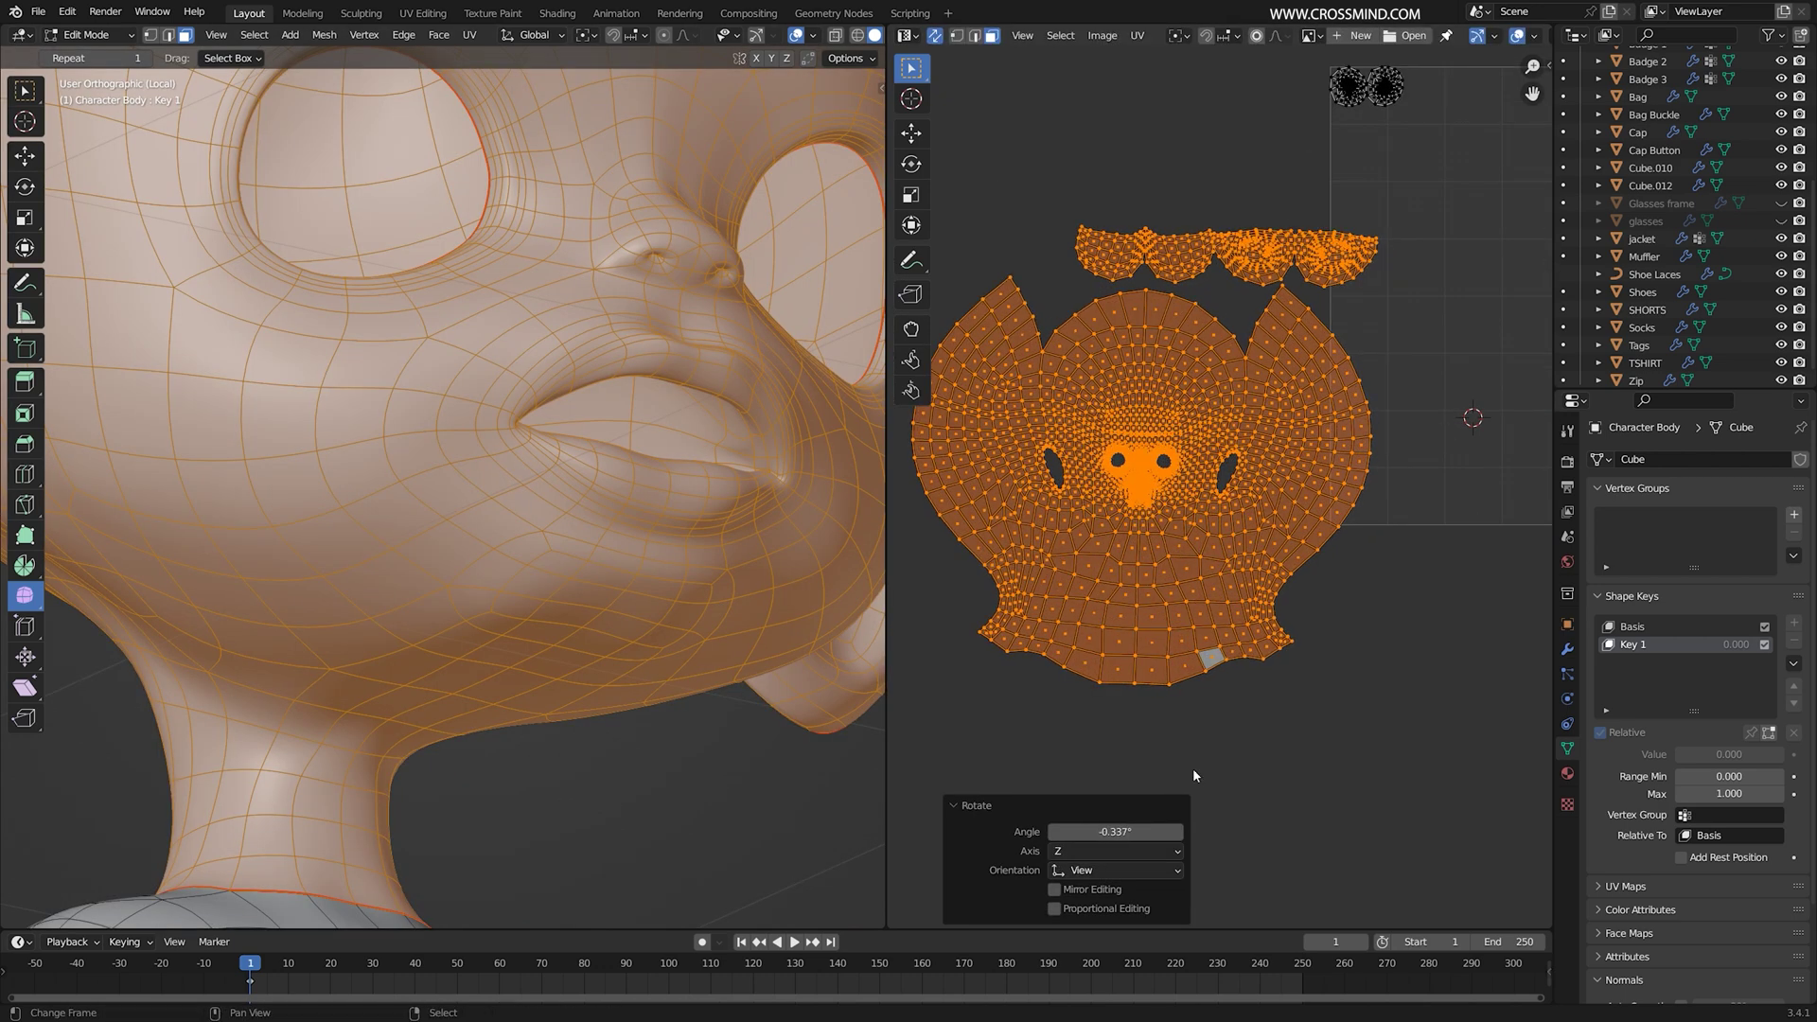
key("ctrl+z")
key("ctrl+z")
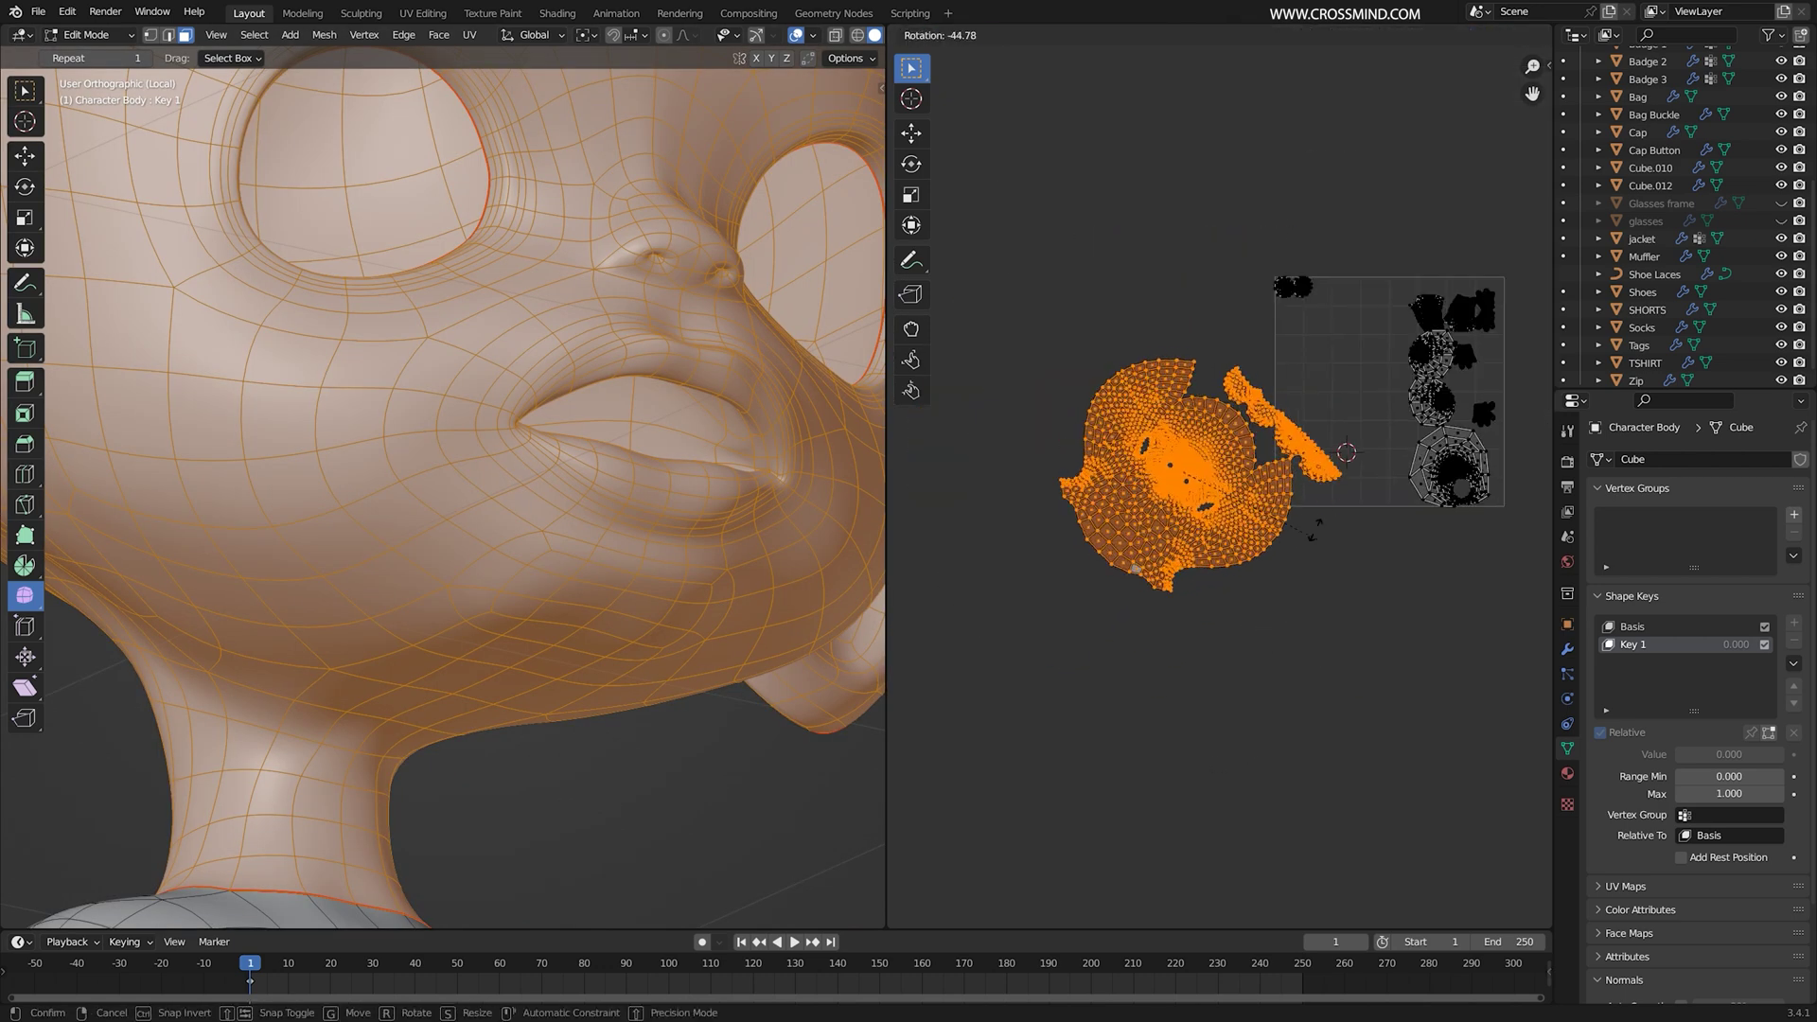
Step: Rotate the head and mouth islands by exactly -90° so the face is upright, and clear the selection
left_click(1289, 440)
left_click(1143, 832)
type("-90")
key("Return")
scroll(1419, 407, "up", 3)
key("alt+a")
middle_click_drag(1348, 345, 1140, 568)
scroll(1145, 559, "up", 4)
scroll(538, 437, "down", 1)
scroll(538, 436, "down", 3)
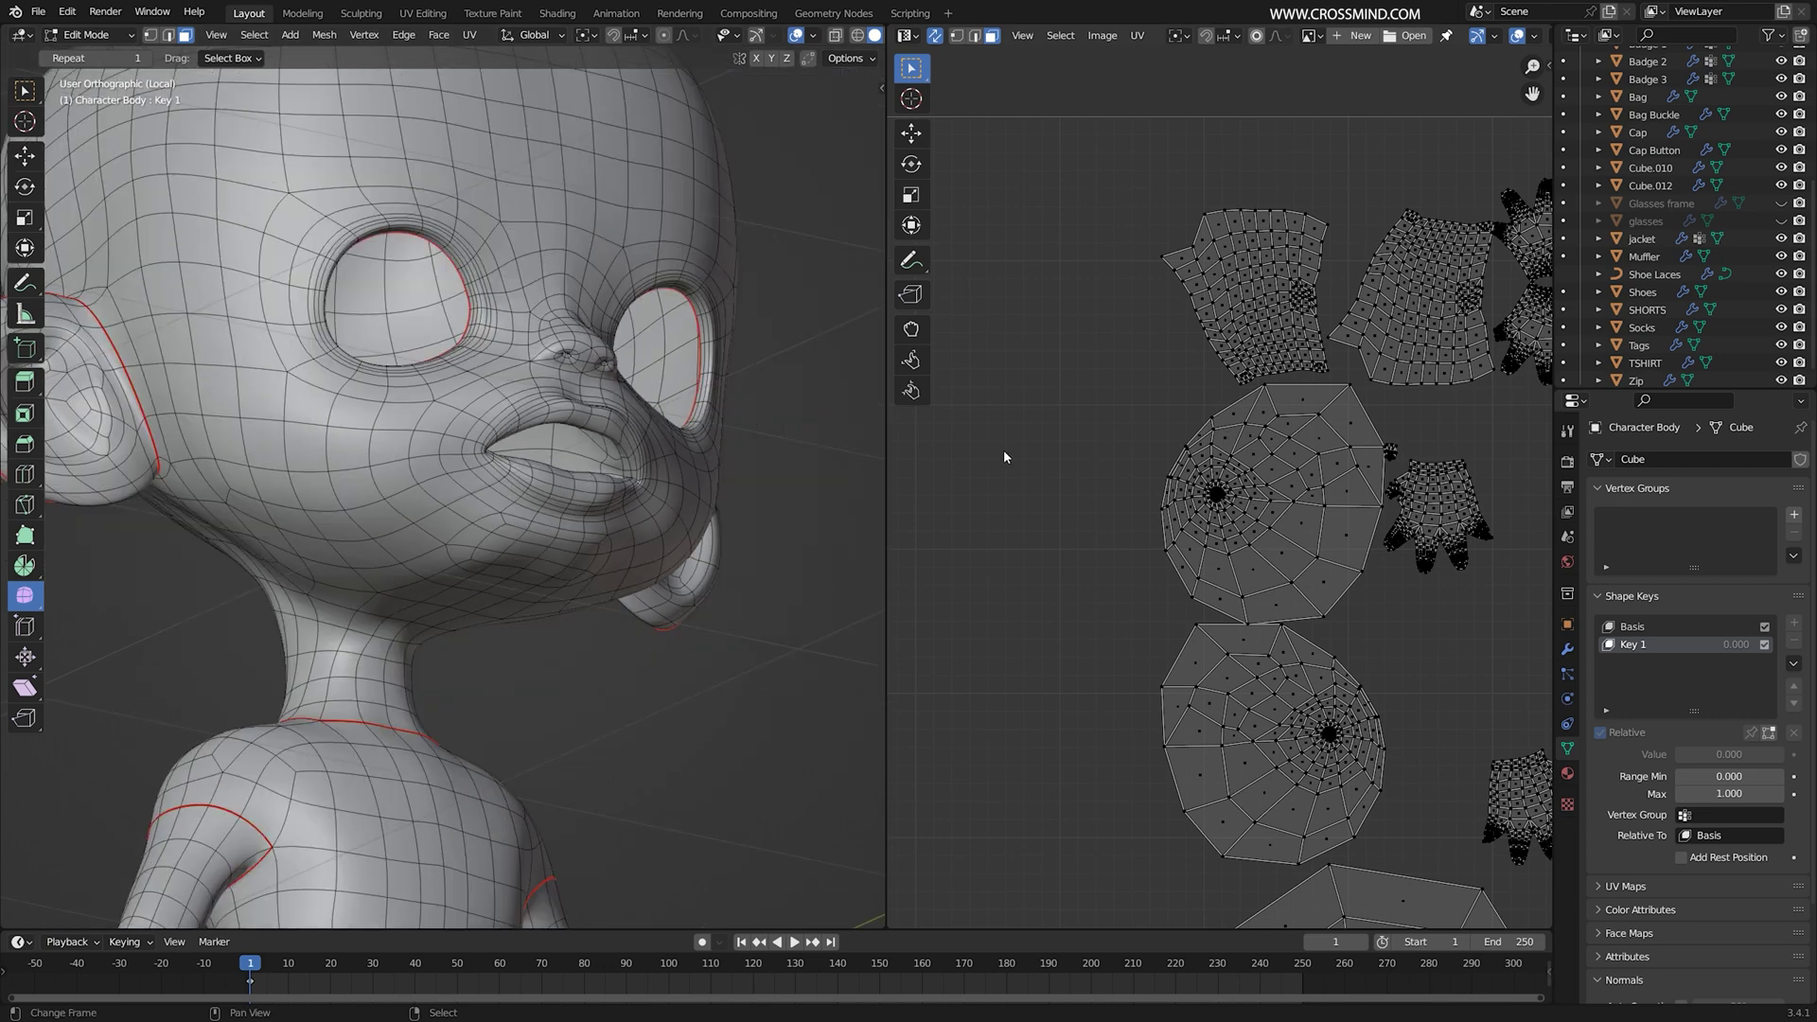
Step: Return to object mode, save the file and assign the existing preview mat material to the character body
key("Tab")
middle_click_drag(701, 454, 737, 444)
key("ctrl+s")
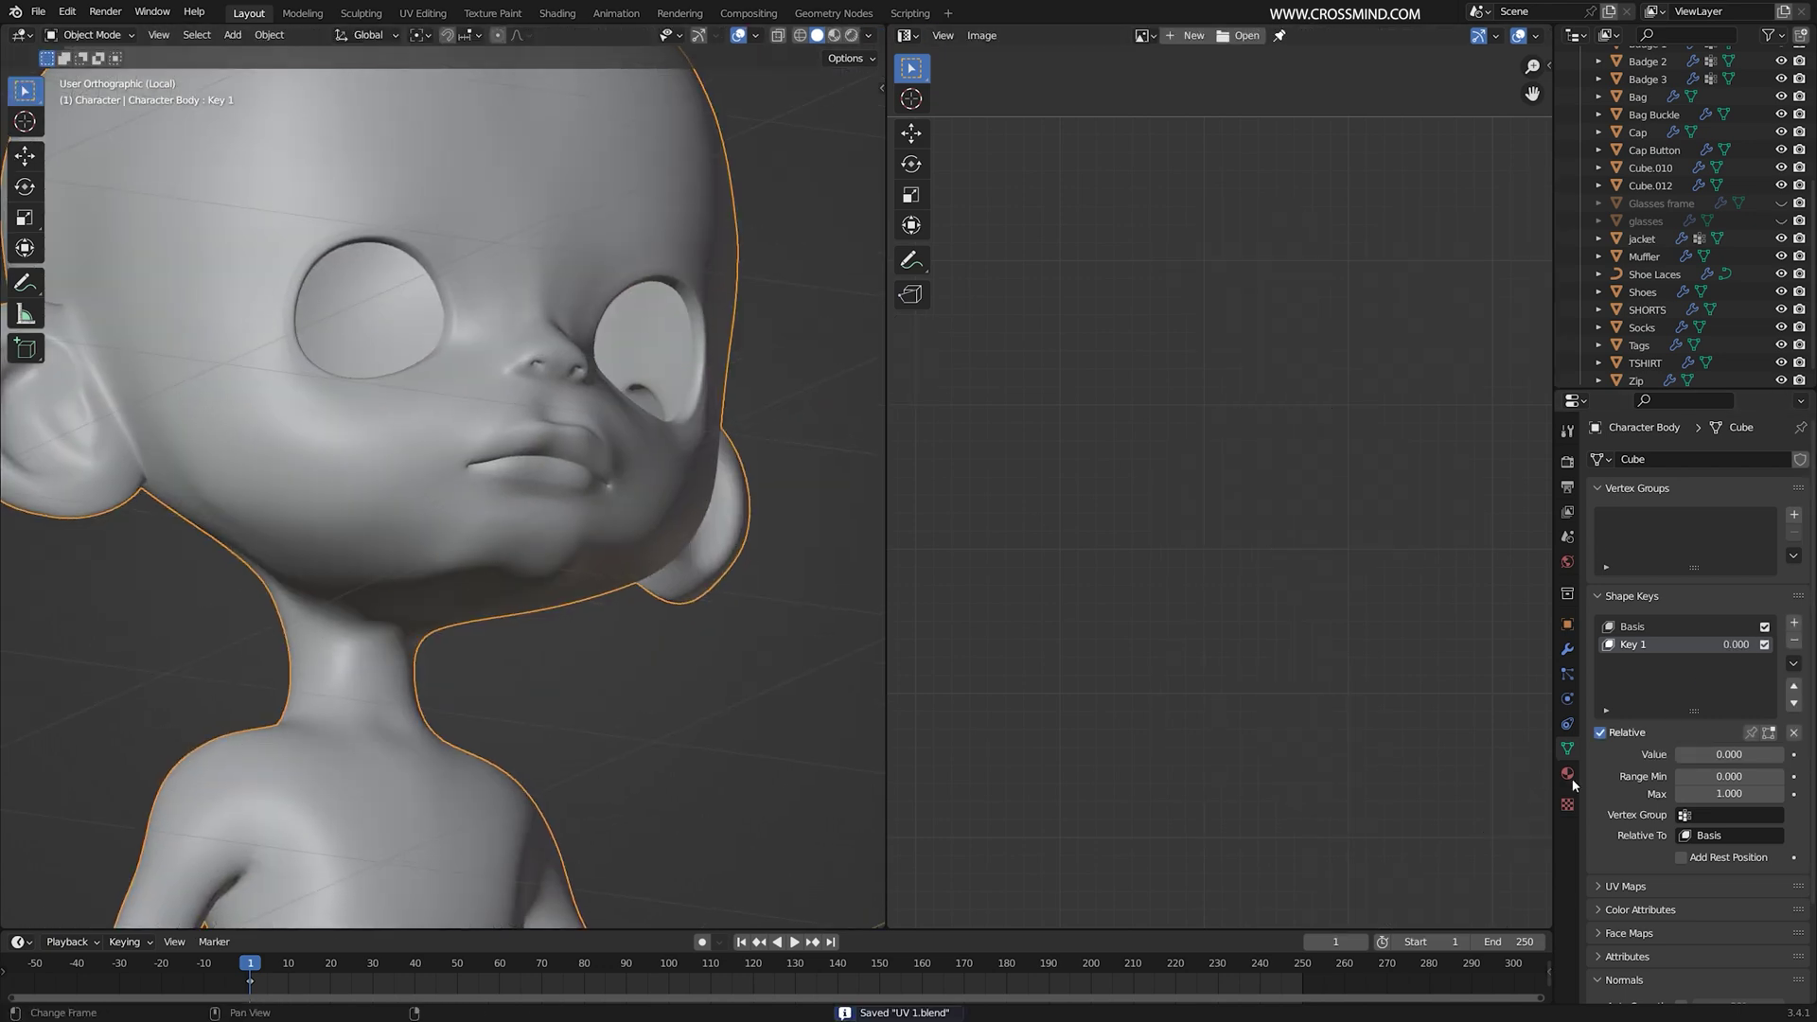
left_click(1567, 773)
left_click(1598, 533)
left_click(1560, 630)
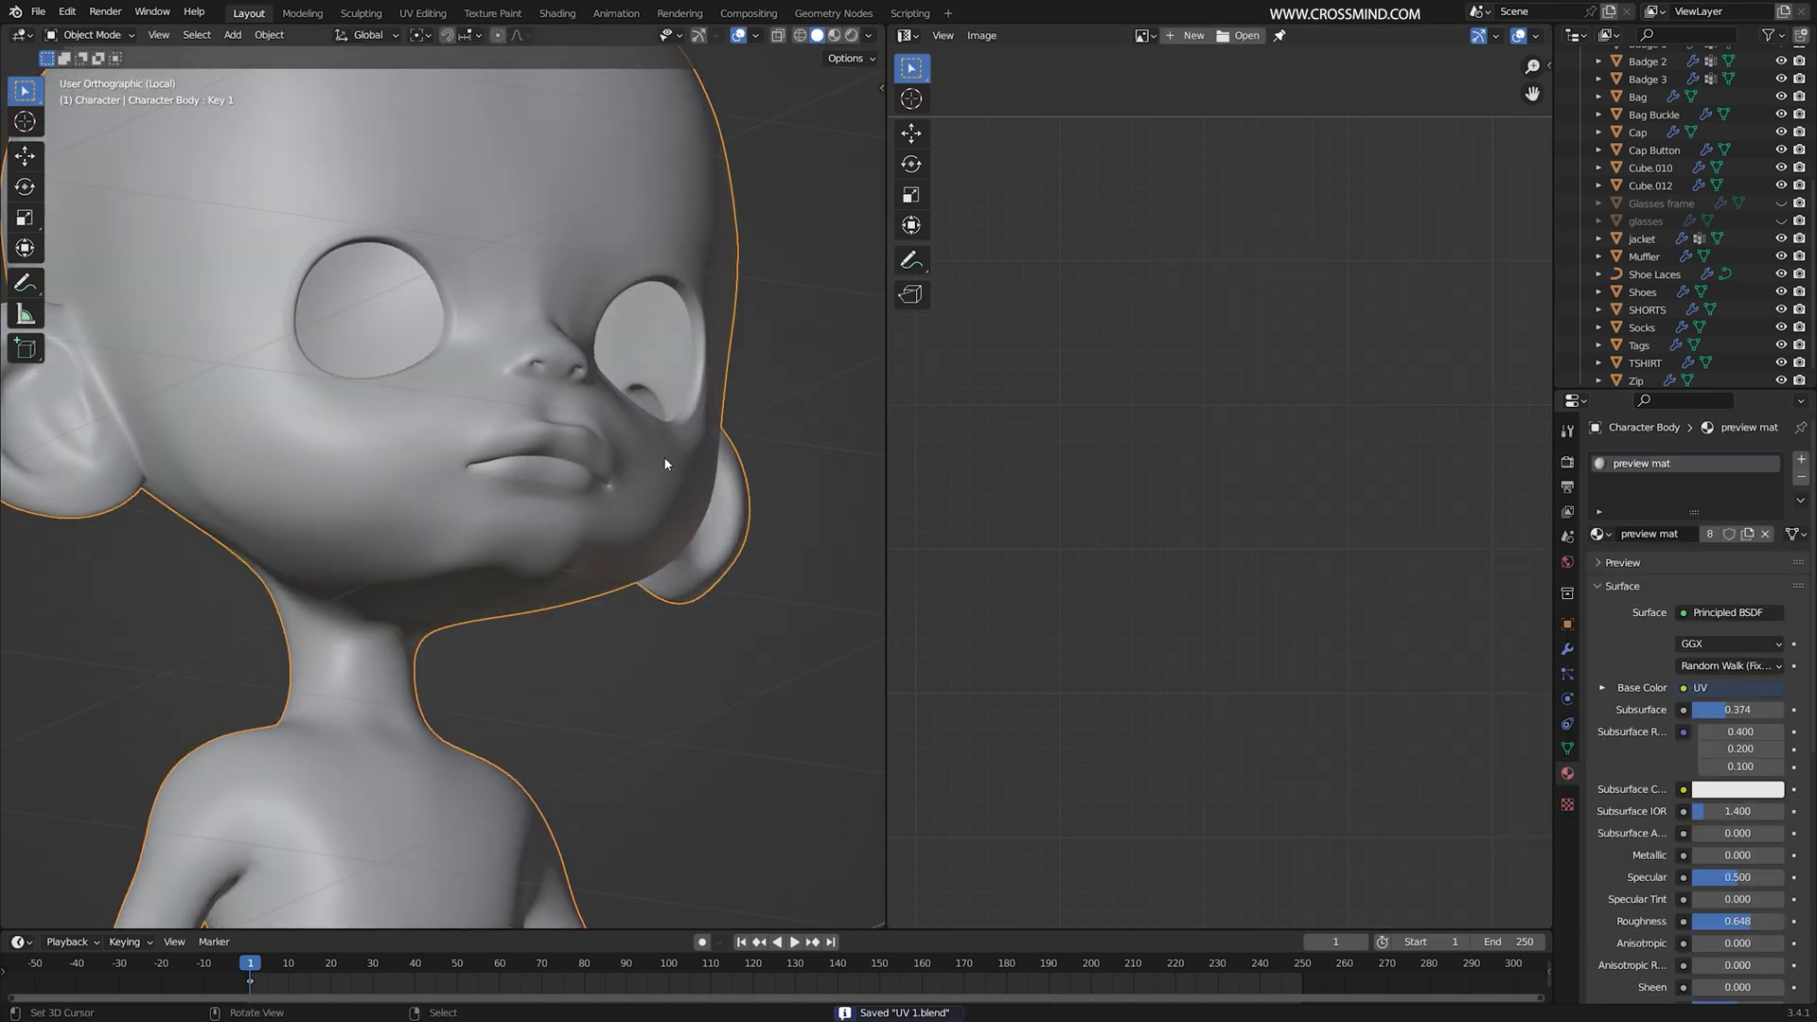
Step: Show the UV grid texture on the character with material preview shading and return to edit mode
middle_click_drag(668, 454, 610, 479)
left_click(834, 35)
mouse_move(622, 210)
middle_mouse_down()
mouse_move(600, 595)
mouse_move(700, 544)
middle_mouse_up()
key("Tab")
right_click(499, 679)
middle_click_drag(580, 637, 530, 643)
Step: Select all faces of the body, save the file and move all UV islands outside the tile
key("a")
scroll(1229, 427, "down", 8)
key("ctrl+s")
key("g")
left_click(1488, 446)
scroll(1476, 455, "up", 2)
middle_click_drag(1377, 505, 1168, 502)
key("g")
left_click(1262, 508)
Step: Select only the linked head island, move it back onto the UV tile and save the file
key("alt+a")
left_click(1366, 489)
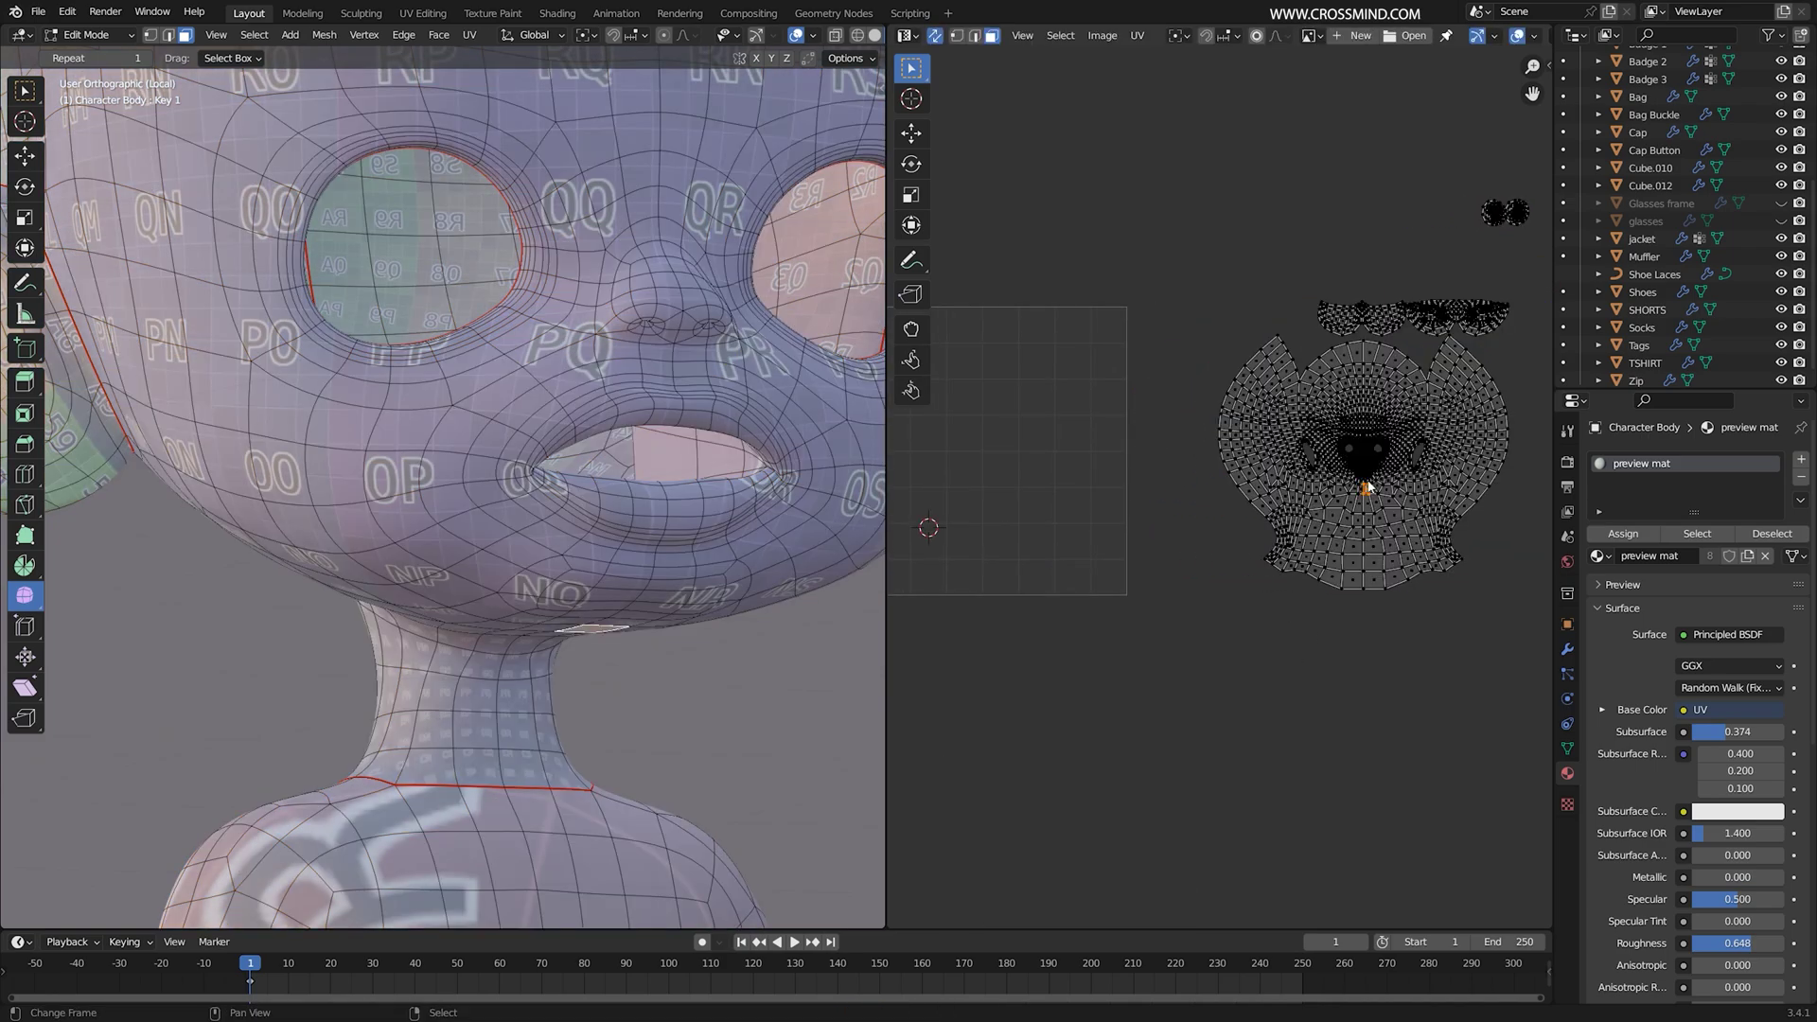
key("n")
key("l")
right_click(1357, 533)
key("l")
key("g")
left_click(1185, 551)
middle_click_drag(1185, 551, 1269, 563)
scroll(1269, 563, "up", 2)
key("g")
left_click(1232, 526)
key("ctrl+s")
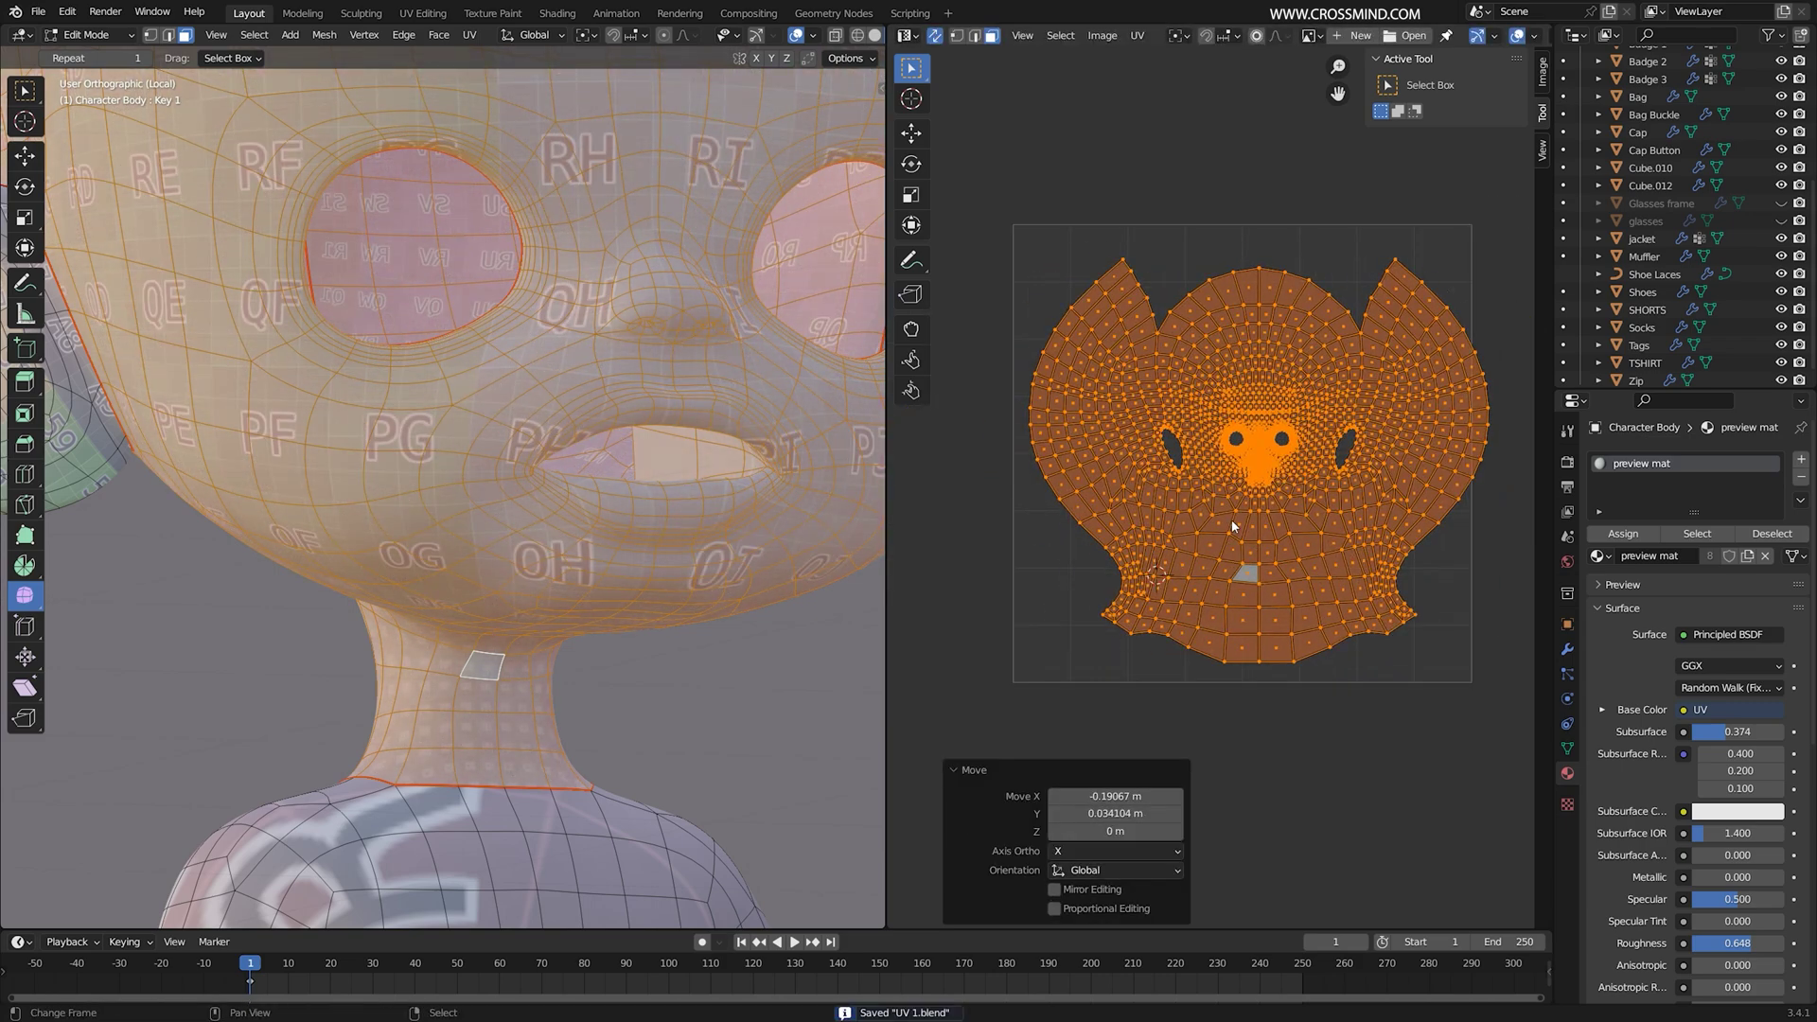
Step: Adjust the head island's position and scale so it fills the UV tile
scroll(1230, 520, "up", 1)
key("g")
left_click(1217, 493)
scroll(1344, 488, "down", 1)
middle_click_drag(1354, 487, 1270, 442)
key("s")
left_click(1406, 560)
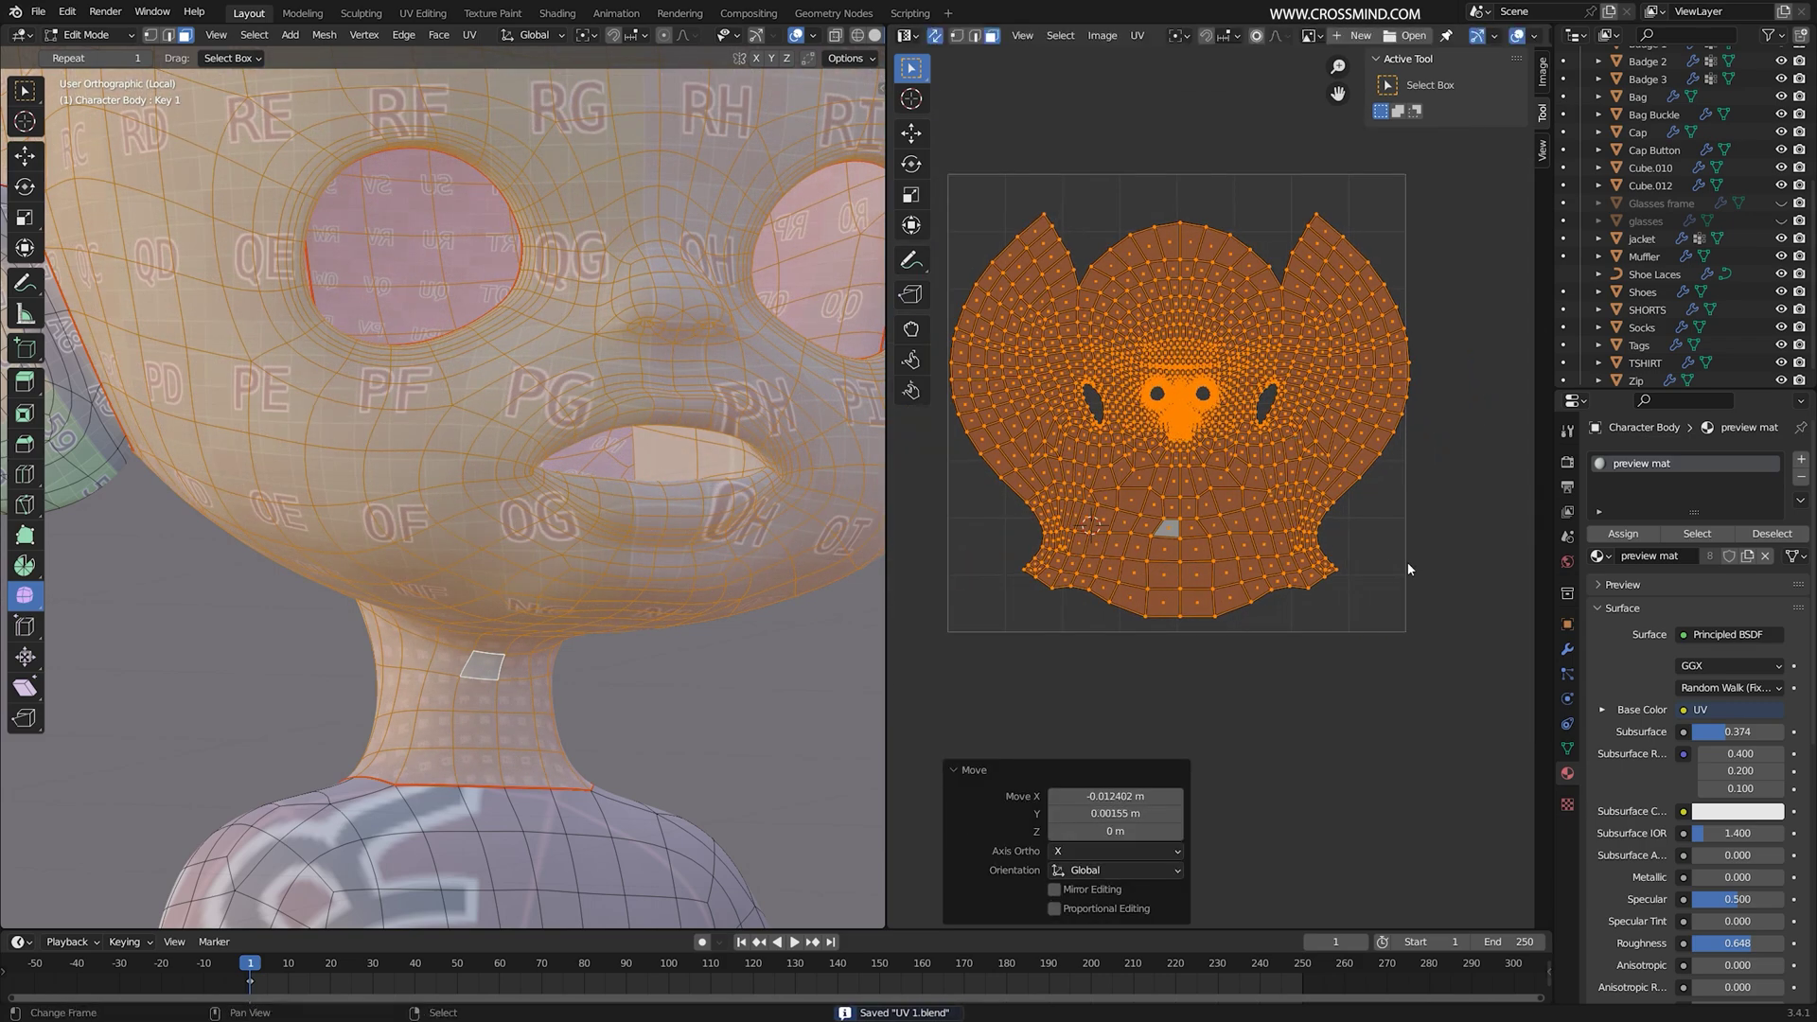
key("s")
left_click(1408, 564)
key("s")
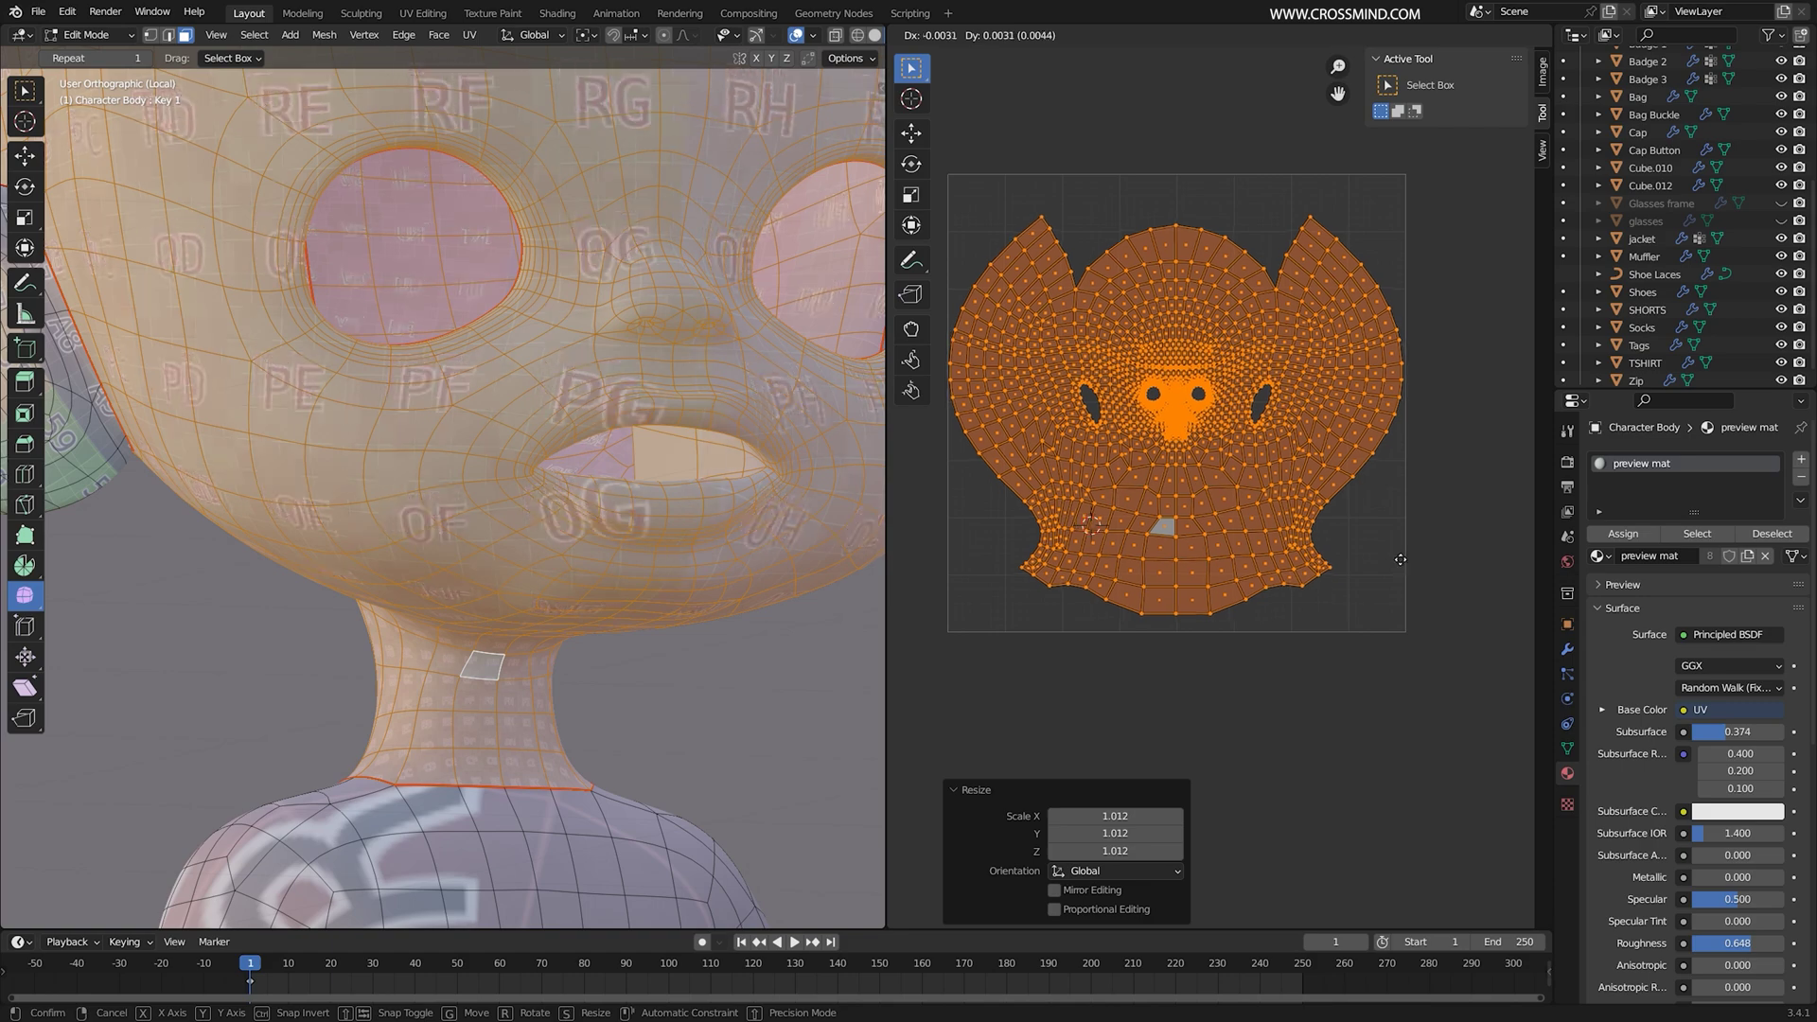
left_click(1401, 563)
key("s")
left_click(1385, 558)
Step: Clear the island selection, check the head island's fit within the UV tile and save the file
scroll(1385, 556, "down", 4)
middle_click_drag(1384, 557, 1159, 557)
left_click(1355, 476)
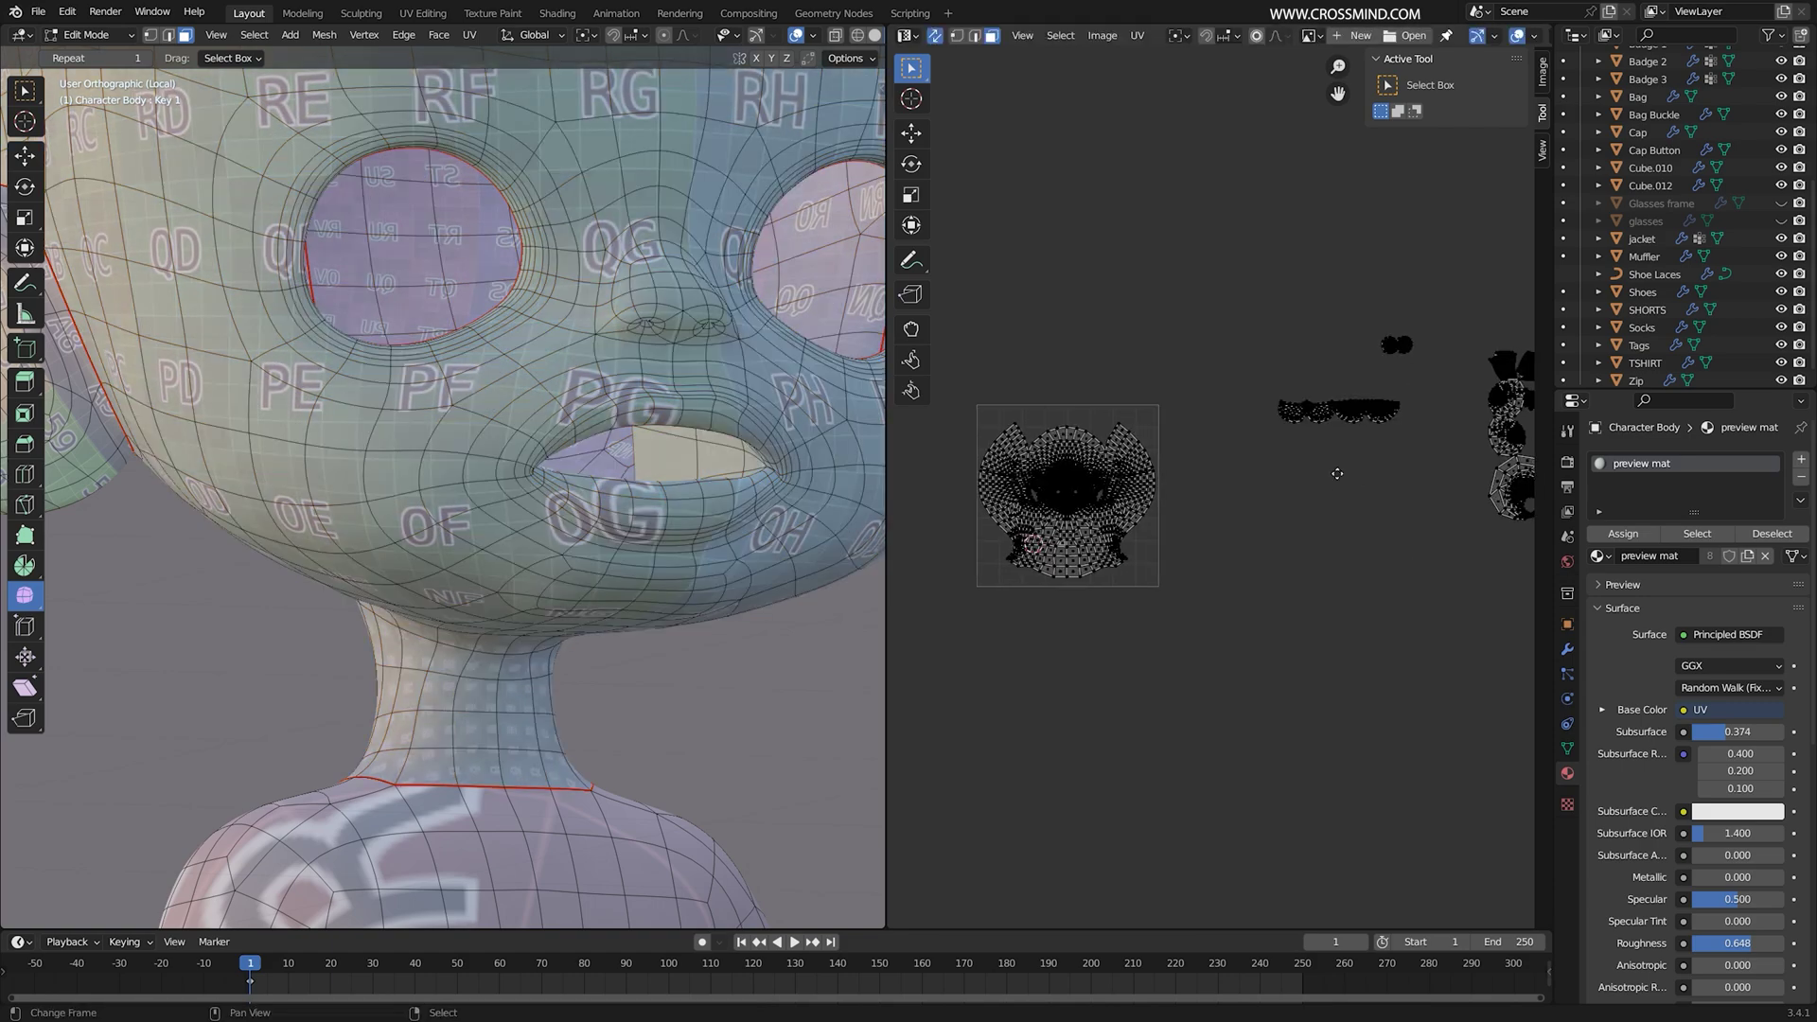
middle_click_drag(1354, 478, 1150, 475)
left_click_drag(1031, 249, 1420, 636)
middle_click_drag(1056, 490, 1338, 507)
scroll(1338, 507, "up", 2)
key("ctrl+s")
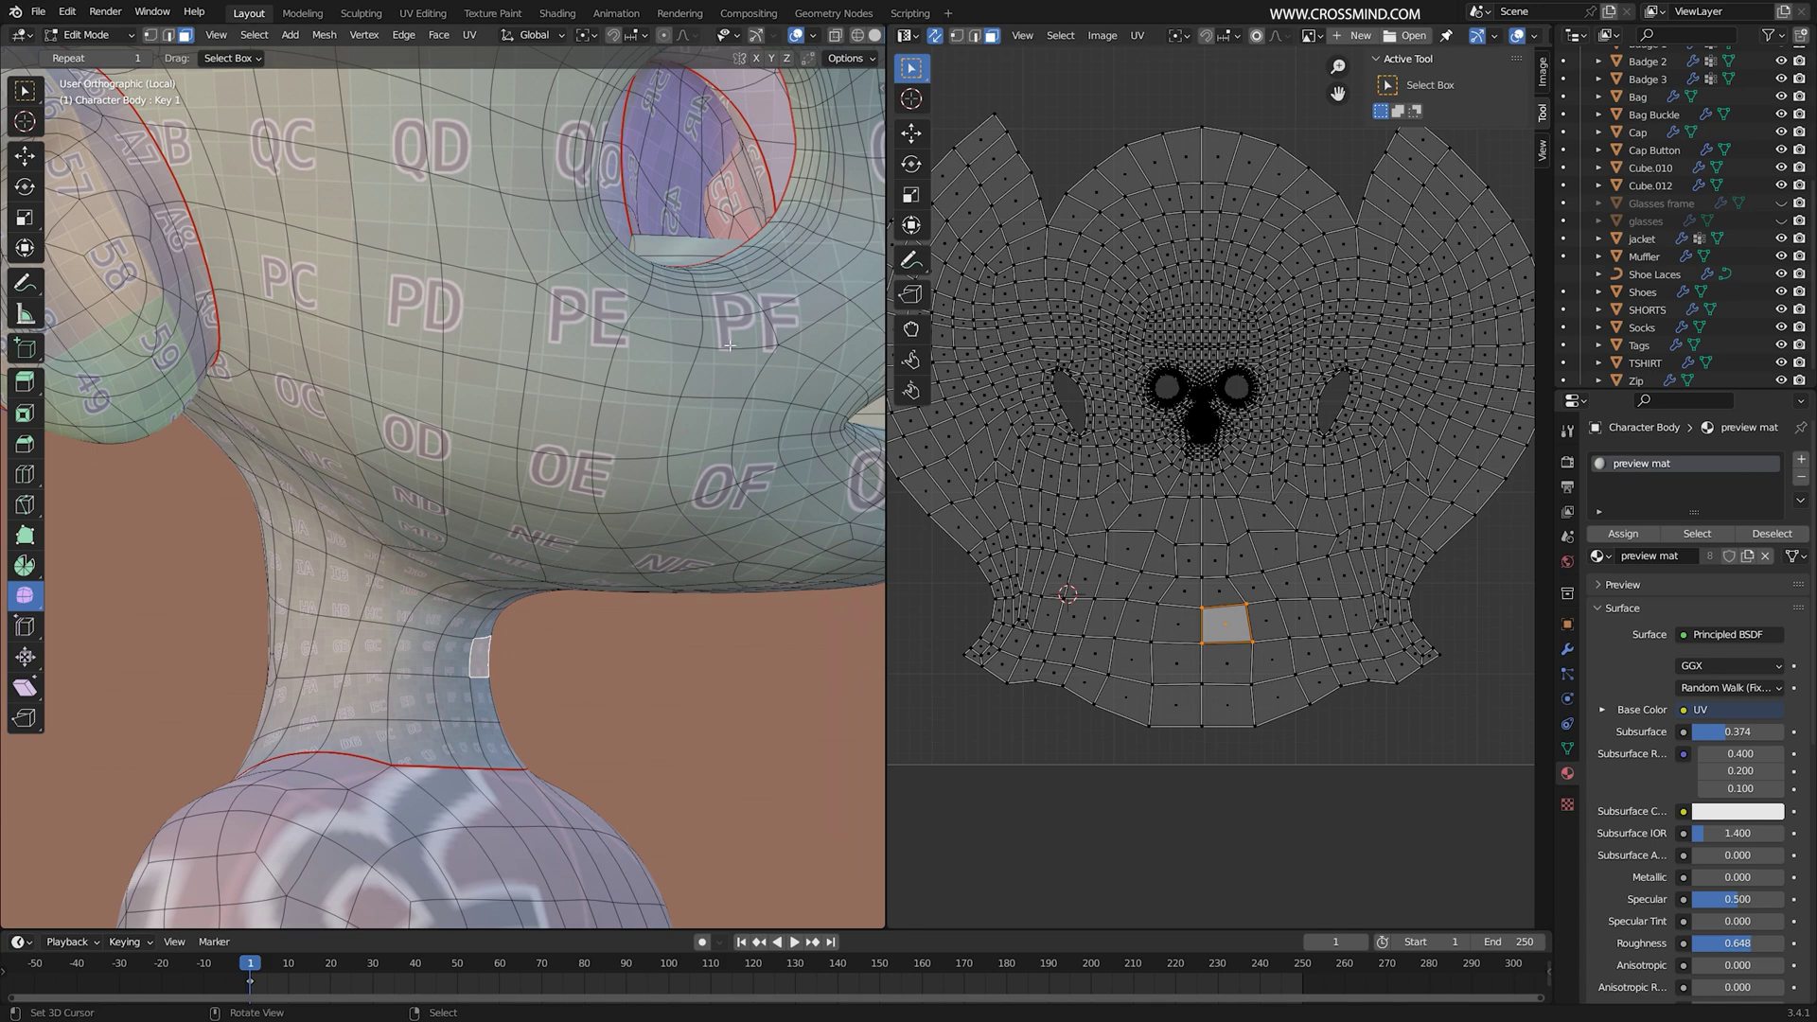
Step: Mark the edge path across the back of the neck, just beneath the head, as a seam on both sides of centre
middle_click_drag(697, 235, 833, 407, "shift")
scroll(602, 377, "down", 4)
scroll(443, 502, "up", 3)
middle_click_drag(170, 558, 316, 572)
right_click(273, 583)
key("2")
right_click(135, 577)
right_click(316, 571, "shift")
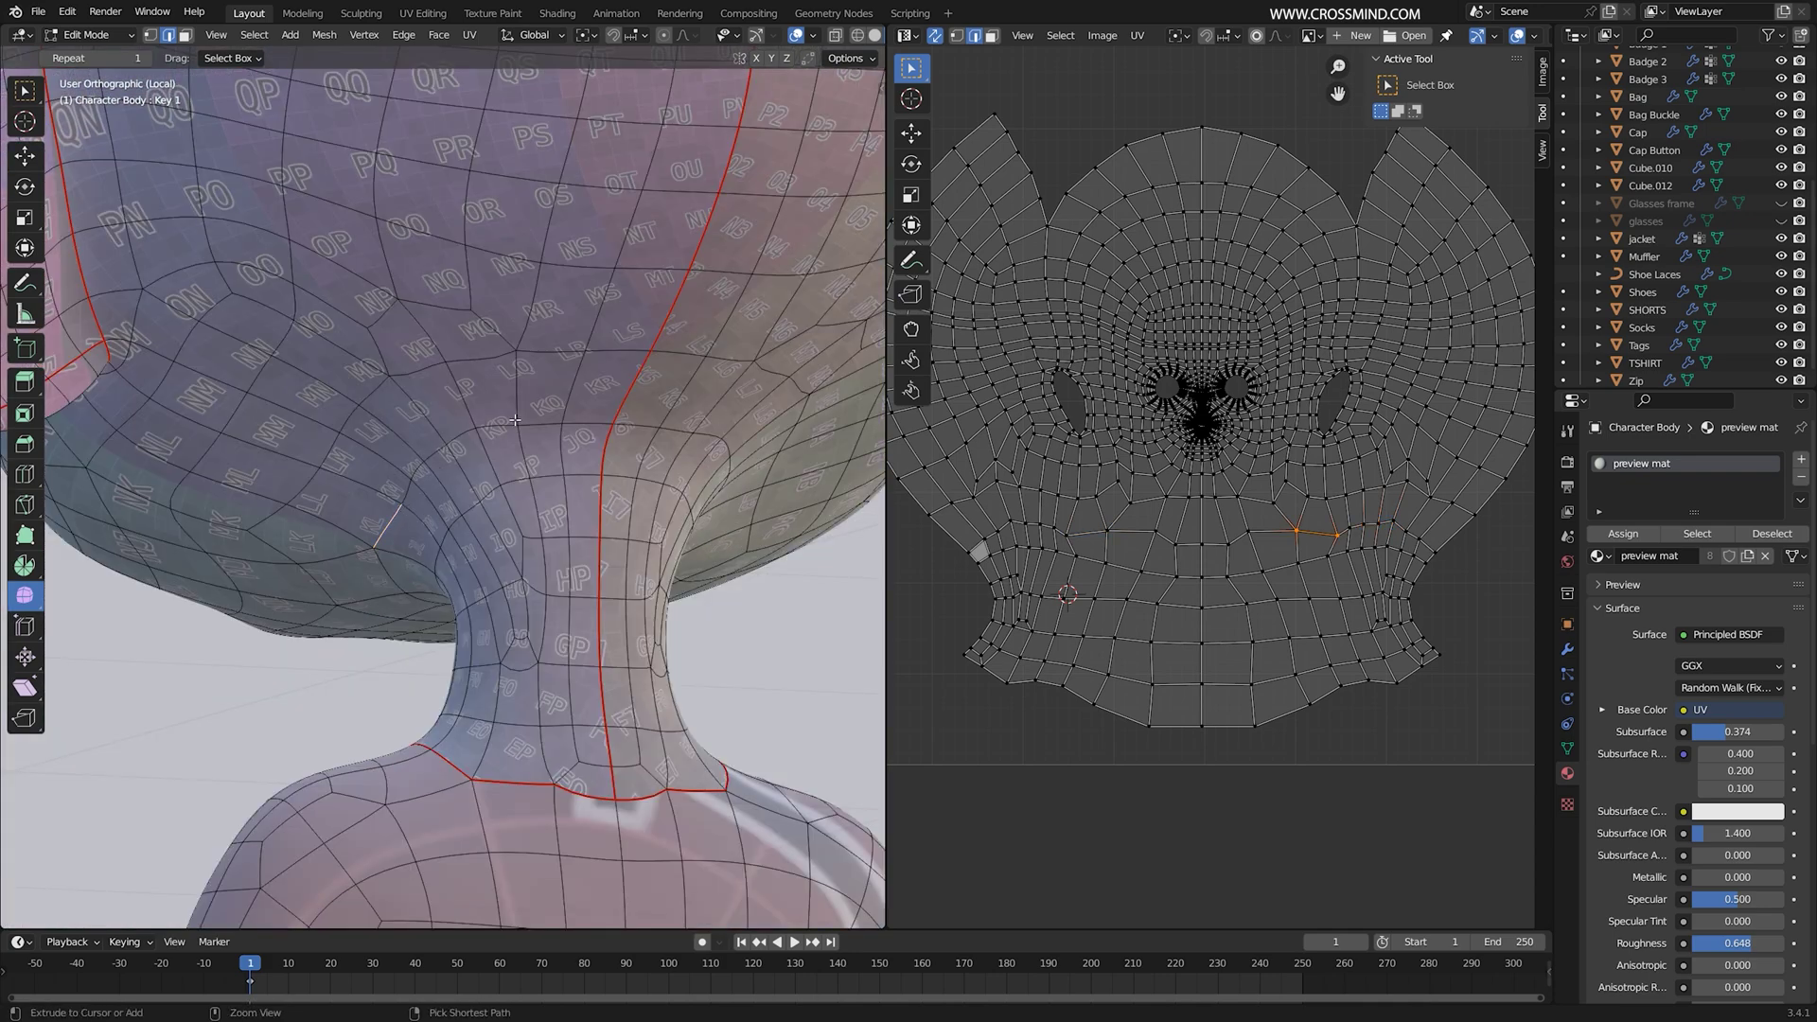
right_click(575, 426, "ctrl")
middle_click_drag(579, 426, 493, 424)
right_click(738, 443, "ctrl")
middle_click_drag(738, 445, 752, 500)
key("ctrl+e")
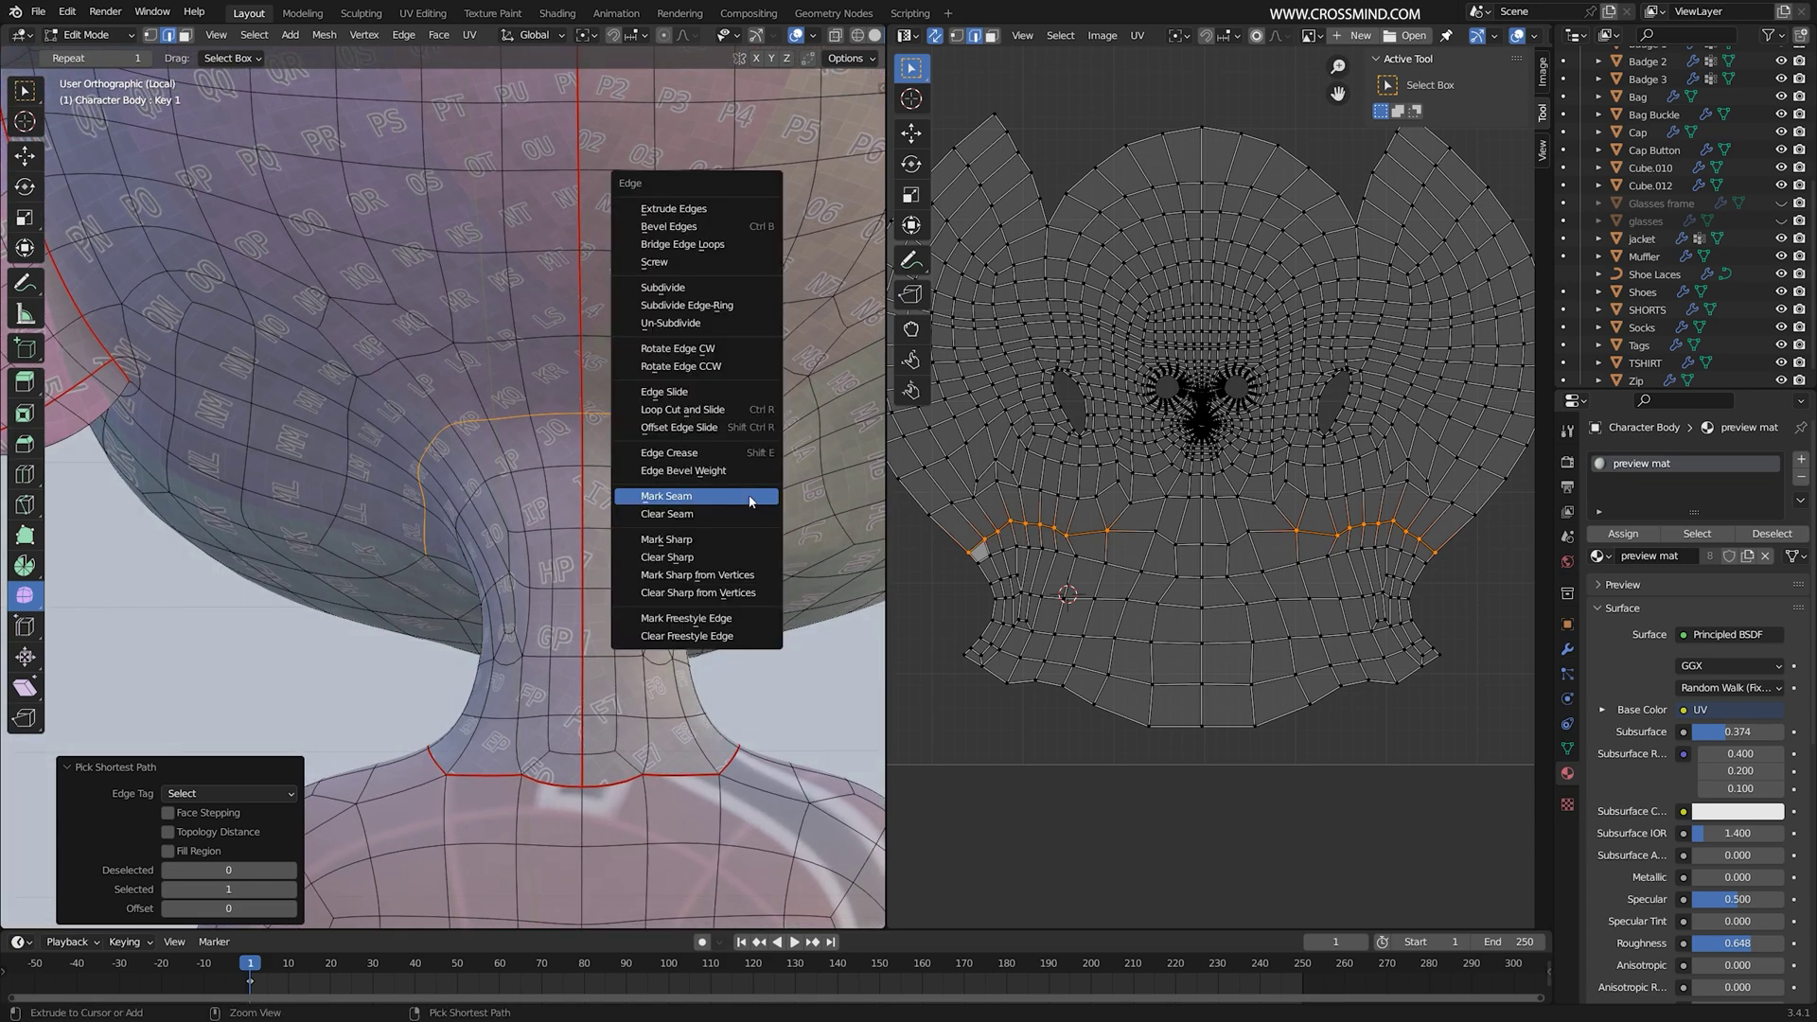
left_click(751, 499)
Step: Clear the seam along the vertical centre edges at the back of the neck, from the new horizontal seam down to the base
middle_click_drag(662, 473, 619, 464)
scroll(1041, 492, "down", 1)
middle_click_drag(1041, 492, 1150, 523)
middle_click_drag(331, 577, 714, 461)
left_click(594, 421)
middle_click_drag(595, 421, 610, 568)
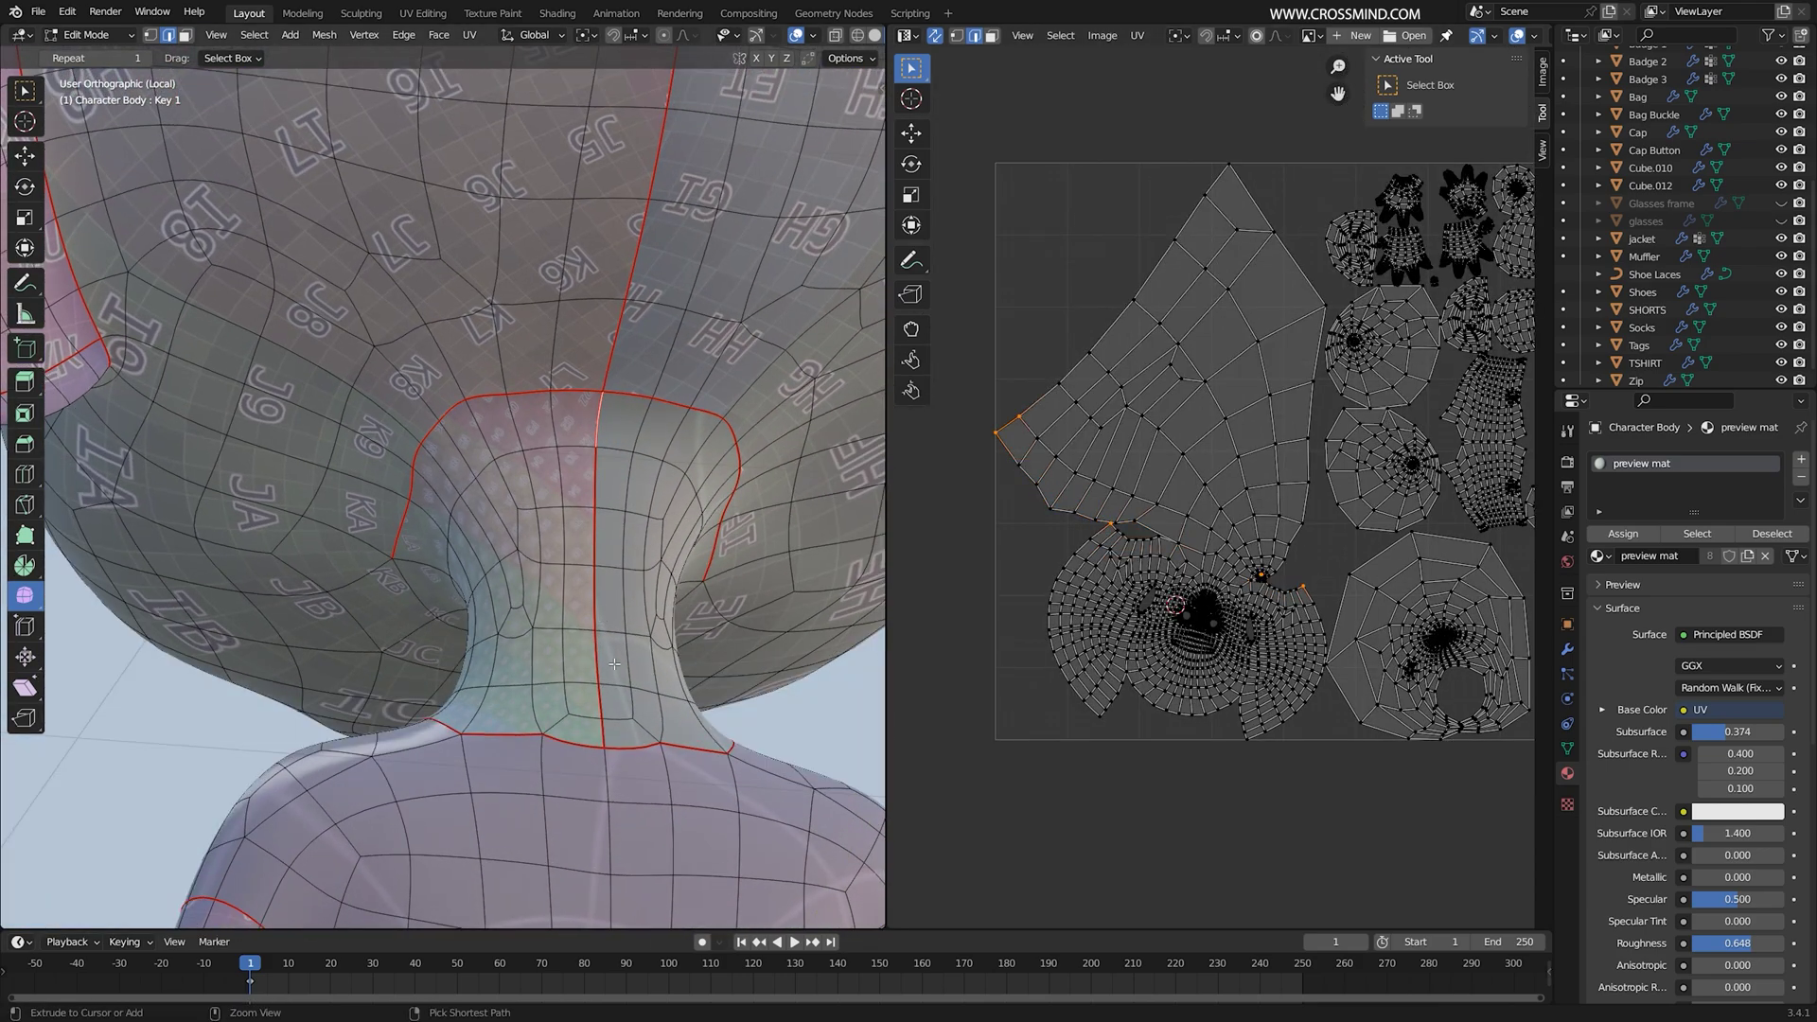
left_click(606, 730, "ctrl")
right_click(662, 566)
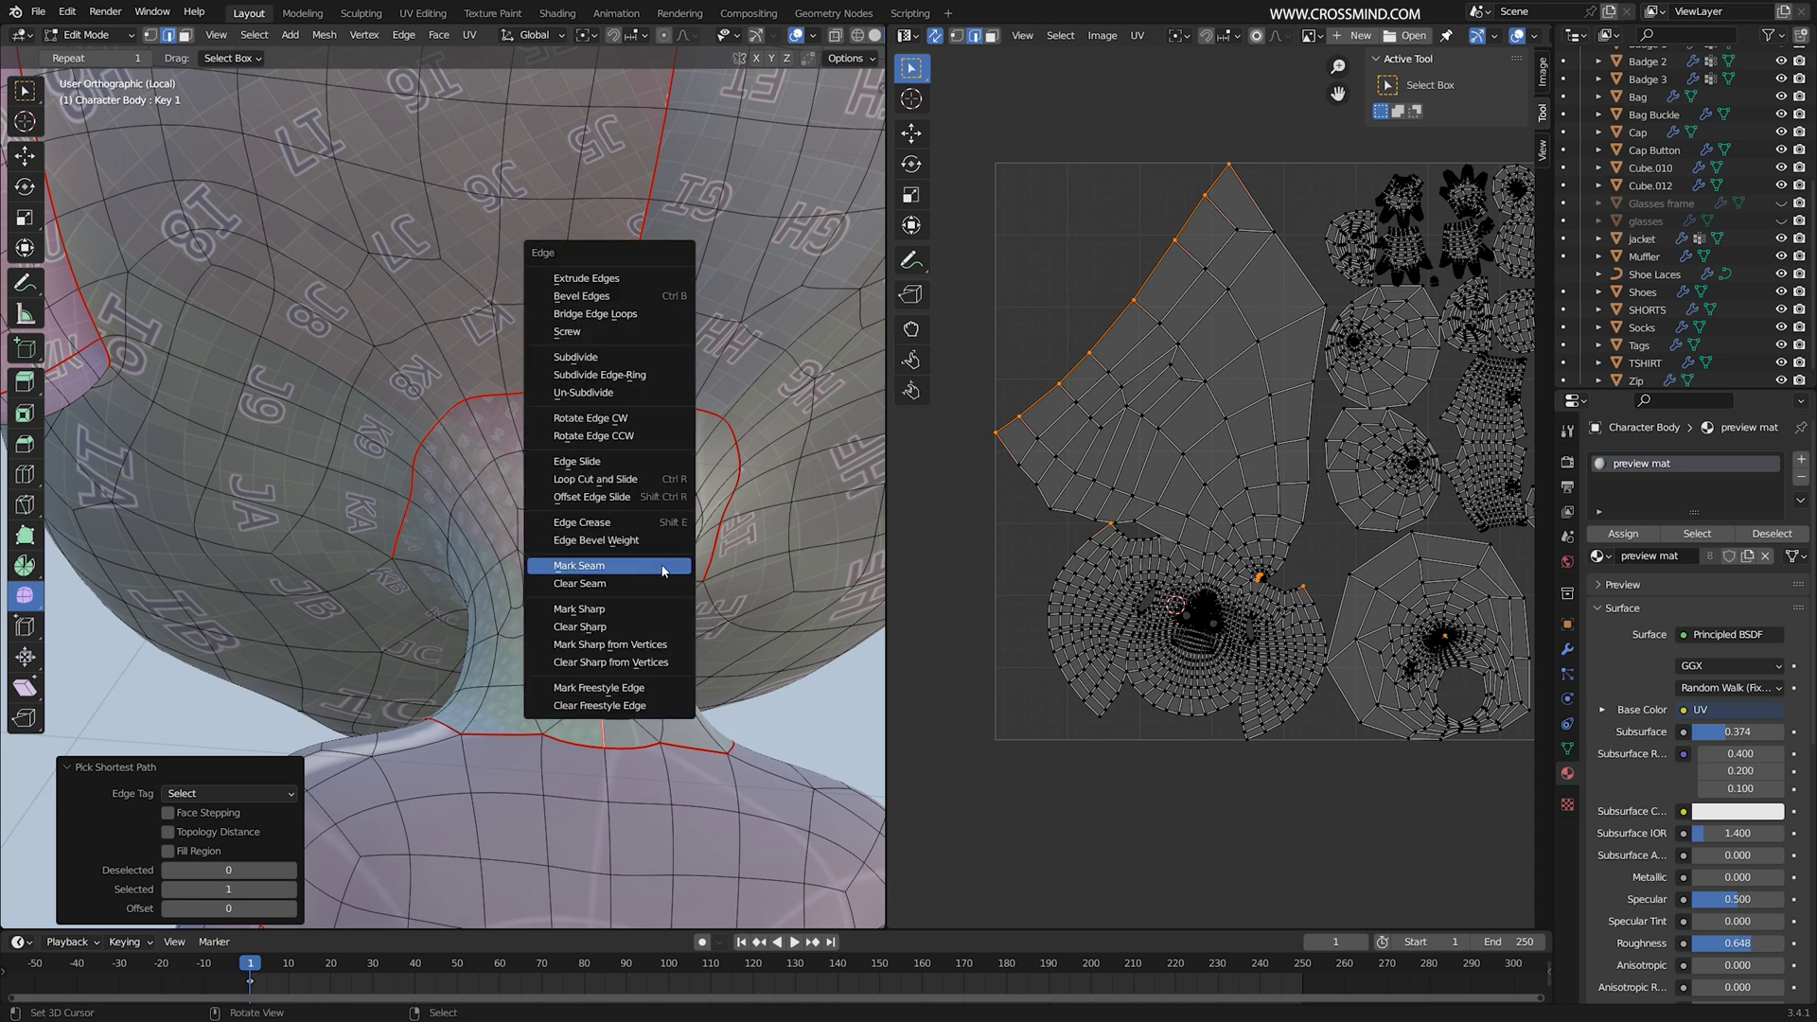
left_click(648, 587)
Step: Try to mark the neck's back centre edges as a seam, selecting the path from the base upwards
middle_click_drag(484, 573, 601, 737)
left_click(601, 737)
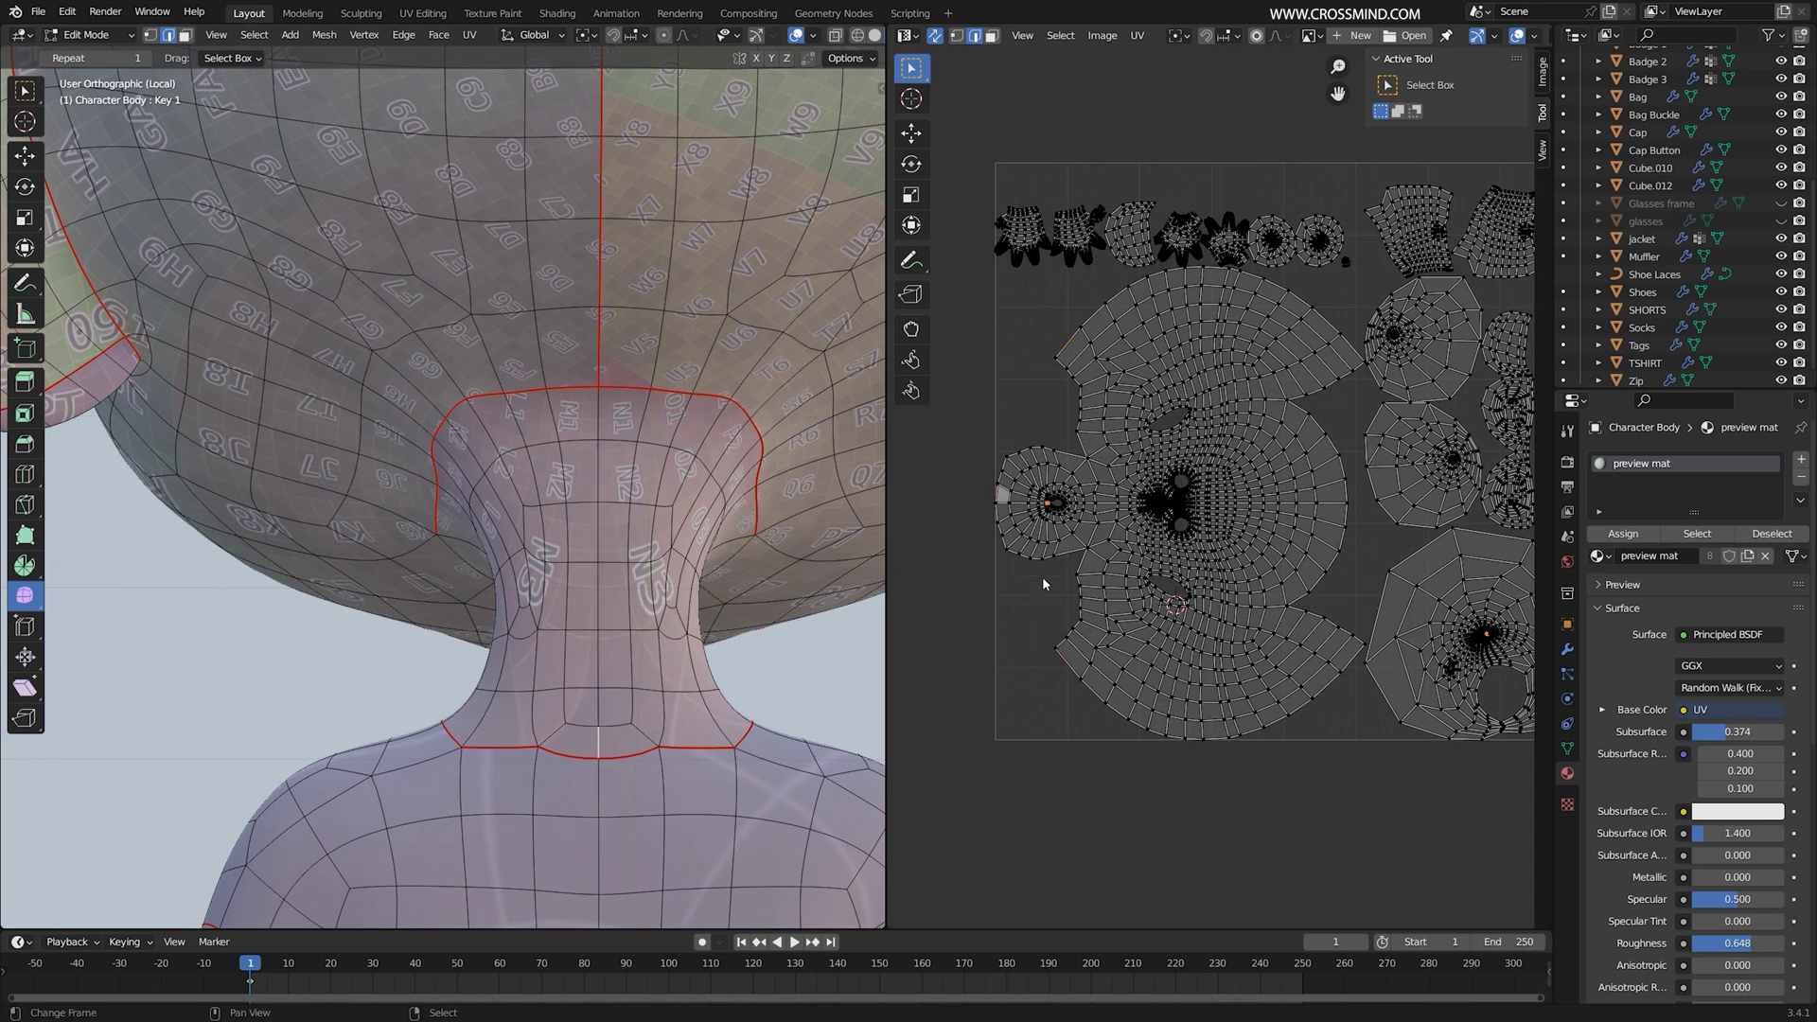
left_click(600, 405, "ctrl")
key("ctrl+e")
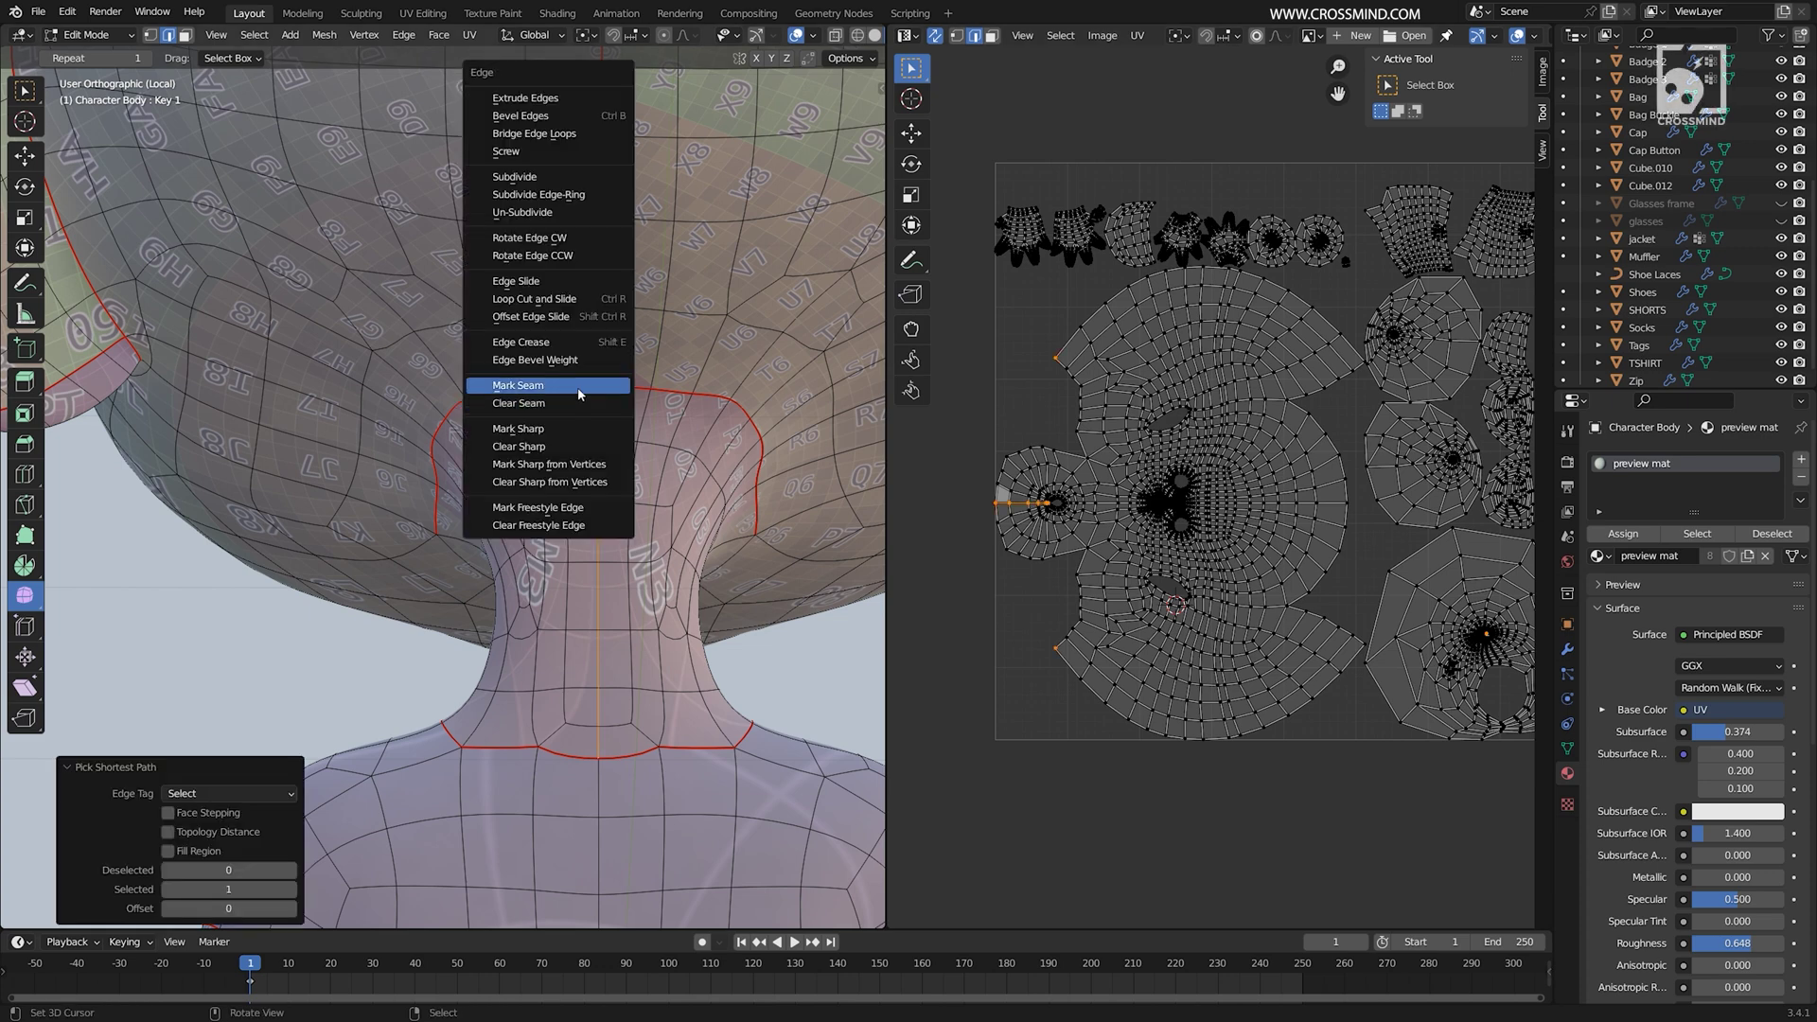
left_click(579, 392)
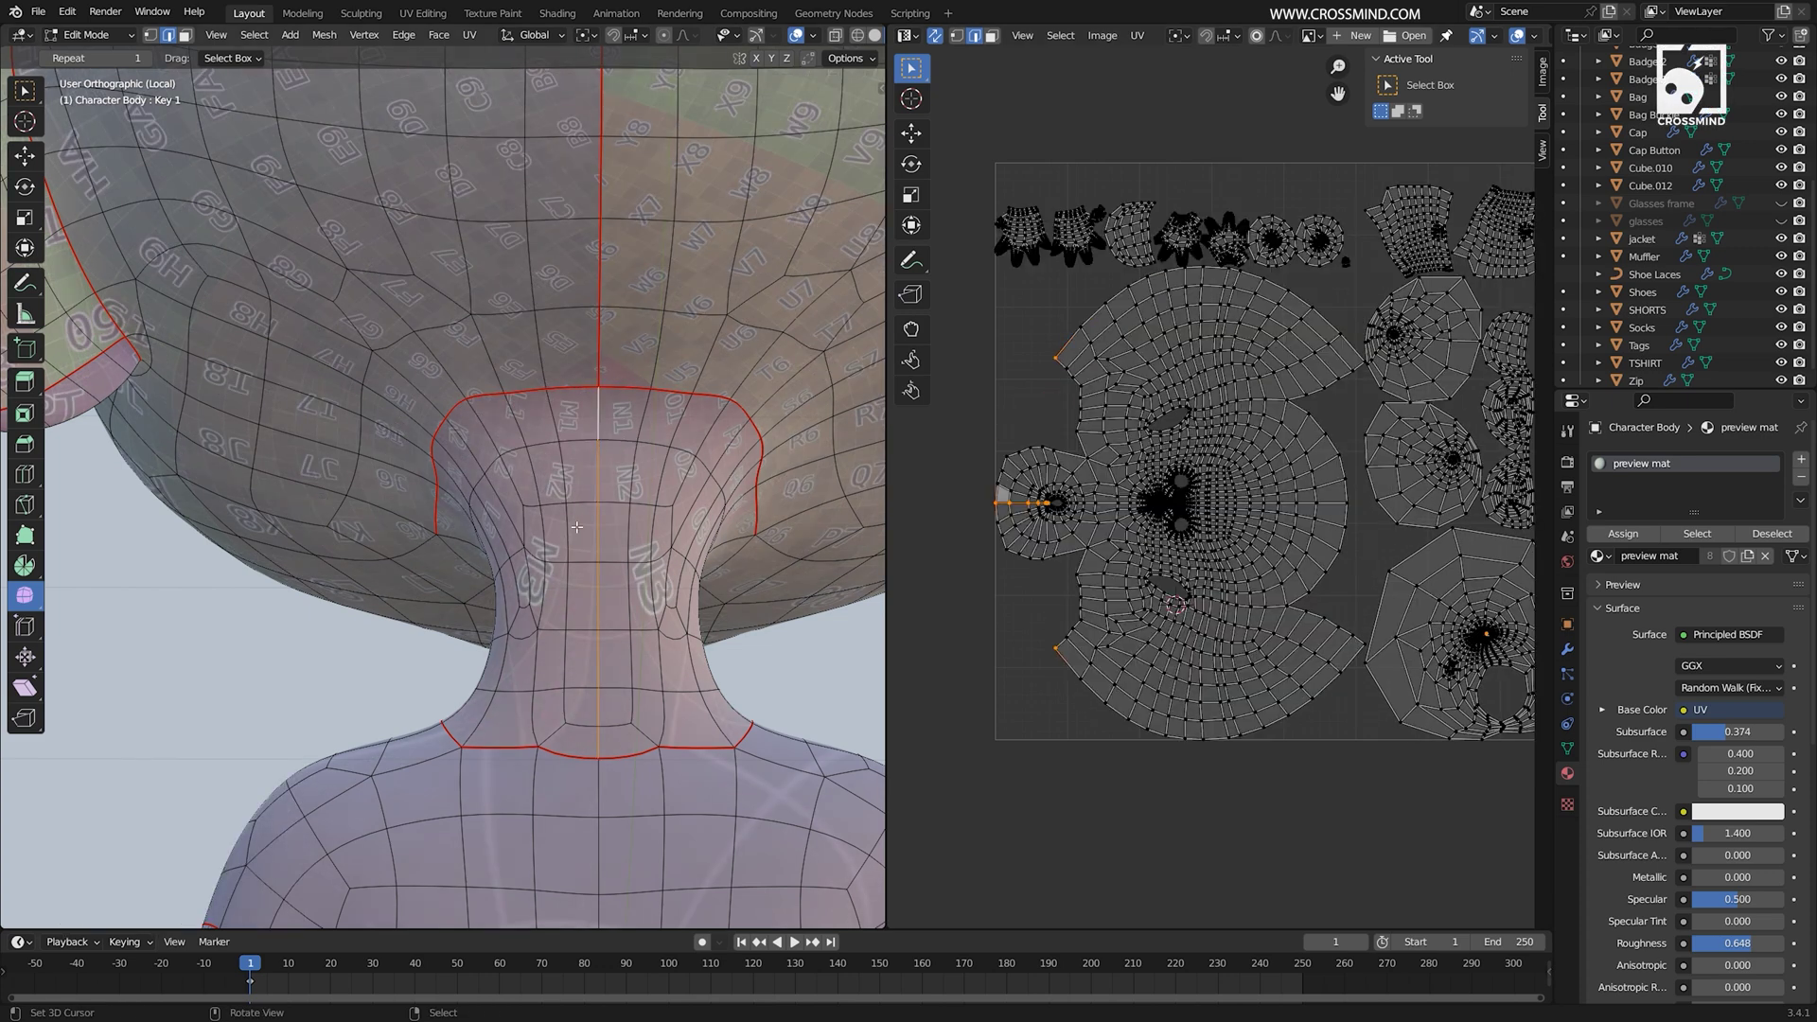
Step: Mark the vertical centre edges at the back of the neck as a seam, from beneath the head down towards the base
middle_click_drag(631, 439, 600, 406)
left_click(600, 406)
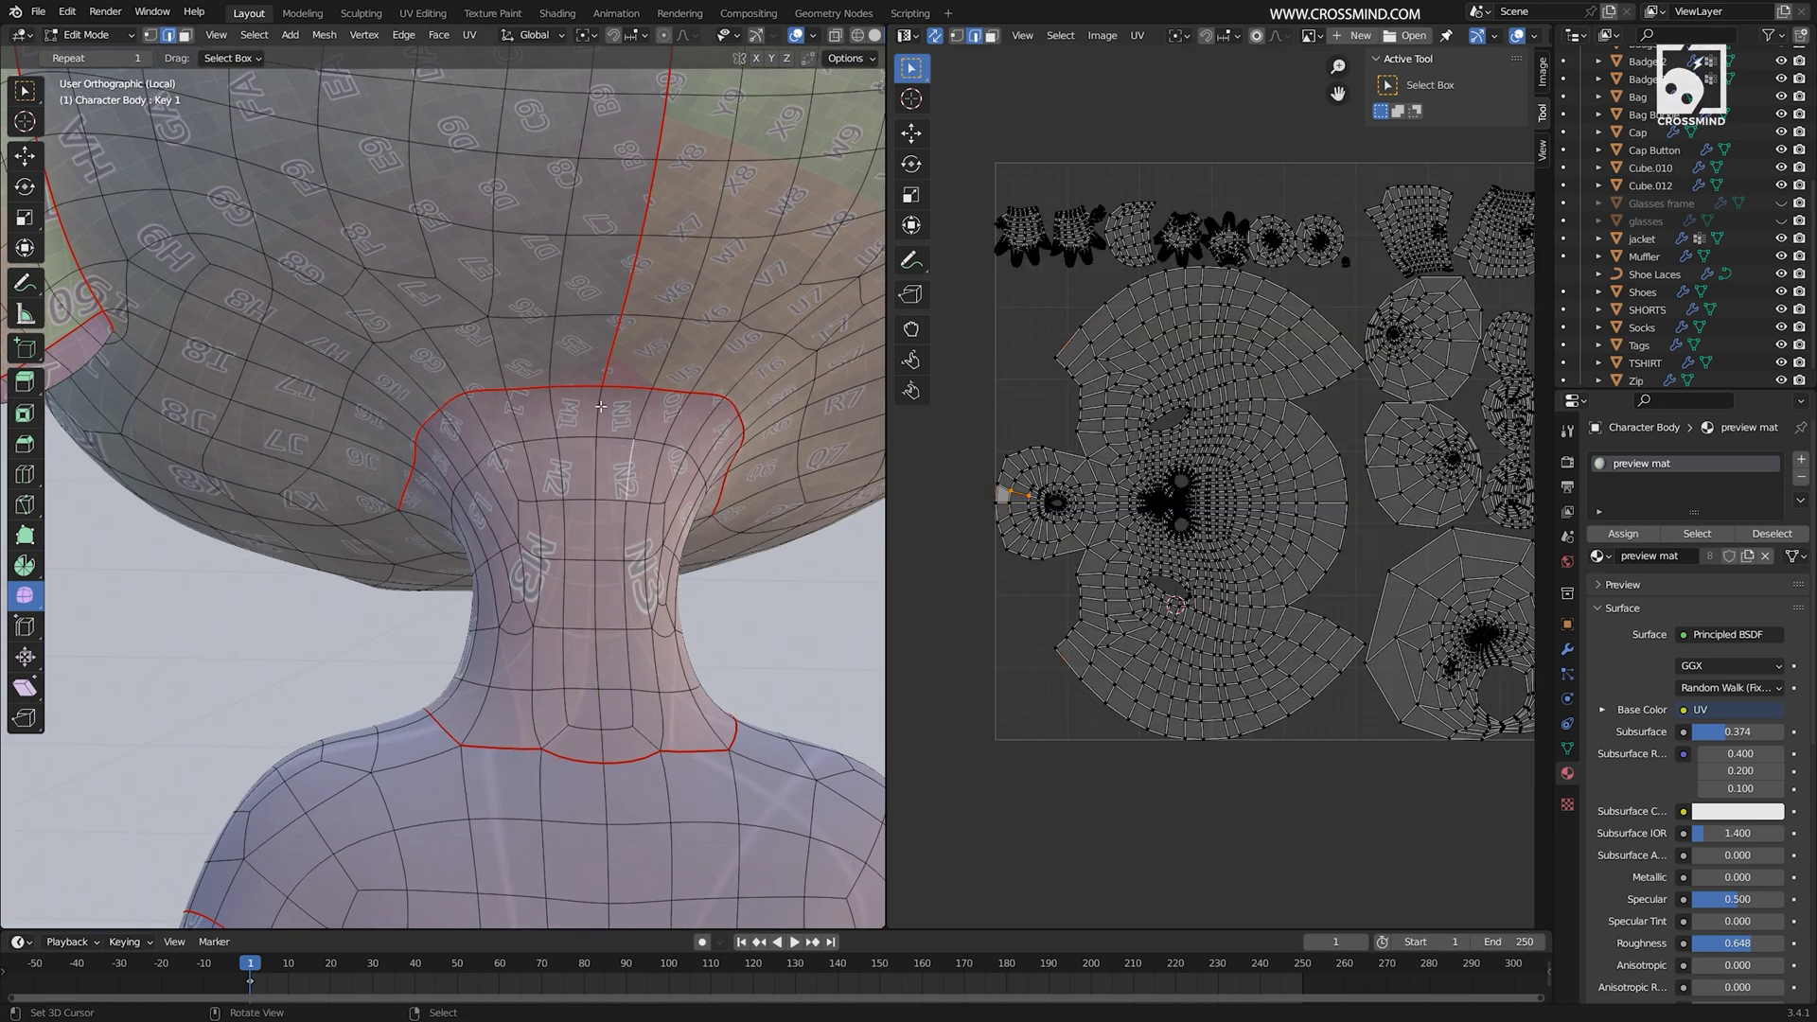
left_click(600, 716, "ctrl")
key("ctrl+e")
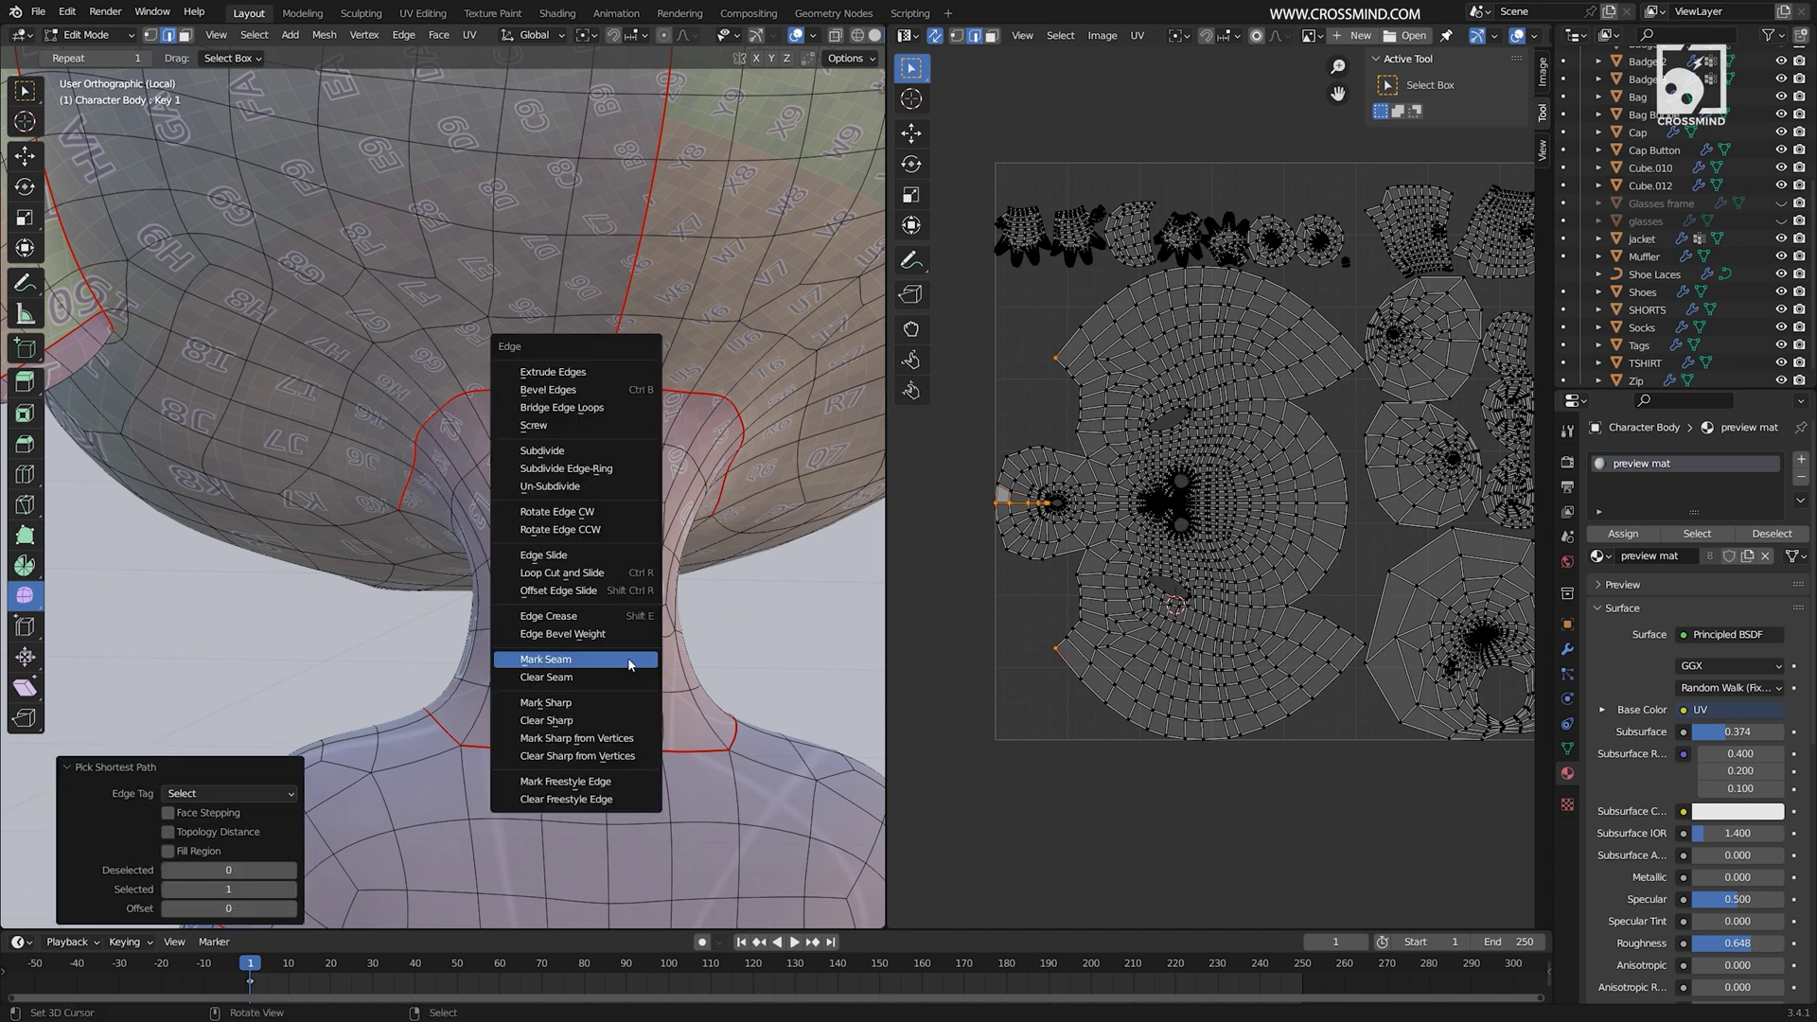
left_click(629, 662)
Step: Try to move the centre vertex of the seam at the base of the neck's back
scroll(628, 659, "up", 2)
left_click(664, 852)
scroll(662, 842, "up", 4)
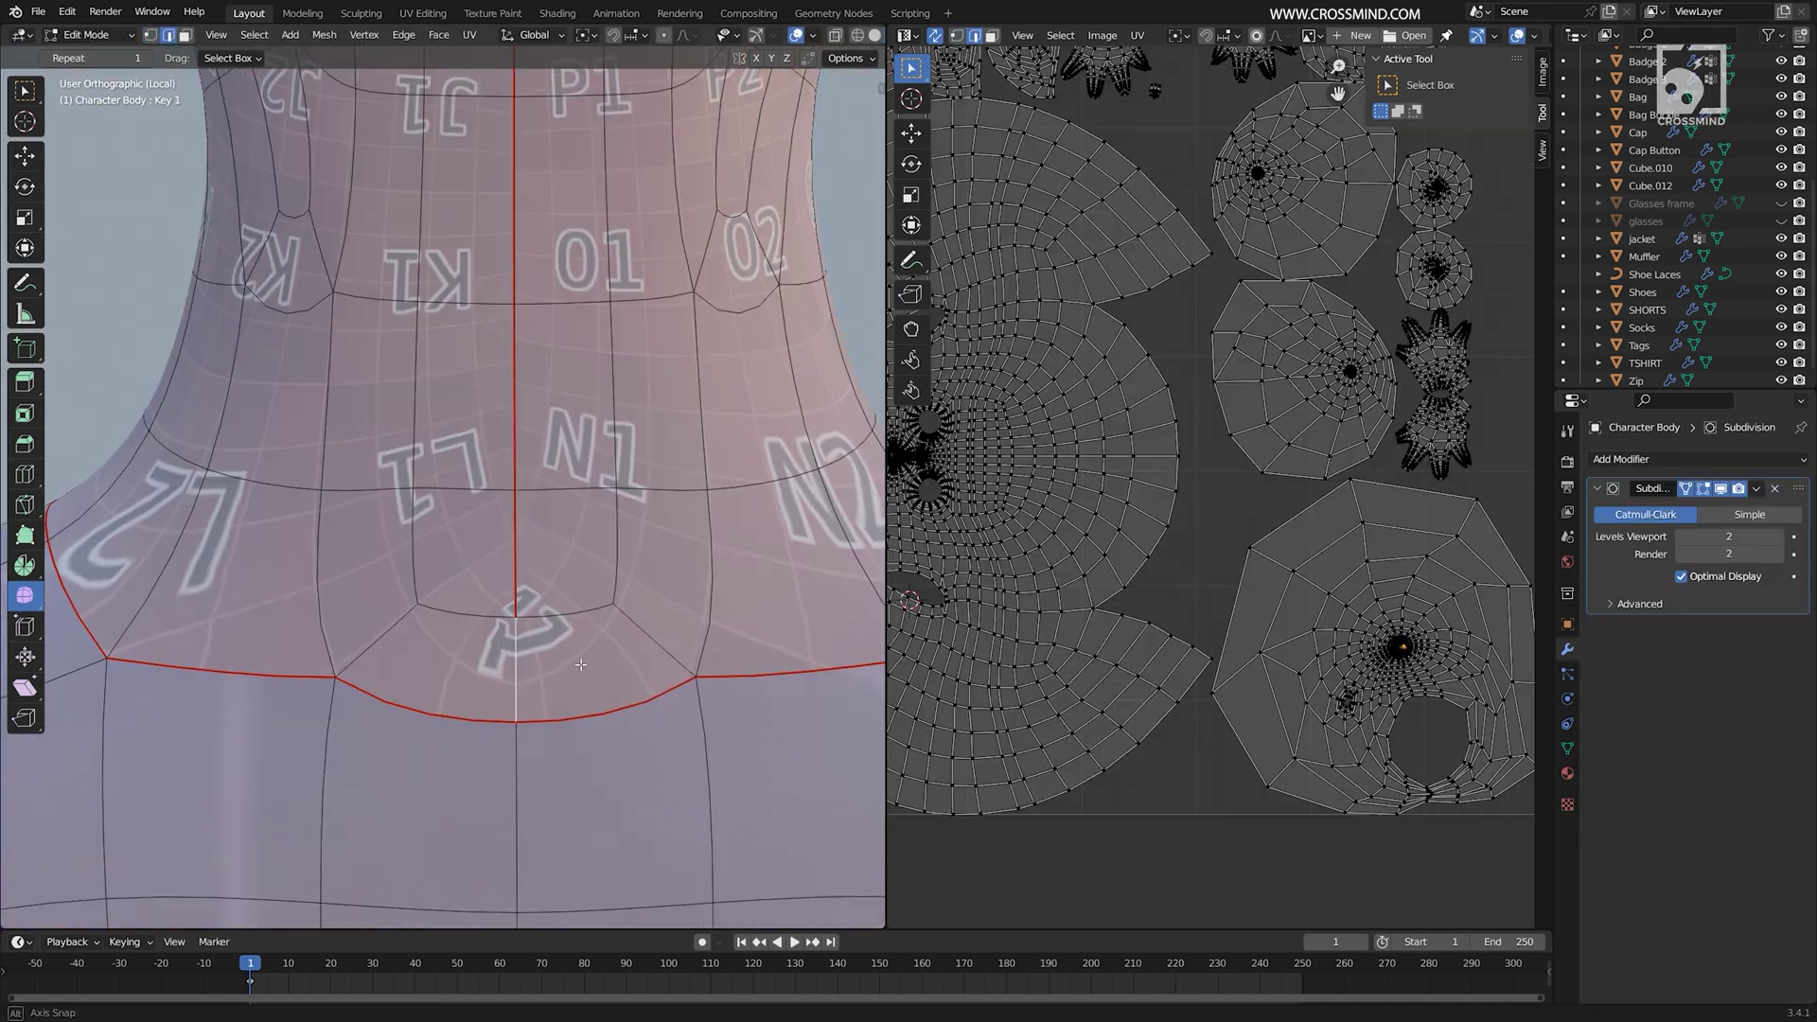
scroll(646, 631, "down", 3)
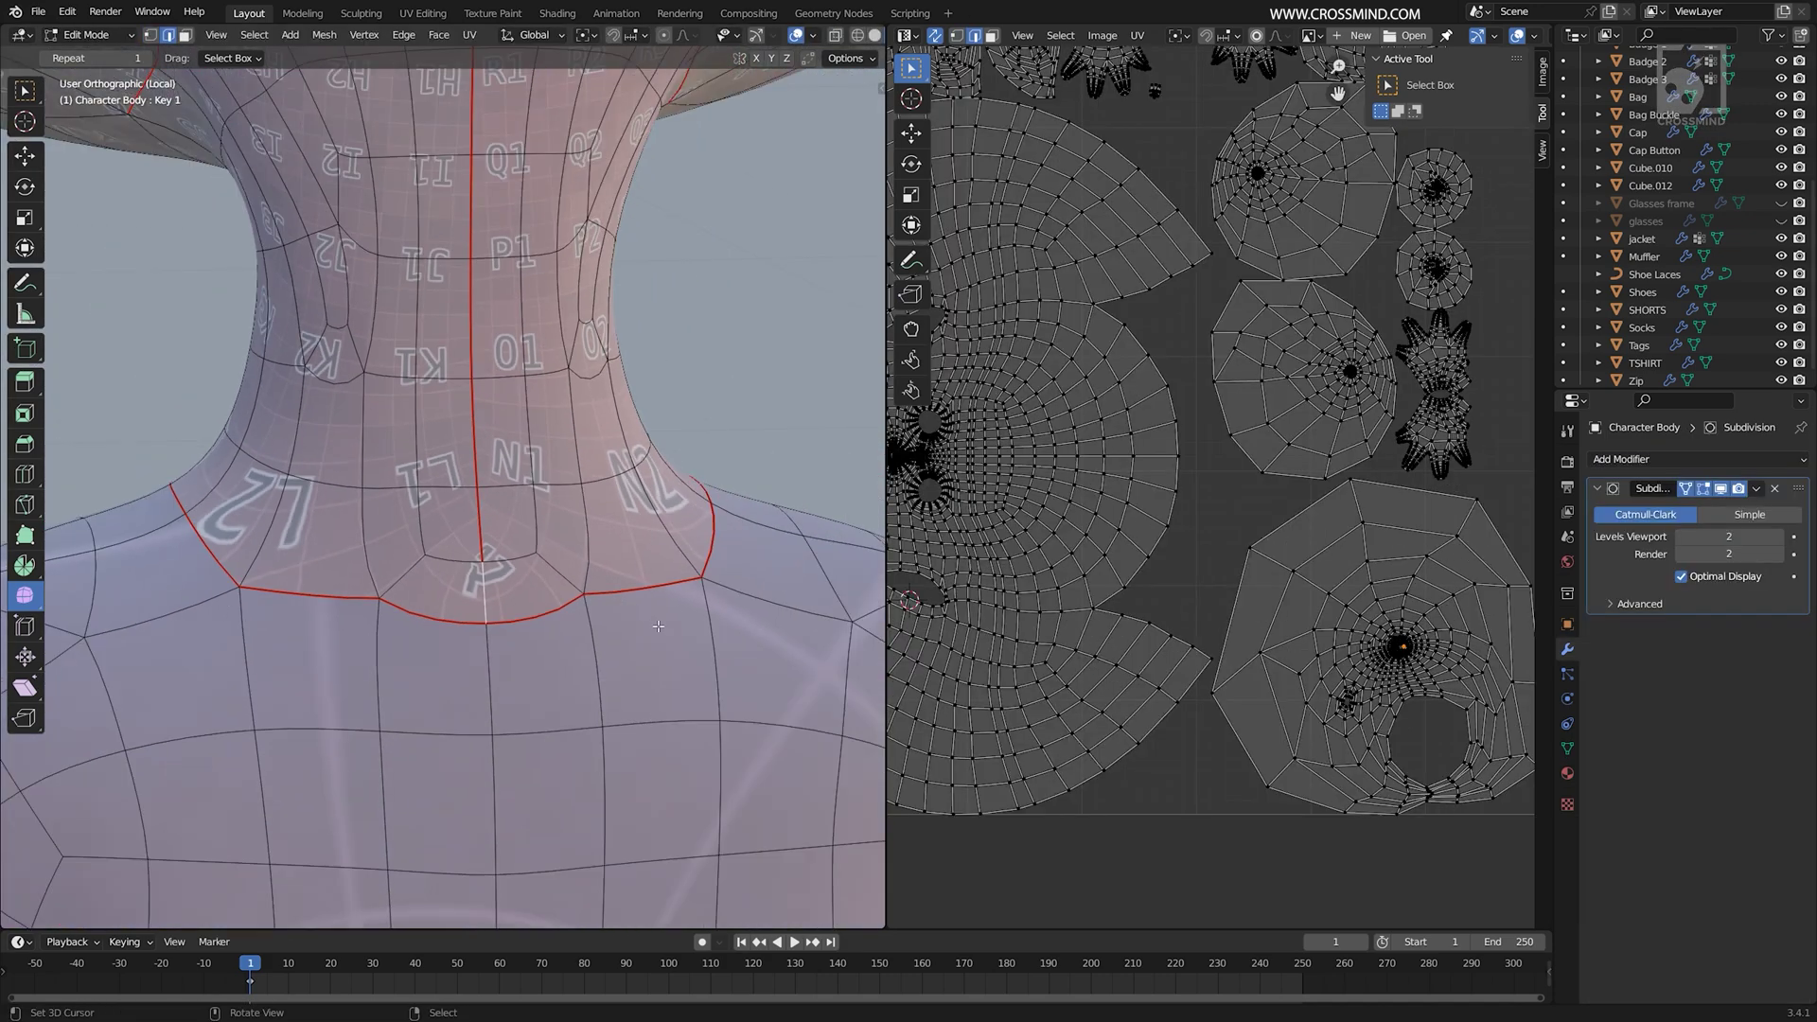
middle_click_drag(647, 630, 530, 628)
left_click(461, 626, "alt")
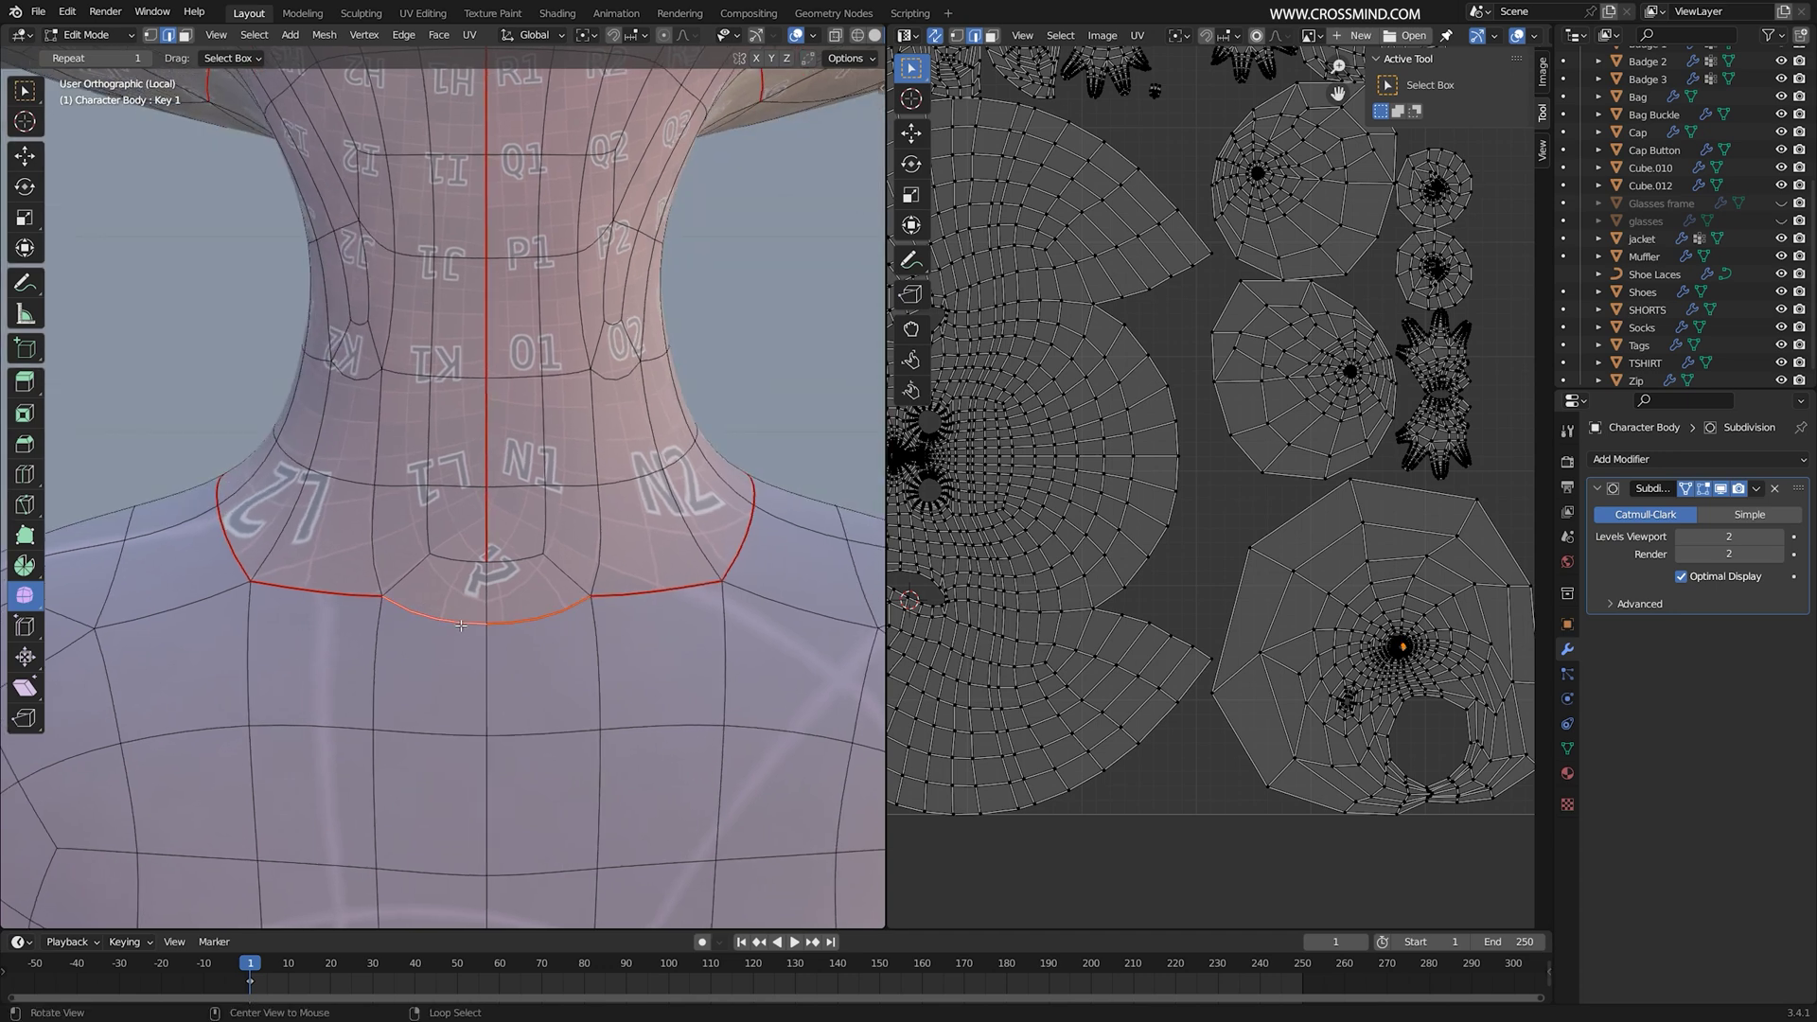
key("1")
left_click(486, 624)
key("g")
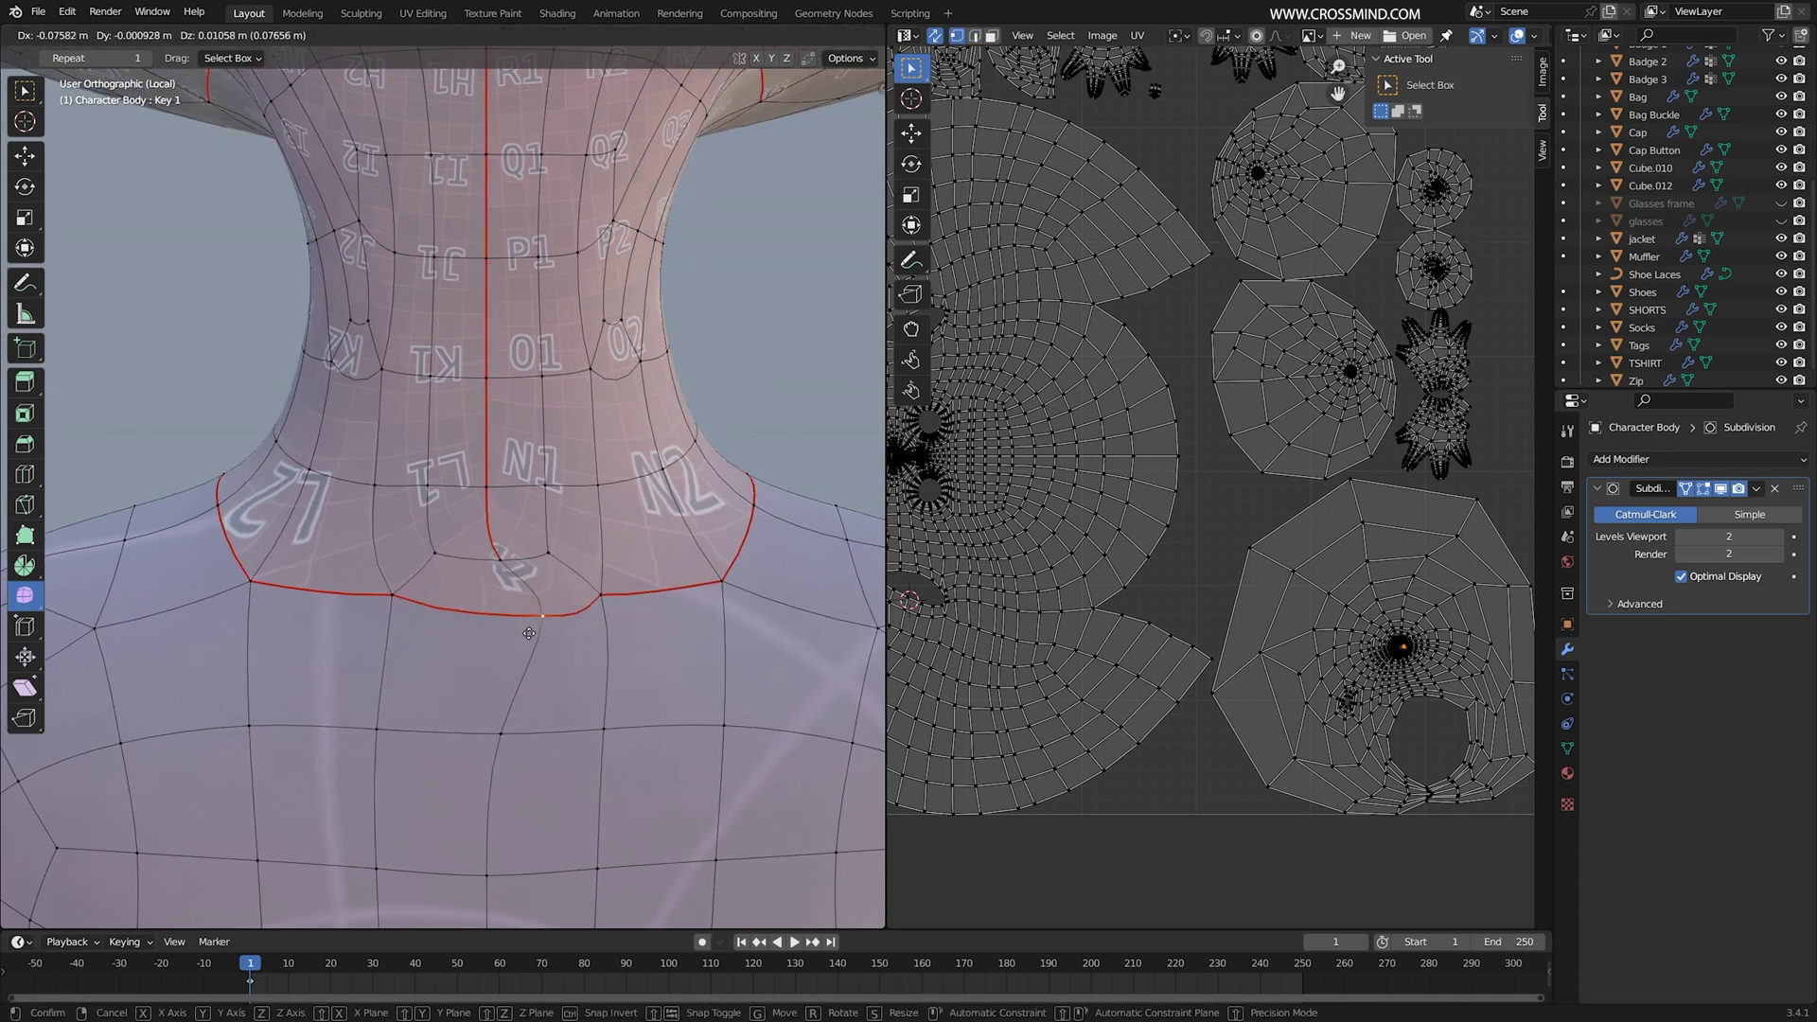
right_click(612, 609)
Step: Select the mesh elements around the back base of the neck and examine the seams on the neck and face
key("3")
right_click(448, 585)
right_click(434, 667, "shift")
right_click(541, 667, "shift")
right_click(526, 585, "shift")
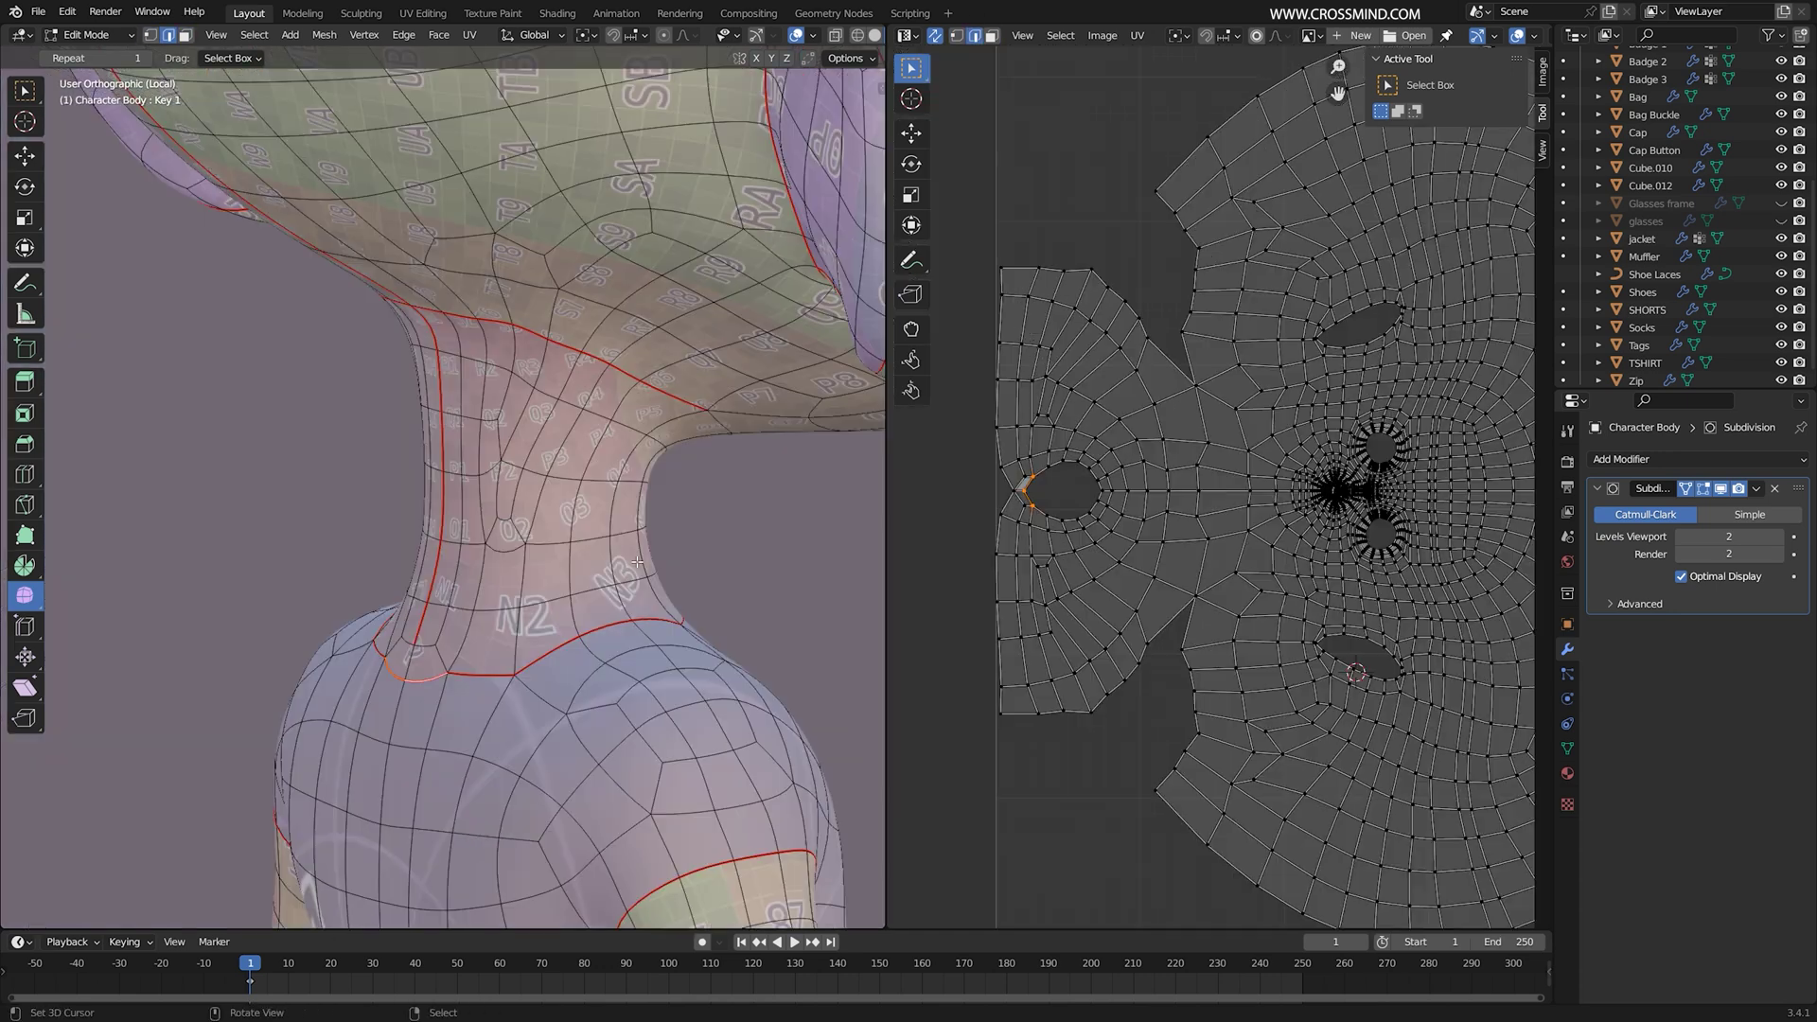
middle_click_drag(530, 605, 577, 592)
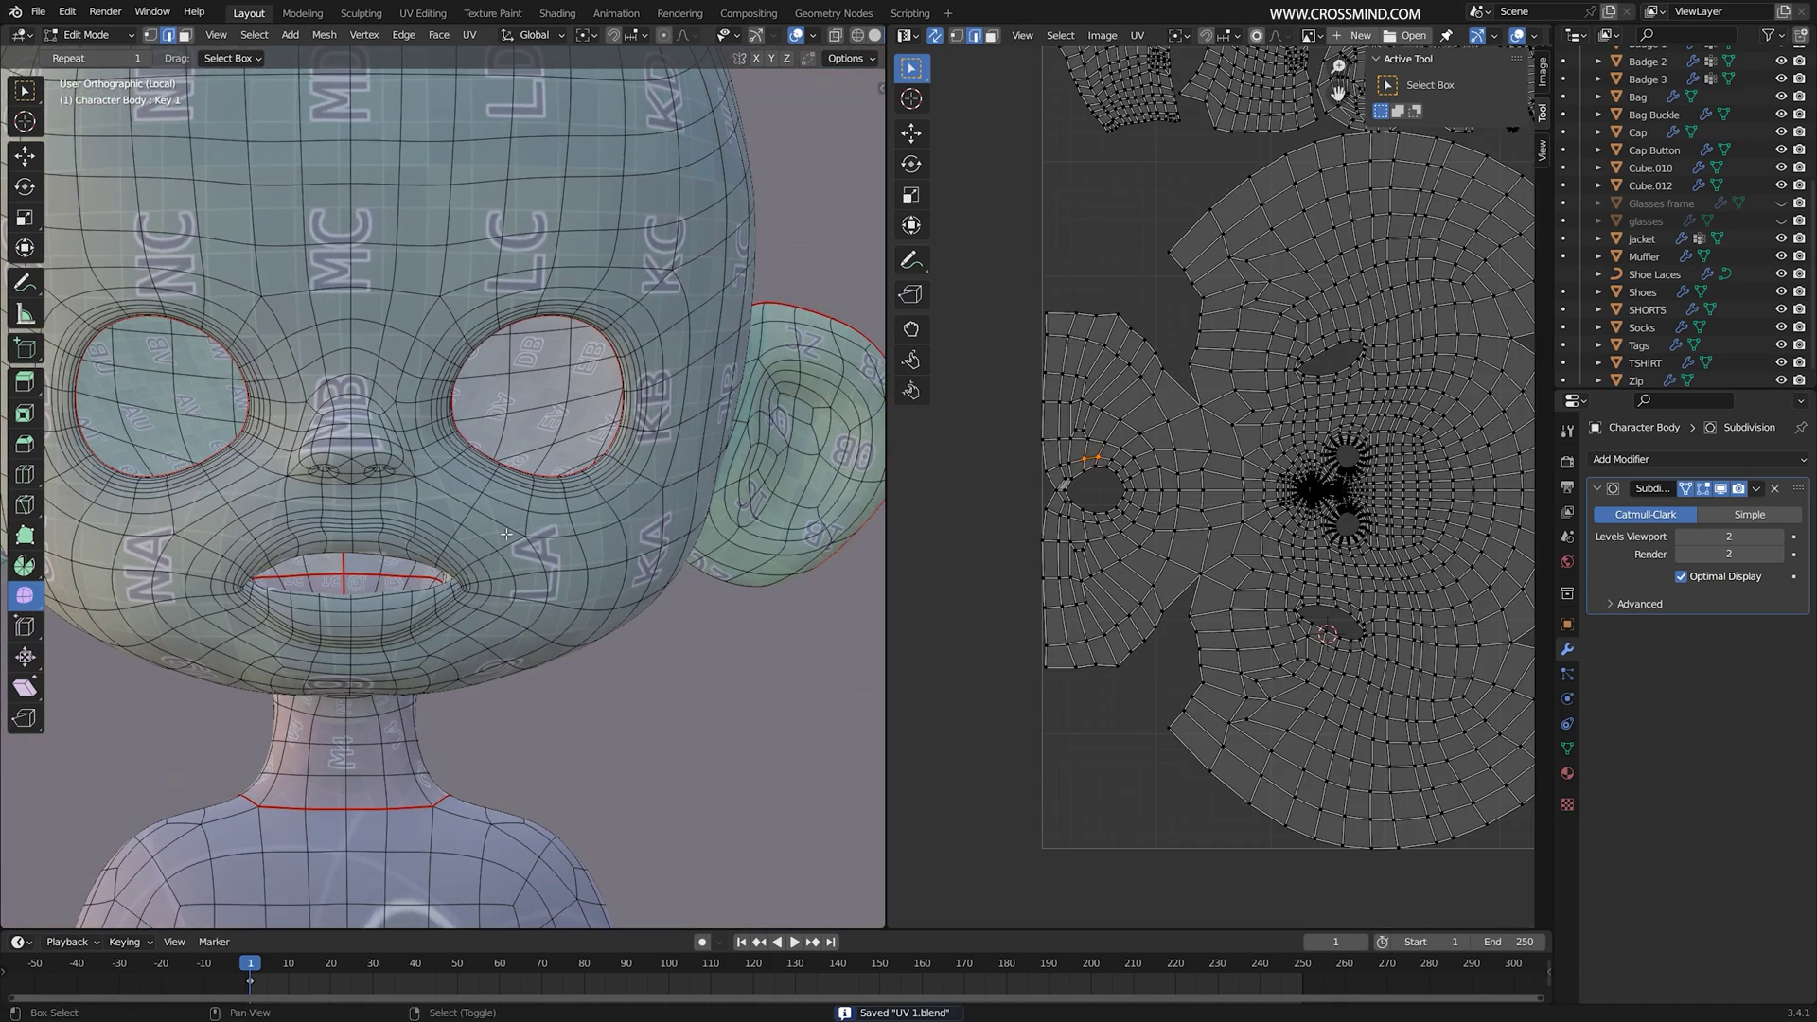
middle_click_drag(511, 528, 595, 500, "shift")
Step: Leave mesh editing, open the body's shape keys and make Basis the active key
key("Tab")
left_click(1567, 749)
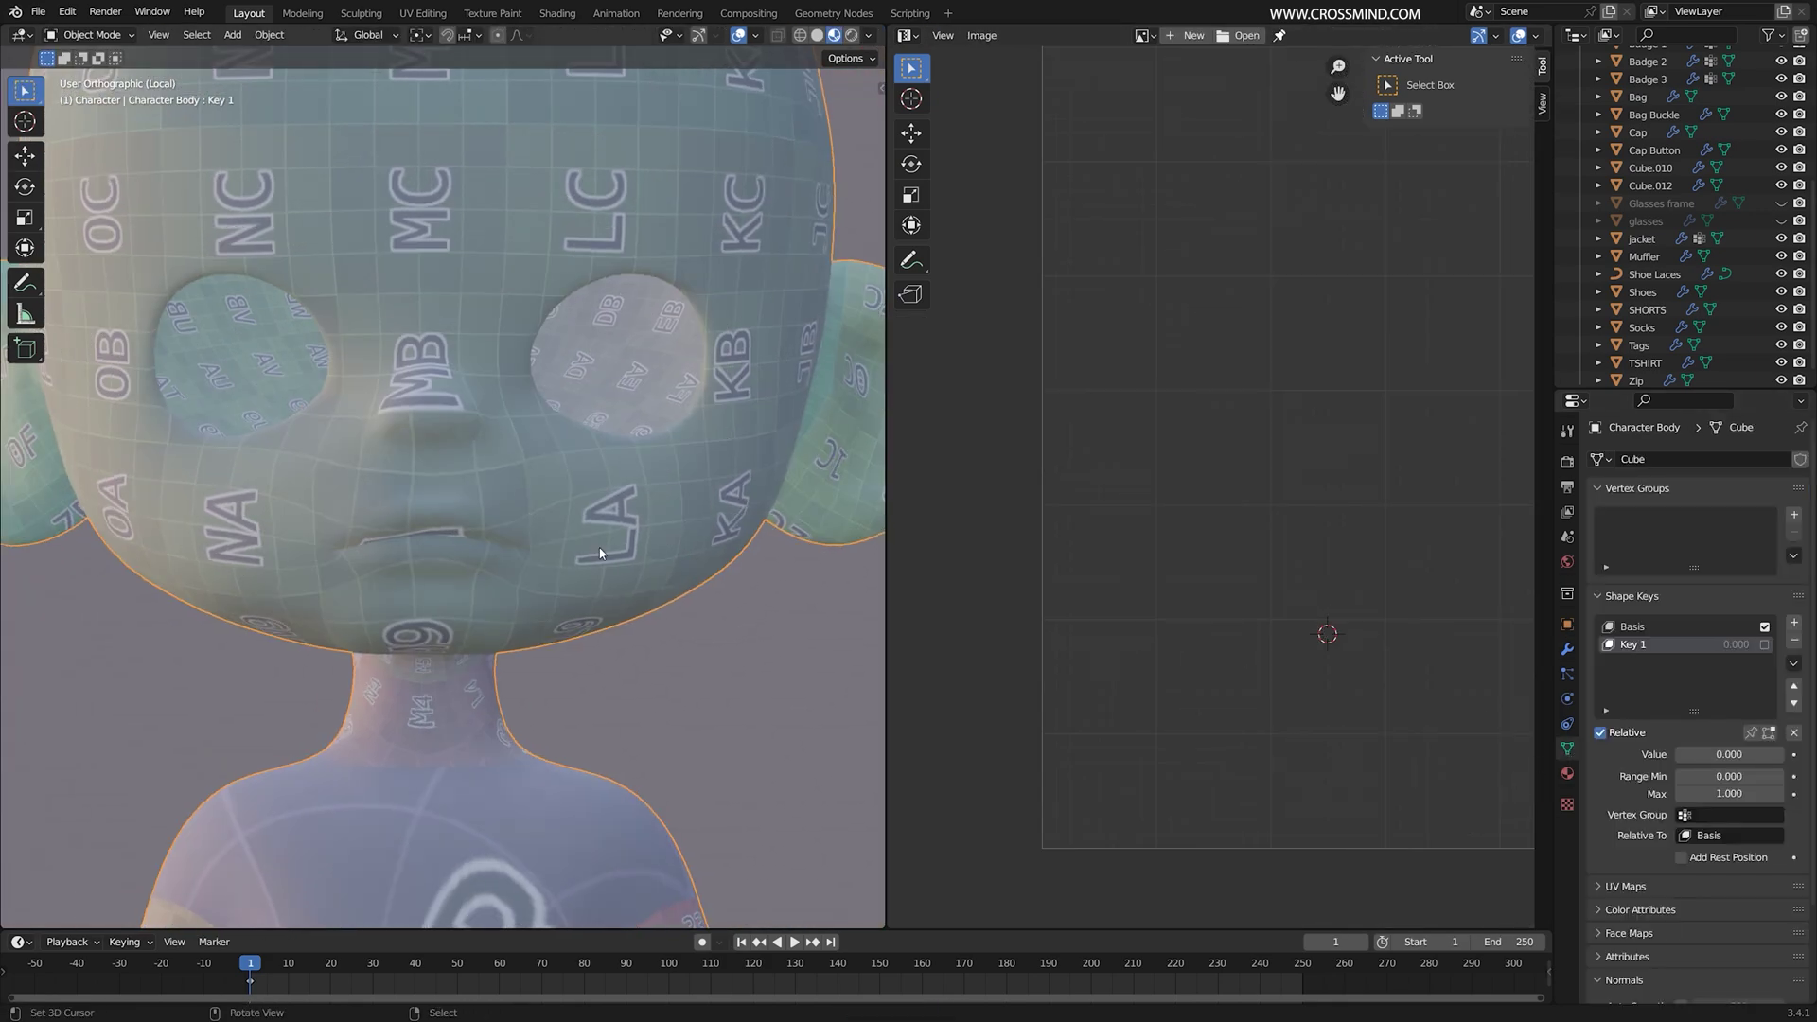
key("Tab")
key("Tab")
key("Tab")
left_click(1764, 645)
left_click(1646, 626)
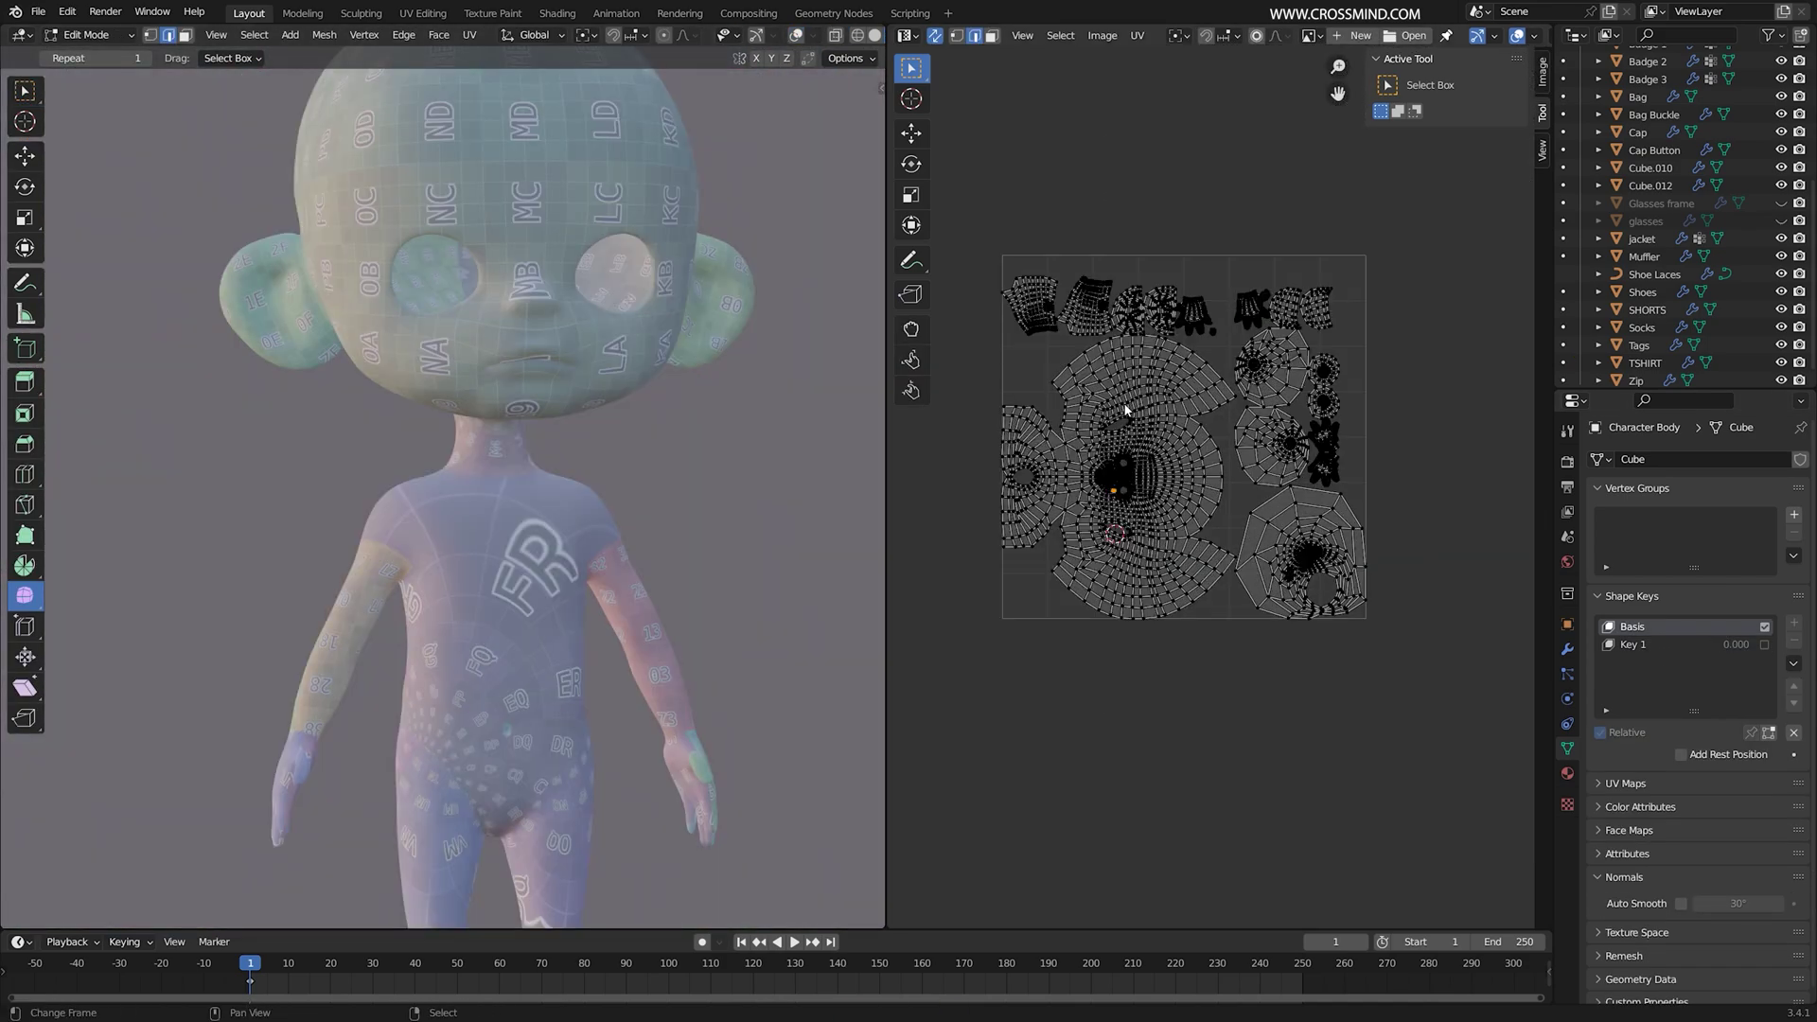
Step: Move all of the body's UV islands out of the first UV tile into the space on its right and widen the UV editor
key("Tab")
key("Tab")
scroll(1135, 488, "down", 1)
key("a")
key("g")
left_click(1279, 449)
middle_click_drag(1278, 444, 1162, 425)
key("g")
left_click(1303, 441)
left_click_drag(888, 468, 796, 470)
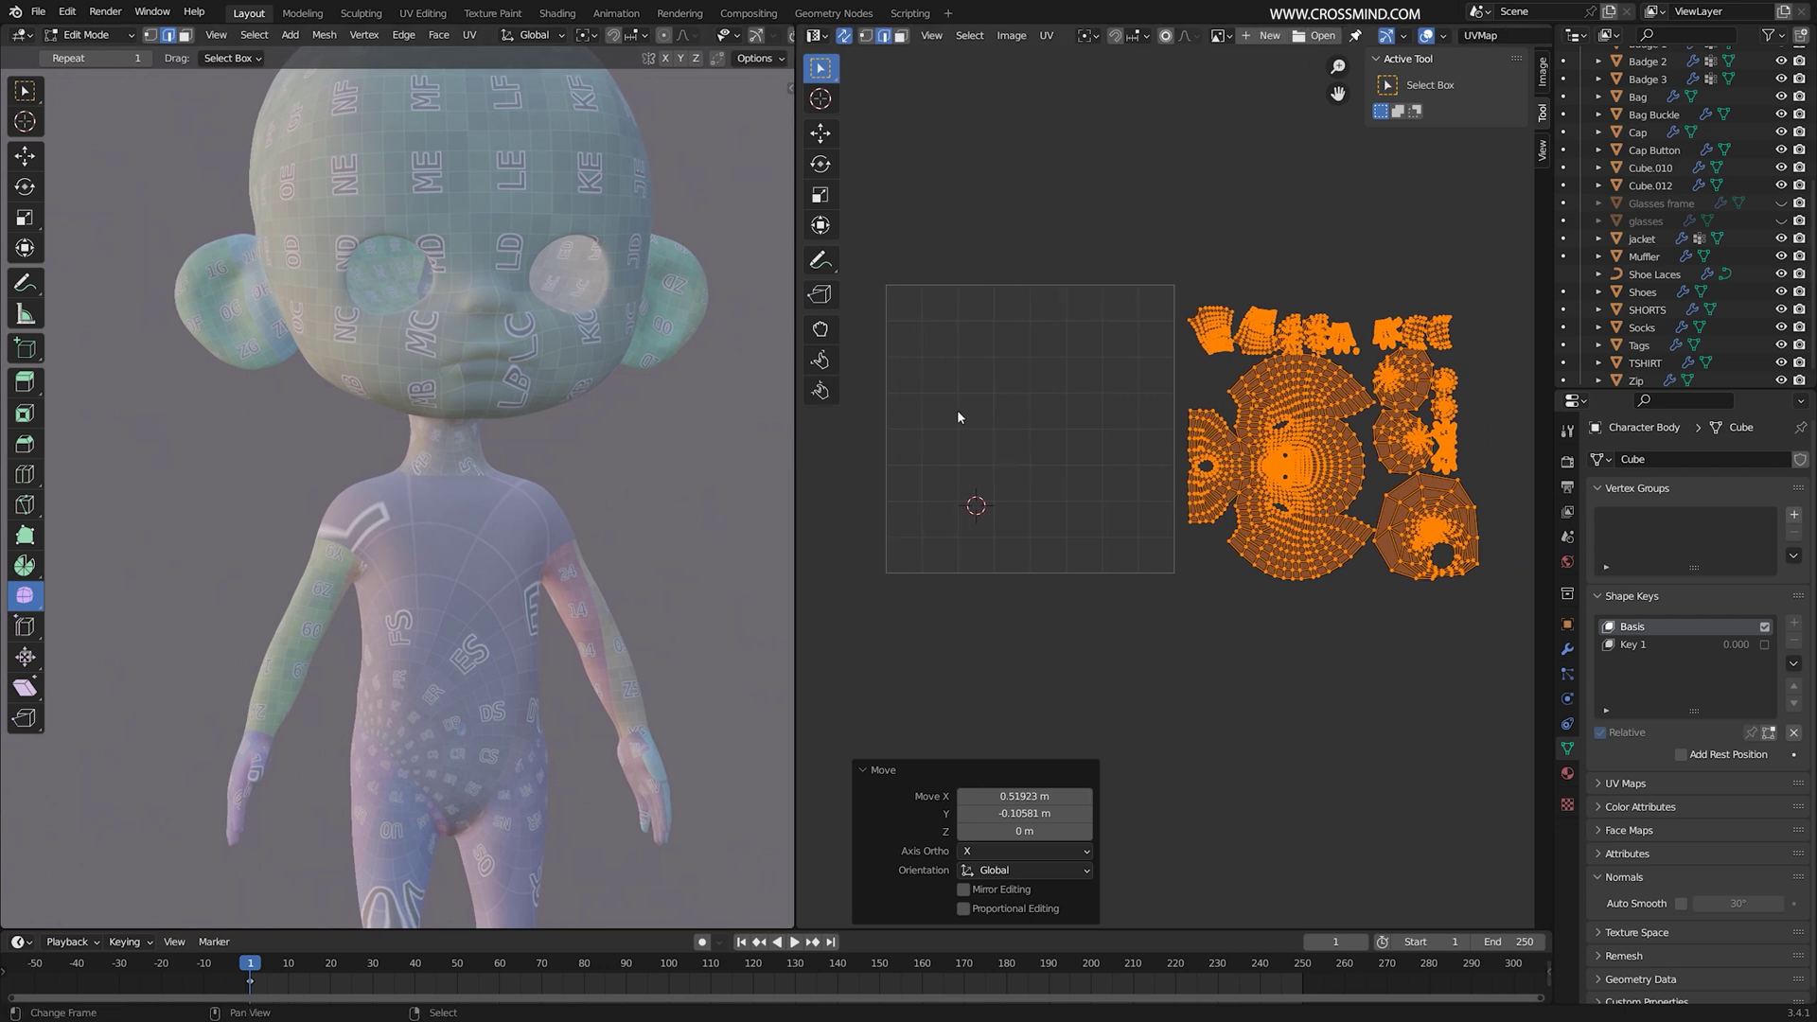
scroll(1048, 514, "up", 1)
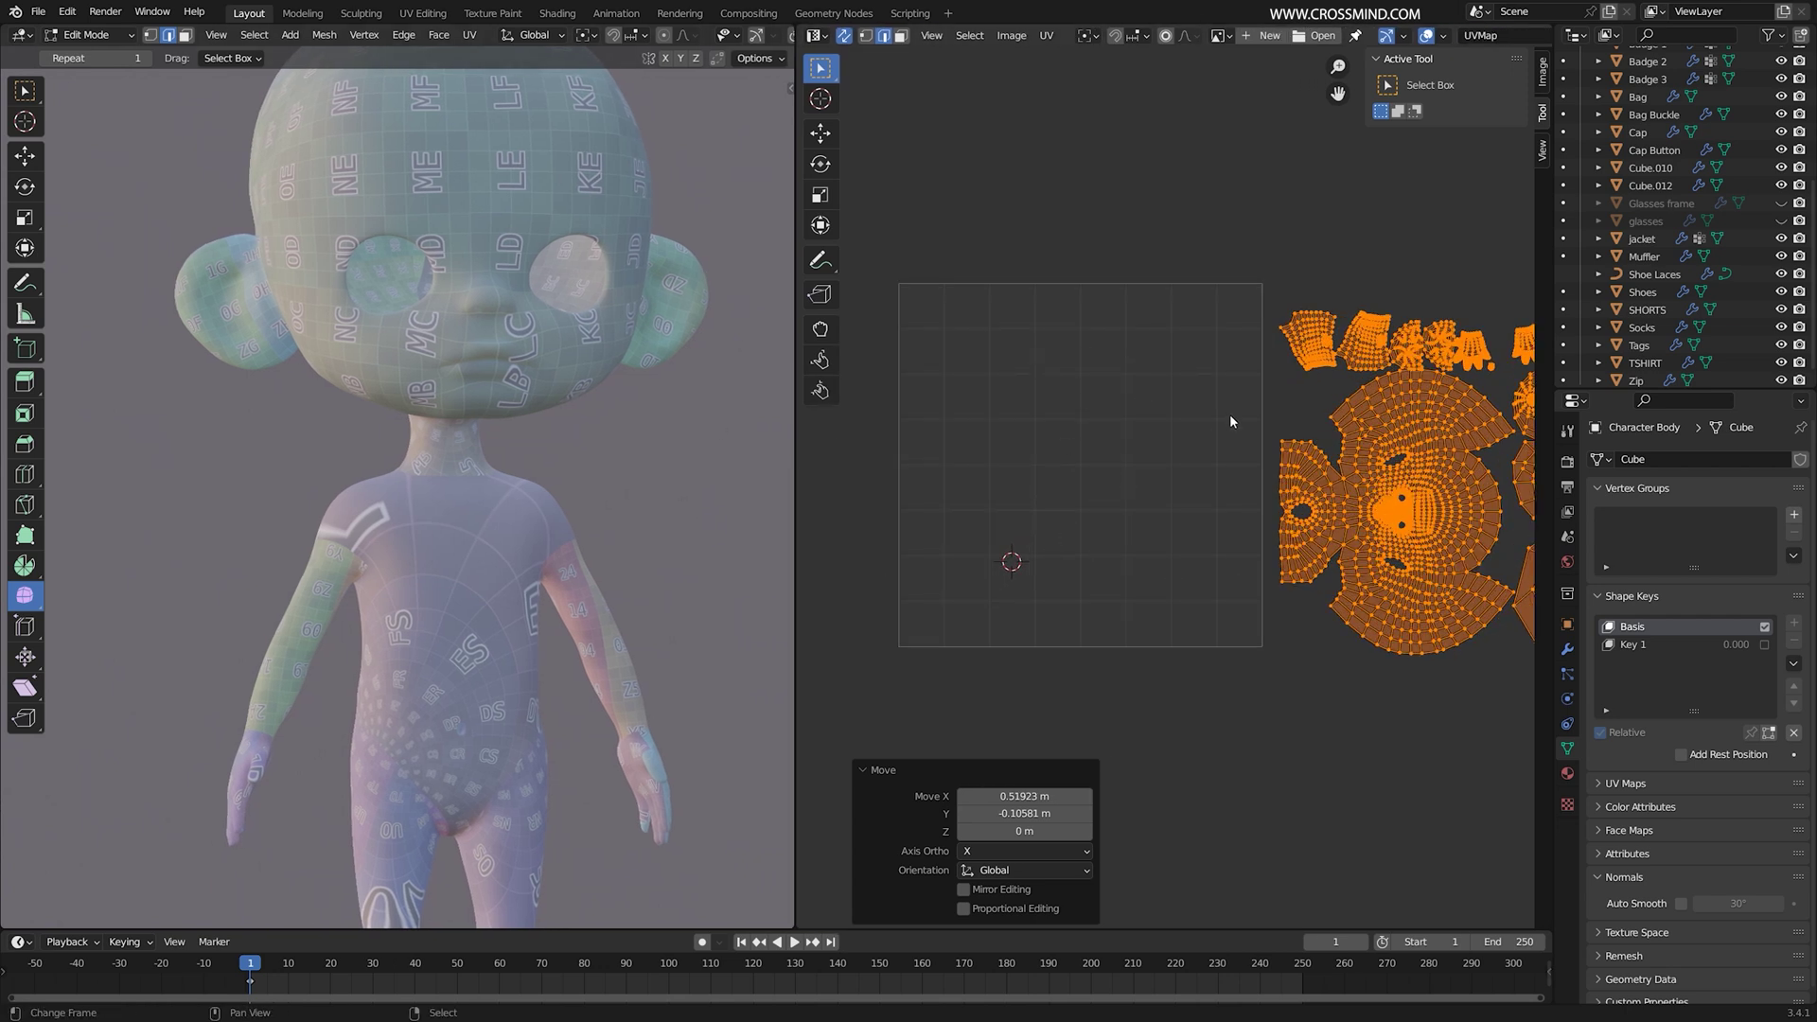
middle_click_drag(1408, 409, 1279, 417)
middle_click_drag(414, 670, 448, 462)
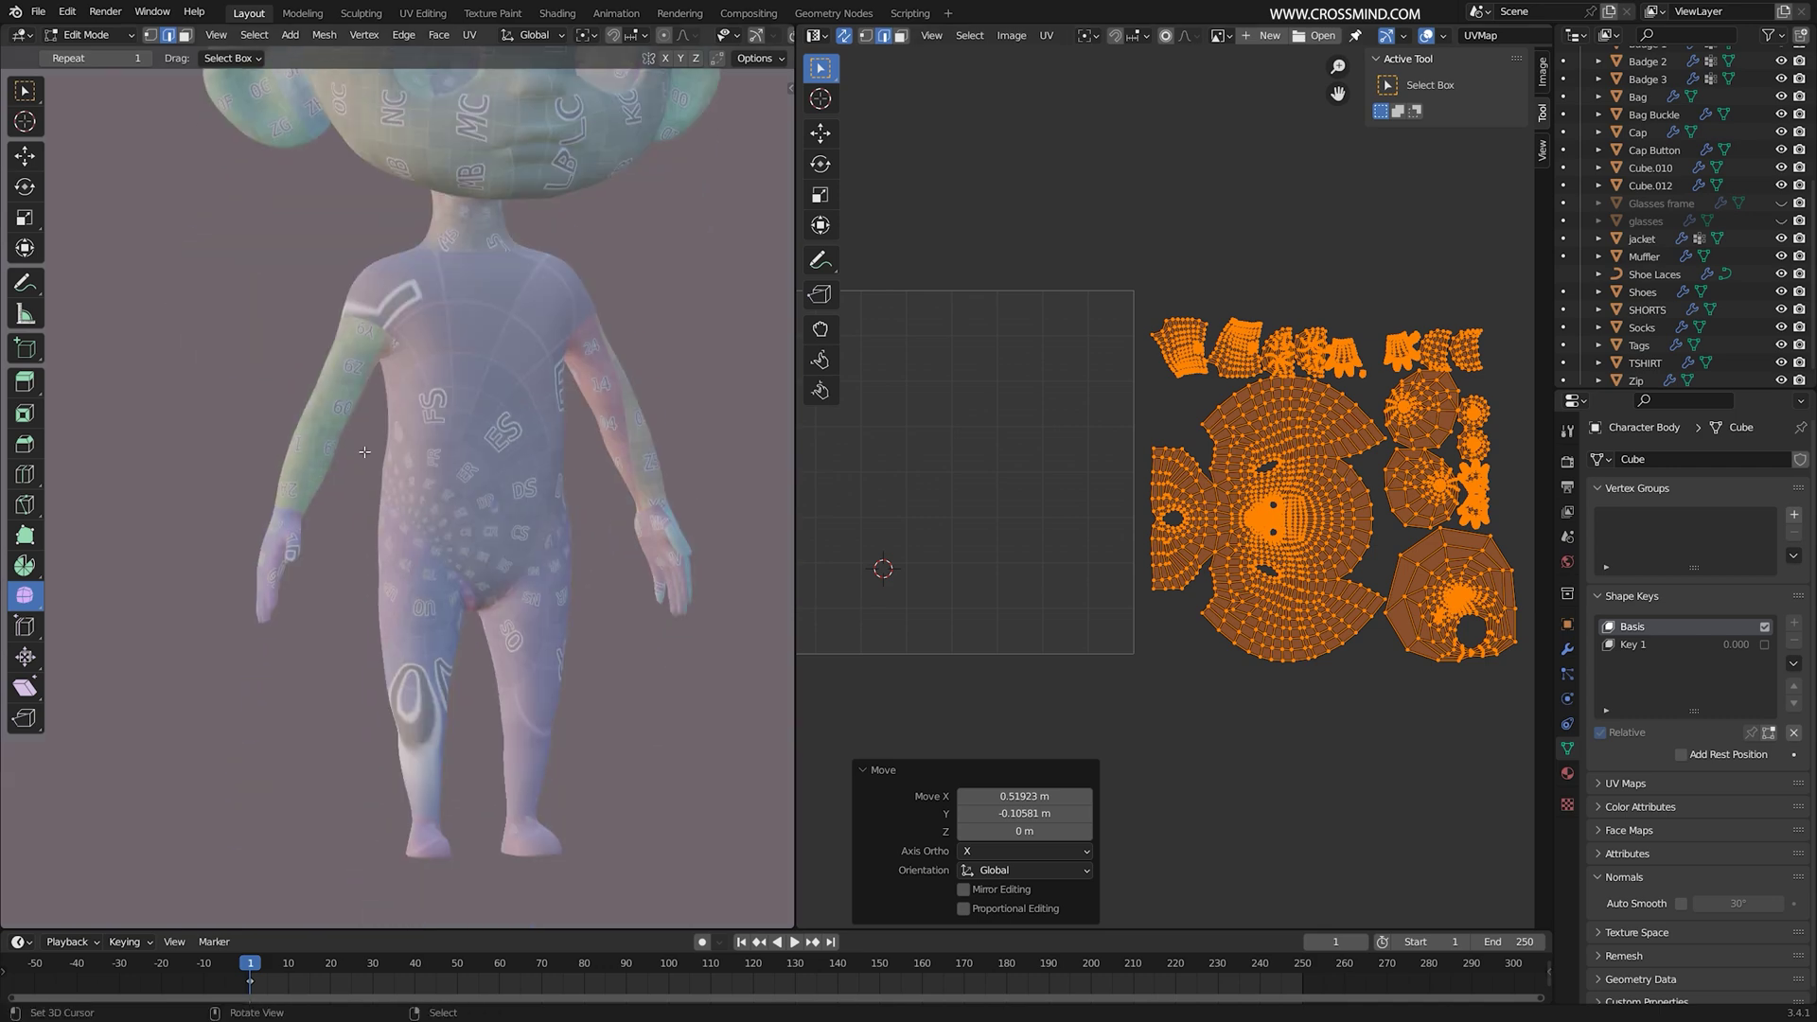
middle_click_drag(459, 574, 473, 577)
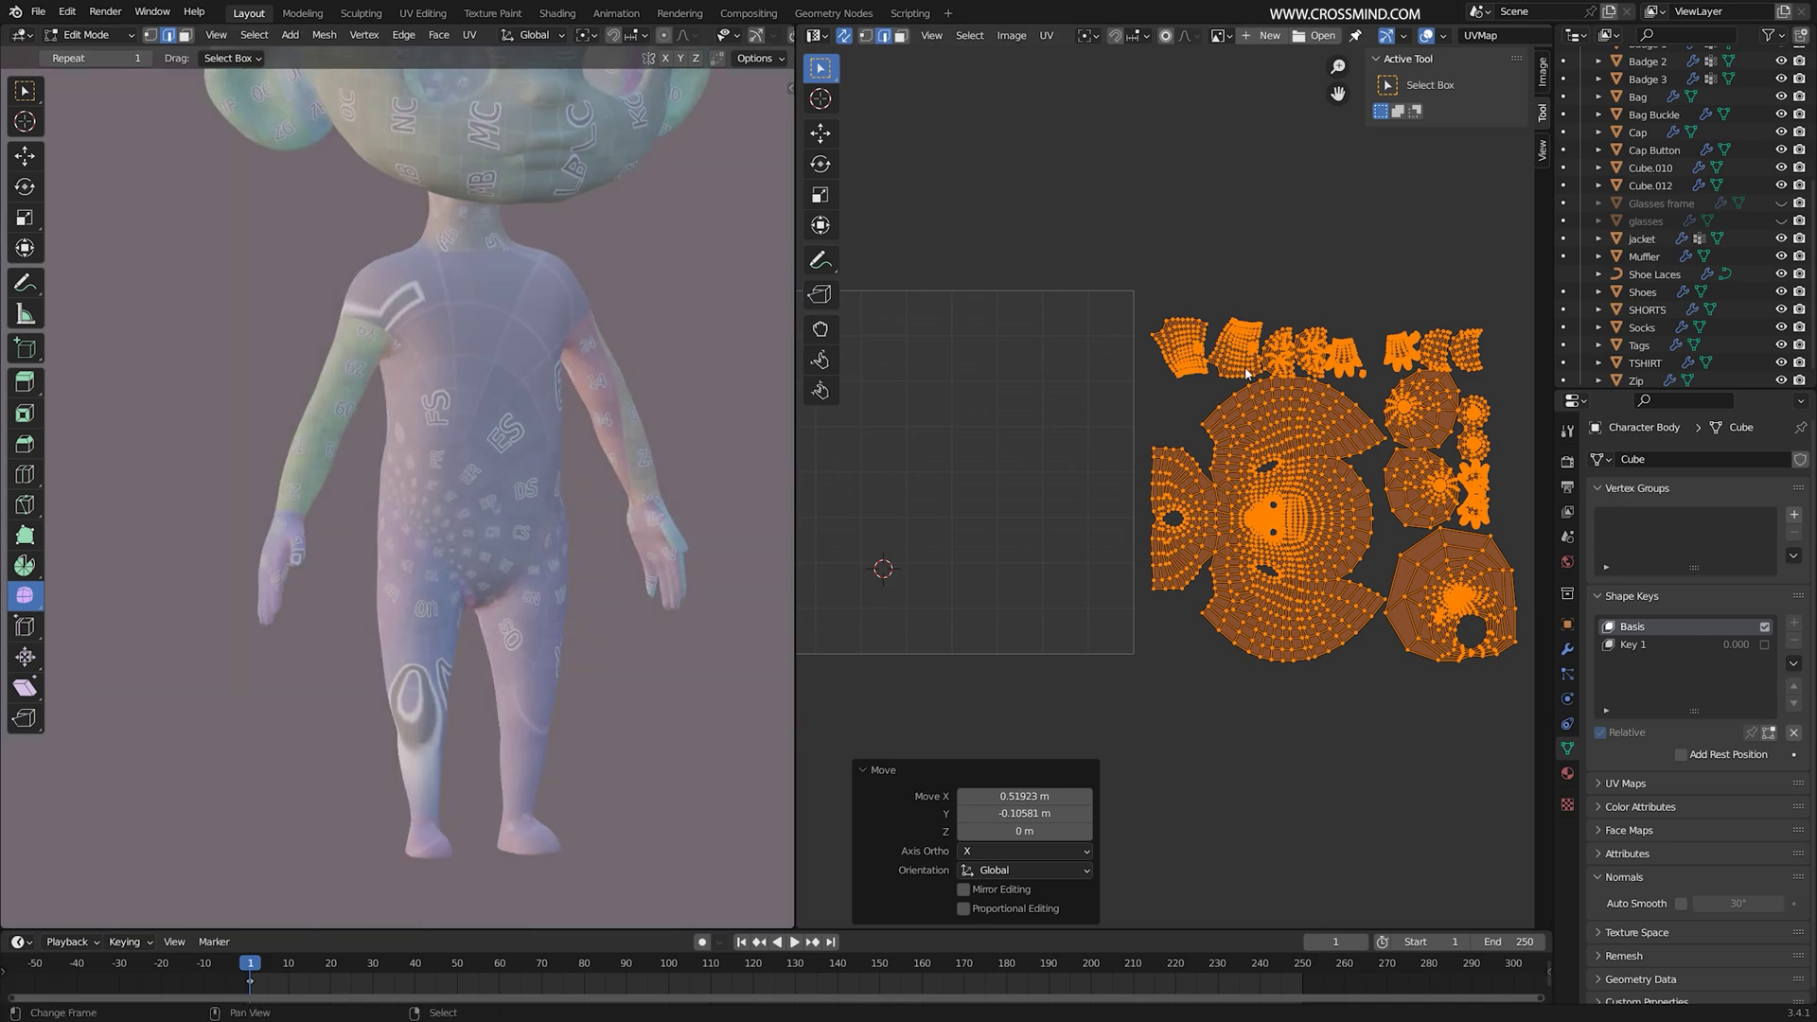
middle_click_drag(1117, 517, 1162, 532)
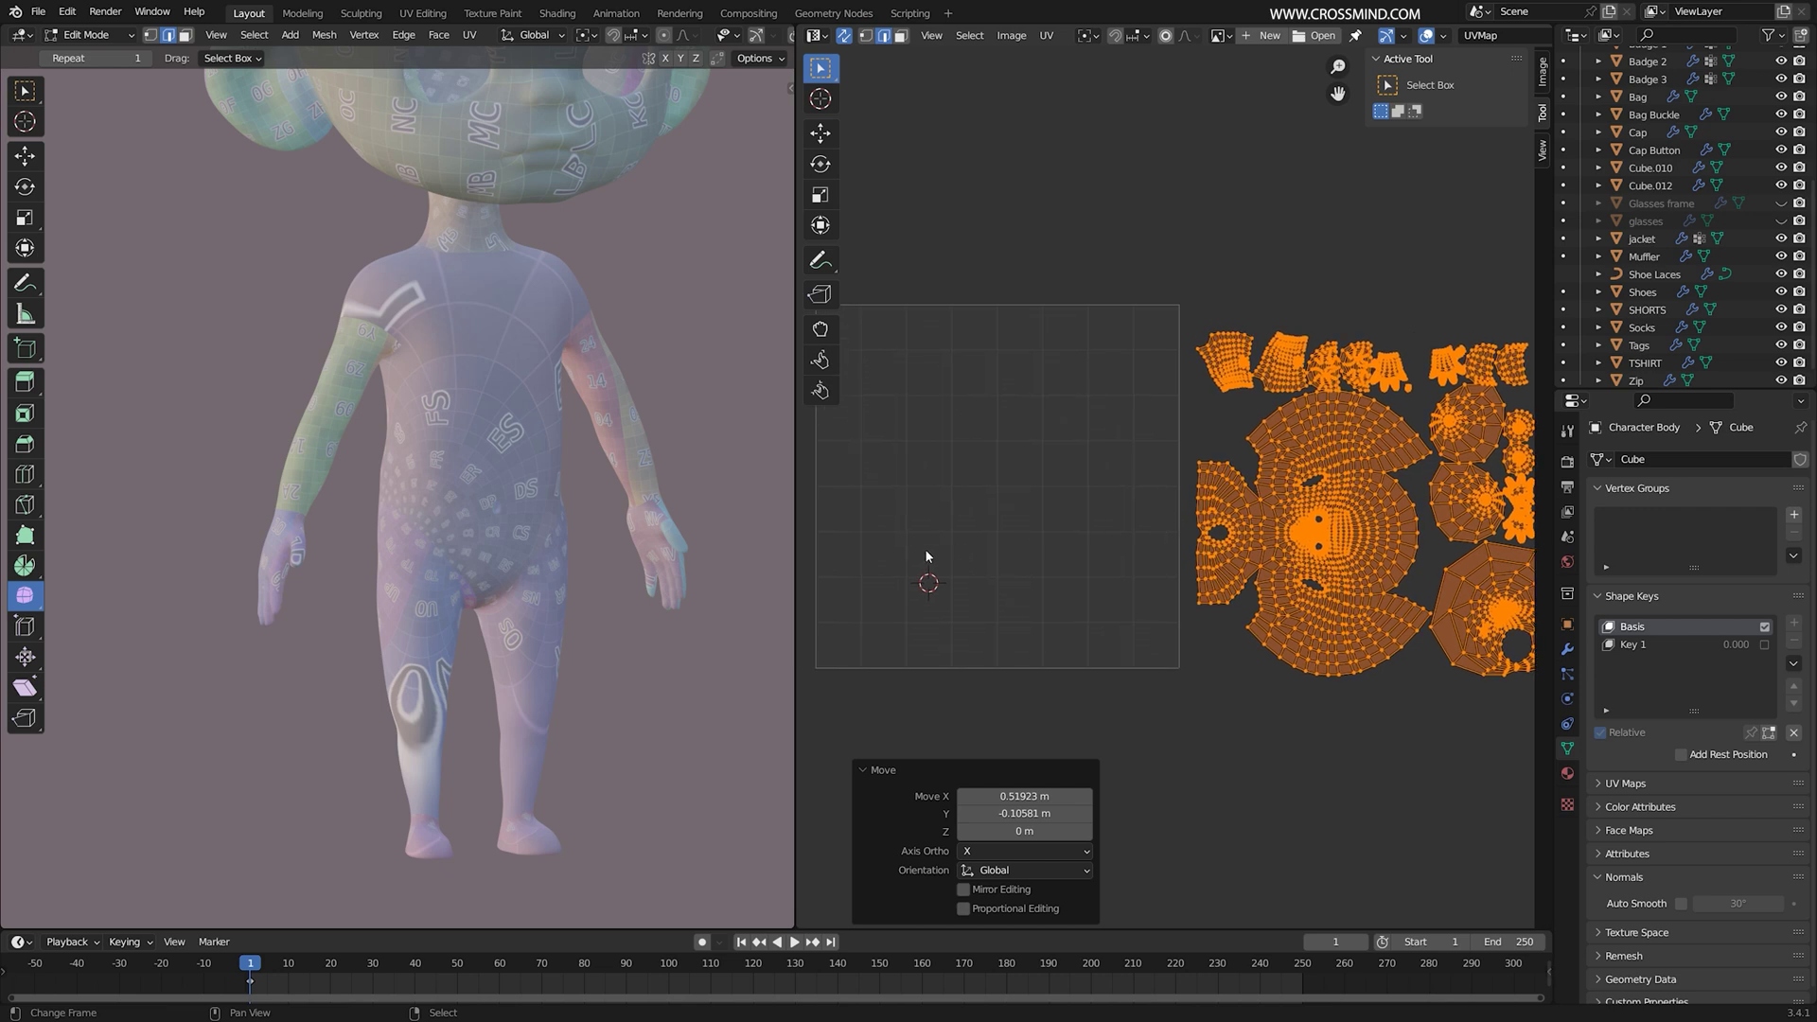
Step: Widen the UV editor area, return to Object Mode and change that area to the Shader Editor
left_click_drag(794, 498, 793, 498)
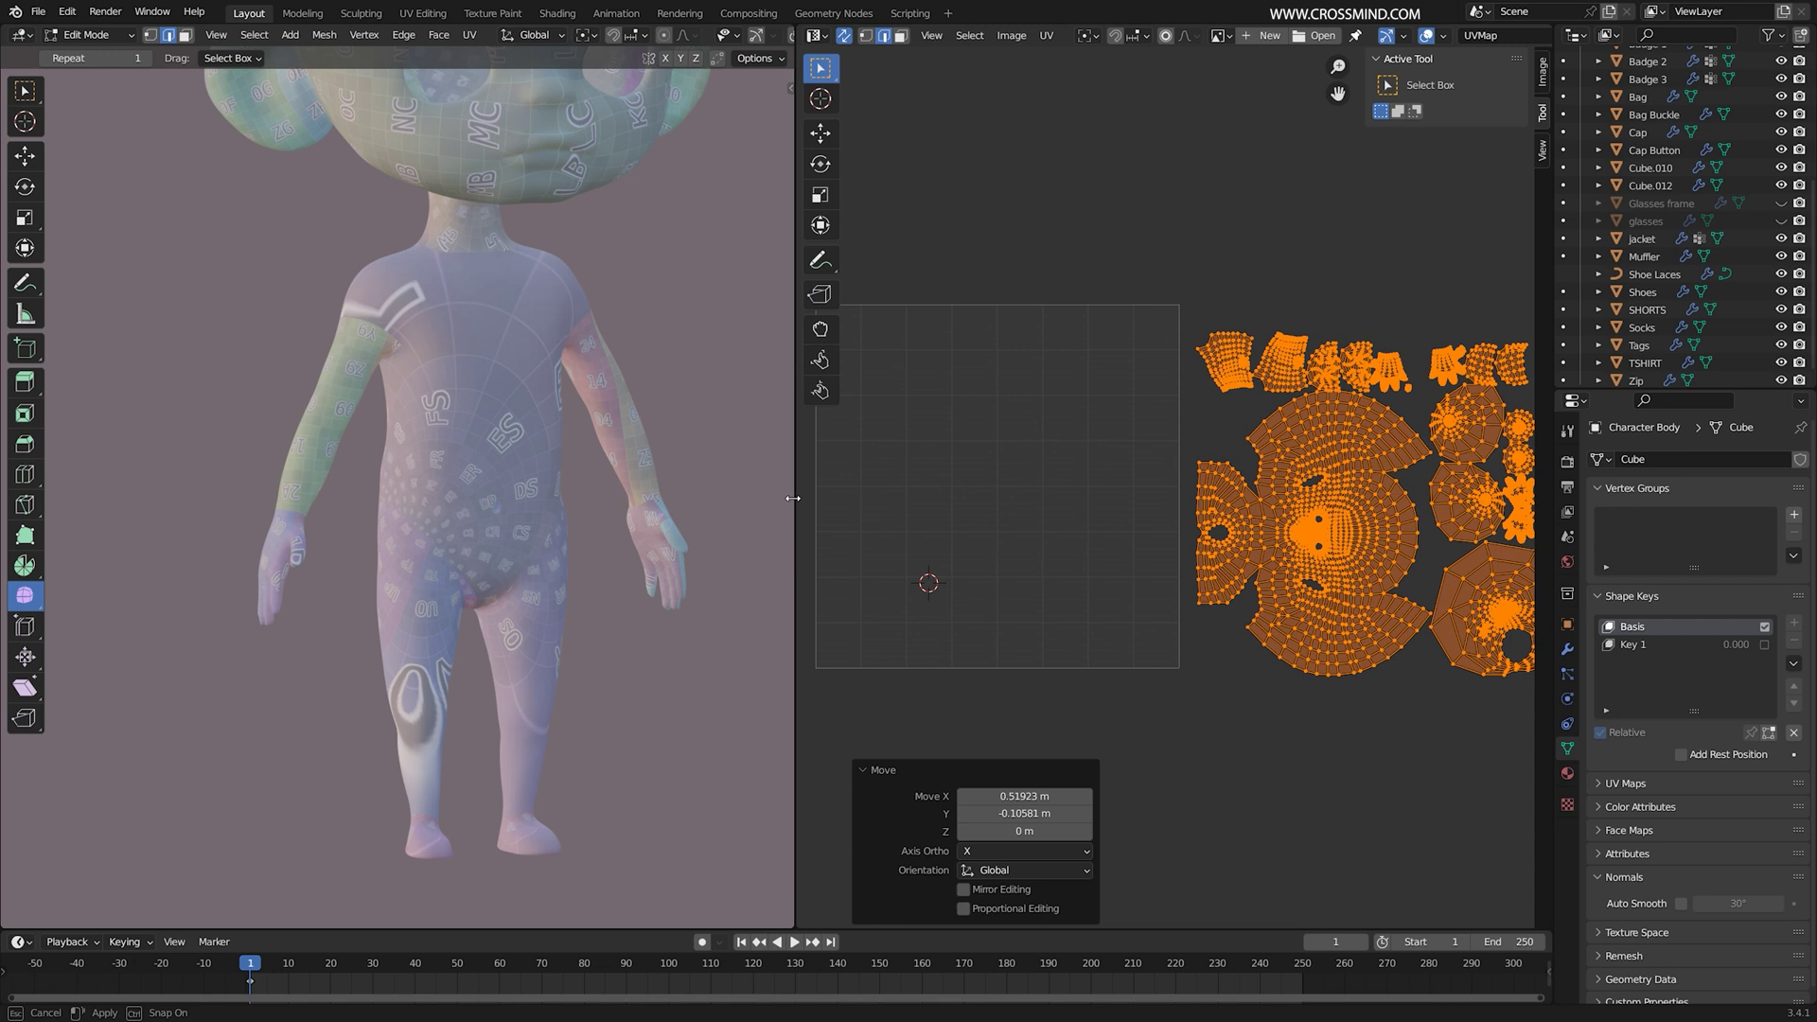
left_click_drag(793, 497, 764, 498)
key("Tab")
left_click(786, 36)
left_click(785, 36)
left_click(786, 36)
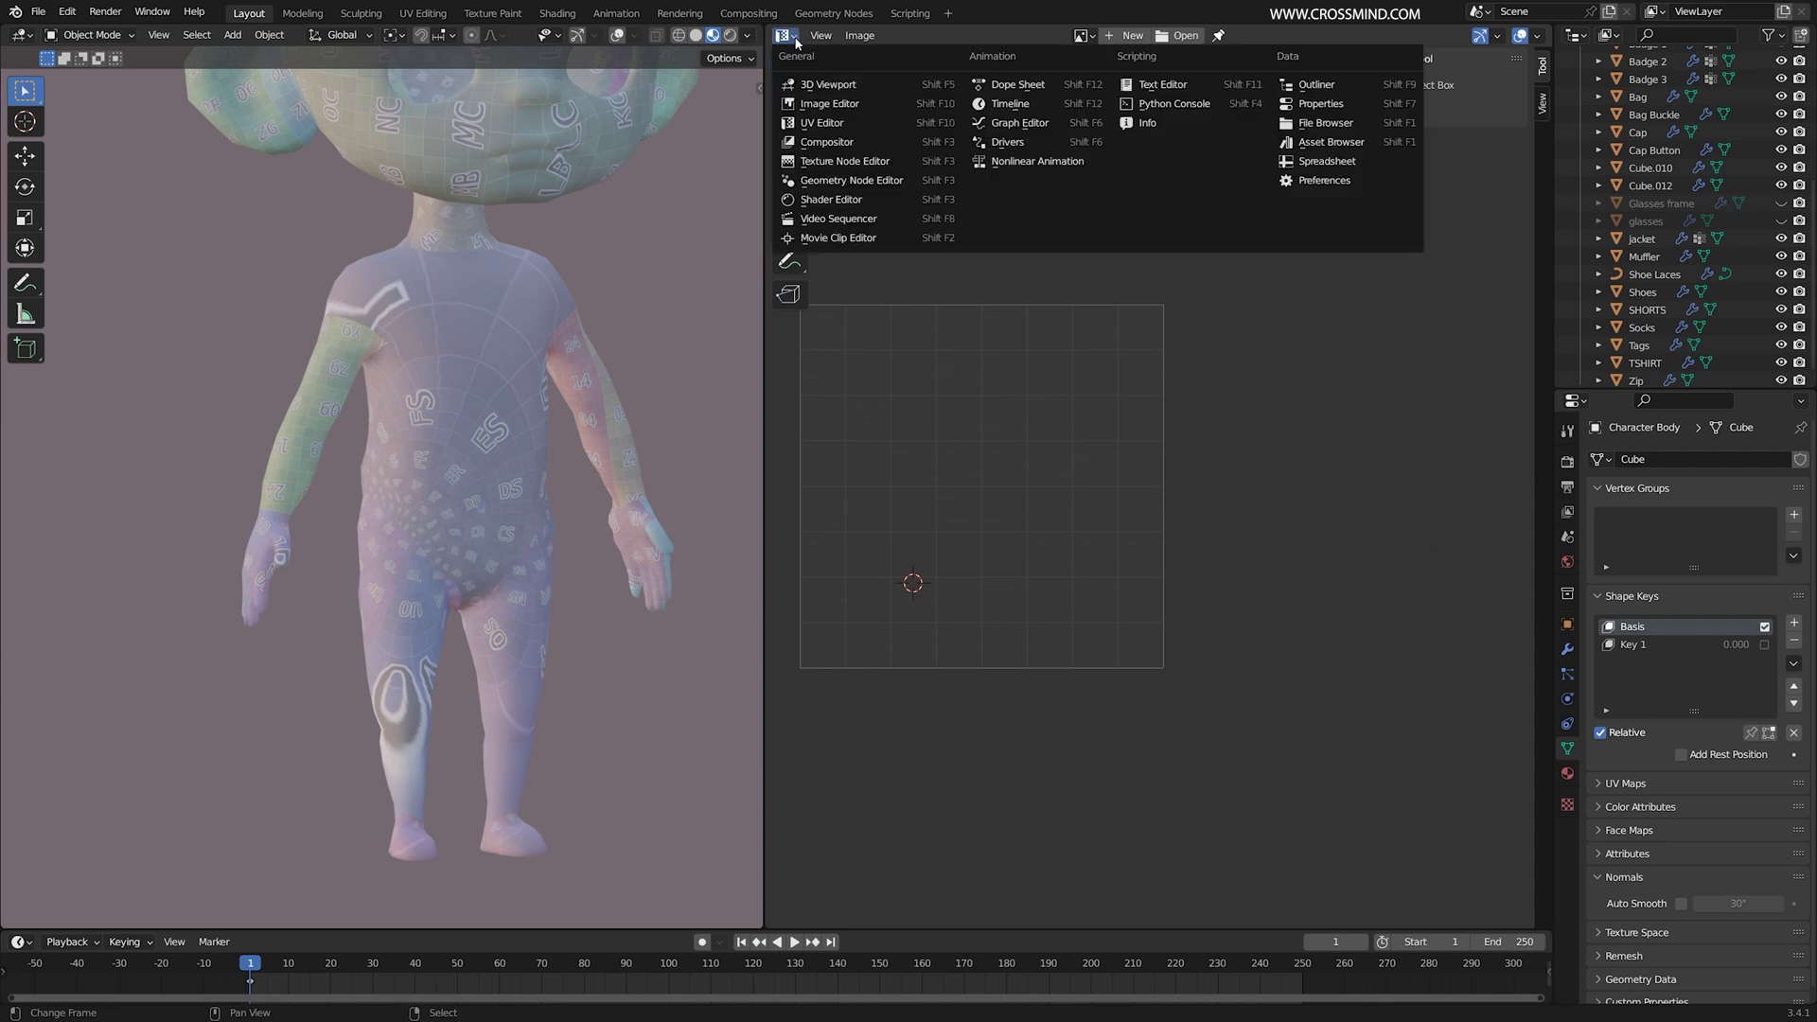
left_click(854, 201)
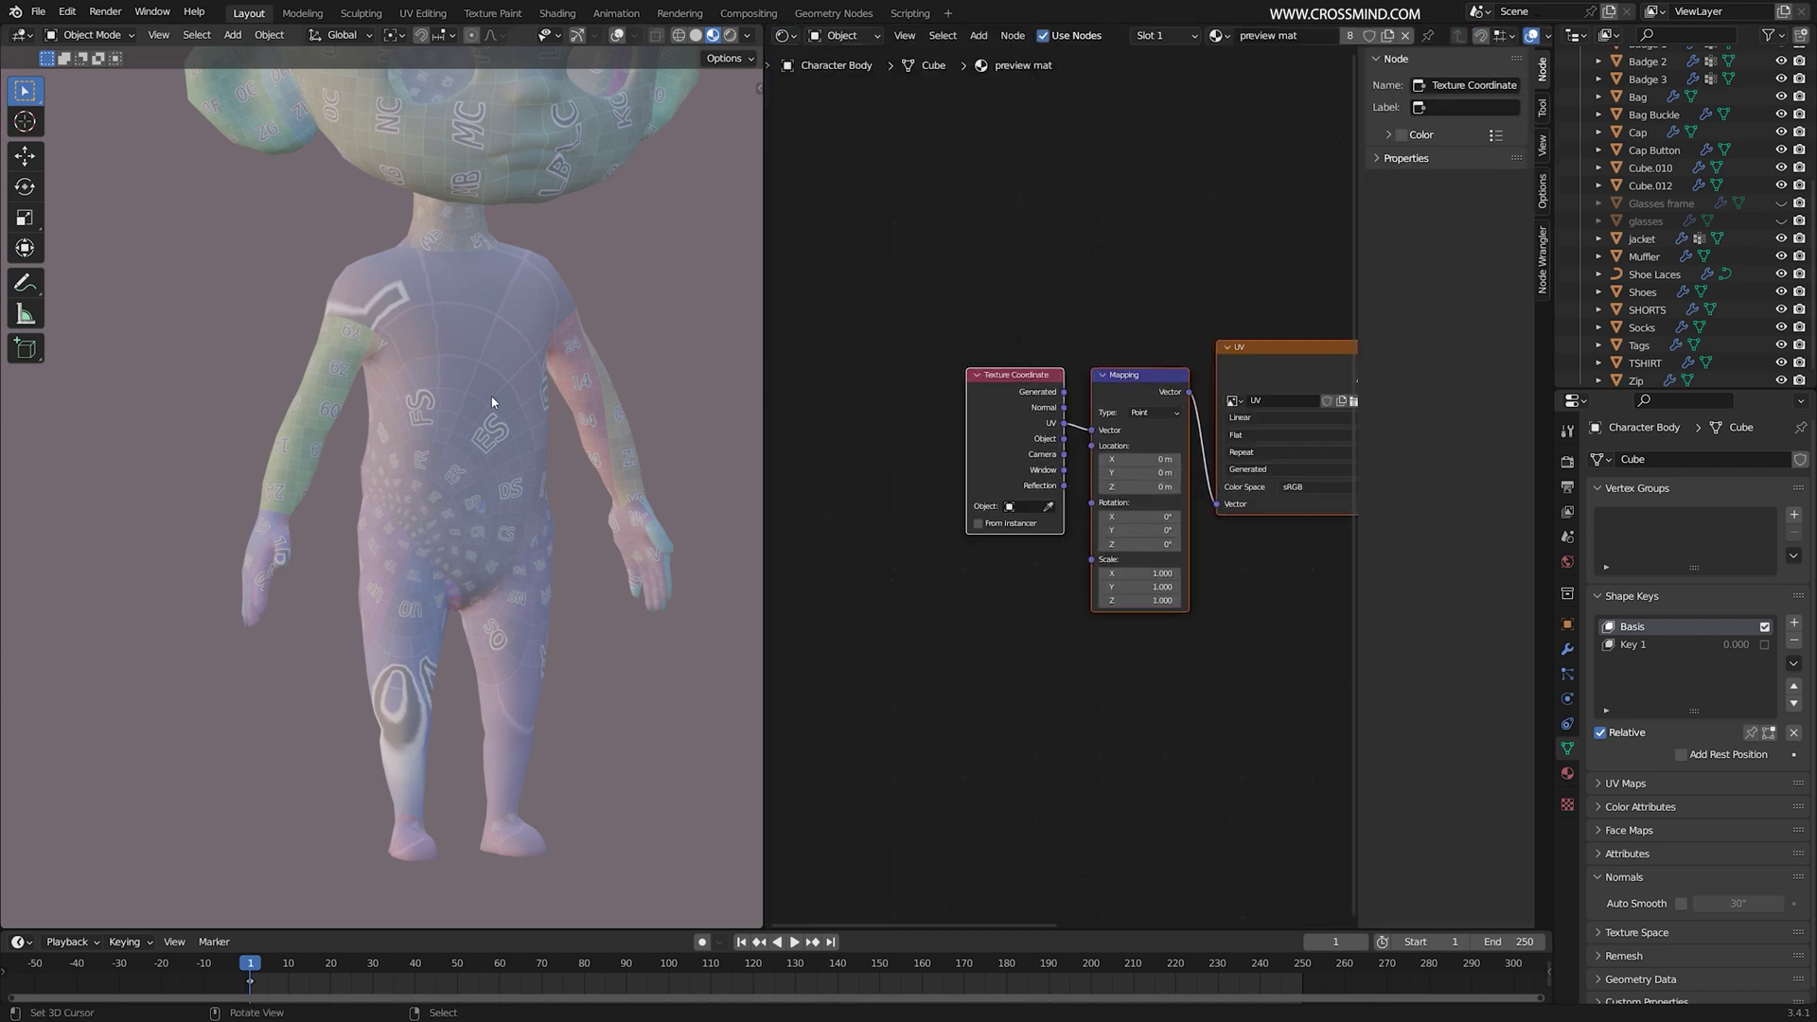
Step: Make a separate copy of the body's preview mat material and rename it BODY SHADER
left_click(1567, 772)
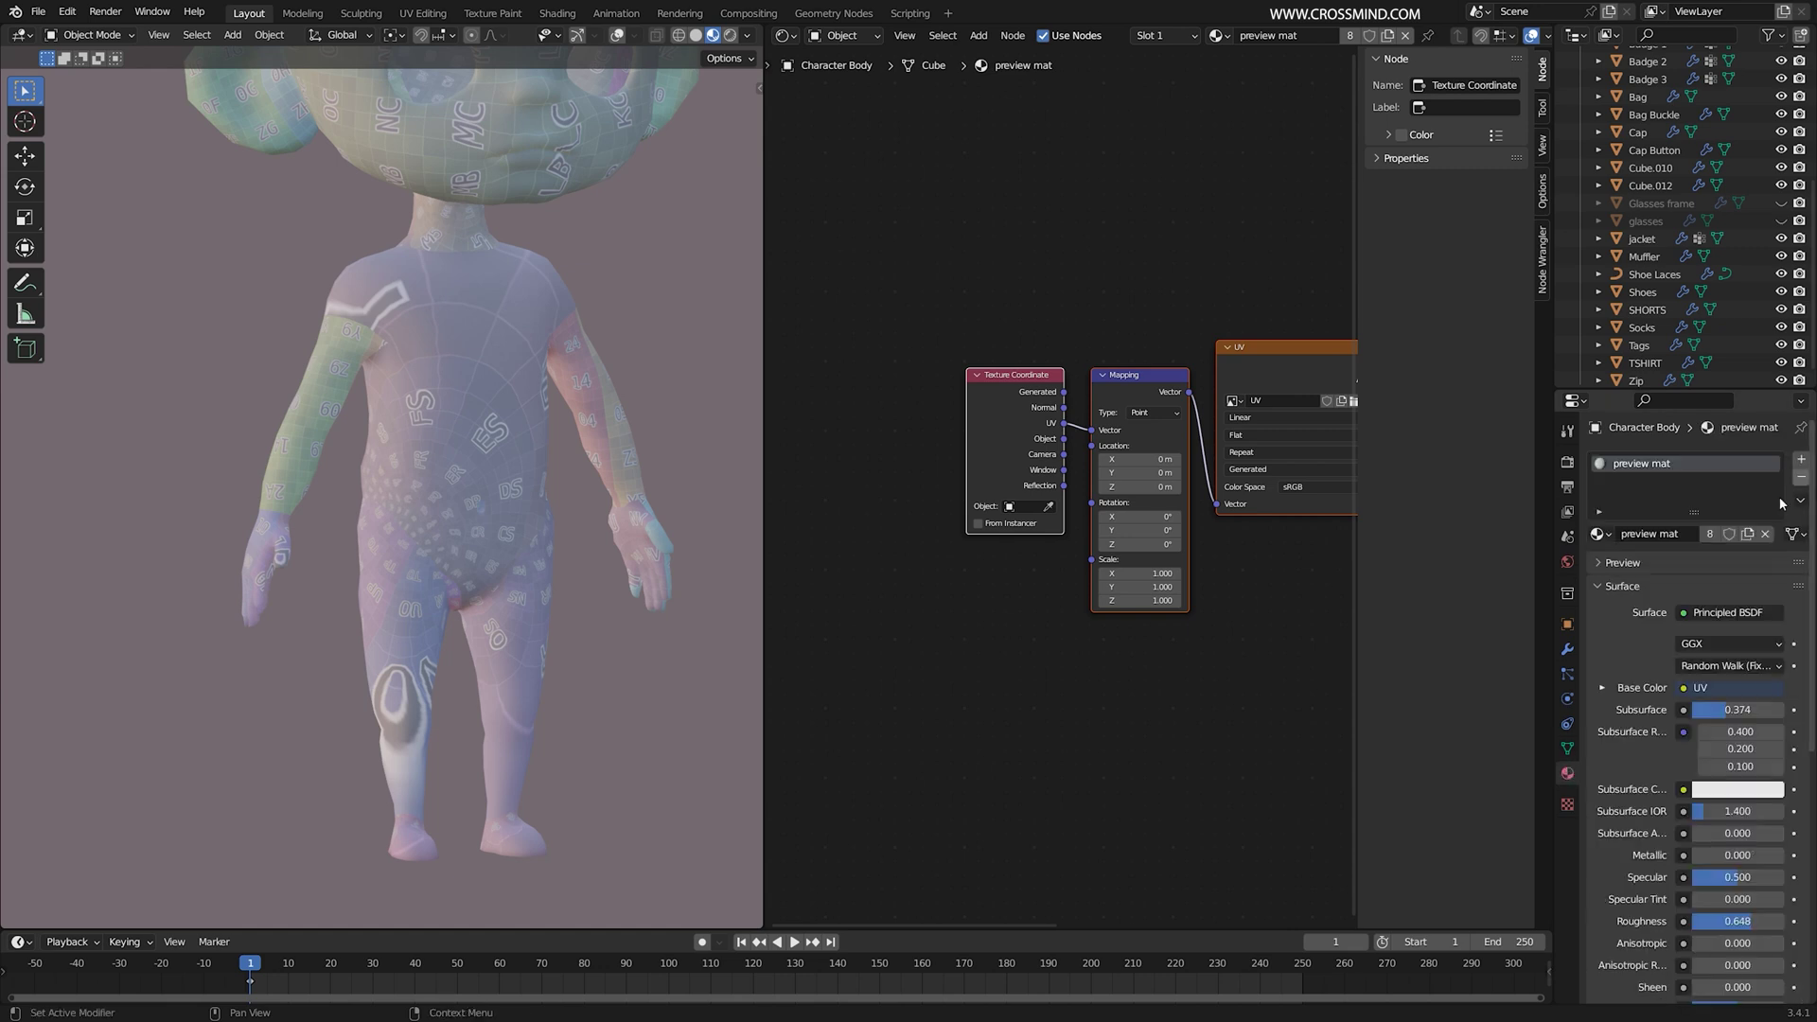
left_click(1747, 534)
double_click(1676, 463)
type("bODY")
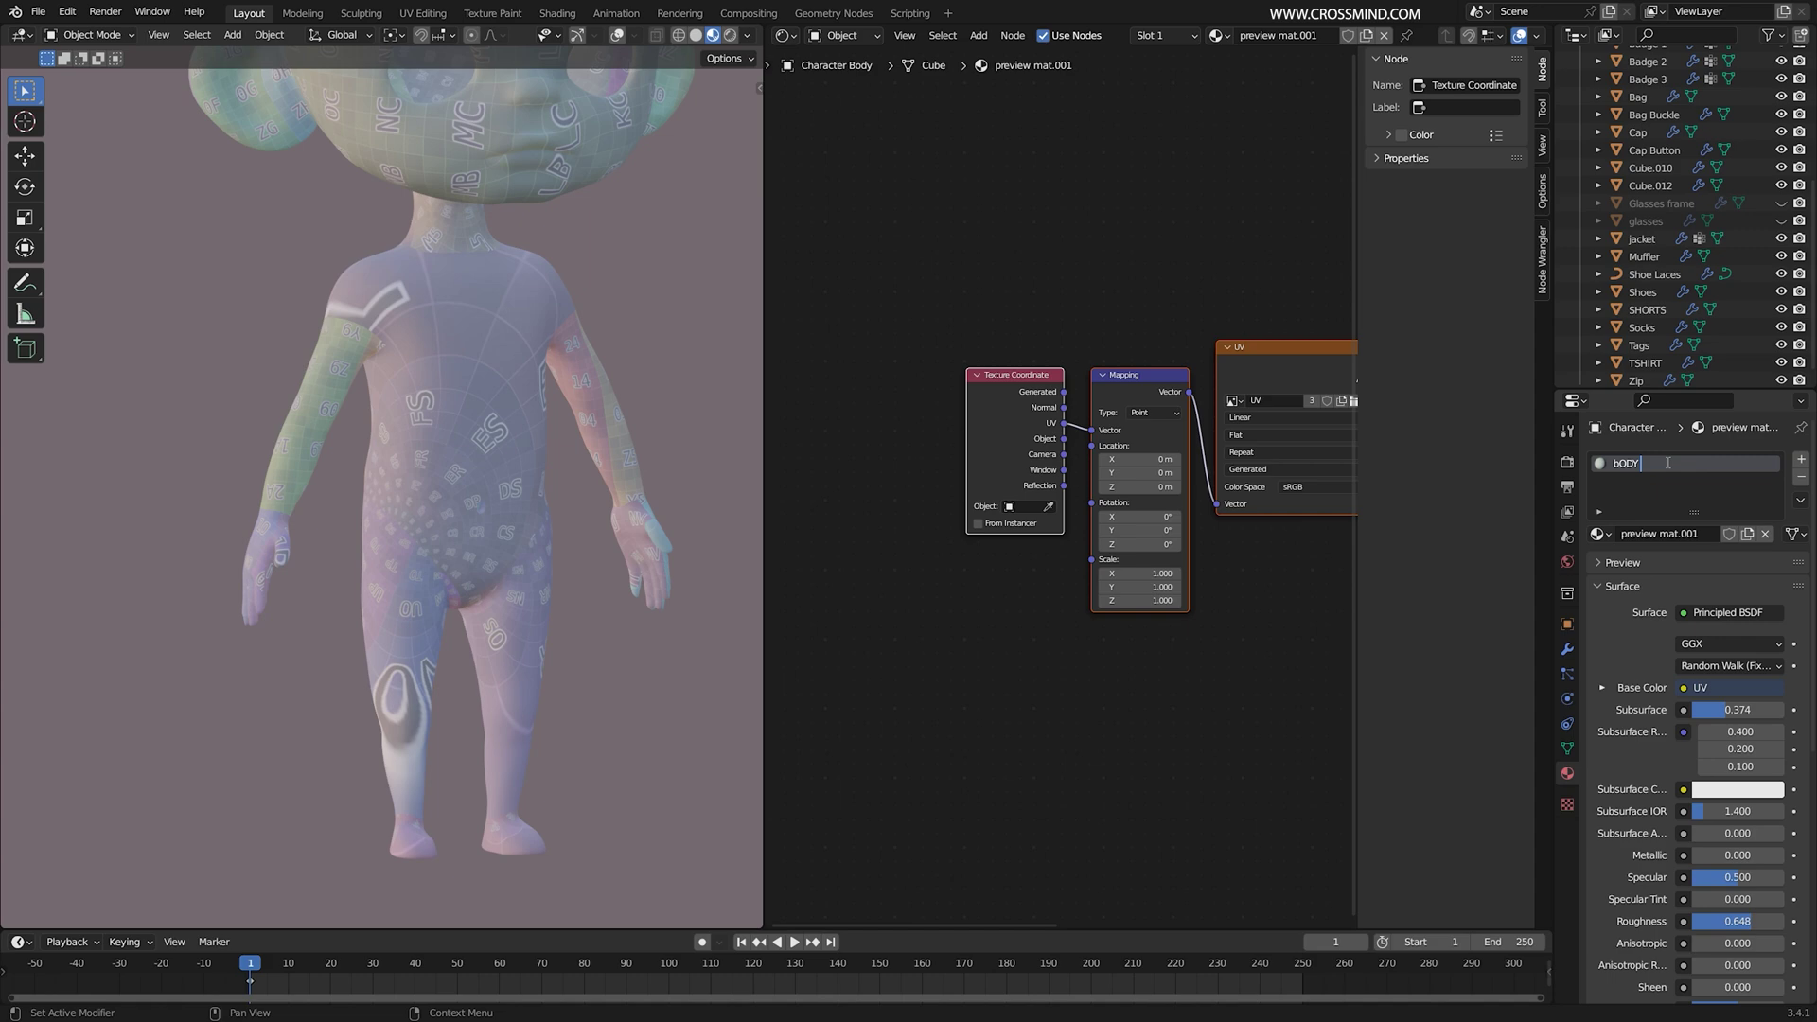
key("Return")
Step: Delete the Texture Coordinate, Mapping and UV image texture nodes from the BODY SHADER material
middle_click_drag(1339, 317, 1197, 292)
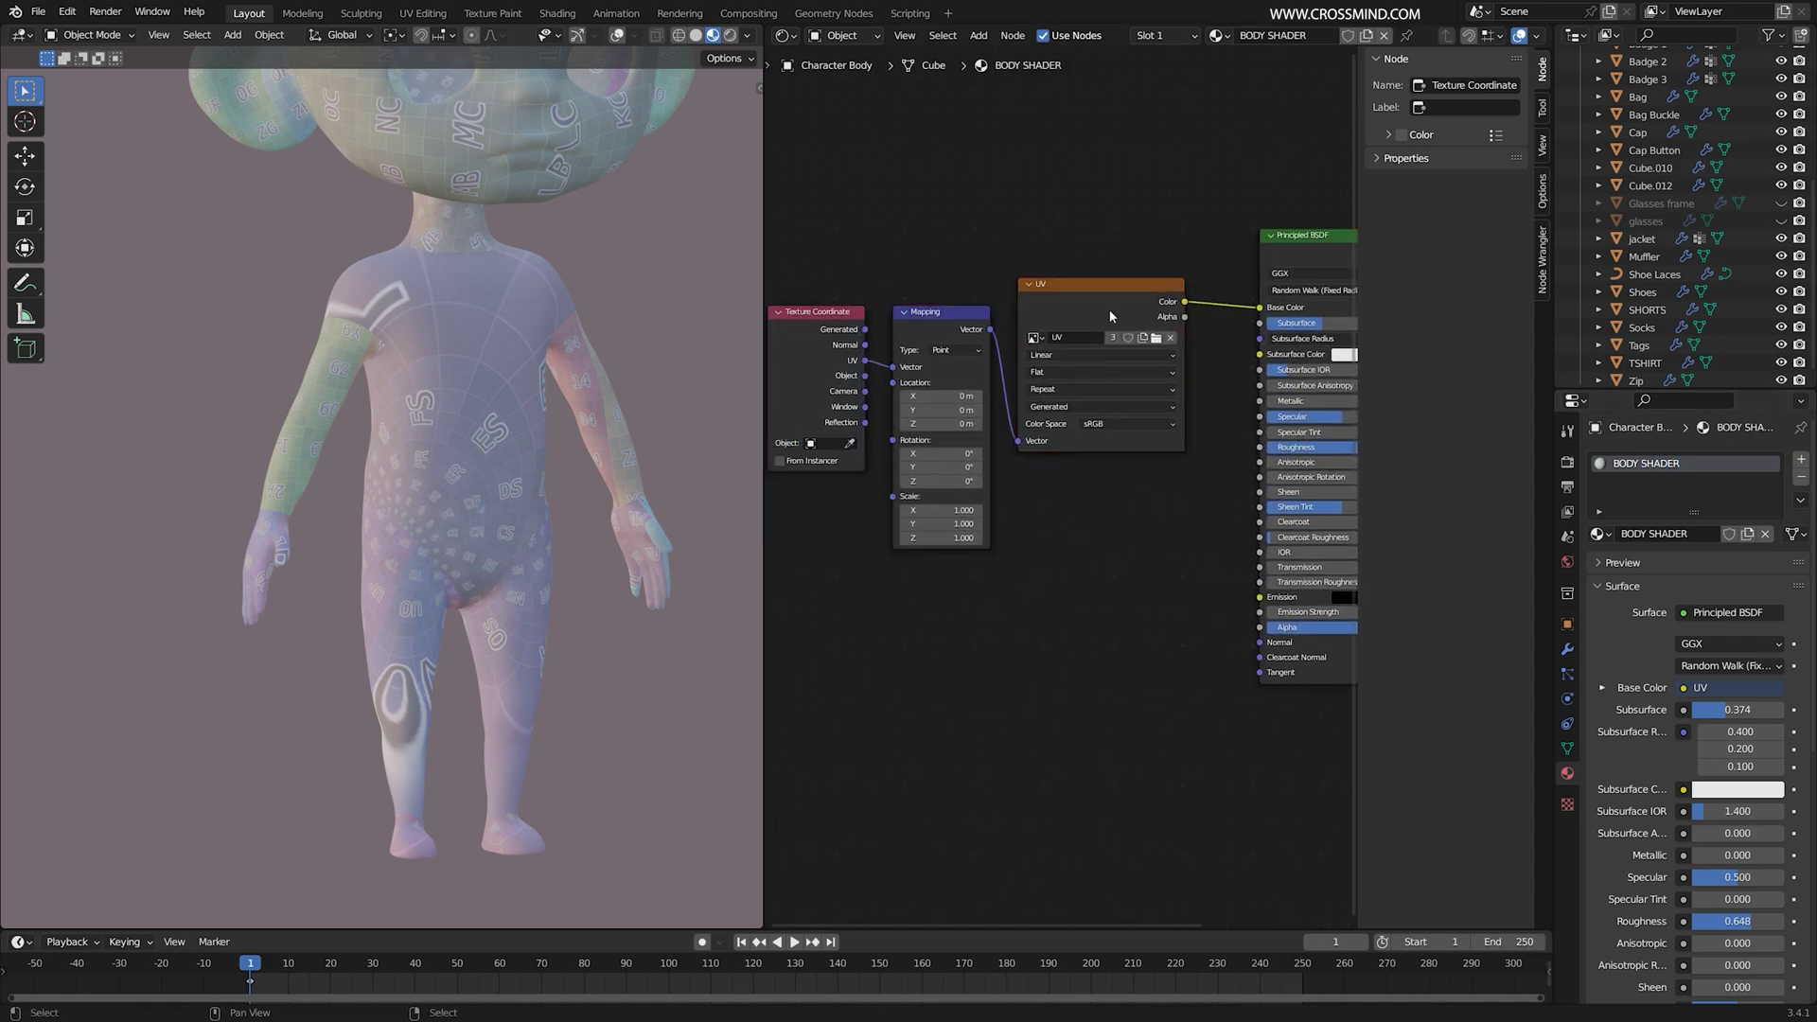
left_click(1113, 316)
scroll(1098, 322, "down", 2)
left_click(971, 346, "shift")
left_click(868, 357, "shift")
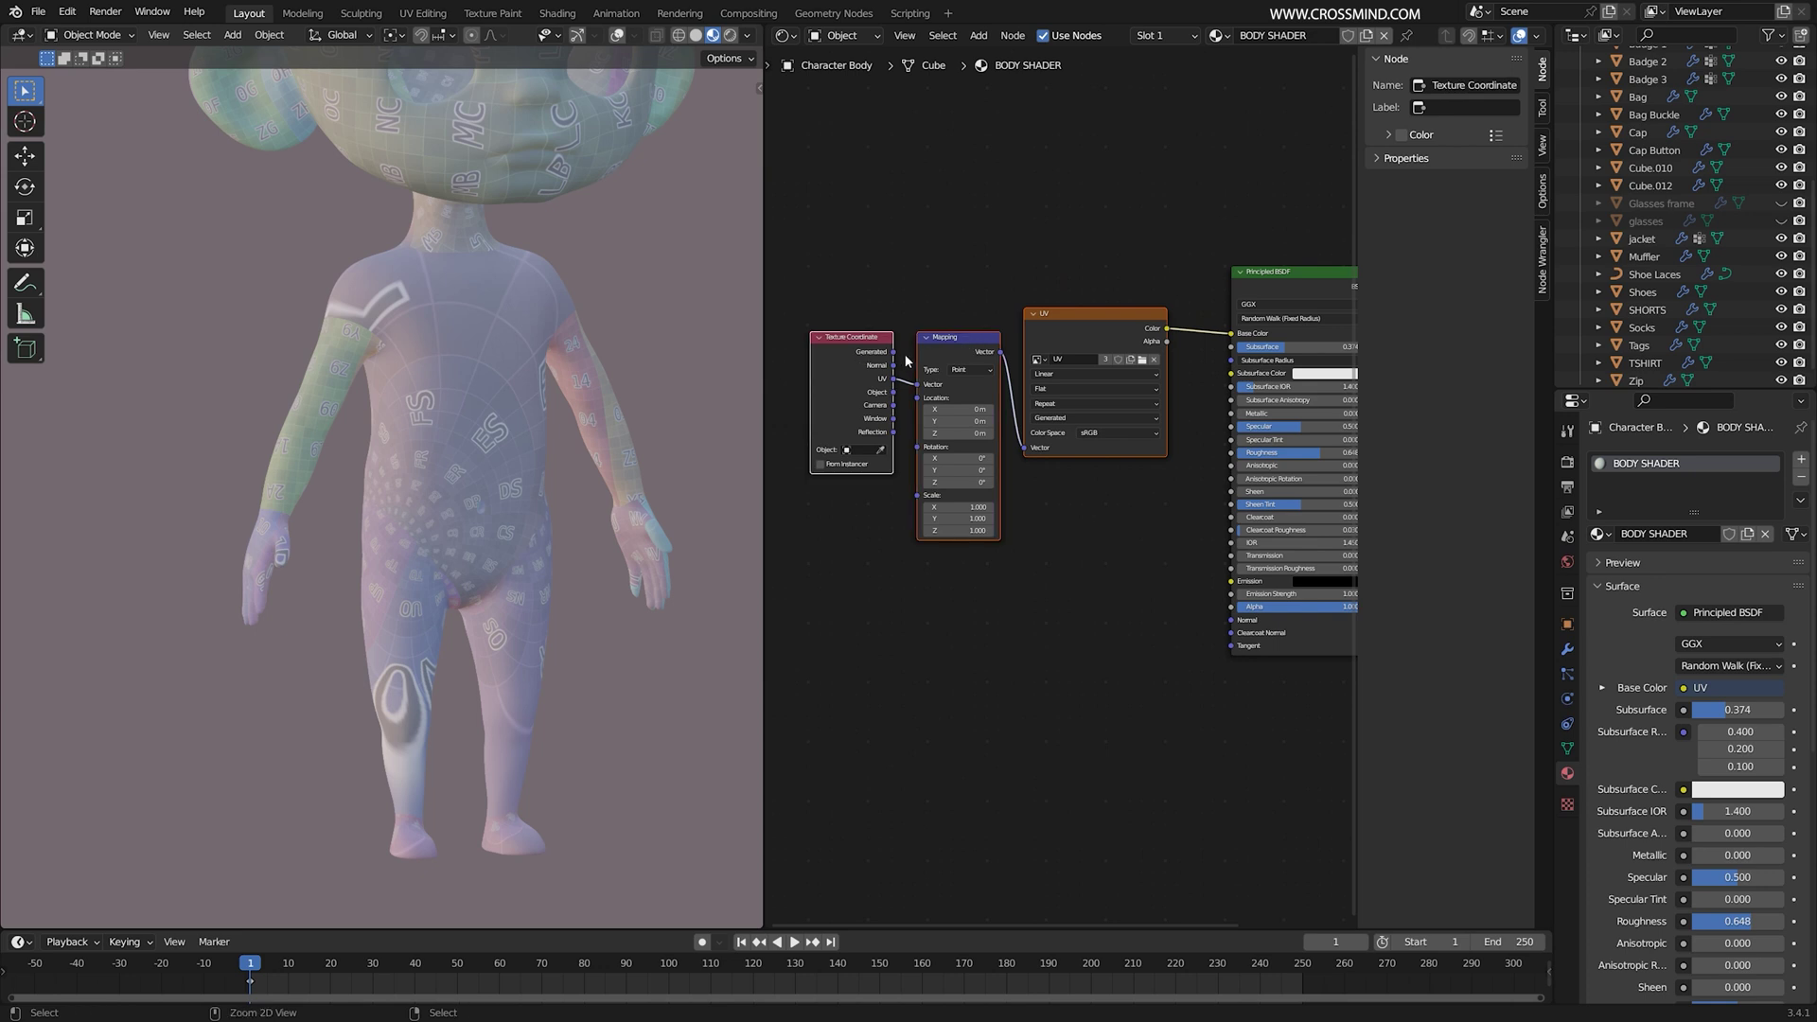
key("x")
Step: Add an Image Texture node and place it to the left of the Principled BSDF node
middle_click_drag(1139, 345, 1024, 356)
key("shift+a")
left_click(1001, 300)
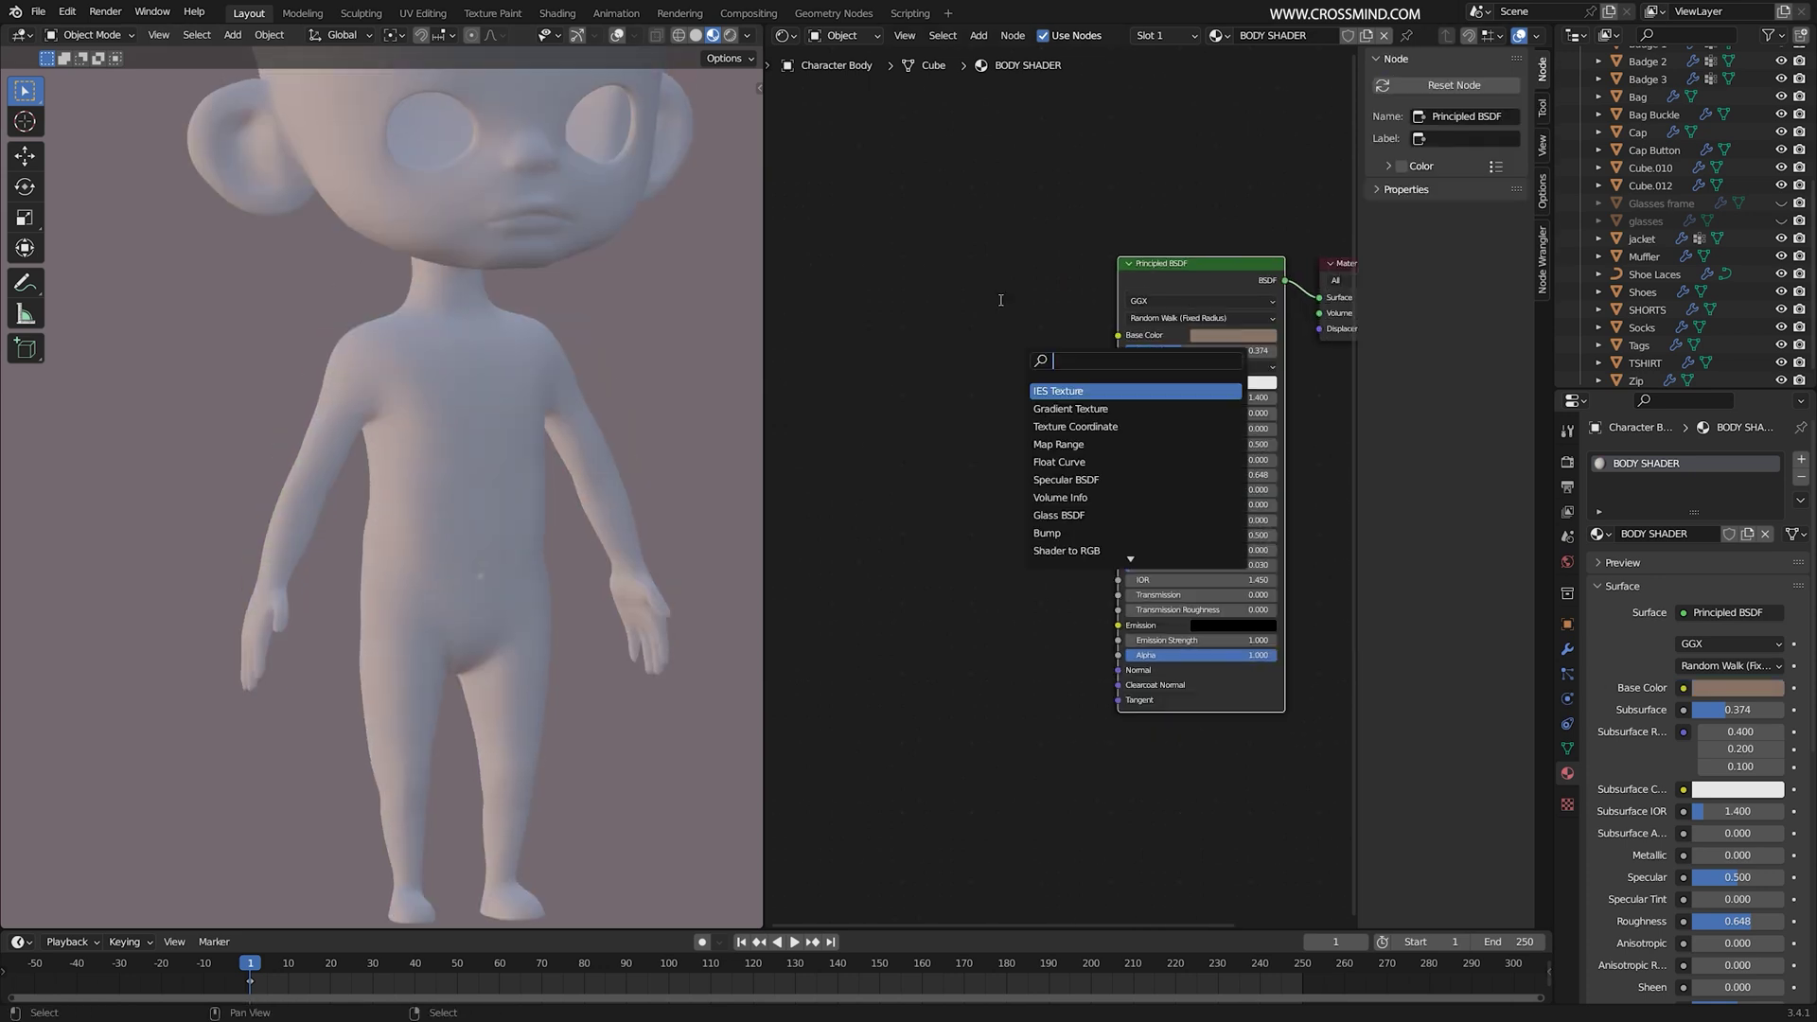
type("IMAGE")
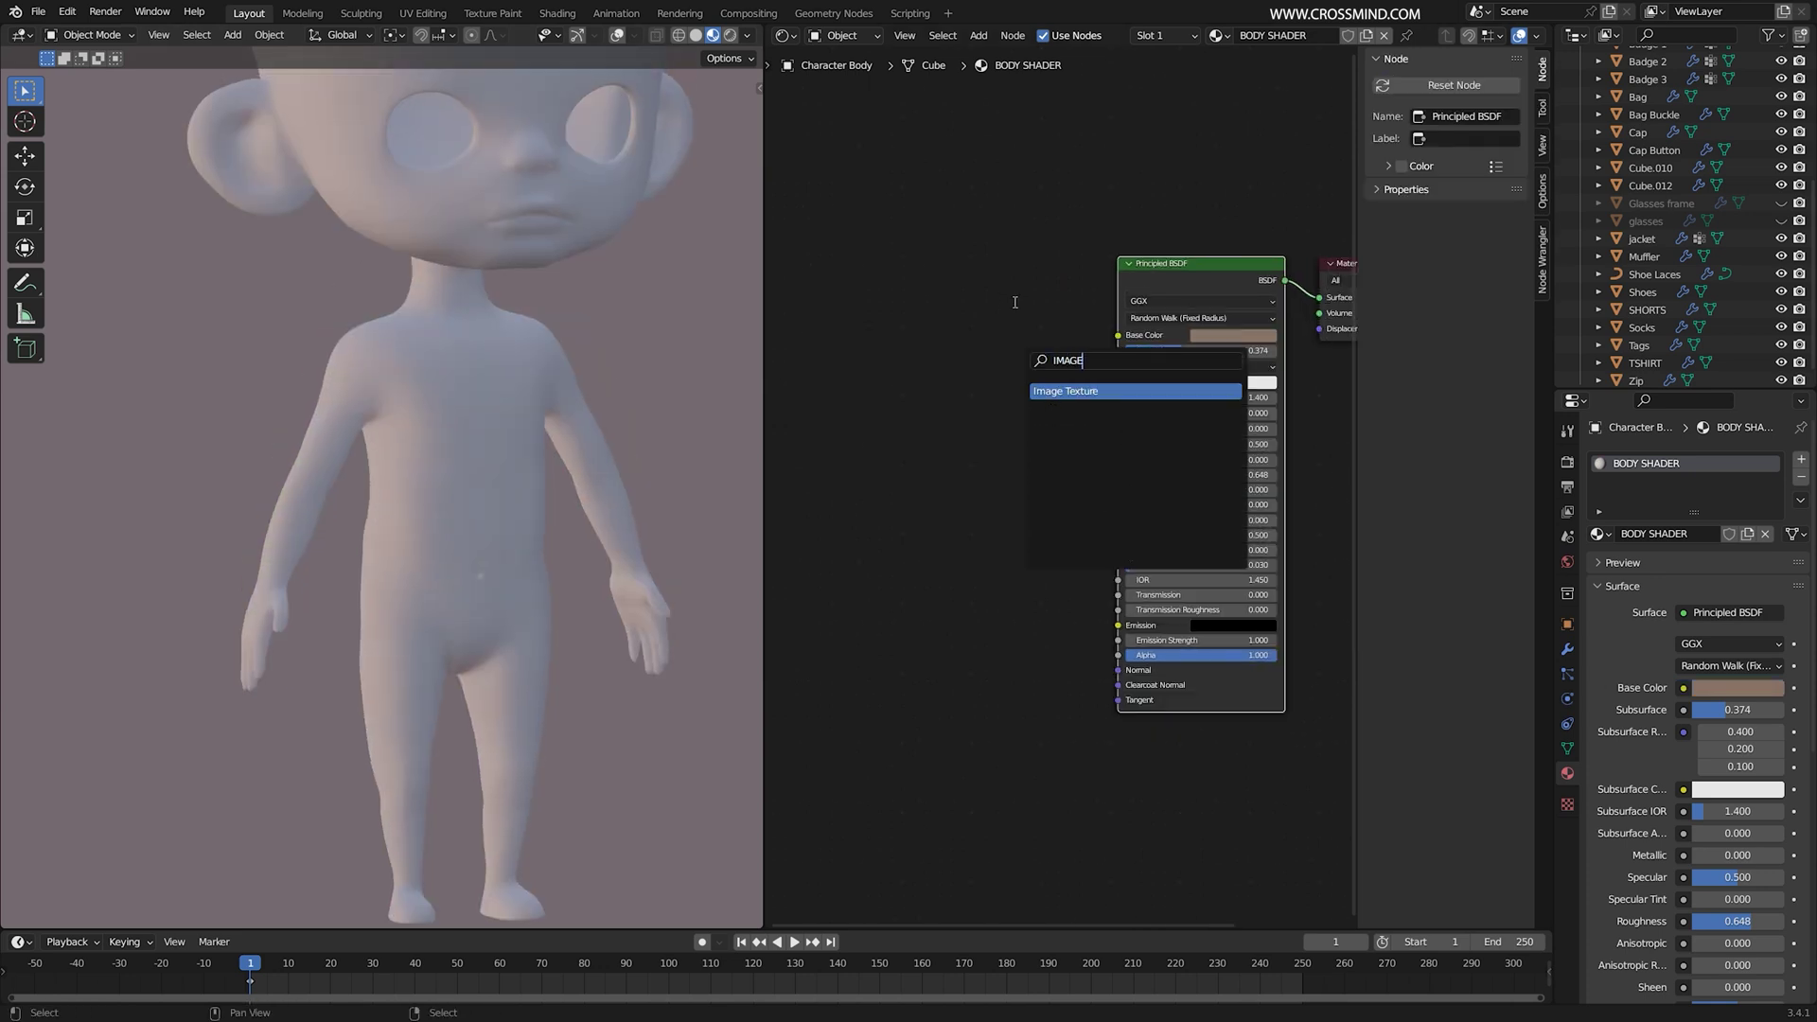
left_click(1115, 391)
left_click(901, 489)
scroll(901, 488, "up", 1)
left_click(908, 474)
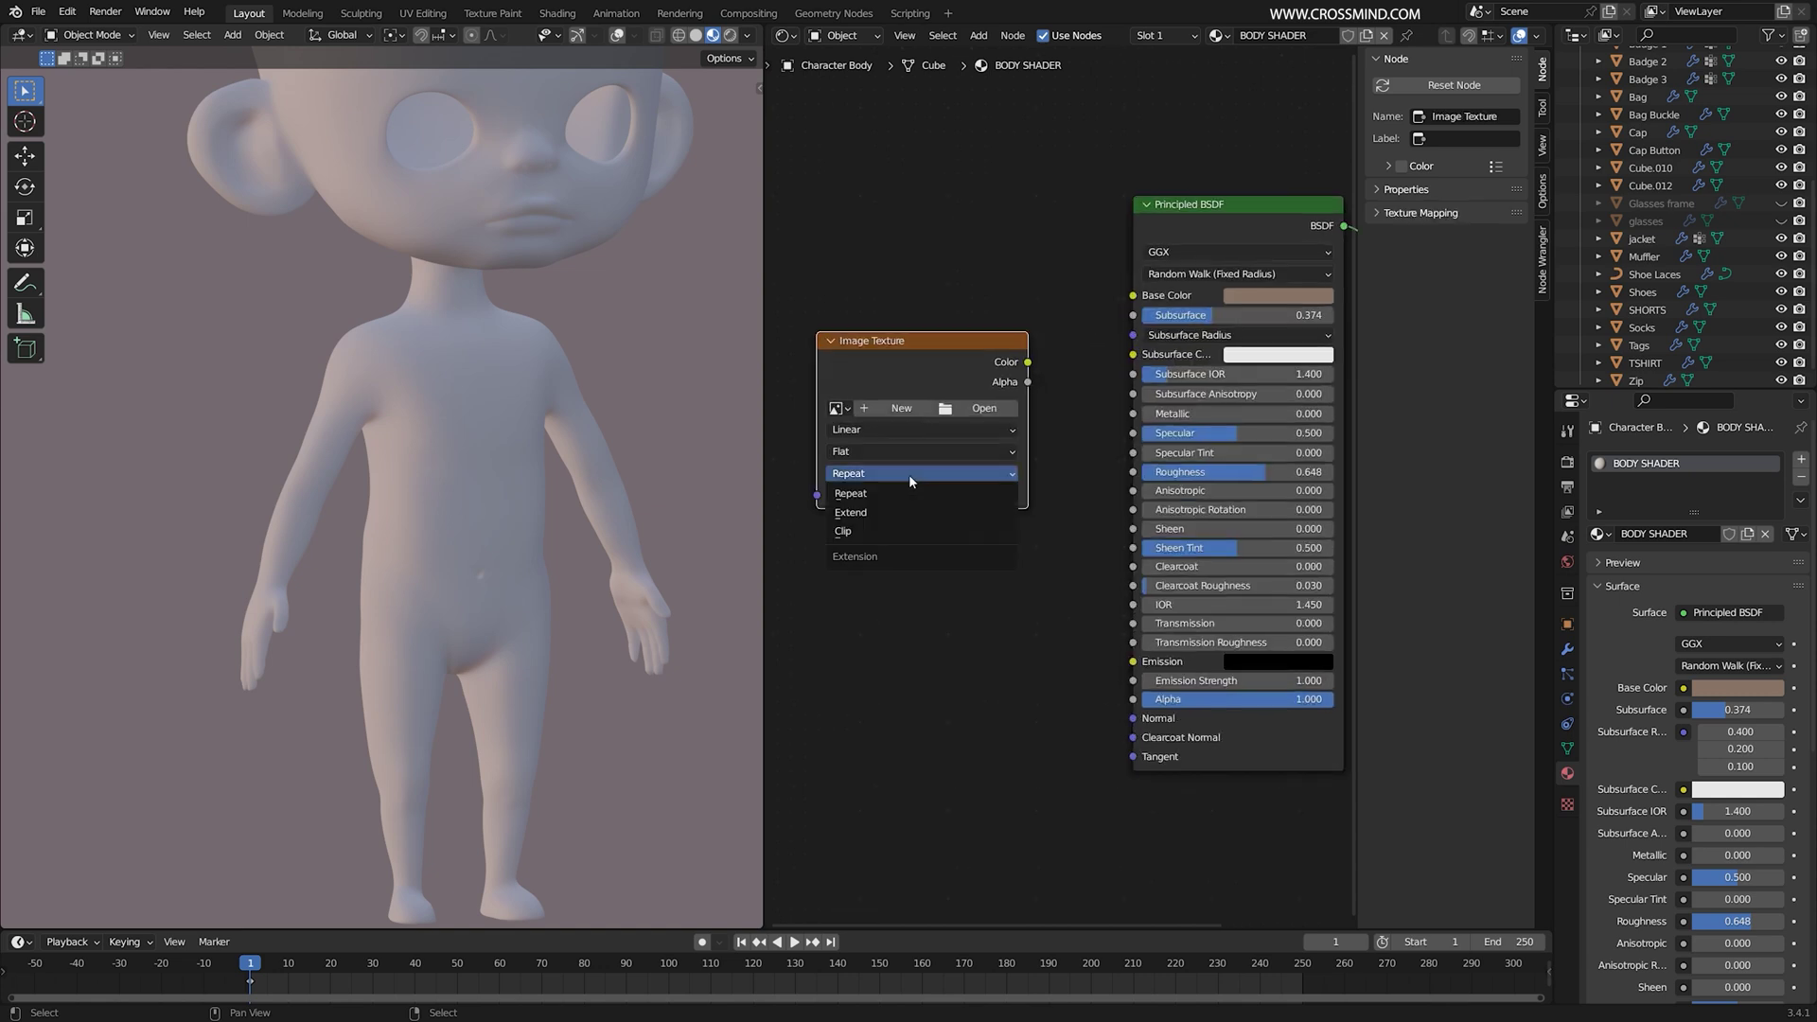
Step: Start a new image for the Image Texture node, name it FACE and enable Tiled
left_click(915, 409)
left_click(947, 441)
type("face")
key("ctrl+a")
type("FACE")
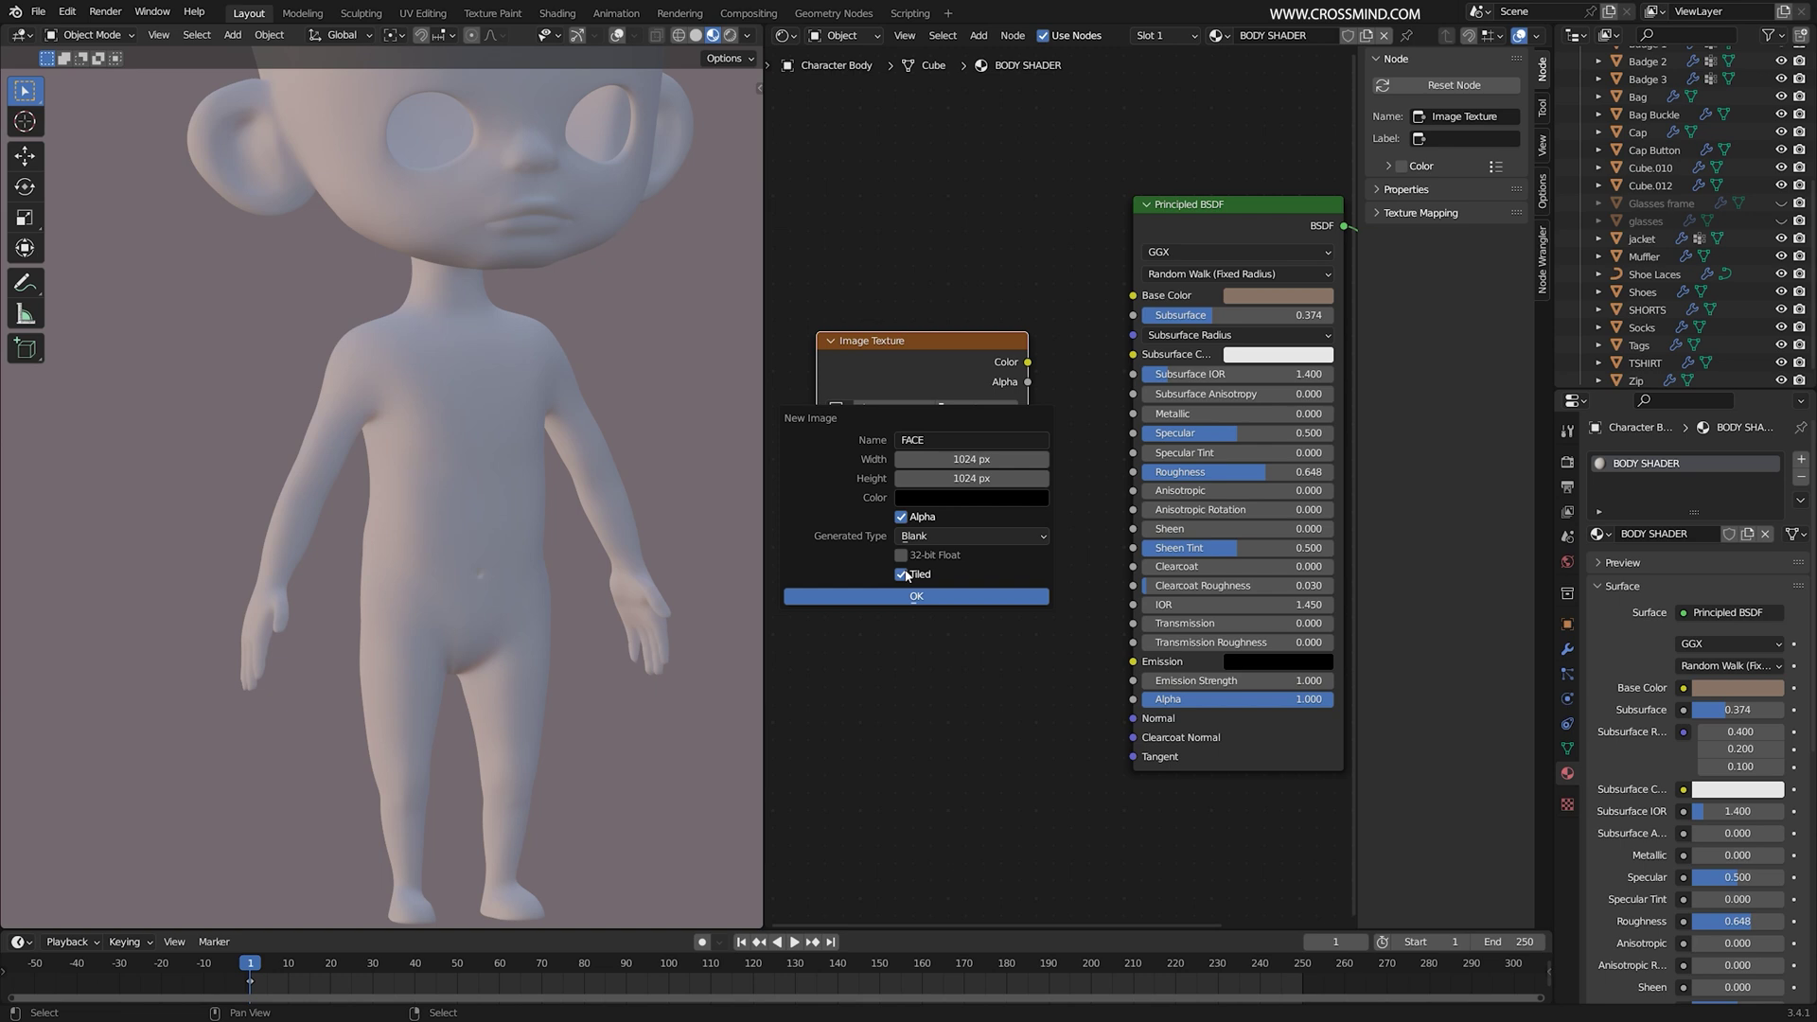
Step: Set the new image's generated type to Color Grid and its width and height to 4068 px
left_click(946, 536)
left_click(934, 599)
left_click(950, 458)
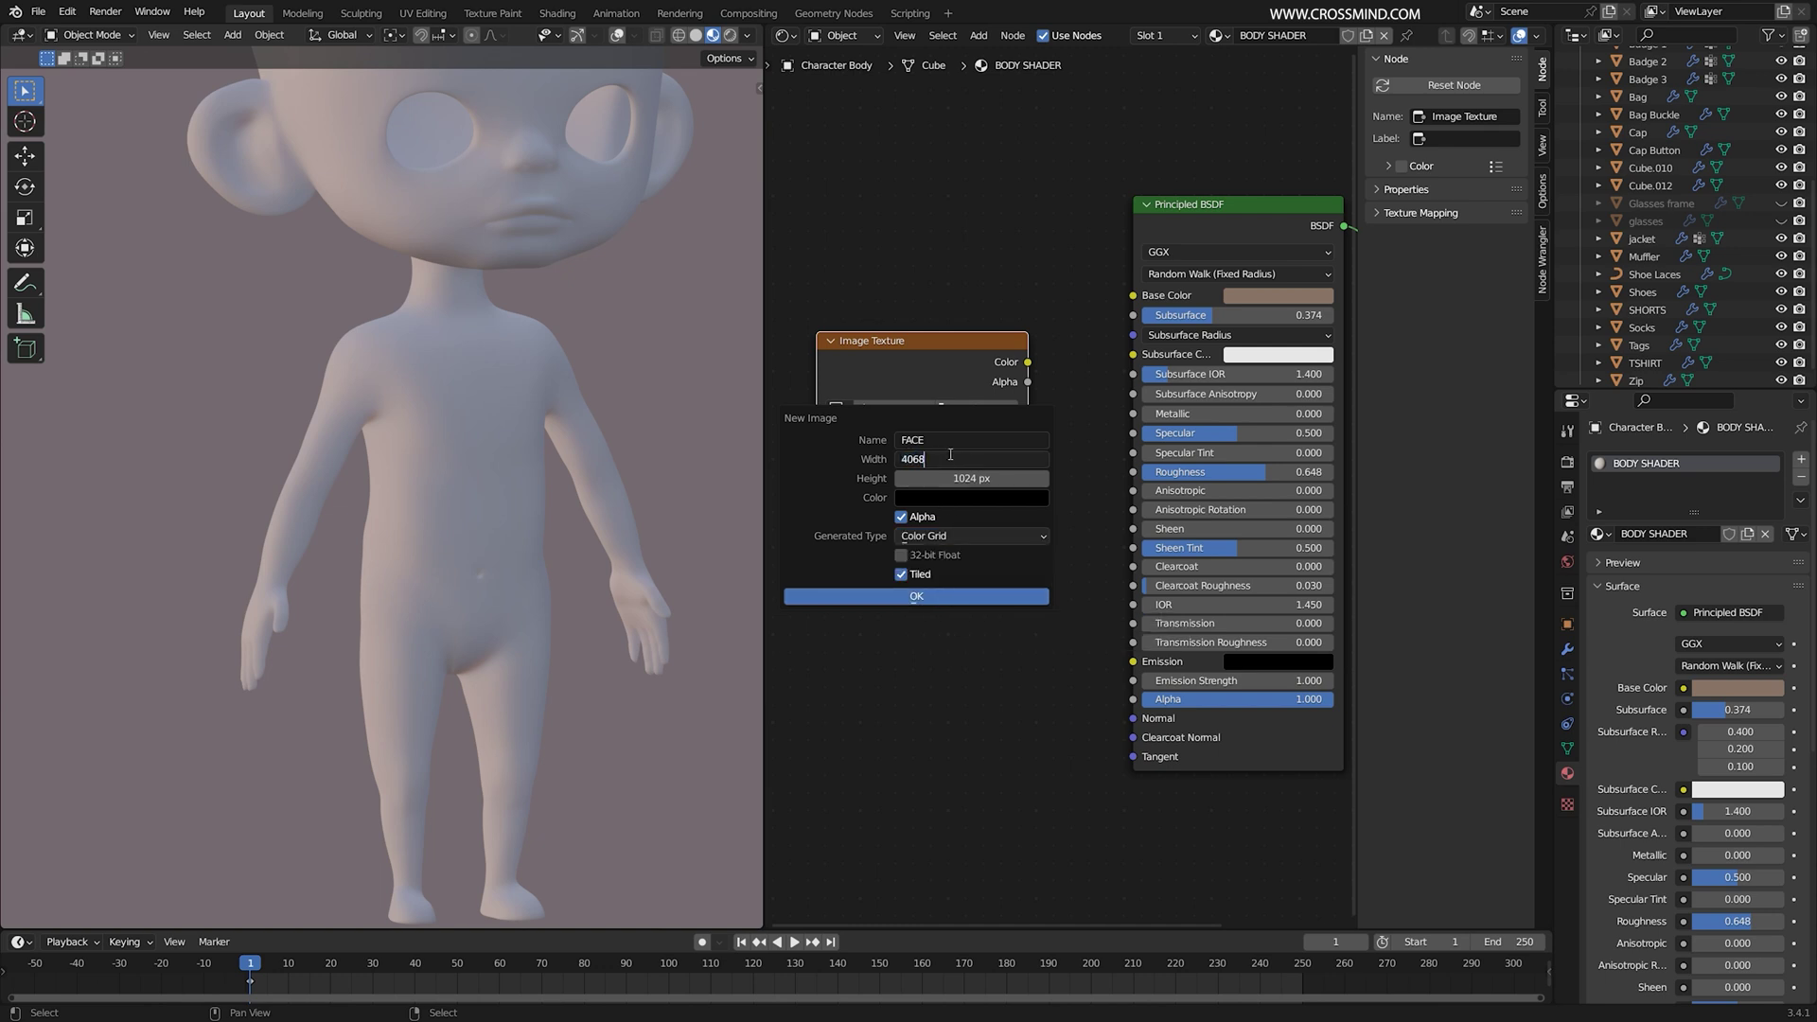
type("4068")
key("Tab")
key("Return")
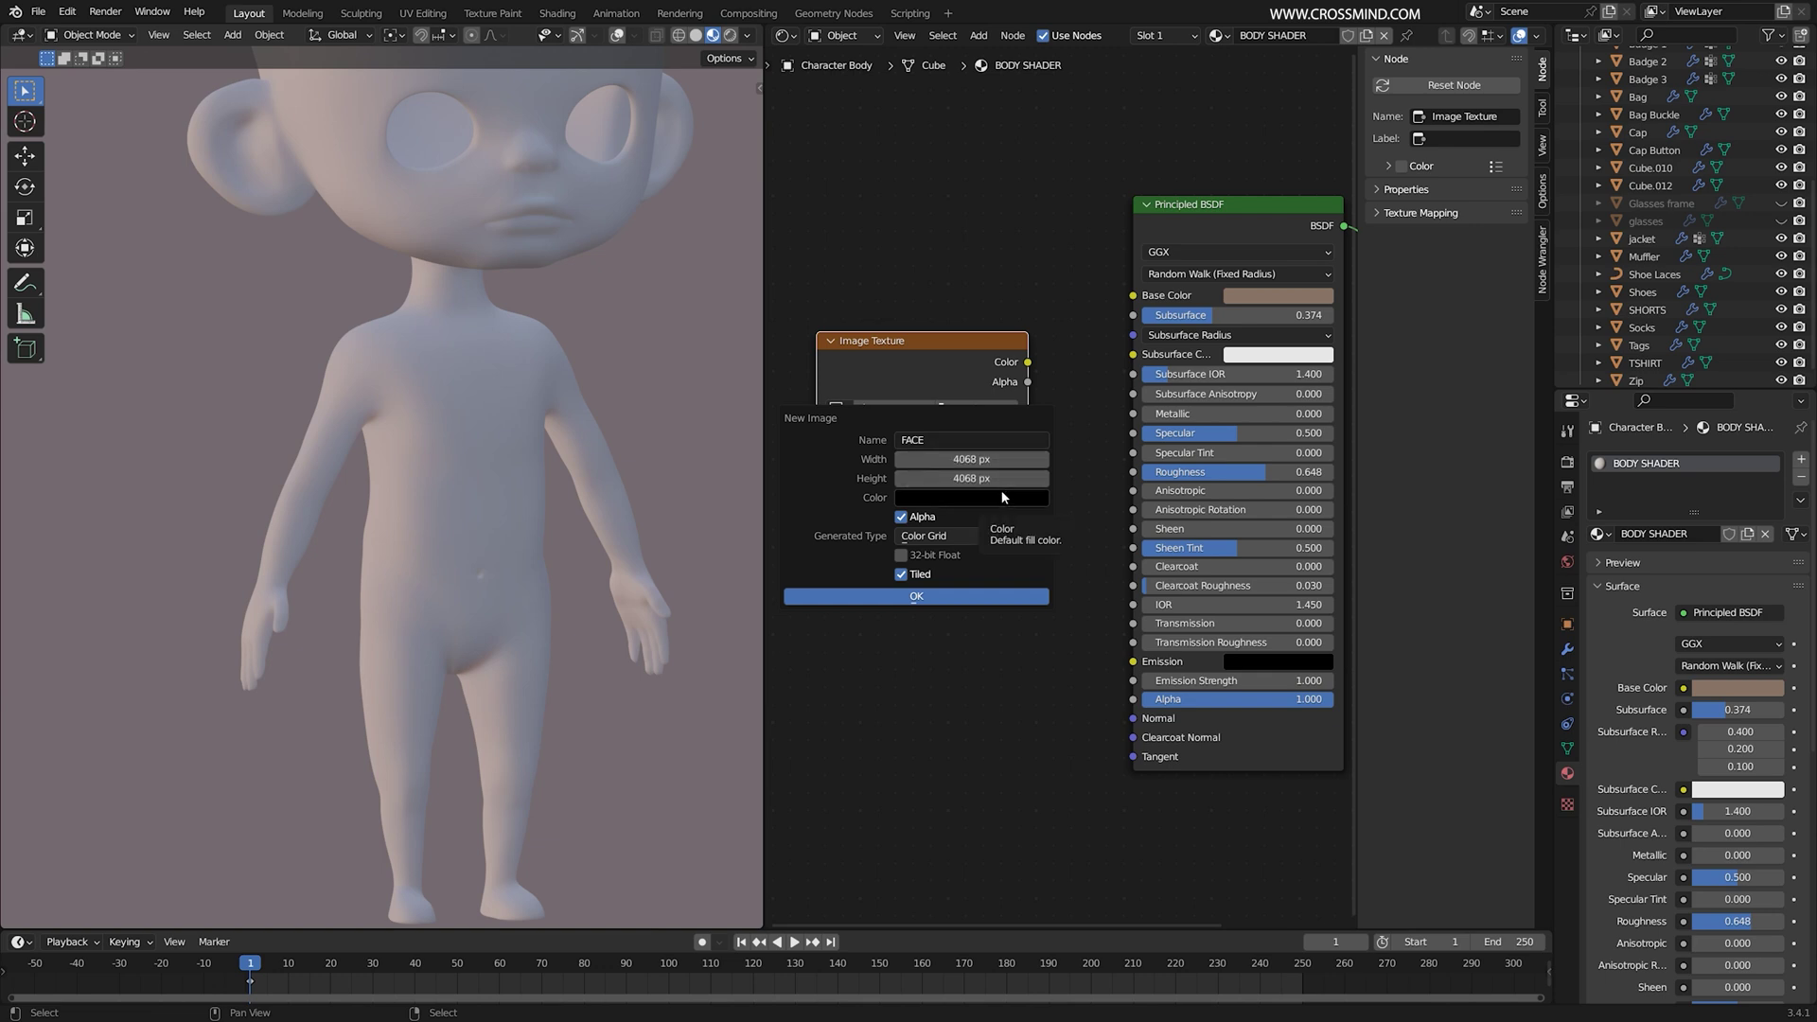
Step: Connect the new FACE texture's Color to the Principled BSDF's Base Color and add Texture Coordinate and Mapping nodes before it
left_click(954, 596)
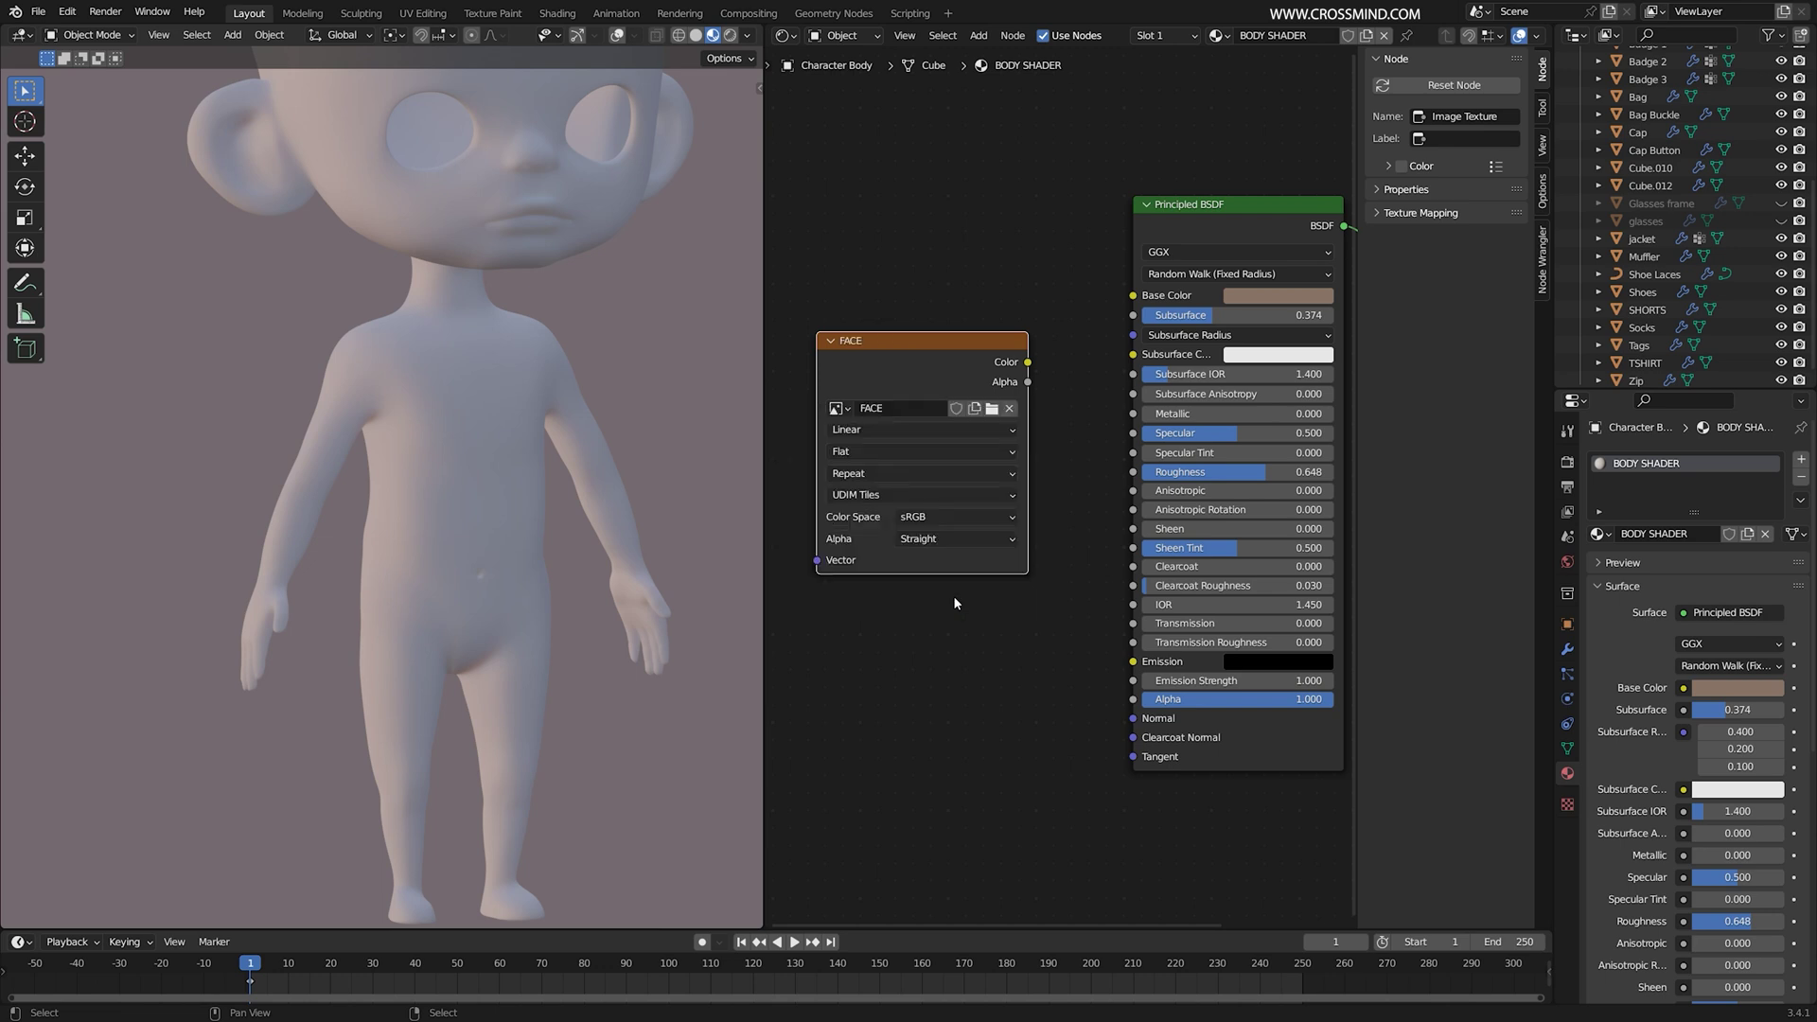
left_click_drag(999, 414, 1183, 352)
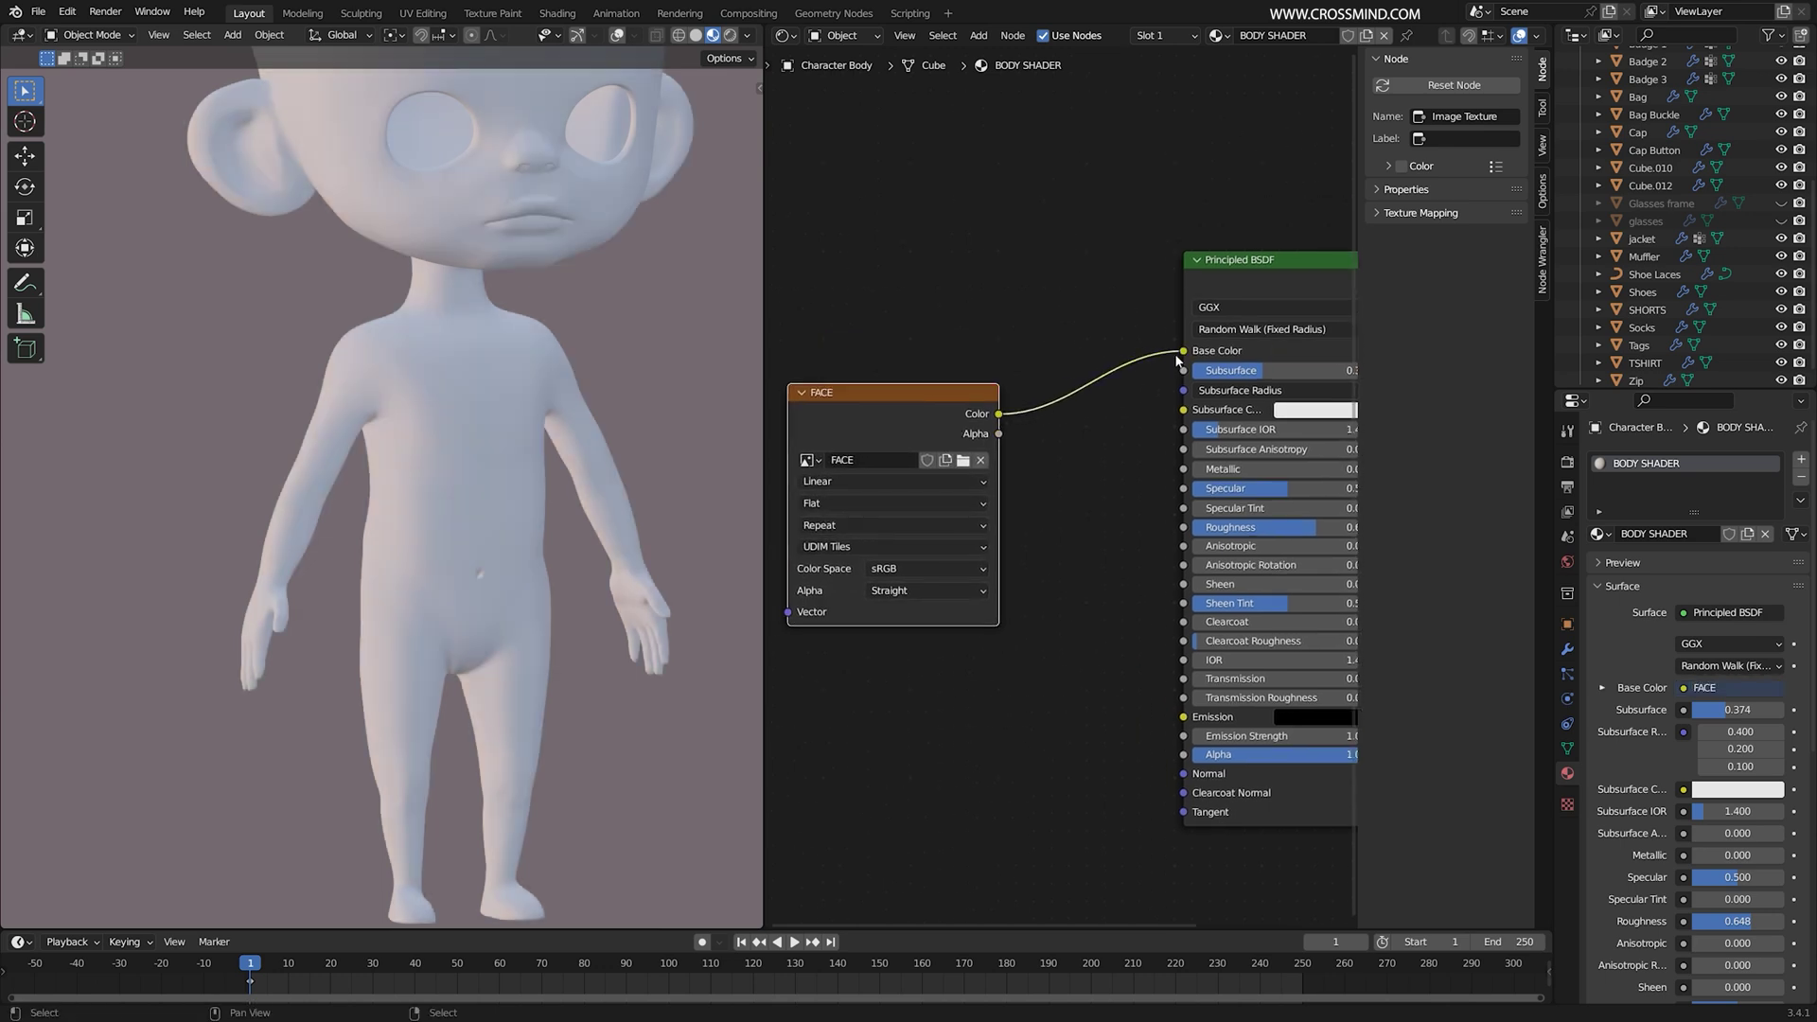
key("ctrl+t")
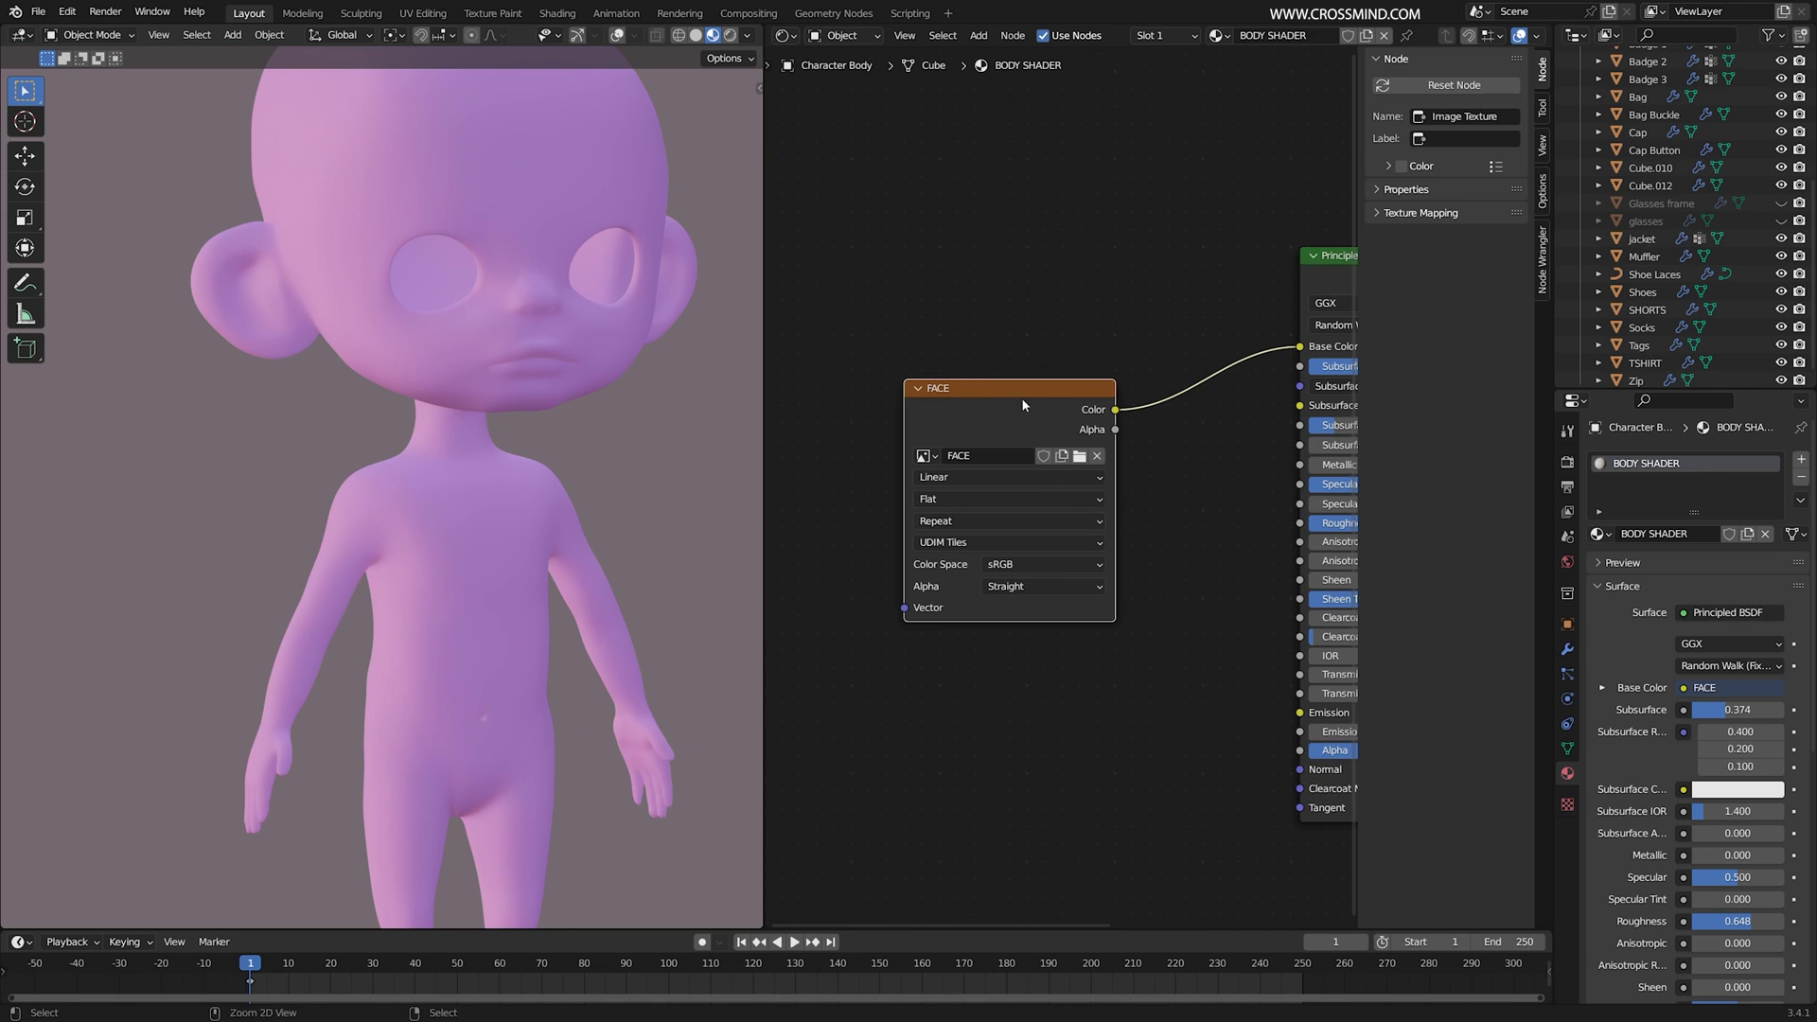
scroll(1148, 547, "up", 1)
middle_click_drag(1034, 484, 1068, 423)
middle_click_drag(1068, 423, 922, 412)
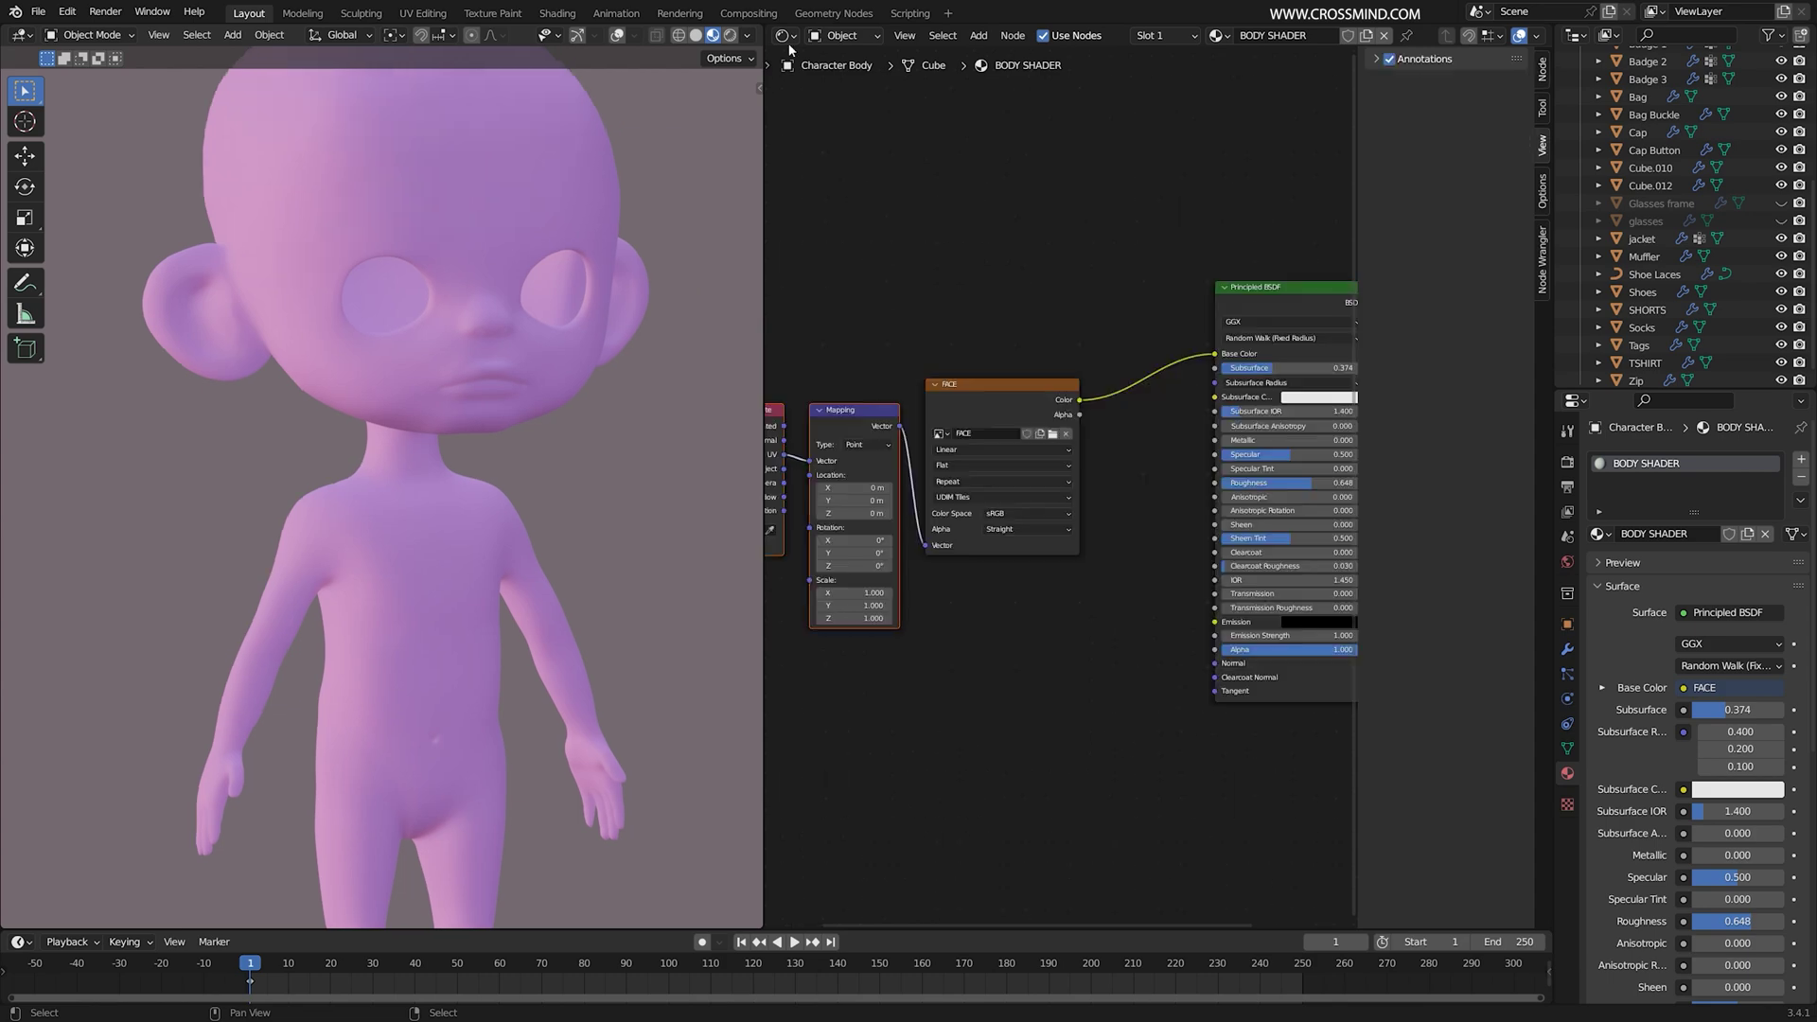
Step: Switch the node editor area to the UV Editor and show the FACE image in it
left_click(786, 36)
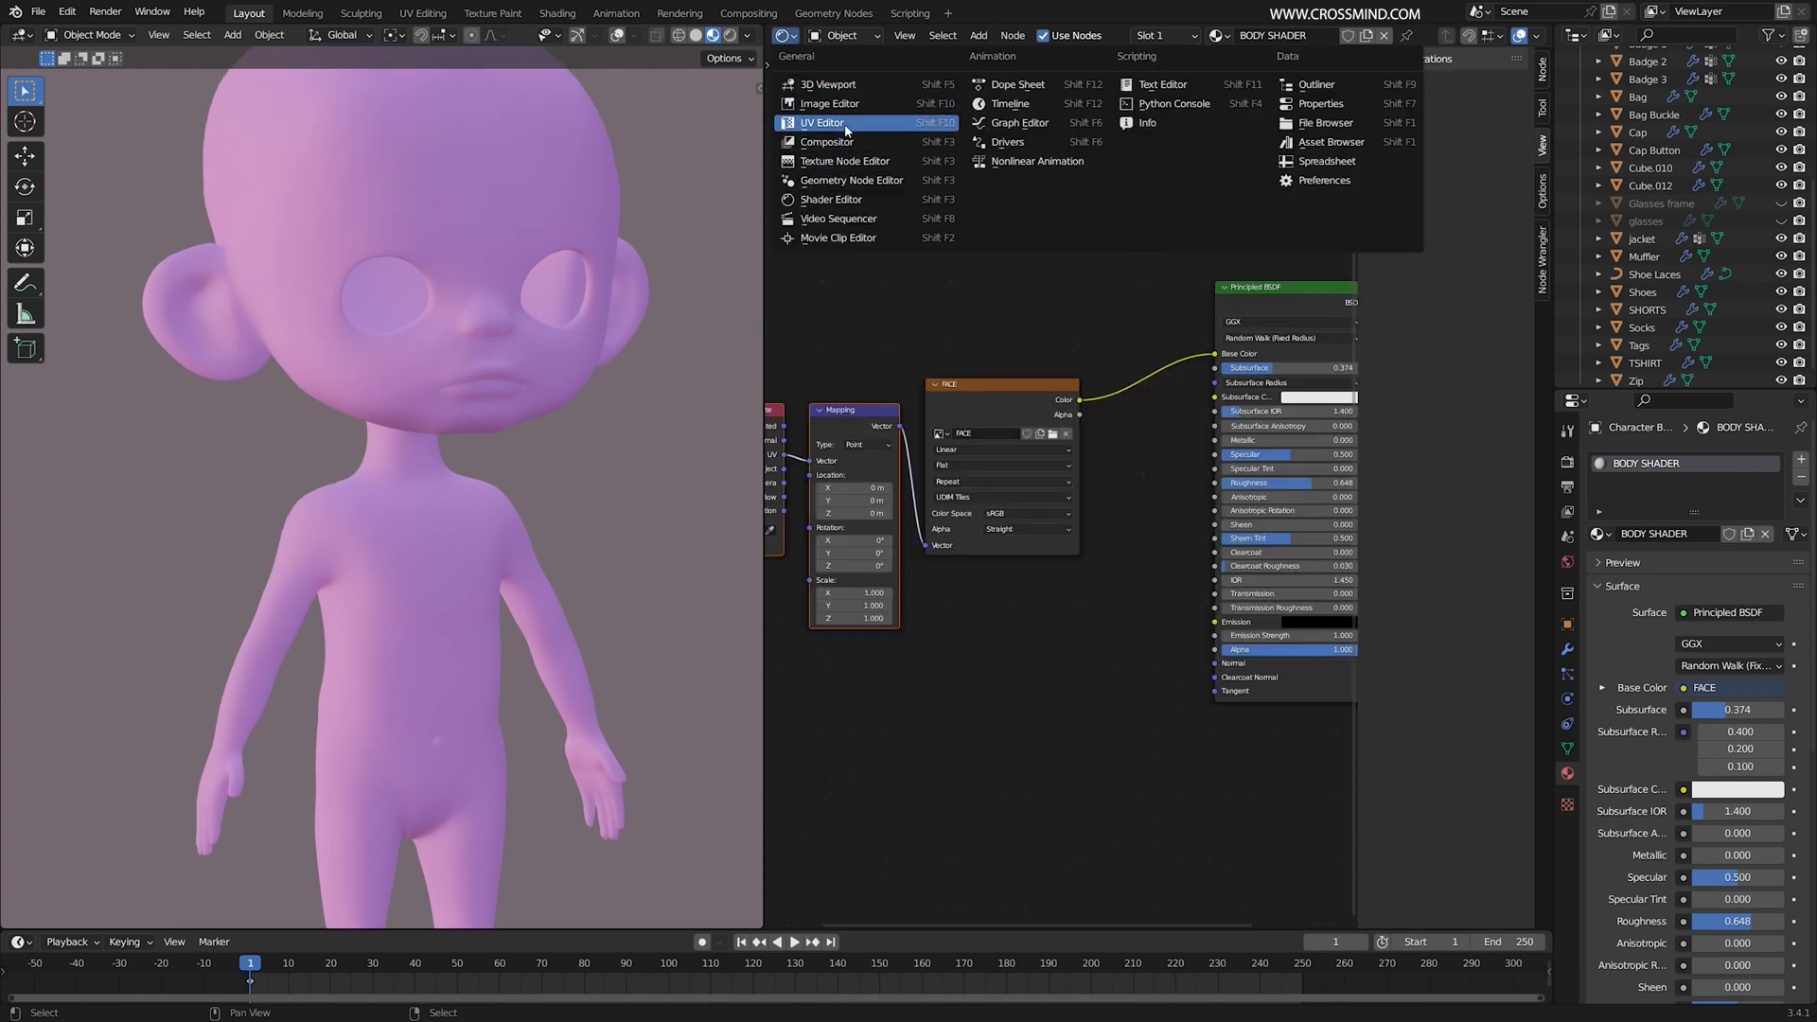
left_click(823, 104)
left_click(1084, 36)
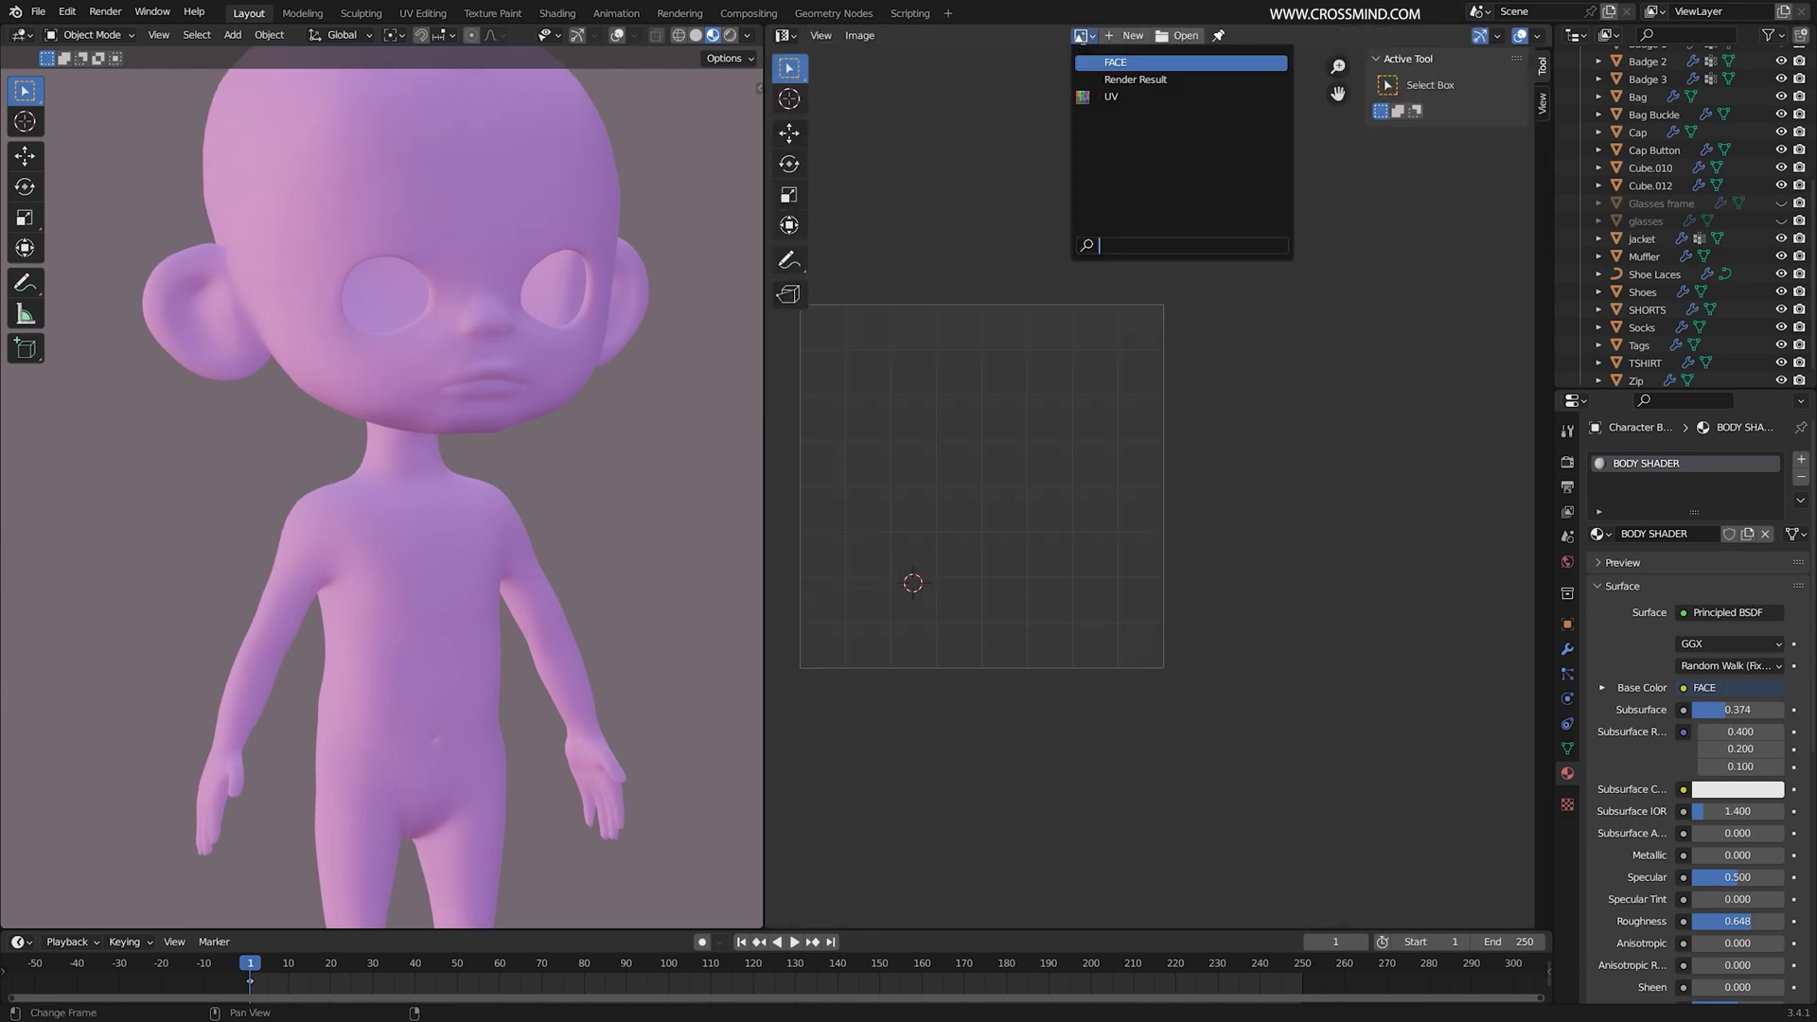
left_click(1140, 63)
middle_click_drag(1010, 348, 1183, 390)
scroll(1183, 390, "down", 9)
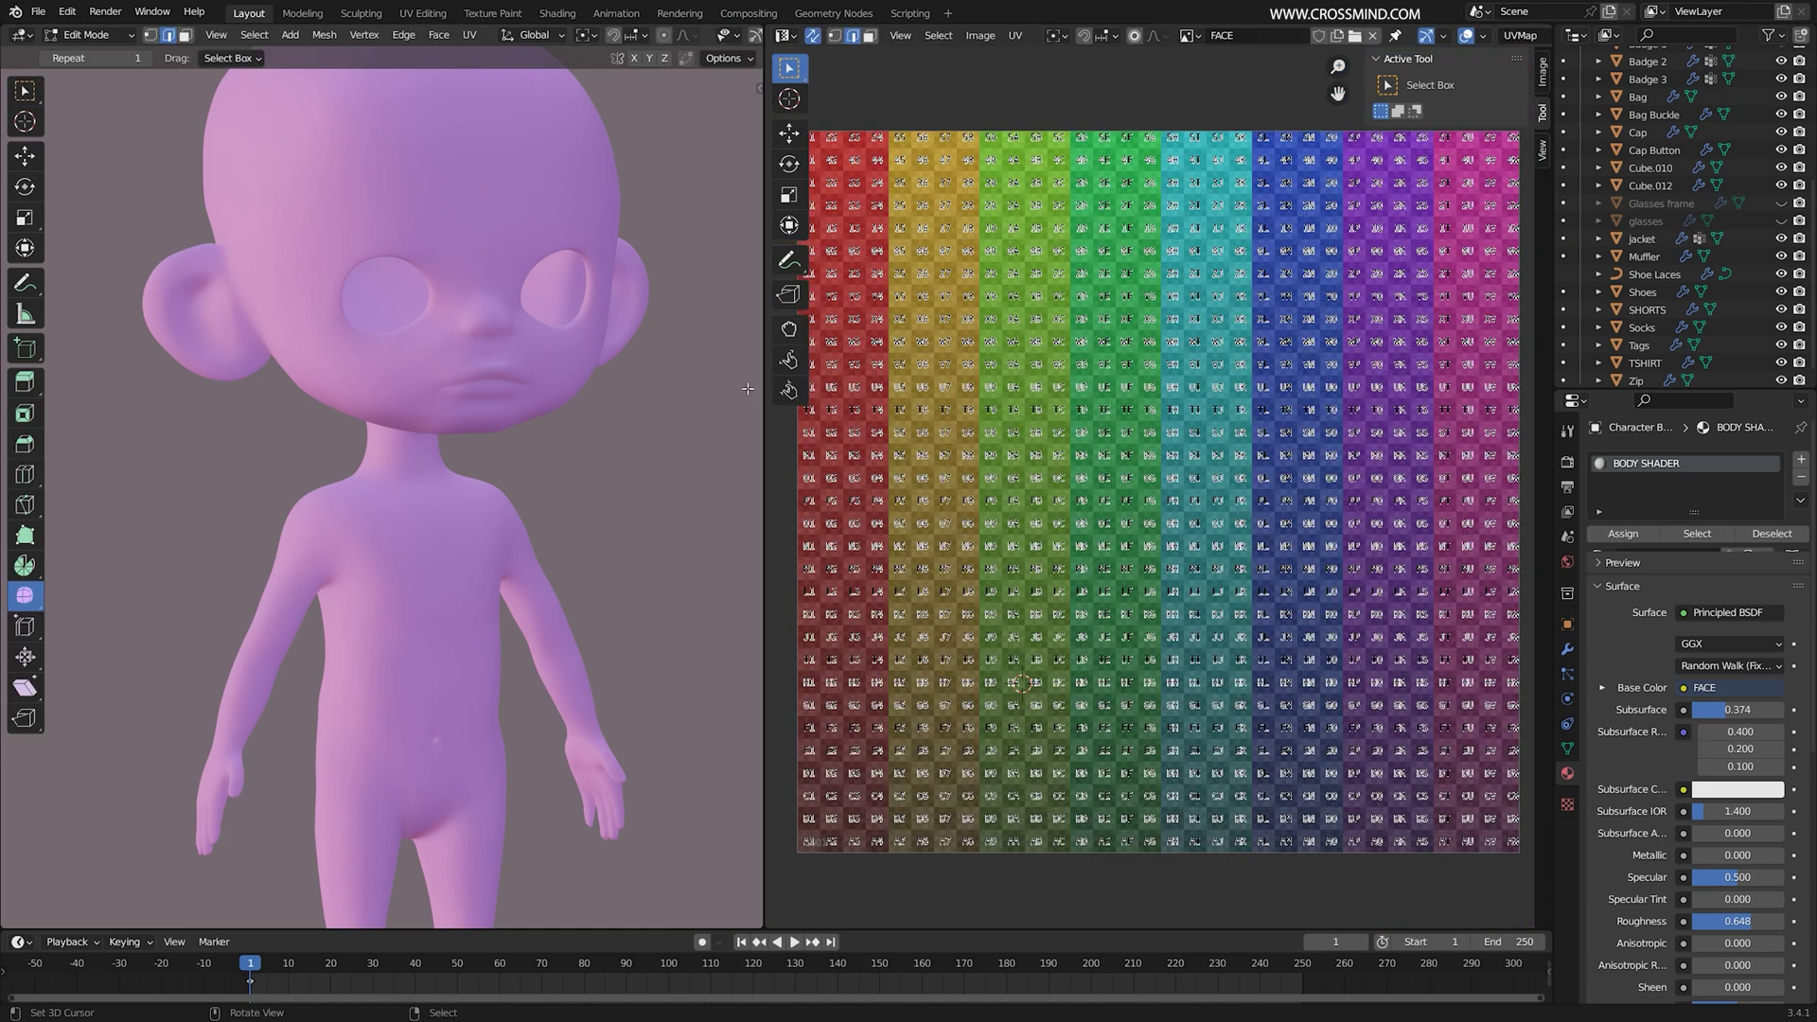
Step: Enter Edit Mode on the character body with viewport overlays turned on and nothing selected
key("Tab")
scroll(622, 407, "down", 4)
scroll(678, 37, "down", 3)
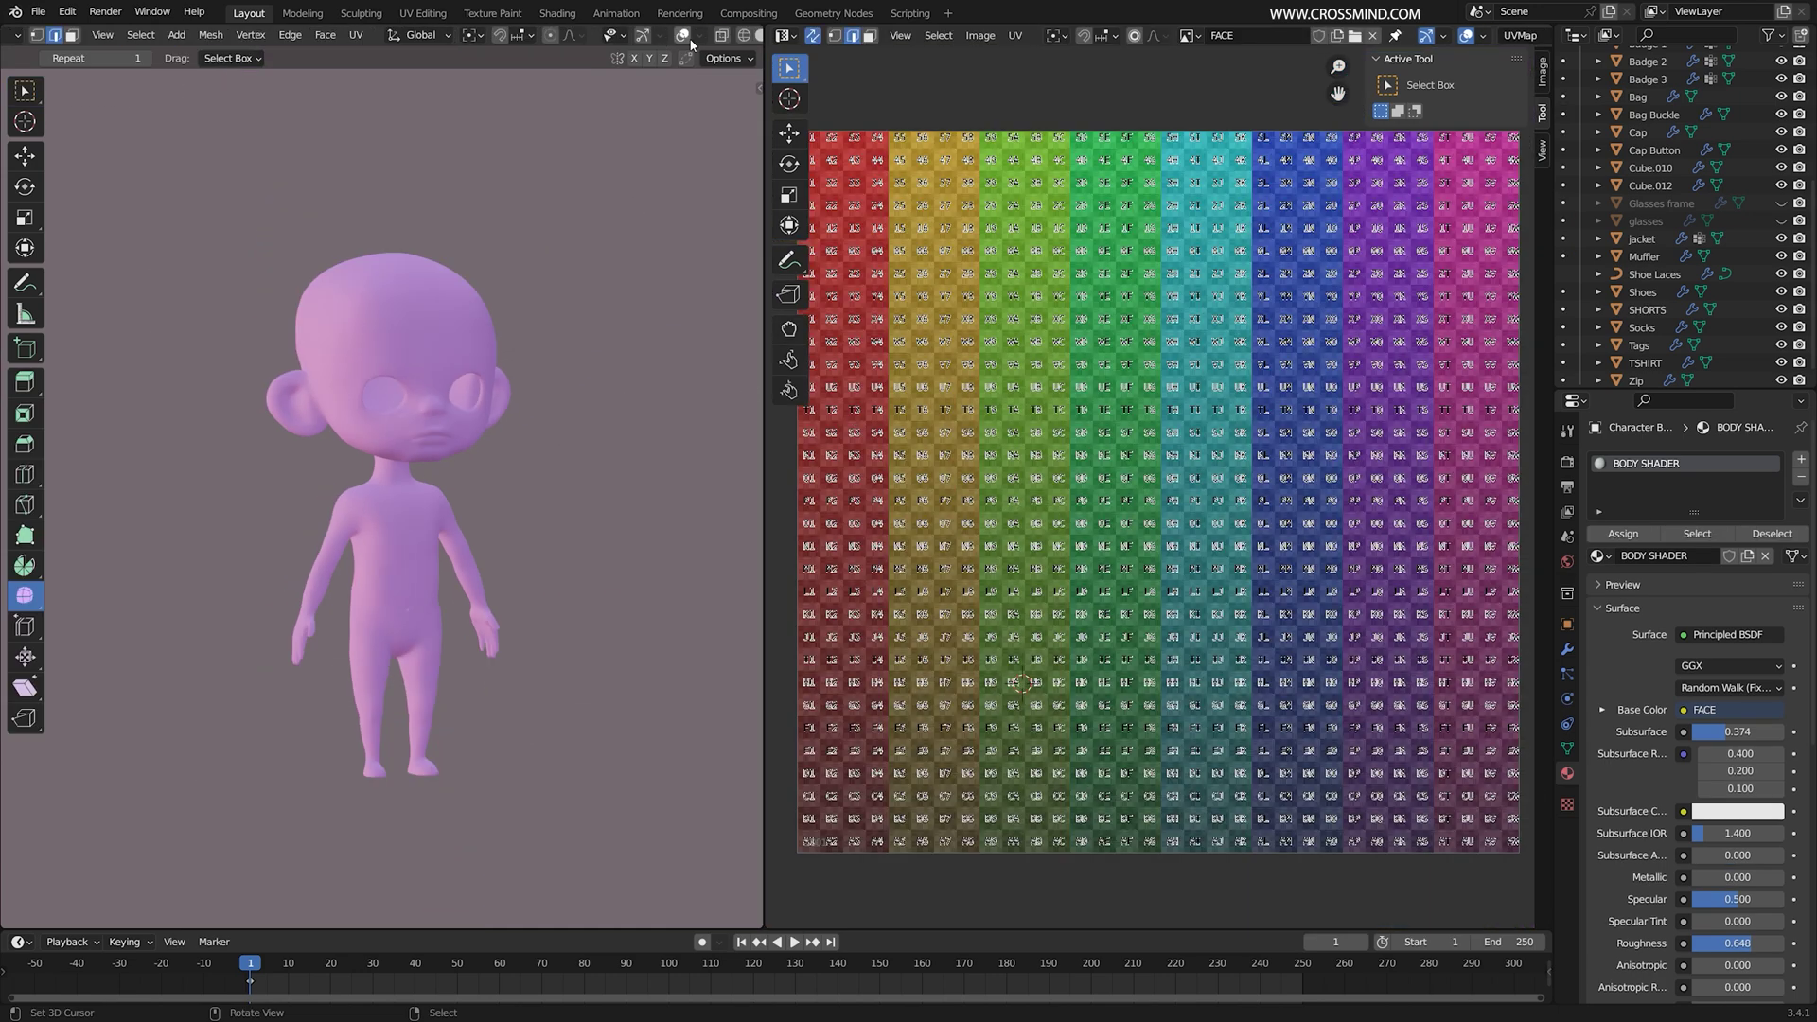
left_click(688, 39)
scroll(473, 274, "up", 2)
key("alt+a")
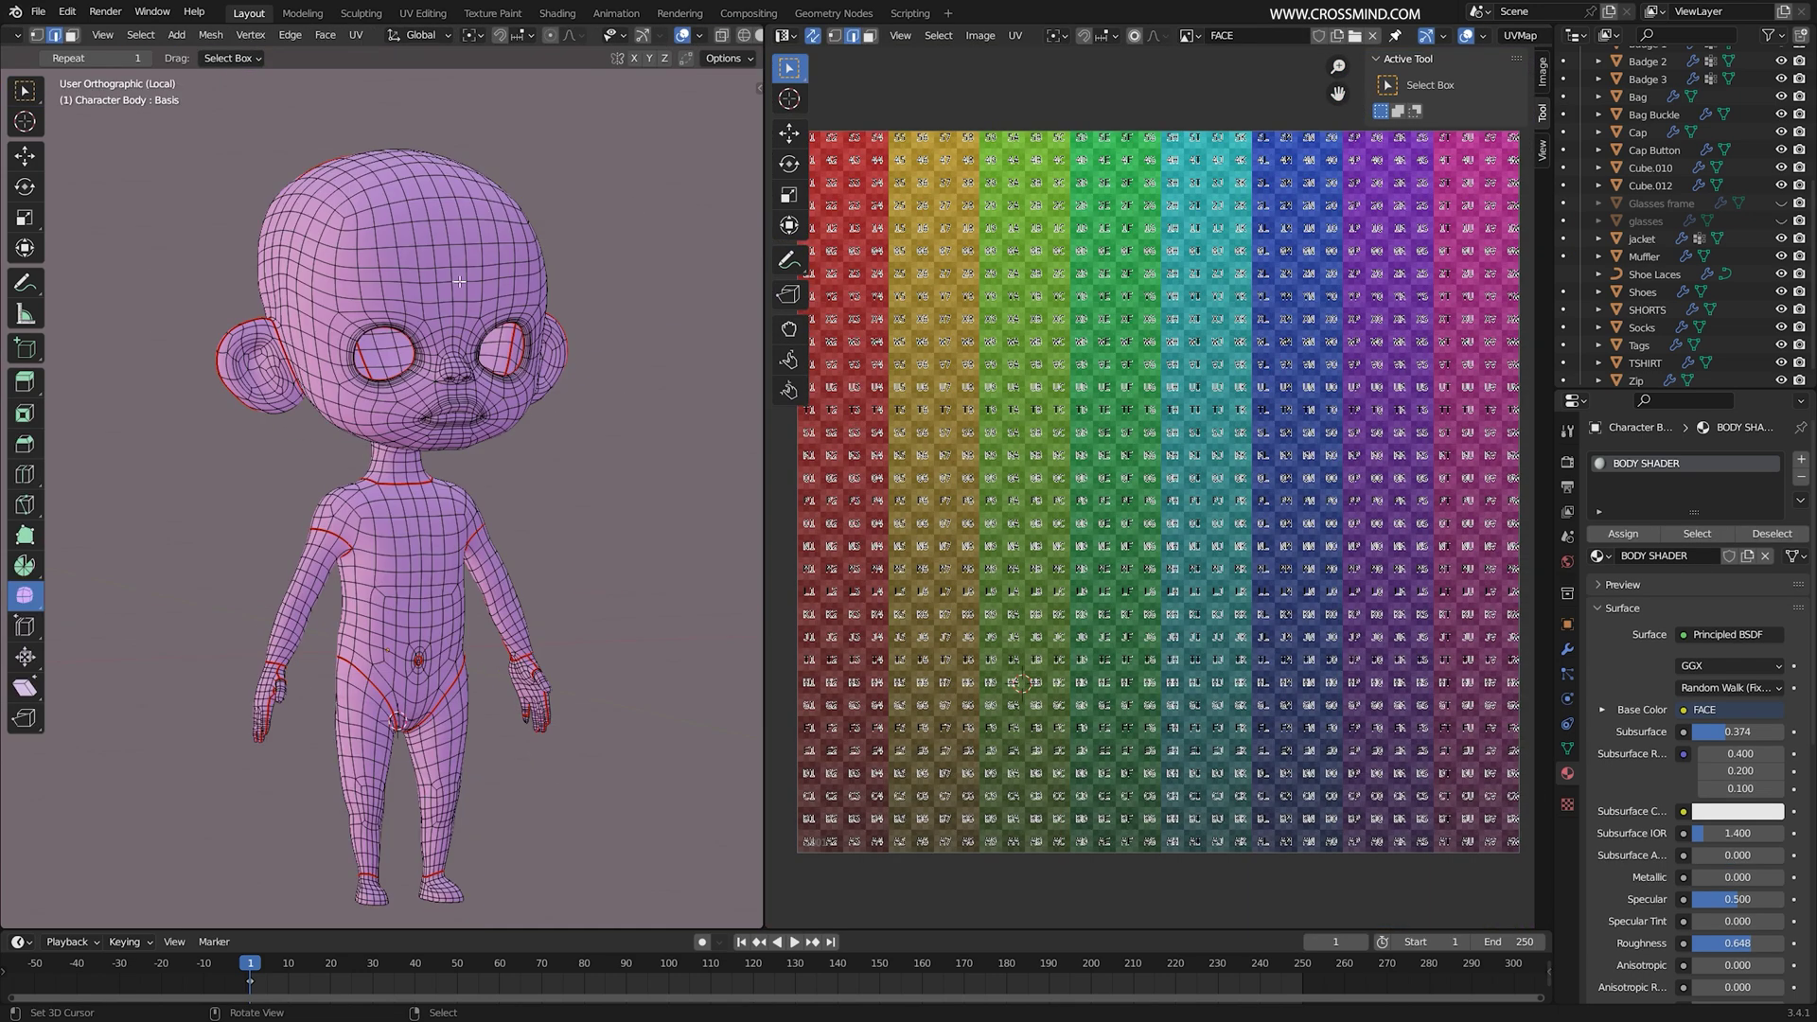
Step: Select the complete head island in the UV layout using face selection
key("l")
scroll(1268, 502, "down", 8)
key("alt+a")
key("l")
scroll(1301, 519, "up", 2)
key("g")
right_click(1110, 521)
left_click(1460, 519)
key("3")
left_click(1460, 520)
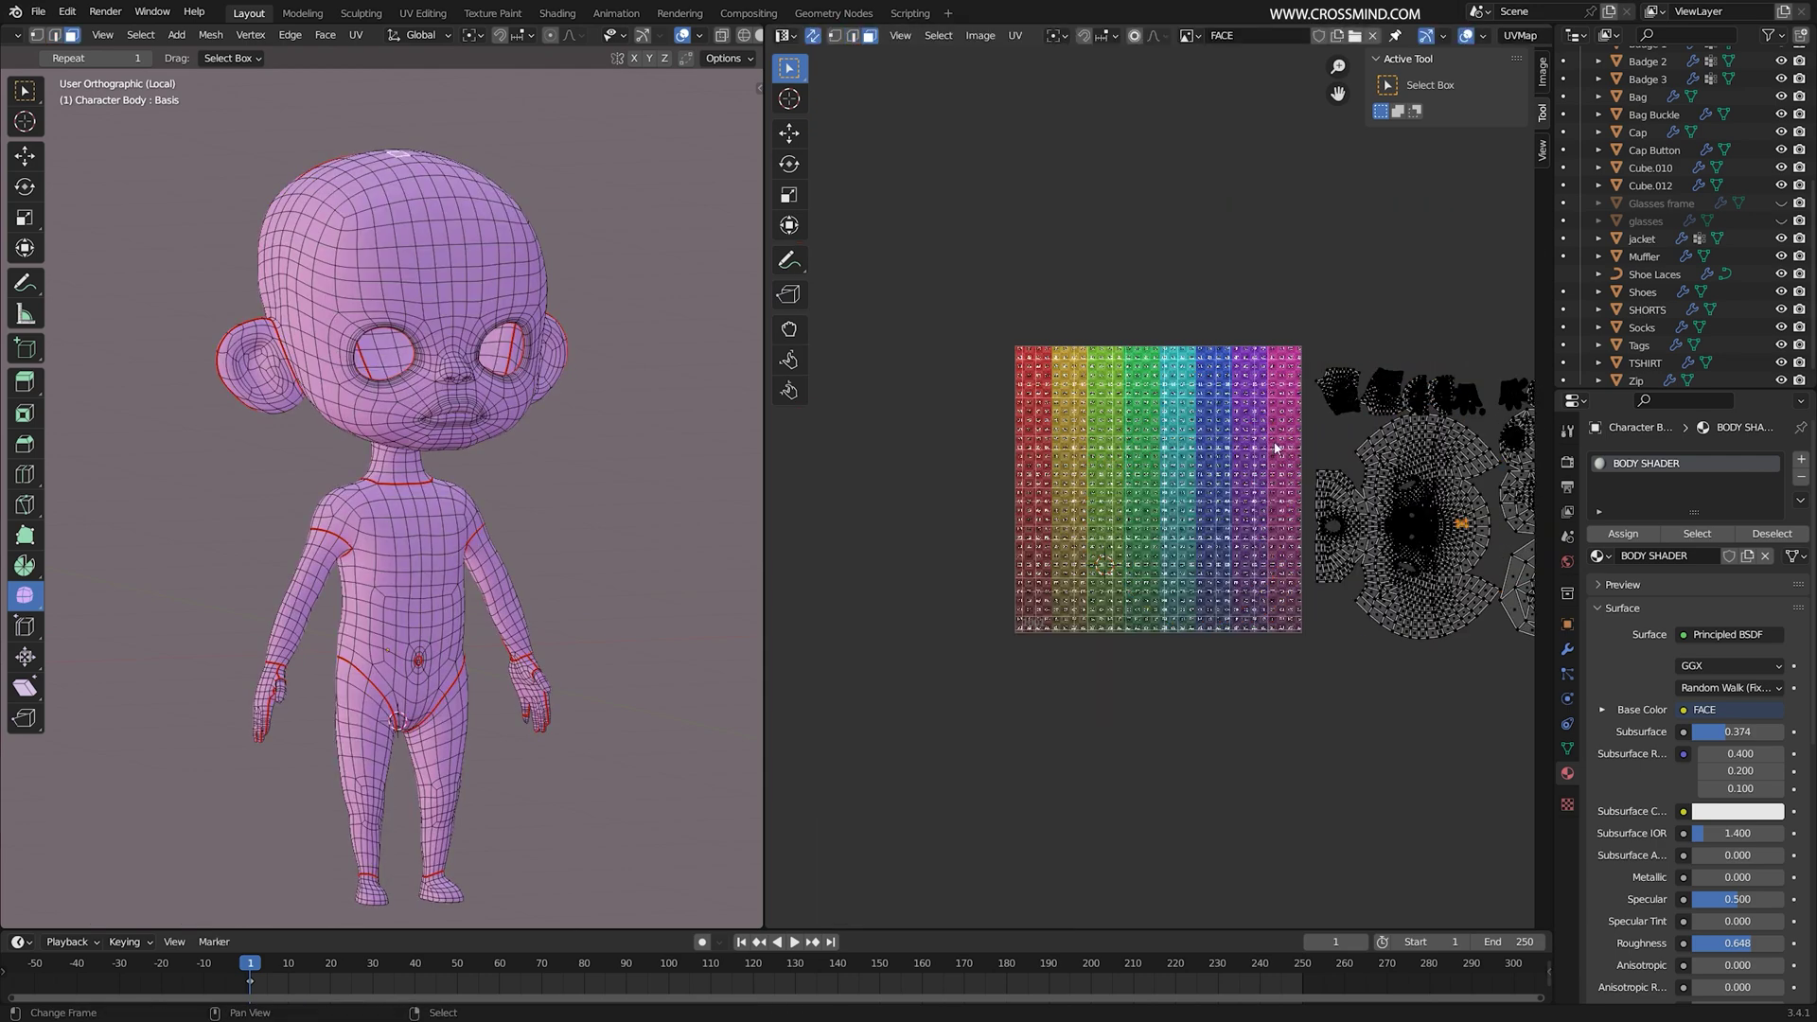
key("l")
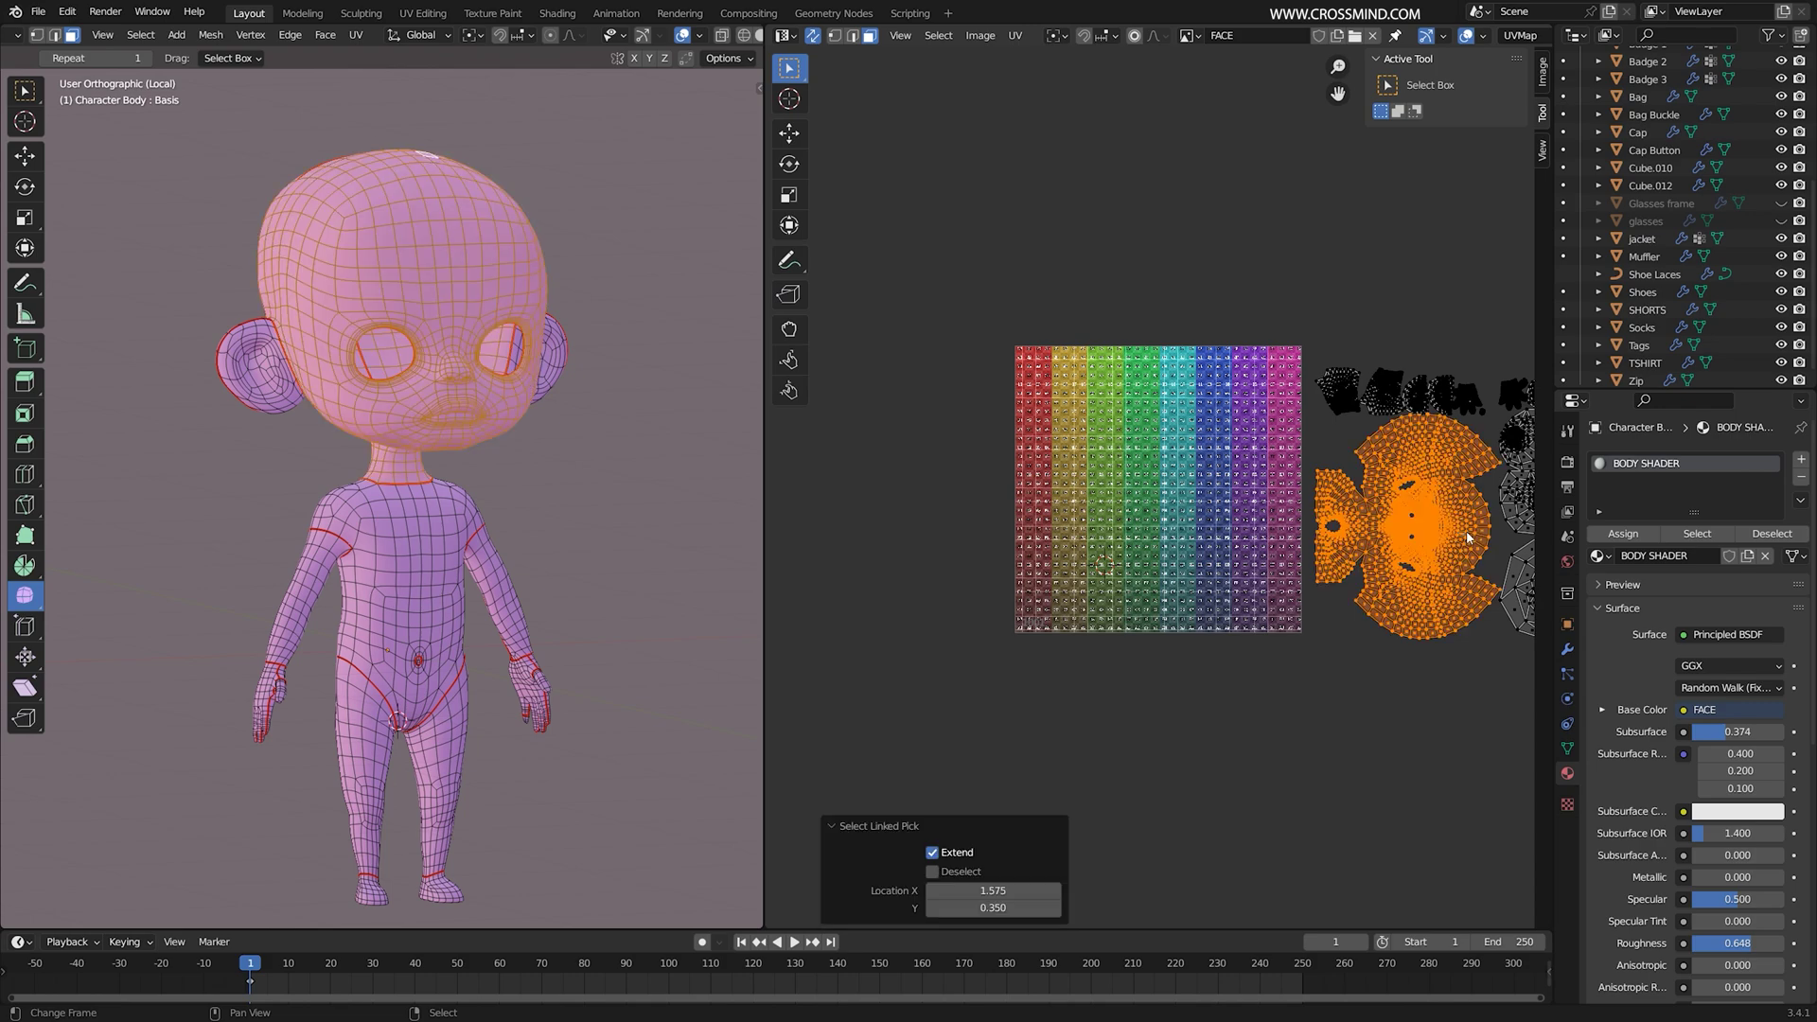
Step: Move the head island onto the color grid tile and rotate it by -90°
key("g")
left_click(1211, 533)
scroll(1249, 592, "up", 3)
key("r")
left_click(1298, 455)
left_click(995, 830)
type("-90")
key("Return")
Step: Scale up the head island and reposition it so it fills the width of tile 1001
key("s")
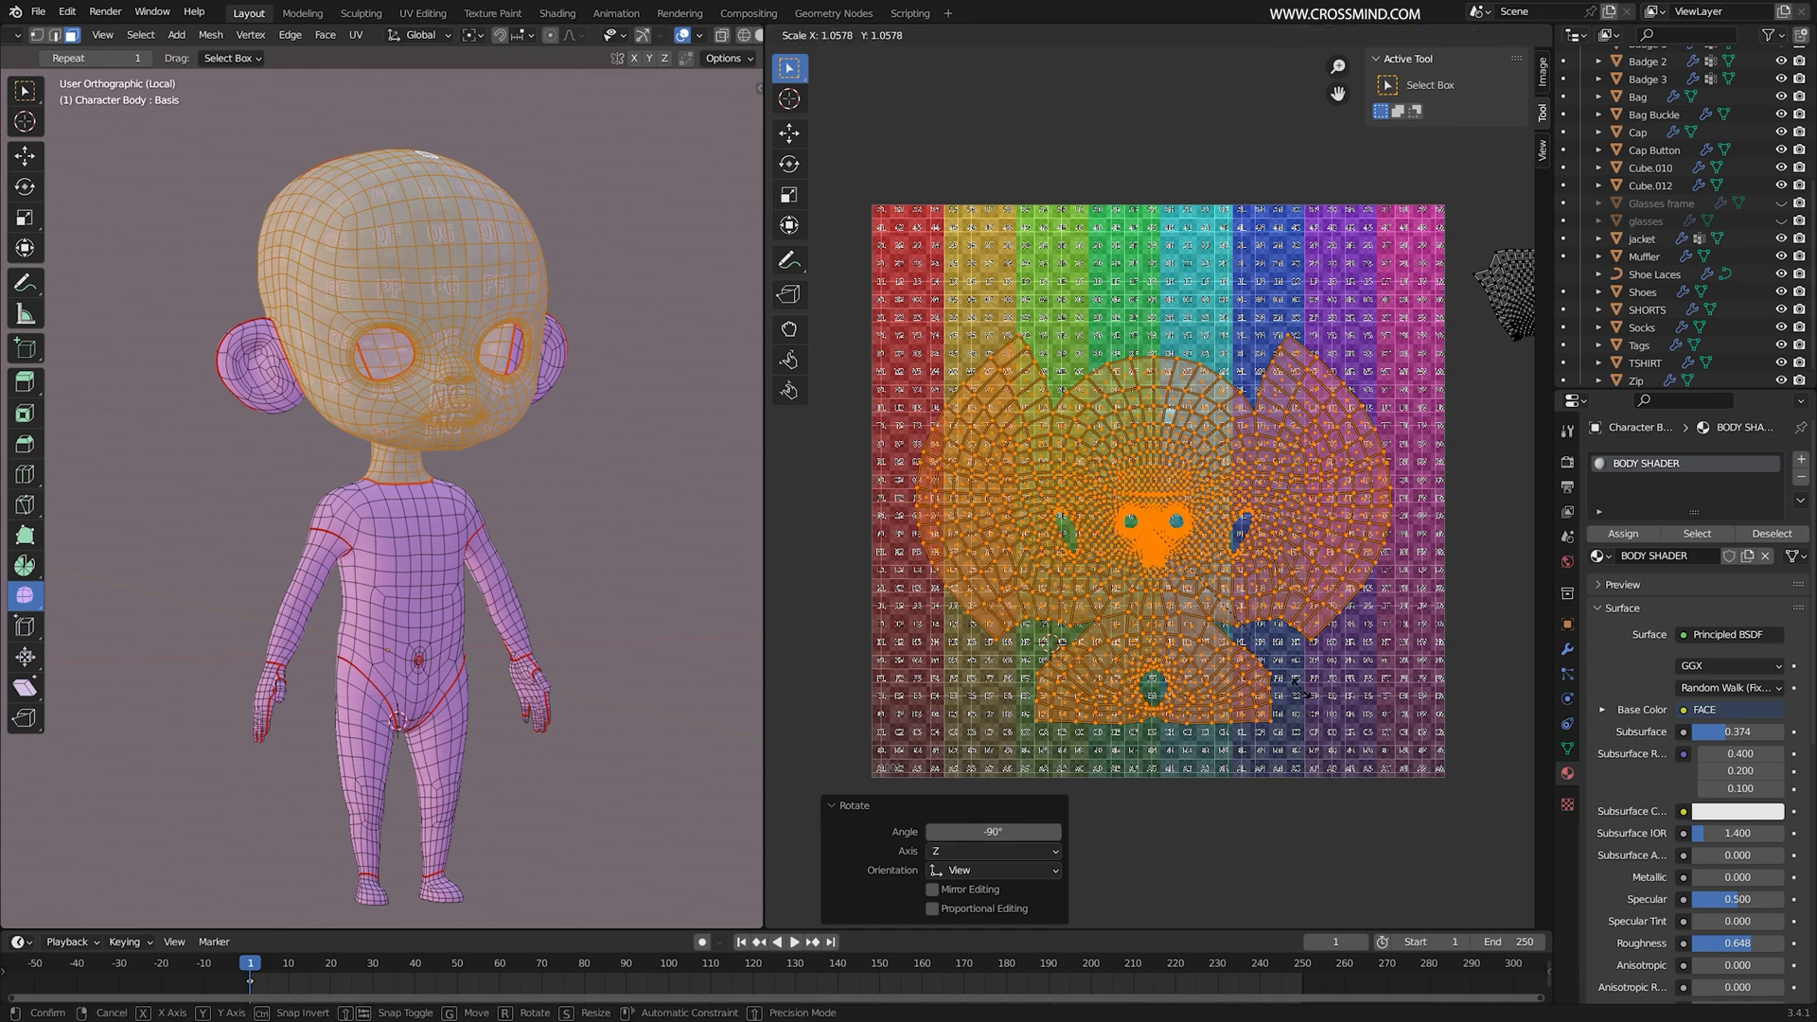
left_click(1317, 694)
key("g")
left_click(1322, 672)
key("s")
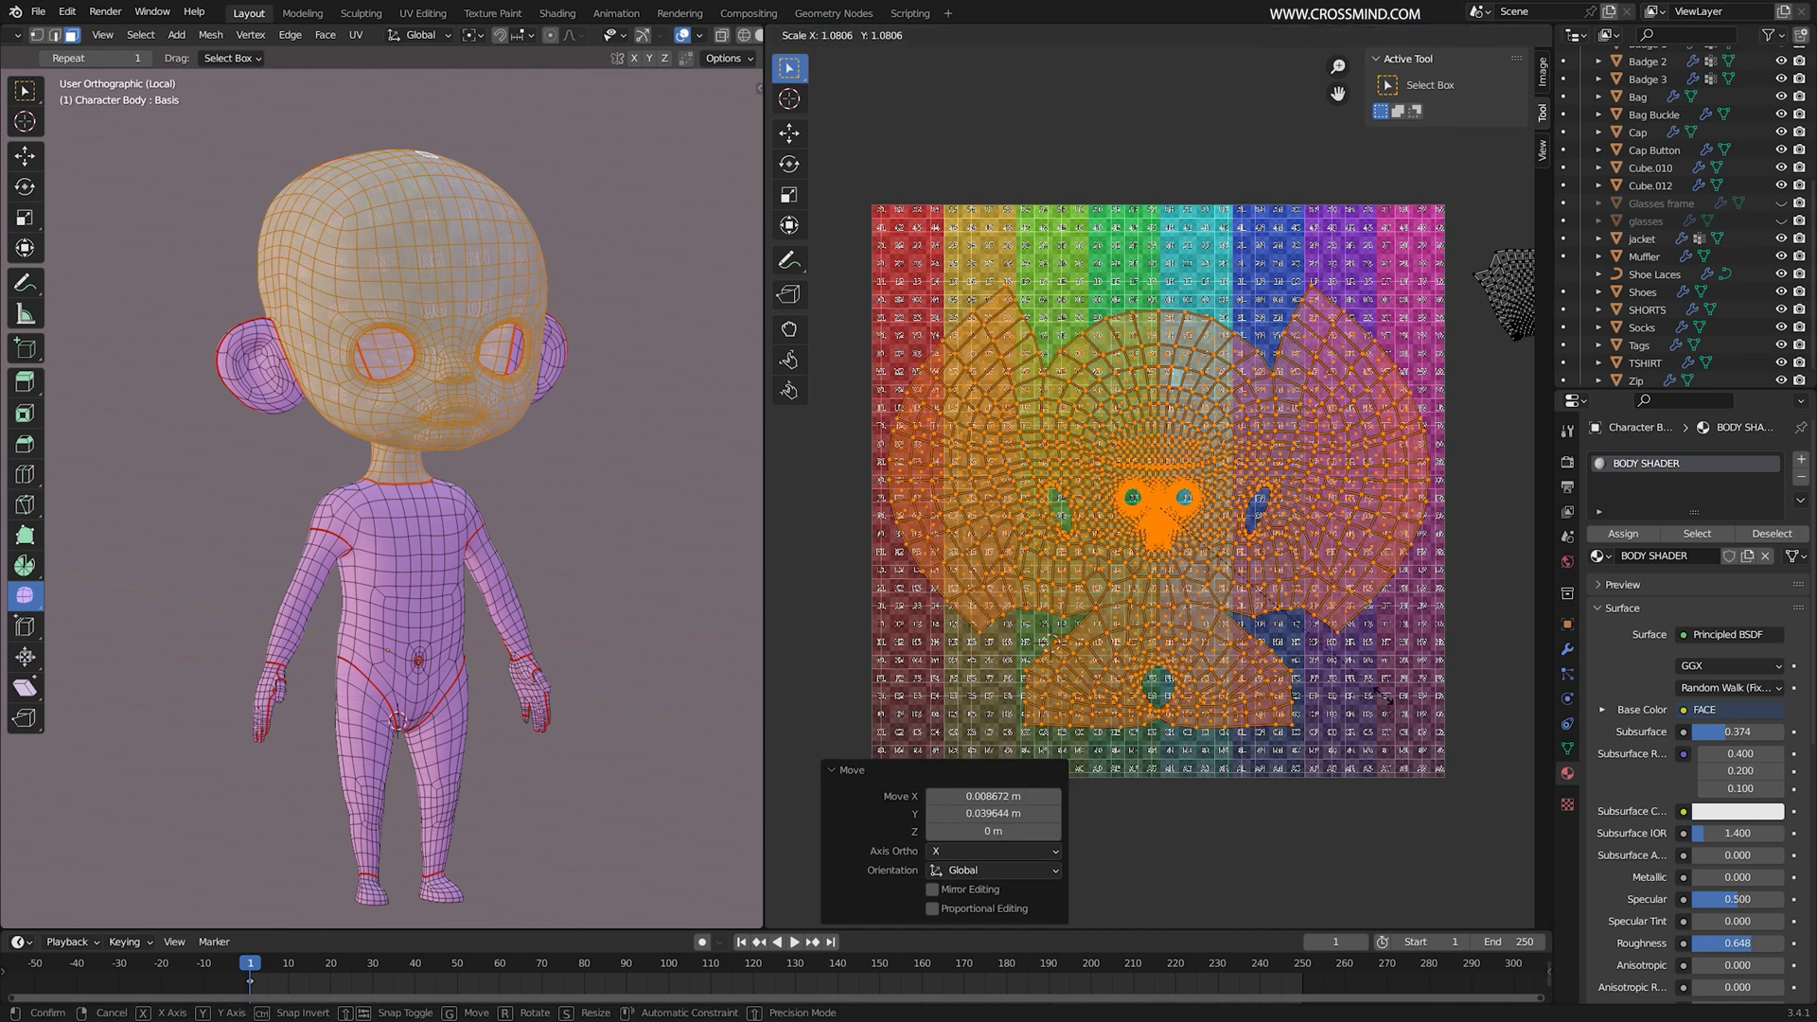
left_click(1384, 697)
key("g")
left_click(1386, 699)
Step: Show the FACE image's settings in the UV editor sidebar, keeping UDIM Tiles as the source
middle_click_drag(1548, 182, 1516, 187)
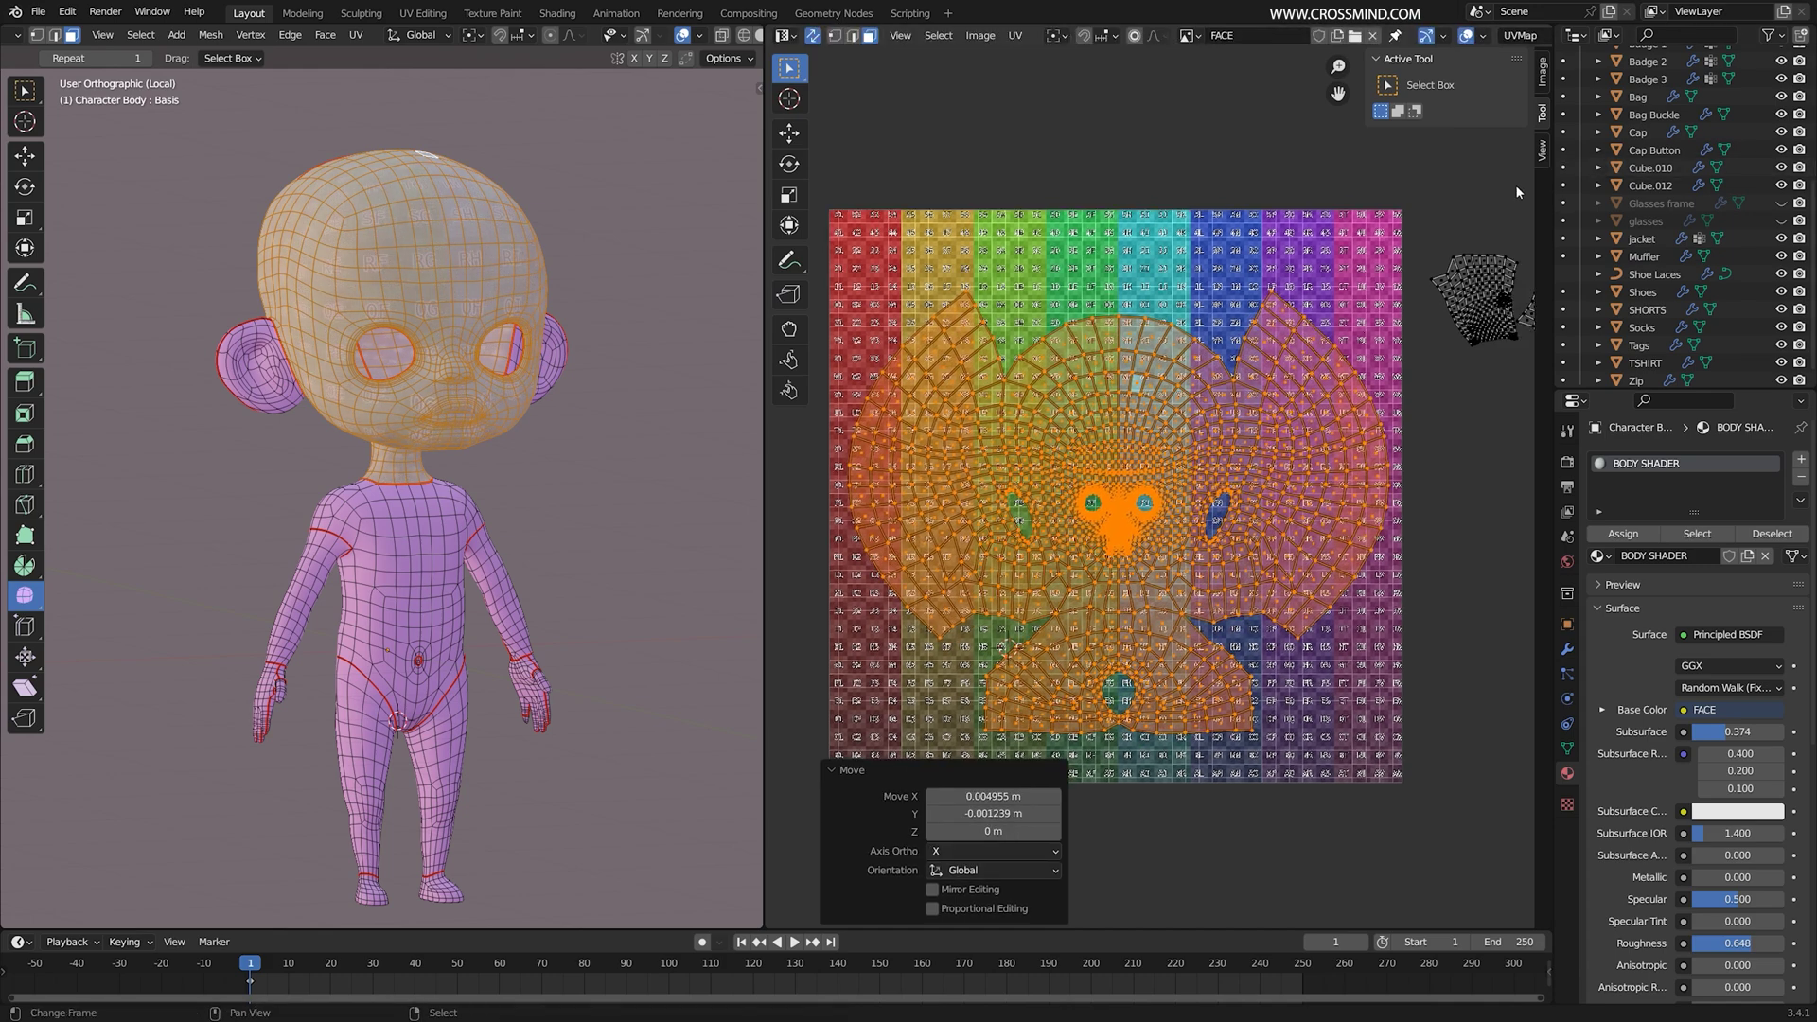
left_click(1545, 70)
mouse_move(1117, 398)
middle_mouse_down()
mouse_move(1156, 362)
mouse_move(1136, 378)
middle_mouse_up()
scroll(438, 100, "up", 2)
scroll(1166, 488, "down", 1)
middle_click_drag(1166, 488, 1118, 536)
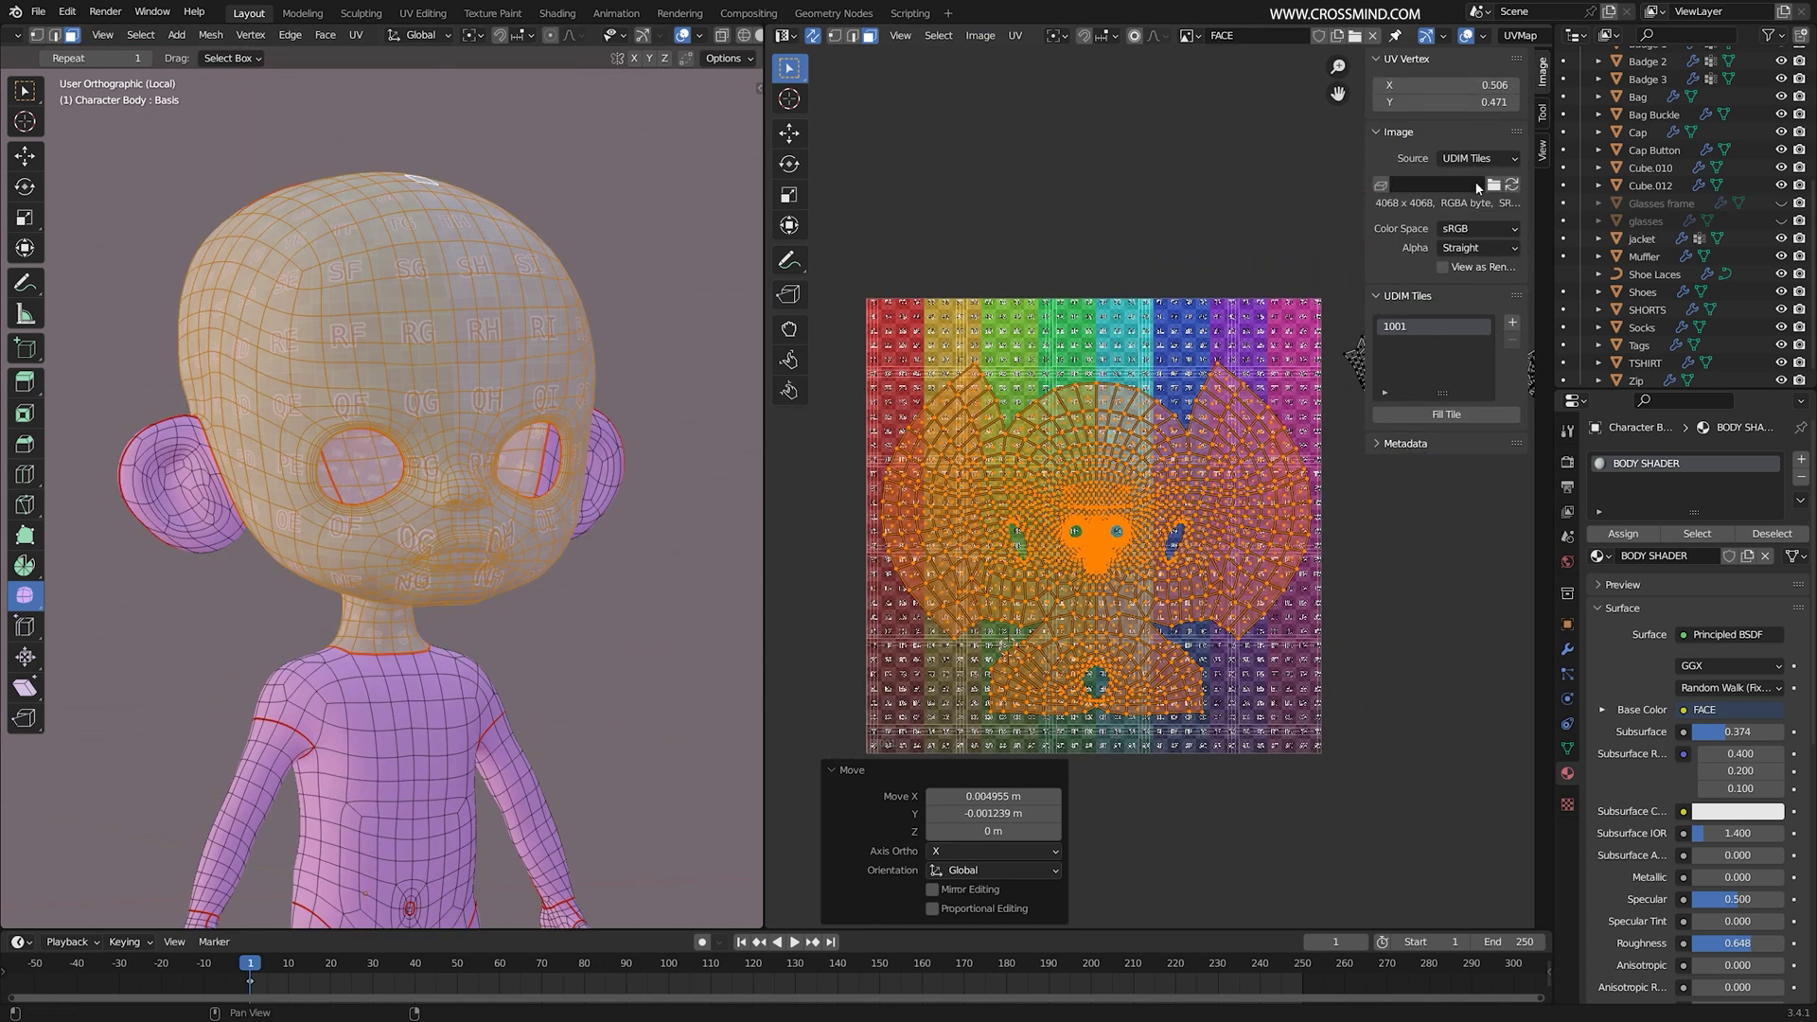
left_click(1491, 156)
left_click(1490, 156)
middle_click_drag(1242, 414, 1243, 401)
Step: Try adding tile 1002 with a Blank fill to the FACE image, and remove that tile
left_click(1511, 323)
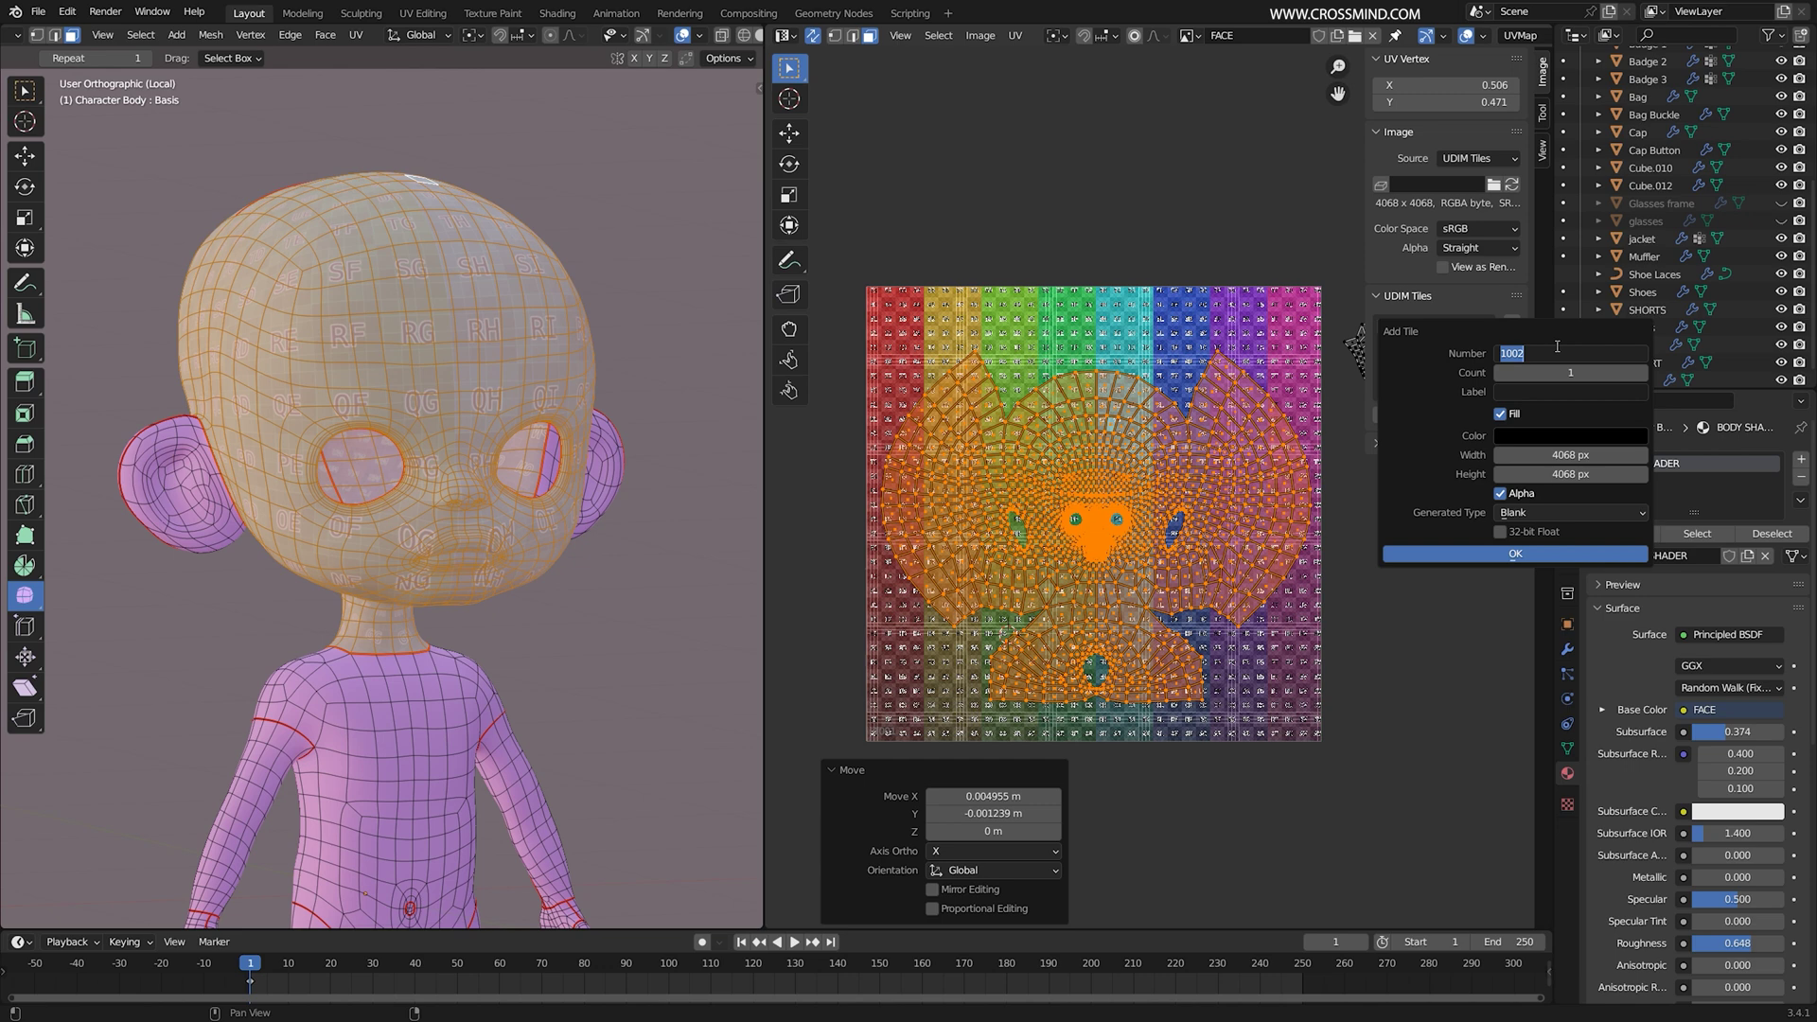
key("Return")
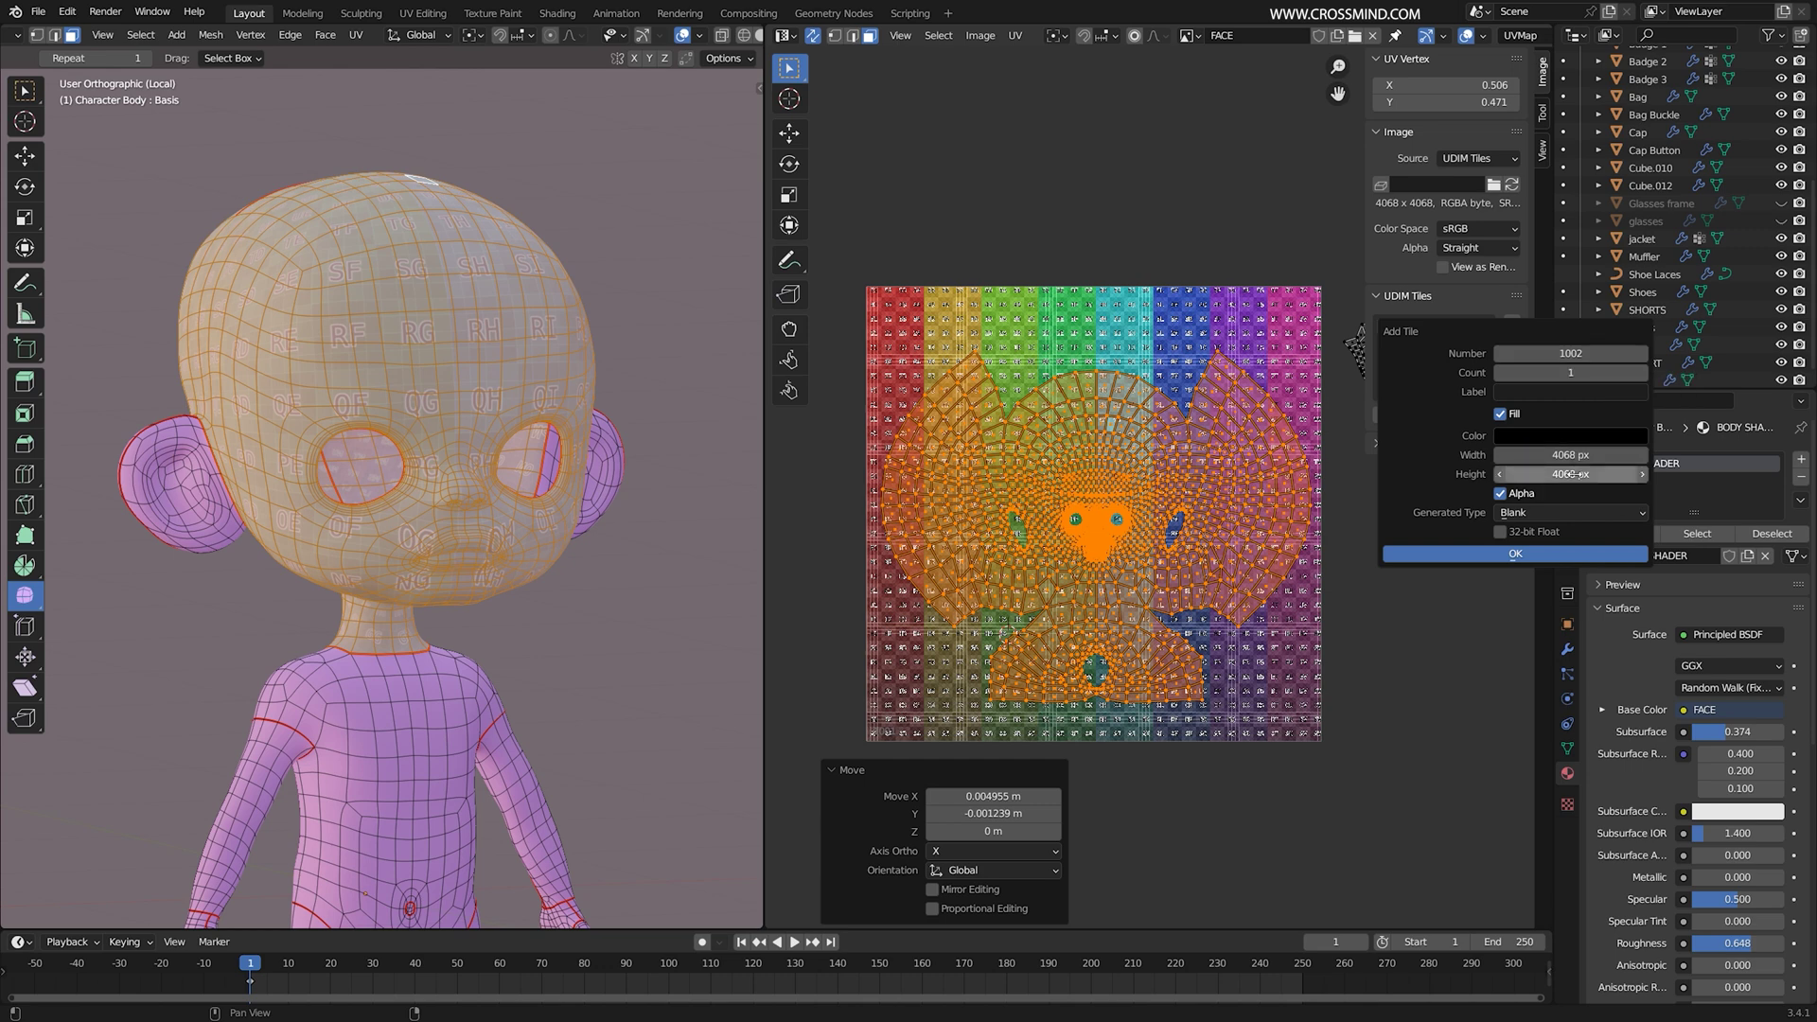
left_click(1567, 388)
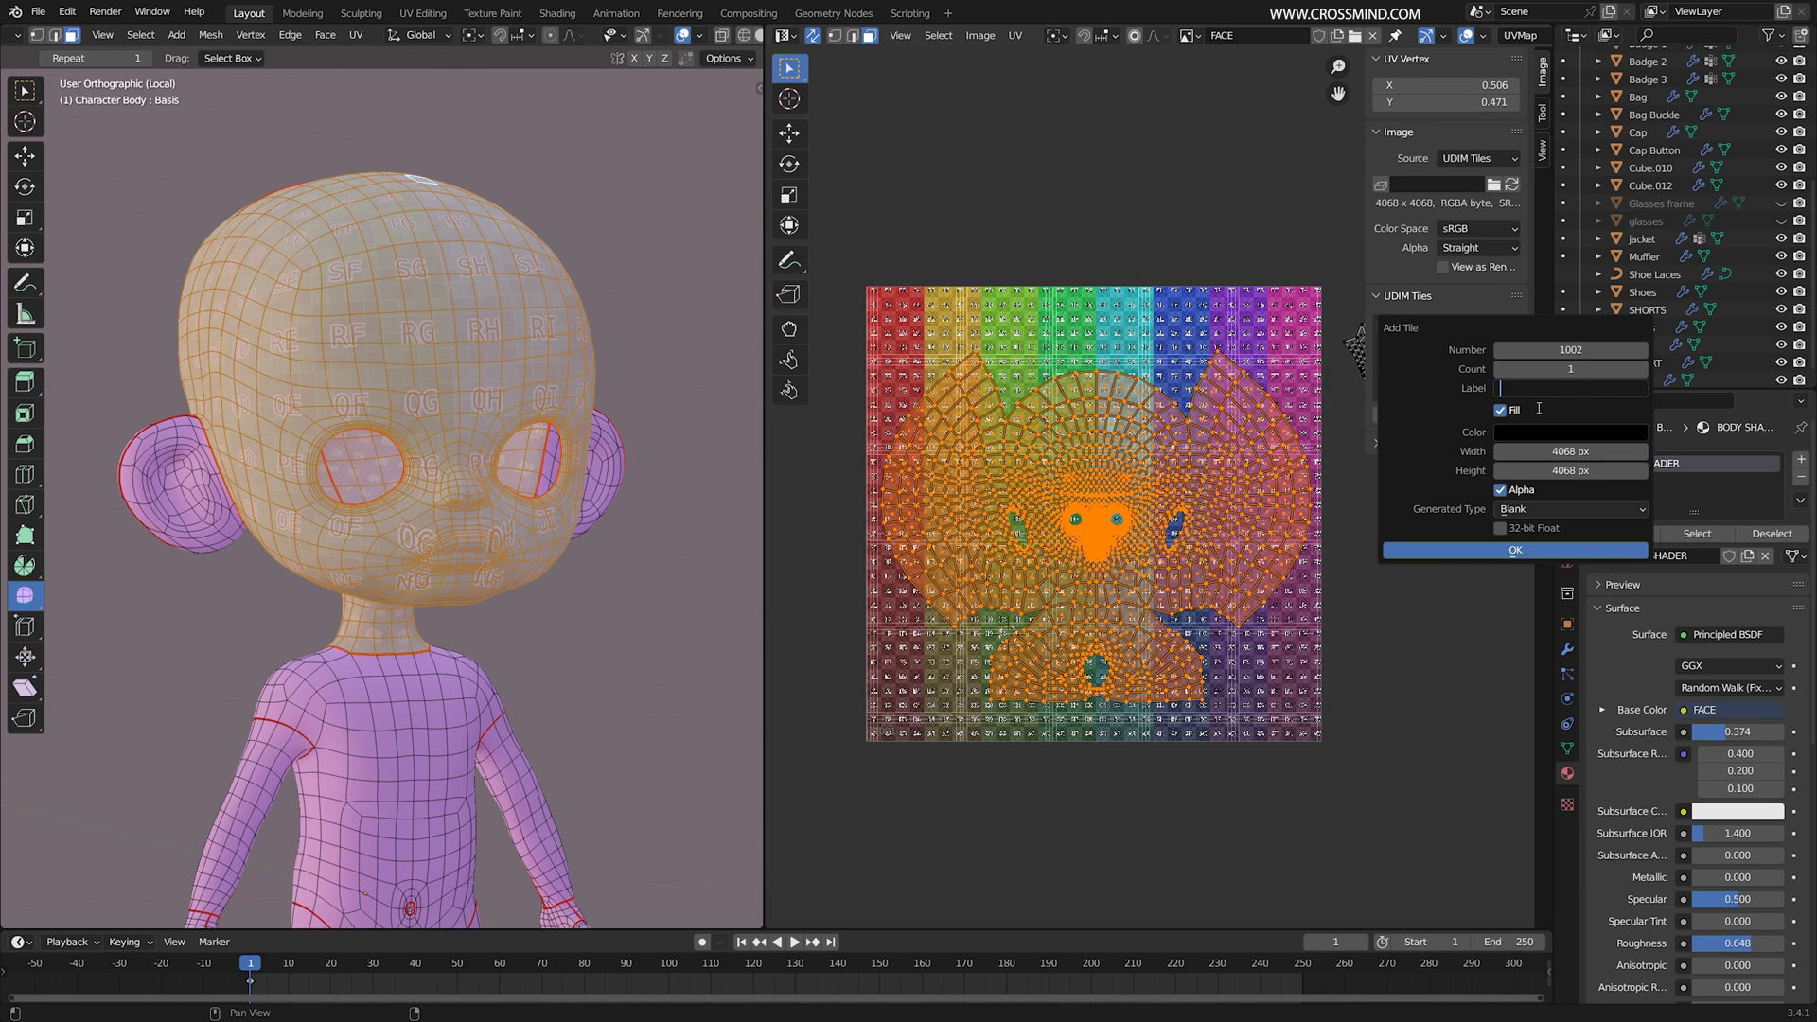
left_click(1563, 550)
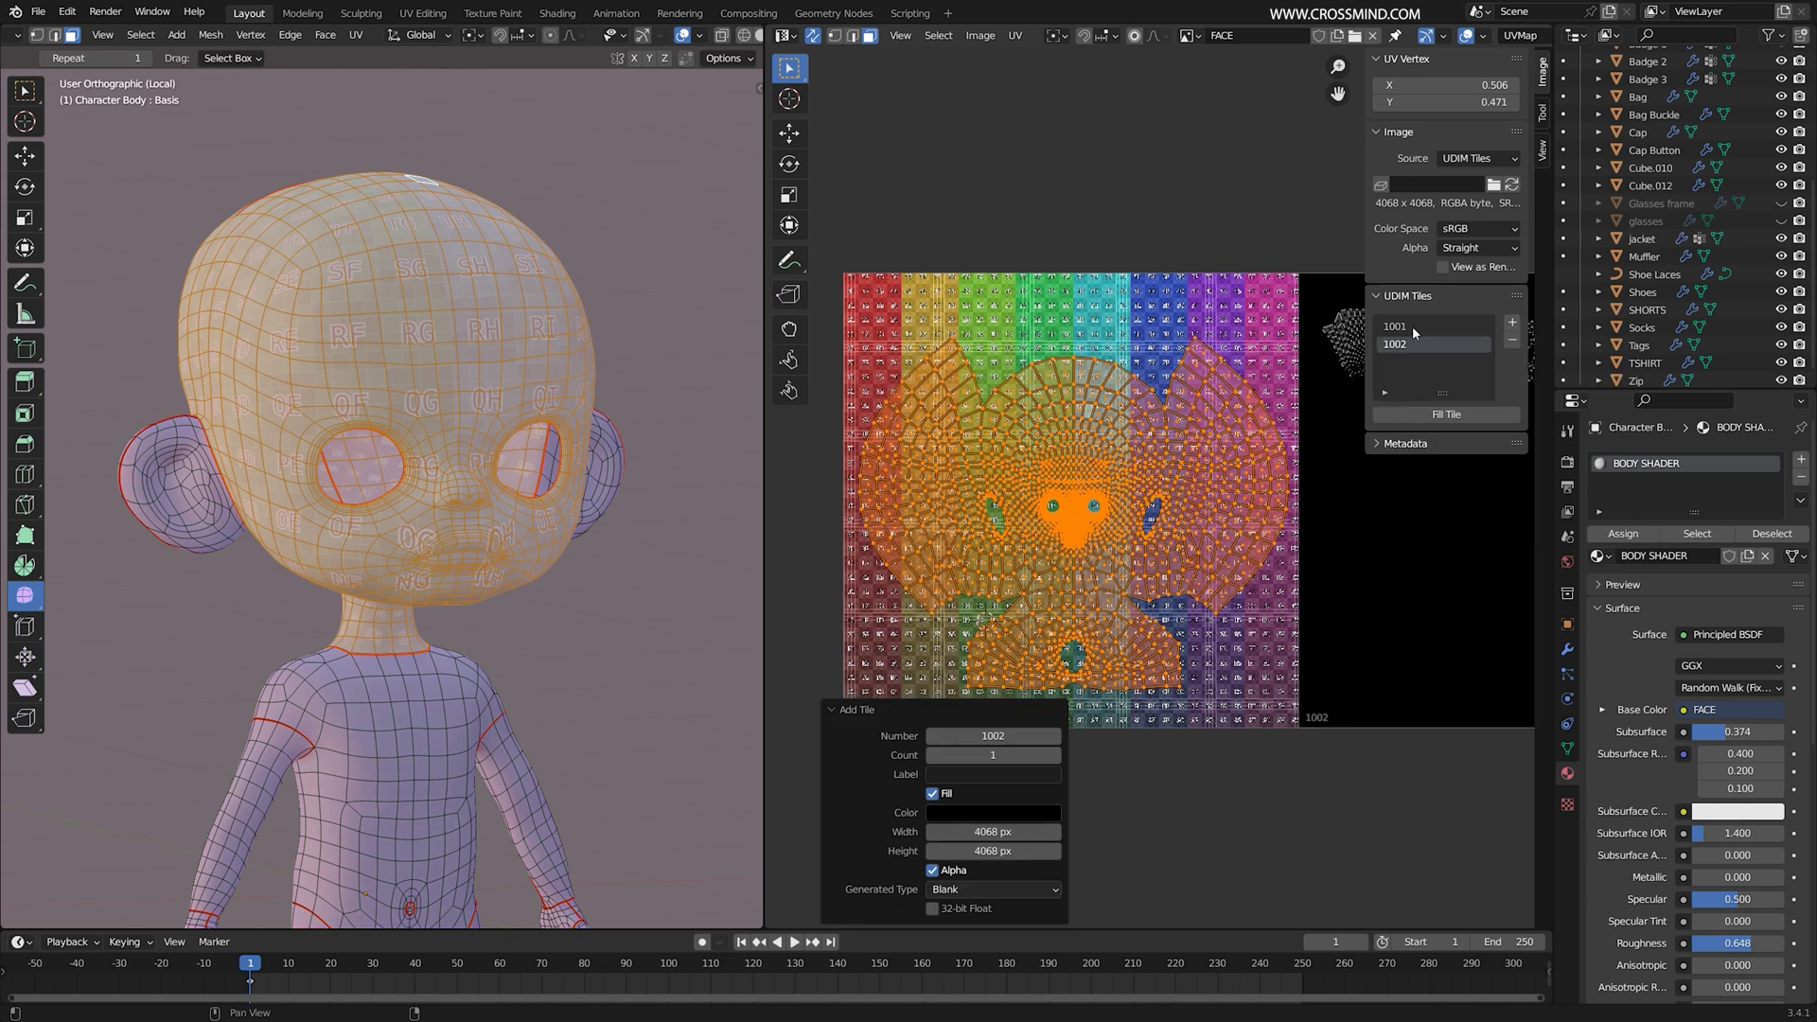
scroll(1205, 458, "down", 2)
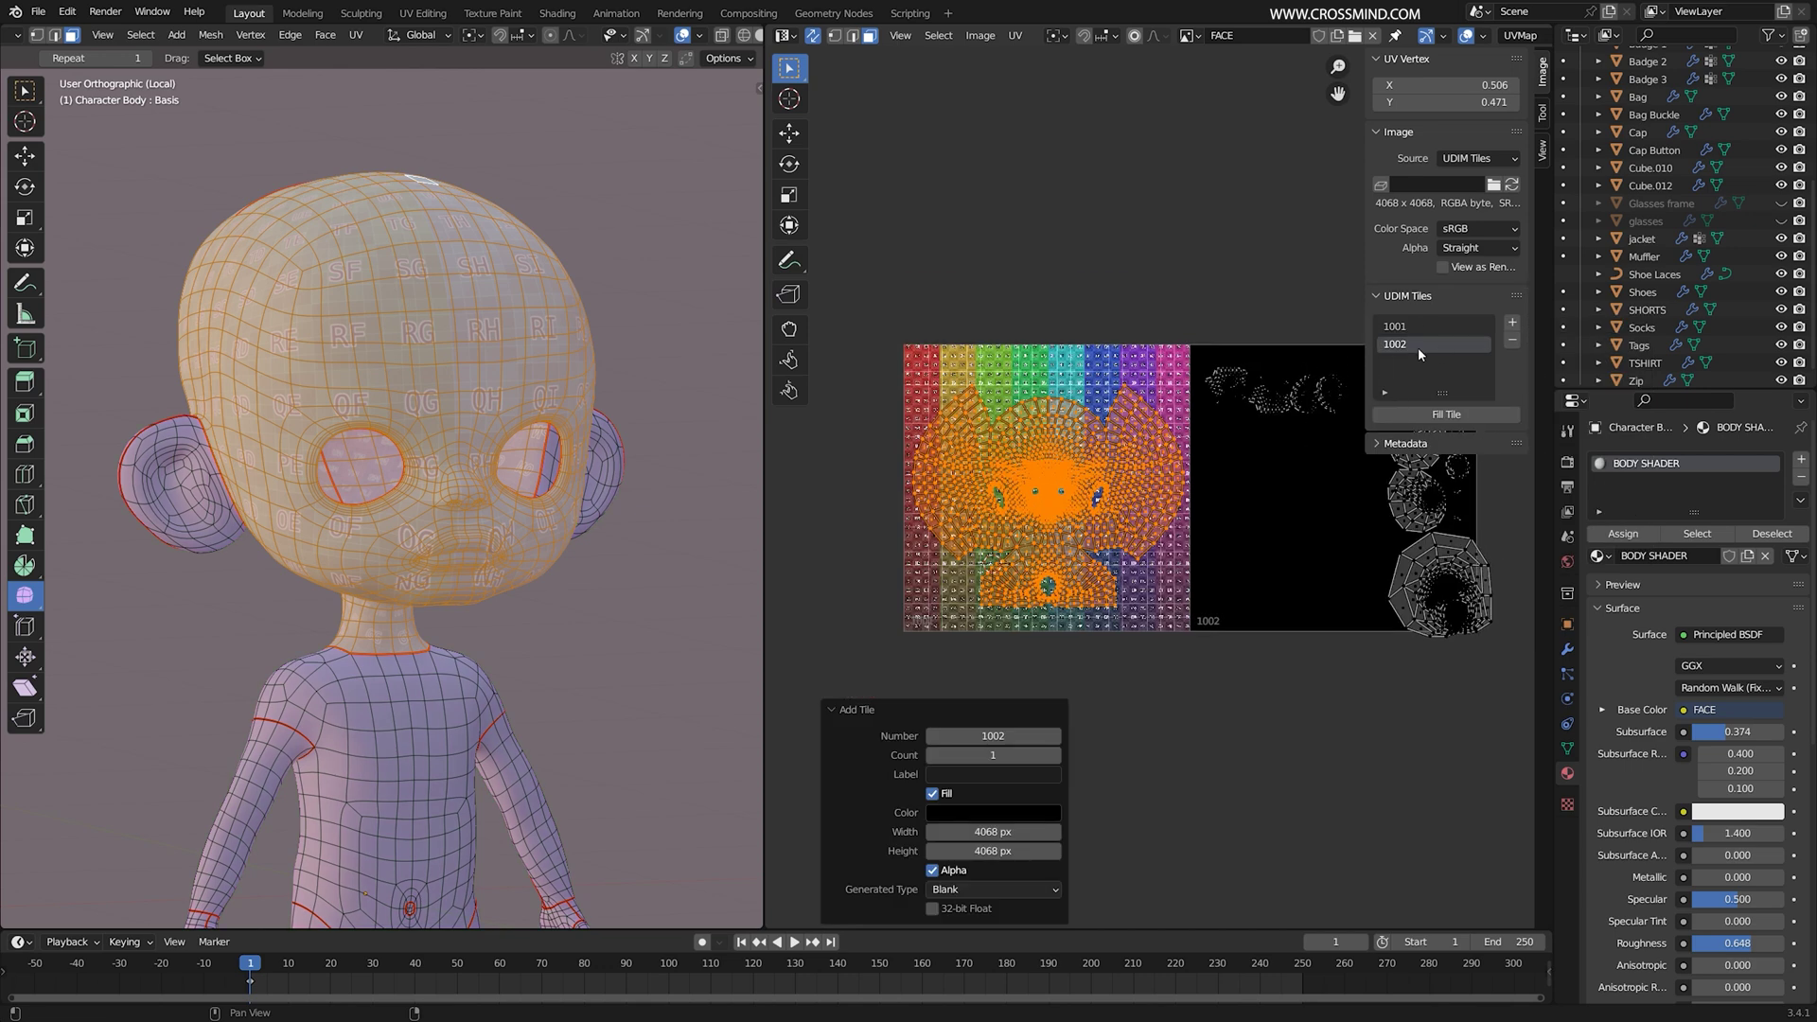
scroll(1430, 483, "up", 2)
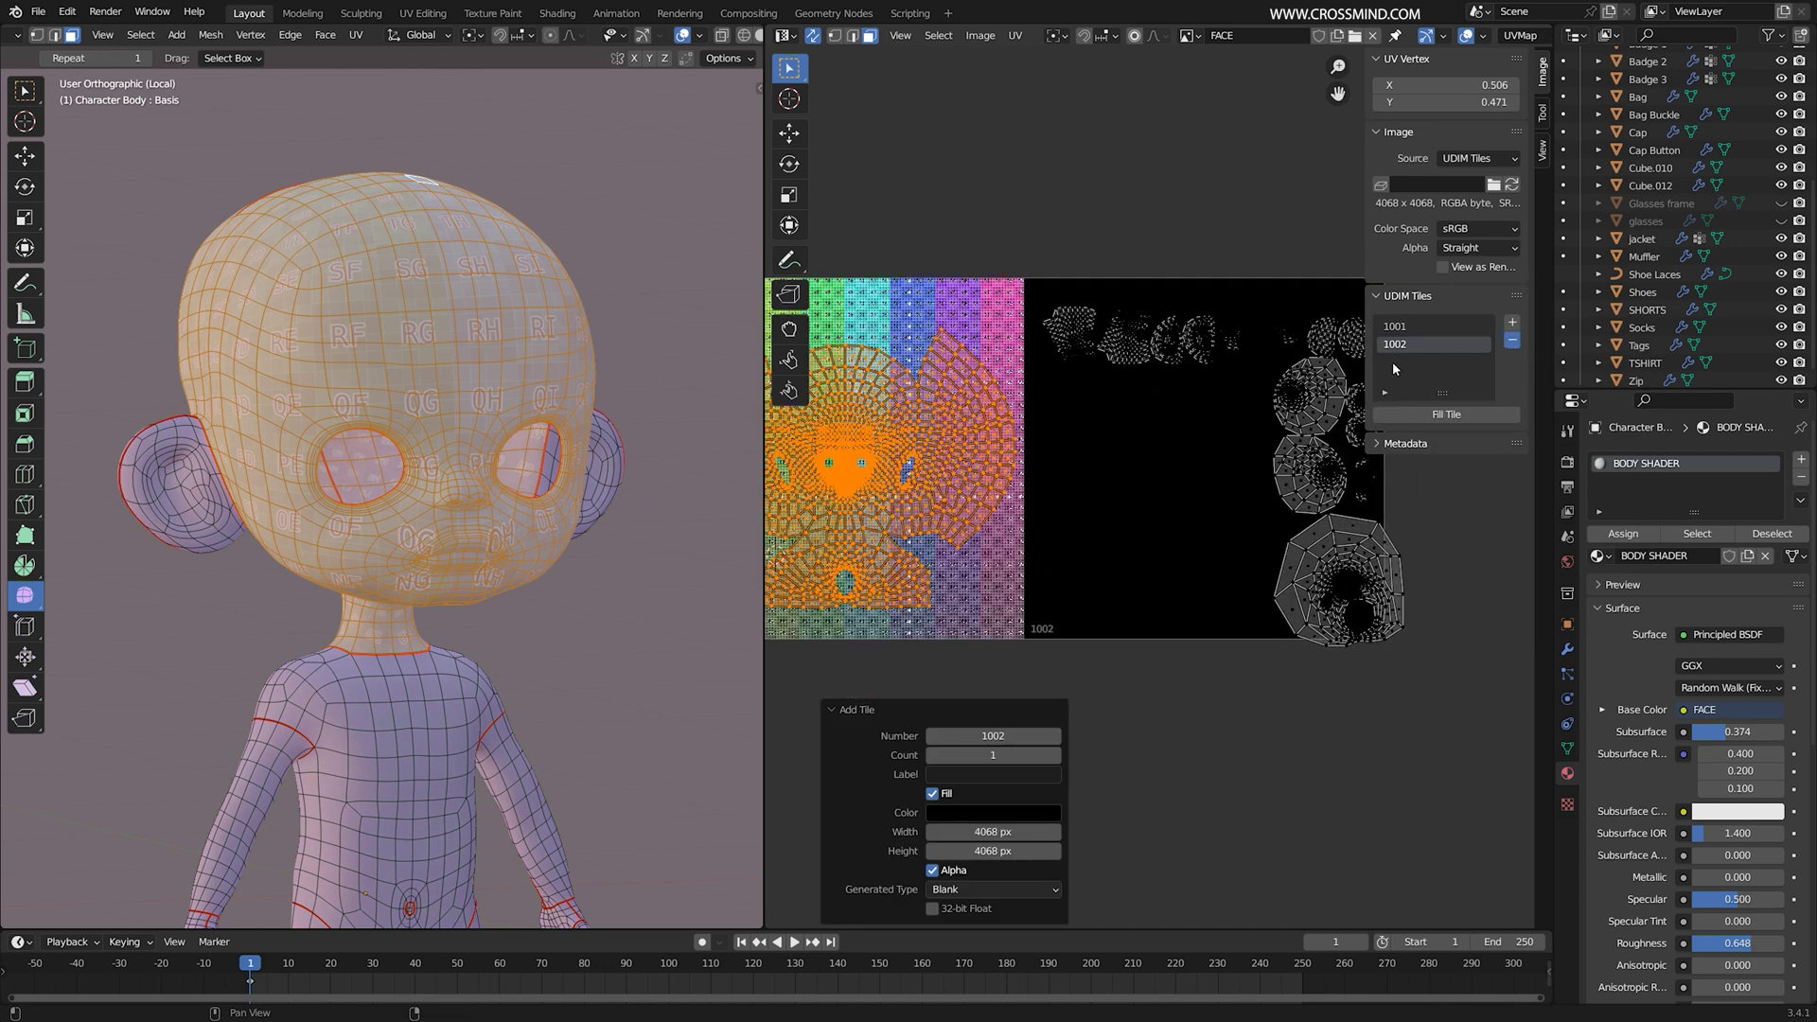
left_click(1512, 339)
Step: Add tile 1002 to the FACE image with the generated type Color Grid
left_click(1513, 323)
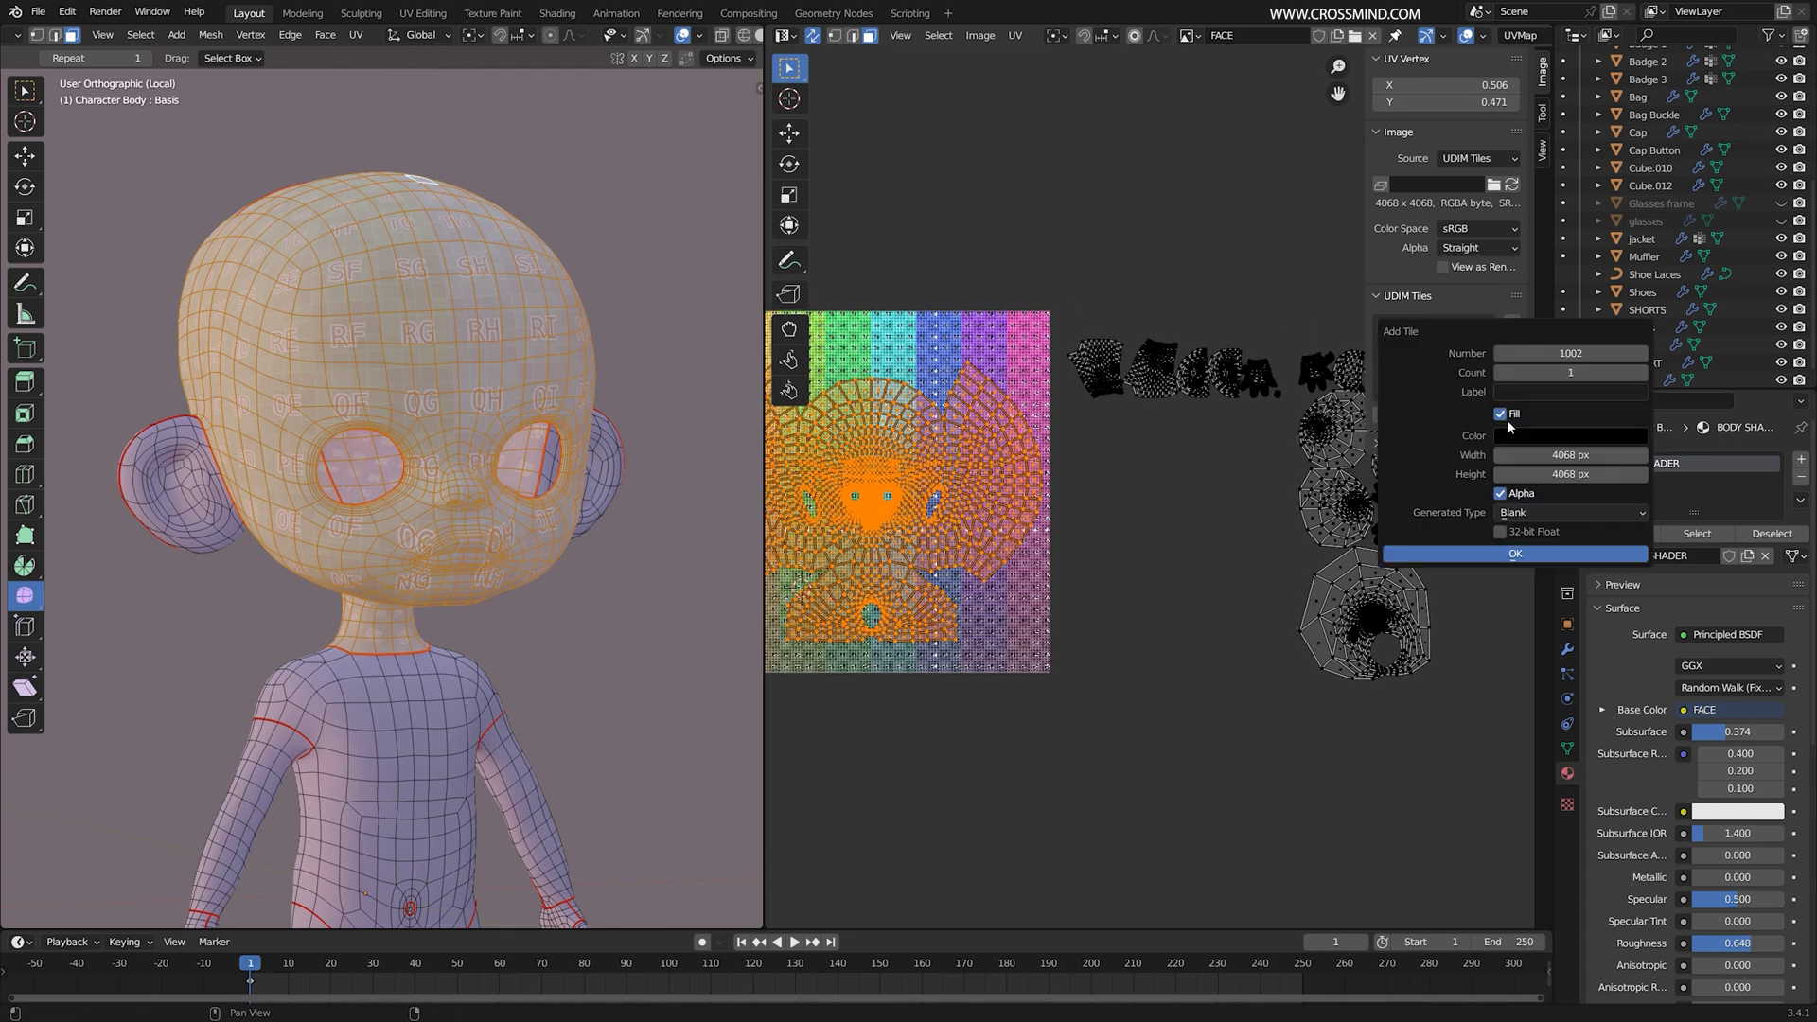
left_click(1539, 519)
left_click(1524, 571)
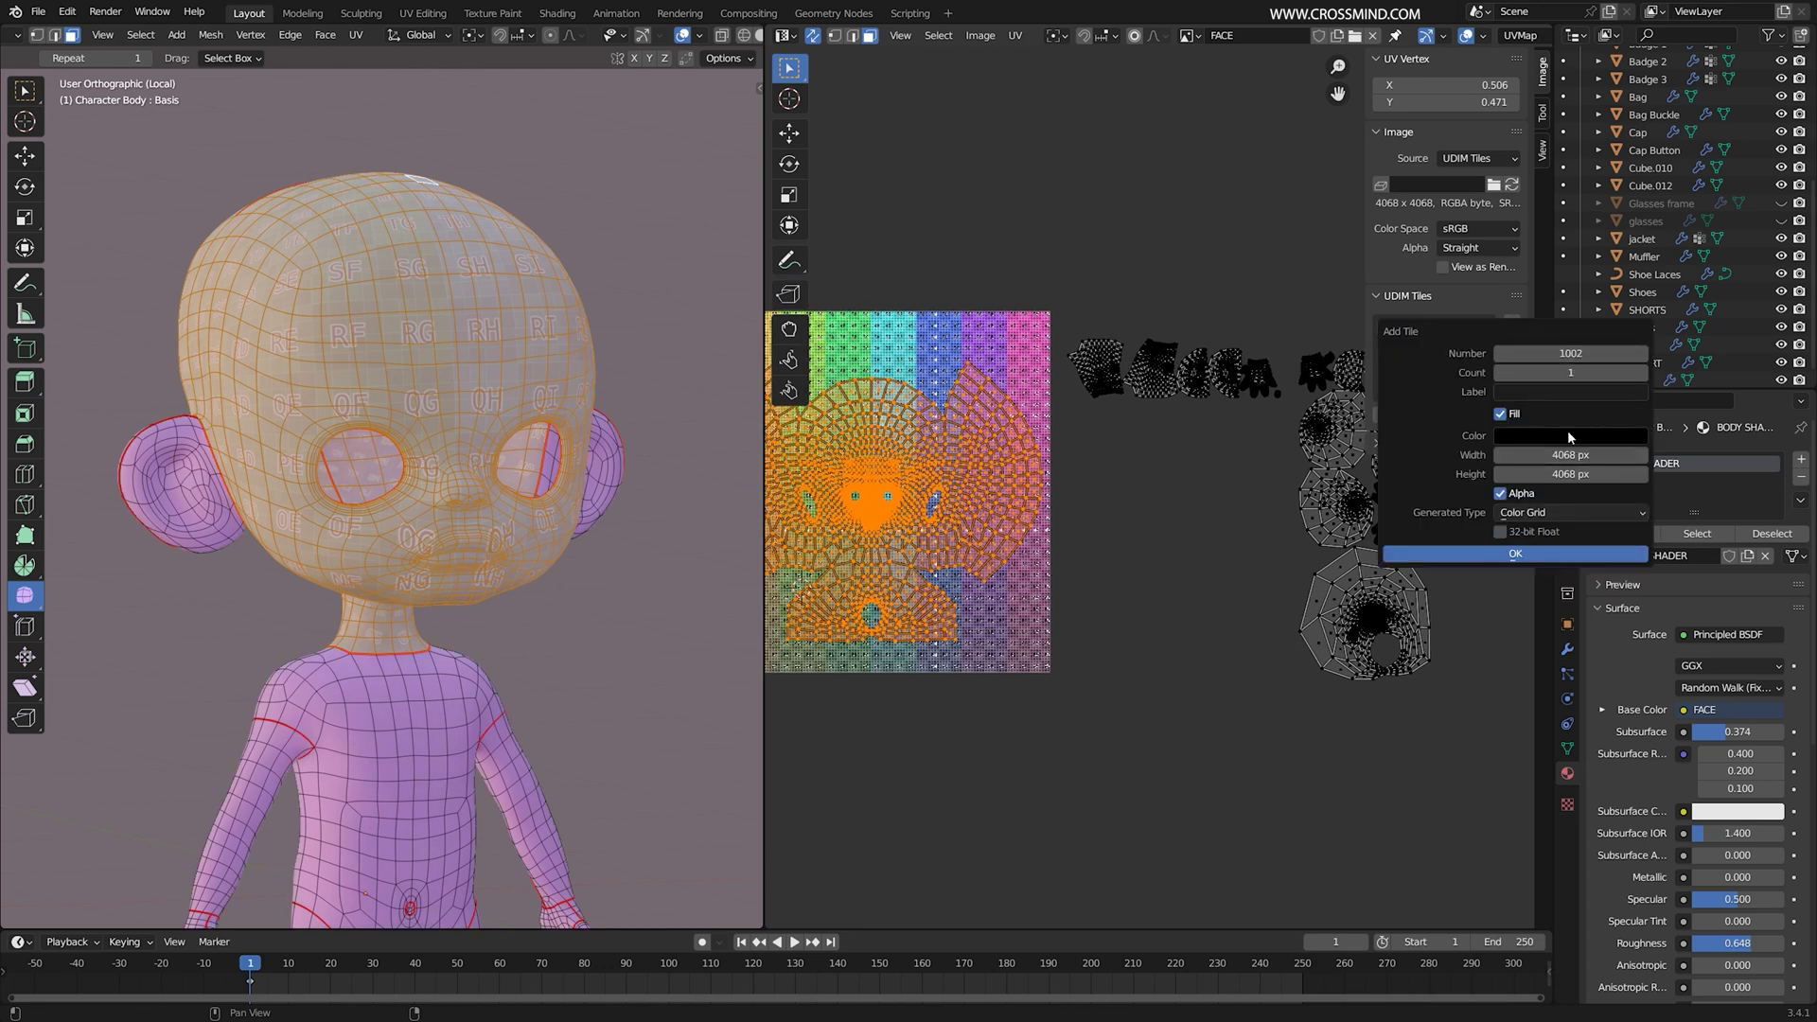
left_click(1515, 554)
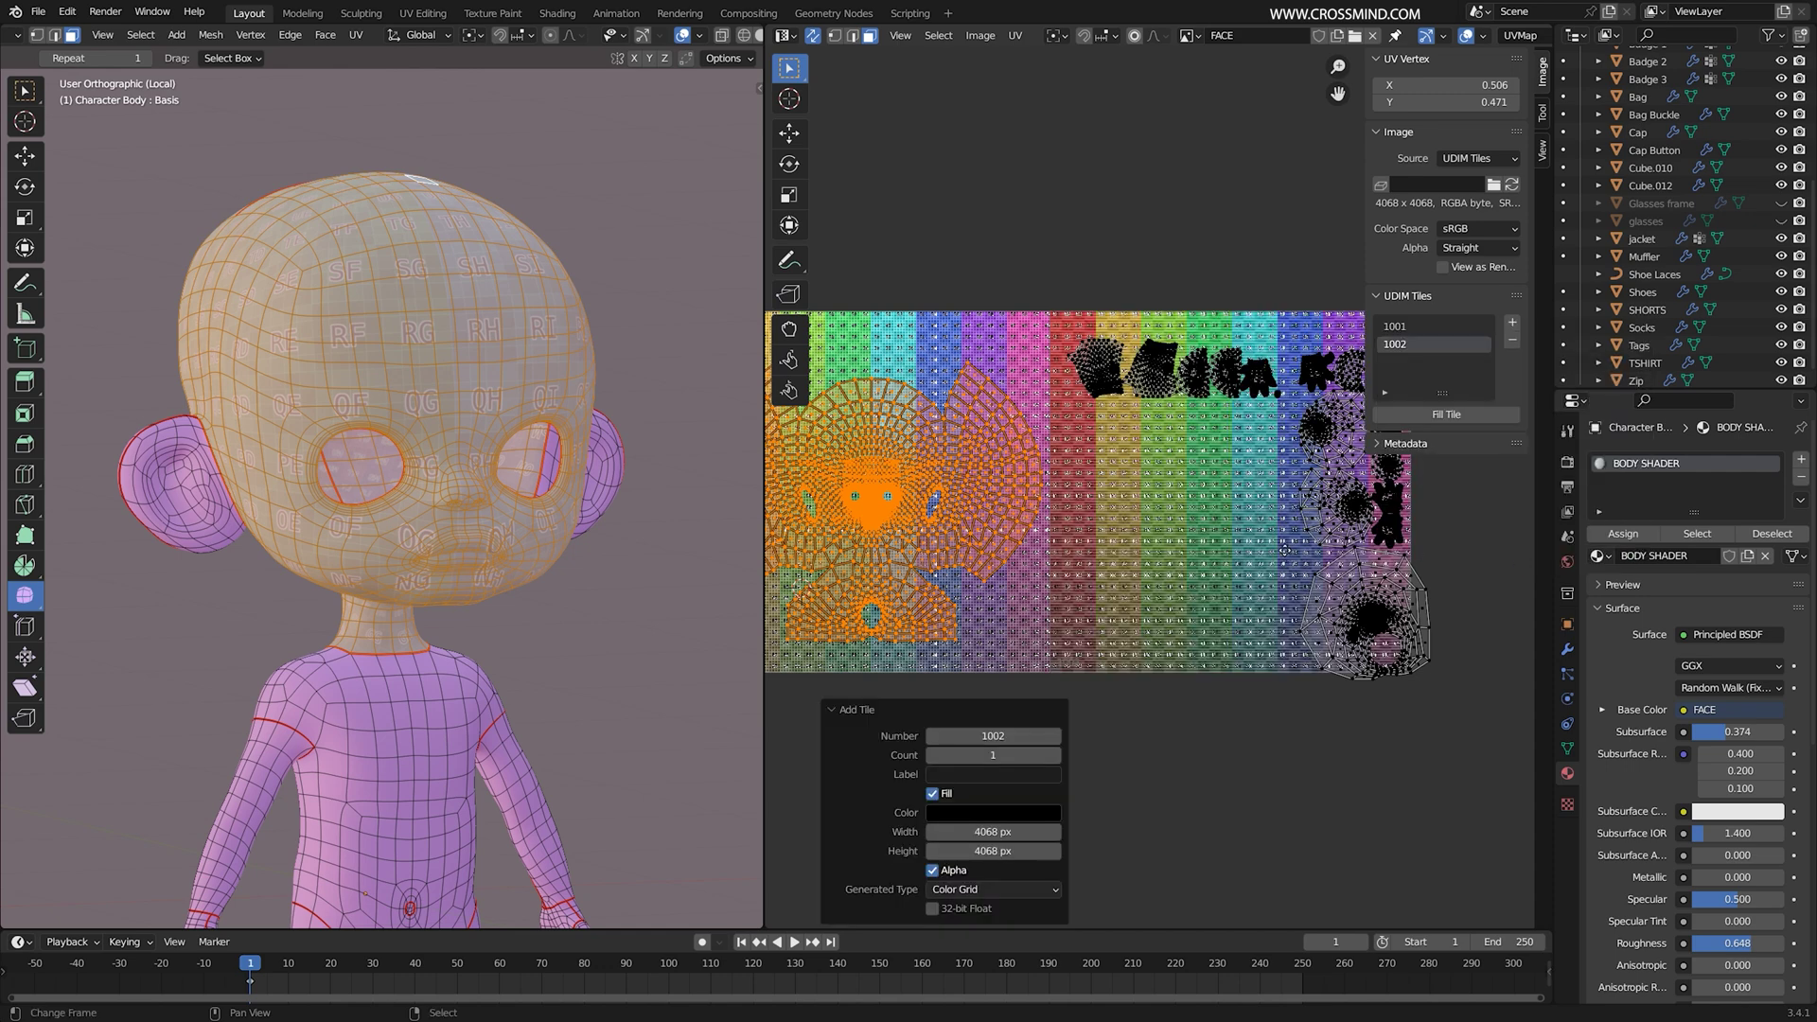
Step: Select all the body islands beside the head island and pack them within tile 1002
scroll(1285, 549, "down", 2)
key("alt+a")
left_click_drag(1322, 280, 1026, 708)
scroll(1096, 194, "up", 2)
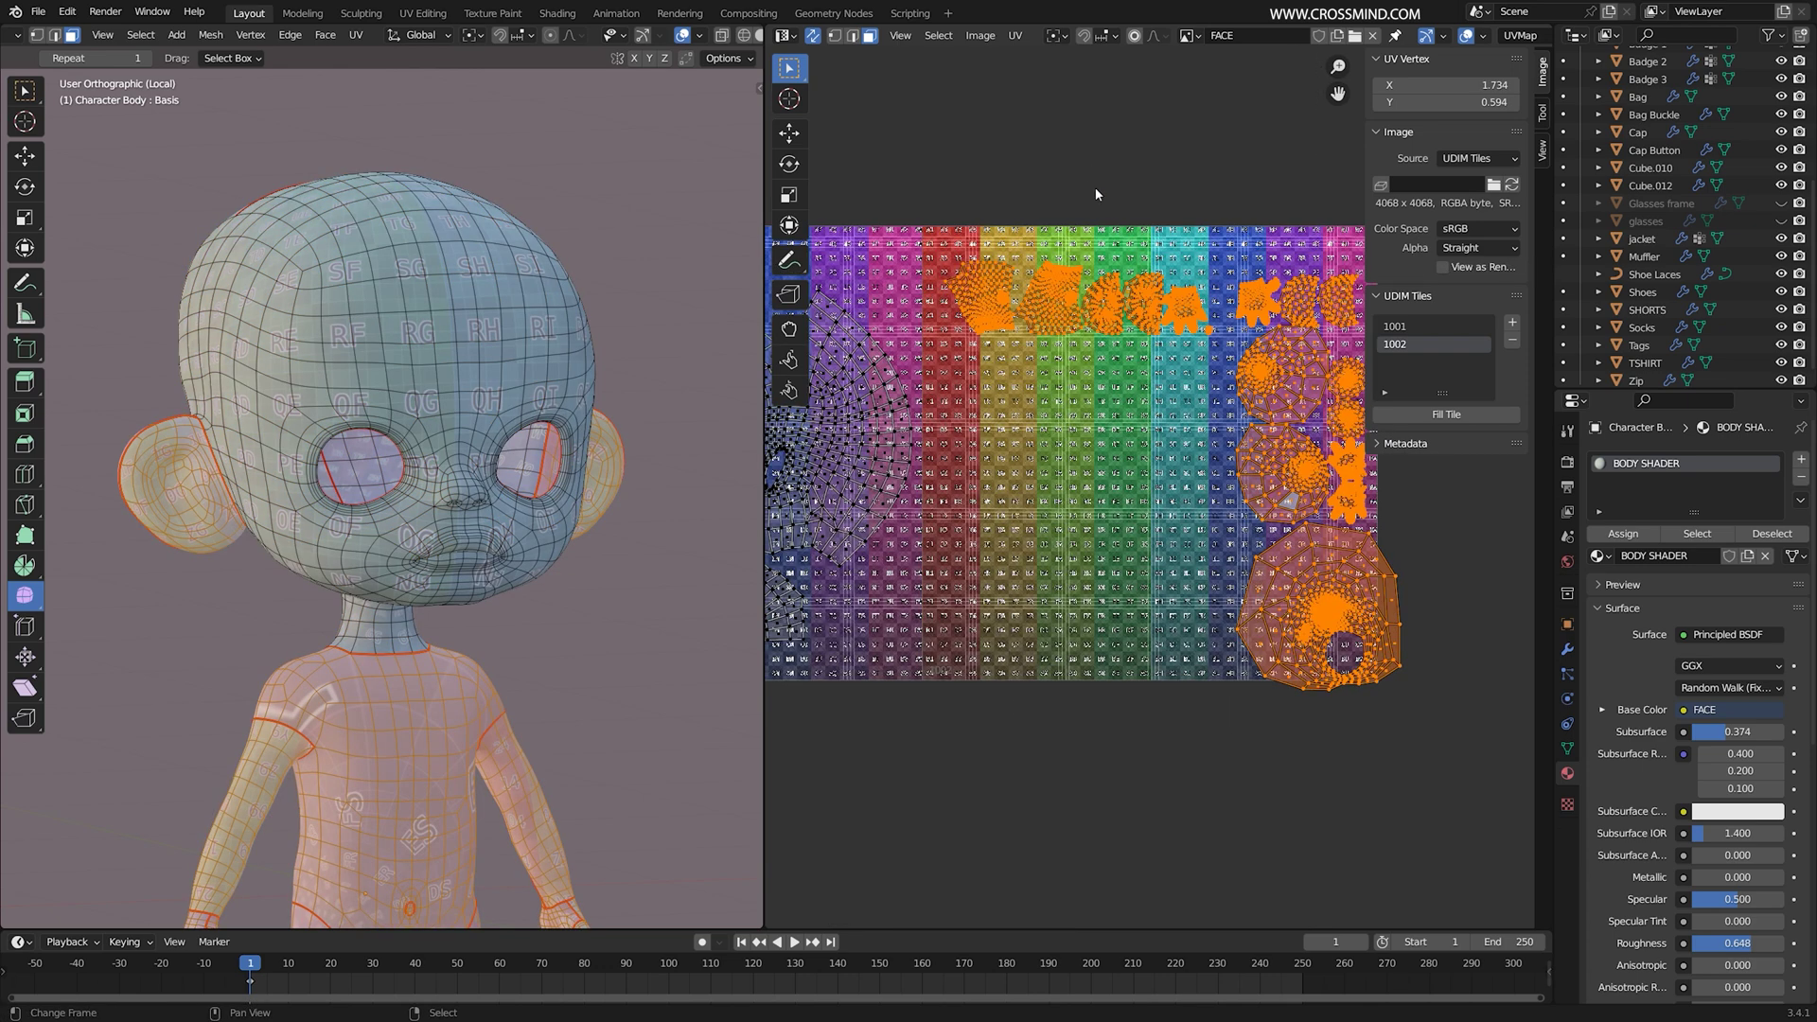
left_click(1014, 36)
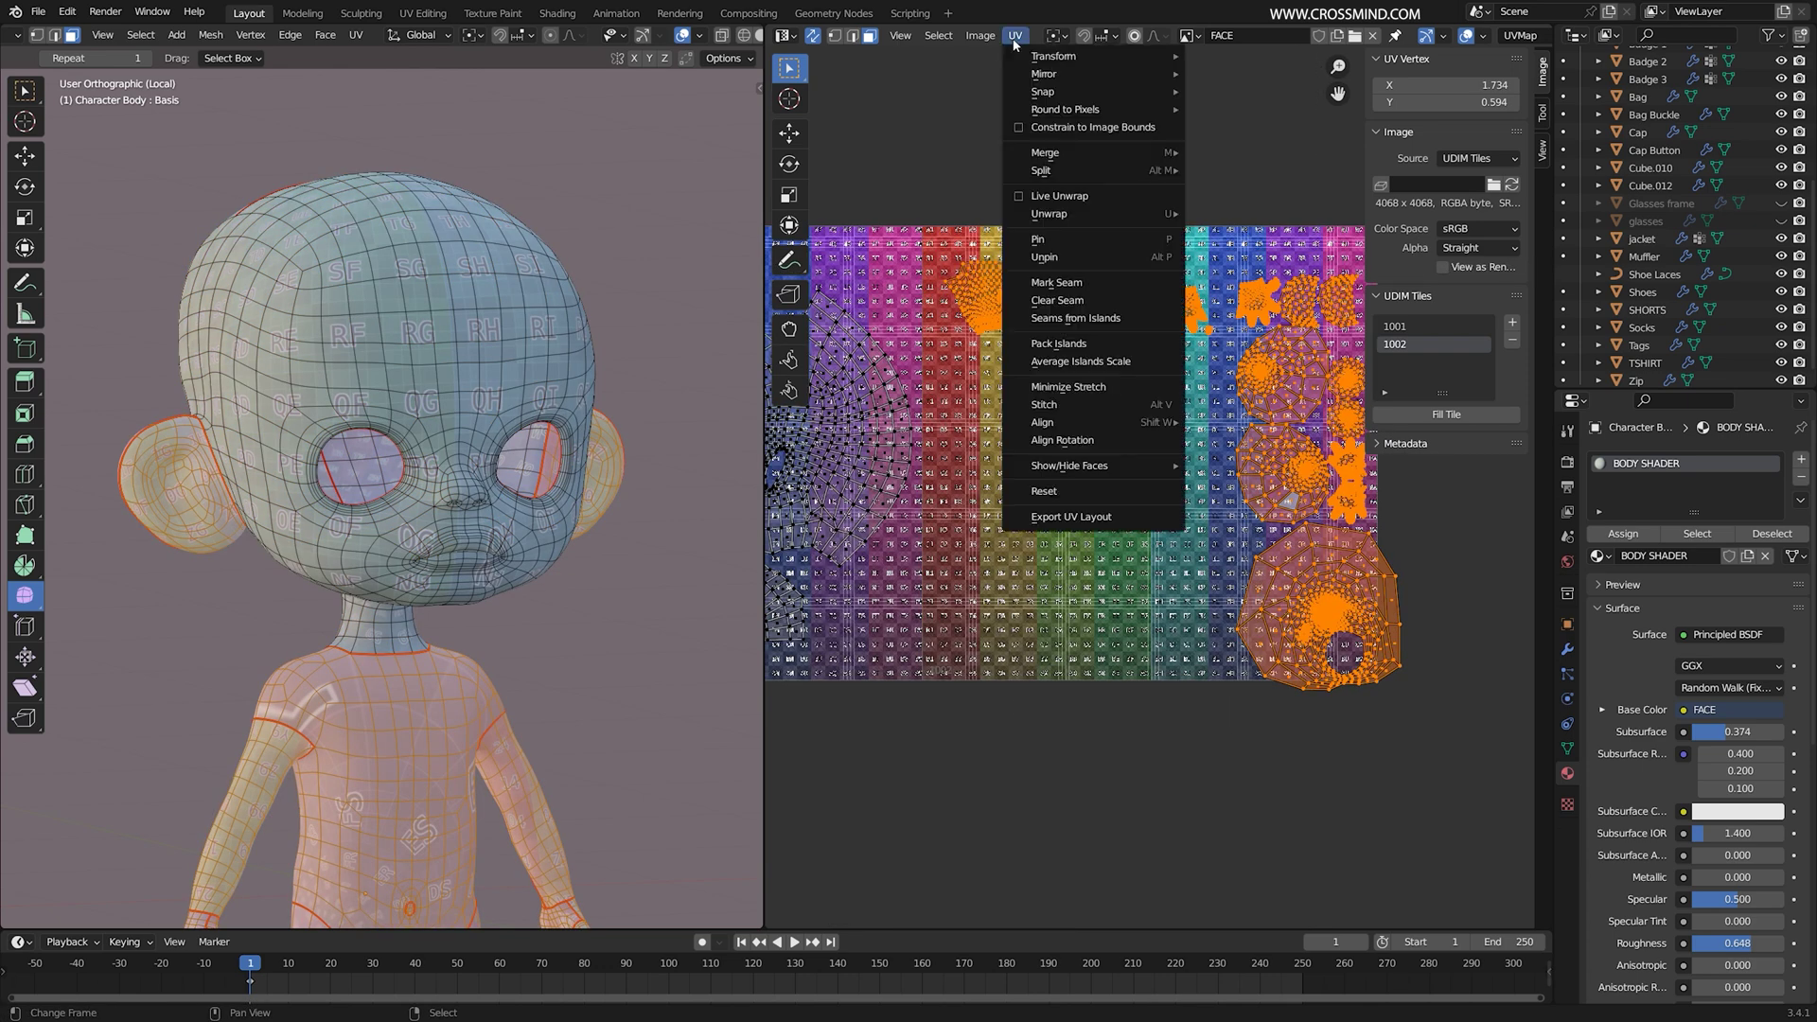
left_click(1104, 344)
middle_click_drag(985, 682, 1098, 676)
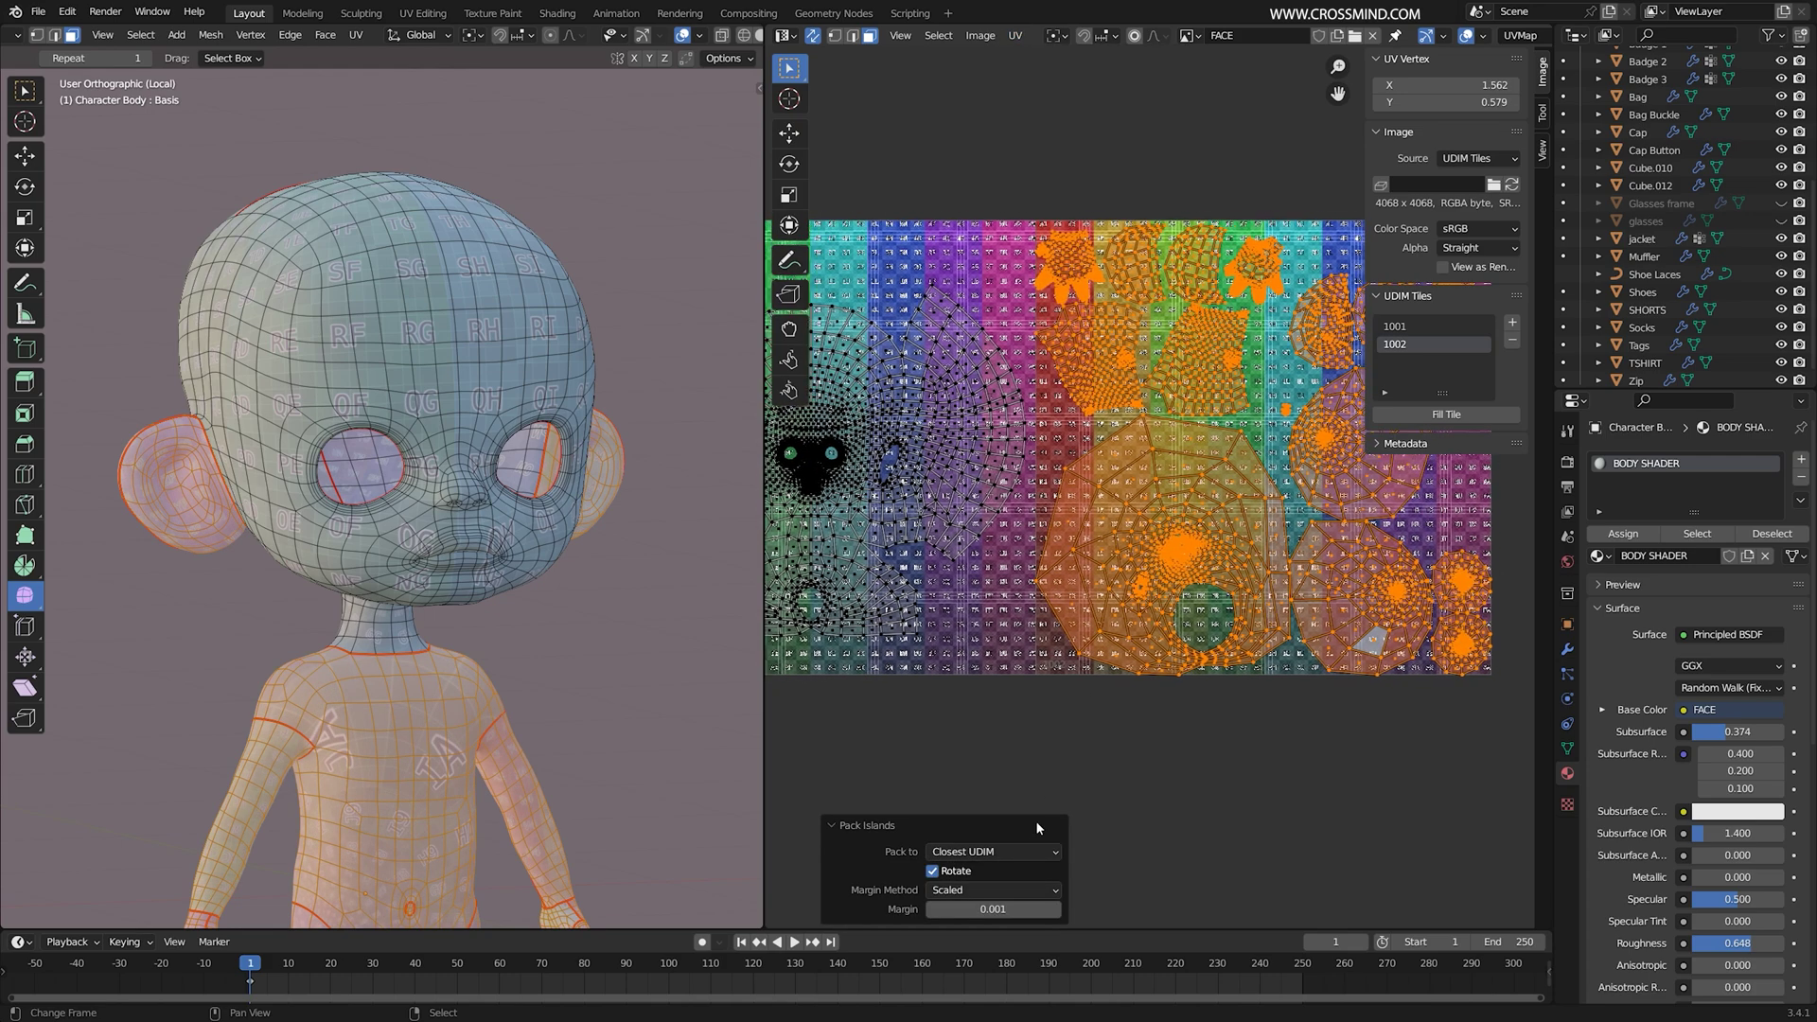
middle_click_drag(1228, 449, 1123, 457)
middle_click_drag(1337, 297, 1294, 306)
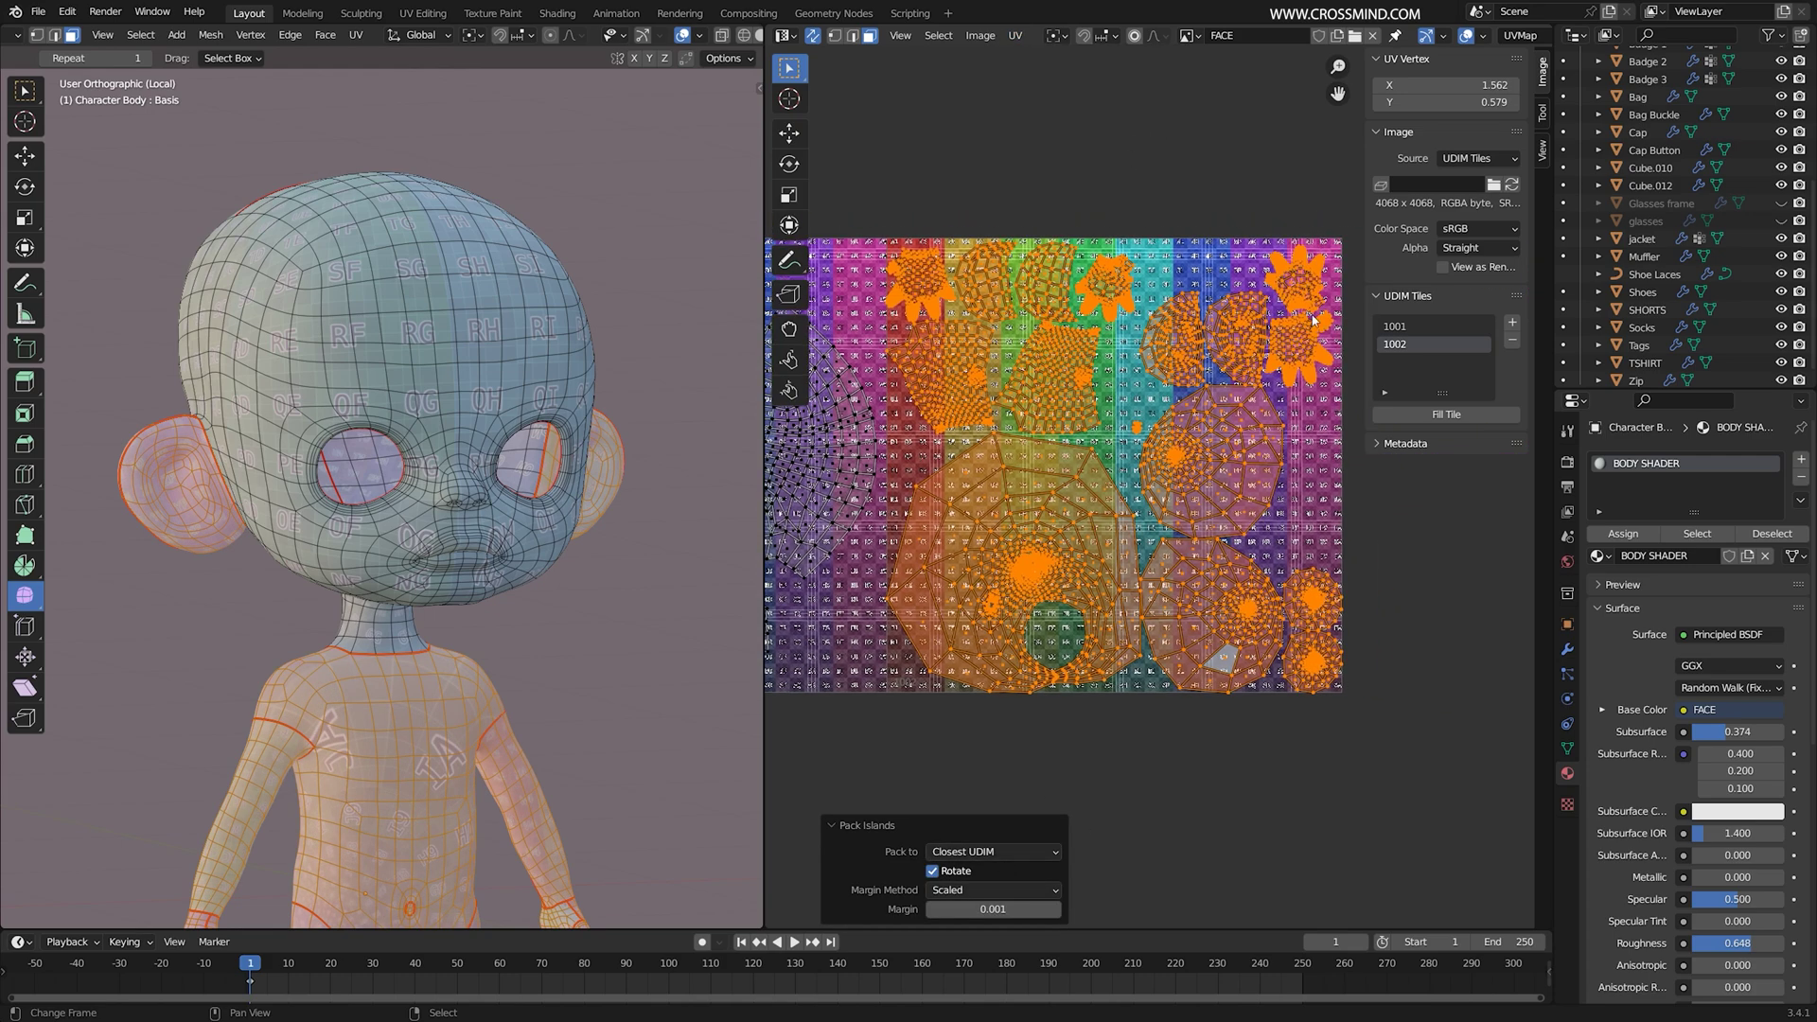
Step: Examine the large torso island's shape in tile 1002
middle_click_drag(1133, 529, 1221, 473)
left_click(1137, 547)
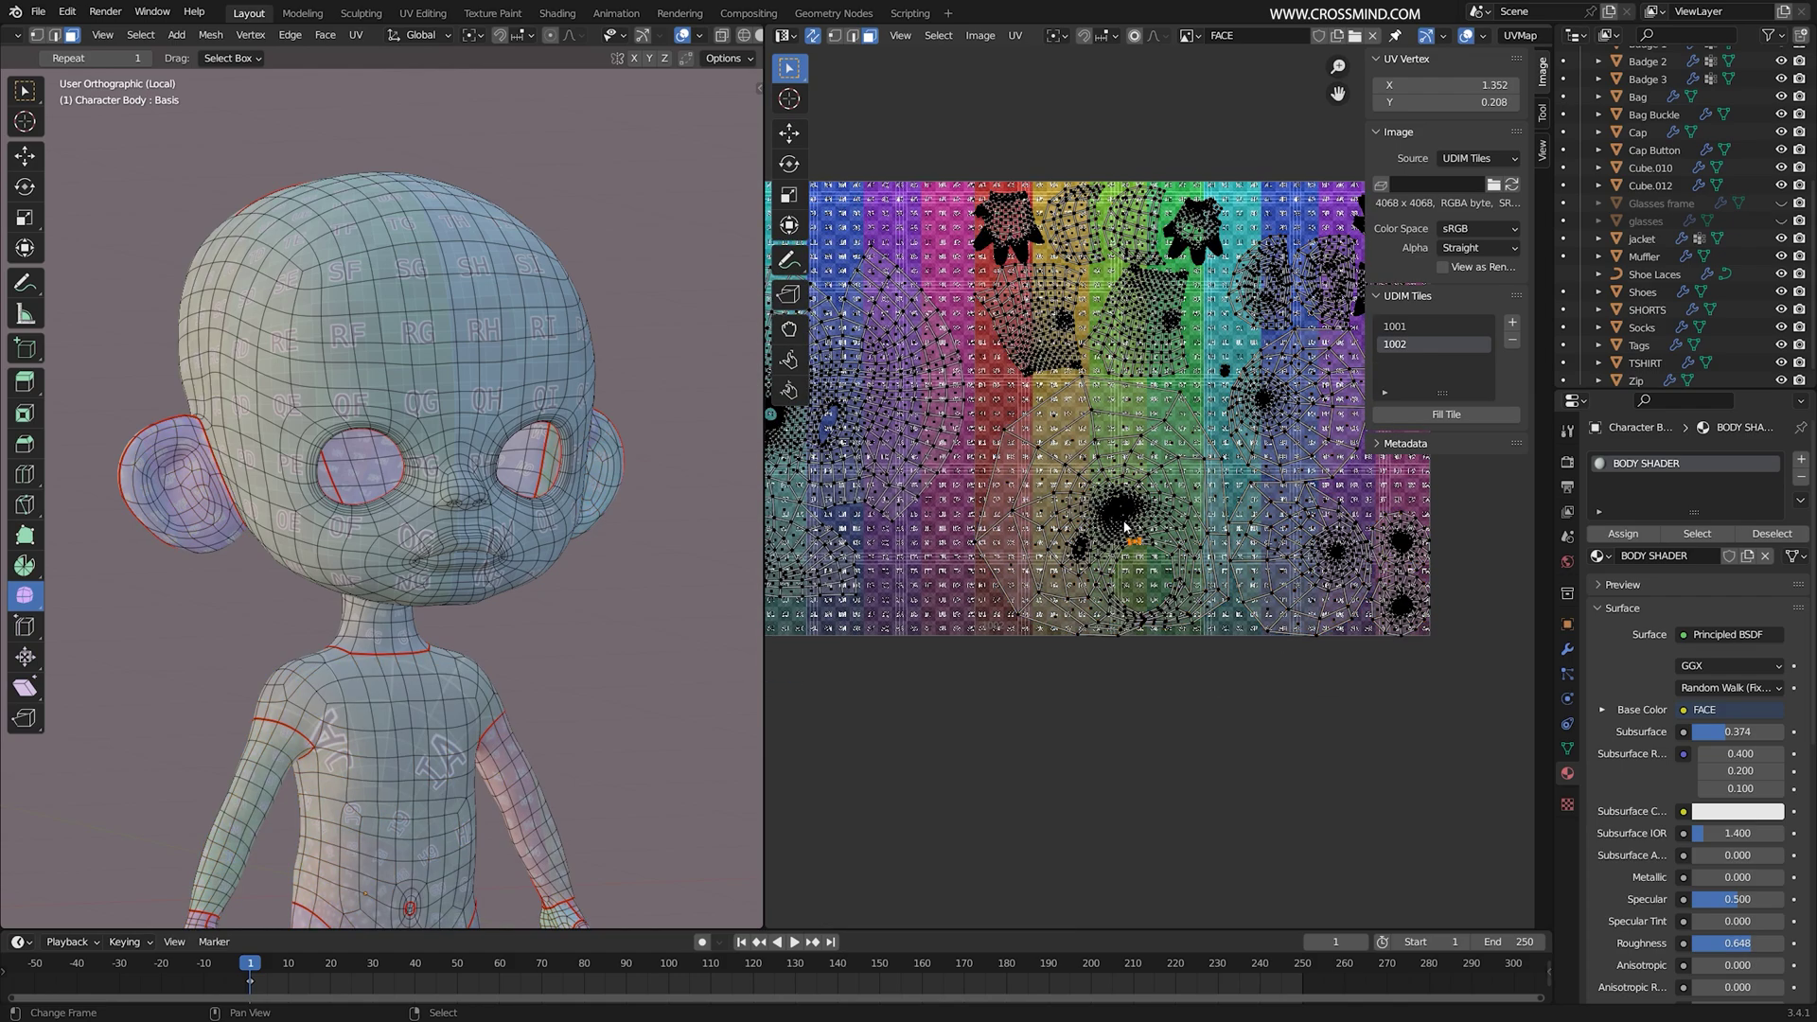
key("l")
scroll(1124, 526, "up", 2)
middle_click_drag(1166, 692, 1206, 491)
scroll(1183, 487, "up", 3)
Step: Mark a seam across the crotch joining the two leg seams and unwrap the body again
middle_click_drag(605, 492, 313, 473)
key("2")
left_click(417, 365)
middle_click_drag(454, 473, 94, 492)
middle_click_drag(397, 530, 379, 478)
scroll(530, 511, "up", 5)
middle_click_drag(695, 515, 609, 531)
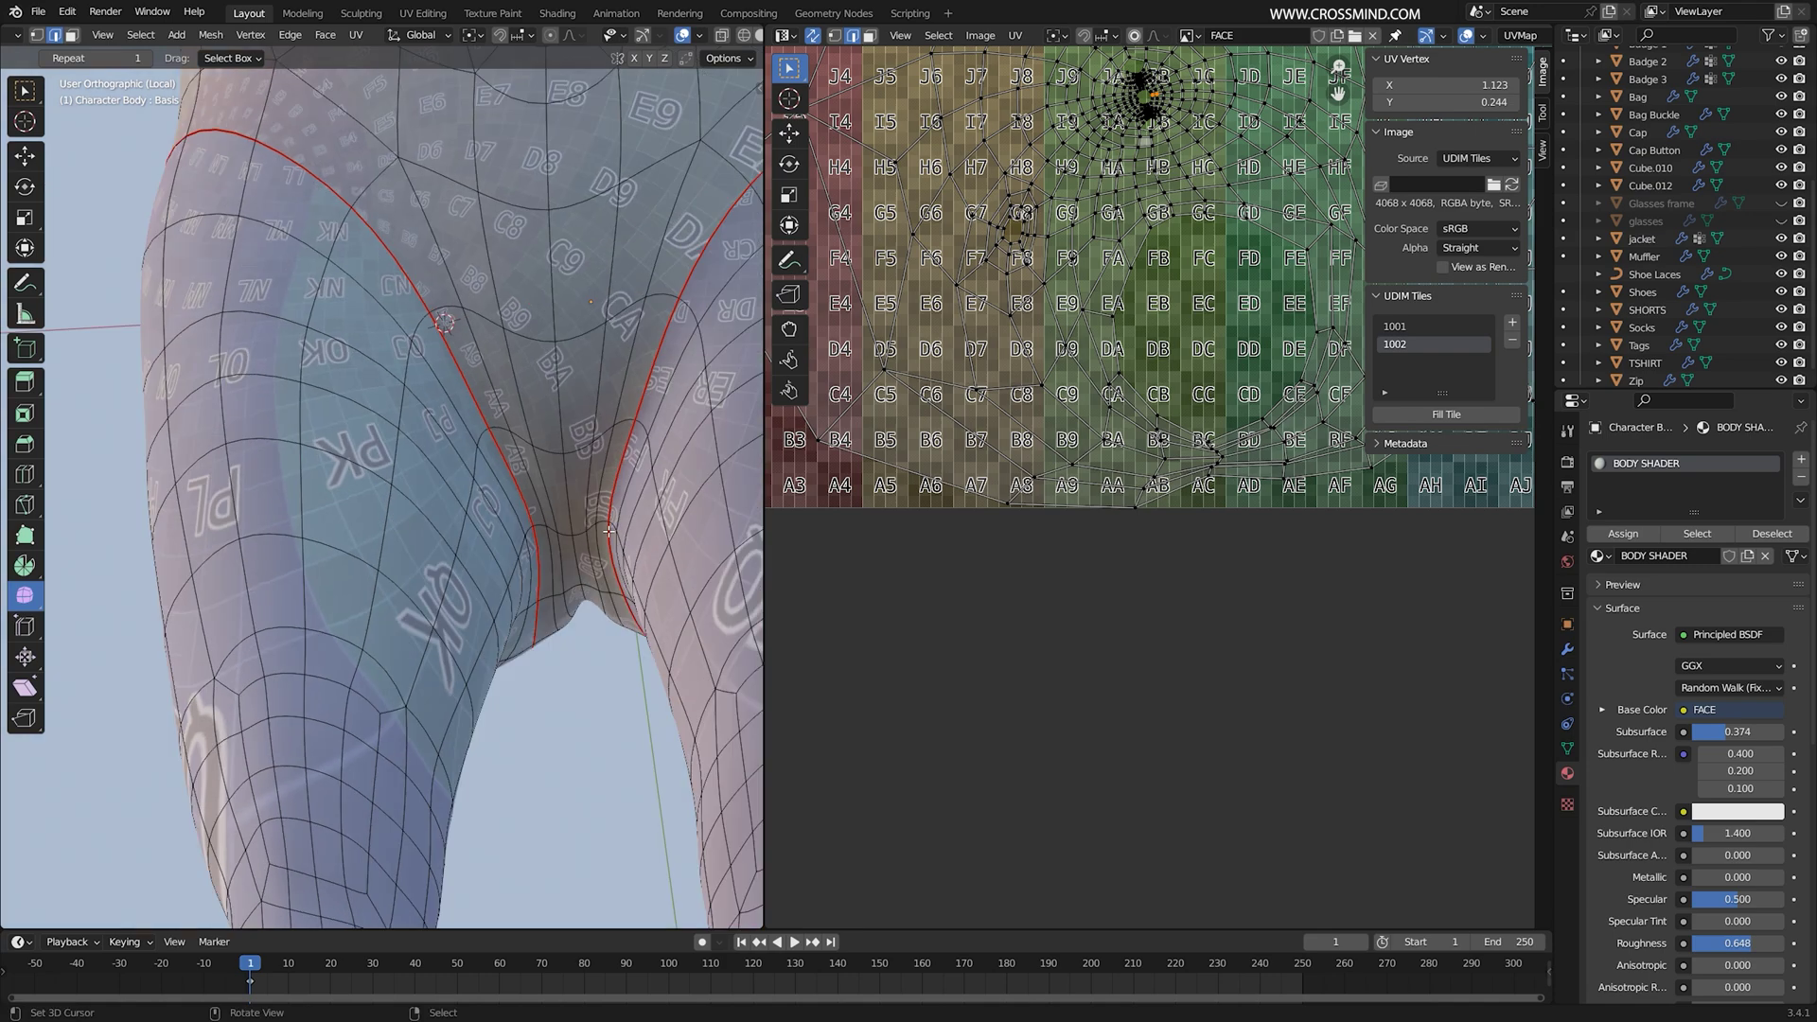
left_click(537, 525, "alt")
left_click(597, 524, "ctrl")
key("ctrl+e")
left_click(597, 513)
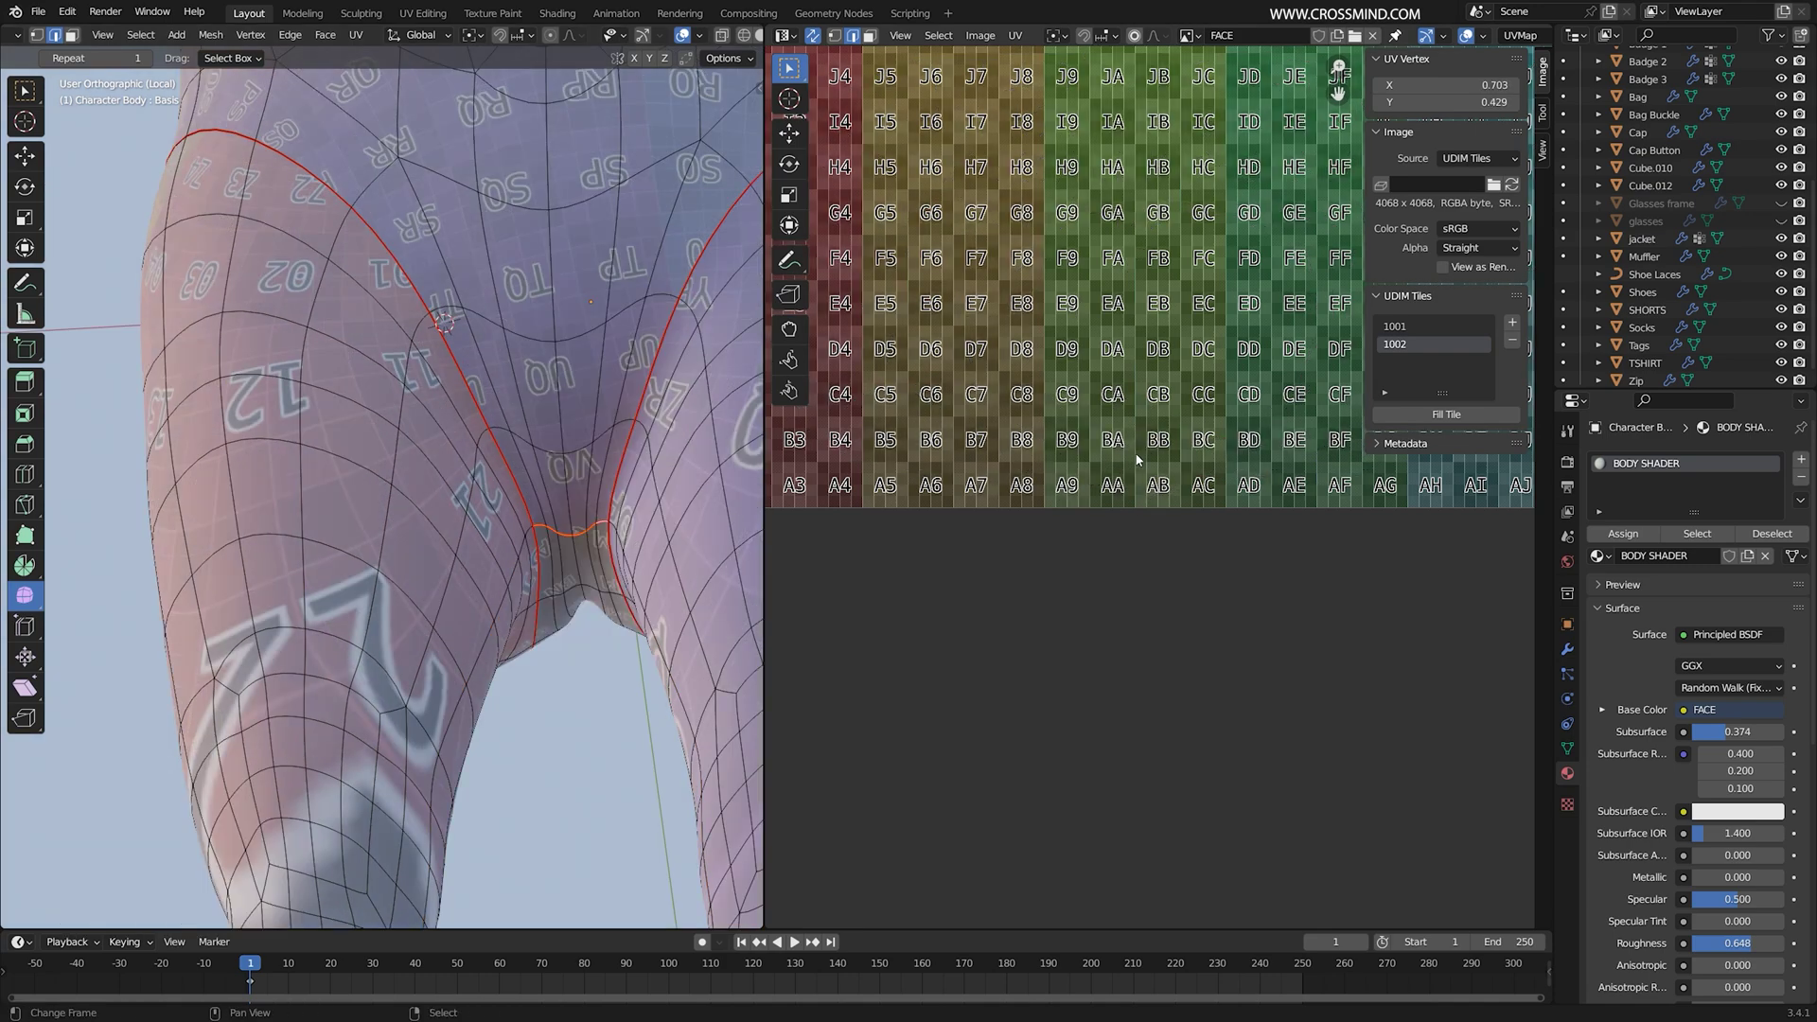
Step: Mark a seam up the centre of the back from the crotch towards the neck and unwrap again
scroll(1165, 553, "down", 5)
scroll(1164, 553, "up", 3)
scroll(1019, 490, "up", 1)
middle_click_drag(530, 530, 576, 603)
scroll(576, 604, "down", 8)
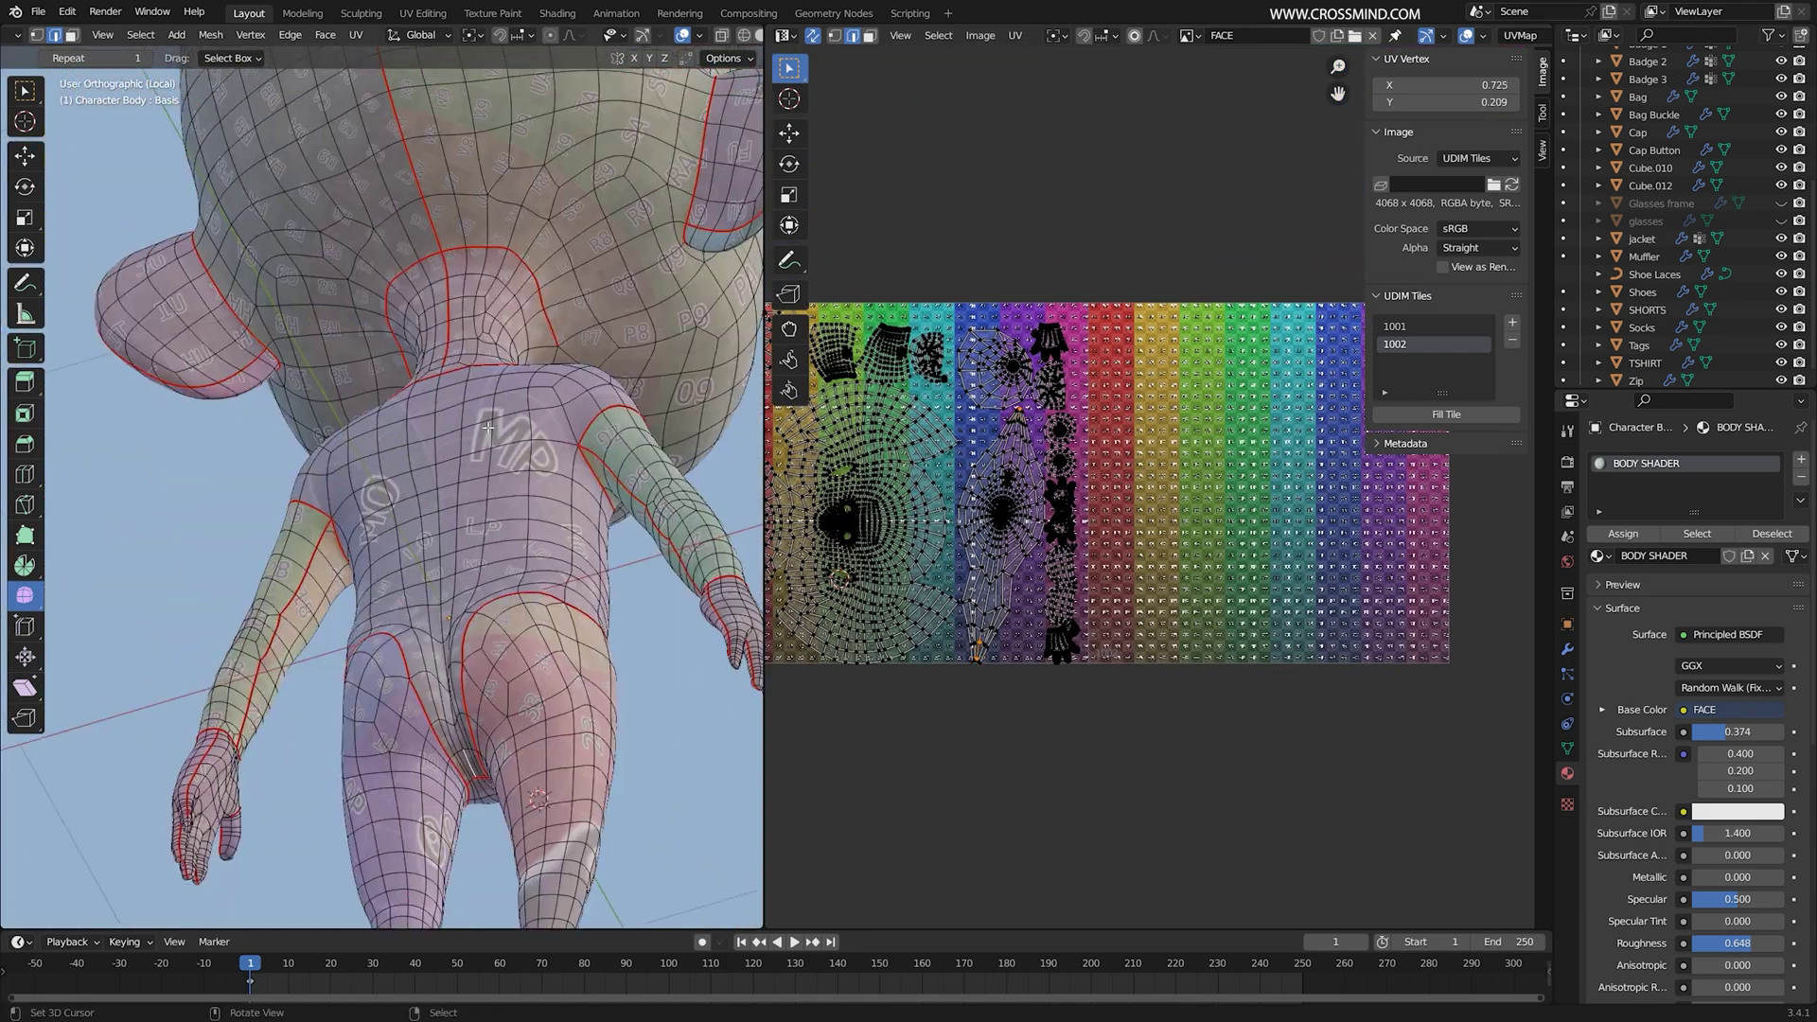
middle_click_drag(487, 236, 468, 288)
scroll(468, 288, "up", 3)
right_click(468, 287, "ctrl")
key("ctrl+e")
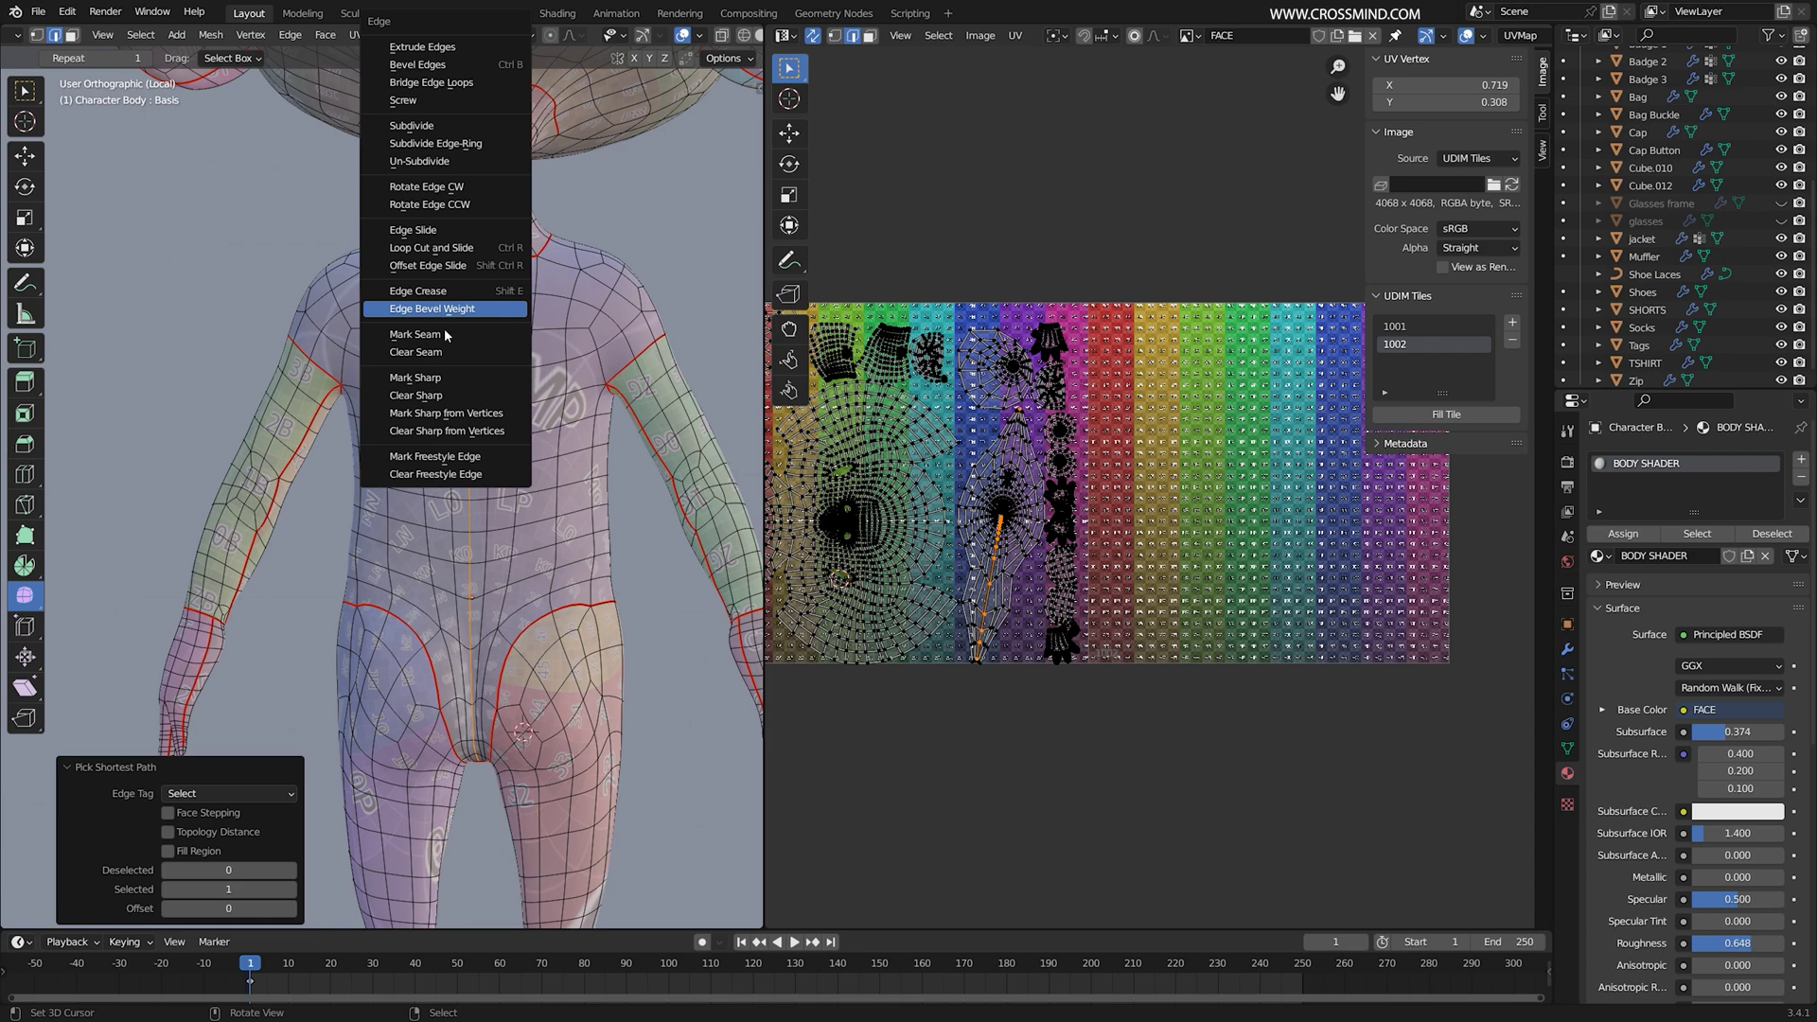
left_click(447, 331)
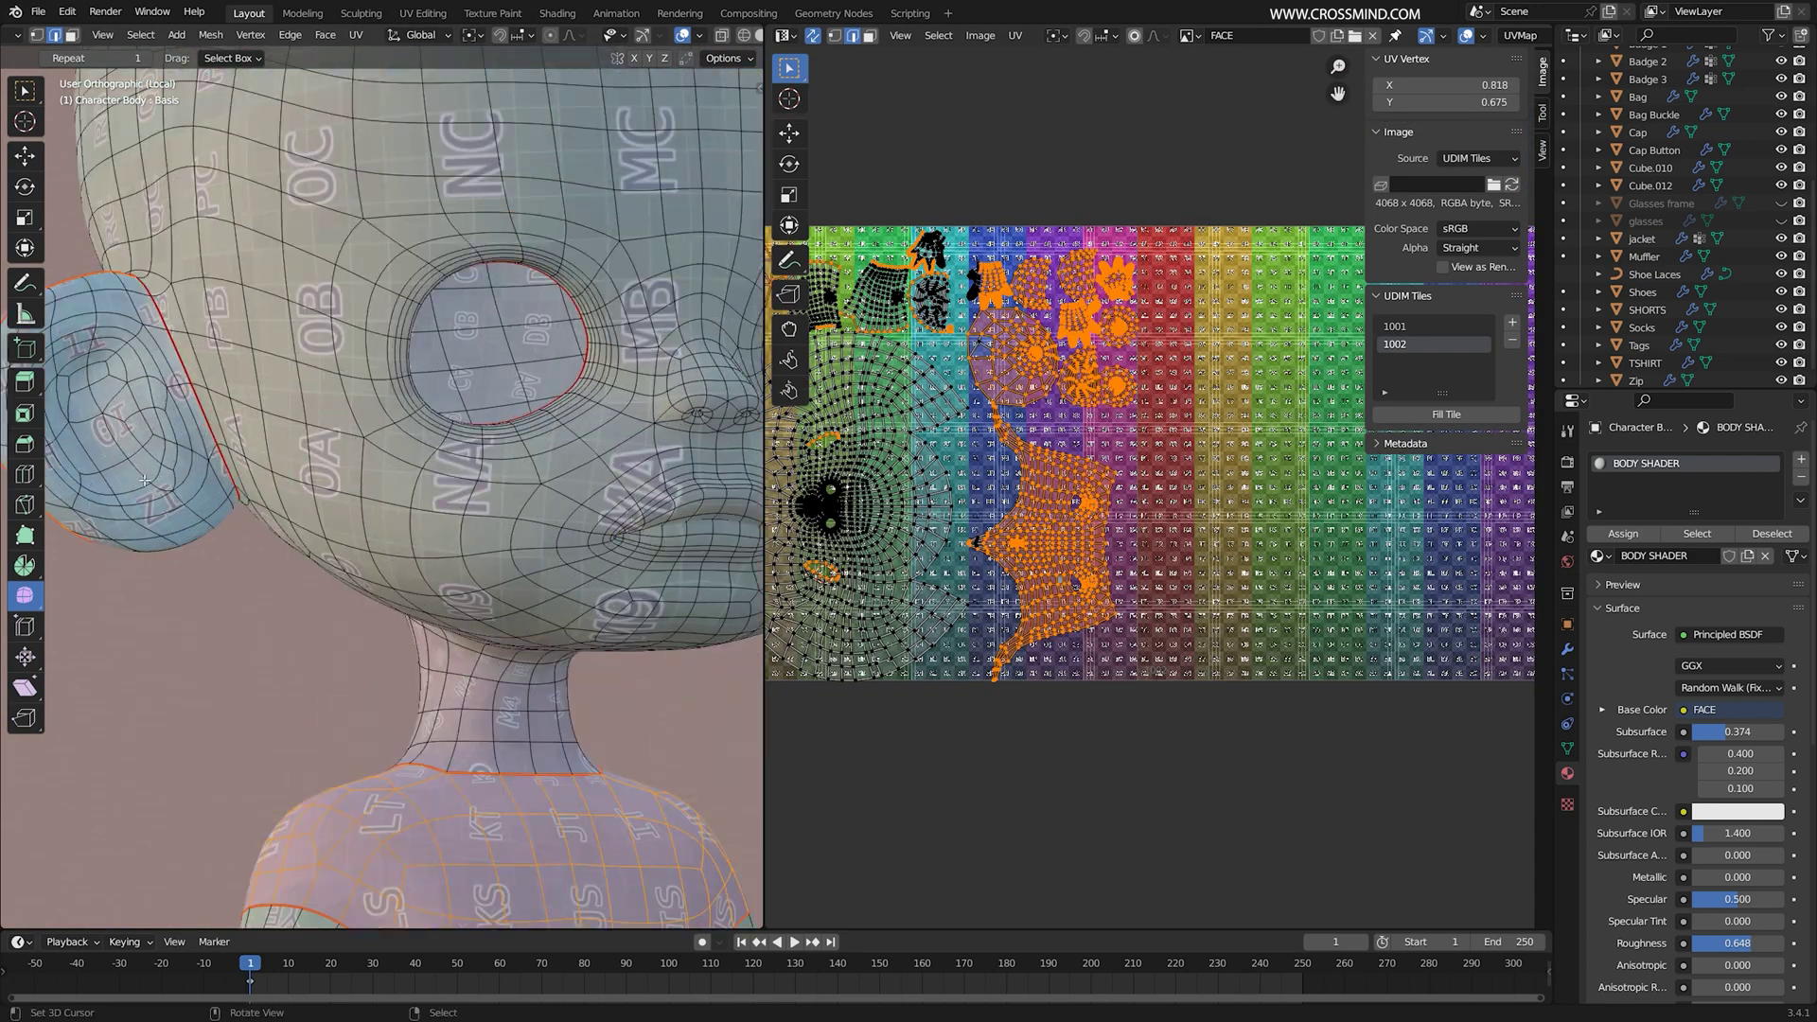
Step: Select the UV islands of both ears on the model, limiting the linked selection by seams
scroll(293, 433, "up", 4)
left_click(293, 433)
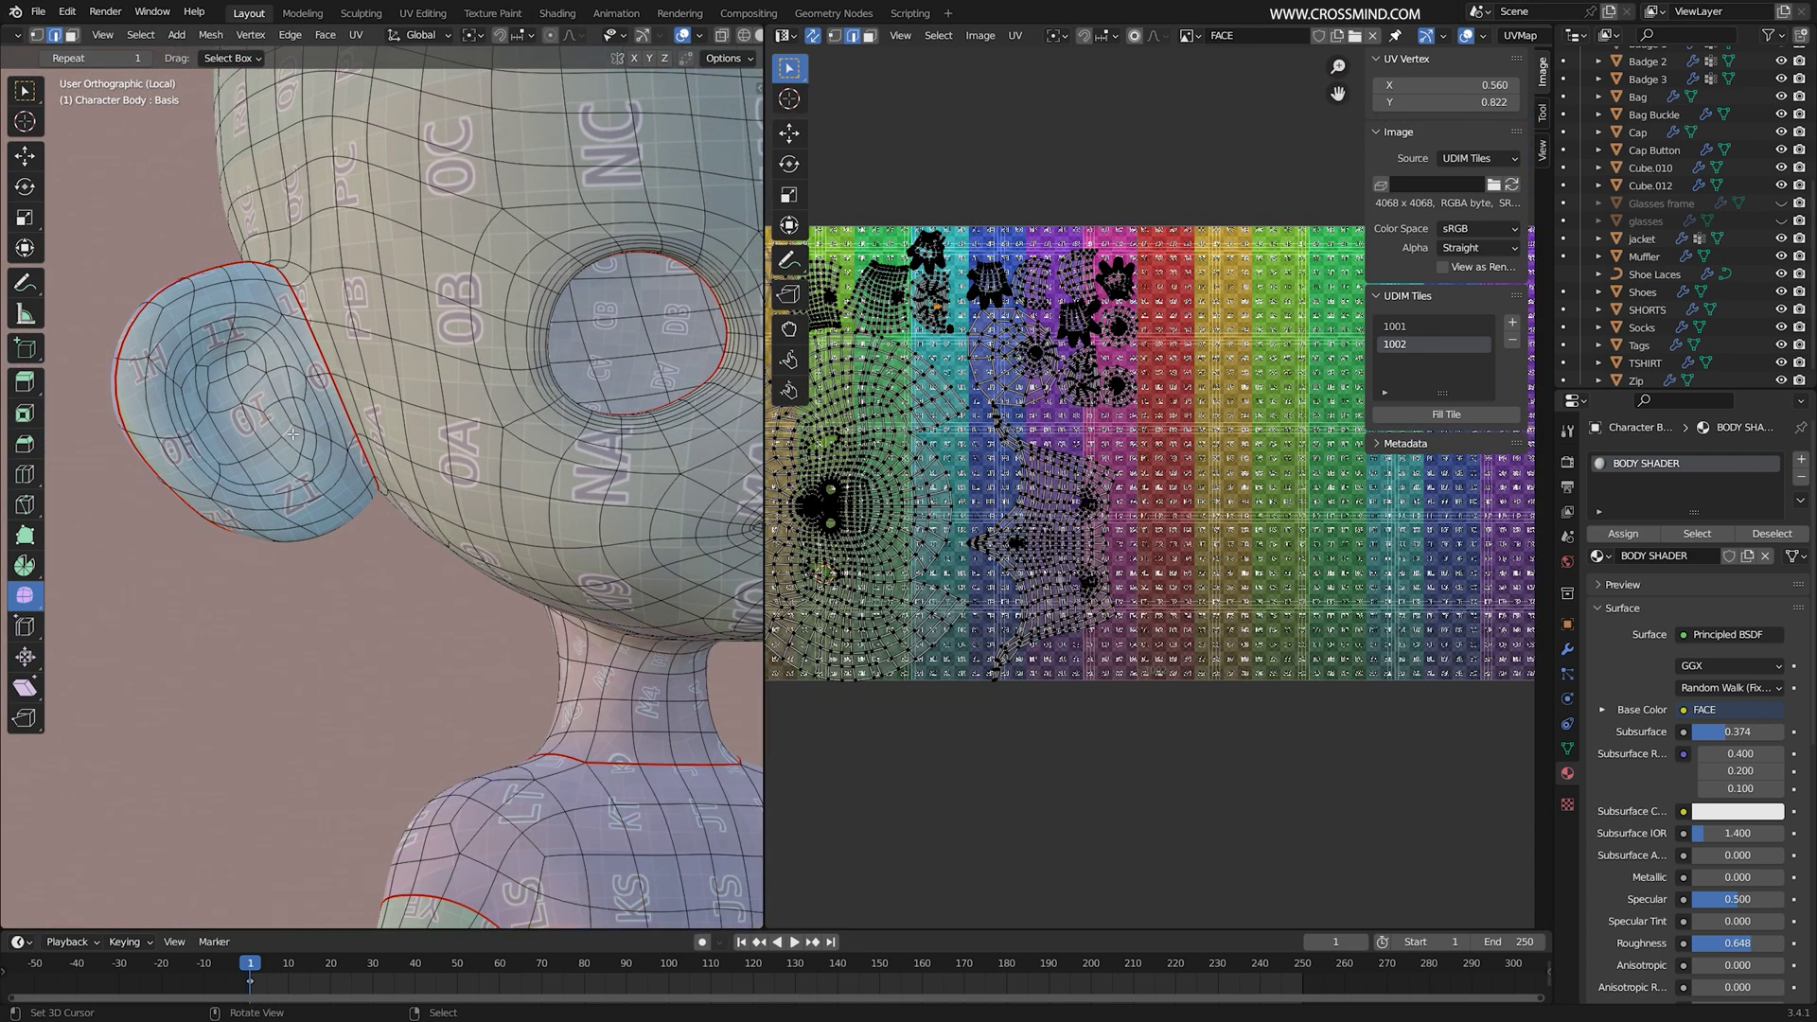
key("l")
middle_click_drag(1042, 482, 1252, 539)
left_click(227, 872)
scroll(295, 478, "down", 2)
left_click(295, 478)
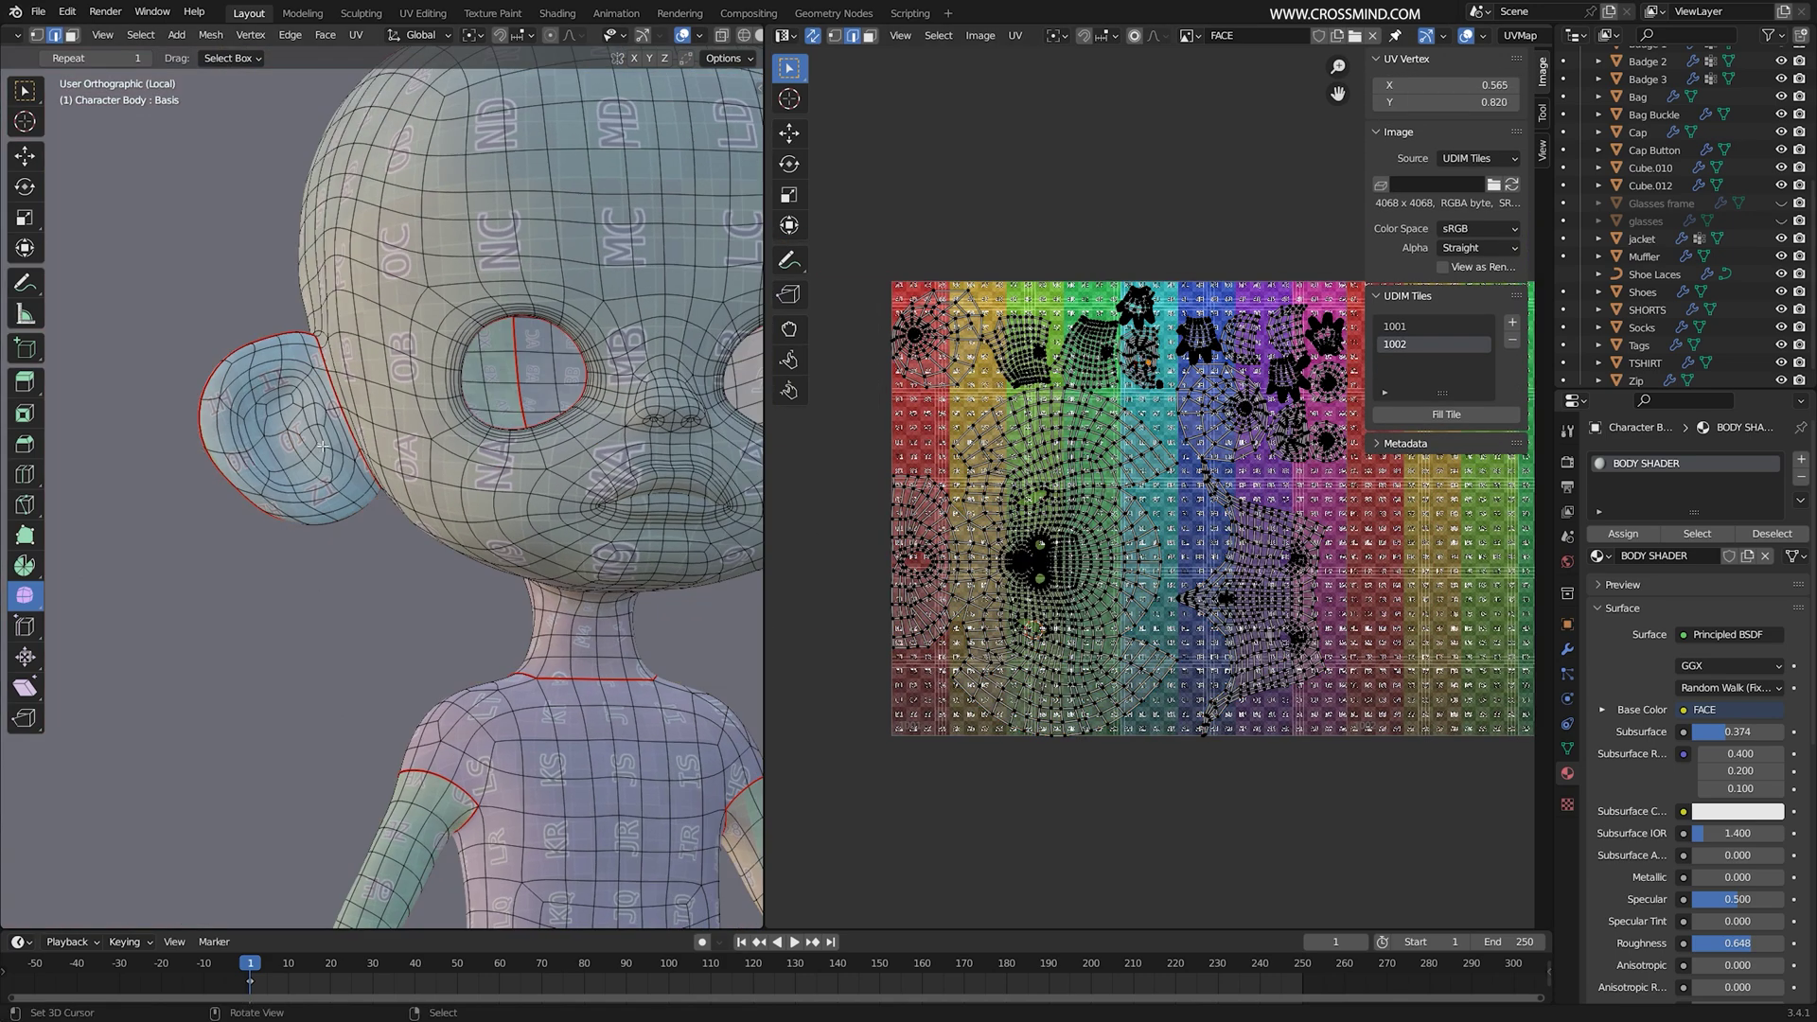
key("l")
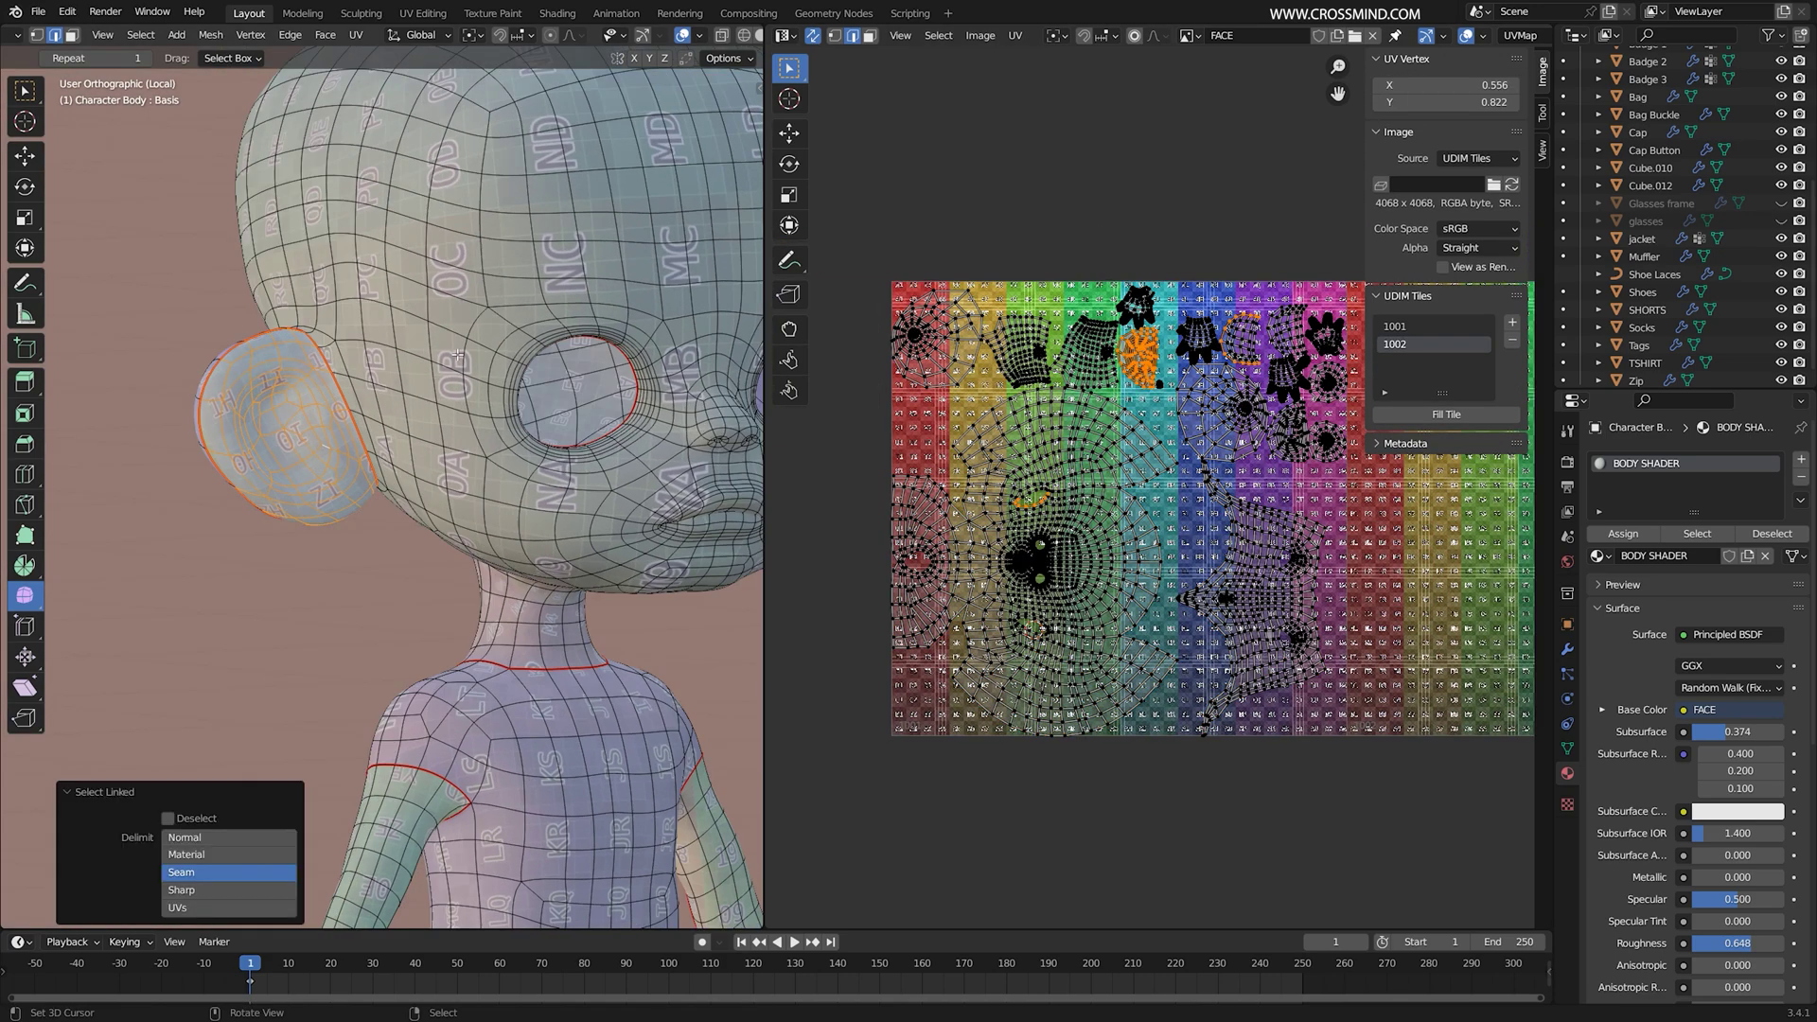
key("a")
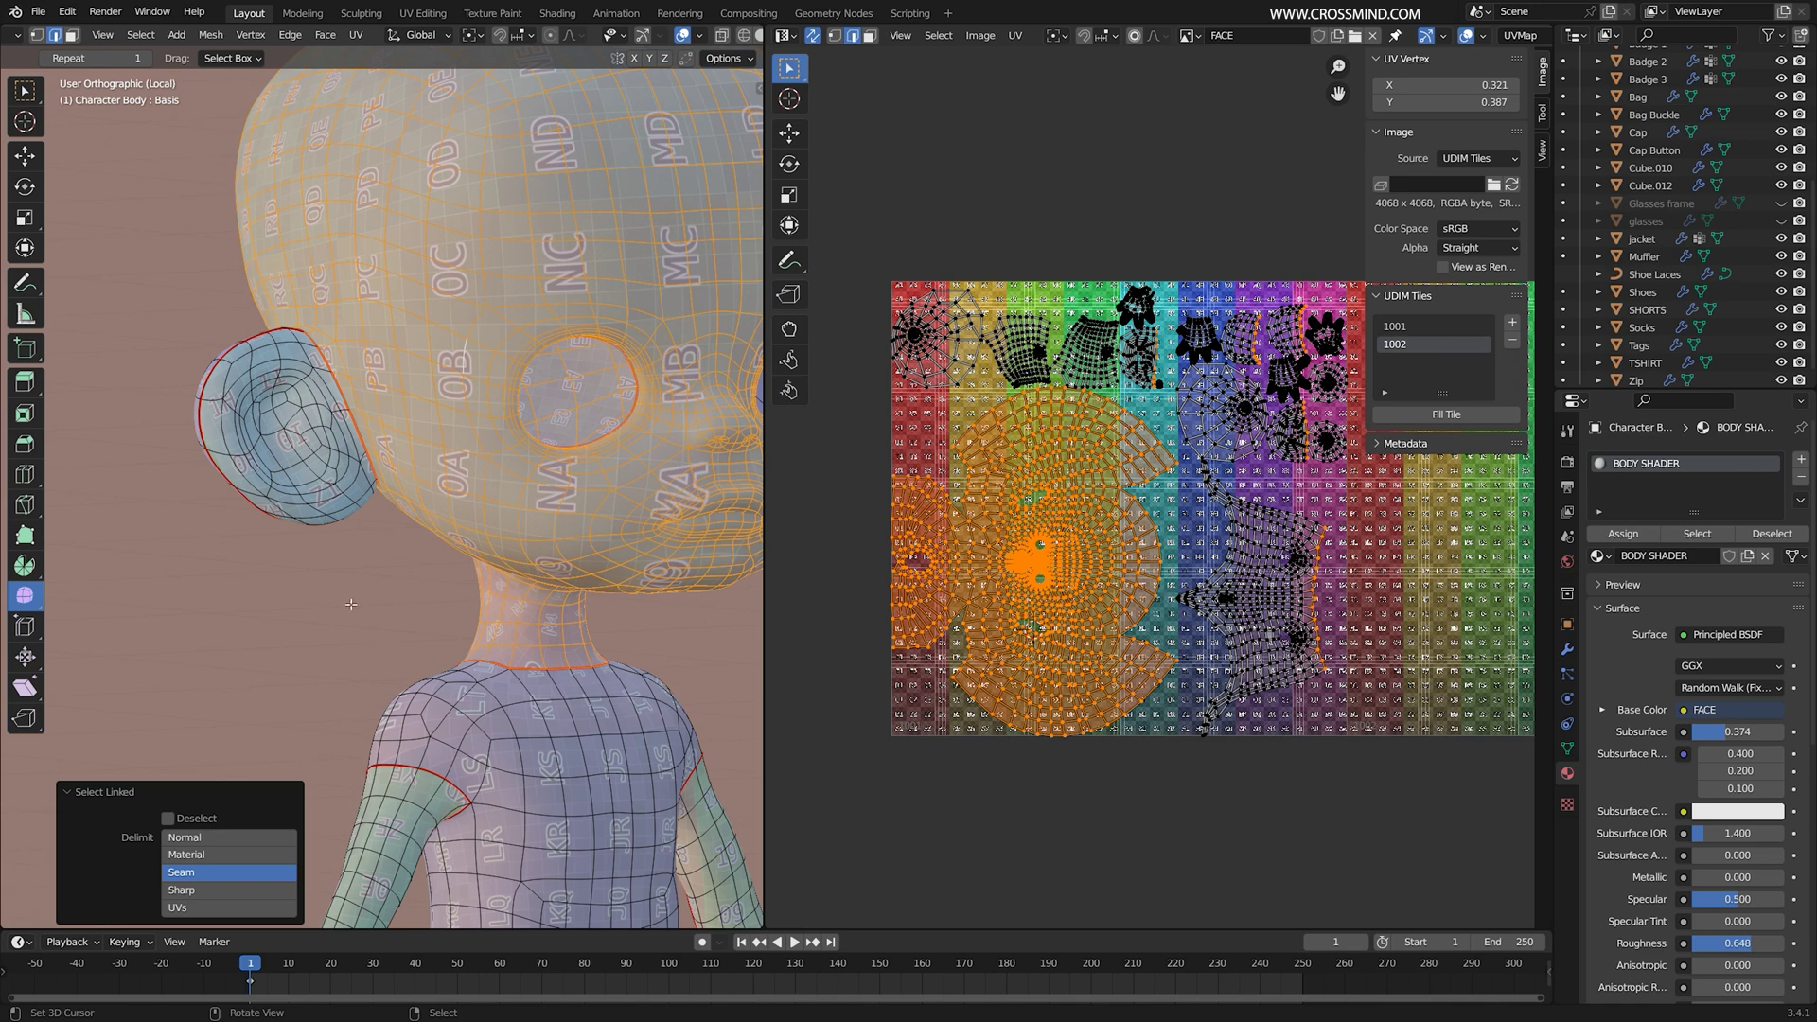
left_click(276, 812)
key("l")
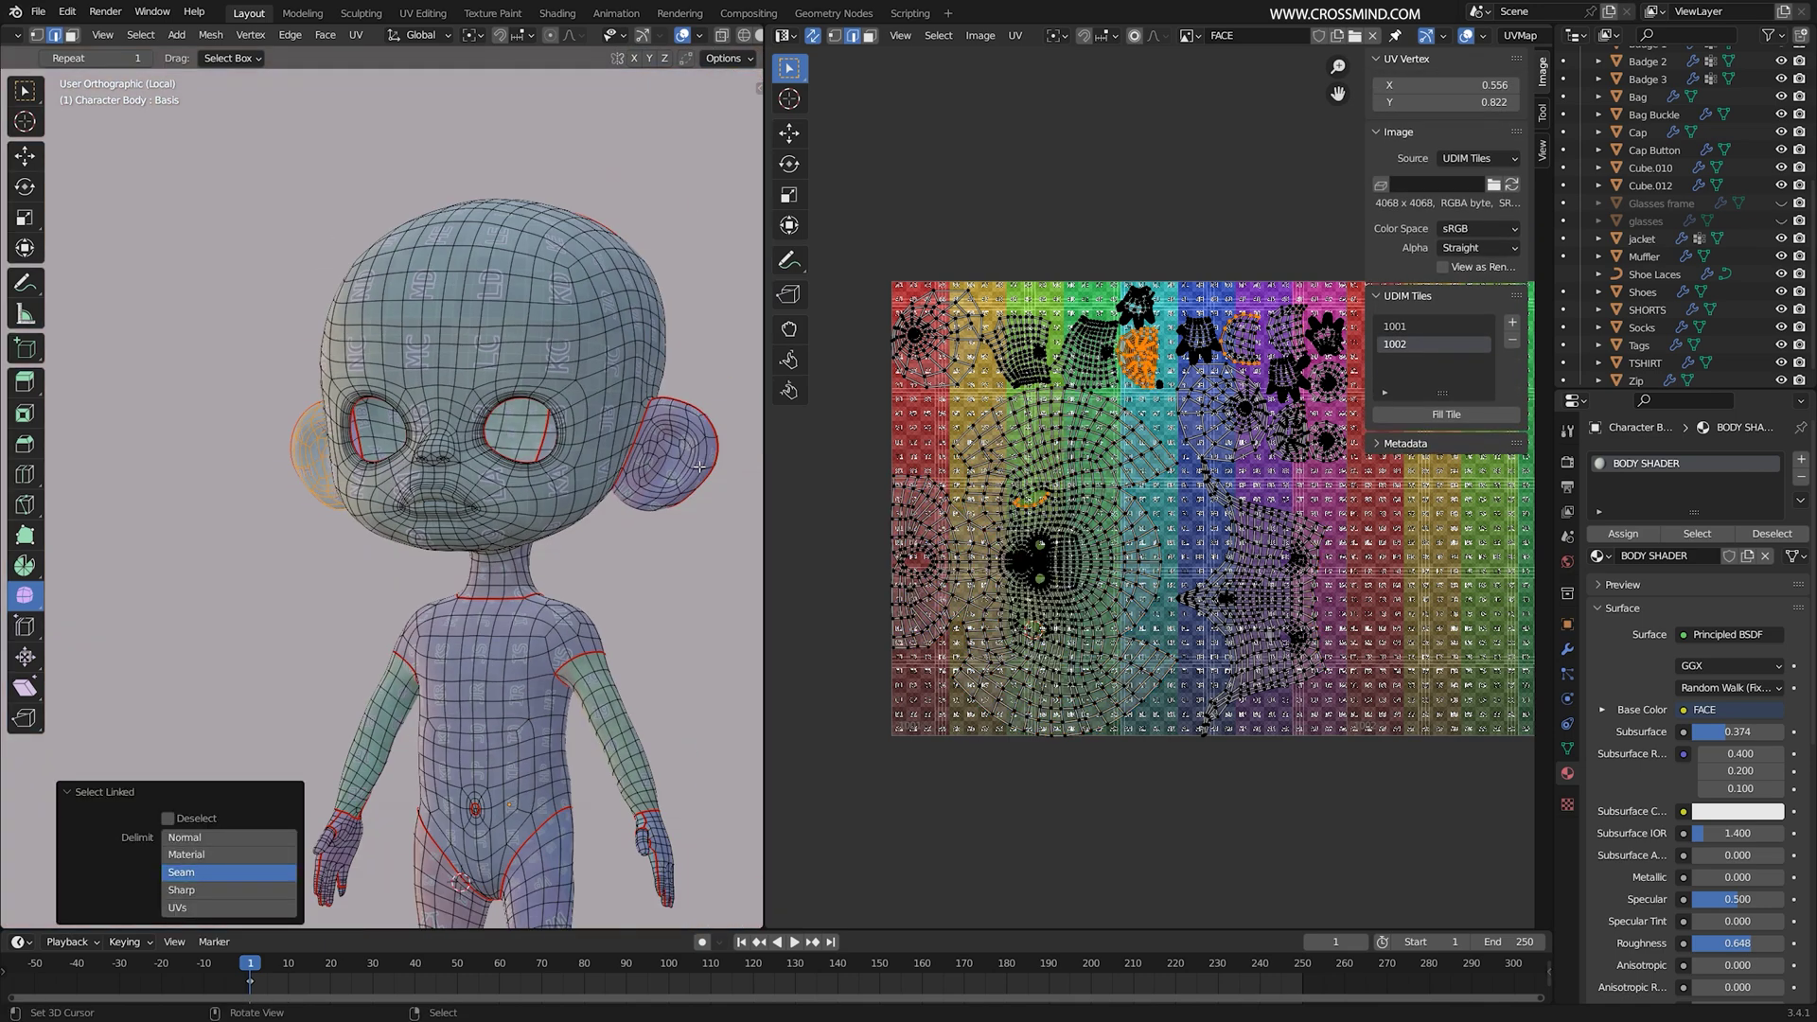
key("l")
Step: Maximize the UV editor and move the two ear islands and the head island outside tile 1001, beside its outer edge
key("ctrl+space")
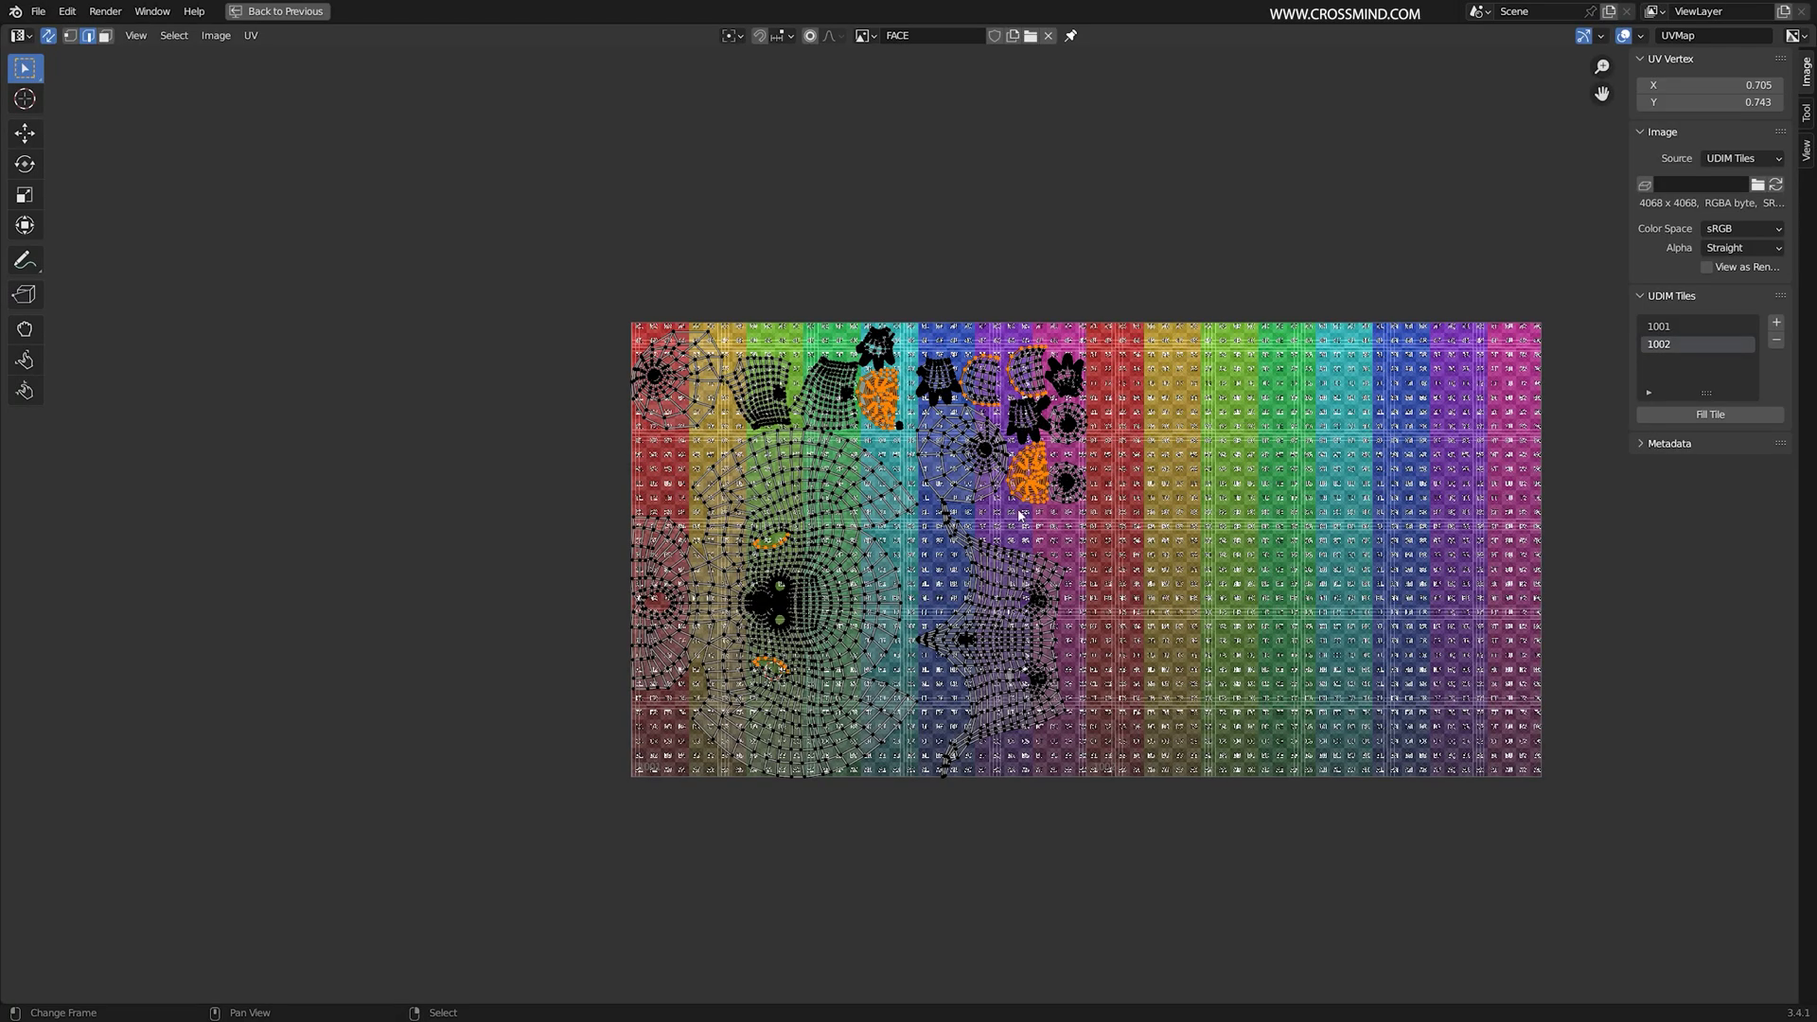
key("g")
key("Return")
key("g")
right_click(738, 625)
key("l")
key("g")
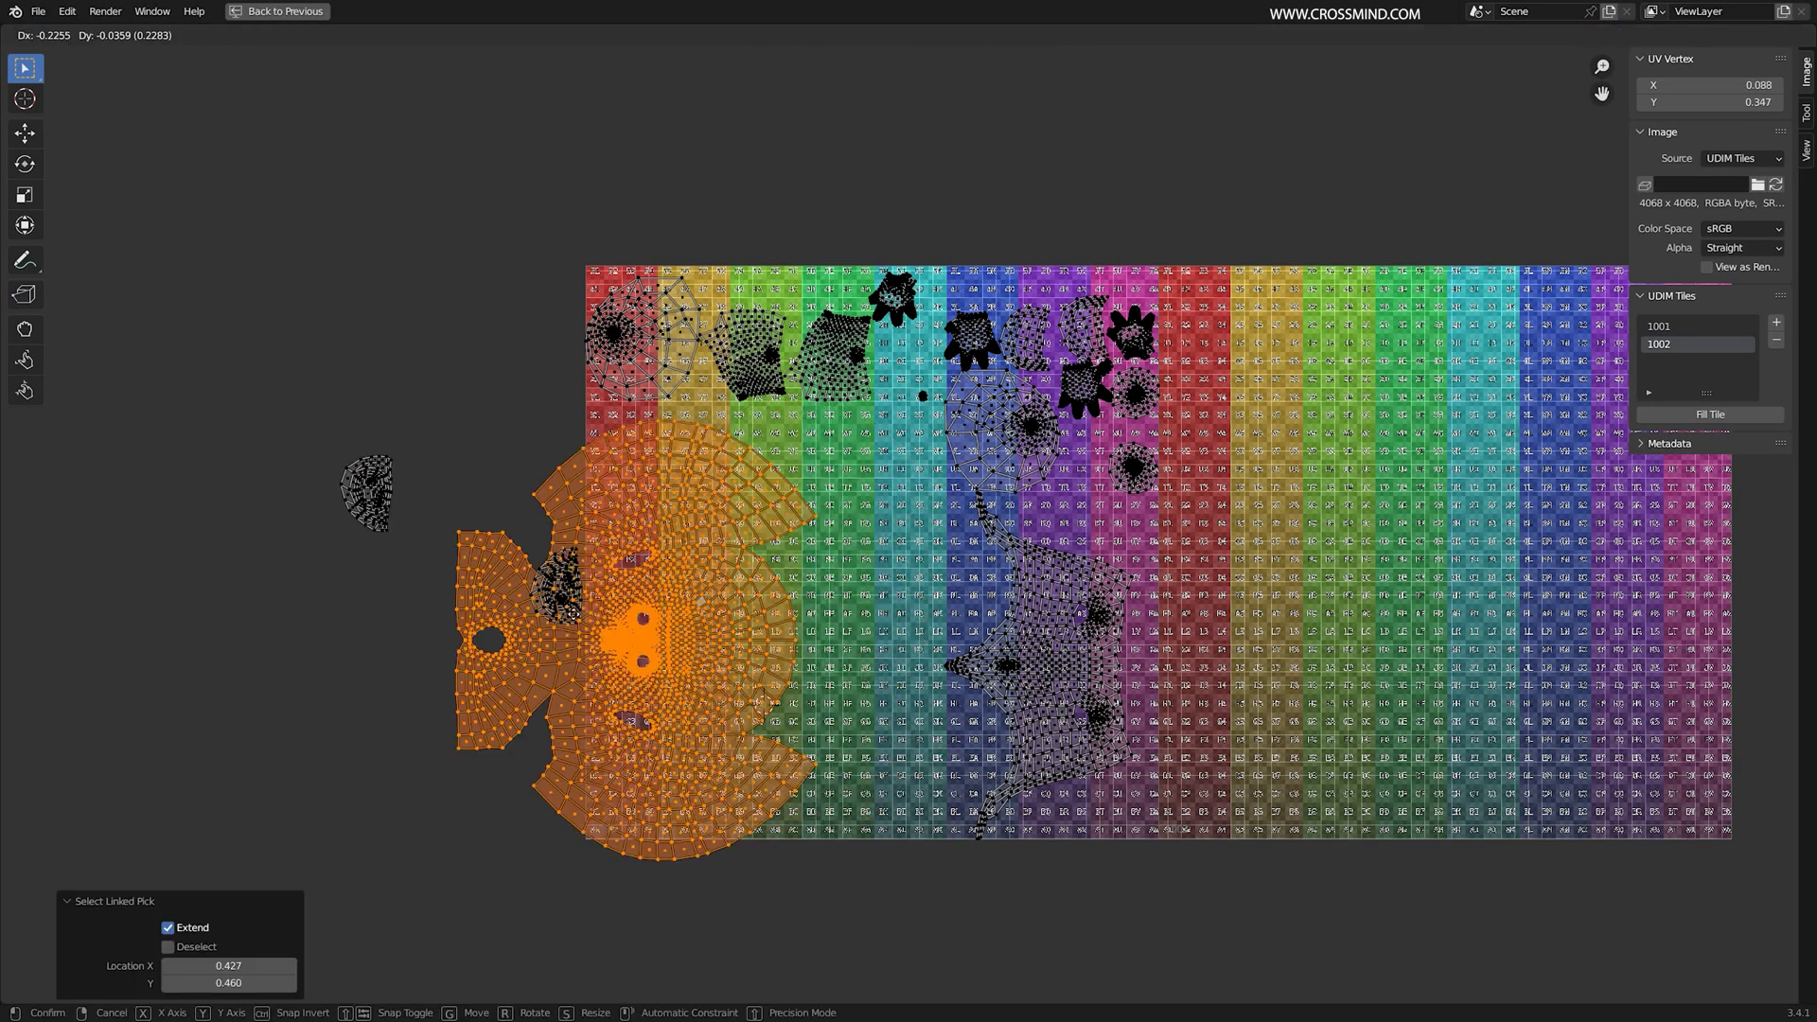
left_click(398, 646)
Step: Select all remaining body islands, move them into tile 1002 and pack them there
left_click(920, 401)
key("b")
left_click_drag(567, 259, 1240, 443)
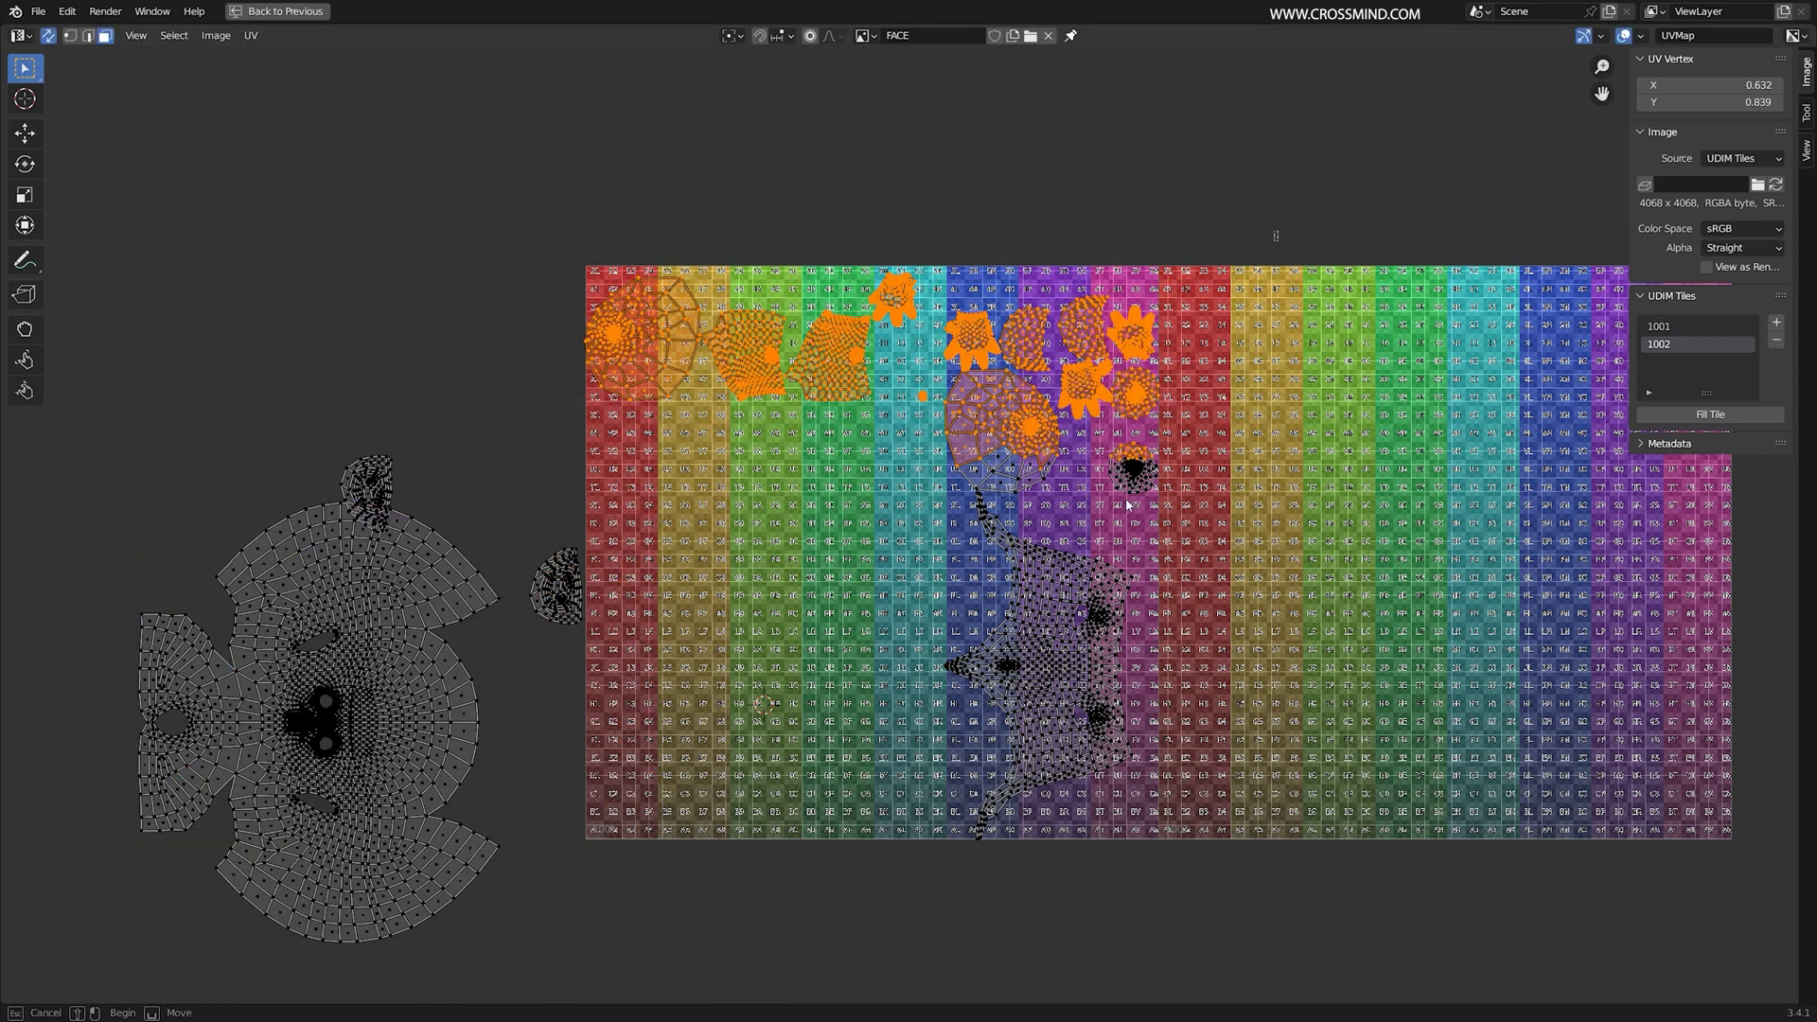
key("ctrl+l")
key("g")
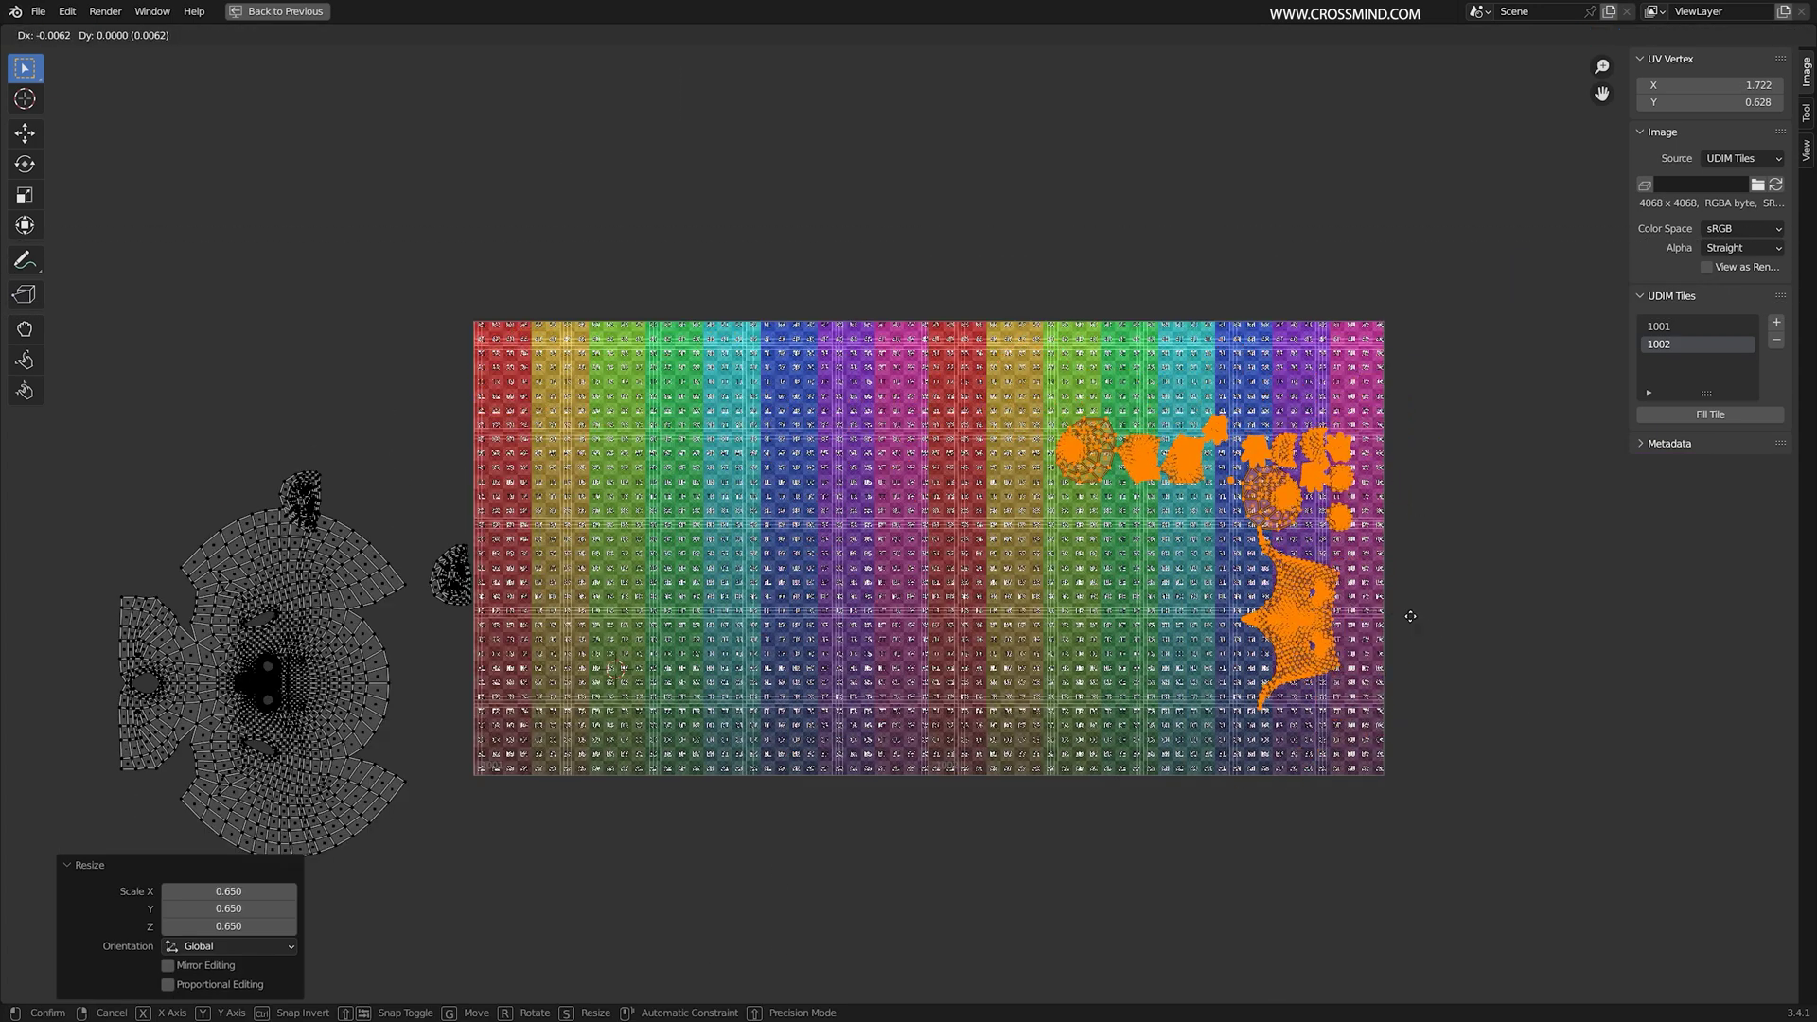
left_click(1397, 617)
left_click(251, 36)
left_click(327, 345)
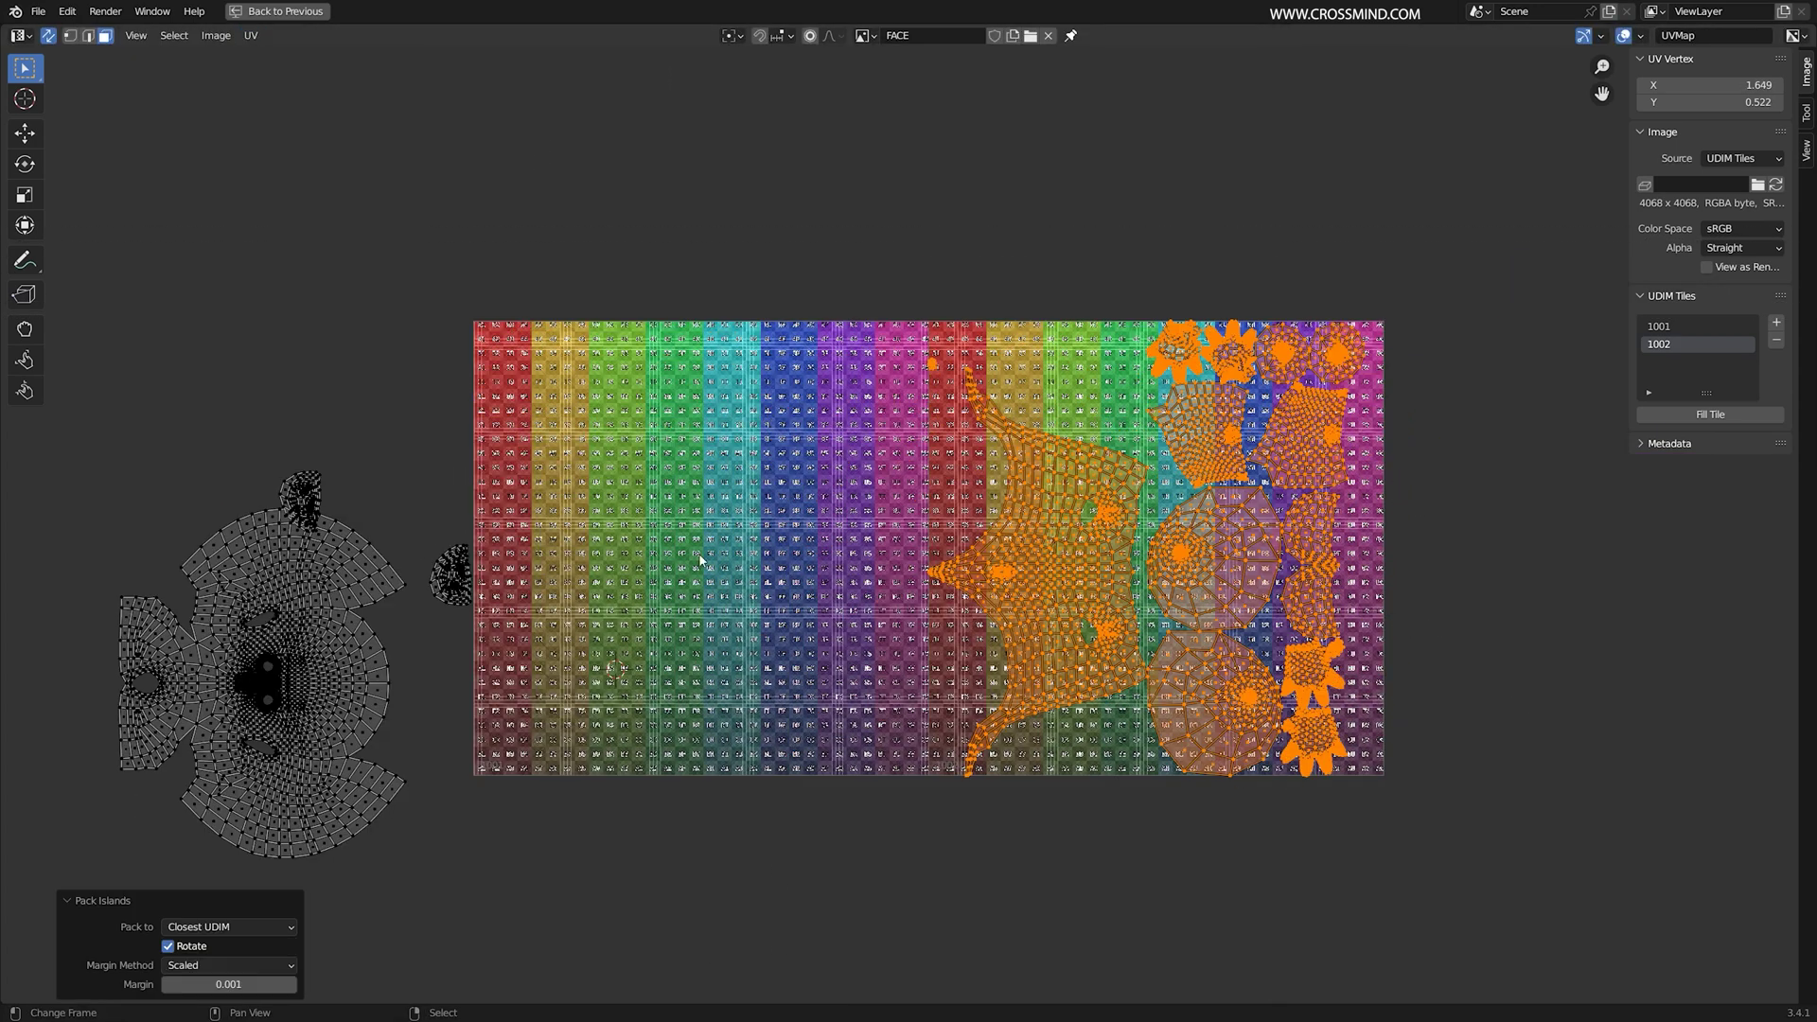
Step: Rotate the head island by -90° so that the face stands upright
left_click(435, 686)
middle_click_drag(435, 686, 674, 606)
left_click(487, 548)
key("l")
key("r")
left_click(542, 476)
left_click(265, 906)
type("-90")
key("Return")
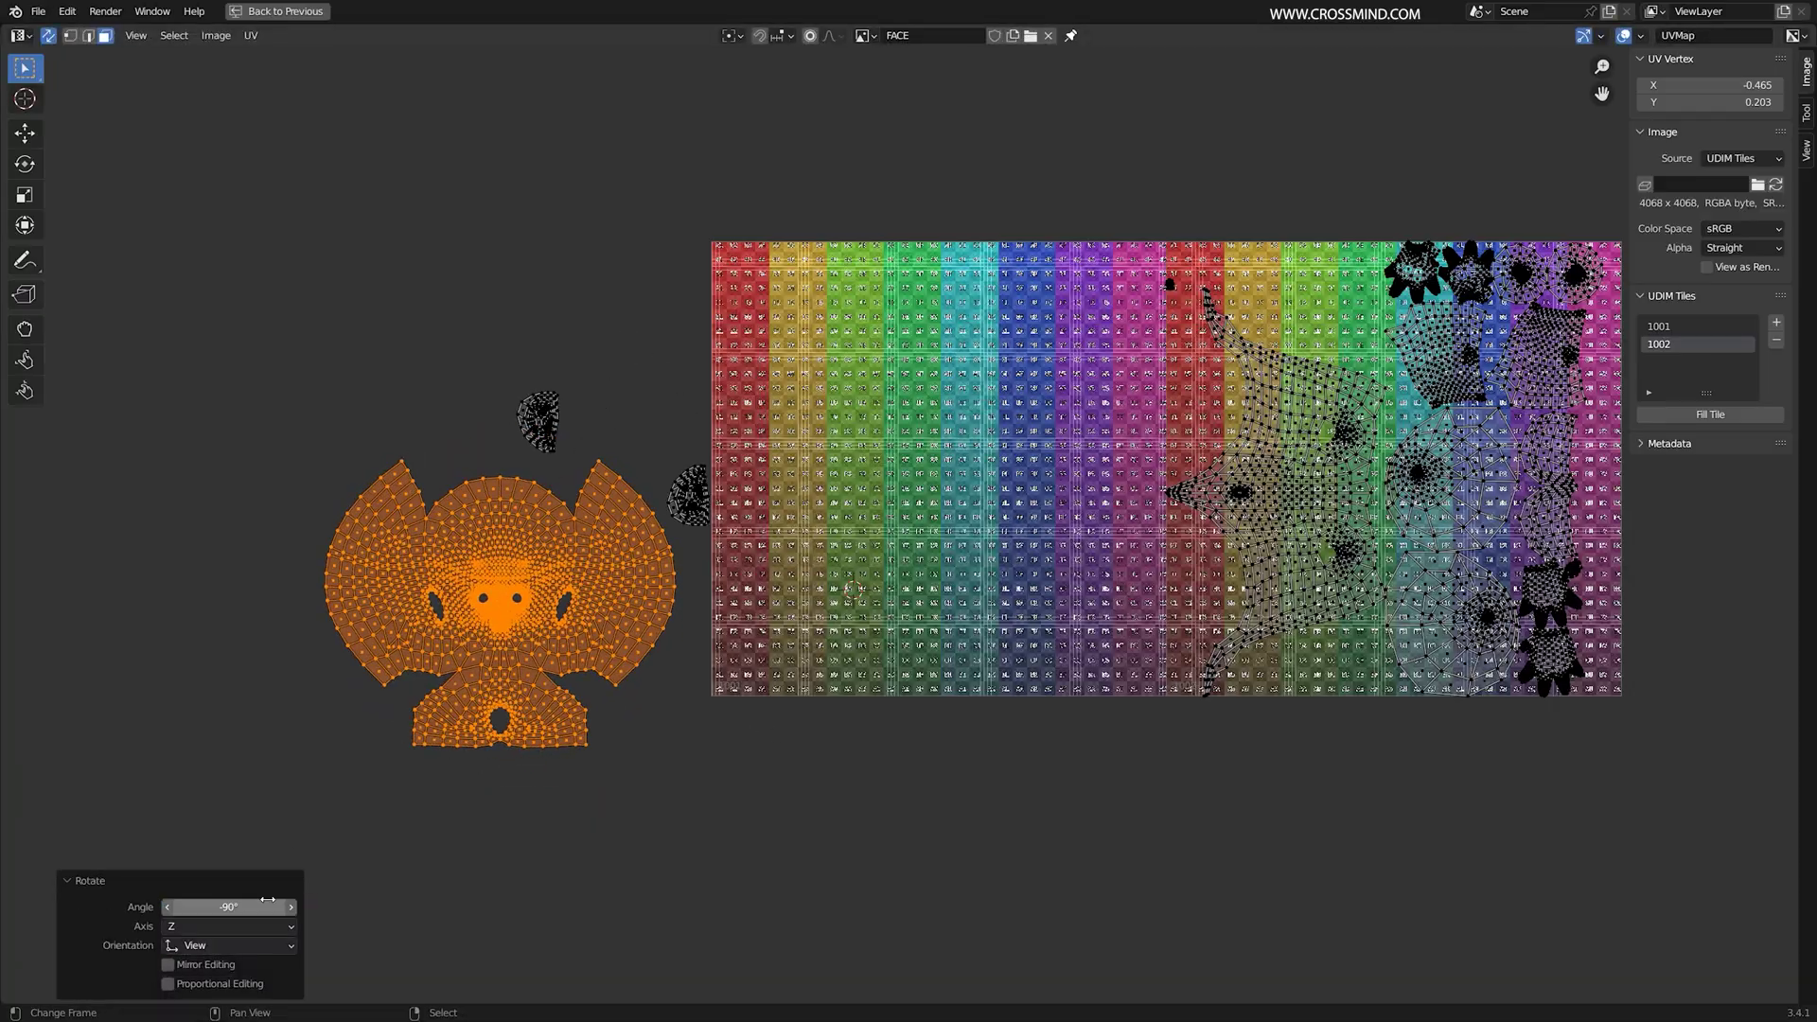
Step: Move the head island into tile 1001 and scale it up by 1.144
scroll(904, 542, "up", 2)
middle_click_drag(984, 607, 827, 648)
key("g")
left_click(1434, 480)
key("s")
left_click(1528, 485)
scroll(1325, 732, "up", 2)
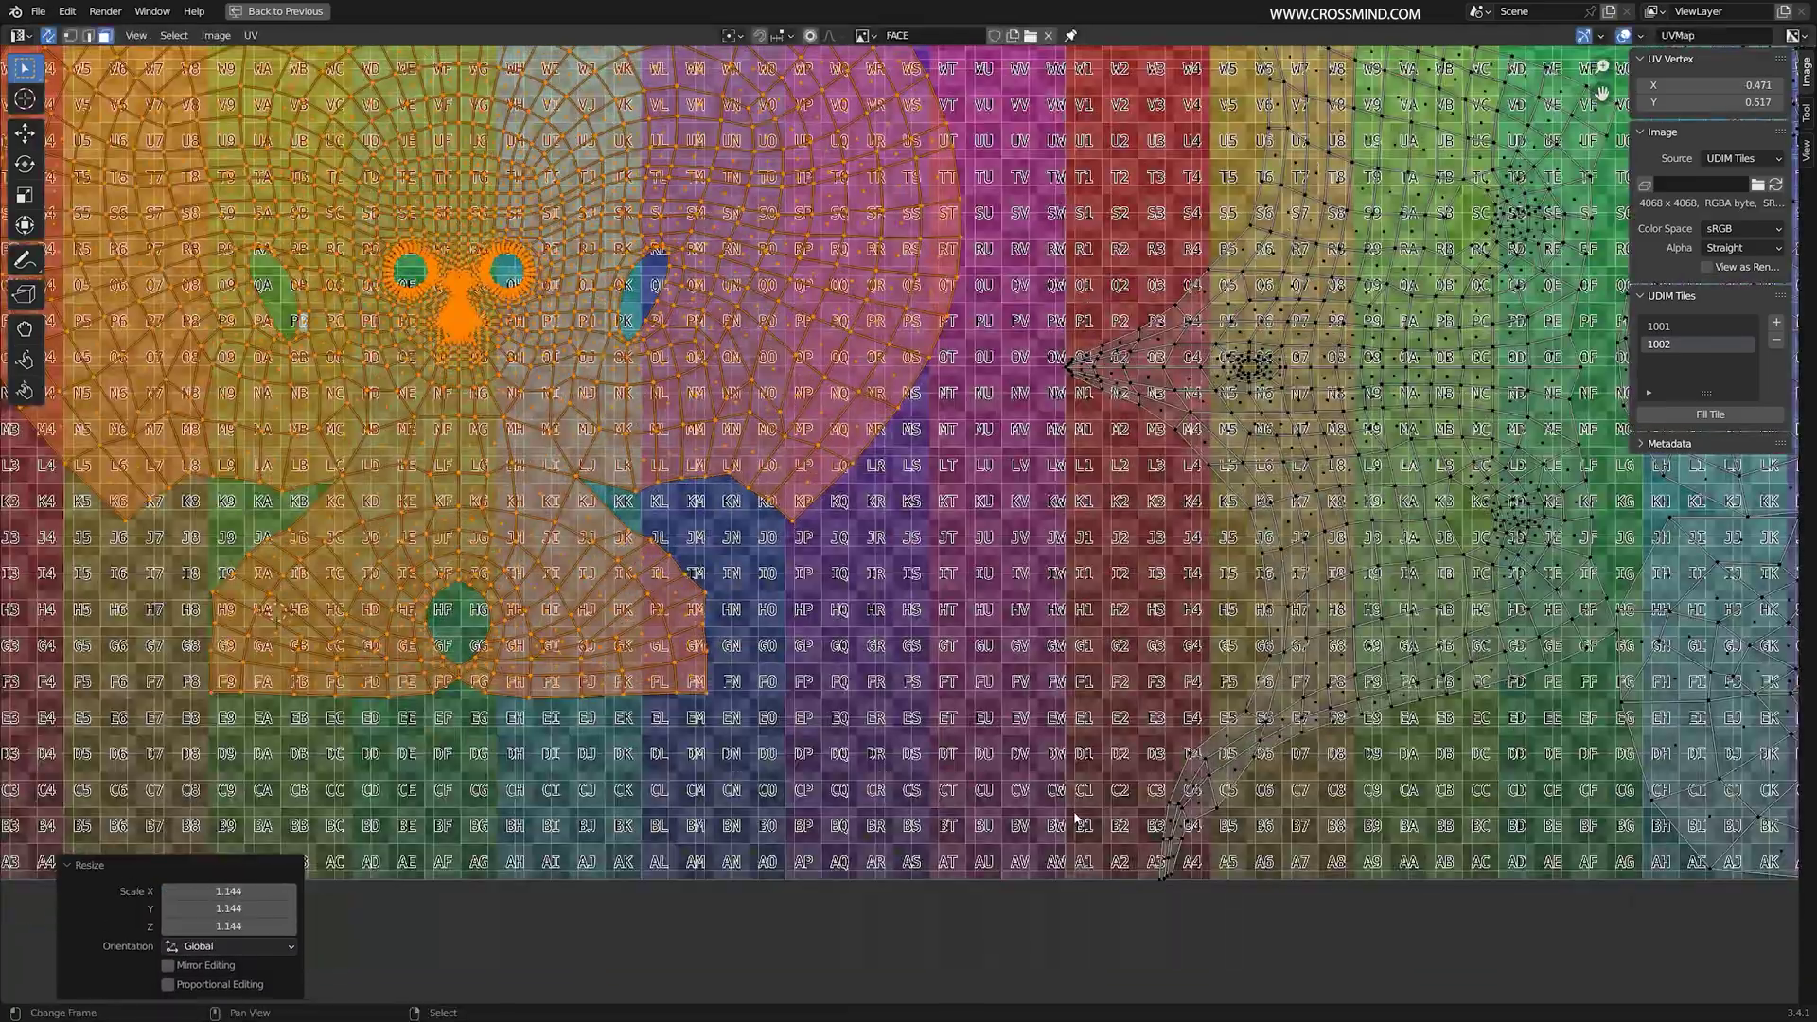
scroll(1052, 783, "up", 2)
scroll(999, 842, "down", 4)
Step: Fine-tune the head island's position and size so it fits inside tile 1001
key("g")
left_click(965, 552)
key("s")
left_click(967, 554)
key("g")
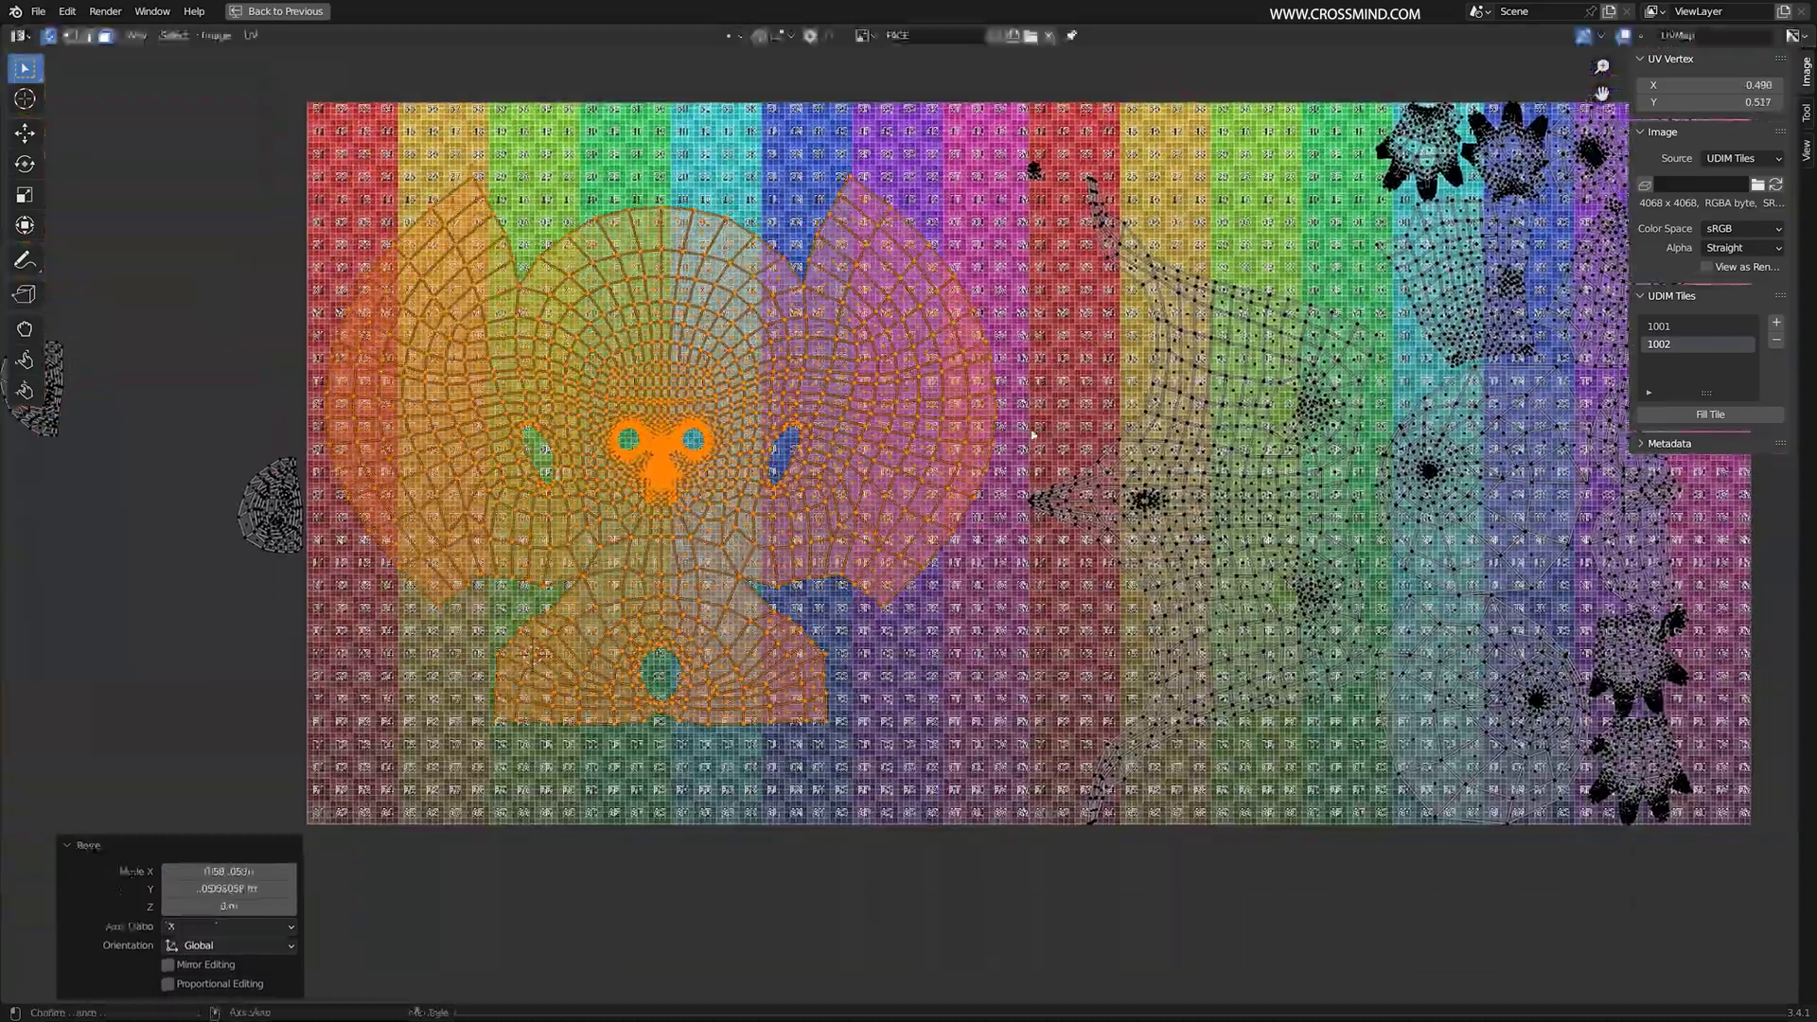
left_click(958, 566)
scroll(957, 565, "up", 1)
key("s")
left_click(946, 568)
Step: Place the two ear islands in the free lower corners of tile 1001, one on each side of the neck
left_click(795, 539)
key("l")
key("g")
left_click(1209, 655)
key("r")
left_click(1207, 658)
key("g")
left_click(568, 417)
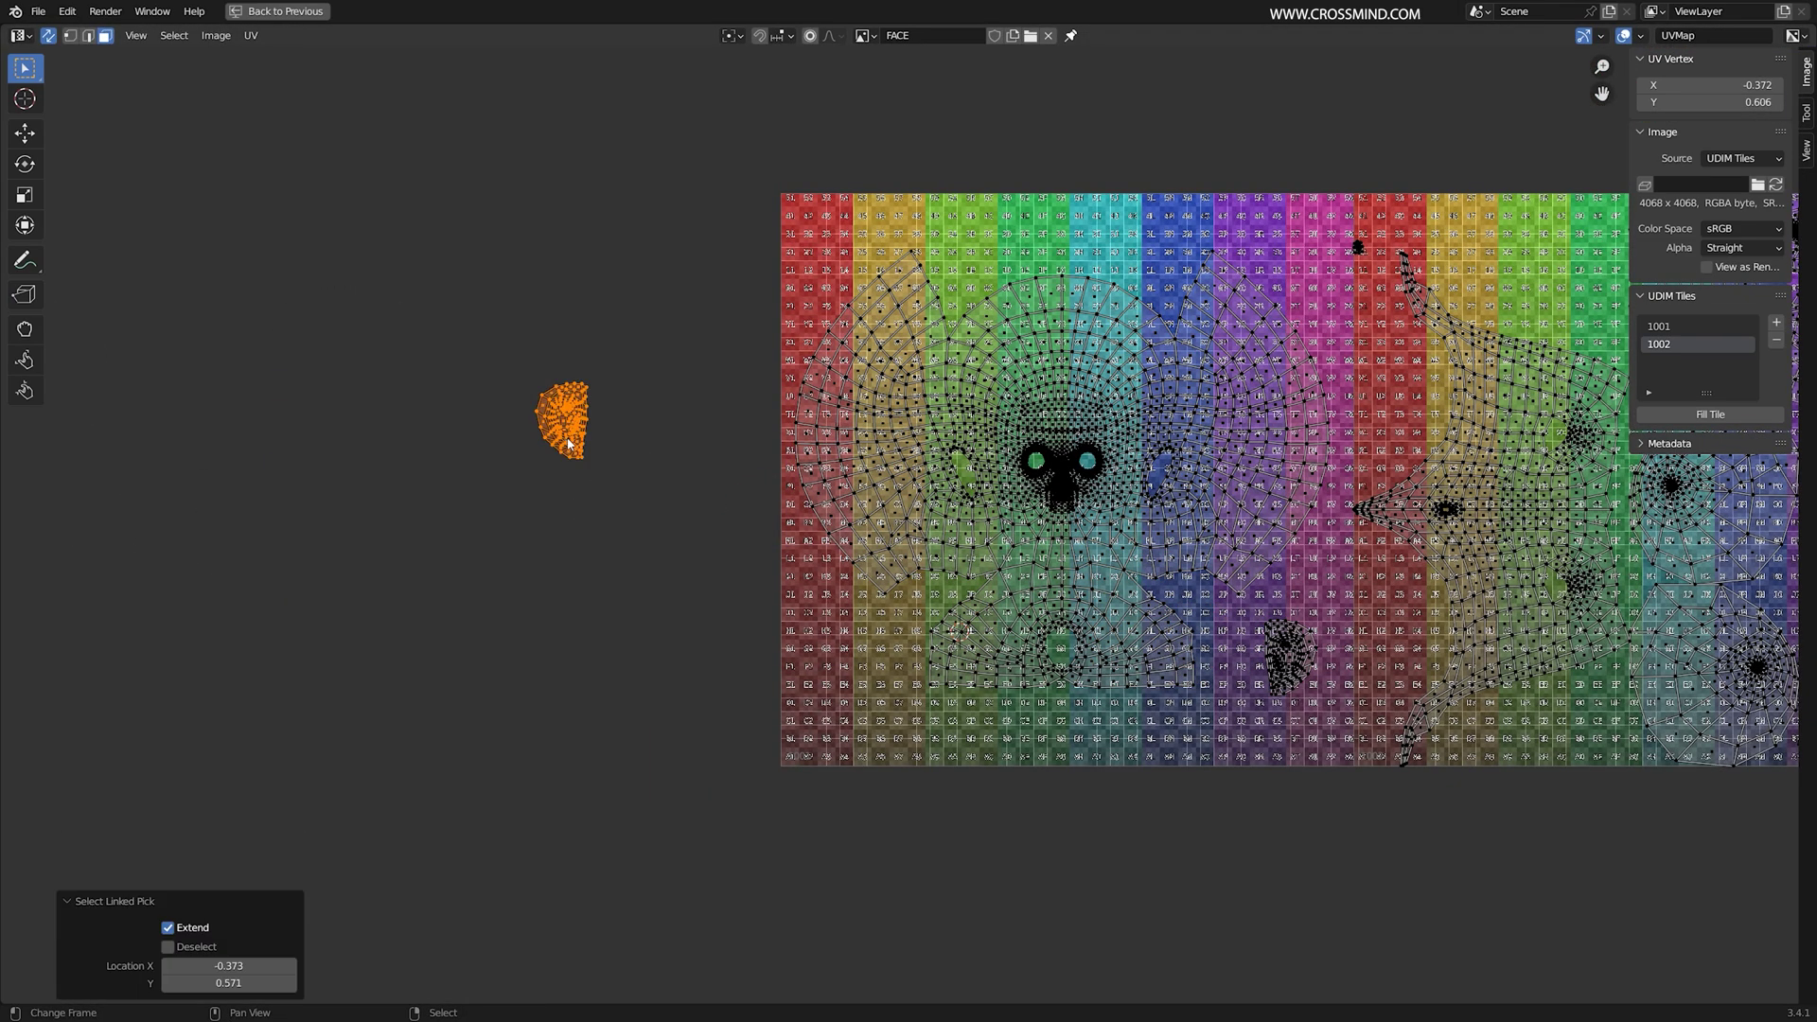
key("g")
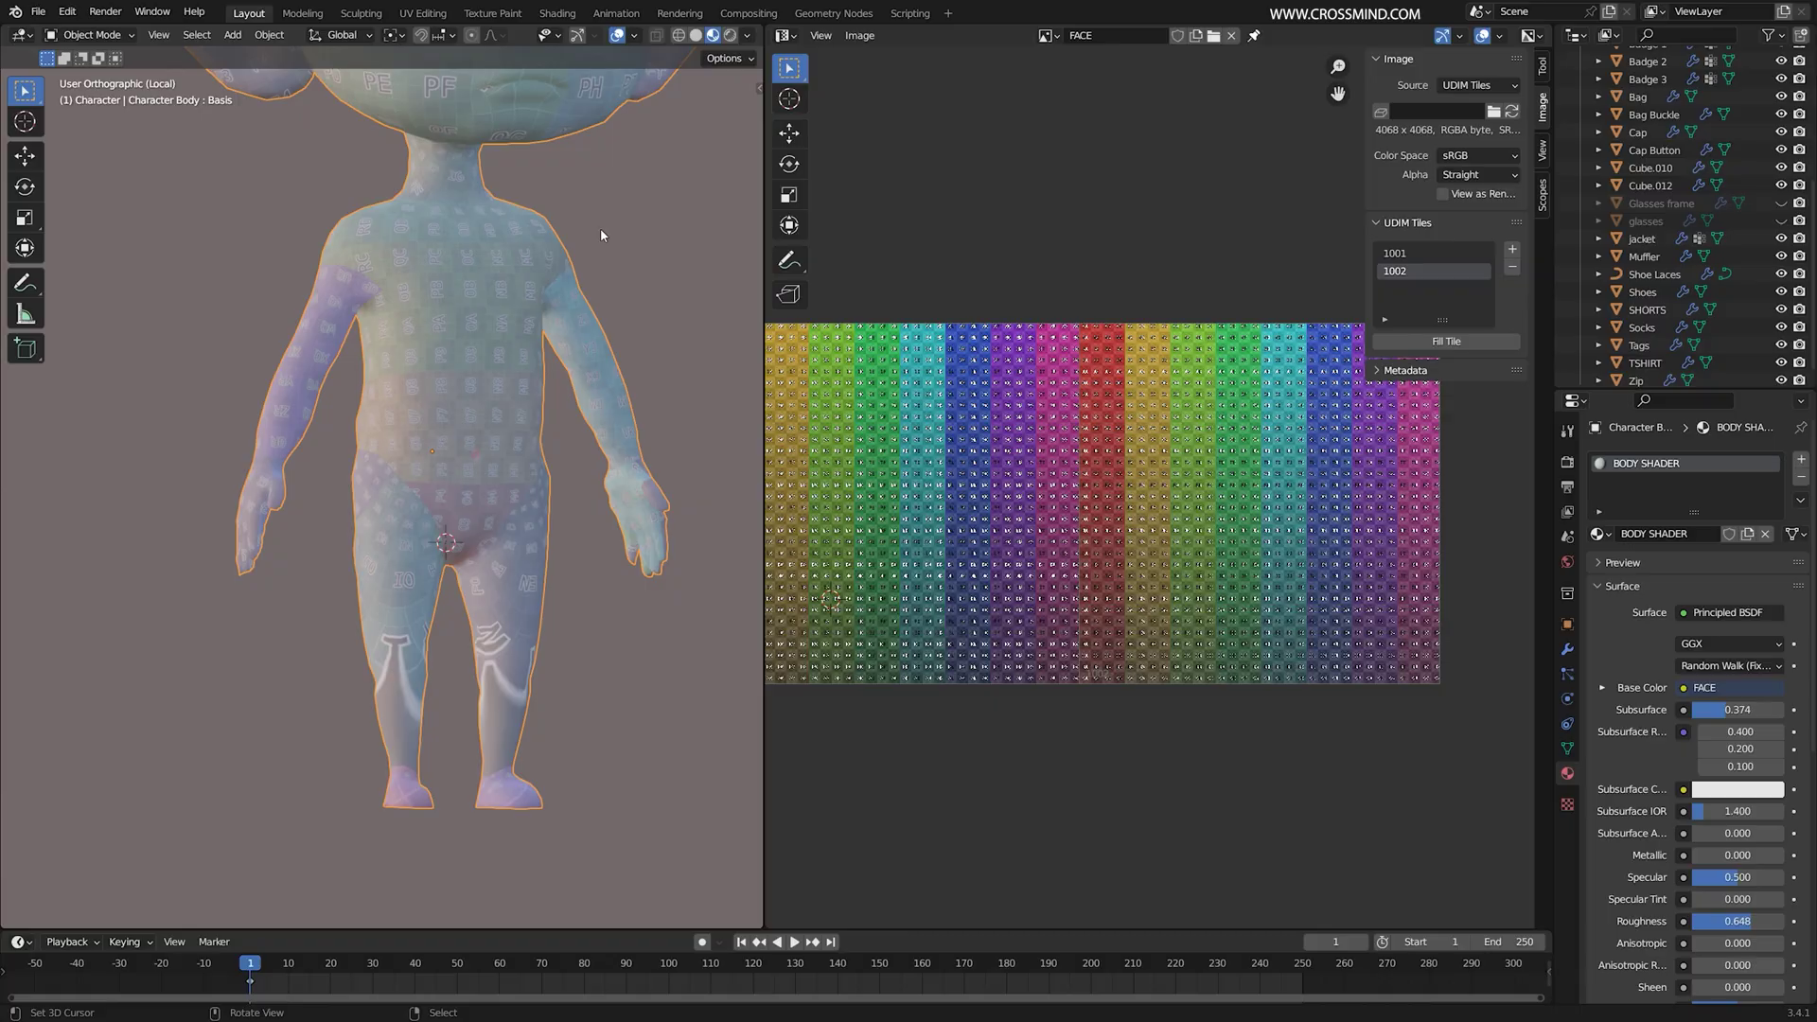
Step: Check the body's islands in tile 1002 against the model in Edit Mode and save the file
key("Tab")
left_click(725, 58)
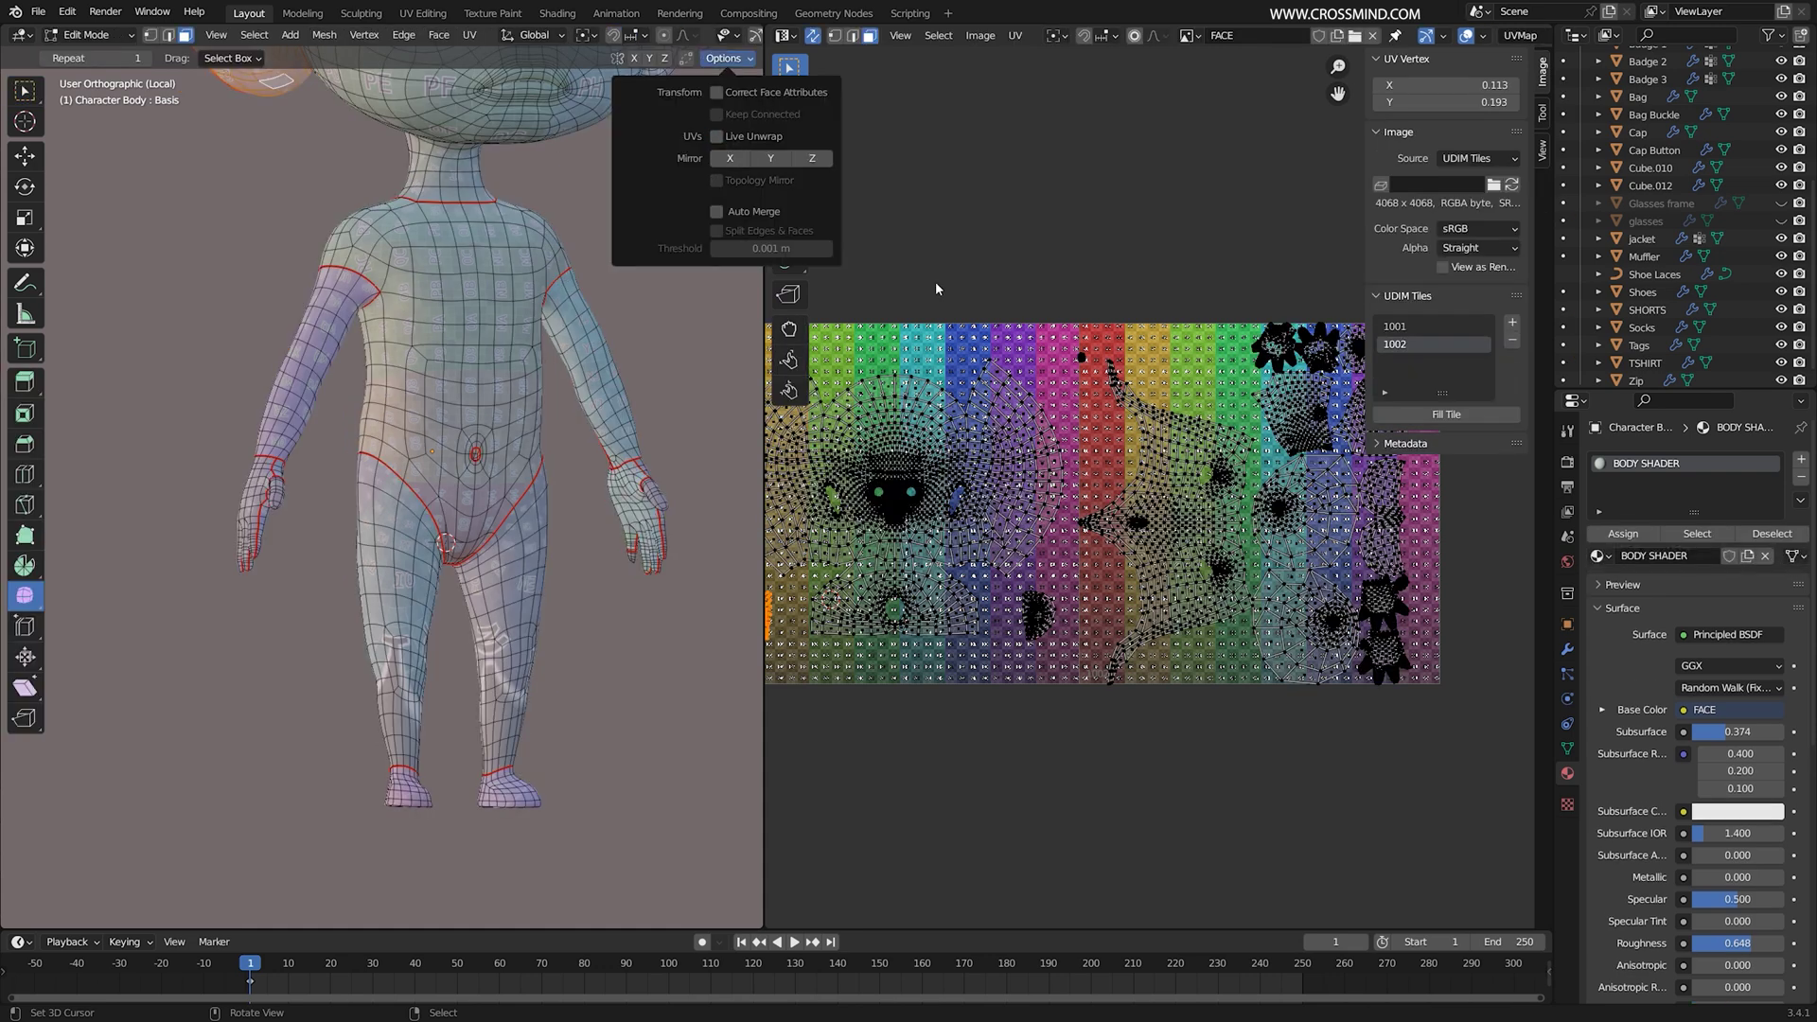
scroll(525, 543, "up", 2)
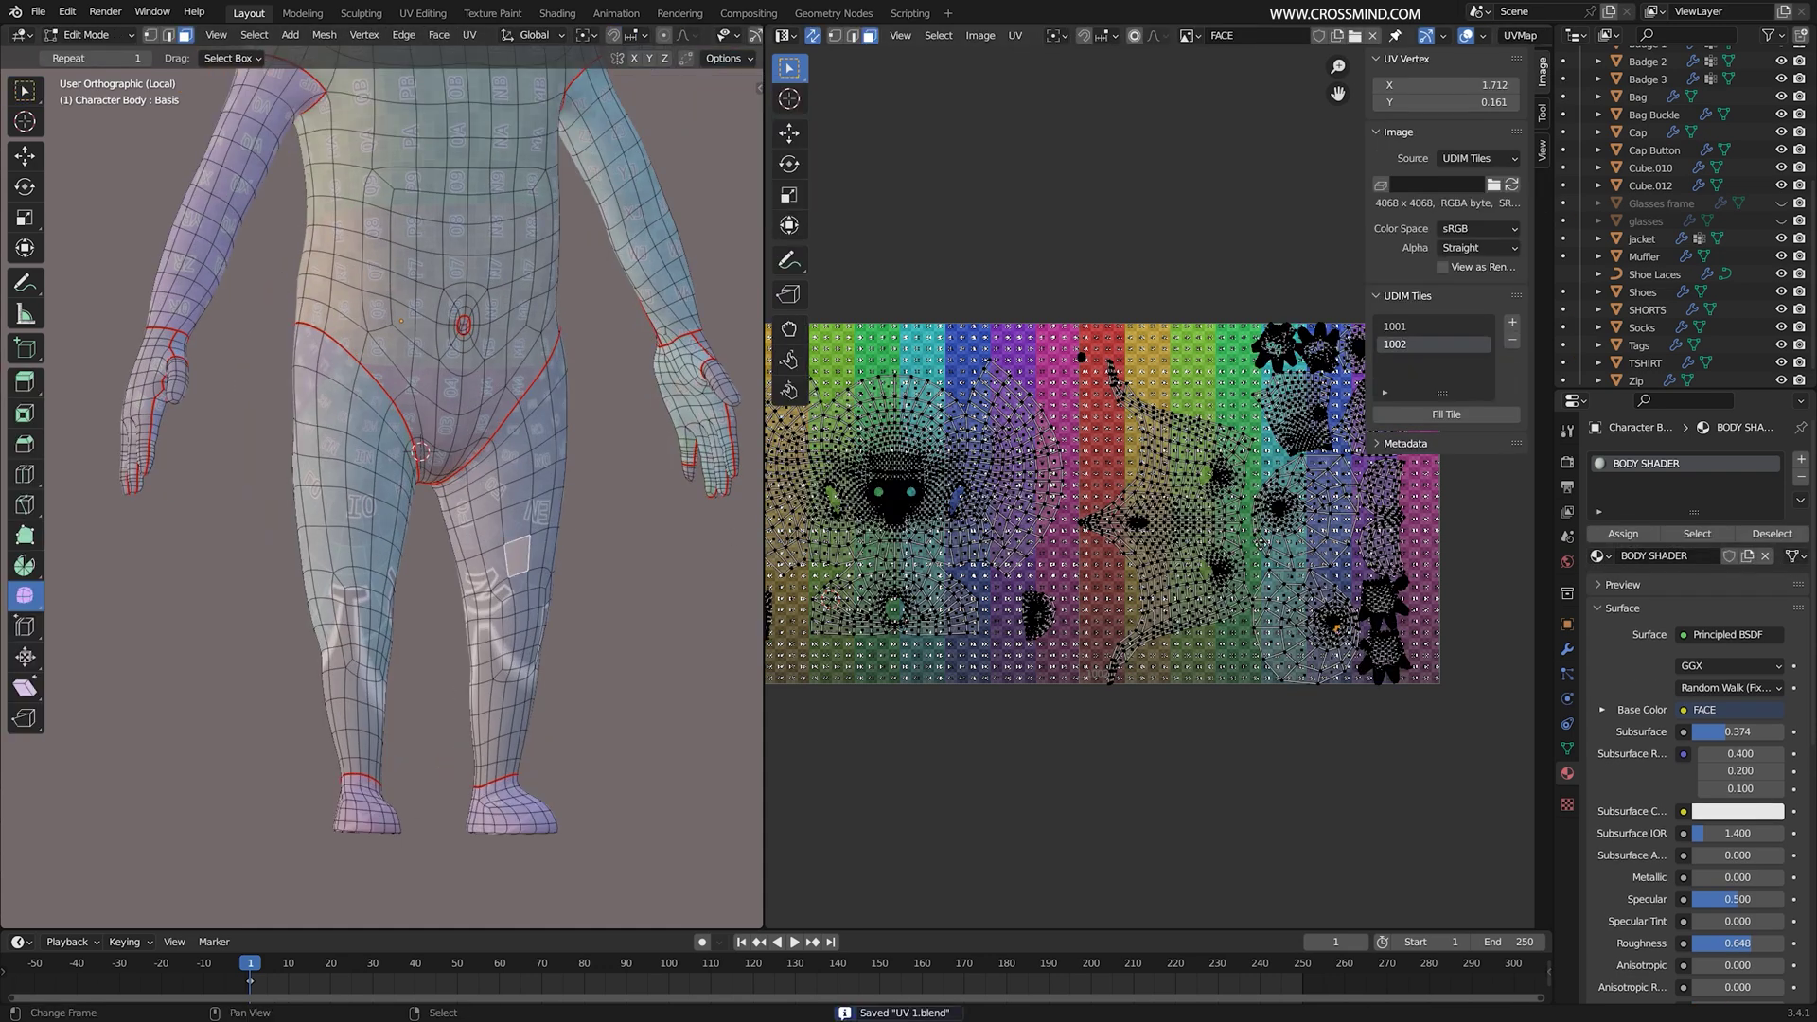
scroll(994, 482, "up", 3)
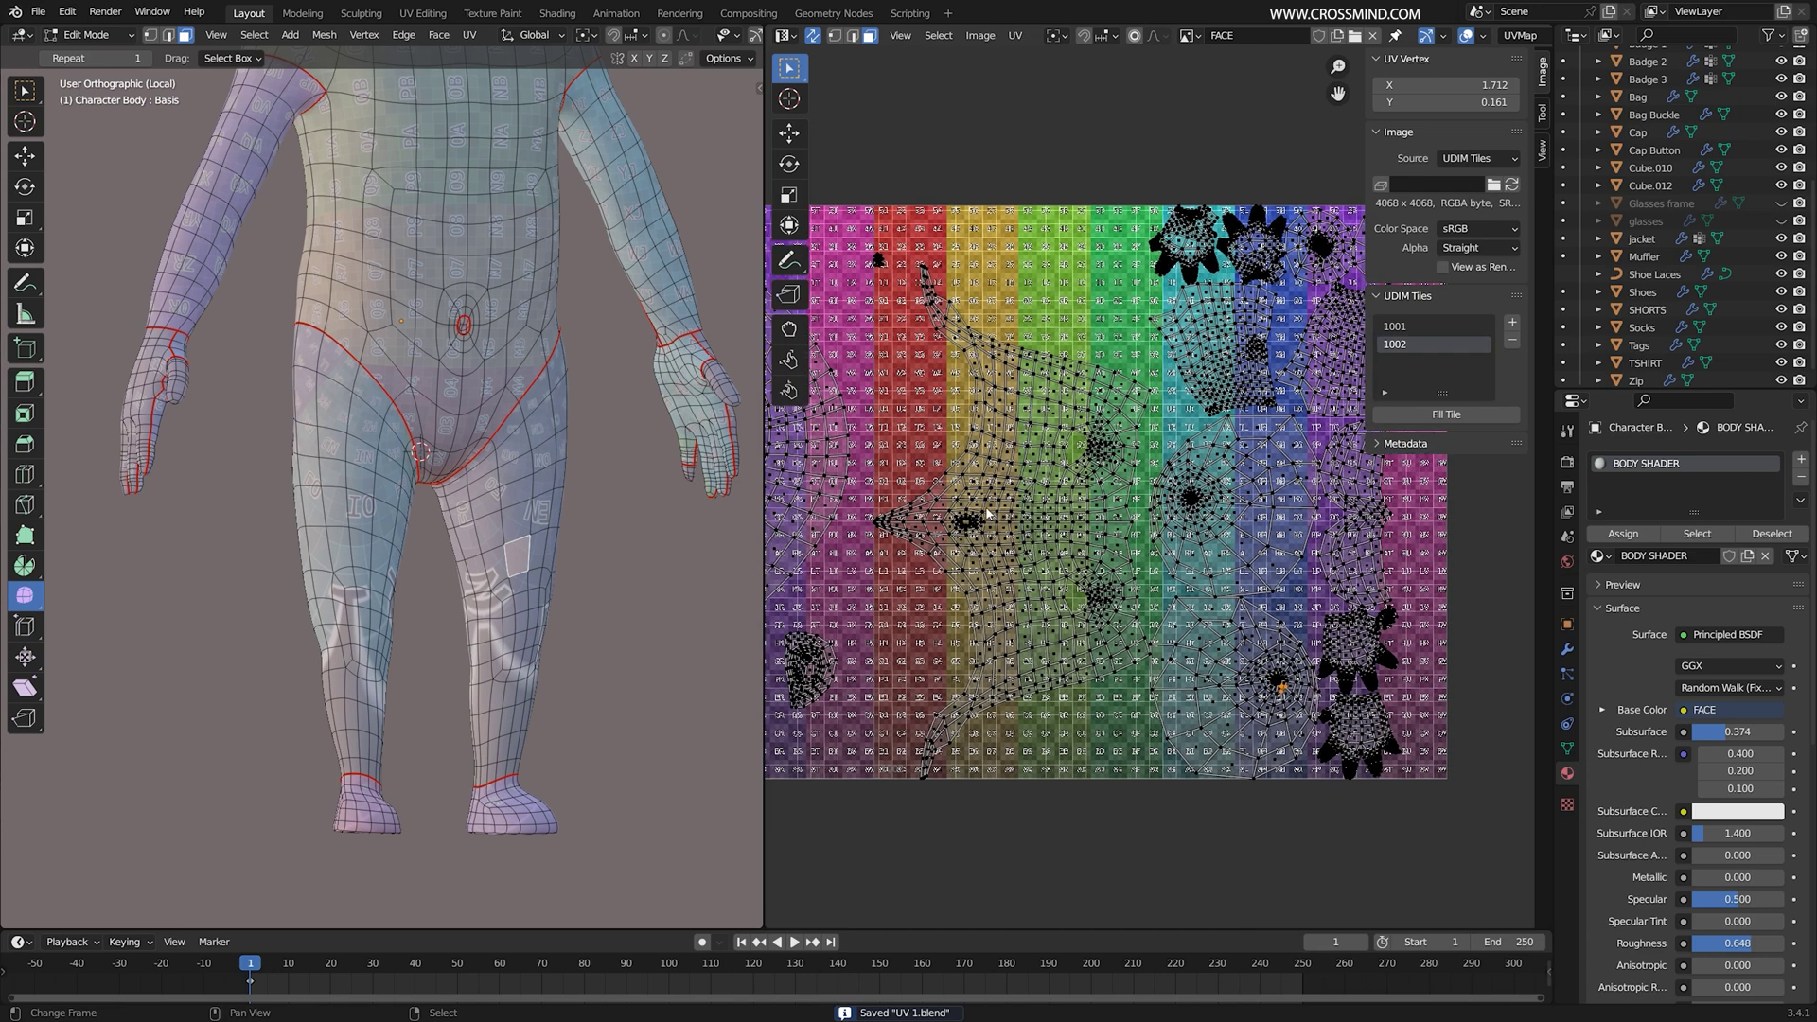
scroll(1249, 588, "up", 2)
middle_click_drag(1250, 589, 948, 670)
scroll(1278, 521, "down", 1)
middle_click_drag(1302, 191, 1350, 202)
key("ctrl+s")
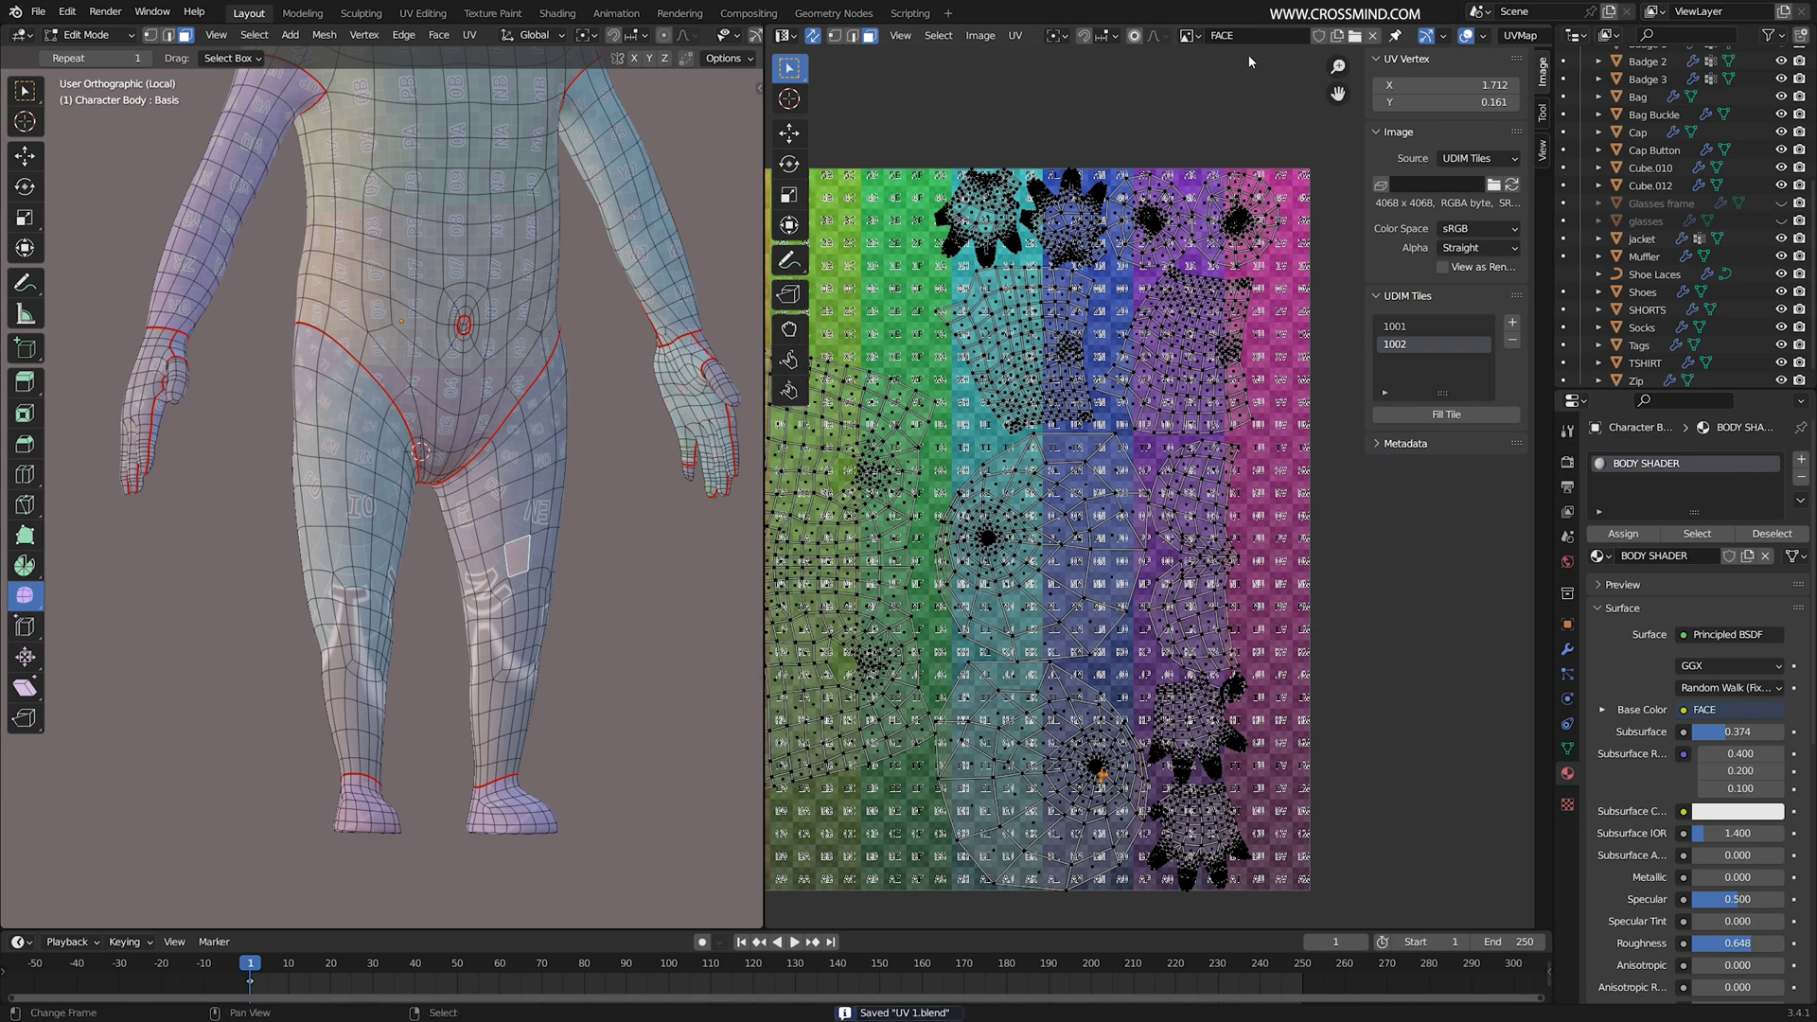
Step: Unlink the FACE image from the UV editor and assign it again
left_click(1196, 36)
left_click(1221, 62)
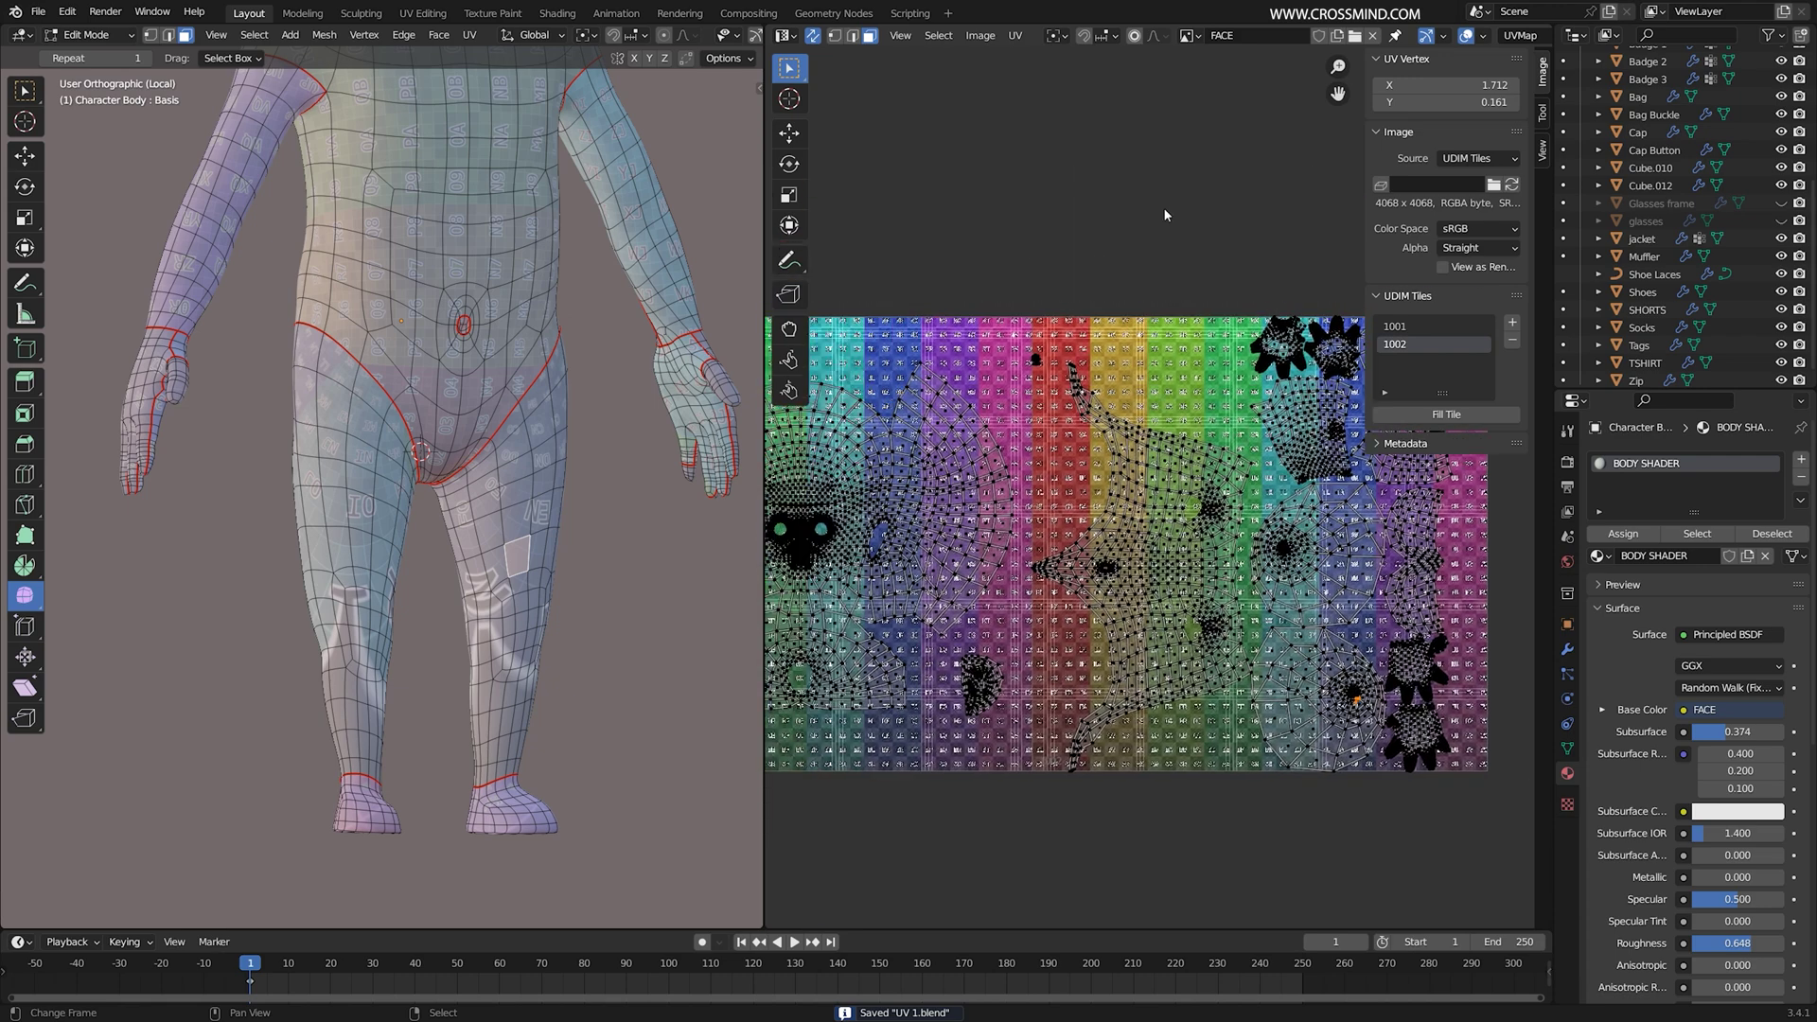
left_click(1373, 36)
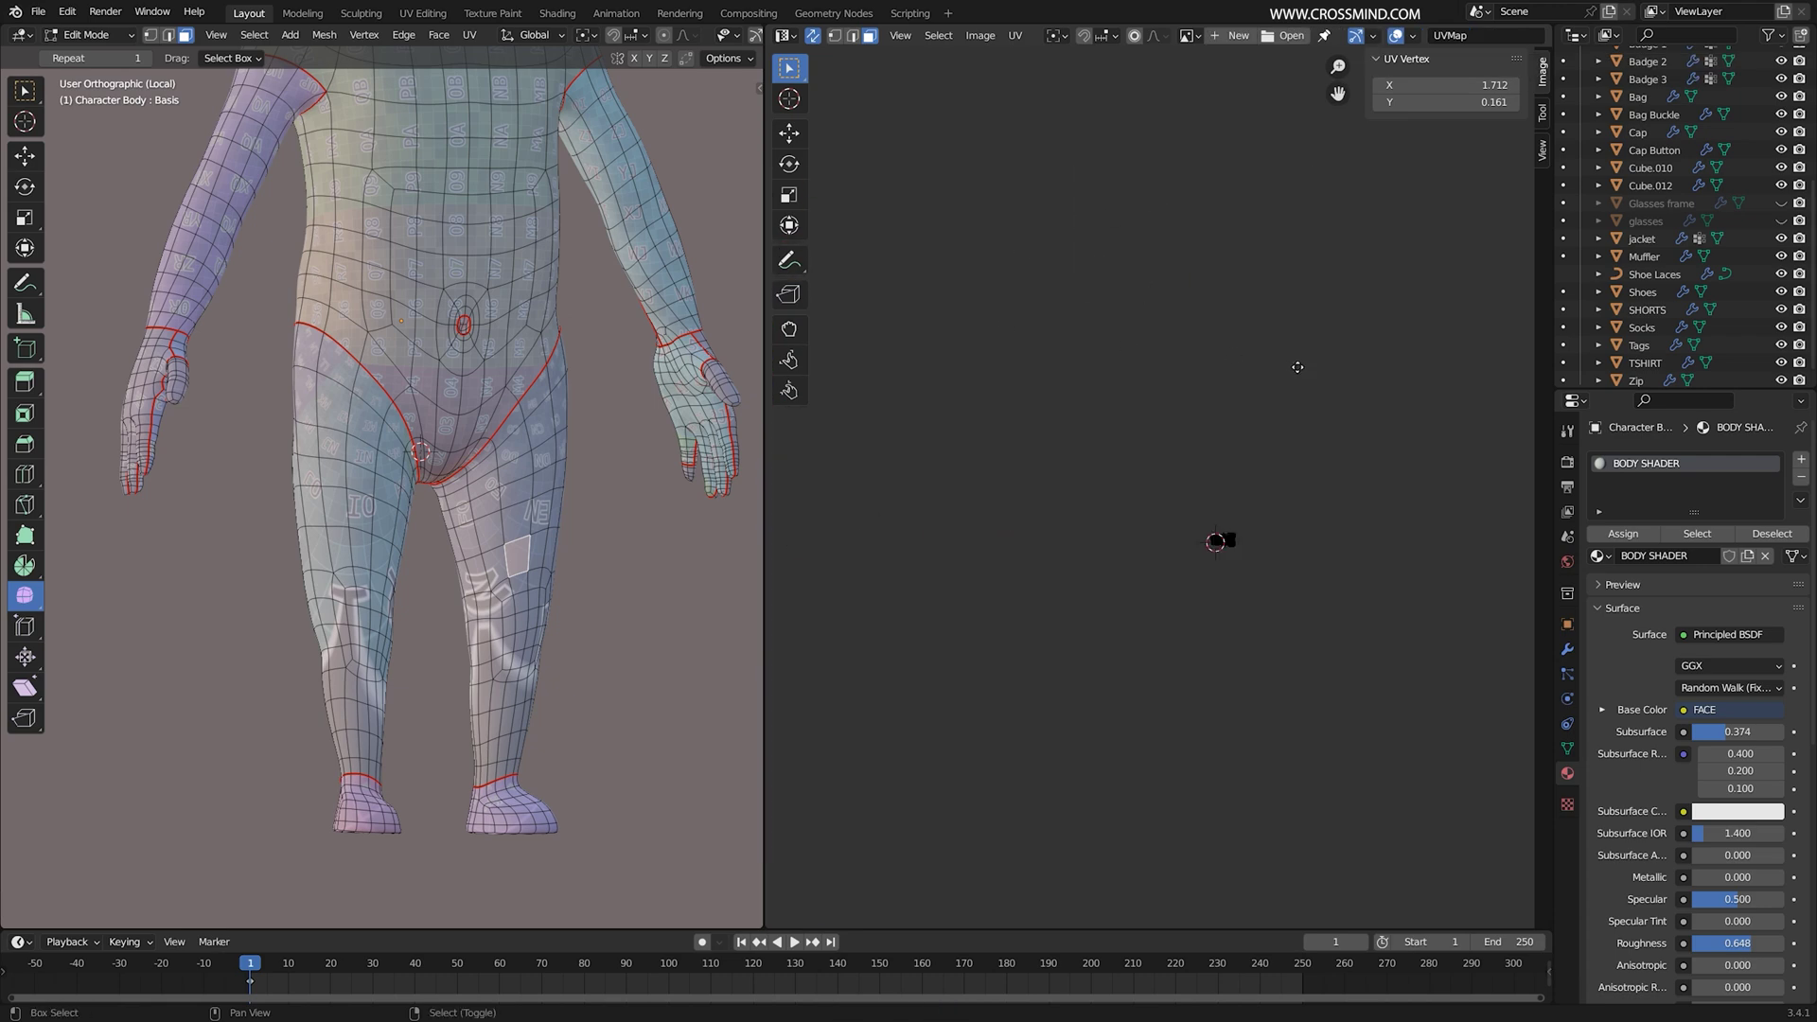
left_click(1196, 38)
left_click(1221, 63)
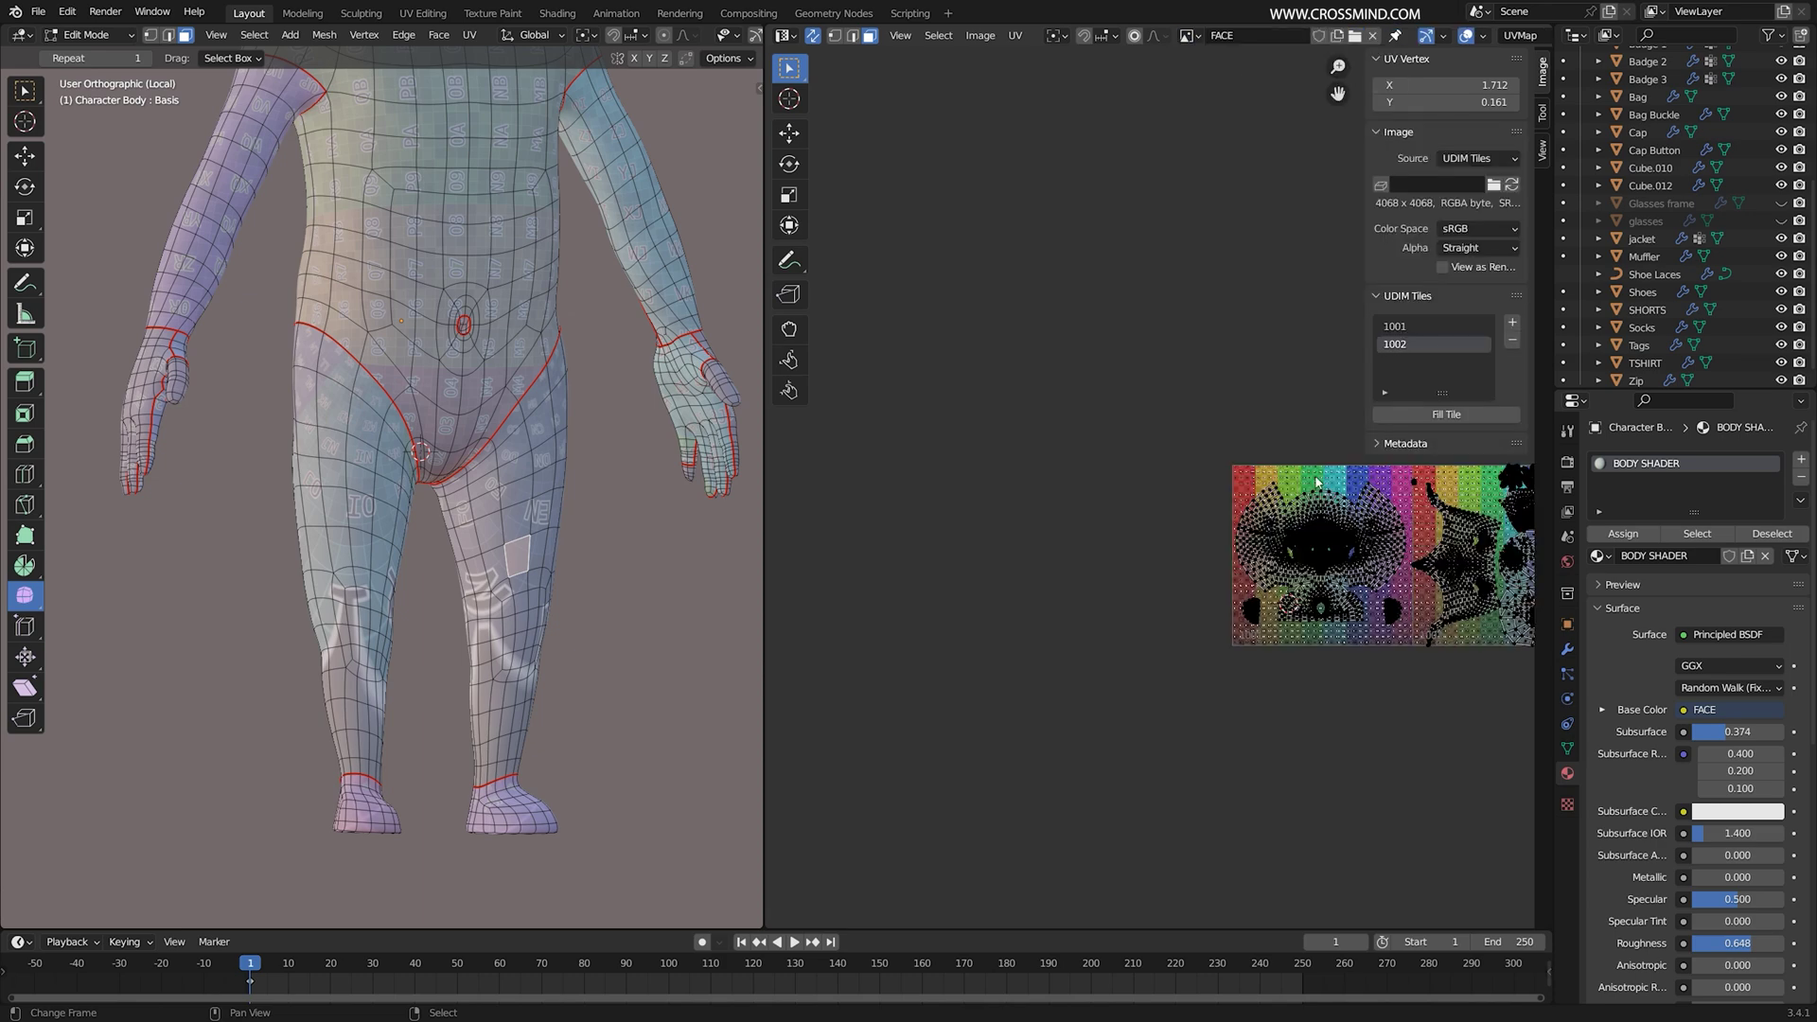
scroll(1078, 524, "up", 2)
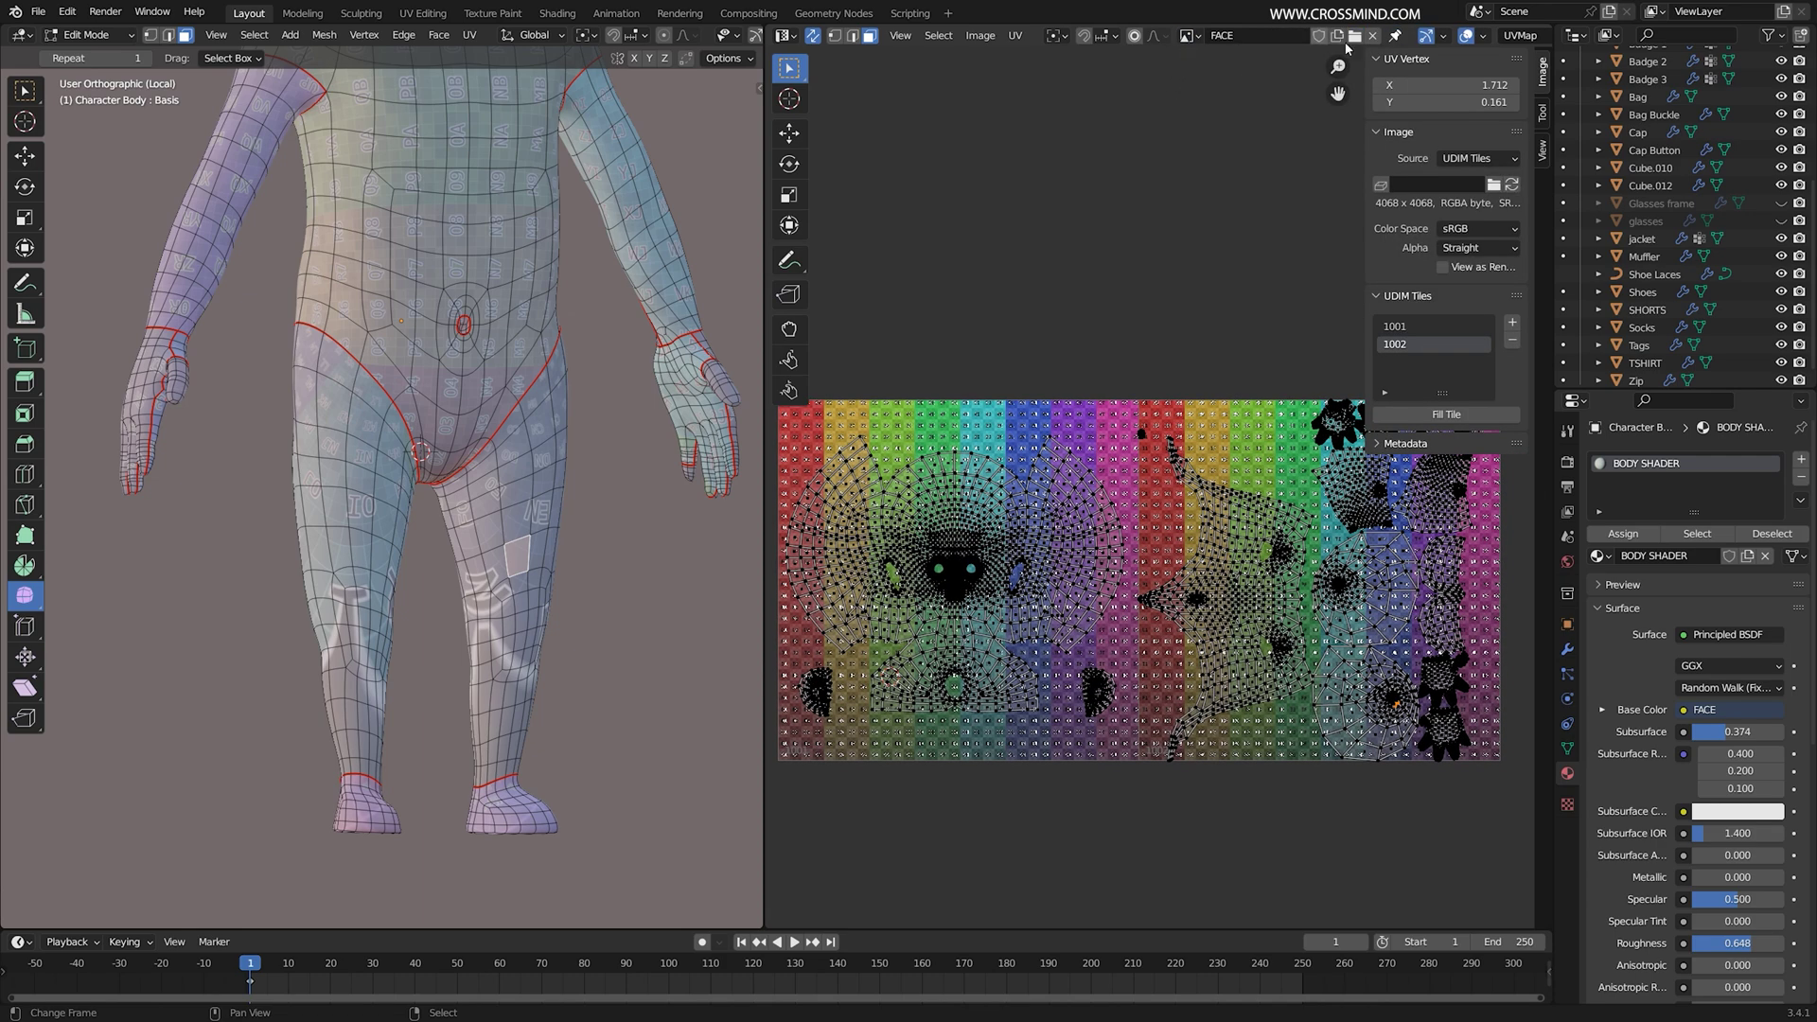
Step: Unlink the FACE image from the UV editor so the islands show on a plain background
left_click(1373, 36)
scroll(1282, 669, "up", 10)
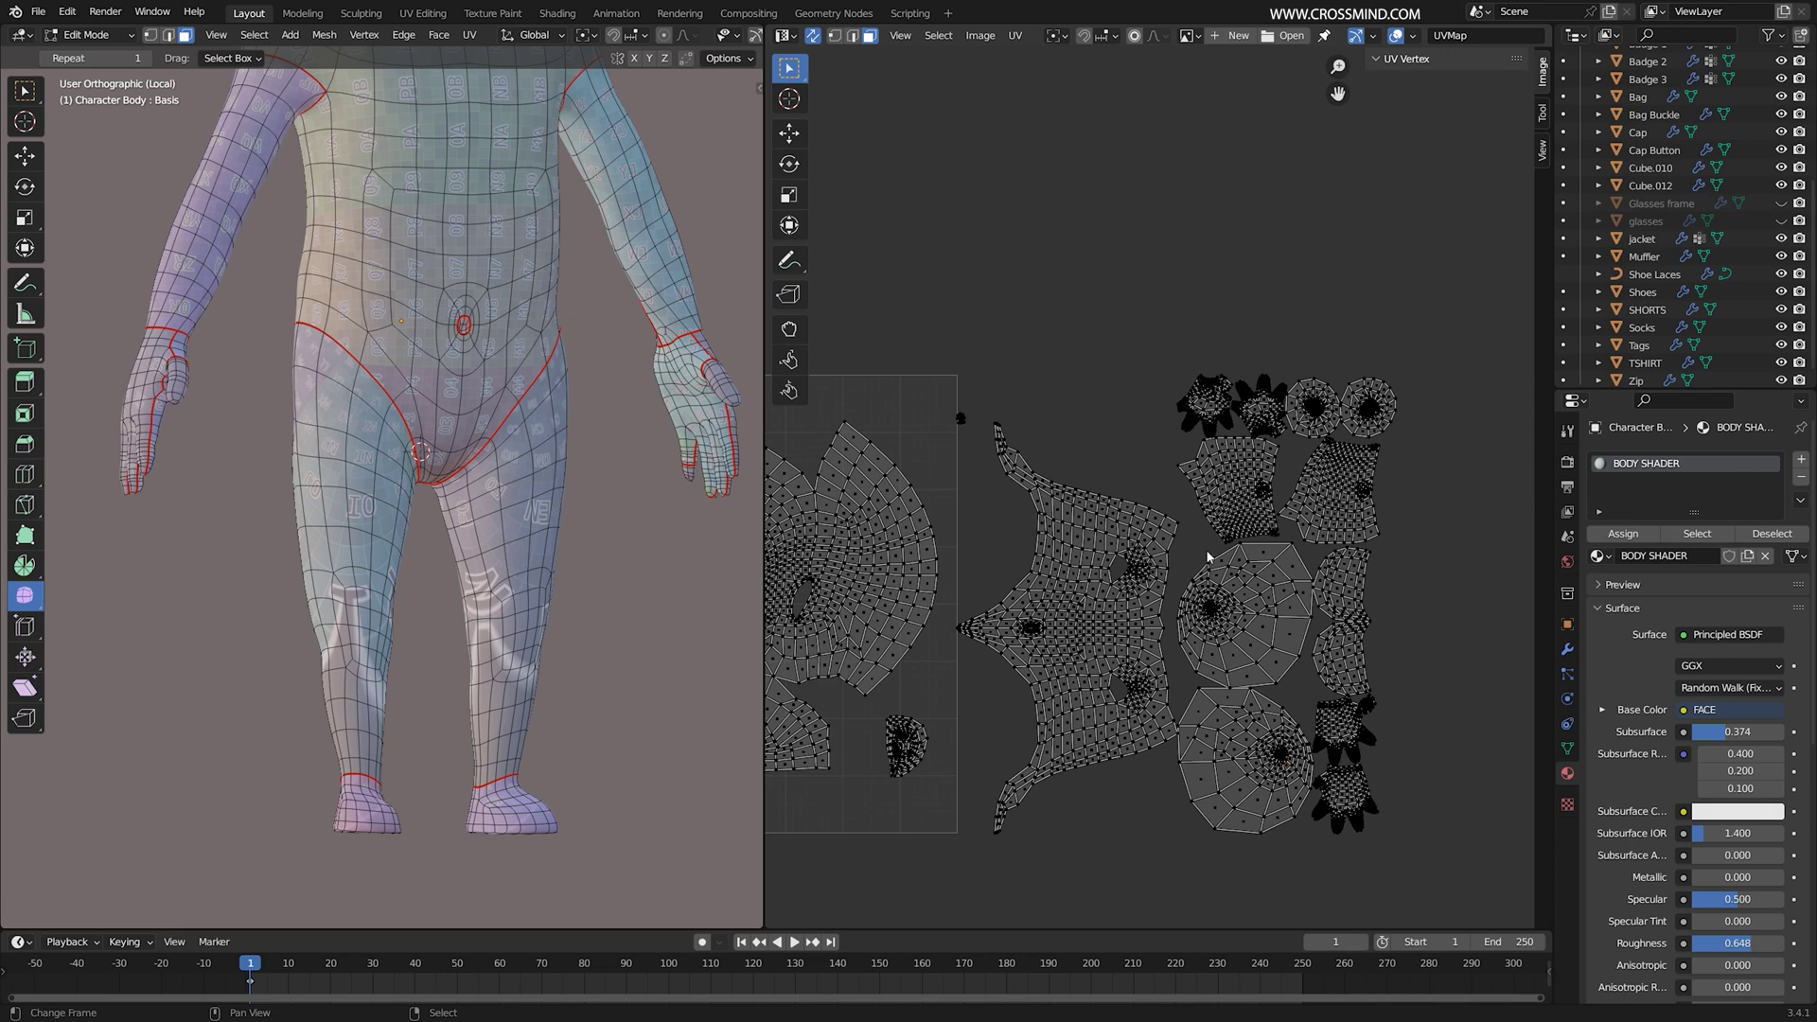
scroll(1200, 554, "up", 3)
Step: Select the large round leg island and a face loop around the thigh to examine how the leg is unwrapped
left_click(1395, 511)
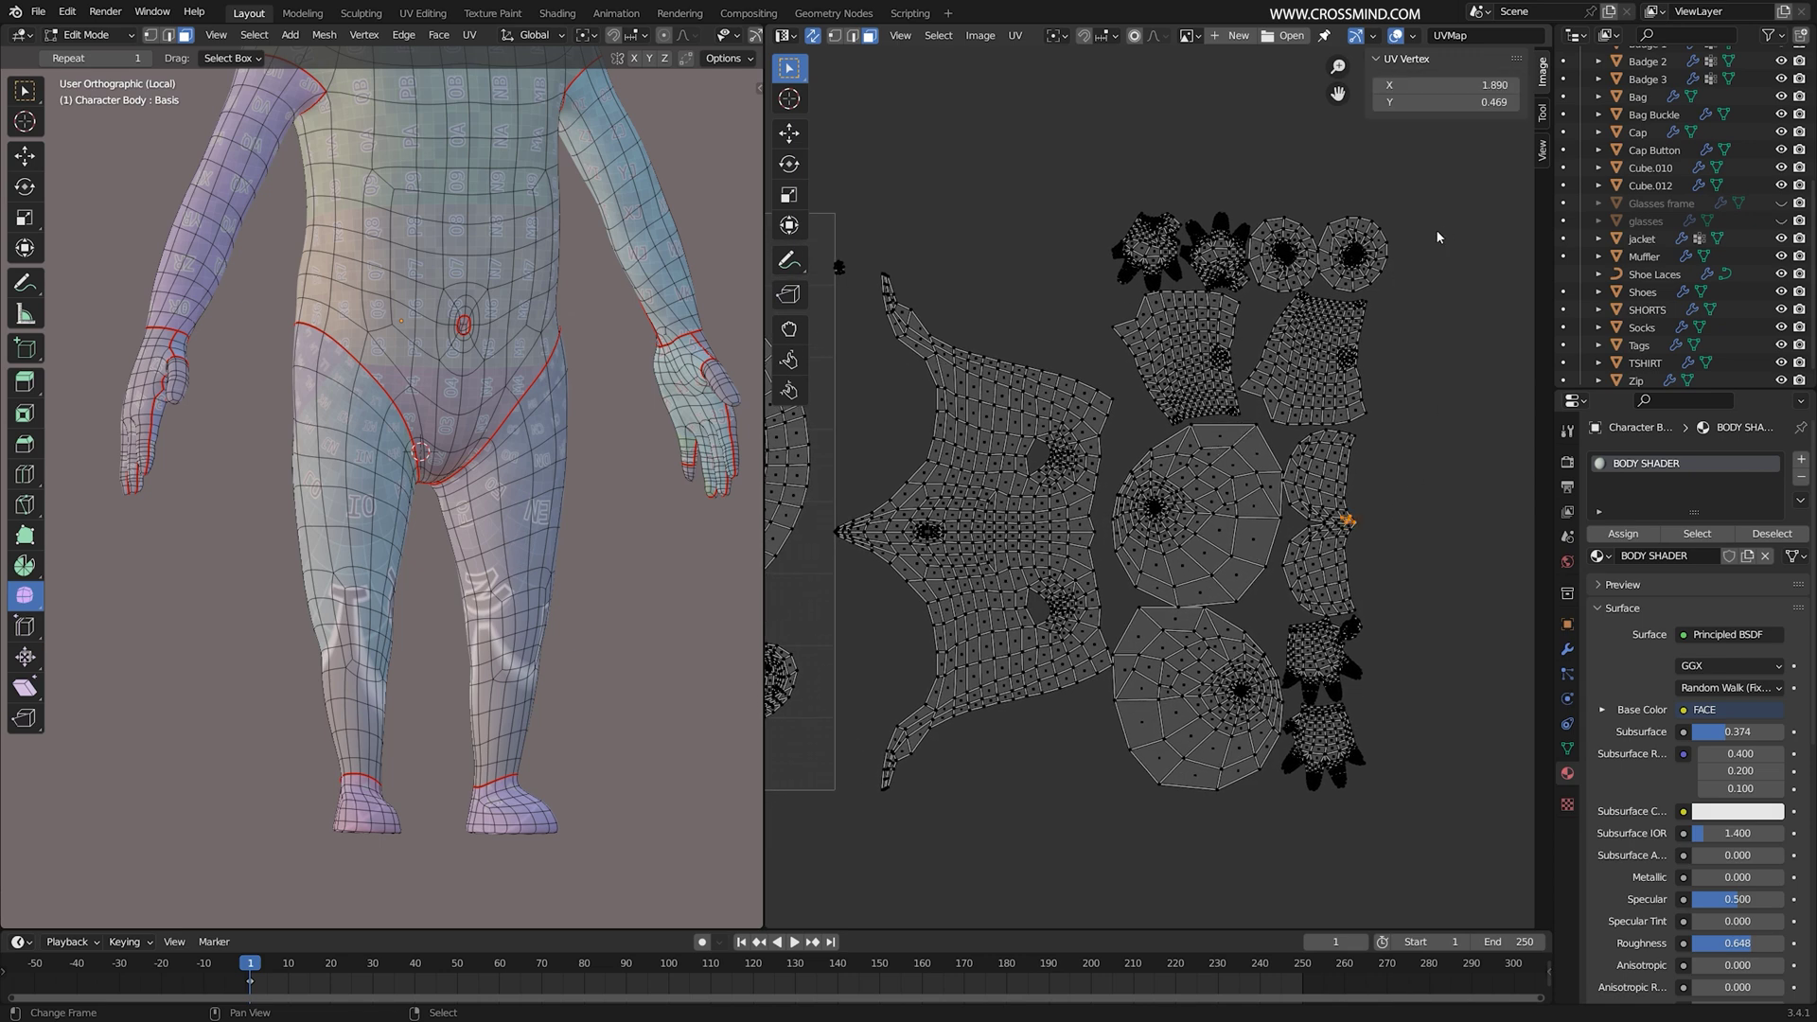
key("ctrl+l")
key("l")
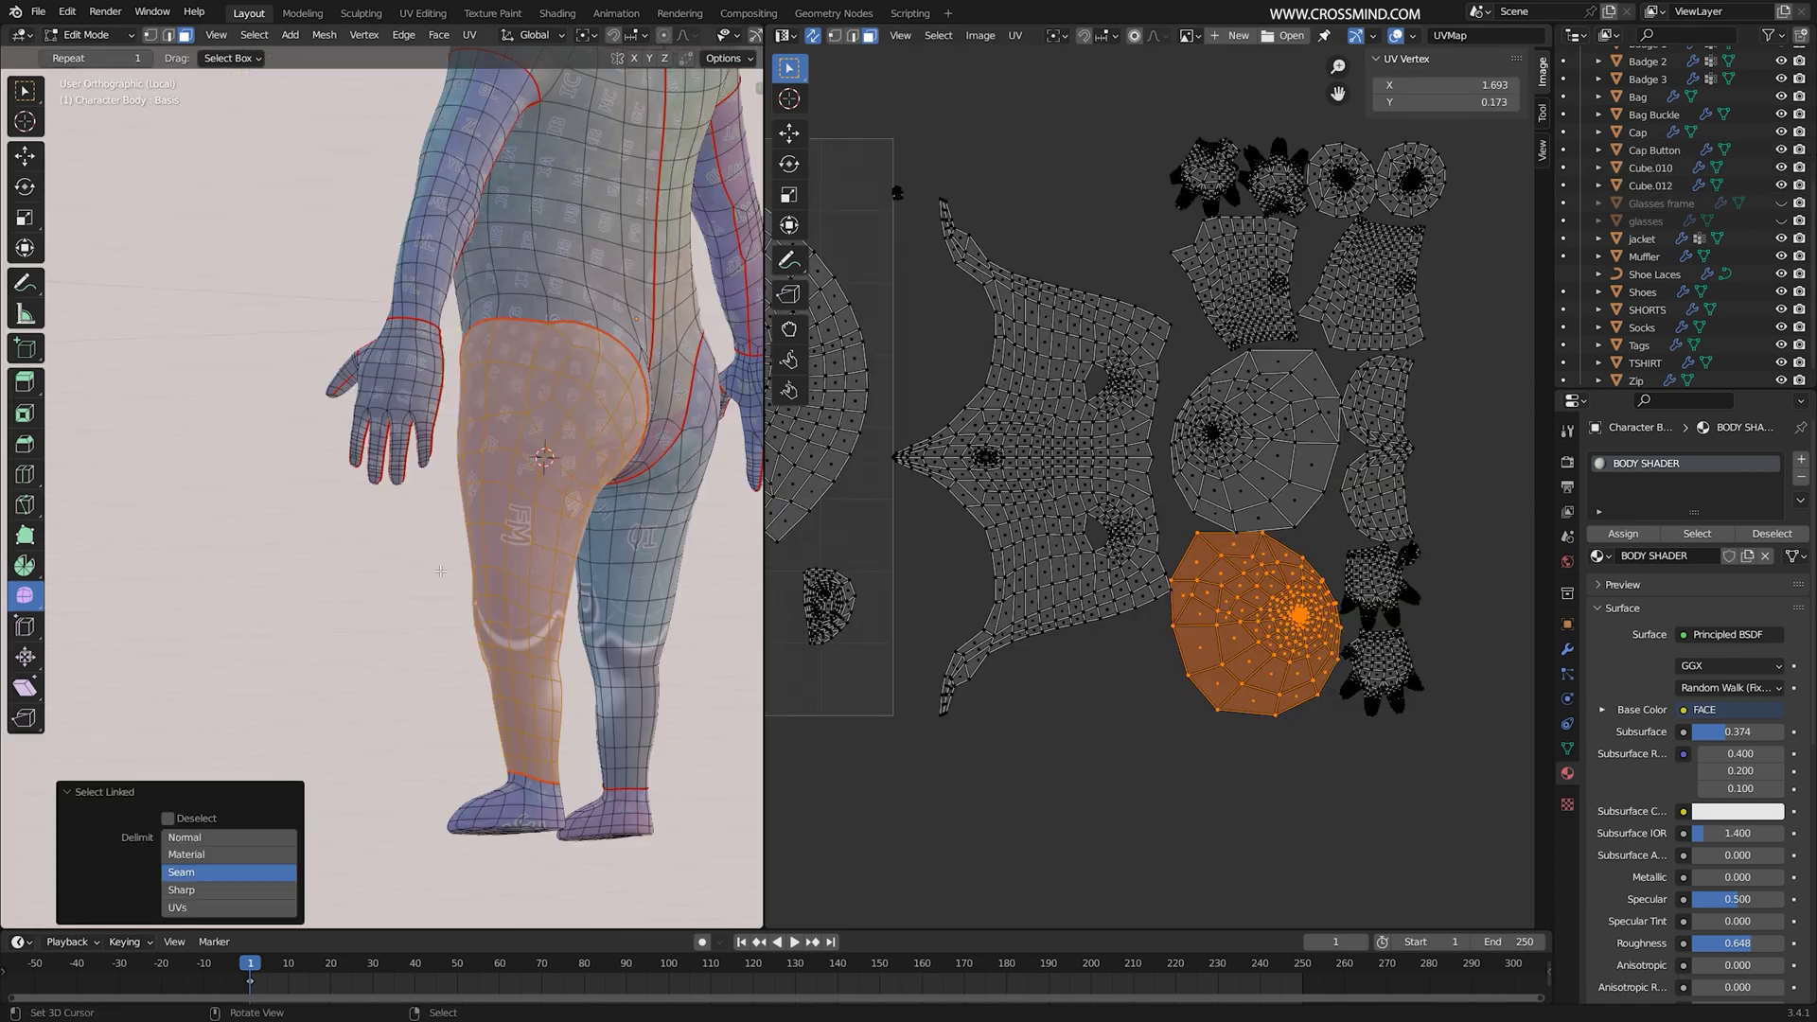
middle_click_drag(445, 511, 479, 464)
left_click(482, 523)
left_click(469, 480, "alt")
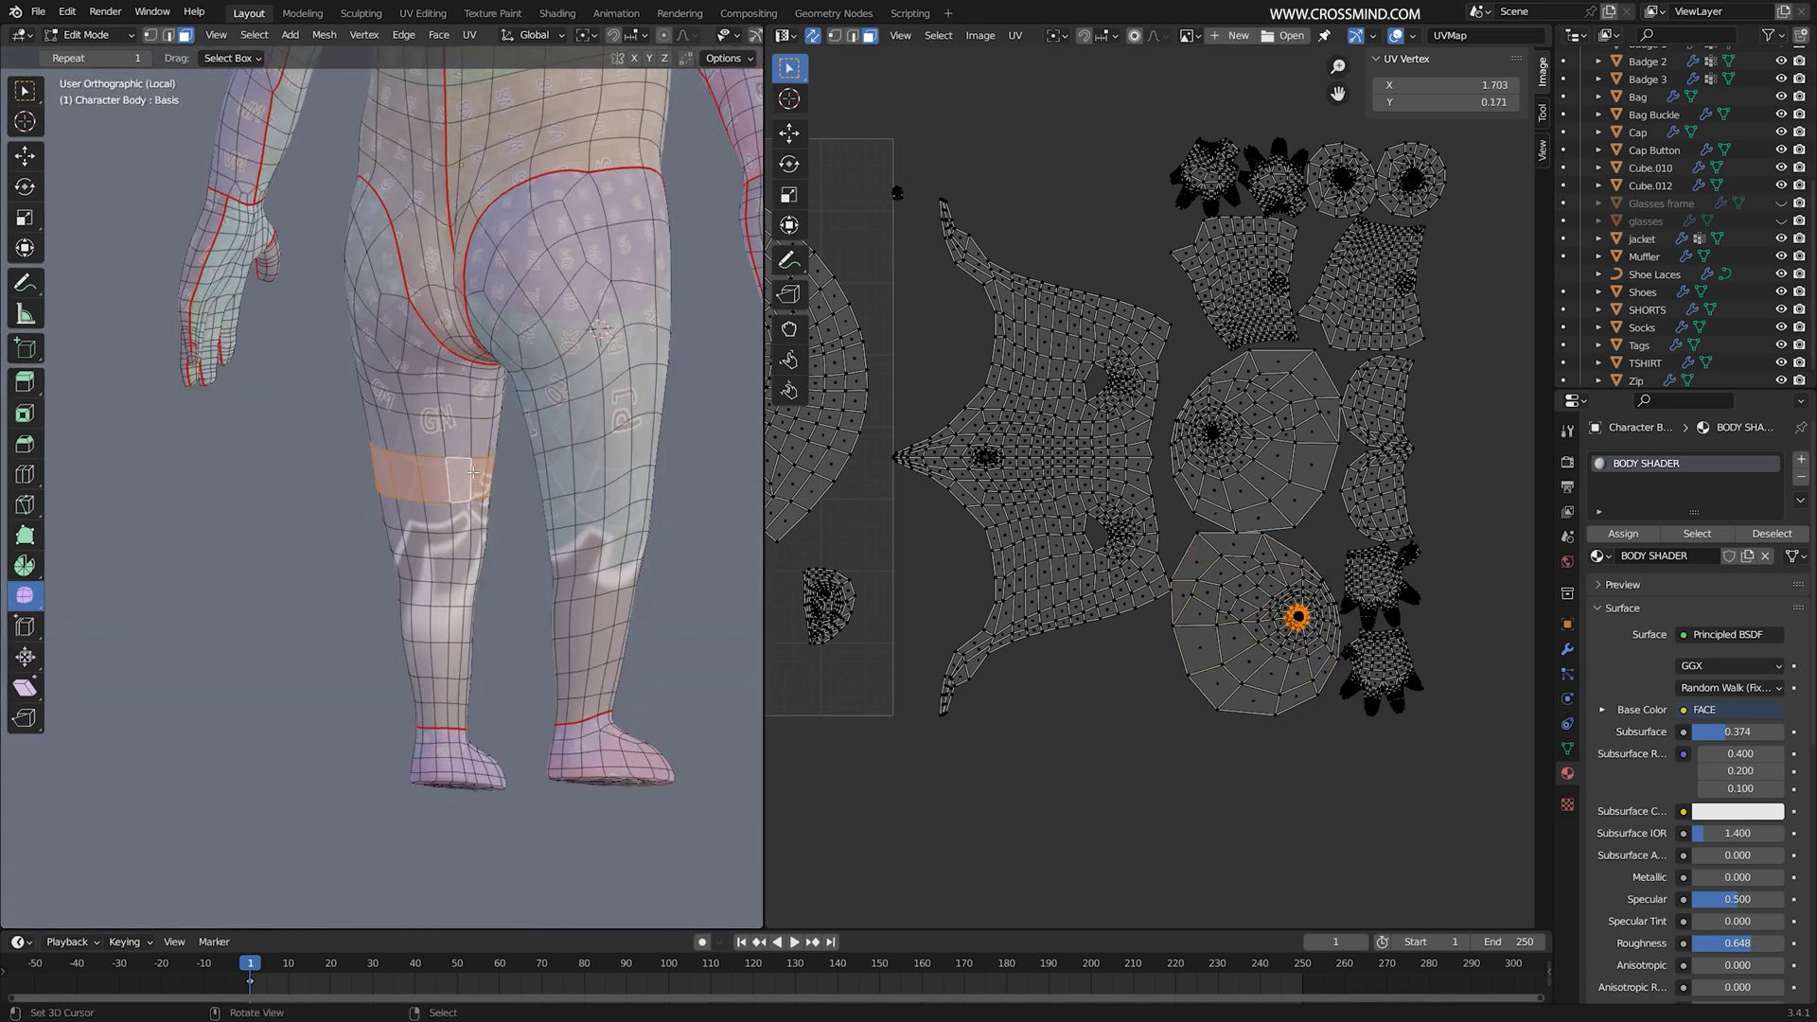
Step: Mark a seam down the inside of one leg from the crotch seam to the ankle seam
key("2")
left_click(490, 443, "alt")
scroll(439, 521, "up", 3)
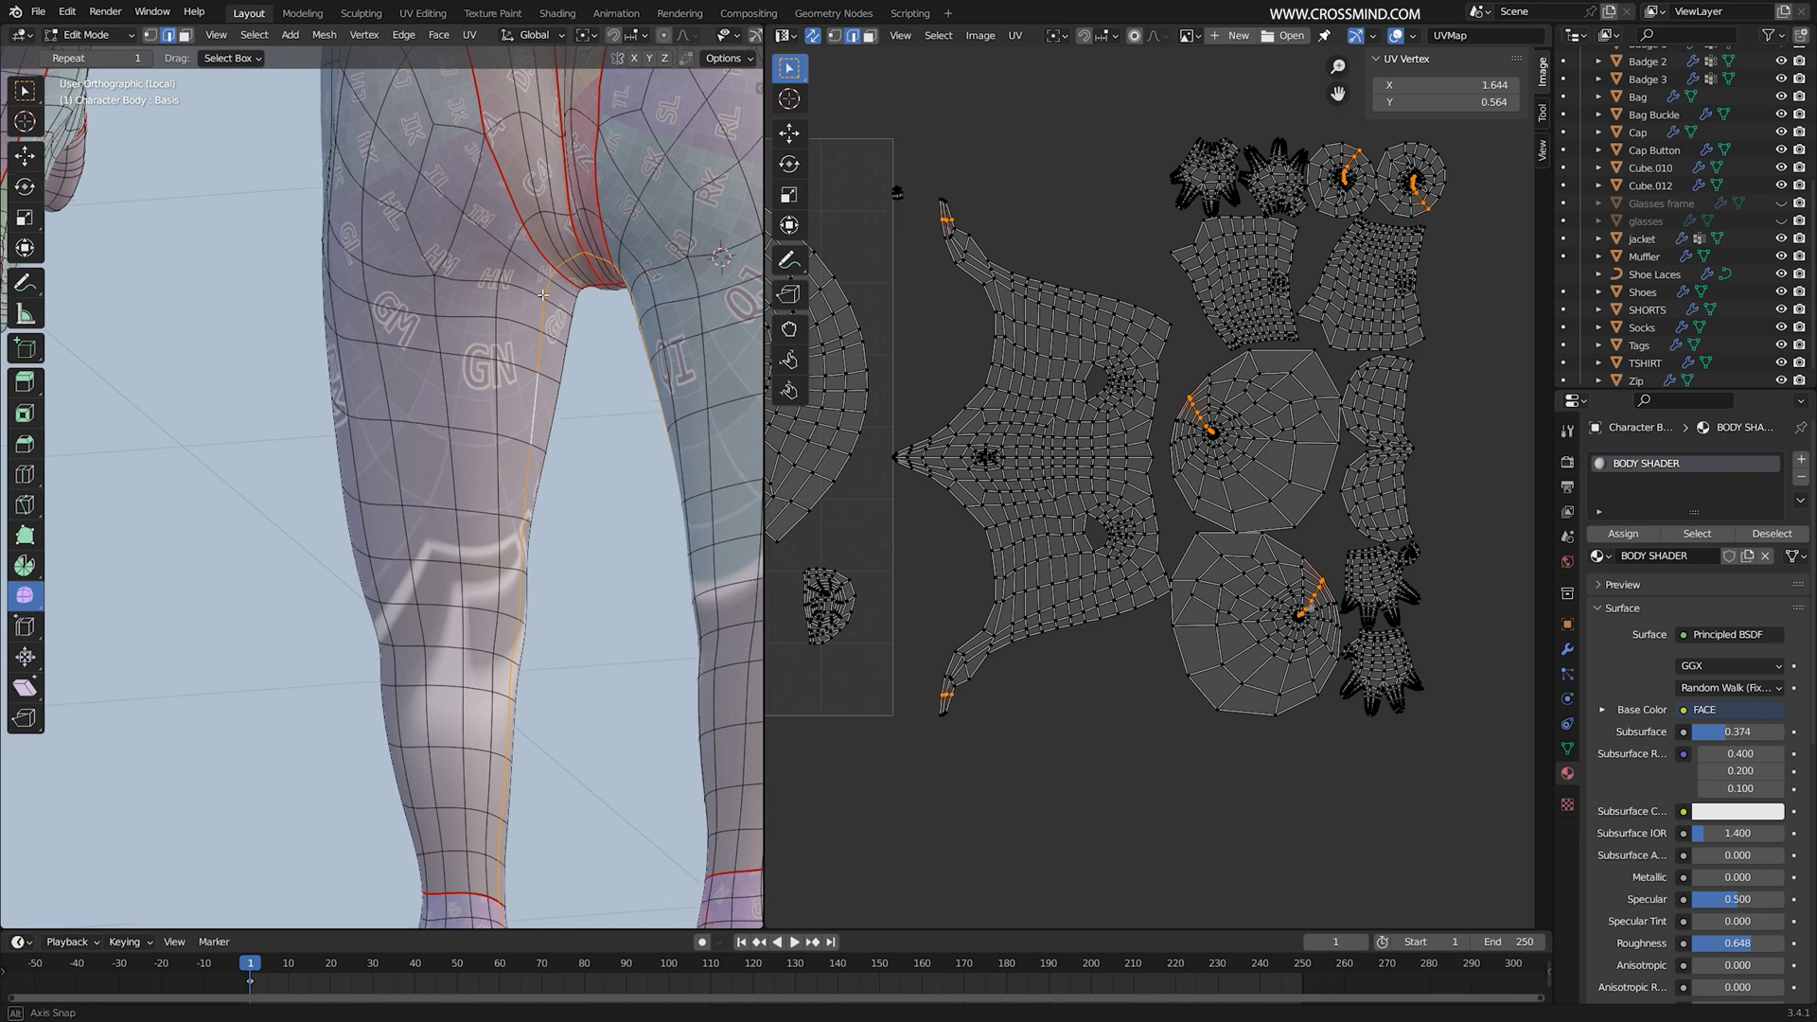
right_click(535, 395)
right_click(535, 396, "alt")
right_click(547, 279)
middle_click_drag(475, 396, 470, 167, "shift")
right_click(495, 593, "ctrl")
key("ctrl+e")
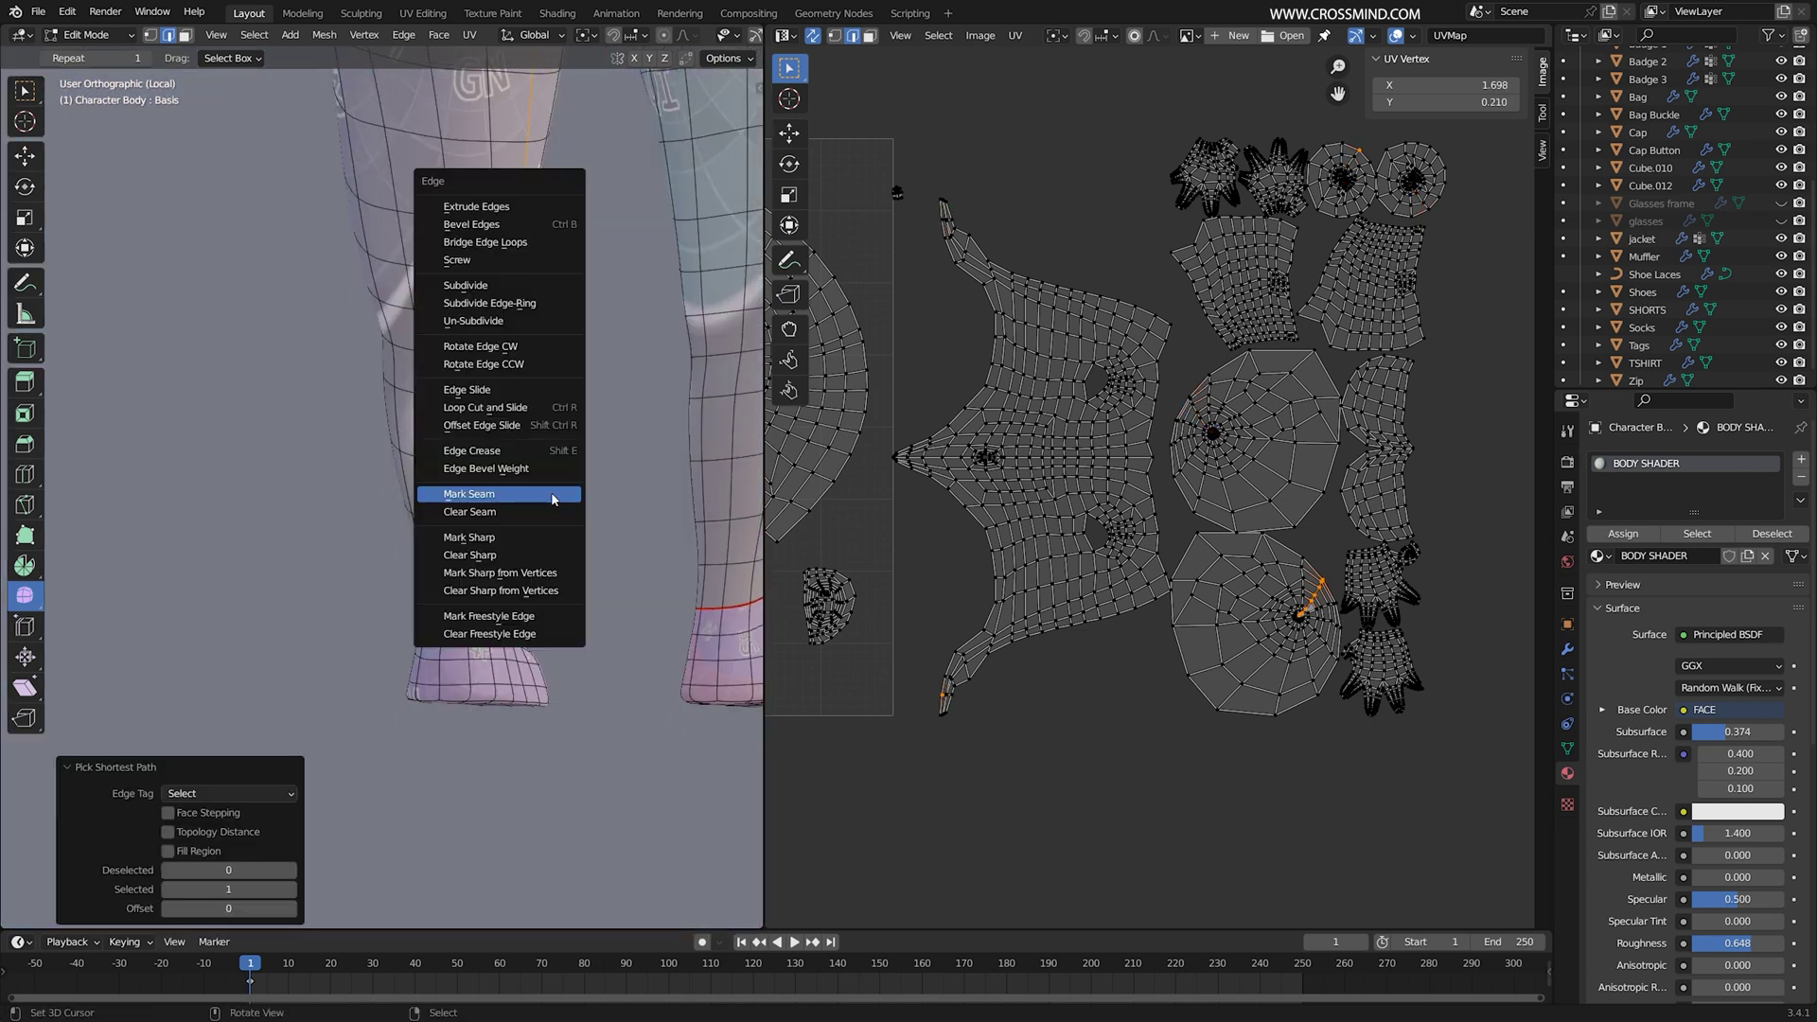
left_click(552, 494)
Step: Mark a matching seam along the inside of the other leg
middle_click_drag(559, 530, 564, 665)
middle_click_drag(561, 356, 603, 536, "shift")
right_click(524, 428, "ctrl")
key("ctrl+e")
left_click(595, 567)
Step: Select both legs up to their seams and unwrap them
key("ctrl+l")
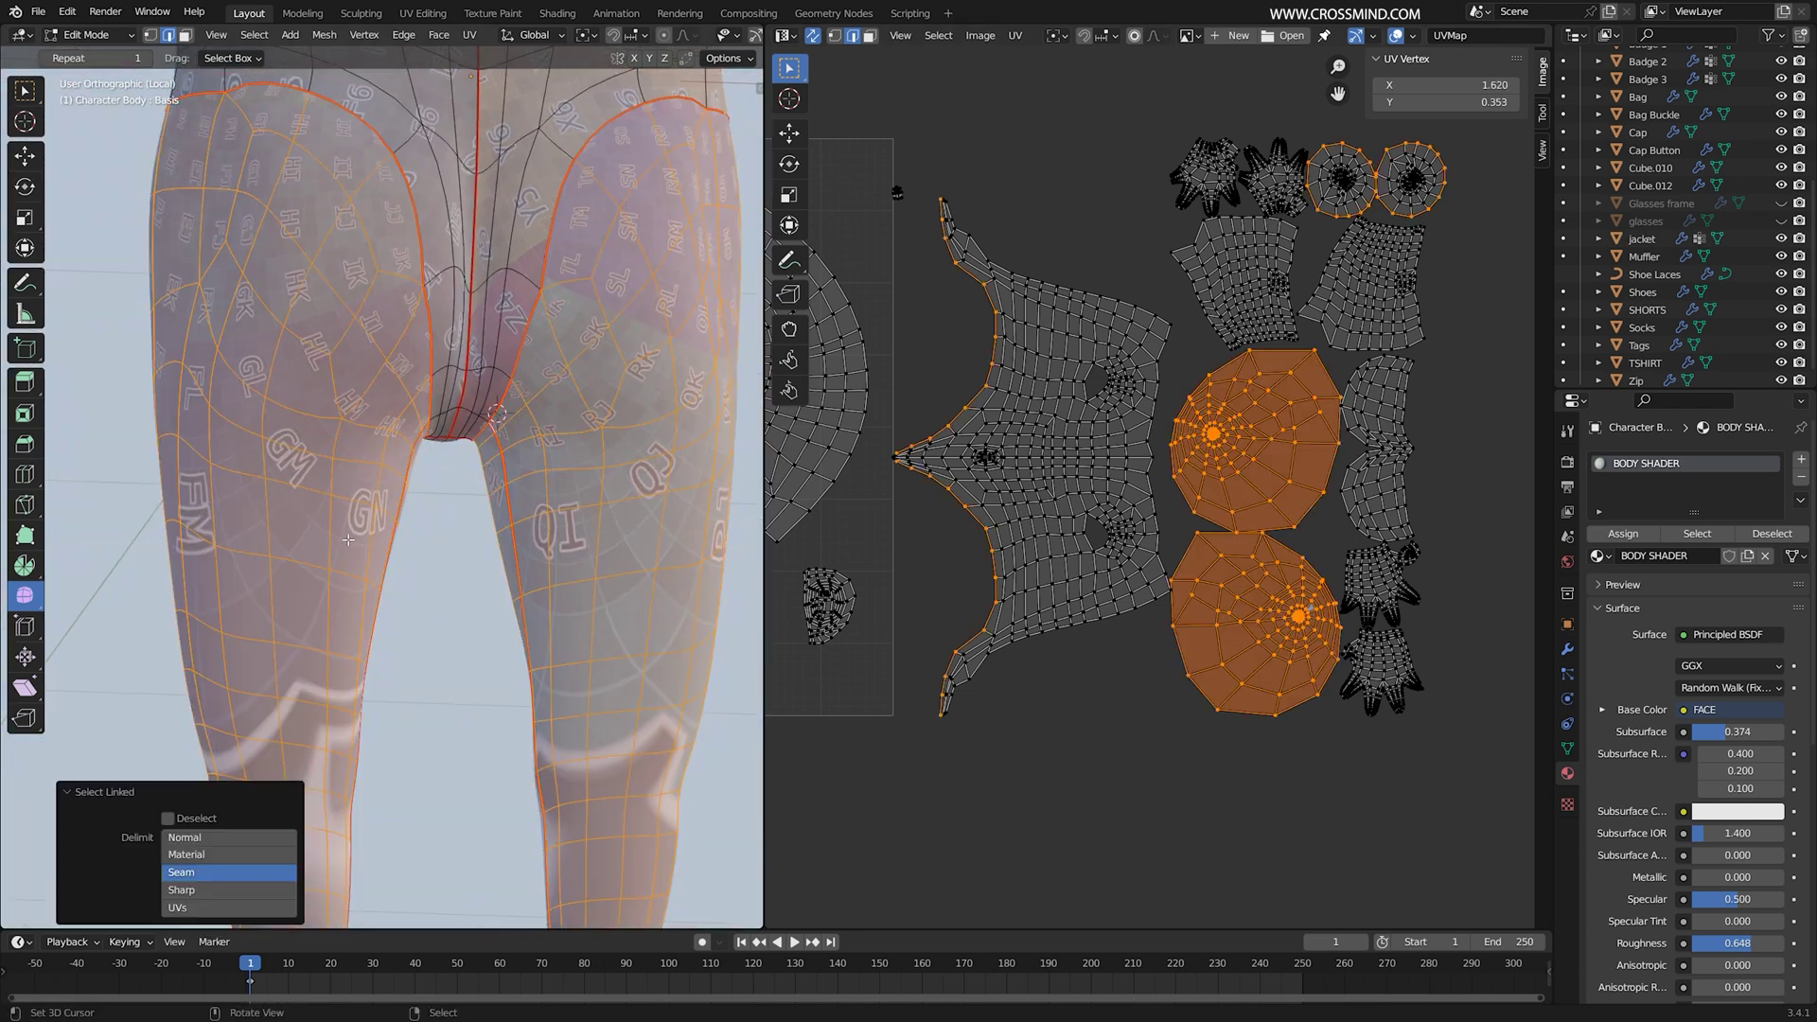
scroll(530, 511, "down", 2)
key("u")
left_click(564, 456)
scroll(1166, 490, "down", 1)
key("g")
right_click(1077, 565)
Step: In face selection mode, move the two leg islands below tile 1002 and scale them by 0.811
left_click(870, 36)
middle_click_drag(946, 525, 985, 478)
key("g")
left_click(1395, 721)
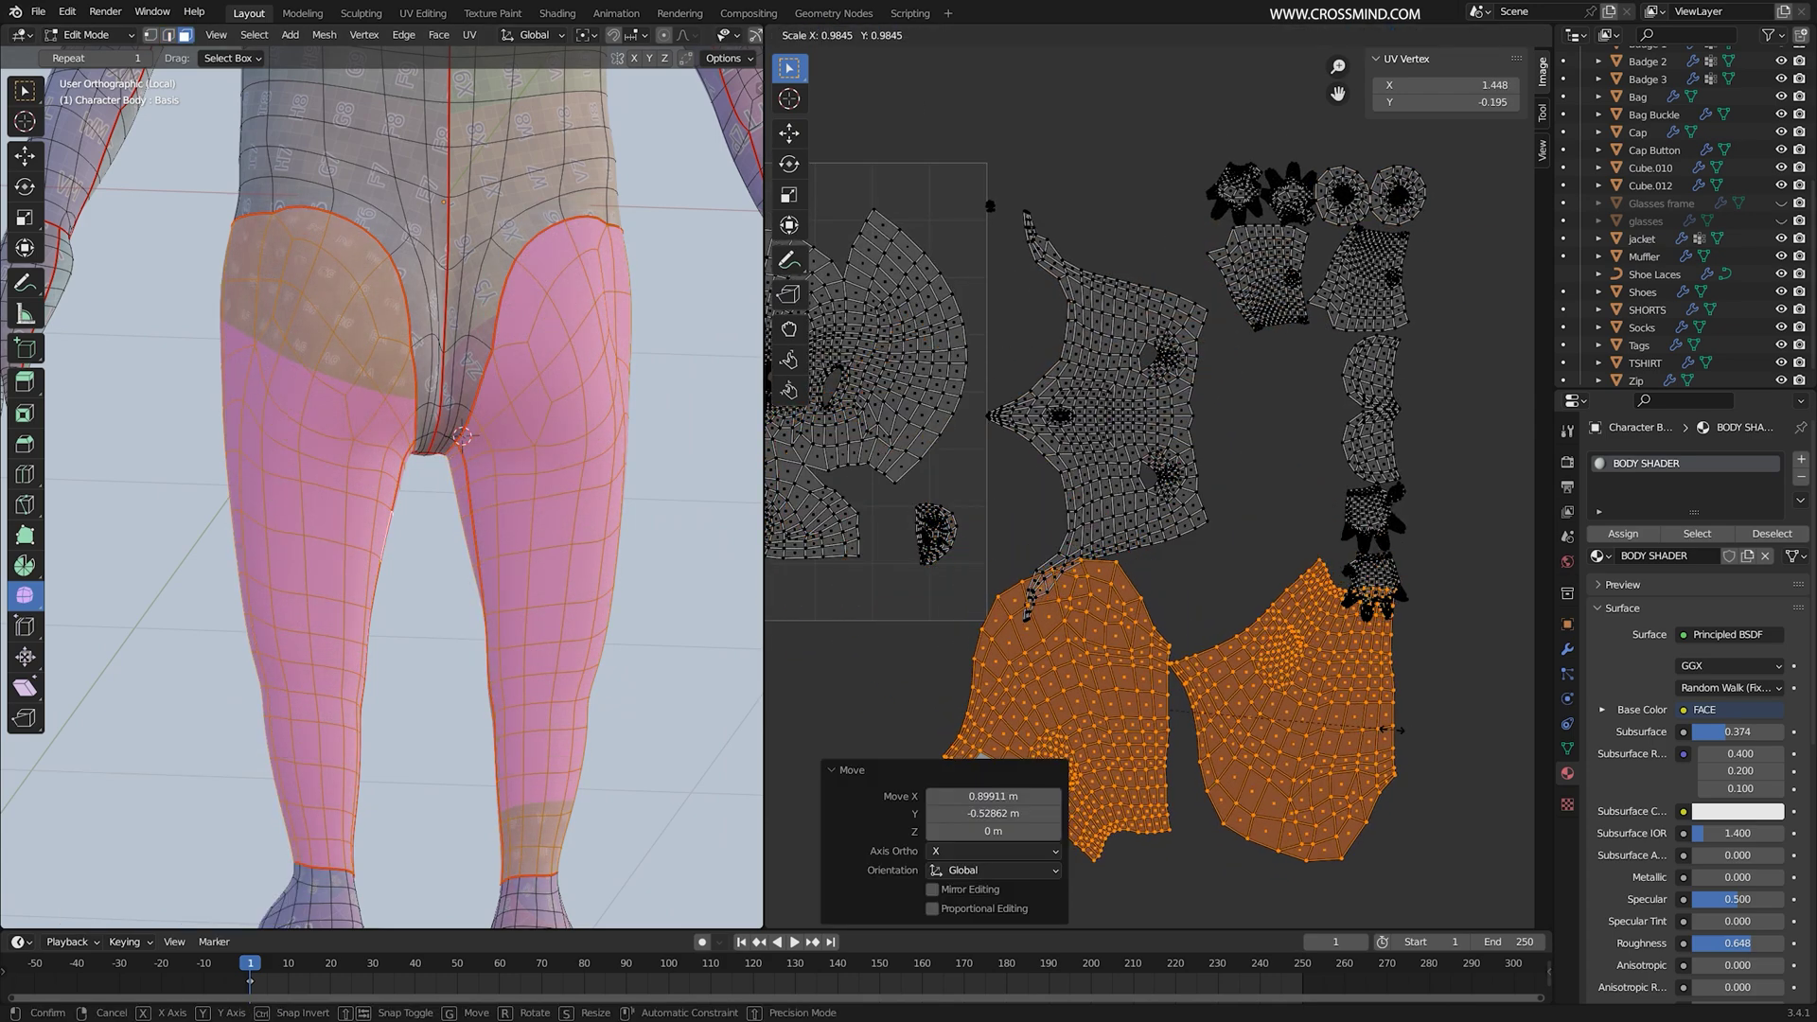
key("s")
left_click(1346, 714)
middle_click_drag(1343, 711, 1332, 590)
scroll(1330, 592, "up", 1)
middle_click_drag(1213, 612, 1270, 649)
Step: Try moving the leg islands in edge selection mode and in face selection mode to compare what gets moved
left_click(854, 36)
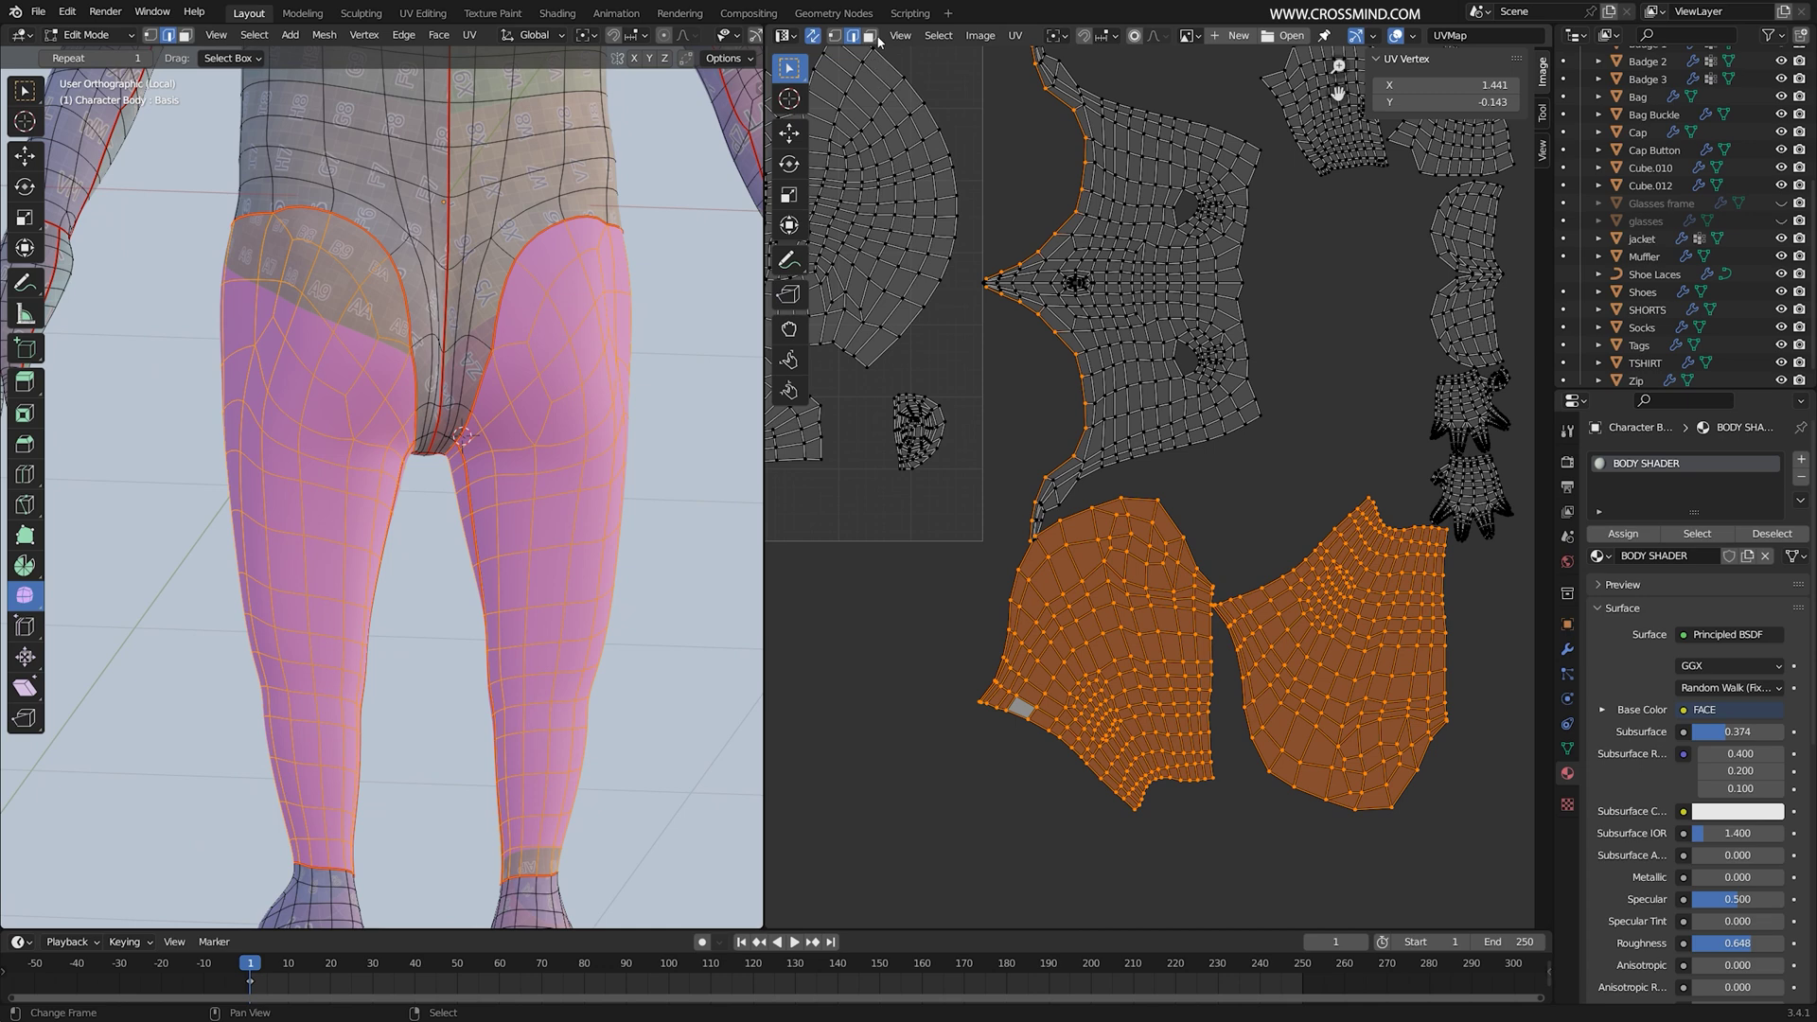
key("g")
right_click(1073, 538)
left_click(835, 36)
left_click(870, 36)
key("g")
right_click(1209, 674)
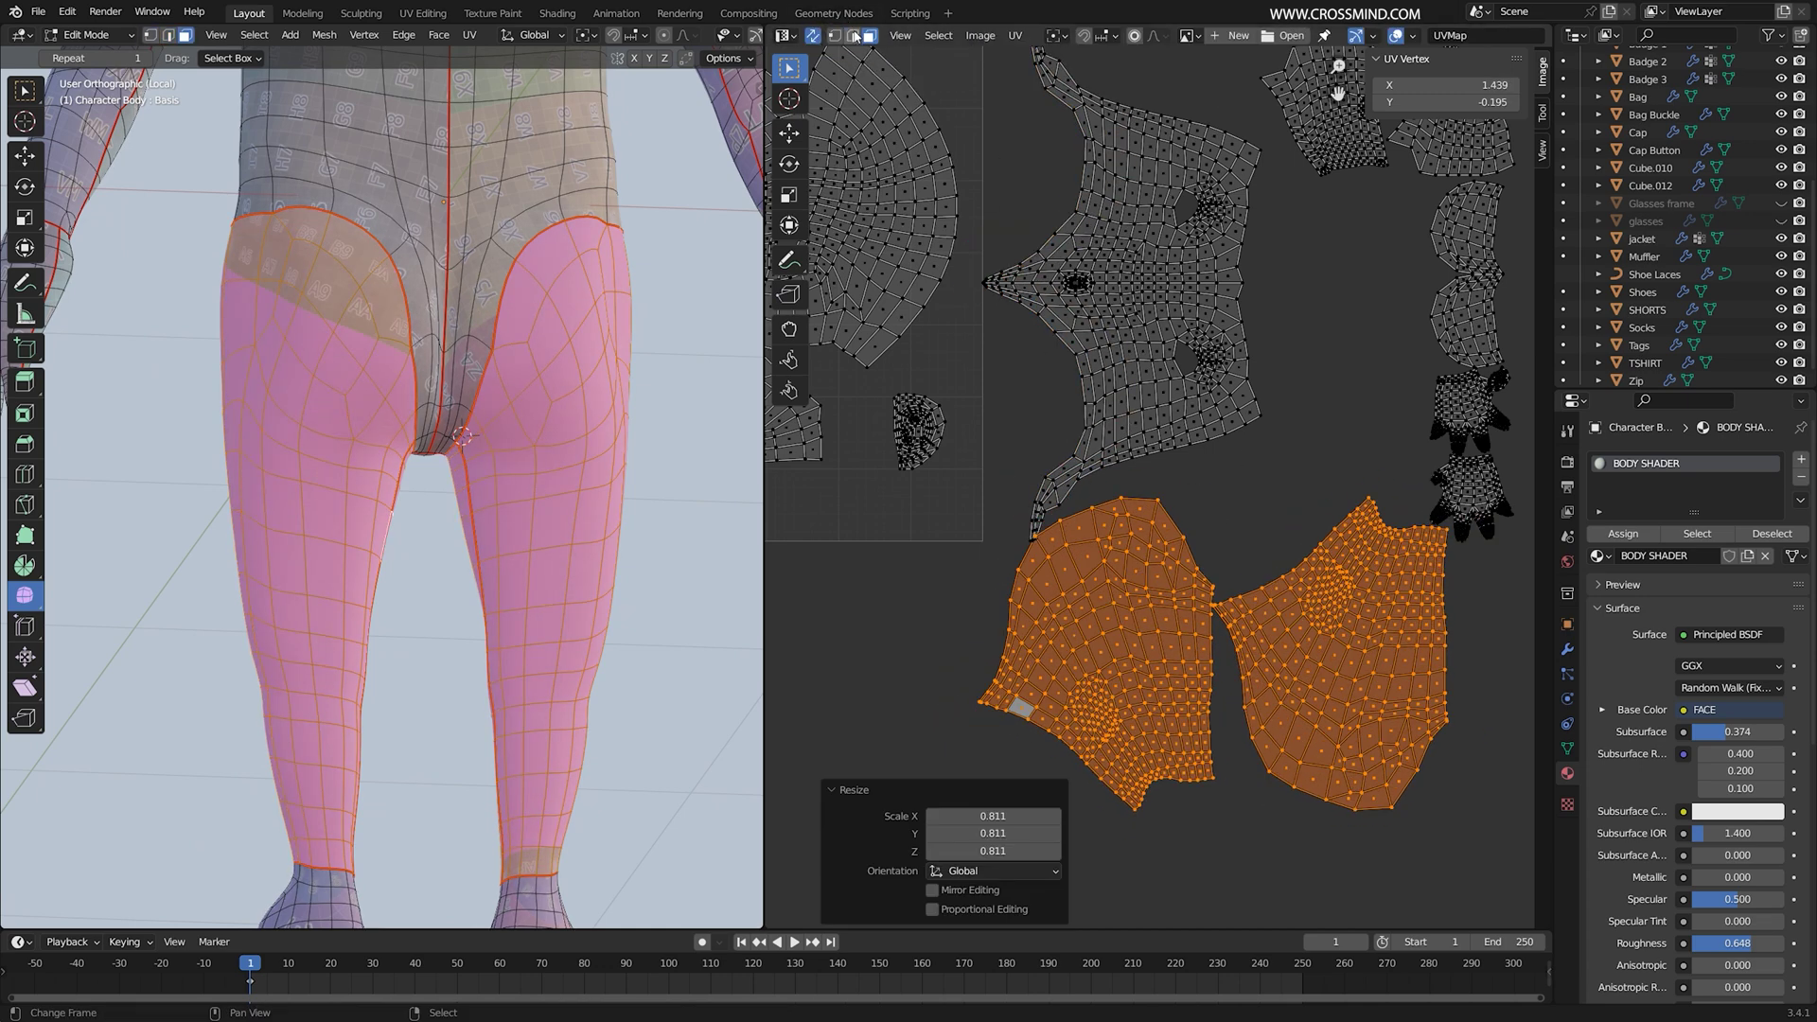
left_click(854, 36)
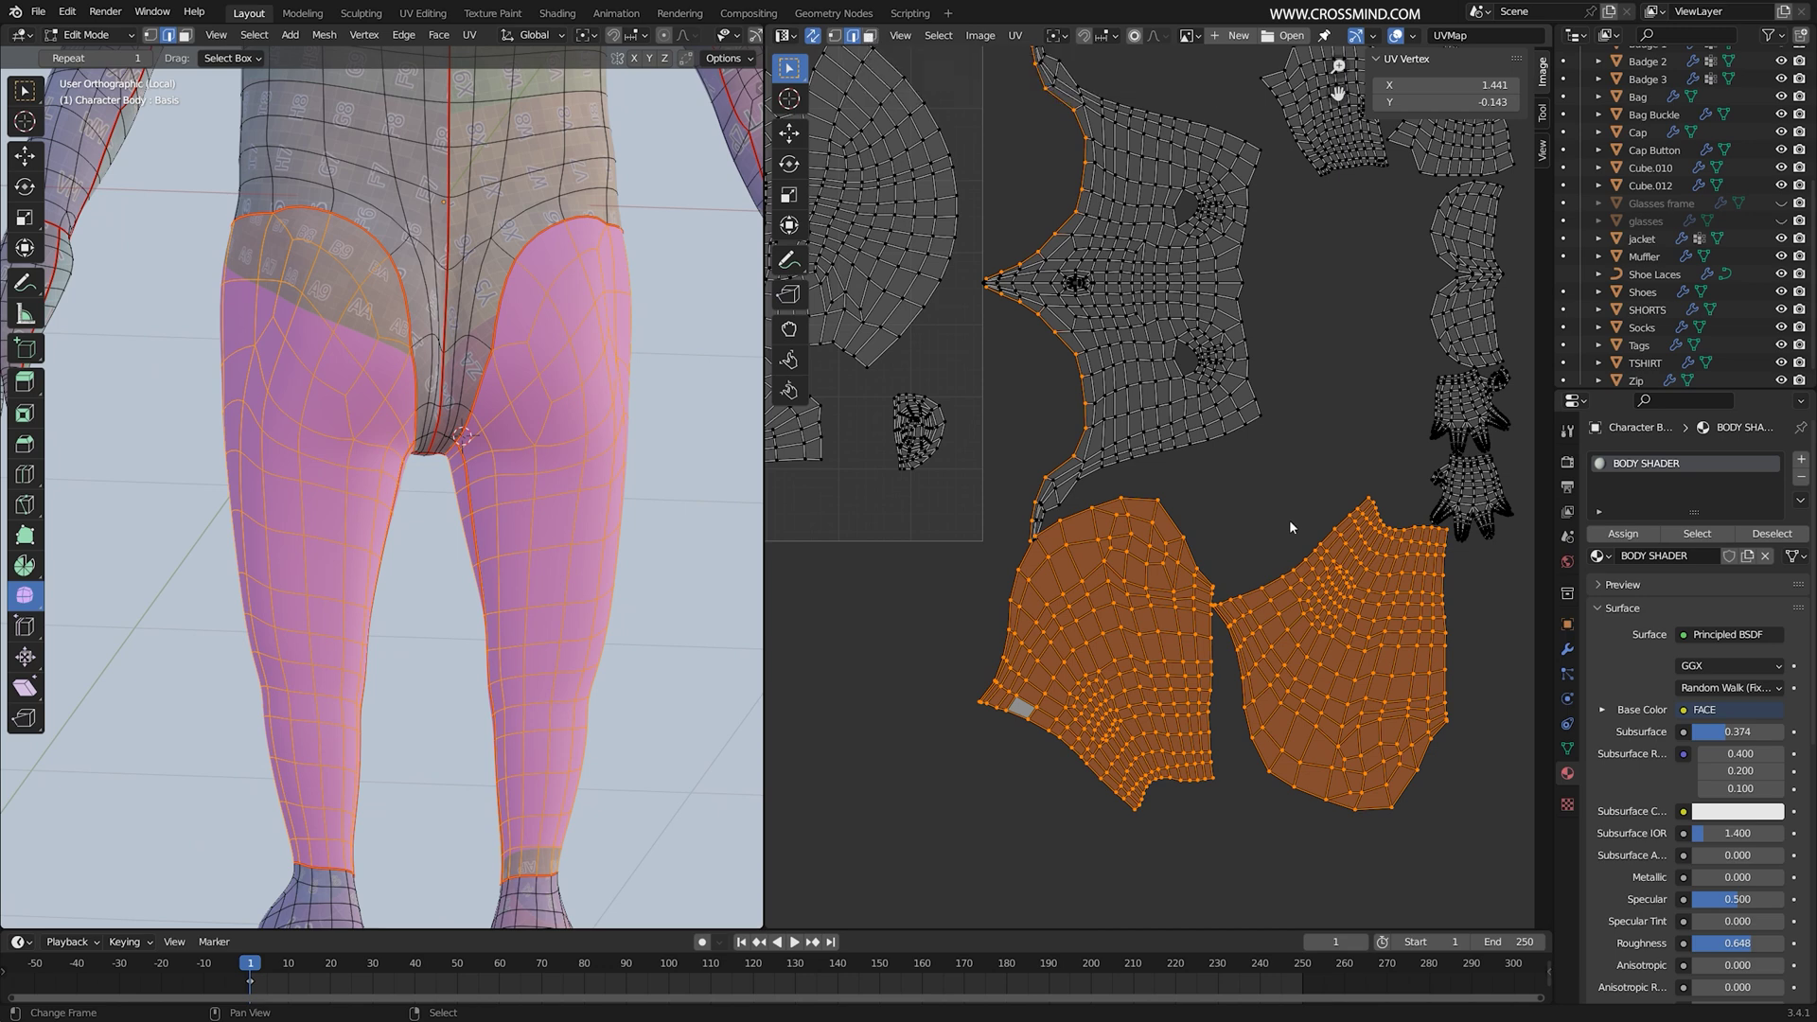
key("g")
right_click(1279, 554)
left_click(837, 36)
left_click(870, 36)
Step: Move the two leg islands further down, clear of the torso island, and scale them by 1.036
key("g")
left_click(1406, 715)
key("s")
left_click(1415, 721)
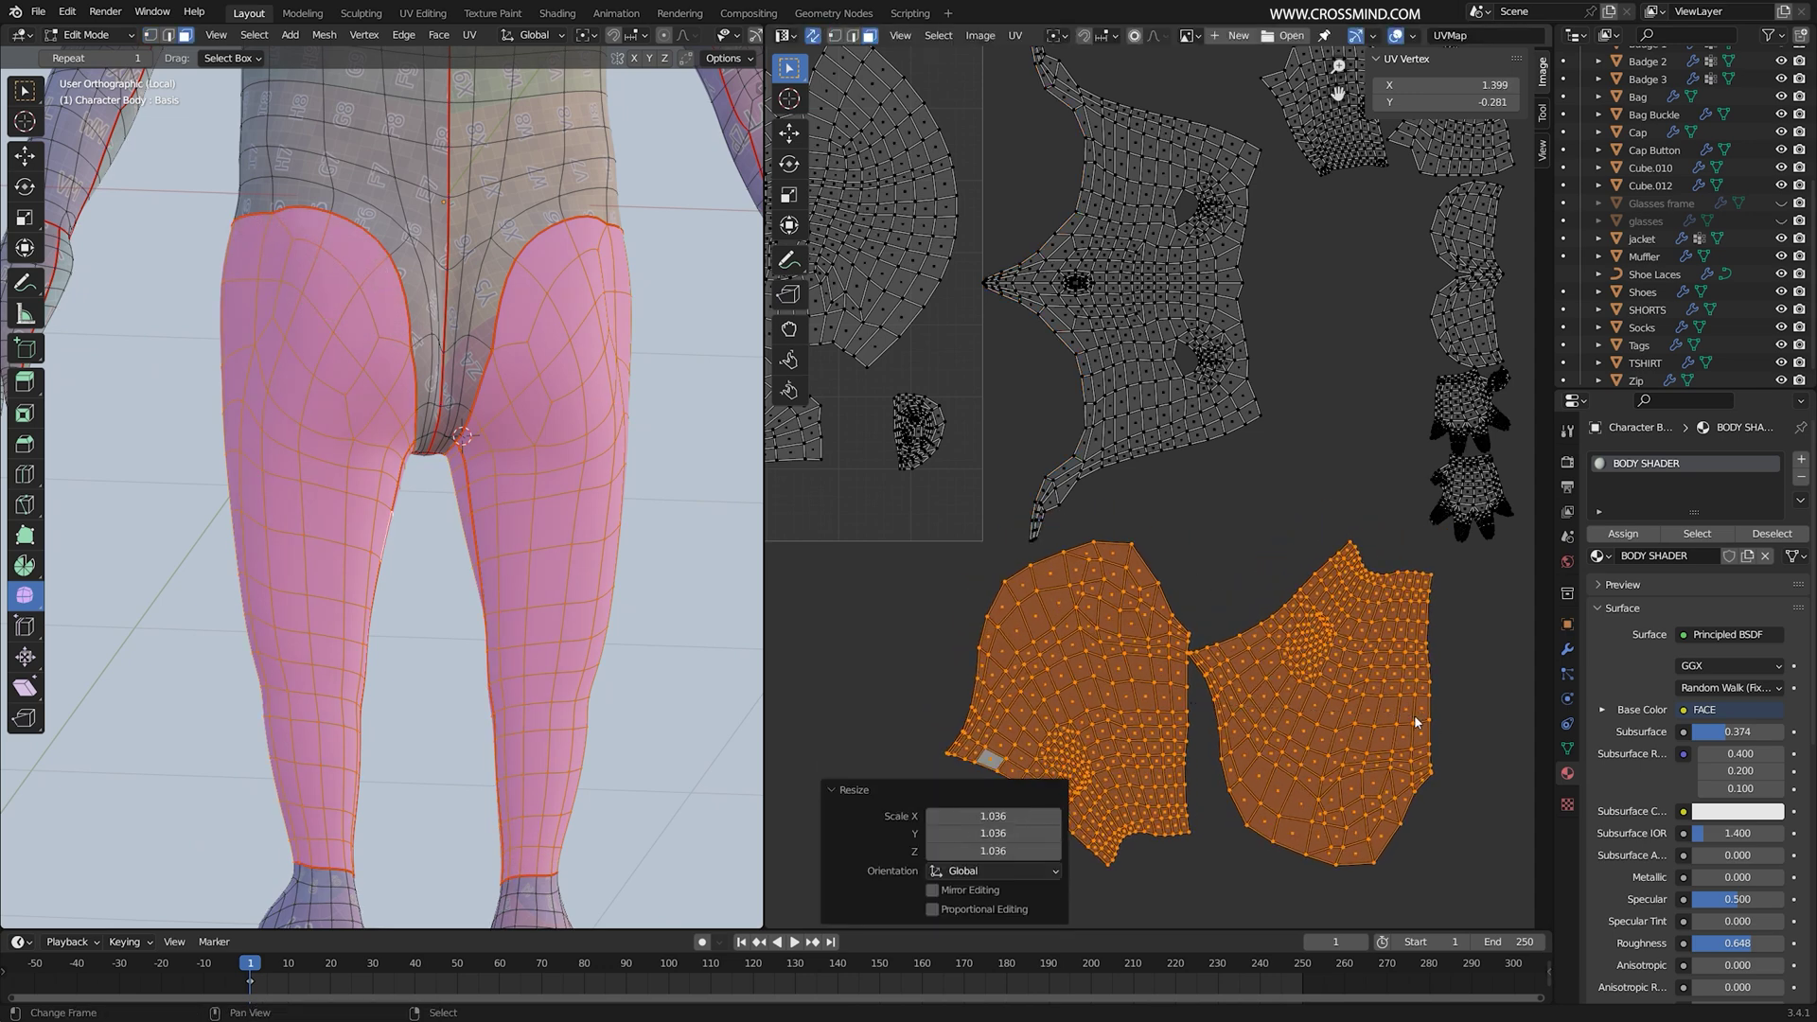
Step: Move the two leg islands by about 0.080 m in X and 0.006 m in Y and display the FACE image behind the UVs
key("g")
left_click(1416, 703)
scroll(1416, 702, "down", 2)
left_click(1189, 35)
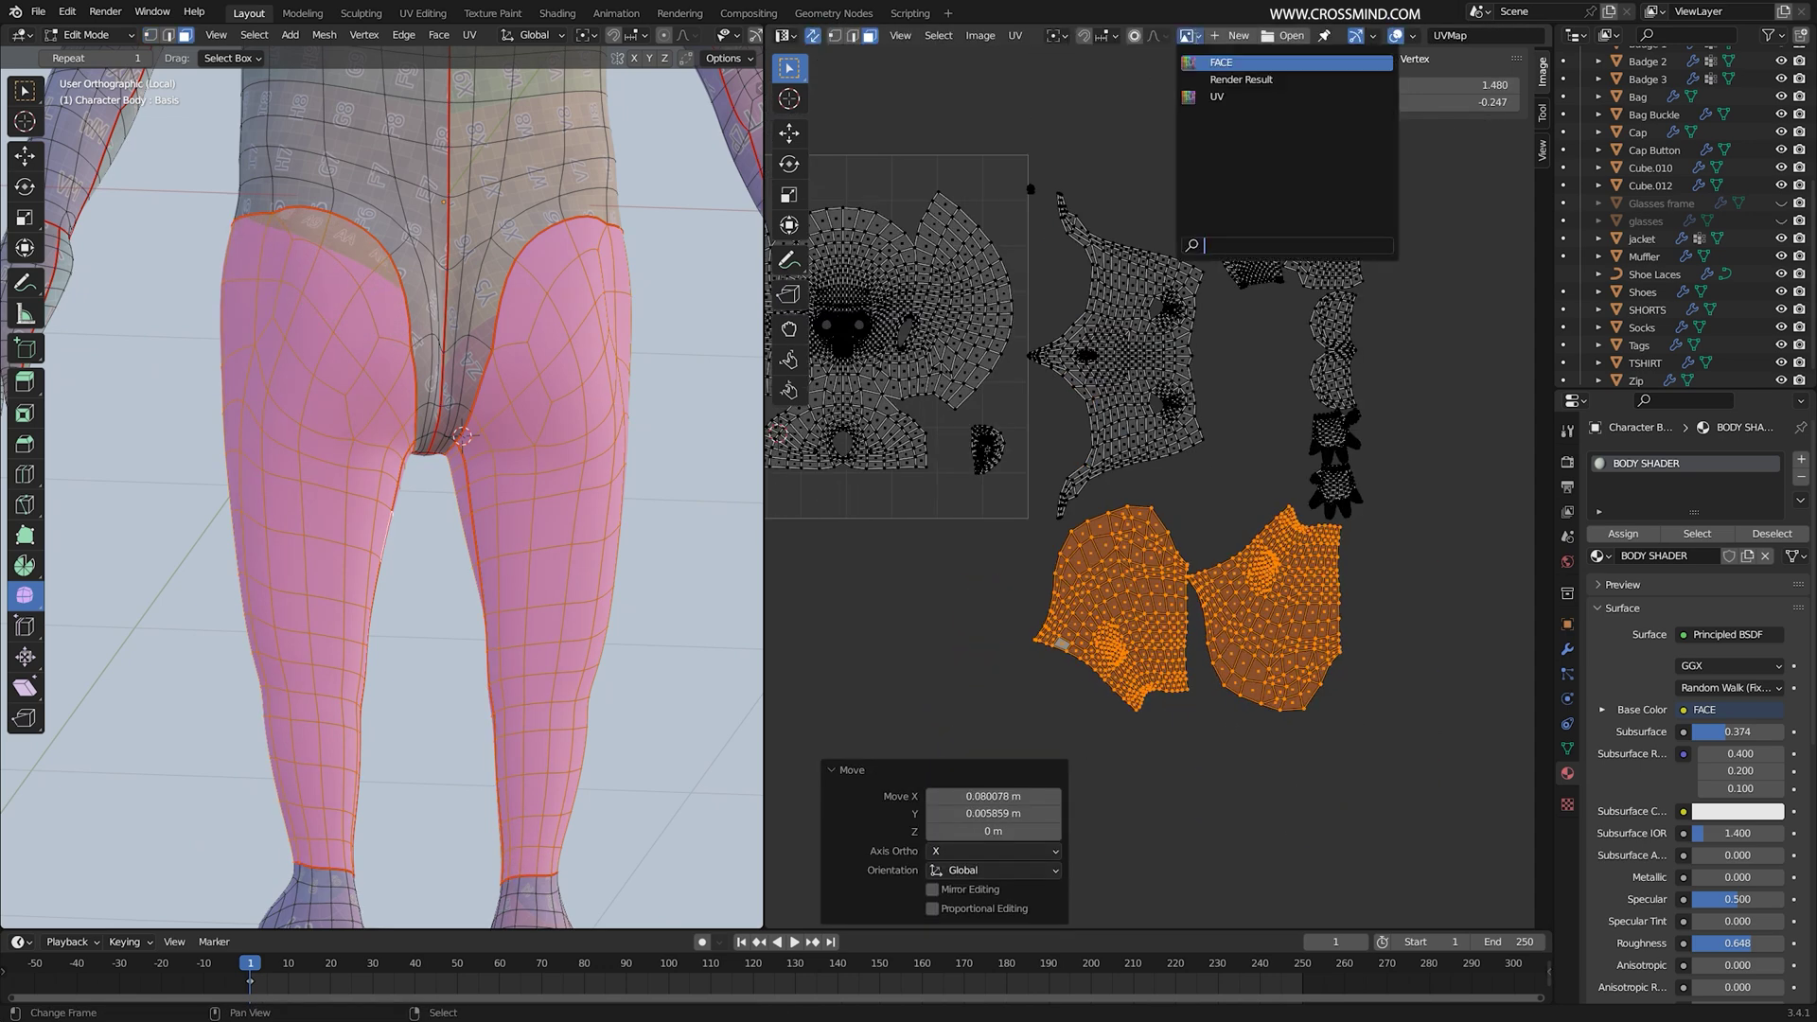
left_click(1241, 63)
key("ctrl+space")
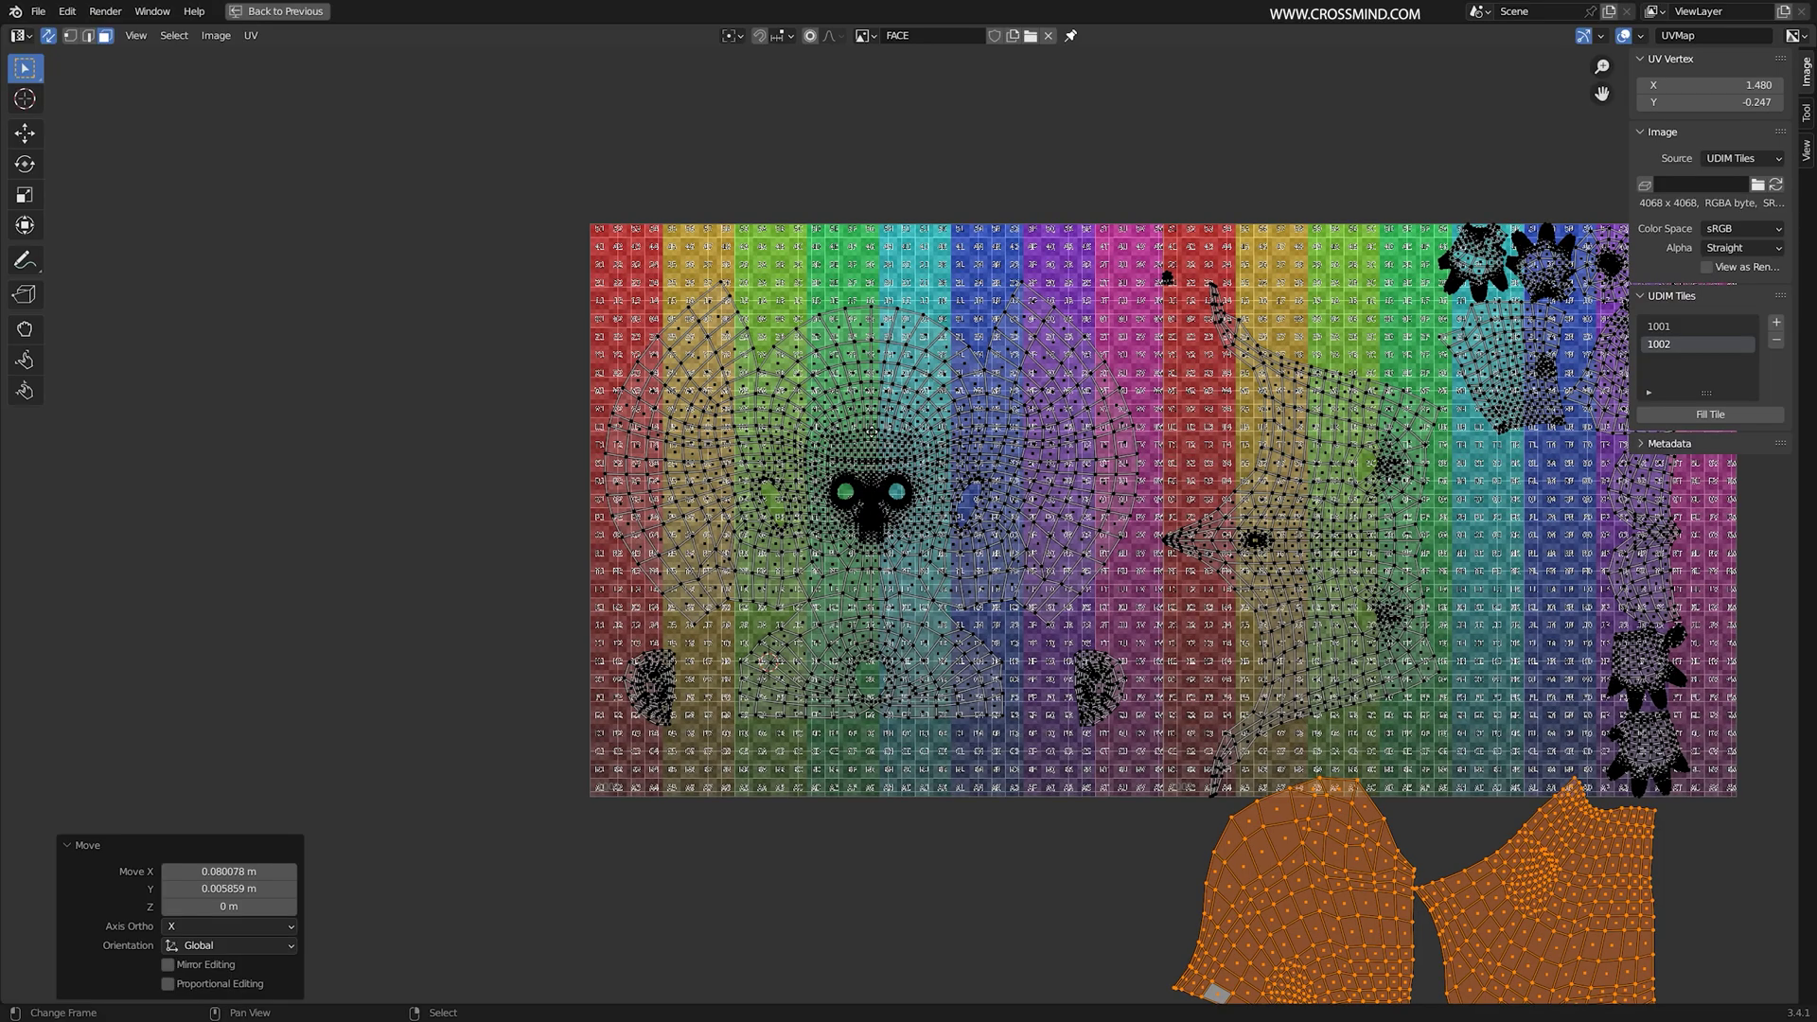
middle_click_drag(1569, 839, 1156, 742)
Step: Select both leg islands and move them clear of tile 1002, by about 0.766 m in X and -0.057 m in Y
left_click_drag(1329, 127, 839, 897)
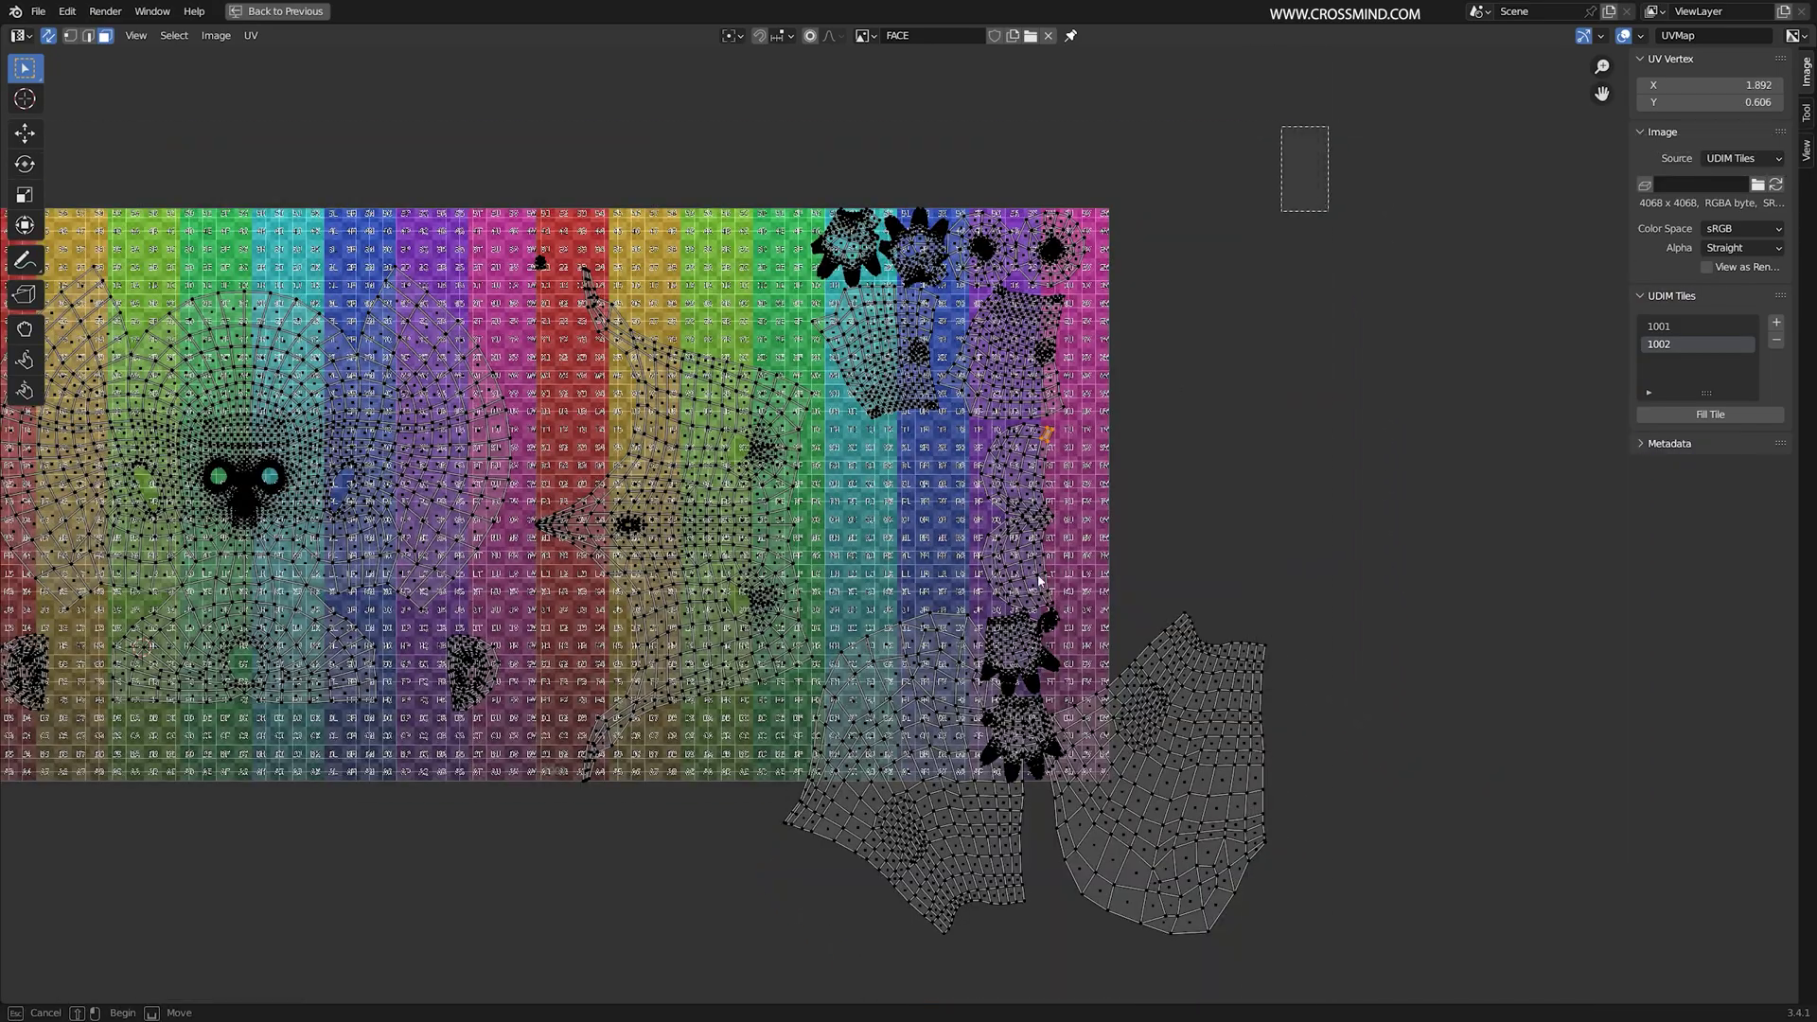
key("b")
left_click_drag(726, 933, 1033, 750)
left_click(1332, 555)
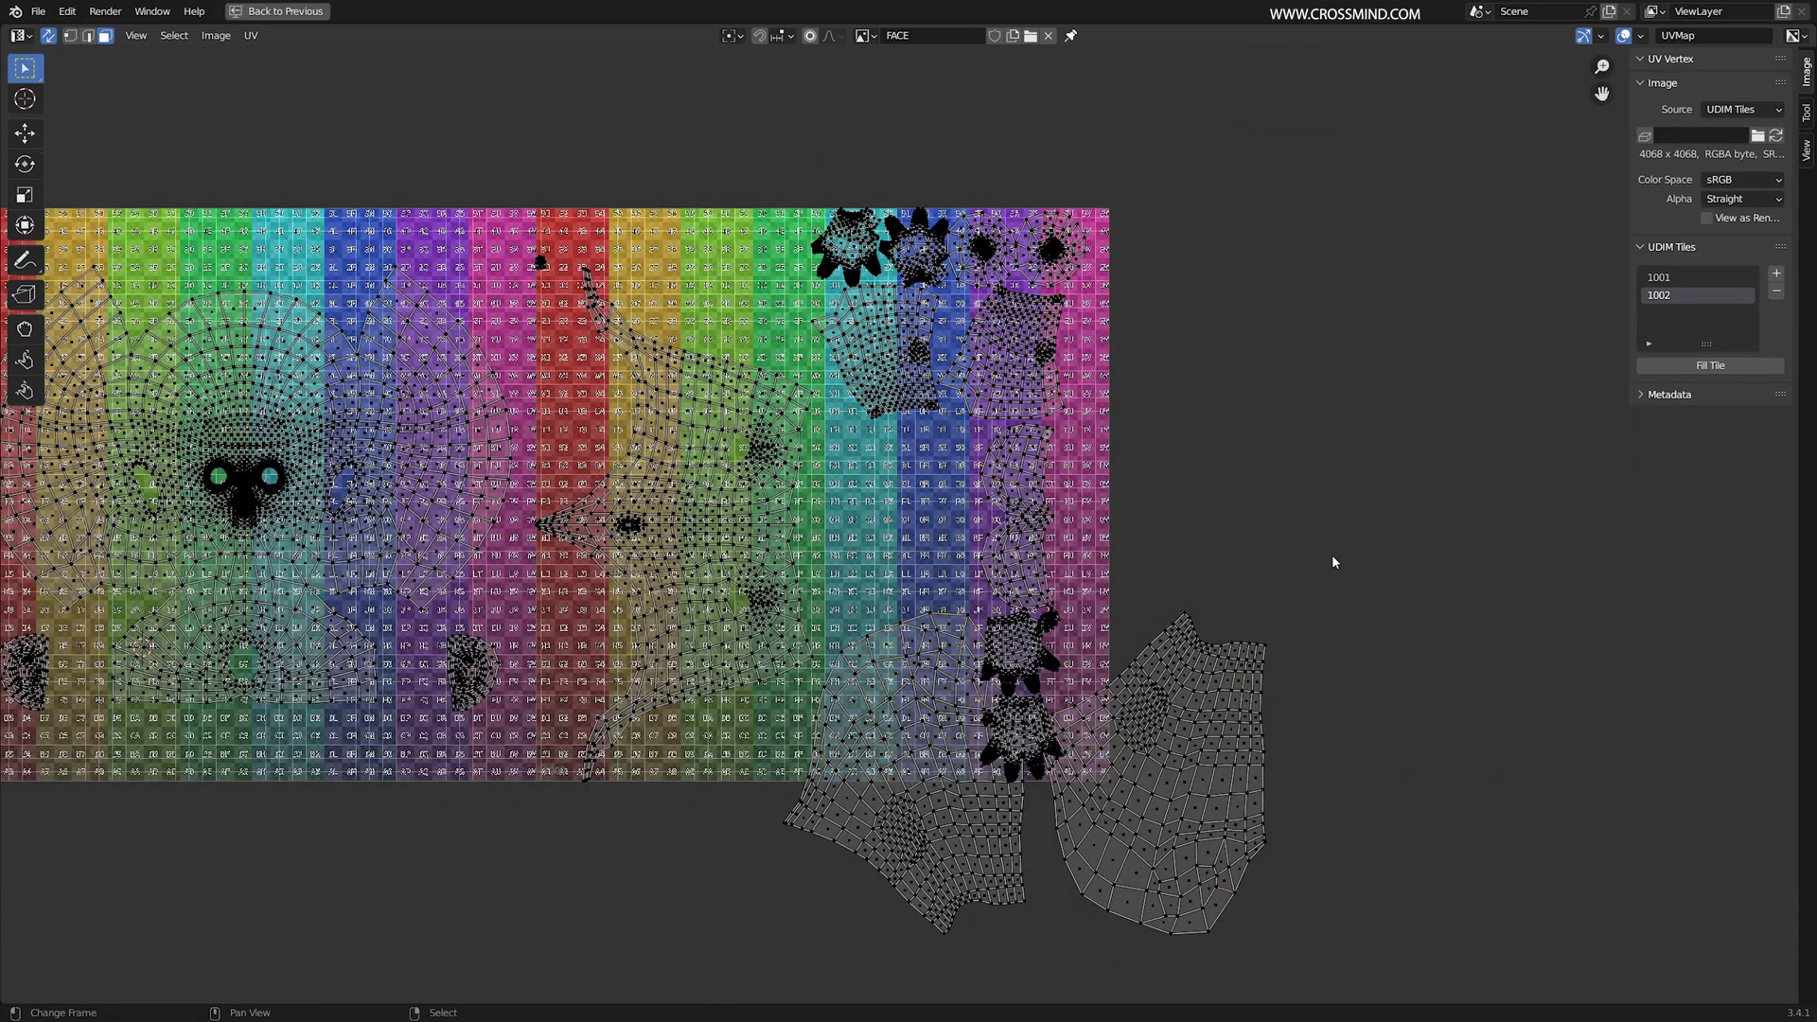
key("l")
key("l")
key("g")
left_click(1437, 852)
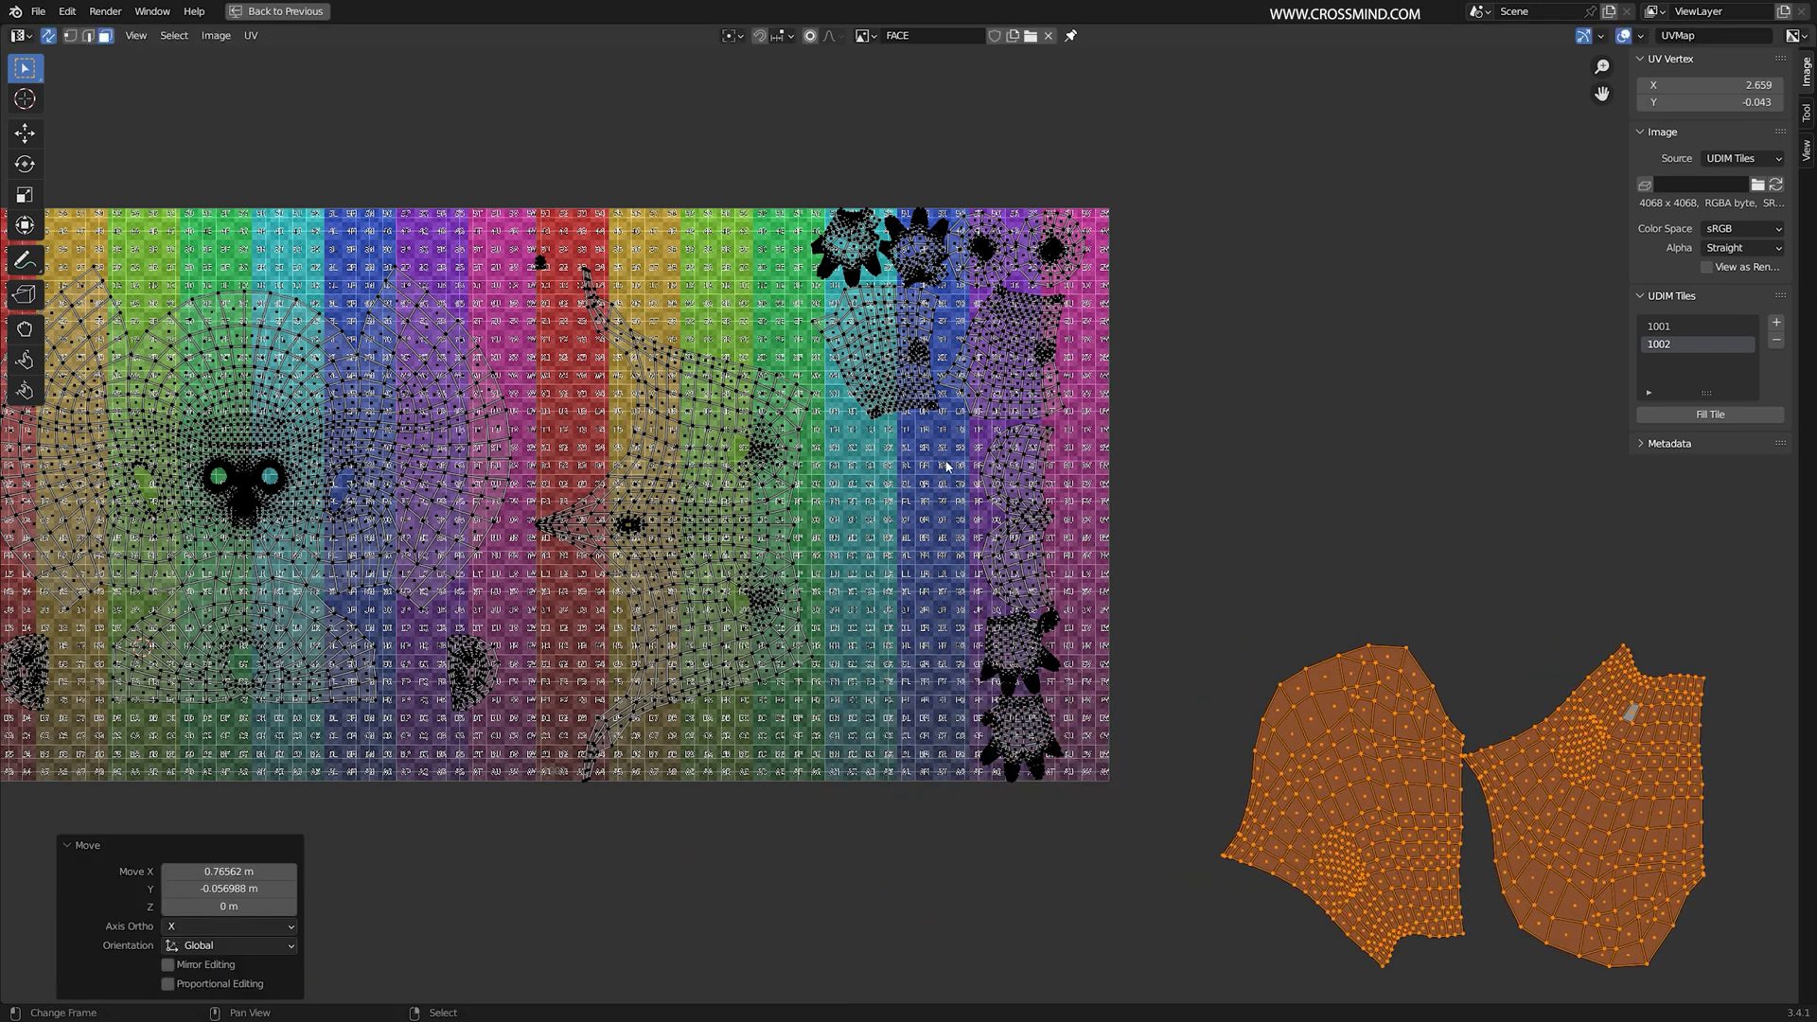
left_click(988, 465)
Step: Select the two arm islands inside tile 1002 and move them above the tile
key("ctrl+space")
middle_click_drag(1275, 477, 1085, 522)
left_click(1083, 358)
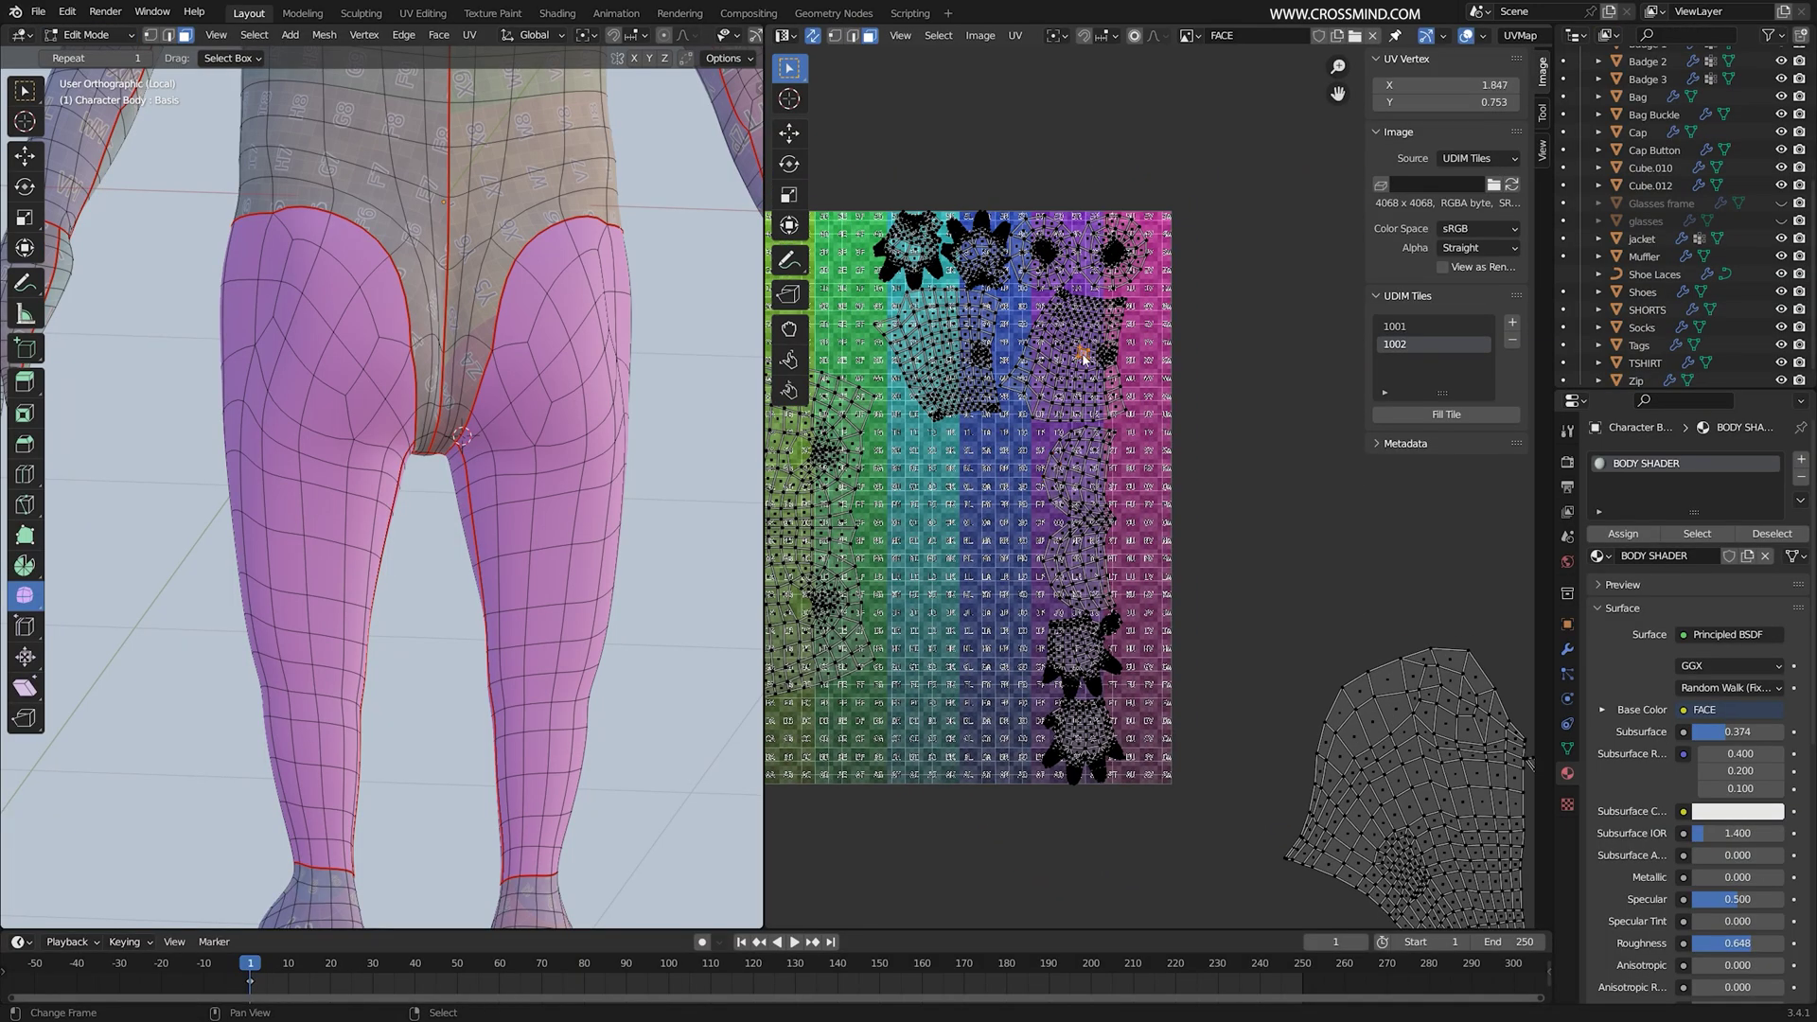
key("l")
key("l")
scroll(974, 357, "down", 2)
key("g")
middle_click_drag(974, 357, 1117, 521)
left_click(877, 202)
scroll(1117, 522, "up", 2)
Step: Select the two round foot islands and move them below tile 1002, by about 0.057 m in X and -1.061 m in Y
left_click(1117, 521)
key("l")
key("l")
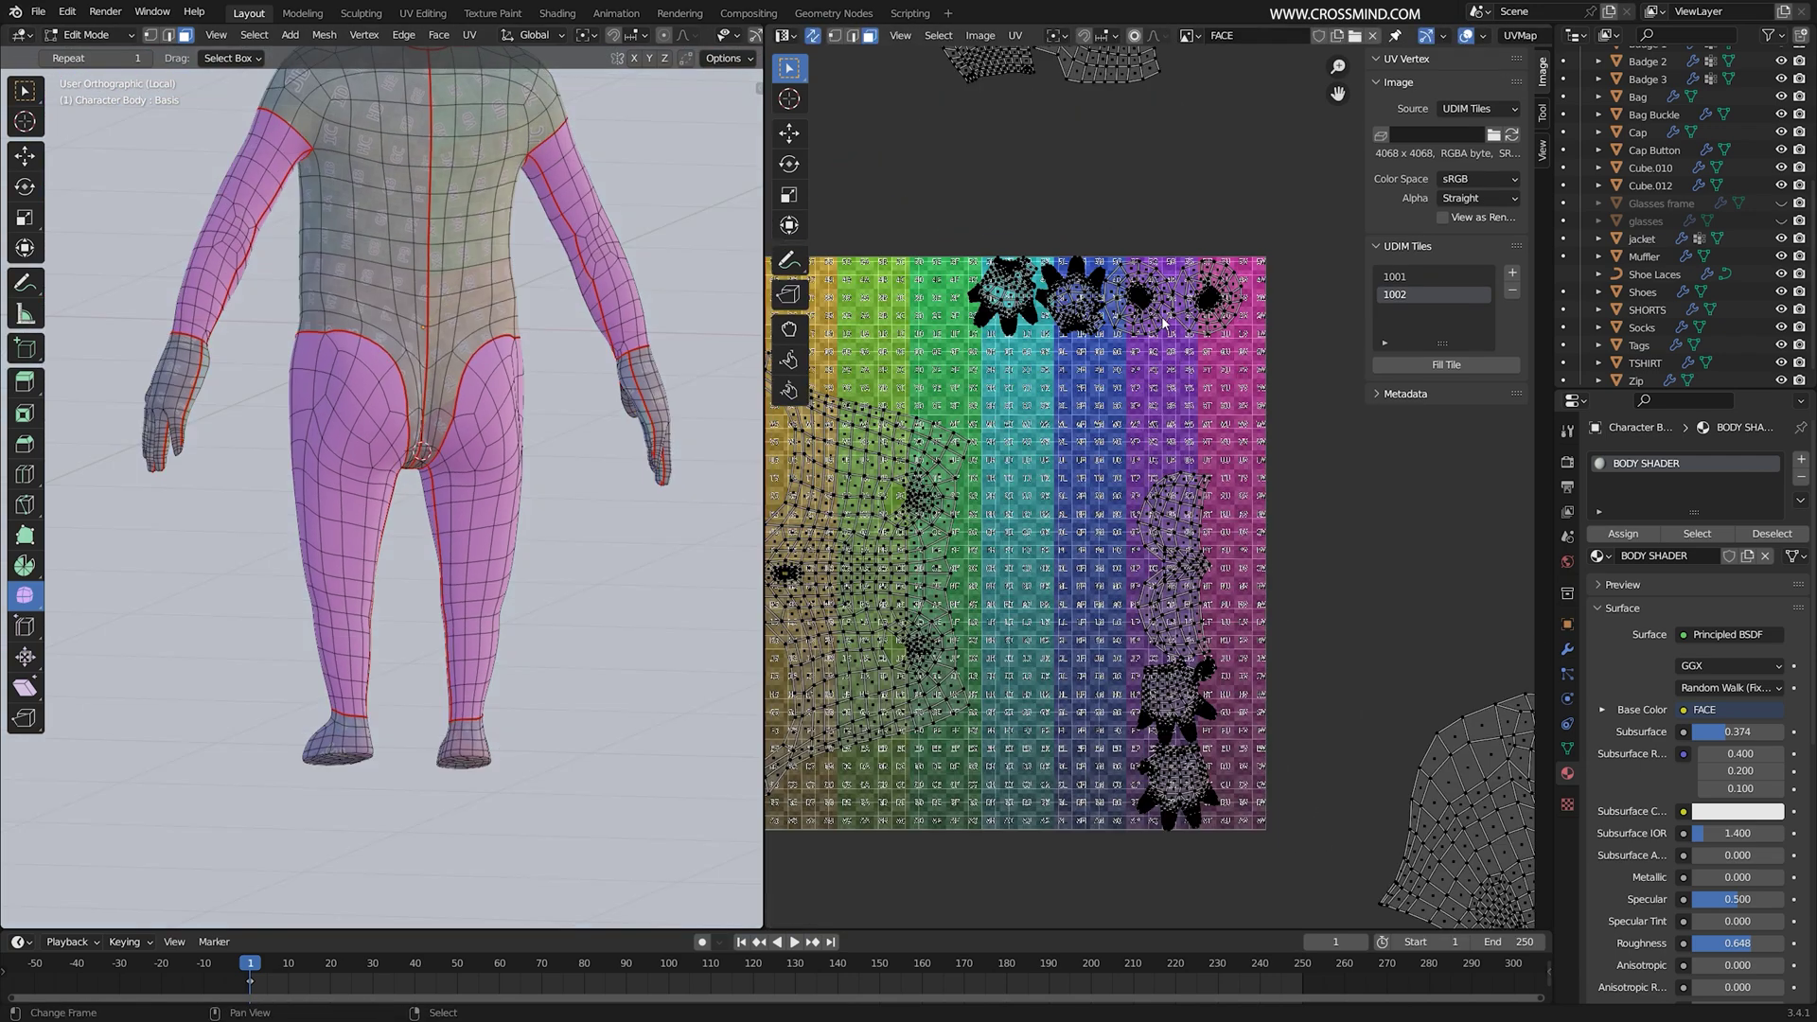
key("l")
key("l")
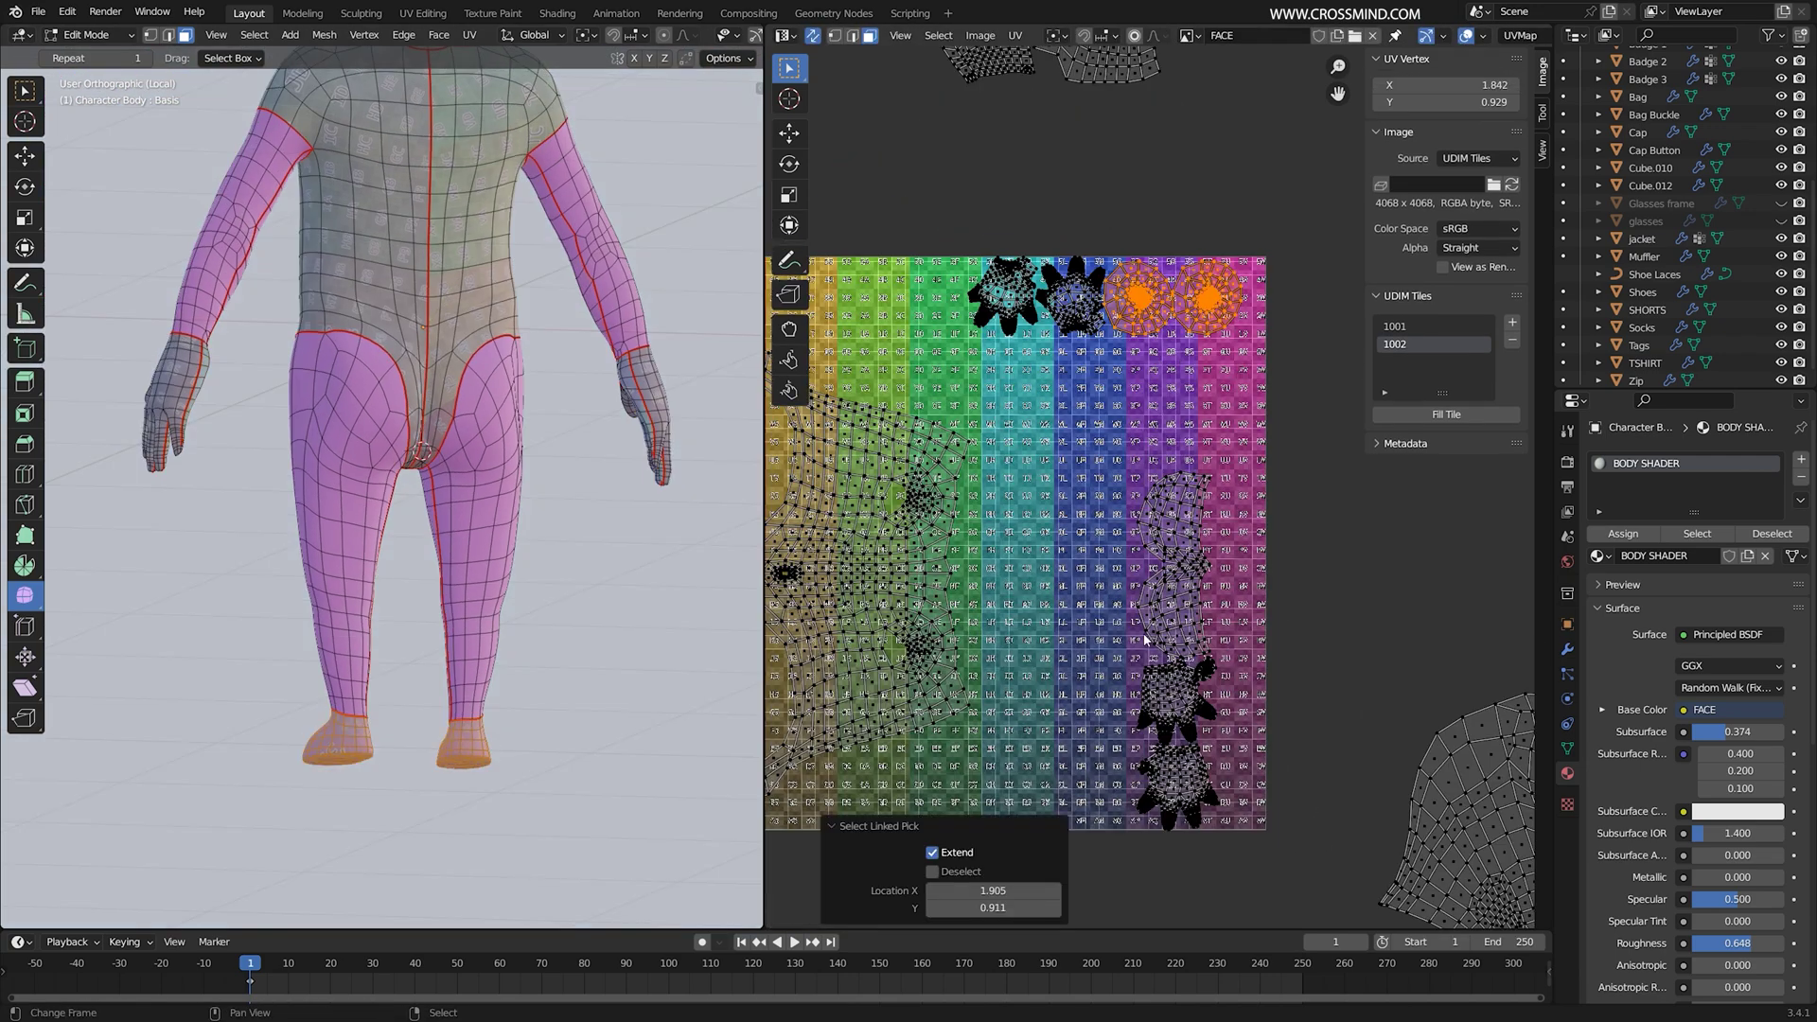
middle_click_drag(1235, 319, 1192, 125)
key("g")
left_click(1215, 750)
Step: Scale the two round foot islands down and move them further away, by about -0.072 m in X and -0.224 m in Y
middle_click_drag(1215, 751, 1239, 567)
key("s")
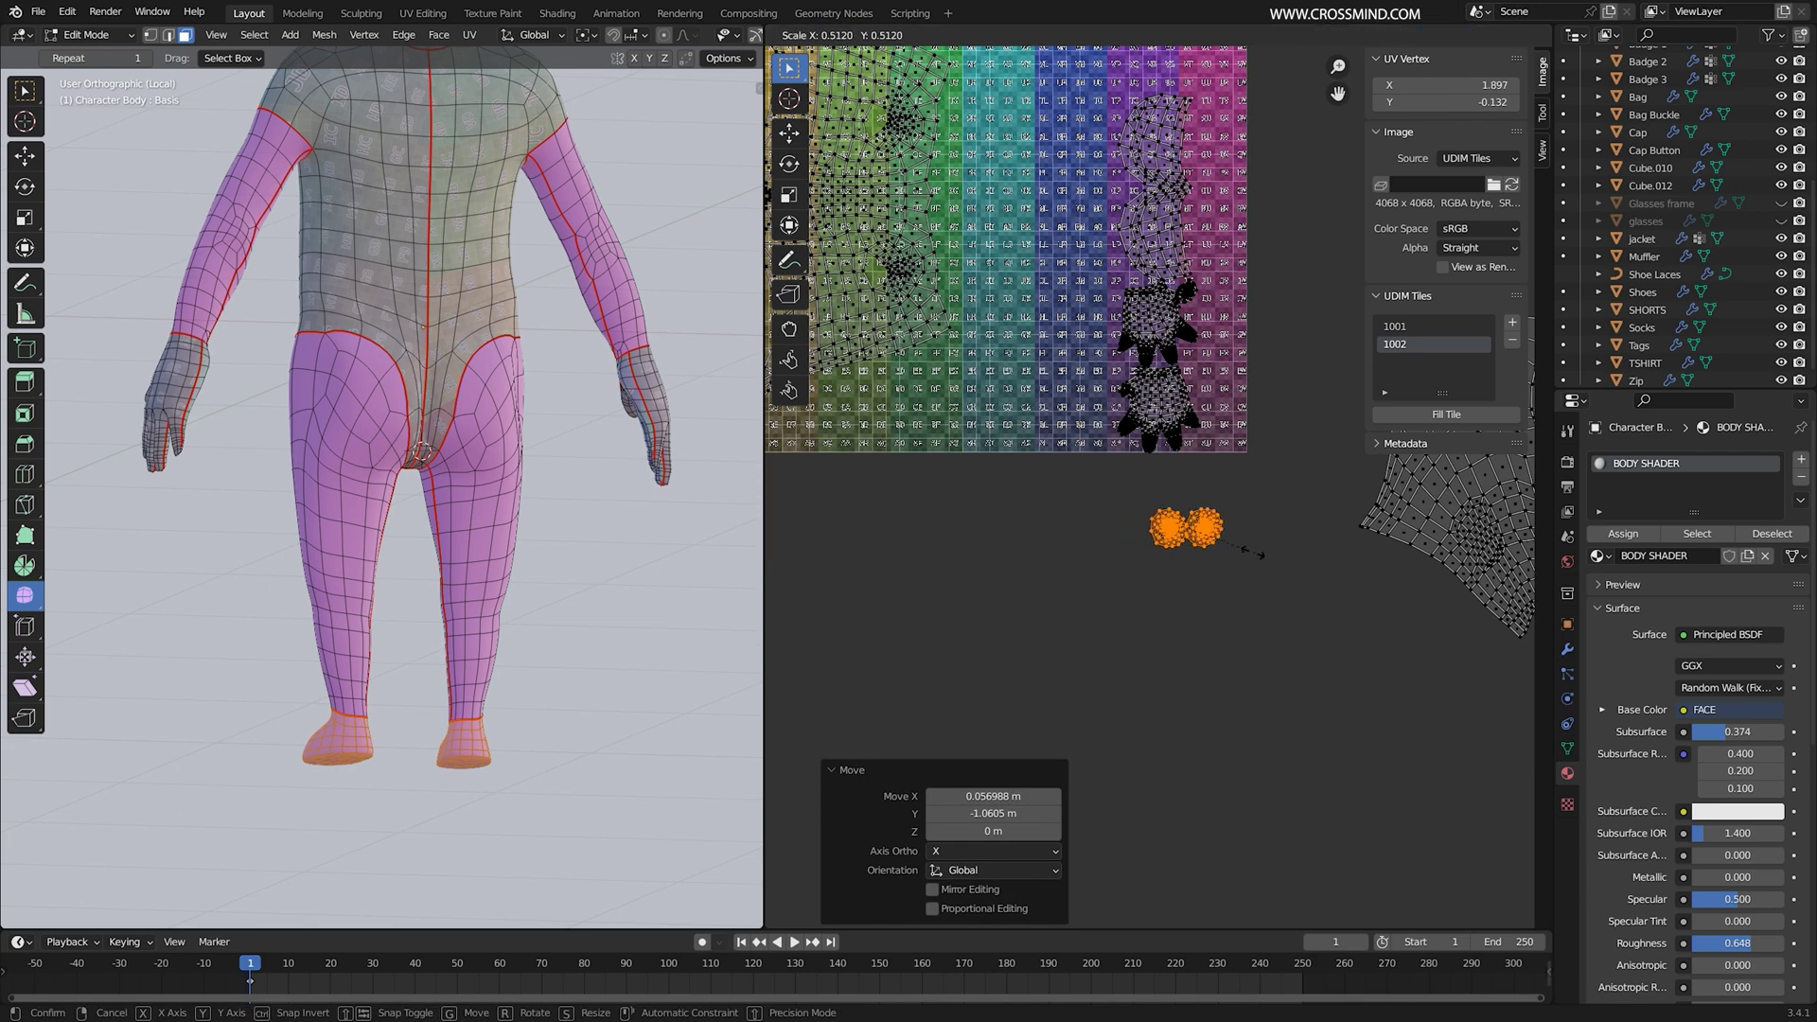
left_click(1251, 549)
key("s")
left_click(1236, 543)
key("g")
left_click(1196, 673)
scroll(1164, 487, "up", 2)
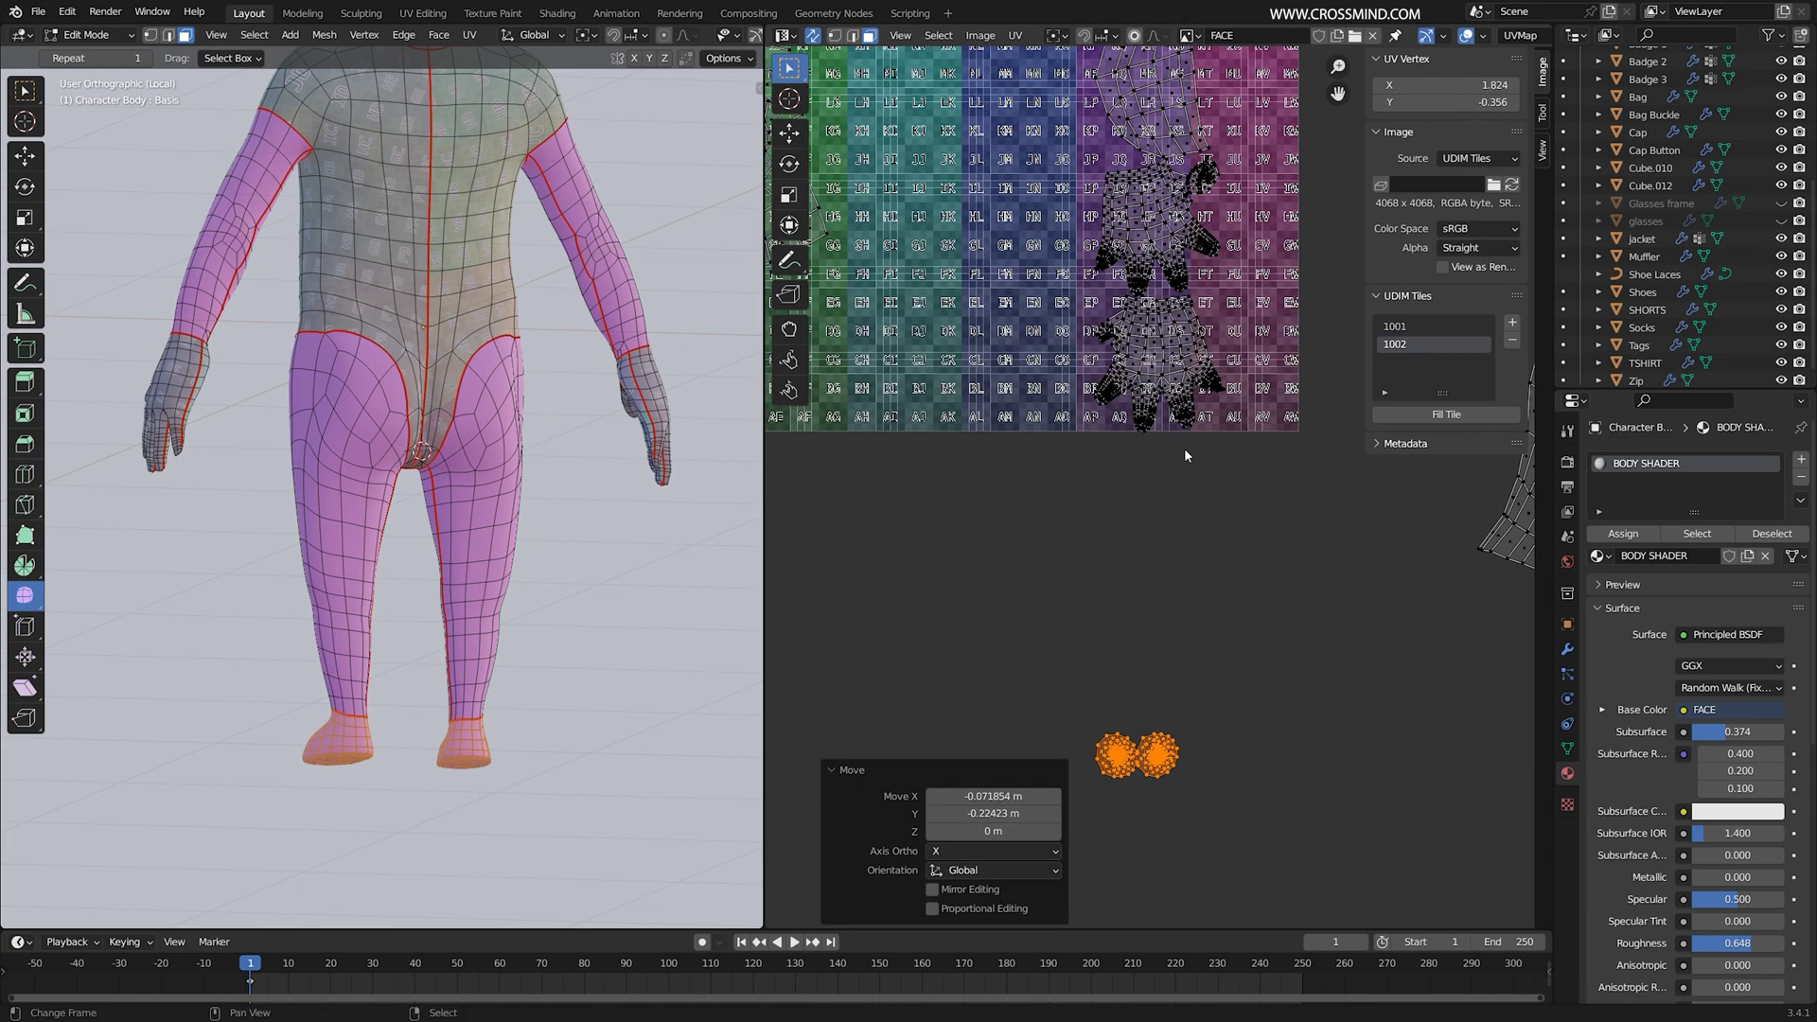
Step: Select the two hand islands near the lower edge of tile 1002 and move them up to the tile's upper part
middle_click_drag(1167, 374, 1183, 537)
left_click(1172, 530)
key("l")
key("l")
middle_click_drag(1203, 463, 1264, 780)
scroll(1245, 659, "down", 1)
key("g")
left_click(1231, 298)
Step: Select the lower of the two stacked hand islands and place it beside the other hands along tile 1002's upper edge
scroll(1231, 303, "up", 3)
middle_click_drag(1232, 312, 1115, 326)
left_click(1125, 375)
key("l")
key("g")
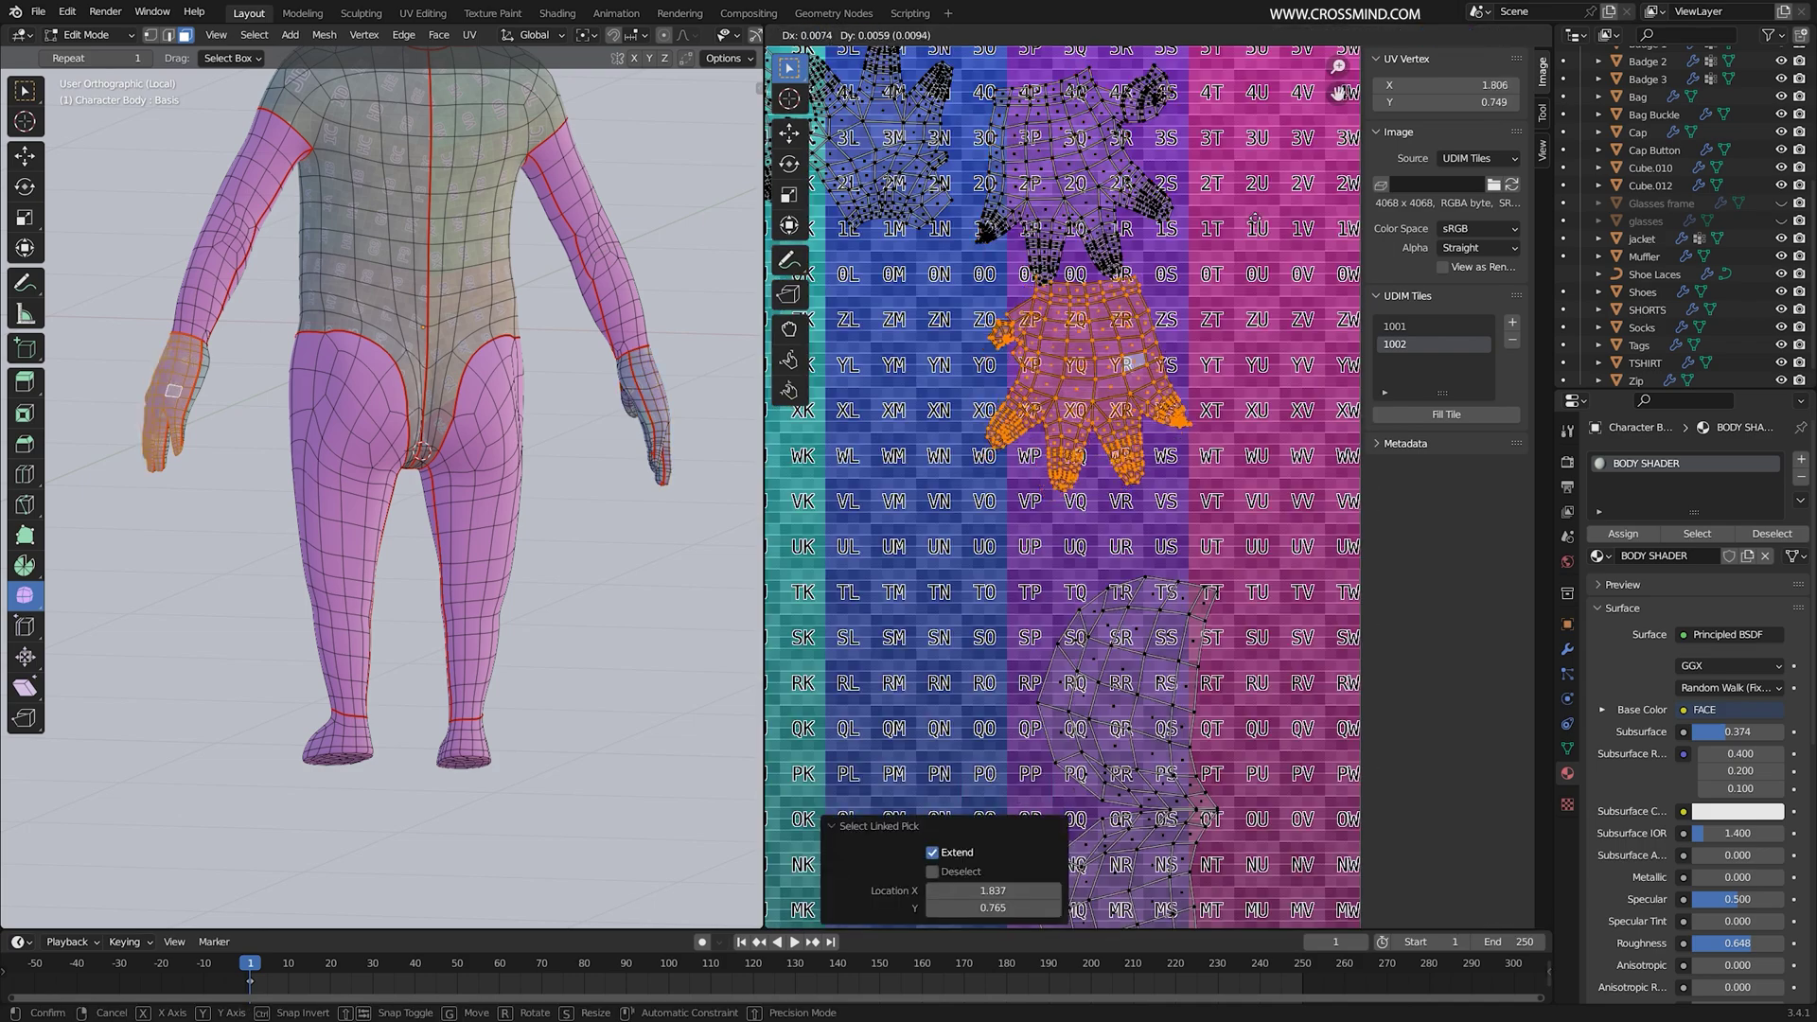
left_click(1329, 149)
Step: Select the two half-round islands in tile 1002 and scale them down
scroll(1297, 236, "down", 3)
middle_click_drag(1212, 653, 1171, 492)
scroll(1166, 486, "up", 2)
left_click(1189, 434)
key("l")
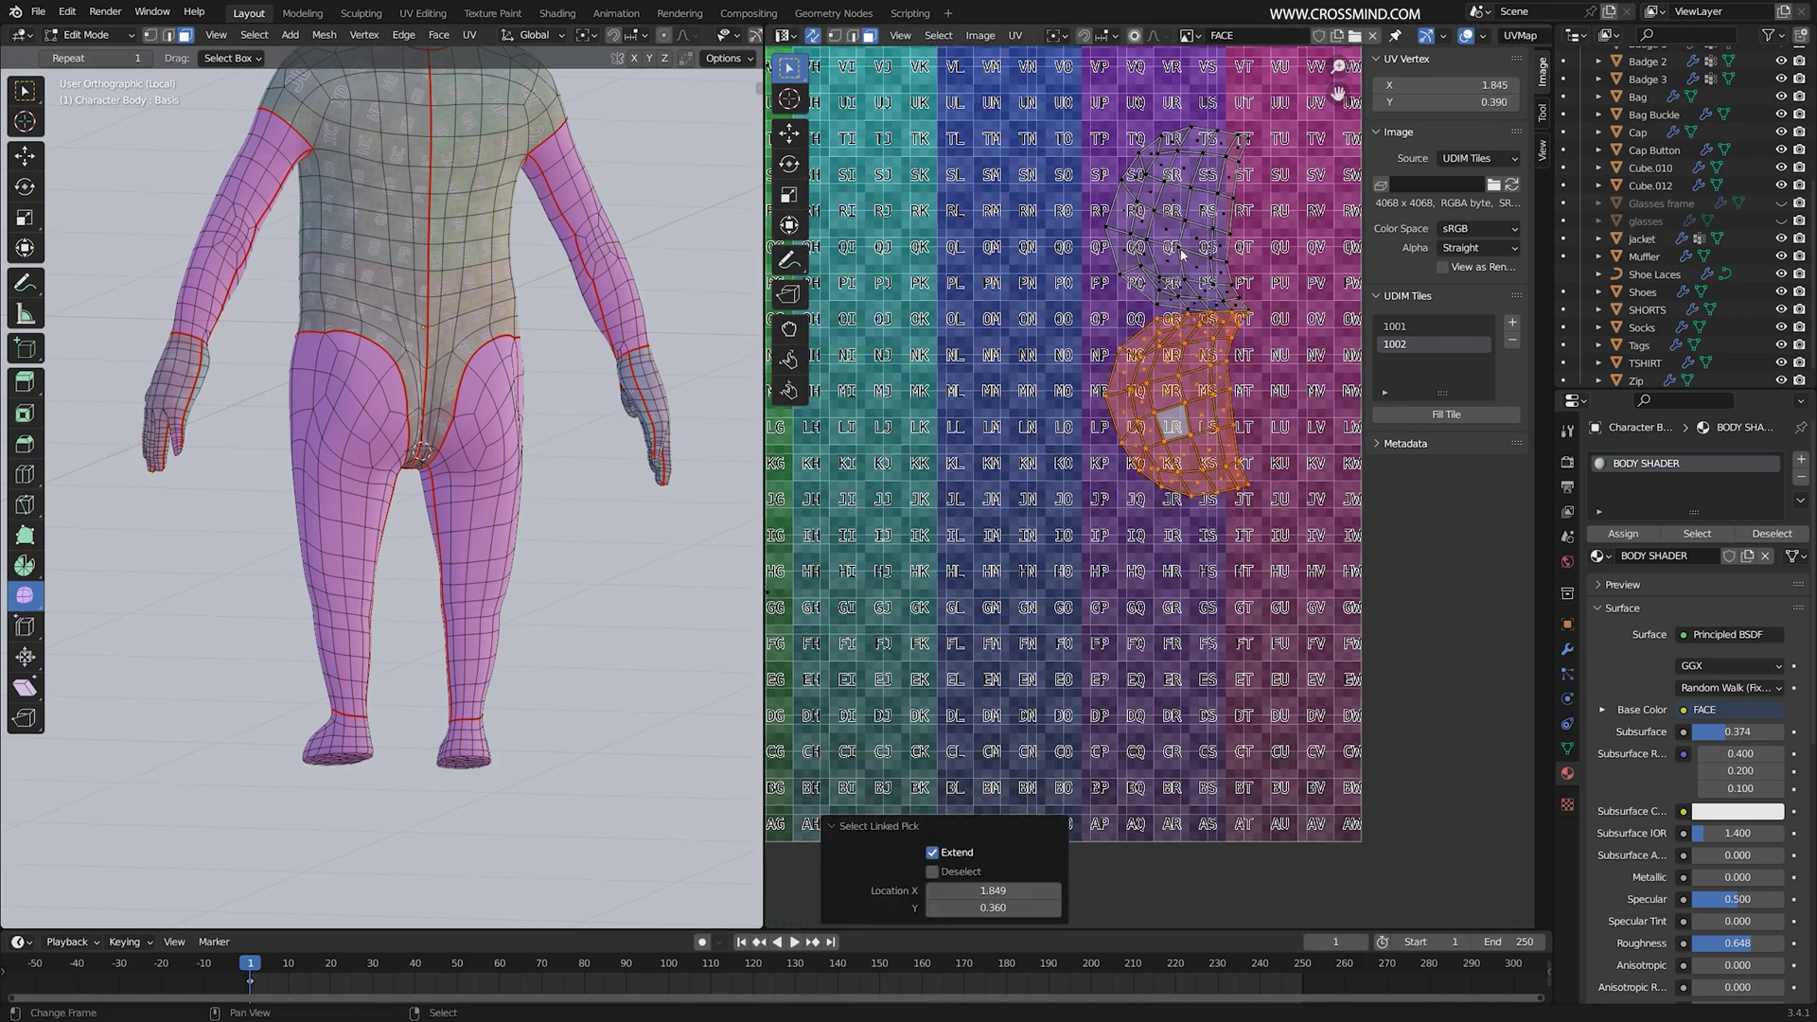
key("l")
scroll(1132, 408, "down", 4)
middle_click_drag(559, 426, 743, 437)
scroll(1145, 461, "down", 2)
scroll(1146, 460, "down", 1)
key("s")
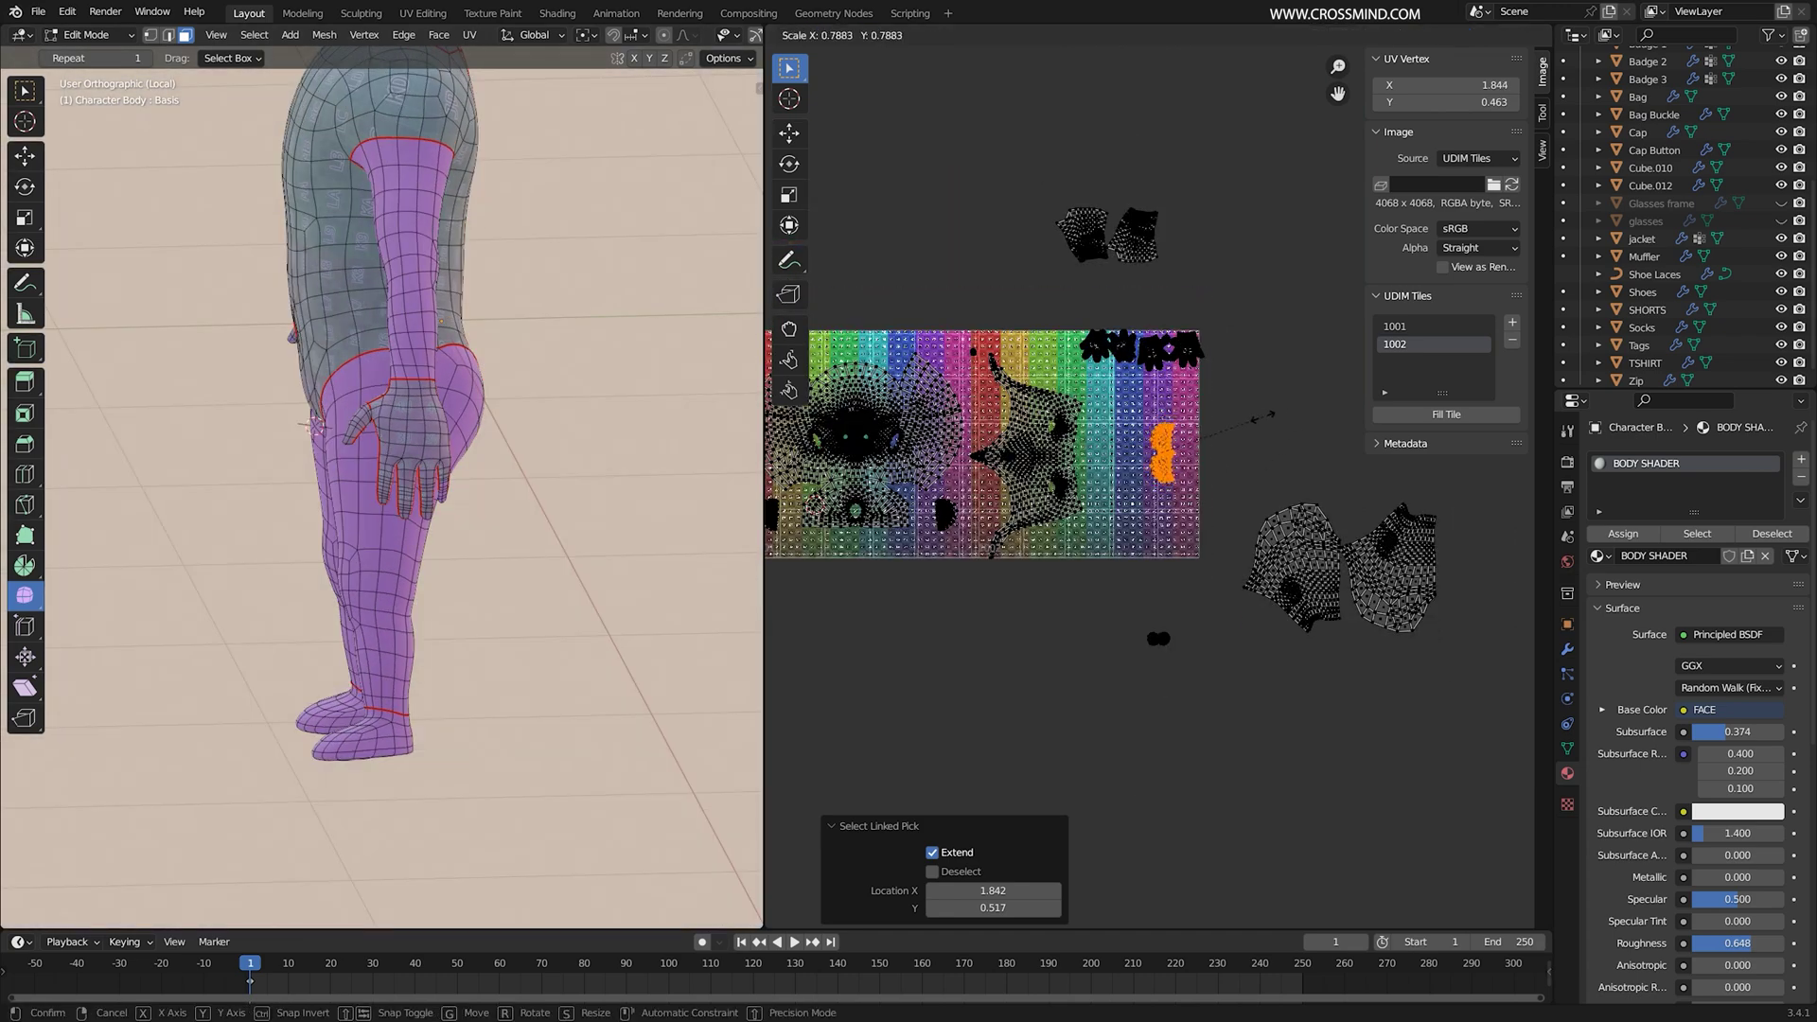
left_click(1248, 424)
scroll(1254, 412, "up", 4)
key("s")
left_click(1229, 394)
Step: Move the two half-round islands below tile 1002 and deselect them
key("g")
left_click(1237, 768)
middle_click_drag(1165, 485, 1343, 633)
left_click(1216, 592)
left_click(1203, 384)
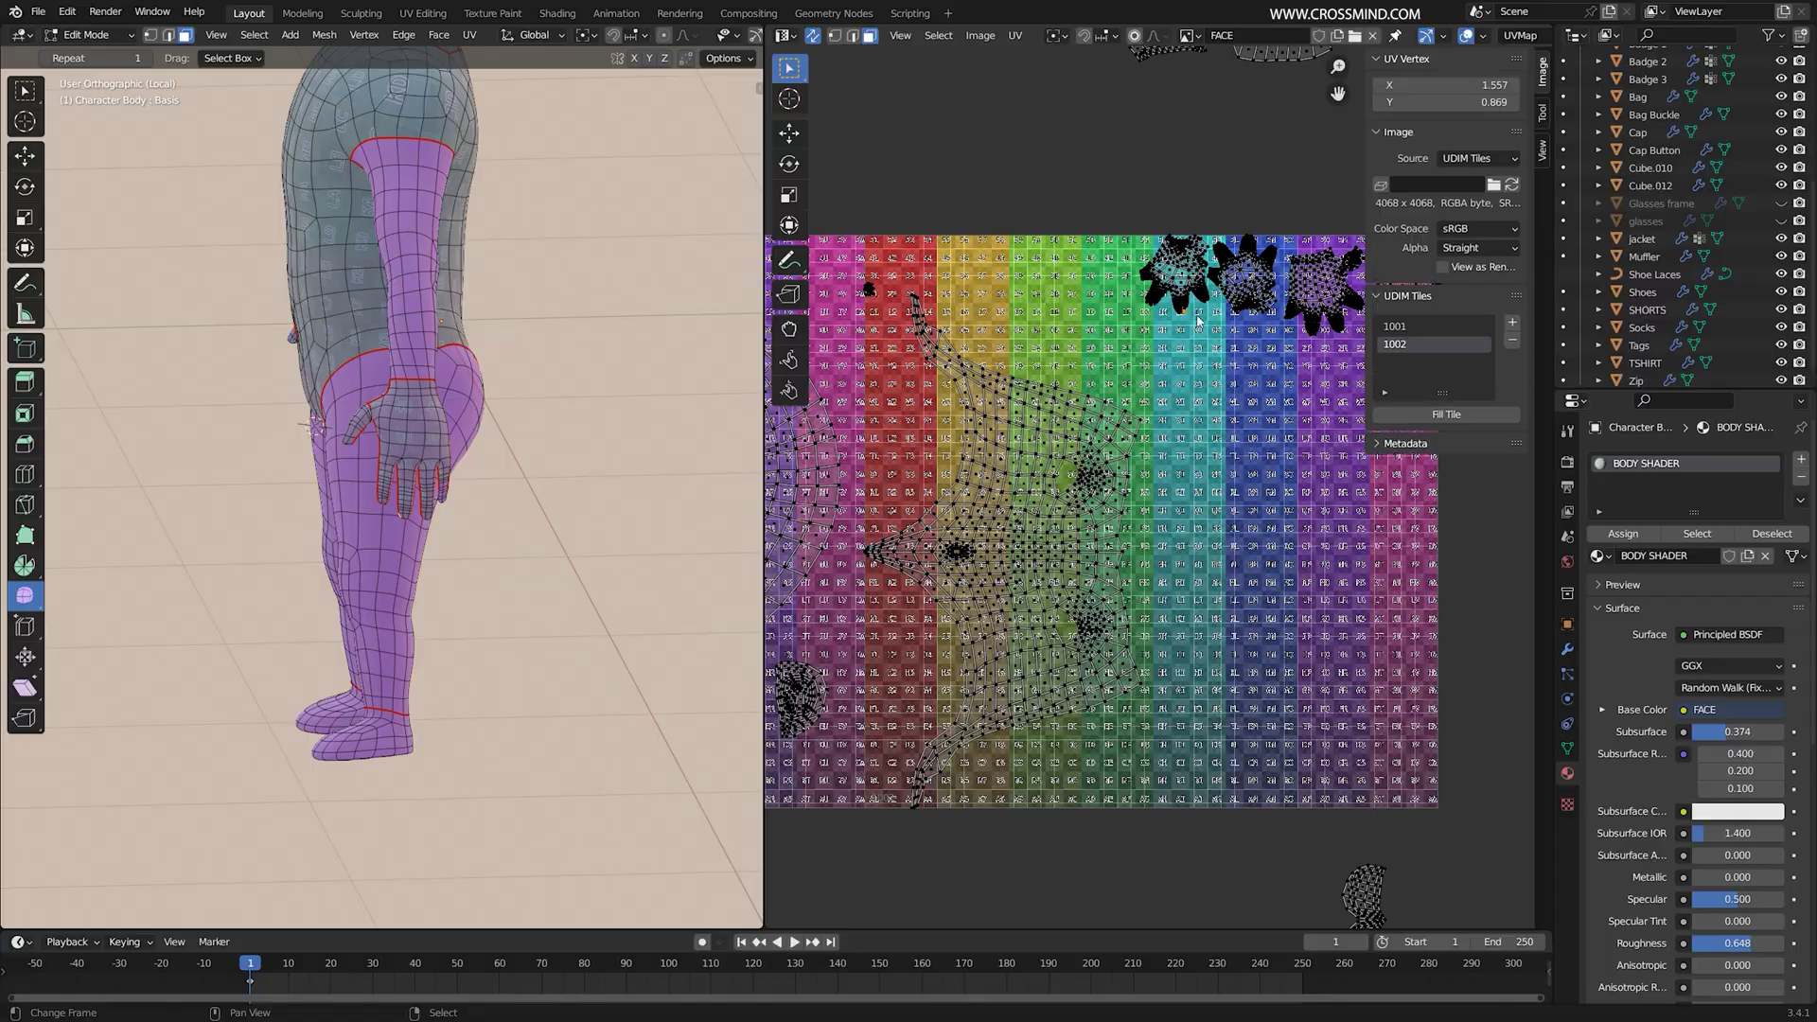
Step: Box-select the four hand islands, move them about -0.128 m in X and -0.046 m in Y, and scale them up slightly
key("ctrl+space")
middle_click_drag(1205, 389, 1199, 437)
right_click(1057, 350)
key("b")
left_click_drag(811, 292, 1216, 440)
key("s")
left_click(1266, 432)
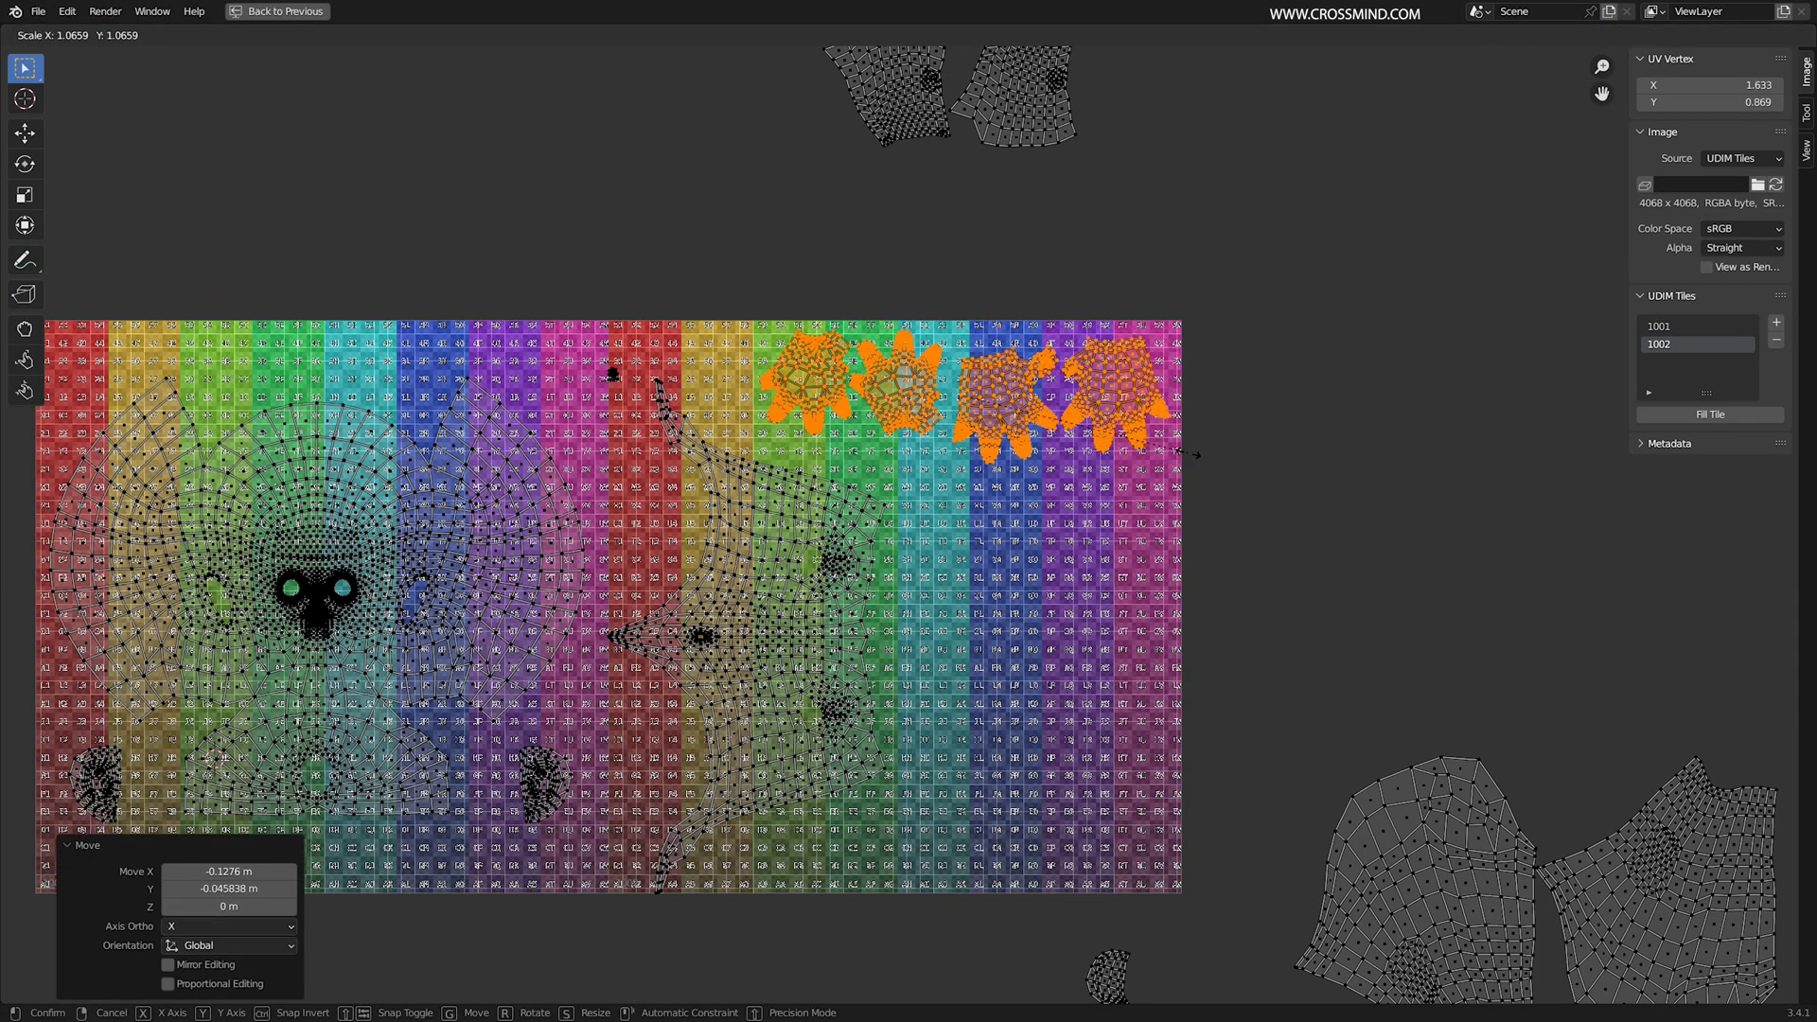
left_click(1098, 487)
Step: Select the torso island, inspect the area it covers on the body, and save the file
left_click(739, 641)
middle_click_drag(745, 651, 801, 587)
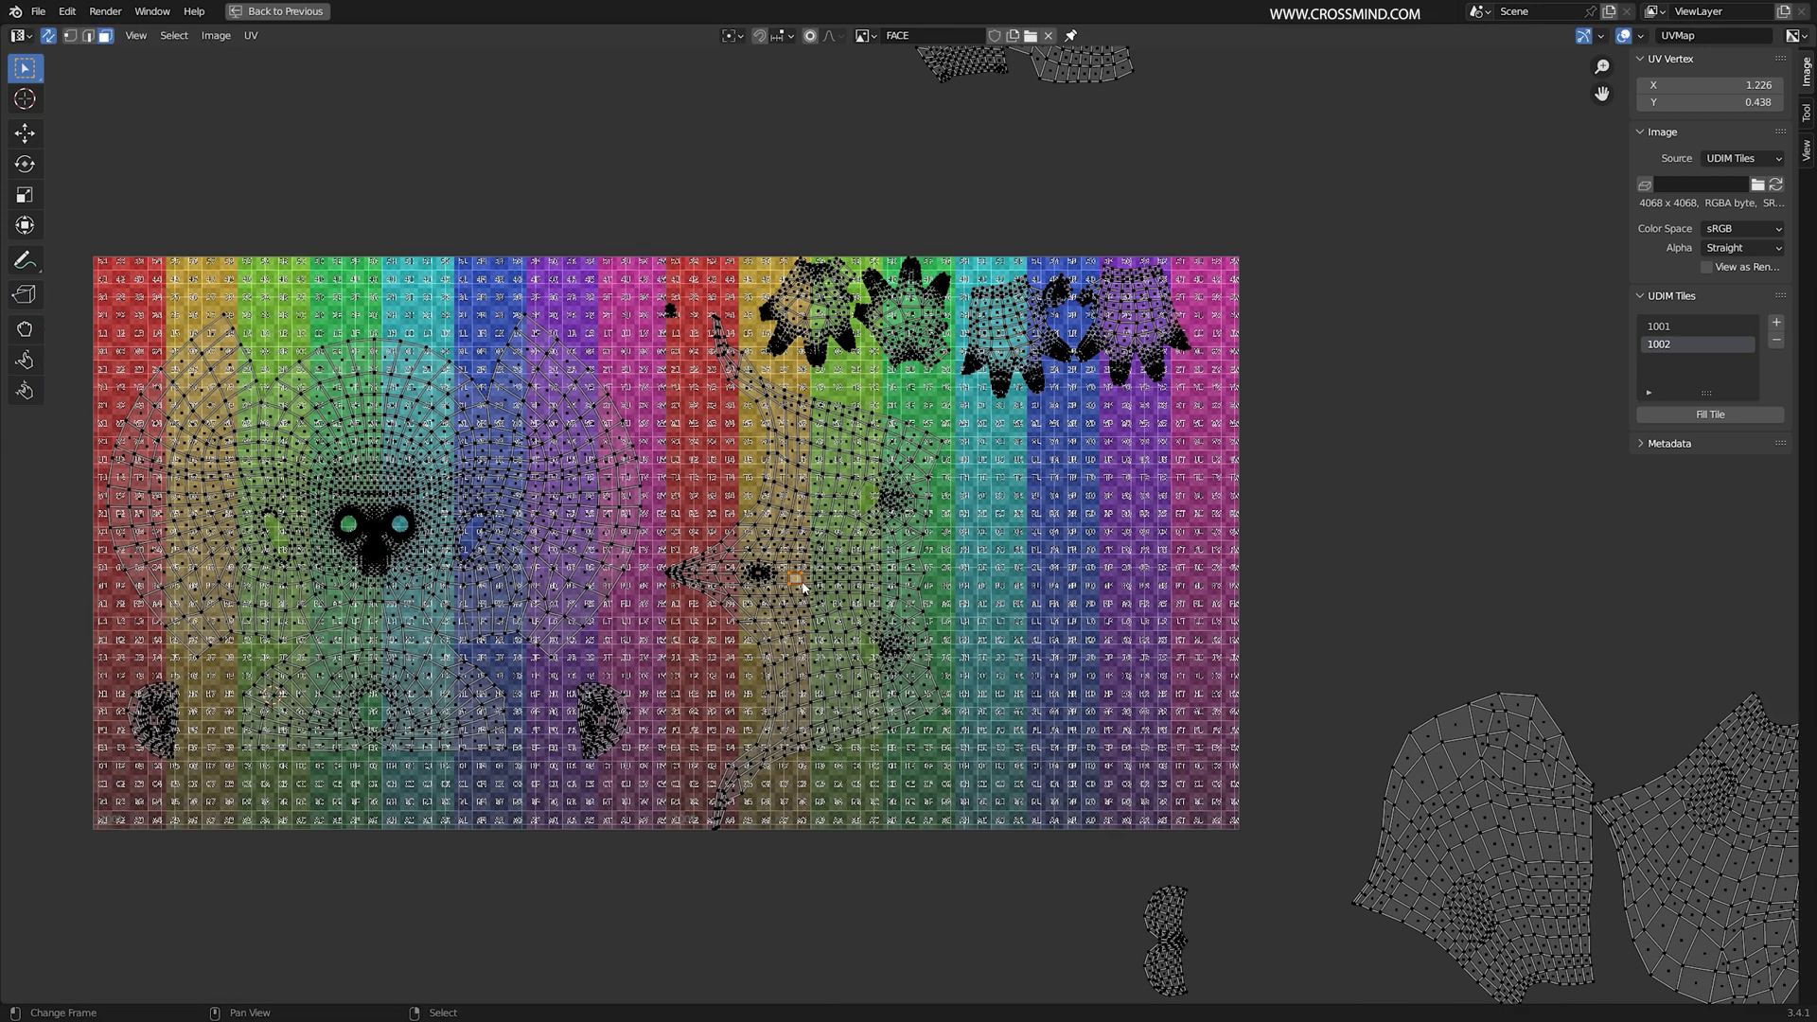
key("l")
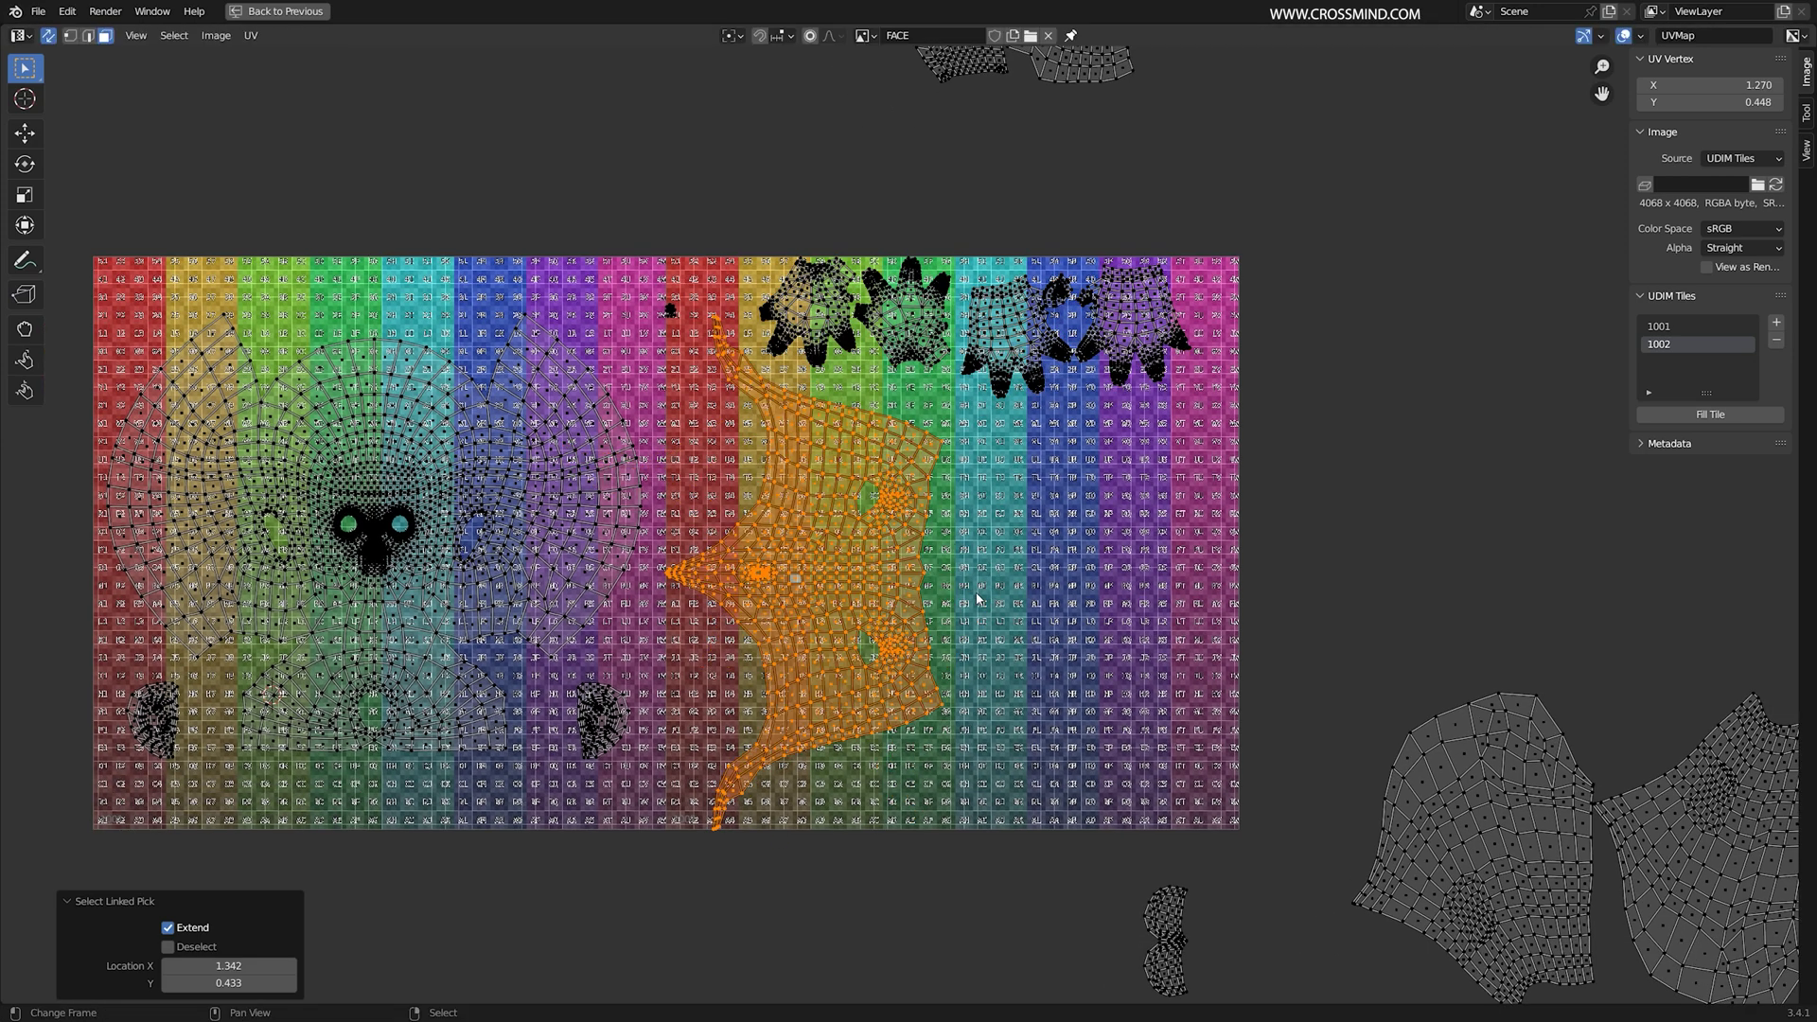
scroll(1006, 585, "up", 1)
key("F3")
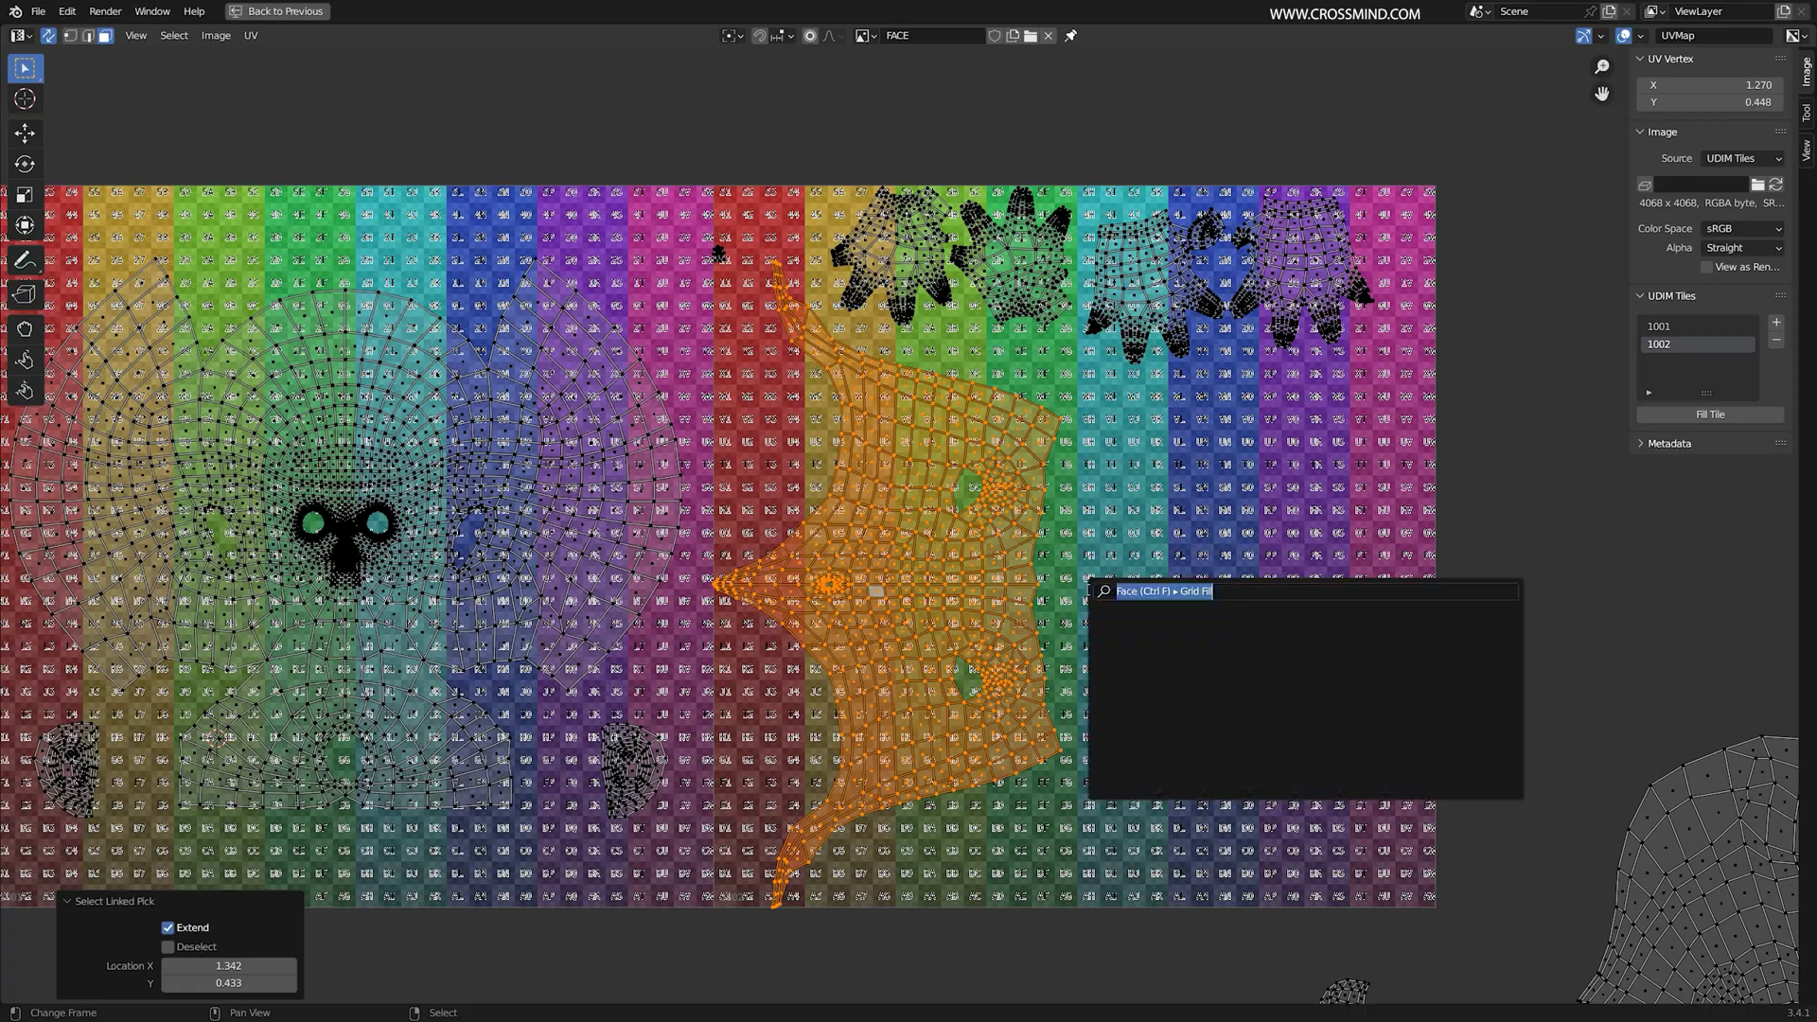
key("Escape")
key("ctrl+space")
key("KP_Divide")
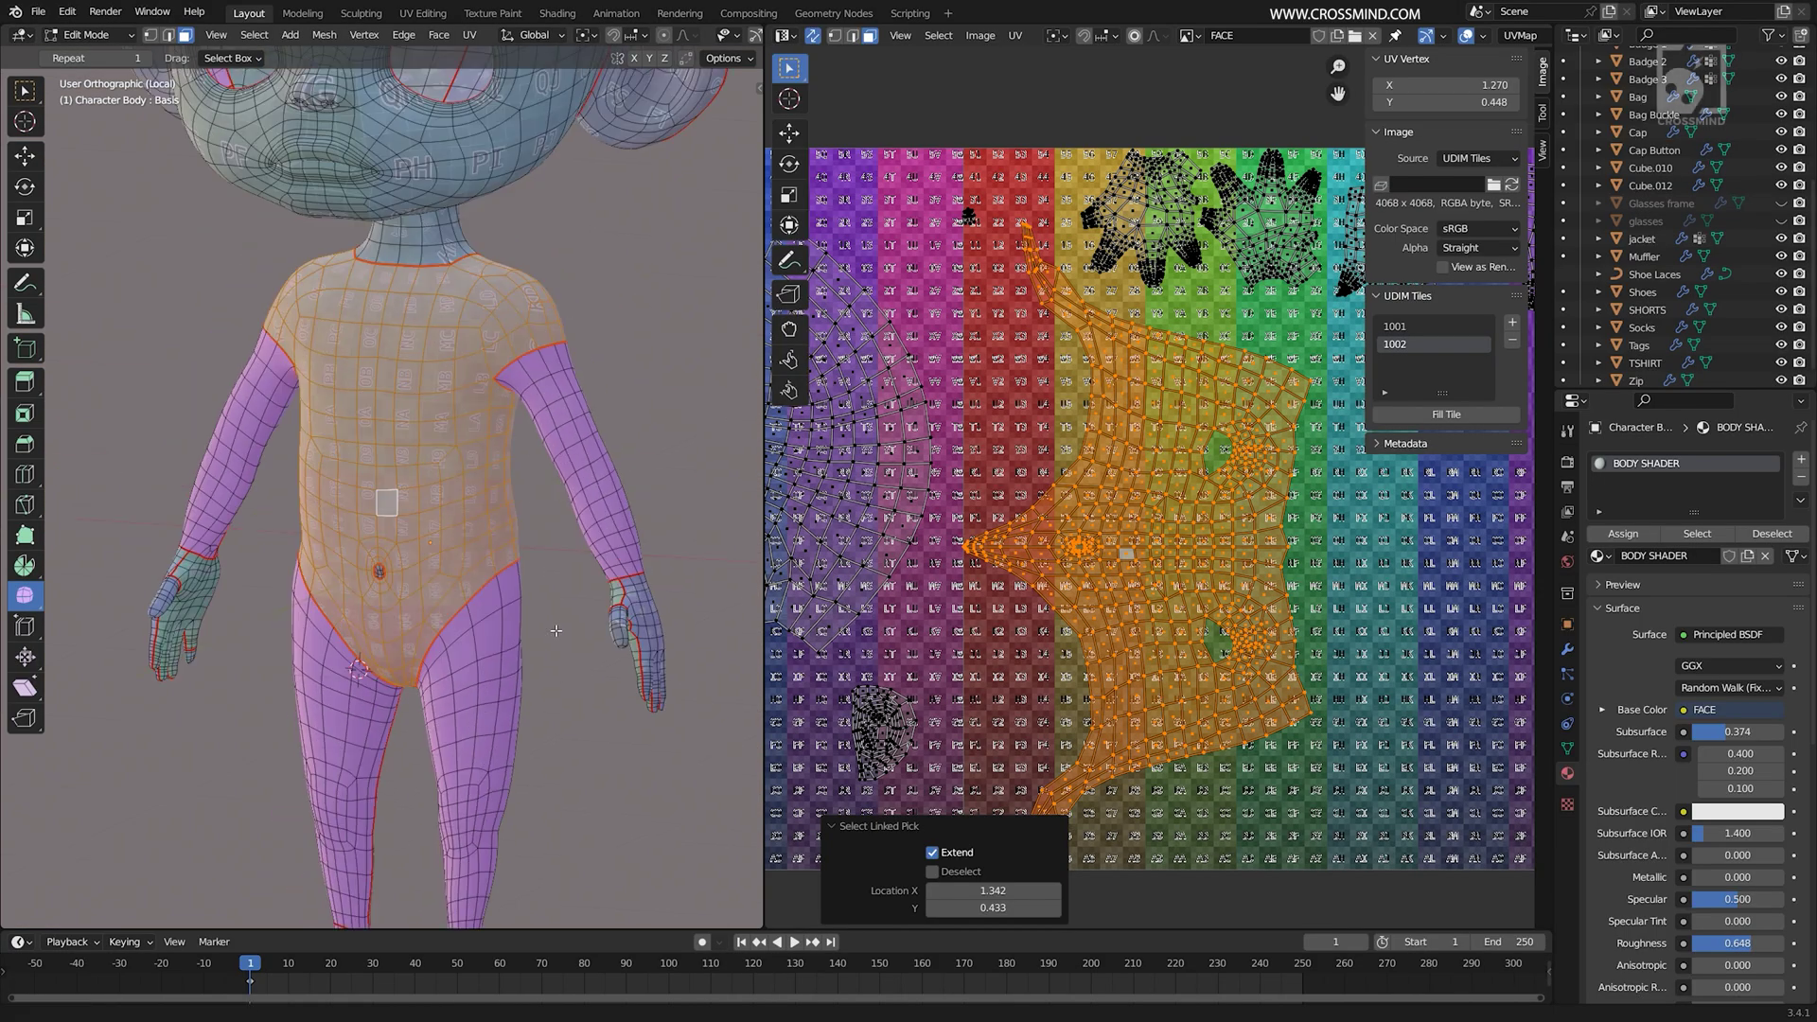
key("ctrl+s")
Step: Select the two arm islands above the tiles and move them into tile 1002 beneath the hand islands
middle_click_drag(569, 457, 575, 603)
middle_click_drag(312, 502, 470, 407)
scroll(1136, 474, "down", 3)
left_click(1173, 519)
middle_click_drag(1401, 564, 1231, 701)
scroll(1075, 418, "down", 2)
scroll(1083, 378, "up", 3)
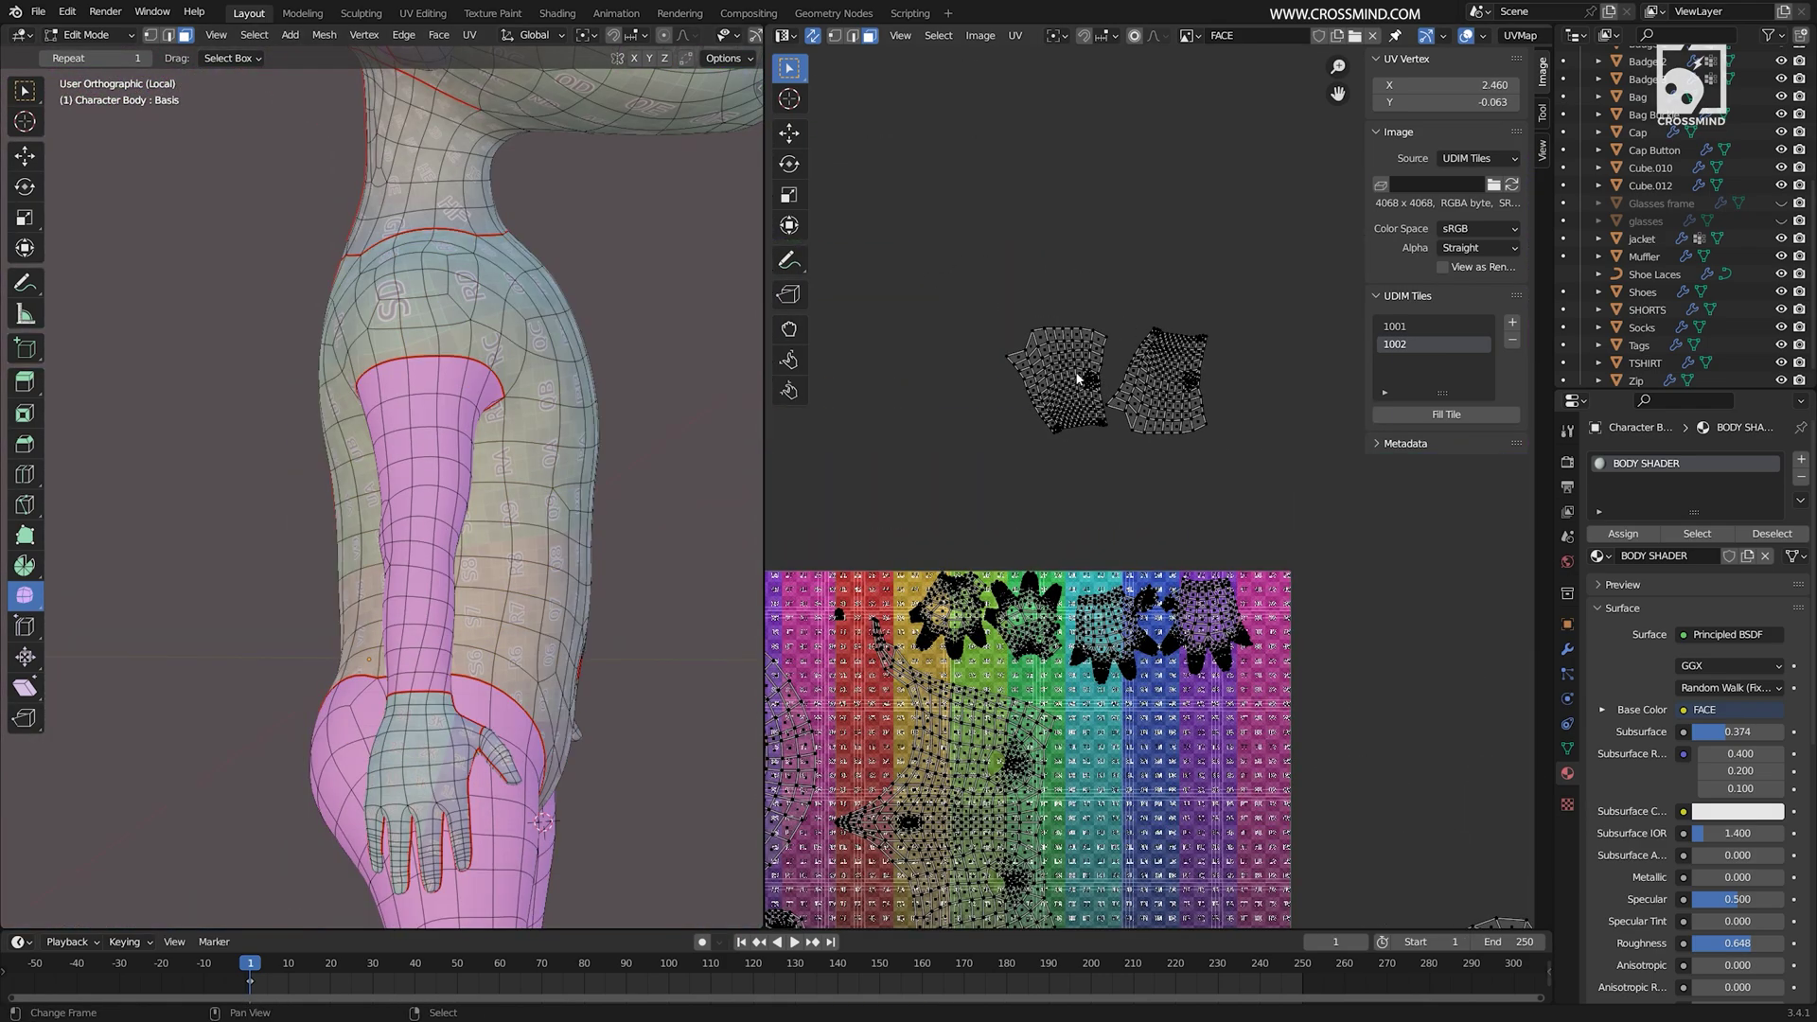
key("l")
key("l")
middle_click_drag(1199, 490, 1135, 363)
key("g")
left_click(1180, 749)
Step: Scale the arm islands and reposition them in the free space beneath the hand islands
scroll(1180, 815, "up", 1)
middle_click_drag(1181, 750, 1253, 721)
scroll(1181, 816, "up", 2)
key("s")
left_click(1202, 663)
key("g")
left_click(1272, 688)
Step: Move the arm islands about 0.018 m in X and -0.028 m in Y and scale them by 1.028, comparing the checker pattern at the shoulder
mouse_move(525, 560)
middle_mouse_down()
mouse_move(535, 606)
mouse_move(549, 576)
middle_mouse_up()
scroll(549, 576, "up", 5)
key("g")
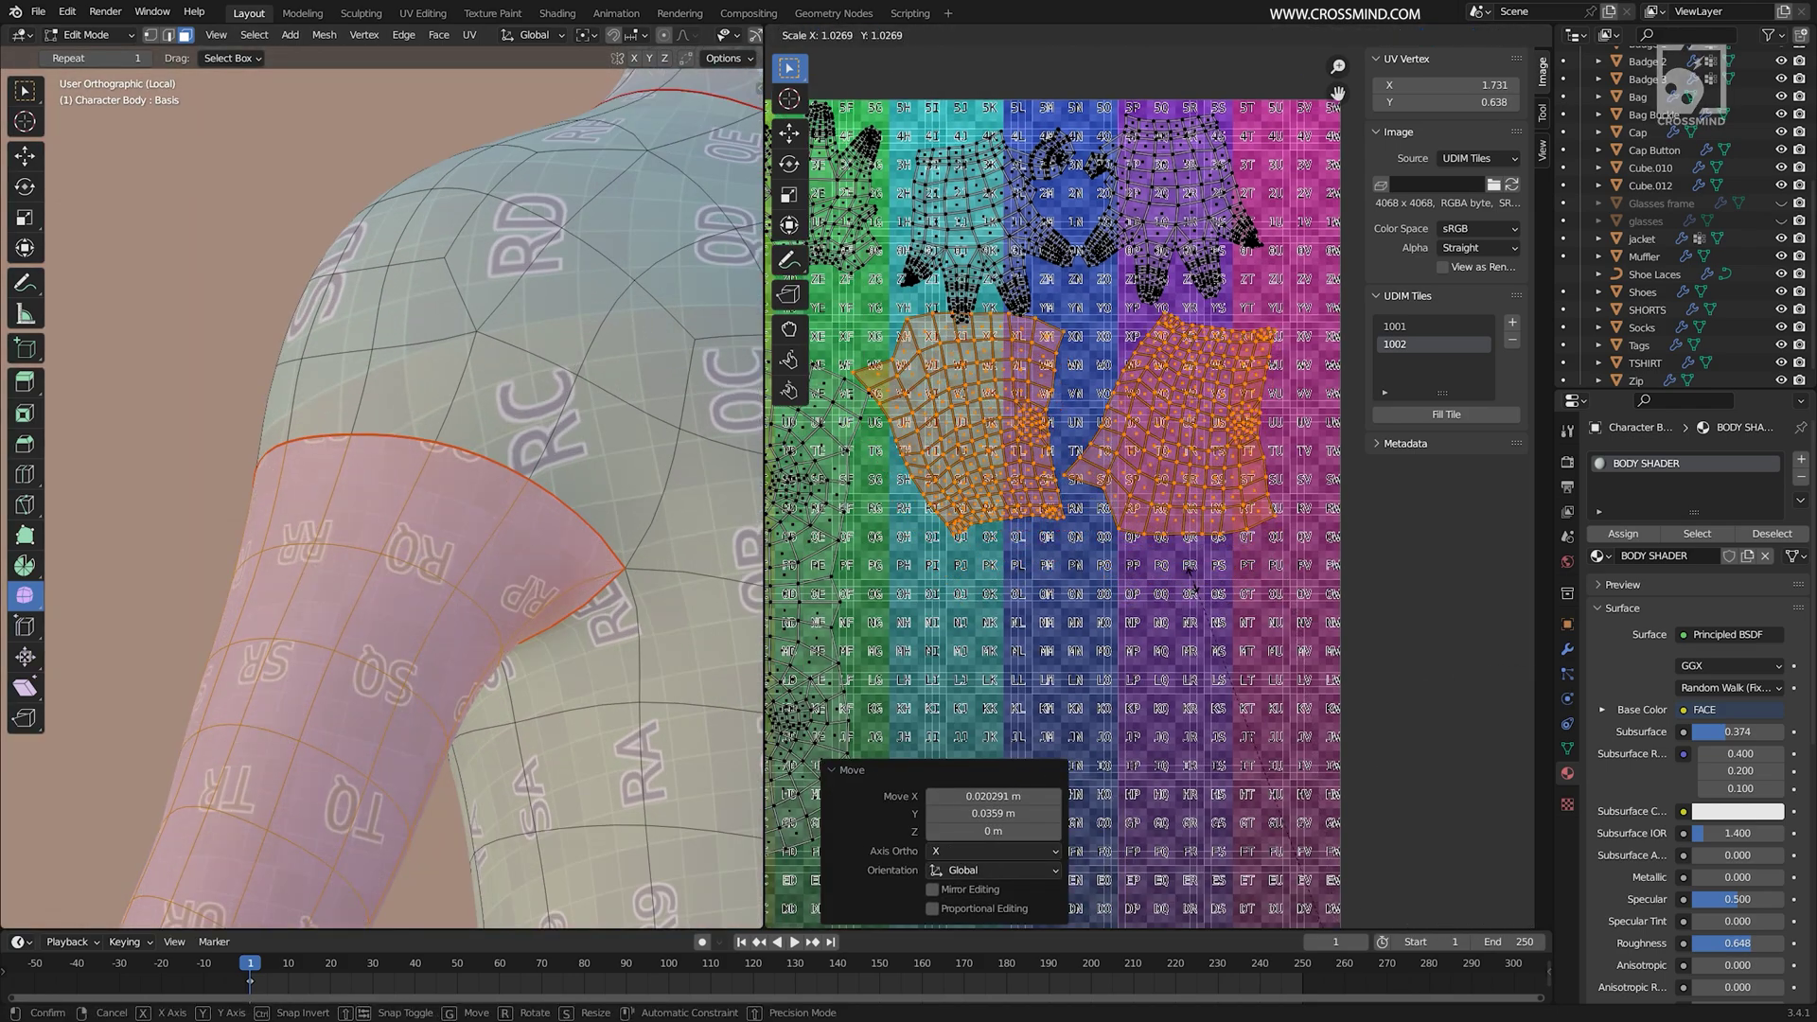
left_click(1216, 610)
key("s")
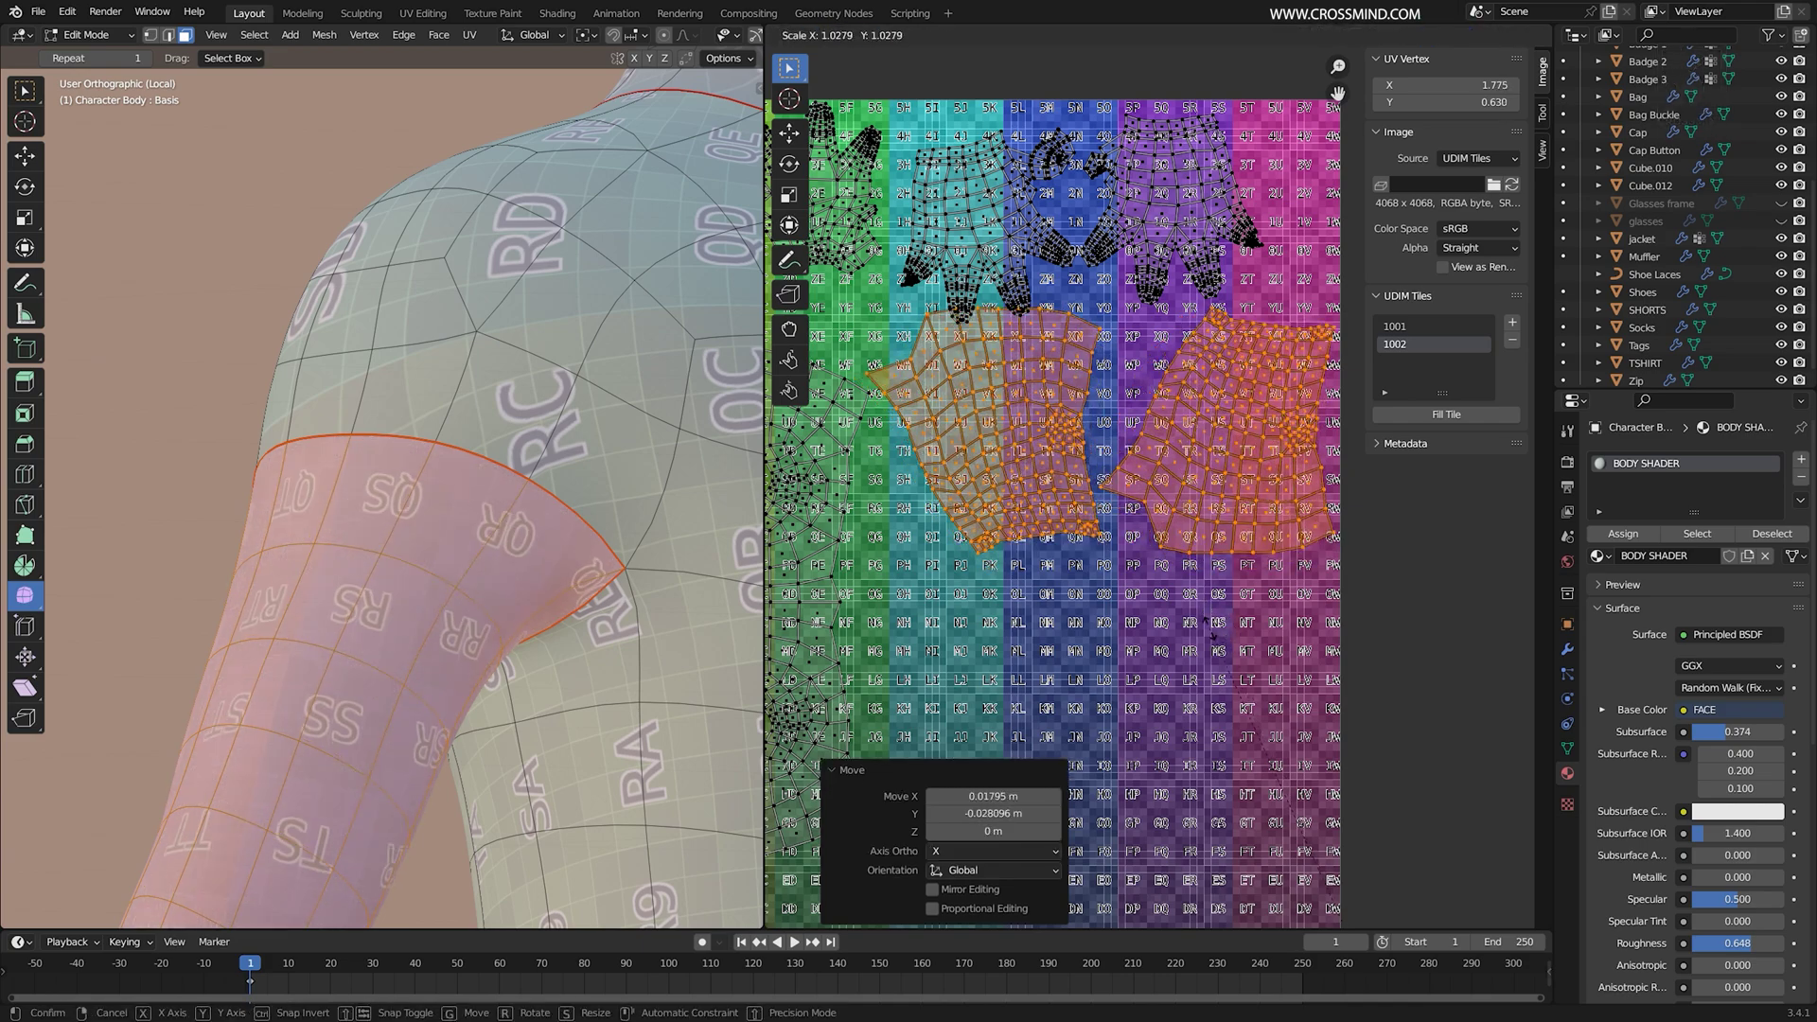
left_click(1204, 610)
Step: Scale the arm islands up slightly once more and save the file
middle_click_drag(1134, 425, 1151, 440)
key("g")
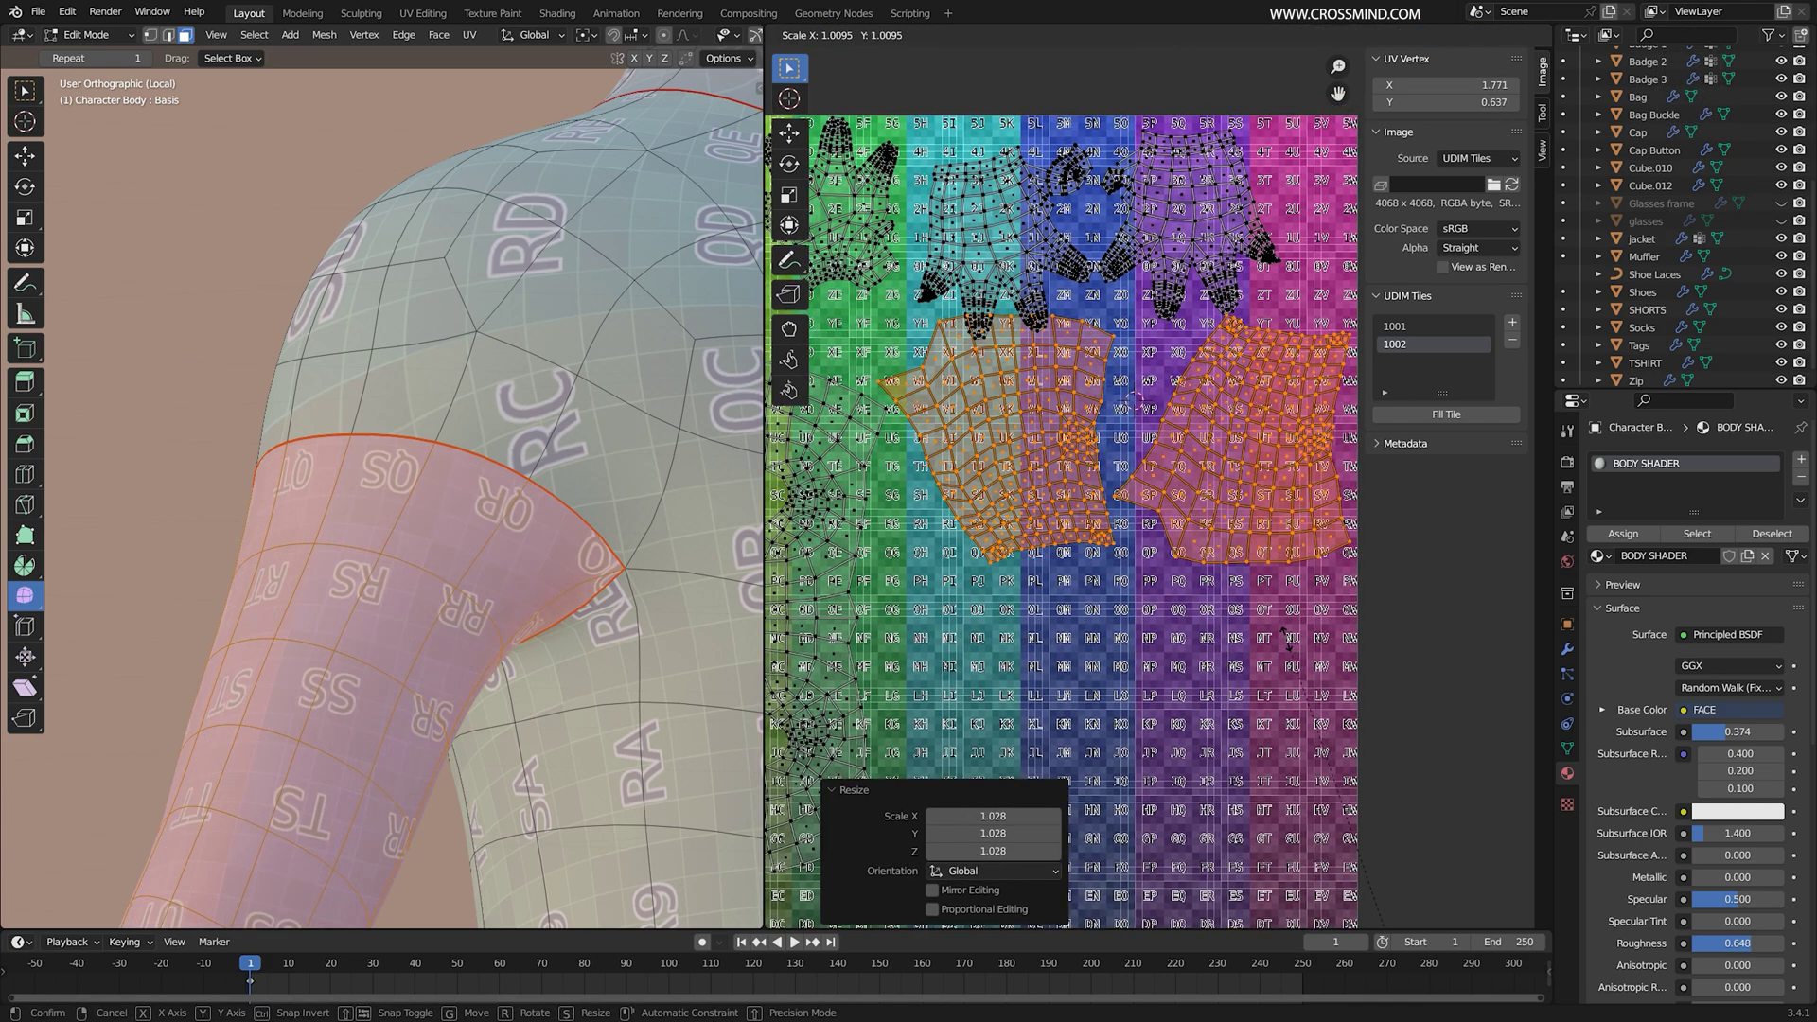
left_click(1288, 655)
key("ctrl+s")
Step: Adjust the arm islands' position beneath the hands, finishing with a move of about 0.005 m in X and -0.012 m in Y
scroll(1150, 632, "down", 1)
key("g")
middle_click_drag(1150, 633, 1186, 598)
left_click(1240, 451)
scroll(1121, 455, "up", 2)
key("ctrl+space")
key("g")
left_click(1264, 535)
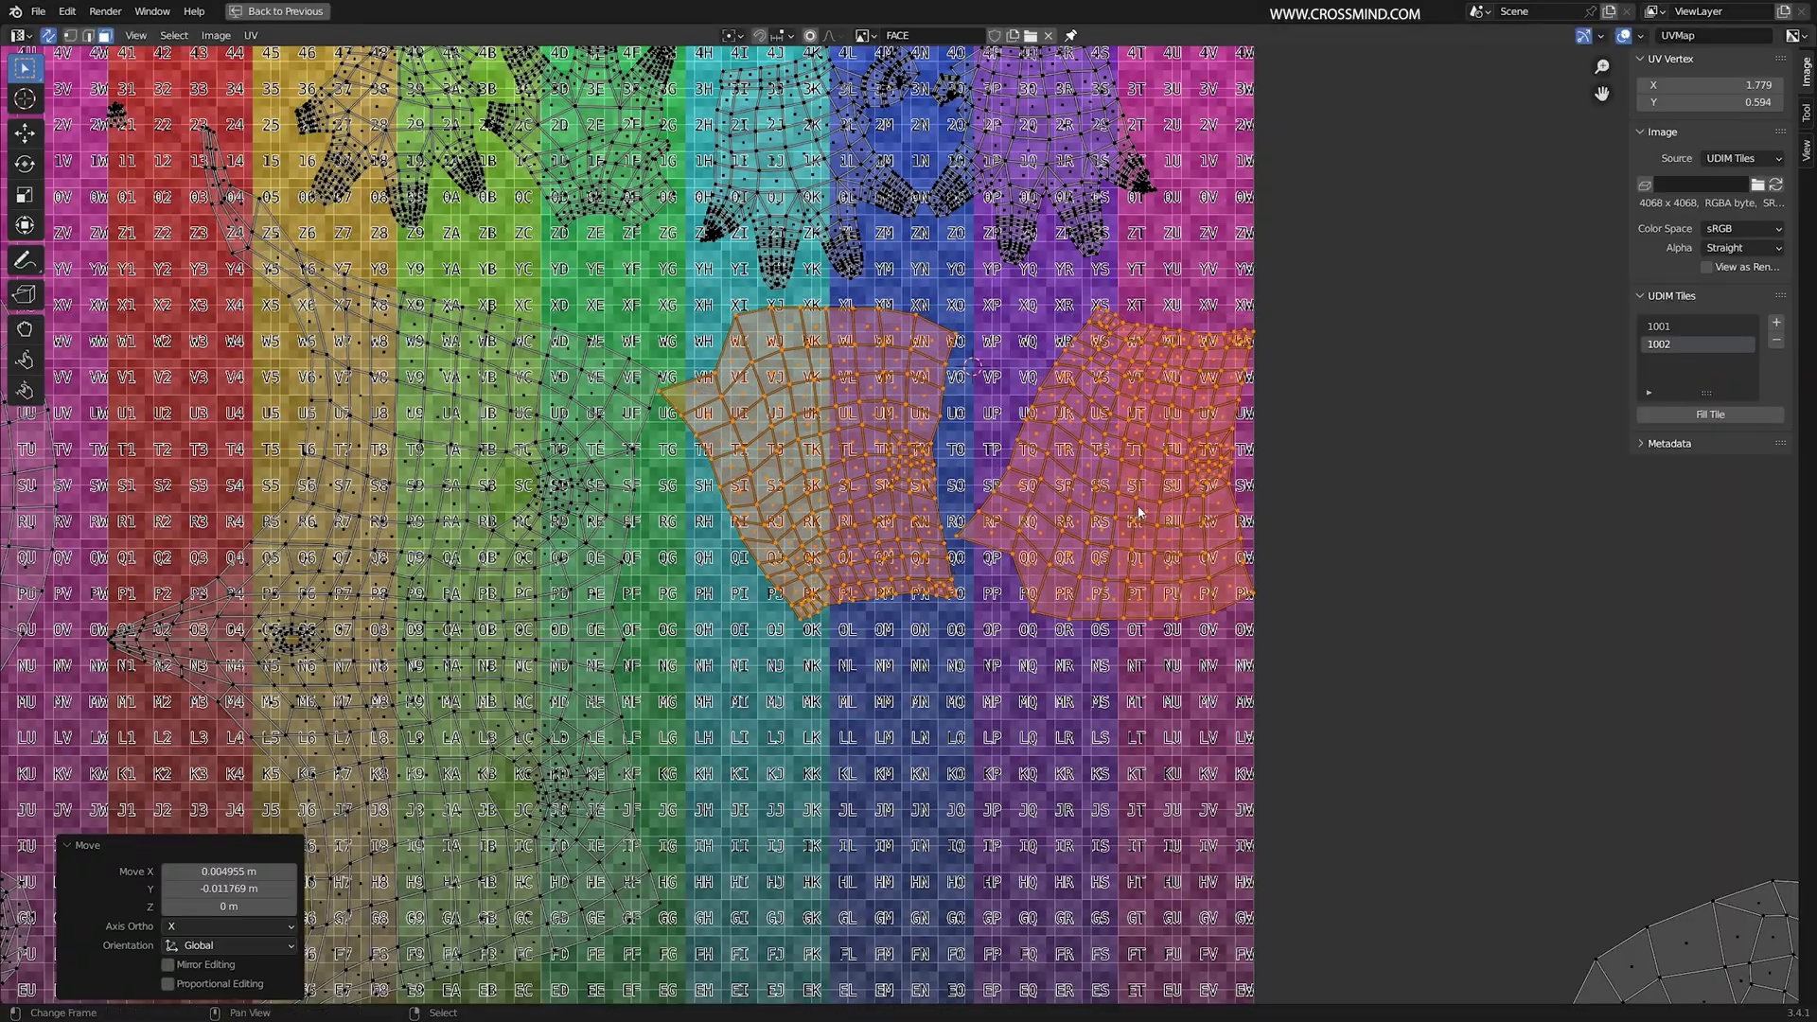
Step: Select only the arm island at tile 1002's outer edge and shift it inward by about -0.004 m in X
scroll(1143, 519, "up", 2)
middle_click_drag(1143, 519, 1424, 696)
left_click(1303, 625)
key("l")
key("g")
left_click(1297, 623)
scroll(1297, 624, "down", 5)
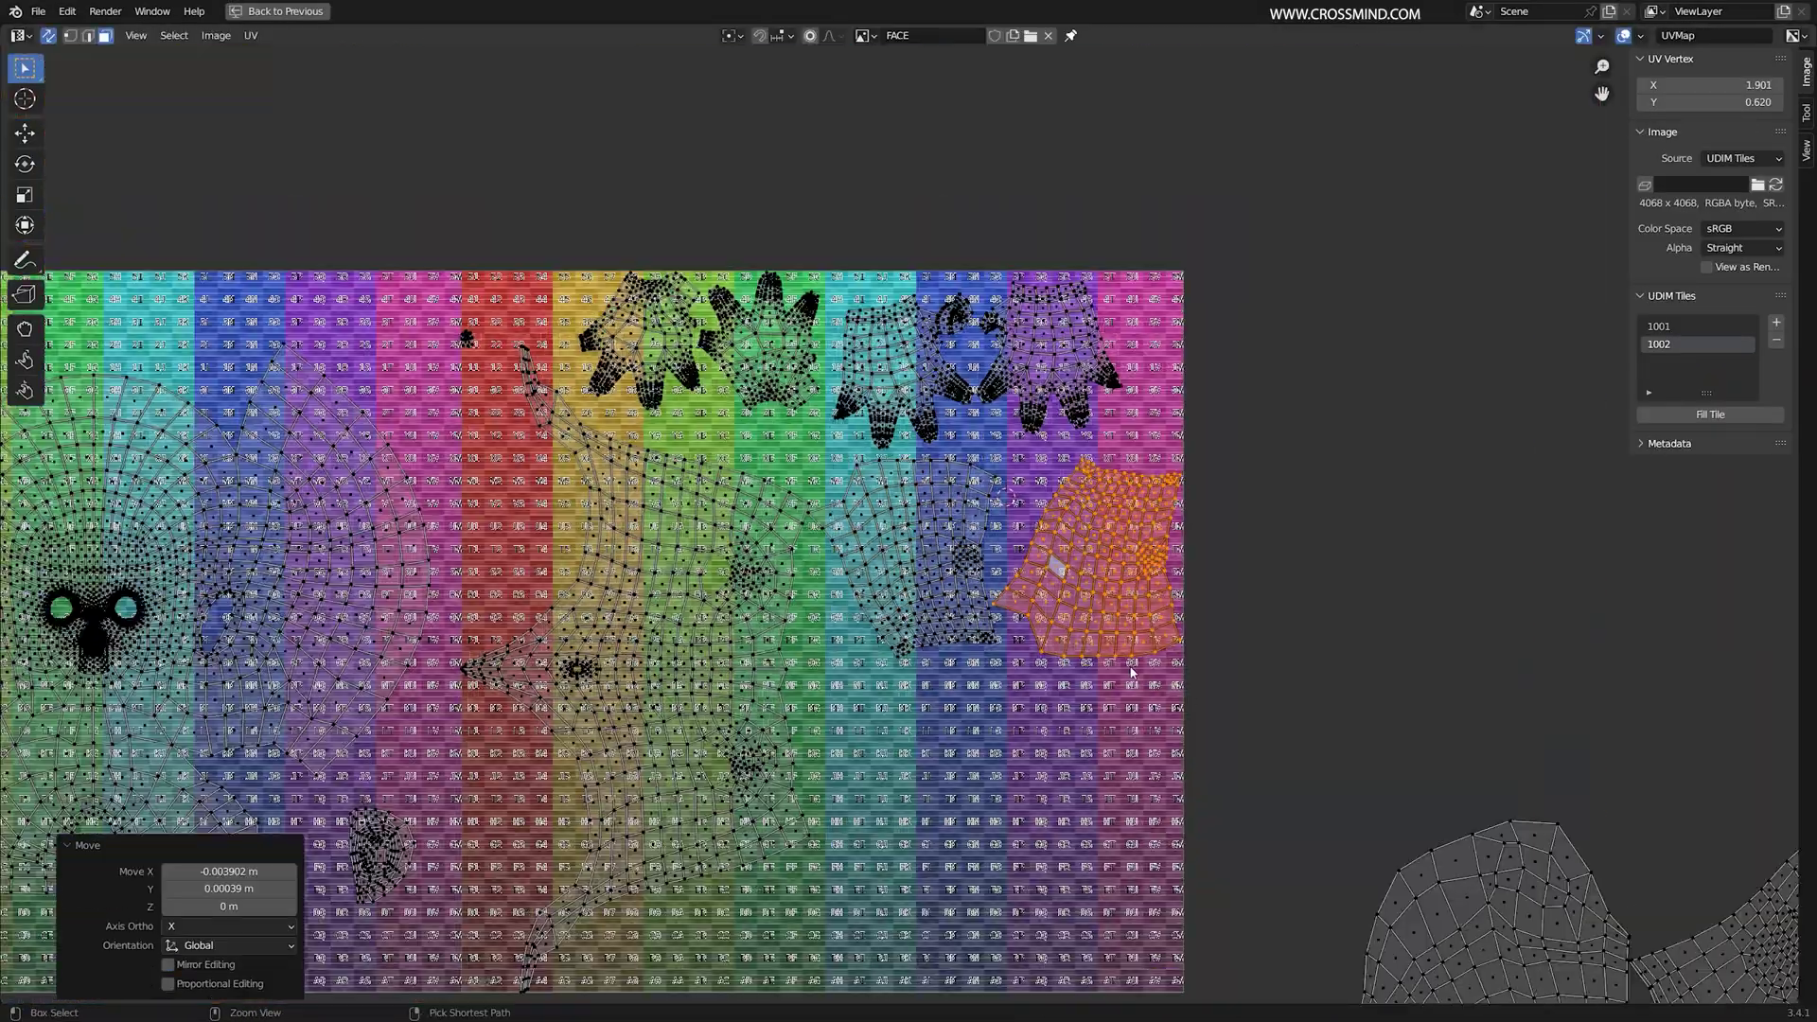
Step: Move the two leg islands into tile 1002 beneath the arm islands and scale them to fit the free space
key("ctrl+space")
key("g")
left_click(1079, 546)
key("s")
left_click(1305, 615)
key("g")
left_click(1214, 596)
Step: Rotate the two leg islands by about 1.7 degrees and fine-tune their scale inside tile 1002
key("r")
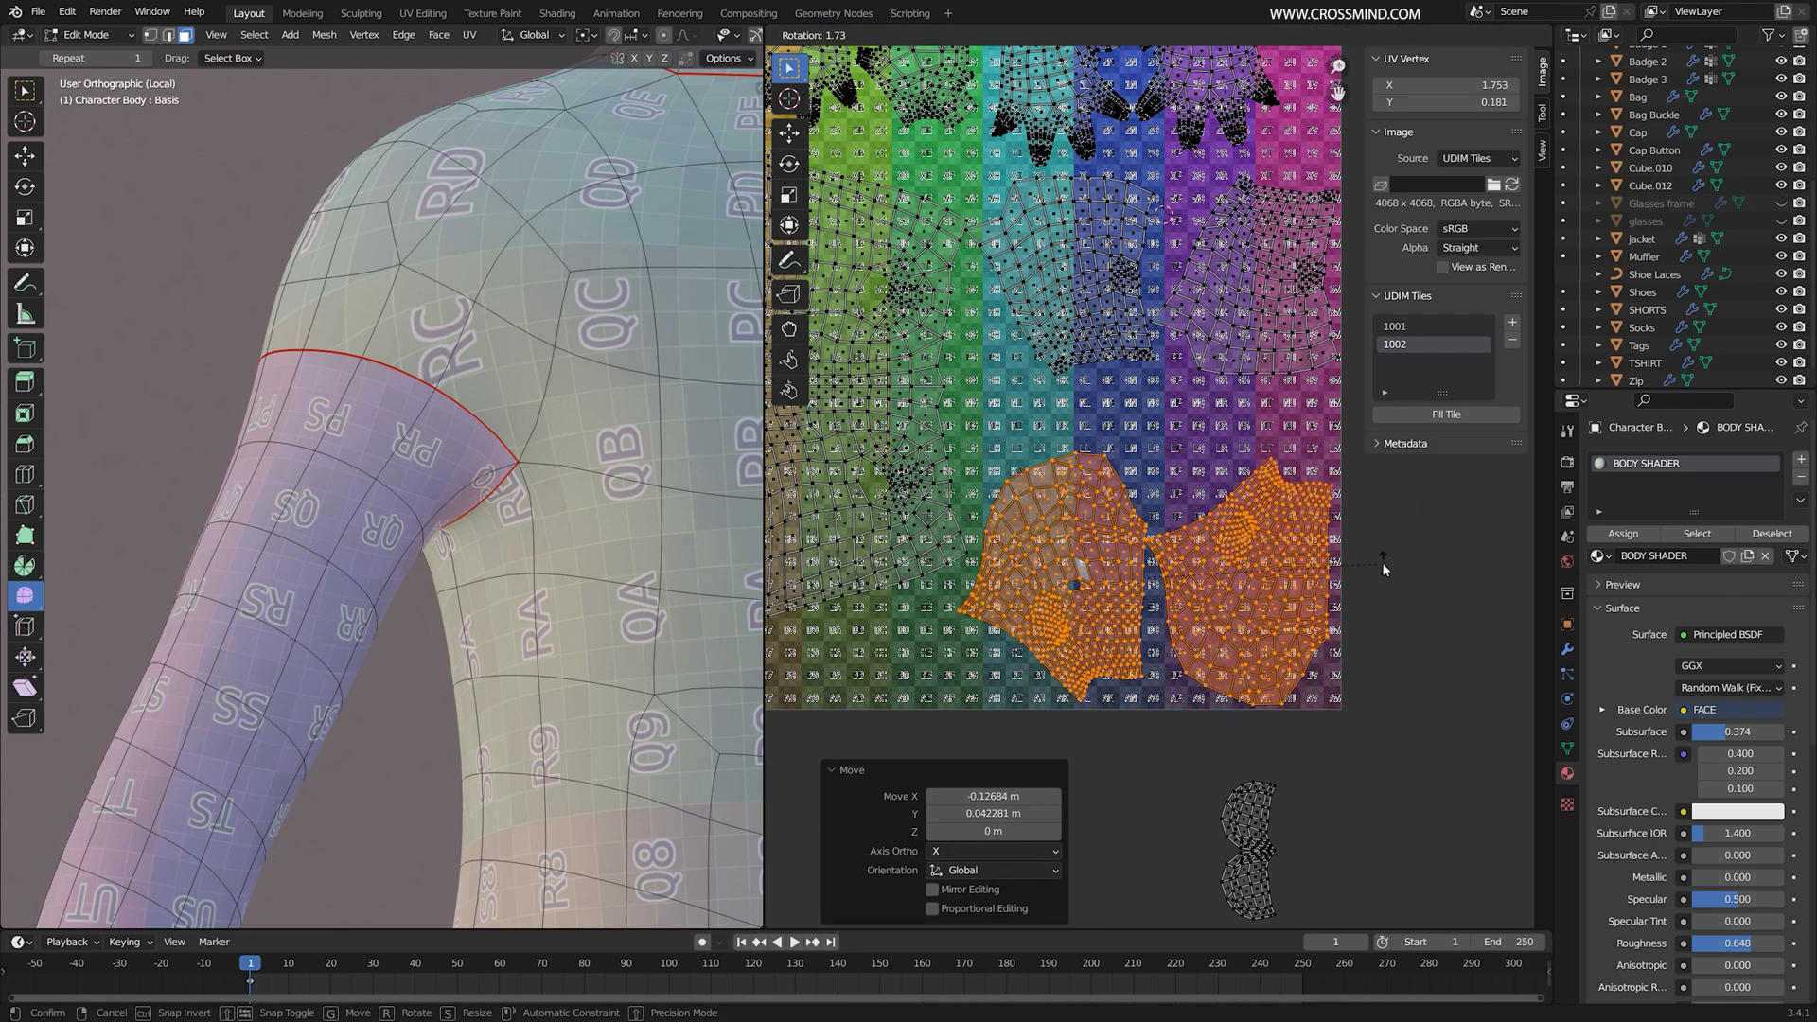
left_click(1382, 568)
scroll(1335, 649, "up", 1)
middle_click_drag(1335, 648, 1369, 574)
key("s")
left_click(1379, 577)
Step: Scale down the foot islands below tile 1002, move them into the tile's free space, and rotate them
key("g")
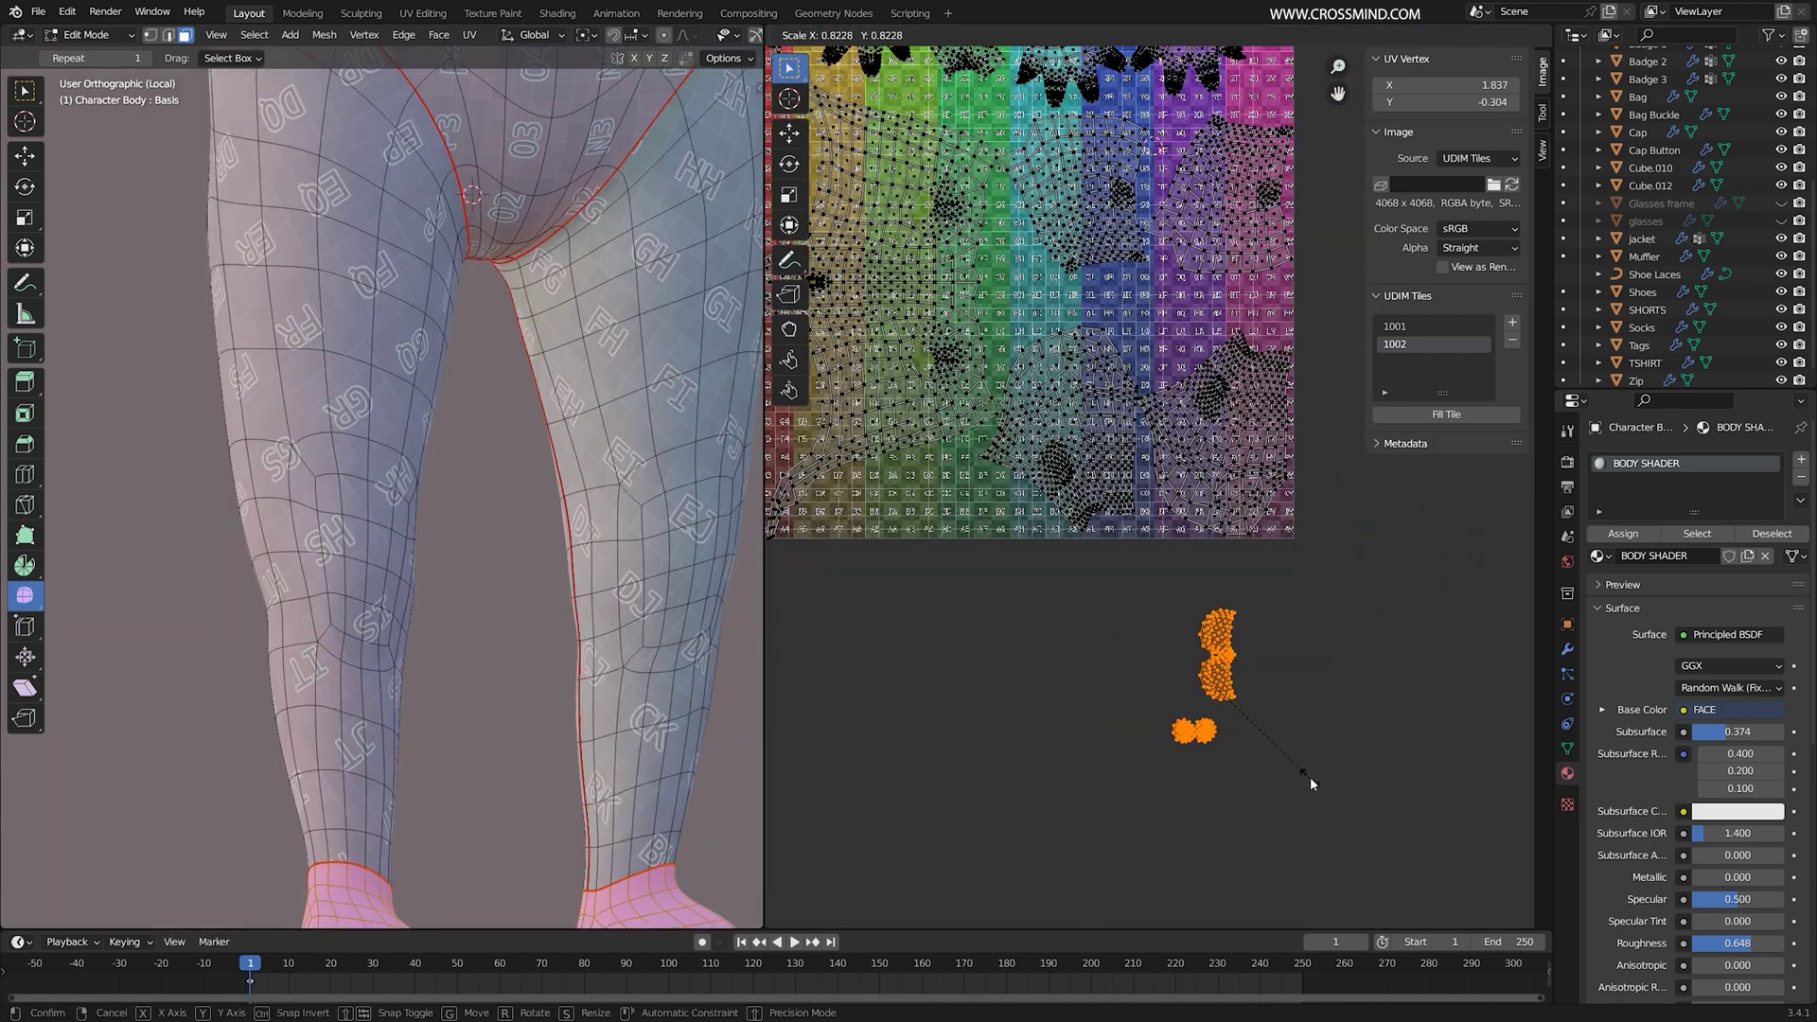
left_click(1211, 370)
scroll(1212, 378, "up", 2)
key("r")
key("Return")
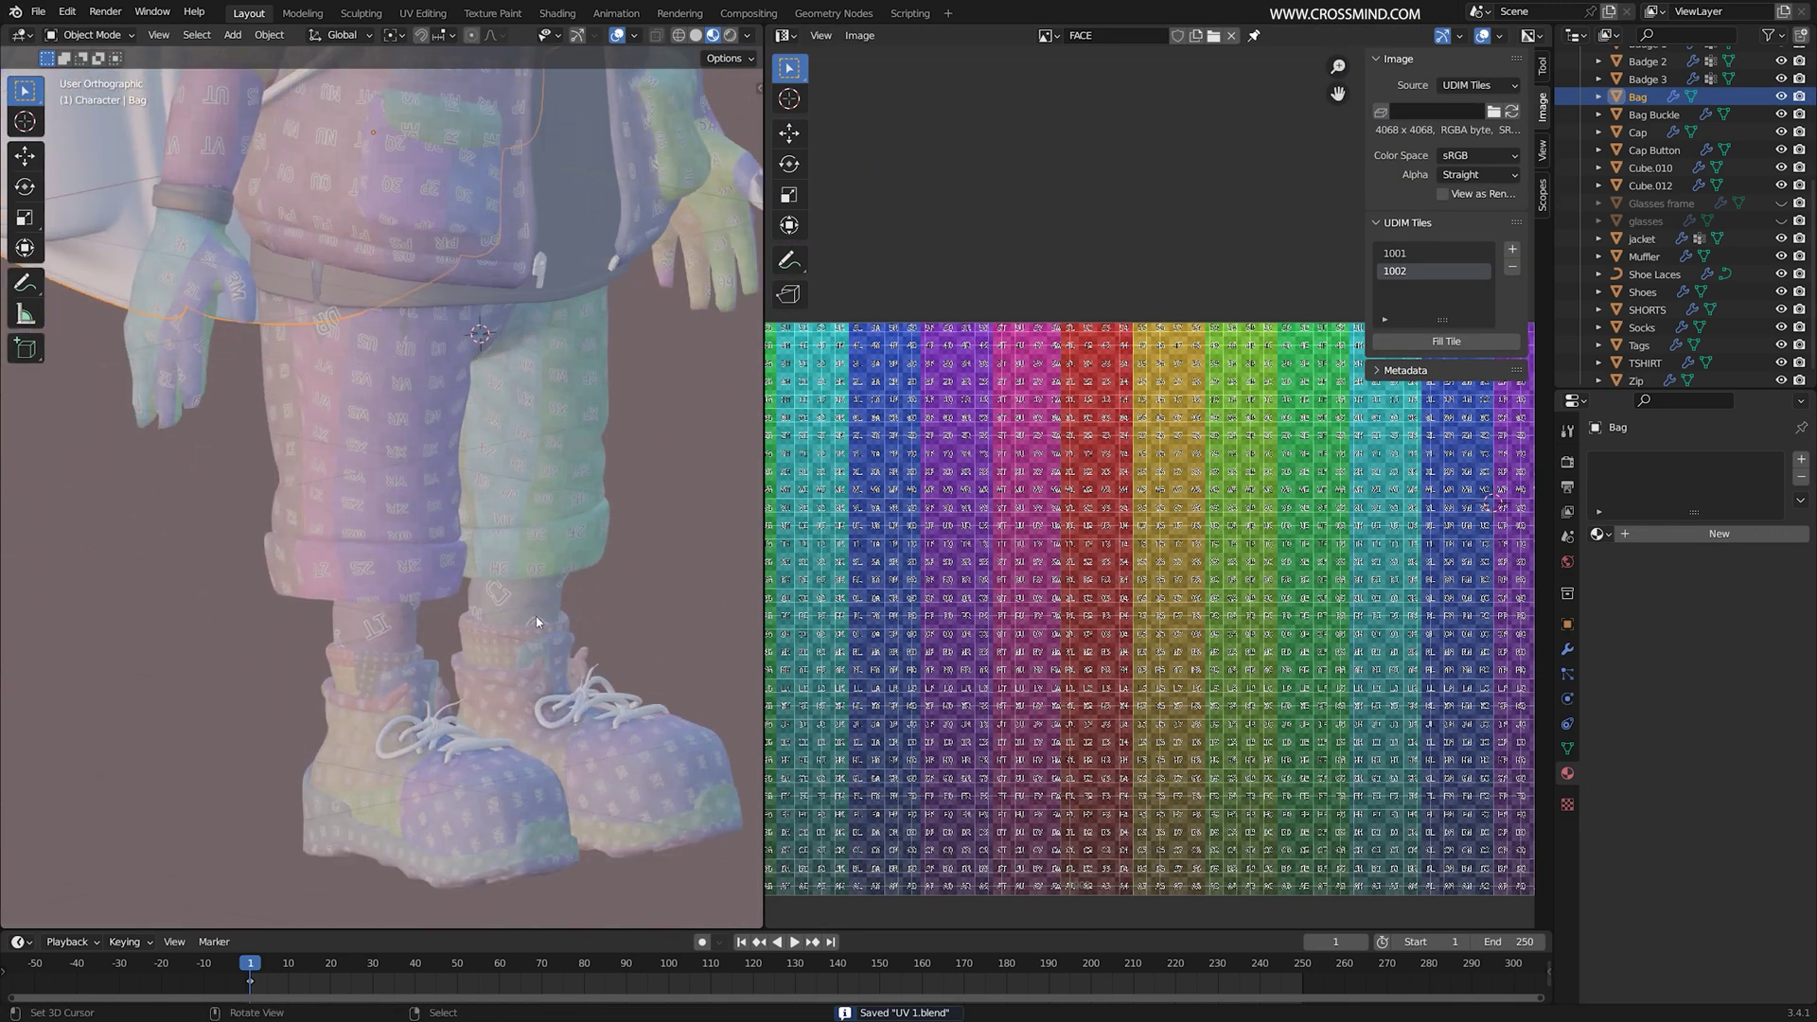
Step: In Object Mode, select the character body and isolate it in local view
left_click(536, 622)
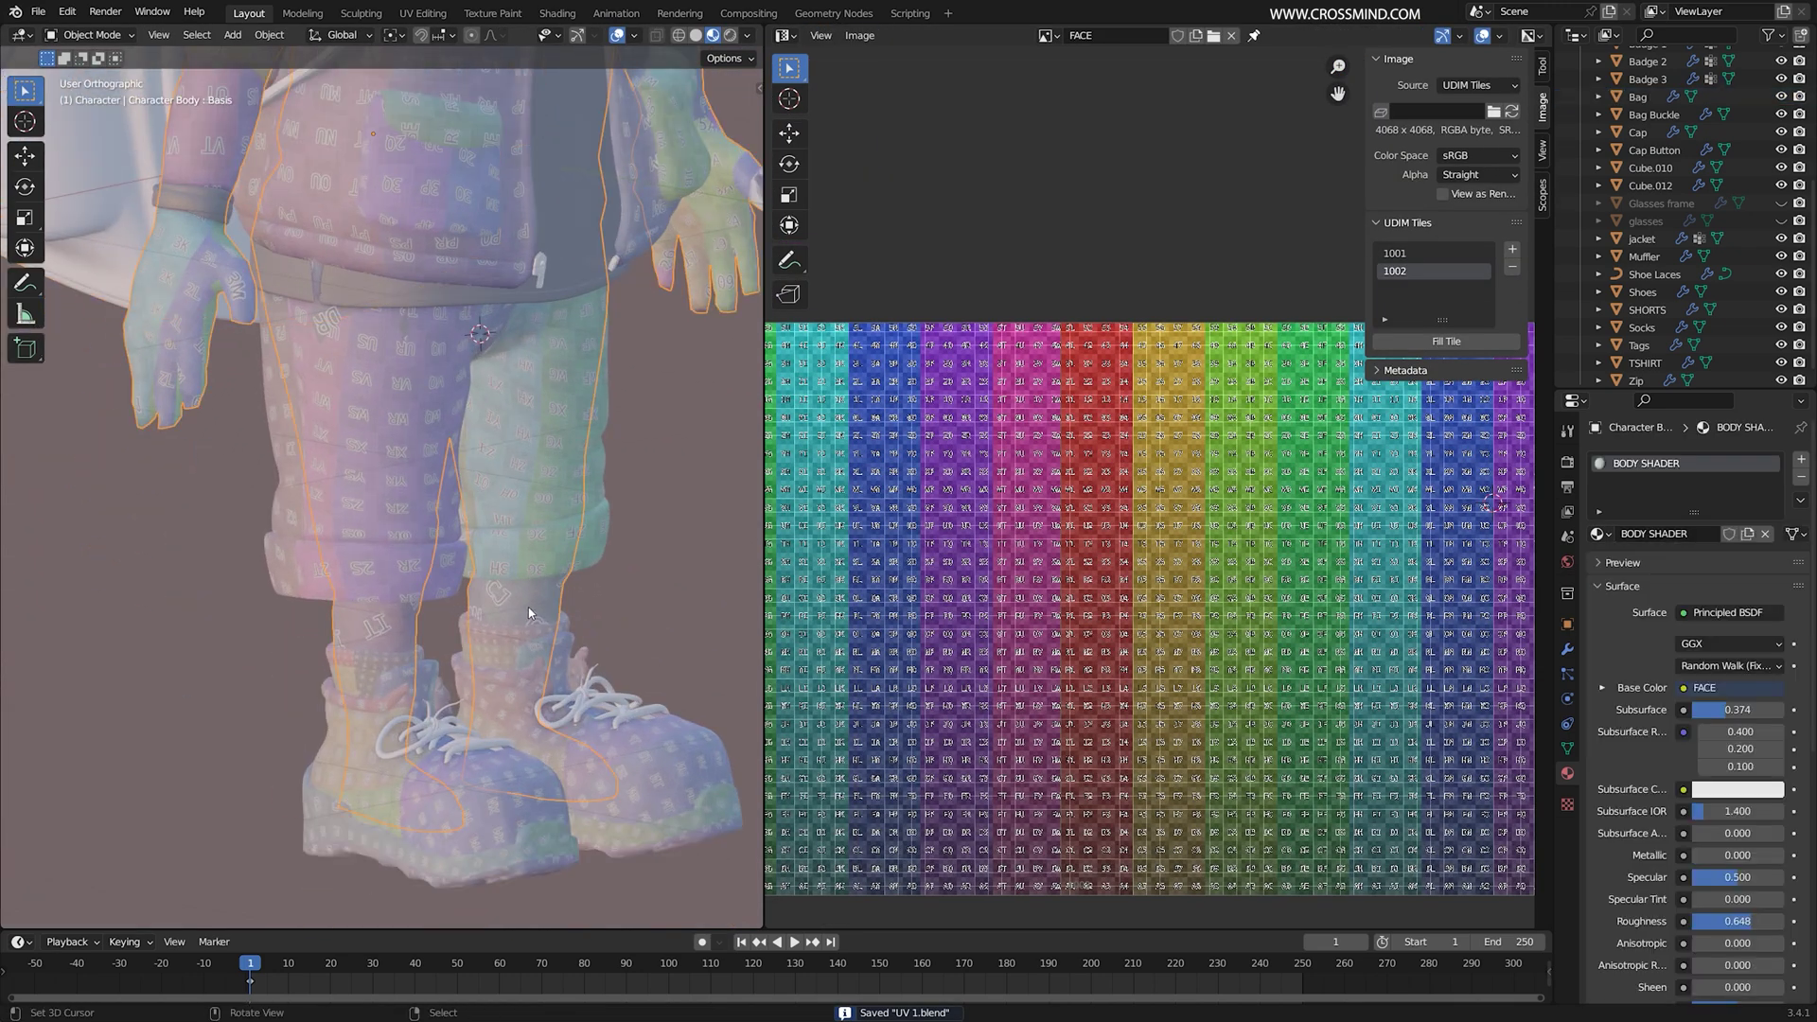
key("KP_Divide")
scroll(1167, 518, "down", 2)
scroll(1167, 519, "up", 2)
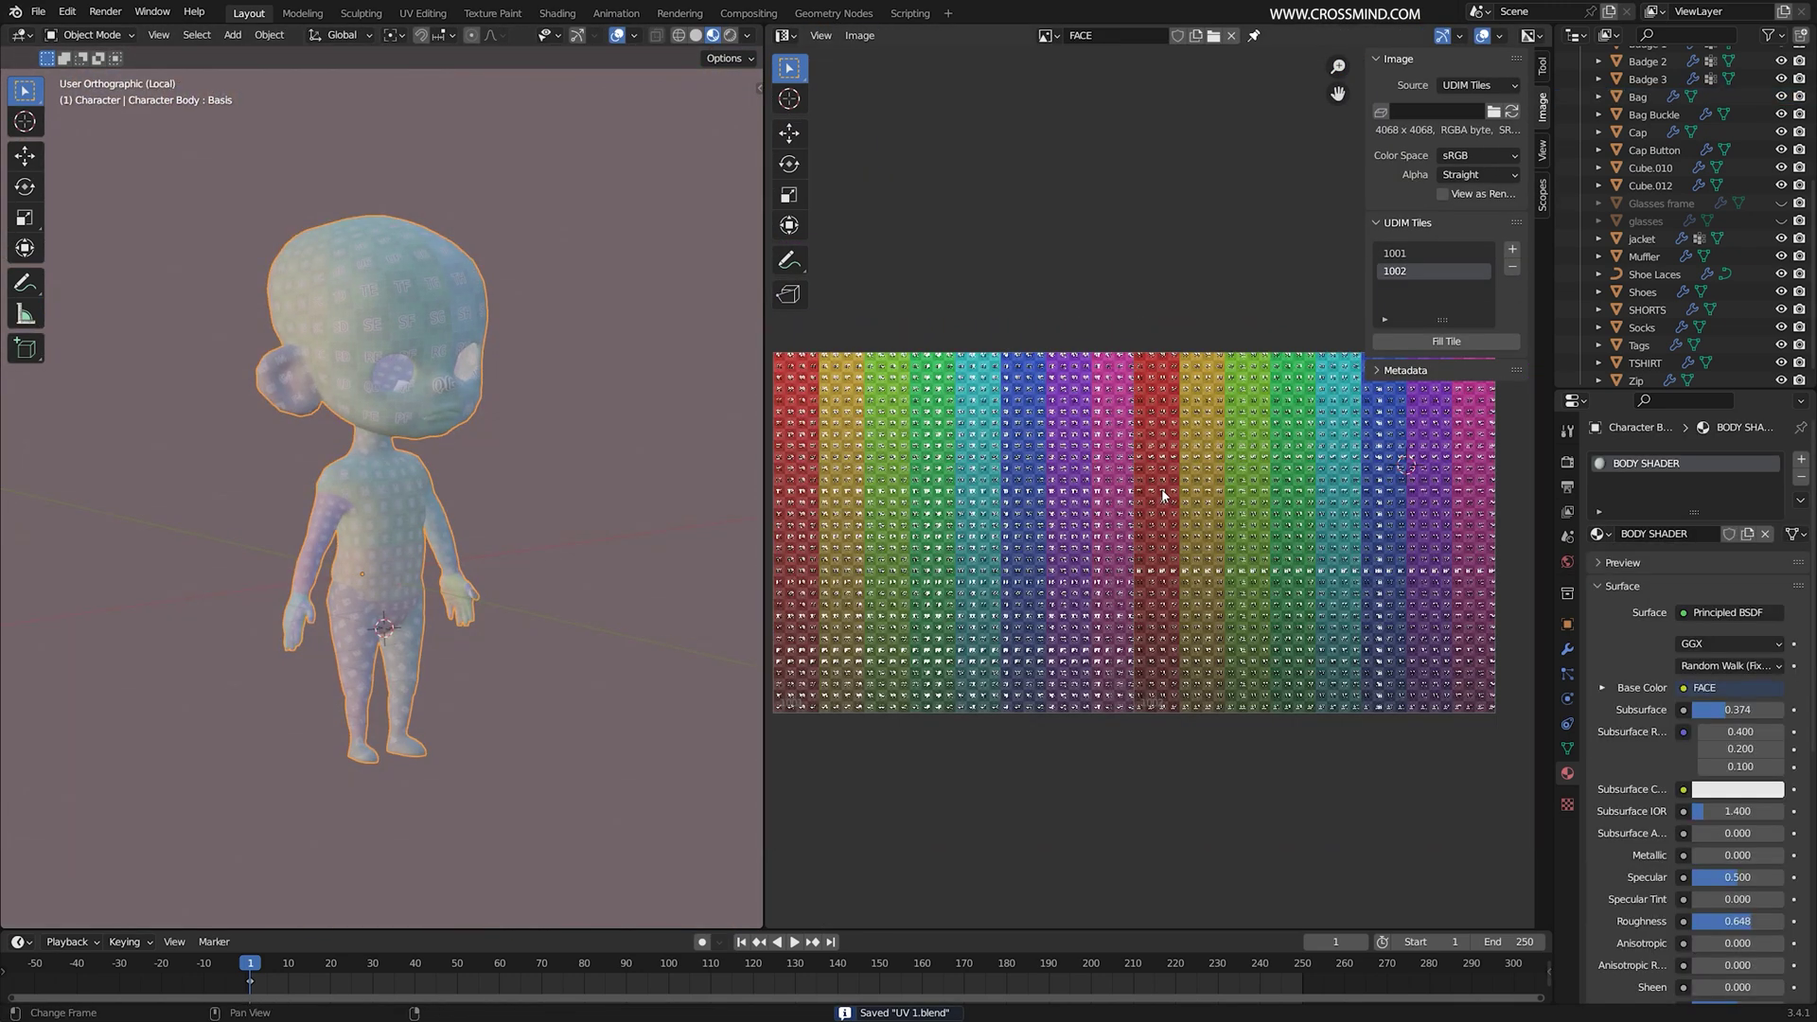
left_click(860, 36)
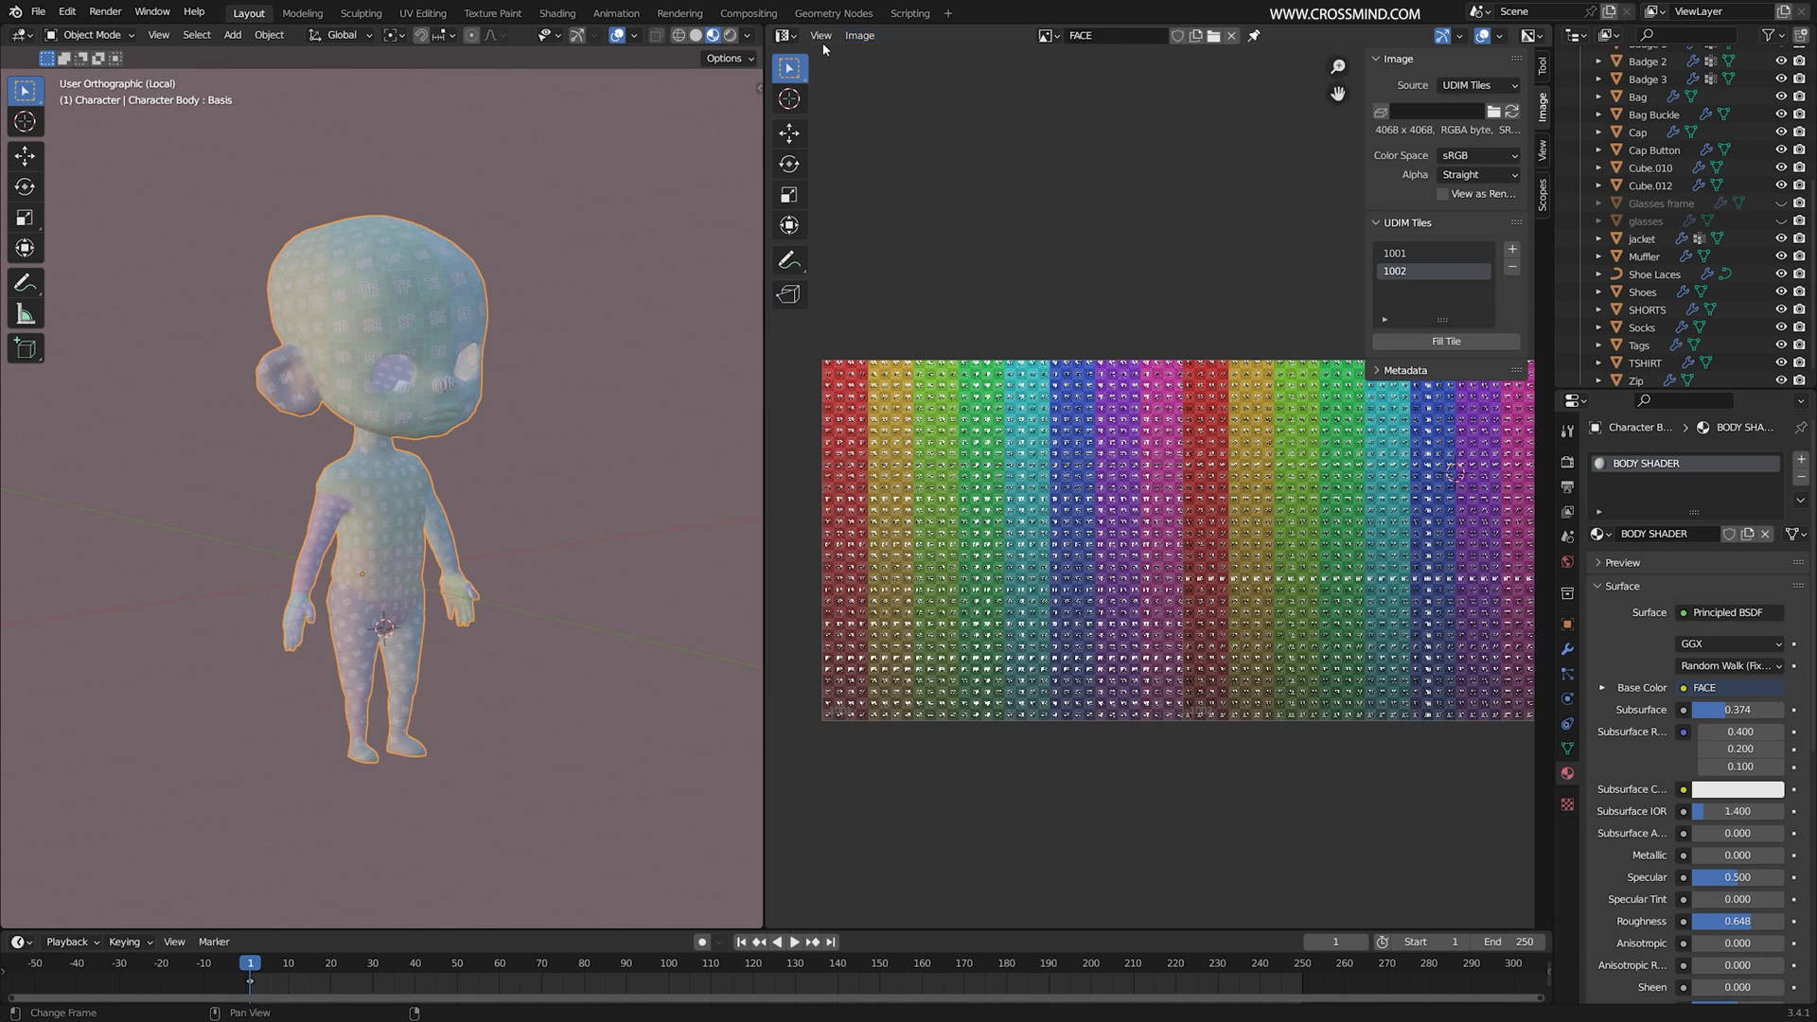
Step: Save the FACE tiled texture to disk as the PNG file FACE.<UDIM>.png
middle_click_drag(546, 332, 440, 221)
left_click(859, 35)
left_click(890, 205)
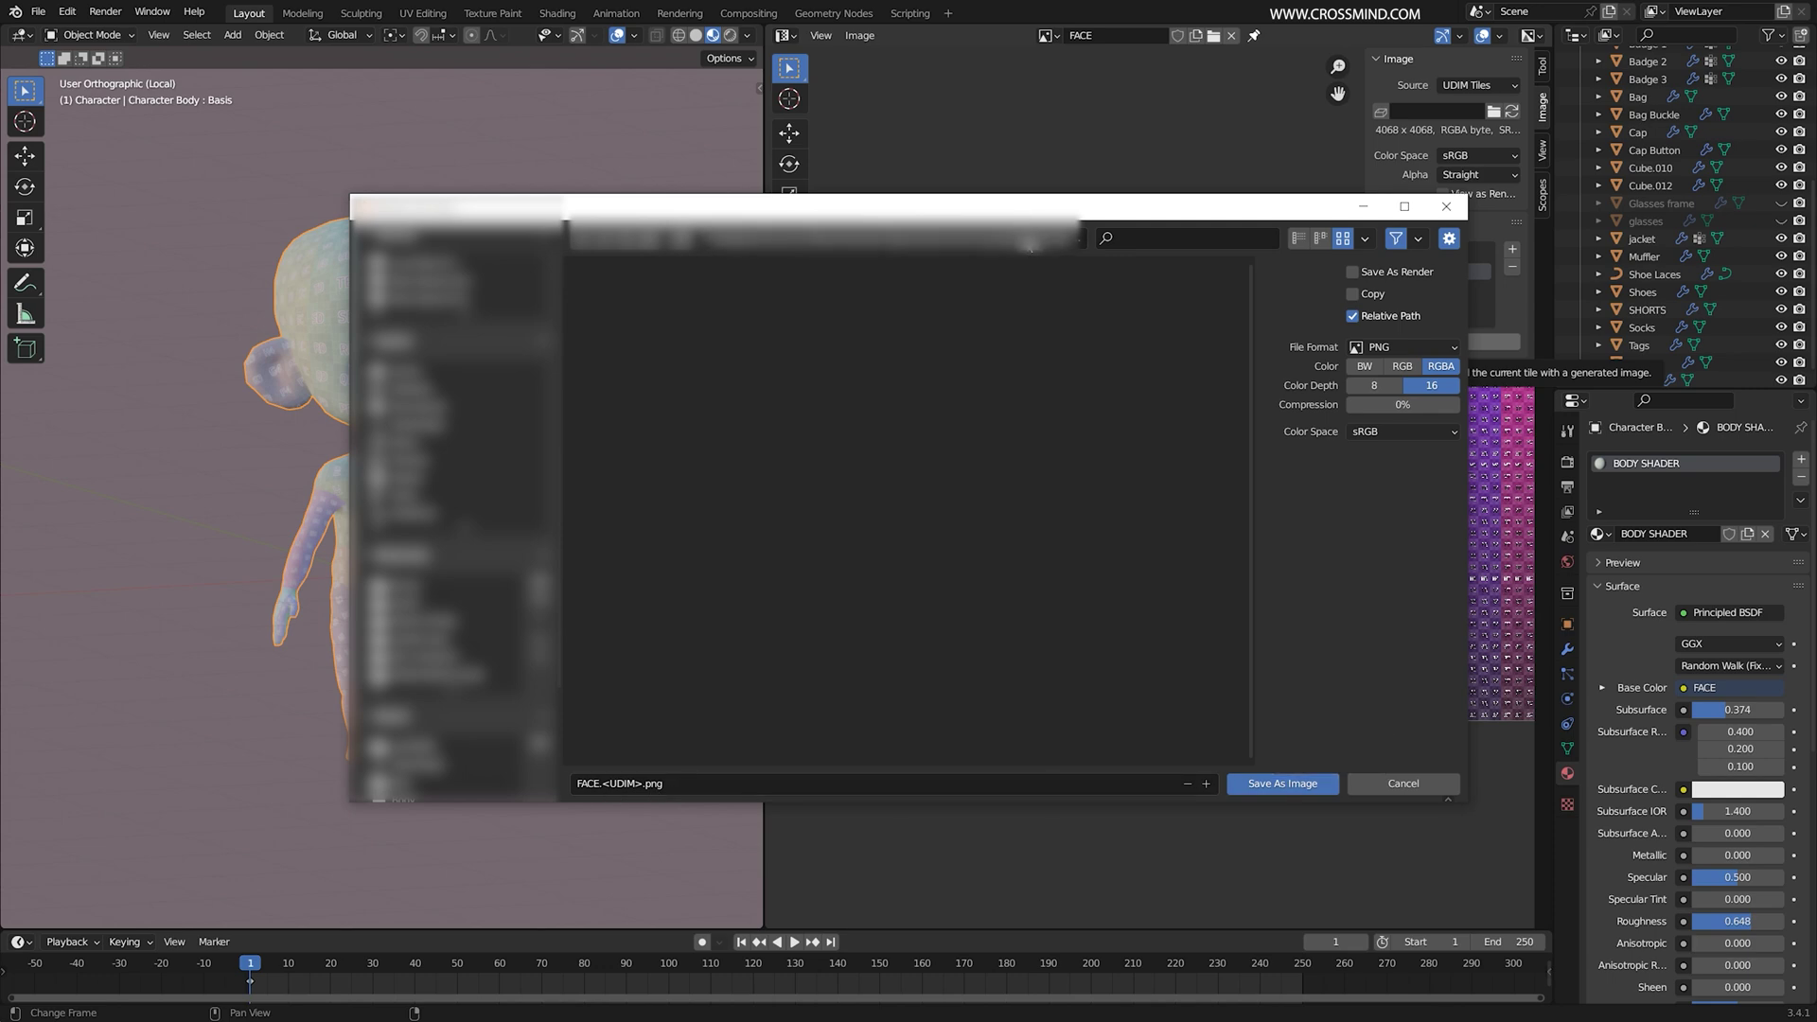
left_click(889, 238)
left_click(1316, 783)
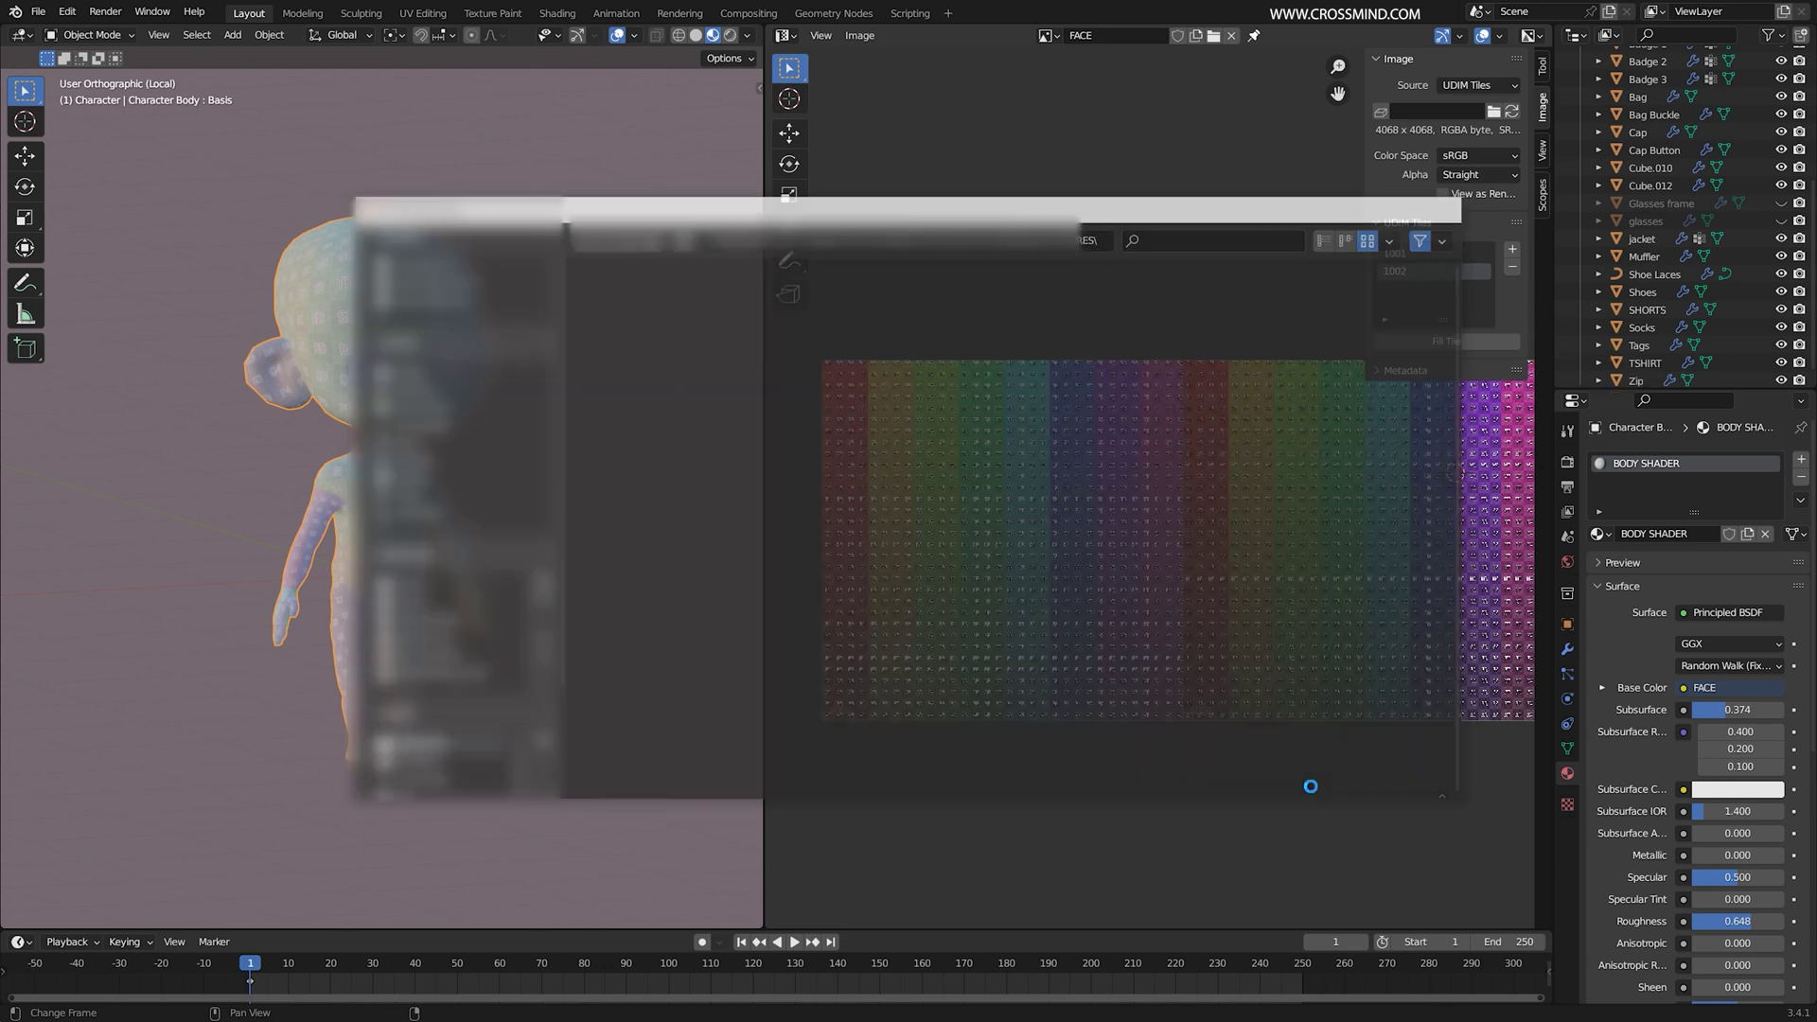
middle_click_drag(1206, 669, 1183, 660)
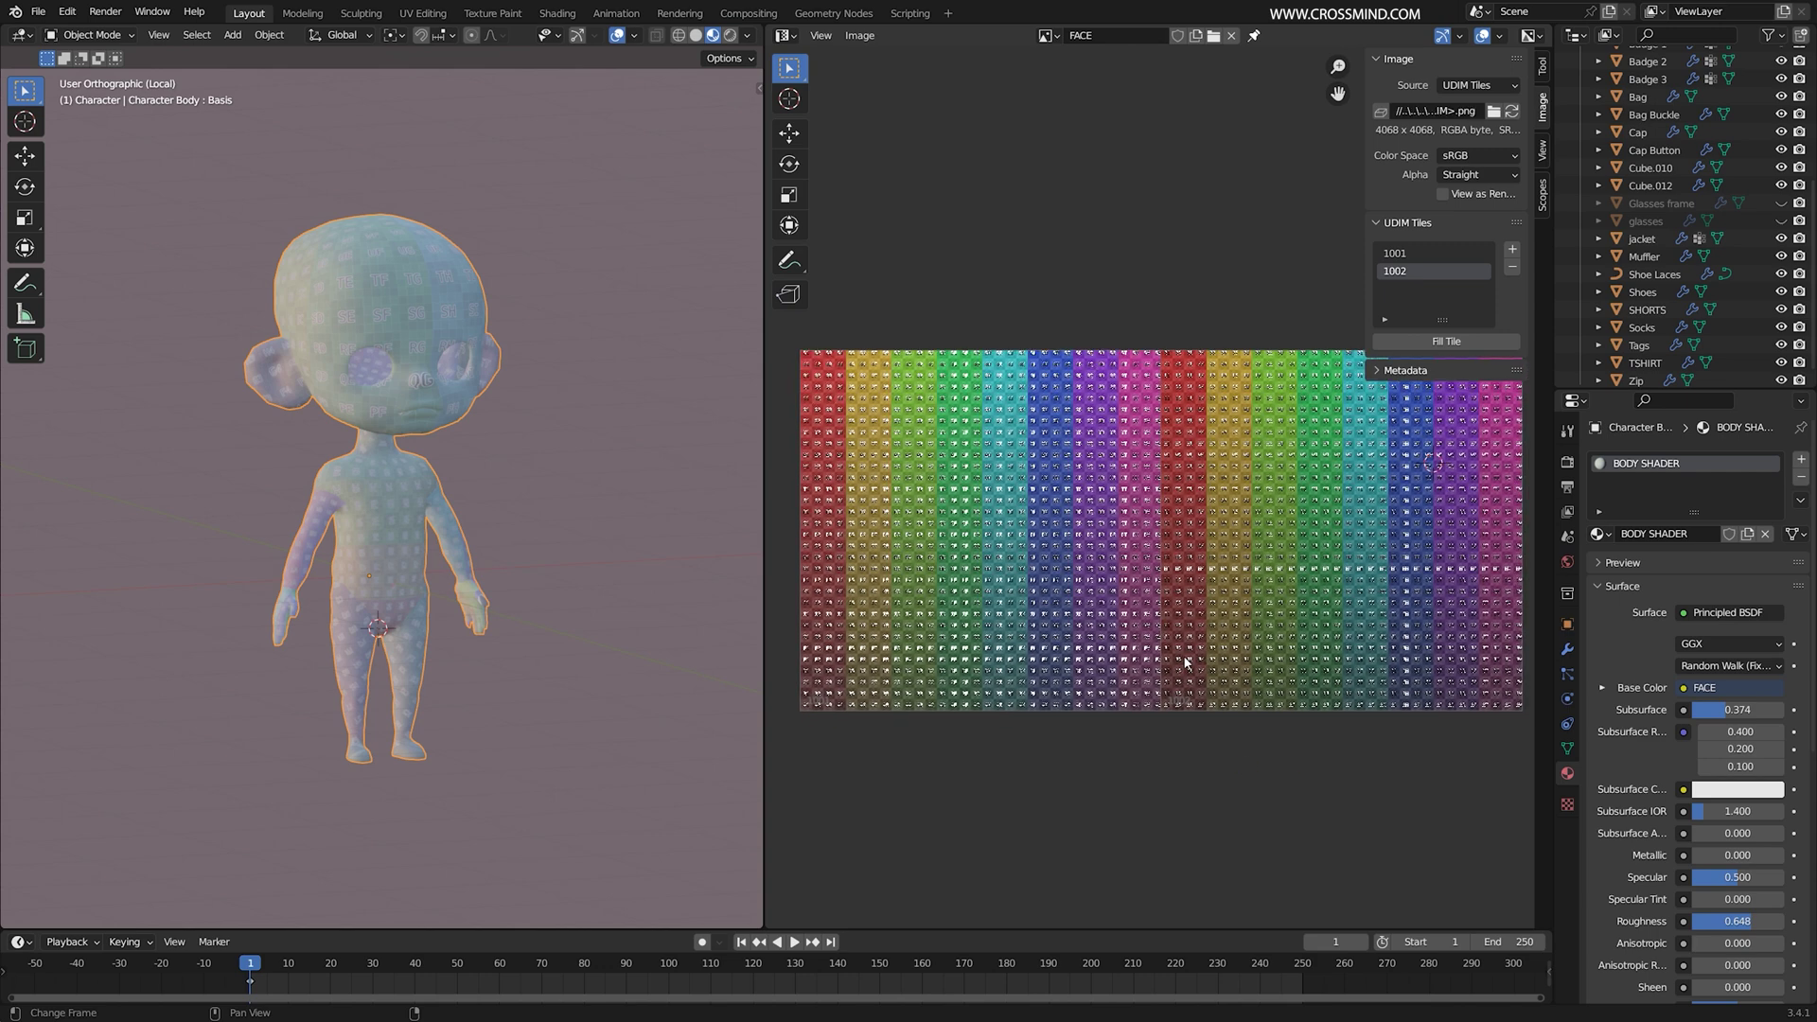
Step: Check the save folder for the FACE.1001.png and FACE.1002.png tile files, leaving without saving
left_click(856, 36)
left_click(908, 197)
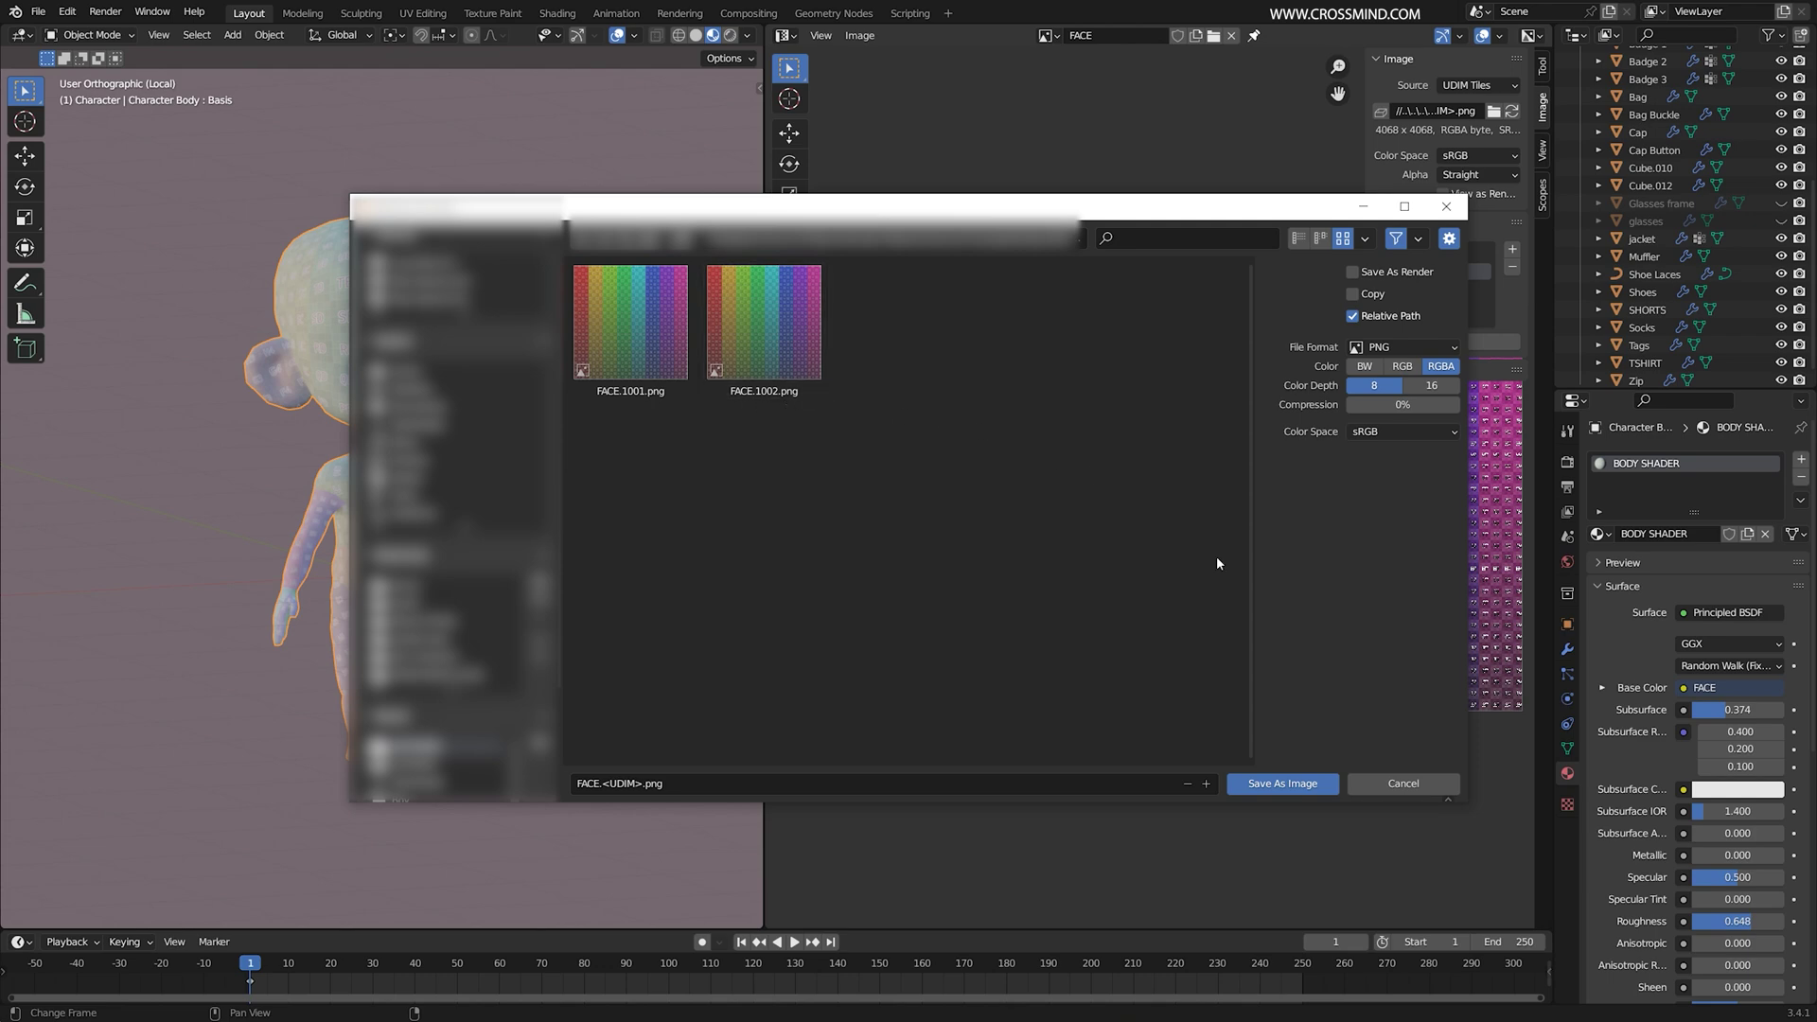
left_click_drag(637, 488, 765, 346)
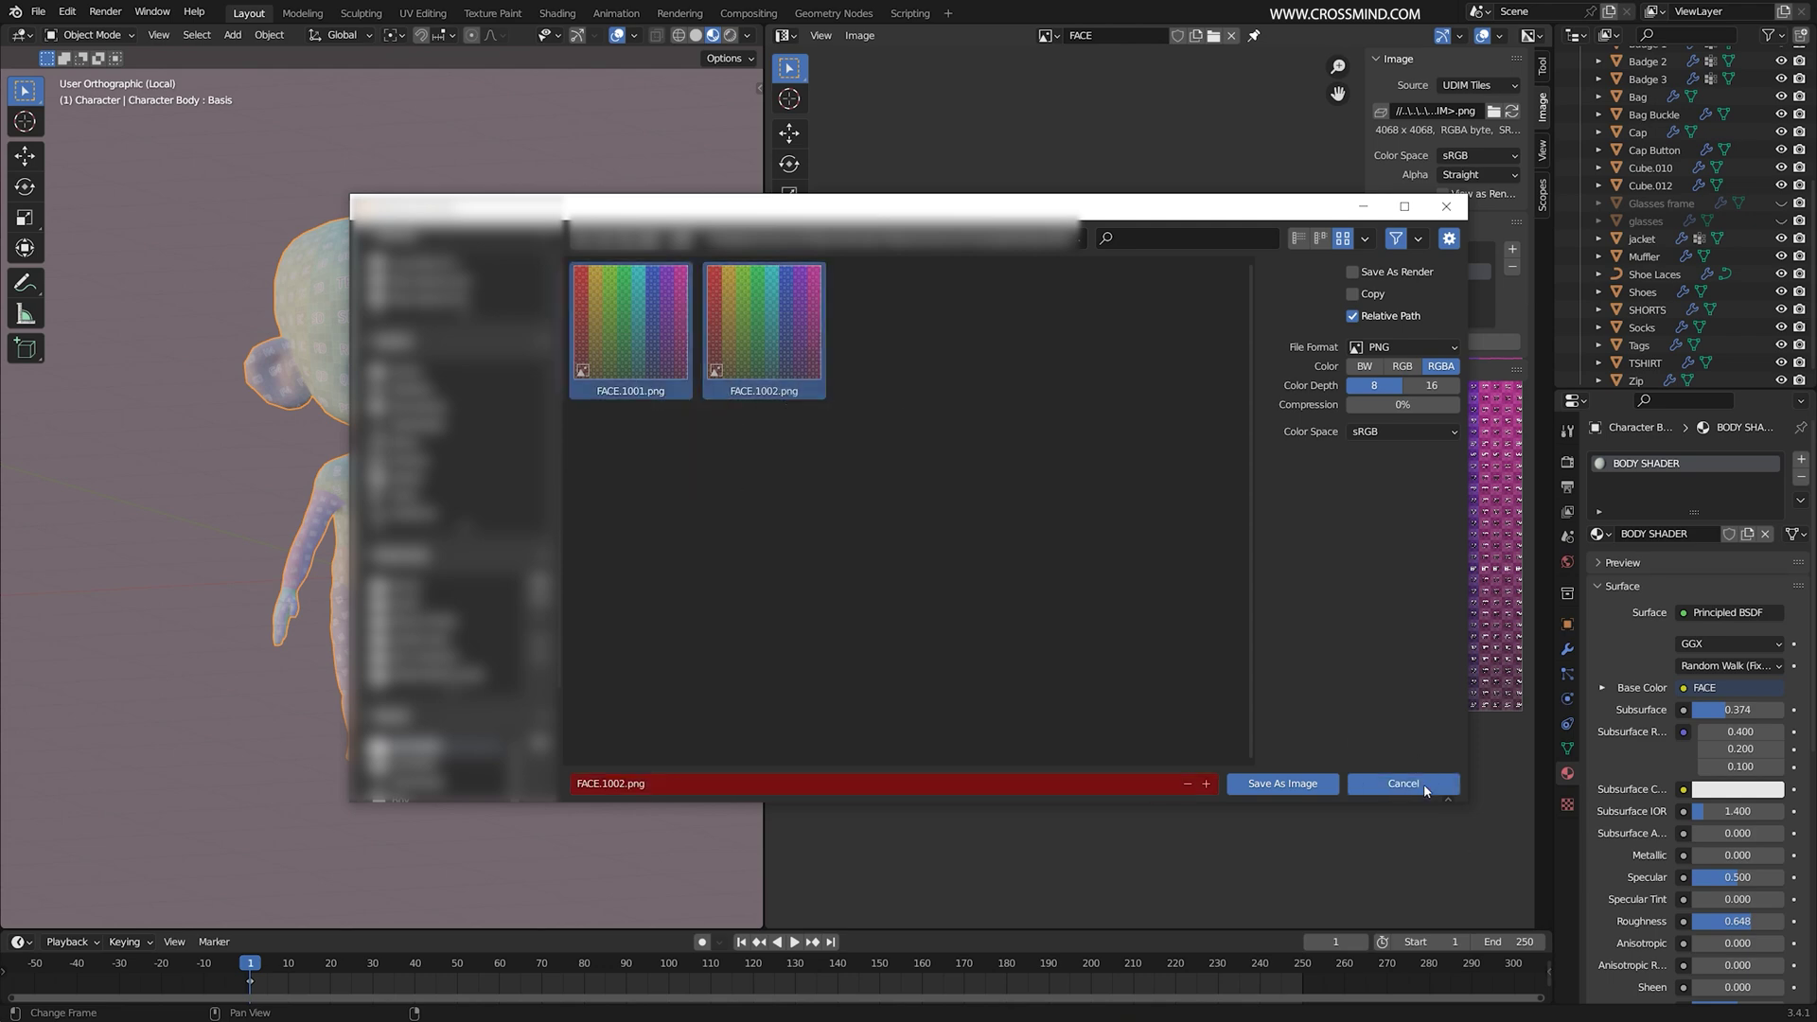
left_click(1423, 784)
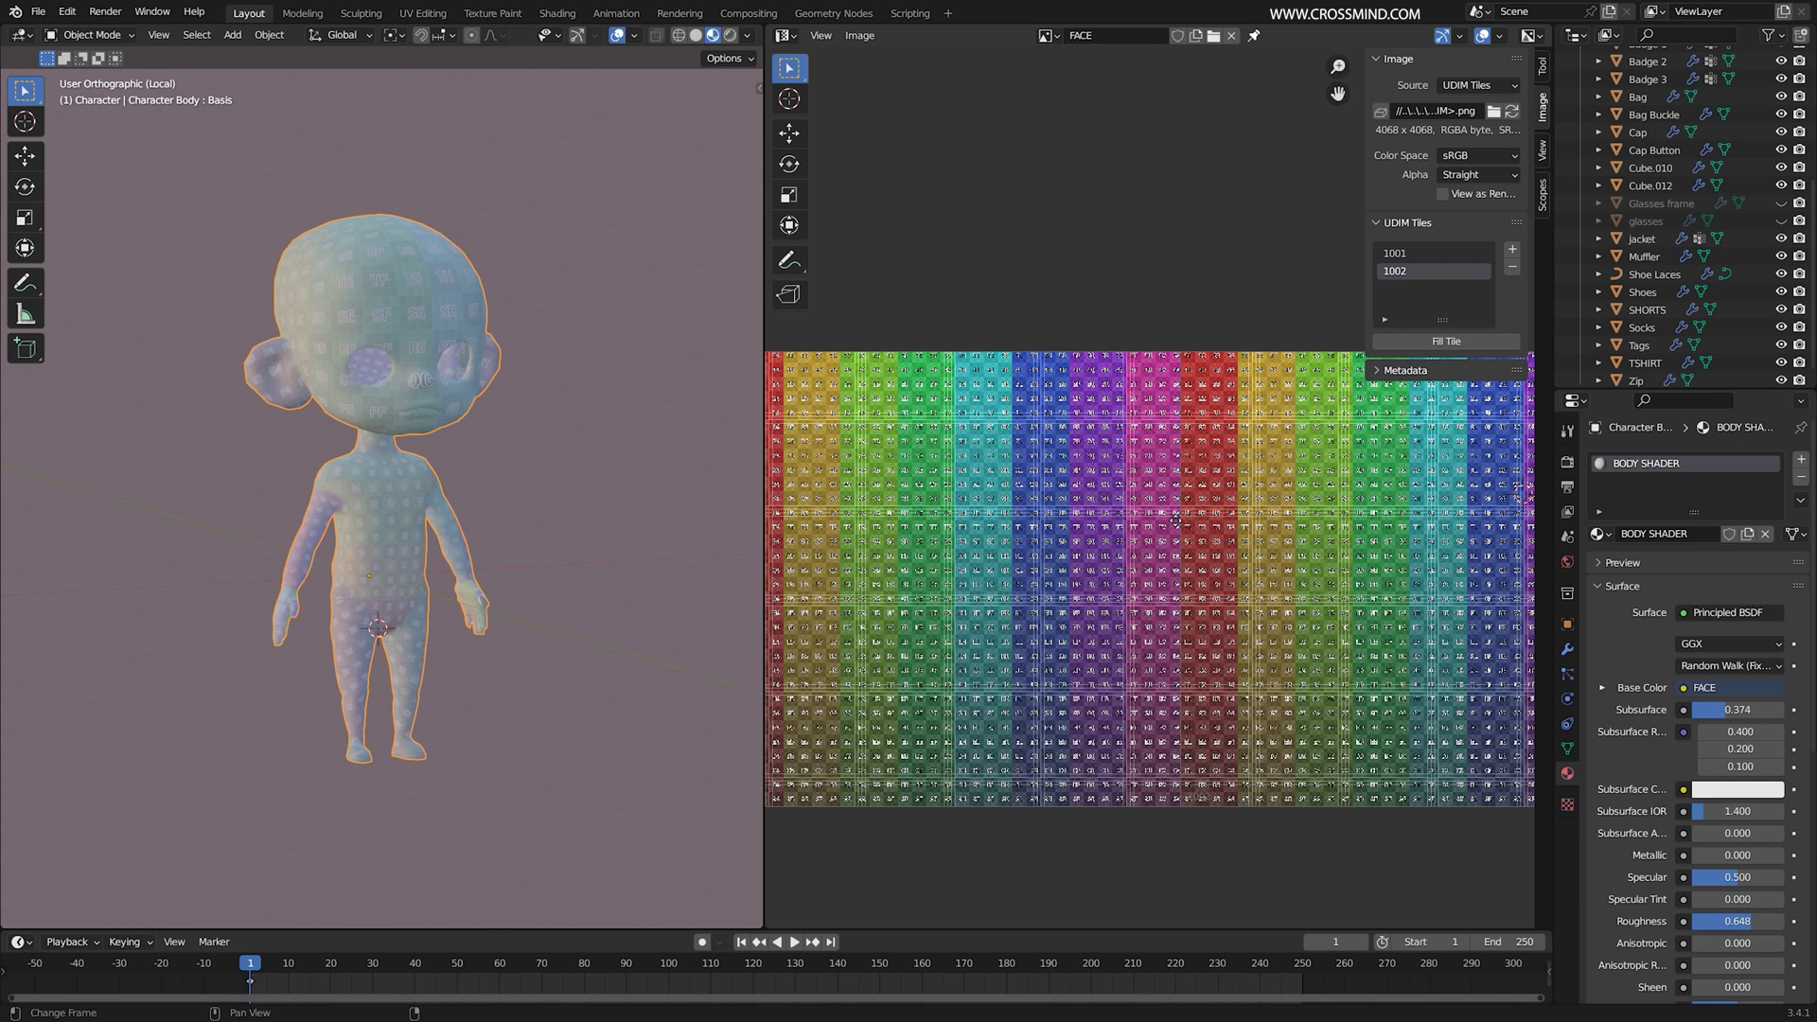
Step: Switch the image area to the Shader Editor and examine the BODY SHADER's FACE image texture node and its UDIM Tiles source
left_click(784, 35)
left_click(865, 200)
left_click_drag(765, 249, 567, 284)
scroll(968, 520, "up", 2)
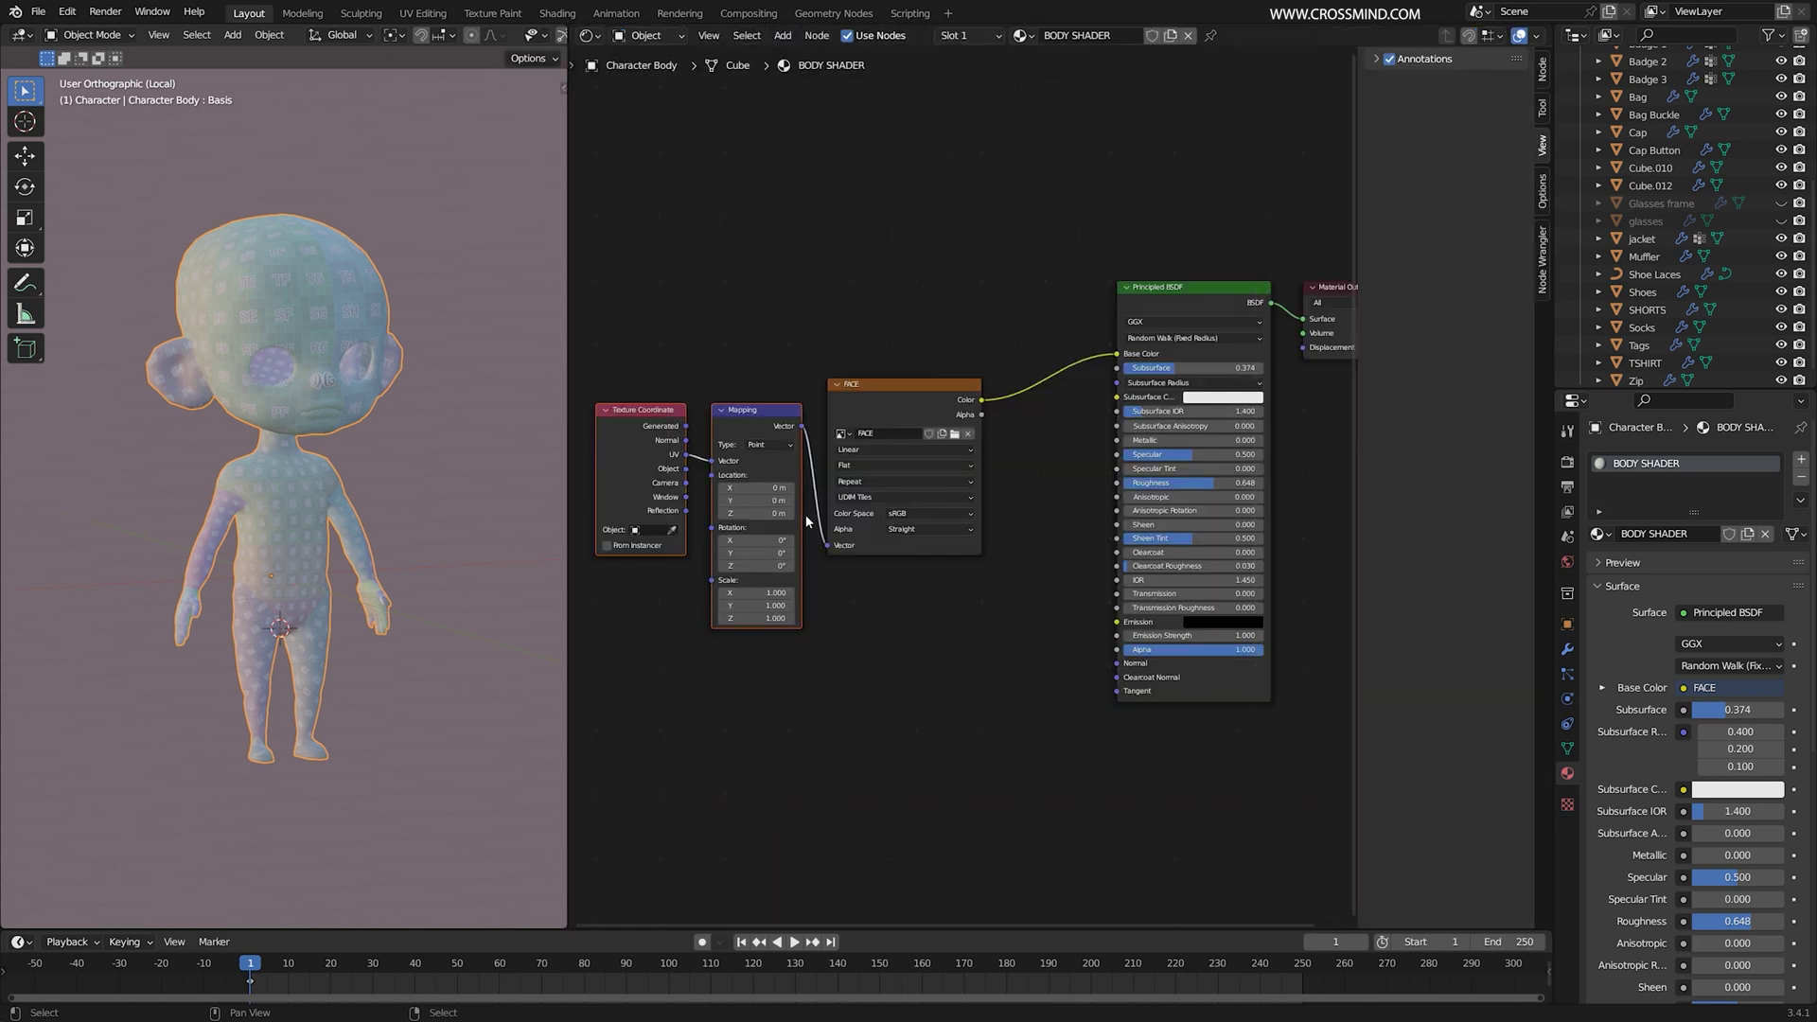
scroll(956, 497, "down", 1)
middle_click_drag(1164, 401, 1026, 389)
left_click(1038, 236)
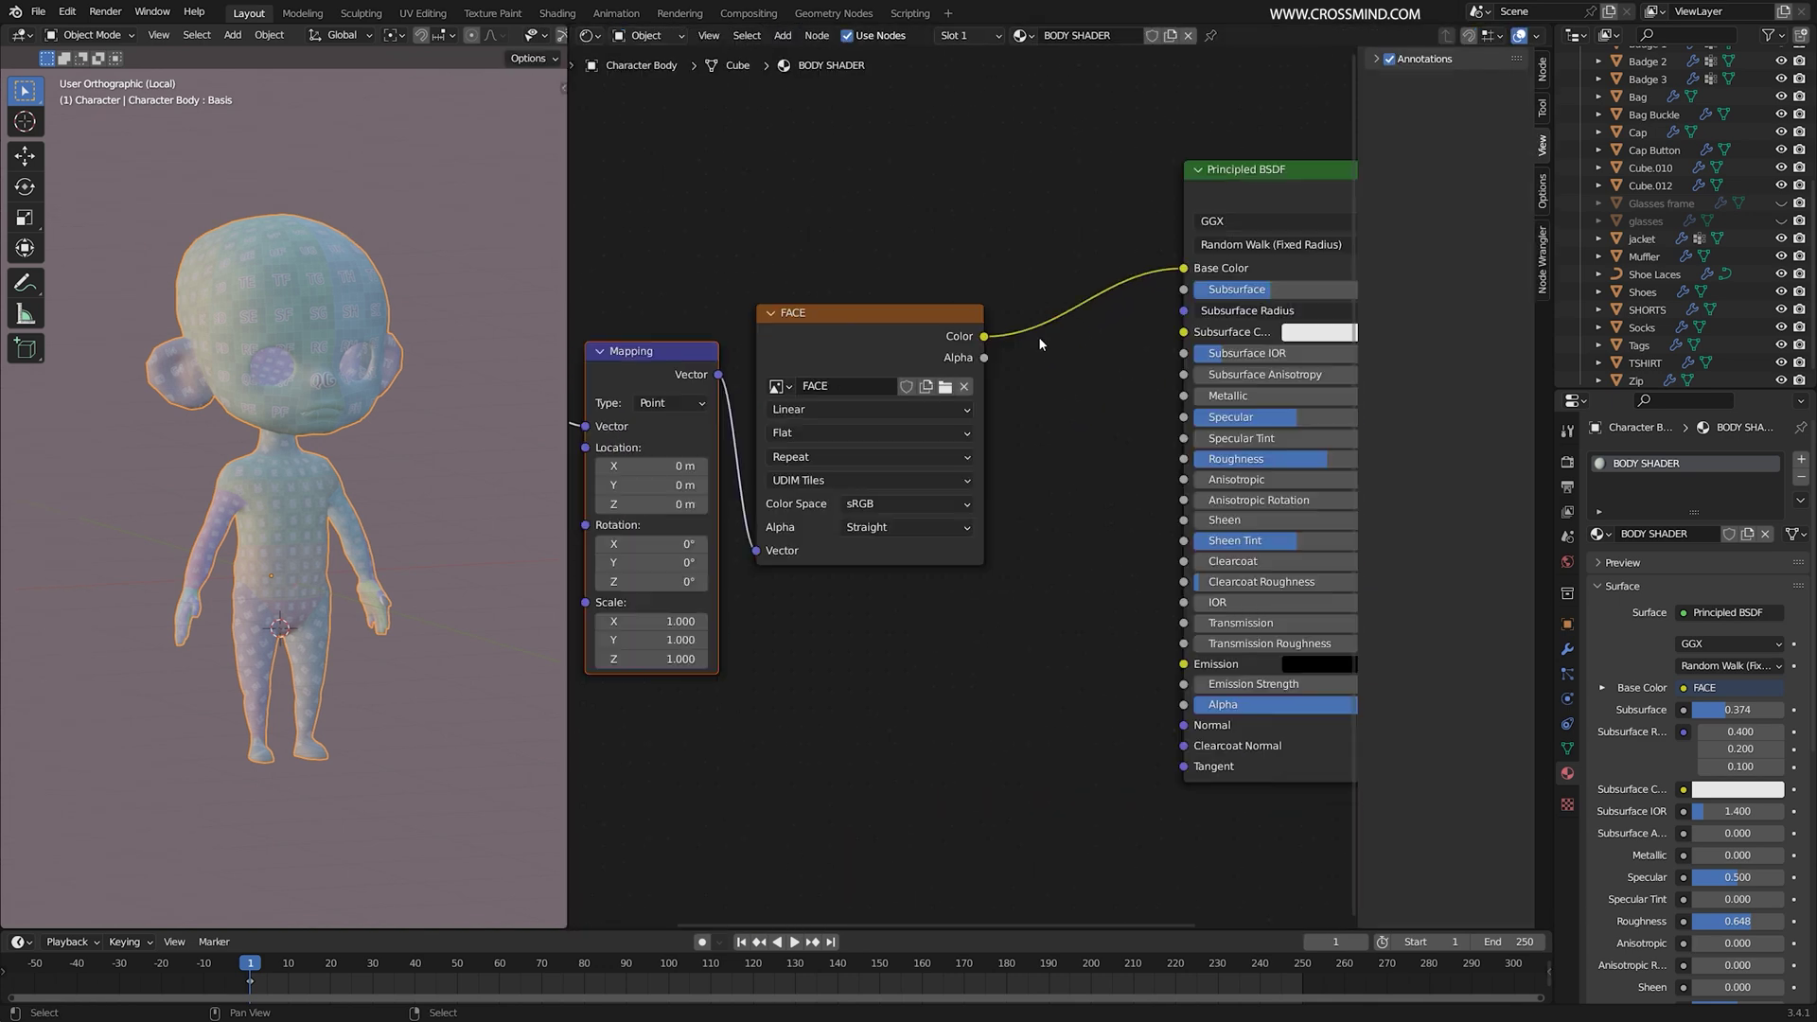
scroll(954, 464, "up", 2)
left_click(803, 401)
left_click(793, 481)
scroll(1073, 396, "down", 1)
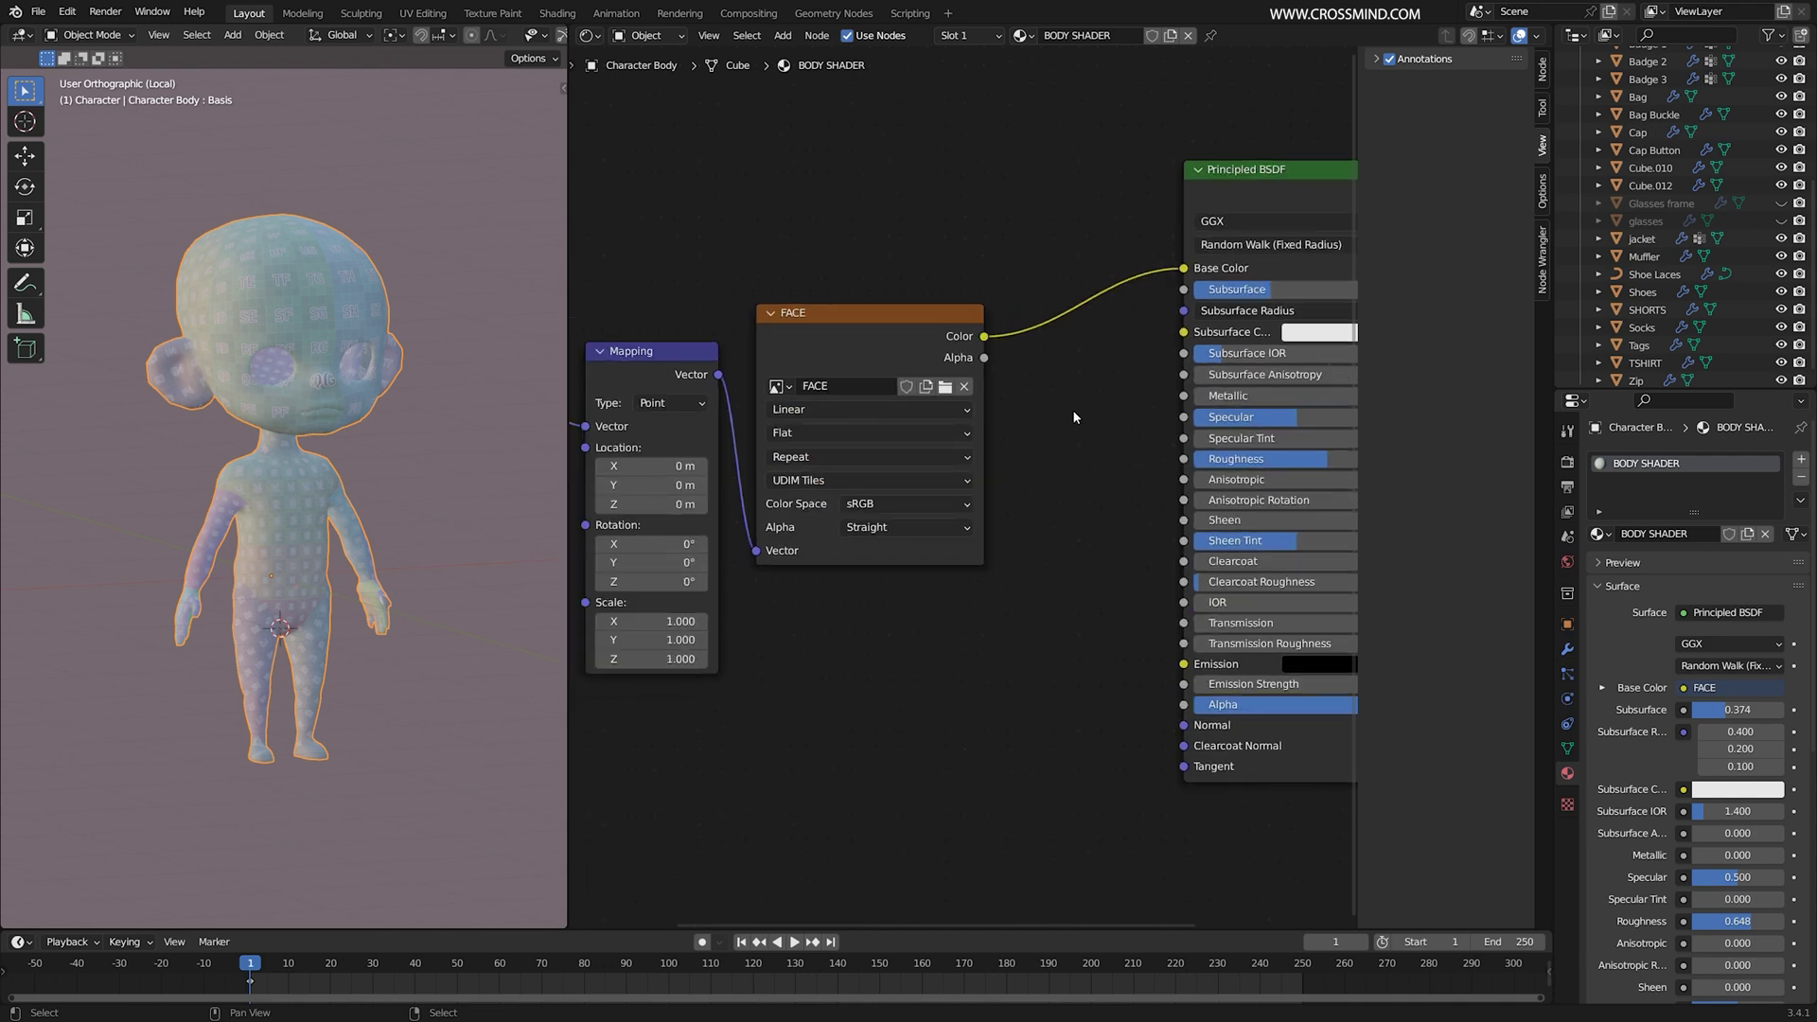
Step: Switch back to the UV Editor and widen its sidebar so the FACE image's full file path is readable
left_click(590, 35)
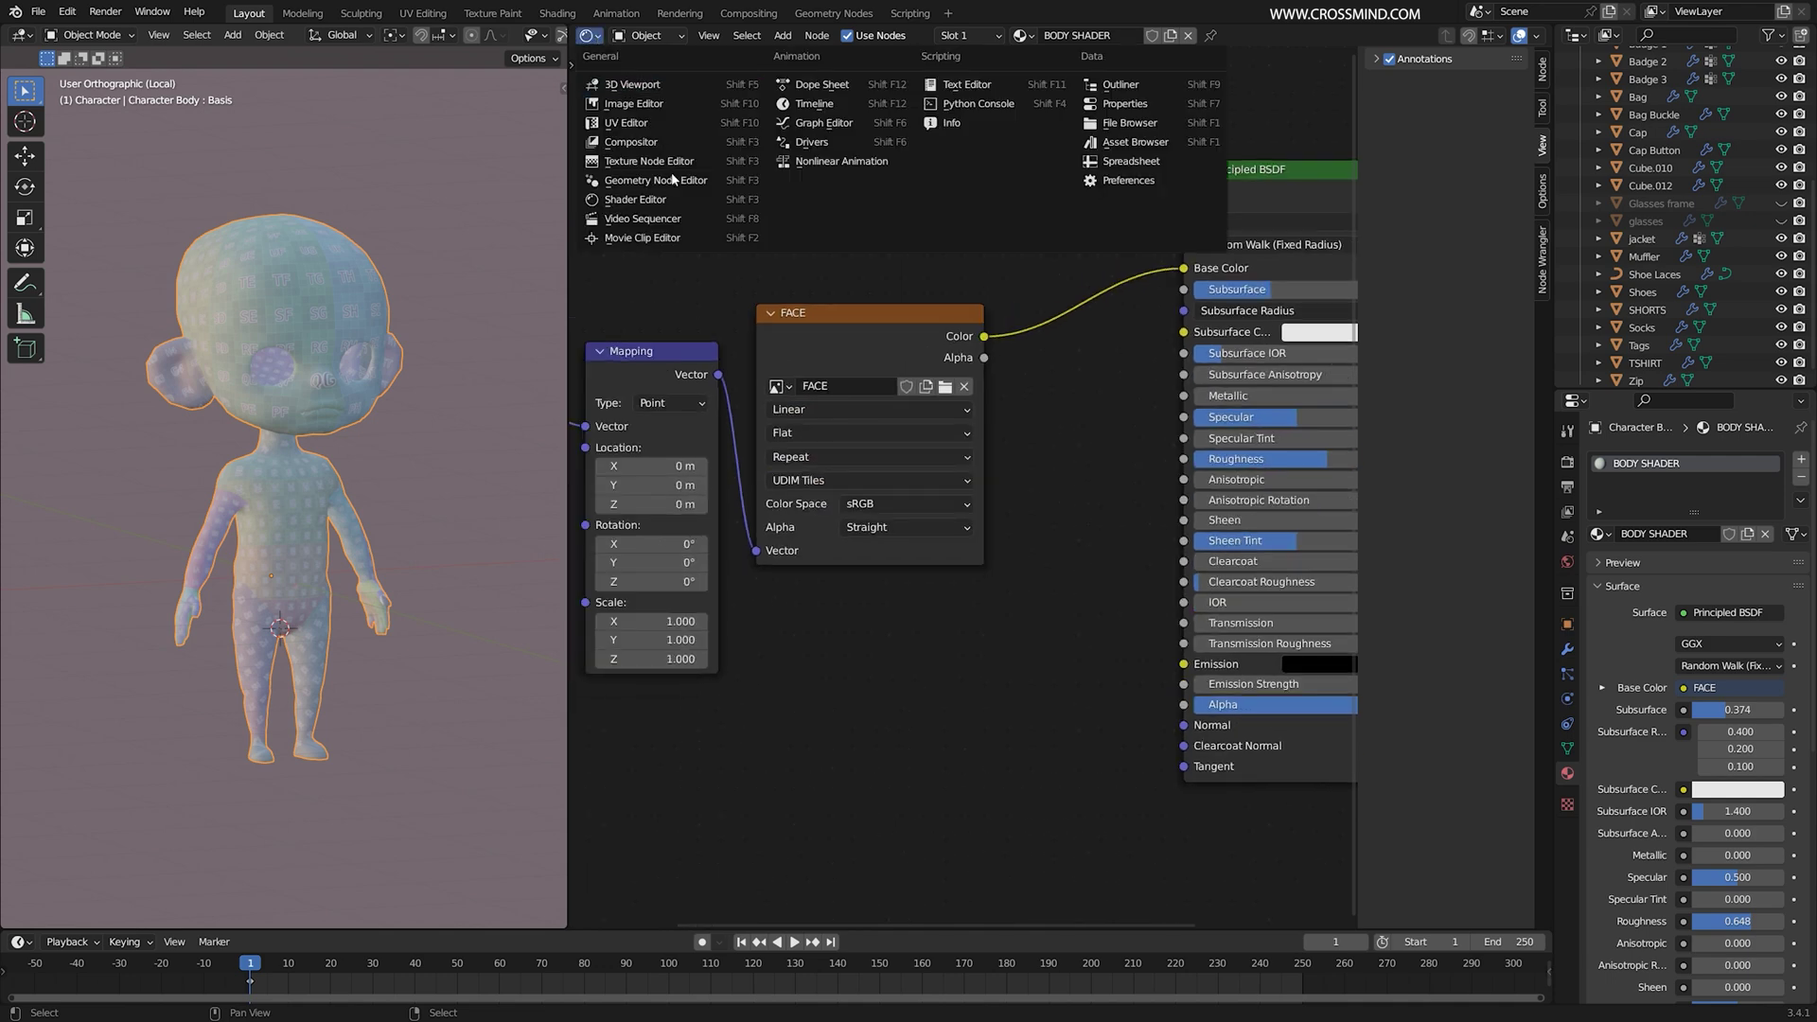
left_click(677, 125)
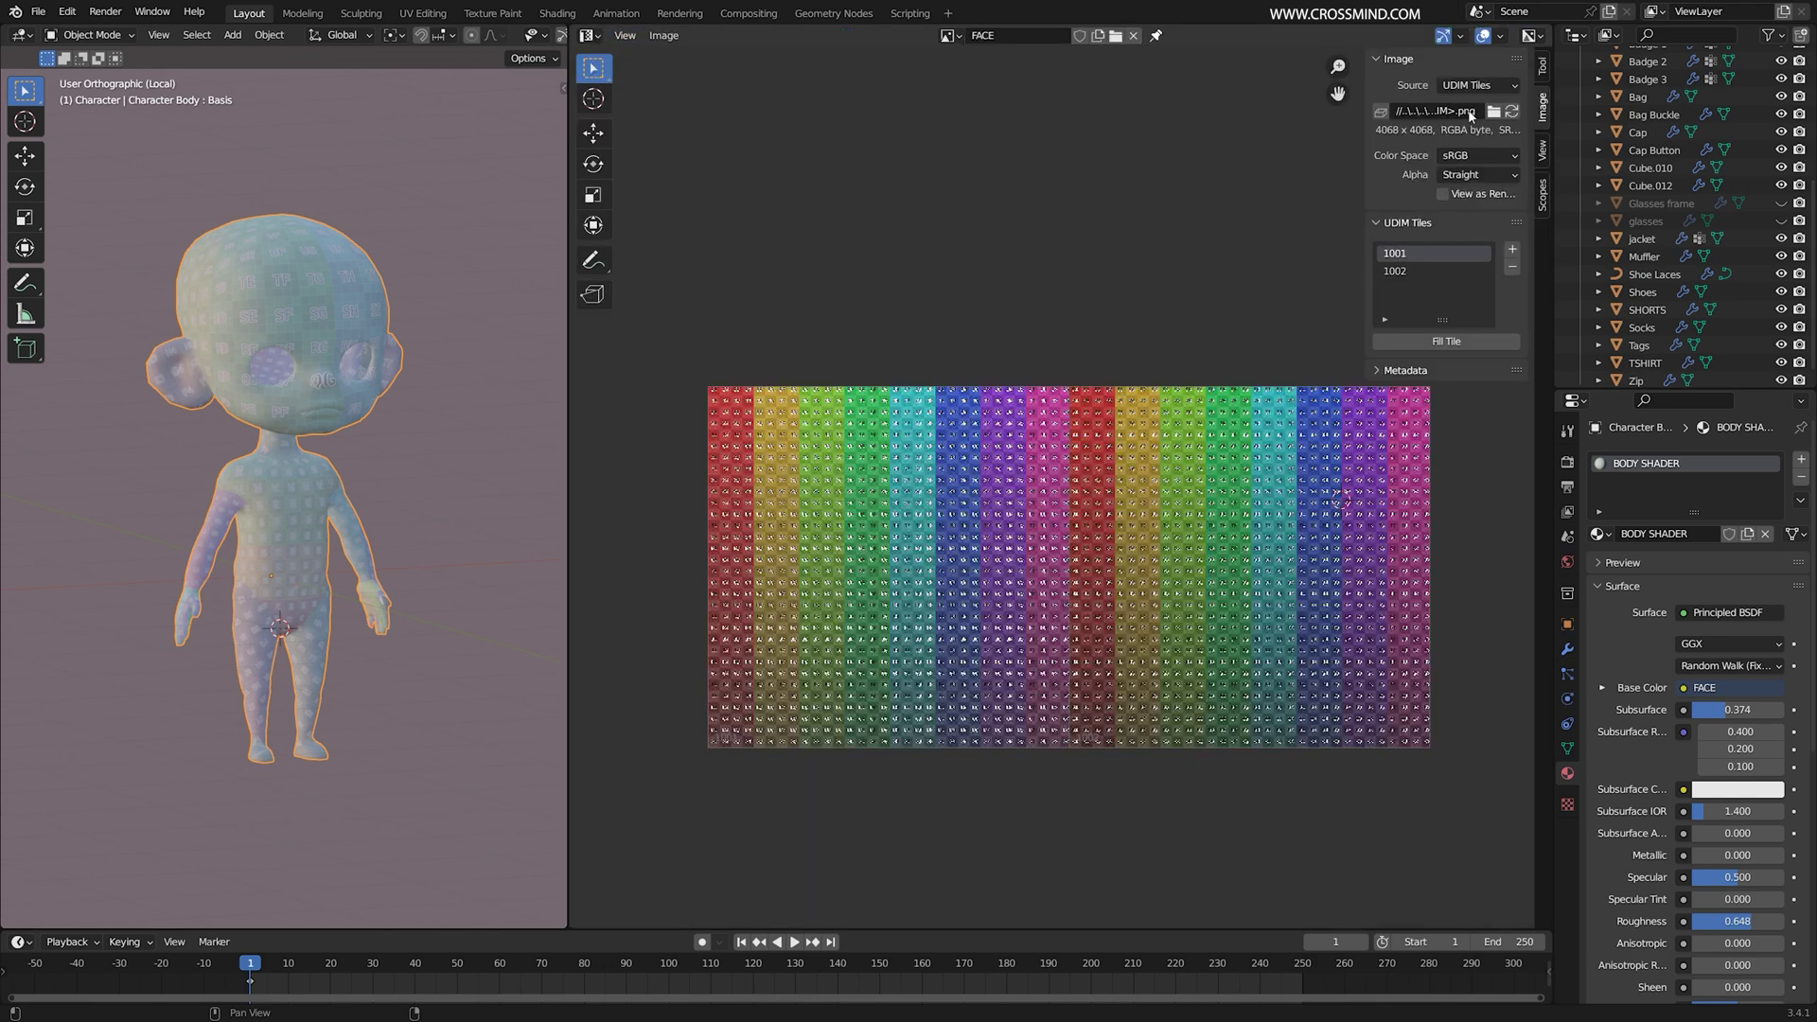
left_click_drag(1366, 113, 1082, 114)
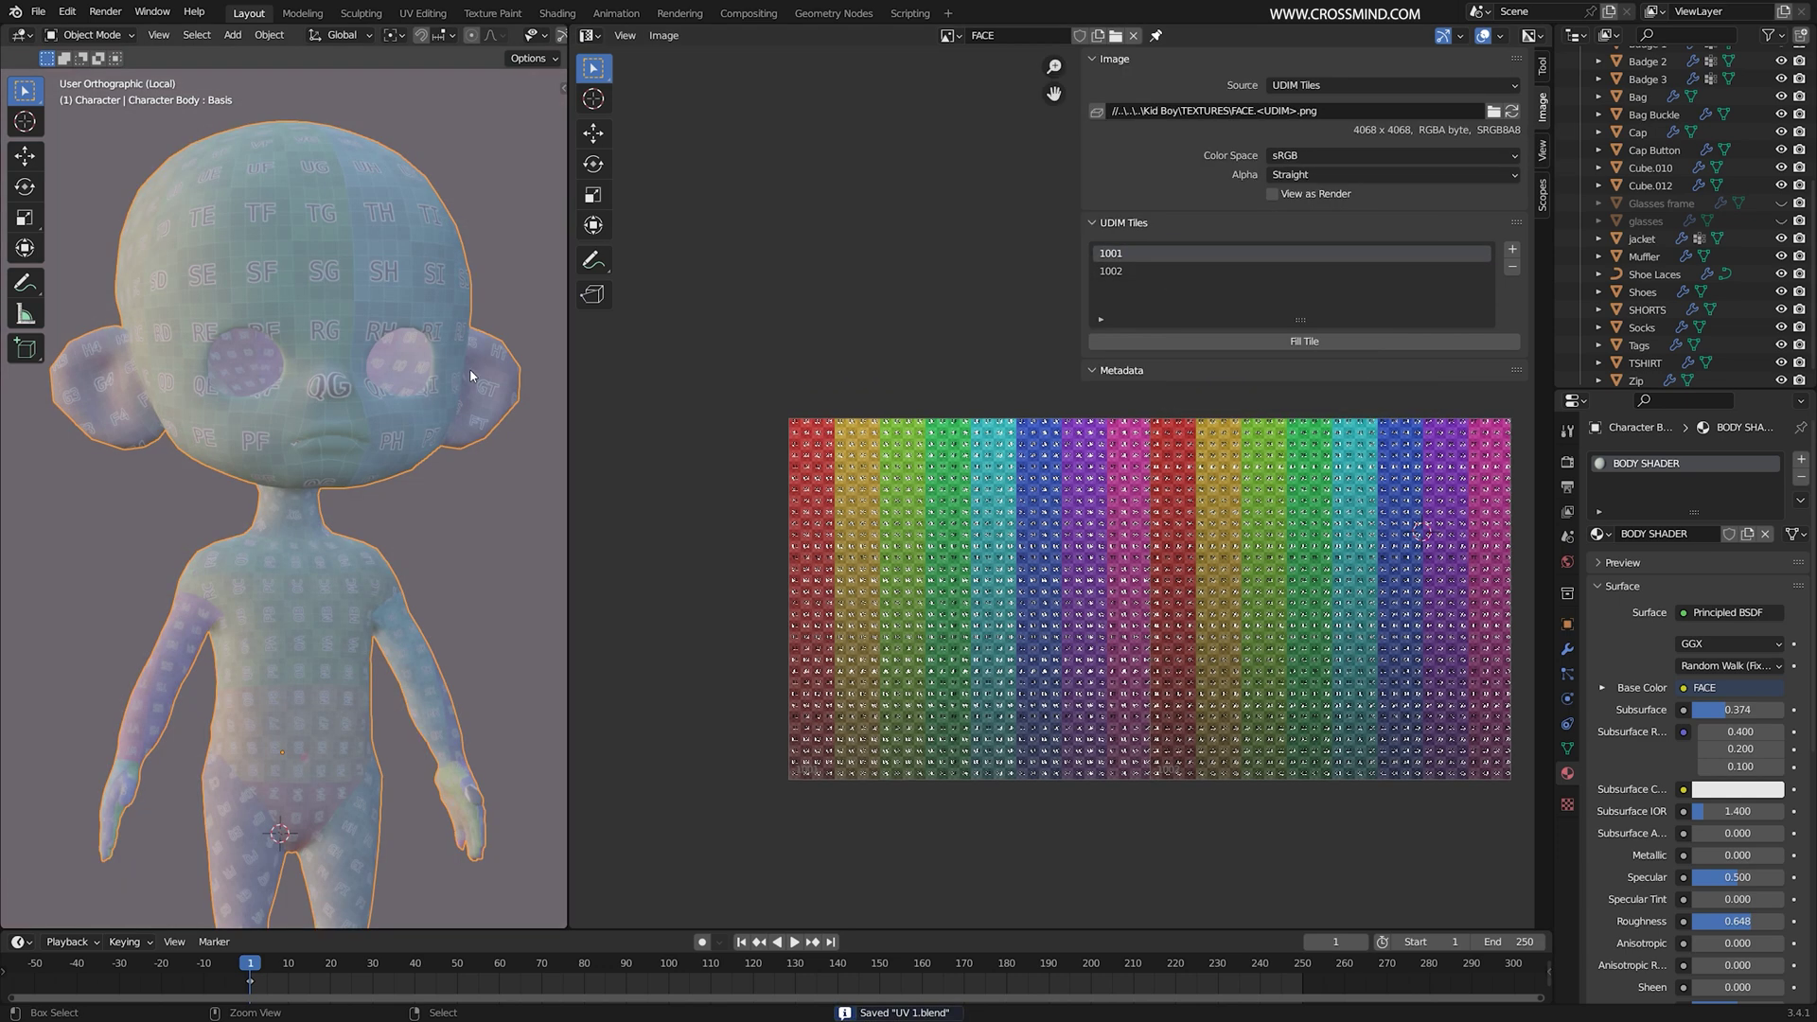
Step: Enter Texture Paint mode and paint a white test cross on the character's forehead
key("ctrl+Tab")
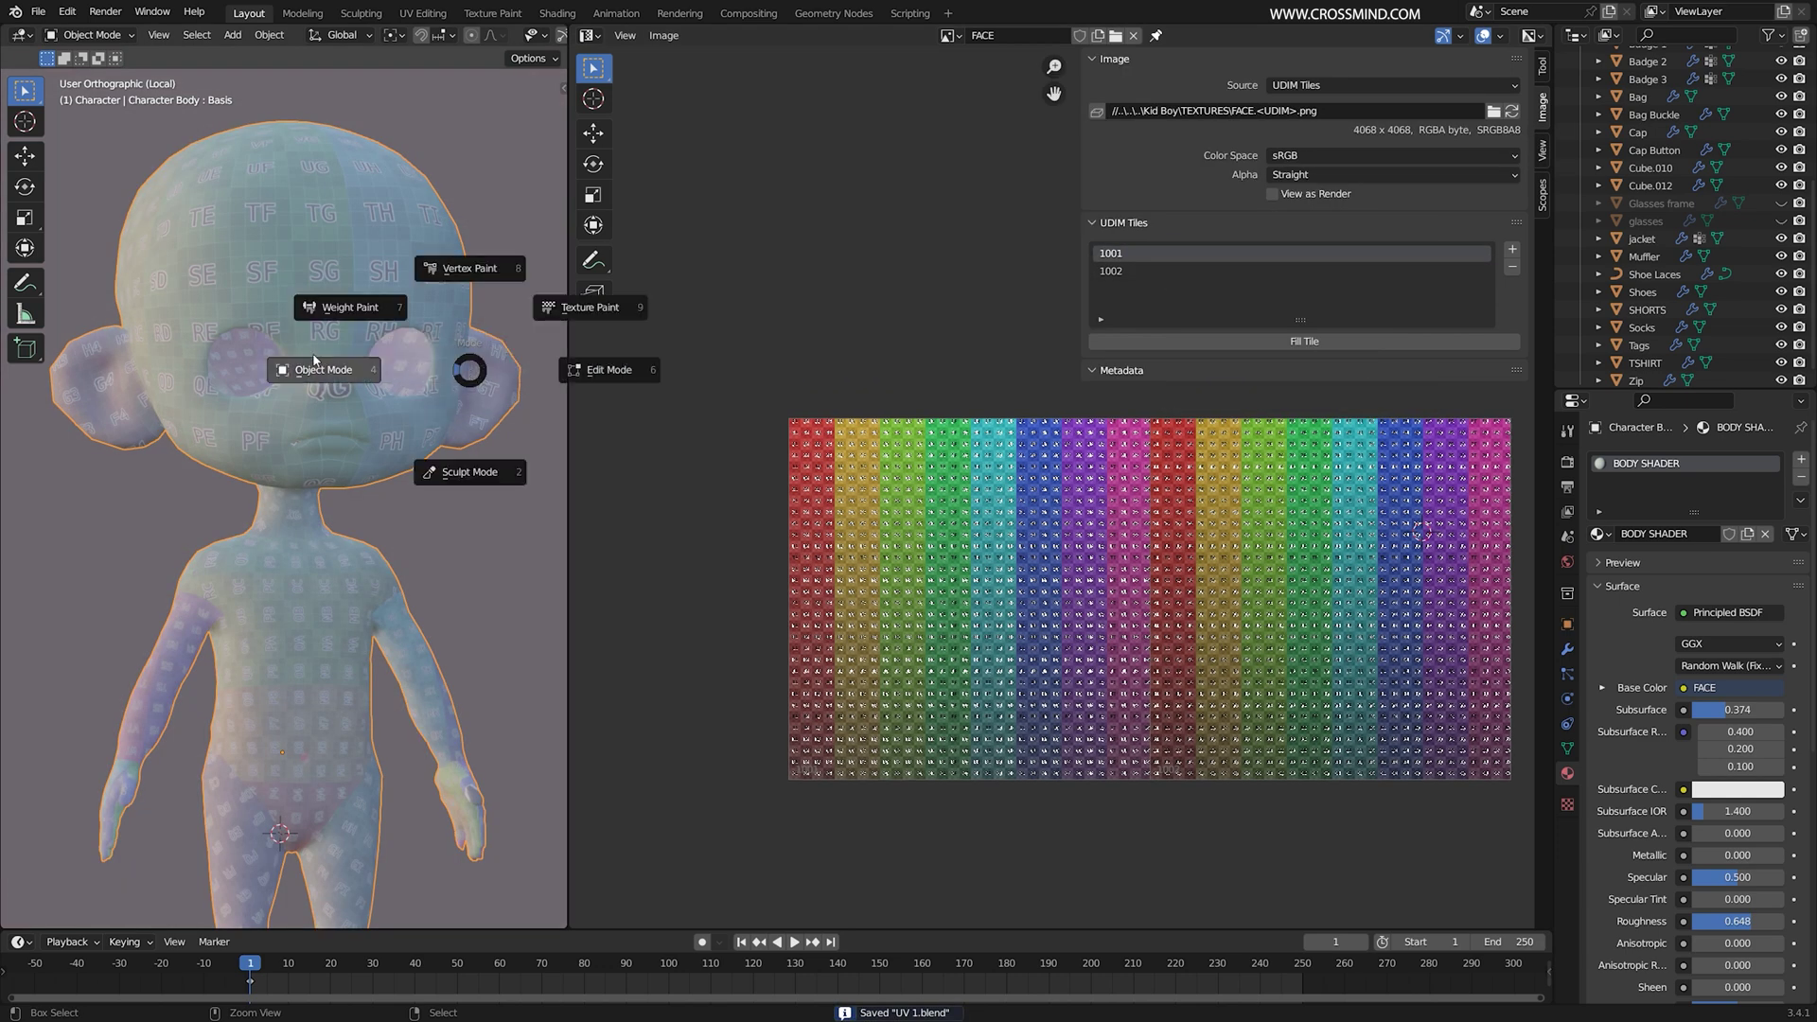
left_click(590, 309)
mouse_move(270, 225)
left_mouse_down()
mouse_move(265, 313)
mouse_move(194, 365)
left_mouse_up()
key("ctrl+z")
mouse_move(345, 326)
middle_mouse_down()
mouse_move(313, 330)
mouse_move(388, 349)
middle_mouse_up()
left_click_drag(320, 316, 422, 311)
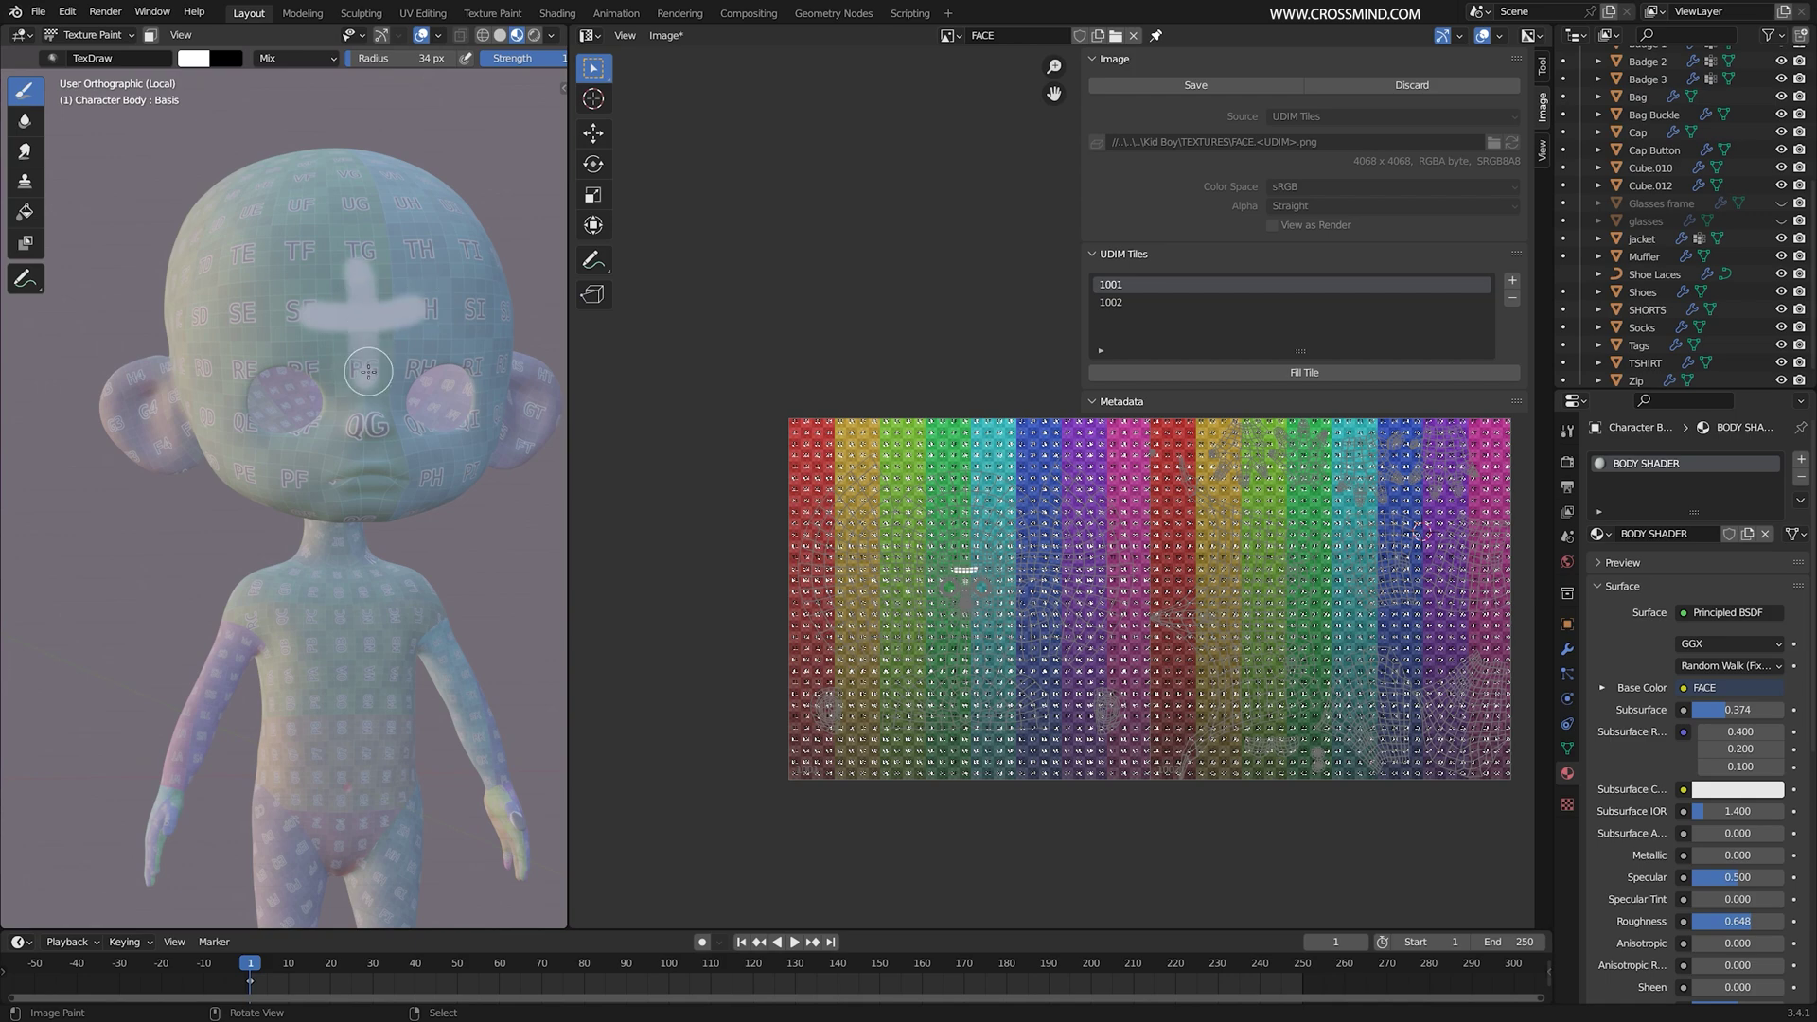
scroll(909, 617, "up", 4)
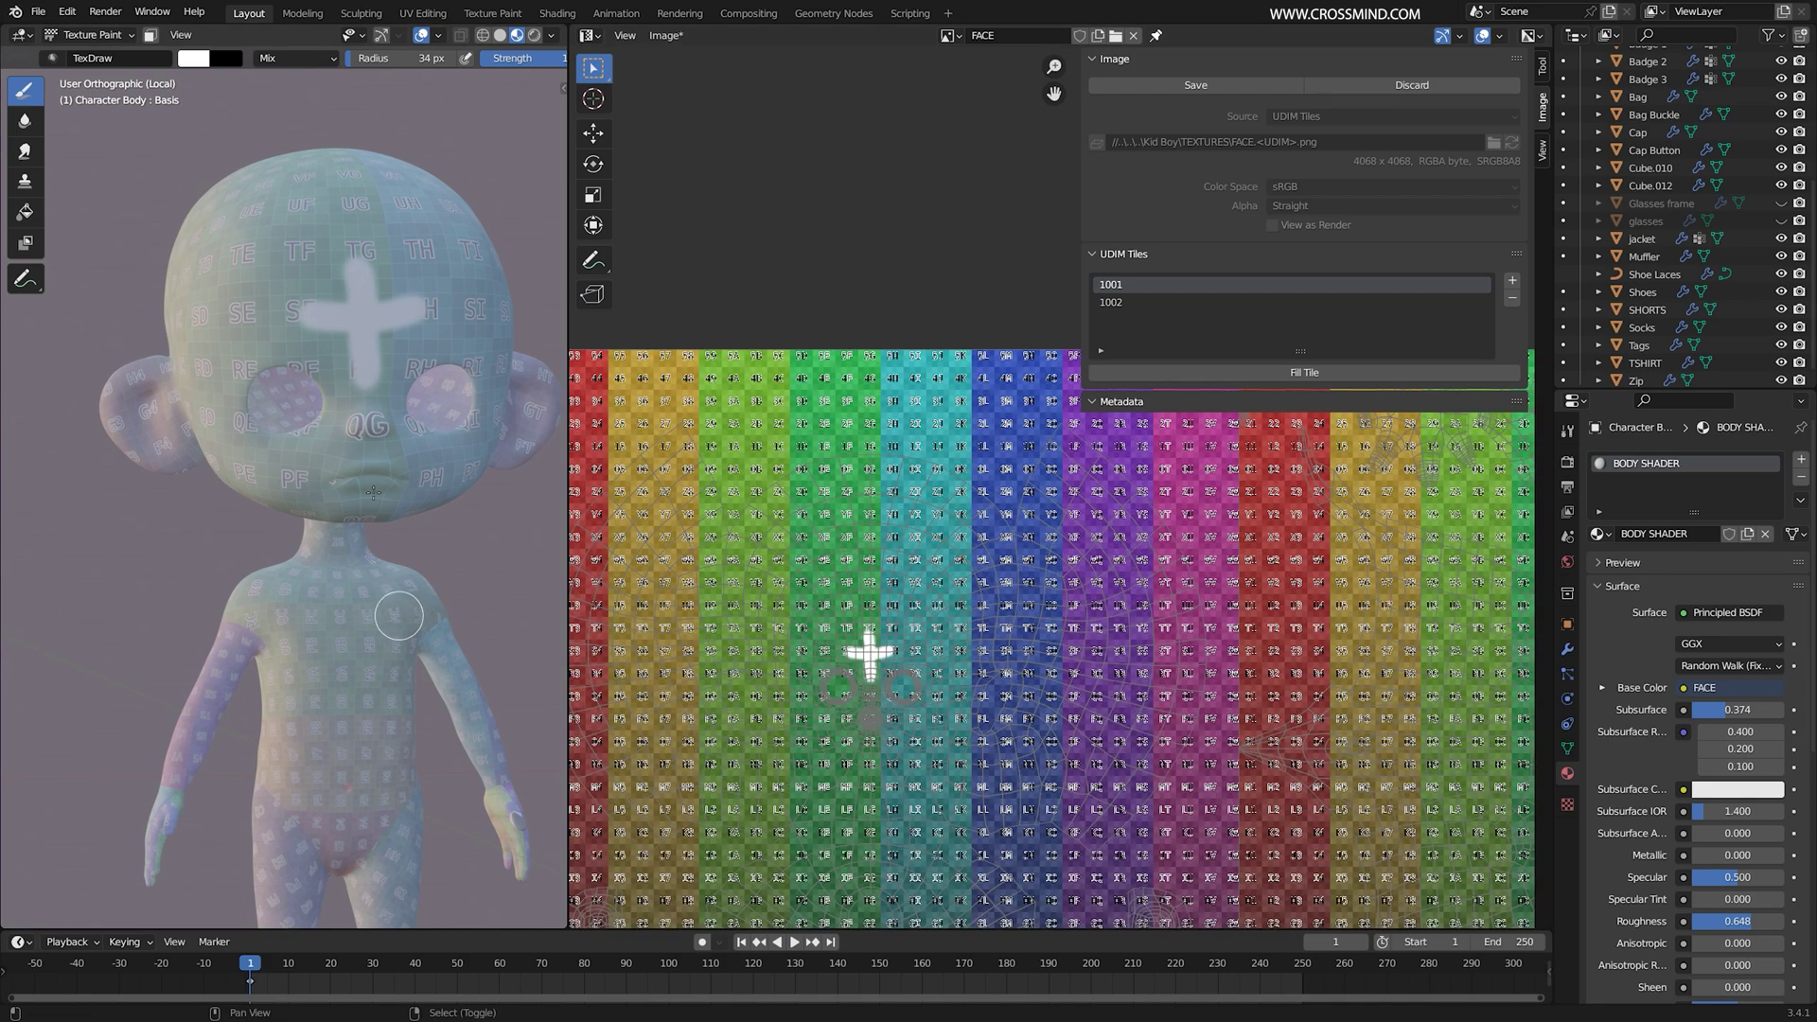
Step: Paint a white question-mark stroke on the character's torso, save the FACE image, and select UDIM tile 1002
middle_click_drag(386, 592, 353, 530, "shift")
left_click_drag(311, 461, 331, 584)
scroll(341, 579, "down", 2)
mouse_move(1365, 737)
middle_mouse_down()
mouse_move(1091, 651)
mouse_move(1135, 609)
mouse_move(1197, 746)
middle_mouse_up()
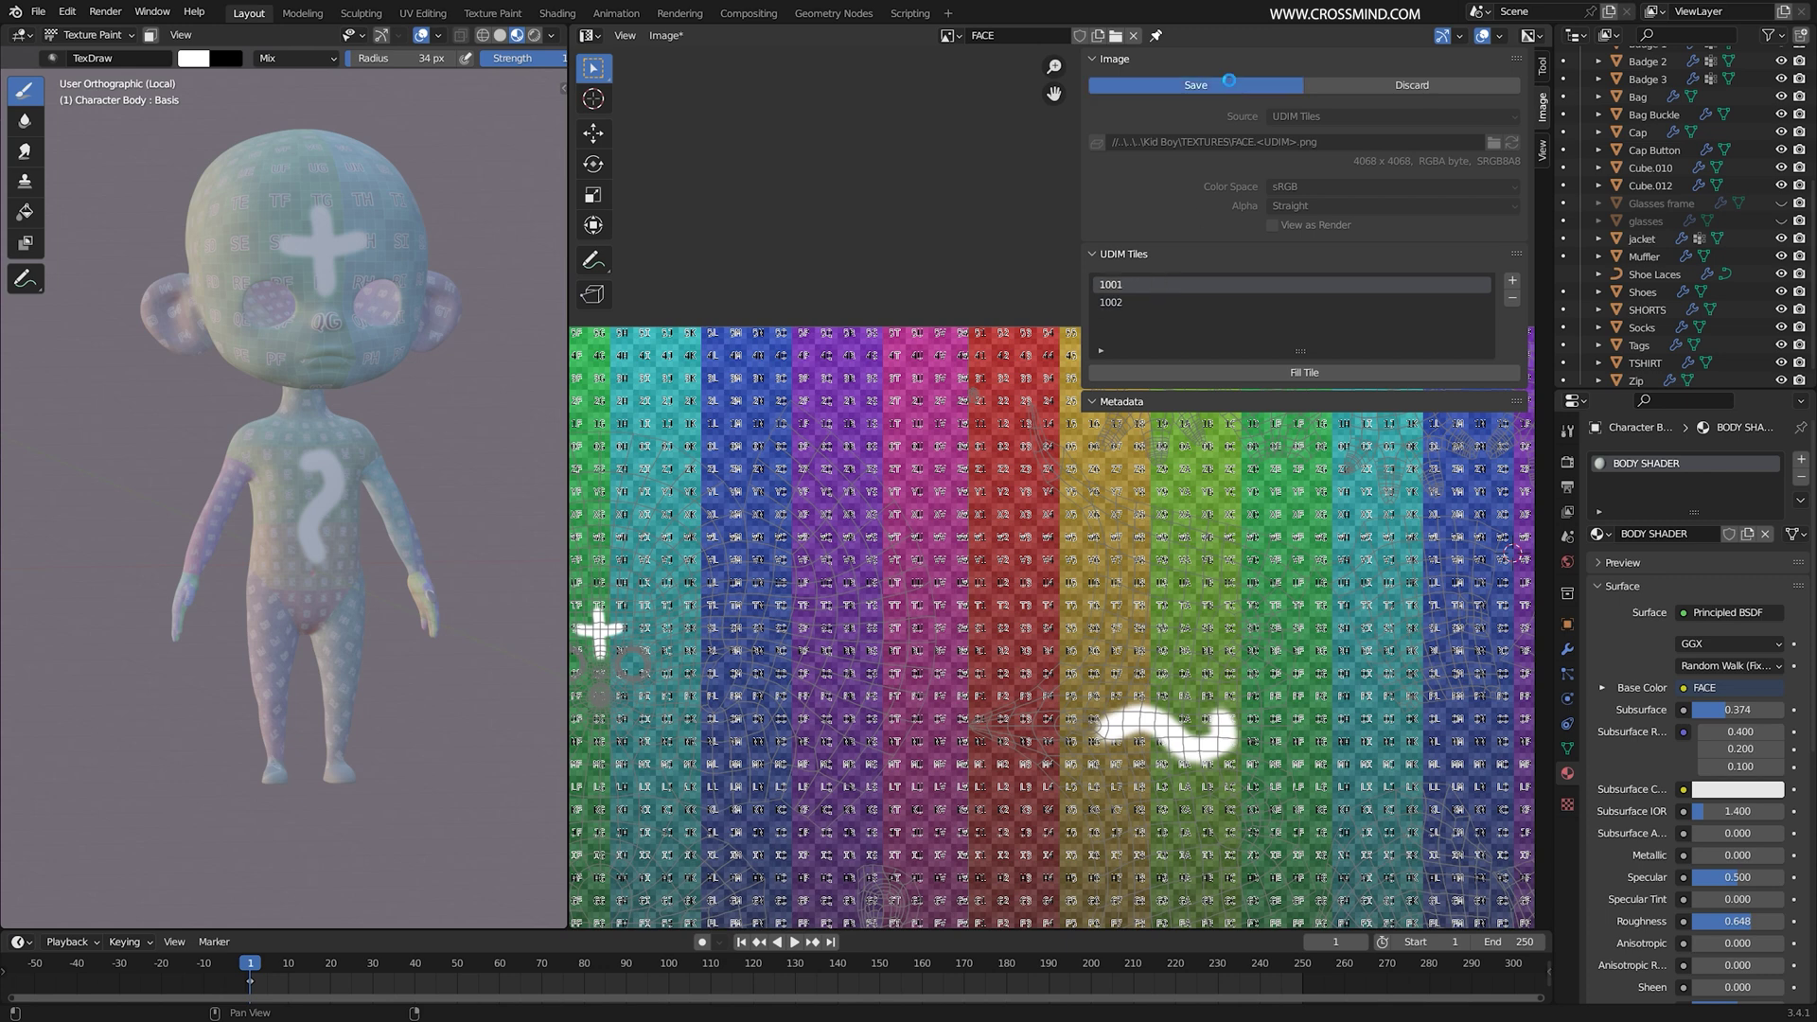
left_click(1137, 265)
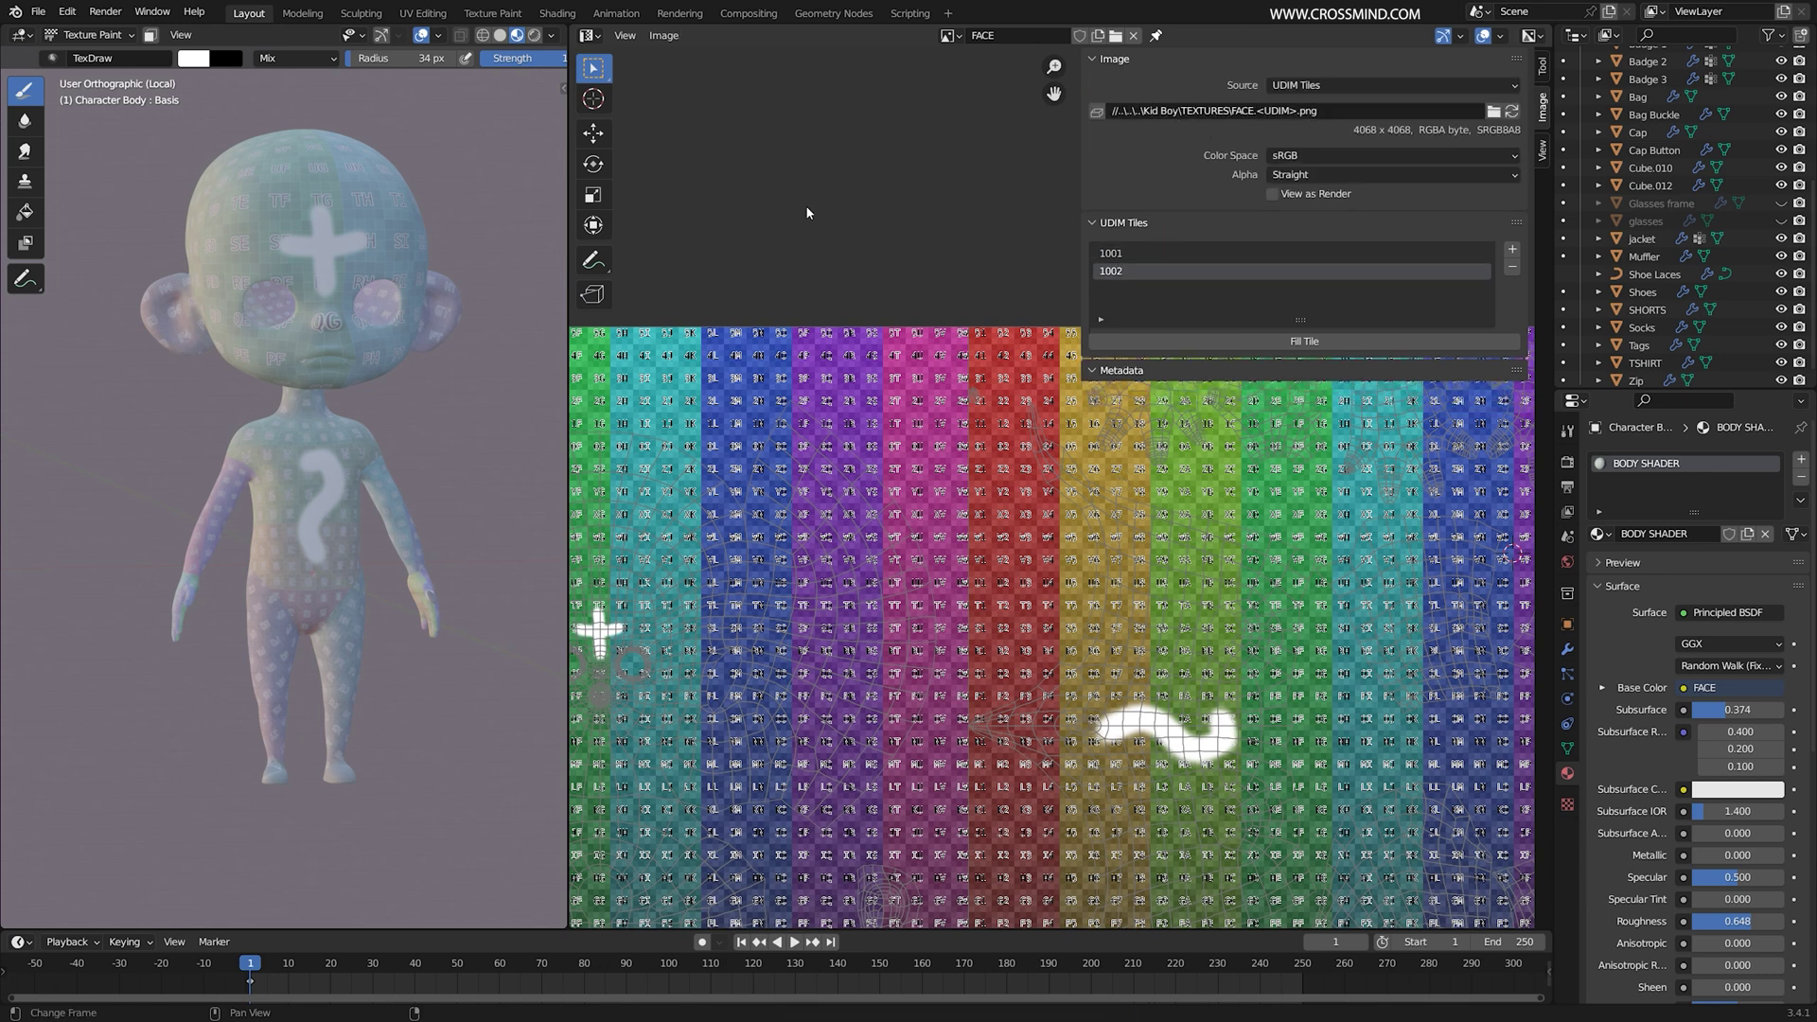
Step: Inspect the FACE.1001.png and FACE.1002.png thumbnails in the save folder for the painted strokes
left_click(663, 35)
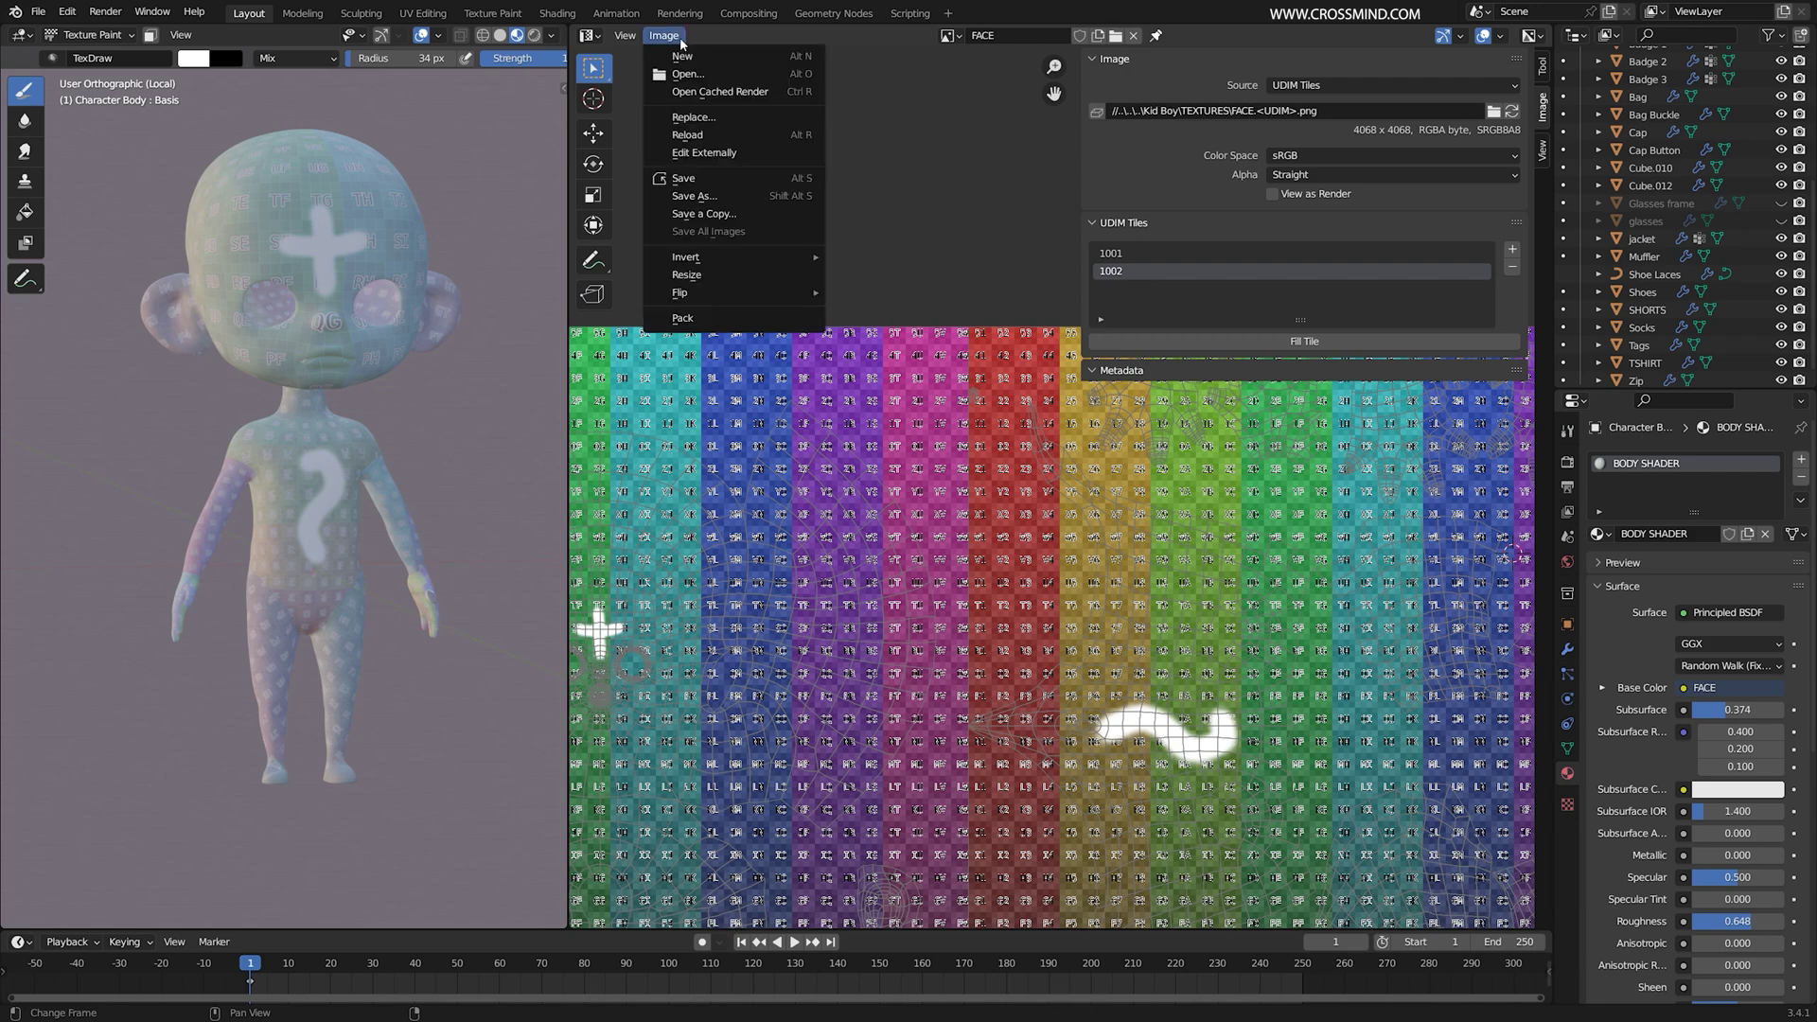
left_click(691, 201)
left_click(728, 336)
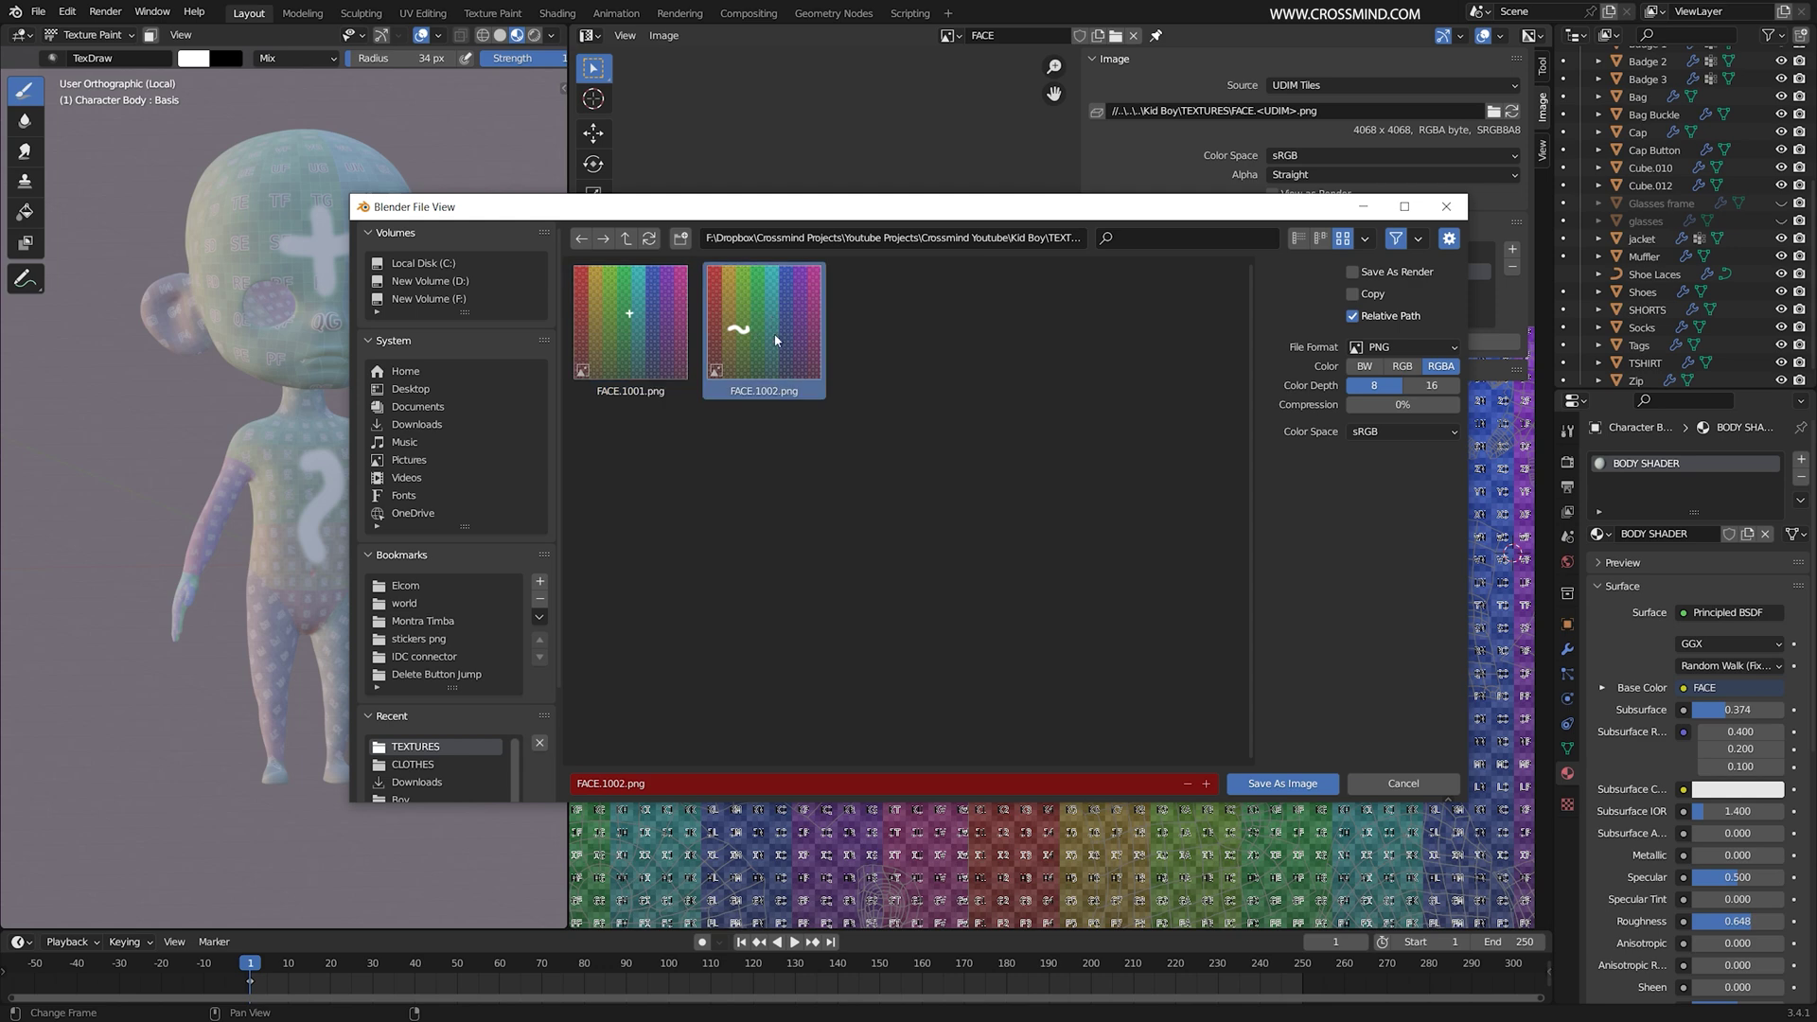
double_click(774, 333)
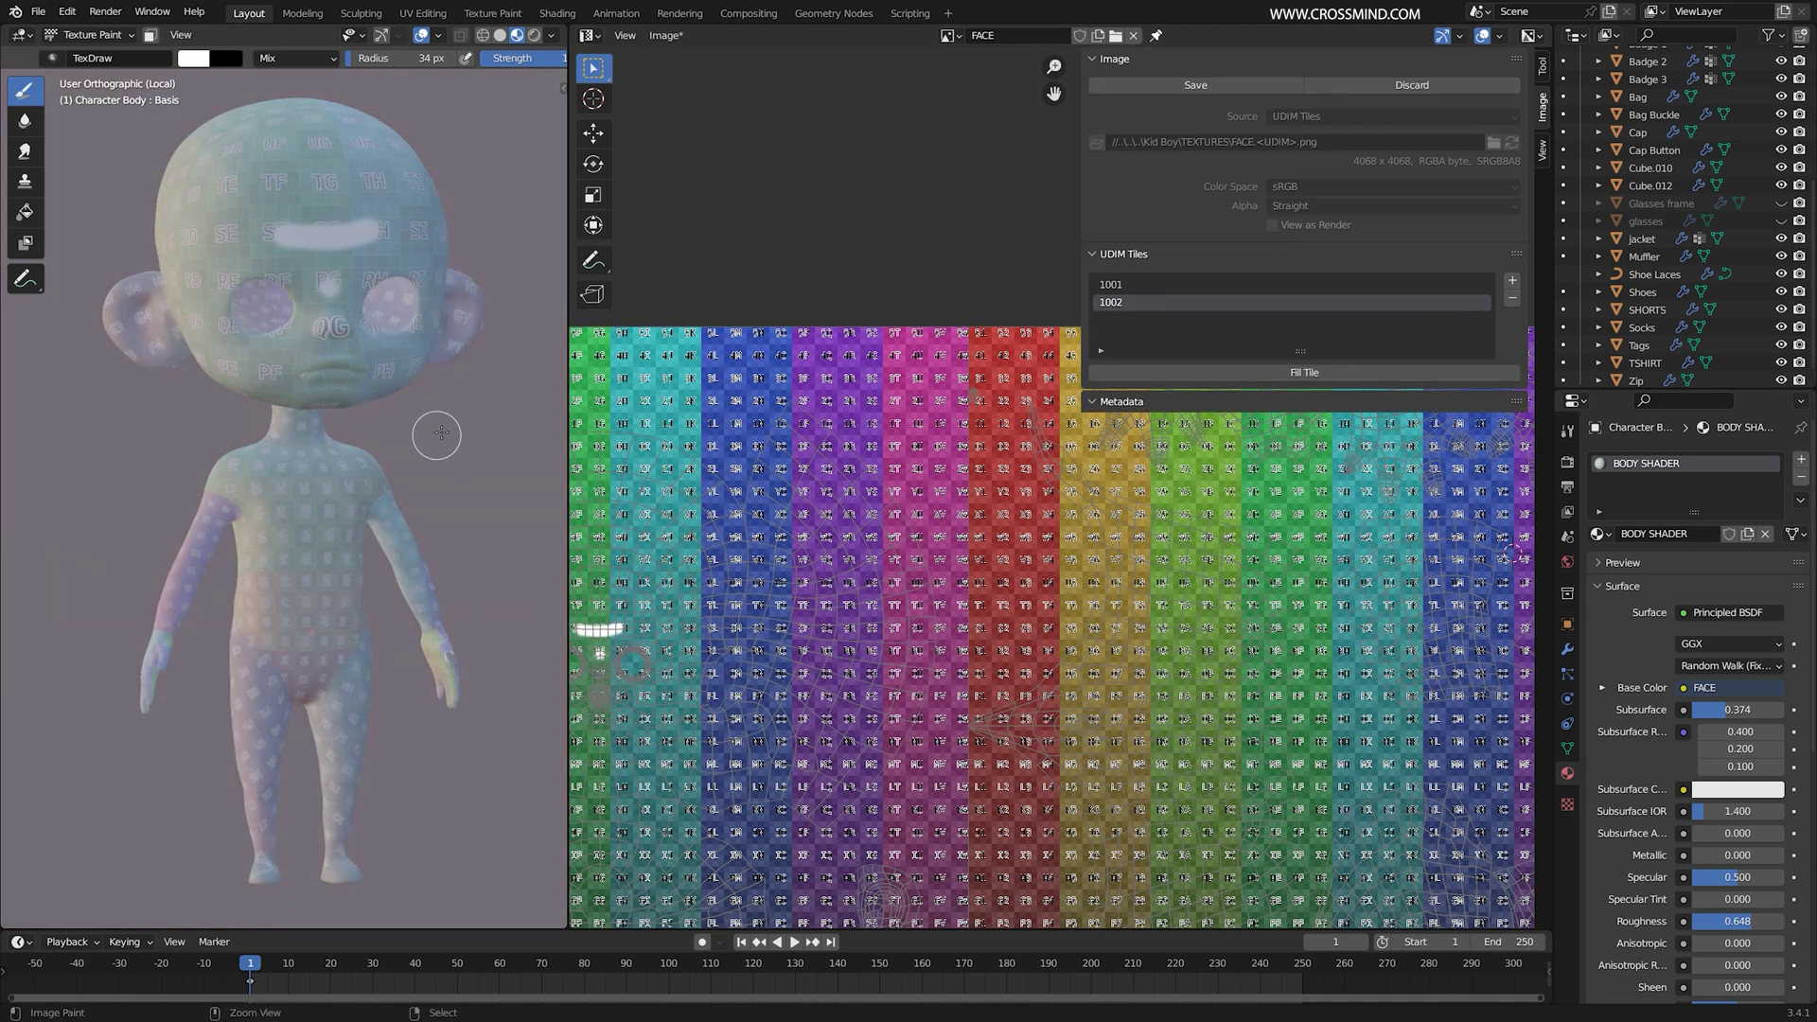
Step: Save the FACE texture without the test strokes, exit local view, and widen the 3D viewport
left_click(1233, 83)
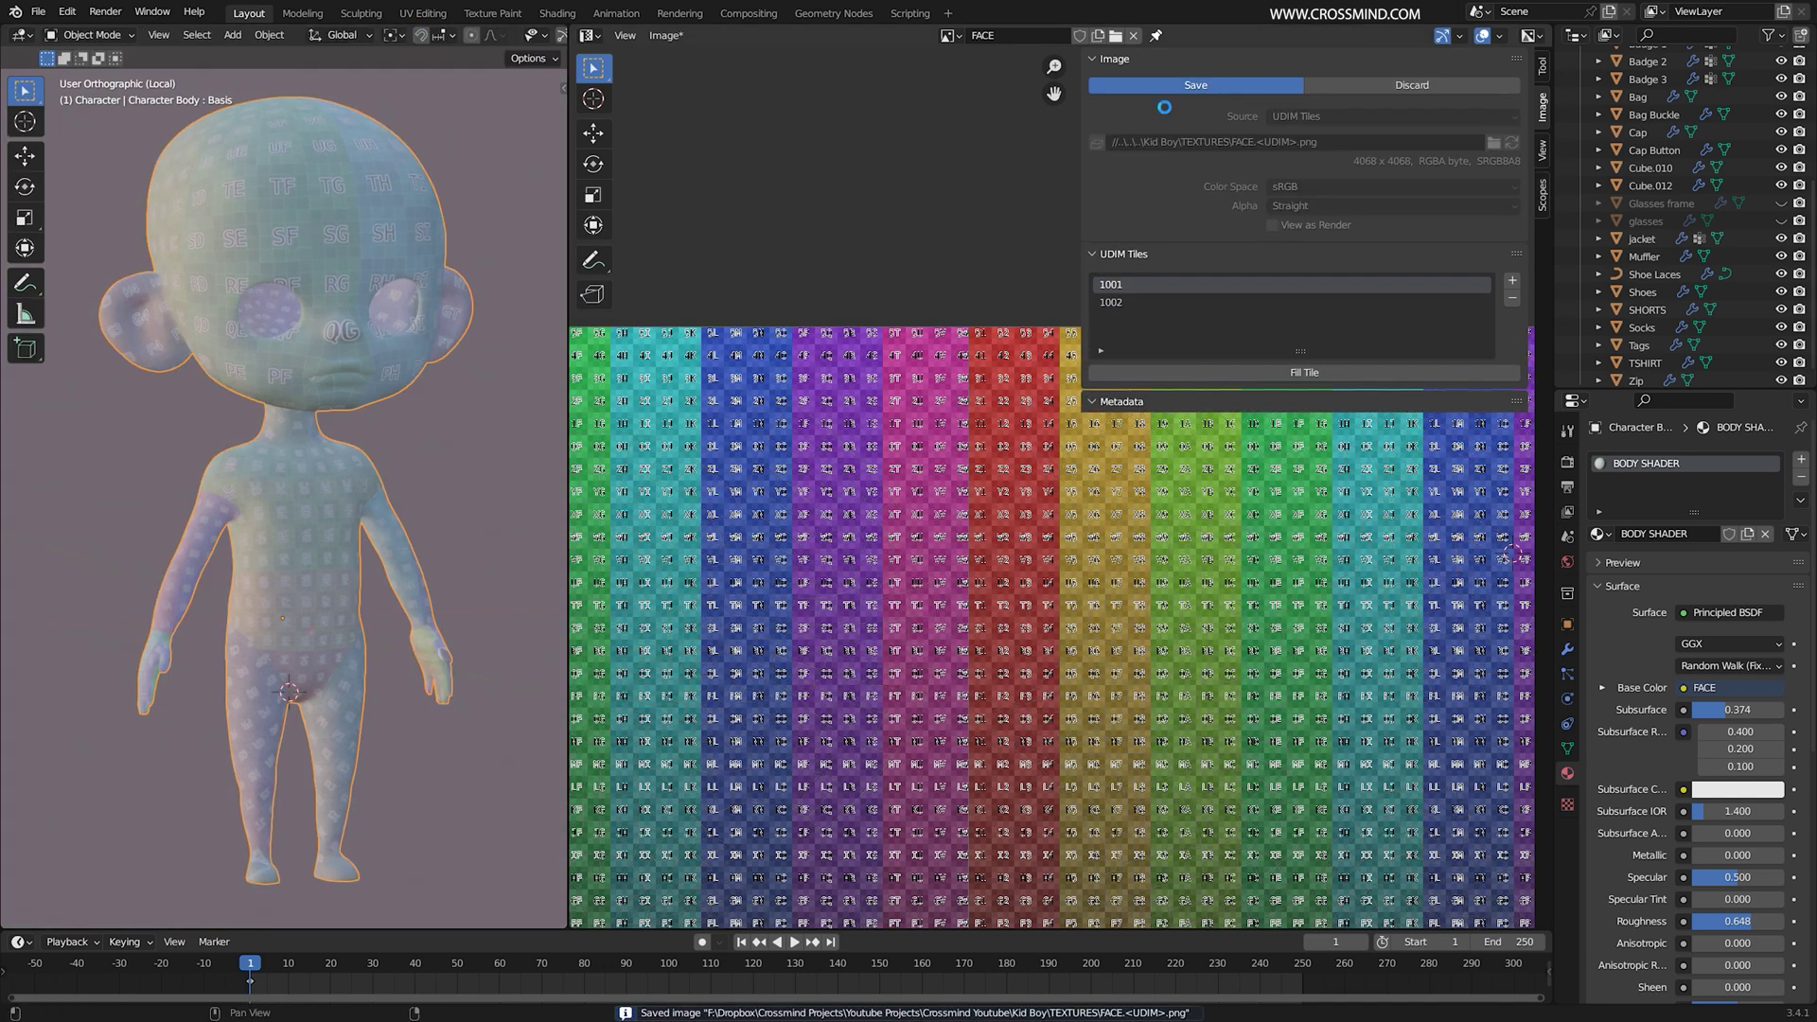
key("KP_Divide")
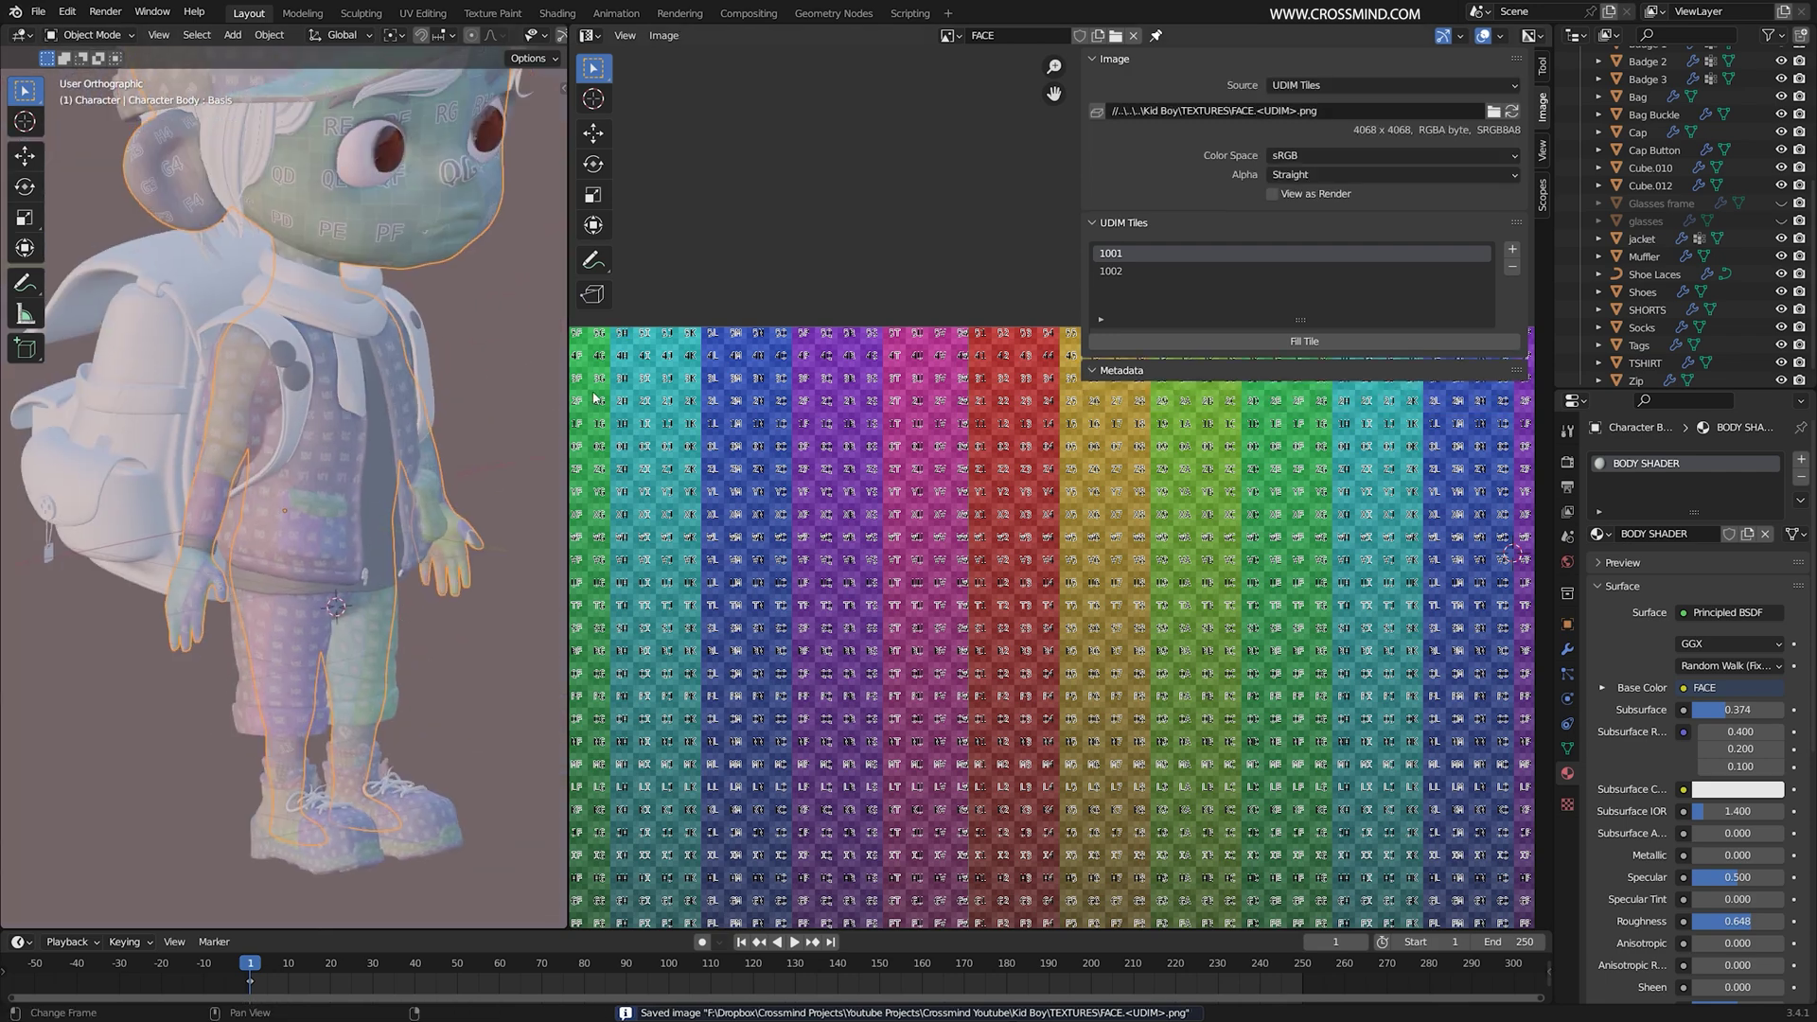
left_click_drag(566, 386, 833, 388)
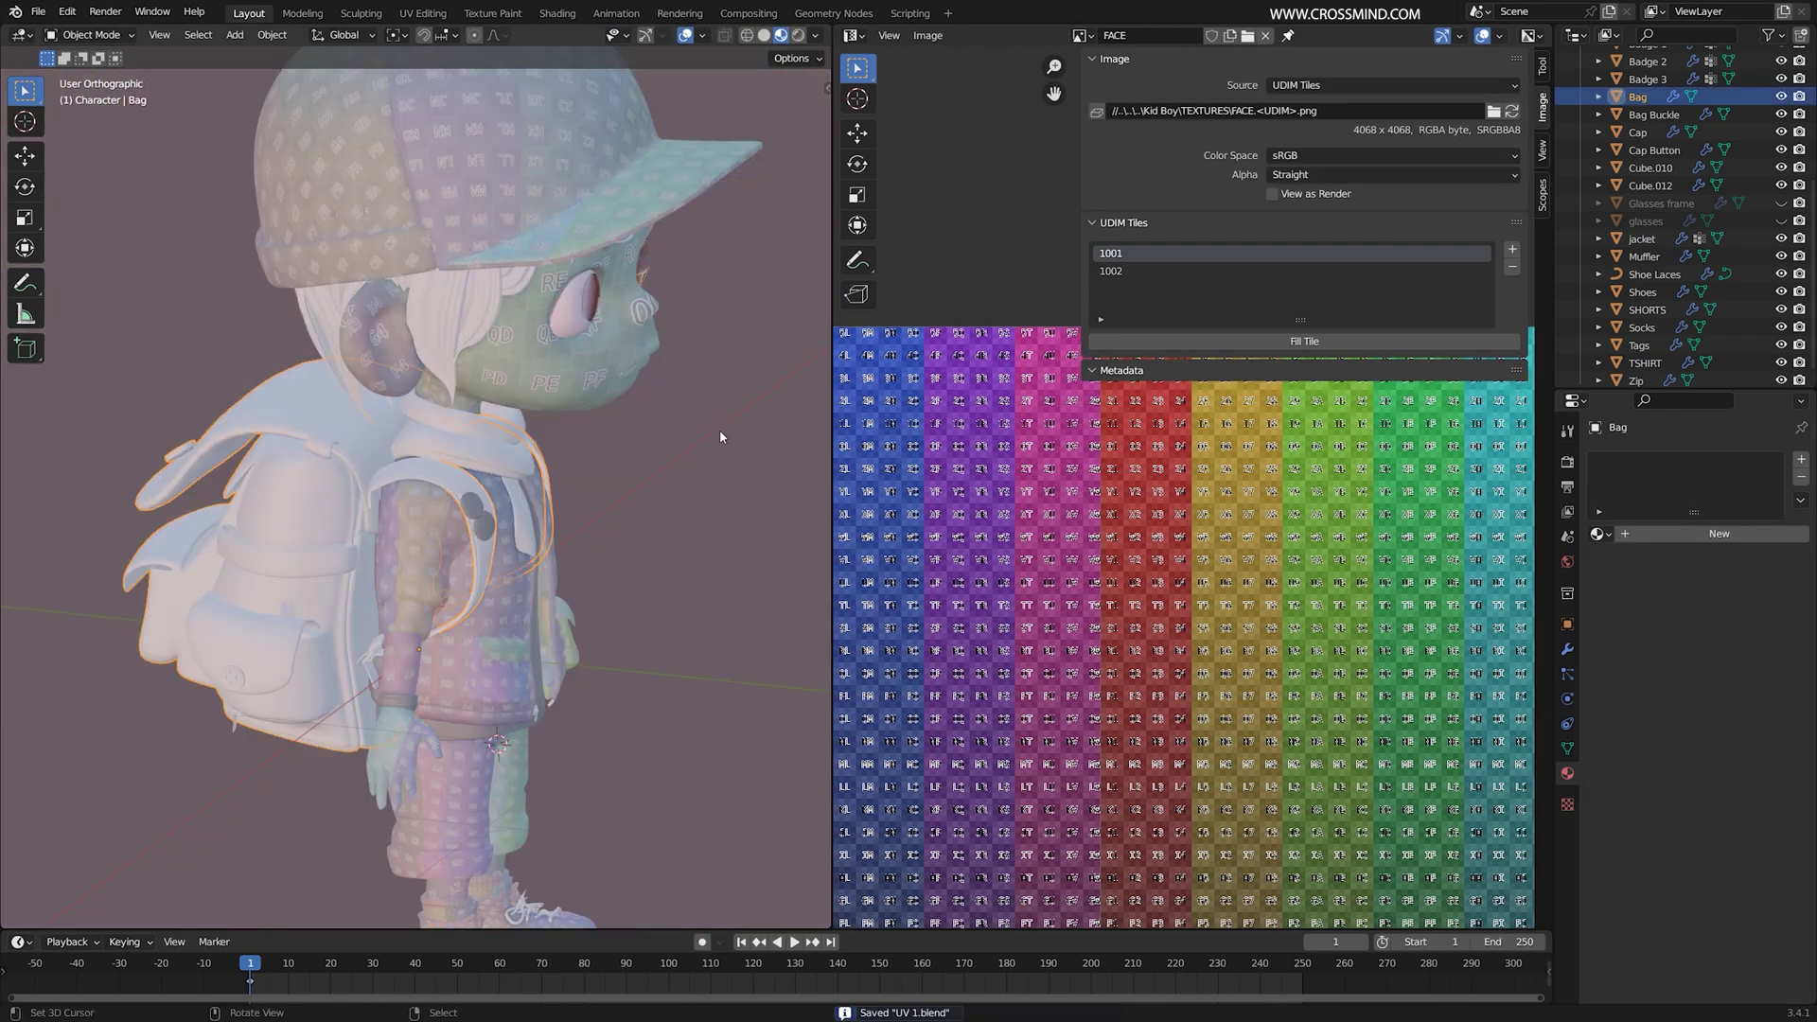
Step: Isolate the Bag object in local view and assign it the existing preview mat material
key("KP_Divide")
scroll(1515, 563, "down", 1)
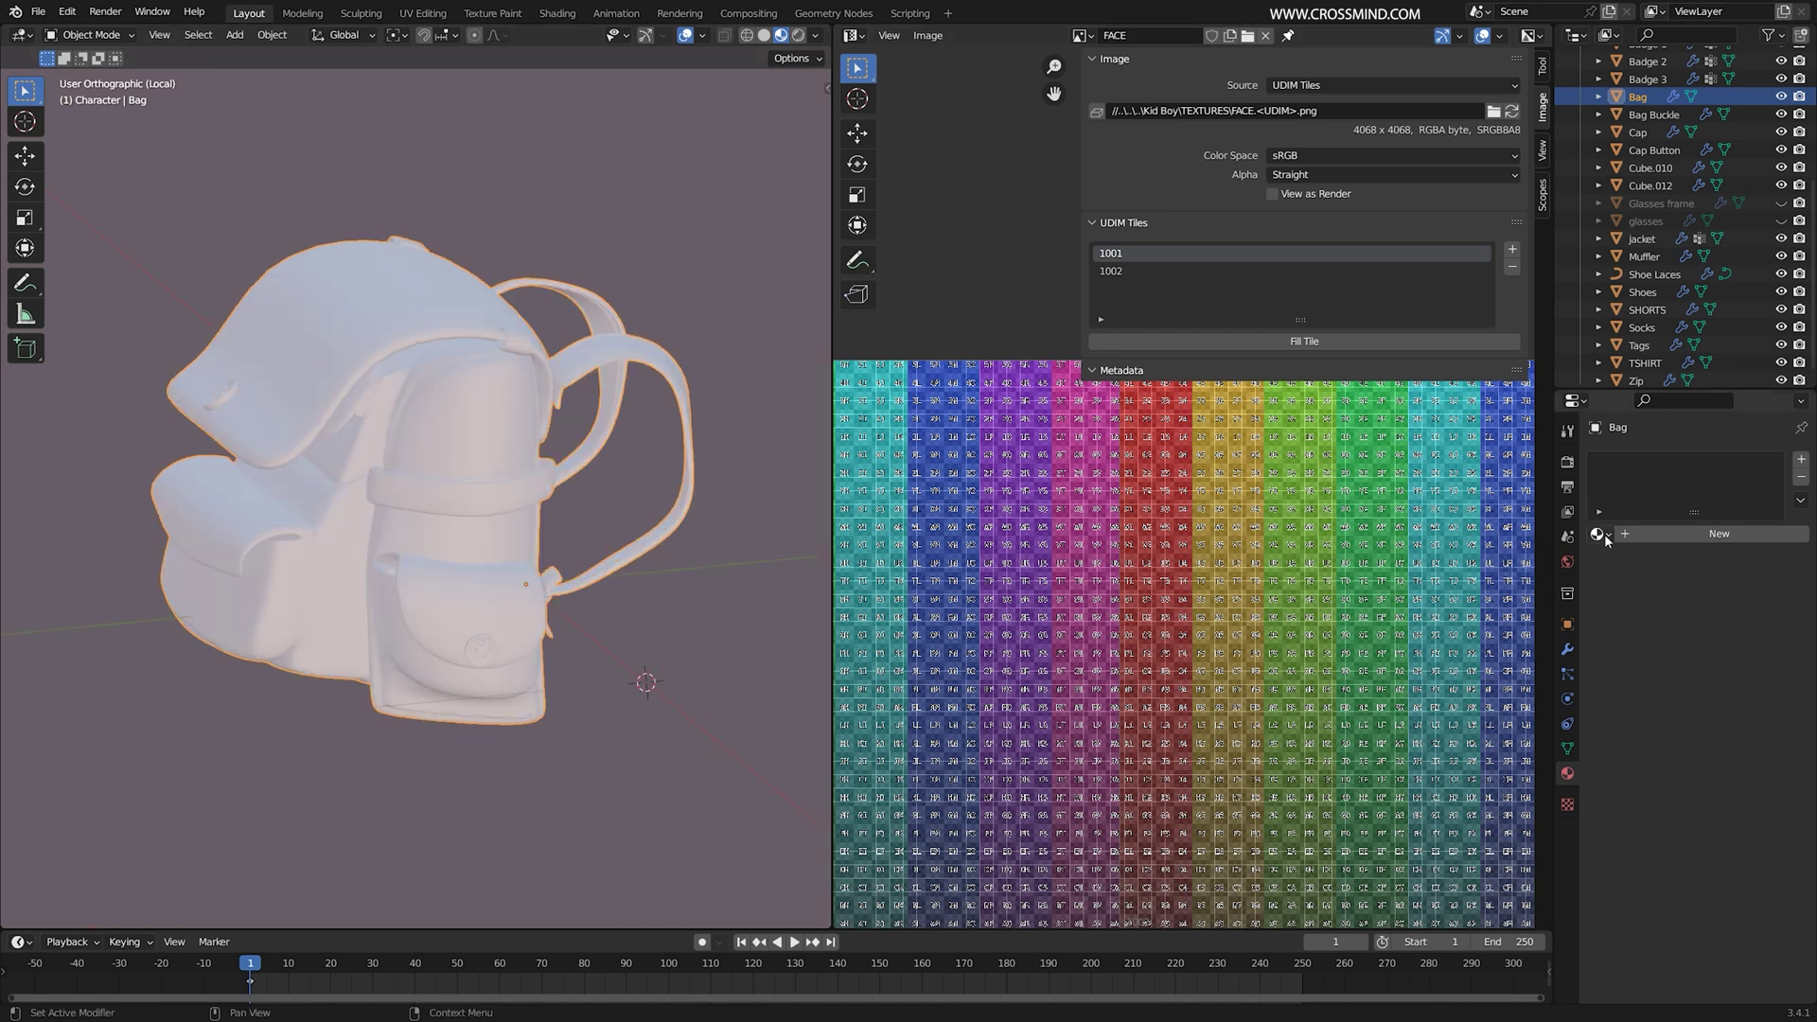
left_click(1598, 533)
left_click(1448, 644)
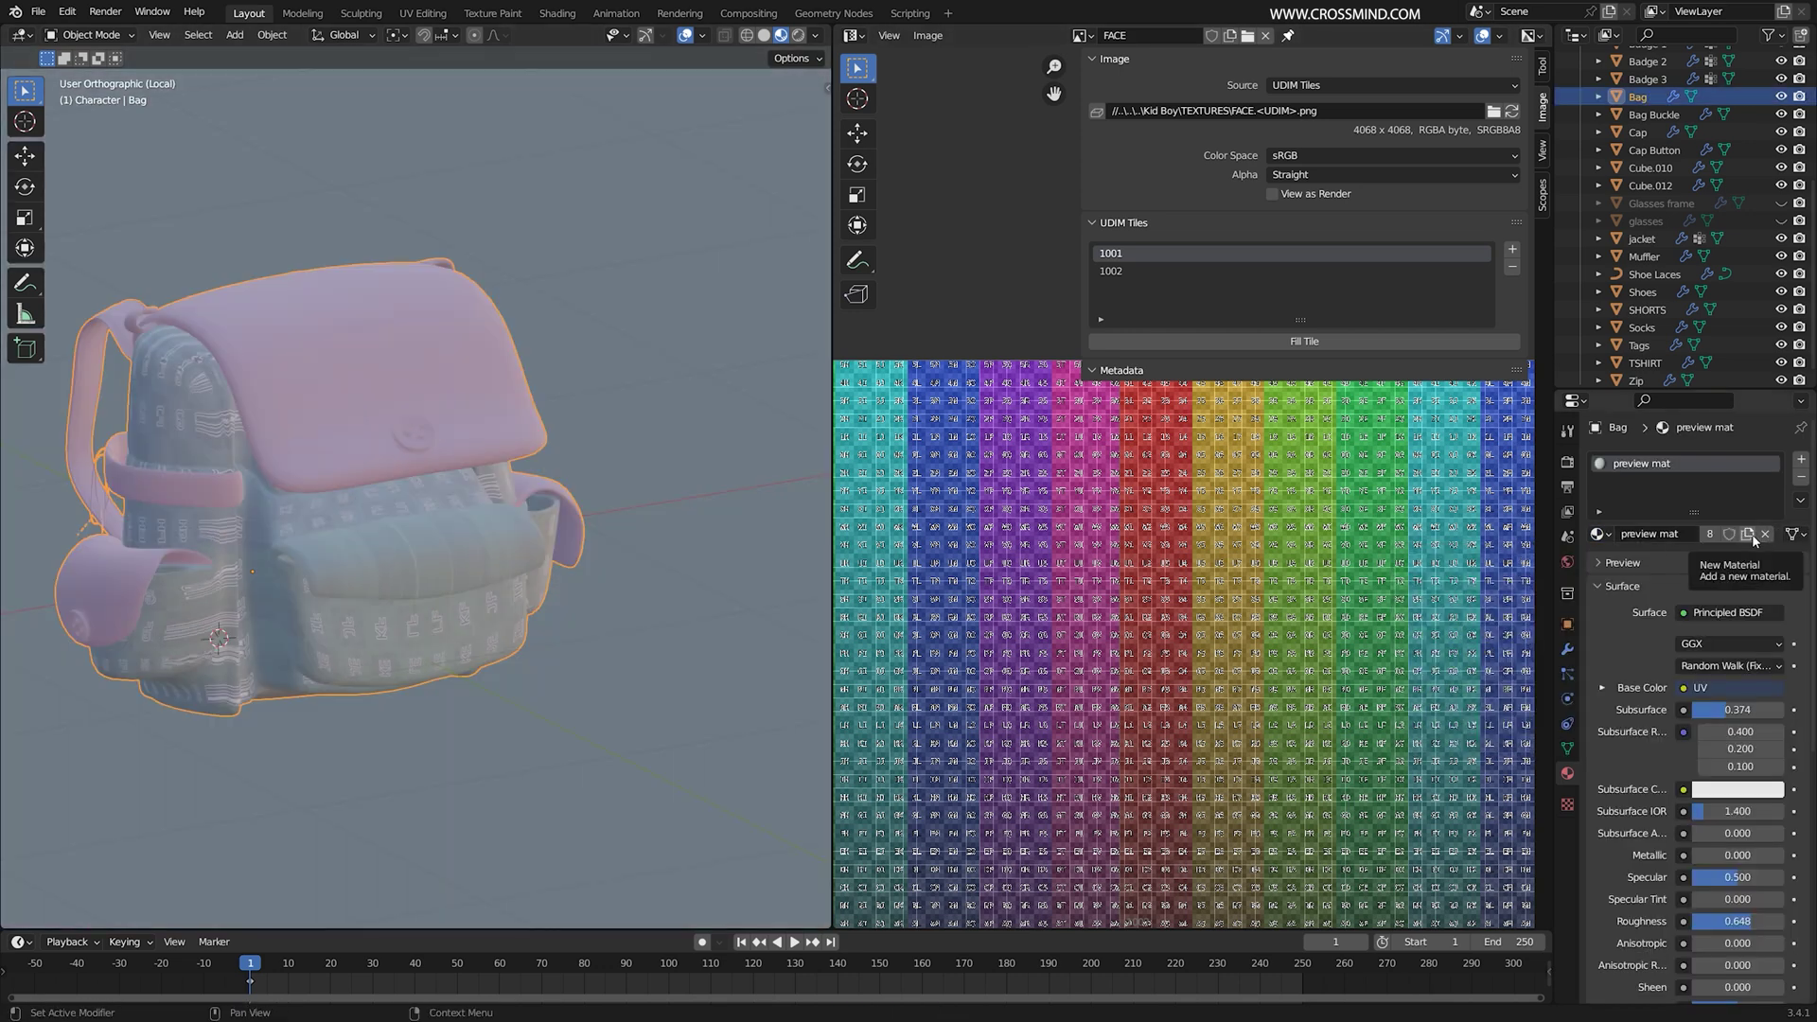
Step: Unlink the FACE image from the UV Editor, hide its sidebar, and enlarge the editor area
scroll(1093, 506, "down", 5)
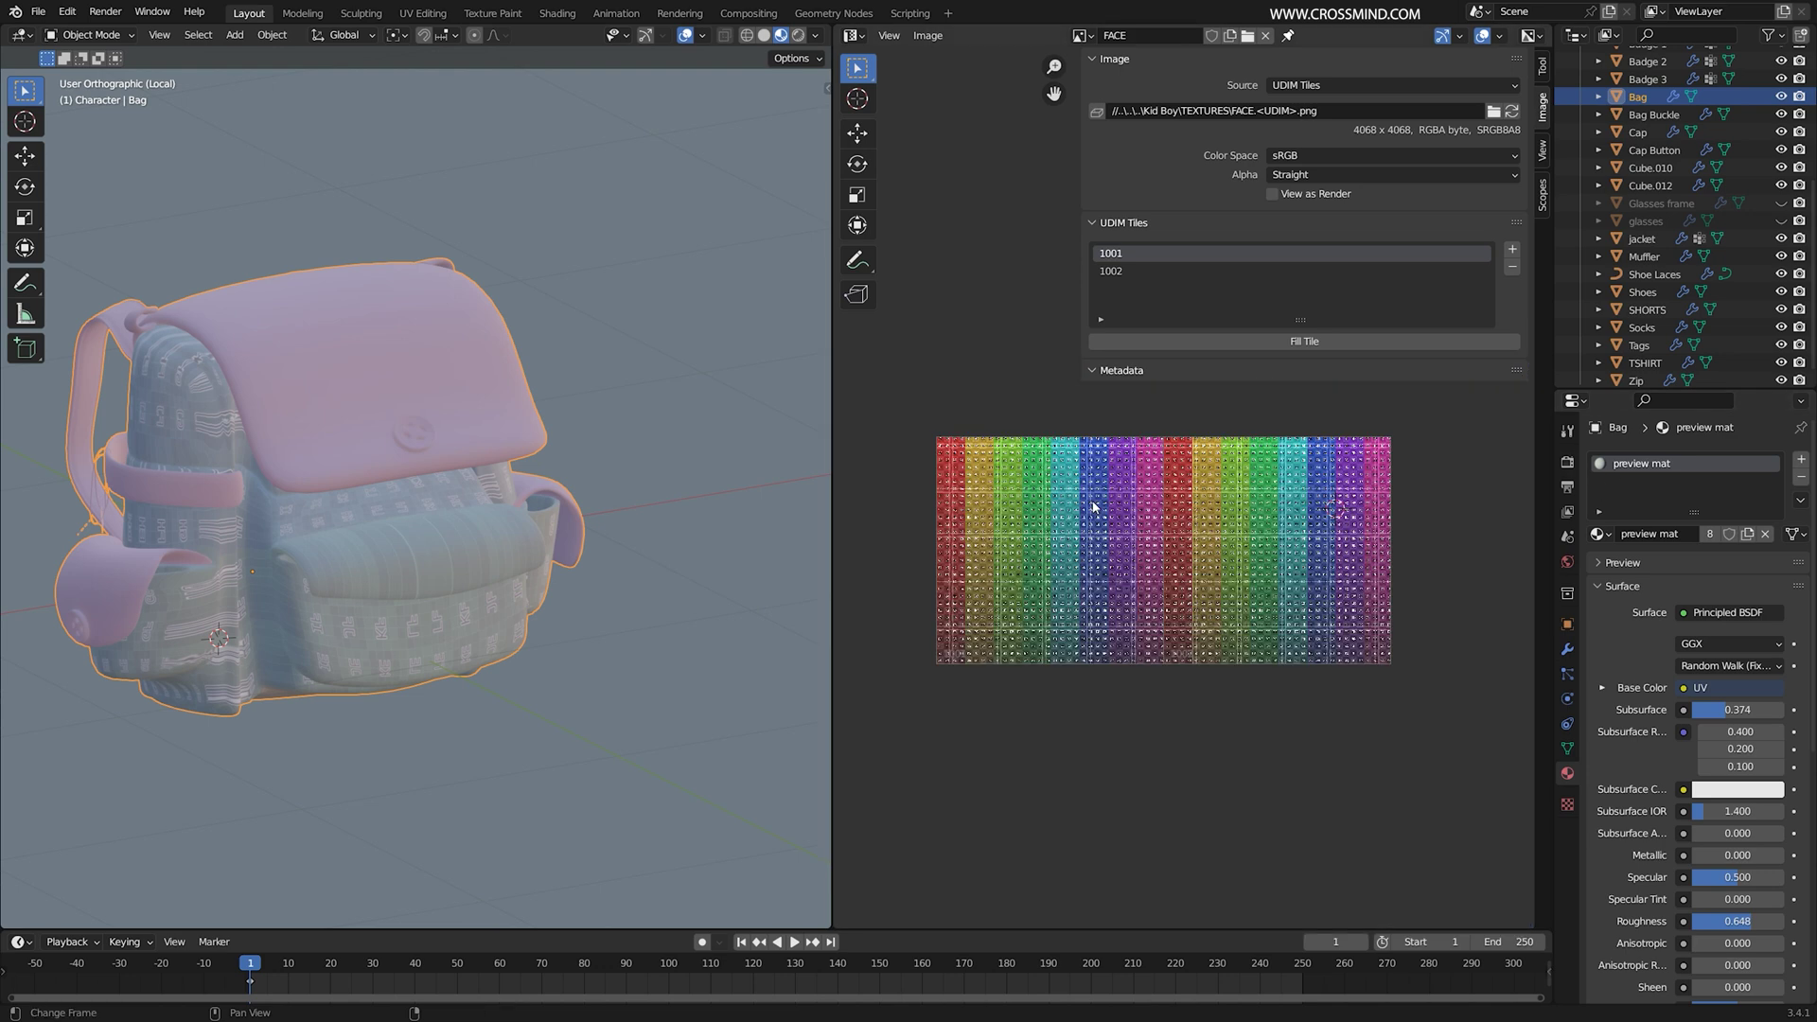
left_click(1267, 36)
scroll(1062, 530, "up", 6)
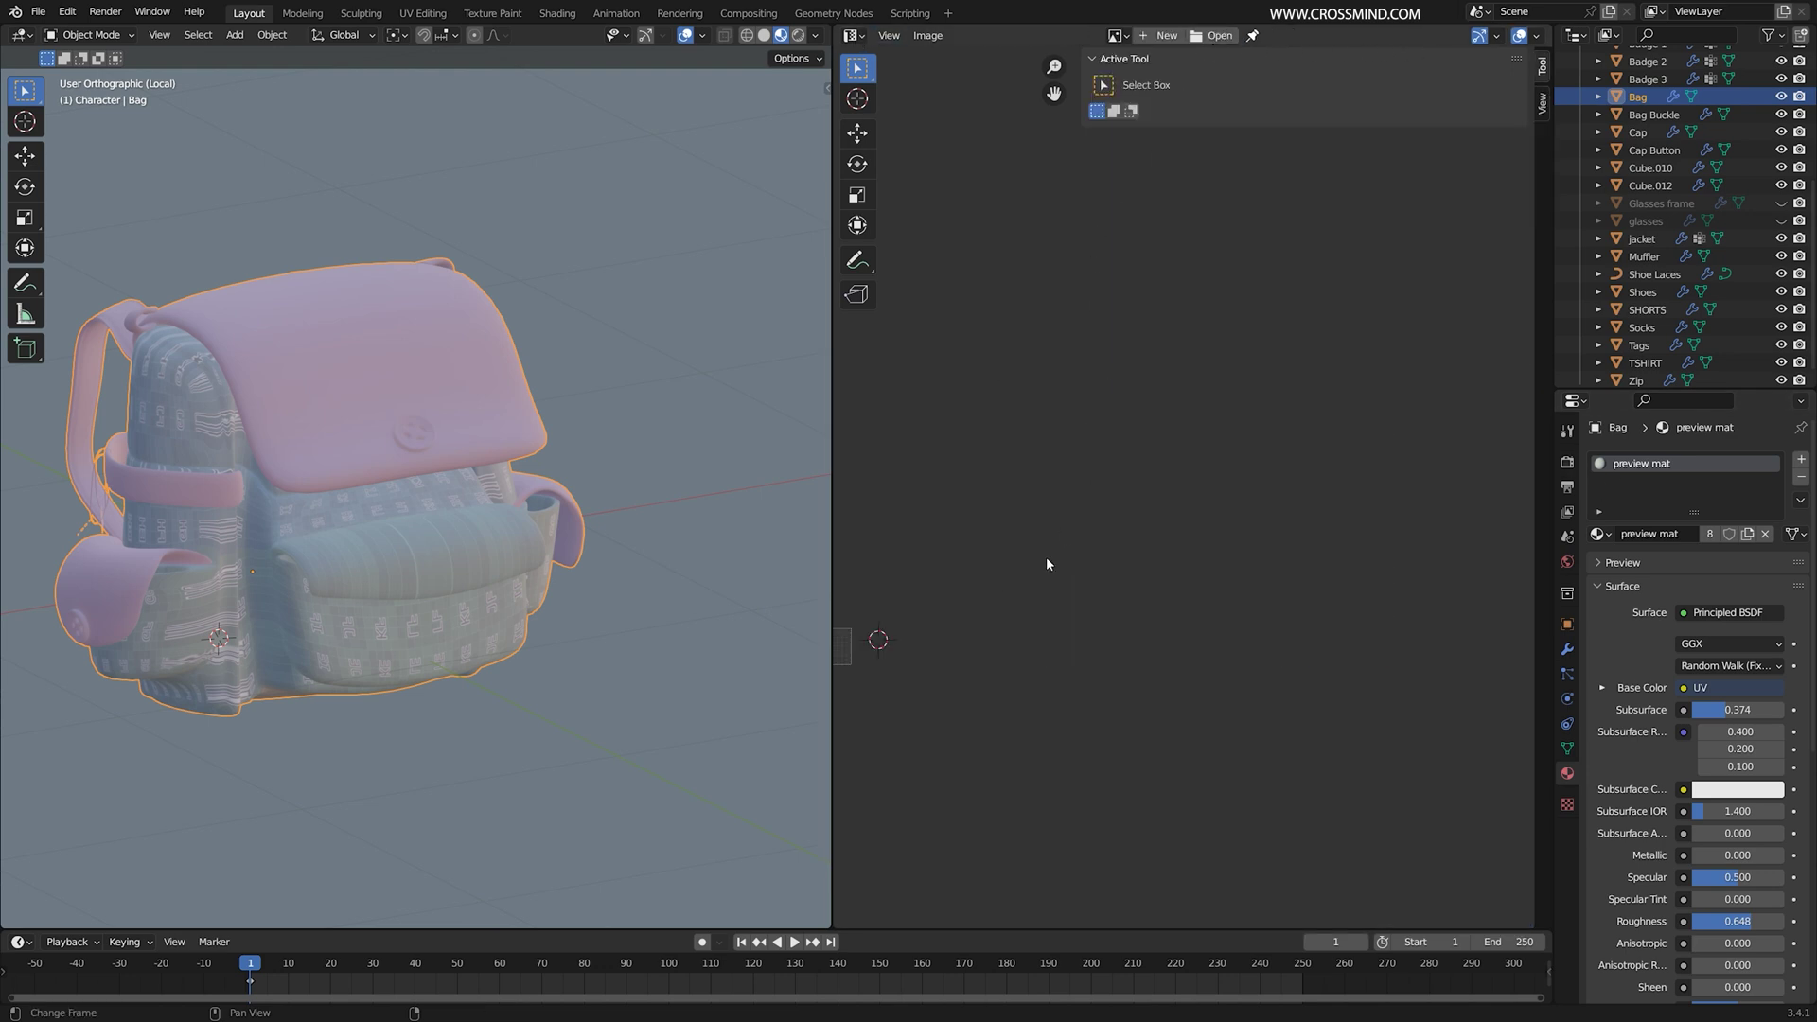
left_click_drag(831, 397, 633, 407)
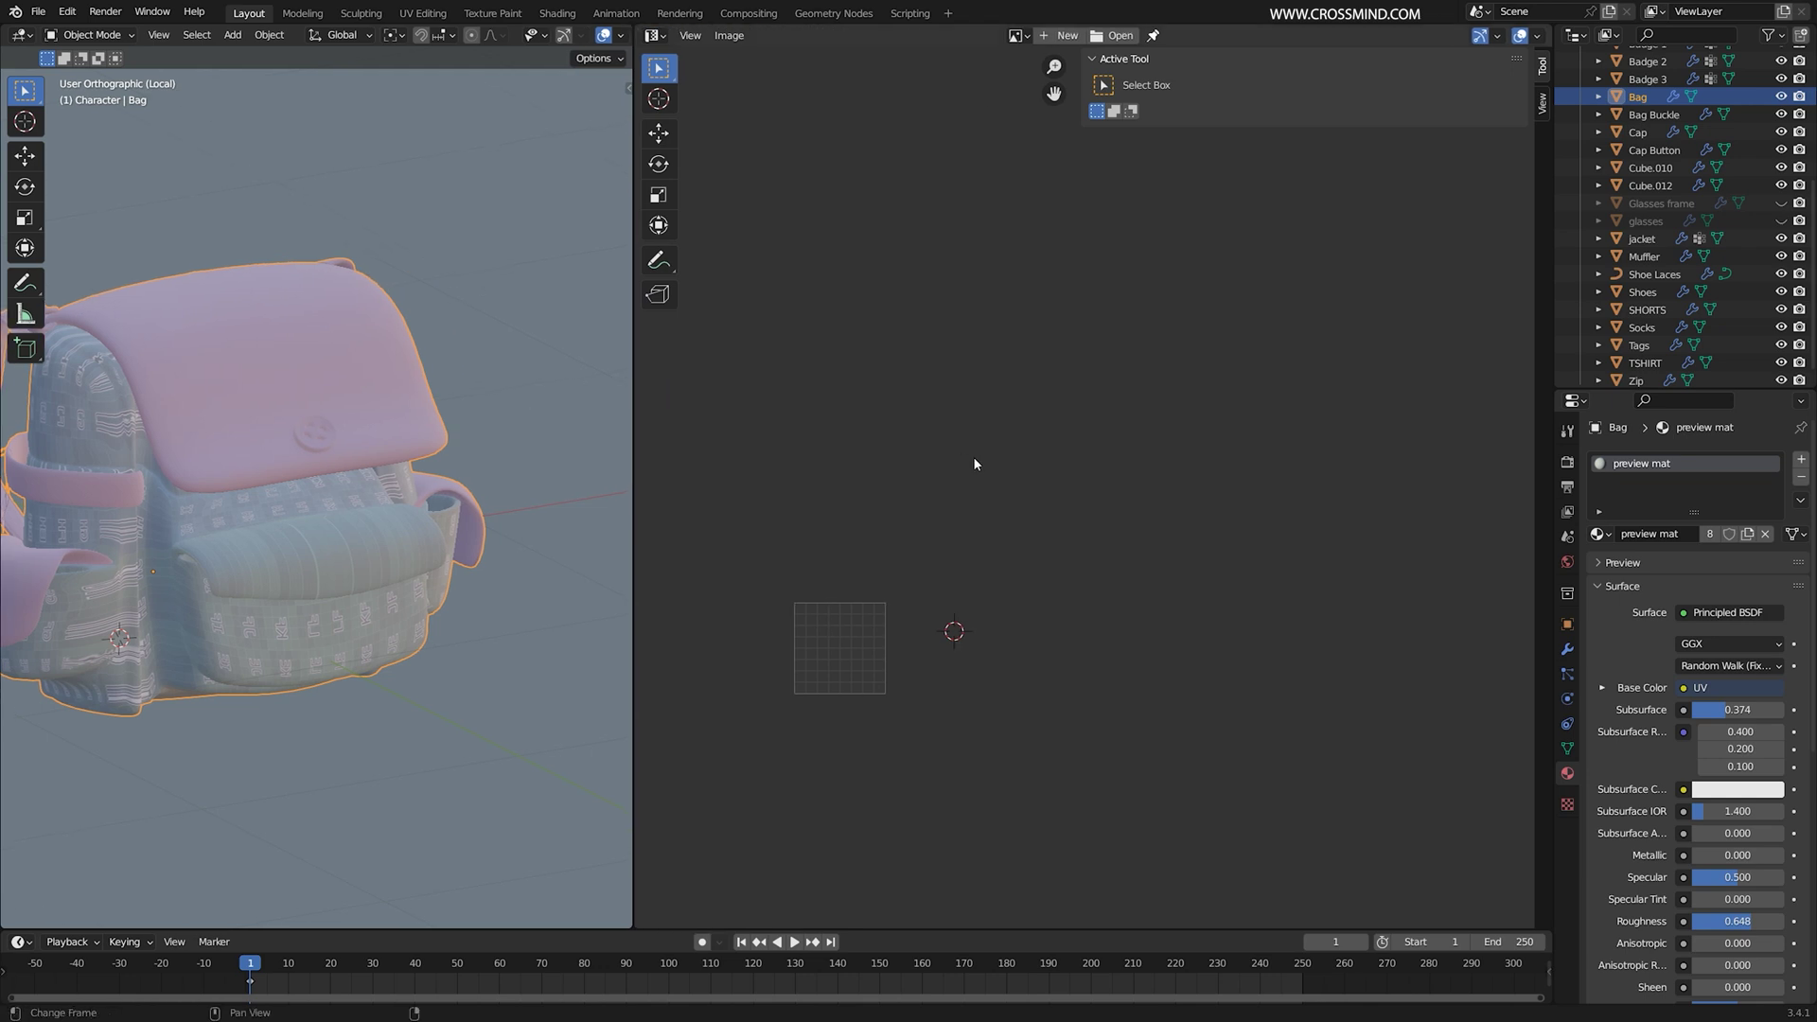
key("n")
scroll(985, 450, "up", 3)
left_click(1018, 36)
scroll(722, 580, "up", 3)
middle_click_drag(722, 580, 1100, 482)
scroll(444, 521, "up", 2)
Step: In Edit Mode, select the bag's main body as linked geometry and hide the other bag parts
middle_click_drag(489, 517, 370, 494)
key("Tab")
key("2")
left_click(380, 476)
key("ctrl+l")
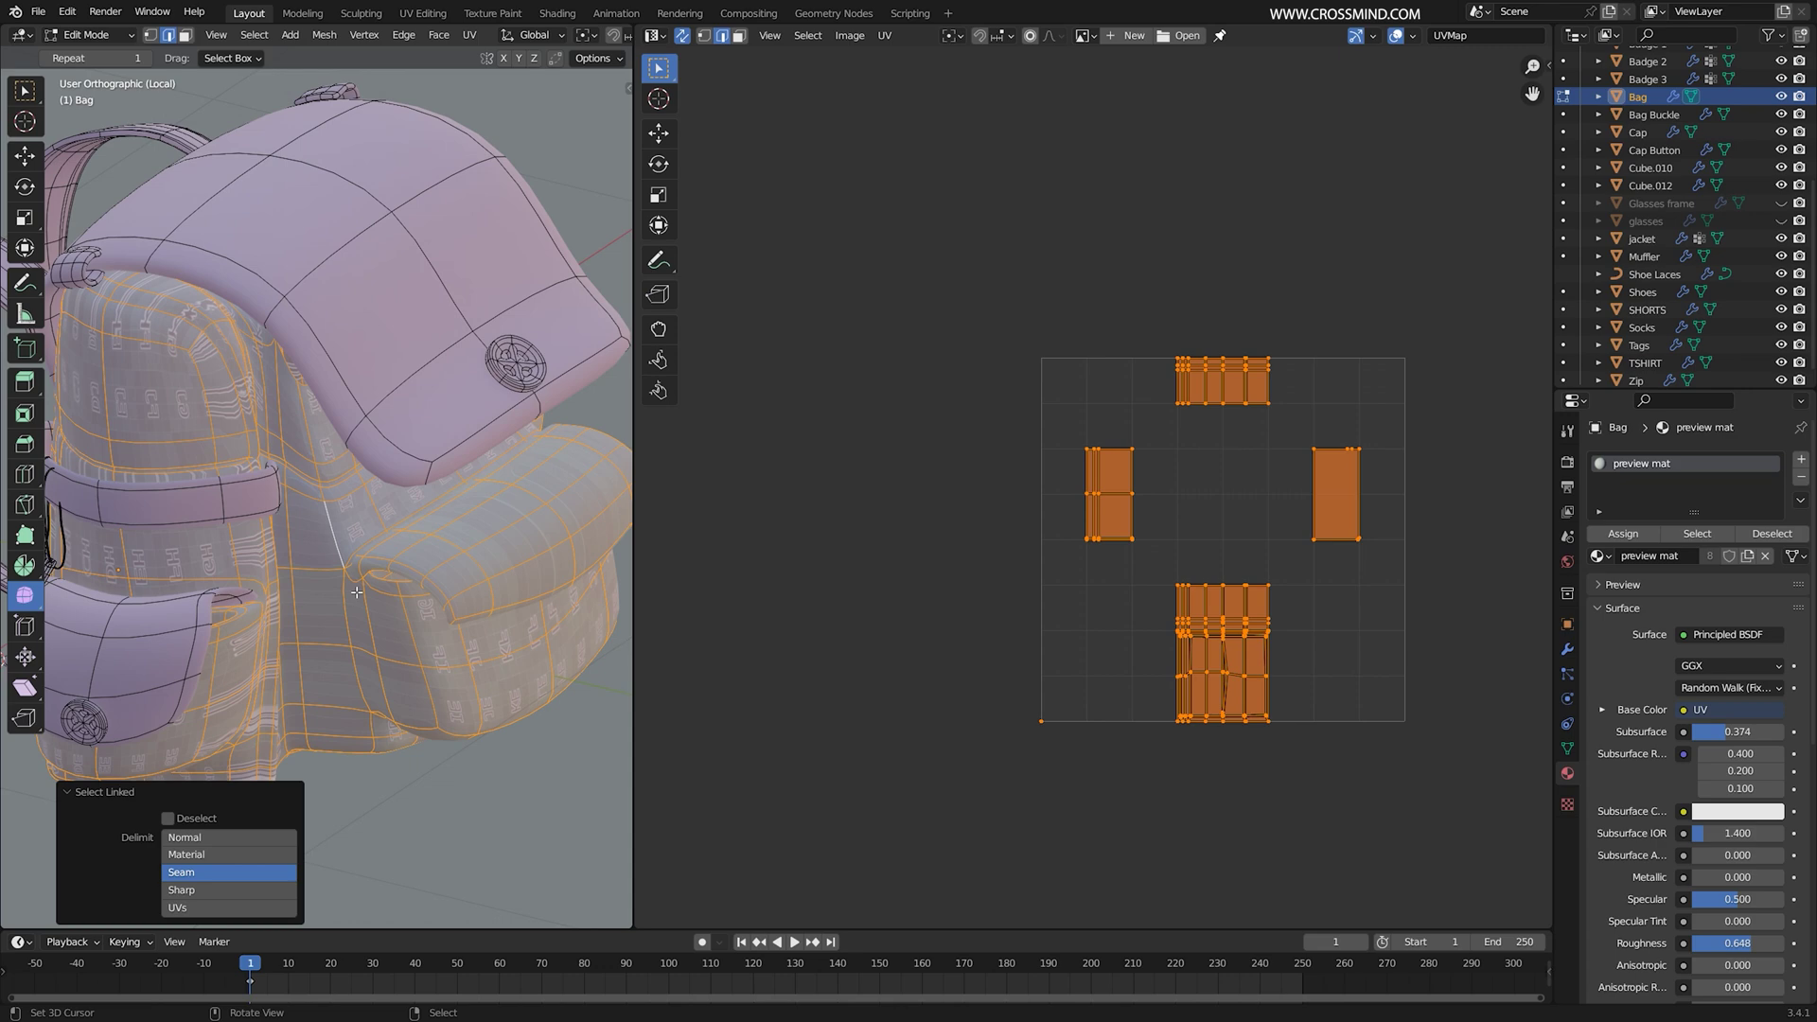
key("h")
left_click(188, 910)
Step: Mark seams along the two vertical edge loops where the bag body's front meets its side sections
middle_click_drag(524, 694, 589, 548)
middle_click_drag(445, 275, 714, 420)
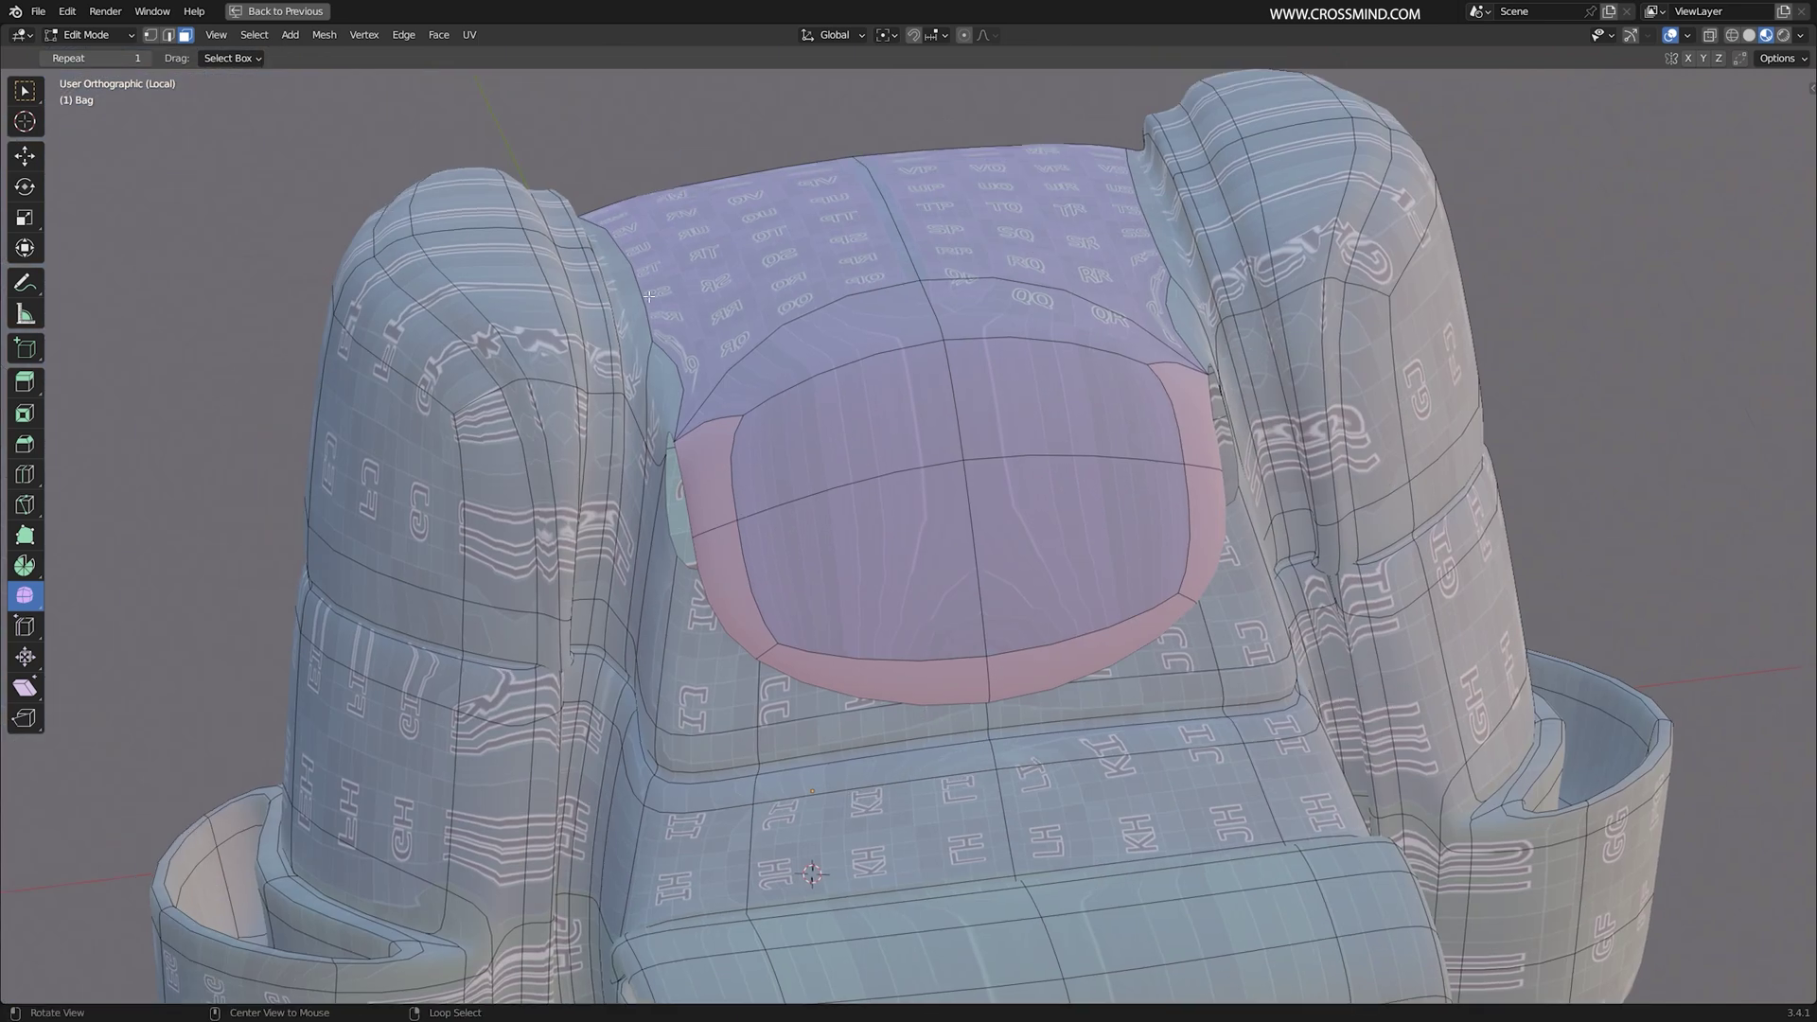
left_click(696, 417, "alt")
key("2")
left_click(644, 298, "alt")
middle_click_drag(644, 297, 620, 291)
right_click(631, 437, "alt")
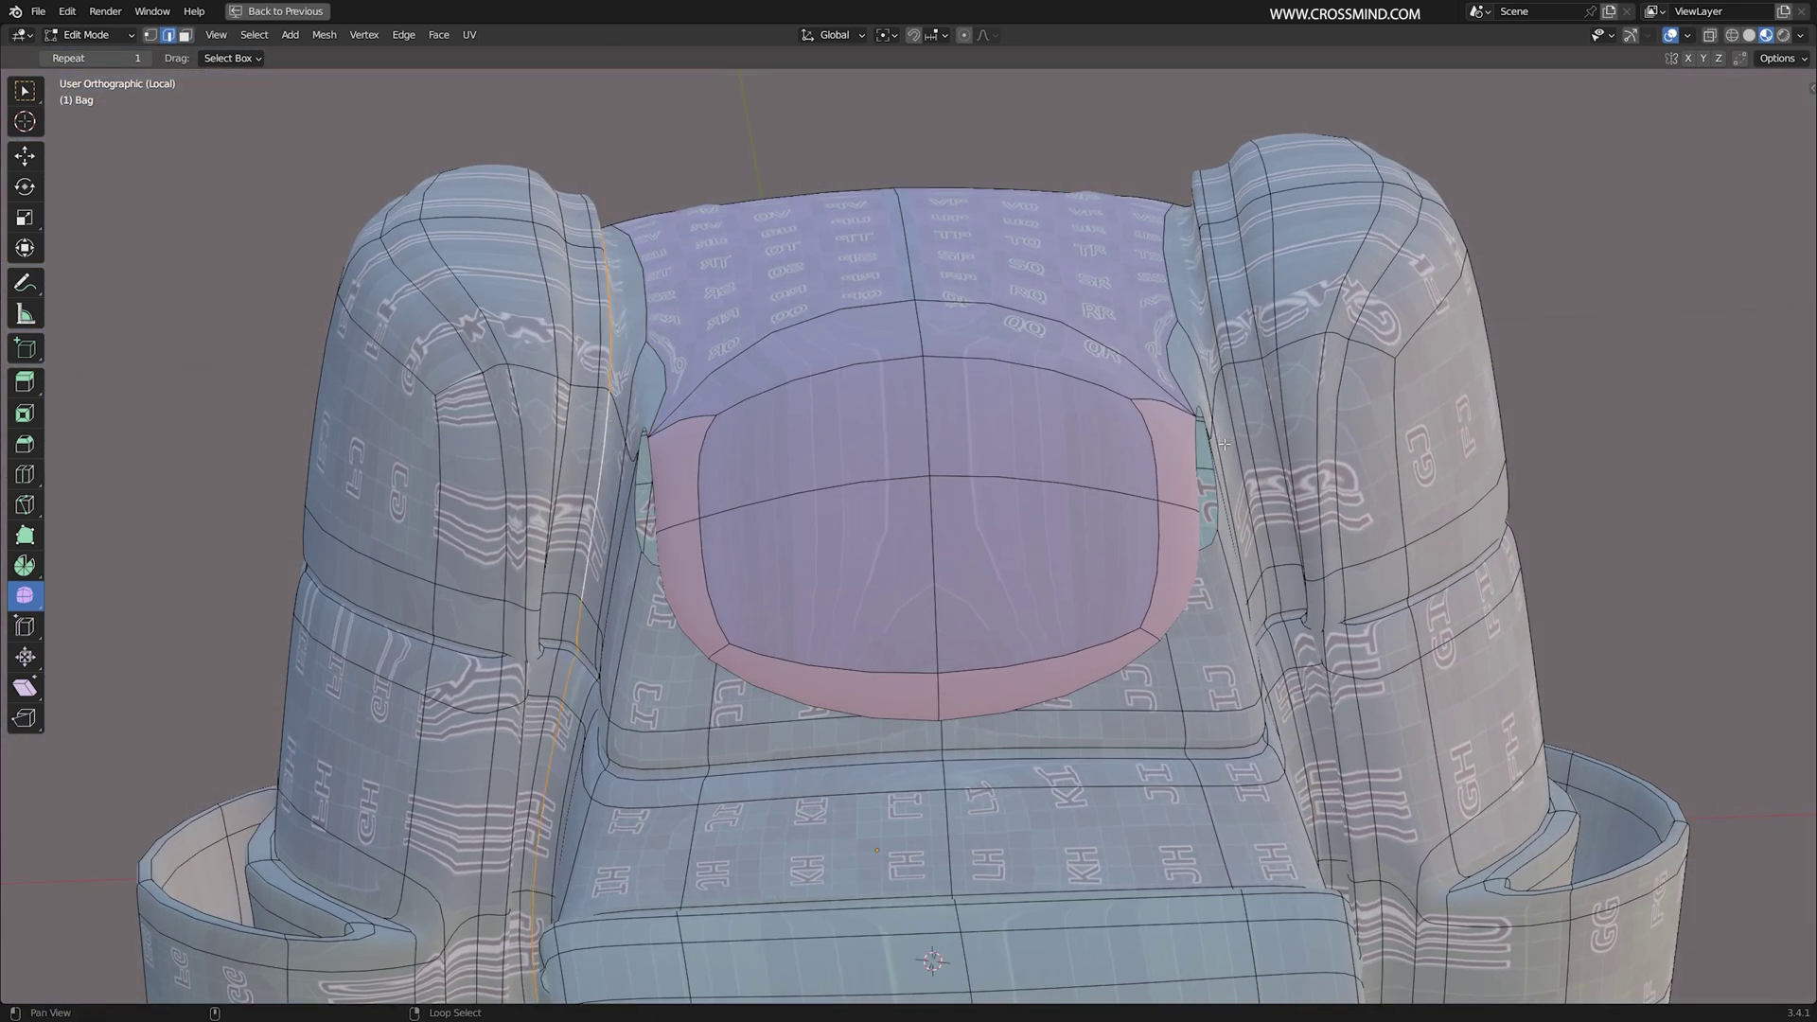
middle_click_drag(1232, 382, 1229, 300)
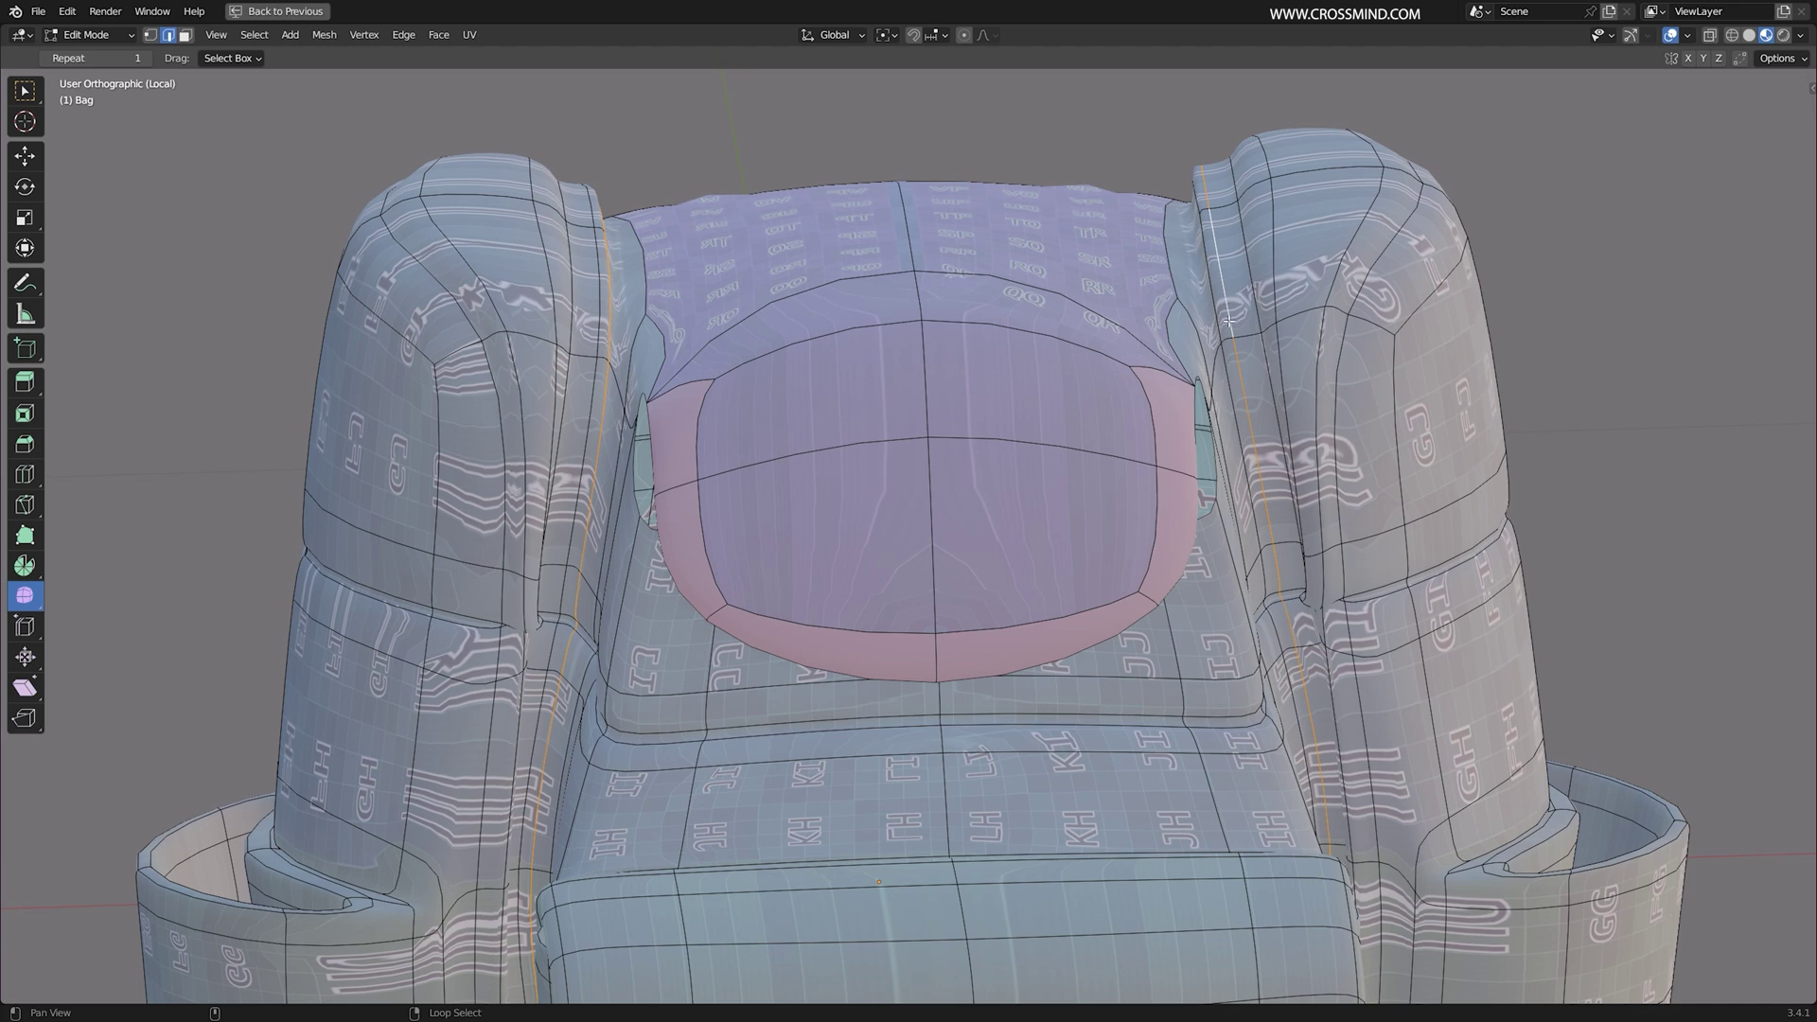
key("shift+z")
scroll(1229, 300, "down", 5)
key("ctrl+e")
left_click(1095, 539)
Step: Mark a seam on the horizontal edge loop running across the bag body's lower edge
middle_click_drag(806, 600, 796, 531)
key("shift+z")
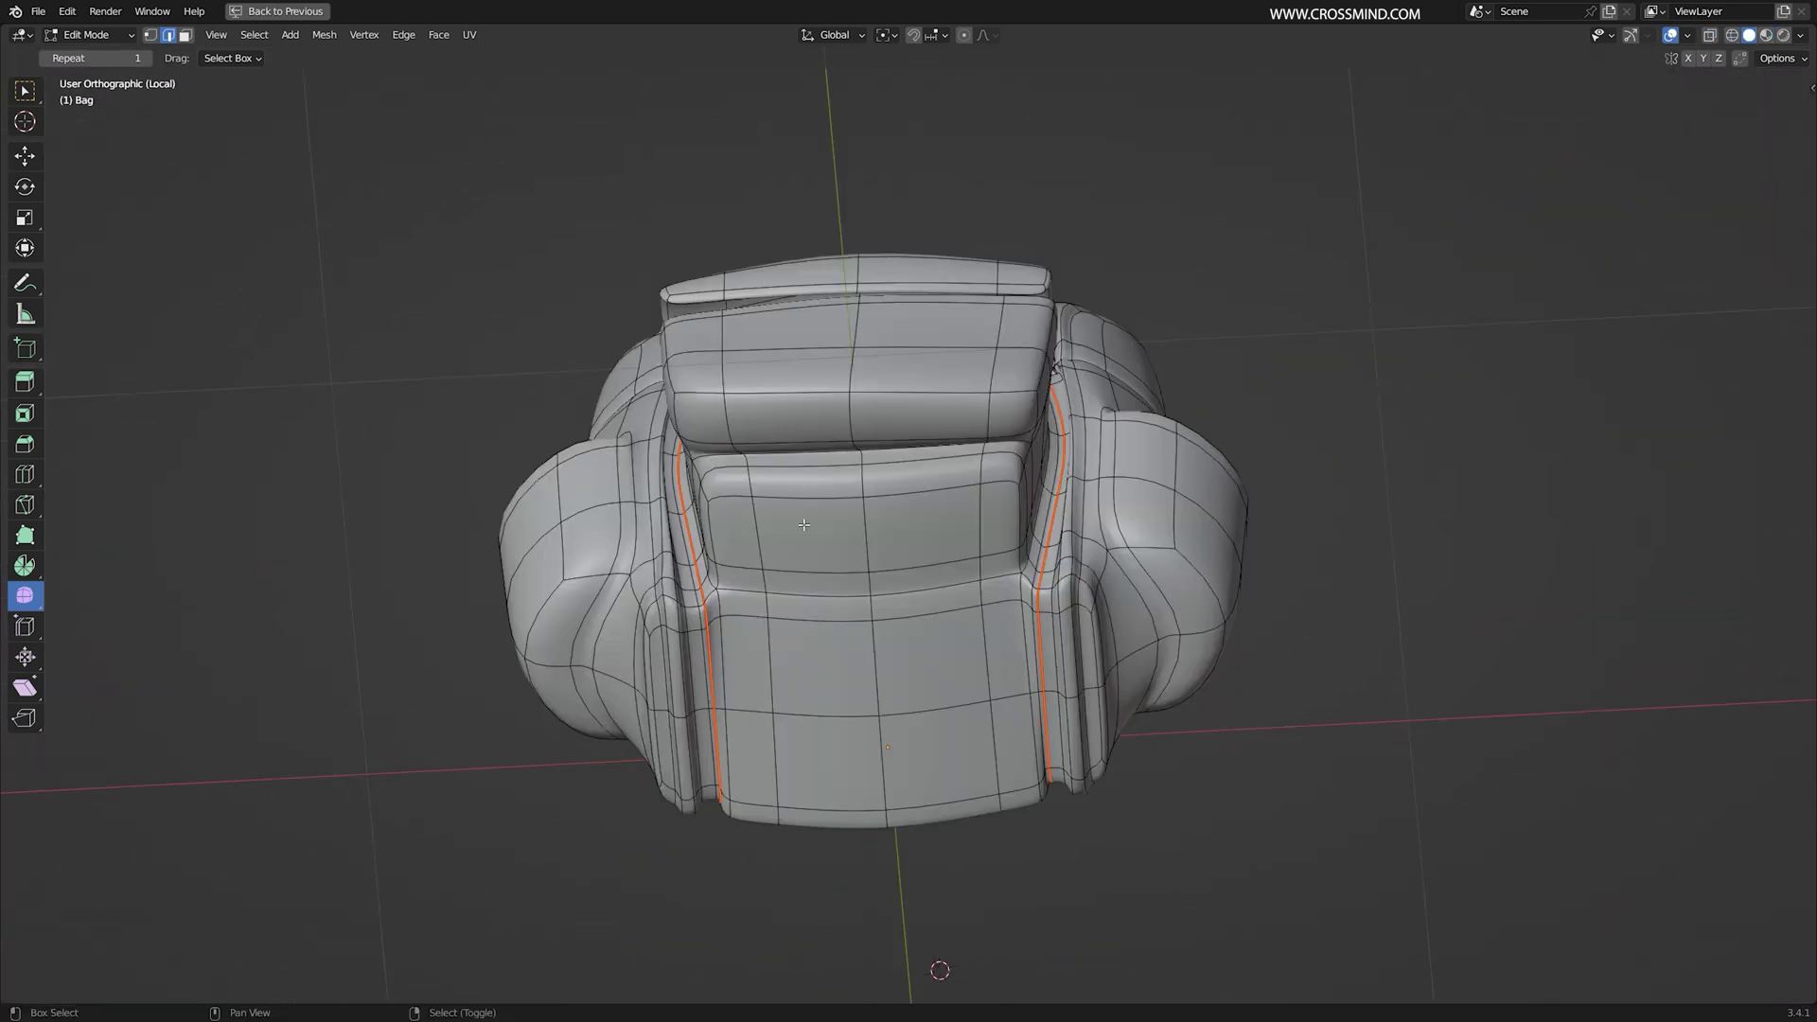
left_click(761, 598, "alt")
key("ctrl+e")
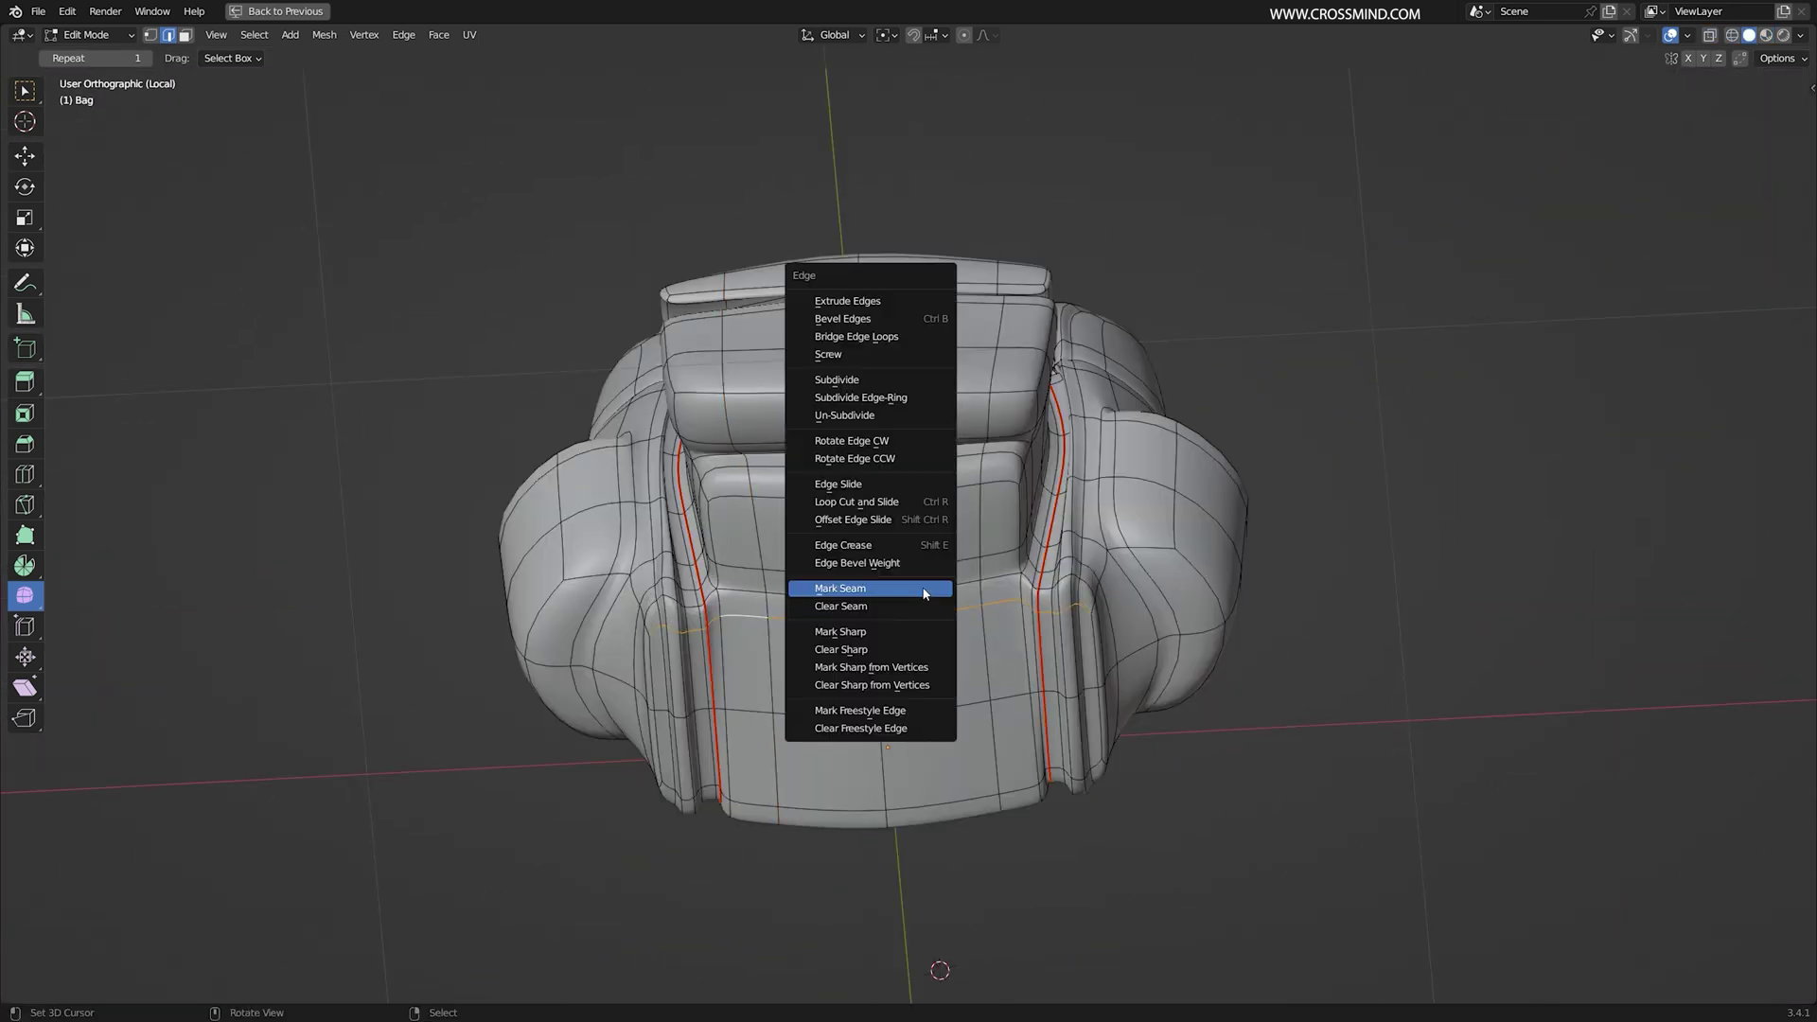
left_click(924, 593)
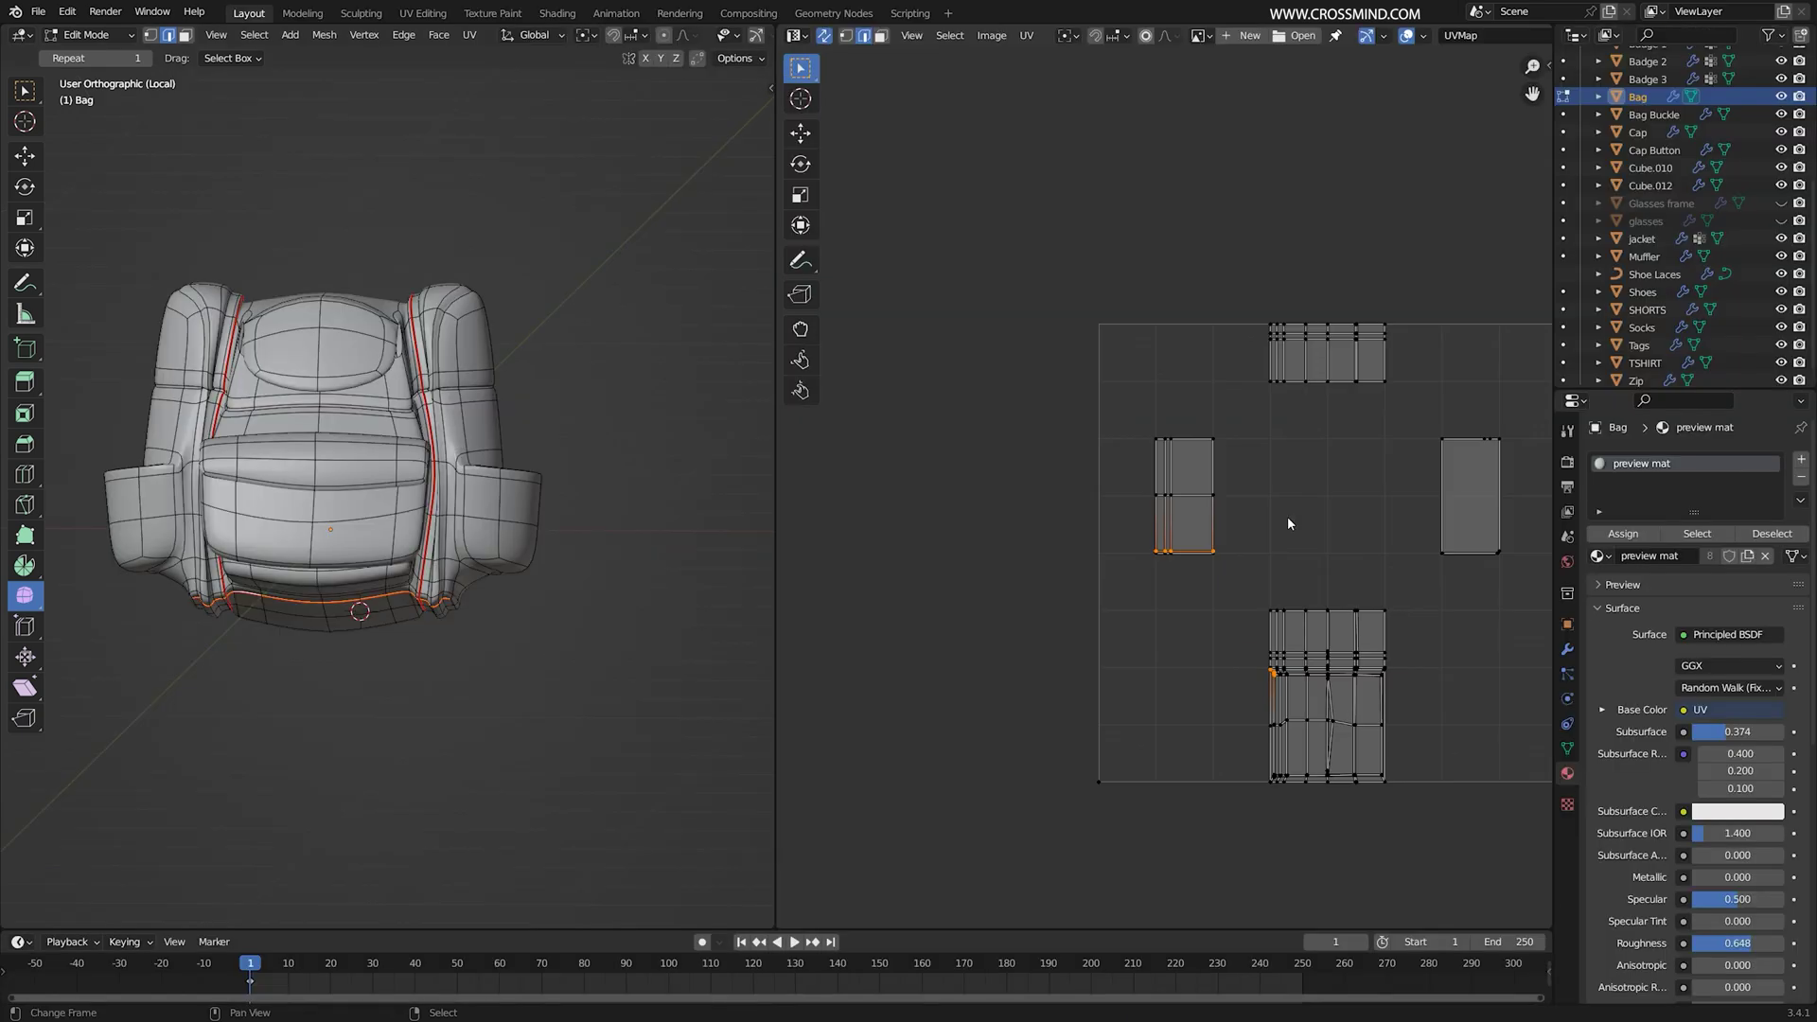
Step: Enable Live Unwrap and unwrap the whole bag body along its seams
scroll(1287, 515, "up", 2)
left_click(734, 58)
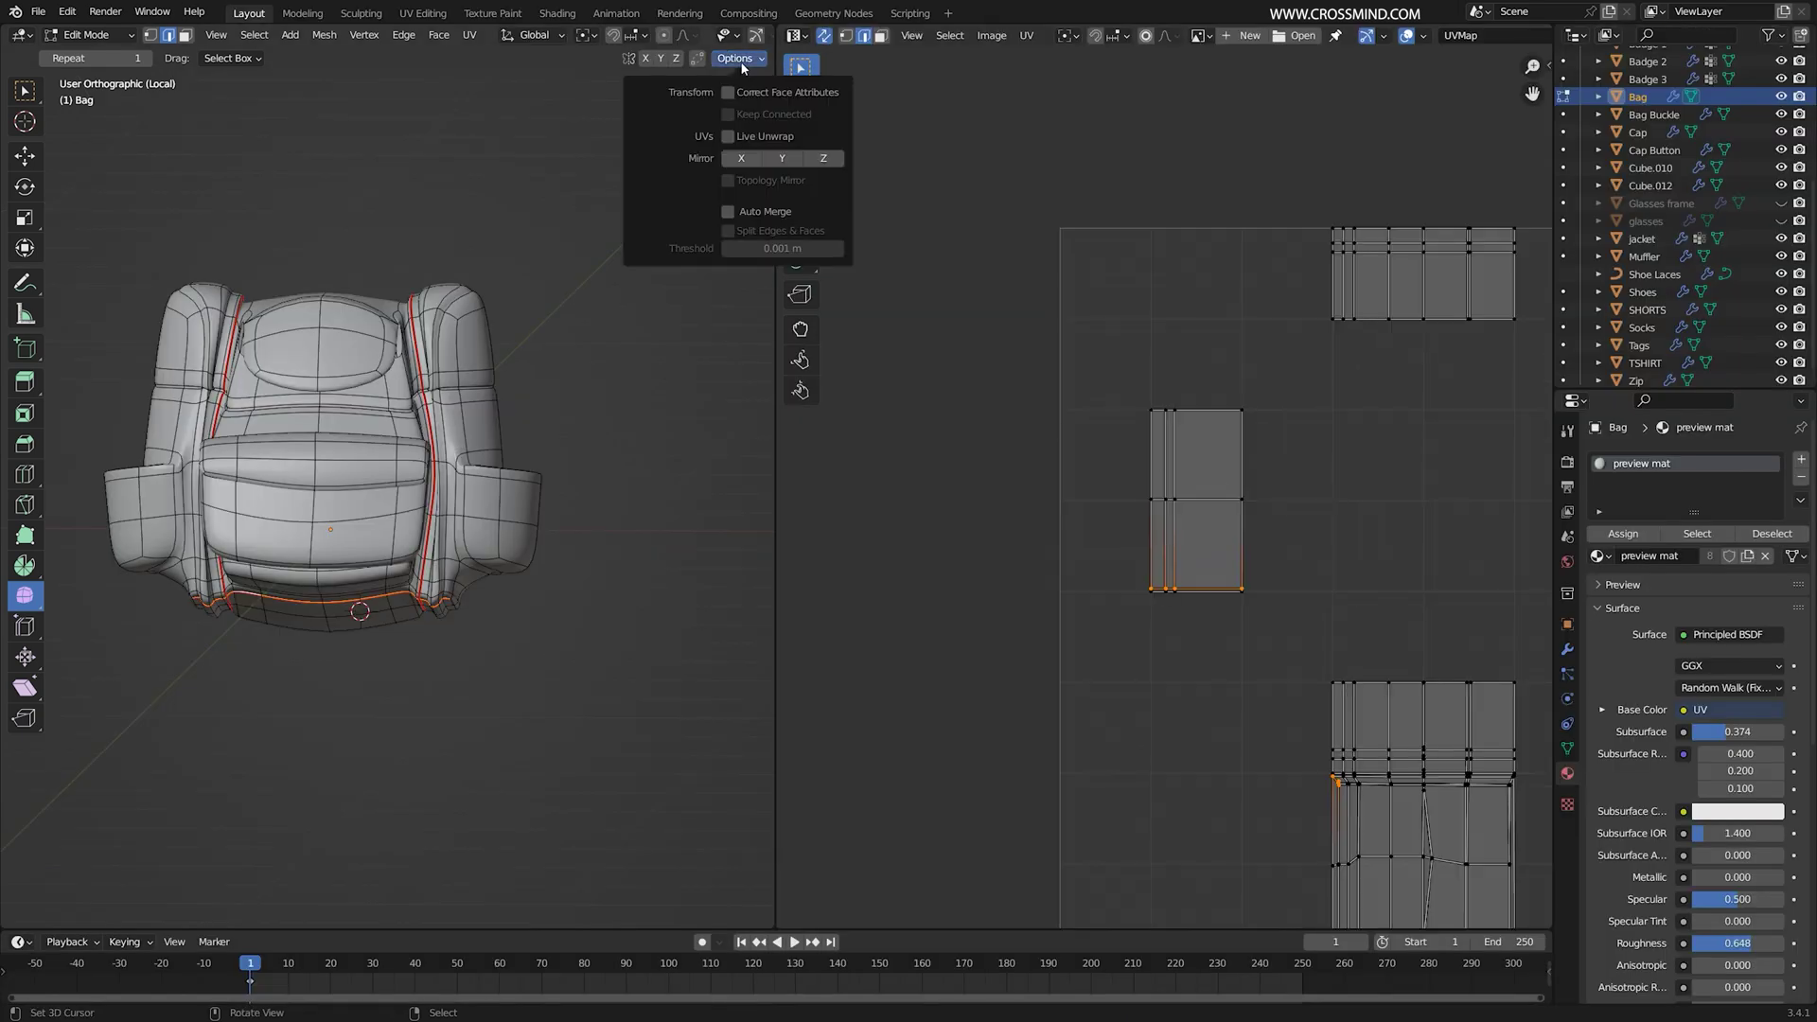
left_click(729, 138)
key("a")
key("u")
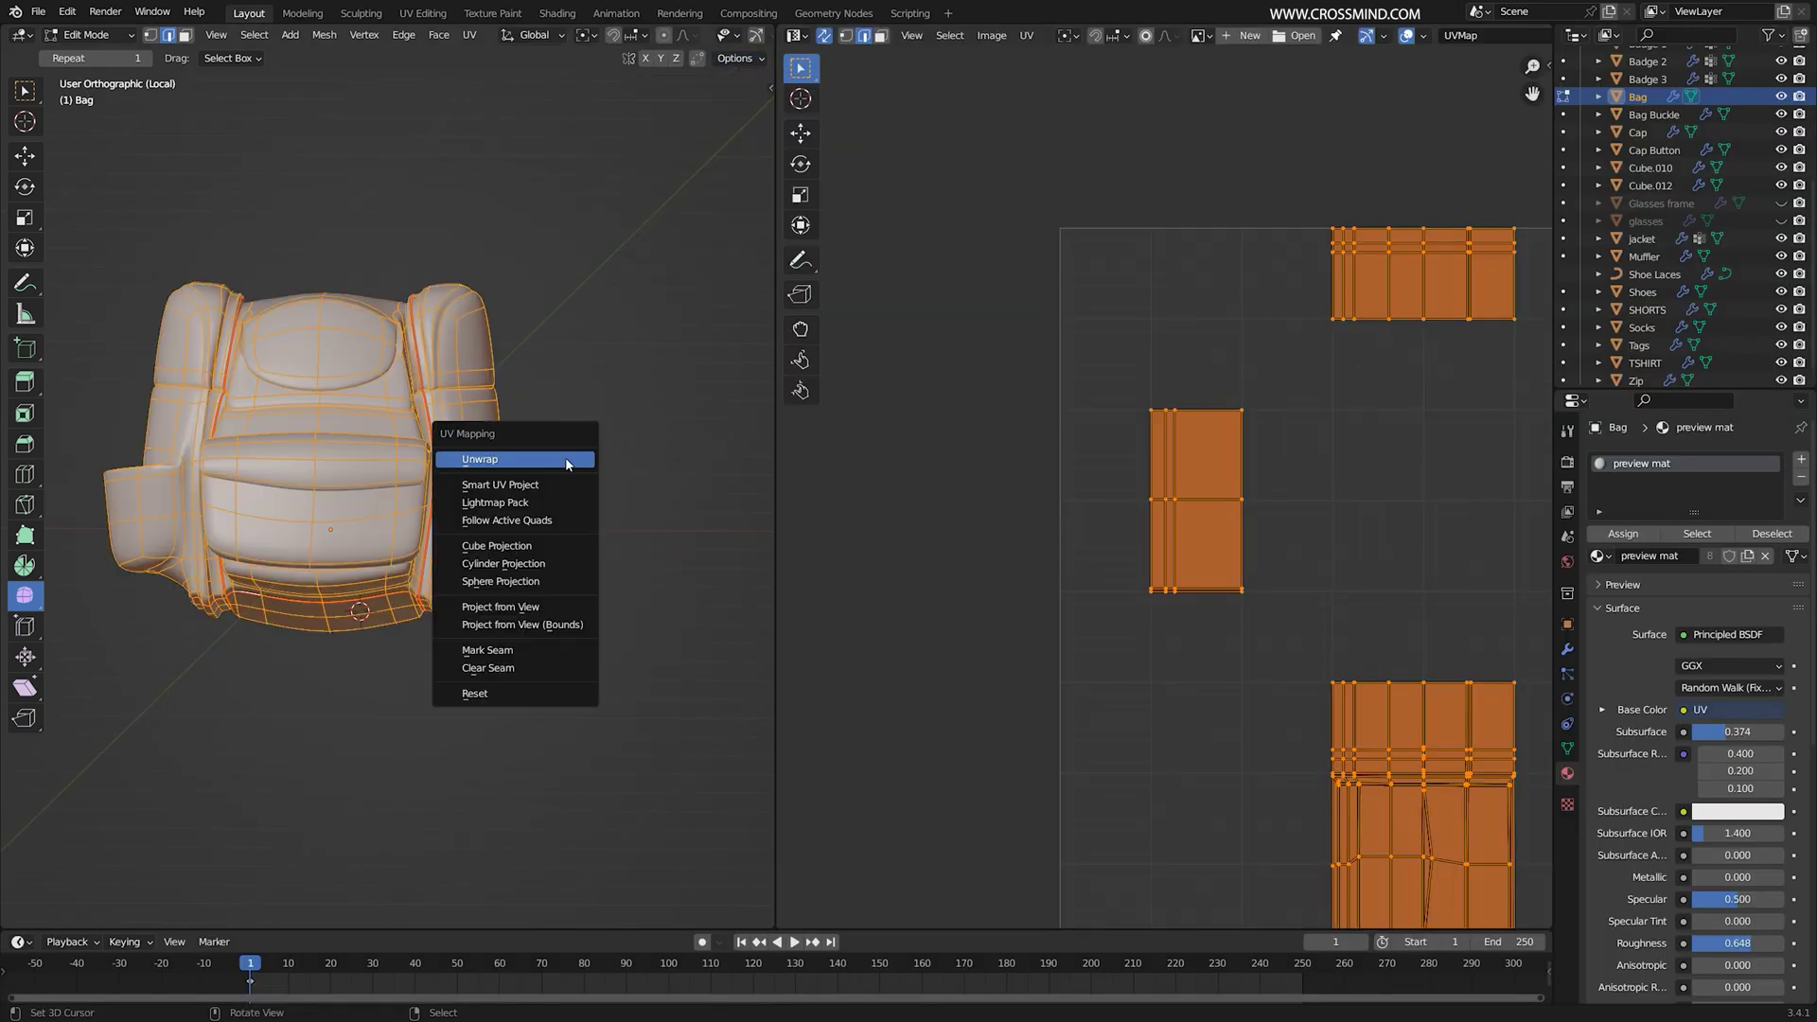
left_click(568, 464)
scroll(1258, 483, "down", 2)
middle_click_drag(1272, 567, 1241, 499)
scroll(1241, 492, "up", 2)
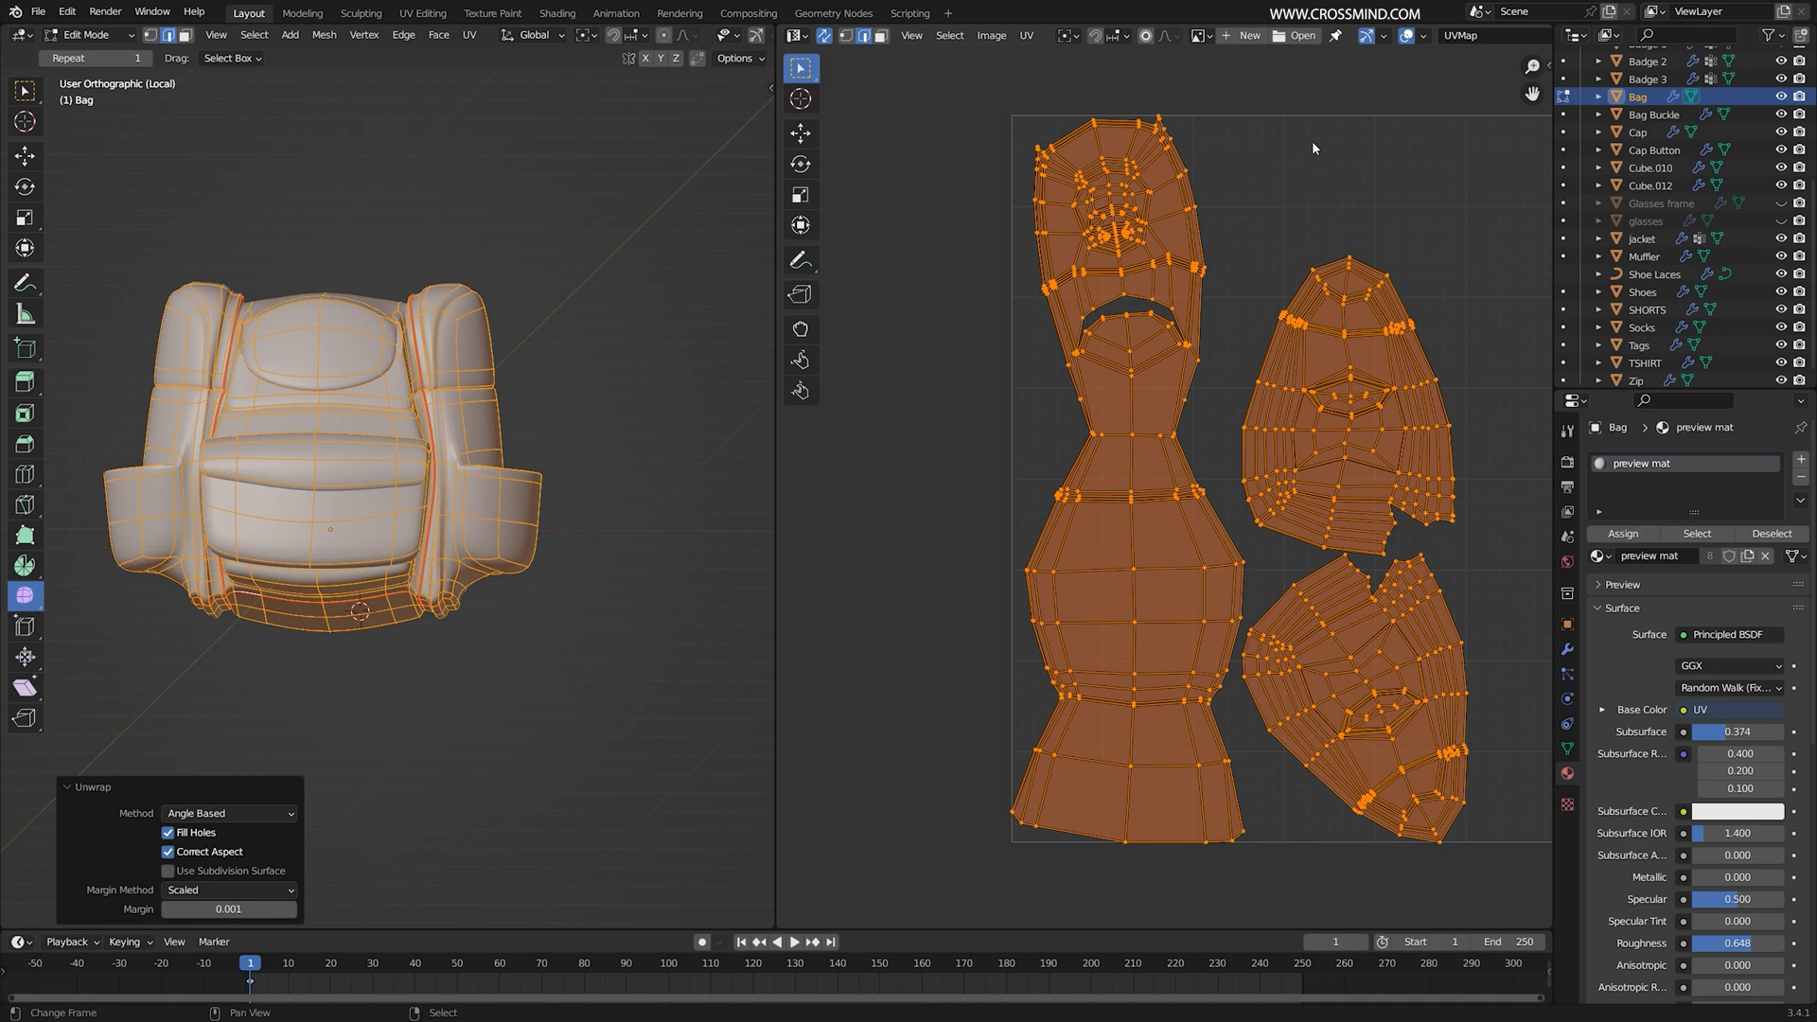
key("alt+a")
scroll(1152, 314, "up", 2)
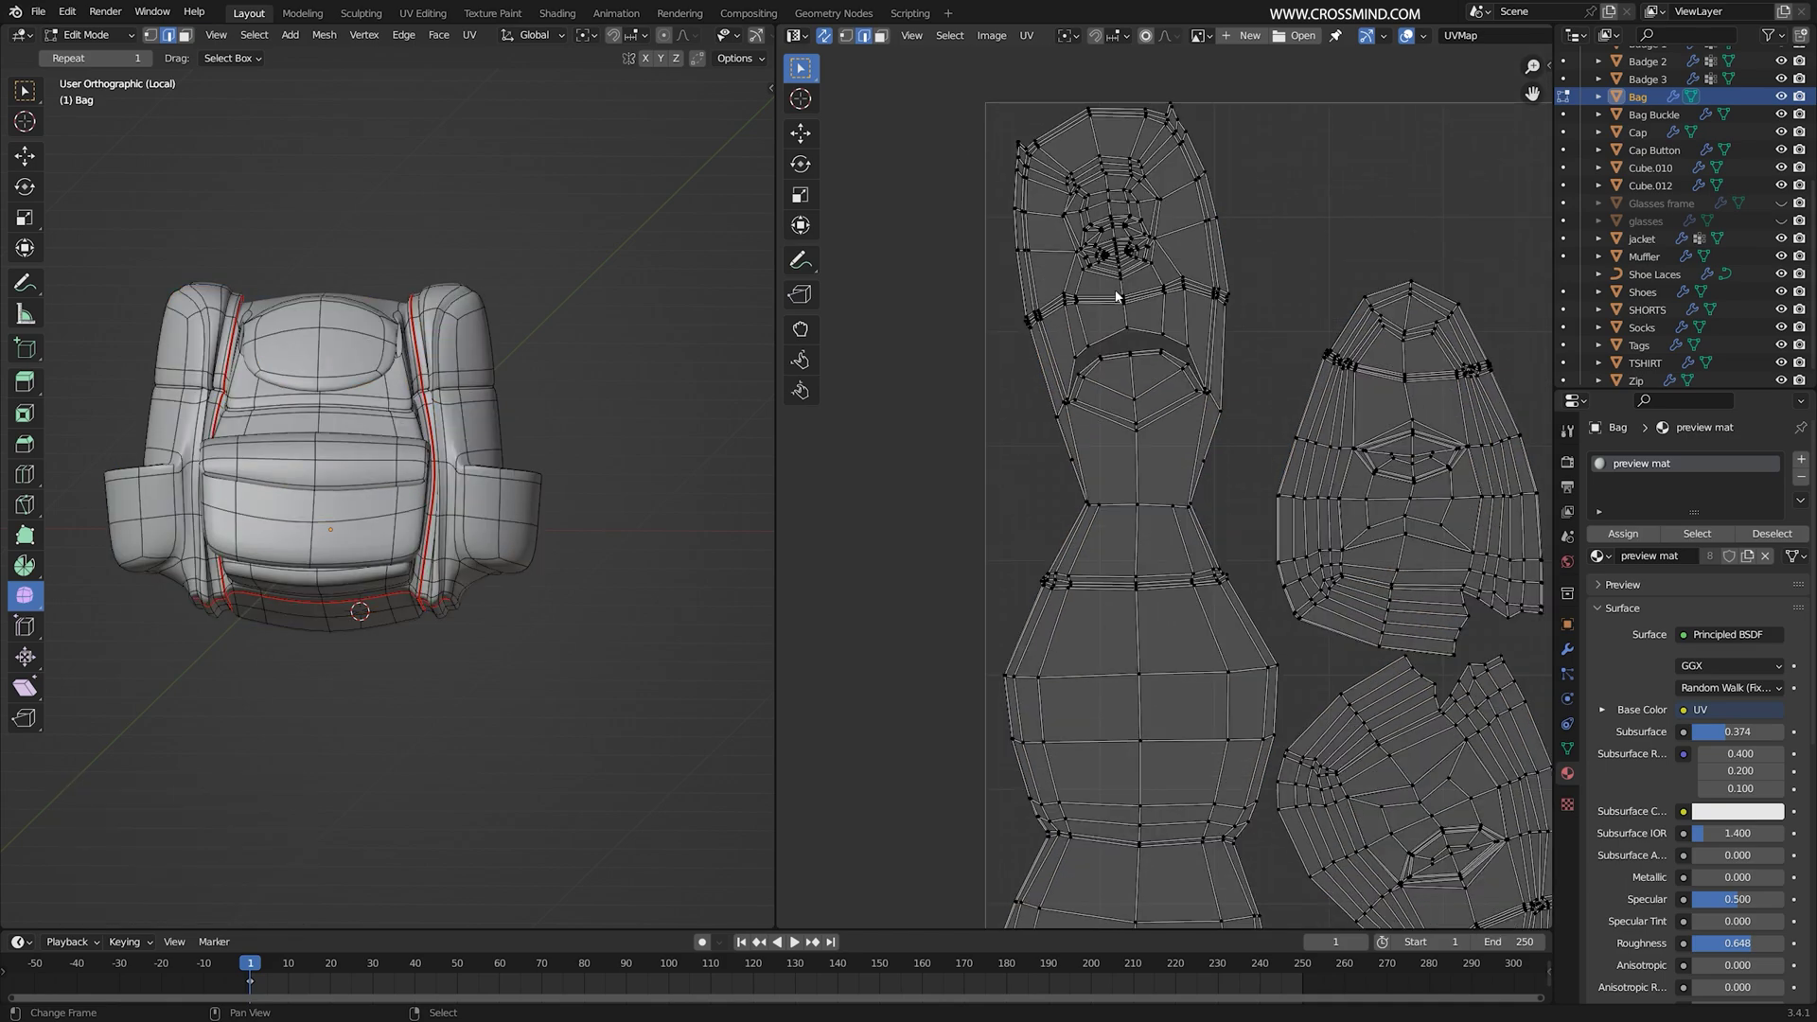
Step: Mark a seam on the horizontal edge loop running around the upper part of the bag body, selecting it in wireframe
middle_click_drag(1179, 380, 1102, 253)
mouse_move(351, 492)
middle_mouse_down()
mouse_move(446, 555)
mouse_move(492, 530)
middle_mouse_up()
key("ctrl+space")
scroll(662, 596, "up", 3)
right_click(700, 613, "alt")
key("z")
left_click(506, 617)
middle_click_drag(823, 540, 800, 530)
scroll(1022, 559, "down", 3)
middle_click_drag(1035, 559, 954, 556)
key("ctrl+e")
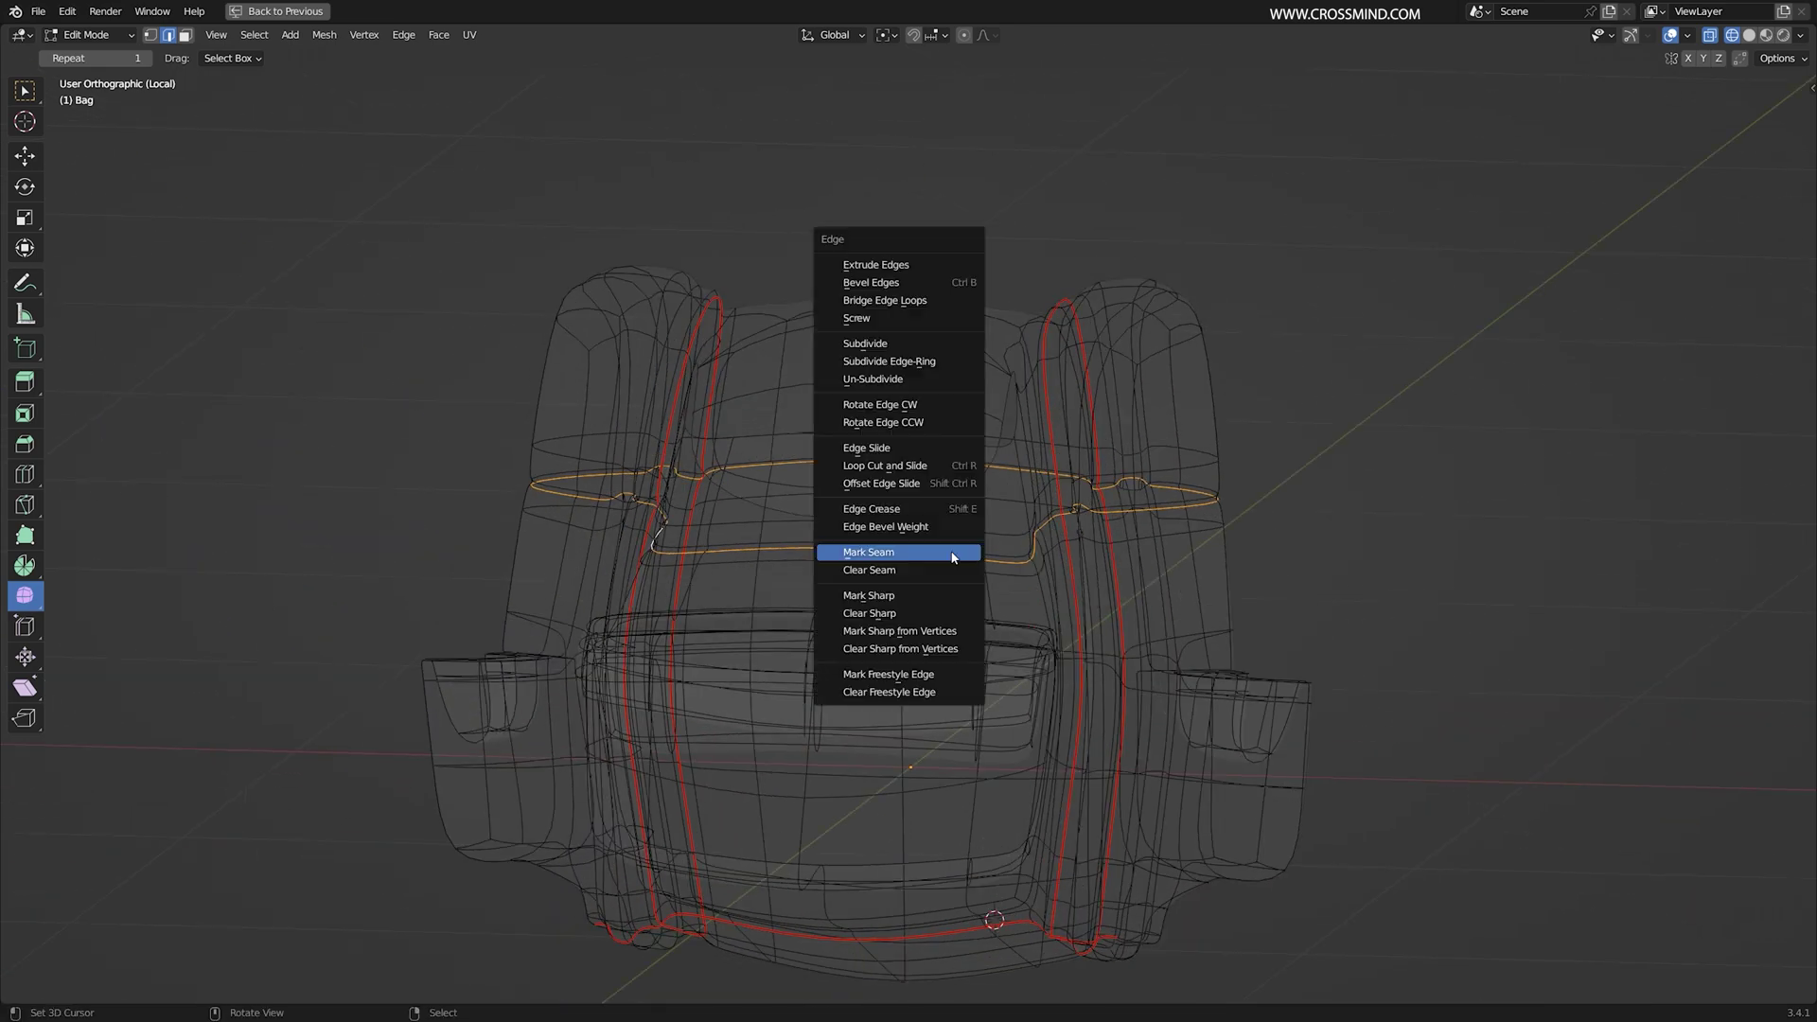
left_click(953, 558)
key("ctrl+space")
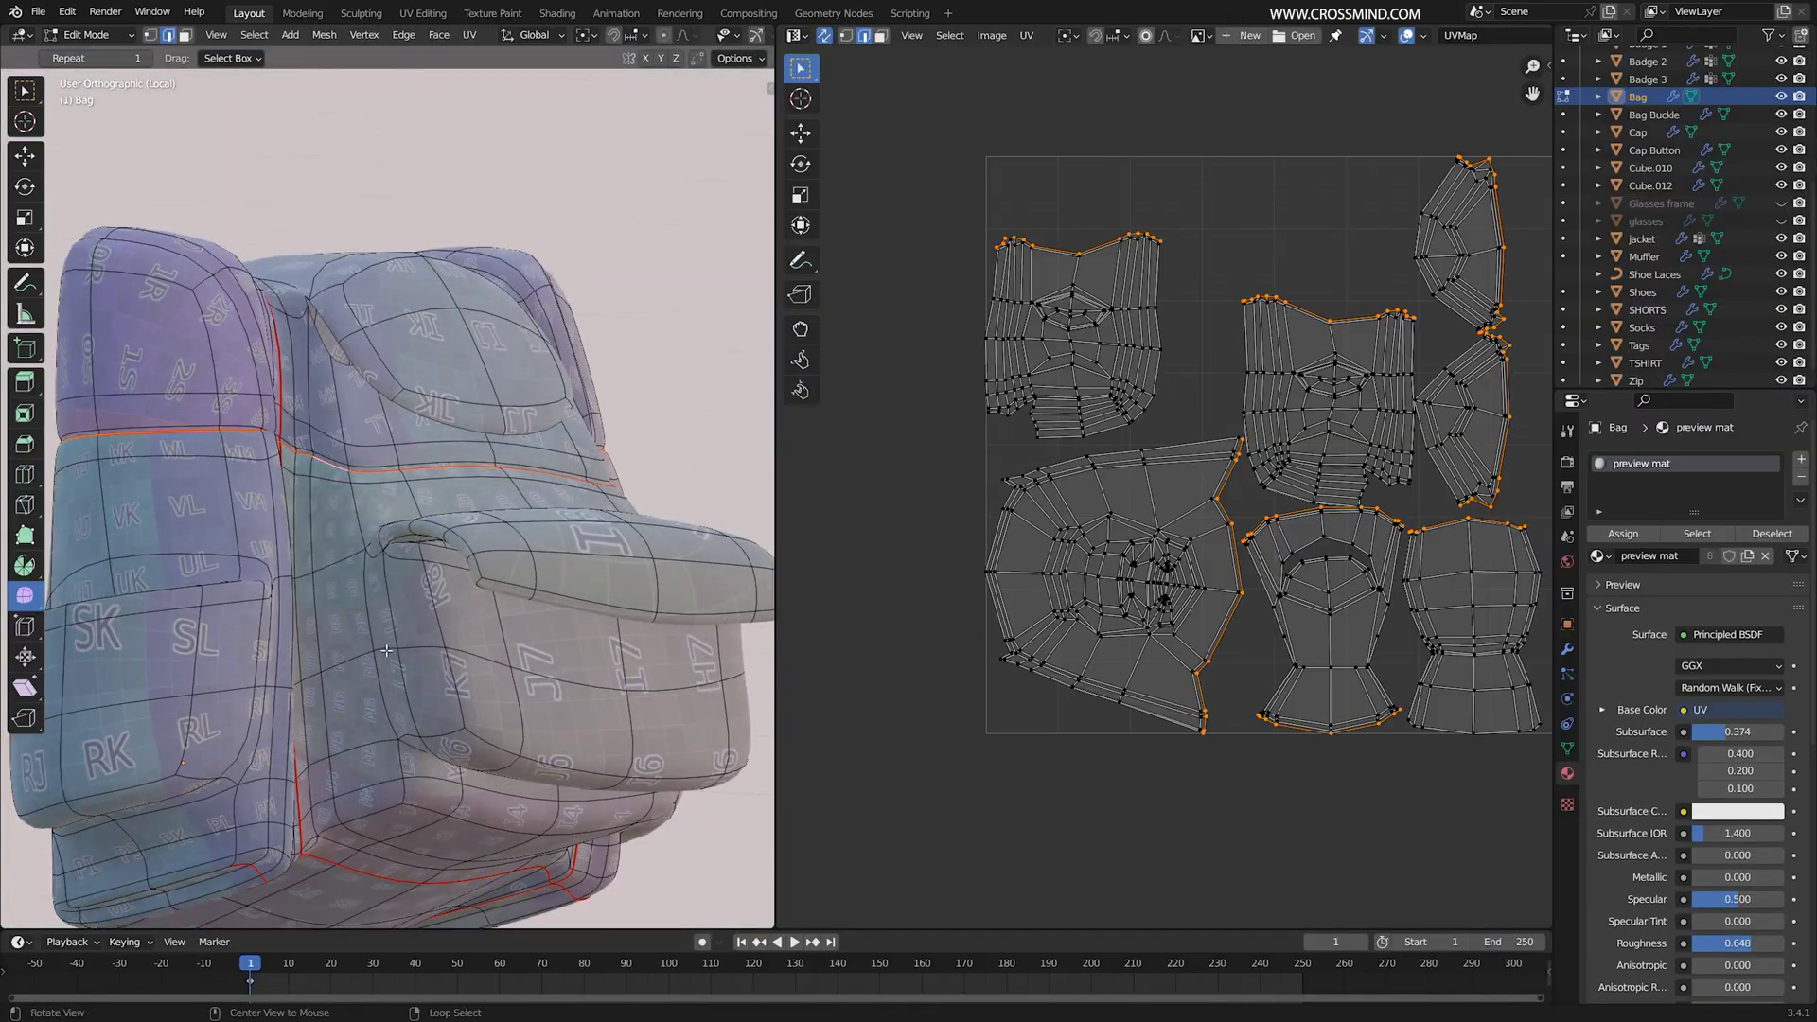
Step: Mark a seam on the edge loop where the front pocket meets the bag body
left_click(530, 653, "alt")
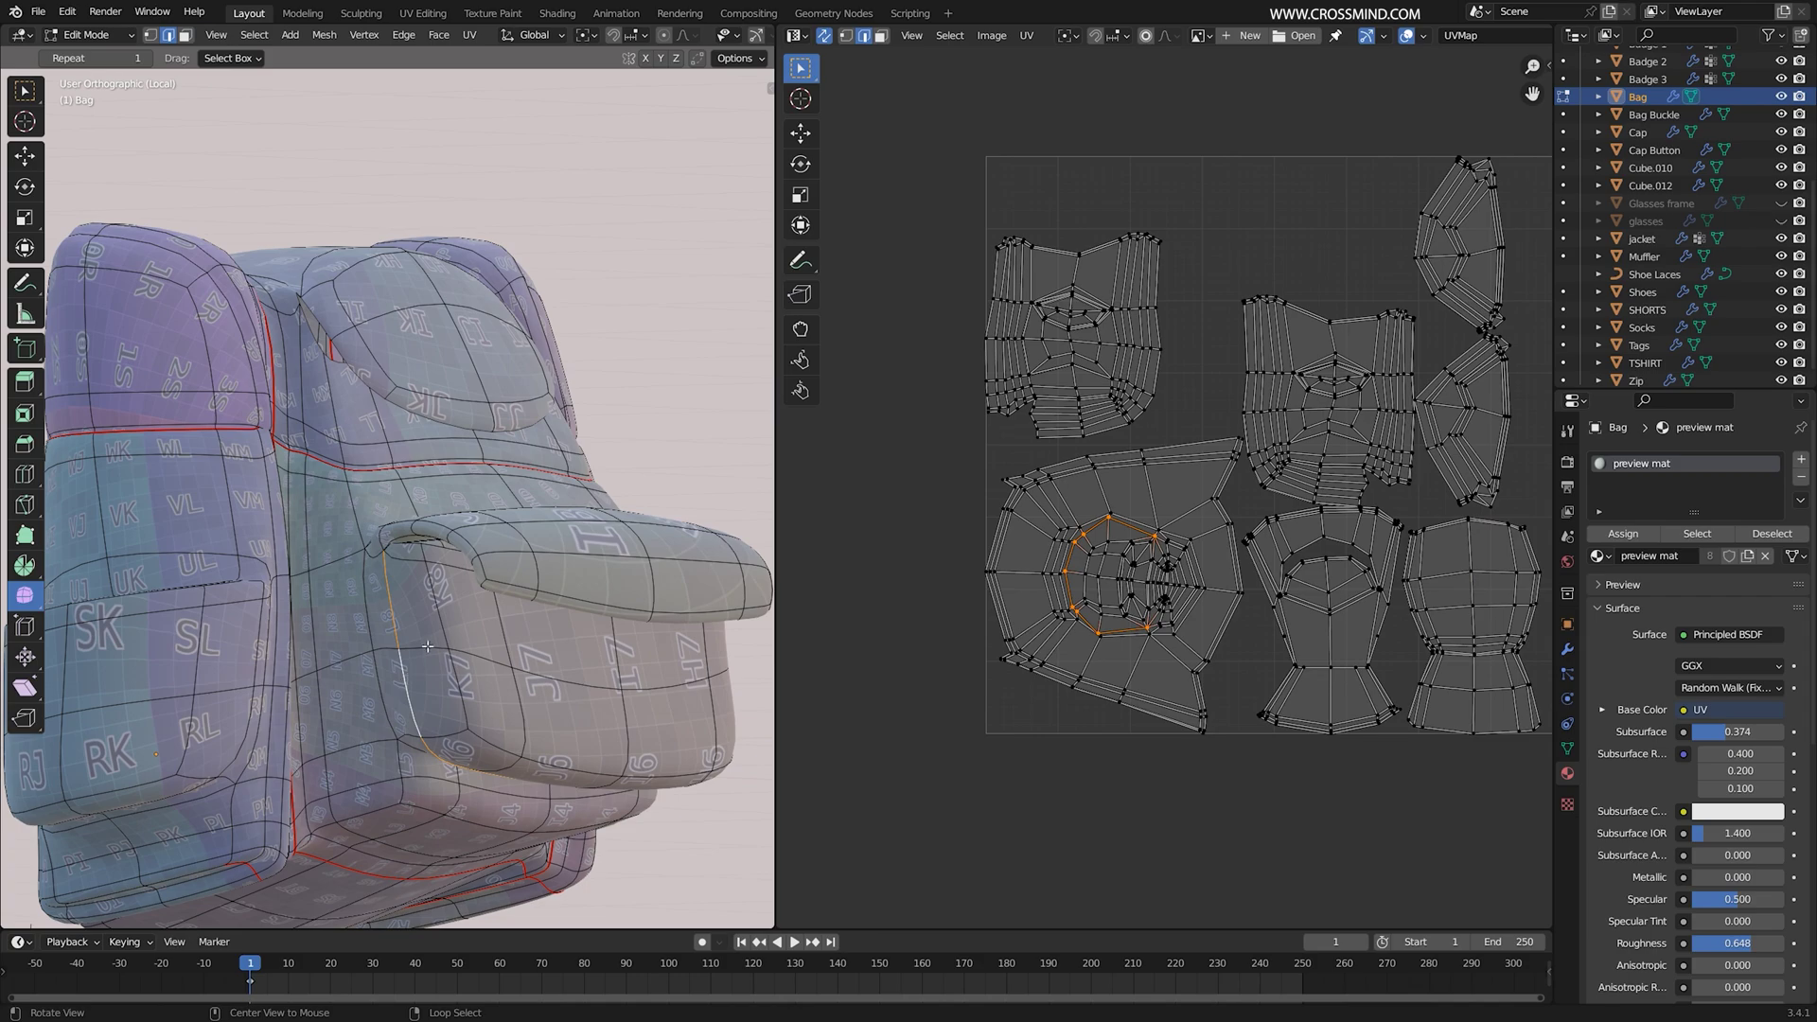
scroll(530, 653, "up", 3)
middle_click_drag(506, 624, 407, 545)
left_click(607, 615, "alt")
key("ctrl+e")
left_click(641, 603)
Step: Mark a seam on the edge loop along the rim of the front pocket's flap
key("ctrl+space")
middle_click_drag(1108, 637, 861, 544)
middle_click_drag(783, 472, 753, 496)
mouse_move(815, 624)
middle_mouse_down()
mouse_move(531, 636)
mouse_move(796, 596)
mouse_move(663, 529)
middle_mouse_up()
key("ctrl+e")
left_click(821, 627)
key("shift+z")
key("shift+z")
key("ctrl+space")
middle_click_drag(530, 492, 539, 558)
key("ctrl+space")
Step: Select the shortest edge path around the lower outline of the oval front panel and mark it as a seam
middle_click_drag(757, 530, 1121, 437)
right_click(1002, 433, "ctrl")
right_click(667, 473)
right_click(797, 605, "ctrl")
right_click(989, 604, "ctrl")
middle_click_drag(989, 603, 923, 577)
right_click(1085, 513, "ctrl")
right_click(1109, 472, "ctrl")
key("ctrl+e")
left_click(1111, 478)
Step: Mark a seam along the upper edge of the oval front panel
middle_click_drag(1111, 480, 1179, 554)
right_click(1042, 350)
middle_click_drag(724, 402, 696, 533)
key("ctrl+e")
left_click(878, 458)
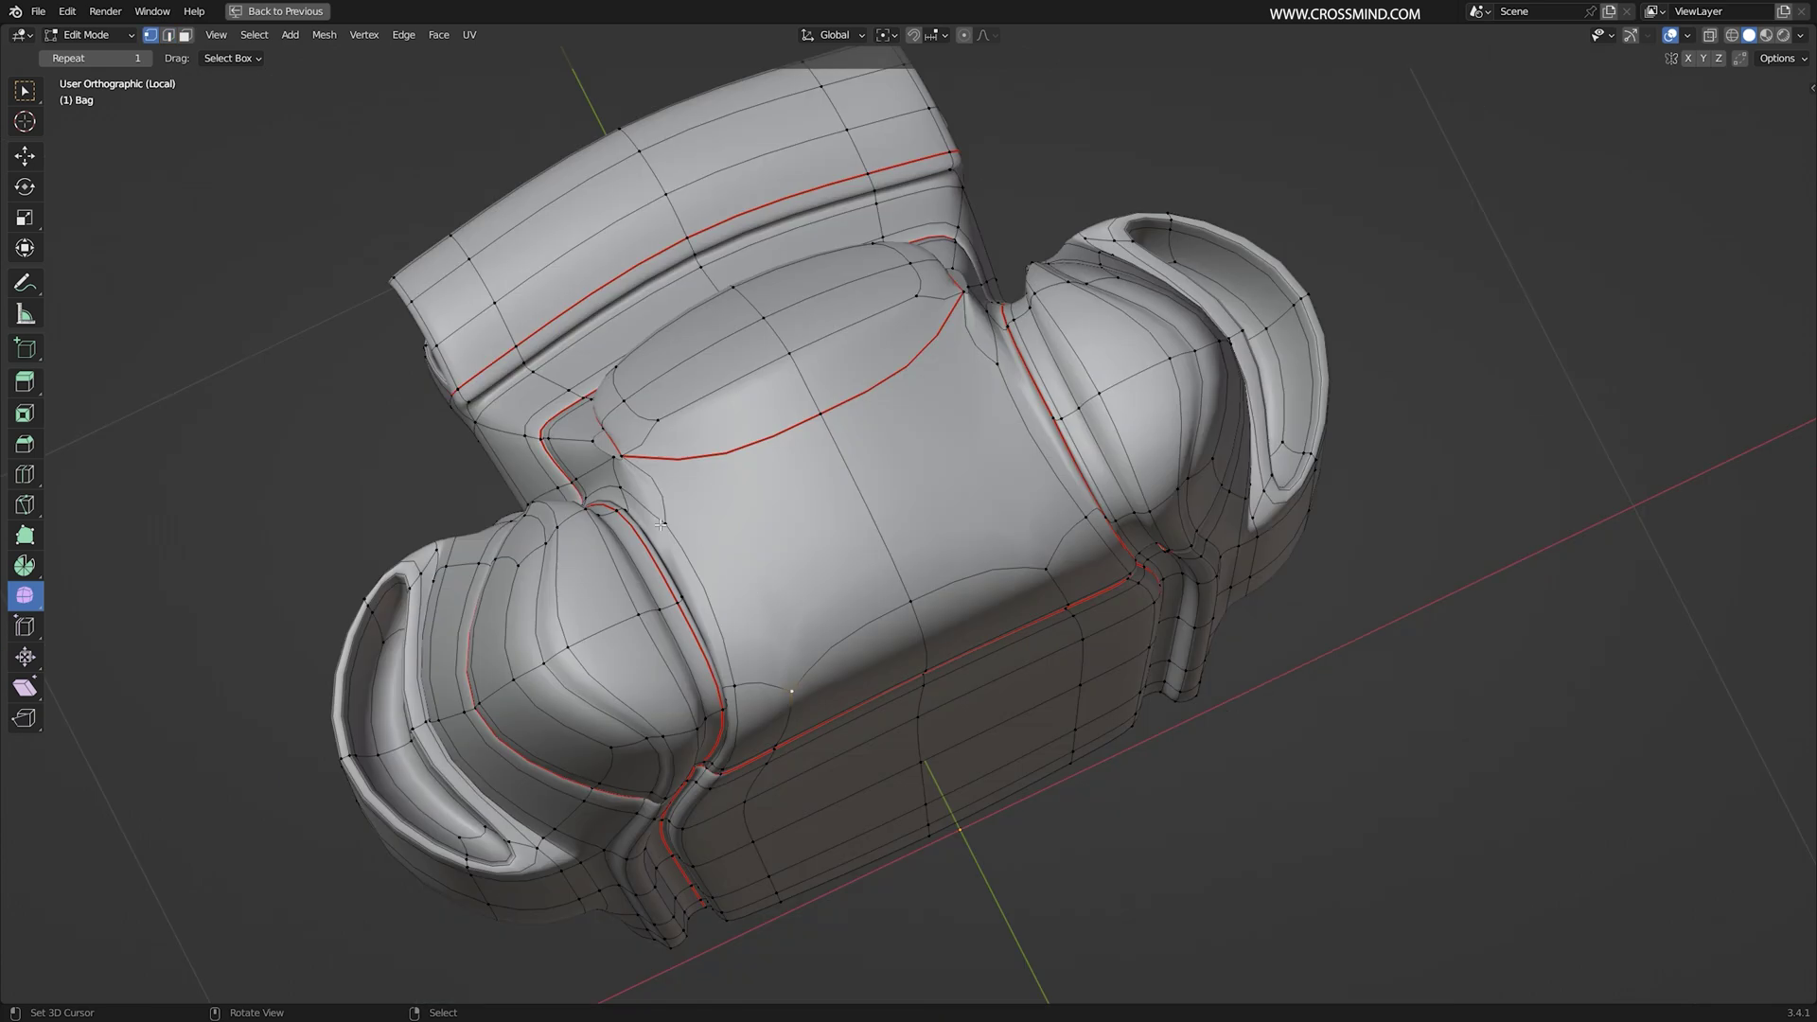
Step: Subdivide the centre edge behind the oval panel and join its midpoint to the panel's corner vertices with Connect Vertex Path
key("w")
left_click(859, 502)
key("1")
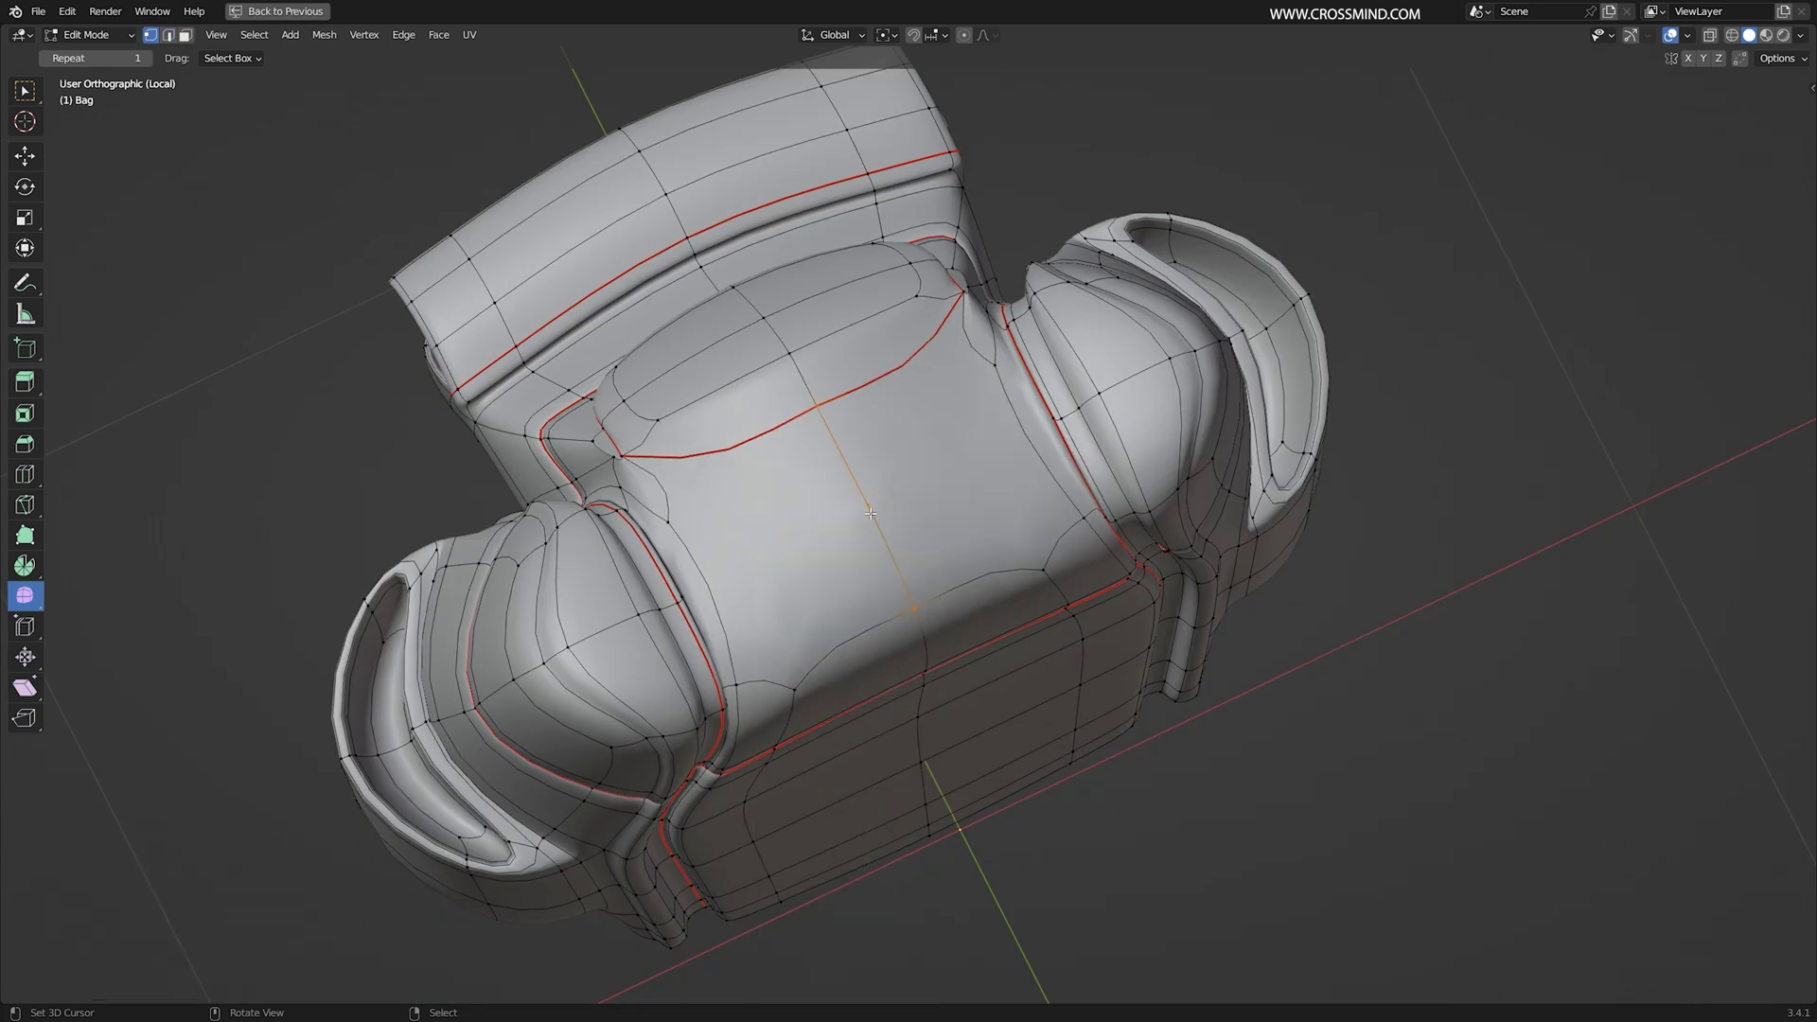
right_click(868, 506, "shift")
key("F3")
left_click(1047, 550)
right_click(995, 364, "shift")
key("F3")
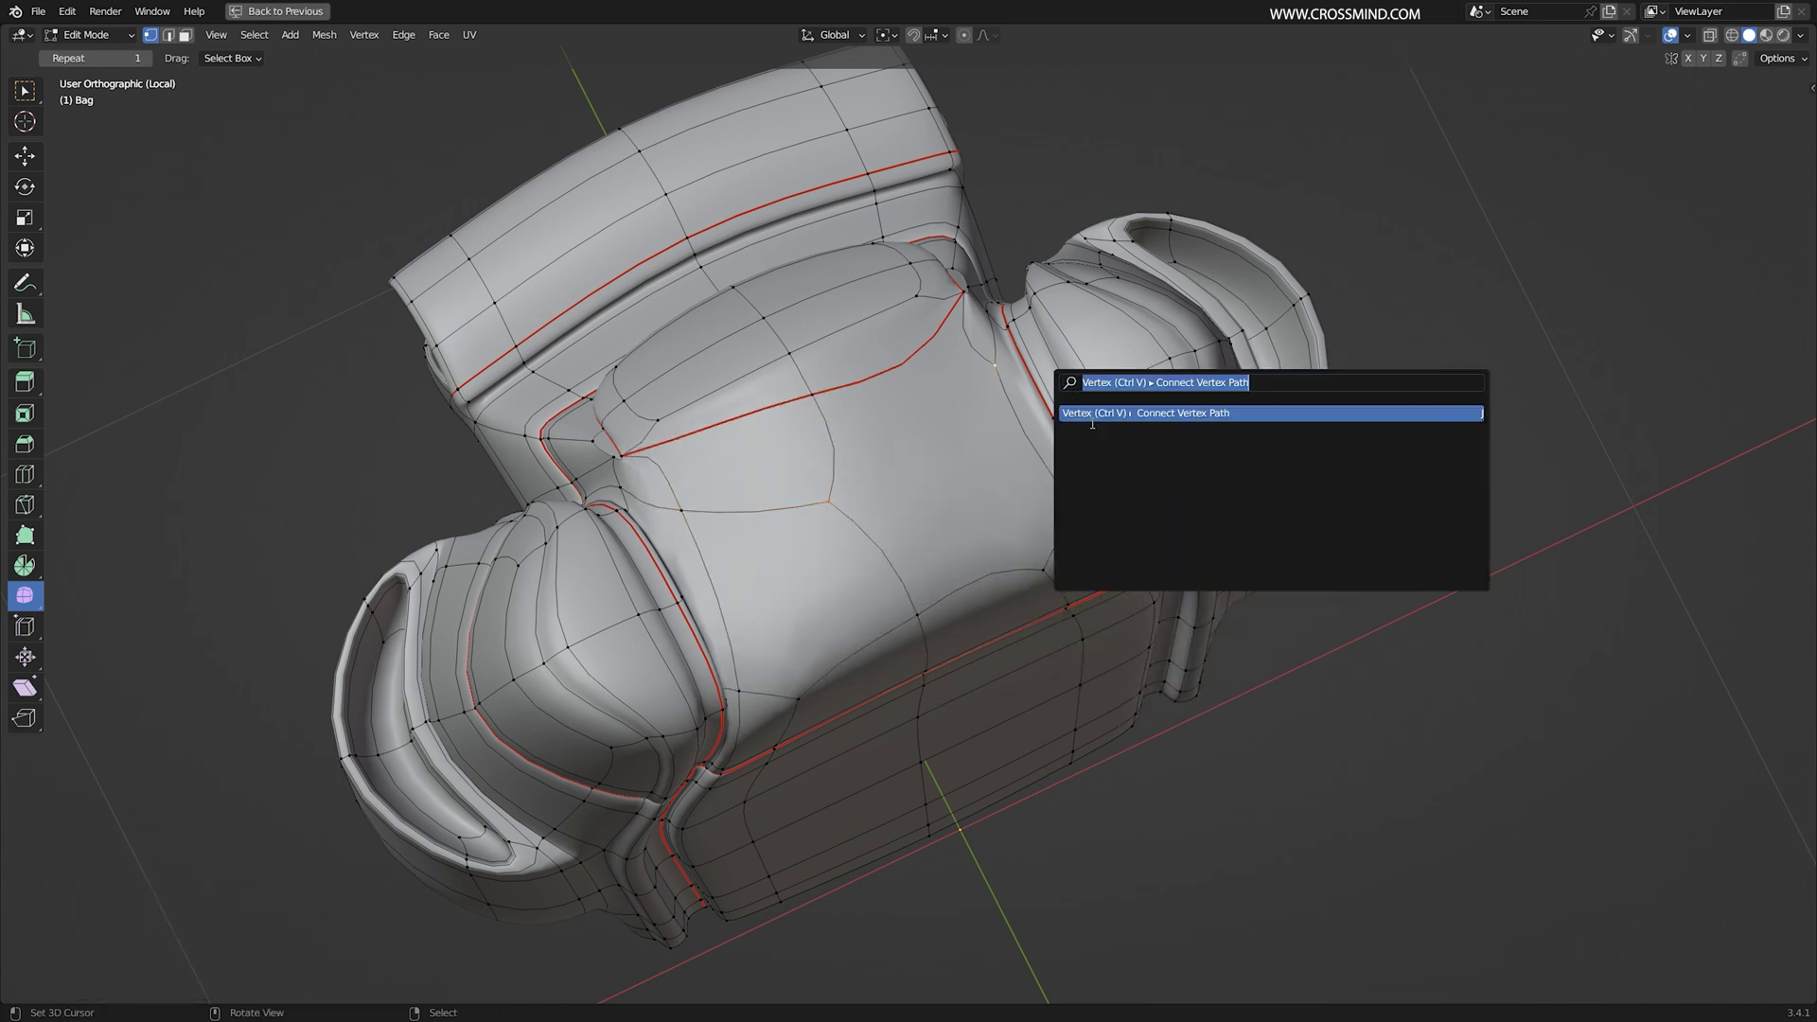
left_click(1163, 413)
middle_click_drag(1163, 413, 709, 655)
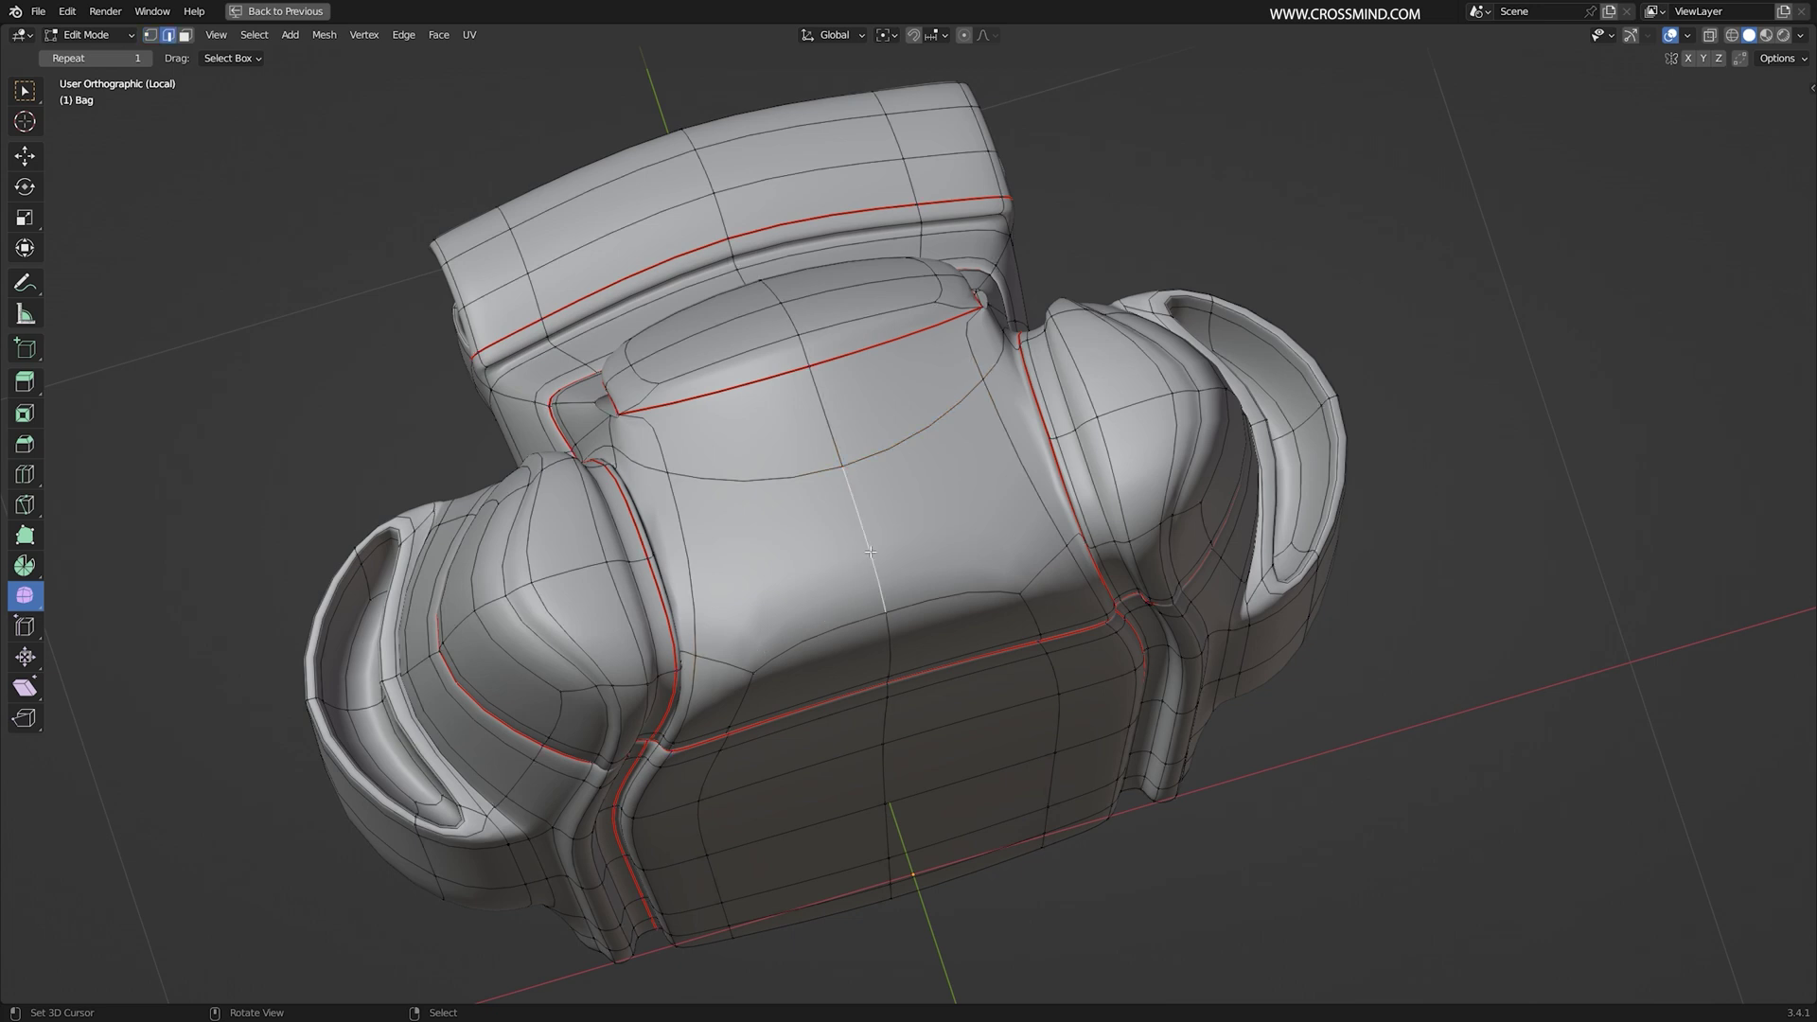
Step: Subdivide the next centre edge on the bag's top and join its midpoint to the vertices on both sides with Connect Vertex Path
key("w")
left_click(838, 525)
key("1")
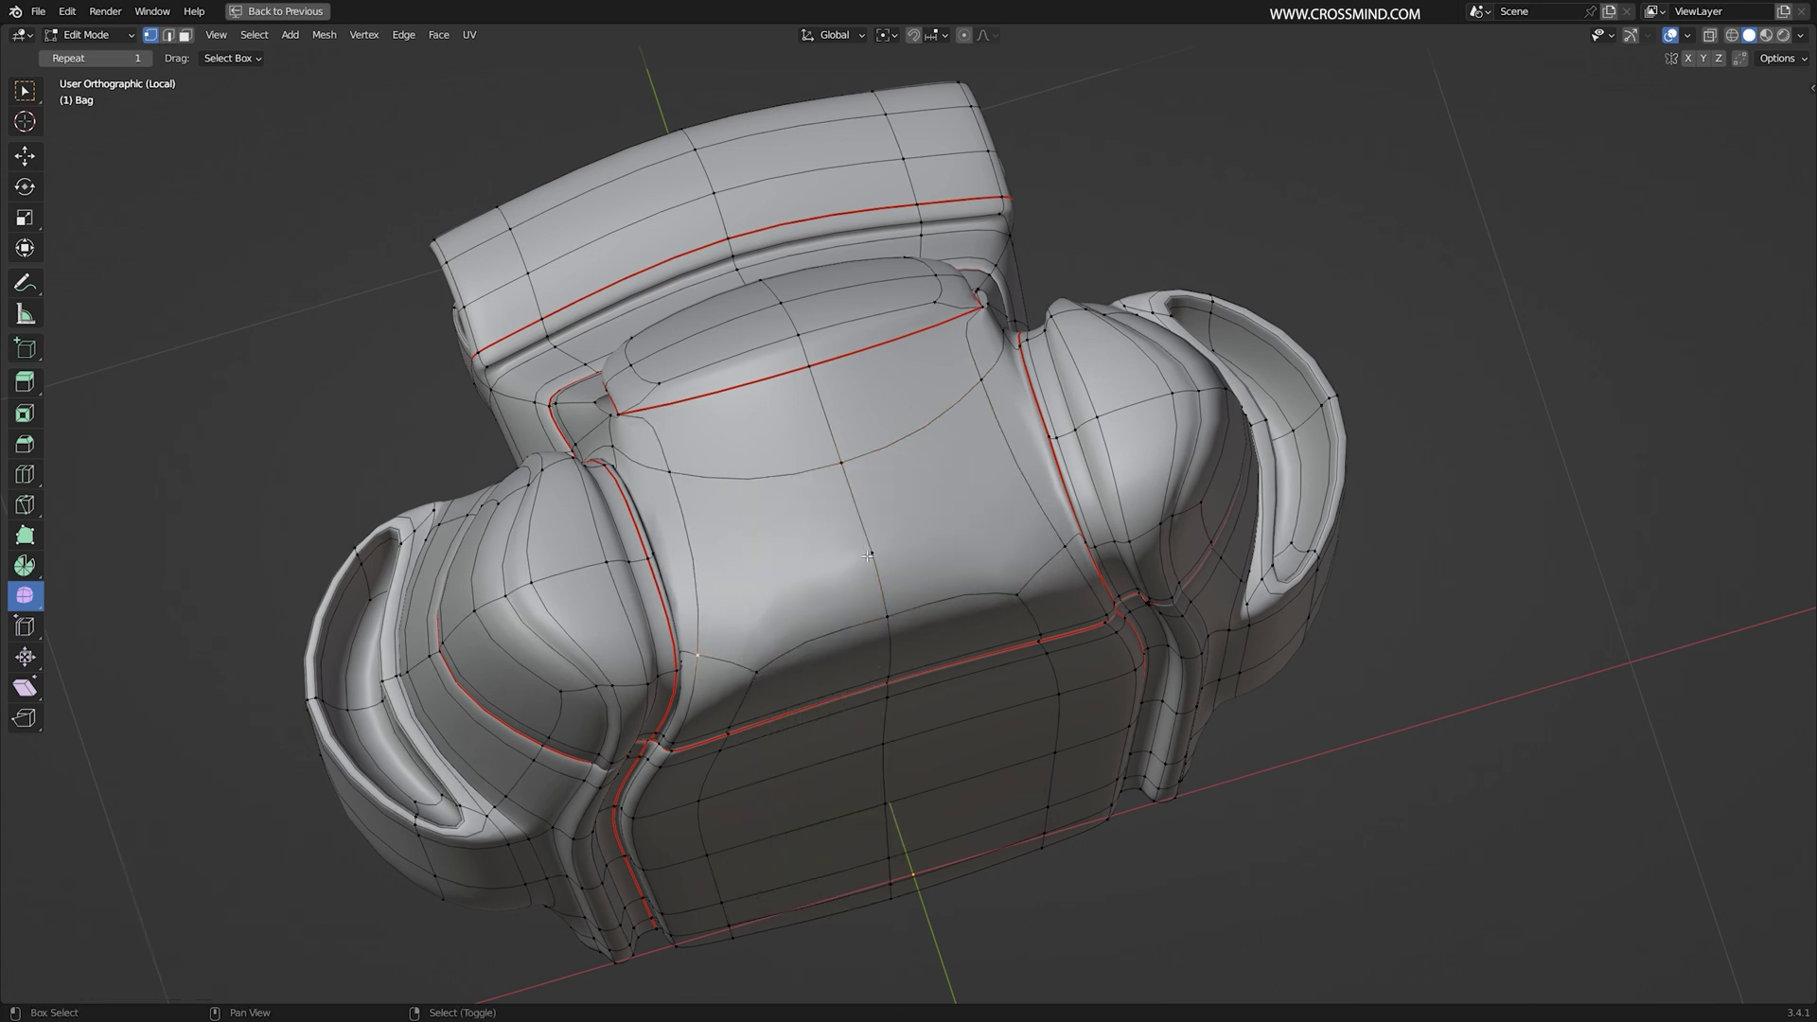
right_click(873, 550, "shift")
key("F3")
key("Return")
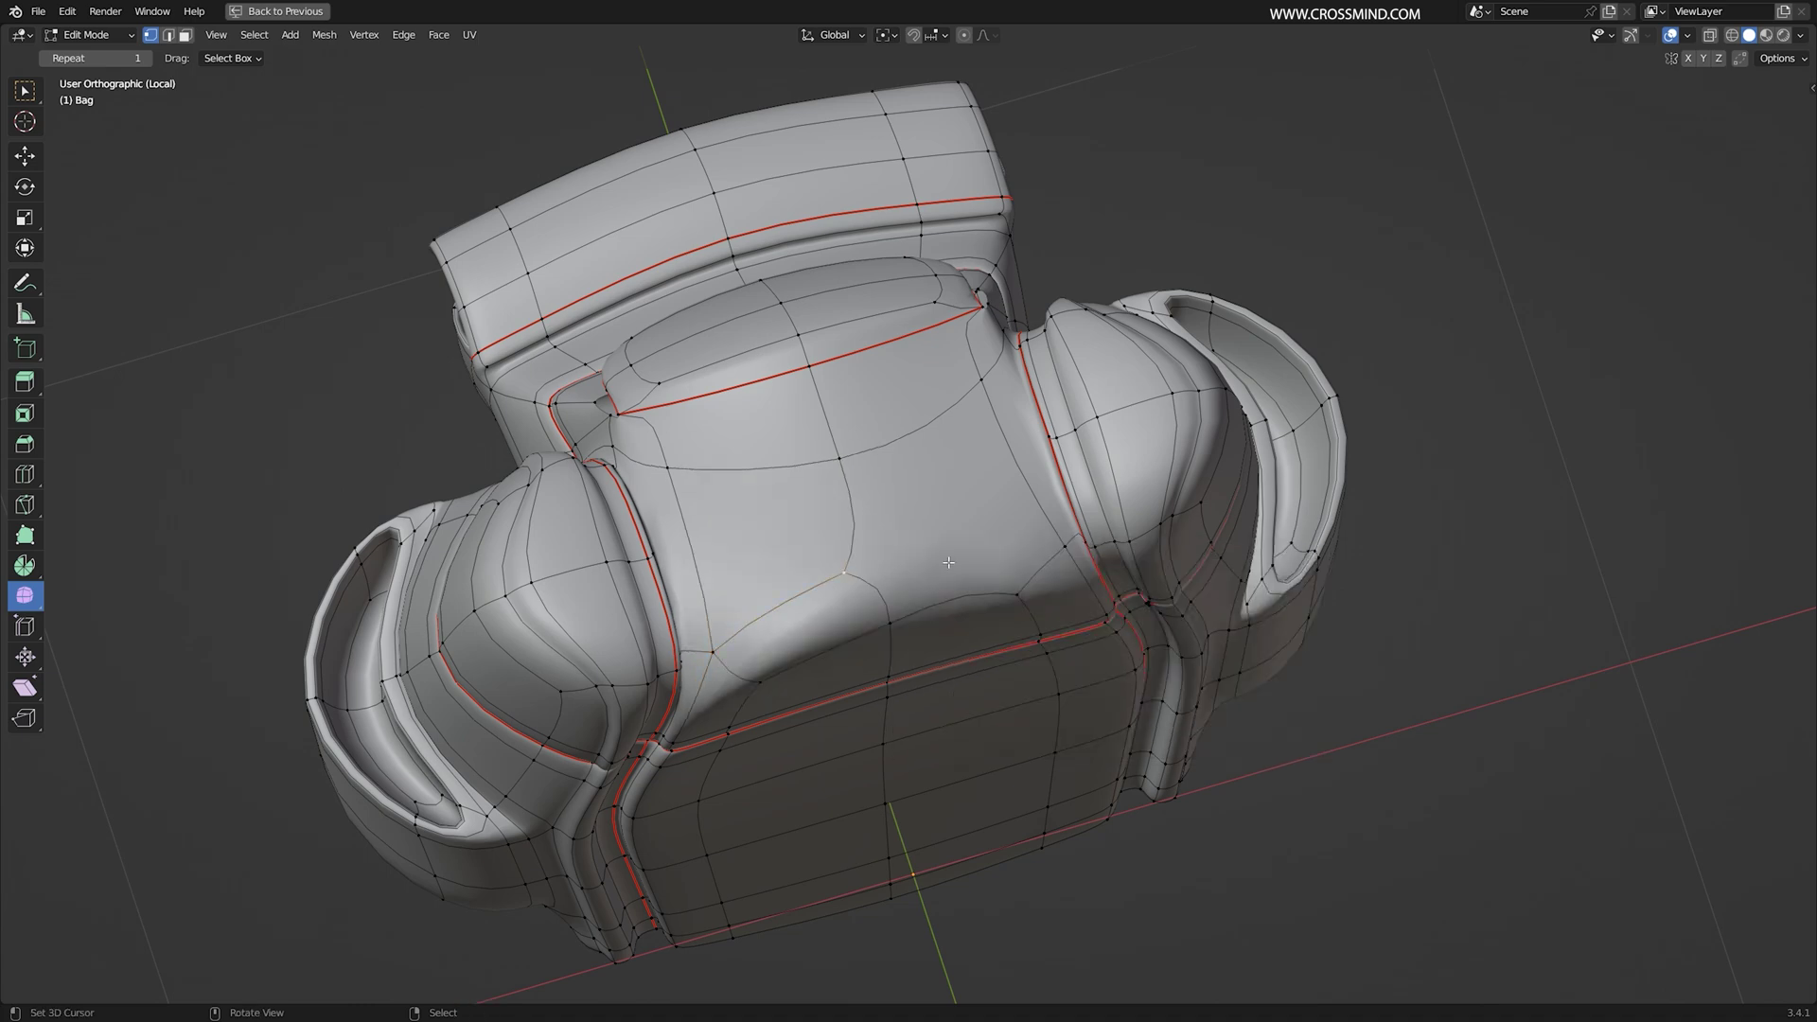
right_click(1060, 549, "shift")
key("F3")
key("Return")
Step: Mark seams on the edge loops around the opening rims of the side pockets
middle_click_drag(1169, 586, 1121, 677)
key("ctrl+e")
left_click(1077, 492)
key("2")
scroll(1121, 676, "up", 3)
right_click(950, 504, "alt")
middle_click_drag(954, 508, 851, 609)
key("ctrl+e")
left_click(991, 500)
right_click(885, 622, "alt")
middle_click_drag(1418, 481, 854, 695)
key("ctrl+e")
left_click(964, 637)
key("ctrl+e")
left_click(855, 696)
Step: Mark a seam along the edge loop where the side pocket's outer wall meets the bag body
right_click(843, 804, "alt")
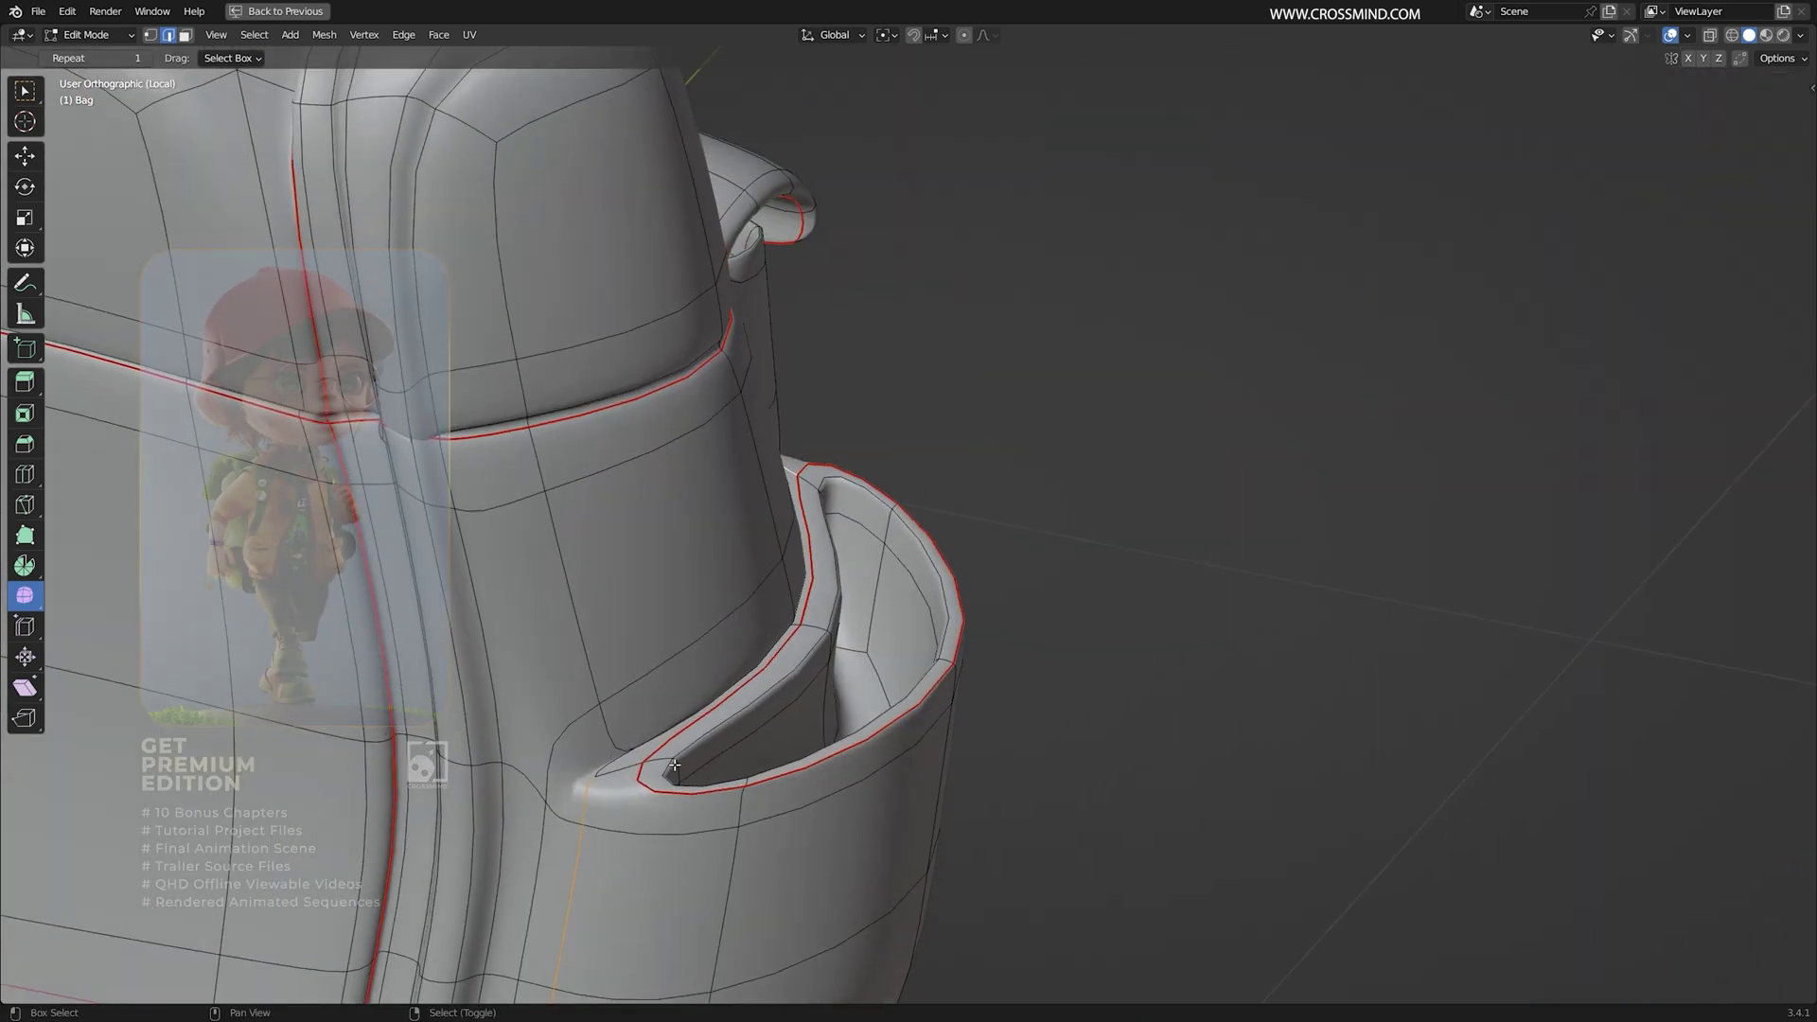
middle_click_drag(758, 738, 843, 656)
key("ctrl+e")
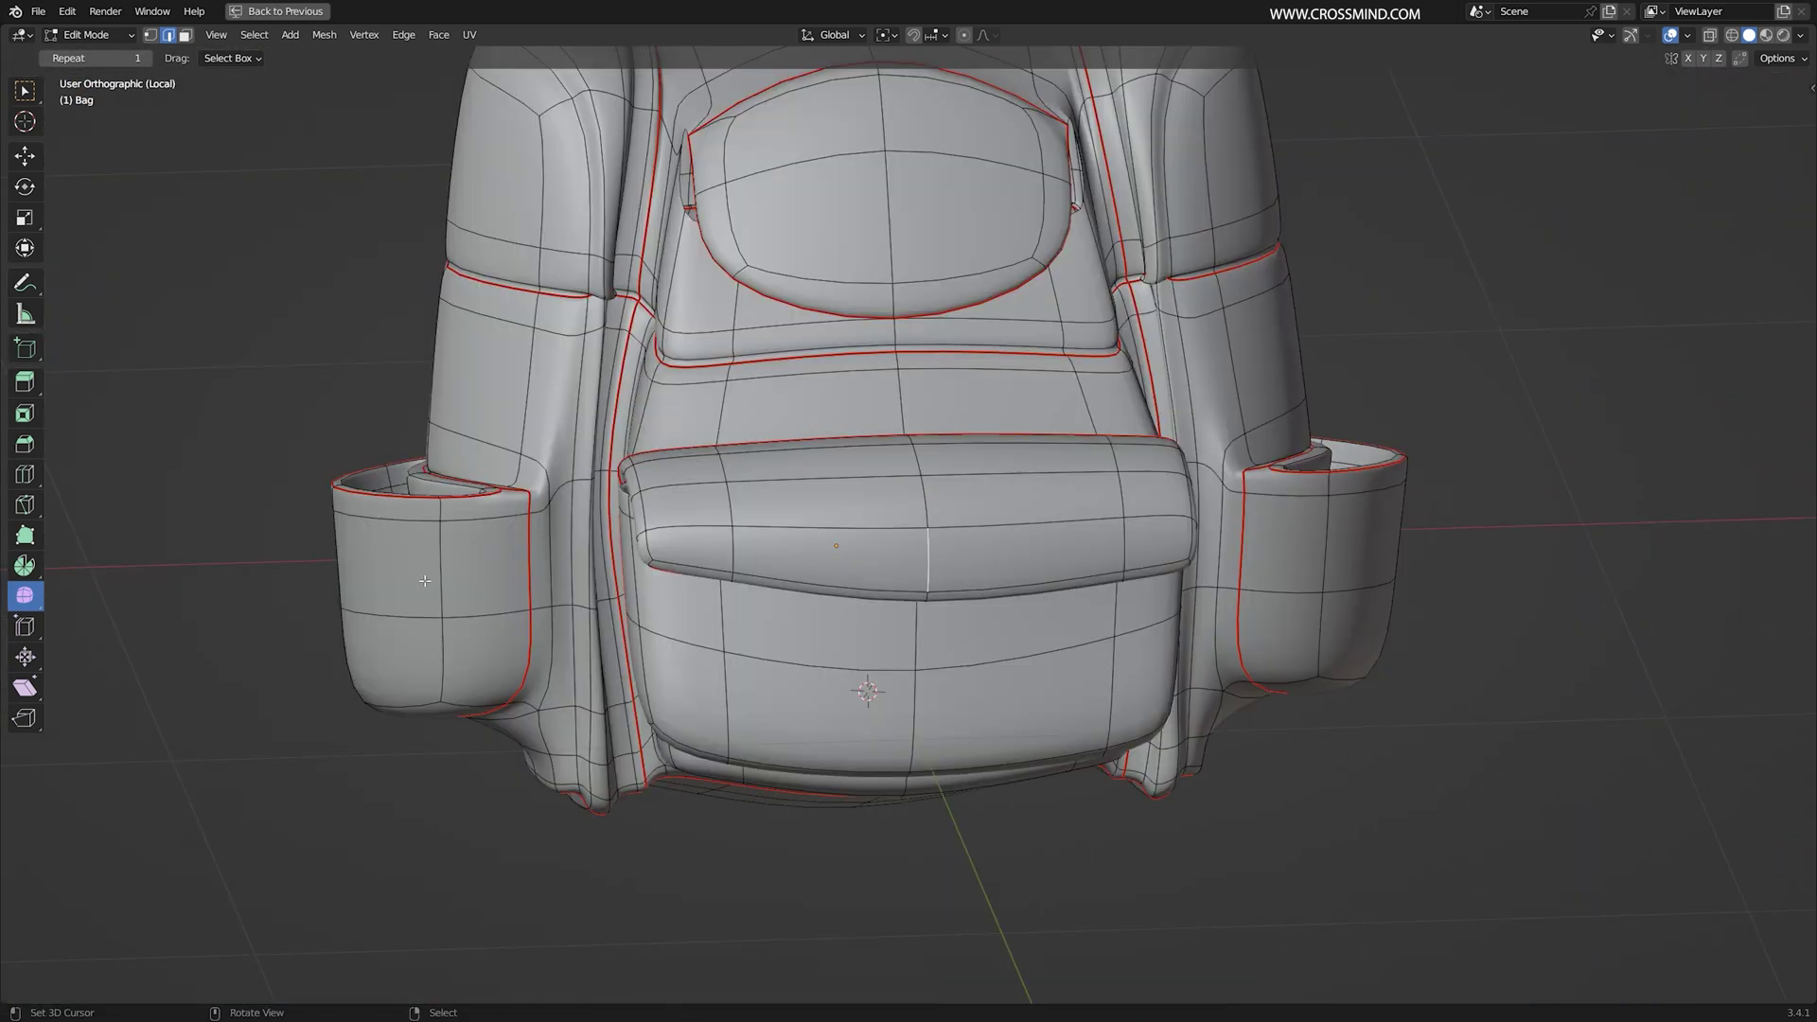
Step: Mark a seam on the edge loop around the front pocket's opening beneath its flap
middle_click_drag(424, 581, 611, 469)
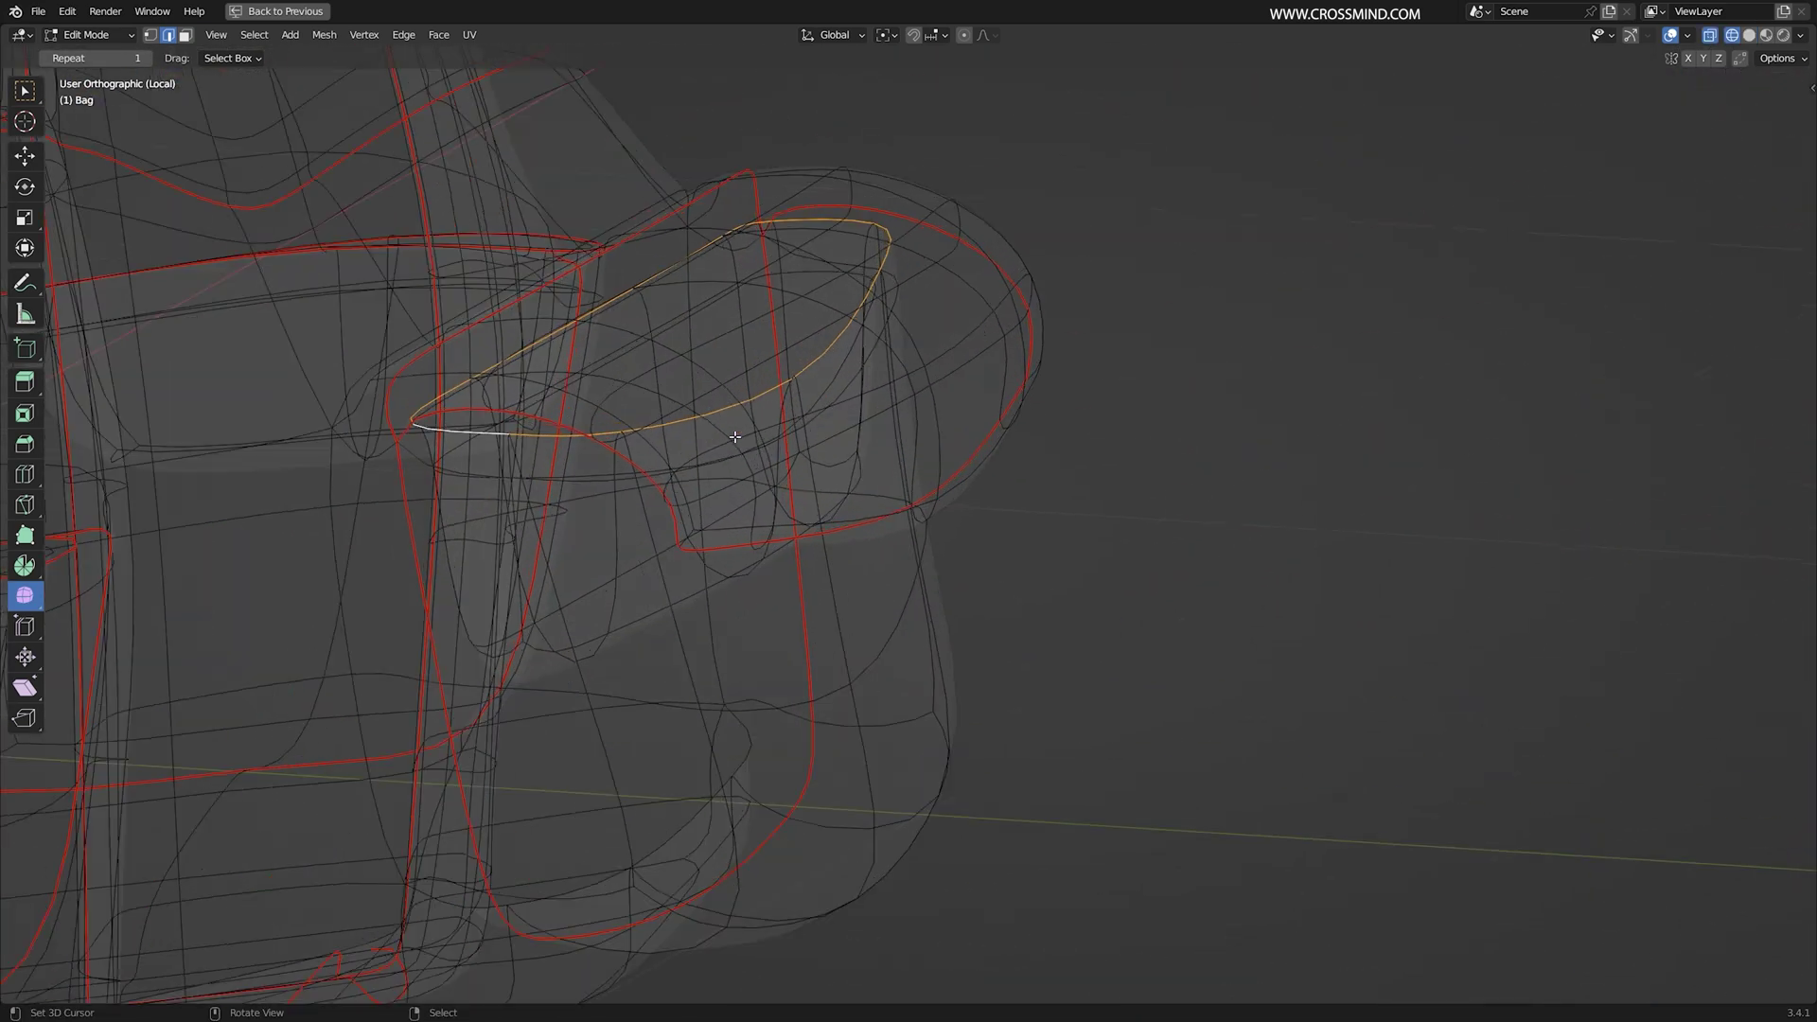
key("ctrl+e")
left_click(747, 435)
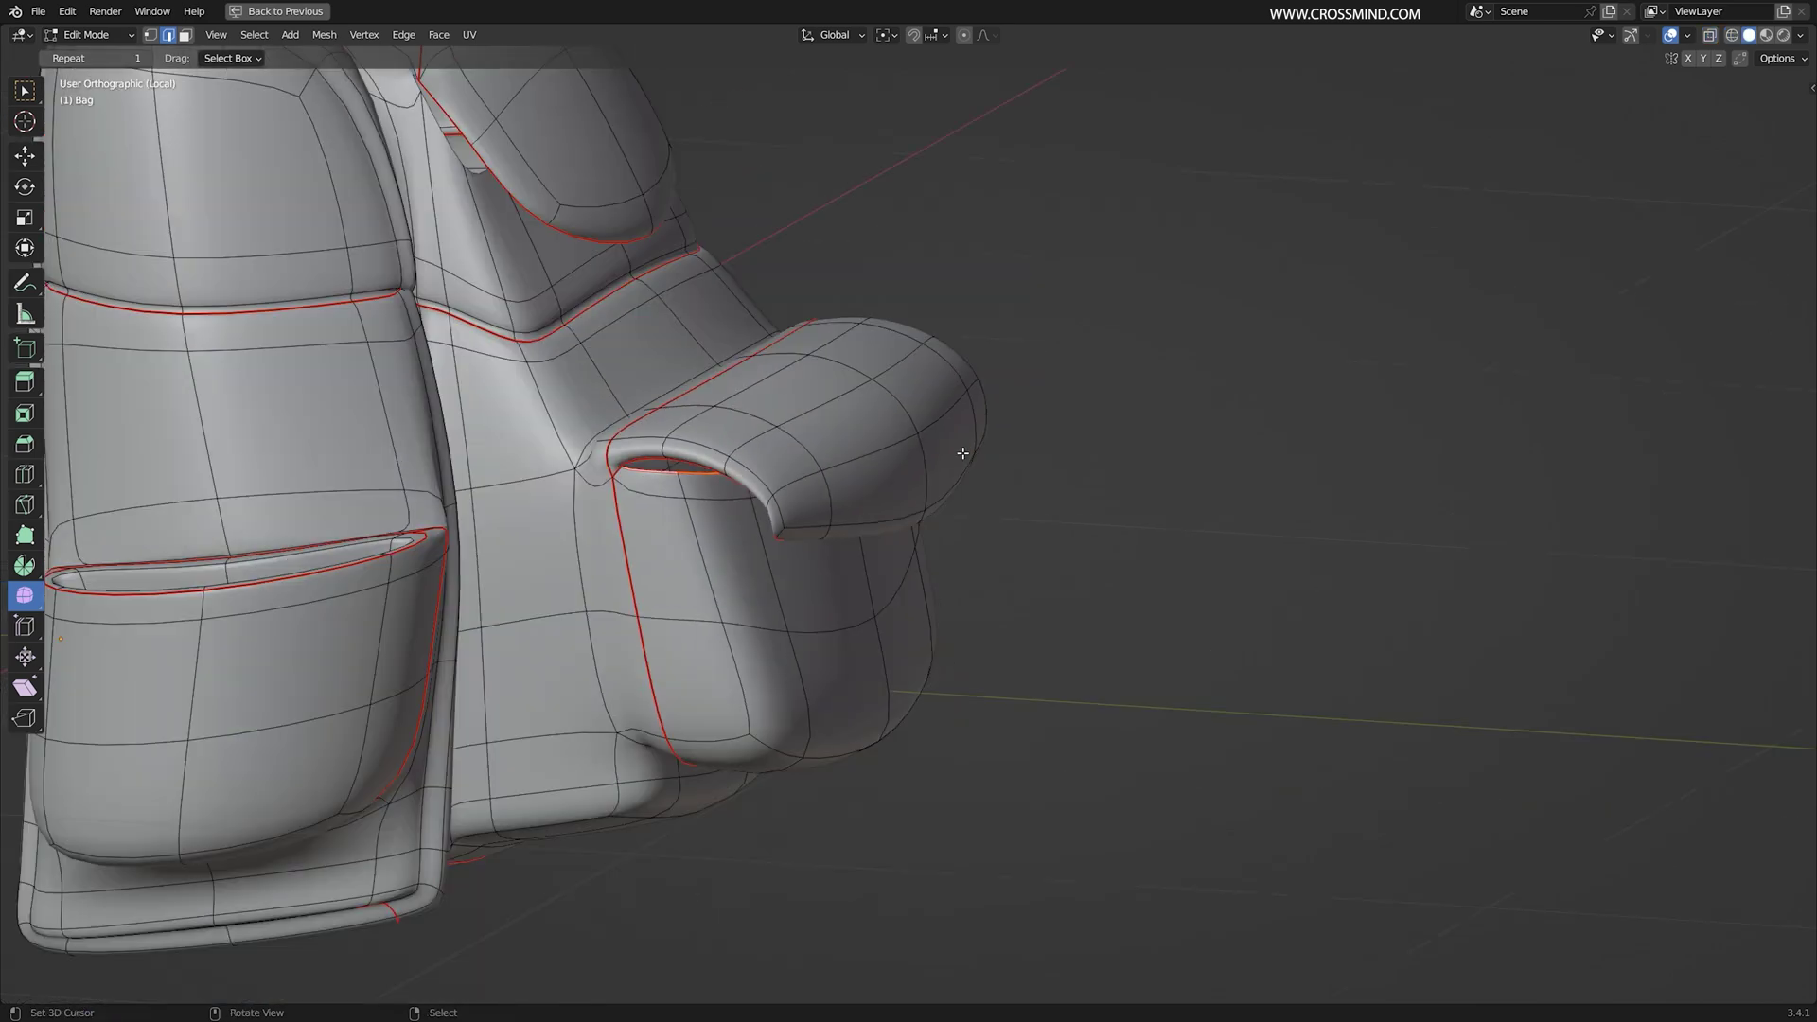
Step: Frame the whole UV layout, display the bag in Material Preview and reveal its hidden parts
key("Home")
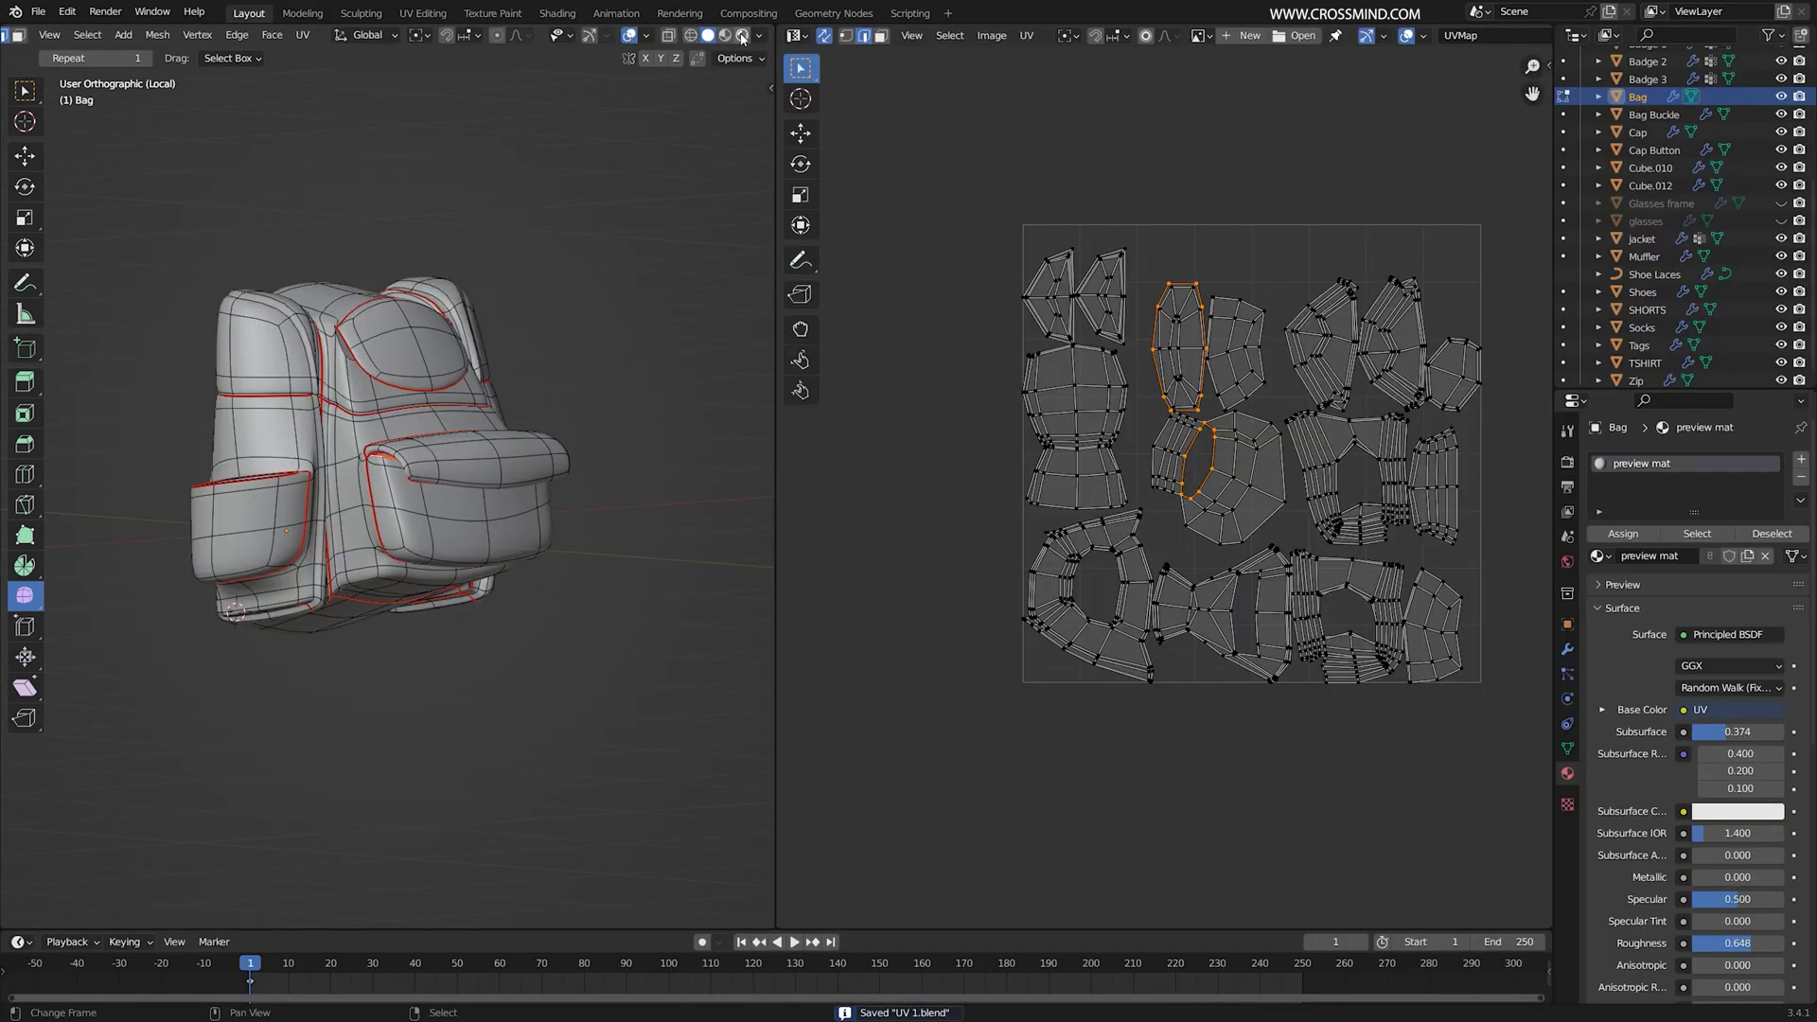
left_click(725, 36)
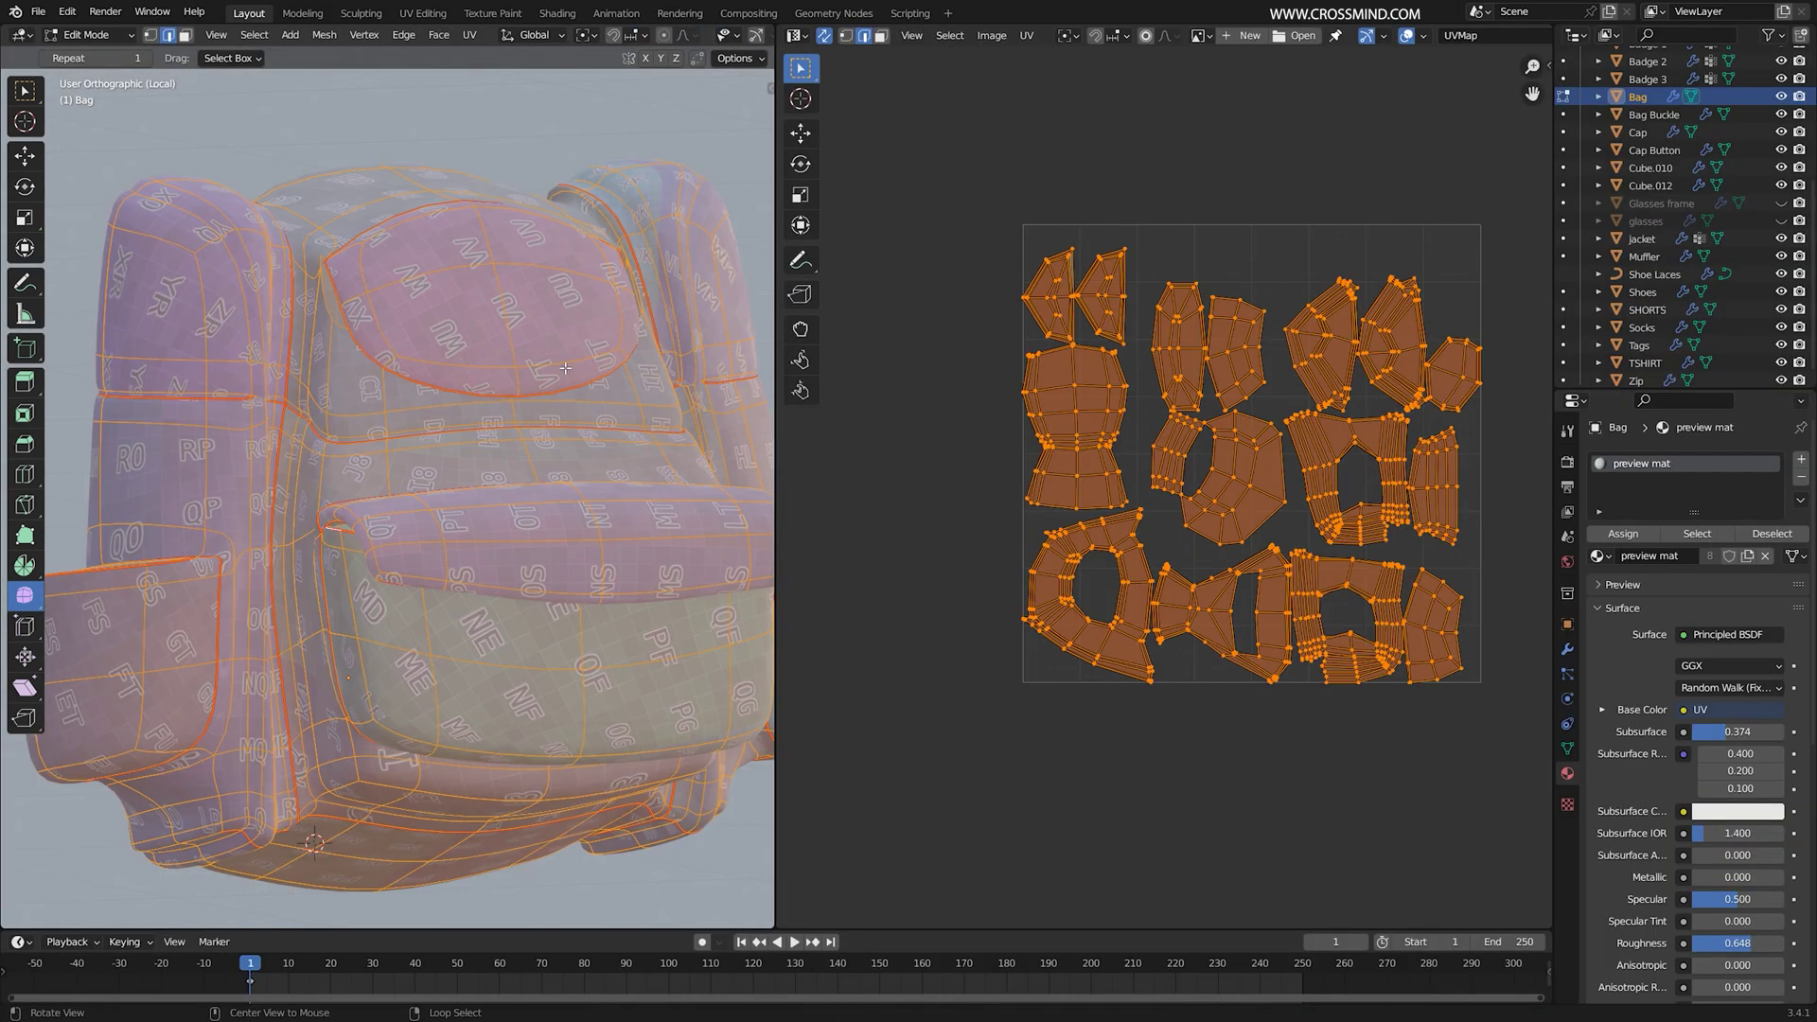
key("alt+h")
middle_click_drag(562, 373, 619, 407)
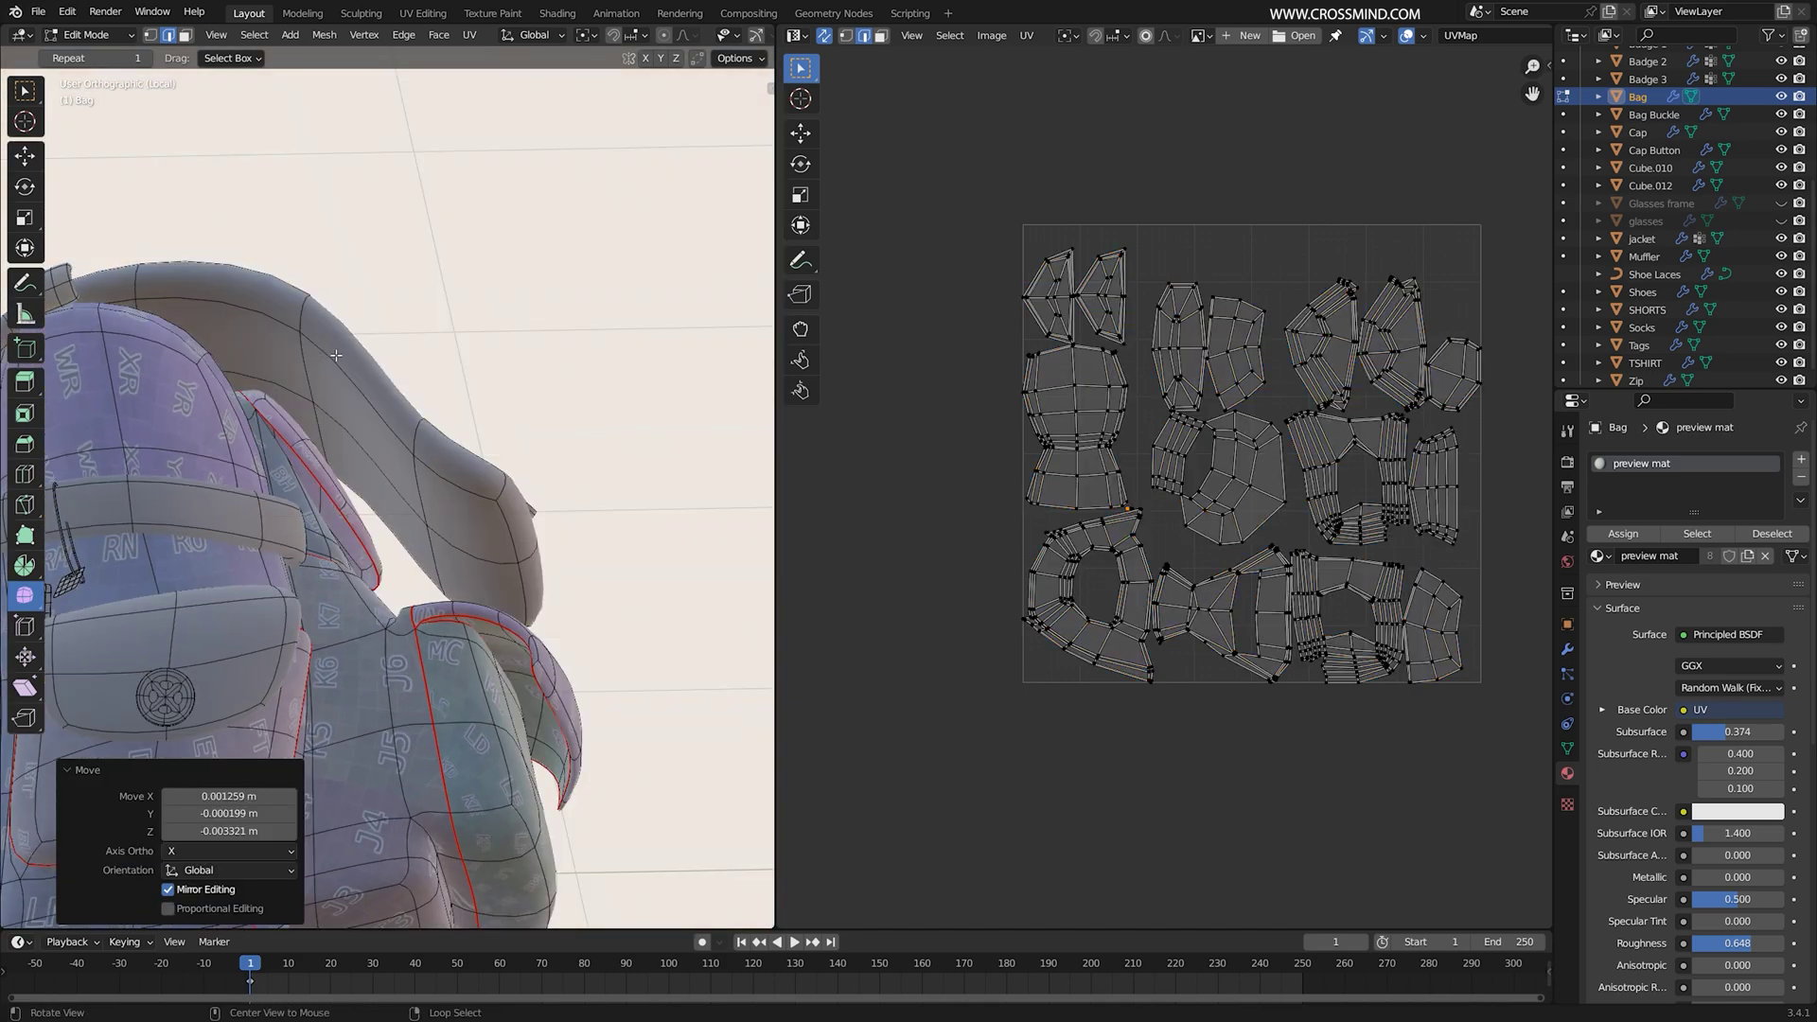
Step: Mark seams on the edge loops running around the bag's large top flap
right_click(359, 390, "alt")
right_click(523, 549, "alt+shift")
middle_click_drag(545, 540, 425, 456)
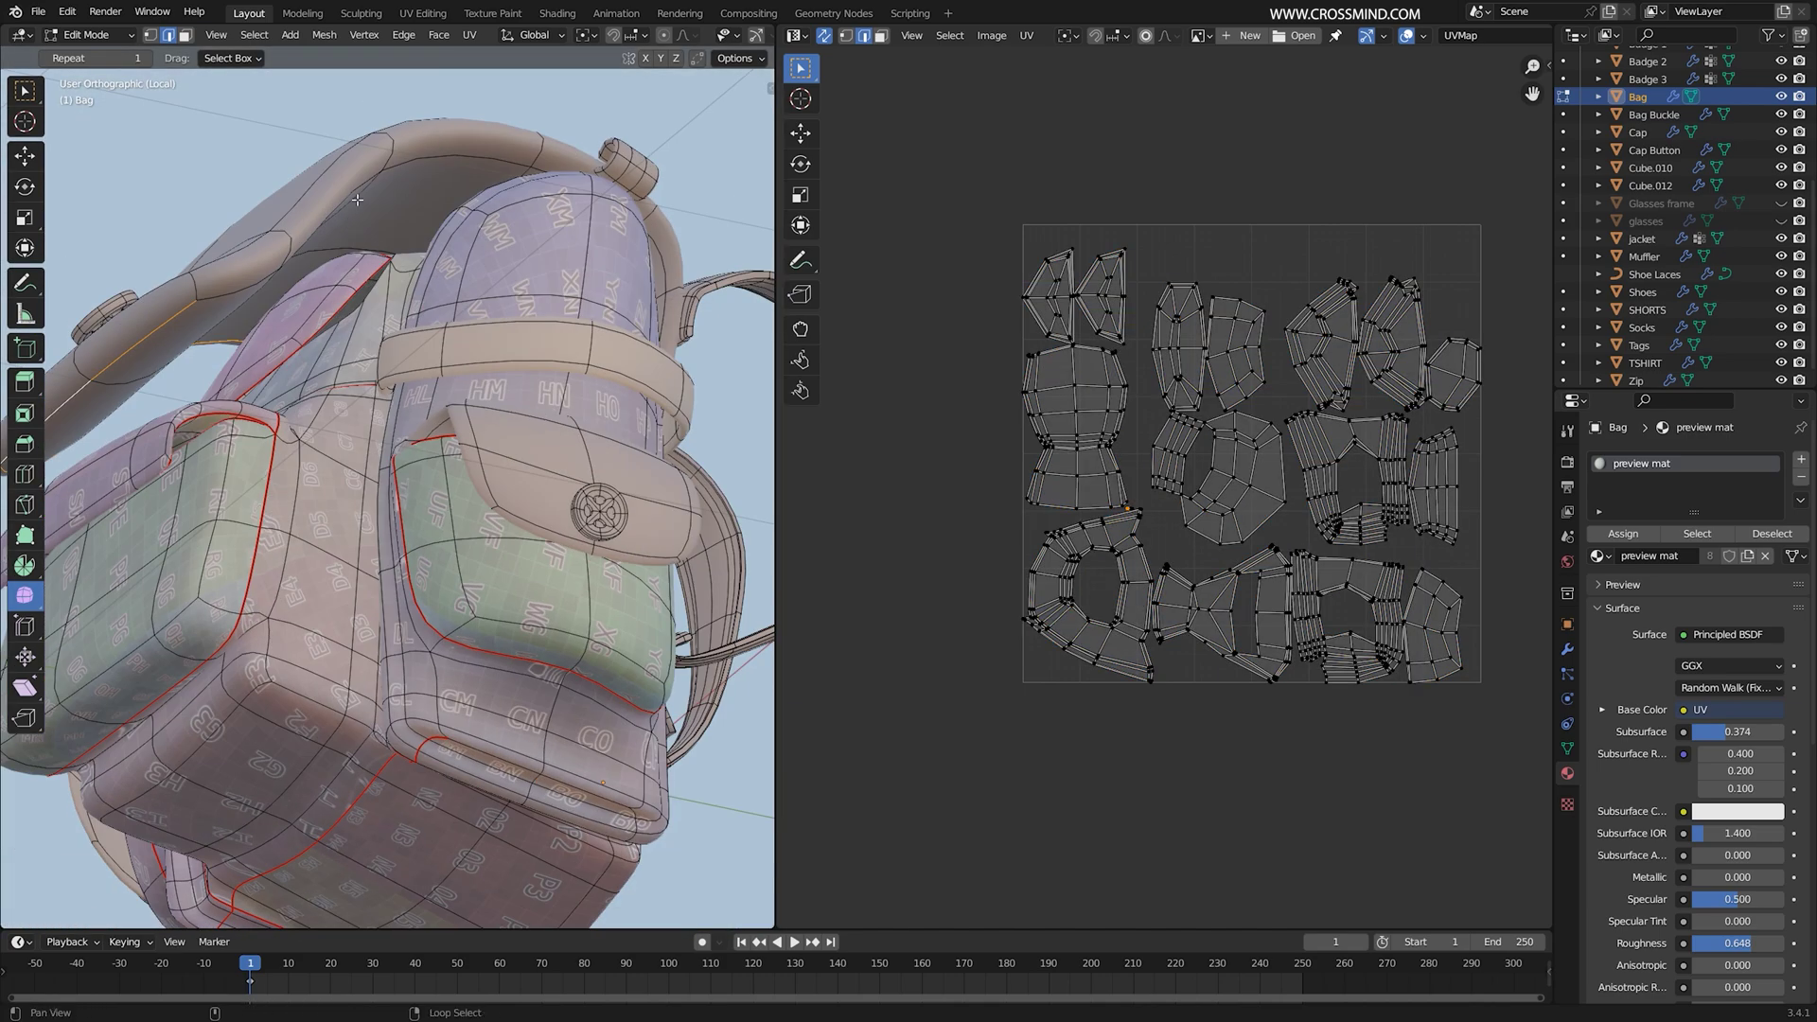
middle_click_drag(420, 169, 594, 317)
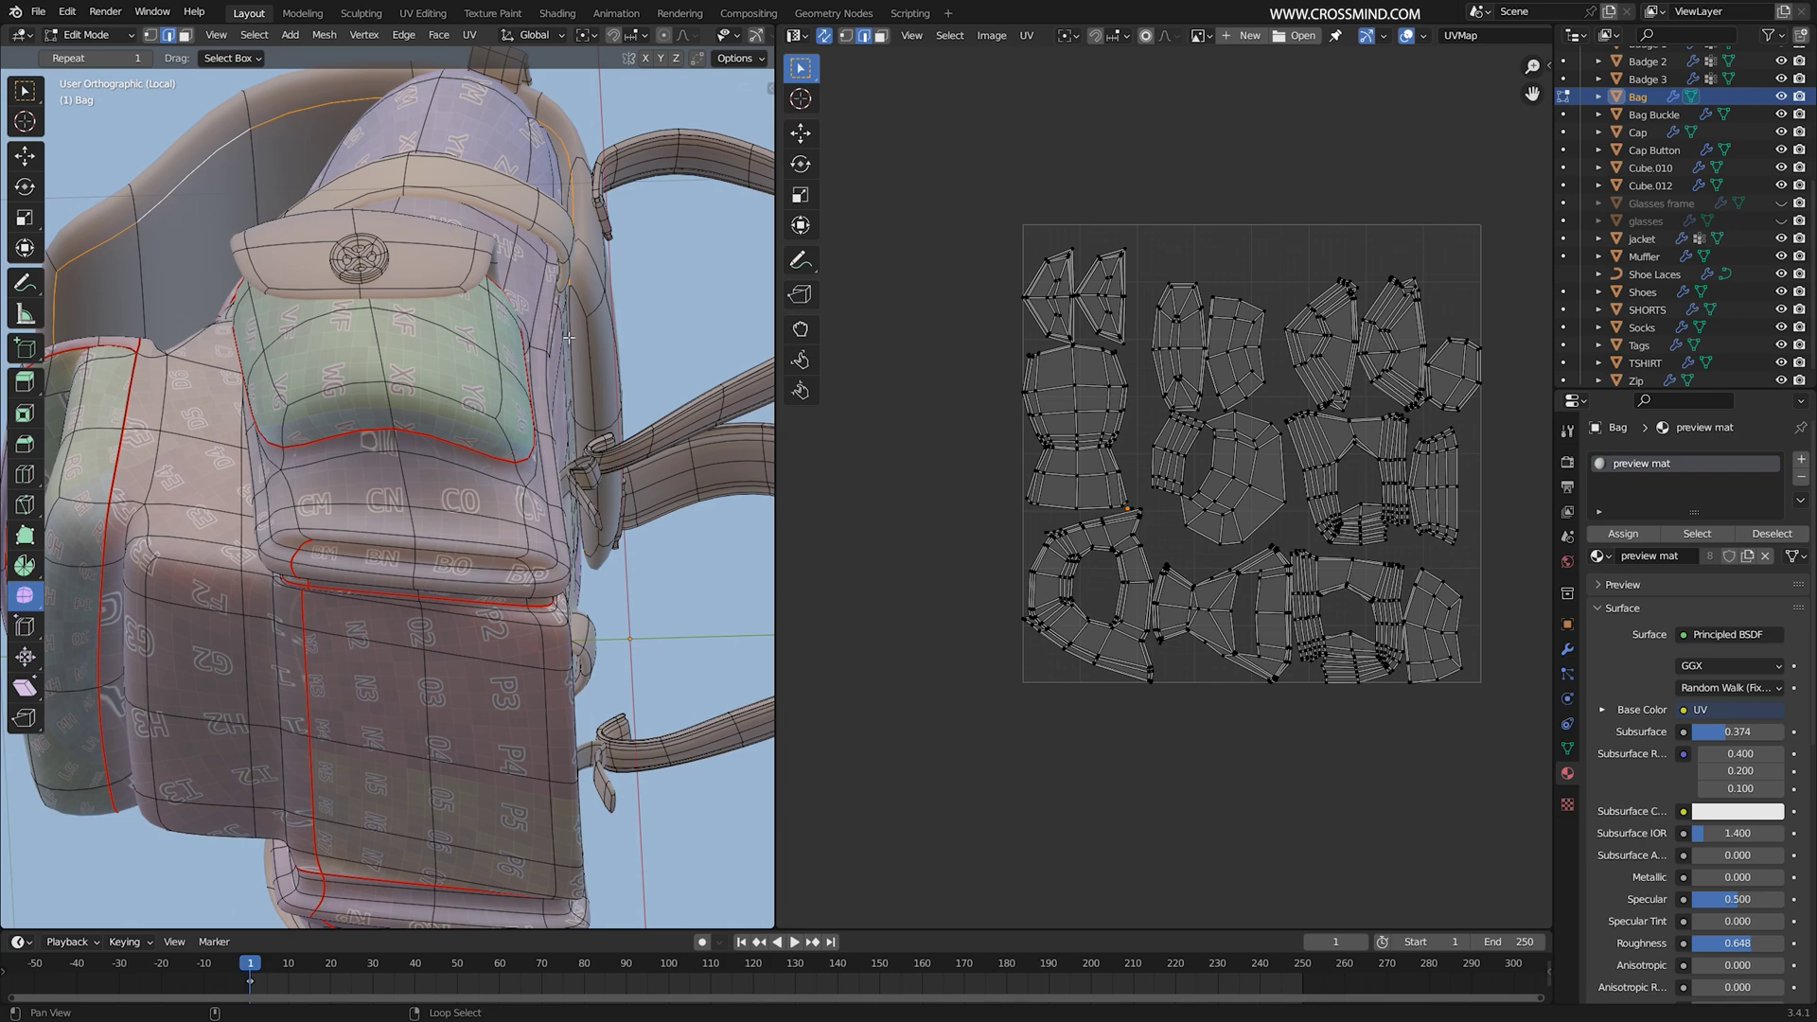
key("ctrl+e")
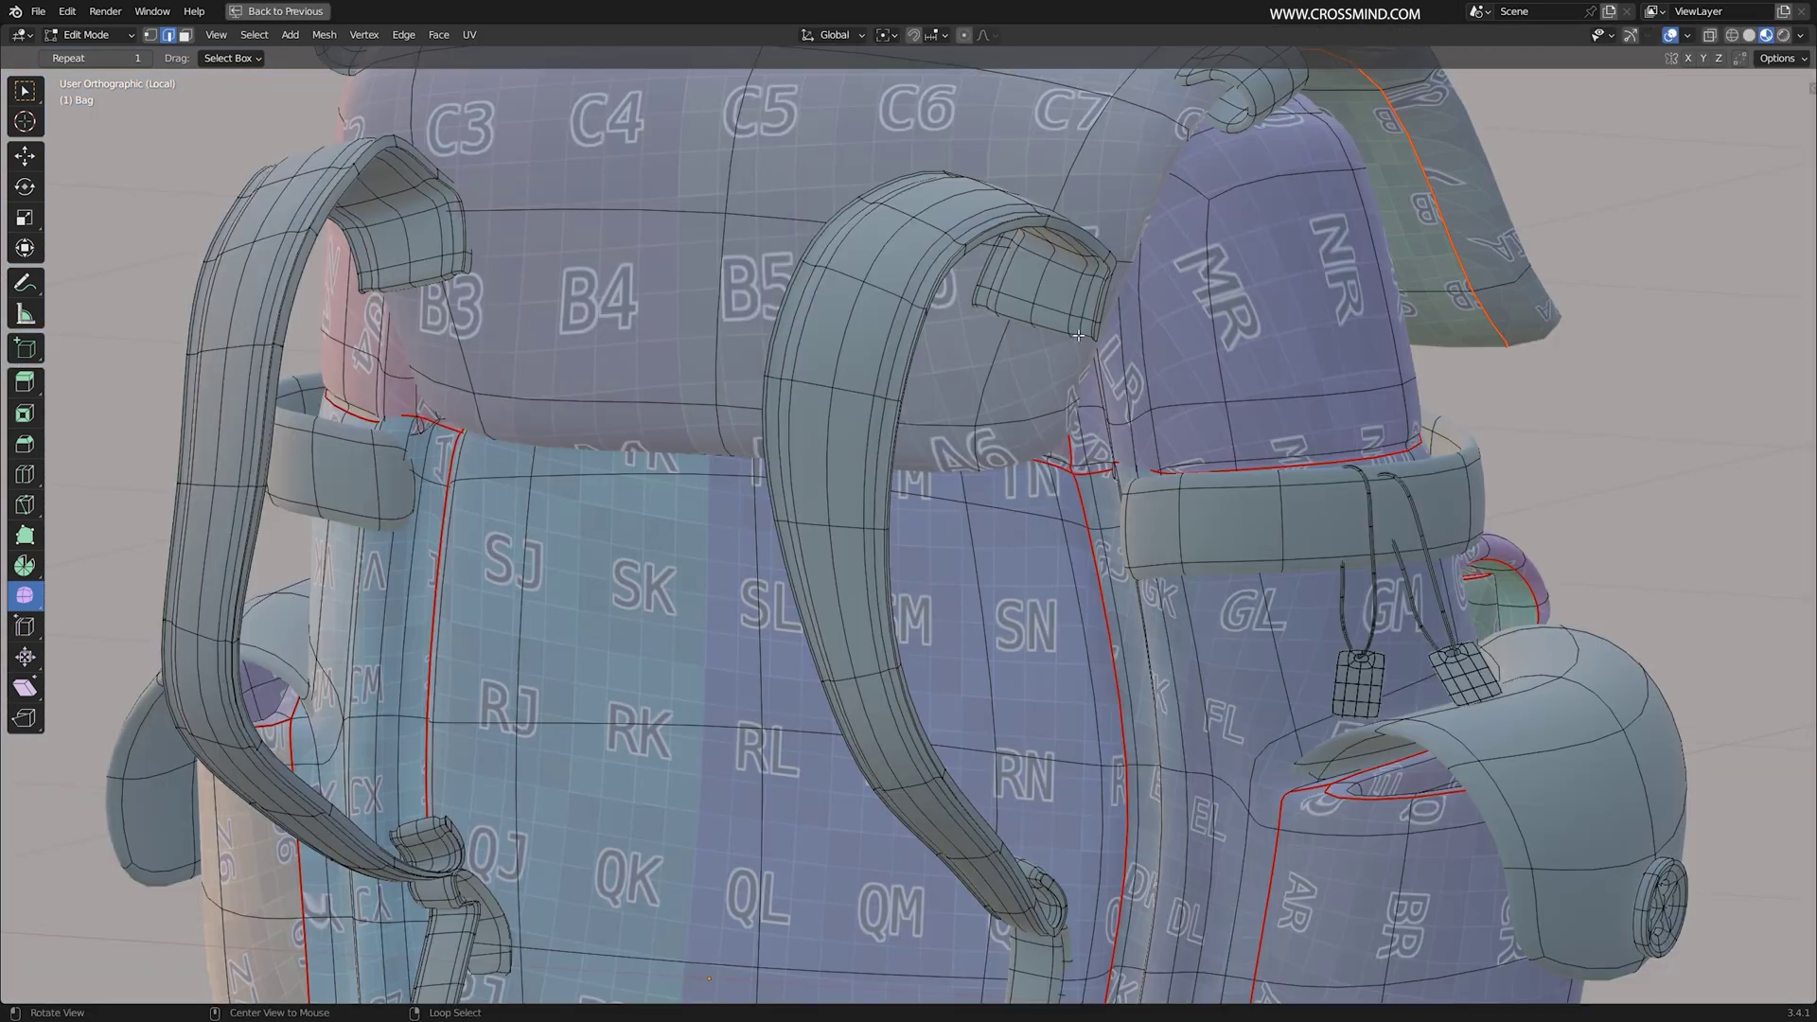
Step: Mark seams across the upper ends and along the long edges of the shoulder straps
key("ctrl+e")
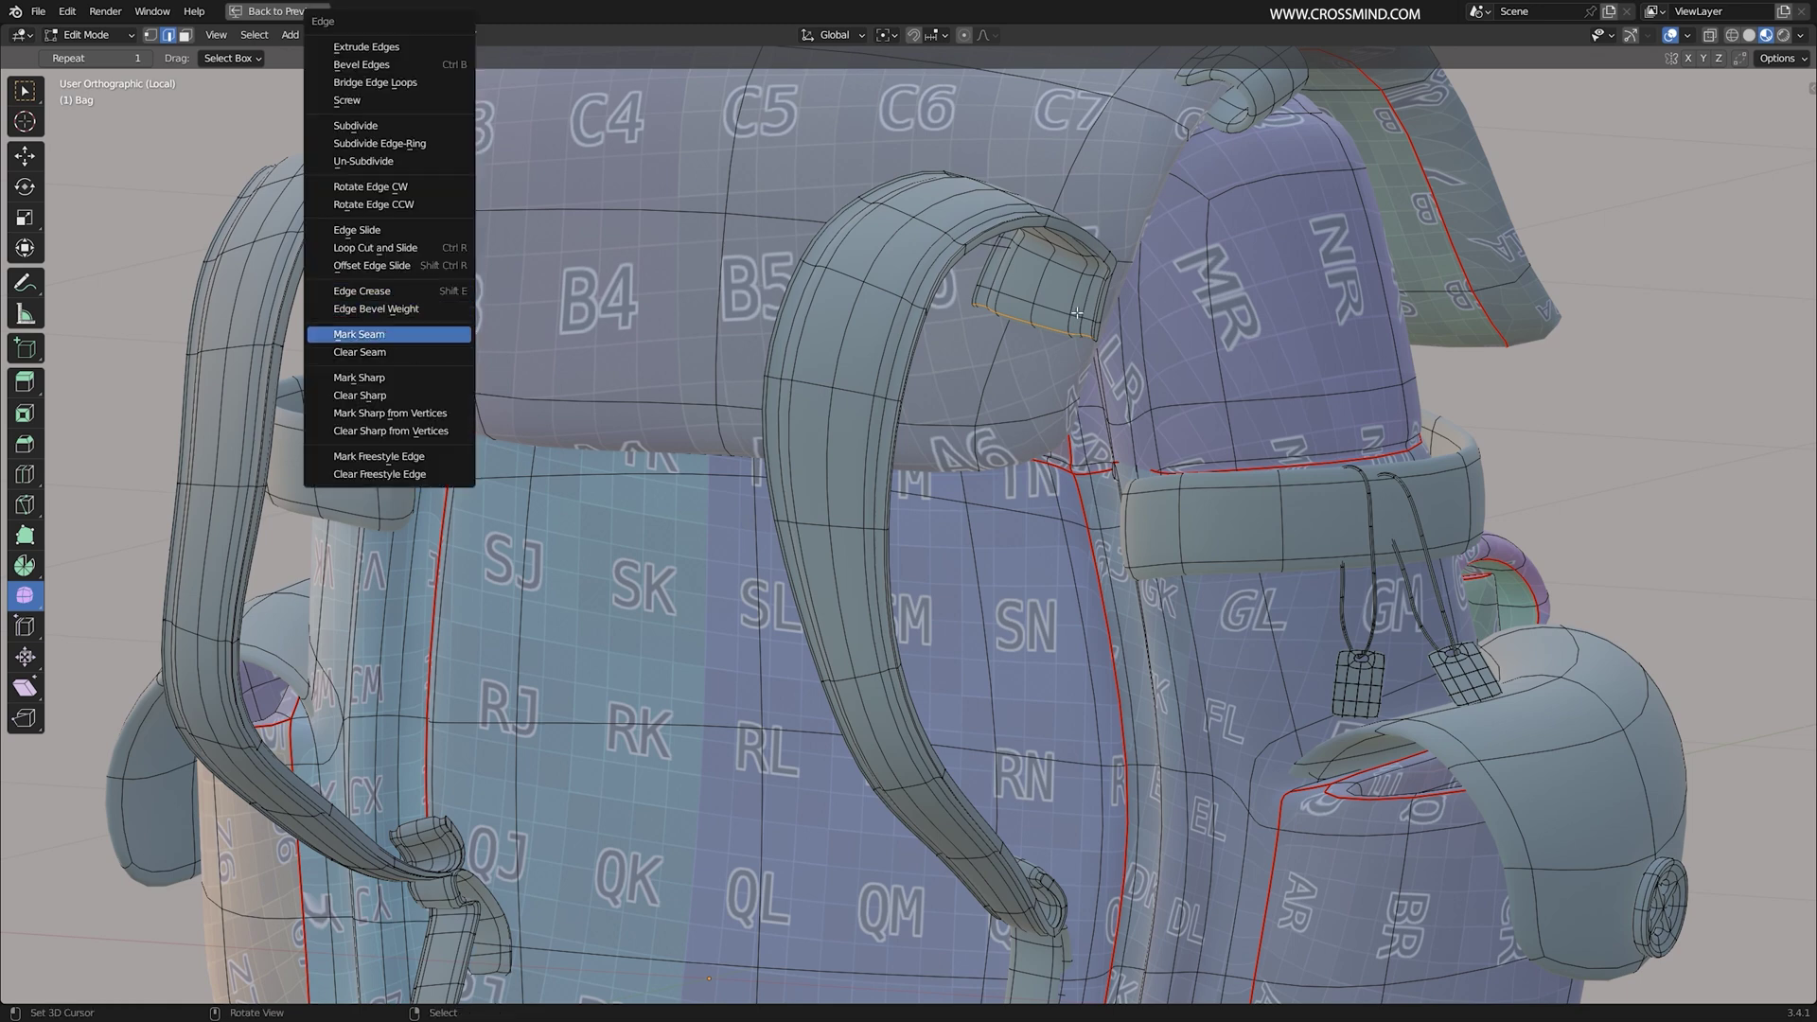
key("Return")
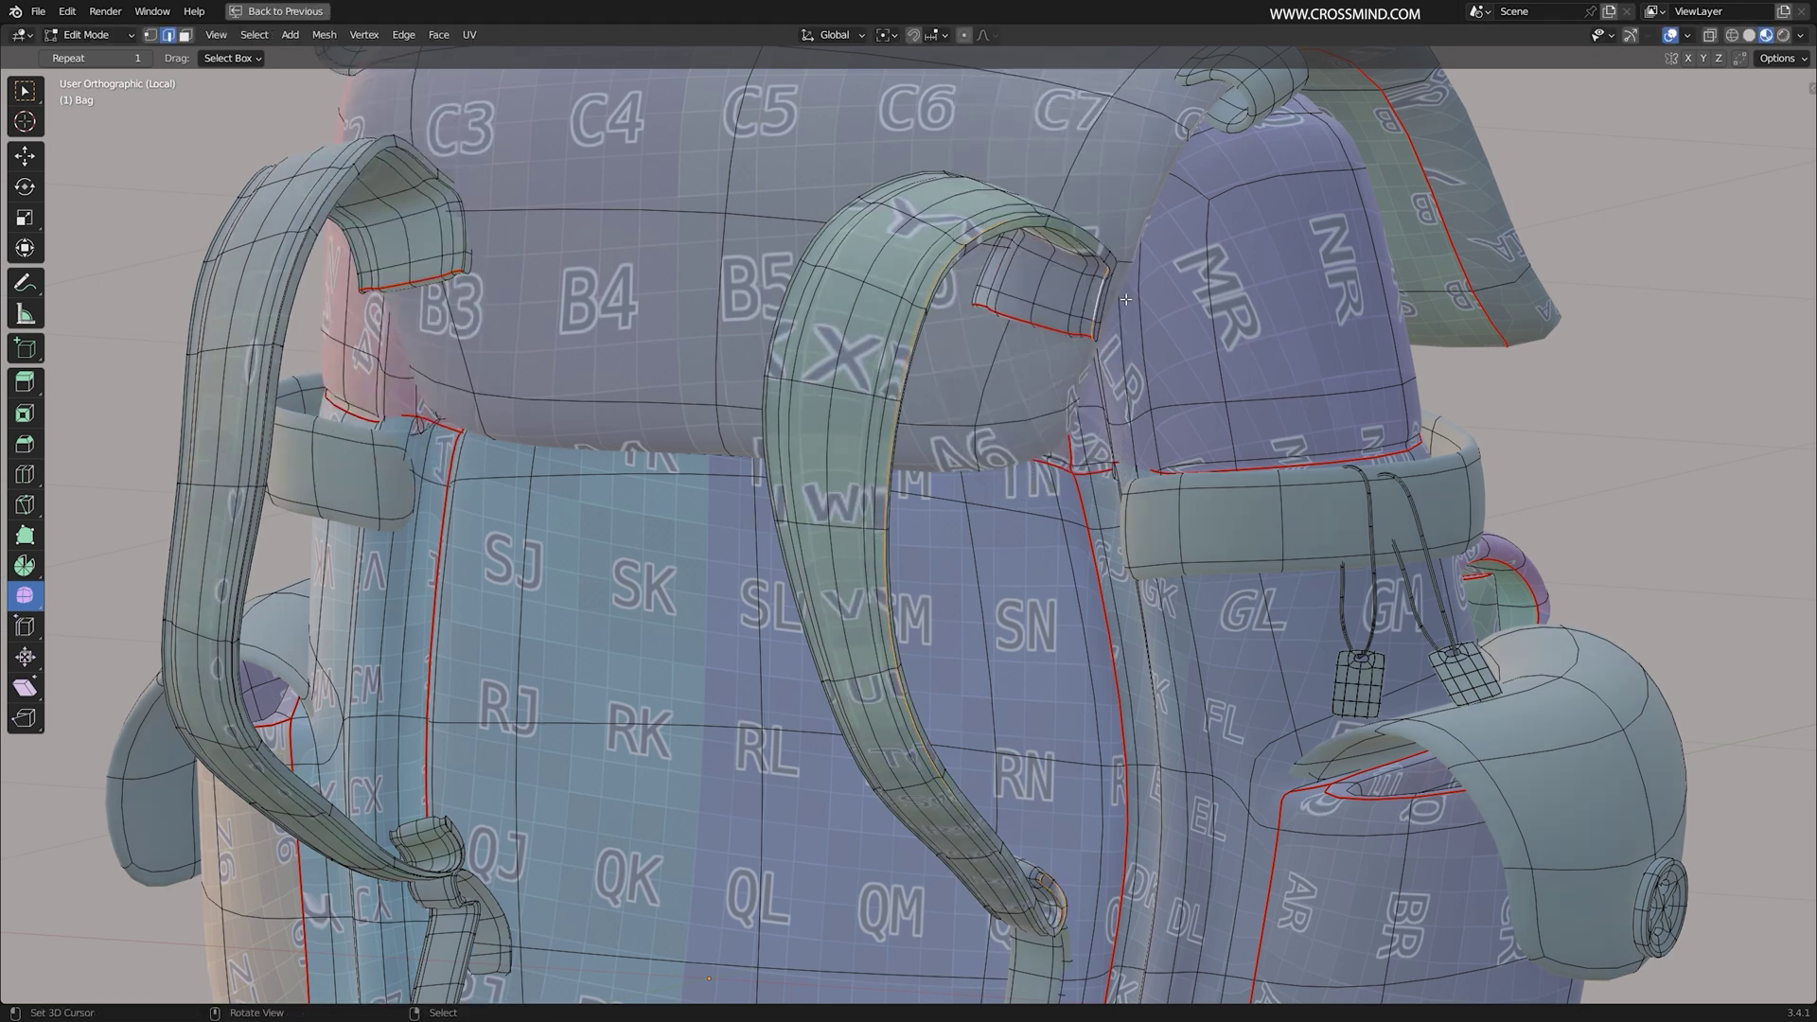
key("ctrl+e")
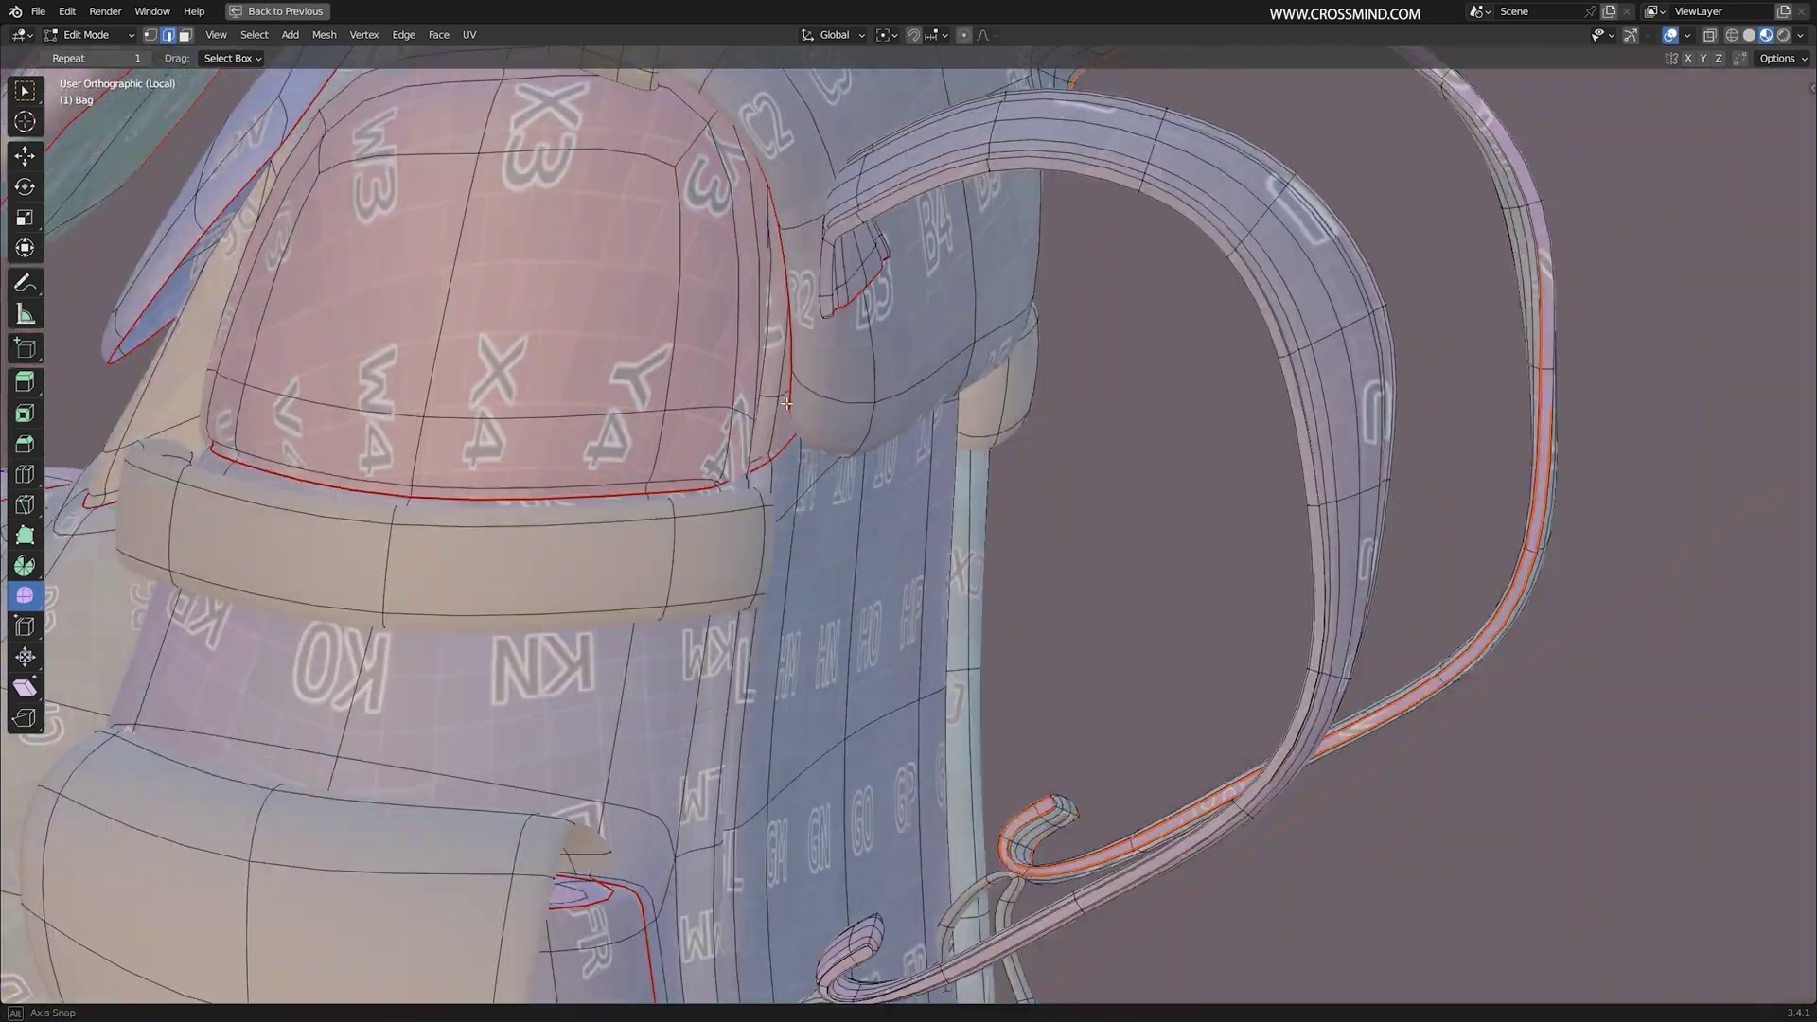
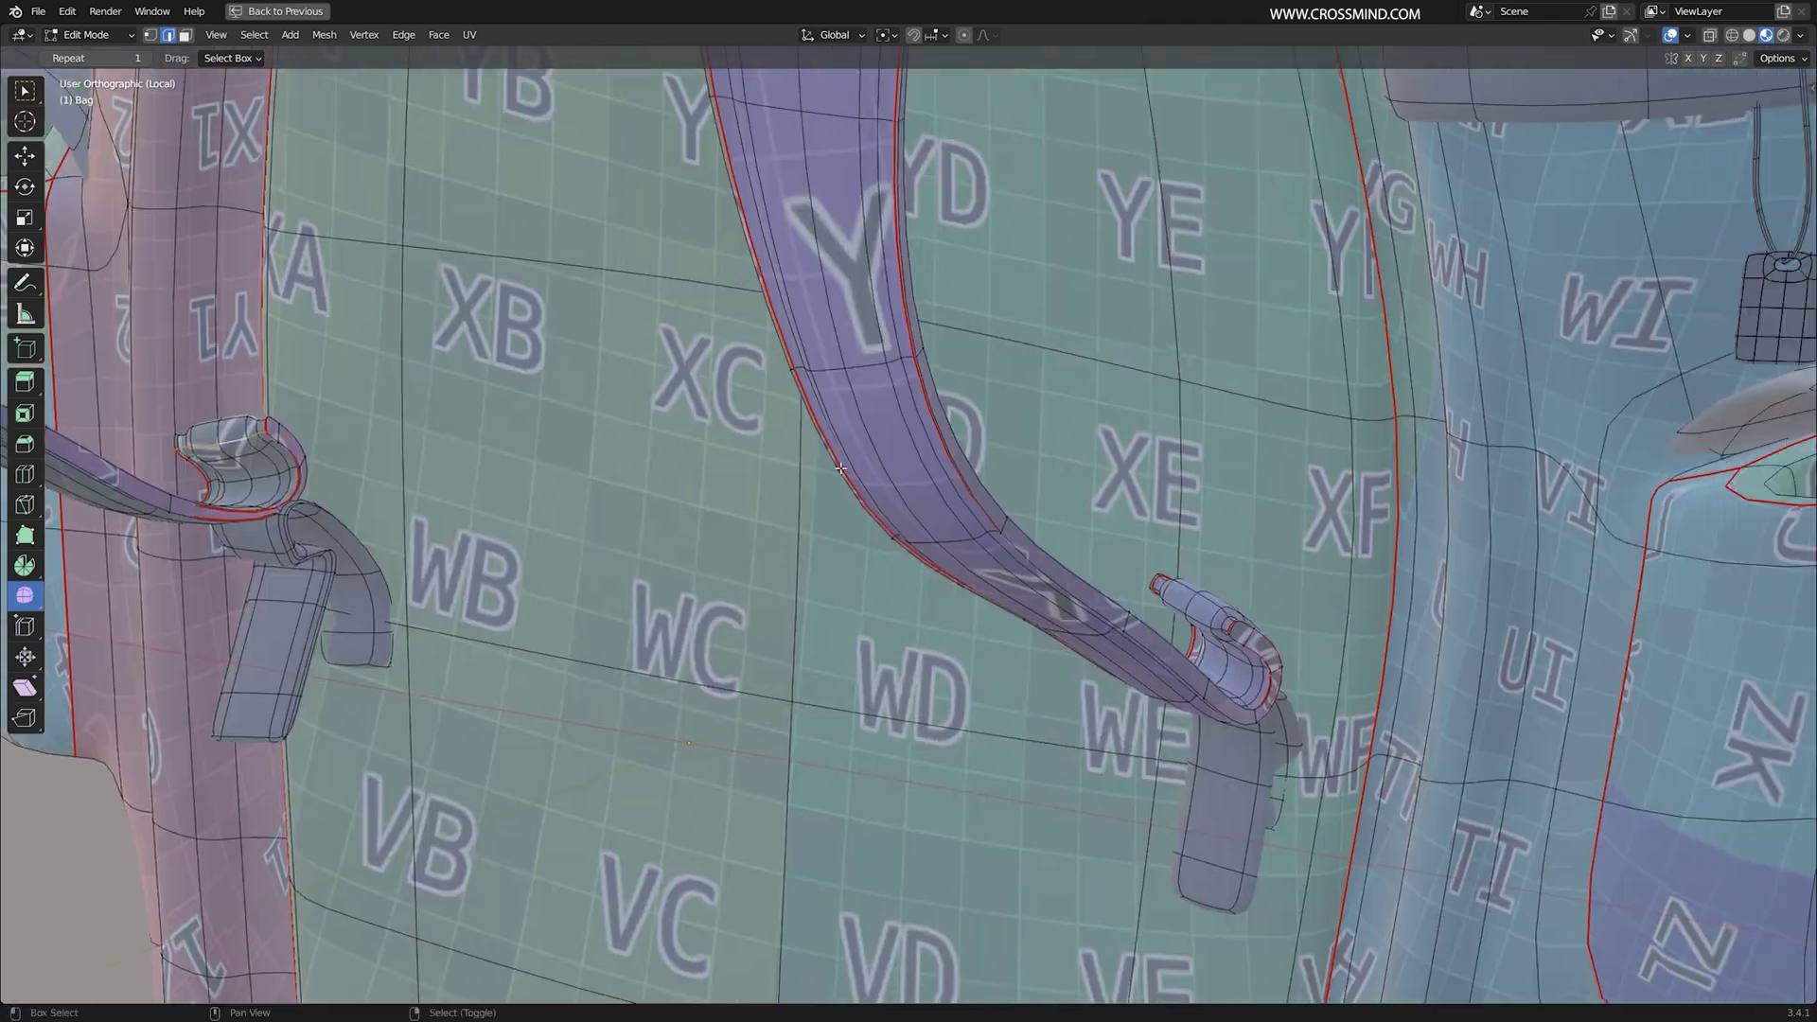
Step: Mark seams along the side edges and end of the small strap tail hanging below the shoulder strap
middle_click_drag(841, 467, 1160, 581)
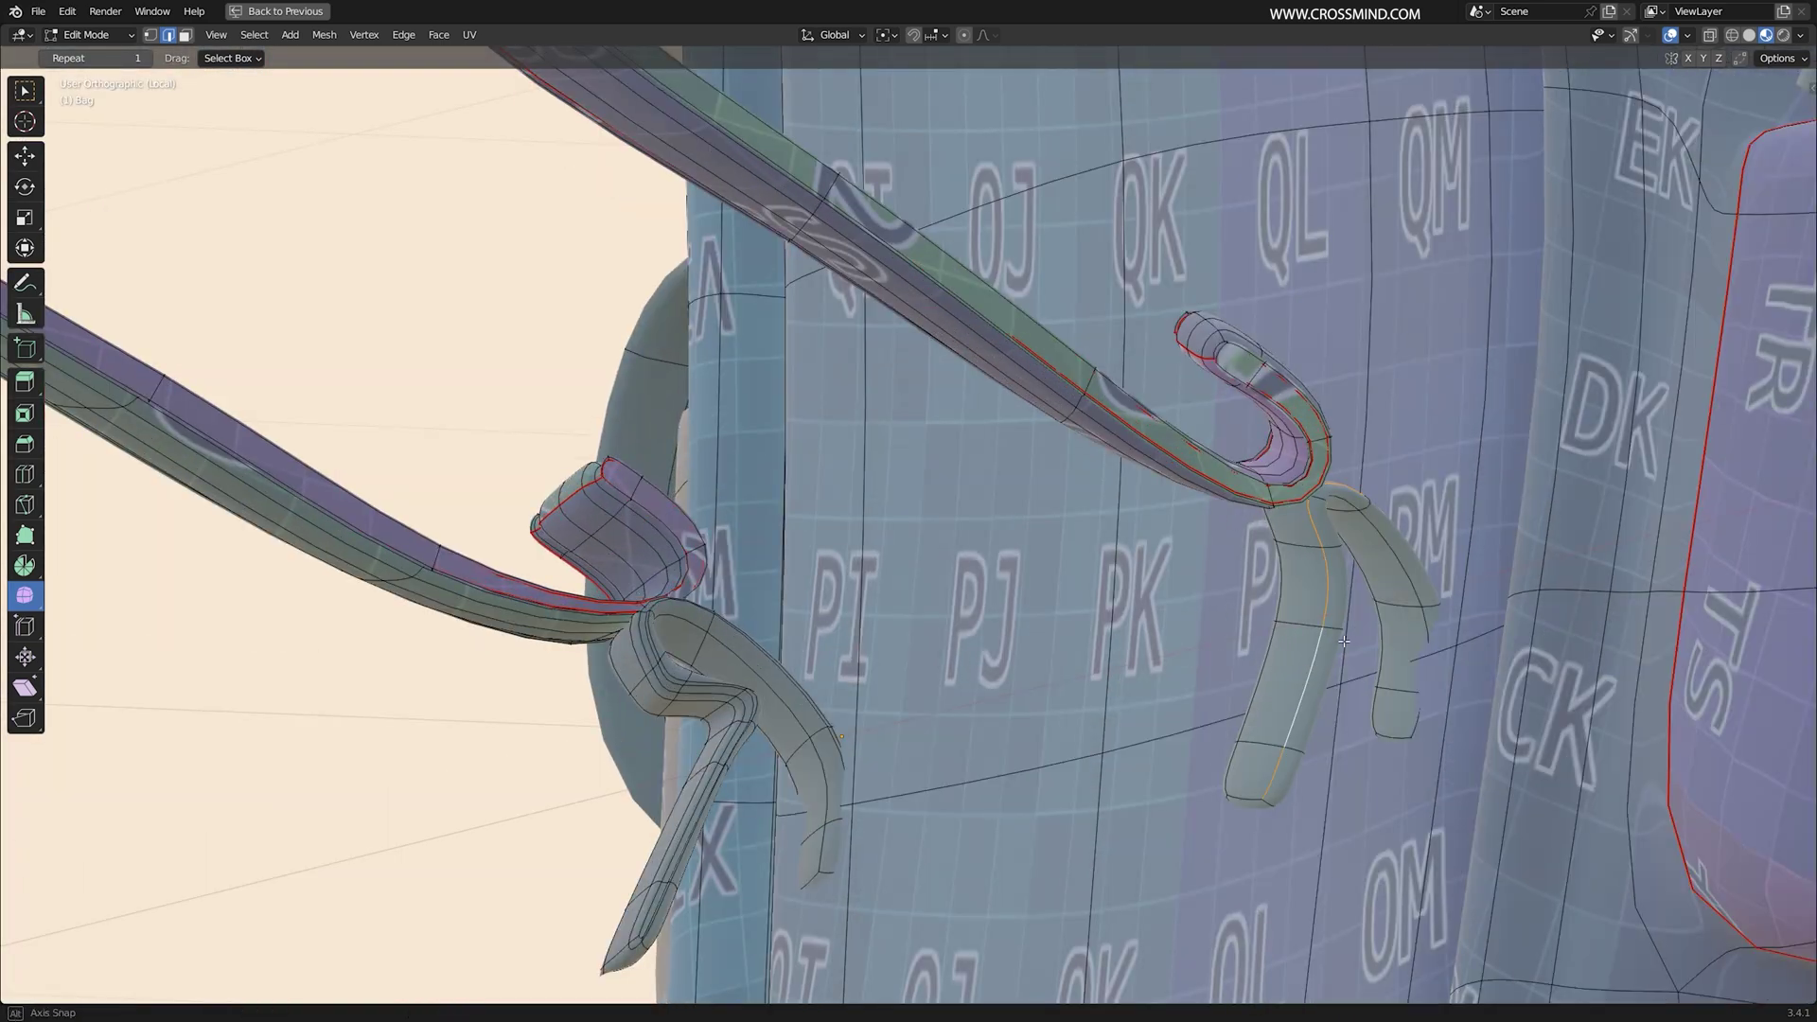
middle_click_drag(1344, 642, 1266, 759)
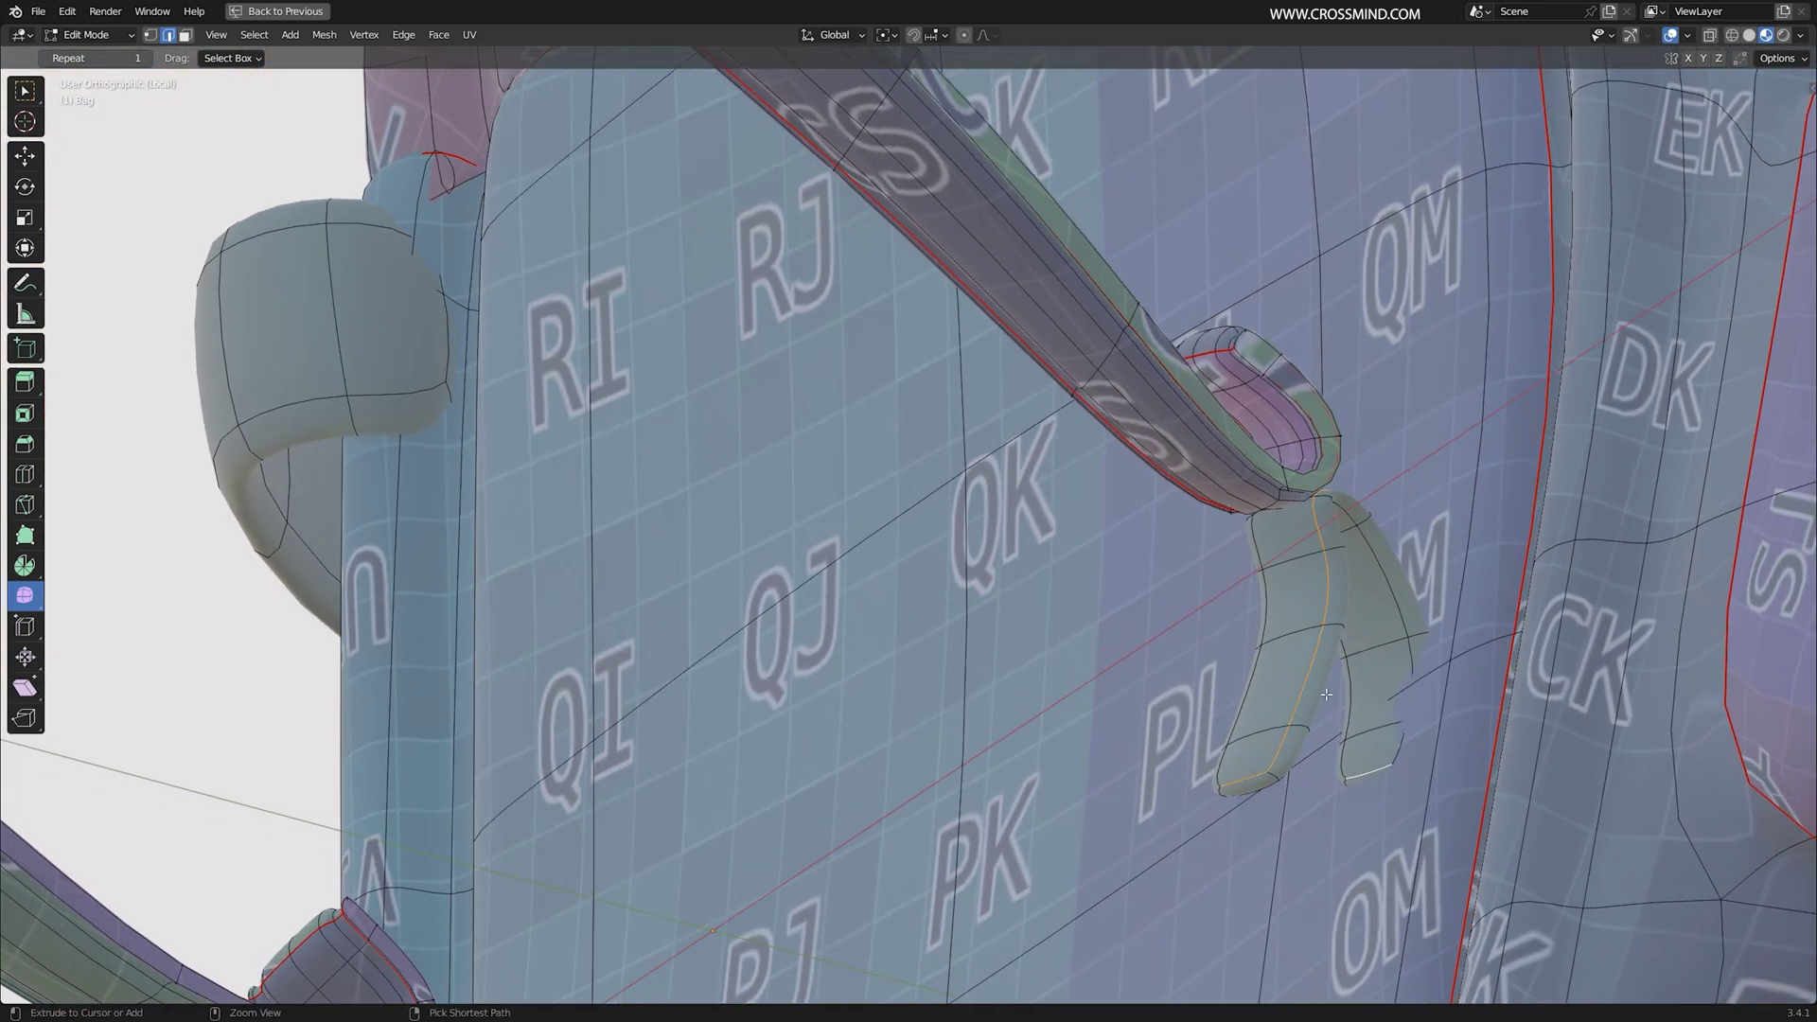
middle_click_drag(1326, 694, 1255, 777)
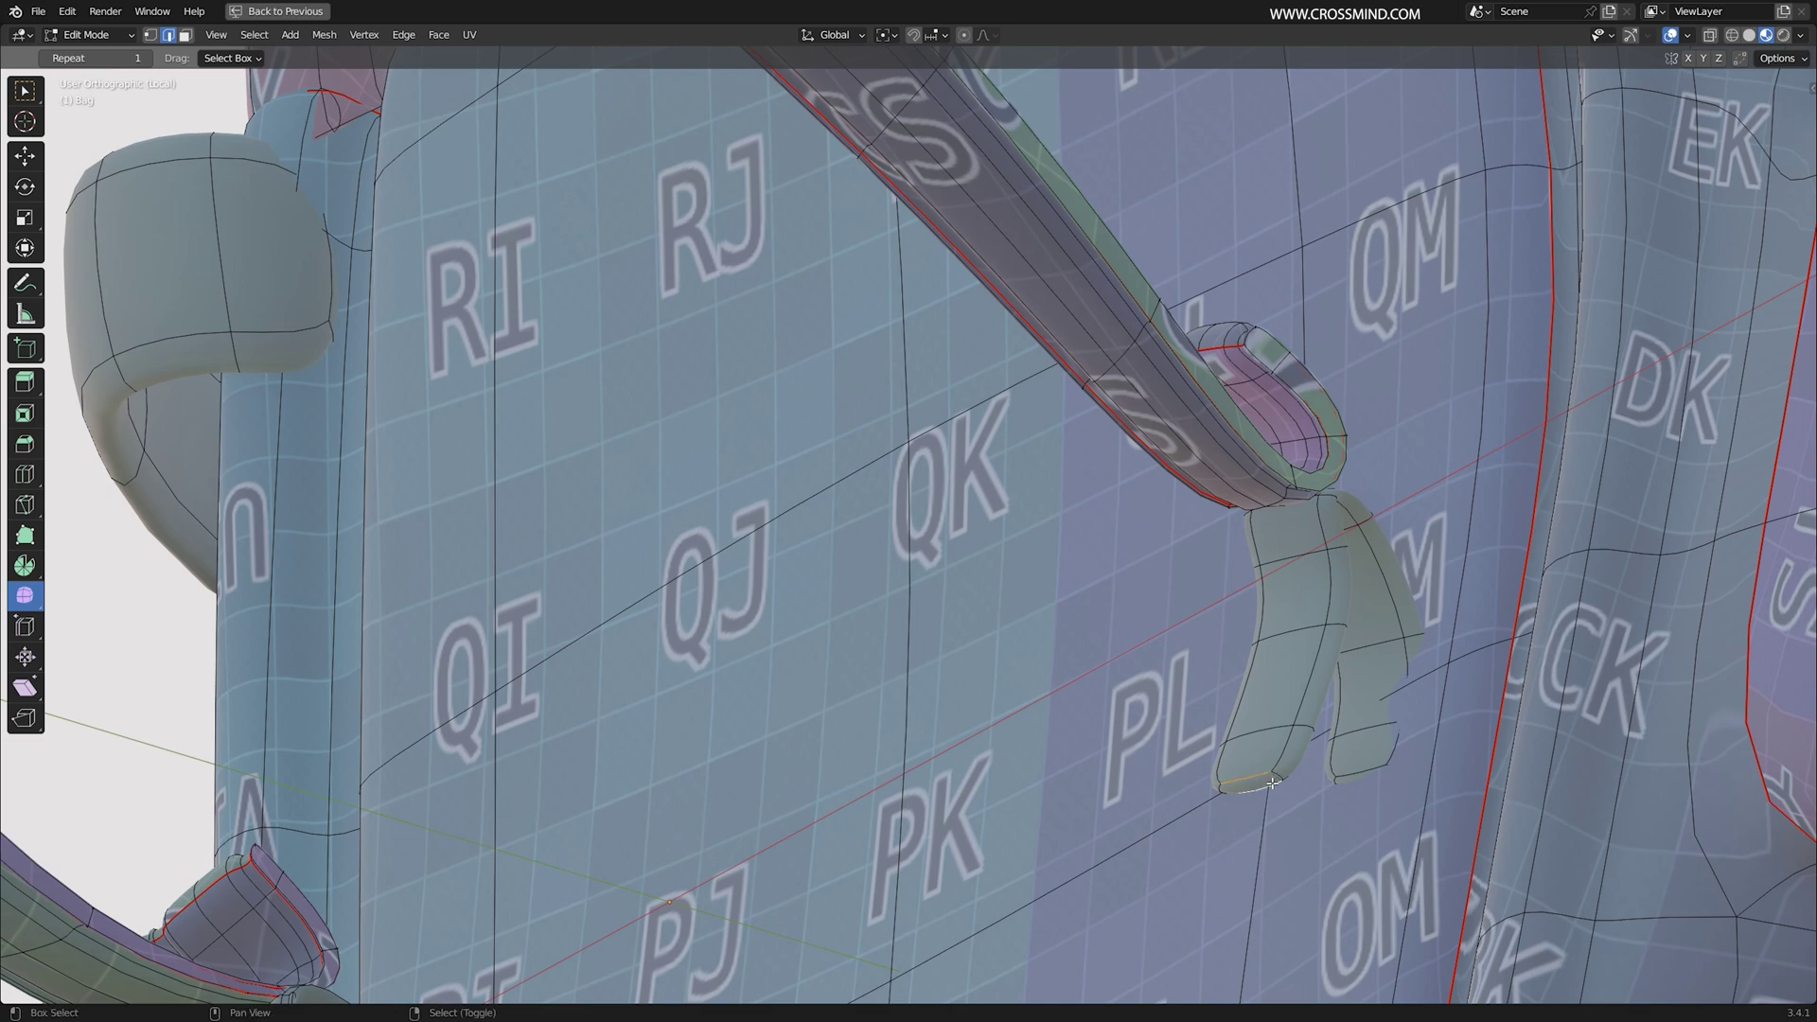
middle_click_drag(1359, 754, 1378, 760)
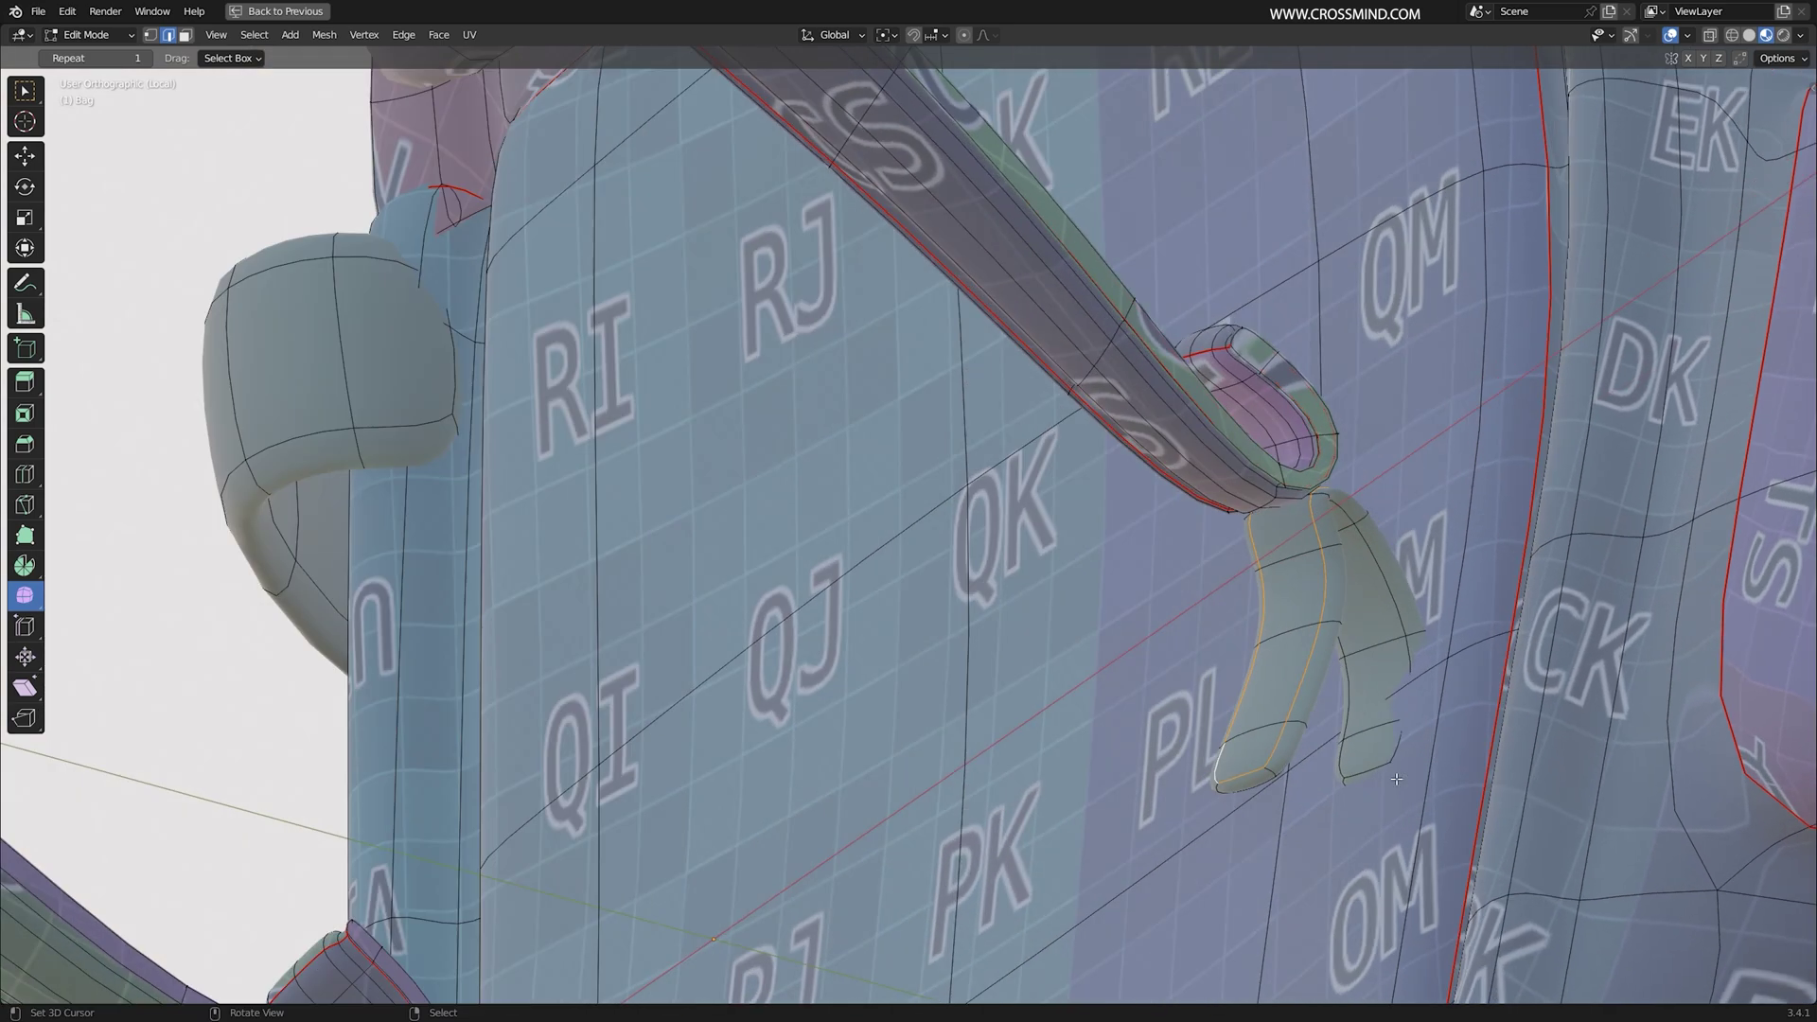
mouse_move(1223, 617)
middle_mouse_down()
mouse_move(1251, 699)
mouse_move(1303, 751)
mouse_move(1488, 823)
mouse_move(1649, 849)
middle_mouse_up()
key("shift+z")
scroll(1325, 760, "up", 1)
scroll(1649, 849, "up", 1)
right_click(1650, 849, "shift")
key("ctrl+e")
left_click(1650, 849)
Step: Mark the remaining seams on the edge loops of the strap tails beneath the shoulder straps
scroll(1196, 685, "down", 8)
mouse_move(1196, 686)
middle_mouse_down()
mouse_move(1297, 624)
mouse_move(1184, 621)
mouse_move(1191, 604)
mouse_move(1435, 646)
middle_mouse_up()
key("shift+z")
scroll(1190, 604, "up", 5)
left_click(1421, 642, "alt")
right_click(1570, 659, "alt")
middle_click_drag(1570, 659, 1566, 752)
right_click(1573, 671, "alt")
right_click(1531, 657, "alt")
middle_click_drag(1545, 675, 1268, 665, "shift")
mouse_move(1420, 664)
middle_mouse_down()
mouse_move(1552, 664)
mouse_move(1480, 669)
middle_mouse_up()
key("z")
left_click(1344, 669)
middle_click_drag(1344, 671, 1459, 687)
scroll(1052, 680, "down", 5)
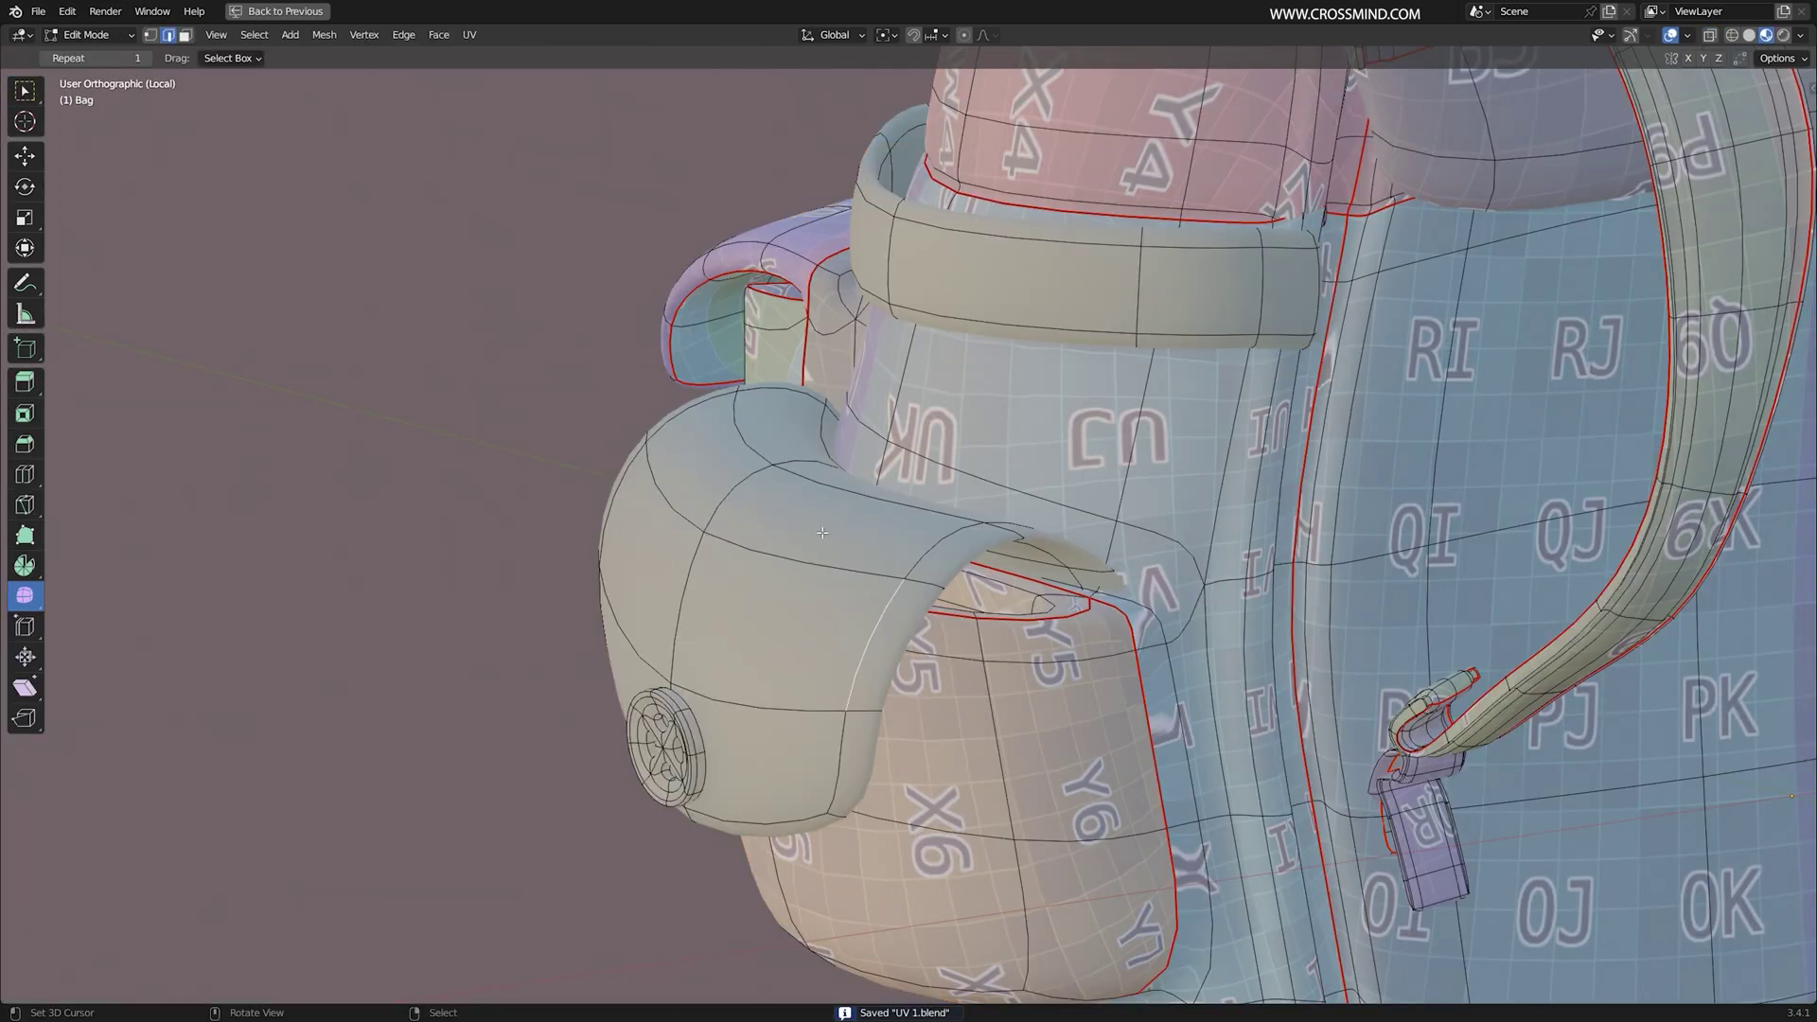
Step: Mark a seam on the edge loop along the rim of the side pocket's flap
middle_click_drag(856, 587, 921, 598)
middle_click_drag(934, 699, 885, 781)
right_click(1028, 975, "alt")
middle_click_drag(1027, 975, 1252, 584)
middle_click_drag(1253, 429, 1174, 544)
key("shift+z")
mouse_move(864, 504)
middle_mouse_down()
mouse_move(815, 685)
mouse_move(1017, 601)
mouse_move(992, 610)
middle_mouse_up()
scroll(1018, 601, "up", 4)
key("ctrl+e")
left_click(991, 607)
scroll(1118, 607, "down", 9)
Step: Mark the remaining seams on the edge loops of the side pocket flaps
mouse_move(1119, 608)
middle_mouse_down()
mouse_move(1069, 653)
mouse_move(1173, 643)
middle_mouse_up()
key("shift+z")
scroll(1041, 605, "up", 8)
middle_click_drag(1041, 606, 1088, 454)
right_click(1093, 381, "alt")
mouse_move(982, 719)
middle_mouse_down()
mouse_move(1270, 596)
mouse_move(1269, 353)
middle_mouse_up()
key("shift+z")
key("ctrl+e")
left_click(1171, 414)
middle_click_drag(1170, 414, 1185, 550)
scroll(947, 351, "up", 3)
right_click(895, 298, "alt")
key("ctrl+e")
left_click(898, 347)
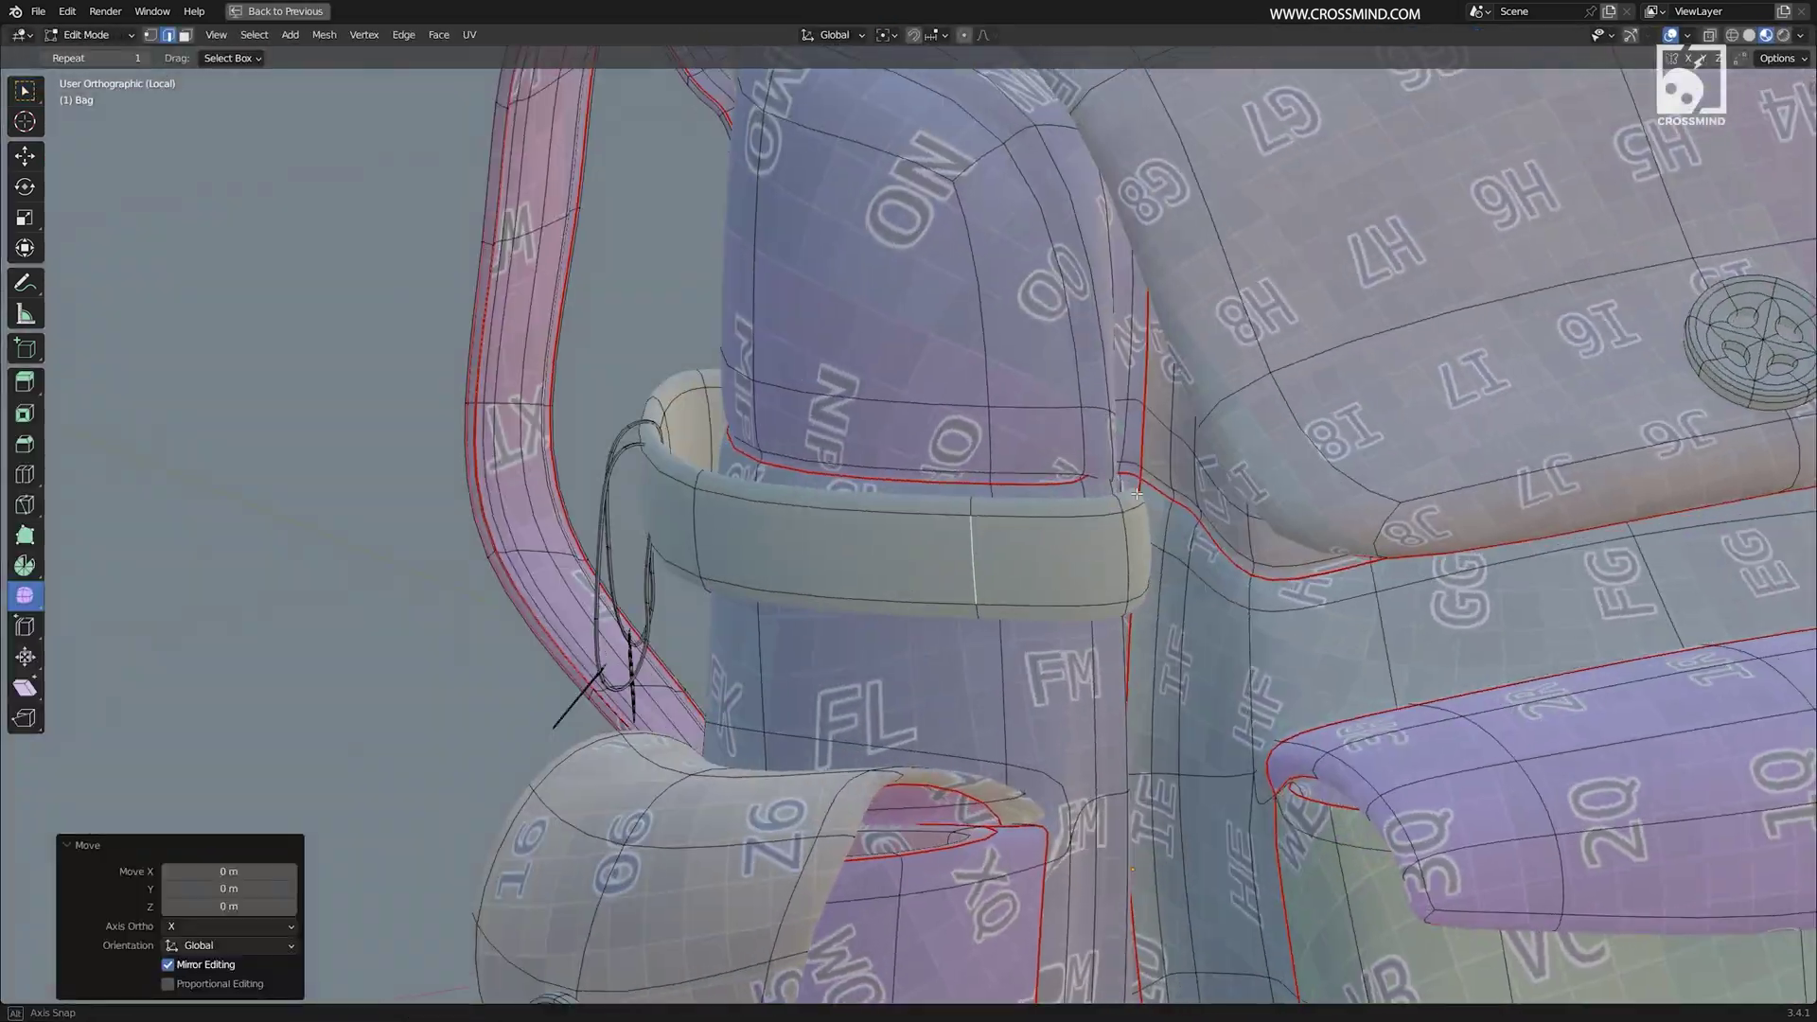
Step: Save the file
middle_click_drag(1137, 493, 851, 530)
scroll(852, 530, "down", 6)
key("ctrl+s")
scroll(530, 511, "up", 5)
middle_click_drag(530, 511, 657, 528)
Step: Hide the bag body's linked faces, with the linked selection delimited by seams
key("l")
key("h")
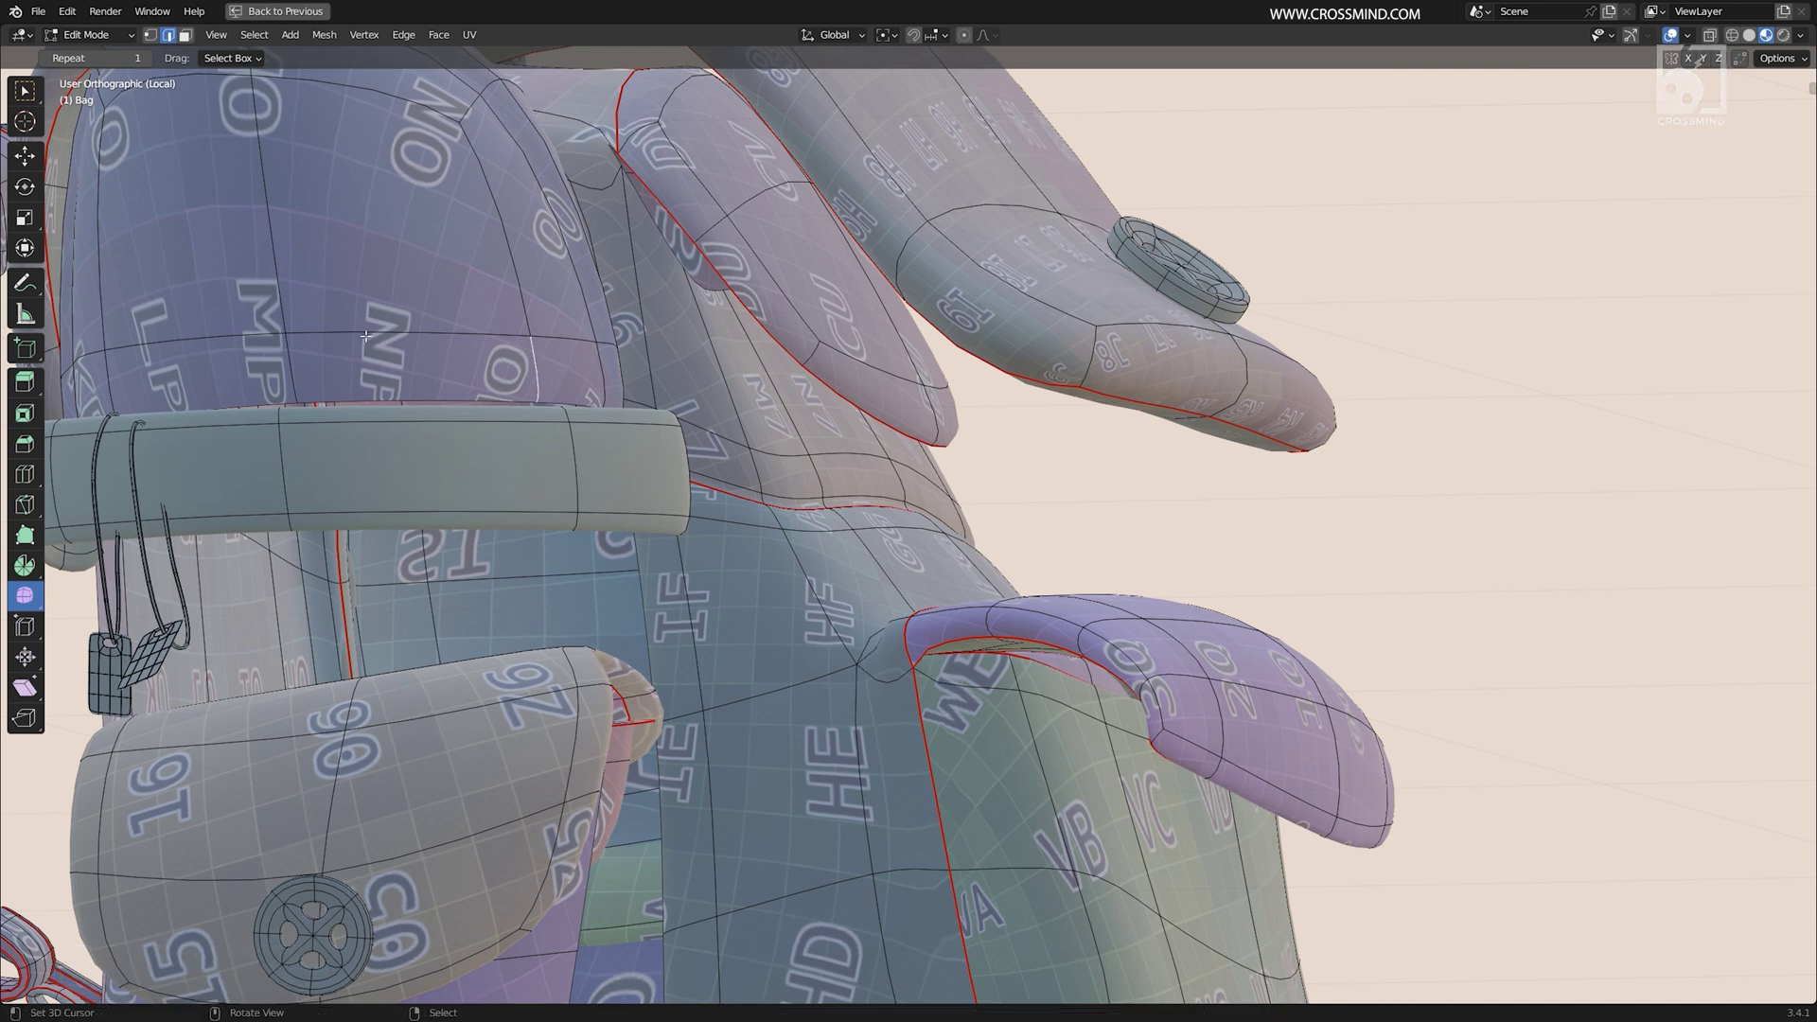
key("l")
key("alt+a")
key("l")
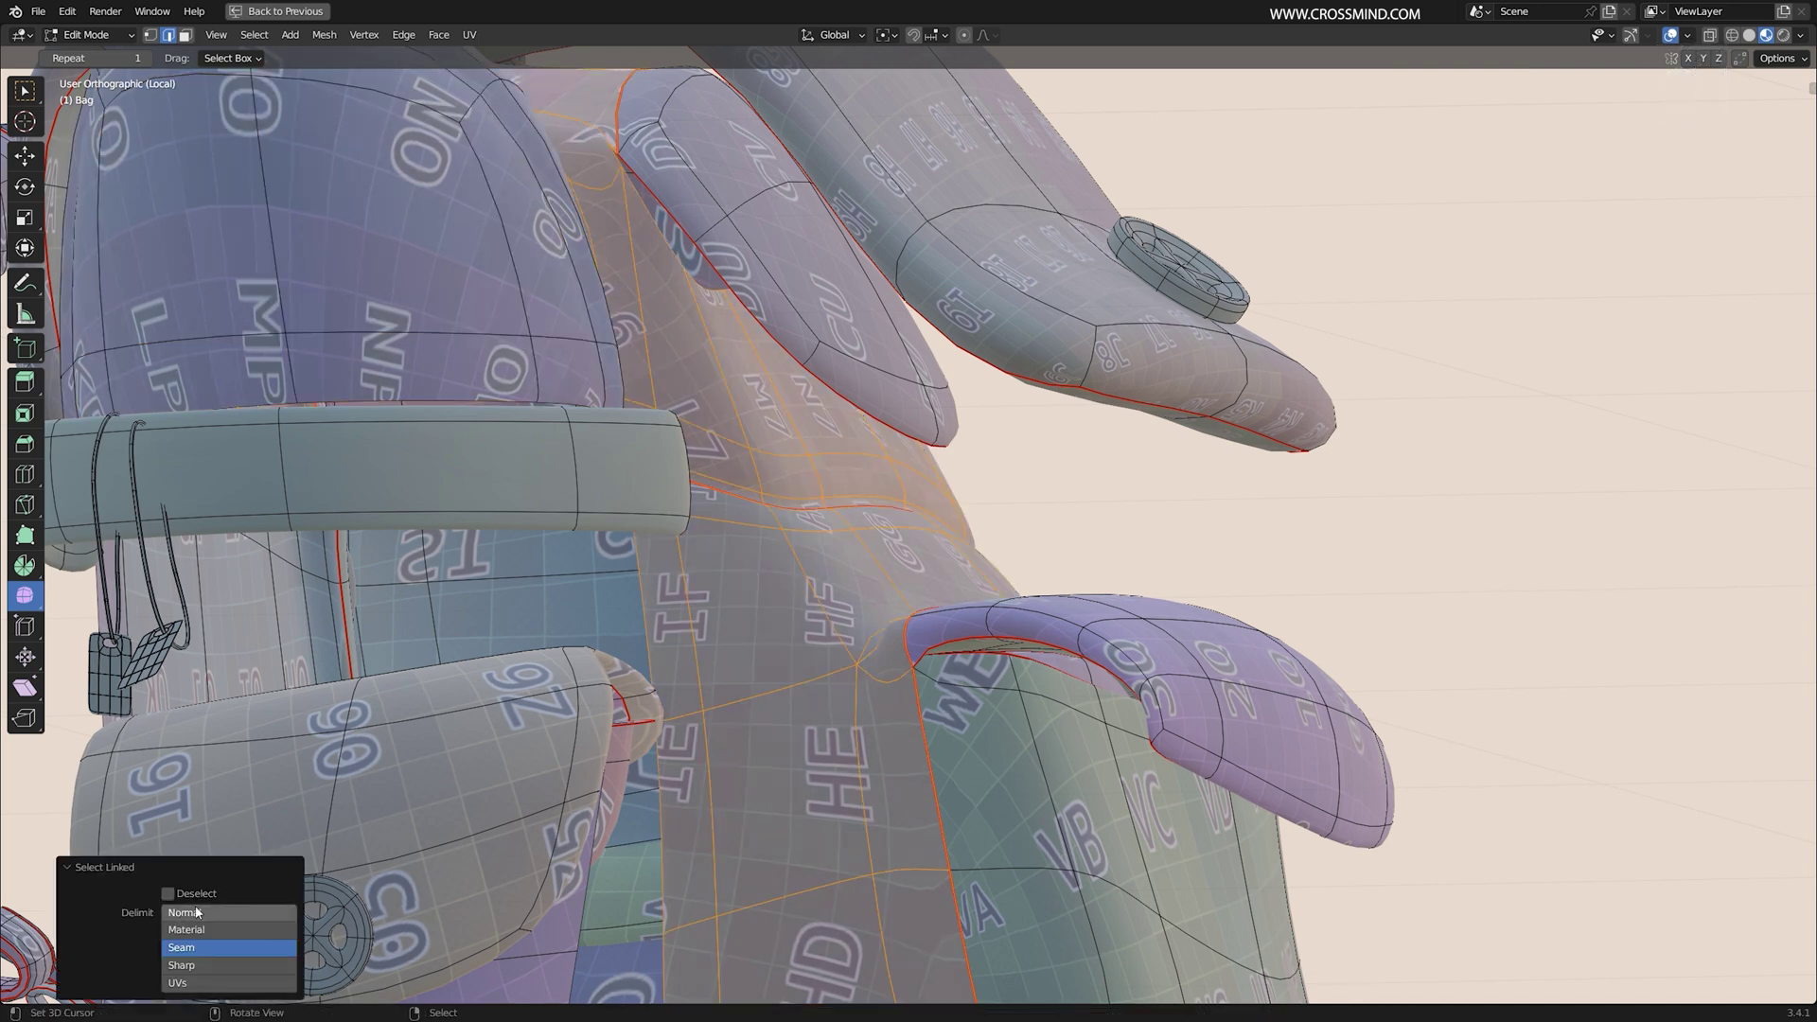
key("h")
Step: Examine the checker texture on the bag and the UV islands of its front pocket and side body faces
middle_click_drag(1091, 455, 892, 548)
middle_click_drag(727, 529, 1000, 528)
right_click(1023, 512)
left_click(1018, 514)
scroll(1018, 515, "down", 8)
middle_click_drag(984, 501, 851, 472)
key("a")
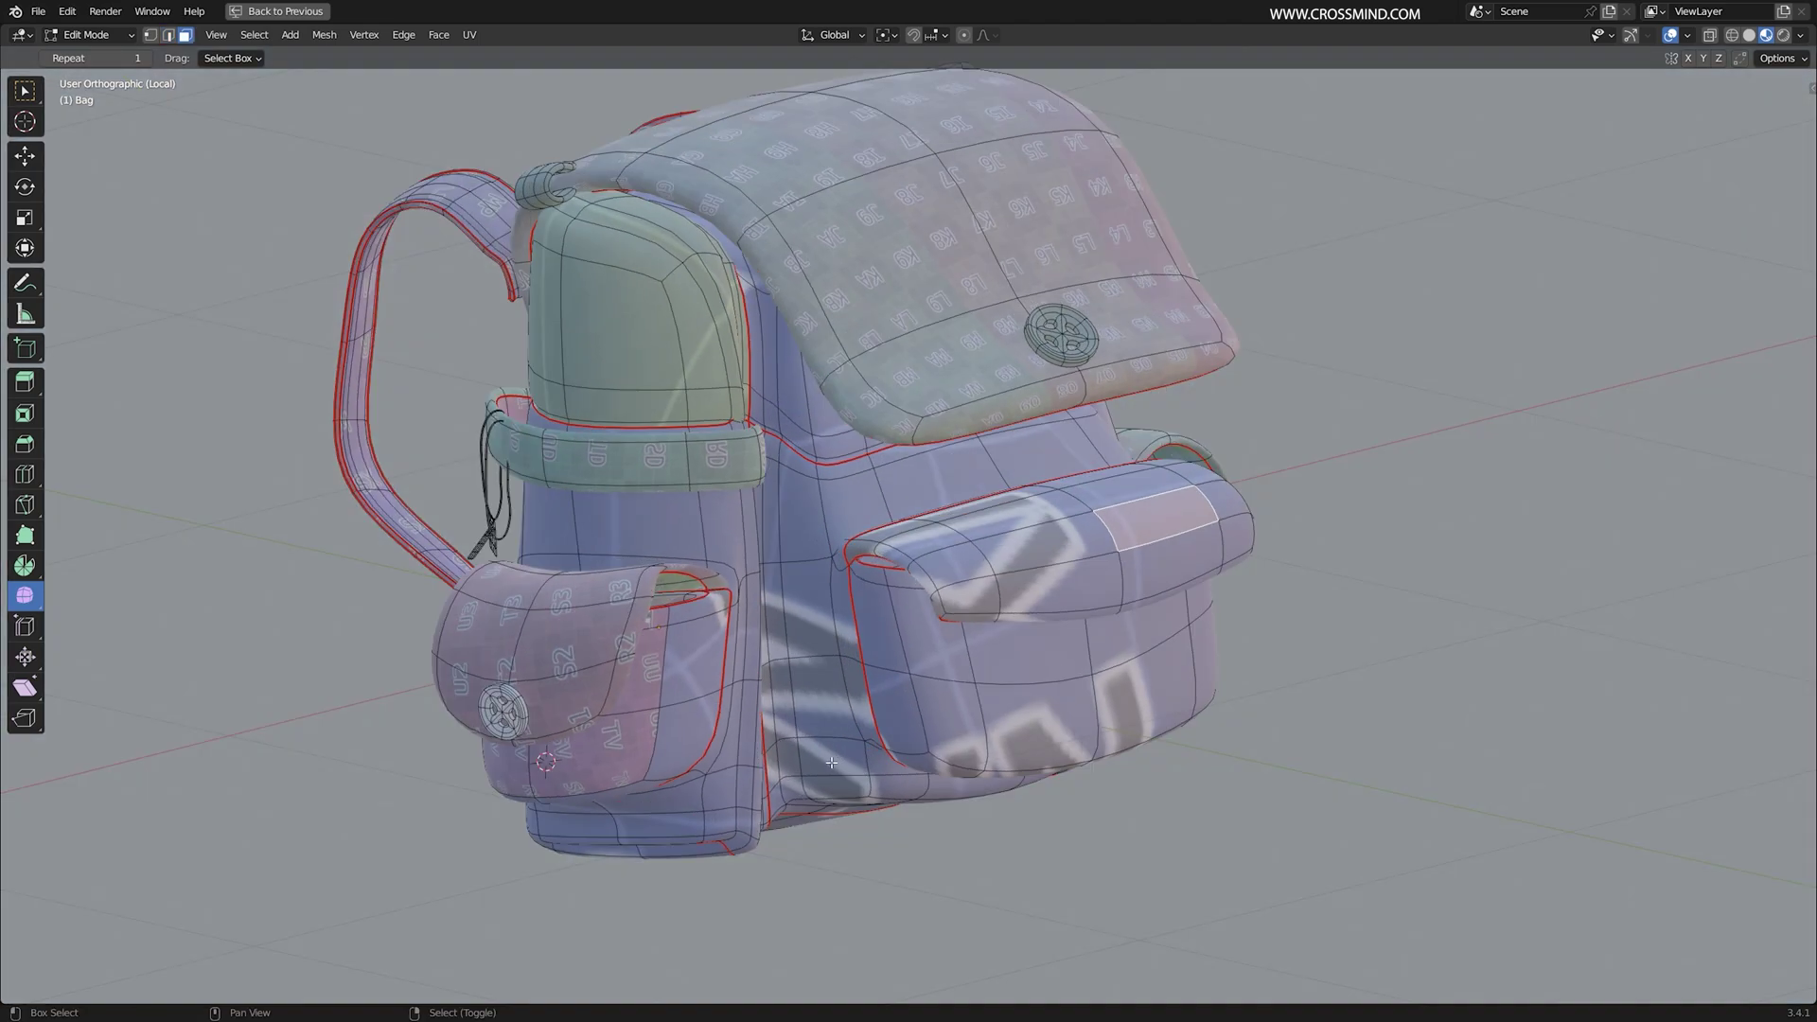
middle_click_drag(1032, 568, 1162, 571)
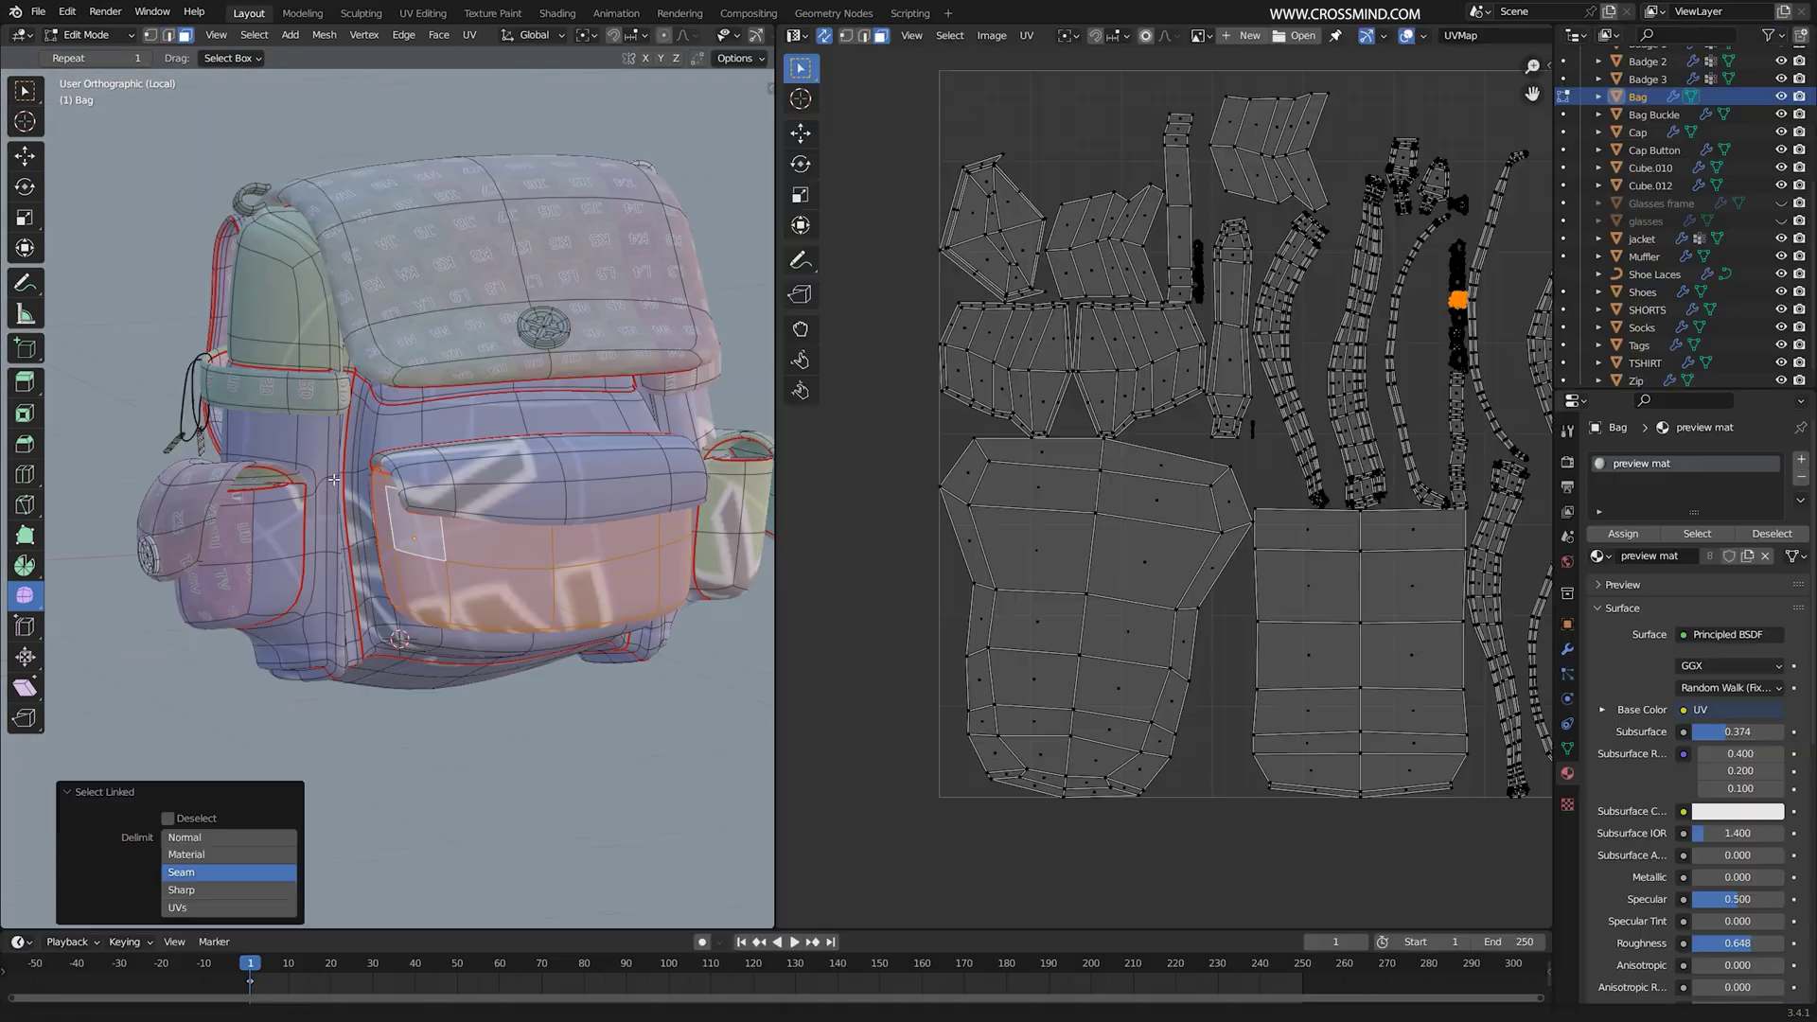
middle_click_drag(379, 426, 574, 595)
scroll(351, 472, "up", 3)
left_click(575, 595)
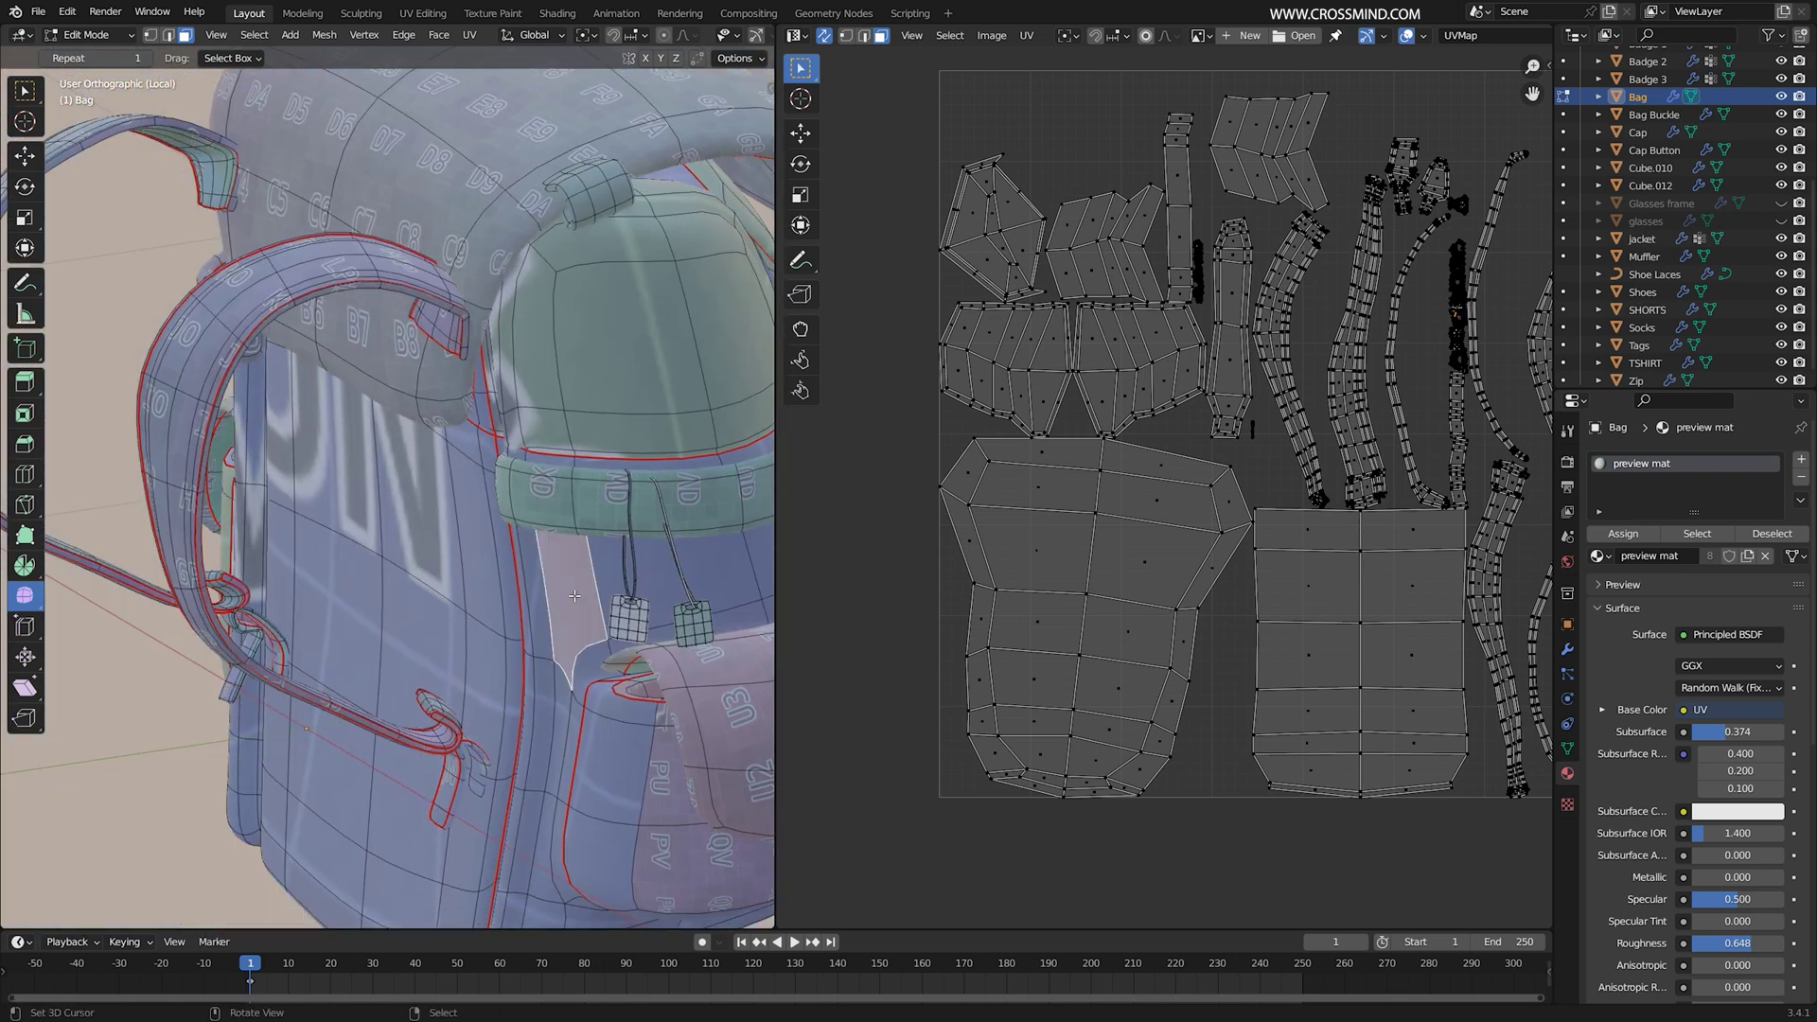
key("ctrl+l")
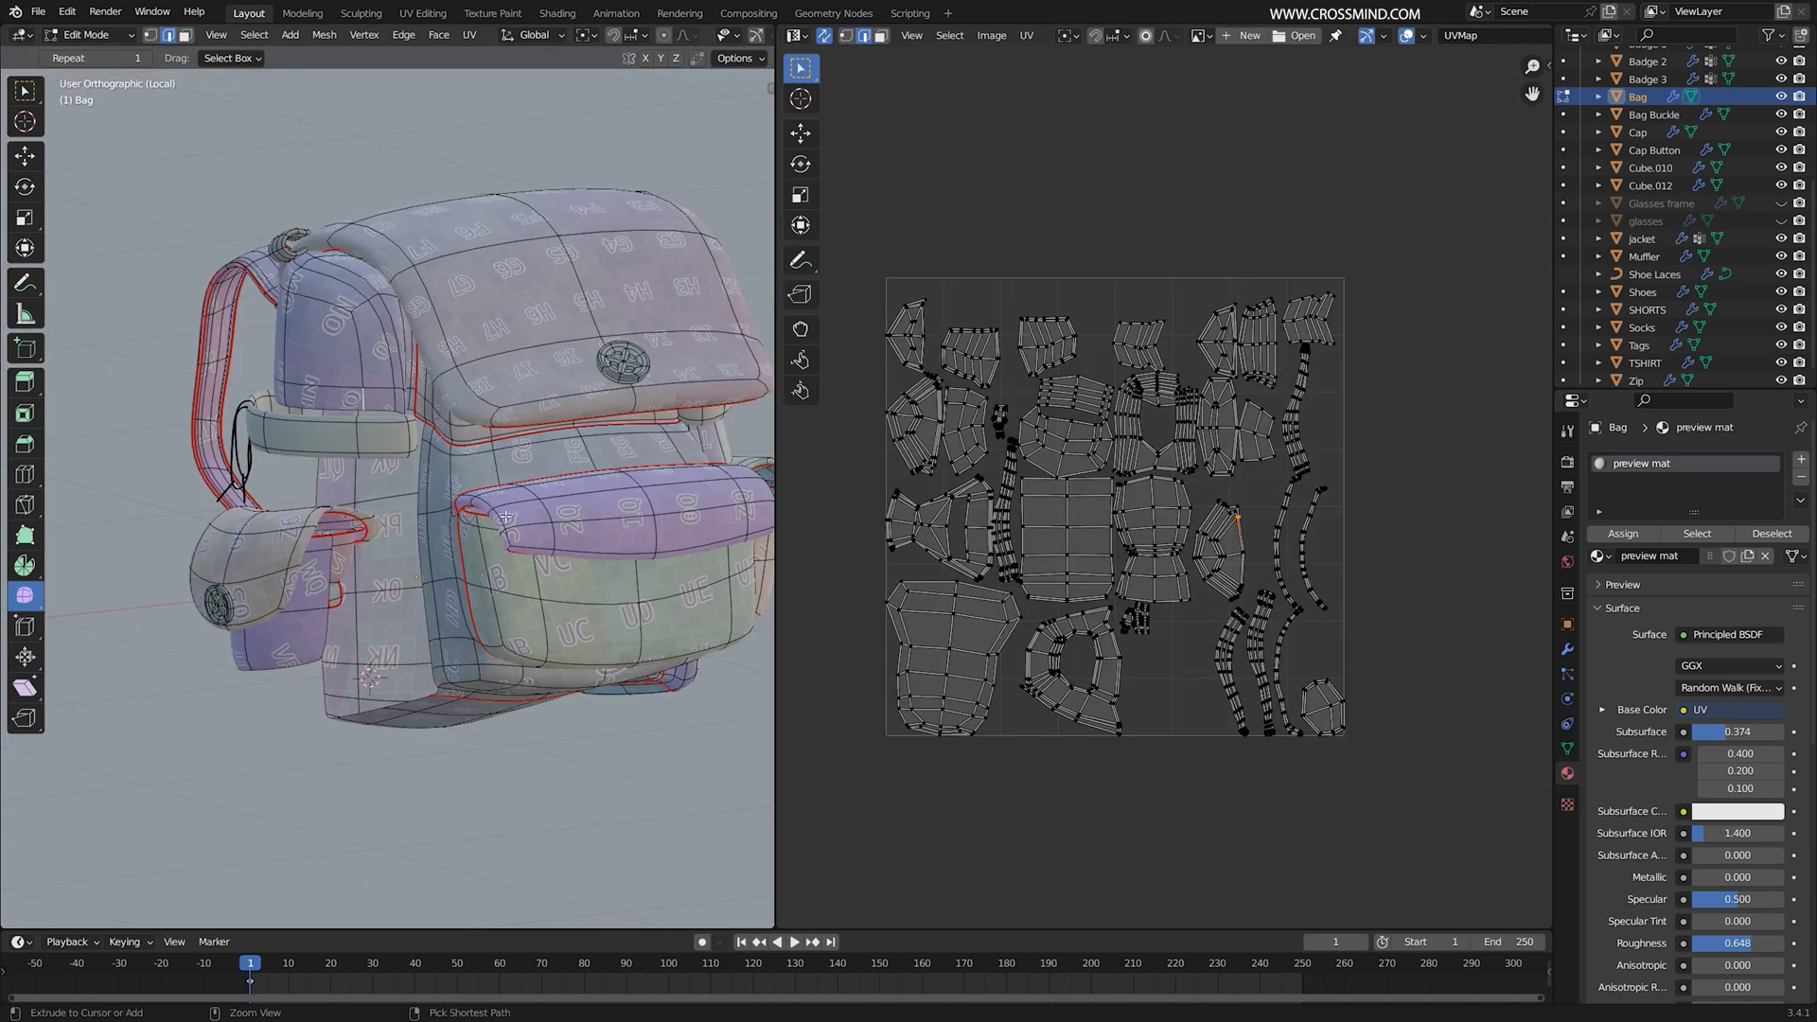
Step: Reveal the hidden parts of the bag and select the whole mesh
key("shift+h")
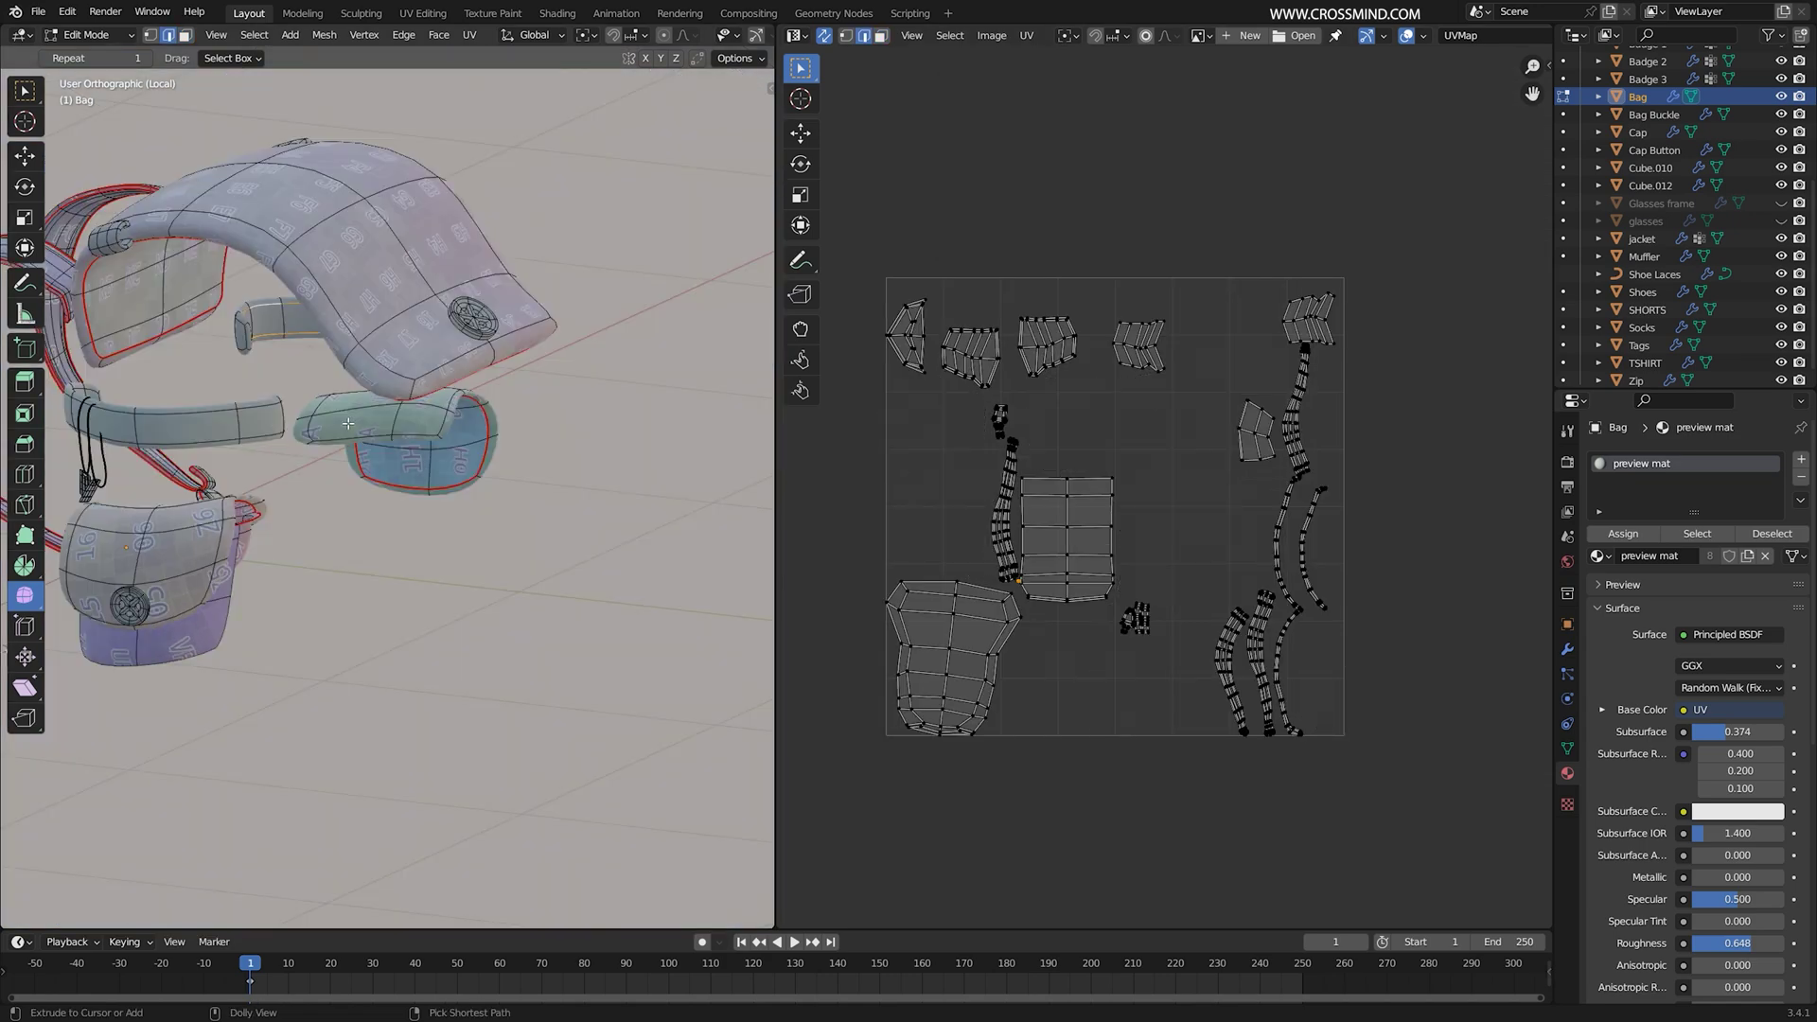
key("alt+h")
key("a")
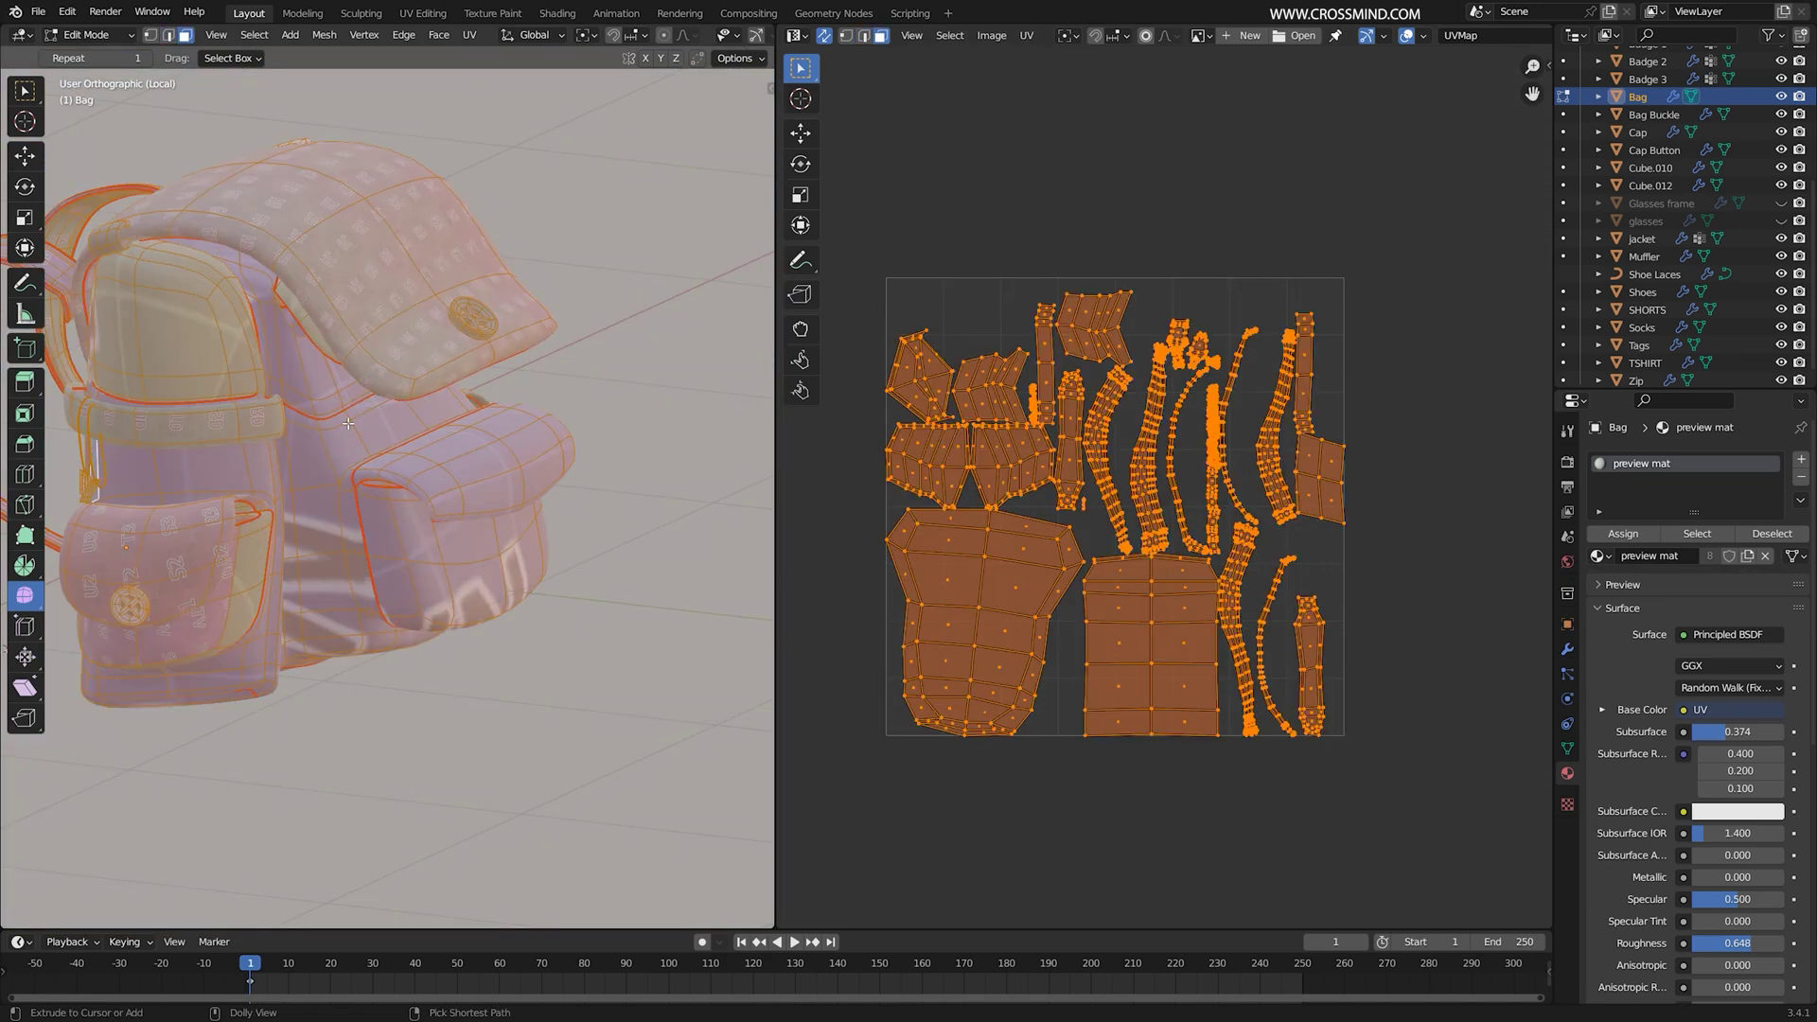
Step: Select the bag's connected main body with its front pocket using the Normal delimit and unwrap it
left_click(398, 443)
key("l")
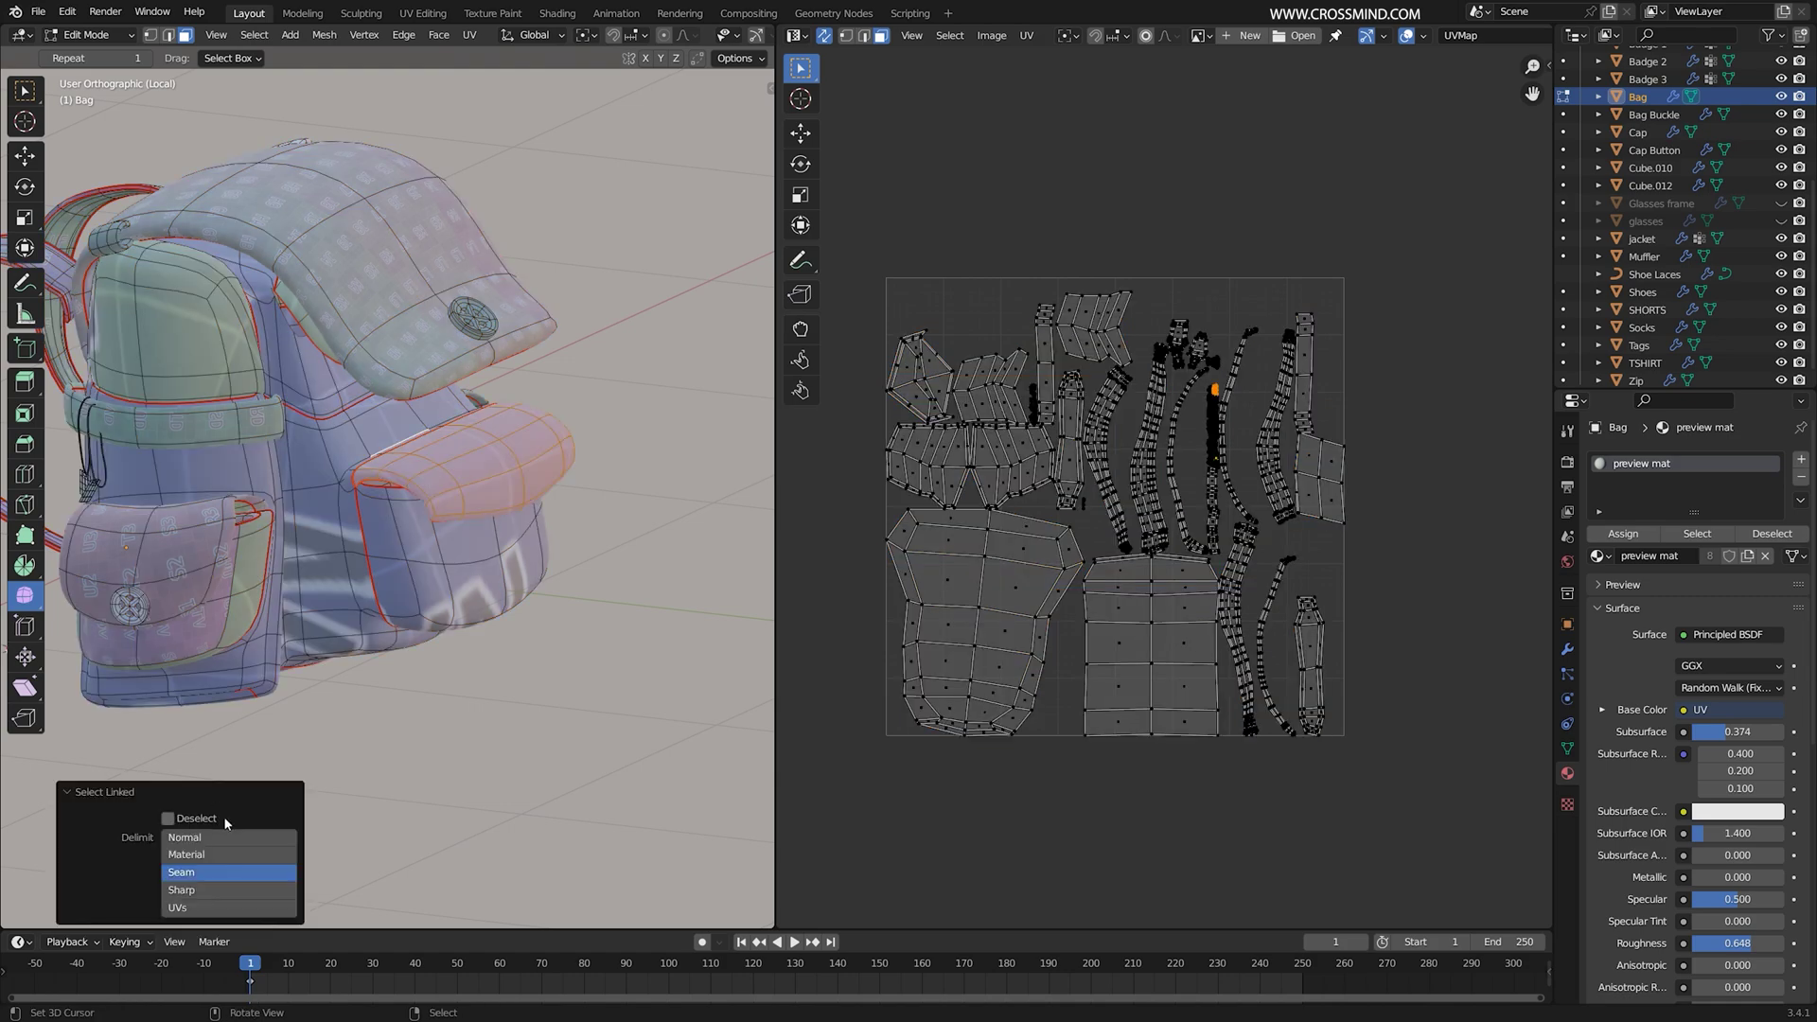
key("l")
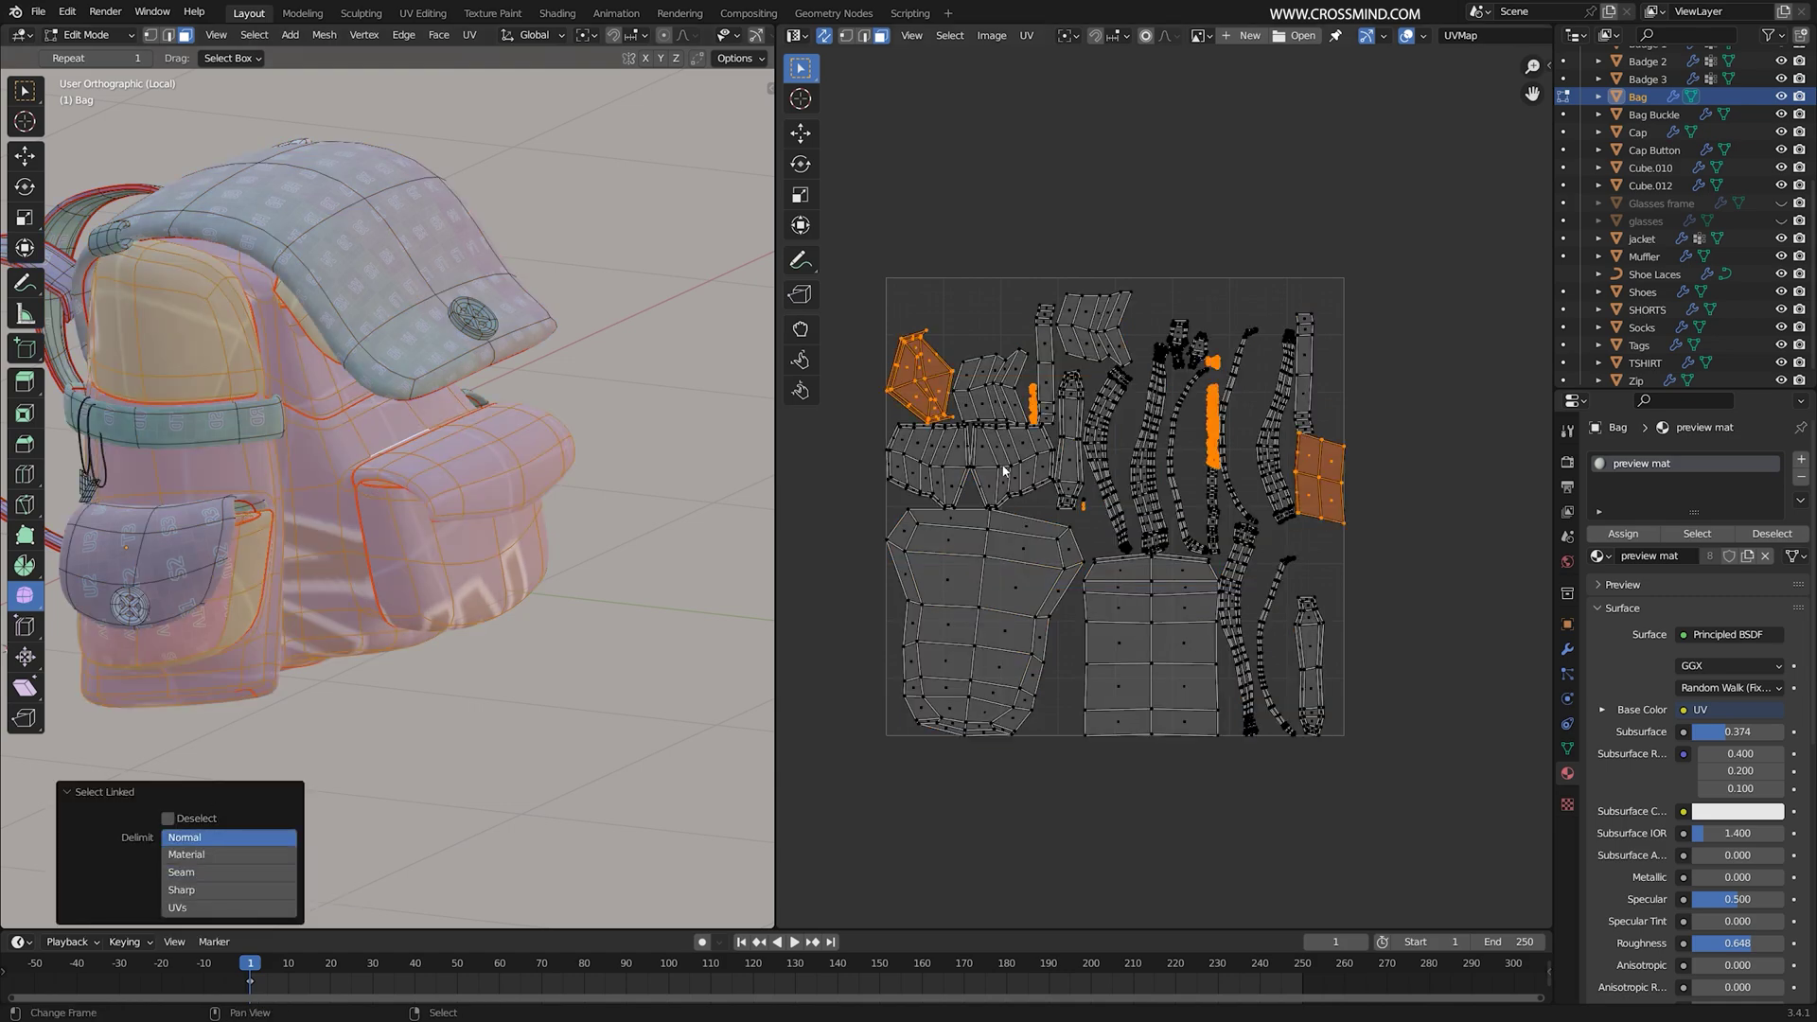
scroll(1147, 414, "up", 3)
key("u")
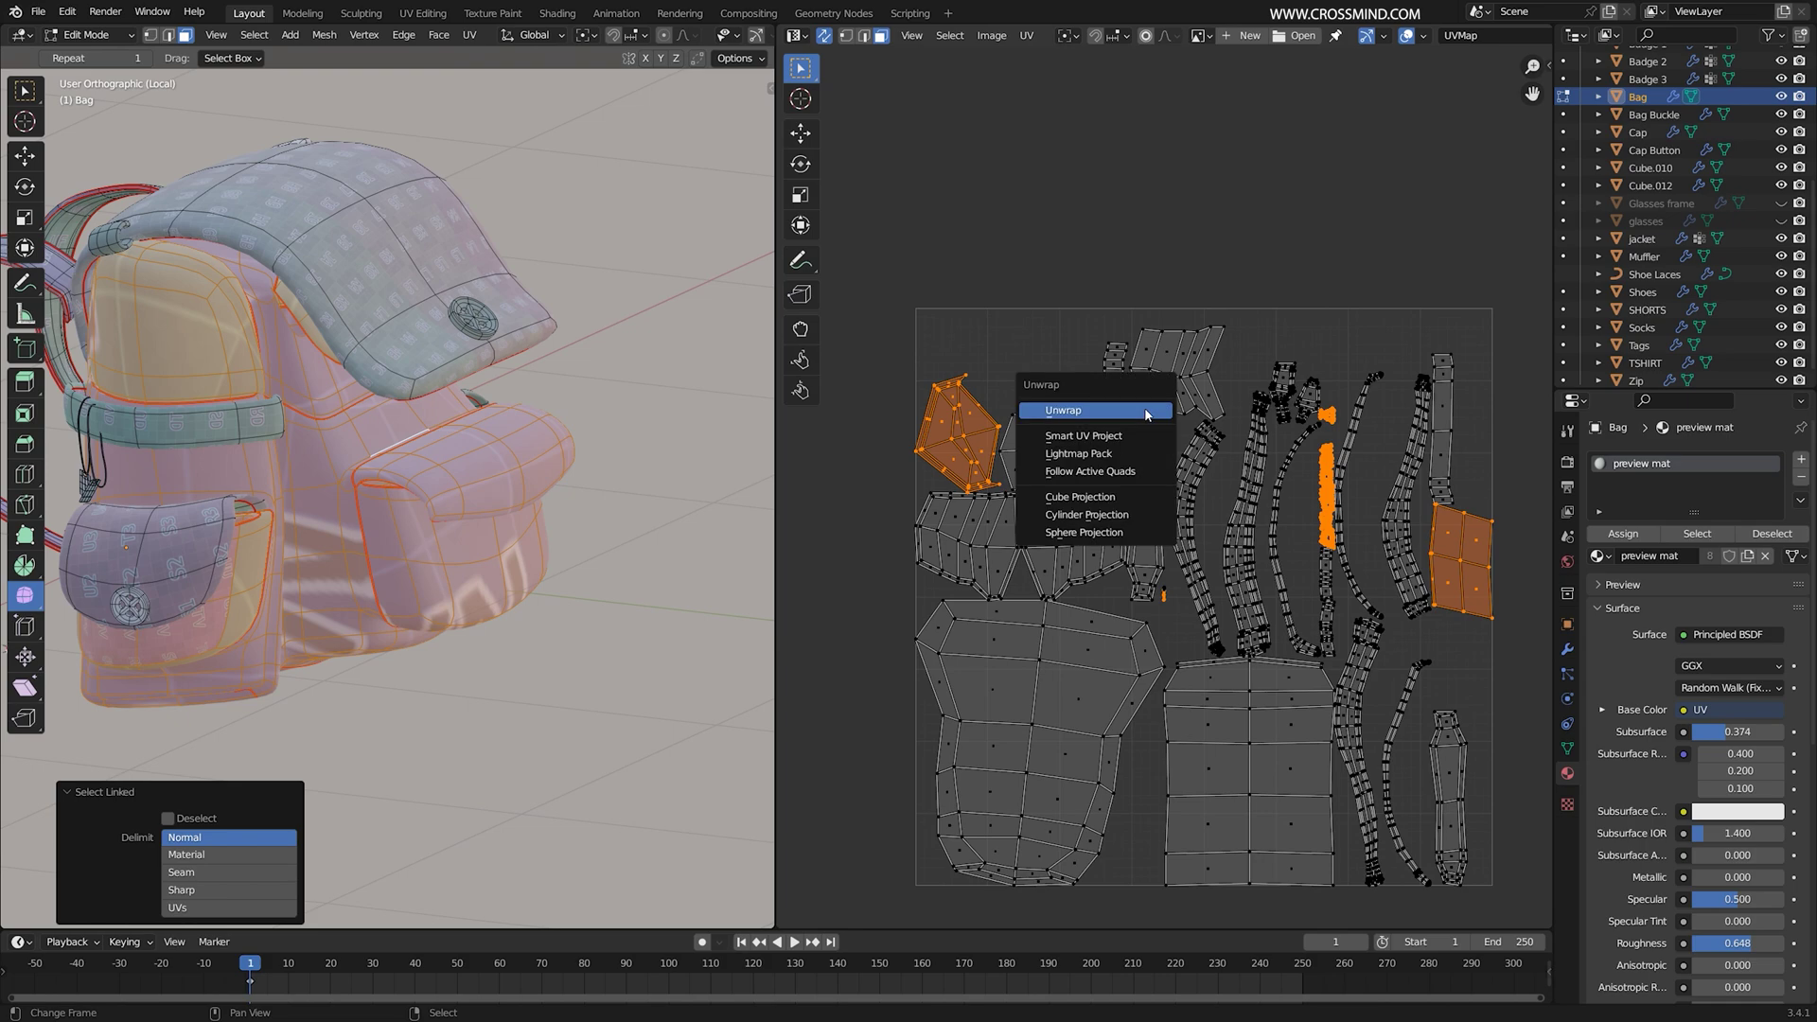
left_click(1145, 415)
scroll(1201, 485, "down", 4)
scroll(1249, 527, "up", 5)
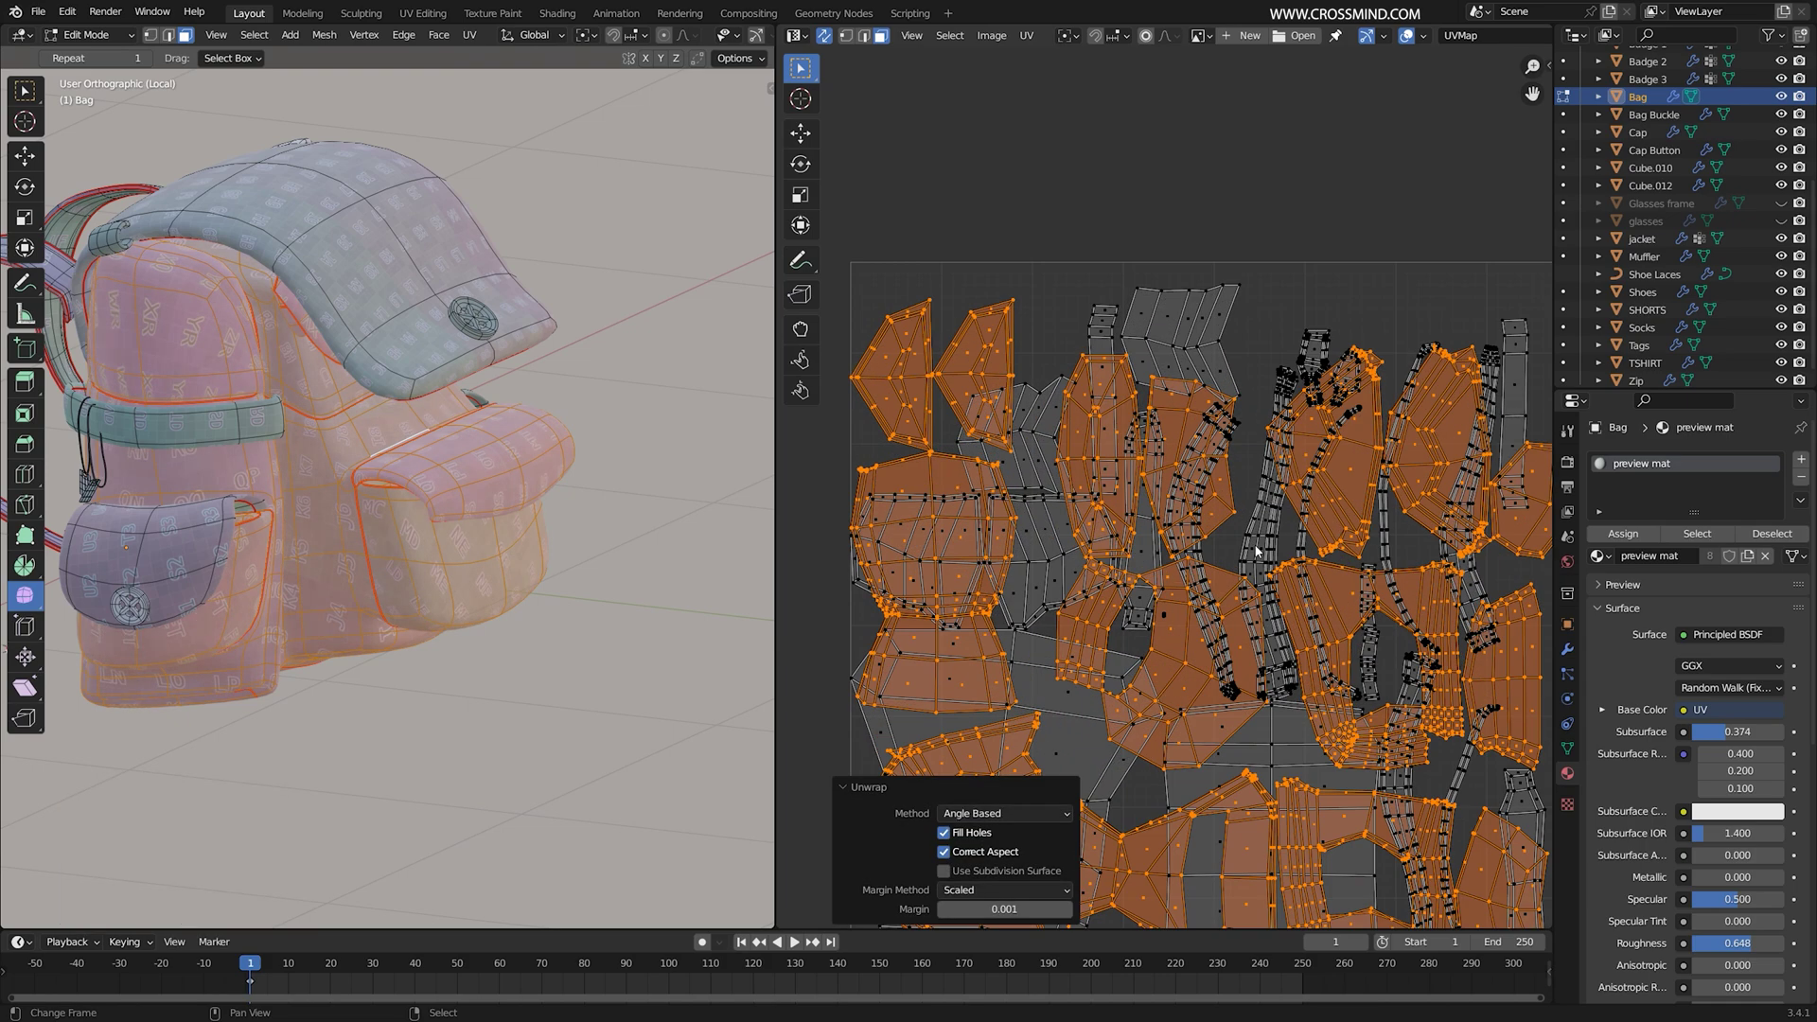
scroll(1268, 440, "down", 5)
Step: Move the newly unwrapped body islands out of the UV tile into the empty space beside it
key("g")
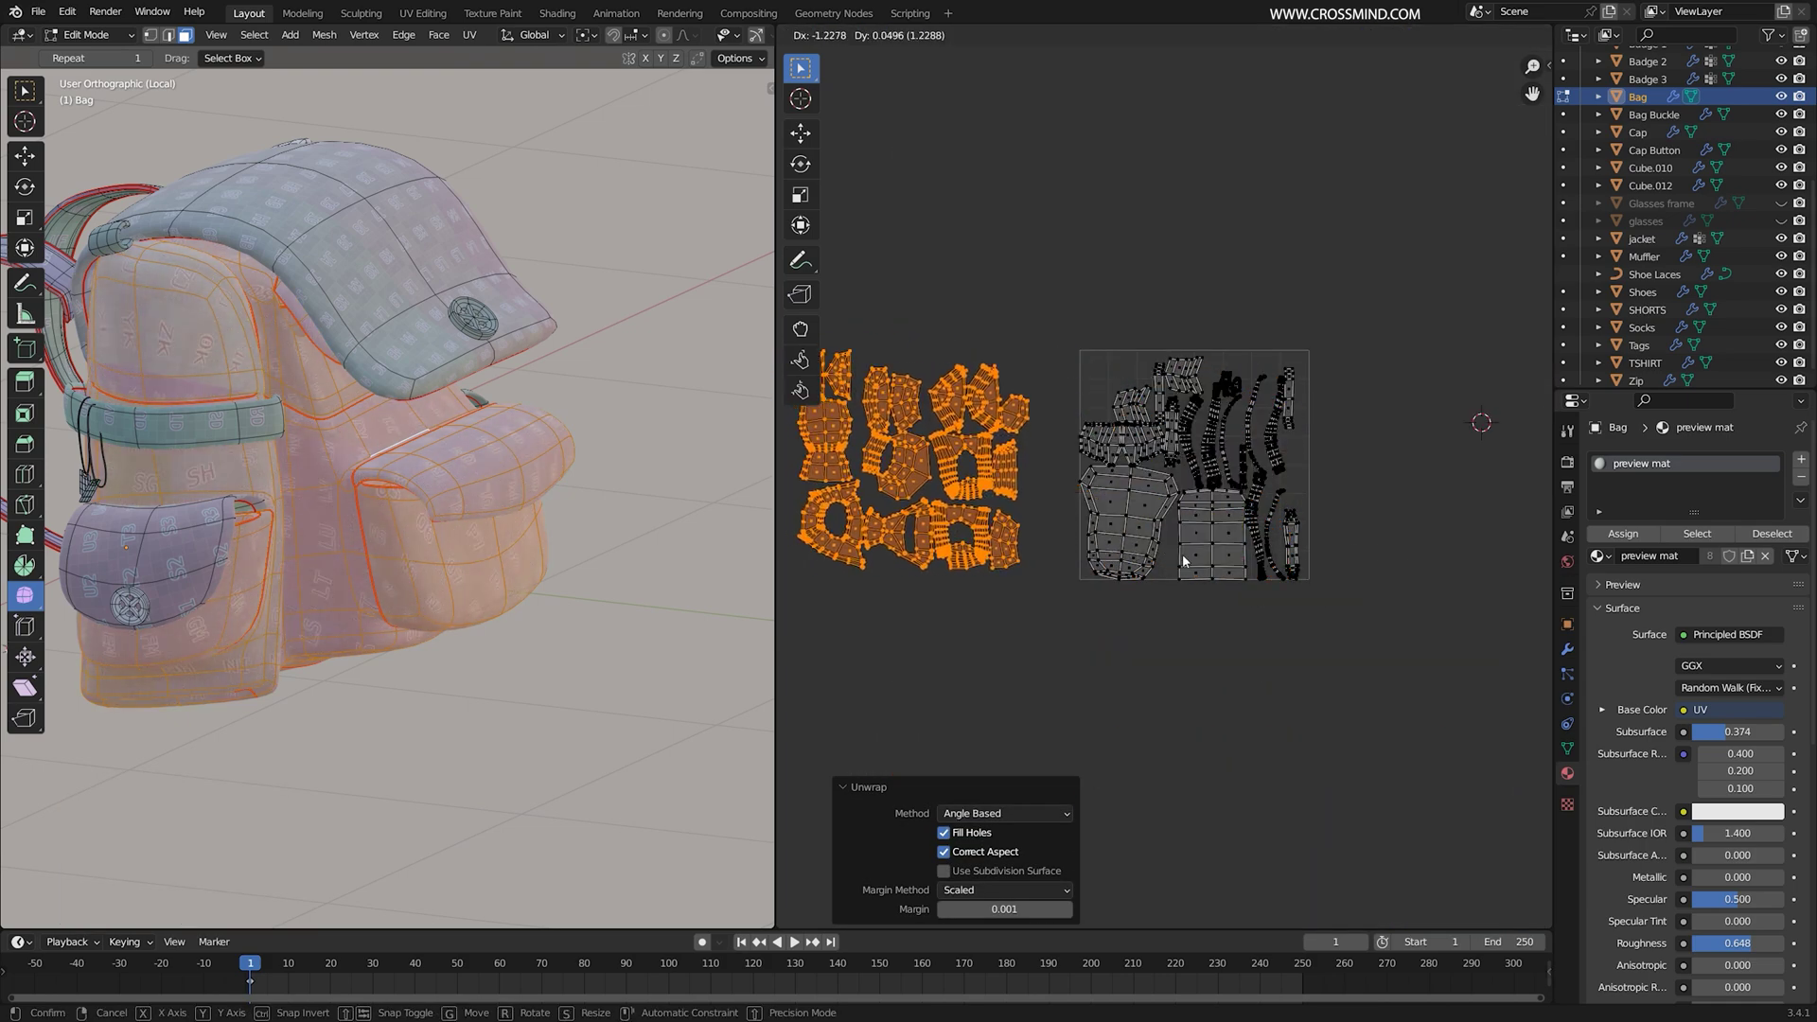
left_click(1135, 558)
scroll(1183, 561, "up", 2)
key("g")
left_click(1088, 576)
Step: Select all of the bag's UV islands and pack them into the UV tile
left_click(1151, 447)
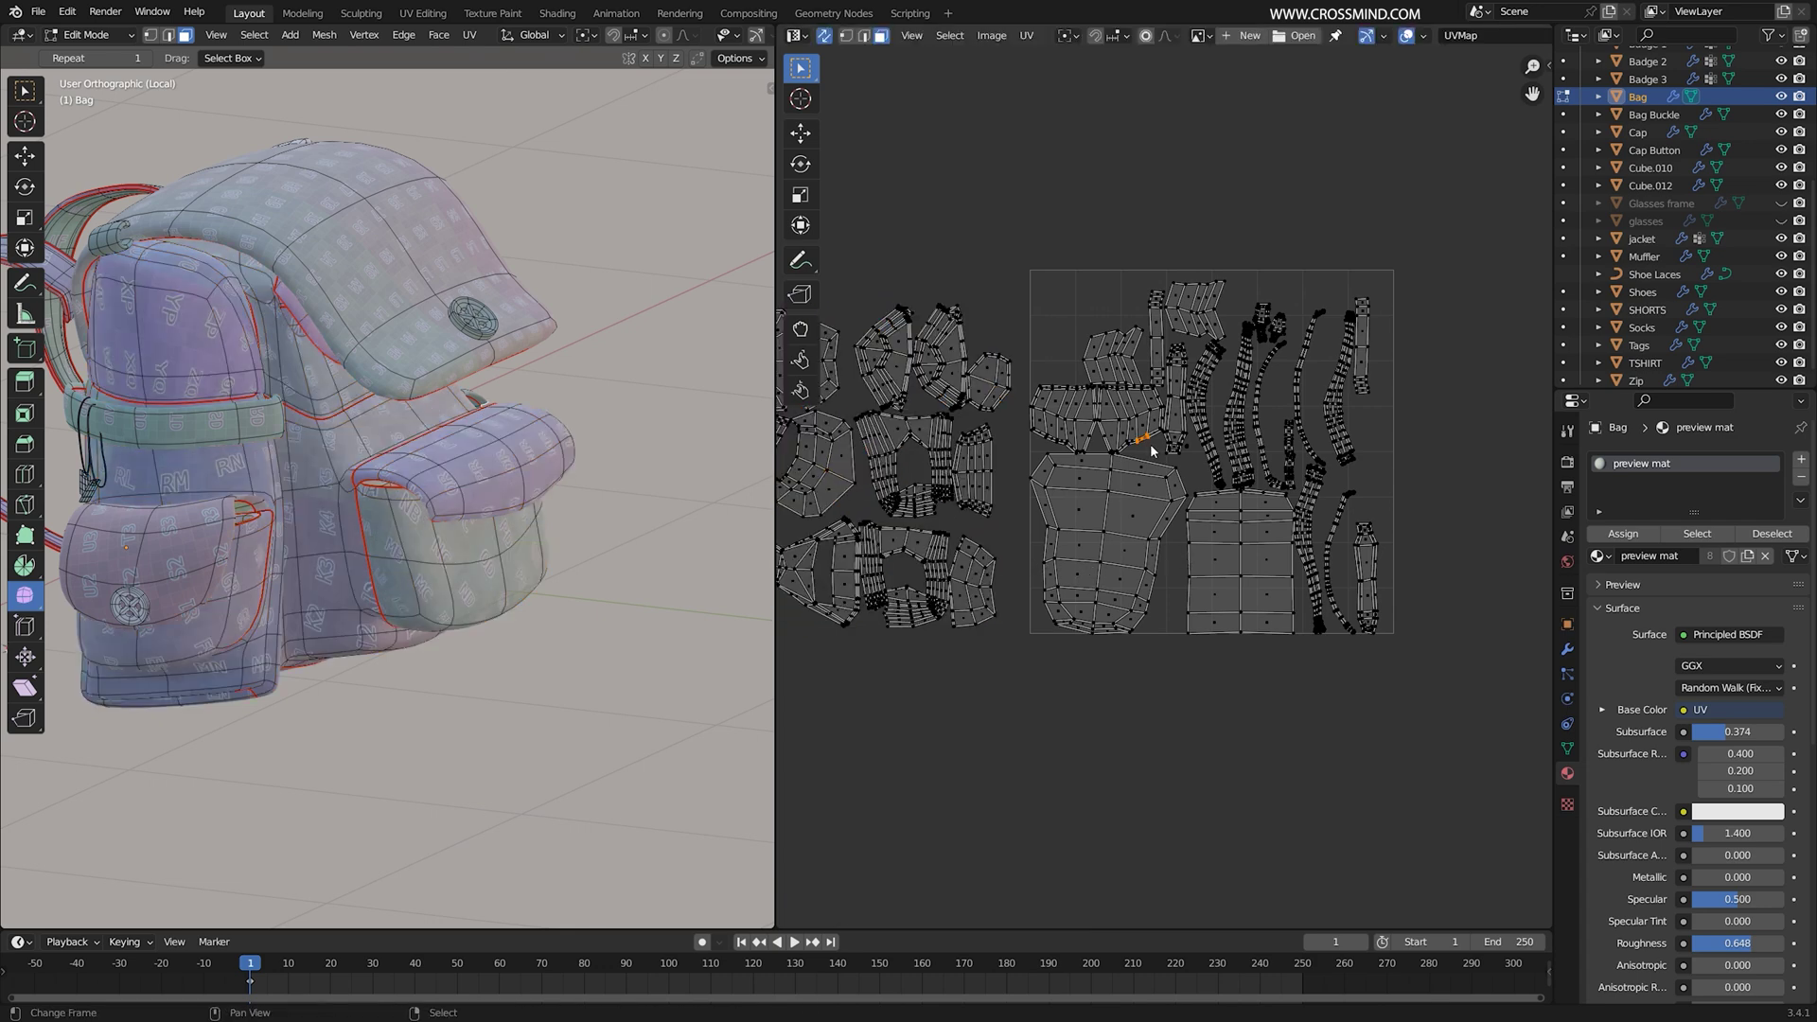
key("a")
left_click(1027, 37)
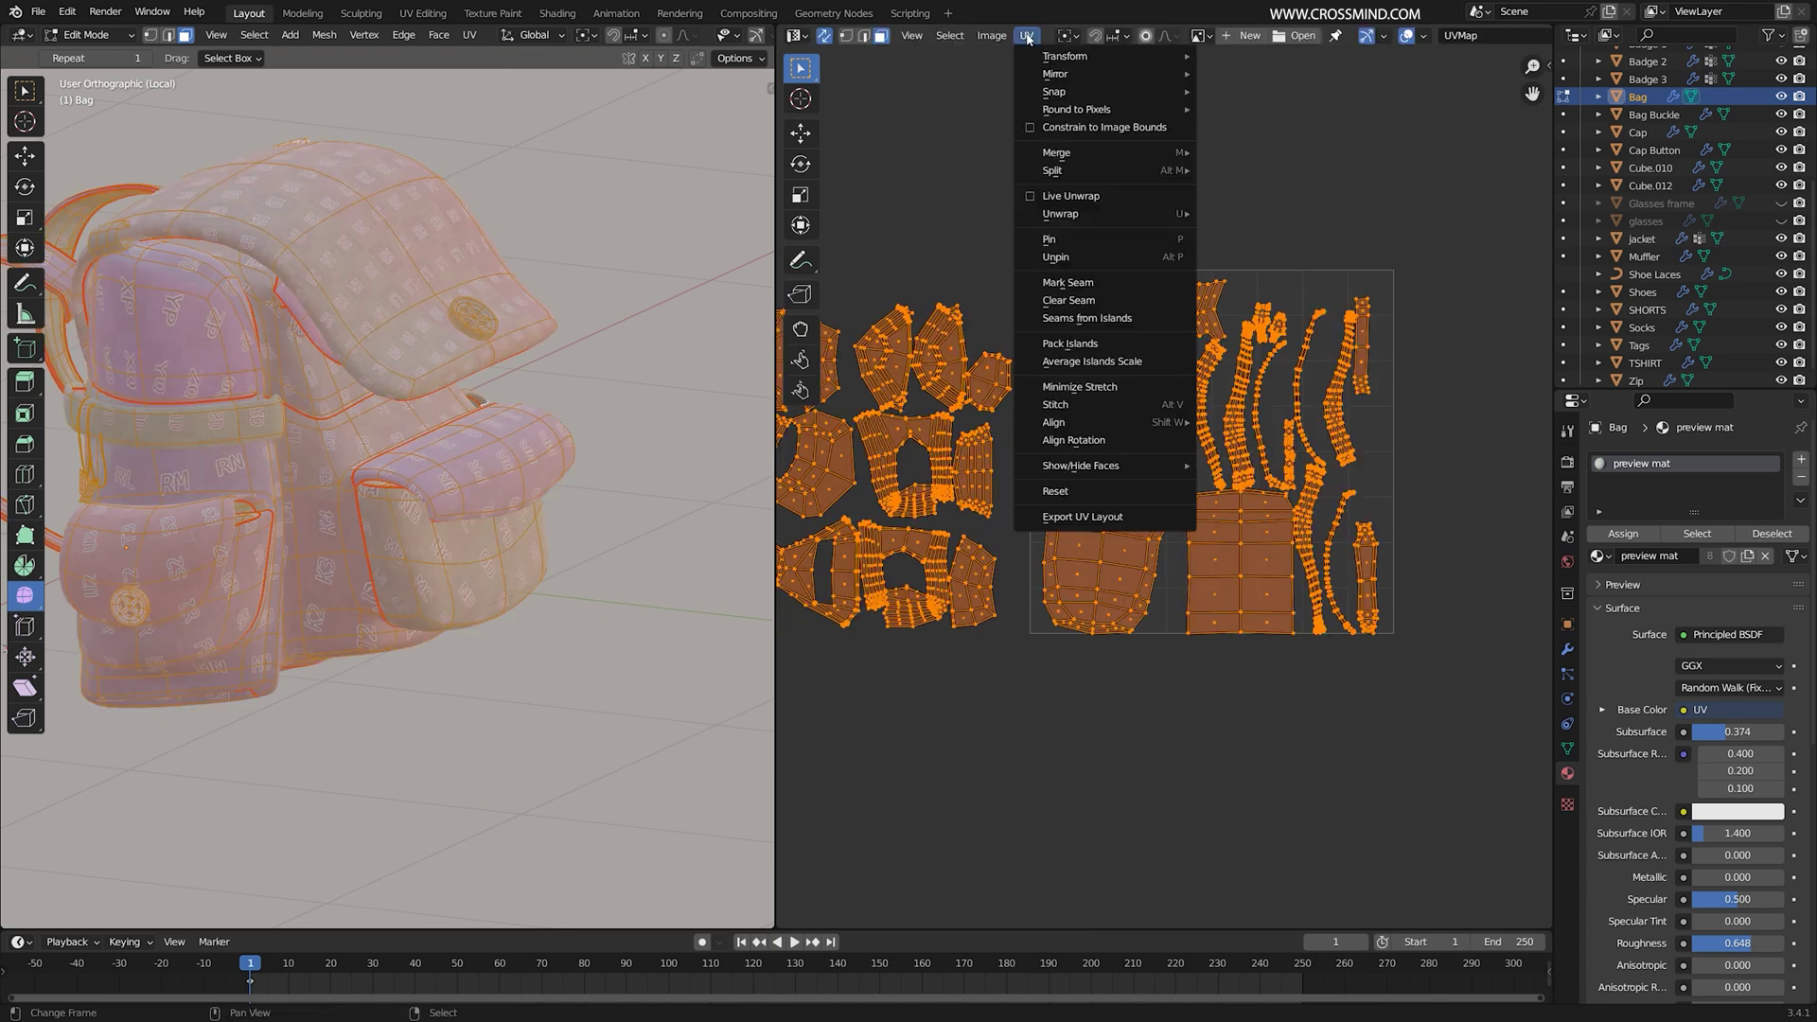
left_click(1086, 346)
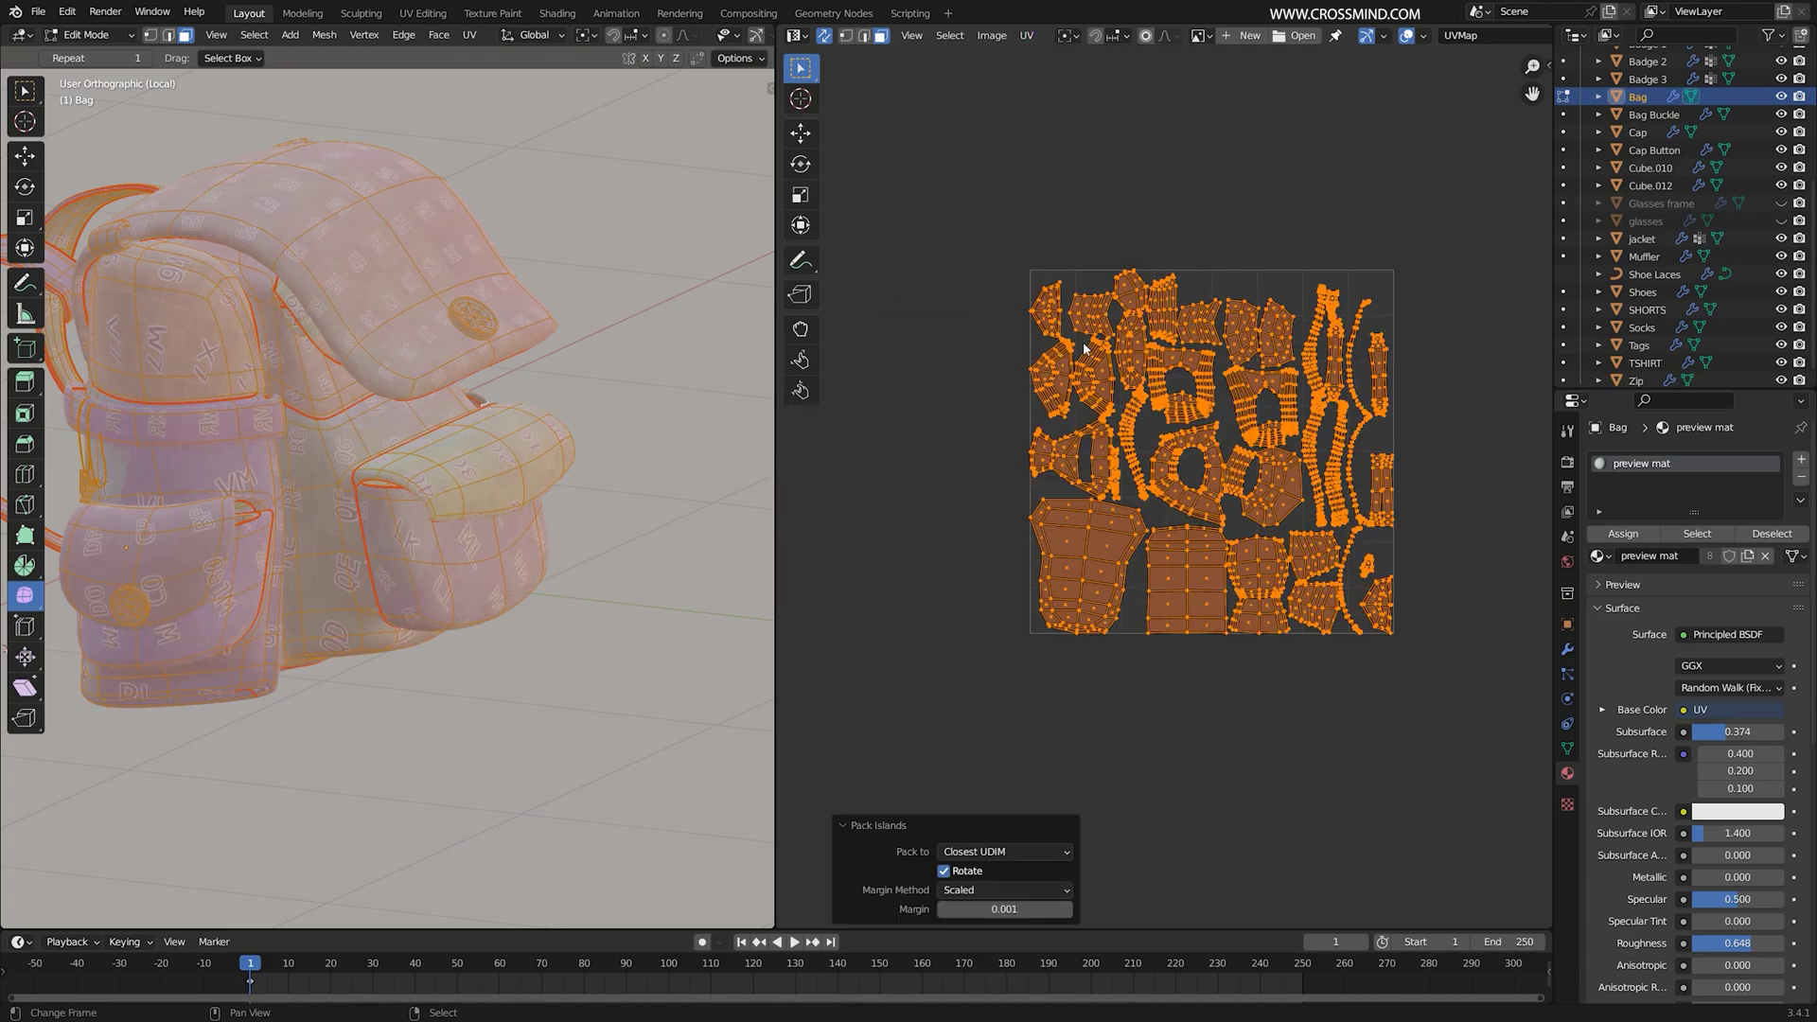
Step: Check the bag's checker texture from several sides, bring back the full character and save the file
key("ctrl+space")
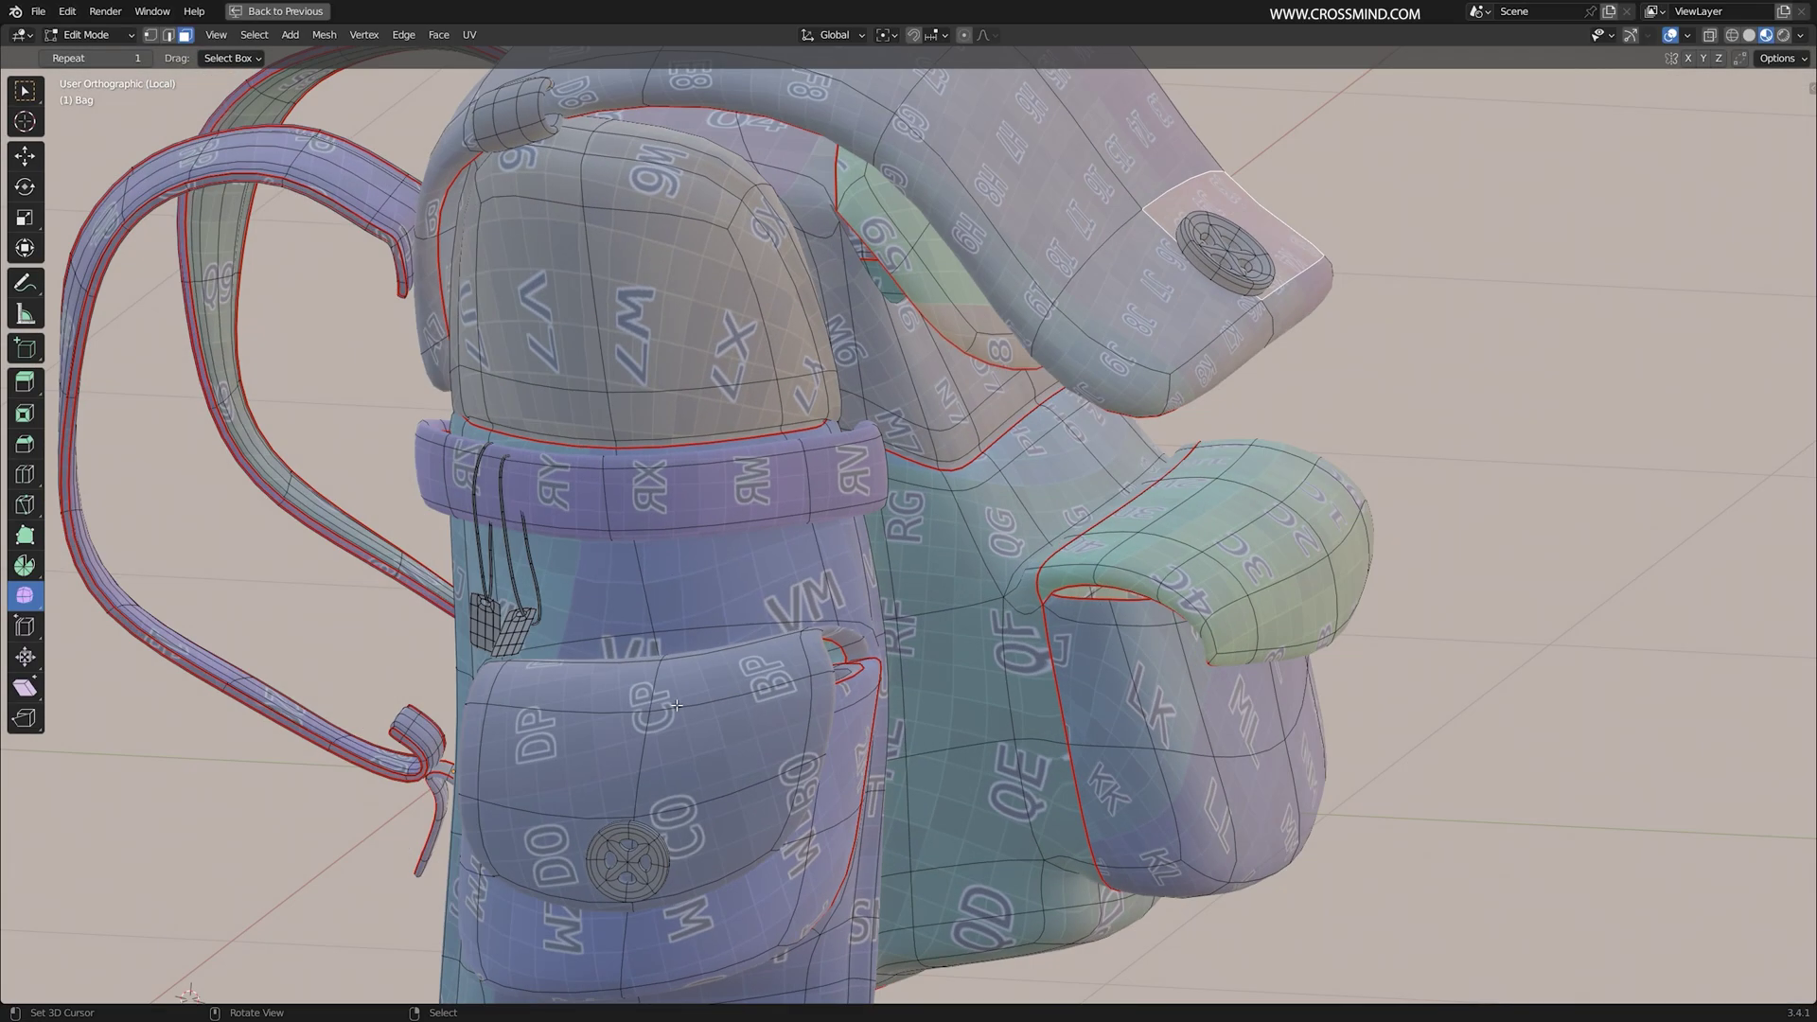
middle_click_drag(905, 682, 824, 509)
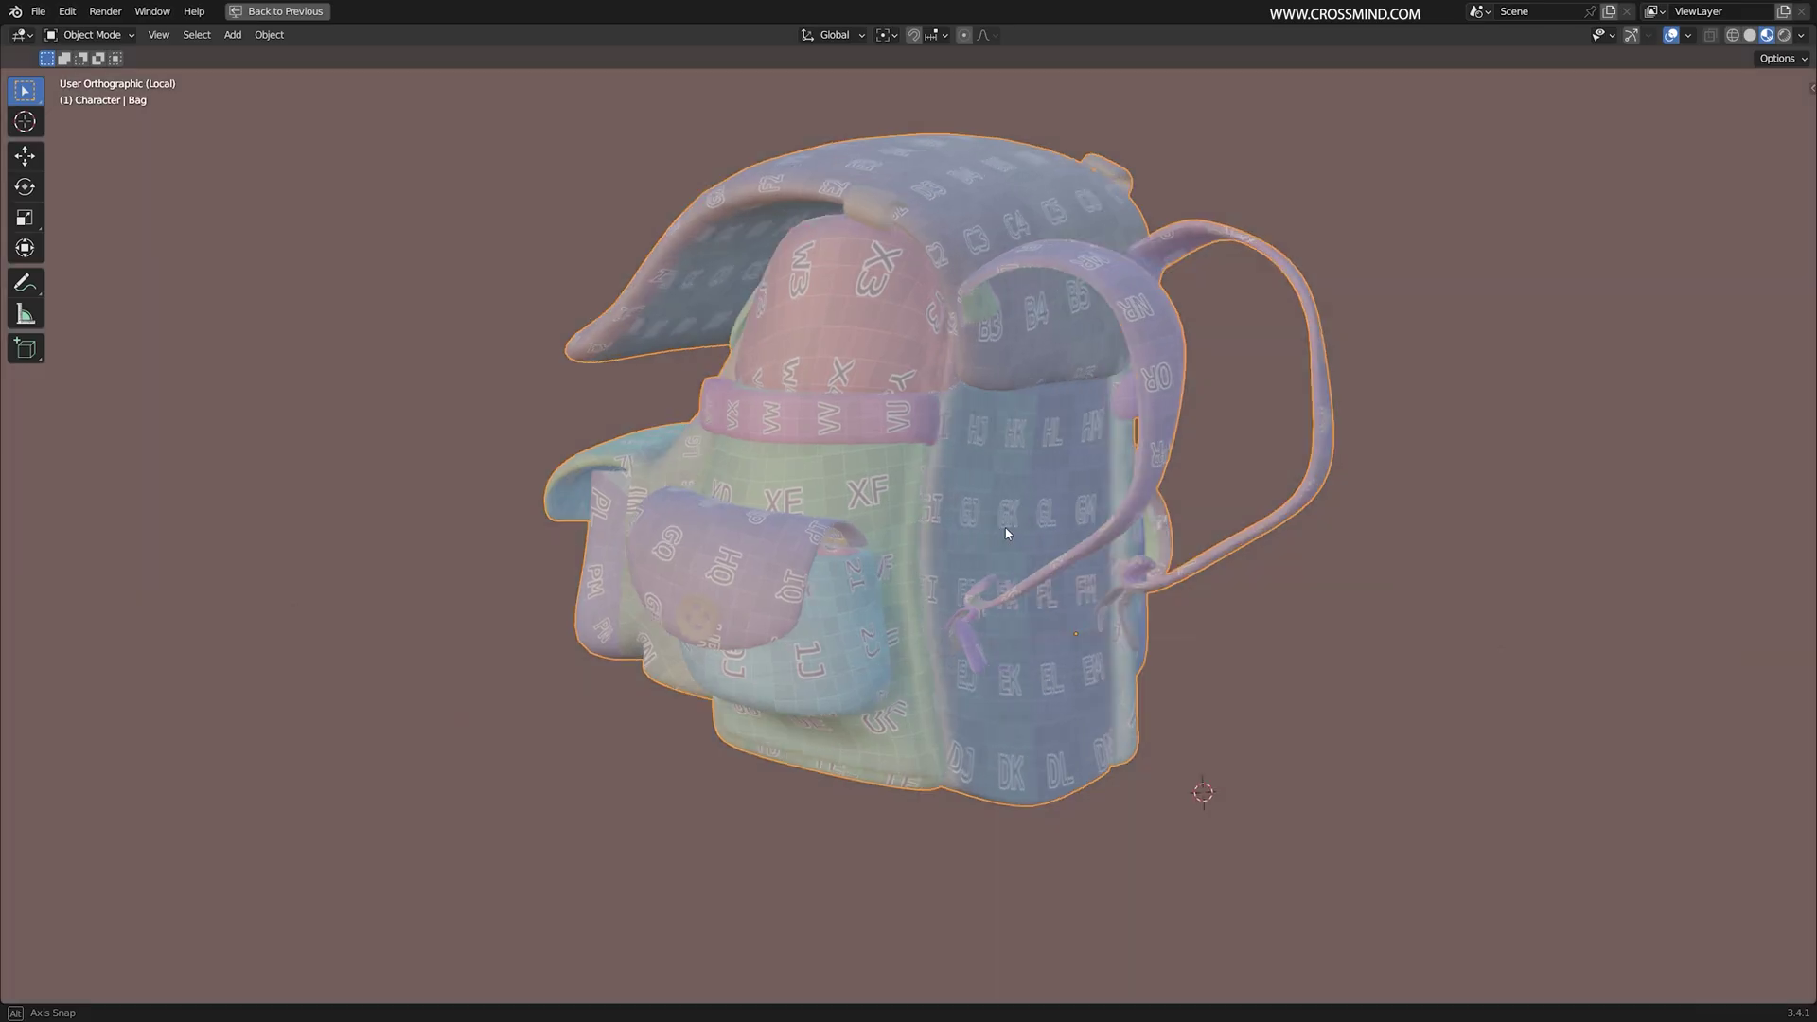
middle_click_drag(1006, 528, 1248, 526)
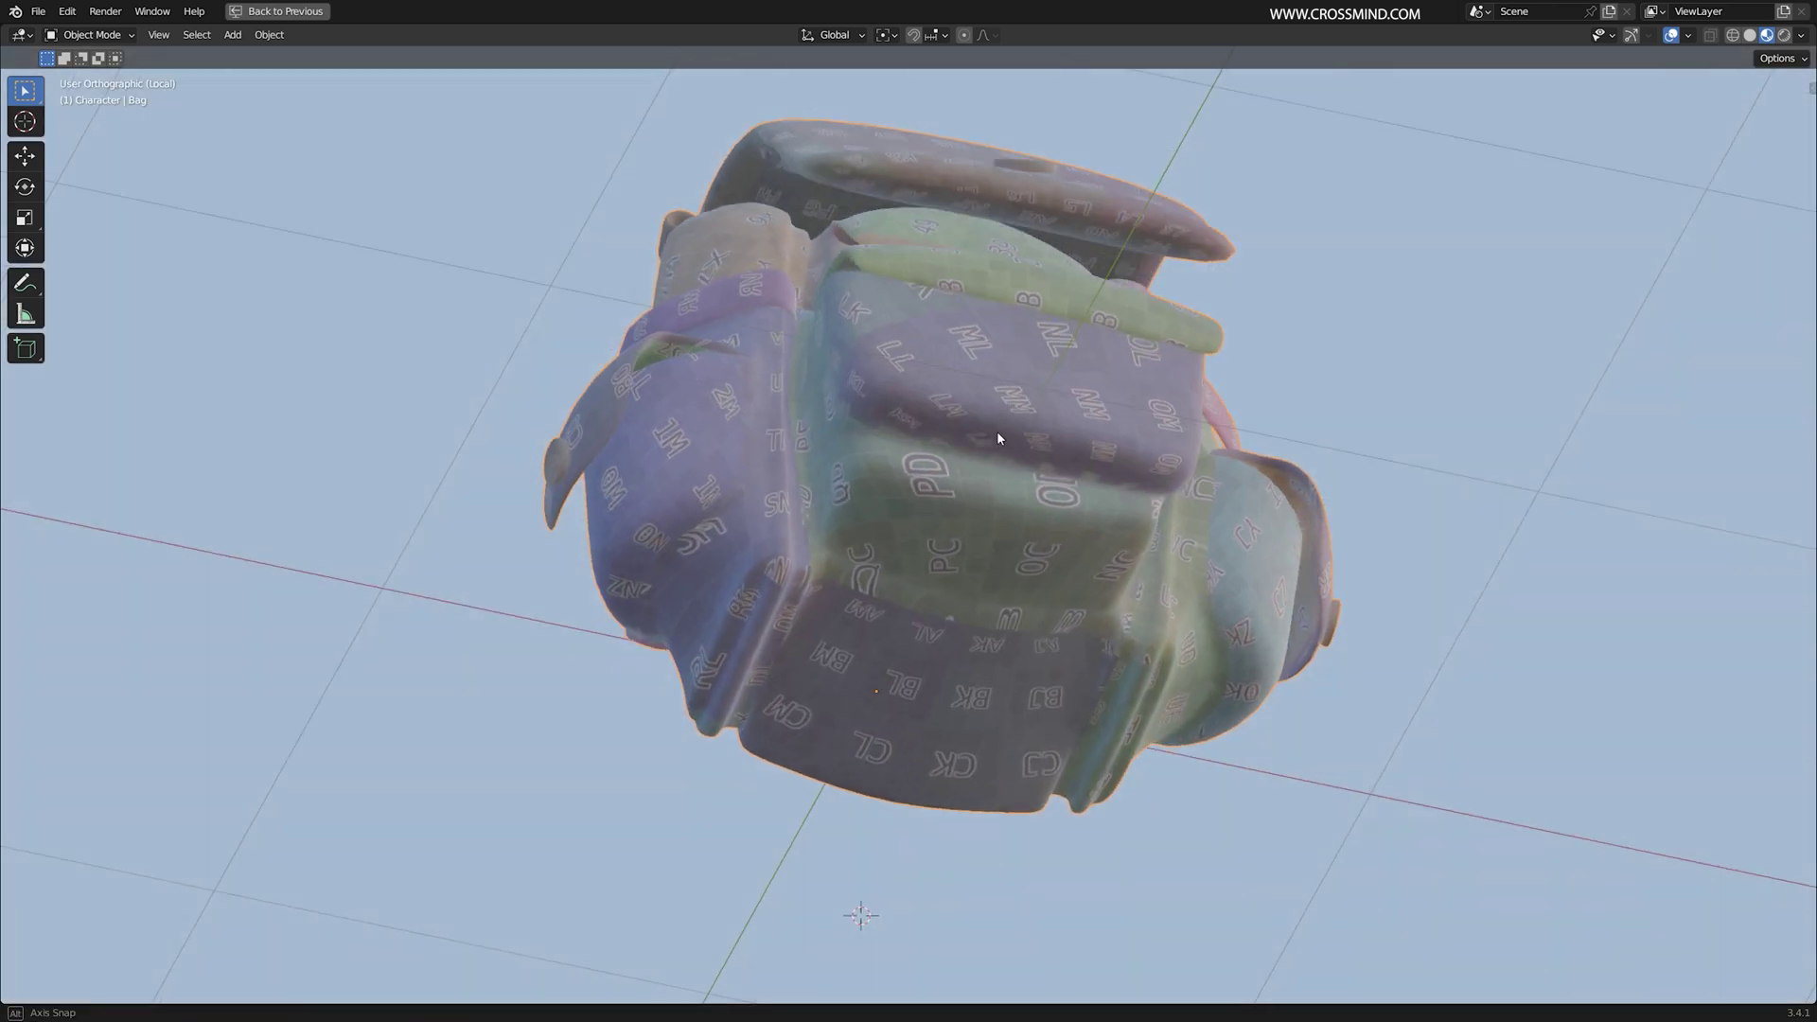
middle_click_drag(996, 432, 1087, 596)
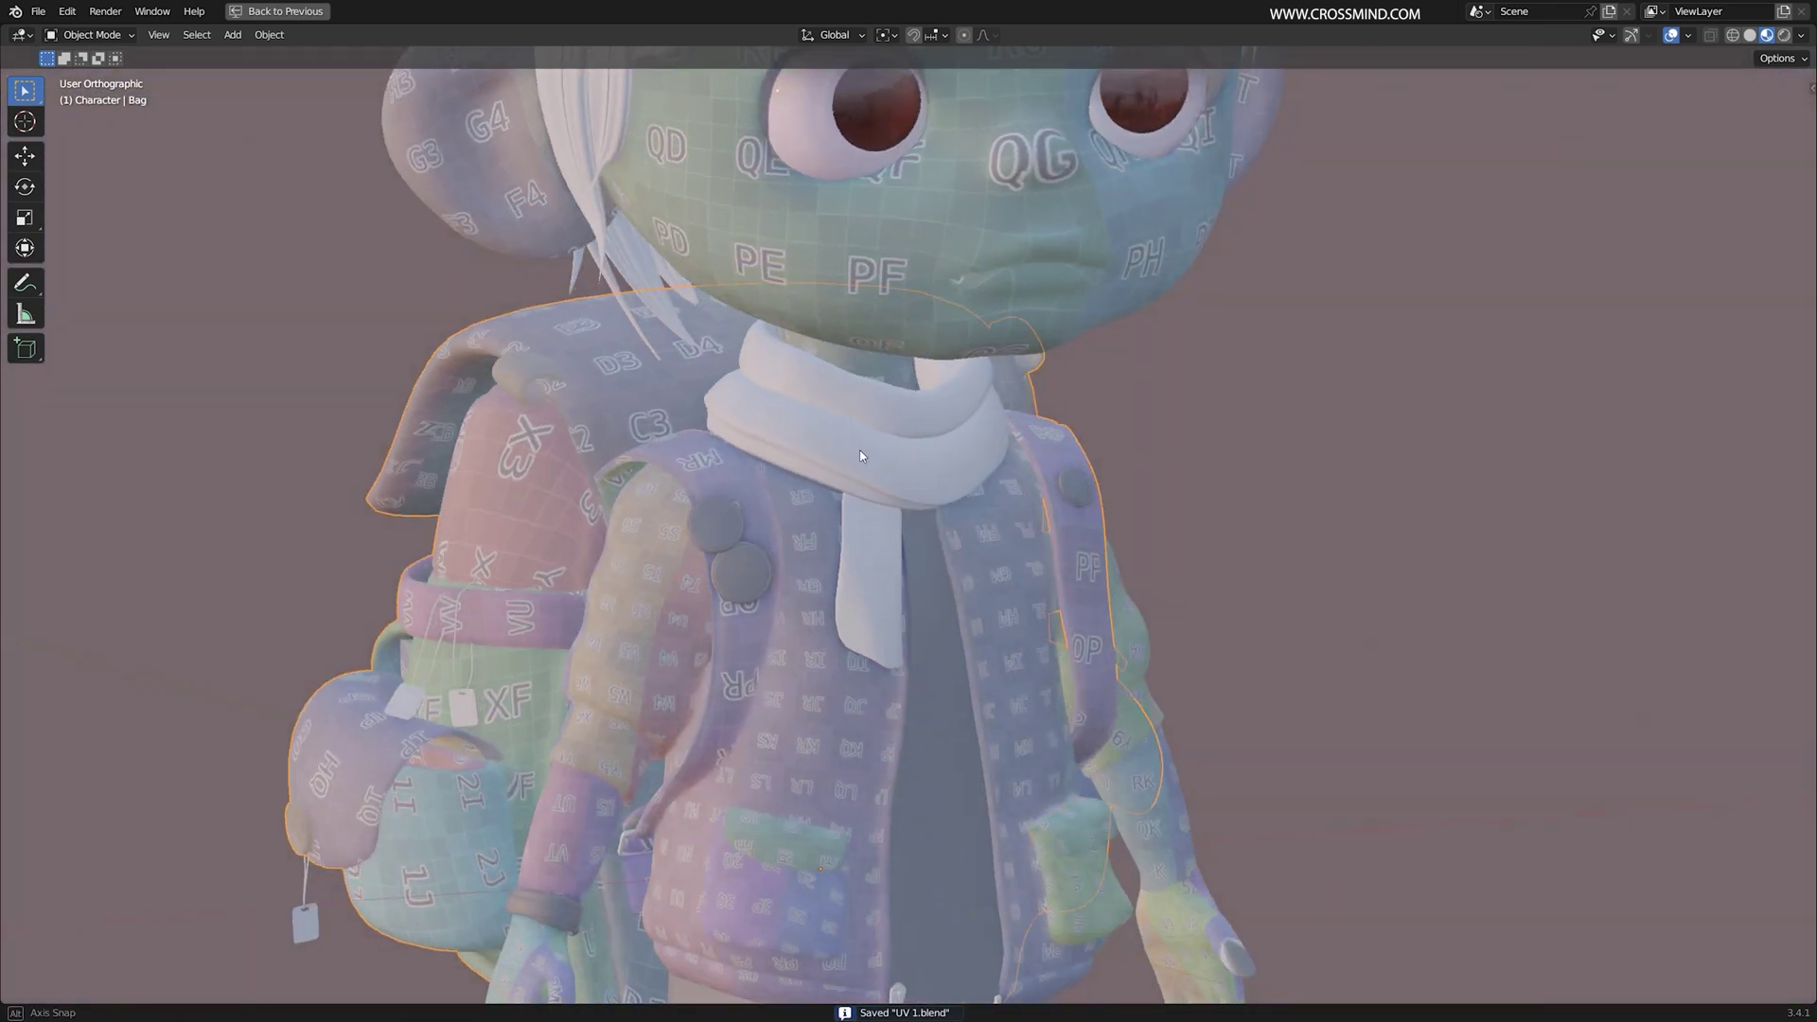
Step: Open the muffler's mesh for editing and isolate it in local view with nothing selected
scroll(909, 497, "up", 2)
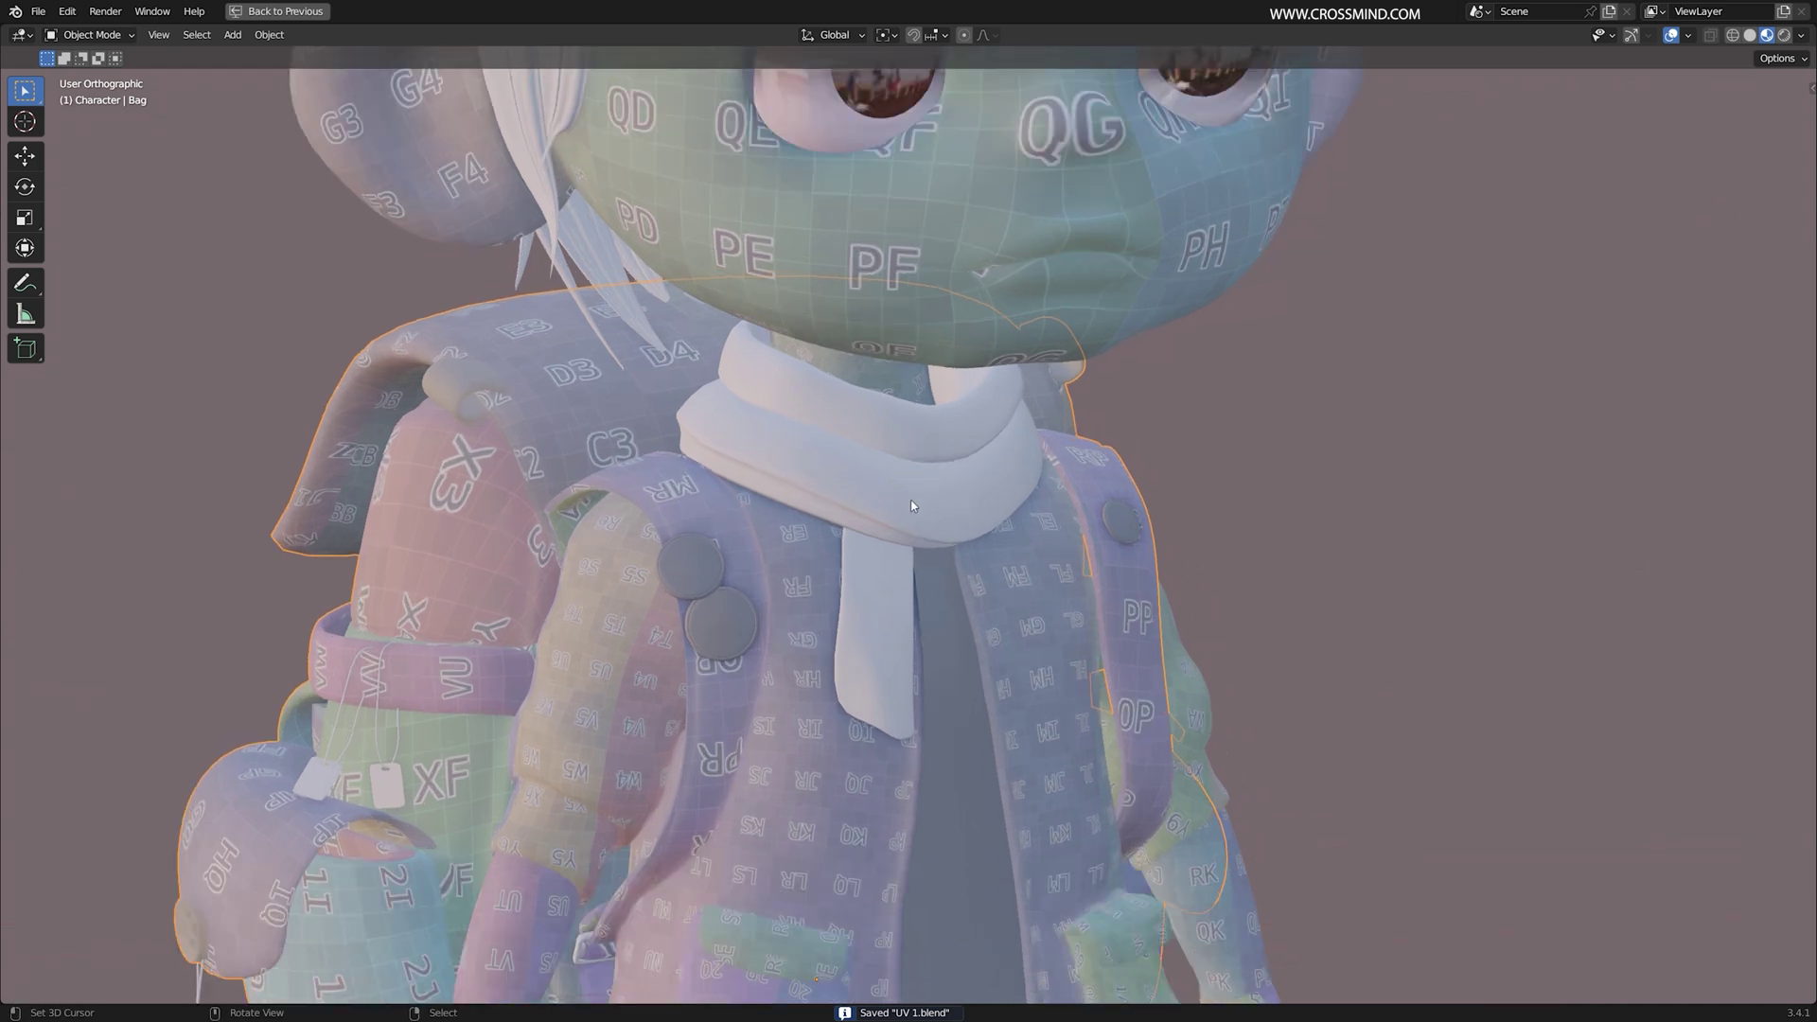
left_click(911, 502)
key("Tab")
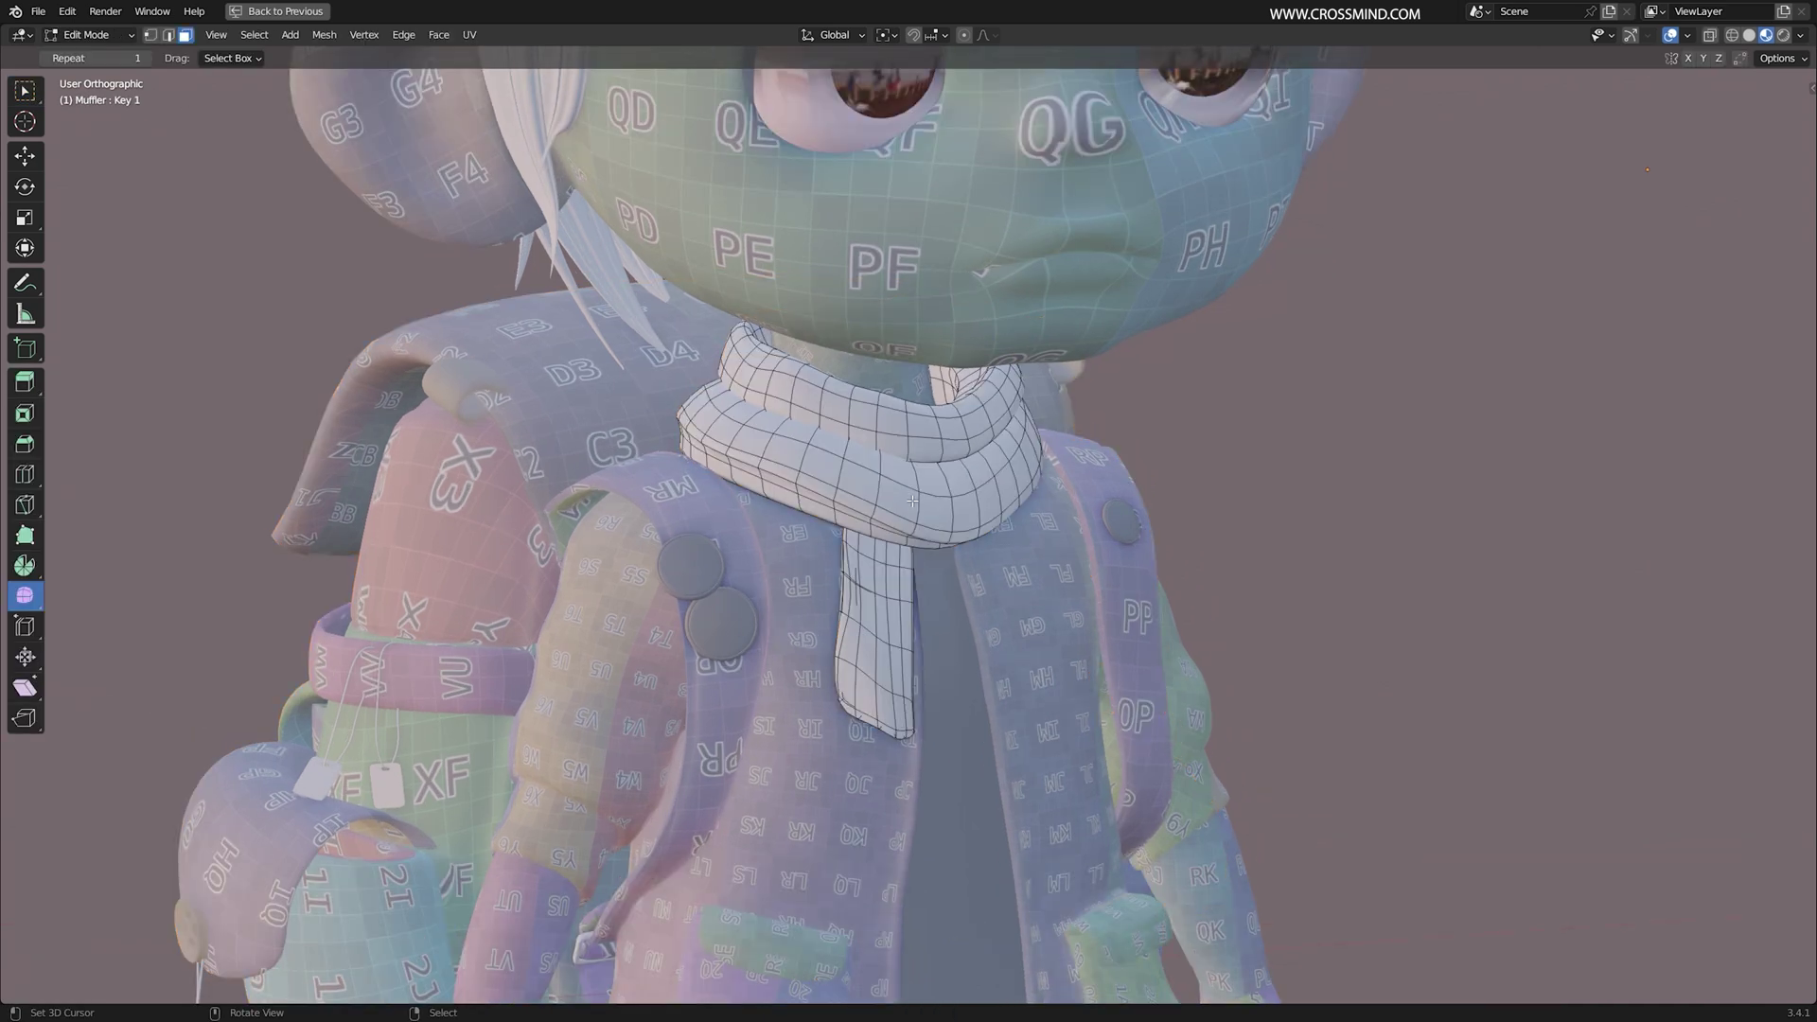
scroll(911, 502, "up", 2)
key("l")
key("KP_Divide")
key("alt+a")
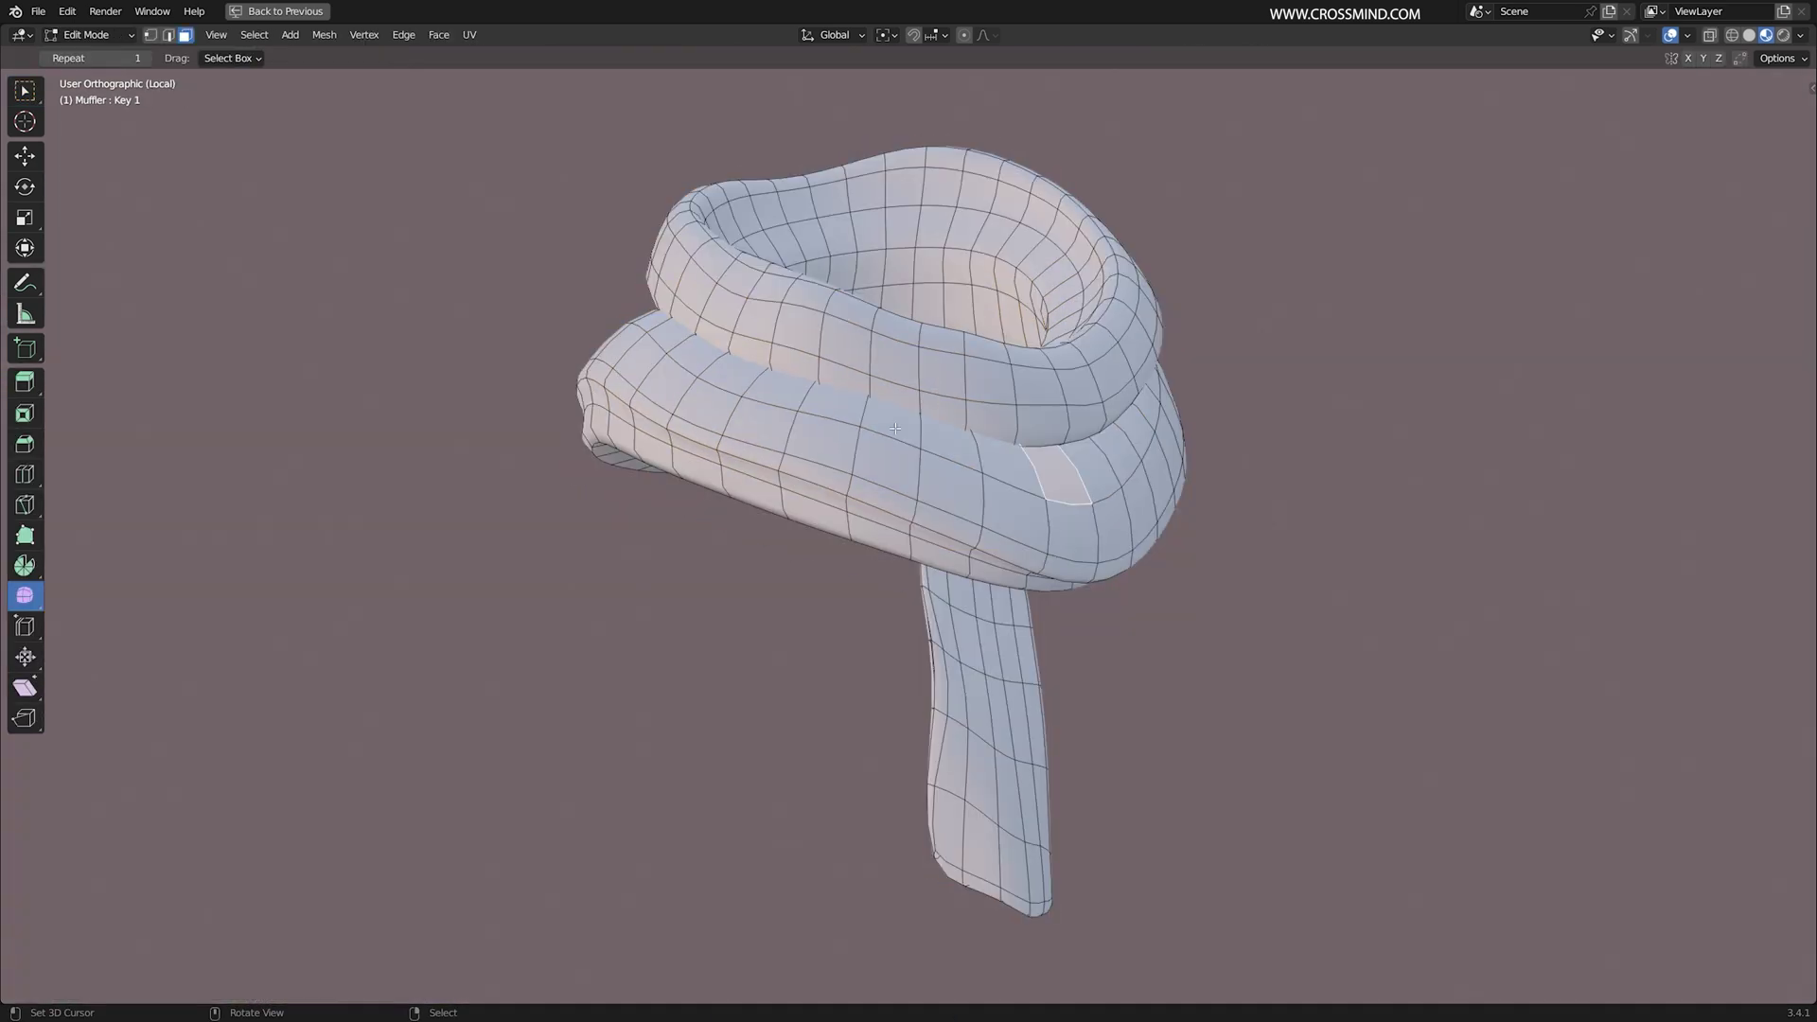
Step: Mark seams on the edge loops running around the inner side of the muffler's neck wrap
right_click(966, 274, "alt")
middle_click_drag(966, 274, 906, 449)
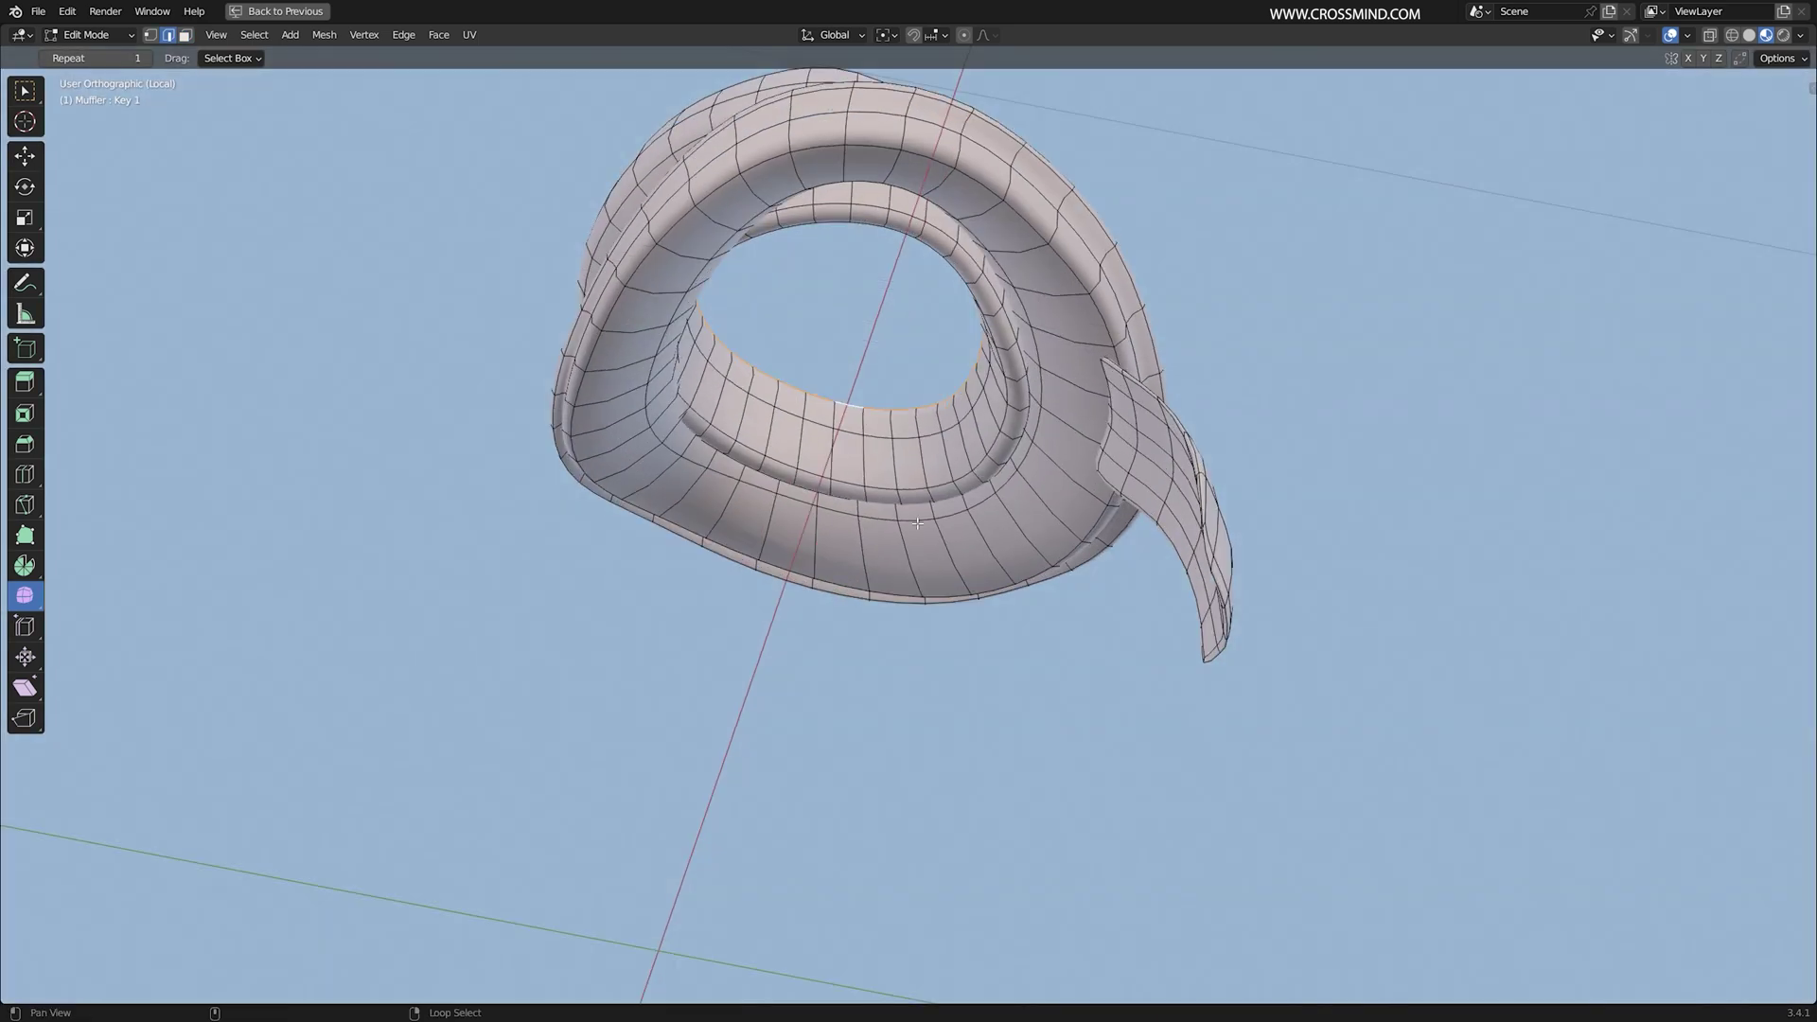
middle_click_drag(1119, 359, 1111, 362)
key("ctrl+e")
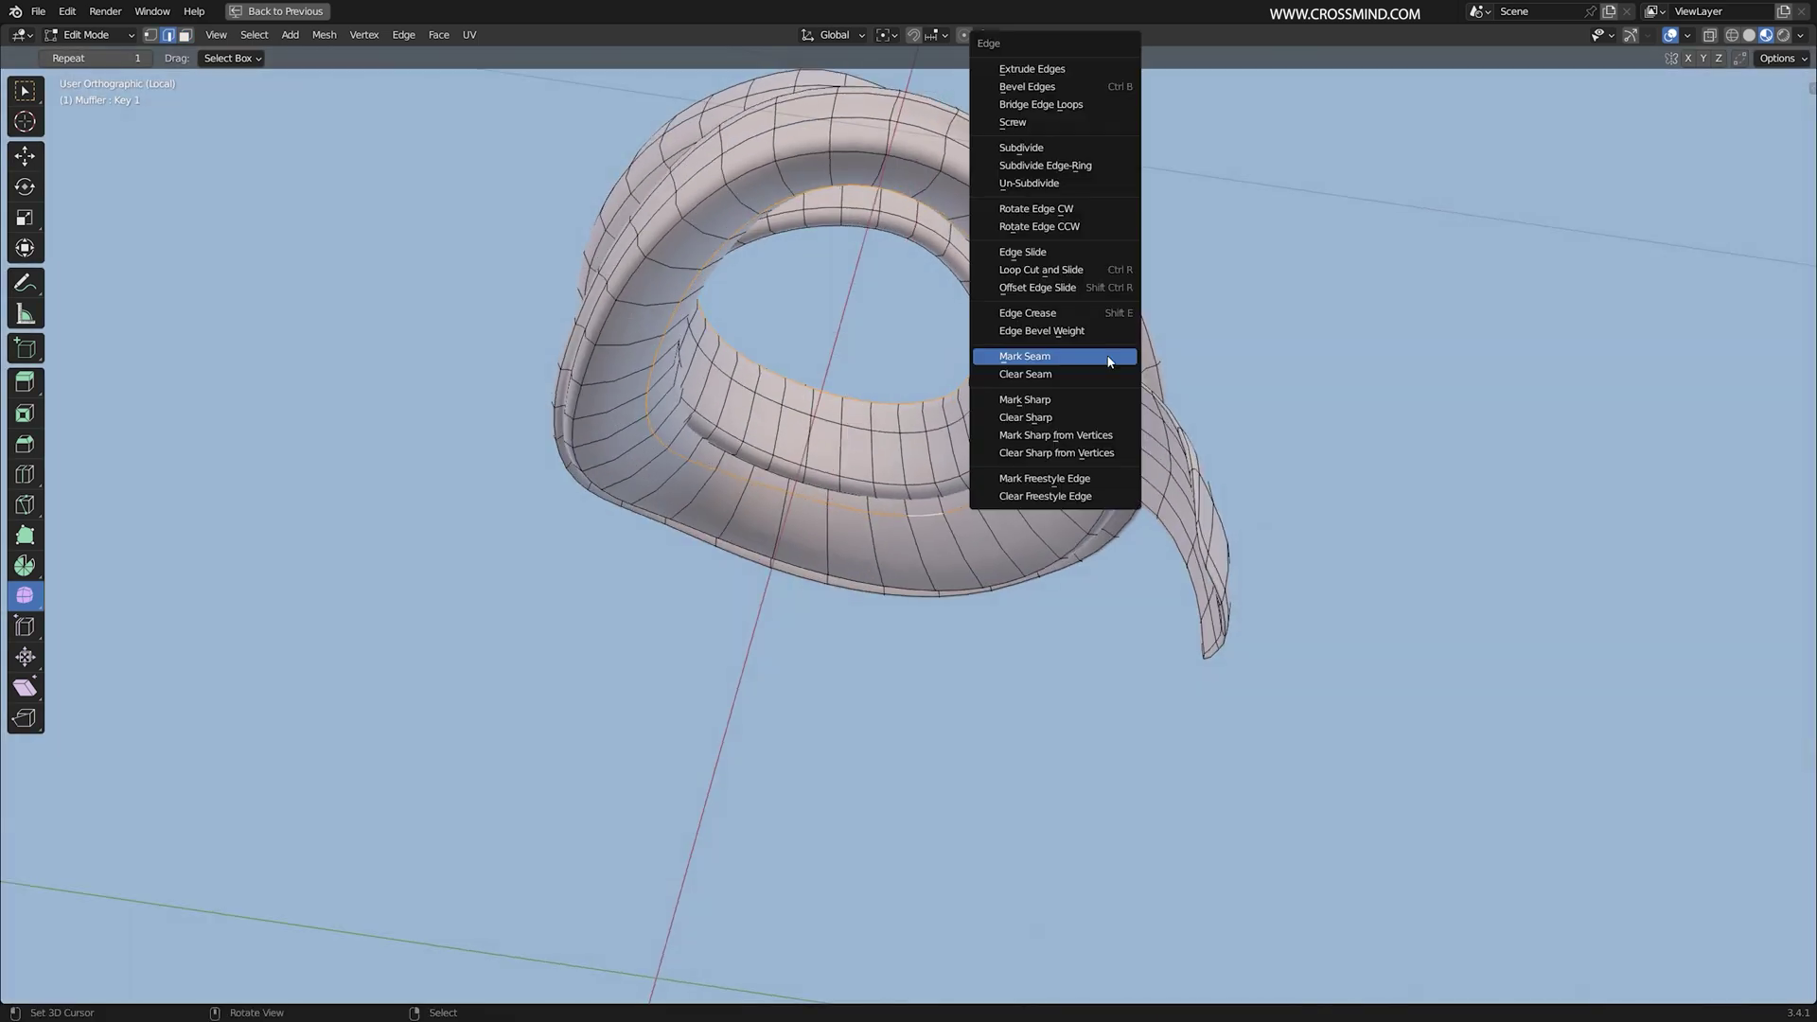
left_click(1109, 362)
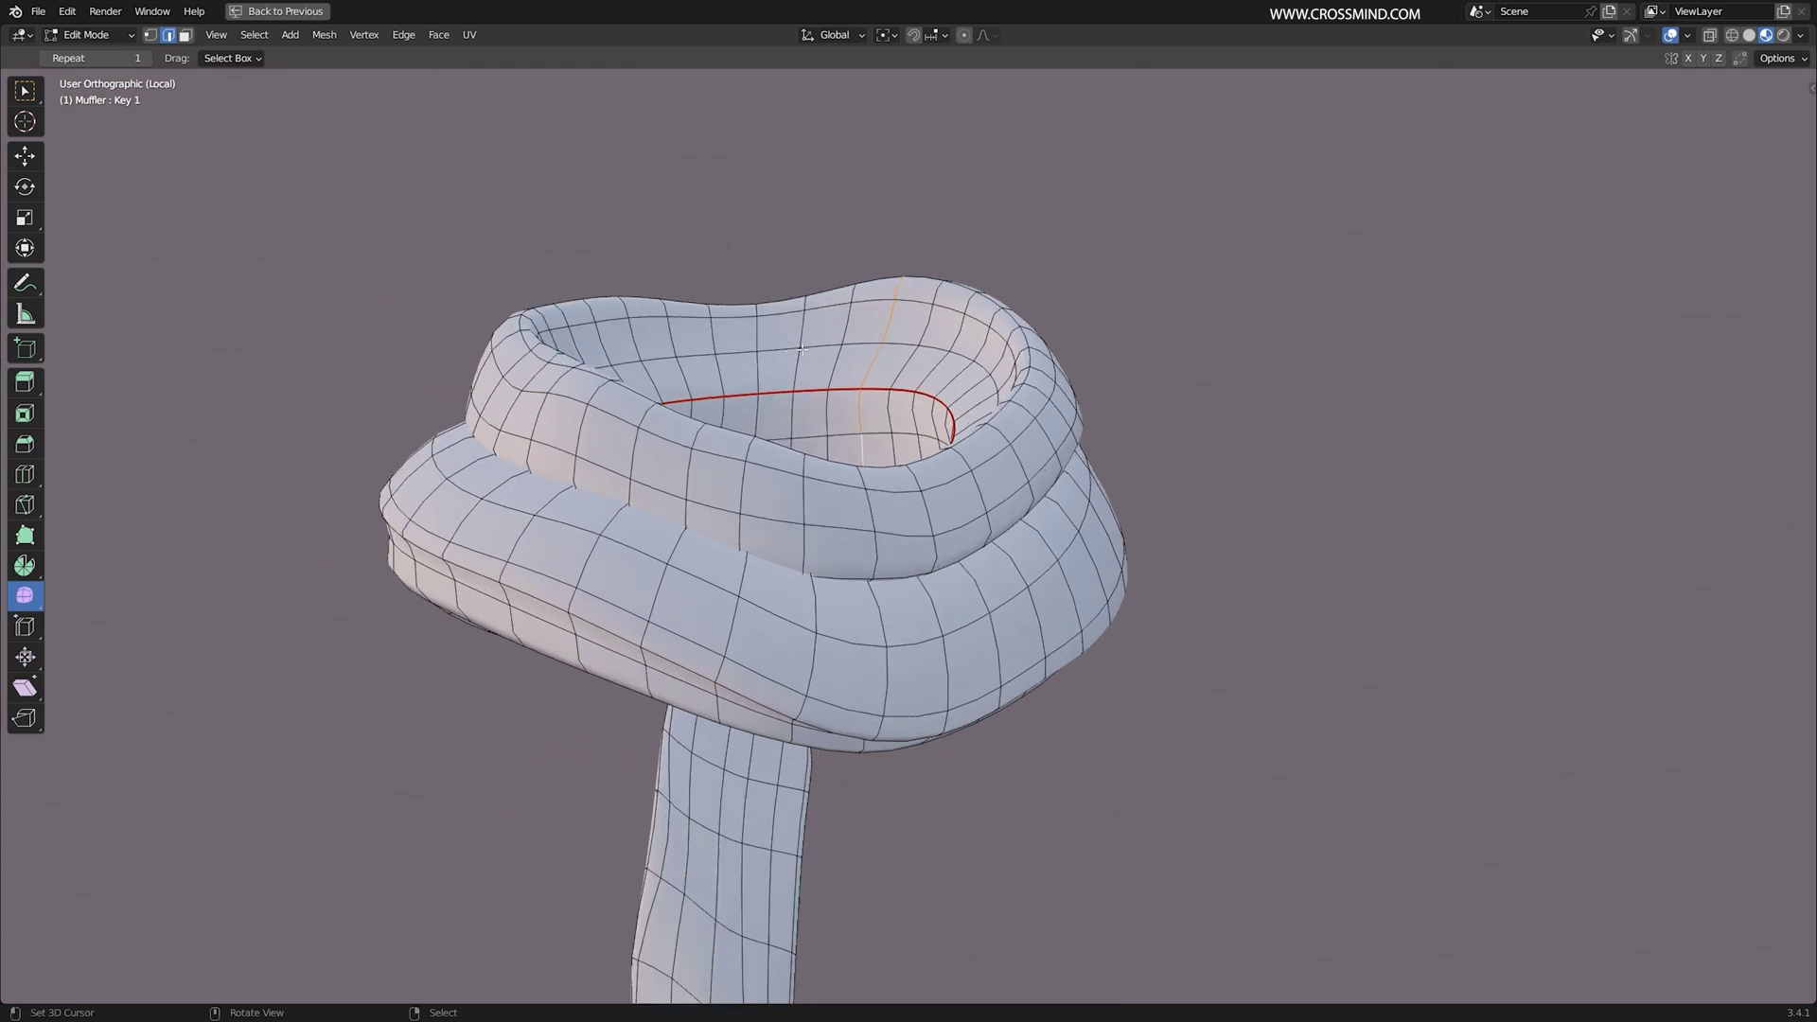
Step: Mark a seam on the crosswise edge loop at the back of the muffler's neck wrap
middle_click_drag(815, 350, 740, 386)
middle_click_drag(774, 420, 754, 545, "shift")
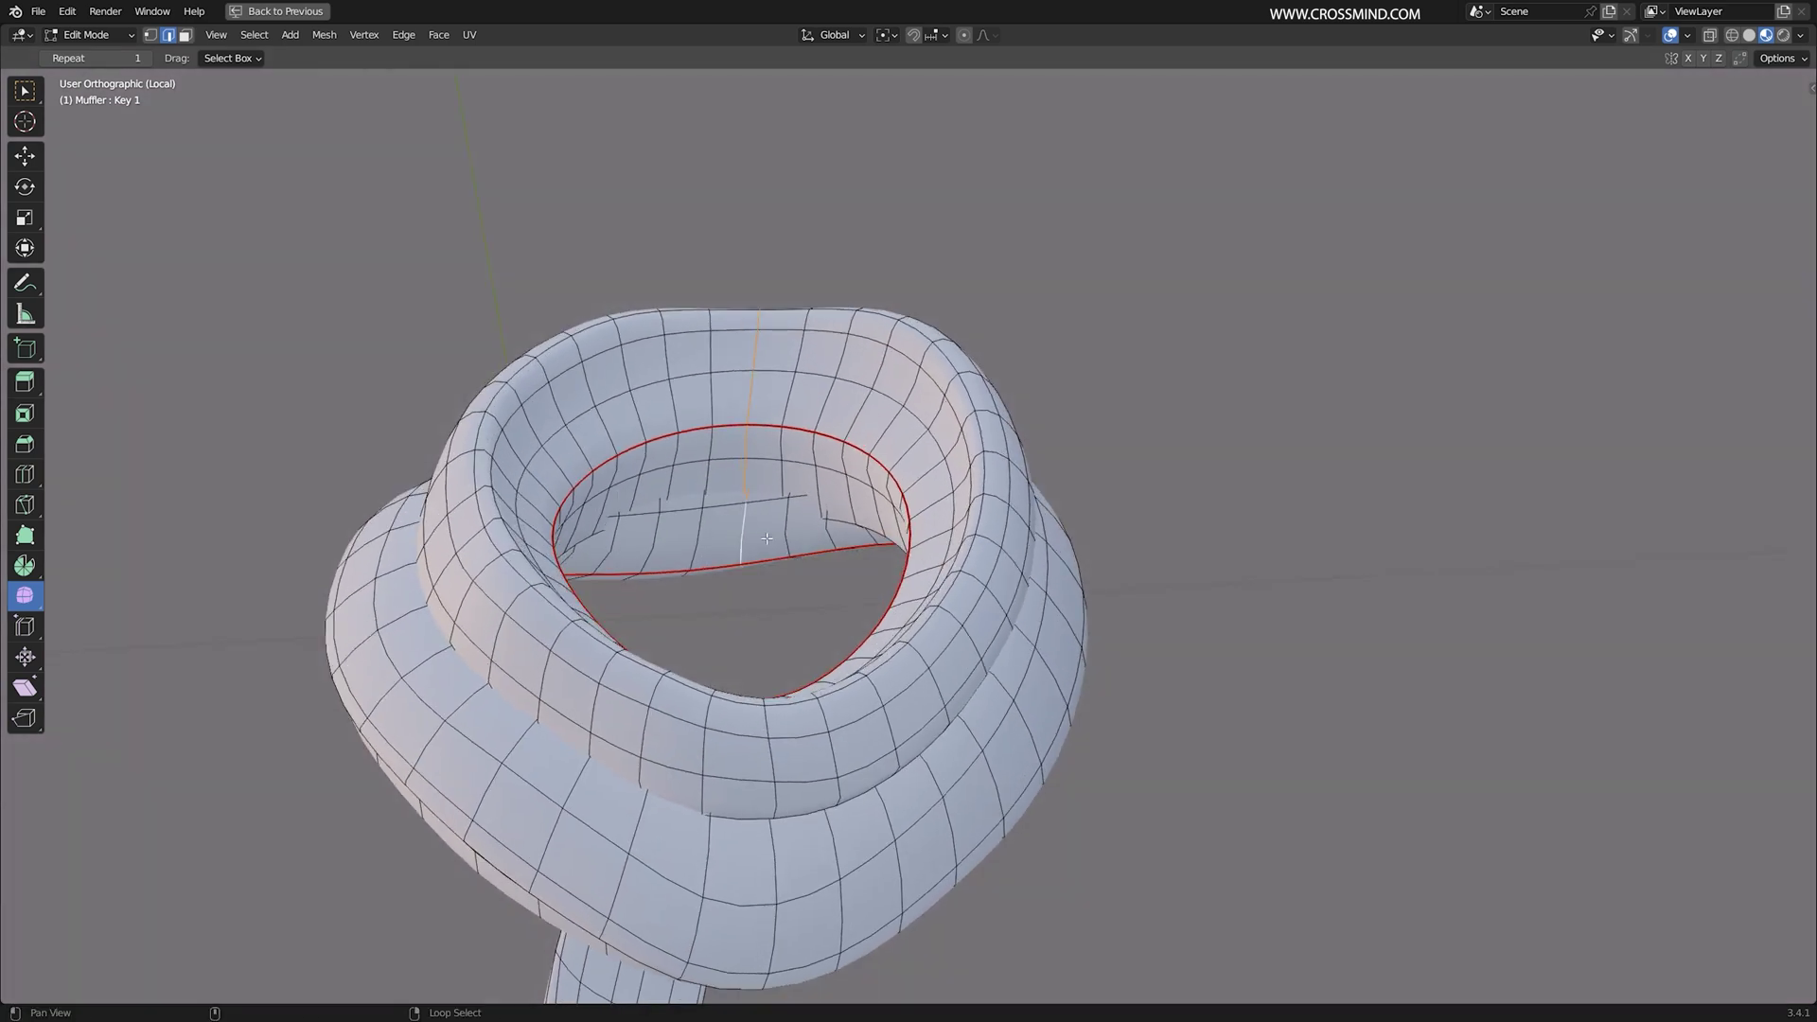
key("ctrl+e")
left_click(776, 636)
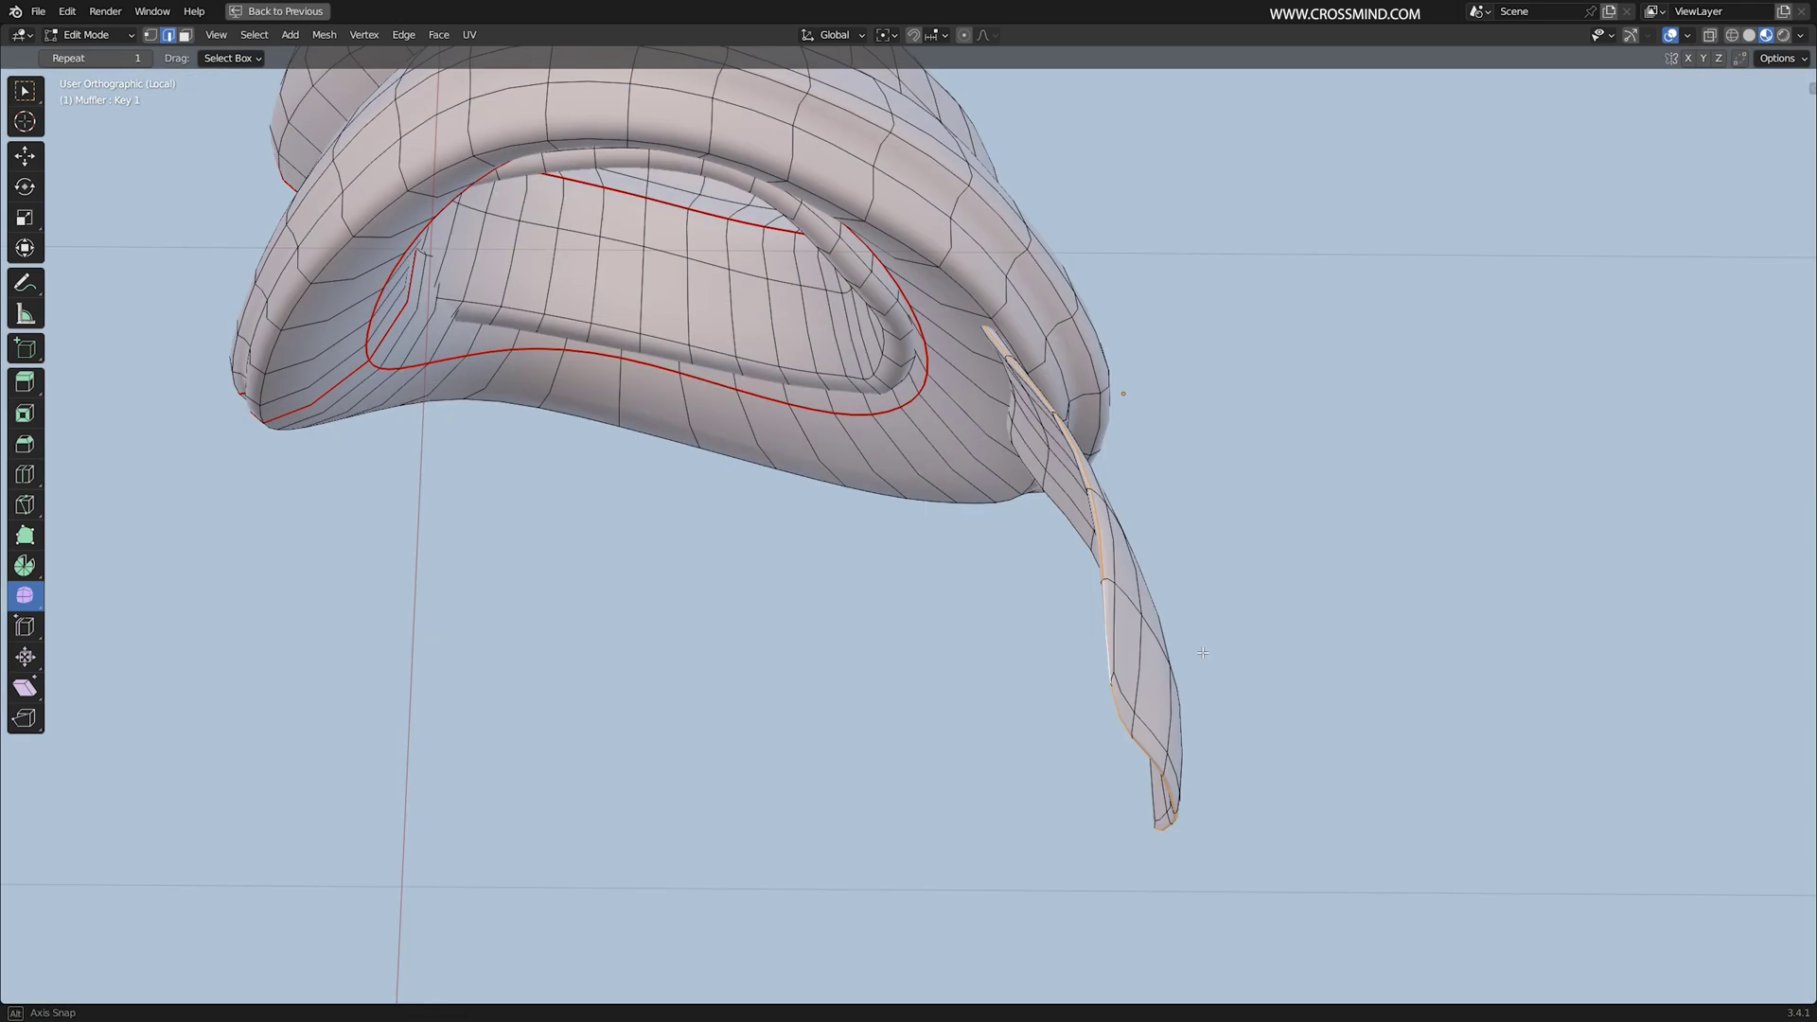
middle_click_drag(1116, 568, 1133, 802)
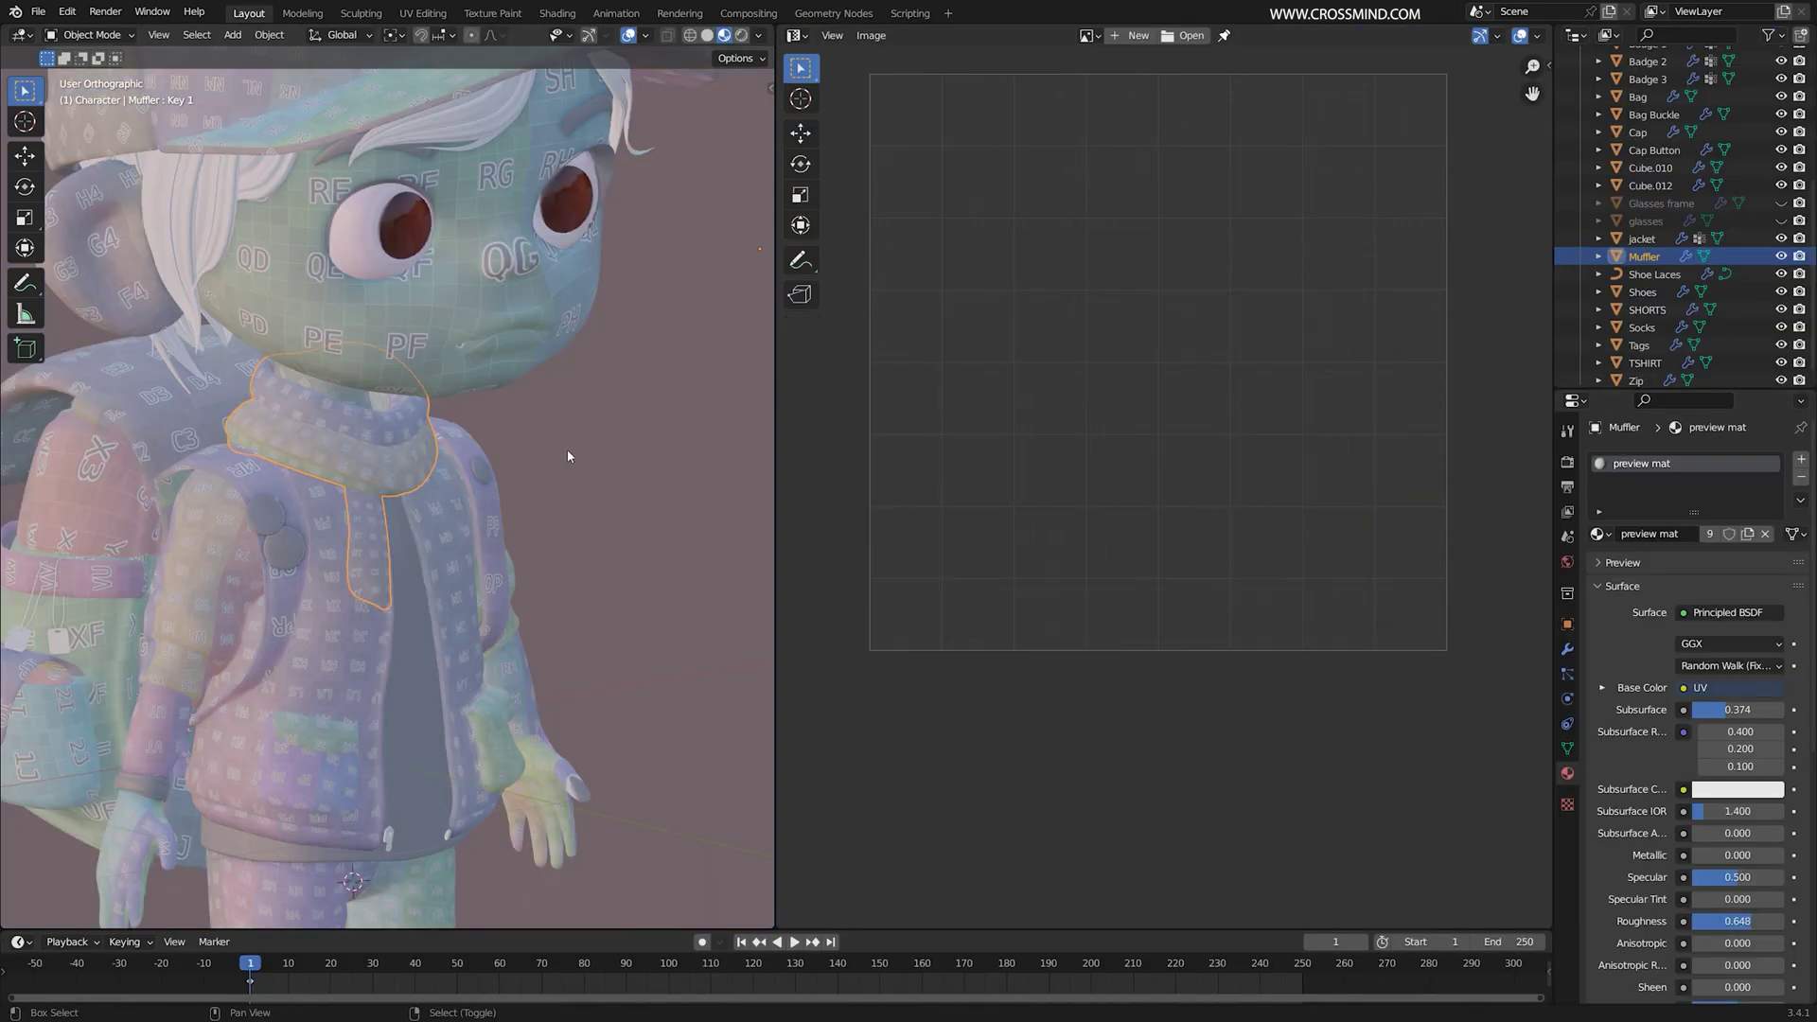
Step: Check the muffler's checker texture on the full character and save the file
mouse_move(568, 454)
middle_mouse_down("ctrl")
mouse_move(596, 606)
mouse_move(502, 565)
mouse_move(568, 437)
middle_mouse_up("ctrl")
middle_click_drag(567, 438, 559, 474)
key("ctrl+s")
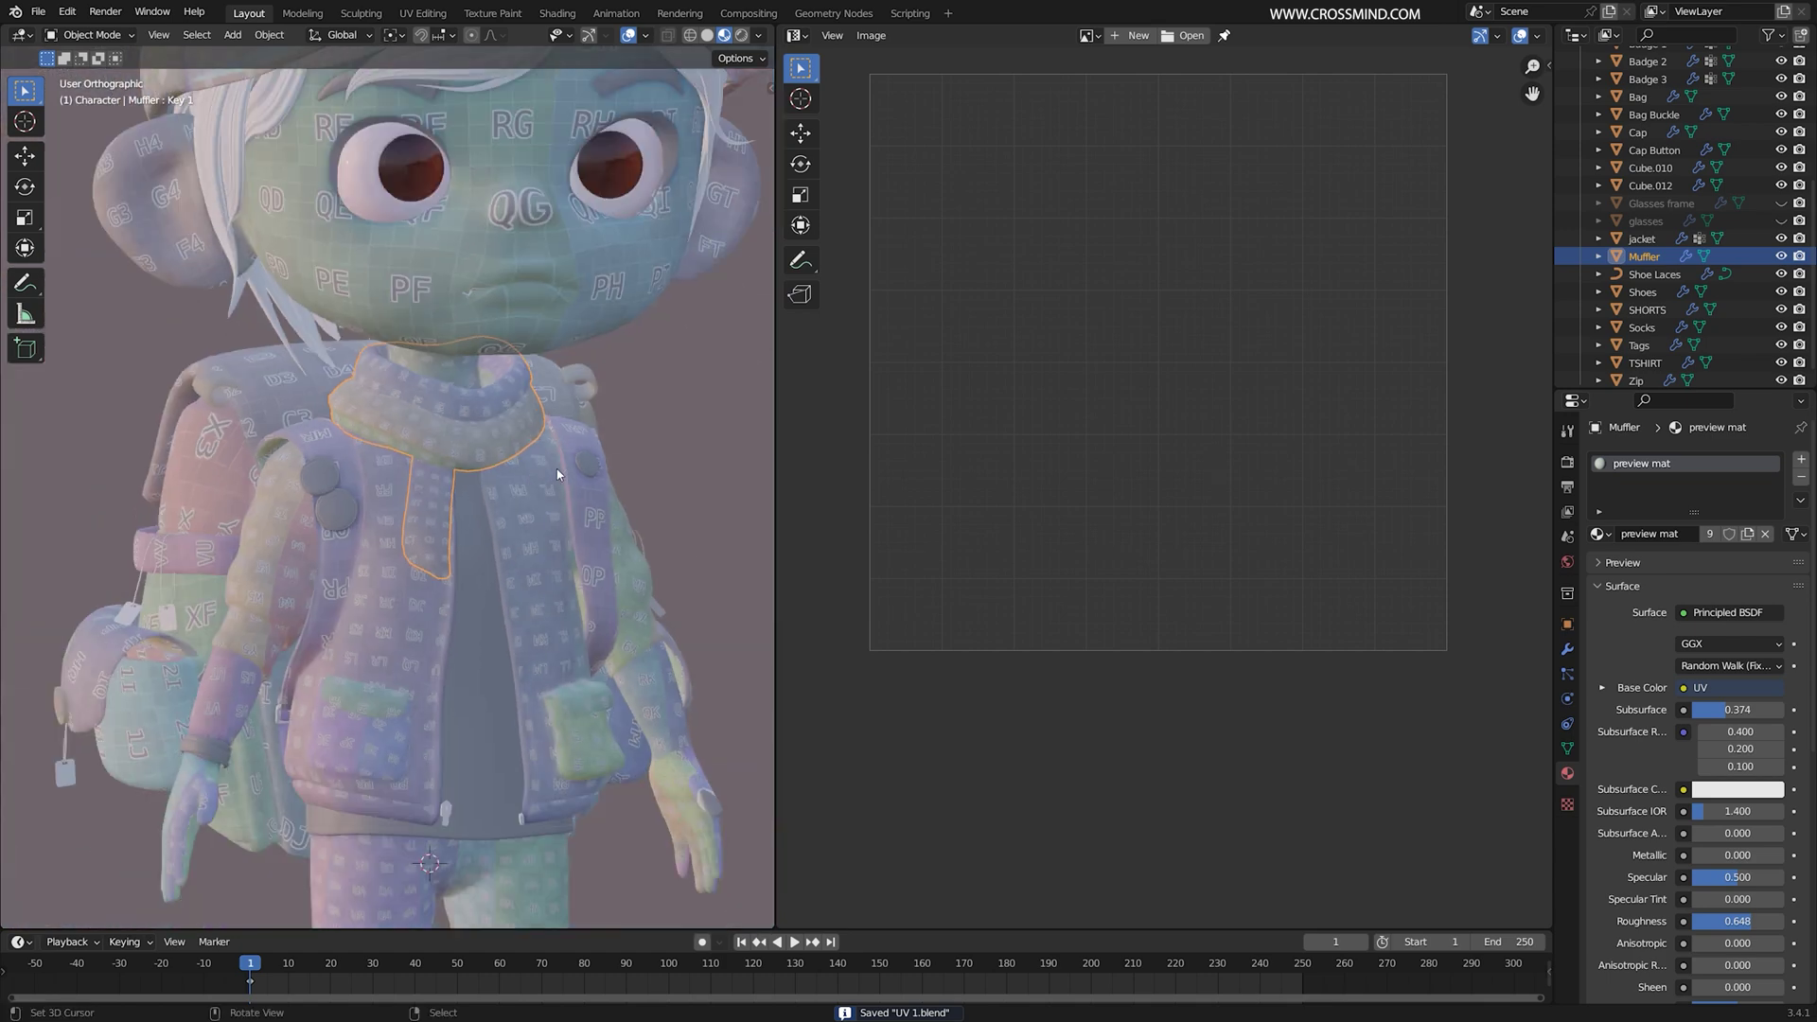
Step: Assign the existing preview mat material to the front hair strand below the cap's brim
scroll(451, 462, "down", 3)
middle_click_drag(450, 463, 457, 553, "shift")
right_click(531, 524)
right_click(443, 348)
scroll(443, 347, "up", 4)
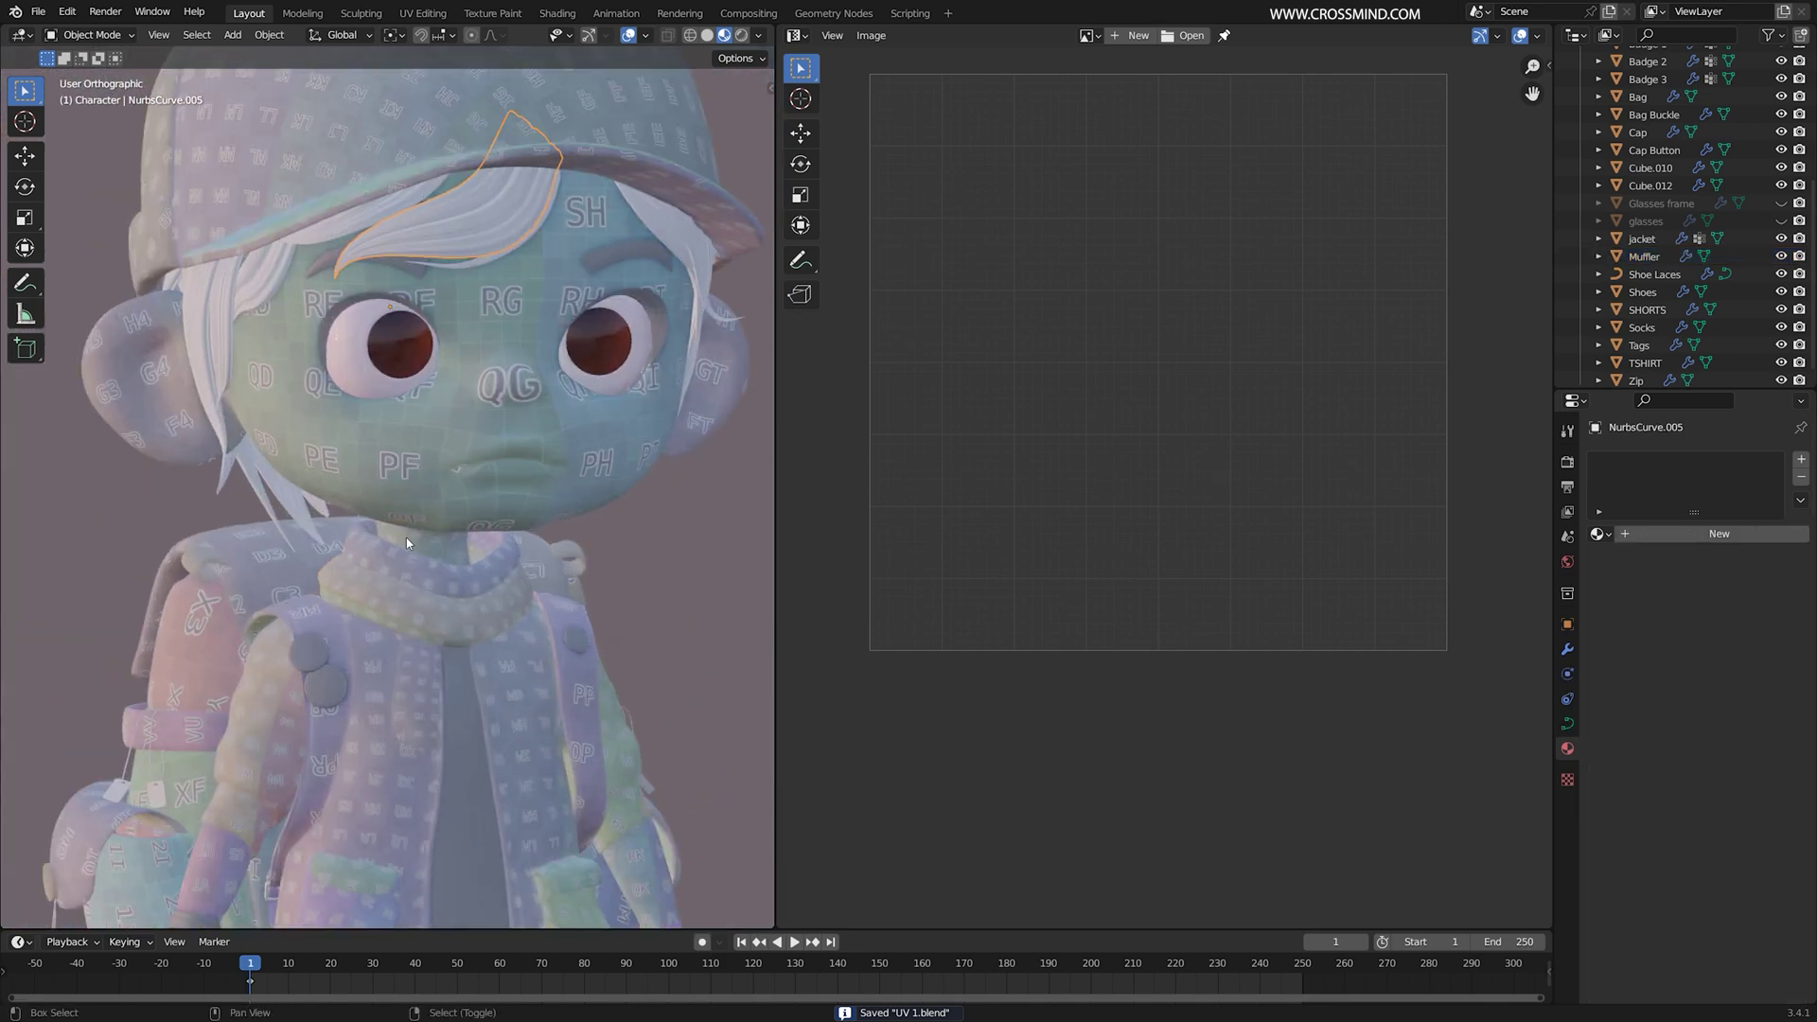
left_click(1598, 534)
left_click(1514, 646)
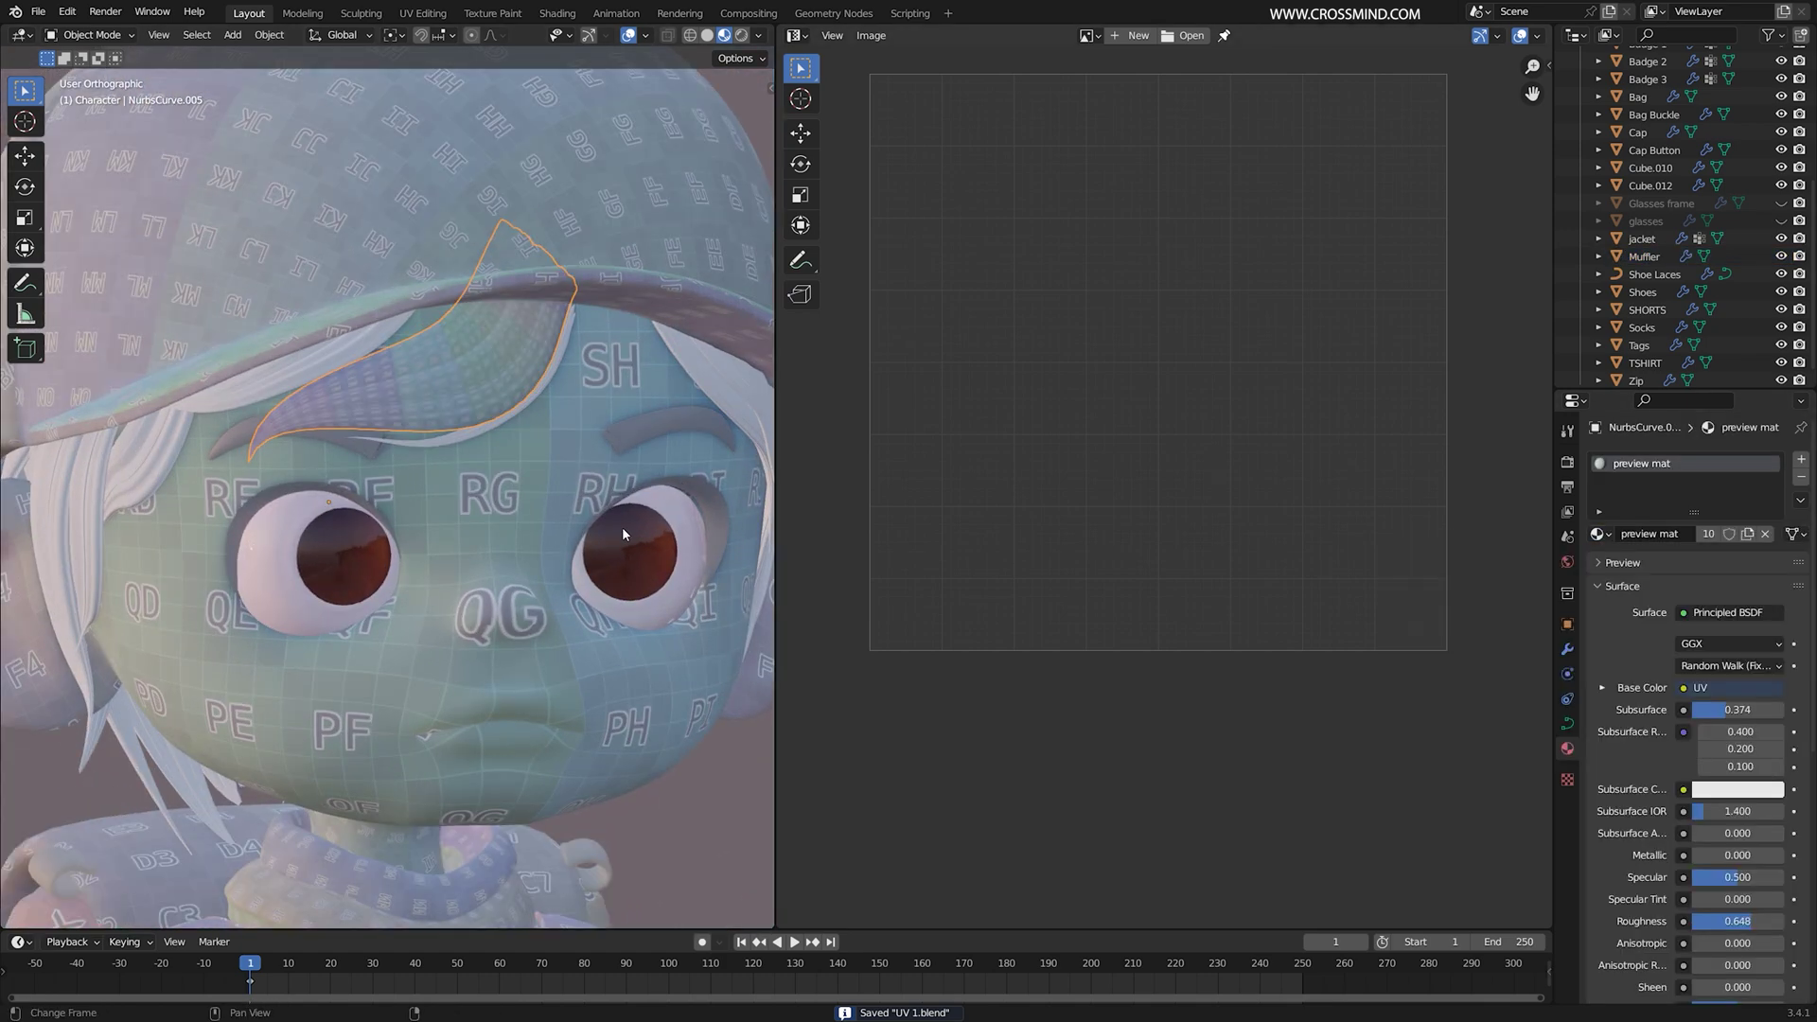
Step: Inspect the front hair strand up close, including its shape in Solid shading
scroll(466, 386, "up", 8)
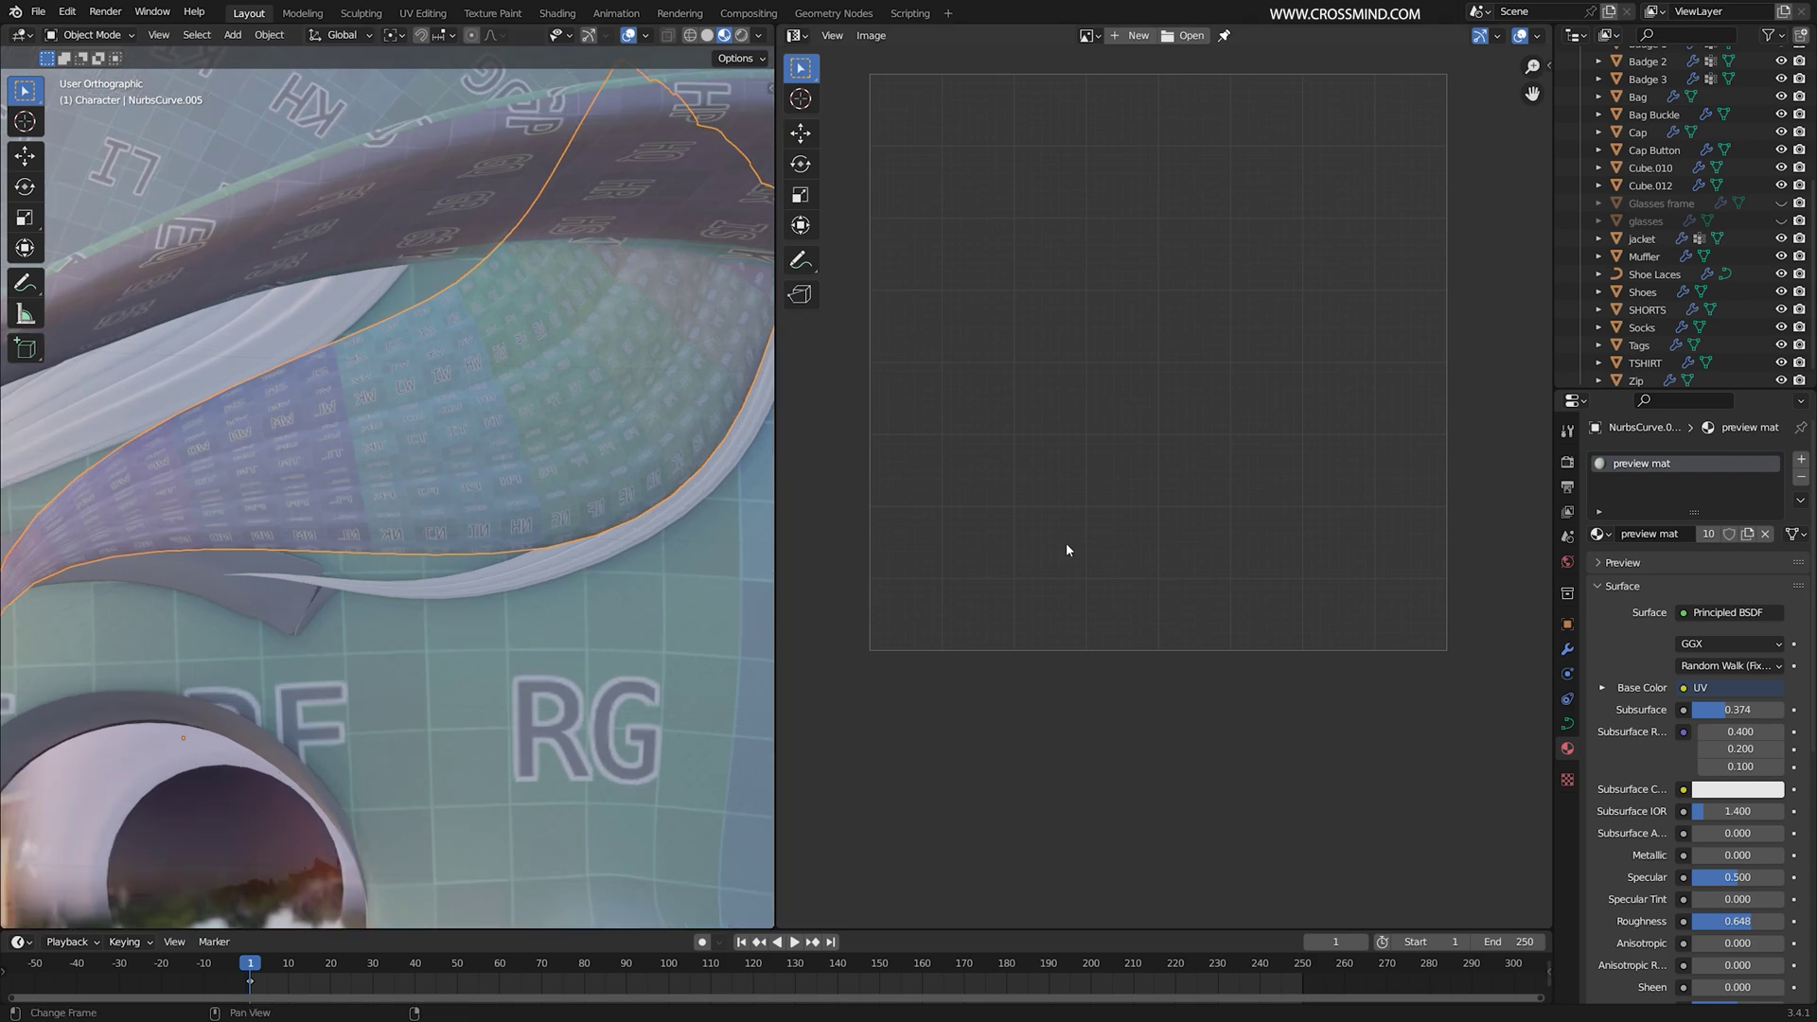
scroll(334, 484, "down", 1)
left_click(707, 36)
scroll(721, 68, "down", 2)
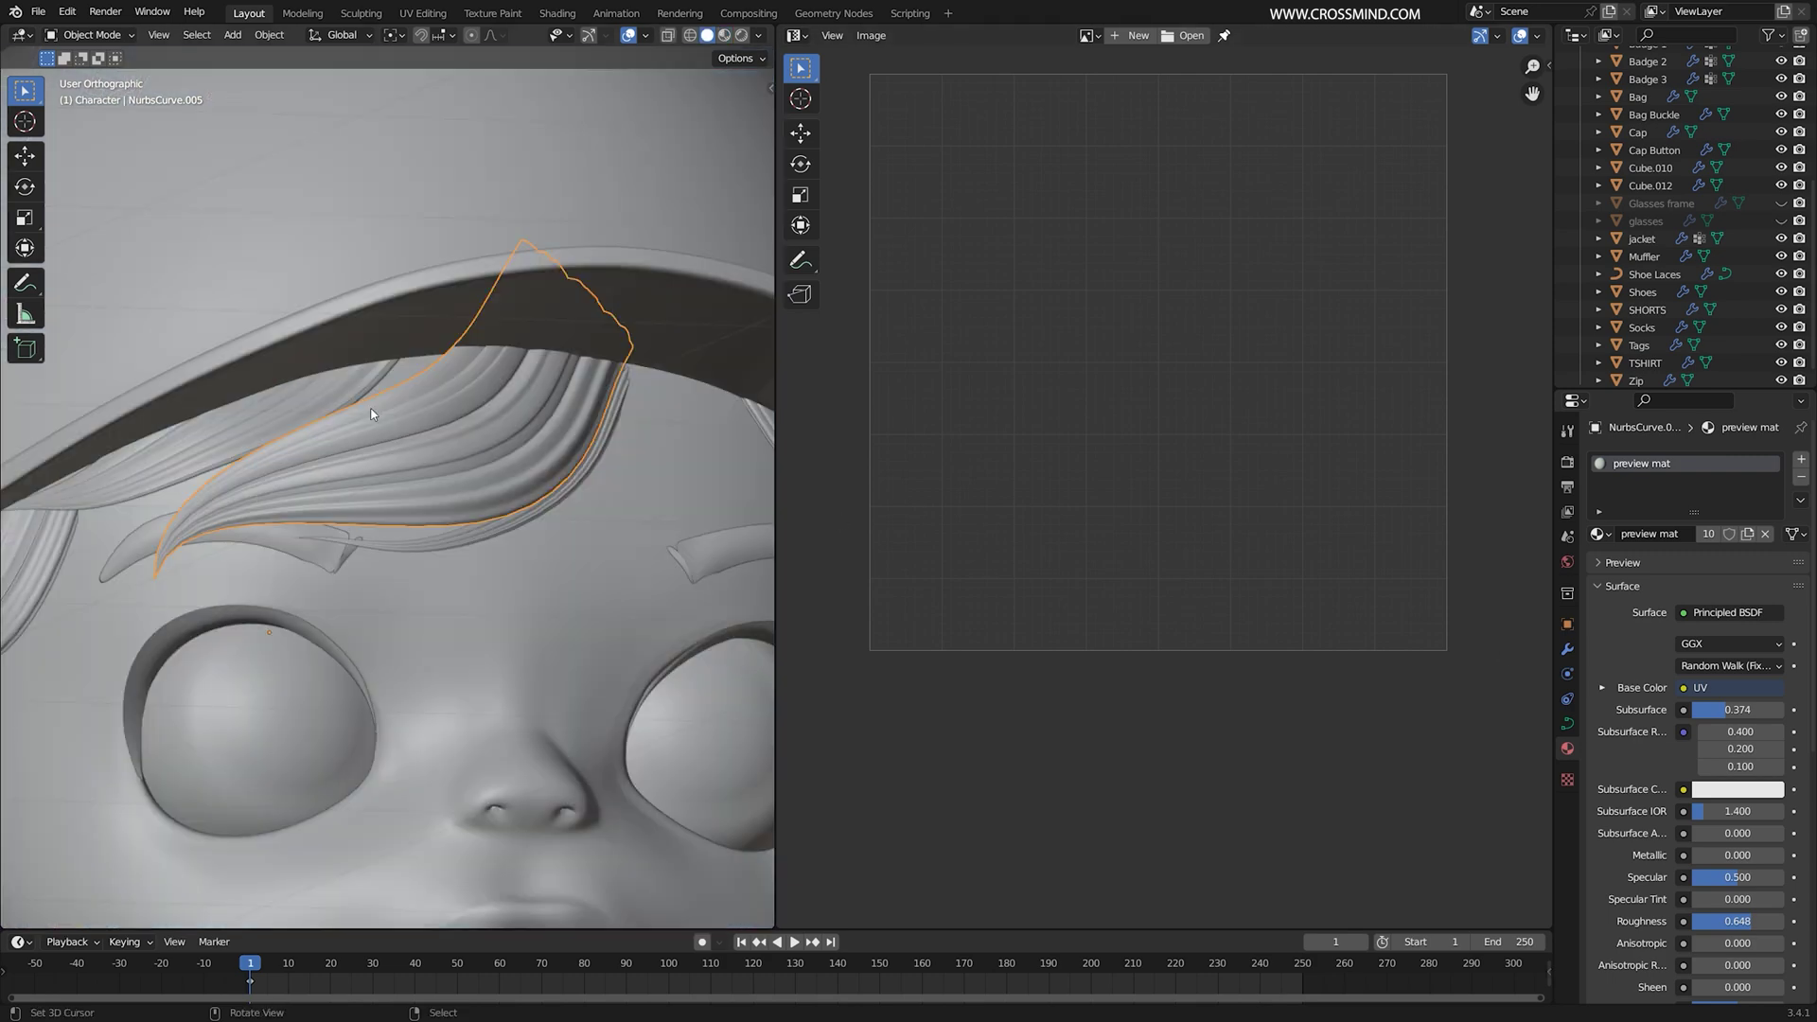
Step: Save the file and switch the viewport back to Material Preview shading
key("ctrl+s")
scroll(722, 68, "down", 4)
left_click(724, 35)
scroll(511, 393, "up", 6)
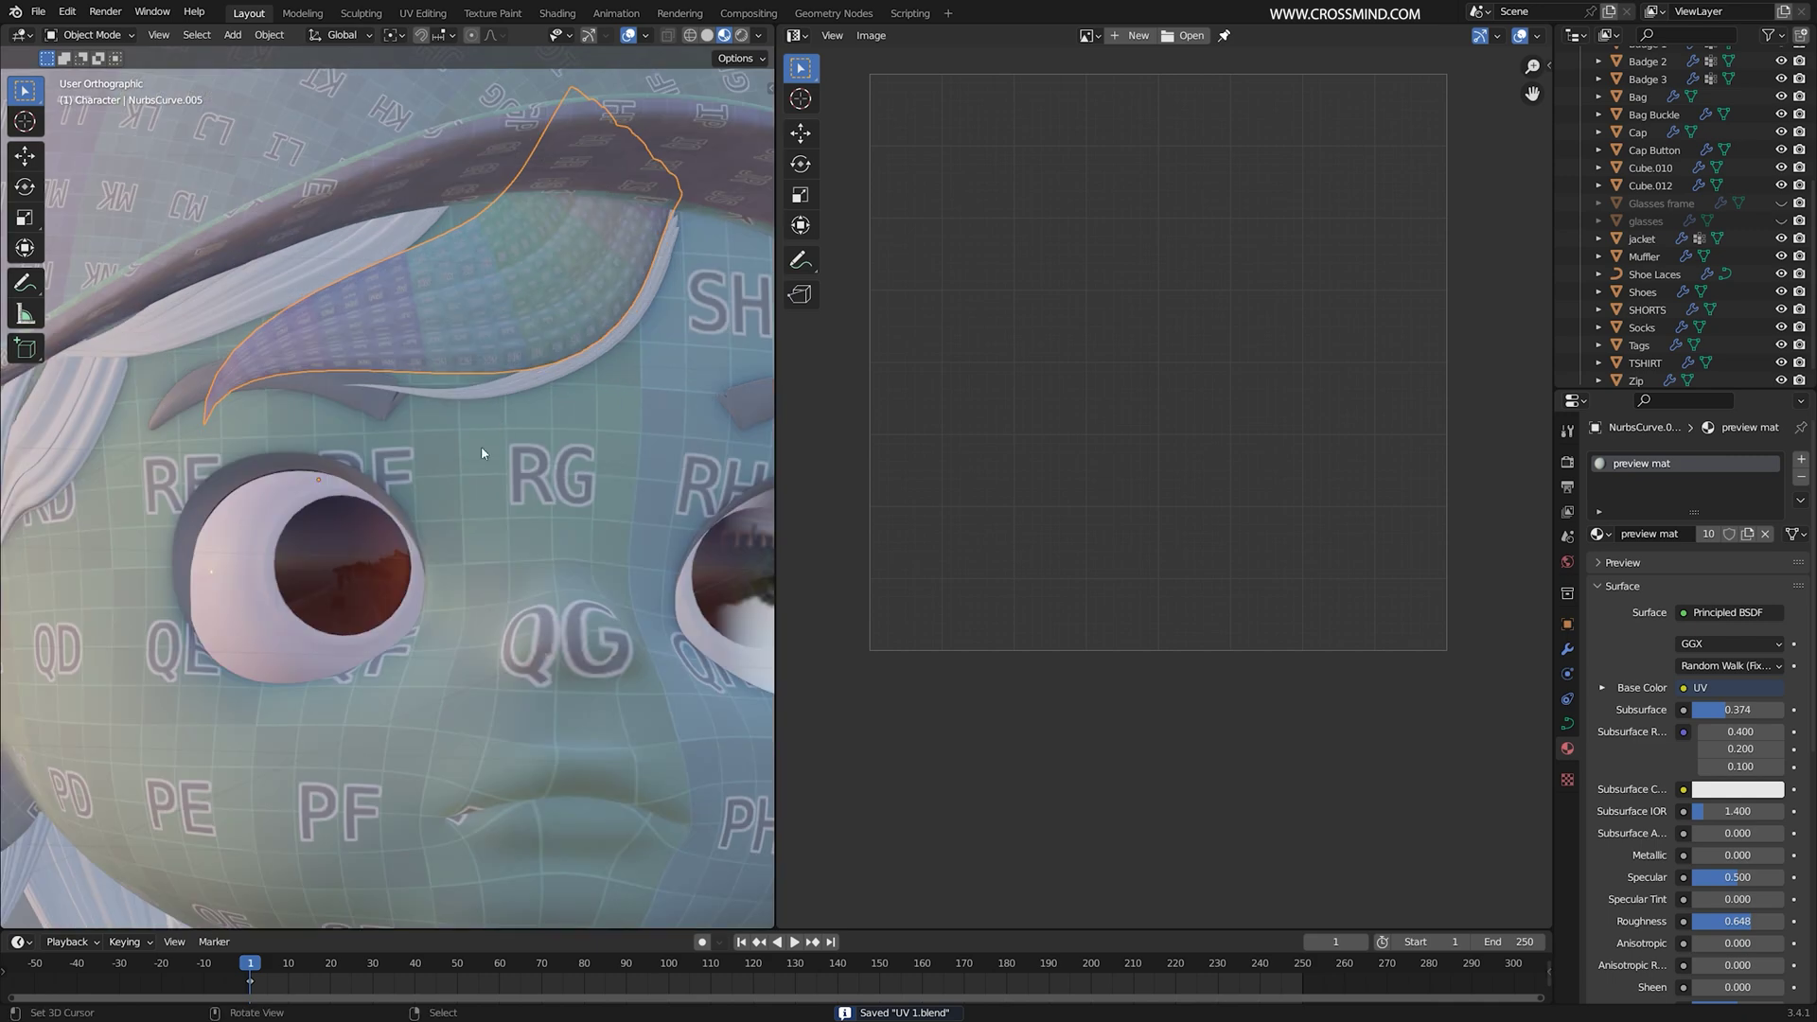
Step: Select the other hair strands under the cap and link the front strand's preview mat material to them
left_click(511, 393)
scroll(512, 393, "down", 3)
middle_click_drag(495, 389, 474, 401)
left_click(474, 402, "shift")
middle_click_drag(616, 406, 545, 445)
left_click(558, 463, "shift")
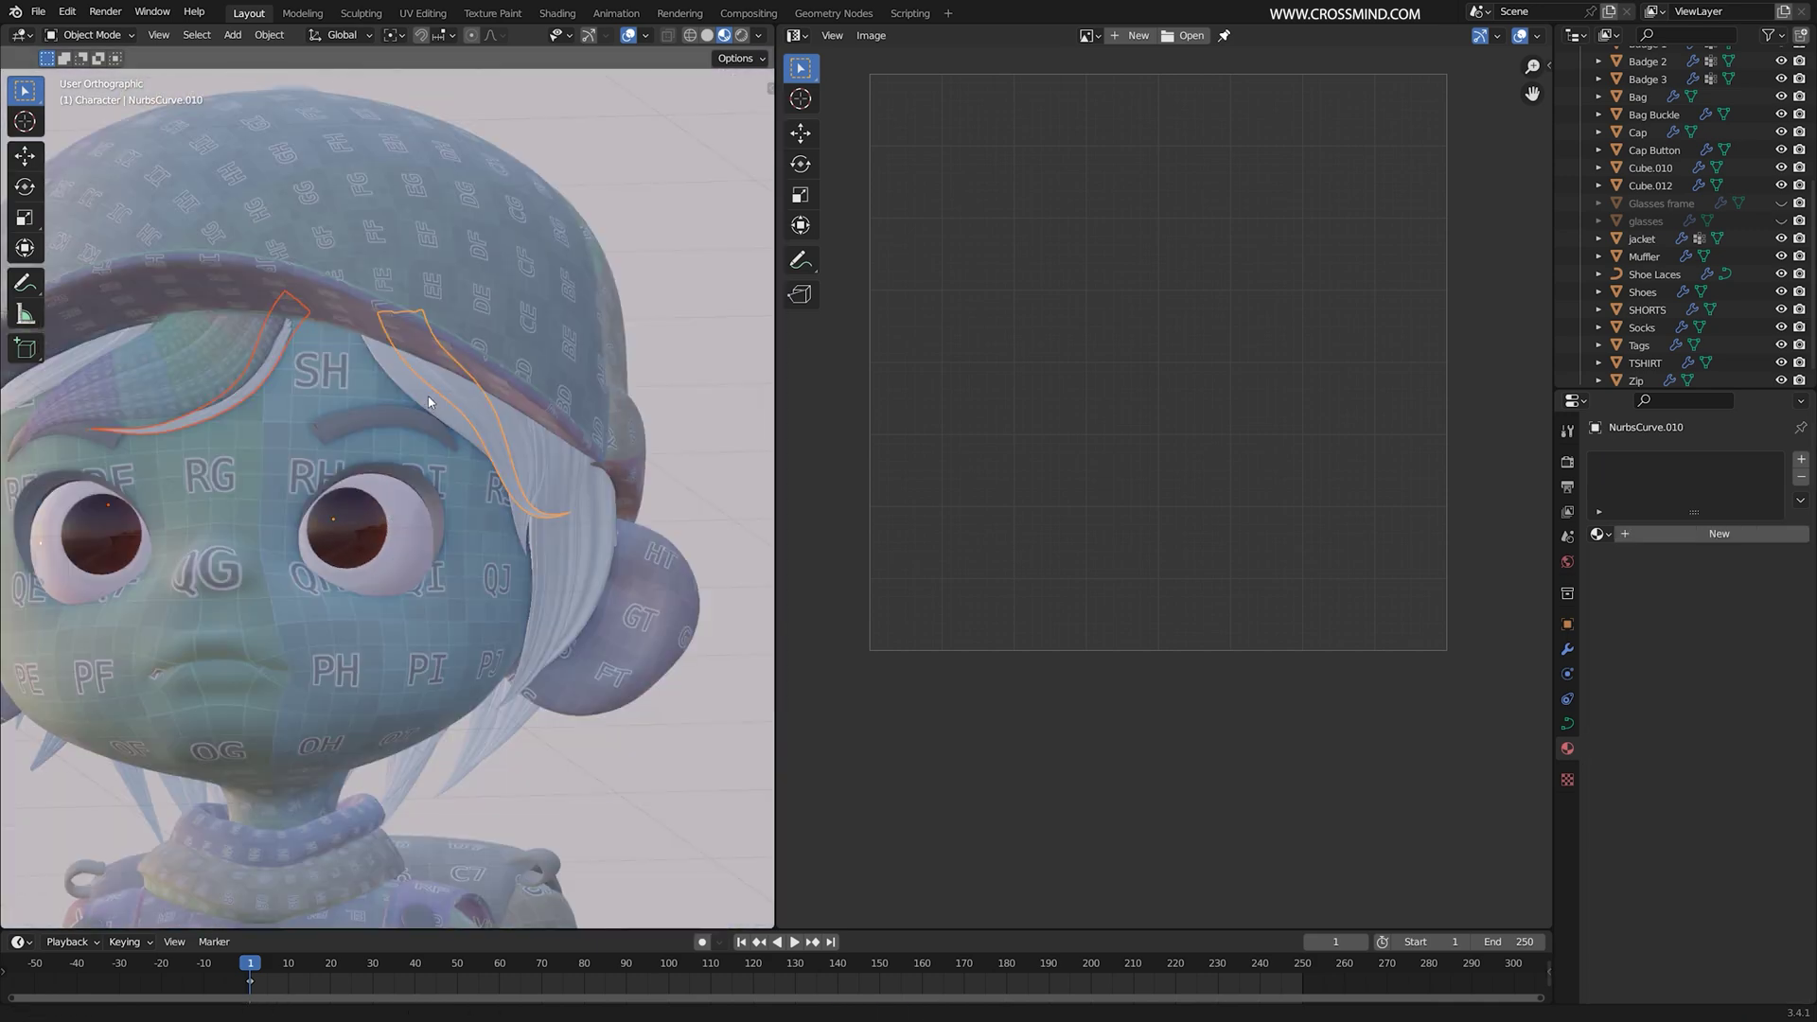
middle_click_drag(379, 473, 530, 473)
left_click(301, 497, "shift")
left_click(274, 667, "shift")
key("ctrl+z")
left_click(633, 386, "shift")
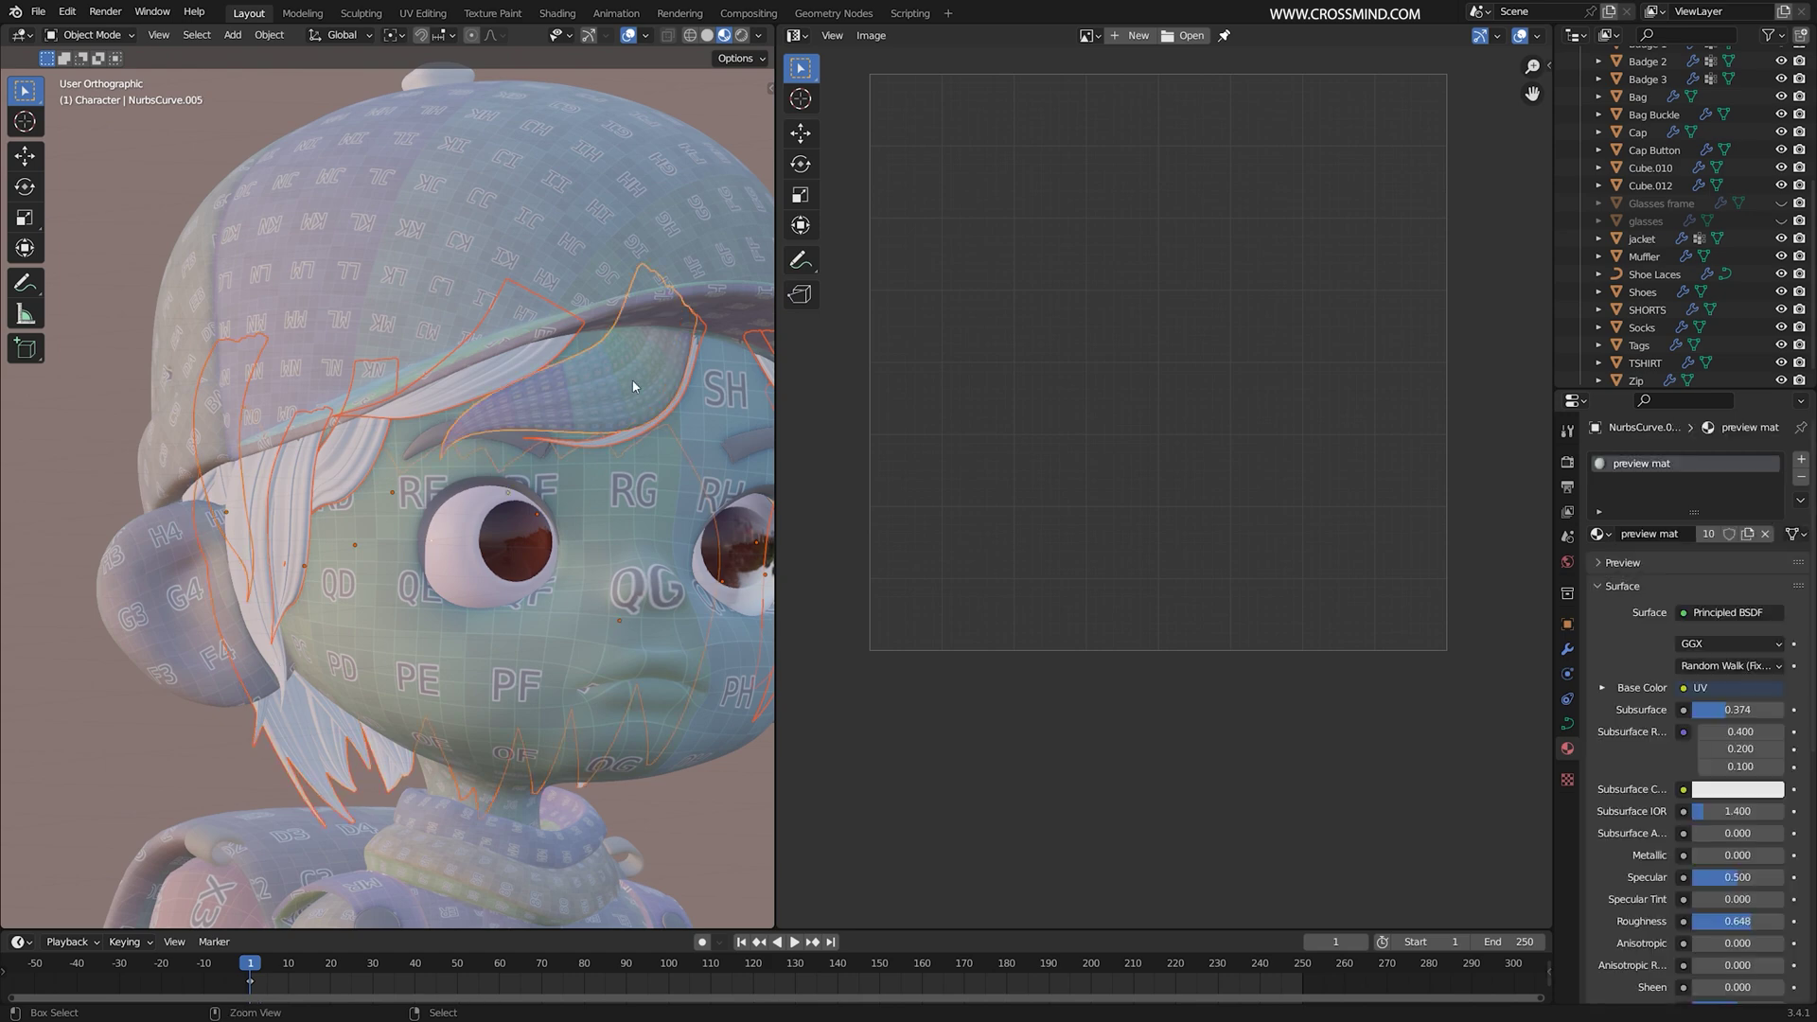
key("ctrl+l")
left_click(603, 427)
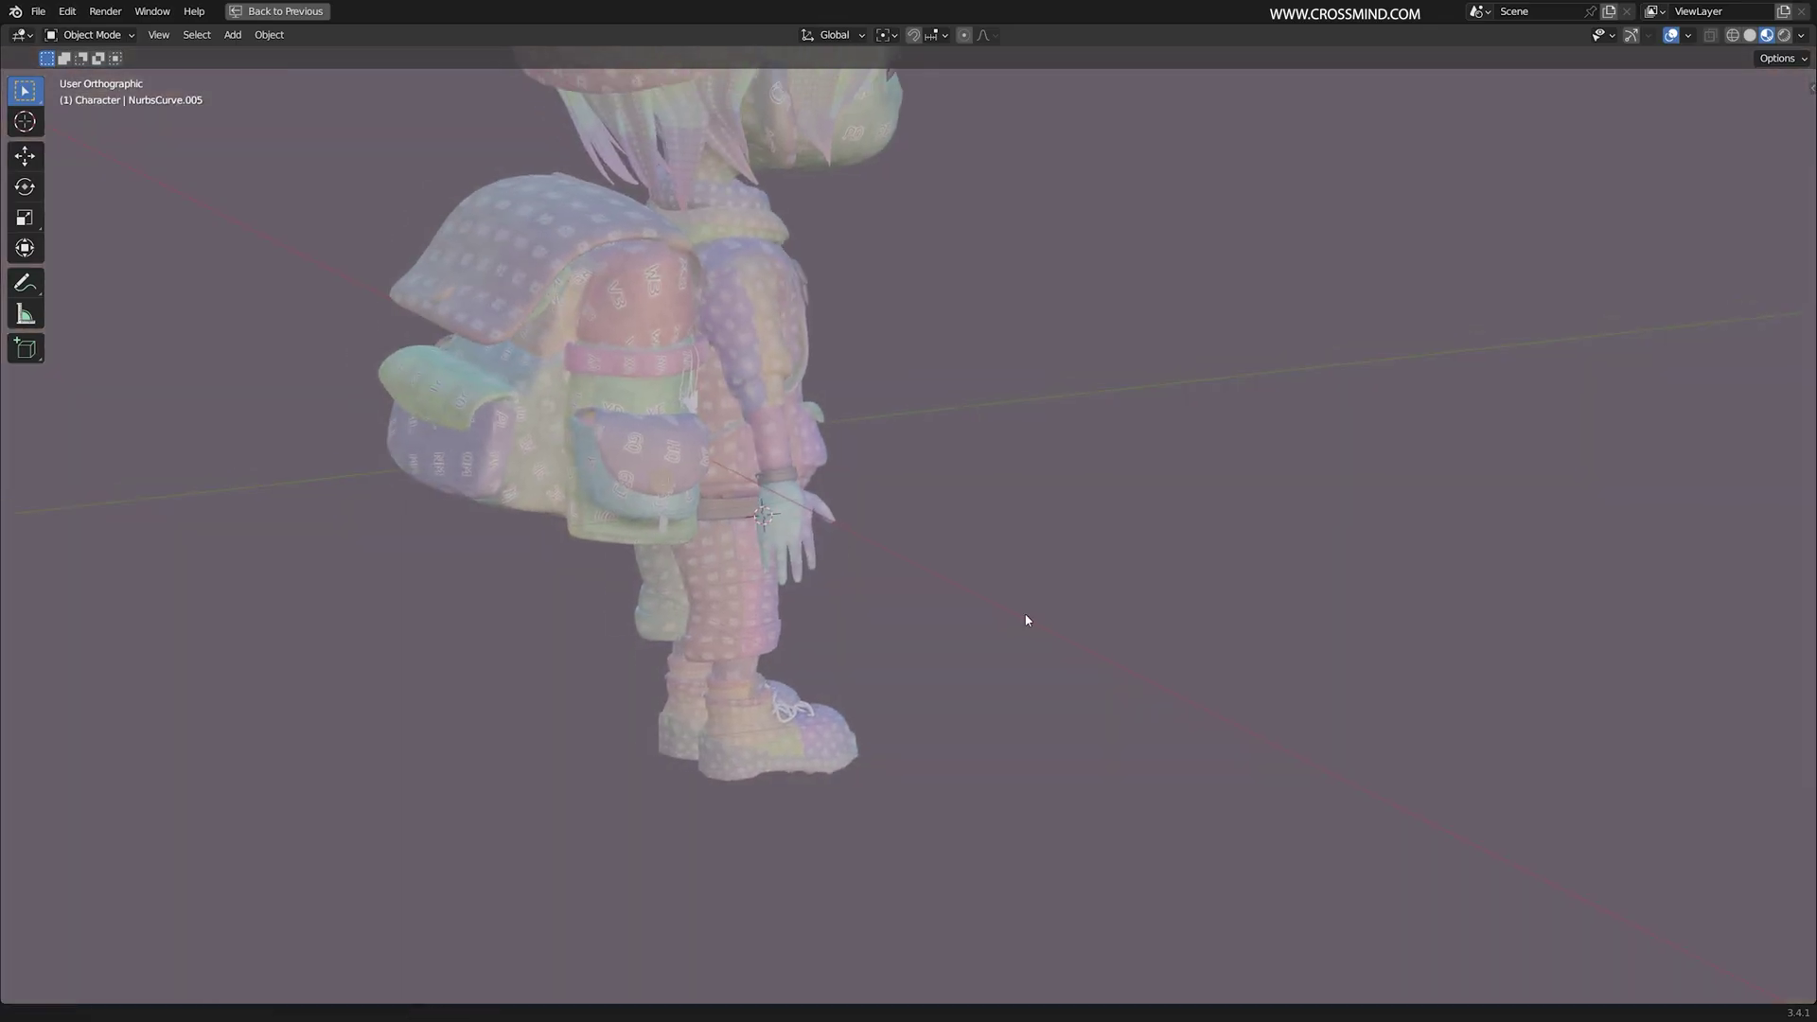
Step: Isolate the character body in local view and frame its face beside the UV layout
key("KP_Decimal")
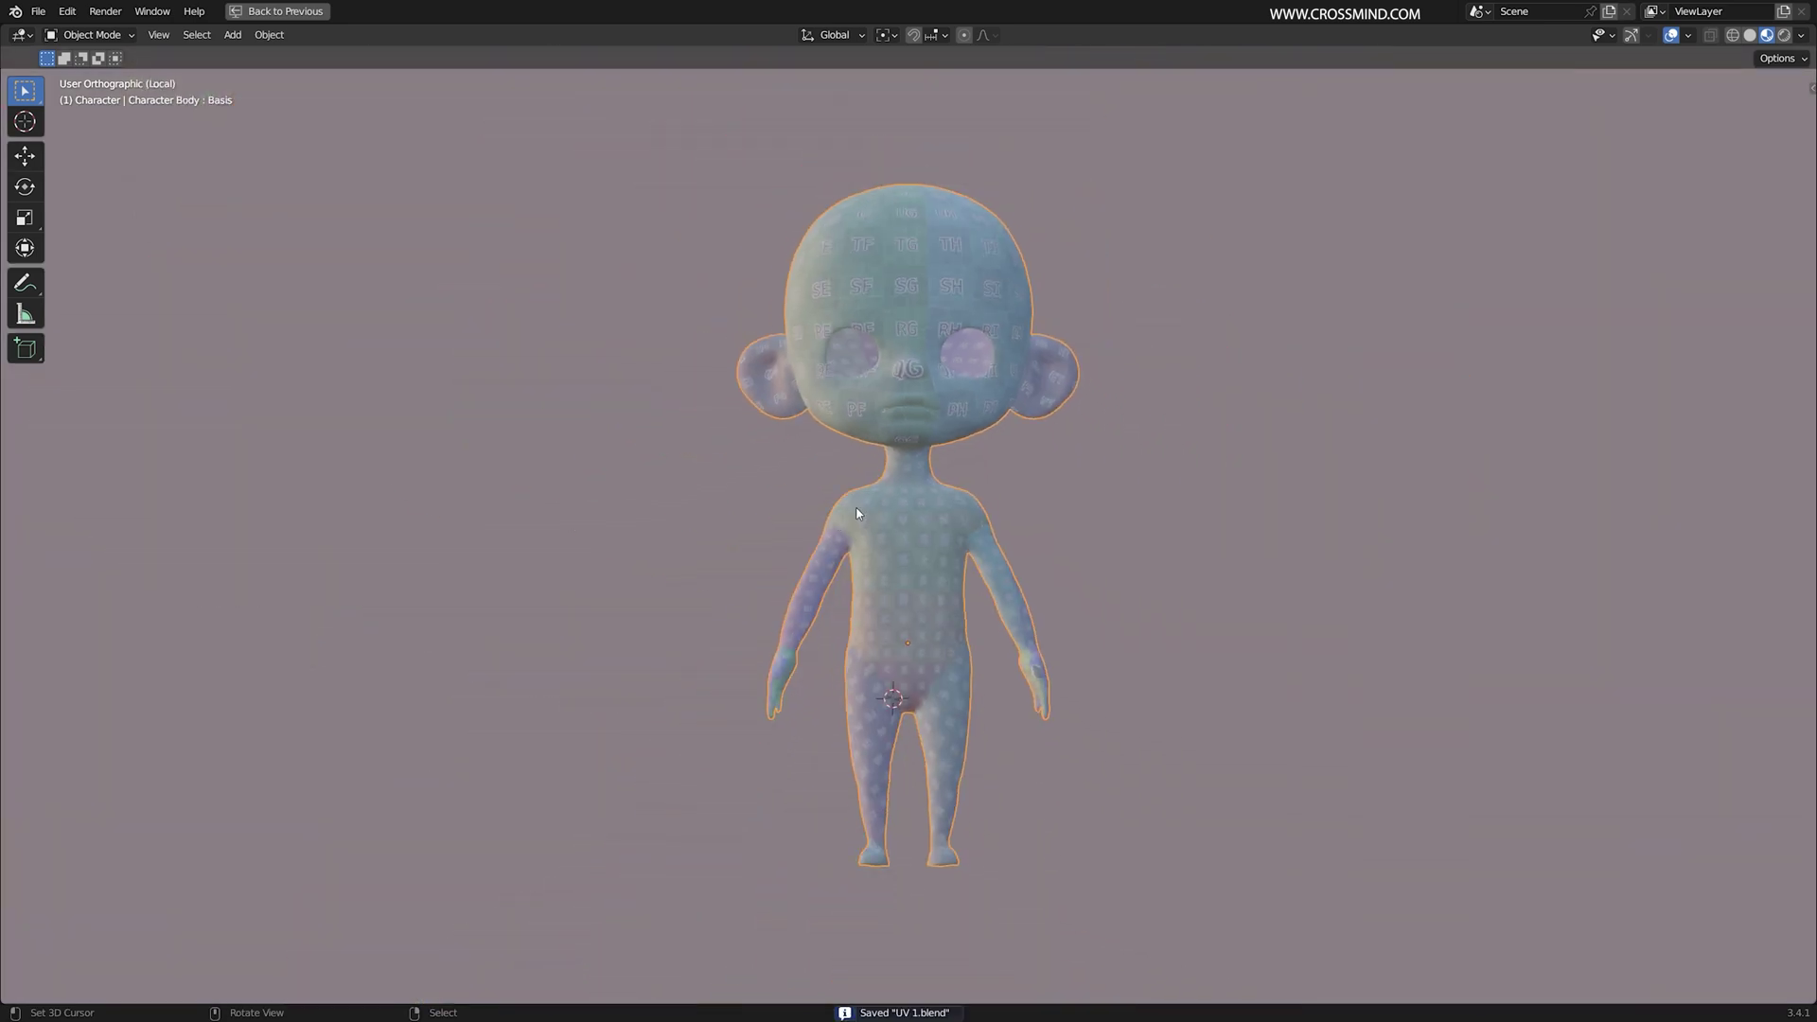
scroll(795, 568, "up", 5)
key("ctrl+space")
scroll(426, 455, "up", 2)
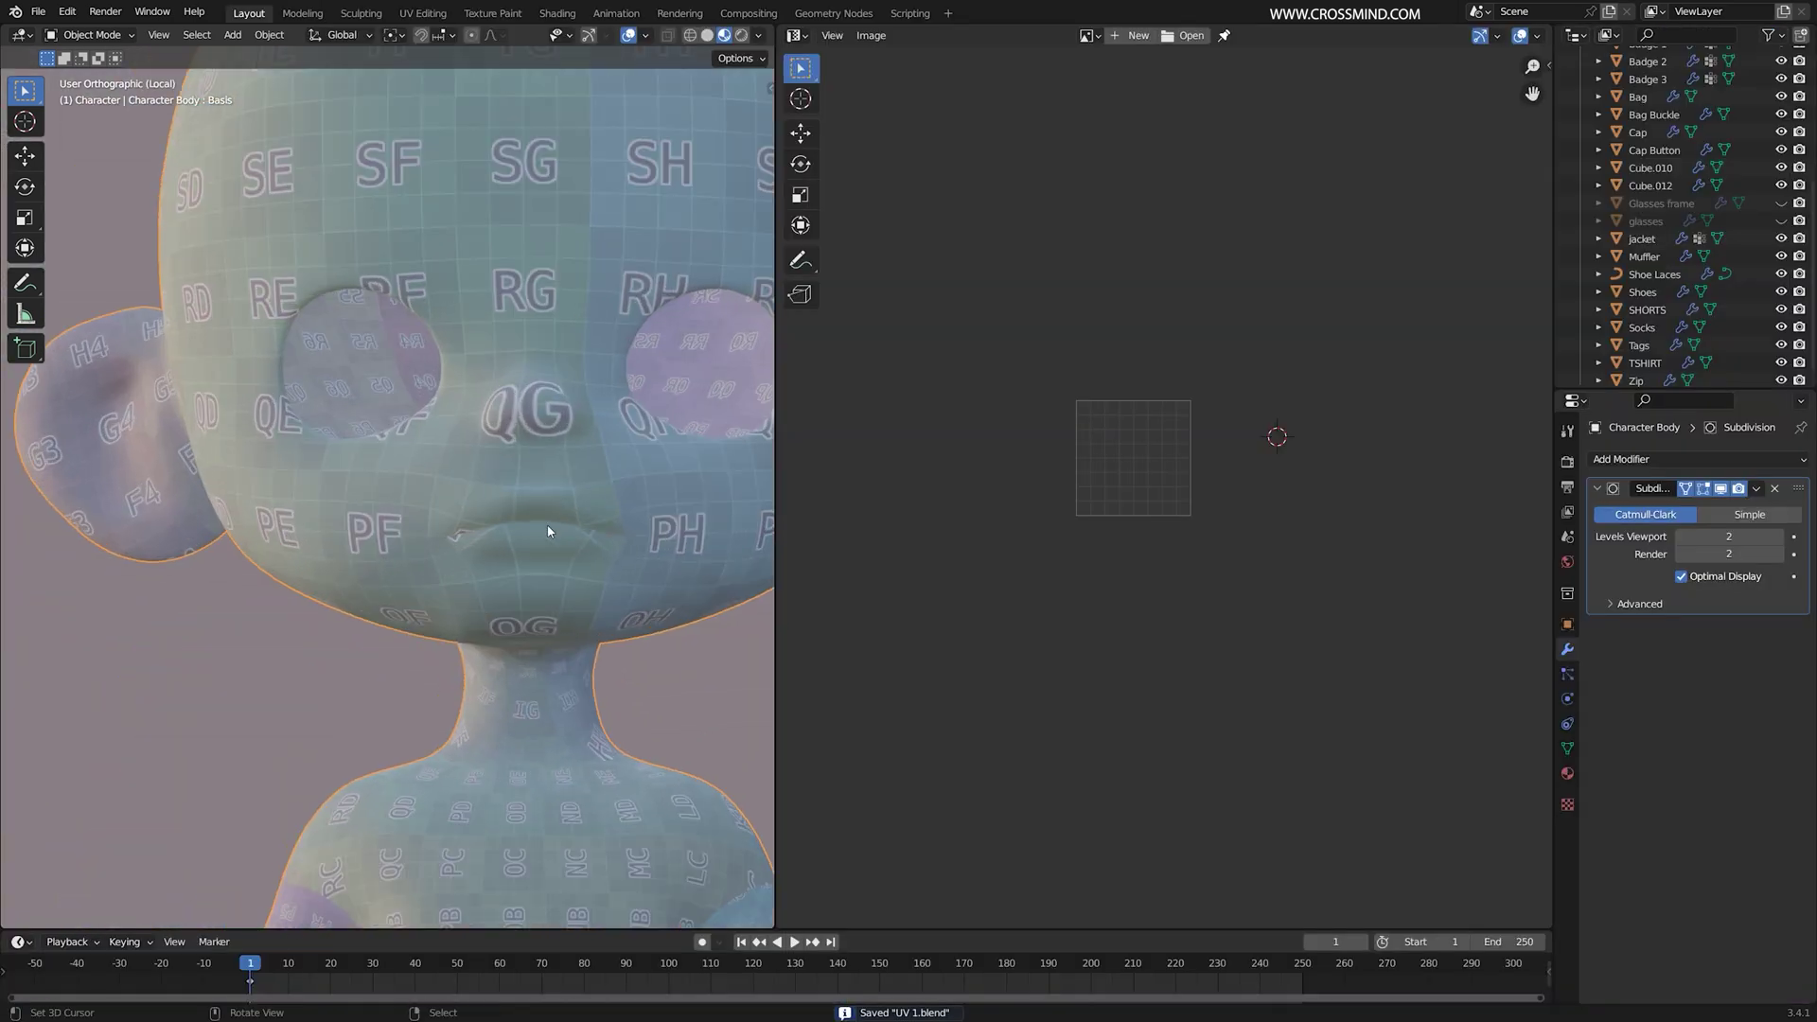
Step: Select the head's faces as linked geometry delimited by seams, hide everything unselected, and save the file
key("Tab")
key("l")
left_click(206, 874)
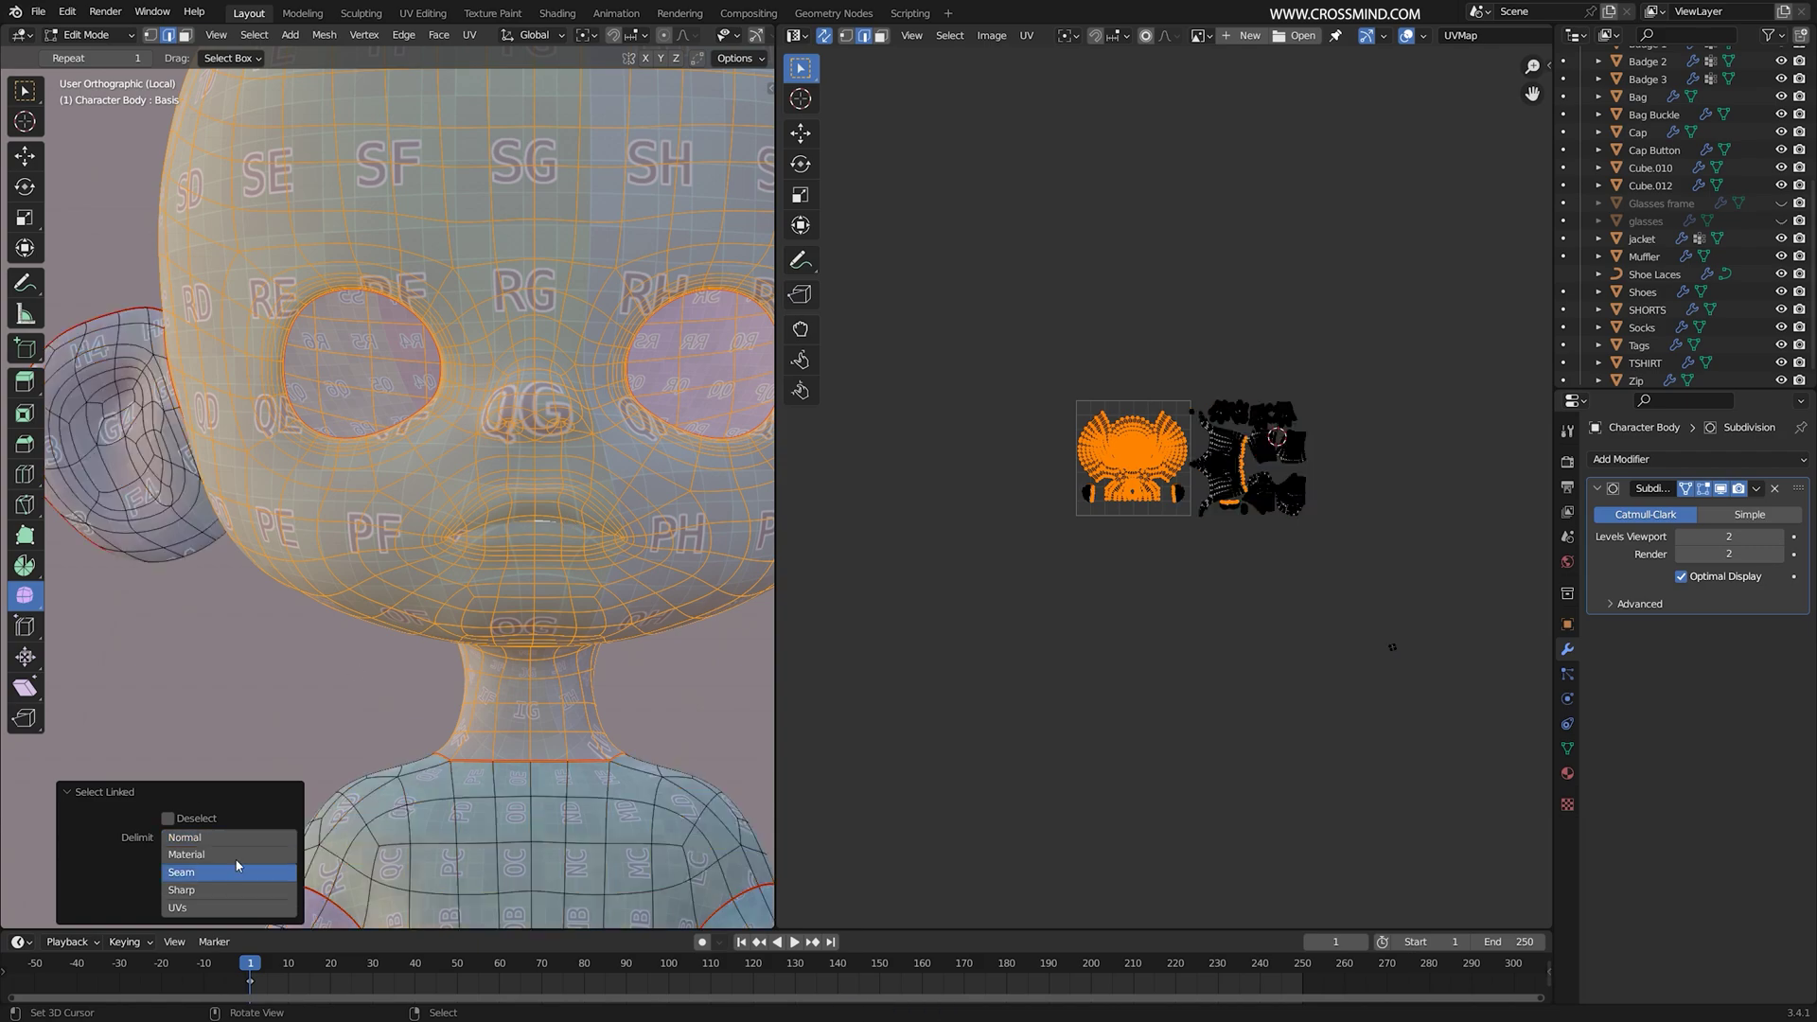
middle_click_drag(331, 786, 365, 788)
key("h")
left_click(197, 911)
key("ctrl+s")
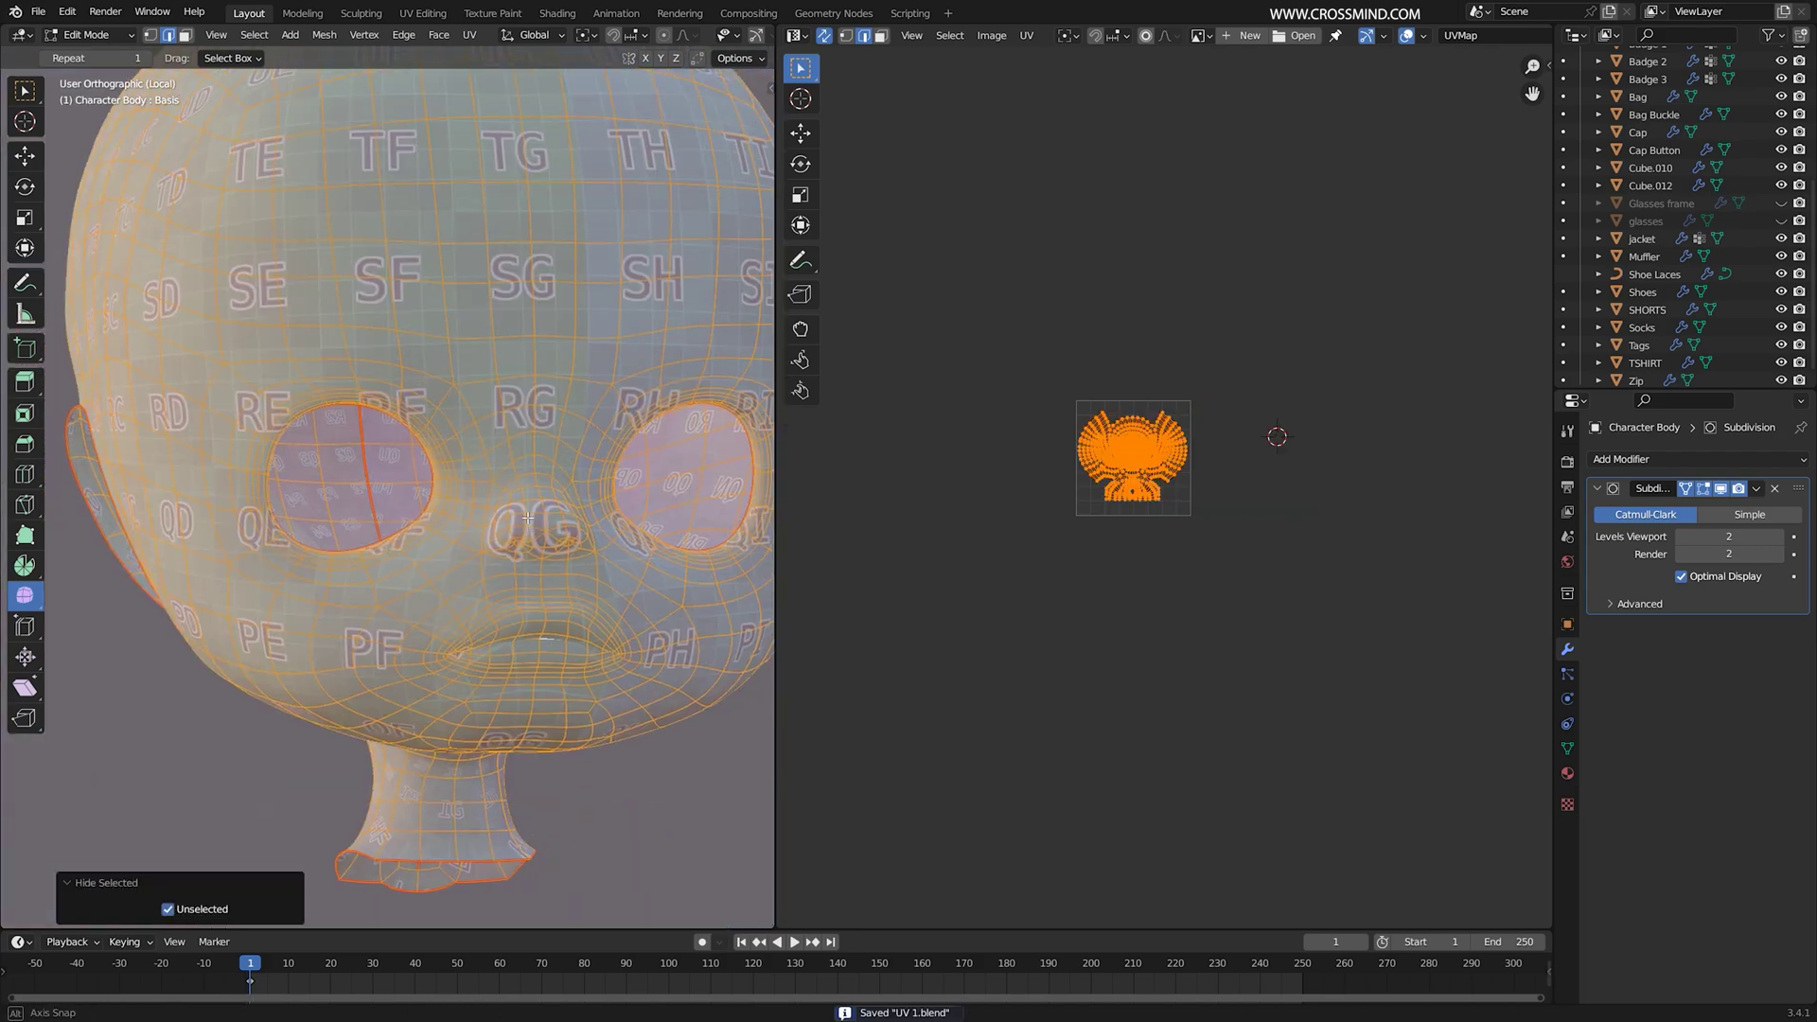
Step: Examine the mouth area's UVs by picking lip faces and viewing the checker texture with overlays off
scroll(1342, 573, "up", 6)
left_click(1342, 566)
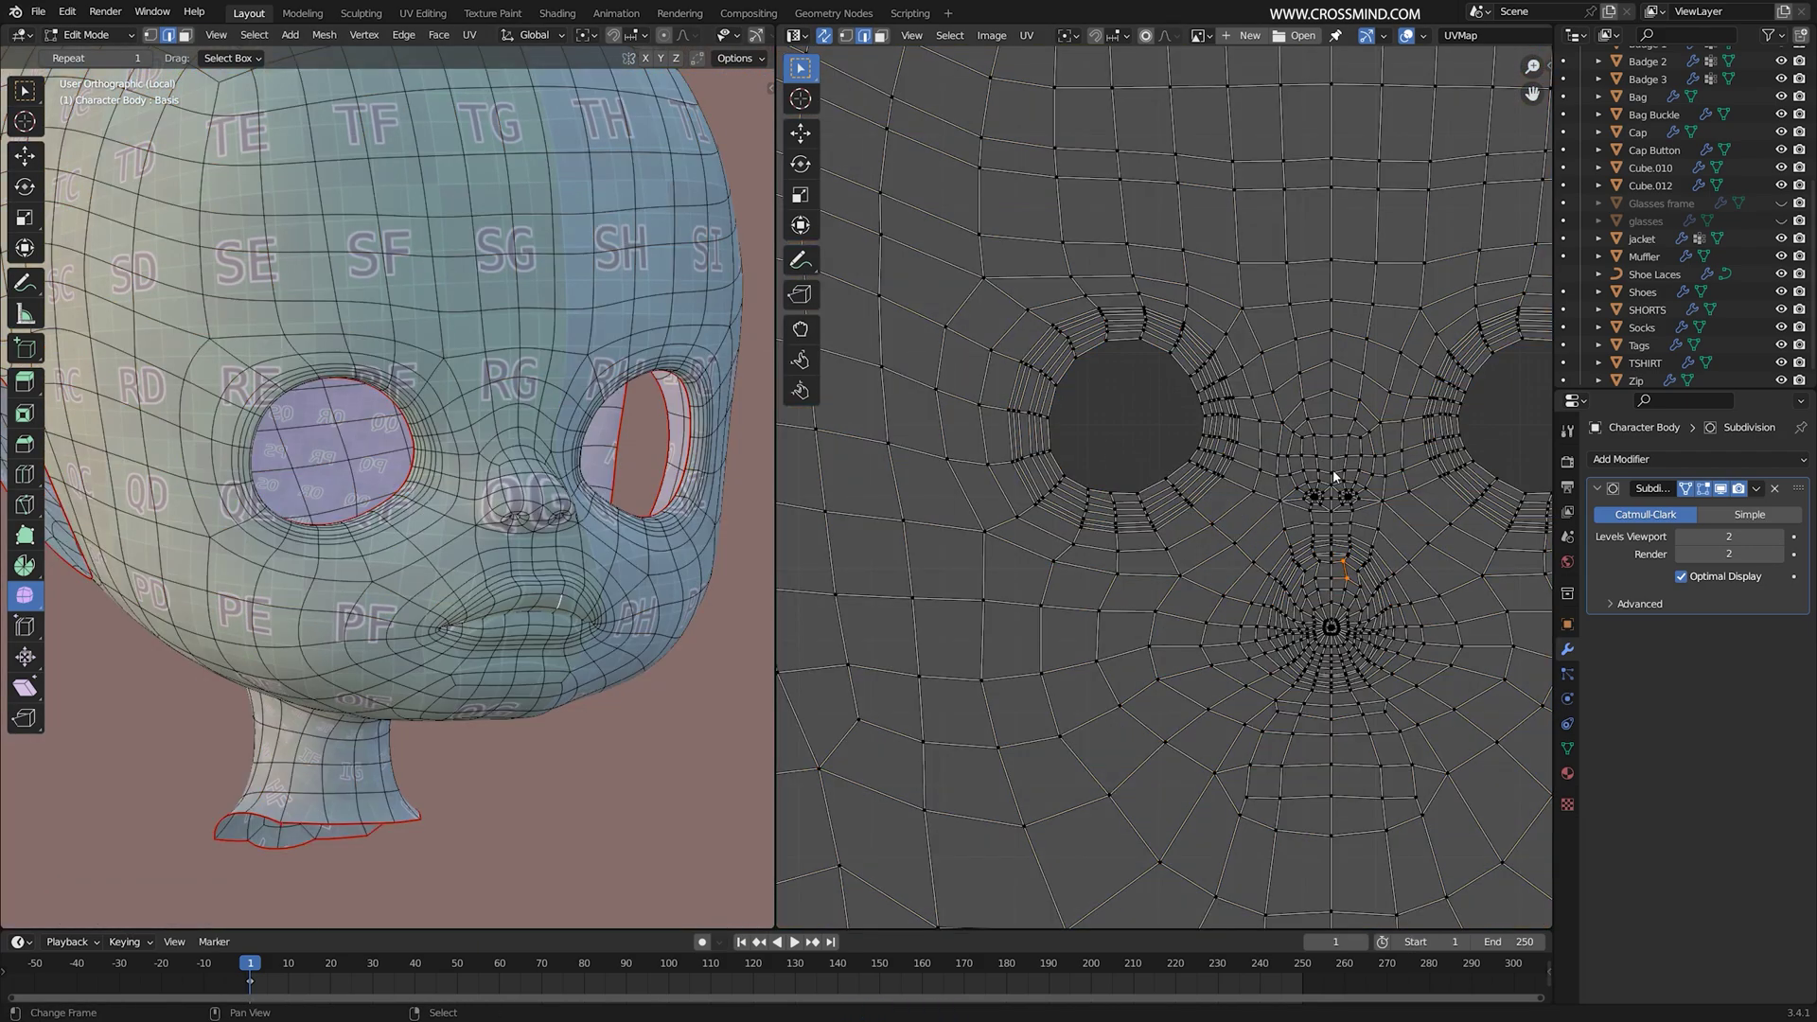
middle_click_drag(626, 510, 535, 498)
key("3")
left_click(536, 616)
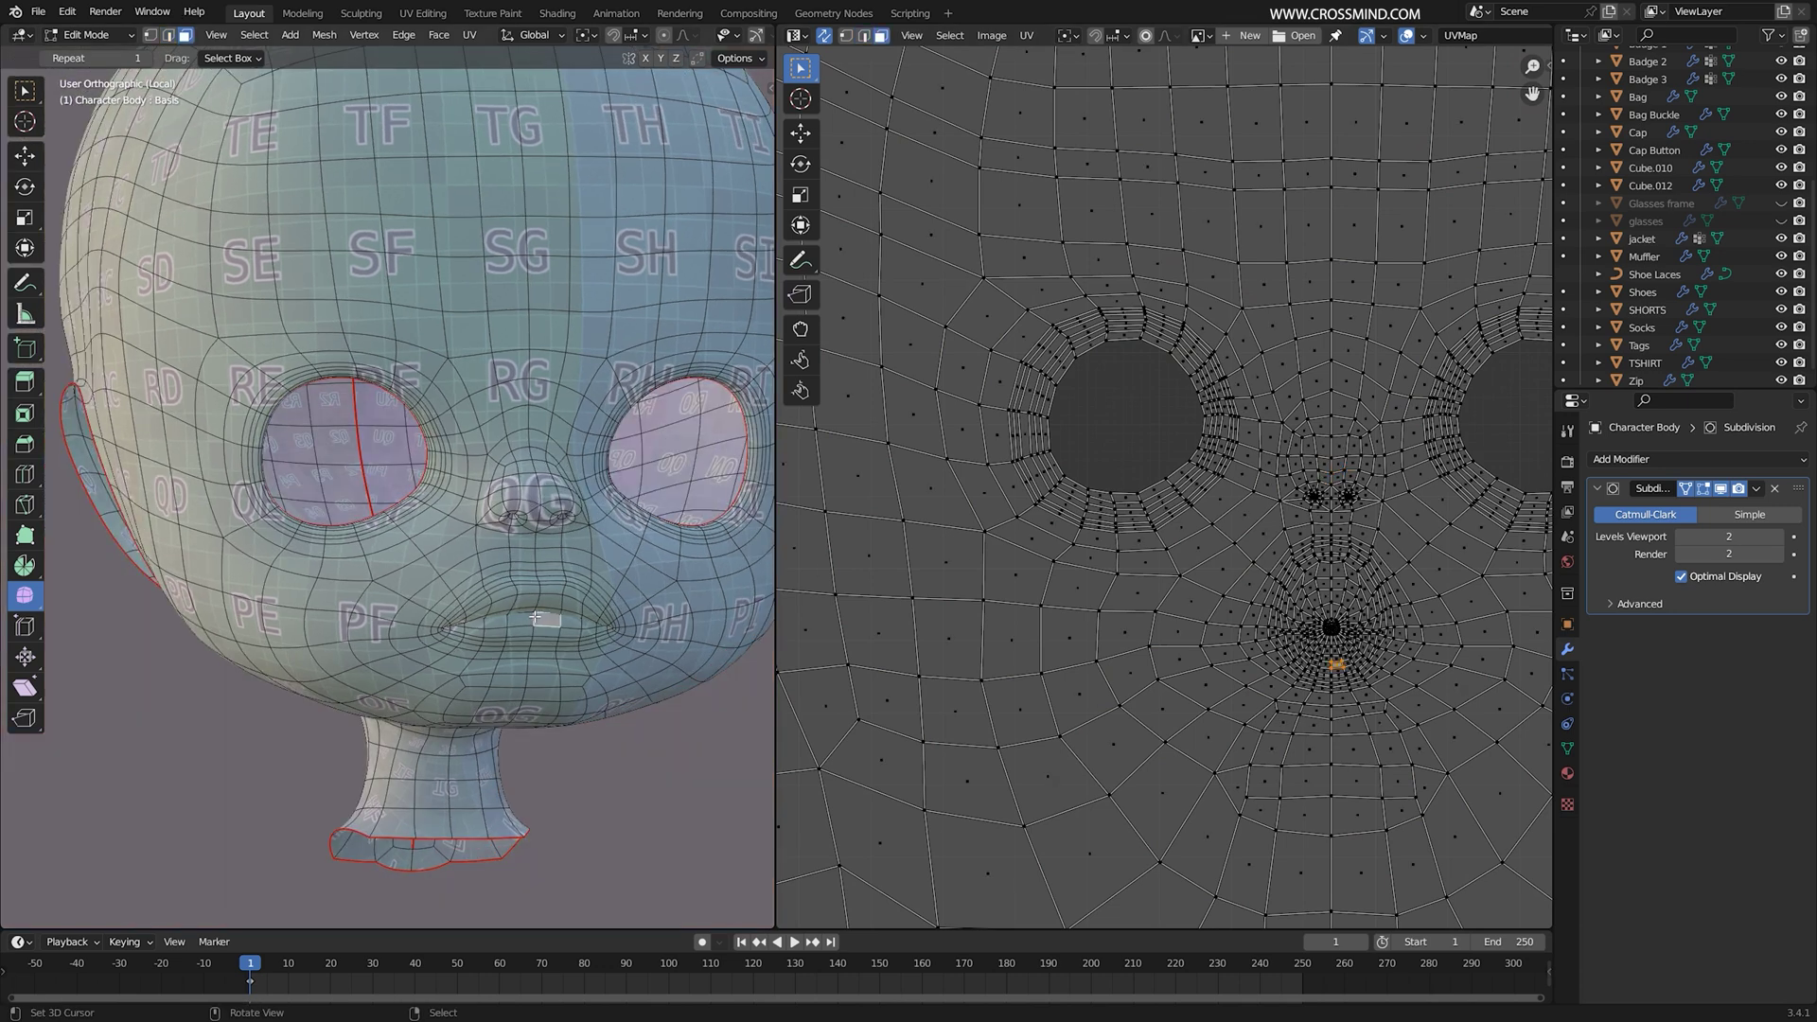
scroll(716, 40, "down", 4)
left_click(629, 36)
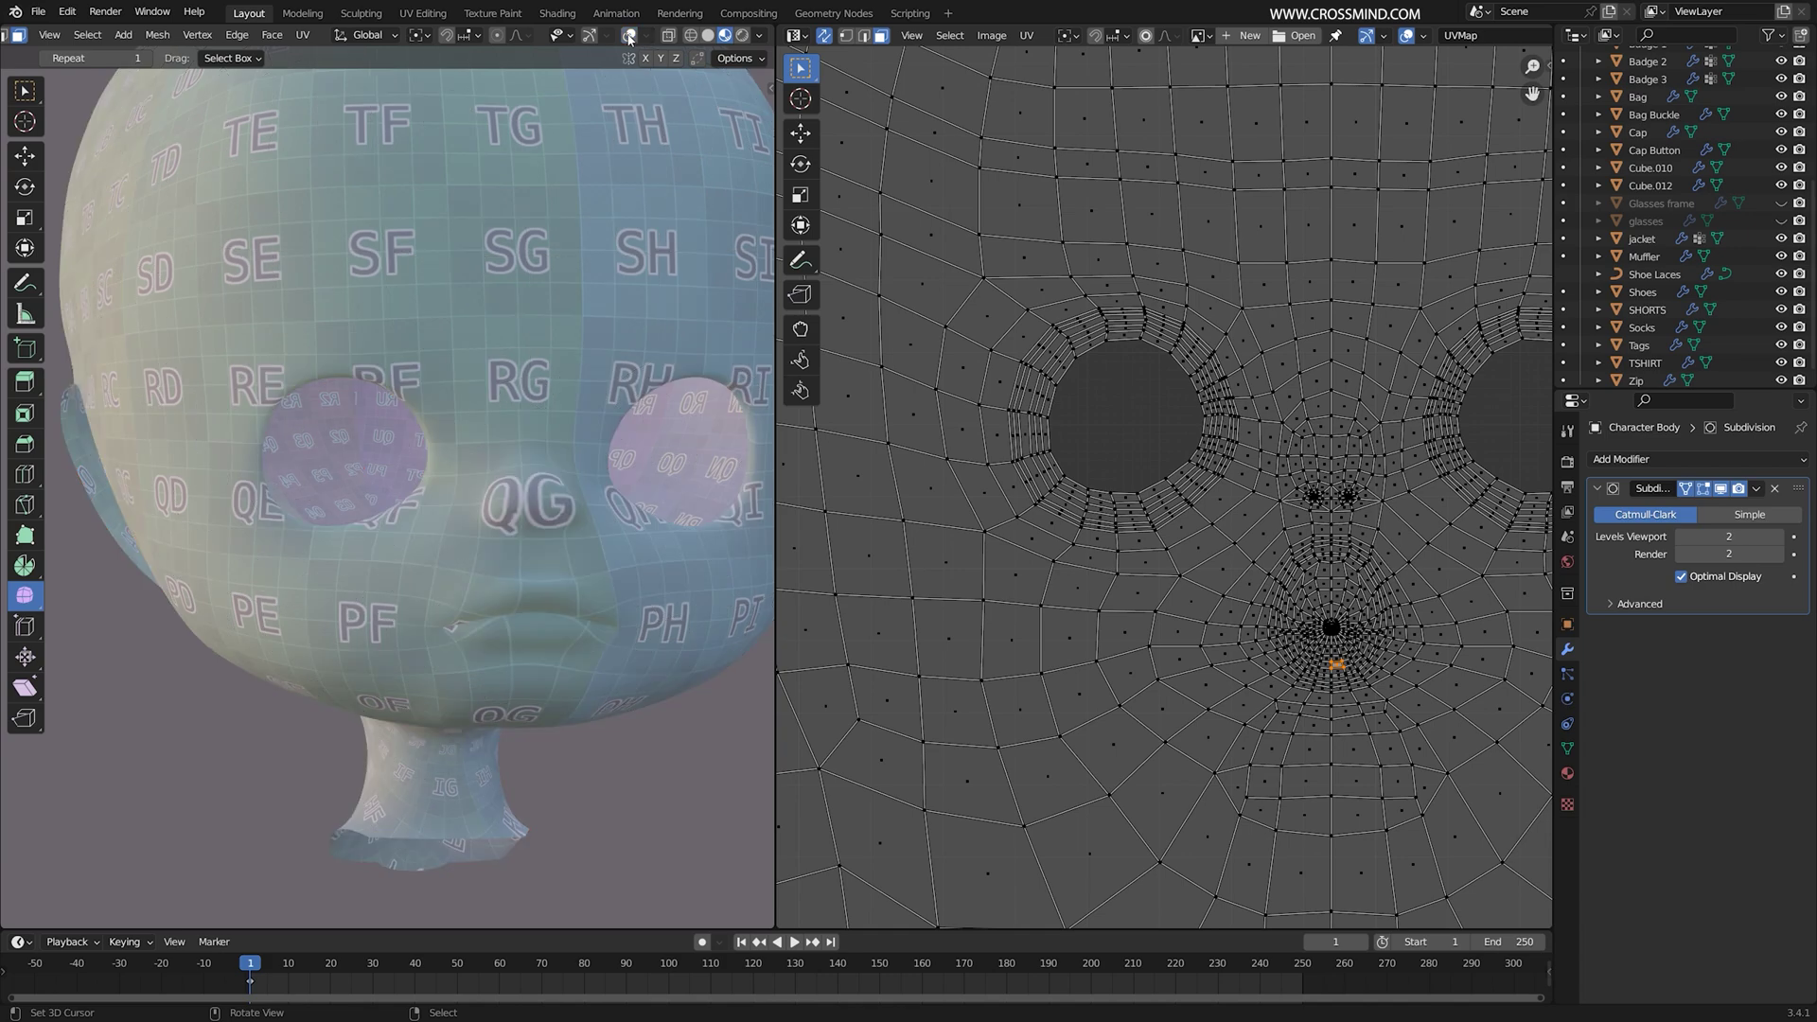
left_click(629, 36)
scroll(1363, 663, "up", 5)
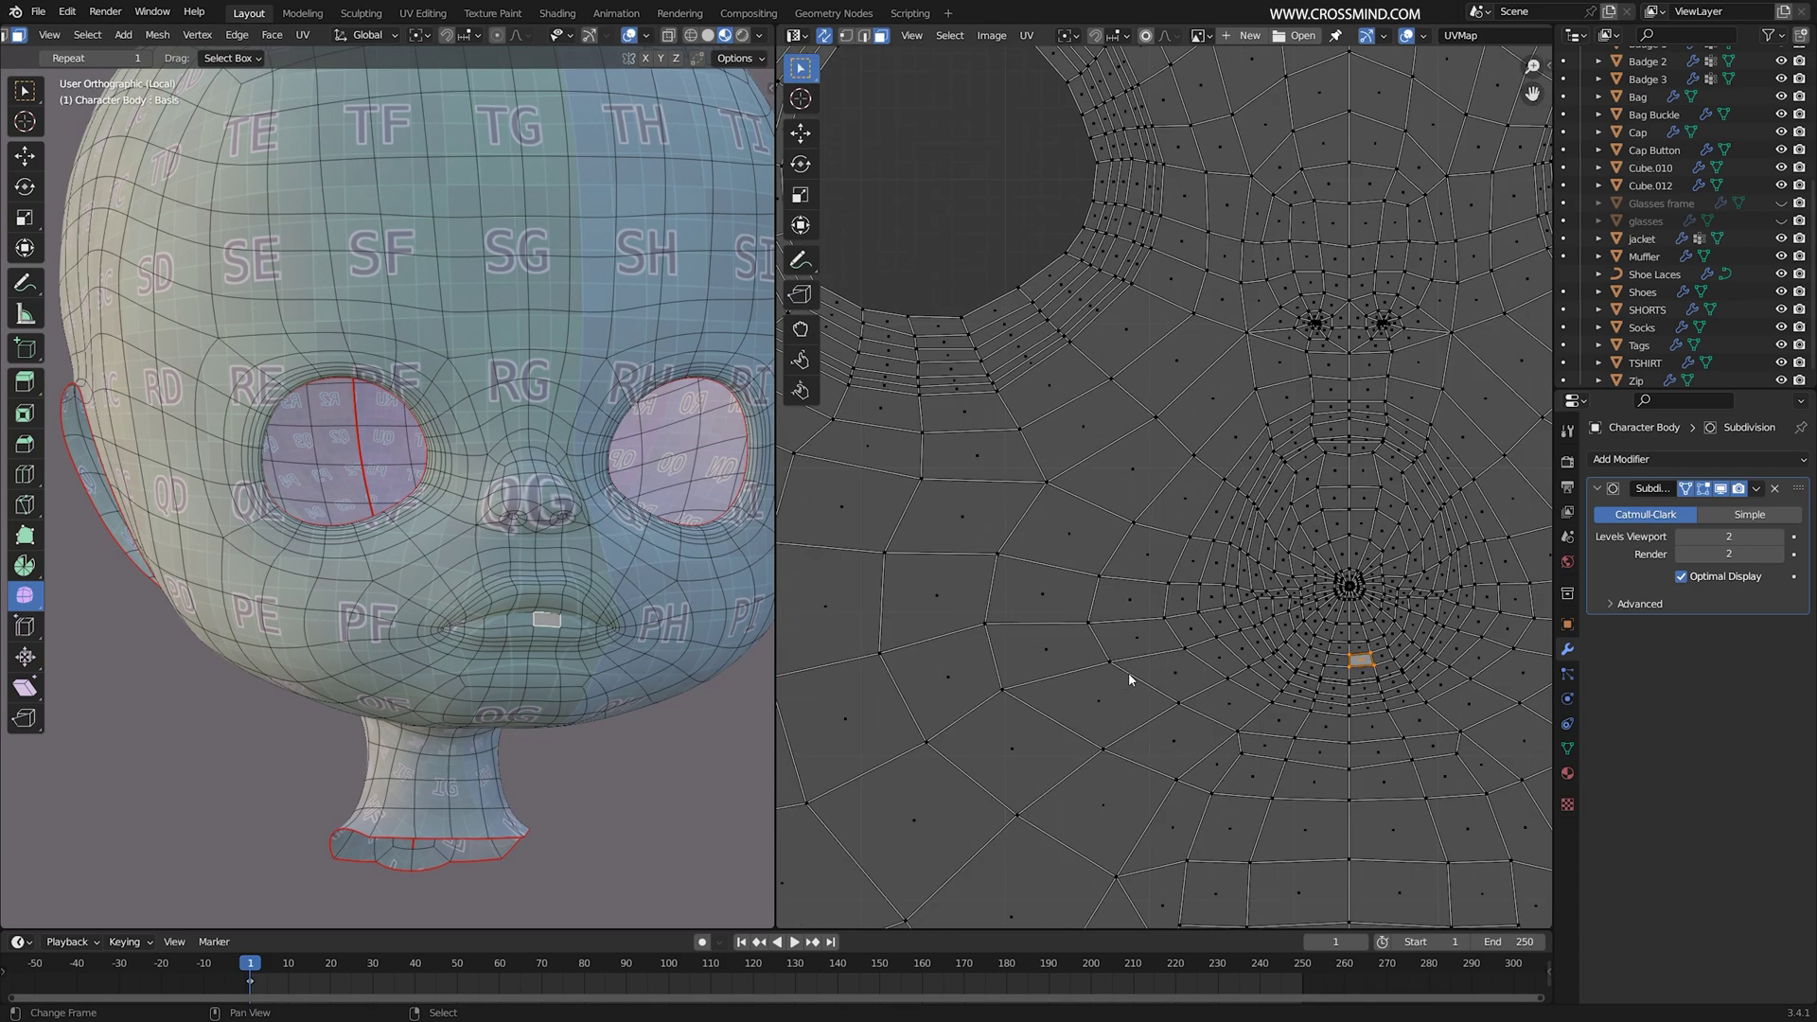
Step: Select the face loops around the lips and grow the selection to locate the mouth region in the UV layout
right_click(1328, 493, "alt")
right_click(575, 600, "alt")
right_click(602, 594, "alt")
middle_click_drag(575, 600, 630, 606)
scroll(630, 606, "up", 3)
right_click(653, 681, "alt")
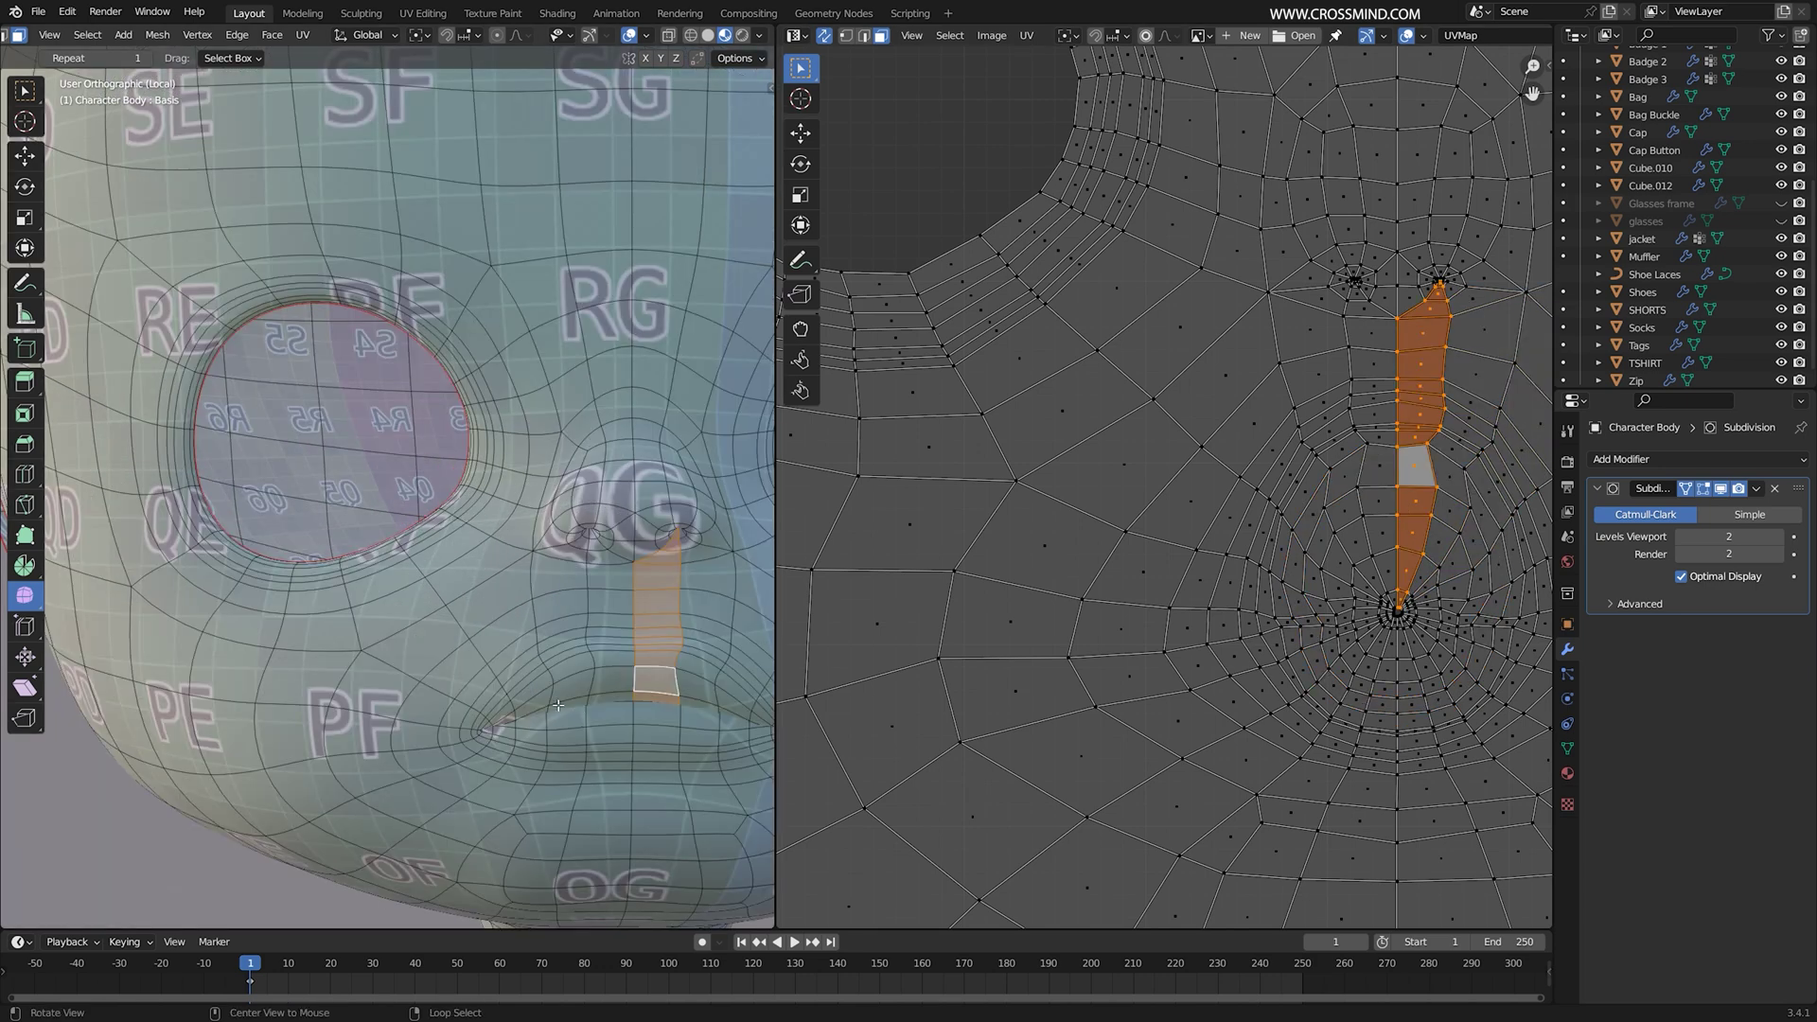
right_click(559, 707, "alt")
right_click(555, 677, "alt+shift")
key("ctrl+KP_Add")
key("ctrl+KP_Add")
key("ctrl+KP_Add")
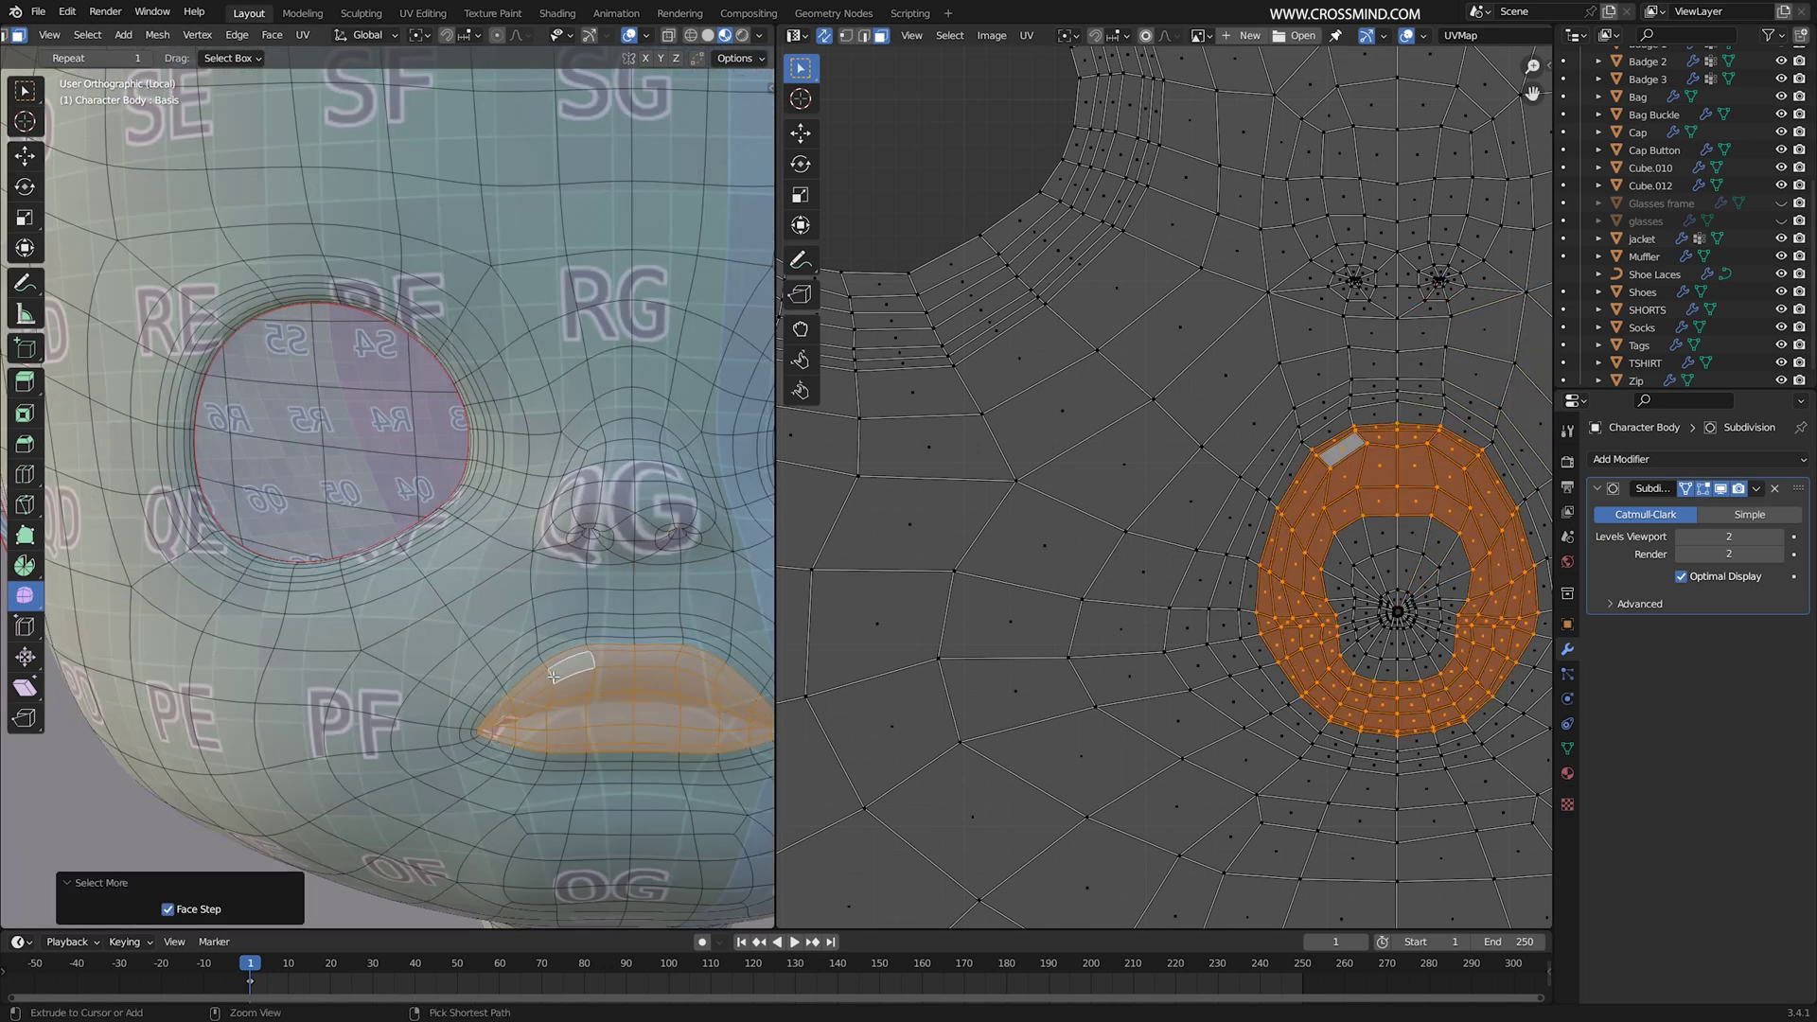
scroll(871, 665, "down", 2)
middle_click_drag(872, 663, 840, 618)
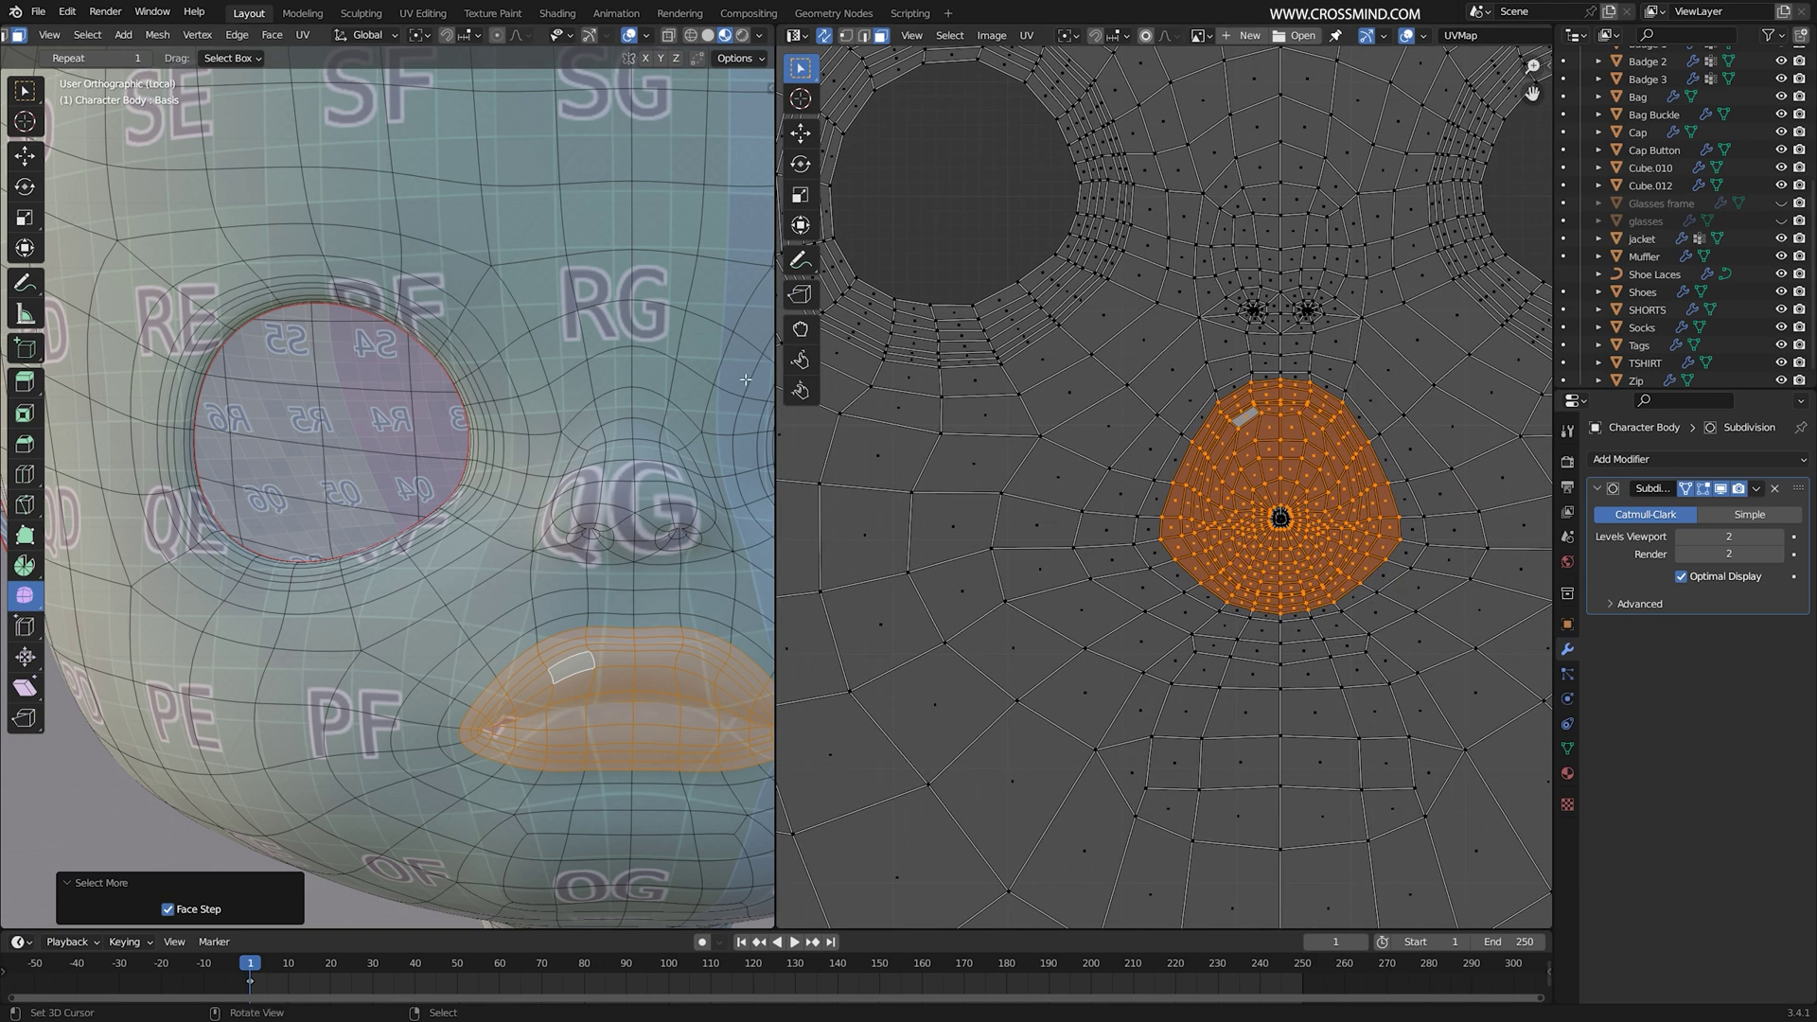
Step: Relax the UVs around the mouth with the Relax brush, enlarging its radius to 280 px at strength 0.164
left_click(1445, 133)
left_click(1552, 62)
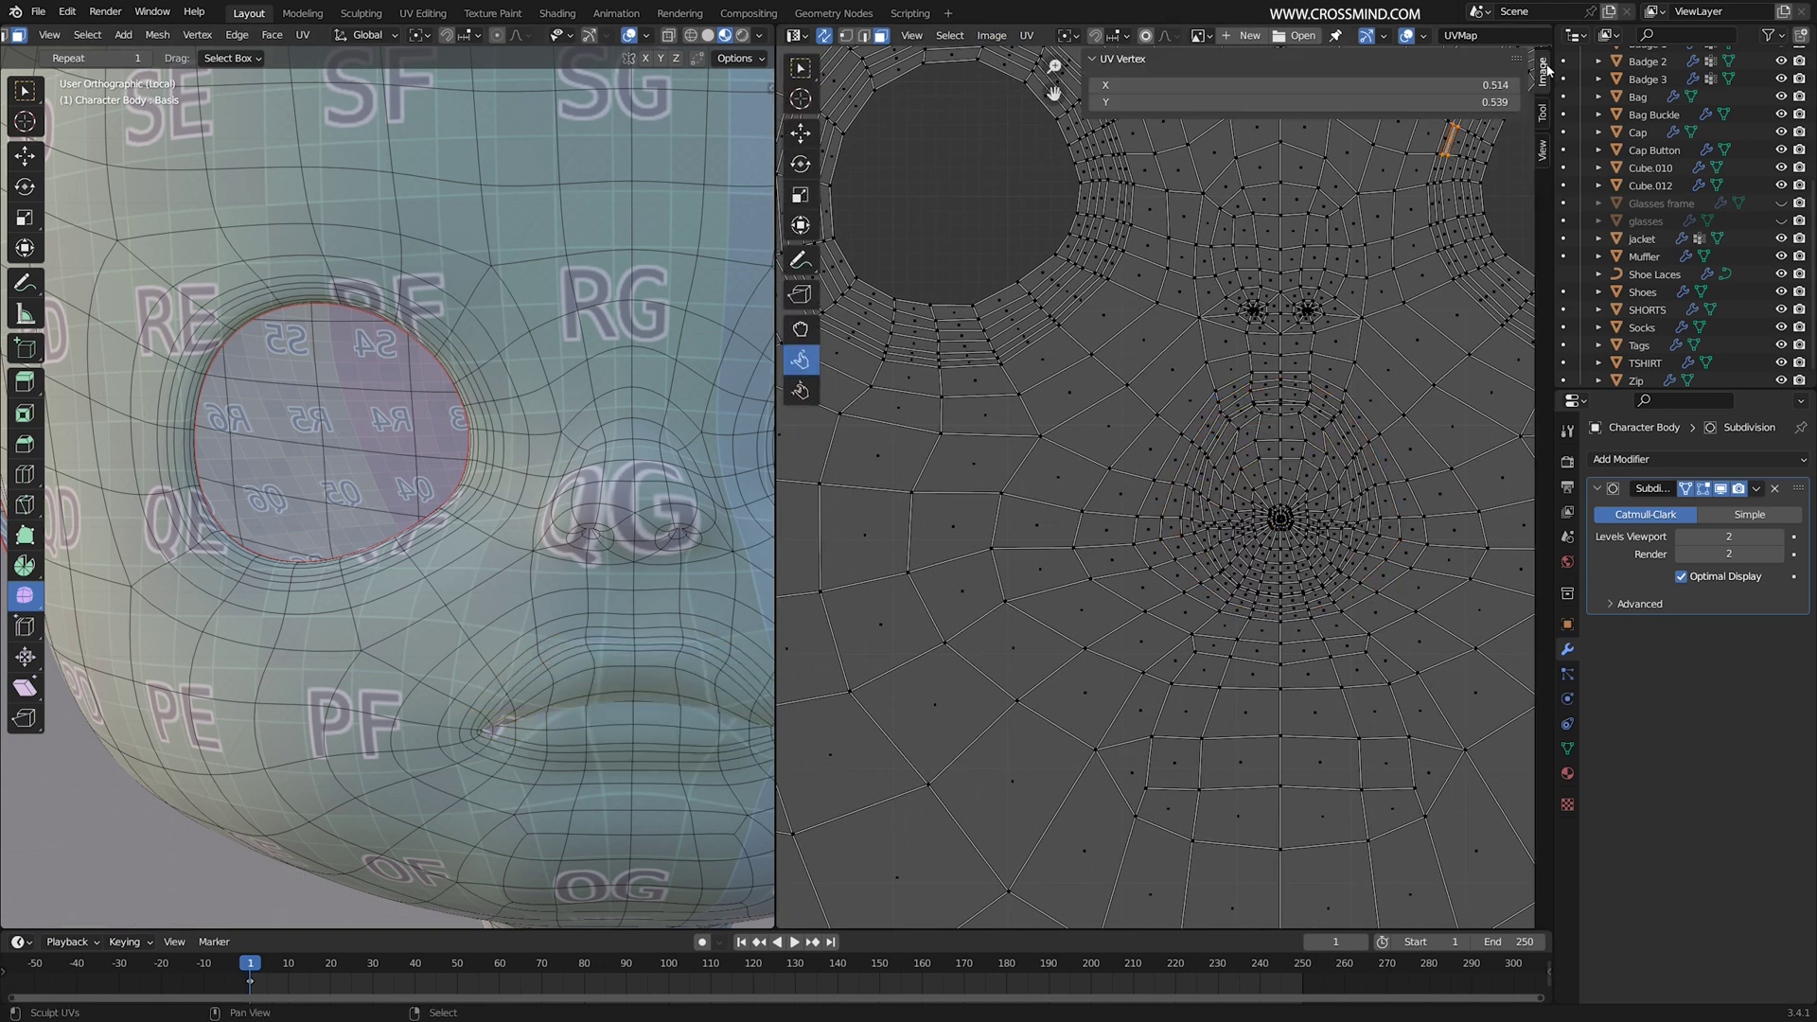
left_click(1544, 114)
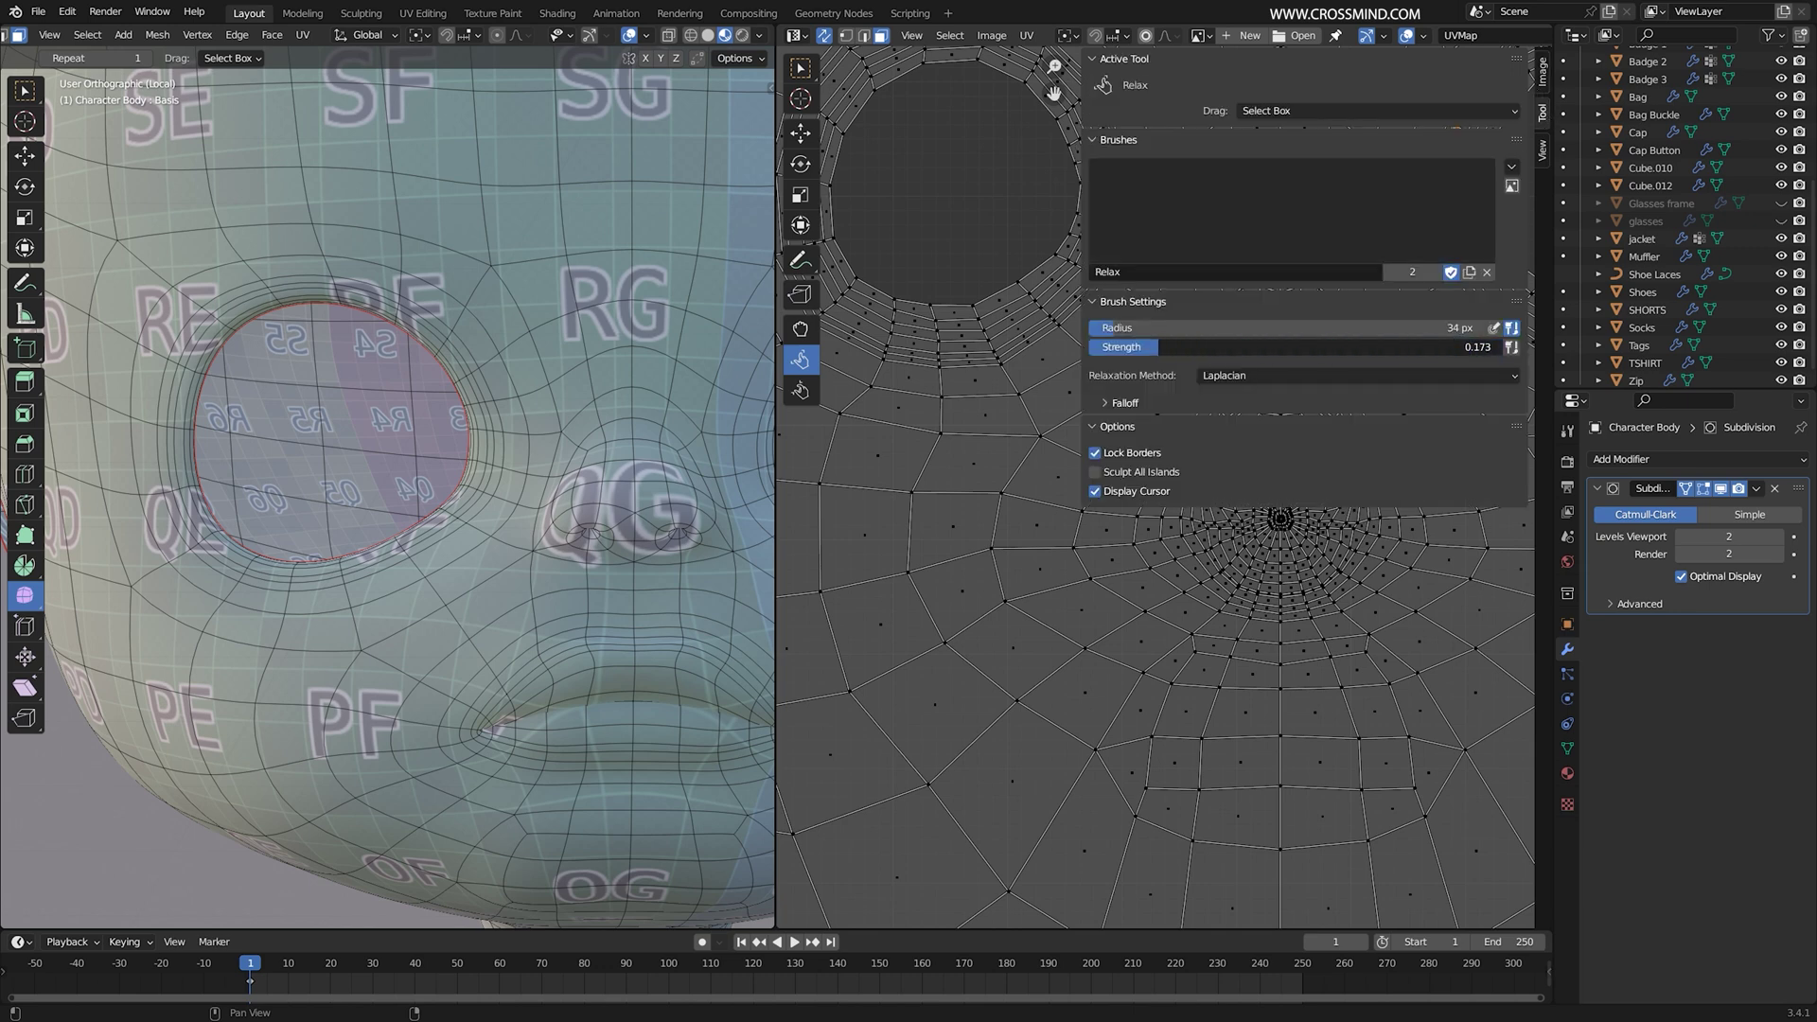
scroll(1030, 717, "down", 2)
left_click_drag(1080, 338, 1328, 359)
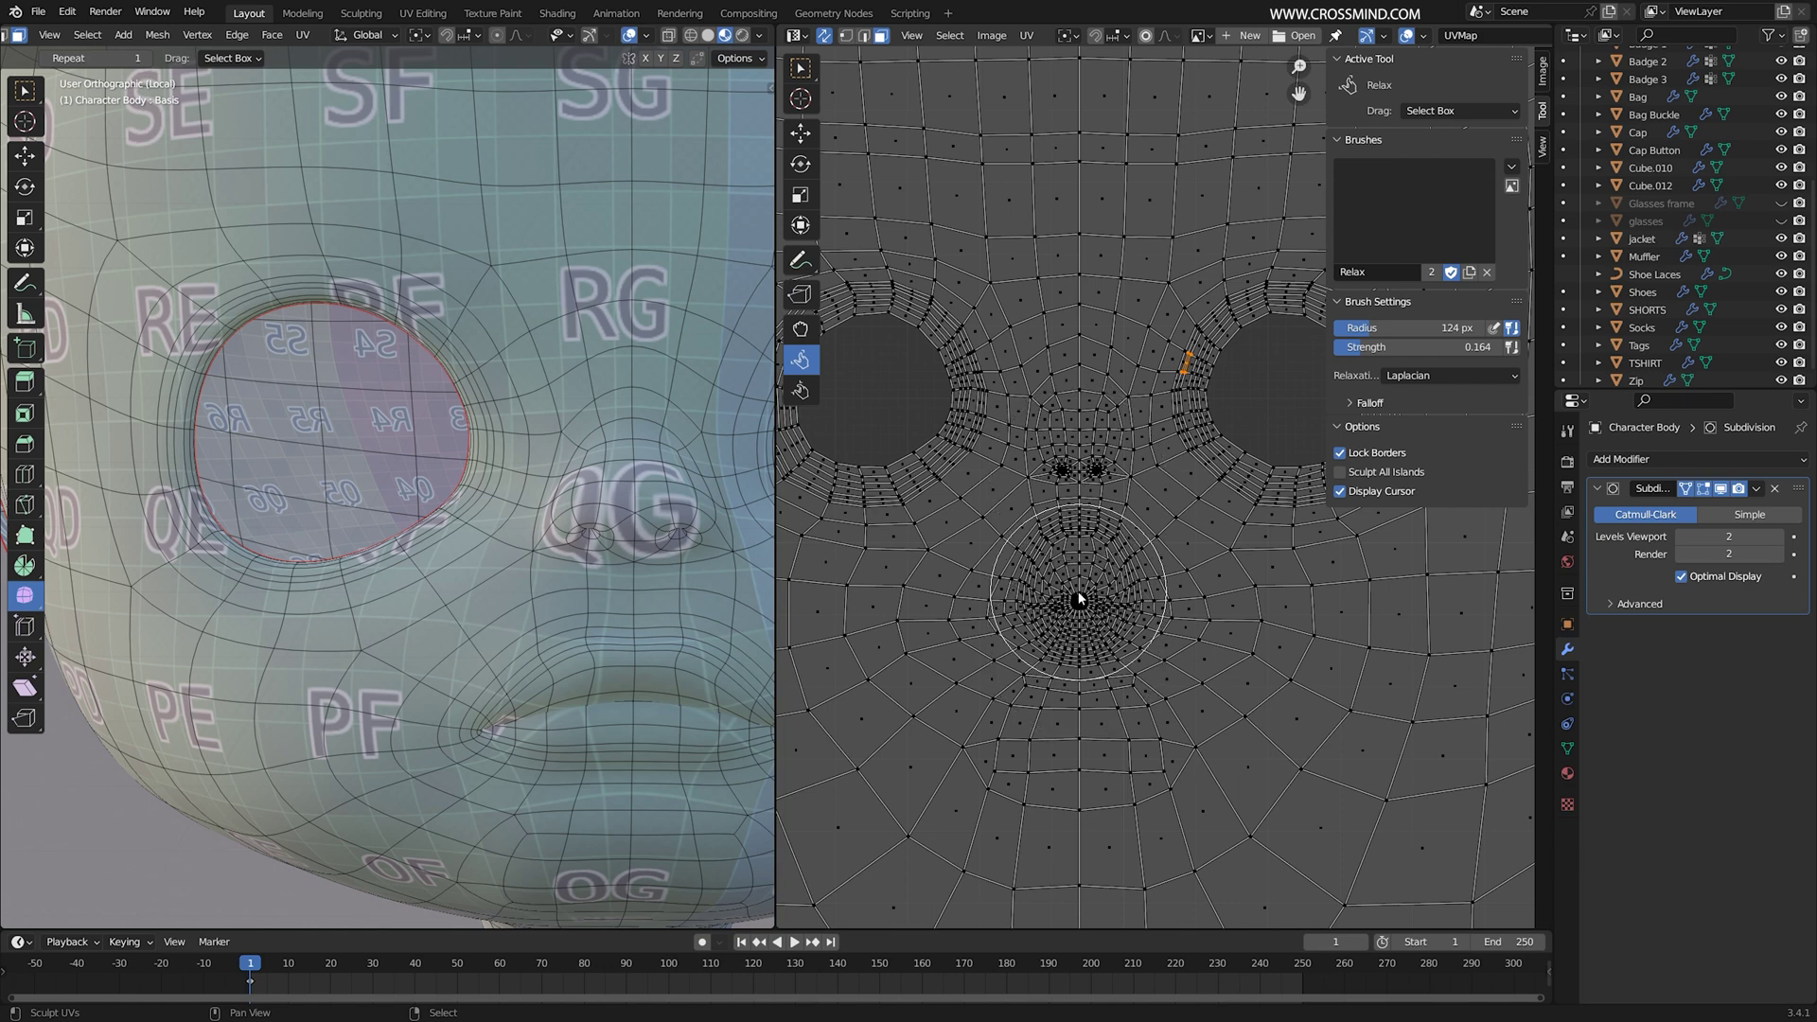
key("bracketright")
key("bracketright")
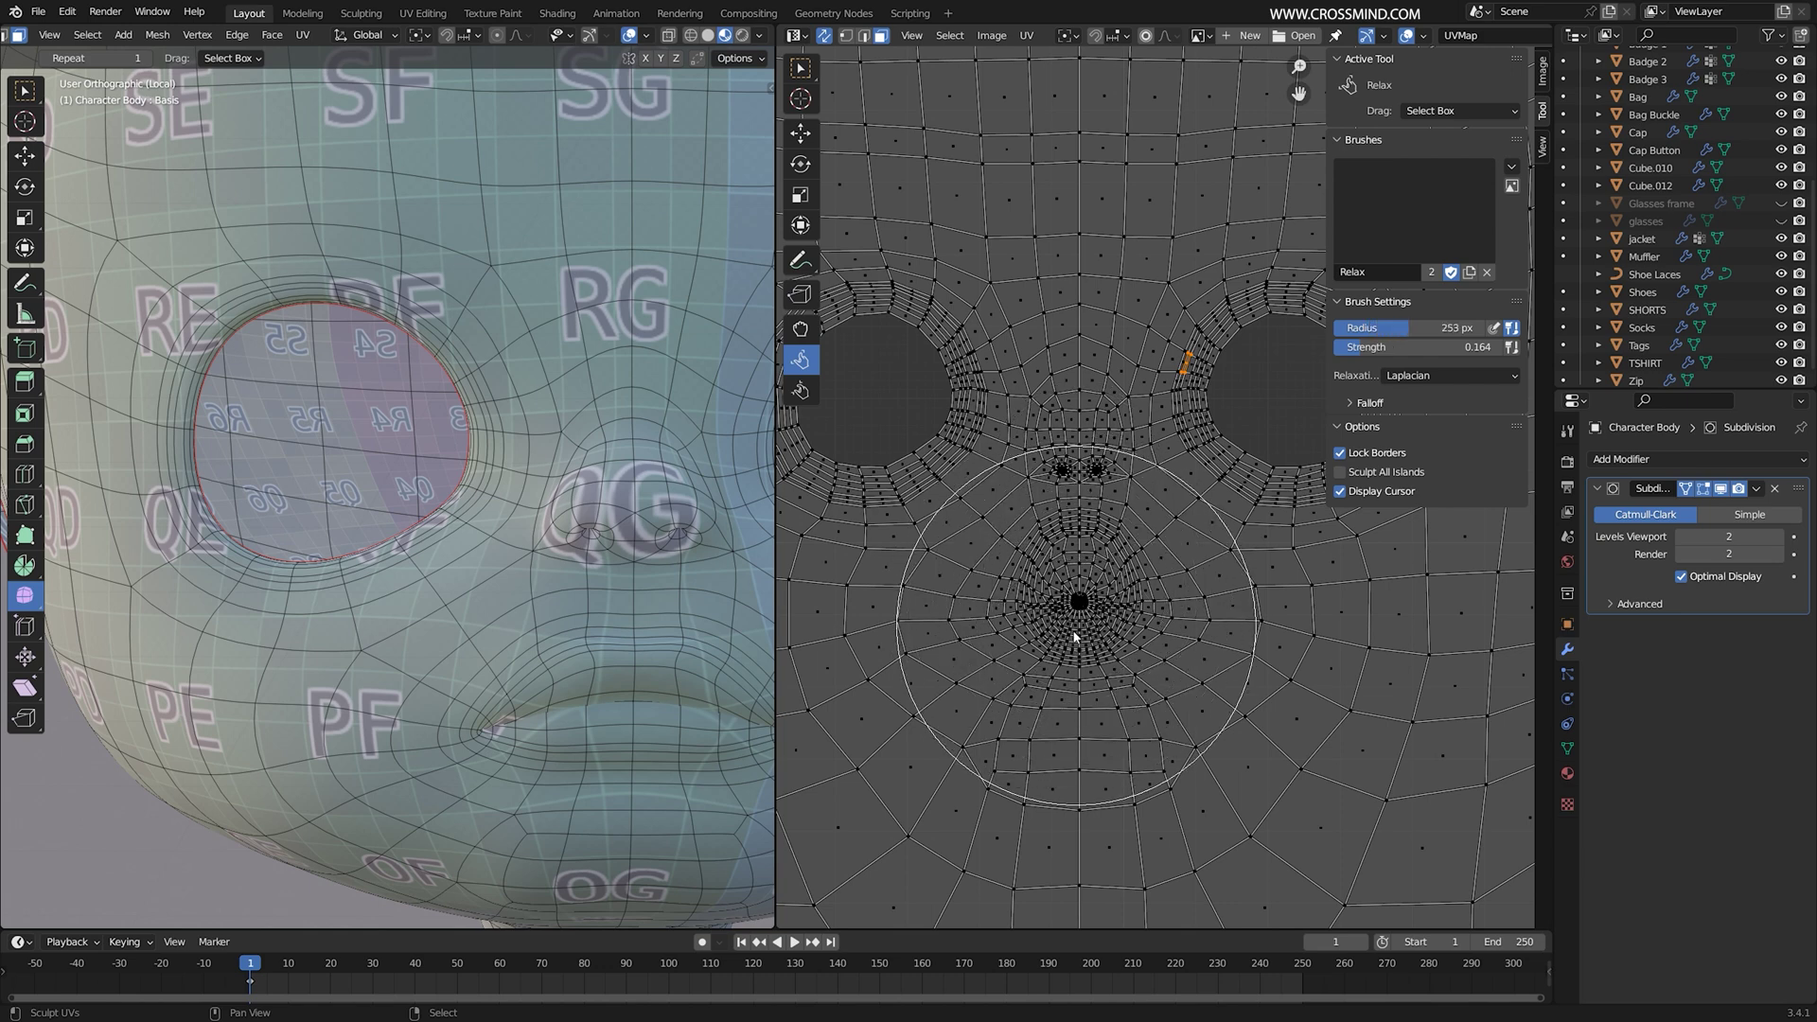
left_click_drag(1075, 637, 1075, 608)
key("bracketright")
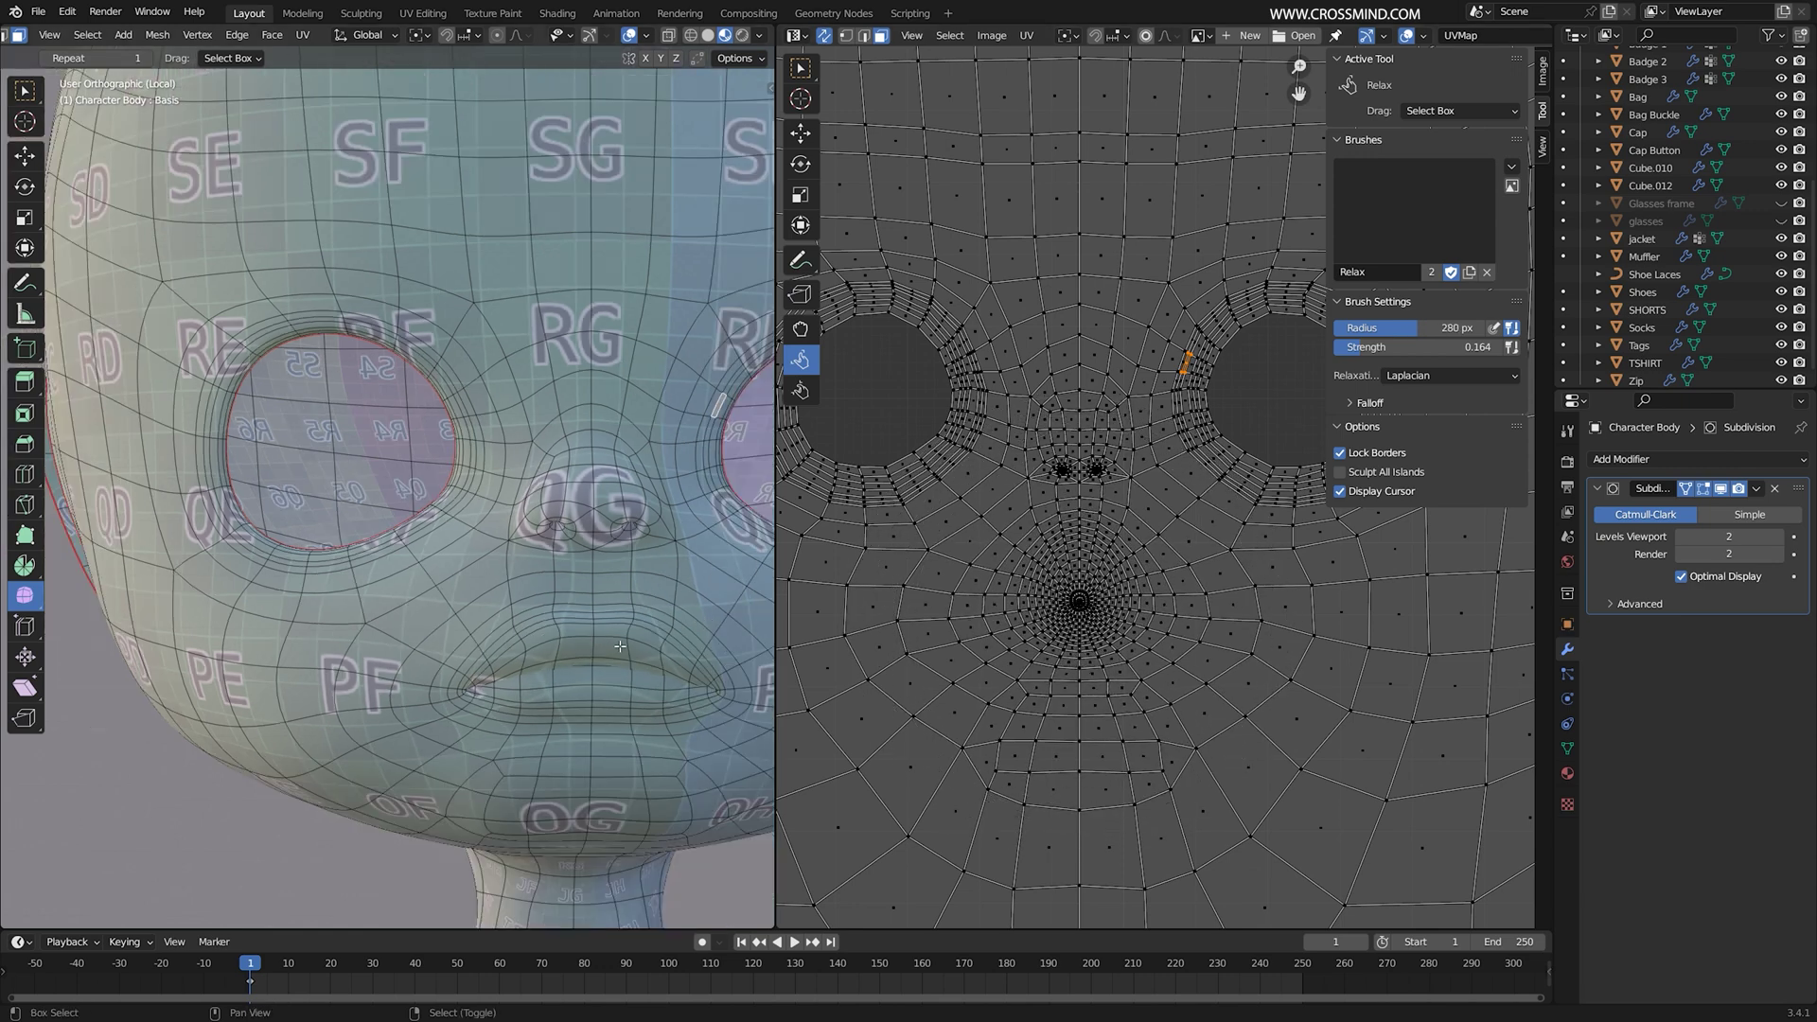
left_click_drag(1080, 604, 1080, 603)
Step: Open the body material in the Shader Editor, set the FACE texture to Single Image and the mapping scale to 5.3
left_click(797, 35)
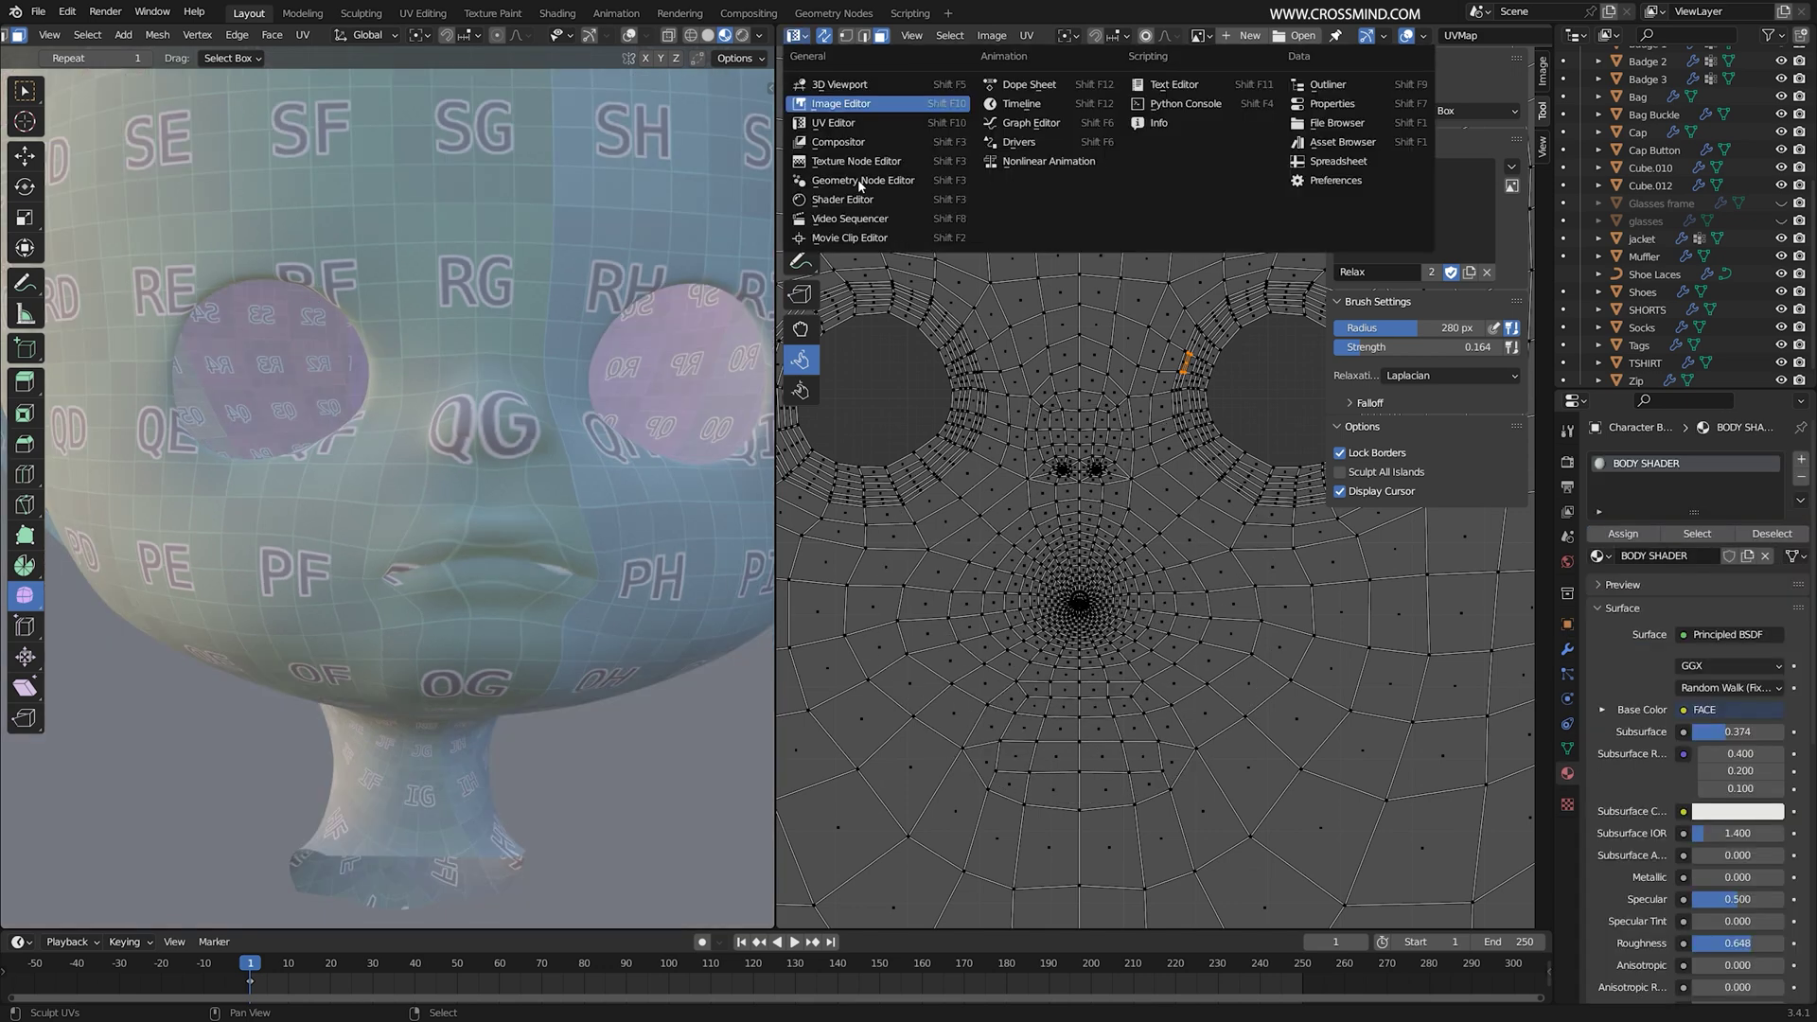
left_click(852, 204)
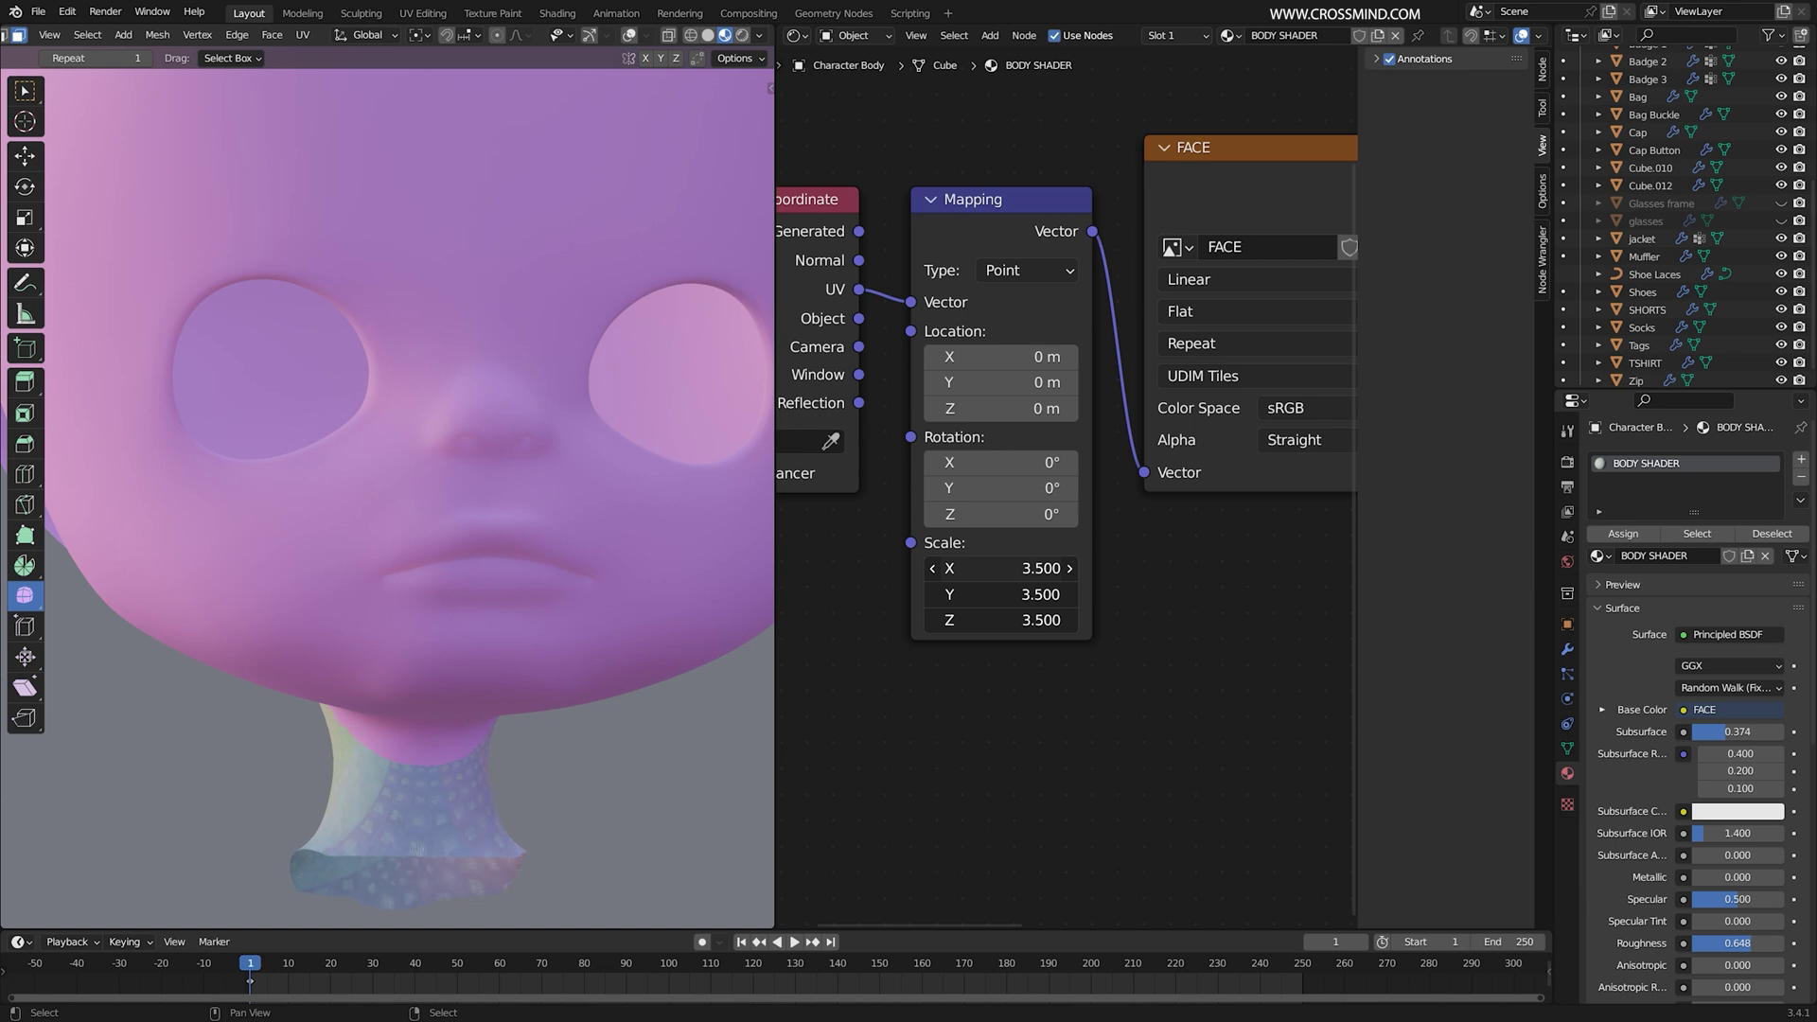
scroll(1068, 412, "right", 2, "ctrl")
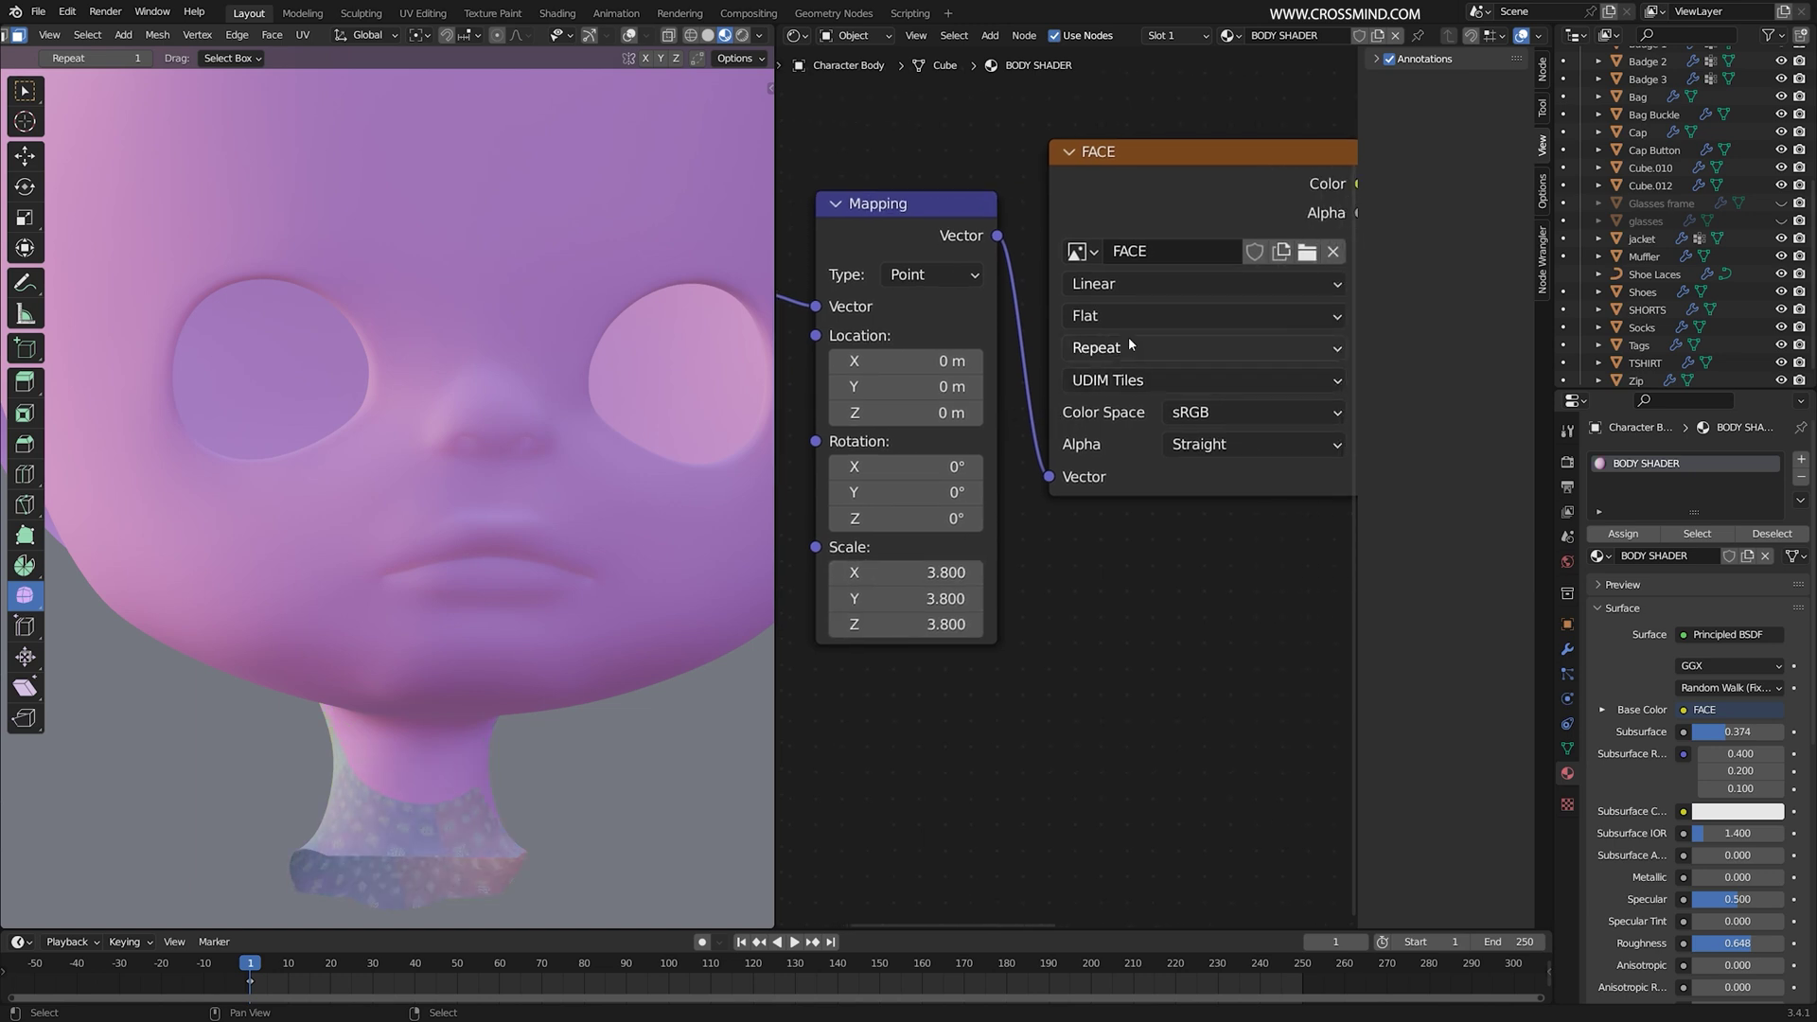
scroll(1128, 350, "right", 1, "ctrl")
left_click(1126, 380)
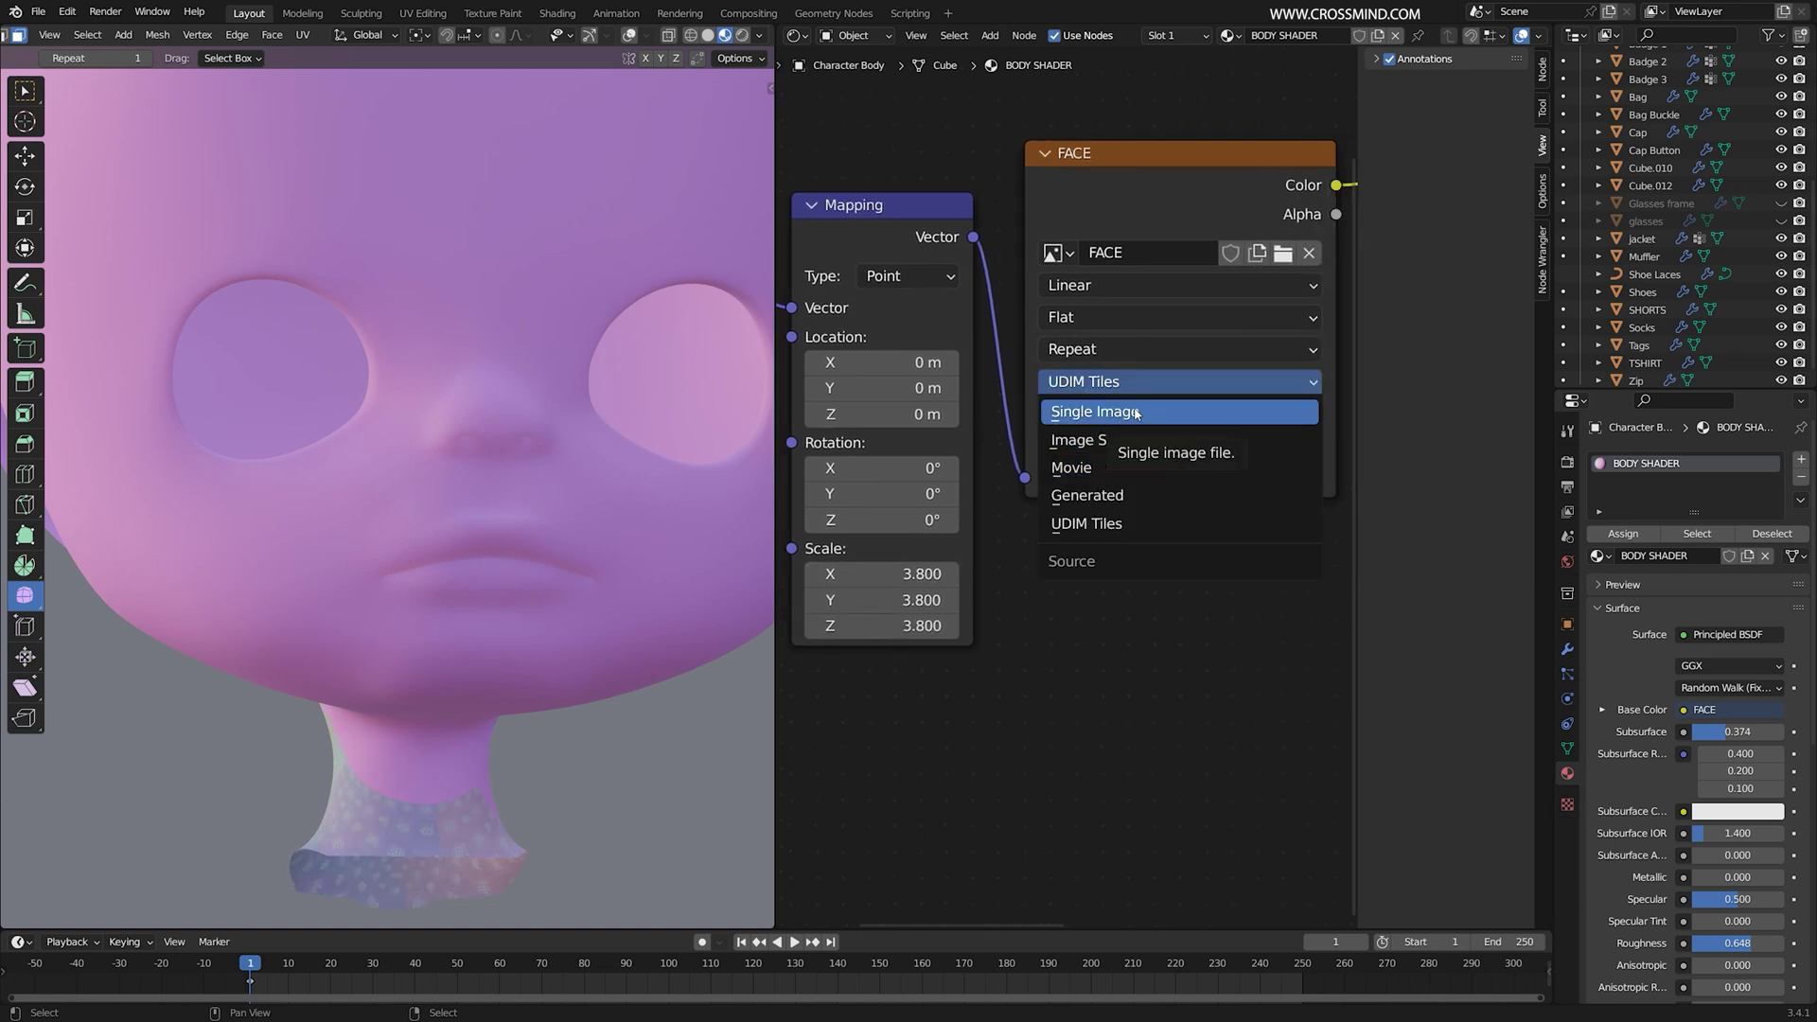
left_click(1135, 413)
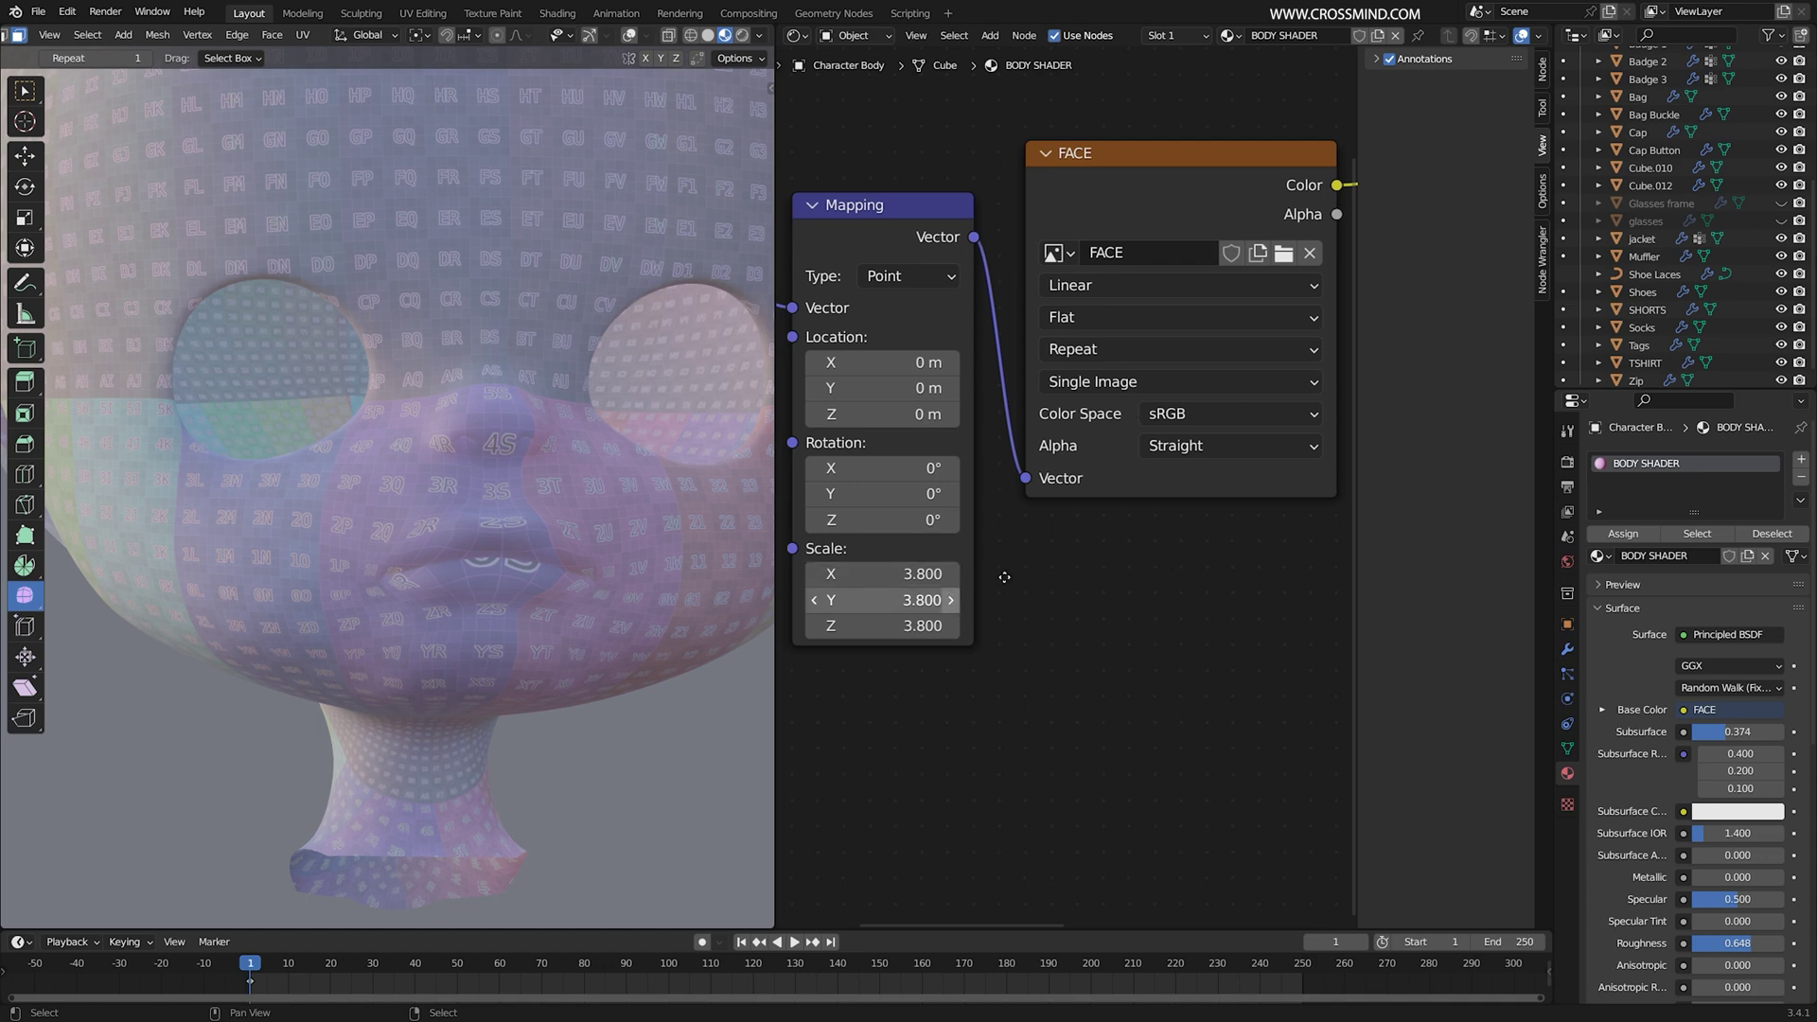
scroll(1060, 561, "up", 1)
left_click_drag(1060, 562, 1184, 495)
middle_click_drag(1184, 495, 1067, 490)
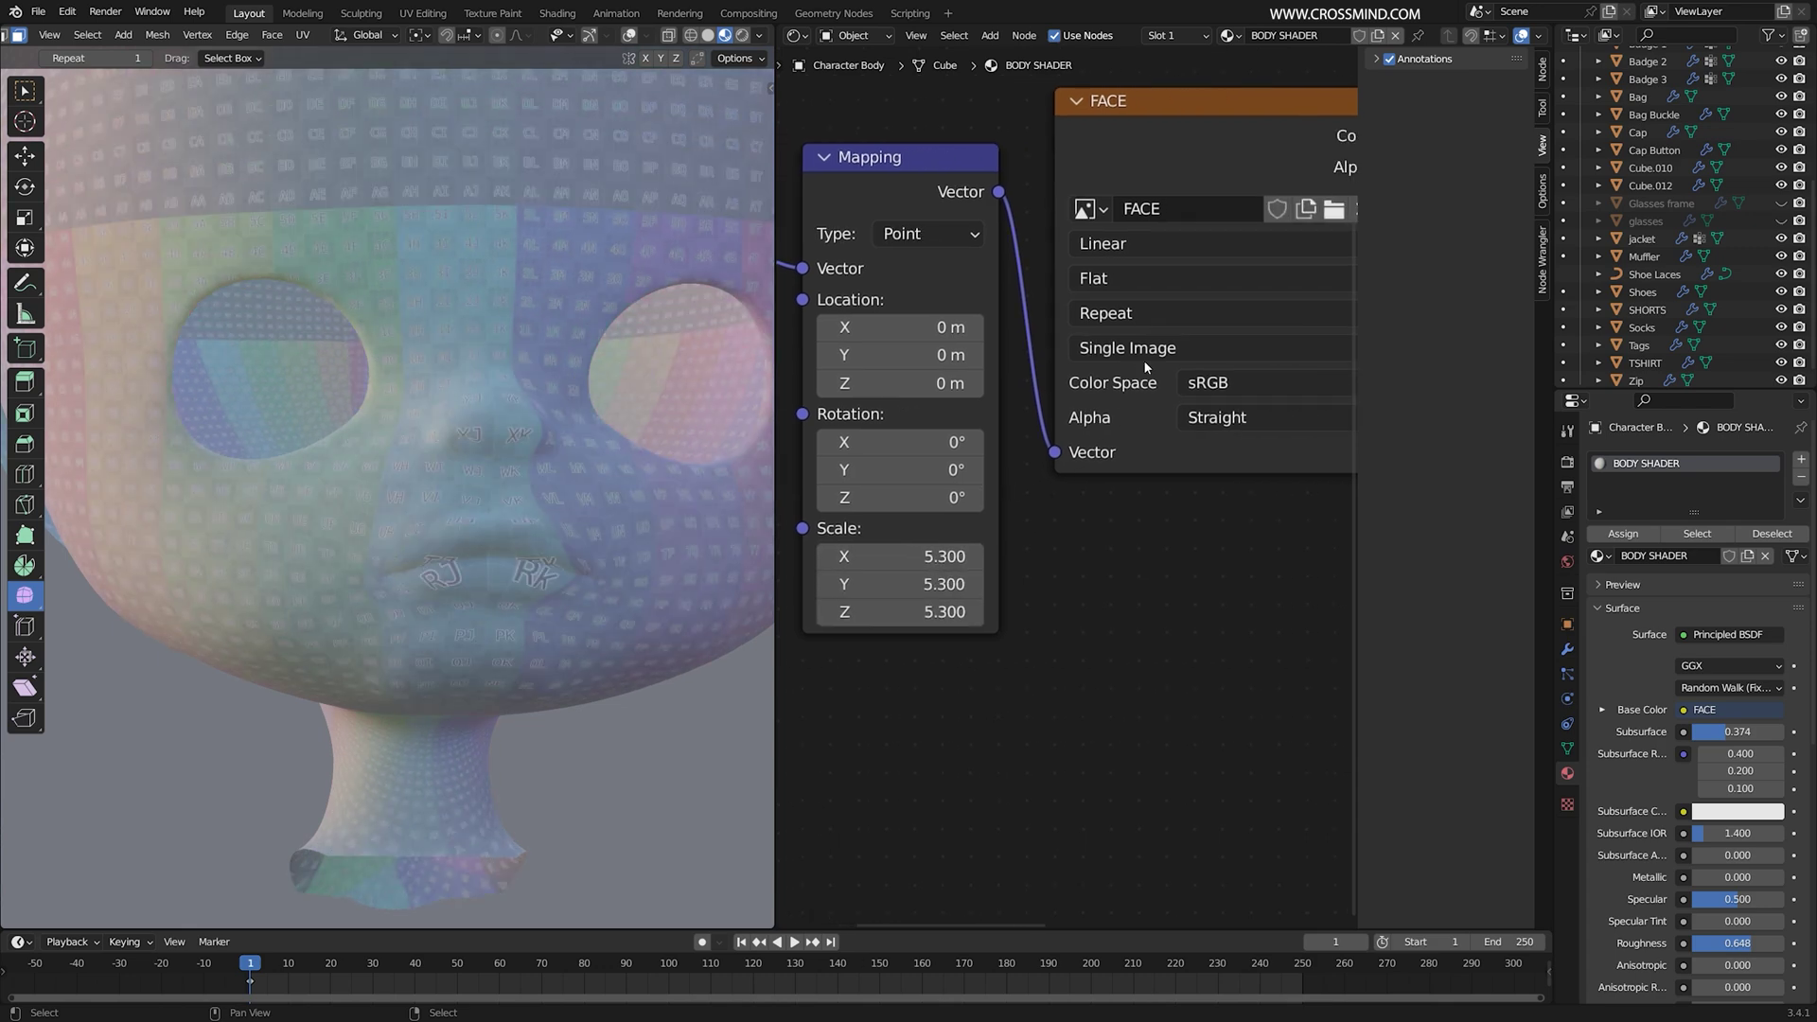
Step: Set the FACE texture's source to UDIM Tiles and the mapping scale to 1 on all axes
left_click(1202, 349)
left_click(1155, 502)
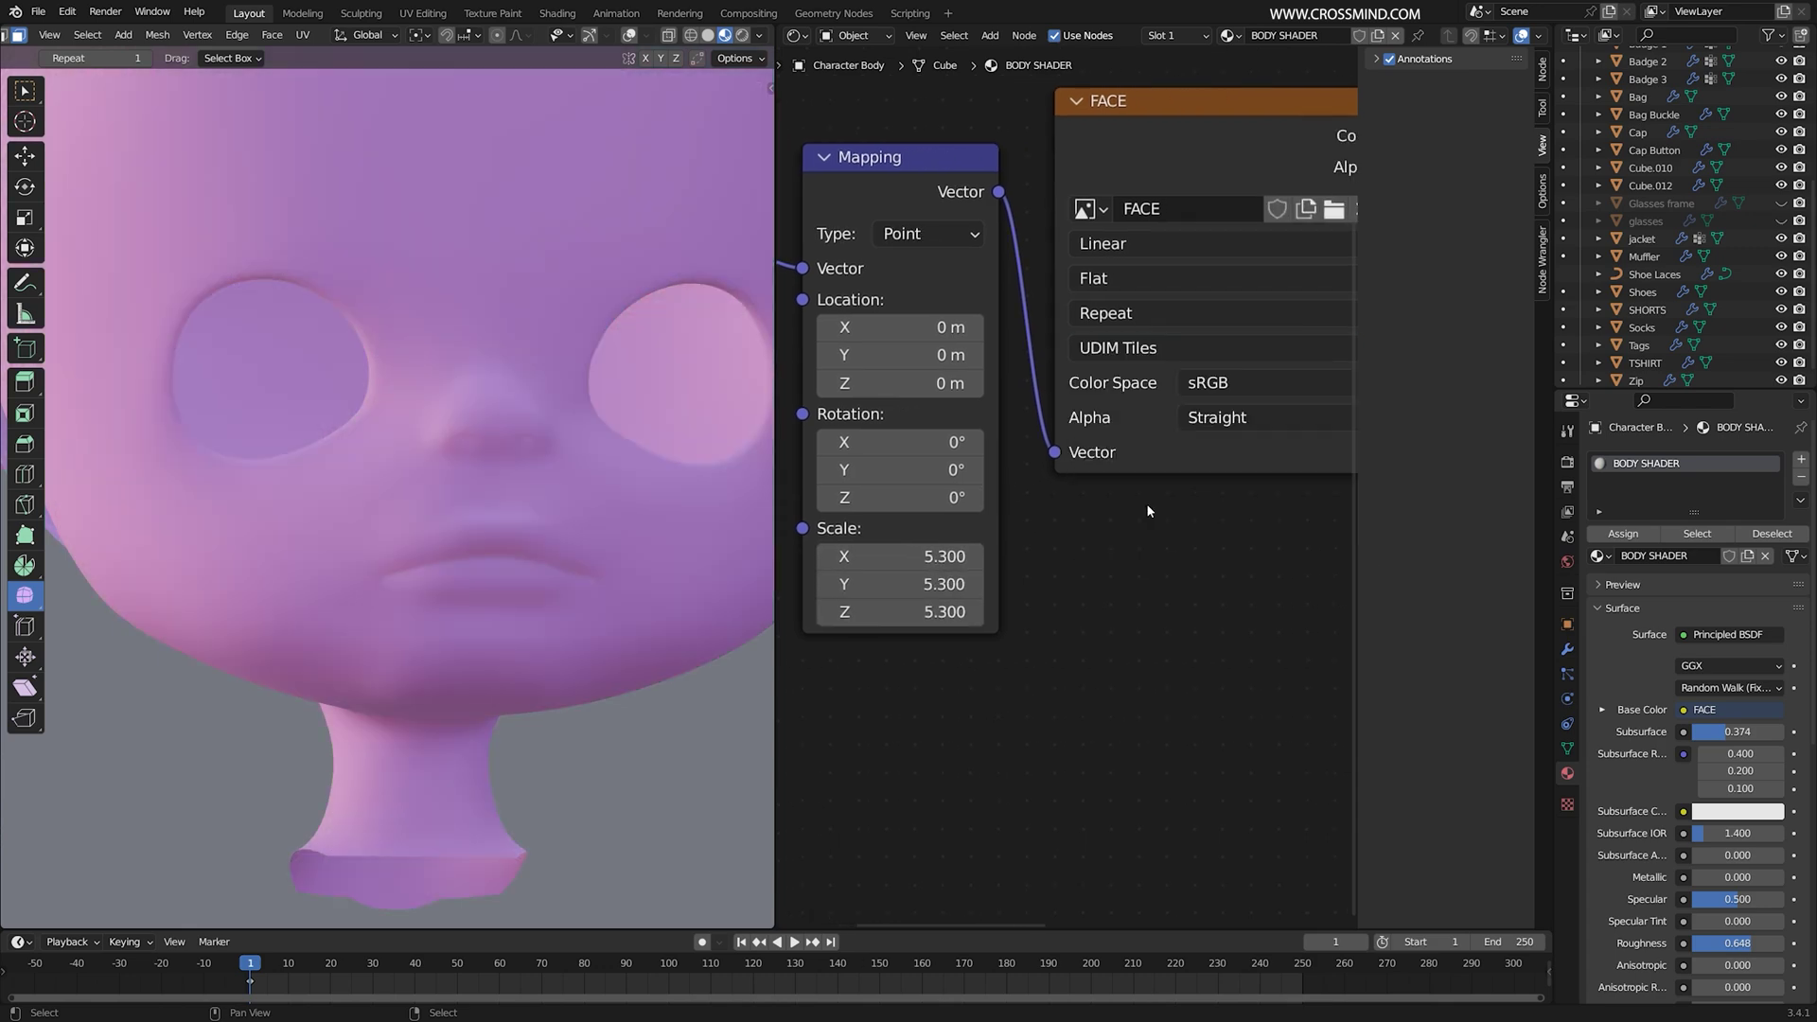
left_click(941, 560)
type("1")
key("Return")
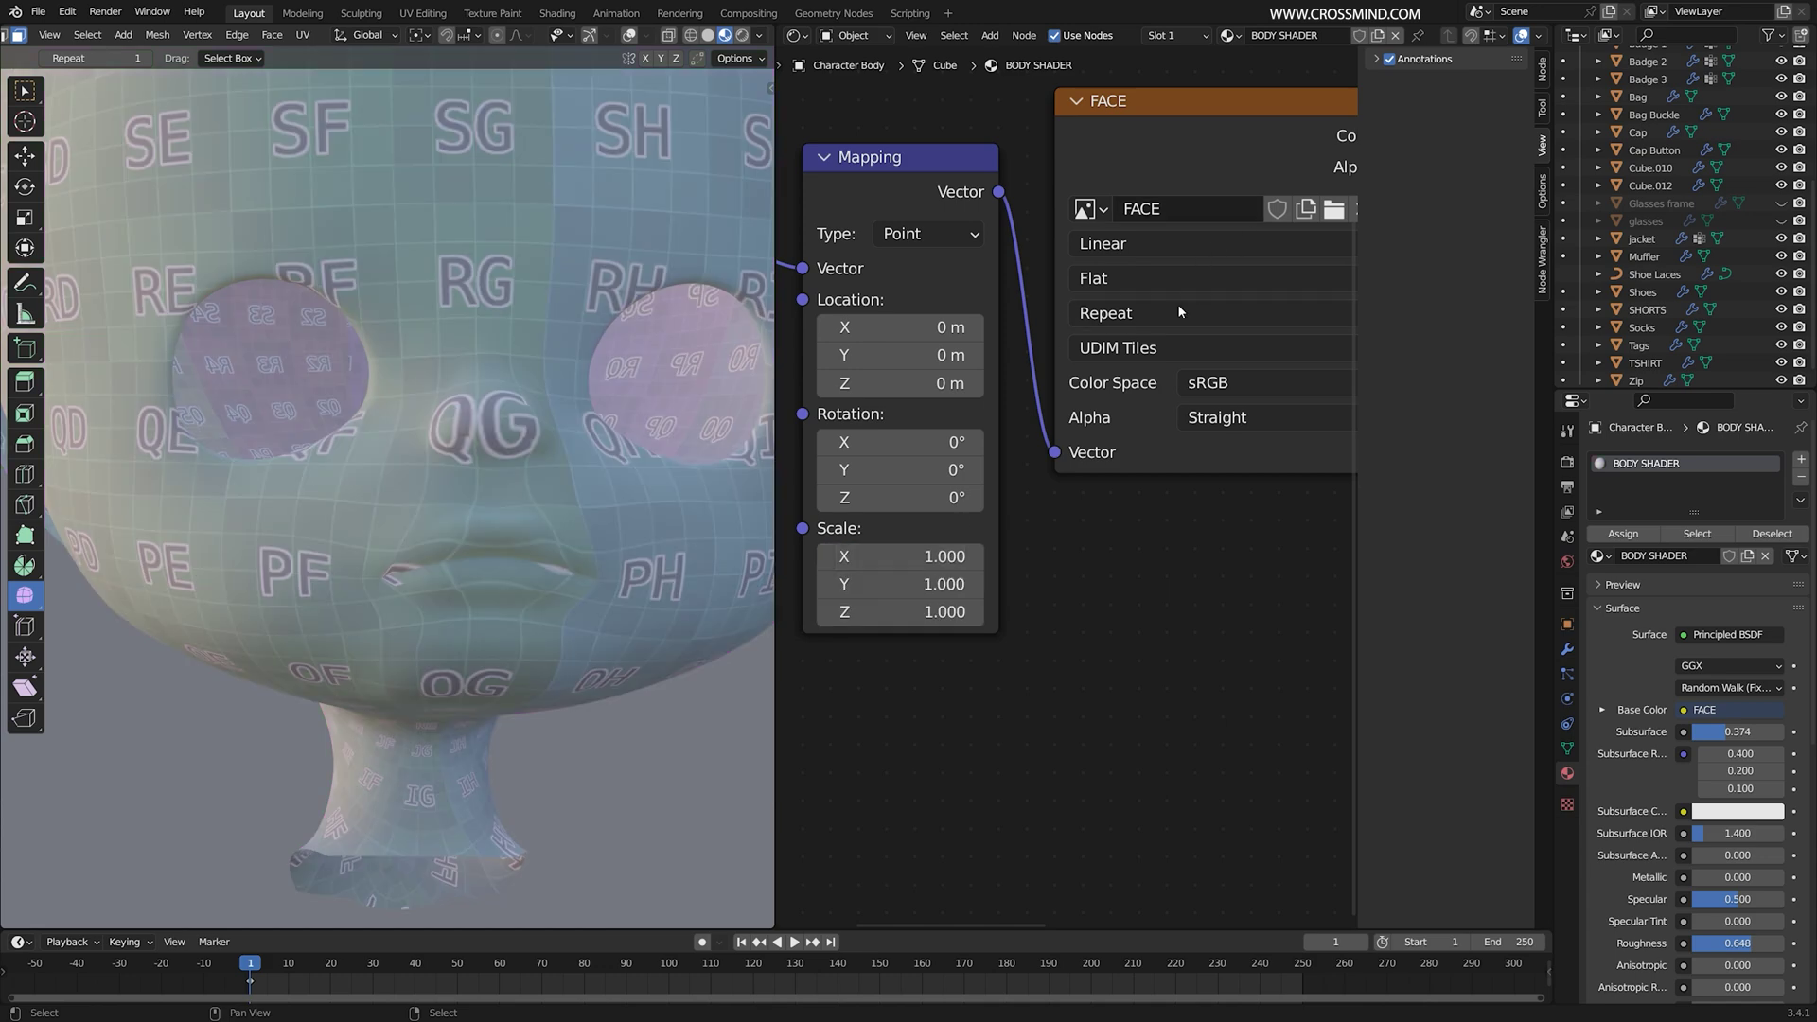
Step: Set the FACE texture's source to Single Image and the mapping scale to 7.9 on all axes
left_click(1162, 350)
left_click(1126, 373)
left_click_drag(942, 559, 1311, 558)
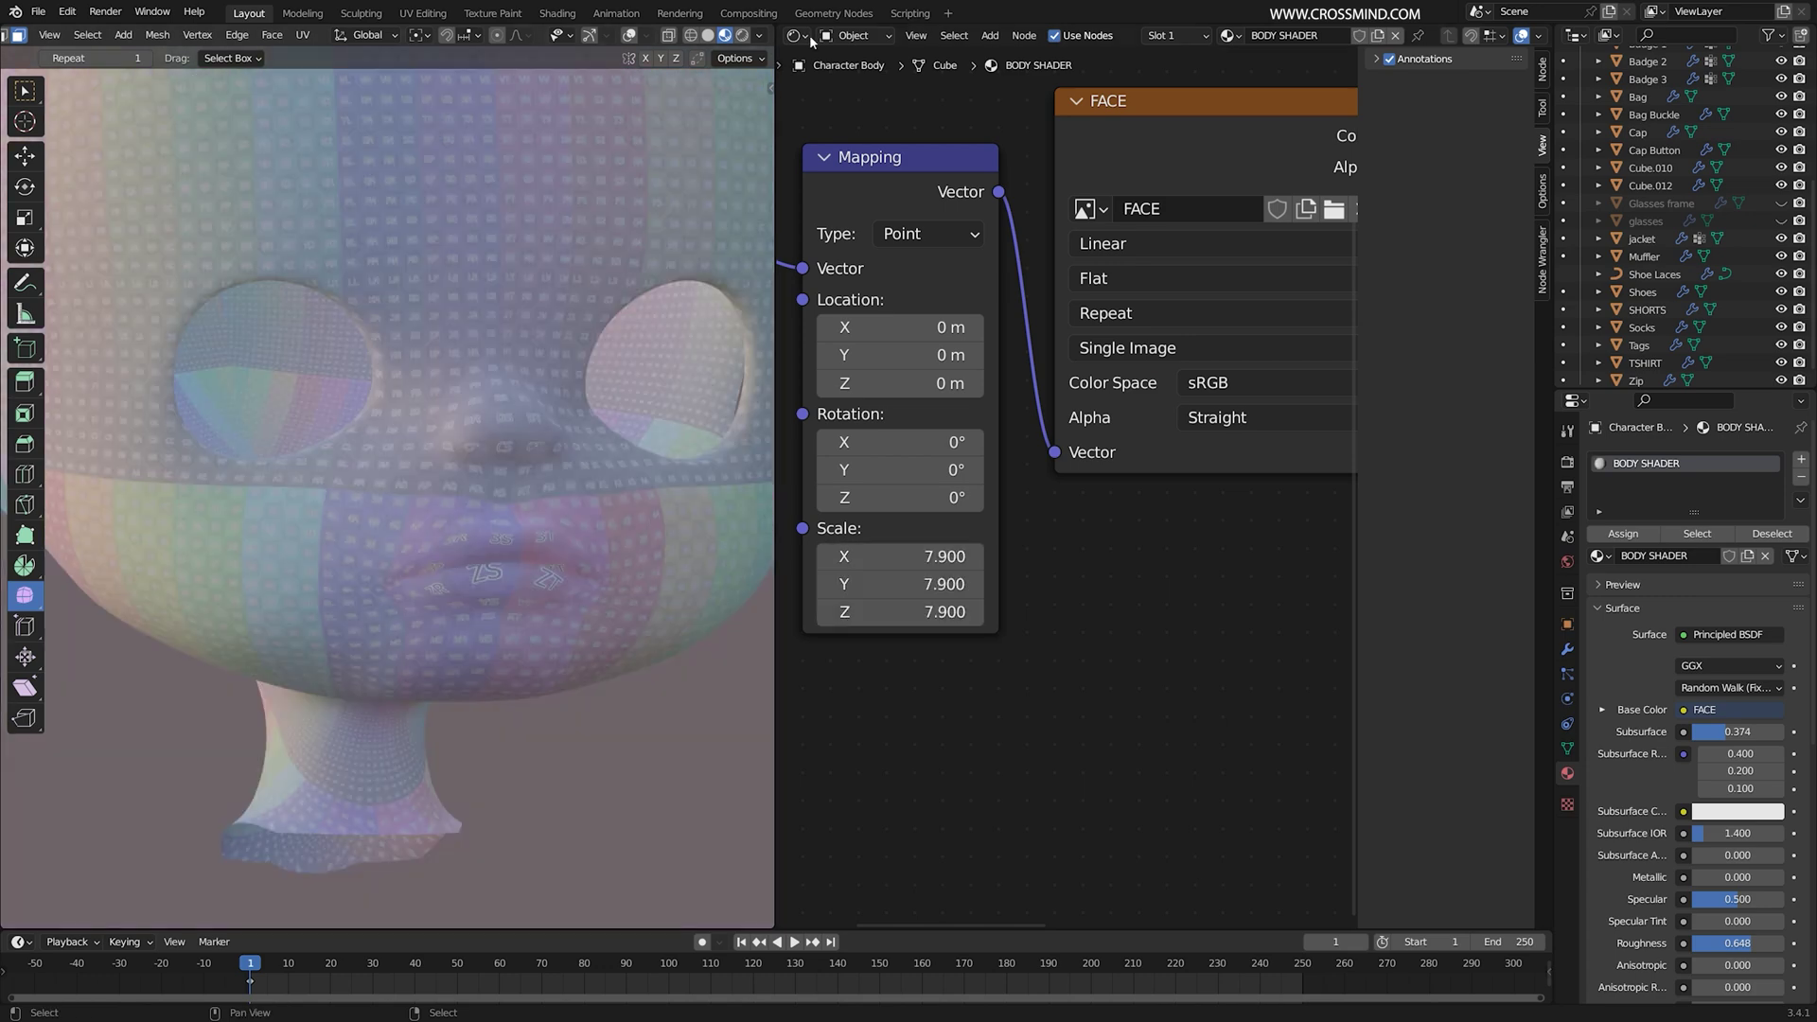
Step: Return to the UV Editor and relax the dense UVs at the mouth's center
left_click(798, 35)
left_click(881, 123)
scroll(1117, 545, "down", 2)
scroll(1112, 568, "up", 3)
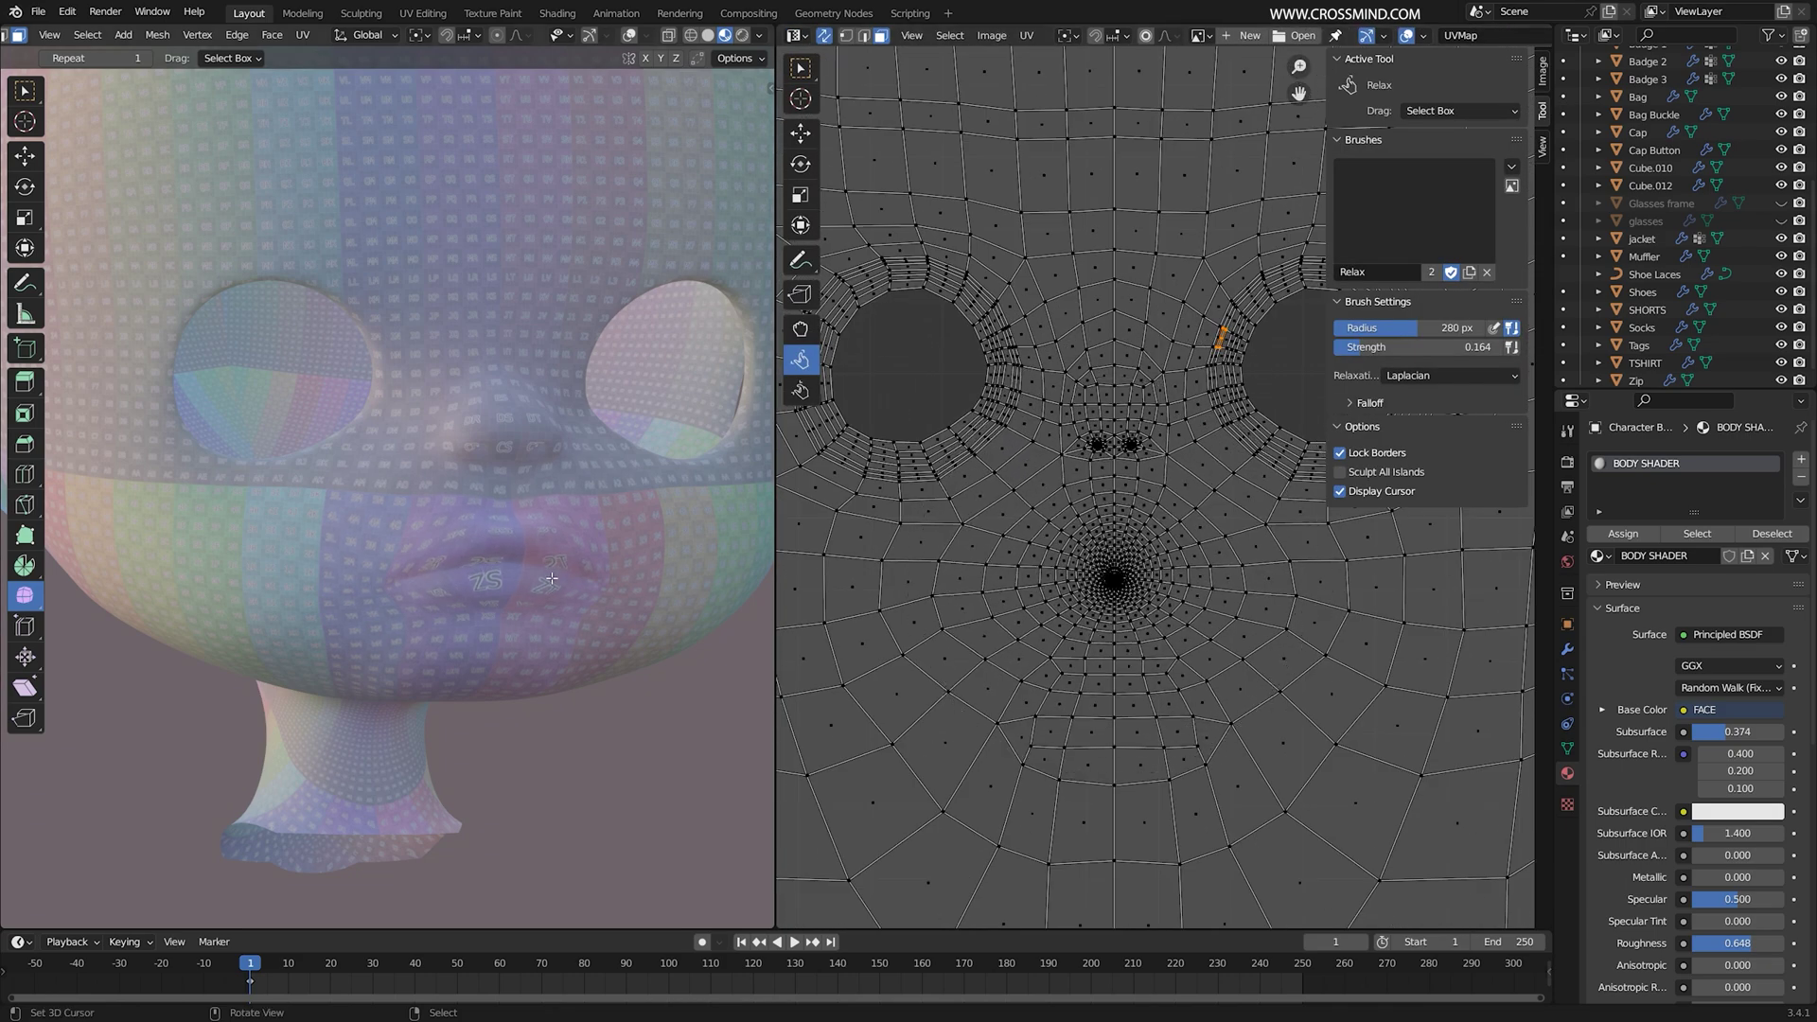
scroll(481, 525, "up", 4)
left_click_drag(1111, 581, 1132, 549)
scroll(1136, 530, "down", 4)
scroll(1140, 568, "up", 5)
Step: Circle-select the UV faces around the mouth and apply Minimize Stretch repeatedly to spread them out
key("f")
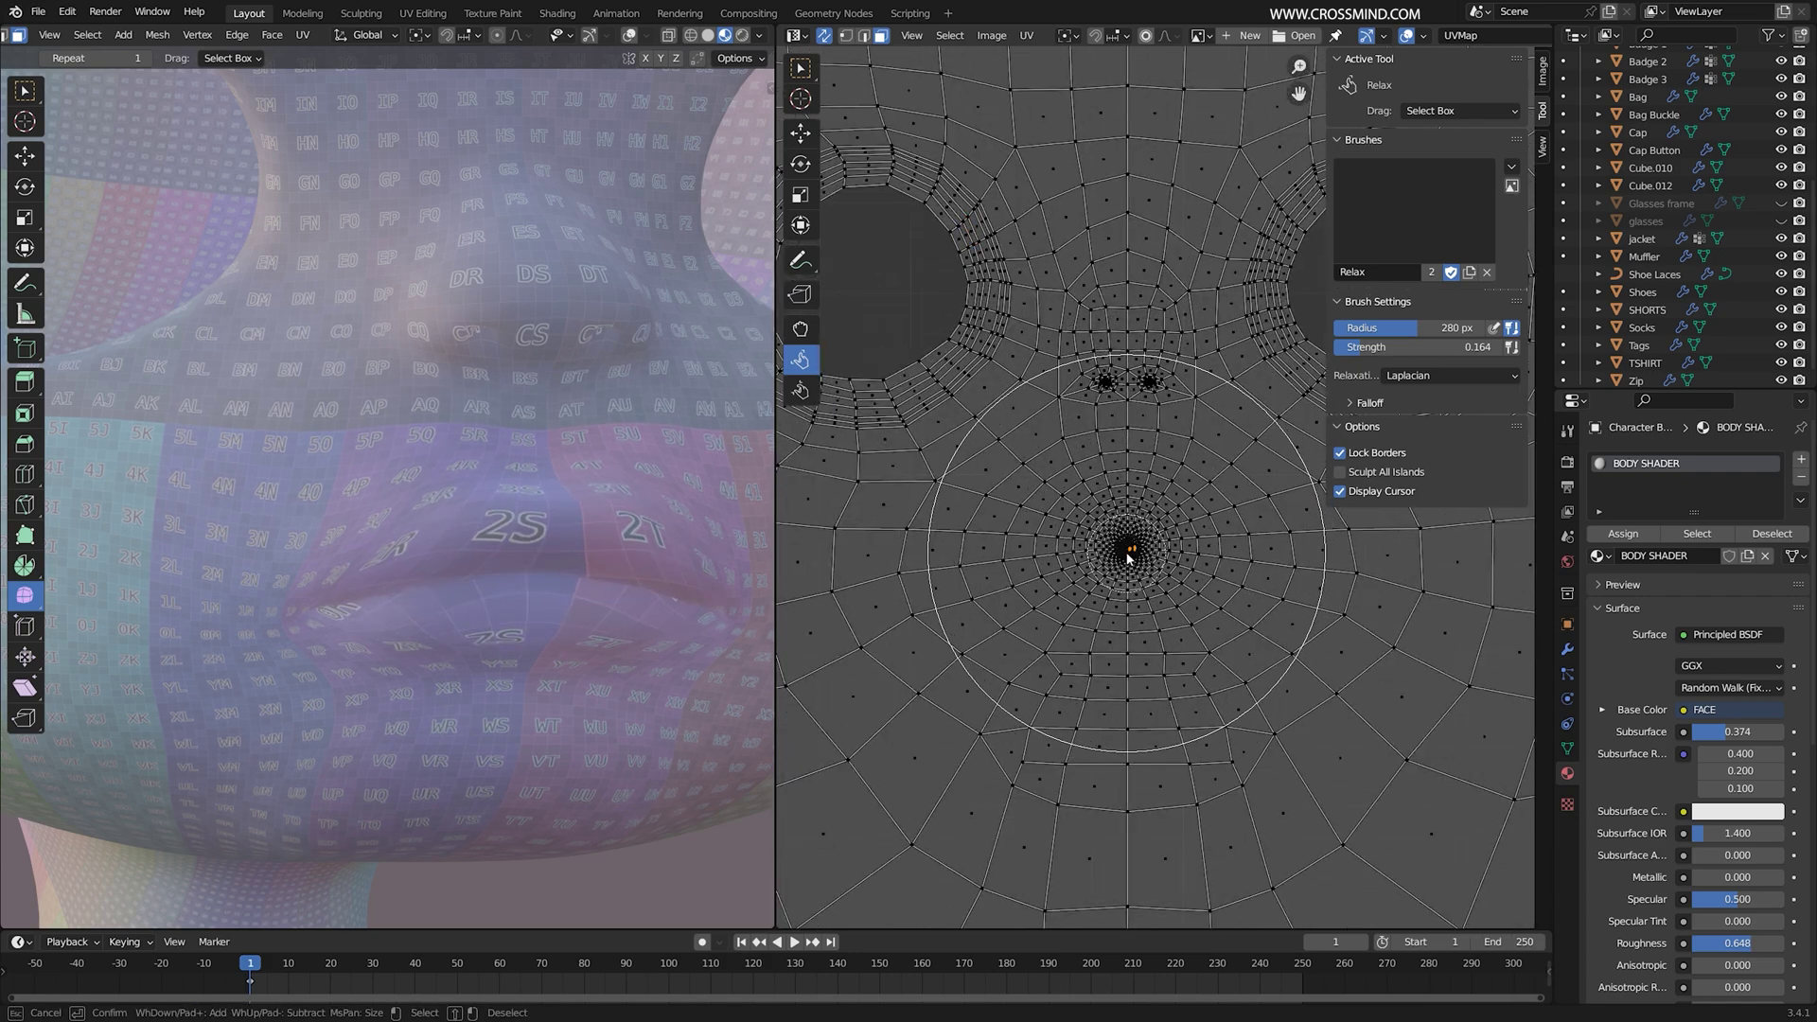
scroll(1128, 559, "down", 7)
left_click_drag(1118, 576, 1126, 568)
right_click(1127, 568)
key("F3")
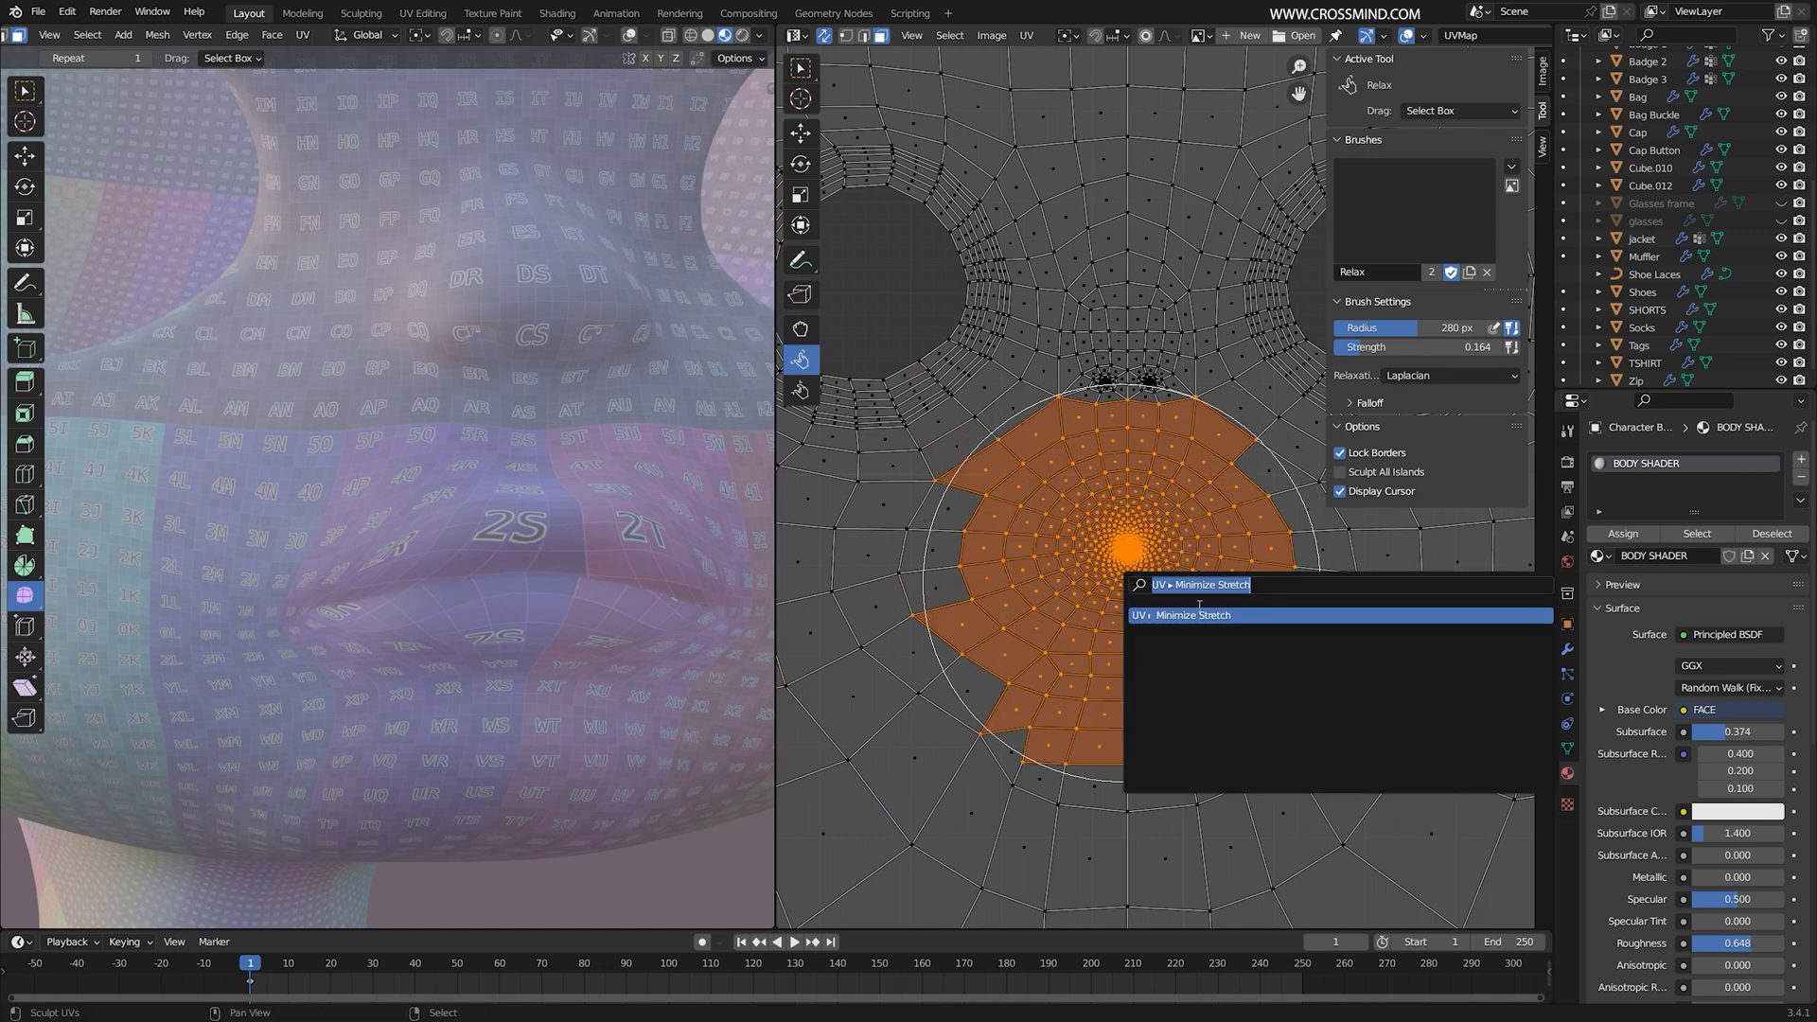
left_click(1238, 620)
key("F3")
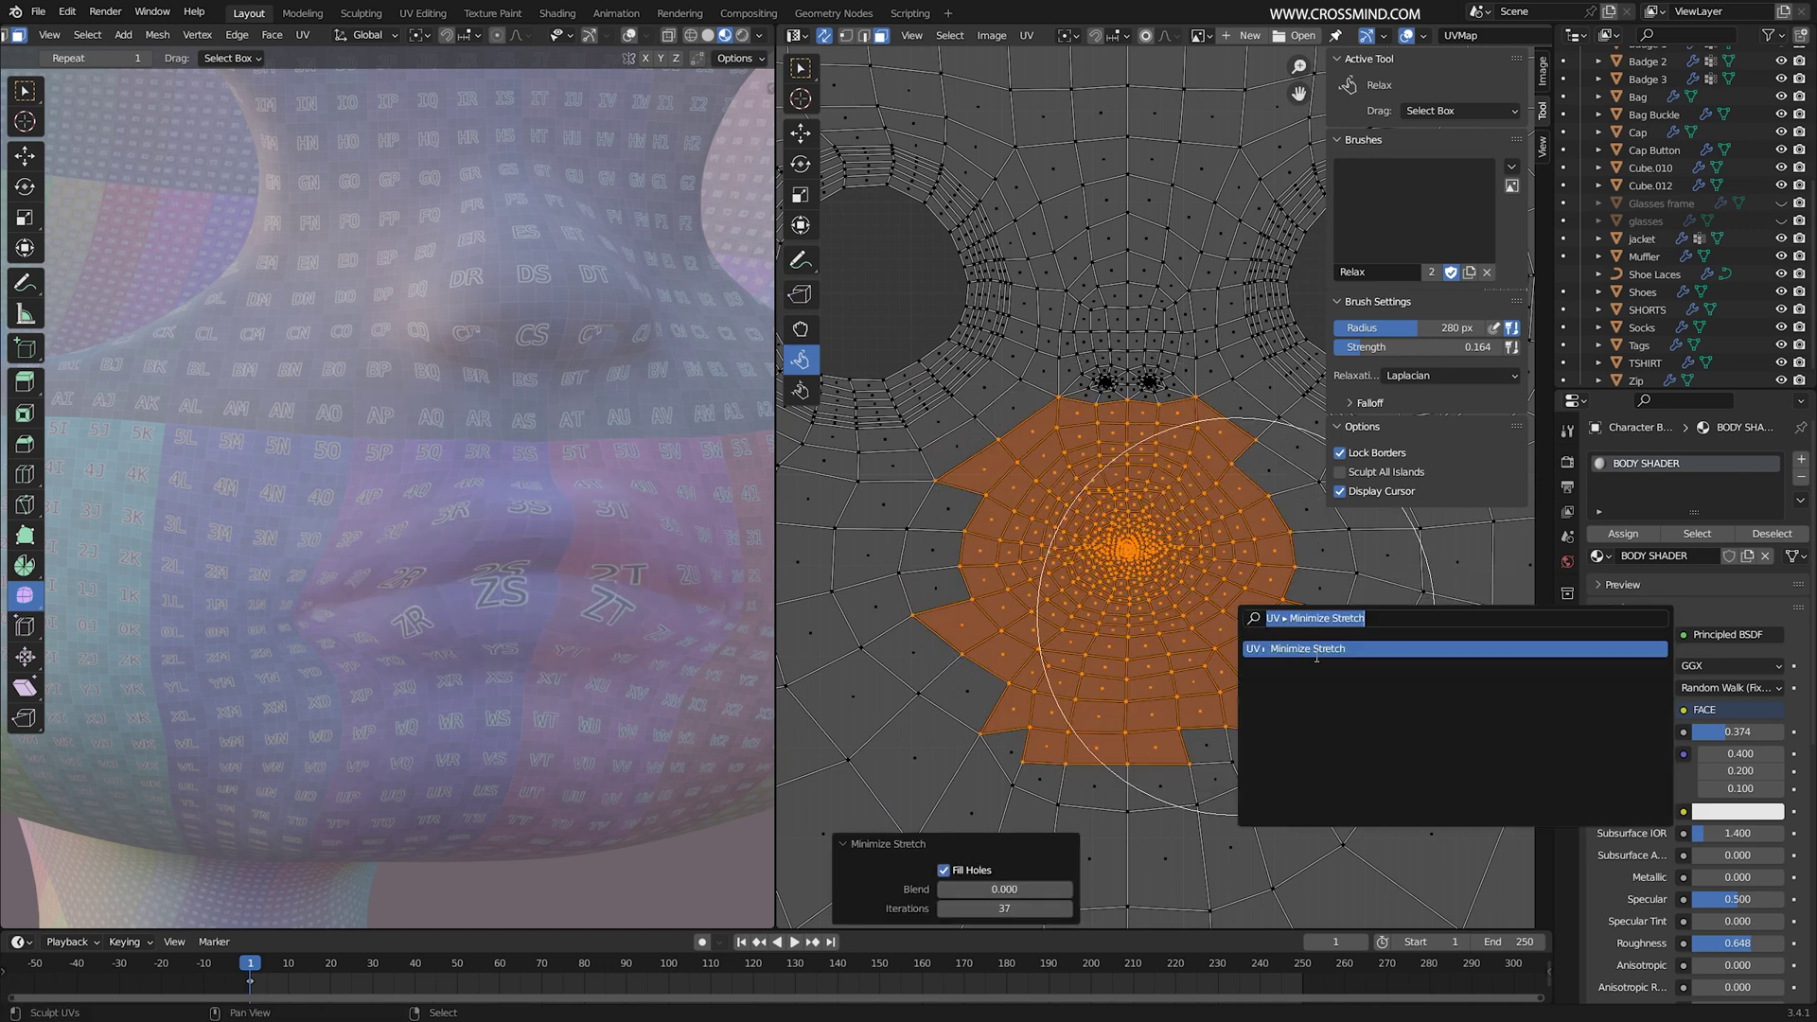
left_click(1313, 651)
key("F3")
left_click(1393, 691)
key("F3")
left_click(1448, 722)
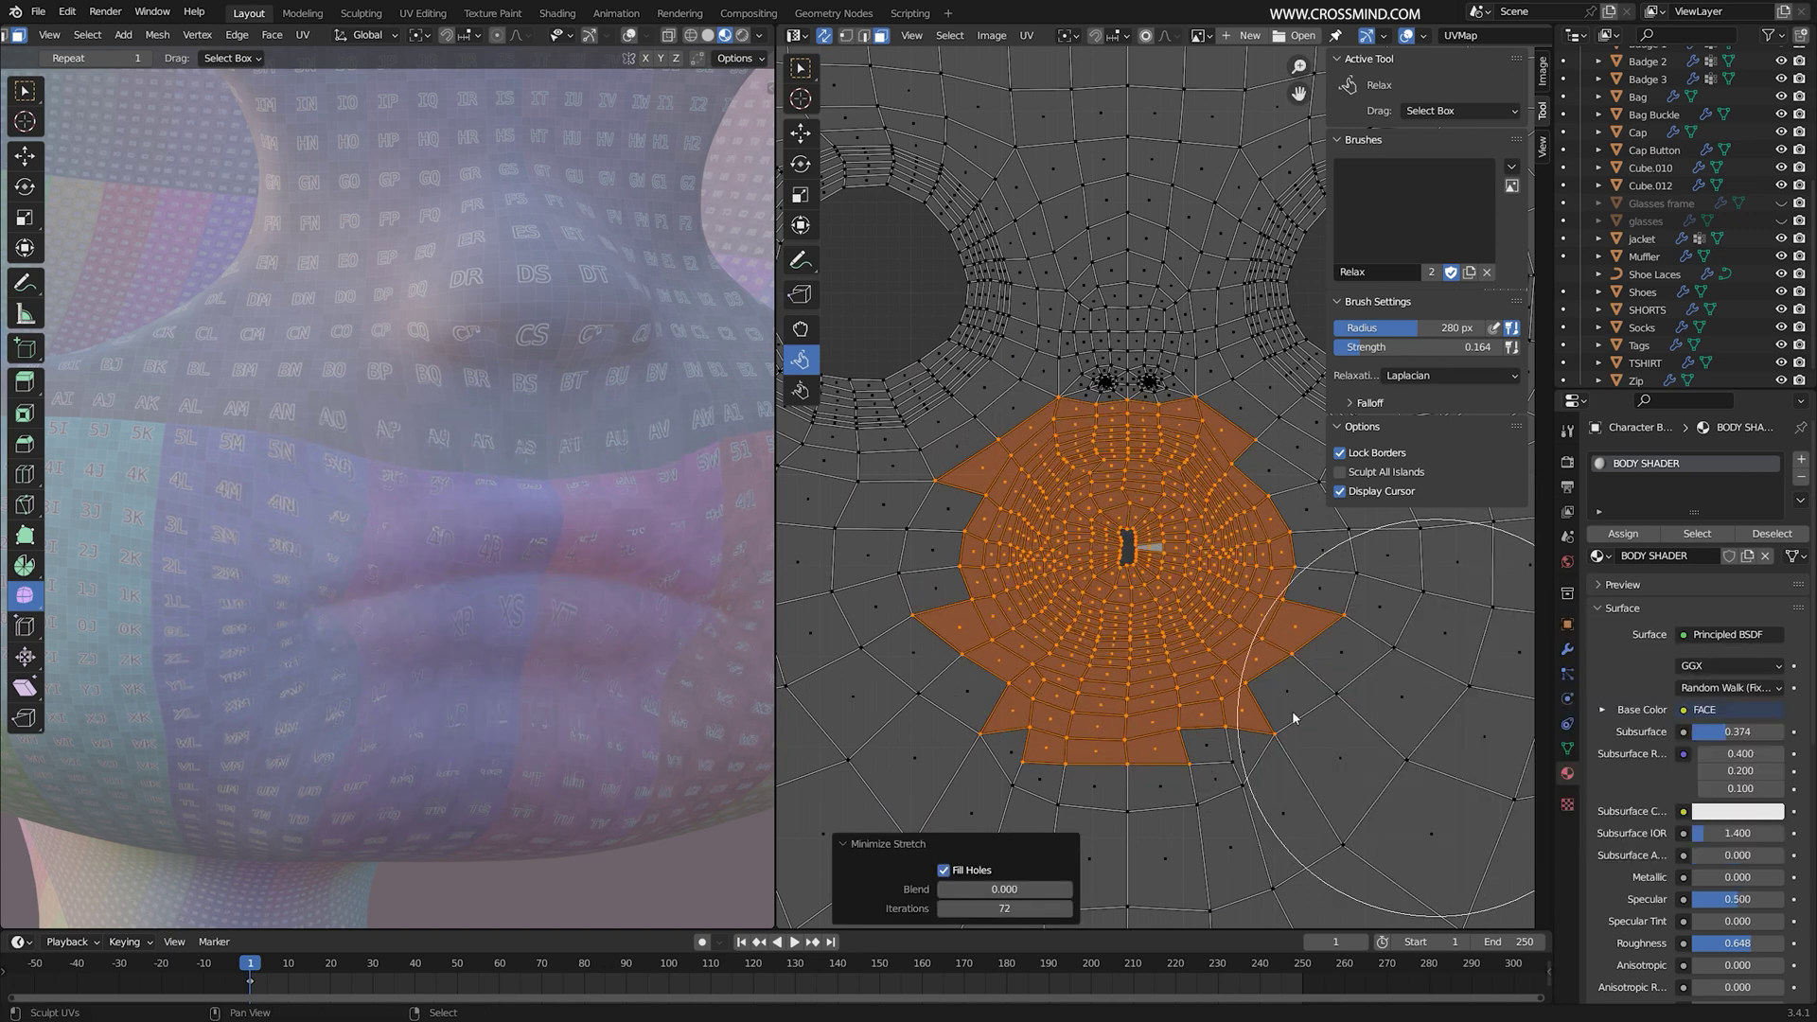
scroll(1069, 545, "down", 1)
mouse_move(729, 530)
middle_mouse_down()
mouse_move(630, 516)
mouse_move(759, 505)
mouse_move(705, 528)
middle_mouse_up()
scroll(1140, 600, "up", 1)
key("F3")
left_click(1258, 631)
Step: Clear the mouth selection and smooth the surrounding UVs with several Relax brush strokes
right_click(1086, 622)
scroll(1170, 491, "down", 1)
right_click(985, 431)
right_click(1037, 483)
left_click_drag(1101, 539, 966, 574)
left_click_drag(1269, 567, 1261, 589)
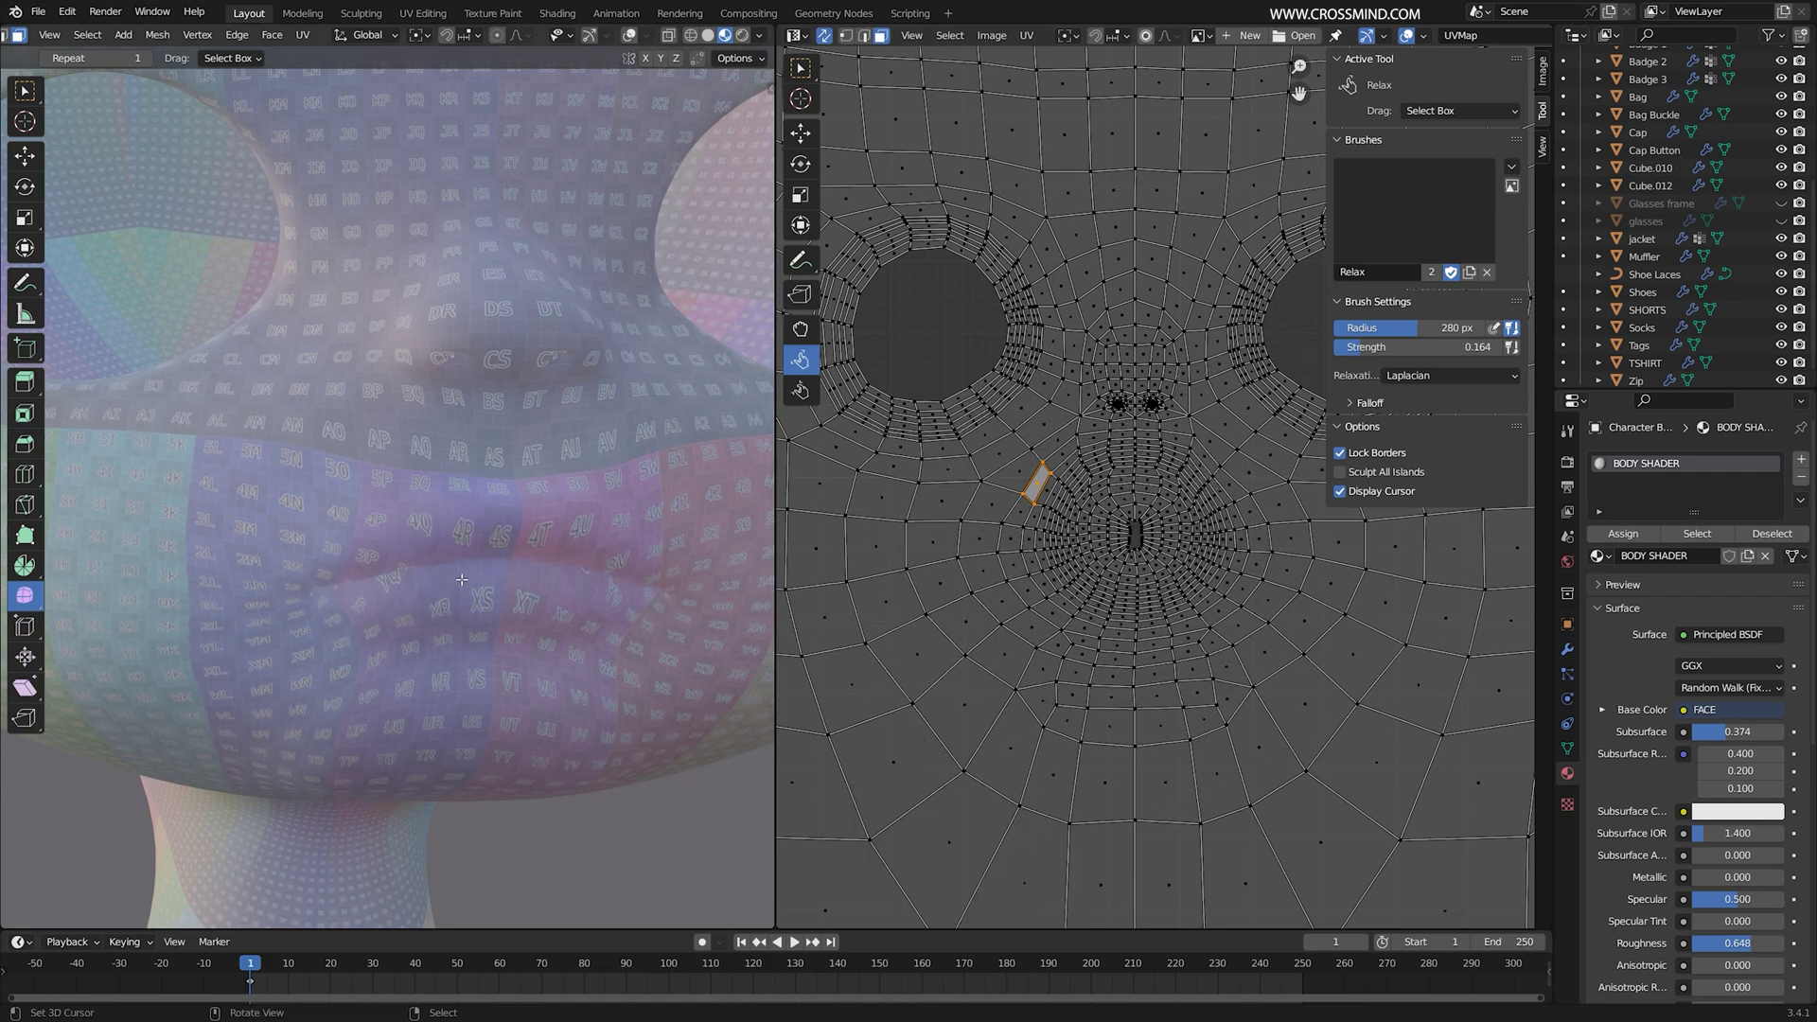
middle_click_drag(662, 605, 724, 598)
left_click_drag(1124, 504, 1109, 458)
Step: Inspect the checker pattern around the lips and nose in a maximized 3D viewport
scroll(1148, 615, "down", 2)
middle_click_drag(1146, 632, 1121, 556)
key("ctrl+space")
middle_click_drag(710, 530, 615, 520)
scroll(947, 454, "down", 3)
middle_click_drag(1112, 373, 842, 325, "shift")
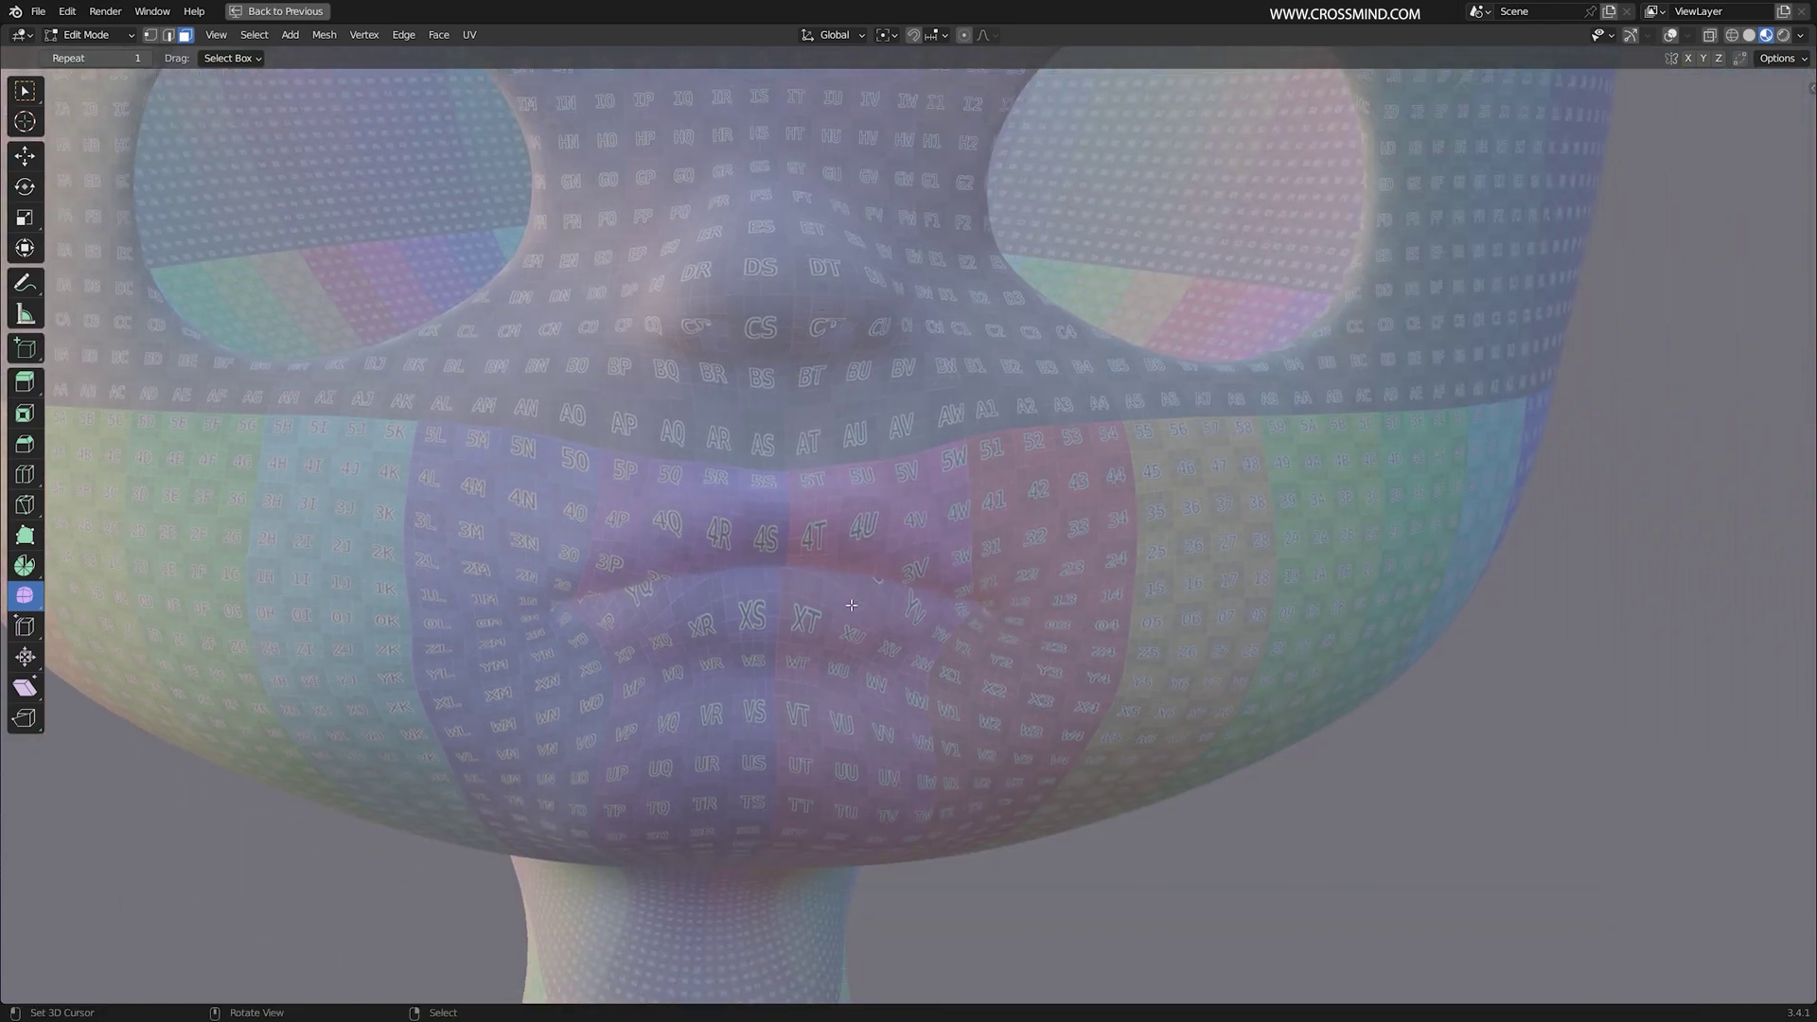
Step: Return to the UV Editor and select the vertex loop around the mouth opening in vertex selection mode
scroll(738, 553, "up", 2)
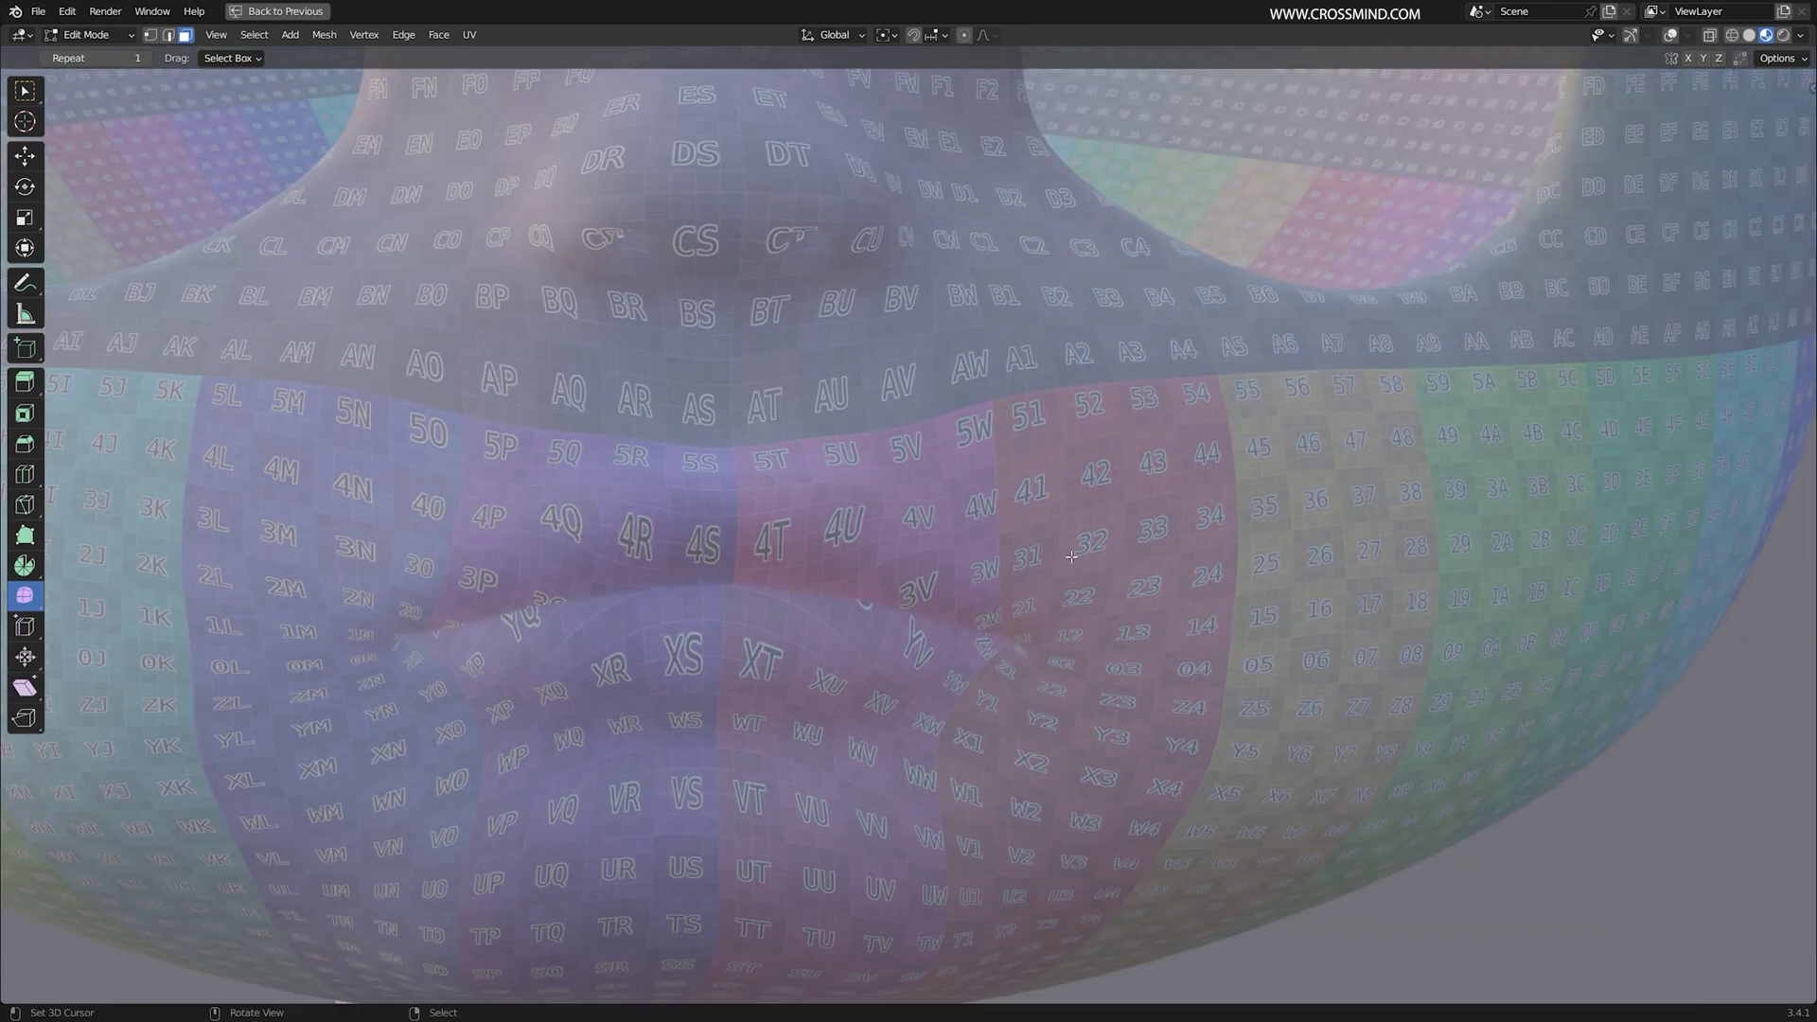
key("ctrl+space")
scroll(1124, 502, "up", 1)
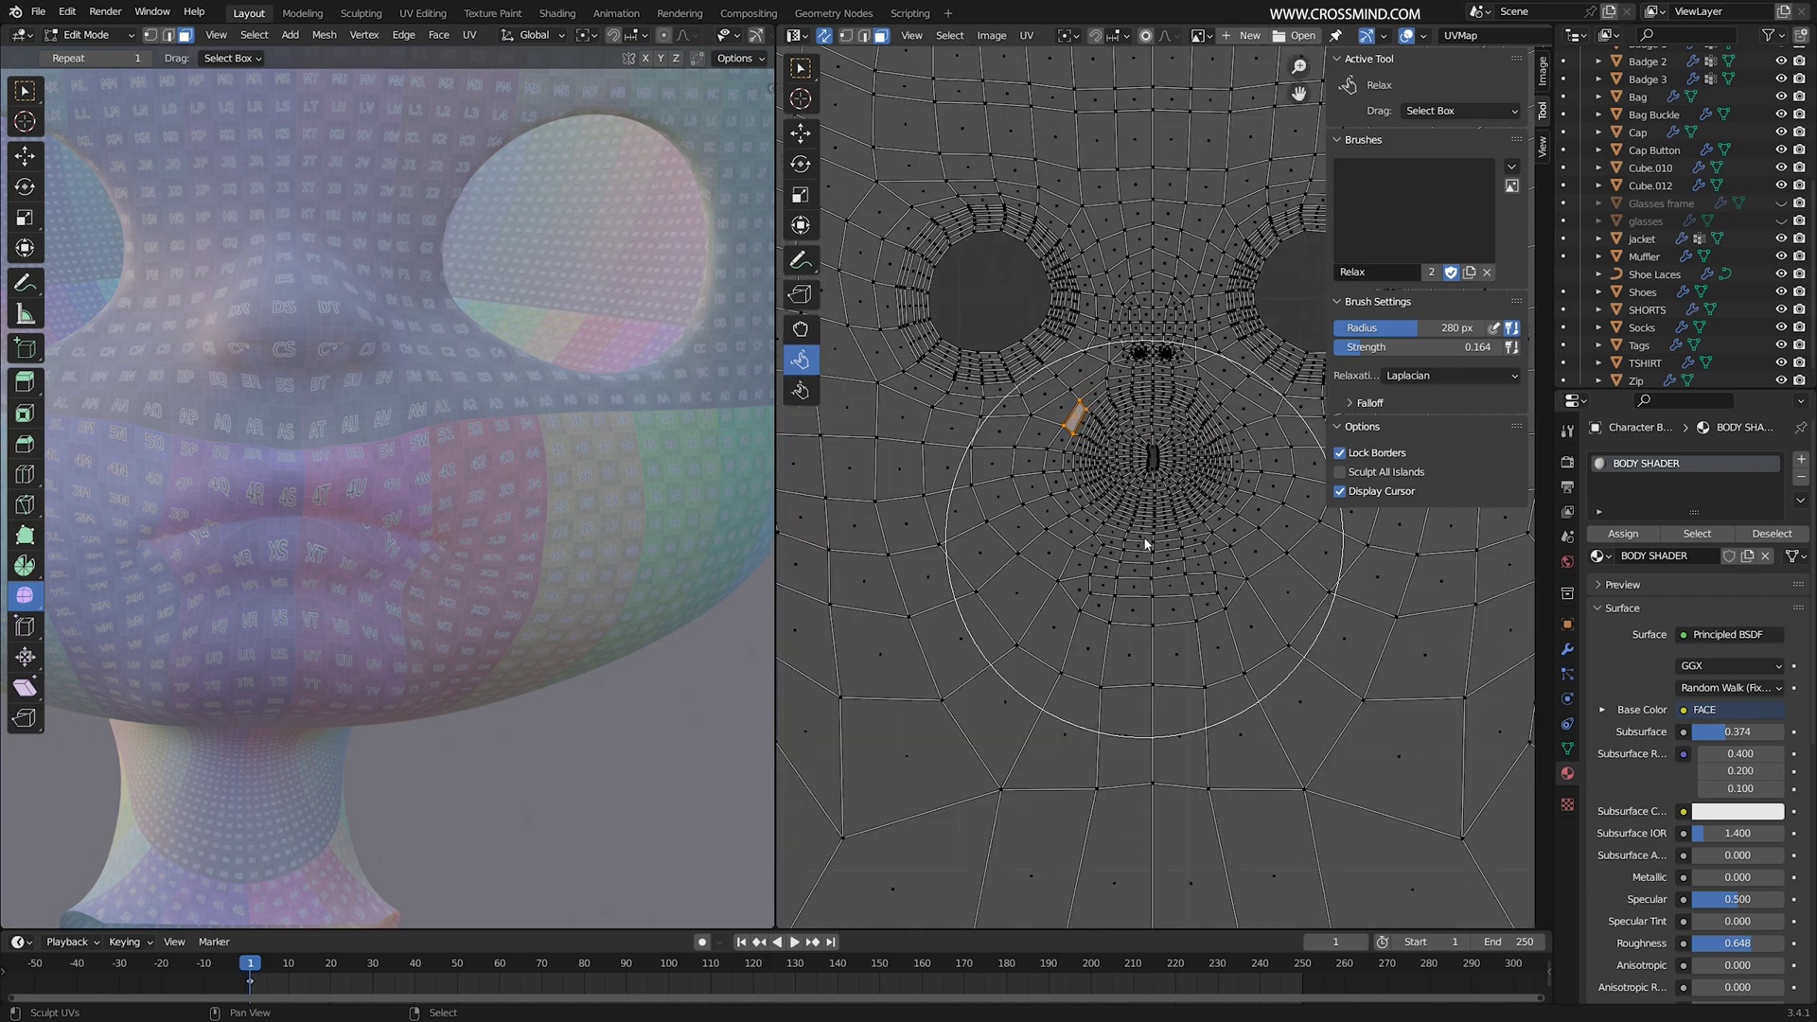
scroll(1150, 449, "up", 3)
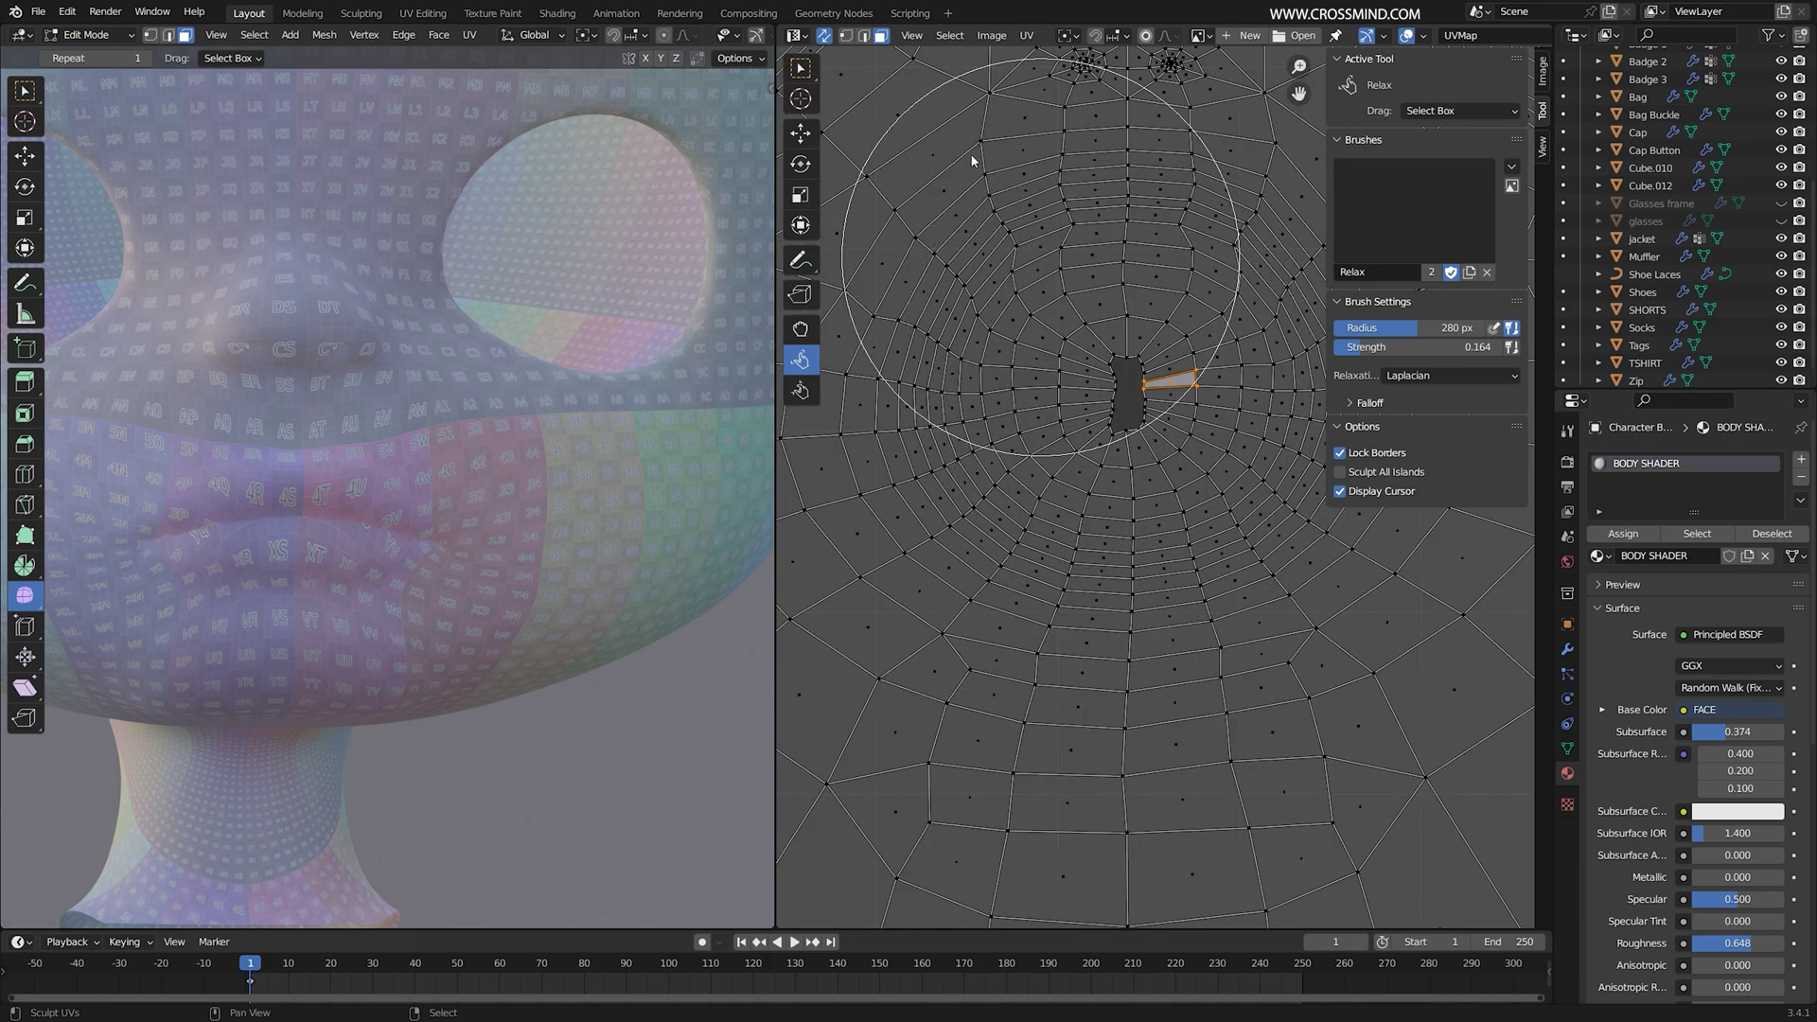
left_click(845, 38)
left_click(1146, 373, "alt")
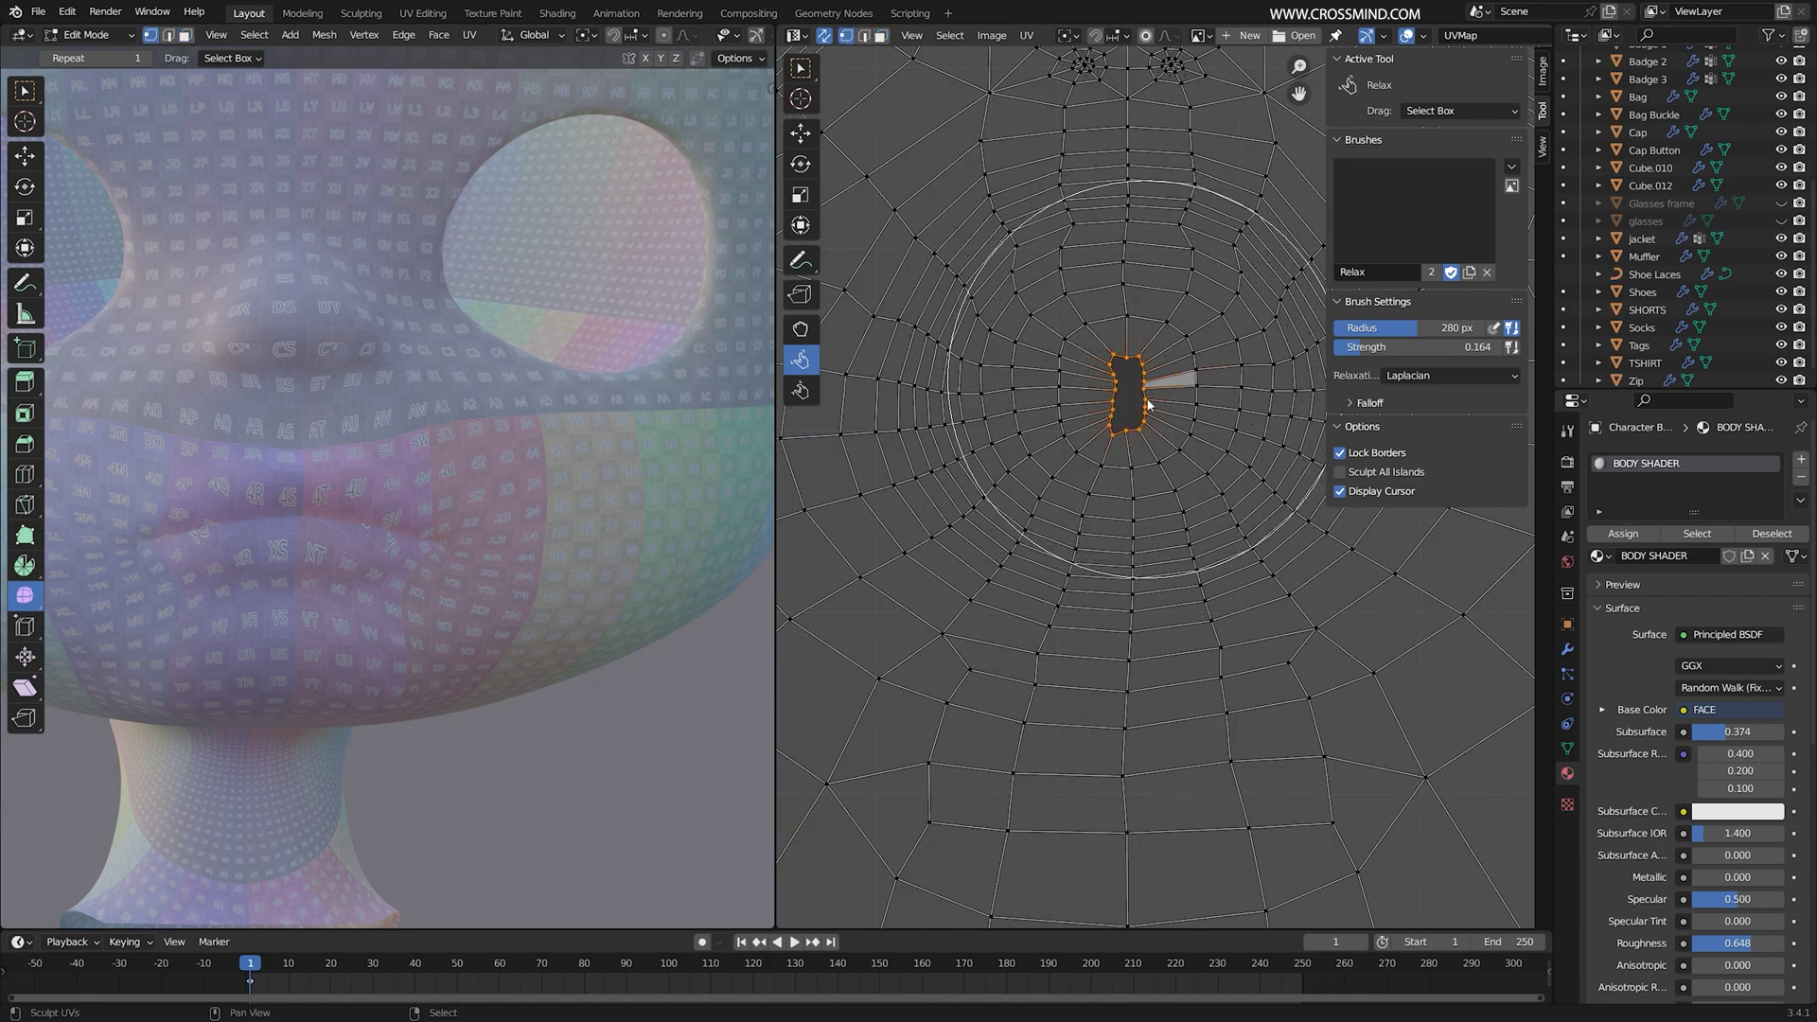
Step: Enable proportional editing for the selected mouth loop and activate the Move tool in the UV Editor
scroll(1148, 393, "down", 2)
middle_click_drag(1152, 418, 1147, 472)
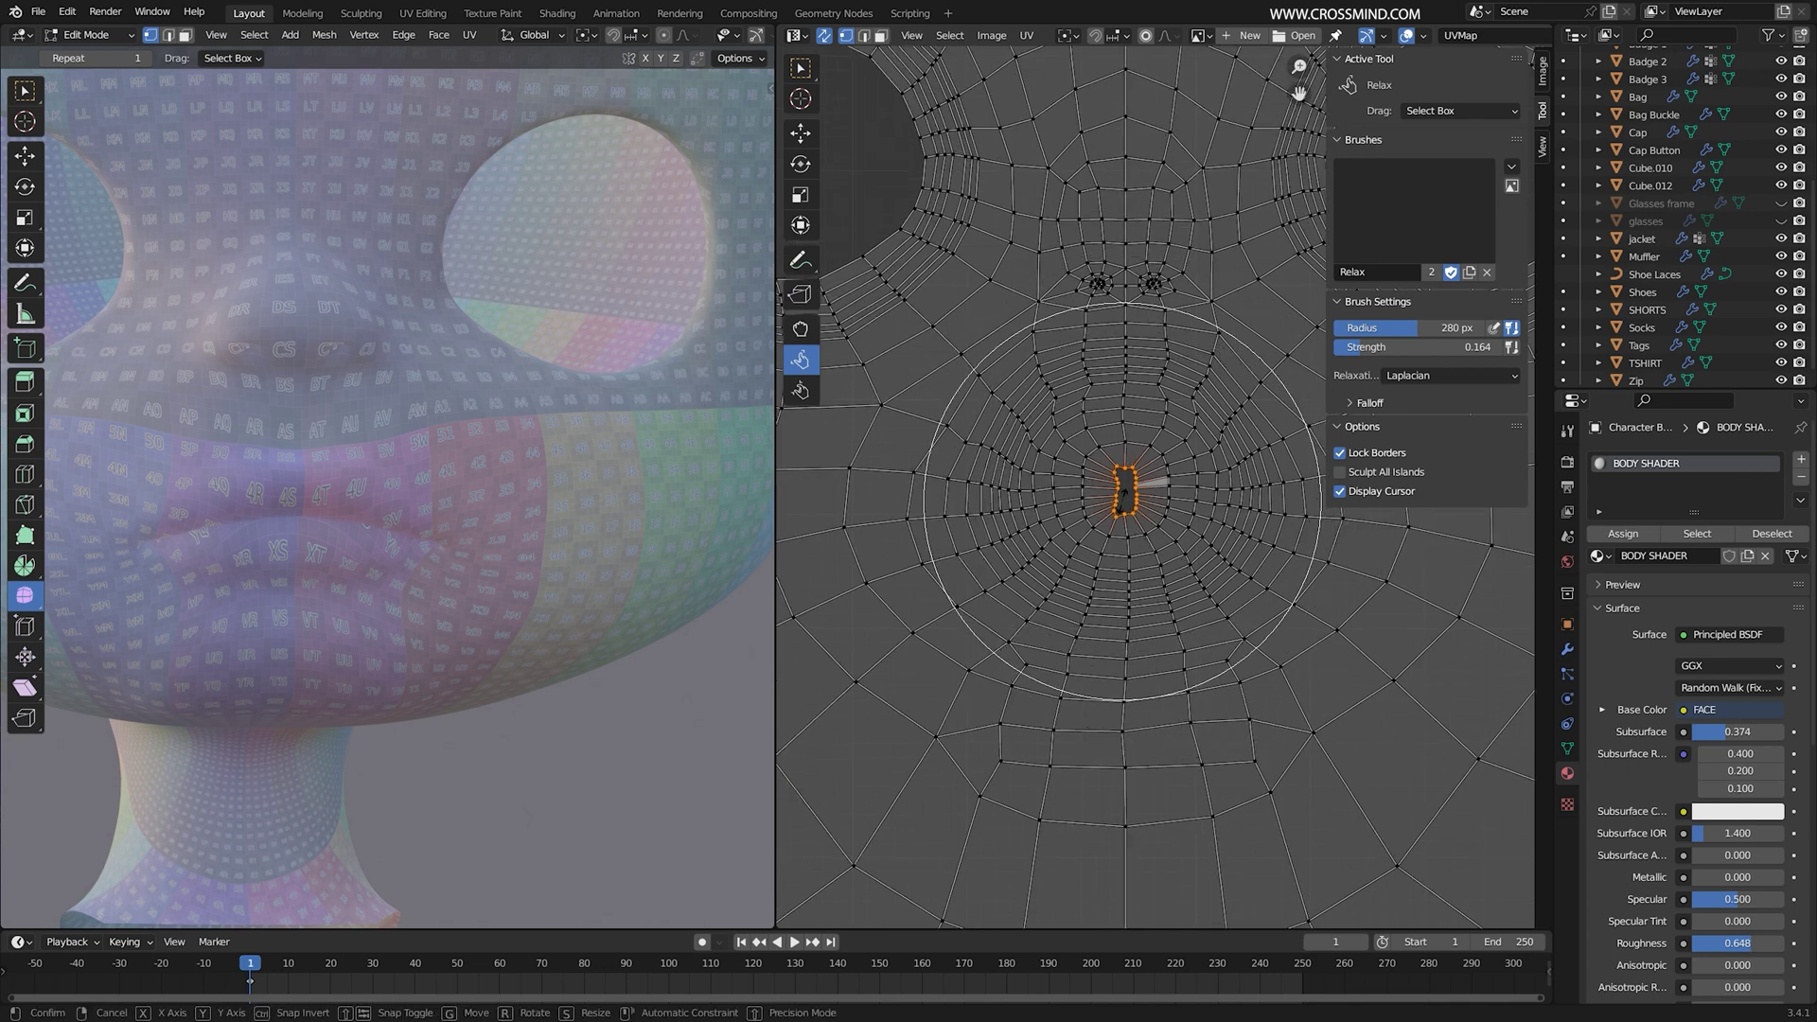
right_click(1141, 502)
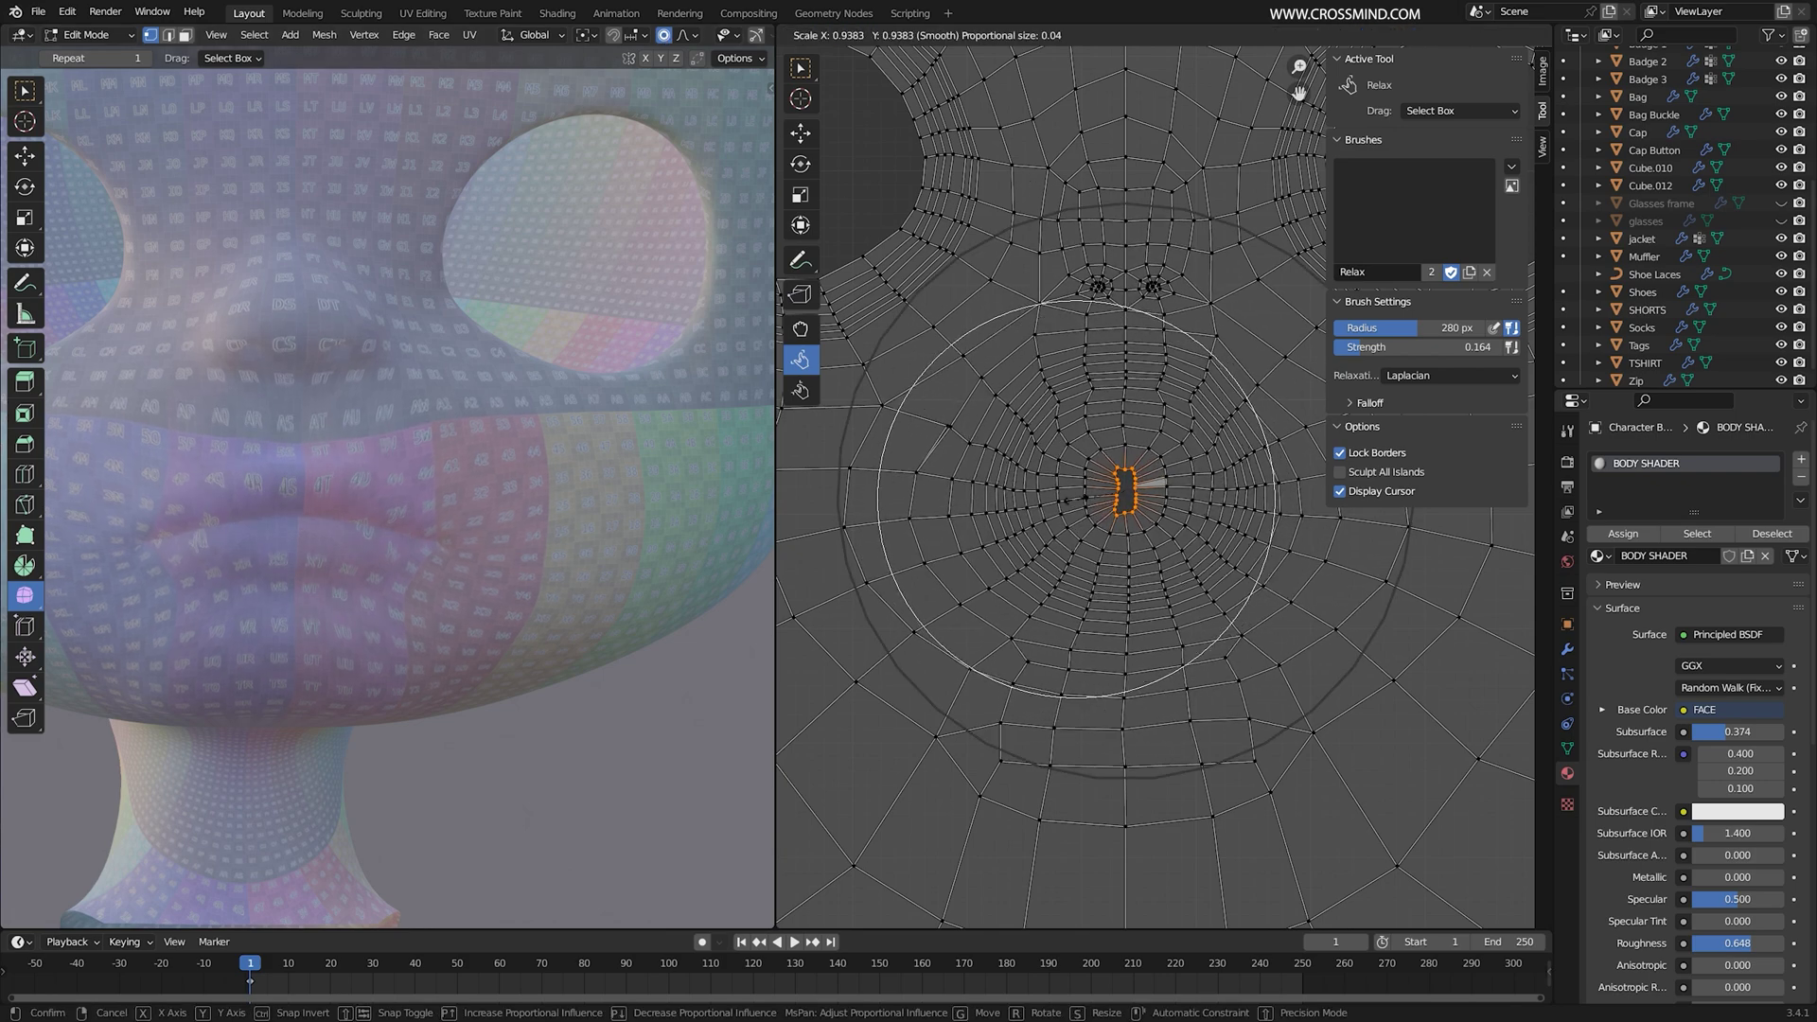
left_click(802, 142)
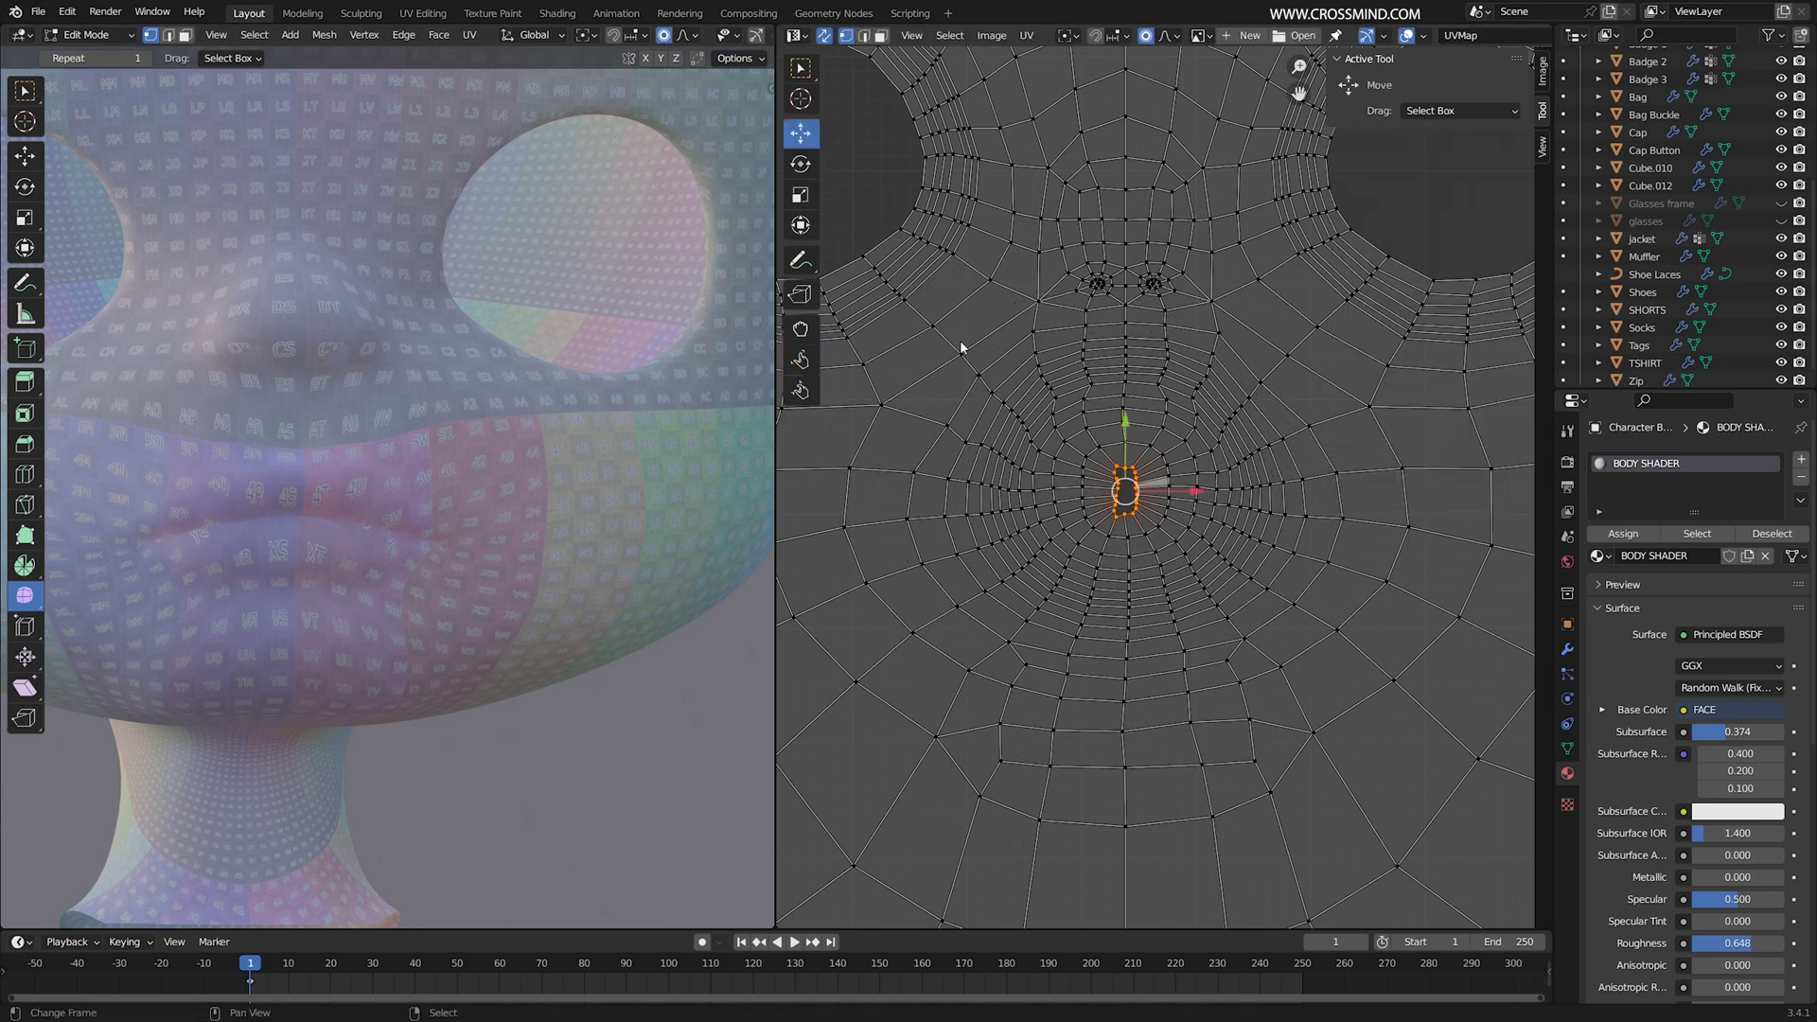
Step: Scale the mouth opening's UV loop by 1.197 with connected, smooth proportional editing at a size of 0.039
scroll(1156, 582, "up", 2)
key("s")
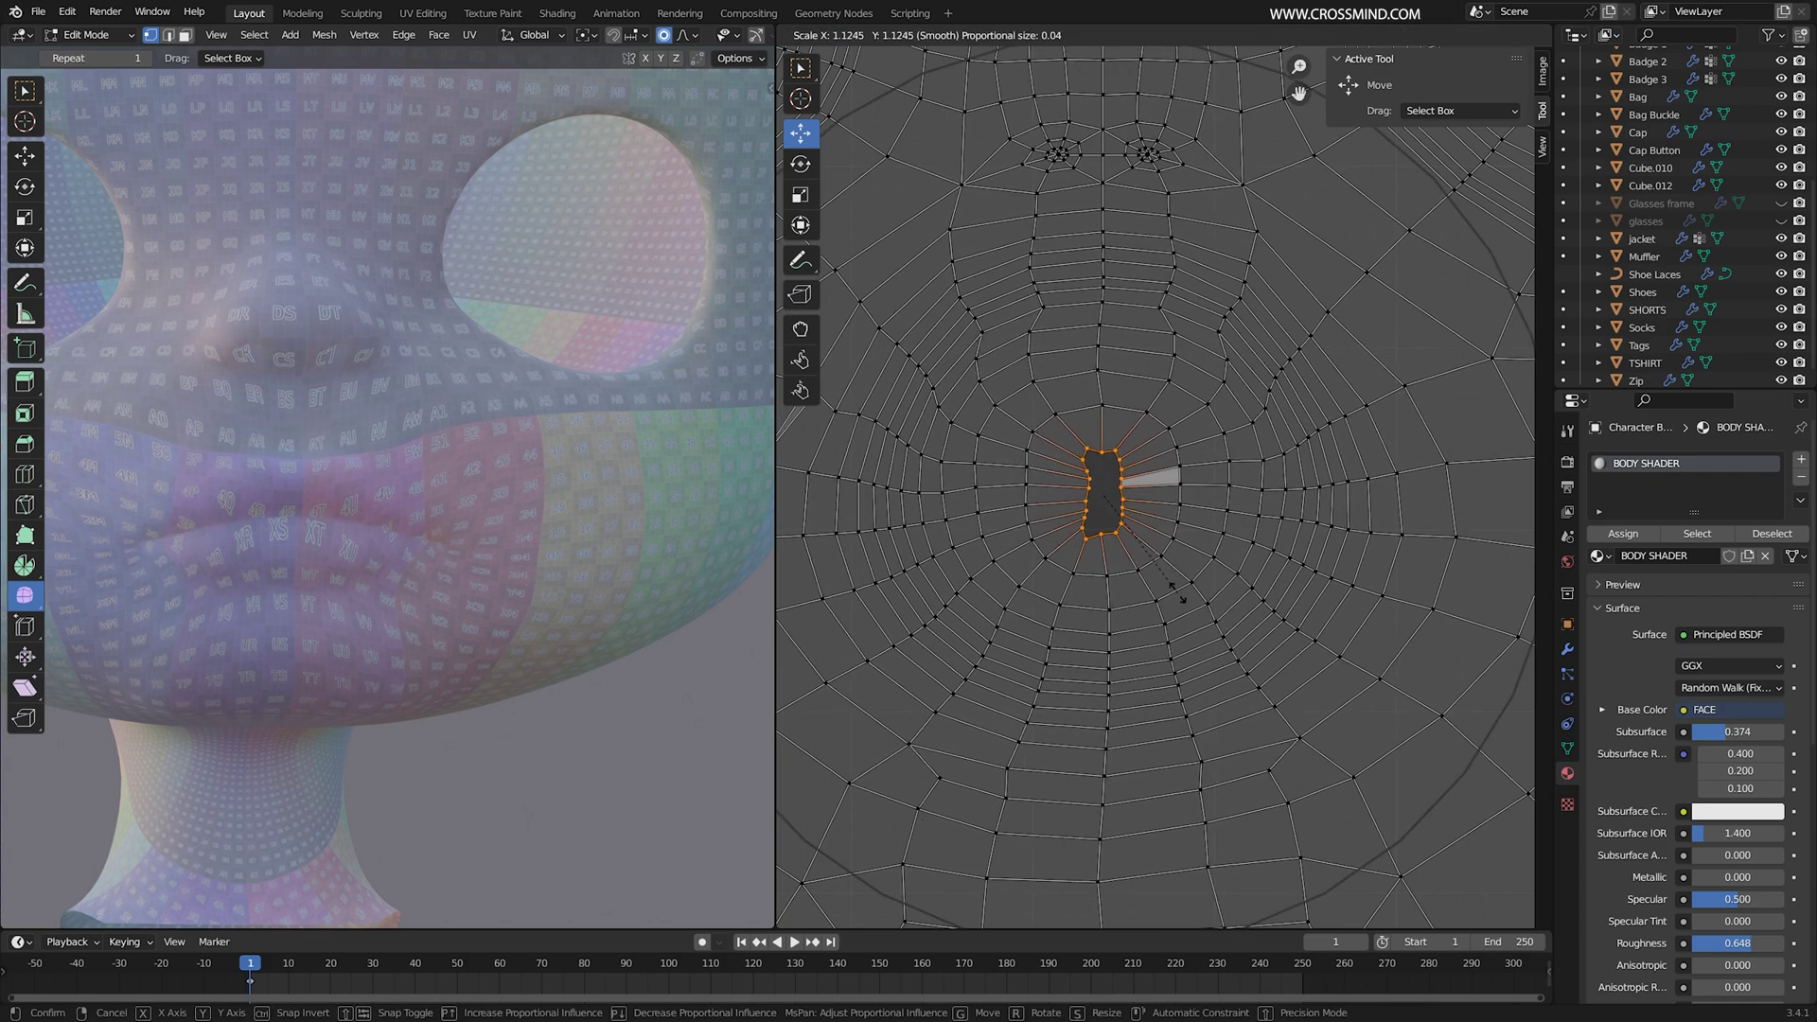
scroll(1183, 596, "up", 2)
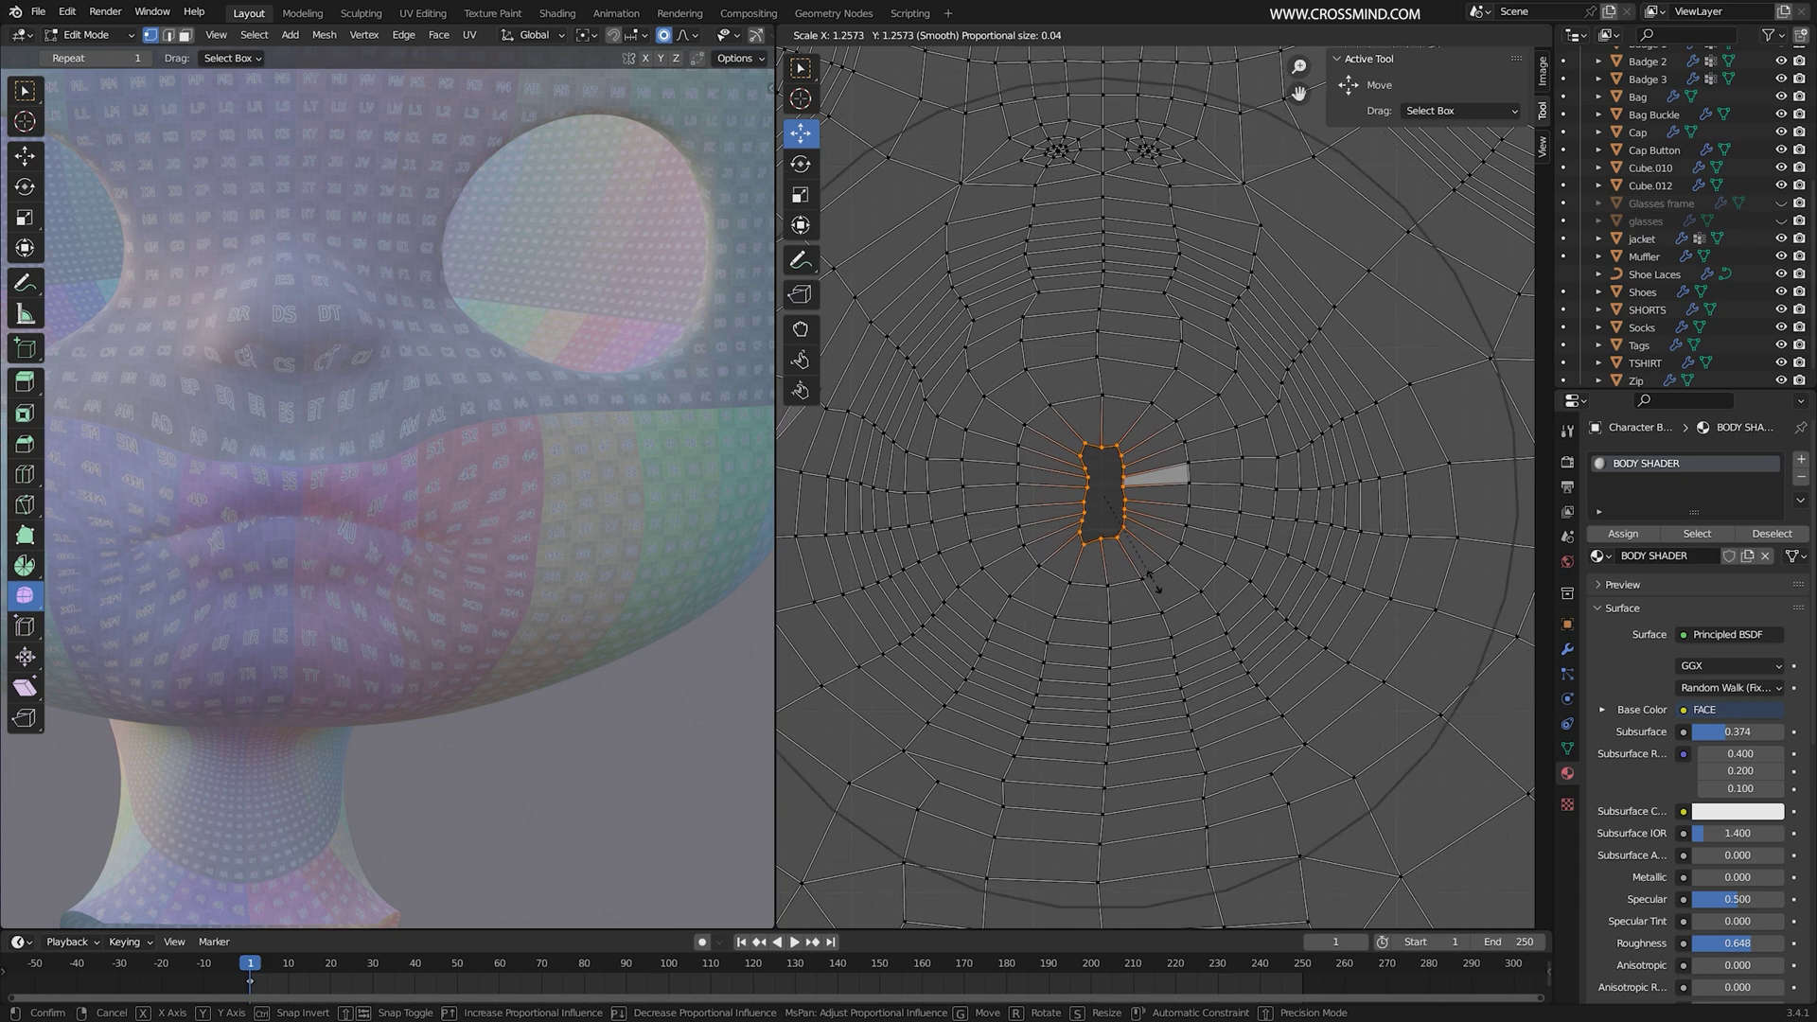
scroll(1156, 589, "up", 1)
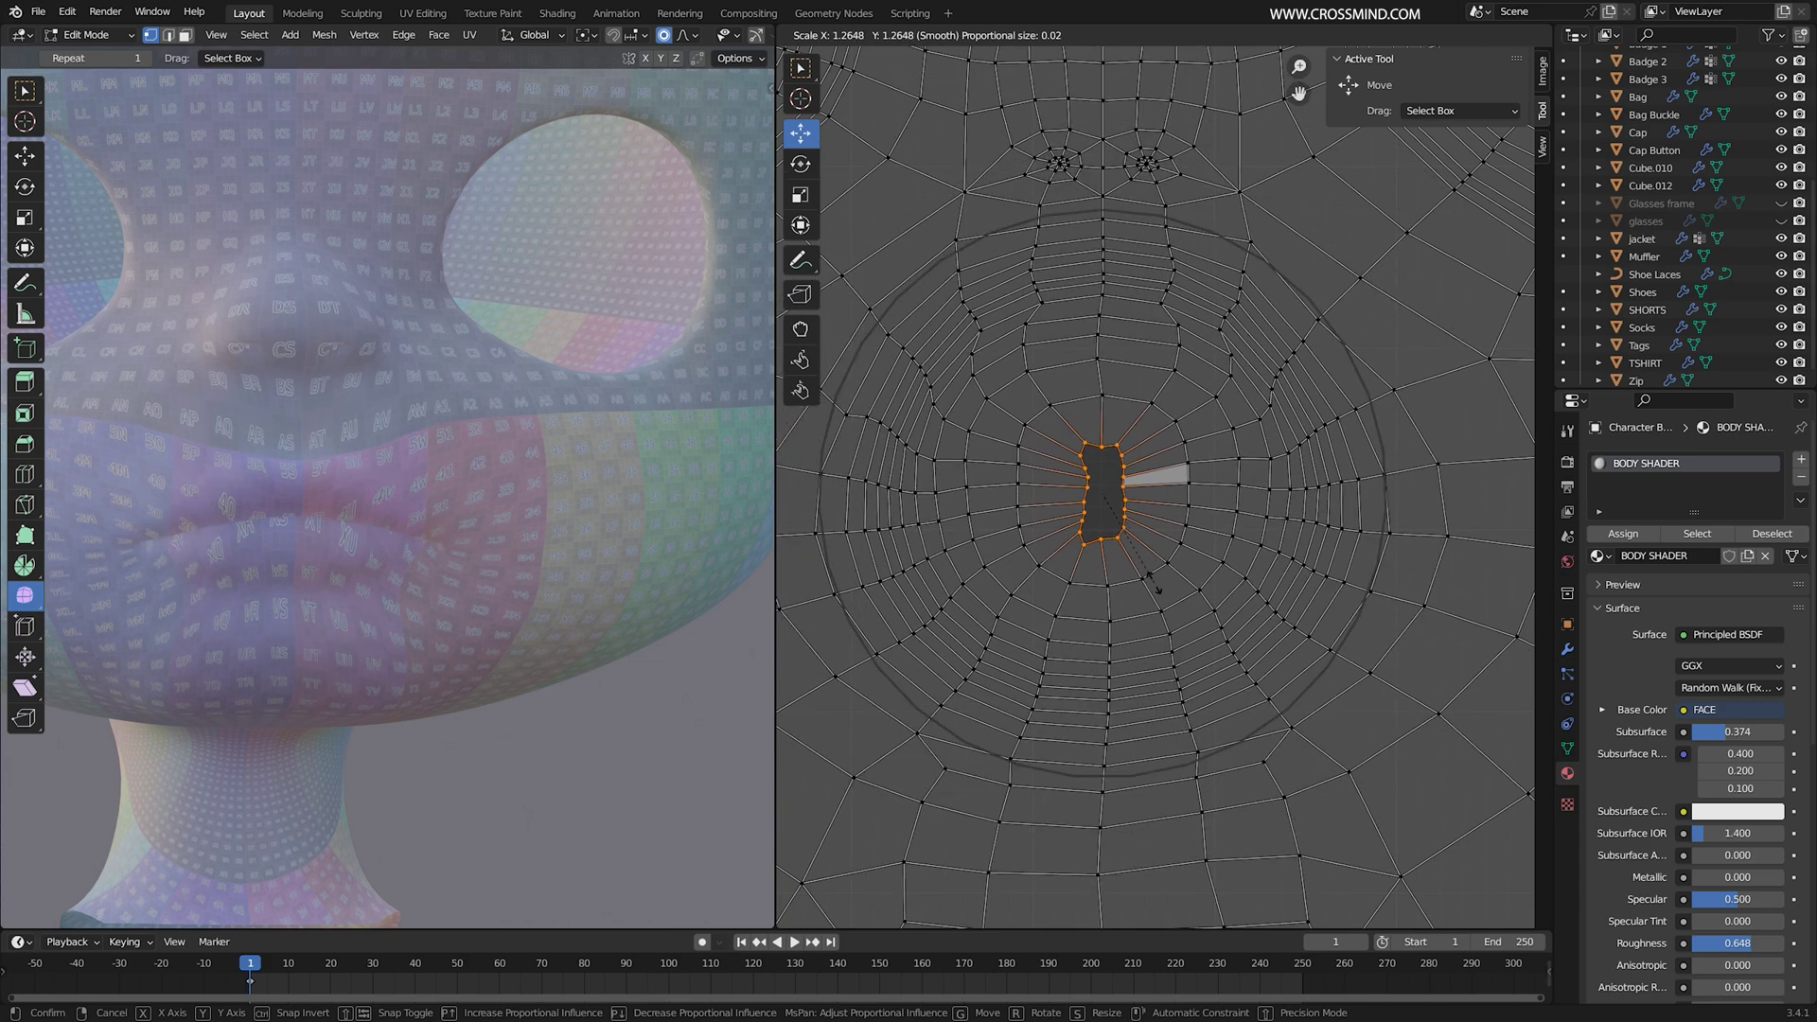
scroll(1149, 586, "down", 5)
left_click(1150, 587)
middle_click_drag(454, 530, 538, 568)
scroll(1172, 588, "down", 2)
scroll(1175, 568, "up", 2)
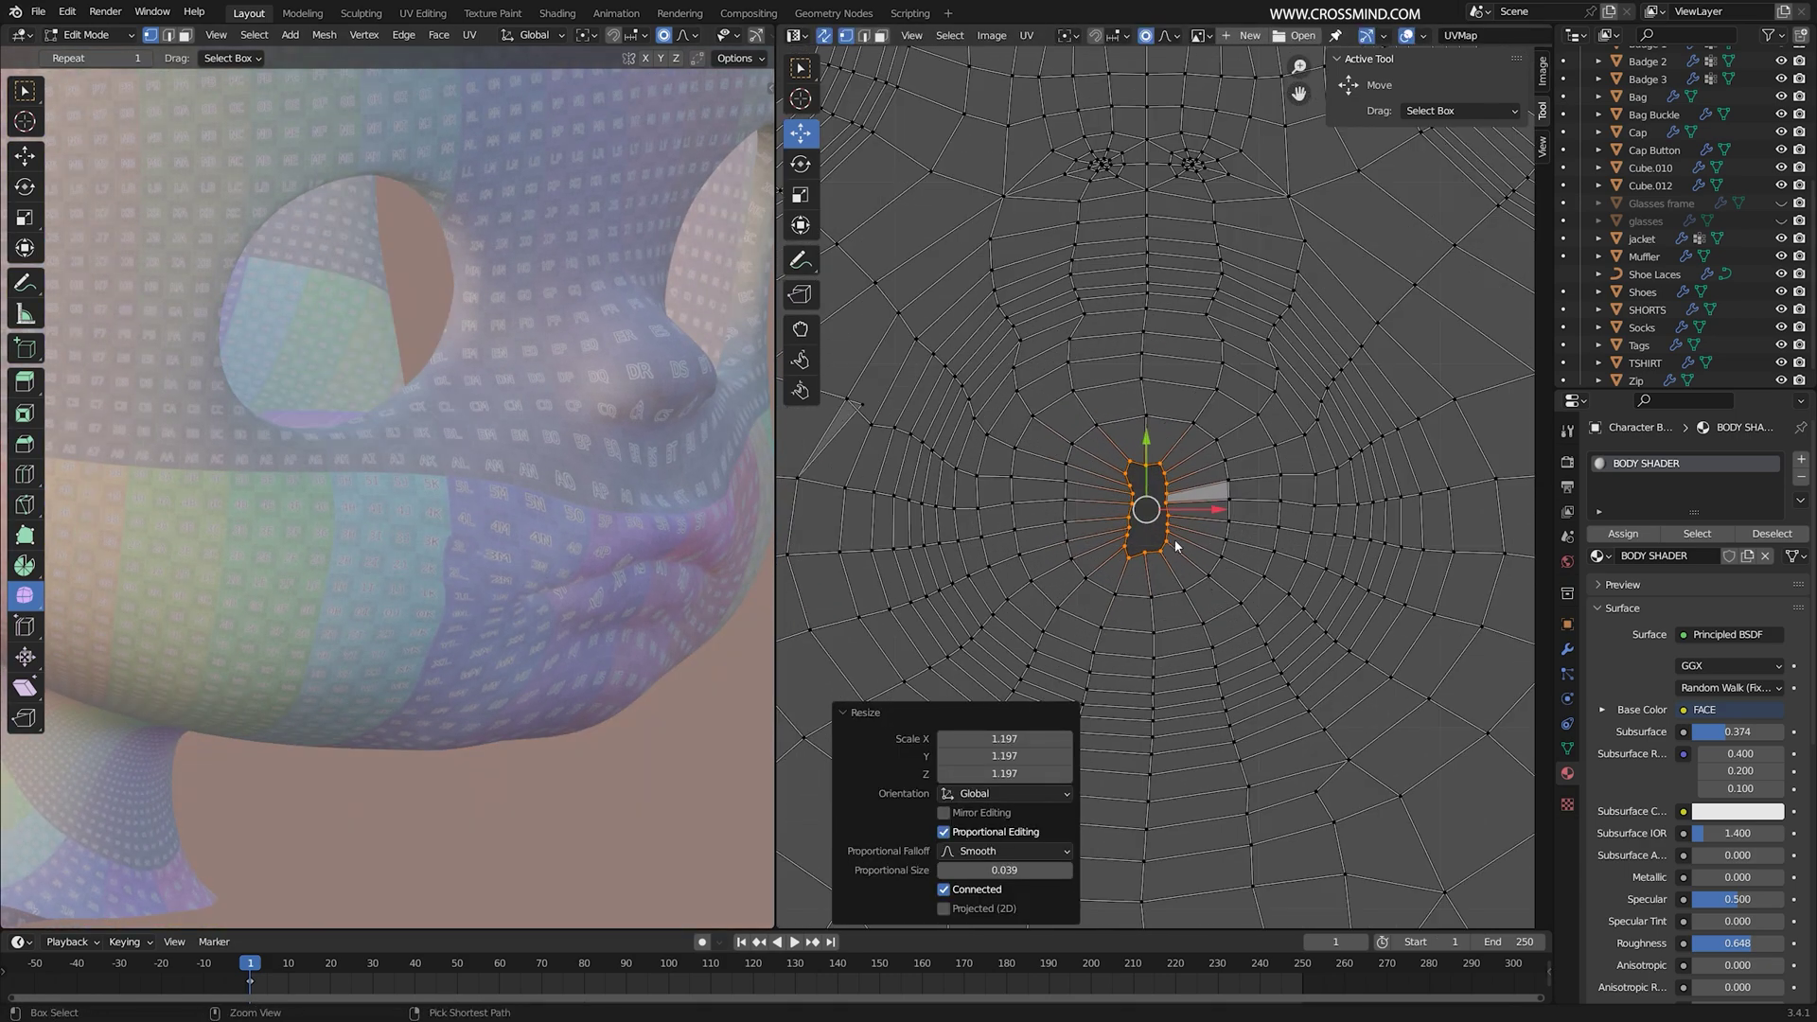
key("s")
scroll(1219, 568, "up", 10)
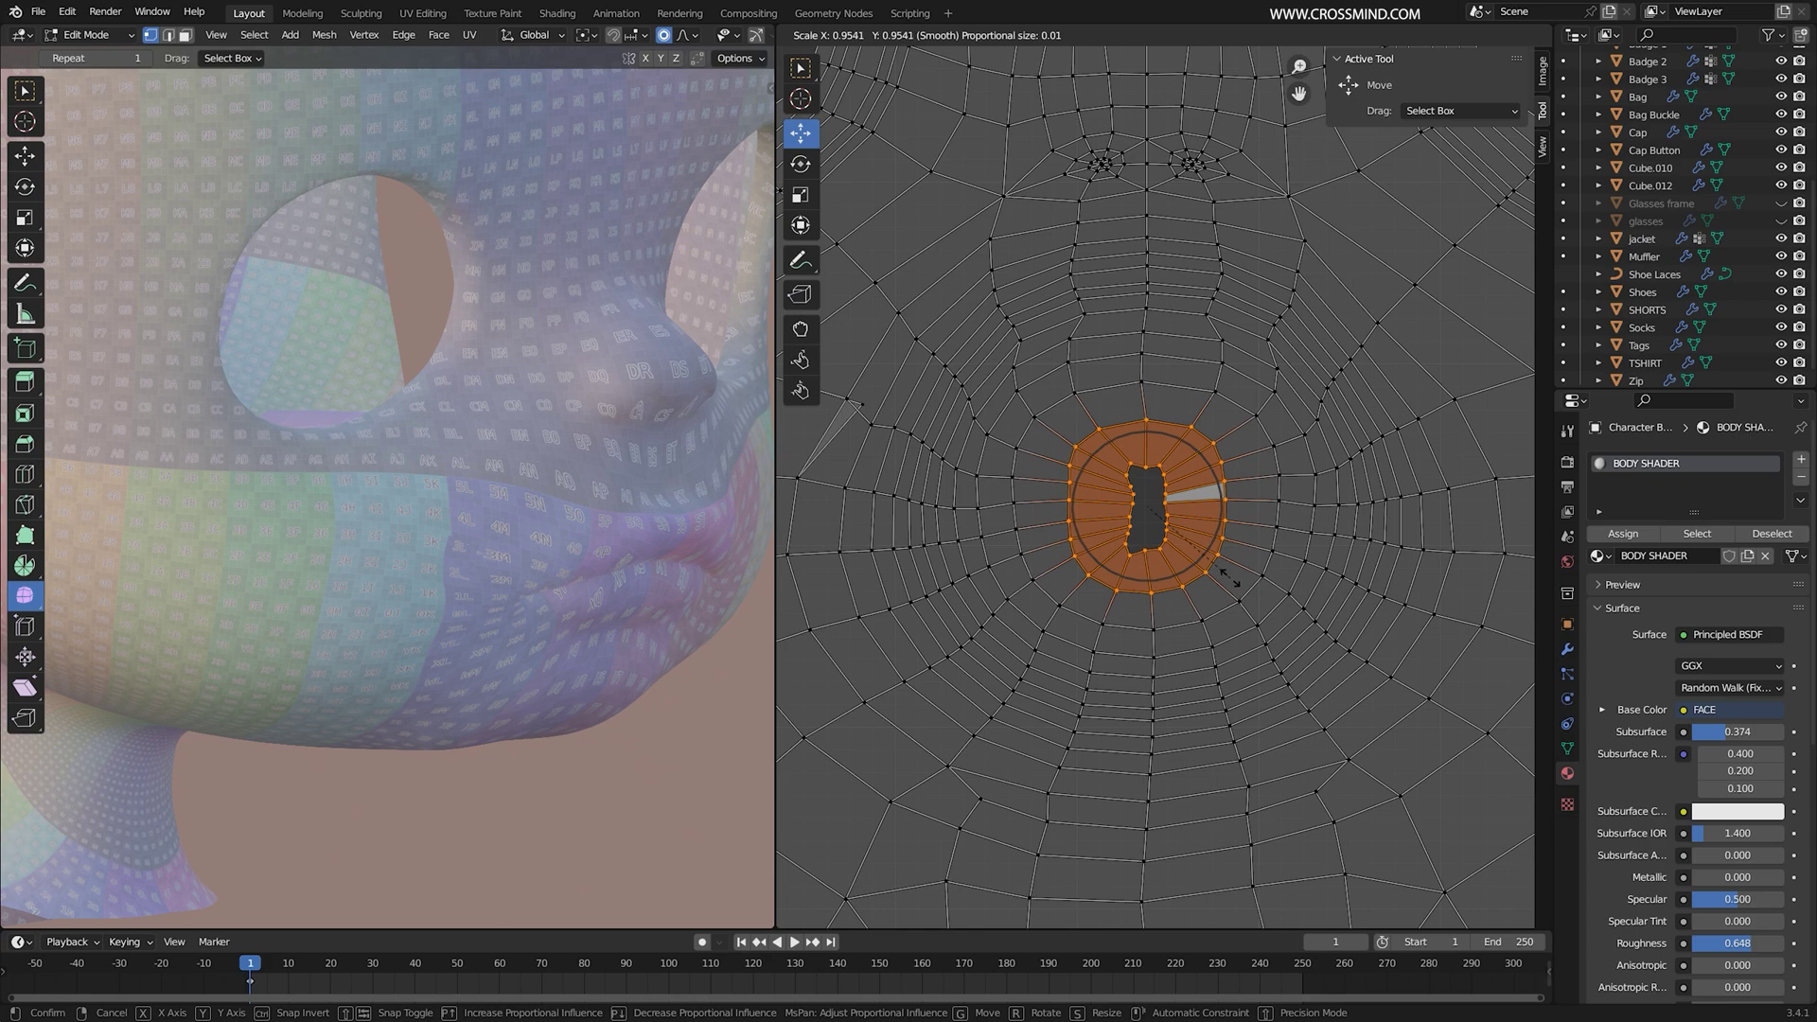
scroll(1224, 575, "down", 10)
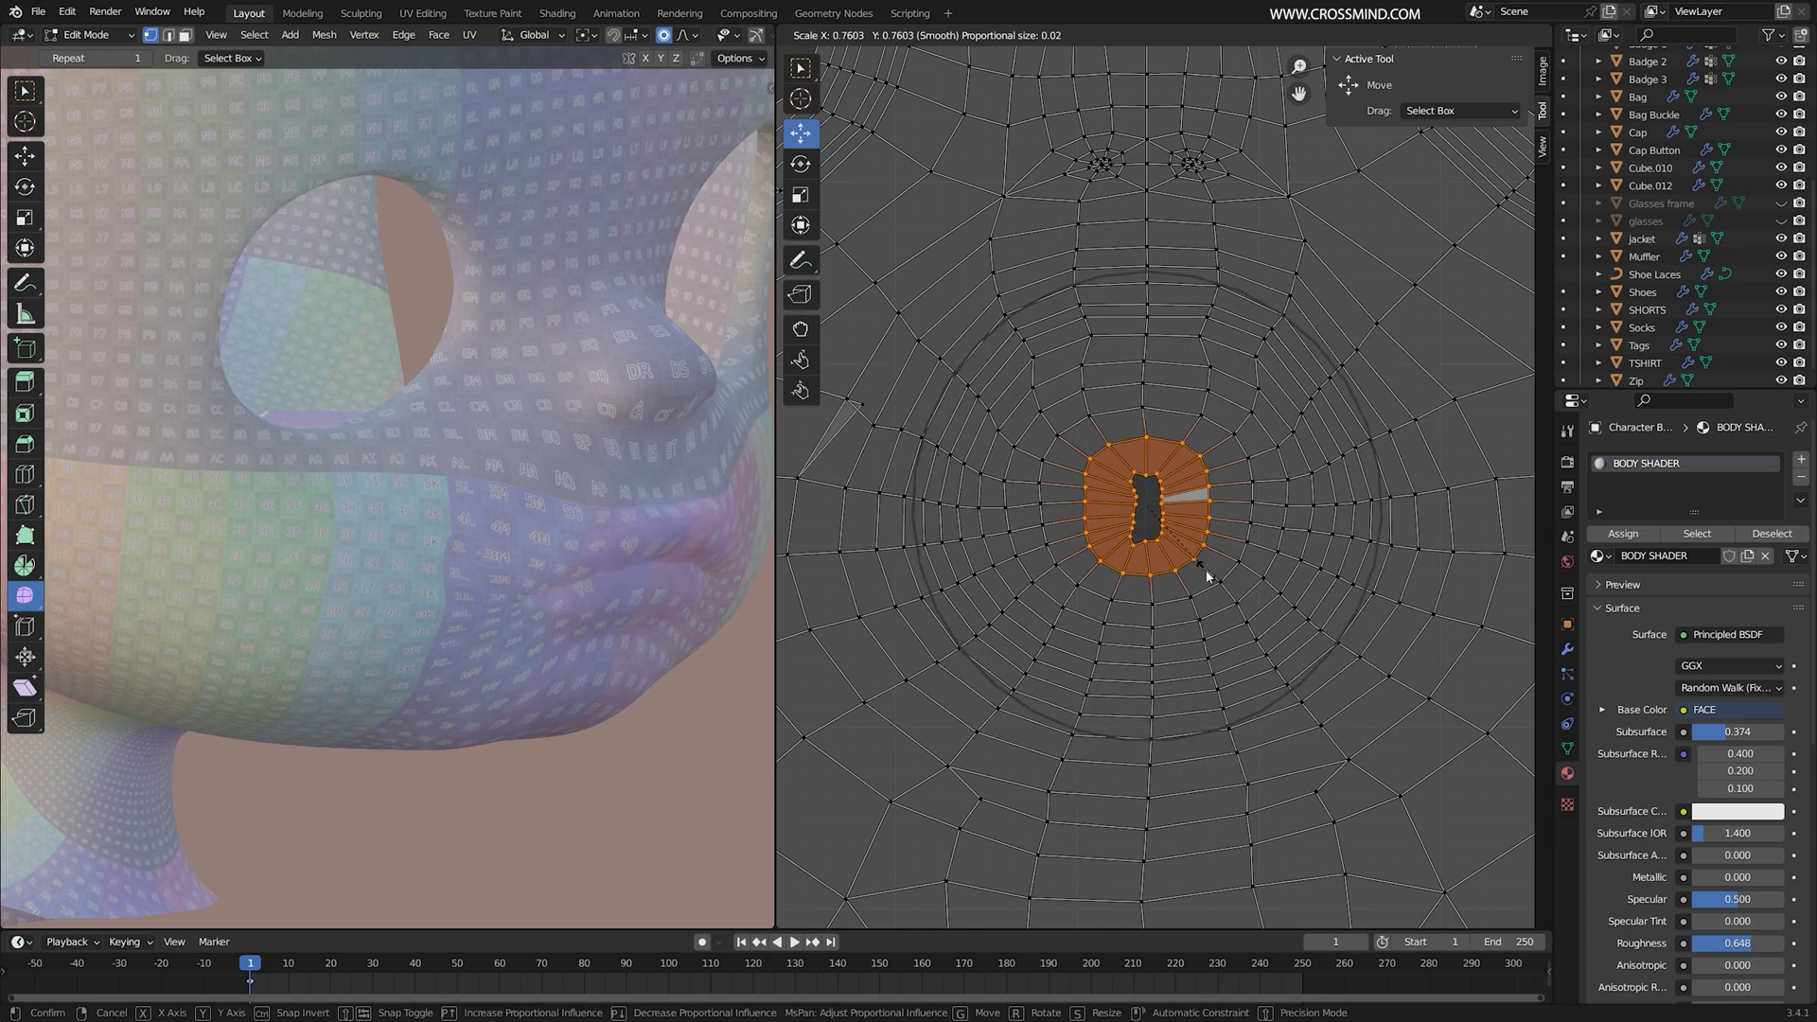
right_click(1200, 560)
Step: Shrink the innermost ring of mouth UVs by 0.680 with connected, smooth proportional editing at a size of 0.014
middle_click_drag(743, 562, 646, 566)
key("s")
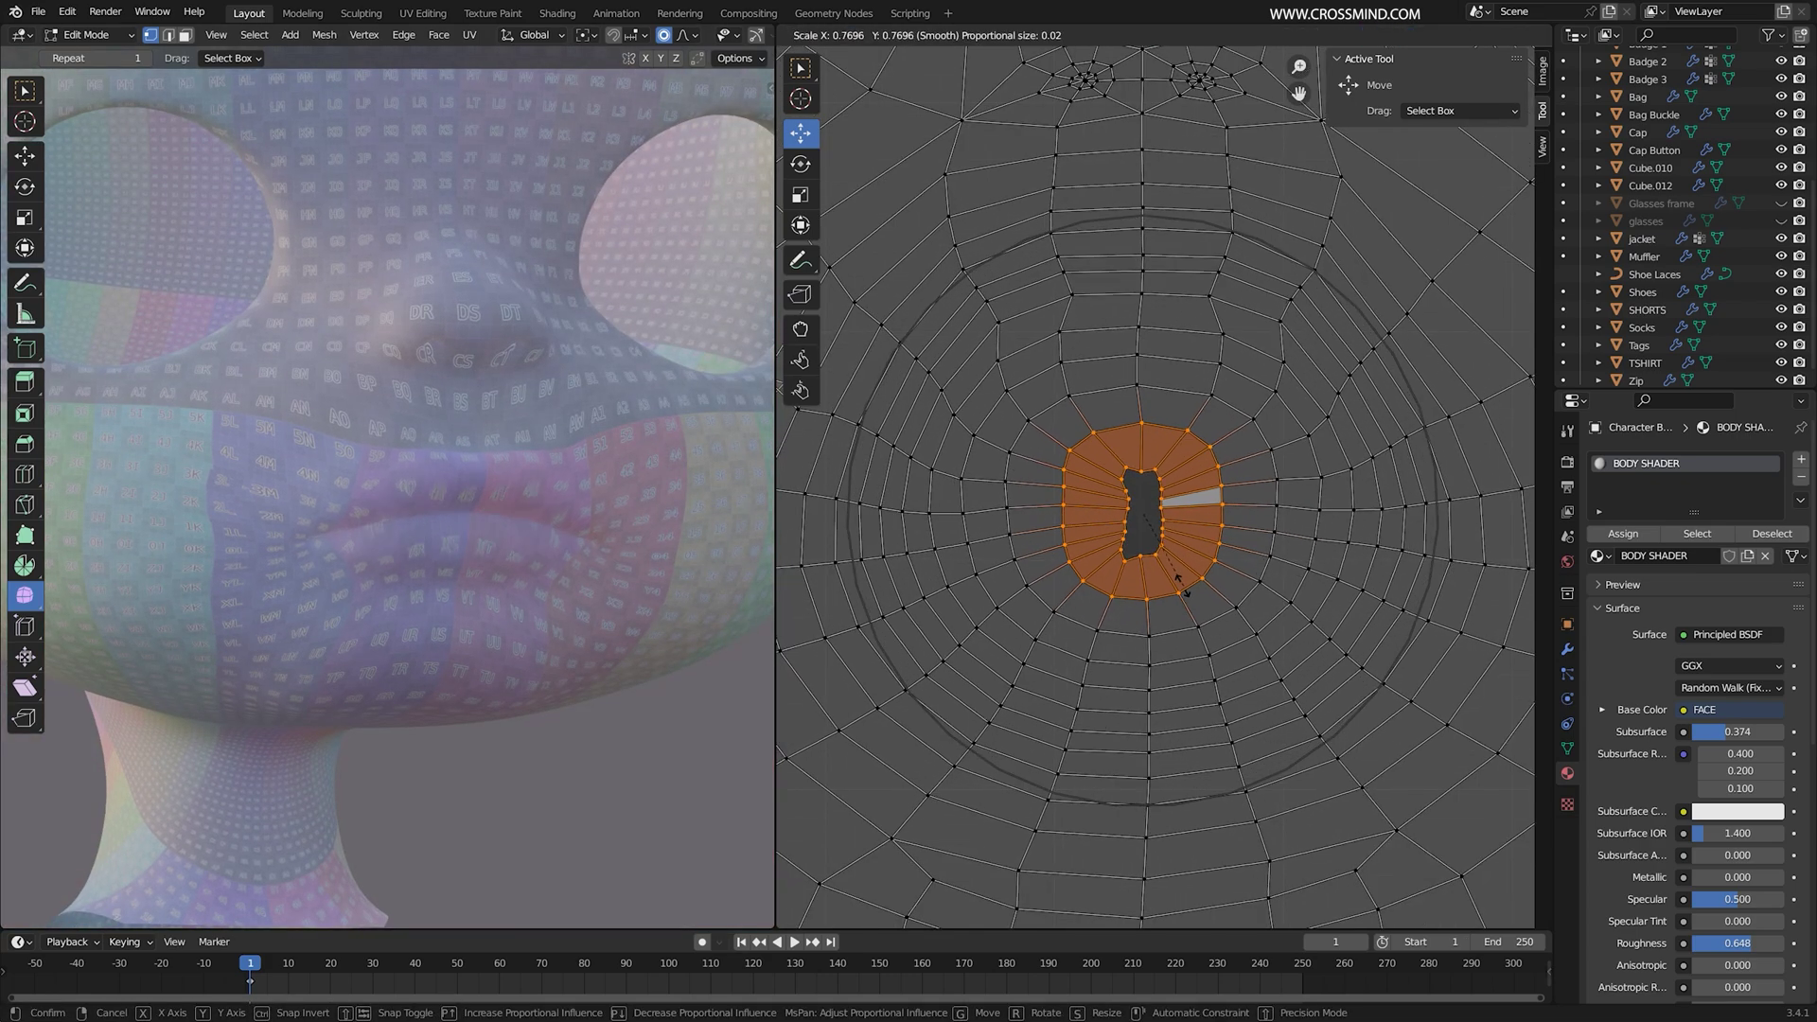
scroll(1147, 564, "up", 5)
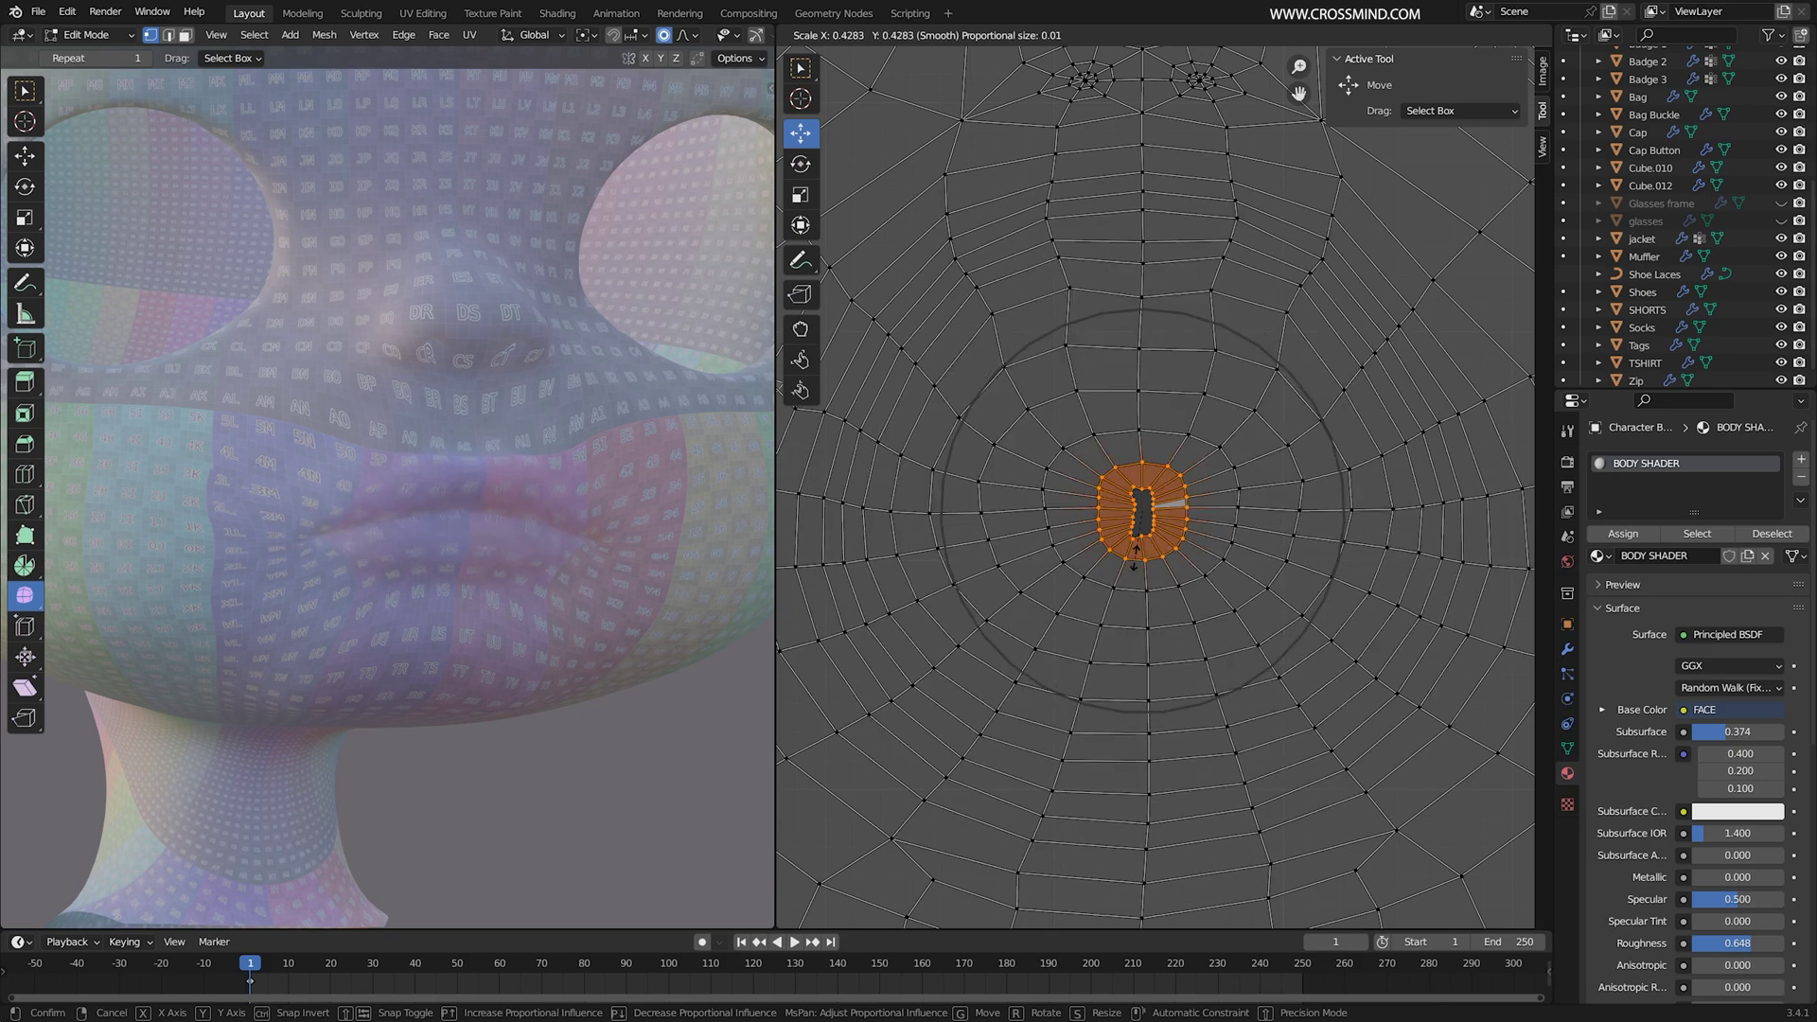
left_click(1123, 558)
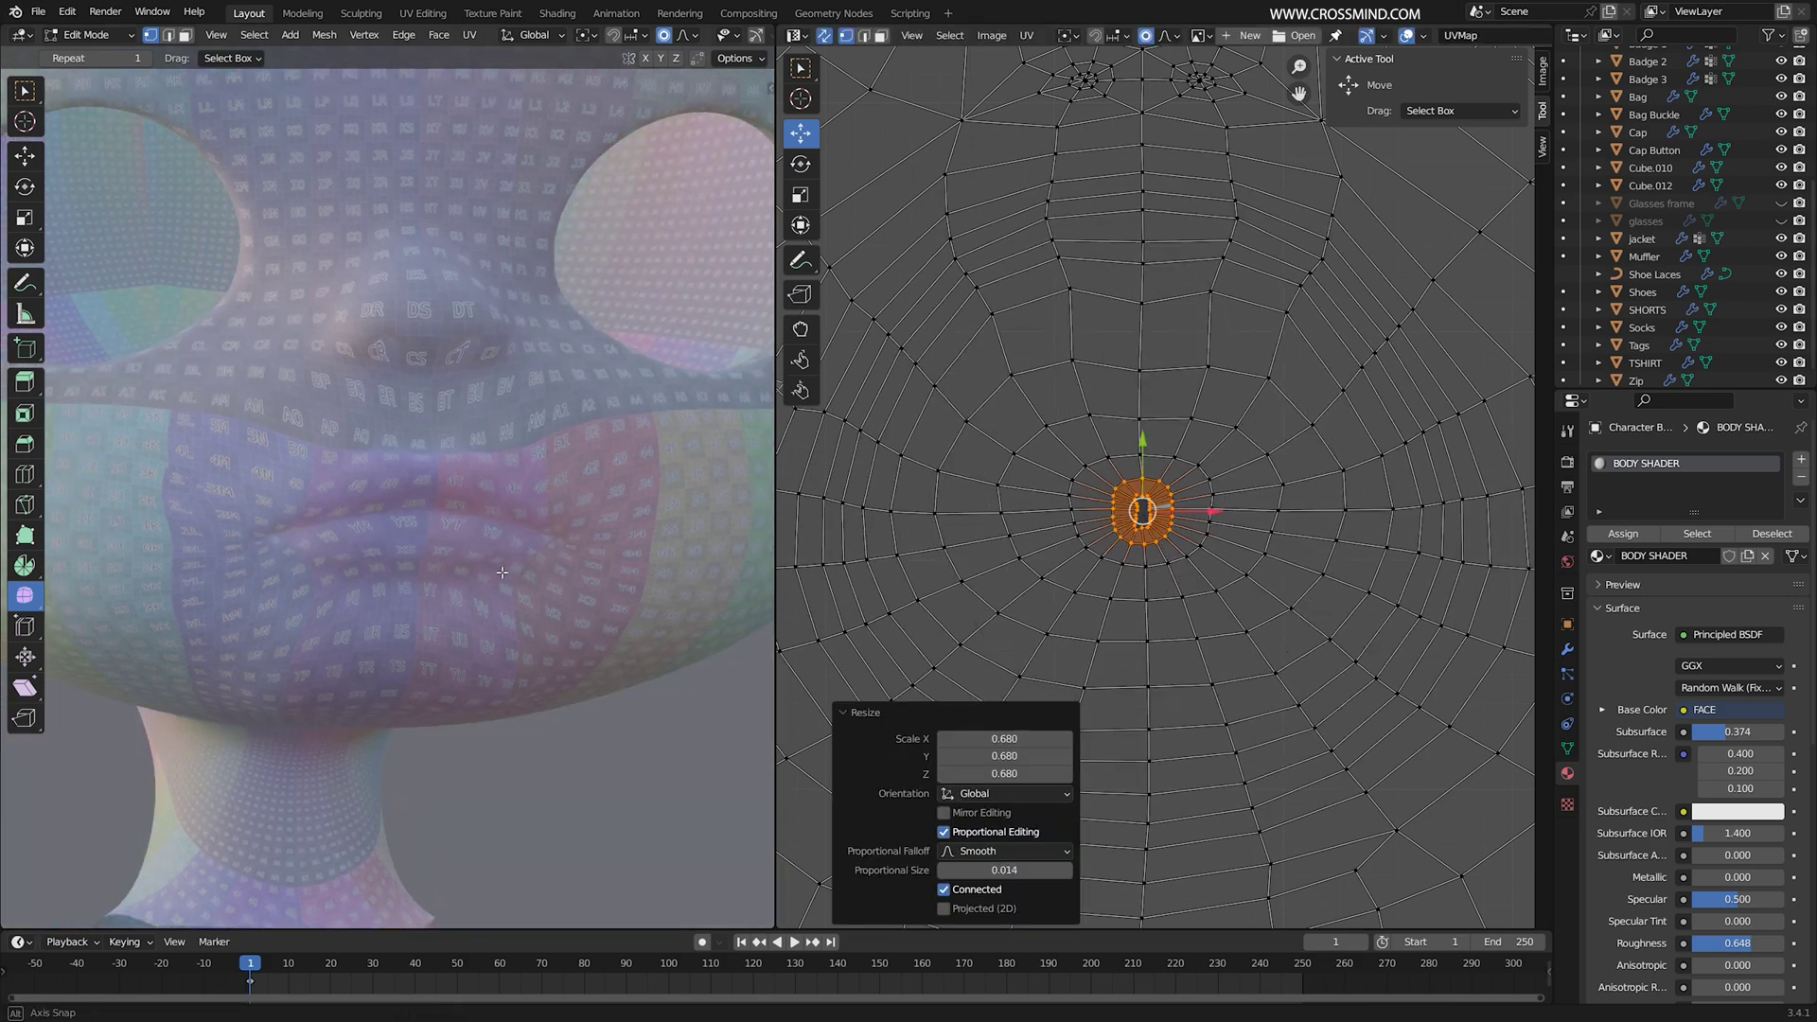
Step: Leave Edit Mode and inspect the checker pattern on the mouth, face and back of the head
scroll(523, 560, "down", 2)
scroll(524, 560, "up", 4)
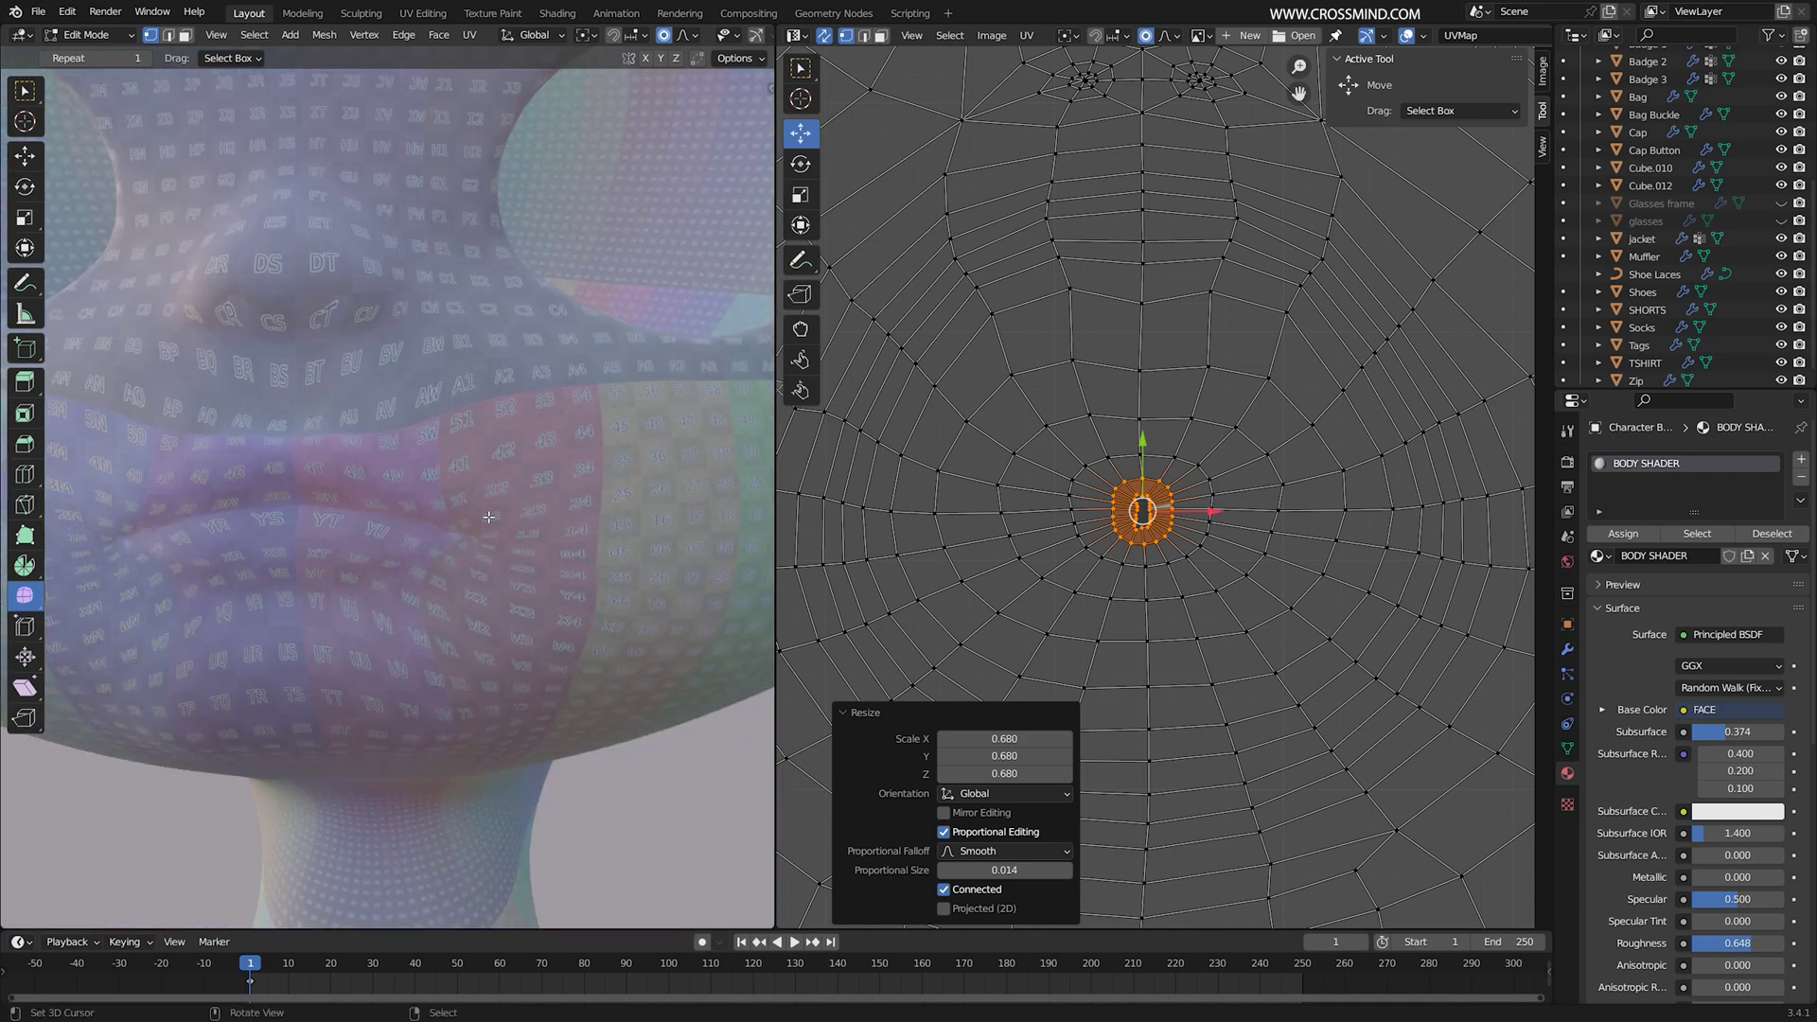
scroll(482, 520, "down", 2)
key("Tab")
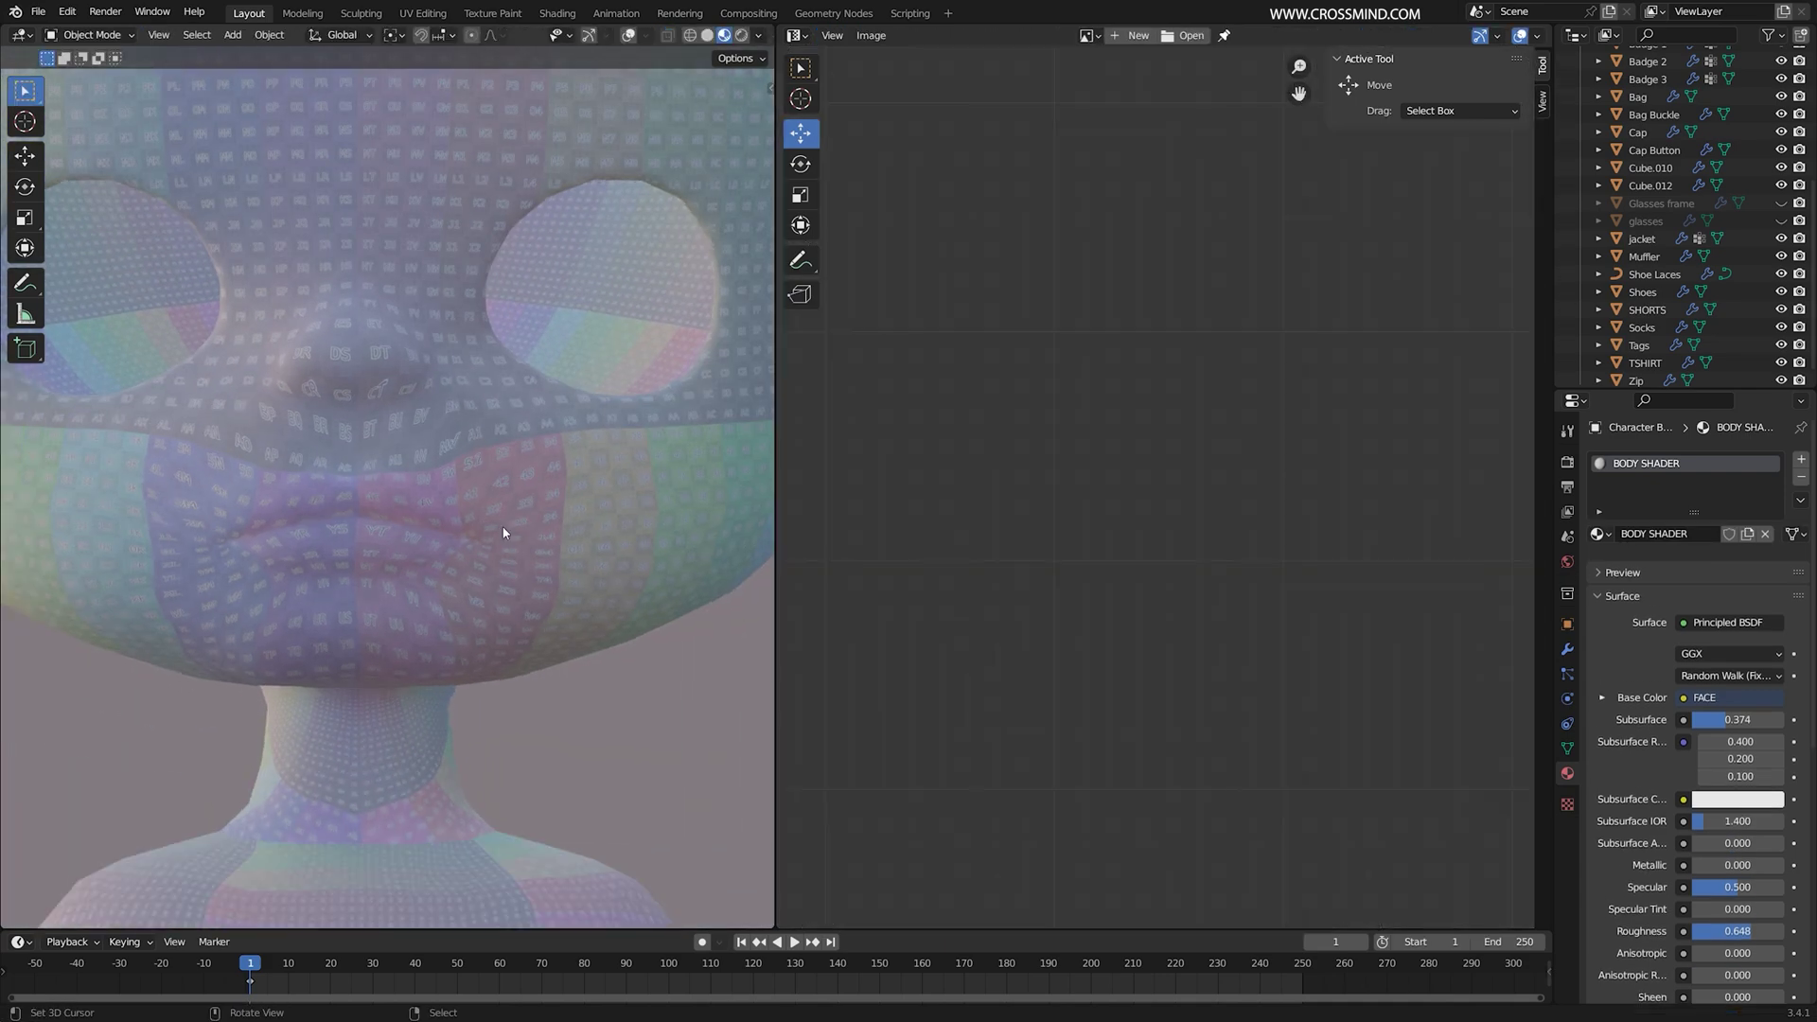
middle_click_drag(490, 538, 862, 450)
key("ctrl+space")
key("ctrl+space")
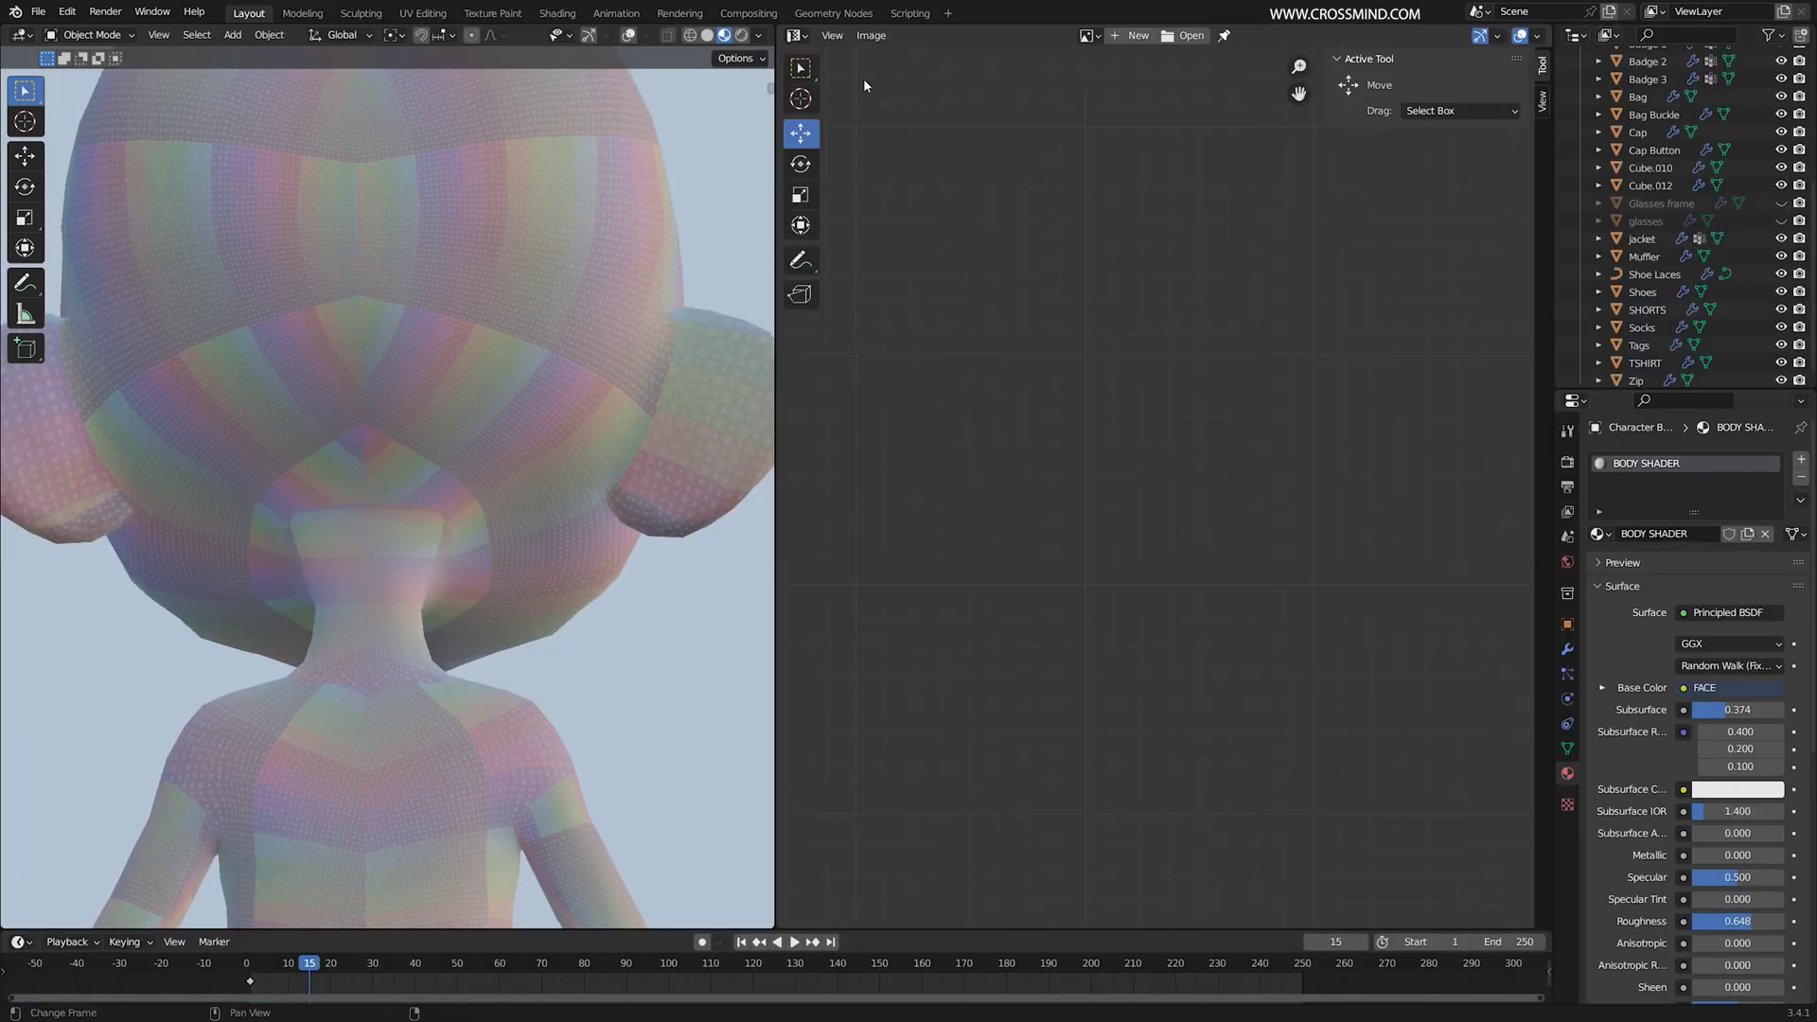
Step: Open the Shader Editor and set the FACE texture's image source to UDIM Tiles
left_click(797, 36)
left_click(886, 205)
middle_click_drag(849, 500, 877, 561)
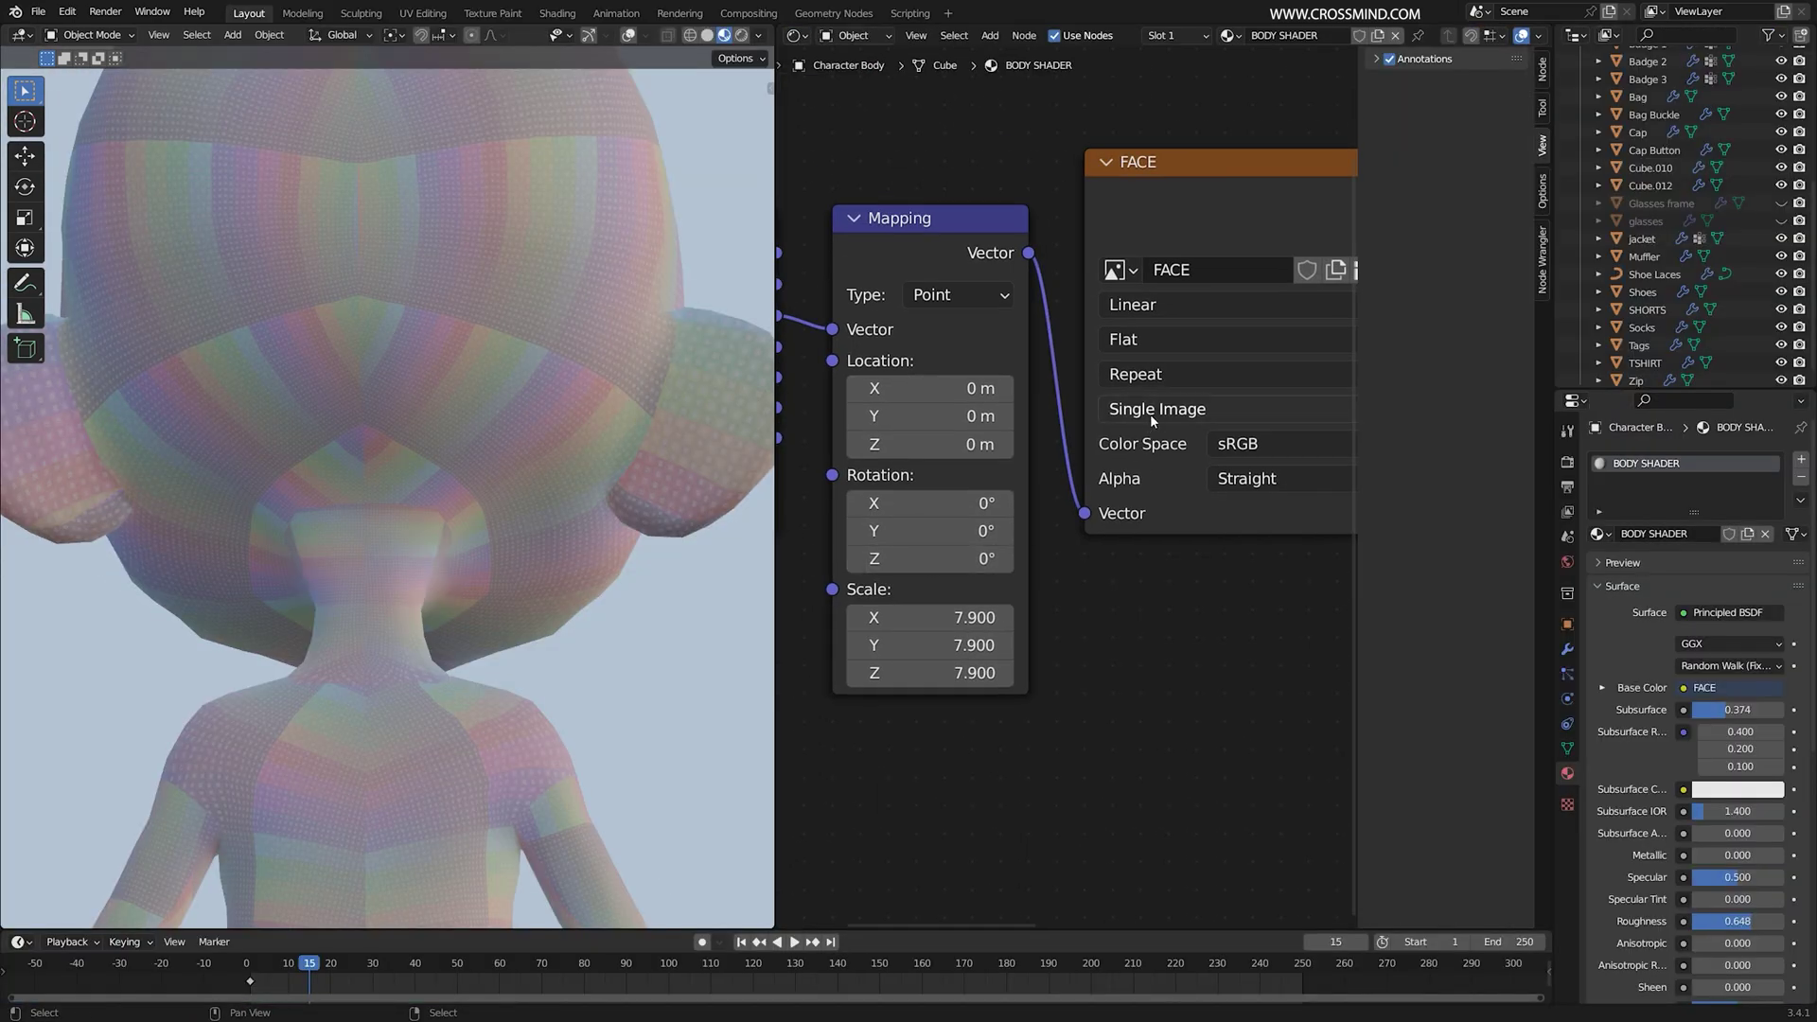
left_click(1163, 410)
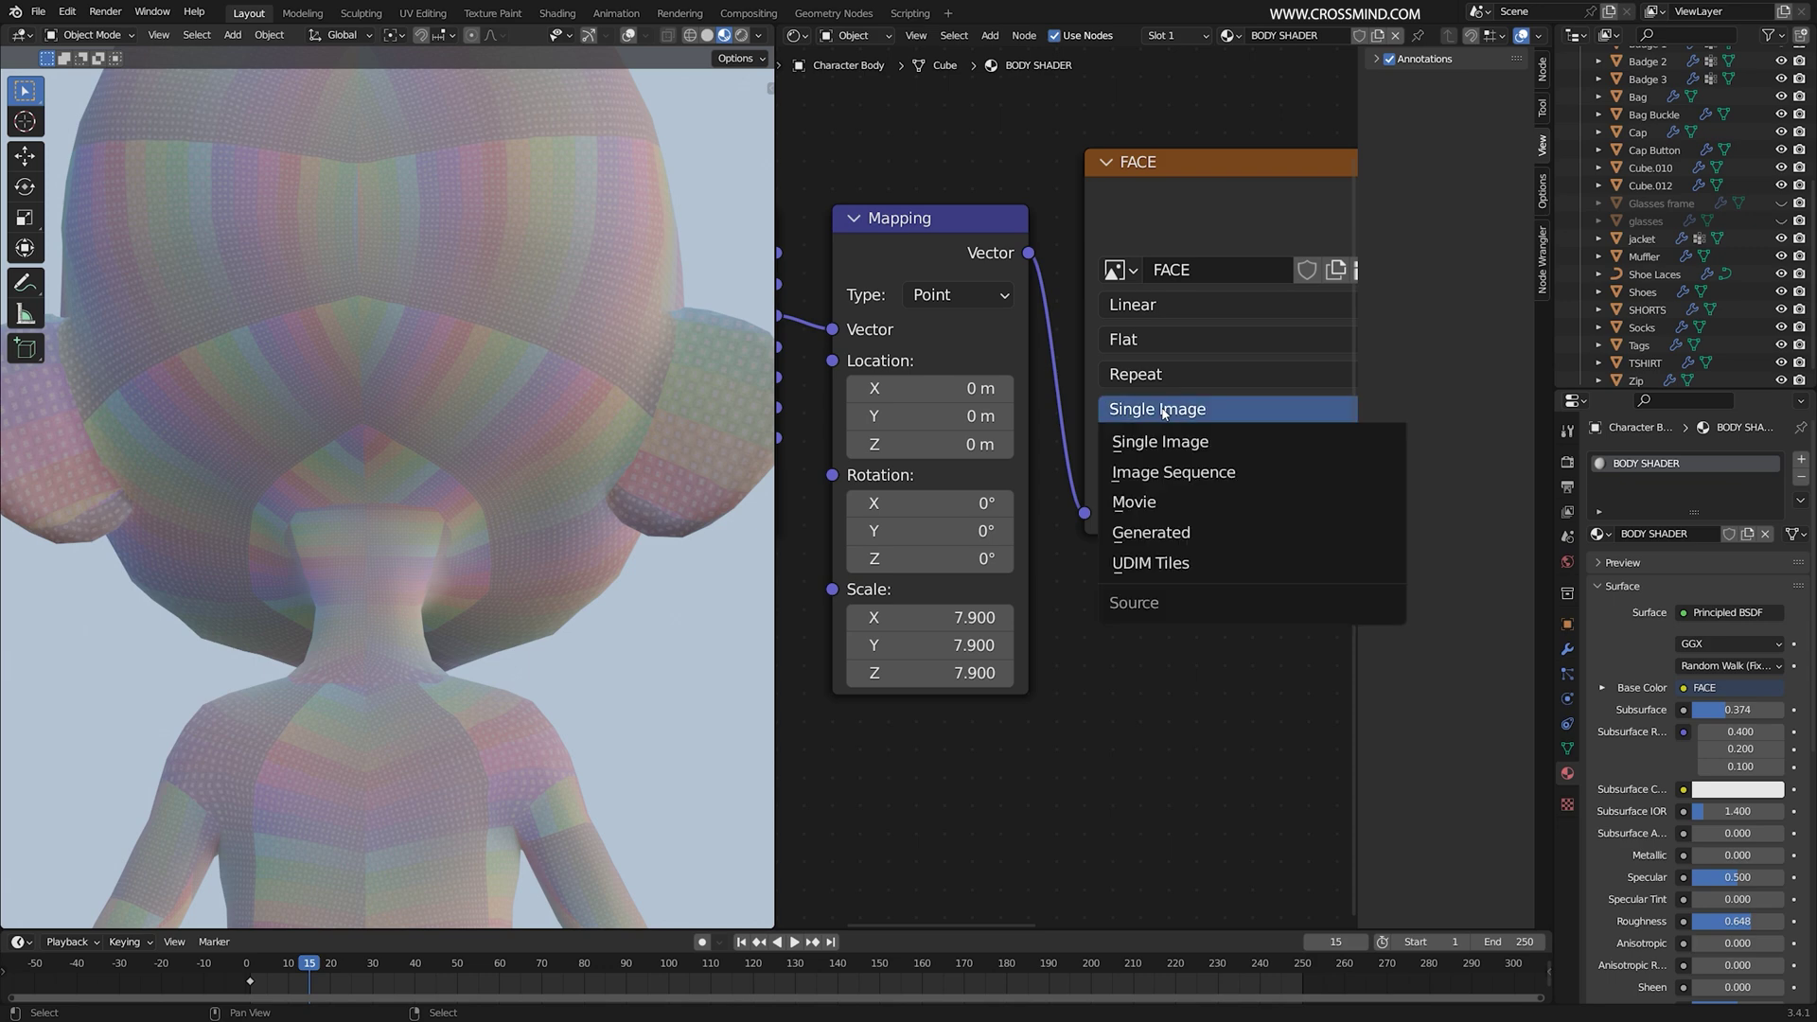
left_click(1153, 562)
Step: Set the Mapping node's scale to 1 on all three axes and save the file
left_click_drag(975, 617, 959, 613)
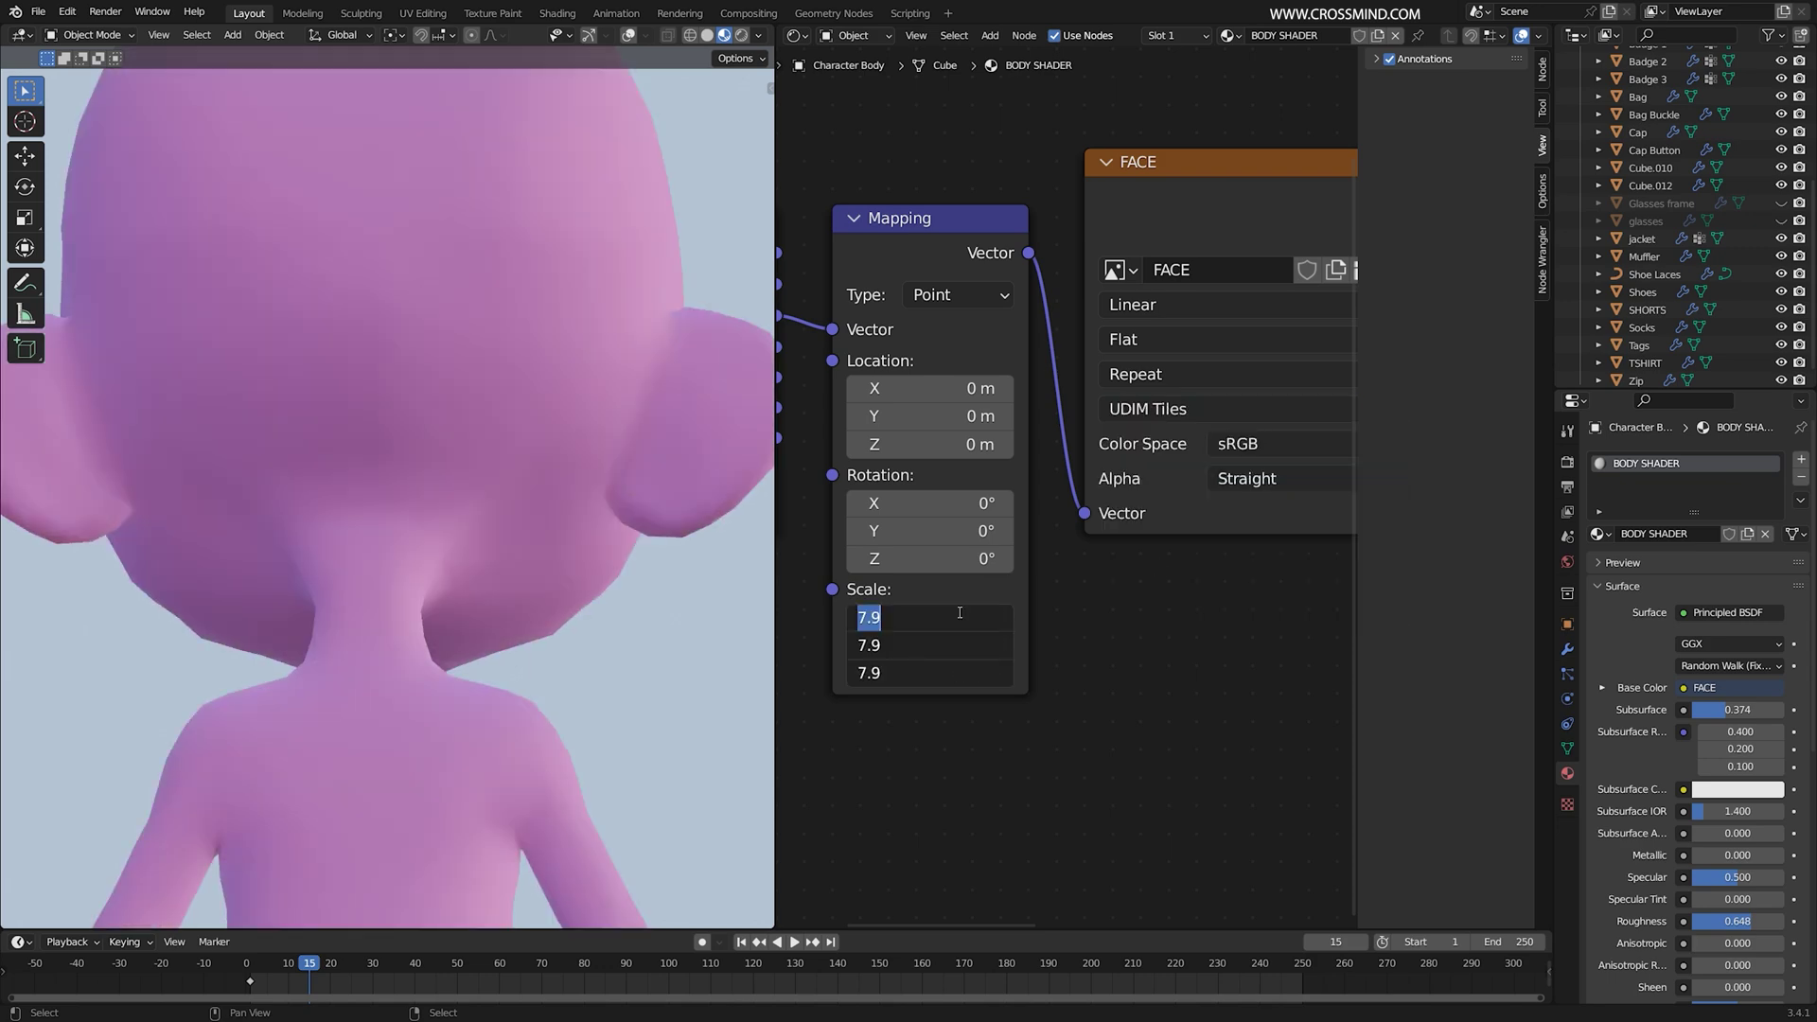
type("1")
key("Return")
middle_click_drag(500, 680, 293, 585)
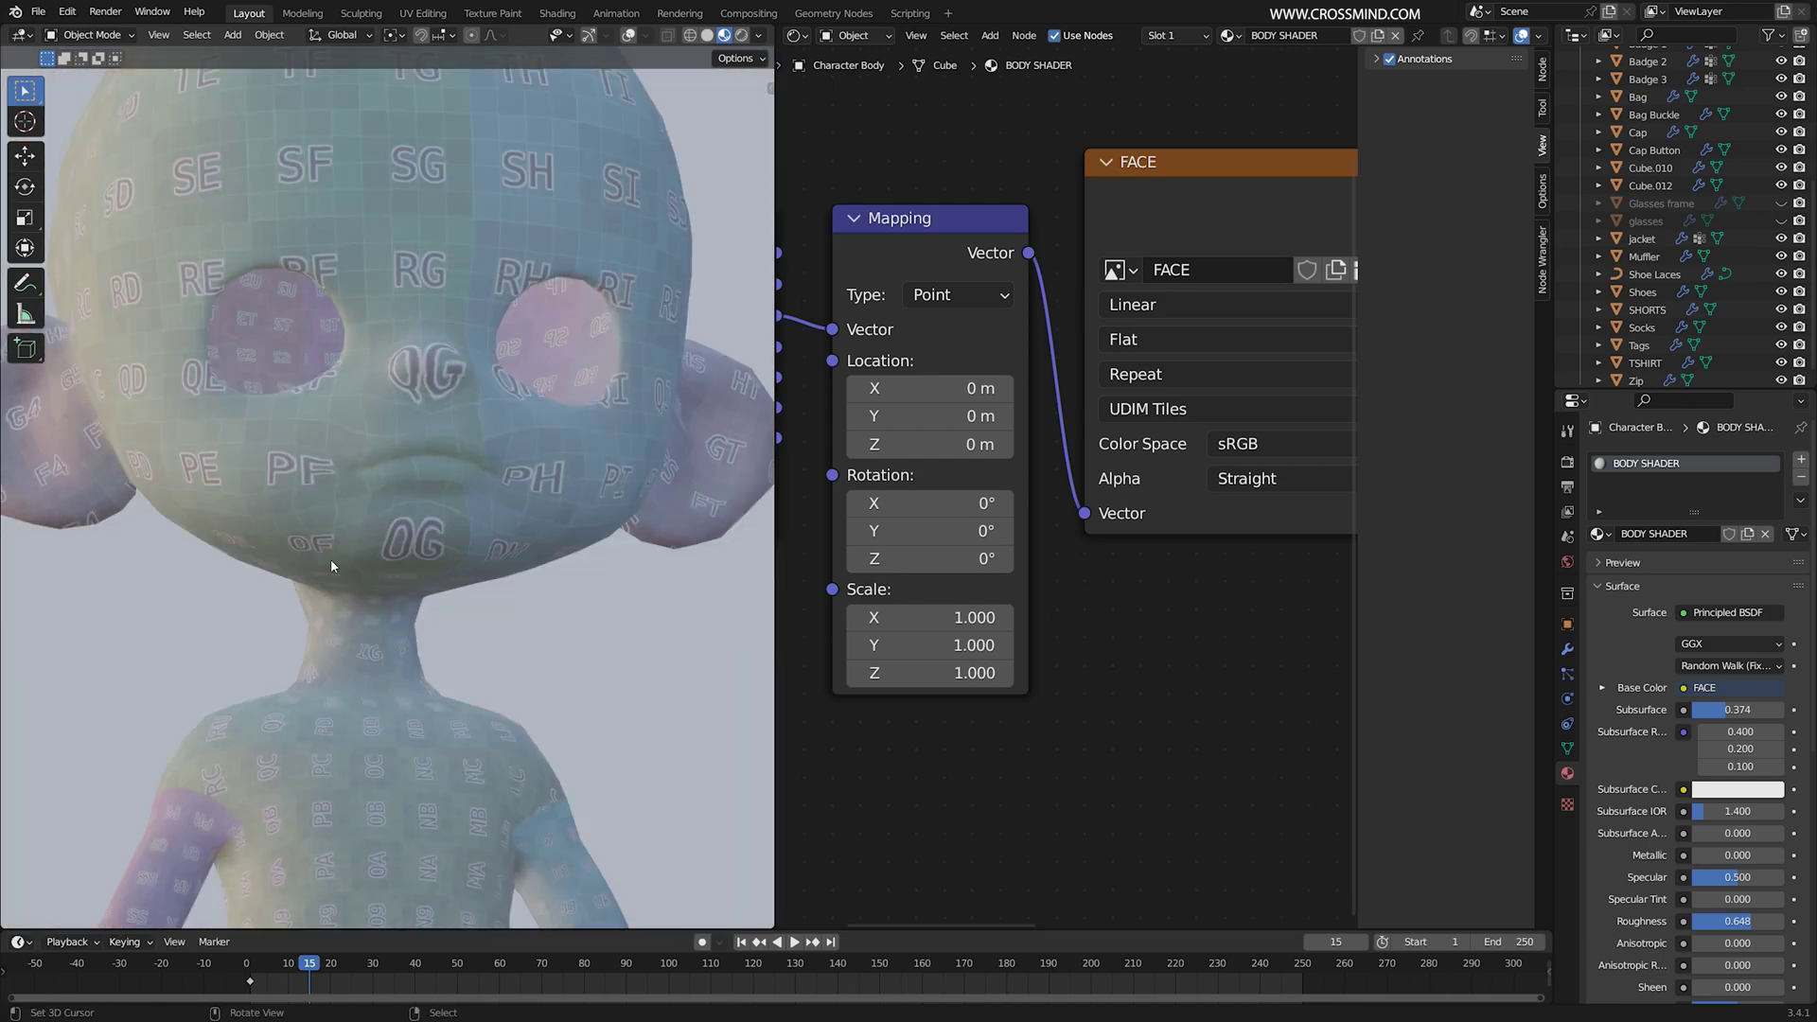
scroll(414, 463, "up", 5)
middle_click_drag(409, 474, 527, 479)
key("ctrl+s")
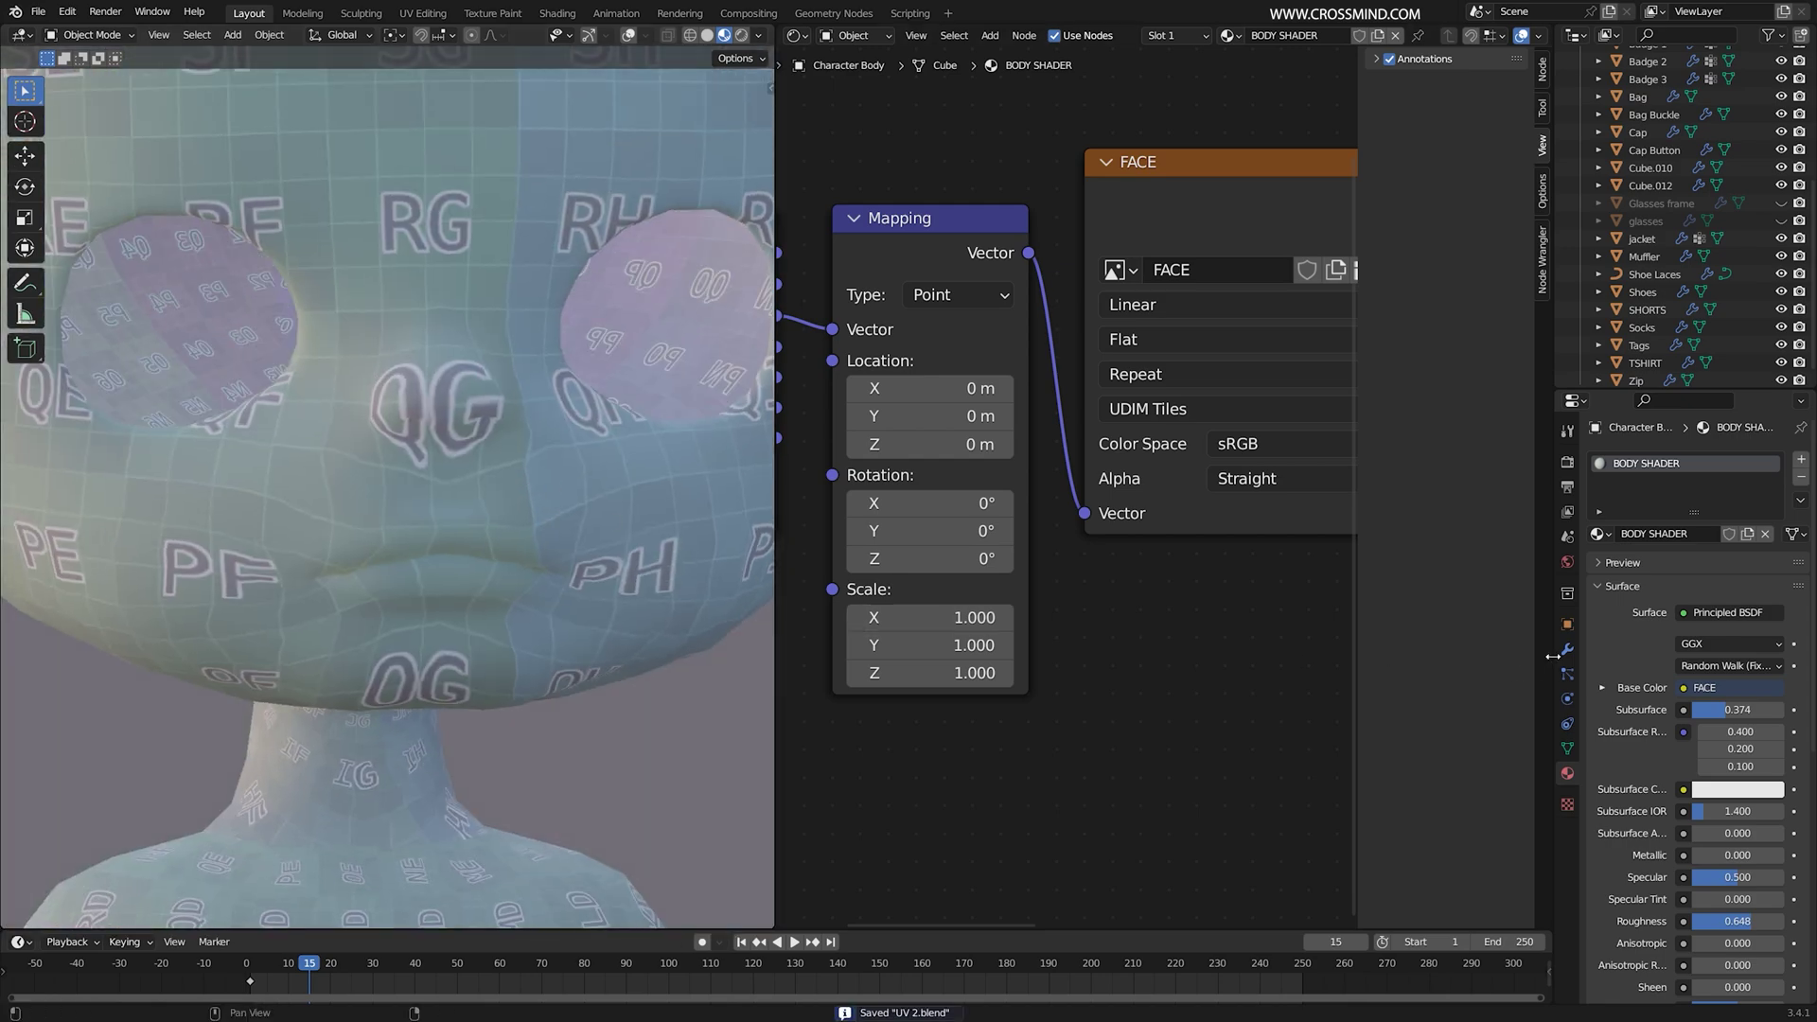
Step: Show the nose UVs in the UV Editor and turn off the overlays in the 3D viewport
left_click(798, 35)
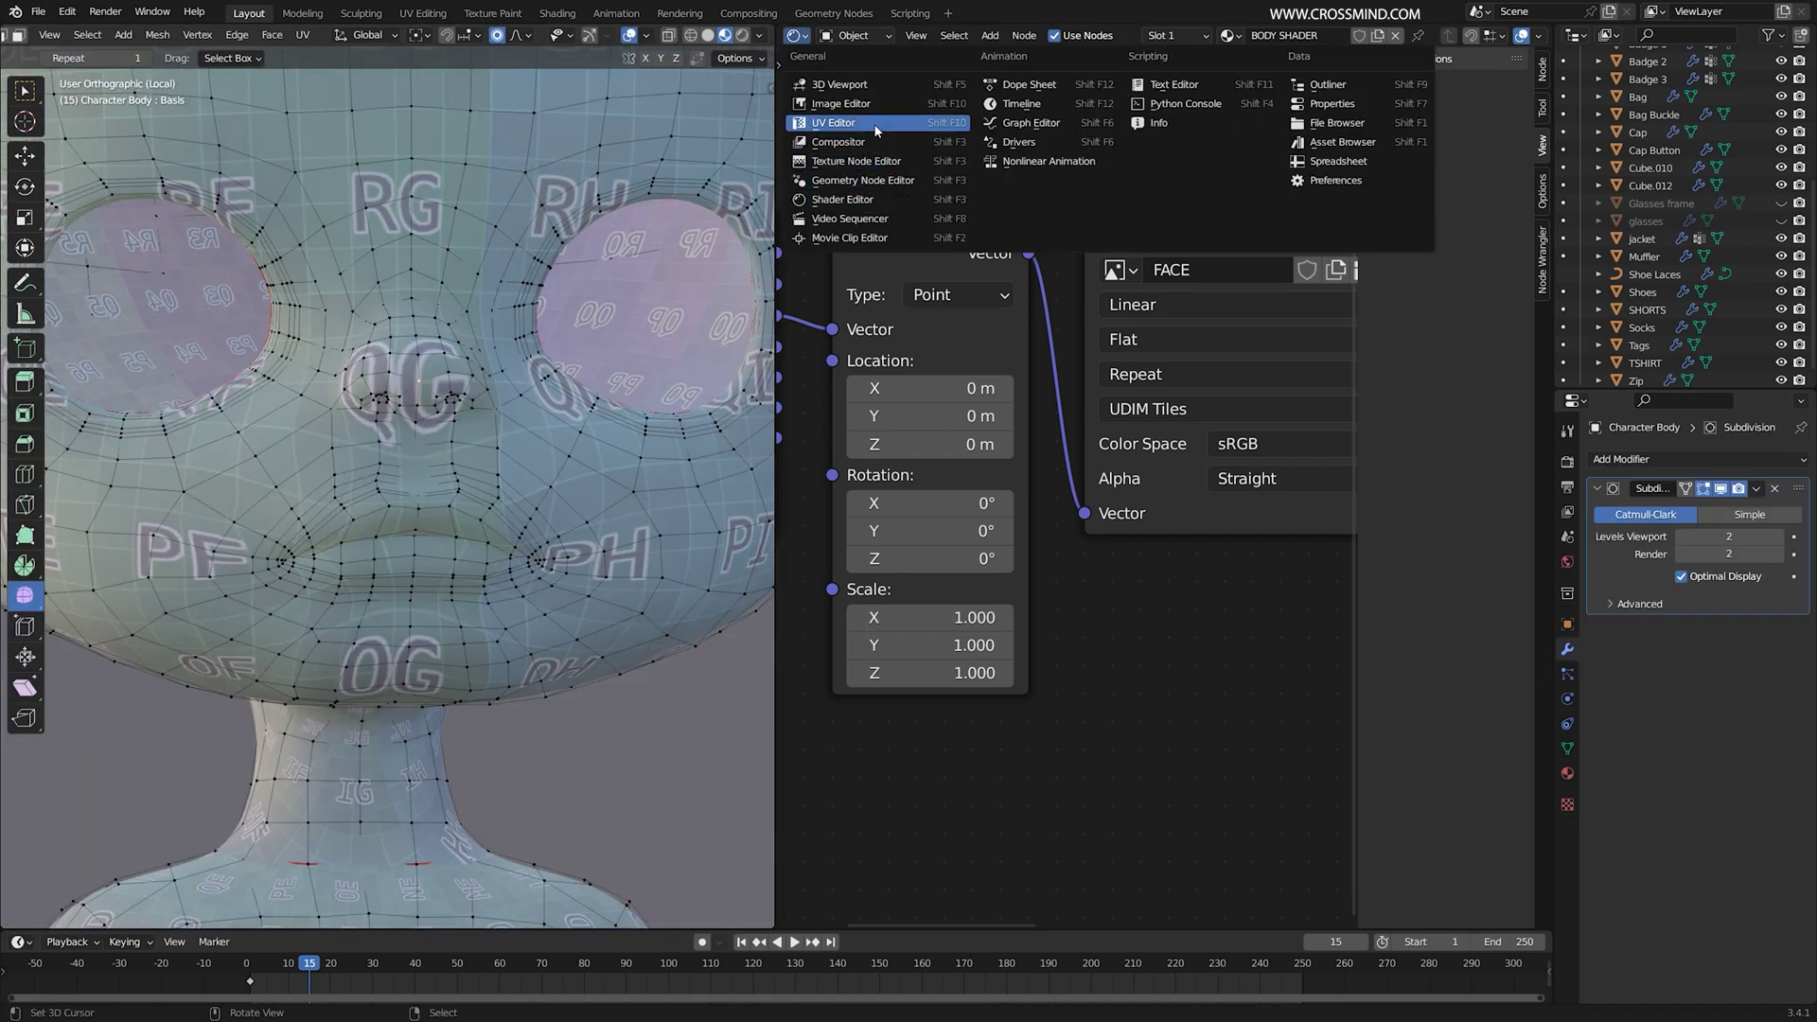
left_click(873, 130)
scroll(1144, 343, "down", 5)
scroll(1157, 384, "up", 5)
middle_click_drag(1157, 384, 1180, 499)
scroll(1179, 500, "up", 2)
key("s")
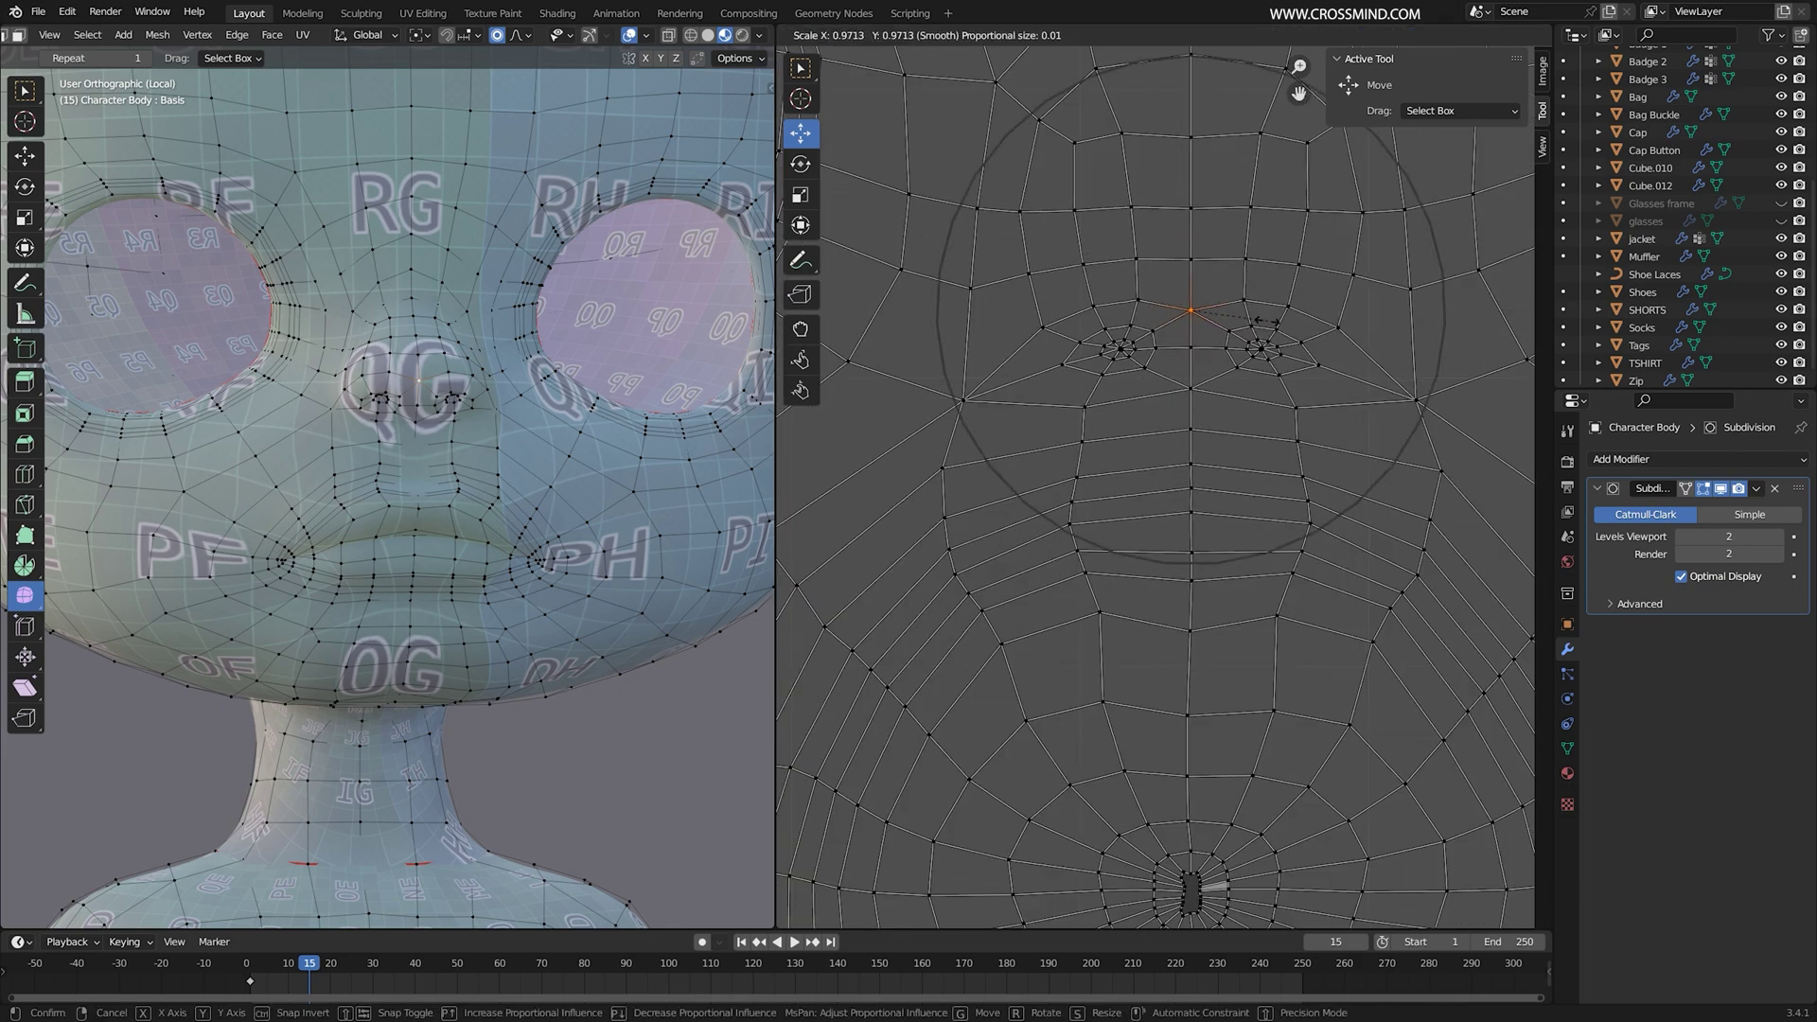
left_click(1314, 369)
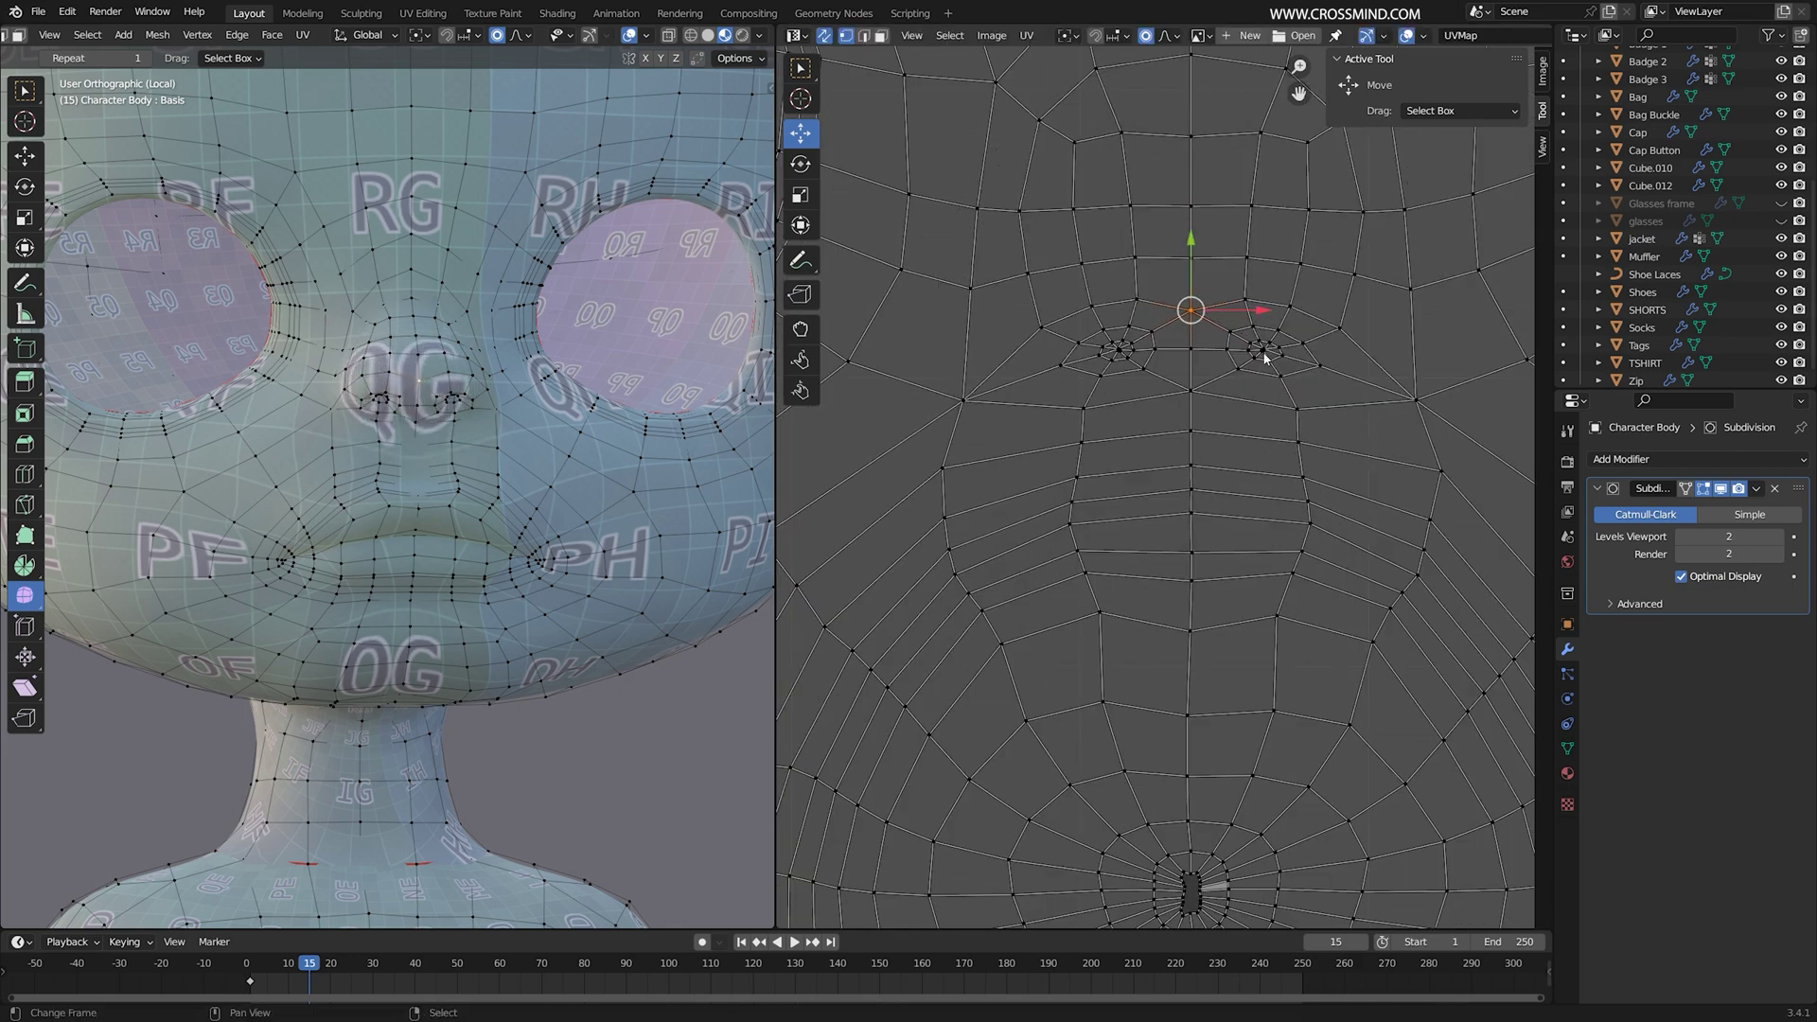
left_click(628, 35)
Step: Enlarge the UVs around the nose's center vertex by 1.710 with connected, smooth proportional editing at a size of 0.017
key("s")
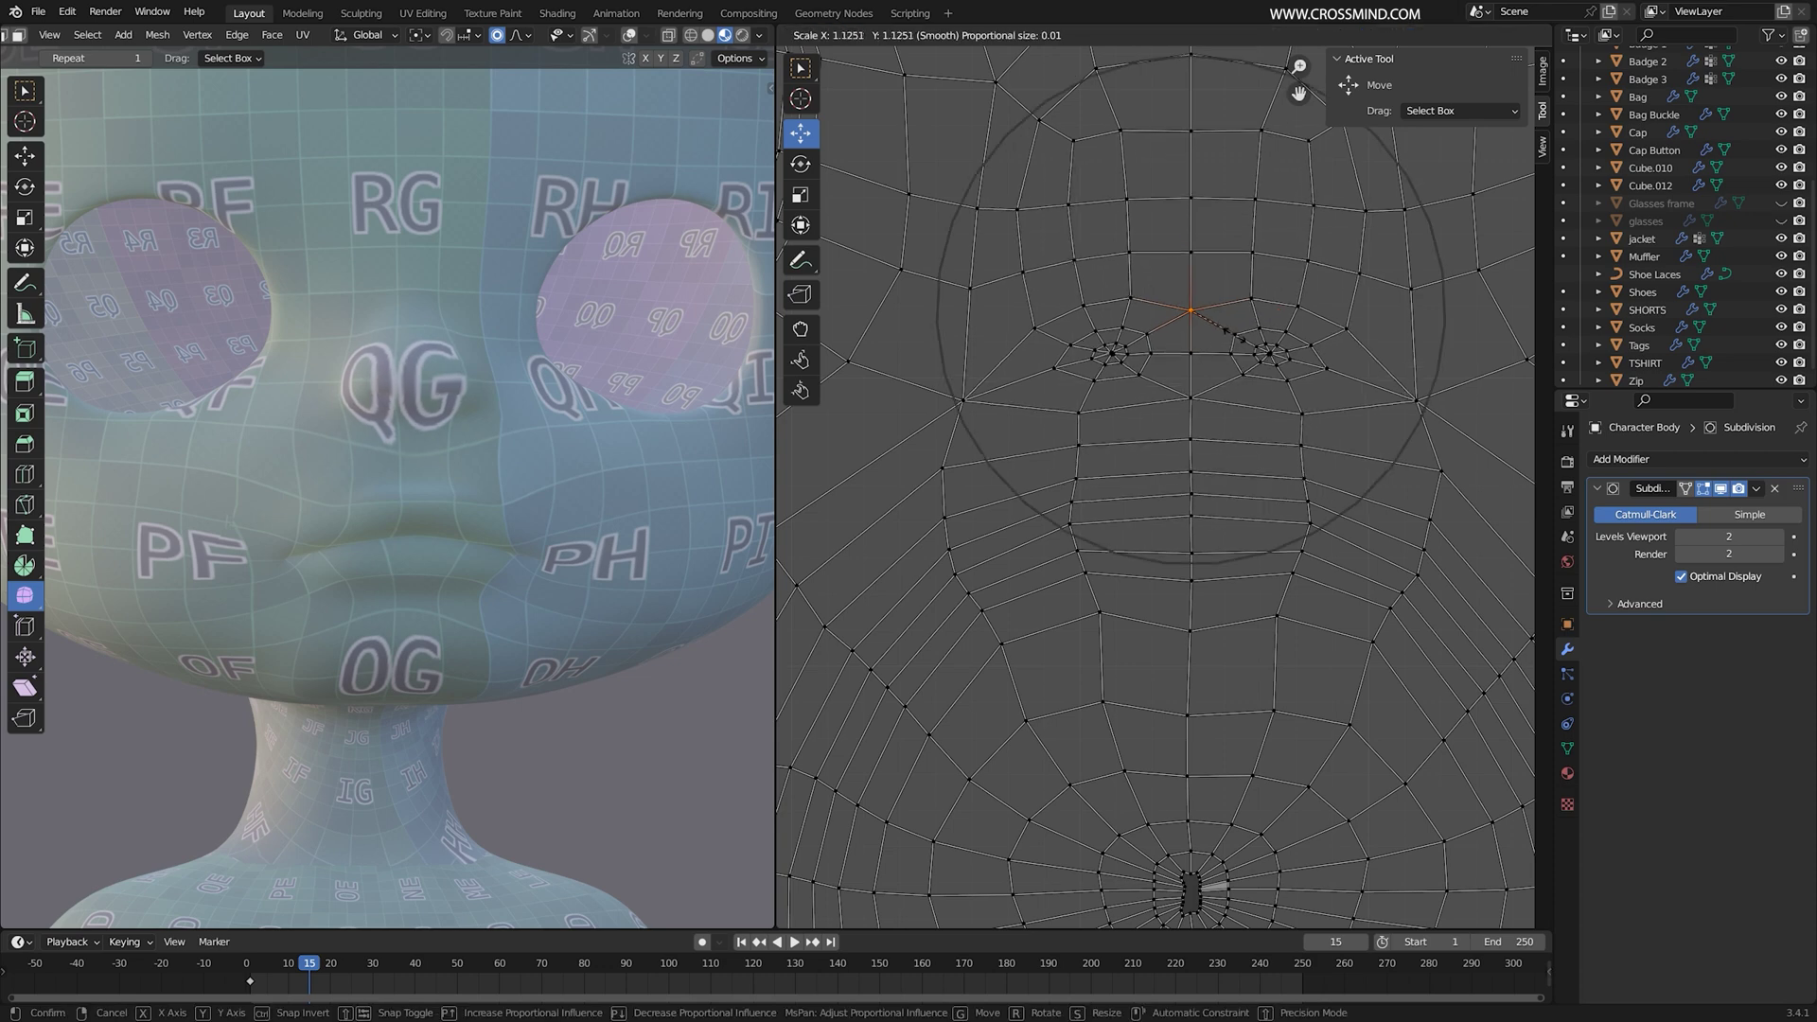
right_click(1261, 358)
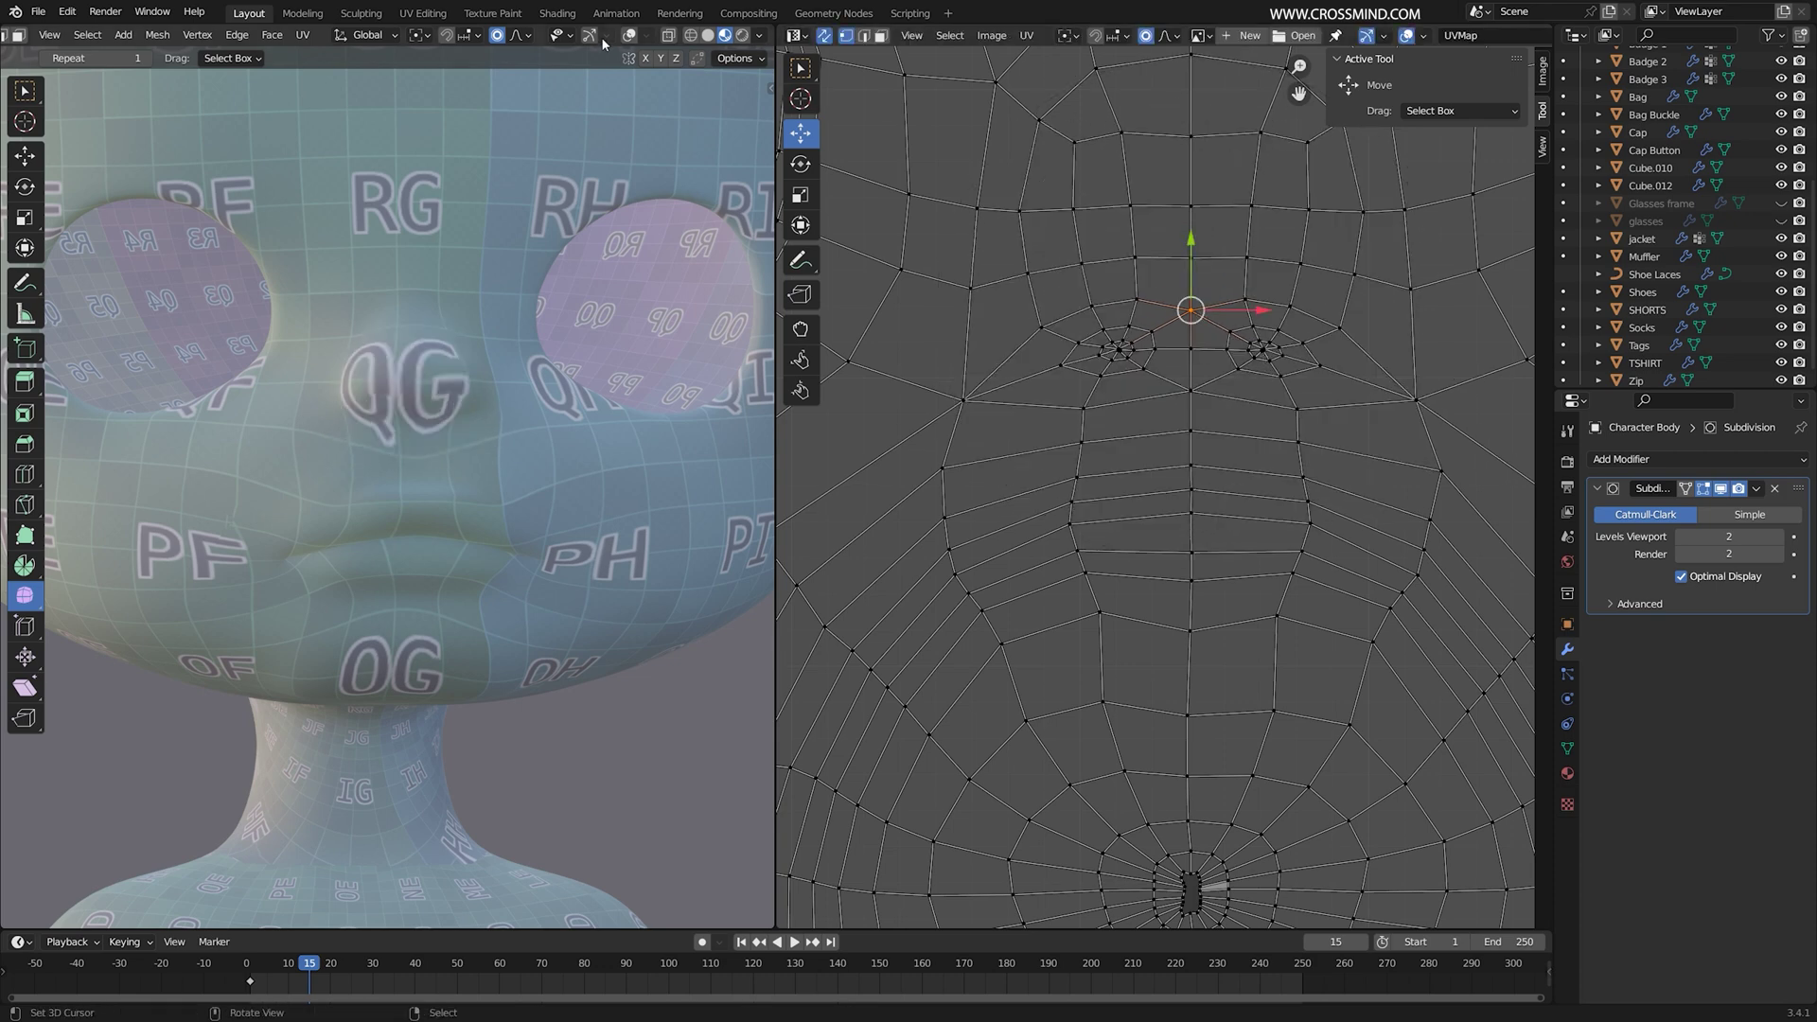
middle_click_drag(1326, 360, 1310, 402)
key("s")
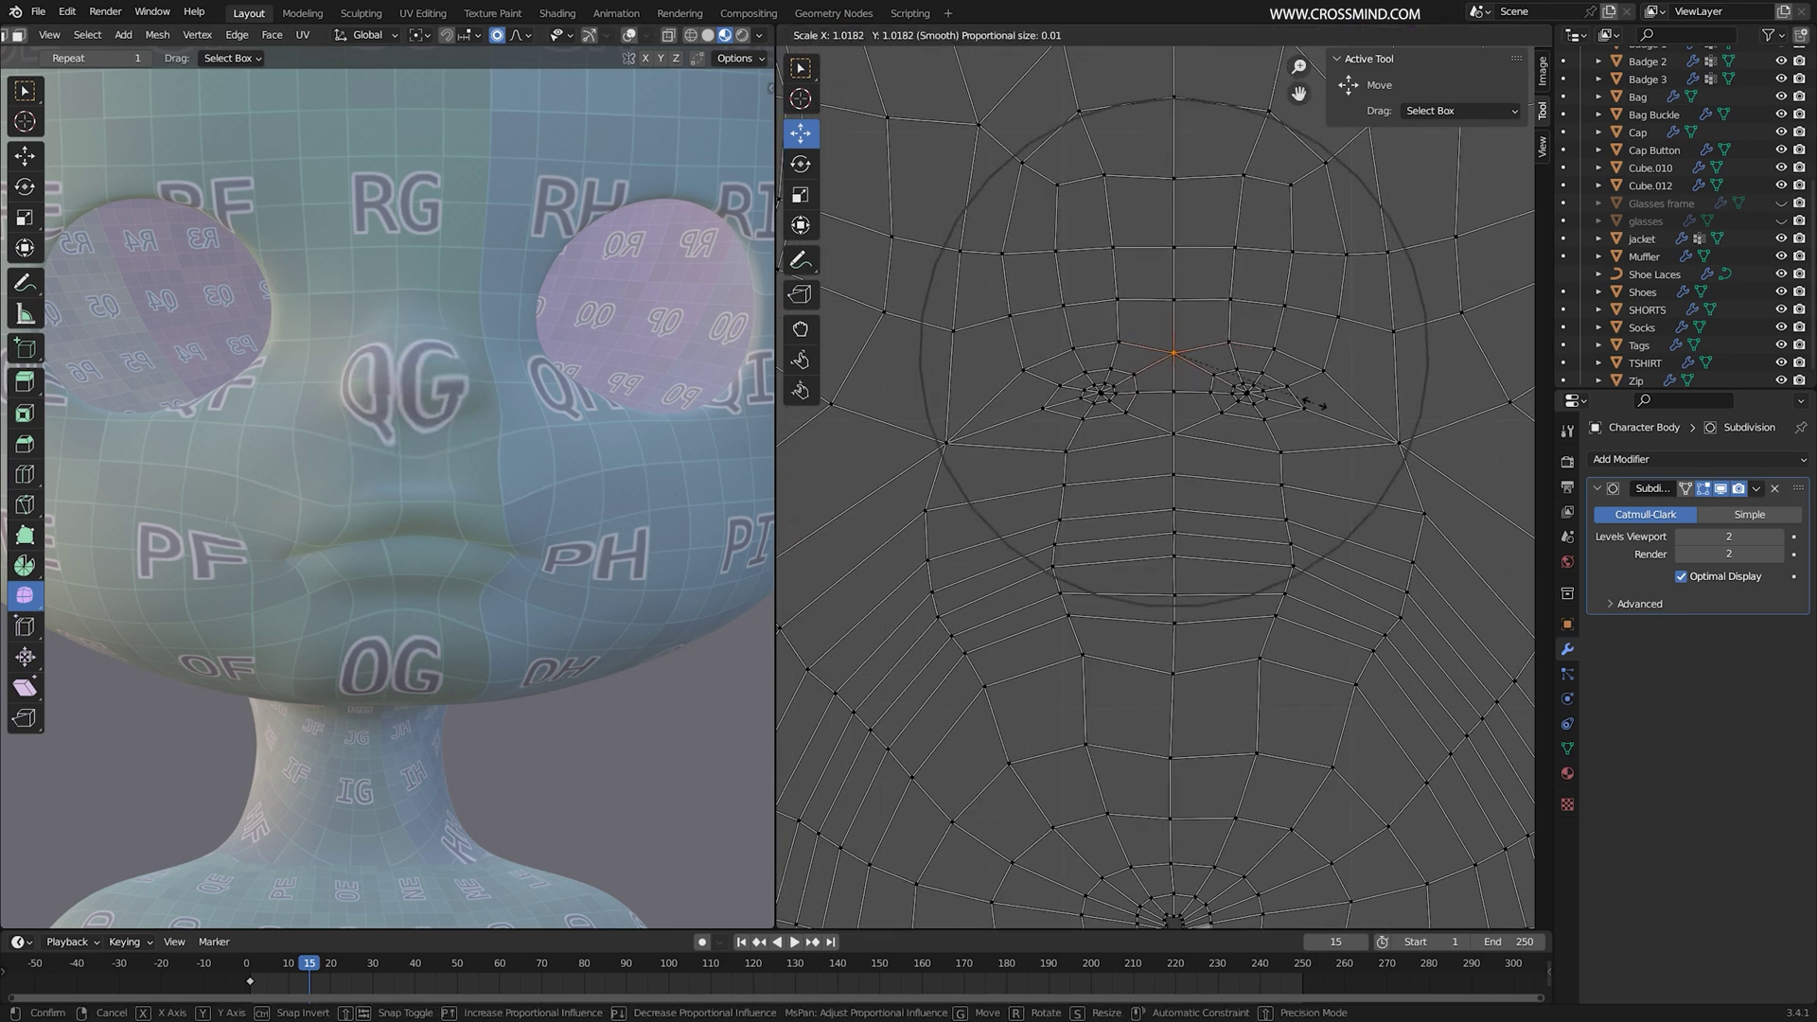
scroll(1401, 425, "down", 2)
left_click(1412, 428)
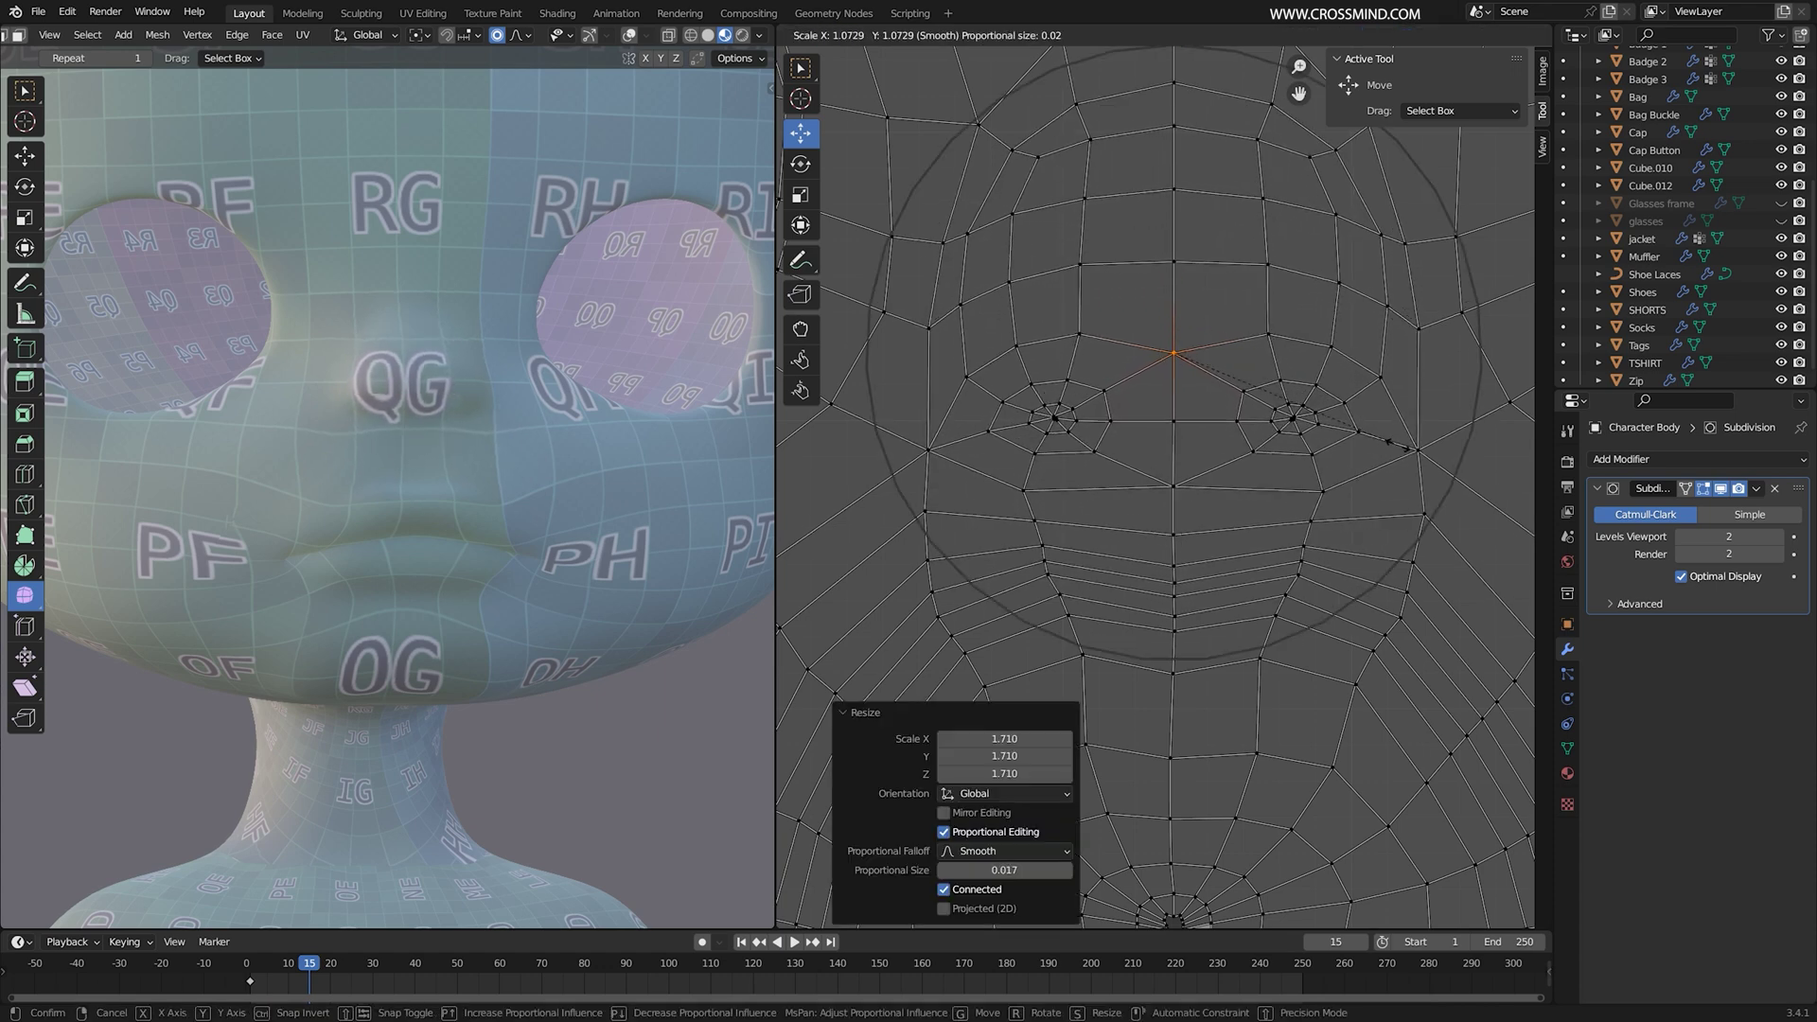
Step: Inspect the checker pattern on the nose and mouth in a maximized 3D viewport
key("ctrl+space")
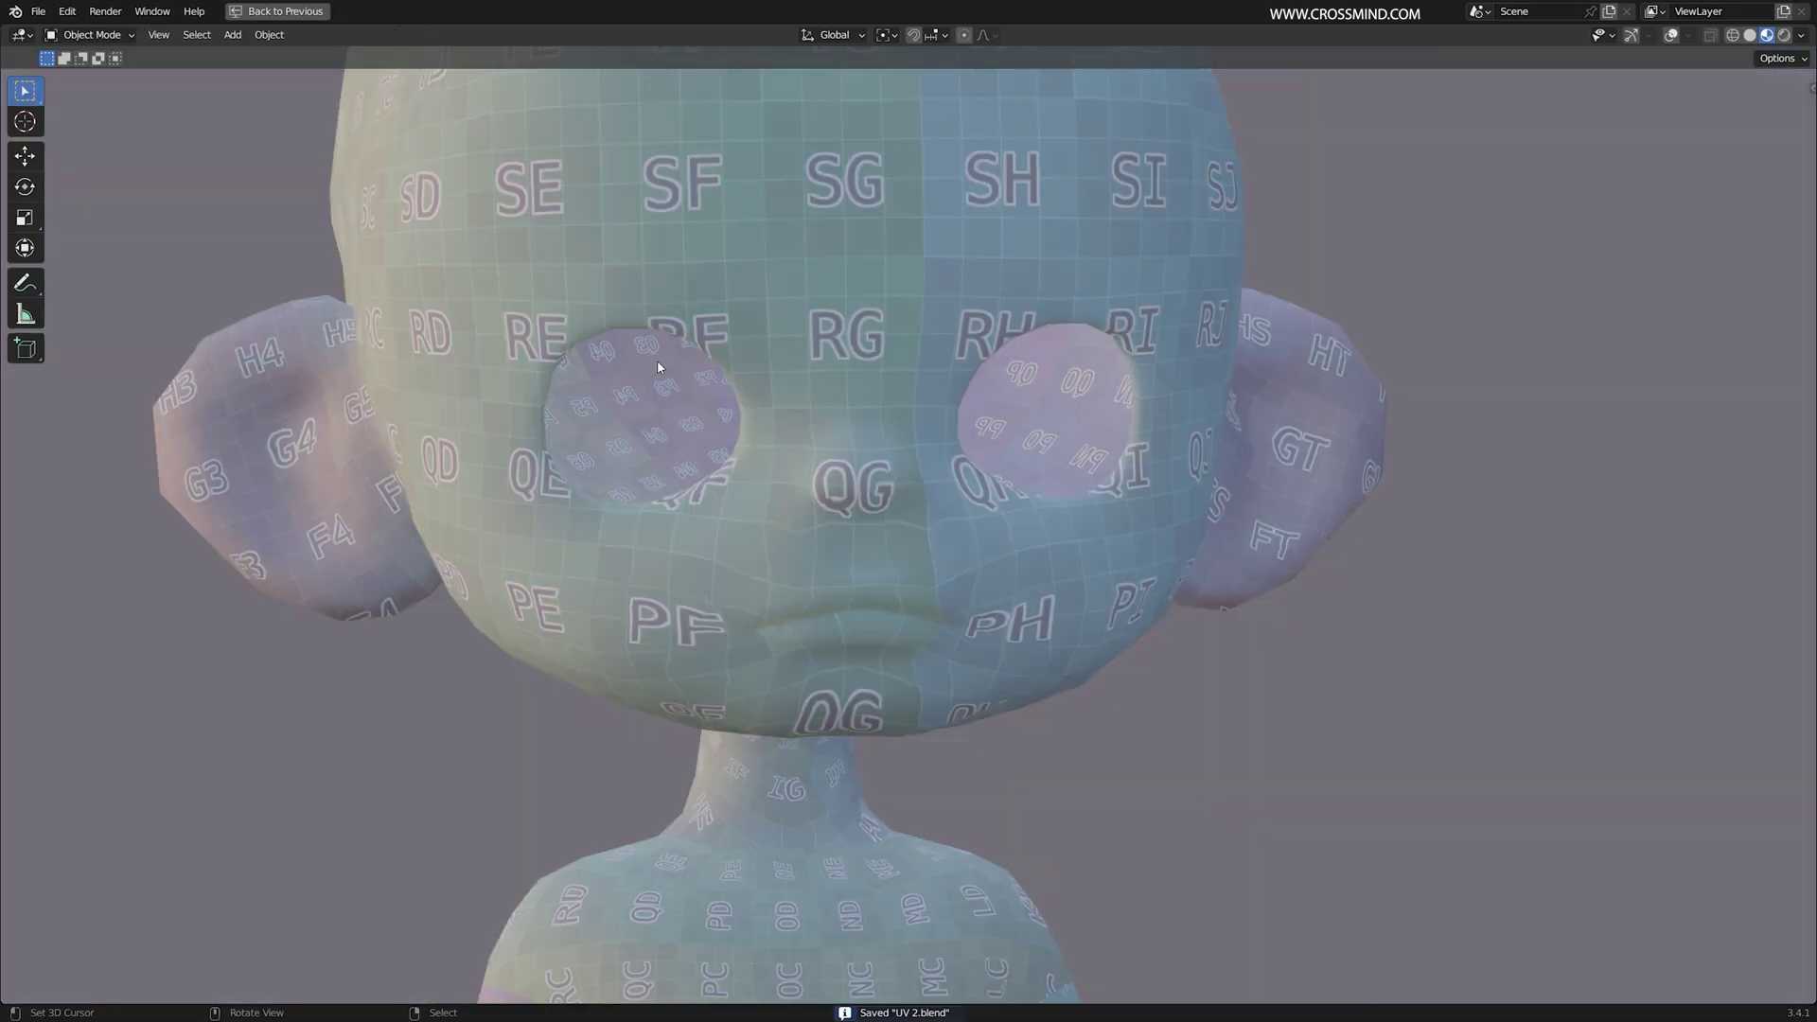
scroll(1047, 405, "up", 5)
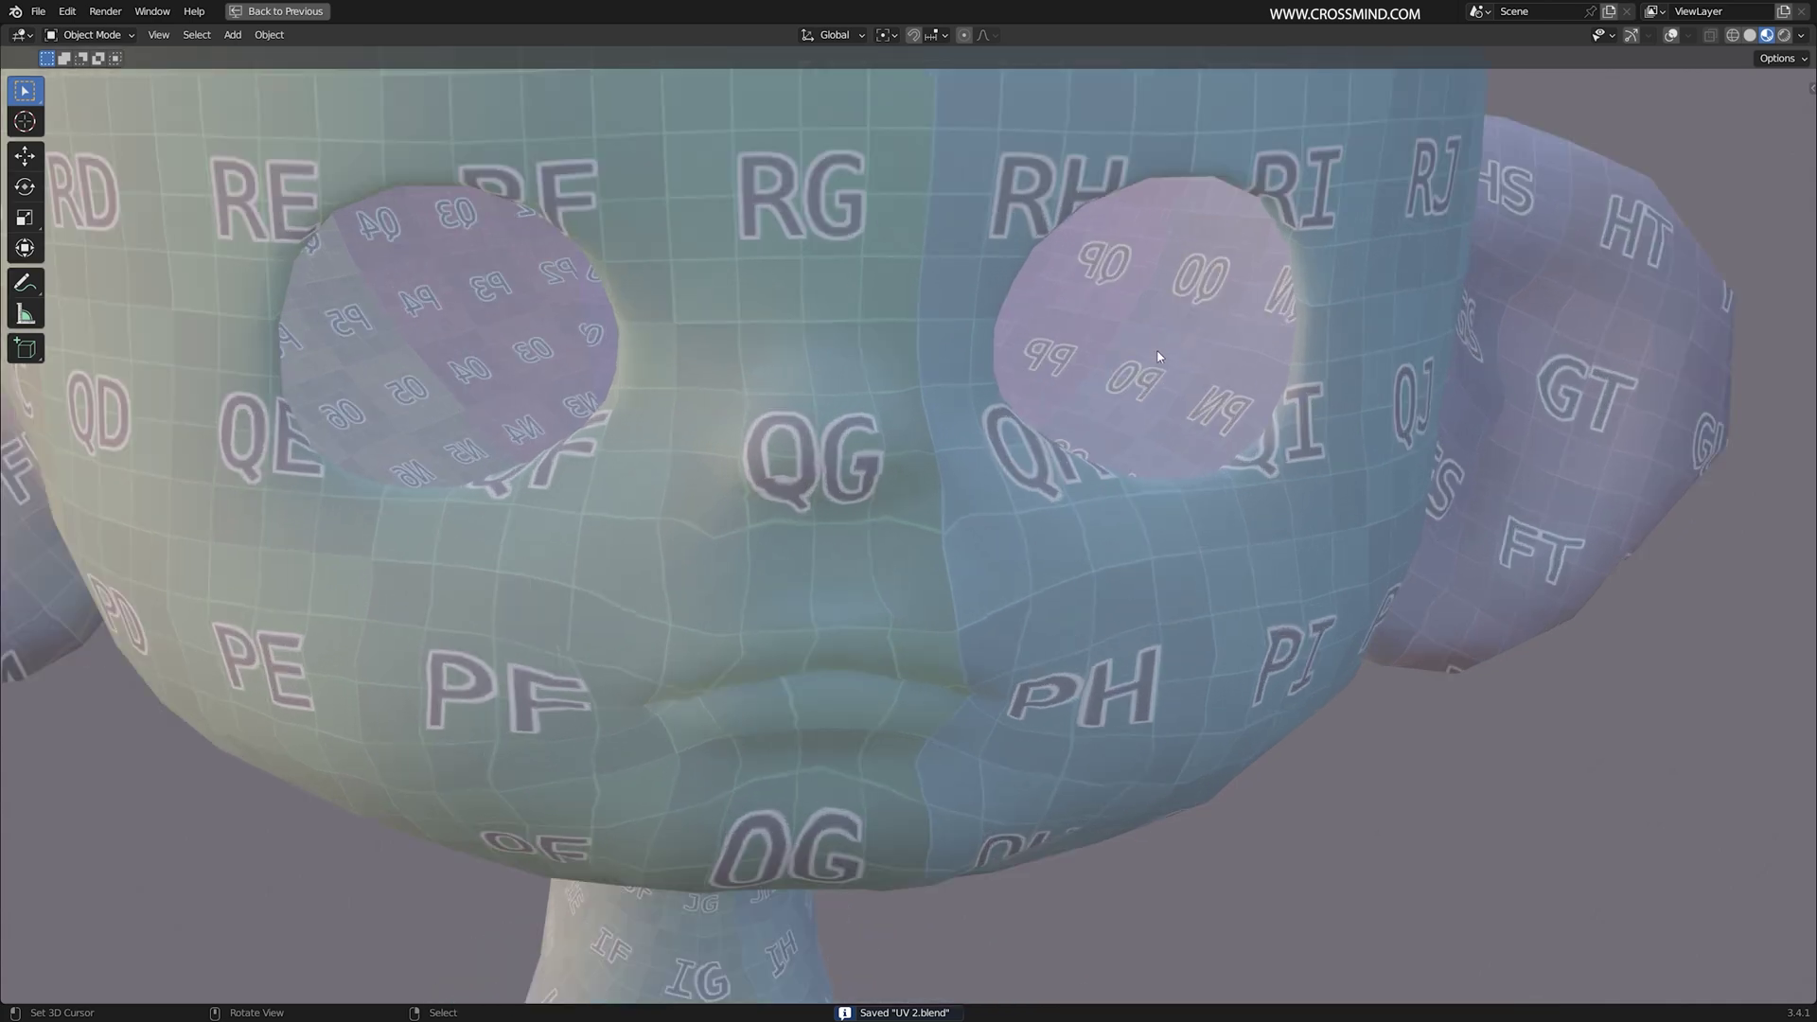
key("ctrl+space")
Step: Add a shape key named EYES CLOSED to the body and open the mesh for editing
scroll(564, 504, "up", 3)
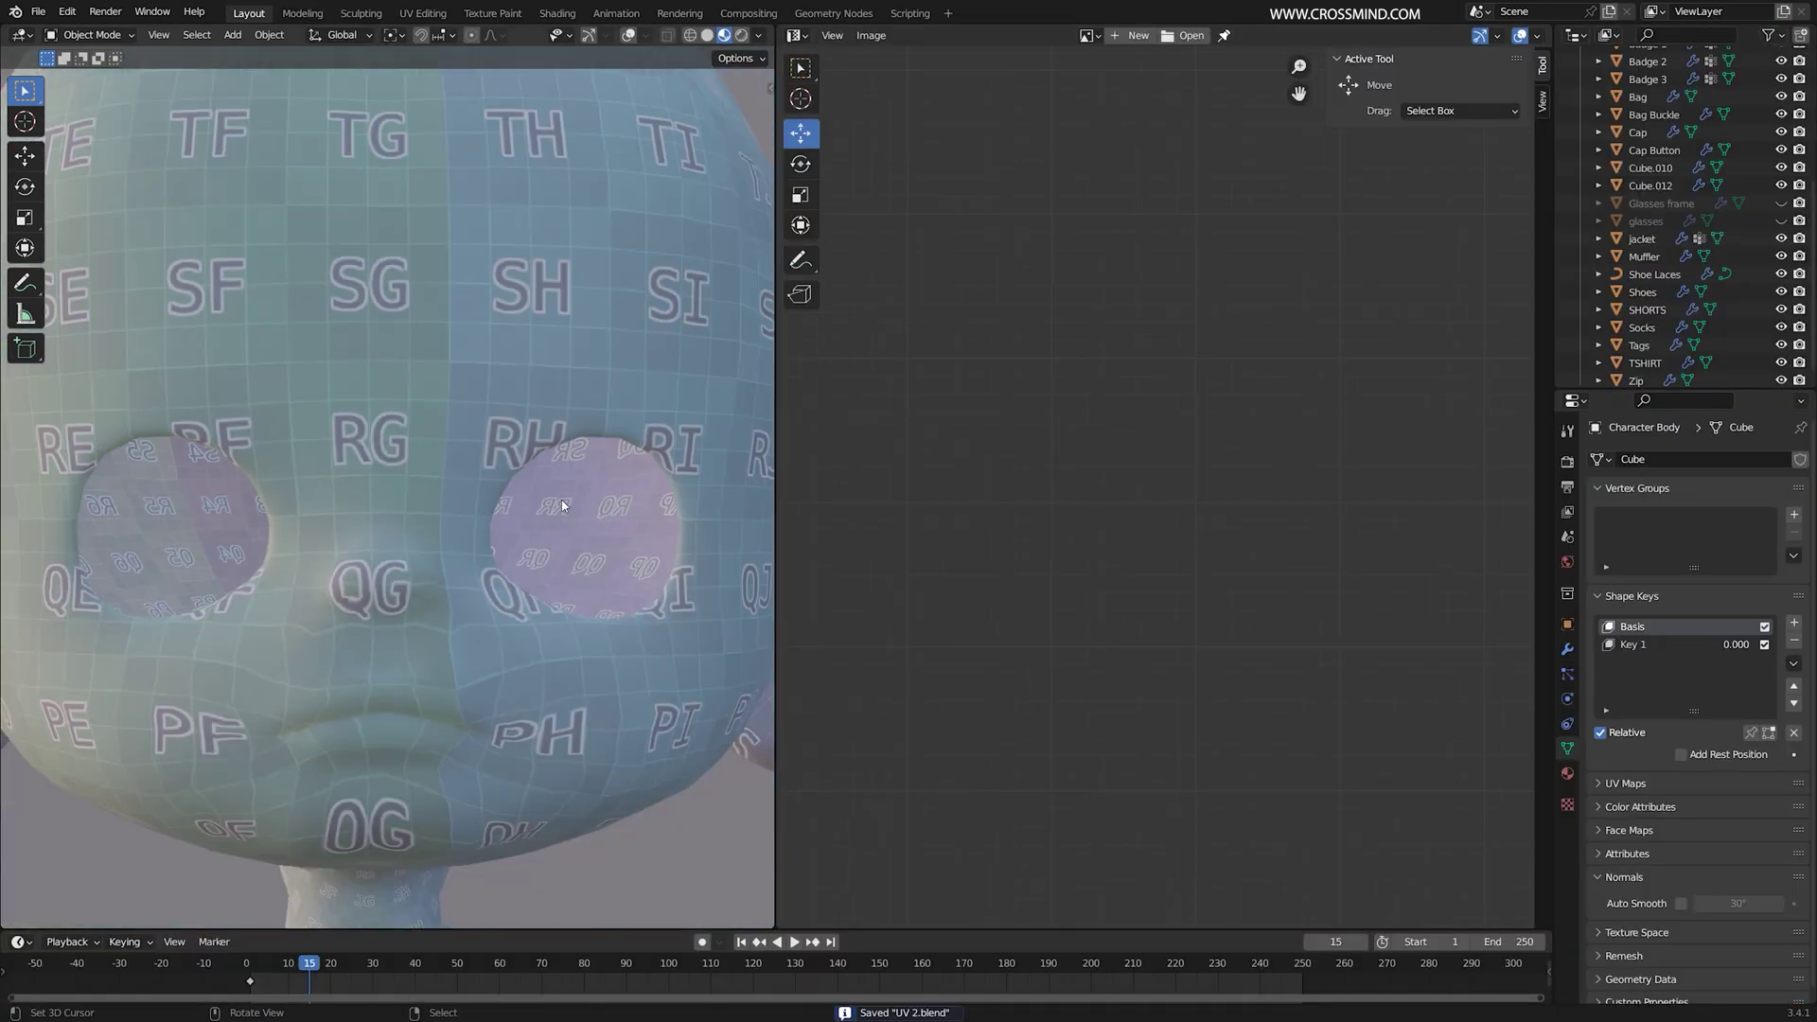
left_click(1796, 624)
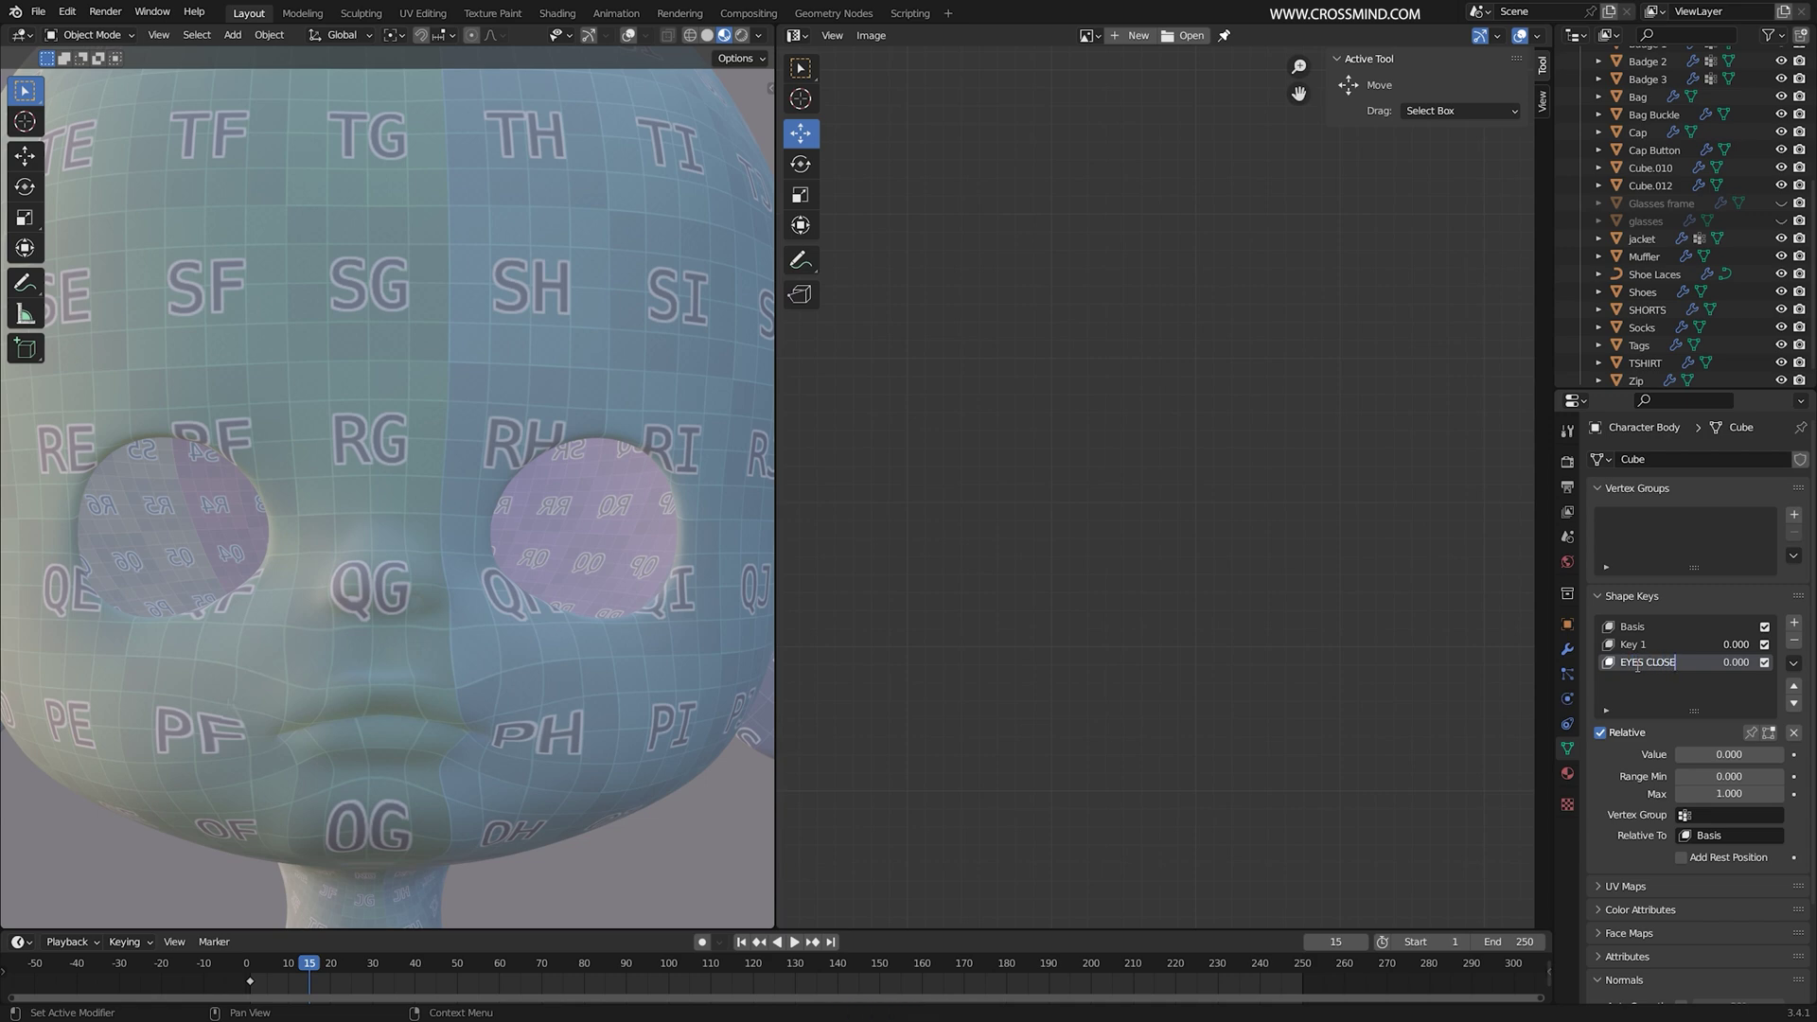
middle_click_drag(429, 512, 568, 521, "shift")
scroll(568, 520, "up", 2)
key("Tab")
middle_click_drag(649, 231, 610, 275)
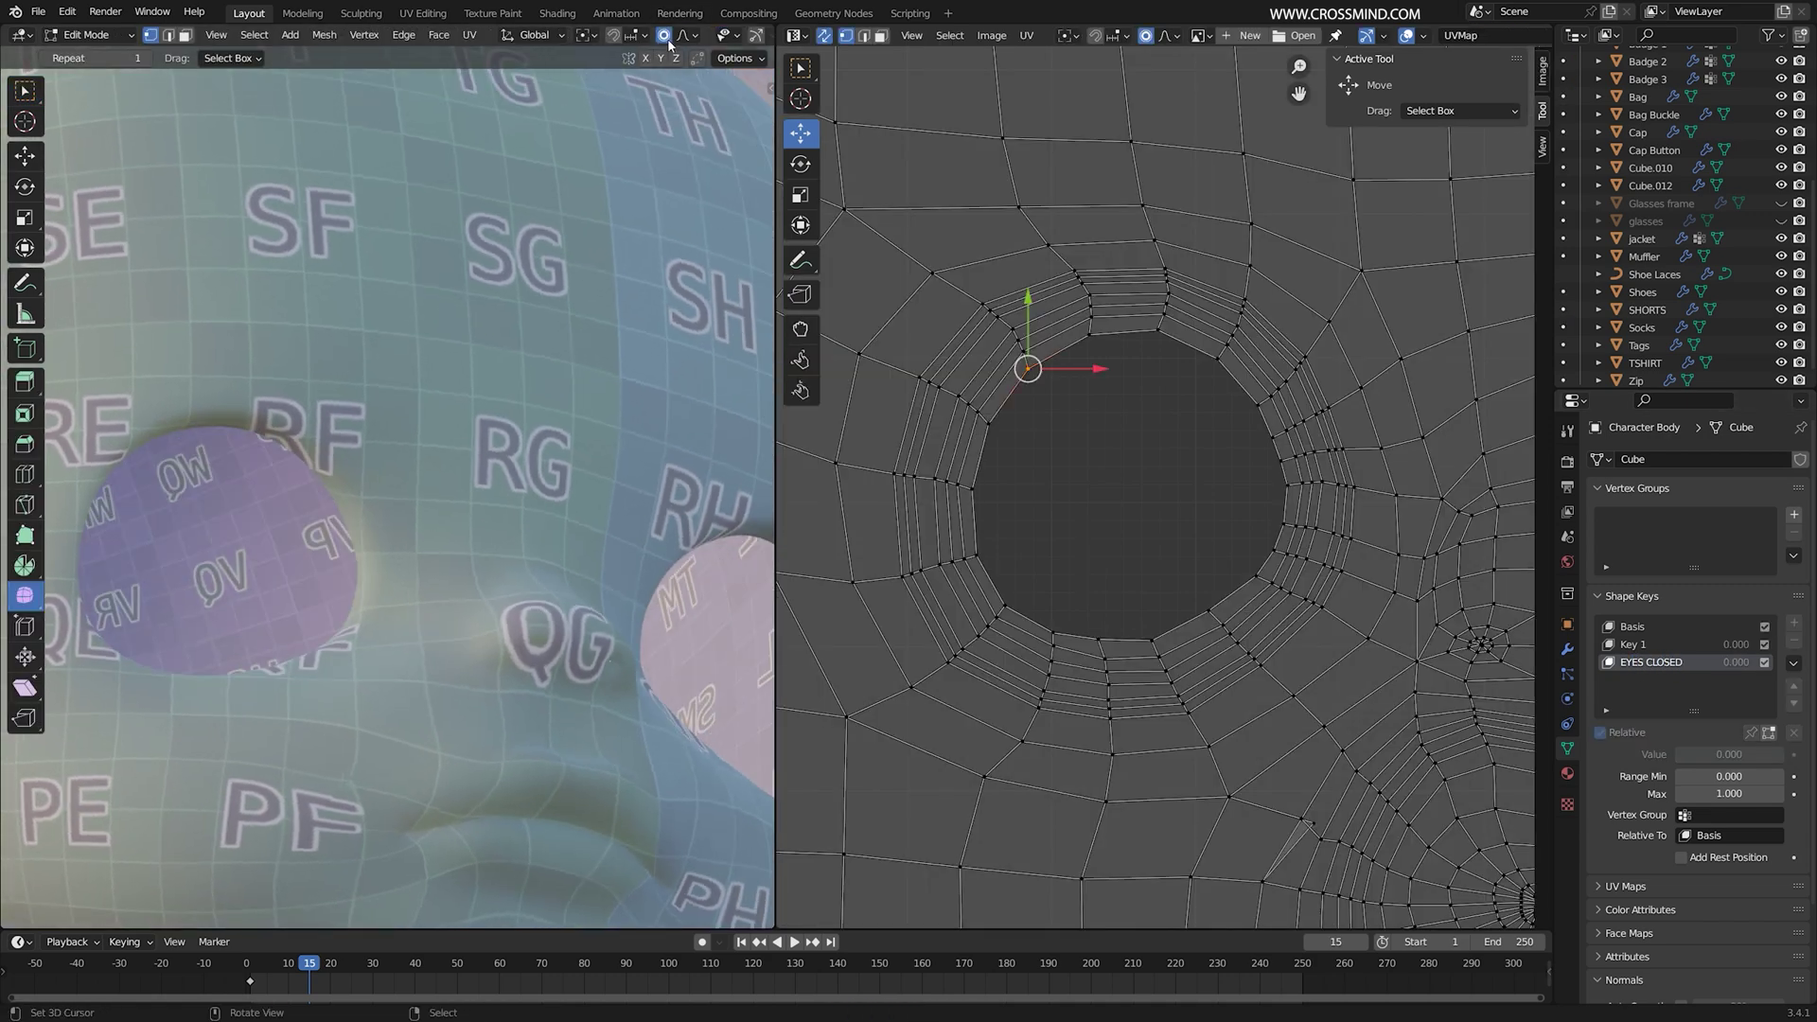
Step: Turn the 3D viewport overlays back on and enable mirrored editing across X
middle_click_drag(219, 489, 274, 407)
scroll(653, 36, "down", 4)
left_click(654, 36)
right_click(249, 441)
middle_click_drag(473, 331, 583, 194)
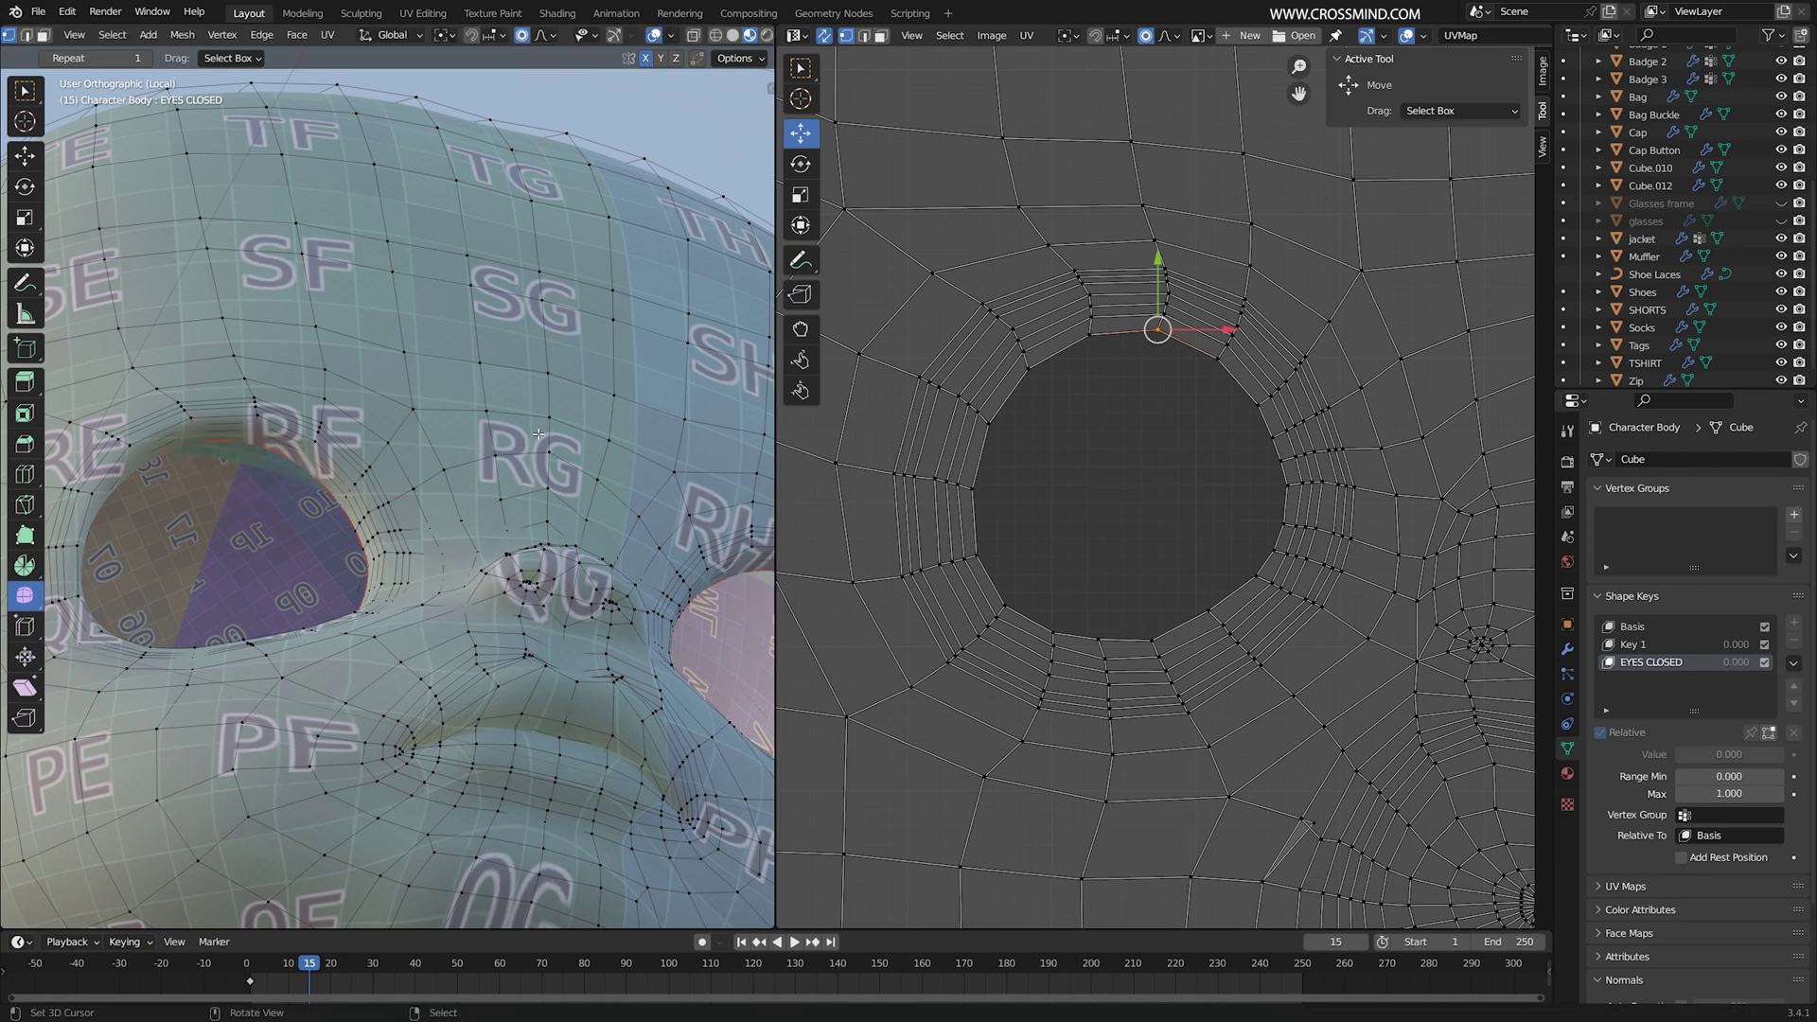
scroll(583, 194, "down", 3)
left_click(645, 58)
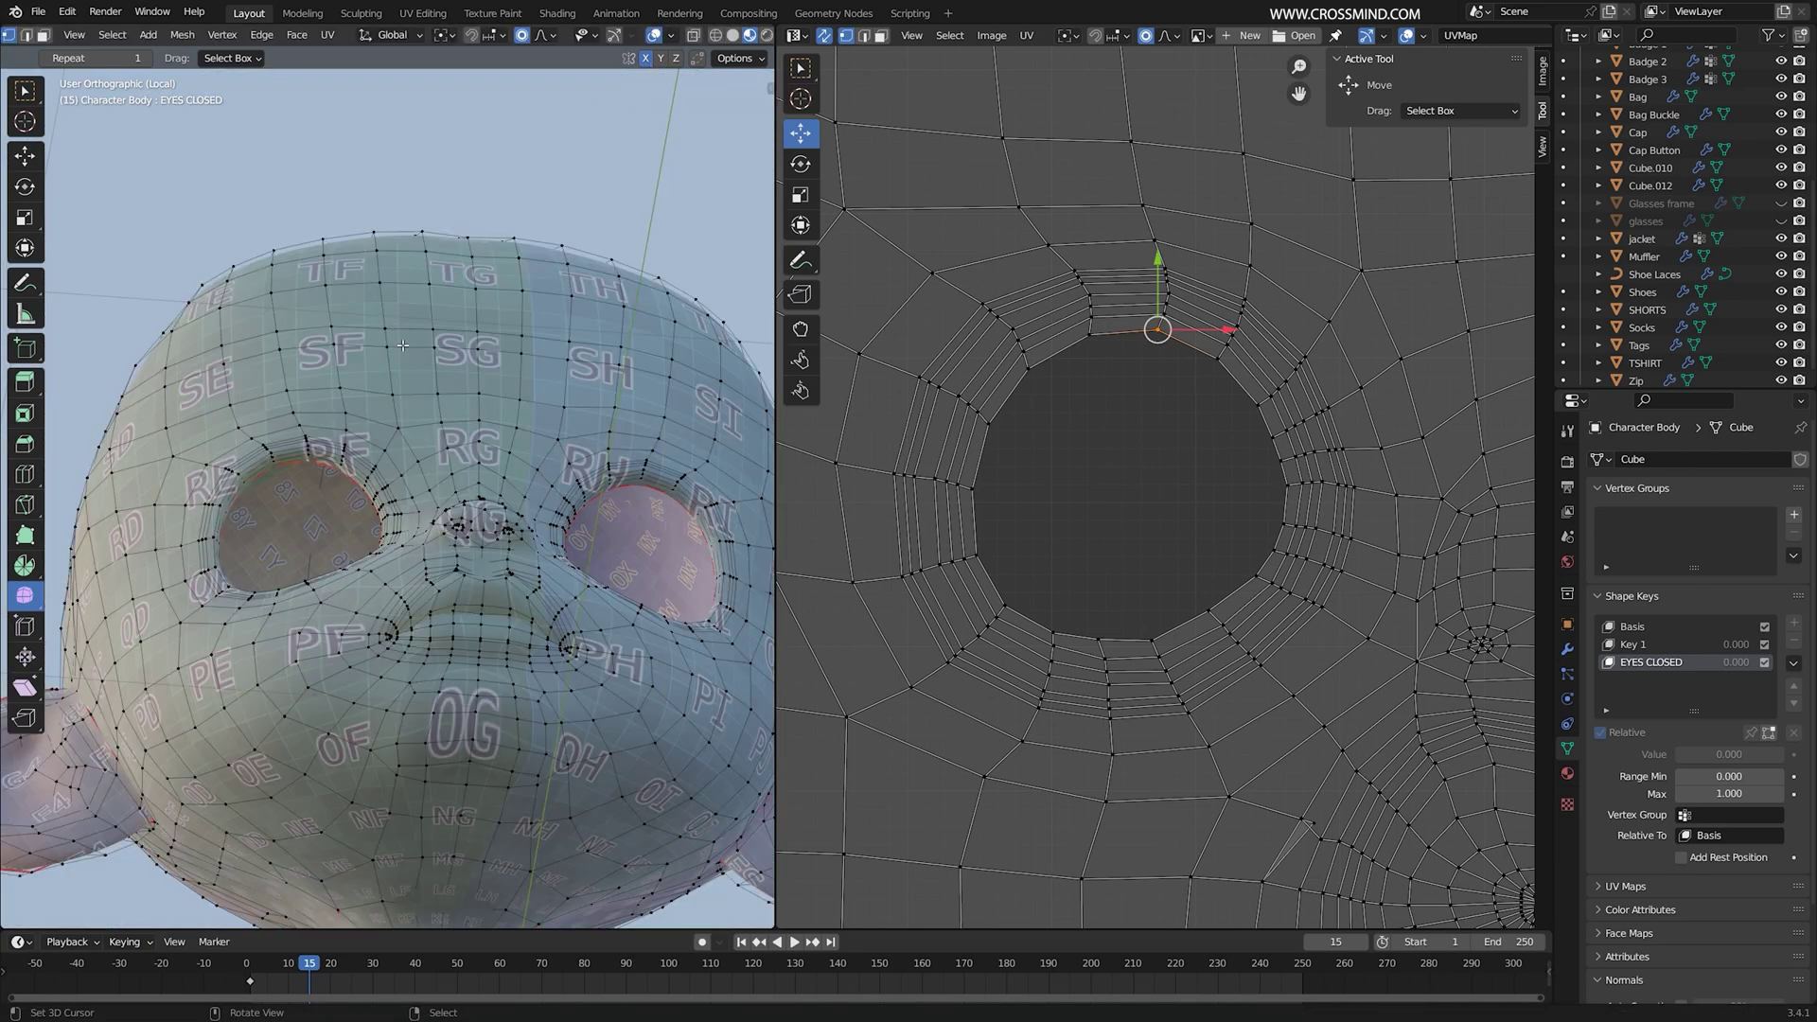
Step: Switch to edge selection and display the Subdivision modifier's result on the editing cage
scroll(288, 547, "up", 4)
key("2")
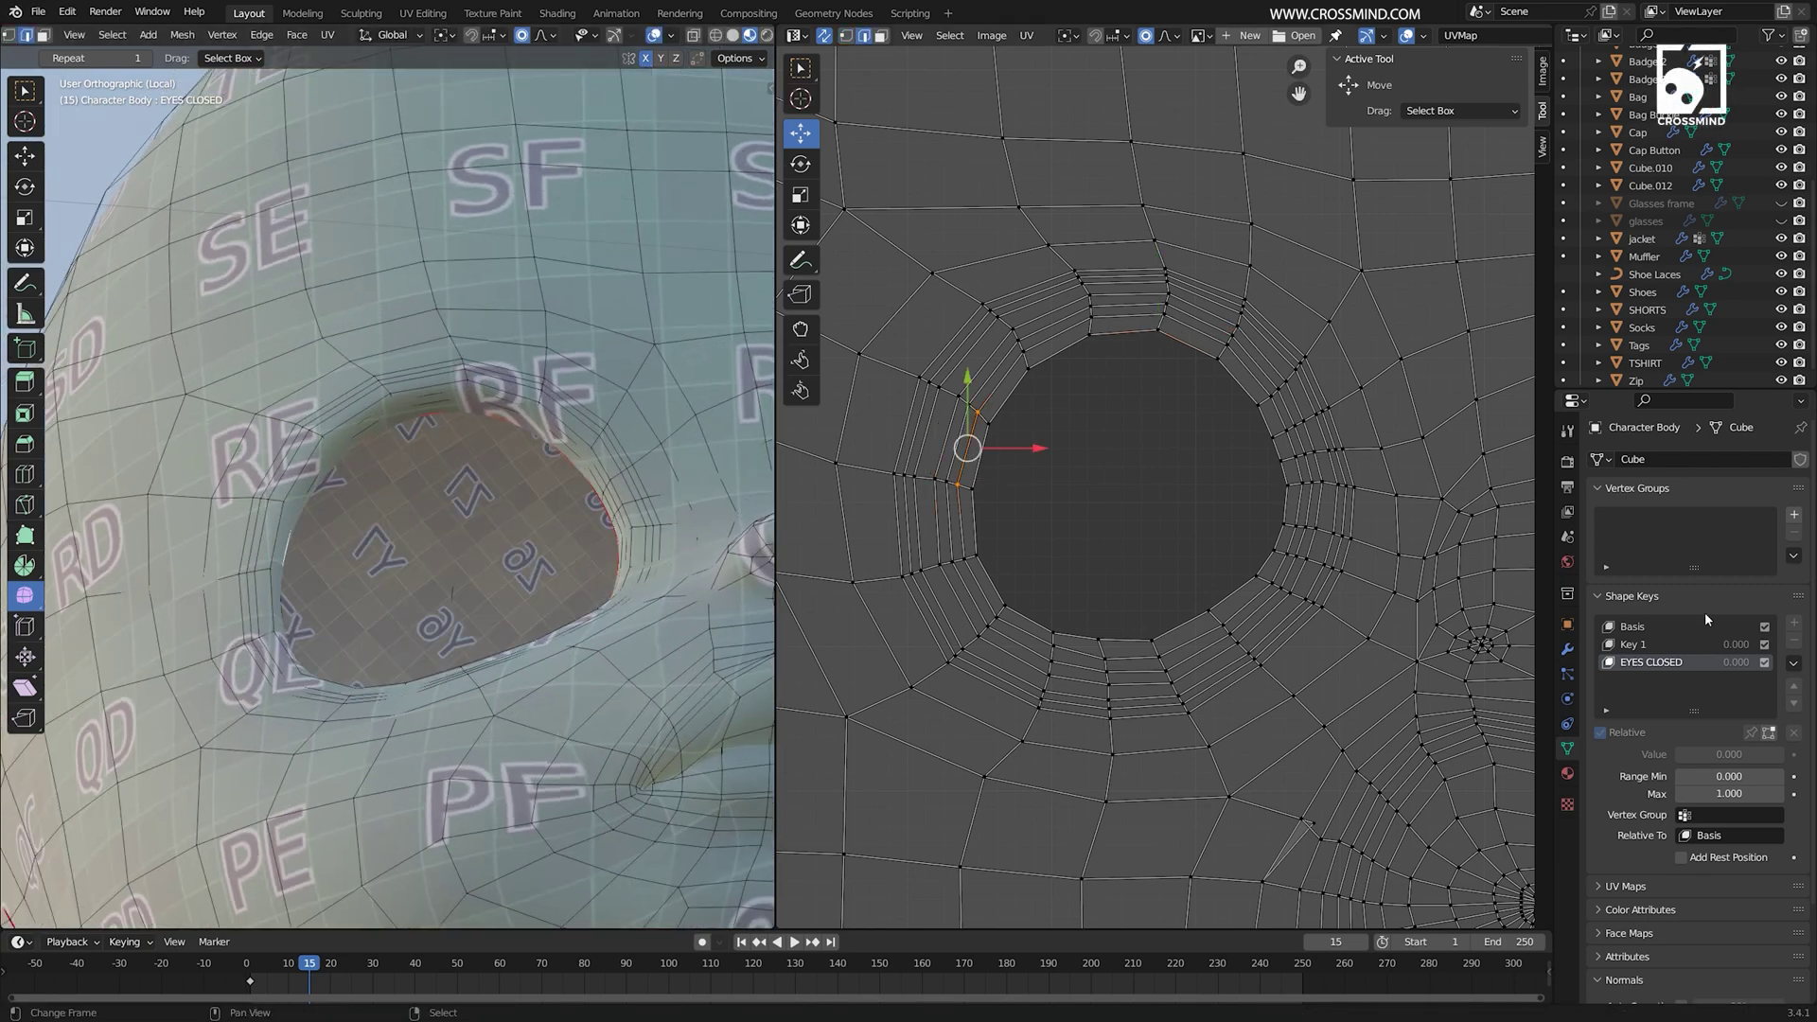
left_click(1568, 650)
left_click(1686, 488)
middle_click_drag(700, 543, 663, 558)
Step: Select the upper rim of the eye opening and lower it about 0.066 m along Z with connected, smooth proportional editing at size 0.052
right_click(378, 522)
right_click(303, 526)
middle_click_drag(454, 492, 541, 544)
right_click(608, 557, "ctrl")
right_click(457, 443)
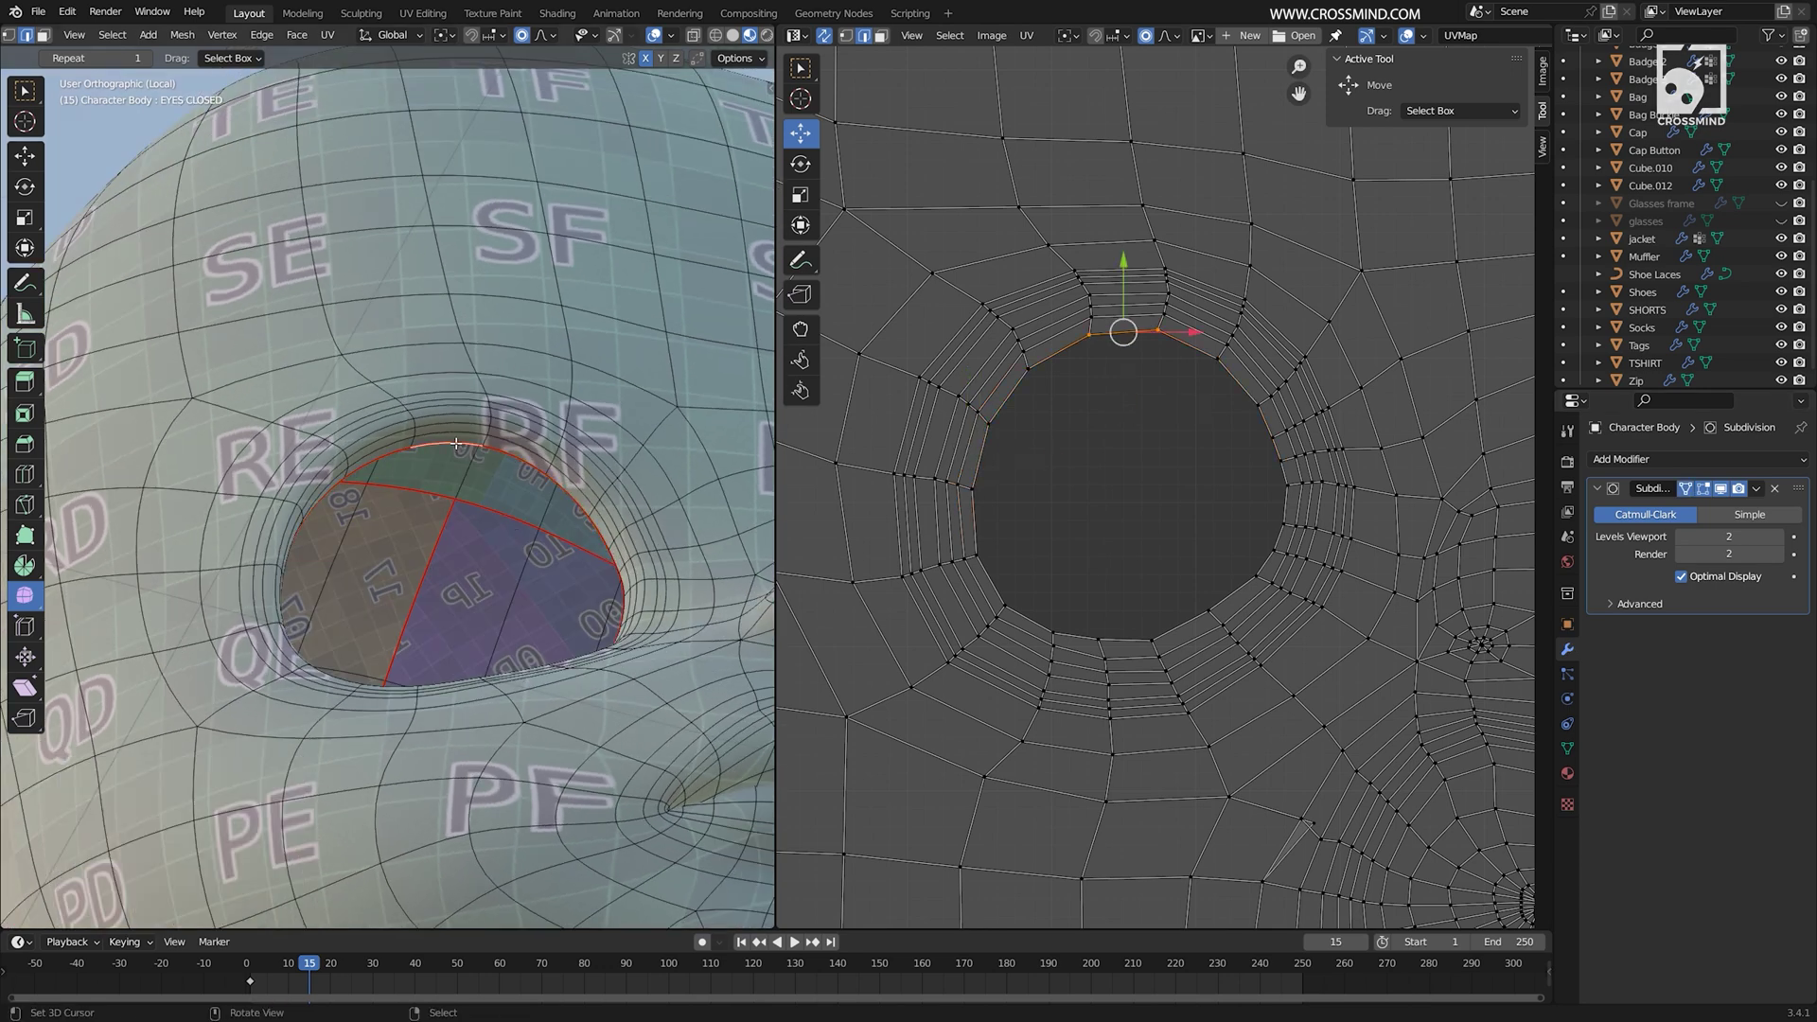
right_click(565, 495, "ctrl")
middle_click_drag(565, 494, 540, 516)
key("g")
key("z")
left_click(530, 589)
Step: Flatten the upper eyelid edge along Z and lower it by about 0.03 m
key("s")
key("z")
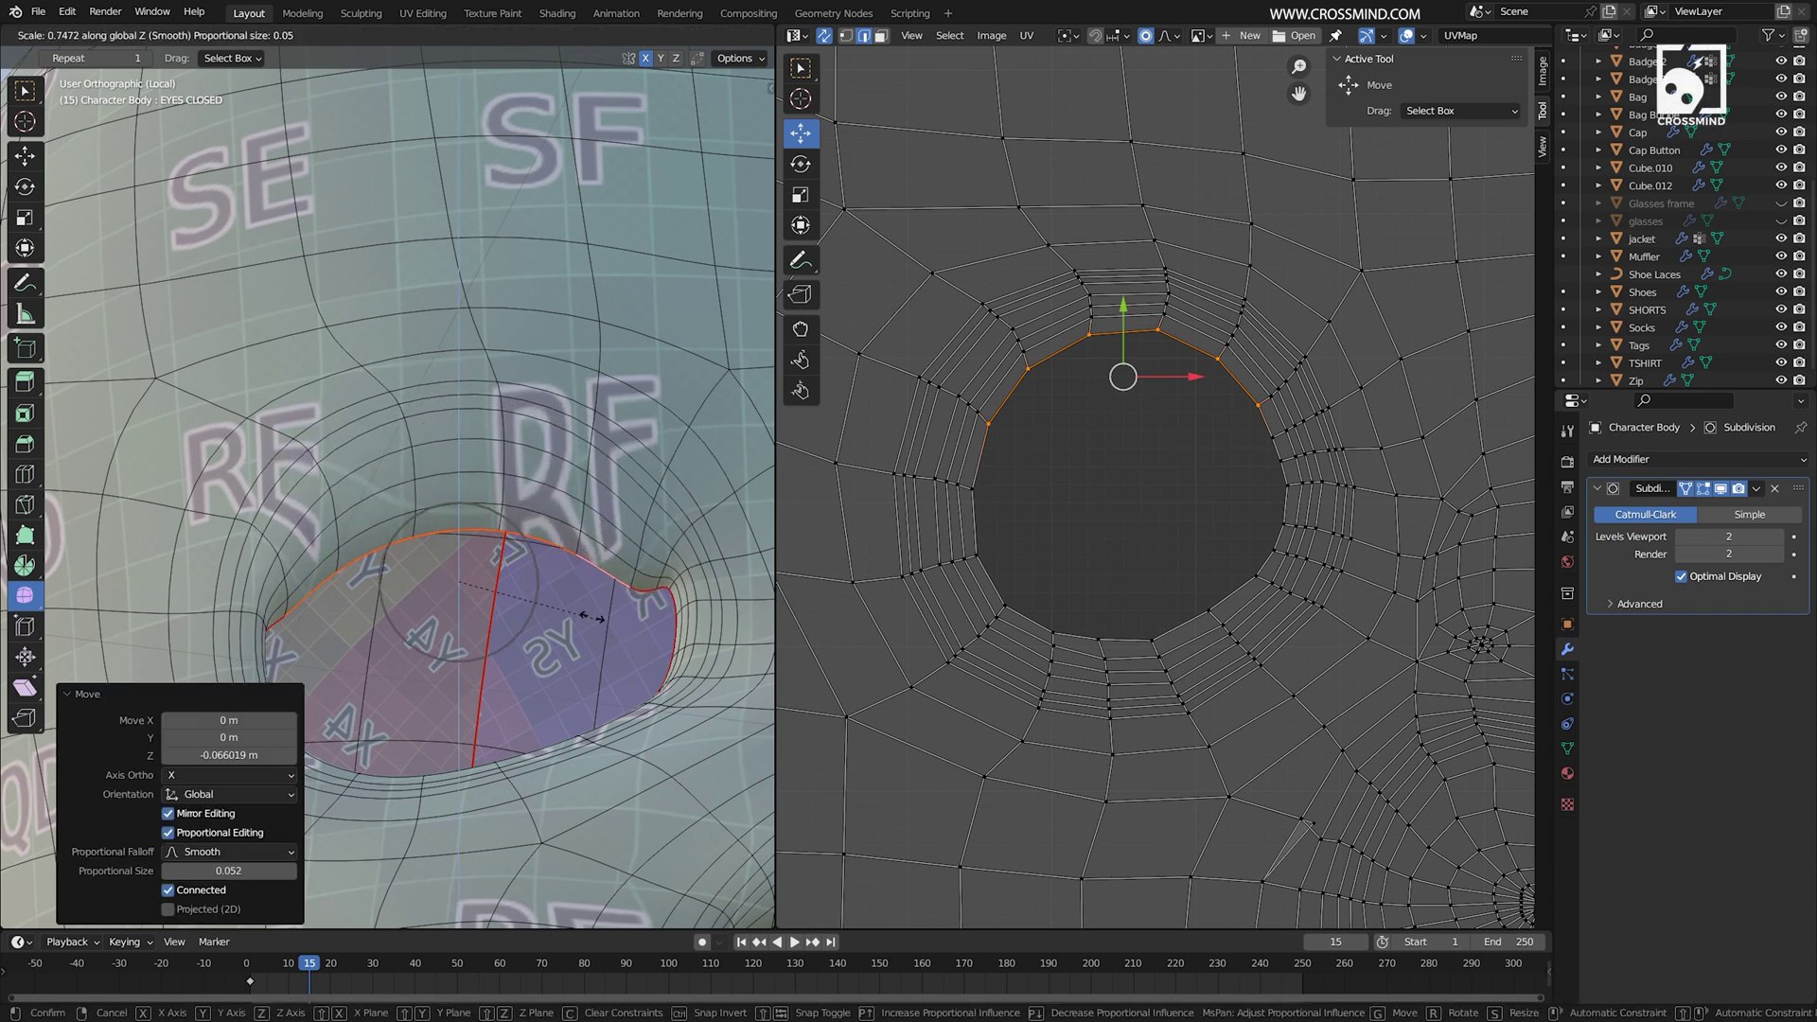
left_click(483, 558)
key("g")
key("z")
left_click(478, 607)
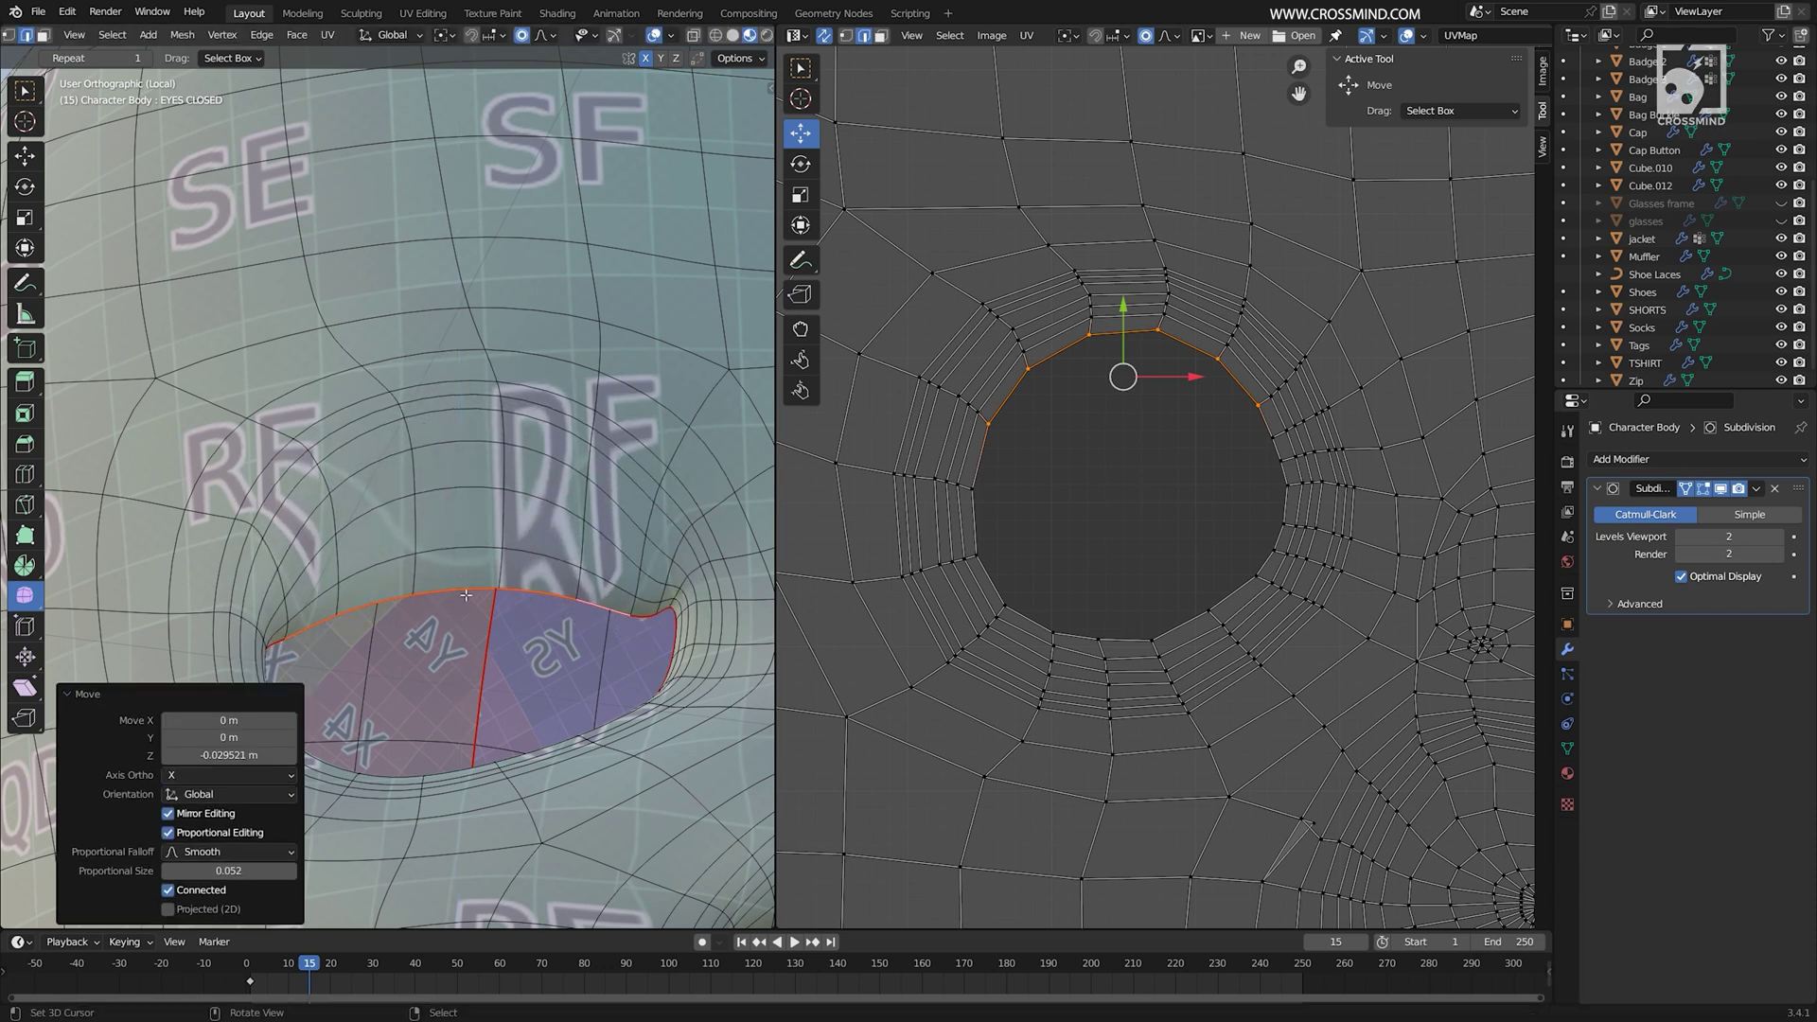
Step: Select the lower rim of the eye opening and raise it about 0.08 m along Z with proportional editing
middle_click_drag(473, 600, 462, 553)
middle_click_drag(284, 470, 412, 483)
right_click(312, 491)
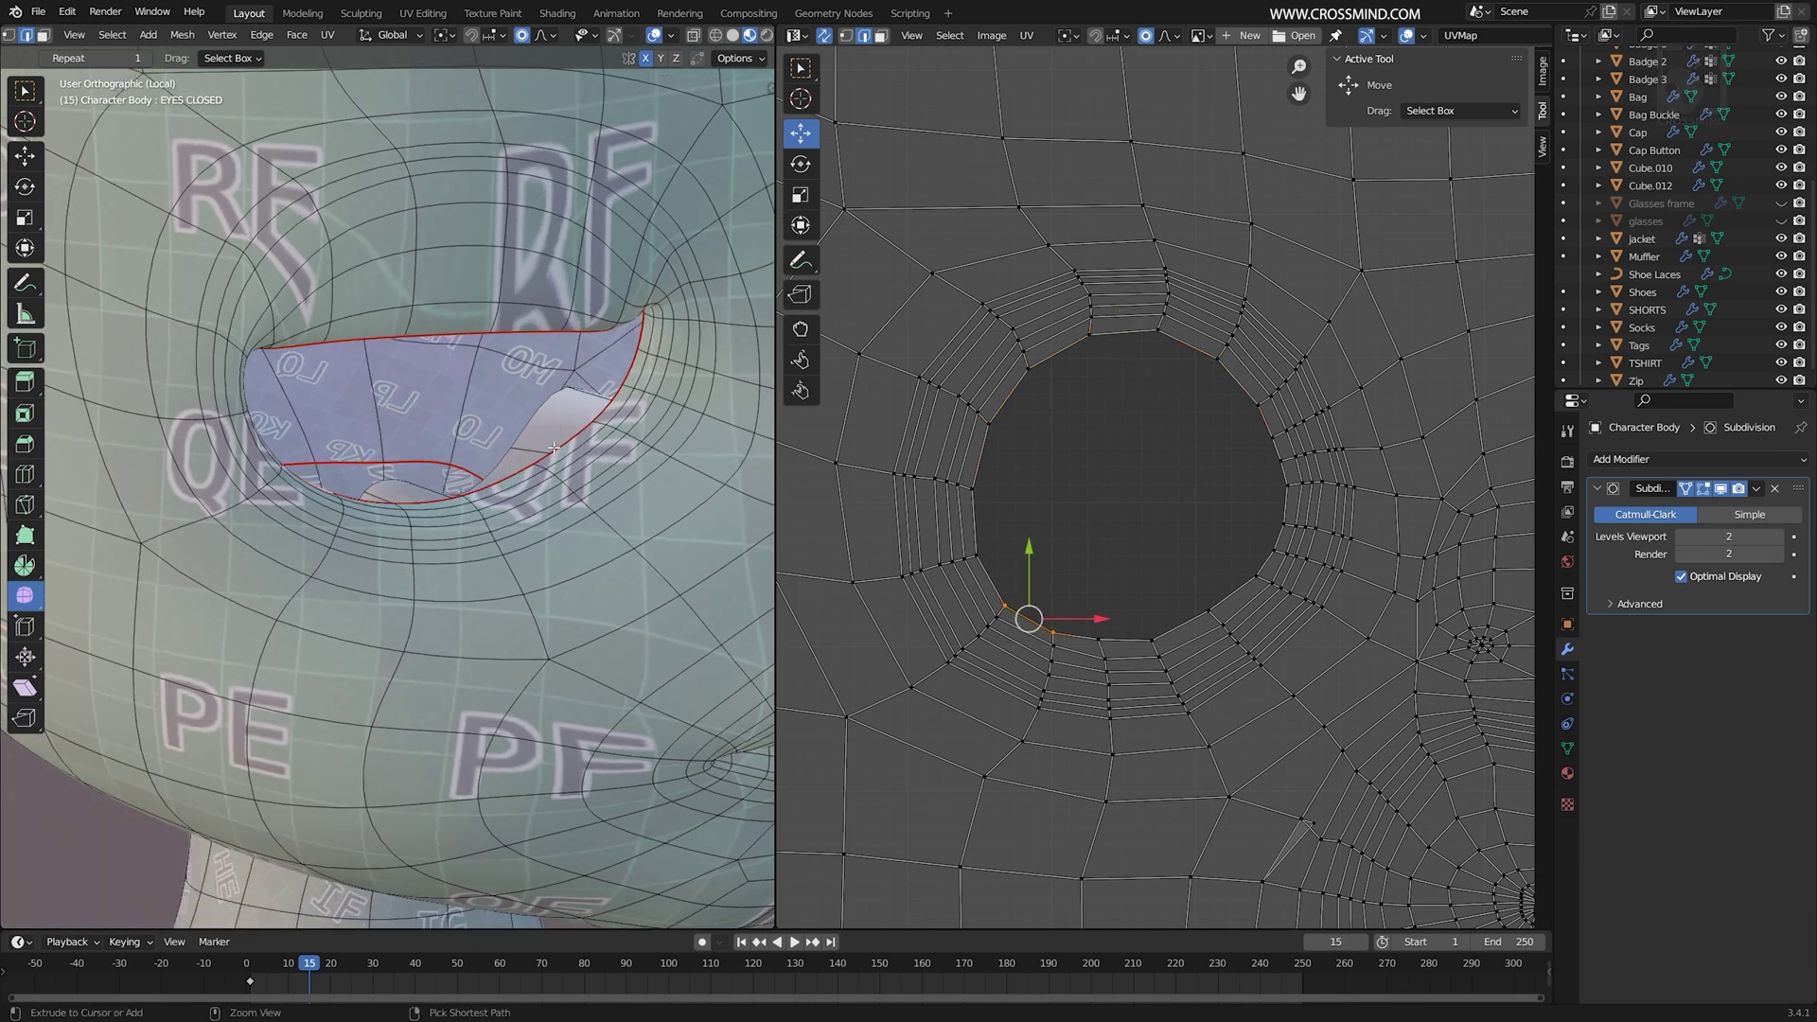
right_click(565, 462, "ctrl")
middle_click_drag(558, 456, 521, 441)
key("g")
key("z")
left_click(444, 374)
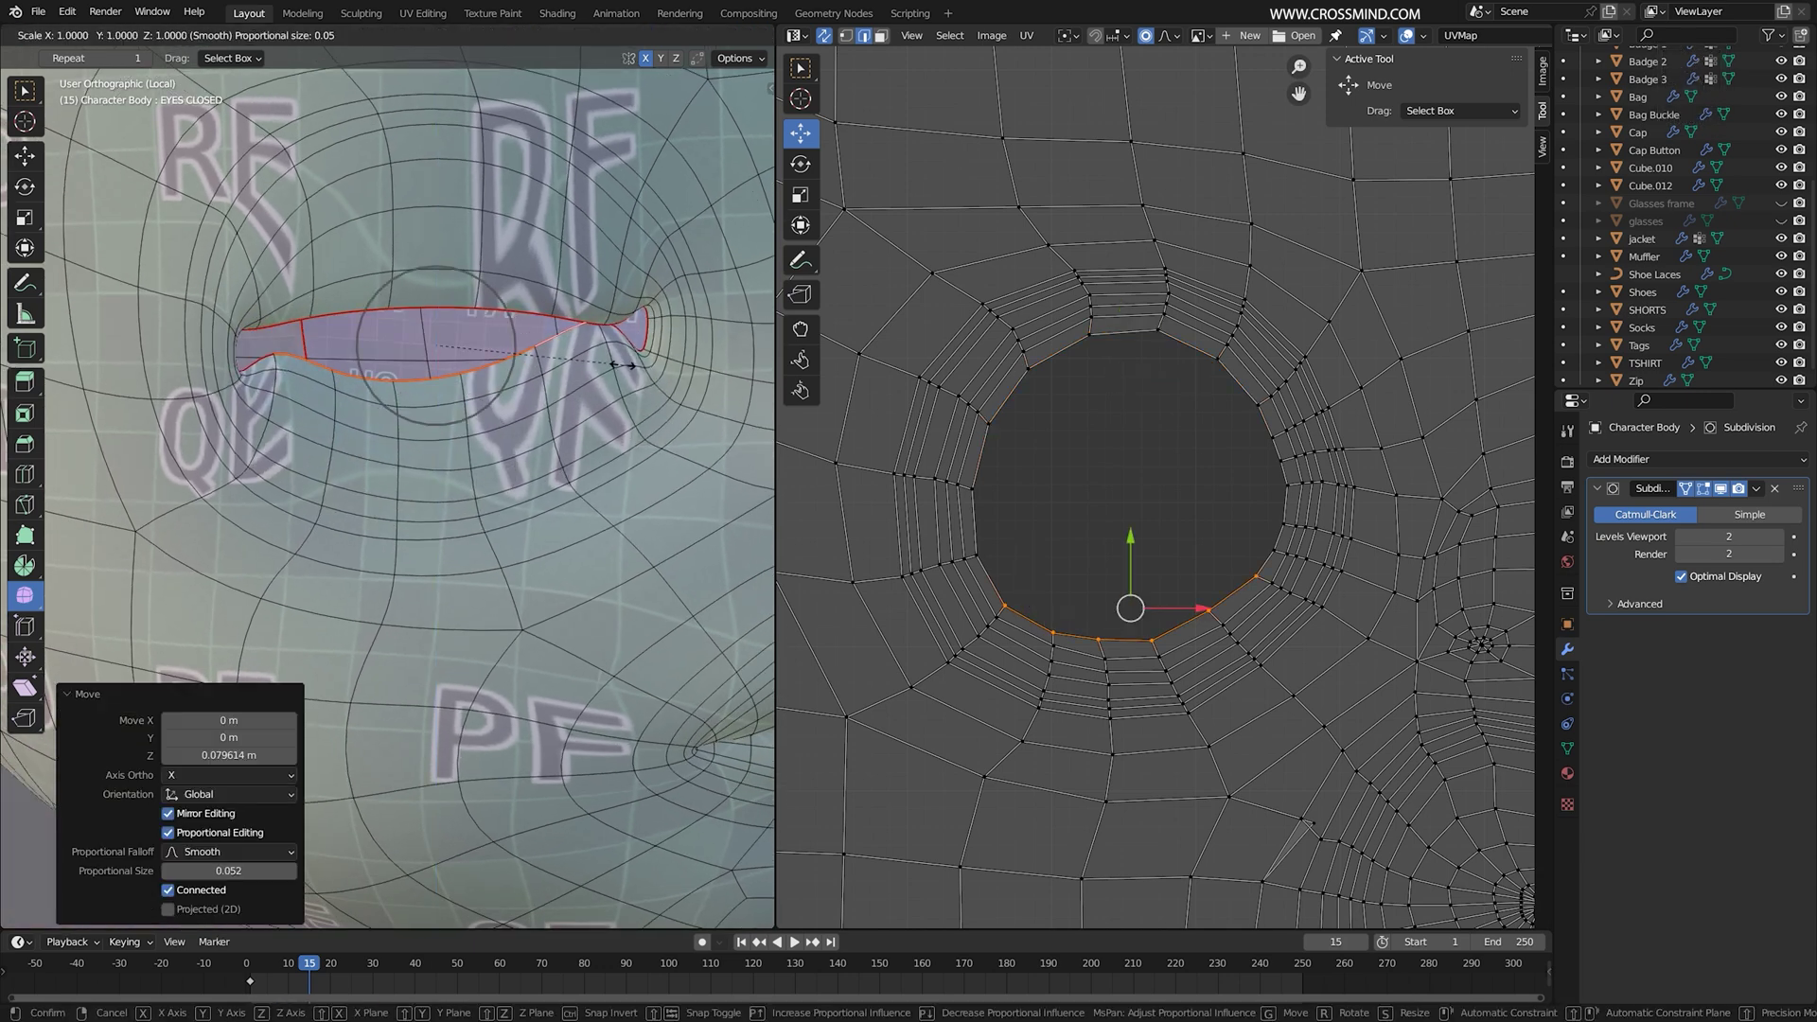
Step: Scale the lower eyelid edge along Z by -0.103 with proportional editing at size 0.052
key("s")
key("z")
left_click(416, 346)
middle_click_drag(498, 328, 521, 322)
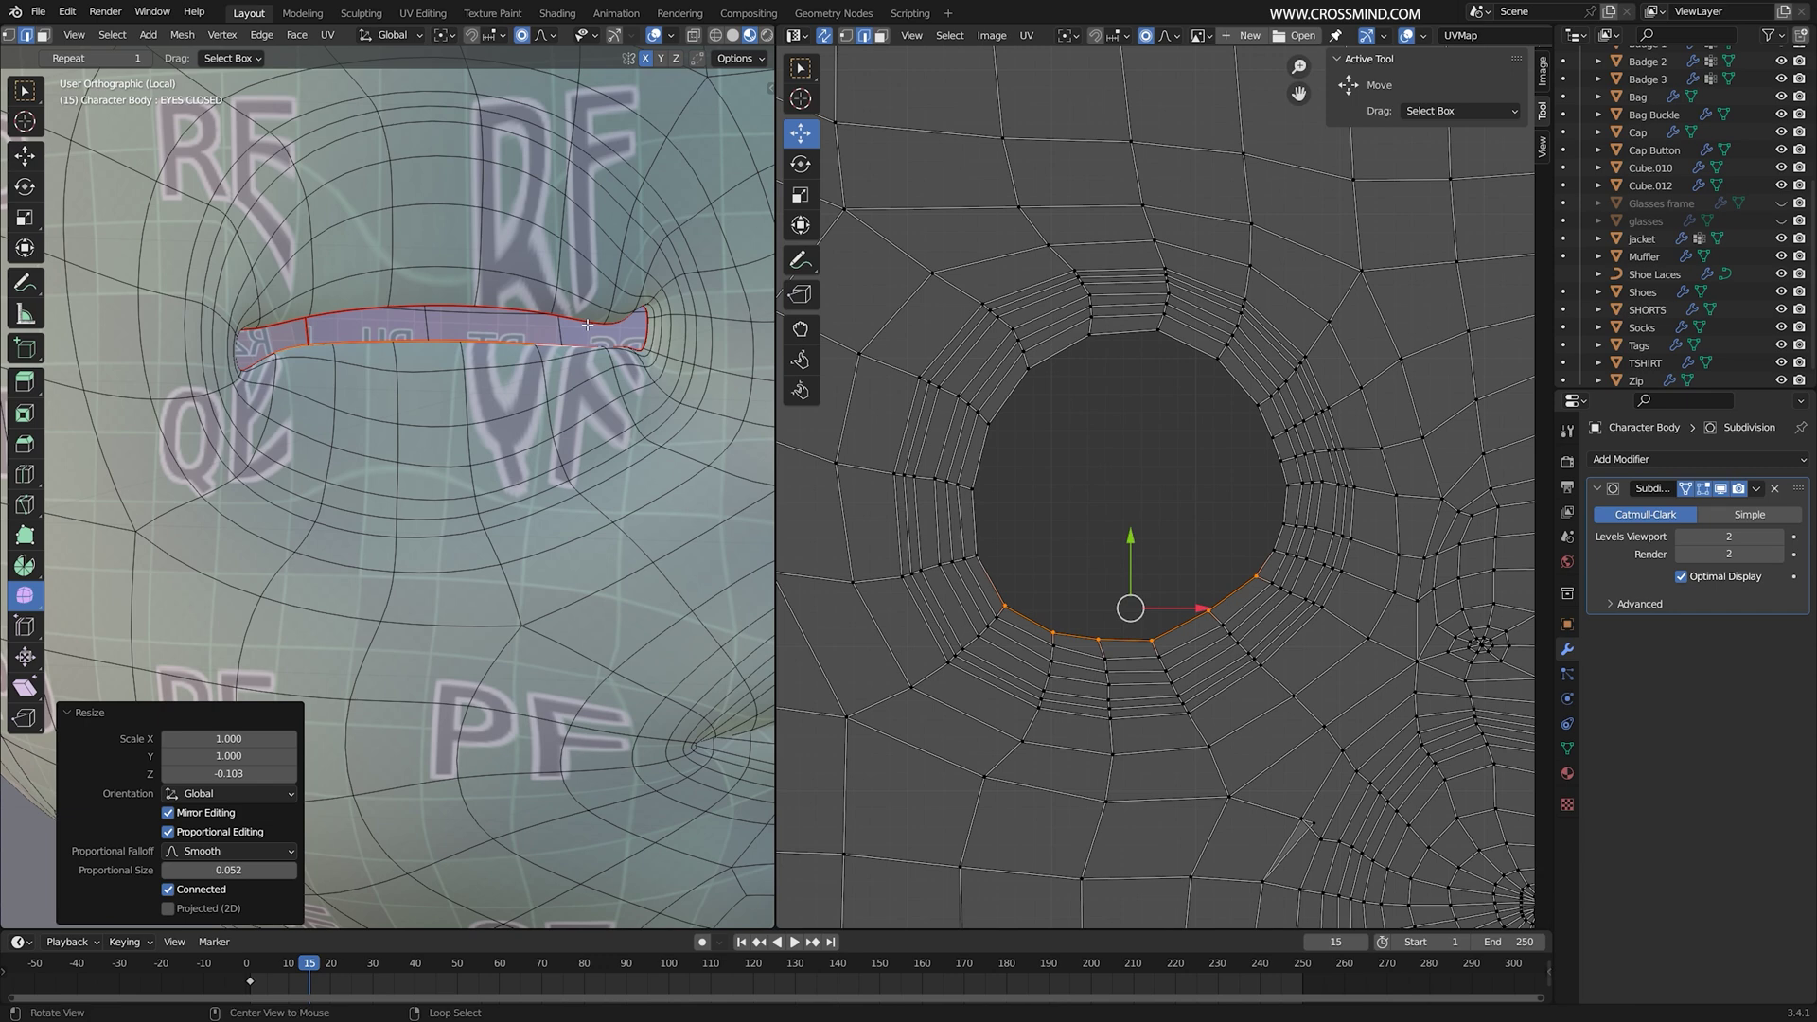
Step: Select the whole edge loop of the eye opening and scale it along Z by -0.180 to shut the gap
right_click(571, 318, "alt")
middle_click_drag(625, 407, 640, 390)
key("s")
key("z")
left_click(426, 341)
scroll(382, 381, "down", 4)
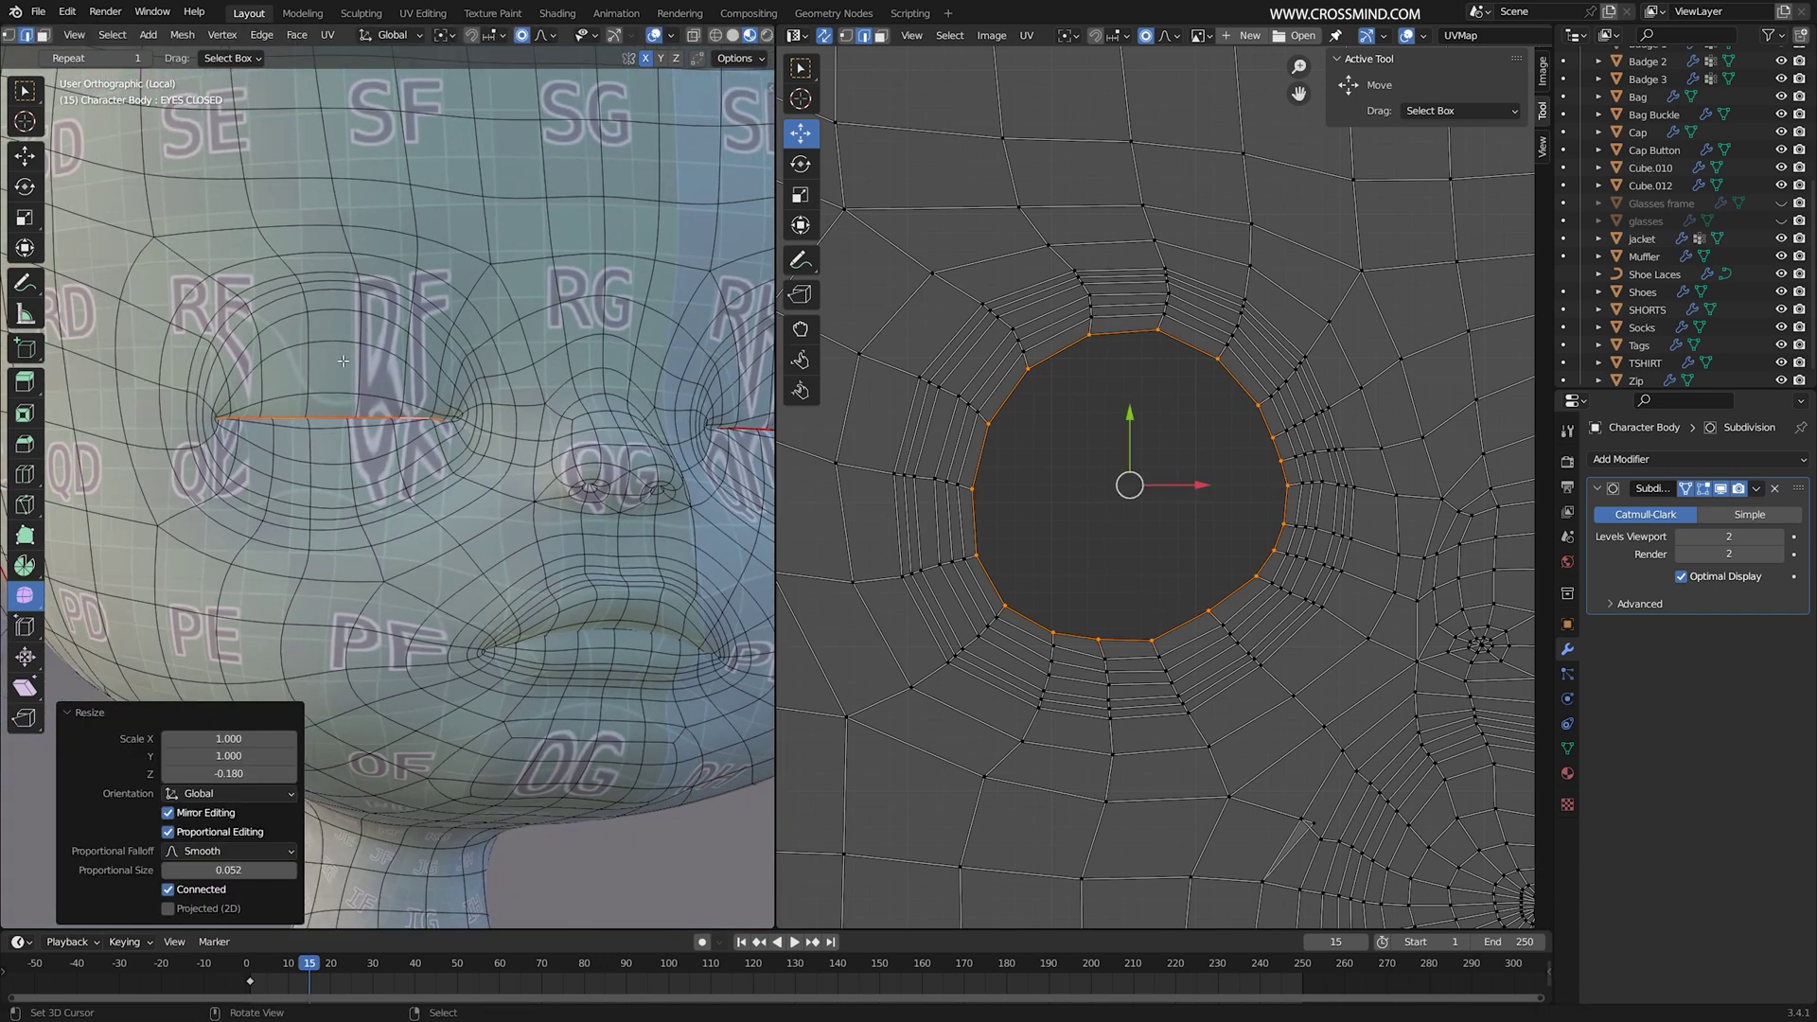
middle_click_drag(348, 405, 417, 402, "shift")
key("s")
key("z")
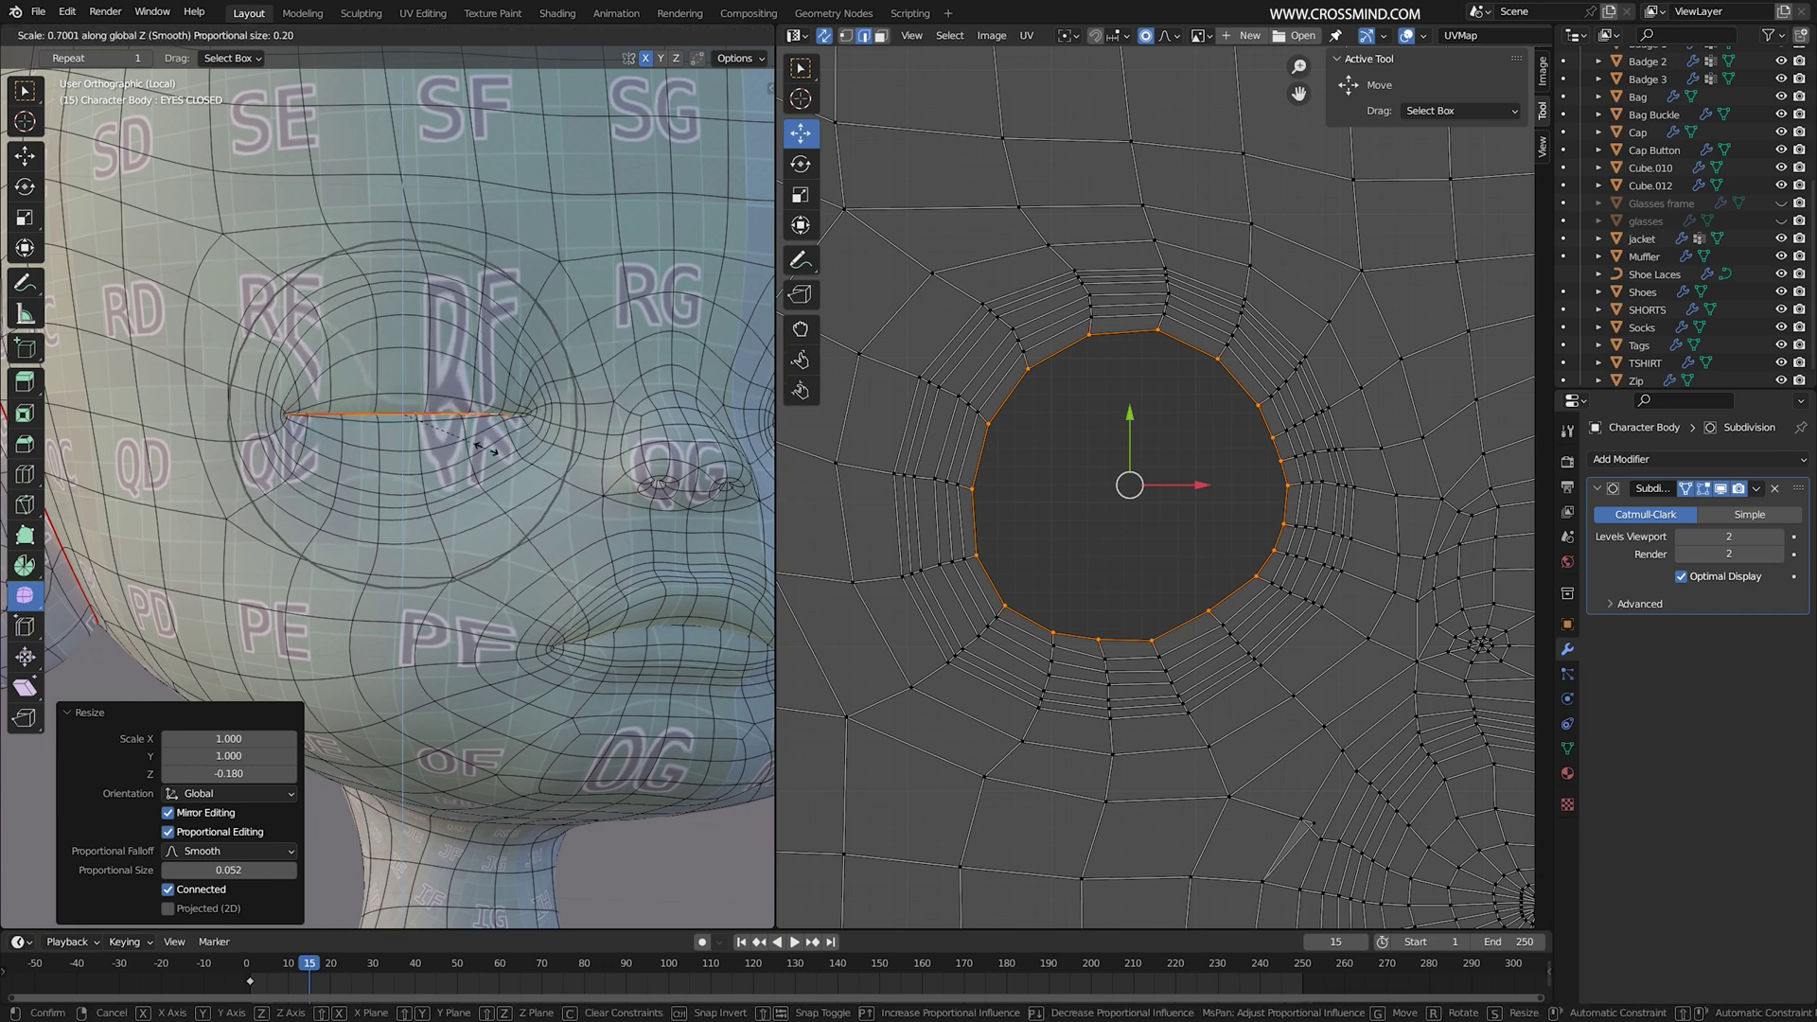
scroll(488, 450, "up", 6)
left_click(483, 417)
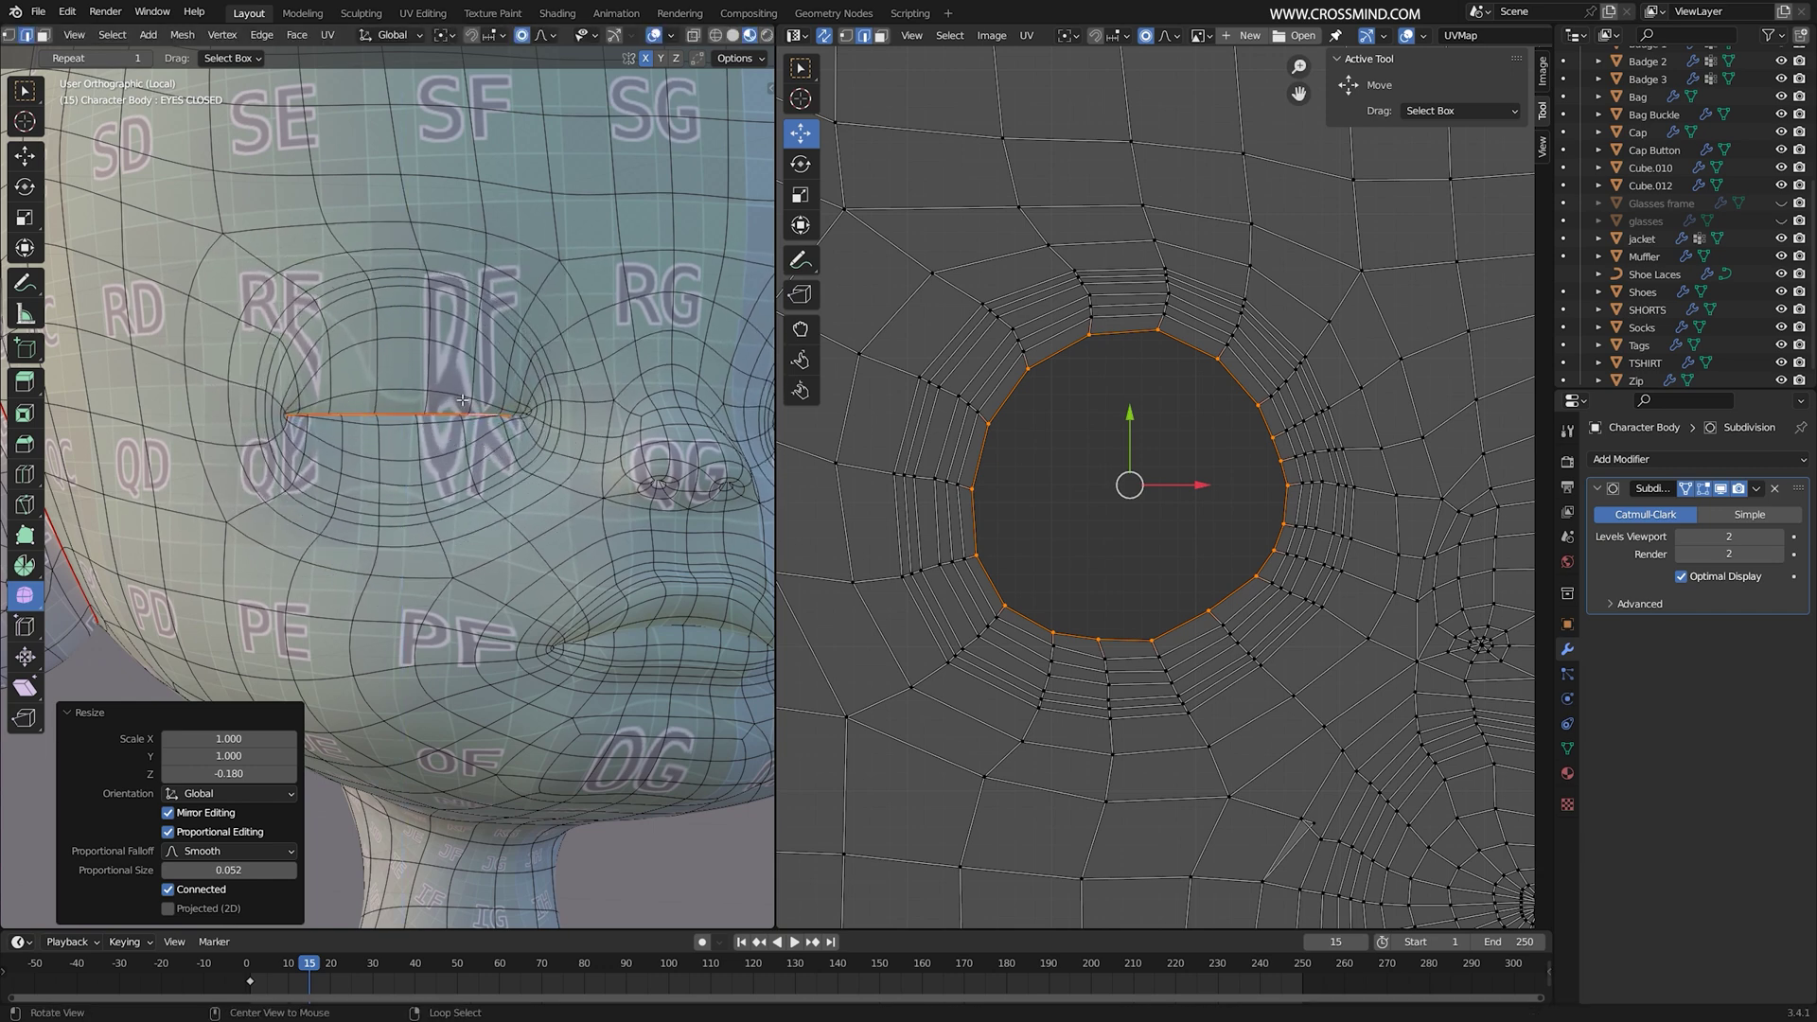
Step: Scale the edges around the closed eyelids with proportional editing to refine the shut eye
key("s")
left_click(527, 412)
key("Tab")
key("Tab")
Step: Set the EYES CLOSED shape key's value to 1.000 and reopen the body mesh for editing
left_click(1567, 748)
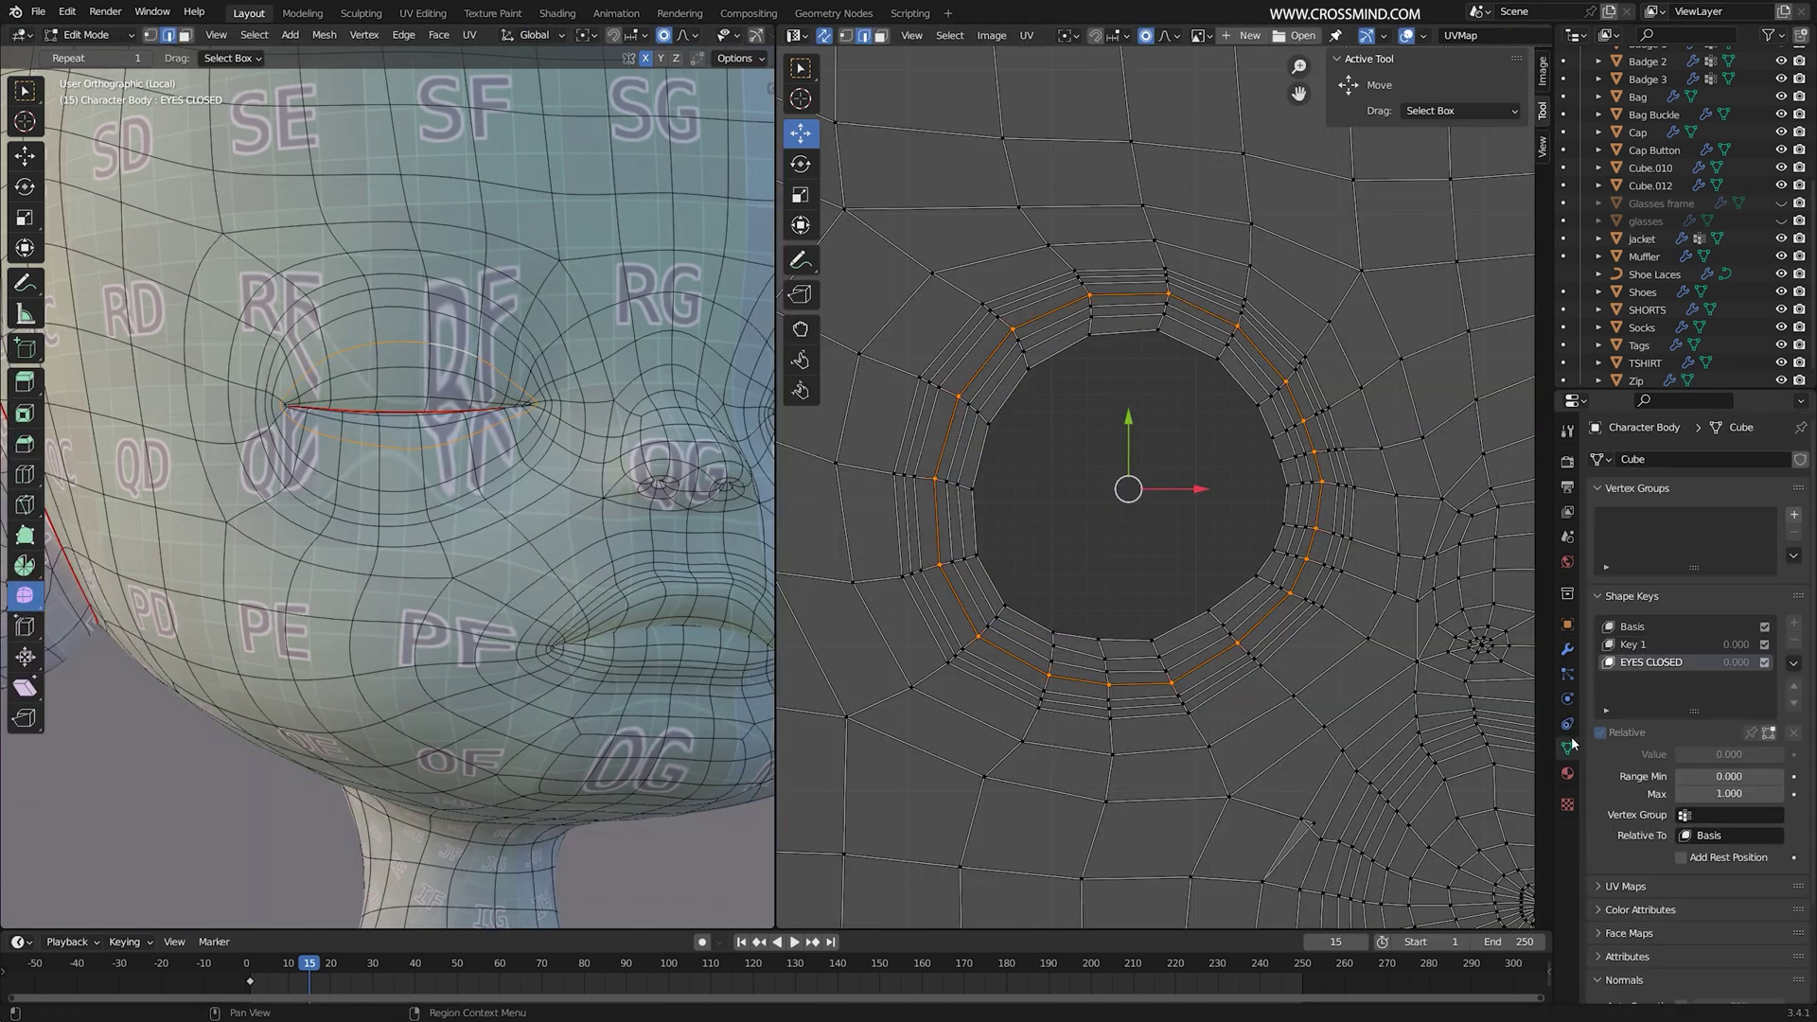
middle_click_drag(571, 573, 529, 587)
key("Tab")
left_click_drag(1740, 662, 1793, 662)
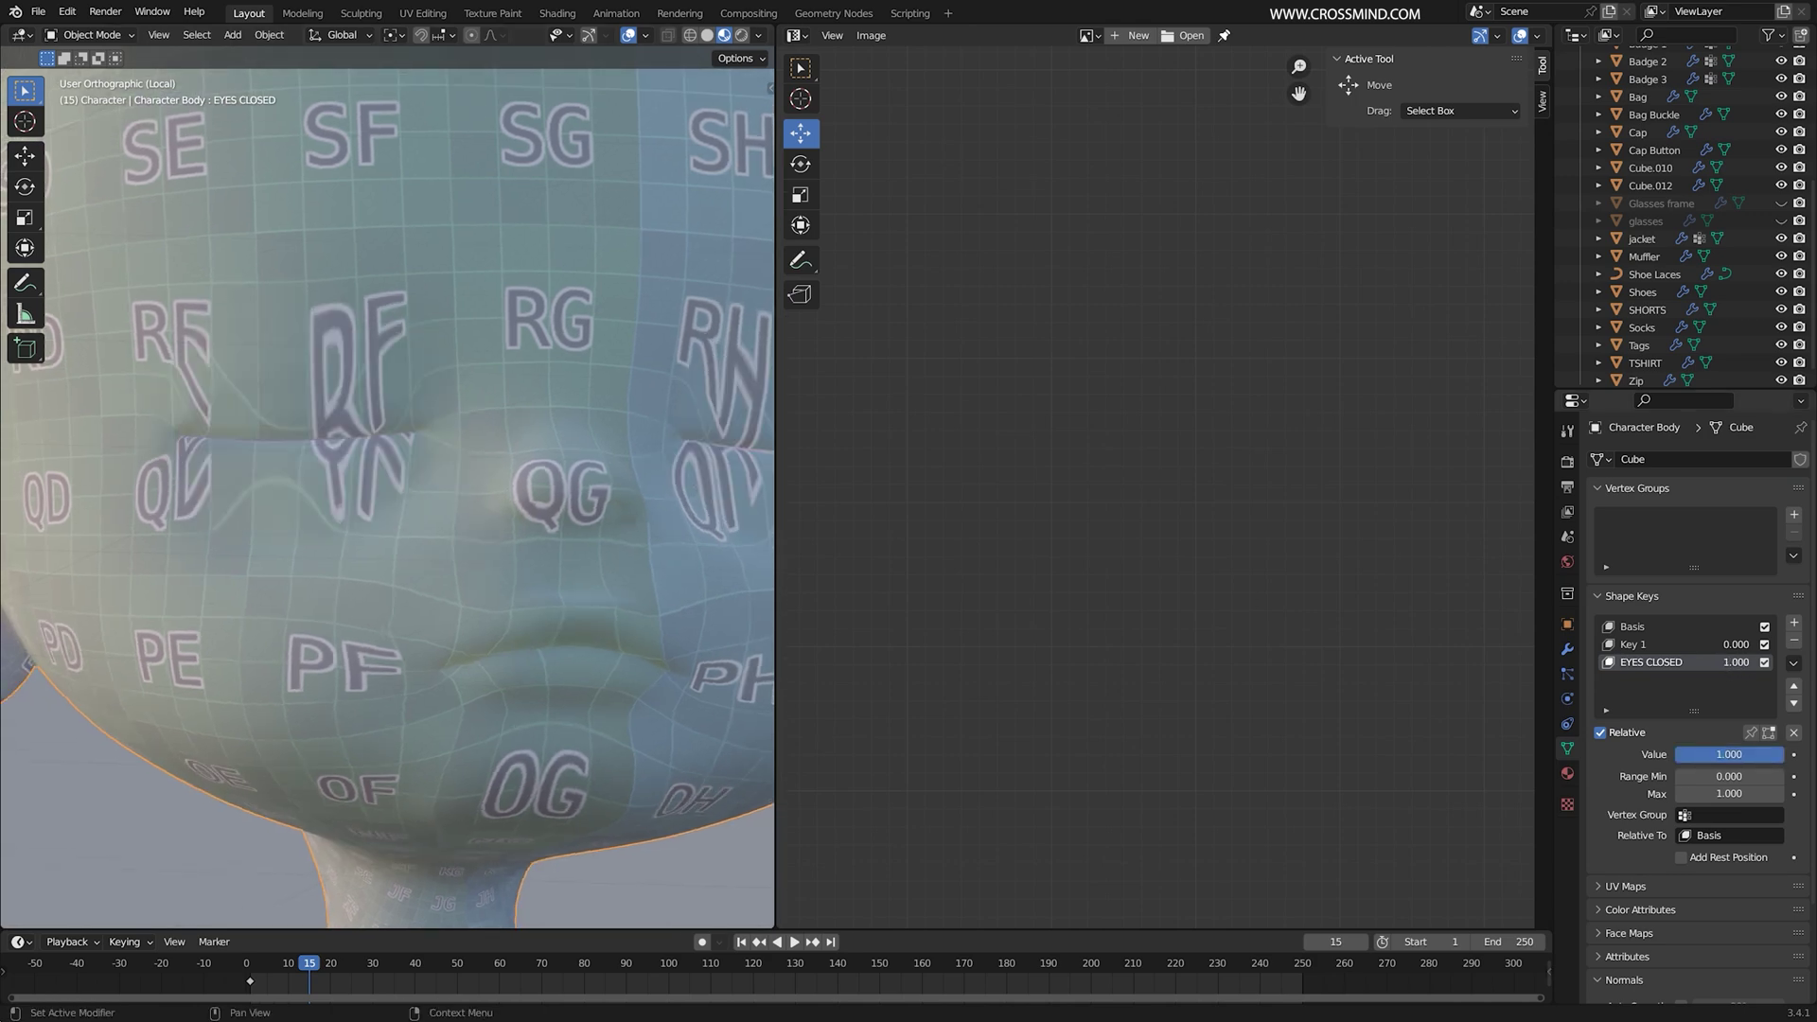
key("Tab")
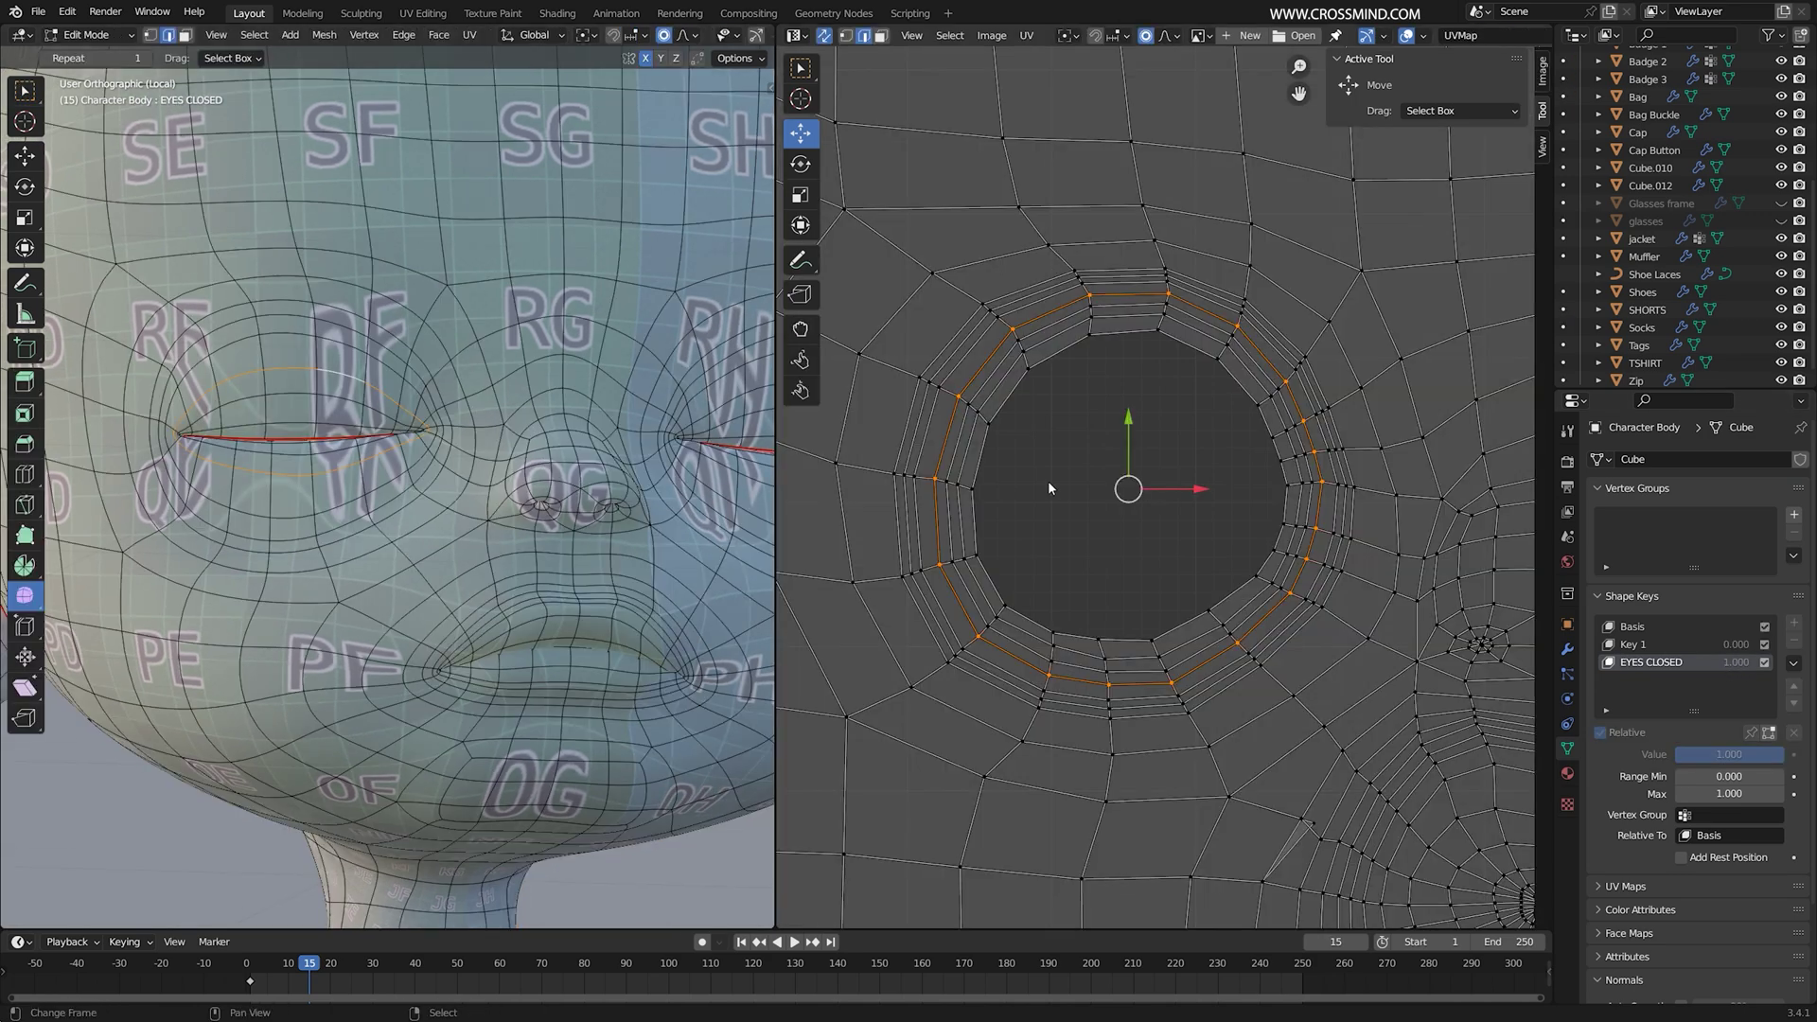
Step: Select the innermost UV edge loops of both eye openings in the UV Editor
middle_click_drag(389, 447, 589, 482)
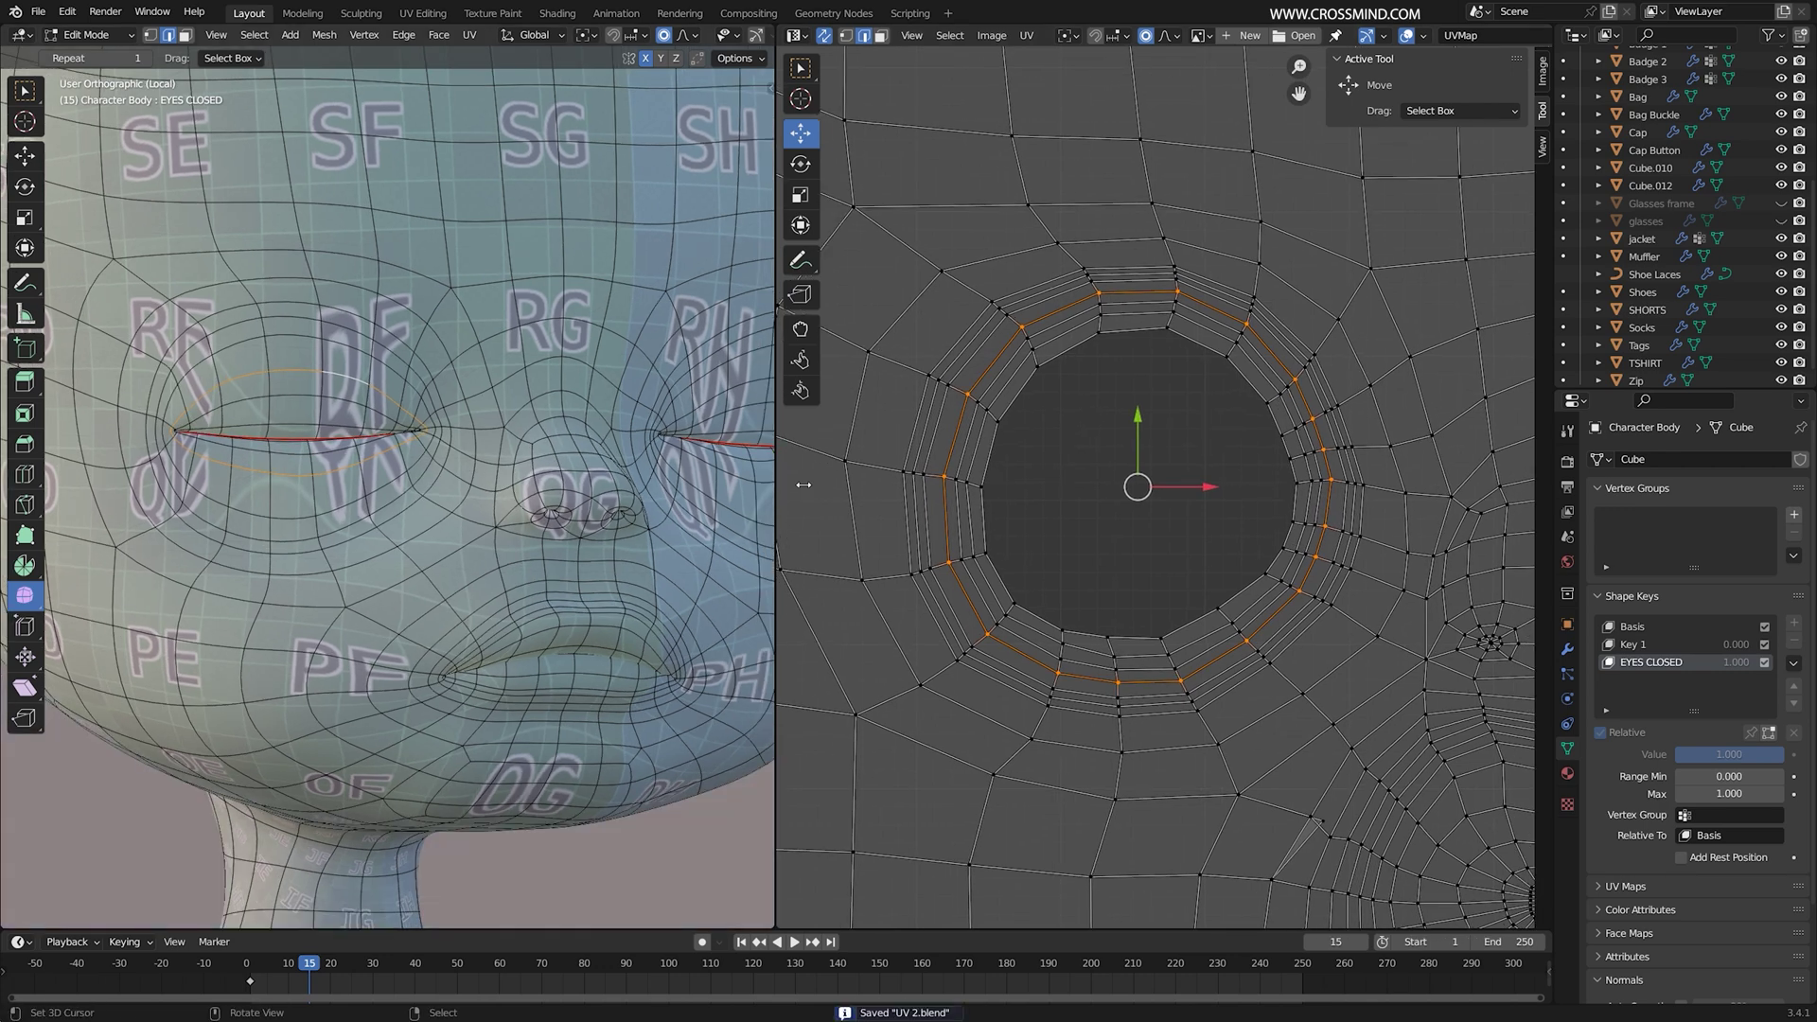
middle_click_drag(389, 488, 276, 371)
left_click(1089, 422)
left_click(1099, 324)
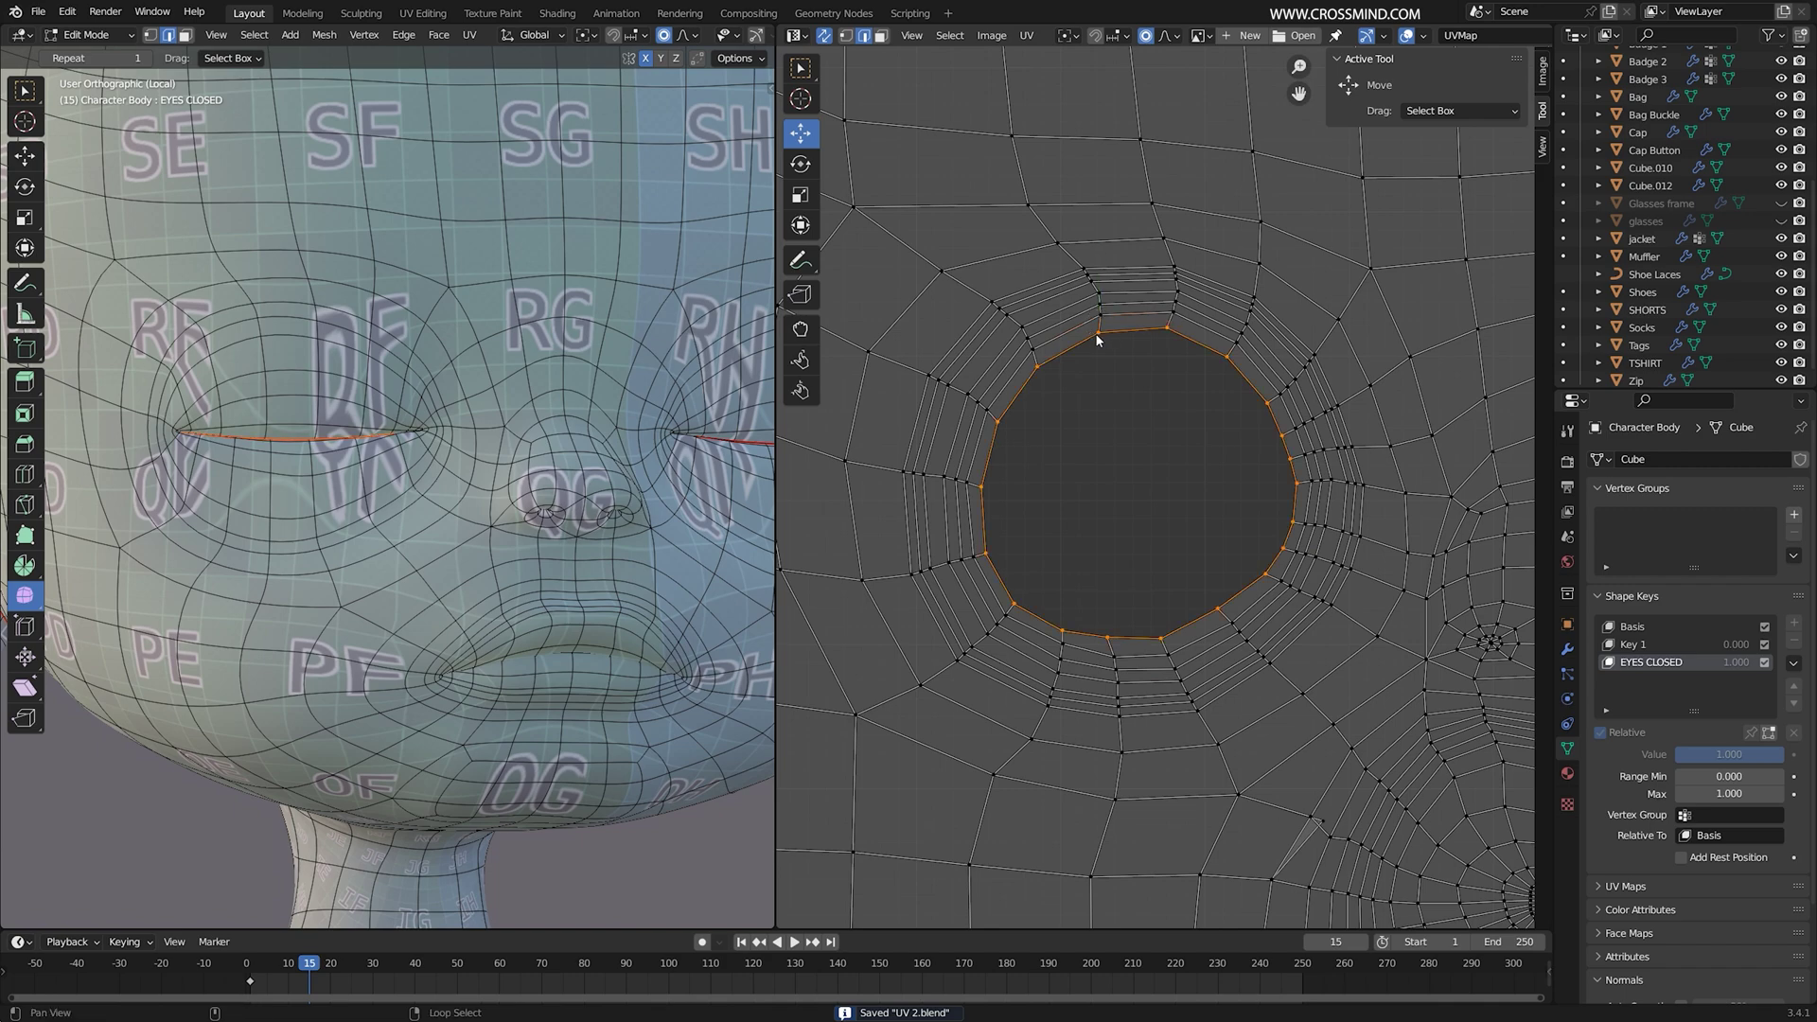
scroll(1230, 520, "down", 1)
left_click(1139, 308, "alt")
left_click(1107, 354, "alt+shift")
scroll(1126, 439, "down", 3)
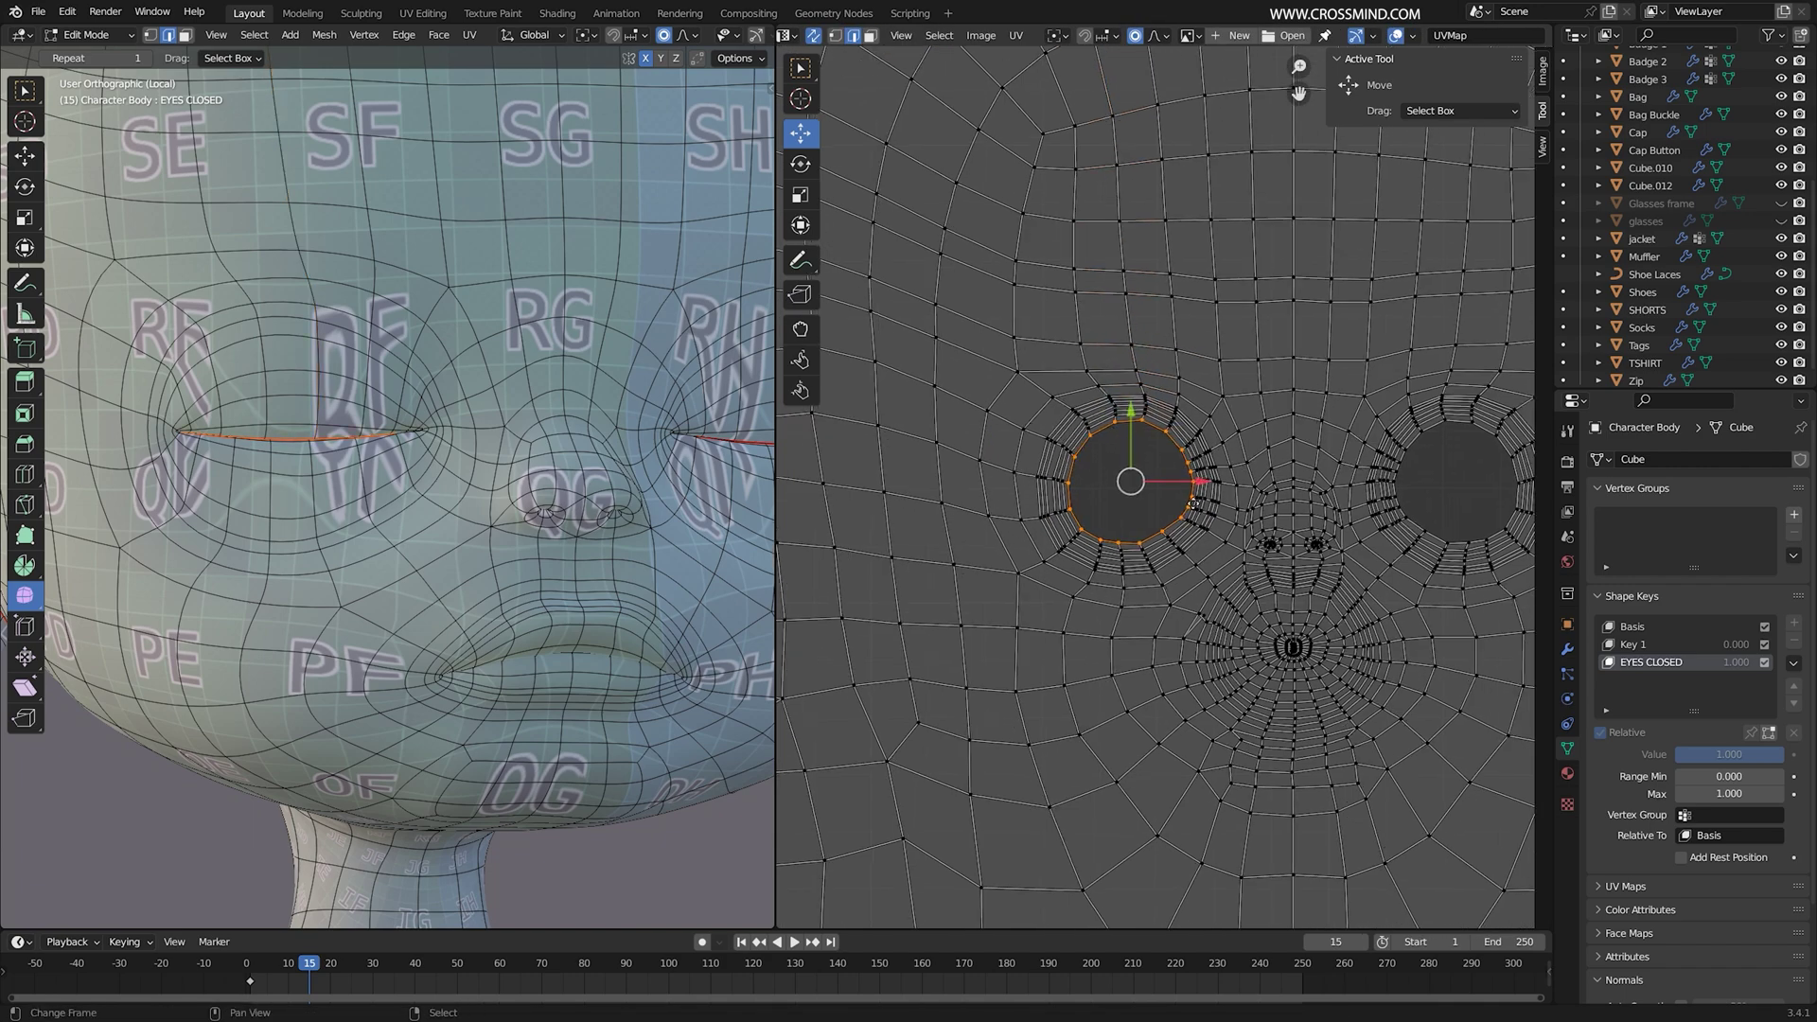
middle_click_drag(1418, 472, 1313, 441)
left_click(1311, 420, "alt+shift")
Step: Flatten both eye-opening UV loops along Y with smooth proportional editing at a size of about 0.01
key("s")
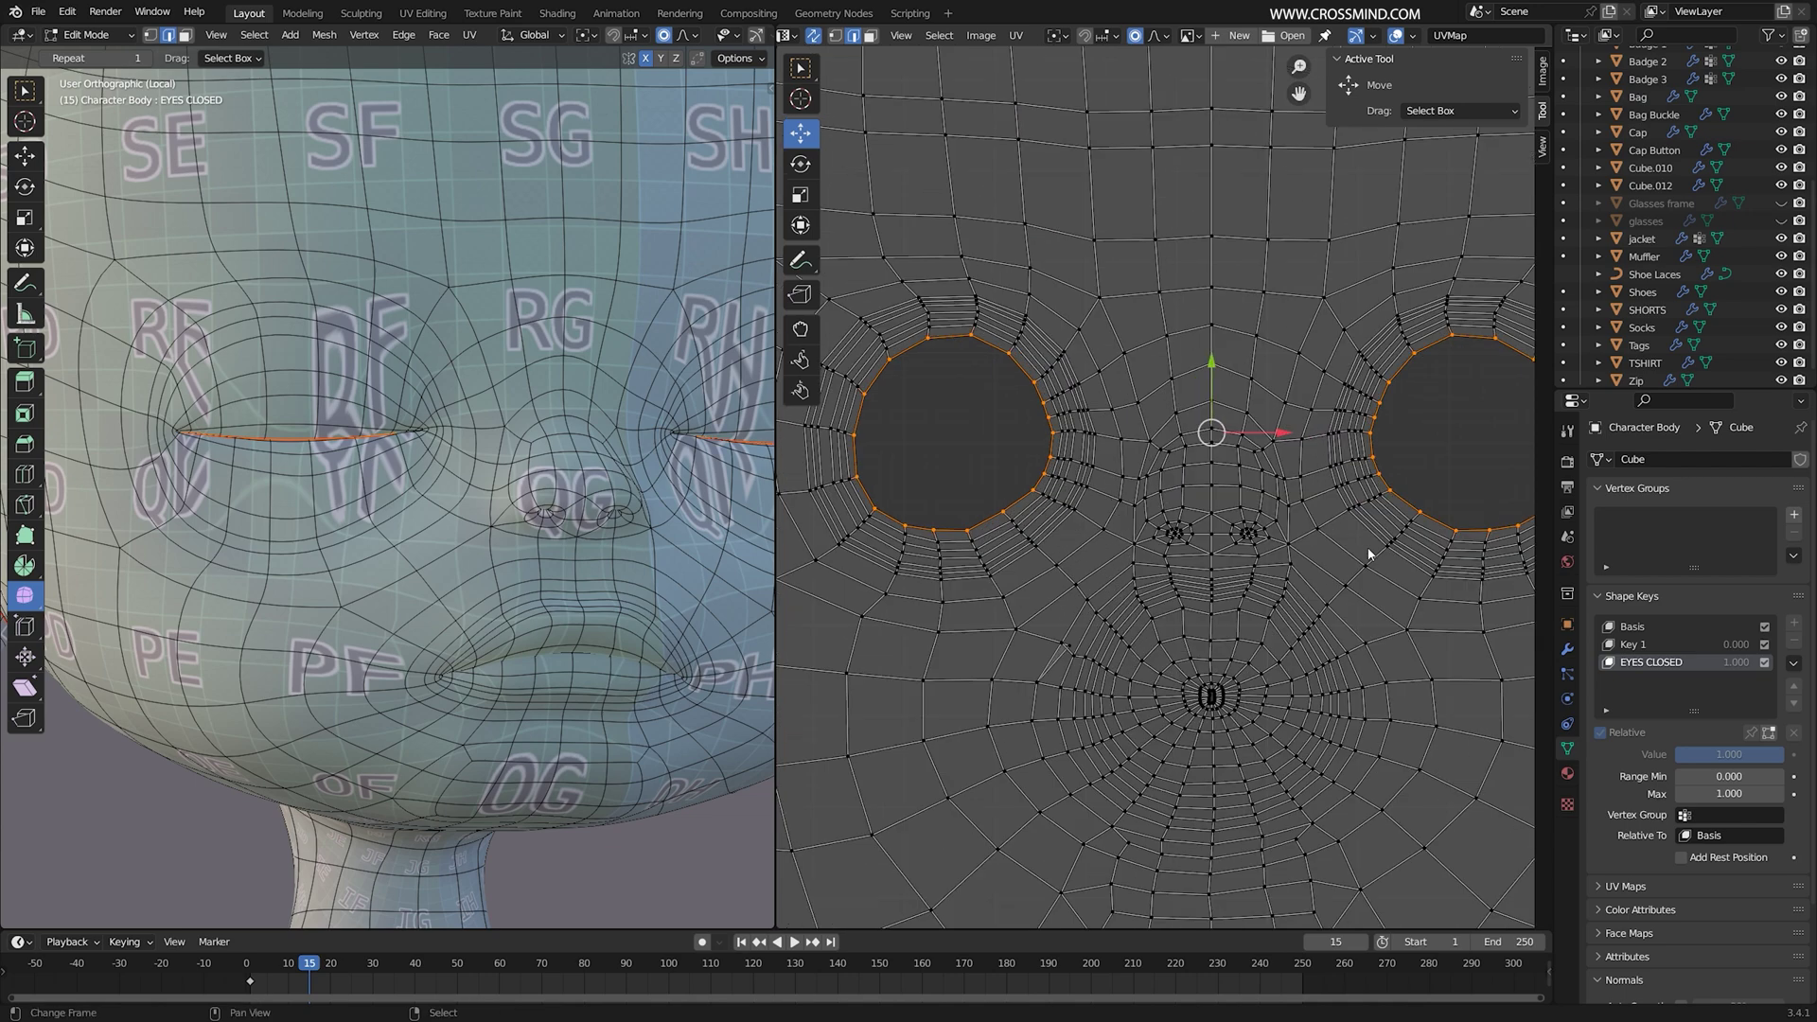
scroll(1344, 530, "up", 4)
key("y")
scroll(1231, 416, "up", 3)
scroll(1265, 393, "up", 15)
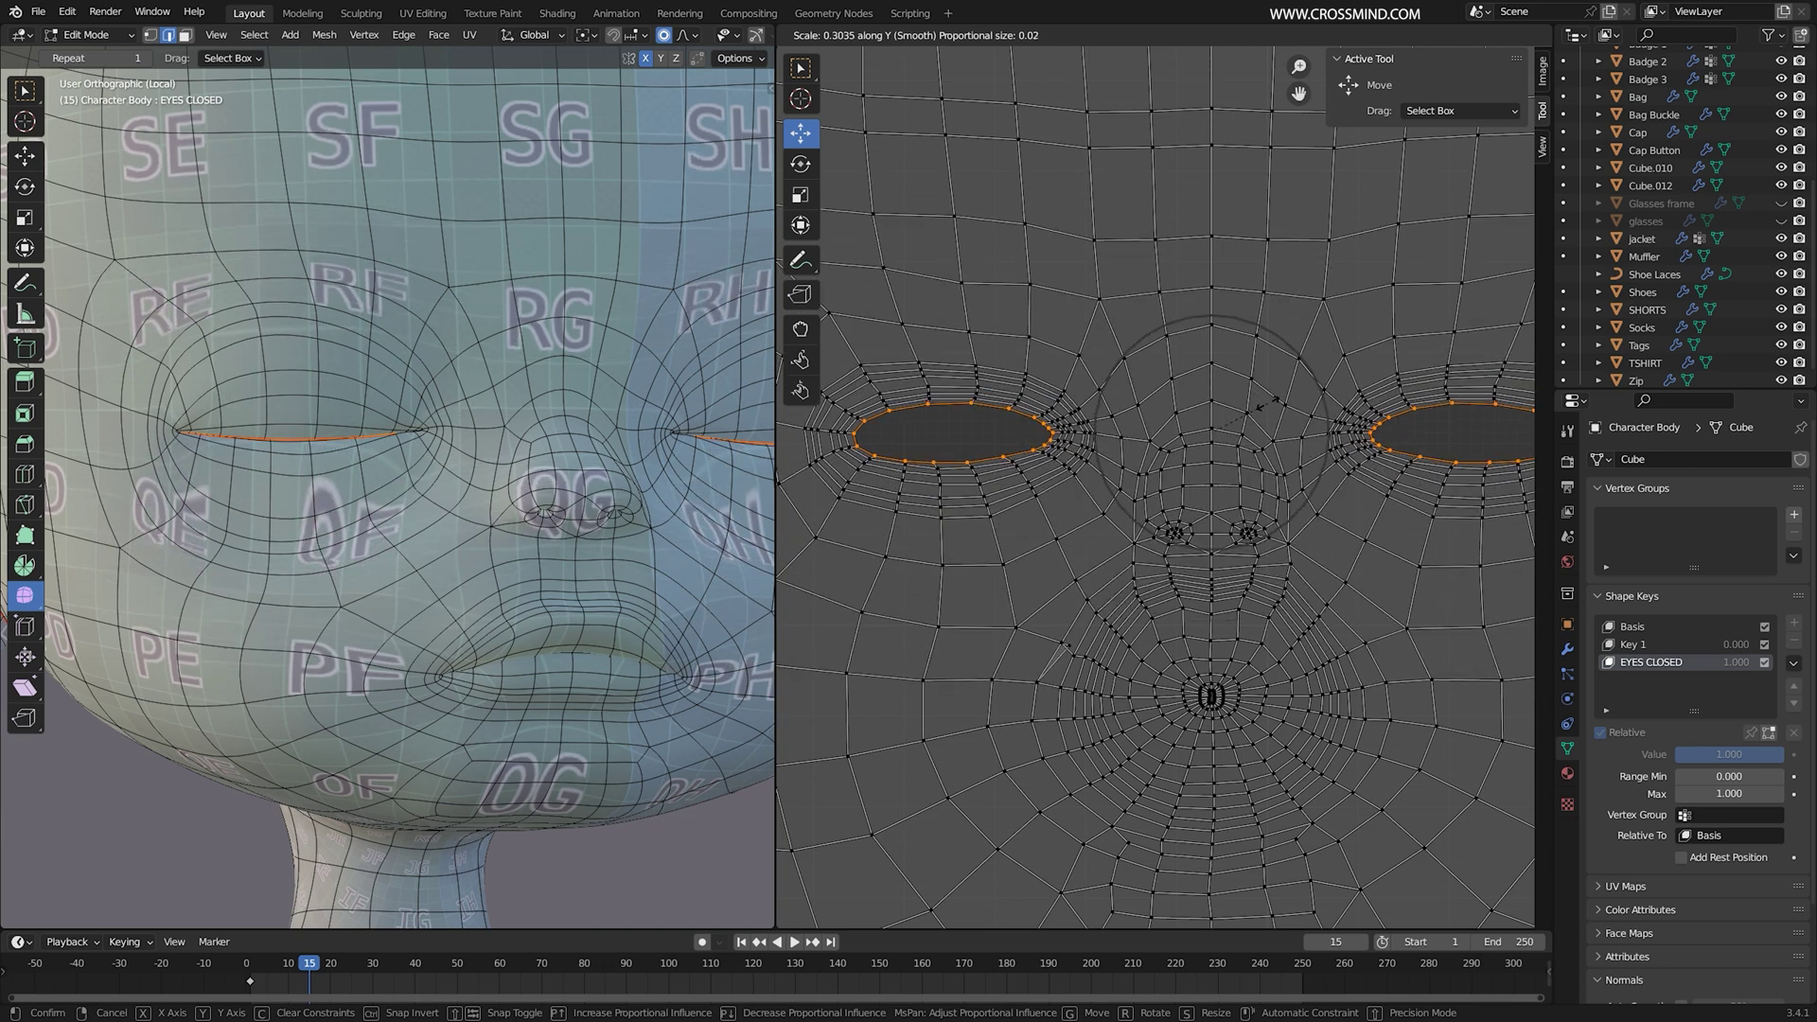
scroll(1265, 402, "down", 2)
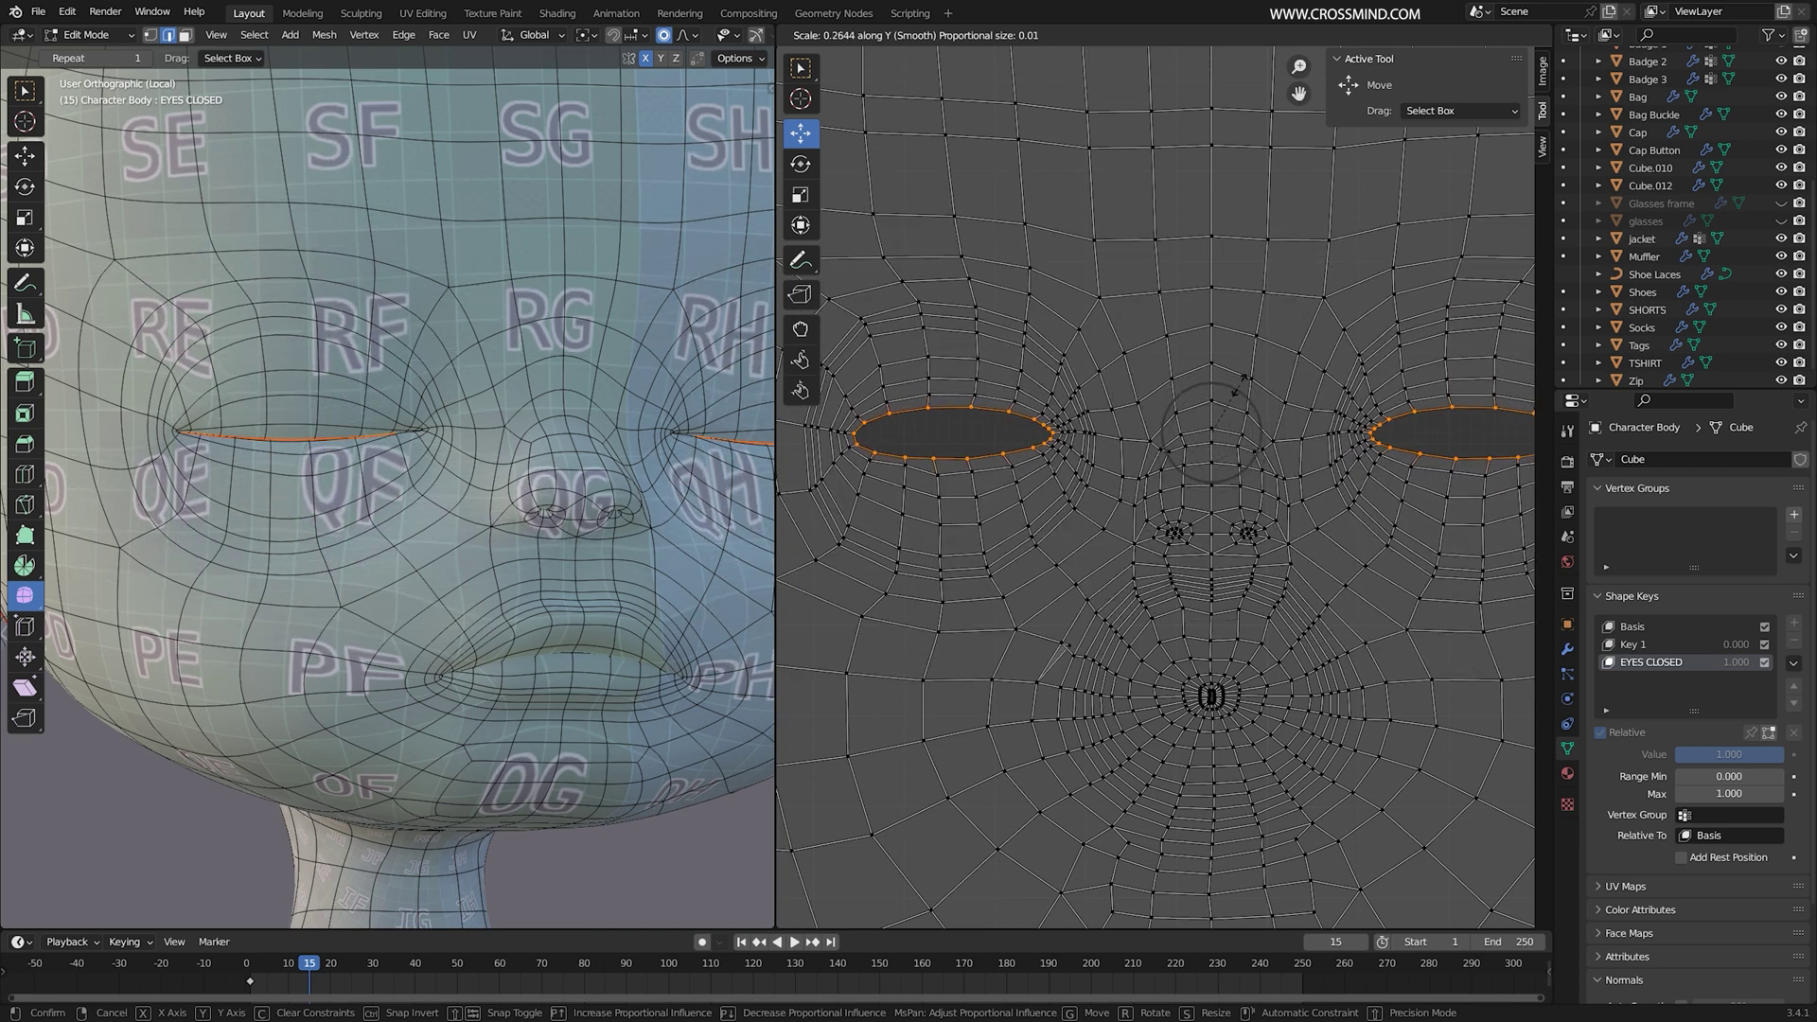
scroll(1254, 390, "down", 2)
scroll(1240, 384, "up", 2)
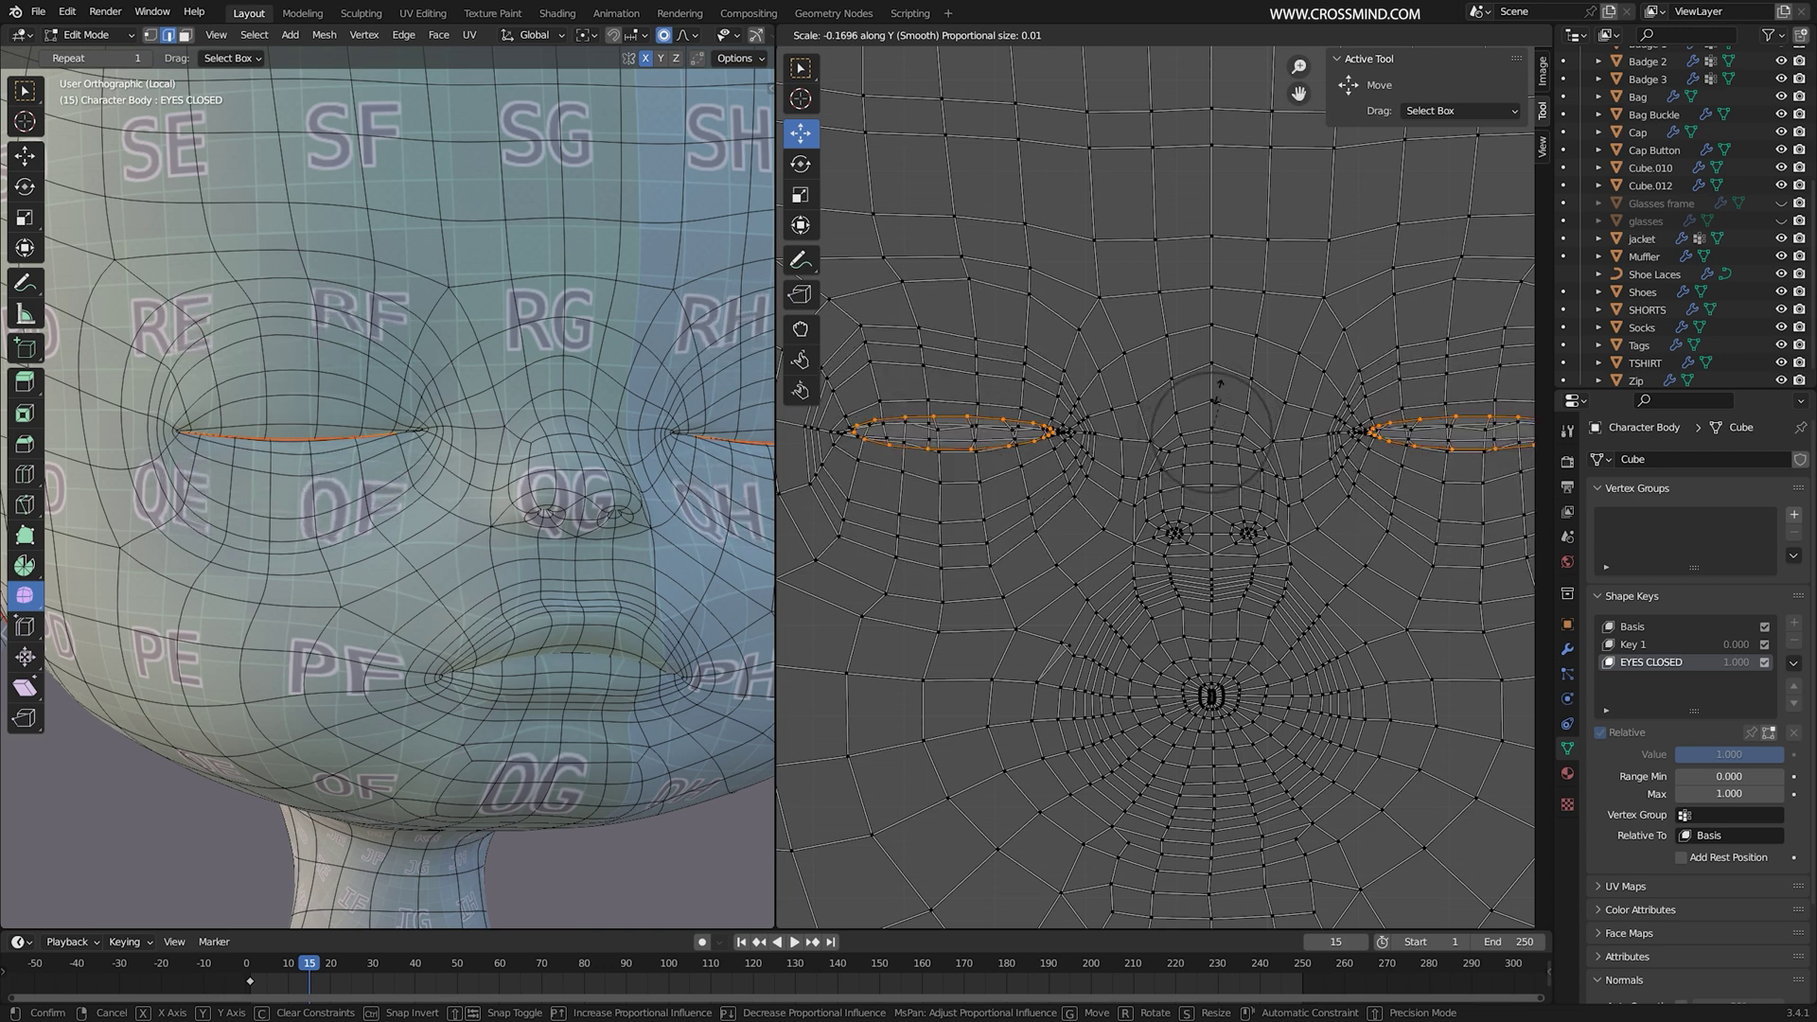
left_click(1224, 405)
key("s")
key("y")
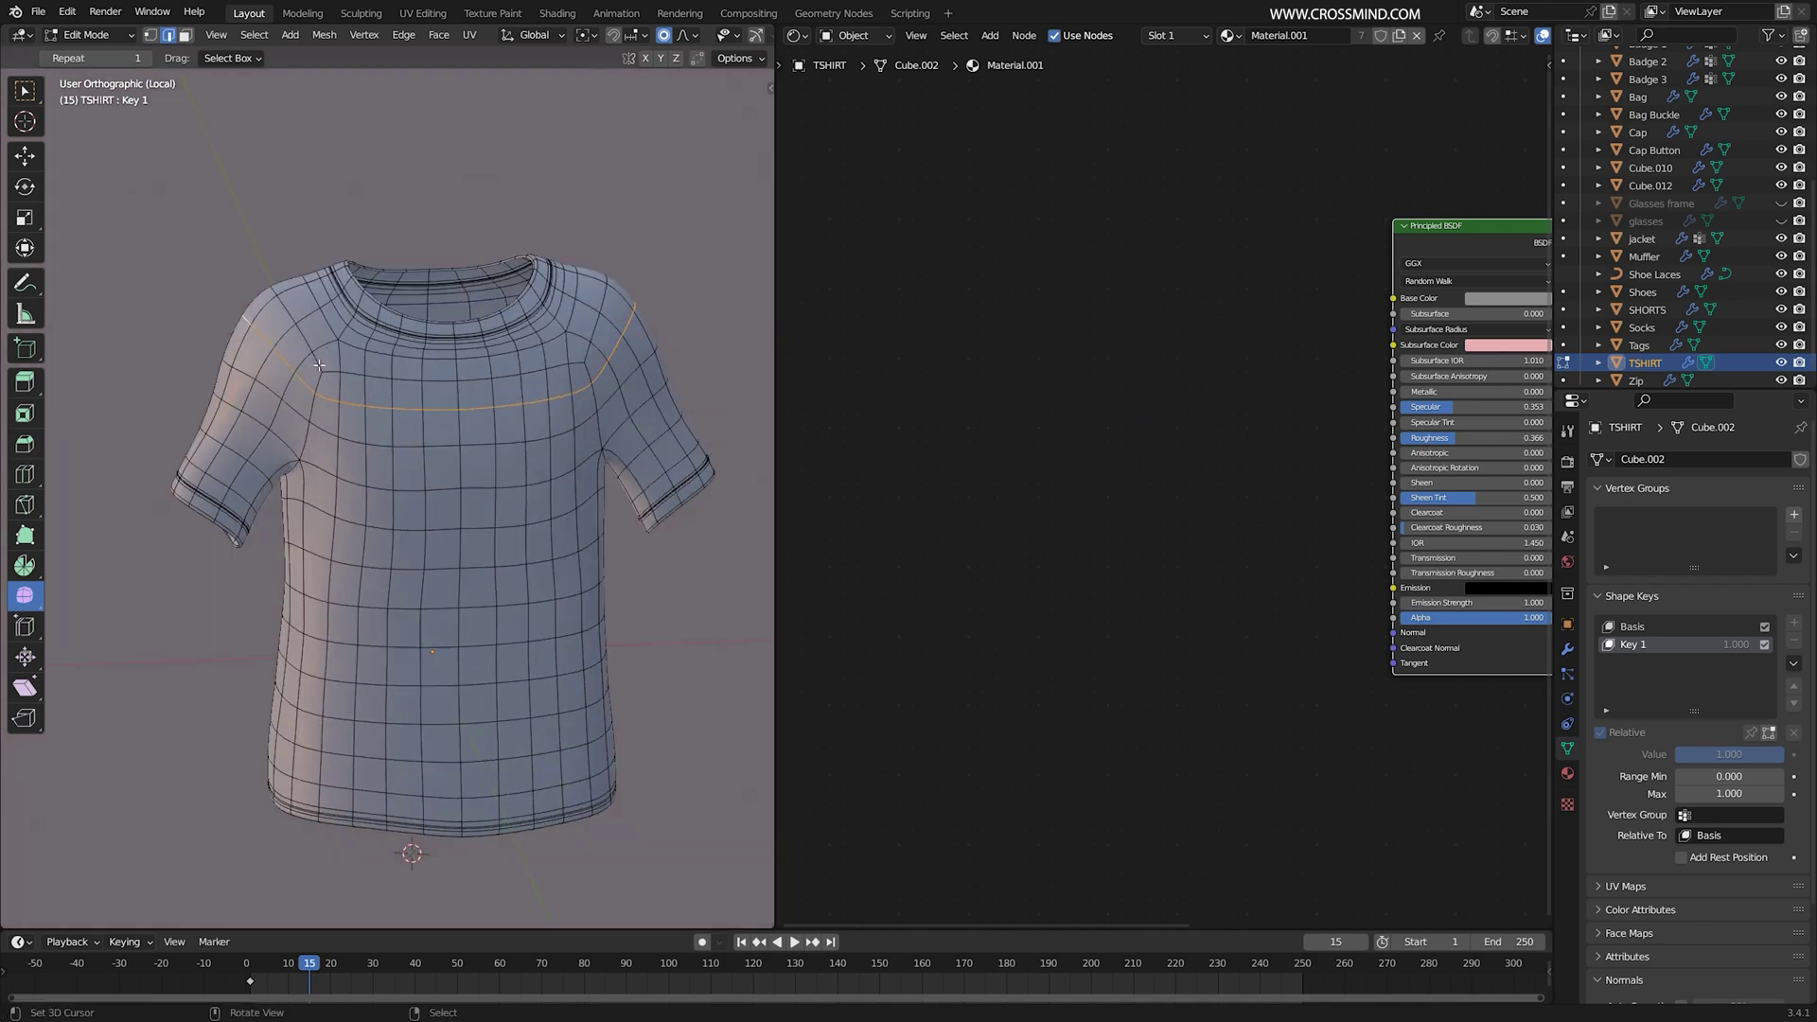
Step: Mark a seam around the T-shirt's armhole where the sleeve joins the body
left_click(459, 478, "alt")
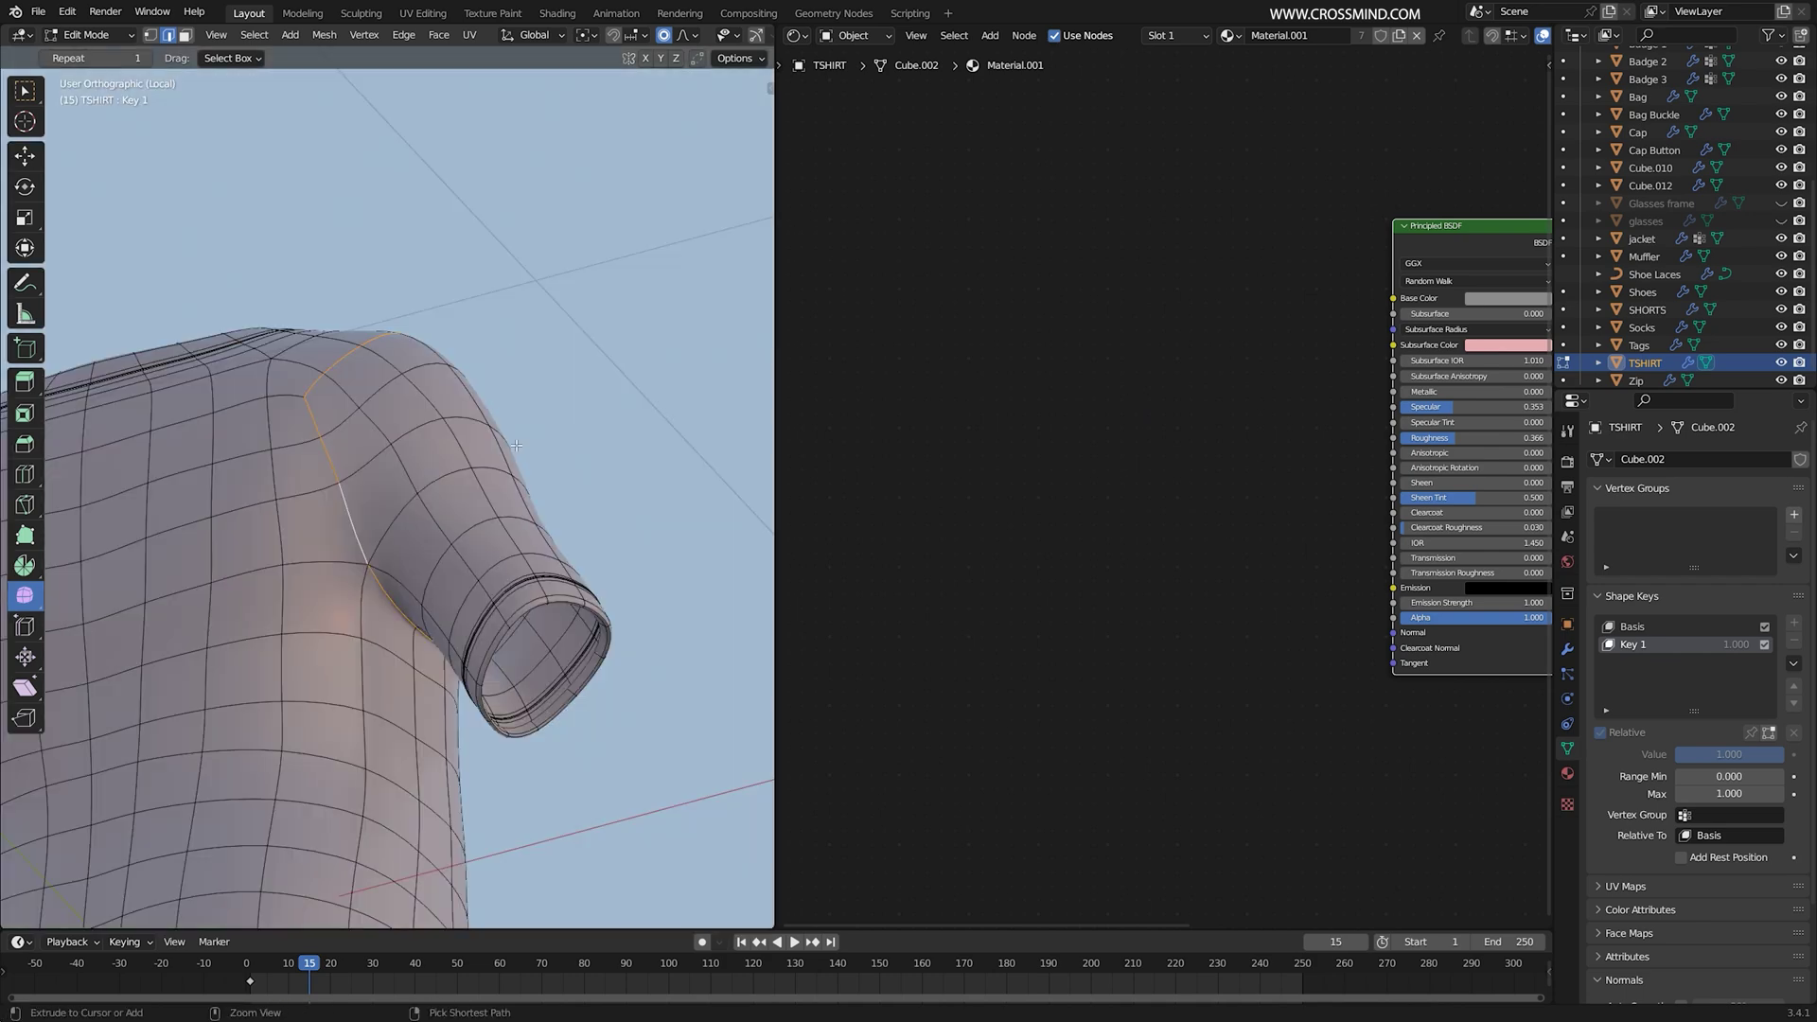
right_click(445, 441)
left_click(445, 442)
left_click_drag(598, 642, 593, 641, "alt")
key("ctrl+e")
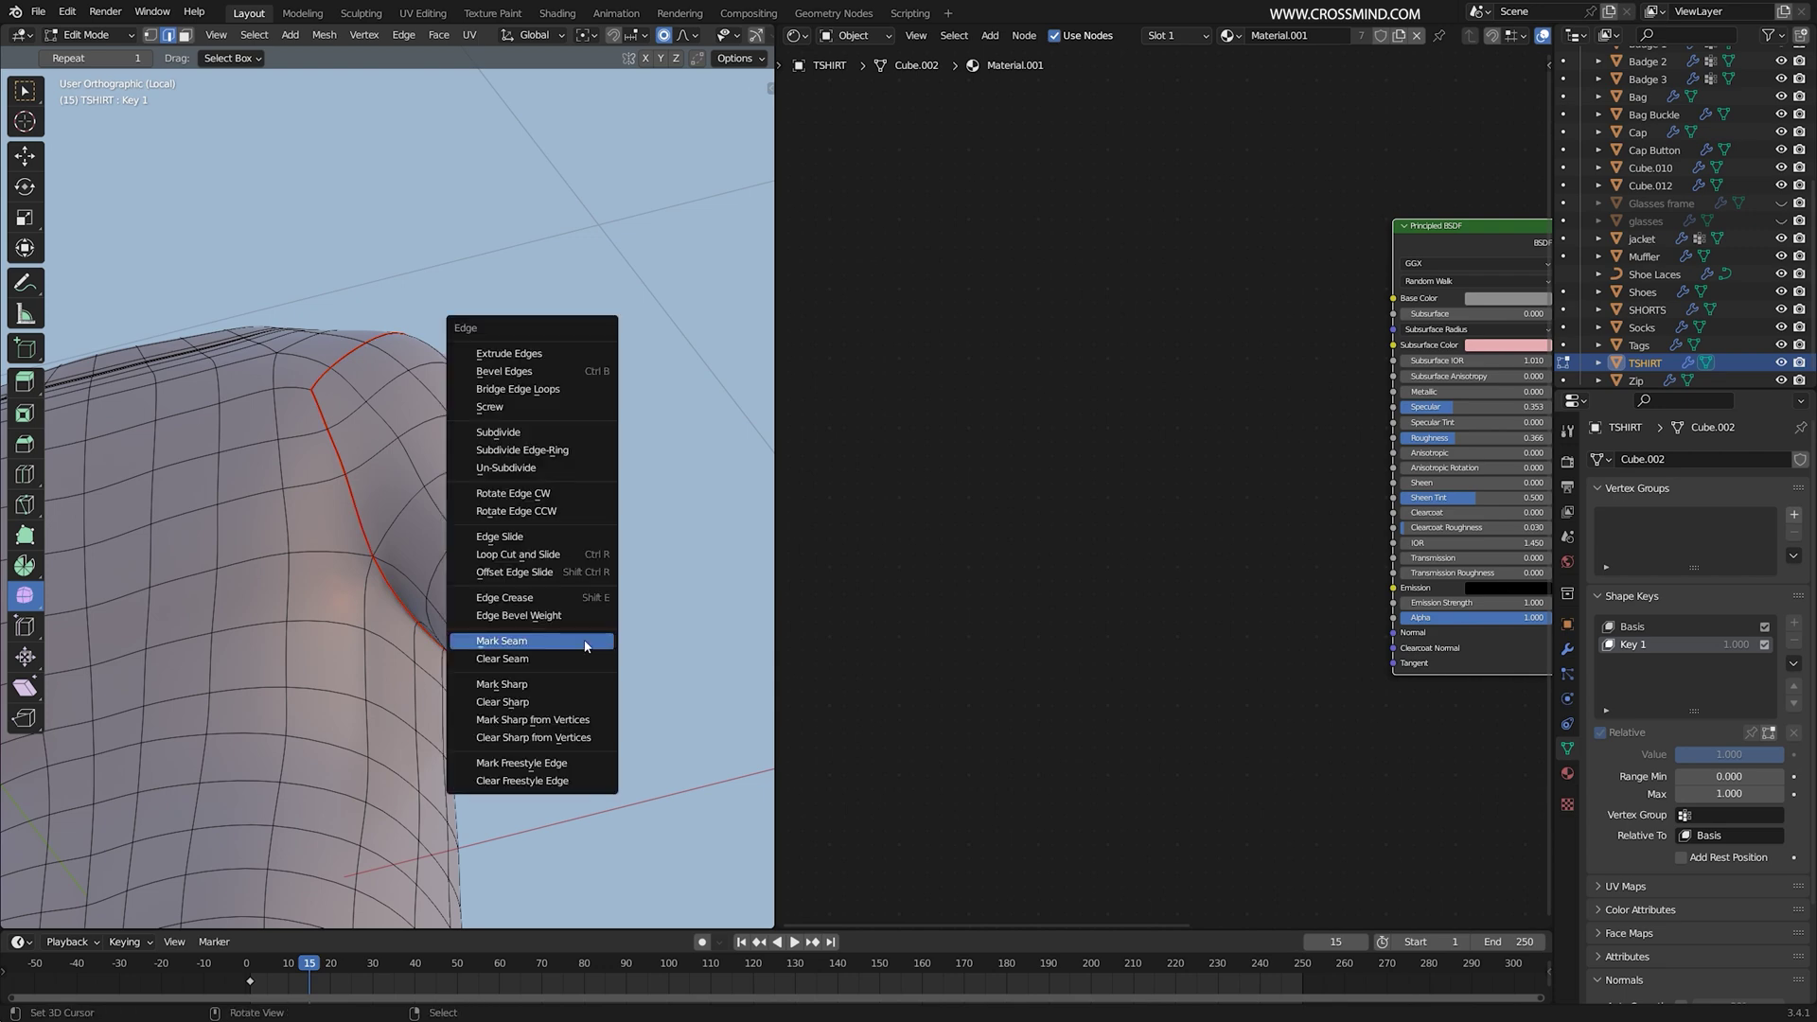
left_click(585, 646)
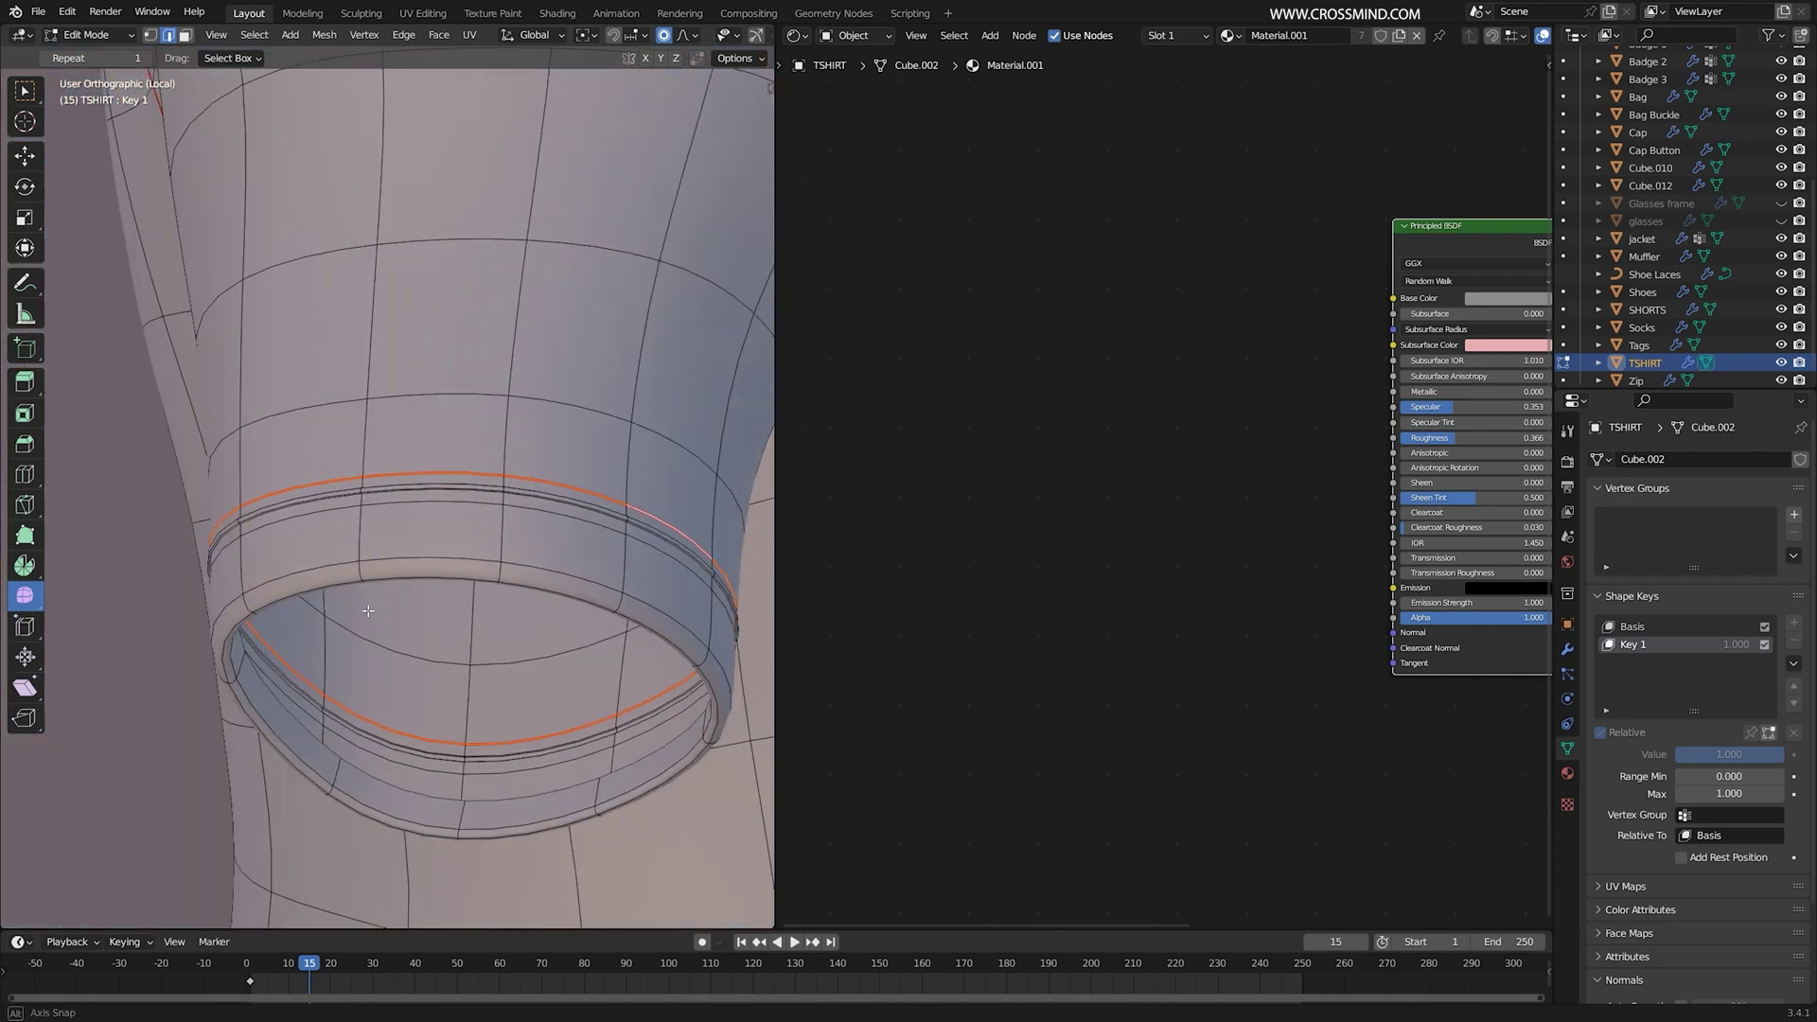
Step: Mark the edge loop inside the T-shirt's sleeve cuff as a seam
left_click_drag(368, 610, 535, 751, "alt")
right_click(519, 794, "alt")
key("ctrl+e")
left_click(526, 799)
Step: Mark a seam along the edge loop running down the T-shirt's side from the underarm to the bottom hem
scroll(526, 795, "down", 5)
middle_click_drag(511, 738, 530, 558)
right_click(505, 494, "alt")
key("ctrl+e")
left_click(497, 491)
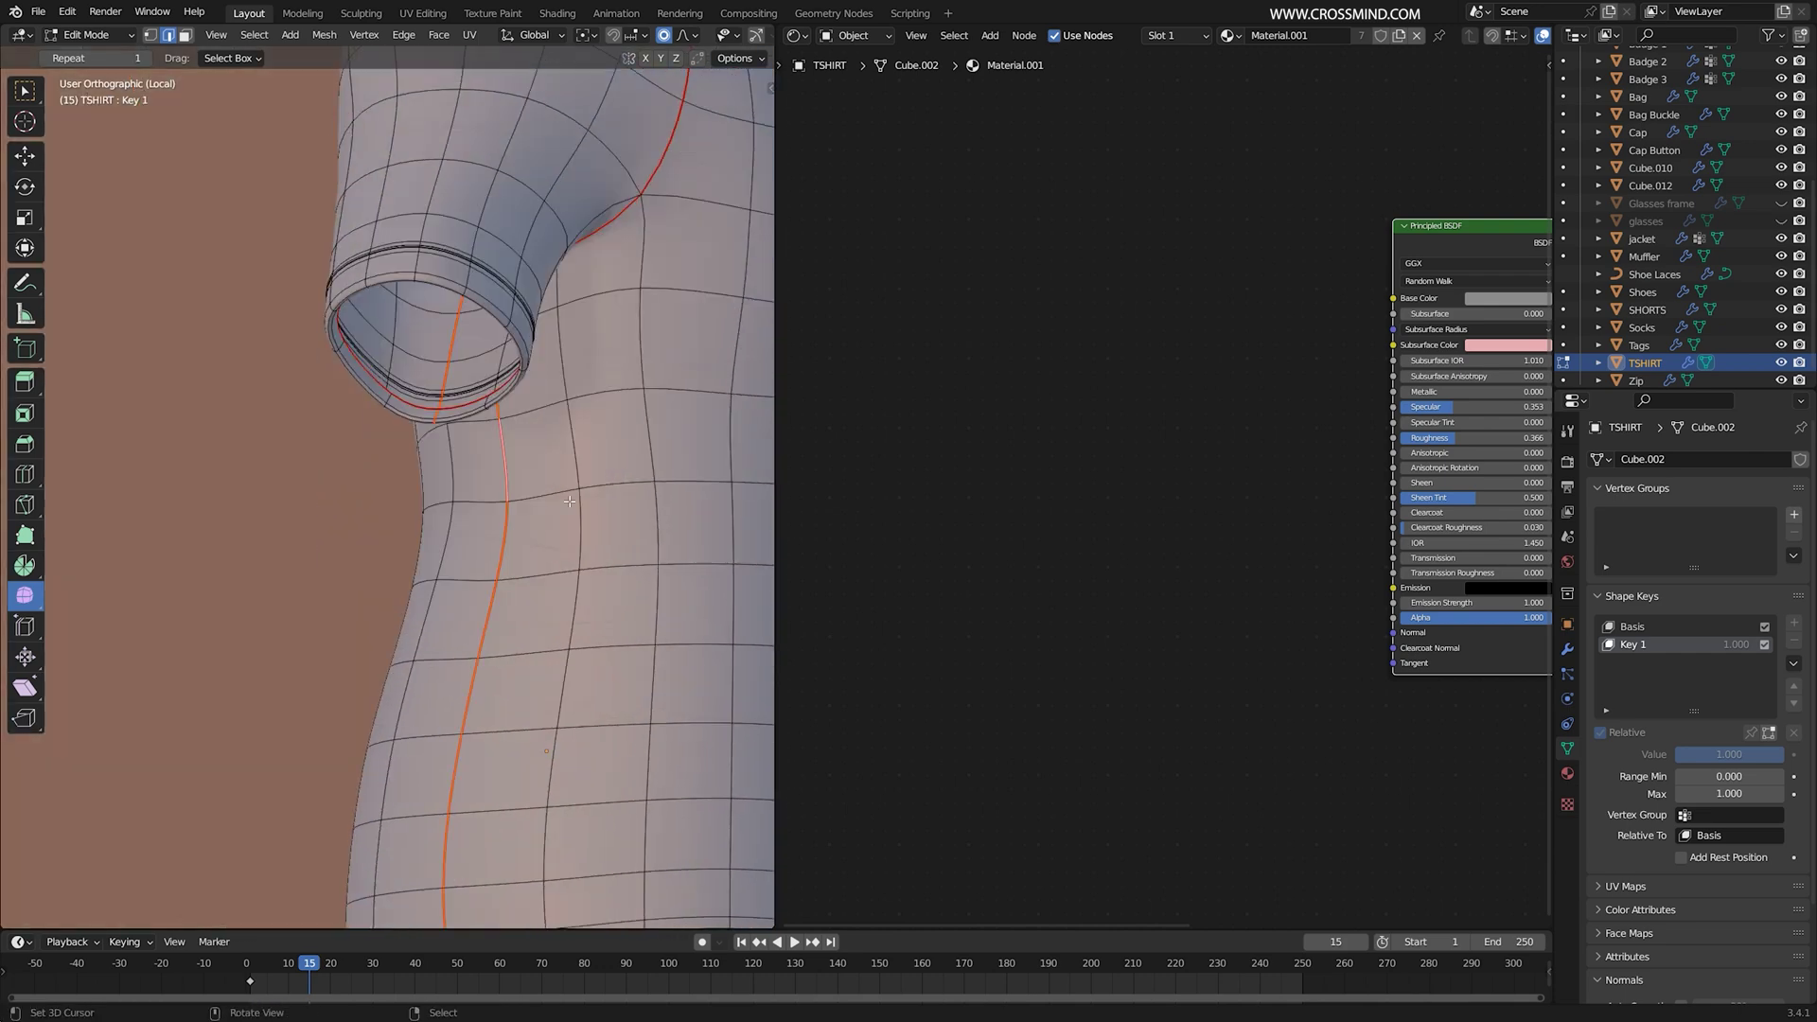
key("shift+z")
mouse_move(527, 454)
middle_mouse_down()
mouse_move(378, 433)
mouse_move(410, 426)
middle_mouse_up()
key("shift+z")
key("ctrl+e")
left_click(410, 426)
Step: Select all of the T-shirt's seam edges by seam similarity and mirror the selection to the opposite half
scroll(410, 426, "down", 4)
middle_click_drag(530, 473, 628, 527)
scroll(343, 397, "up", 3)
middle_click_drag(342, 398, 467, 435)
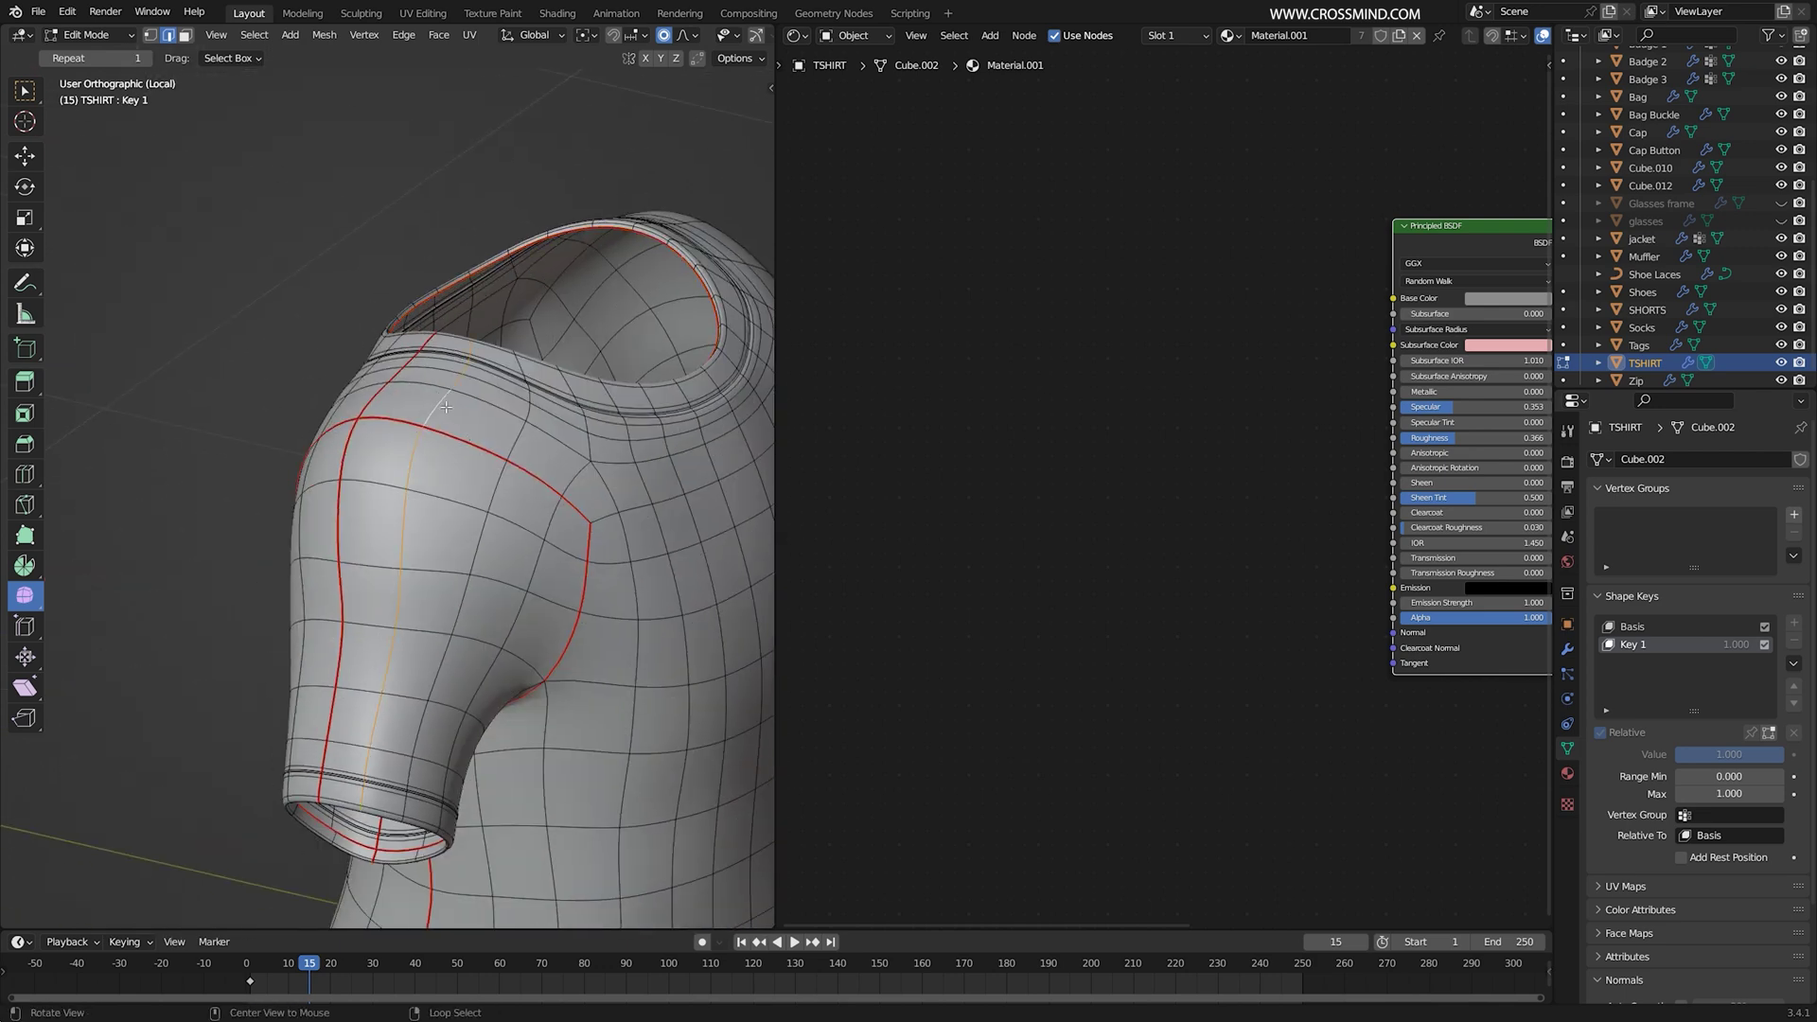
left_click(251, 35)
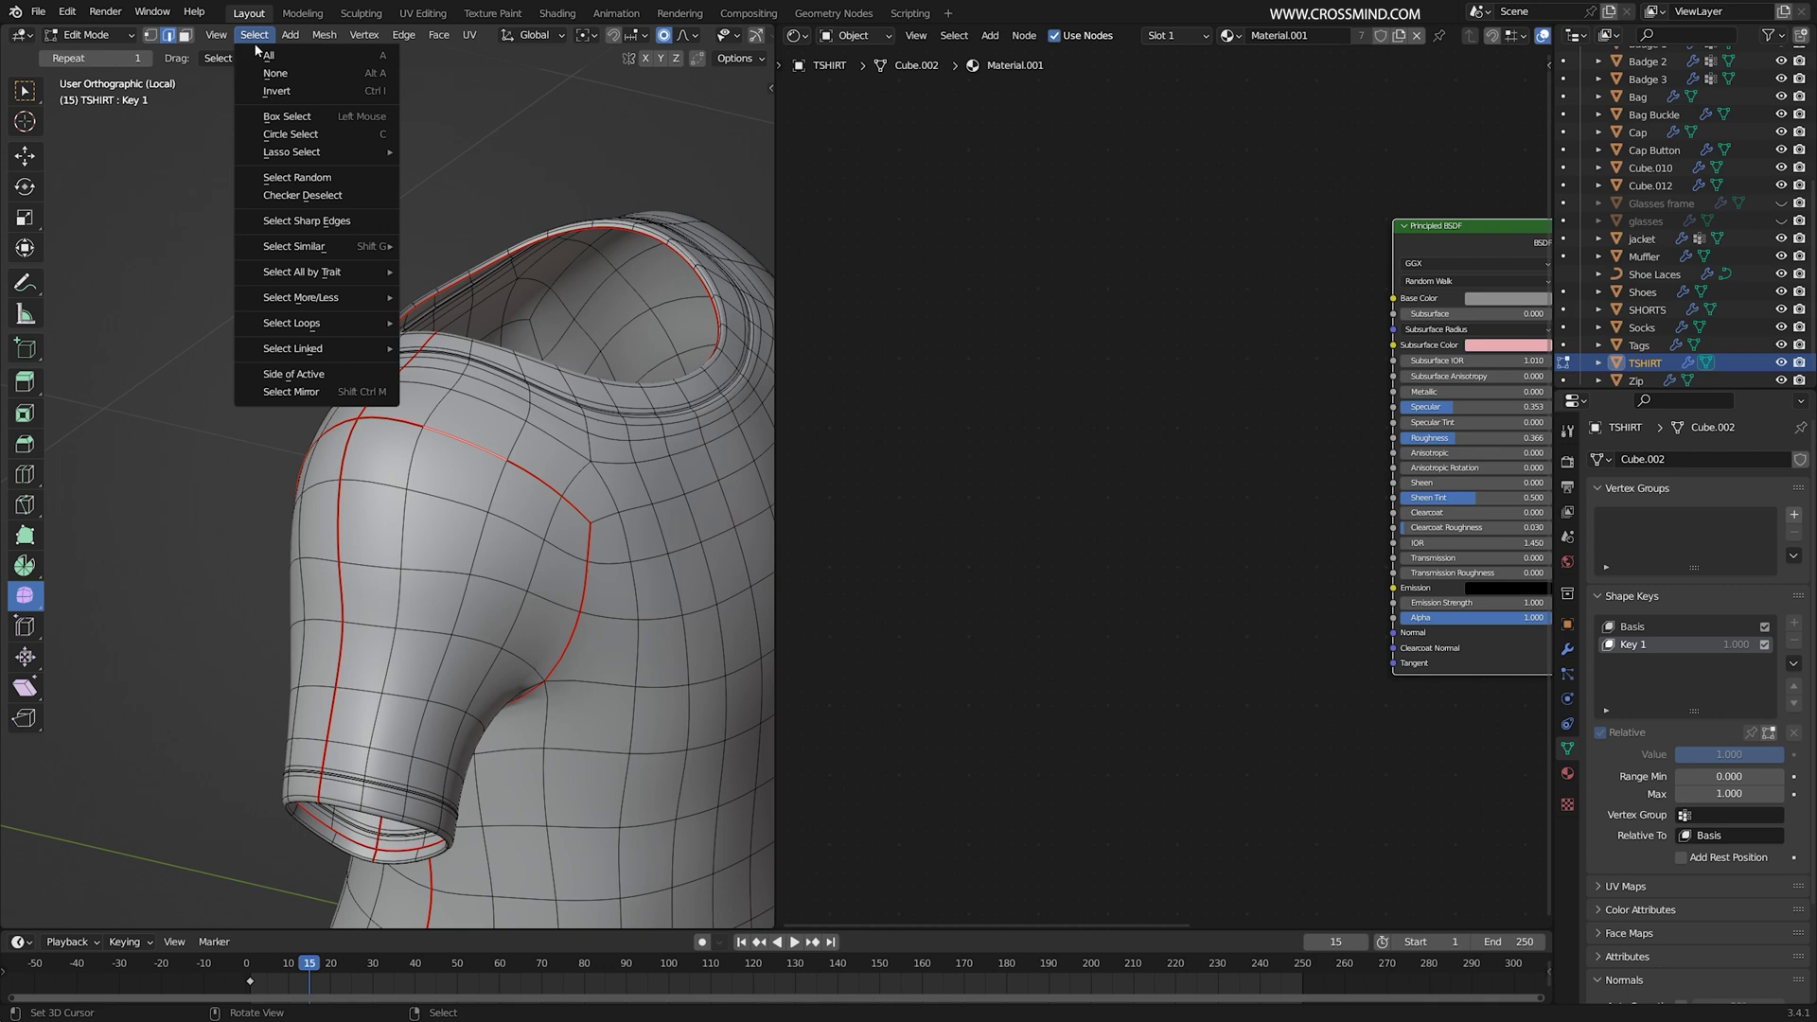
mouse_move(335, 252)
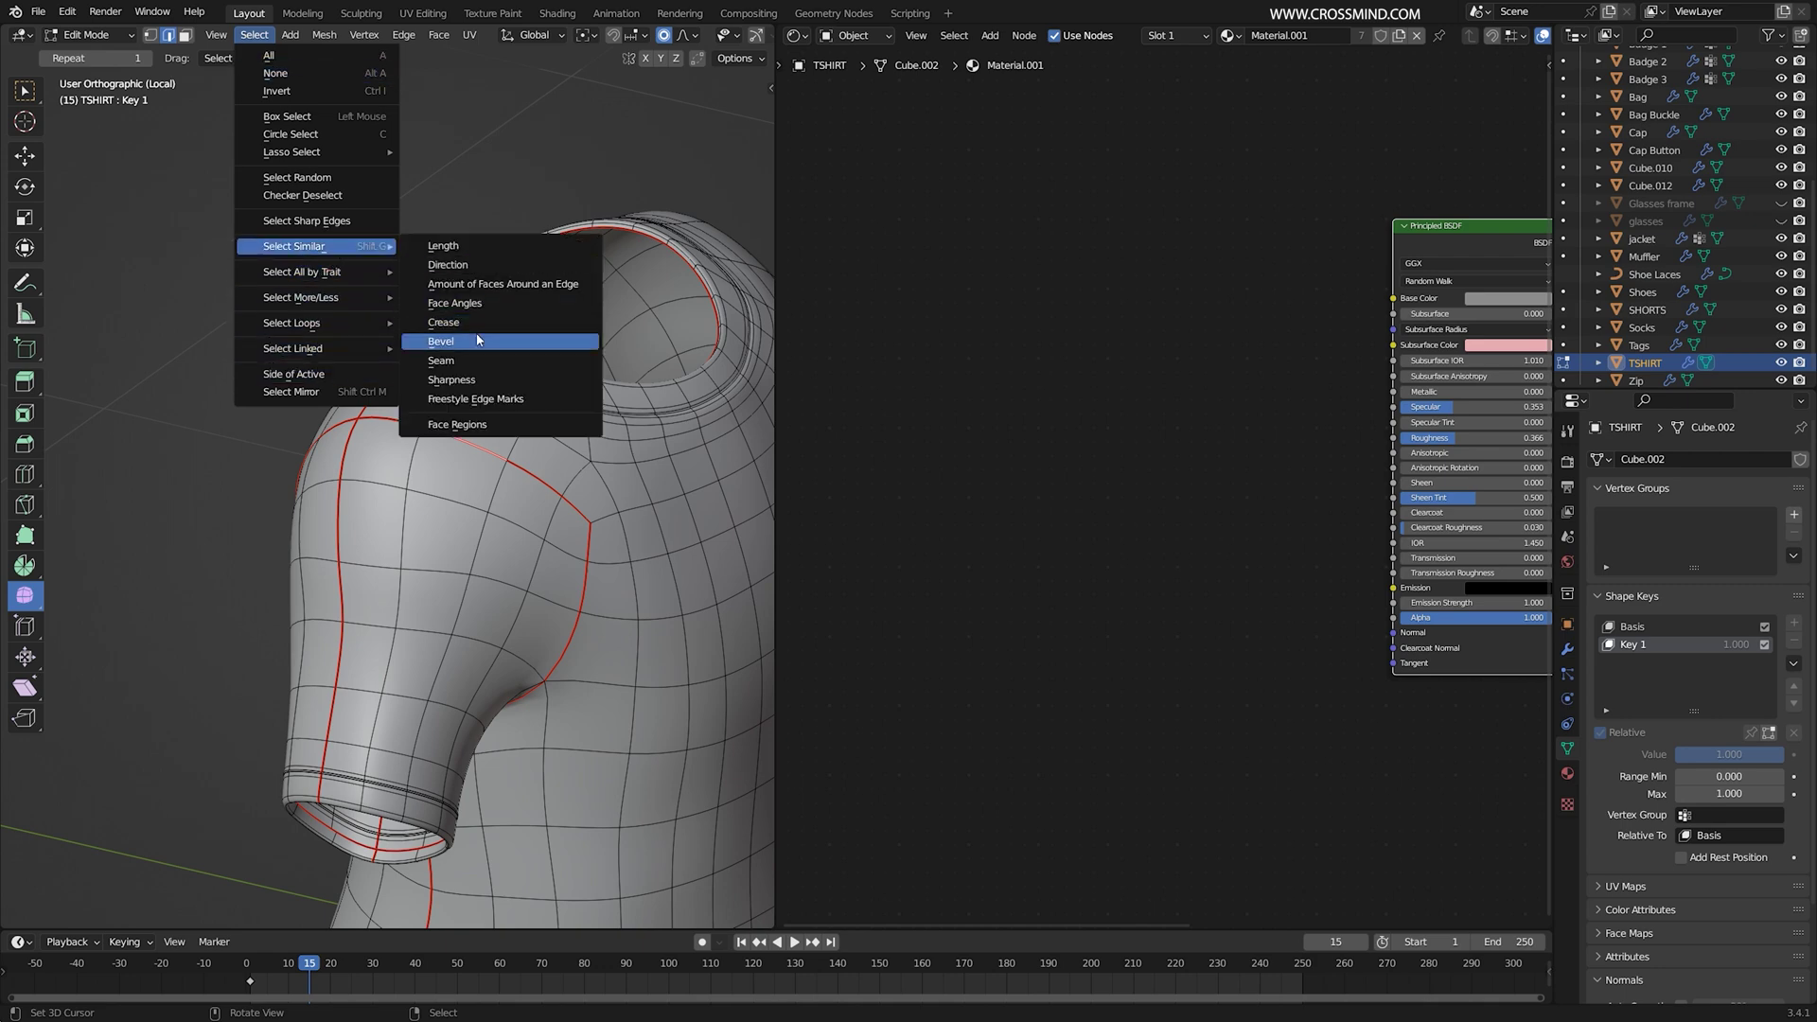
left_click(441, 360)
middle_click_drag(441, 361, 283, 142)
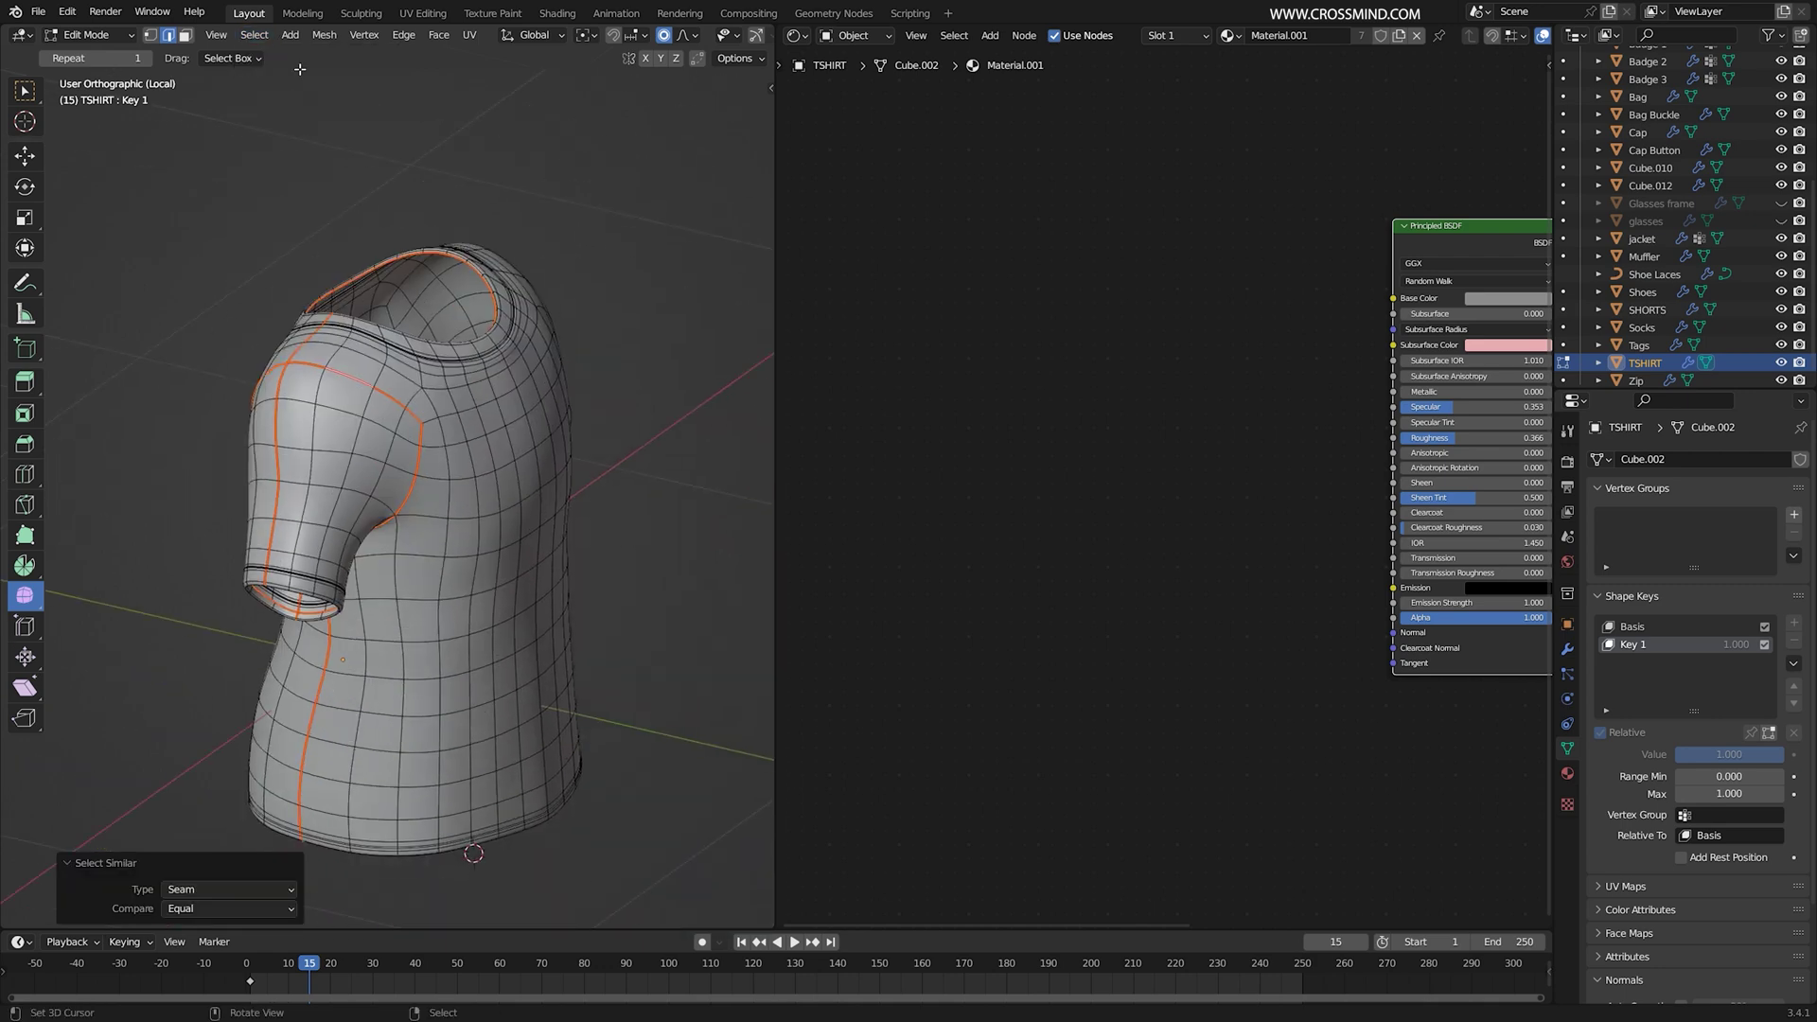
left_click(253, 35)
left_click(334, 391)
Step: Mark the edge loop running down the opposite side of the T-shirt from underarm to hem as a seam
middle_click_drag(351, 417, 326, 426)
middle_click_drag(327, 425, 237, 435)
left_click(468, 499, "alt")
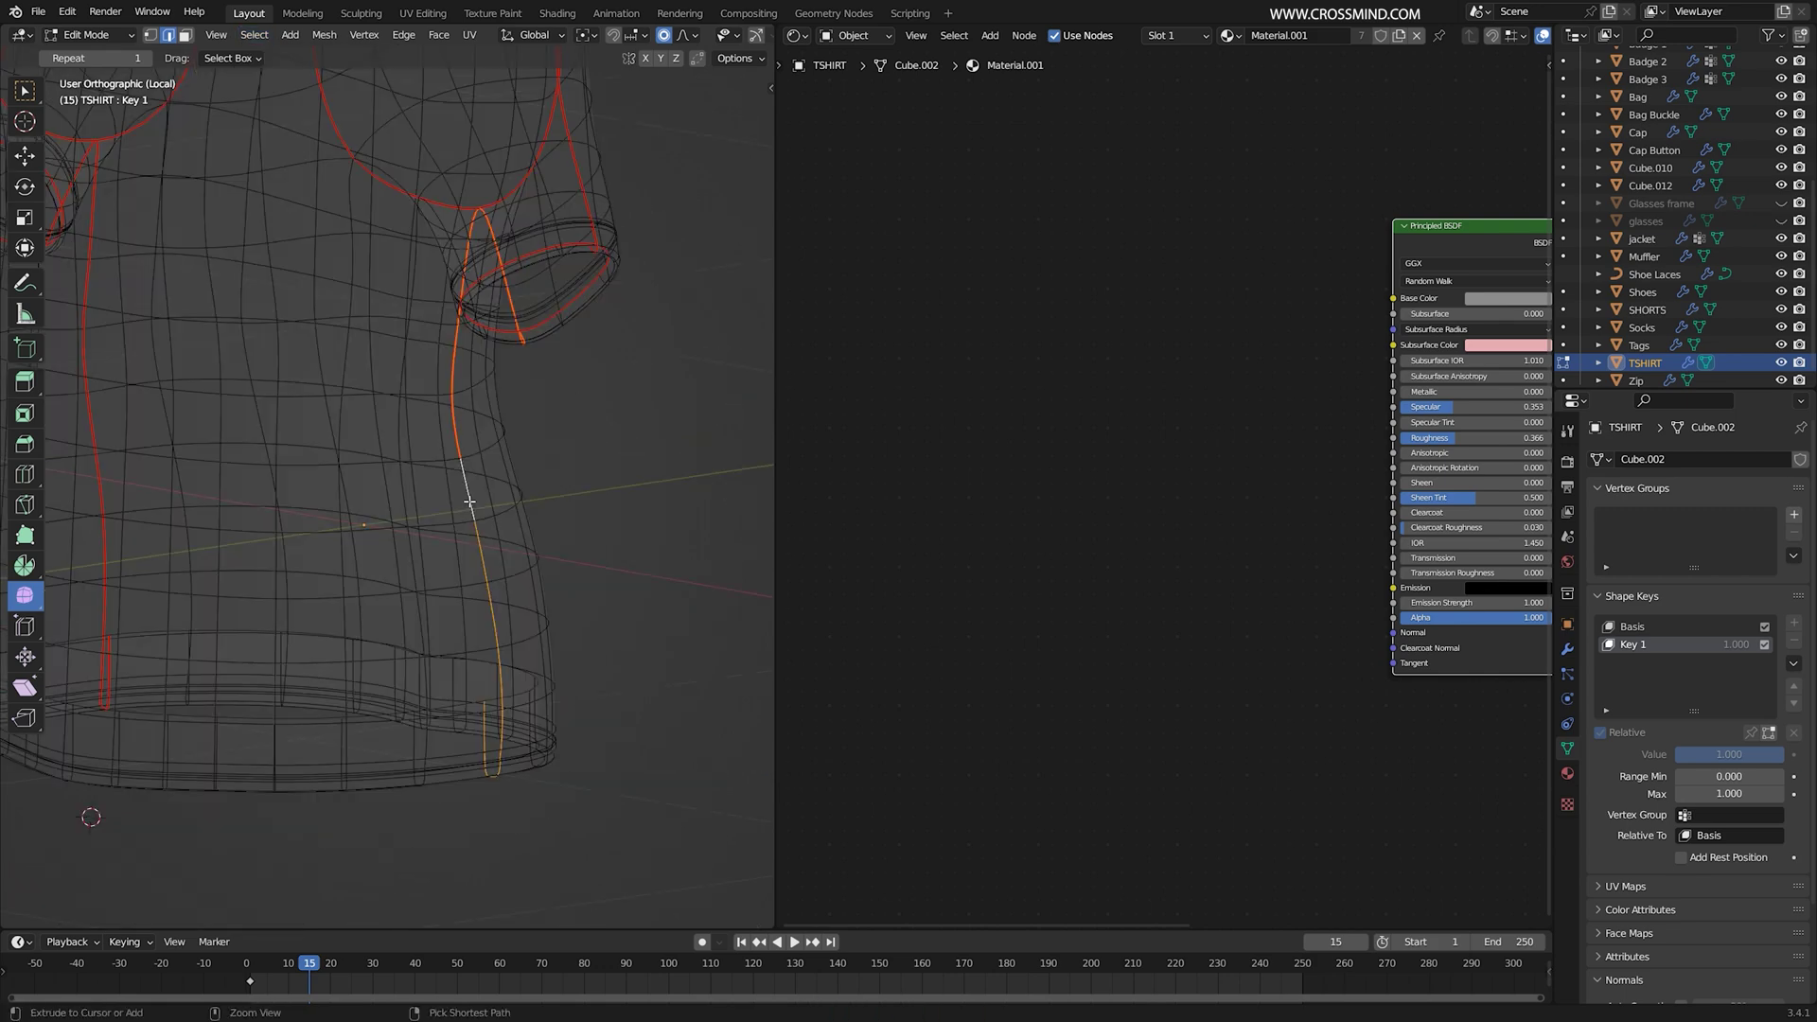
key("ctrl+e")
left_click(472, 504)
Step: Mark the horizontal edge loop inside the T-shirt's bottom hem as a seam and return to solid shading
right_click(456, 760, "alt")
key("ctrl+e")
left_click(458, 763)
mouse_move(458, 757)
middle_mouse_down()
mouse_move(353, 690)
mouse_move(542, 578)
mouse_move(530, 407)
mouse_move(396, 732)
middle_mouse_up()
key("z")
left_click(941, 588)
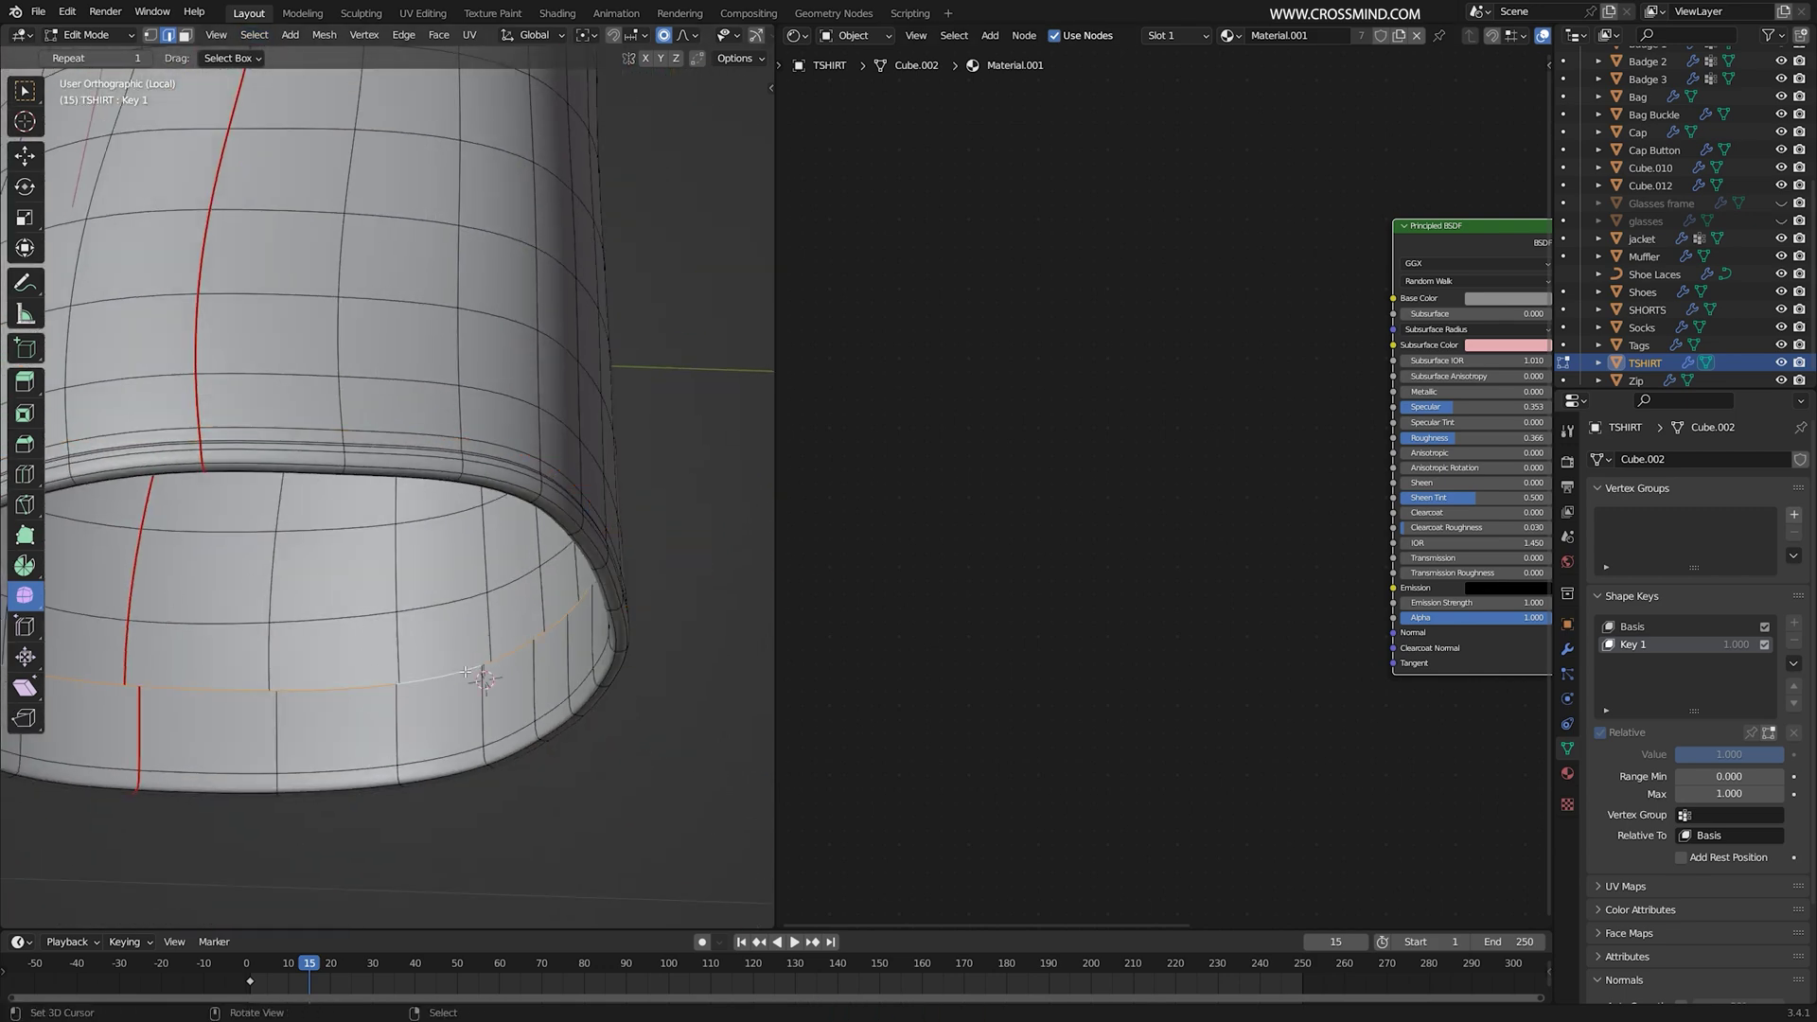
Step: Unwrap the whole T-shirt mesh along its seams and show the UV islands in the UV Editor
scroll(483, 677, "down", 5)
key("a")
left_click(795, 35)
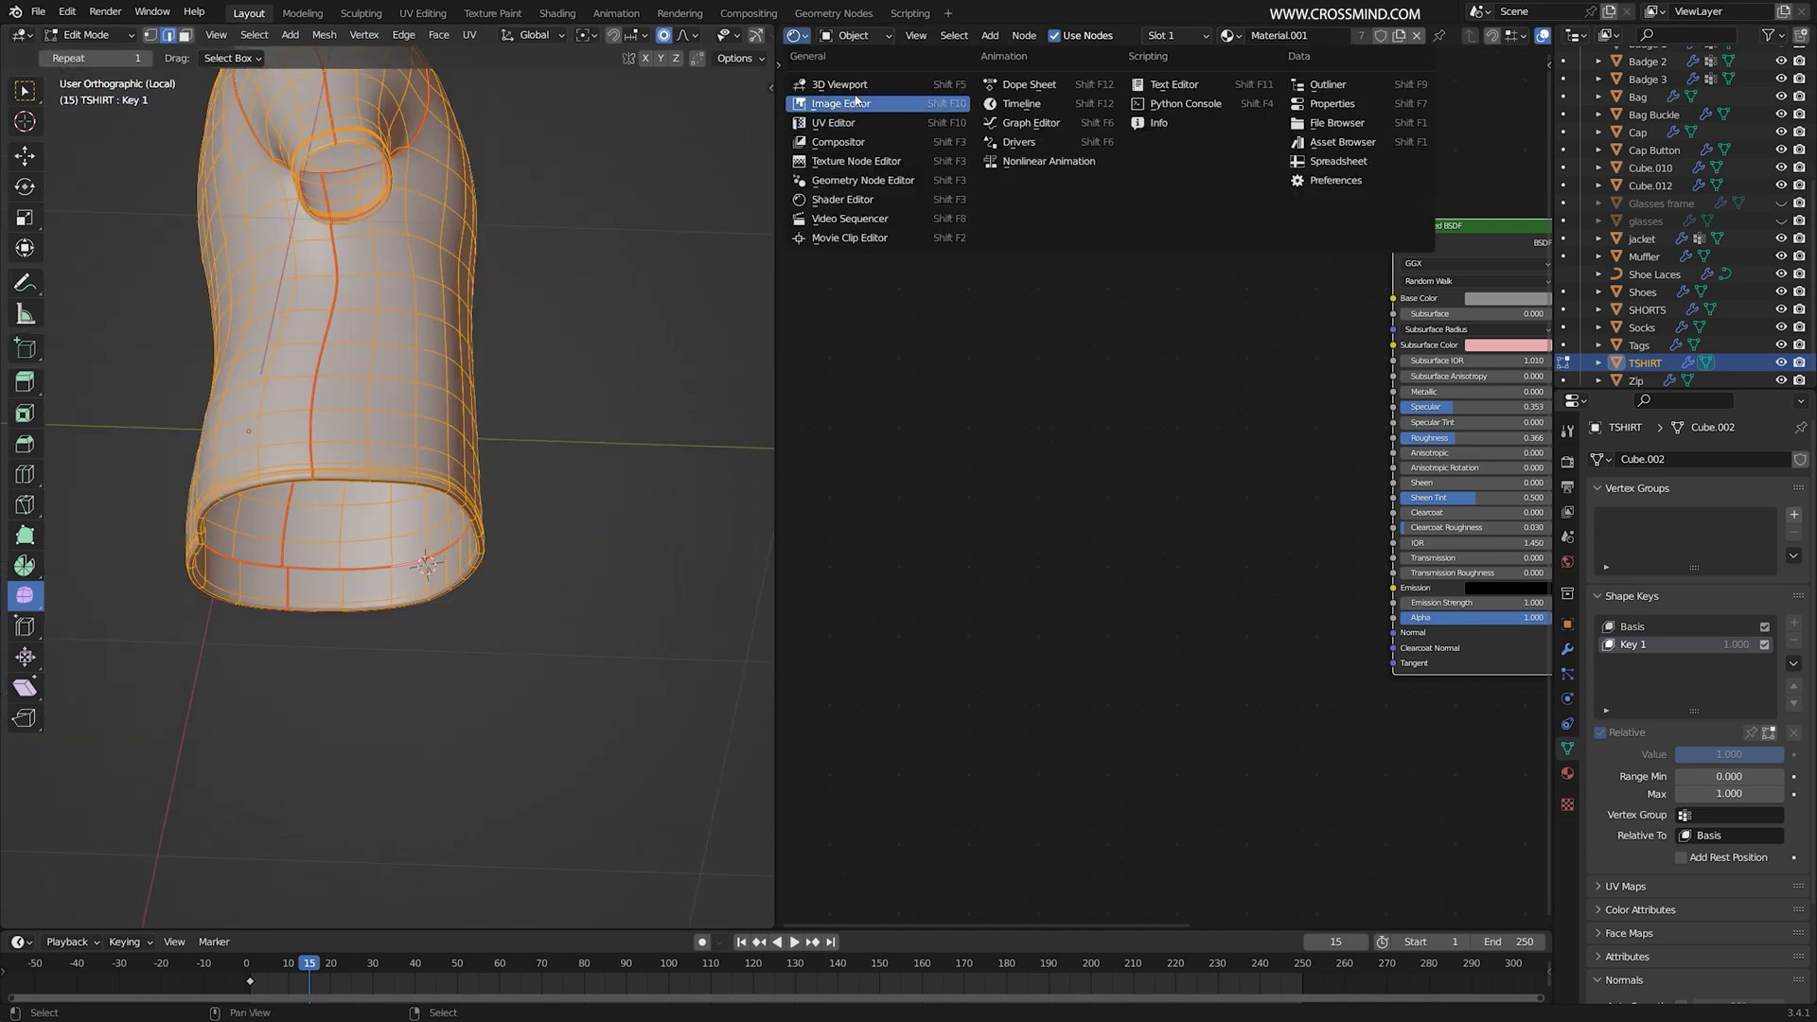
left_click(840, 103)
scroll(1183, 502, "down", 6)
scroll(1256, 486, "up", 3)
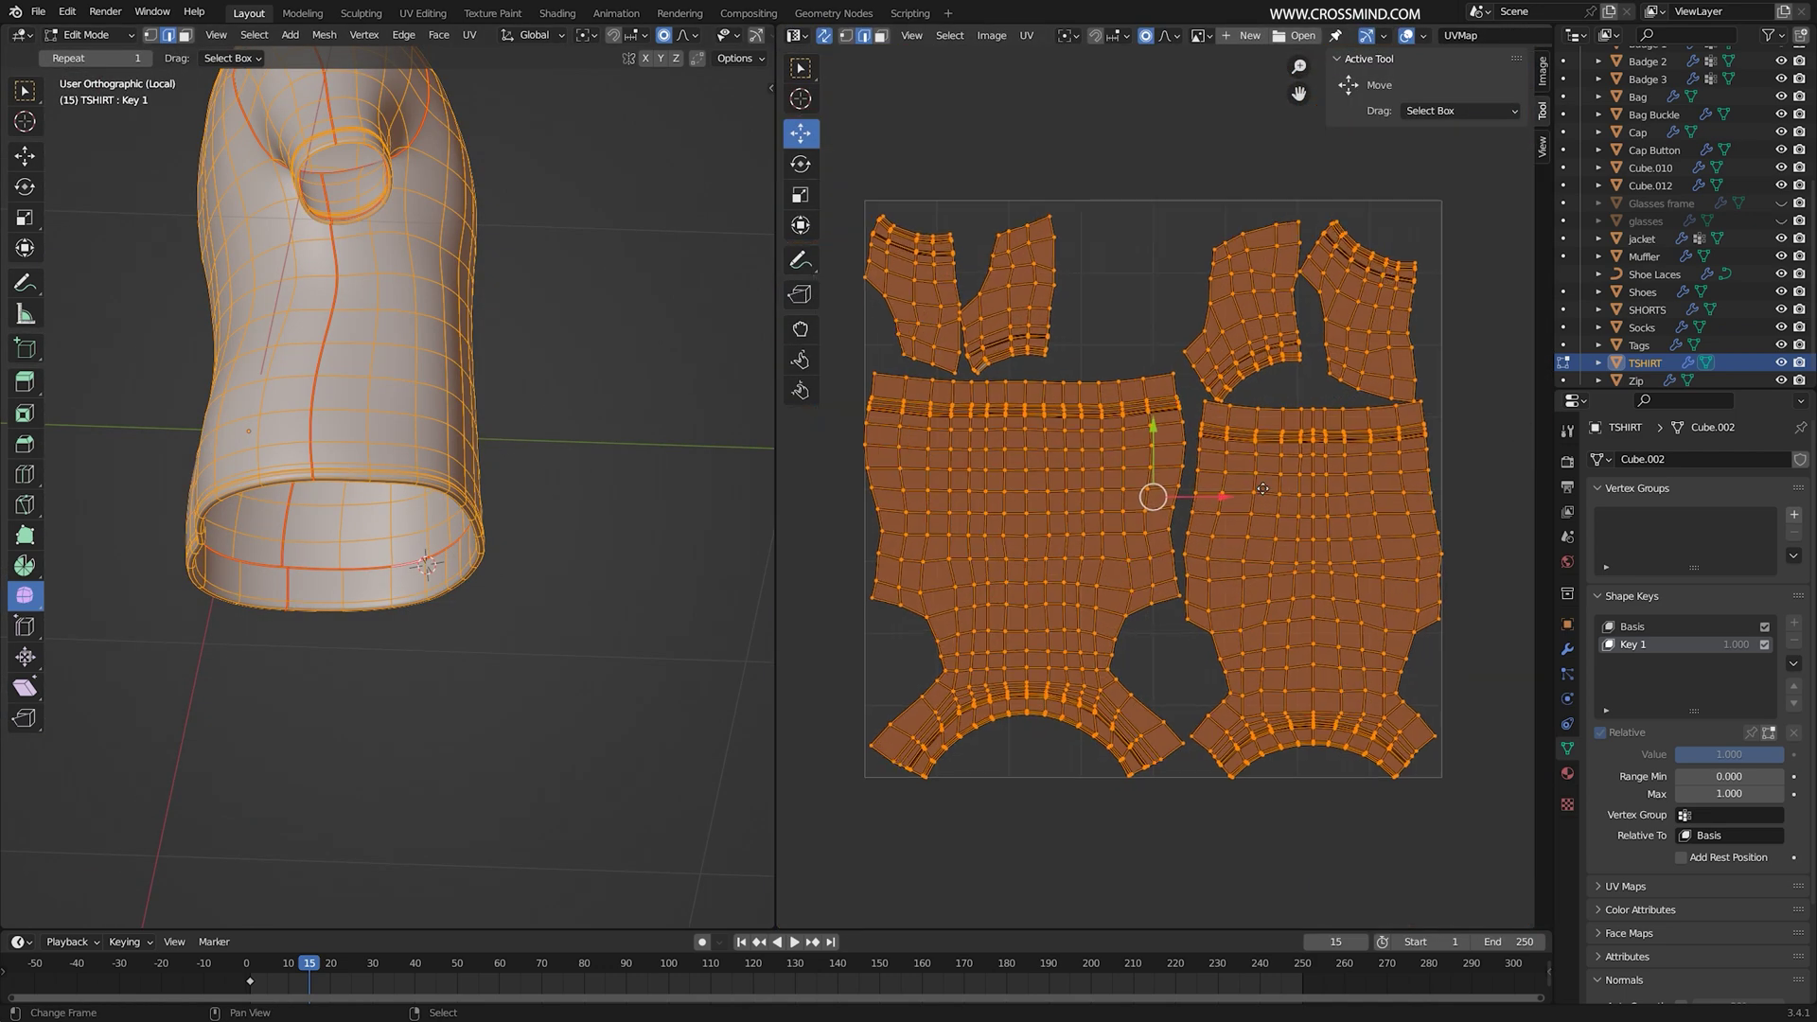
middle_click_drag(1255, 485, 1287, 503)
Step: Save the file, exit the T-shirt's local view to show the full character, and leave Edit Mode
mouse_move(587, 421)
middle_mouse_down()
mouse_move(530, 360)
mouse_move(551, 419)
middle_mouse_up()
key("ctrl+s")
key("KP_Divide")
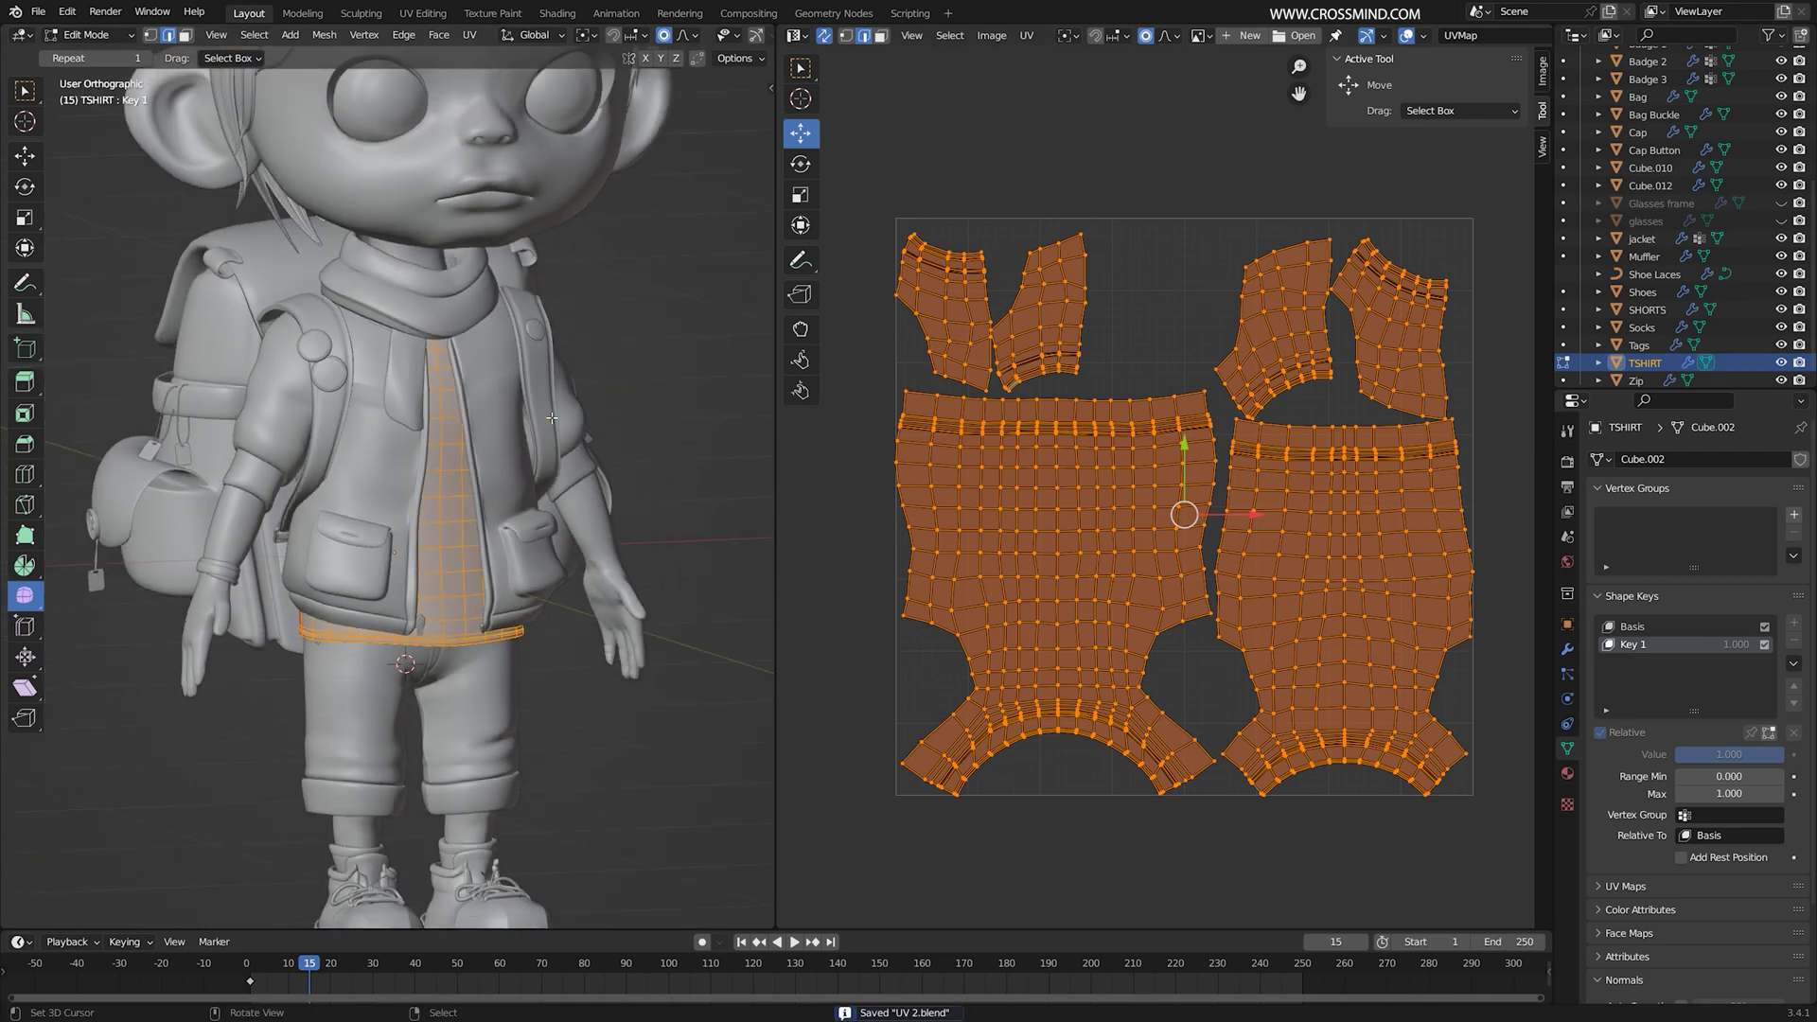
key("Tab")
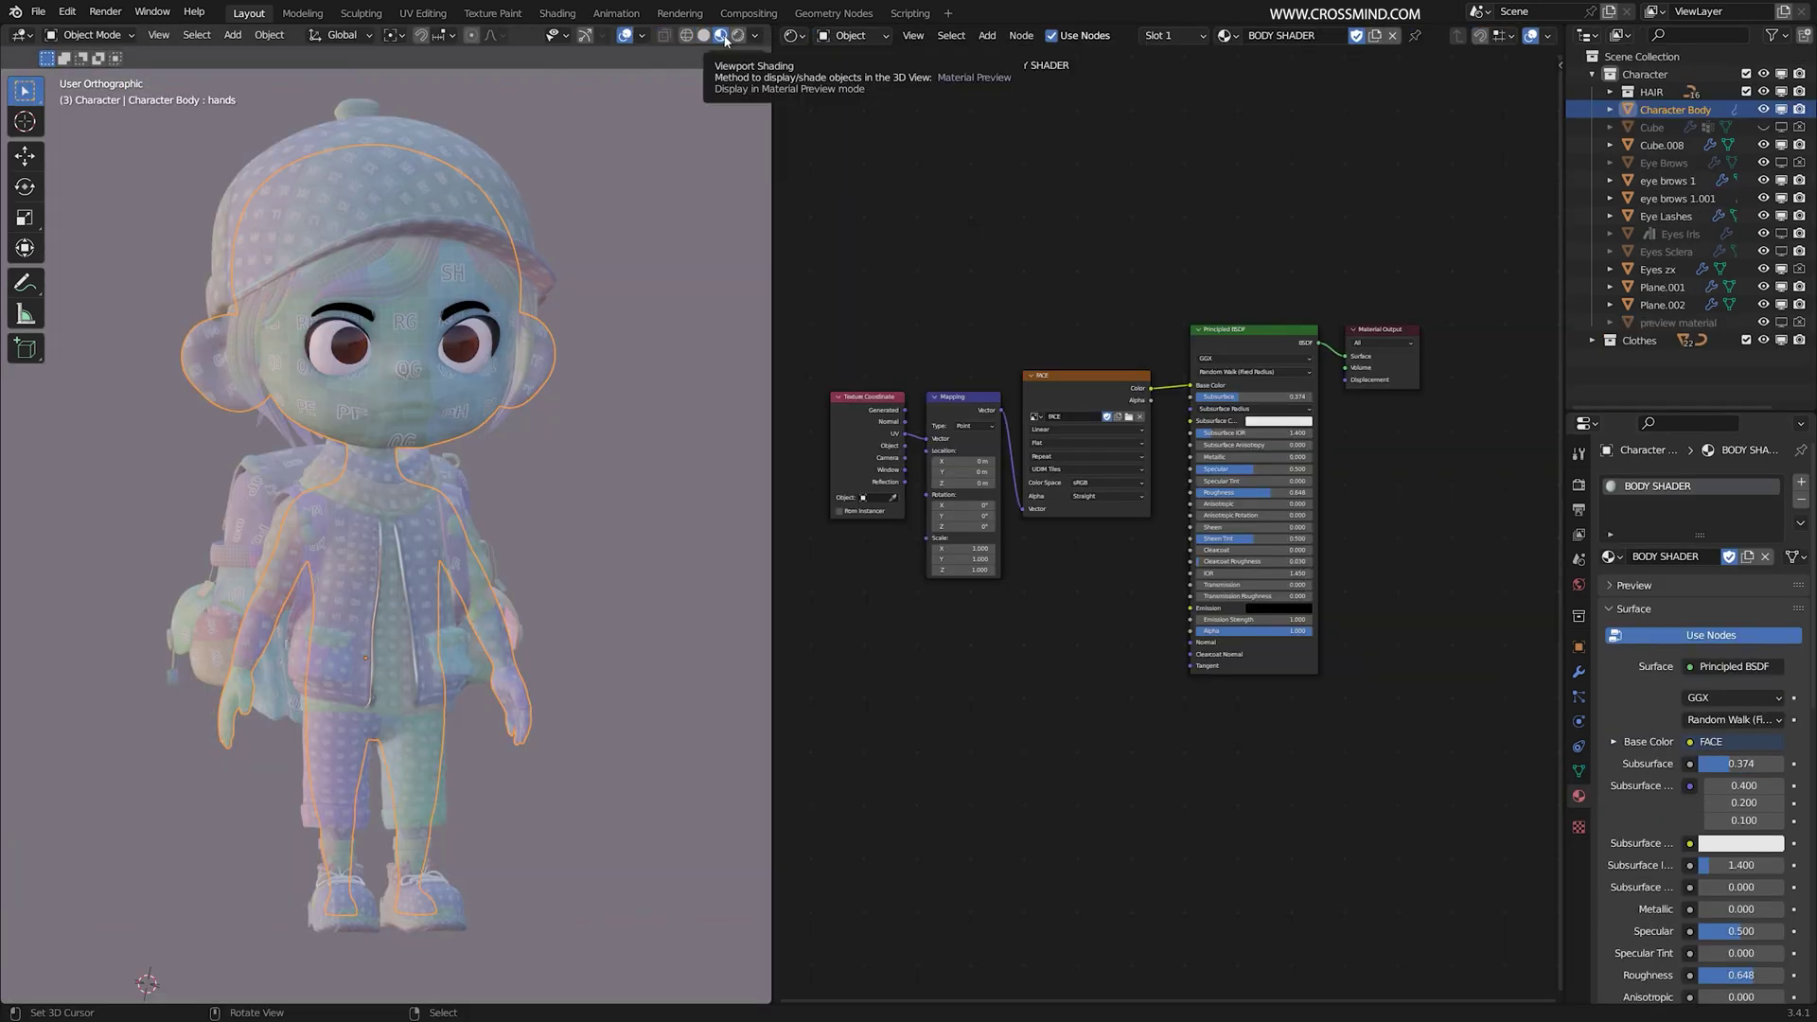
Step: Lower the Subsurface value of the cap's preview mat to near zero and set BODY SHADER's Subsurface to 0.018
right_click(654, 295)
scroll(306, 336, "up", 2)
right_click(565, 249)
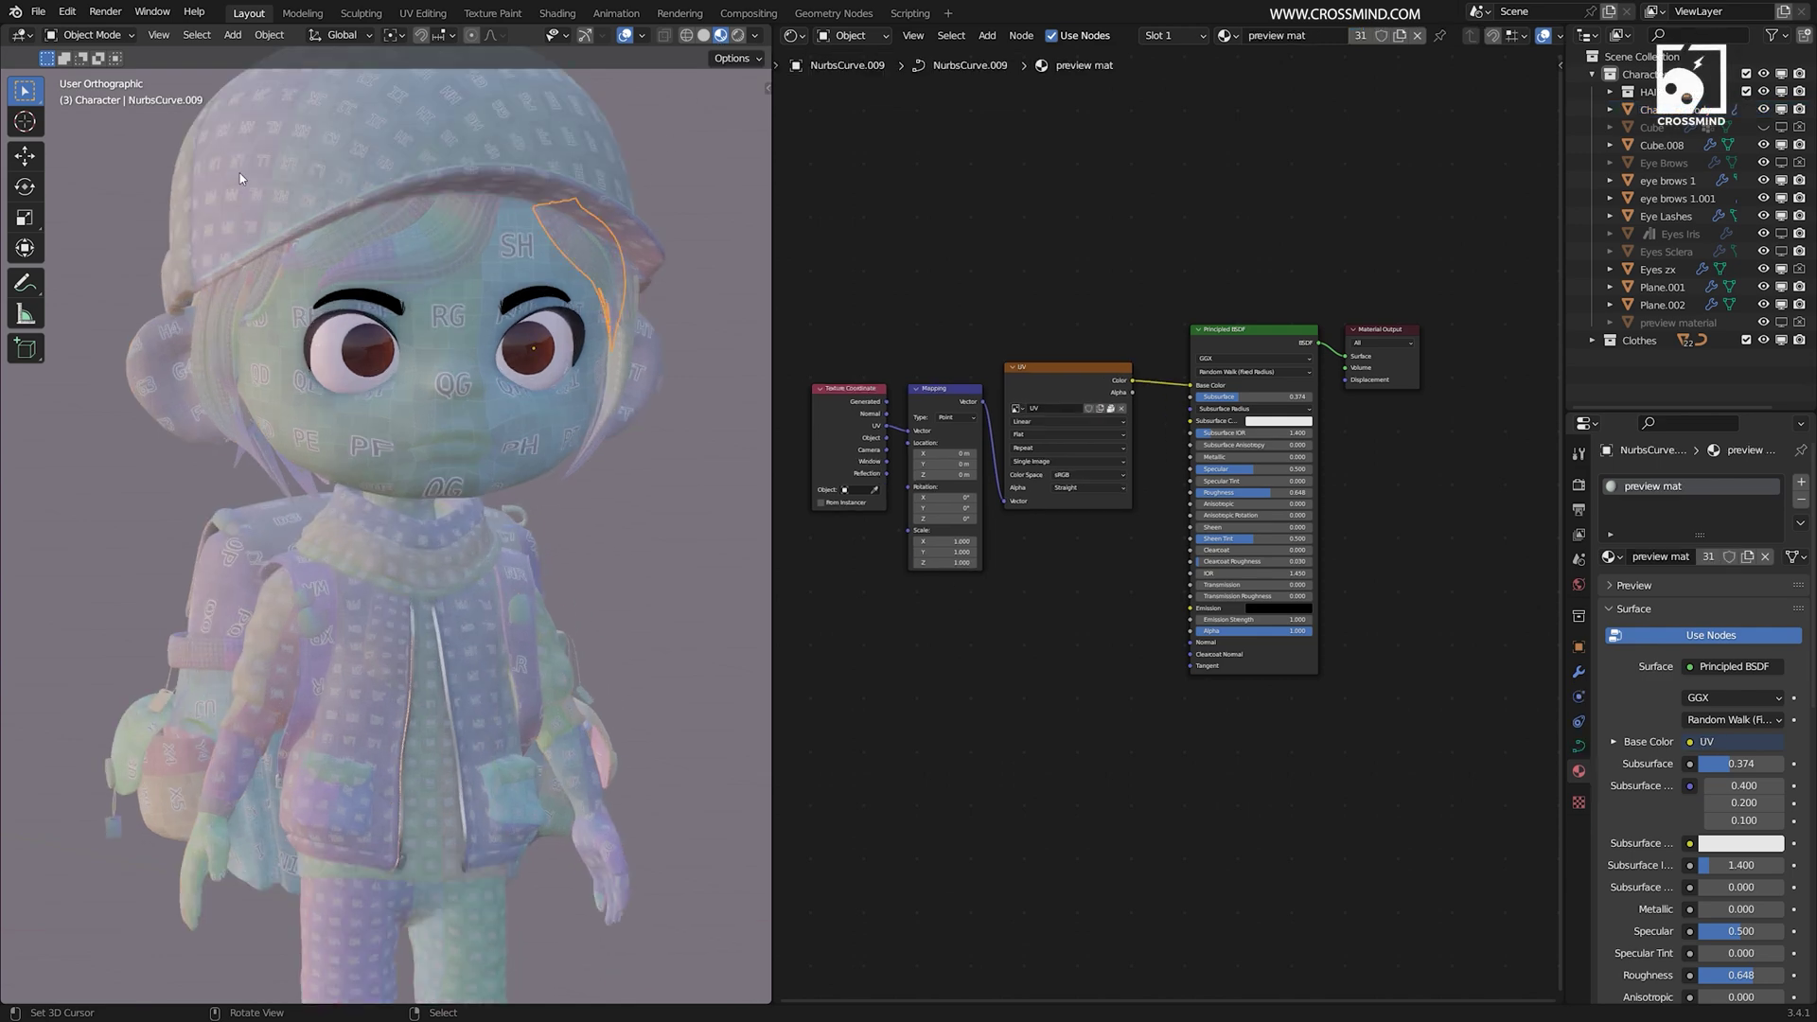
right_click(369, 170)
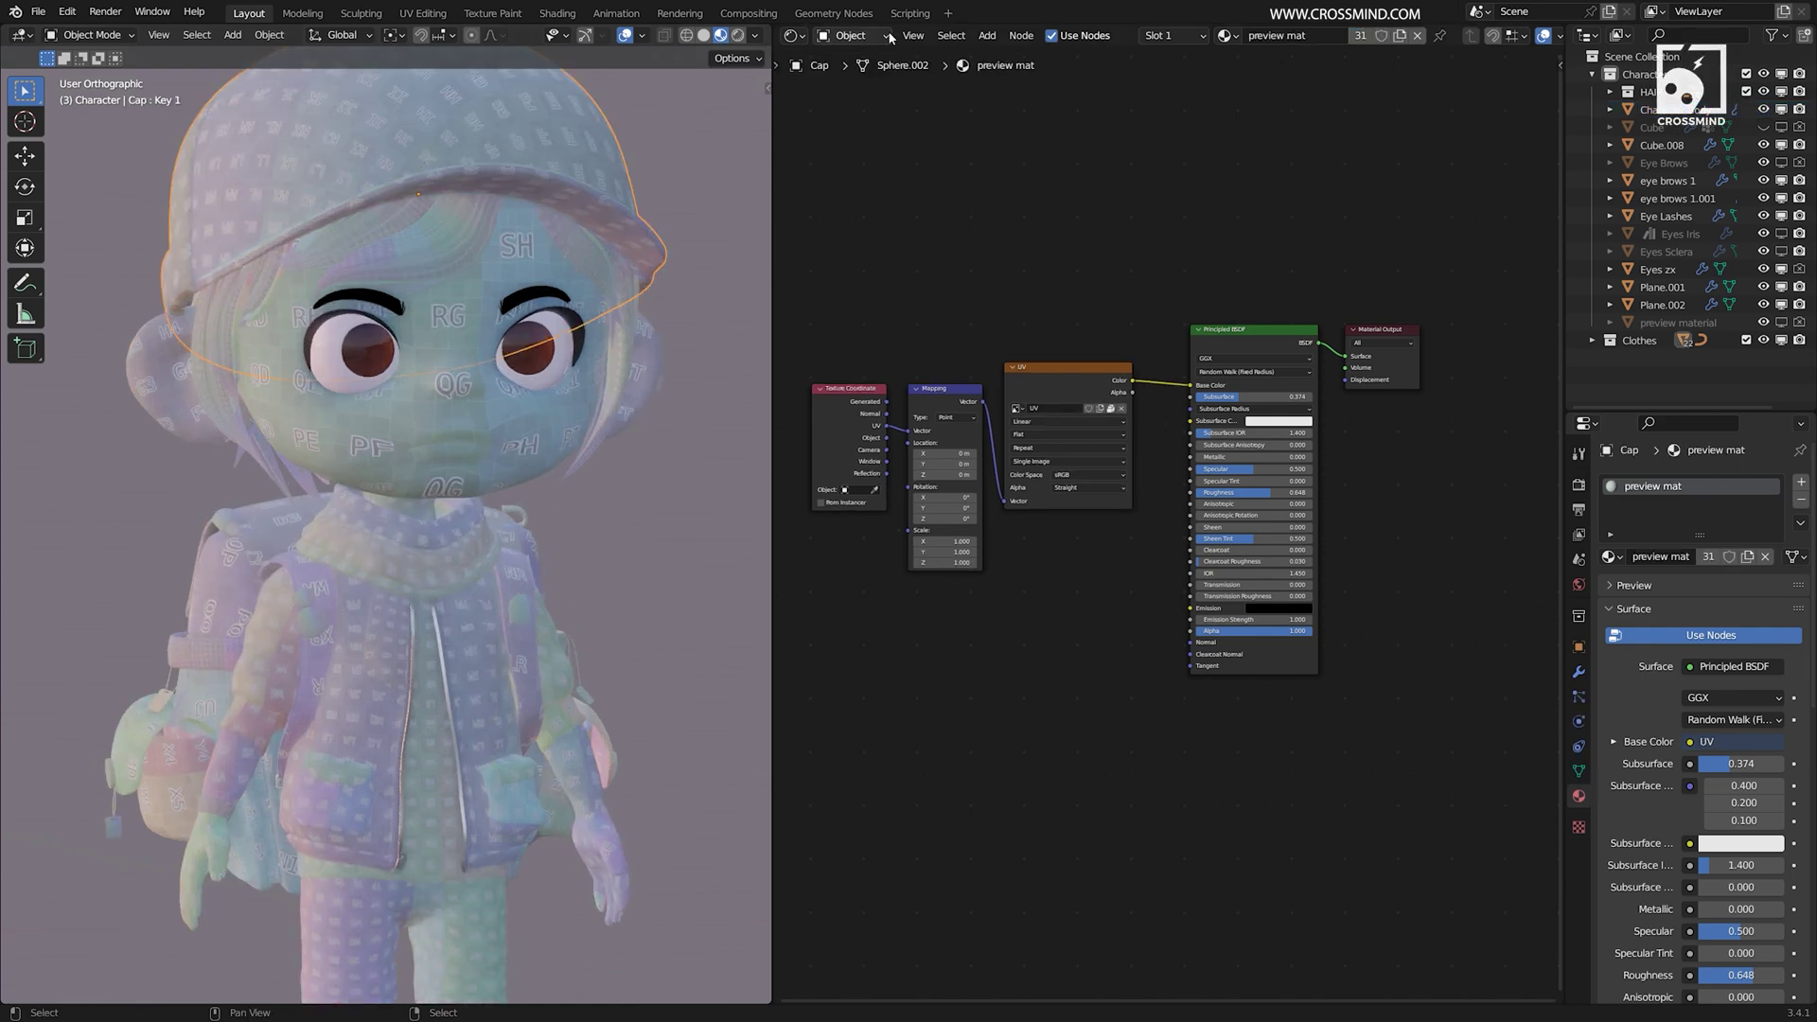
scroll(1180, 375, "up", 4)
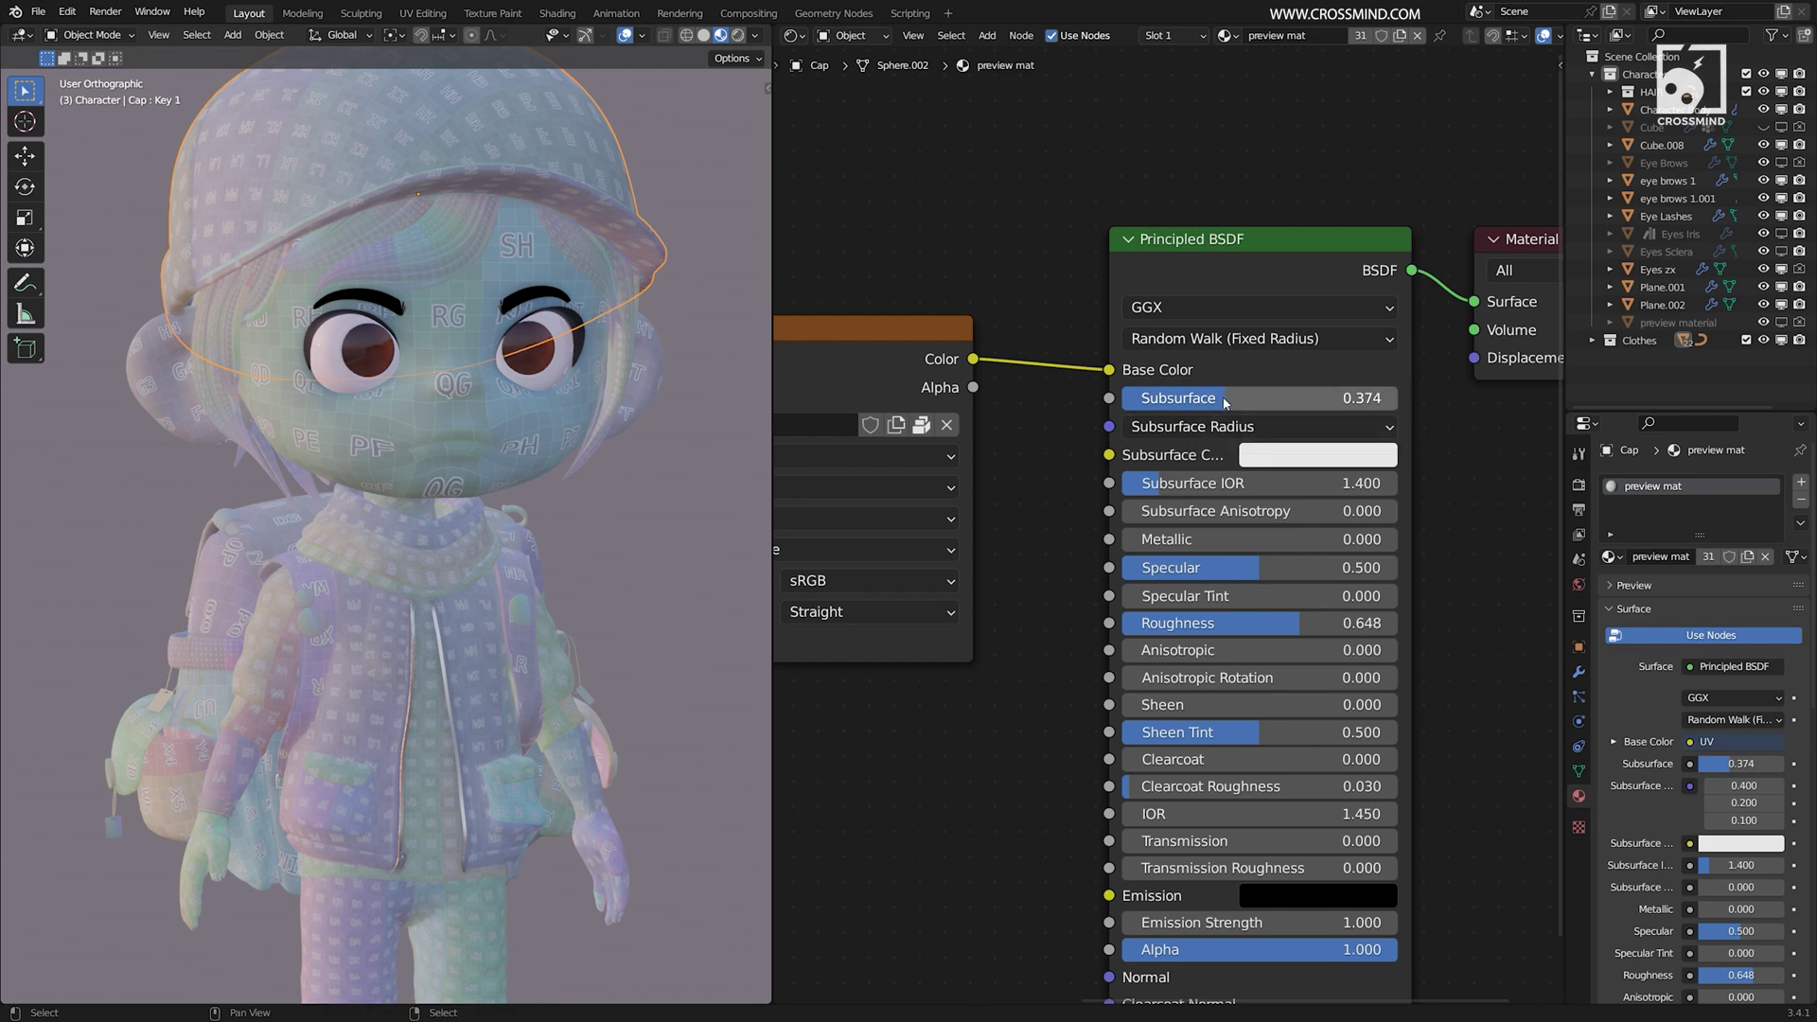
scroll(1224, 402, "down", 1)
left_click_drag(1214, 417, 1128, 417)
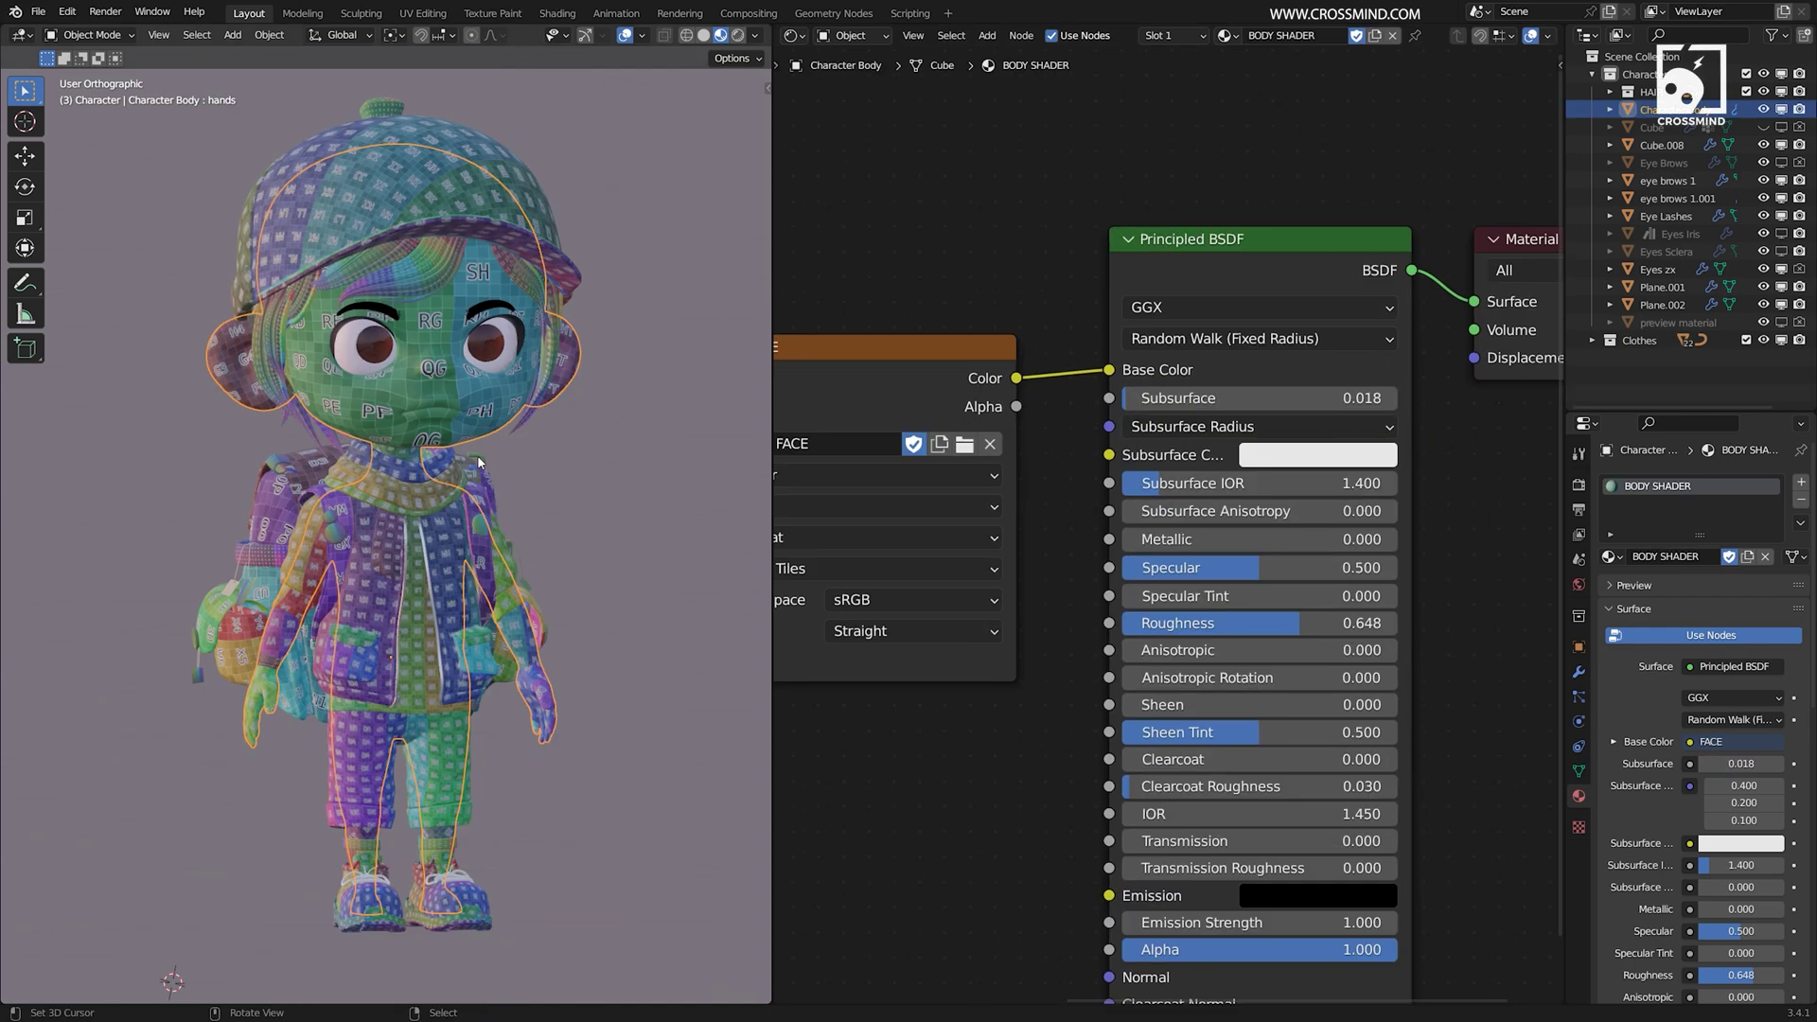
Step: Examine the UV checker texture up close on the character's face, cap and clothes
scroll(530, 459, "up", 3)
right_click(603, 461)
middle_click_drag(602, 462, 543, 467, "shift")
scroll(1247, 497, "down", 1)
scroll(564, 406, "down", 2)
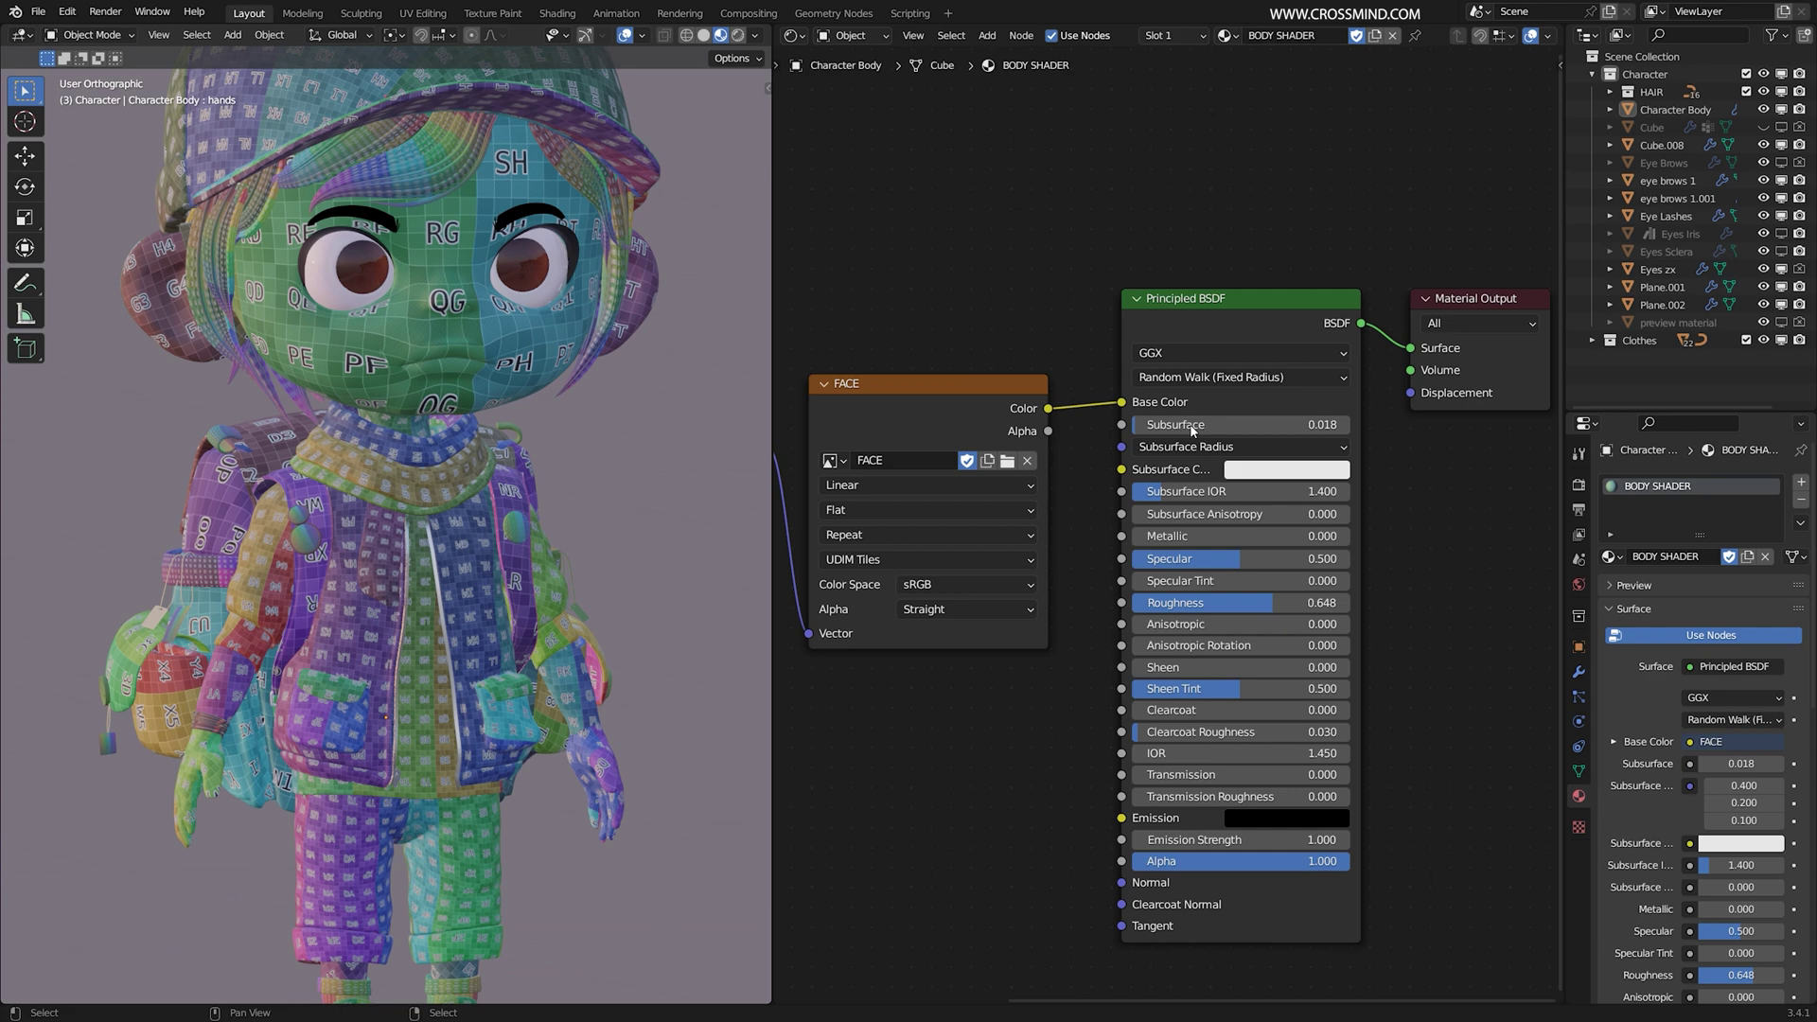